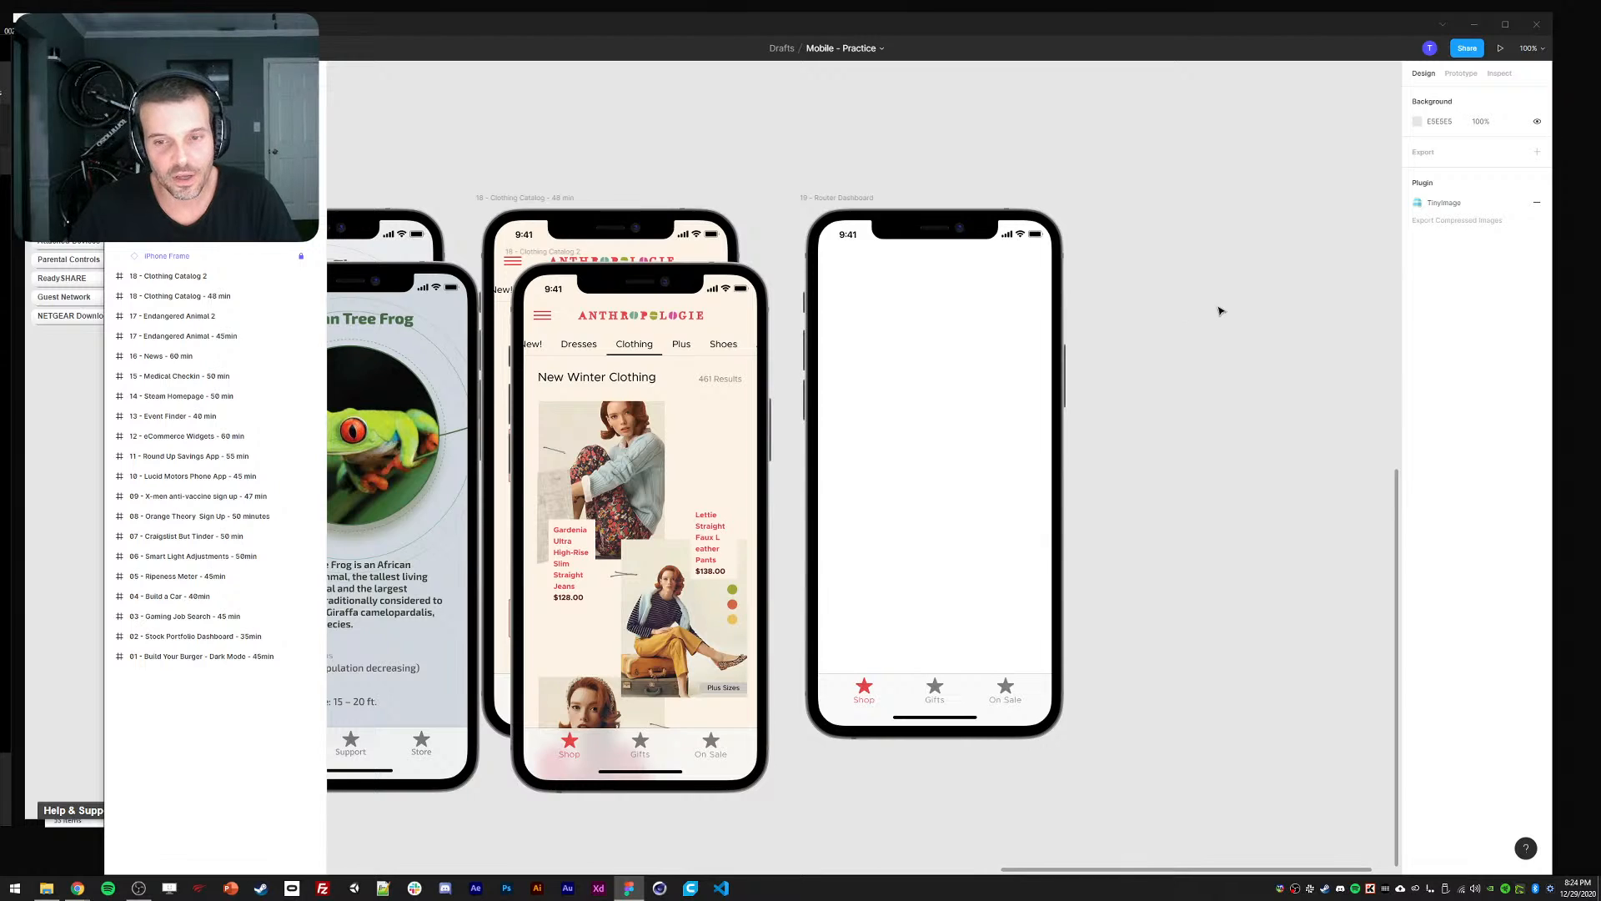
Bring the NETGEAR router dashboard tab to the front and position the Chrome window.
drag(1220, 307, 1221, 296)
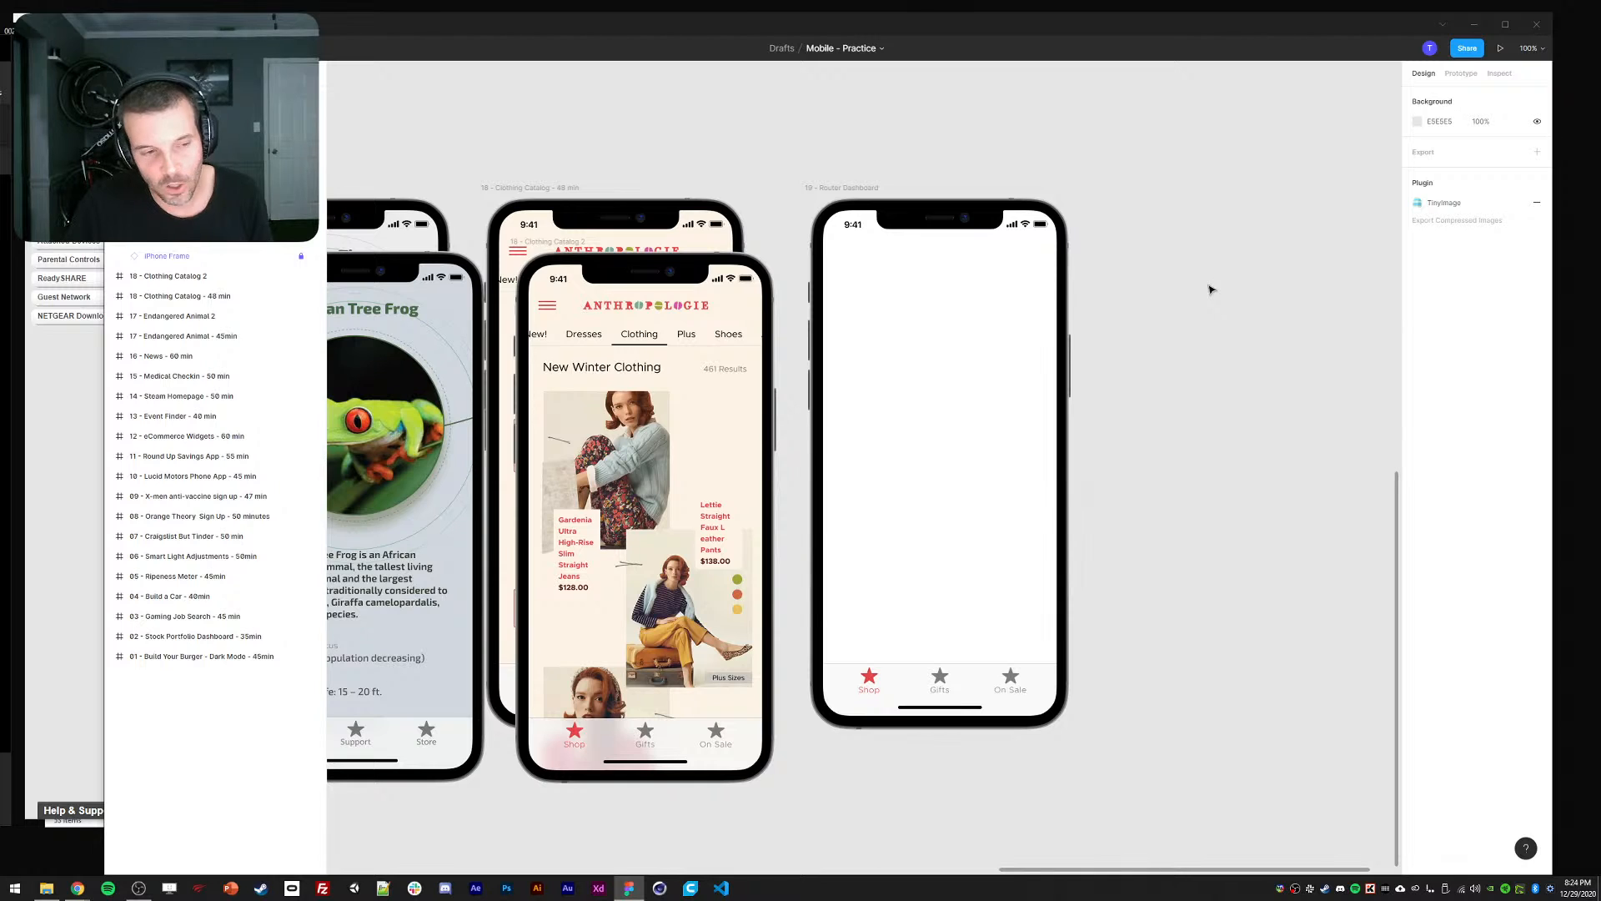
click(75, 42)
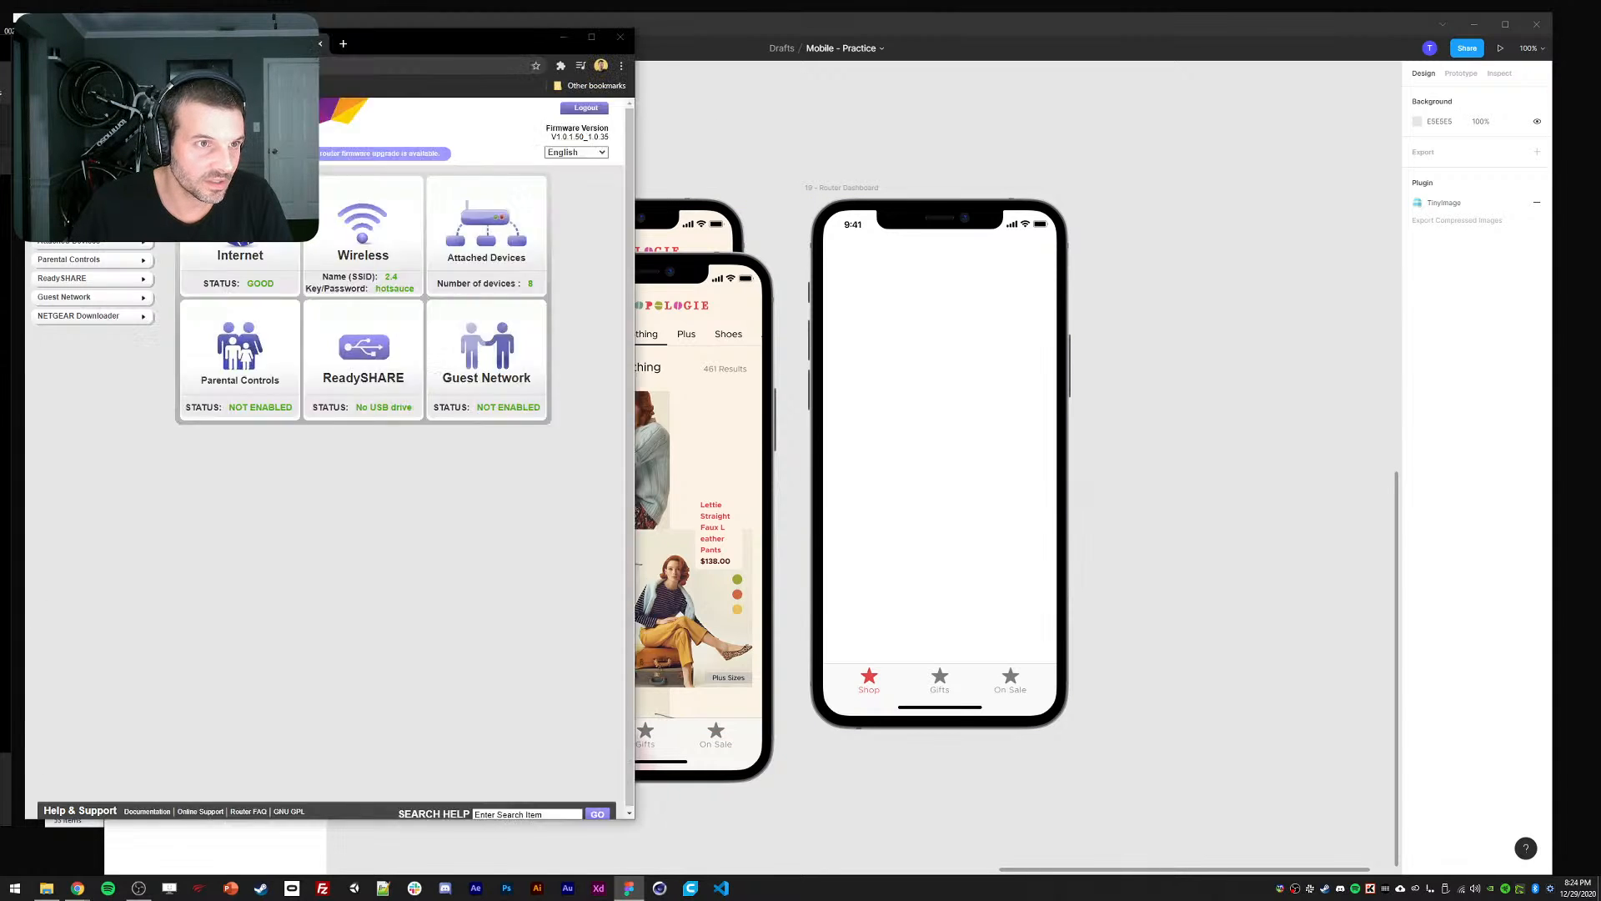
drag(391, 48, 397, 48)
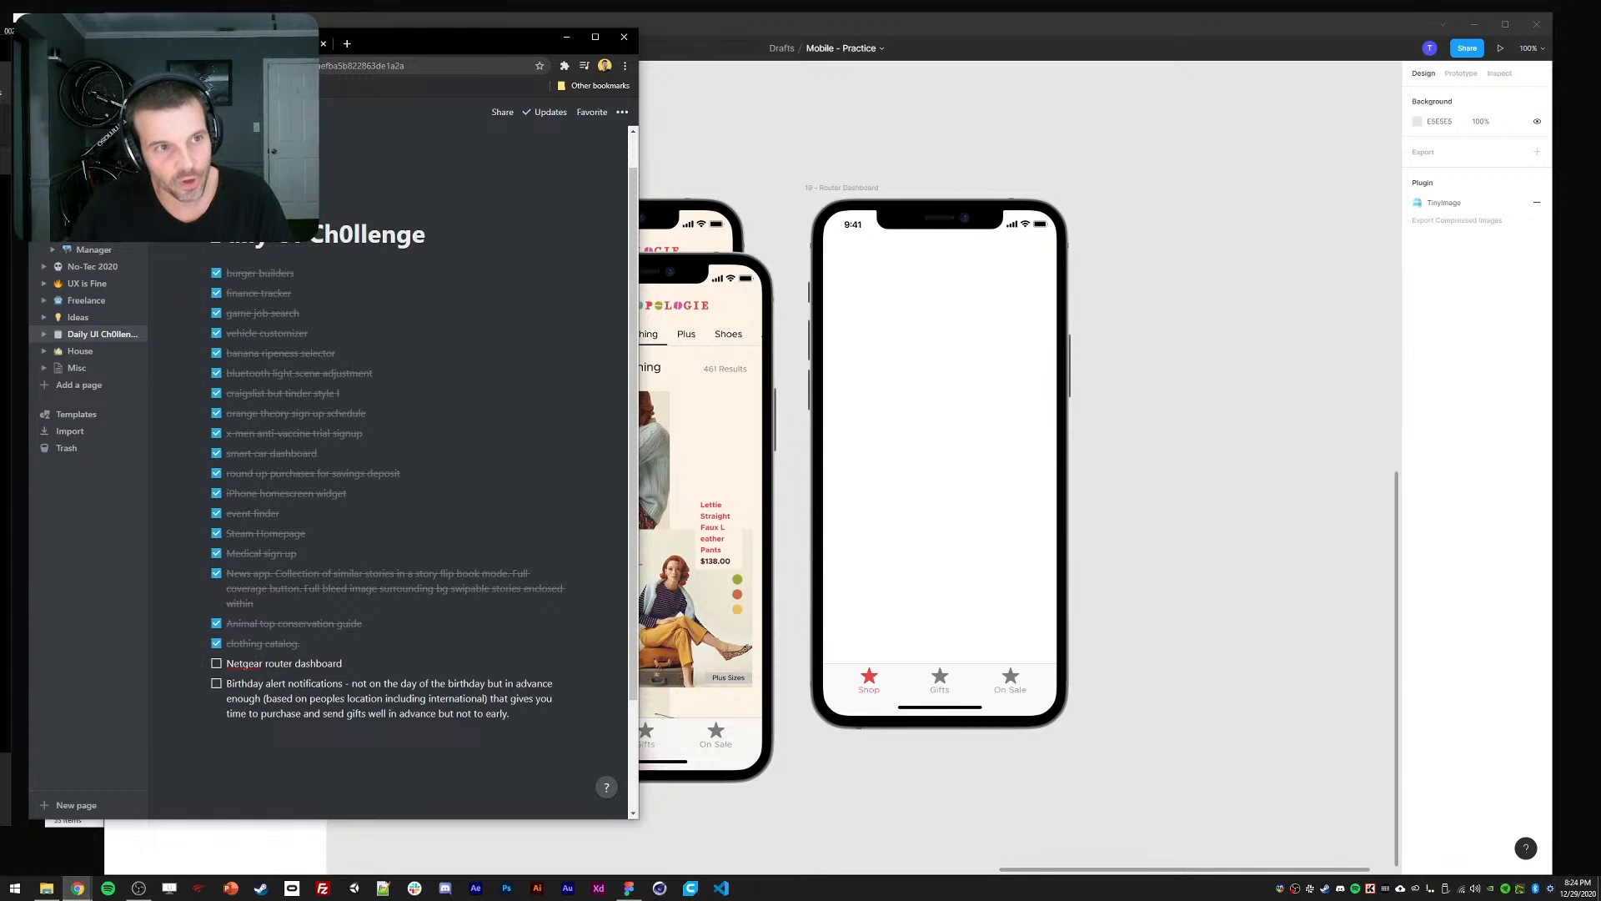
click(267, 44)
drag(405, 41, 409, 36)
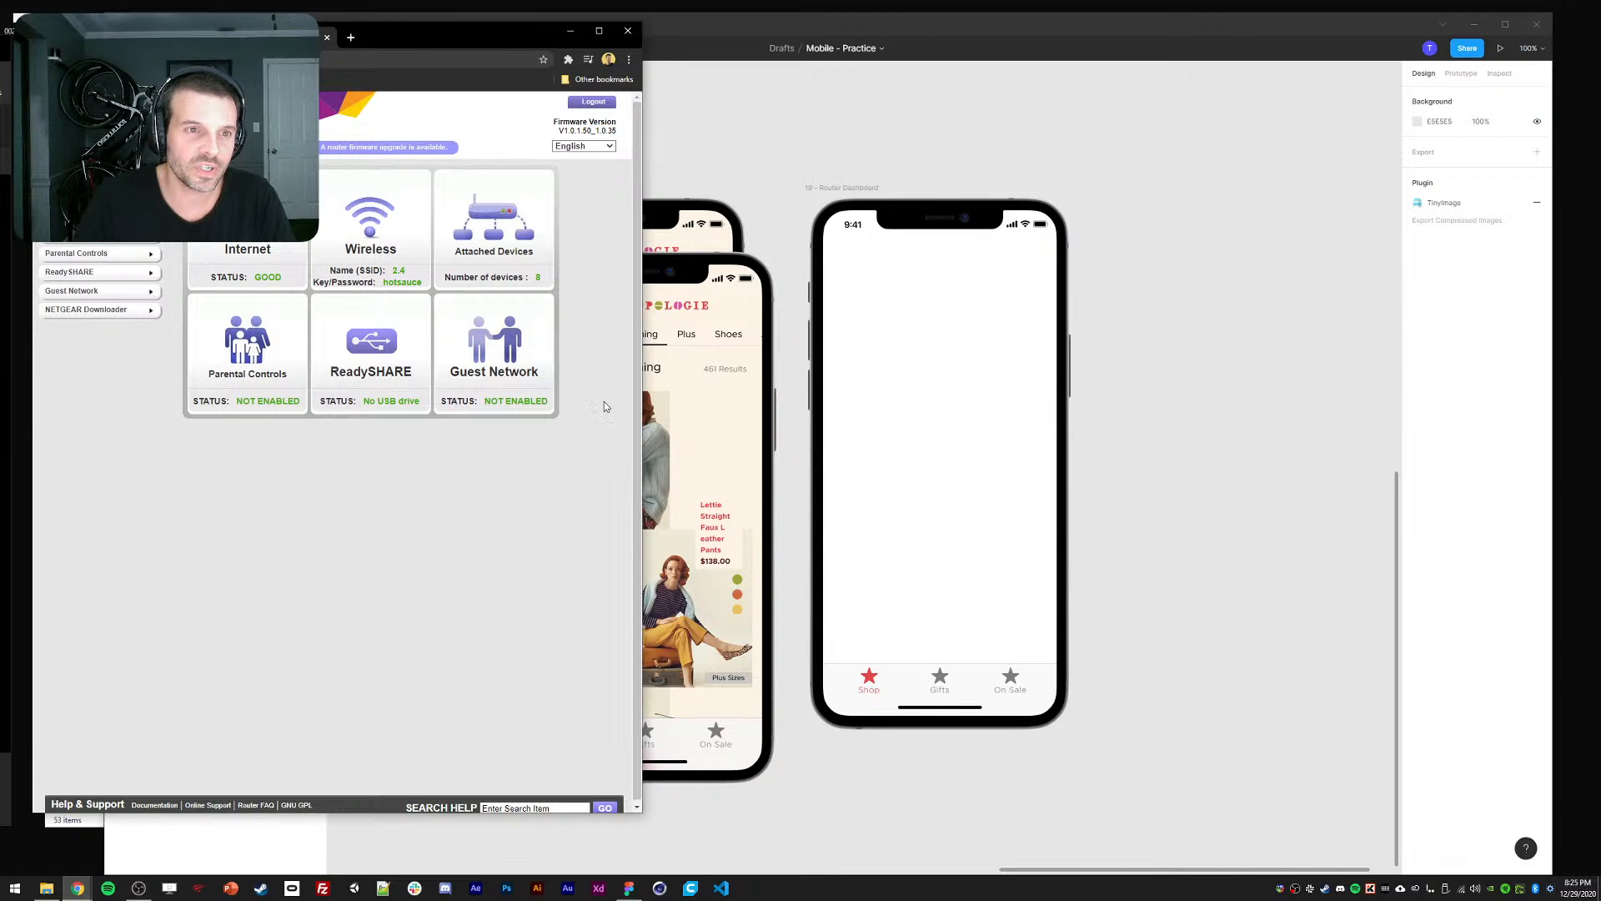
middle_click(610, 369)
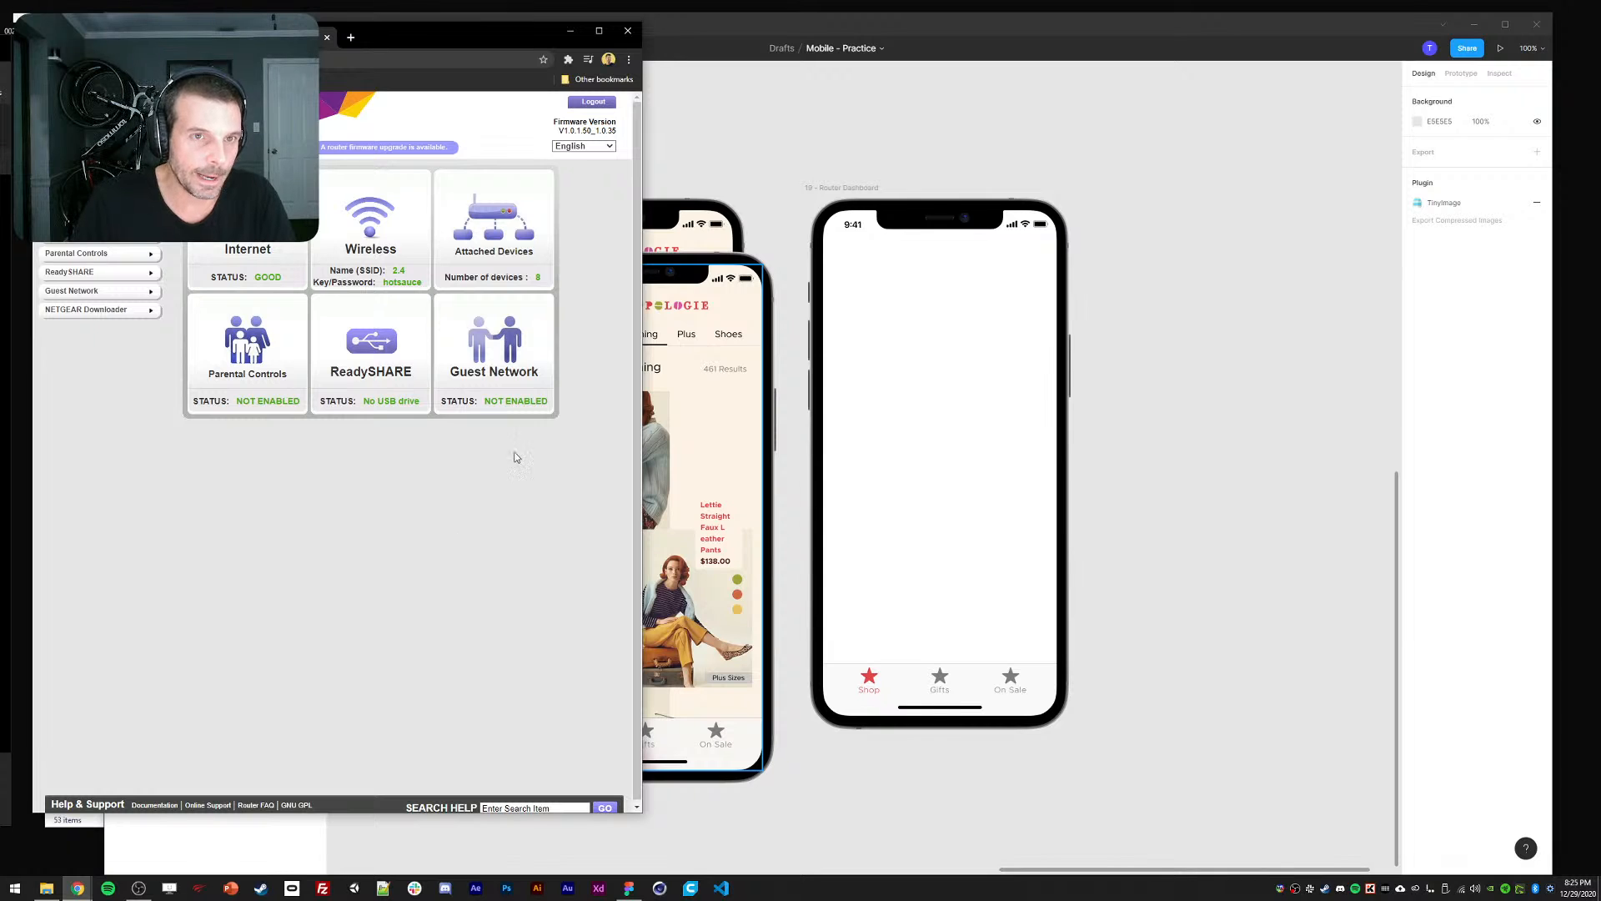
Open the 3765353-network png icon folder in File Explorer beside the empty Router Dashboard phone.
drag(487, 32, 481, 37)
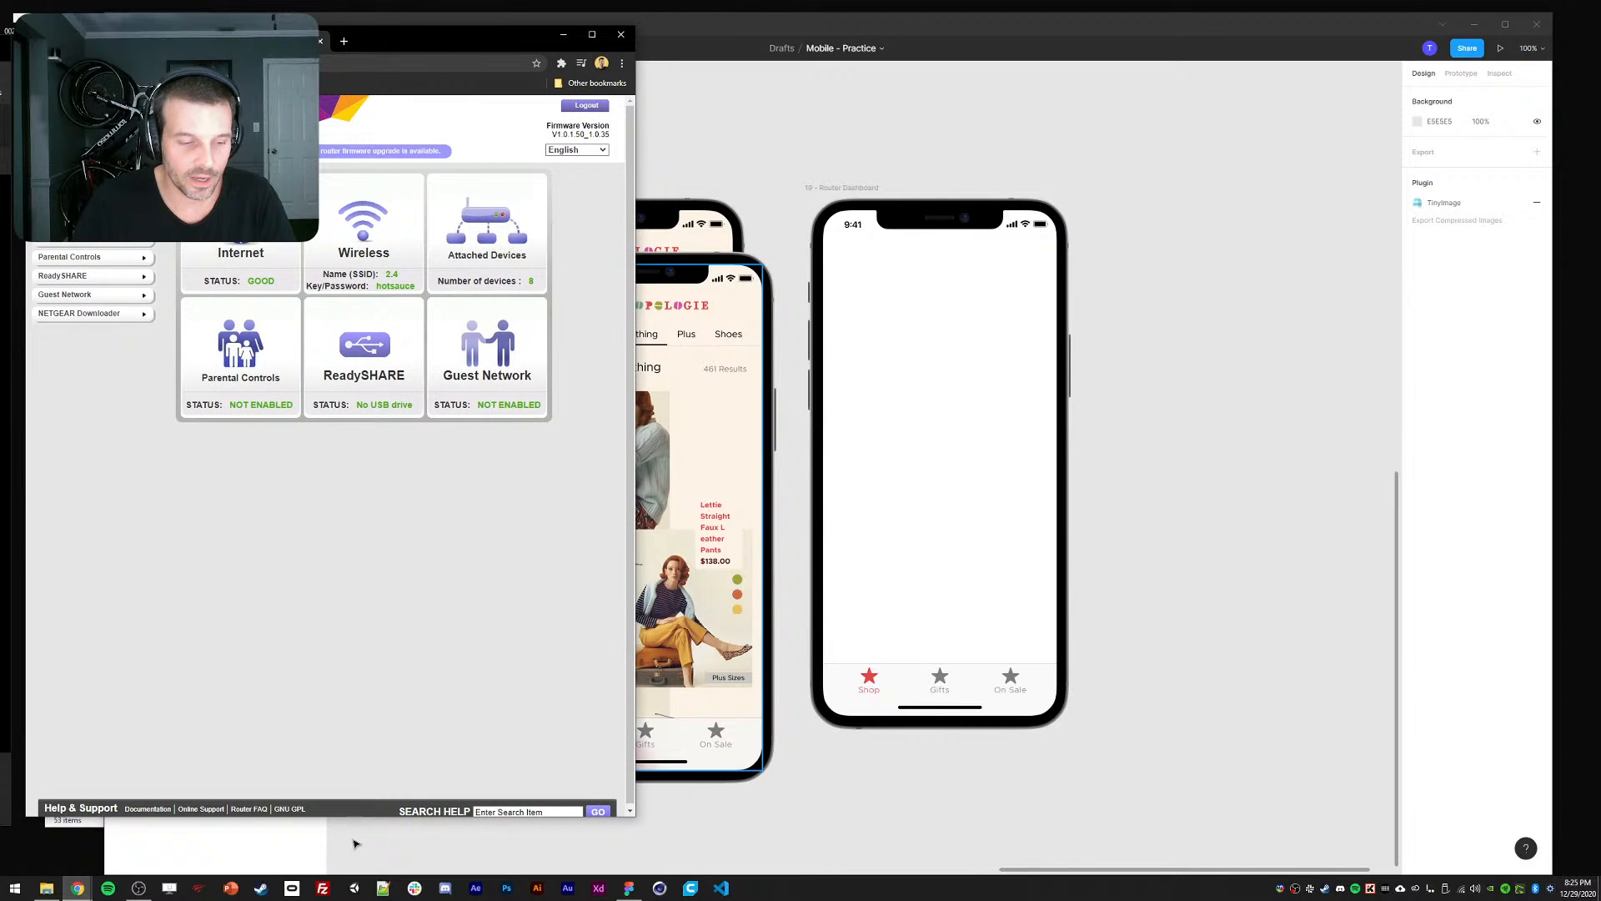
click(46, 887)
drag(456, 233, 442, 247)
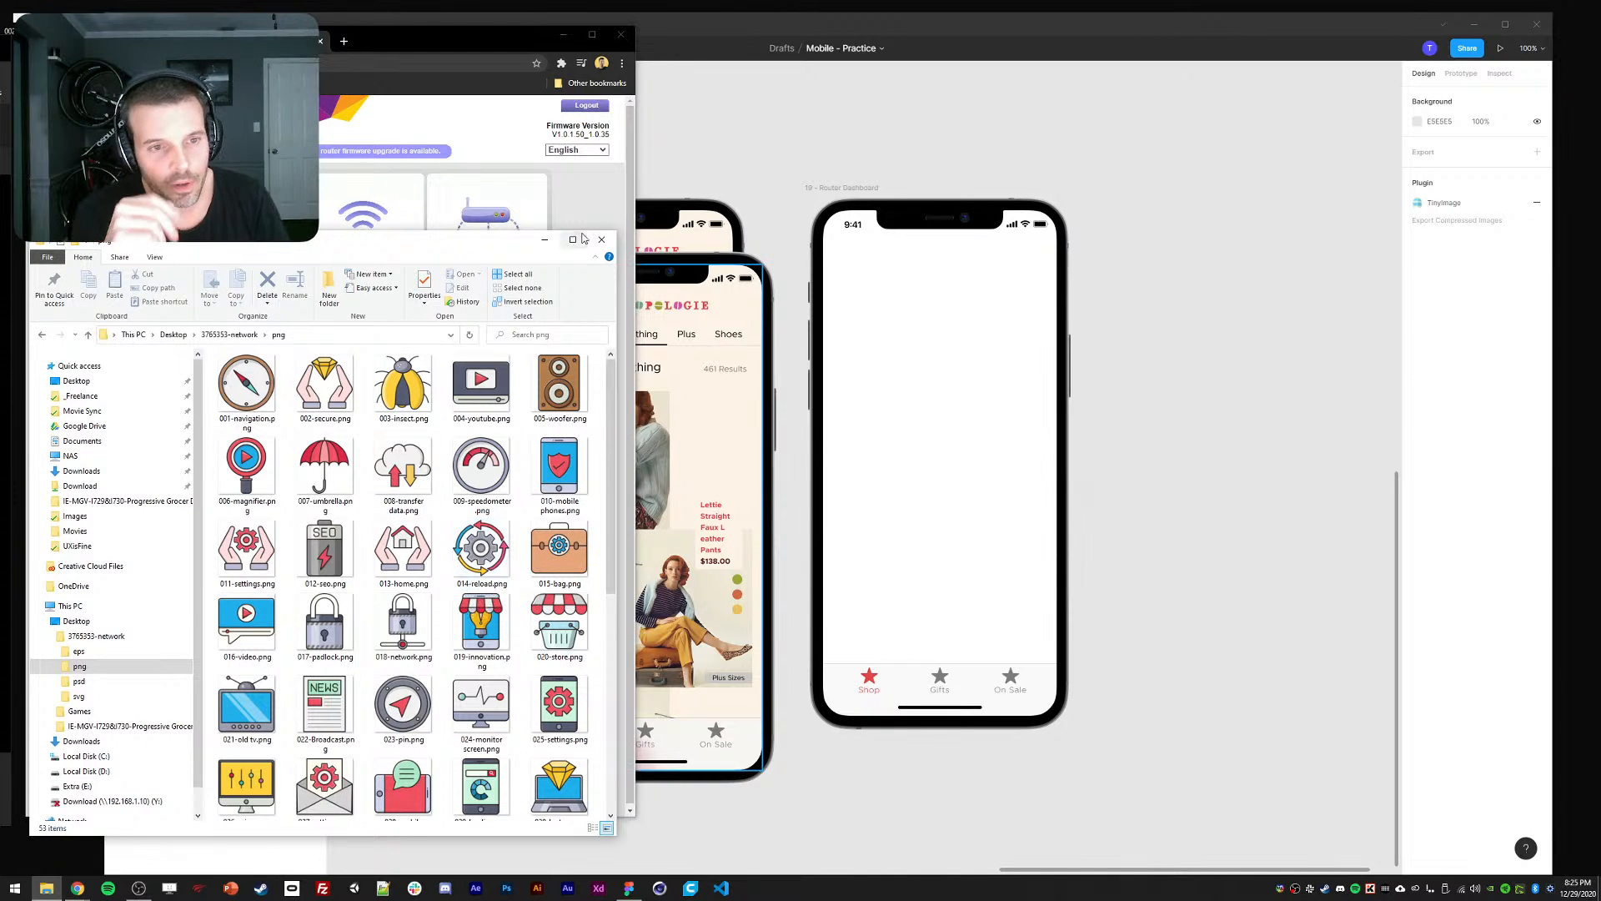
Select the Shop/Gifts/On Sale tab bar at the phone's bottom and delete it.
drag(494, 249, 492, 252)
click(403, 544)
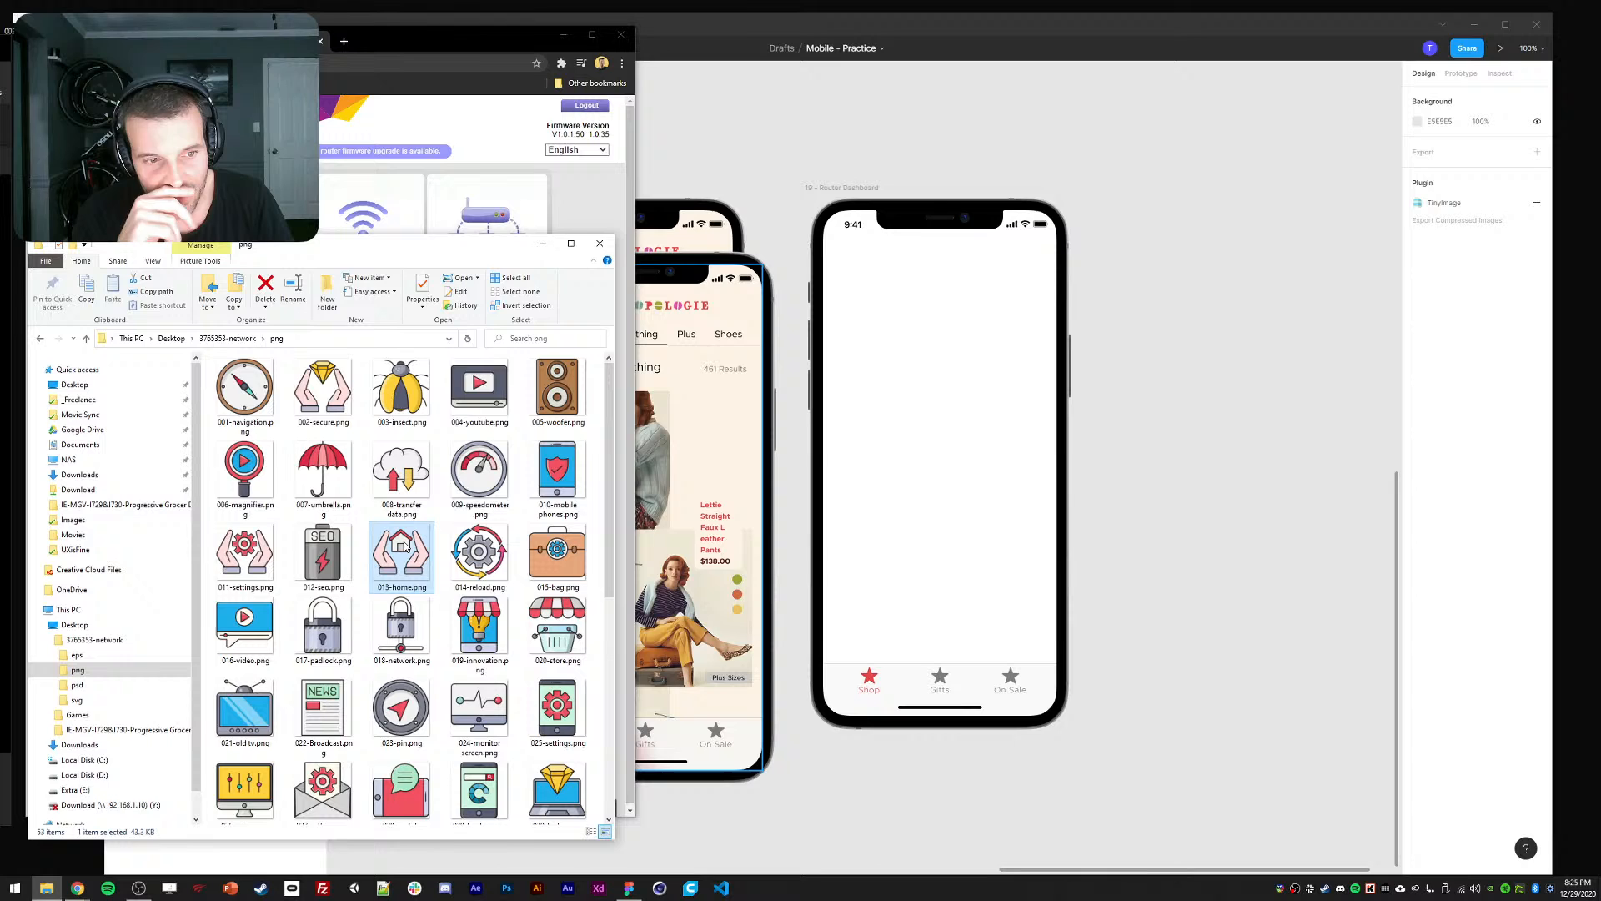
click(452, 55)
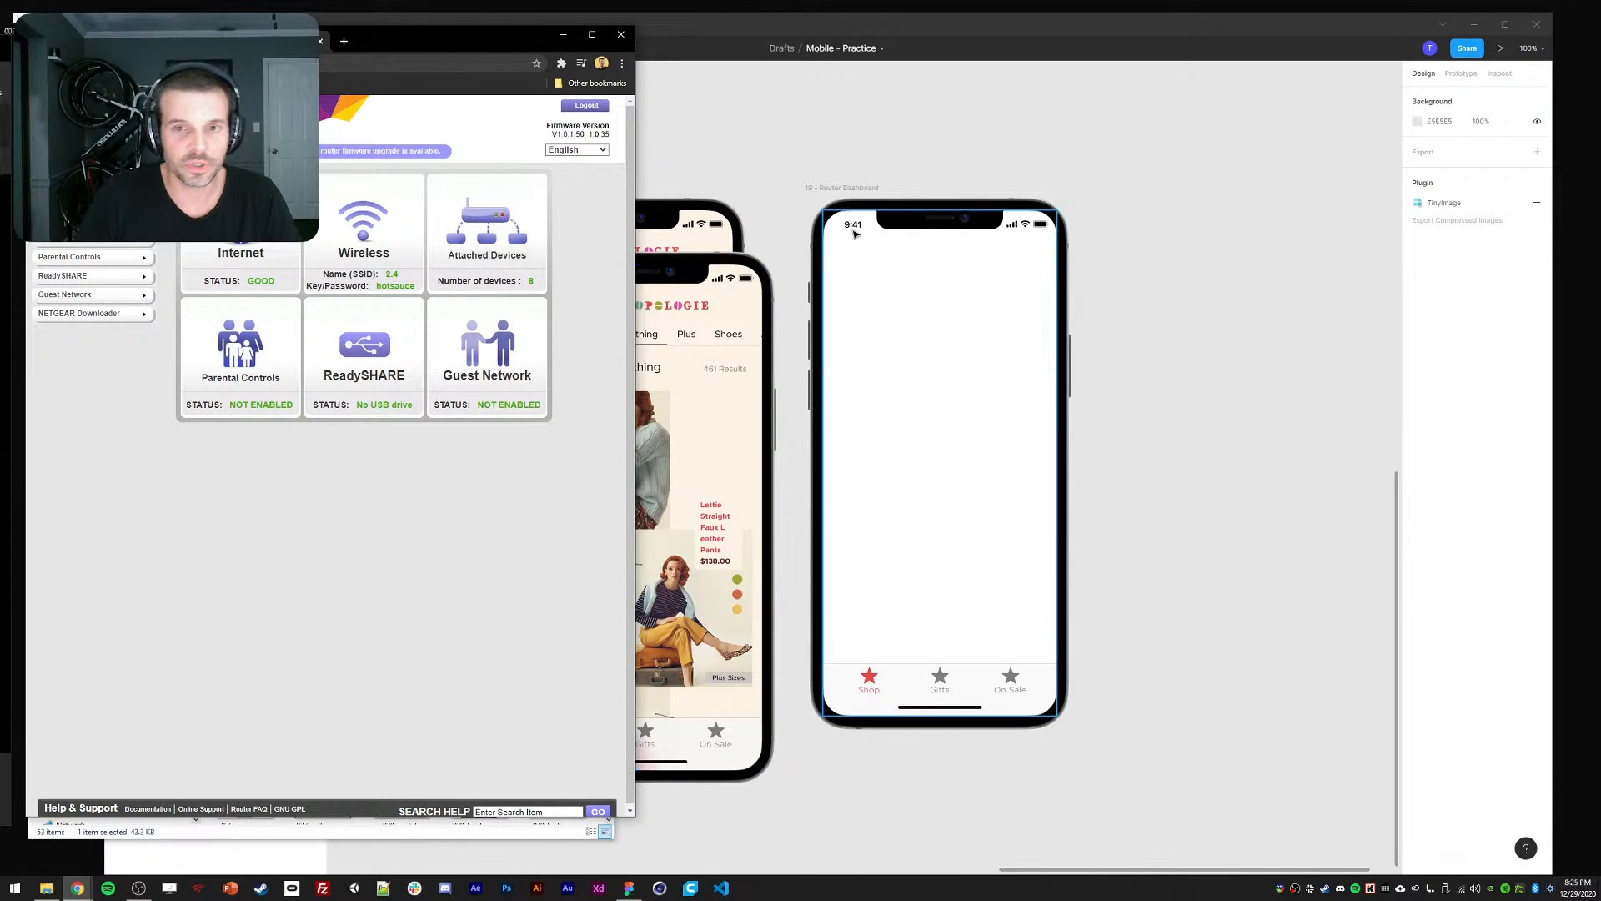
click(984, 423)
click(35, 422)
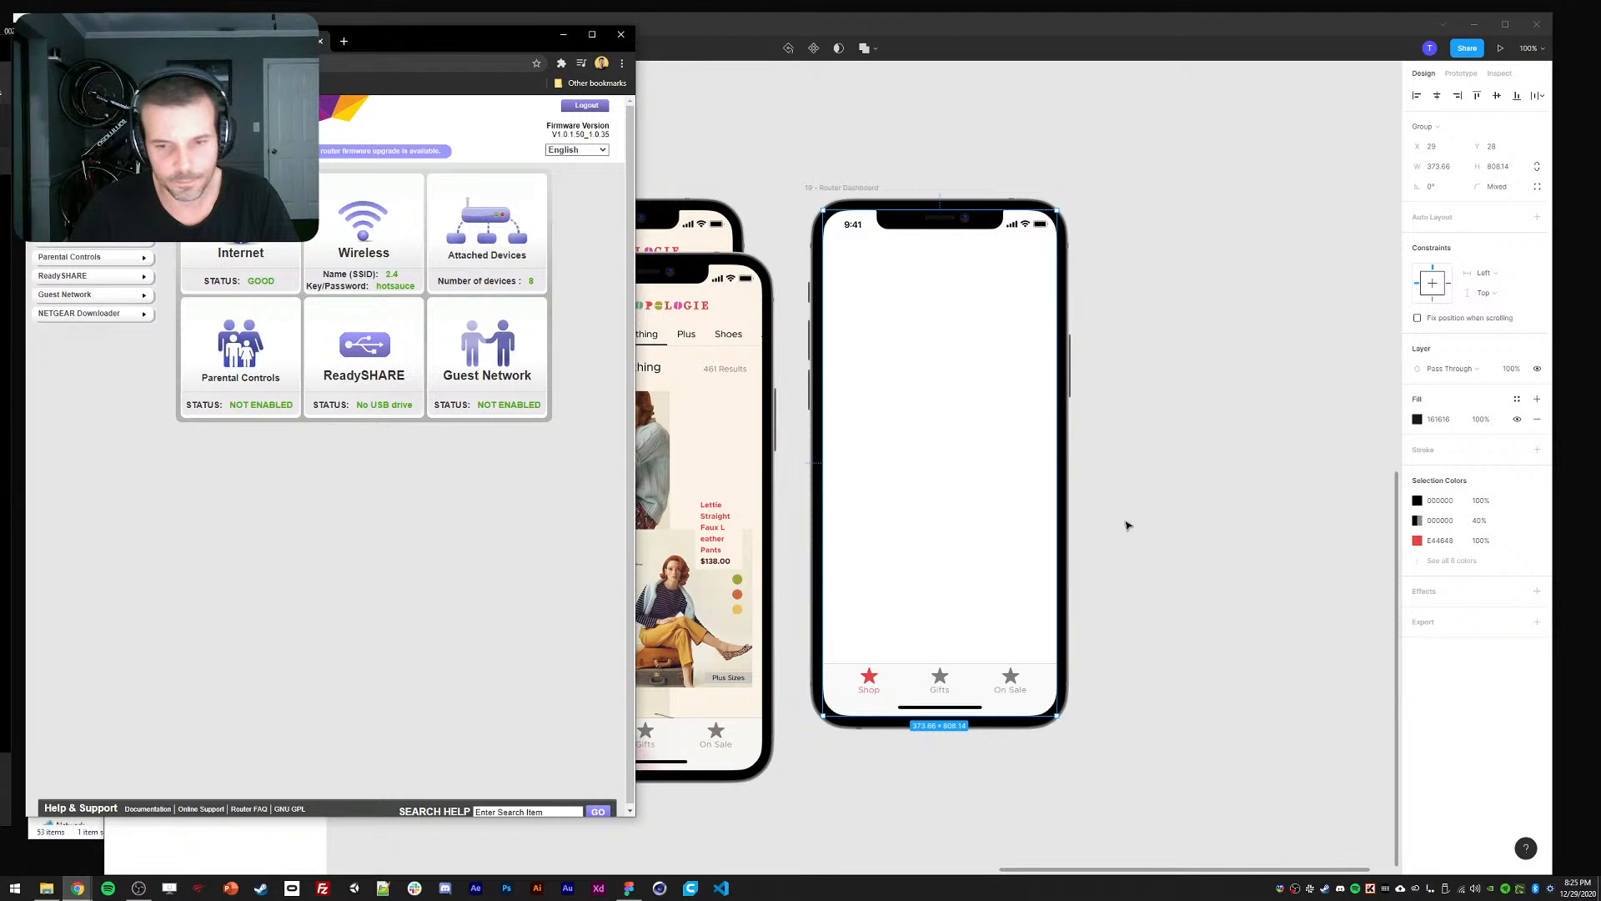
click(955, 684)
click(955, 684)
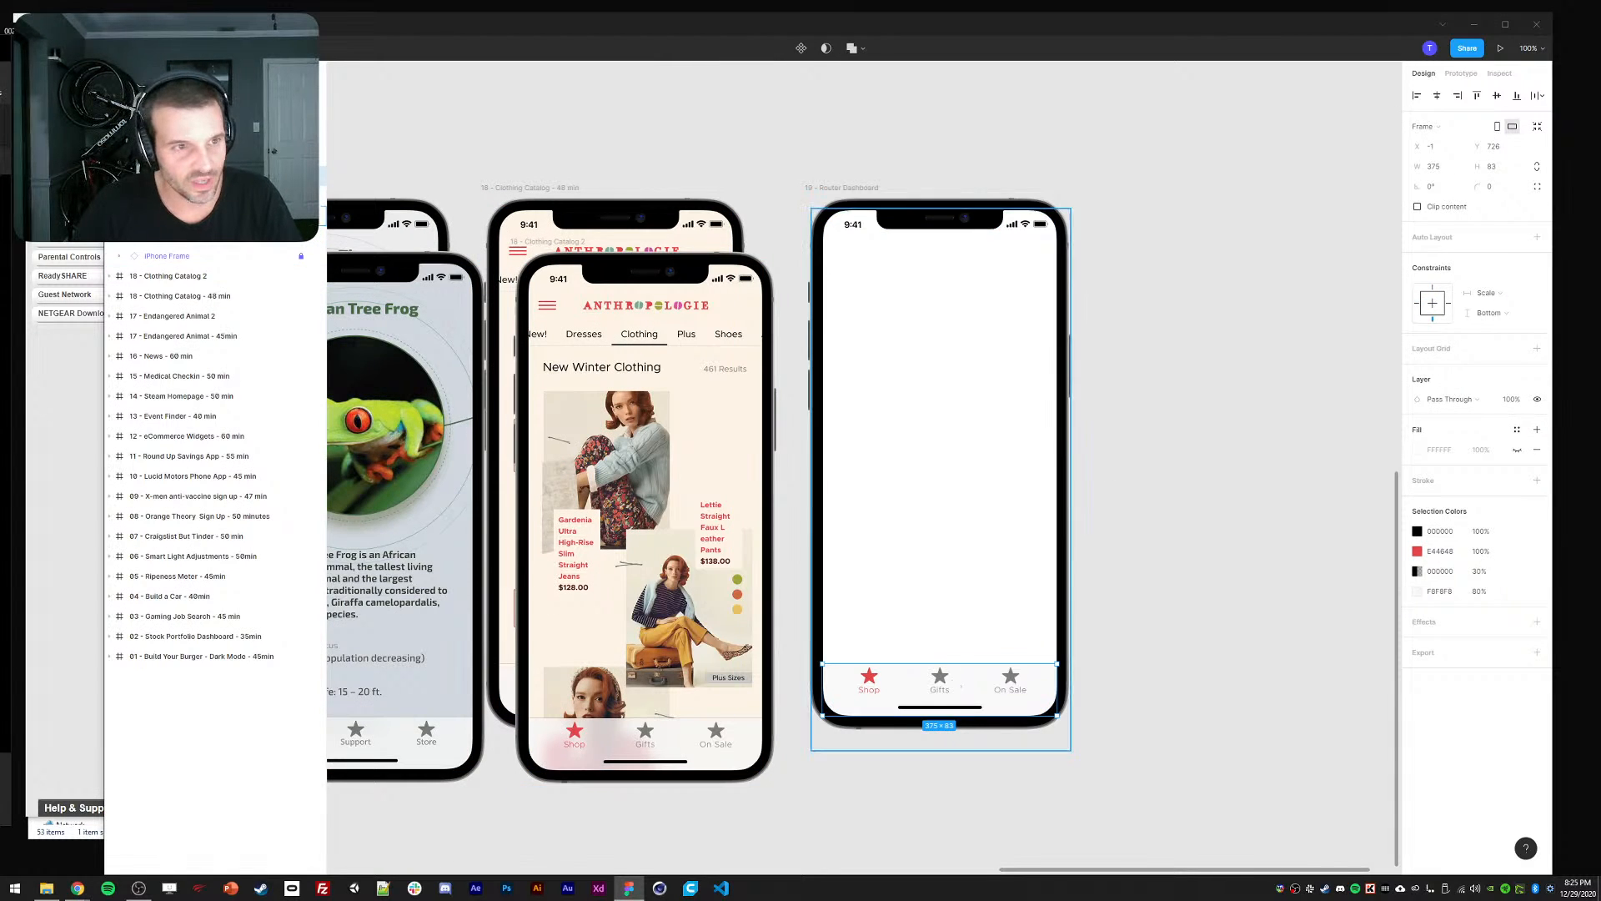
key(Delete)
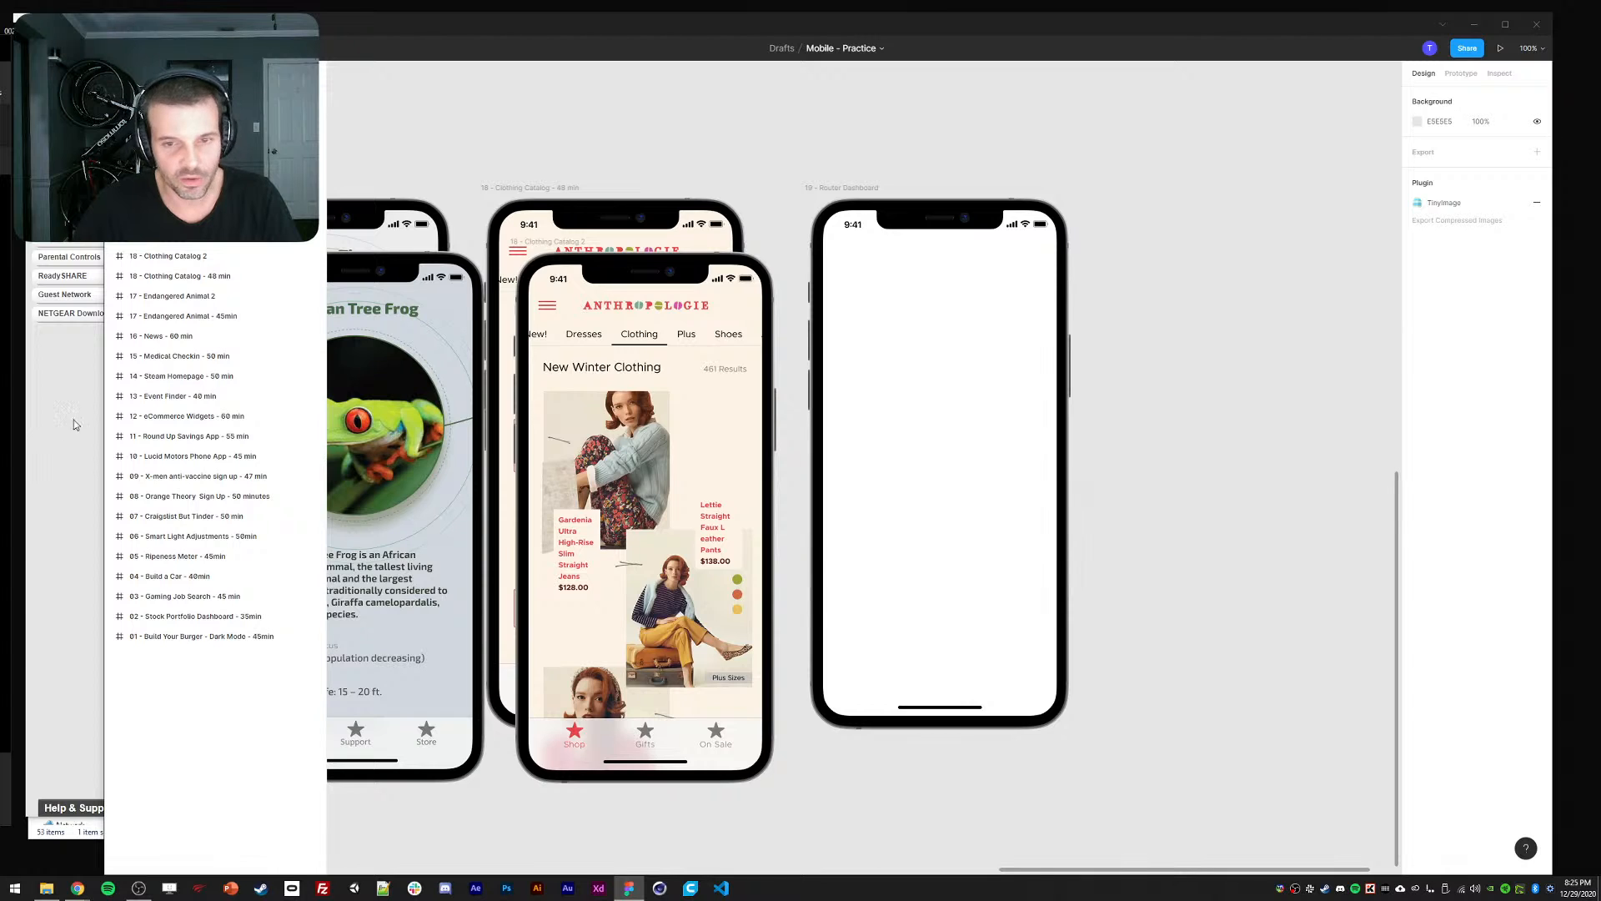
click(86, 453)
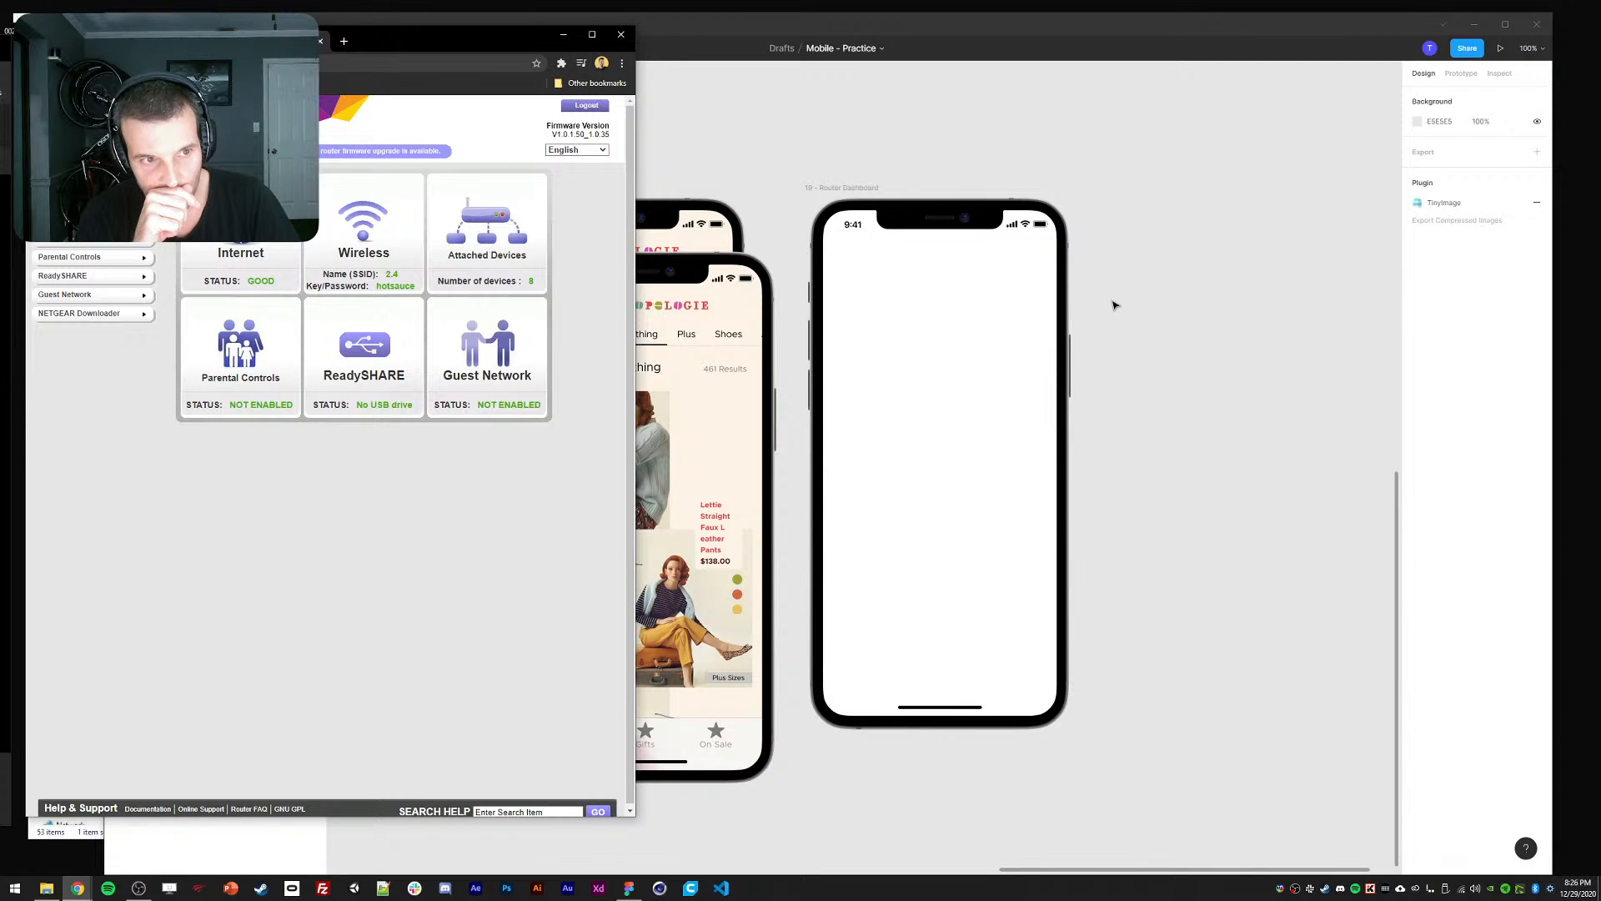
Drag NewNetgeargenie.png from the Desktop into the phone and resize it to fit.
click(47, 888)
click(74, 385)
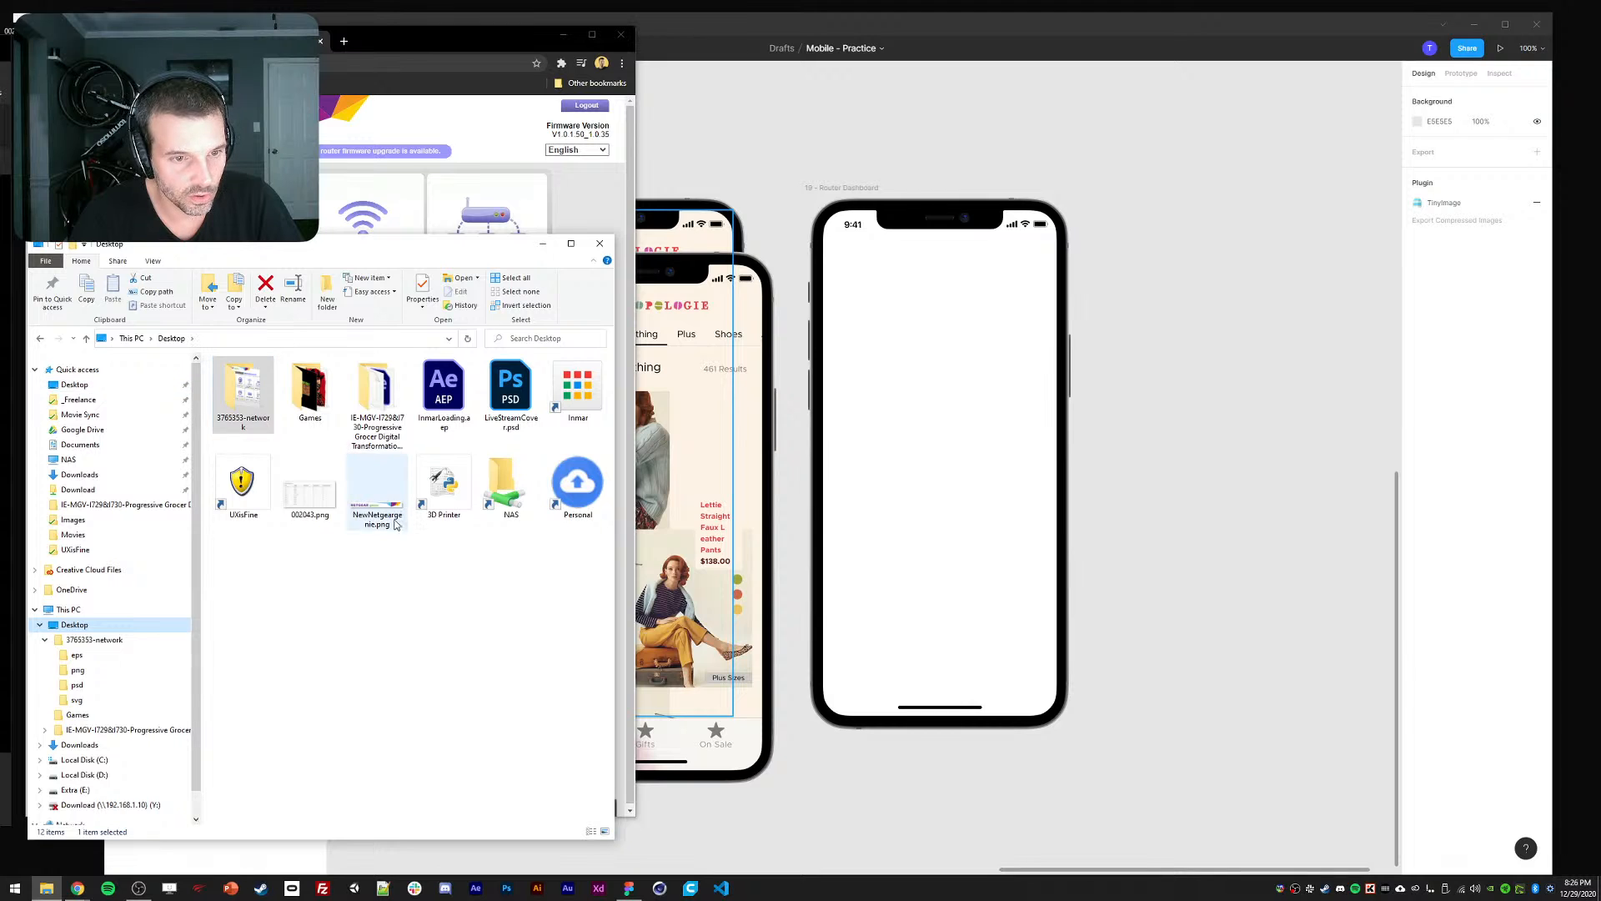
drag(382, 494, 944, 289)
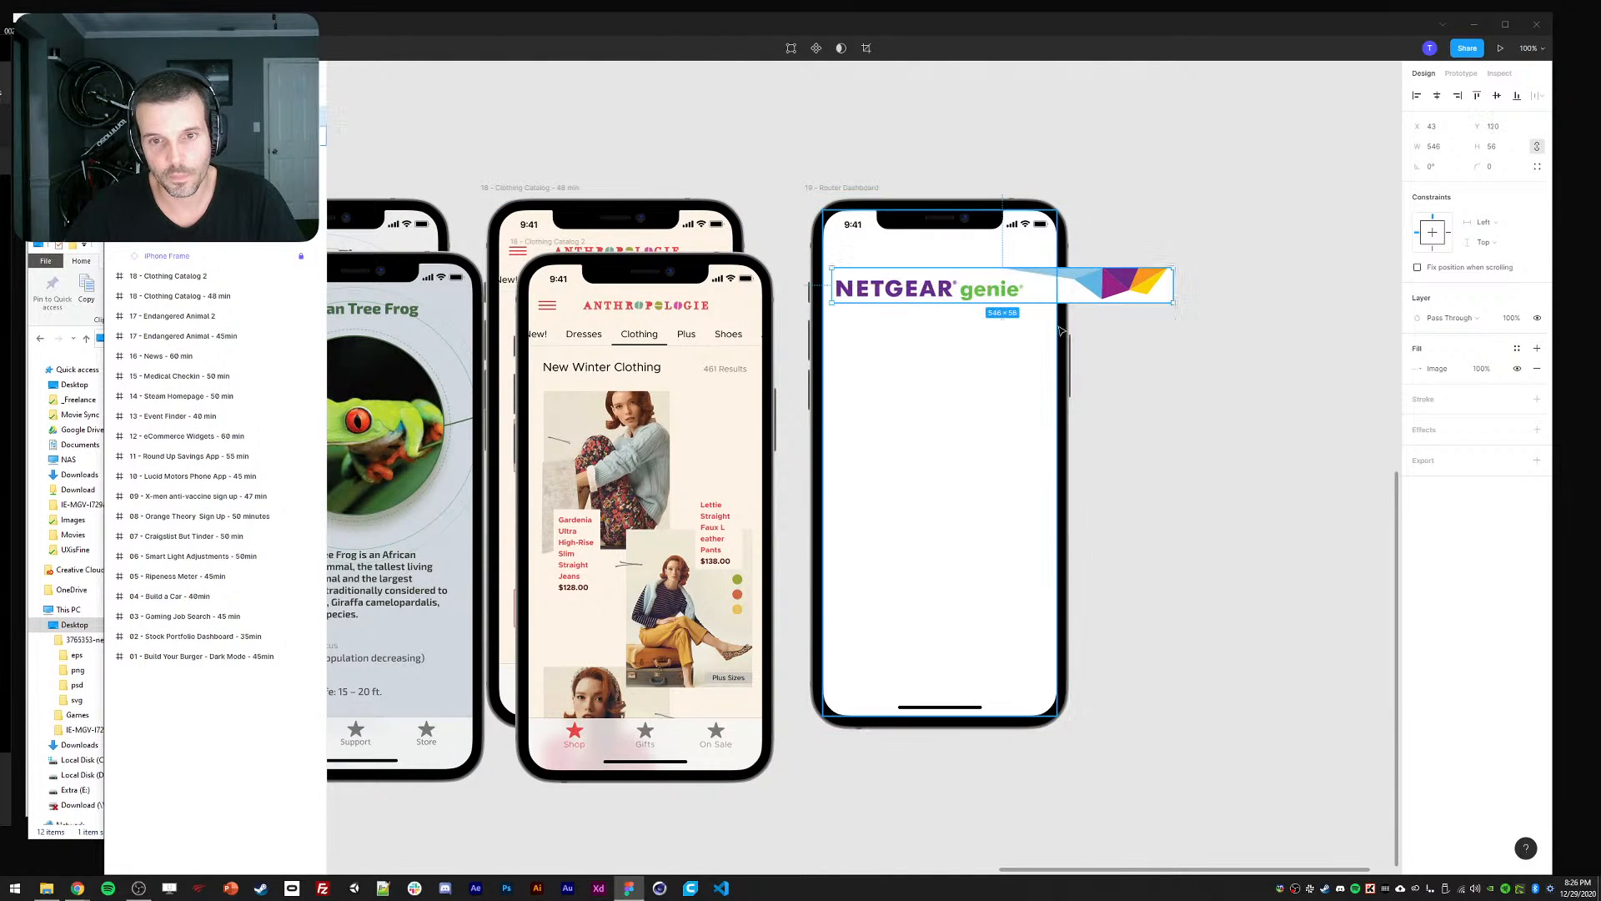
drag(1173, 302, 1053, 286)
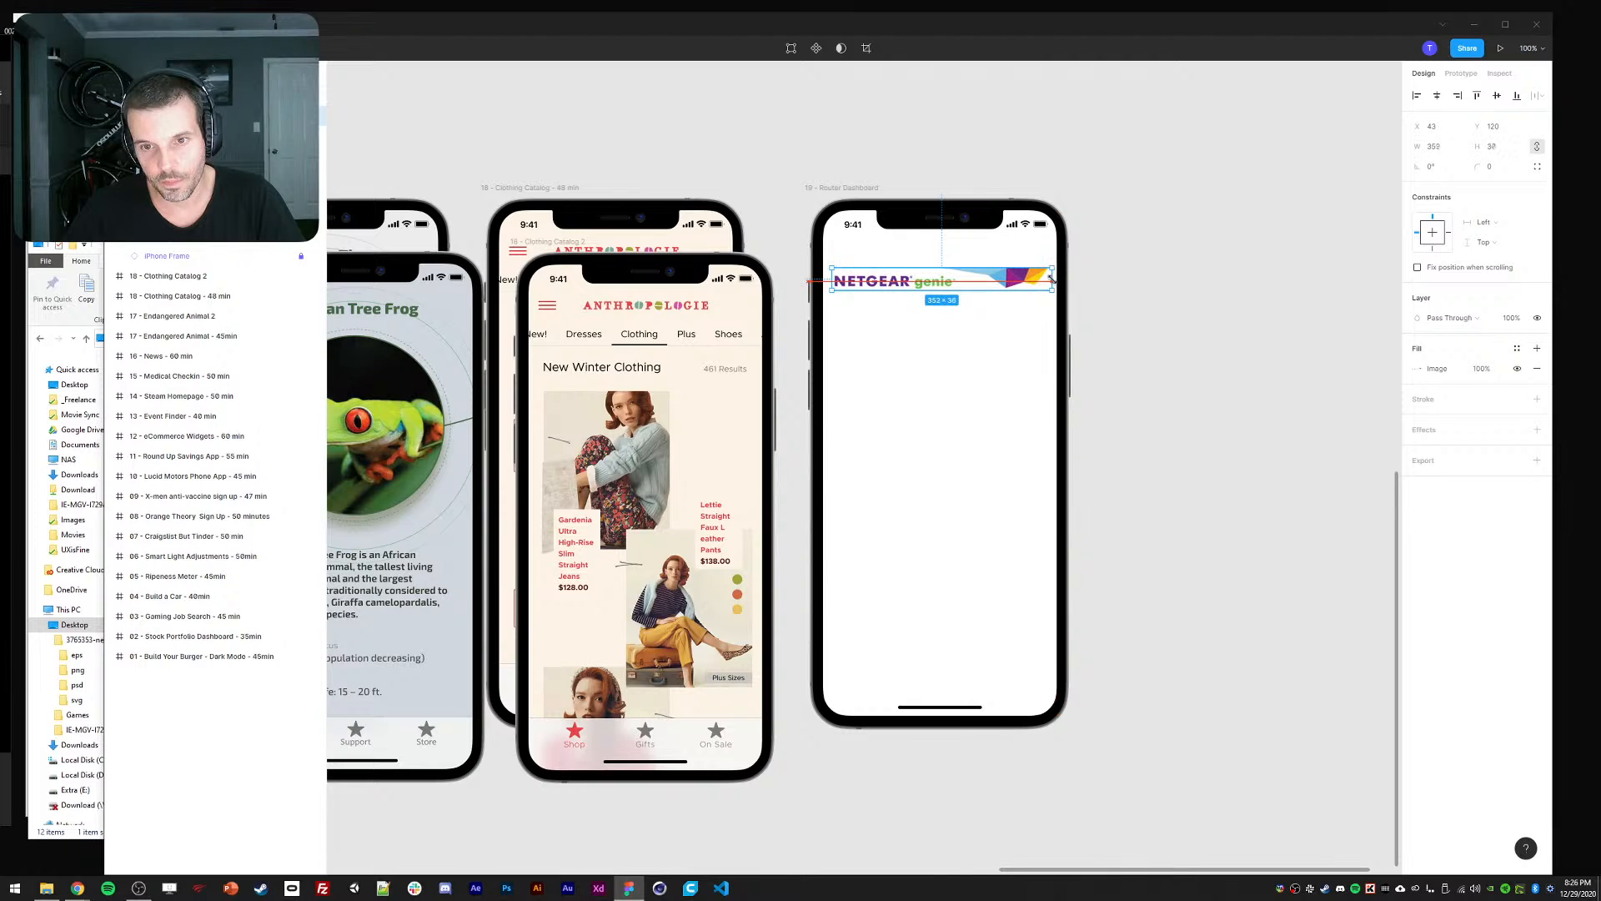
drag(833, 269, 839, 268)
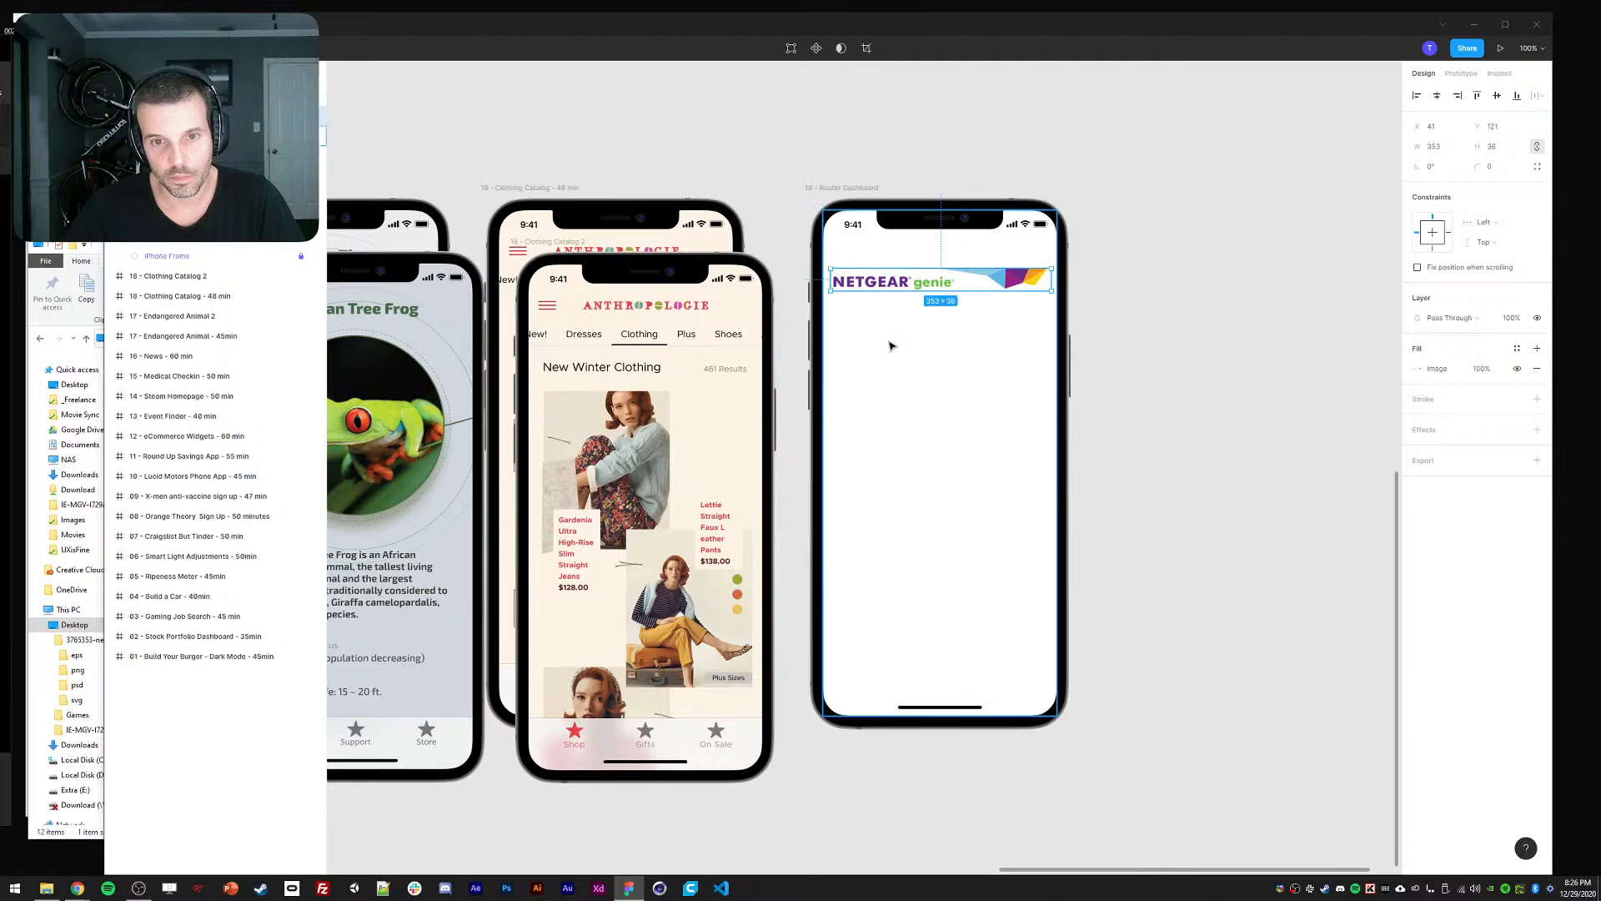
key(shift+Right)
drag(988, 327, 975, 324)
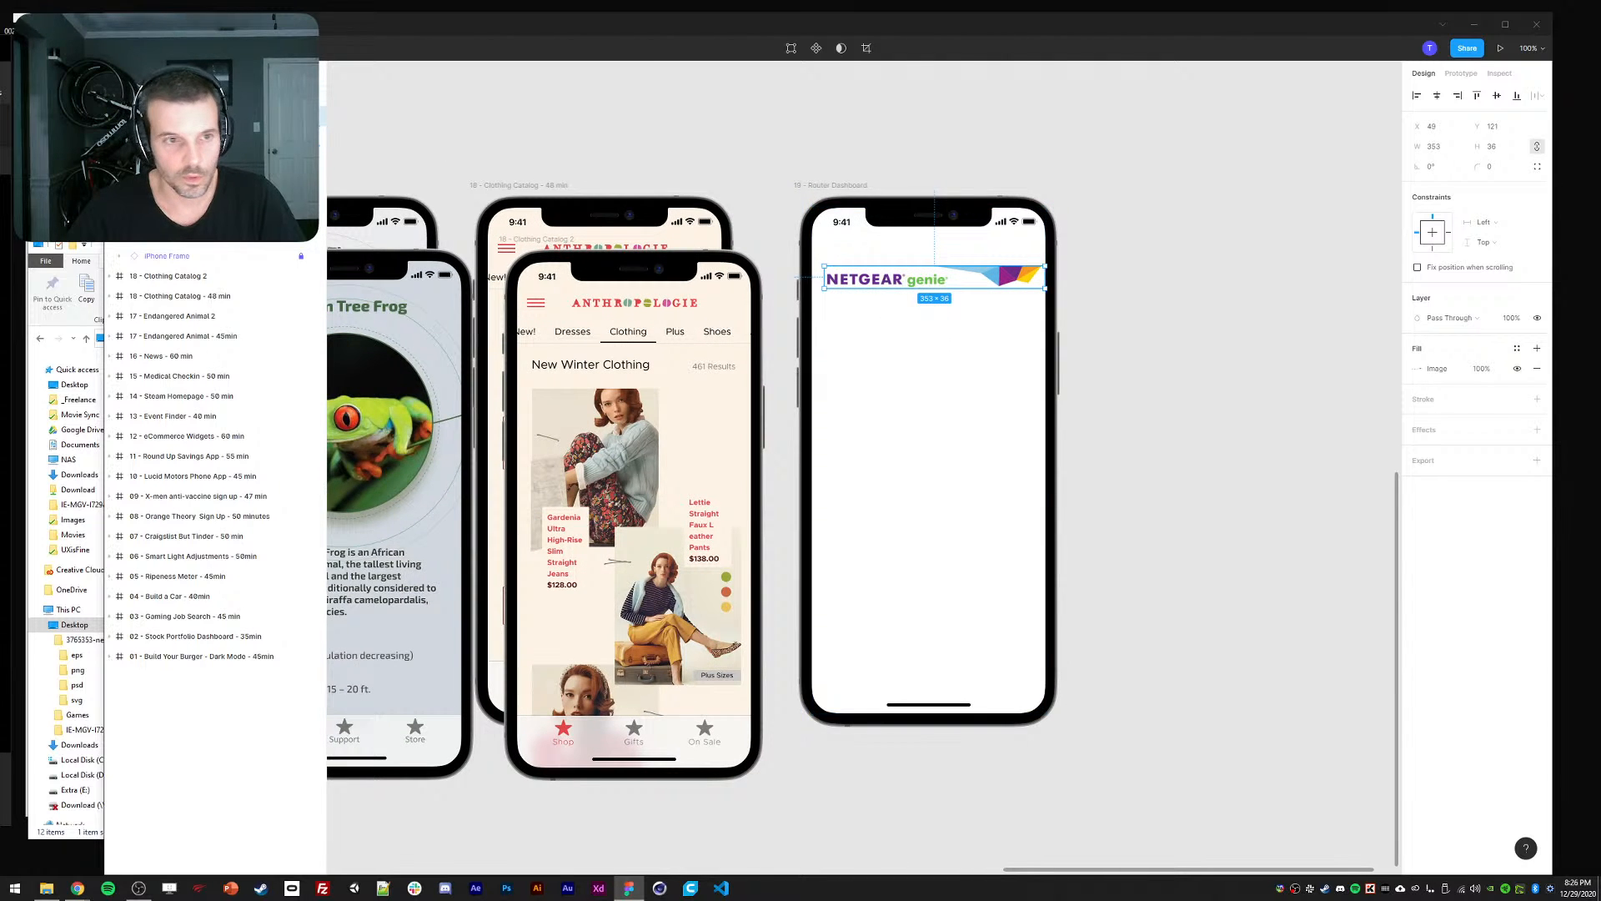
key(ctrl+equal)
drag(846, 255, 789, 440)
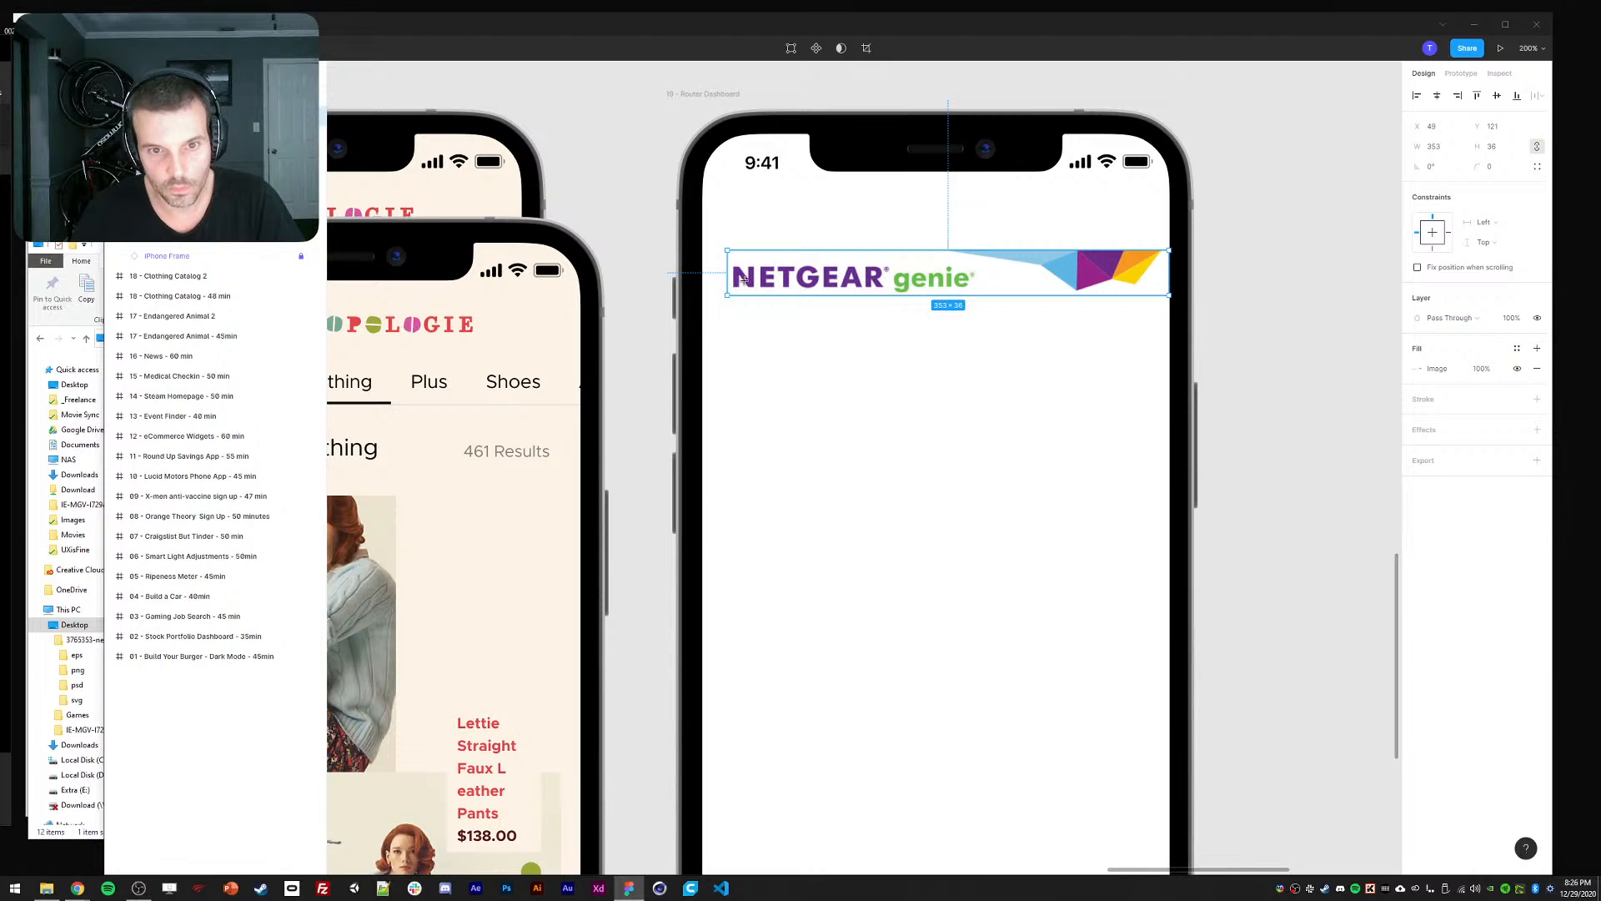
Mask the banner with a rectangle covering only the NETGEAR genie wordmark.
drag(729, 261, 978, 295)
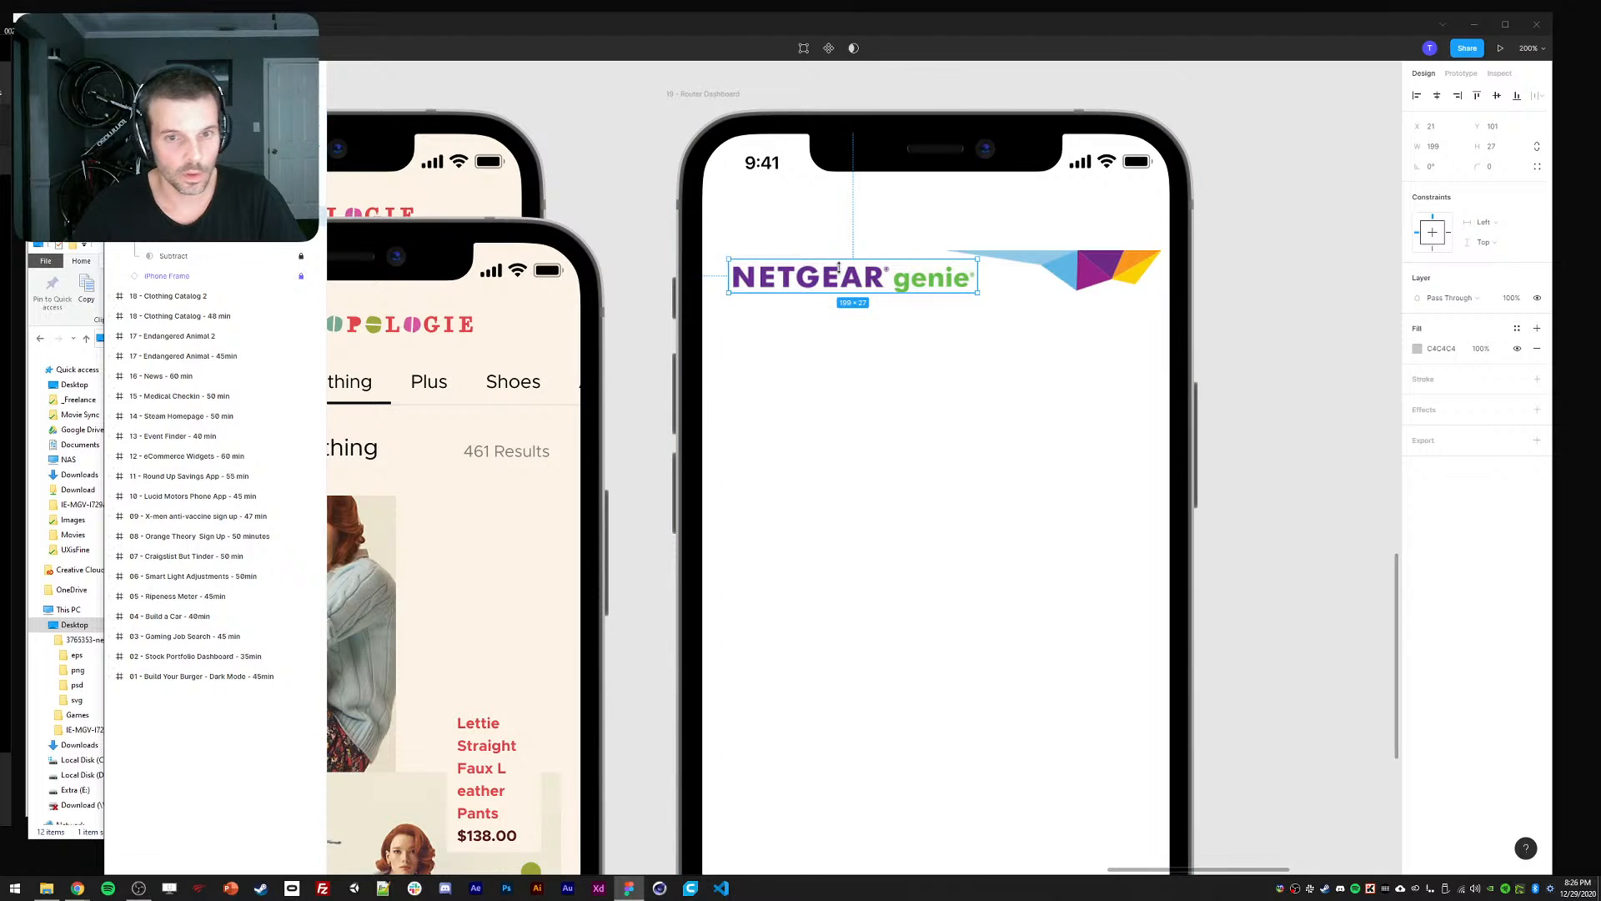
shift+click(1073, 271)
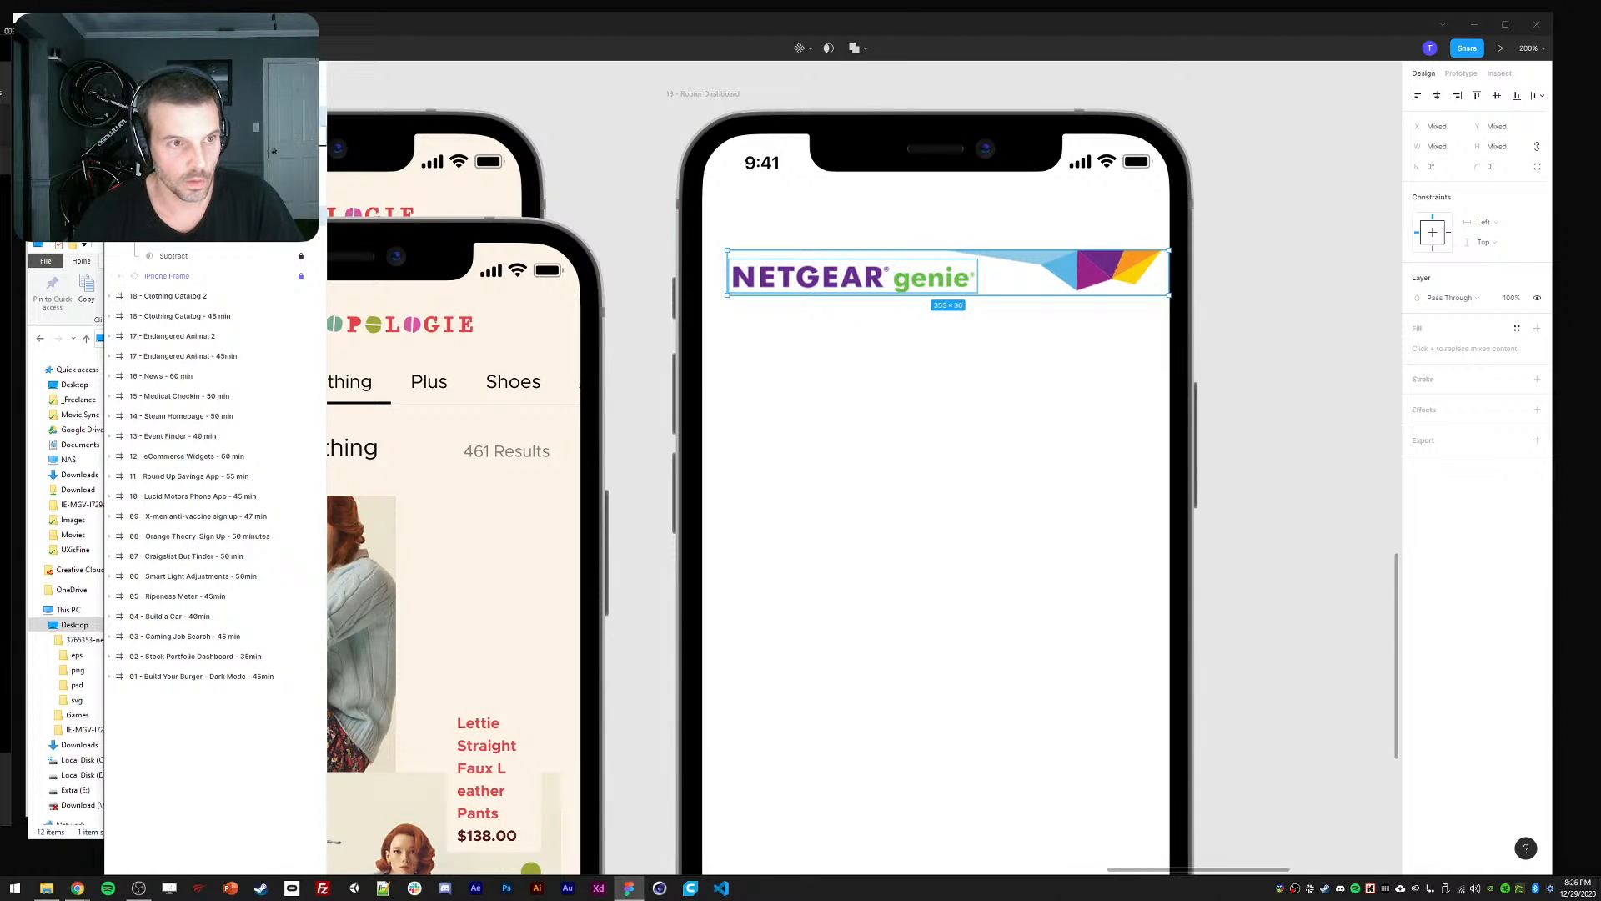
click(829, 48)
click(1048, 378)
click(826, 283)
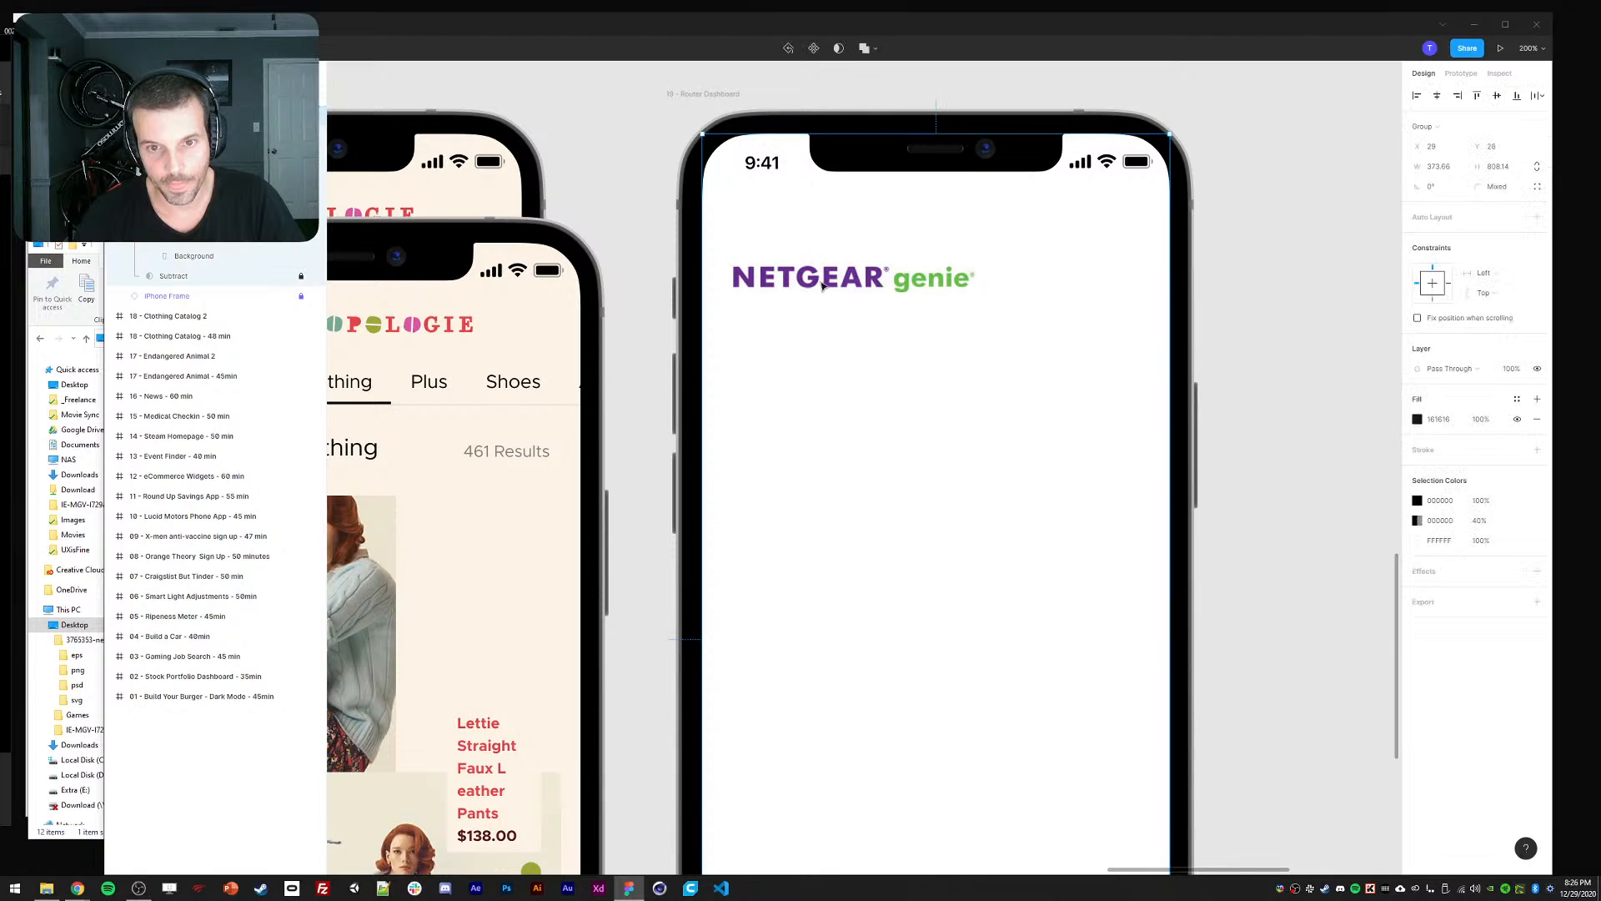
click(821, 284)
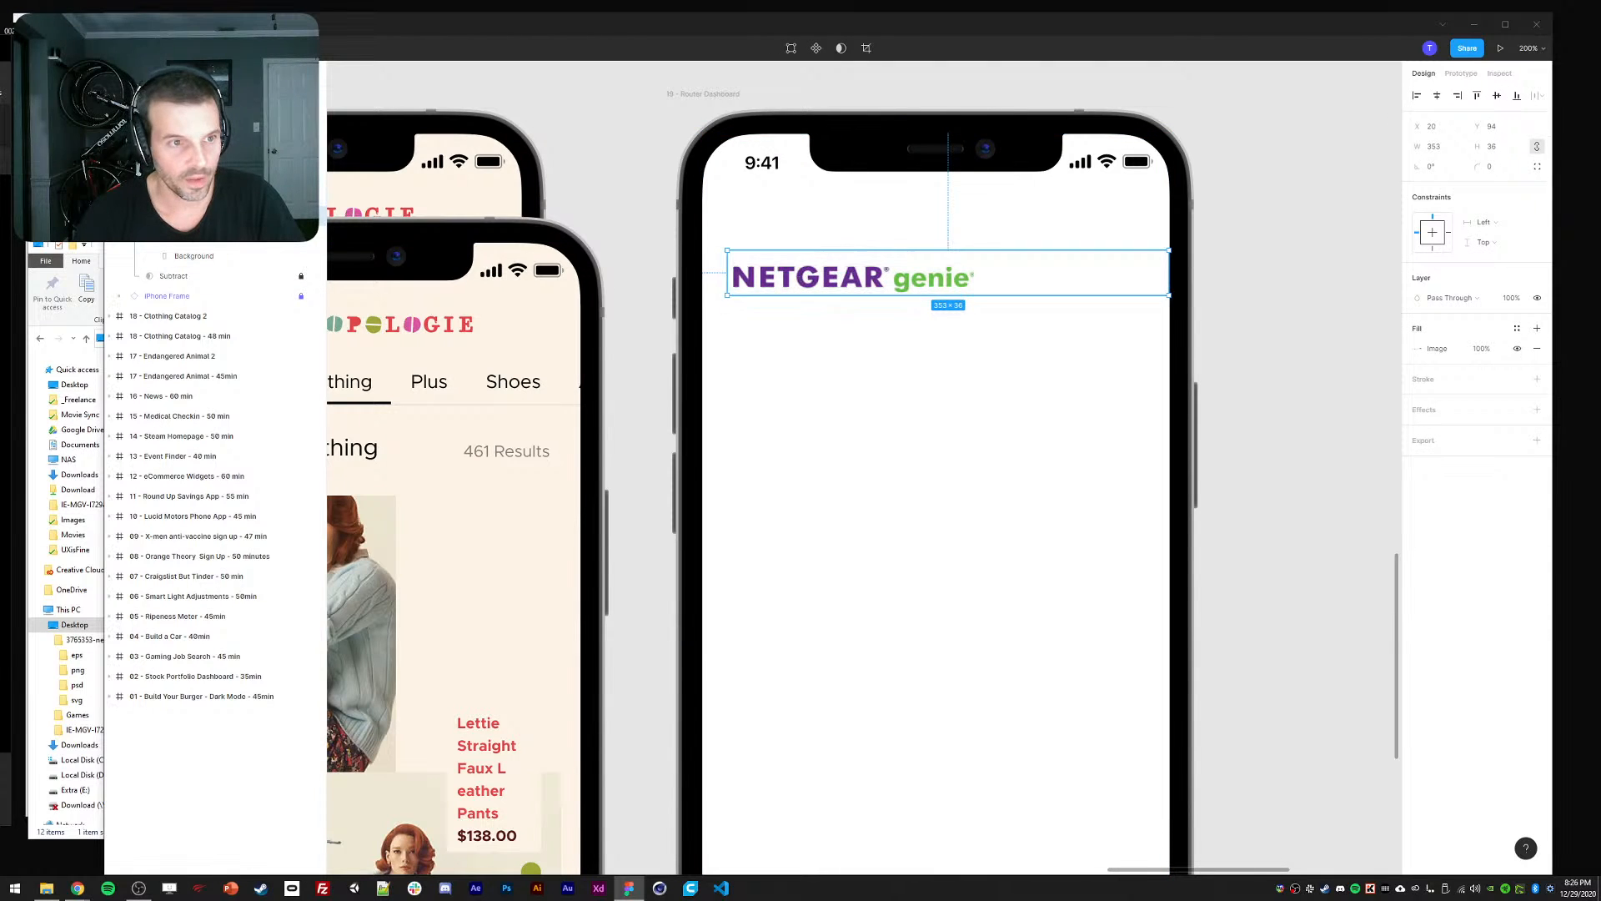
Move the masked logo up near the top of the phone and zoom back out.
right_click(183, 197)
click(227, 337)
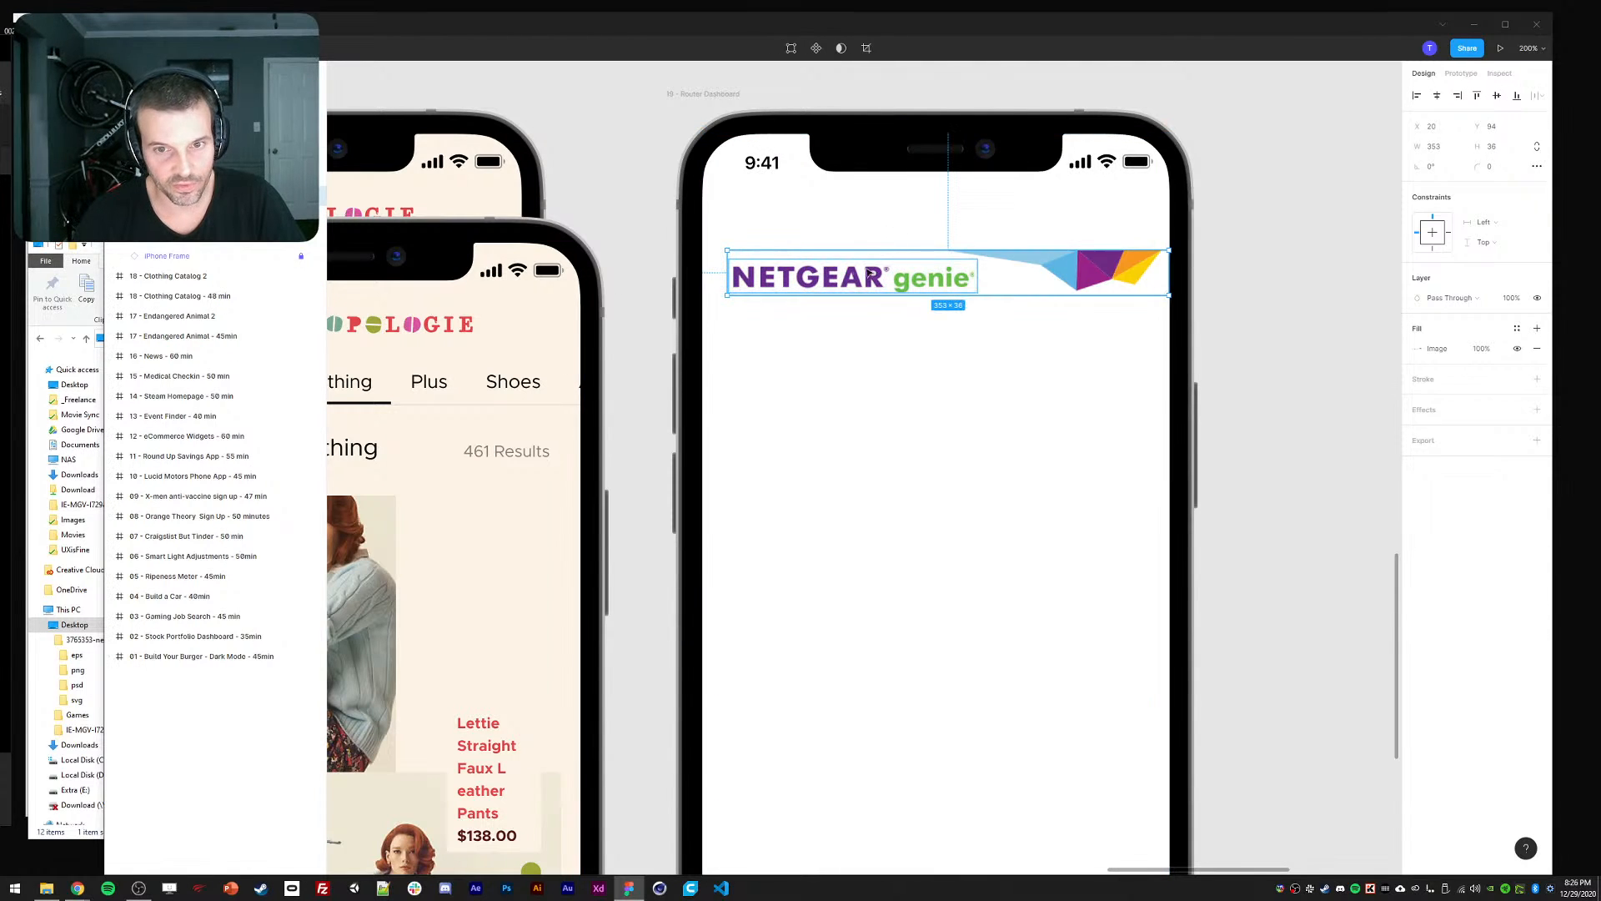
key(ctrl+z)
right_click(183, 242)
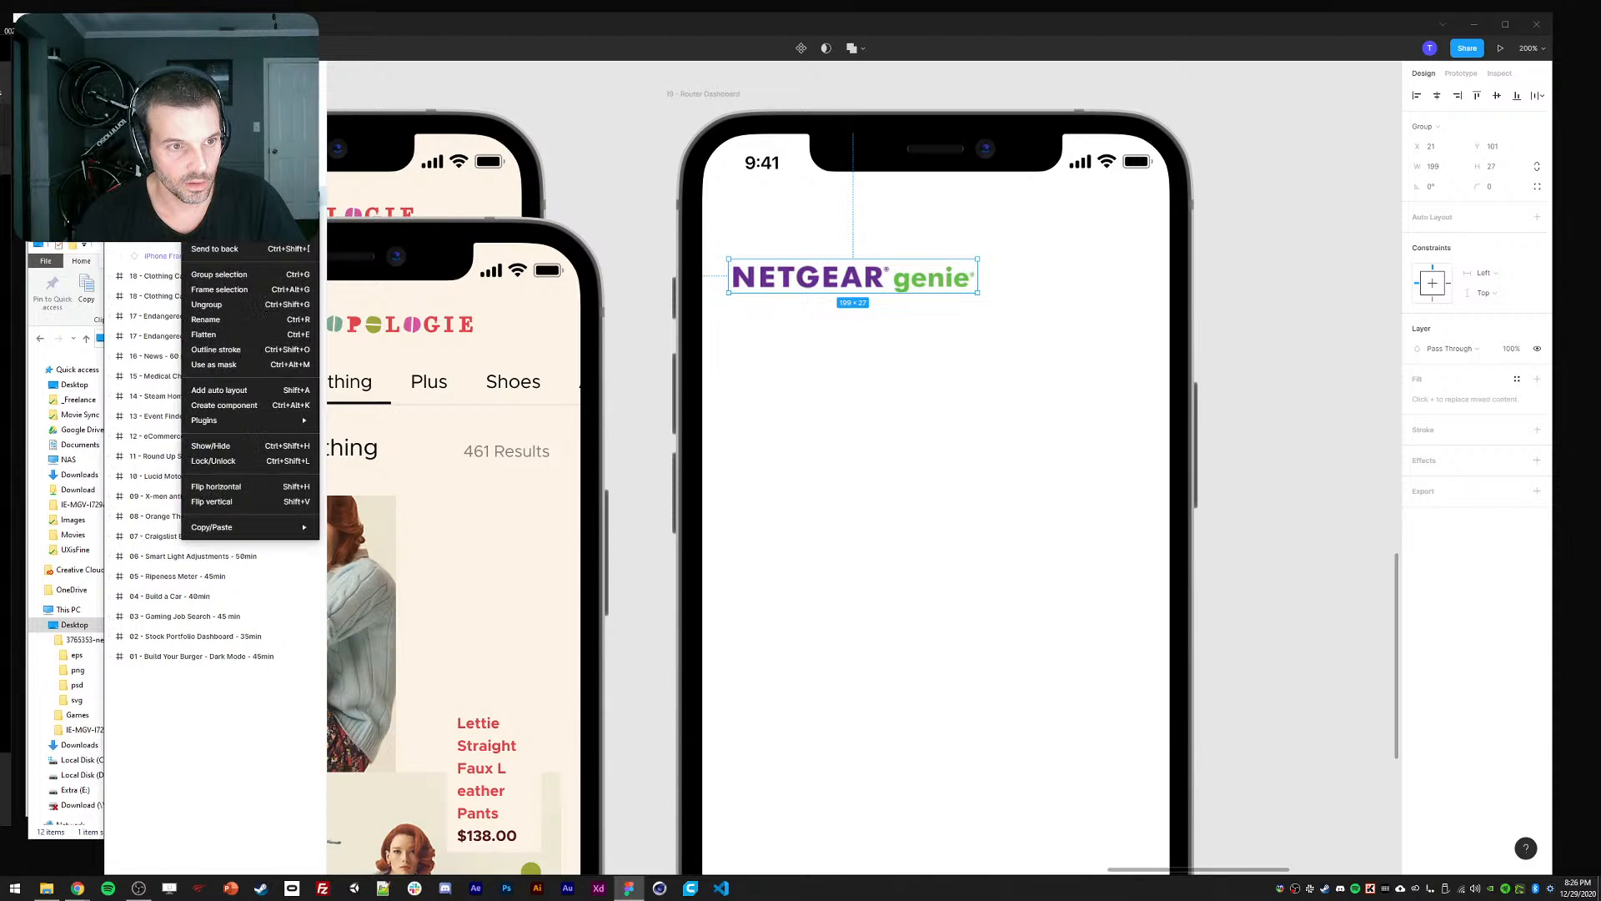
click(209, 335)
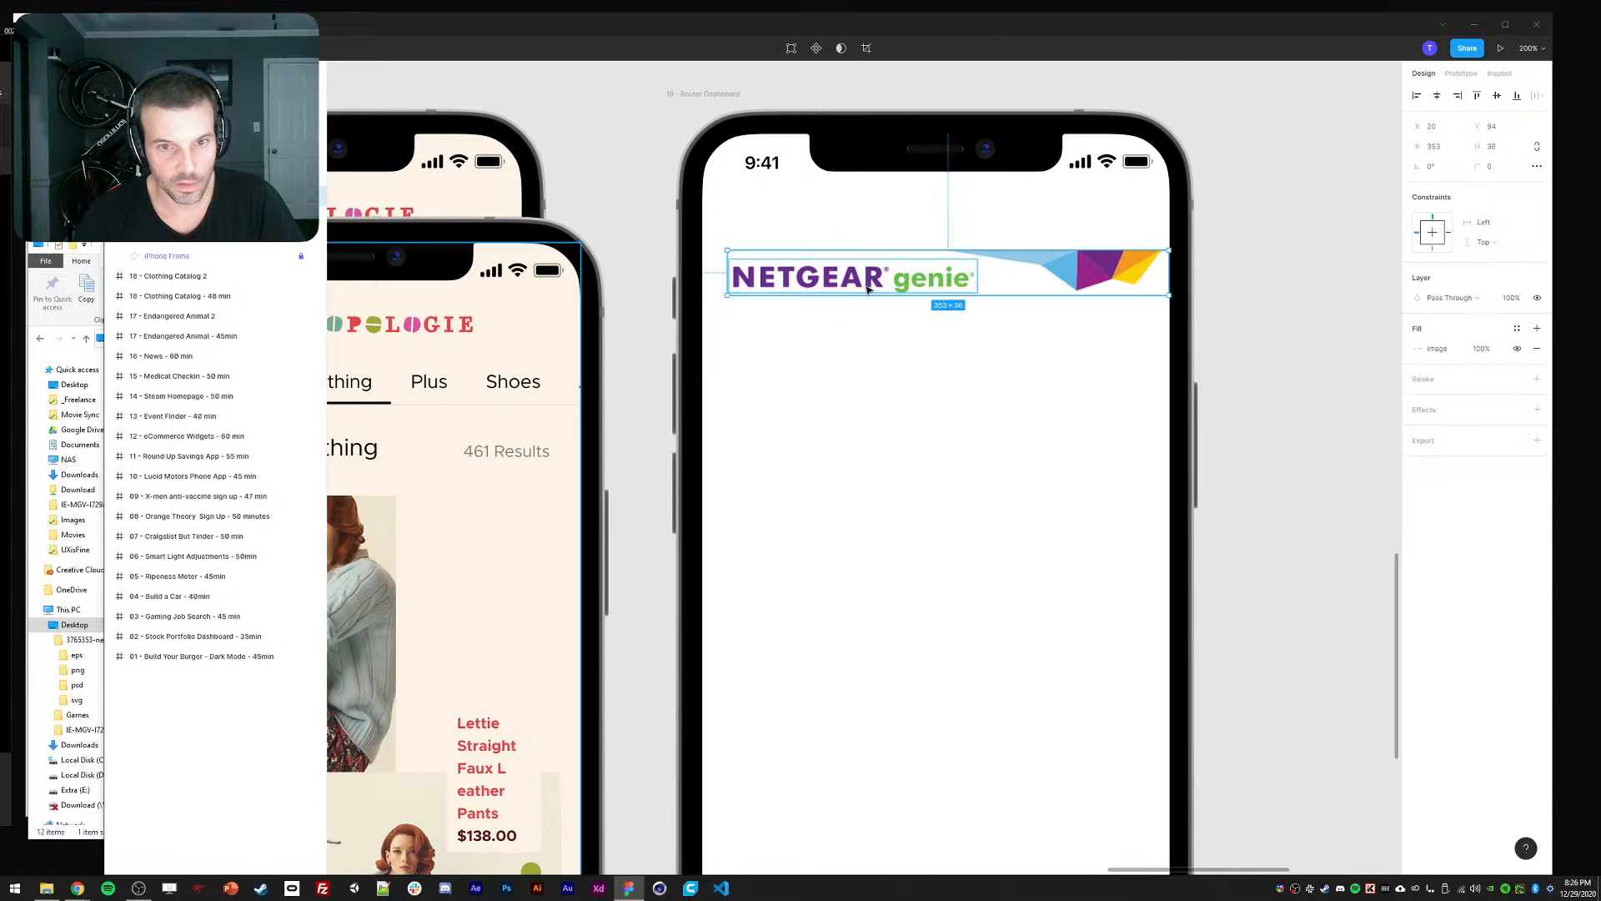
key(ctrl+z)
drag(902, 282, 983, 224)
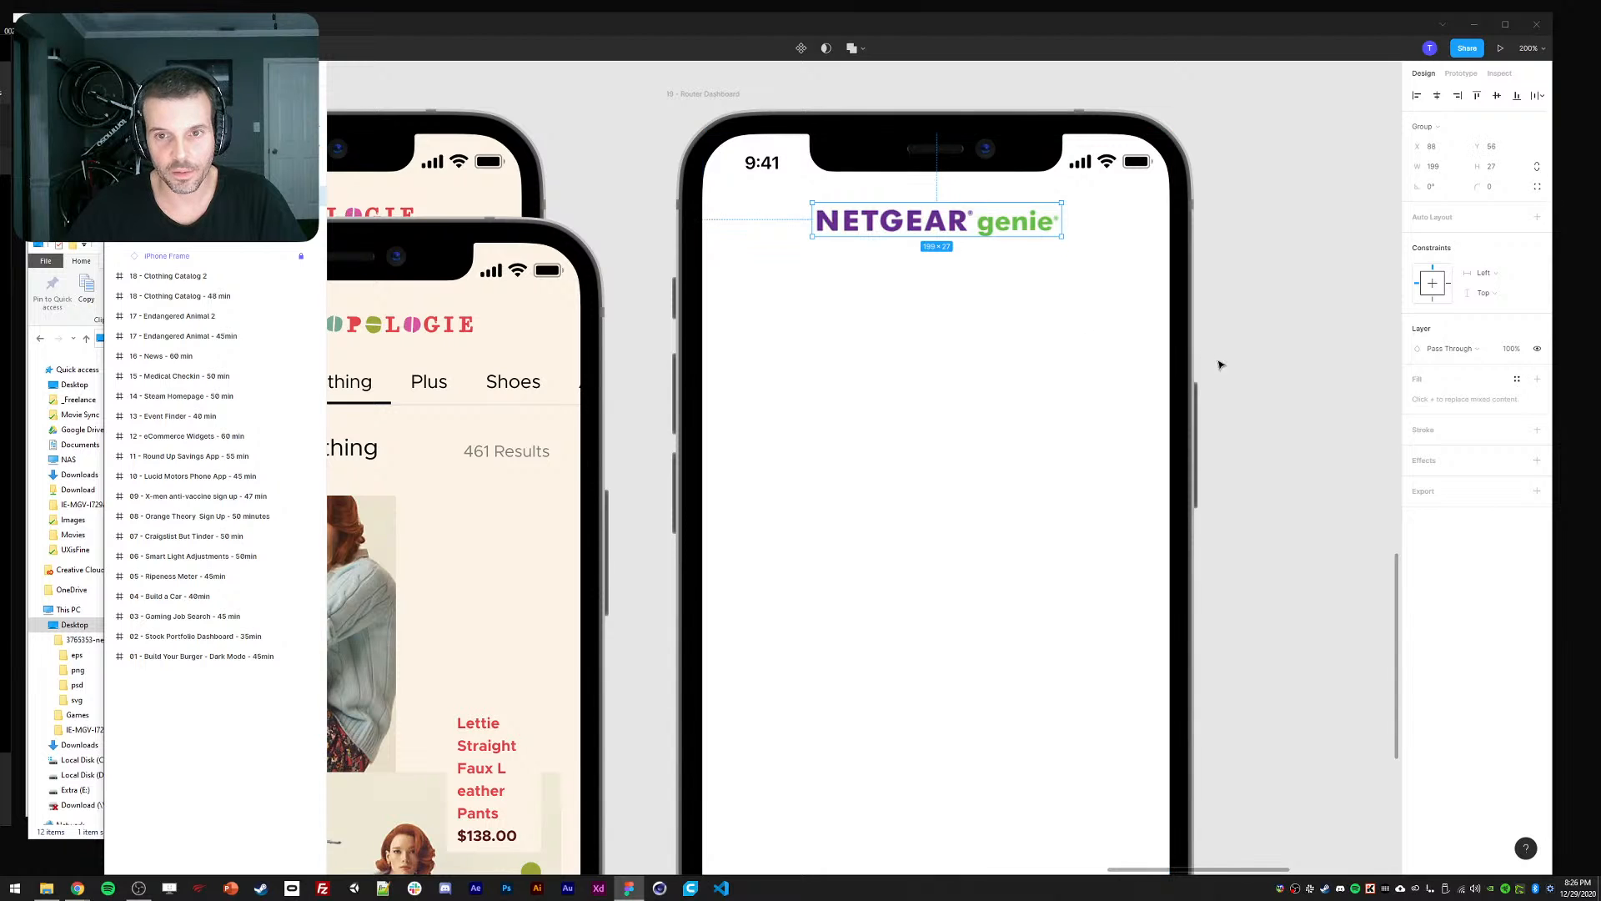
click(873, 437)
key(shift+0)
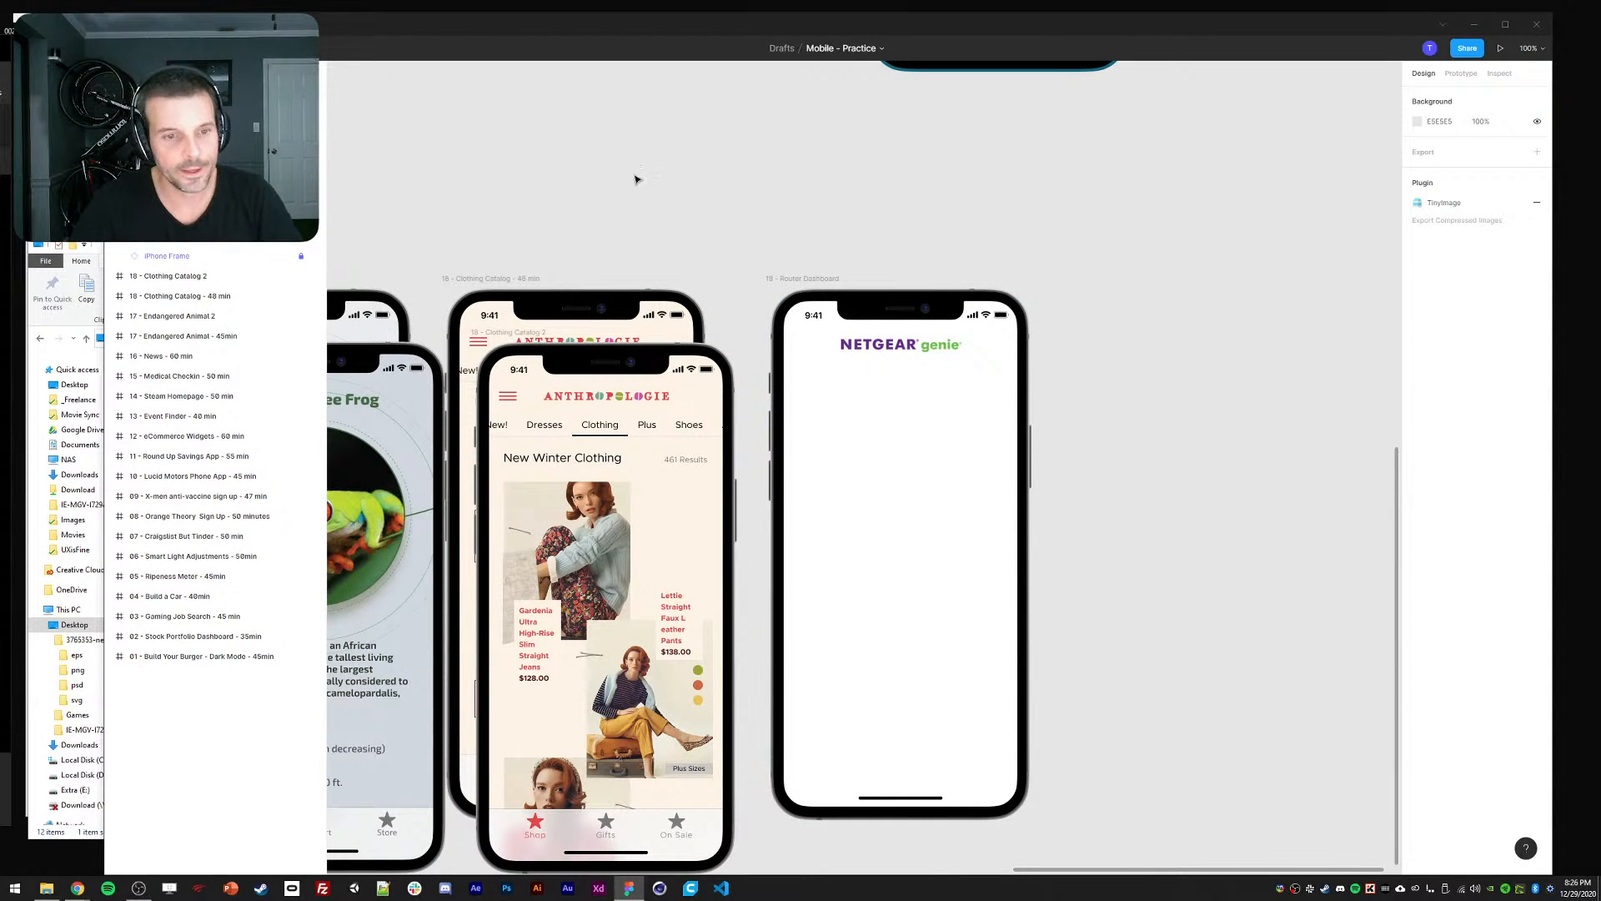
Capture a screenshot of the NETGEAR dashboard's six status tiles in Chrome.
key(alt+Tab)
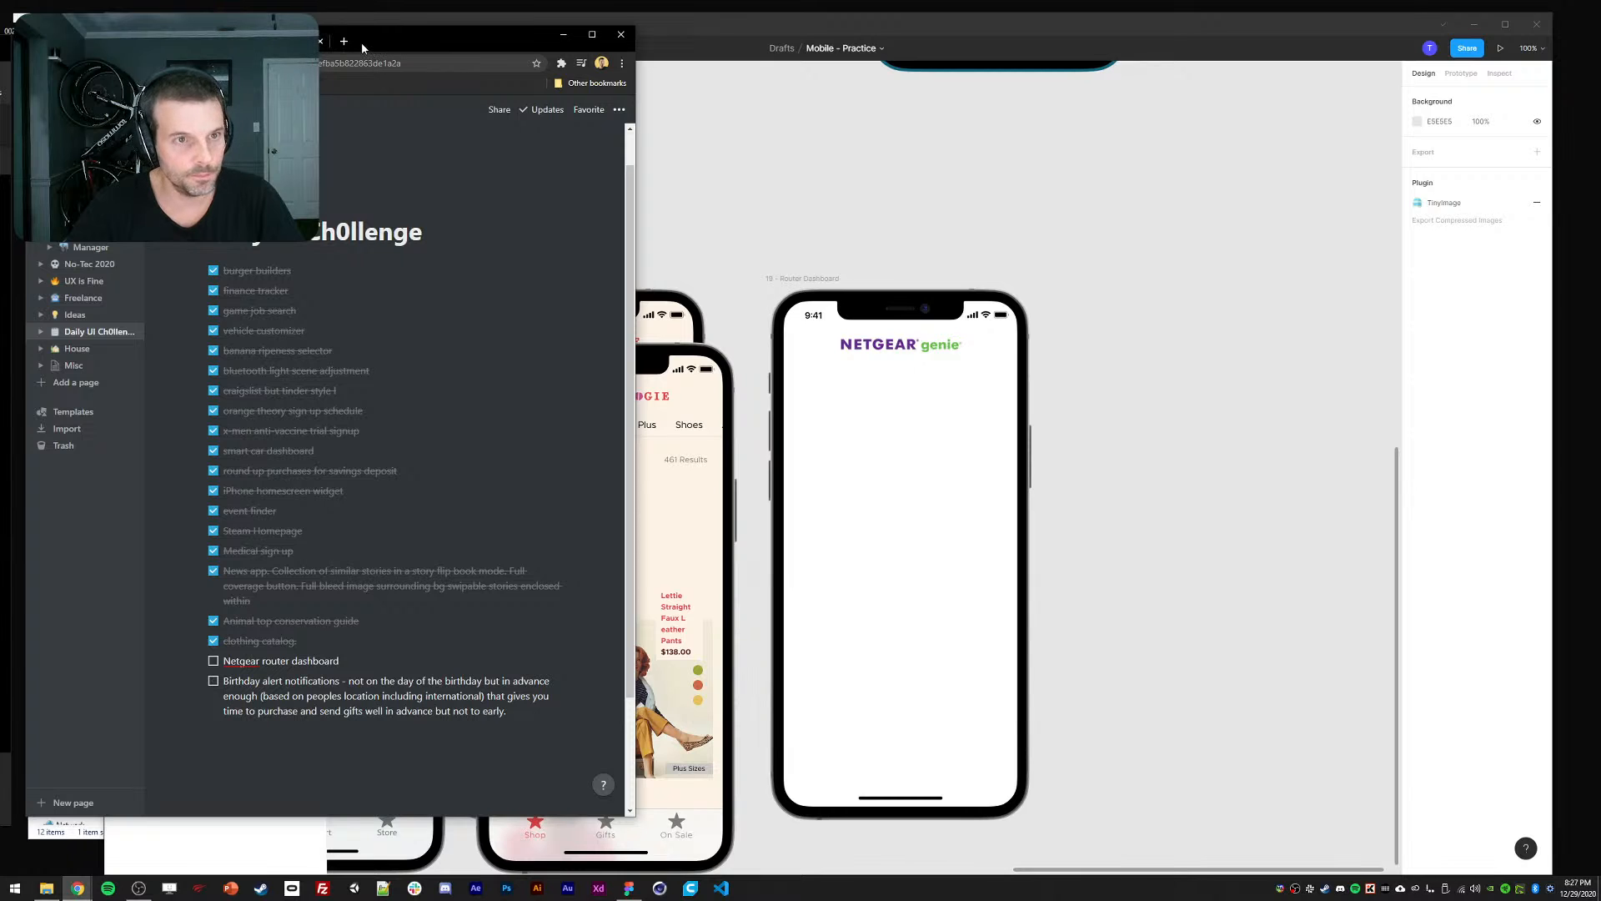
click(108, 41)
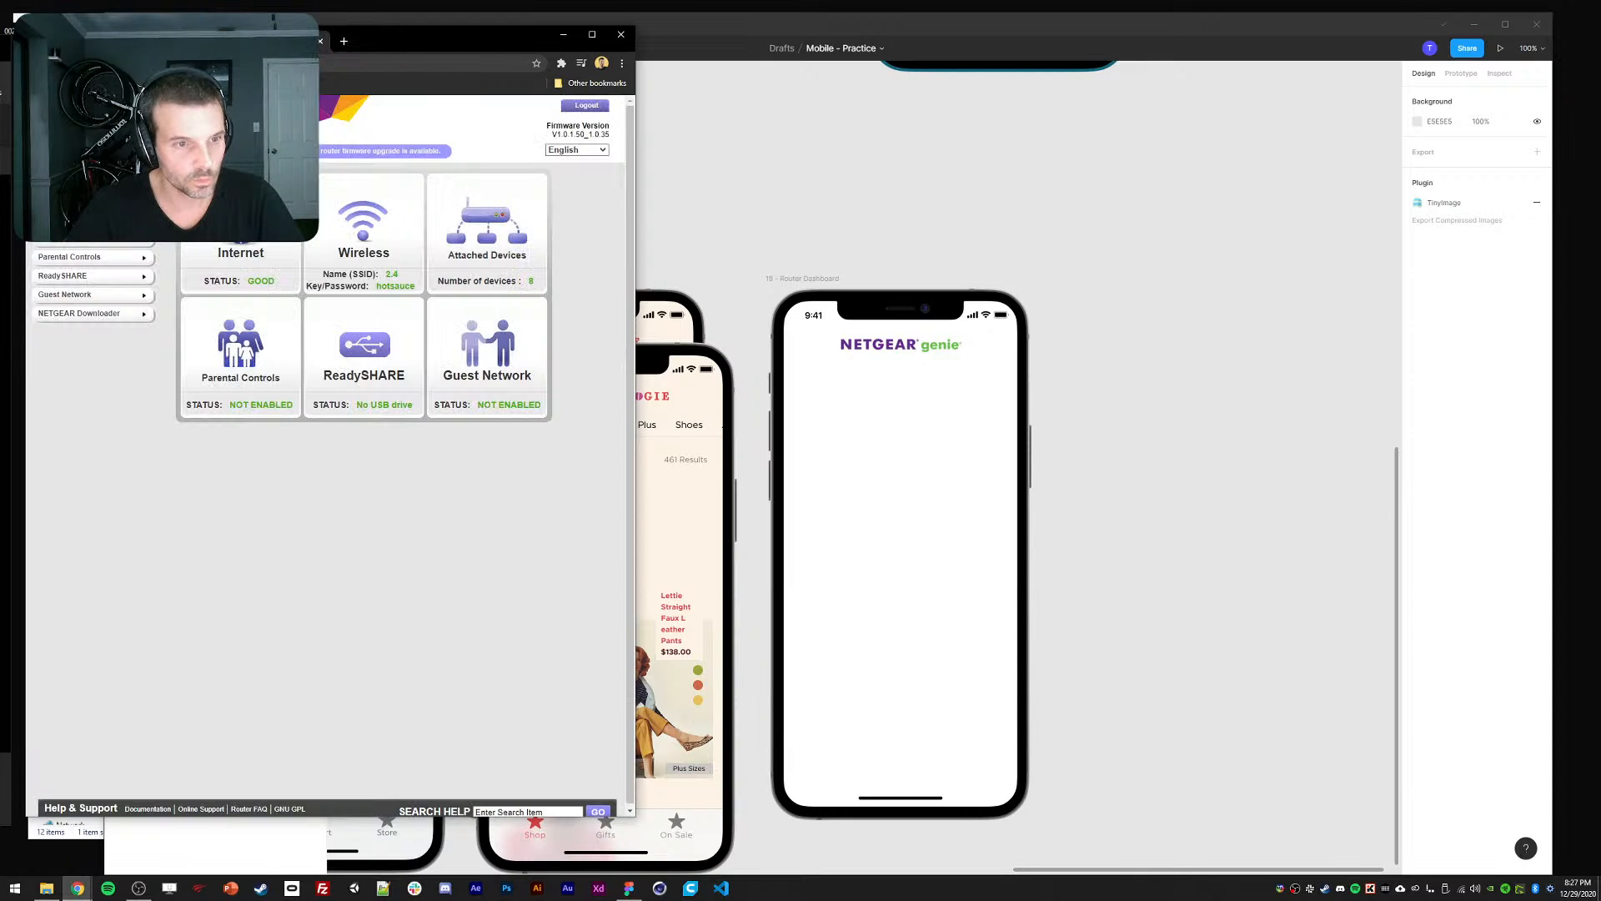
click(809, 257)
key(alt+Tab)
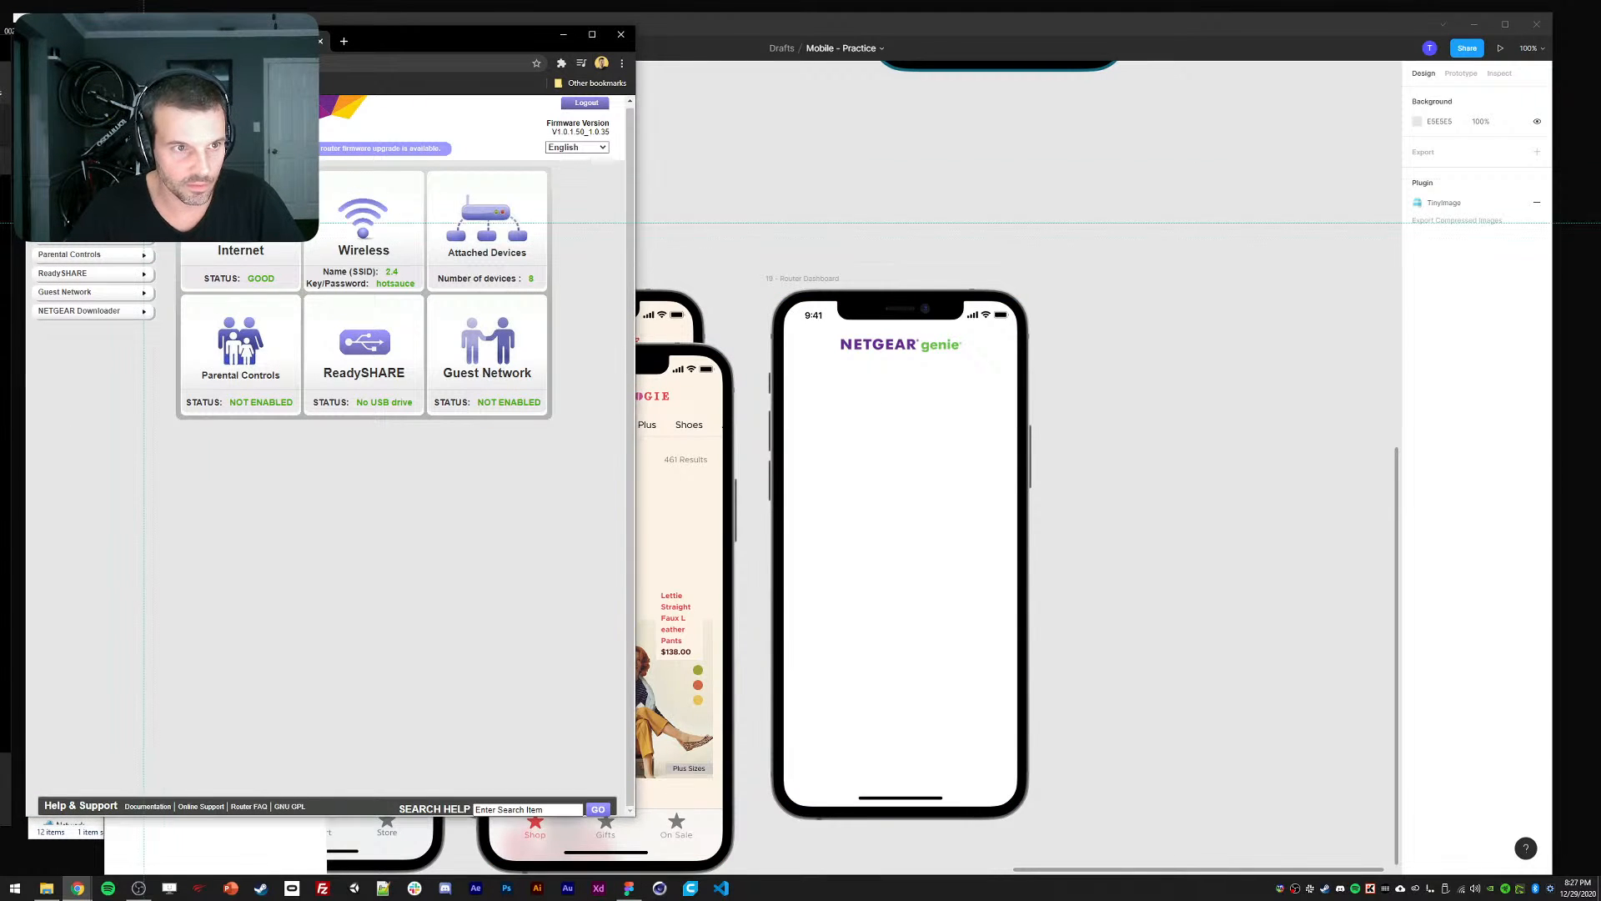
drag(411, 294, 563, 431)
Paste the tiles screenshot into Figma and place it to the right of the phone.
click(1238, 472)
key(ctrl+v)
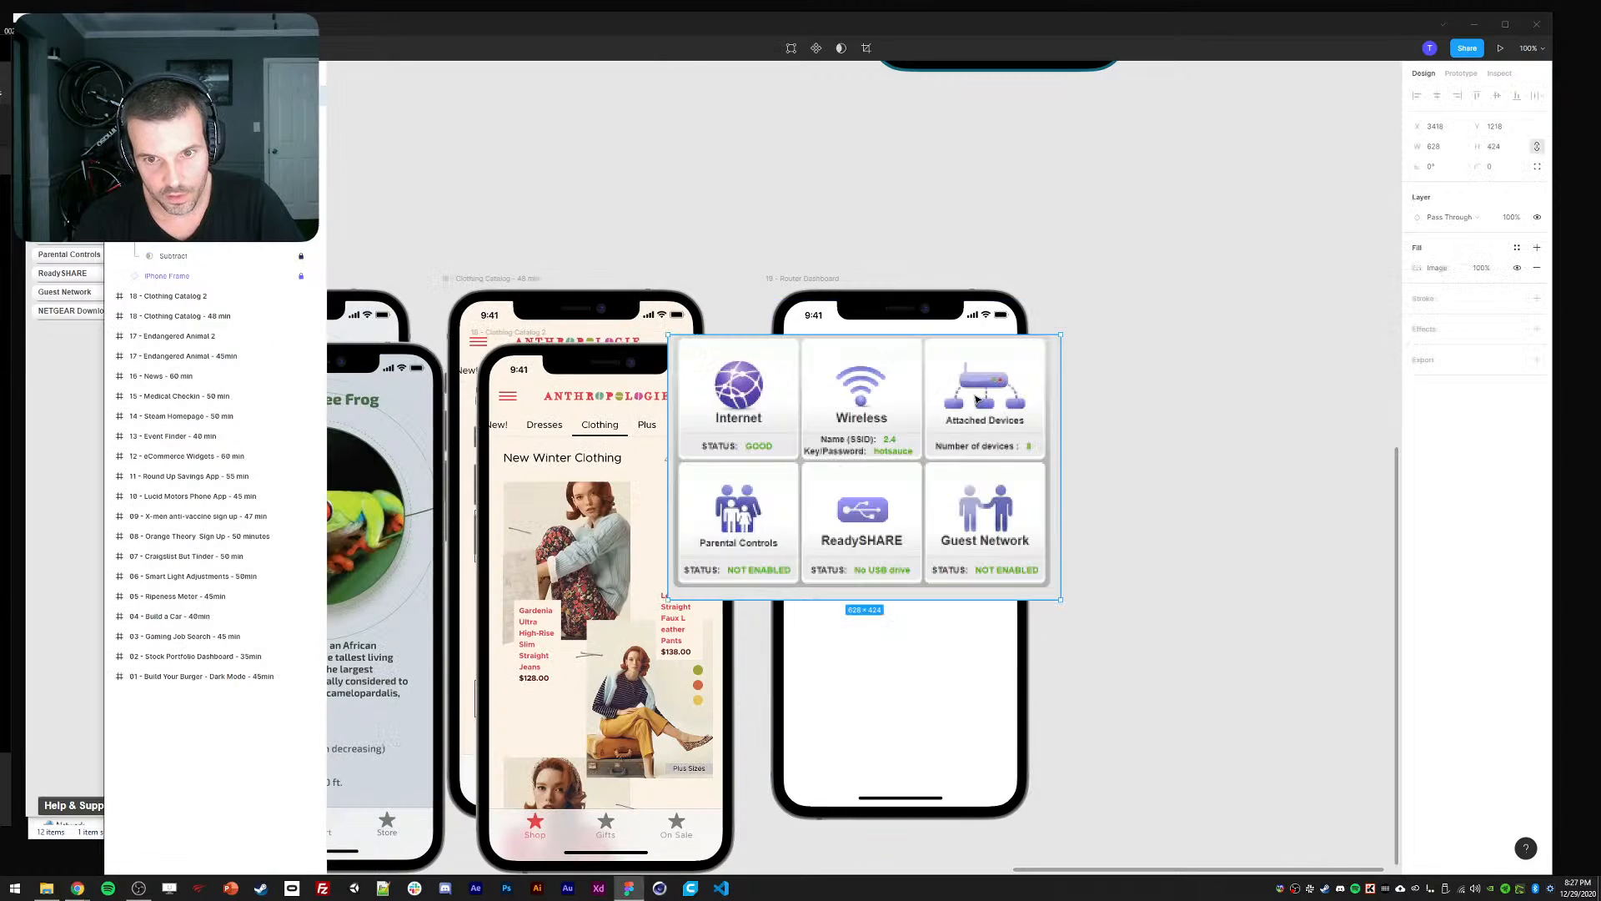
drag(842, 448, 1241, 461)
drag(1187, 300, 1014, 239)
drag(1028, 438, 1033, 407)
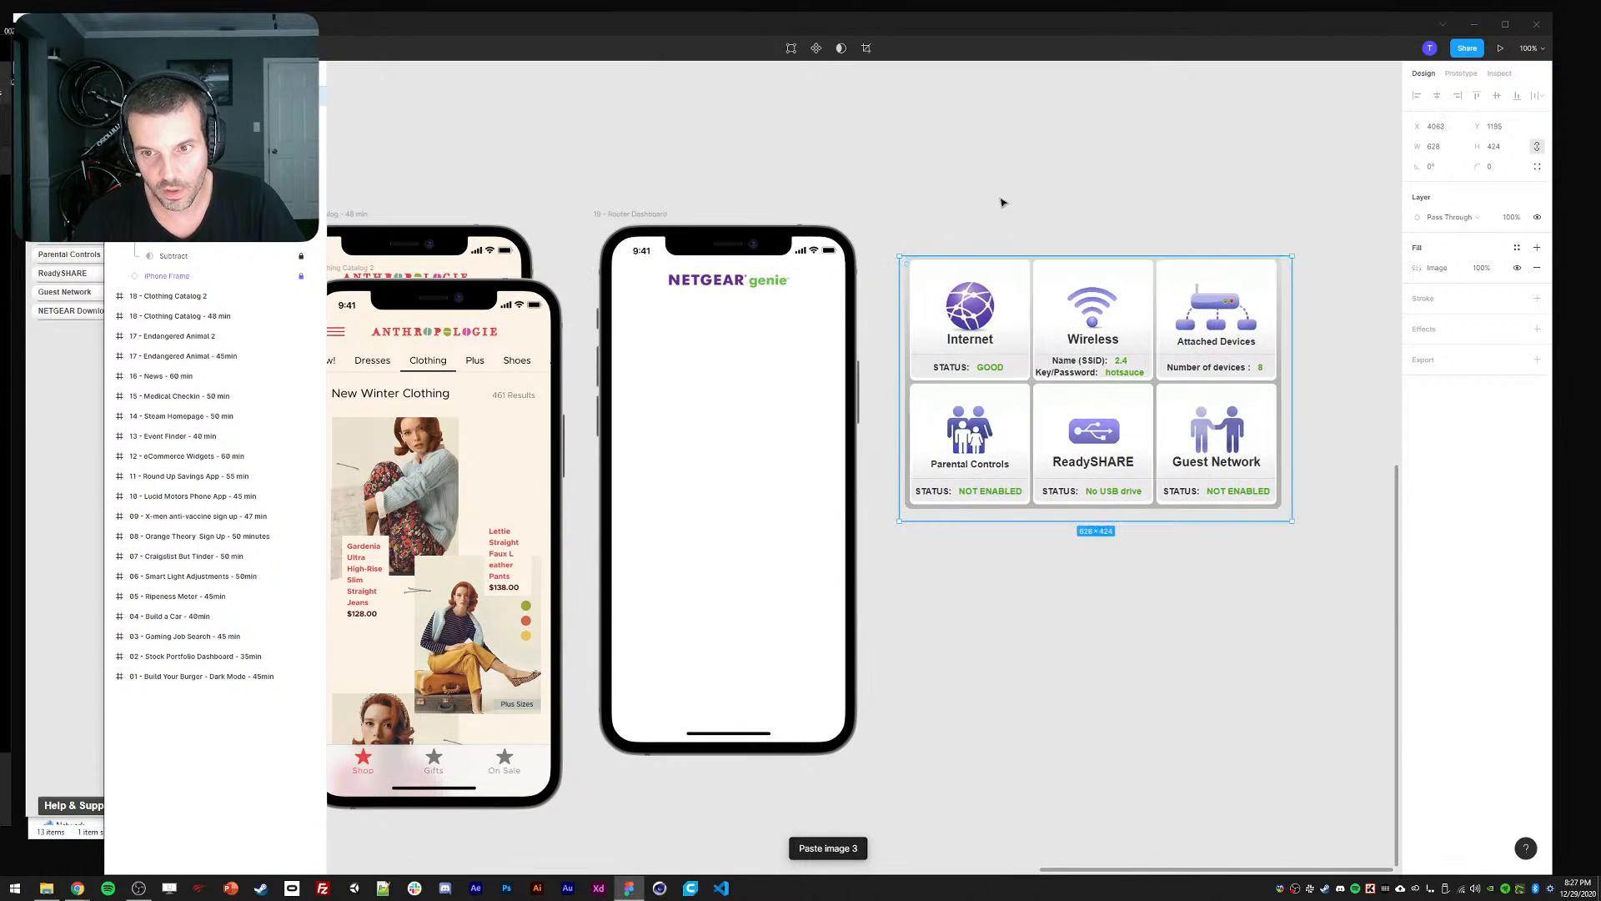
click(1001, 203)
drag(945, 175, 980, 187)
Draw a 168×235 rectangle card on the phone screen below the logo.
key(r)
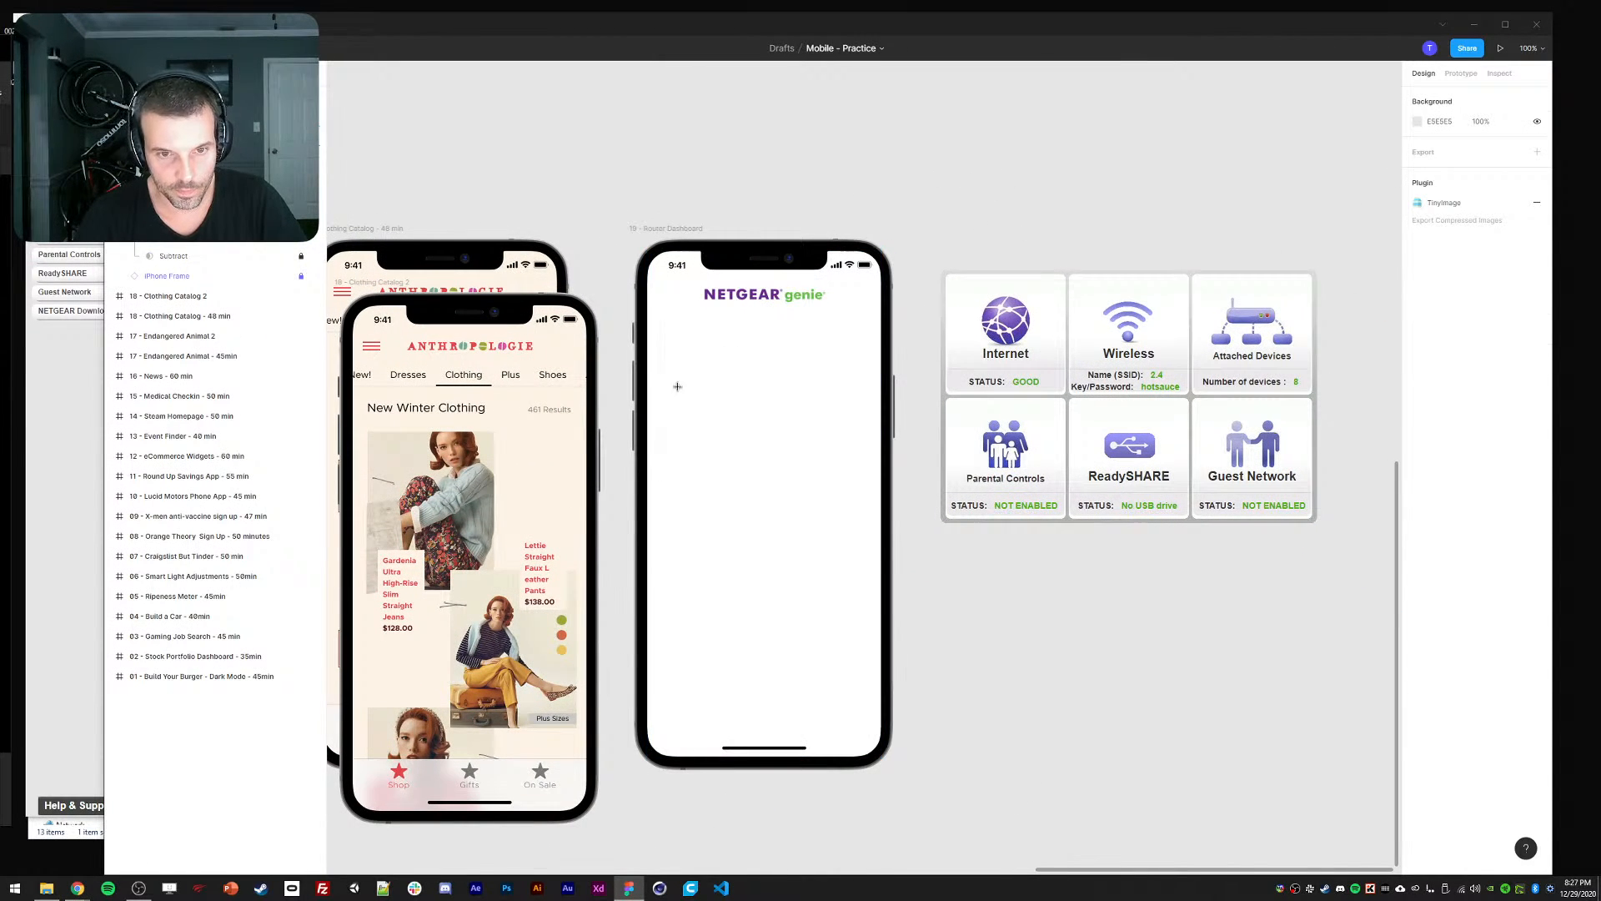
mouse_move(662, 325)
mouse_down()
mouse_move(683, 401)
mouse_move(767, 476)
mouse_up()
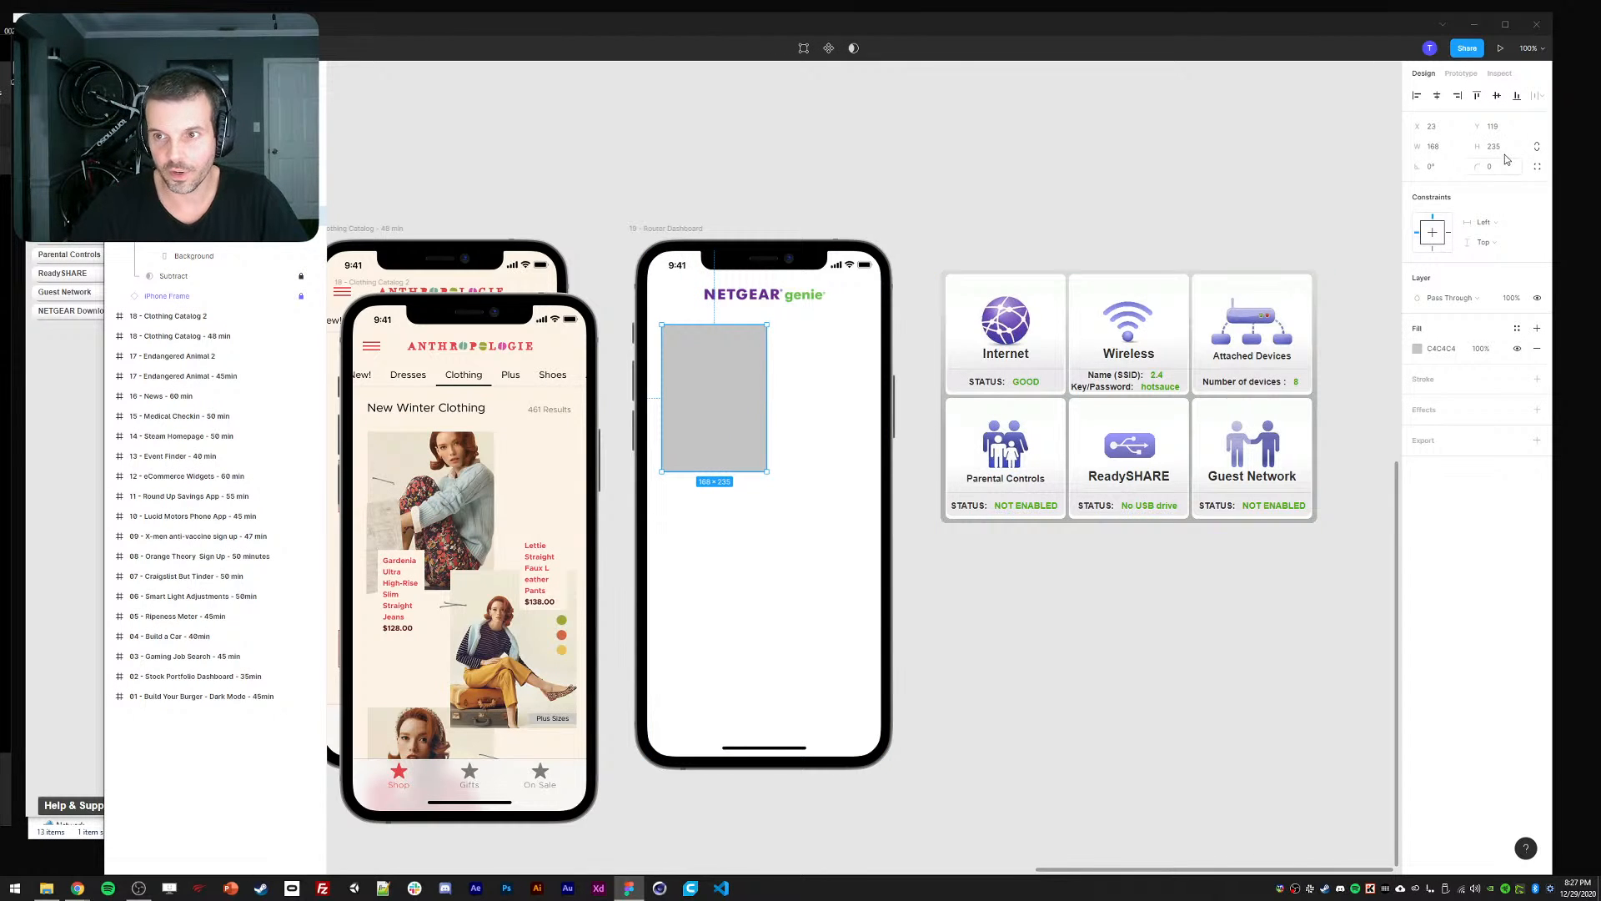
click(939, 148)
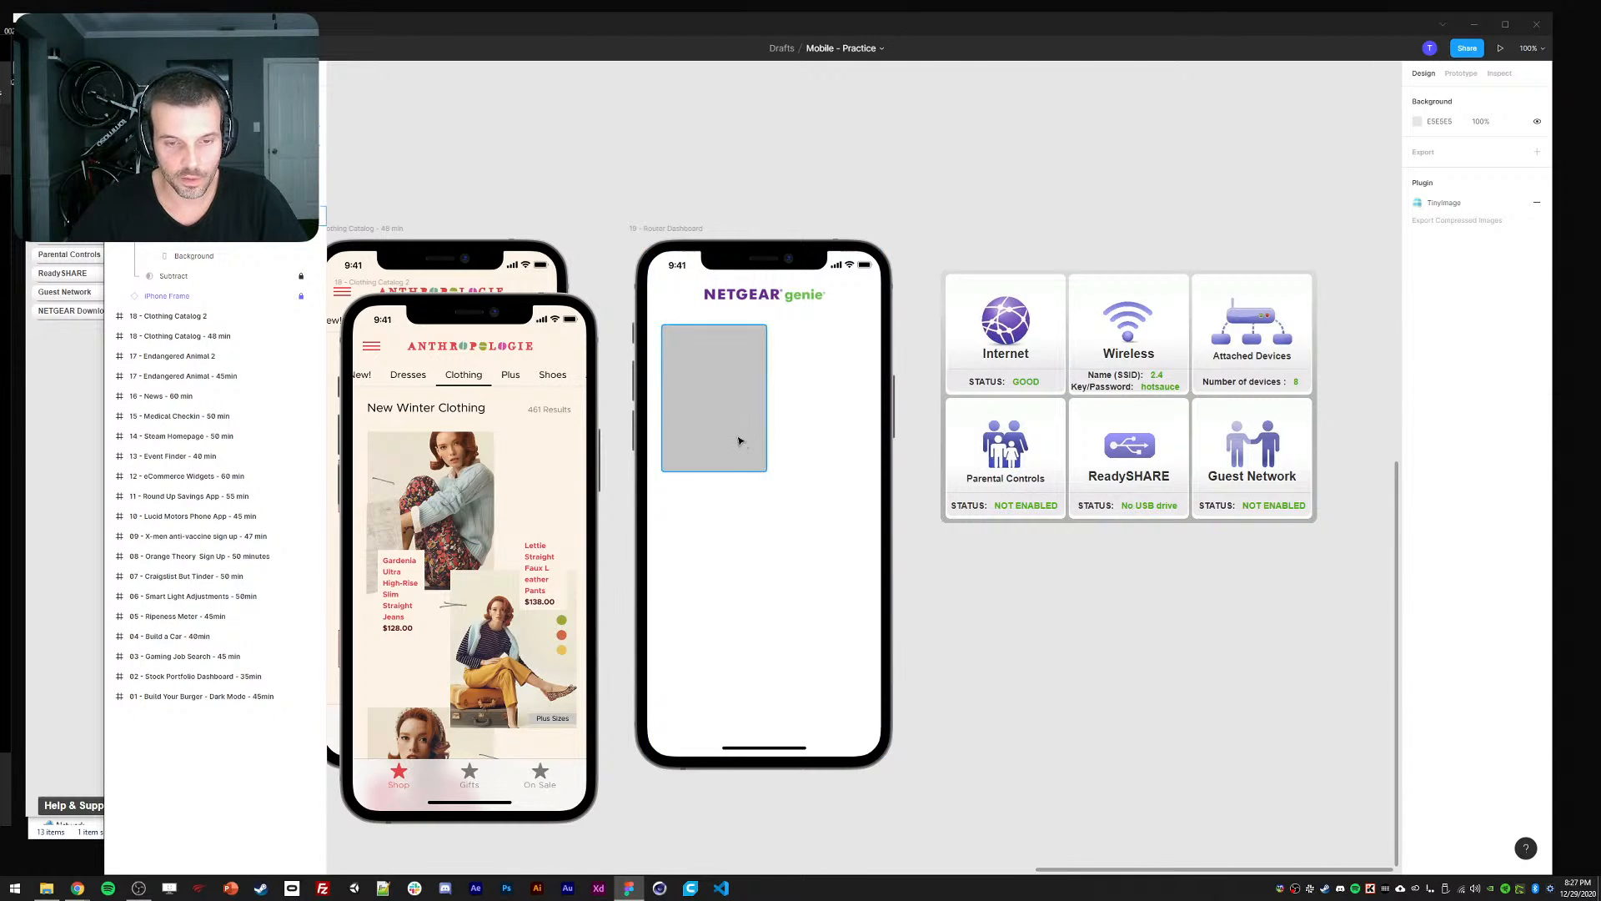
click(738, 441)
Try sampling a colour from a pasted image into the phone background, then delete the image.
click(66, 453)
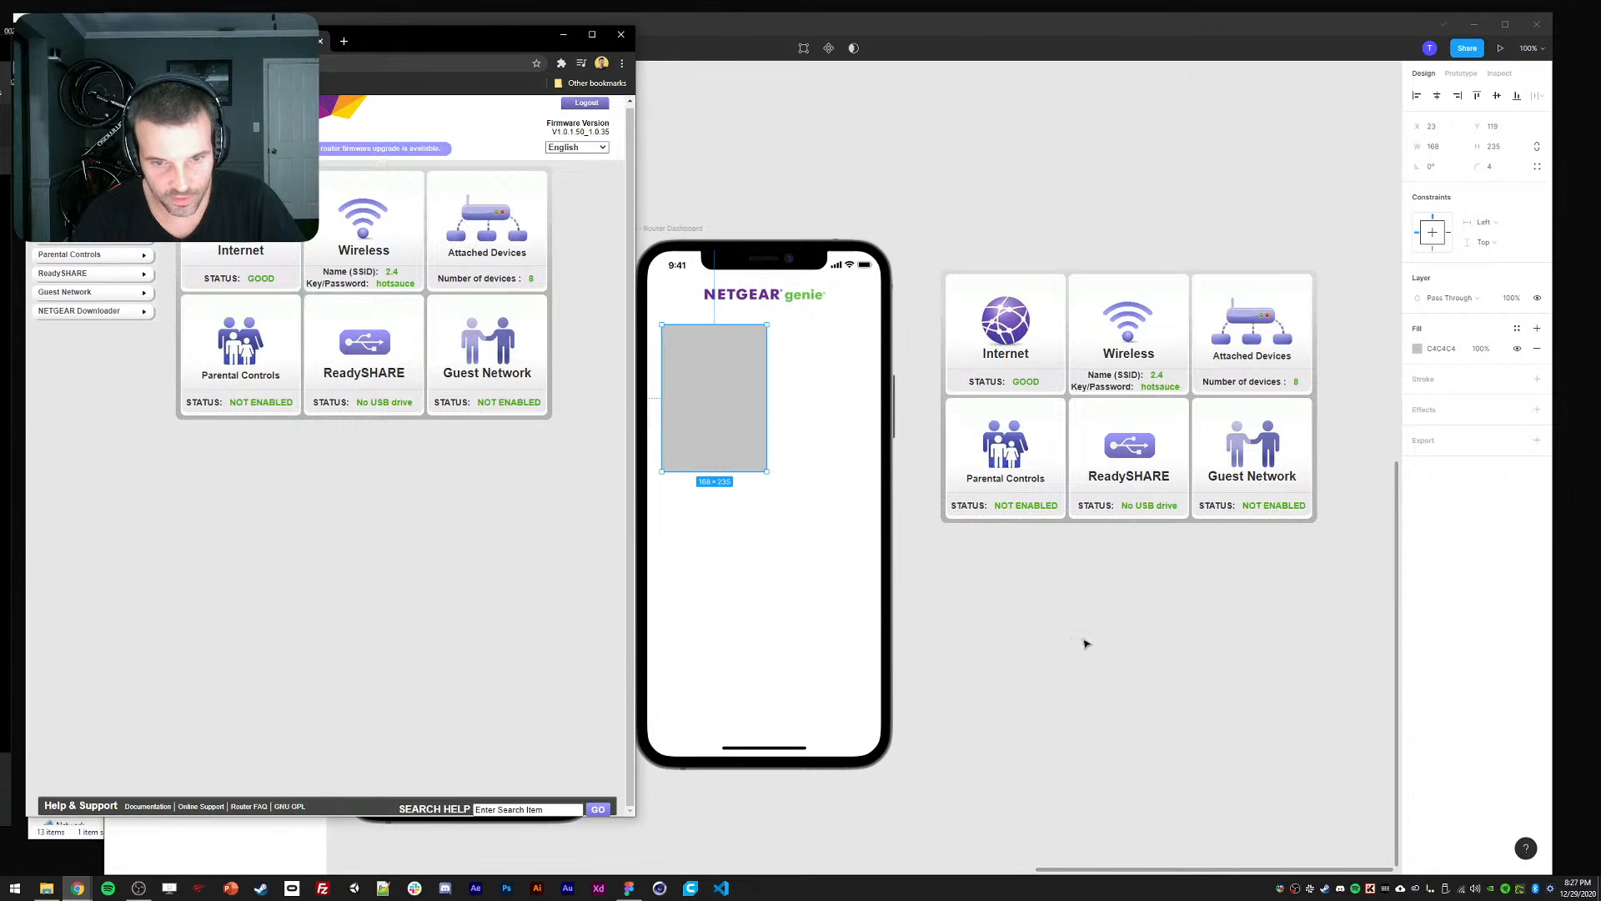
click(1039, 618)
key(ctrl+v)
drag(858, 456, 1025, 598)
ctrl+click(831, 582)
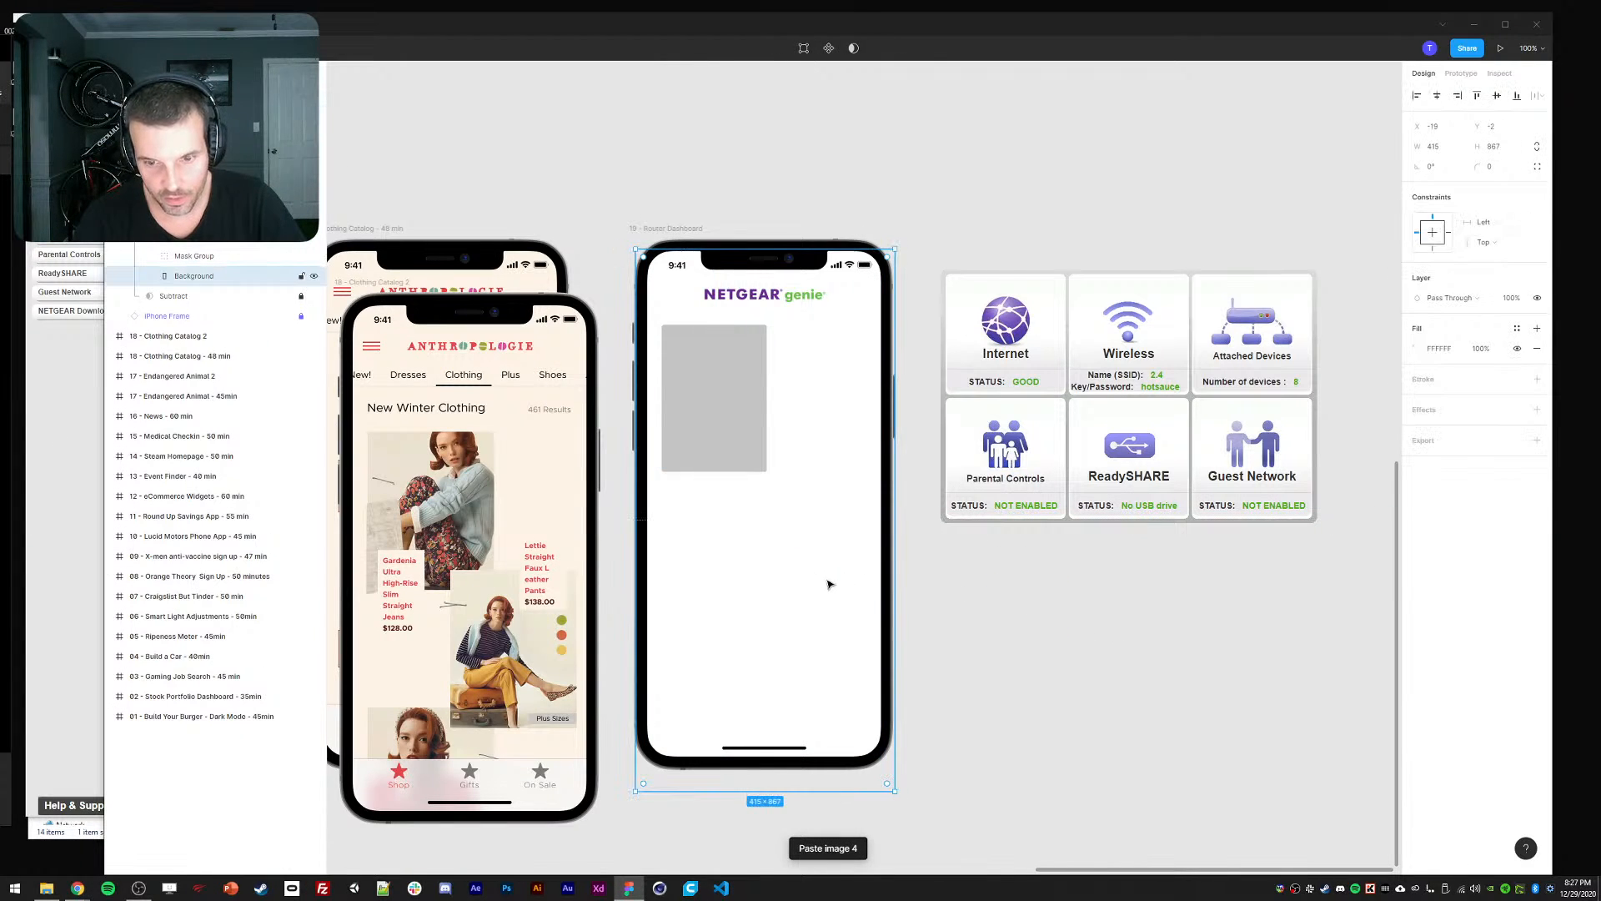
key(i)
click(995, 615)
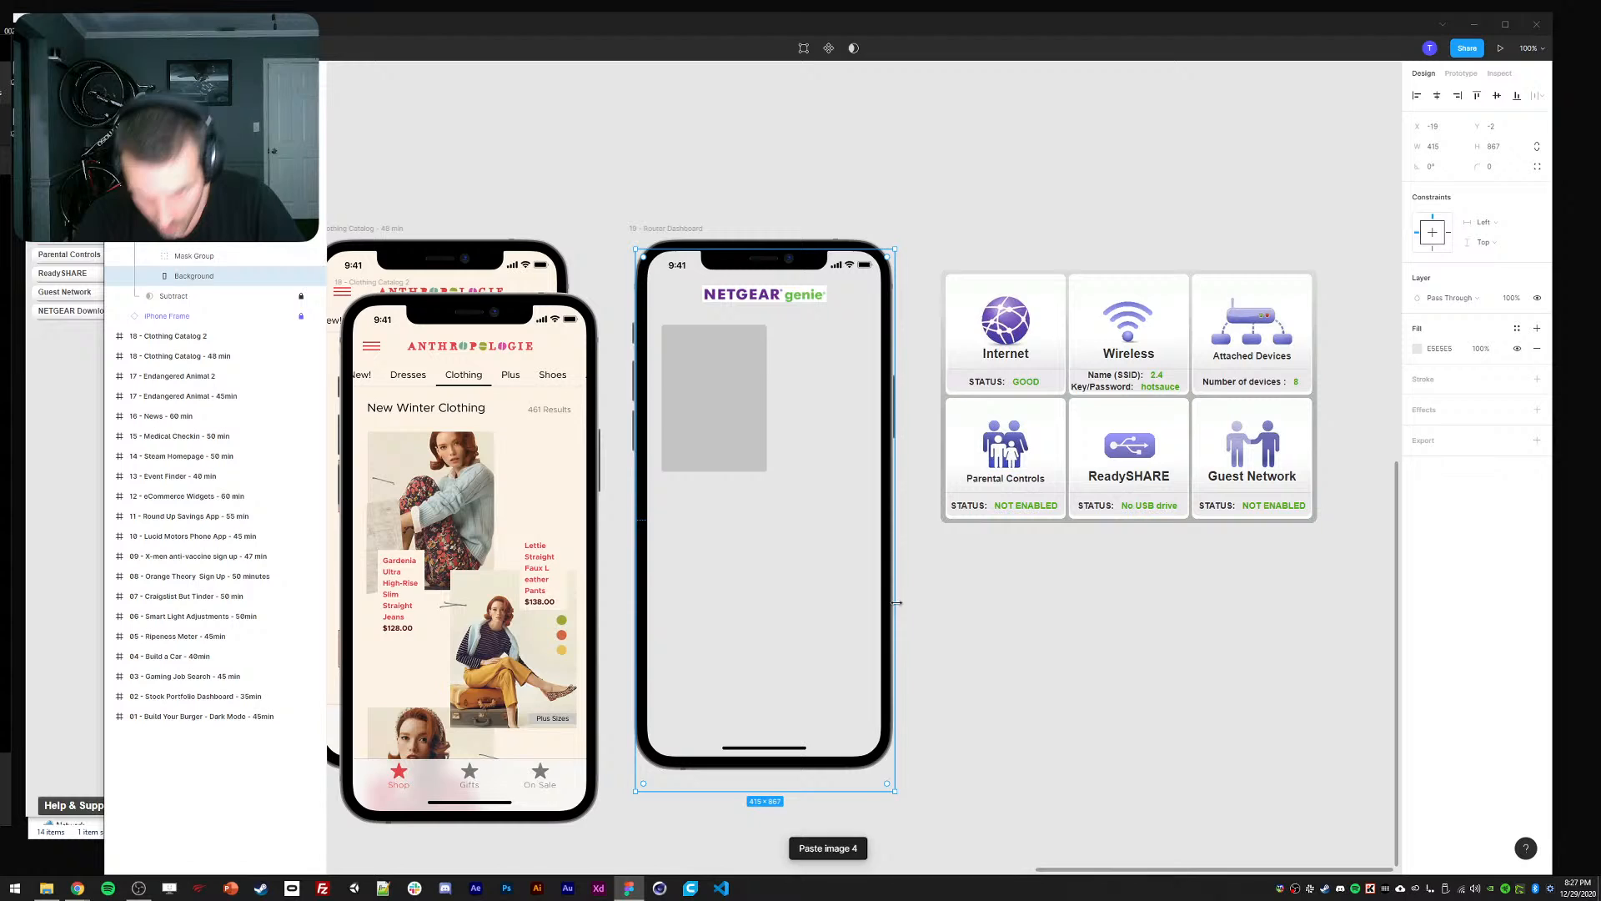
click(994, 618)
click(1026, 618)
ctrl+click(780, 598)
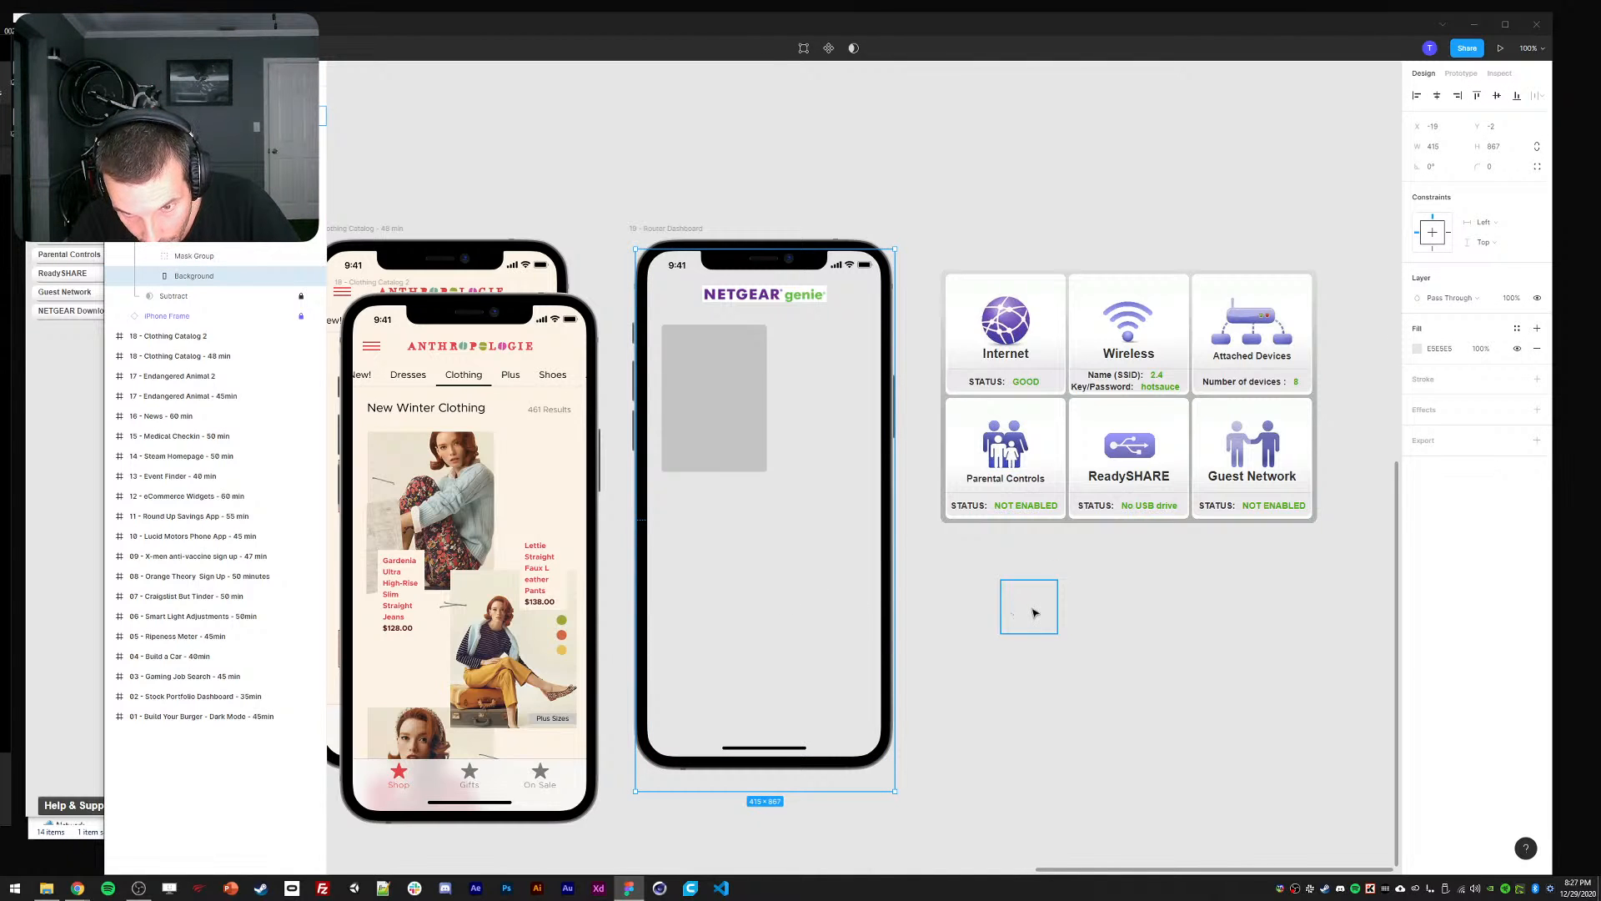
key(i)
click(1031, 609)
click(1023, 623)
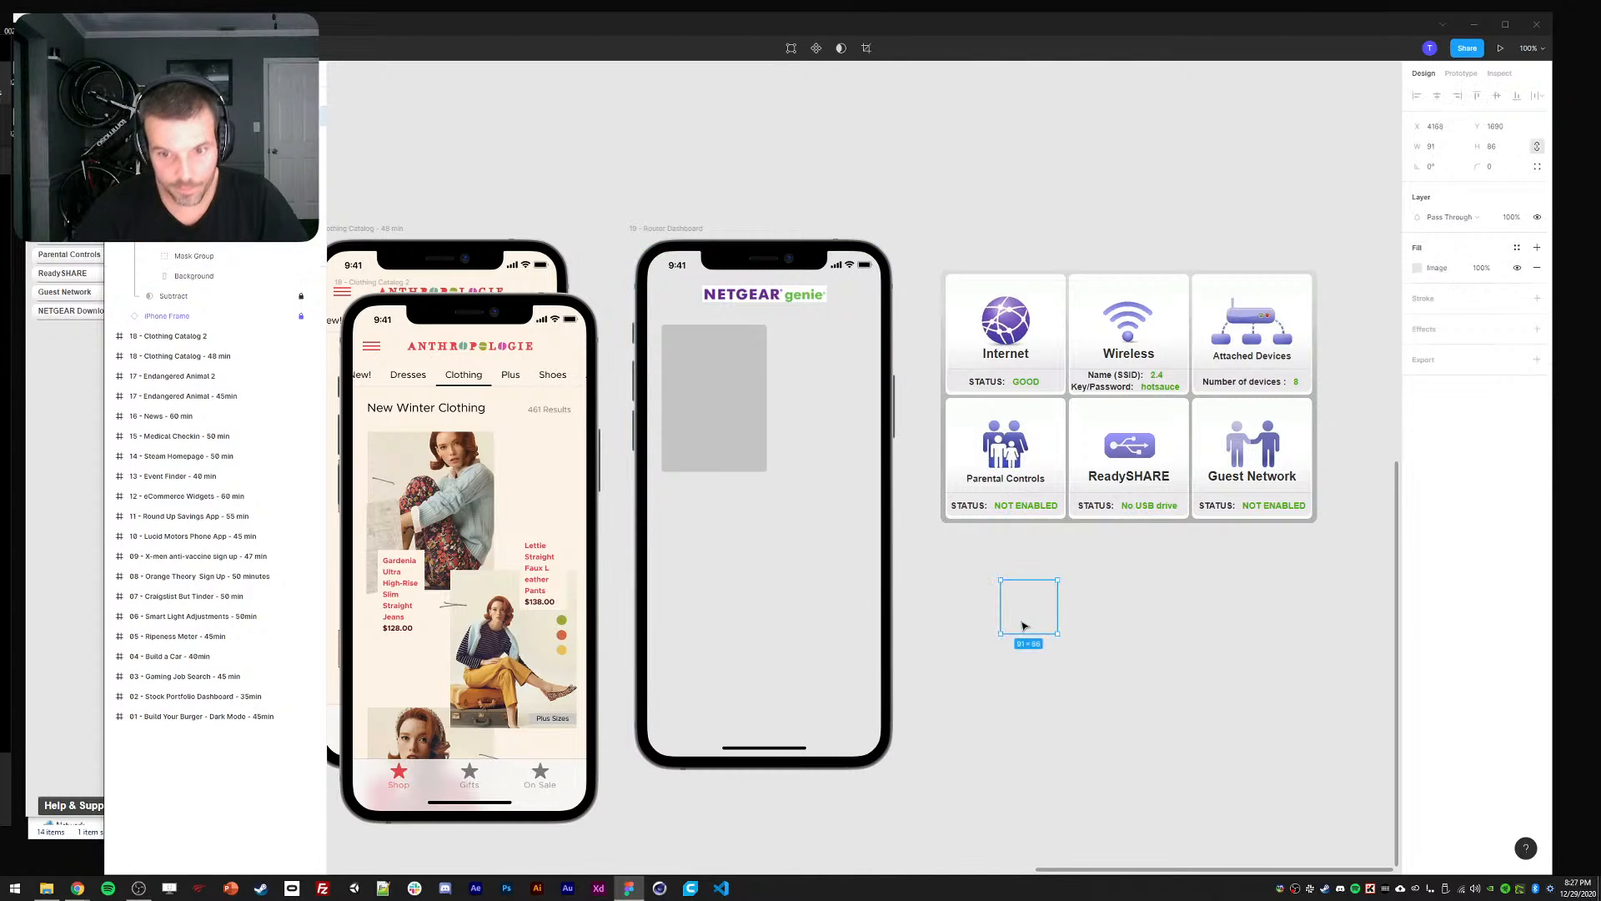
key(Delete)
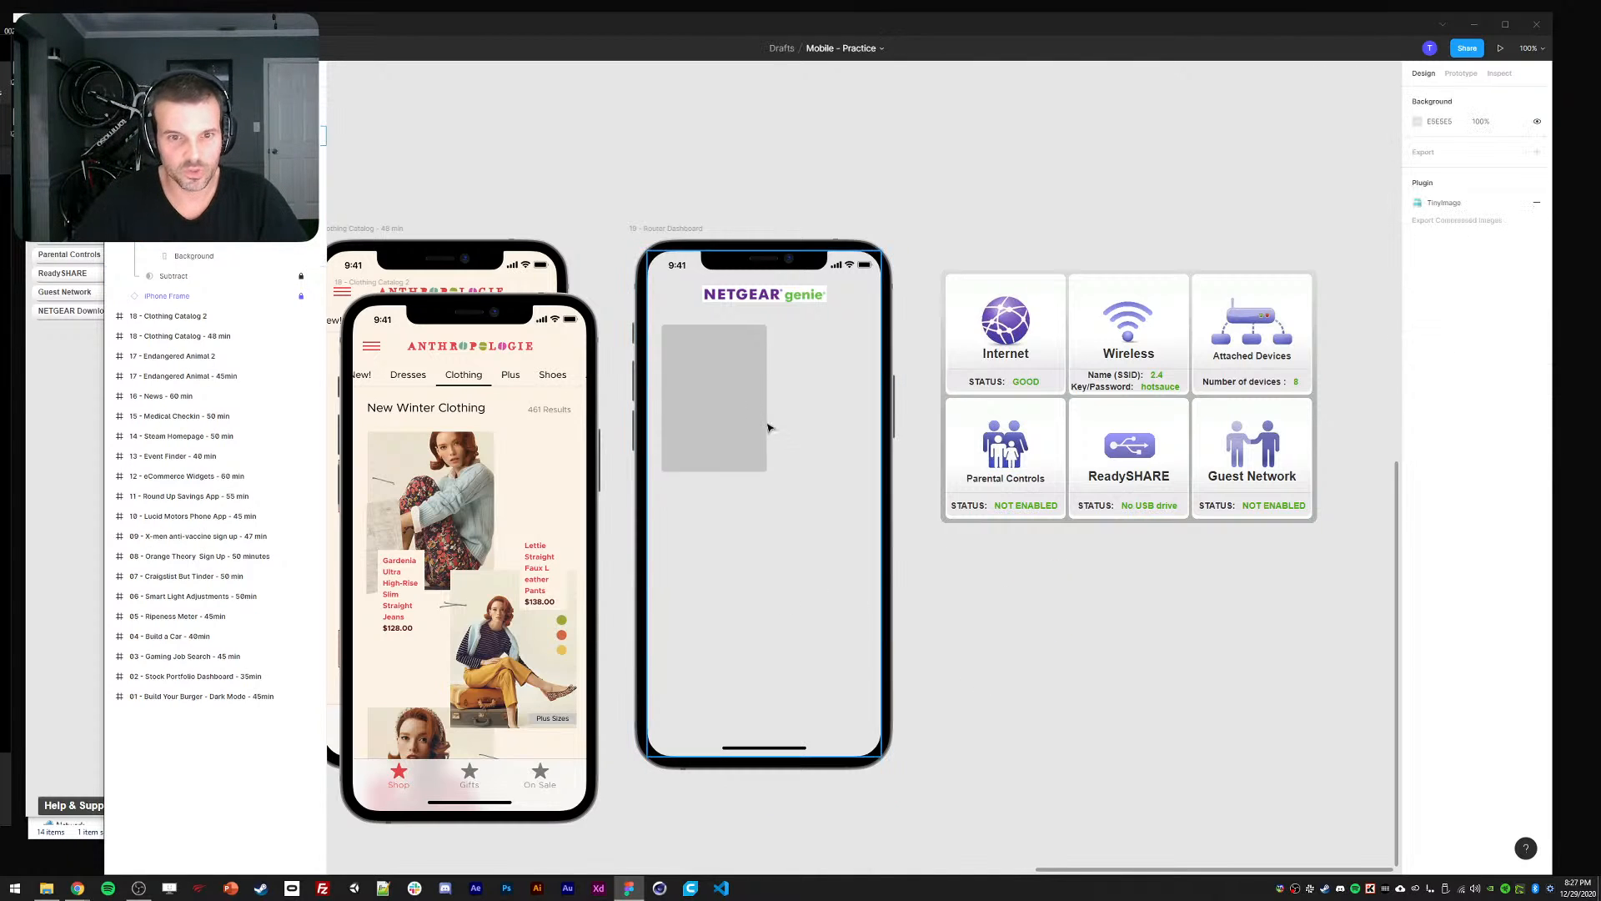
Reset the phone's Background fill to white.
ctrl+click(834, 438)
click(1419, 348)
drag(1265, 376, 1244, 356)
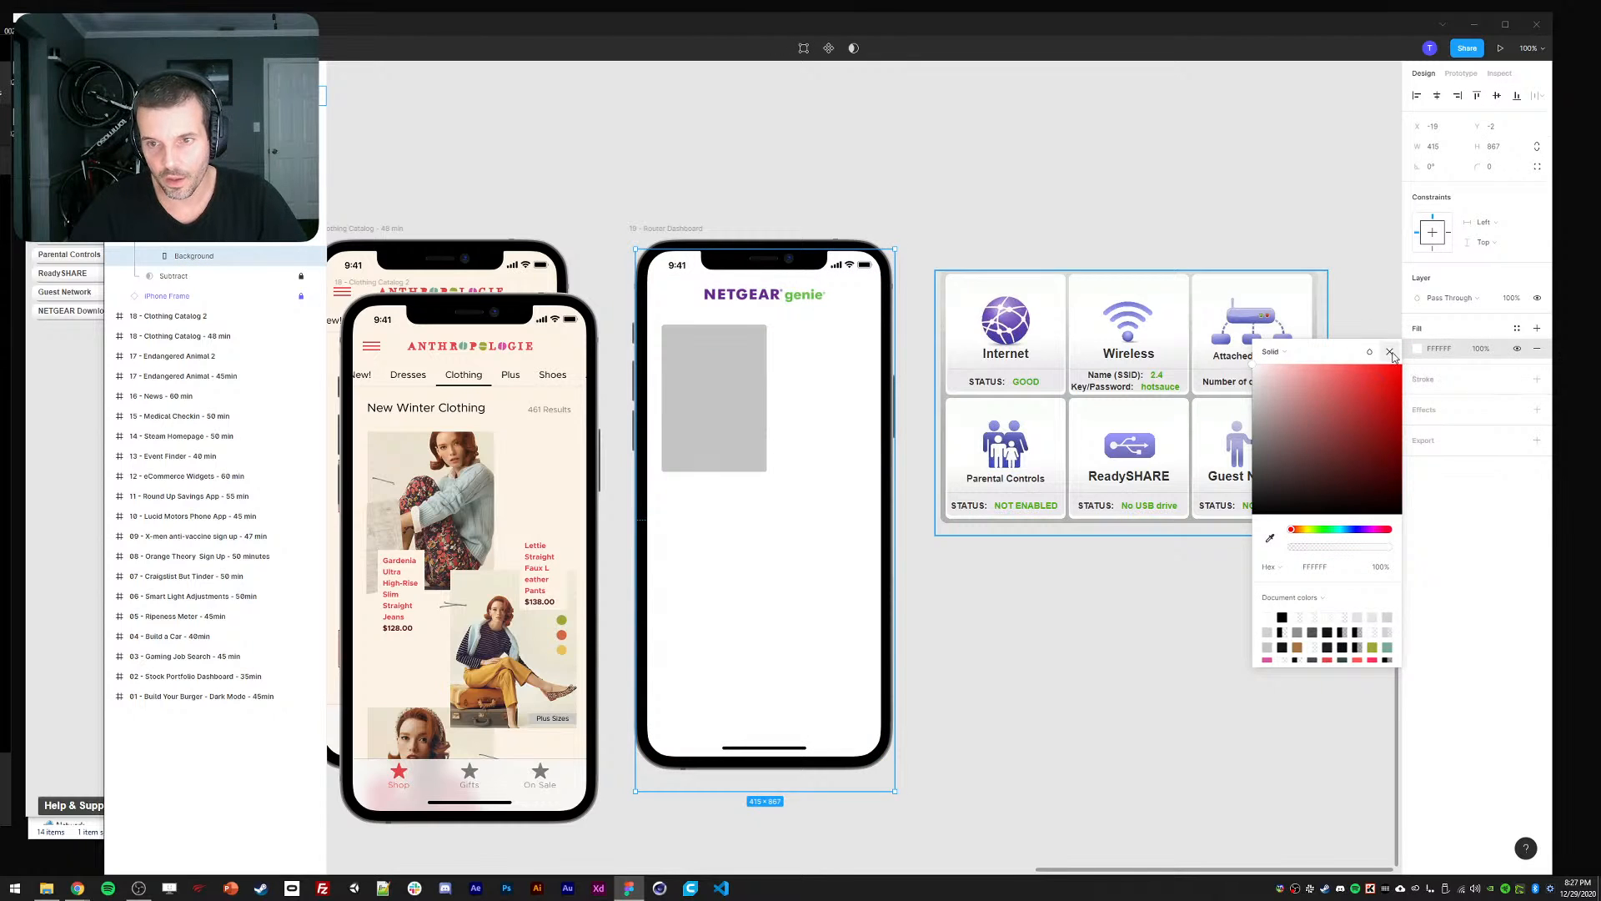
click(1391, 352)
click(1040, 658)
Give the card a white FFFFFF fill and a 1 px black 000000 outline.
click(748, 454)
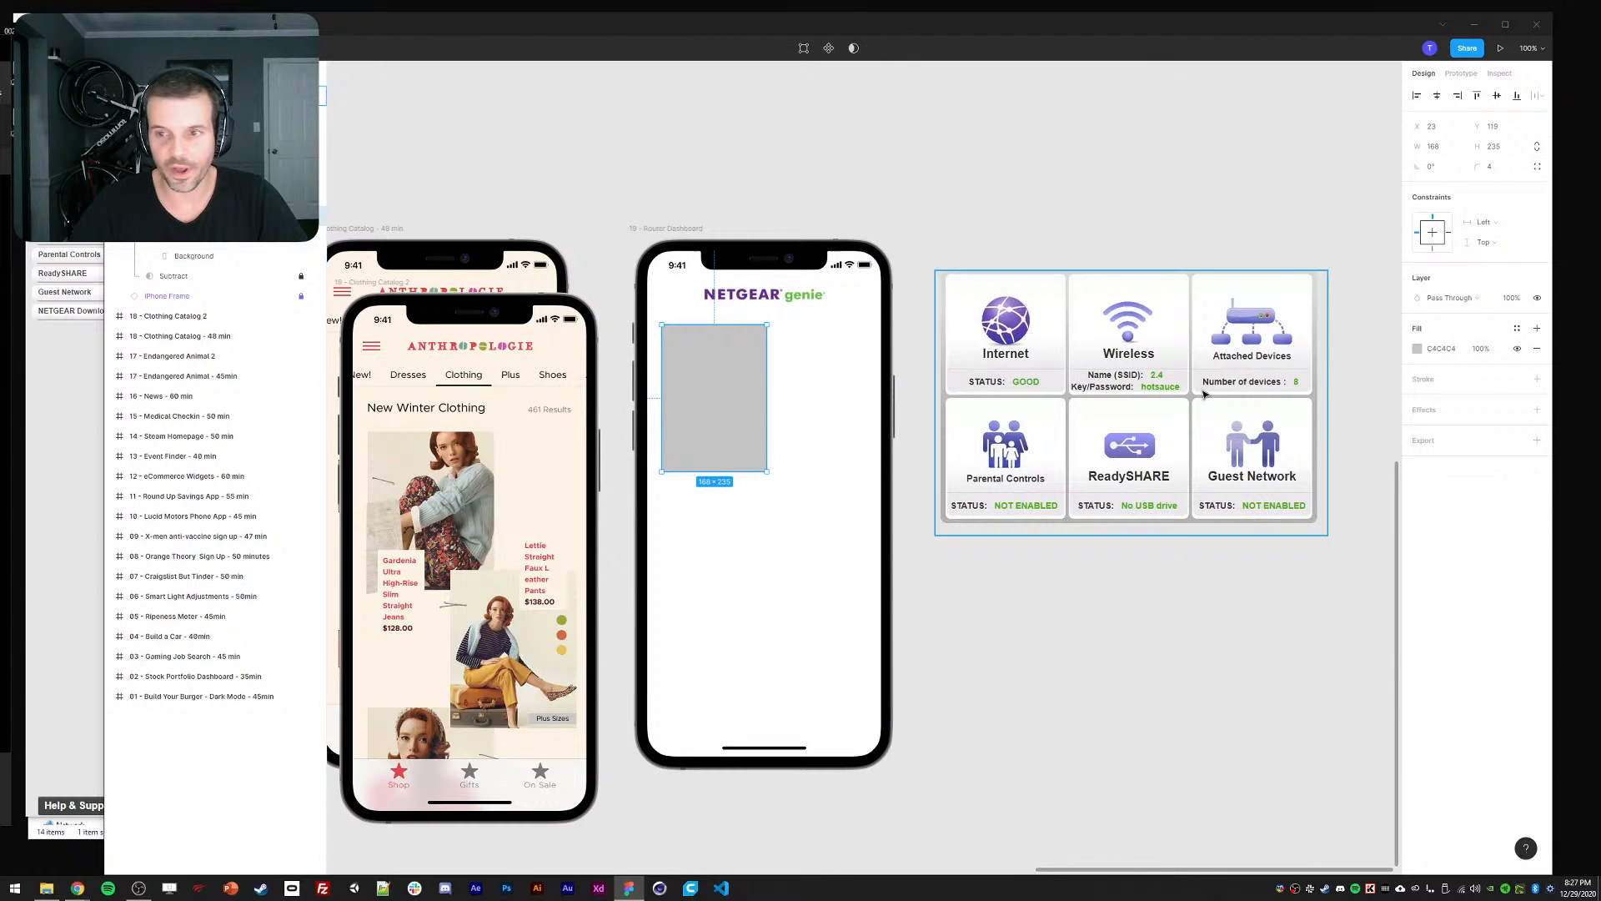
click(1539, 351)
click(1537, 379)
click(1538, 328)
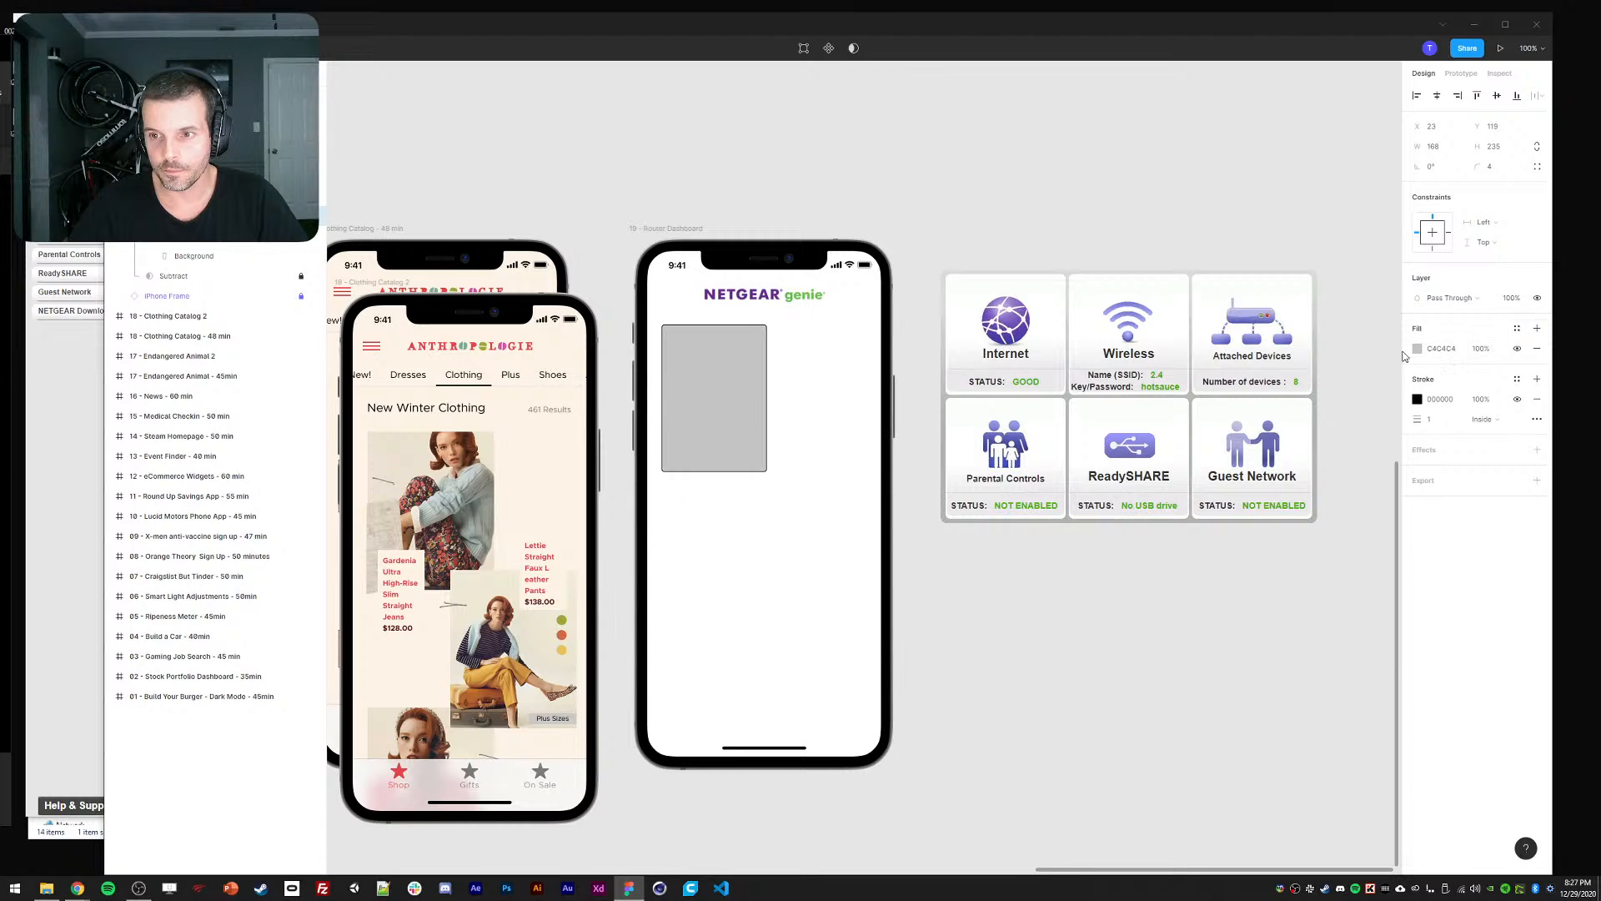
click(1417, 349)
drag(1280, 379, 1244, 357)
click(1415, 400)
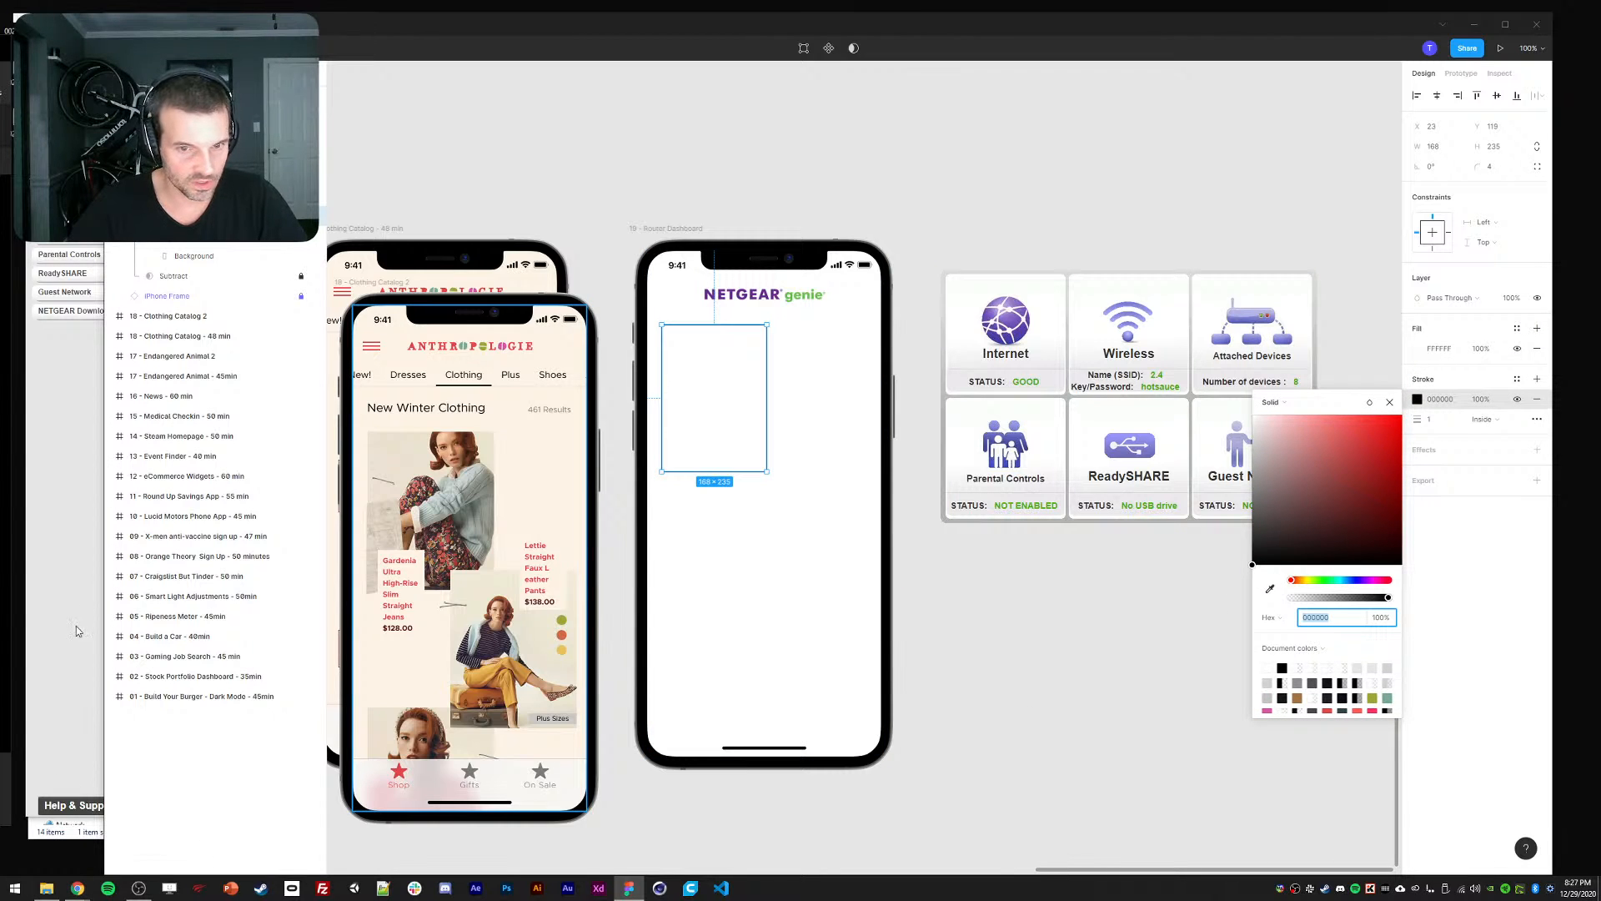
click(54, 882)
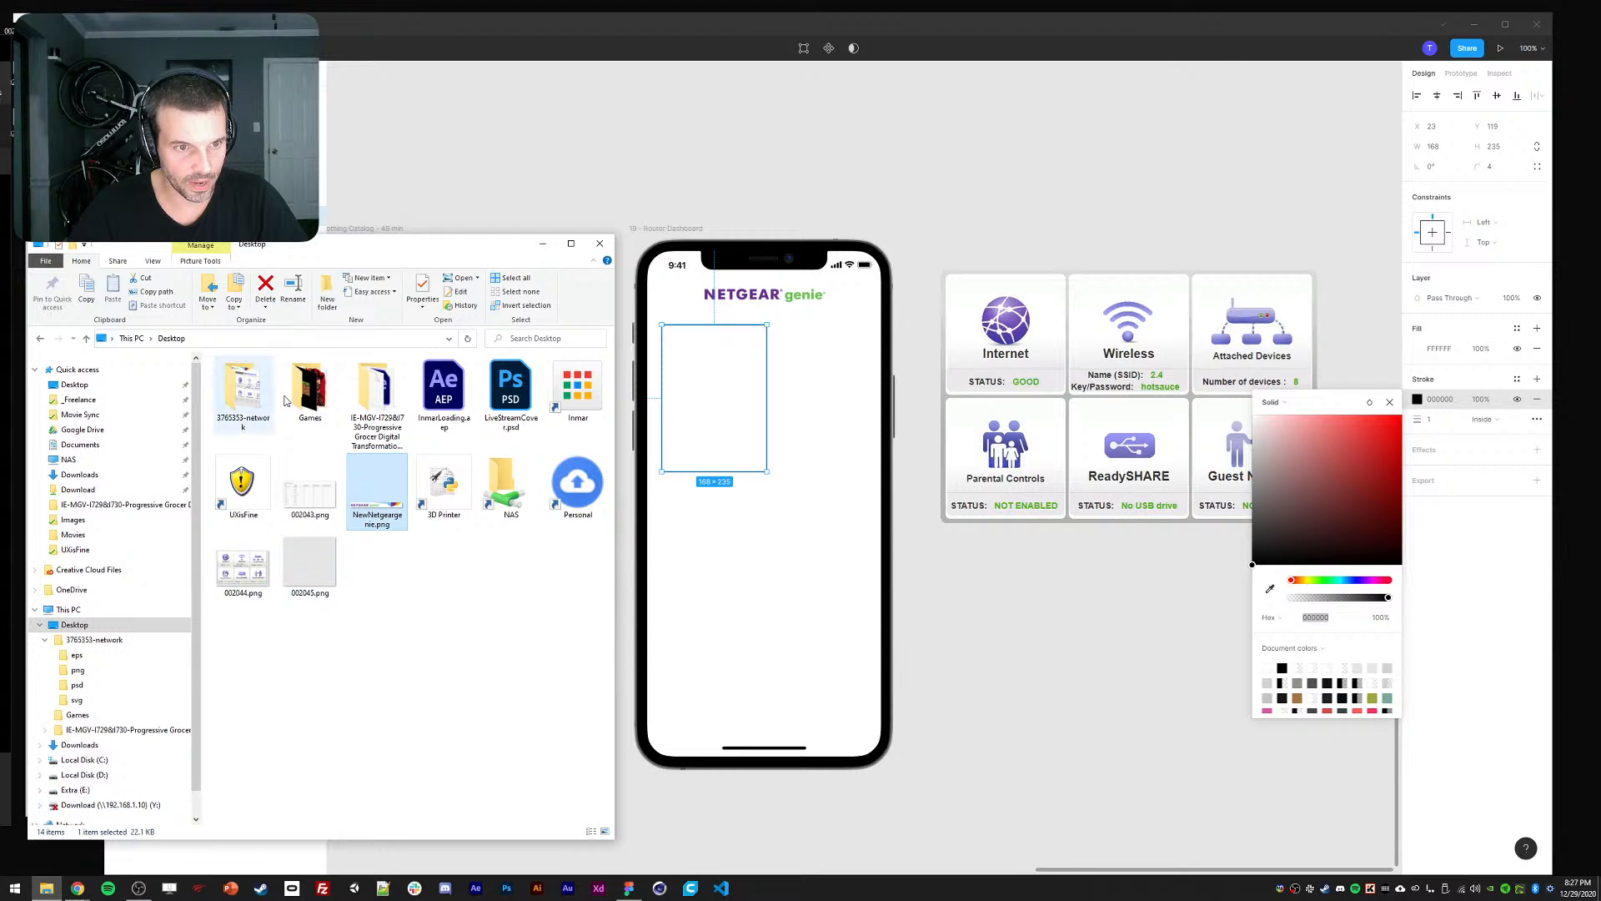
click(602, 243)
Open Desktop > 3765353-network > png in File Explorer and make the window taller.
click(47, 887)
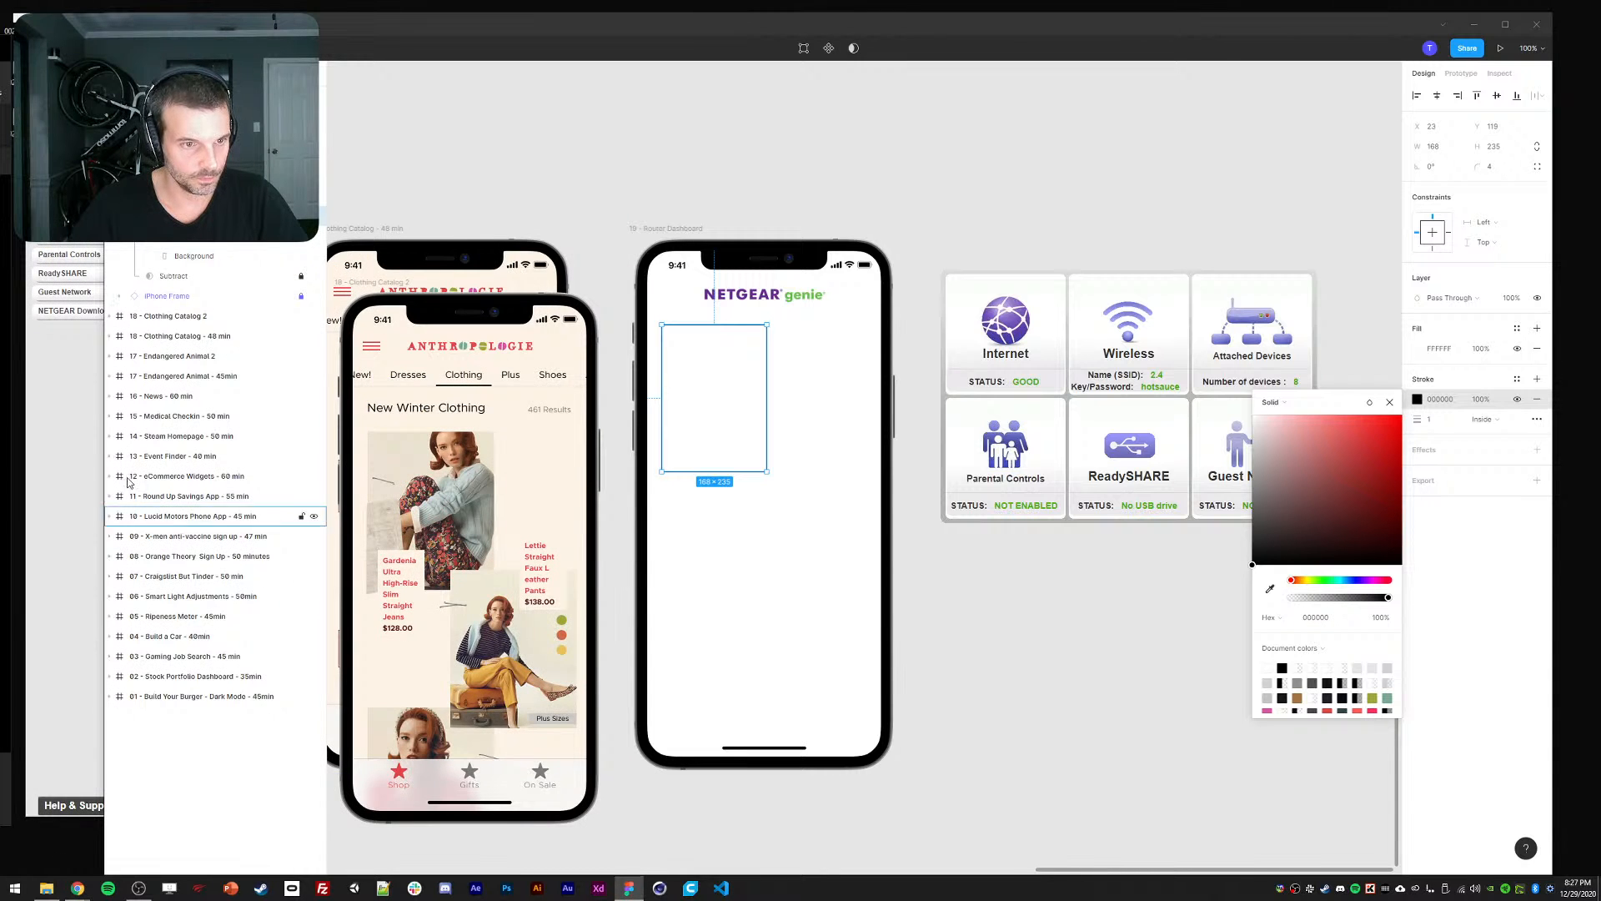
click(76, 384)
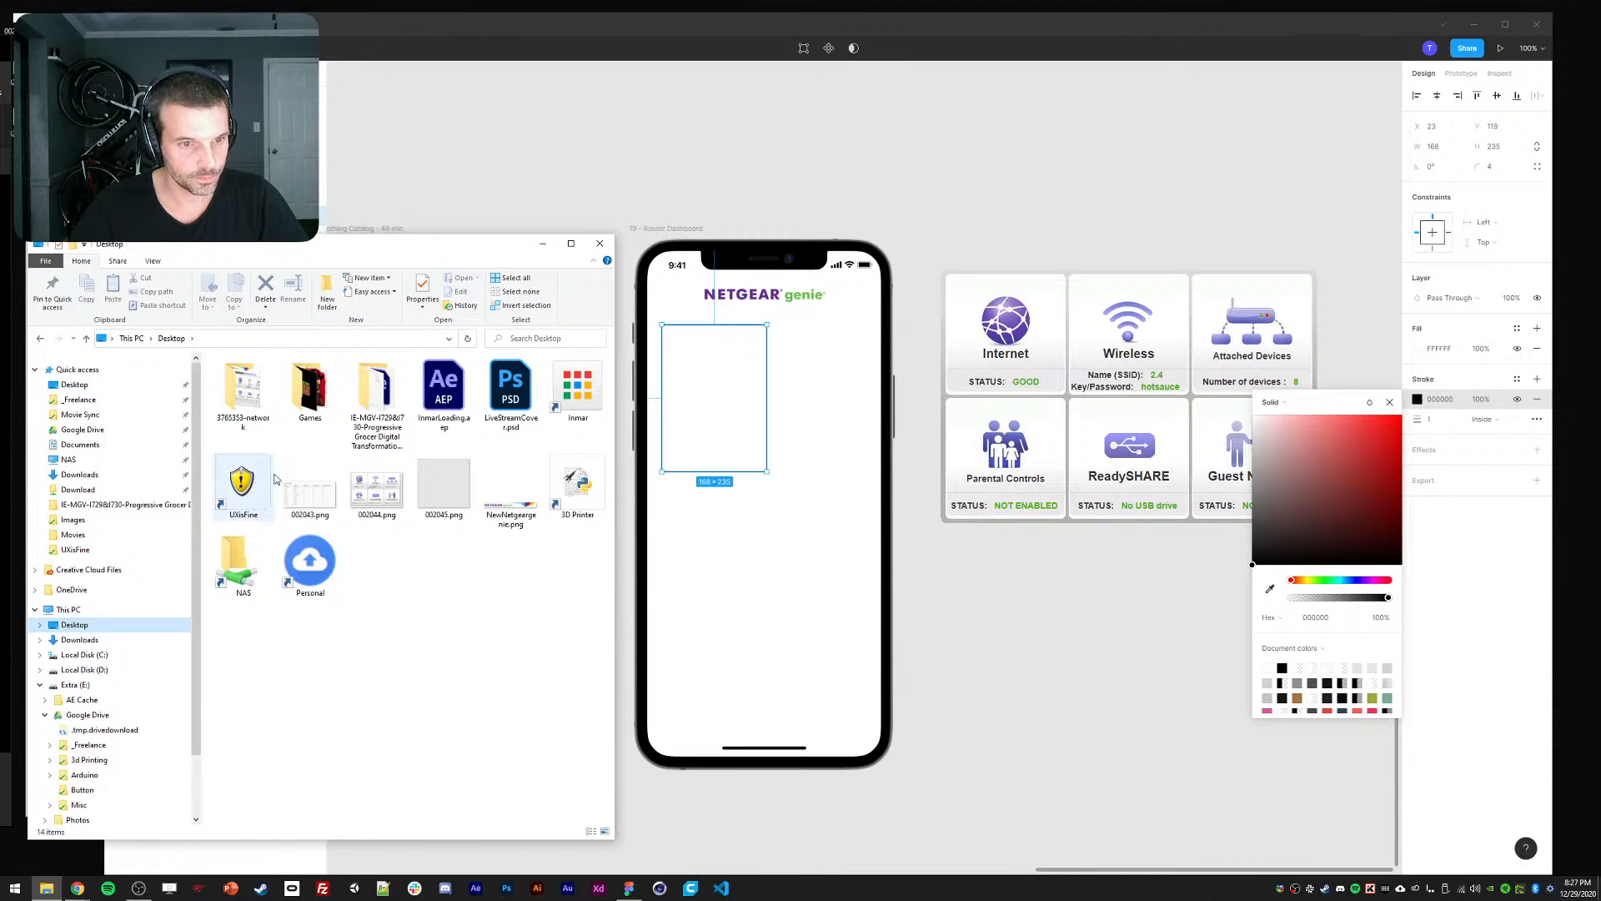
click(237, 394)
double_click(236, 394)
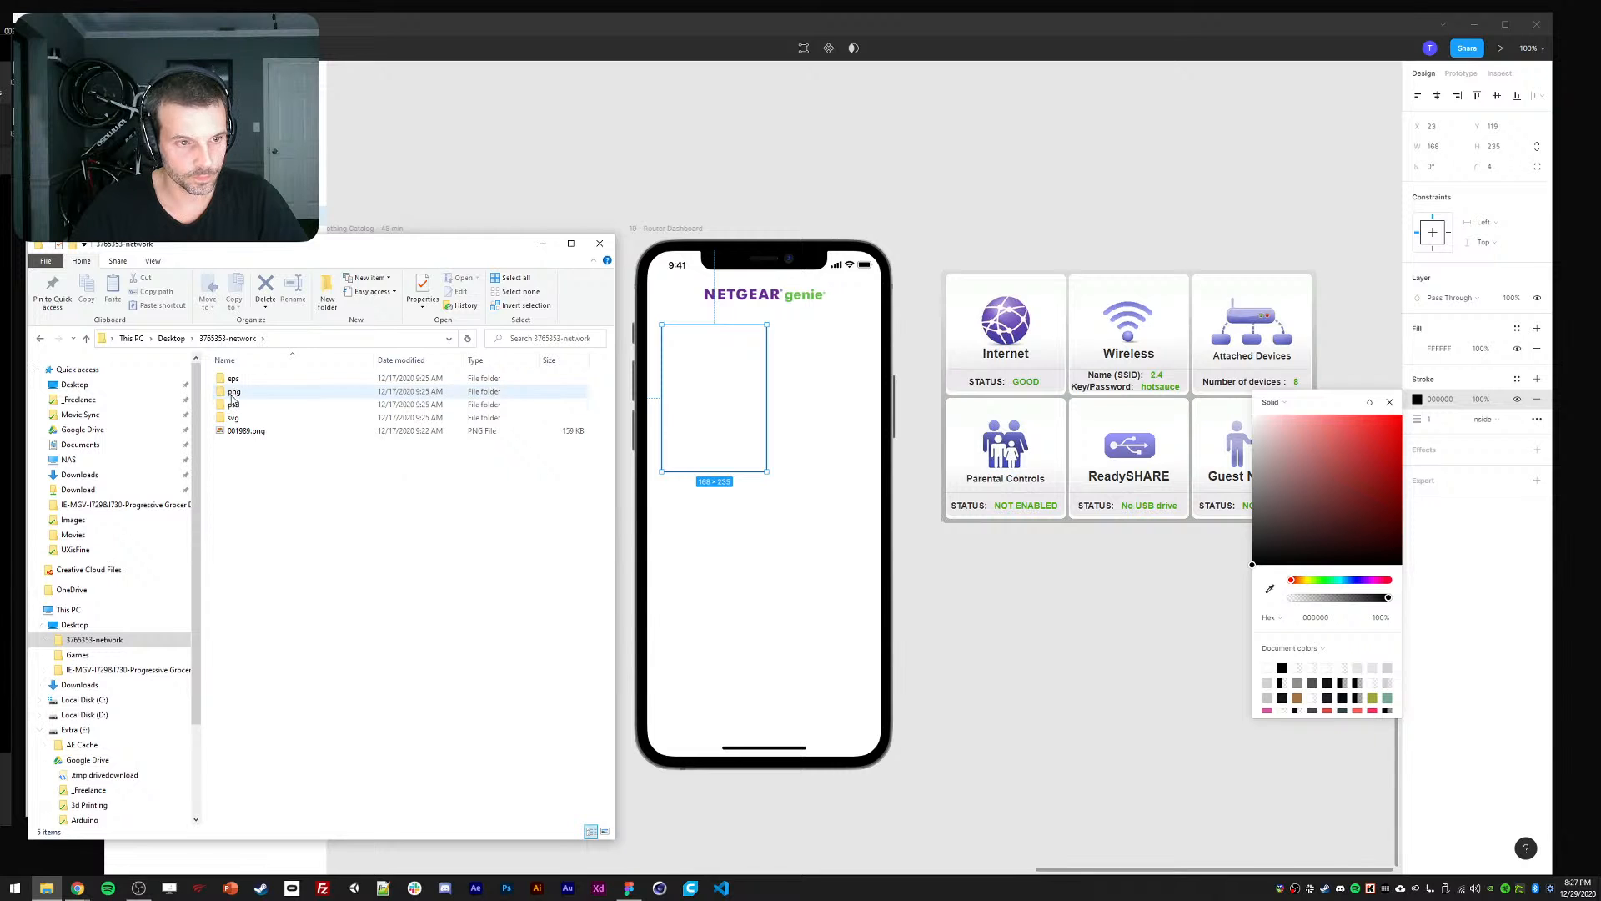
double_click(232, 392)
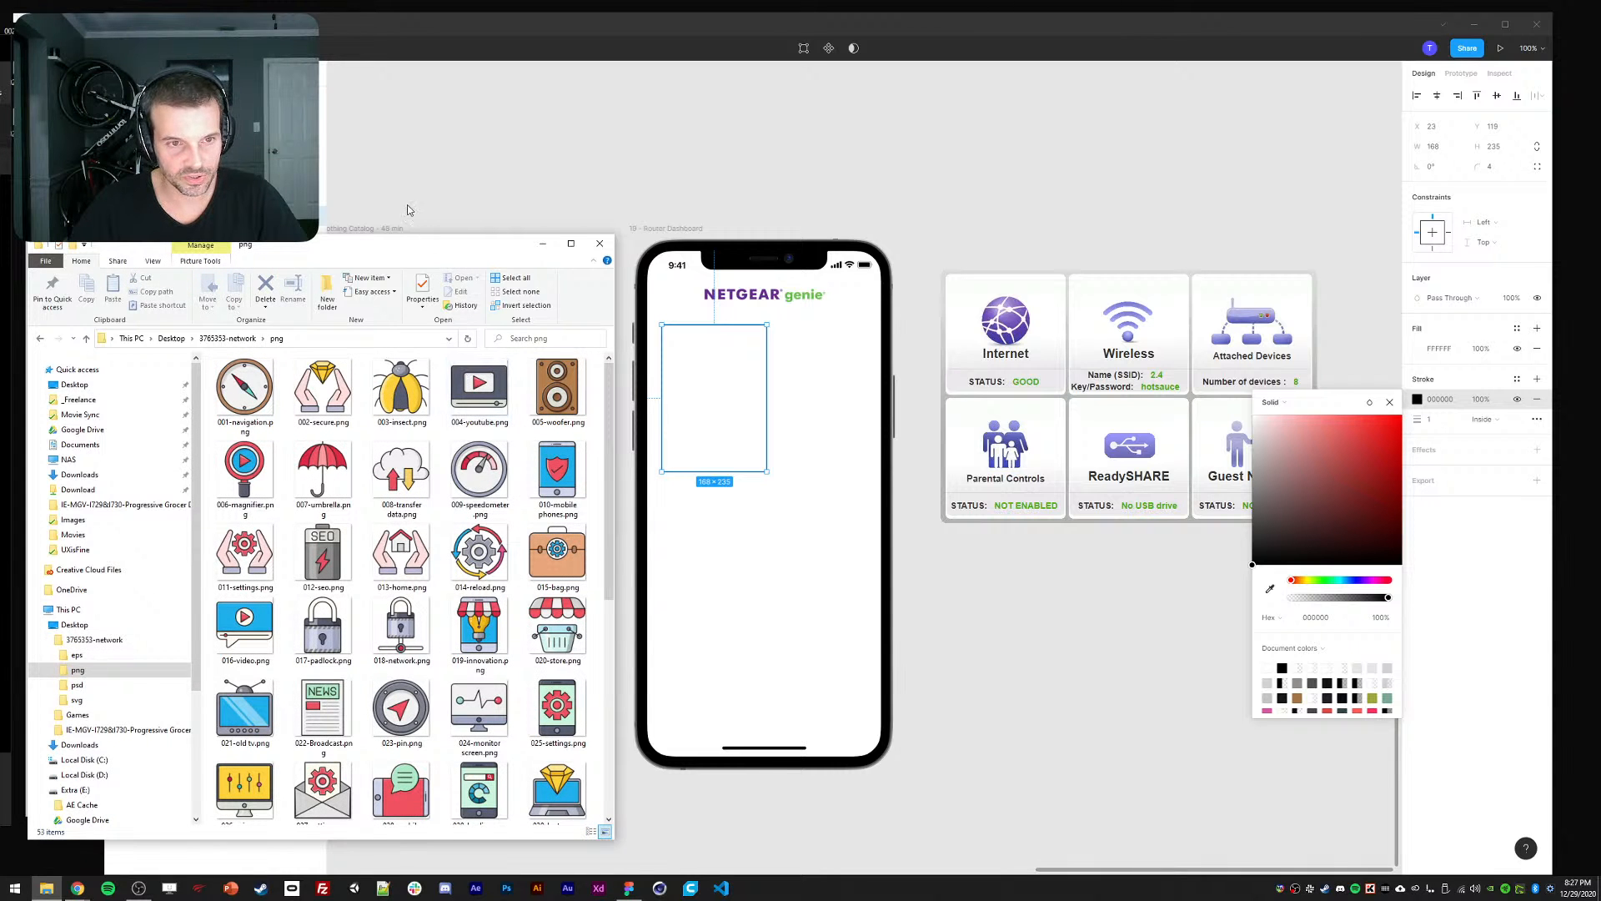
drag(436, 240, 436, 84)
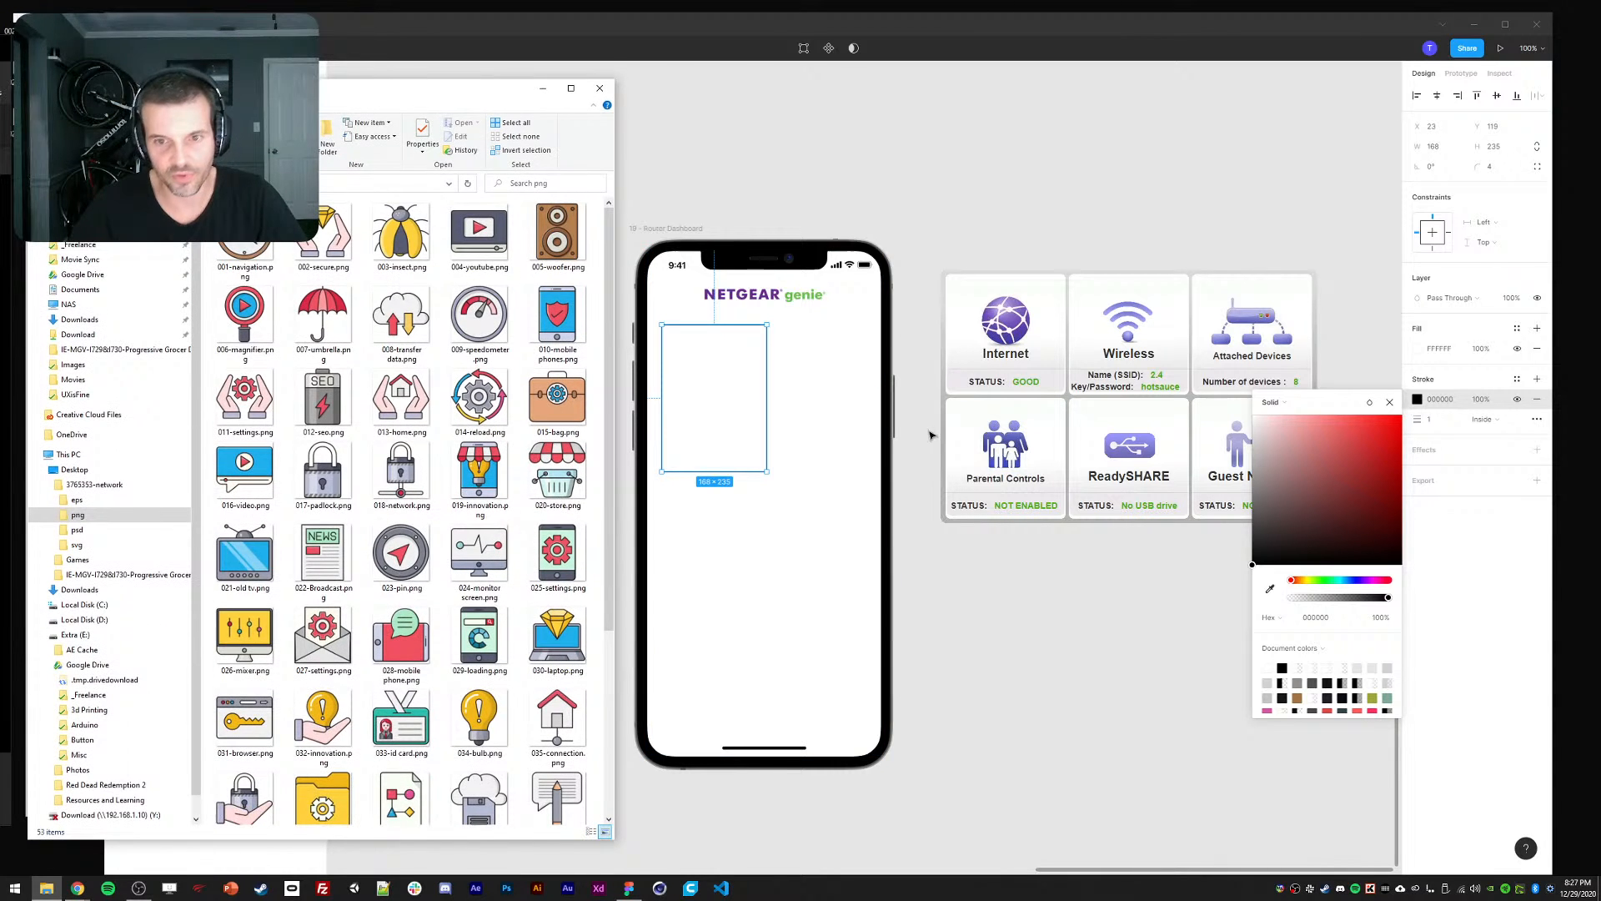
click(1112, 636)
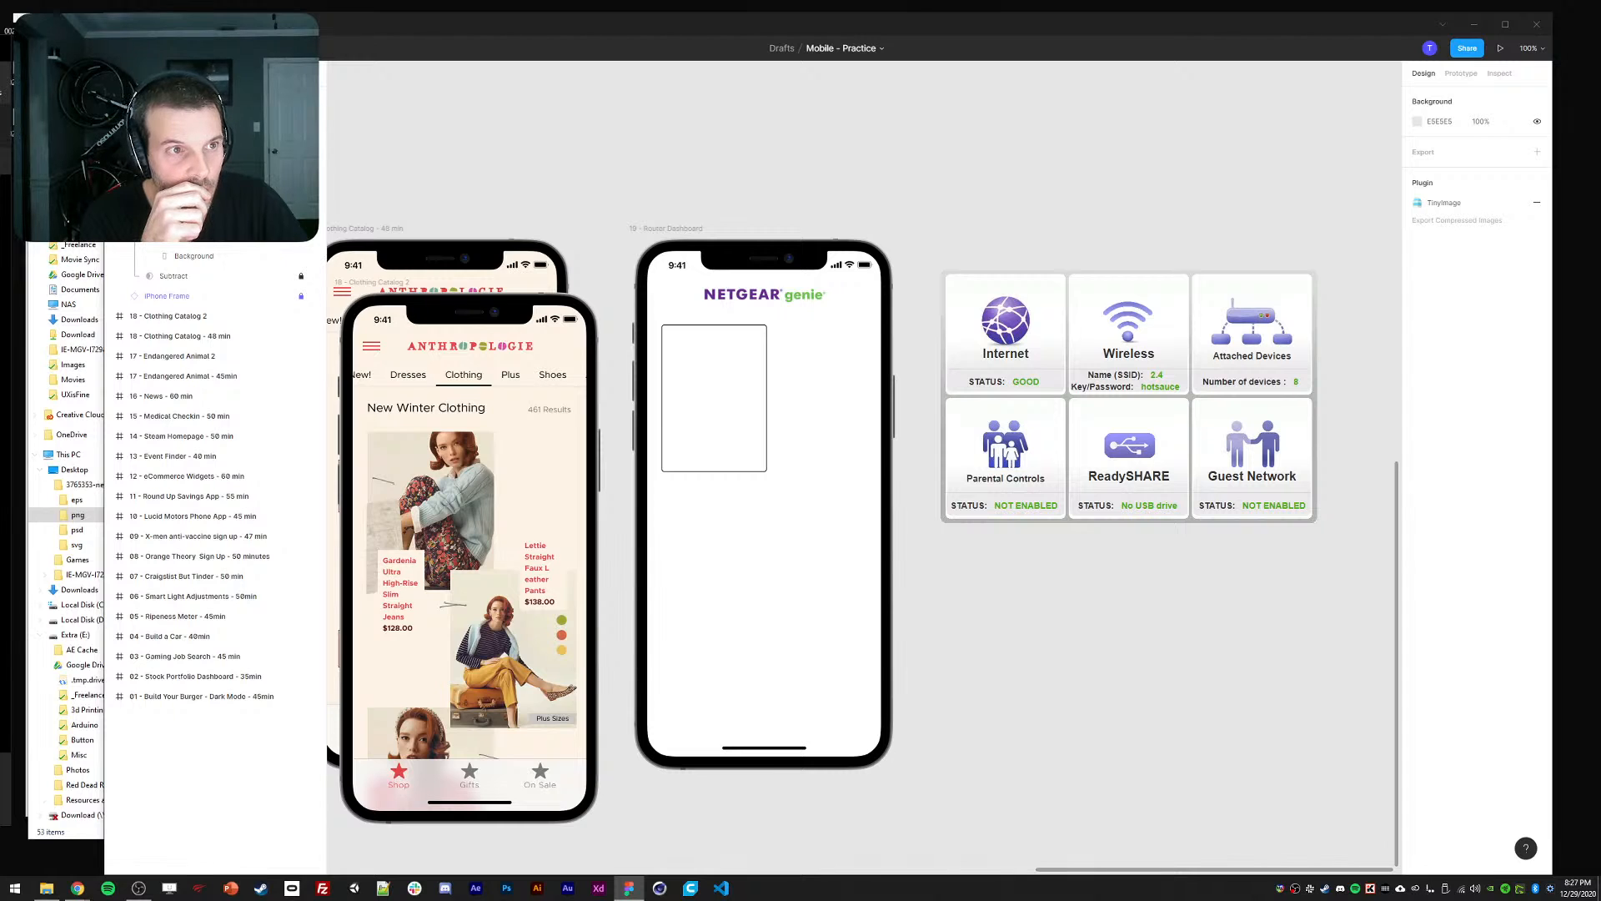
click(78, 889)
Browse the png folder and select the 010-mobile phones and 023-pin icons.
click(46, 888)
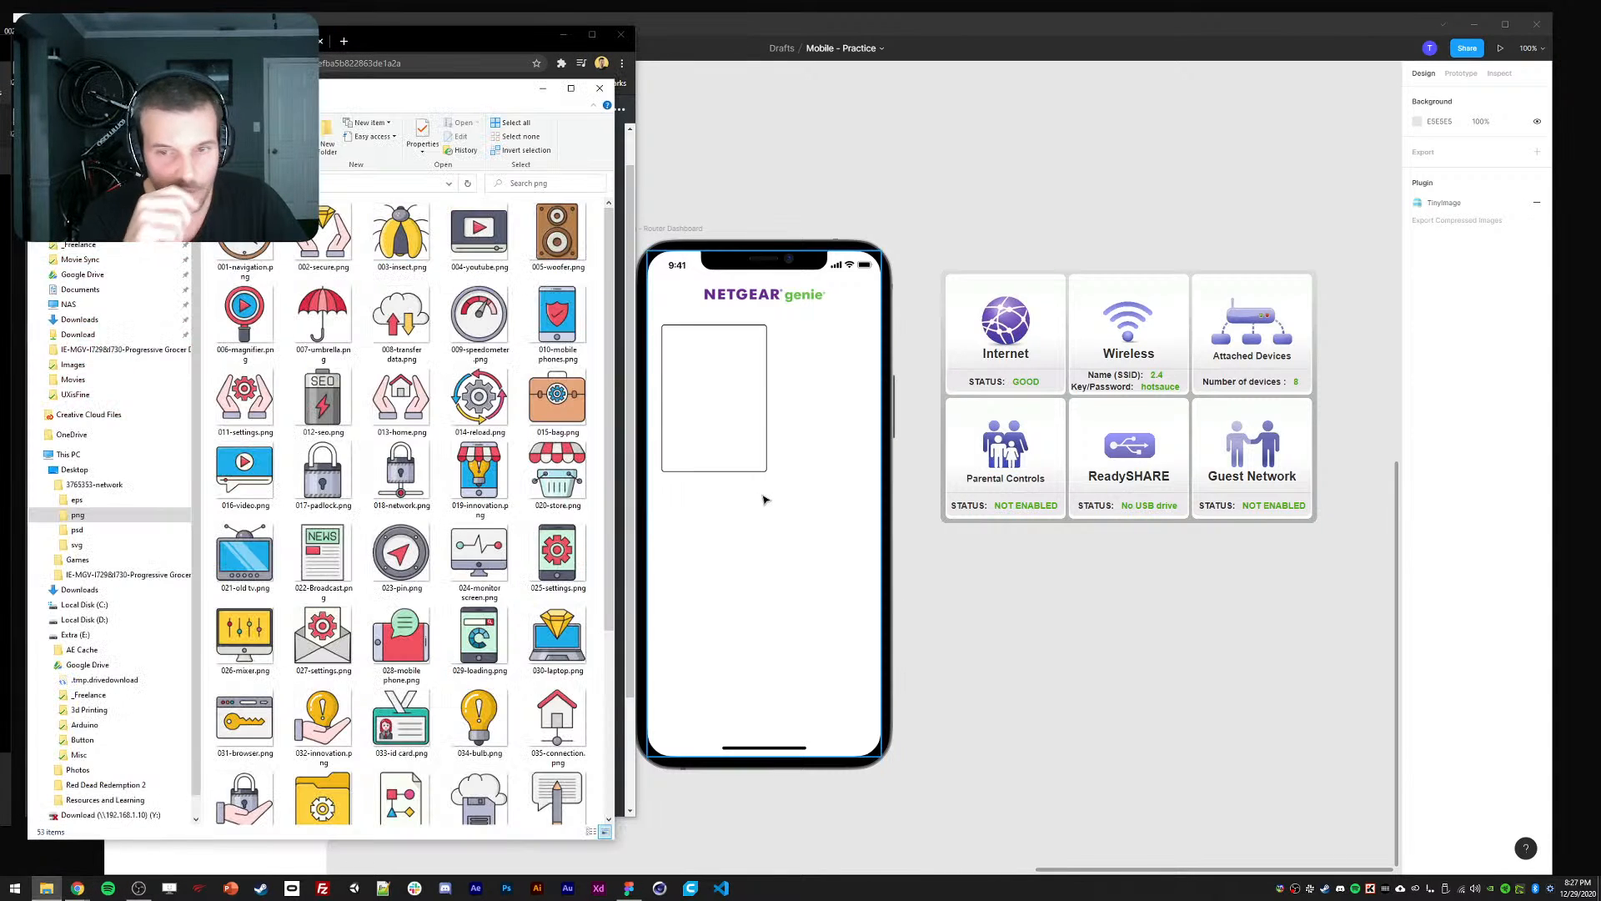
scroll(459, 609, down, 3)
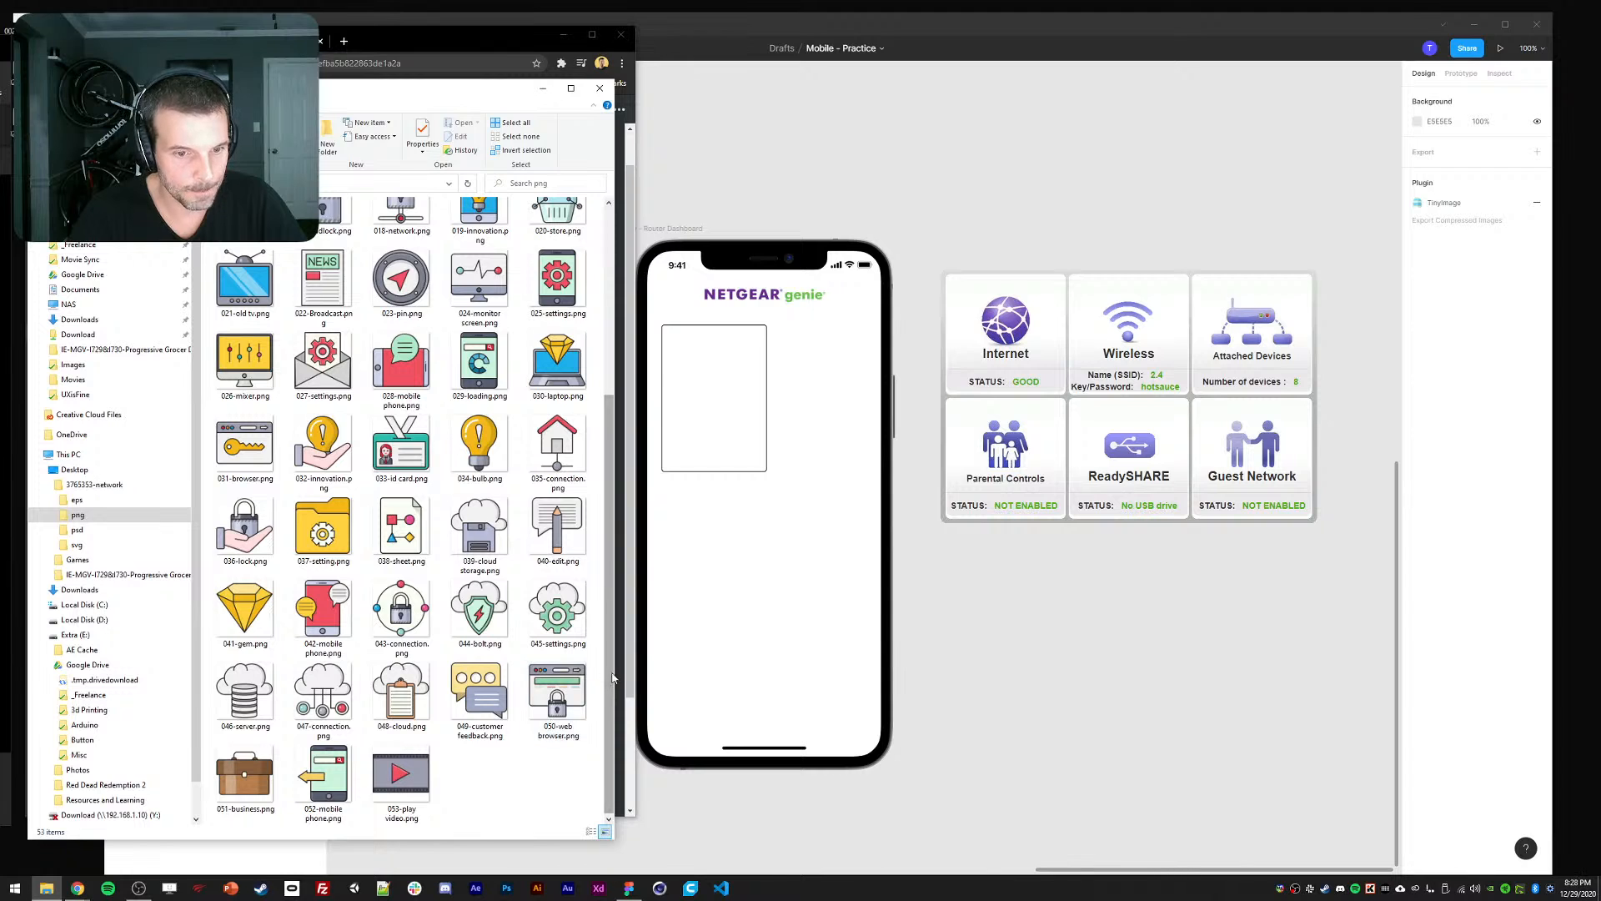
drag(612, 680, 613, 668)
drag(618, 626, 621, 486)
click(481, 550)
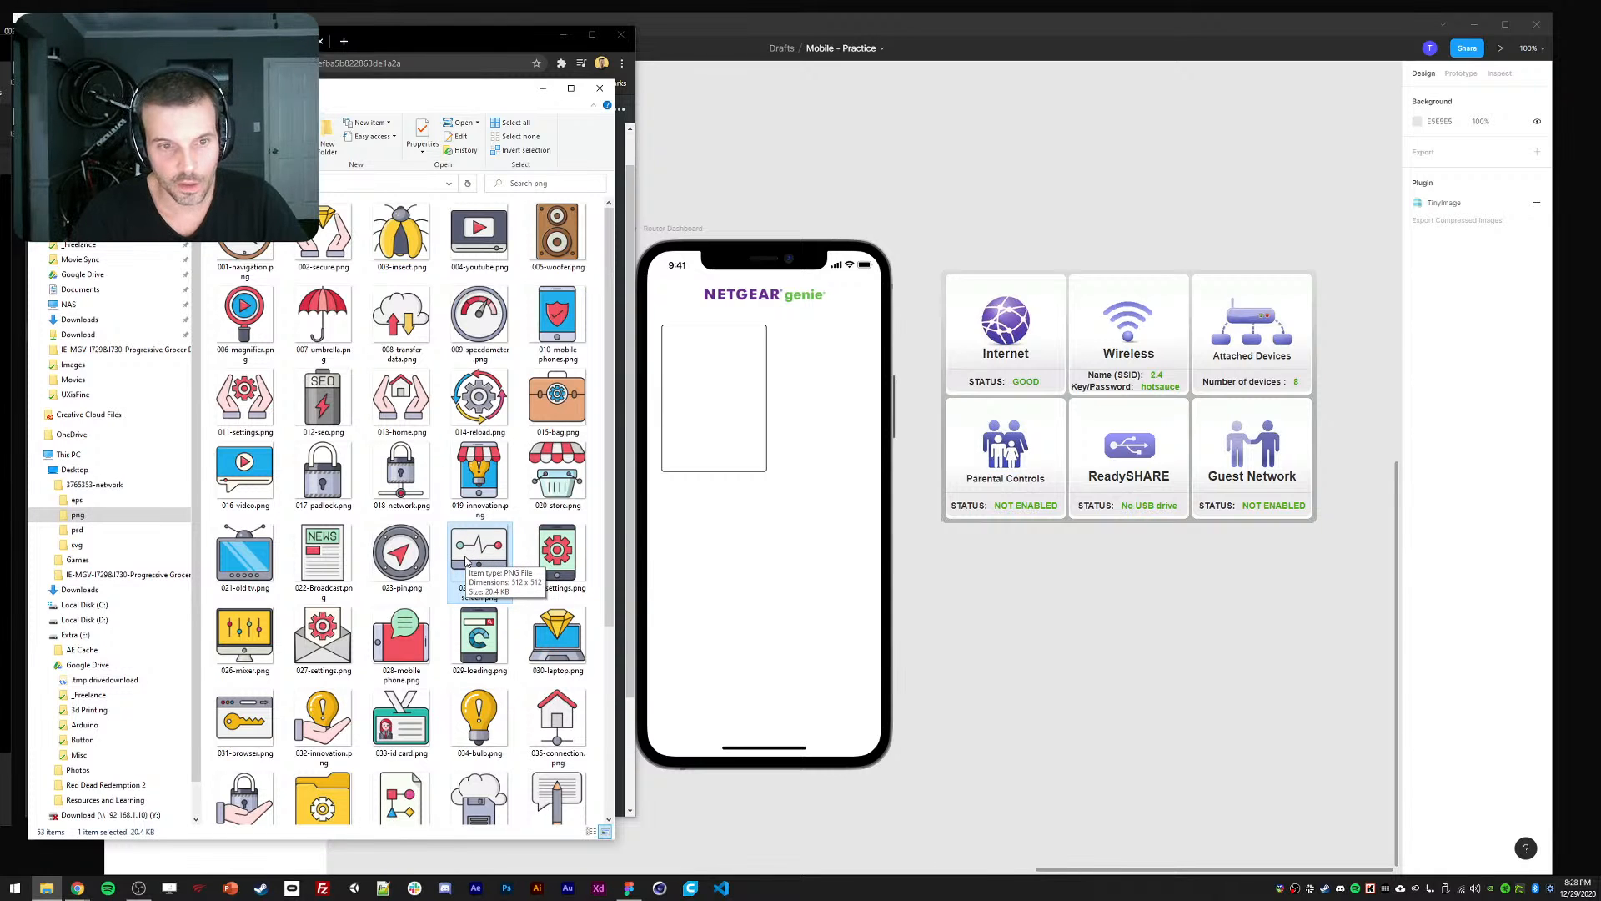
scroll(467, 561, down, 3)
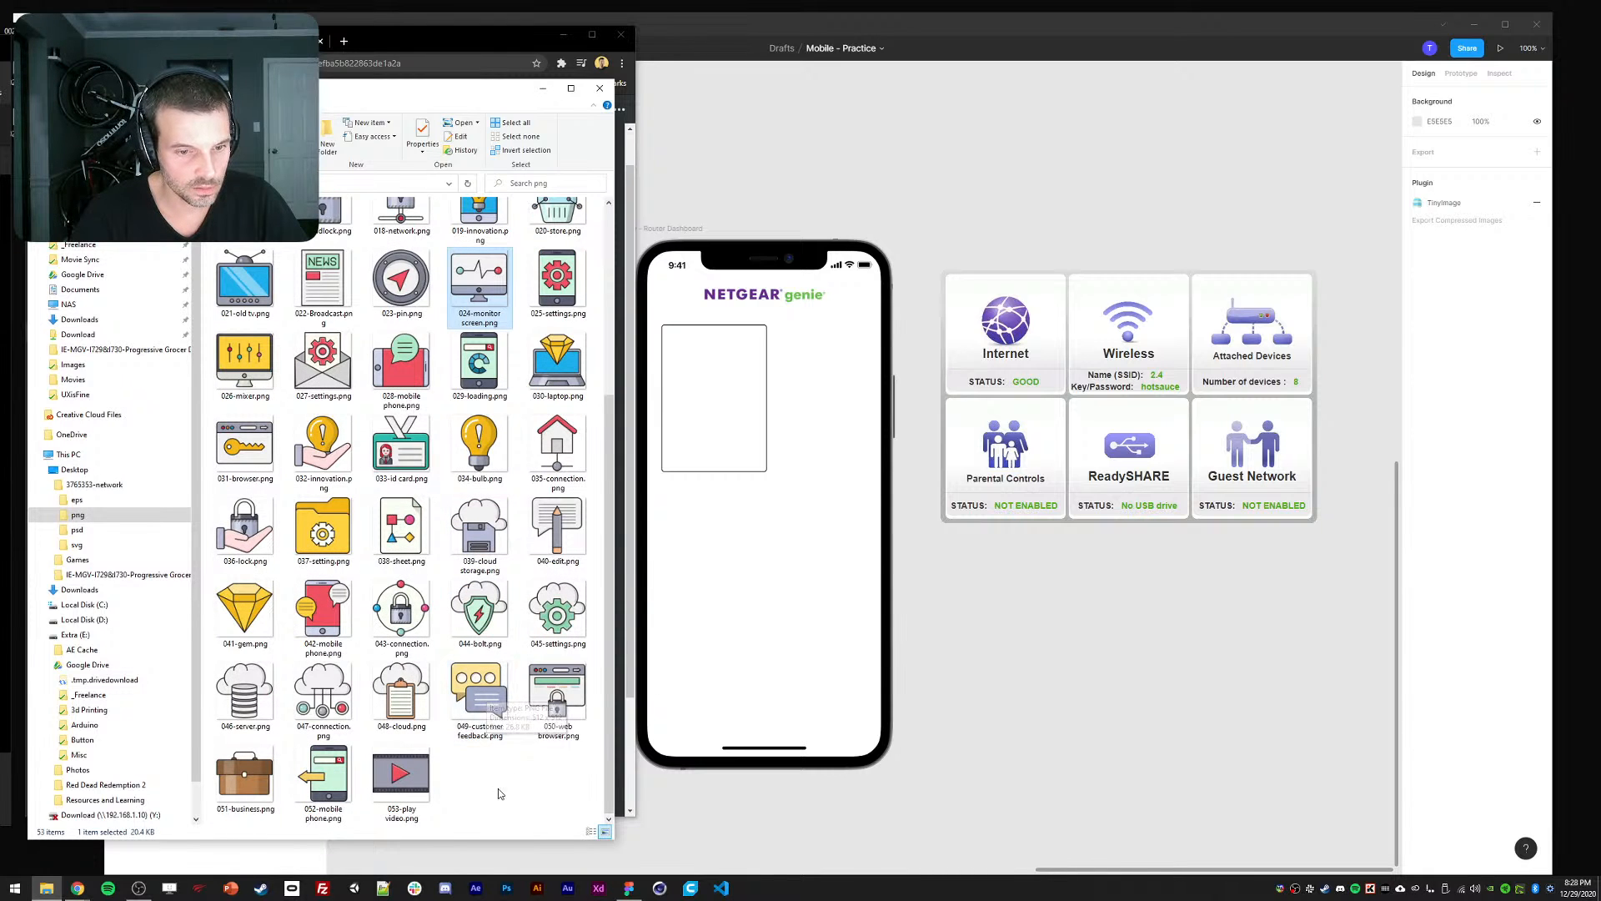
scroll(447, 701, up, 3)
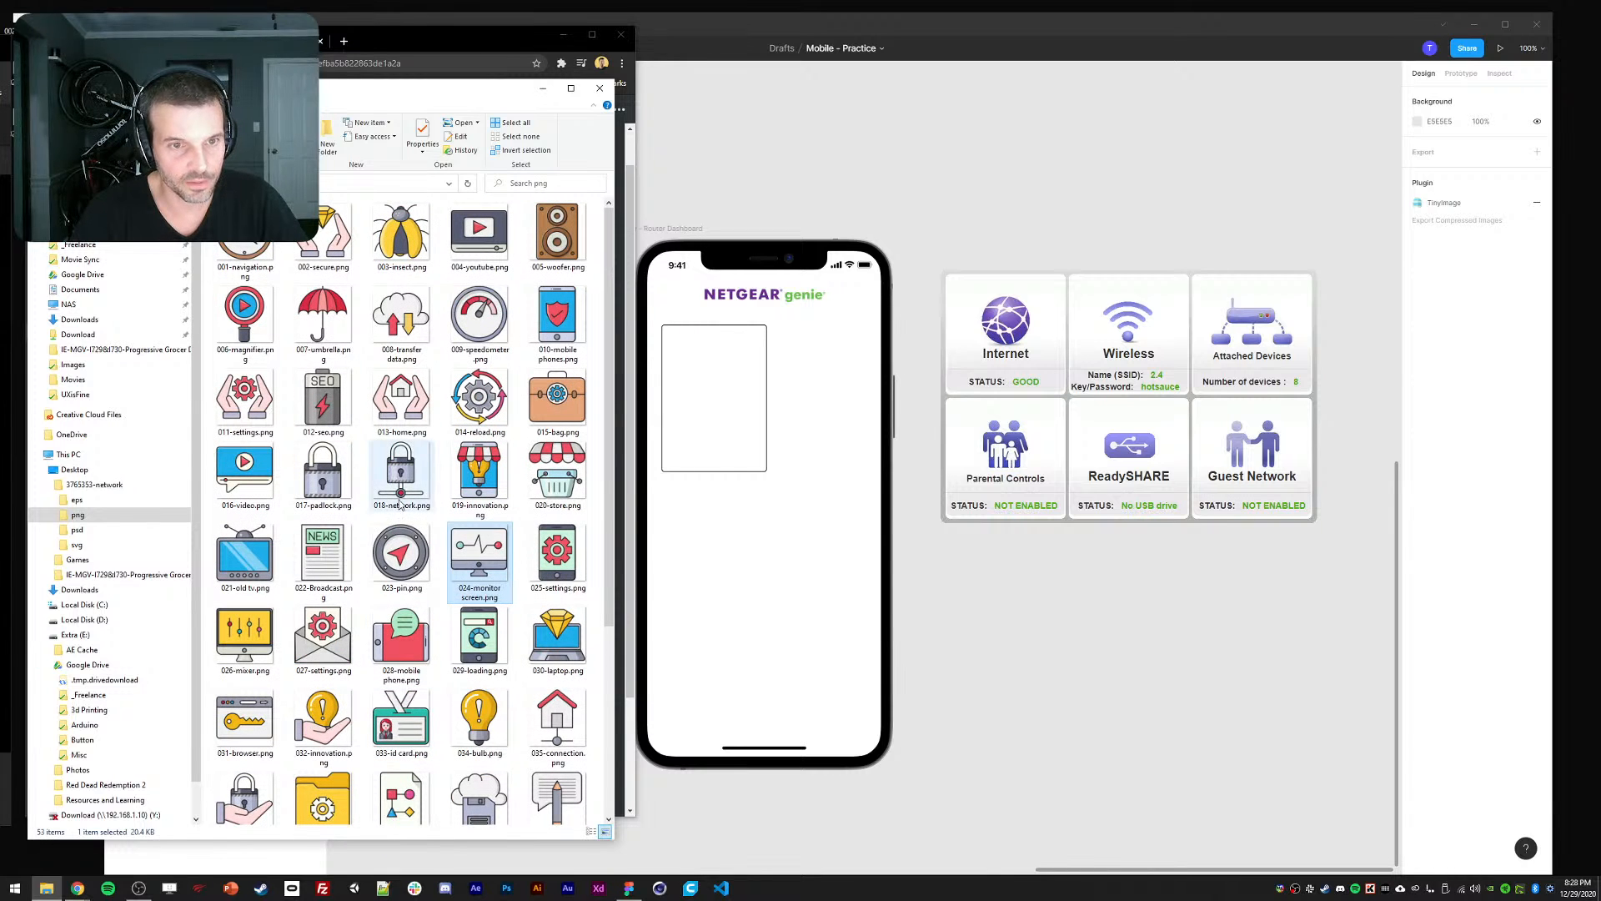
drag(608, 552, 608, 636)
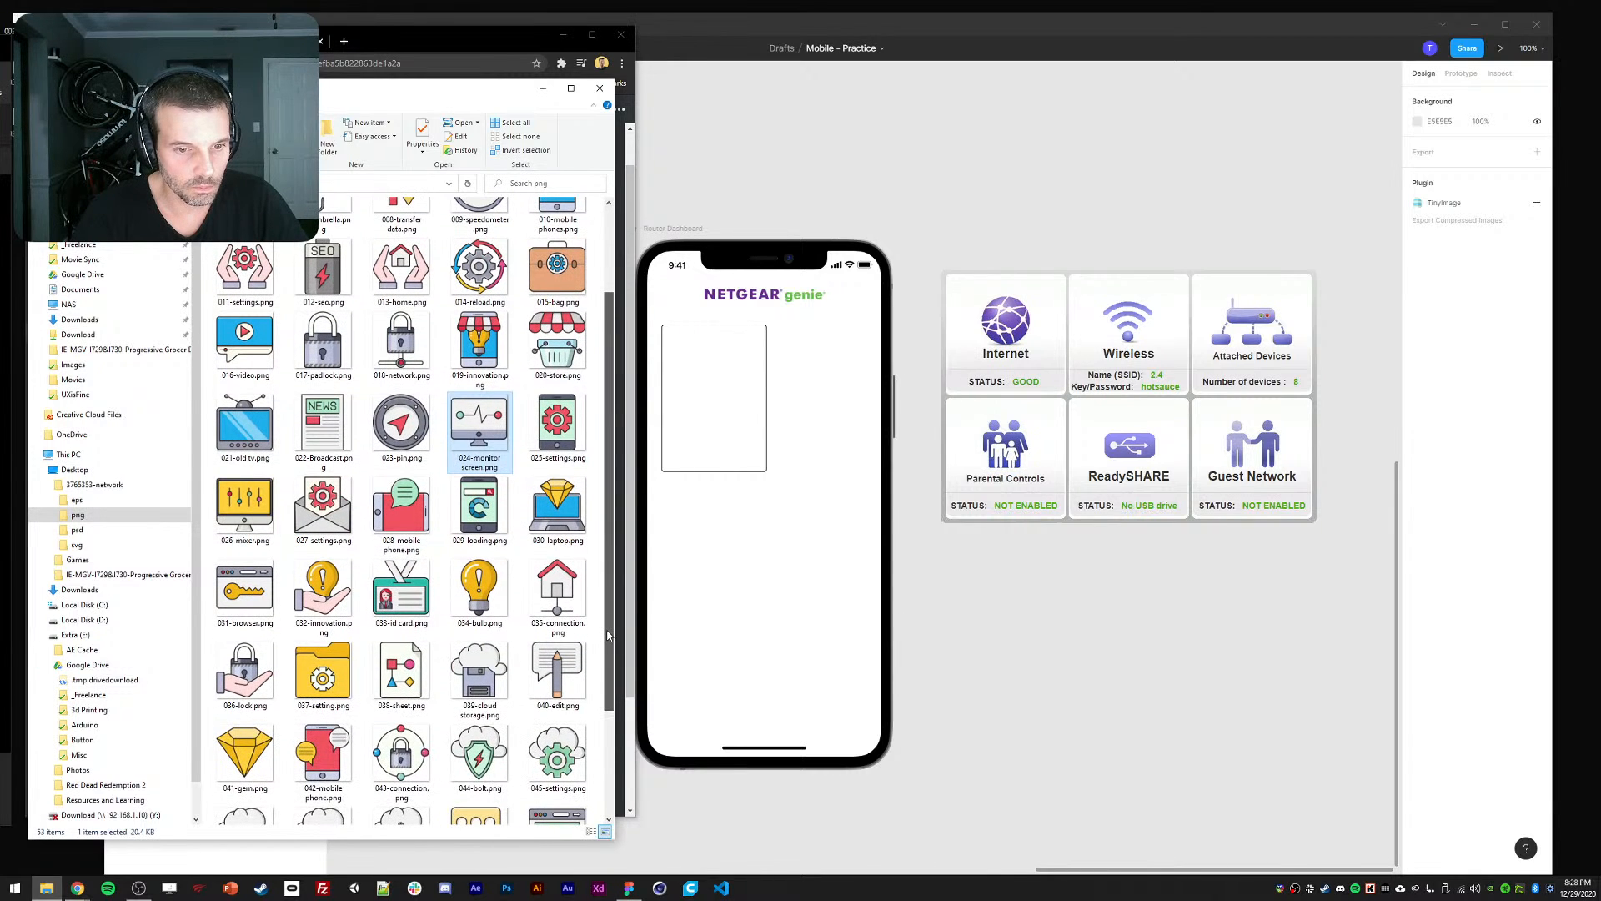
ctrl+click(557, 610)
scroll(425, 647, down, 2)
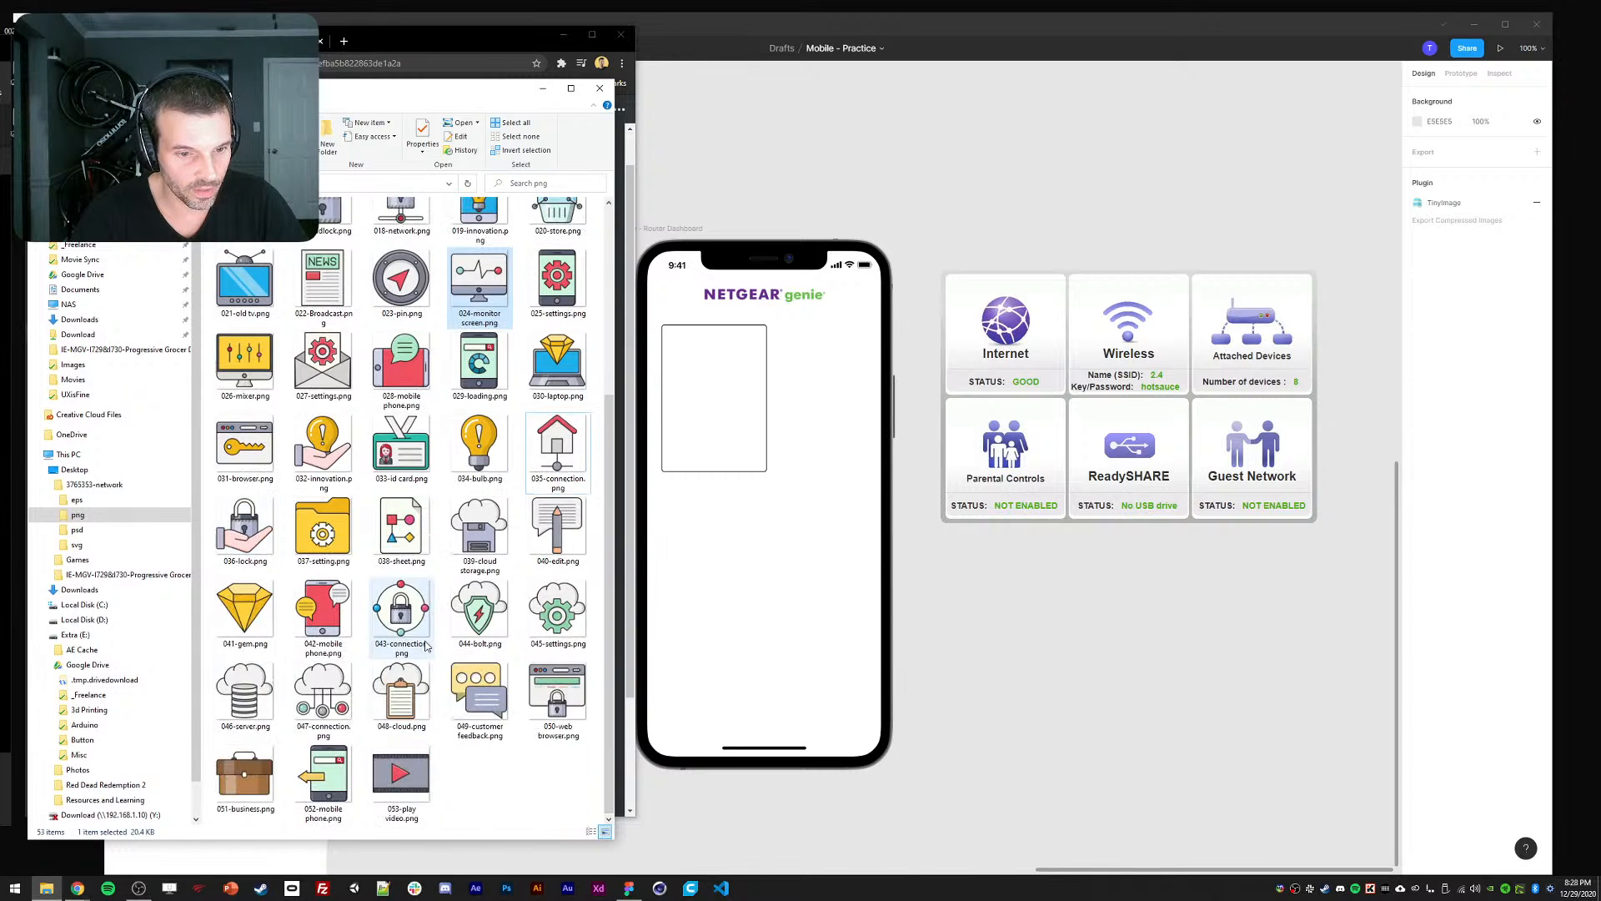
scroll(426, 646, up, 3)
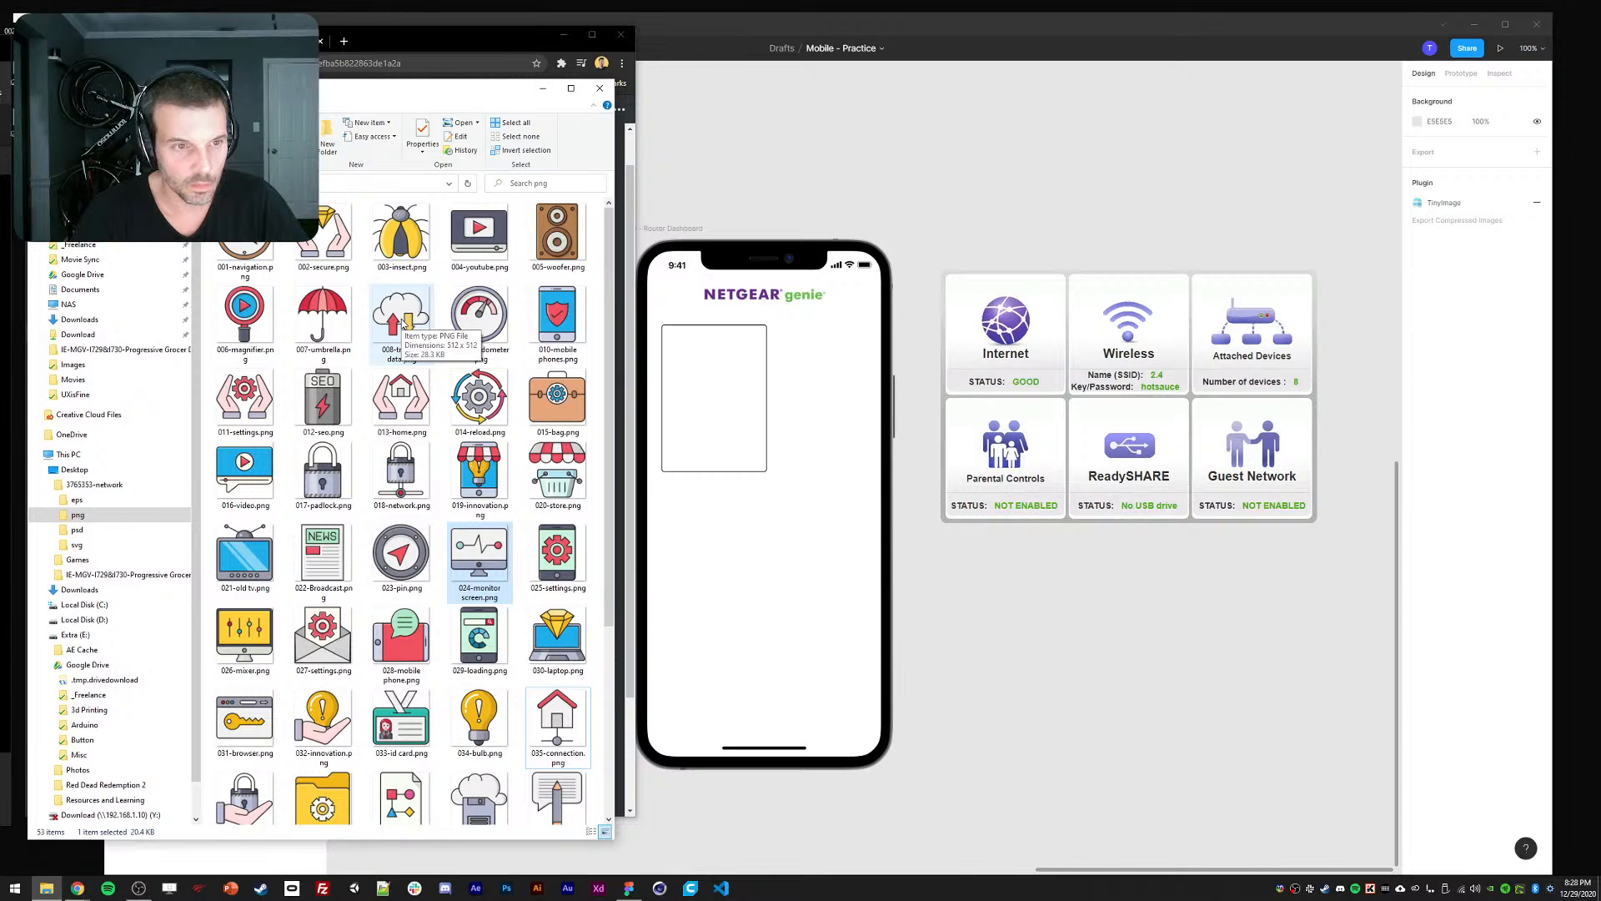
click(551, 315)
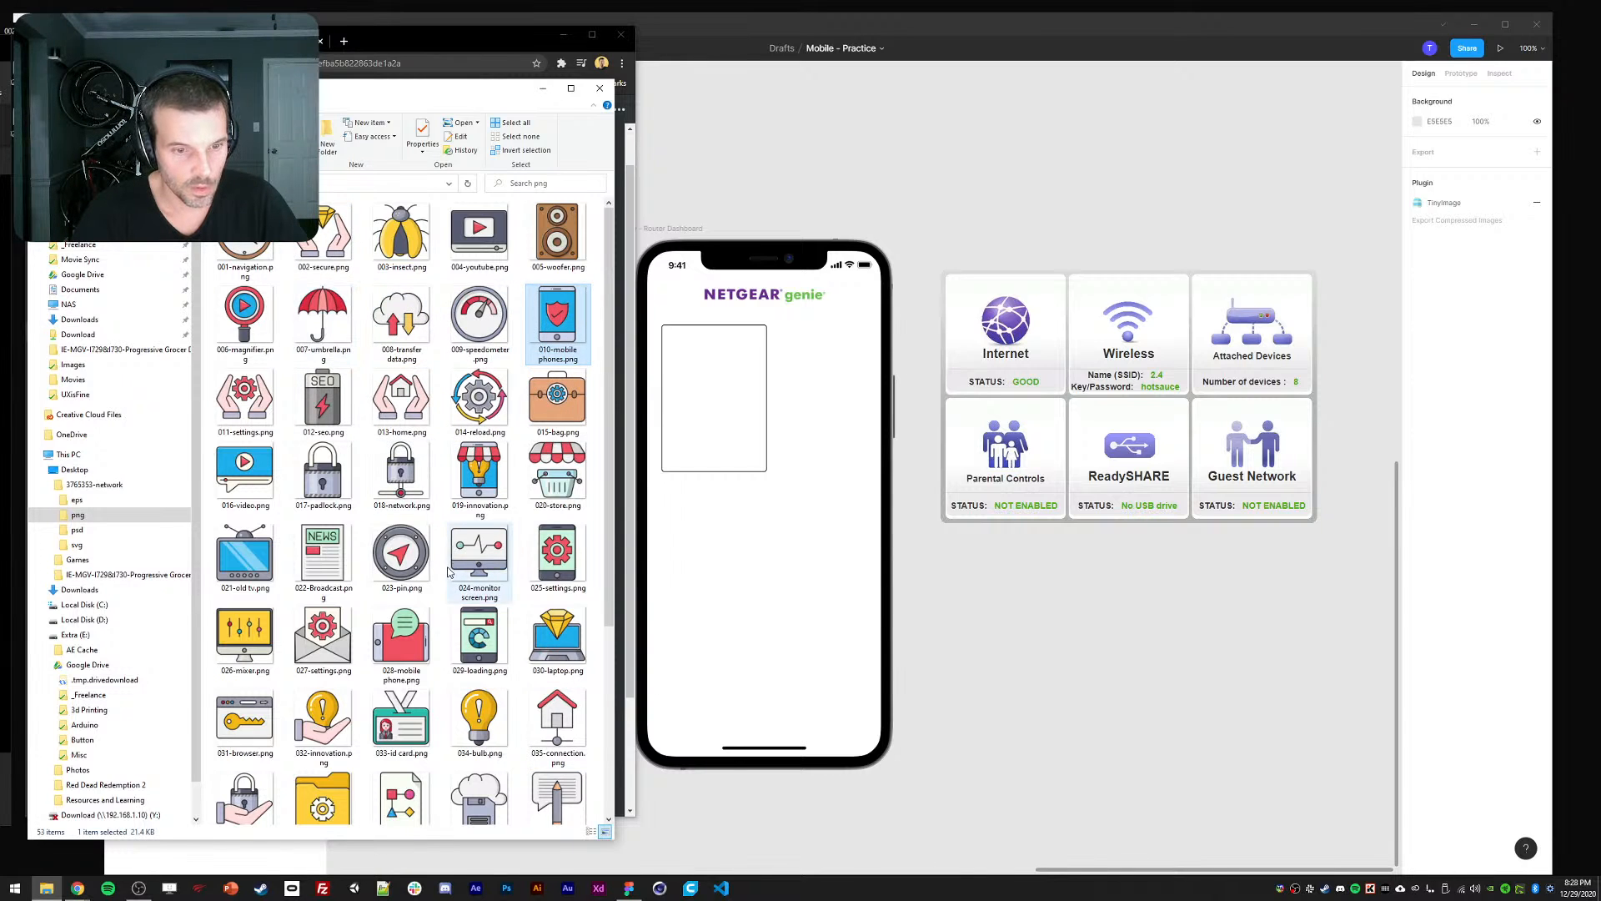
scroll(449, 526, down, 1)
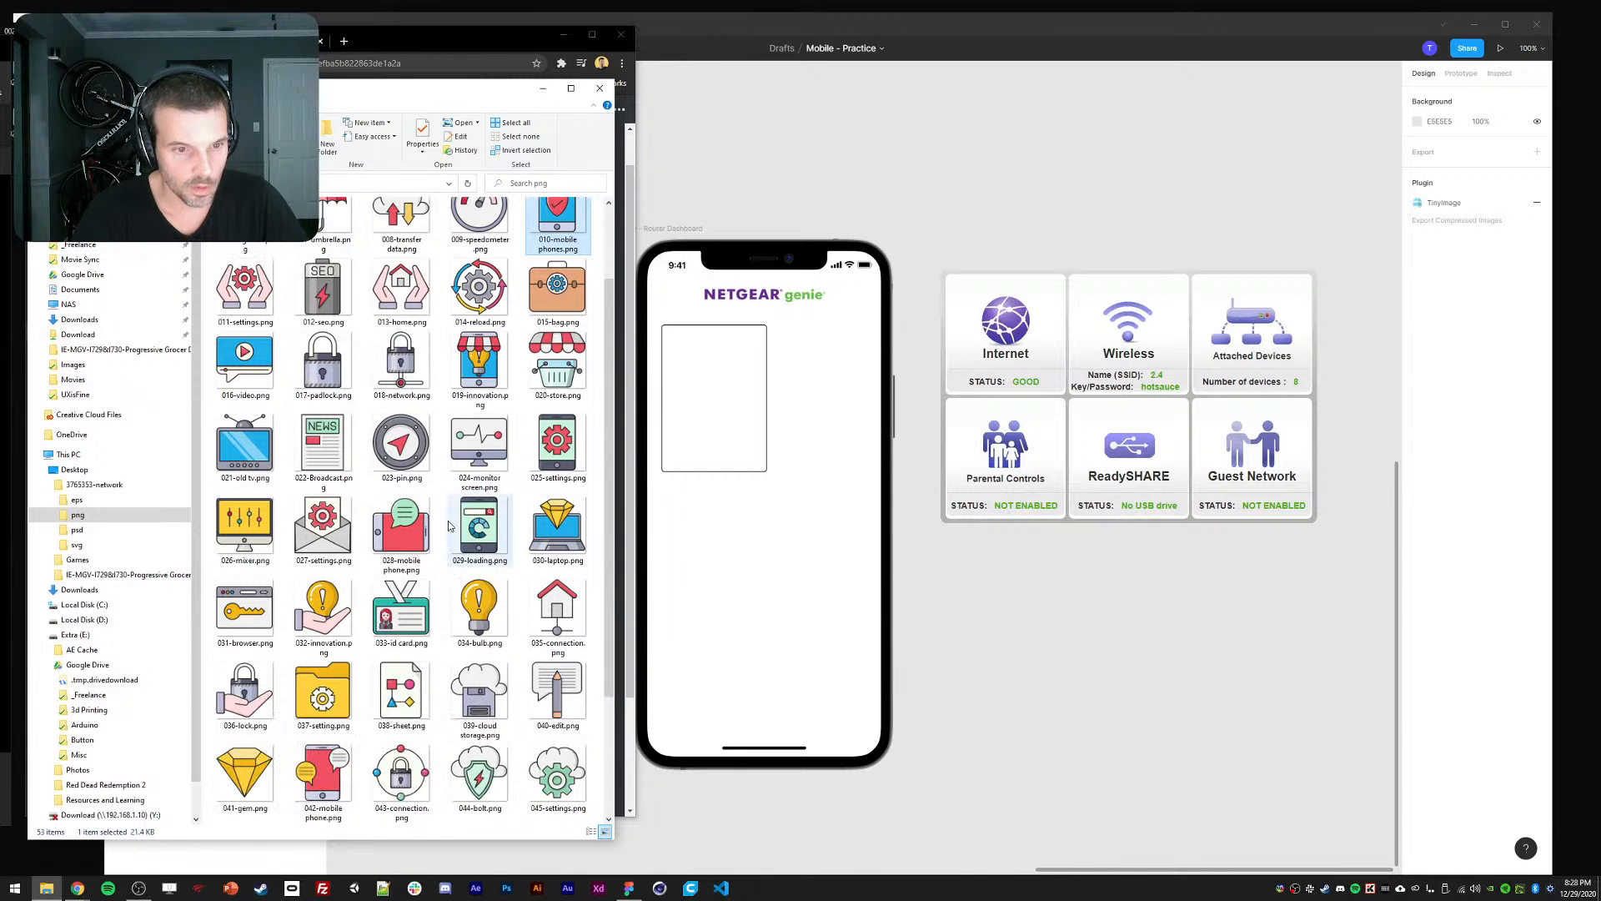
ctrl+click(392, 451)
Add the server and customer feedback icons and drag the selection onto the Figma canvas.
scroll(392, 450, up, 1)
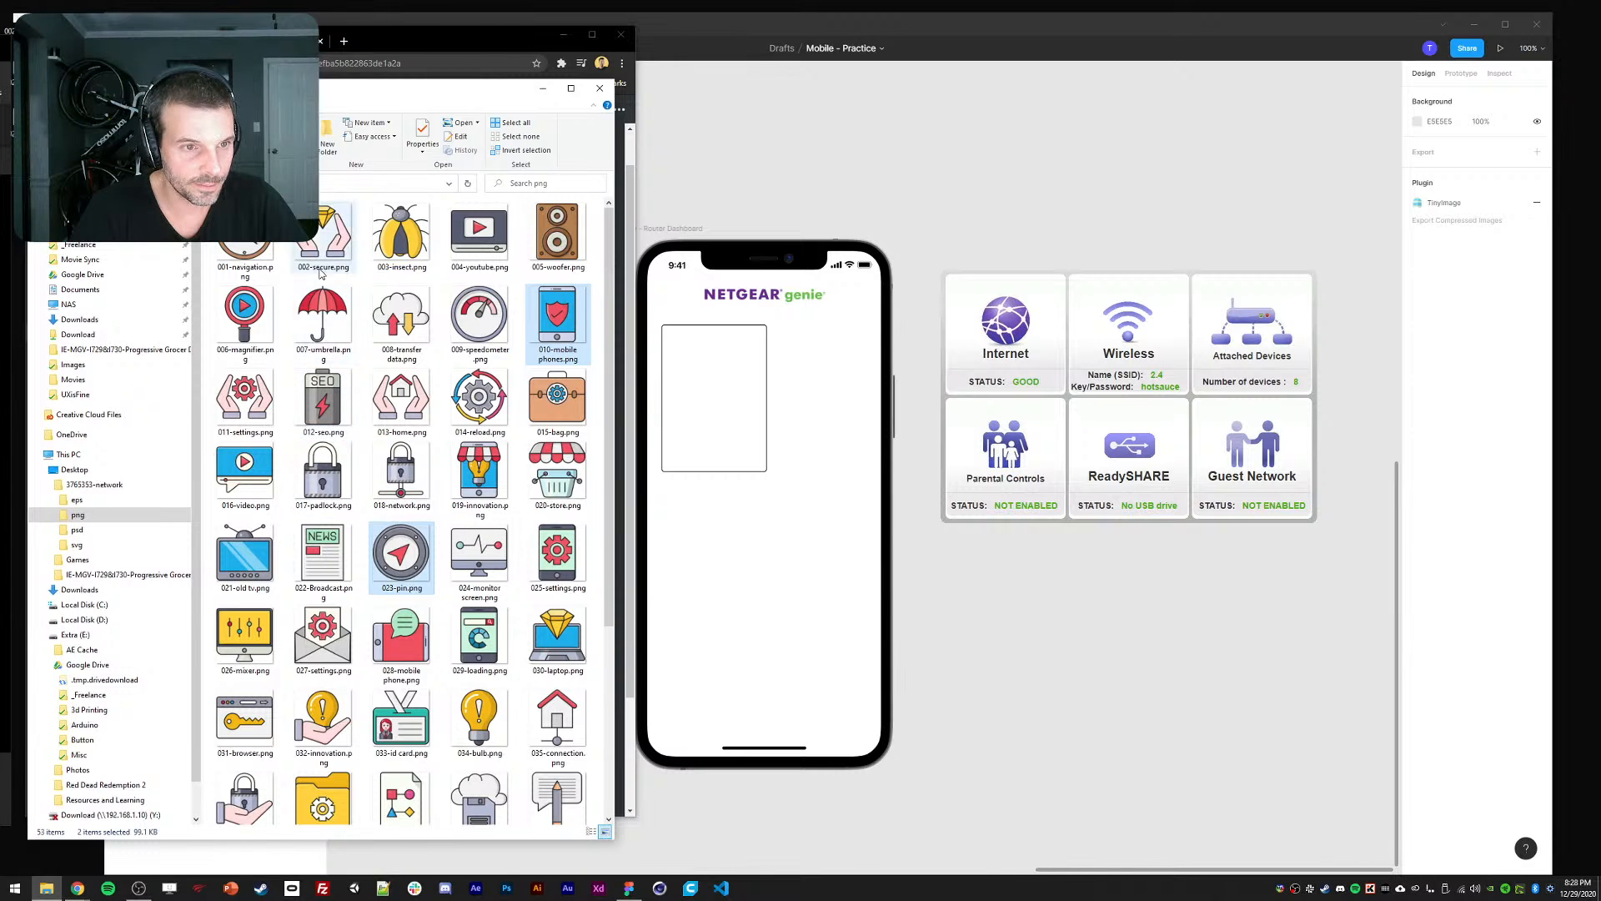
scroll(246, 534, down, 3)
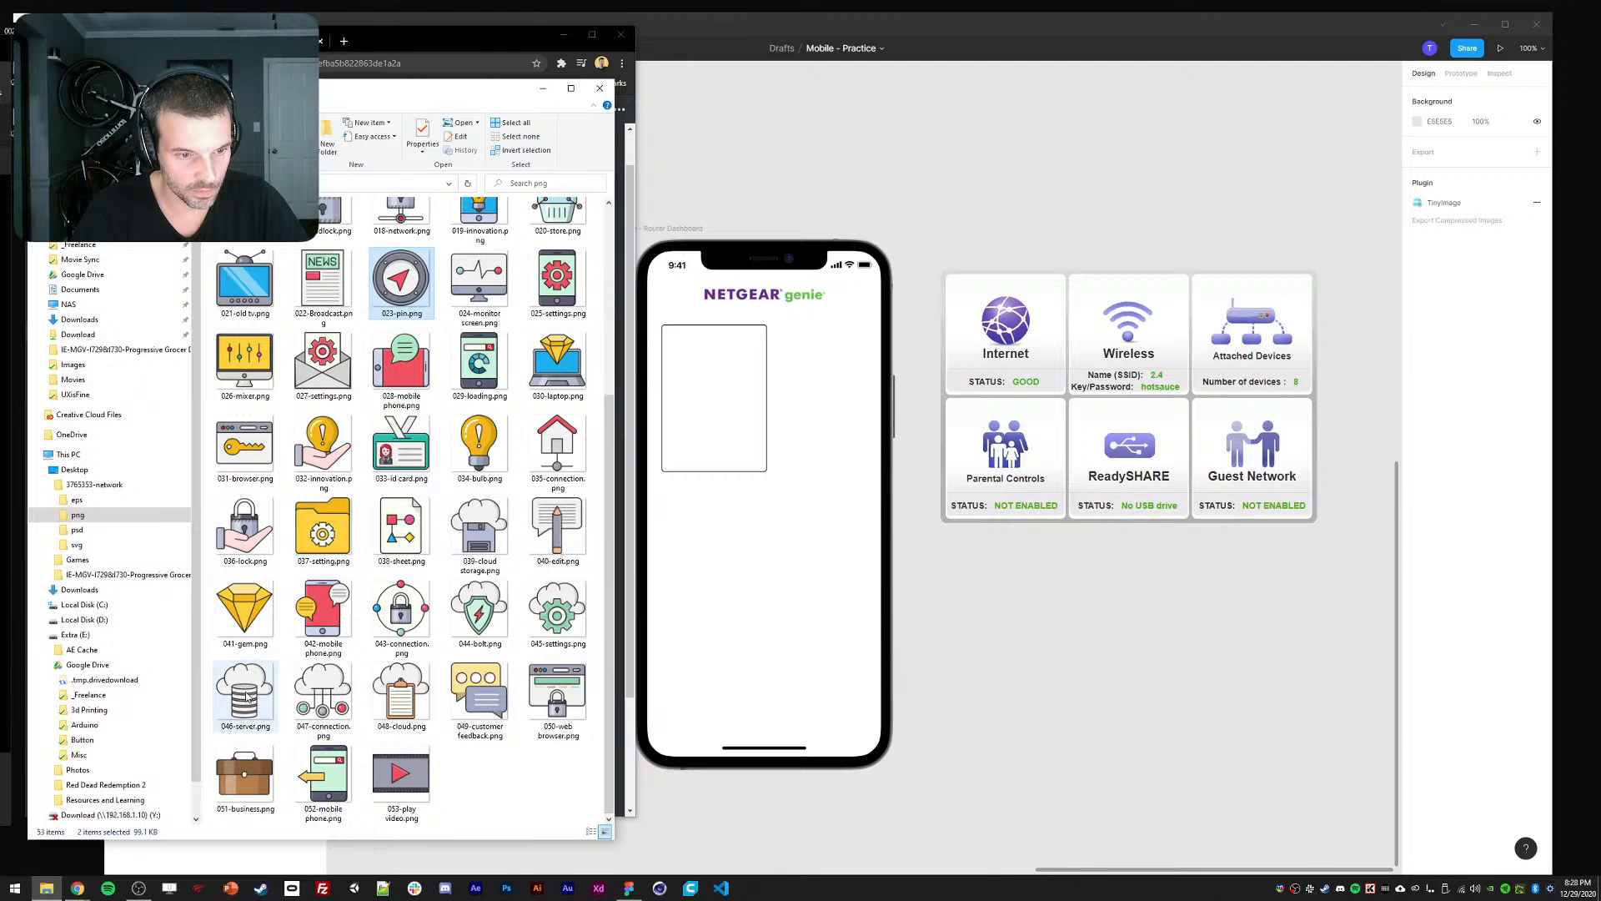
ctrl+click(247, 697)
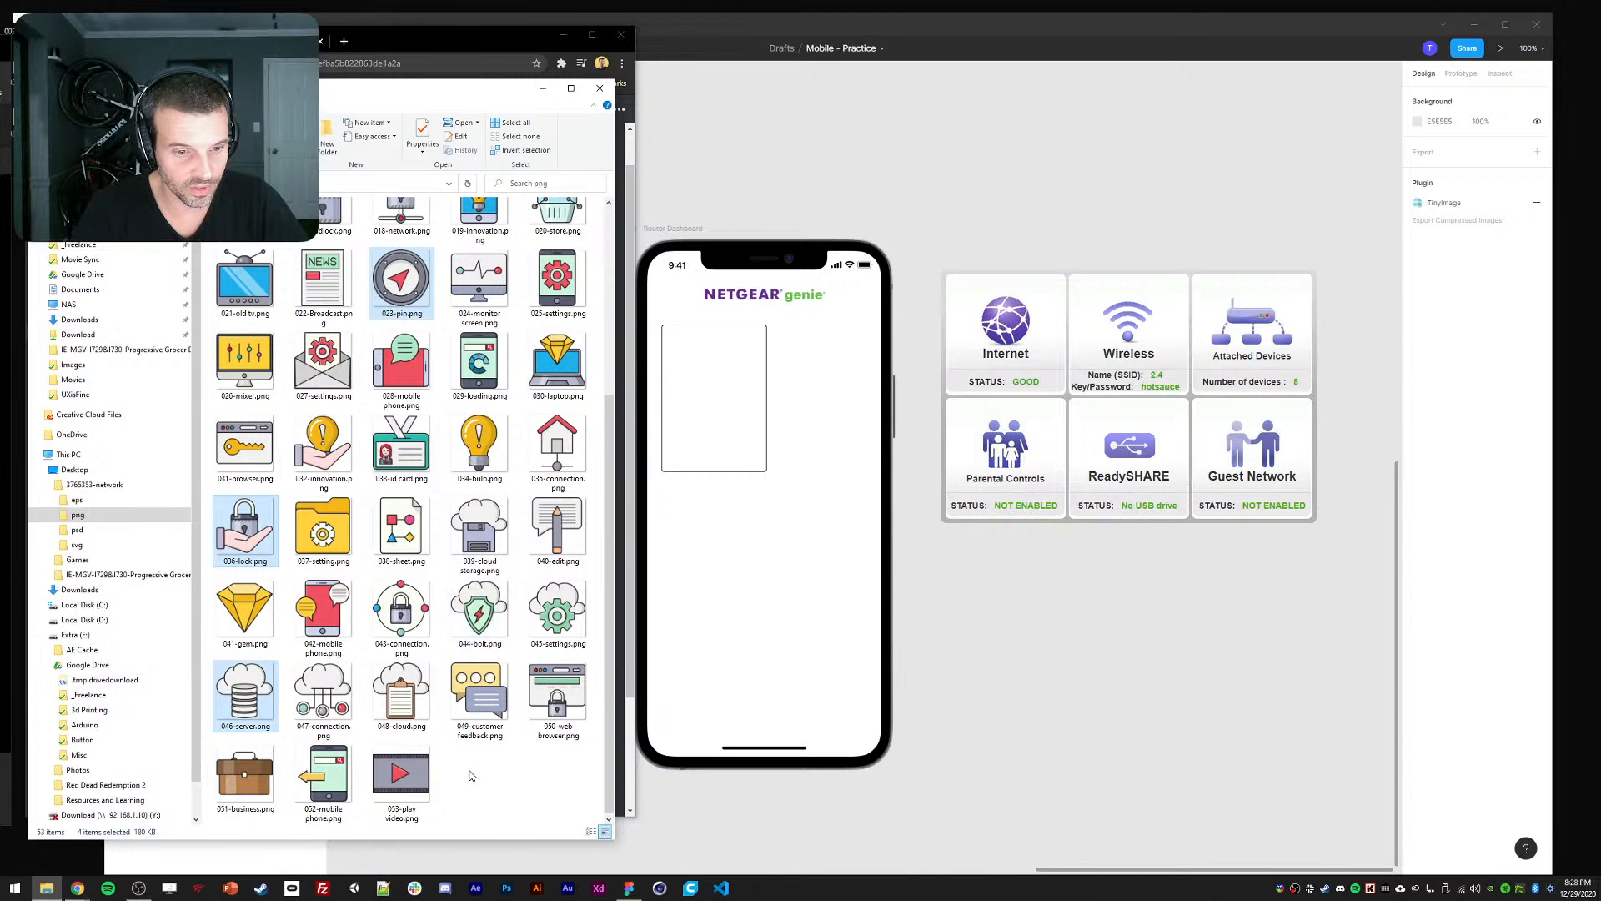
scroll(404, 586, up, 5)
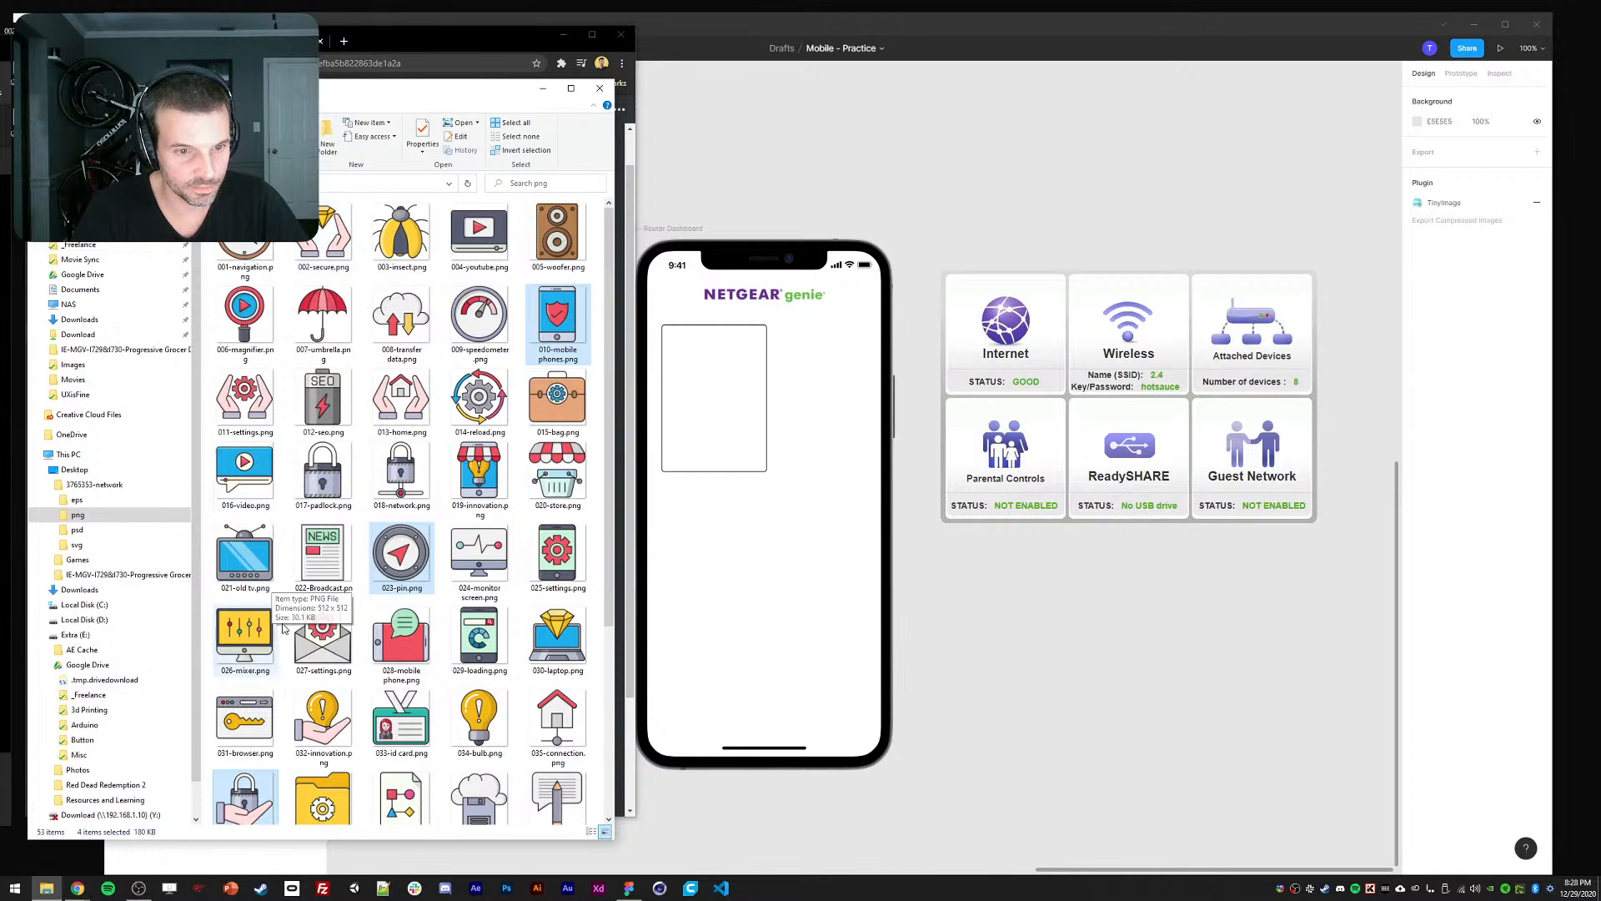
scroll(386, 745, down, 2)
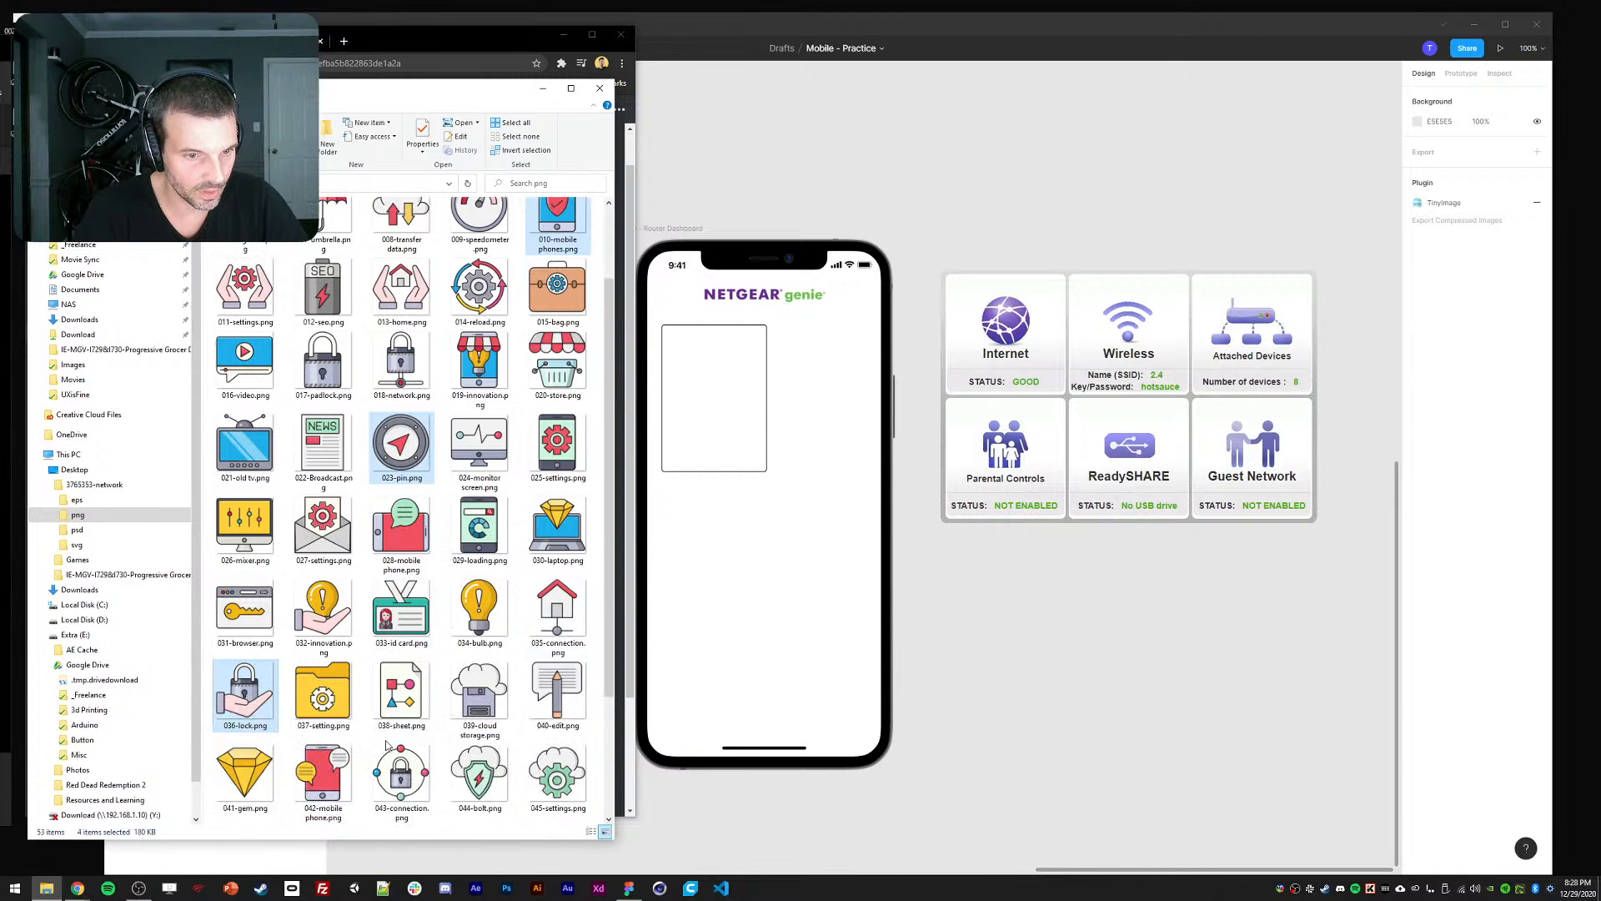
scroll(386, 737, up, 2)
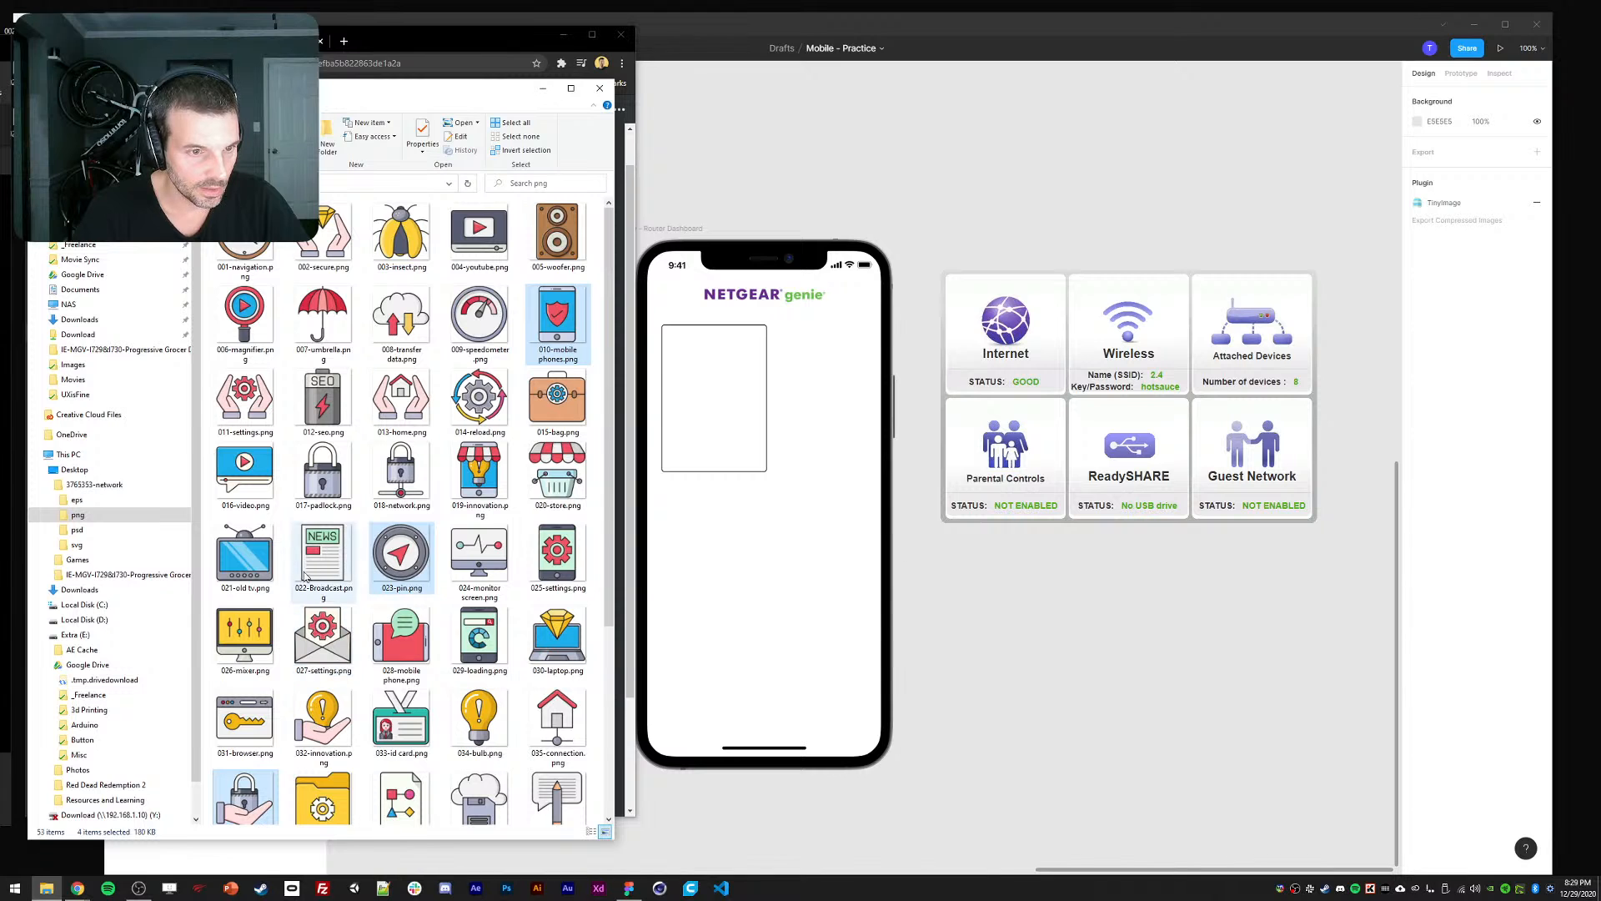
scroll(292, 600, down, 3)
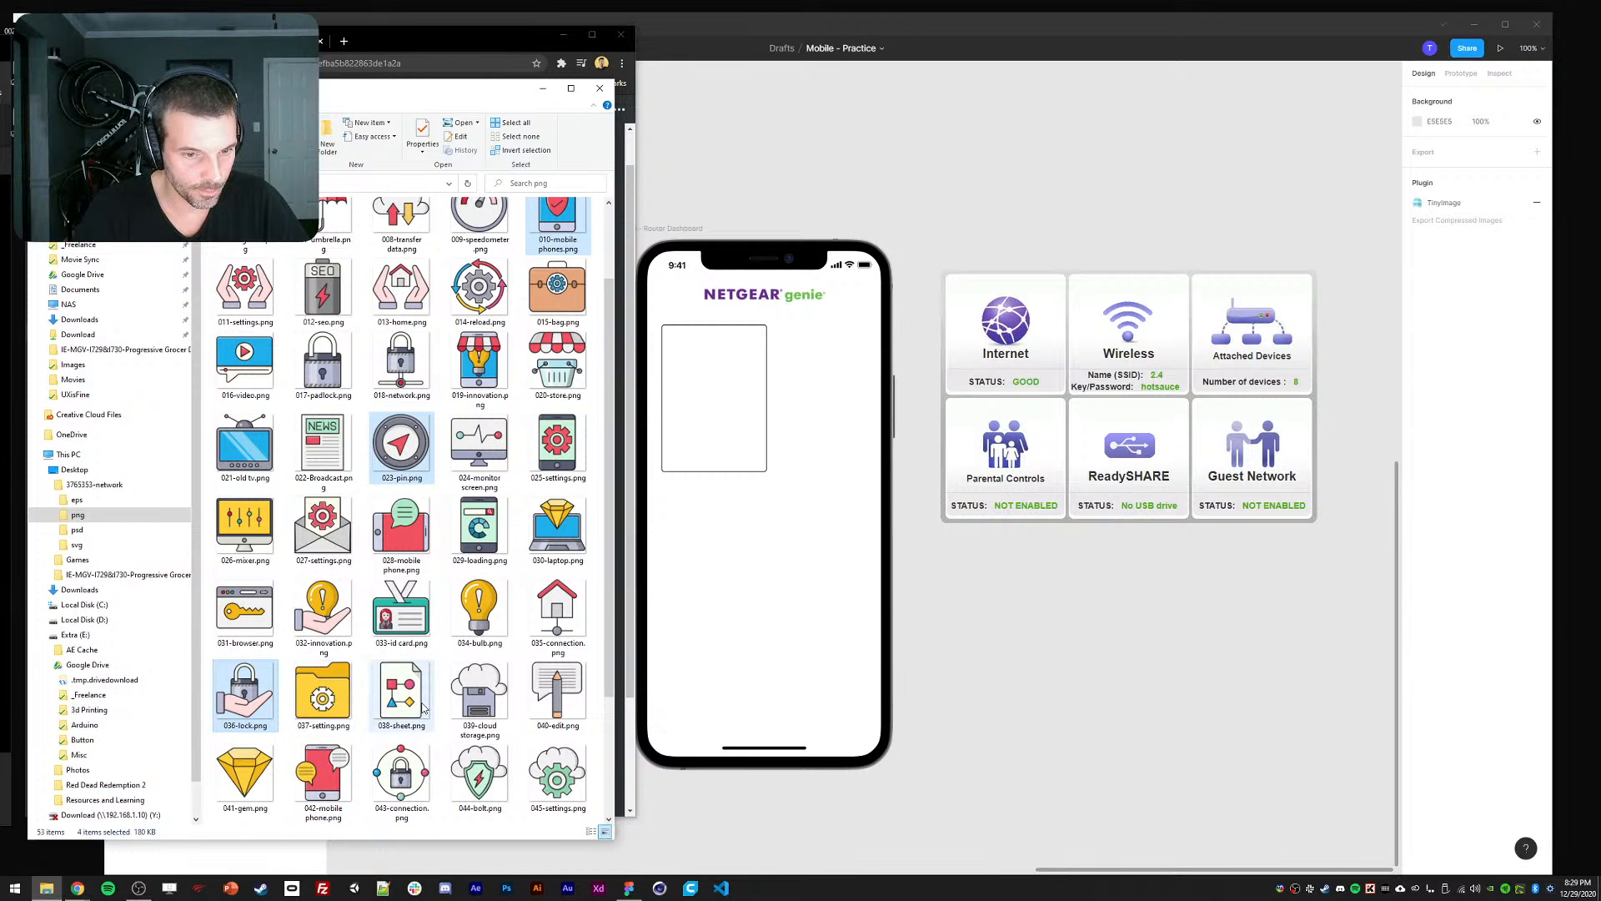
scroll(401, 683, down, 3)
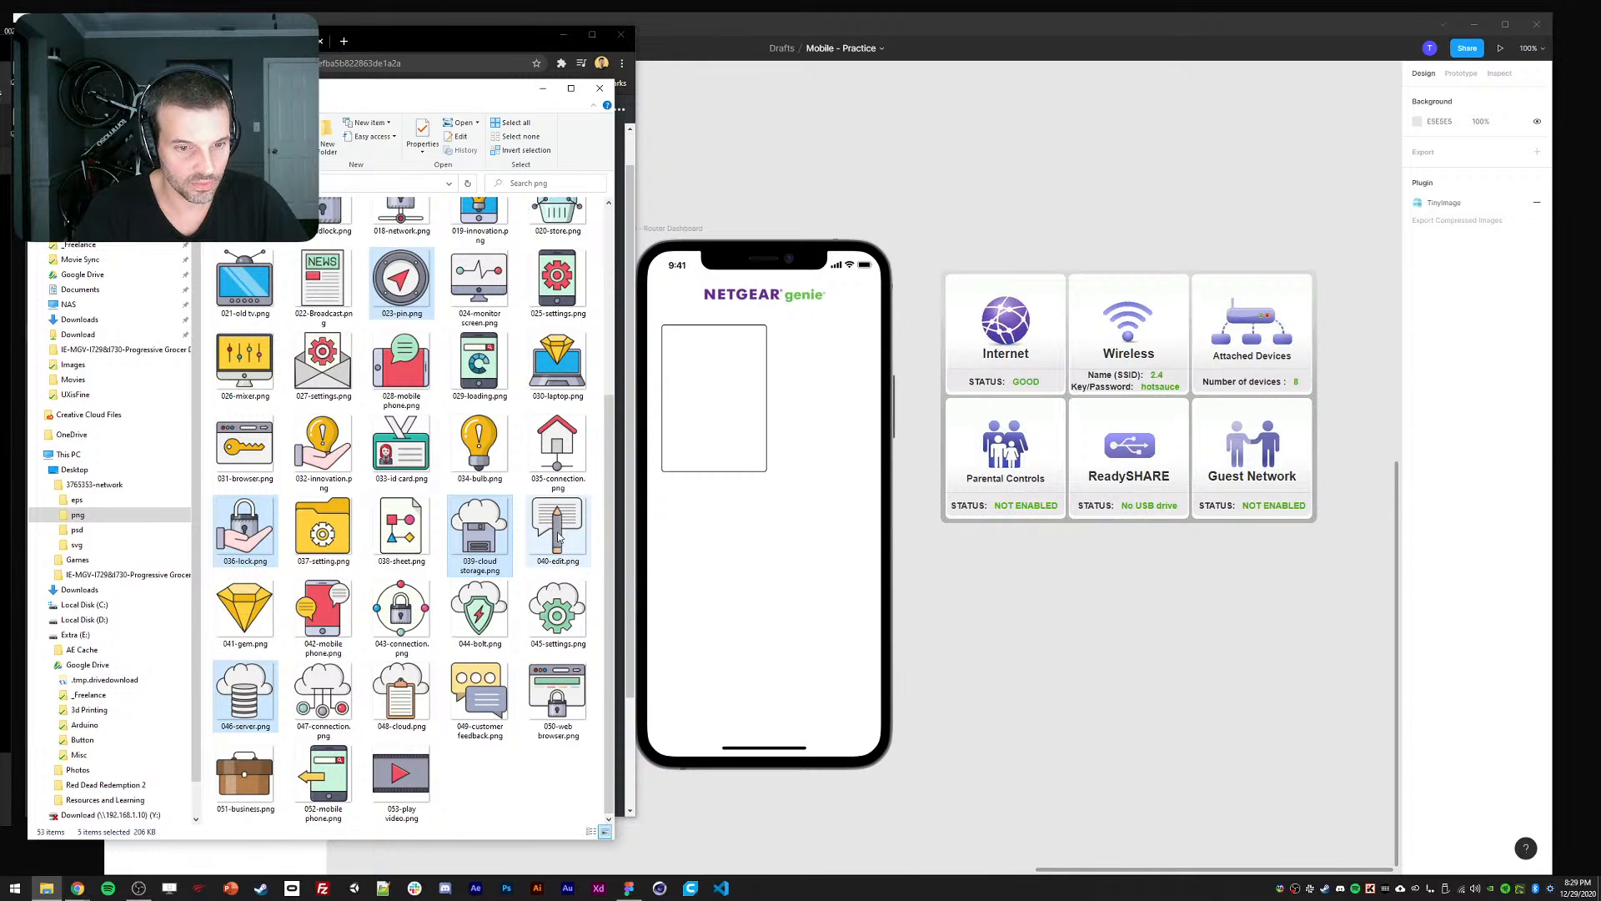
ctrl+click(481, 693)
scroll(491, 777, up, 3)
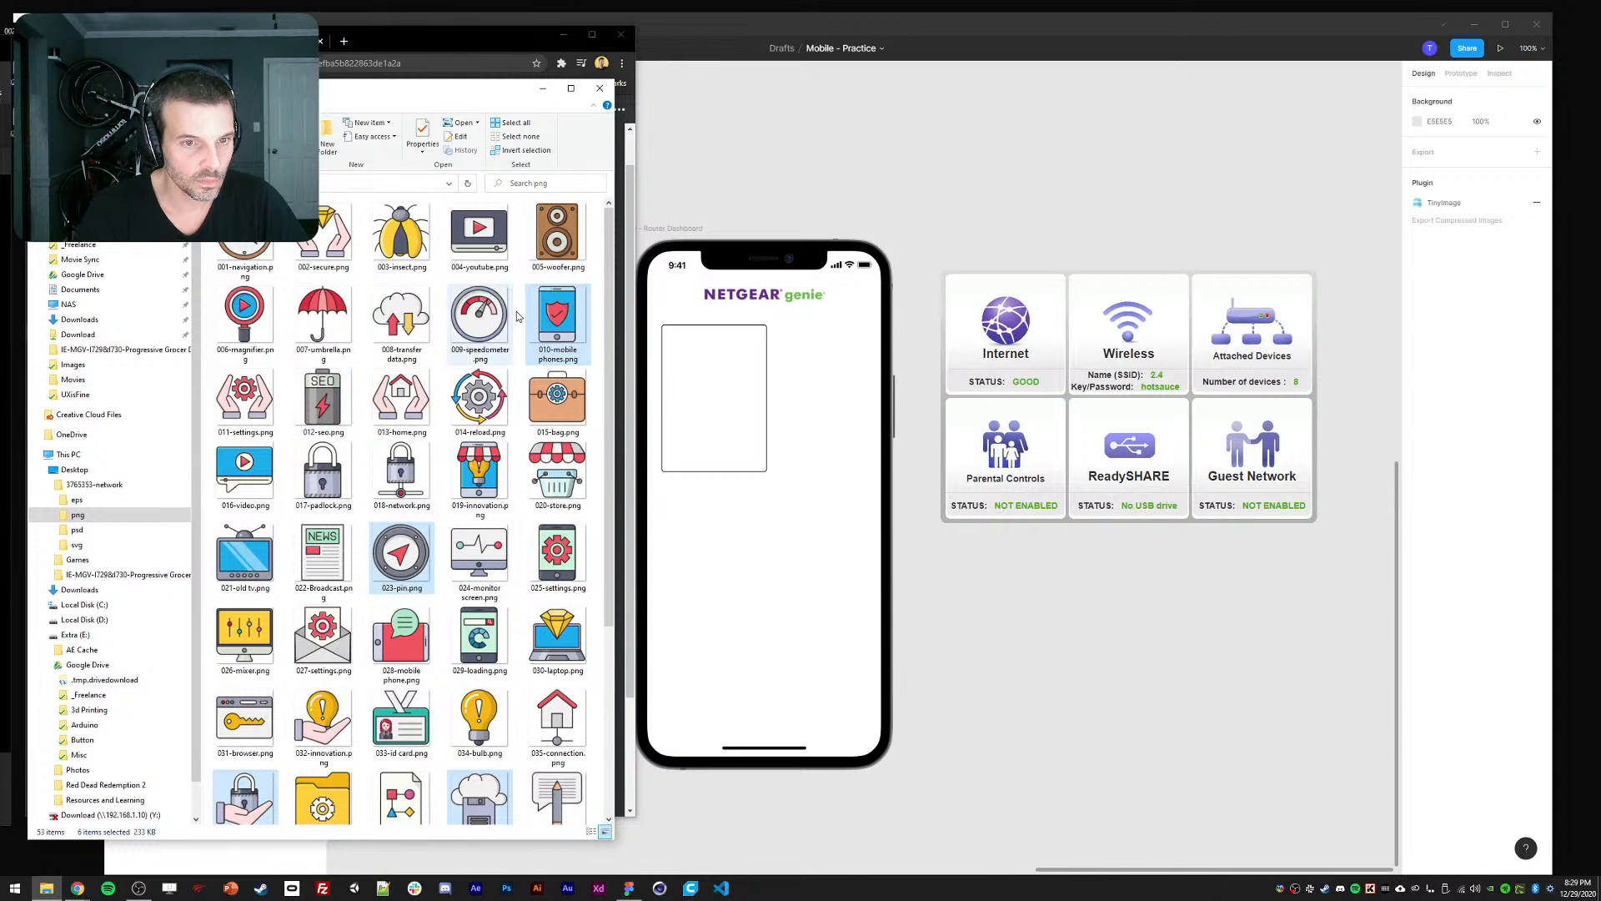
drag(557, 322, 1065, 199)
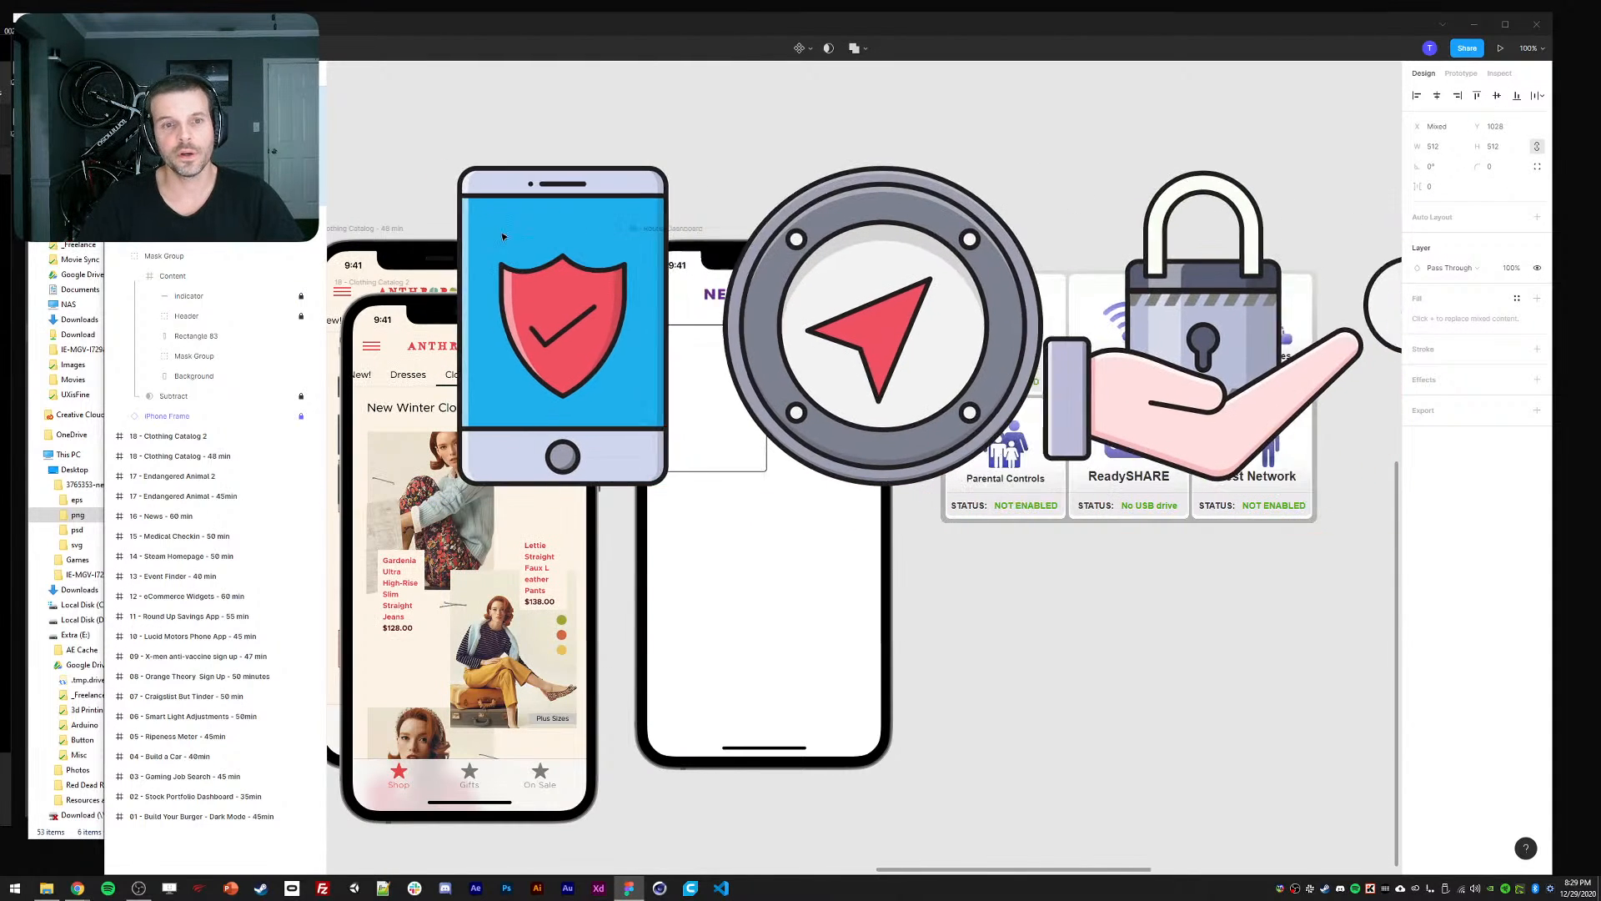
Shrink the imported icon row above the phones and drop the pin icon into the card.
drag(402, 164, 721, 379)
click(614, 175)
shift+click(721, 432)
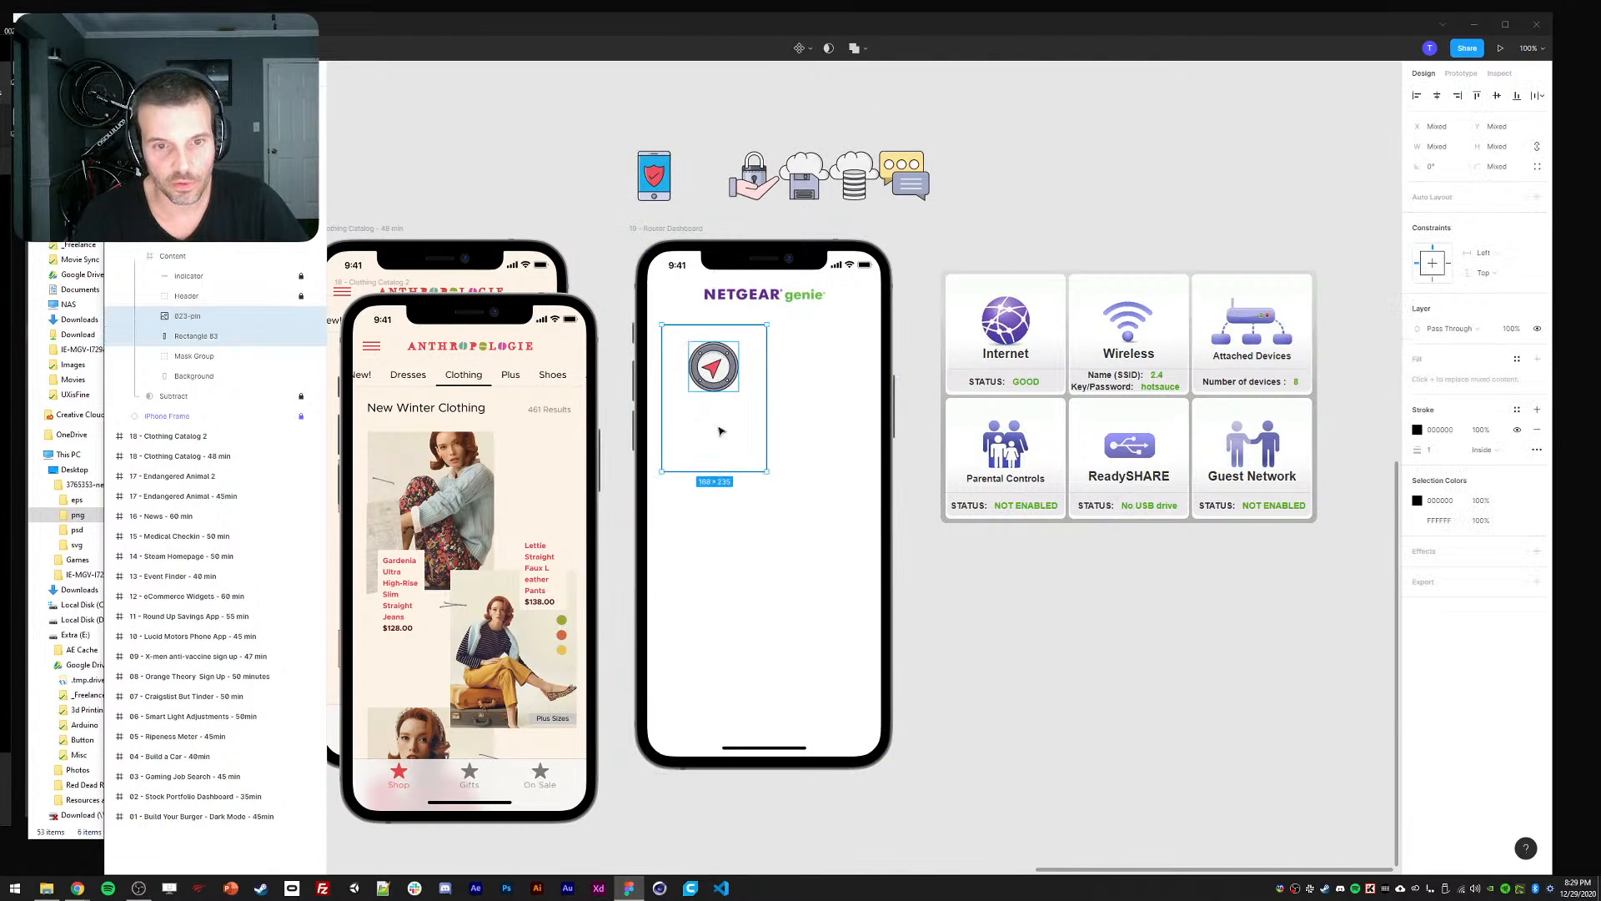
Centre the 98×98 pin icon in the card and nudge it up to the top.
click(1437, 96)
click(1497, 95)
key(Escape)
click(706, 392)
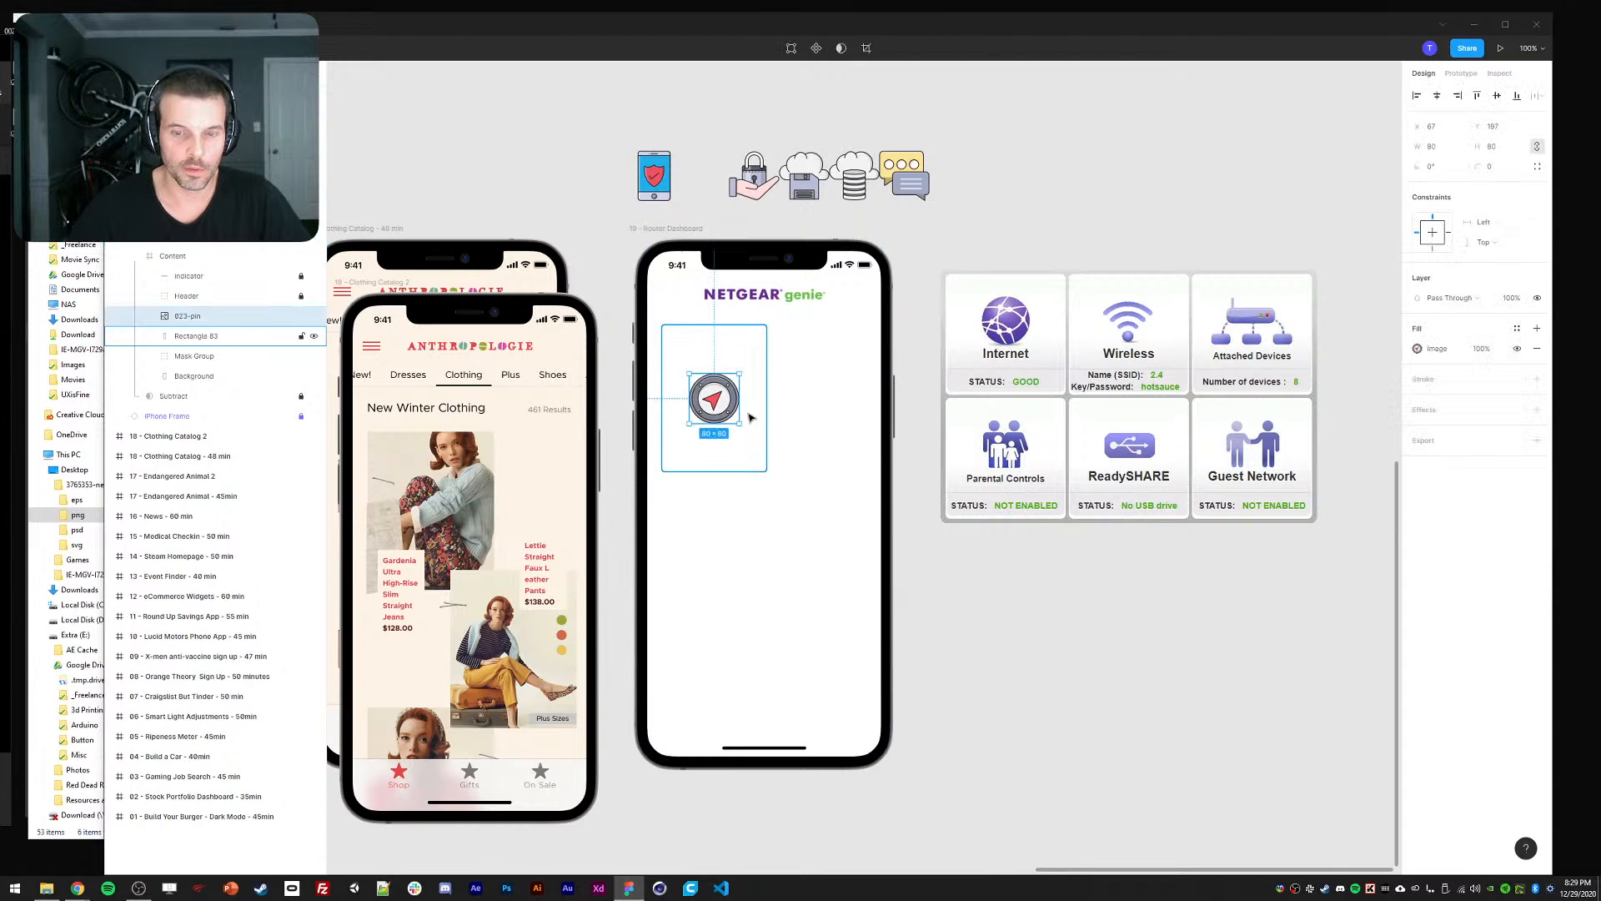
key(shift+Up)
key(shift+Up)
key(shift+Up)
key(shift+Up)
key(shift+Up)
key(shift+Up)
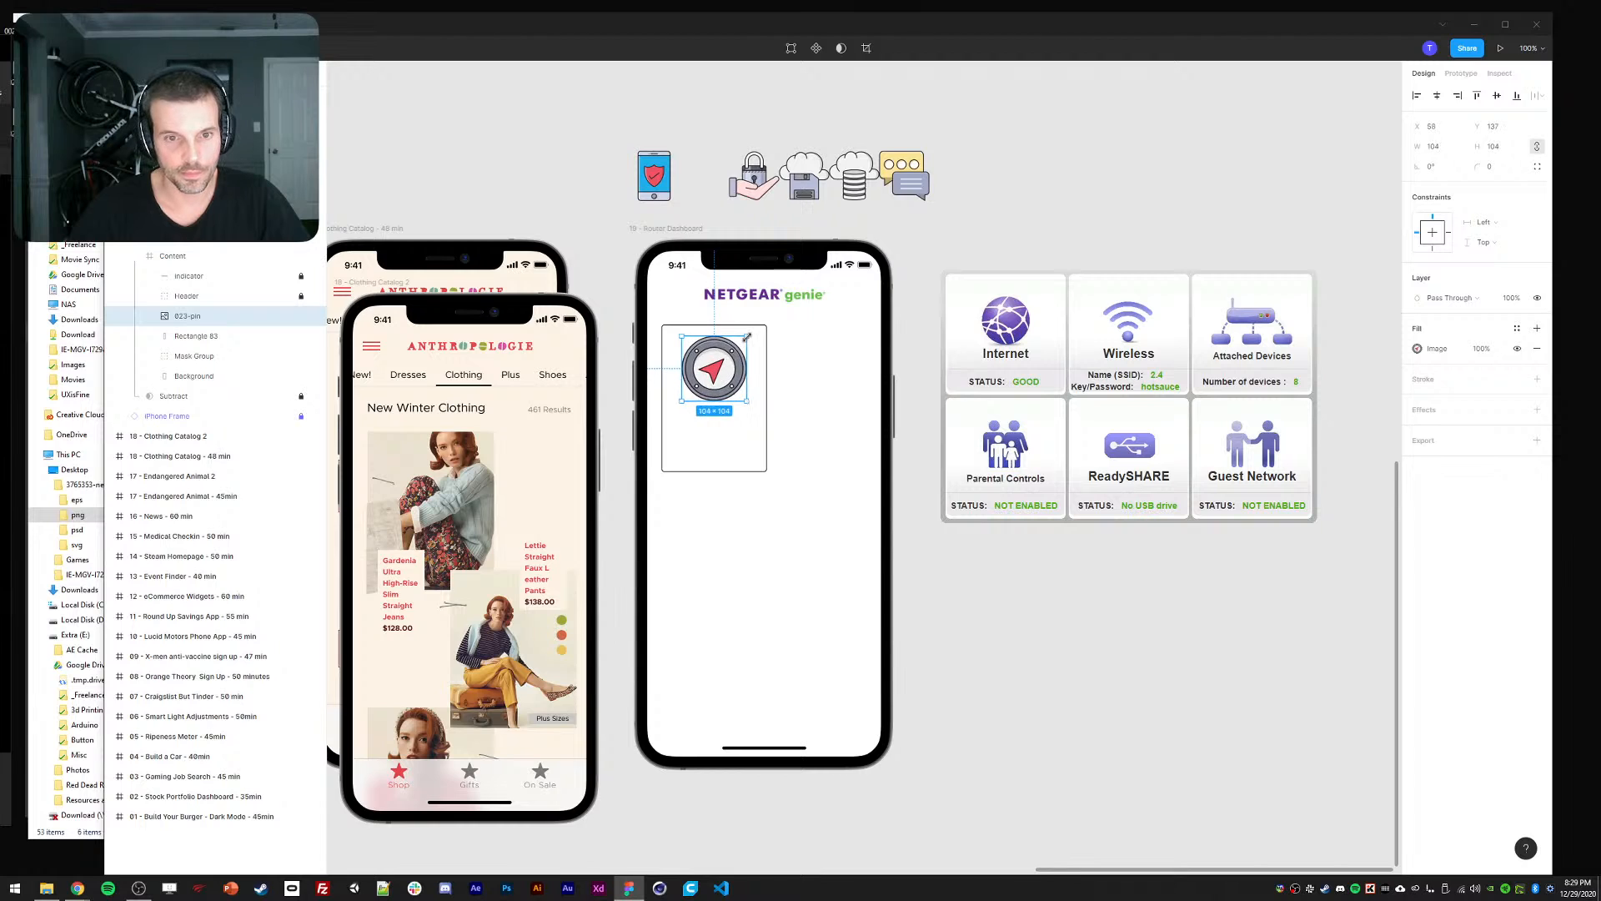
click(739, 332)
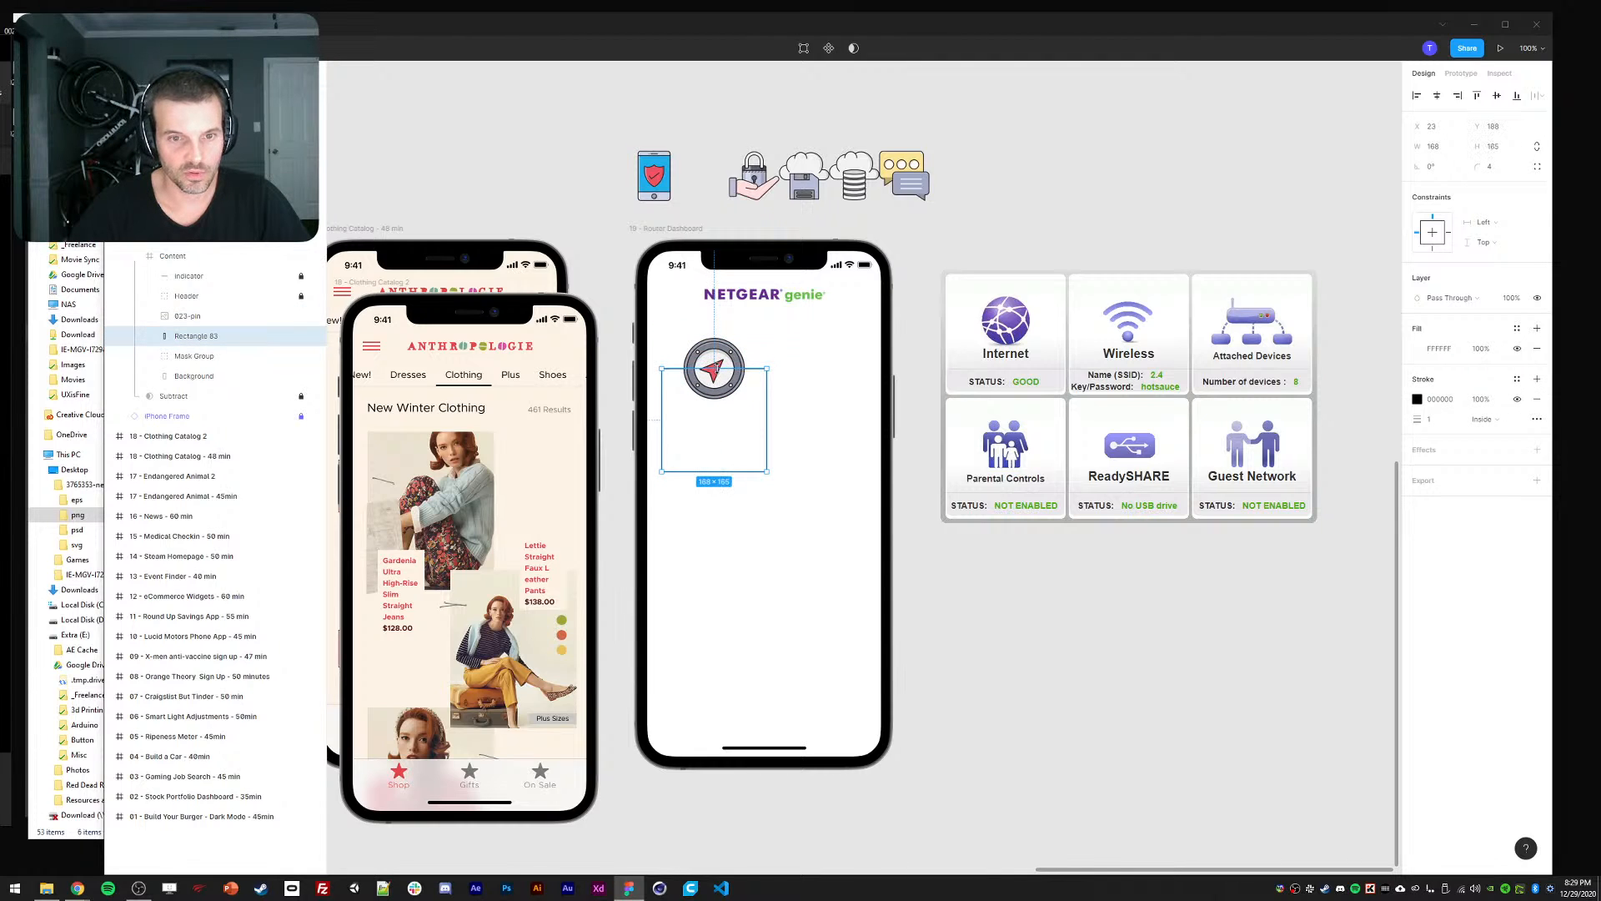
click(722, 385)
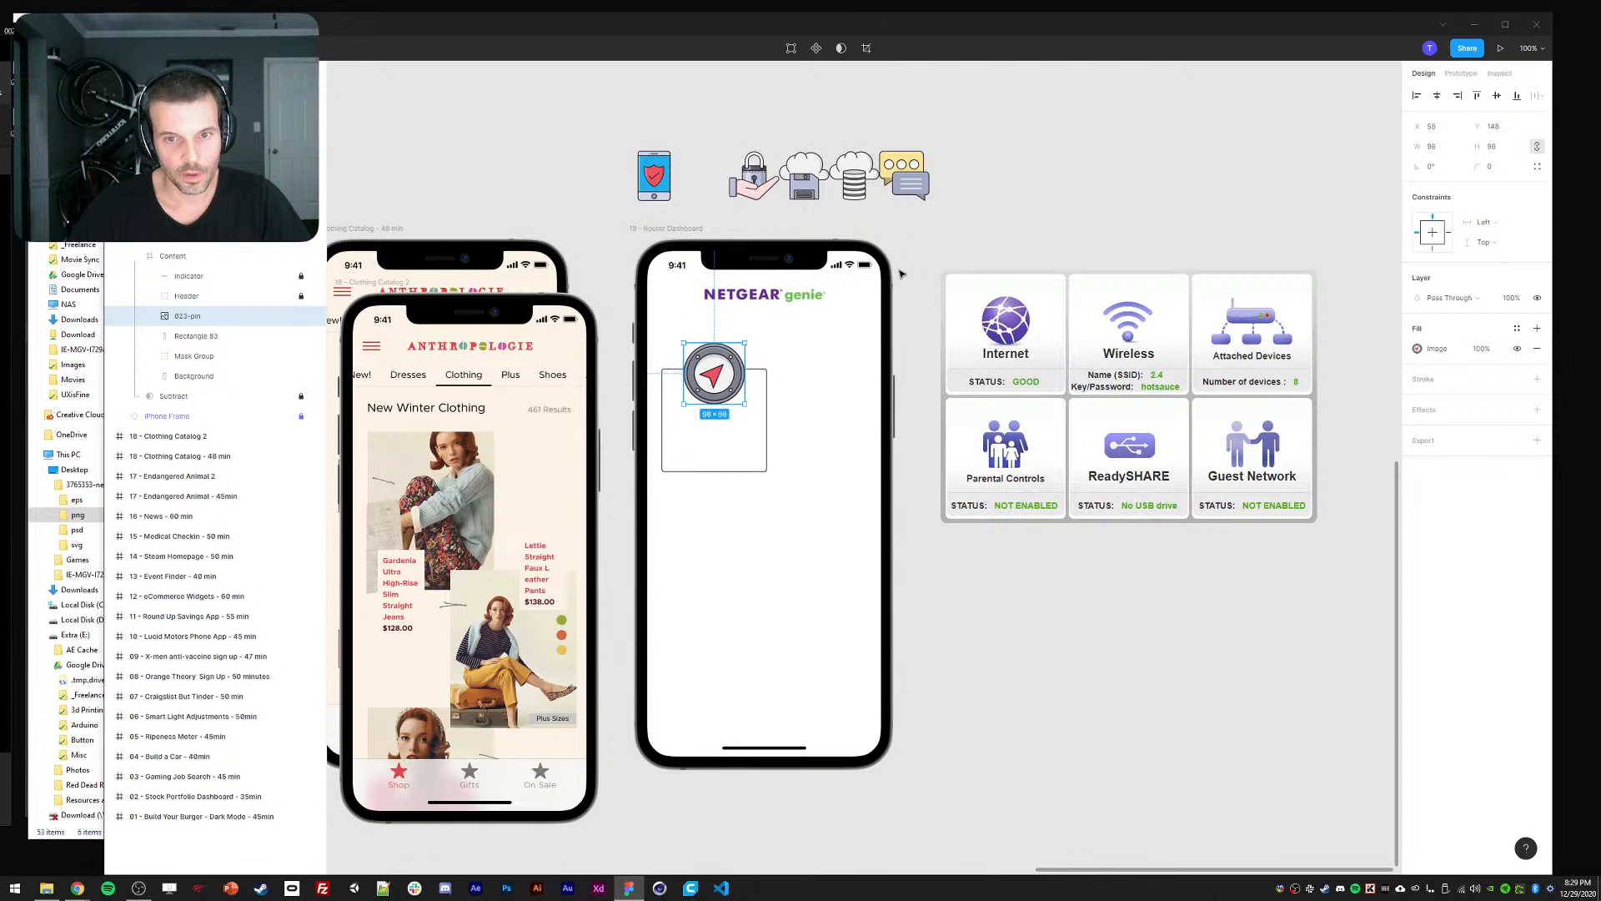
Add a text label reading 'Internet' inside the card.
click(1033, 231)
key(t)
click(687, 421)
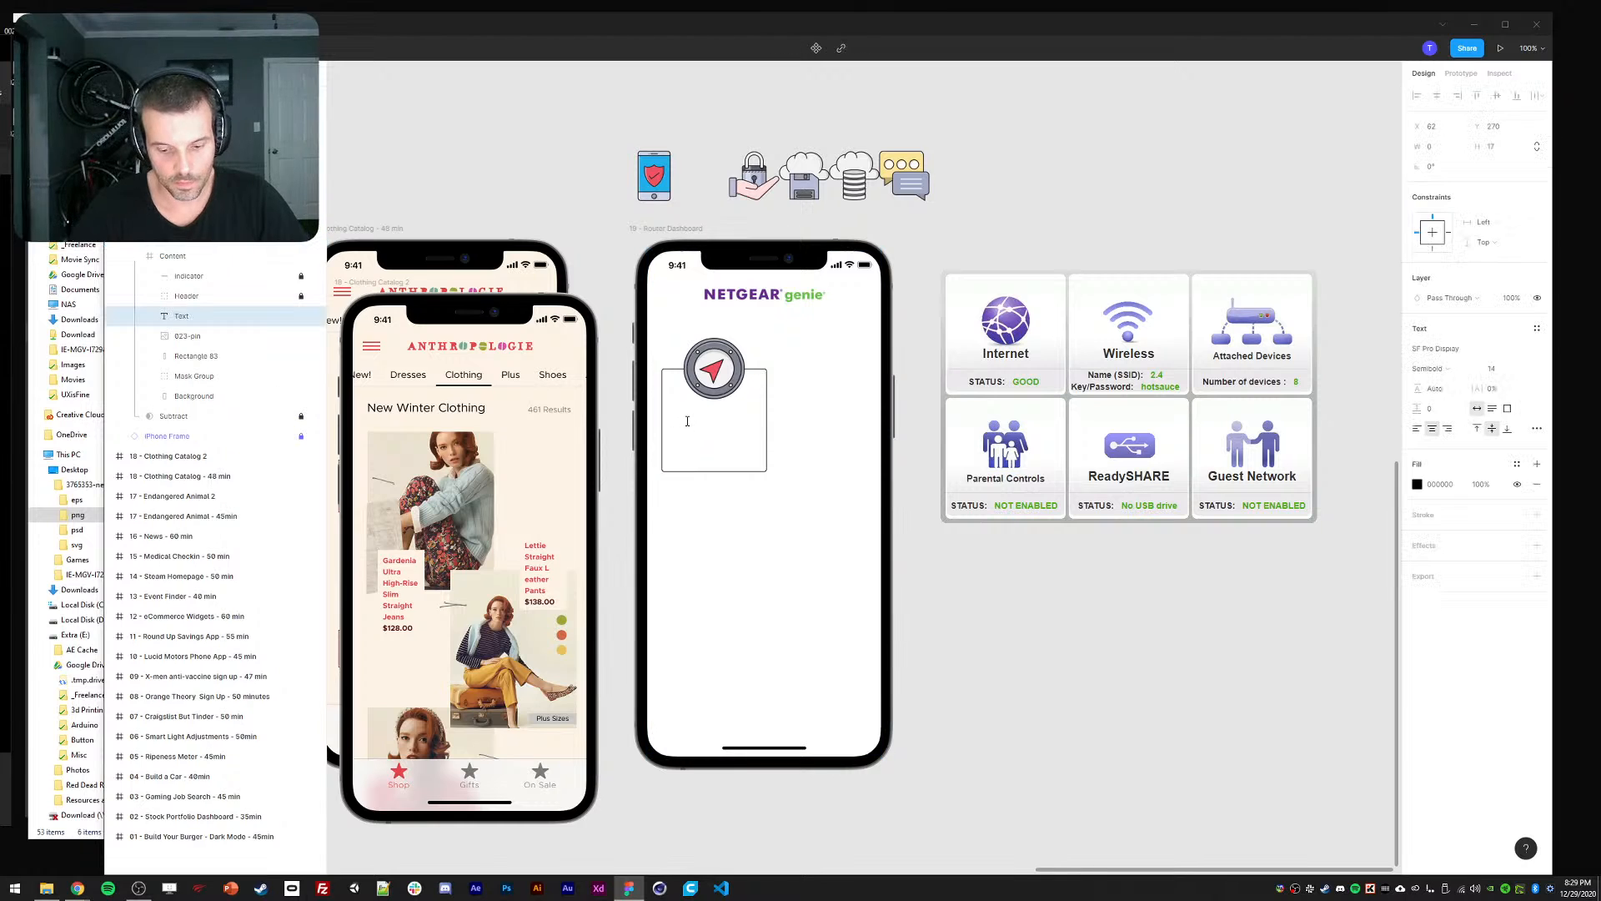
text(Inernet)
key(Escape)
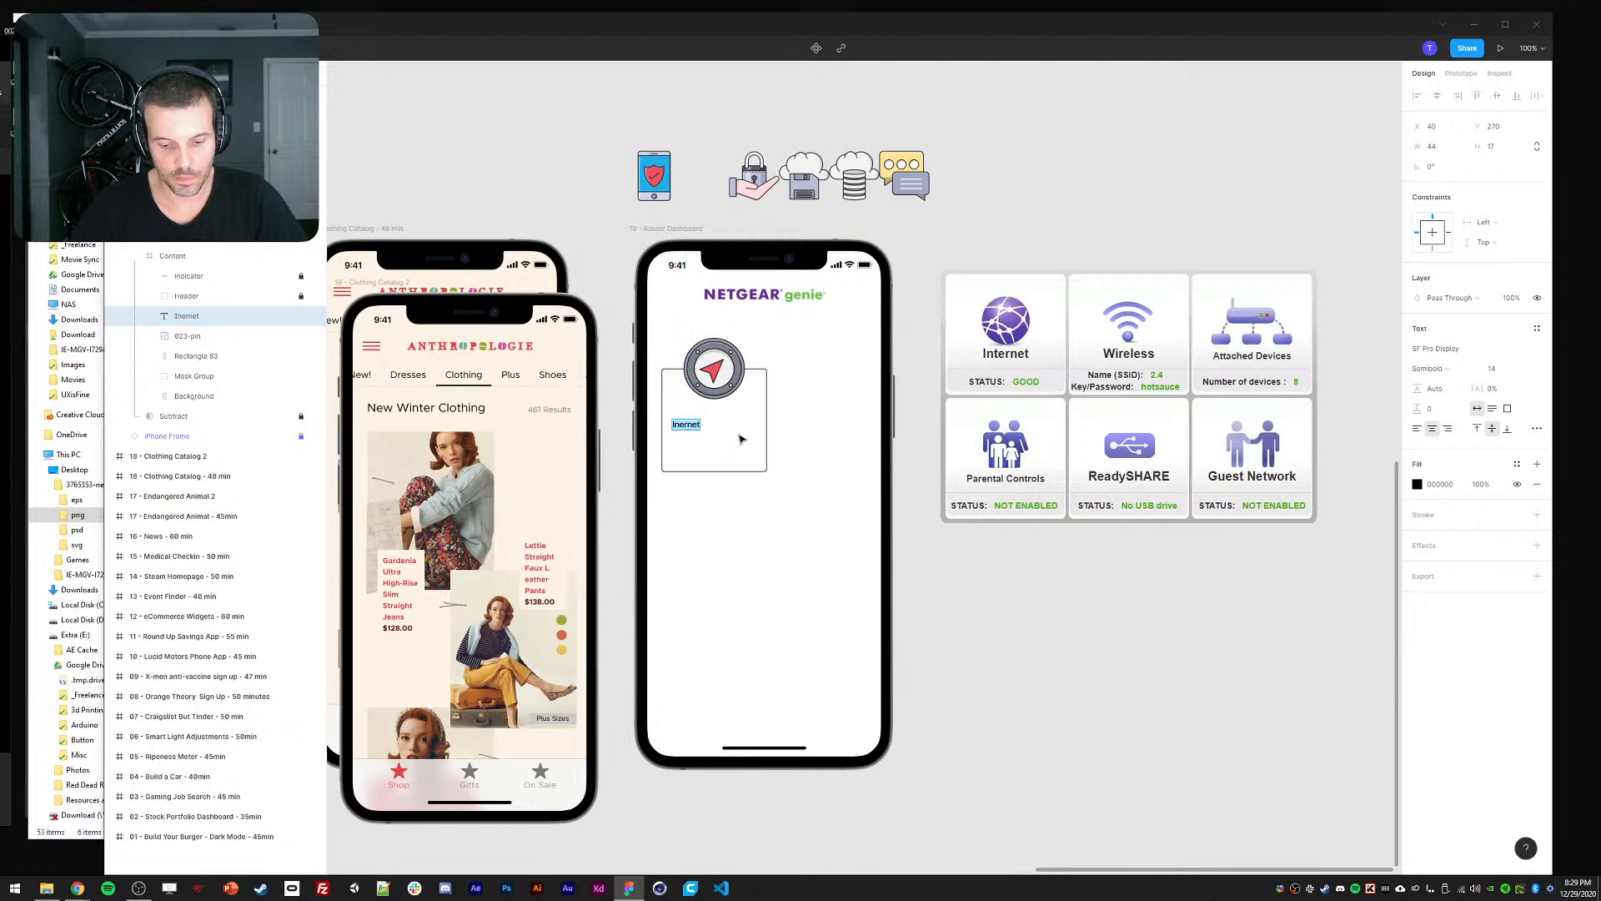
text(net)
key(Escape)
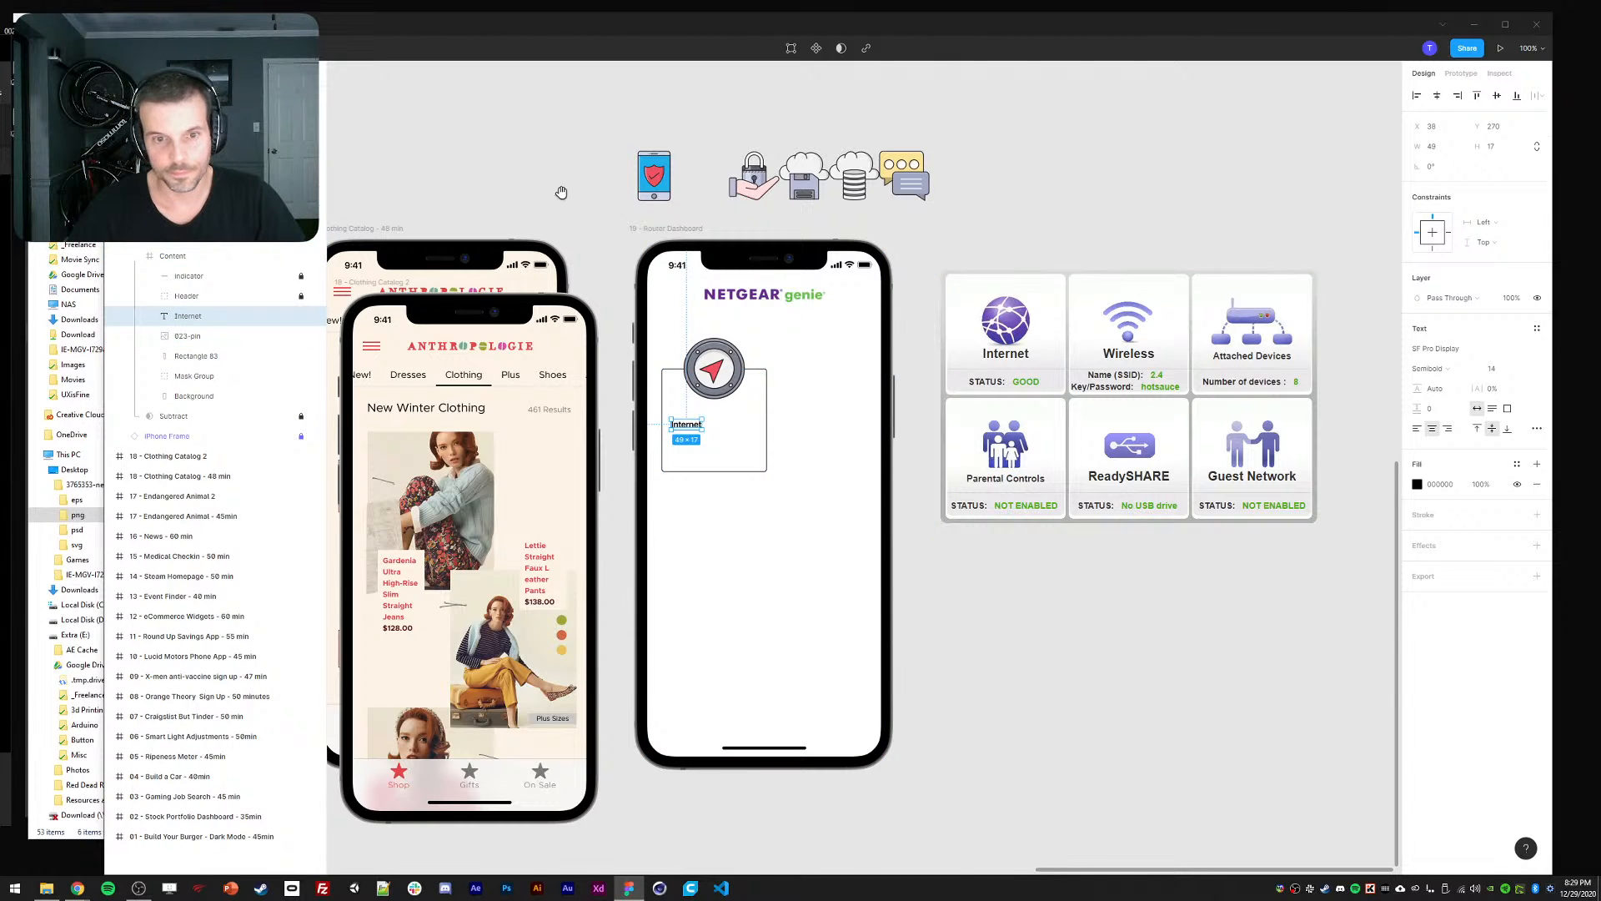
drag(556, 185, 854, 185)
drag(720, 182, 848, 186)
drag(1242, 312, 791, 265)
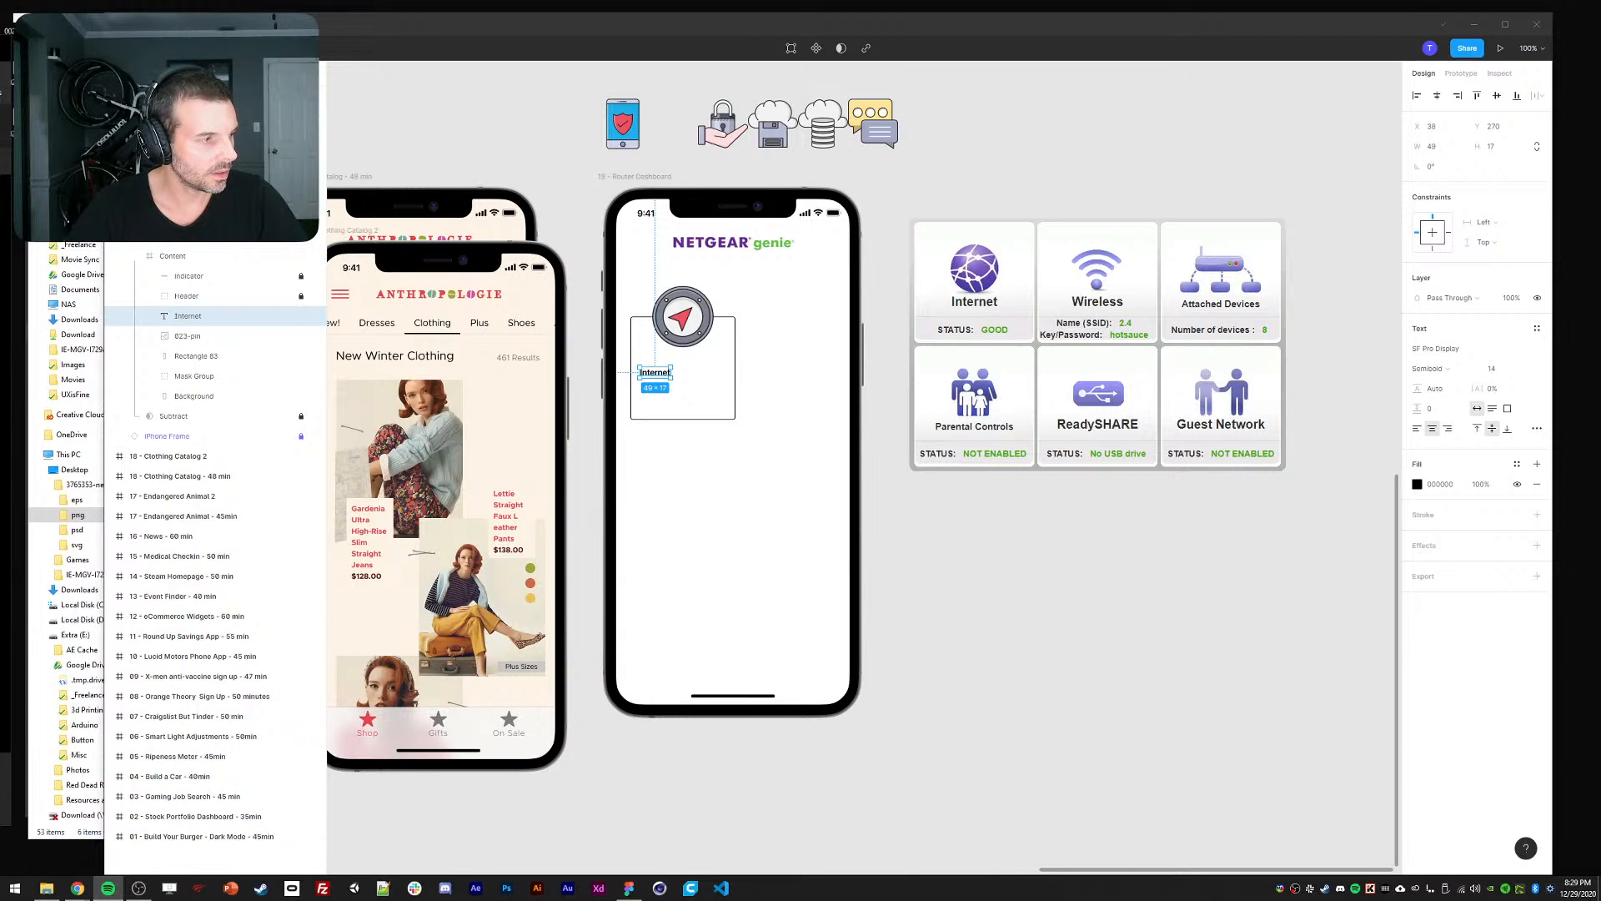
Set the label to size 20 Light and centre it horizontally under the compass icon.
click(1049, 622)
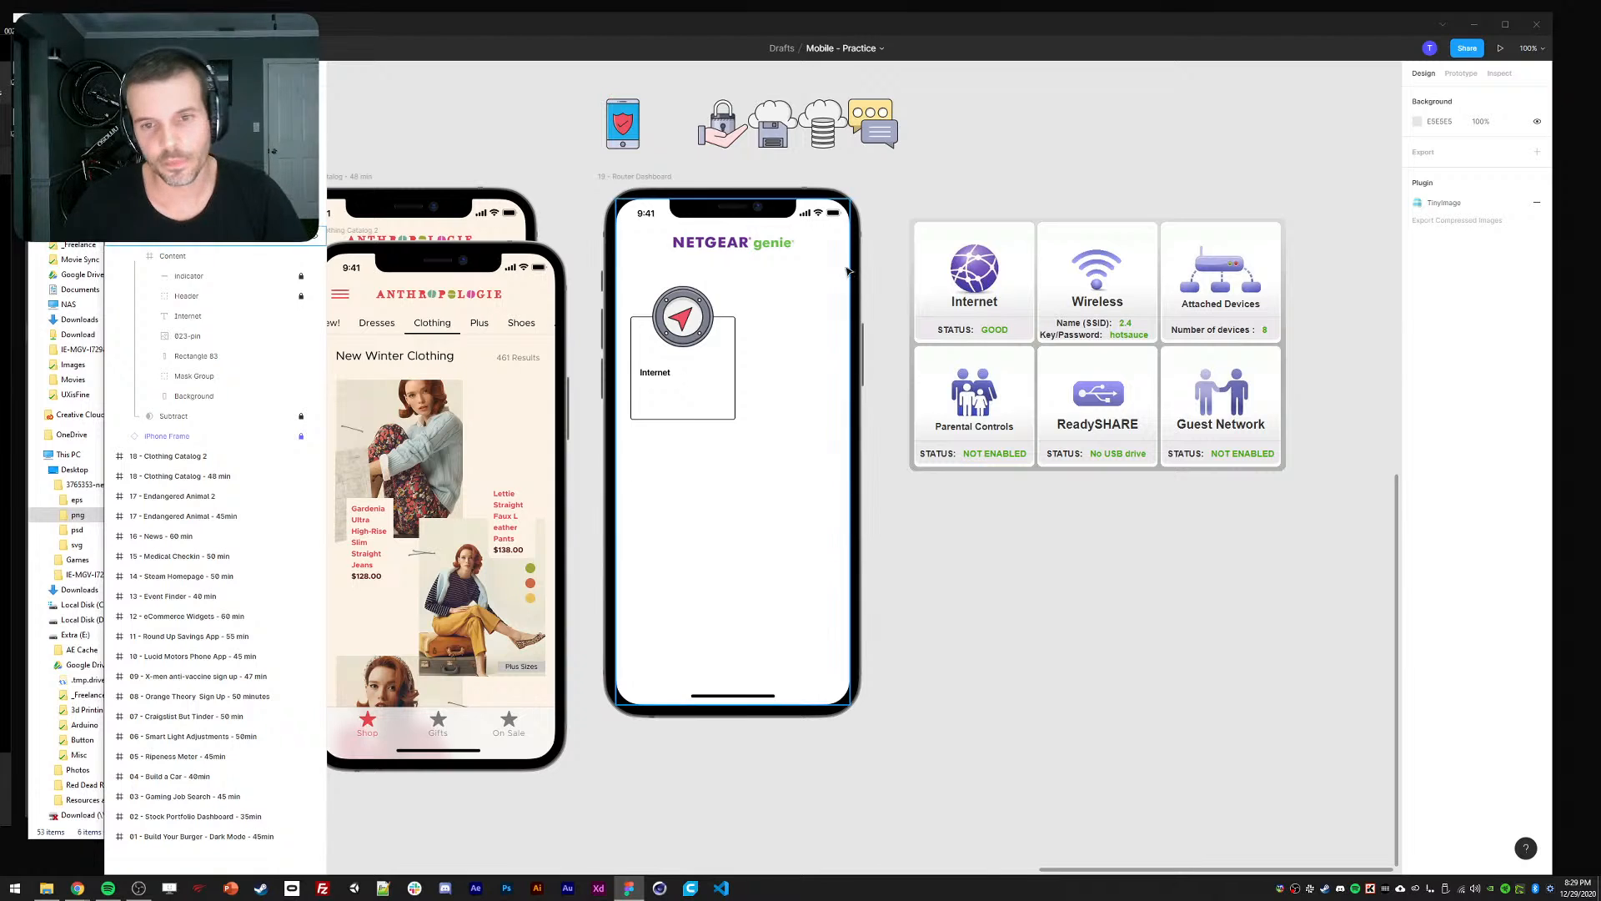
click(188, 315)
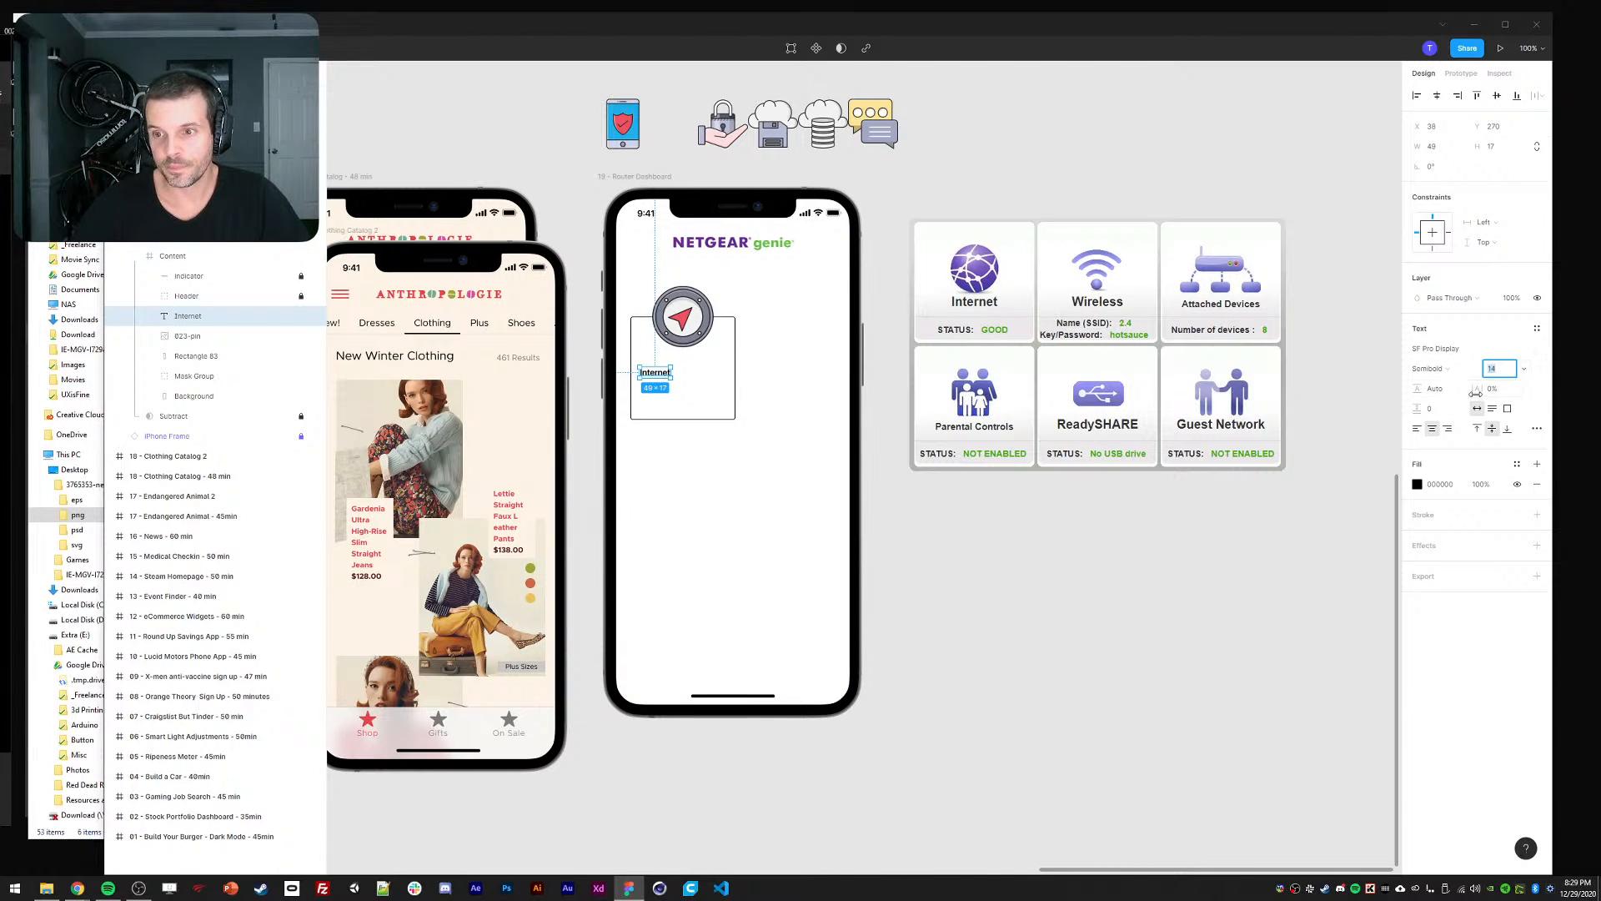
text(20)
key(Return)
click(1428, 367)
click(1440, 327)
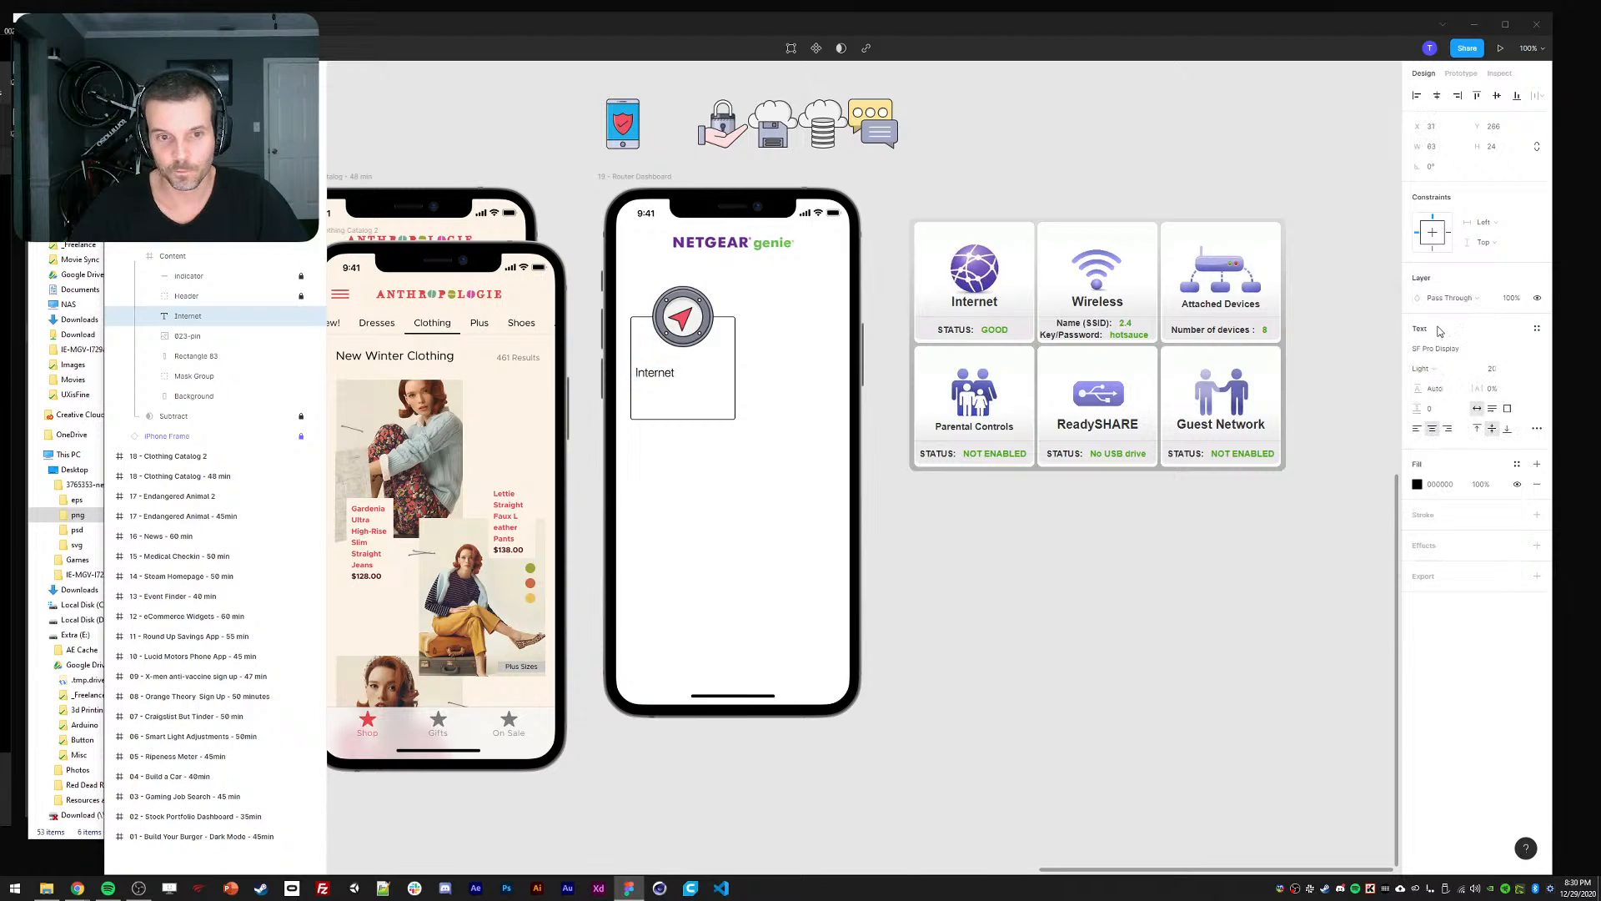
drag(655, 378, 679, 367)
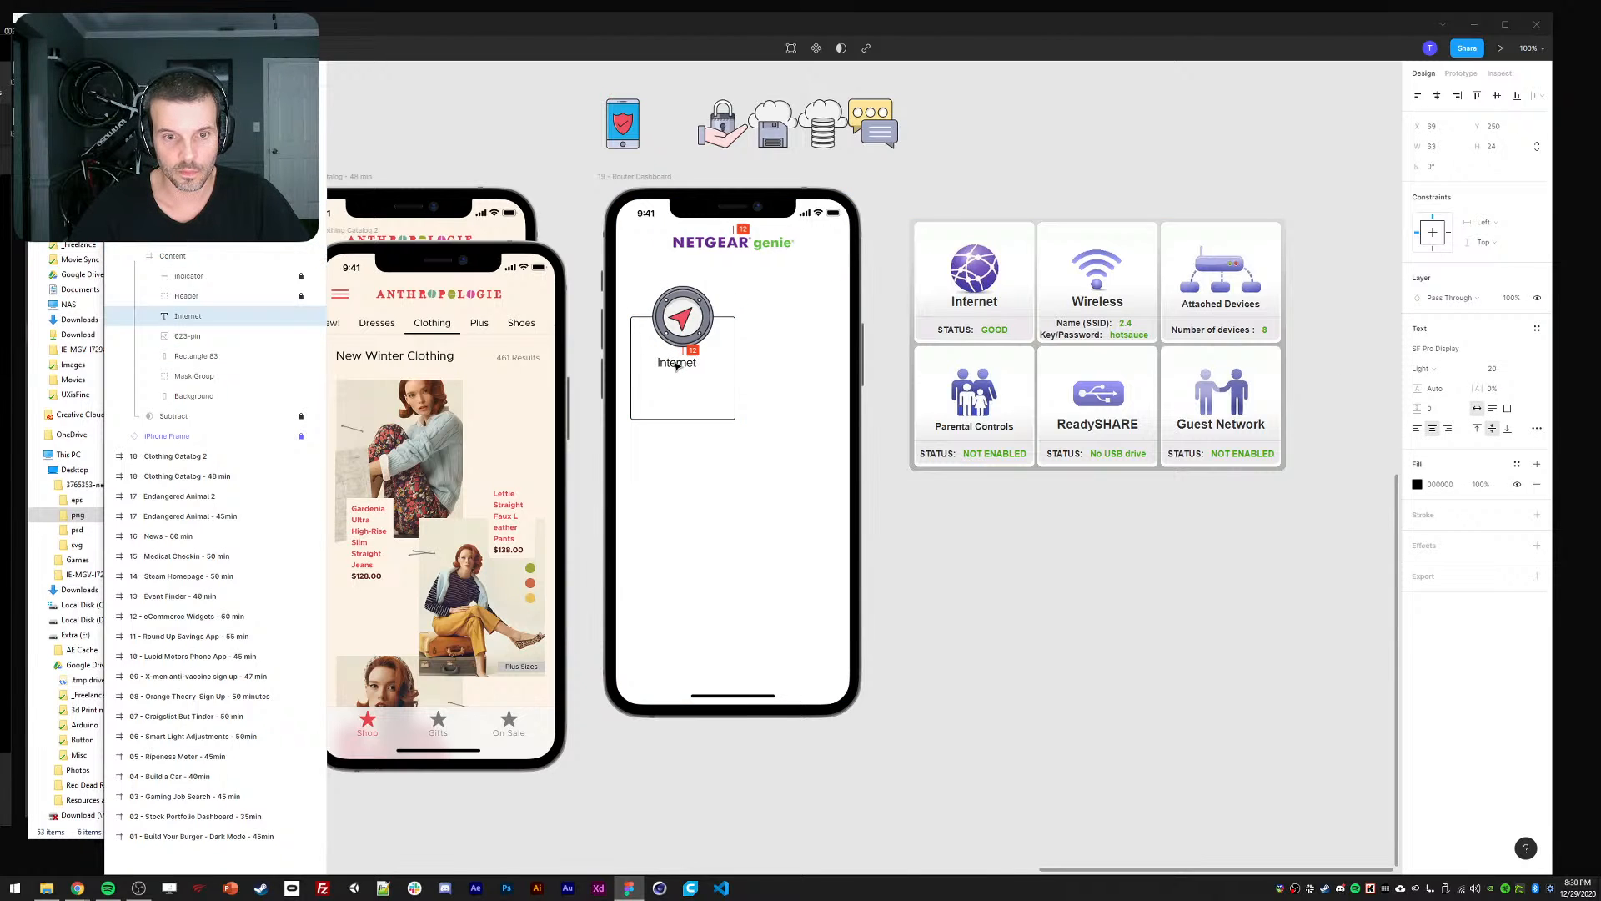
shift+click(681, 318)
click(1437, 95)
click(1112, 522)
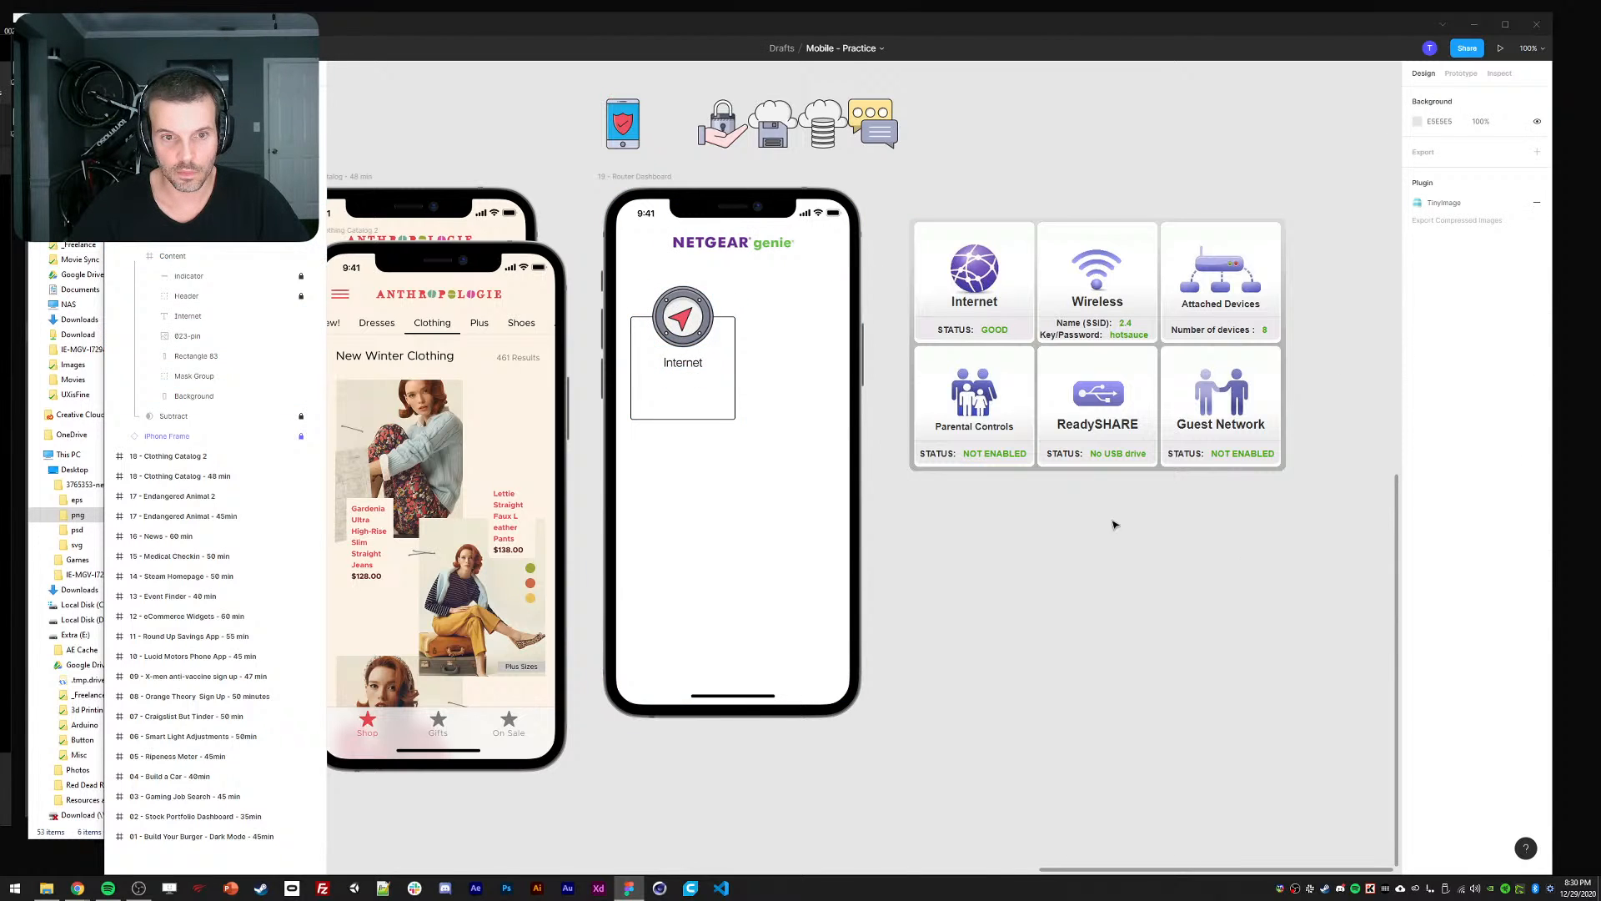
click(682, 362)
Change the Internet label to Semibold weight at font size 24.
click(1441, 369)
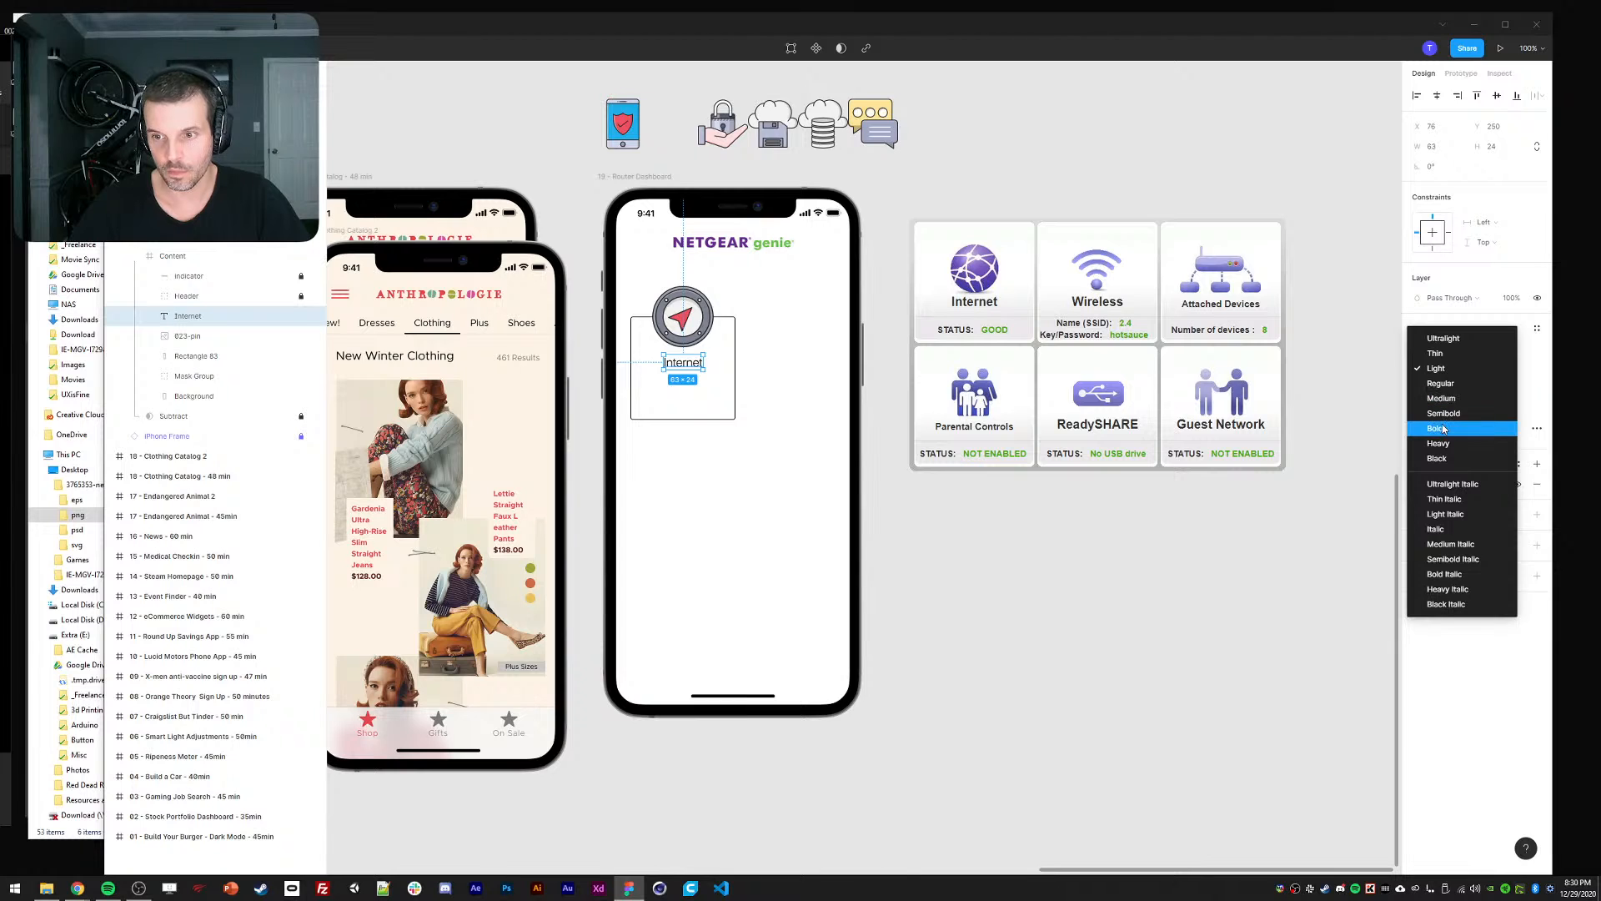
click(1468, 407)
click(1501, 369)
text(24)
key(Return)
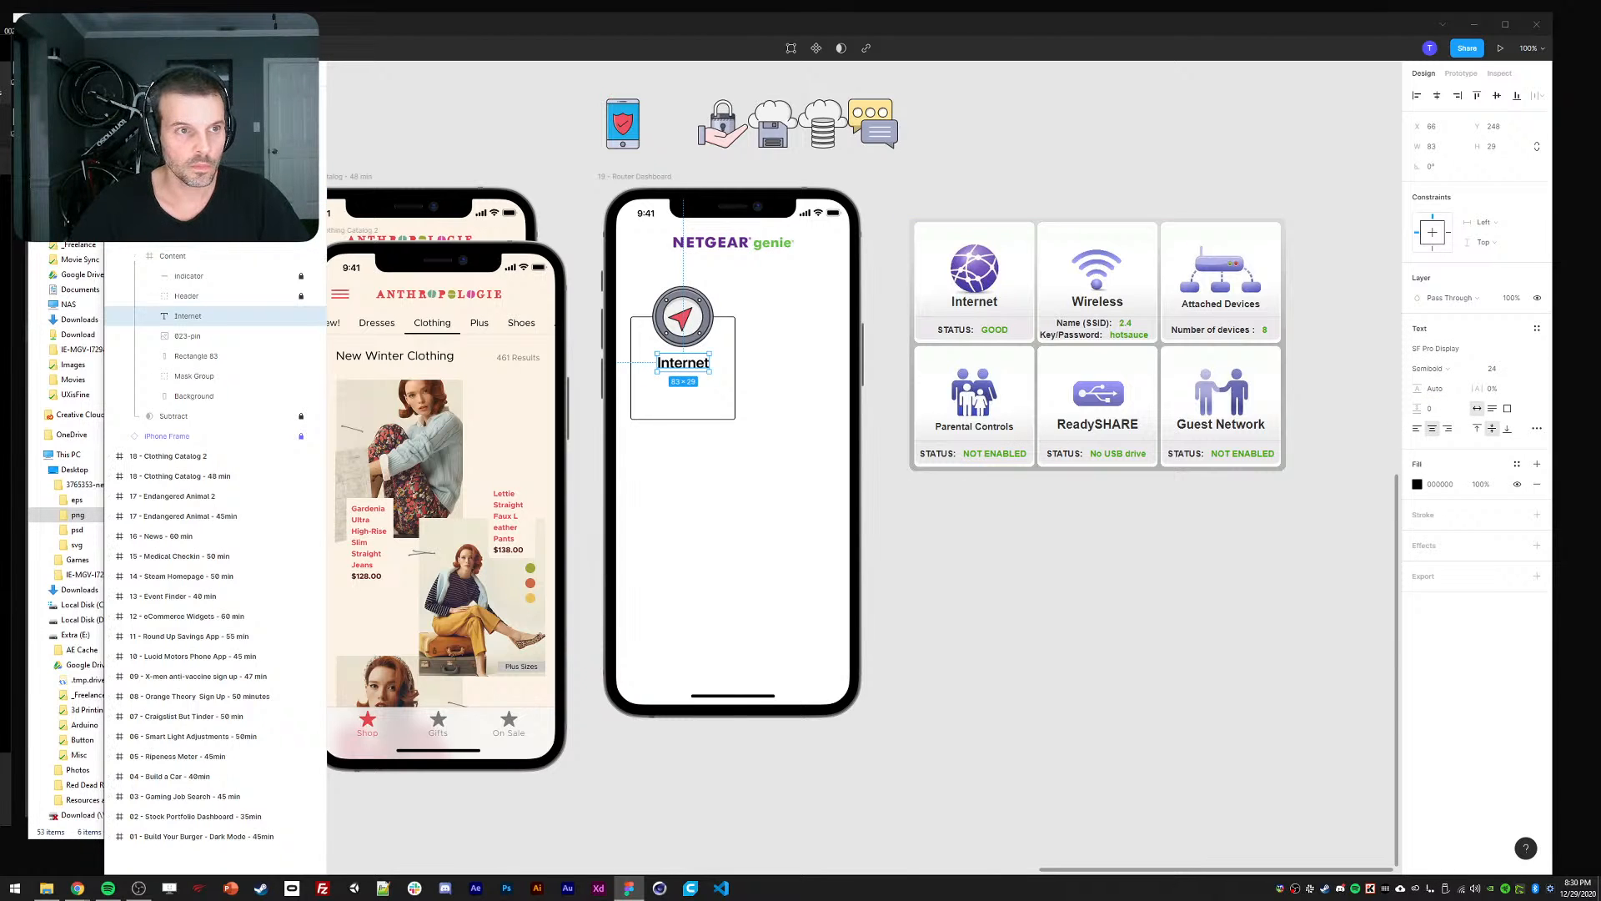
click(123, 48)
Launch the Better Font Picker plugin and browse its font list.
mouse_move(148, 217)
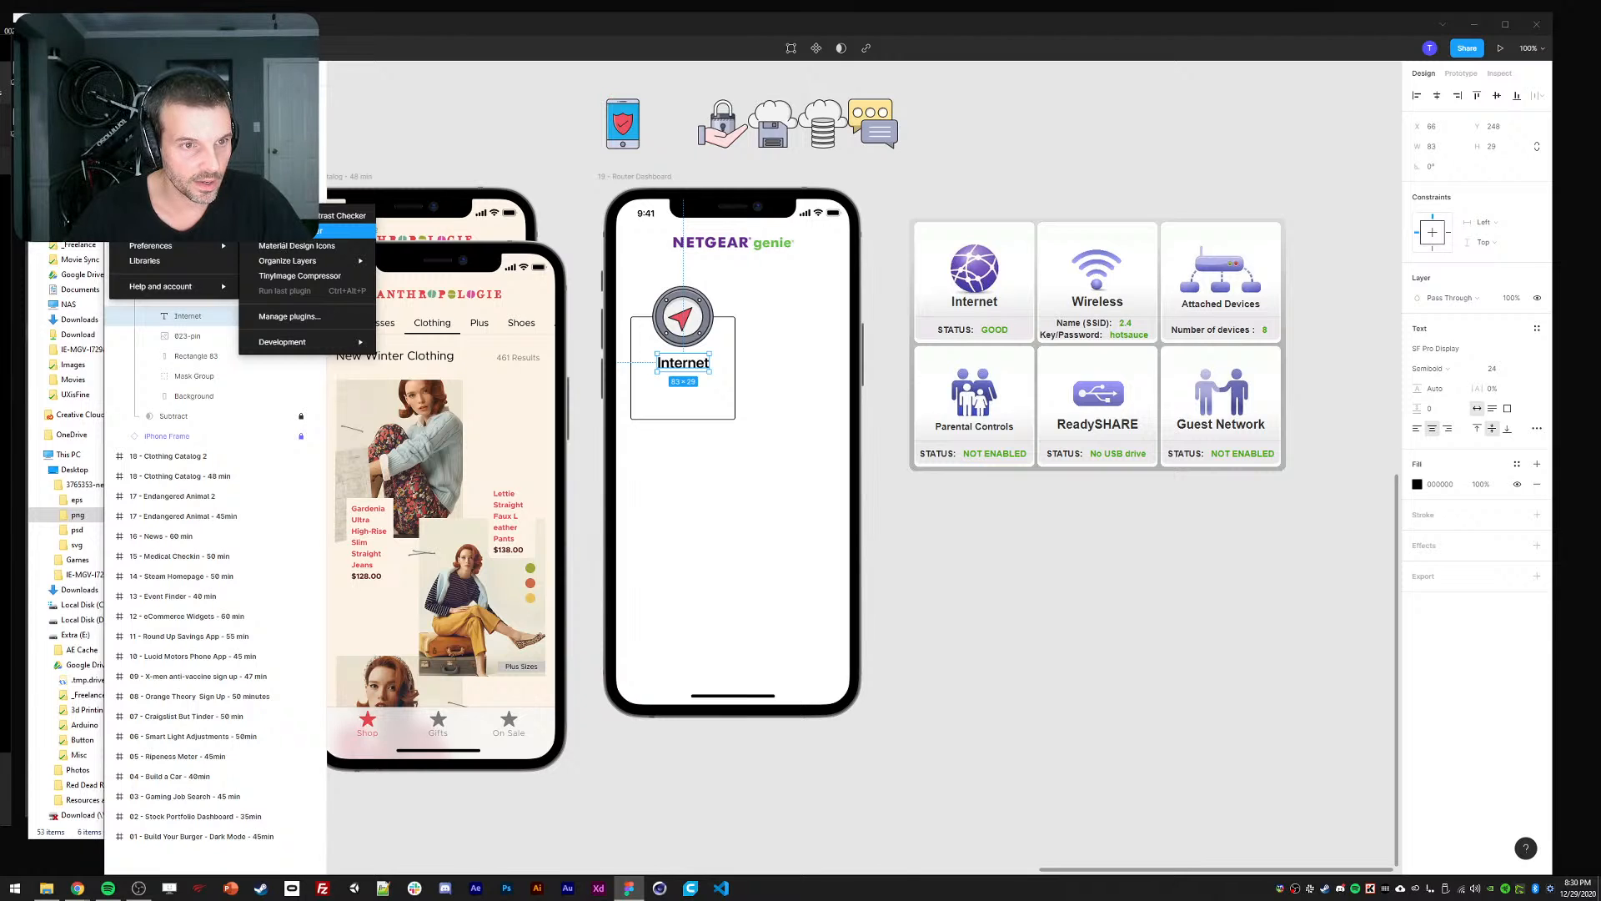
click(346, 230)
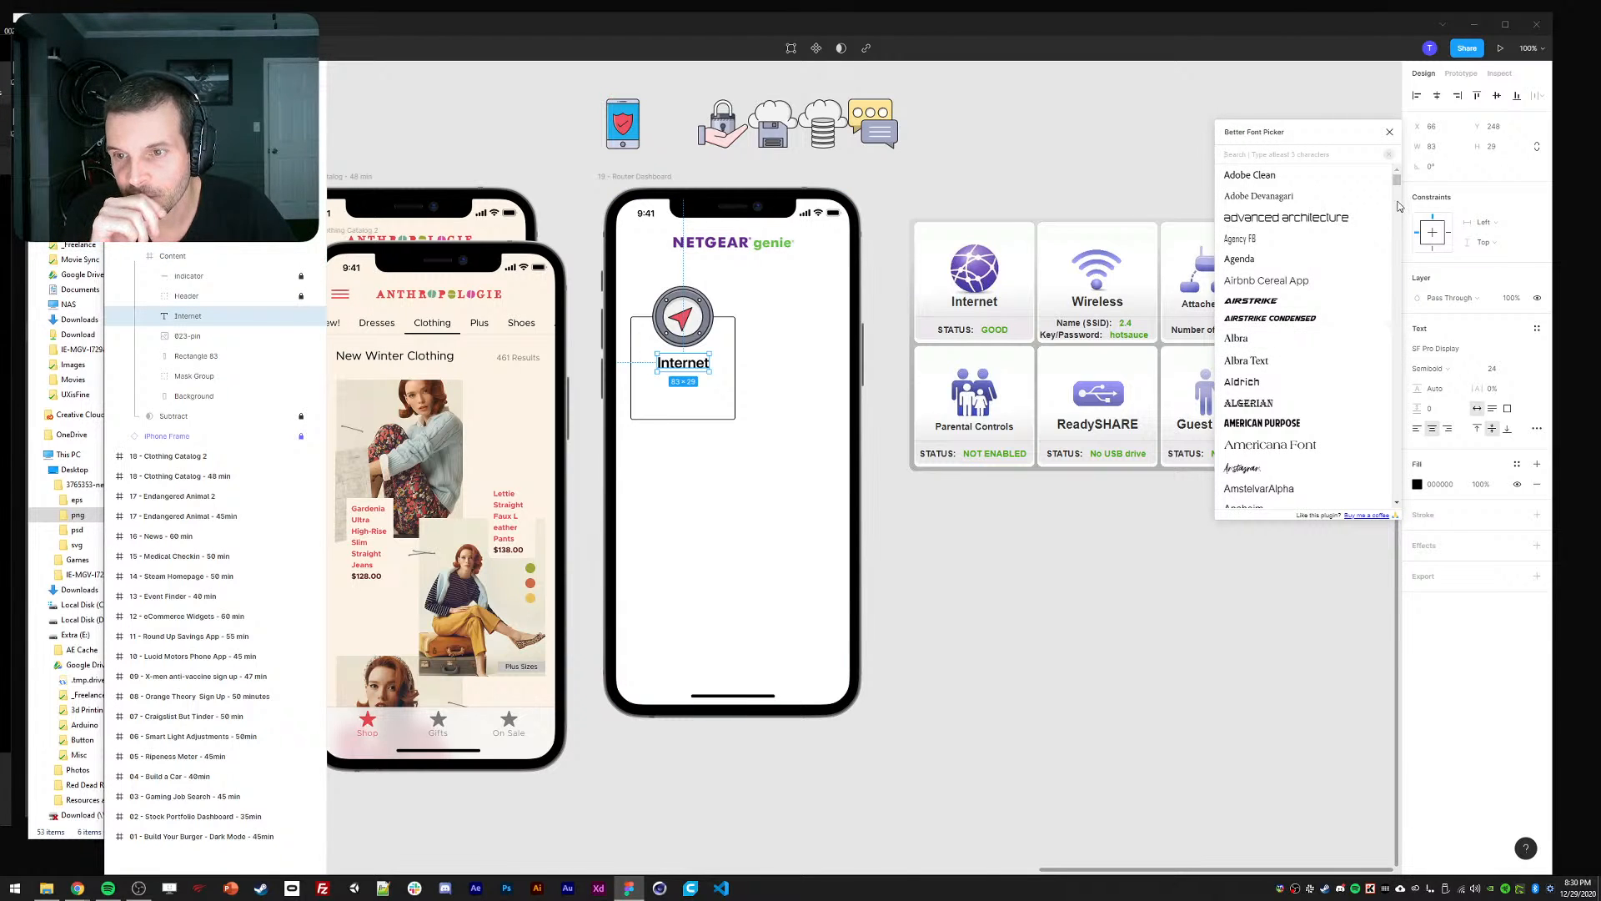
drag(1397, 179, 1398, 218)
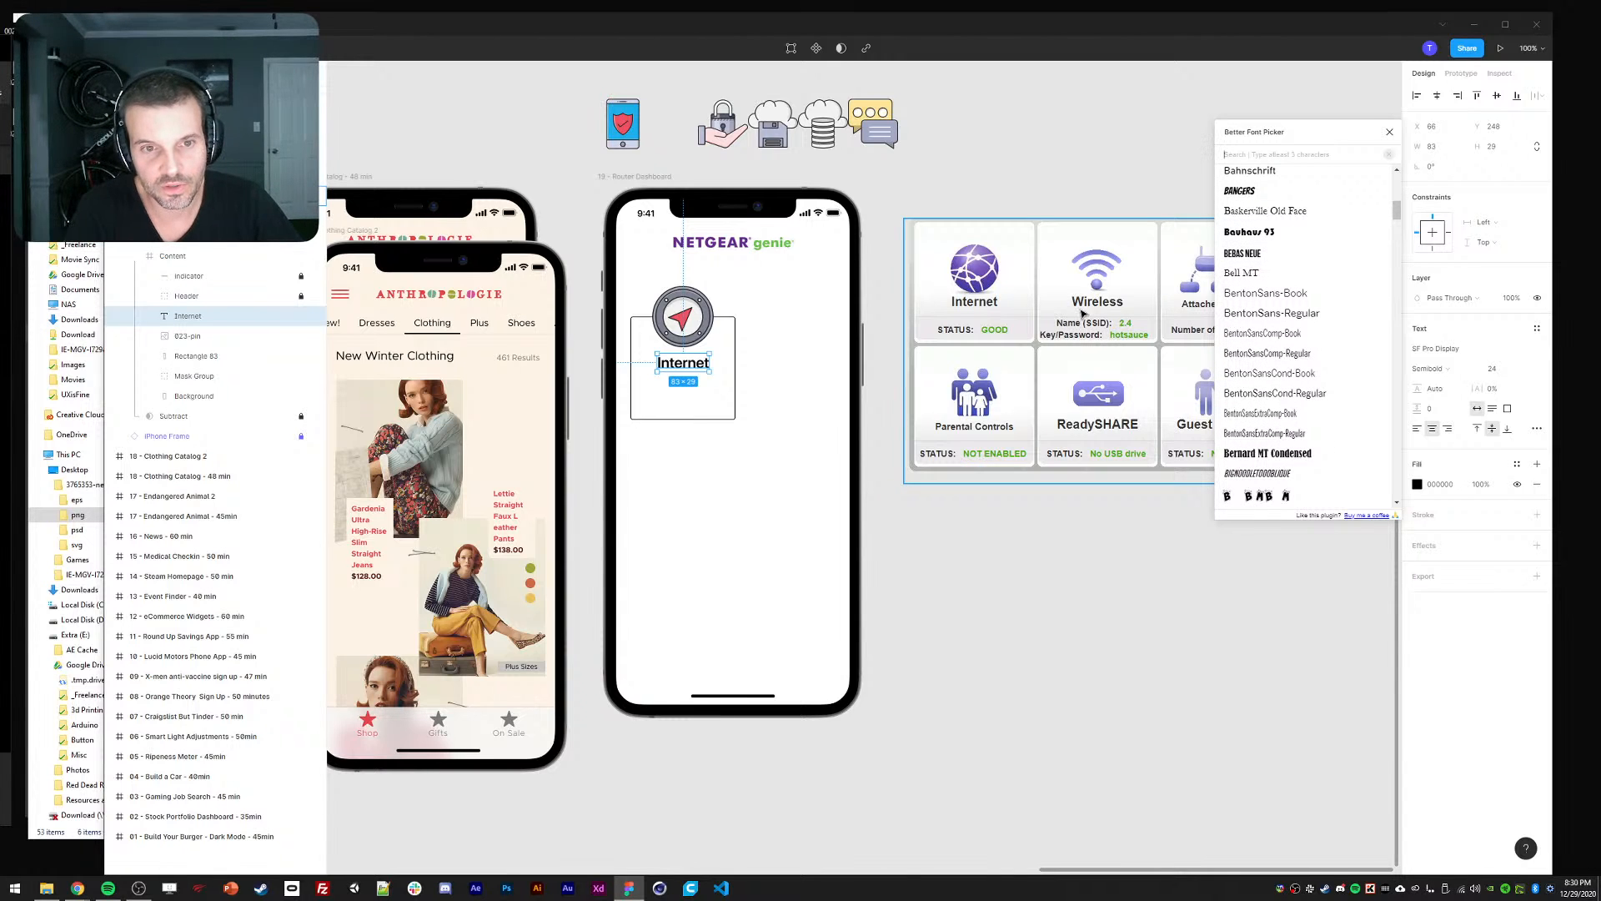
Copy the New Winter Clothing heading into the Netgear screen and drag it toward the Internet card.
click(1039, 593)
drag(1040, 593, 1094, 595)
ctrl+click(473, 365)
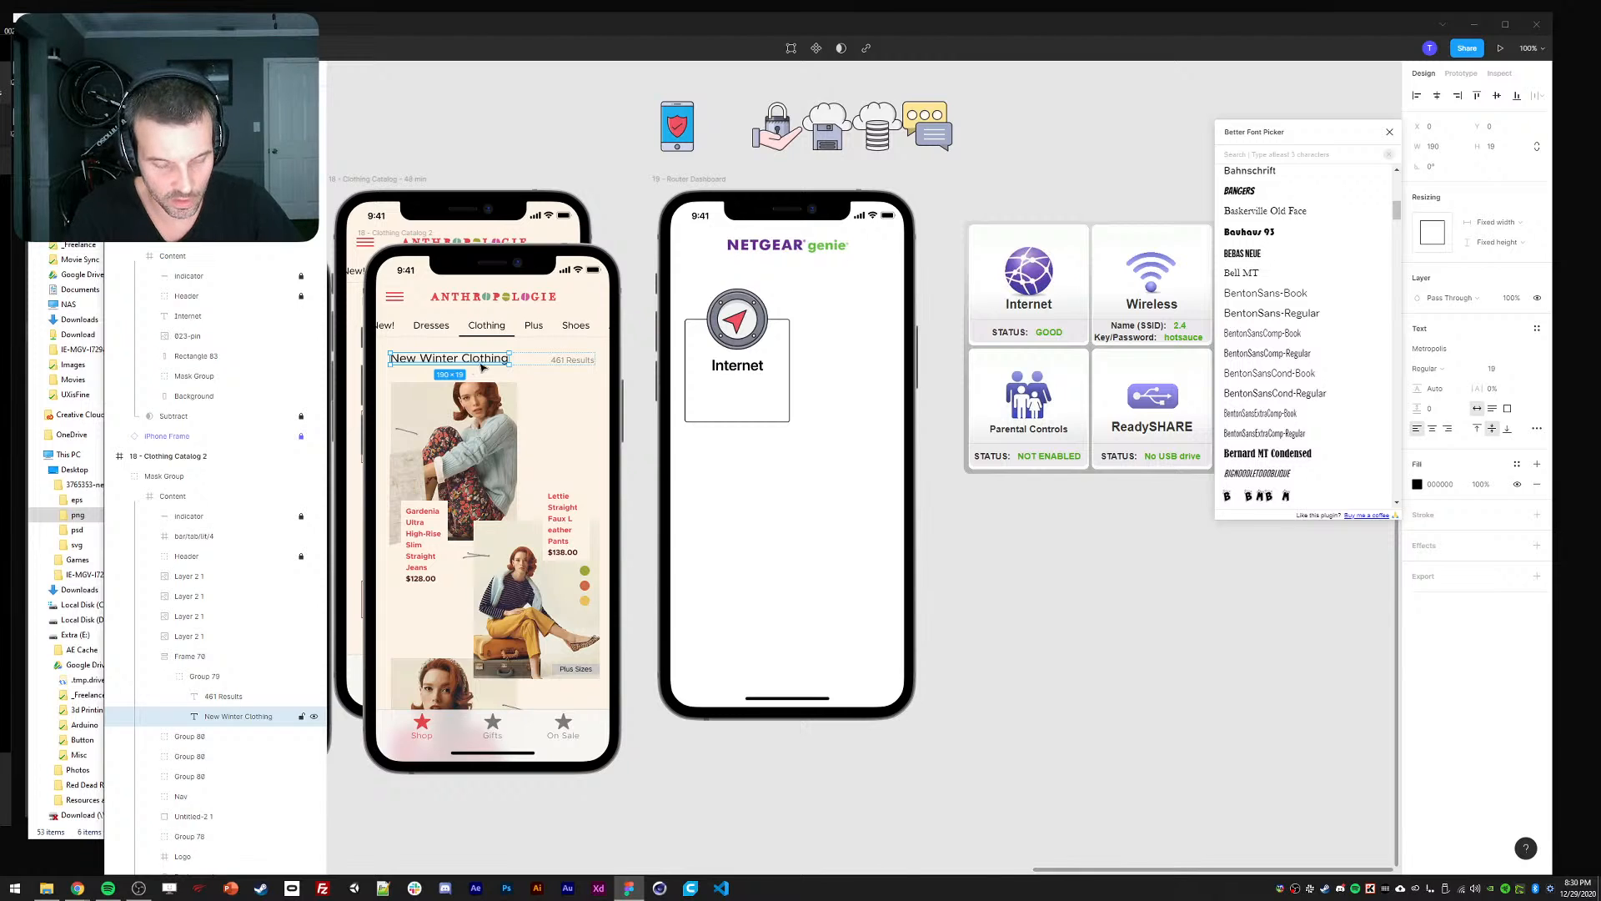
key(ctrl+c)
click(751, 392)
key(ctrl+v)
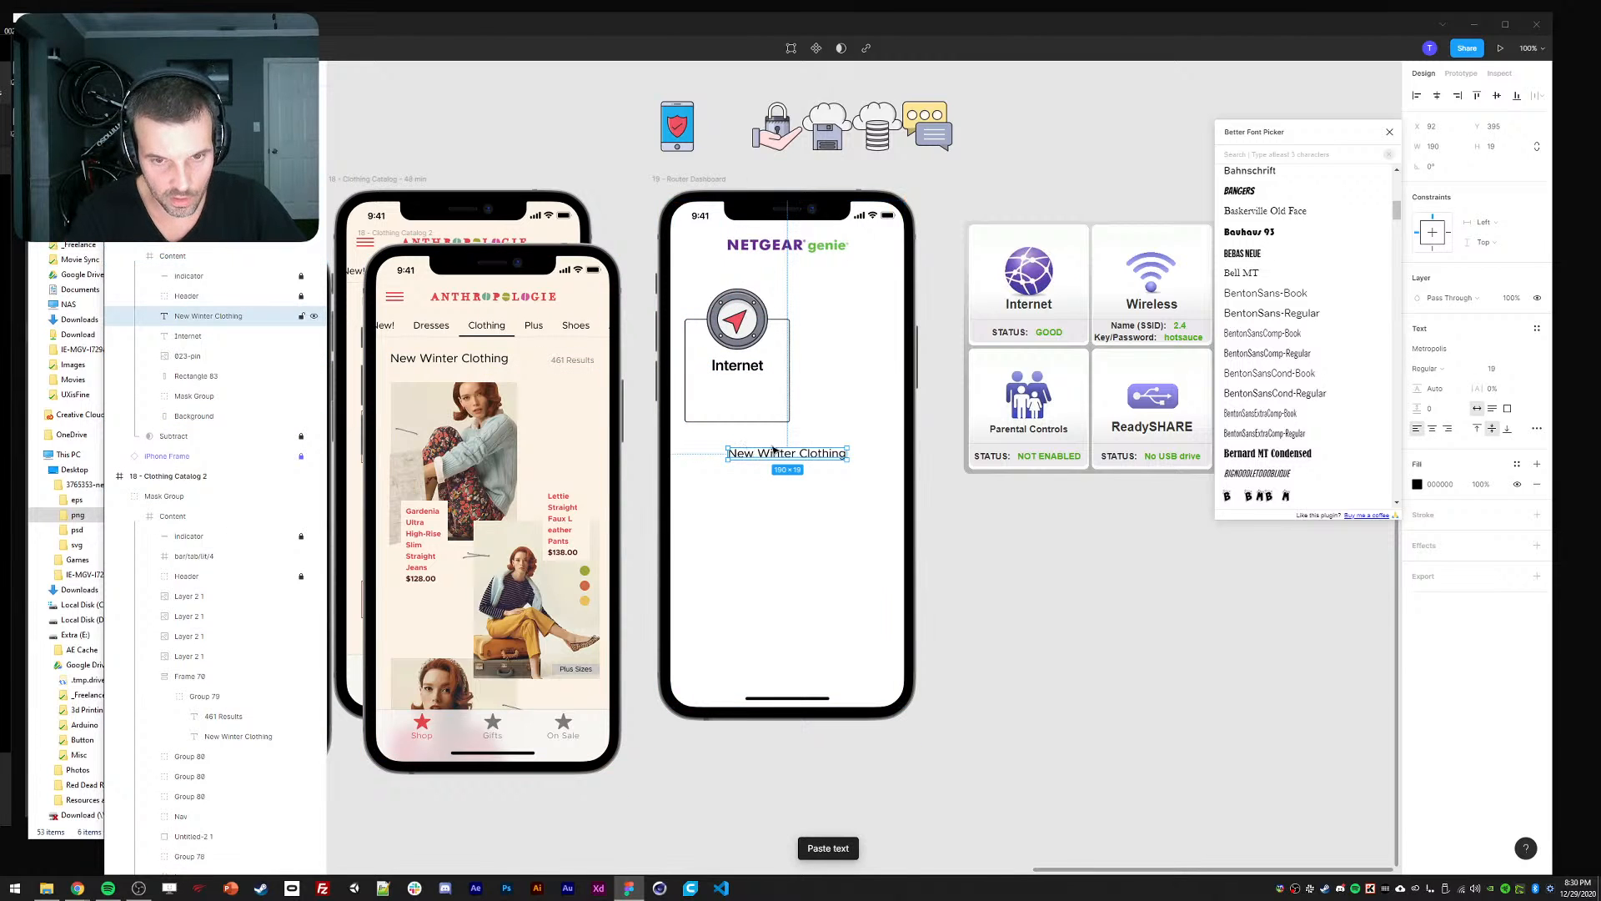
click(1390, 131)
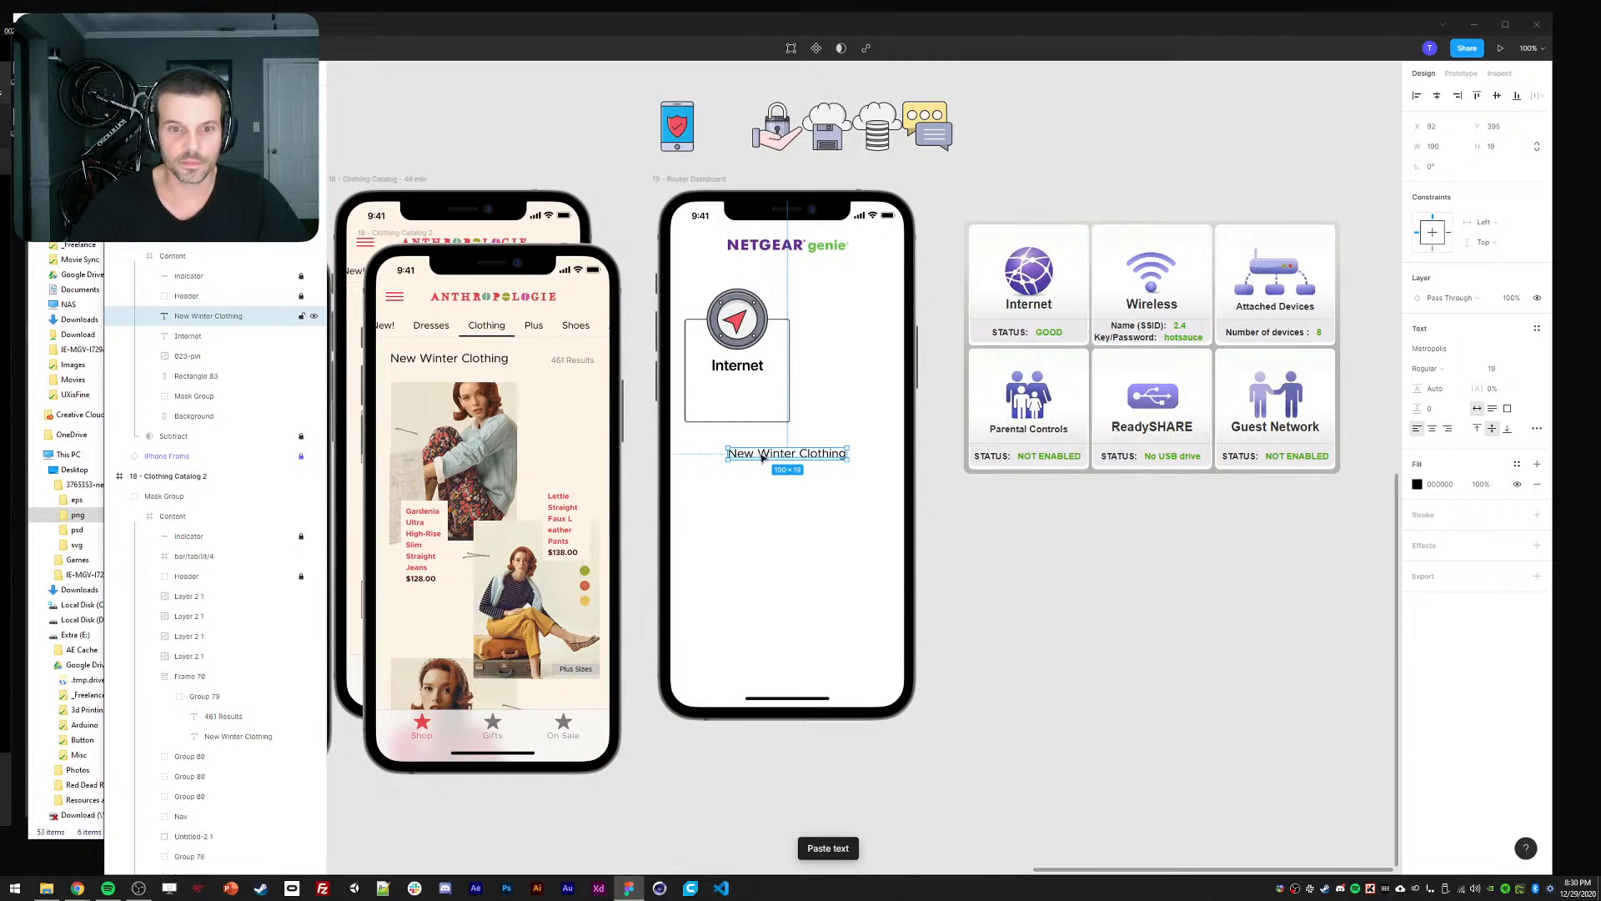
drag(761, 457, 726, 402)
key(Return)
Retype the pasted text as 'Internet' and make it Bold.
text(Inernet)
double_click(731, 393)
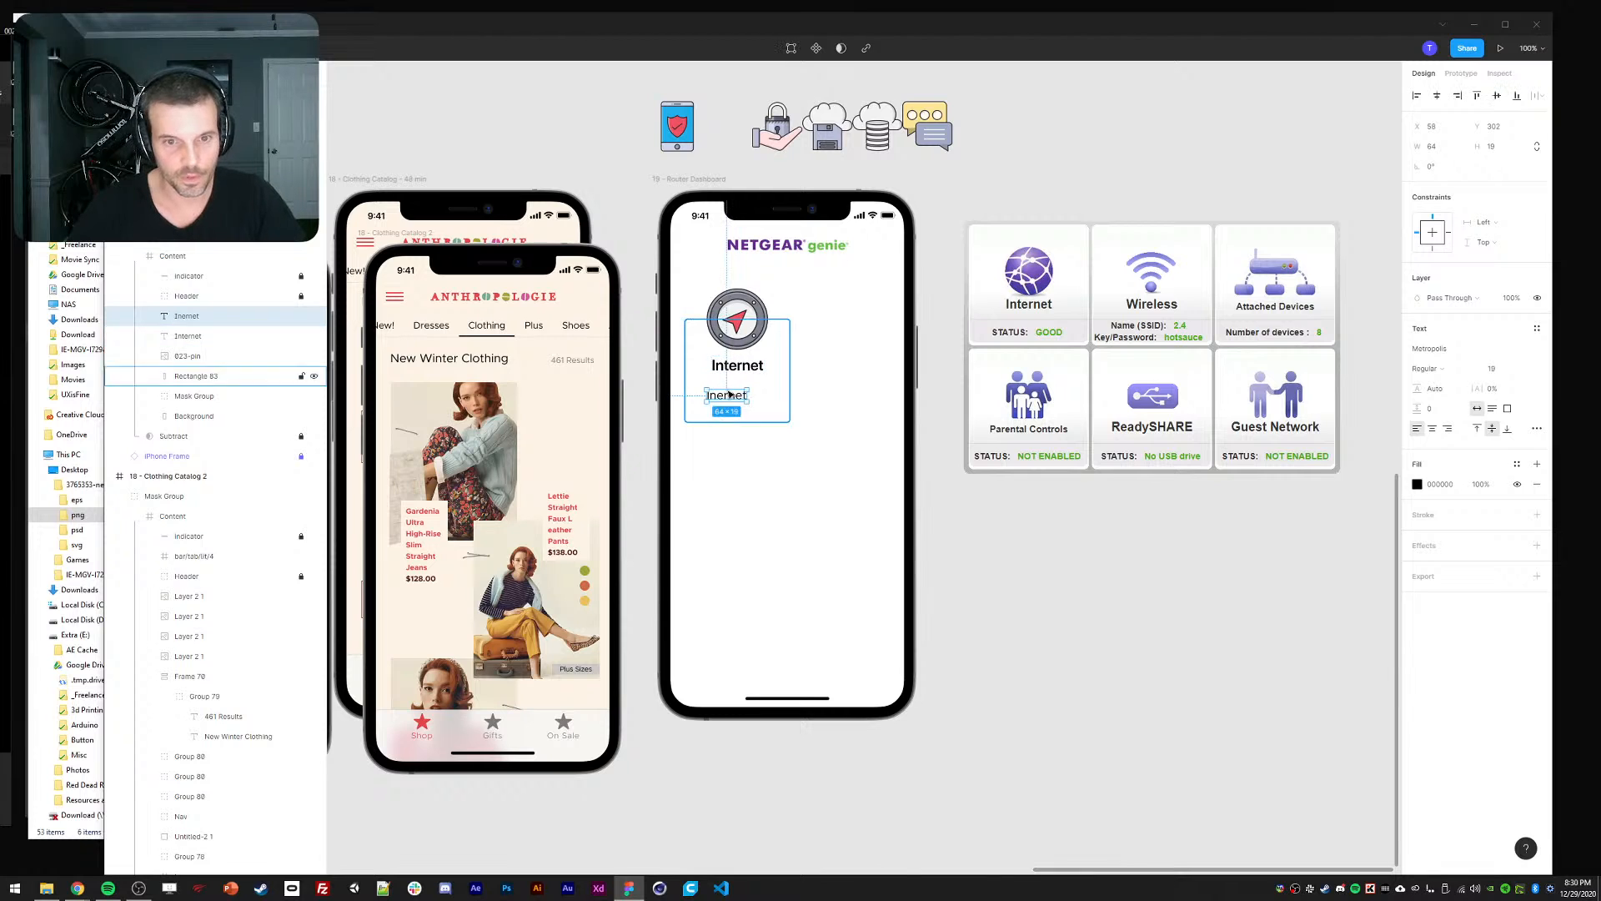
text(Internet)
key(Escape)
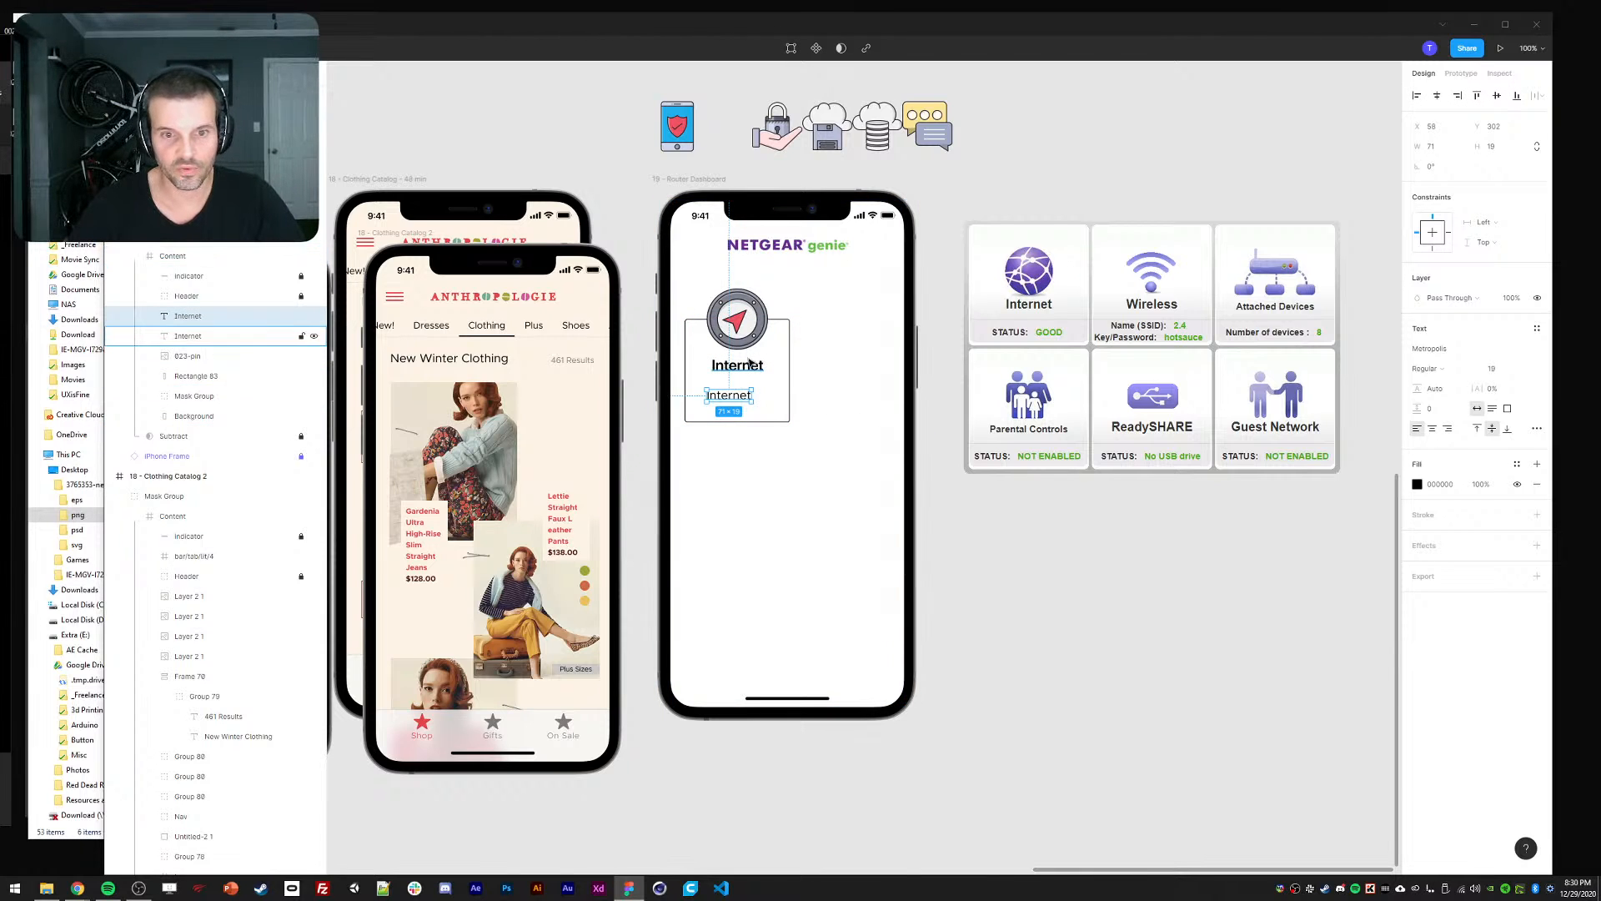
click(1424, 368)
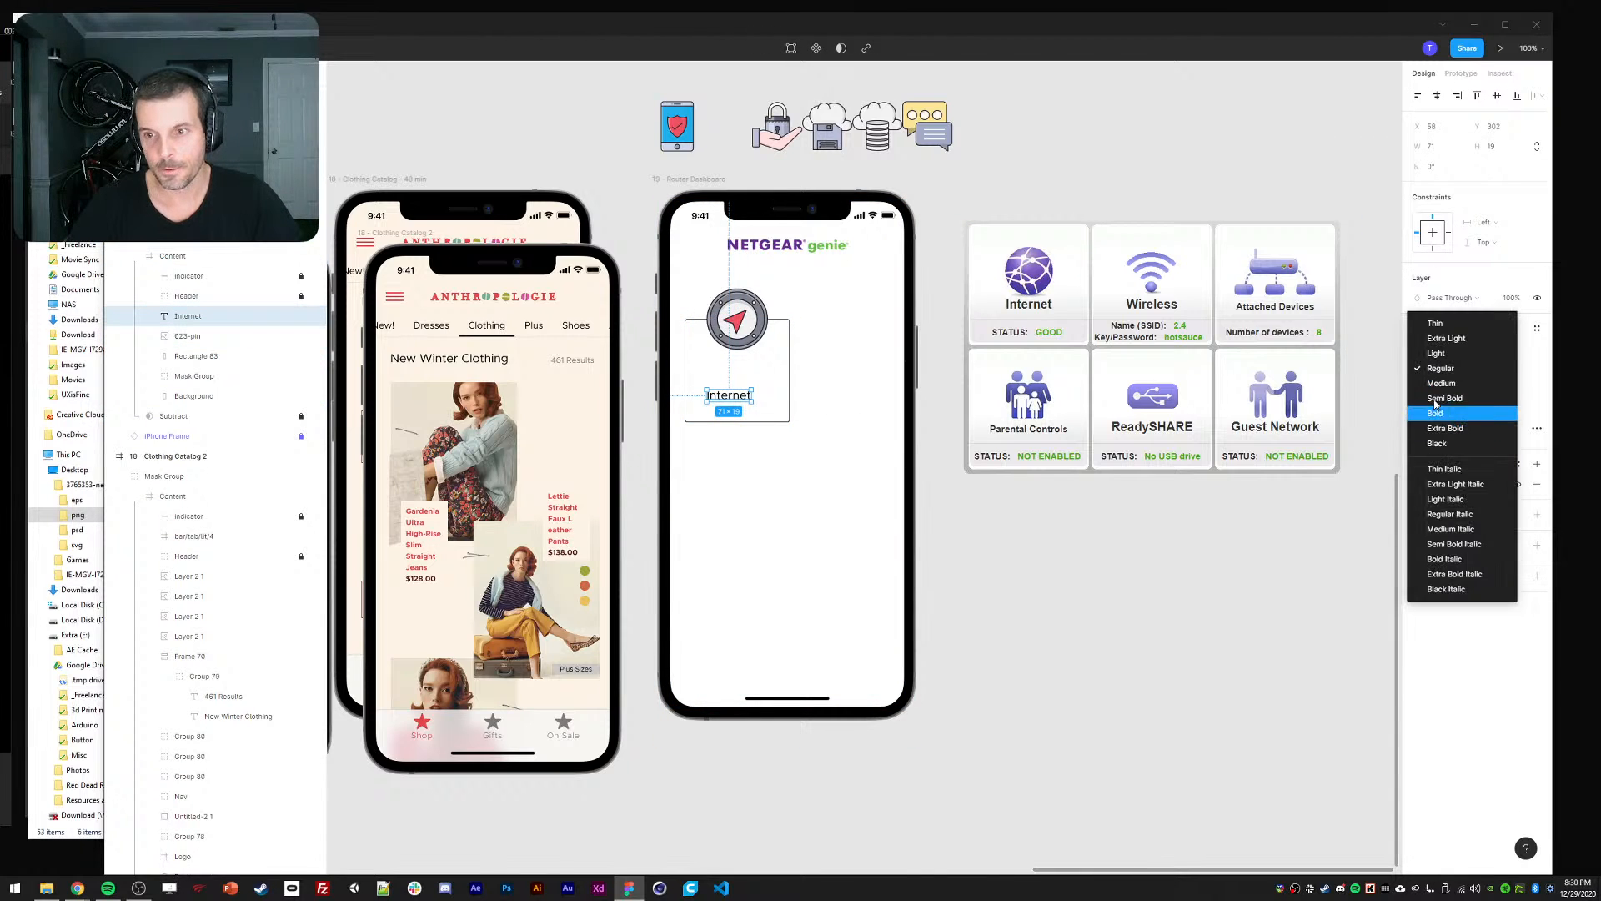
click(1438, 438)
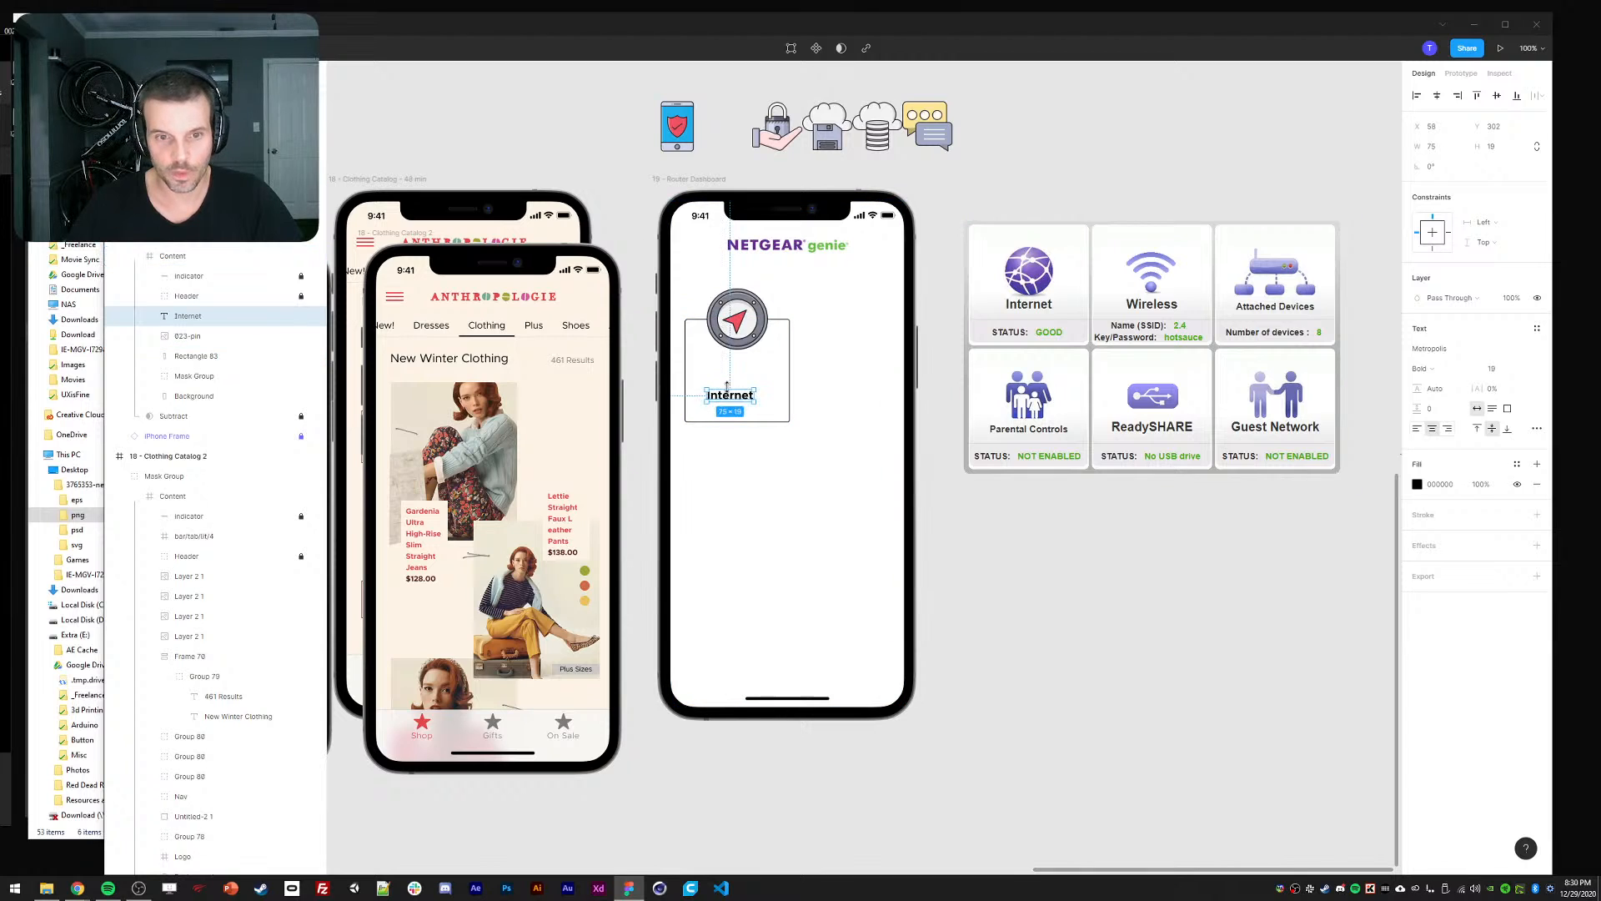
Move the Internet label under the pin icon, centre them horizontally, and duplicate the label.
drag(732, 397, 732, 364)
shift+click(741, 327)
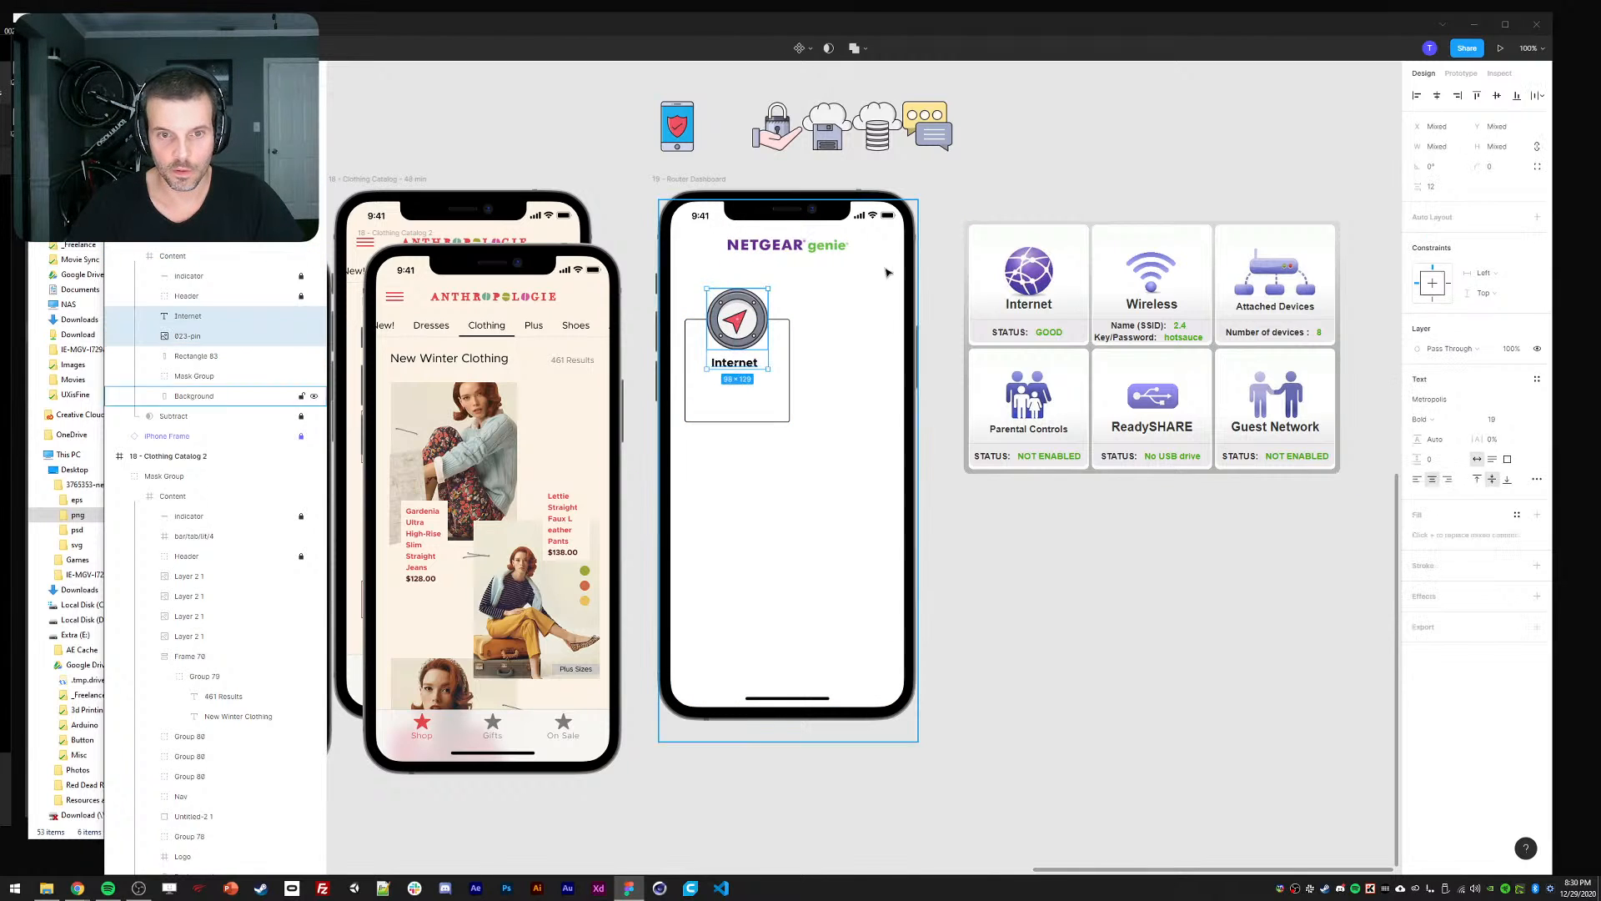
click(1437, 97)
click(1020, 487)
click(745, 365)
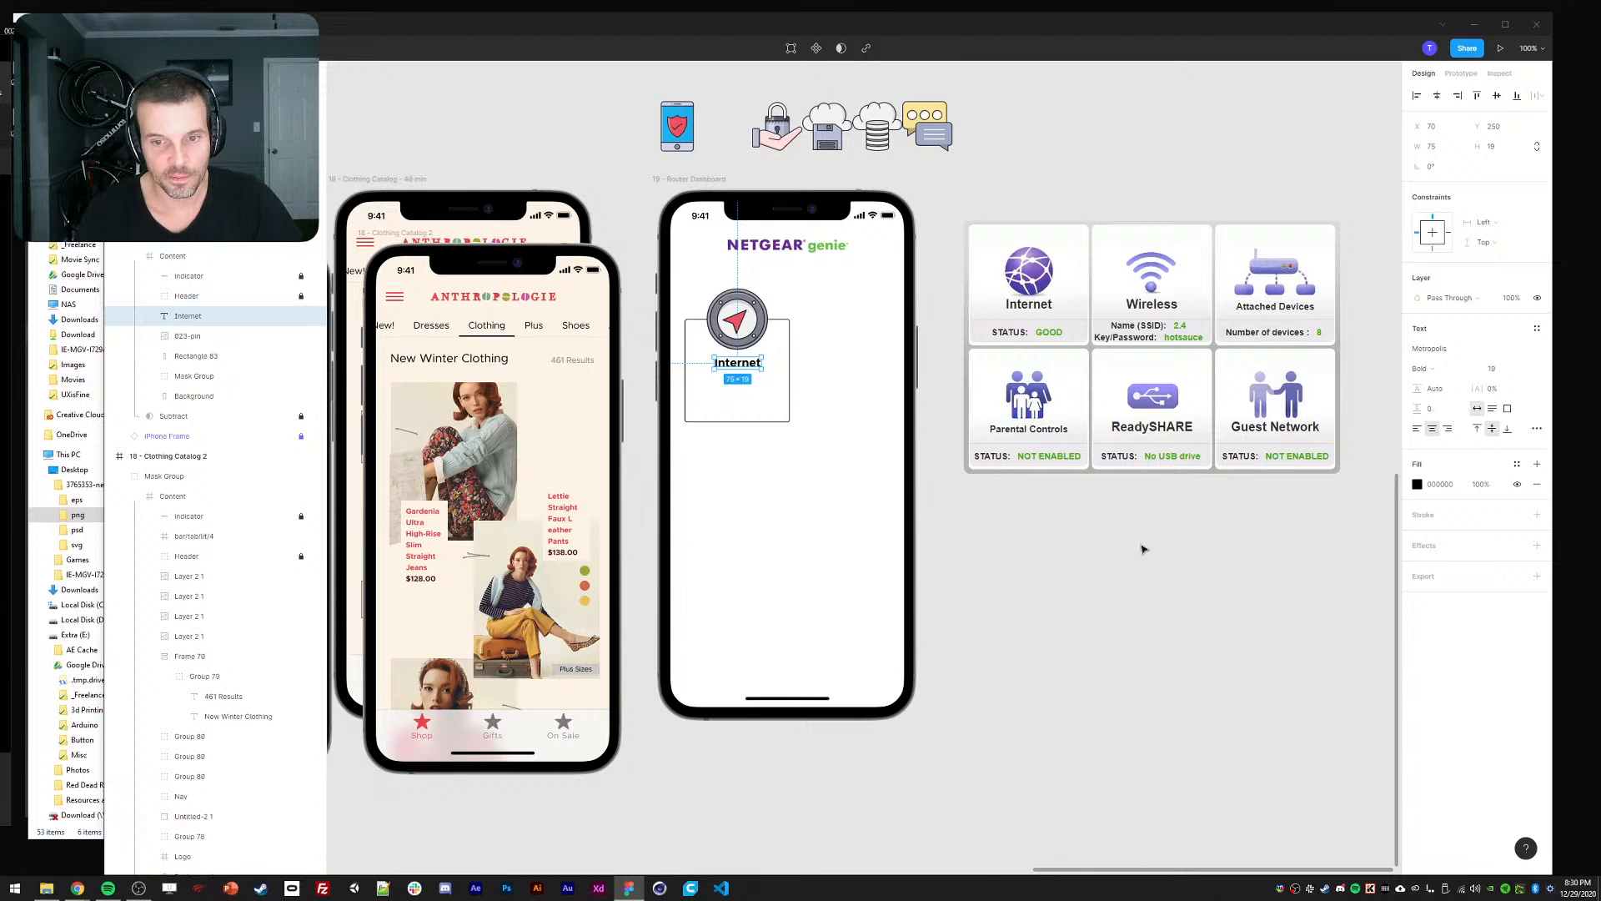
click(1085, 596)
drag(1098, 600, 1106, 604)
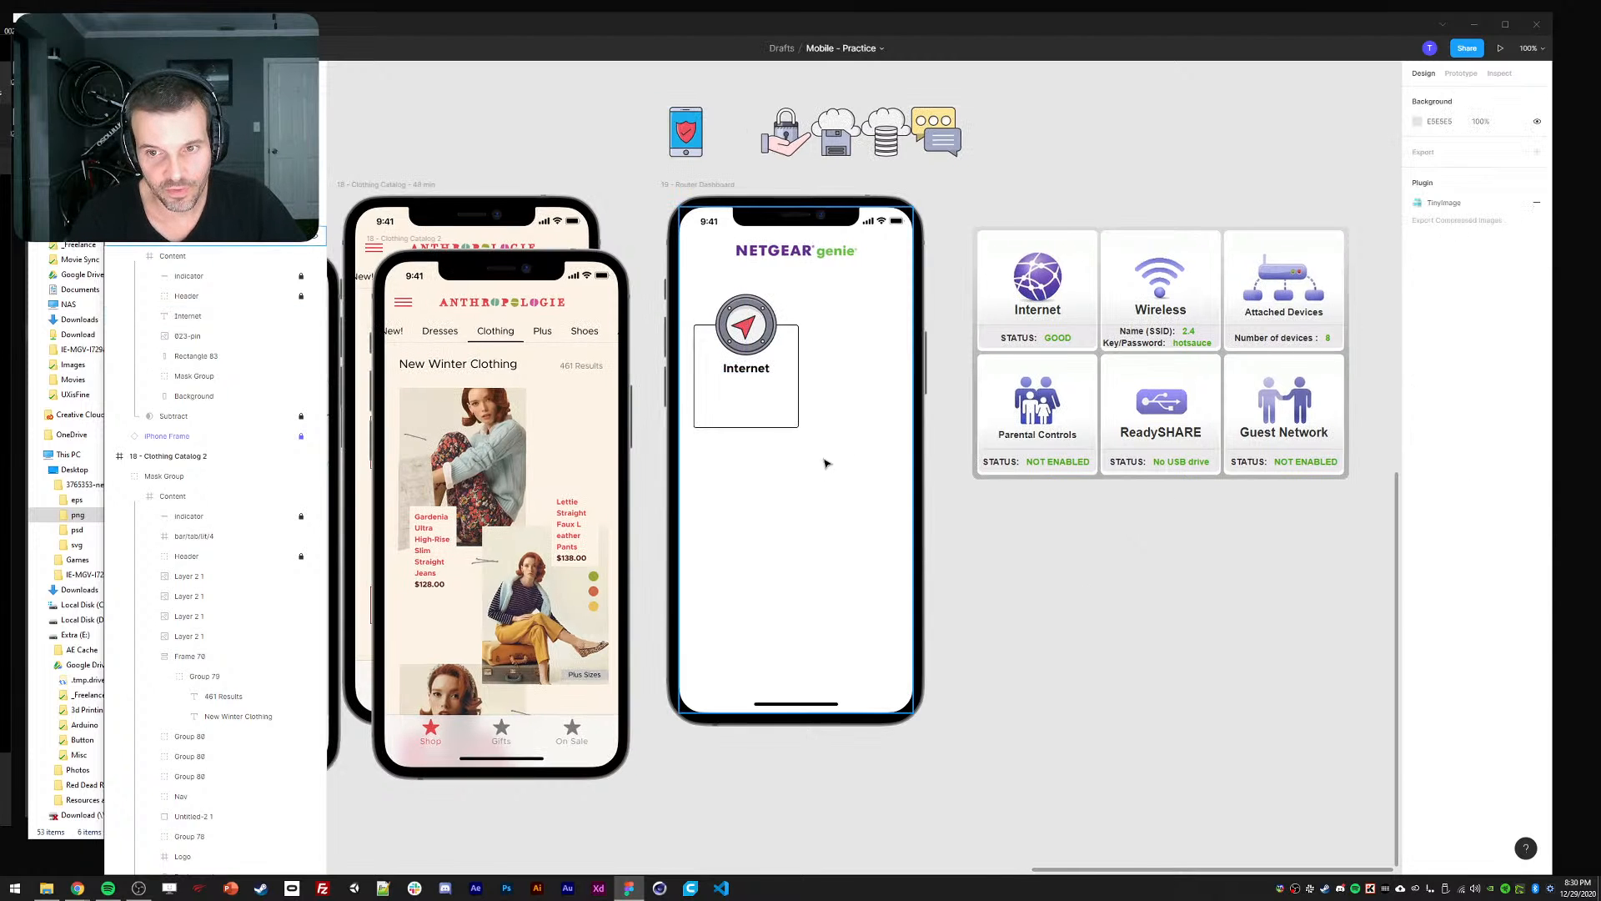
ctrl+click(754, 369)
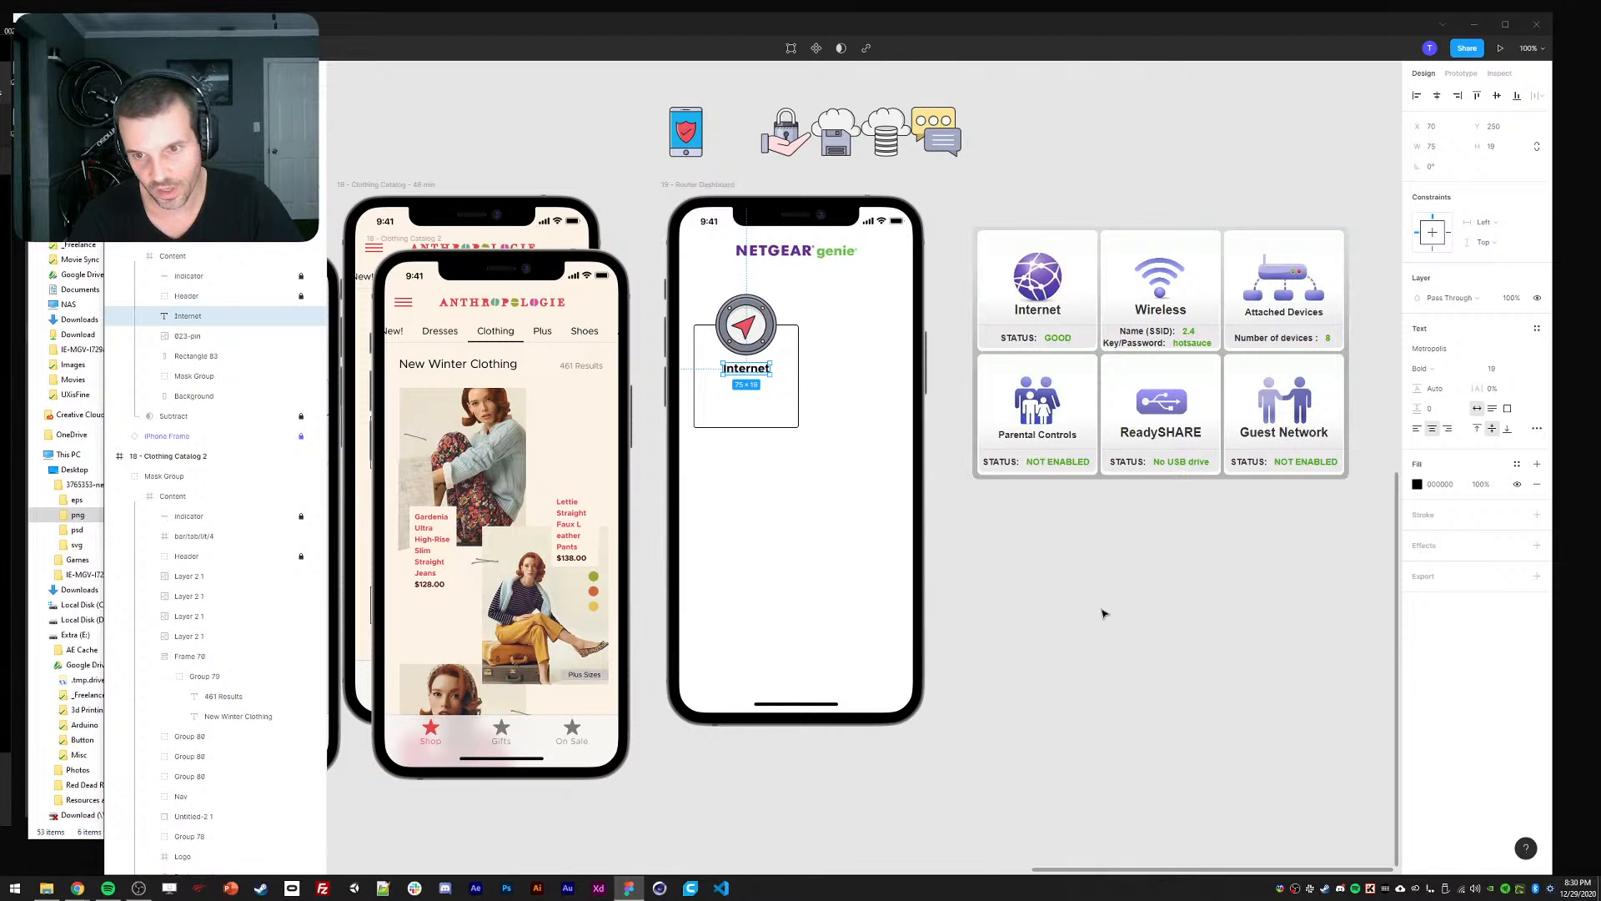
key(ctrl+d)
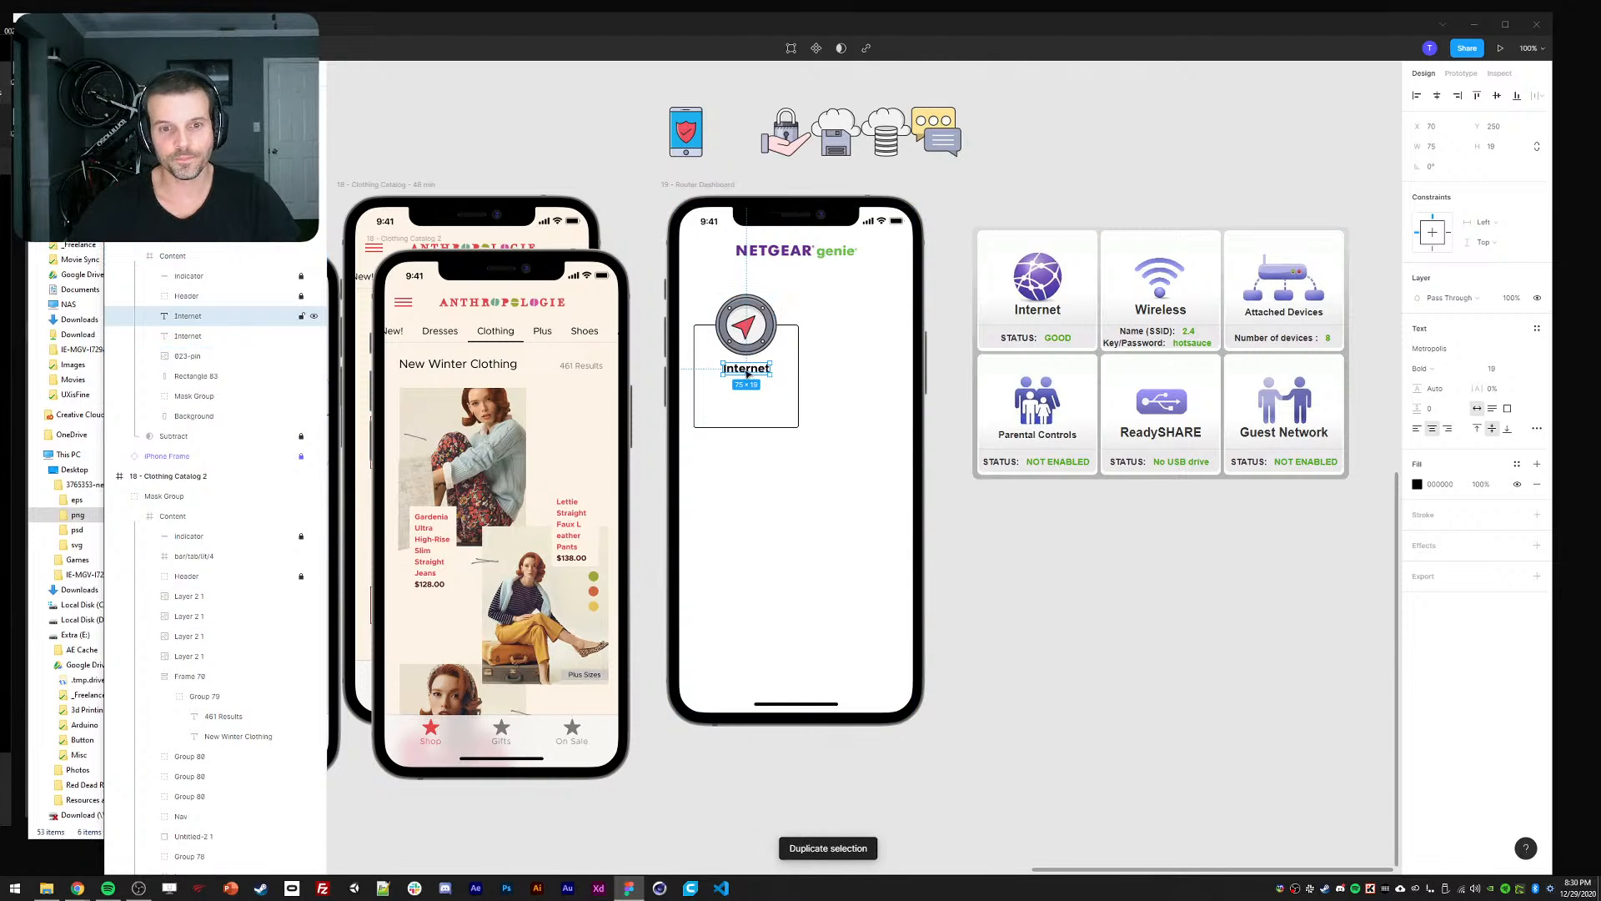
Move the duplicate below the Internet title as Medium-weight Status text.
drag(744, 373, 728, 421)
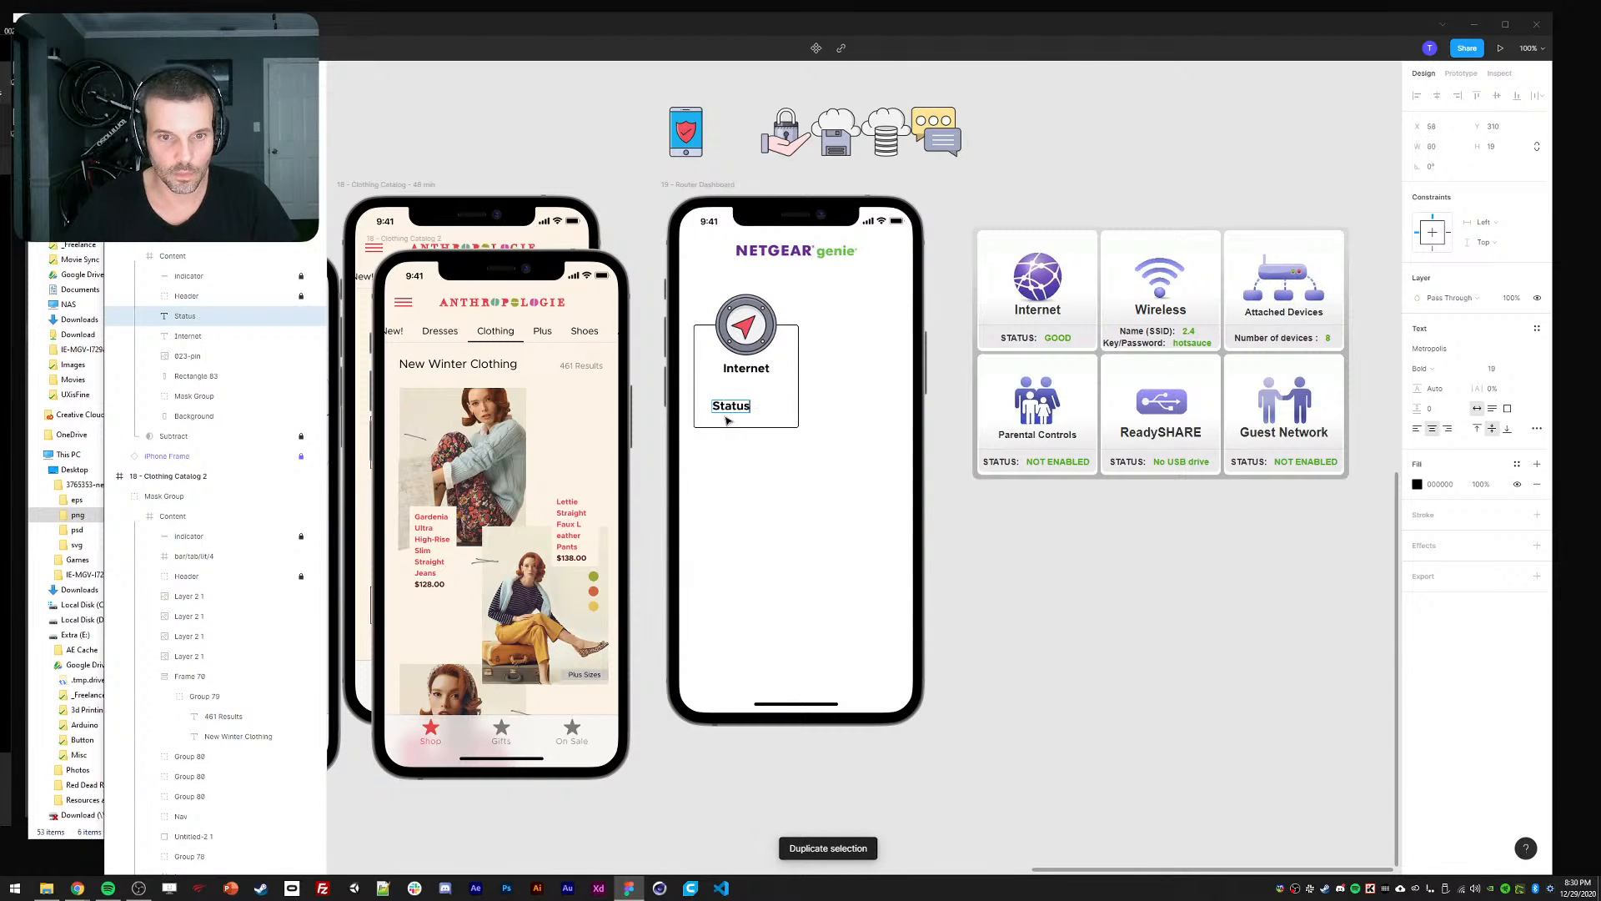
click(1422, 368)
click(1433, 347)
click(1498, 375)
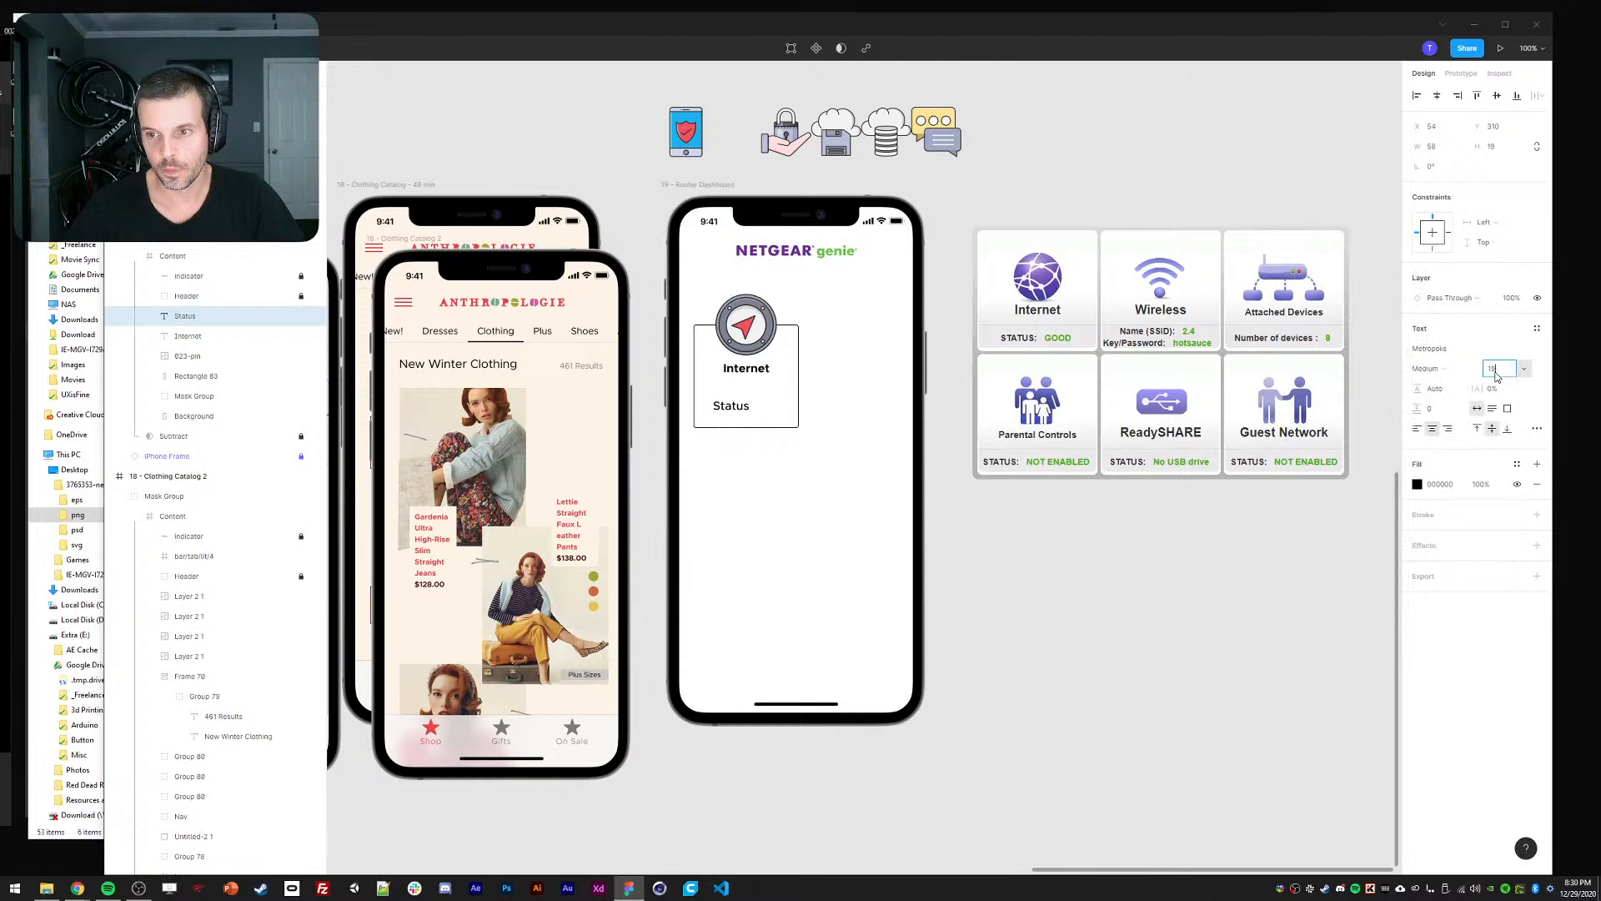
Set the Internet title's font size to 21.
click(747, 365)
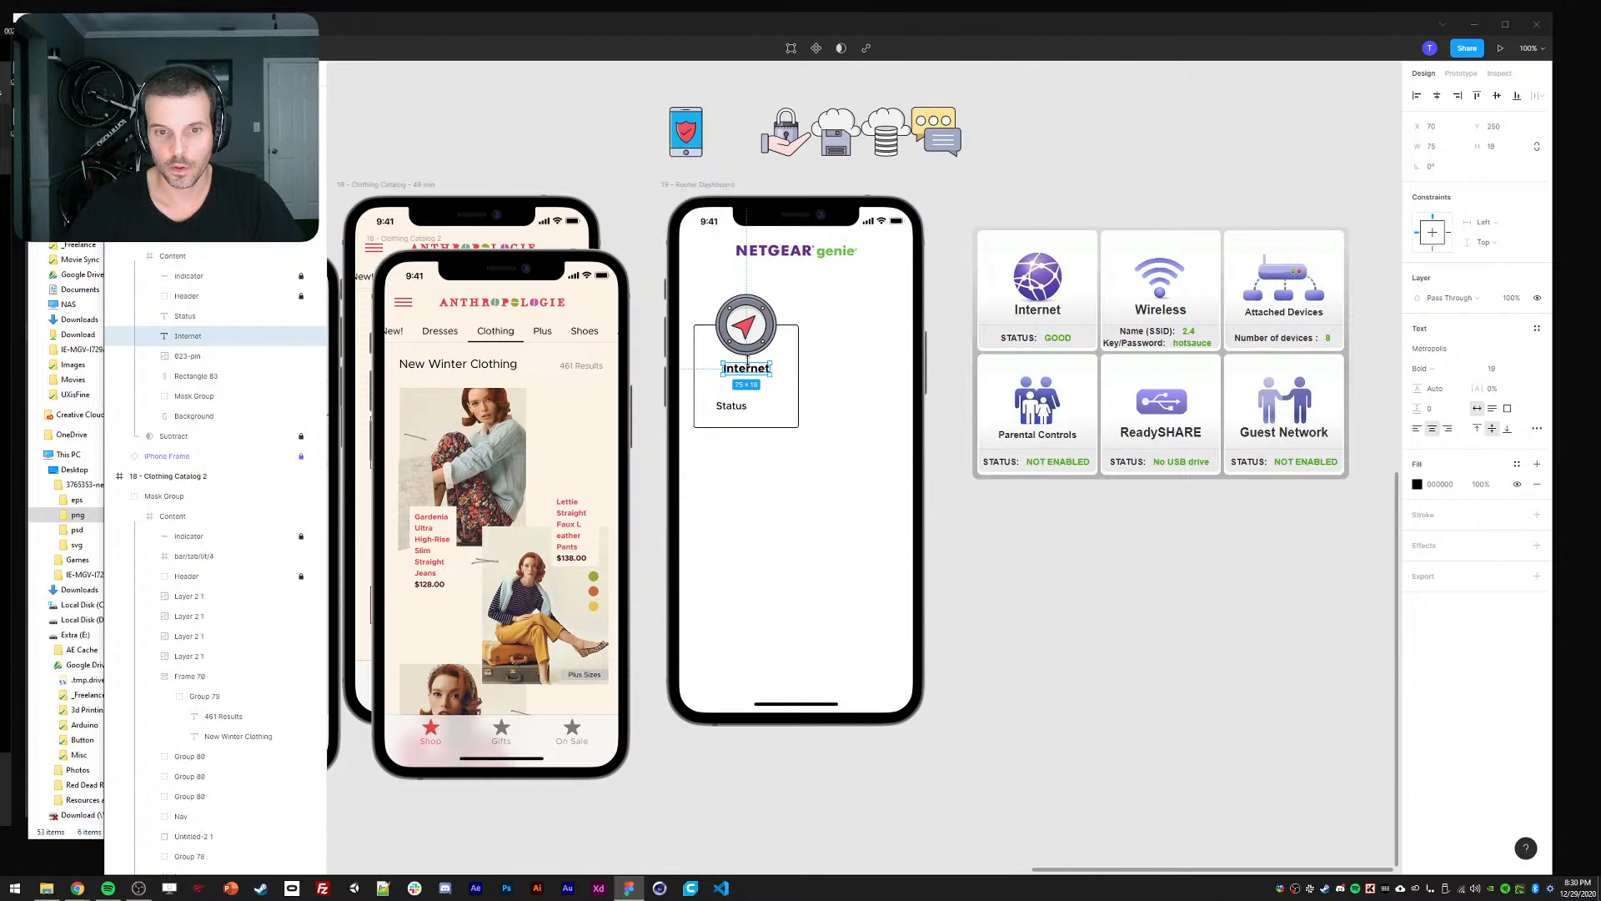
click(1494, 369)
text(21)
key(Return)
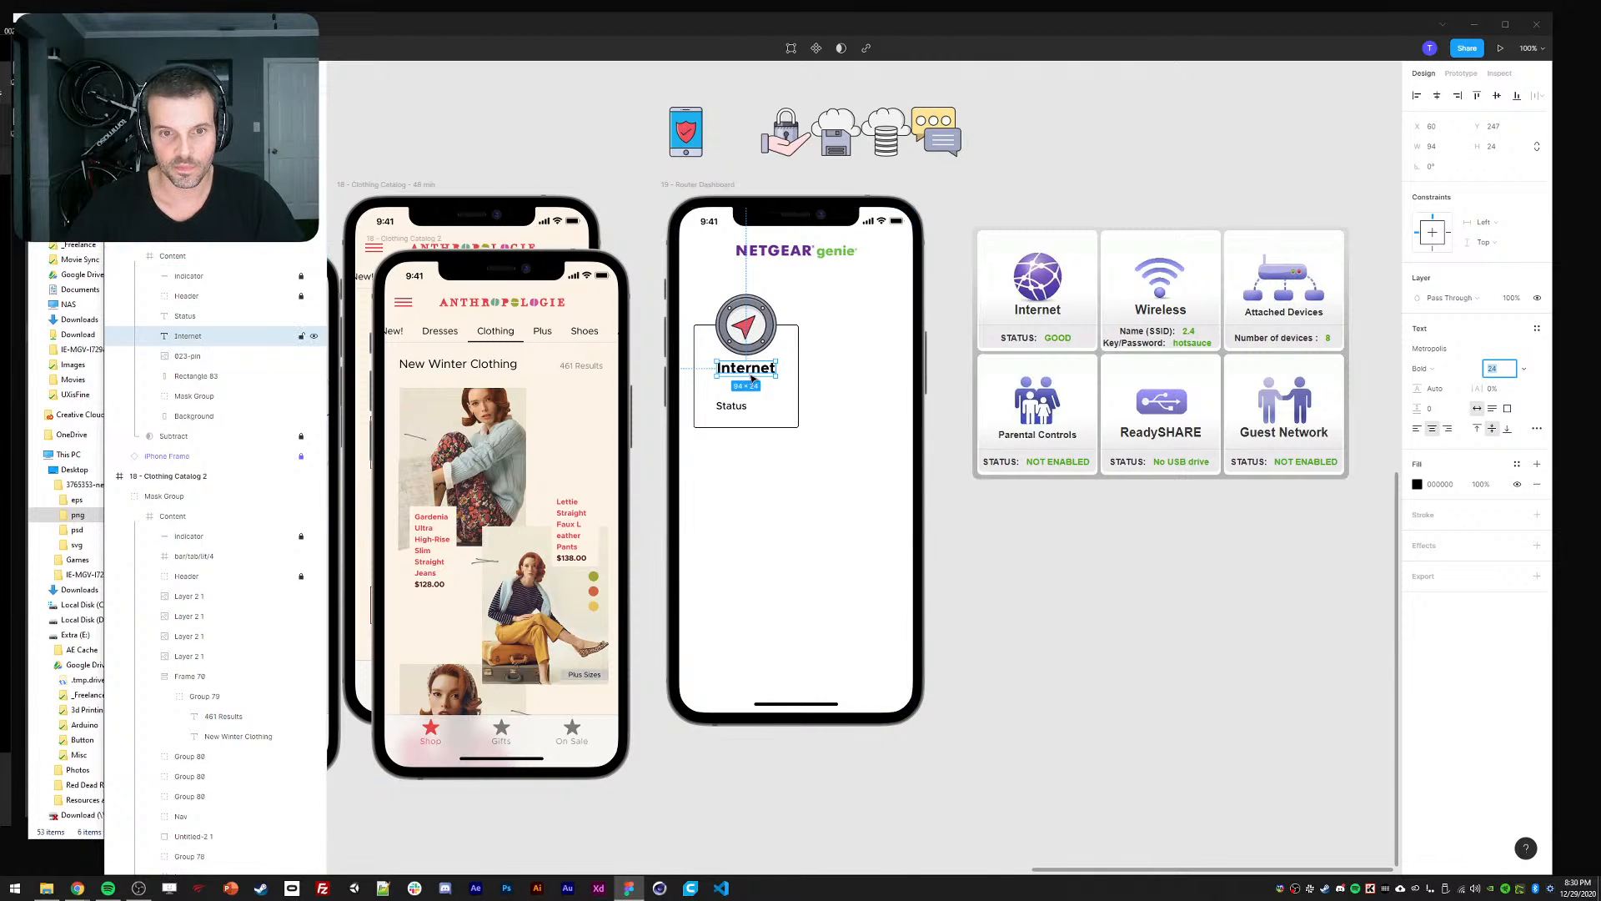
key(ctrl+z)
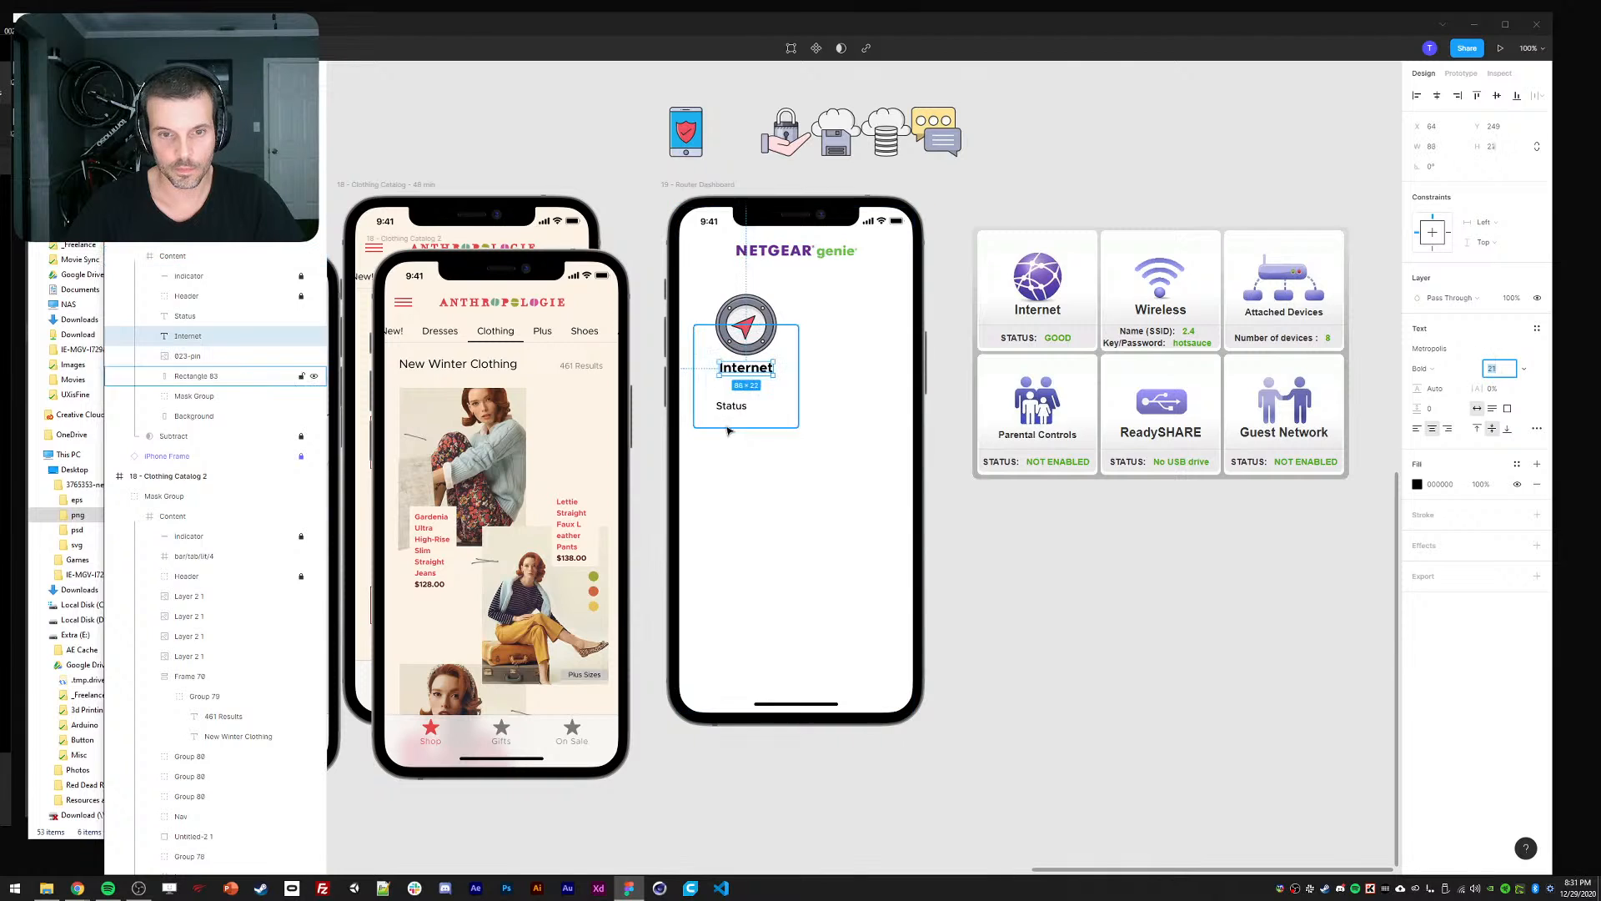
Reposition the Status text and add a GOOD! line beneath it.
click(738, 407)
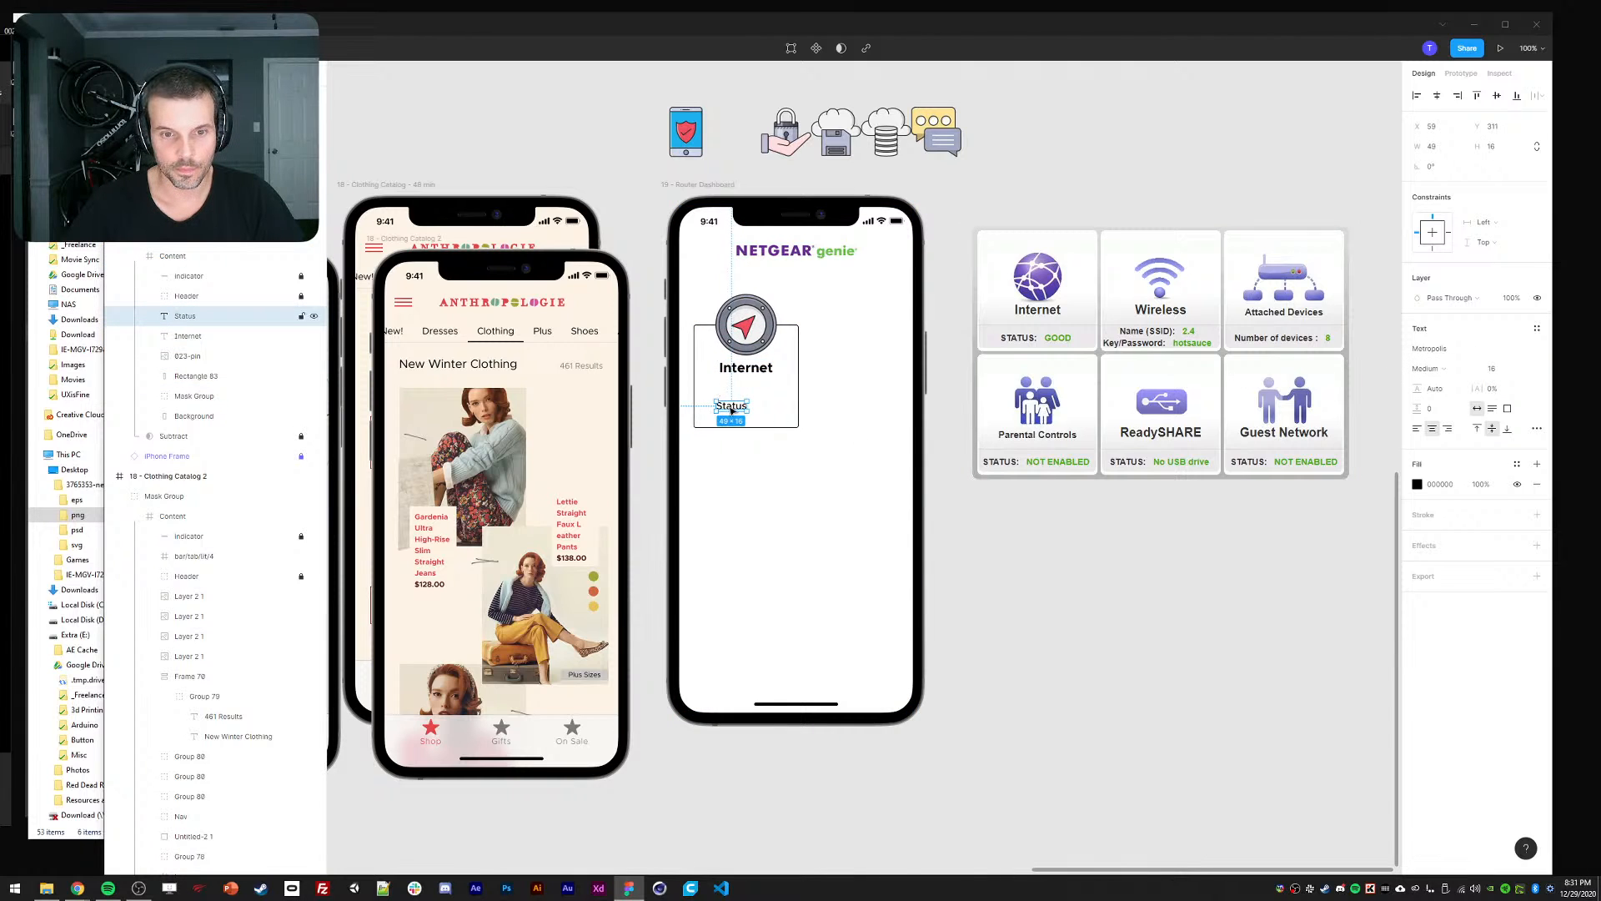
drag(731, 410, 722, 406)
key(Return)
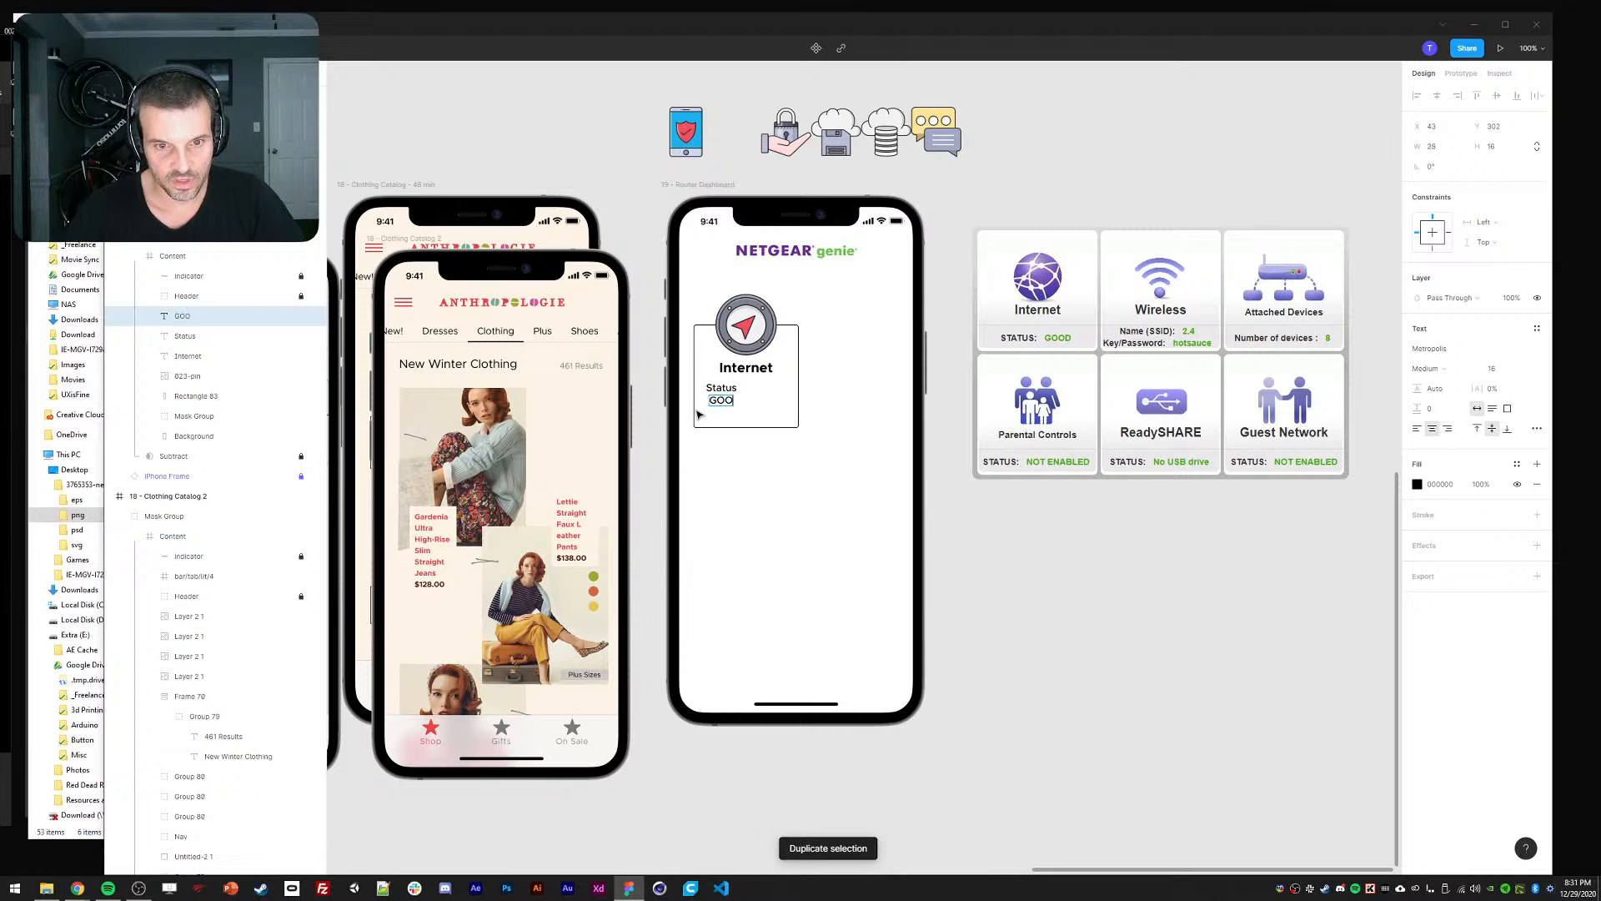
key(Escape)
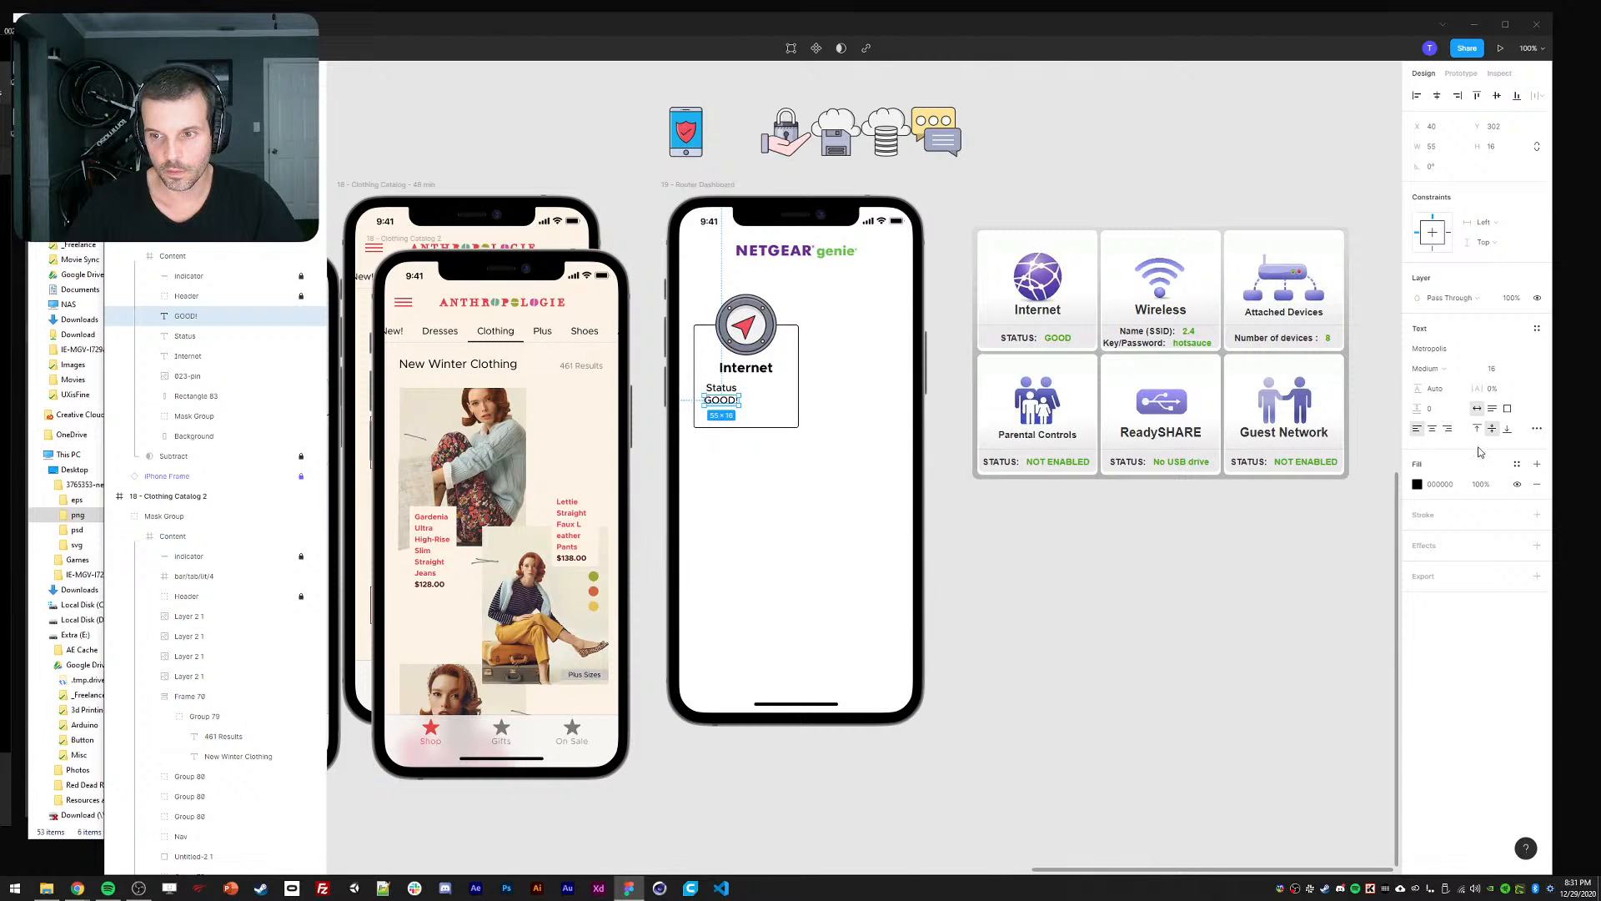
Colour the GOOD! text green #1DC574 and set its weight to Bold.
click(1417, 485)
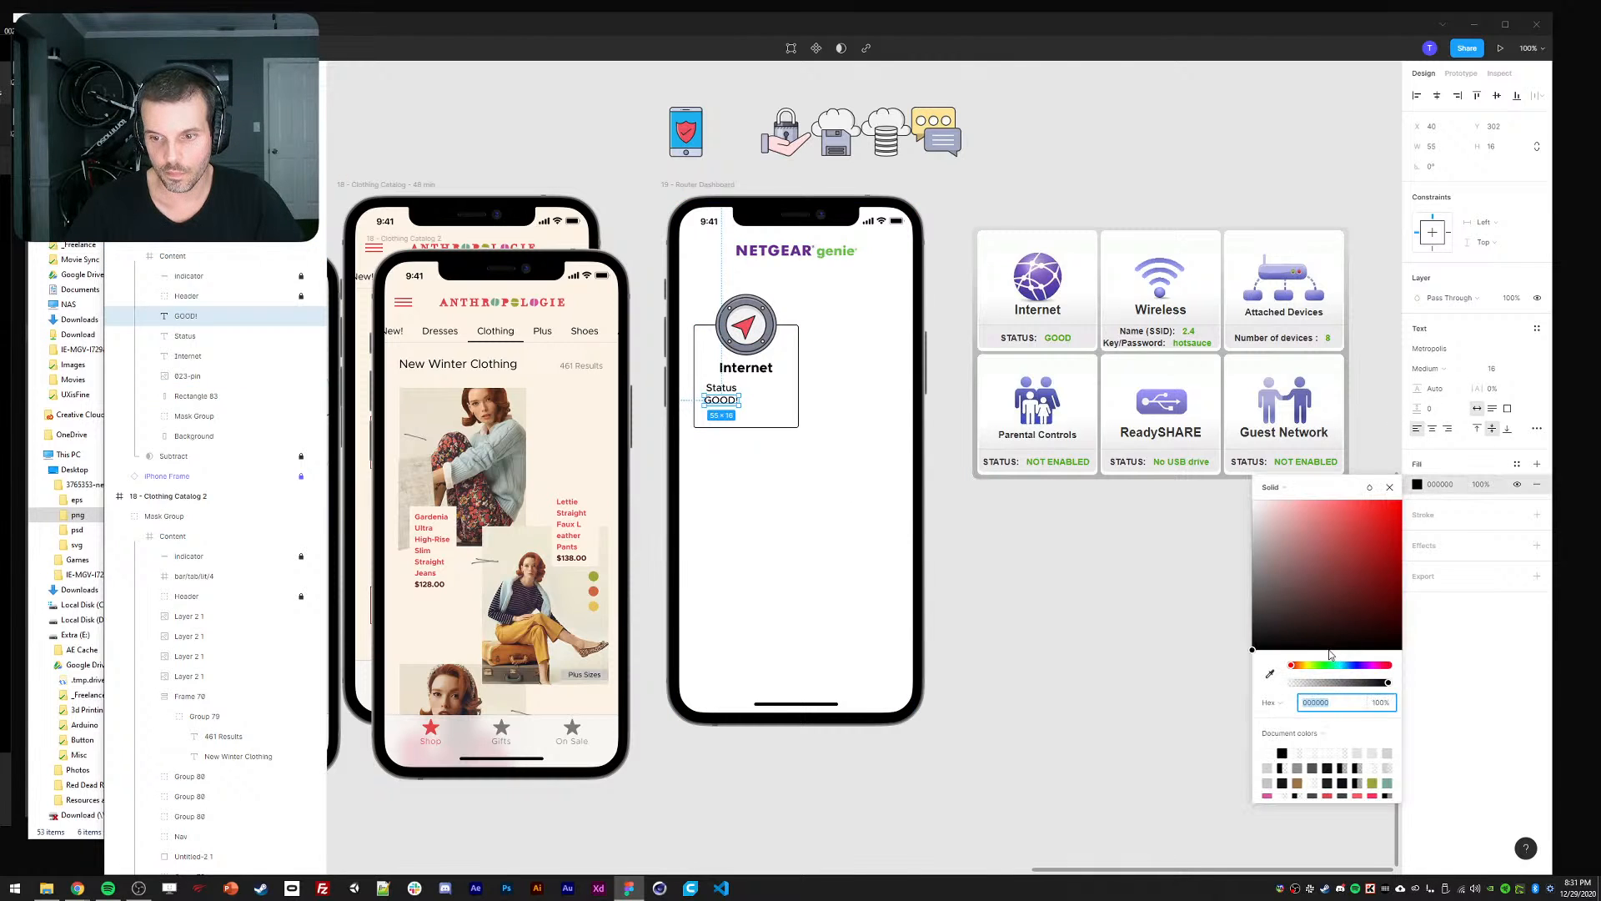
click(1327, 665)
click(1314, 580)
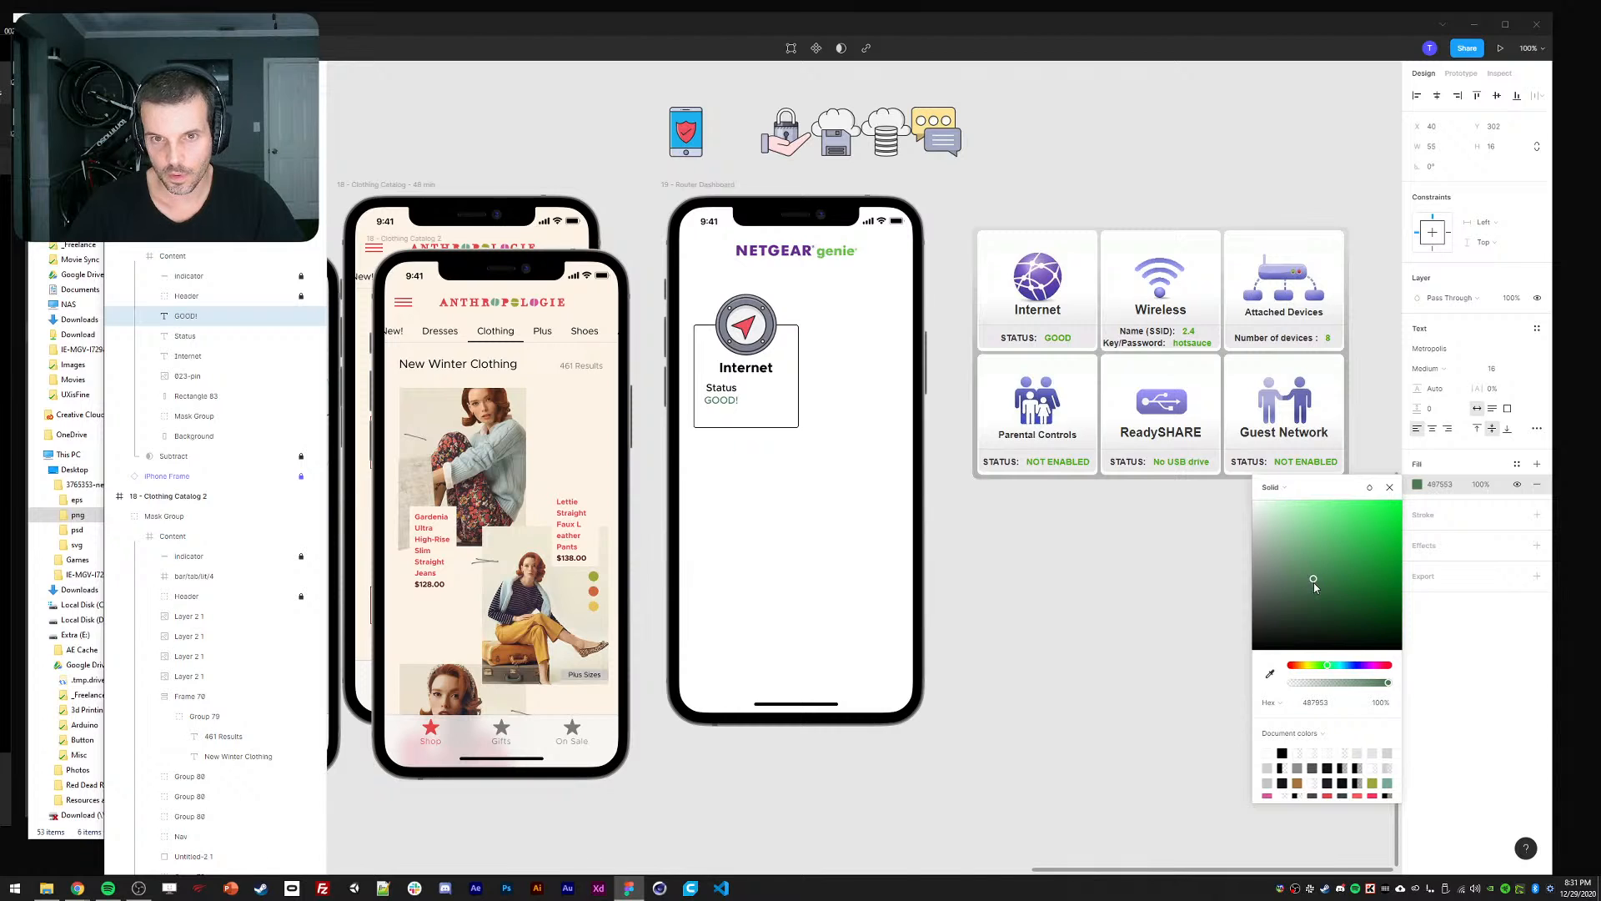
click(1271, 673)
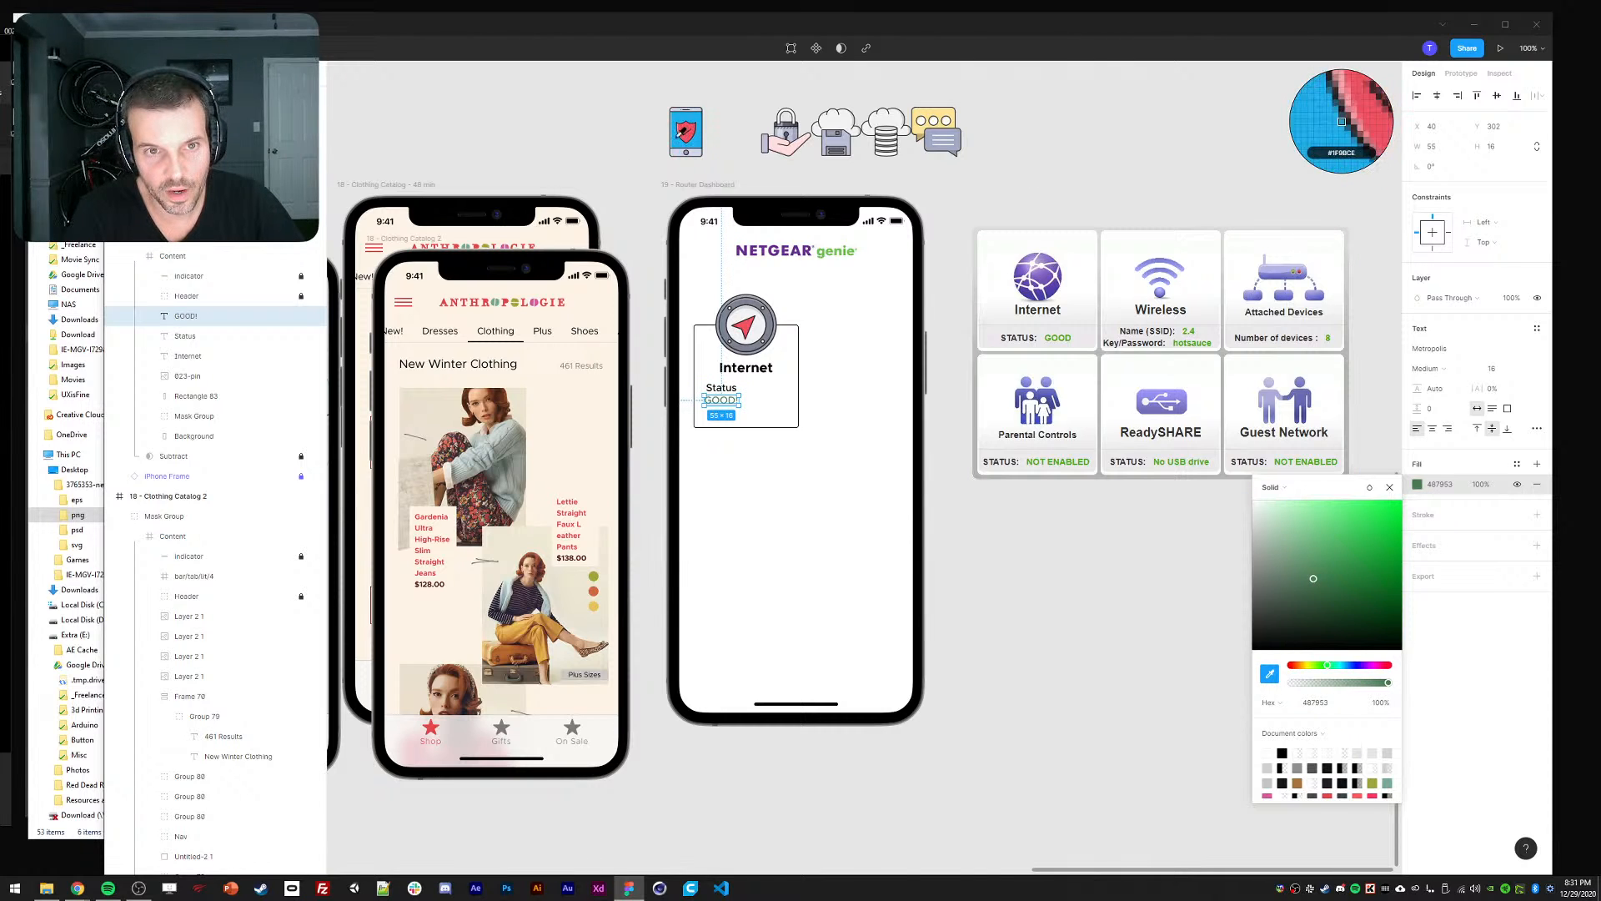
click(683, 132)
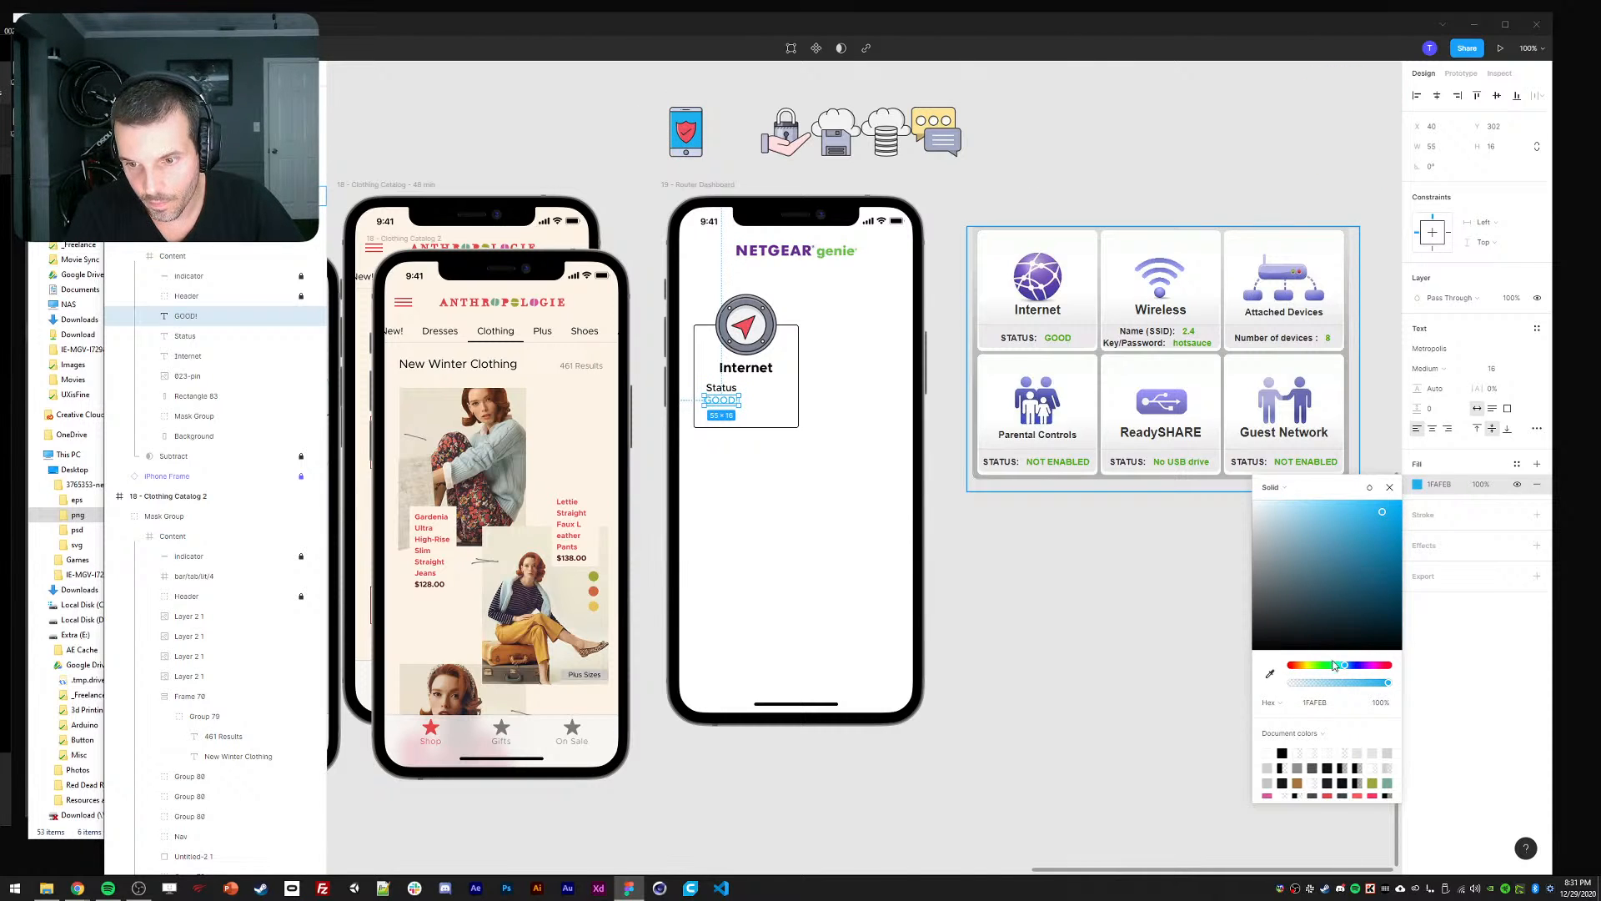
drag(1333, 665, 1336, 674)
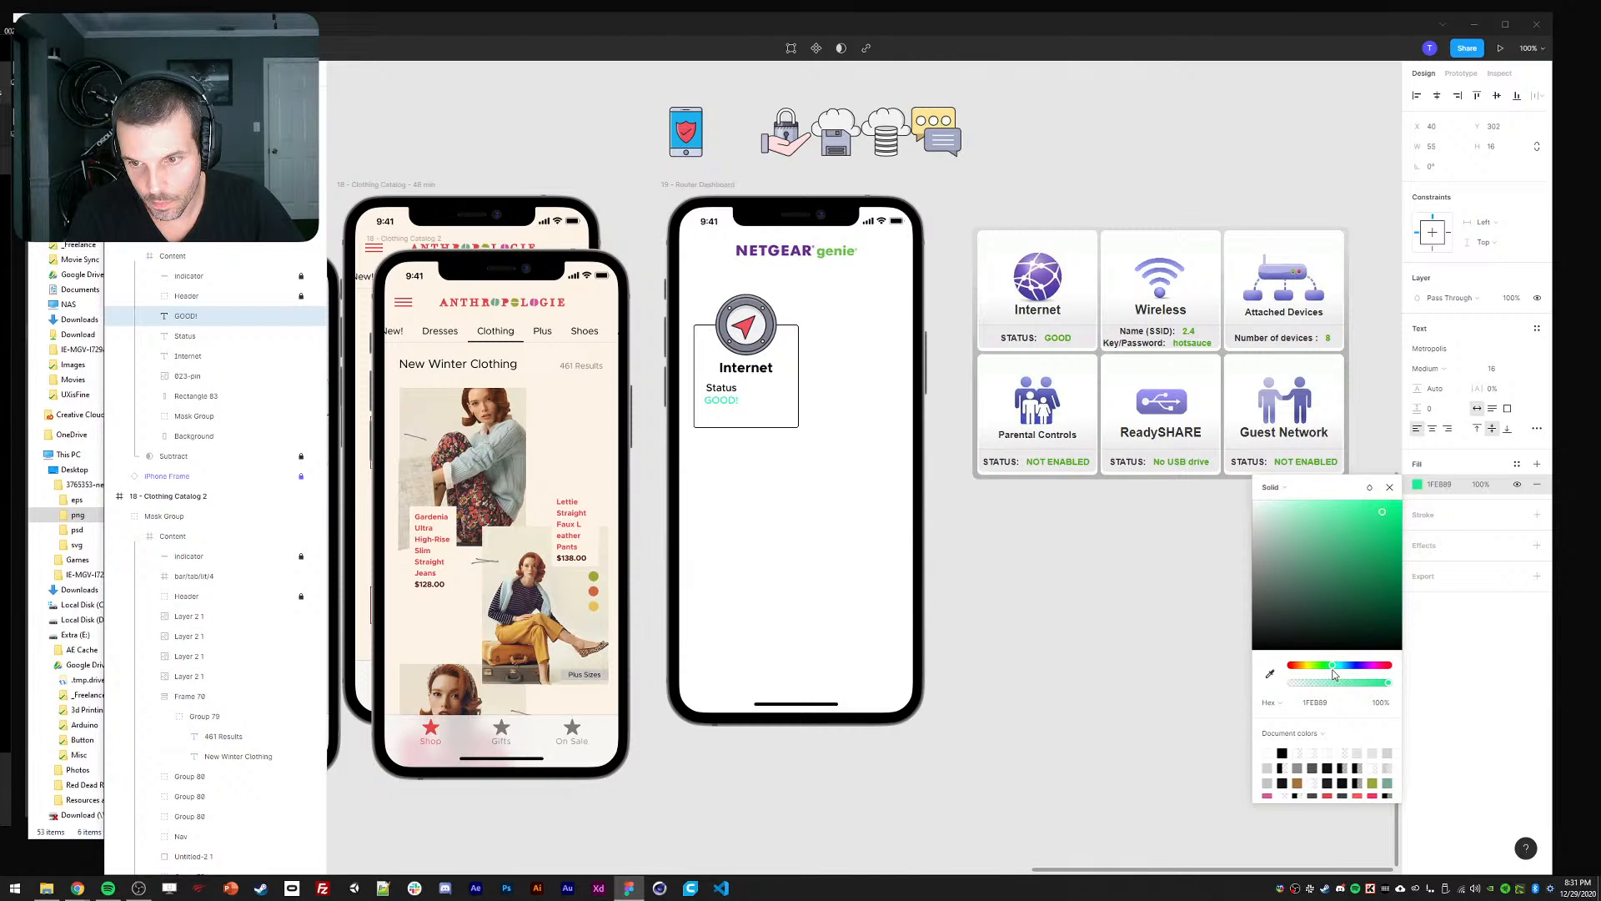
click(1381, 534)
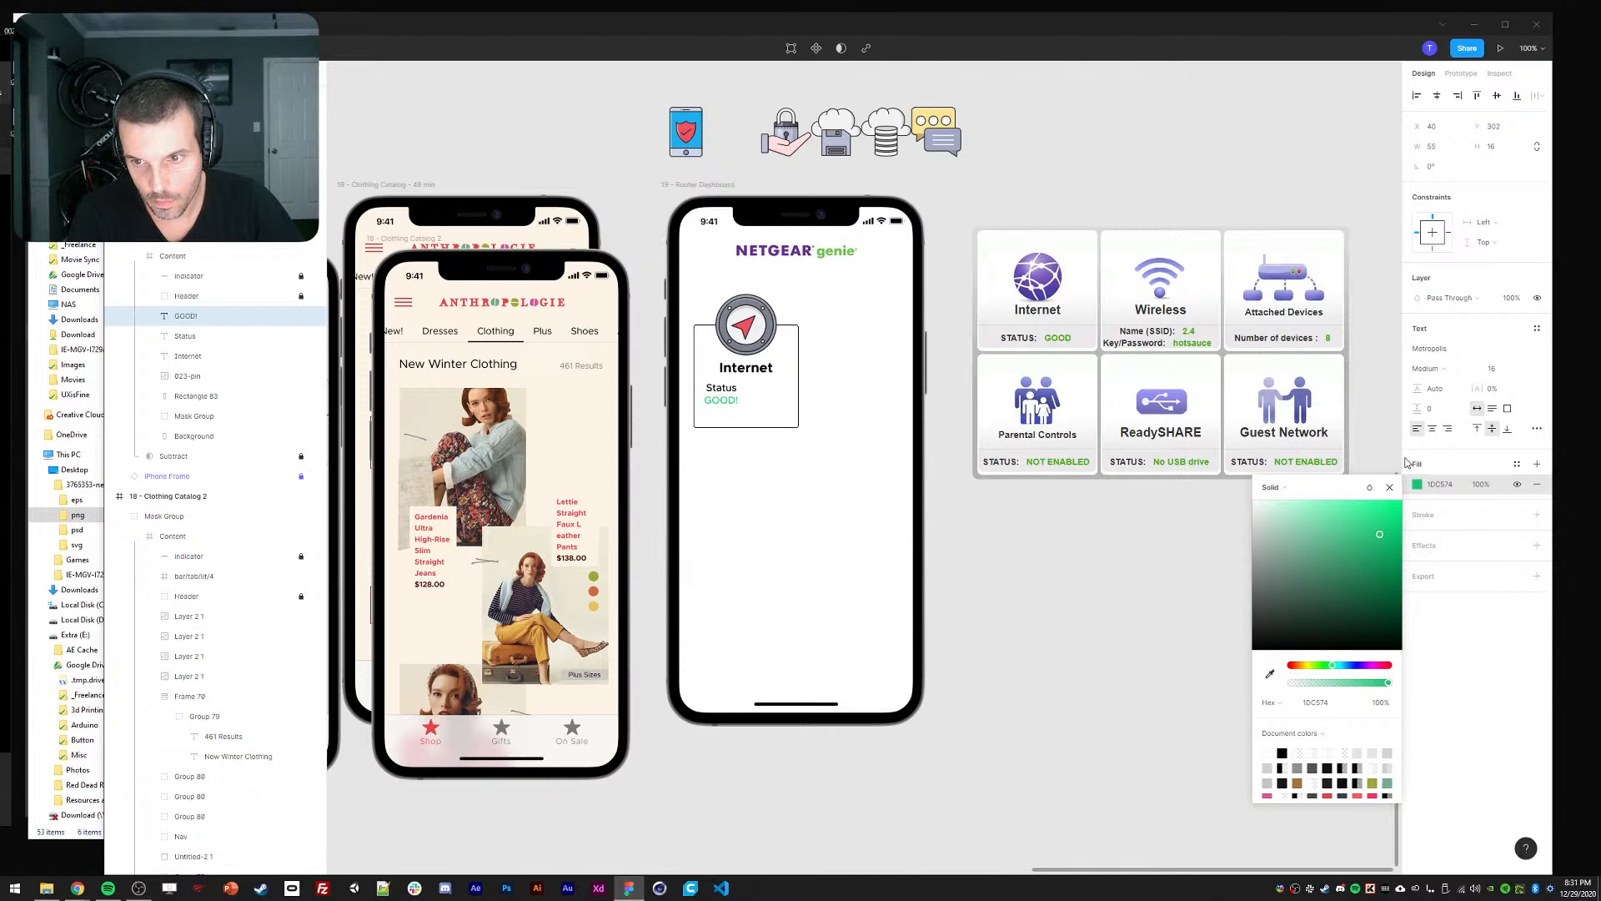
click(1390, 488)
click(1446, 368)
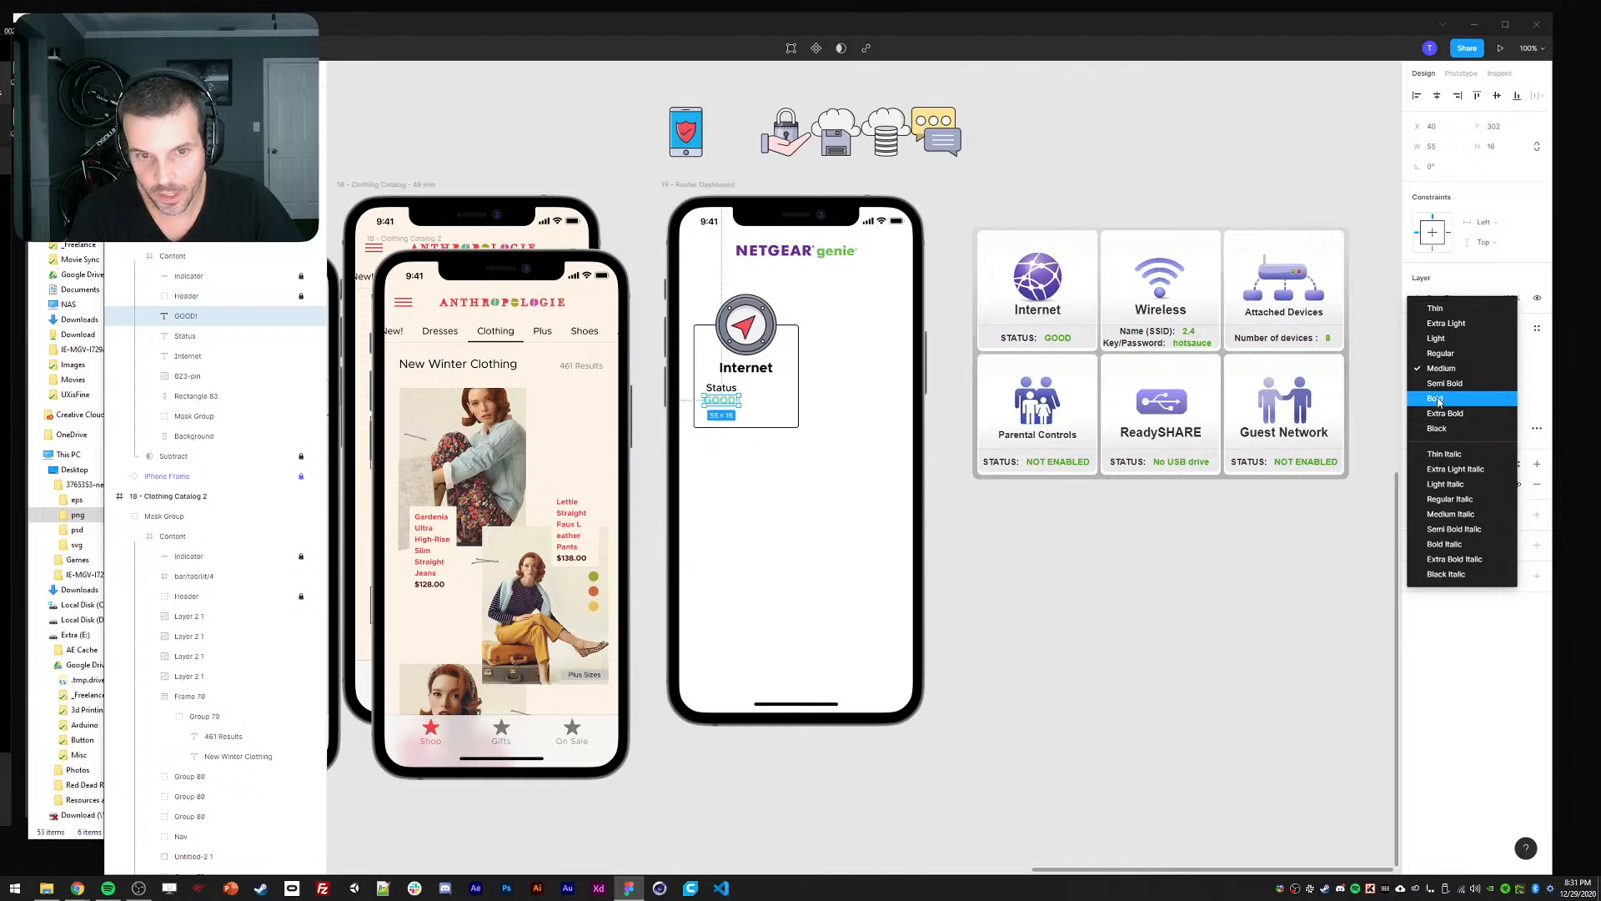
click(1447, 399)
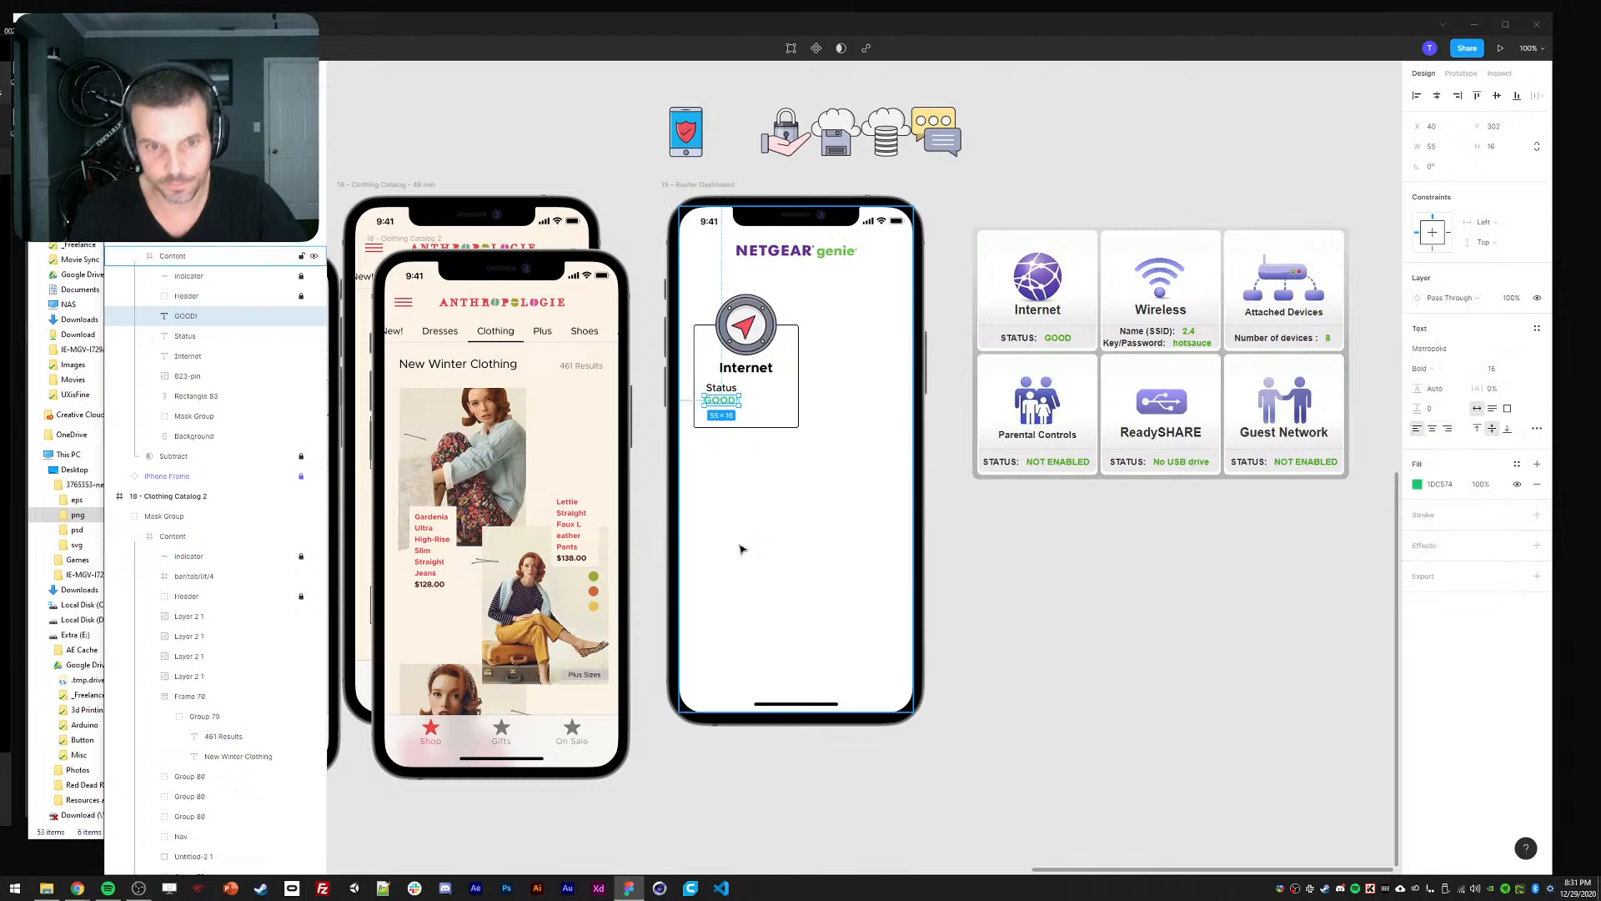
Place GOOD! on the same line, to the right of Status.
click(719, 389)
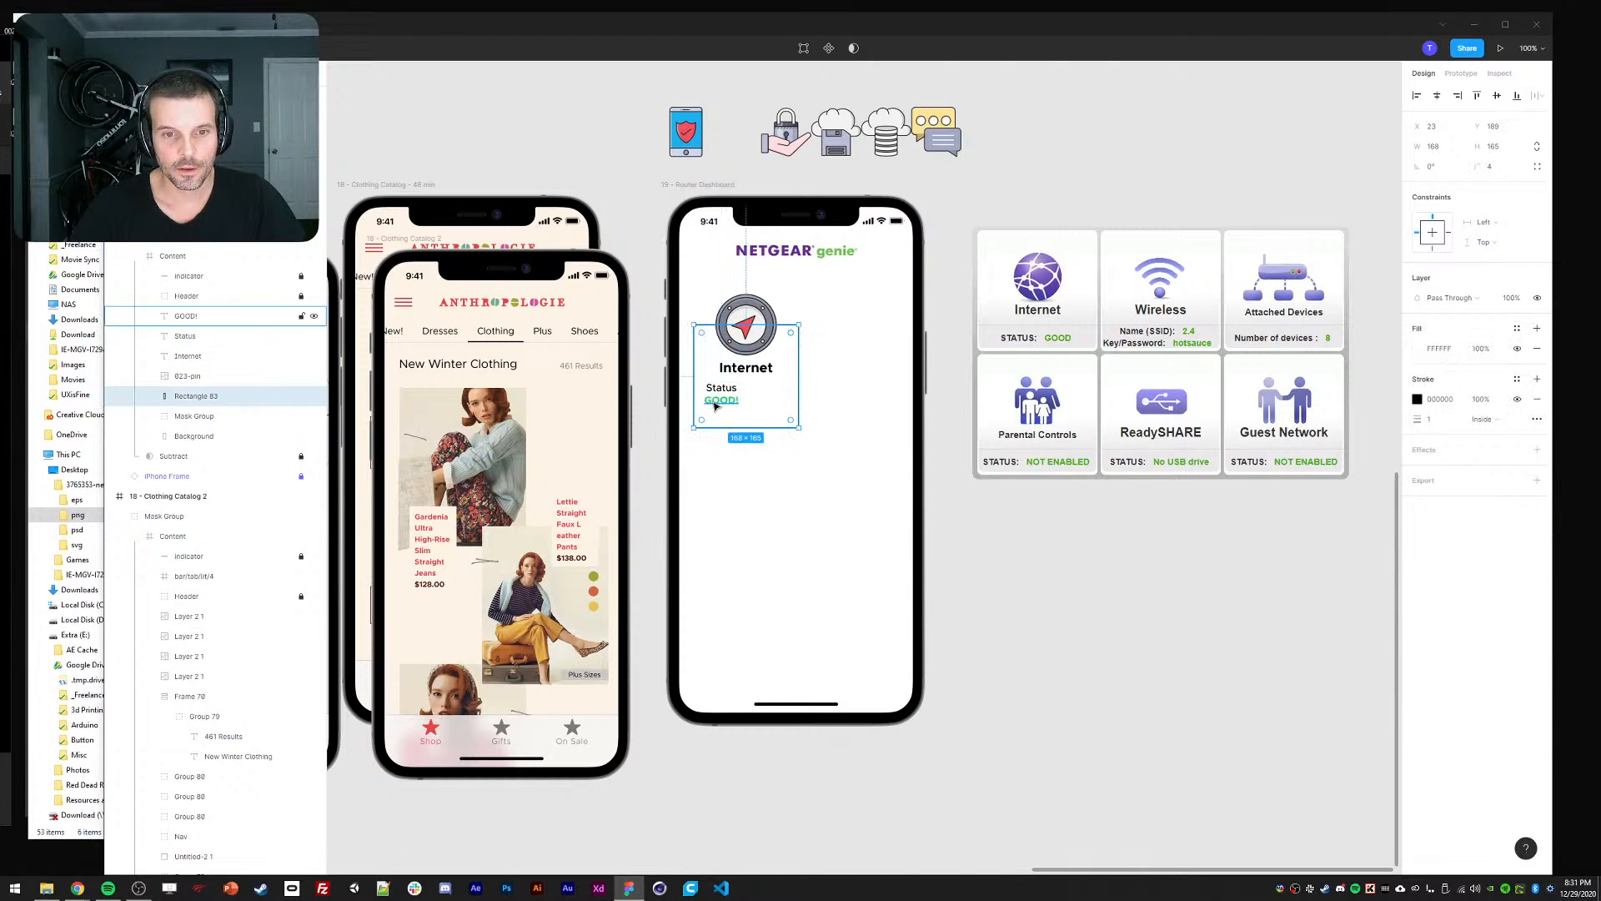
drag(715, 406, 759, 389)
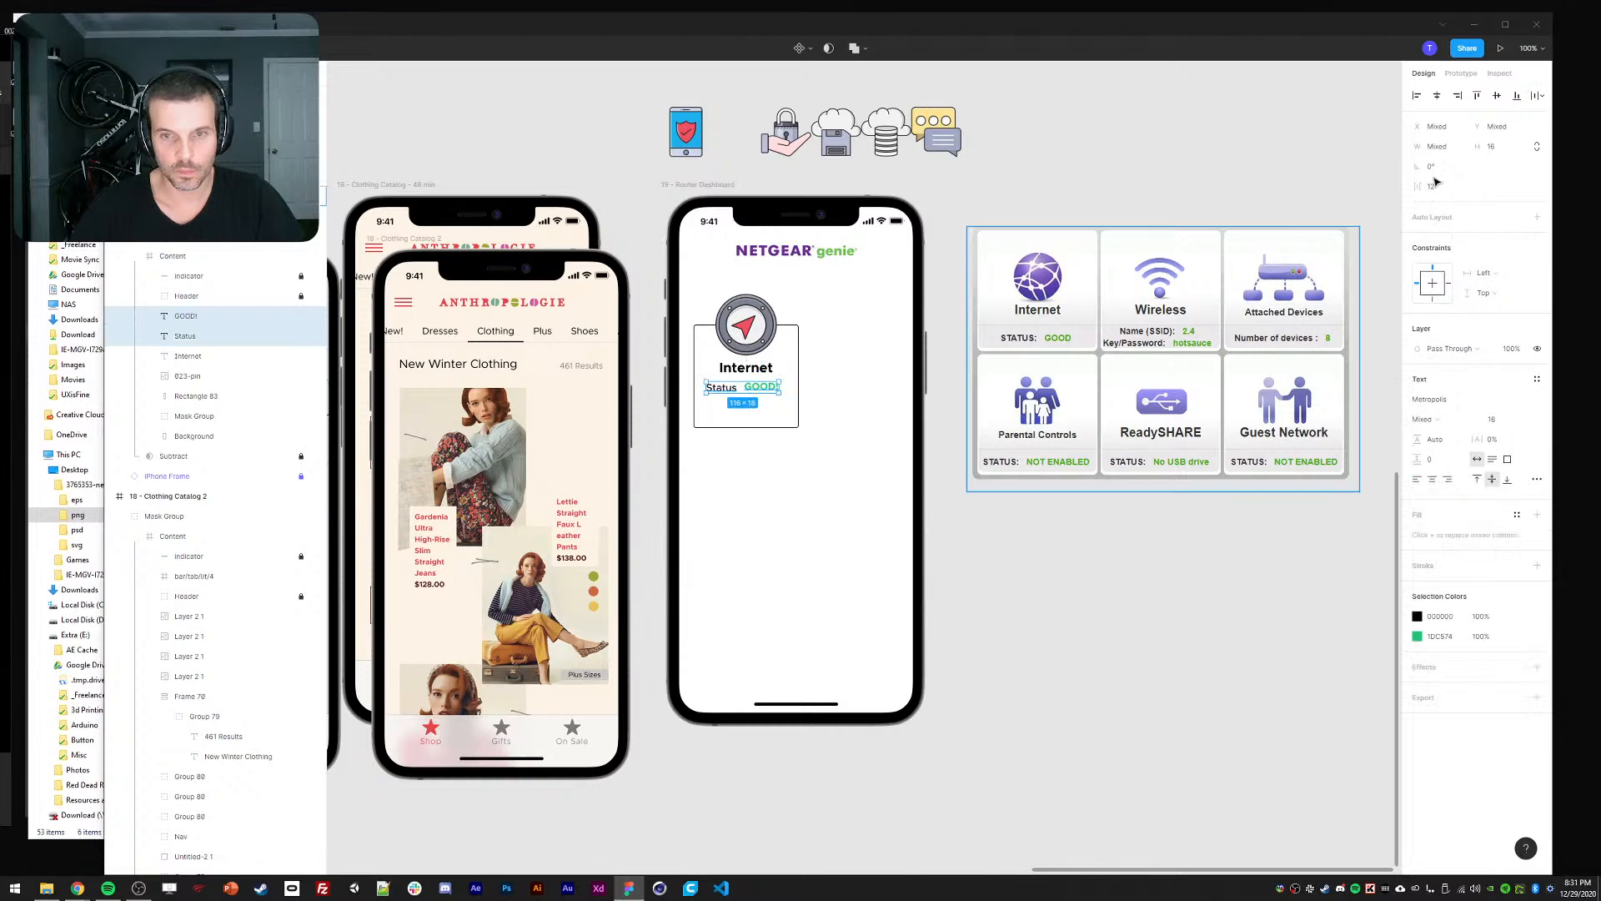
click(721, 389)
drag(722, 389, 766, 392)
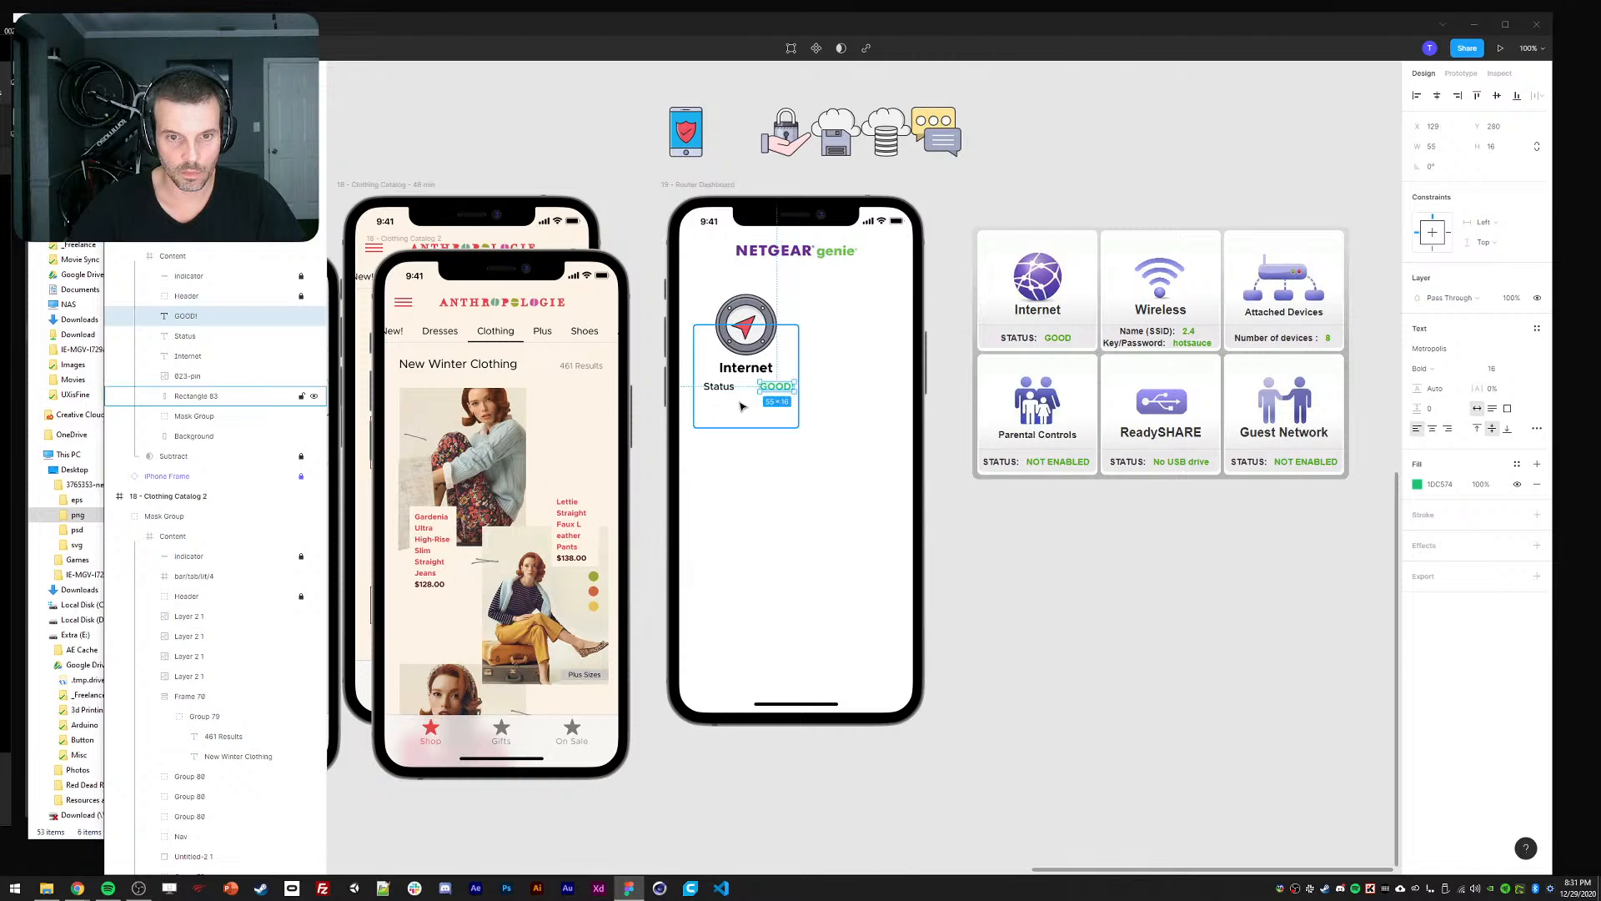
Group the Status text, Internet title, pin icon and card rectangle together.
shift+click(719, 387)
shift+click(746, 368)
shift+click(746, 325)
shift+click(793, 423)
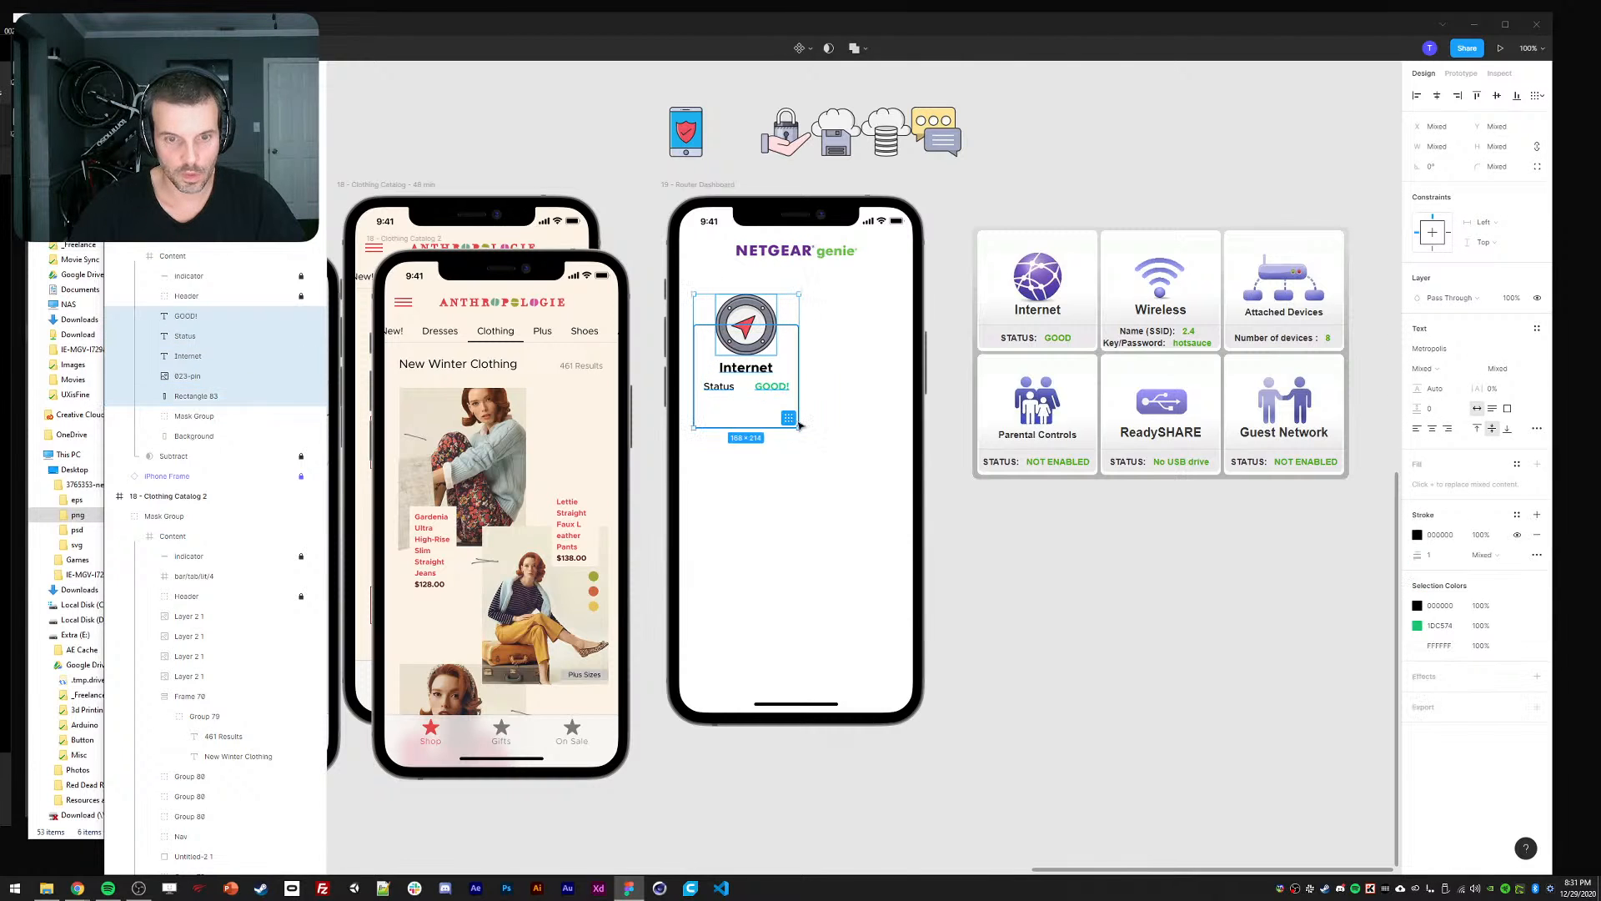
key(ctrl+g)
click(649, 336)
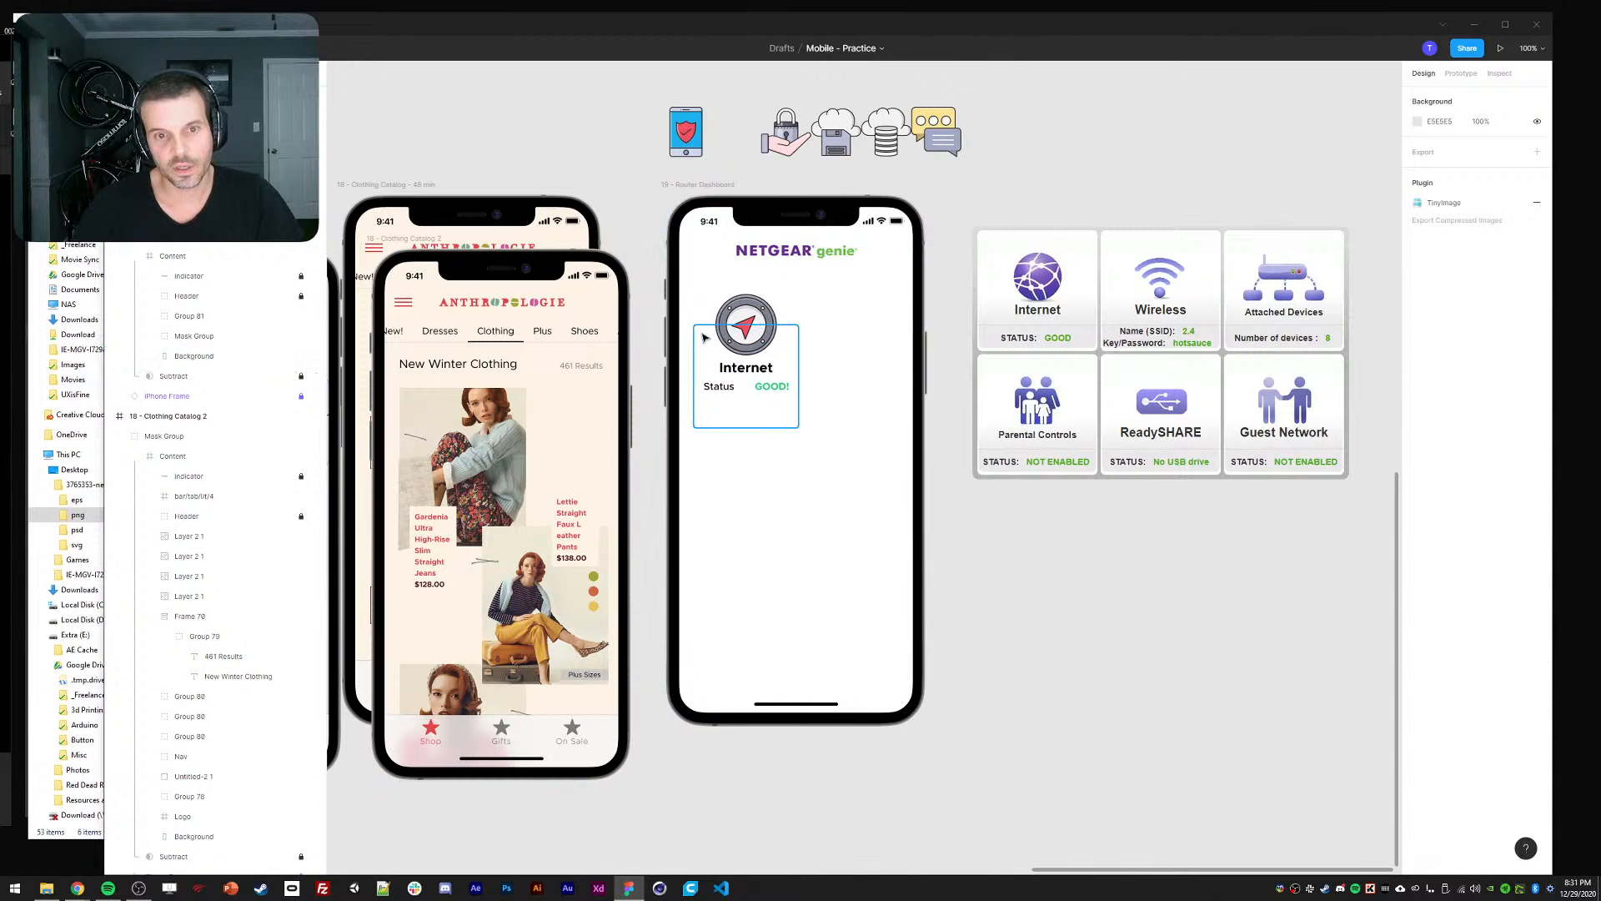
Set the card rectangle's horizontal and vertical constraints within the group.
ctrl+click(704, 337)
shift+click(1449, 234)
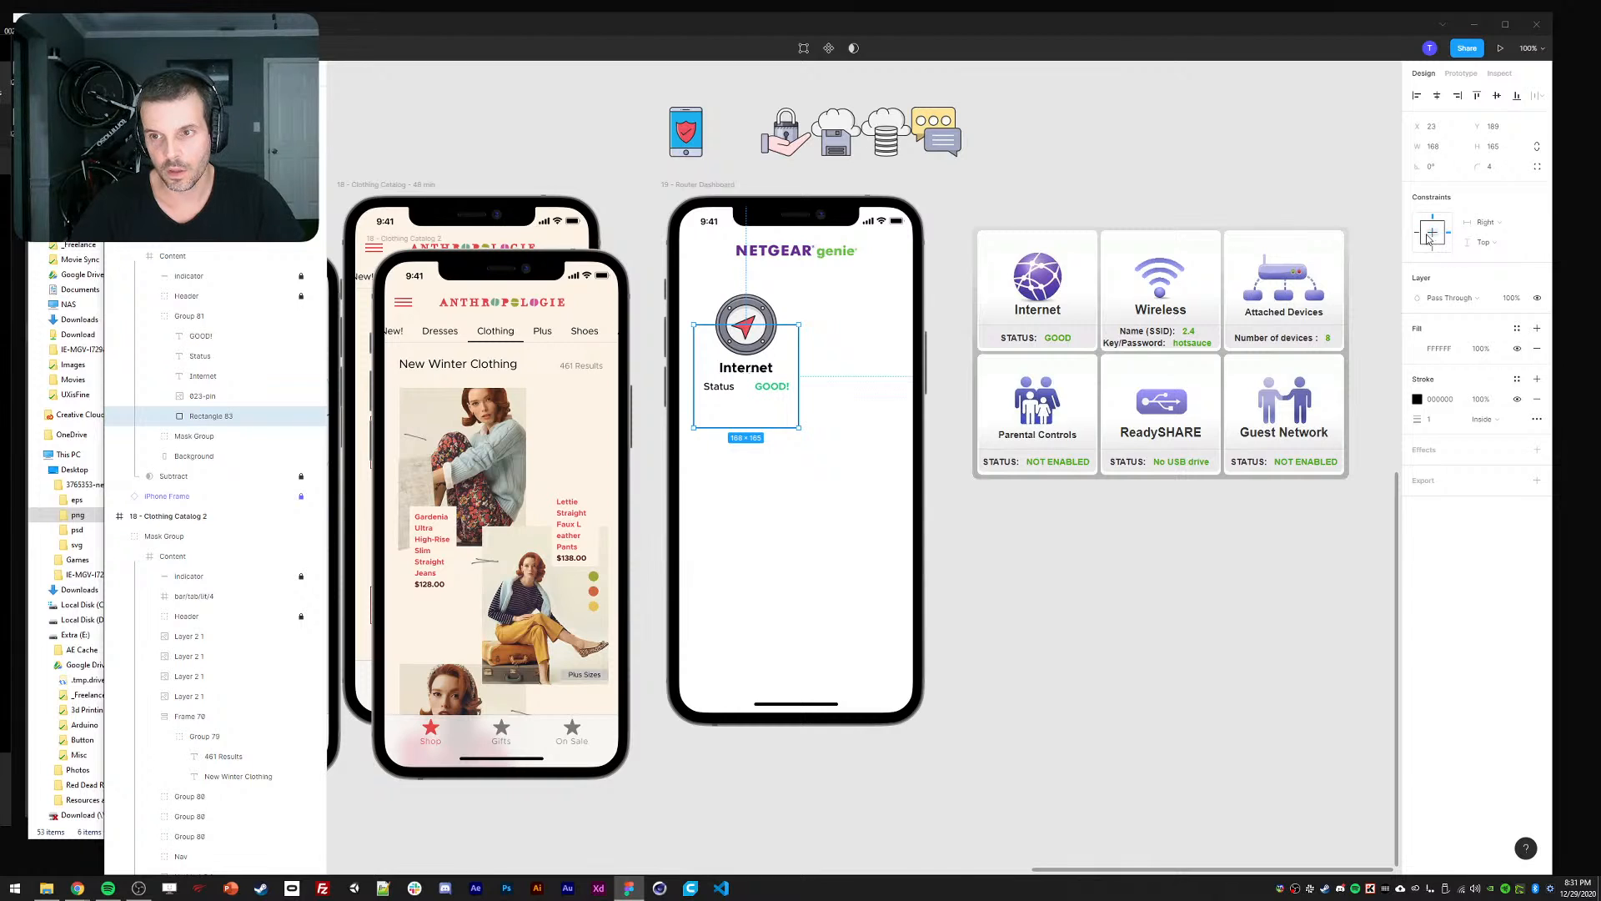
shift+click(1433, 247)
click(773, 313)
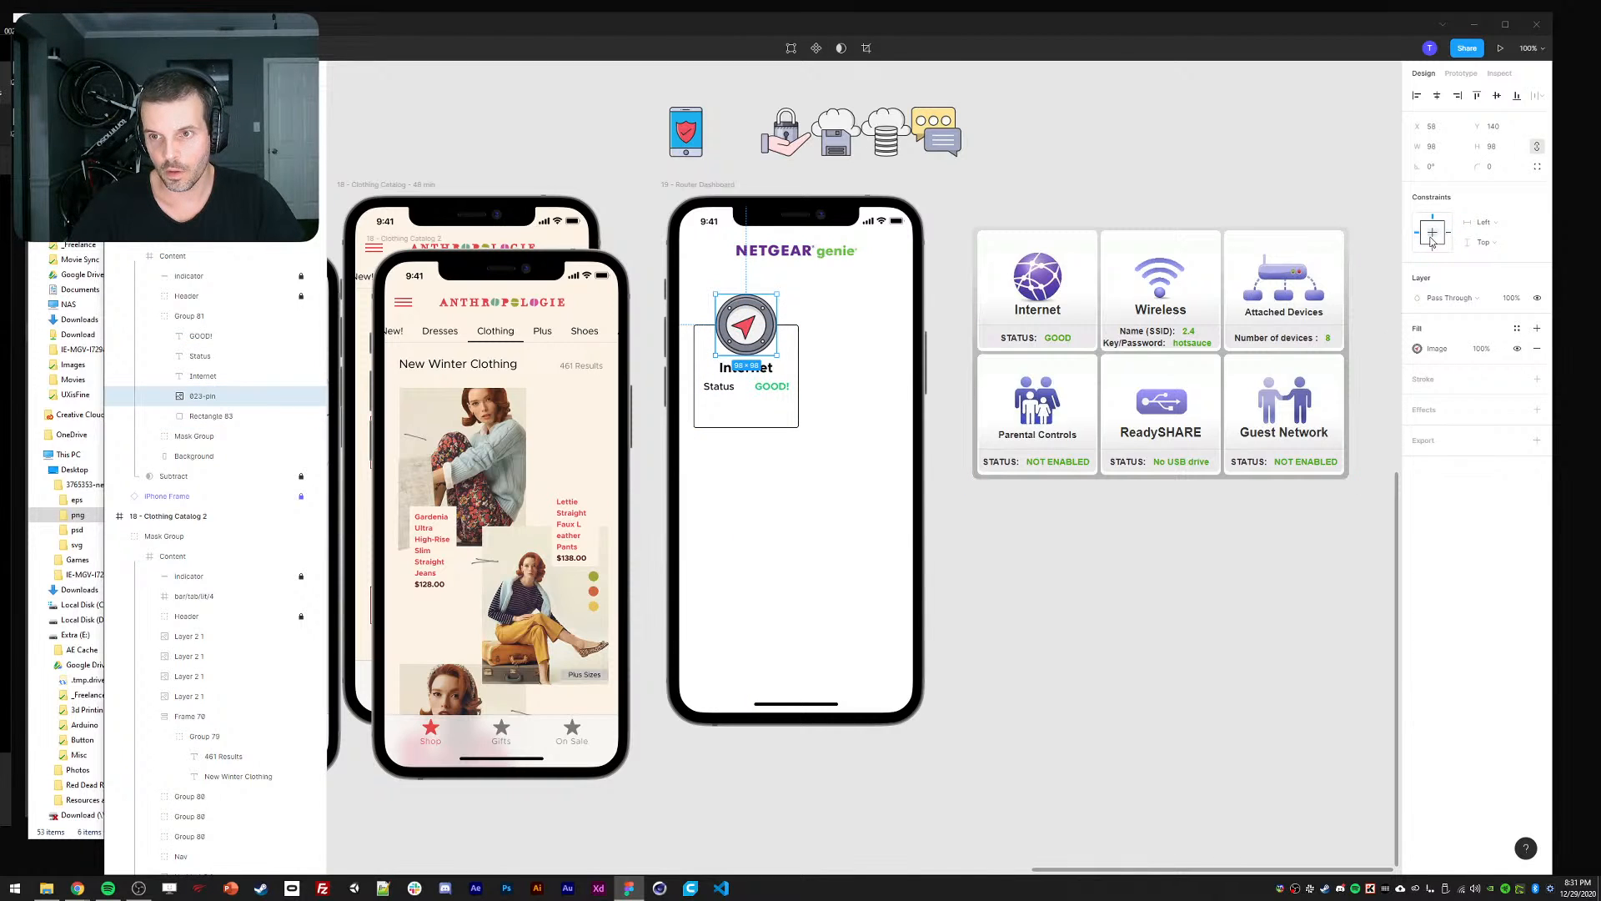
click(734, 369)
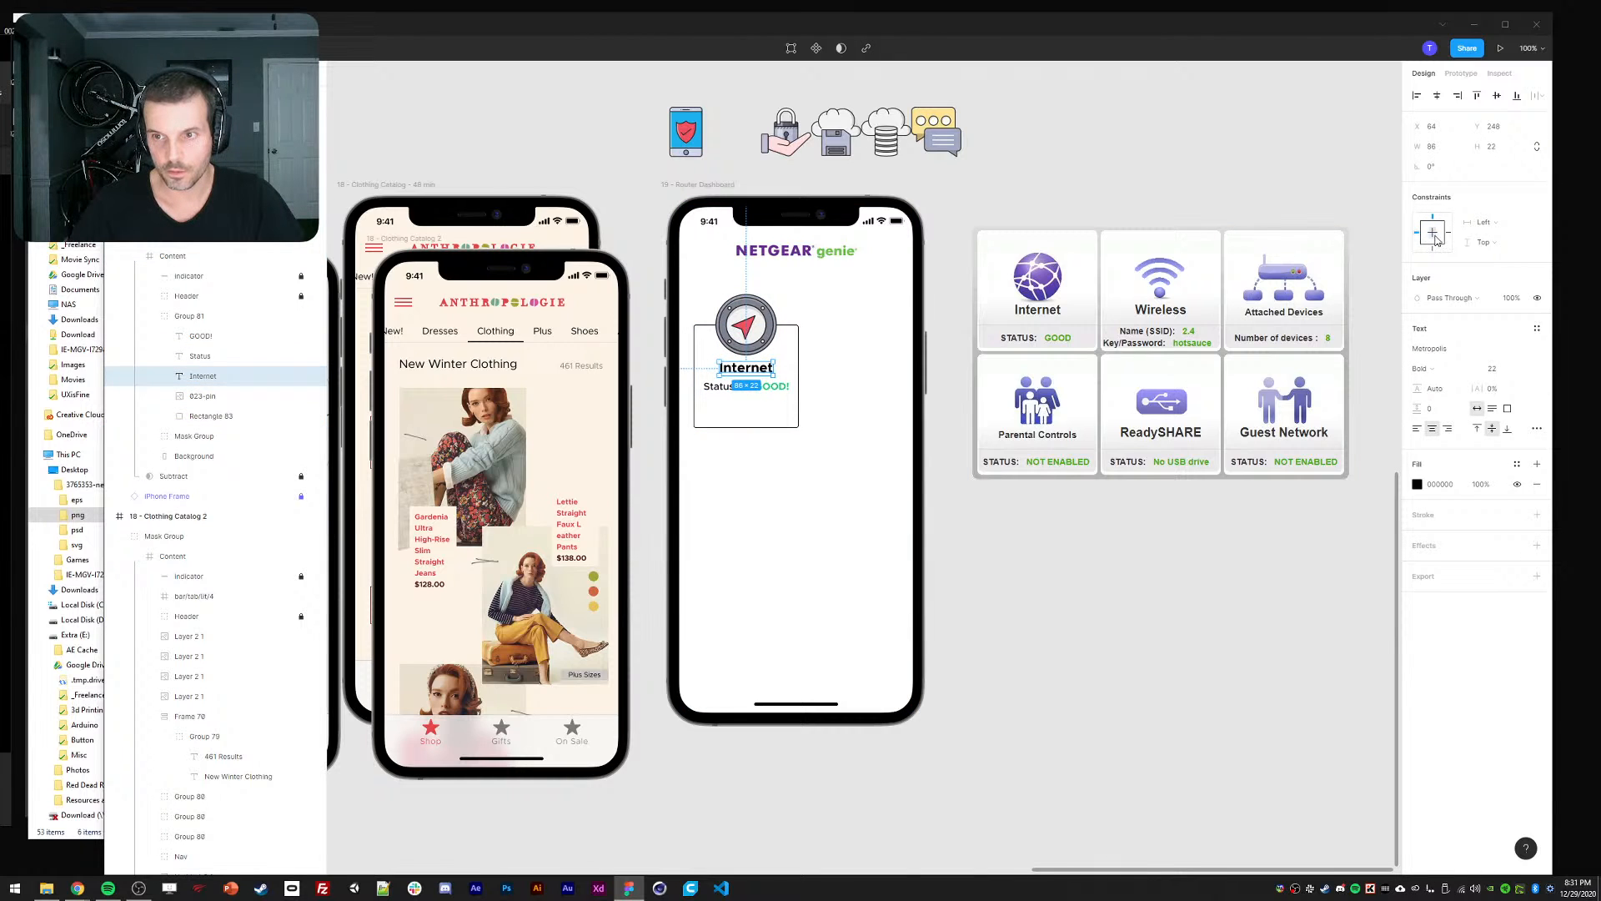
click(1240, 595)
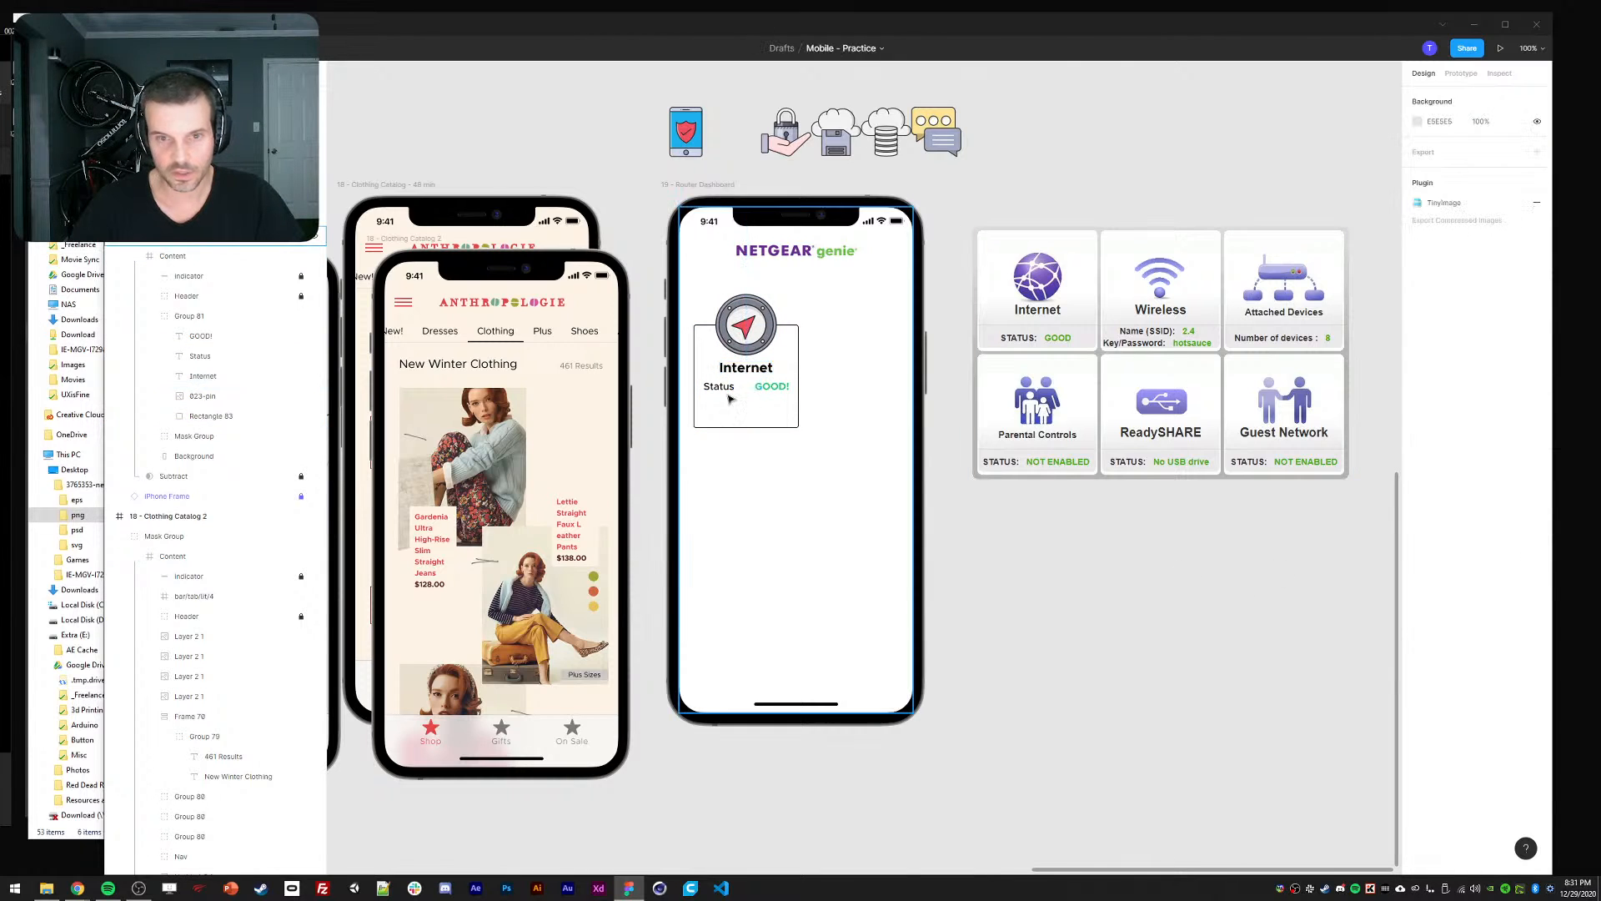
click(724, 359)
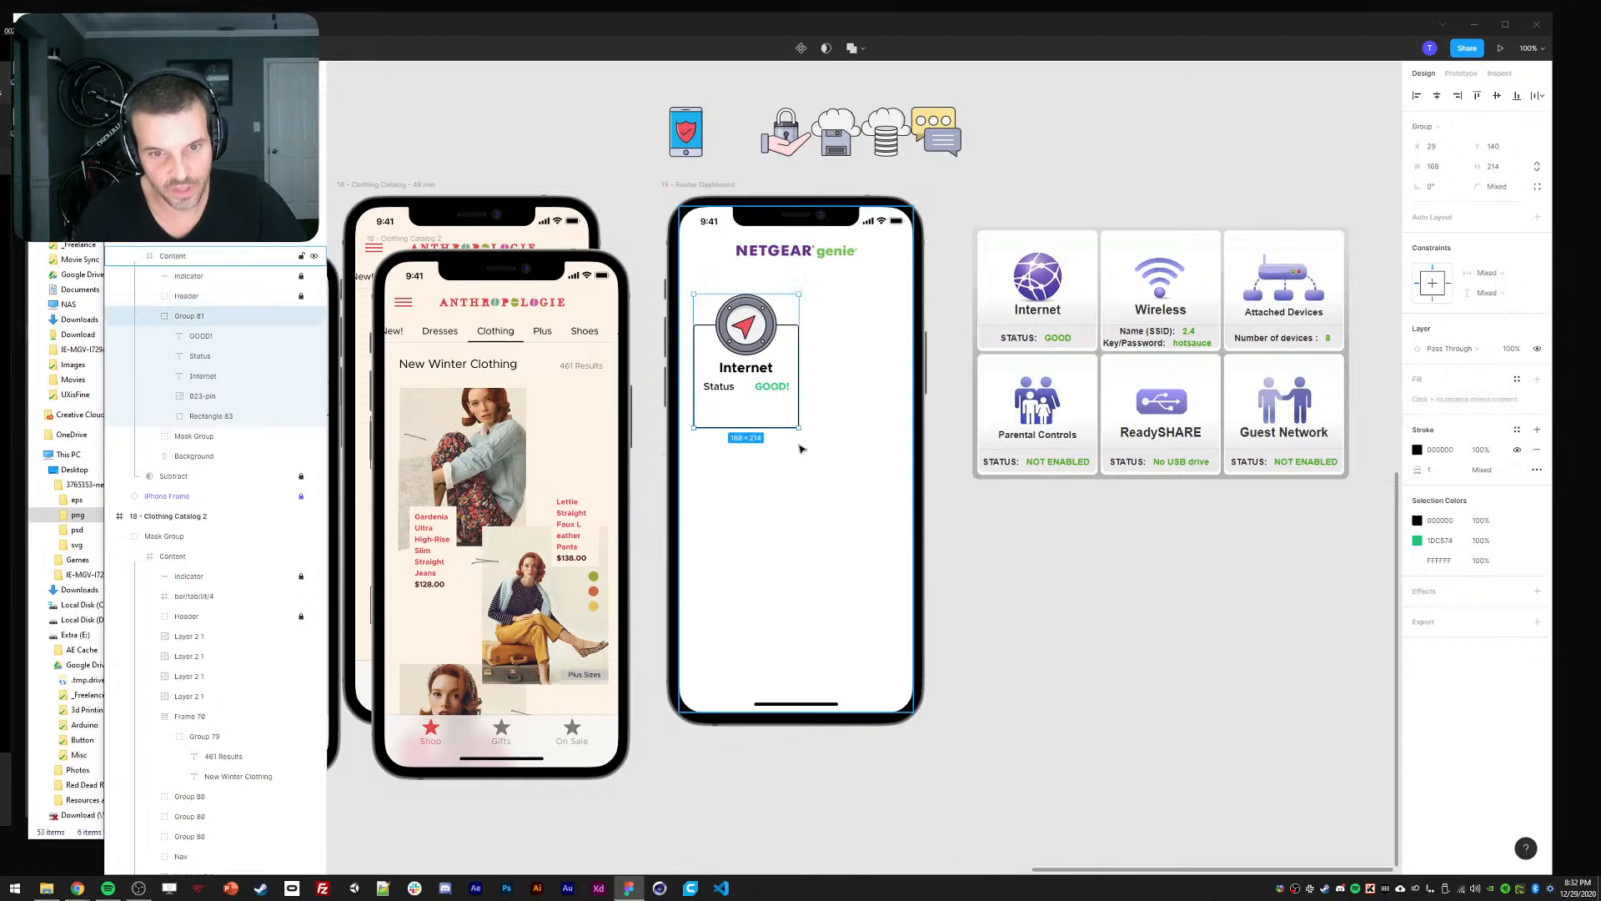
Set the compass icon's image fill scaling to Fit.
drag(799, 427, 913, 513)
key(ctrl+z)
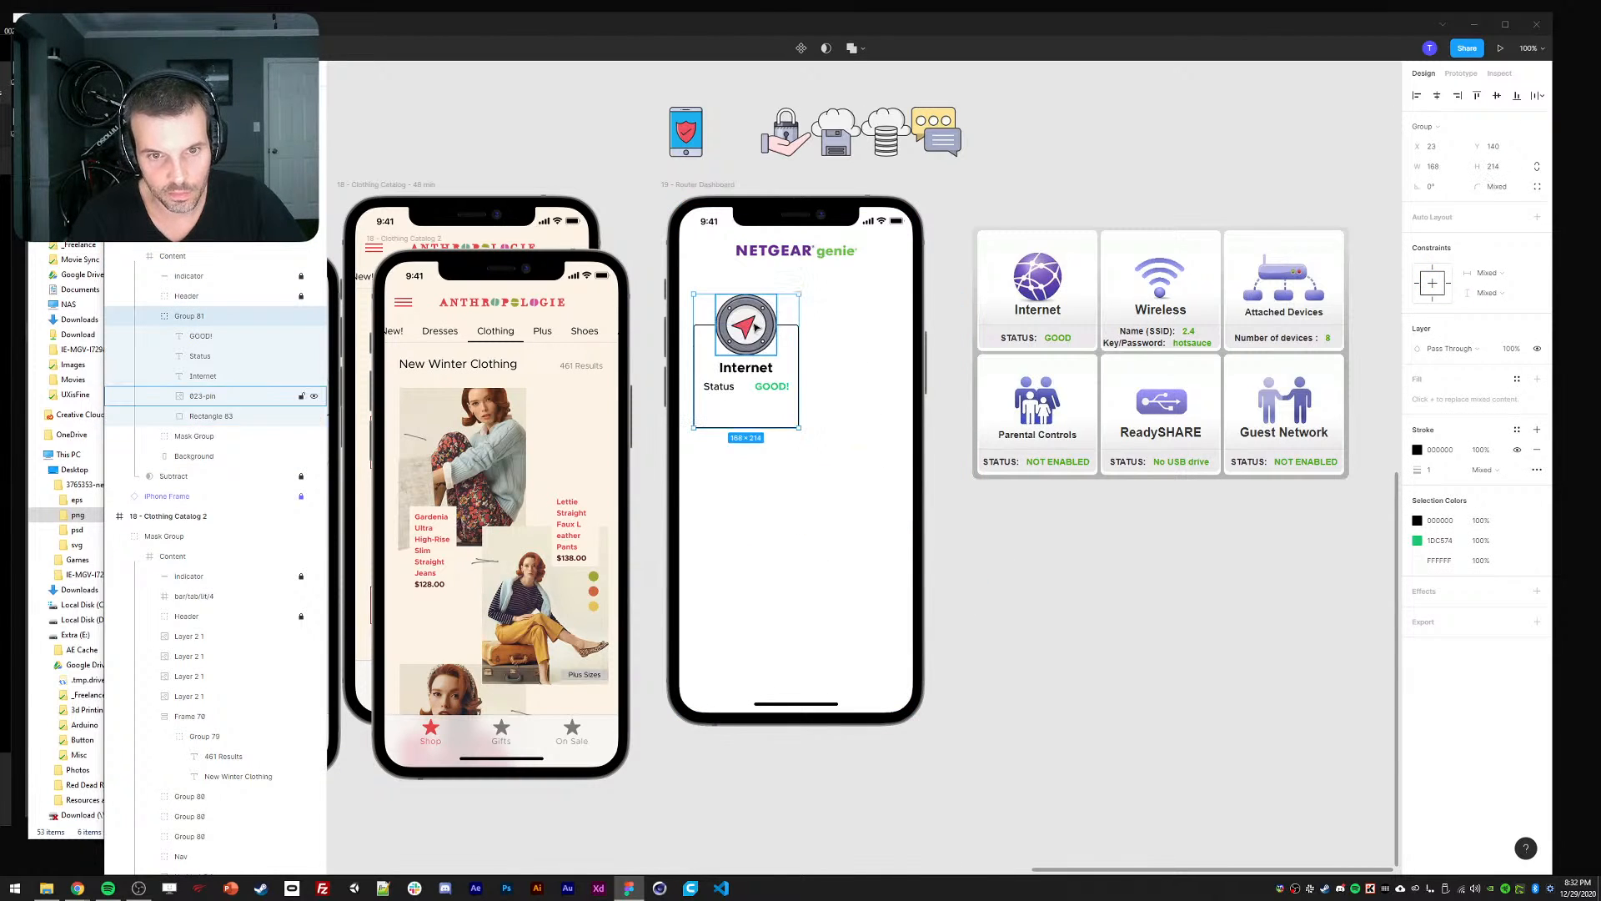
ctrl+click(752, 325)
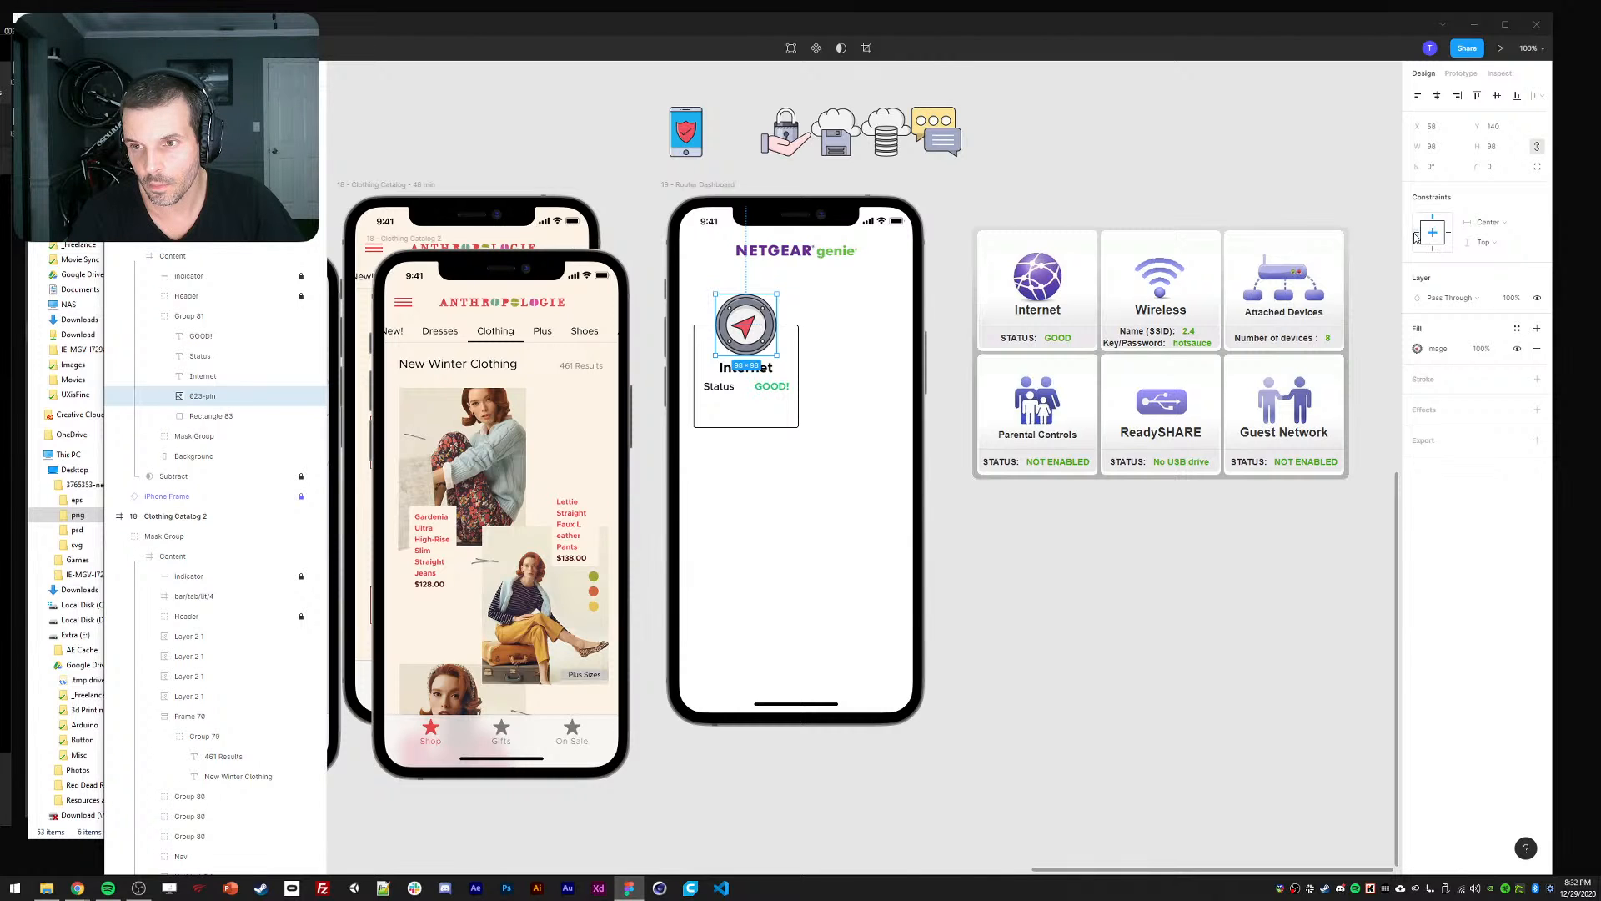
click(759, 371)
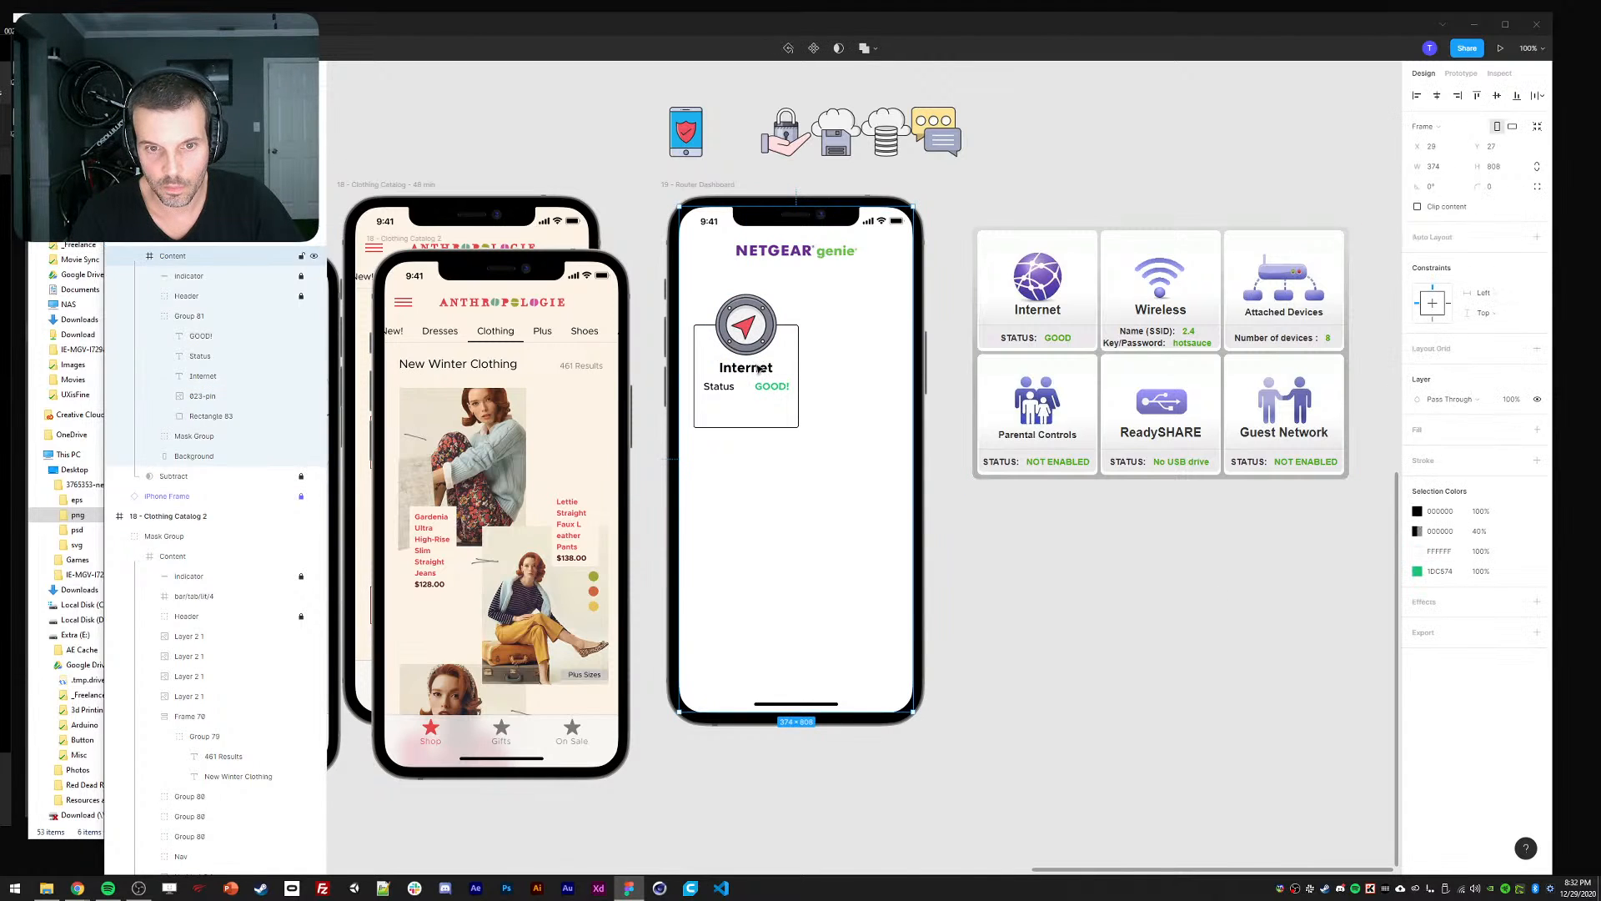
mouse_move(795, 428)
mouse_down()
mouse_move(876, 481)
mouse_move(783, 426)
mouse_up()
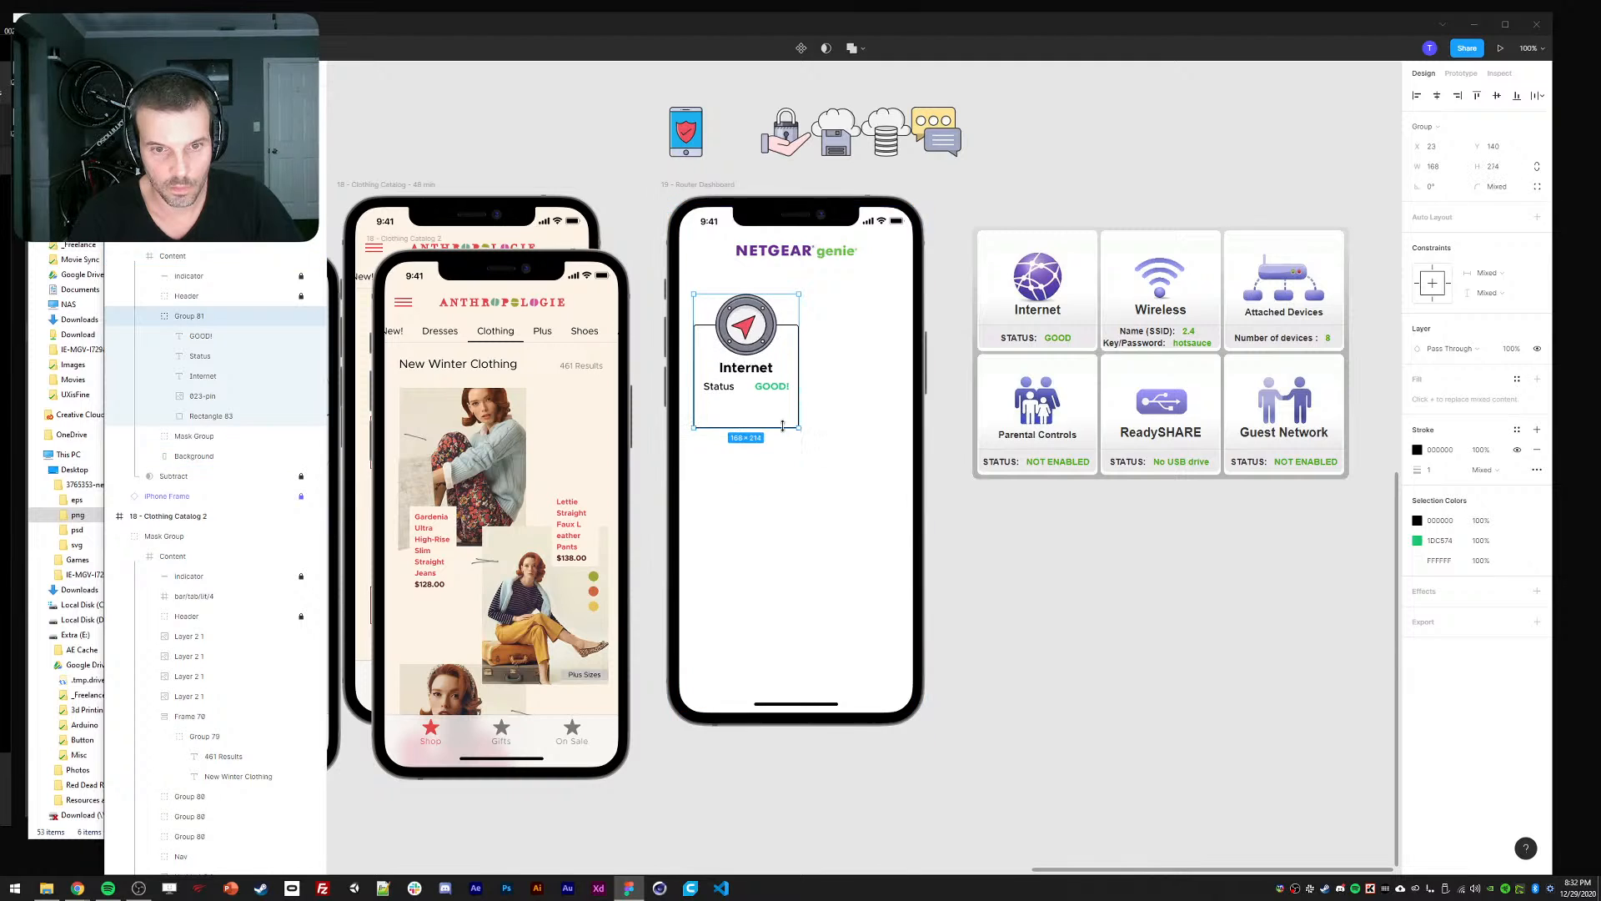
double_click(745, 326)
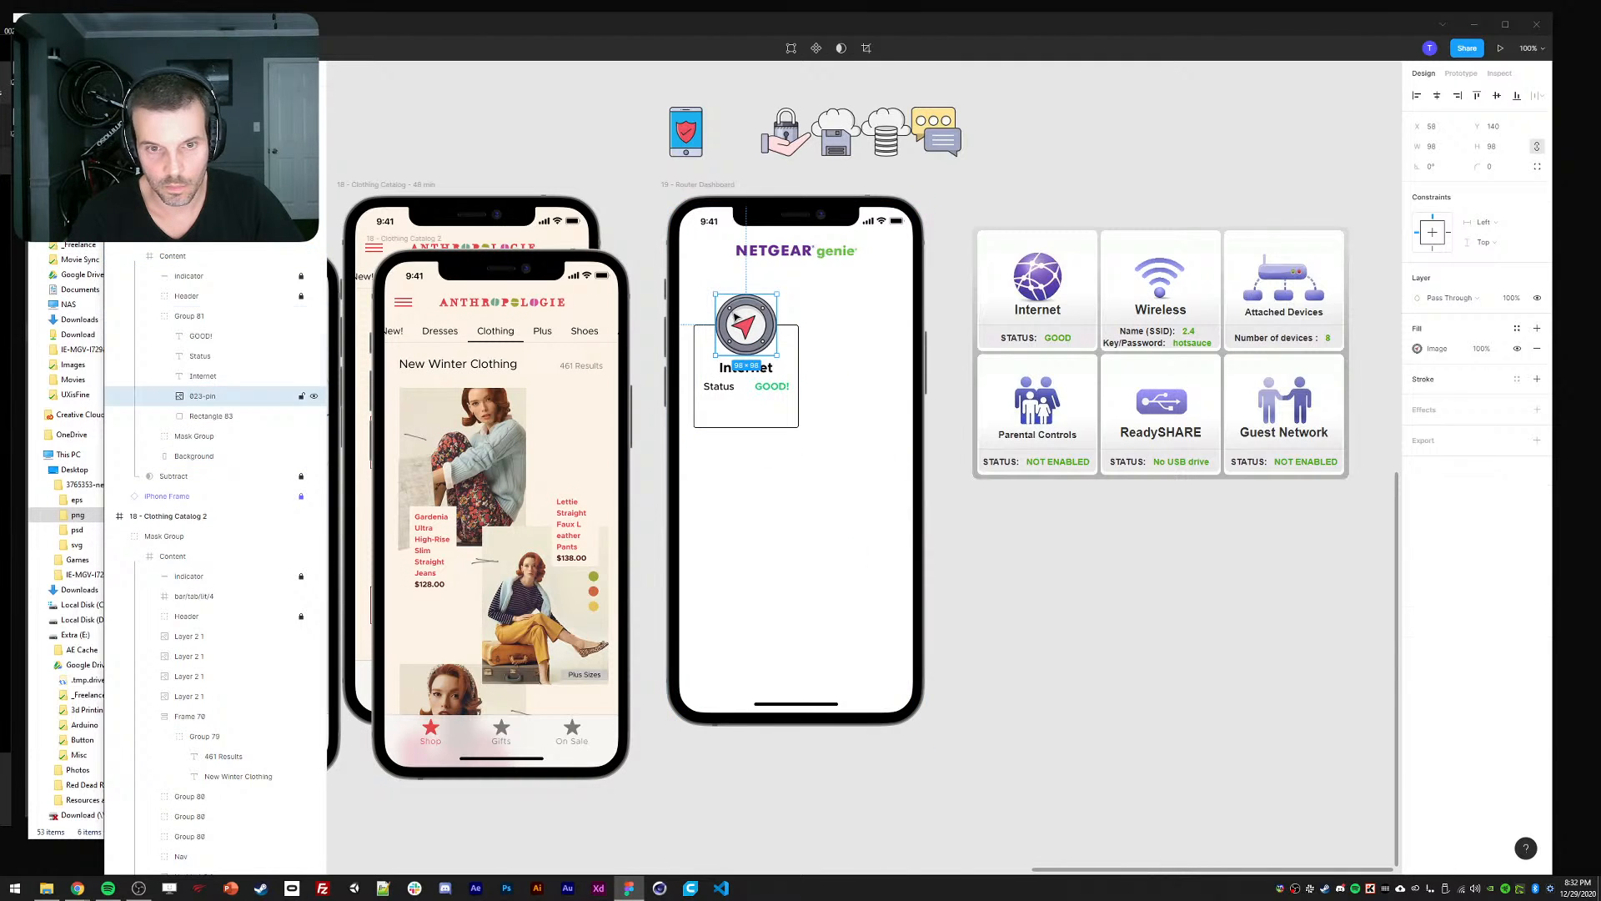
click(1417, 349)
click(1269, 379)
click(1273, 392)
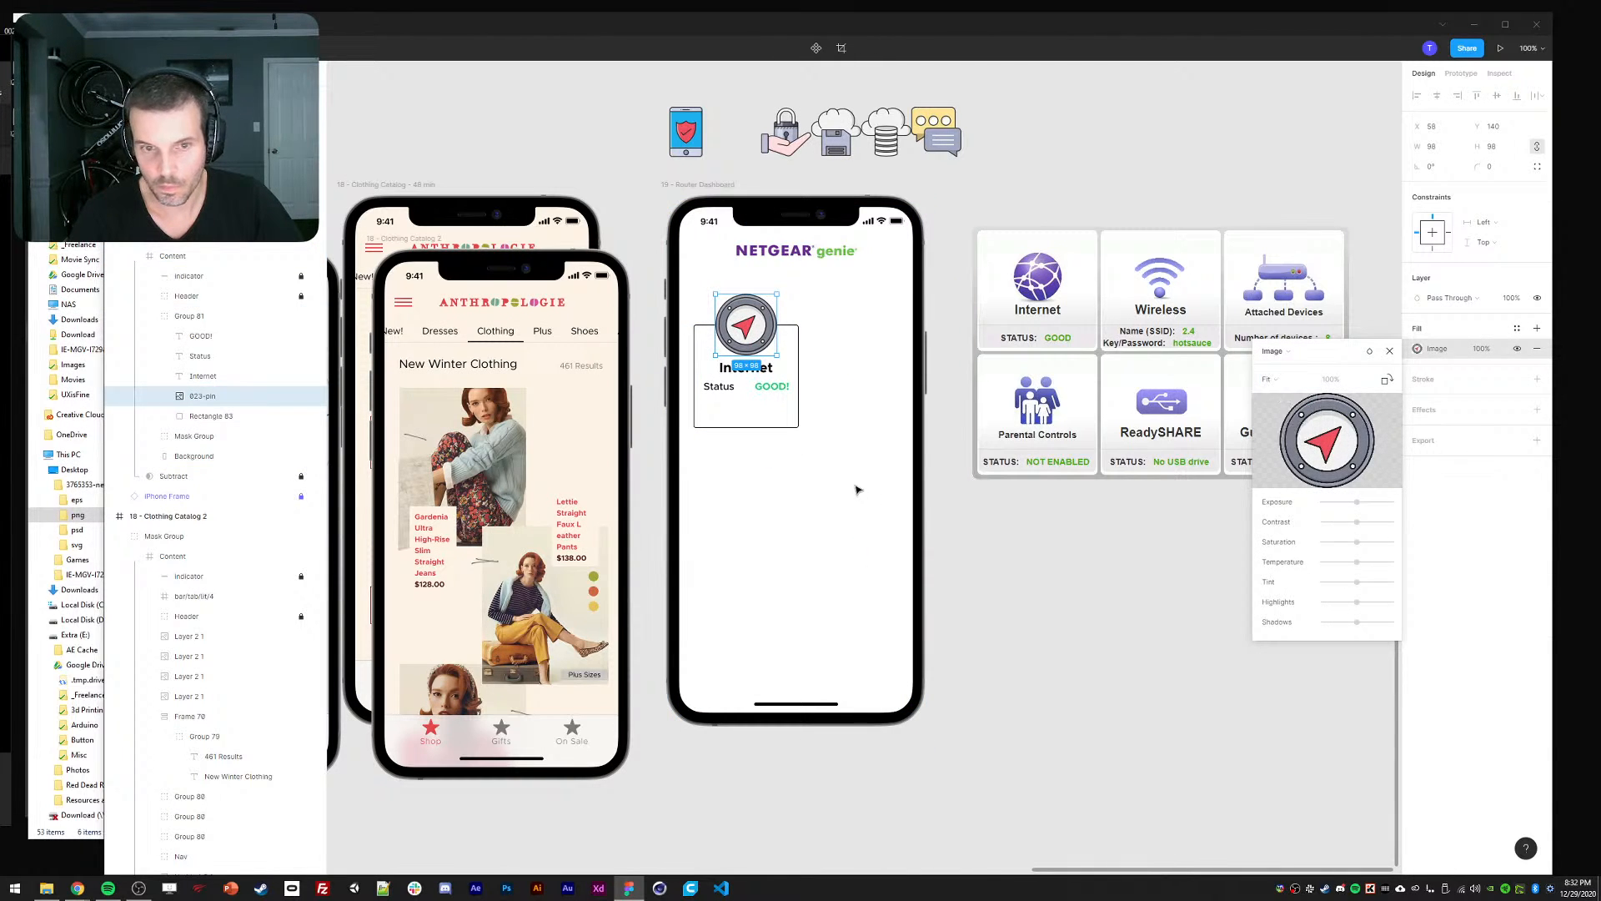
key(Escape)
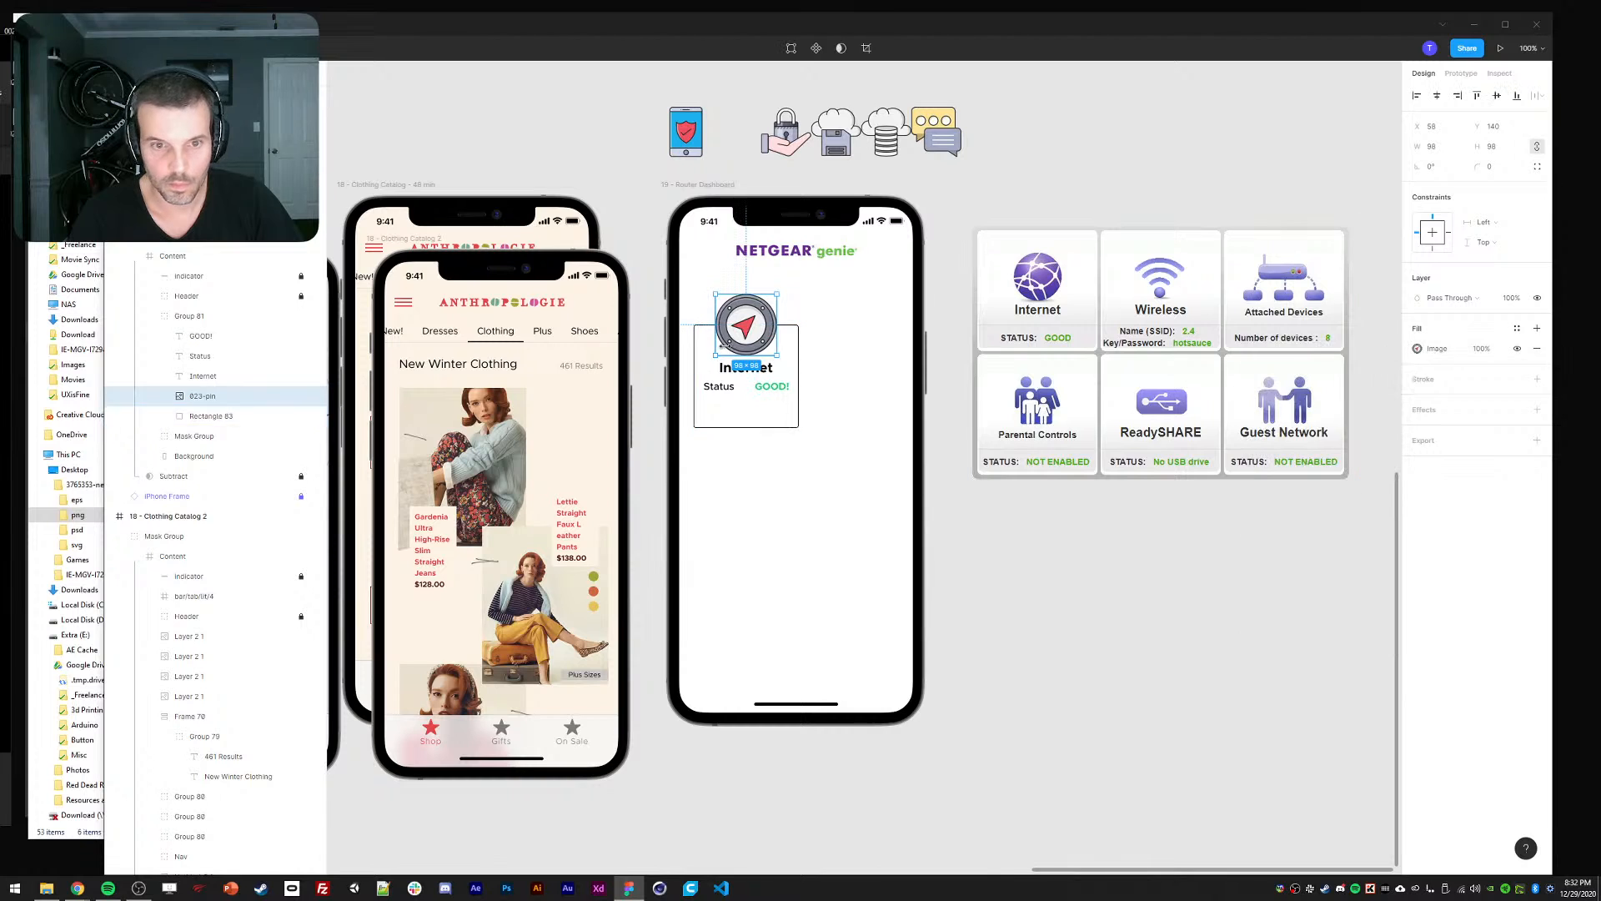
key(Escape)
Change the Internet and Status text colour to #181818.
drag(797, 430, 866, 540)
key(ctrl+z)
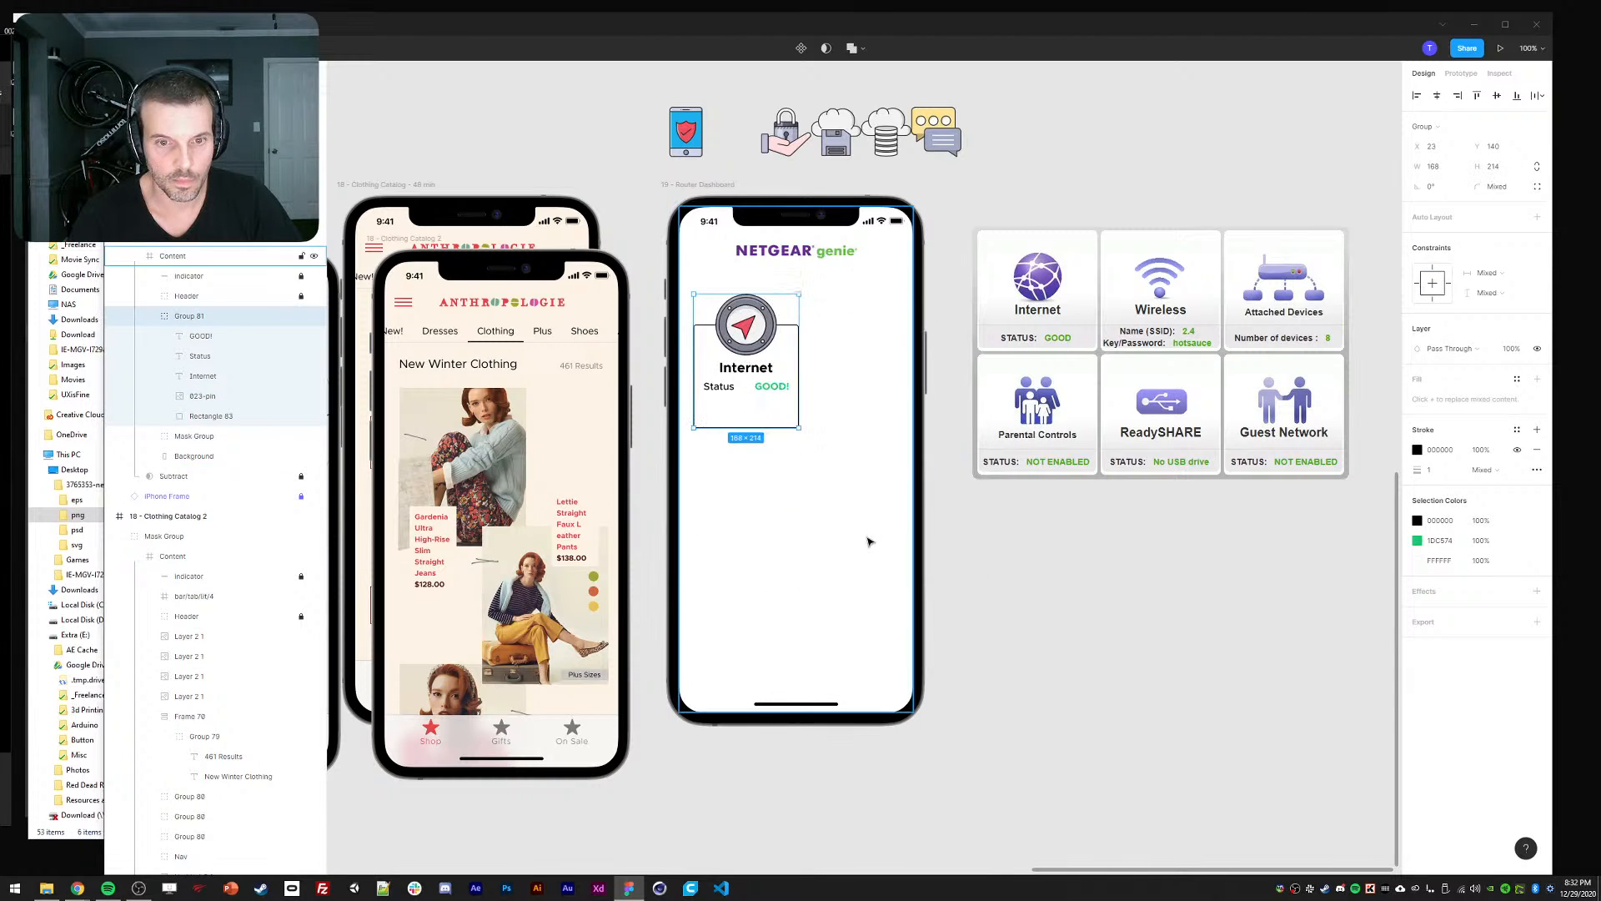
click(976, 526)
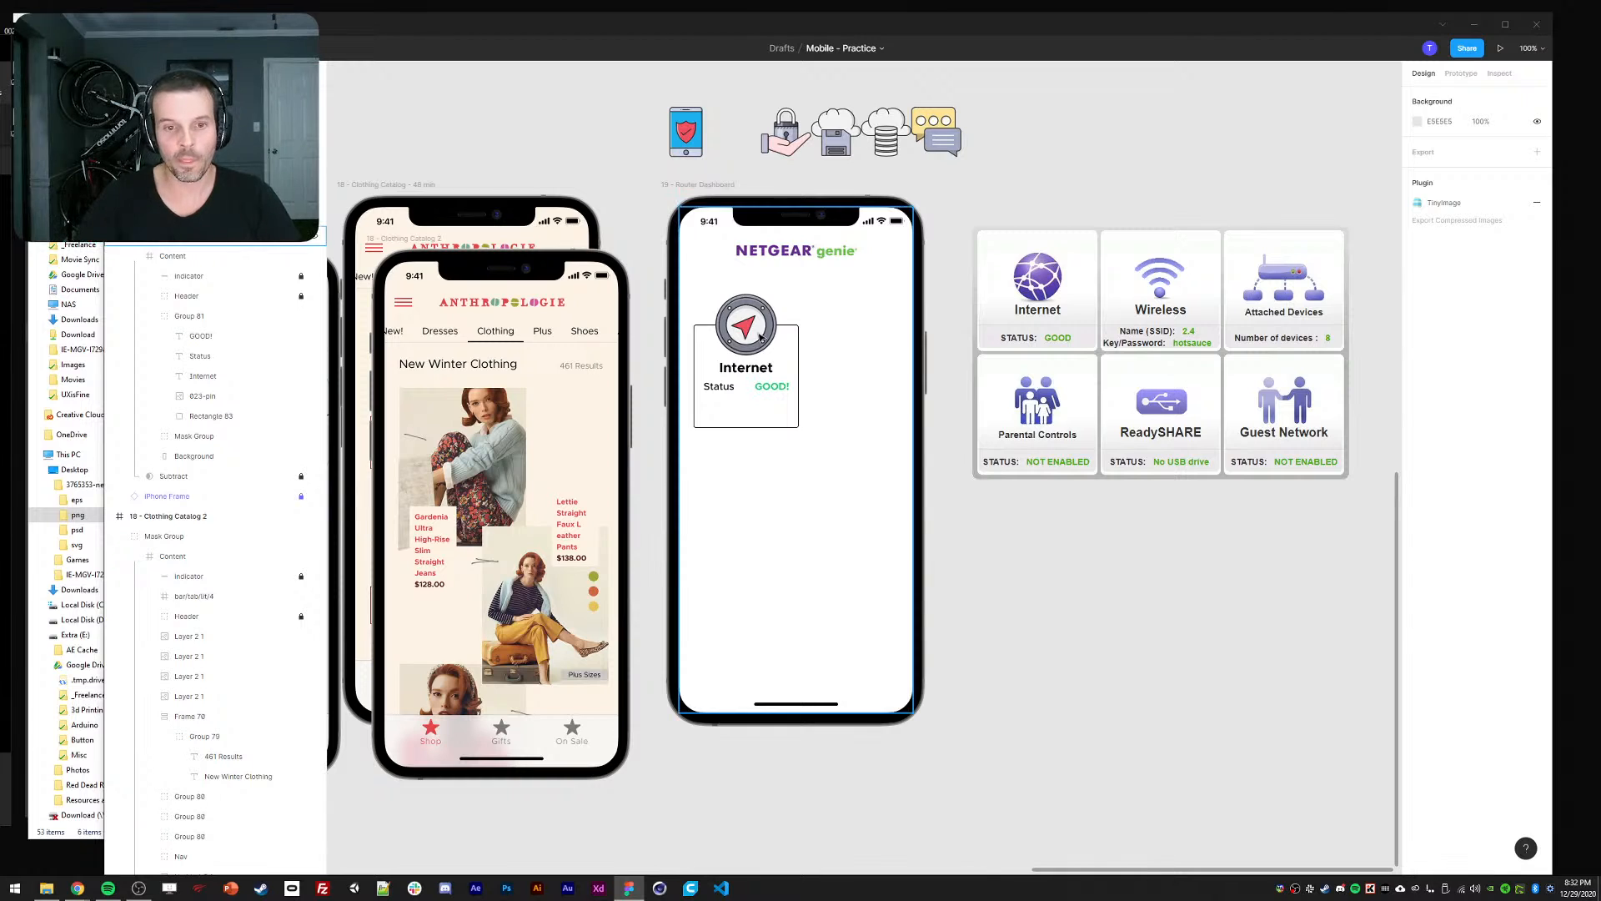
ctrl+click(756, 369)
ctrl+shift+click(714, 390)
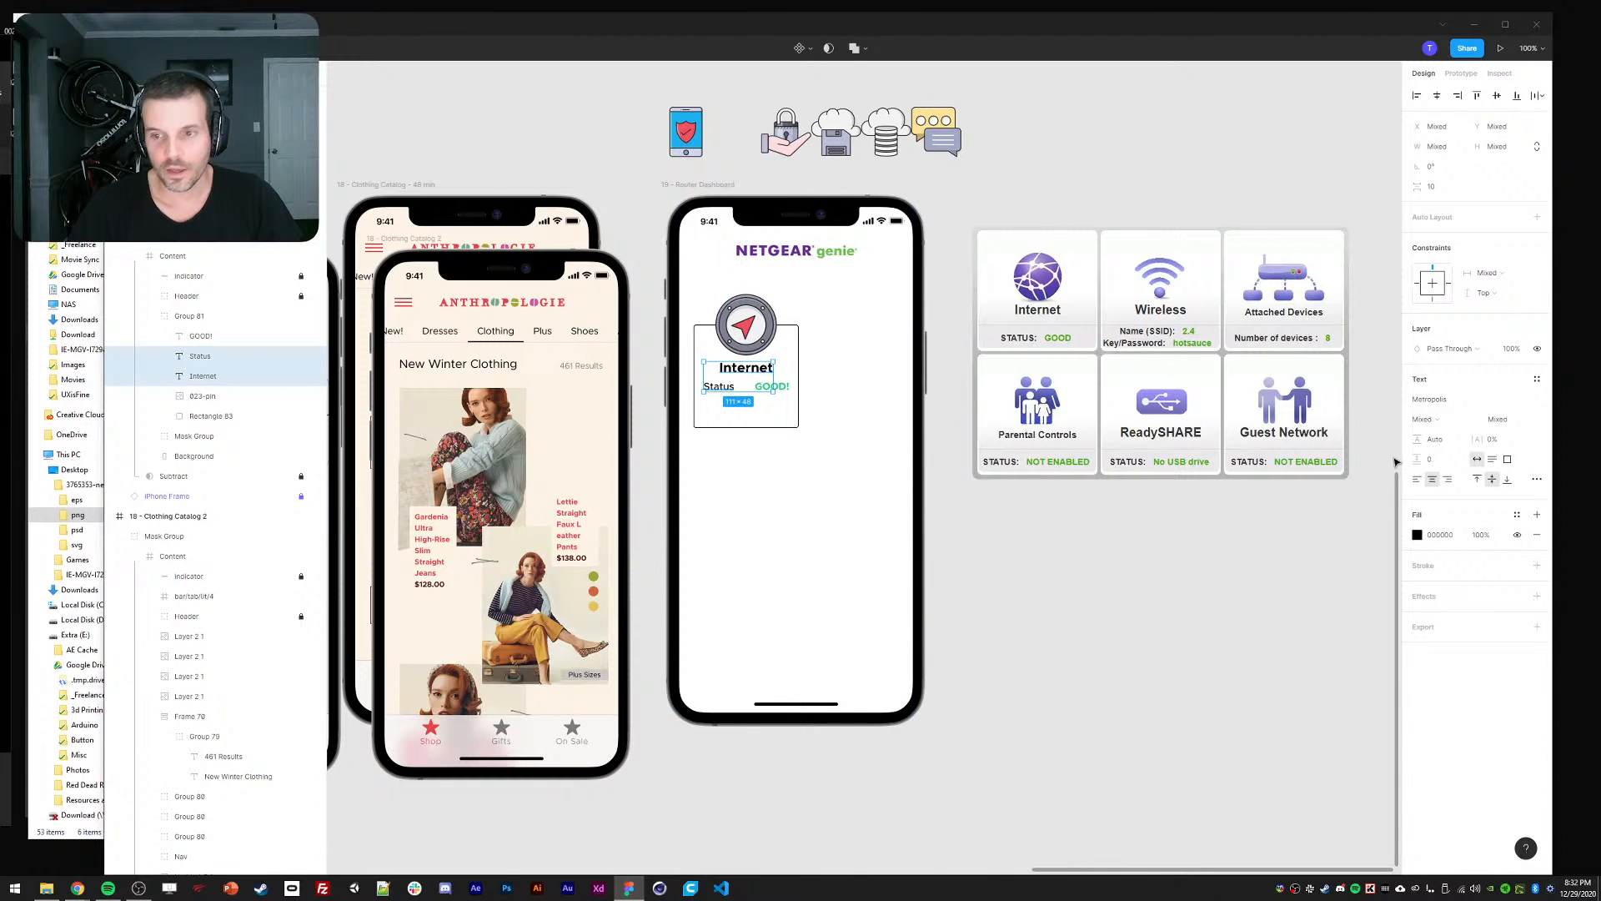
click(1417, 537)
drag(1266, 699, 1249, 691)
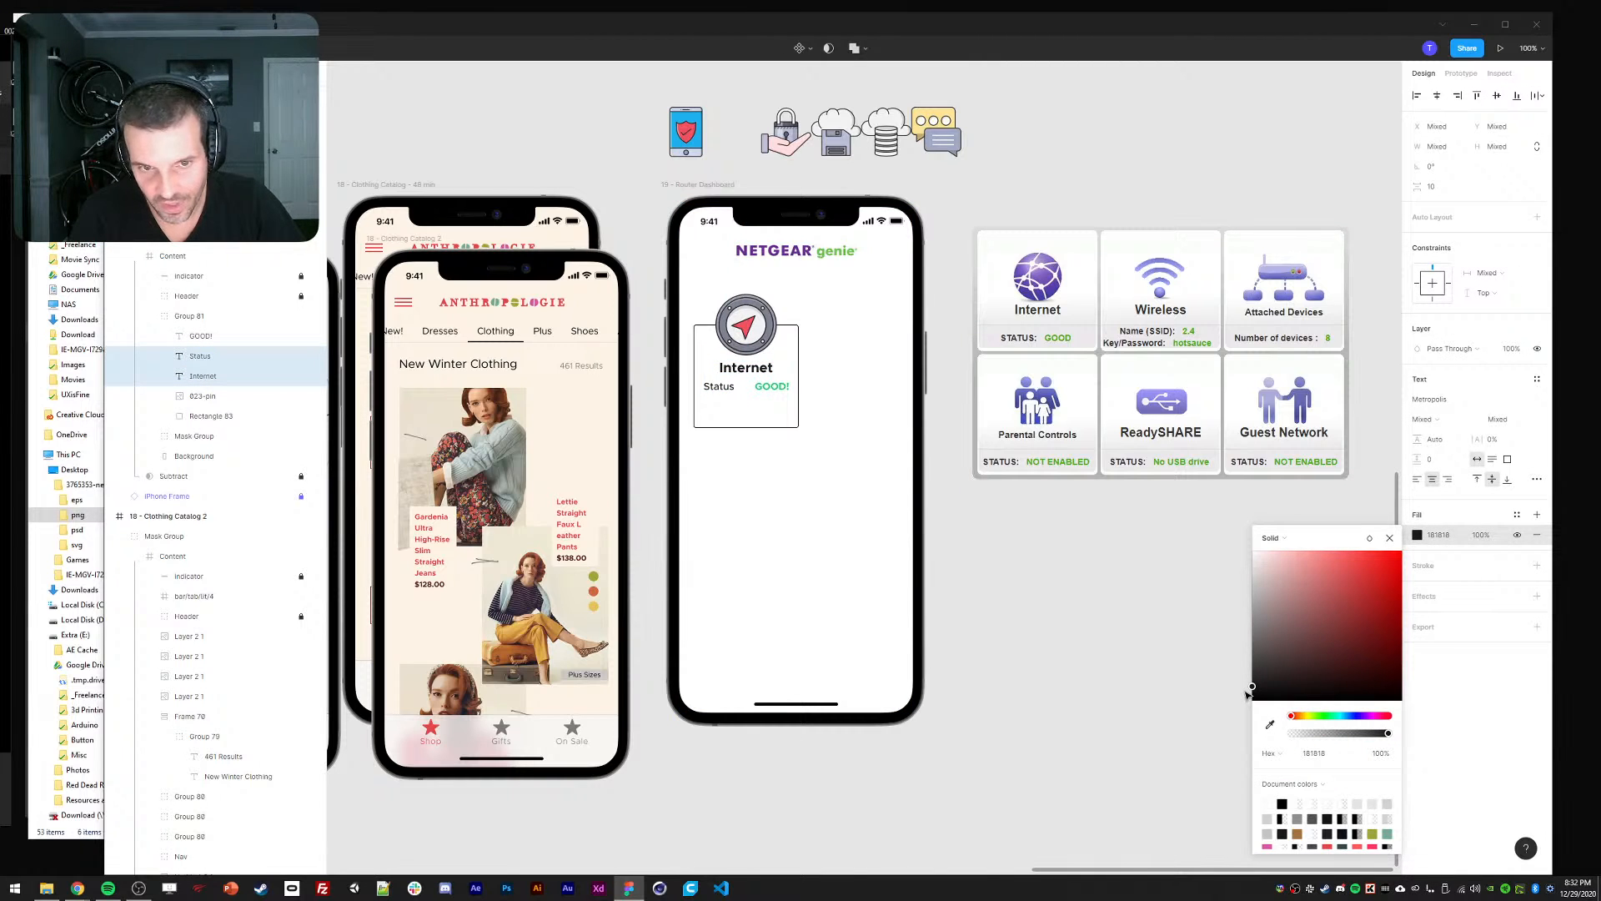
click(804, 429)
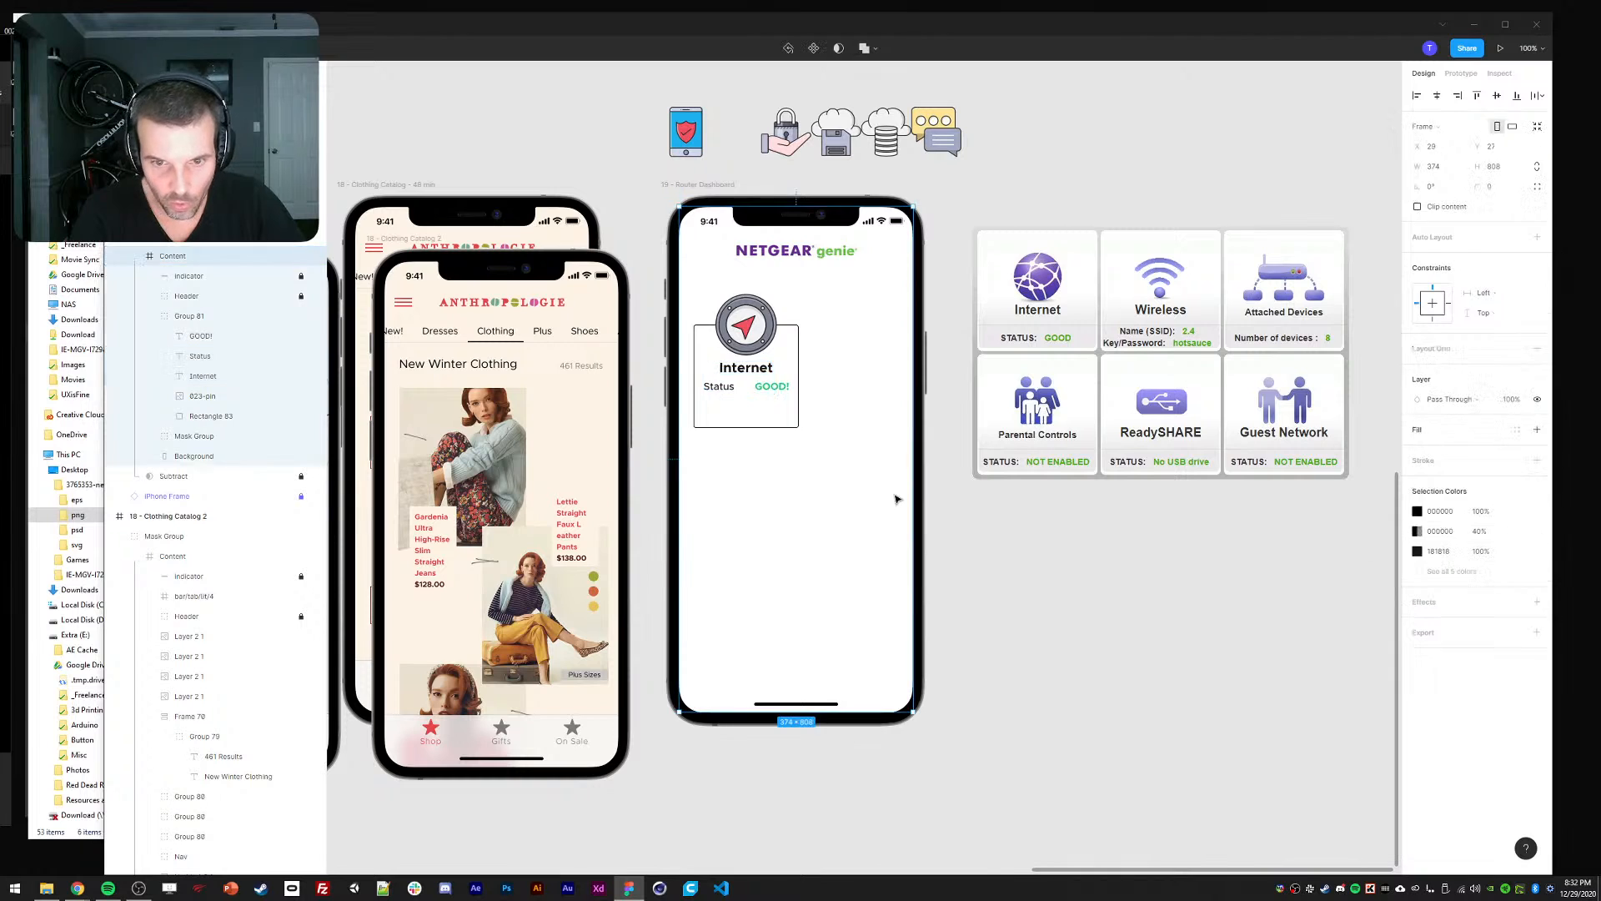
Change the card rectangle's outline colour to dark grey.
double_click(794, 421)
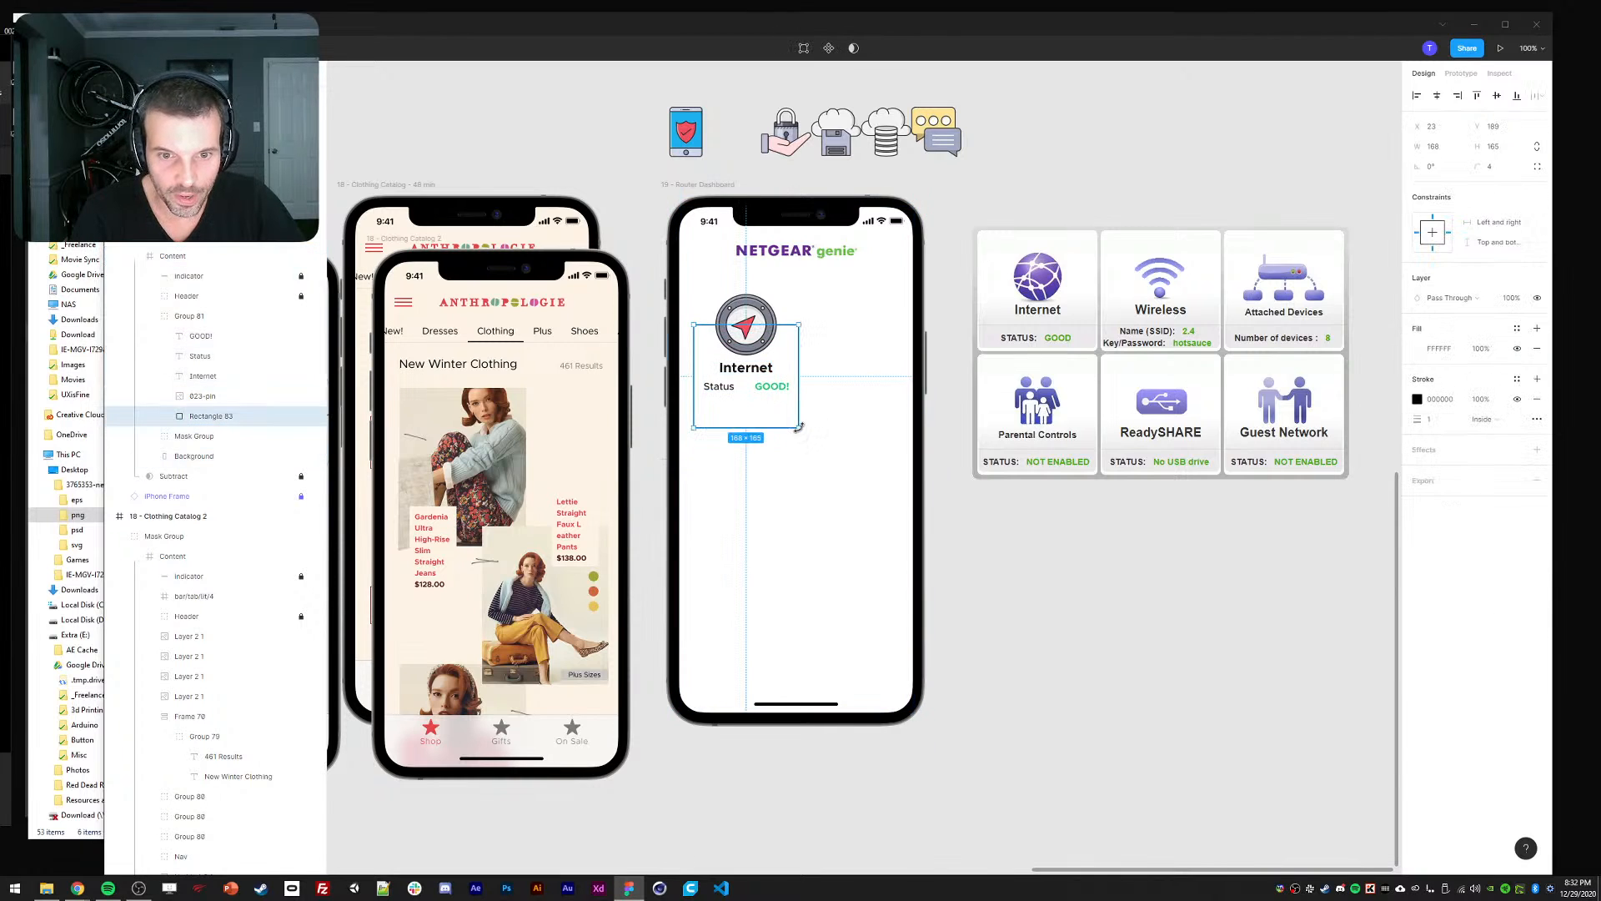
click(1417, 399)
mouse_move(1259, 563)
mouse_down()
mouse_move(1220, 471)
mouse_move(1191, 493)
mouse_move(1254, 536)
mouse_move(1229, 546)
mouse_up()
Give the card rectangle a corner radius of 8.
click(1389, 402)
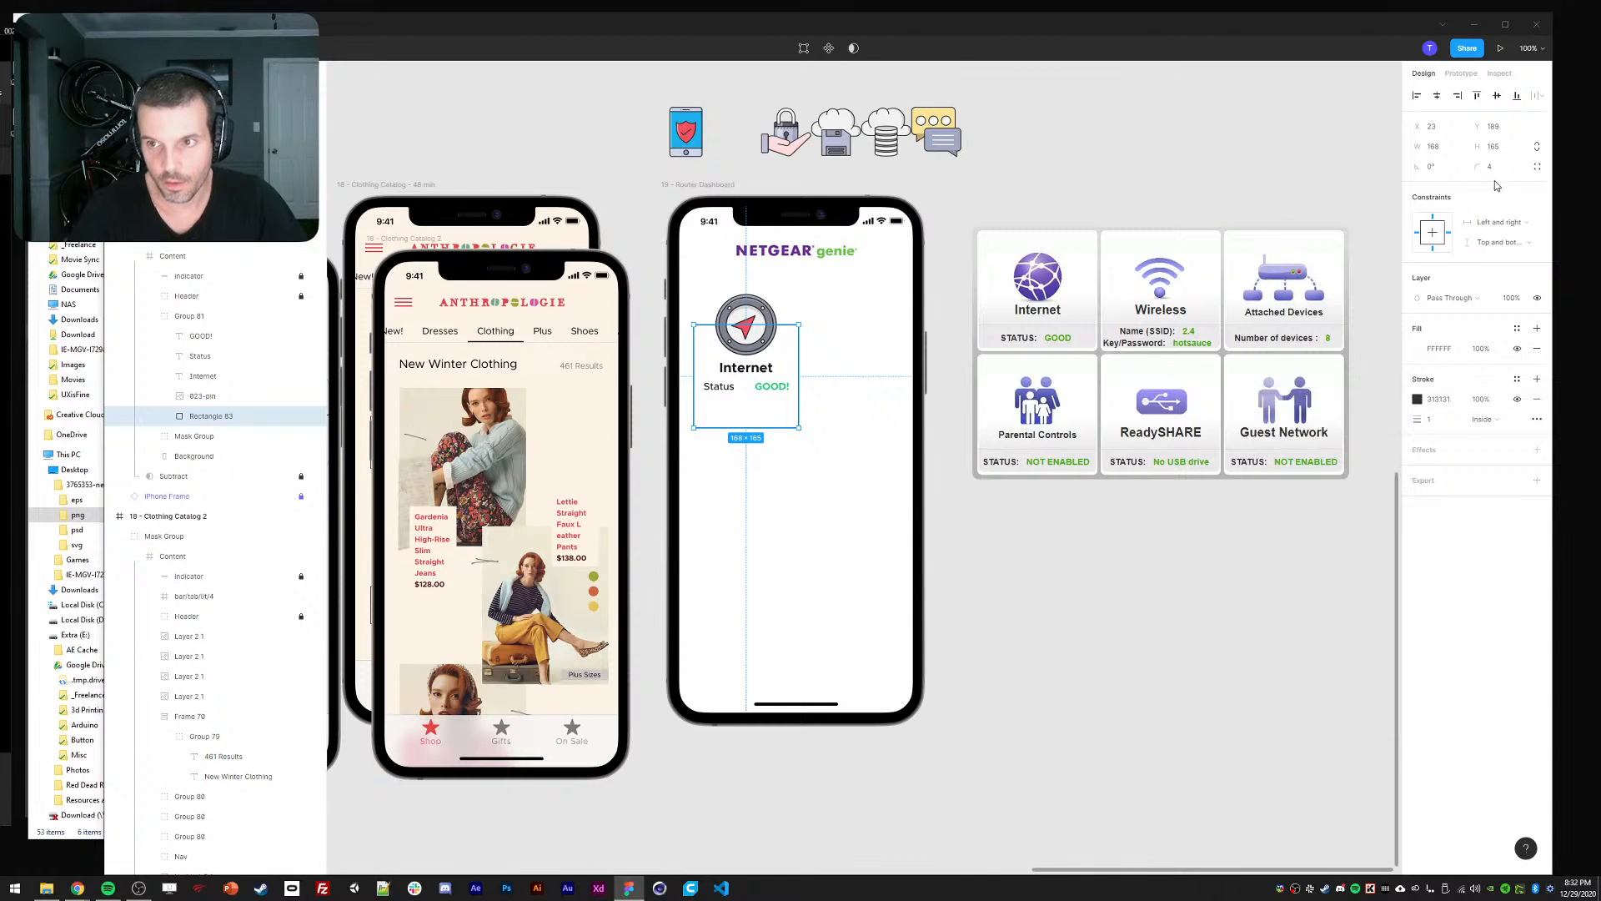
click(1493, 166)
text(8)
key(Return)
click(949, 293)
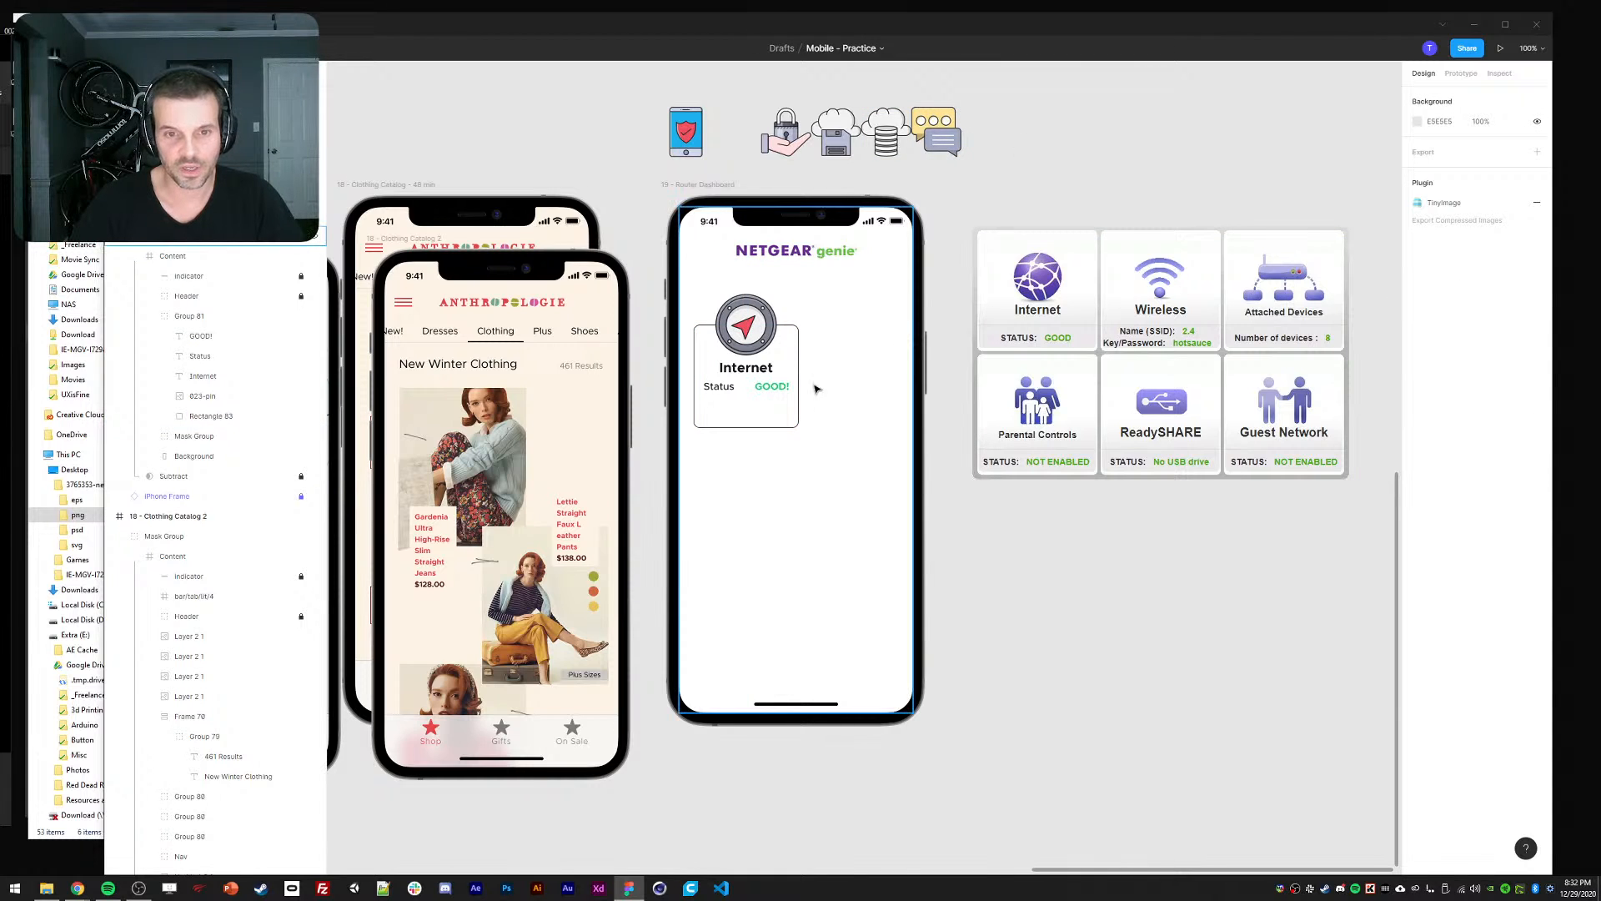
click(769, 423)
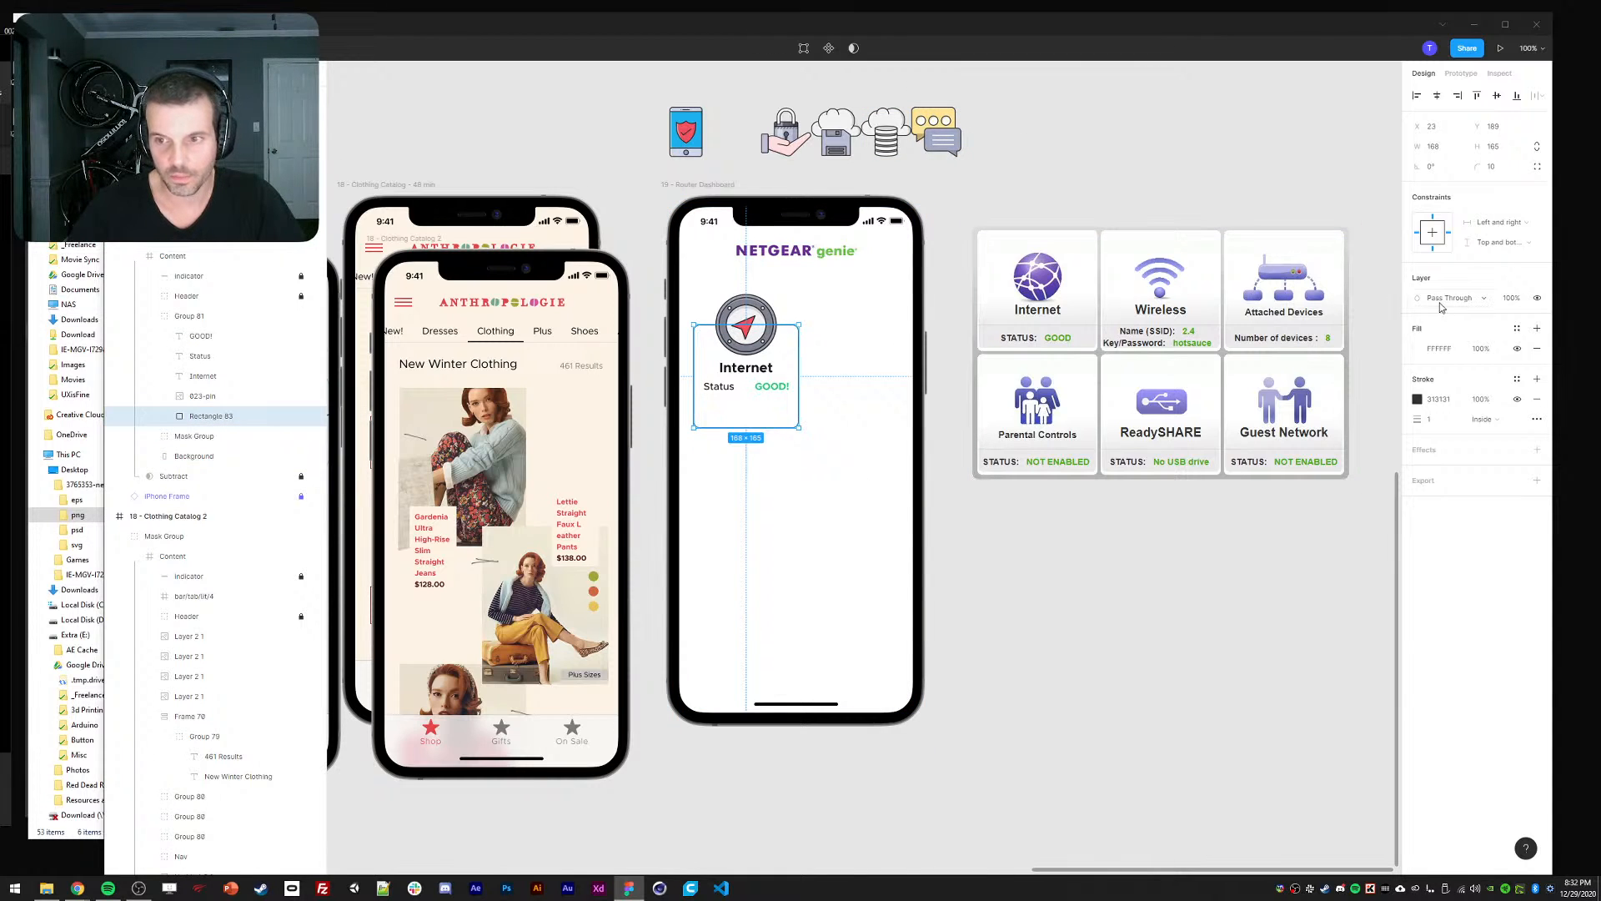
key(Escape)
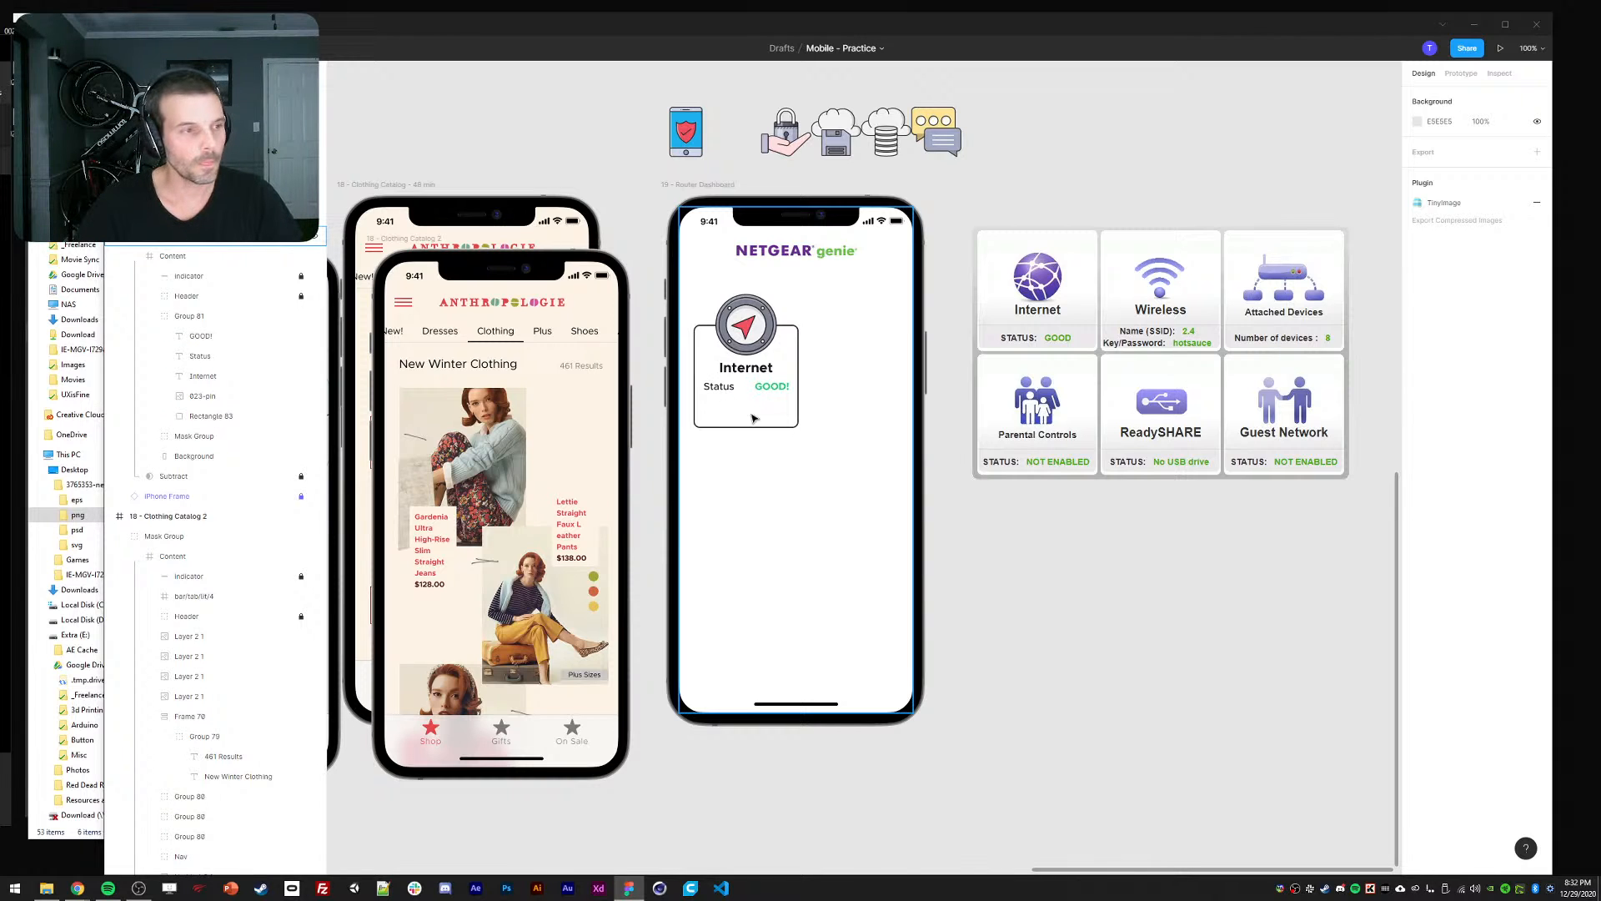
Add a drop shadow with 0 blur to the card background rectangle.
ctrl+click(757, 346)
ctrl+click(772, 453)
ctrl+click(775, 426)
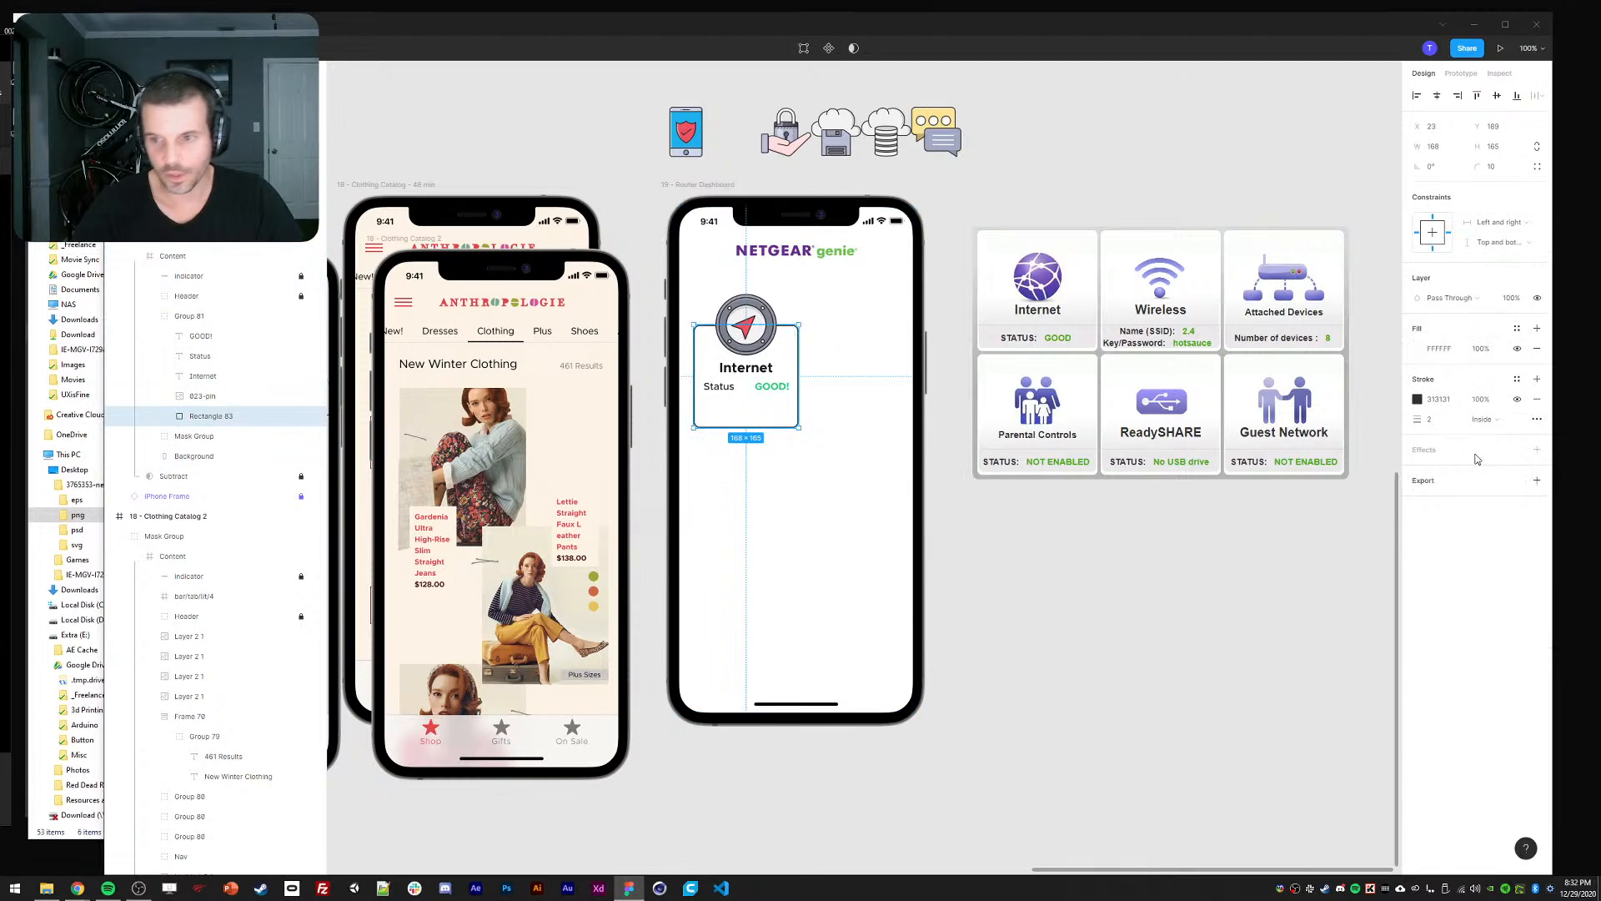
click(1537, 449)
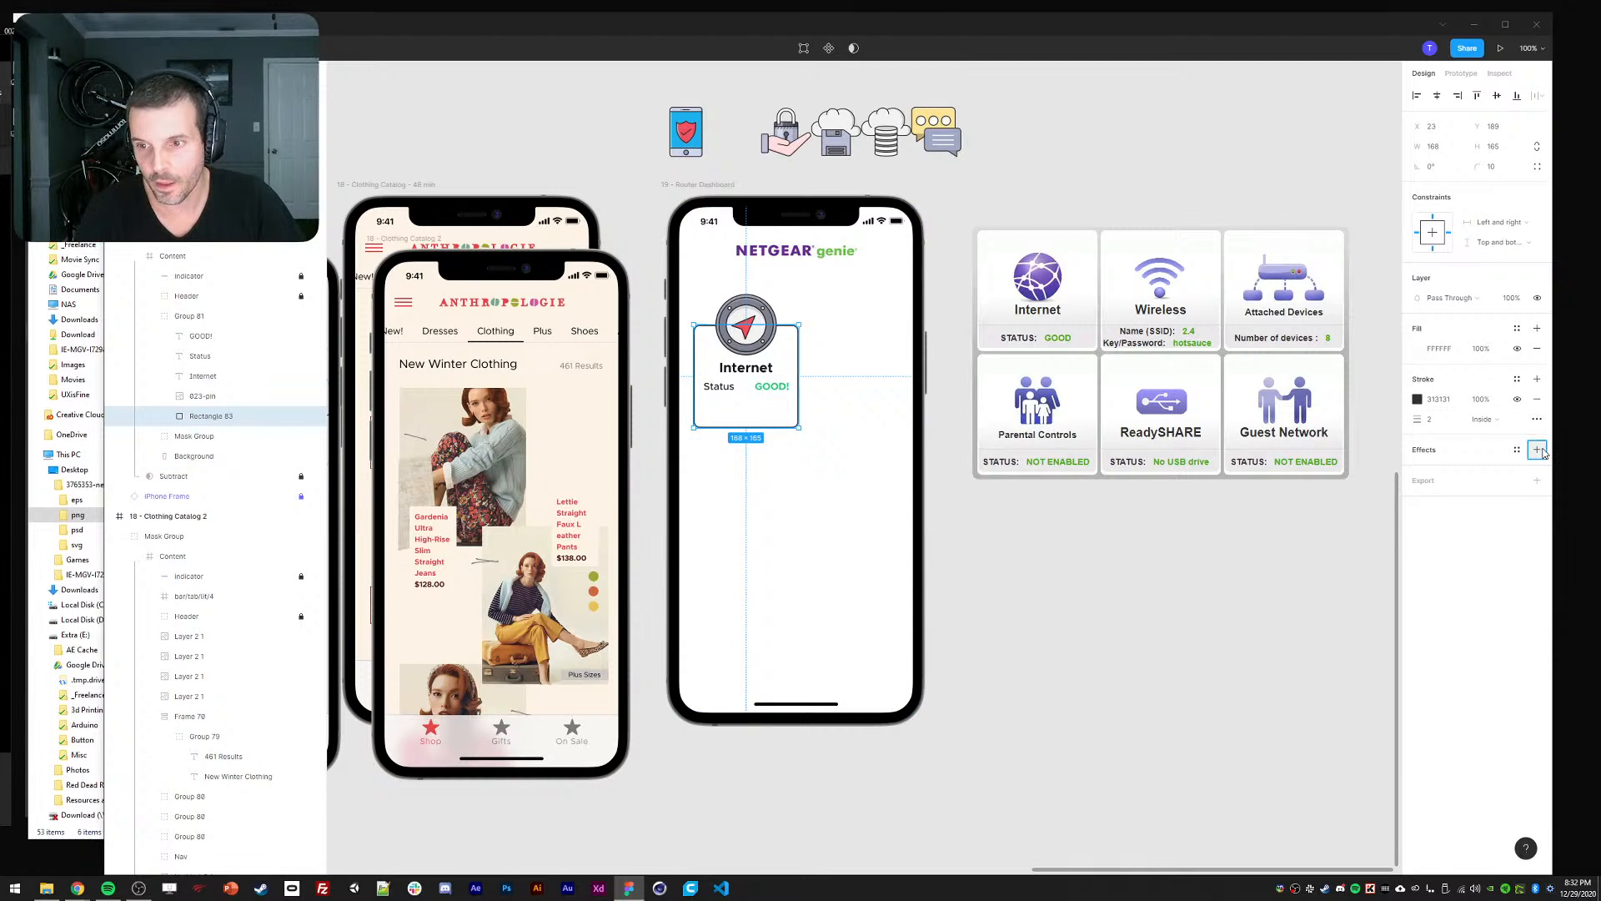
click(1417, 470)
click(1363, 504)
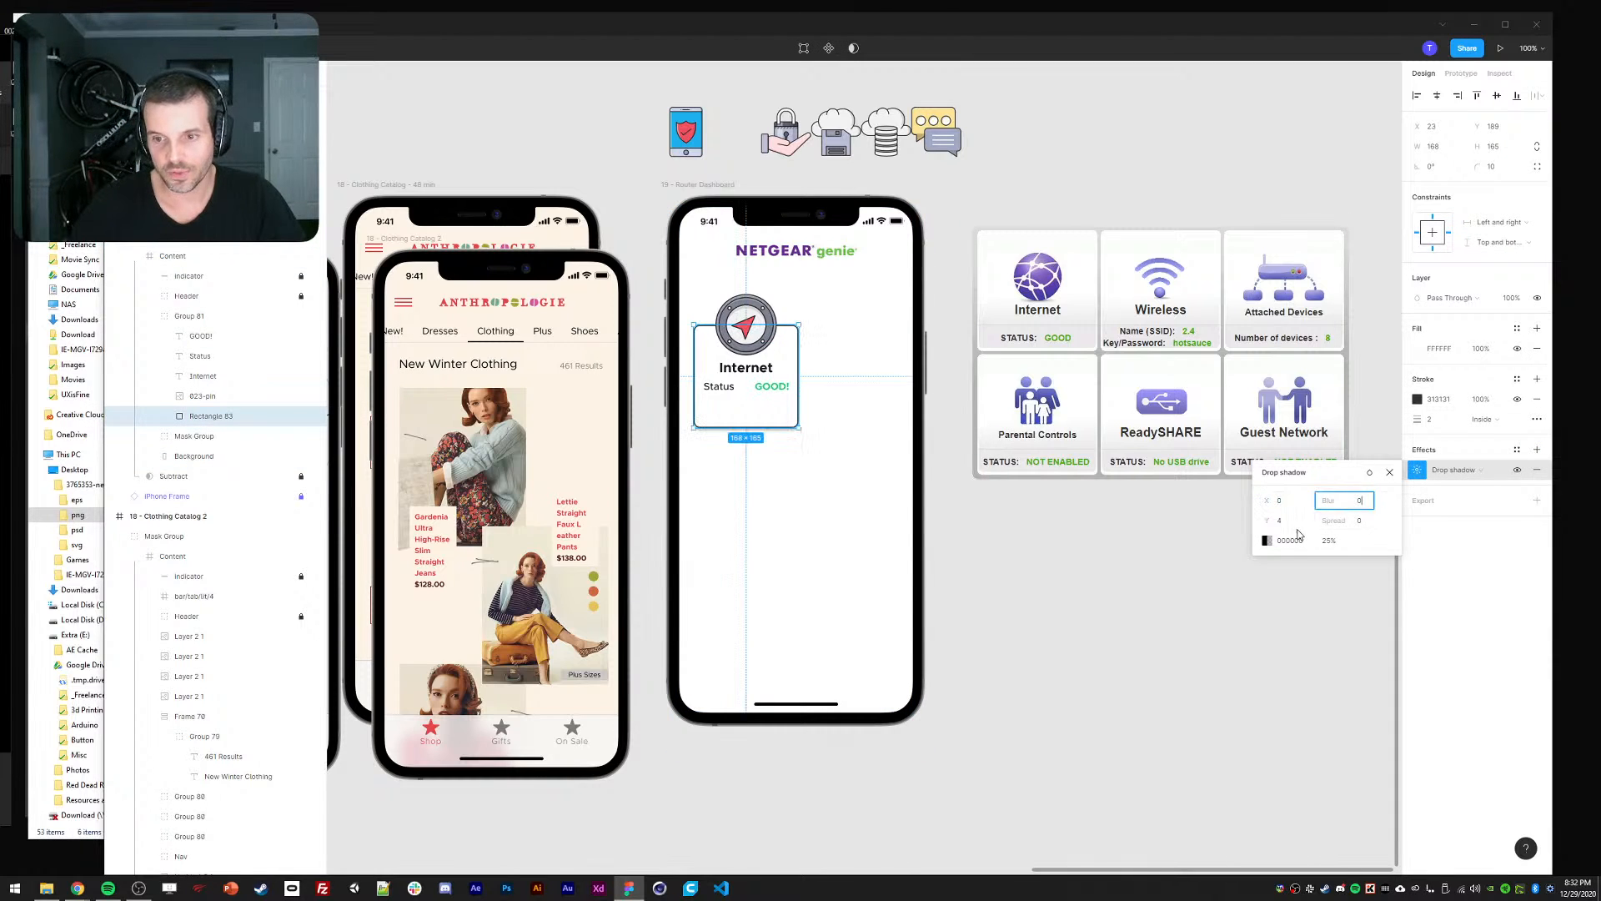
text(0)
key(Return)
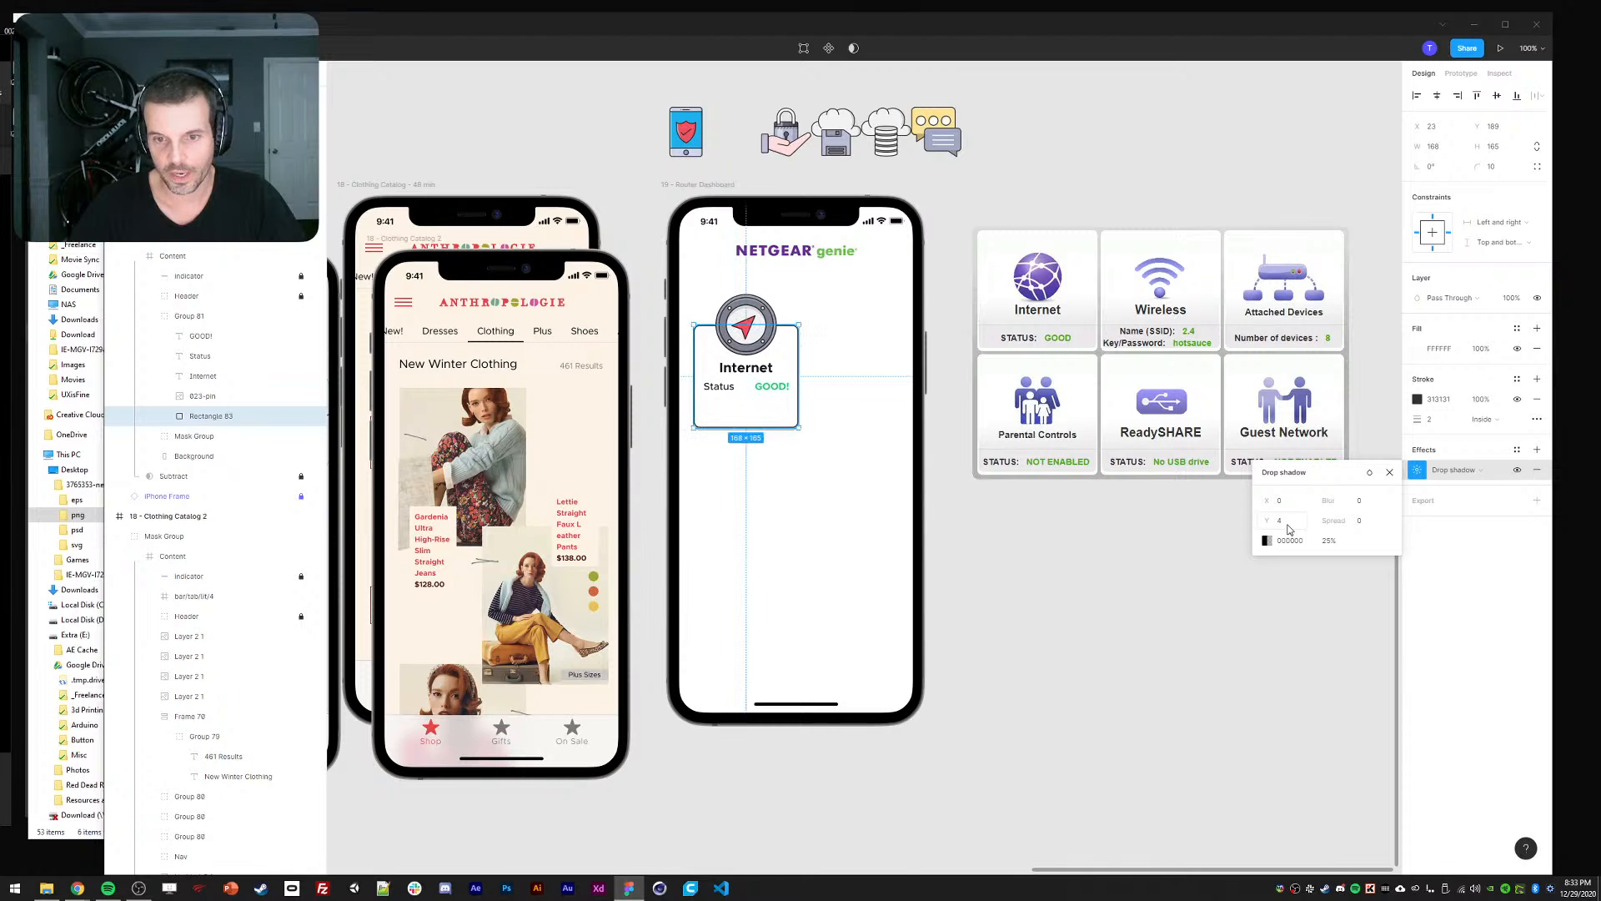
click(1024, 649)
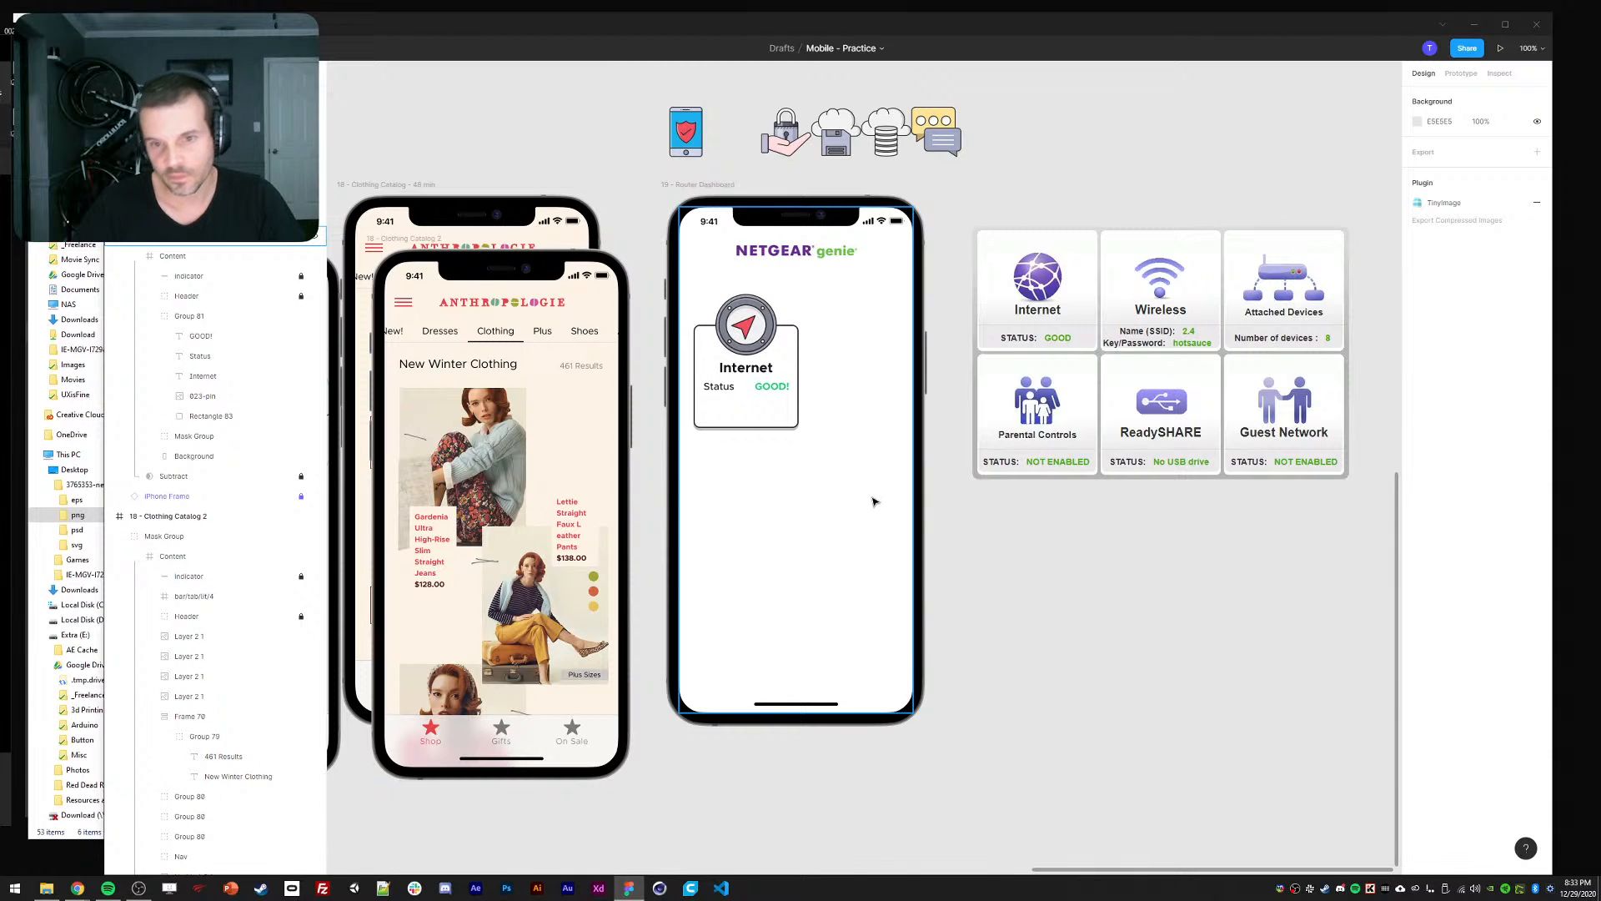
click(791, 420)
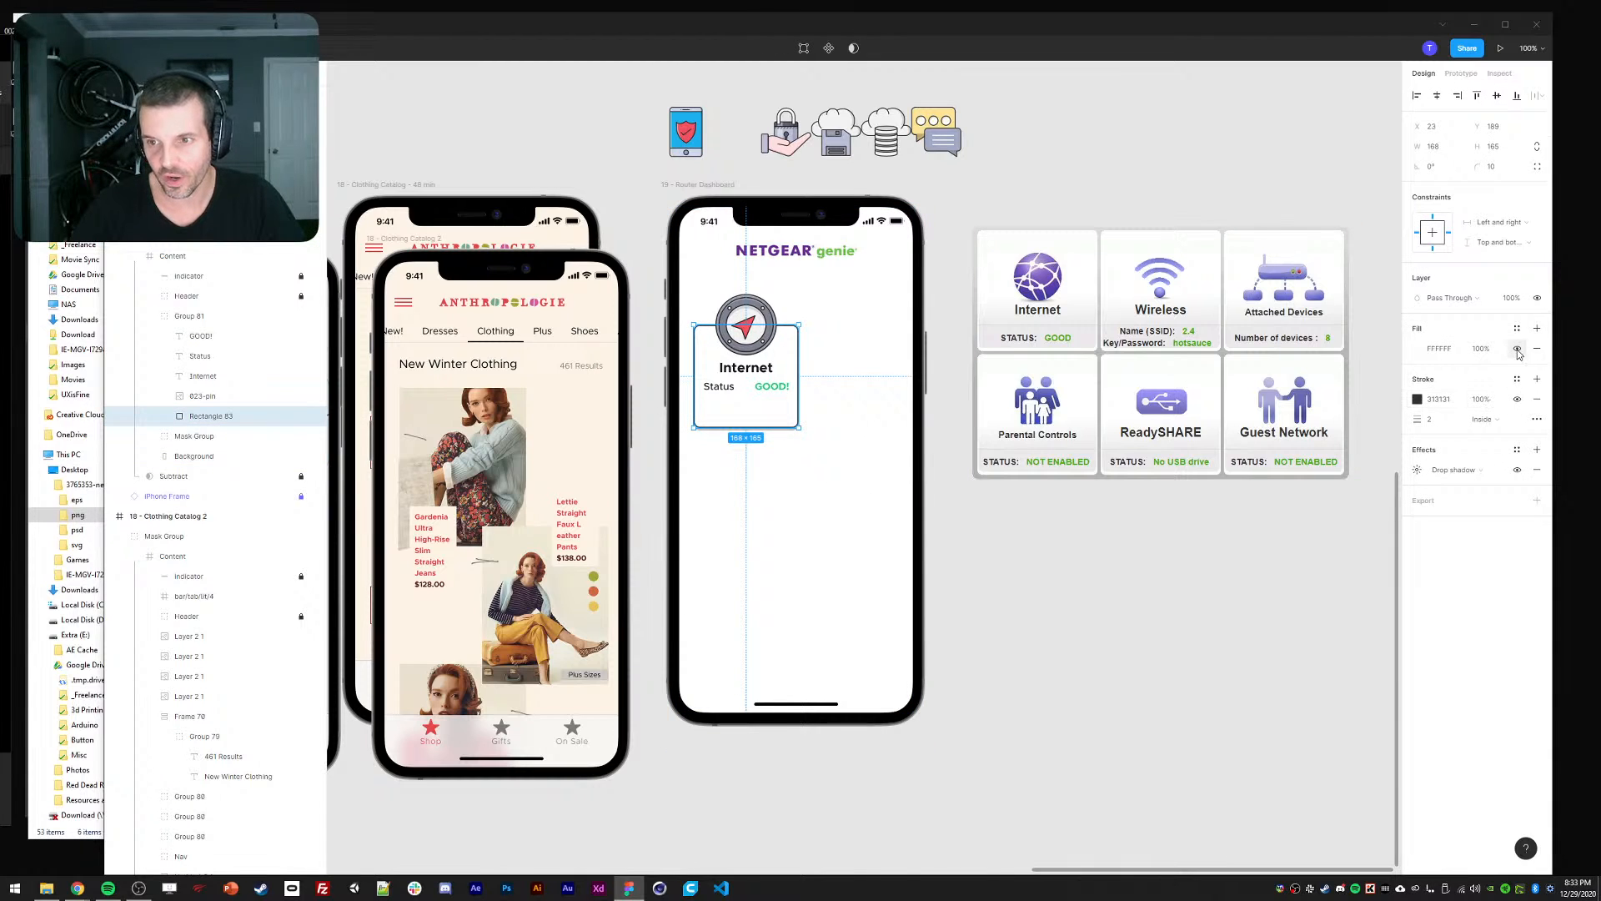
Change Rectangle 83's fill to a linear gradient from white to opaque F3F3F3.
click(1419, 349)
click(1274, 354)
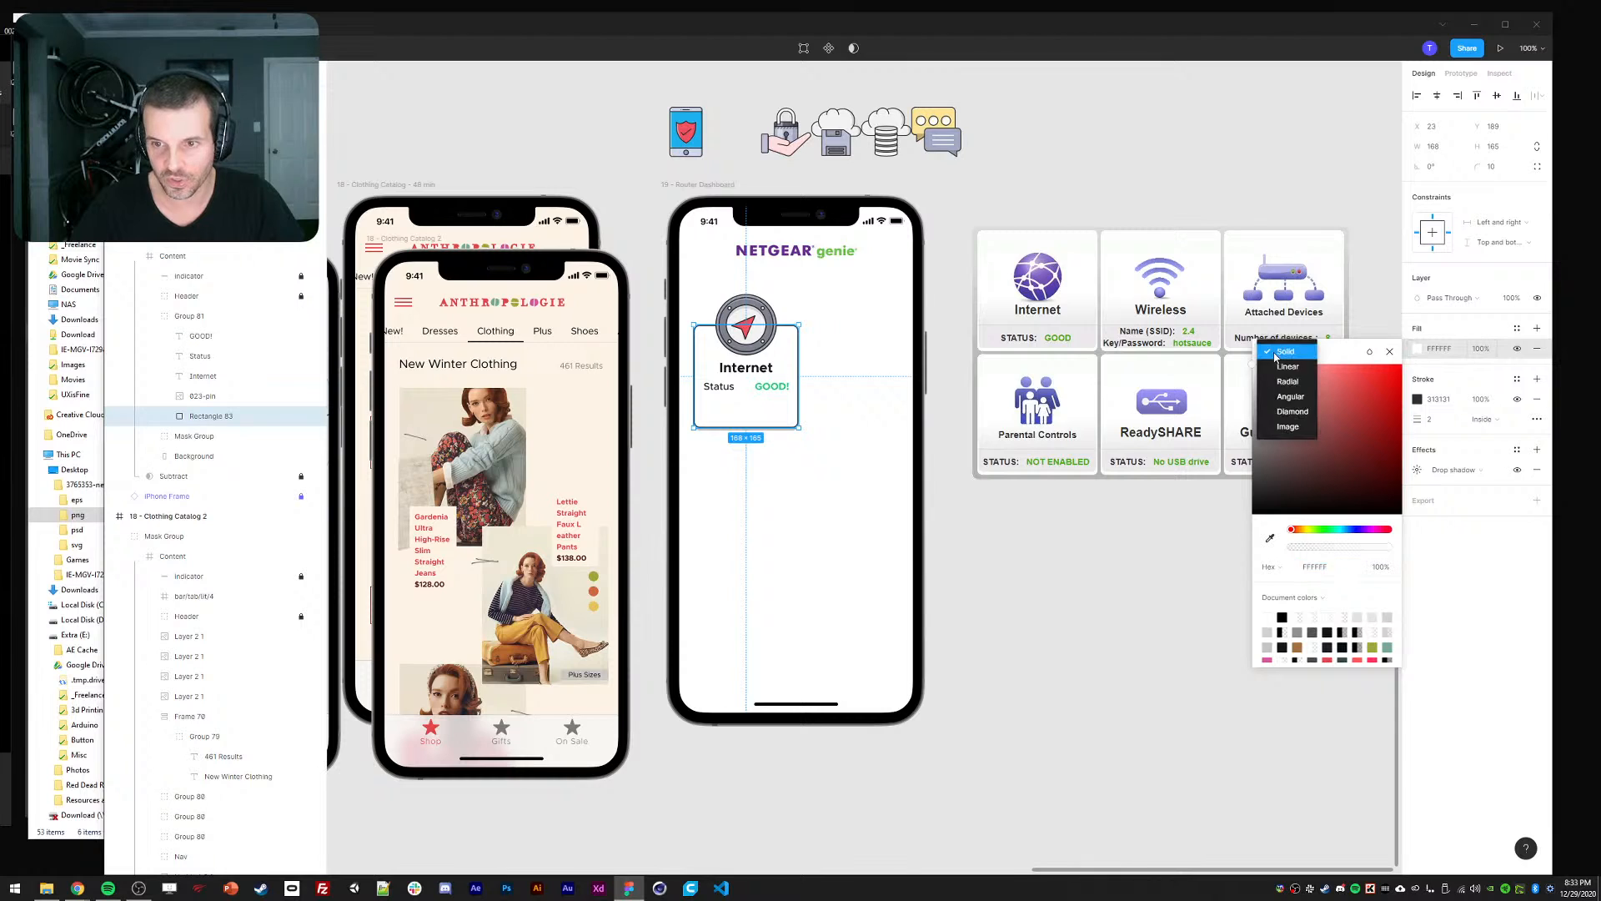
click(1288, 367)
click(1266, 381)
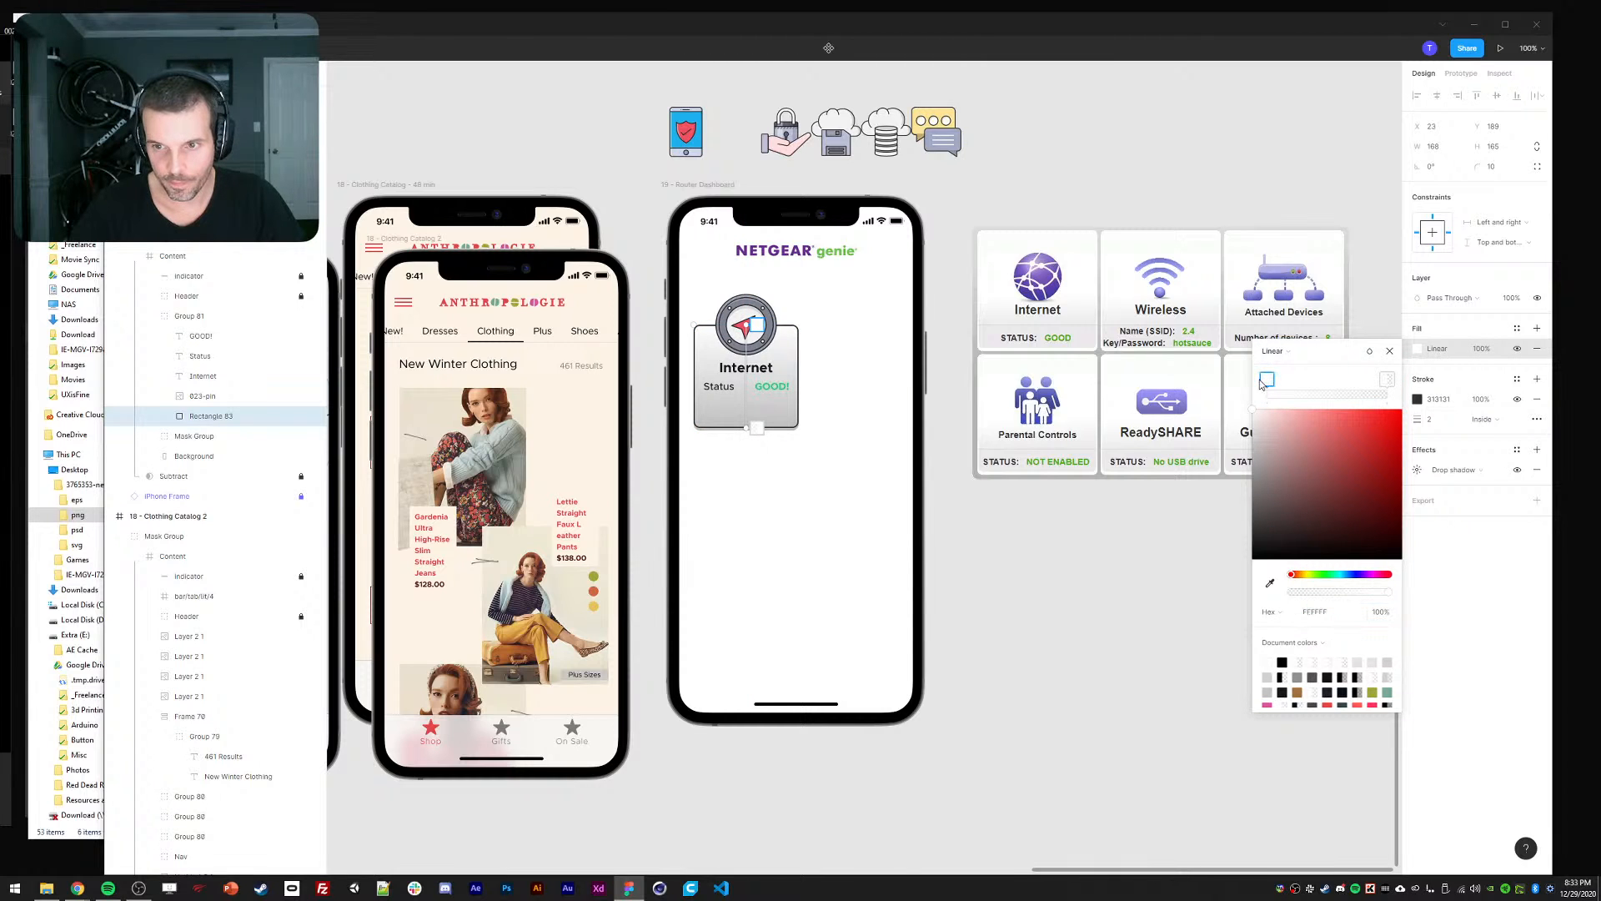
click(1387, 381)
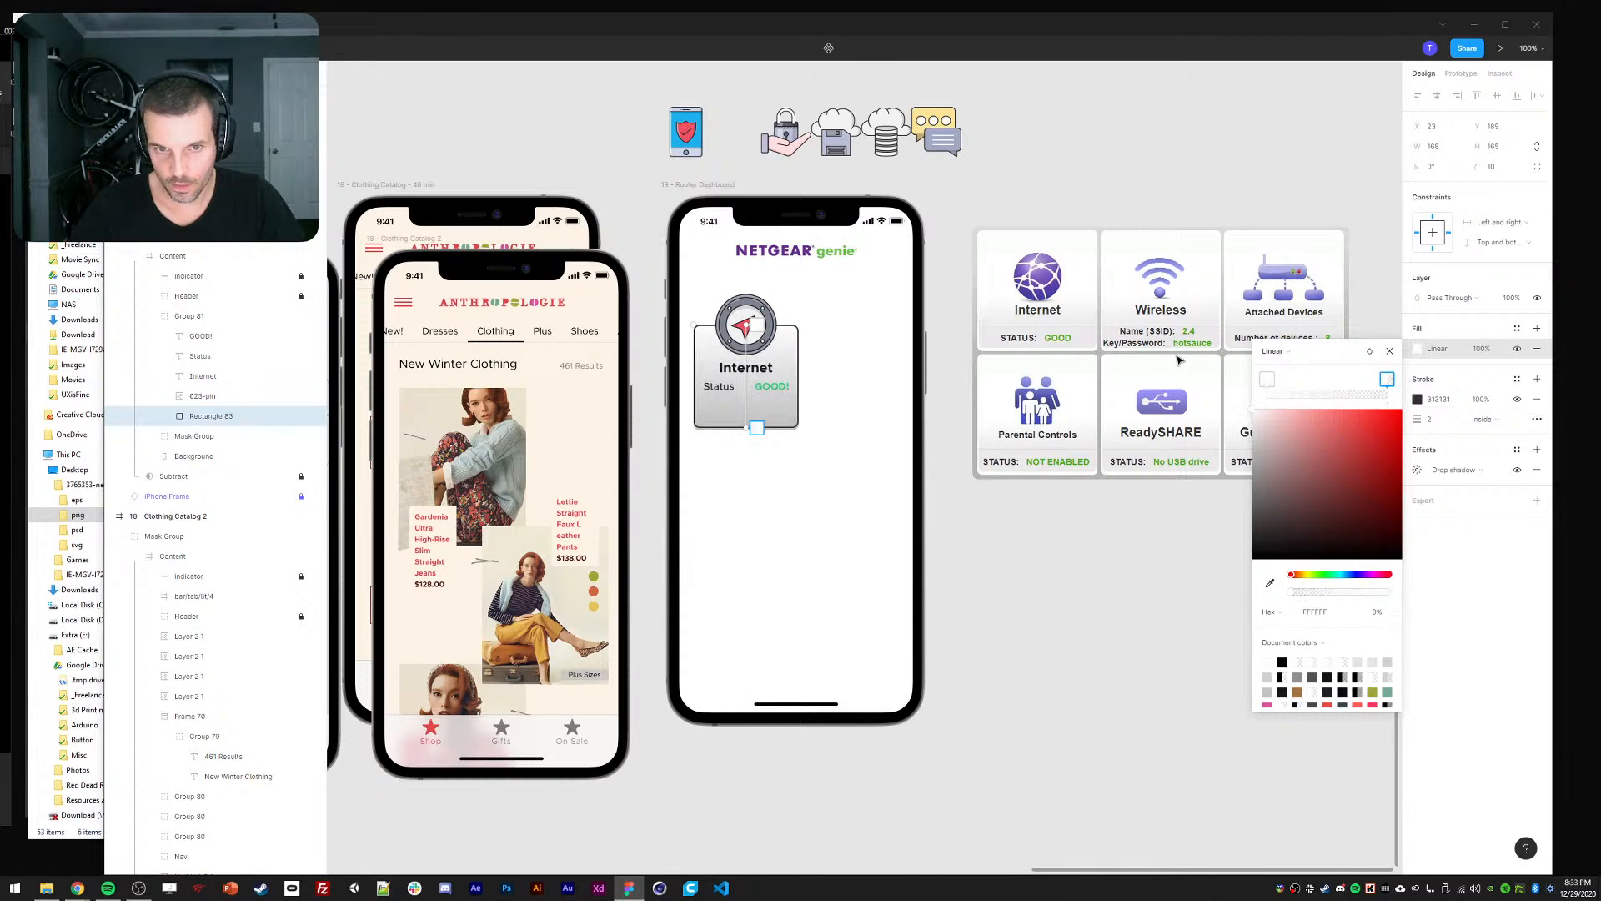
click(1267, 382)
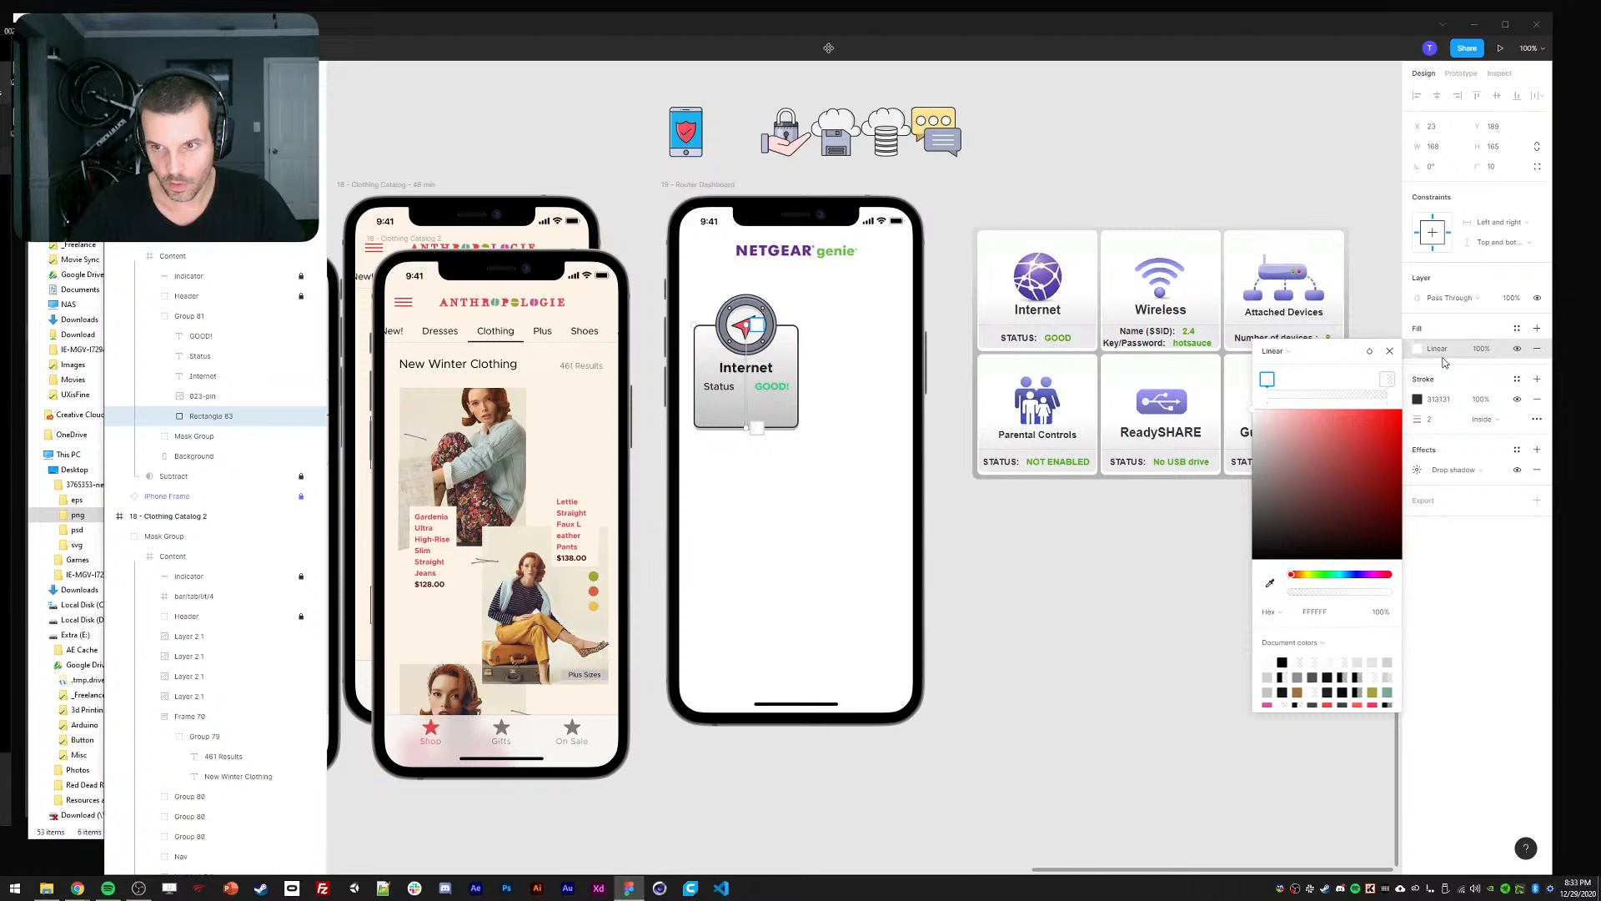
click(1386, 380)
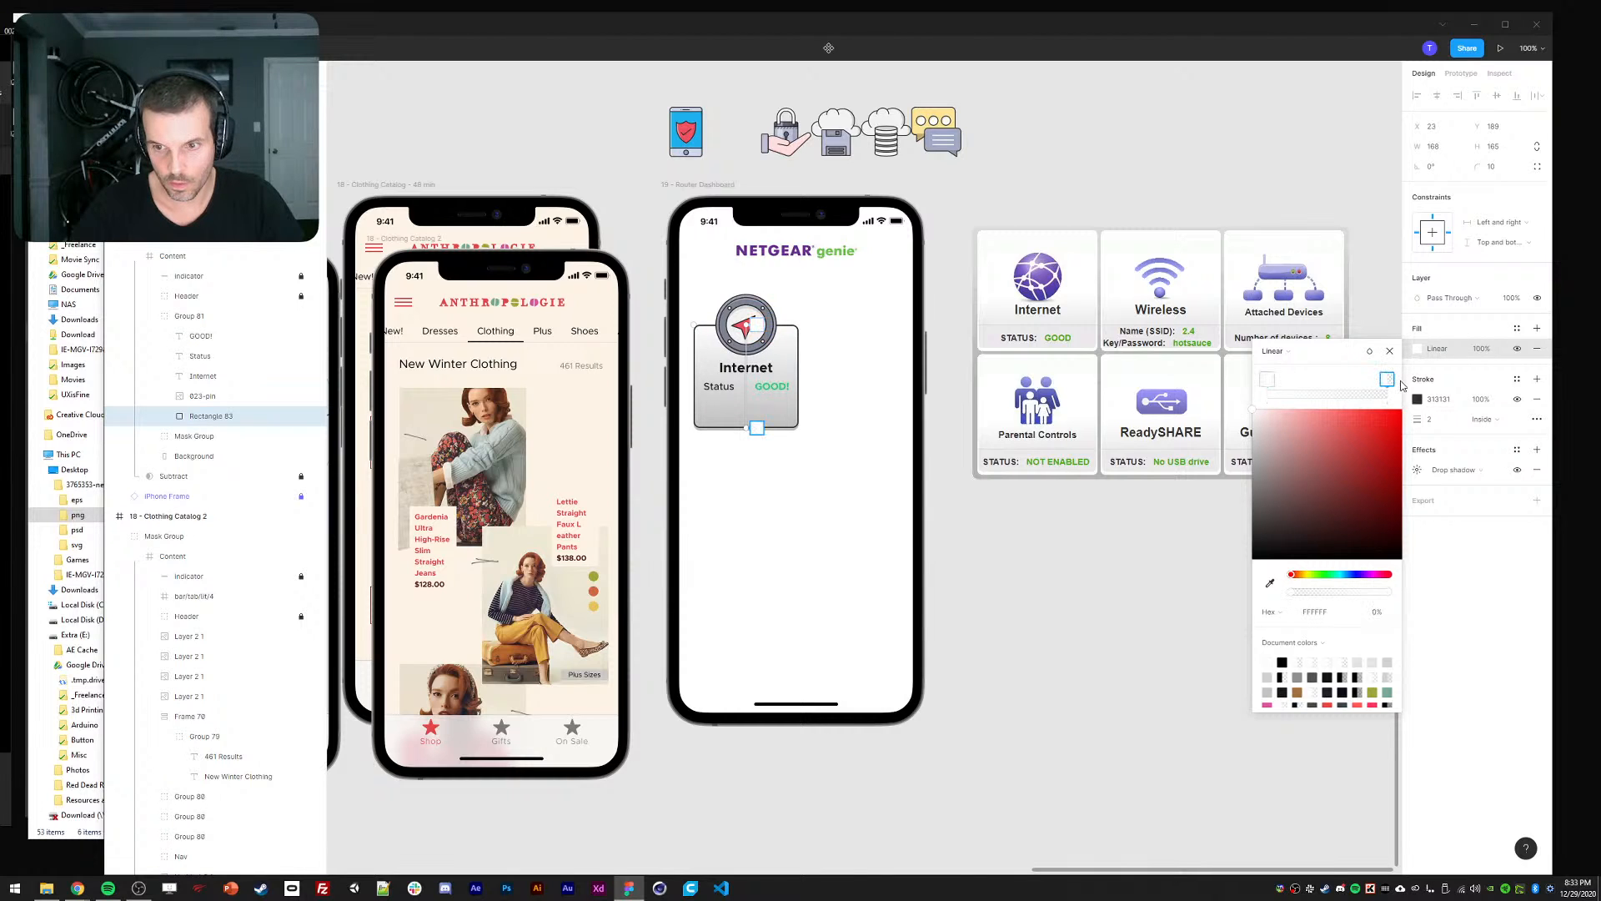
drag(1338, 596, 1423, 595)
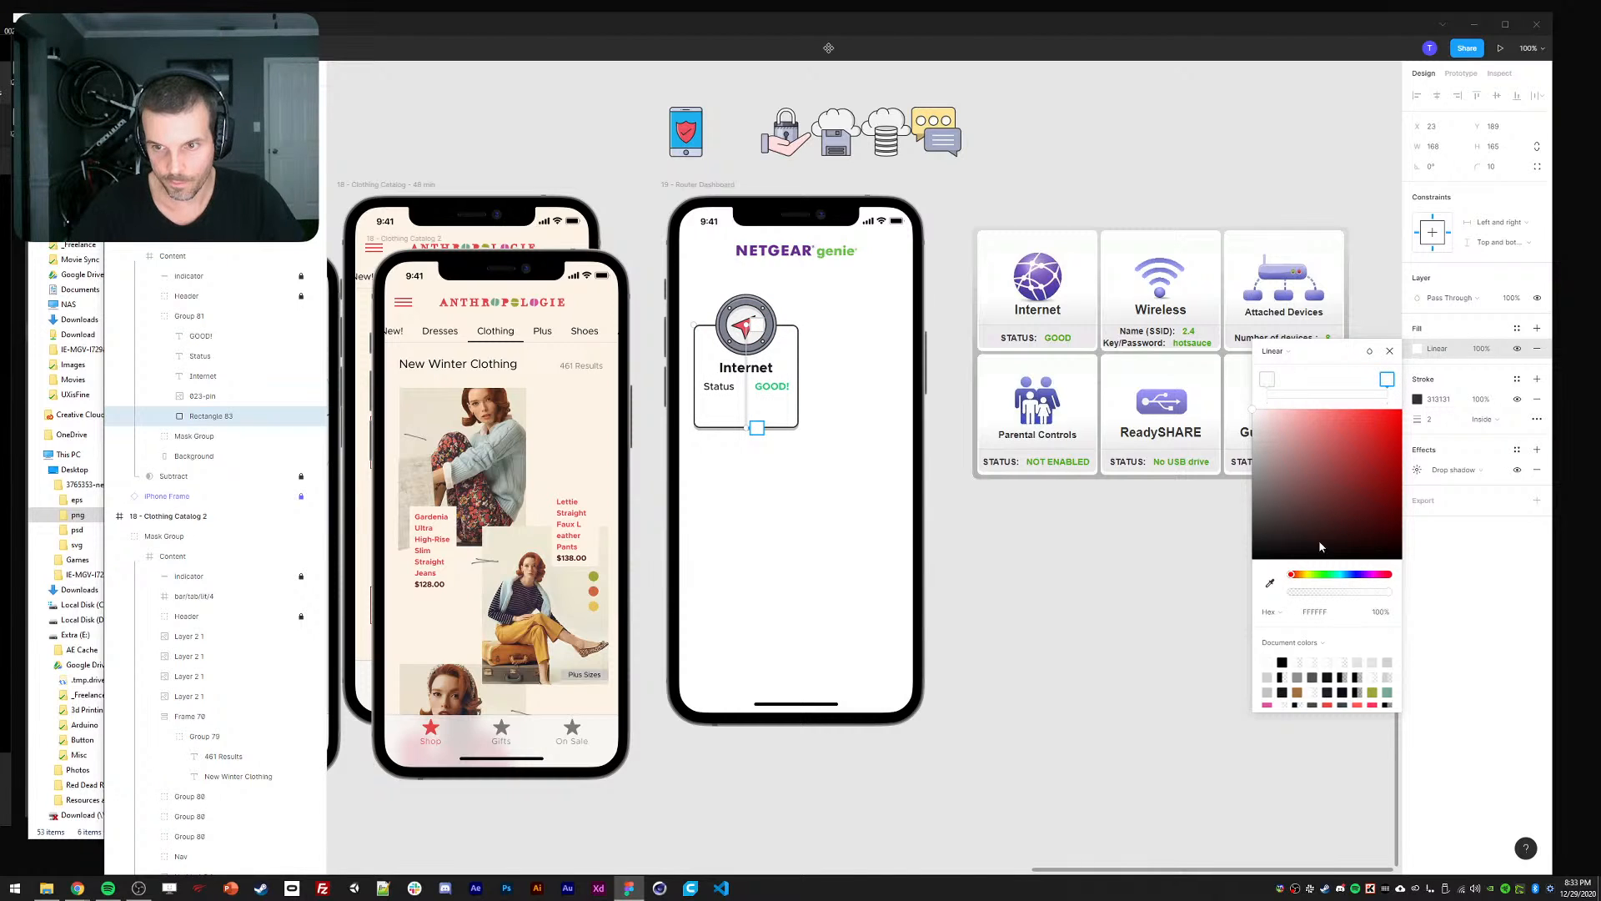
click(1251, 415)
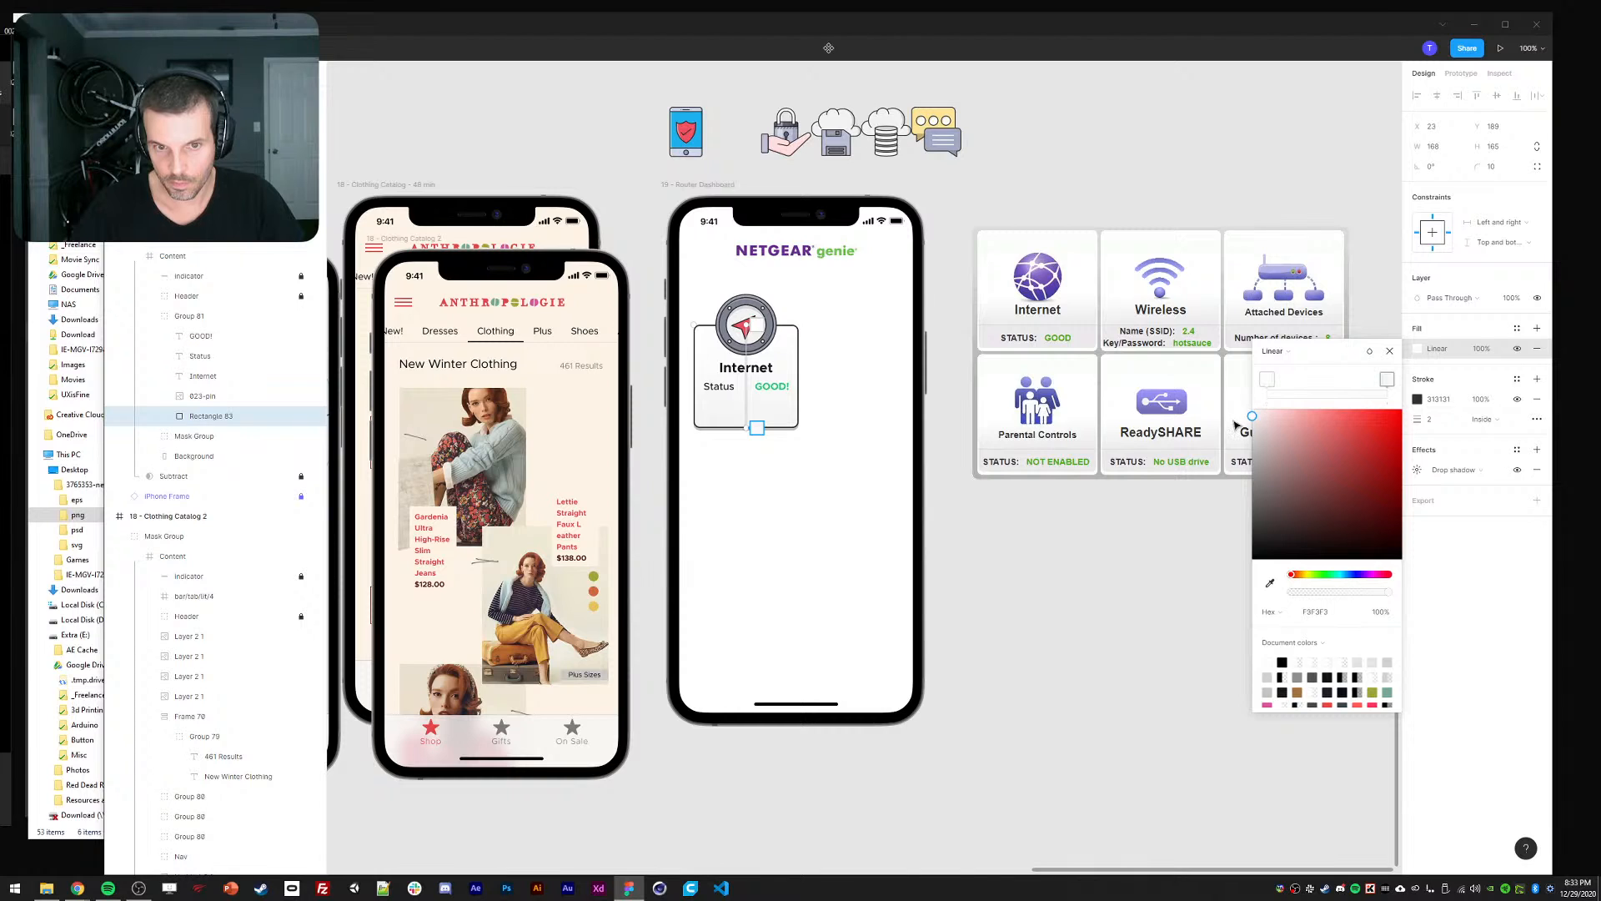
click(1035, 565)
click(1120, 606)
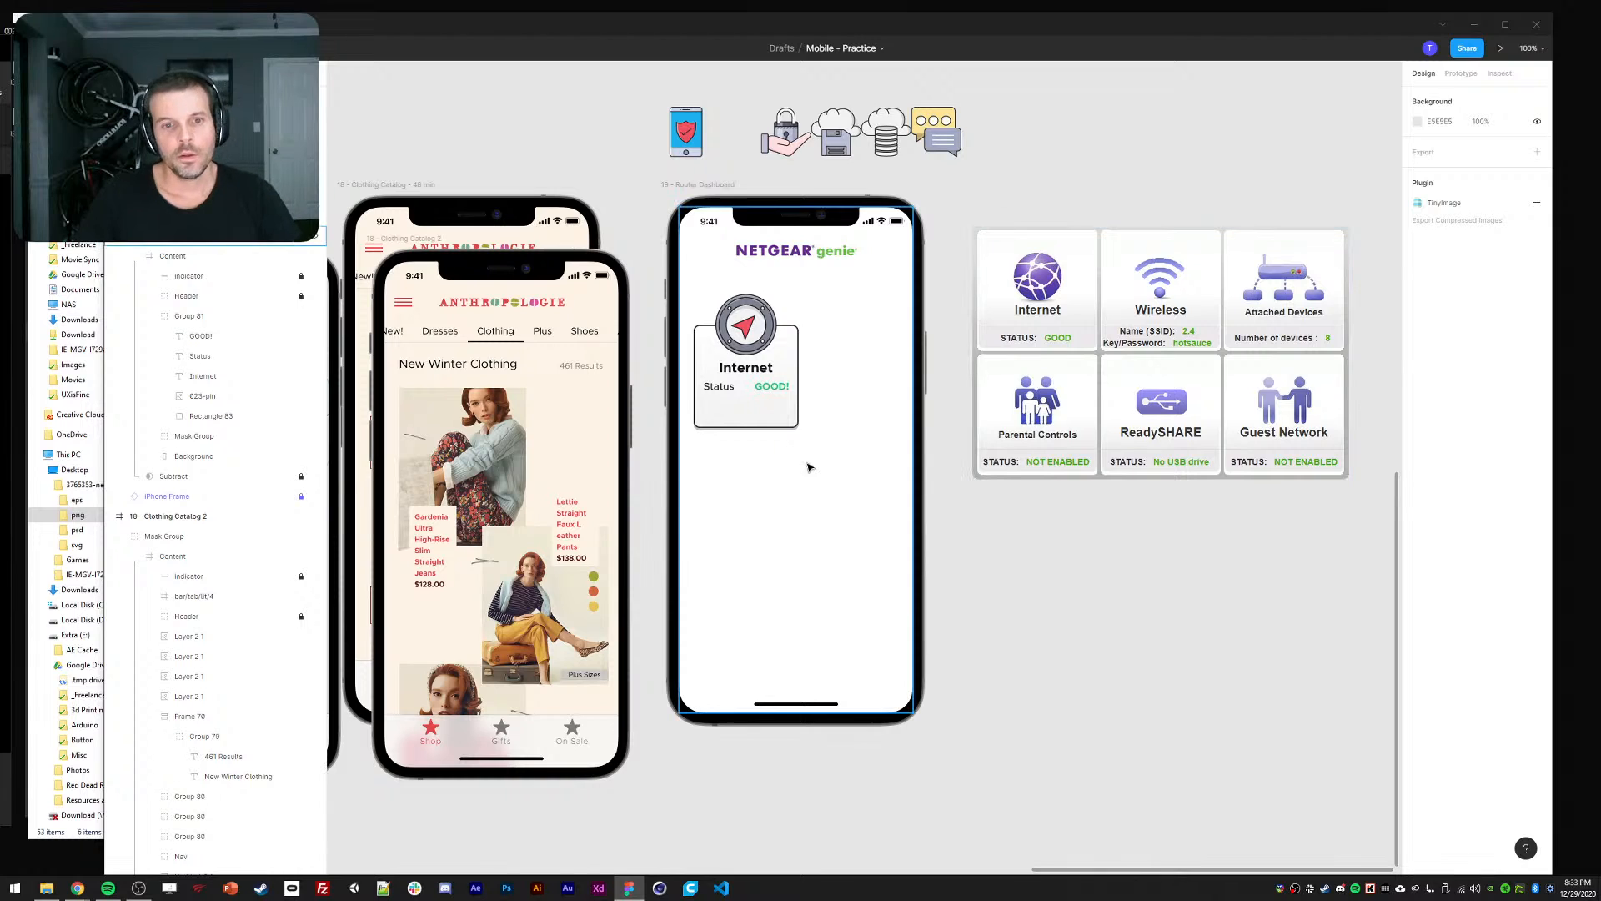
Nudge the Status and GOOD! labels down inside the Internet card.
click(711, 389)
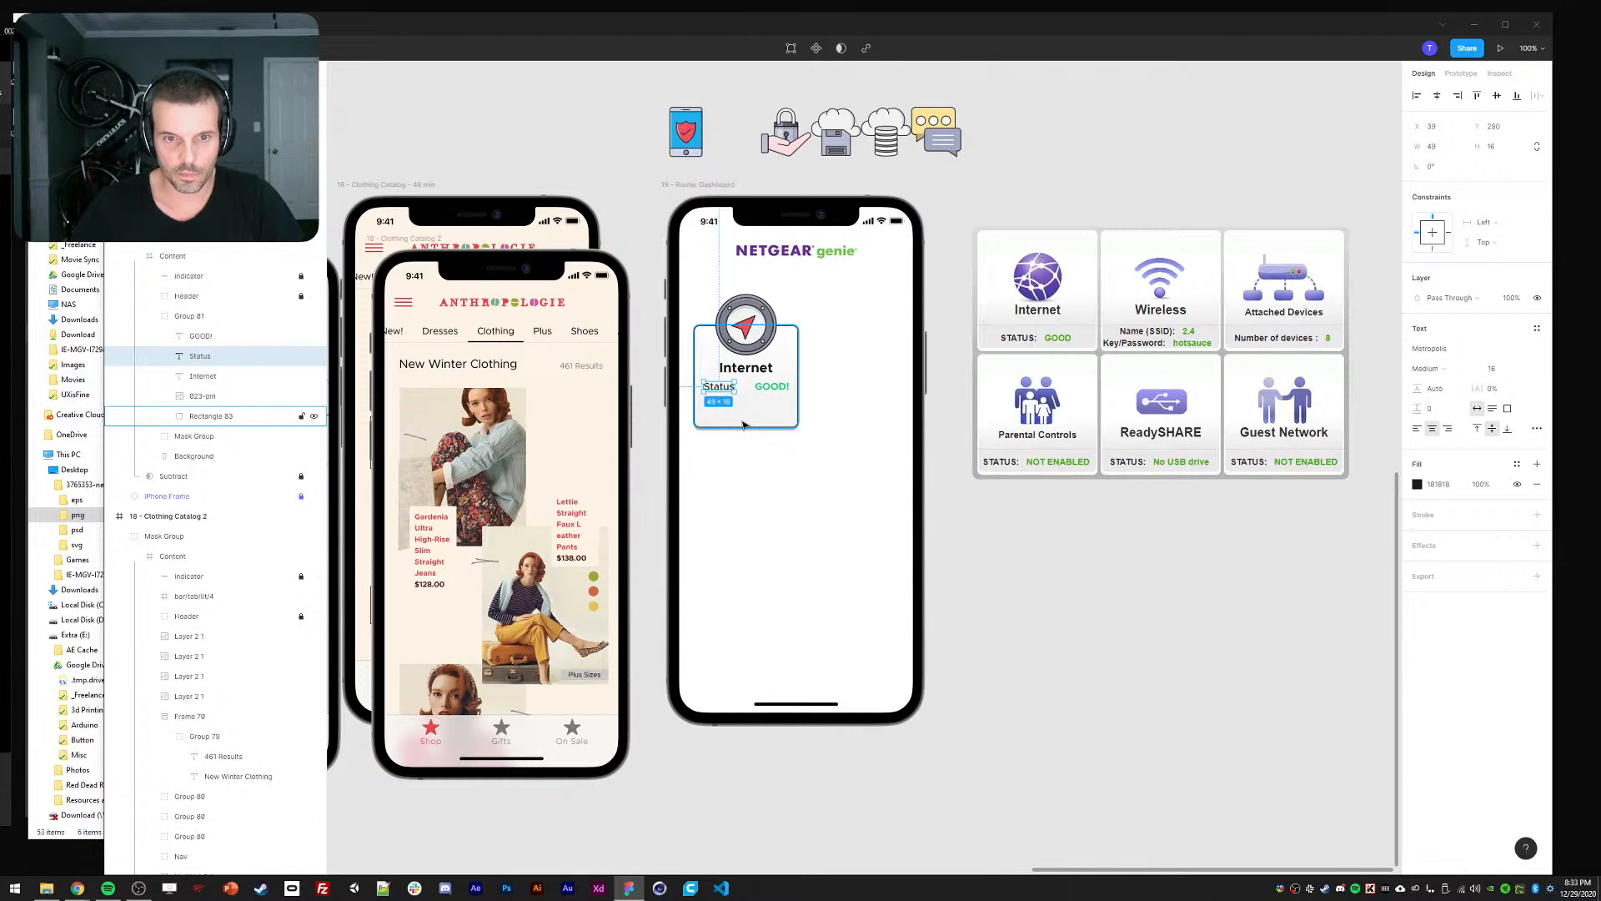
click(740, 455)
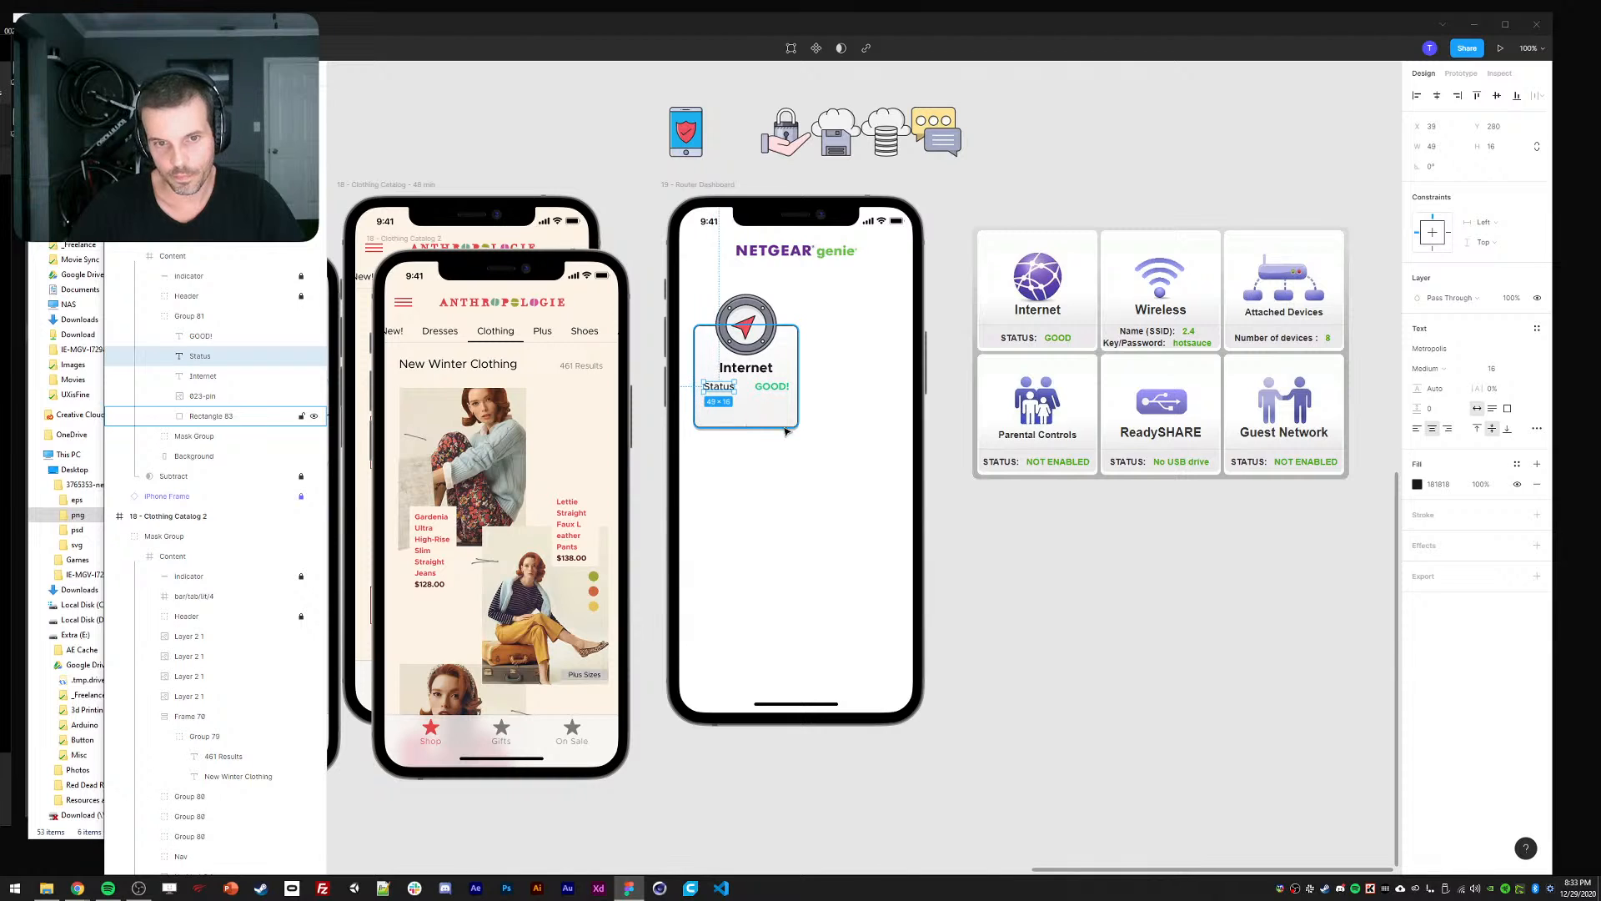
ctrl+click(770, 388)
shift+click(721, 392)
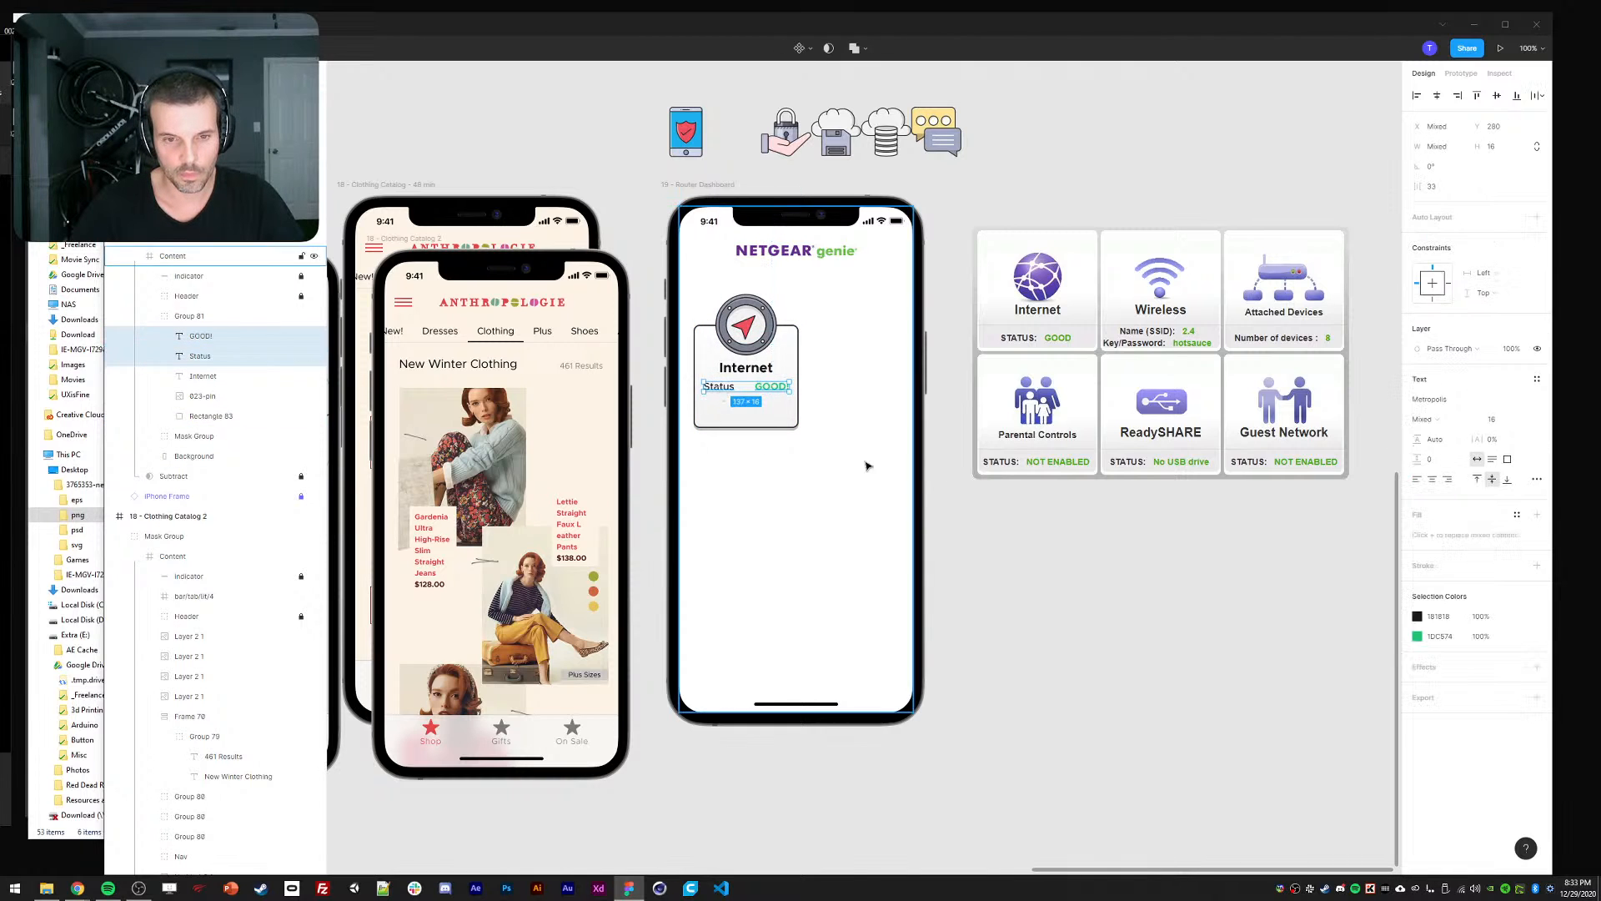
key(shift+Down)
click(1027, 487)
click(770, 427)
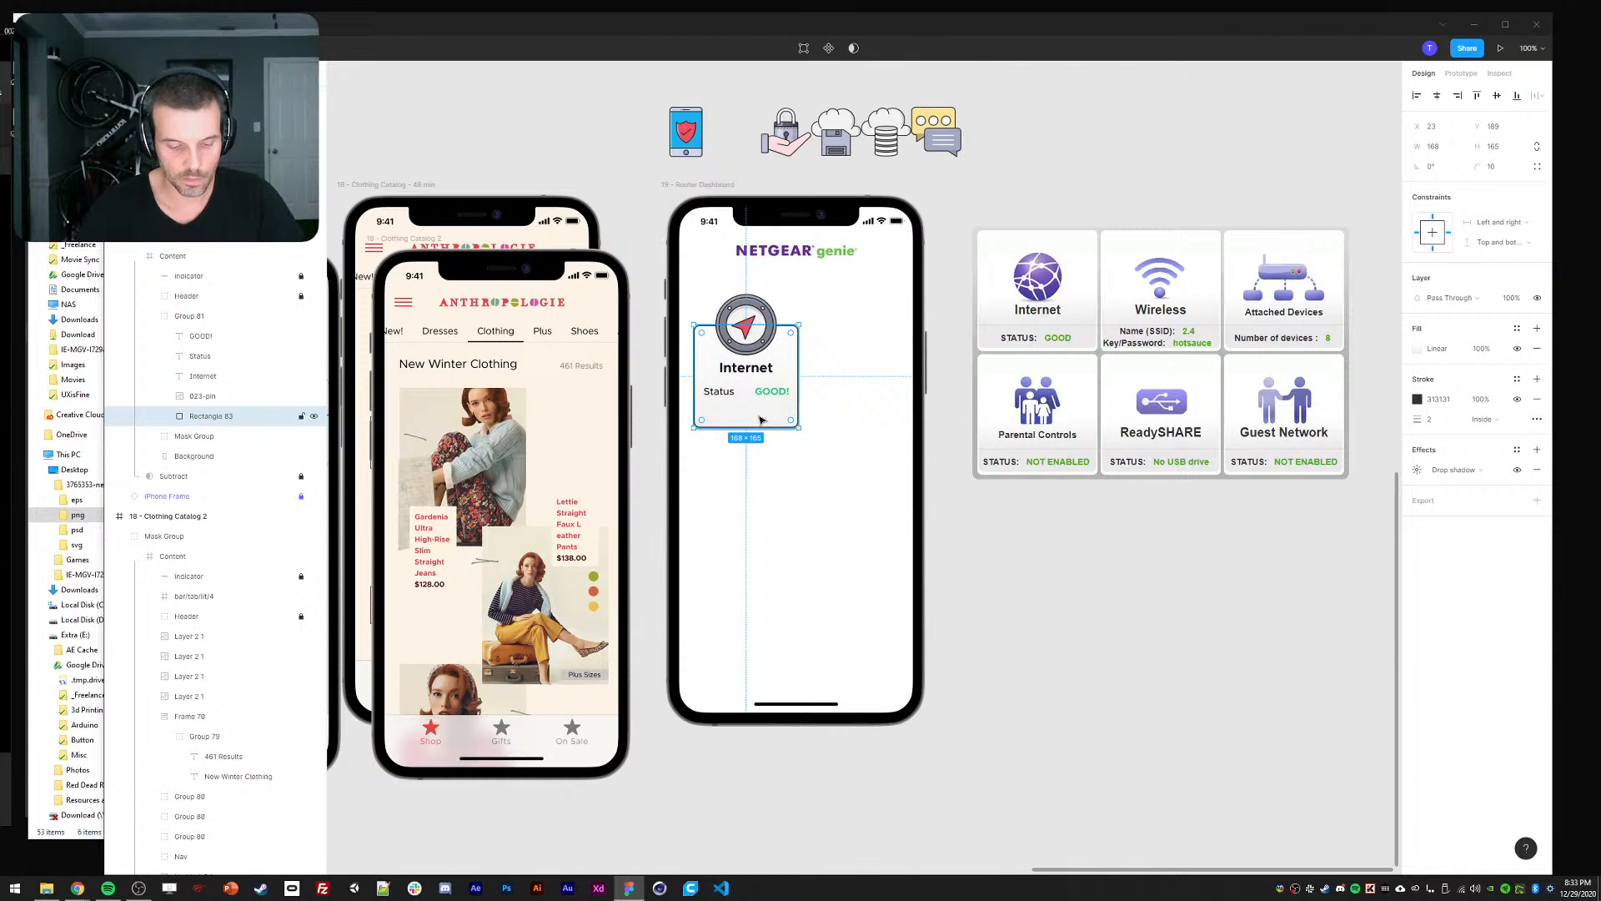
Duplicate the card rectangle, give it corner radius 5, and fit it around the Status row.
key(ctrl+d)
click(1485, 166)
text(8)
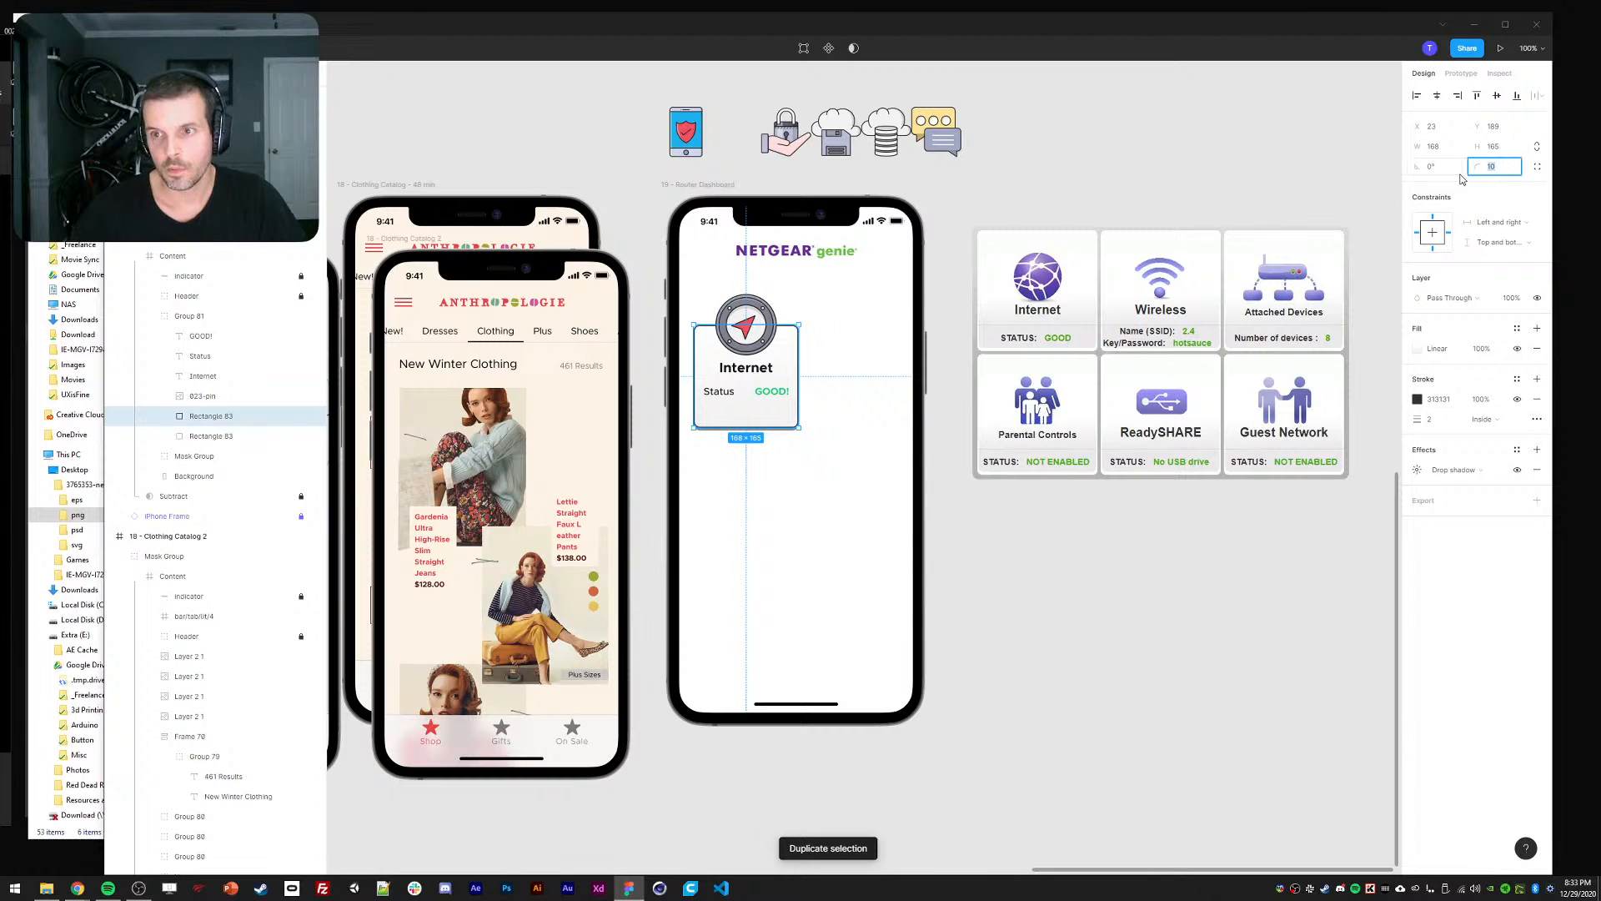
text(0)
key(Return)
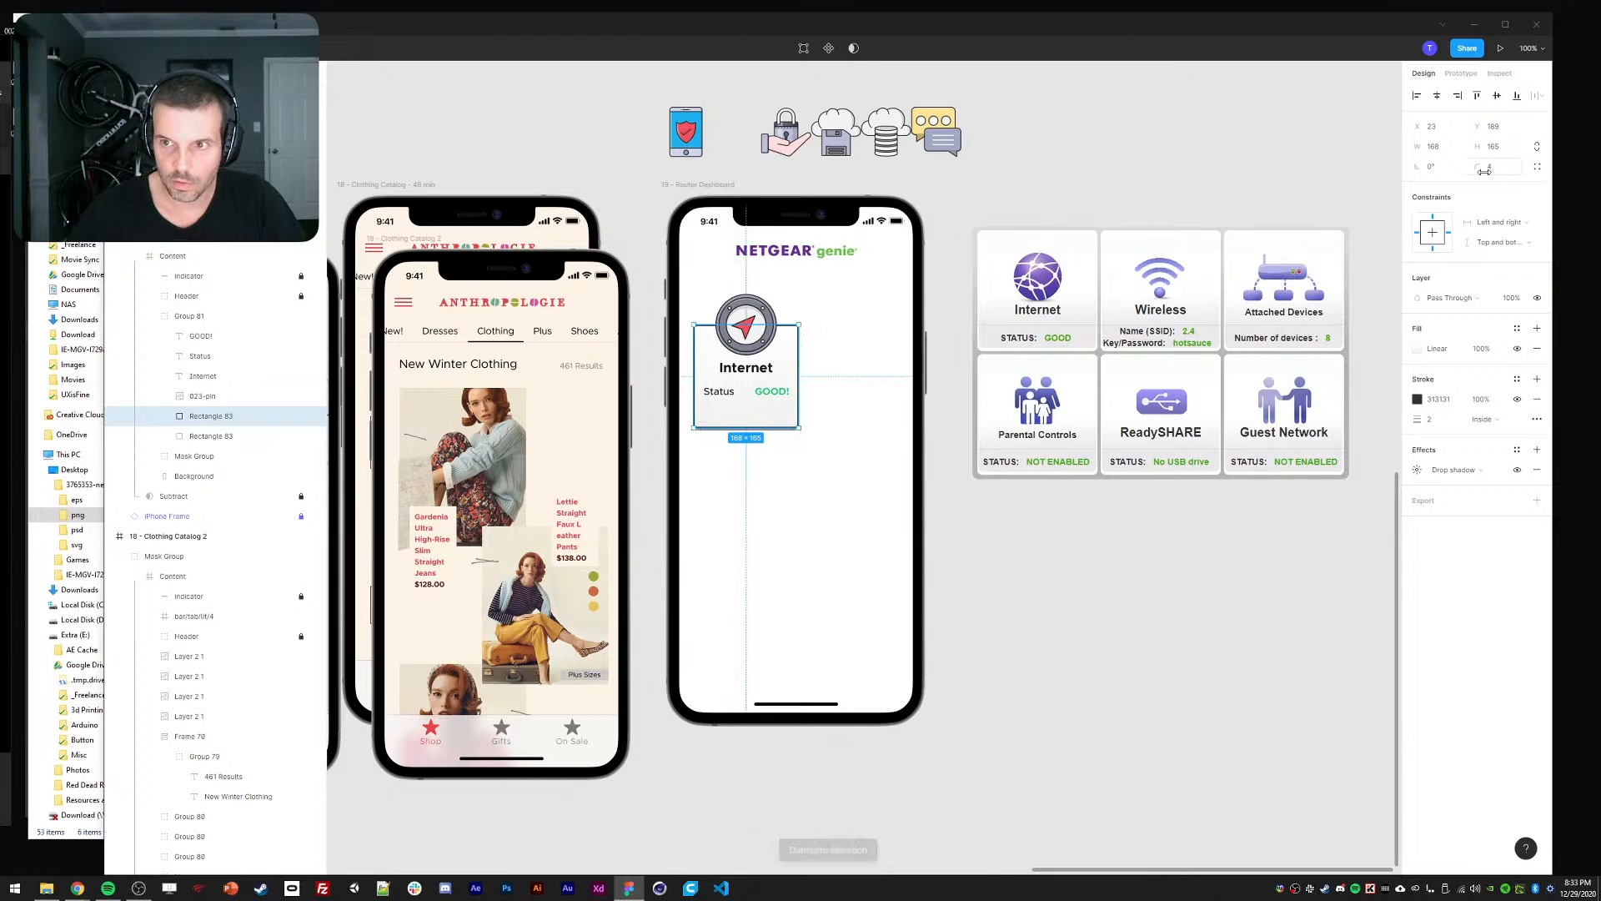
click(1485, 170)
text(5)
key(Return)
drag(708, 353, 714, 351)
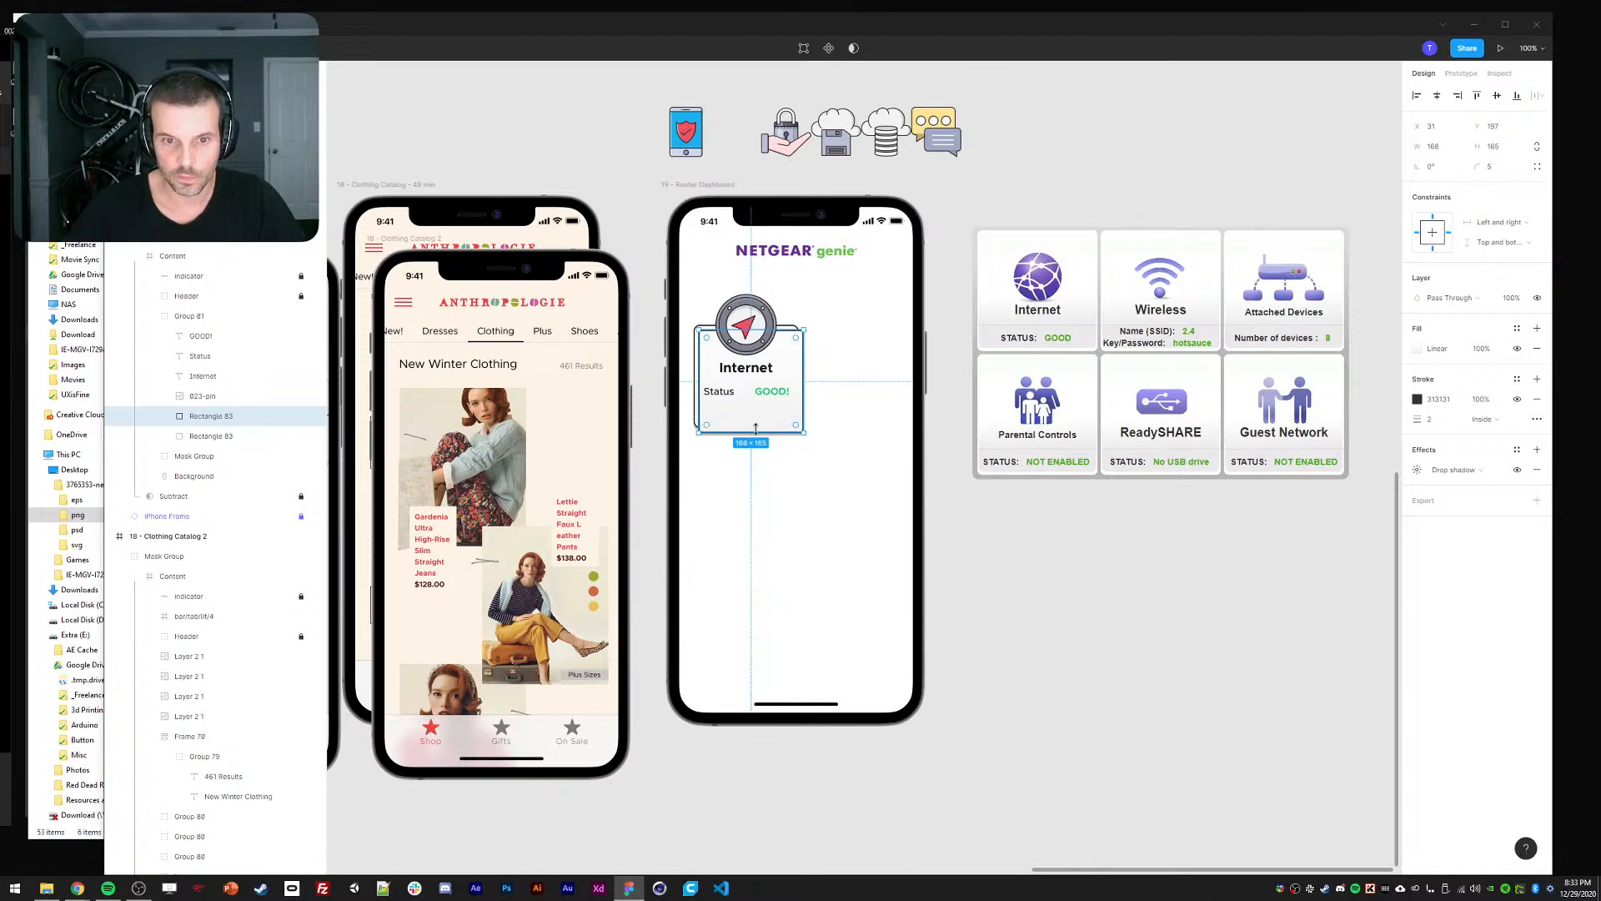
drag(755, 433, 755, 404)
drag(734, 329, 719, 367)
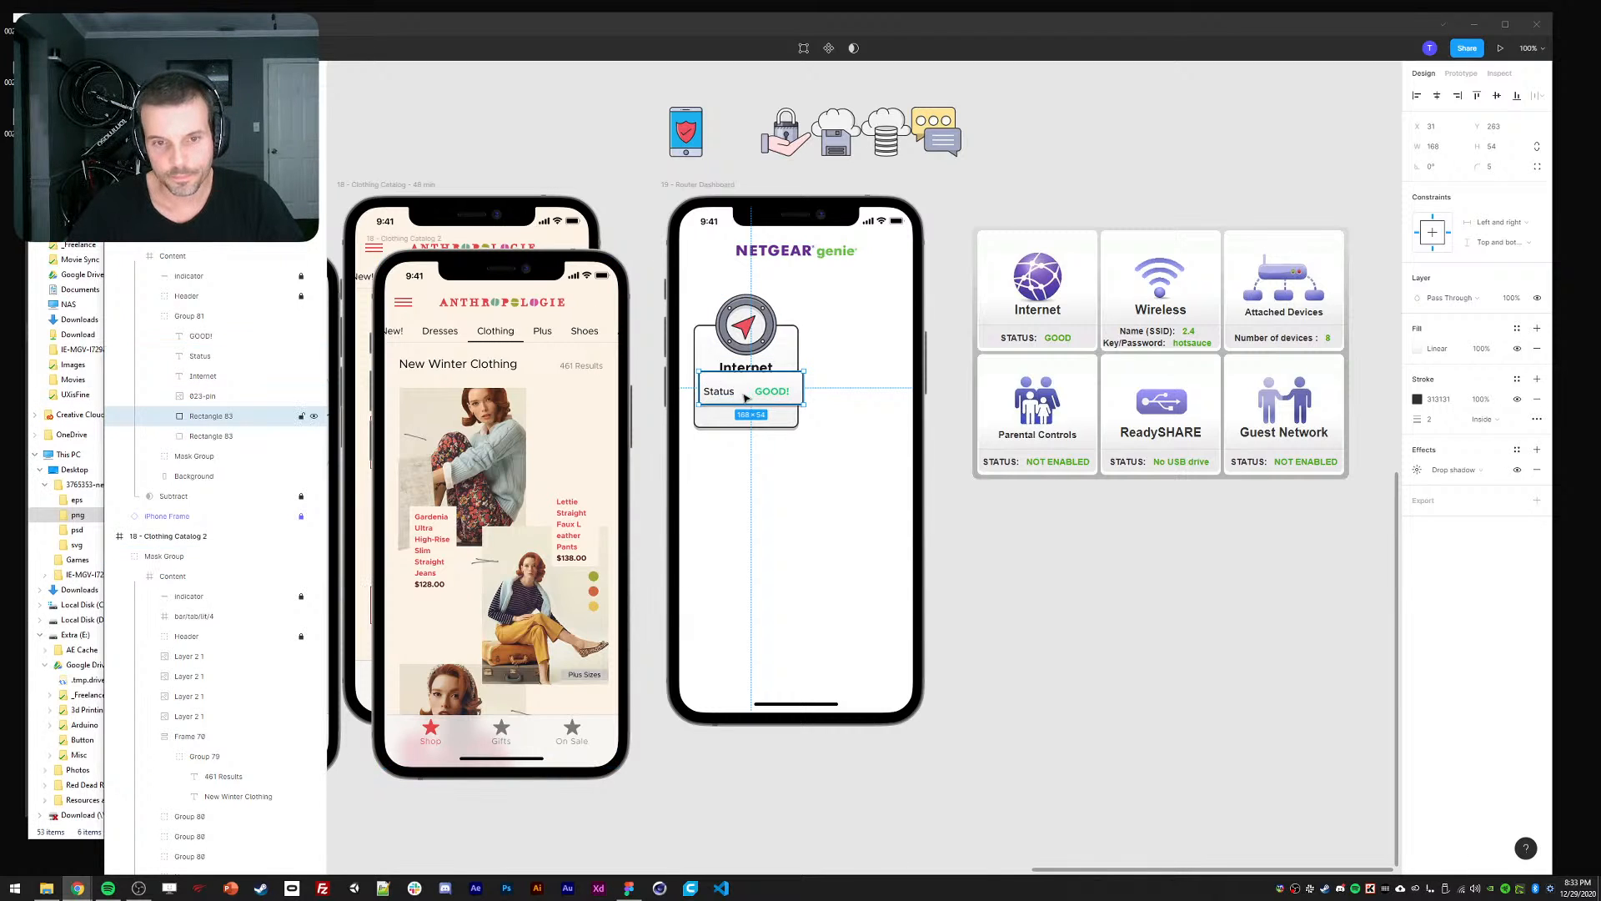
Set the status box width to 152 and remove its drop shadow.
click(1434, 146)
text(152)
key(Return)
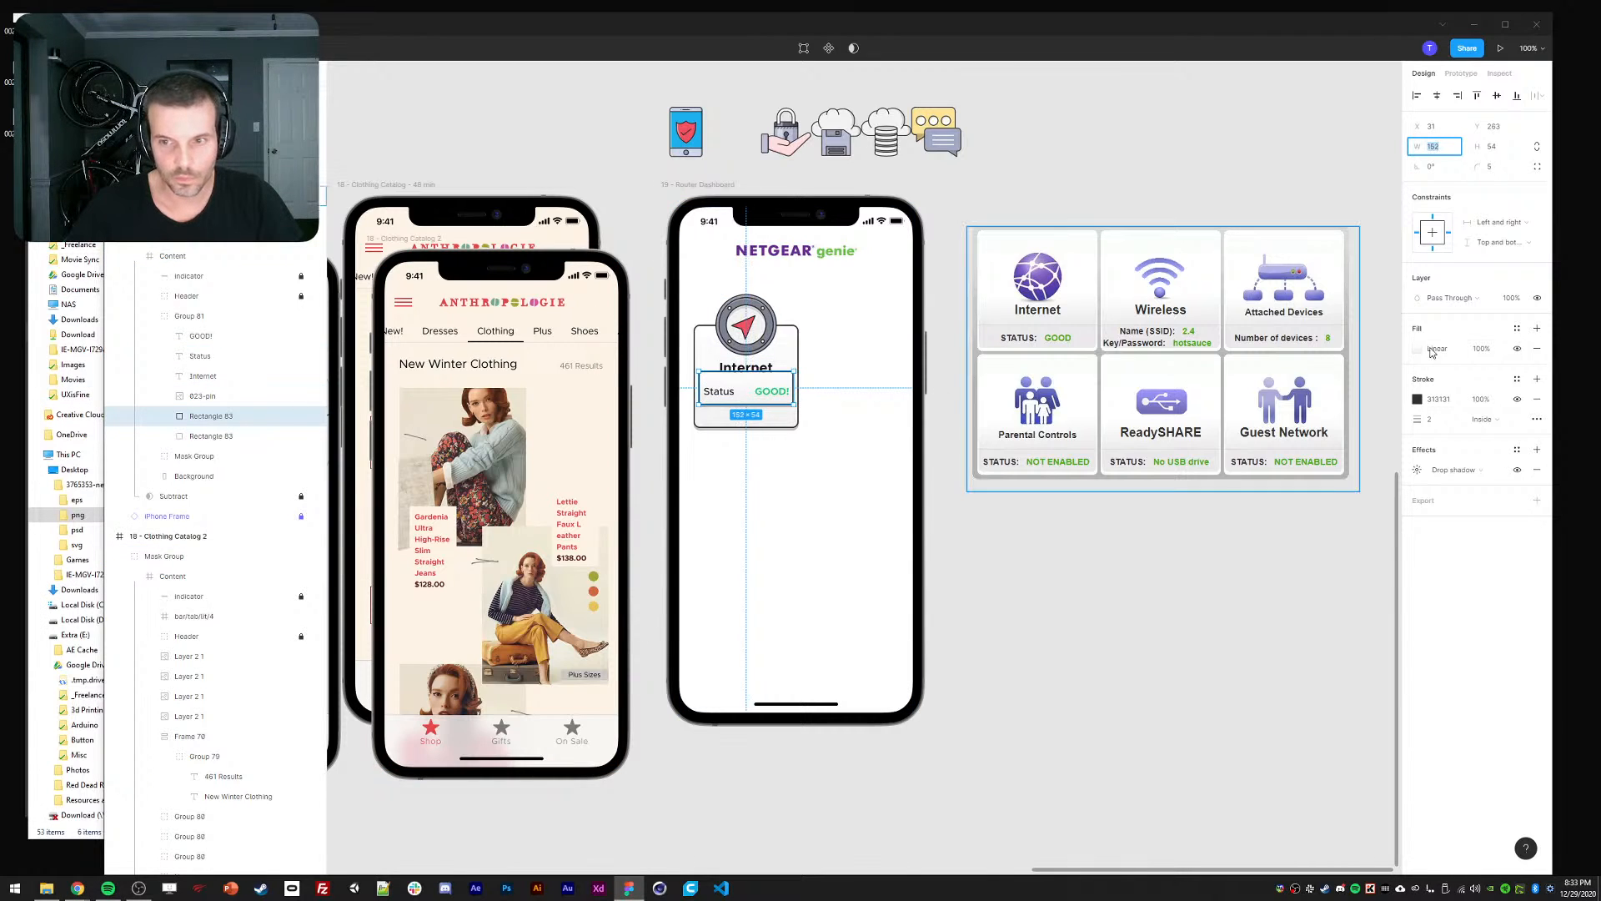
click(1539, 471)
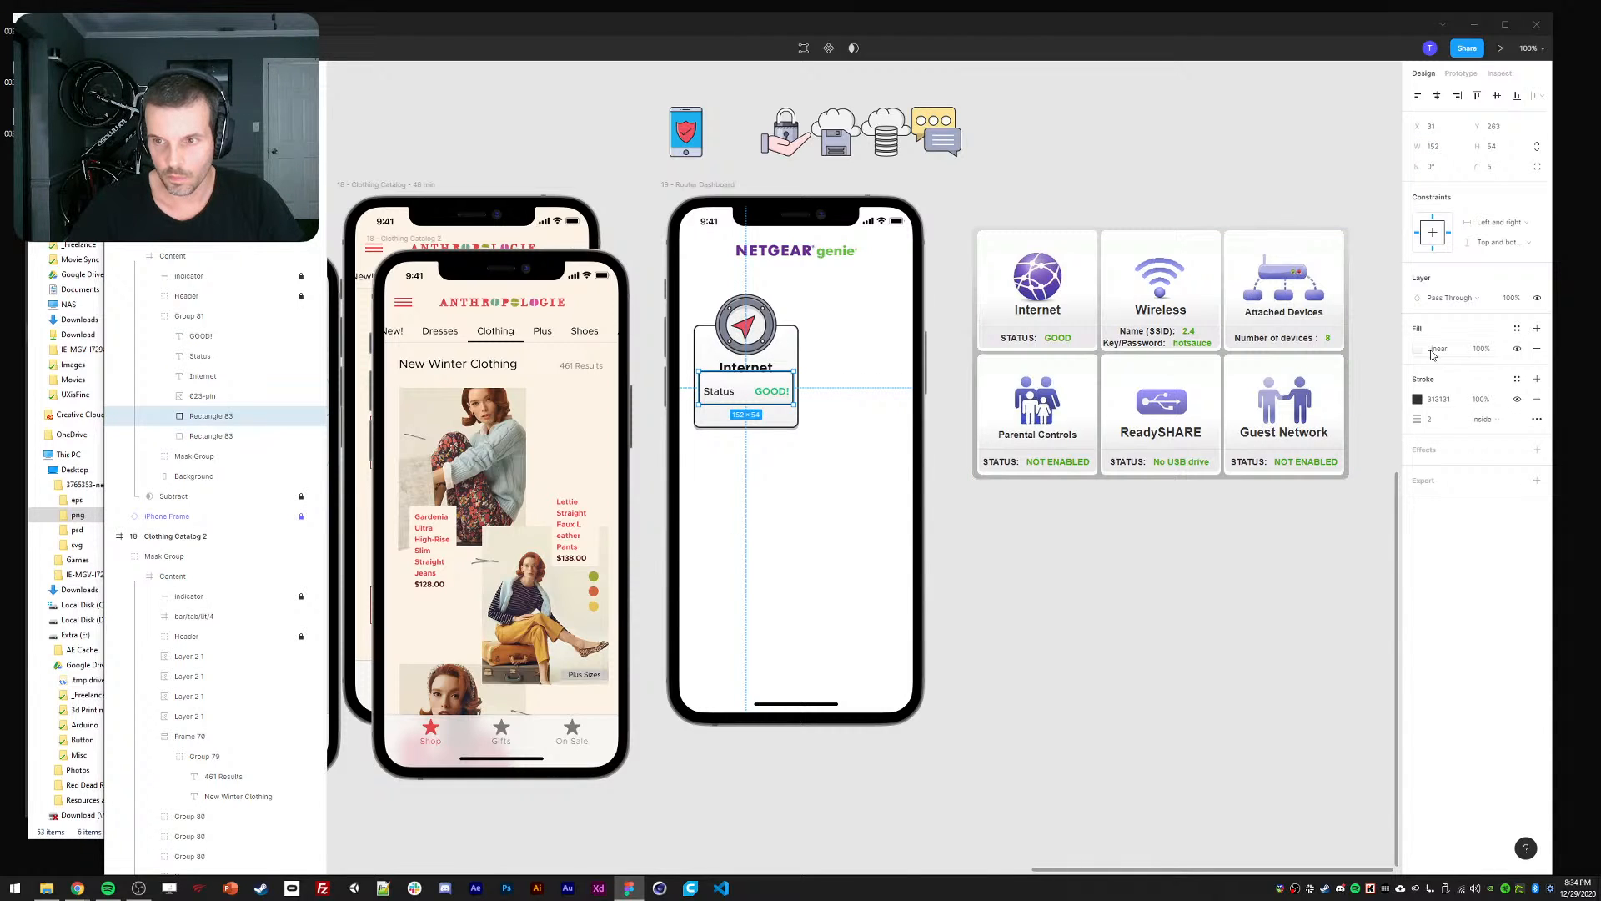
Give the status box a 1px stroke and a solid near-white fill sampled from the canvas.
click(1440, 420)
text(1)
click(1418, 348)
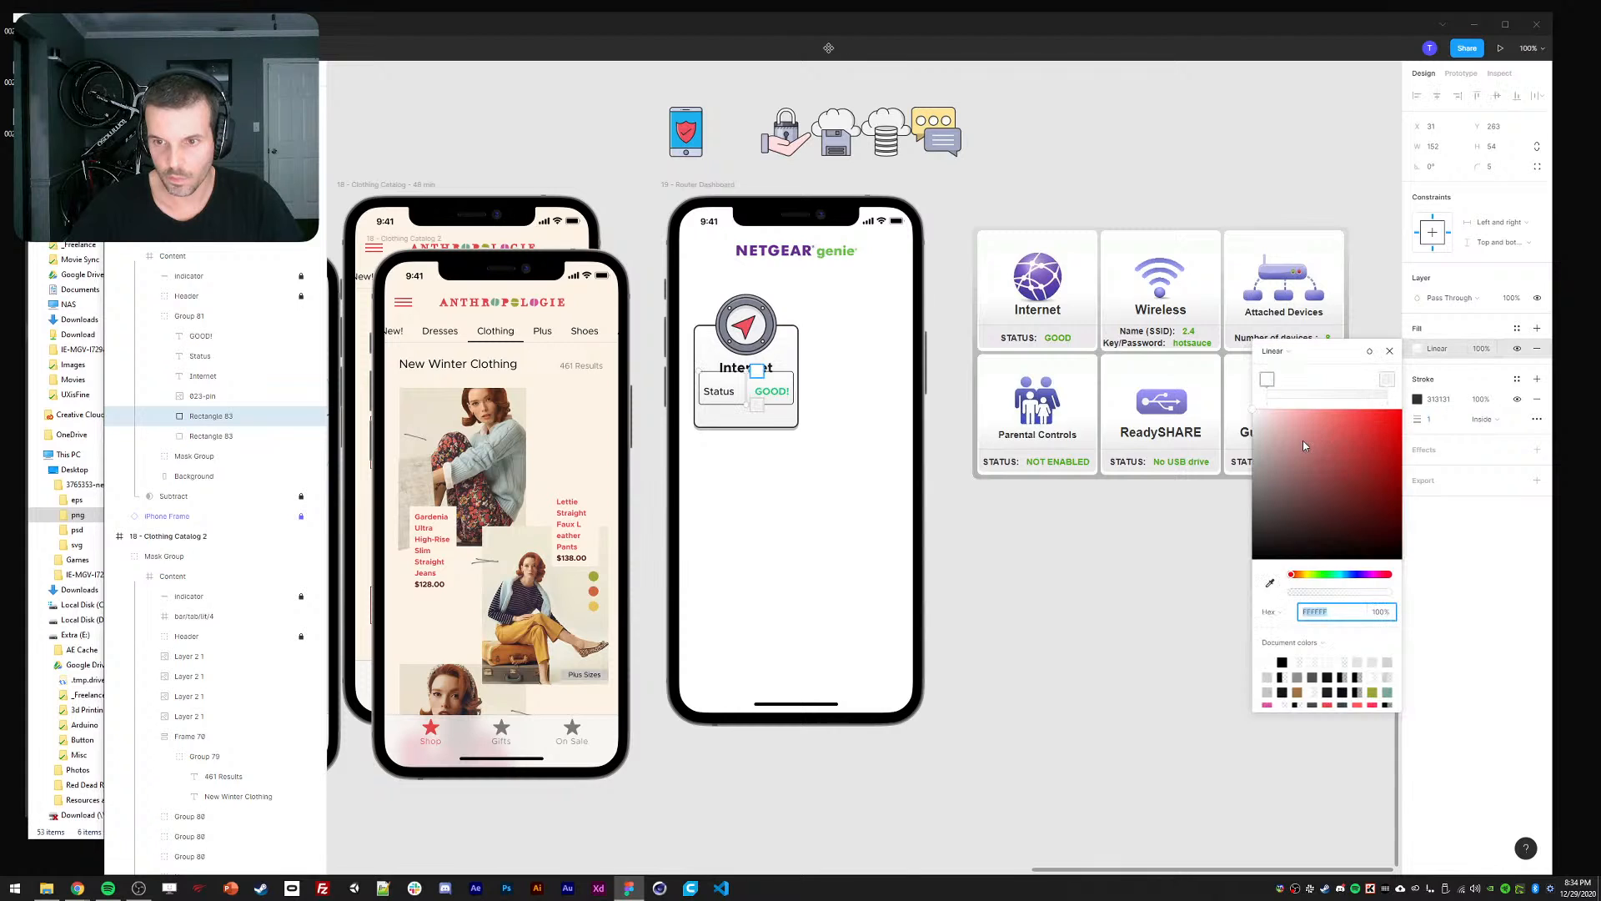
drag(1256, 415, 1237, 422)
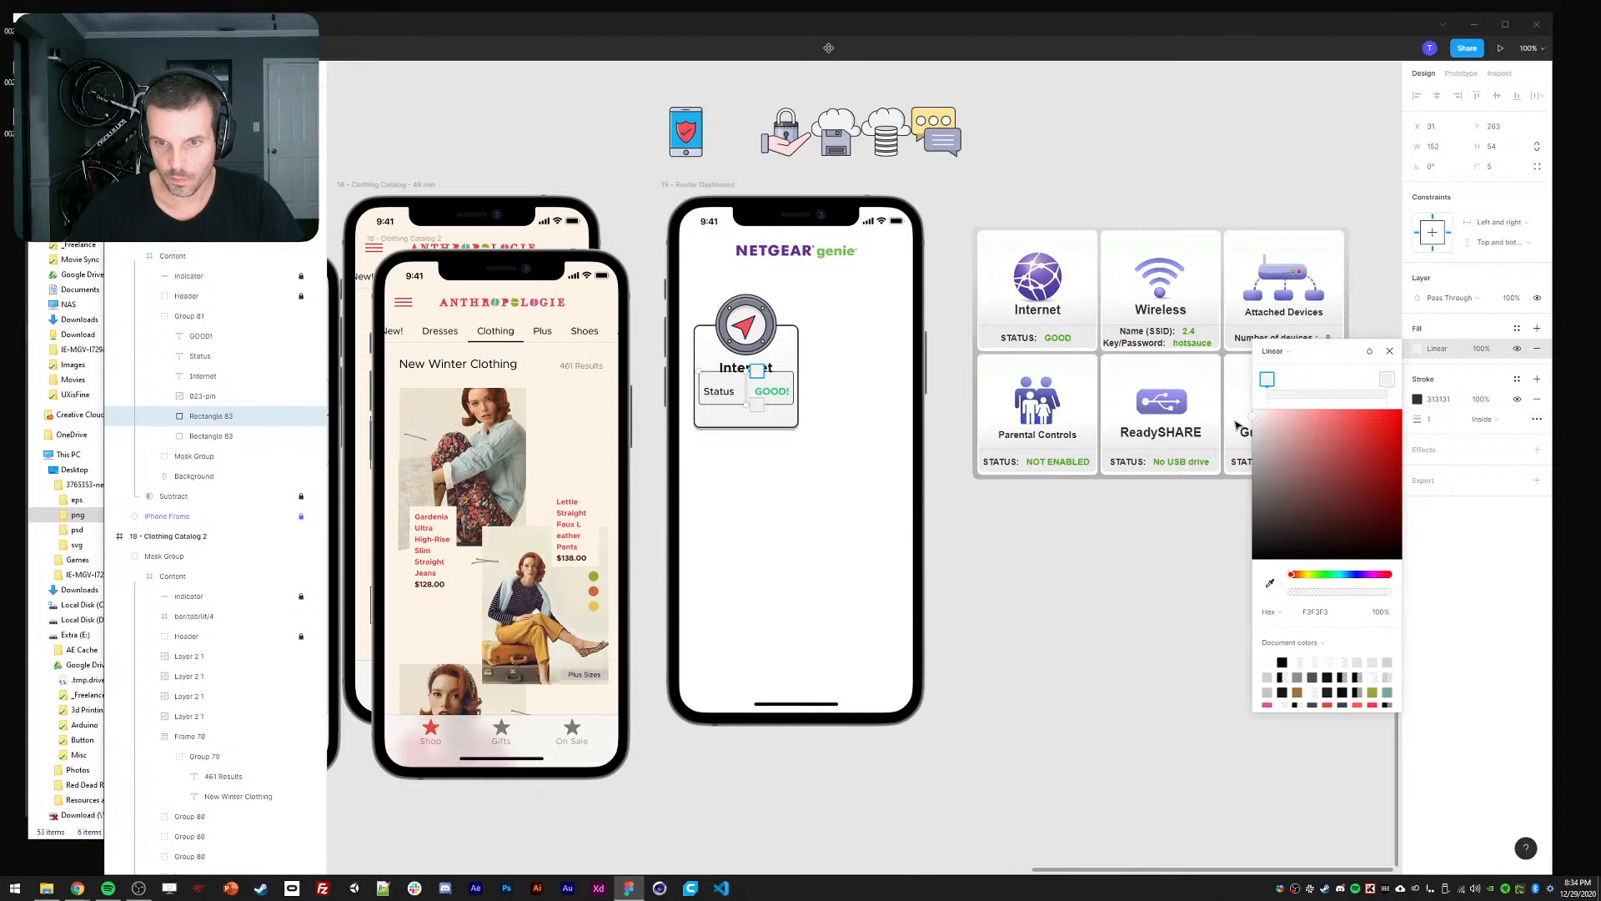
click(1274, 352)
click(1275, 345)
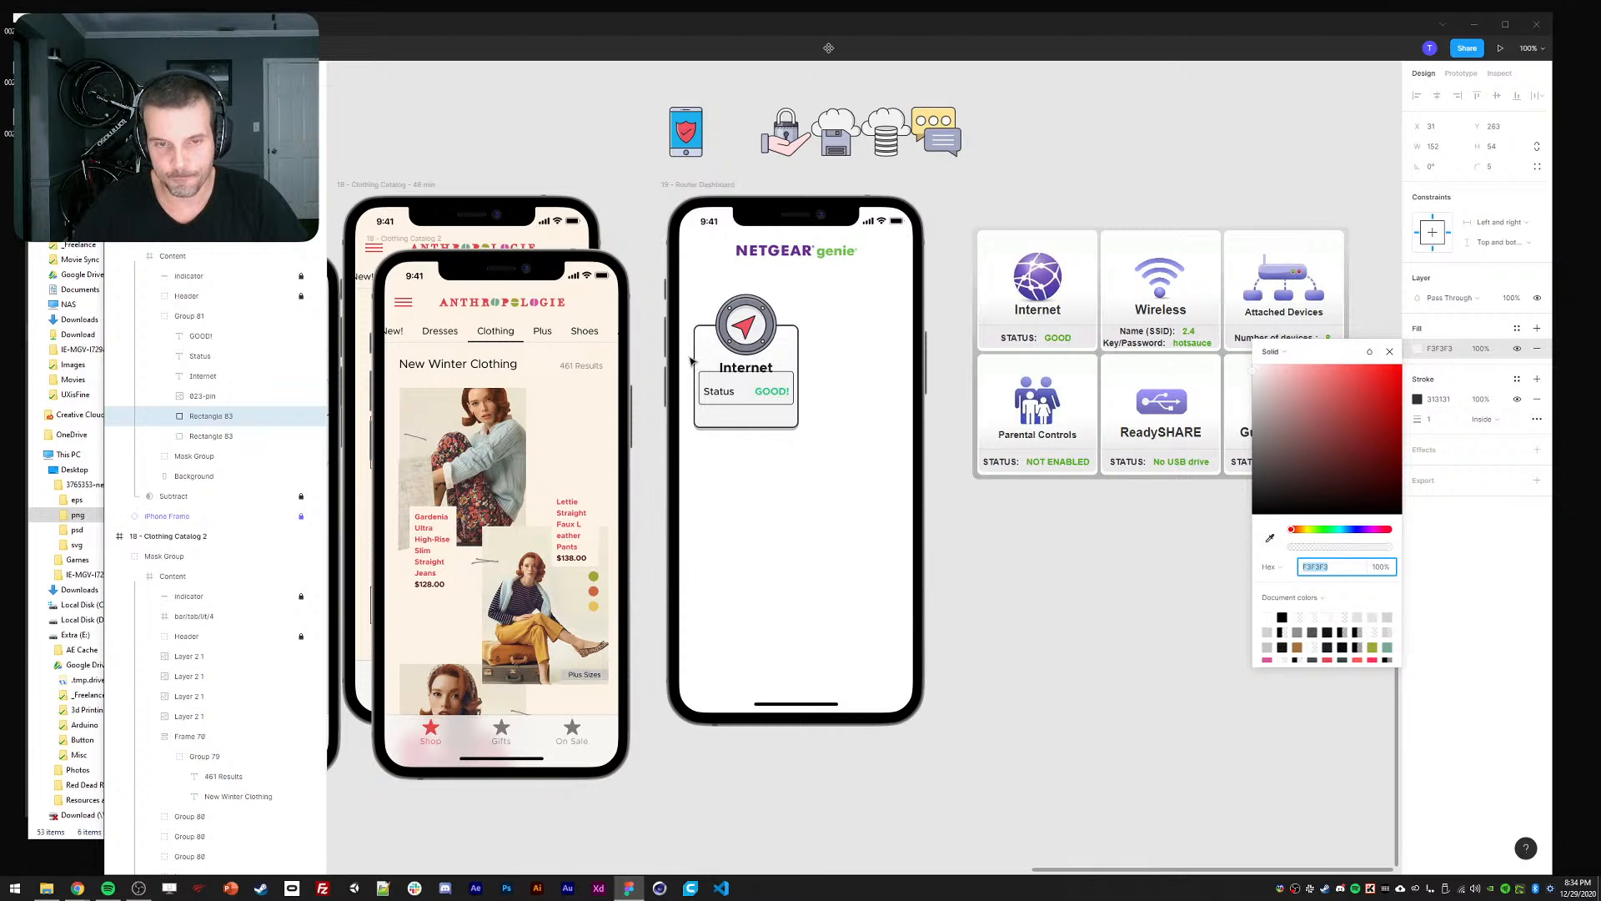
key(BackSpace)
click(1272, 539)
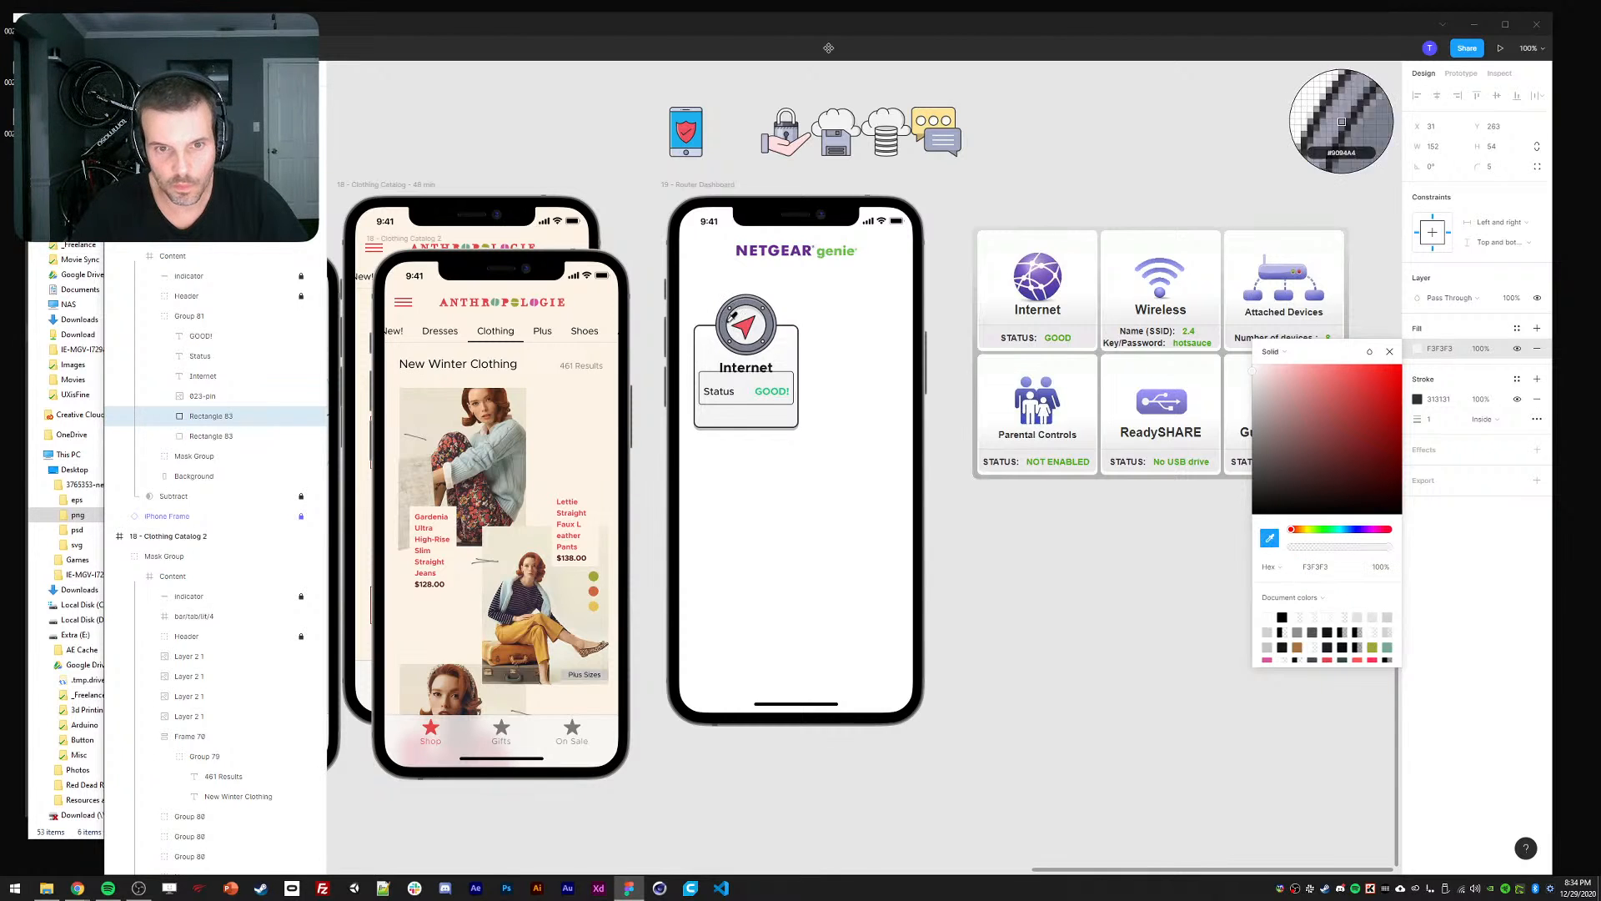
click(759, 385)
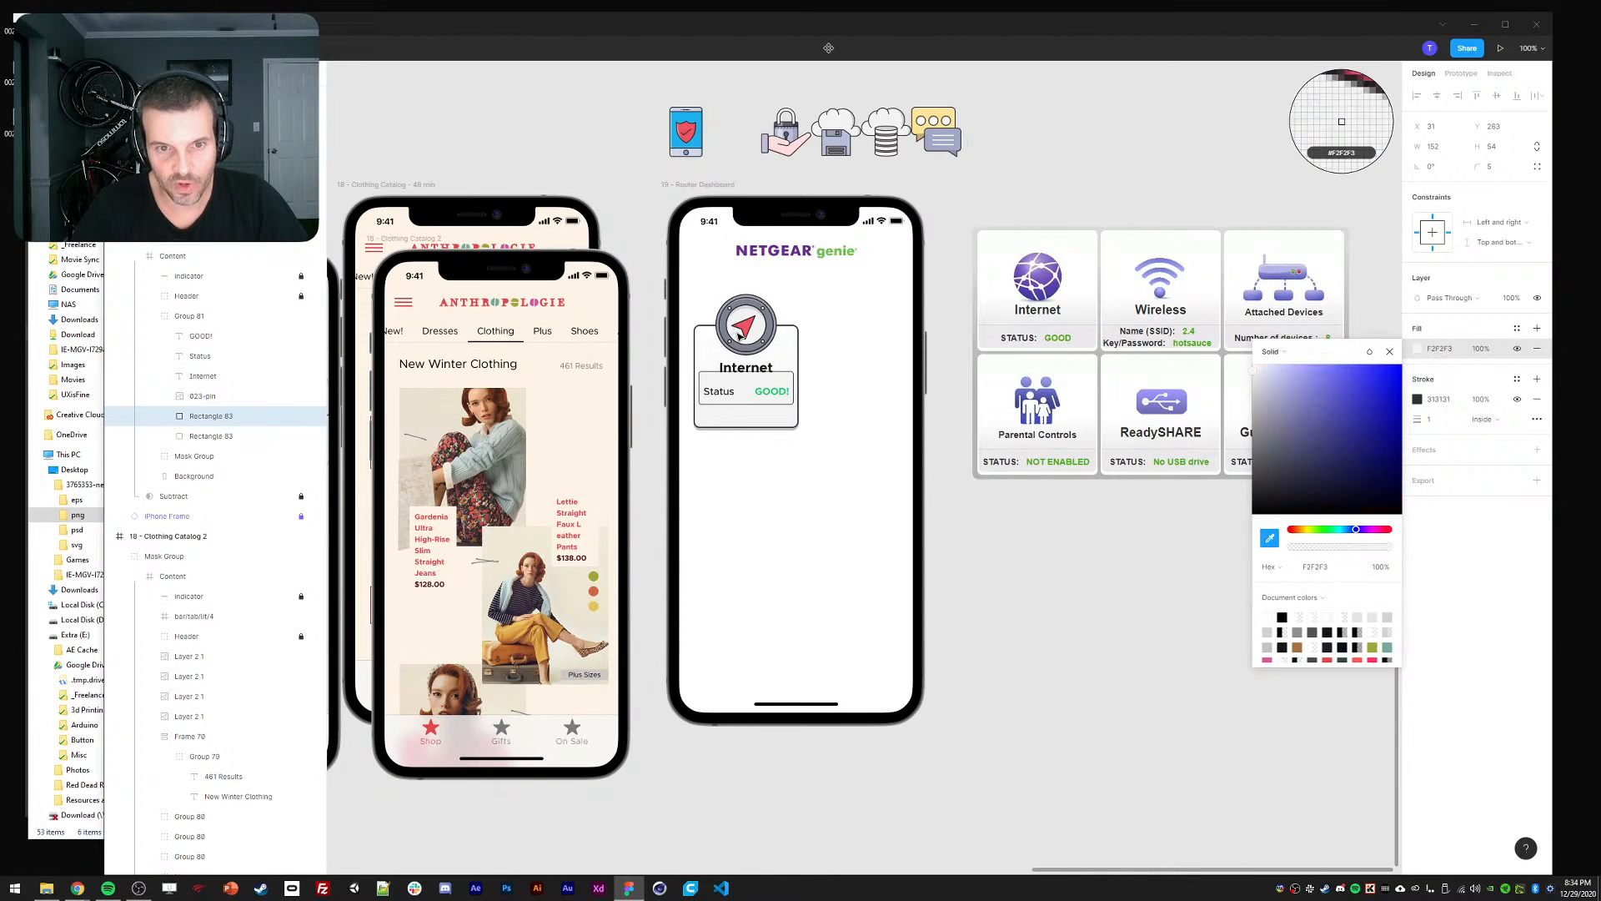
click(1518, 399)
Hide the box's outline, nudge it lower, and fill it with lavender sampled from the icons.
click(1390, 351)
click(1226, 517)
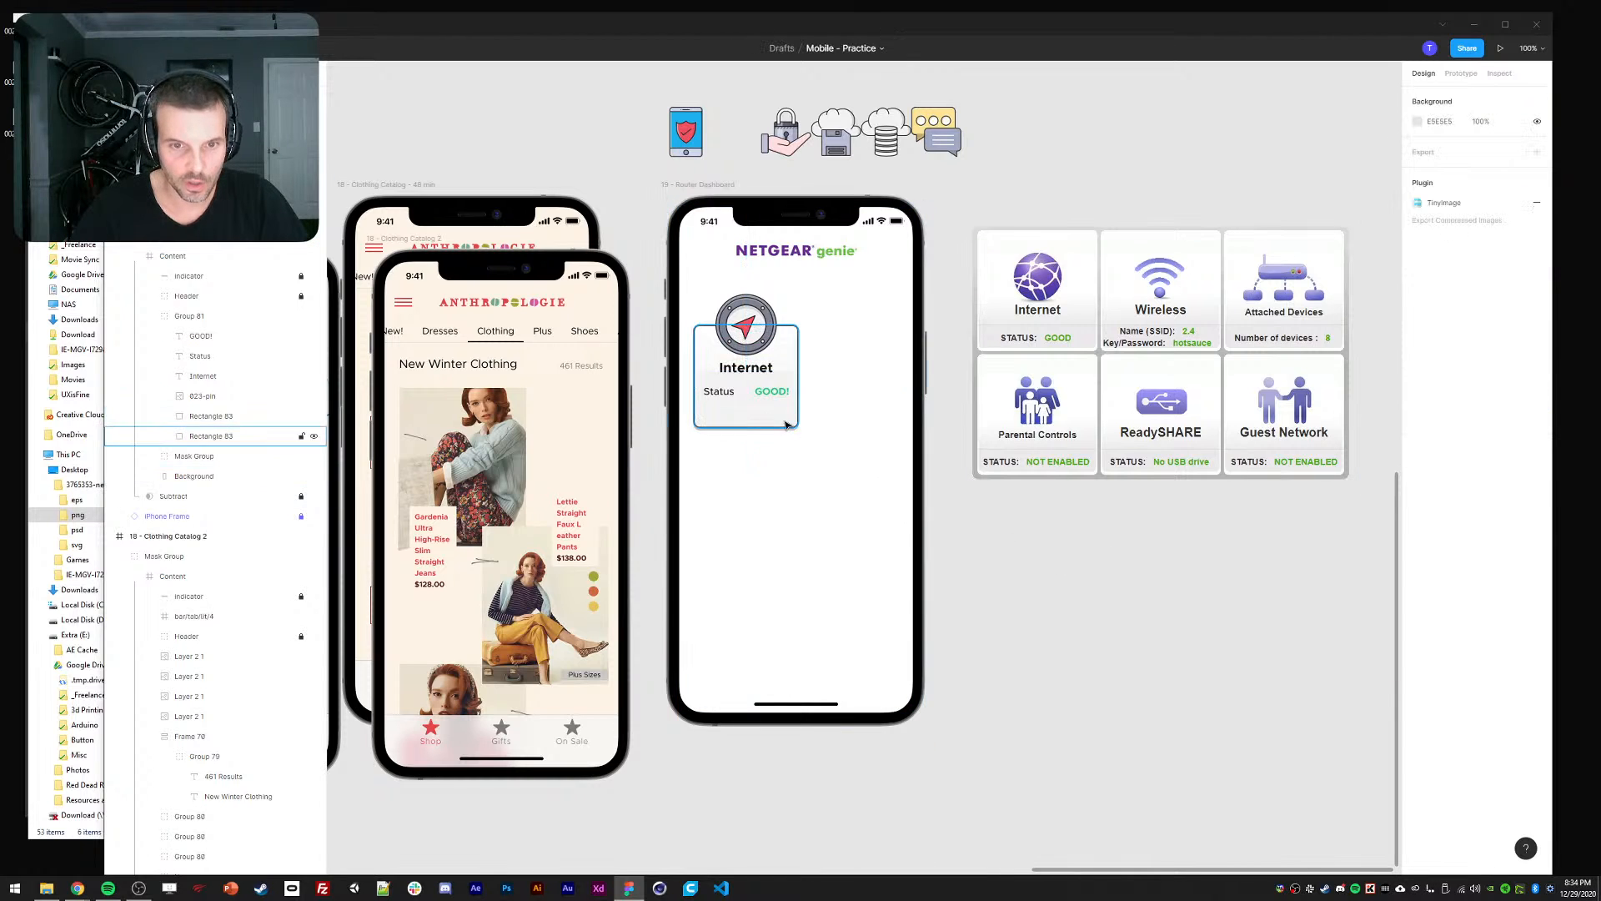
ctrl+click(743, 397)
key(shift+Down)
key(shift+Down)
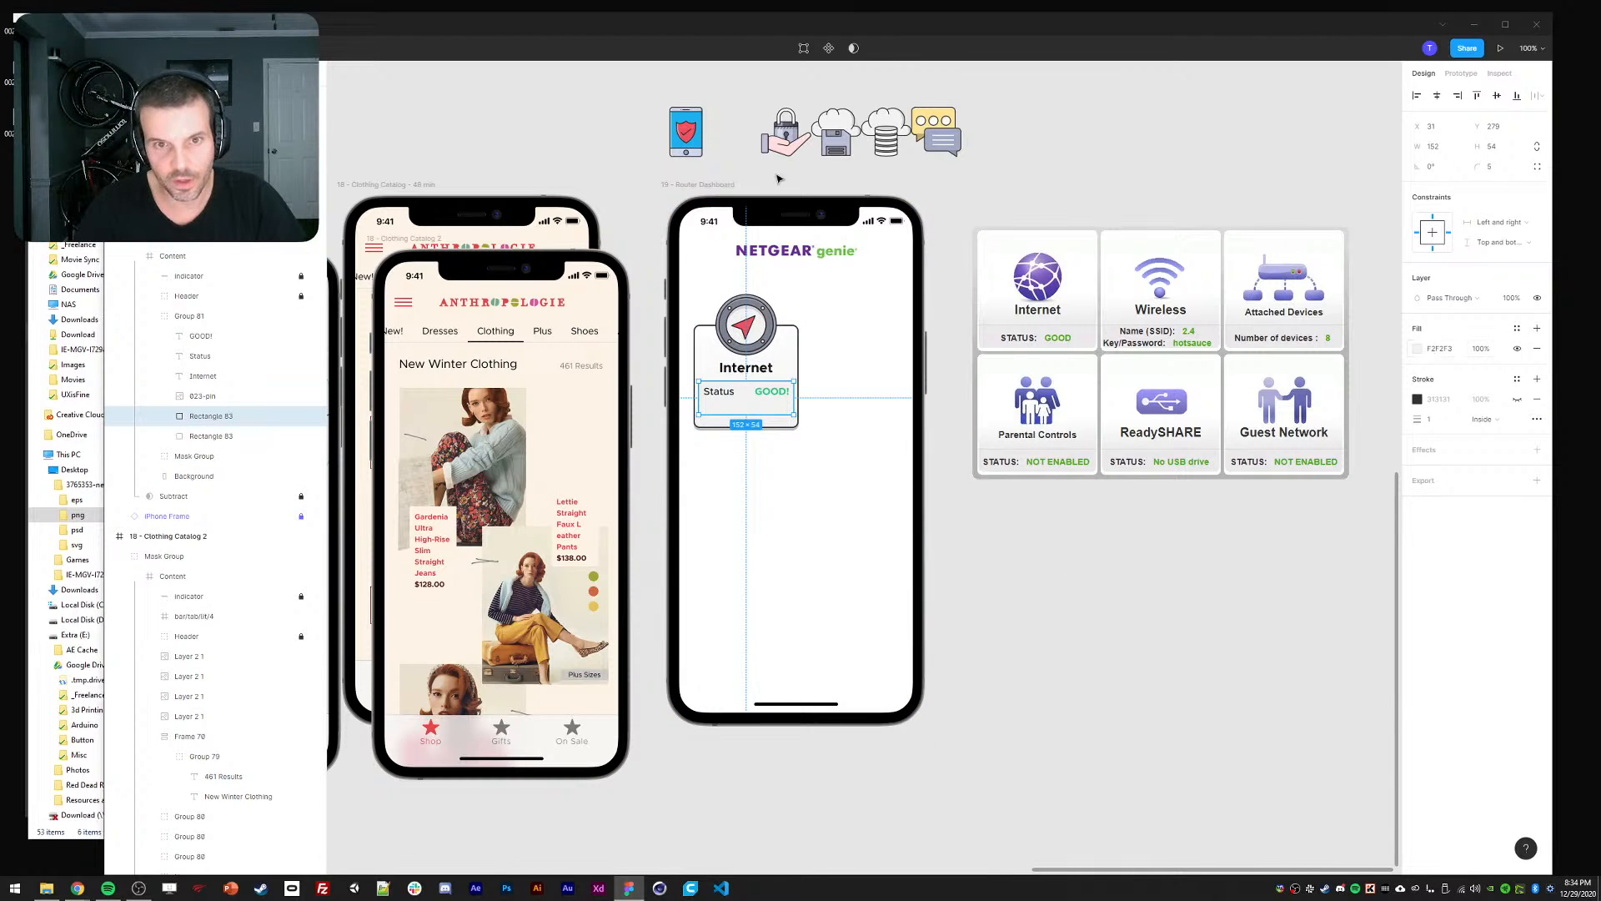
key(i)
click(837, 144)
click(642, 400)
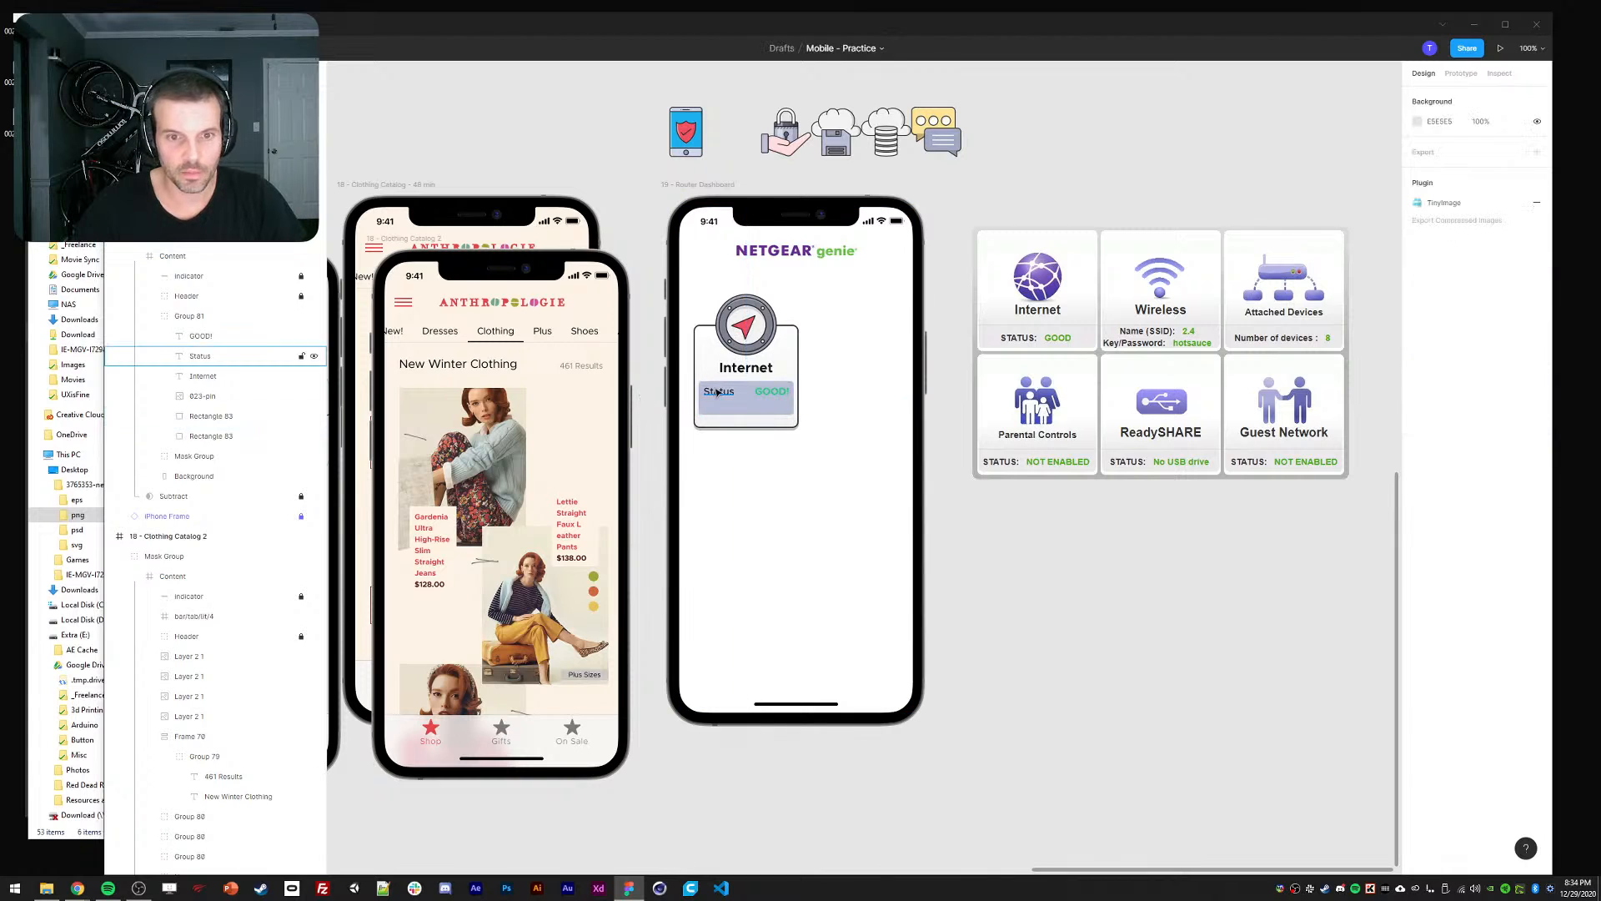
ctrl+click(719, 392)
ctrl+click(767, 392)
ctrl+click(720, 392)
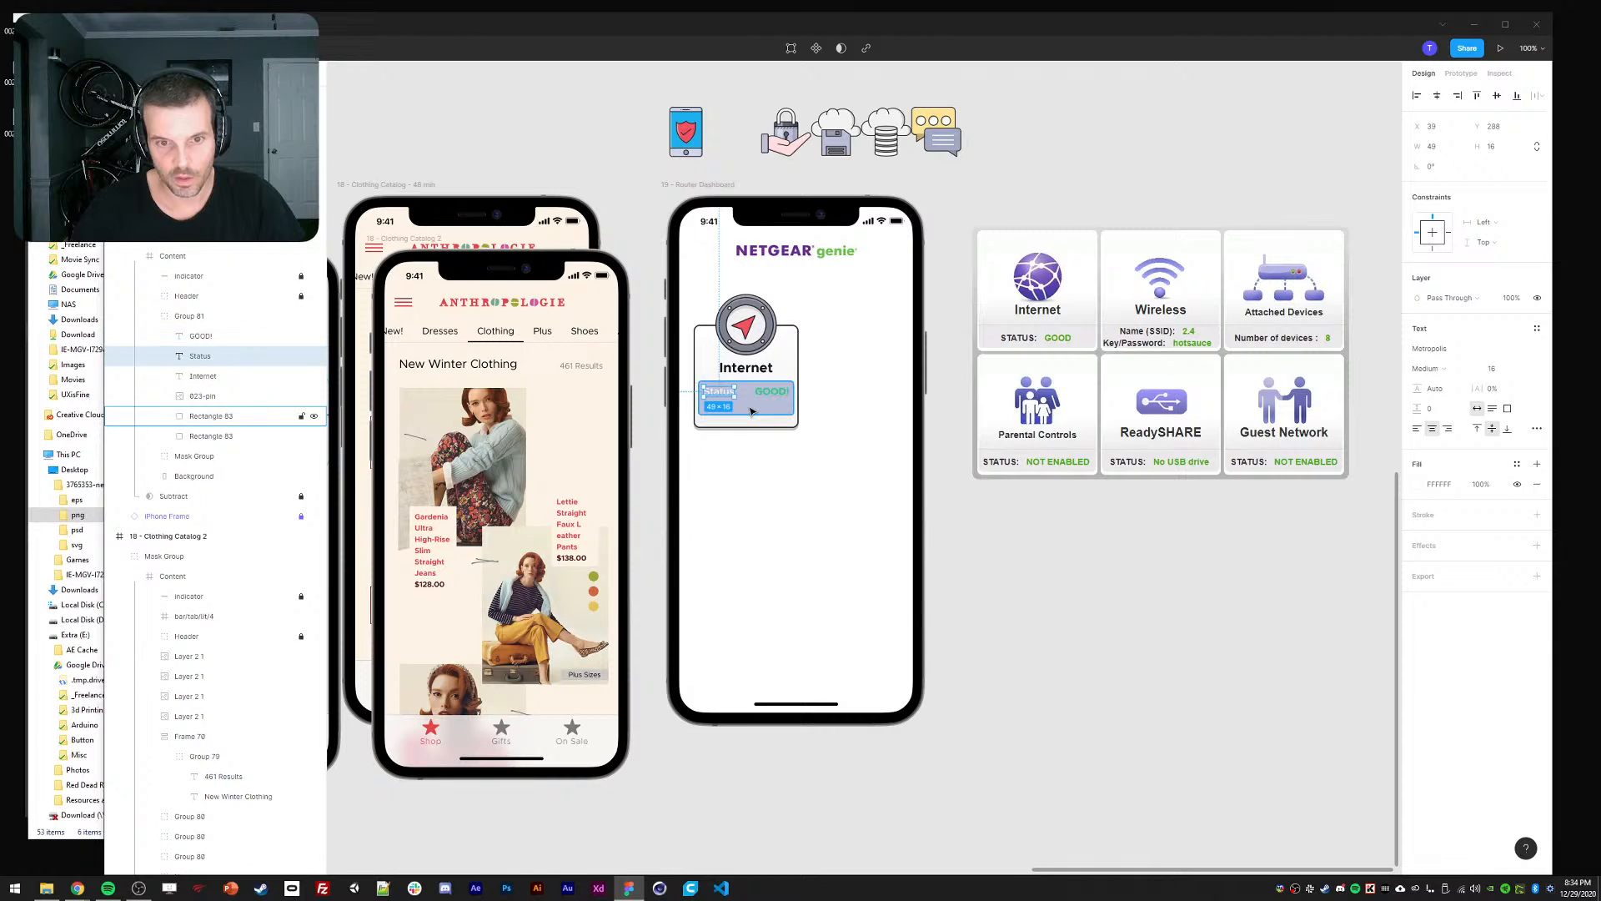
Make GOOD! bright green and the box dark grey, nudging Status right and GOOD! left.
click(770, 427)
ctrl+click(771, 391)
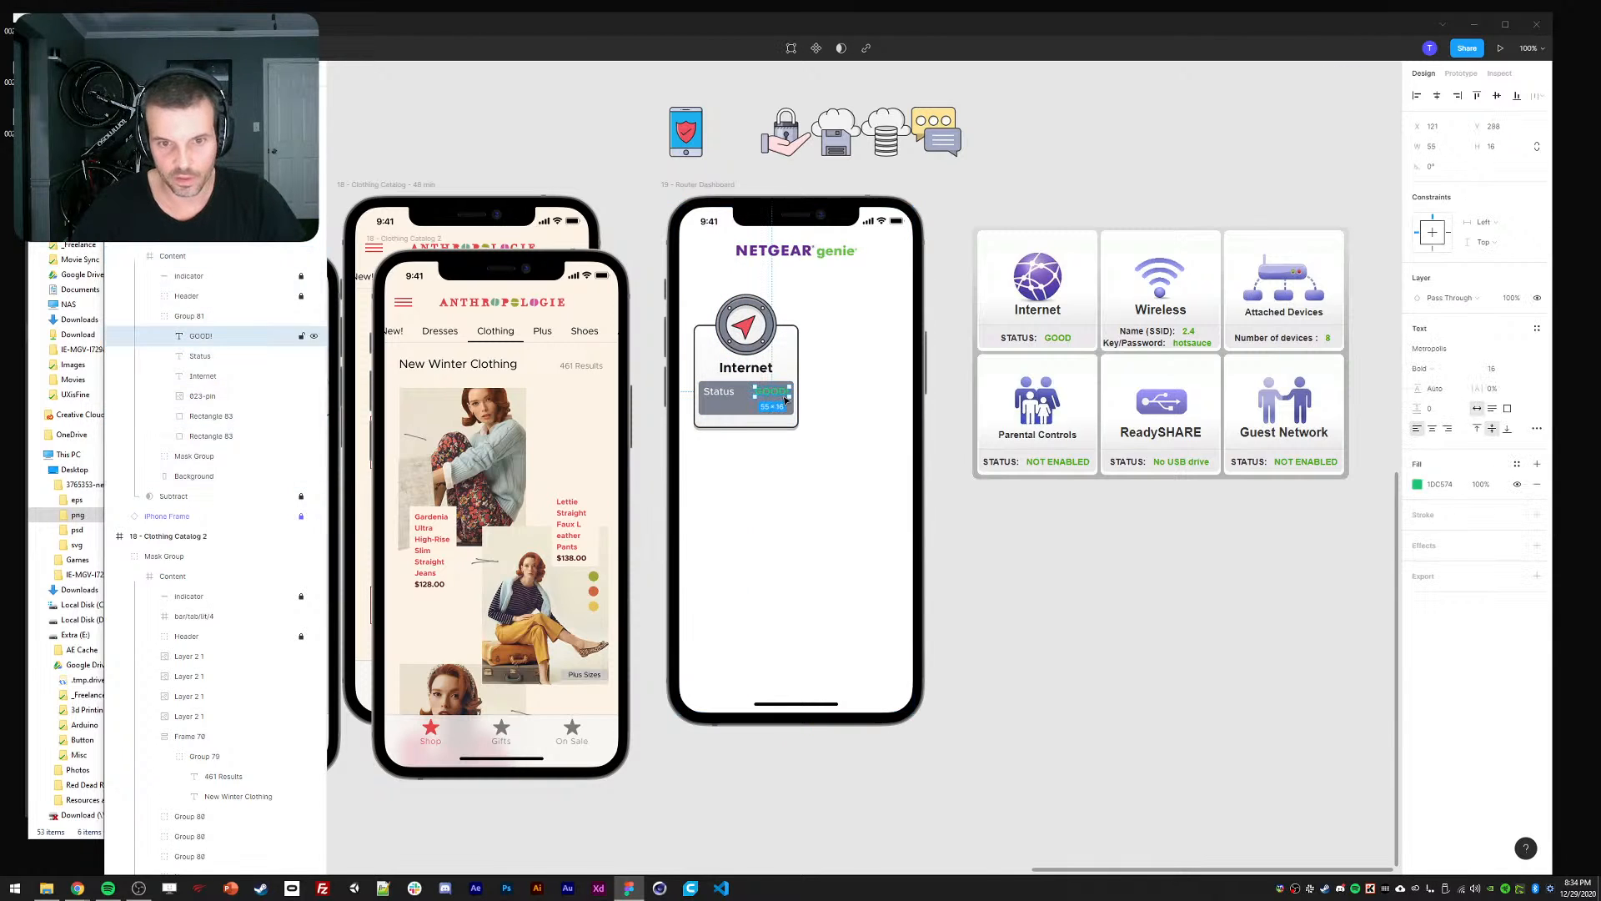
click(1440, 484)
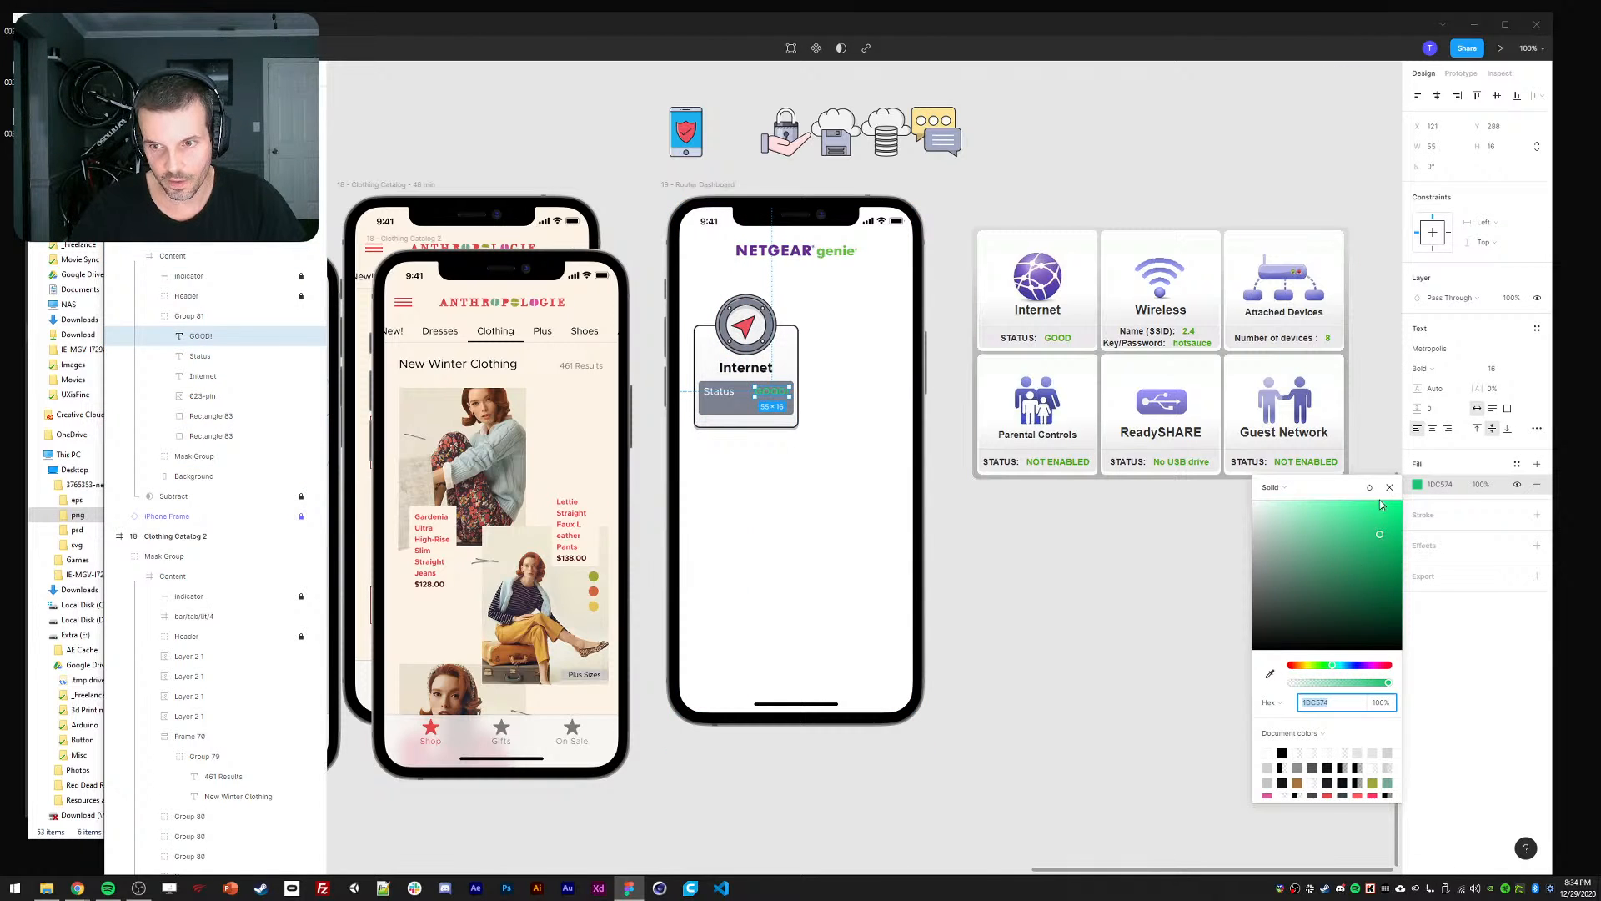
click(722, 397)
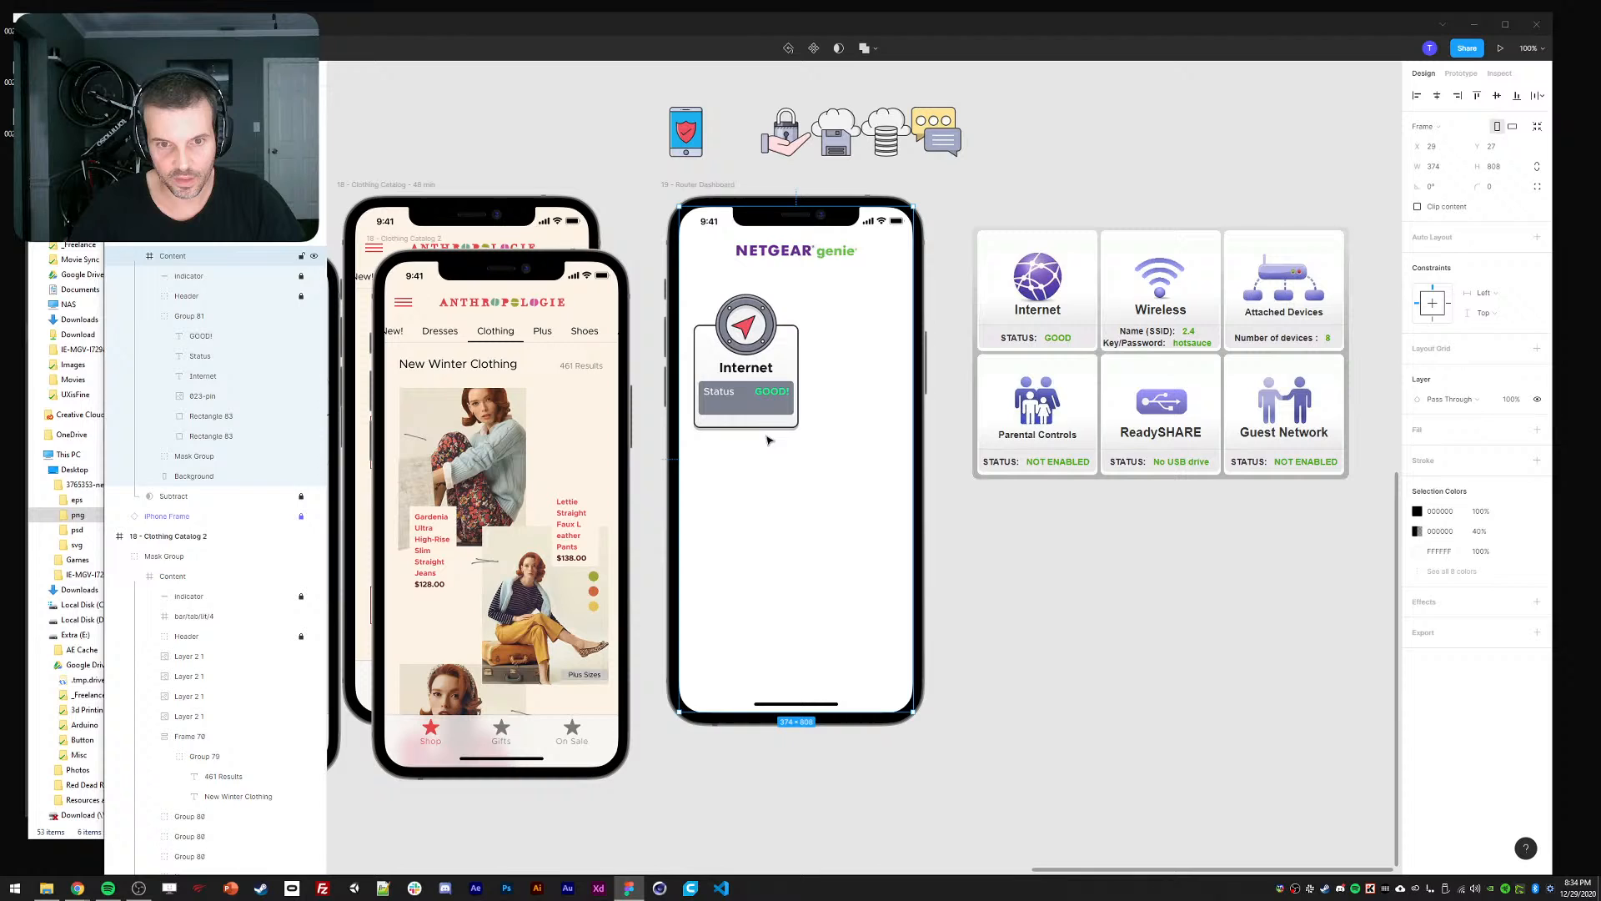
ctrl+click(723, 395)
key(shift+Right)
ctrl+click(775, 392)
key(shift+Left)
click(842, 498)
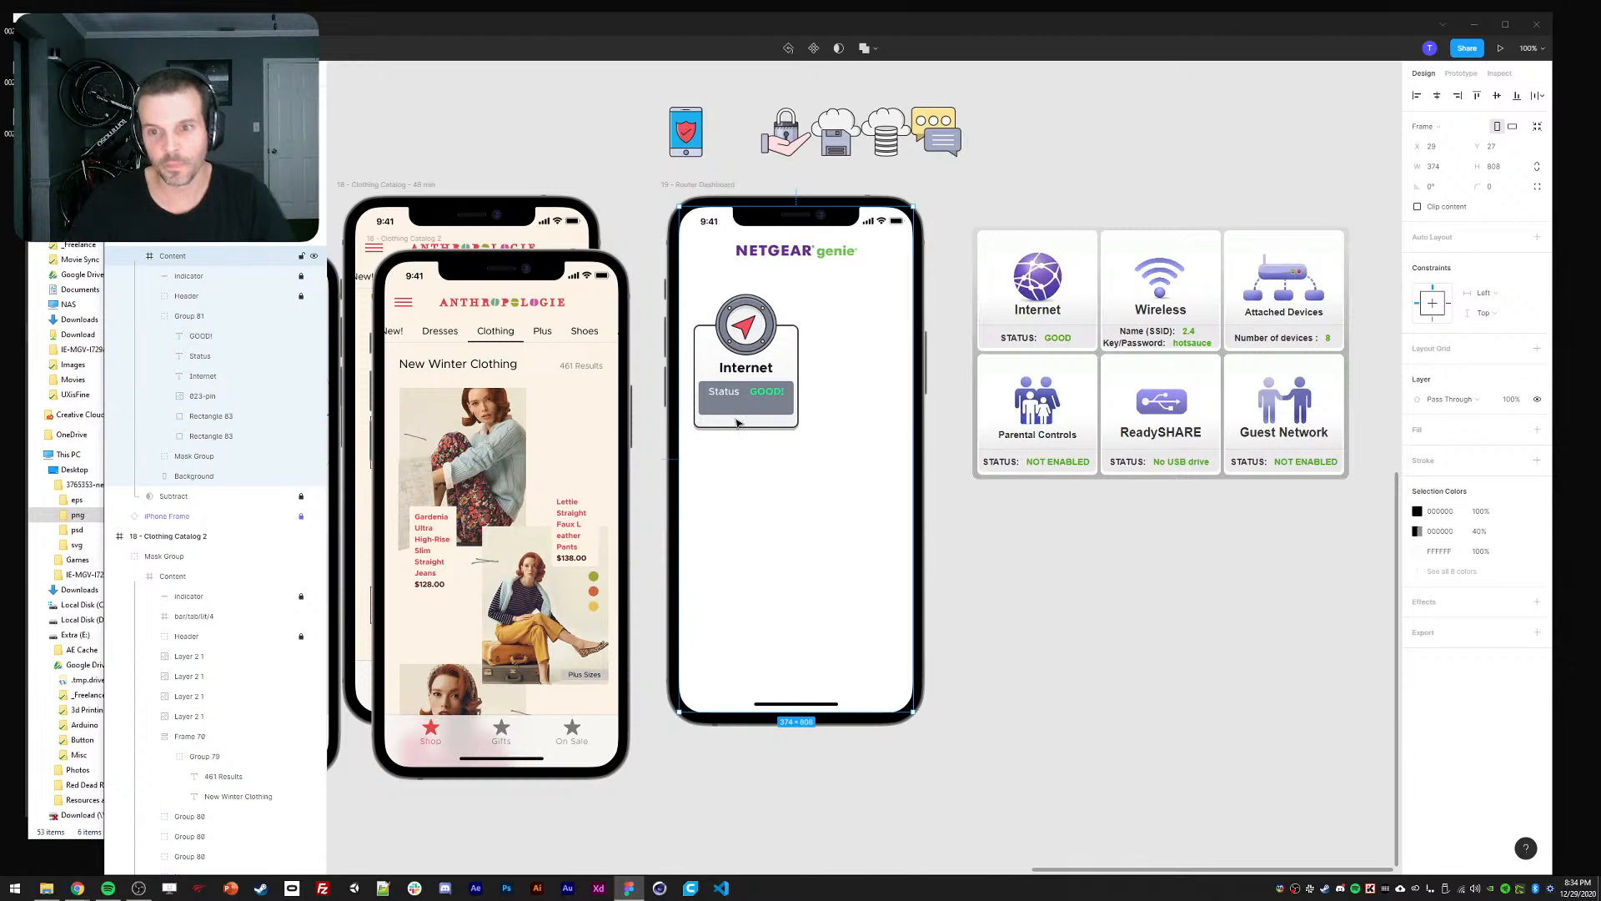
click(1151, 350)
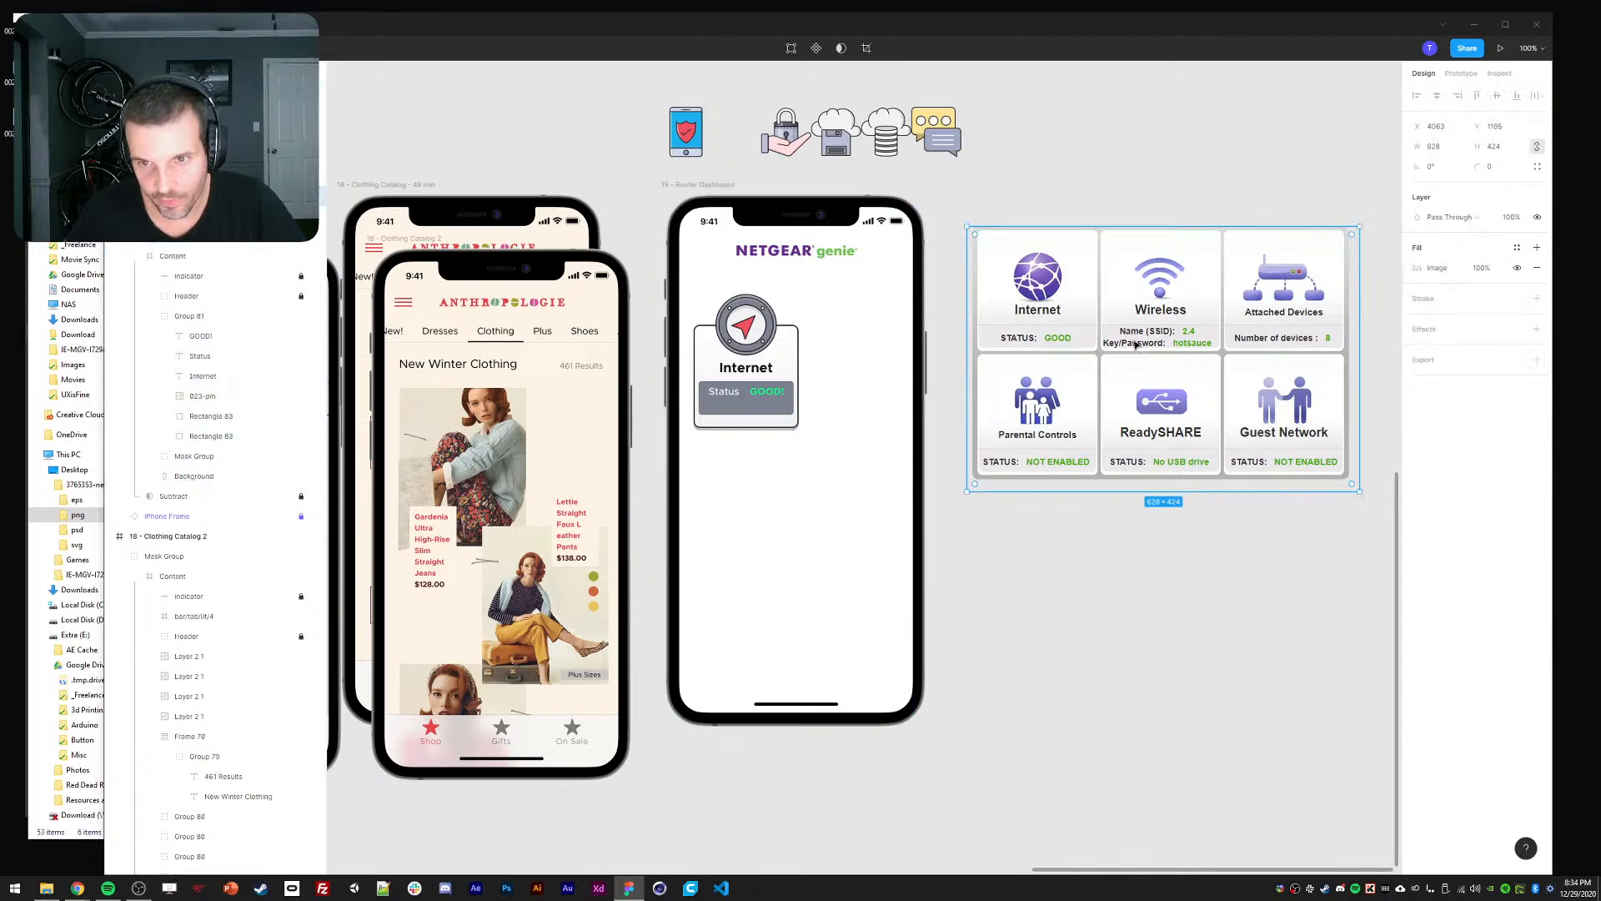
click(746, 405)
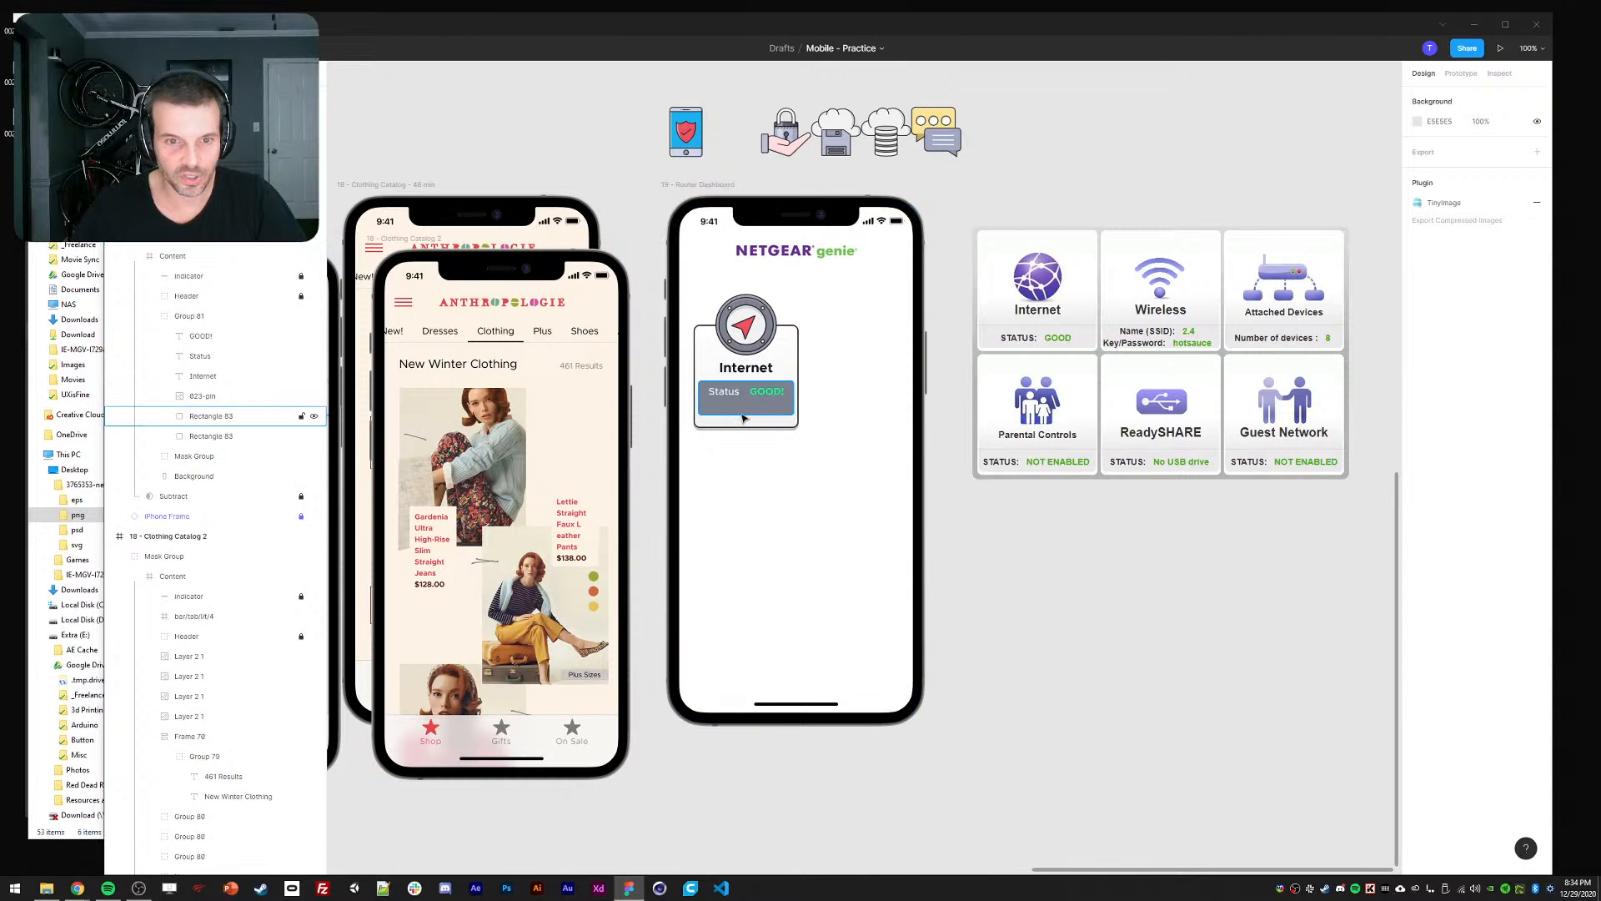
Move Status and GOOD! down into the grey box and shift GOOD! left.
click(954, 518)
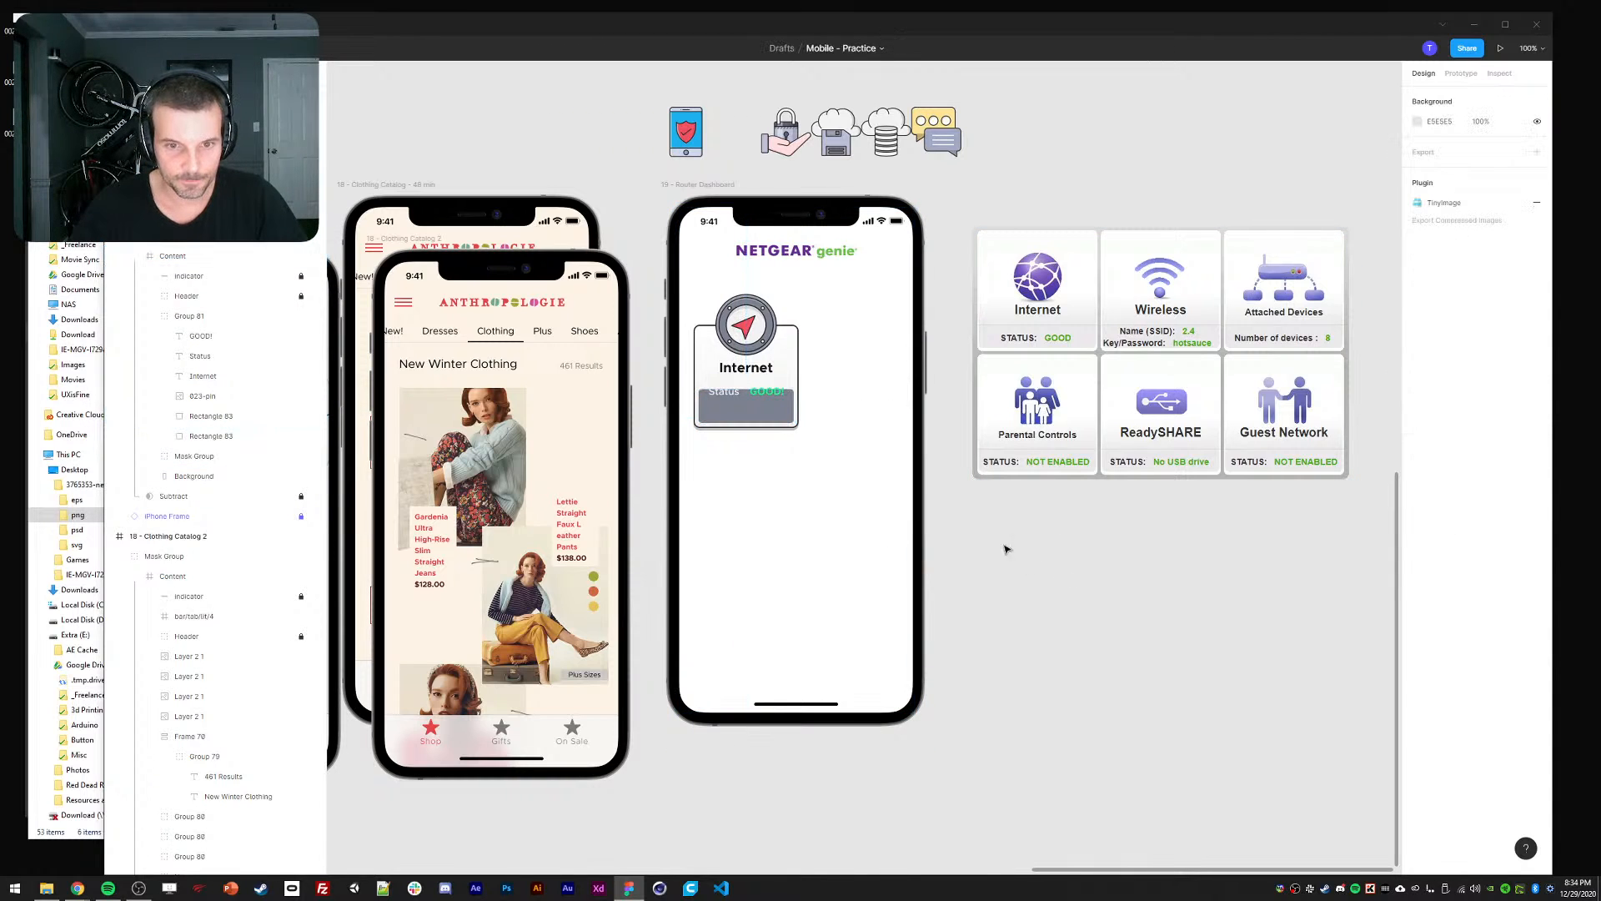
click(722, 401)
shift+click(764, 395)
key(shift+Down)
key(shift+Down)
key(shift+Down)
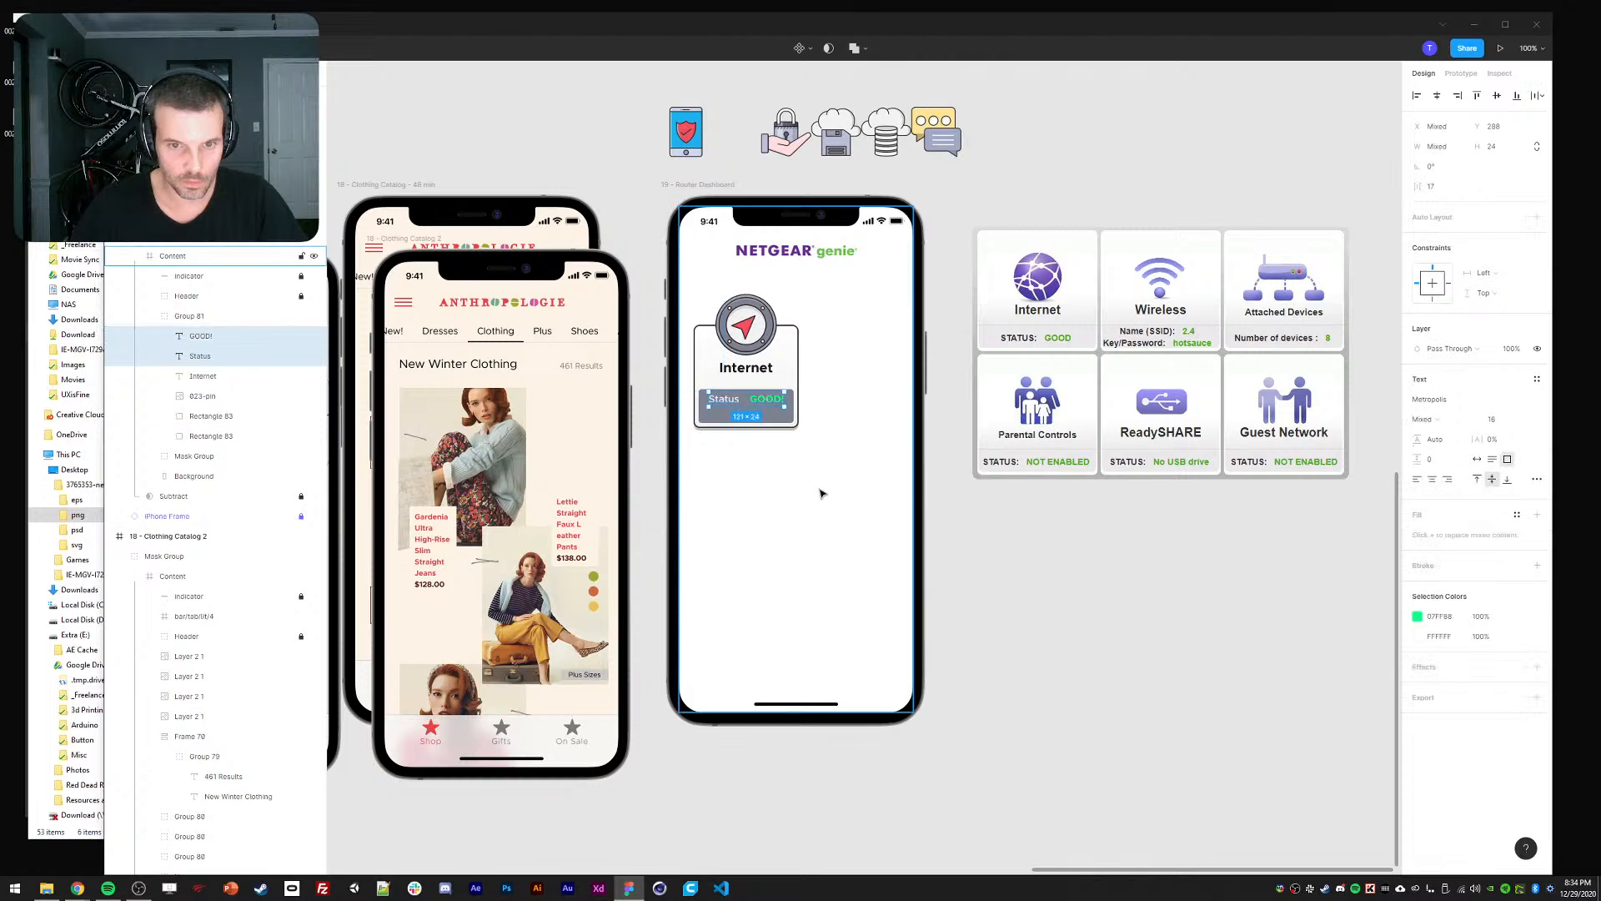
click(1165, 626)
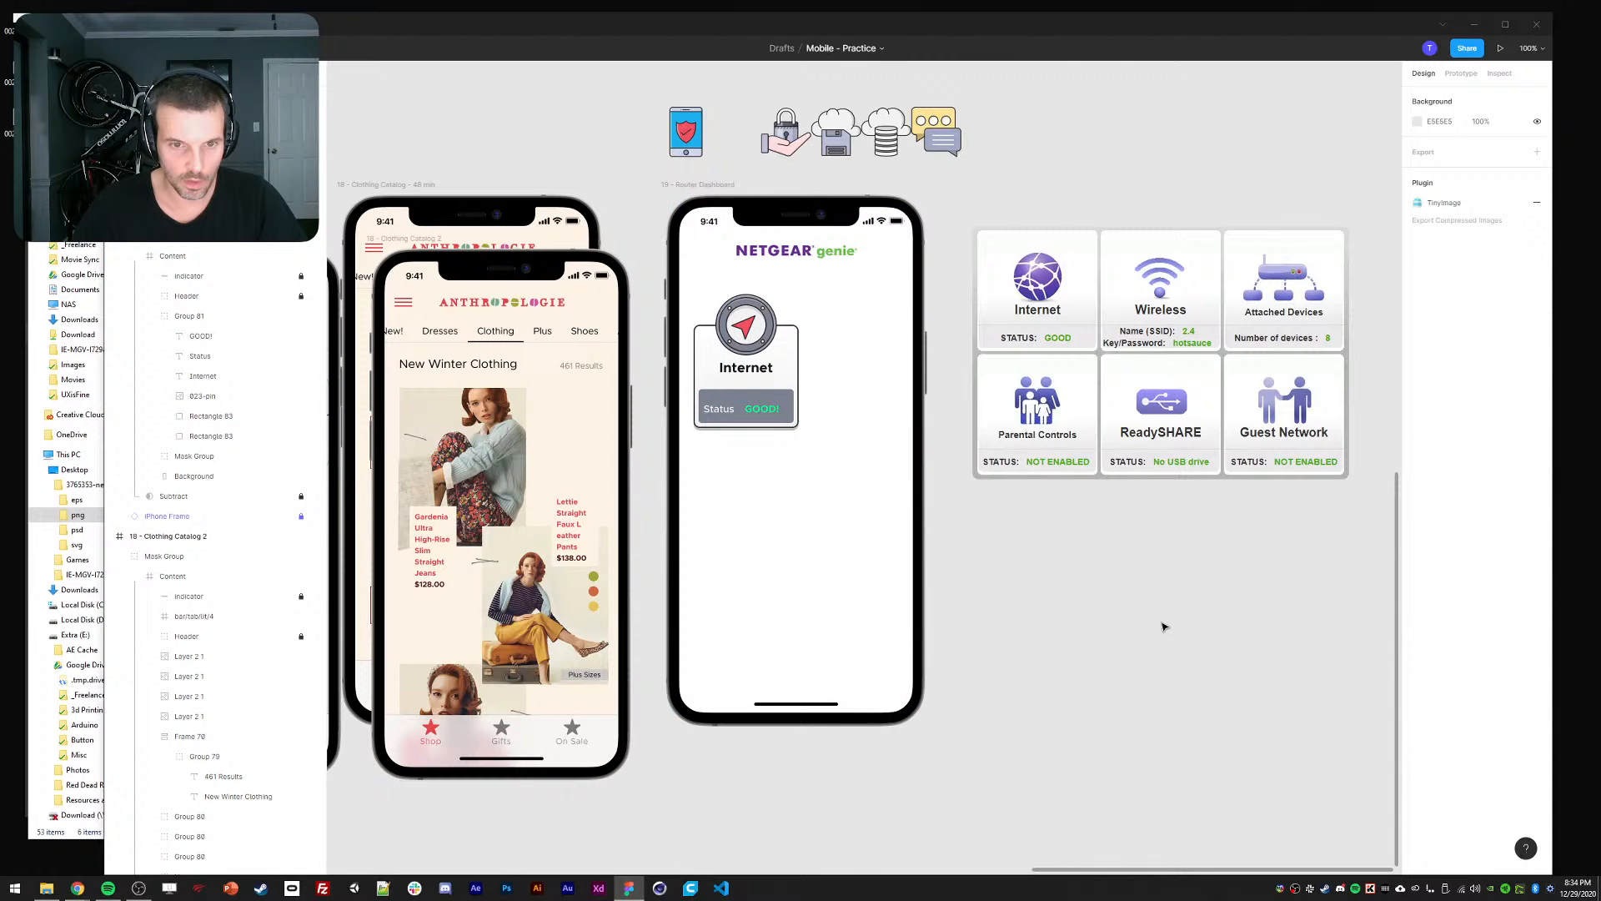
click(719, 409)
shift+click(761, 409)
shift+click(796, 425)
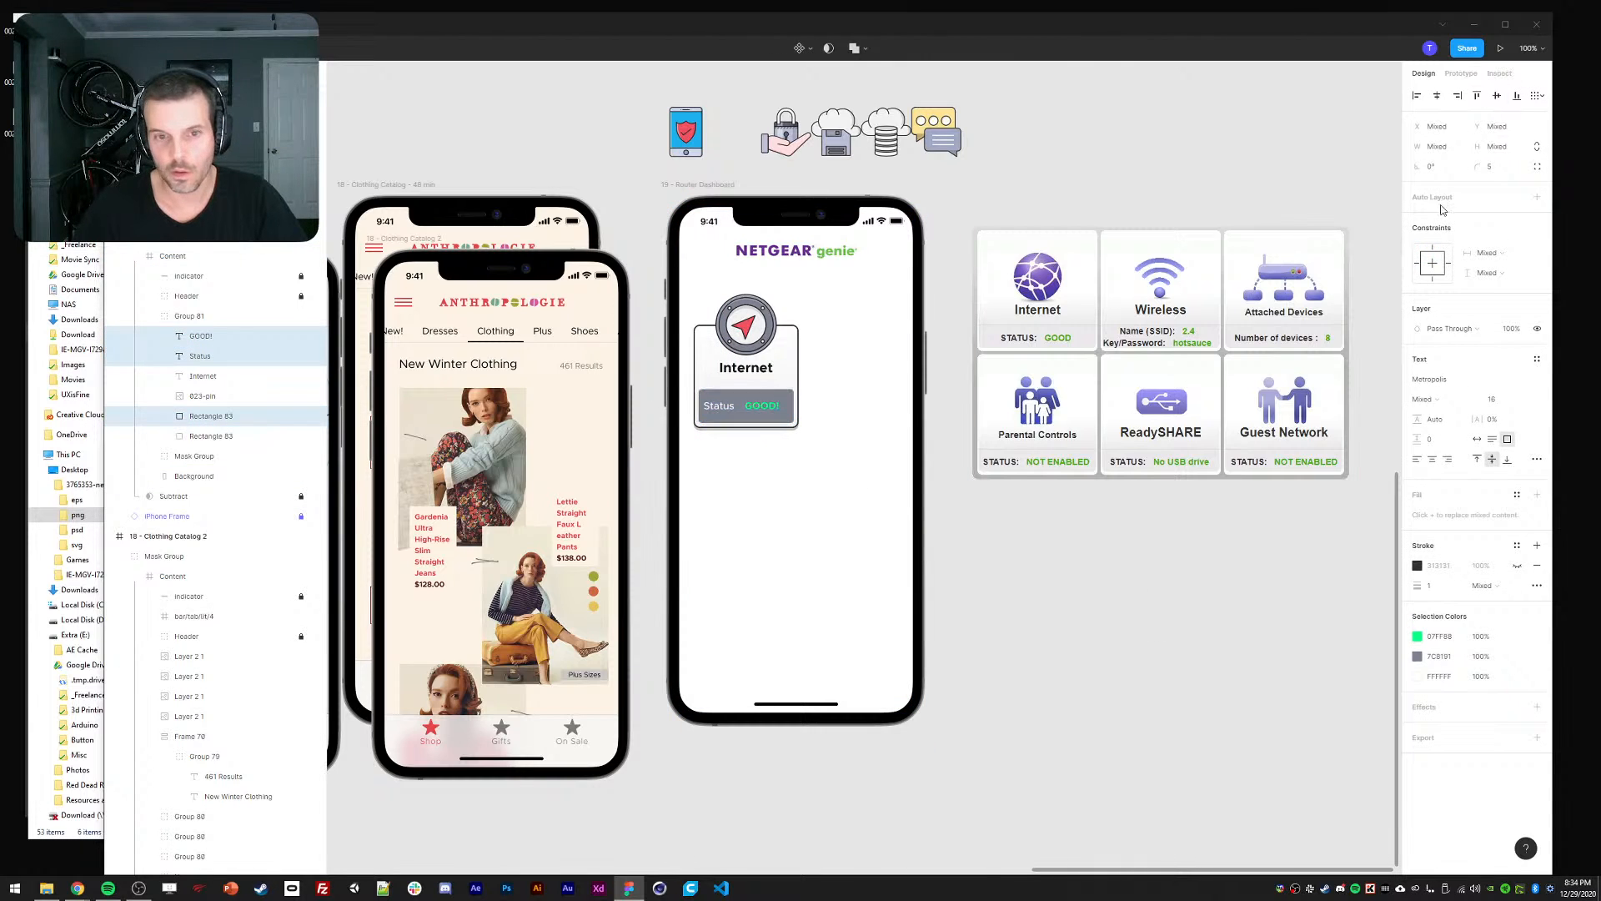
click(764, 407)
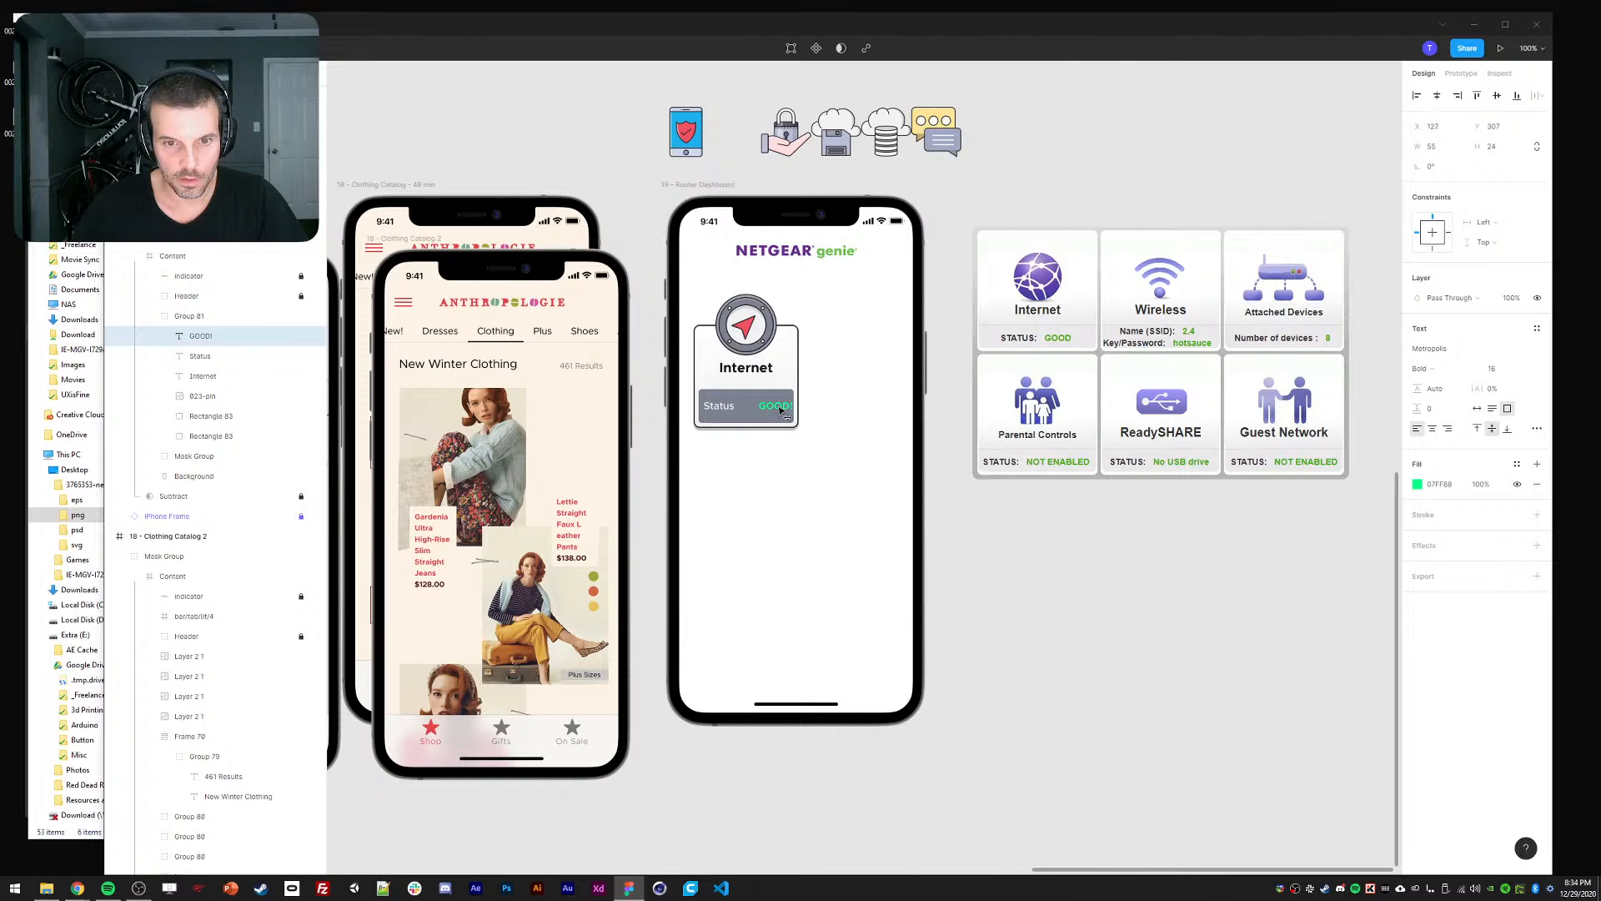
drag(782, 409, 733, 395)
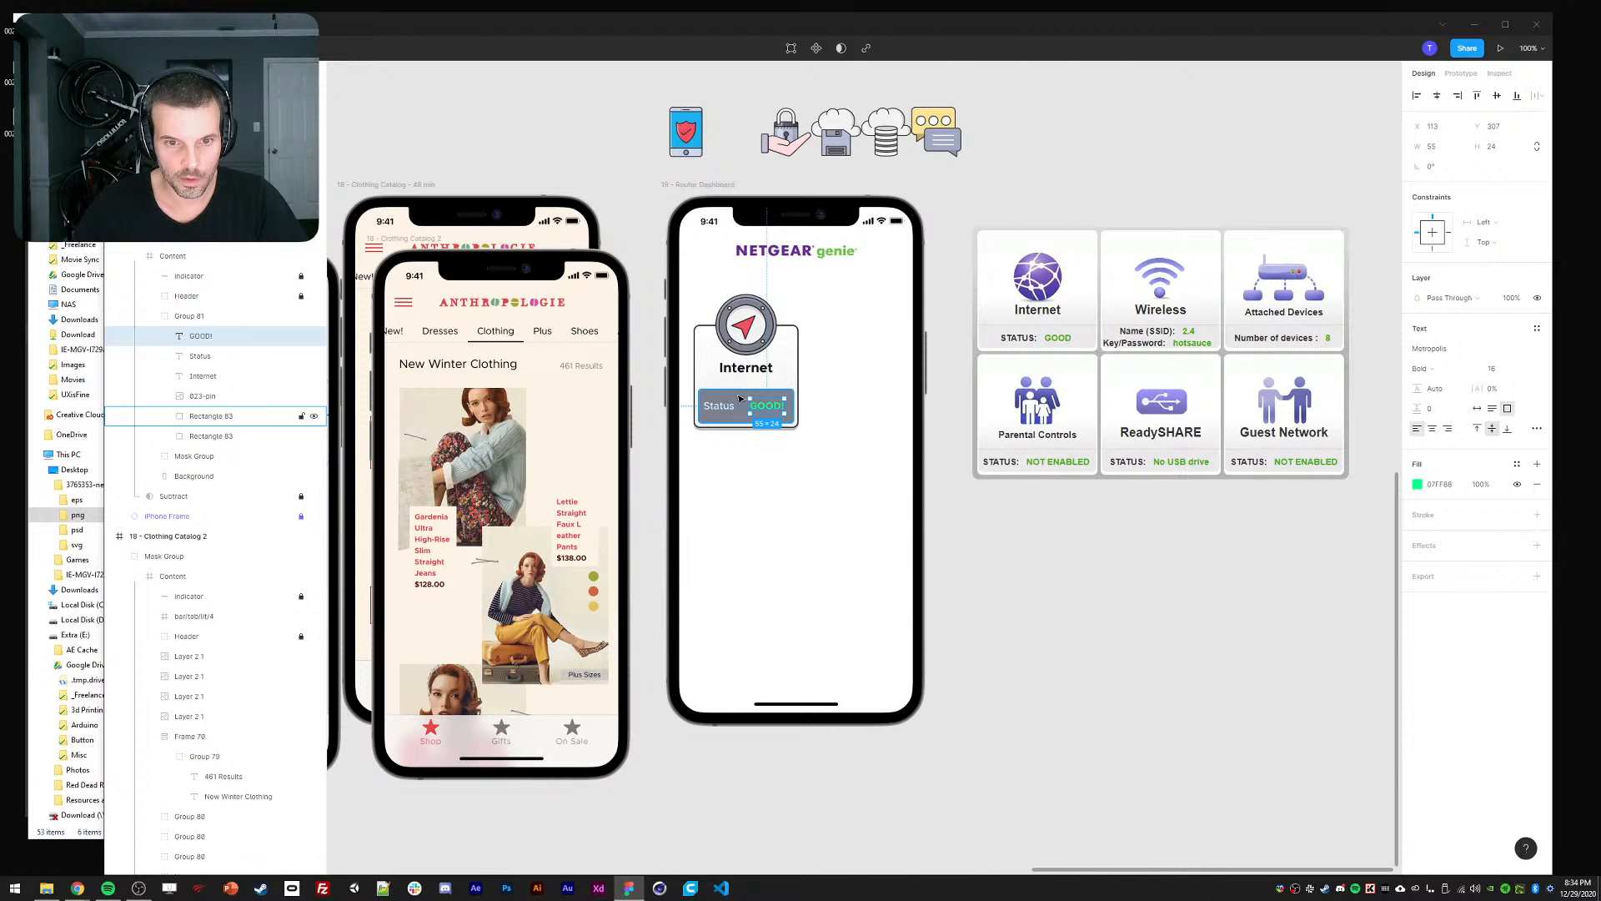
Nudge the status bar with both labels down, then reposition Status and GOOD!
click(739, 397)
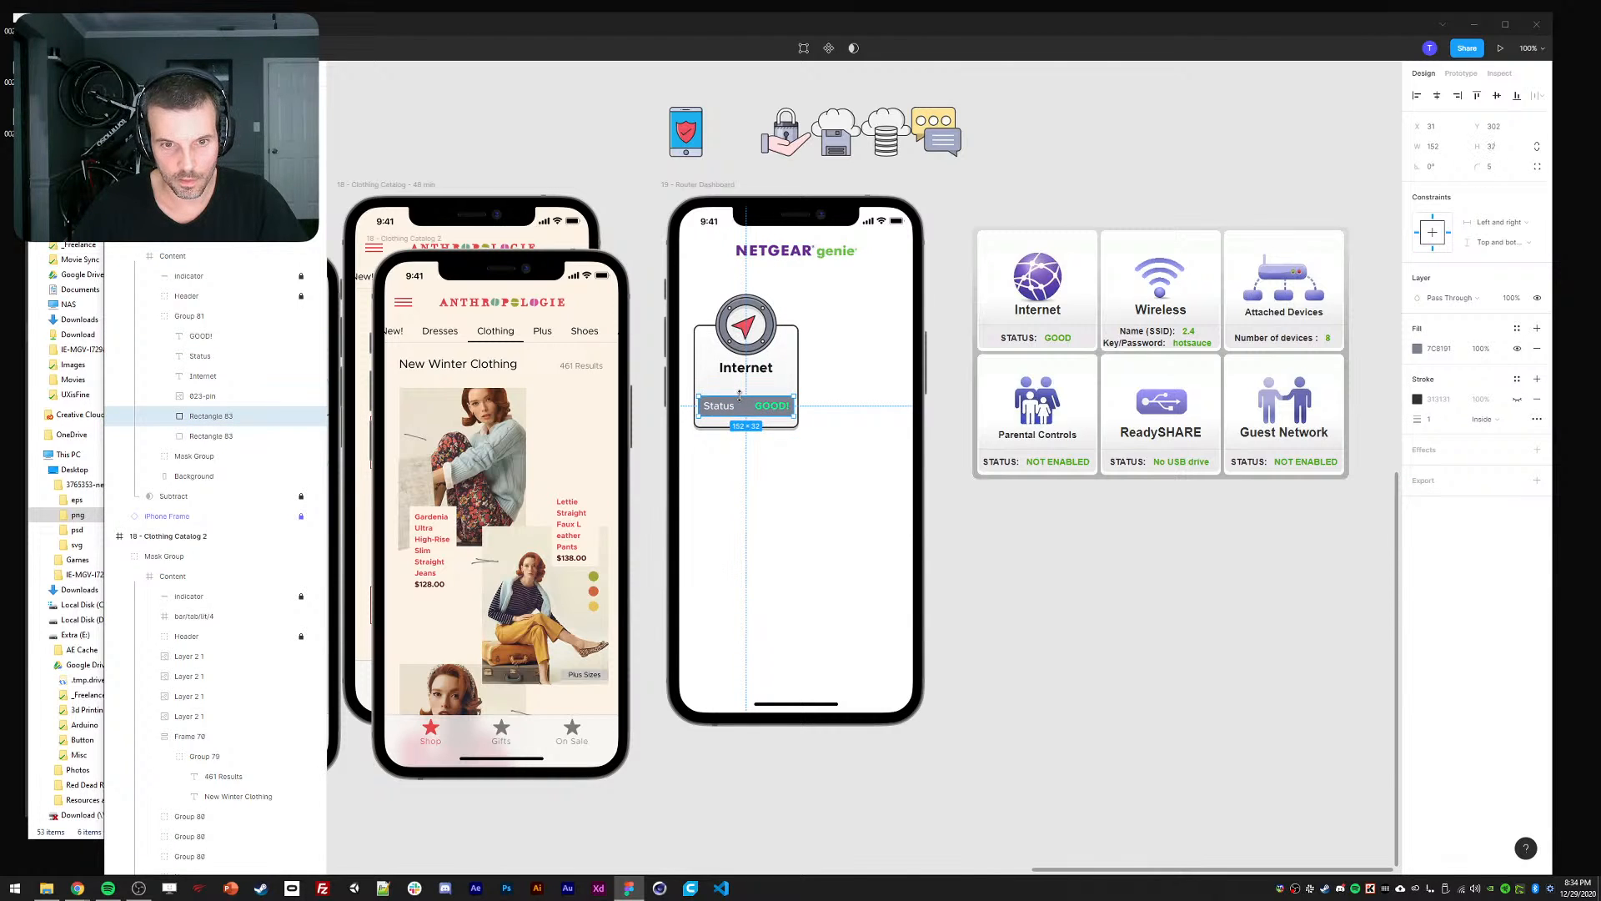
click(1055, 547)
ctrl+click(774, 407)
ctrl+shift+click(720, 406)
ctrl+shift+click(745, 408)
key(shift+Down)
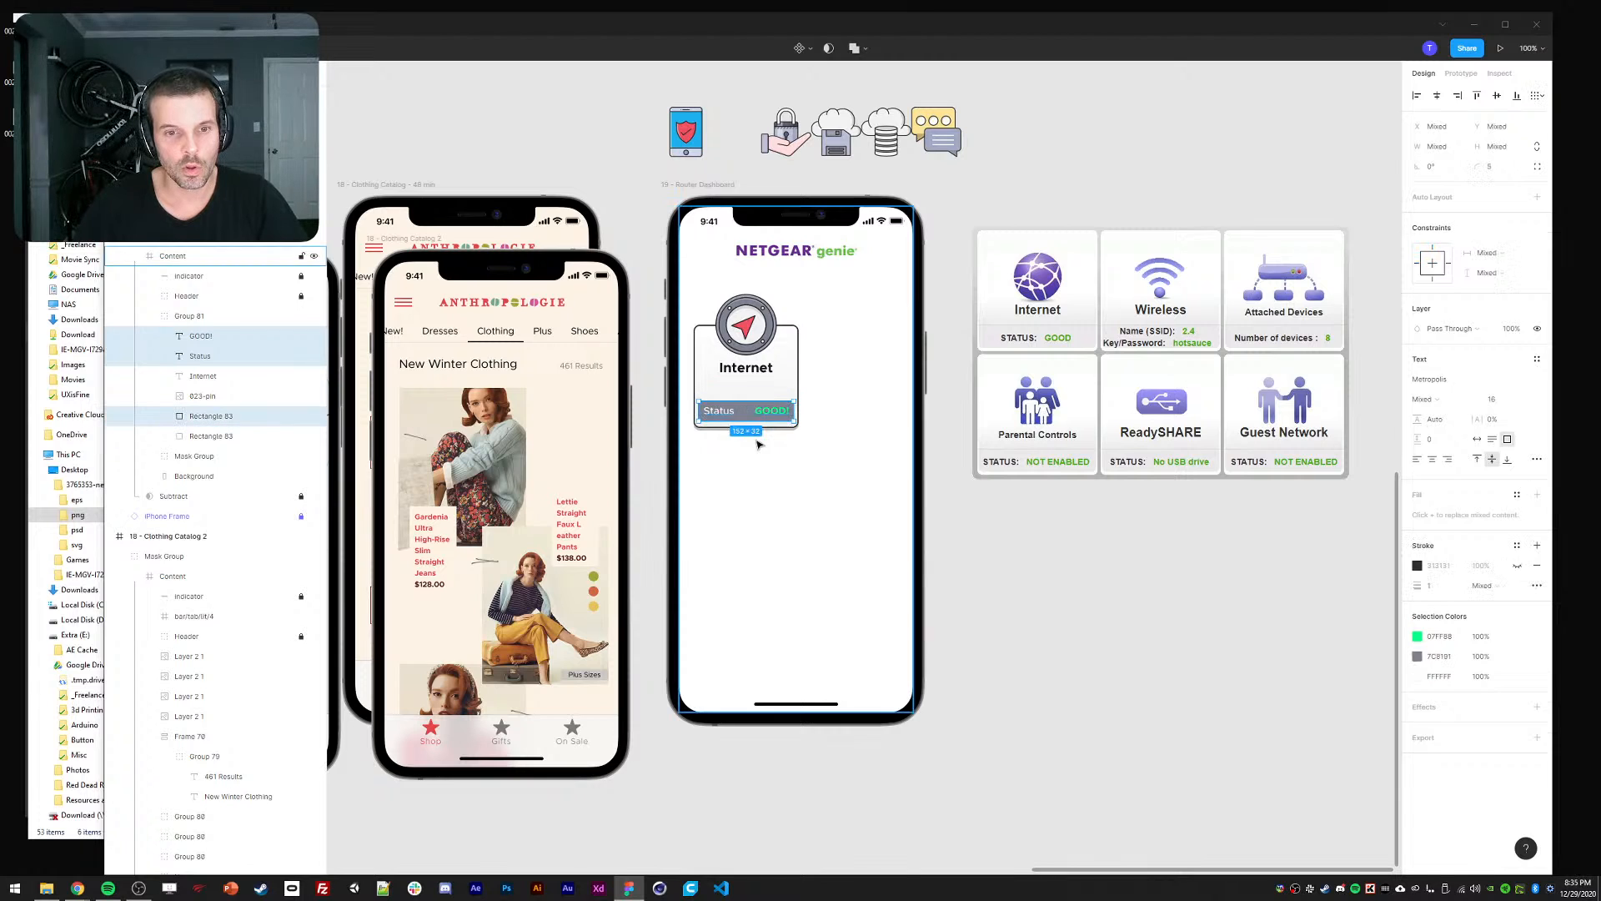
click(1056, 597)
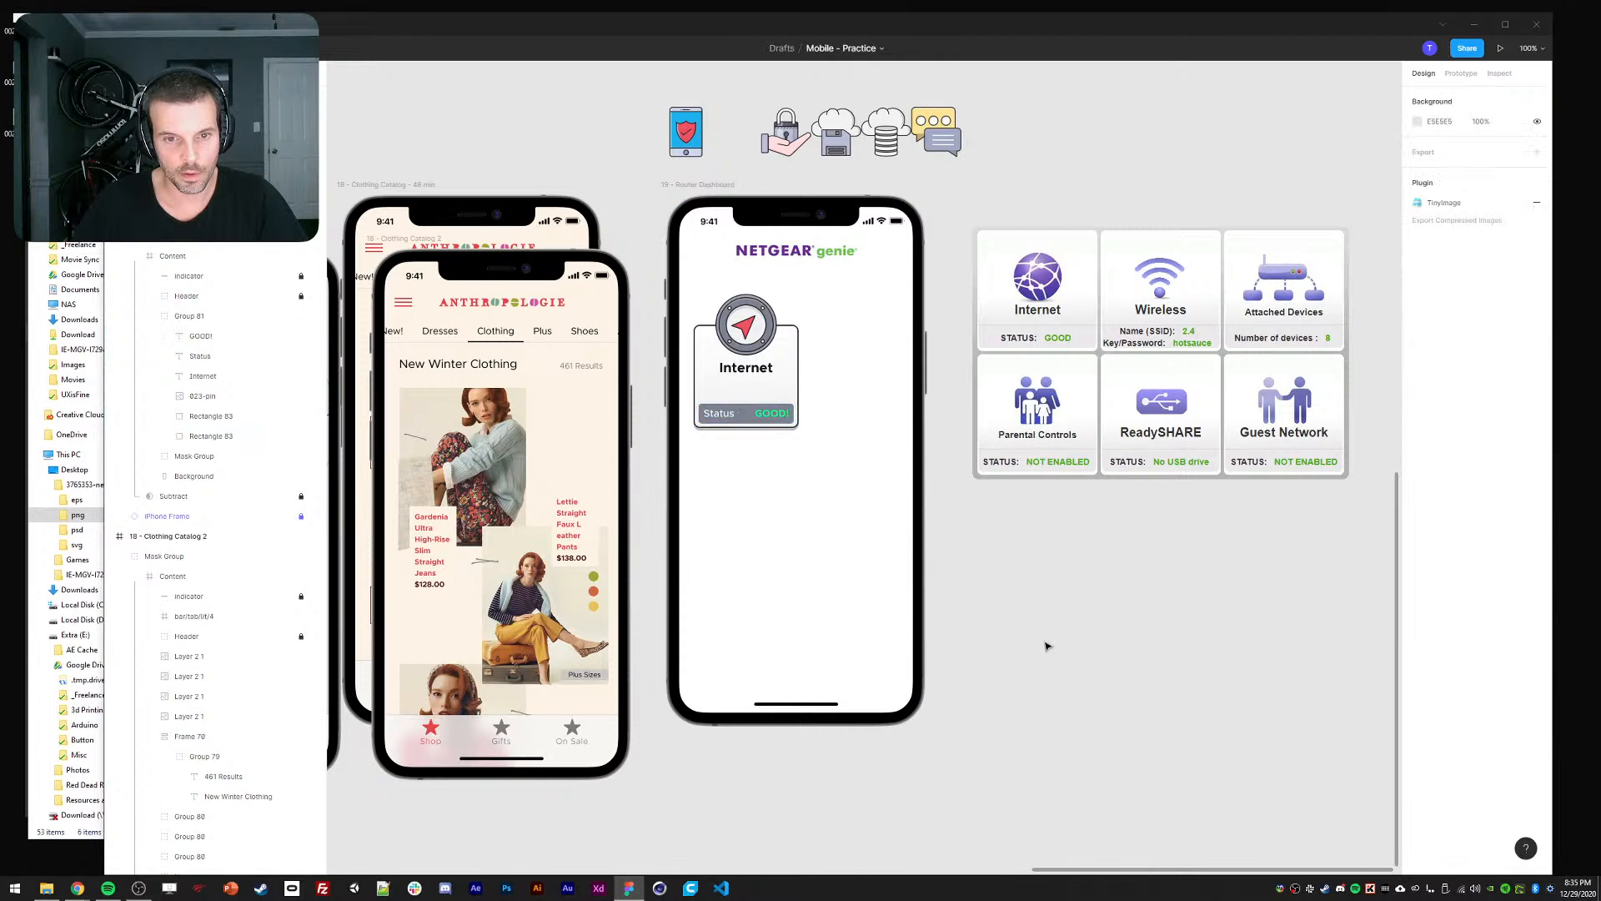
ctrl+click(749, 420)
ctrl+shift+click(748, 419)
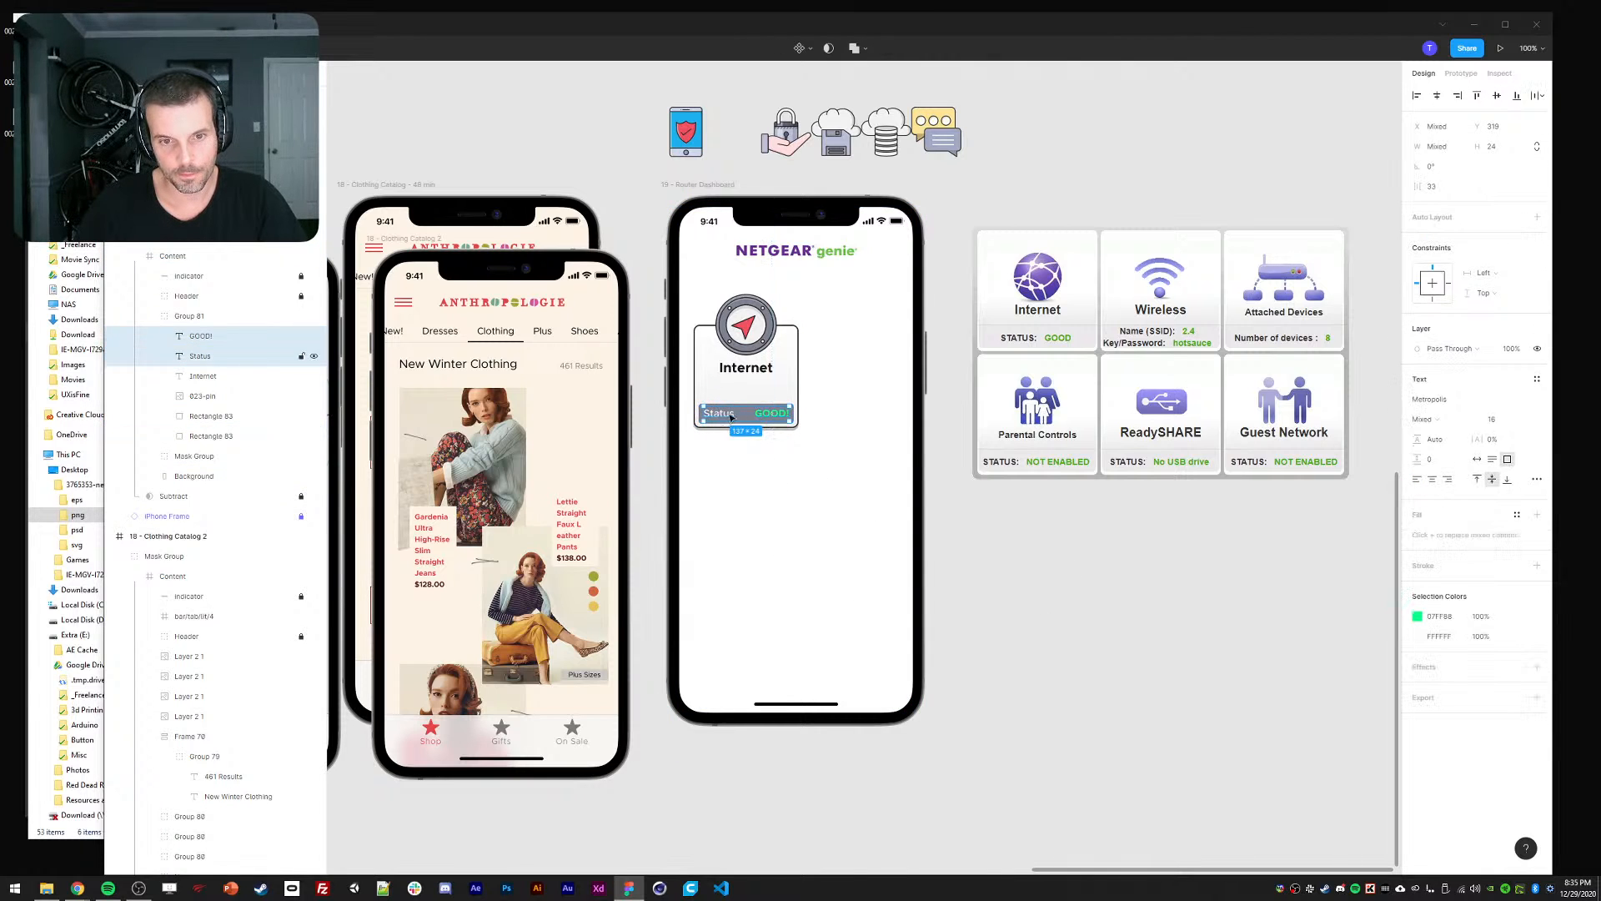
key(shift+Down)
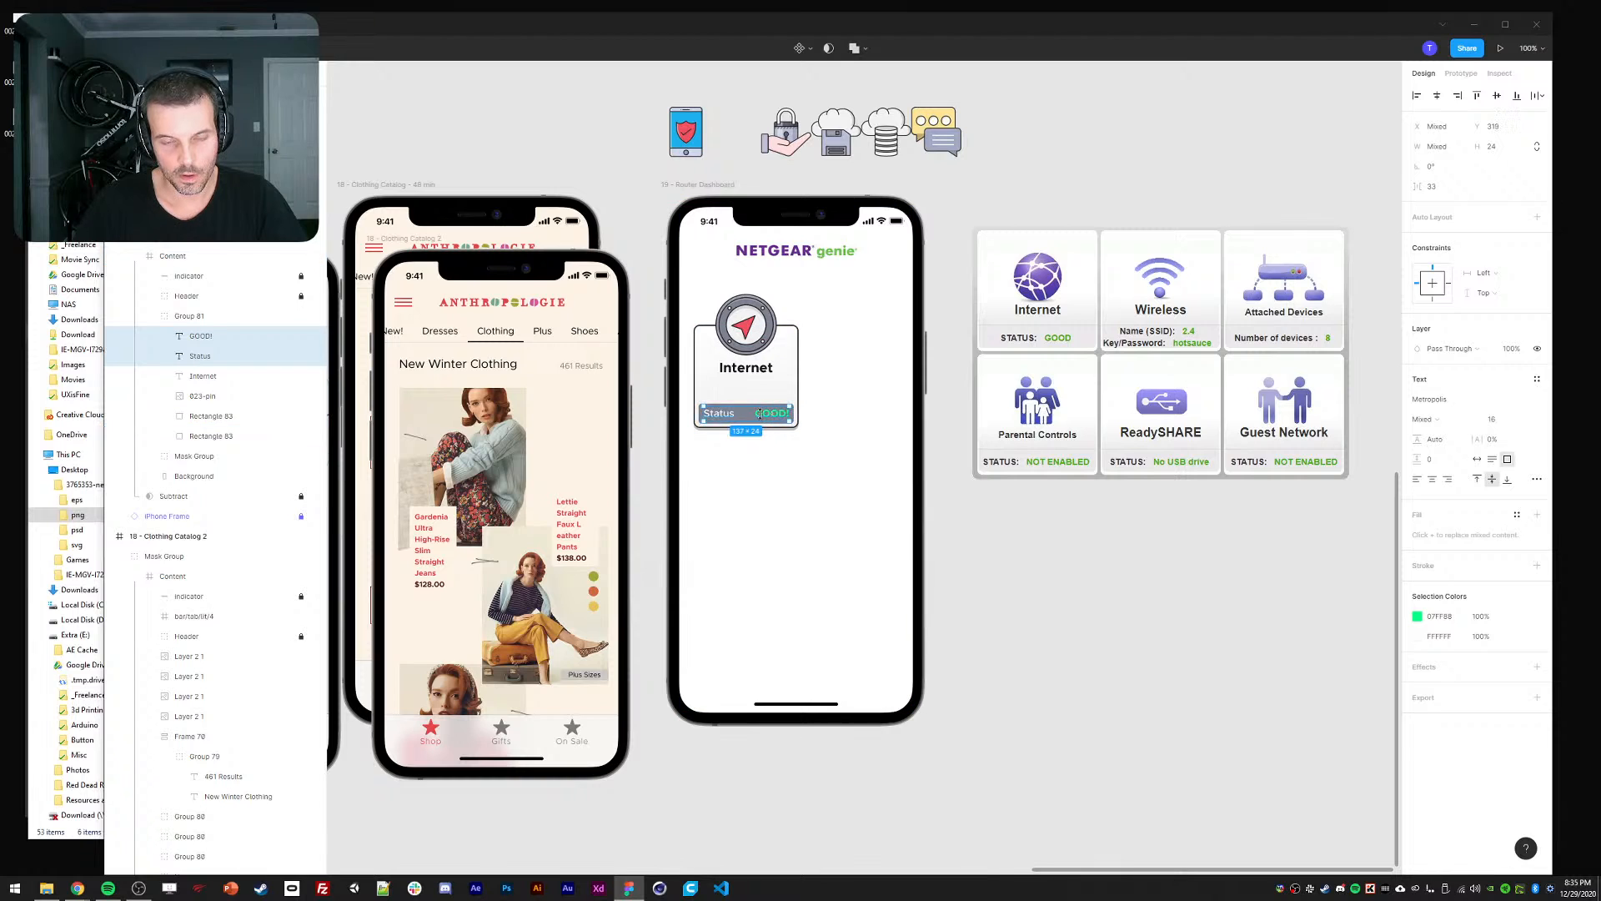
mouse_move(720, 412)
mouse_down()
mouse_move(720, 388)
mouse_move(734, 401)
mouse_up()
Delete and restore the dark status bar, then nudge Status and GOOD! down onto it.
click(742, 415)
key(Delete)
ctrl+click(726, 392)
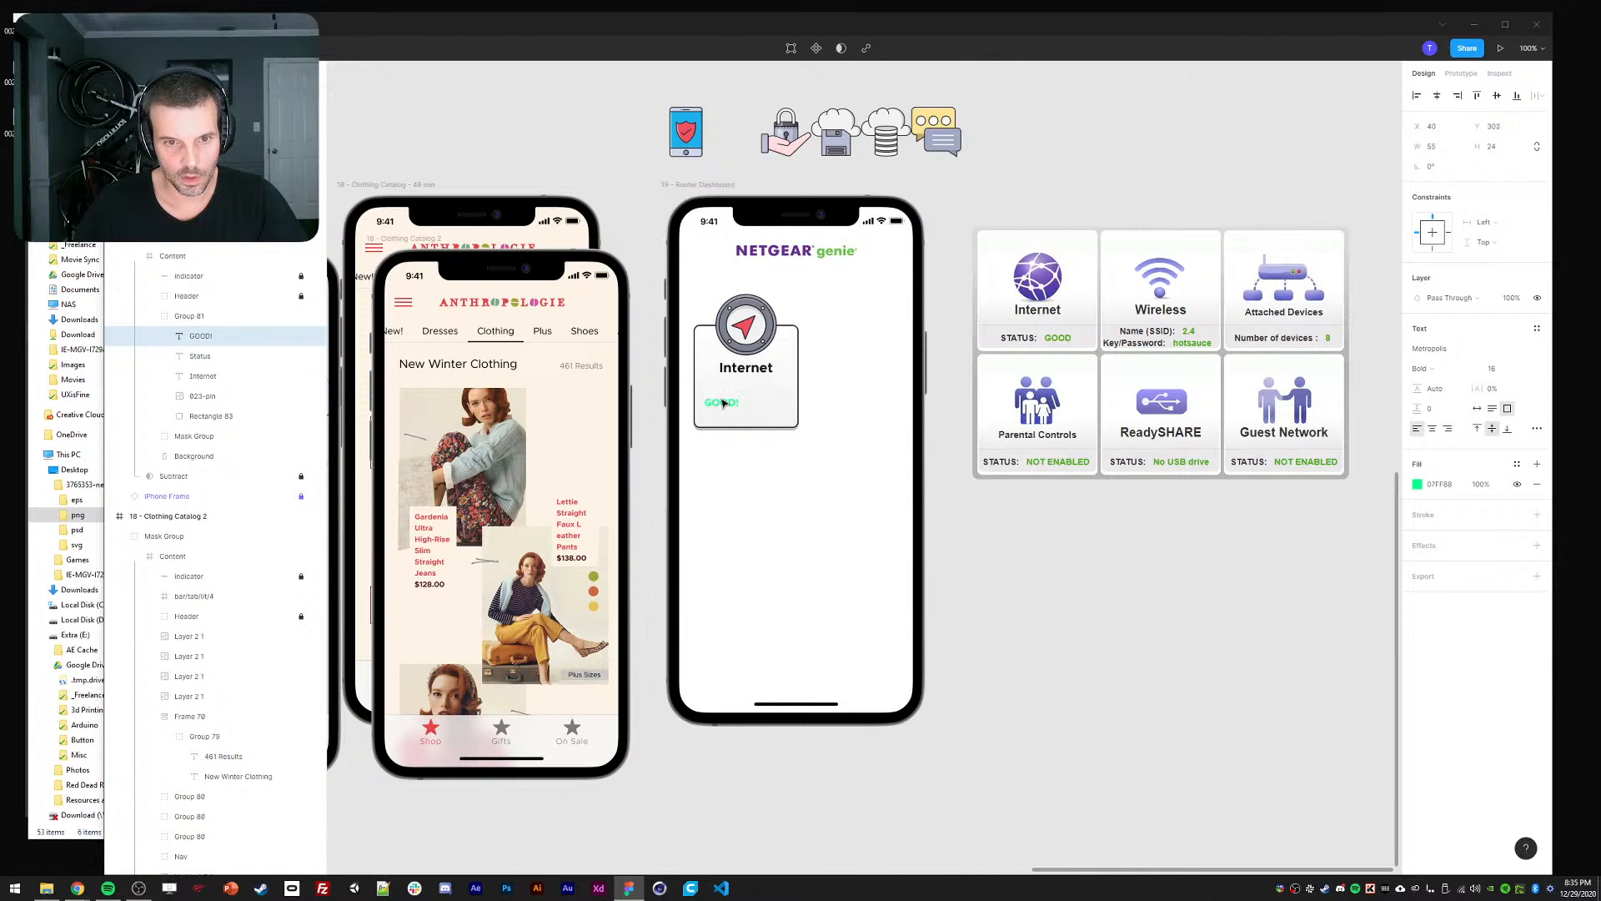
shift+click(724, 390)
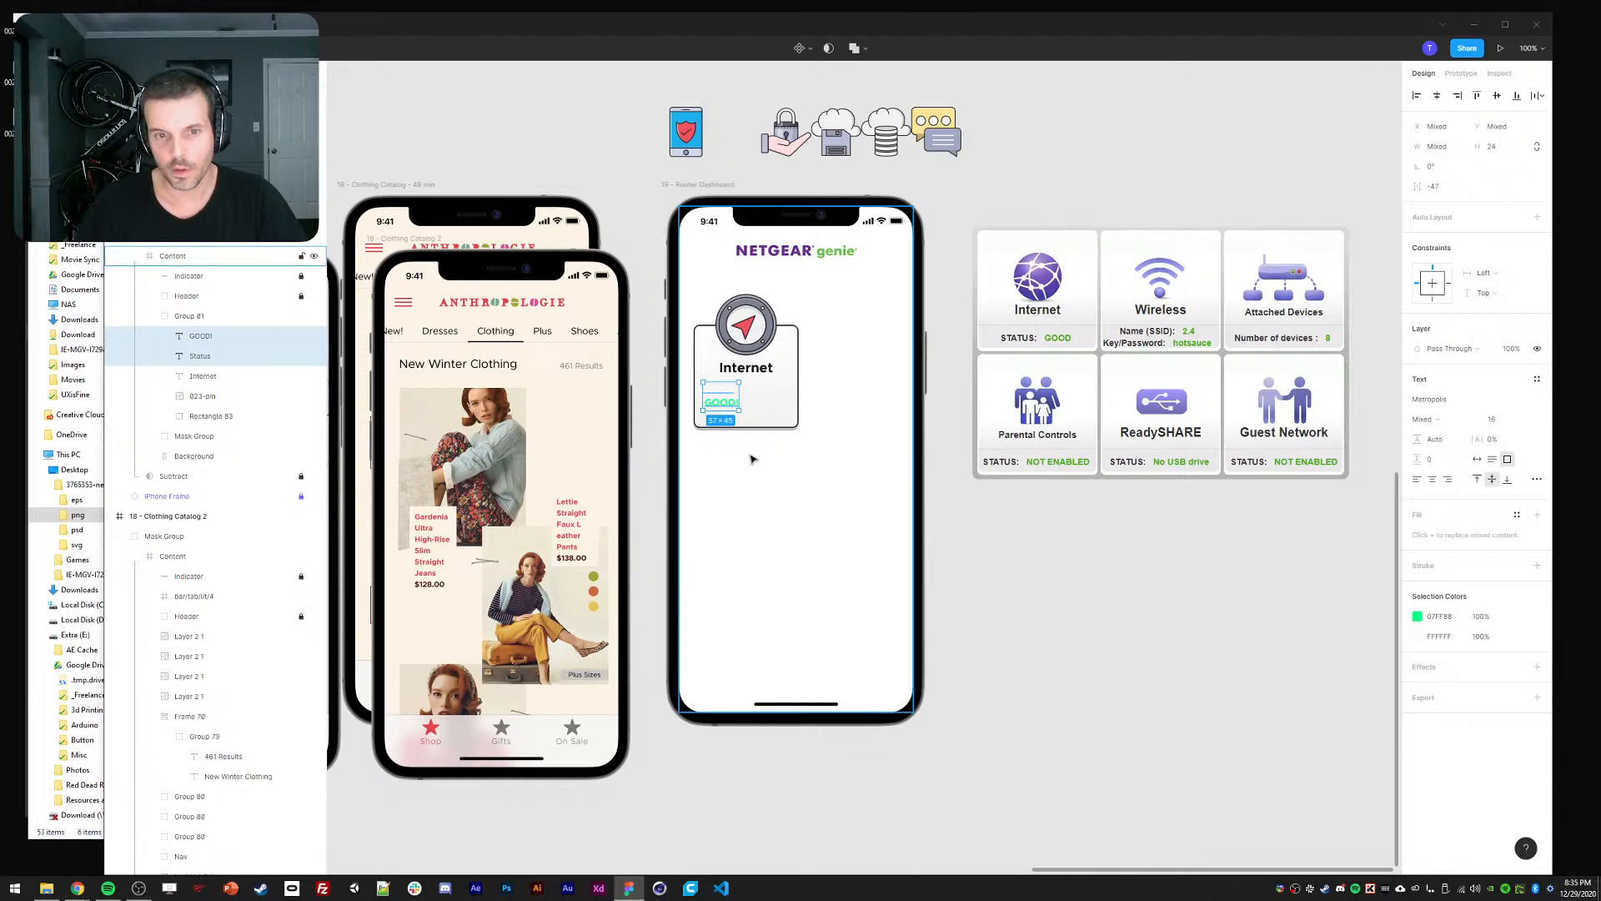
click(818, 434)
ctrl+click(724, 403)
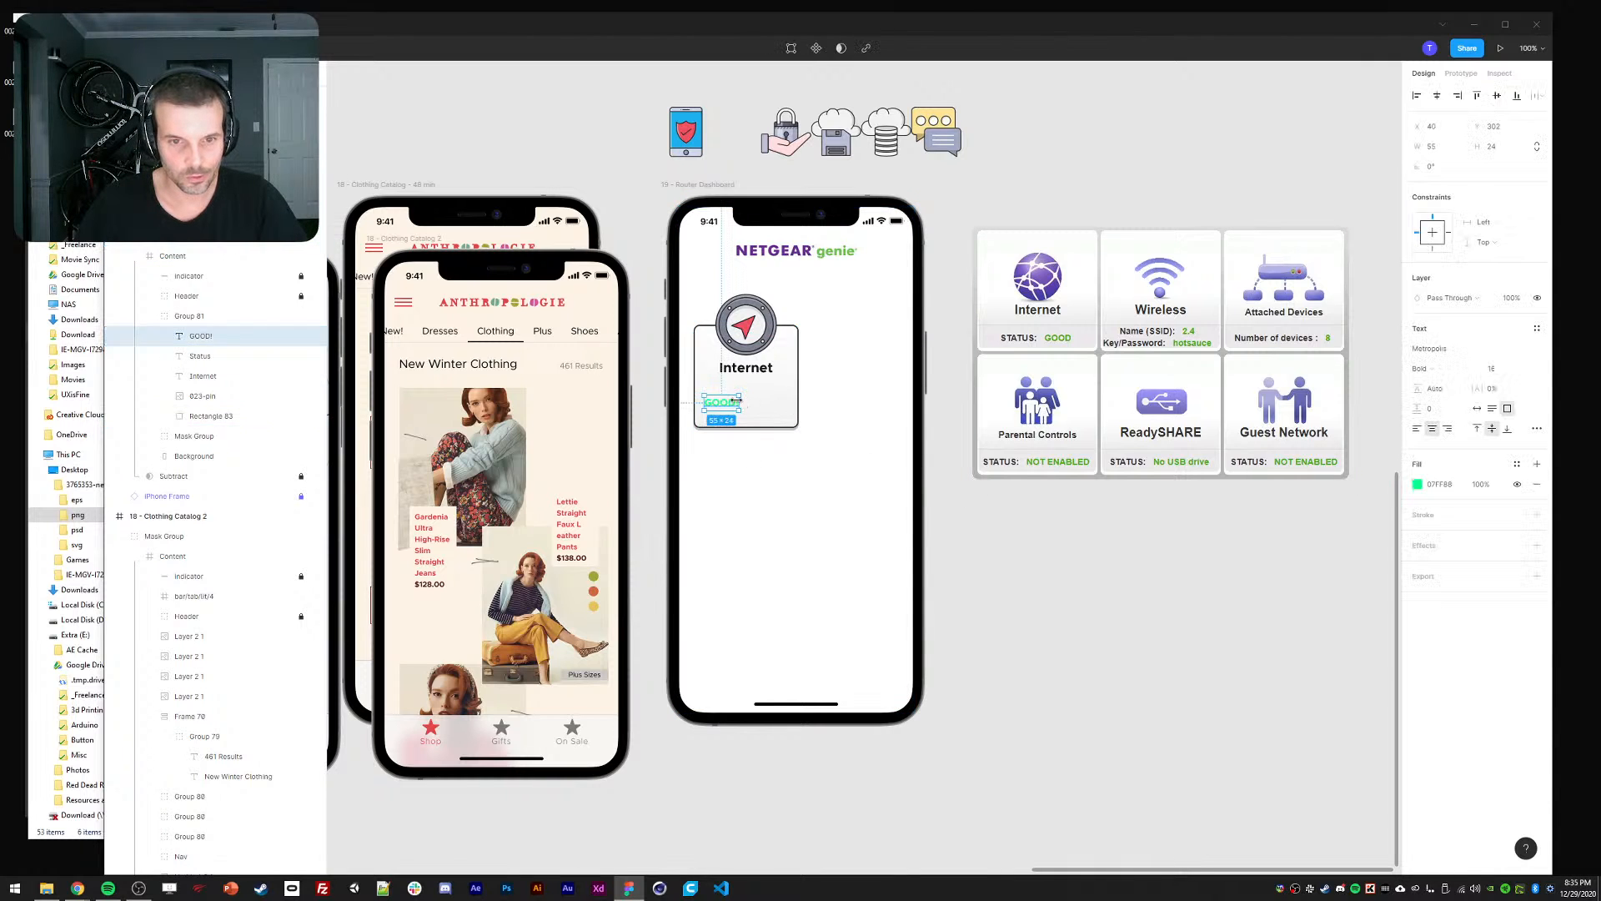
ctrl+click(723, 392)
click(797, 503)
ctrl+click(721, 403)
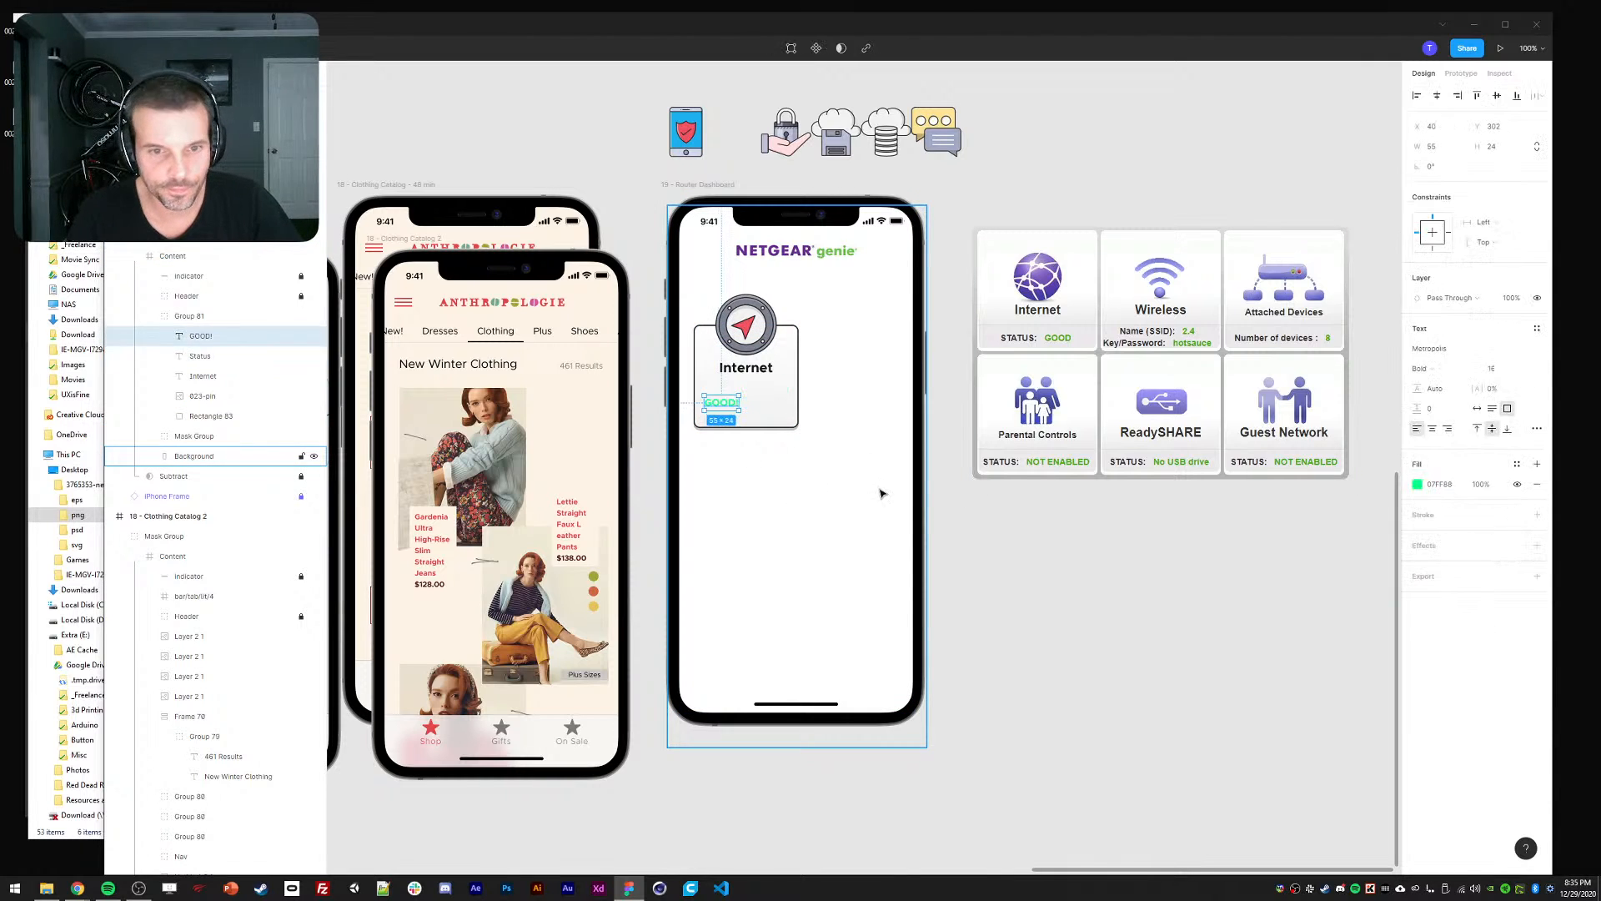
ctrl+click(718, 390)
ctrl+shift+click(773, 390)
key(shift+Down)
key(shift+Down)
key(shift+Down)
key(shift+Down)
click(1035, 591)
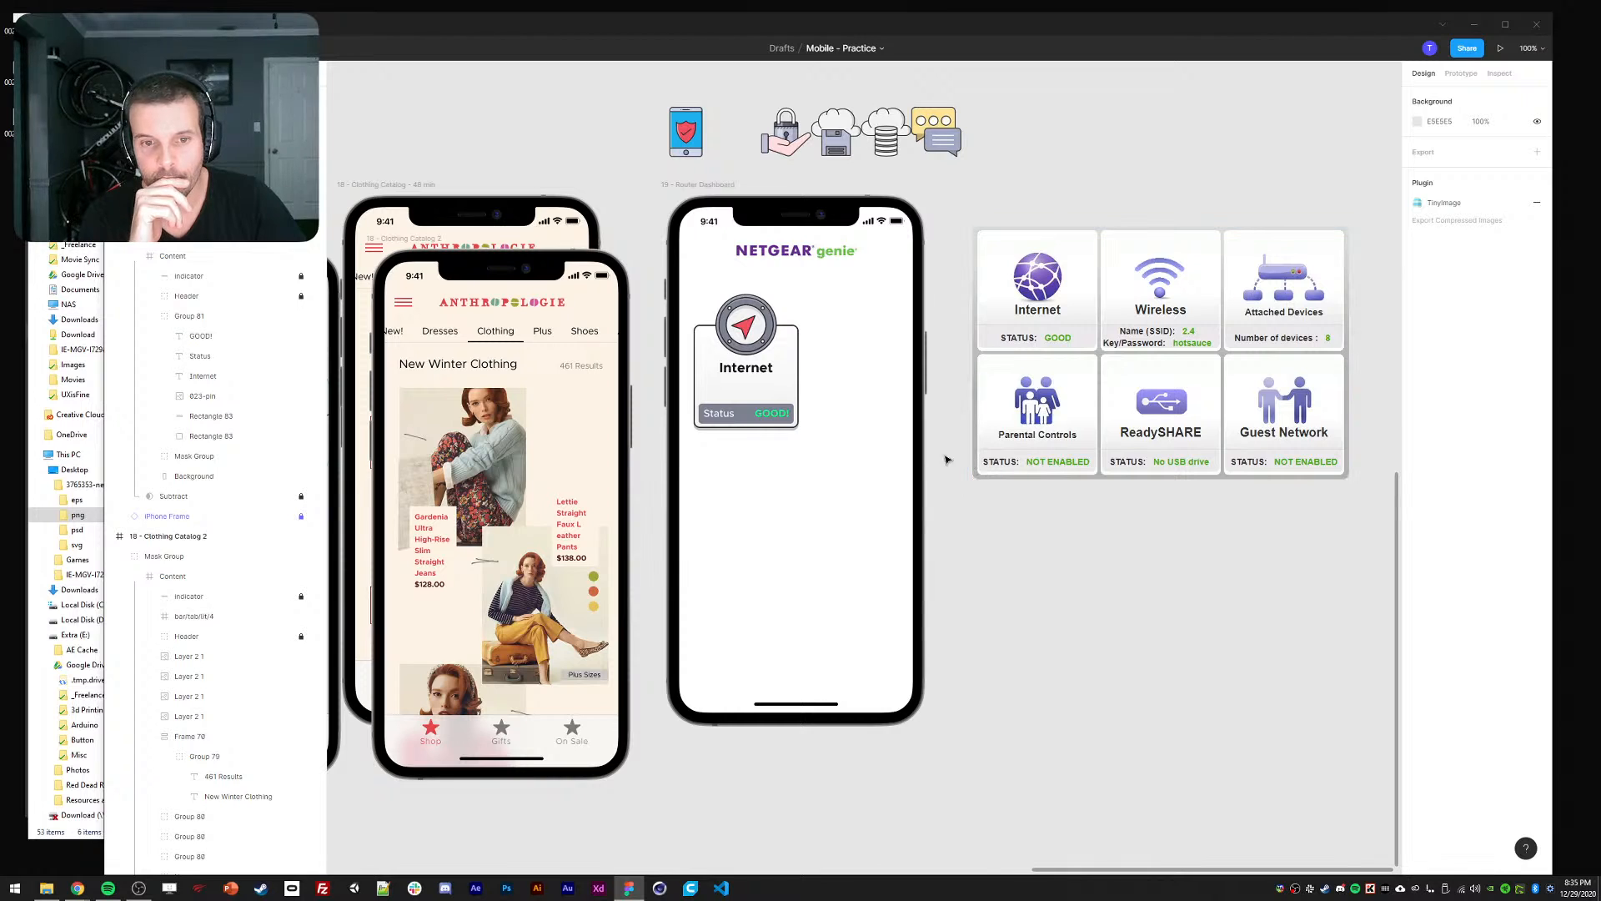
Fine-tune the status bar, Status and GOOD! position with small down and up nudges.
ctrl+click(755, 406)
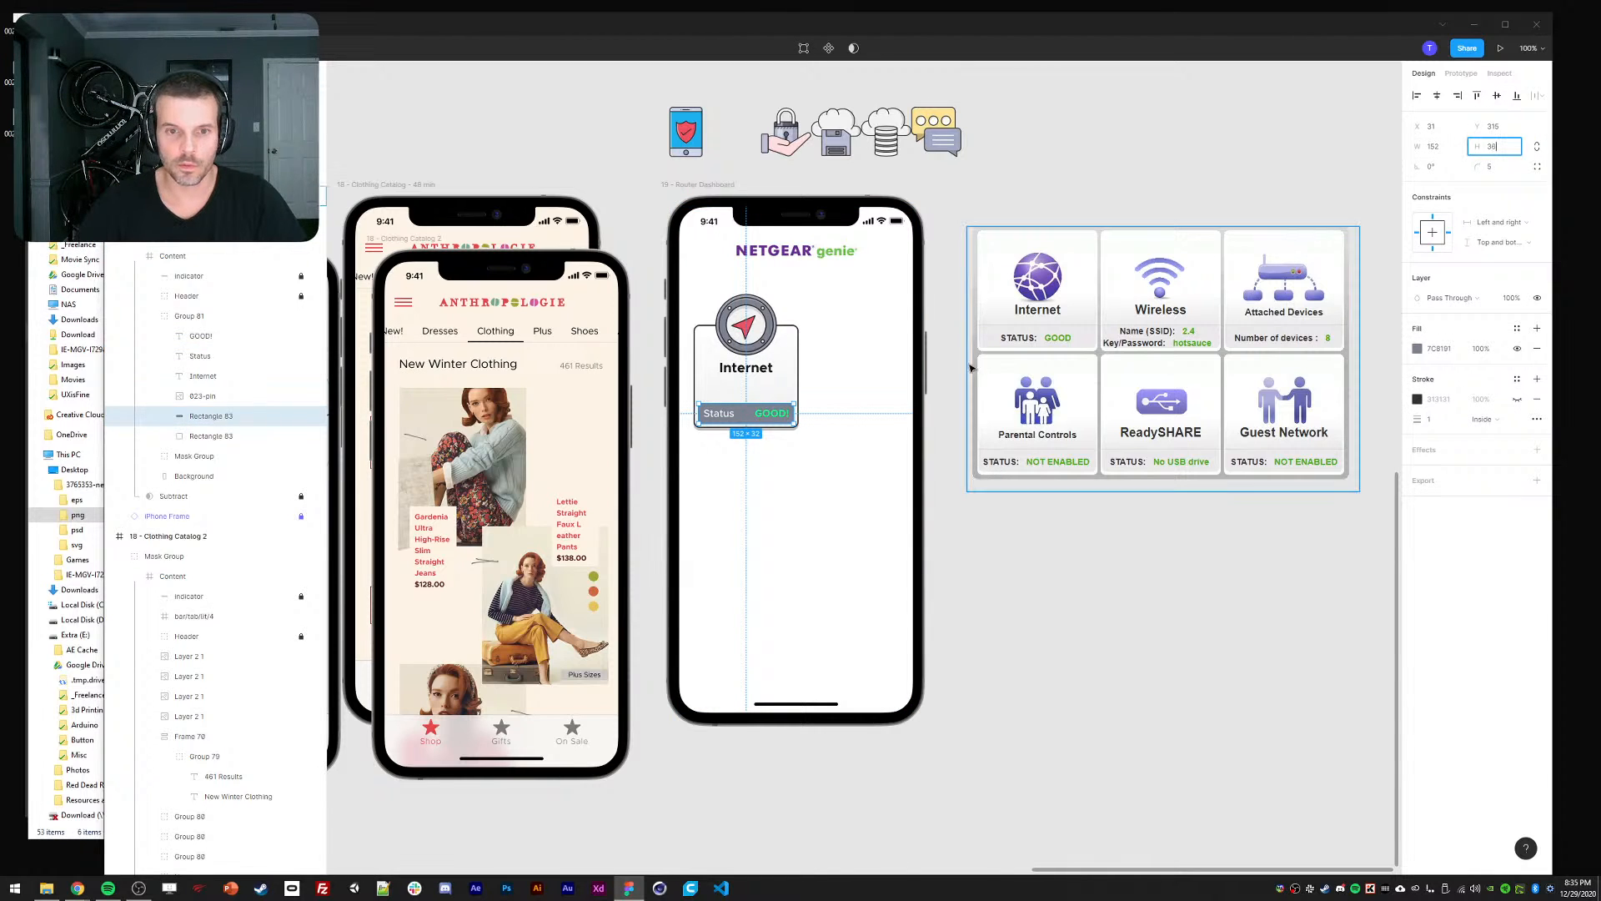
ctrl+click(719, 414)
shift+click(784, 417)
key(Down)
key(Down)
key(Down)
key(Down)
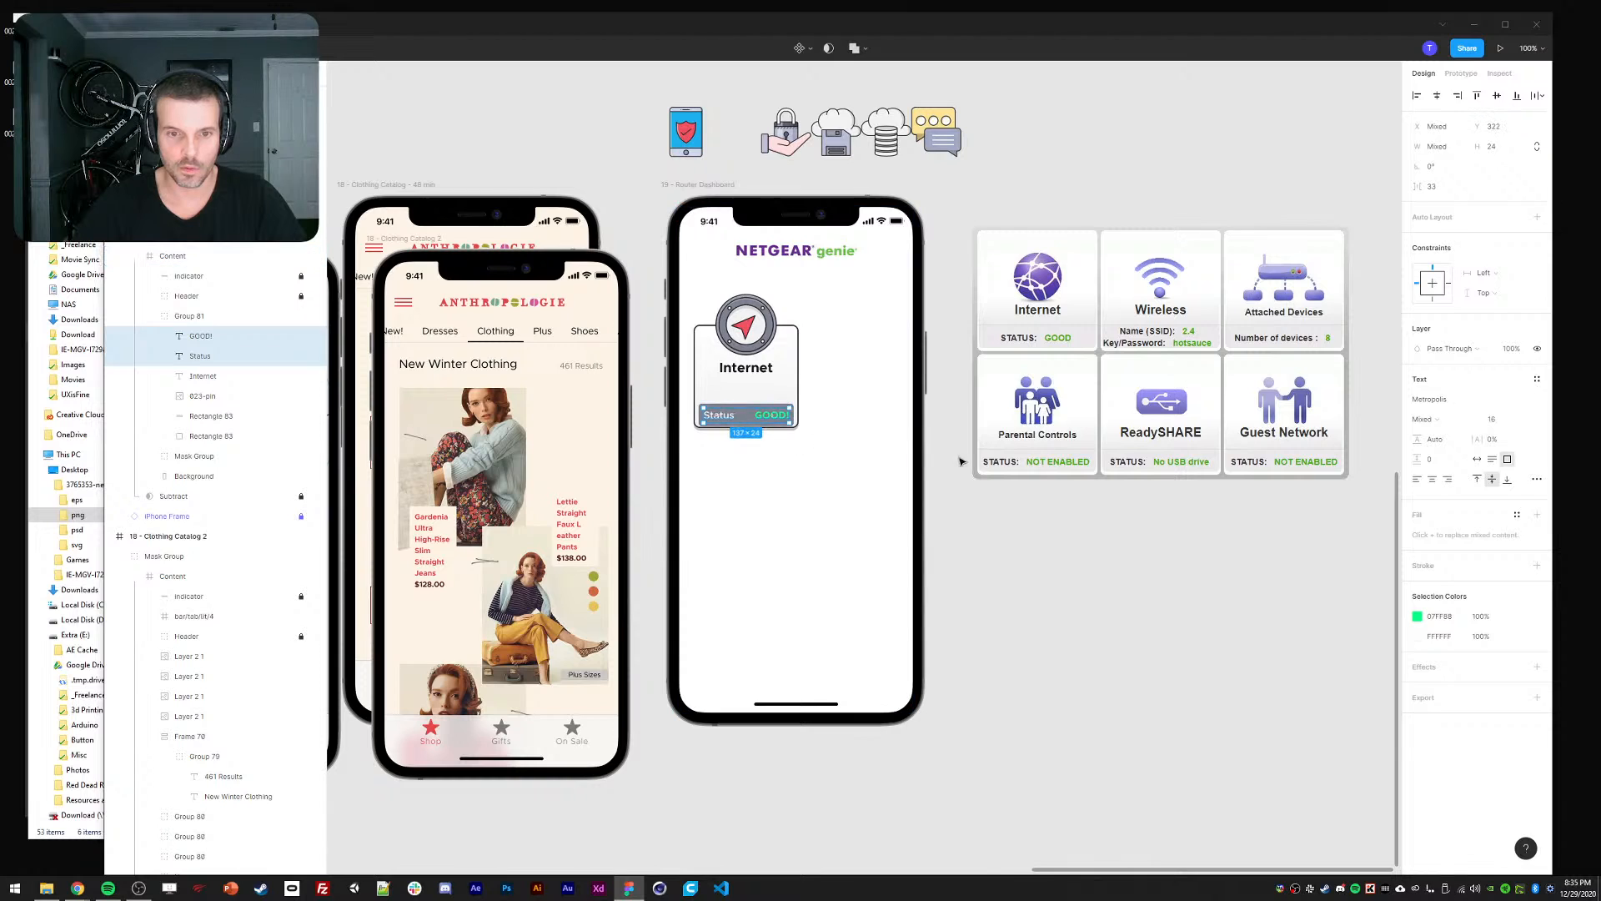
click(1053, 478)
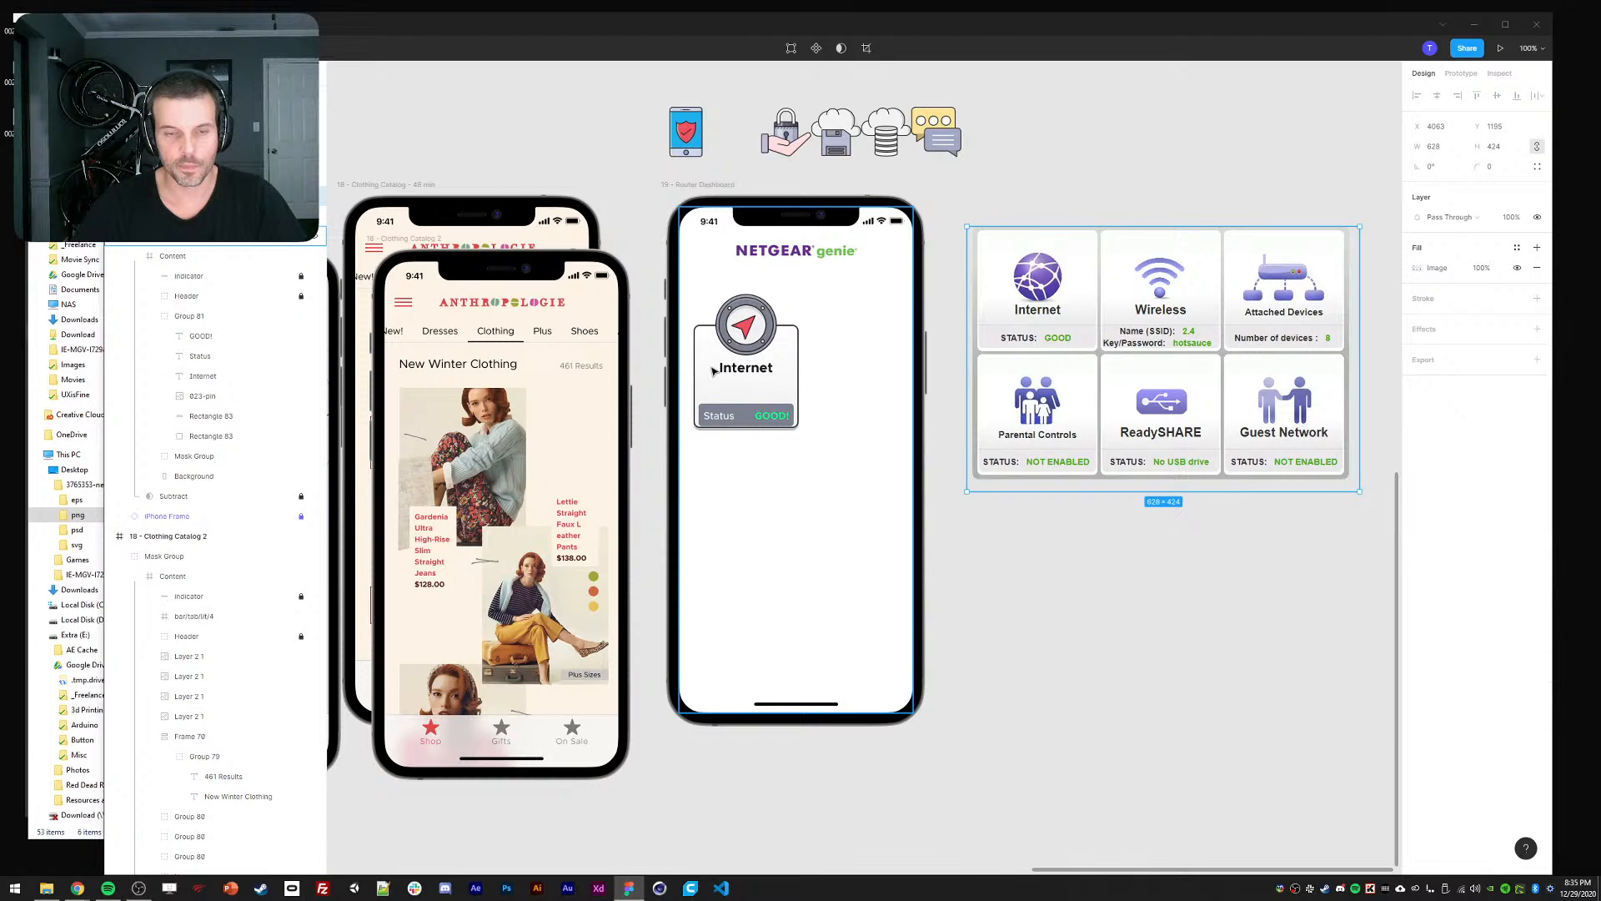
ctrl+click(745, 416)
shift+click(769, 416)
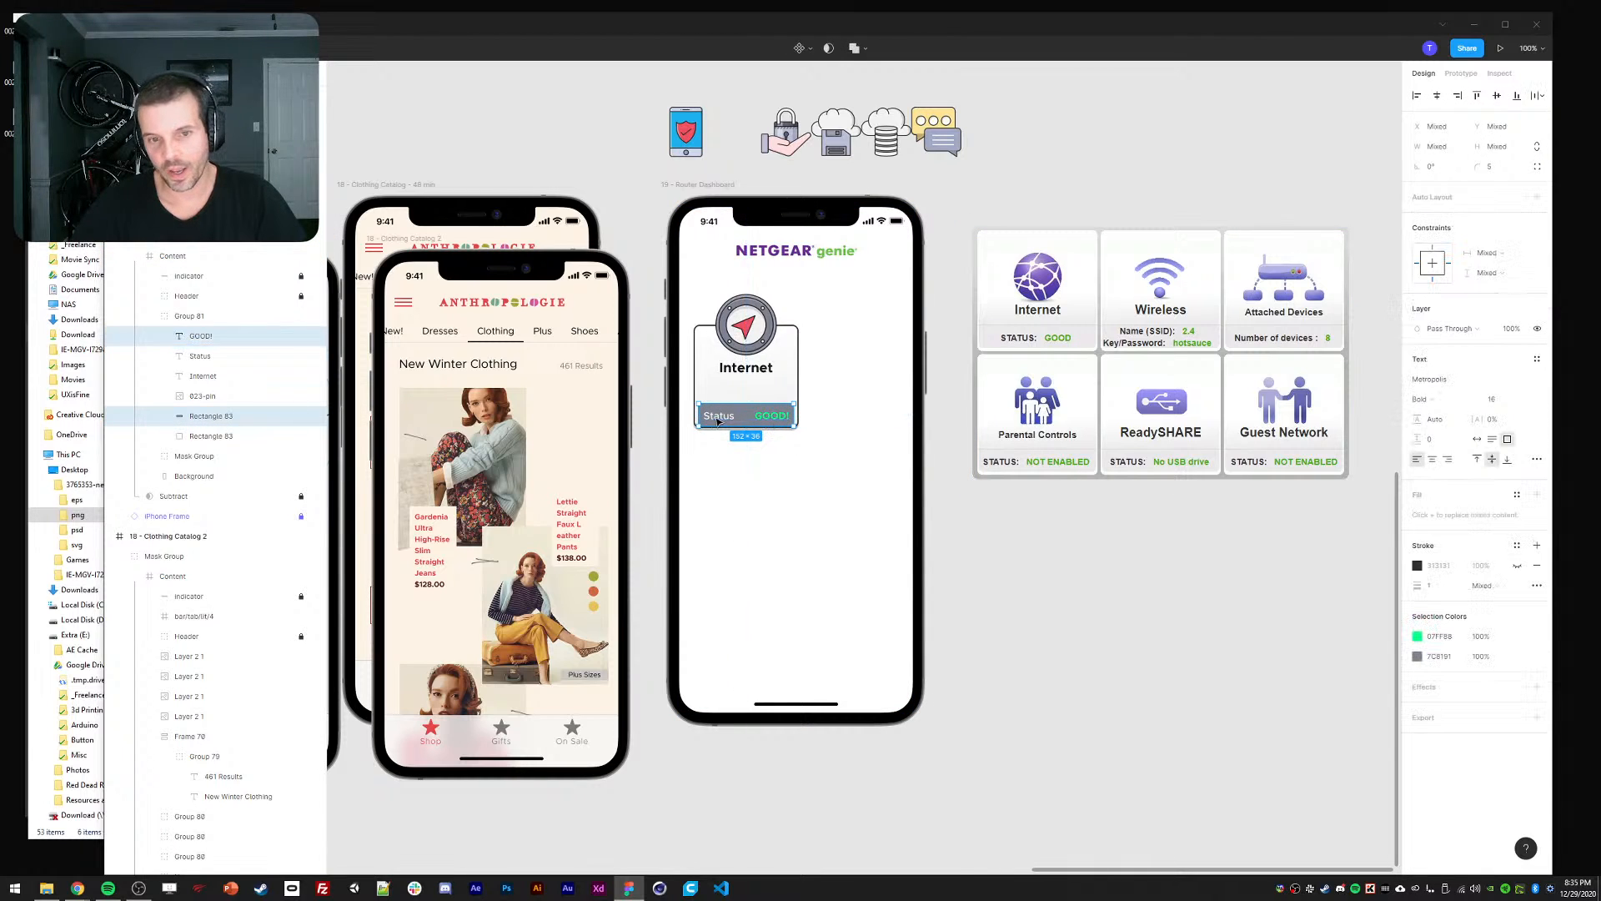
shift+click(719, 416)
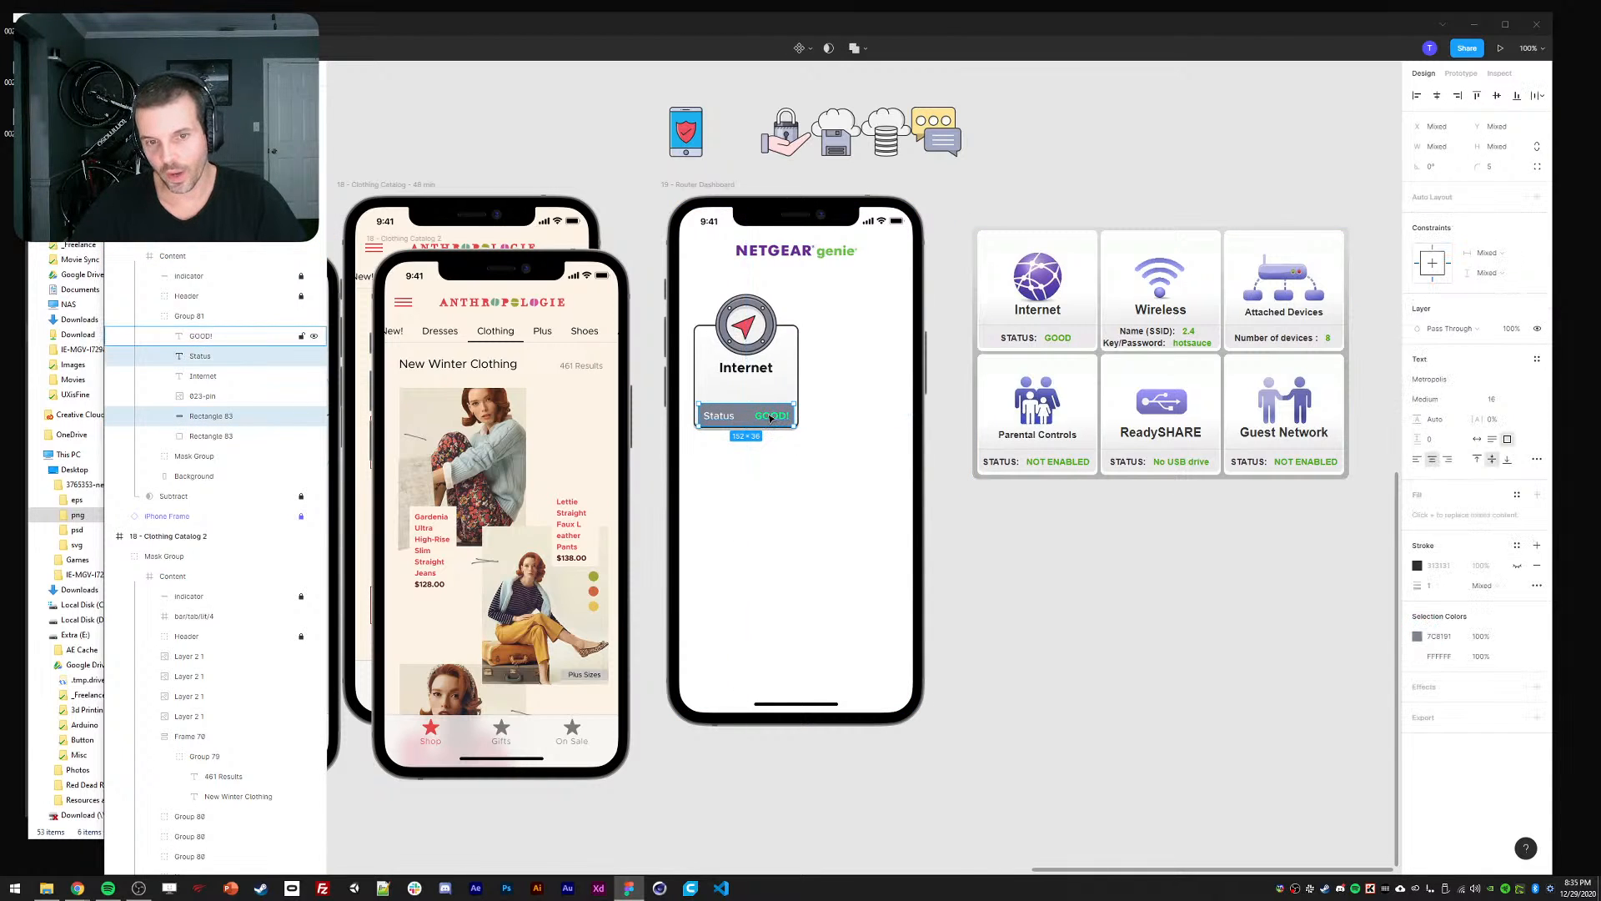
key(Up)
key(Up)
key(Up)
key(Up)
click(766, 459)
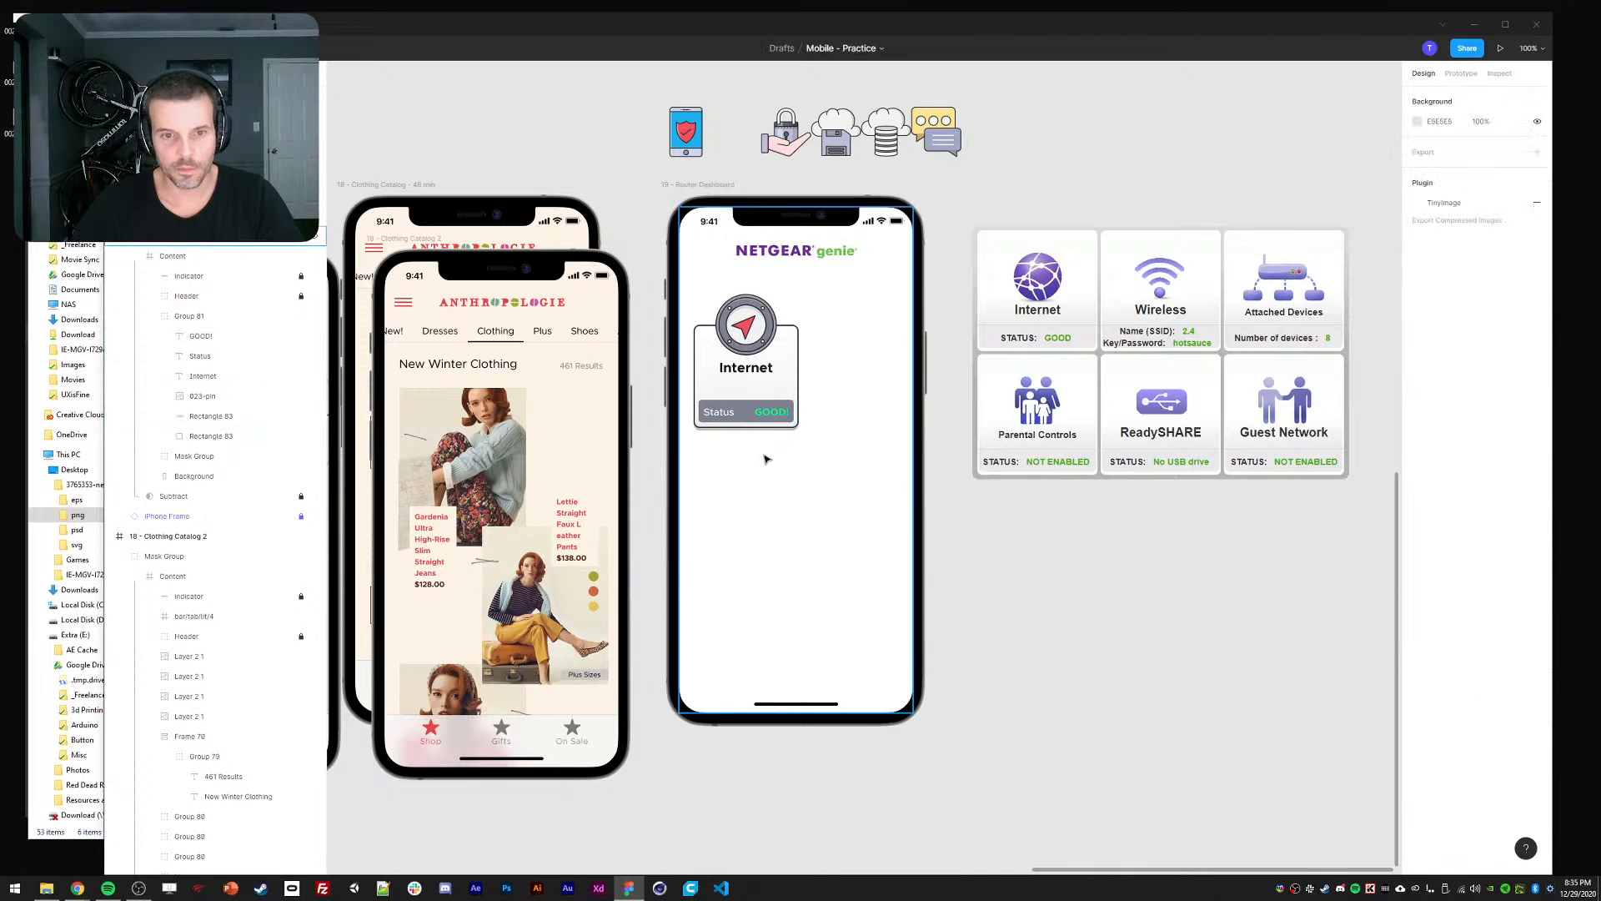
ctrl+click(729, 415)
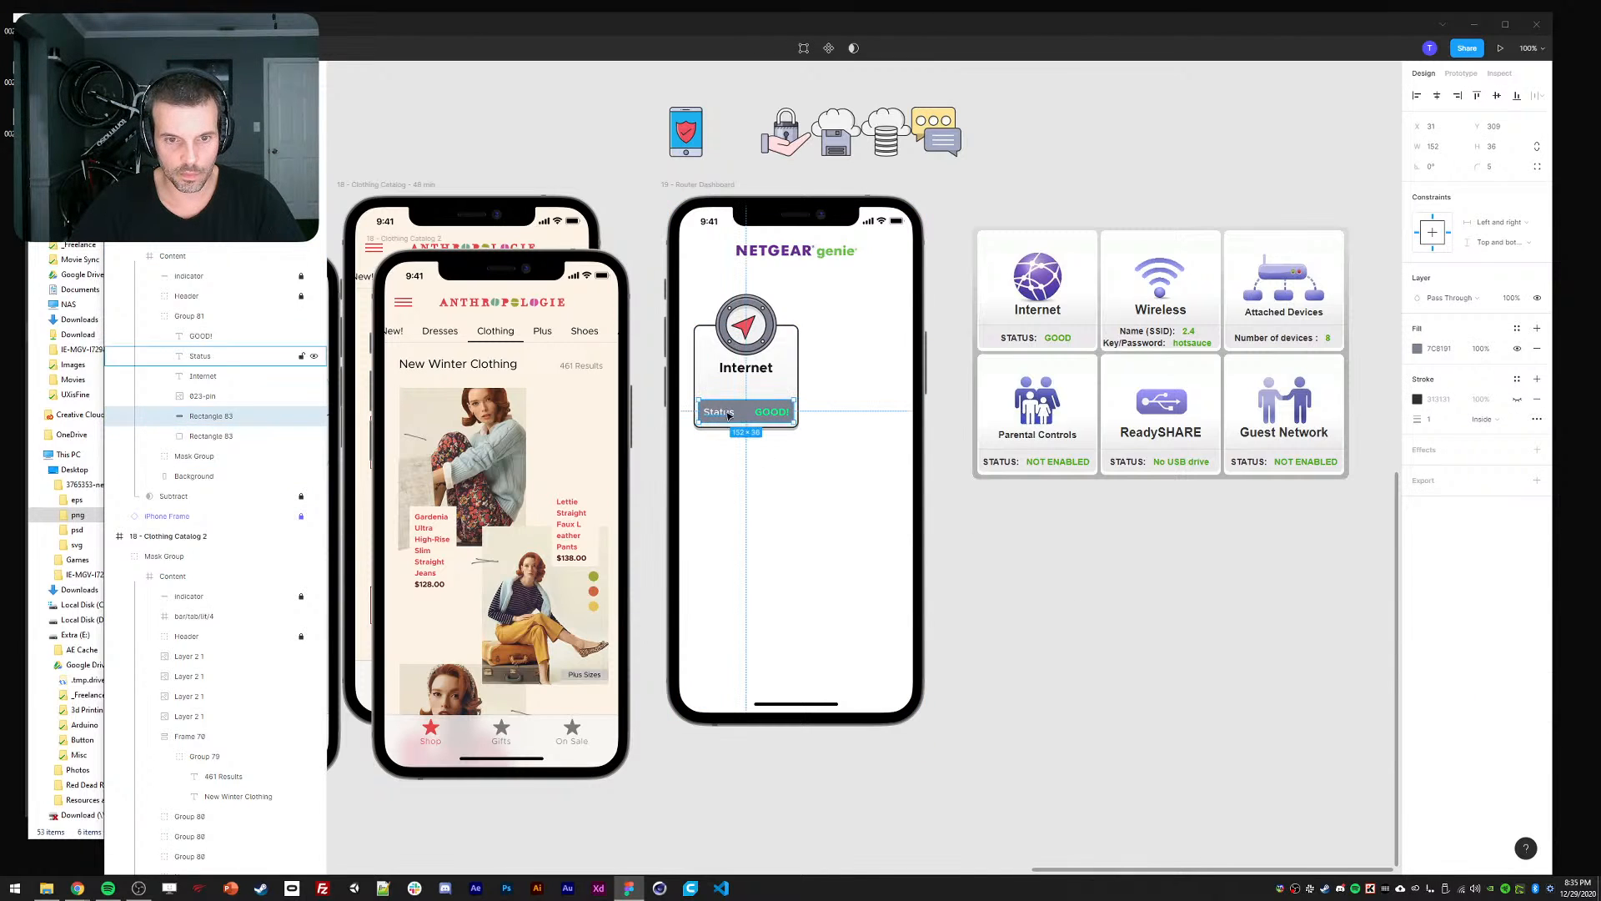
click(1115, 612)
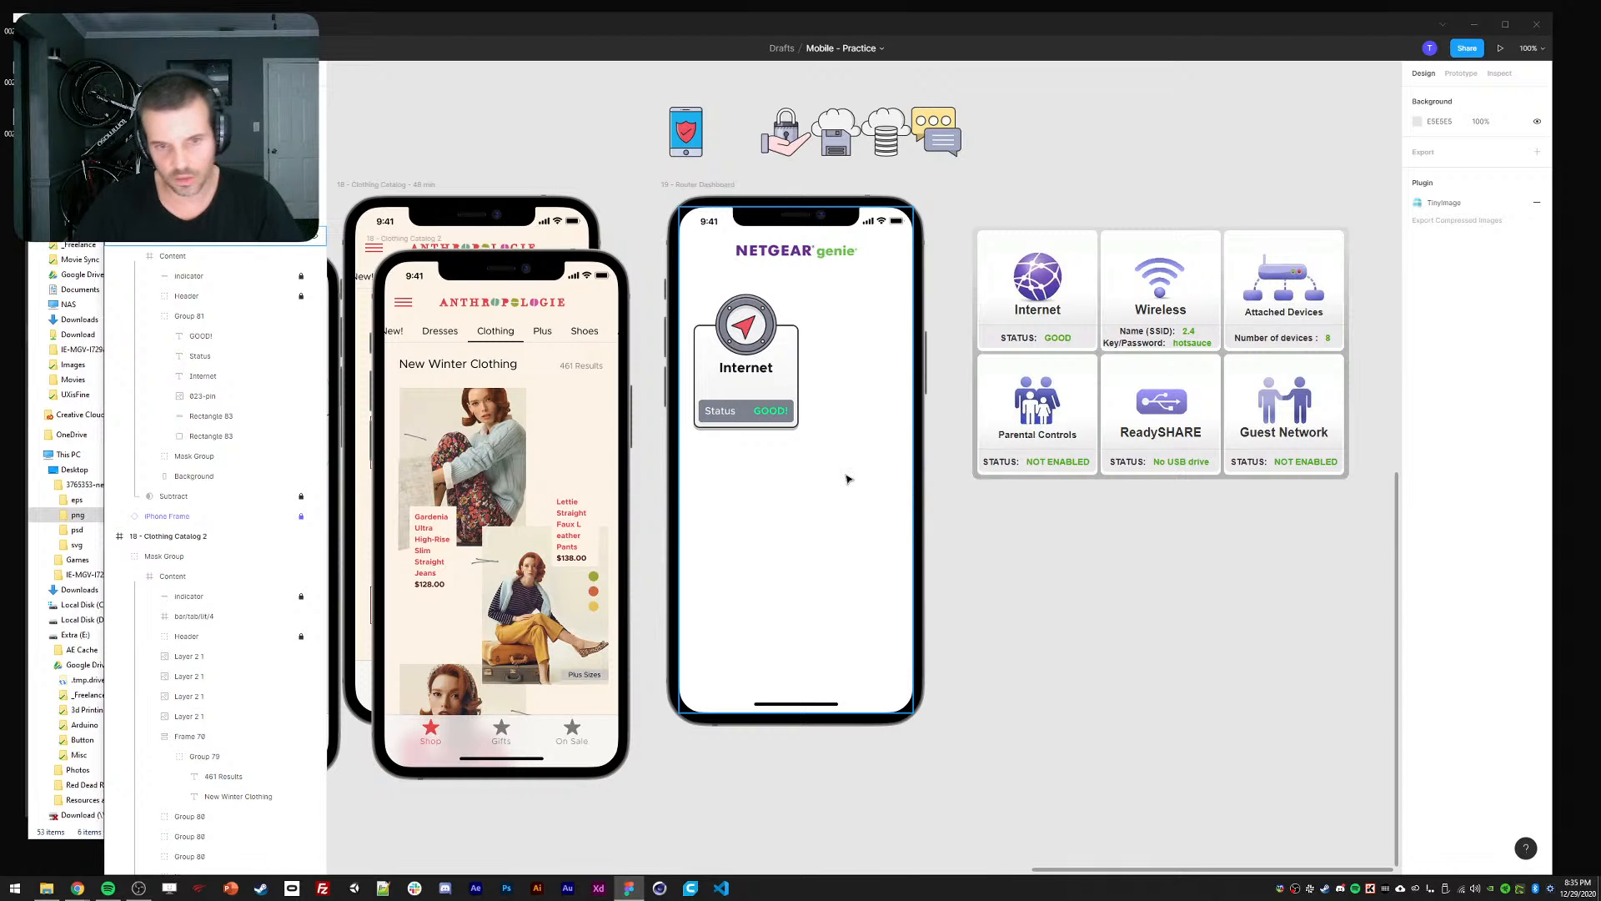
Extend the Status text box upward so the label sits above the GOOD! badge.
ctrl+click(698, 410)
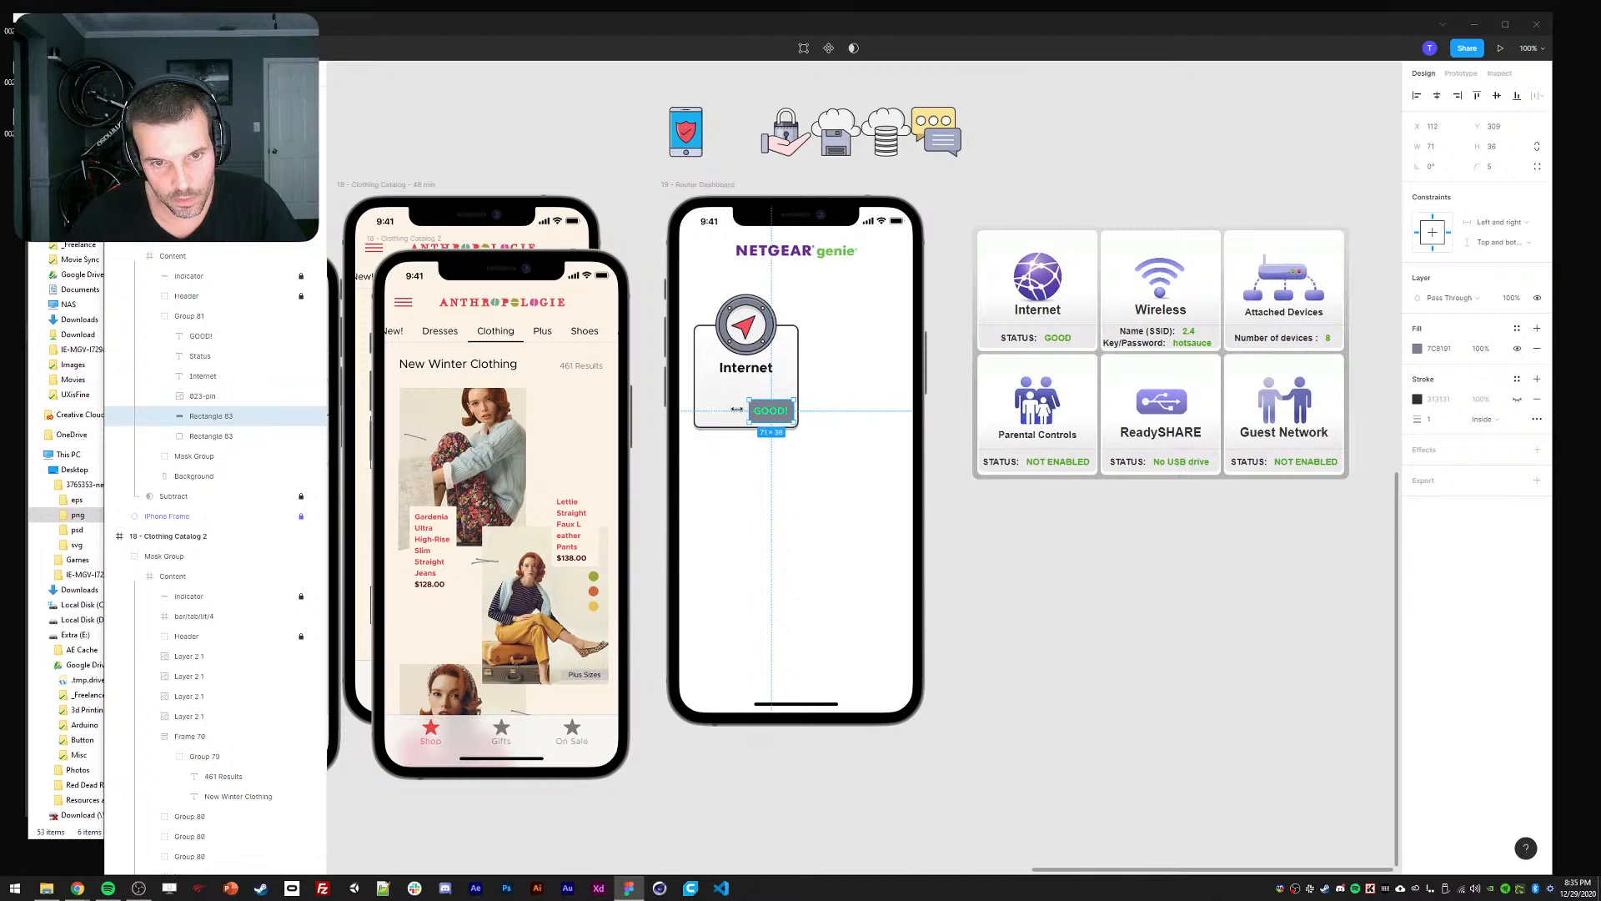
ctrl+click(709, 411)
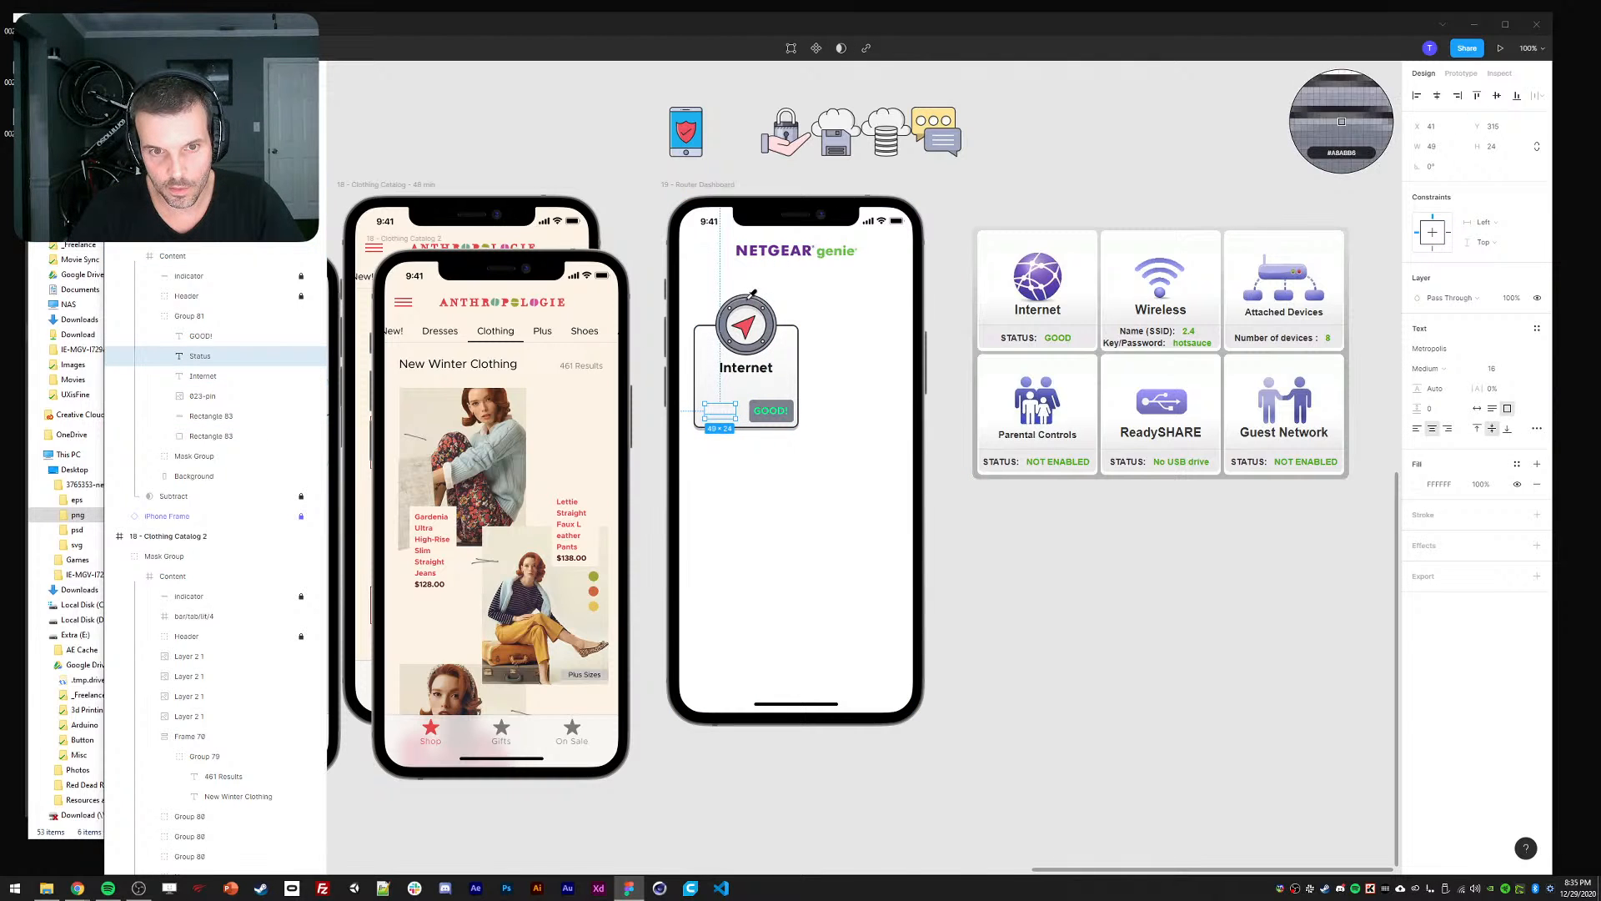
click(787, 526)
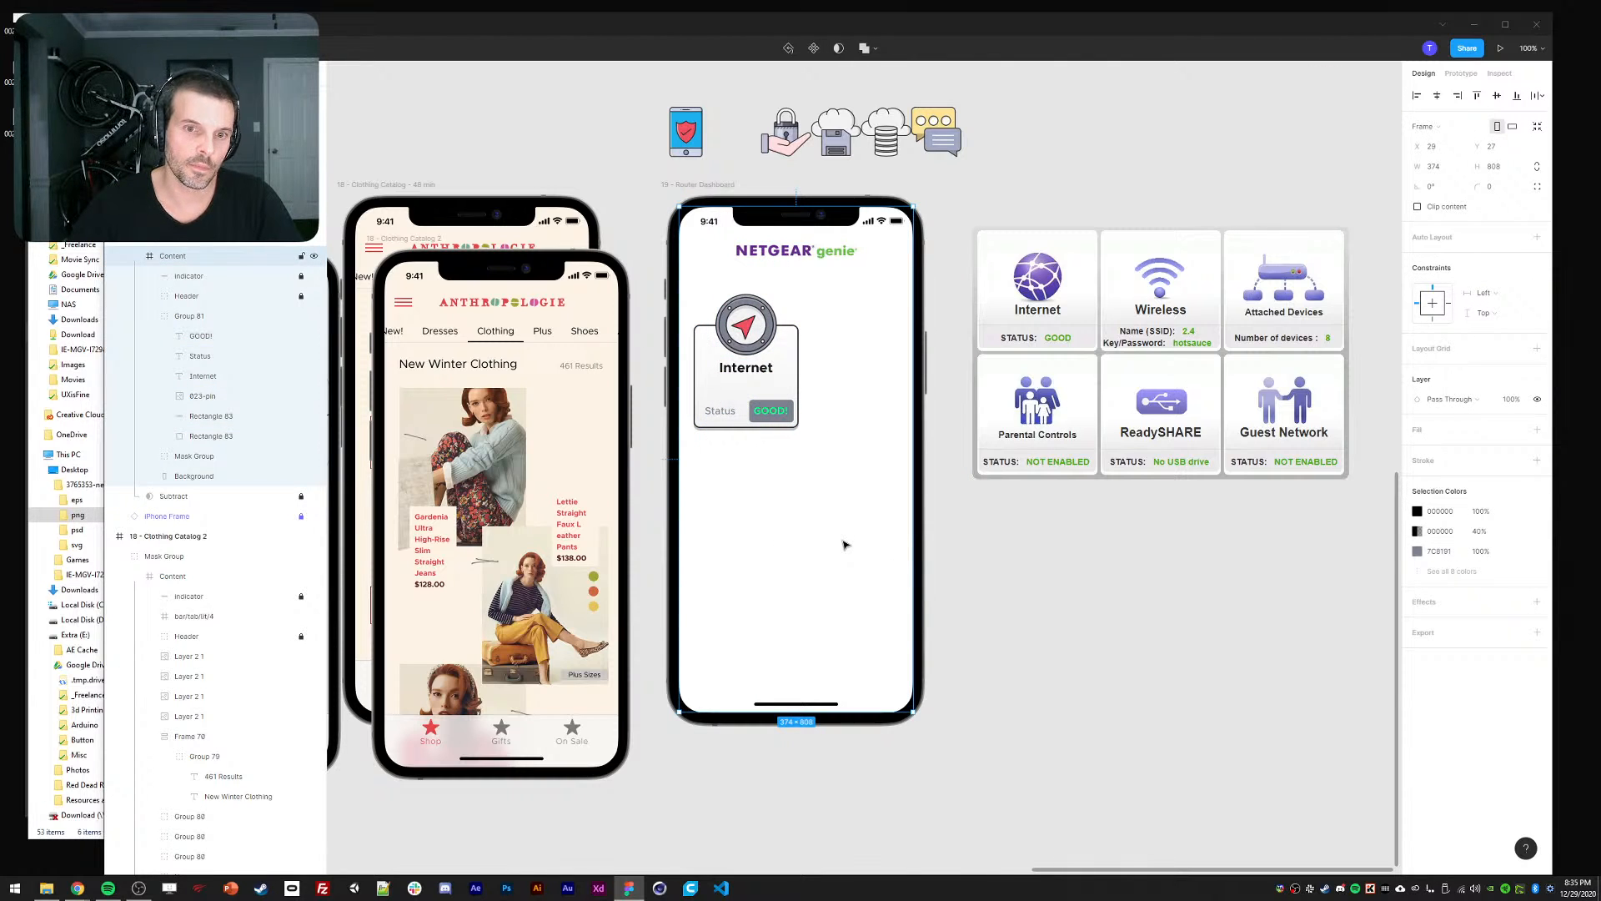
ctrl+click(724, 417)
drag(717, 407, 749, 389)
click(771, 413)
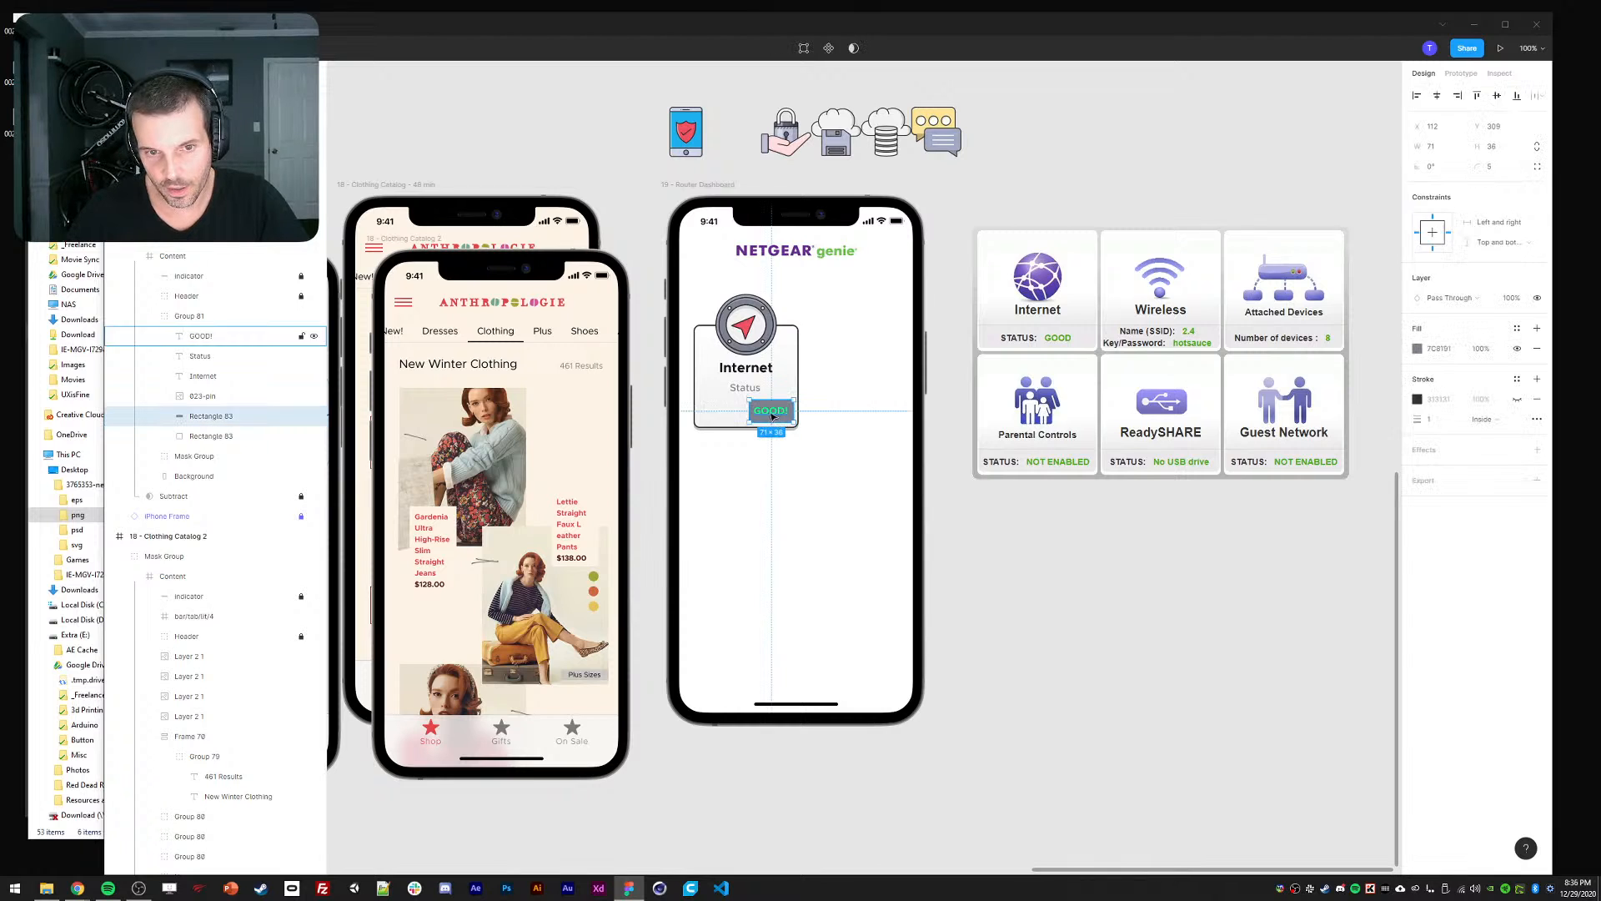
click(824, 463)
click(766, 412)
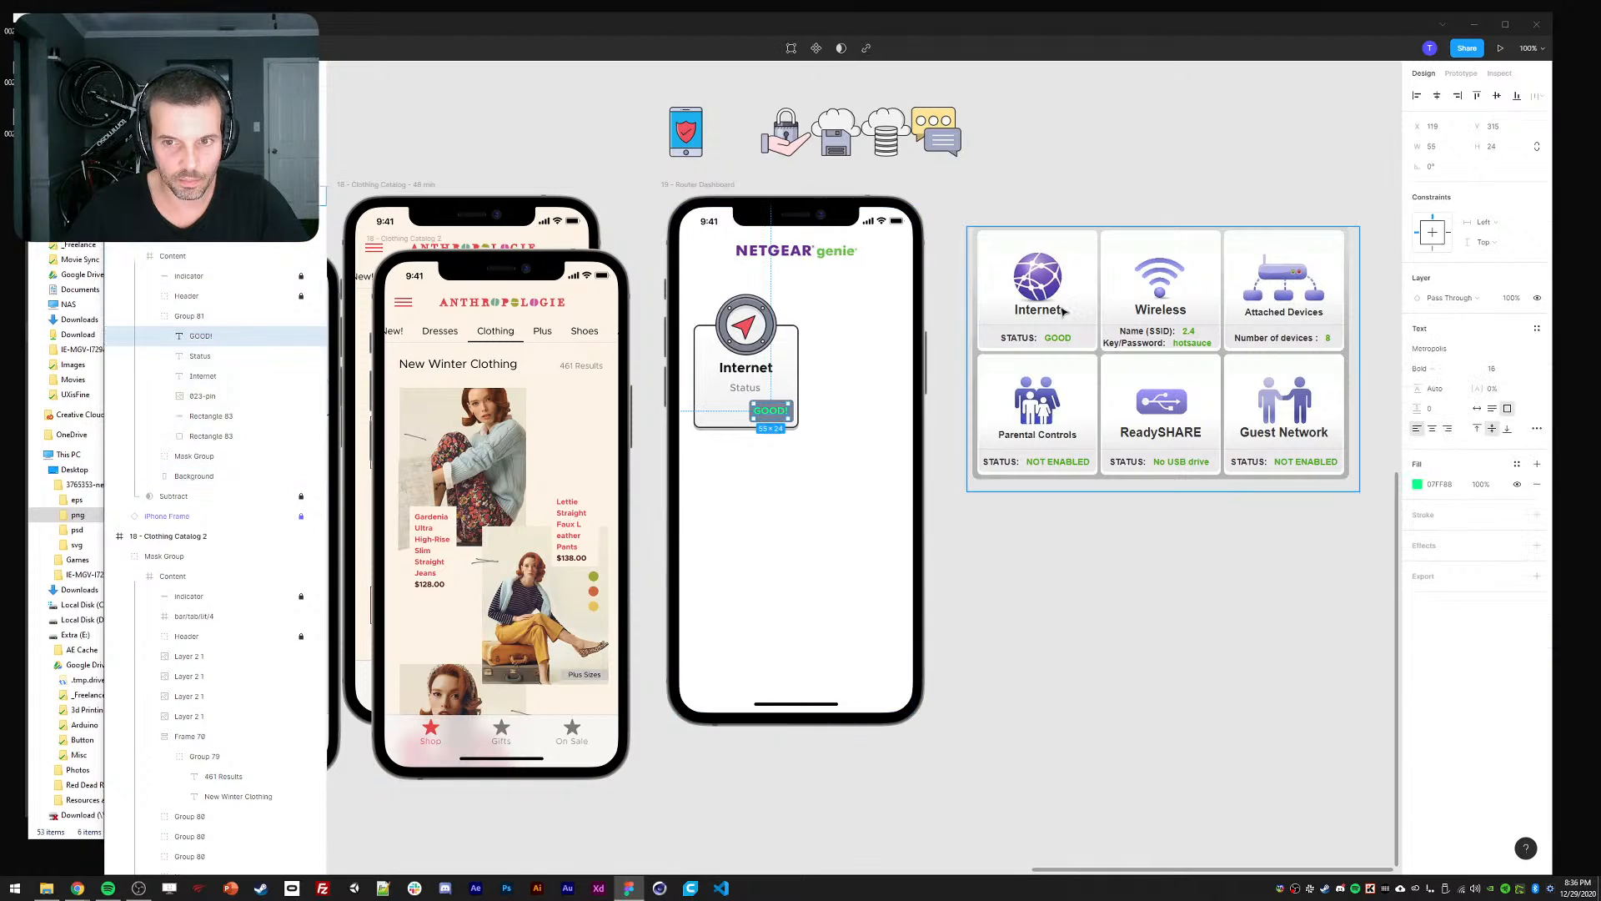
Wrap GOOD! and its background in an auto-layout badge and shift it left.
key(Escape)
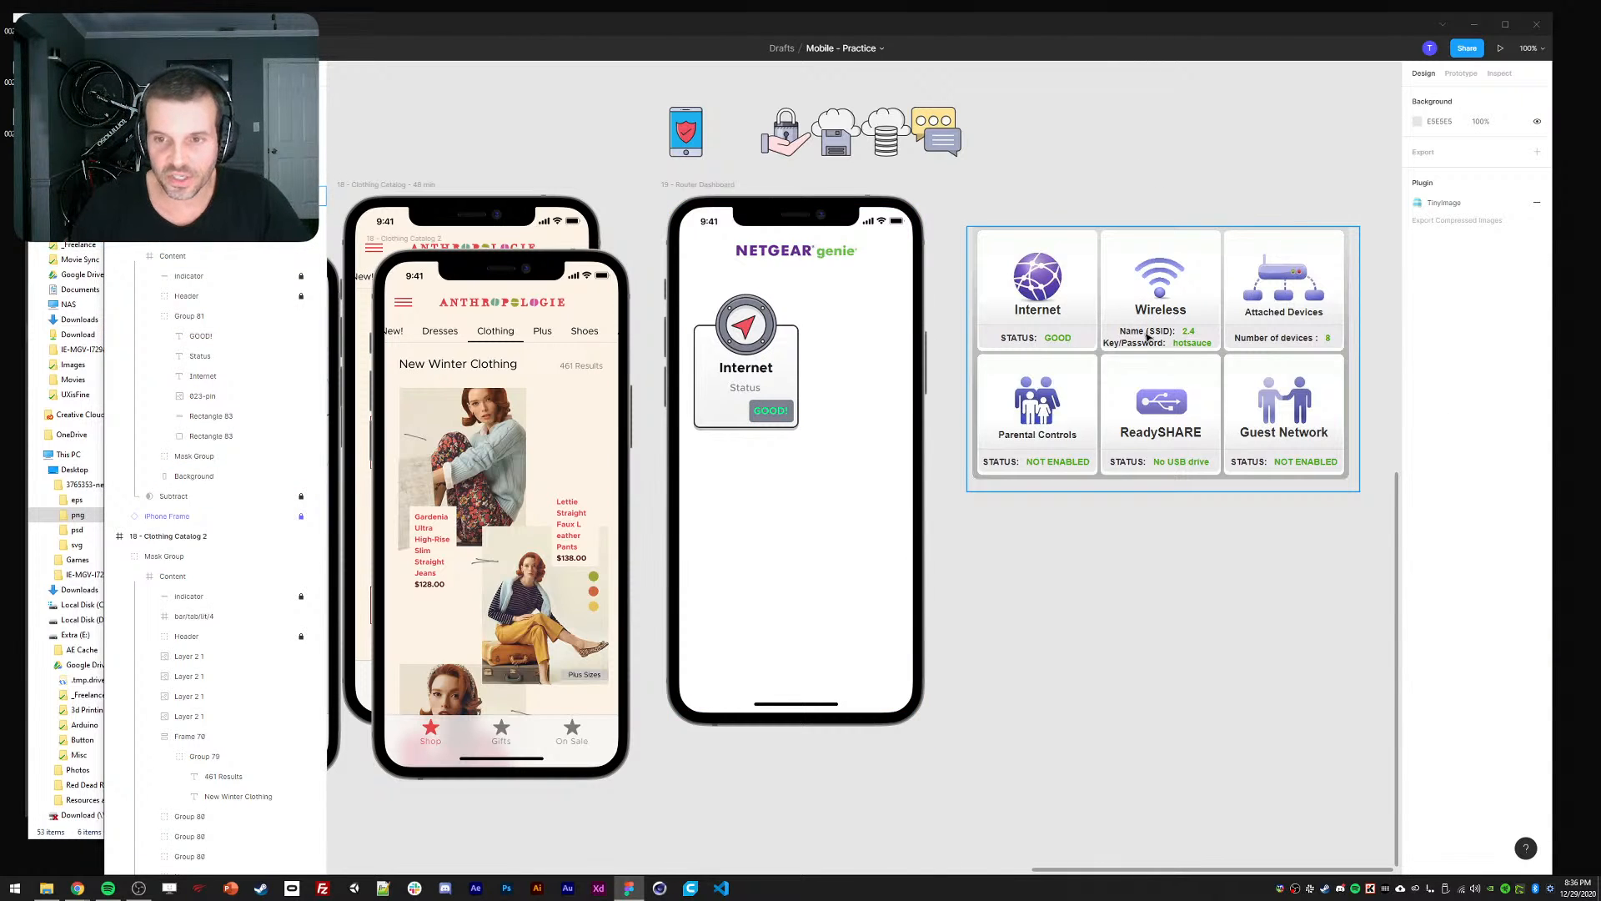
double_click(769, 409)
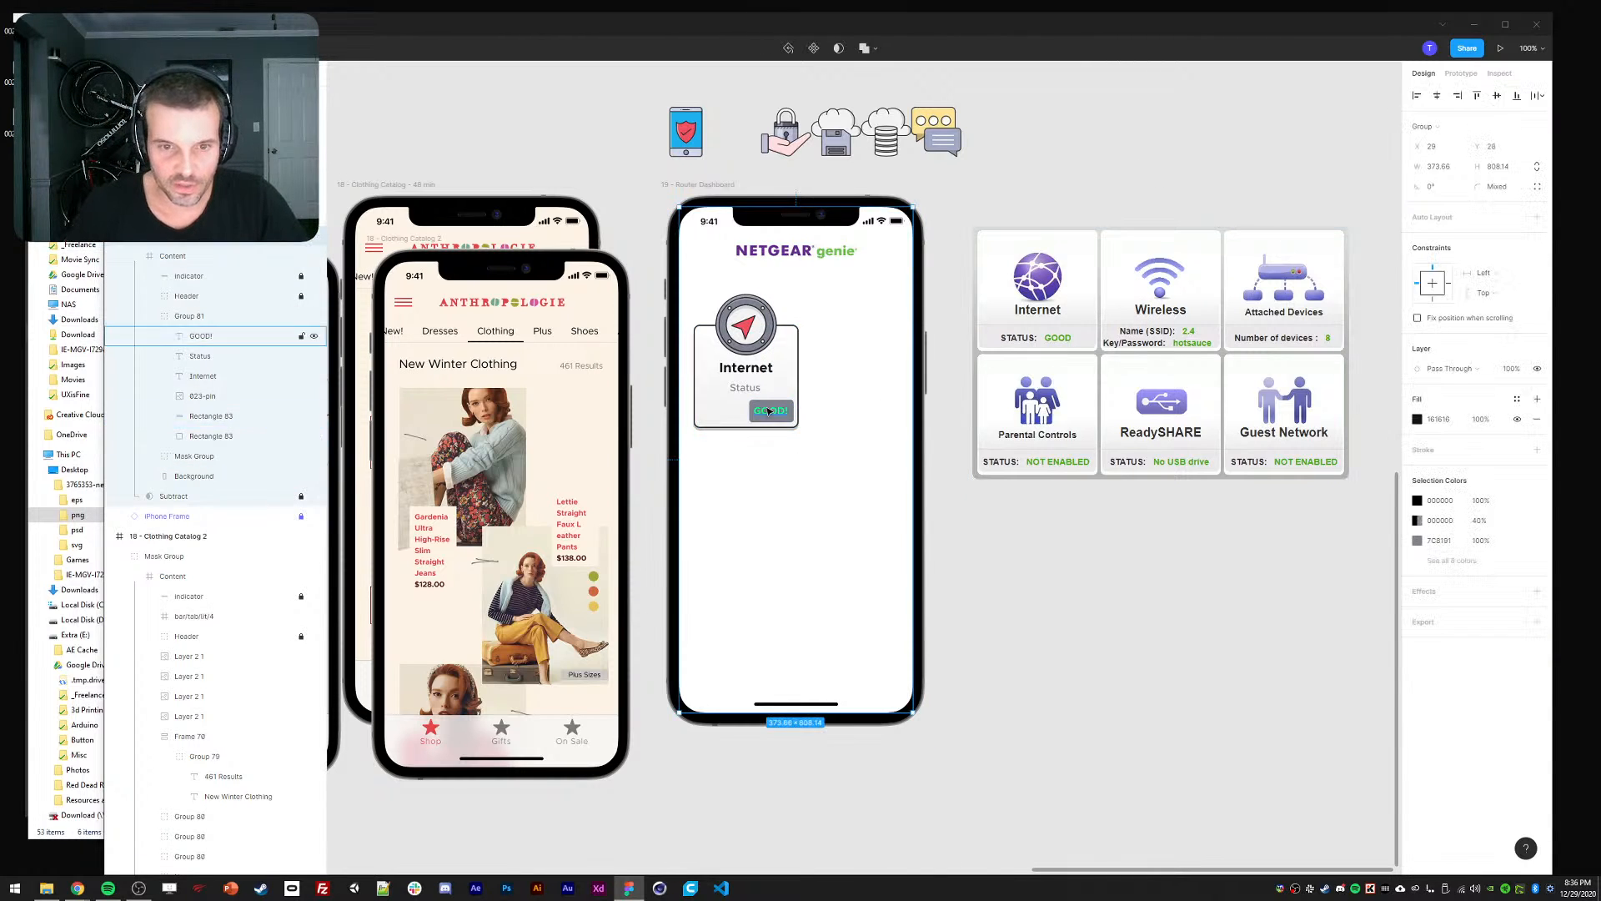
shift+click(199, 419)
key(shift+a)
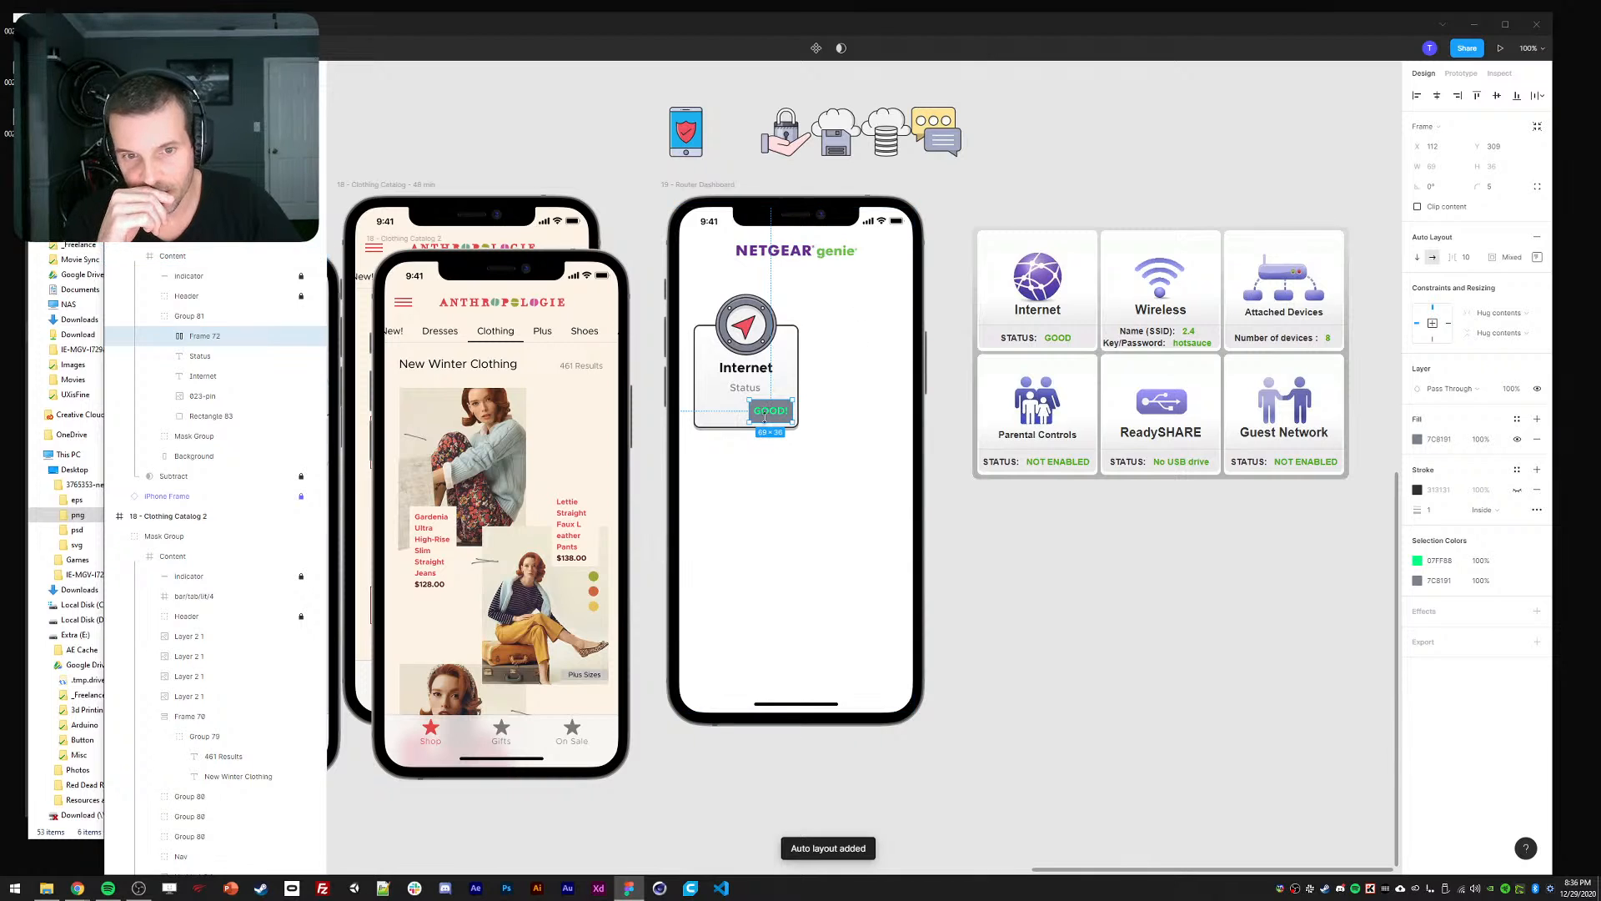
drag(767, 417, 749, 419)
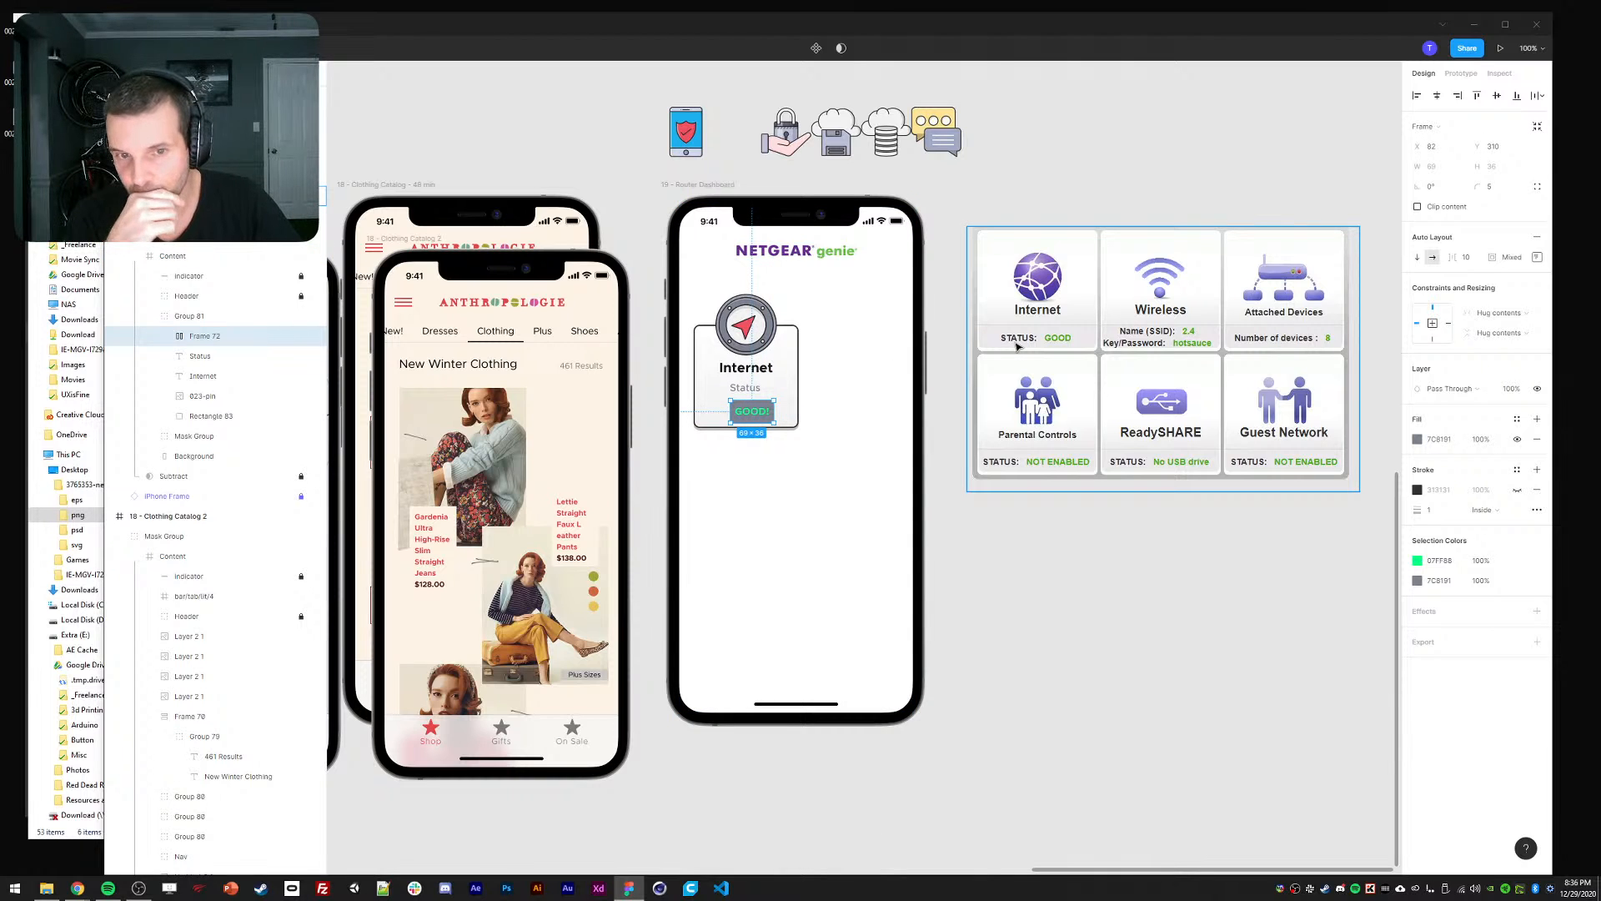
Set the badge's left and right padding to 12.
click(1537, 258)
click(1453, 314)
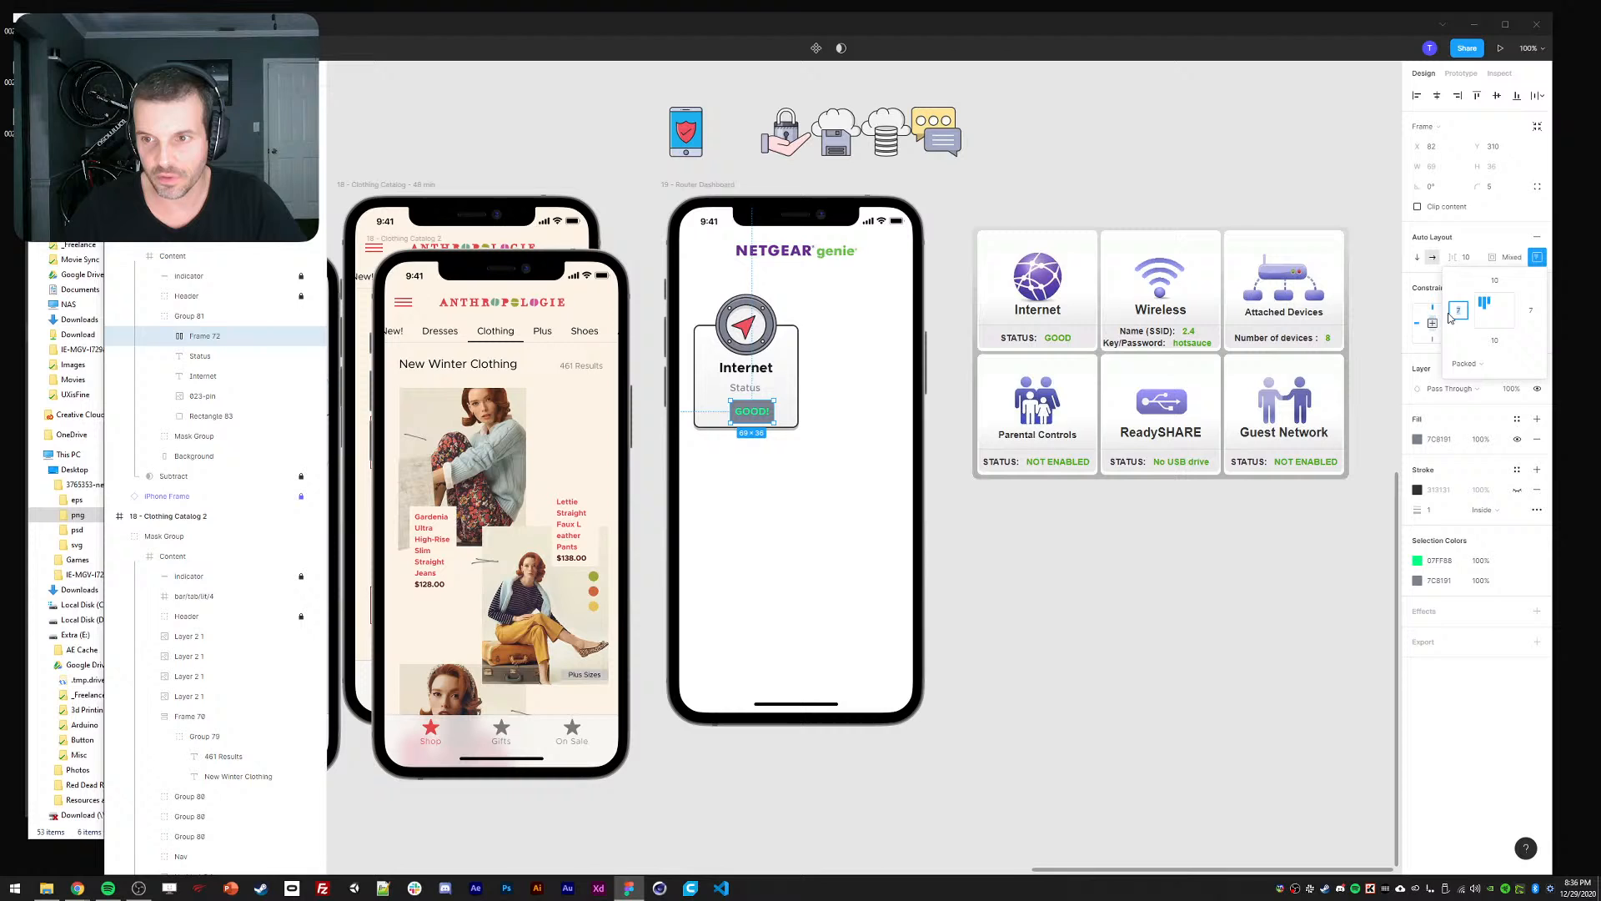
text(10)
click(1532, 313)
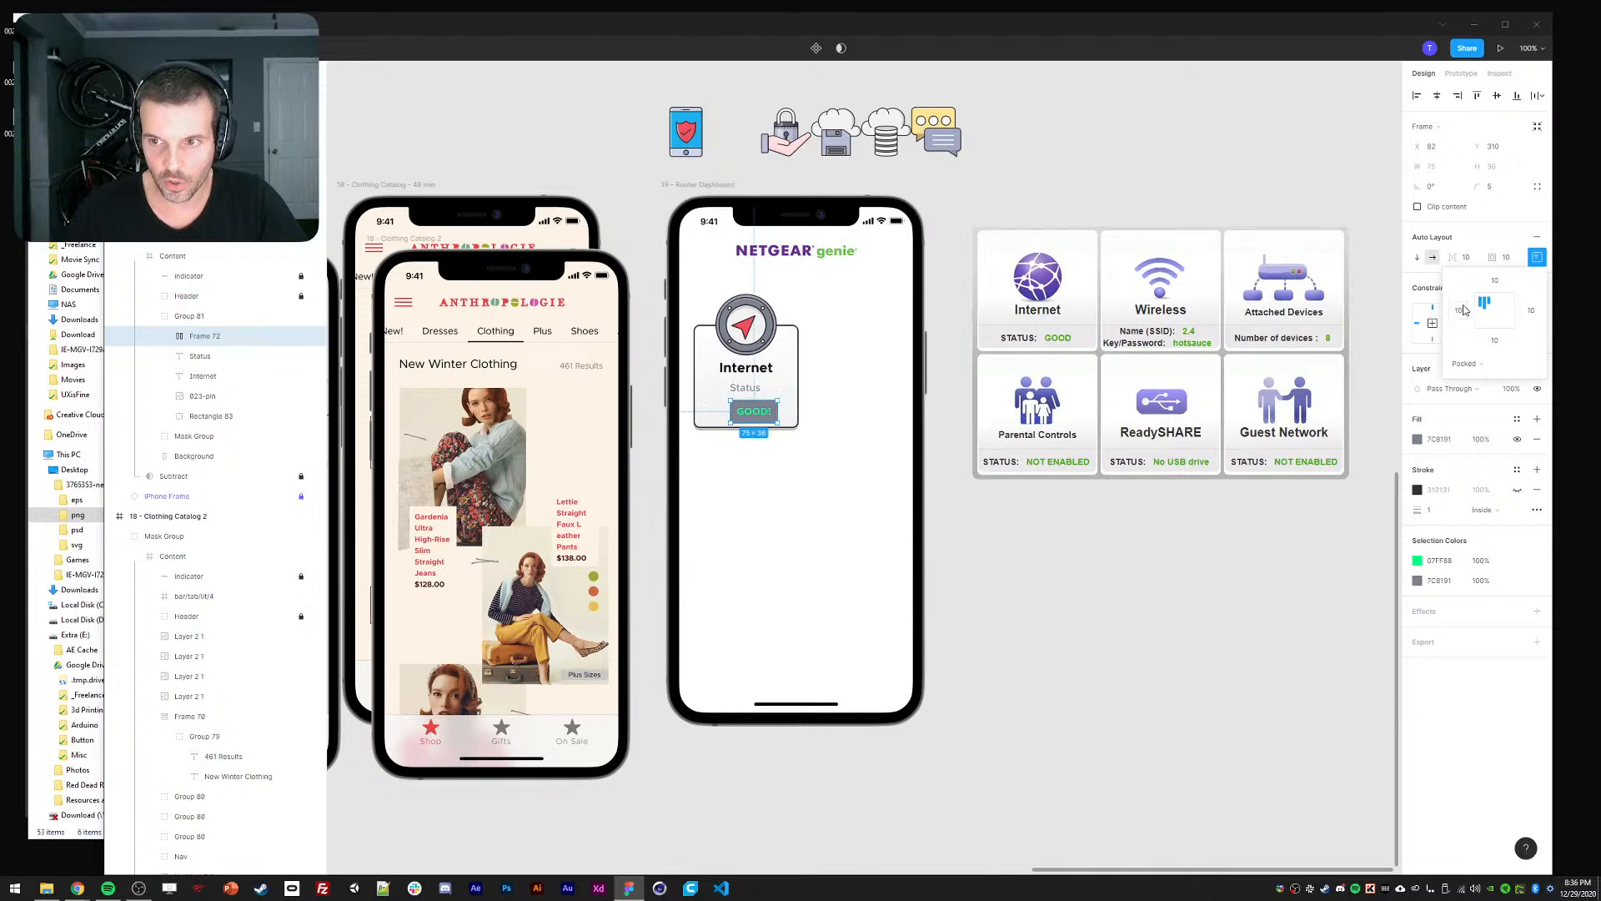
click(1452, 315)
text(12)
click(1528, 314)
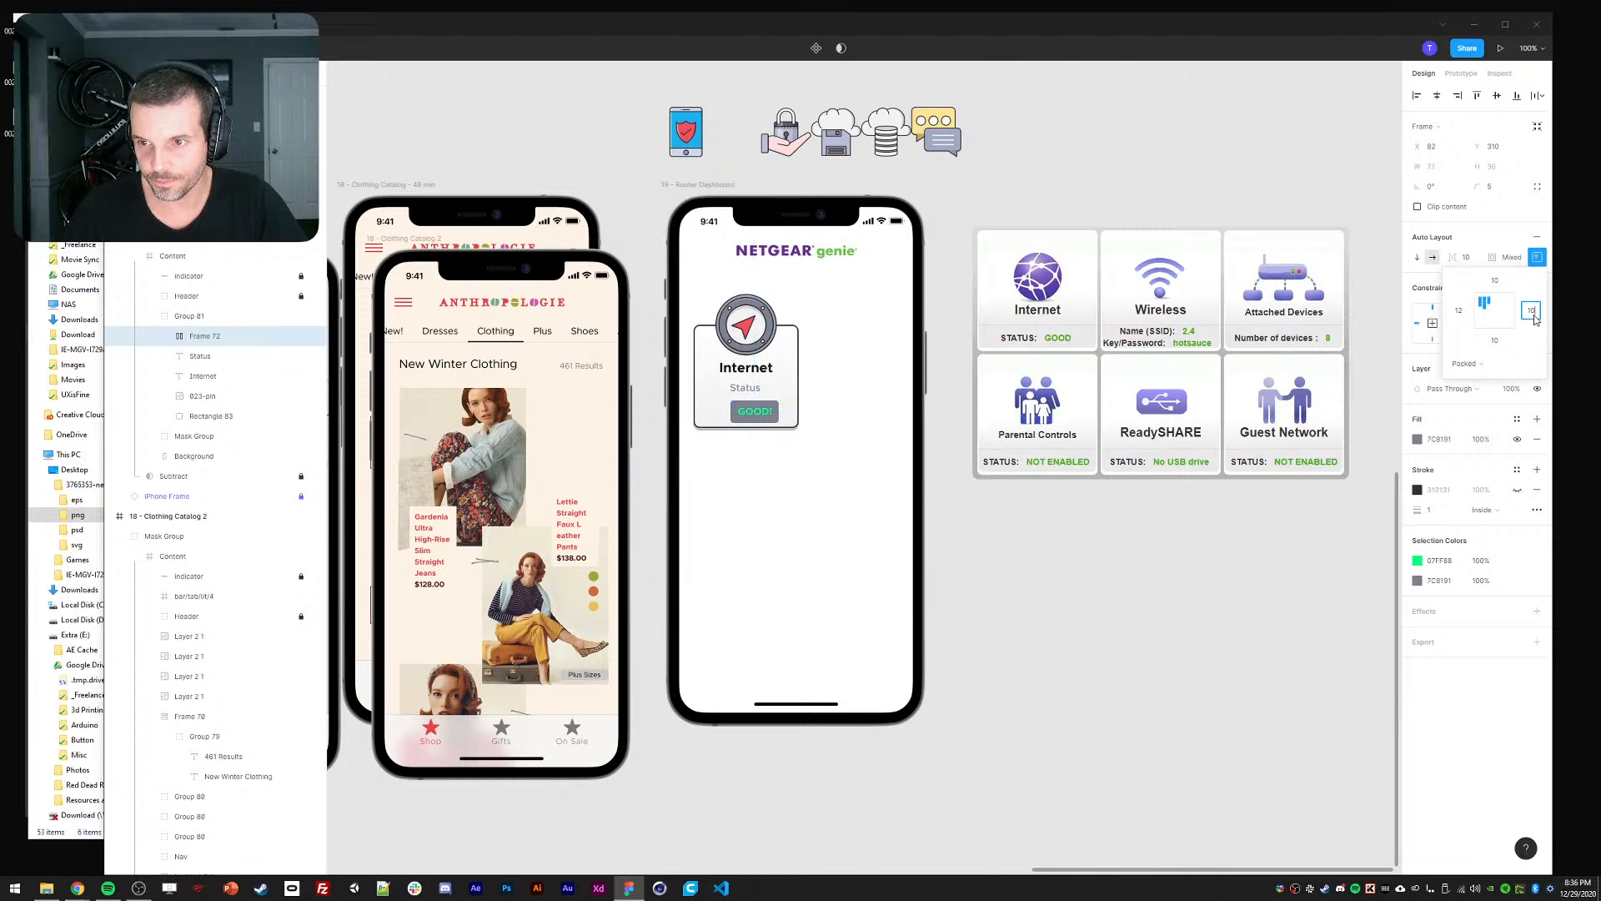
text(12)
key(Return)
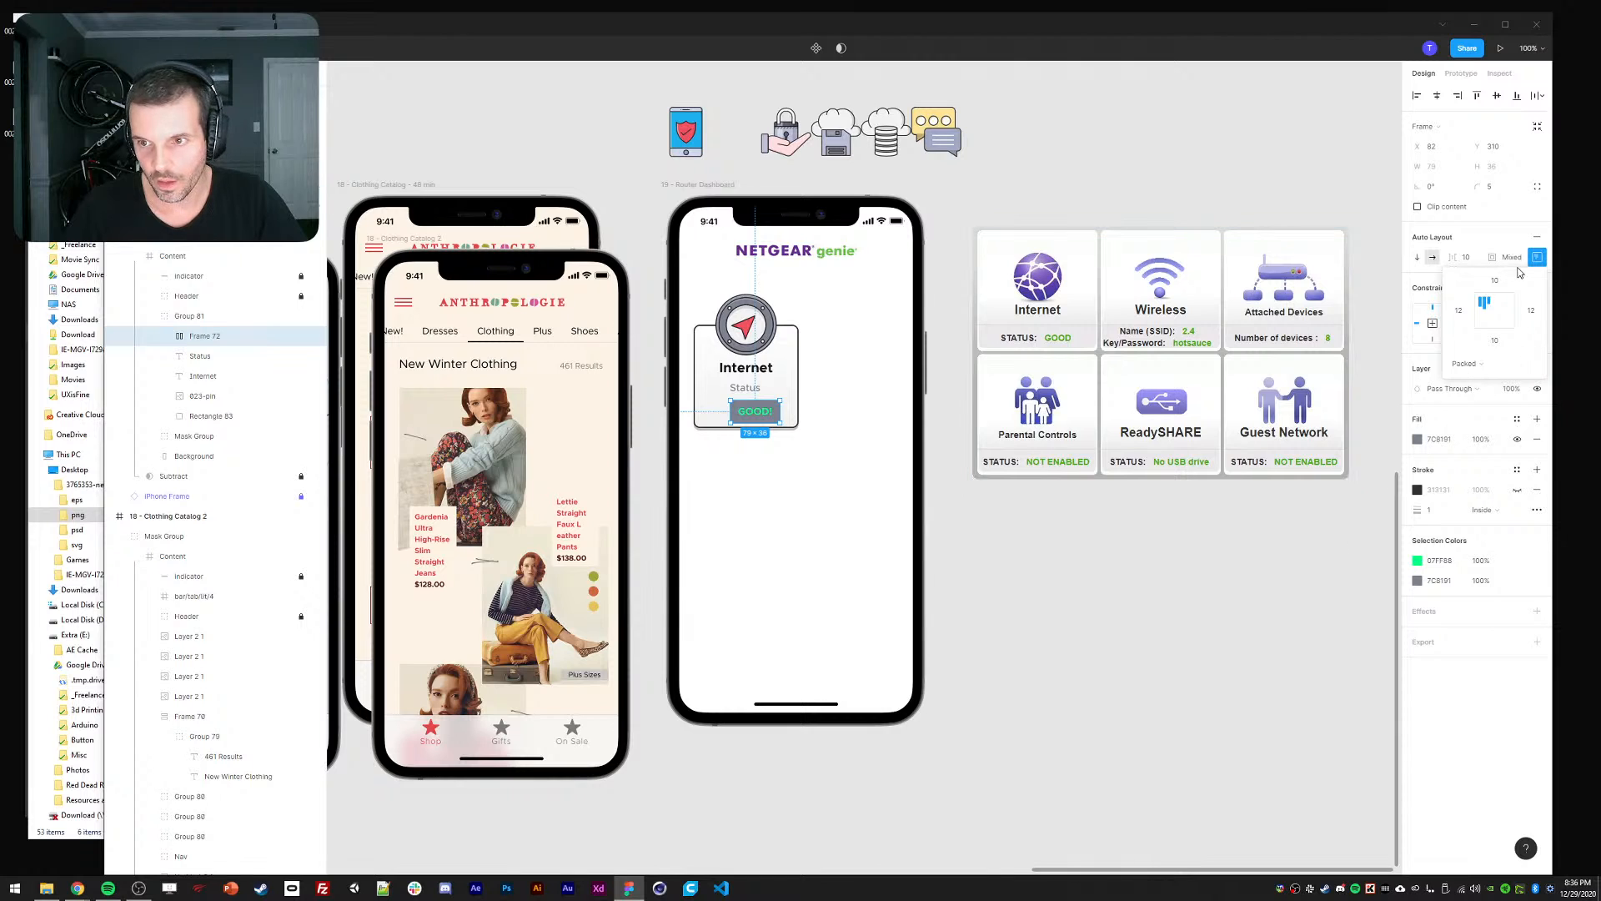
click(990, 558)
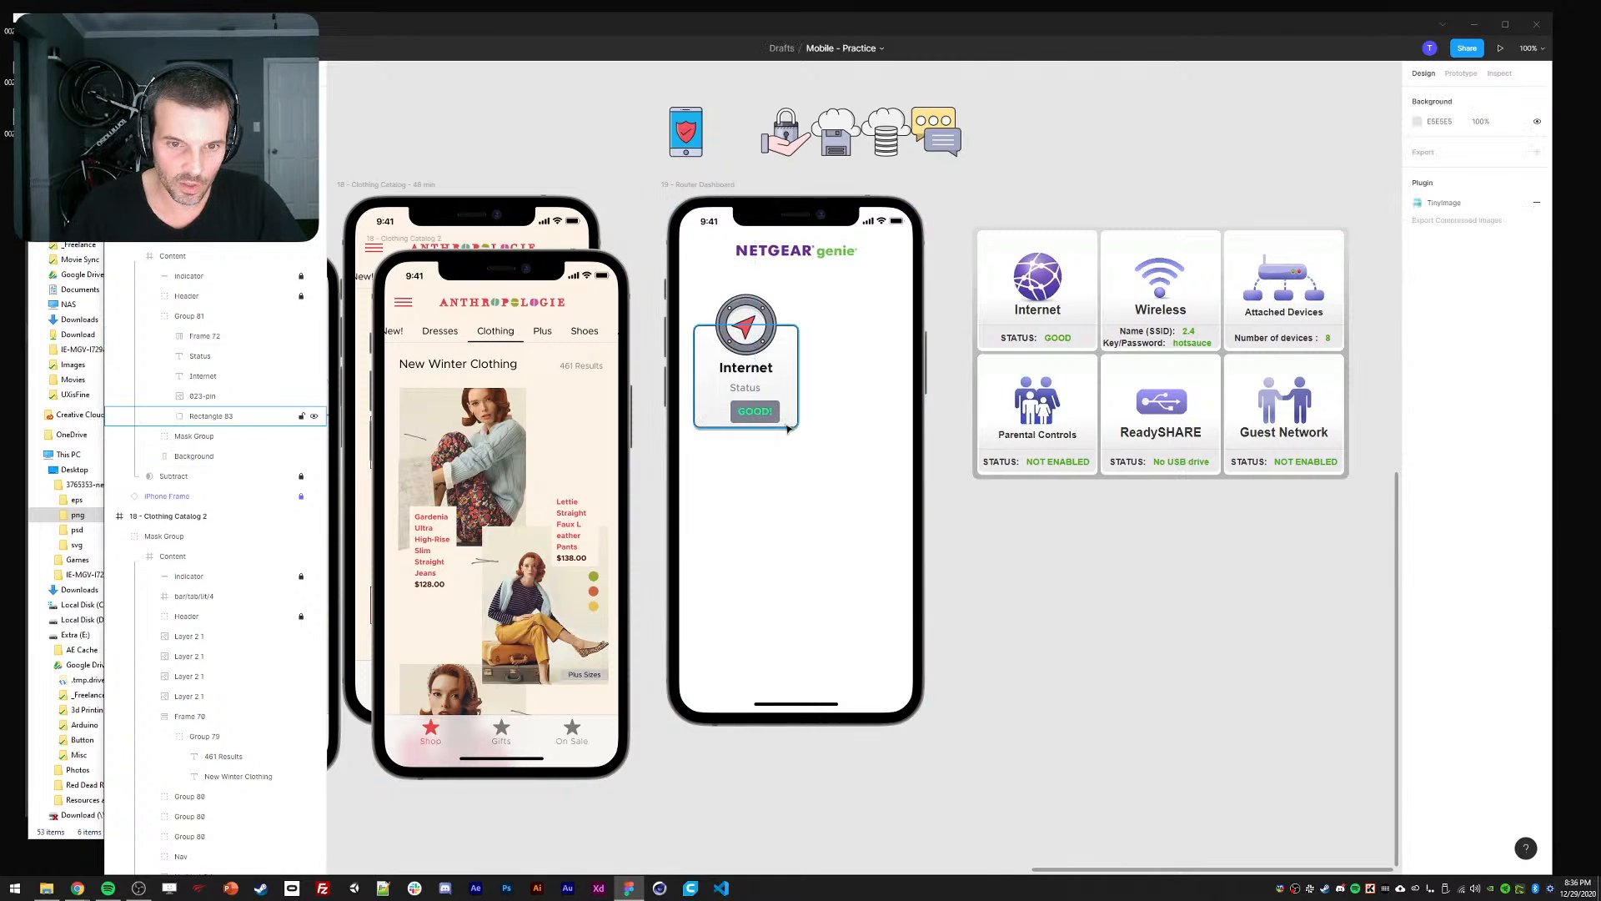
Try the text 'not enabled' in the badge, then undo back to GOOD!
ctrl+double_click(753, 412)
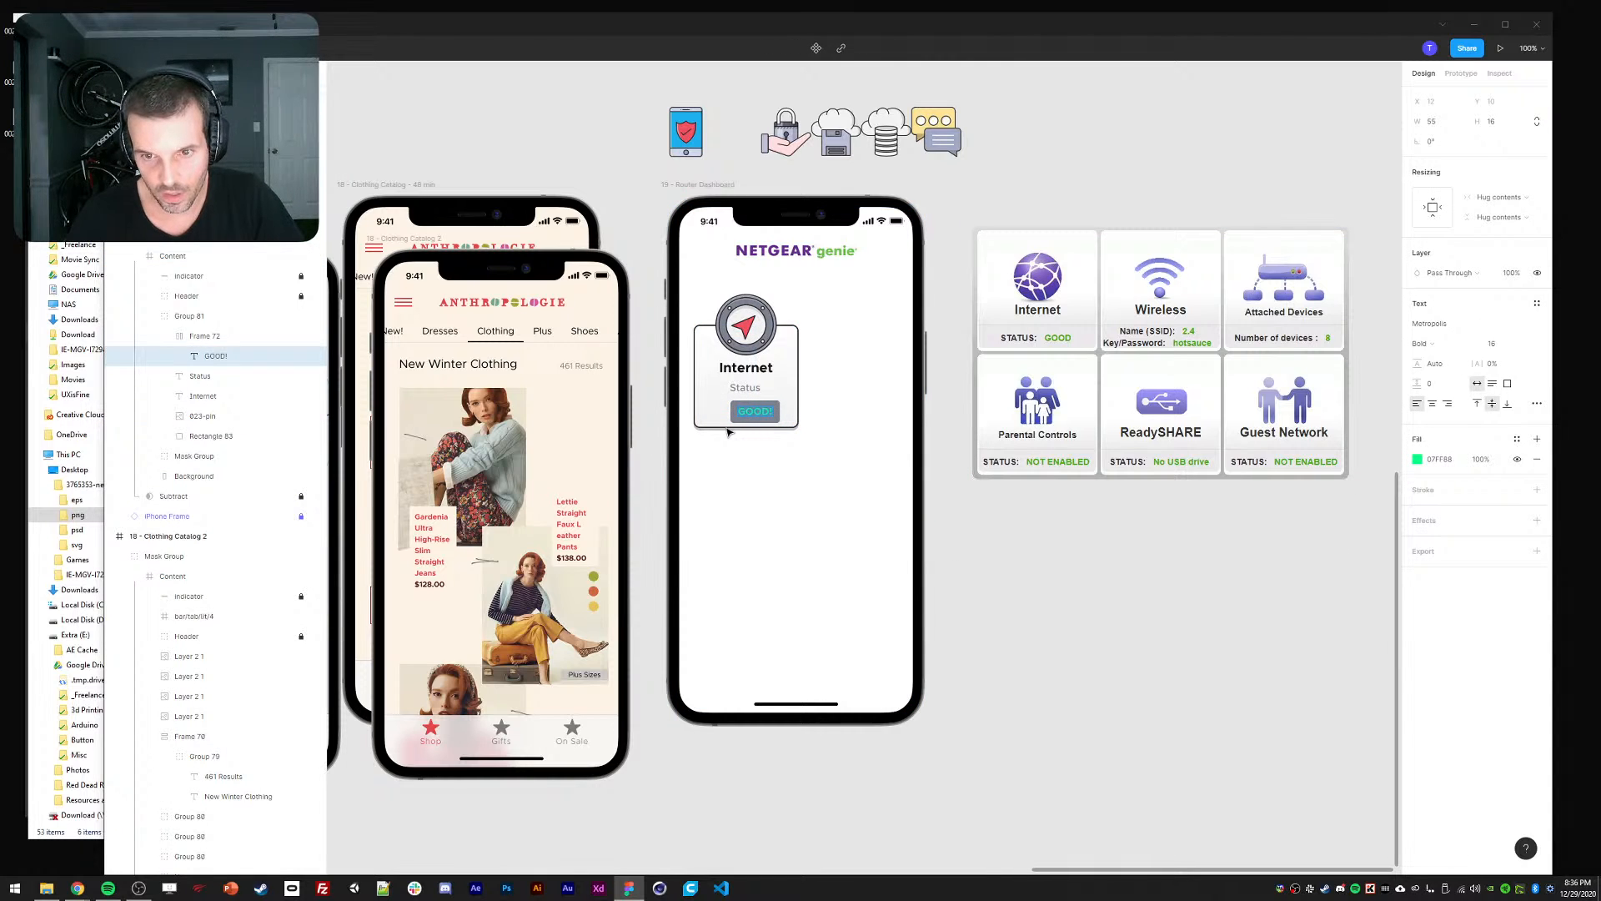
text(not enabled)
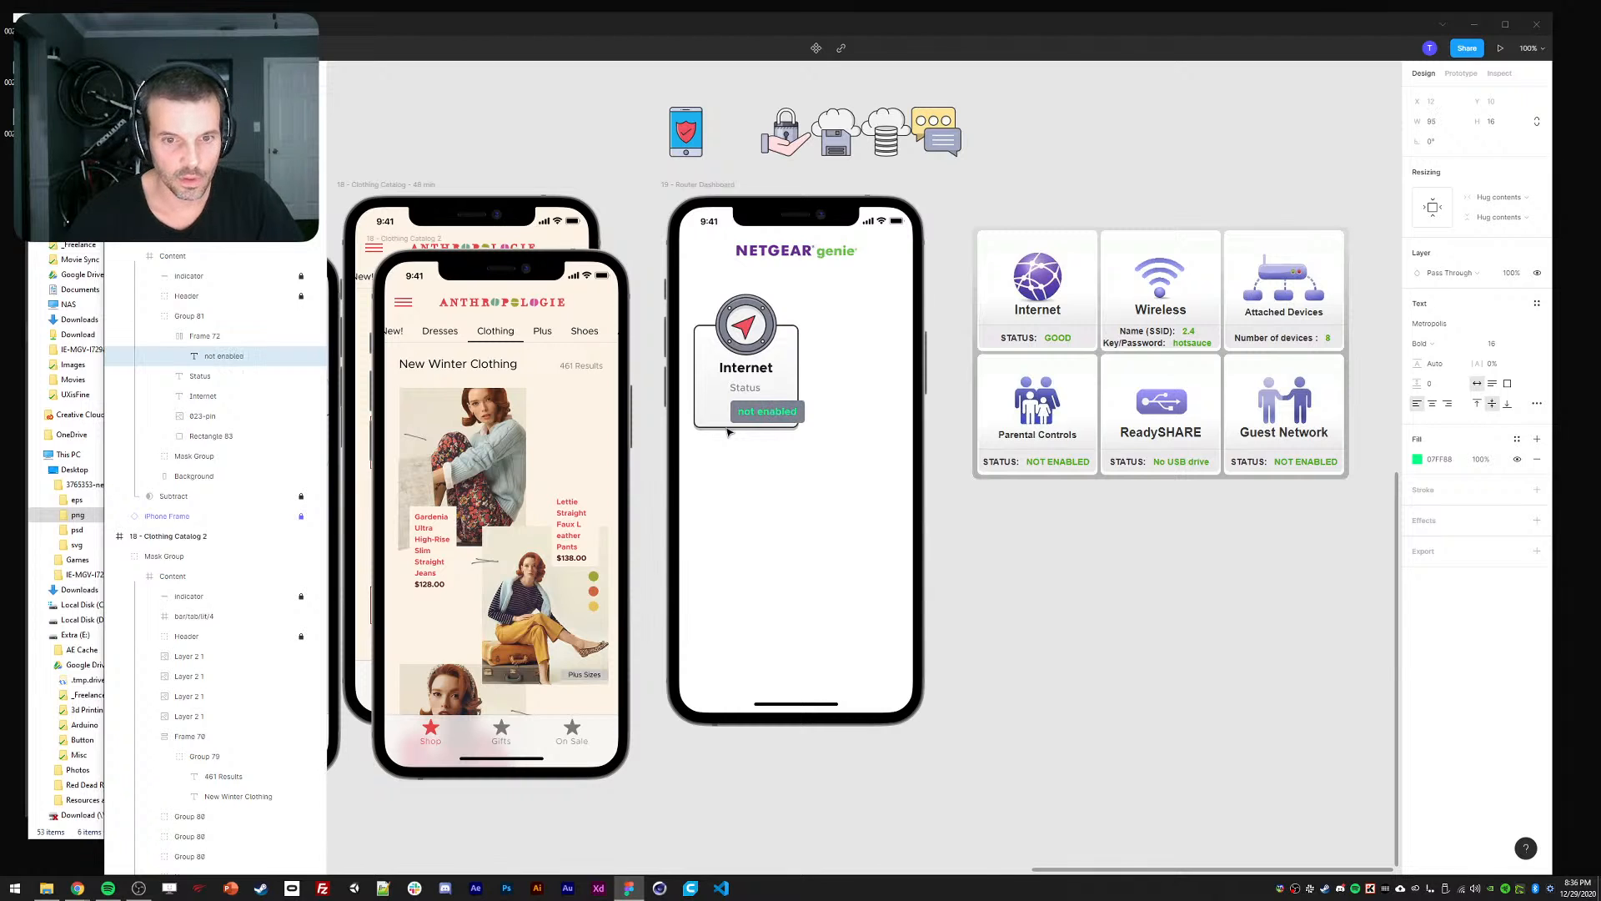
click(1090, 558)
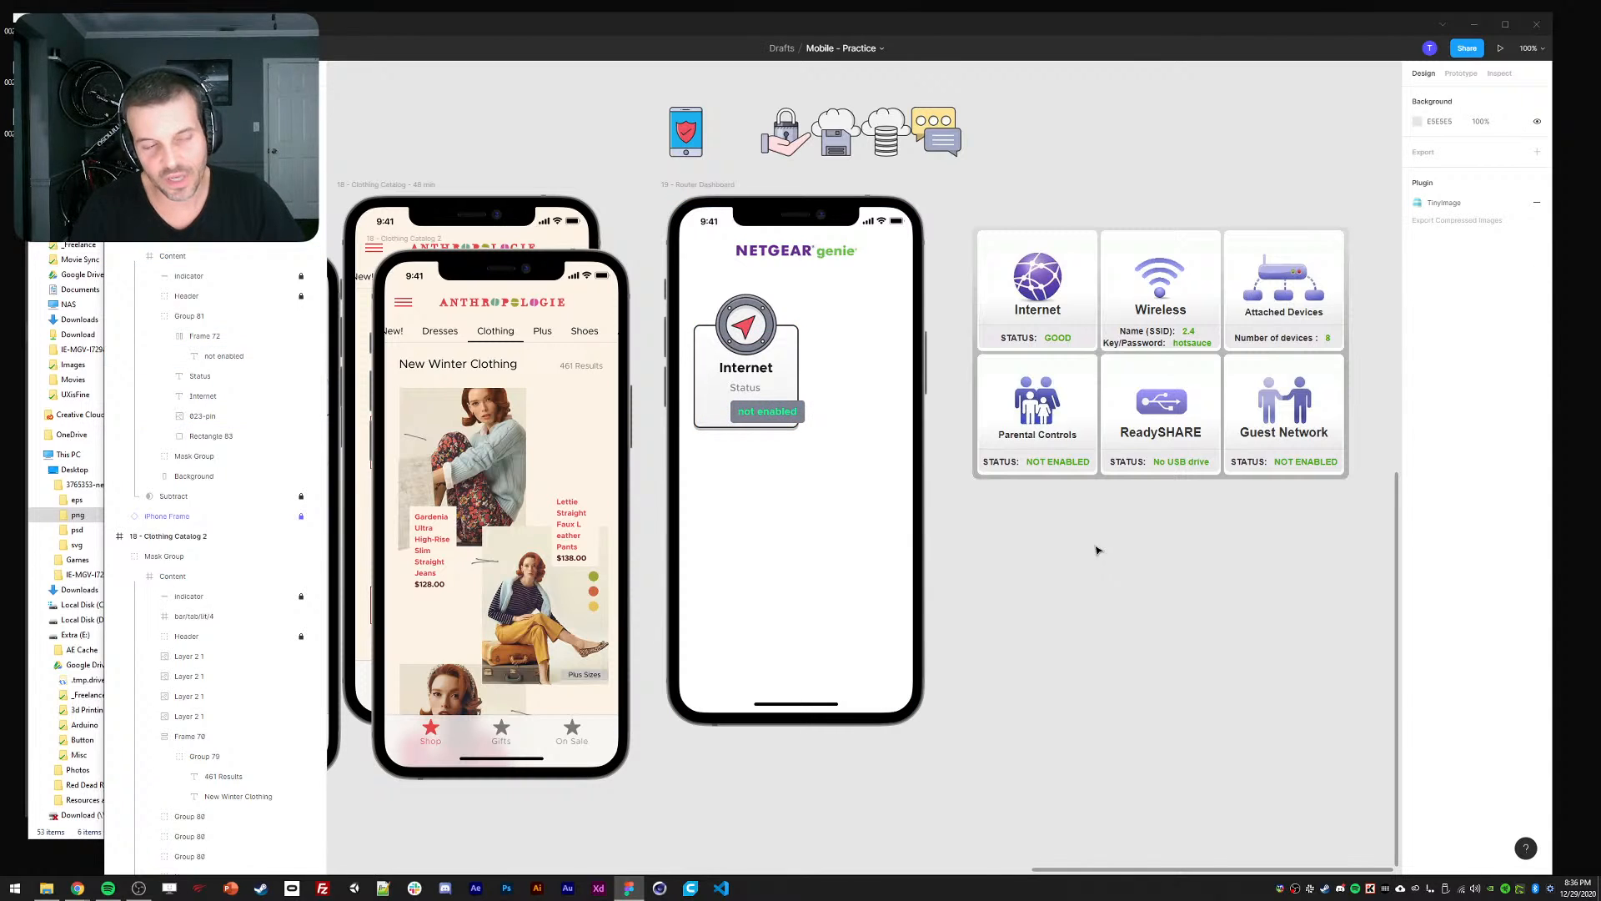
click(224, 356)
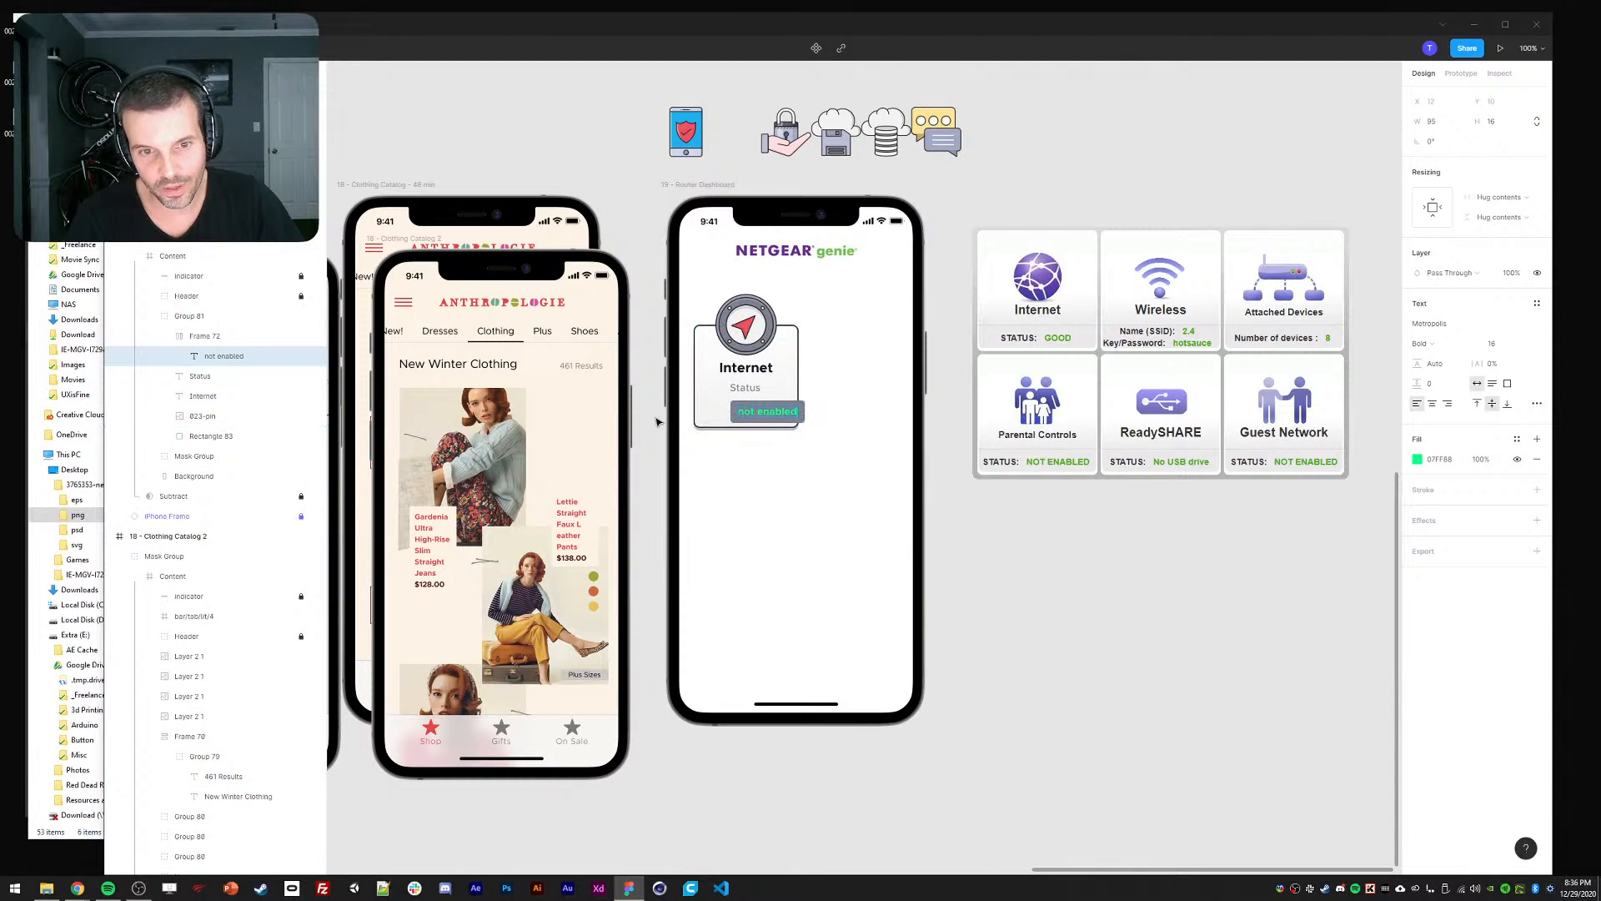
key(ctrl+z)
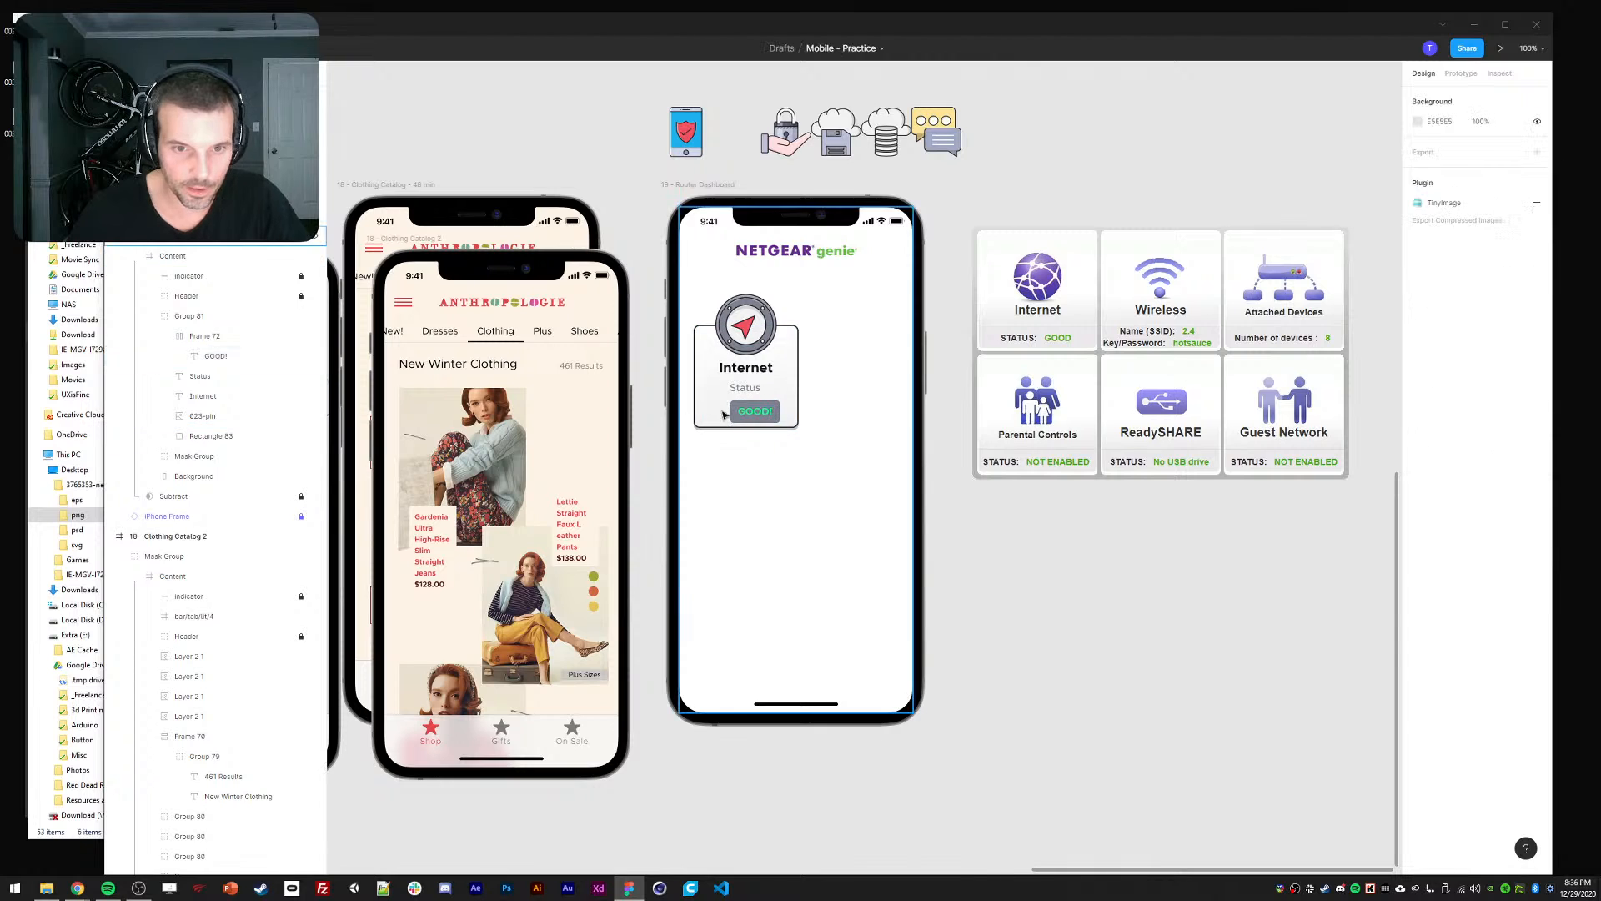
drag(728, 413, 719, 414)
Undo the stray move and align the GOOD! badge, Status and Internet title on horizontal centres.
key(ctrl+z)
double_click(751, 410)
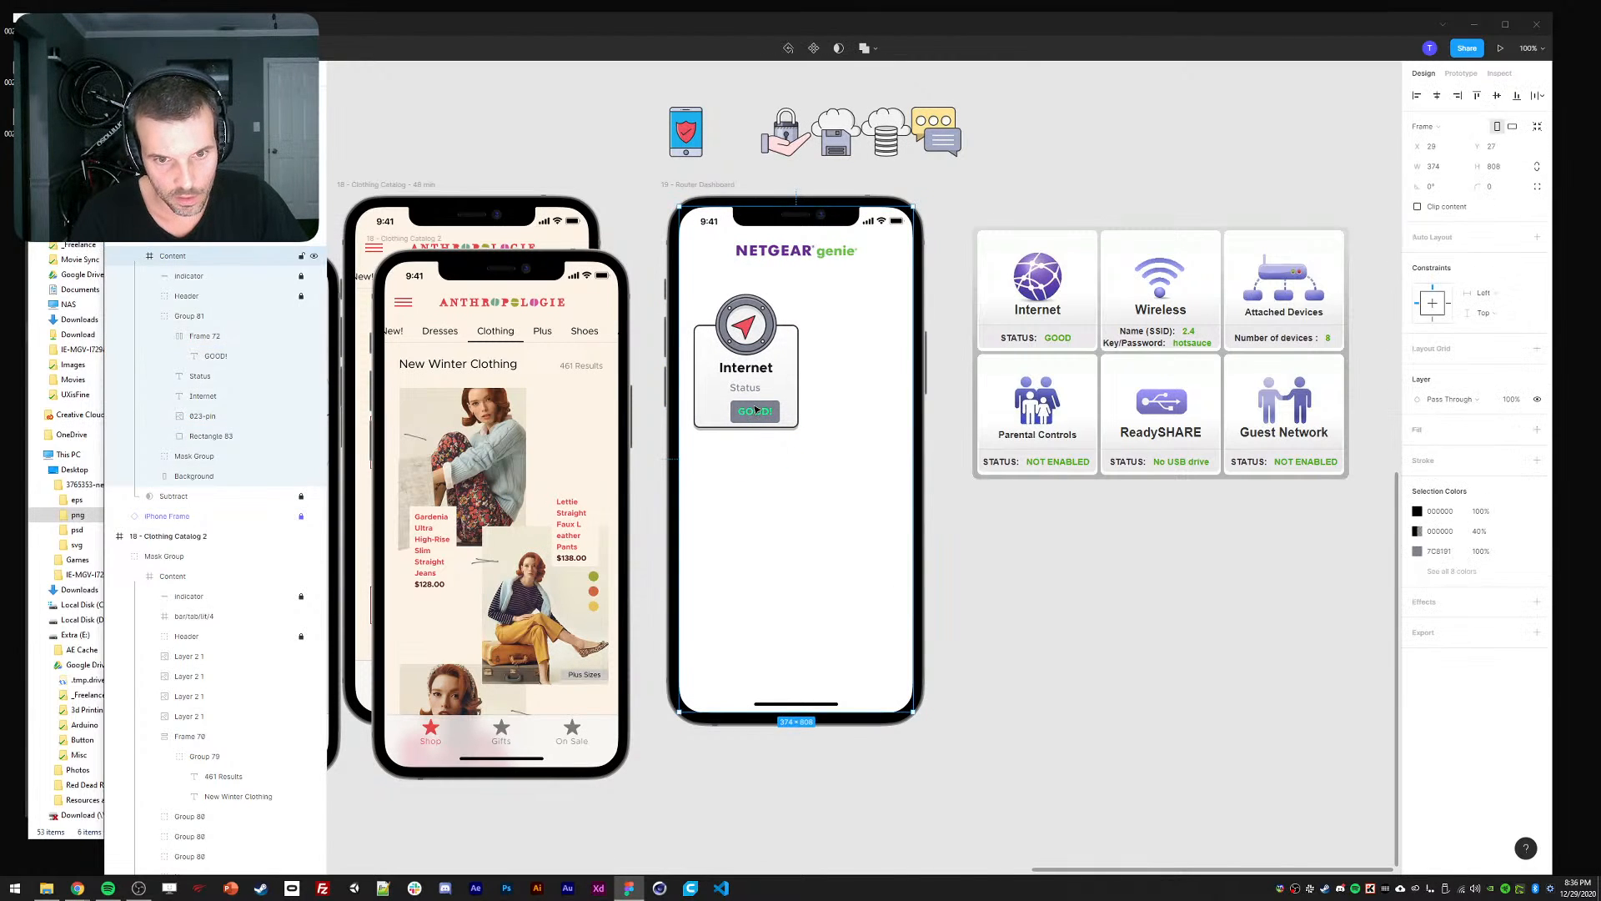
double_click(752, 413)
double_click(753, 415)
double_click(754, 415)
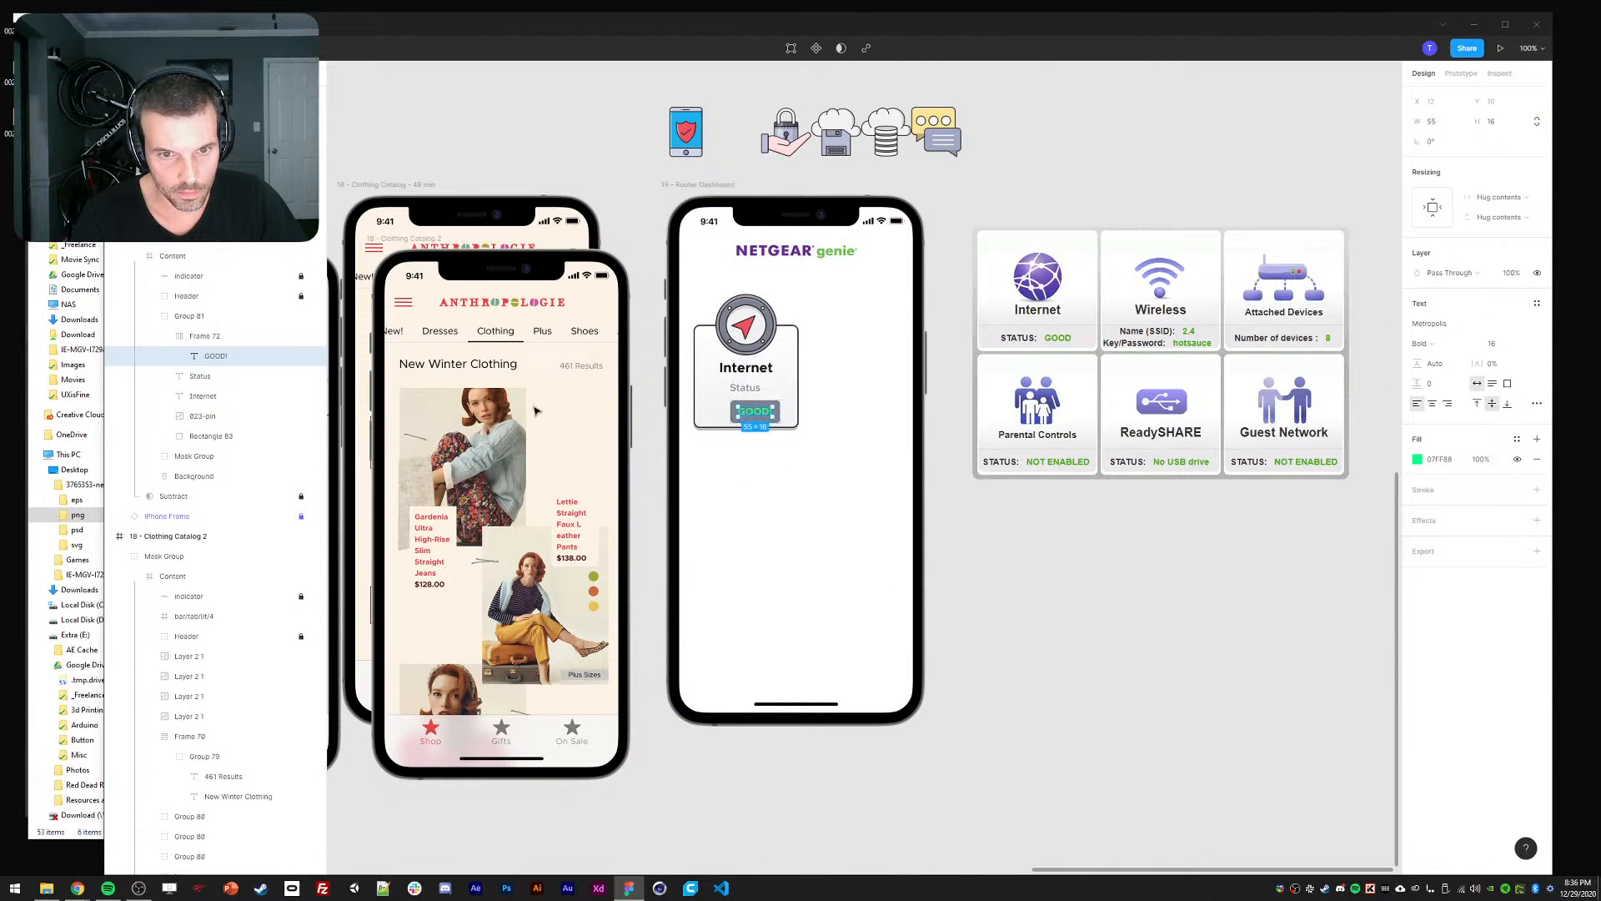
click(192, 335)
key(shift+Left)
shift+click(743, 386)
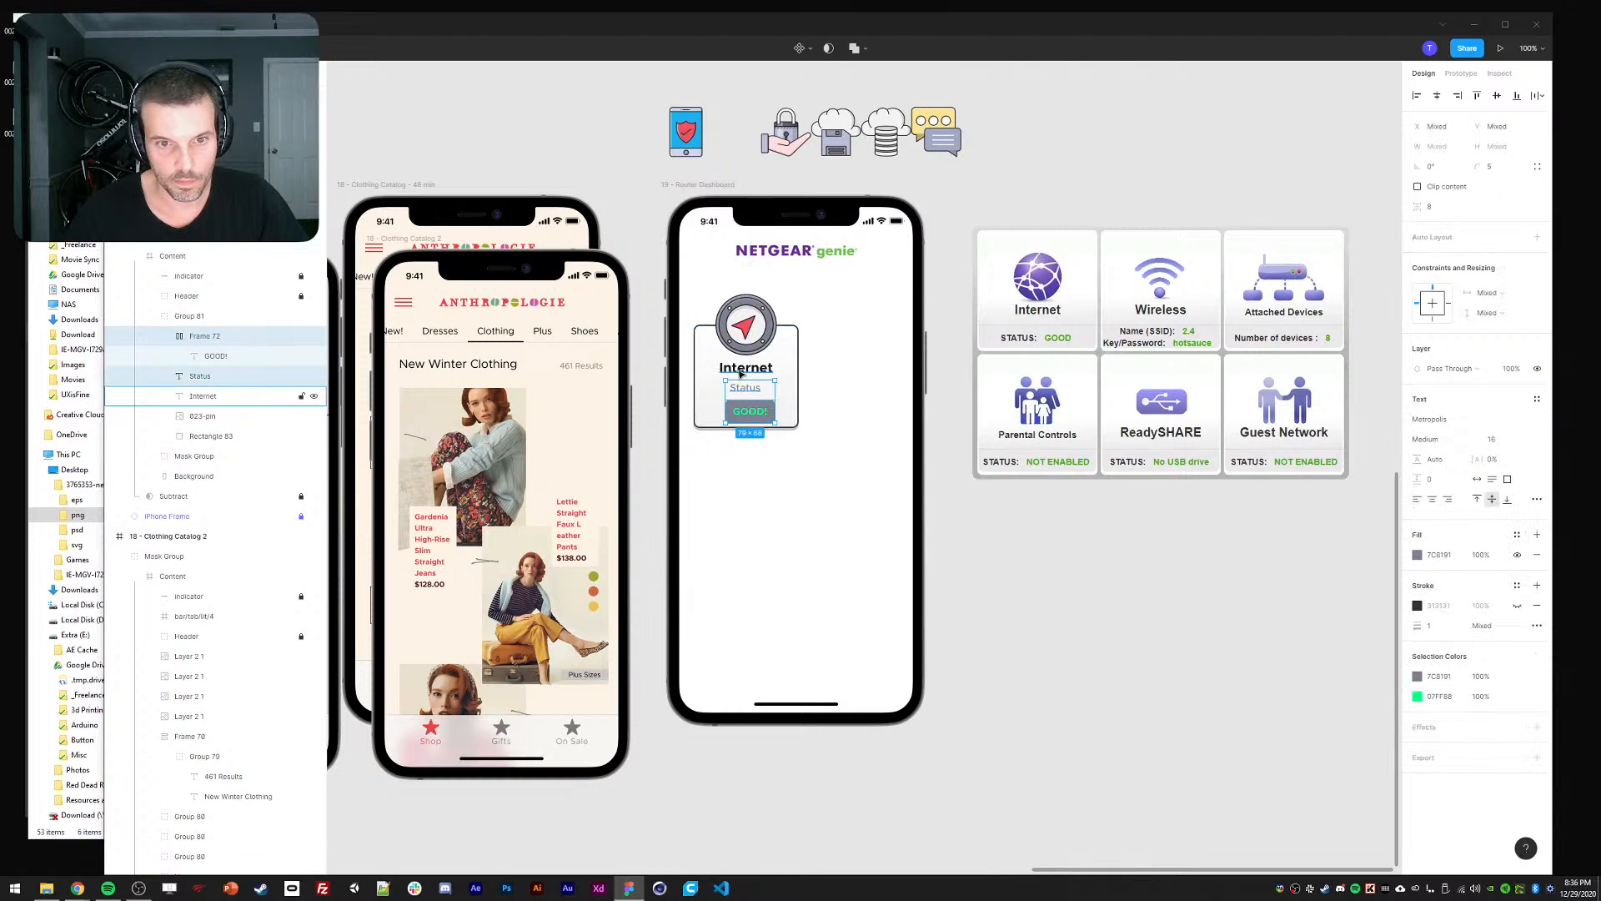
shift+click(742, 374)
click(1437, 96)
key(Escape)
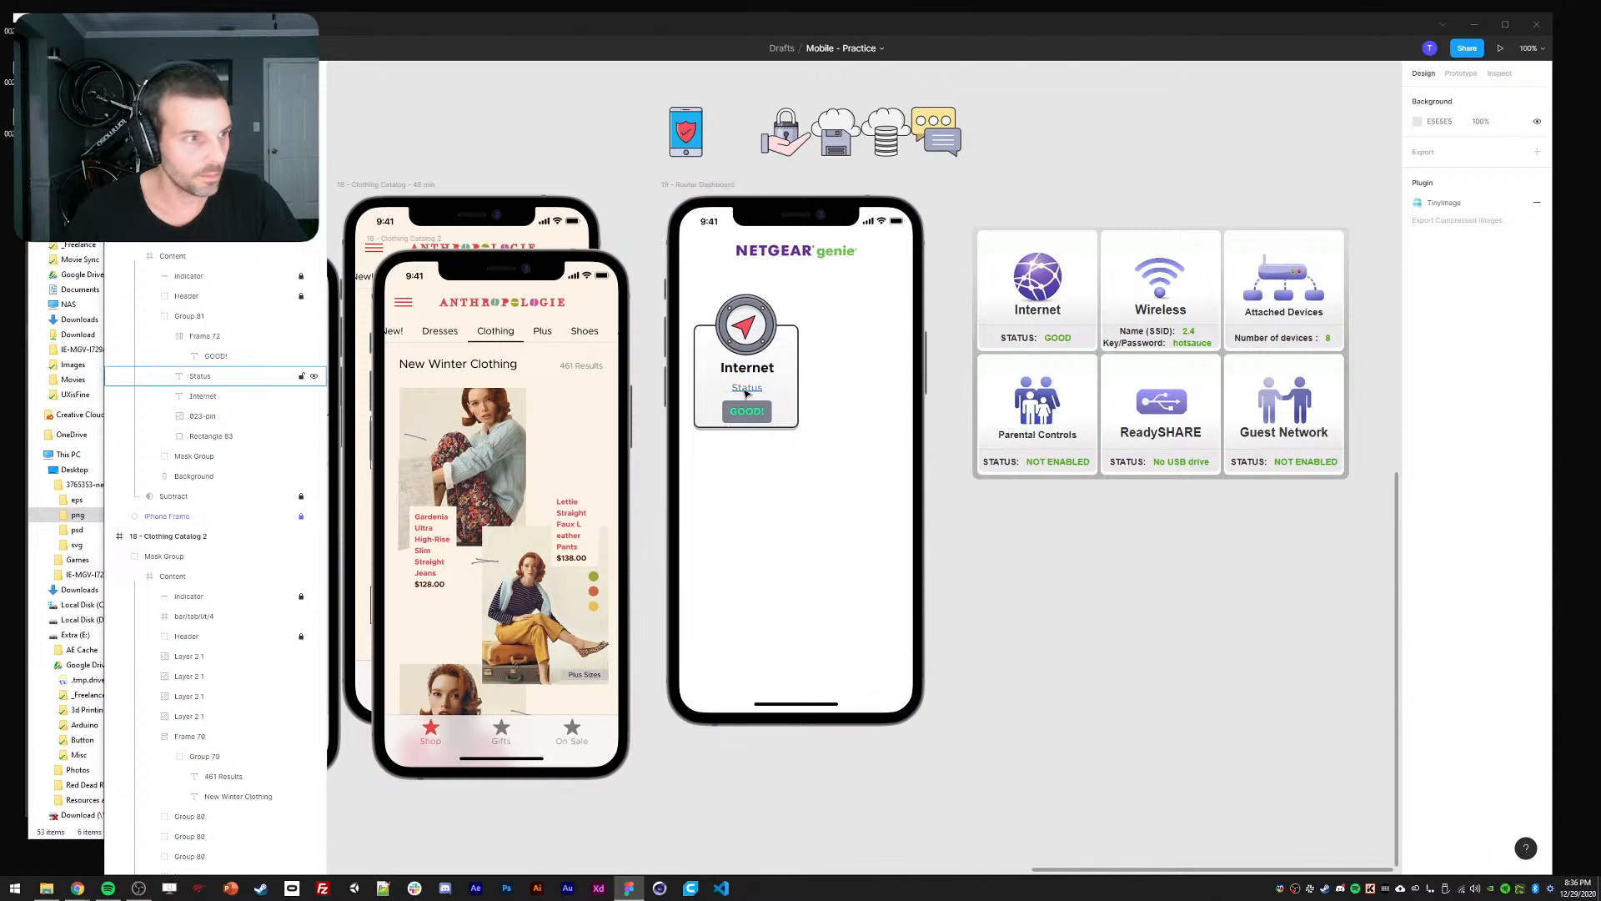
Move Status down, then widen the GOOD! badge across the card with its label centred.
ctrl+click(745, 392)
key(Down)
key(Down)
key(Down)
key(Down)
key(Down)
key(Down)
click(654, 513)
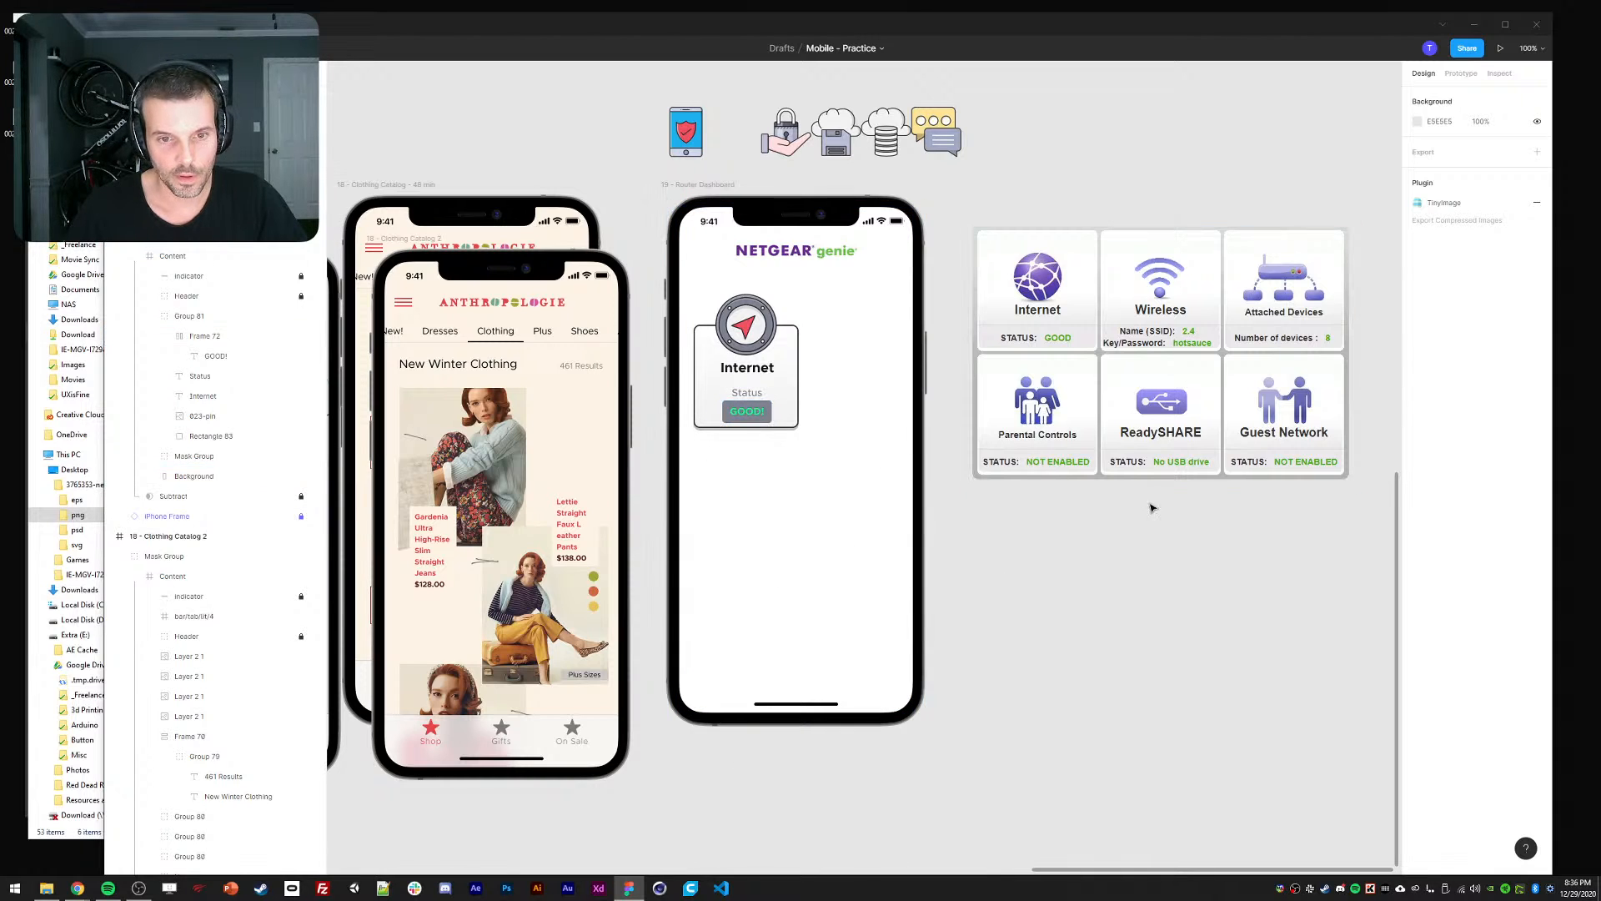
ctrl+click(750, 411)
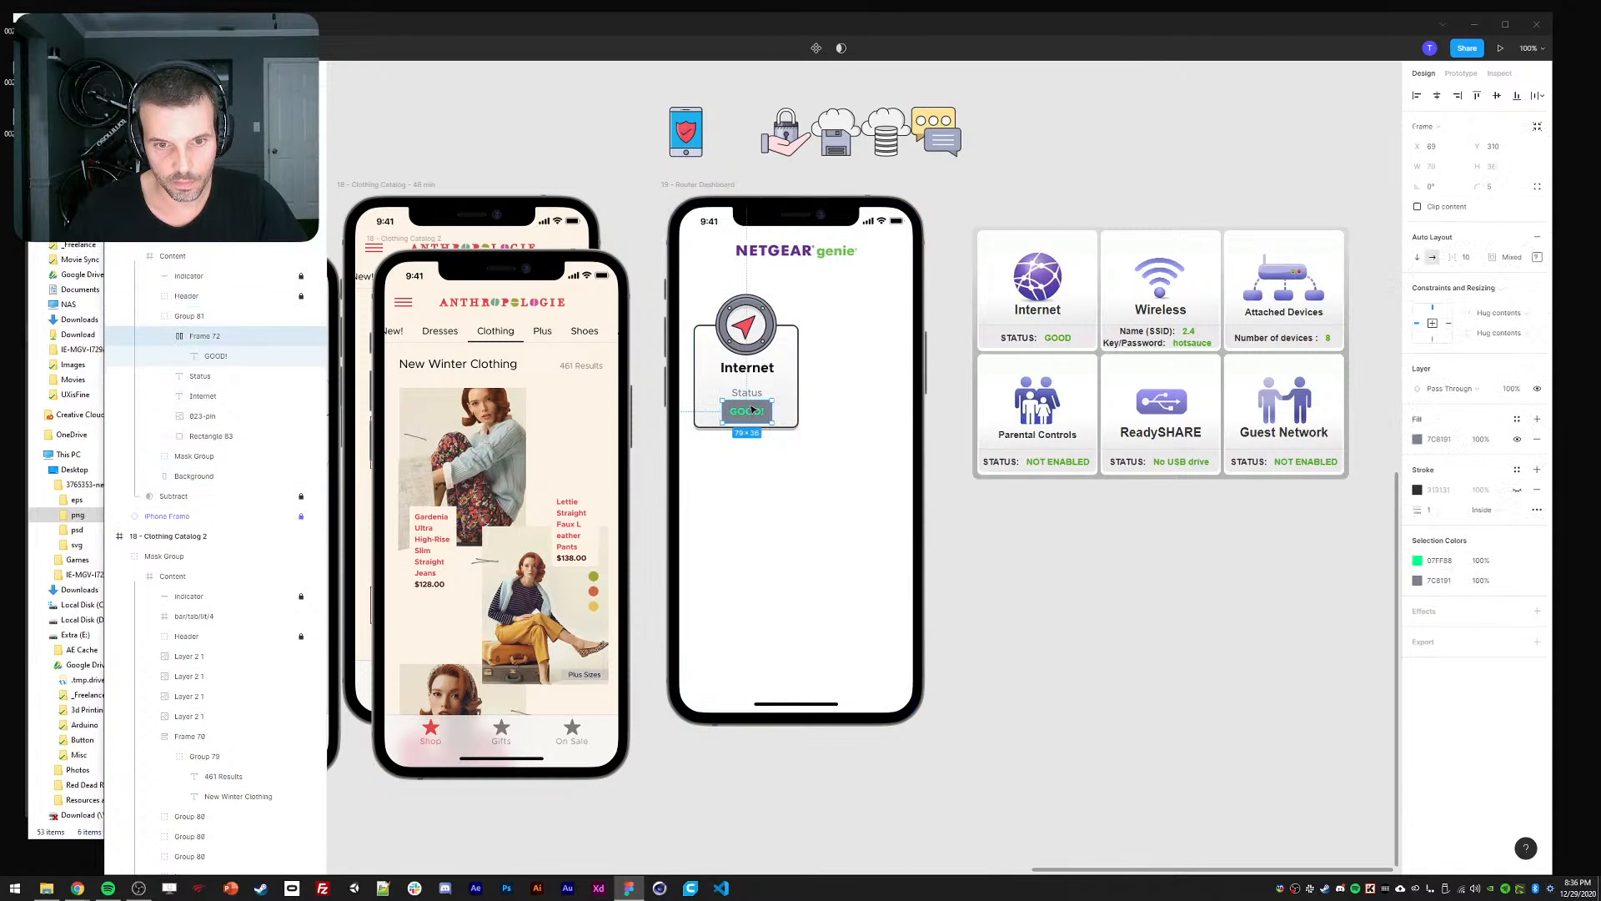
drag(723, 410, 703, 410)
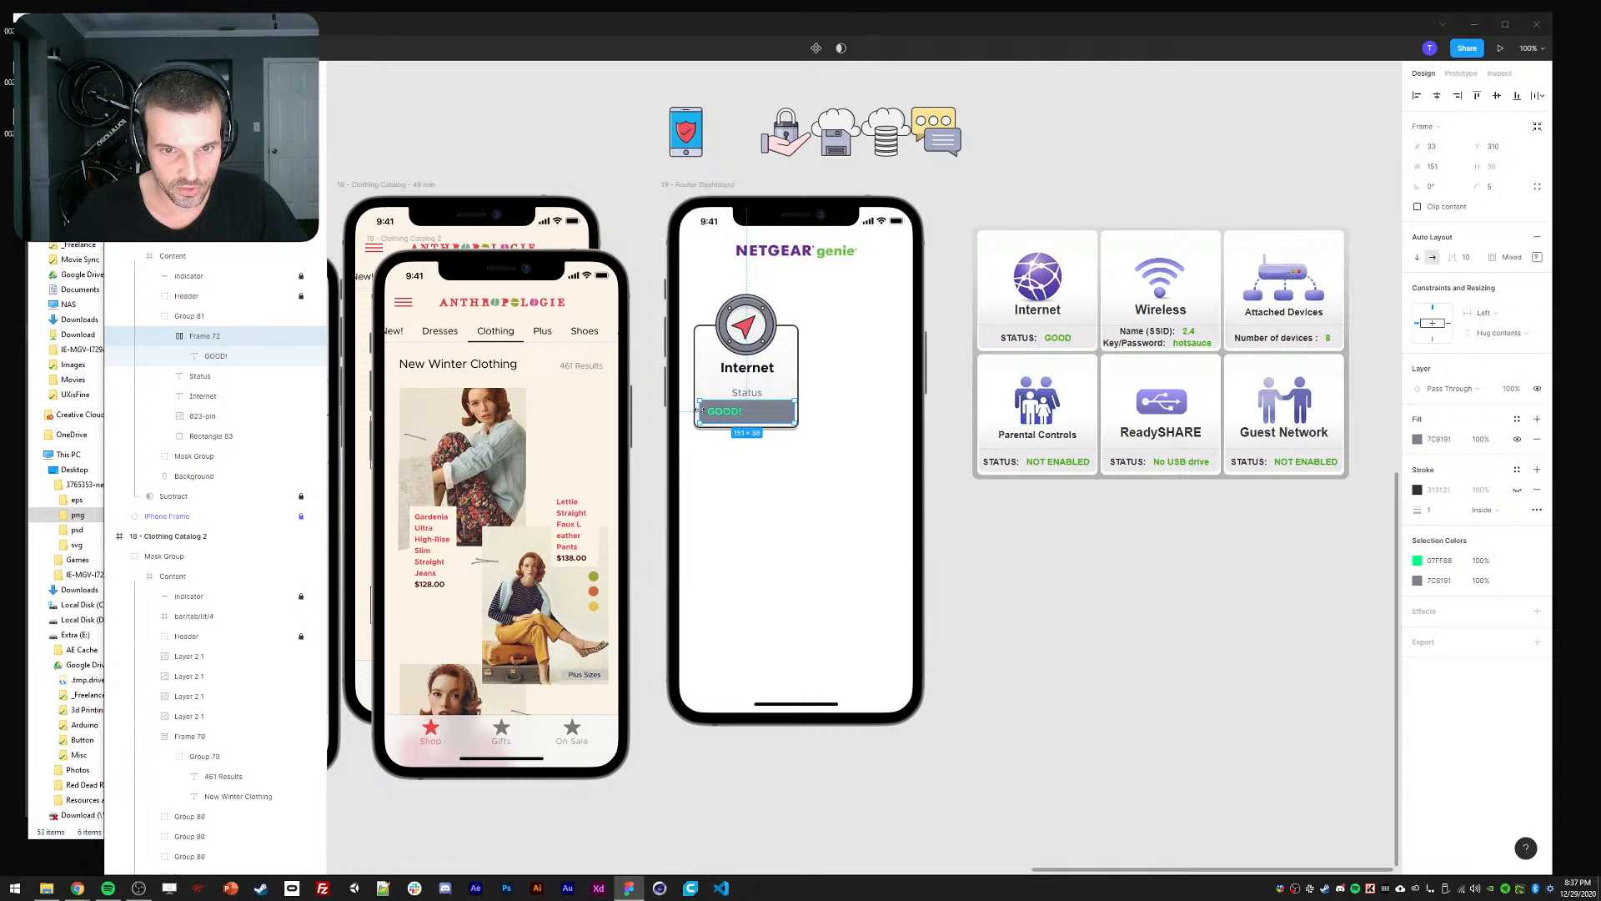
click(1230, 221)
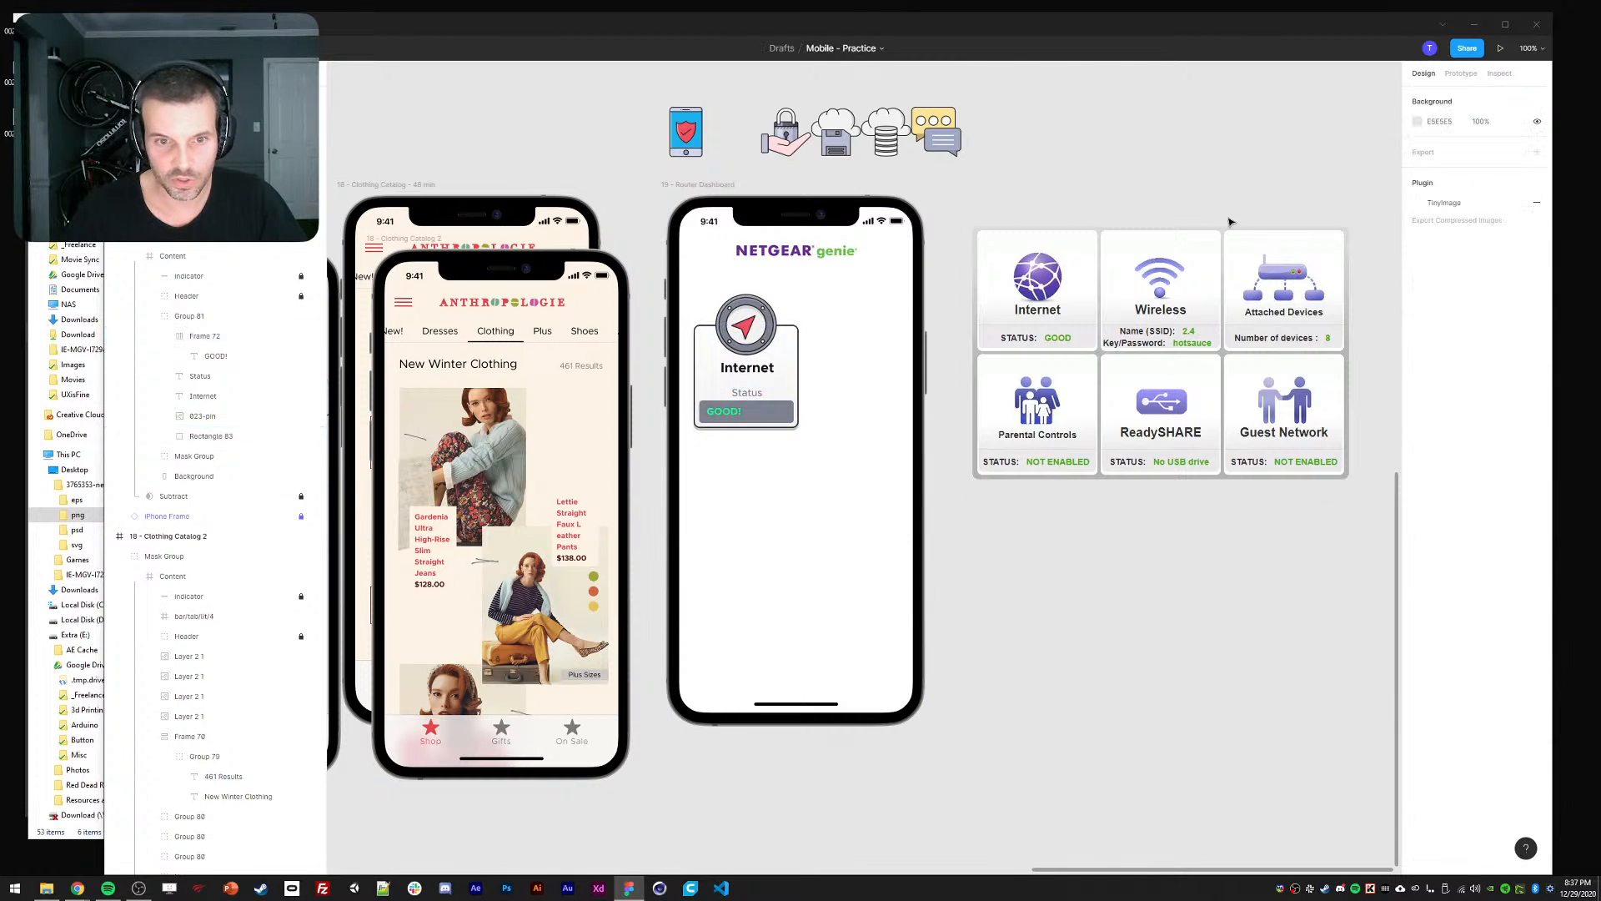
ctrl+click(727, 411)
ctrl+click(769, 412)
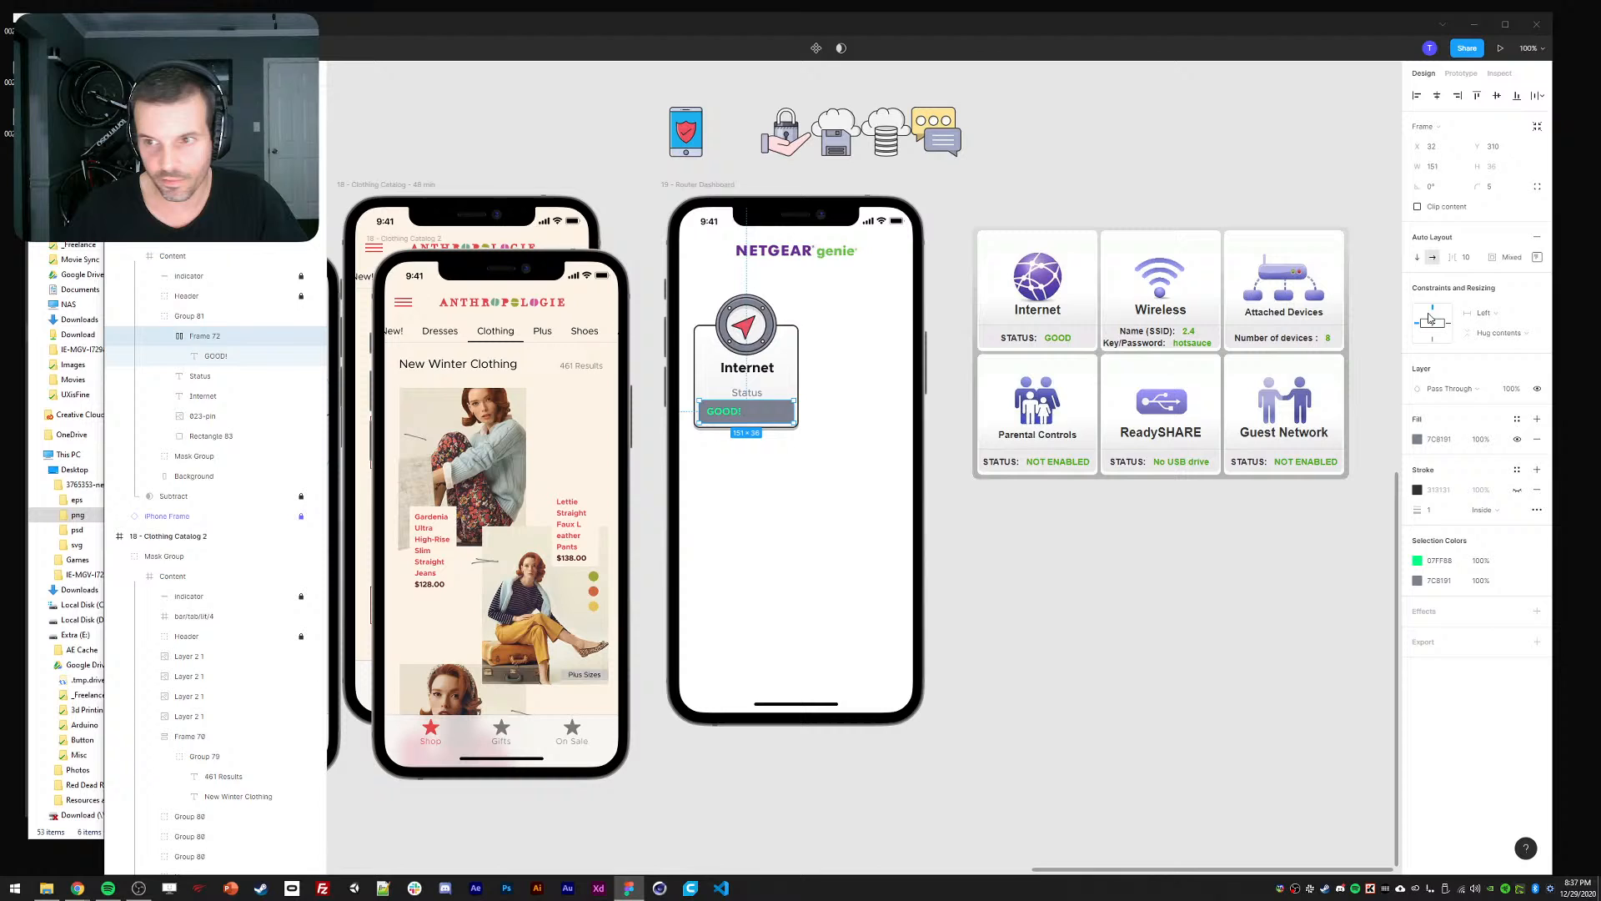
click(1537, 257)
click(1499, 311)
click(940, 592)
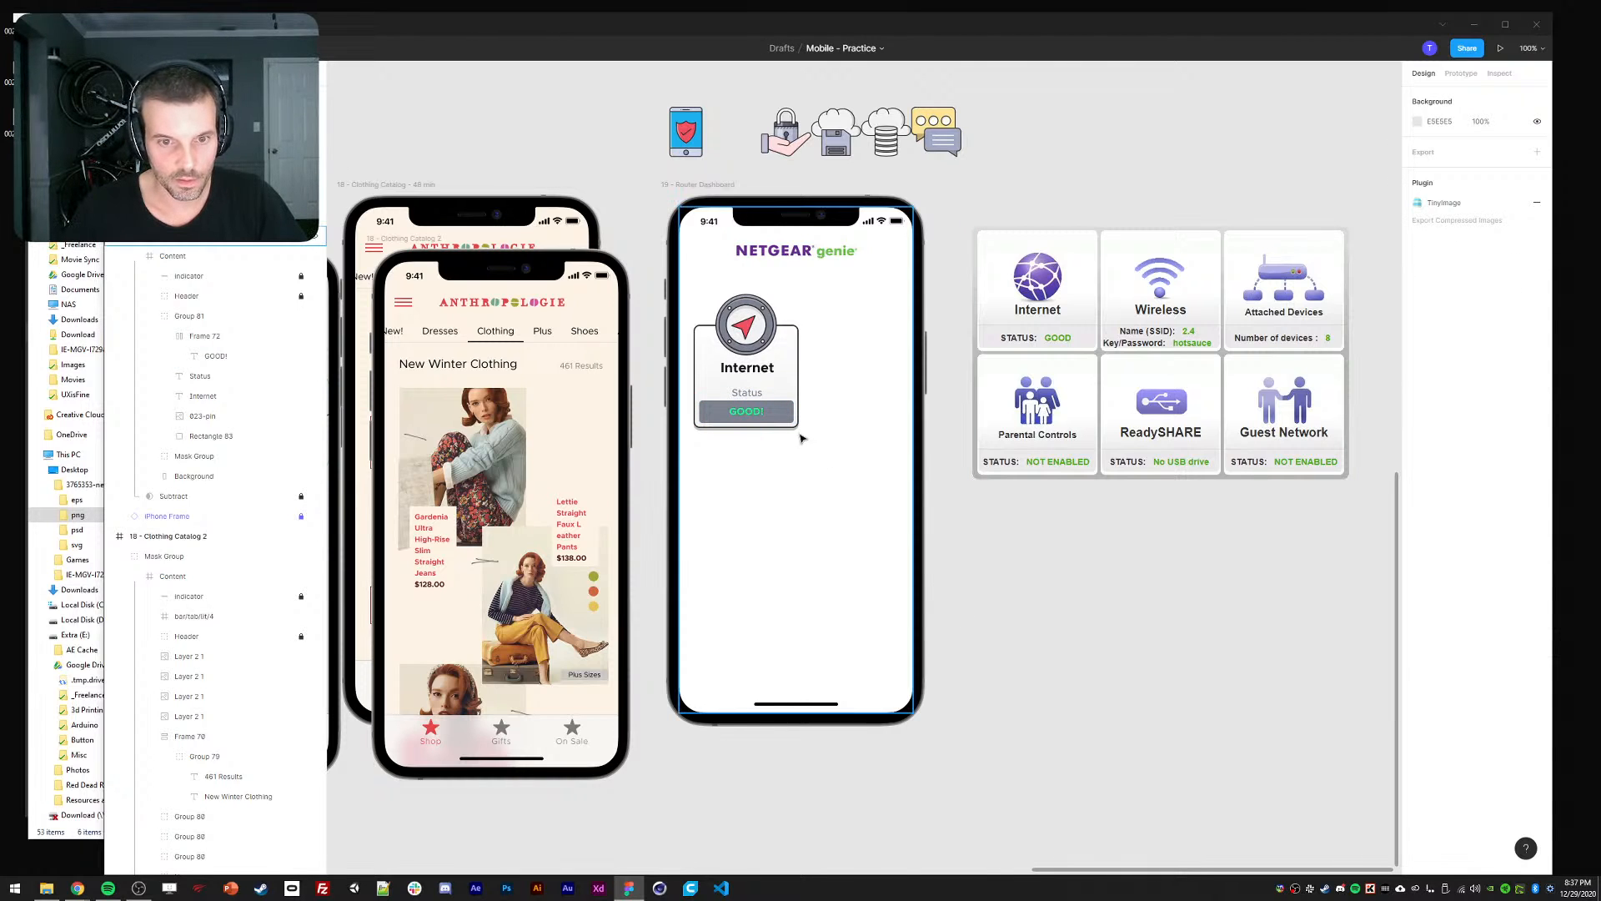
Nudge the Status text further down and discard a trial duplicate of the Internet card.
ctrl+click(753, 412)
ctrl+click(754, 393)
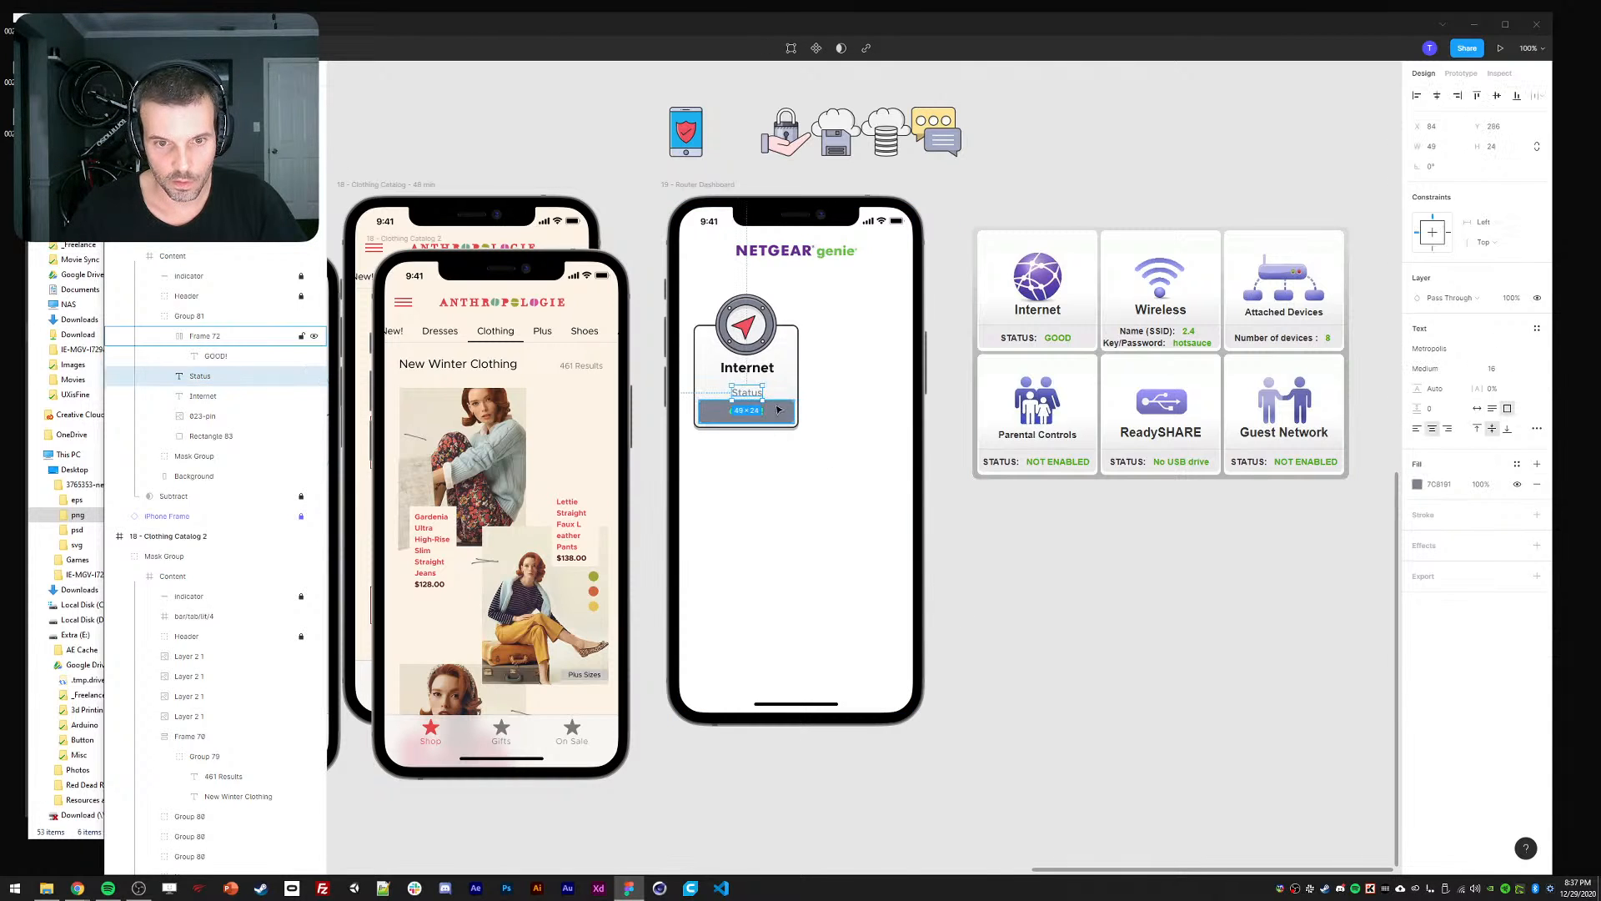
key(shift+Down)
click(1110, 559)
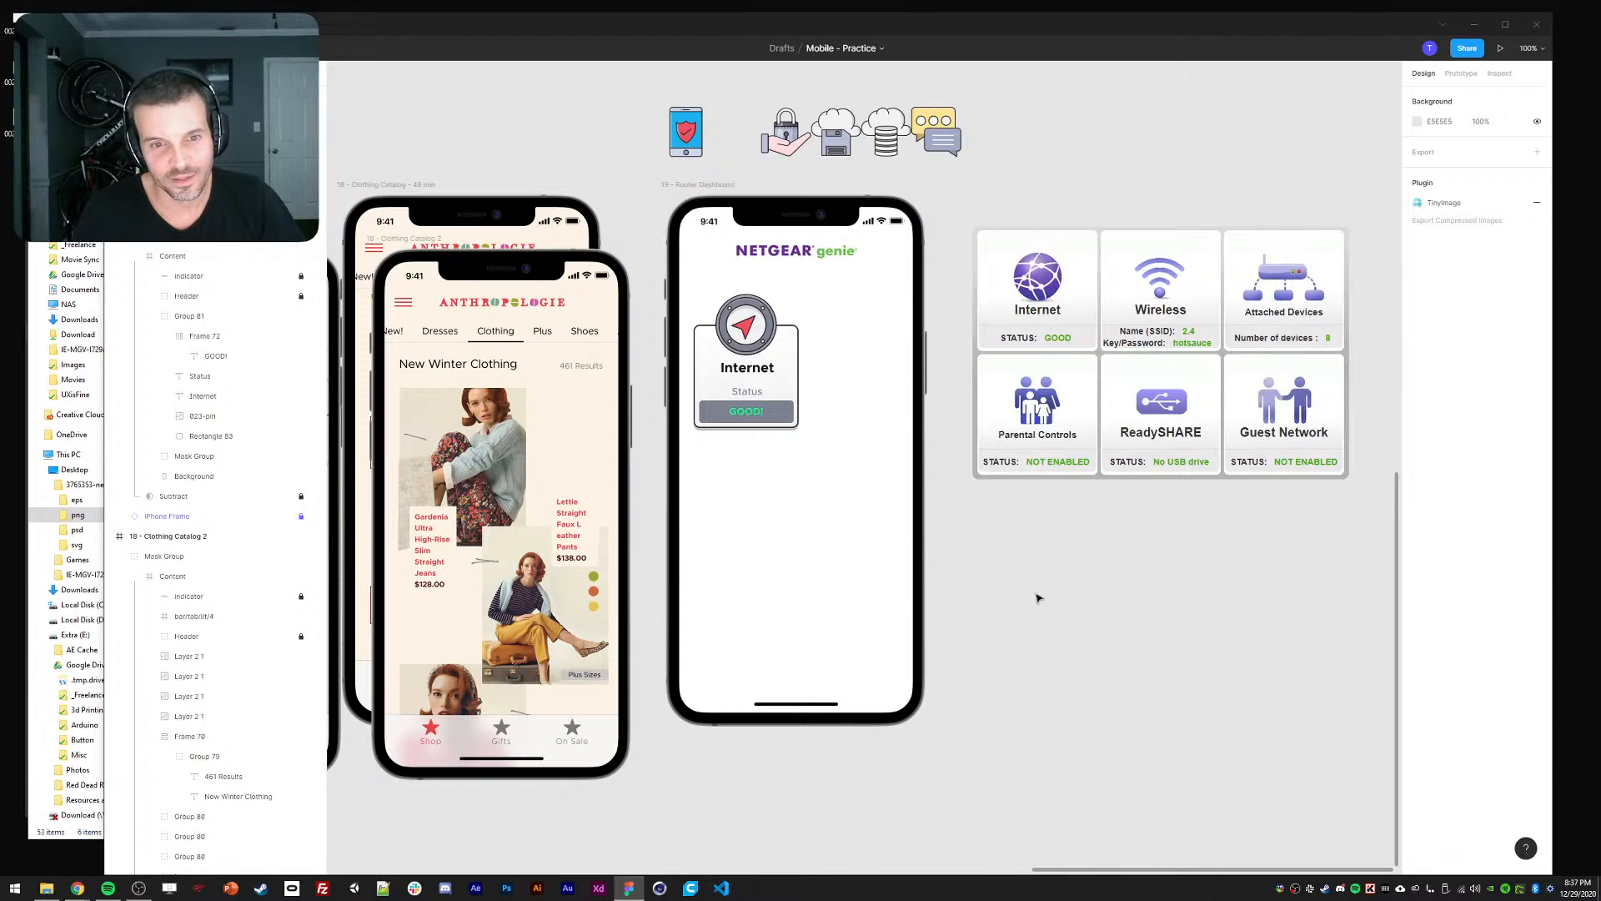
click(747, 384)
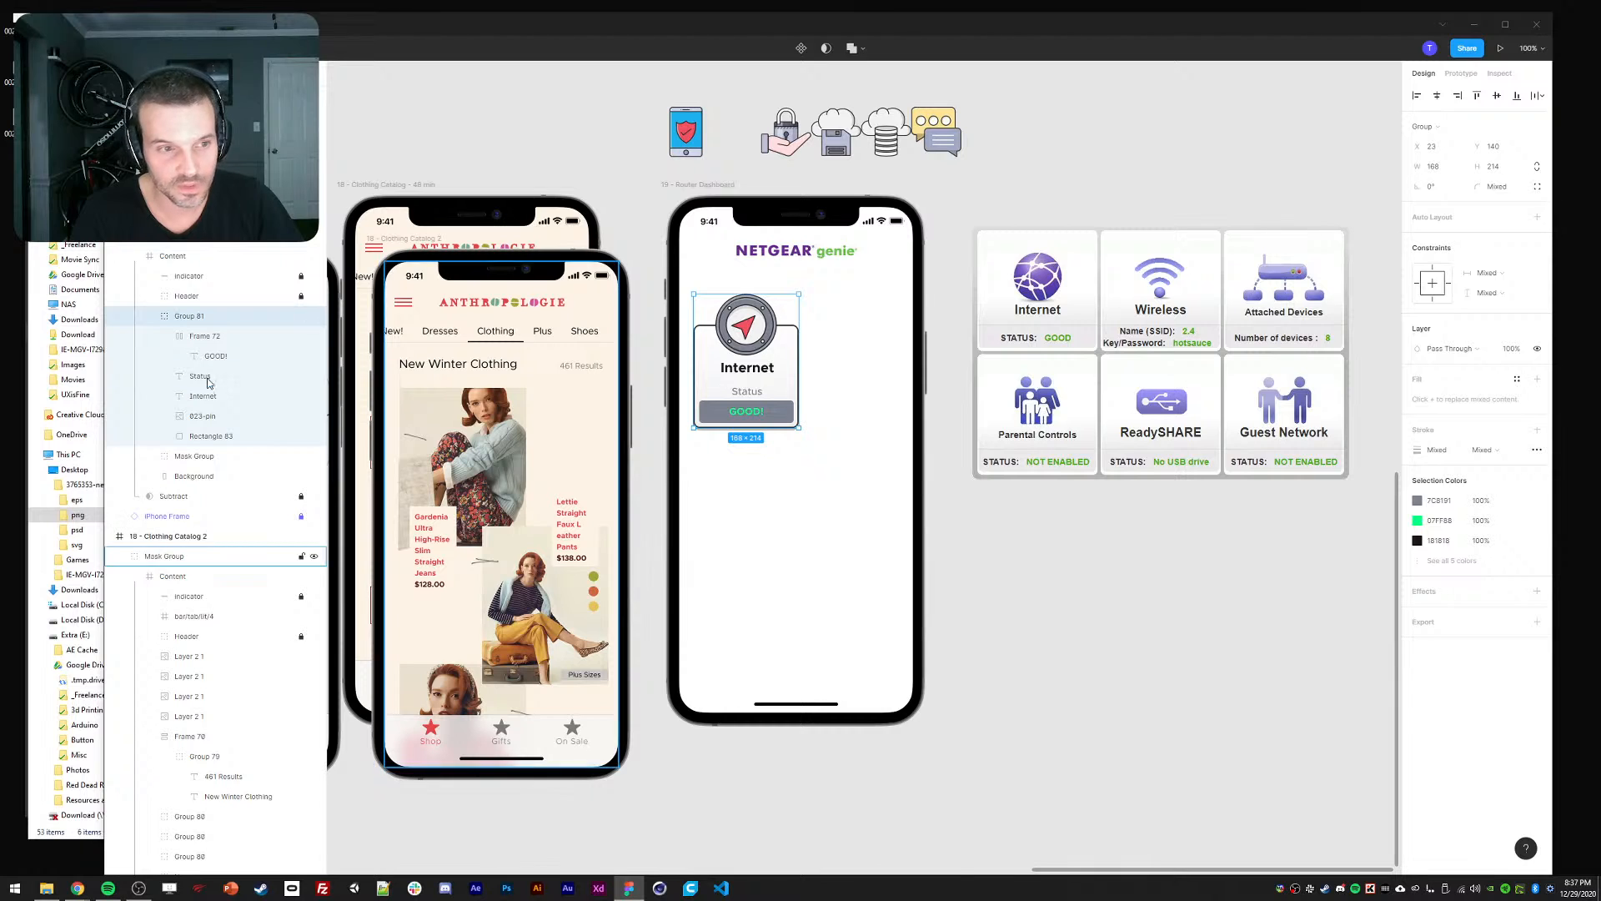
click(148, 319)
key(ctrl+d)
drag(737, 376, 845, 376)
key(Delete)
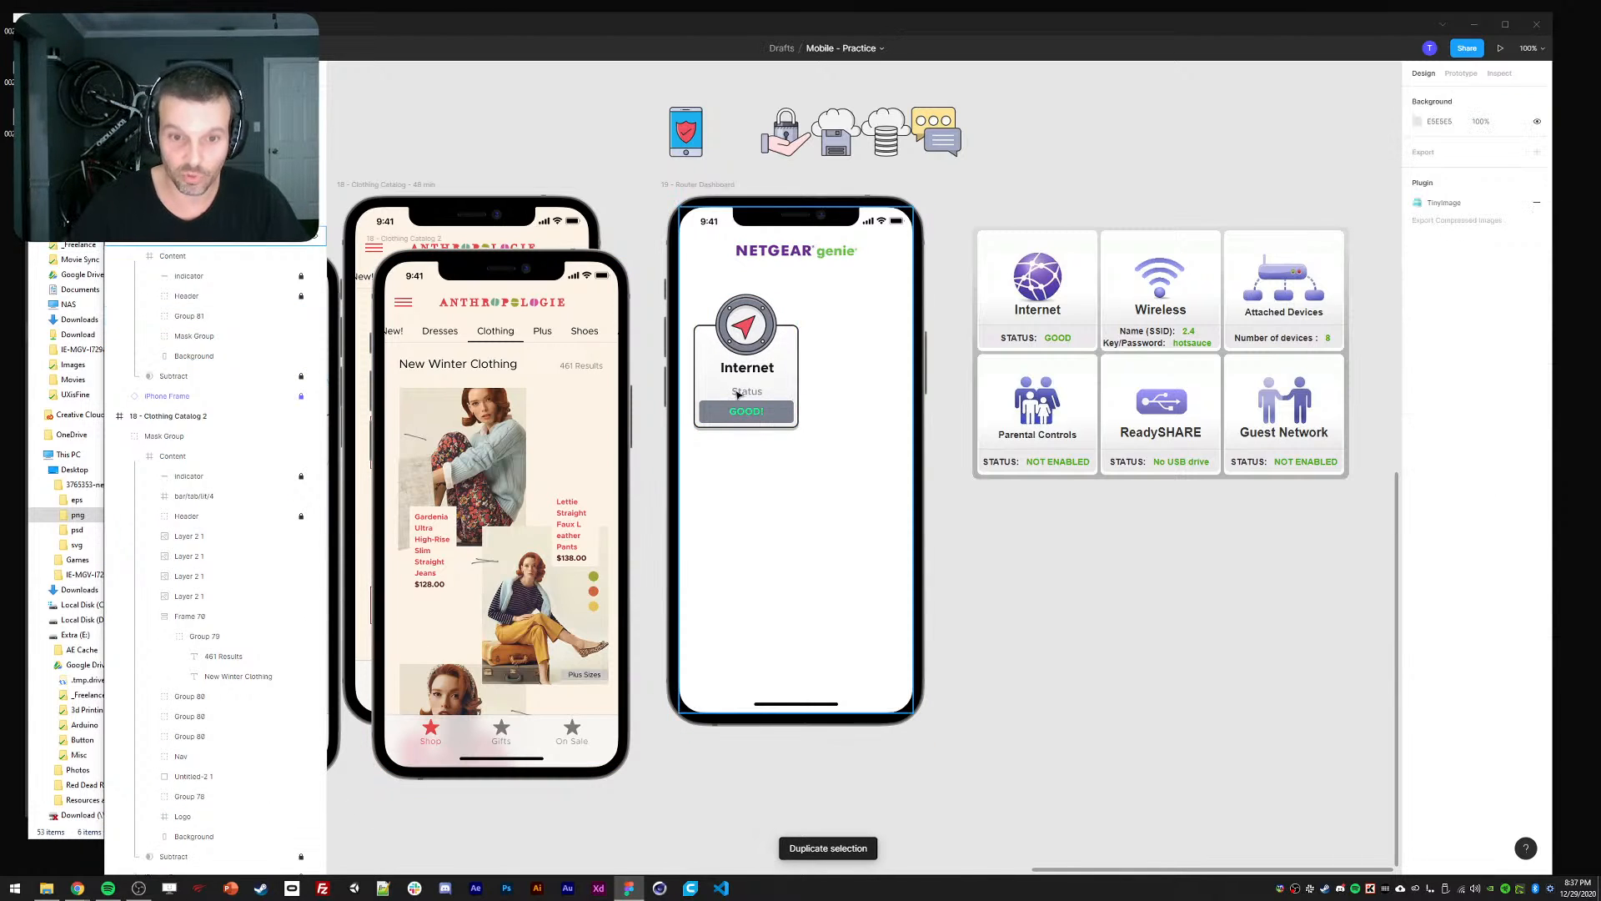
Set the Internet card group's X position to 16.
click(735, 393)
click(1431, 146)
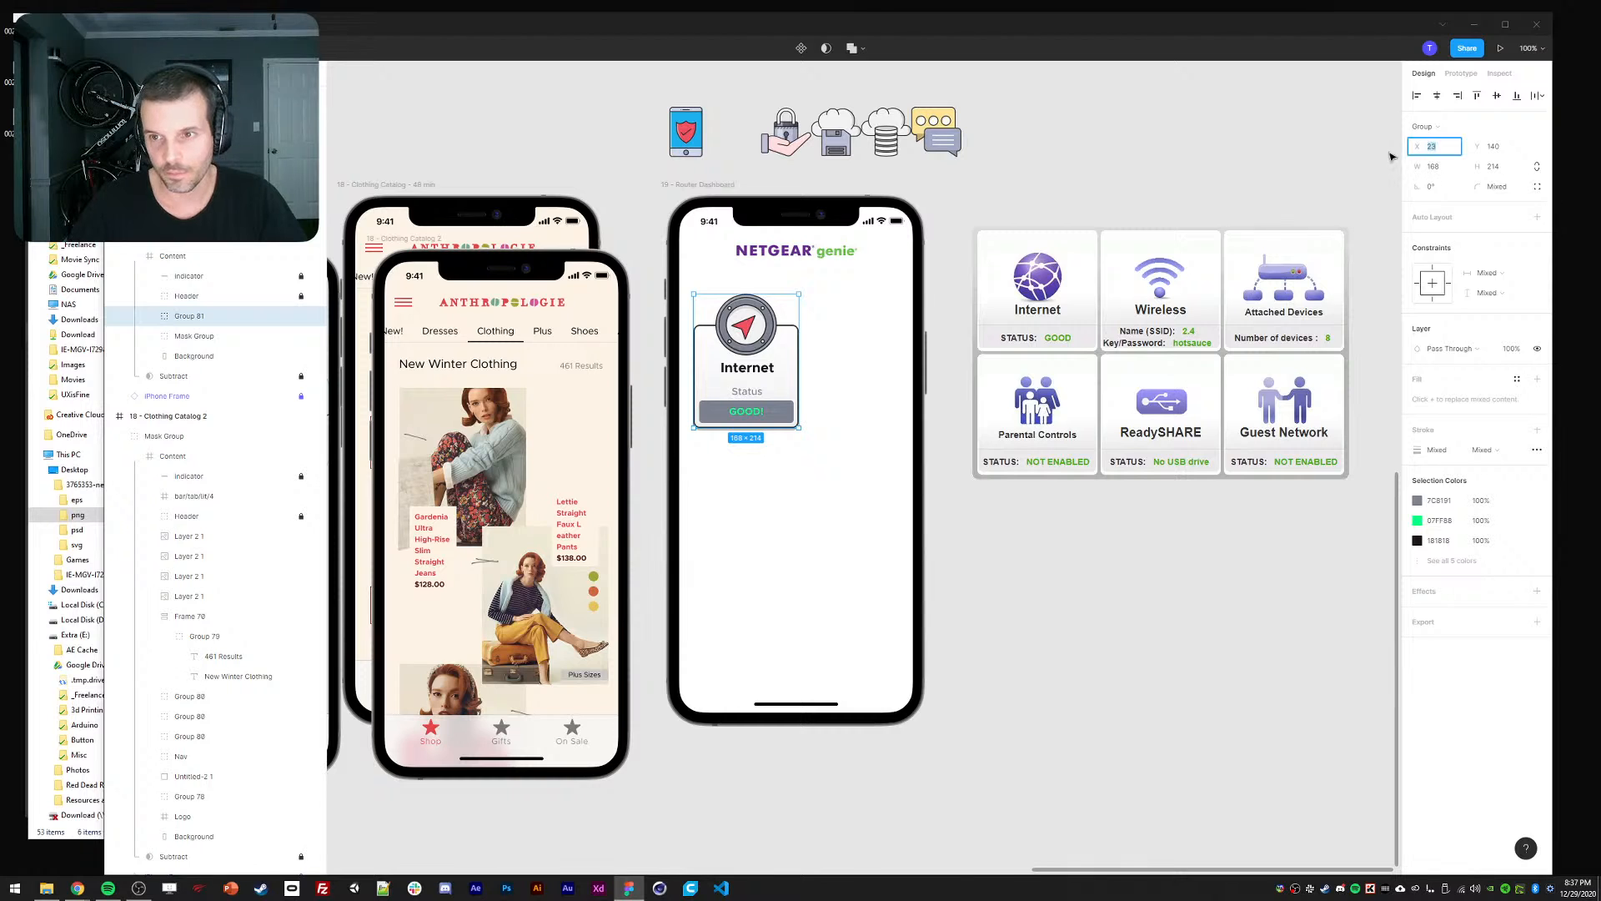
text(16)
key(Return)
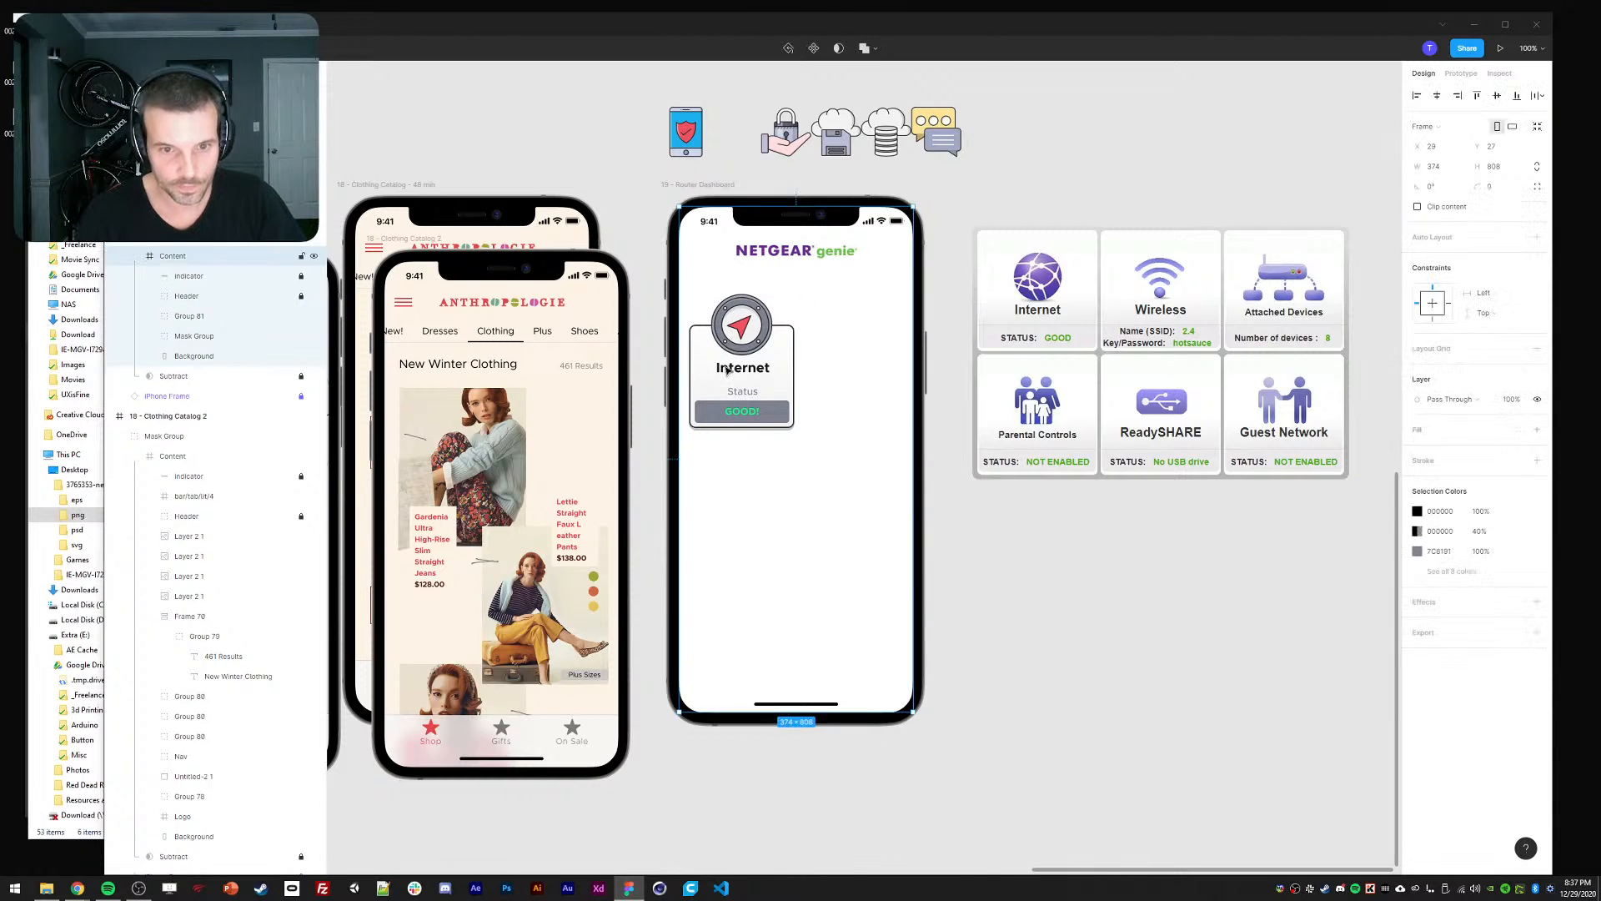
key(ctrl+d)
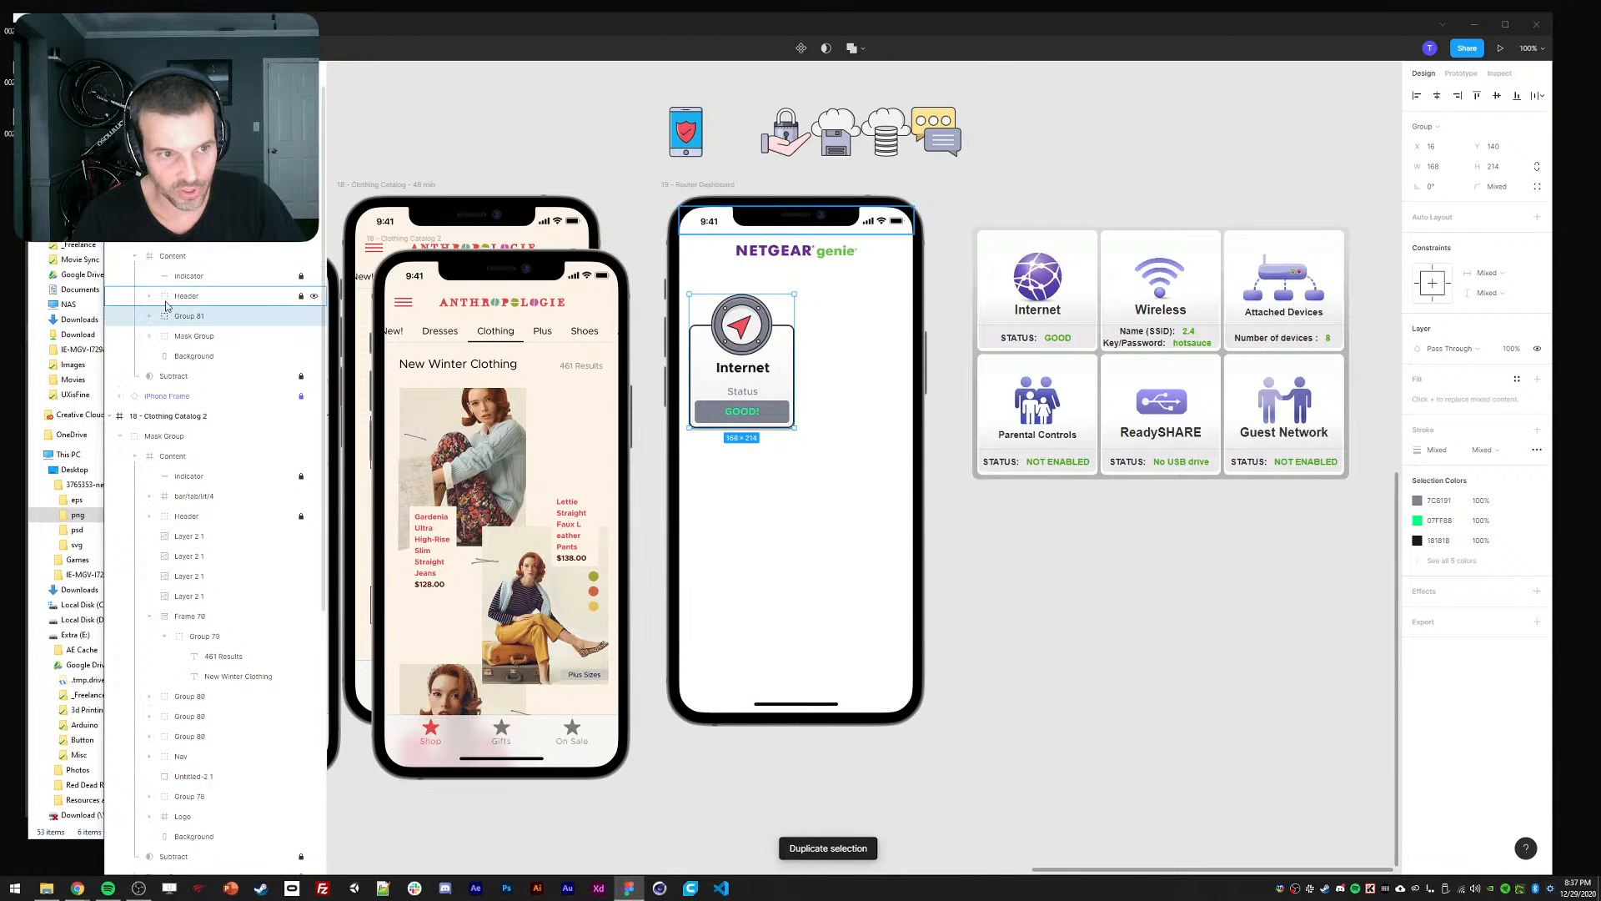
click(151, 317)
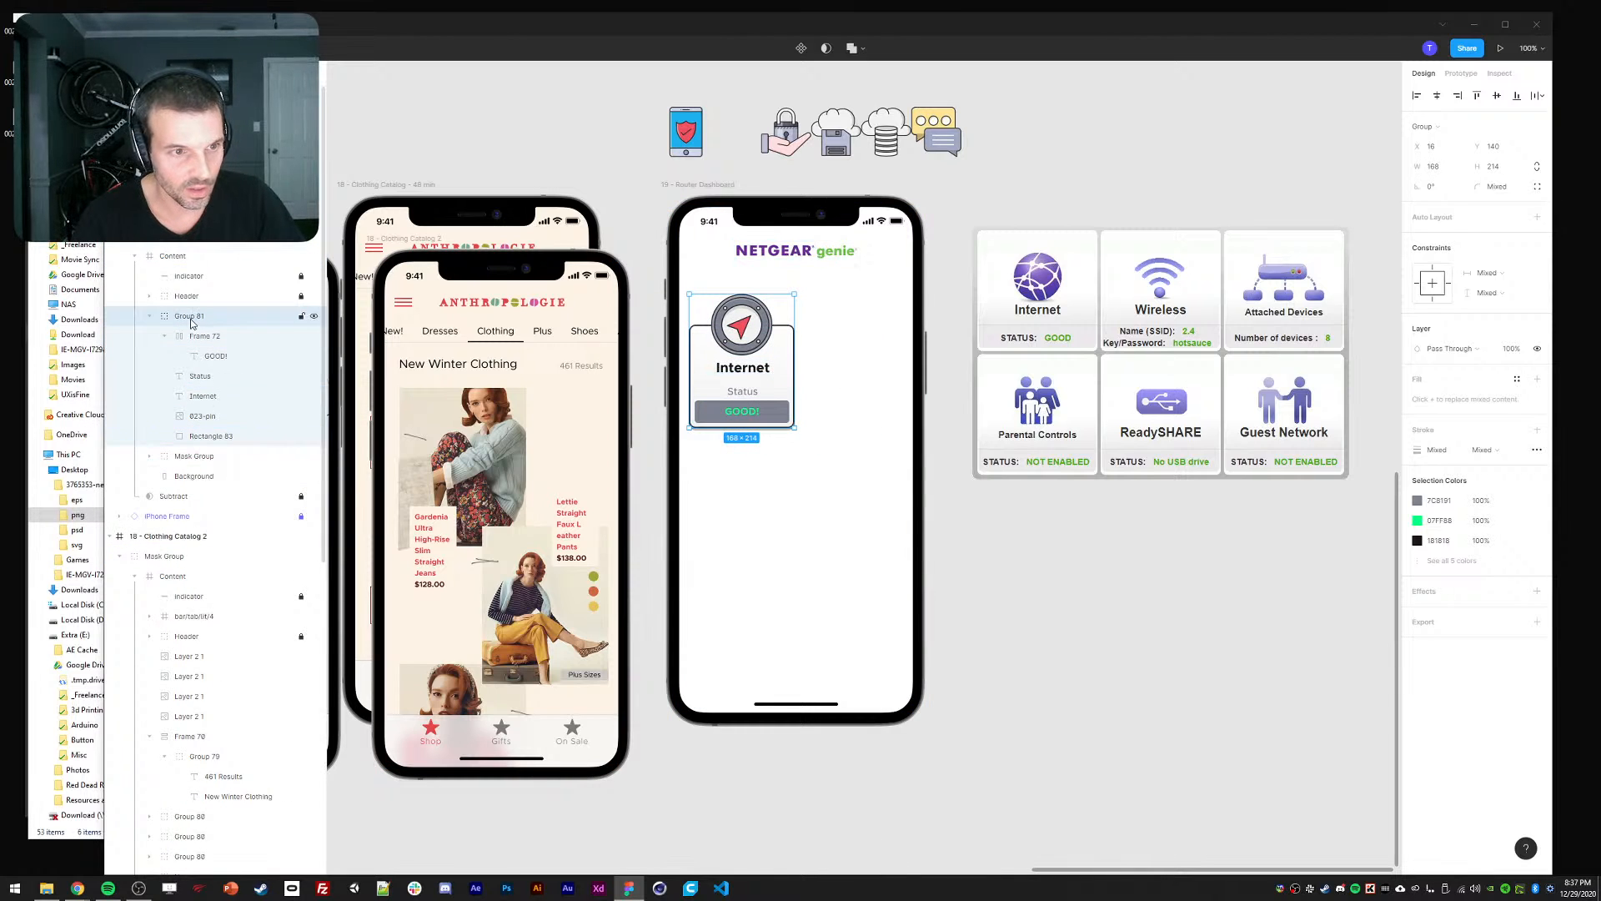
click(1431, 163)
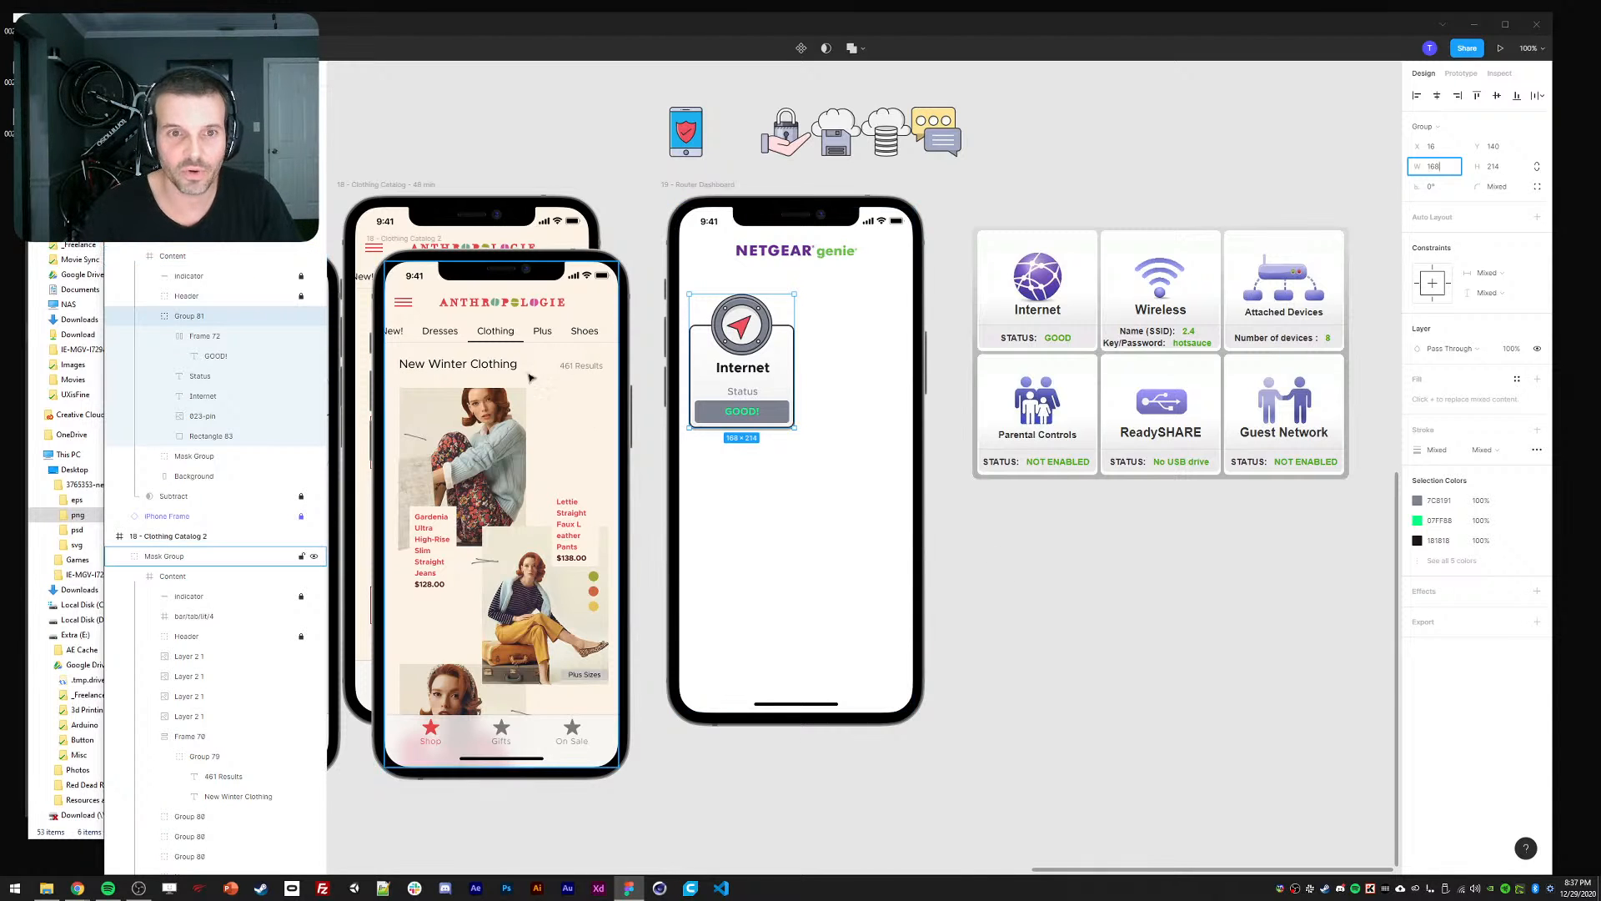
click(175, 255)
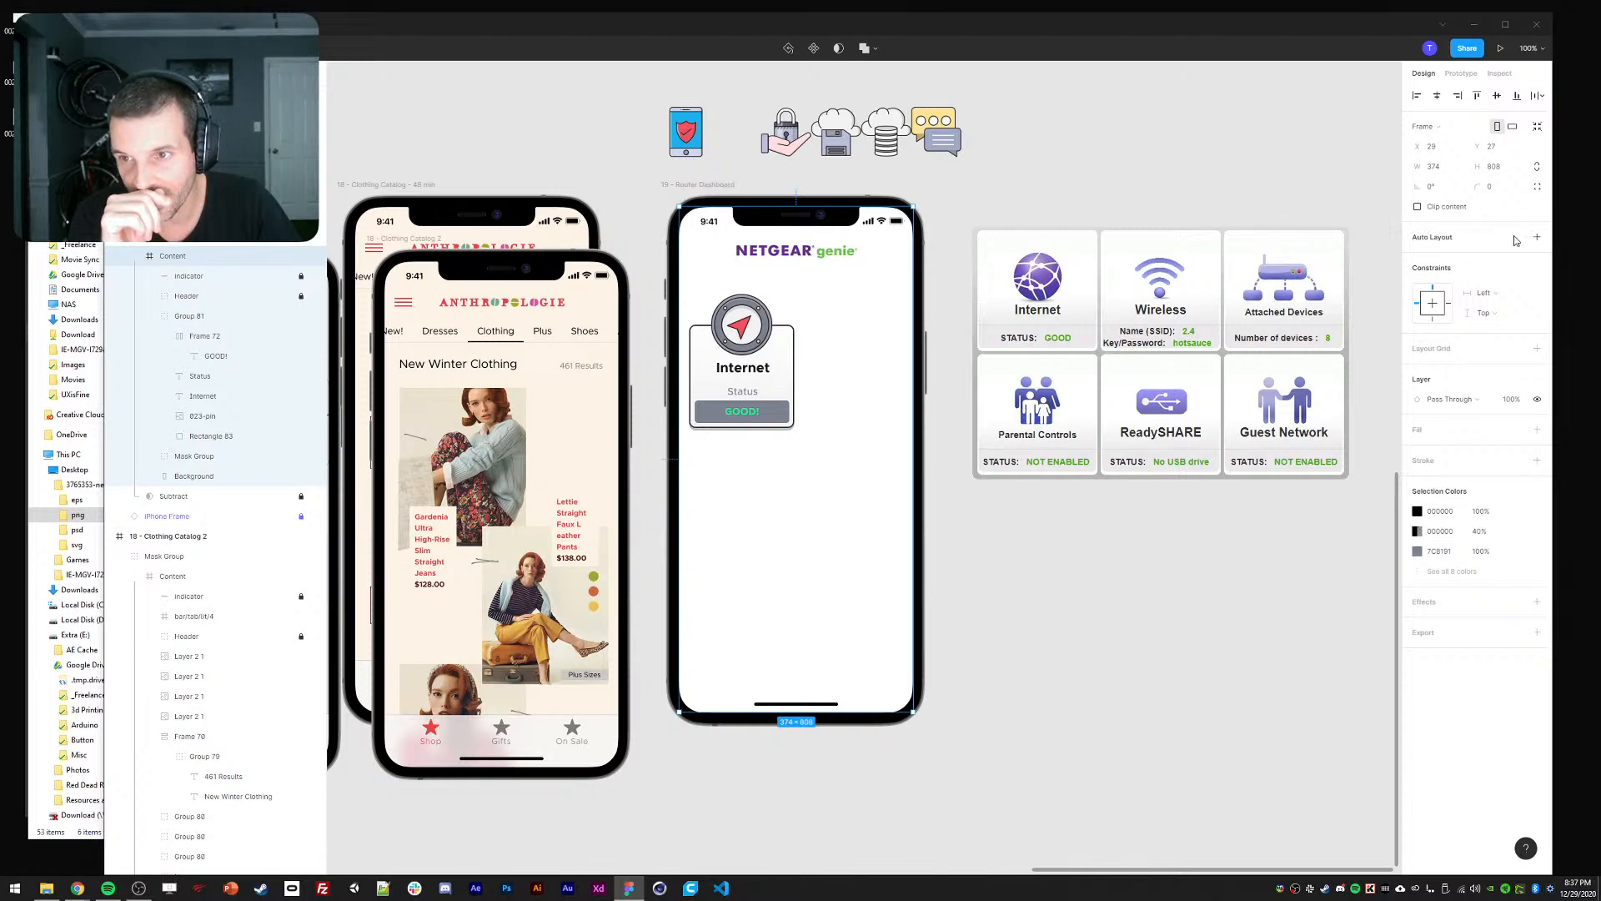
Add an 8px layout grid to the phone's Content frame, then bring the Internet card into view.
click(1537, 349)
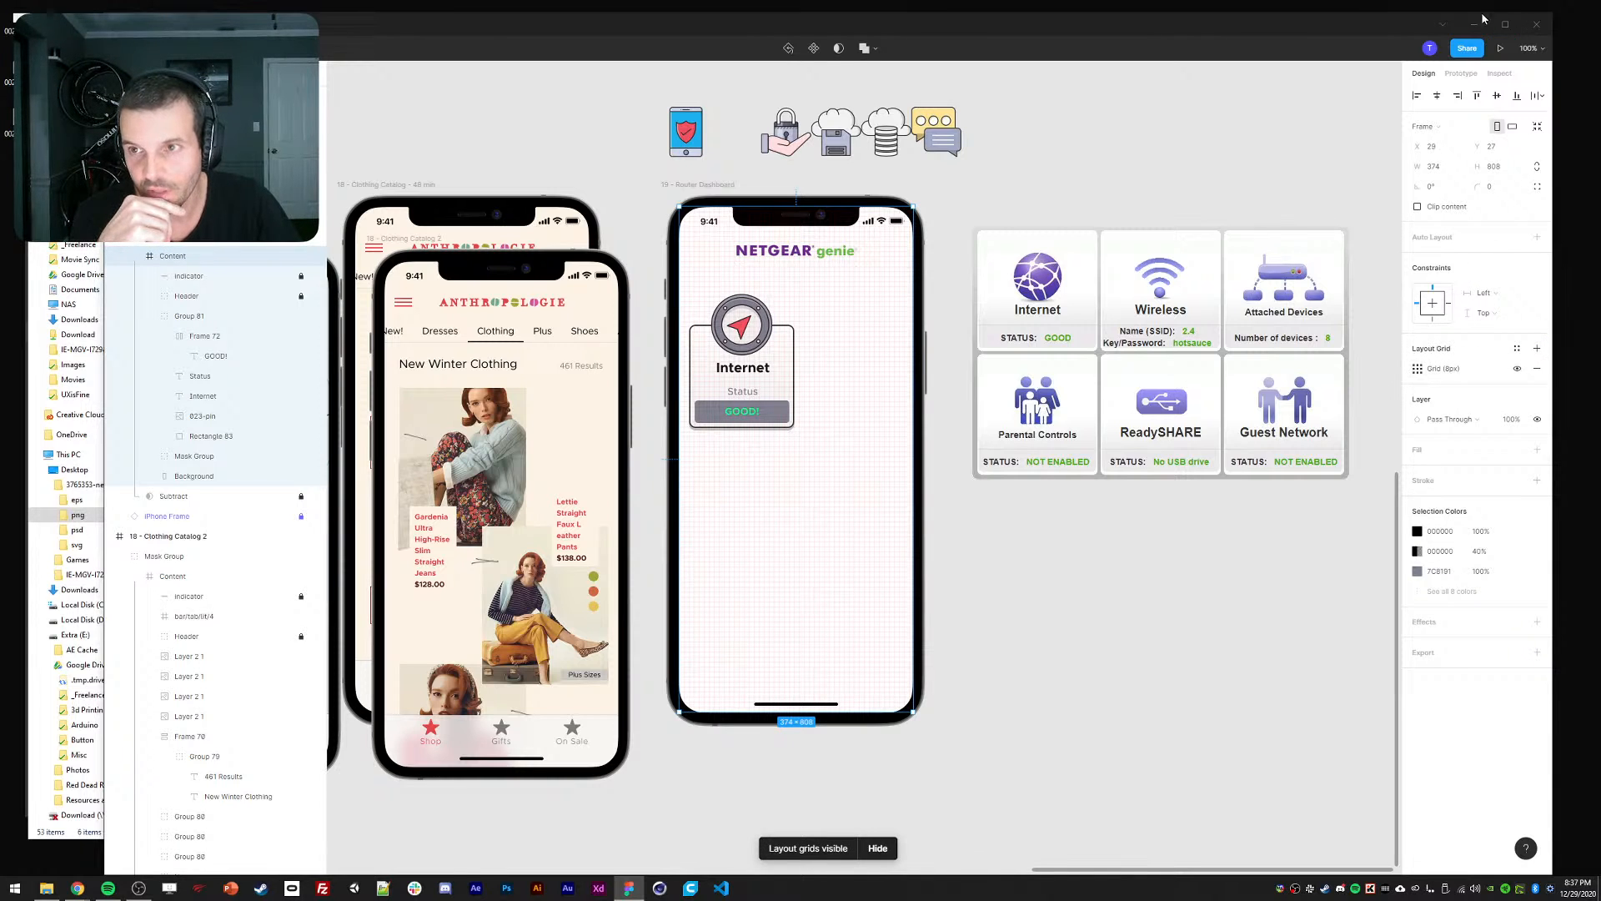
click(1506, 23)
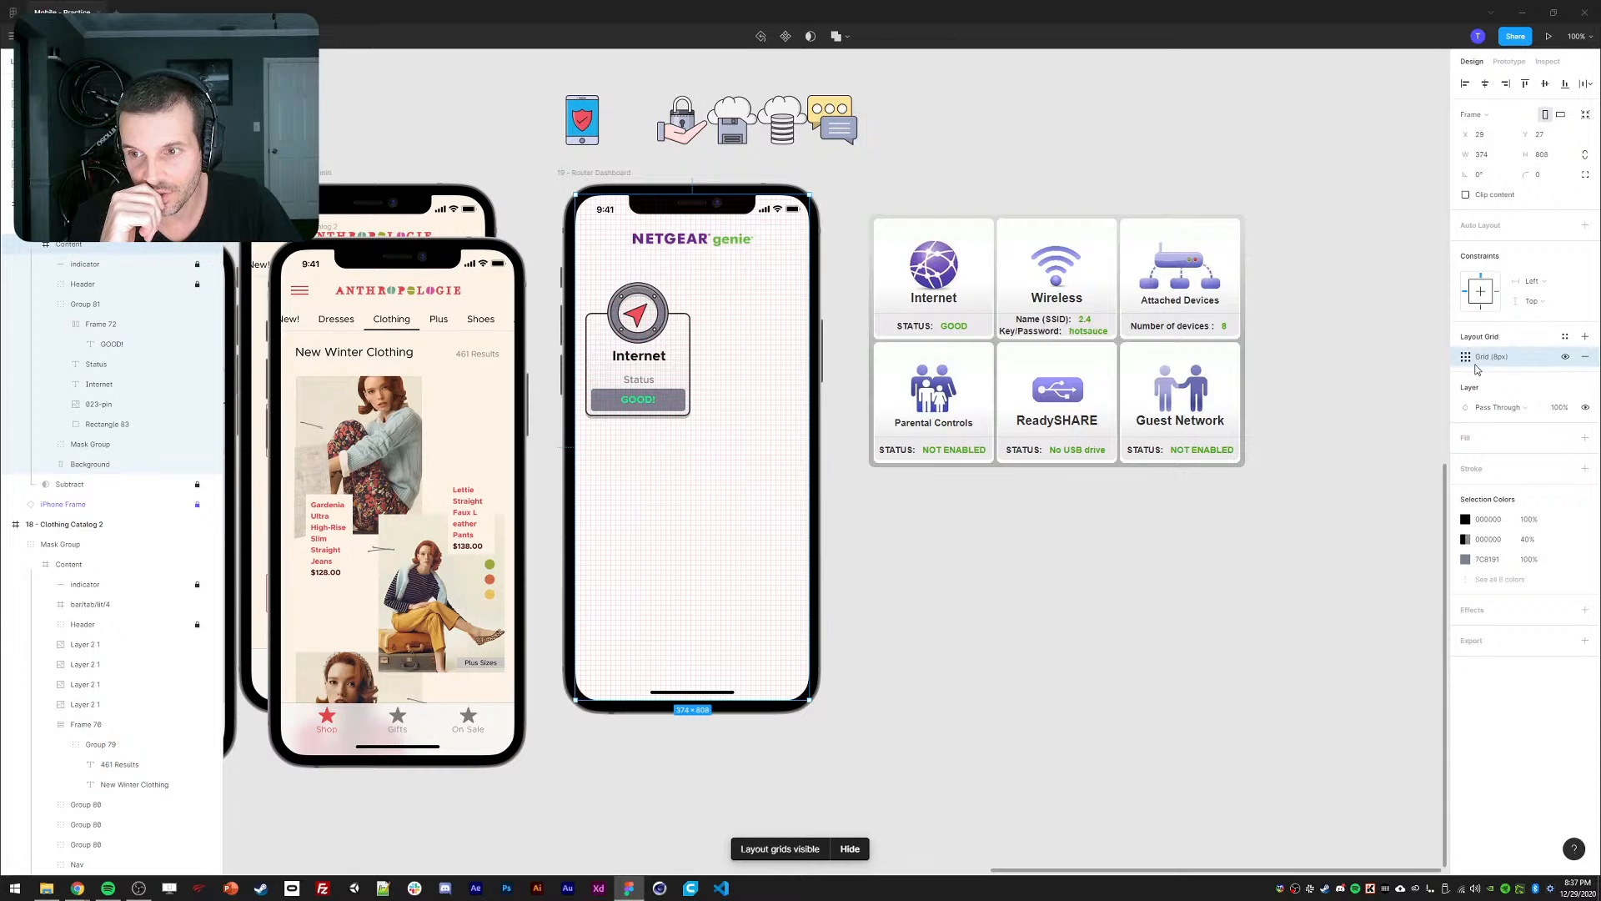
click(1466, 357)
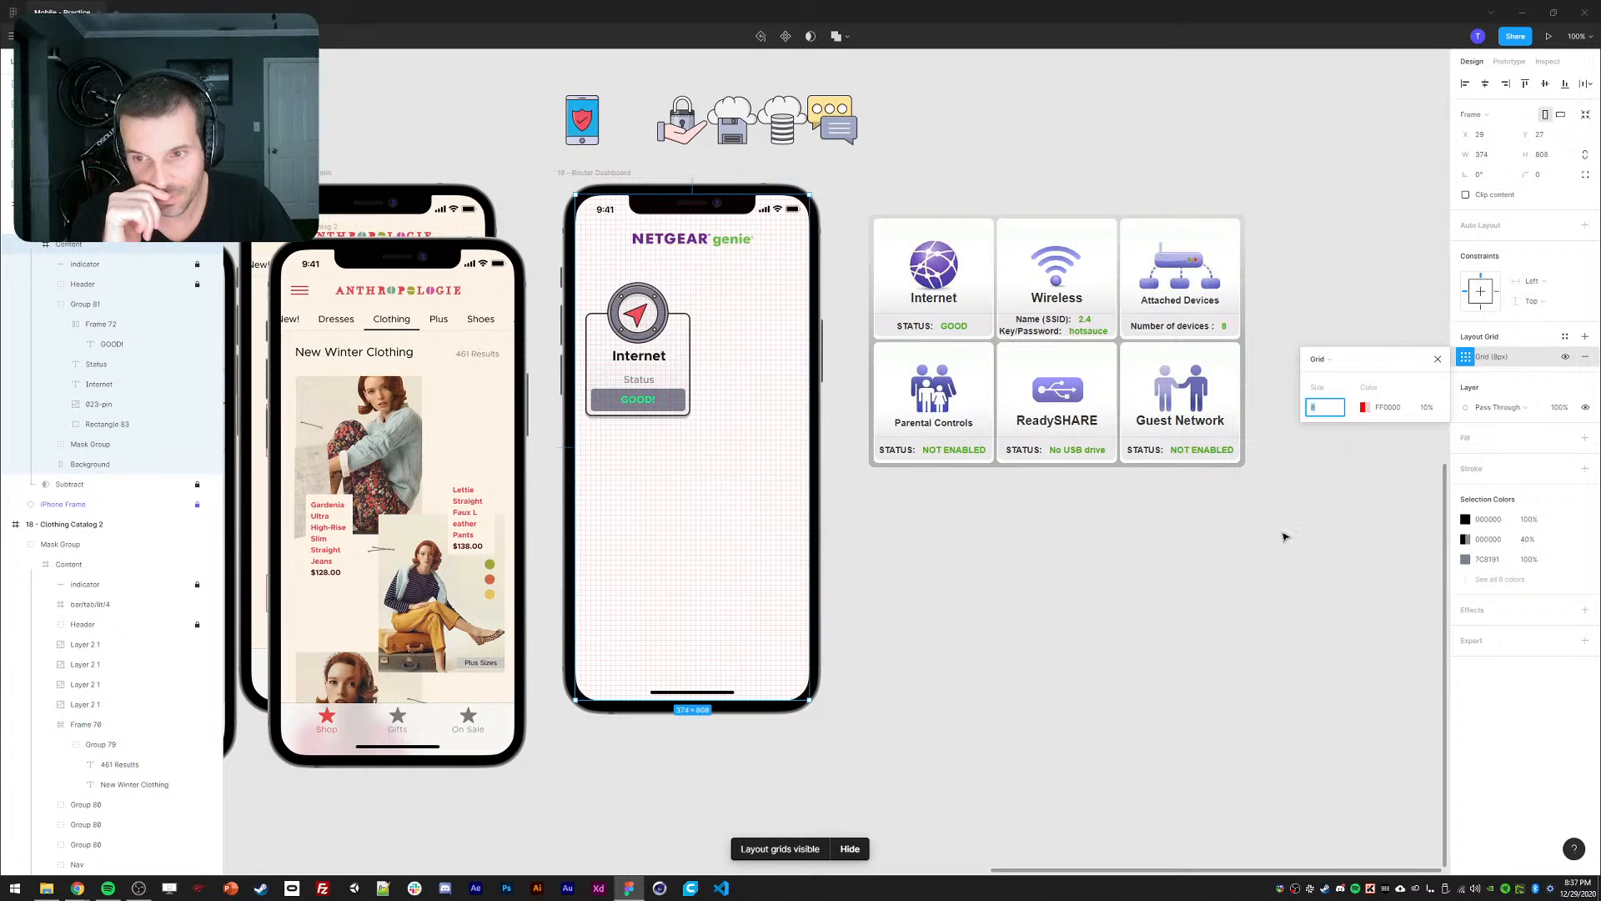
click(1176, 589)
scroll(702, 424, up, 4)
drag(700, 421, 909, 600)
click(733, 398)
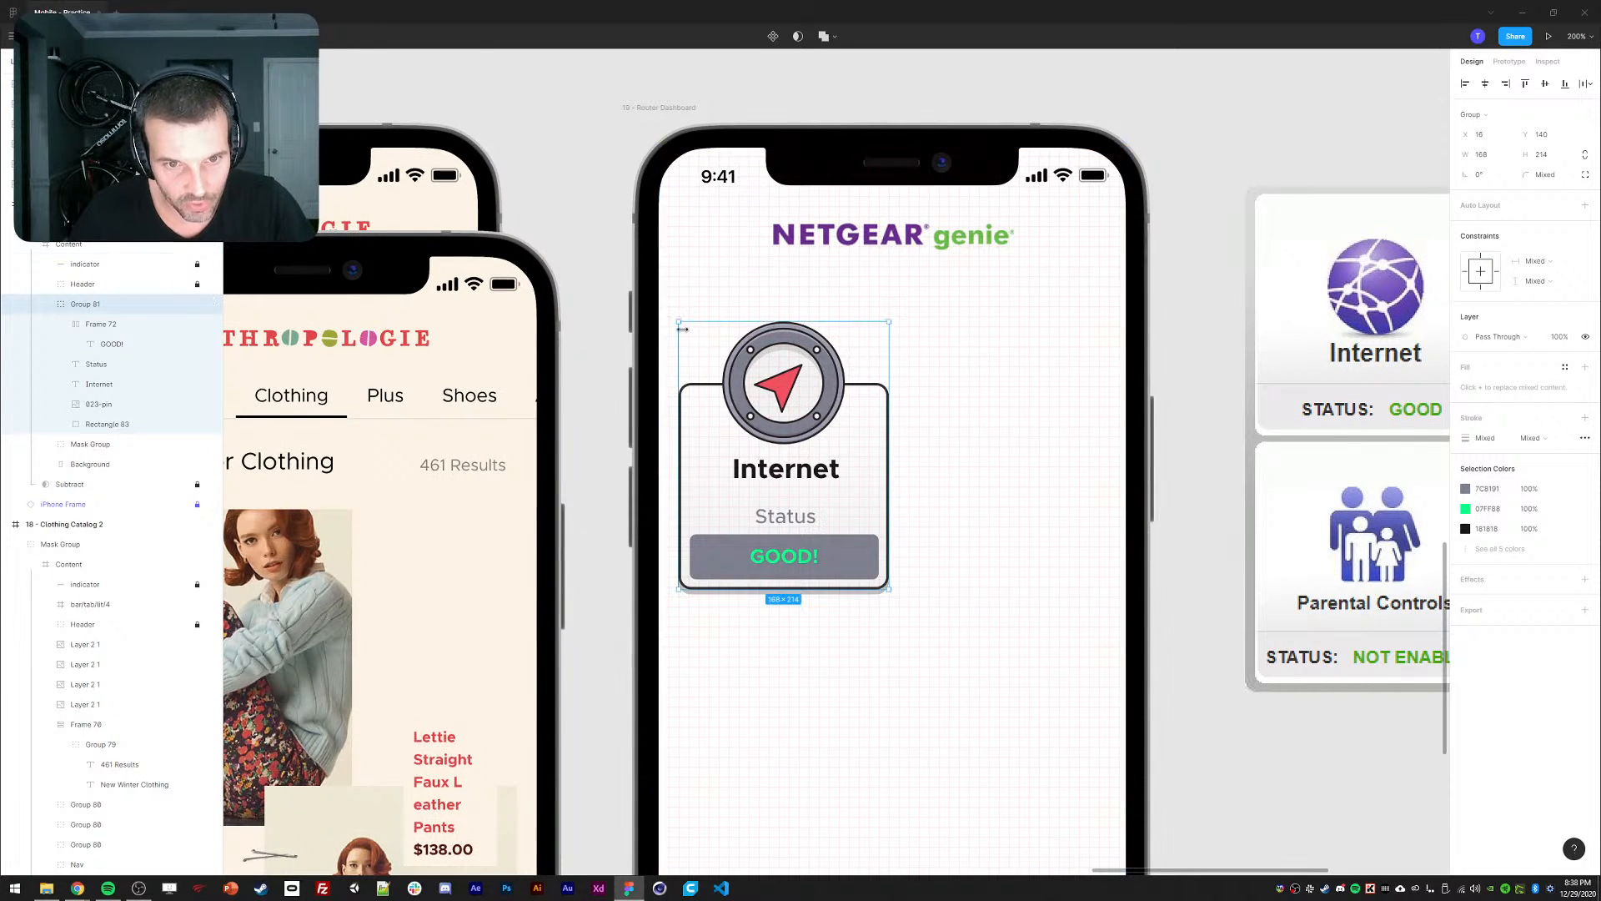
Narrow the card to about 166 wide and nudge the GOOD! badge slightly up and left.
key(ctrl+equal)
mouse_move(981, 412)
mouse_down()
mouse_move(965, 412)
mouse_move(980, 411)
mouse_up()
scroll(905, 422, down, 3)
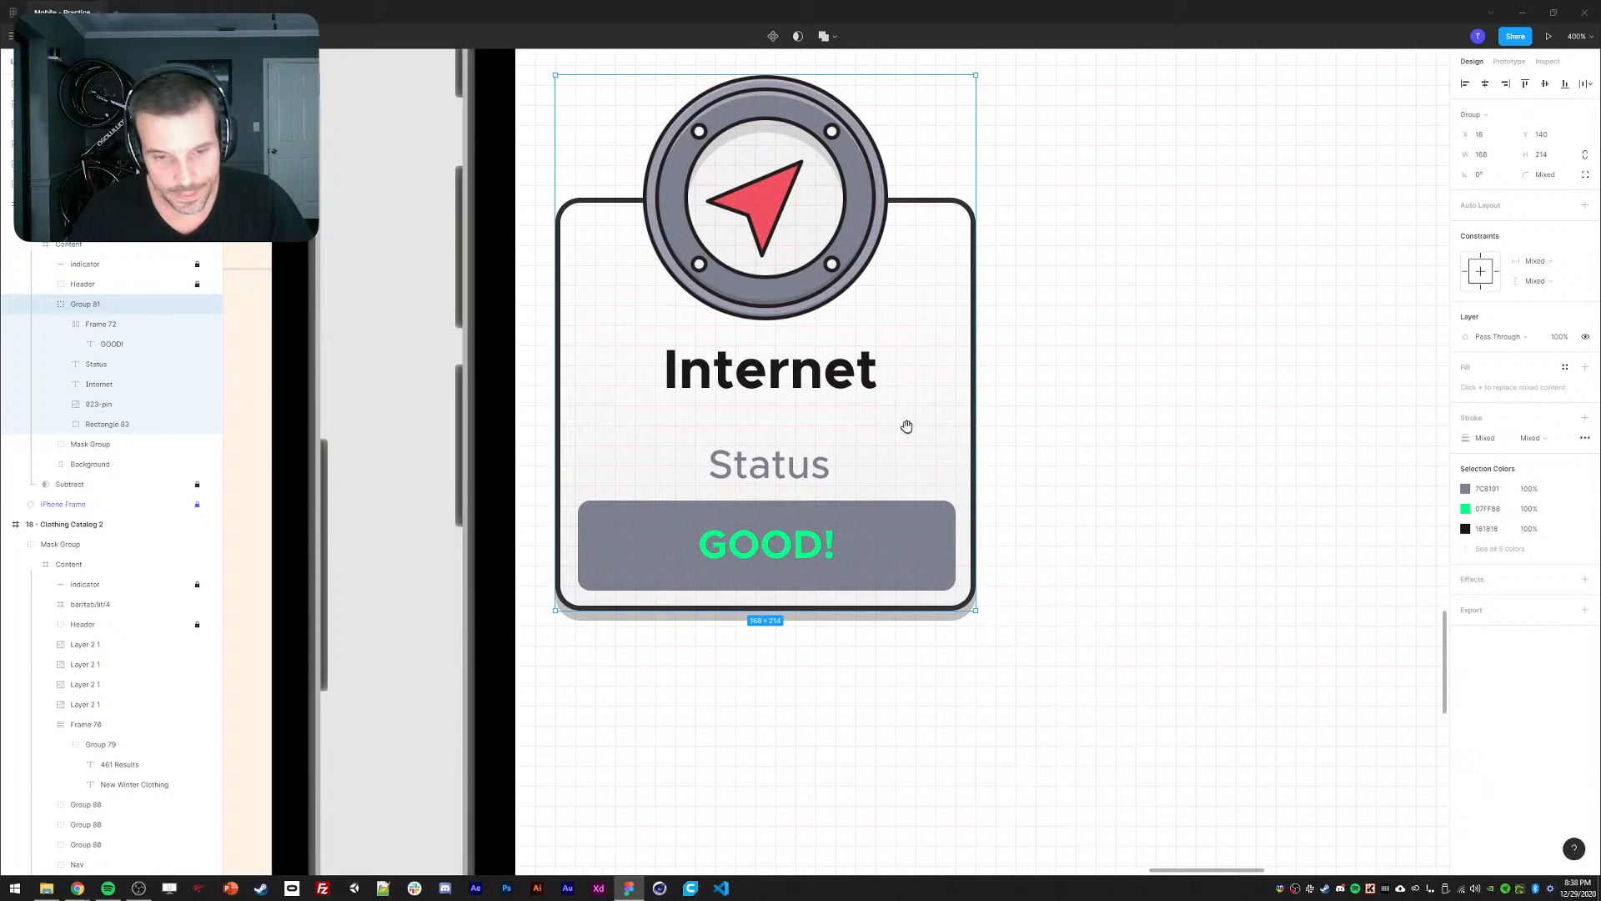
double_click(629, 547)
drag(623, 560, 610, 546)
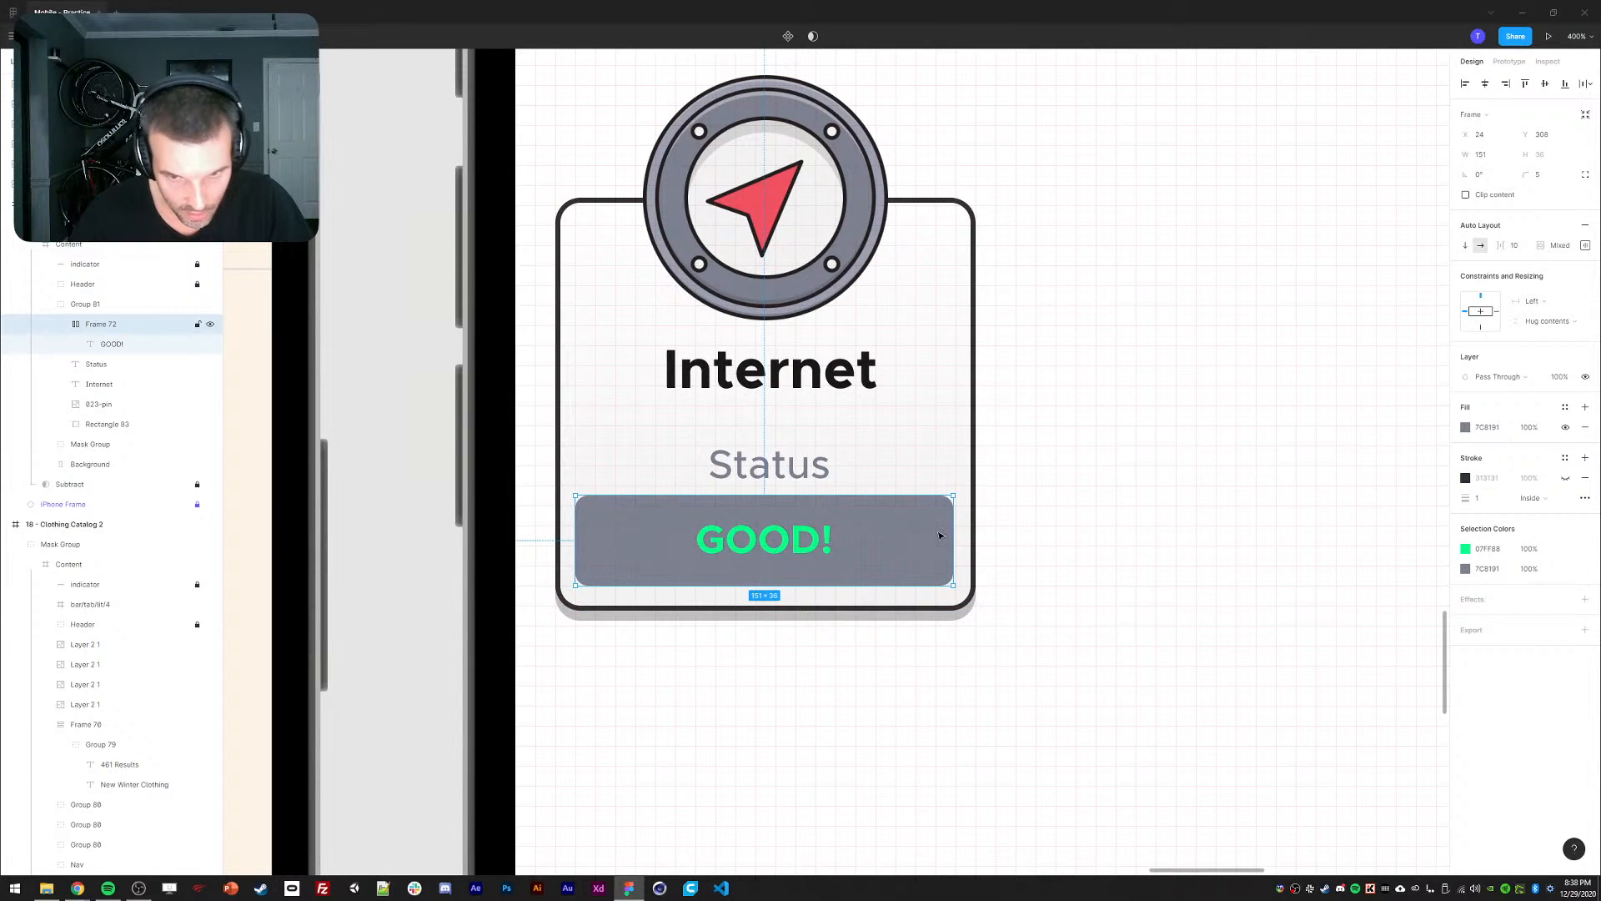
click(761, 469)
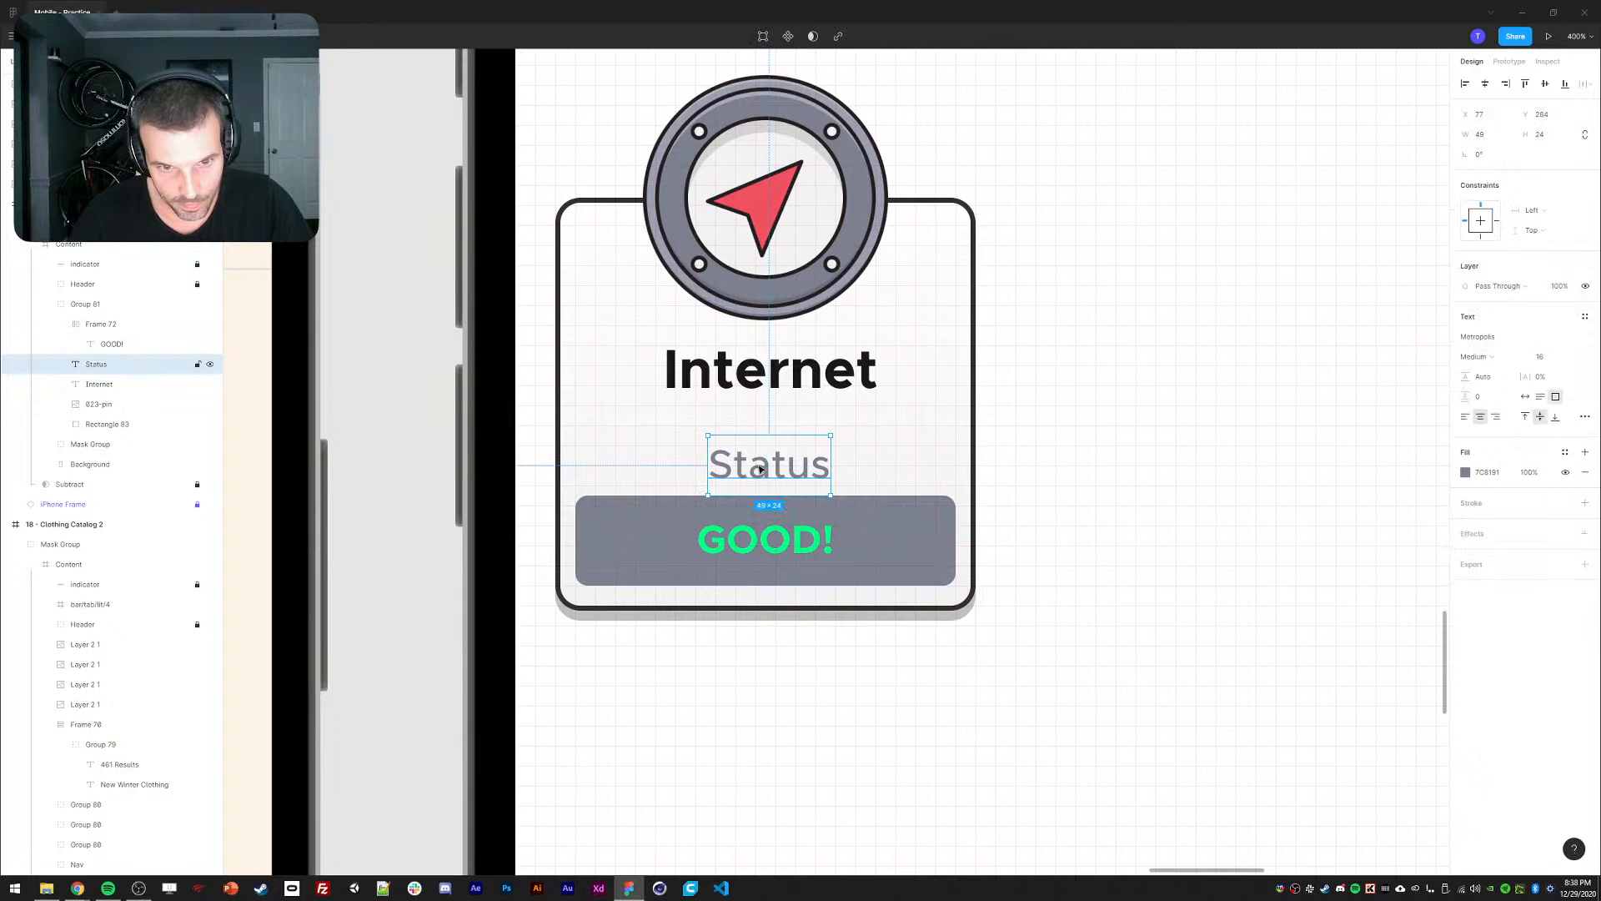
click(1098, 291)
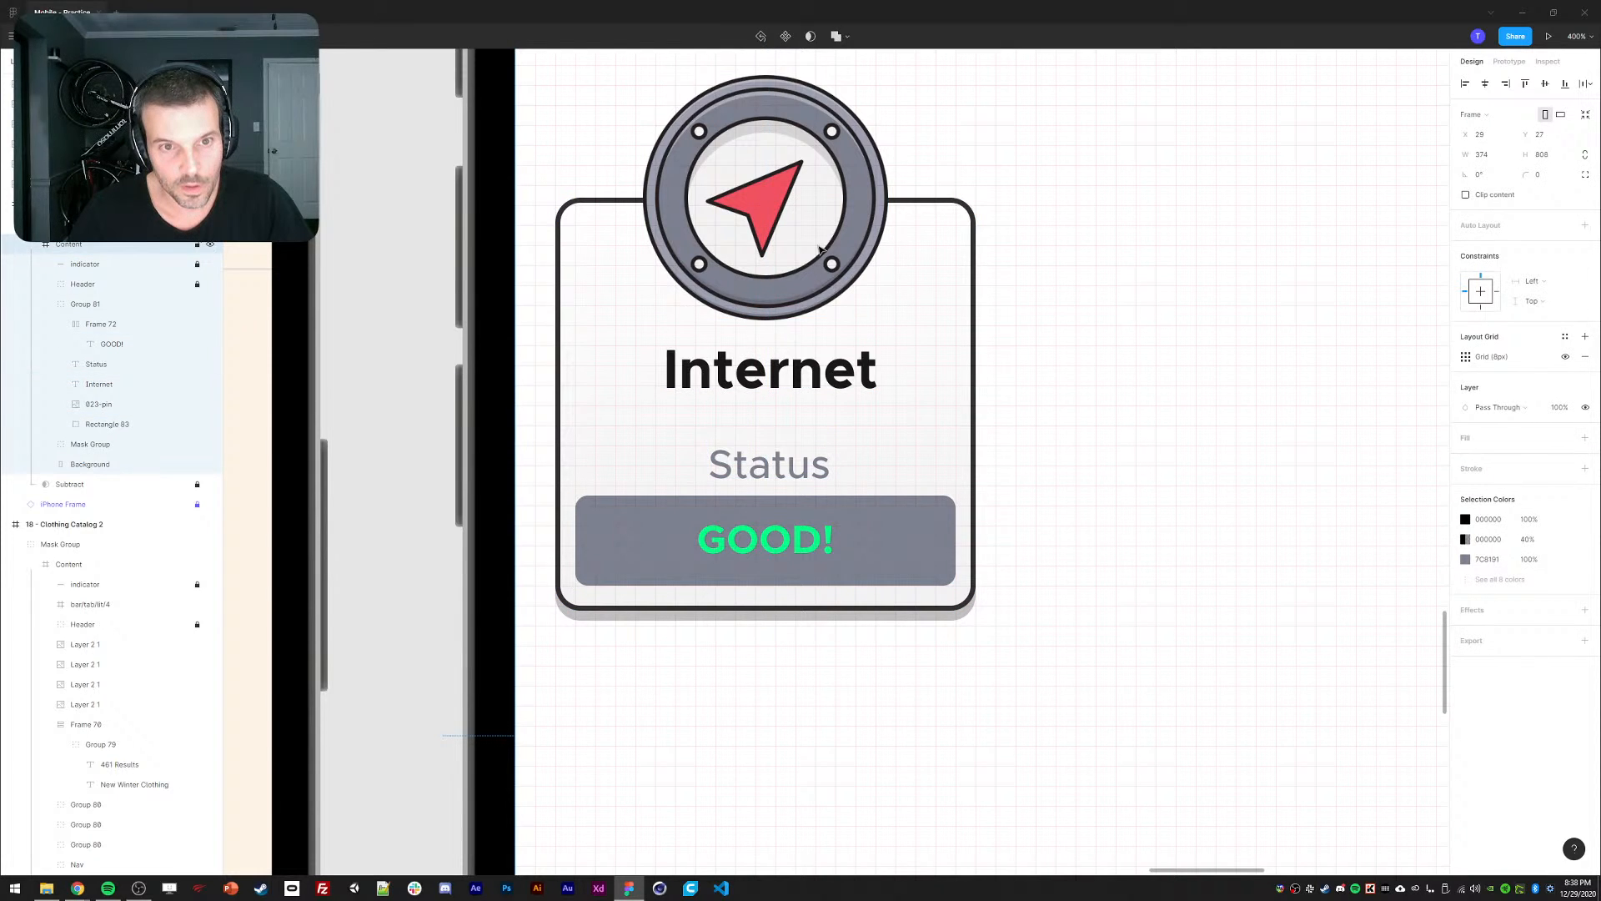
Resize the compass pin icon to 96×96 using the expression 12*8.
click(759, 231)
click(1497, 137)
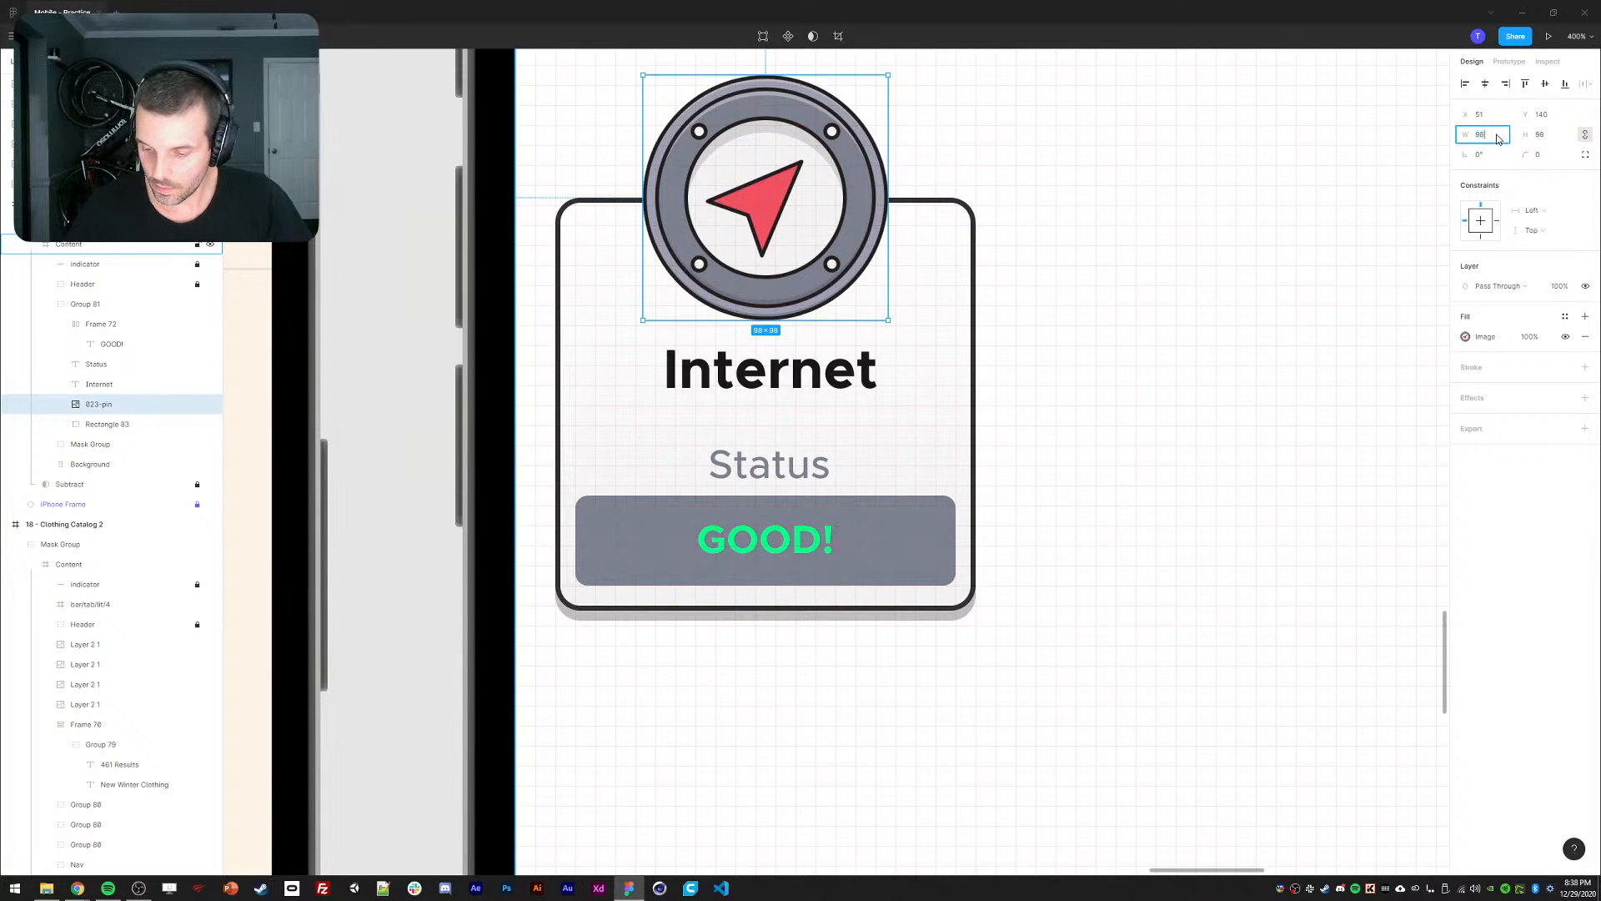
text(/8)
key(Return)
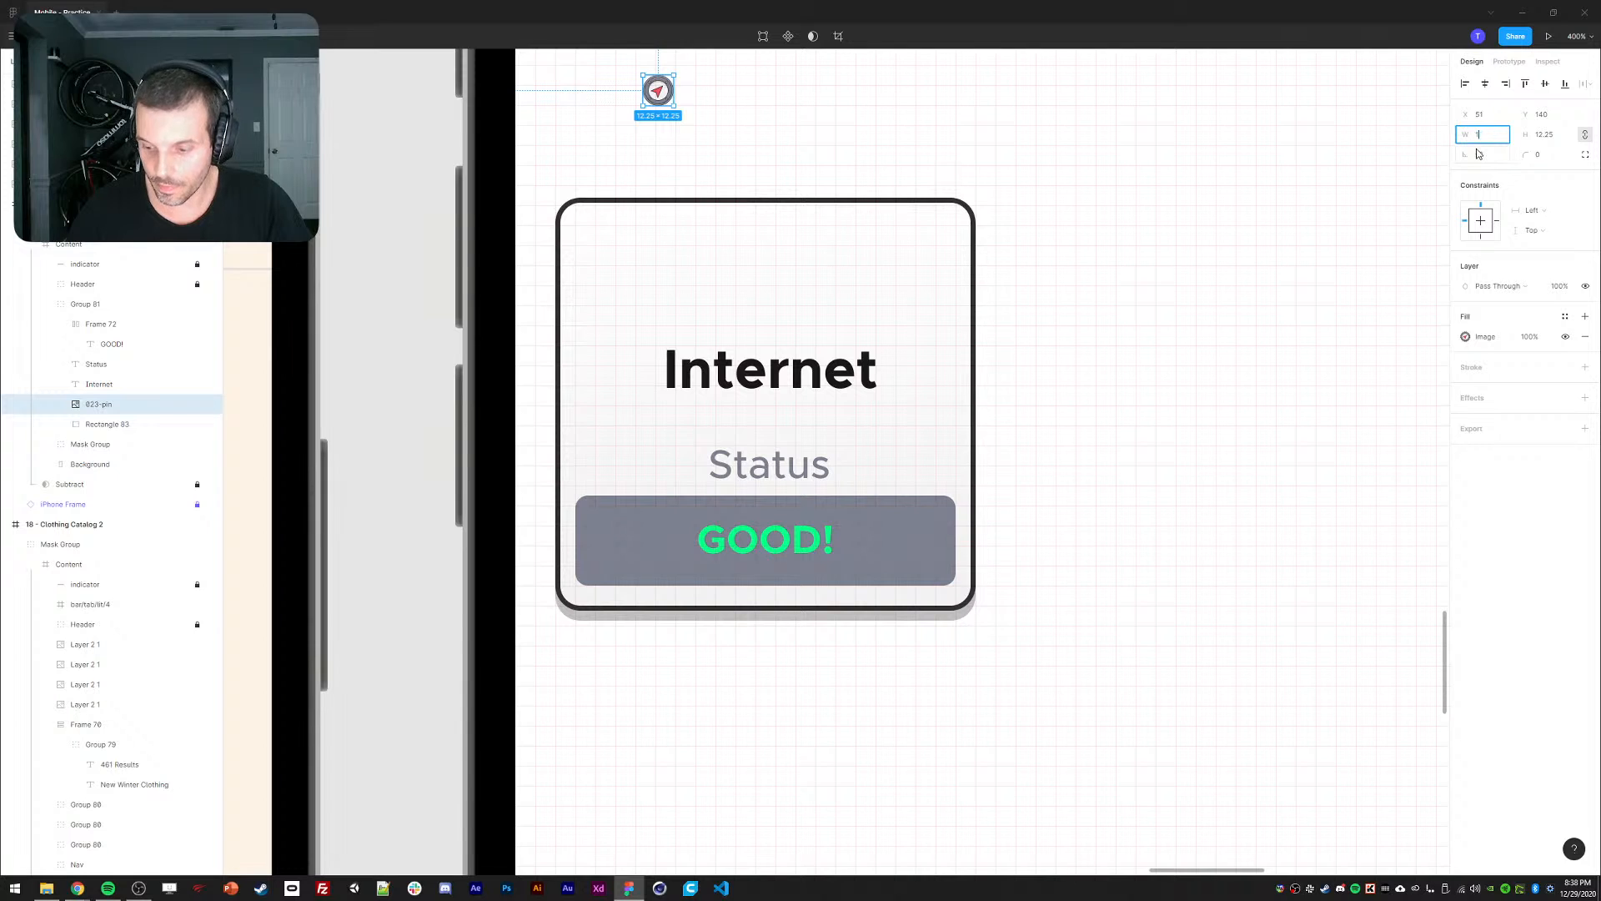
text(12*8)
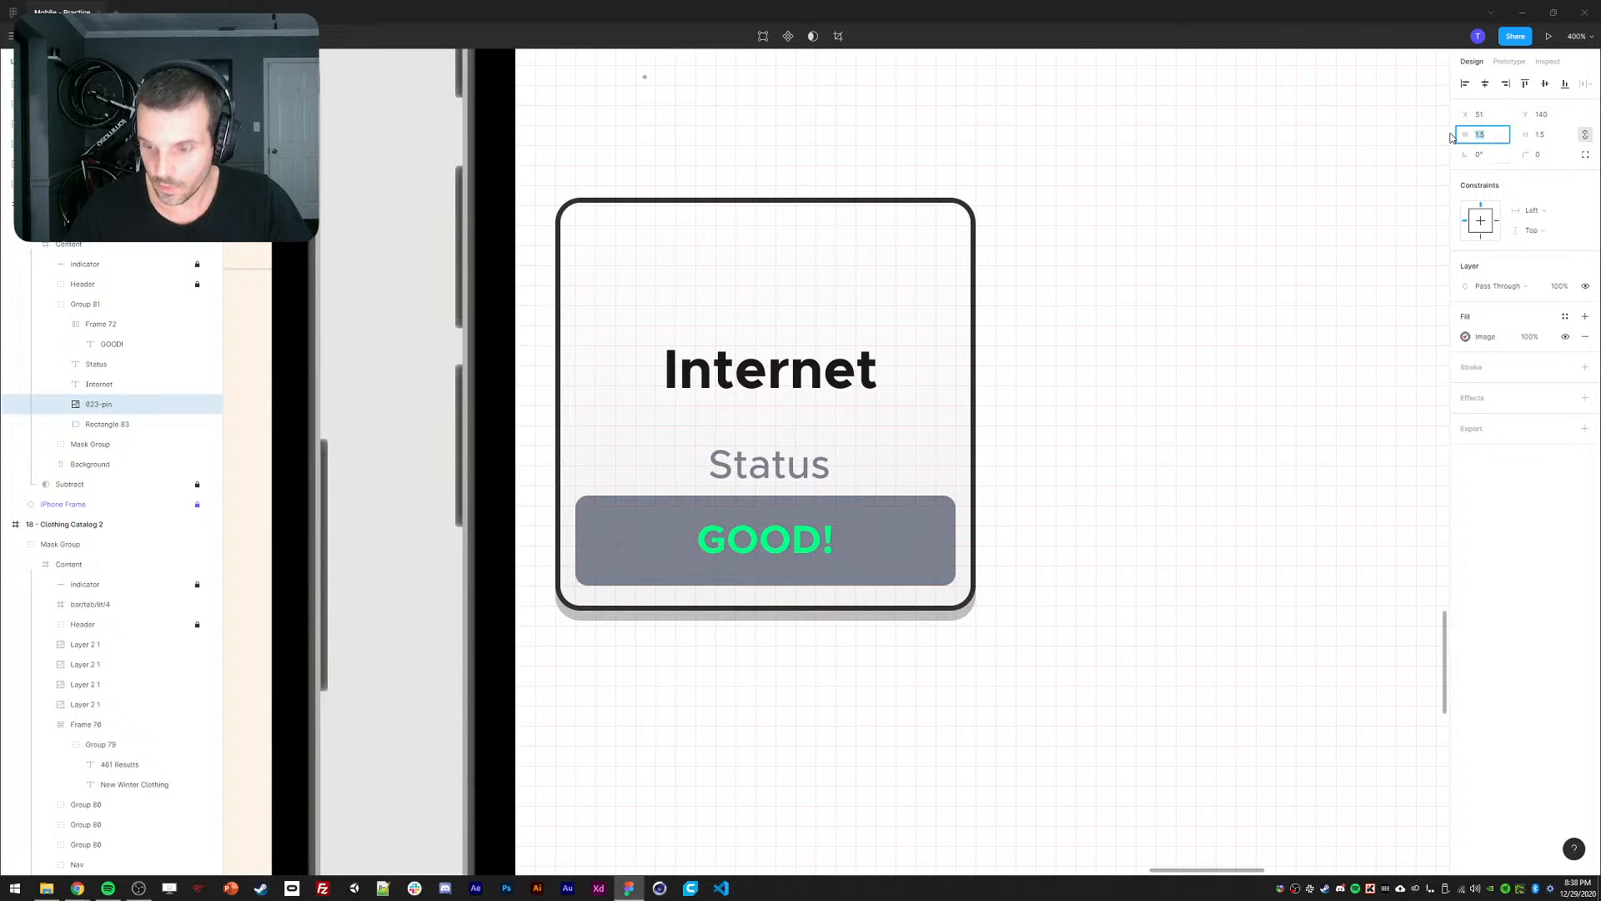
key(Return)
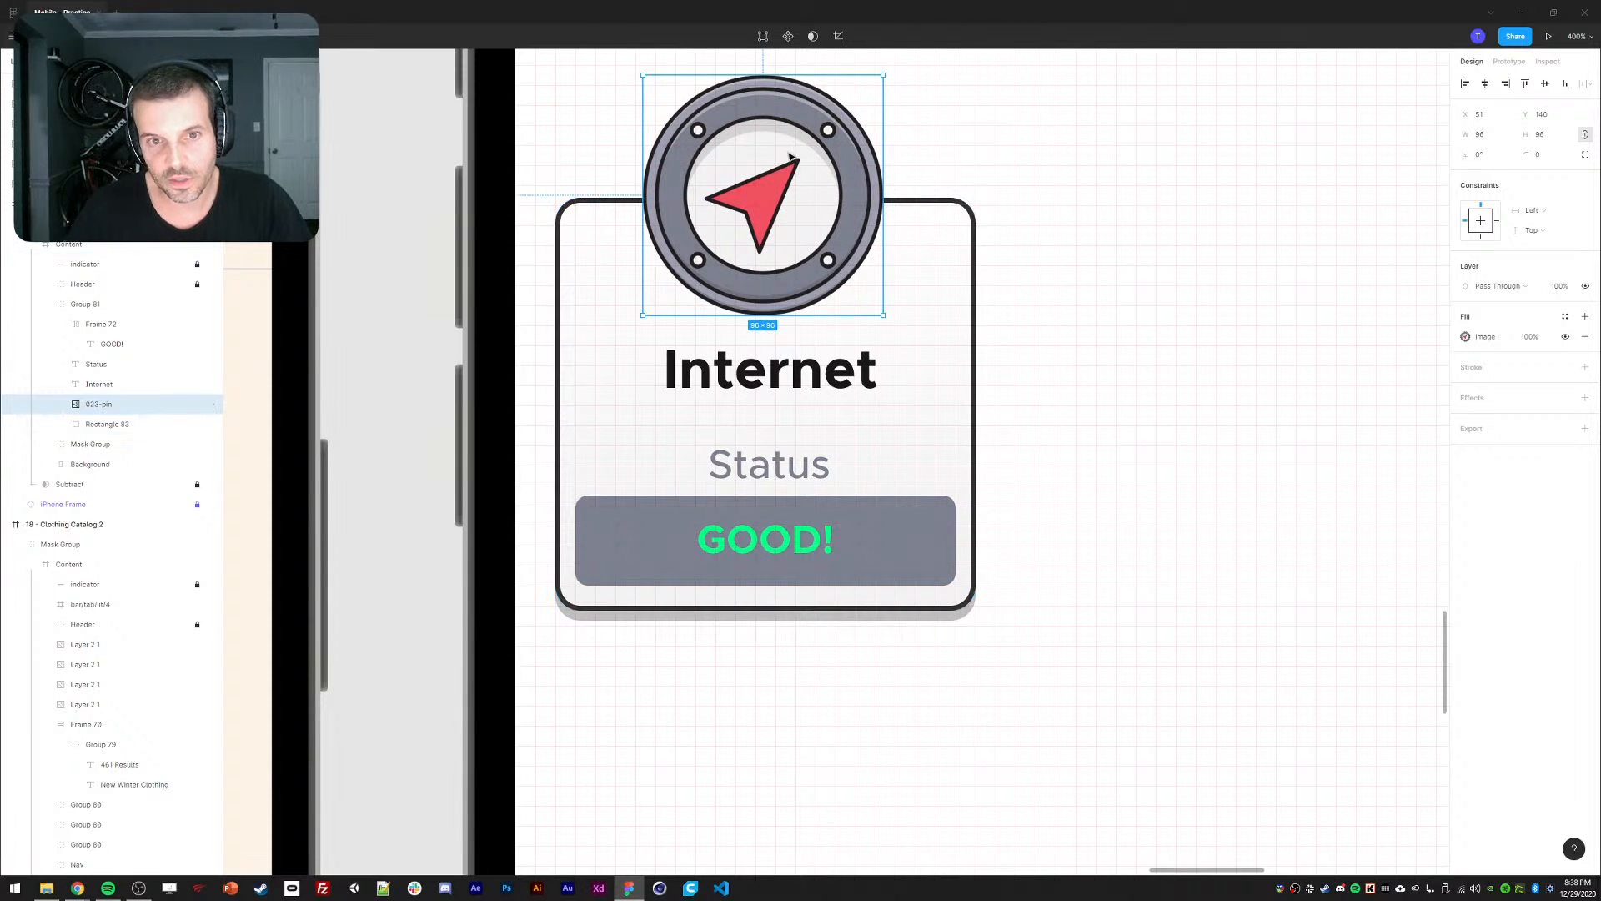
Centre the compass icon horizontally on the card rectangle.
drag(789, 158, 792, 158)
shift+click(967, 200)
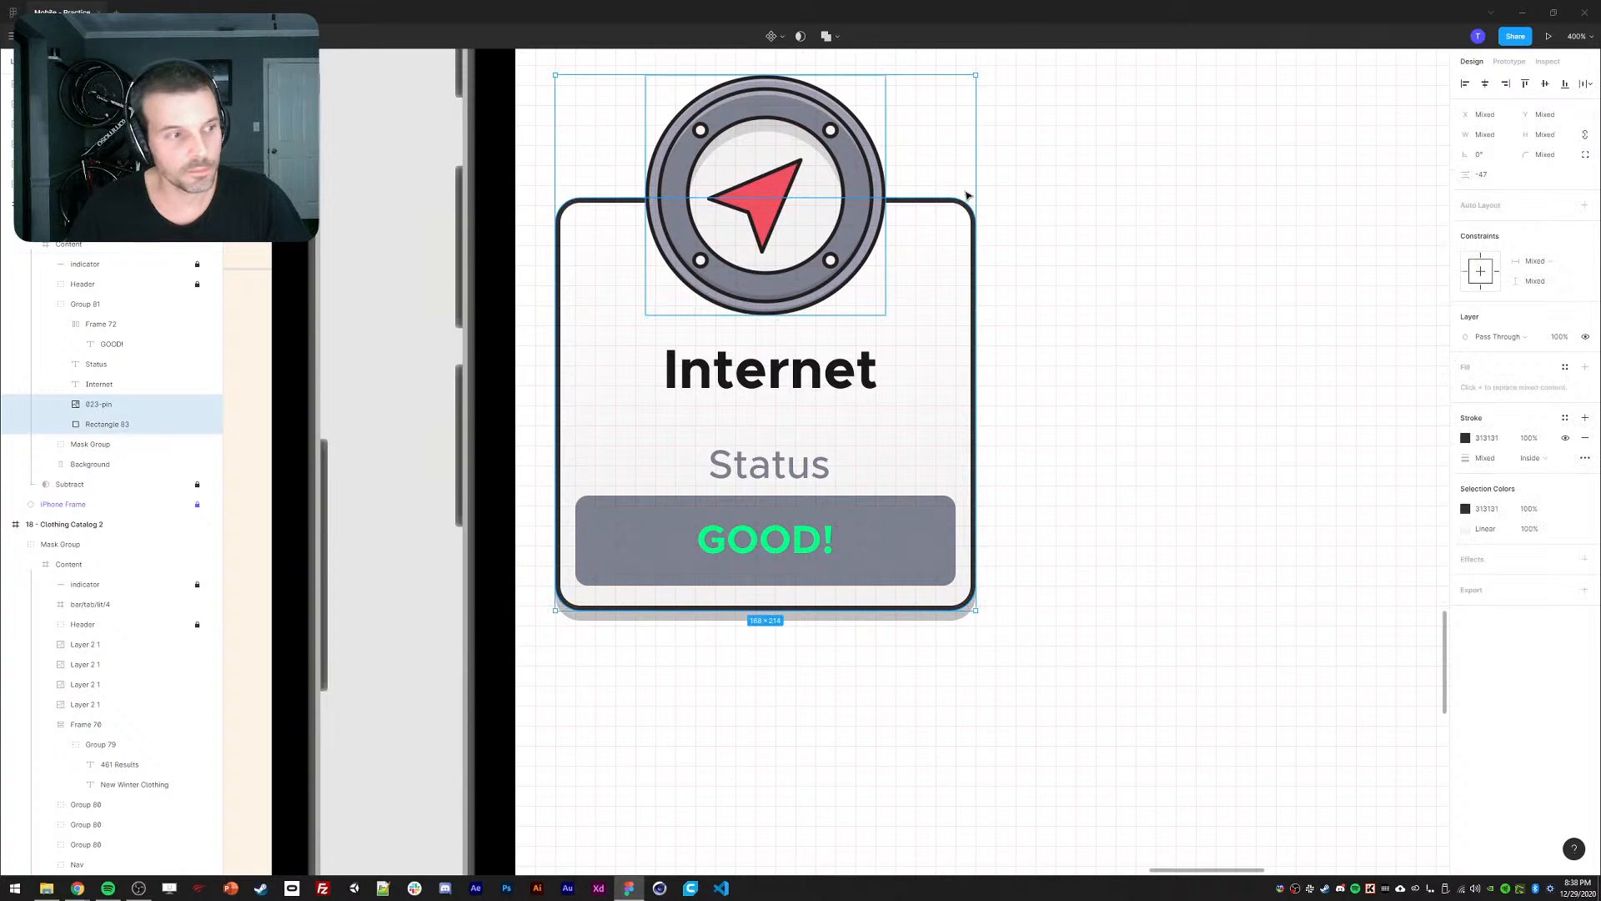
click(1486, 84)
click(1109, 251)
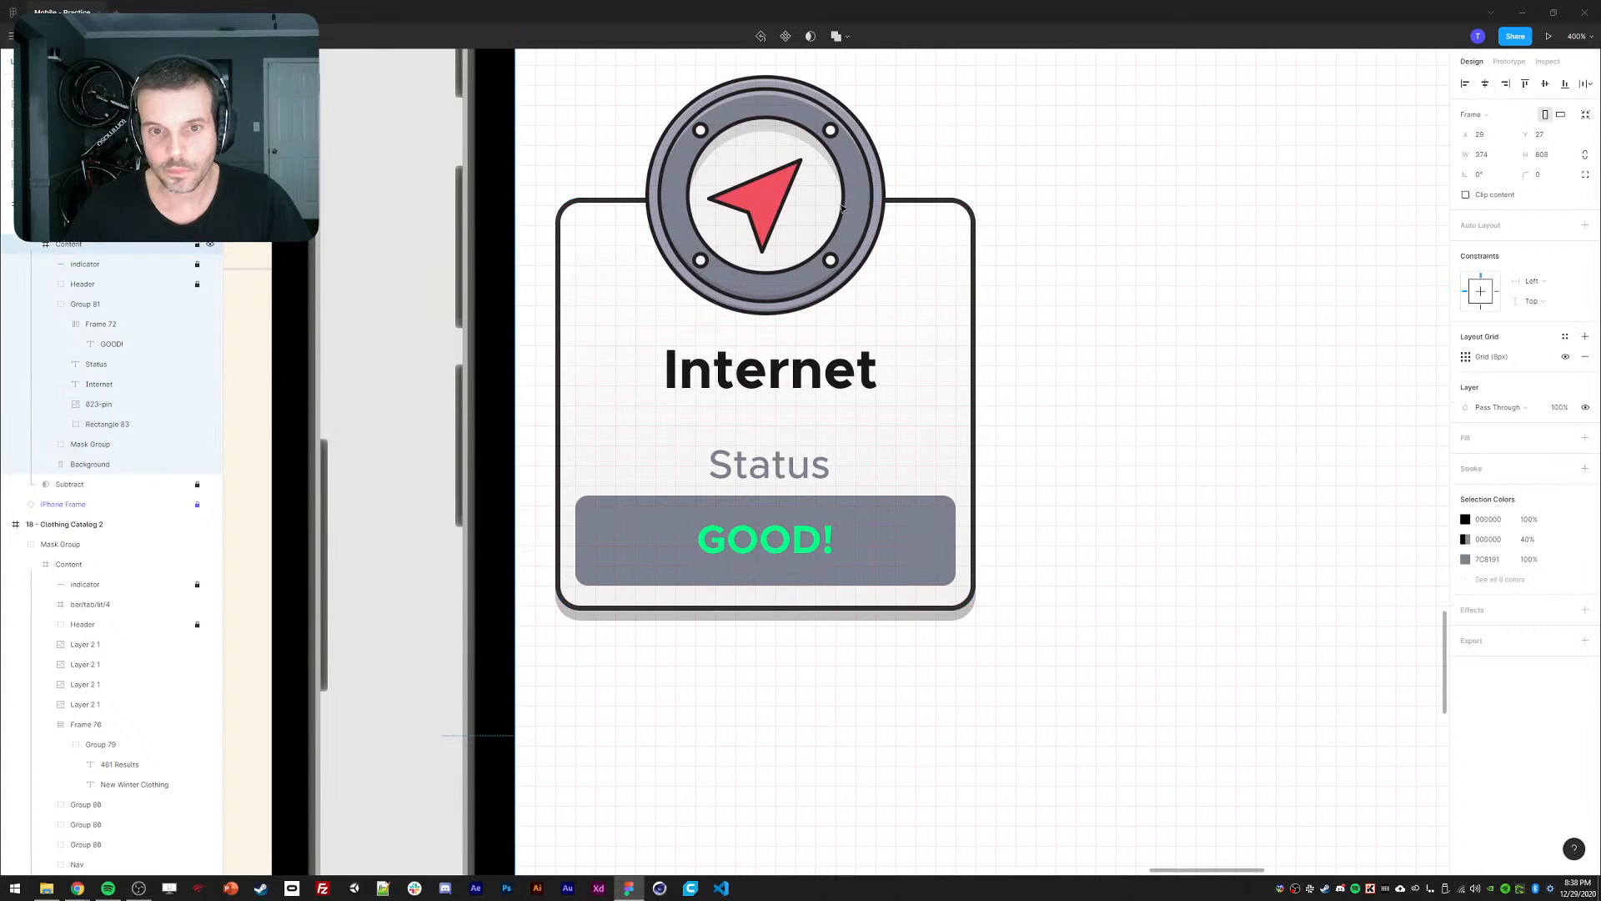
ctrl+click(729, 150)
click(1158, 344)
Nudge the Internet title up one step.
key(ctrl+minus)
drag(1056, 415, 1044, 428)
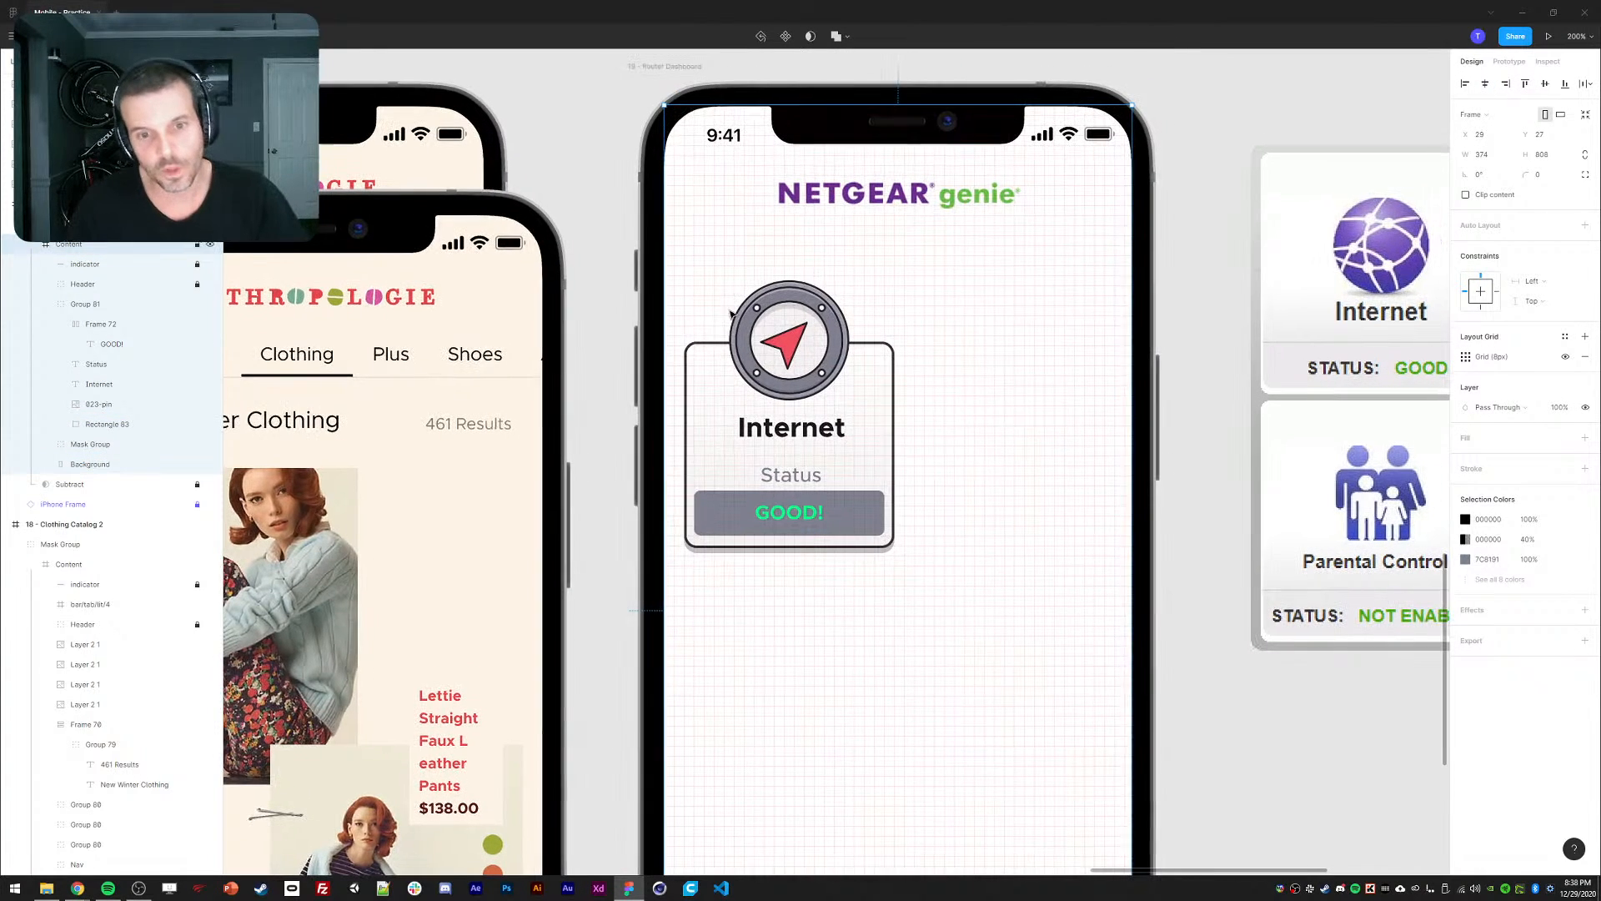
ctrl+click(786, 437)
key(Up)
key(Up)
key(Up)
key(Up)
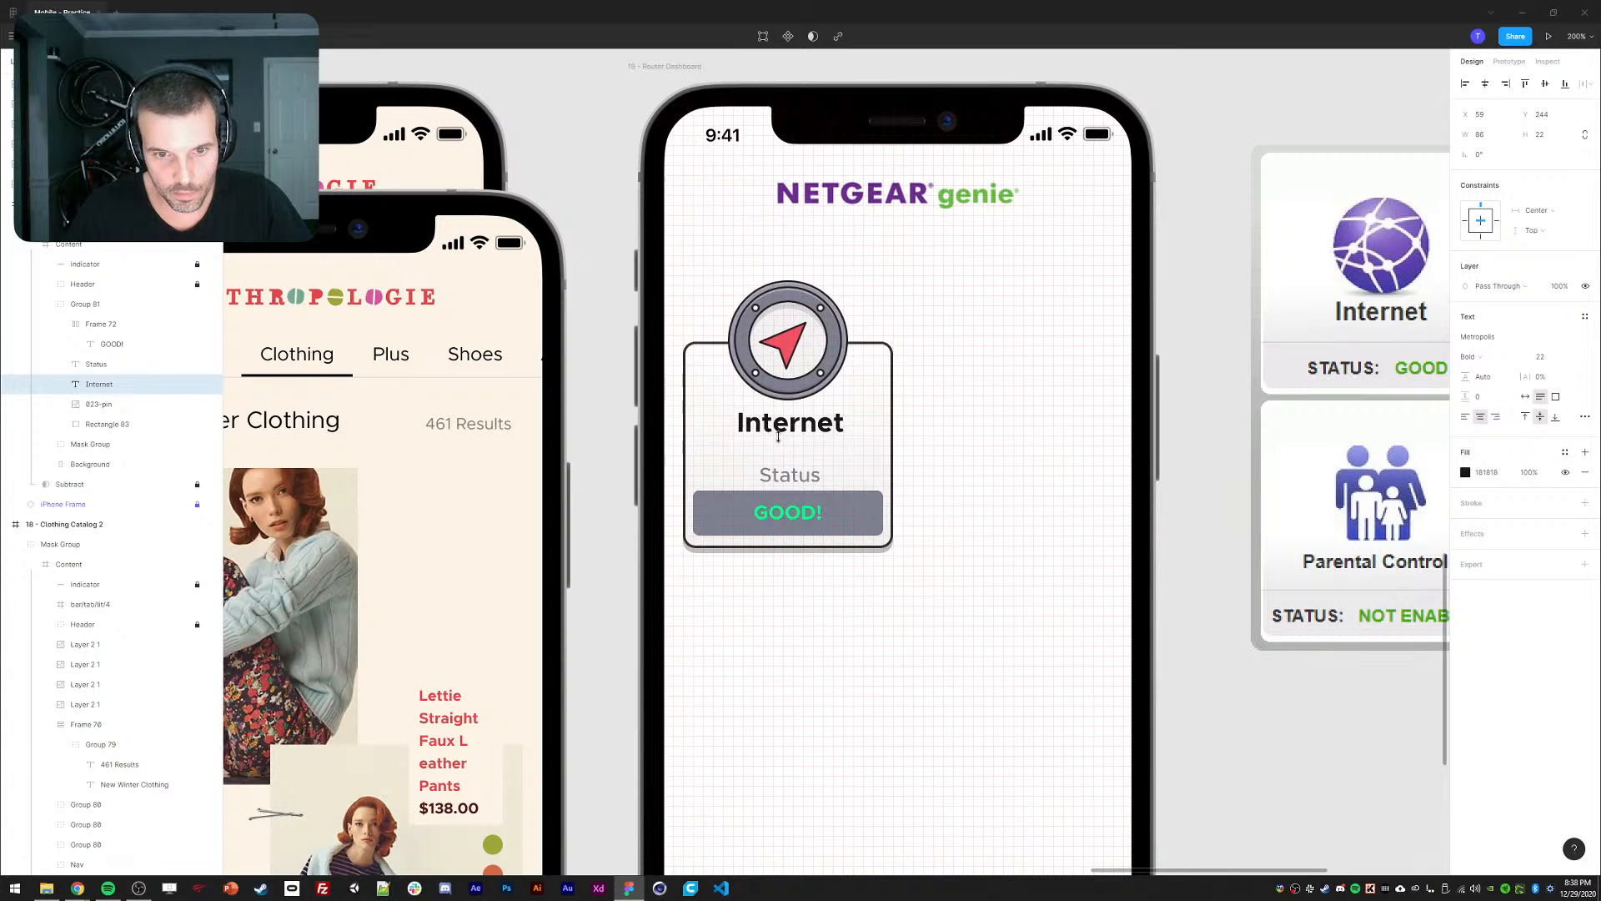
click(1169, 480)
key(ctrl+minus)
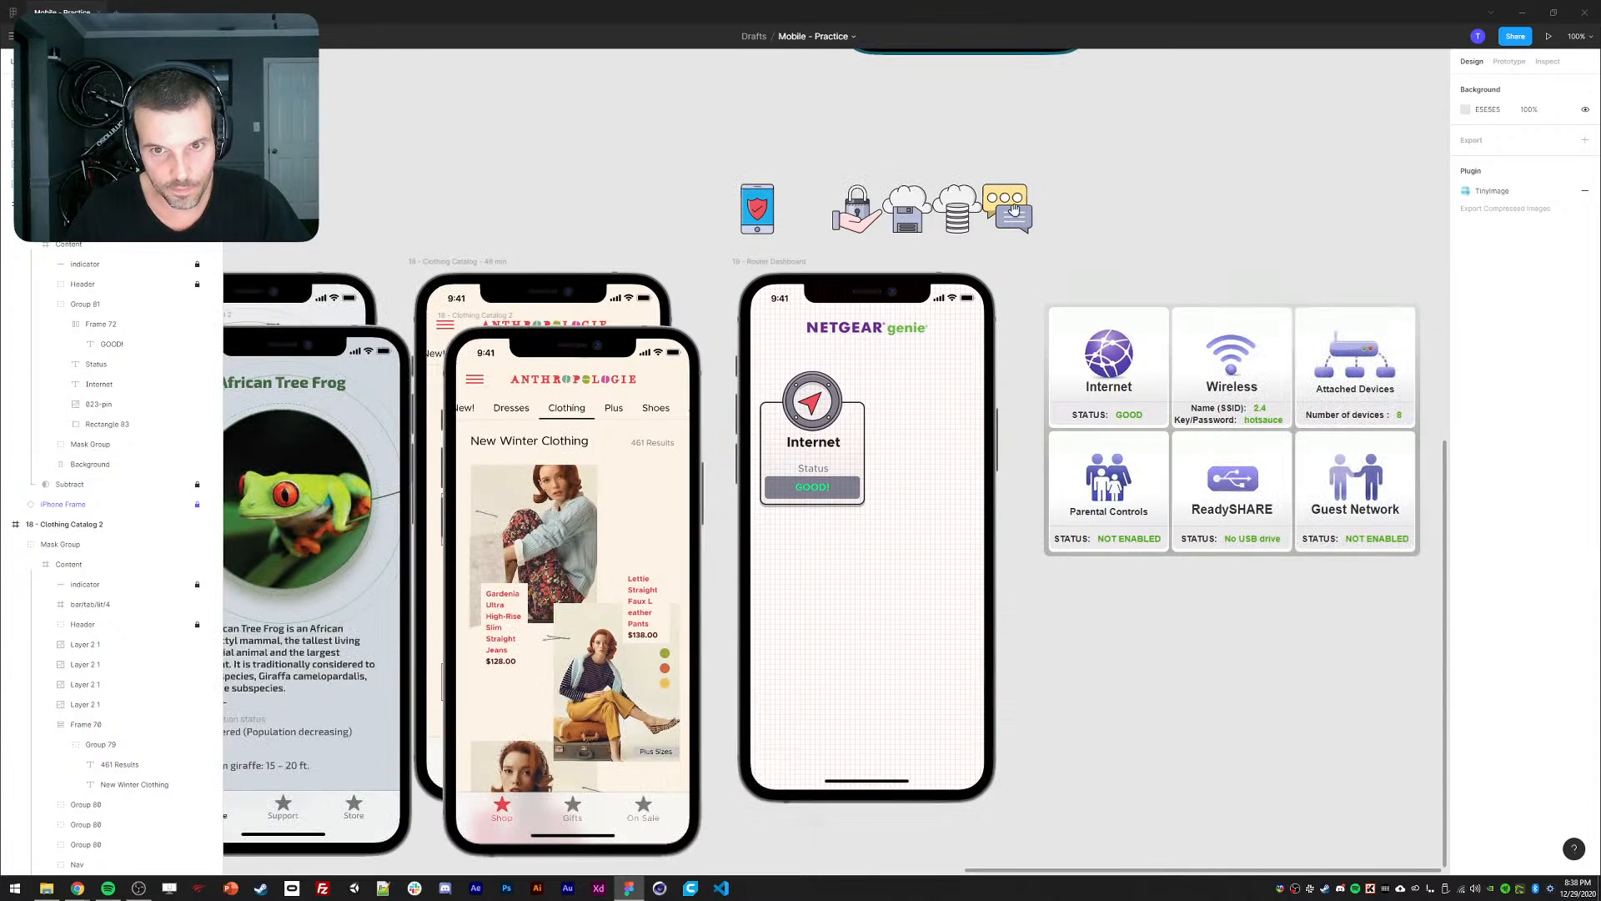
click(12, 36)
mouse_move(67, 203)
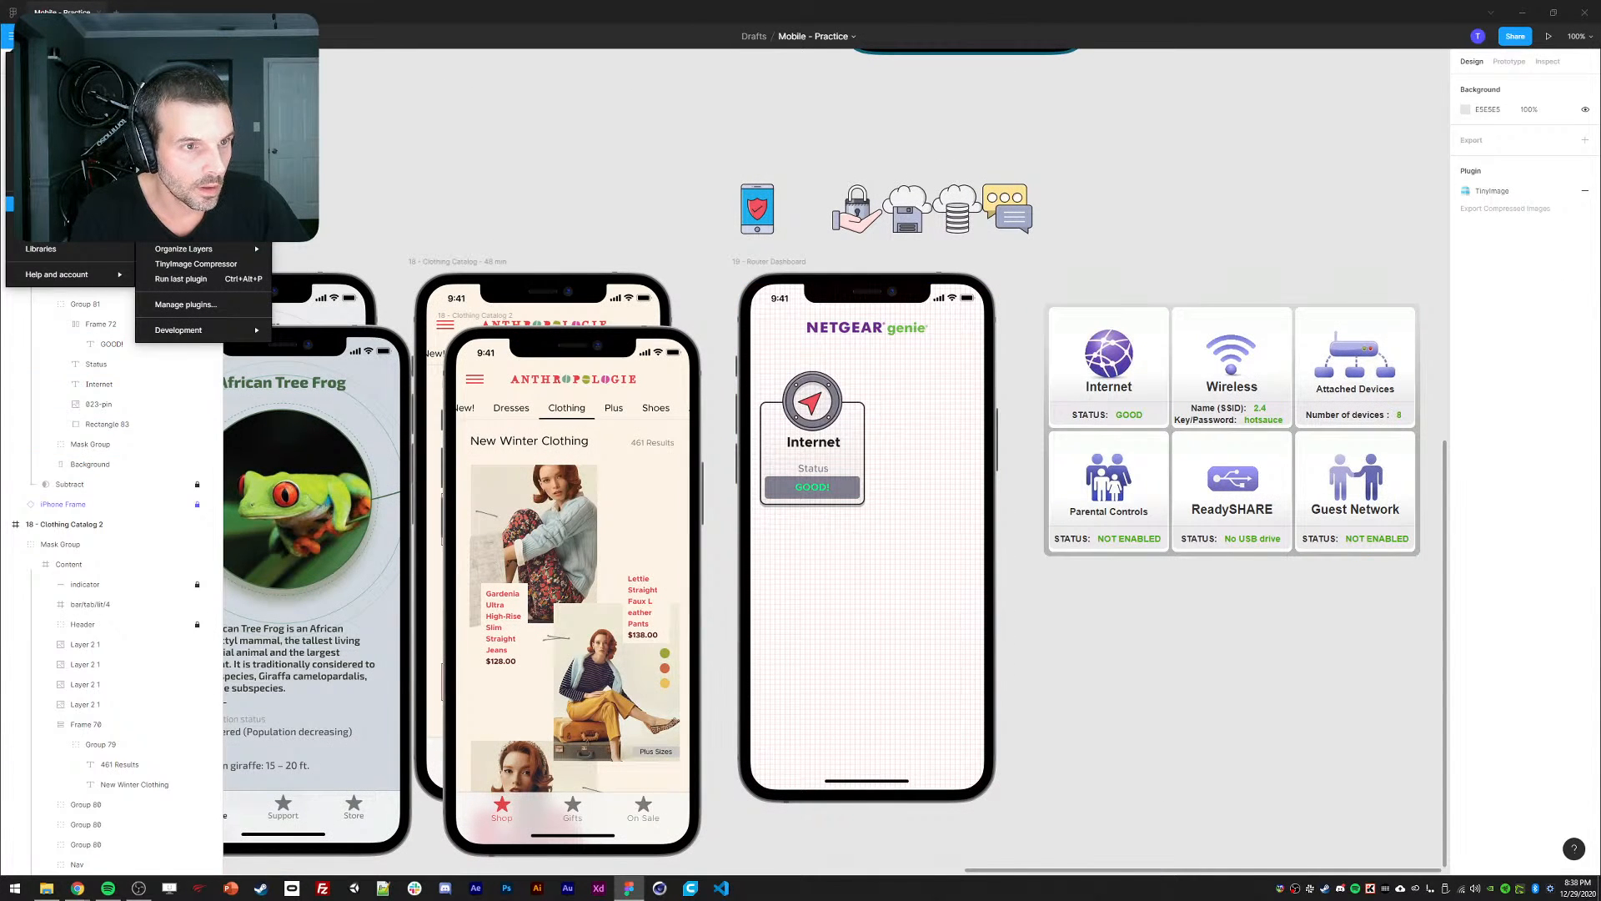
click(518, 191)
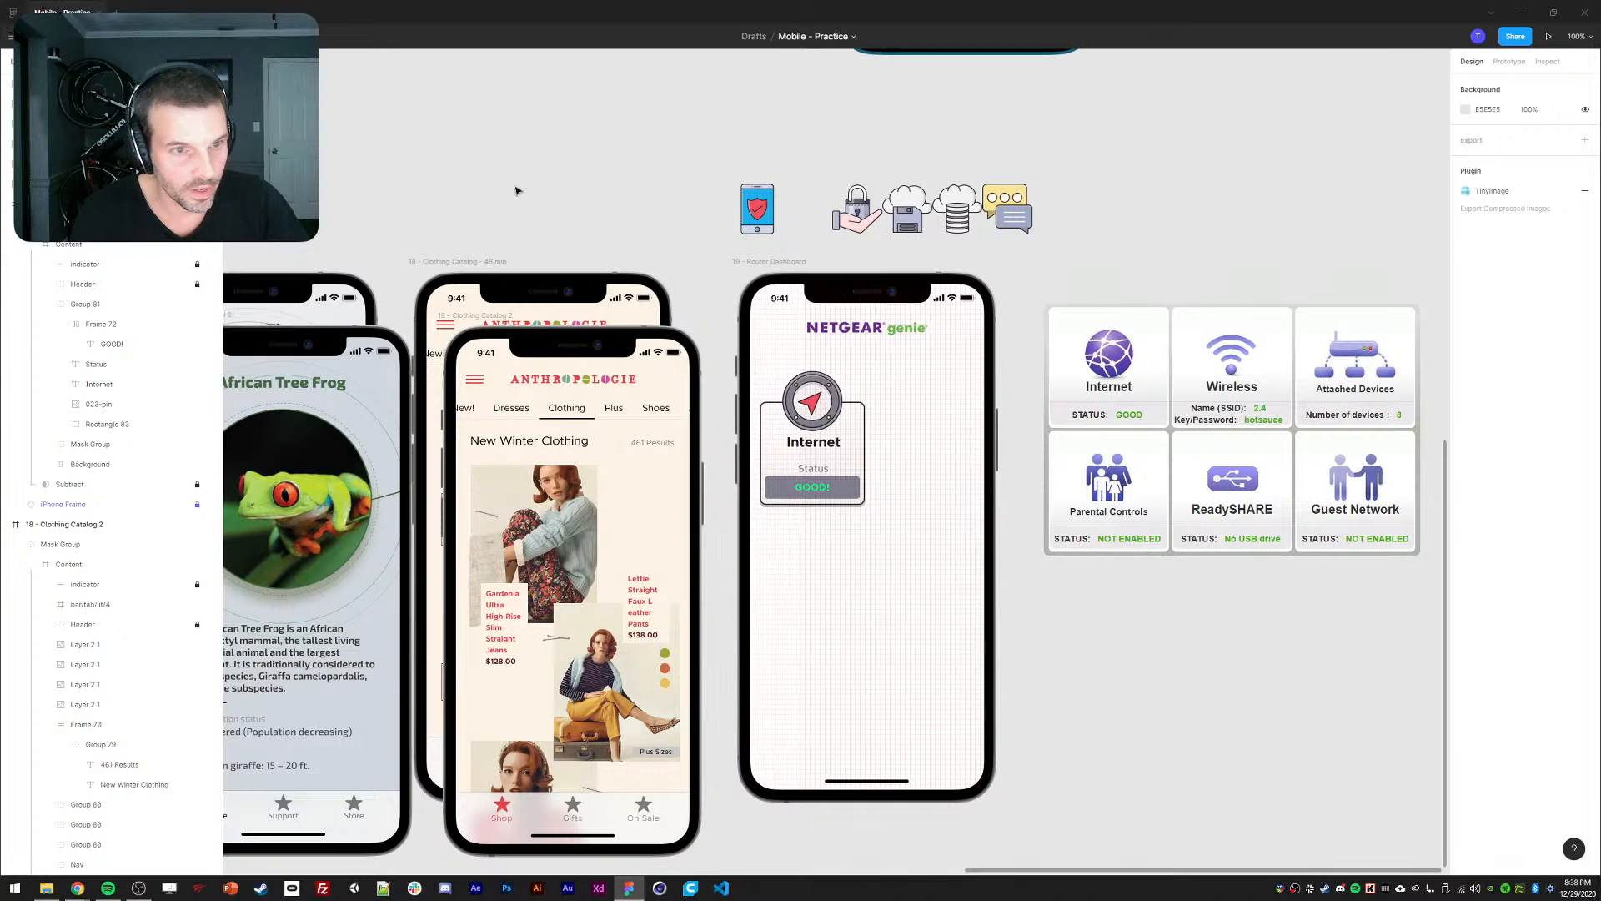
drag(960, 556, 940, 518)
key(ctrl+plus)
drag(1025, 576, 975, 538)
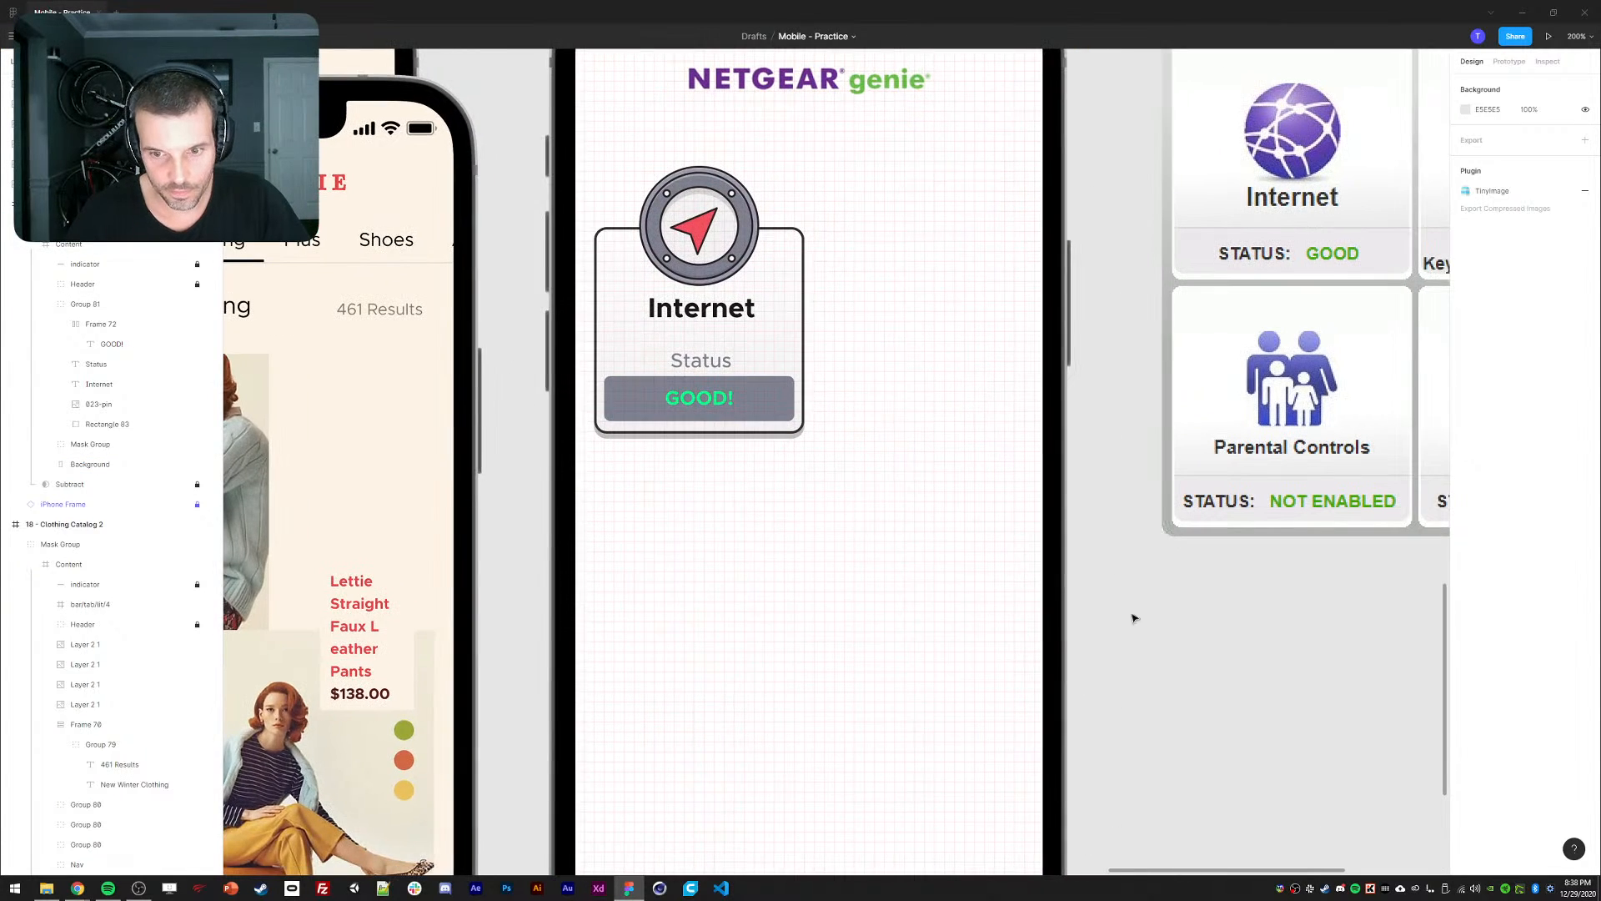
drag(1081, 535, 1084, 547)
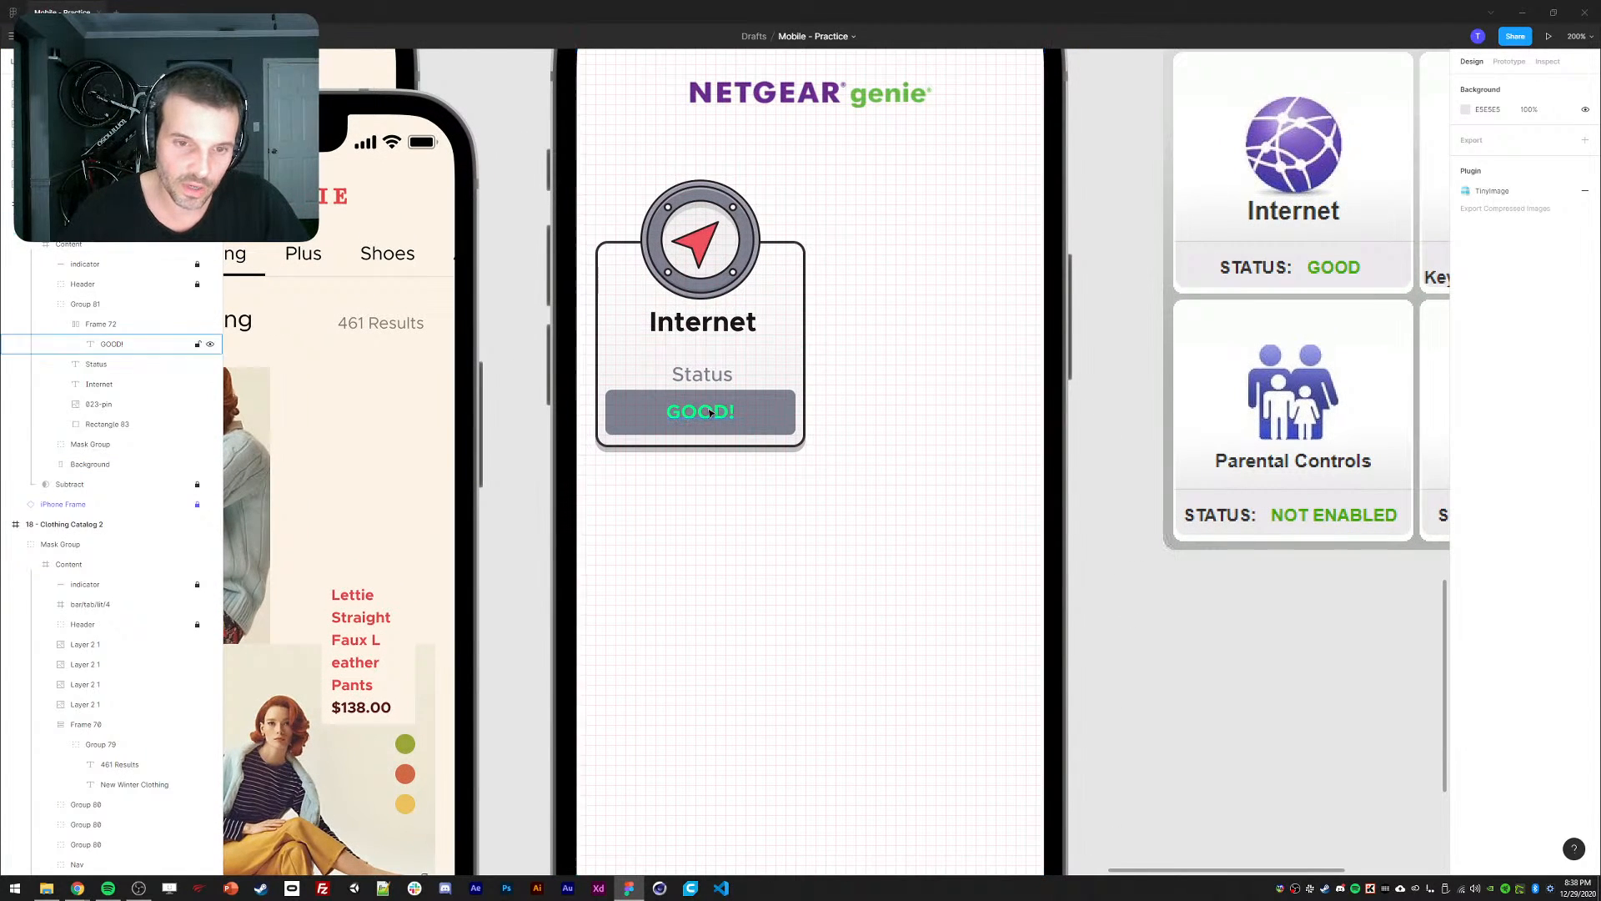
click(763, 417)
mouse_move(77, 888)
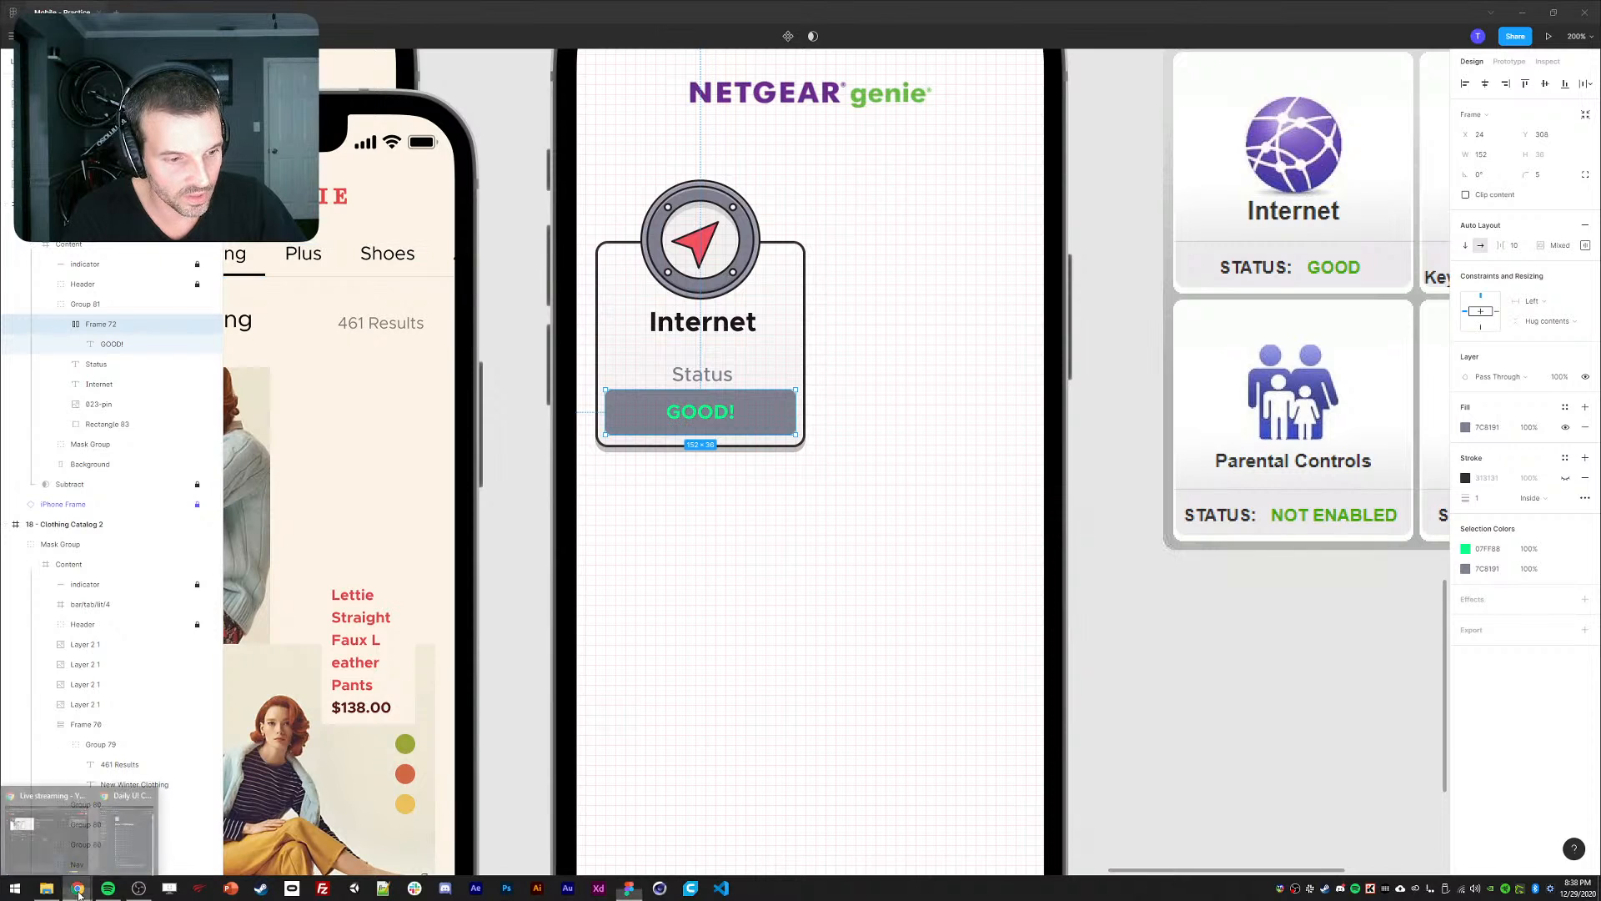
Open the Accessible Colors contrast checker in a new Chrome tab.
click(129, 822)
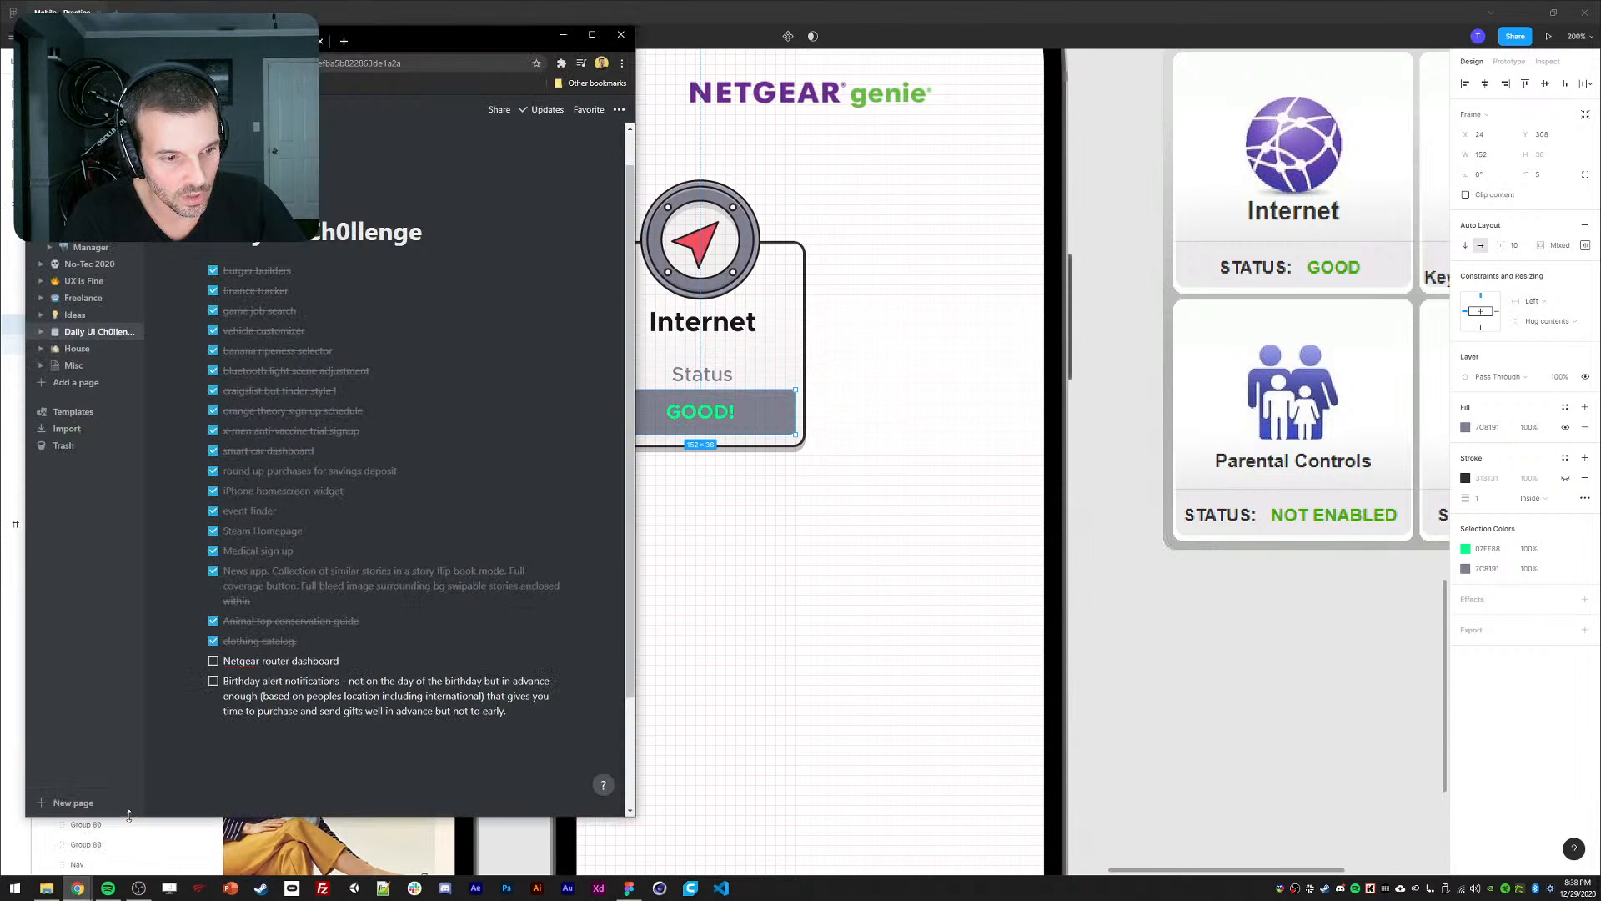
click(343, 47)
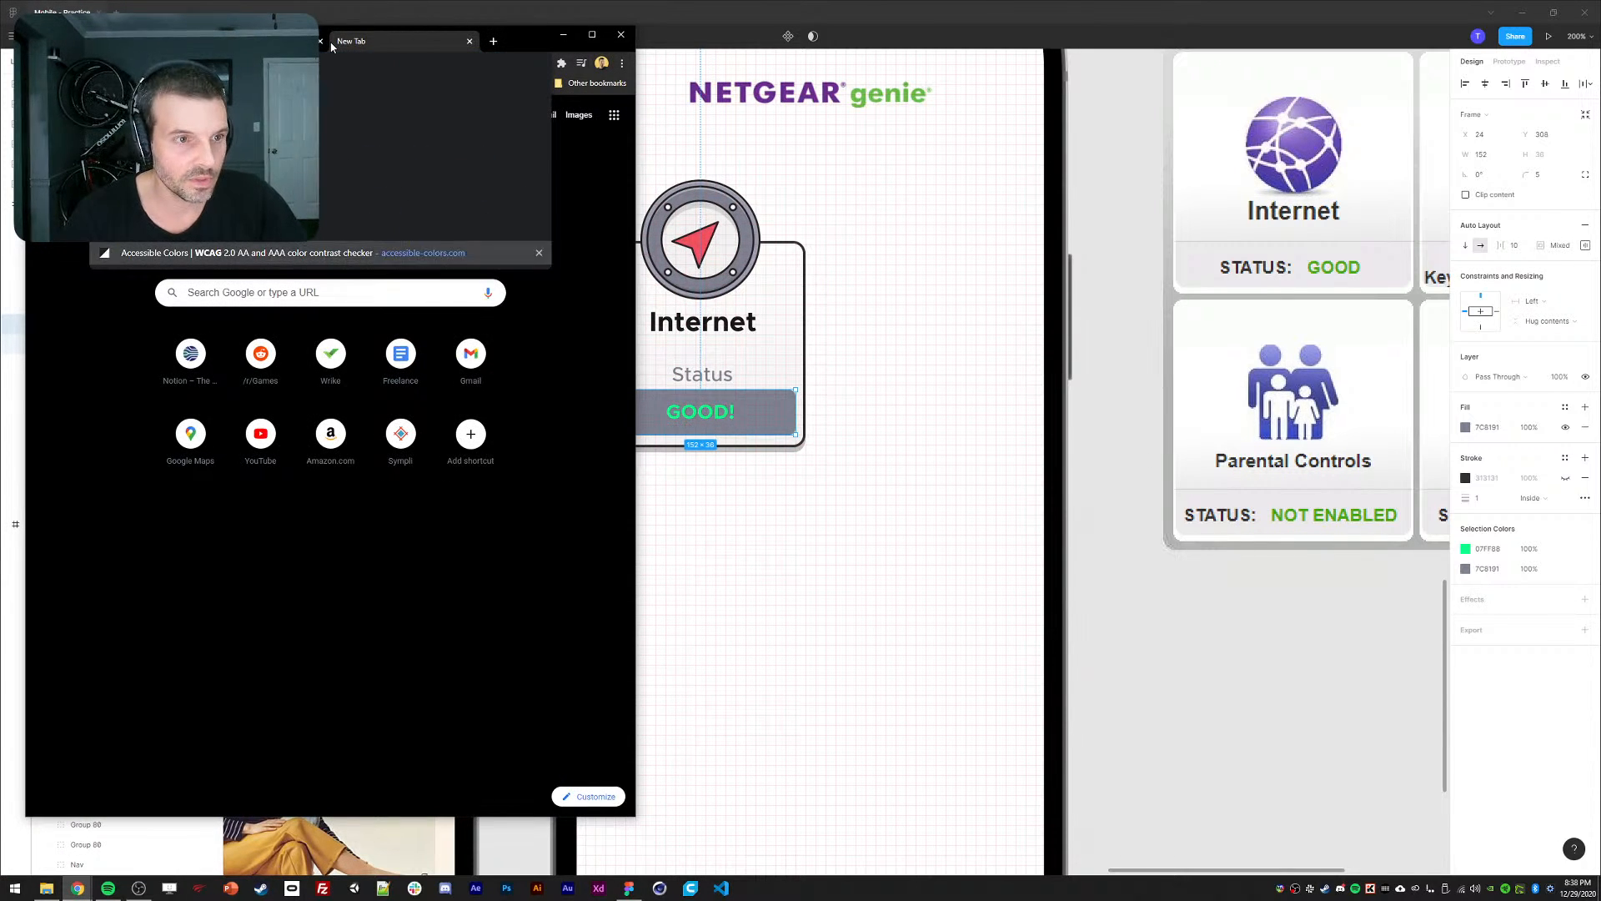
key(Return)
drag(514, 35, 549, 69)
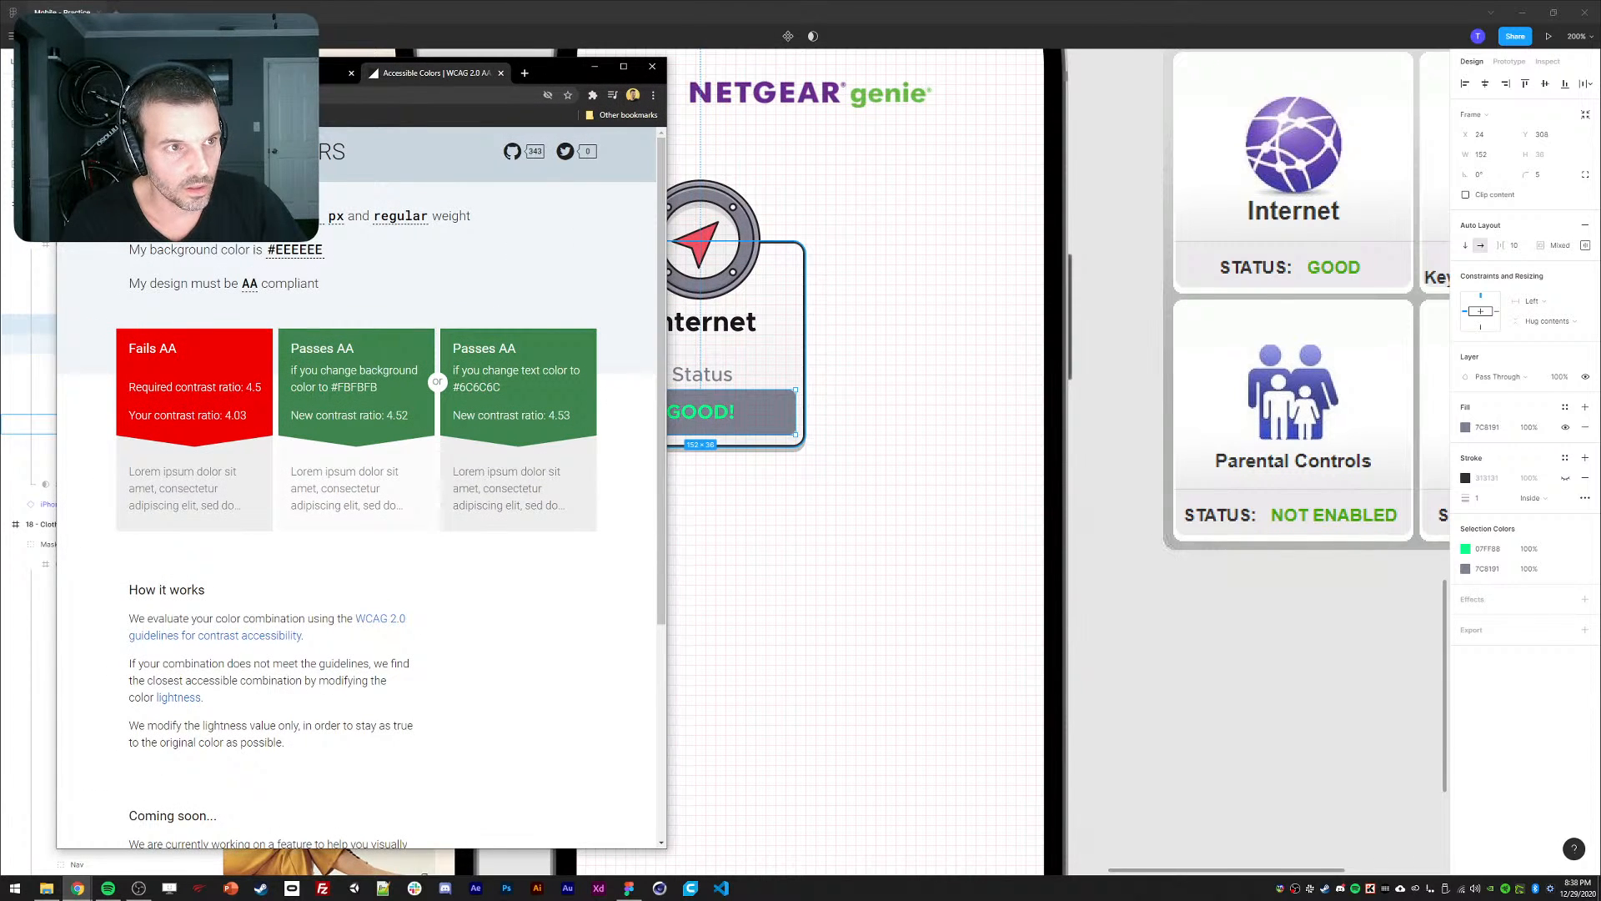
Copy the GOOD! text's fill colour from Figma into the checker's text colour.
double_click(701, 412)
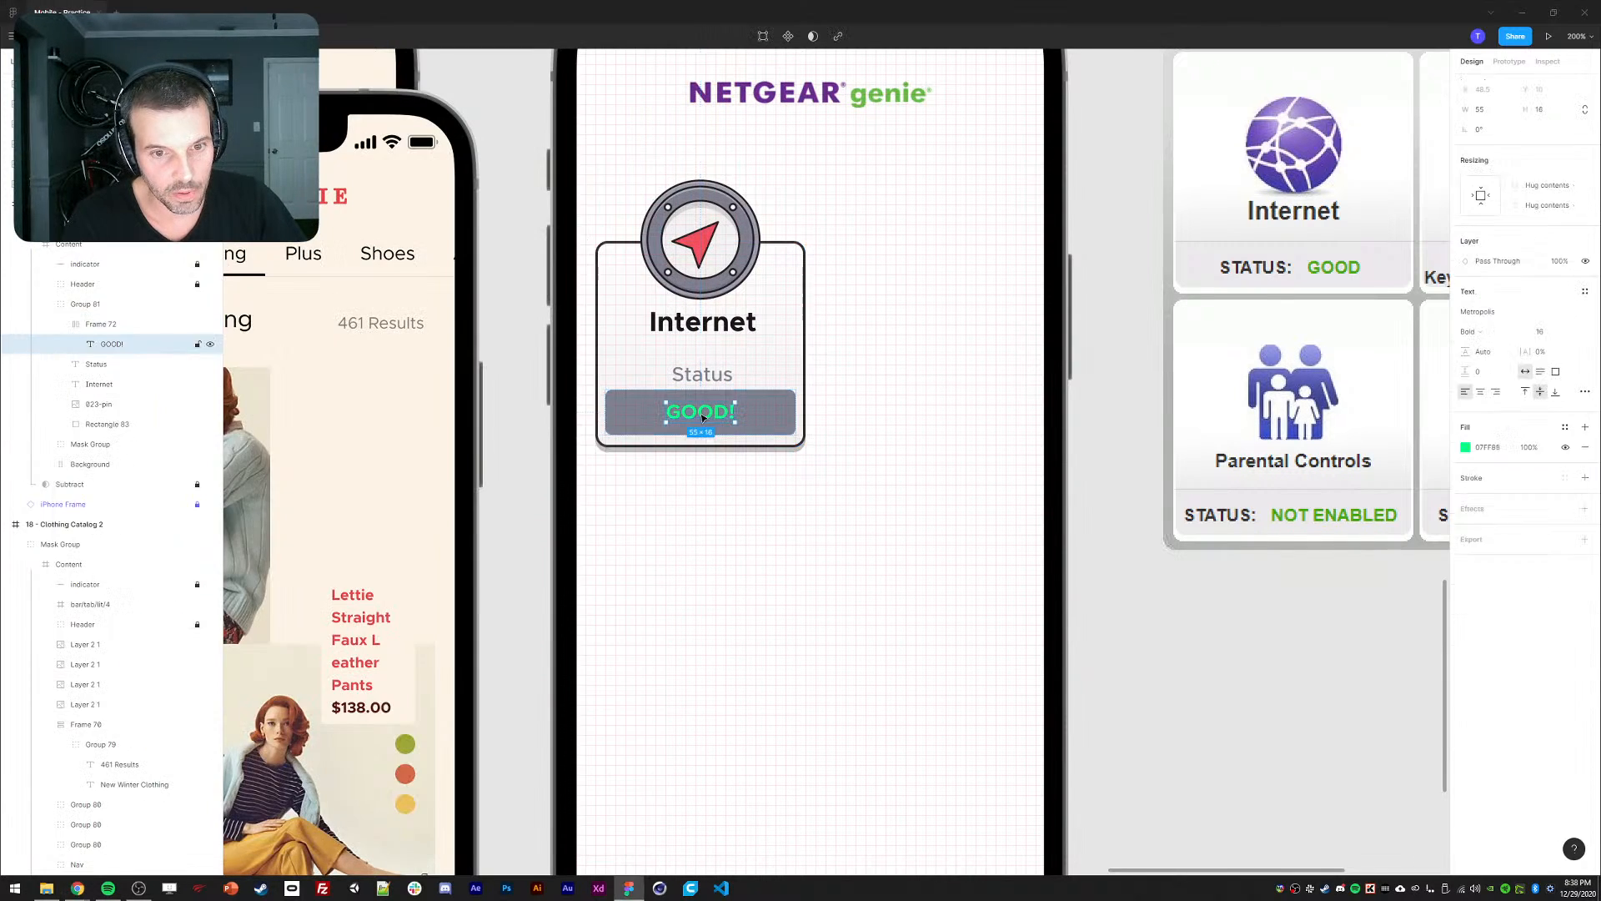
click(1491, 448)
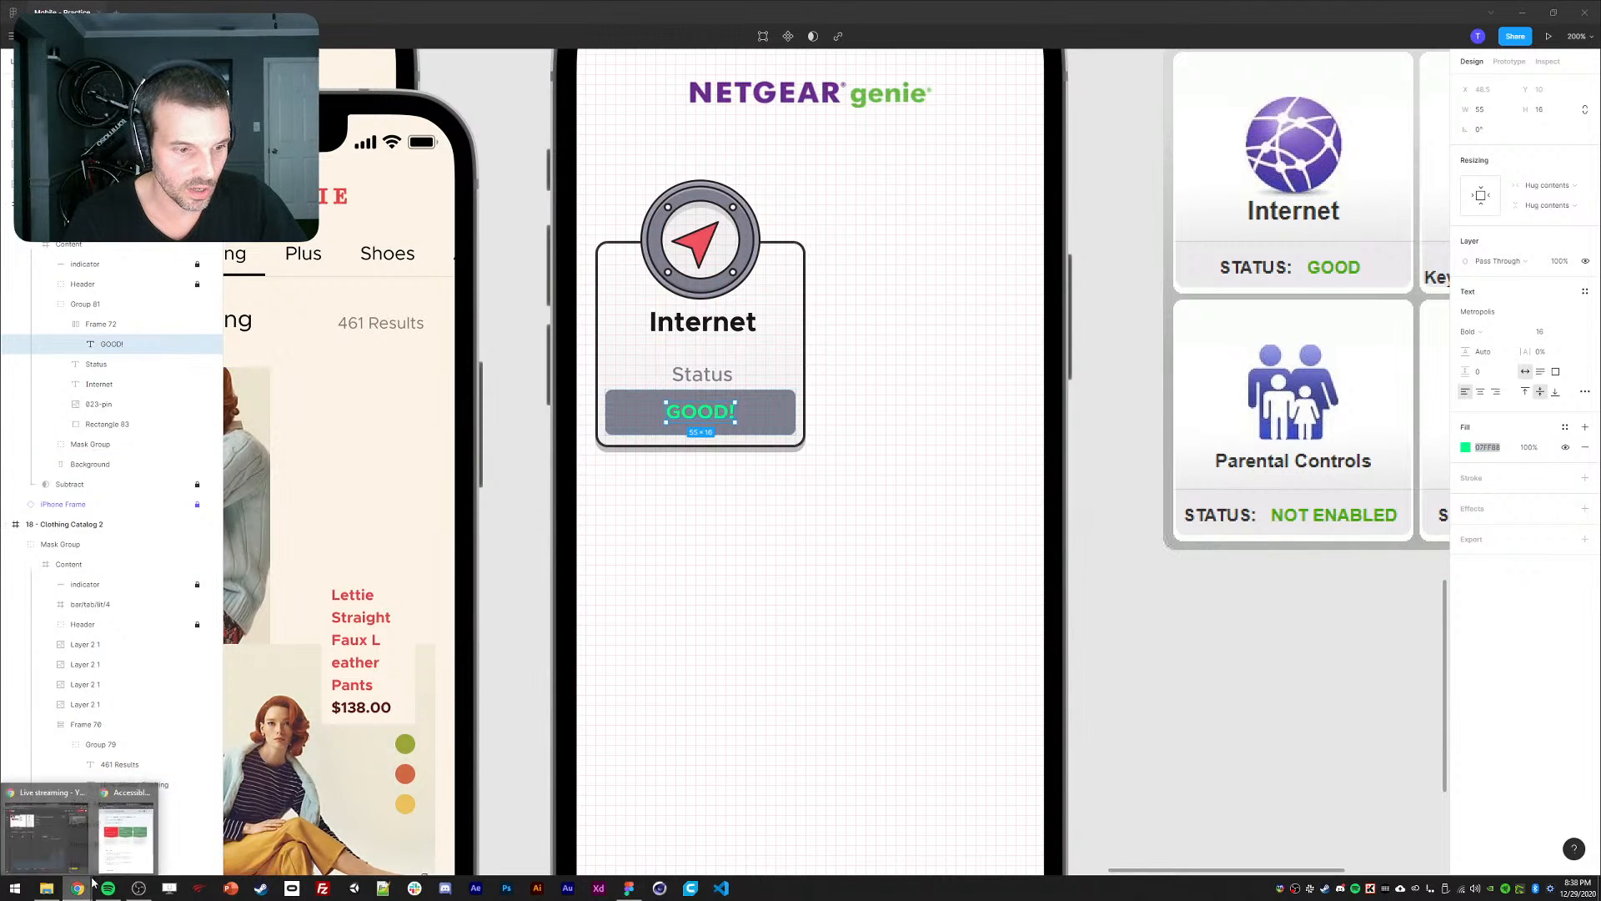
click(77, 888)
text(07FF88)
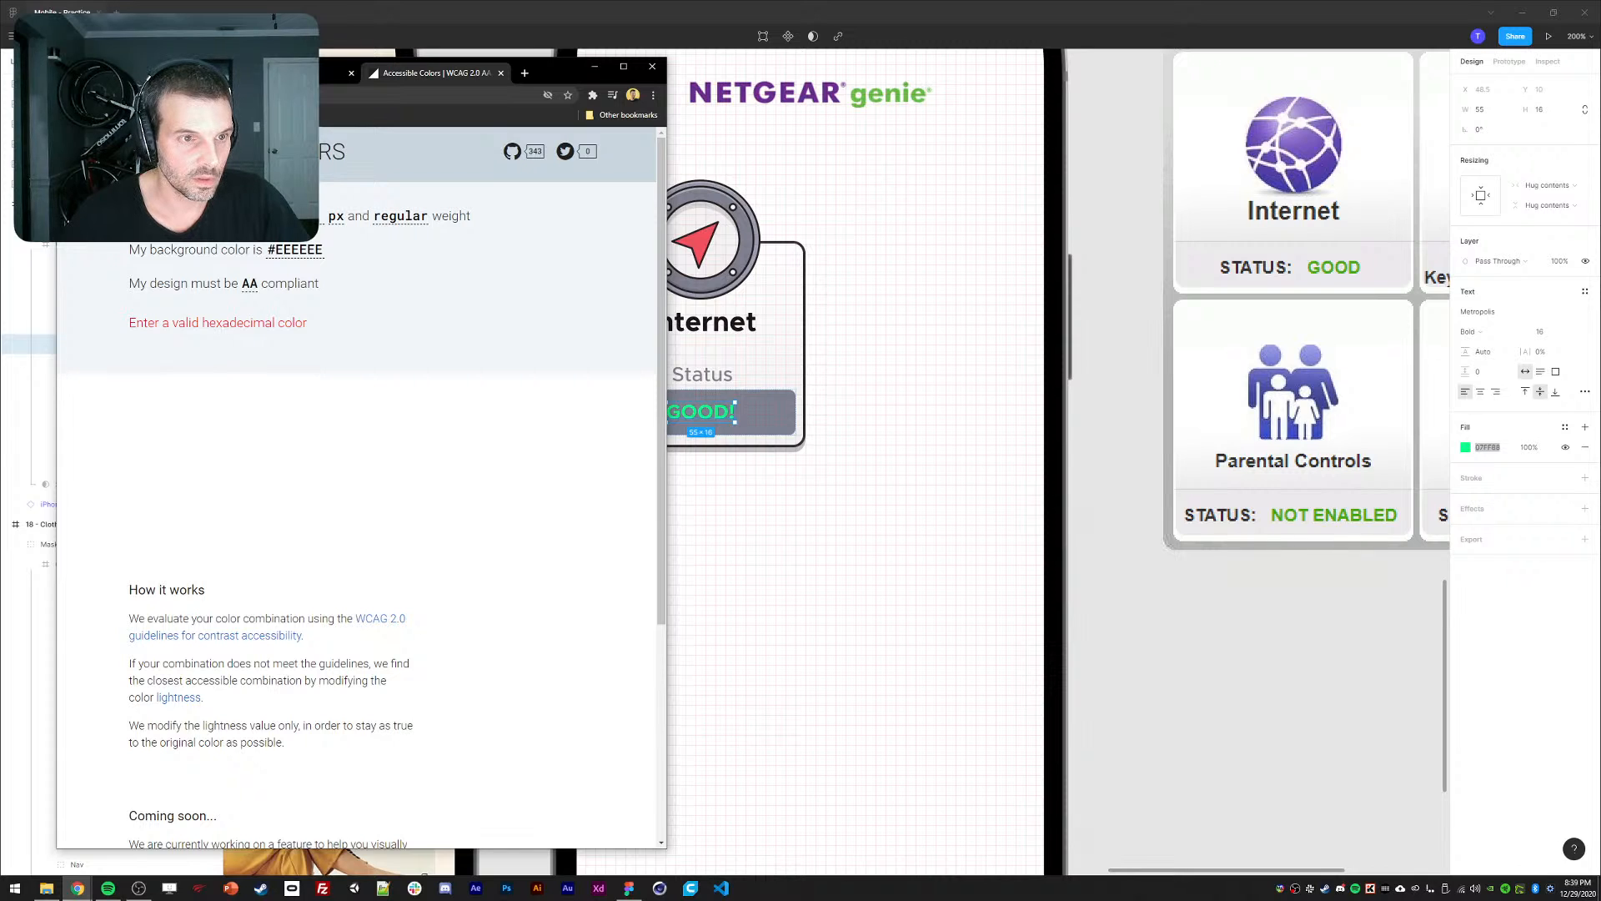
text(#)
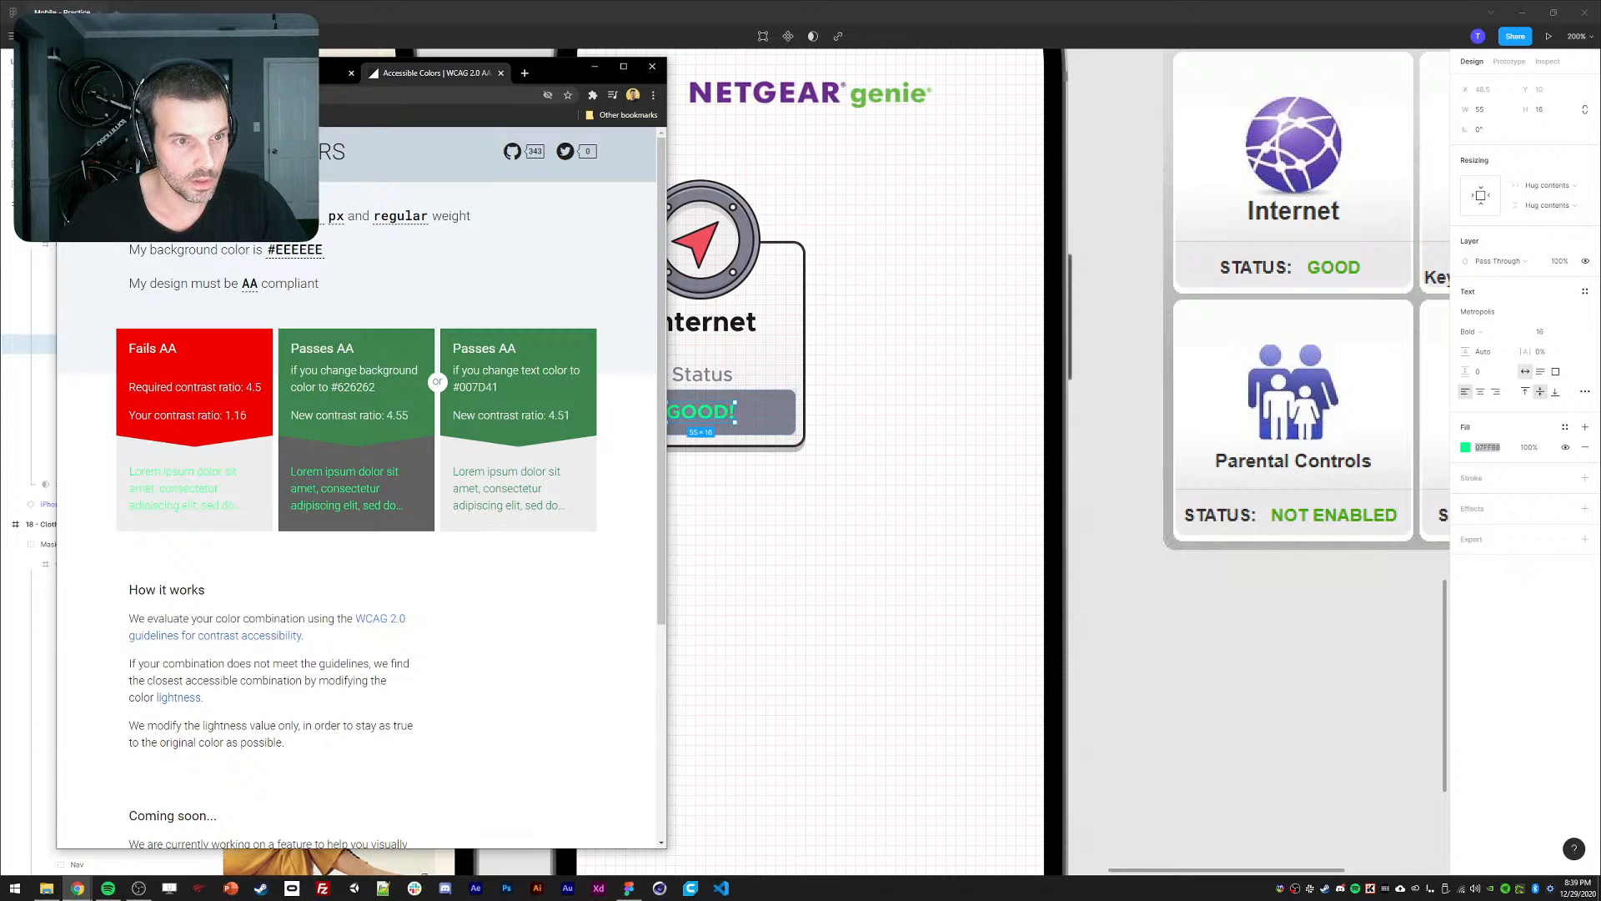
Set the checker background to the button grey 7C8191, which fails AA at 2.9.
click(786, 413)
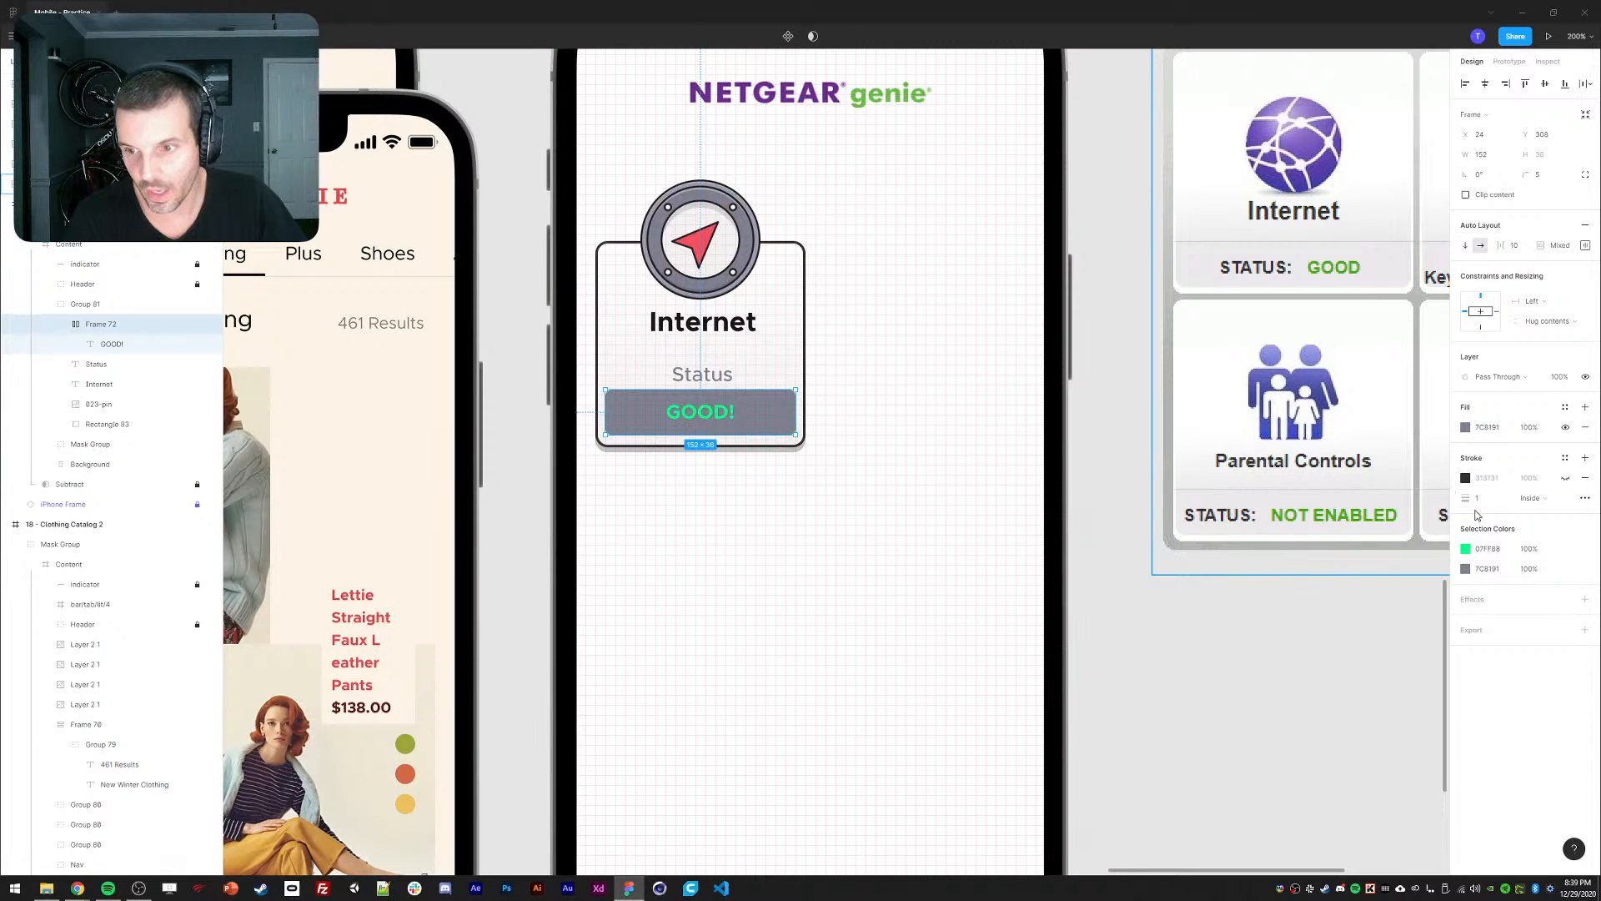
click(1488, 428)
key(ctrl+c)
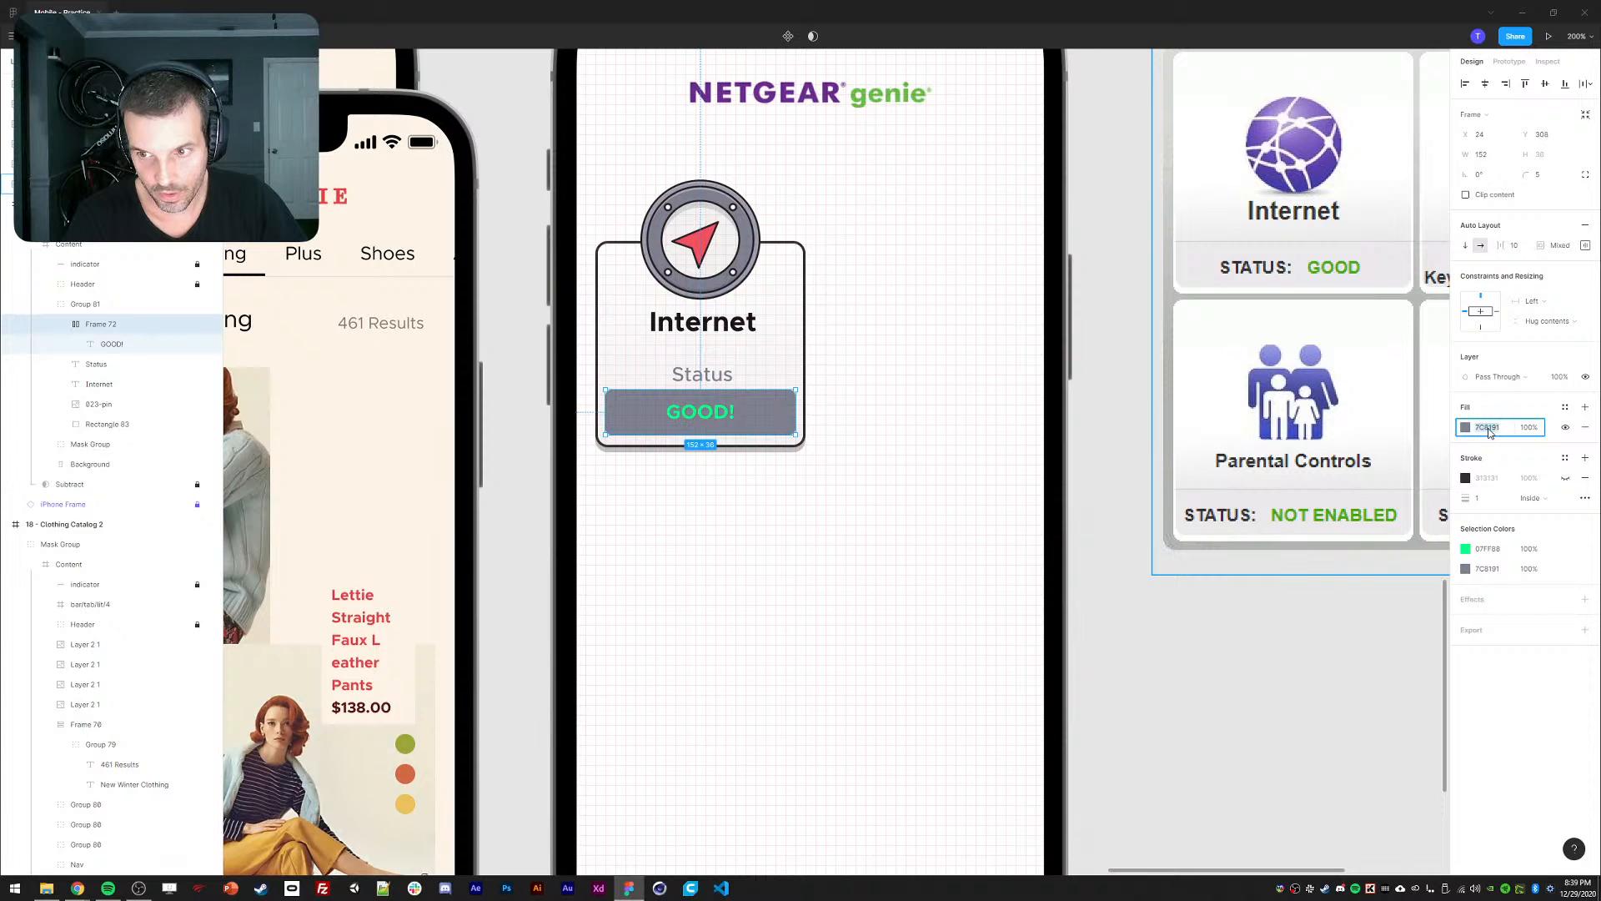
mouse_move(77, 888)
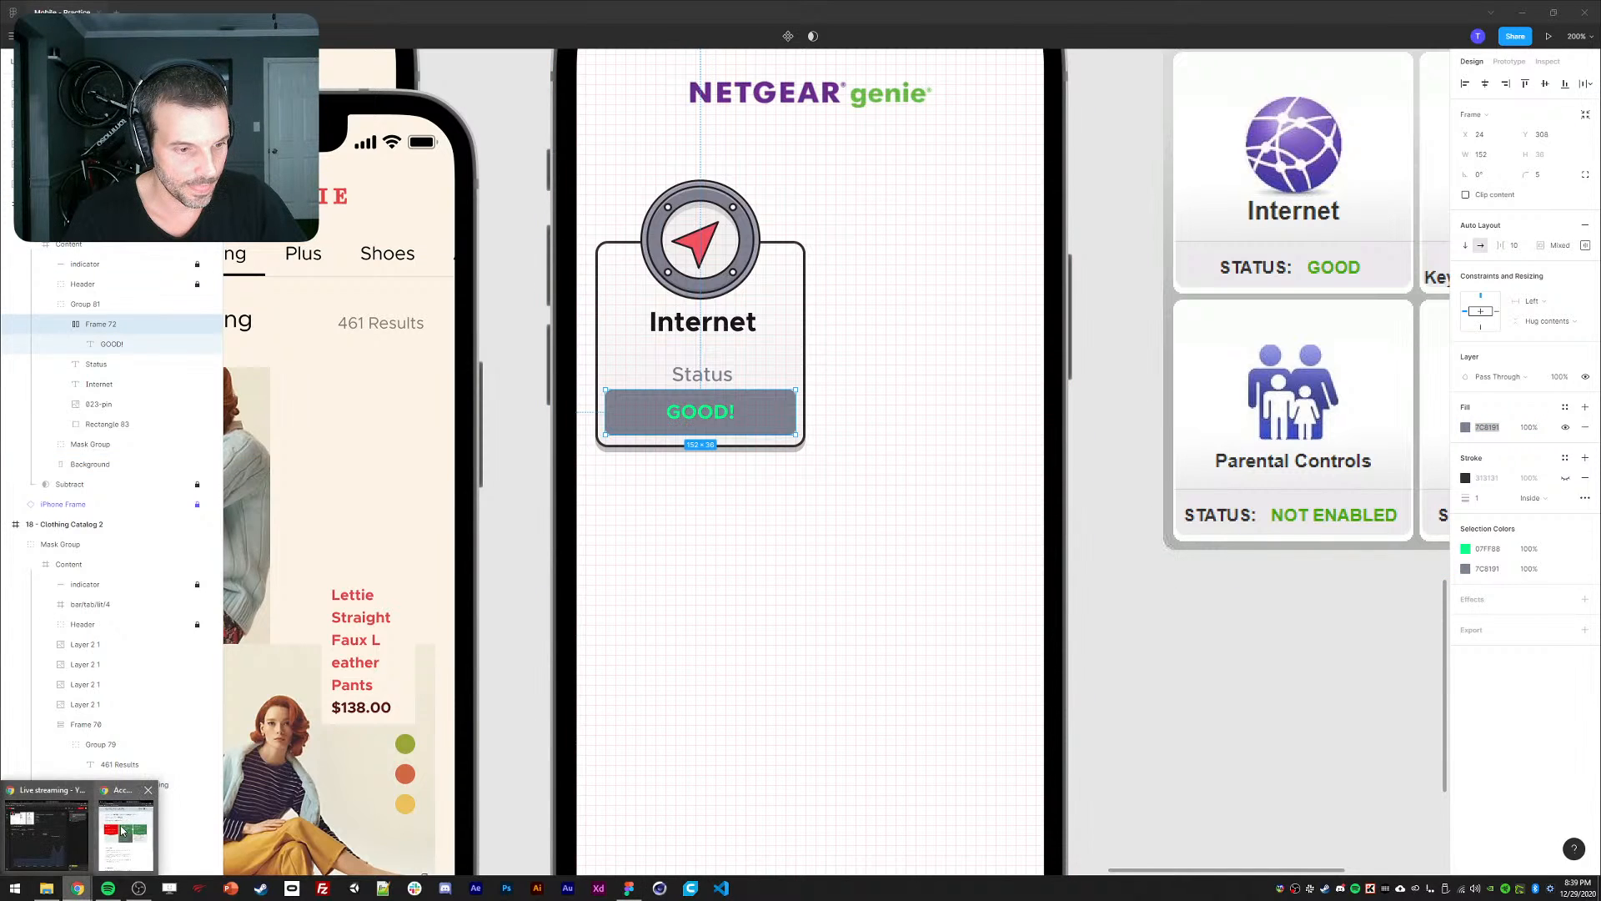
click(122, 830)
click(291, 263)
key(ctrl+v)
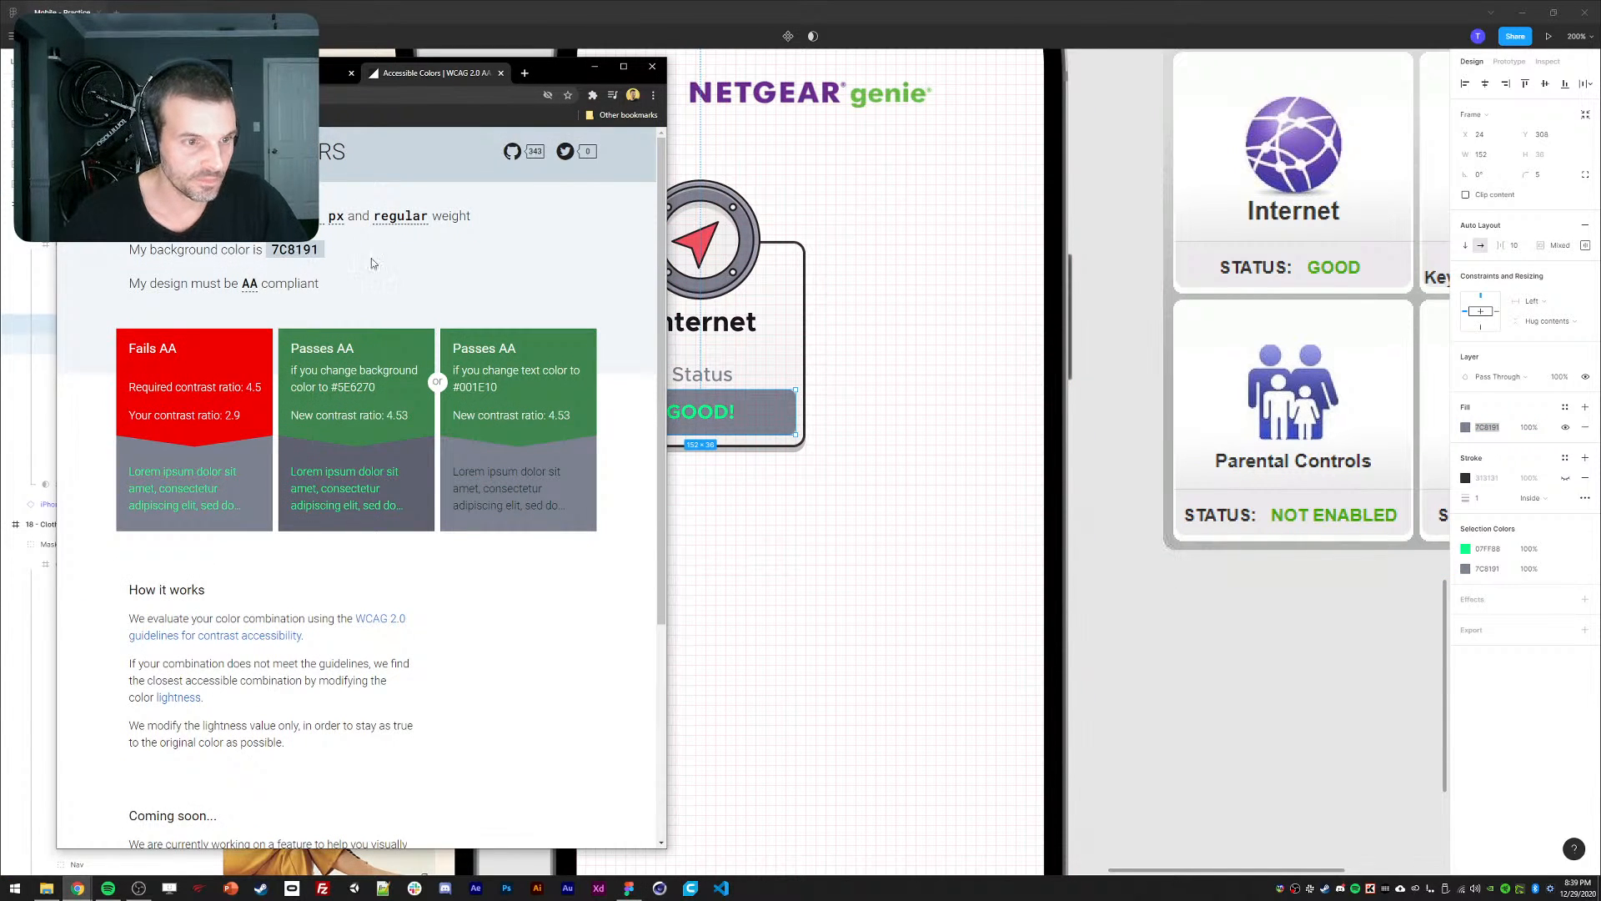
drag(555, 72, 564, 74)
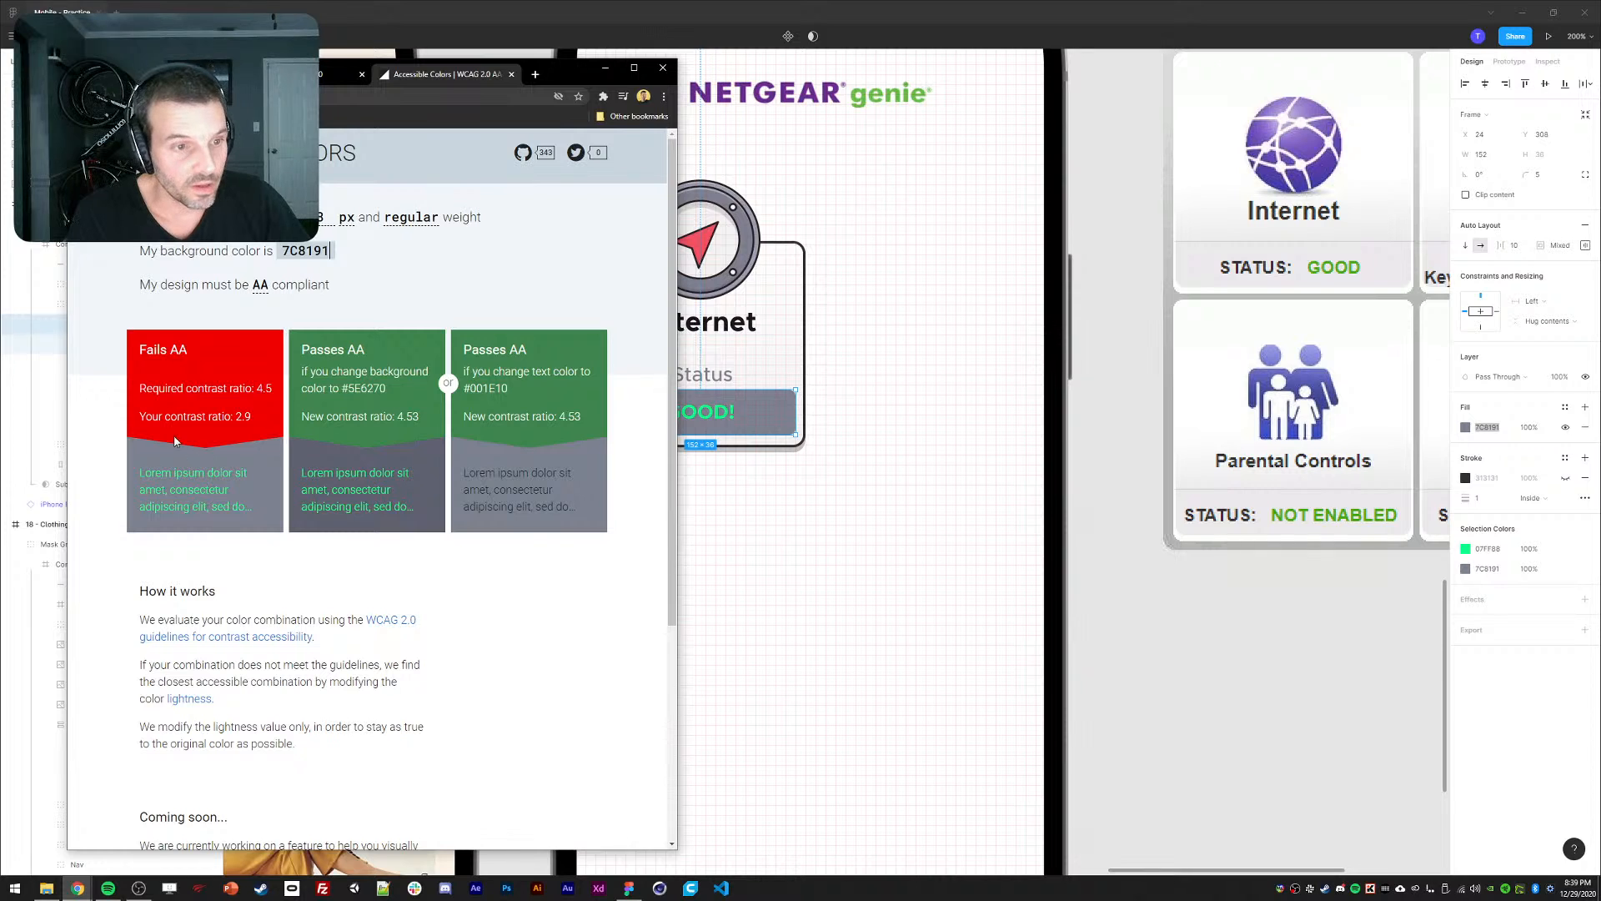
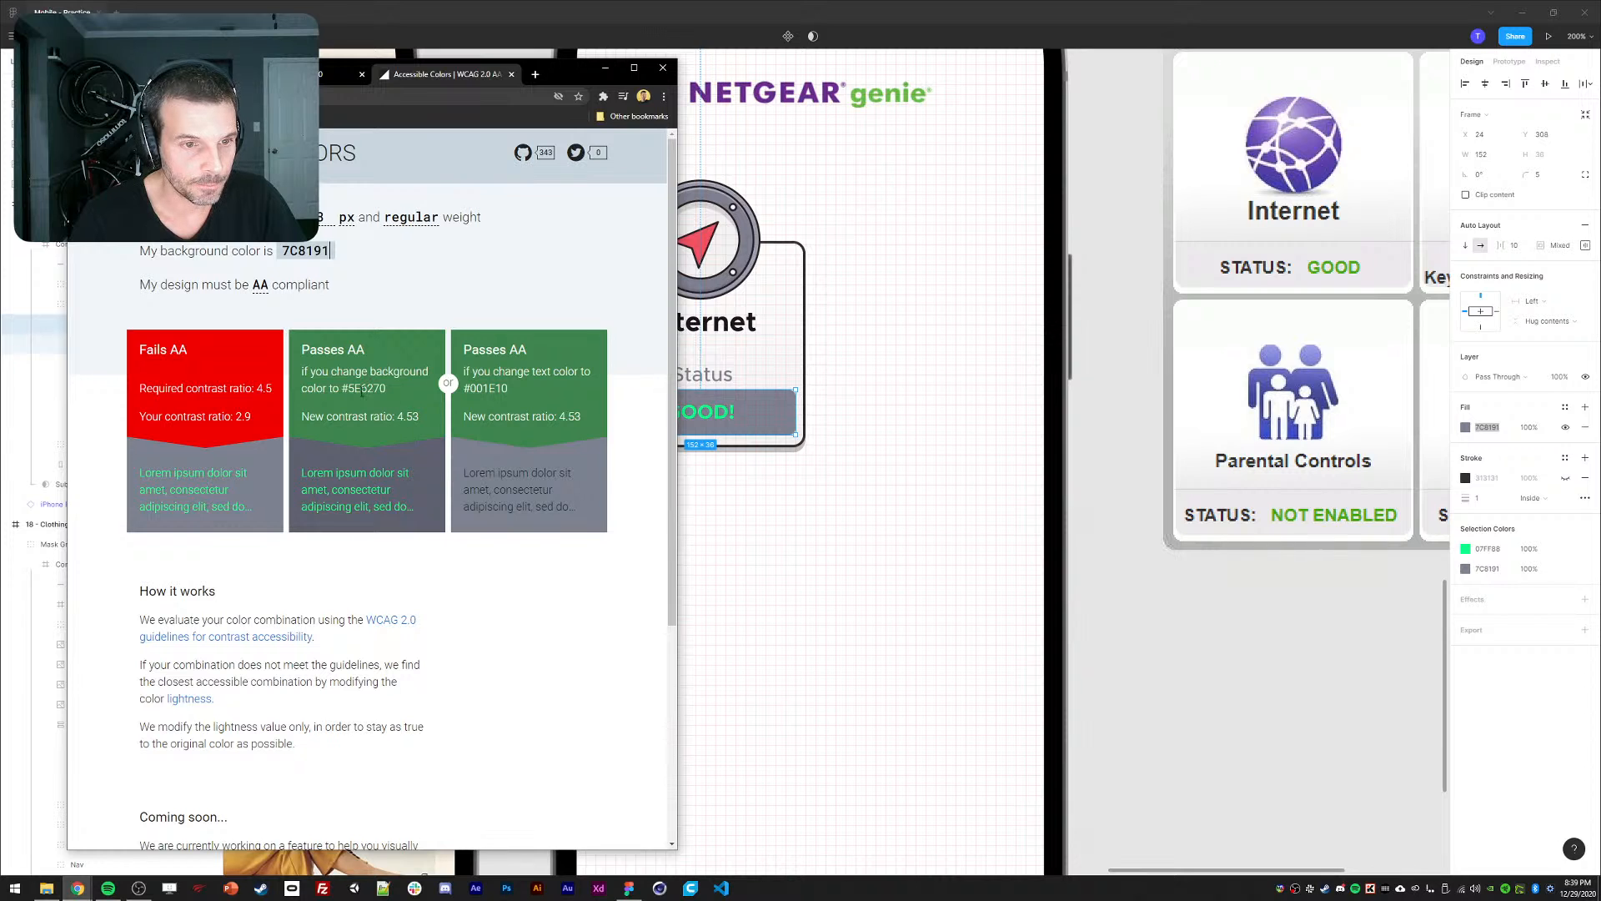
Set Frame 72's fill to #5E6270, then zoom out and back in to 200%.
click(744, 464)
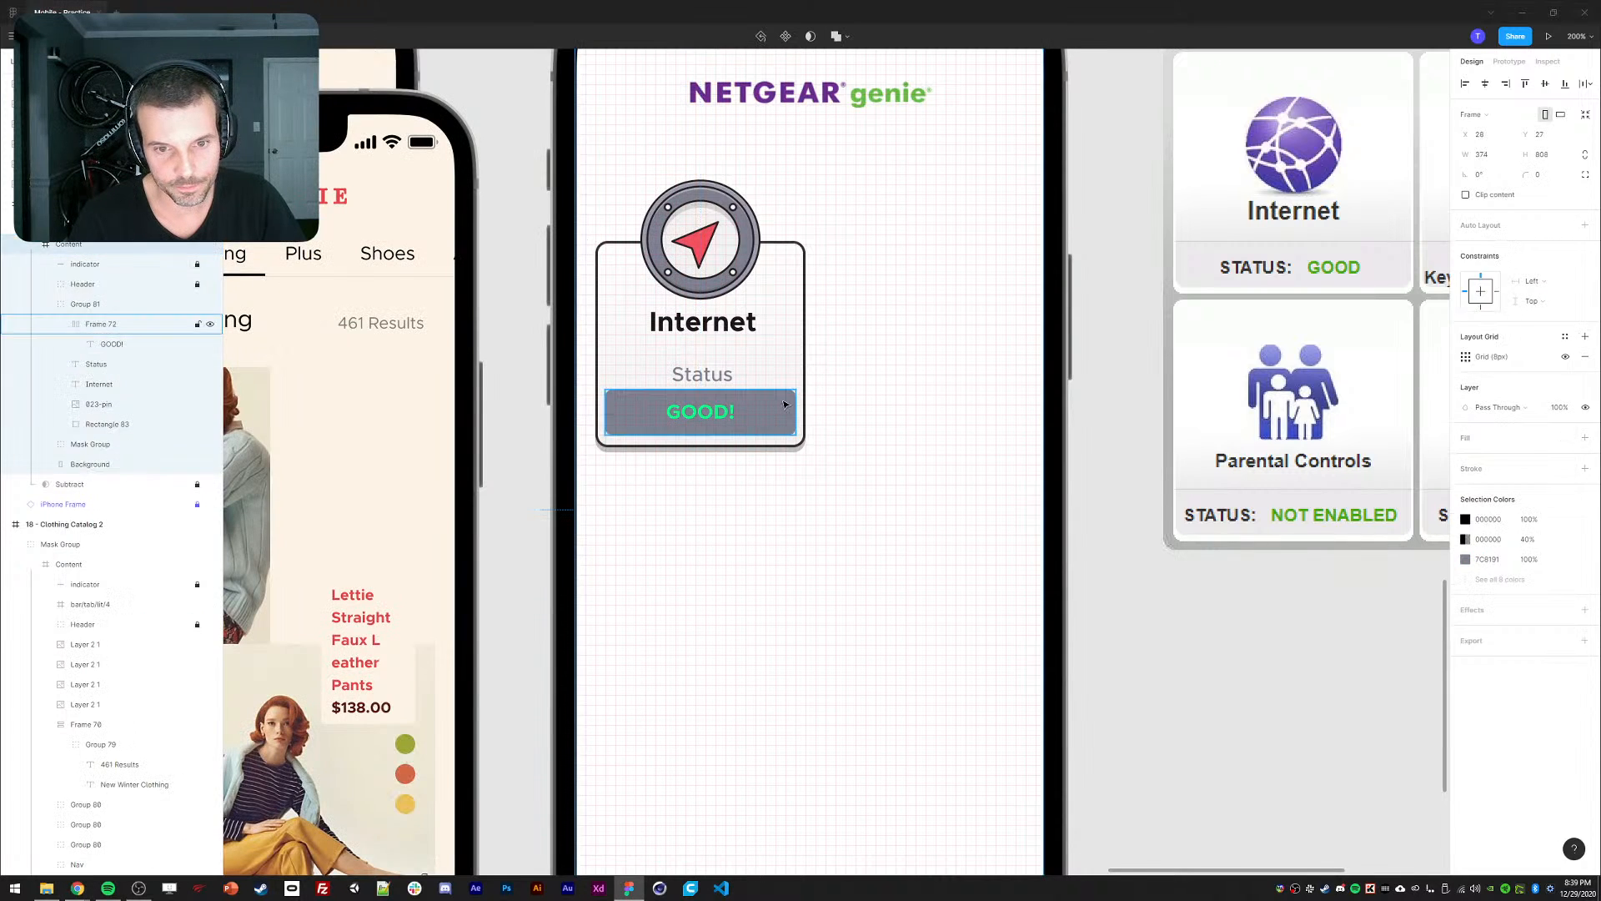
ctrl+click(784, 404)
click(1467, 427)
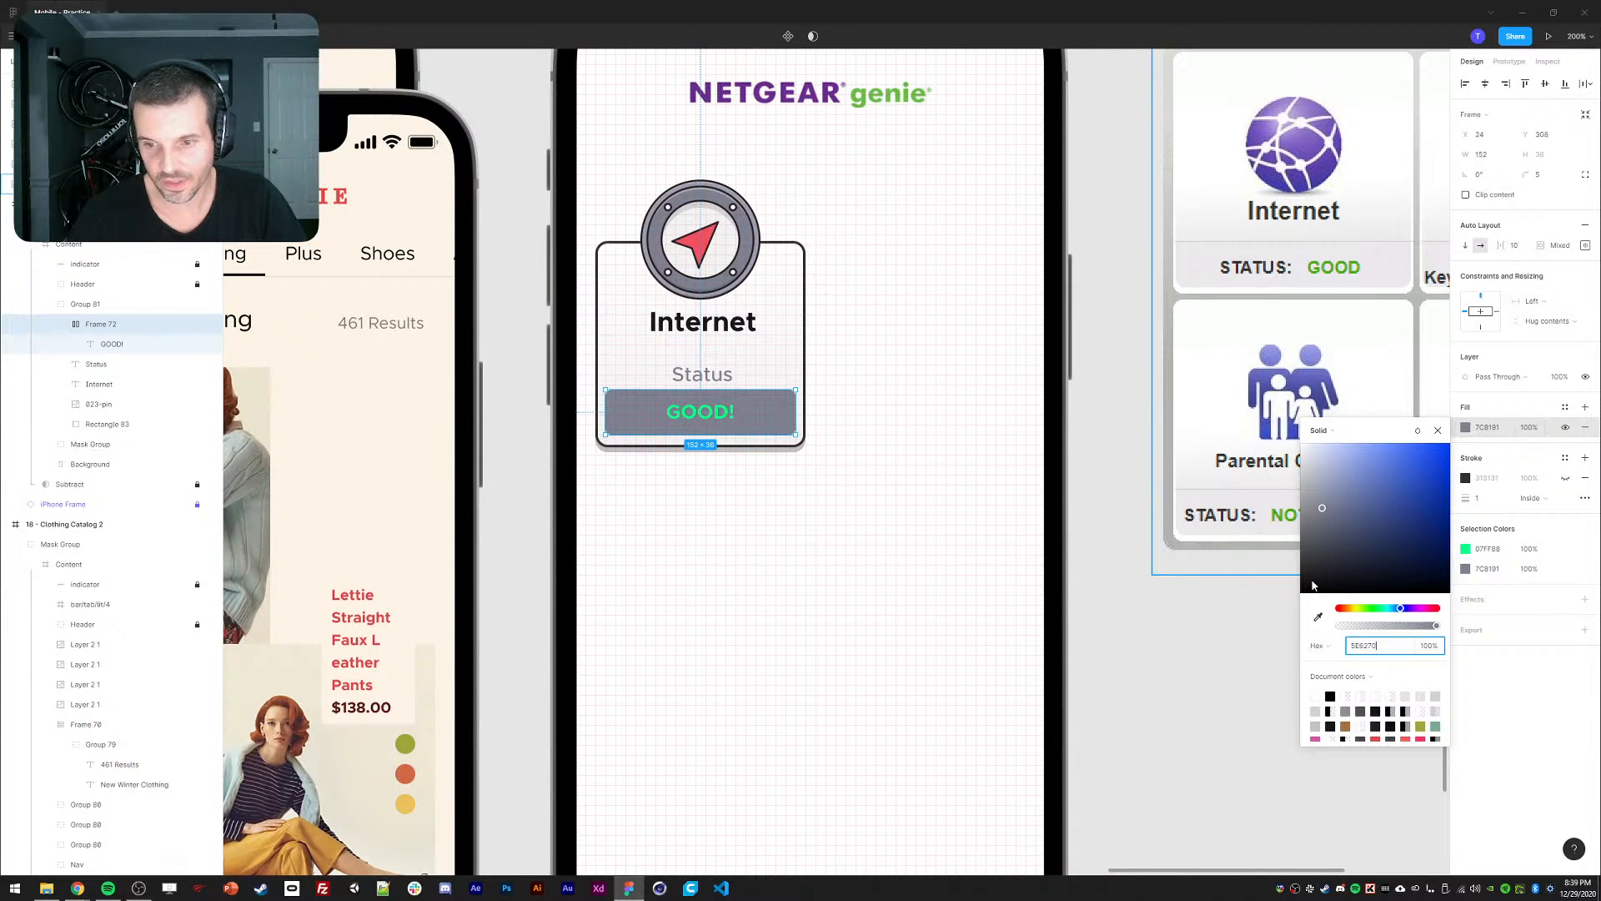
key(Return)
click(972, 504)
key(shift+0)
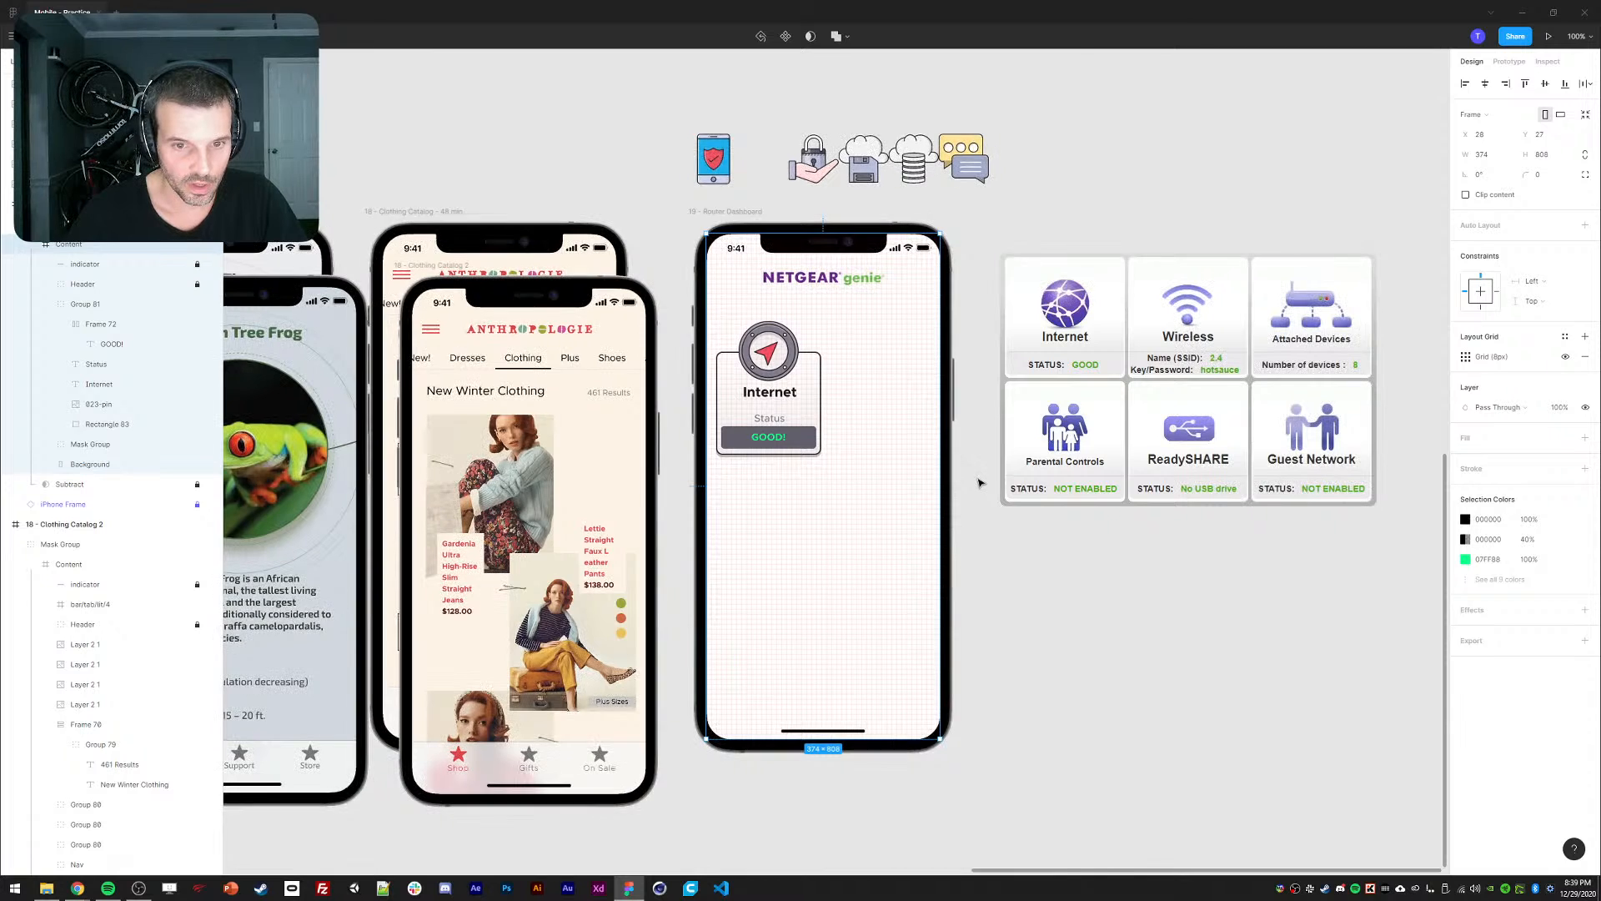
key(ctrl+equal)
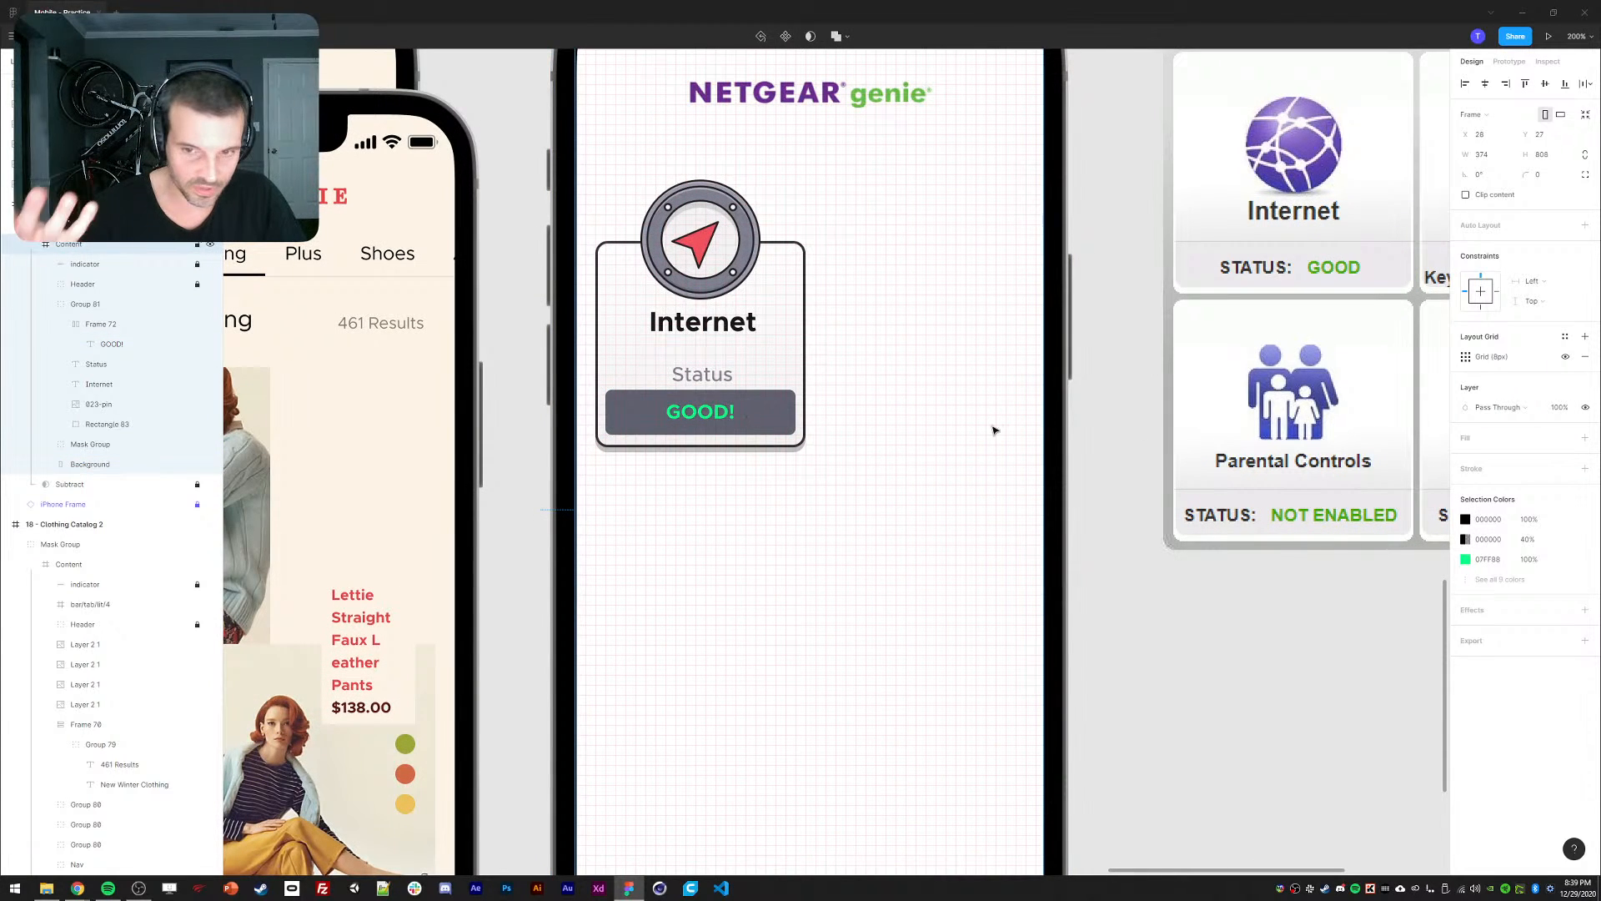
Rename the Internet card's Group 81 layer to Button and return to the Figma file browser.
click(1103, 393)
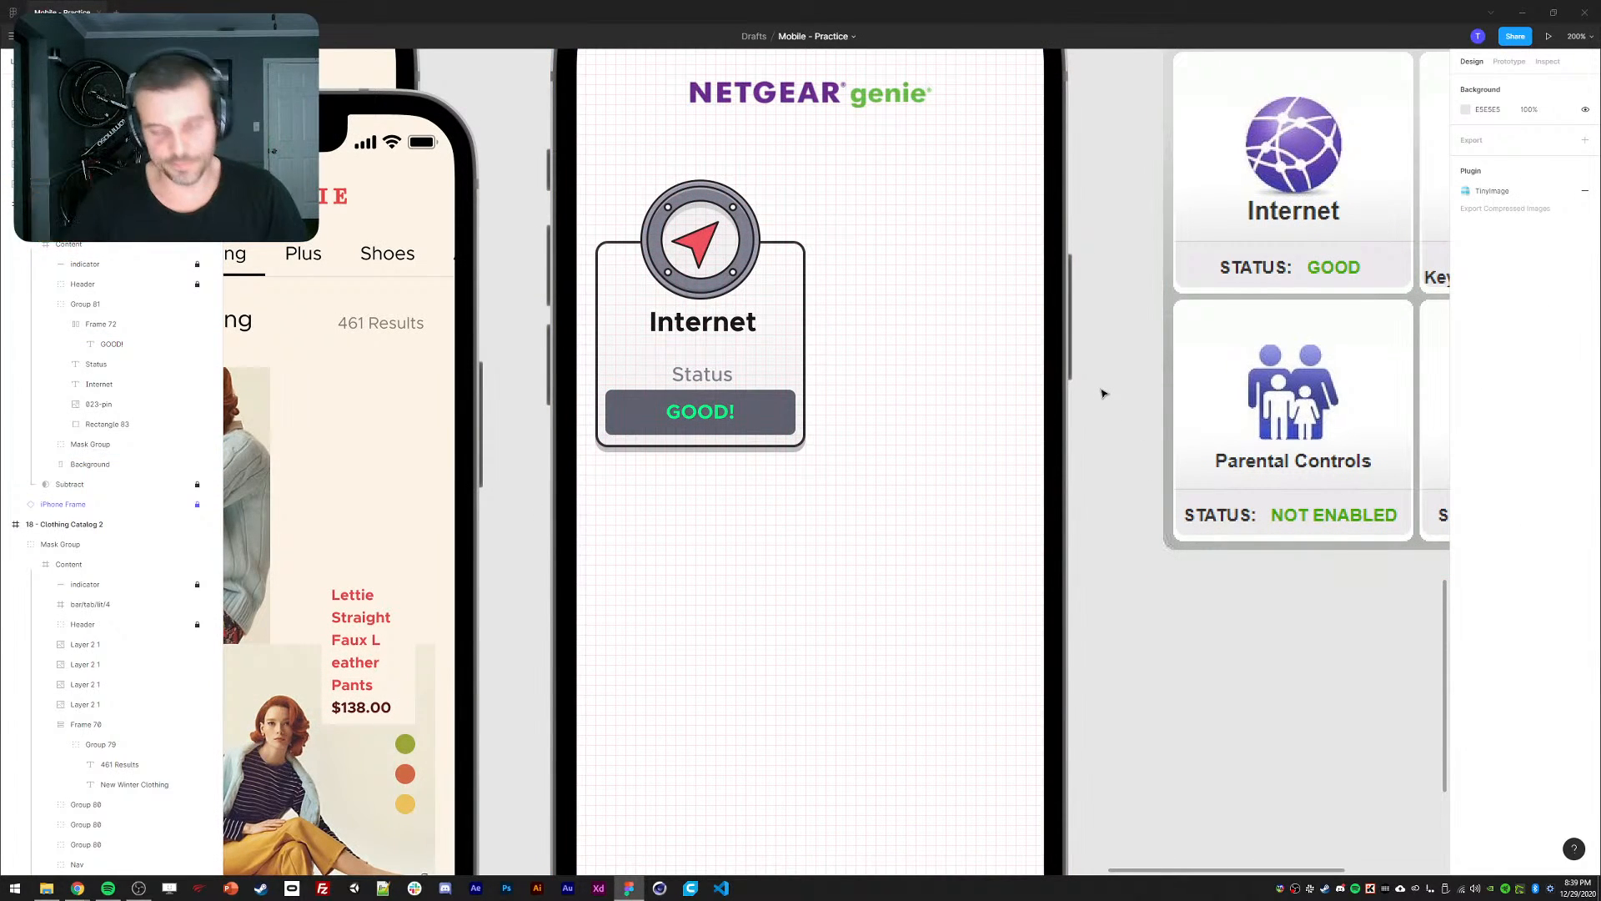
scroll(1112, 268, up, 1)
click(755, 401)
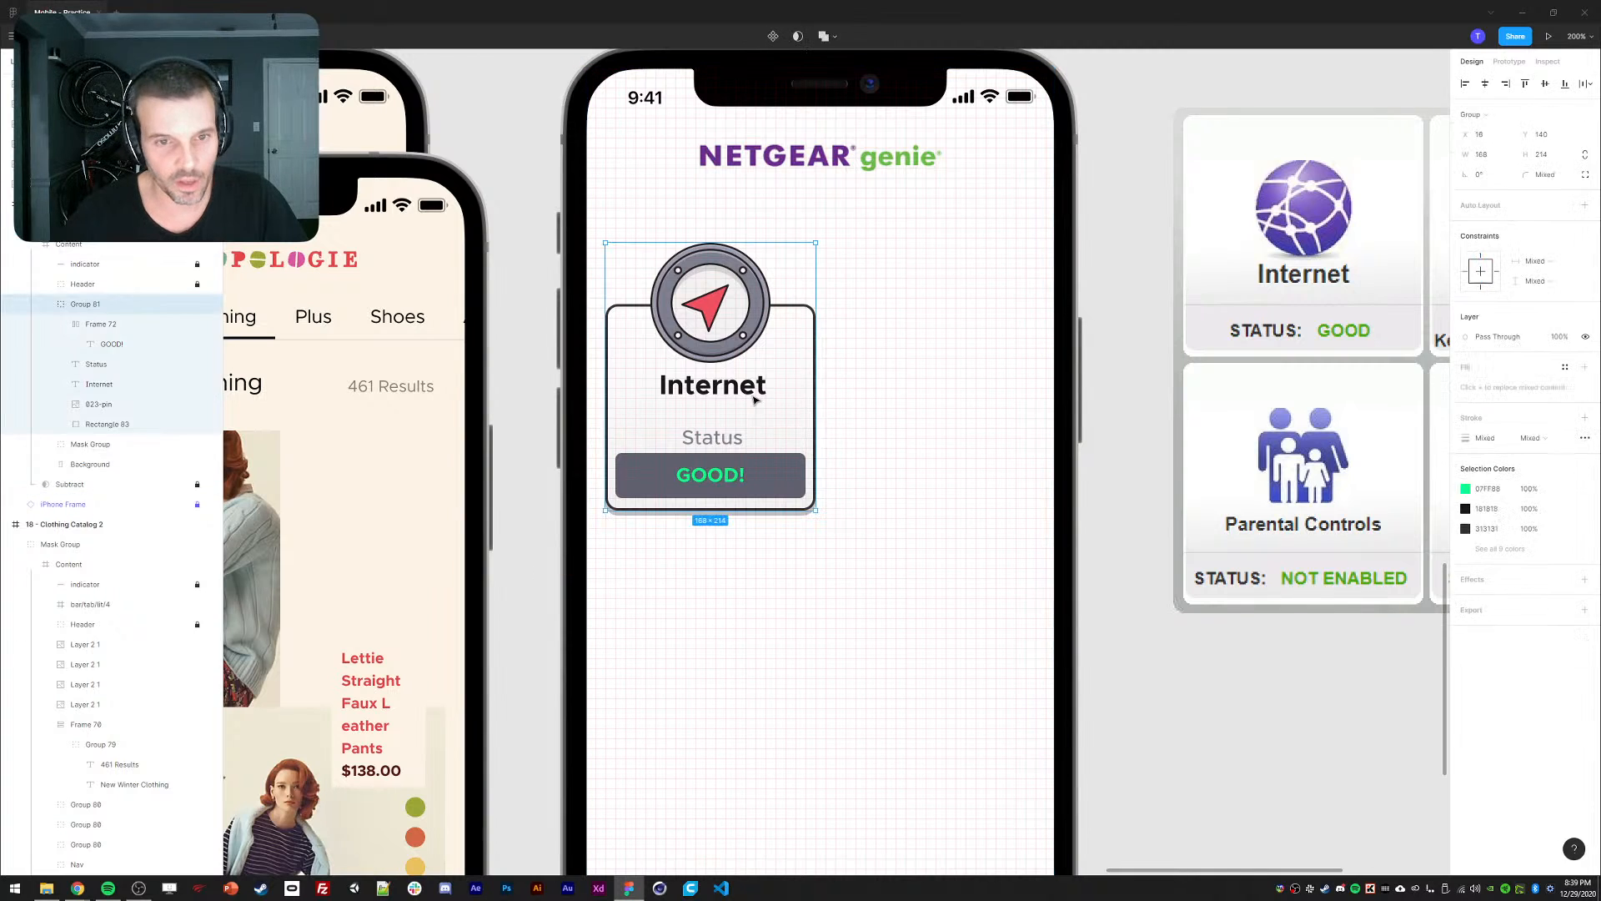
click(46, 304)
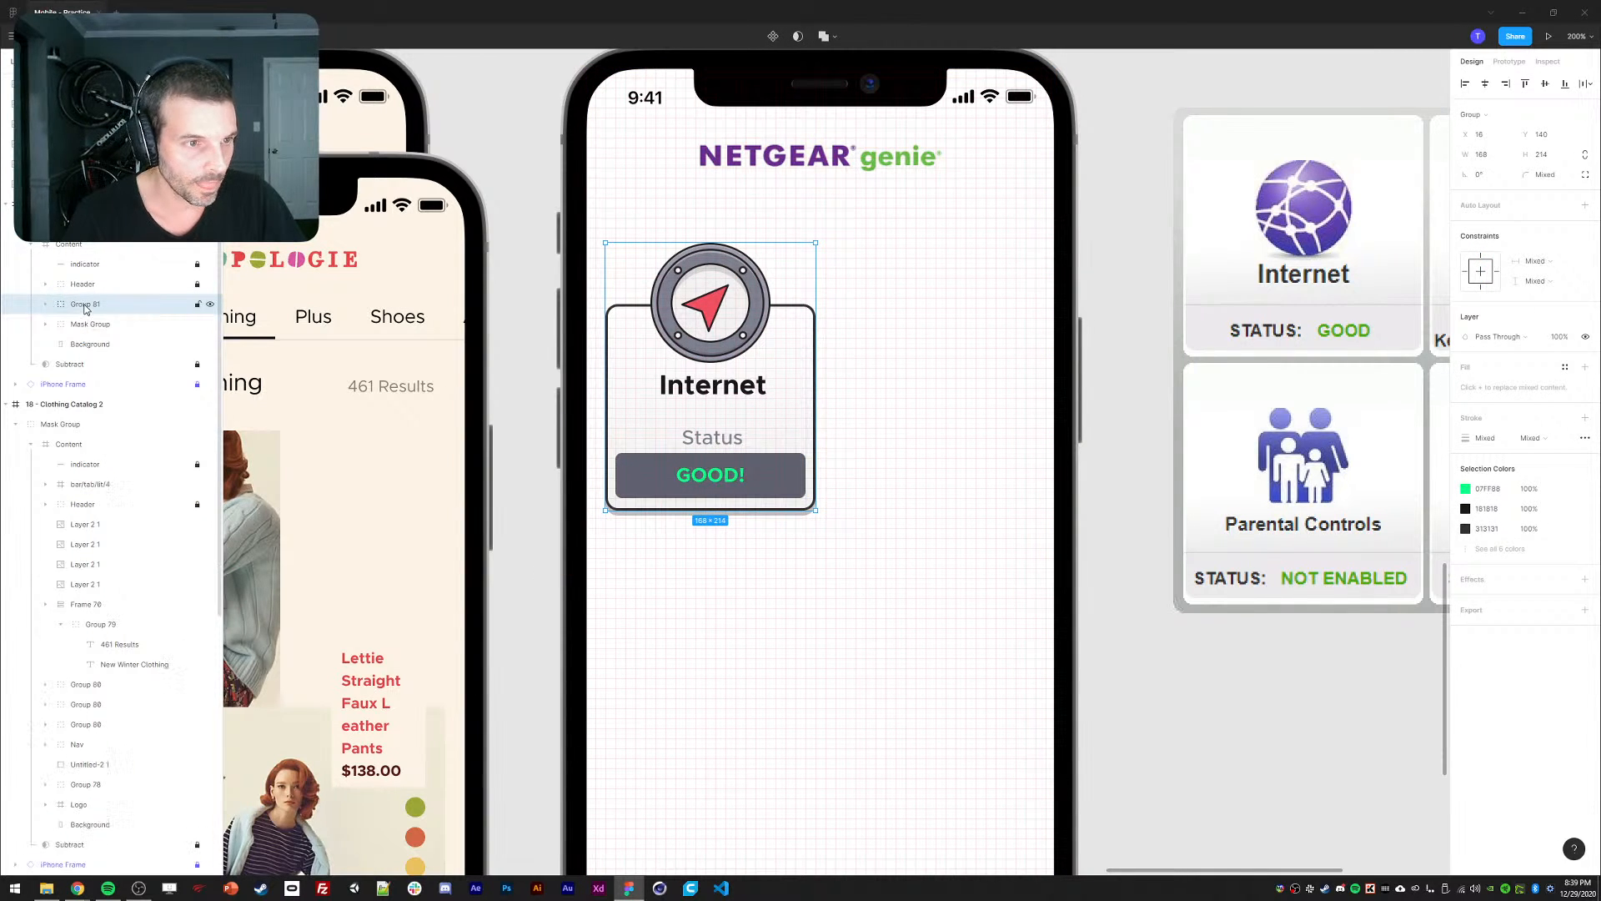
double_click(90, 311)
text(Icon)
key(Return)
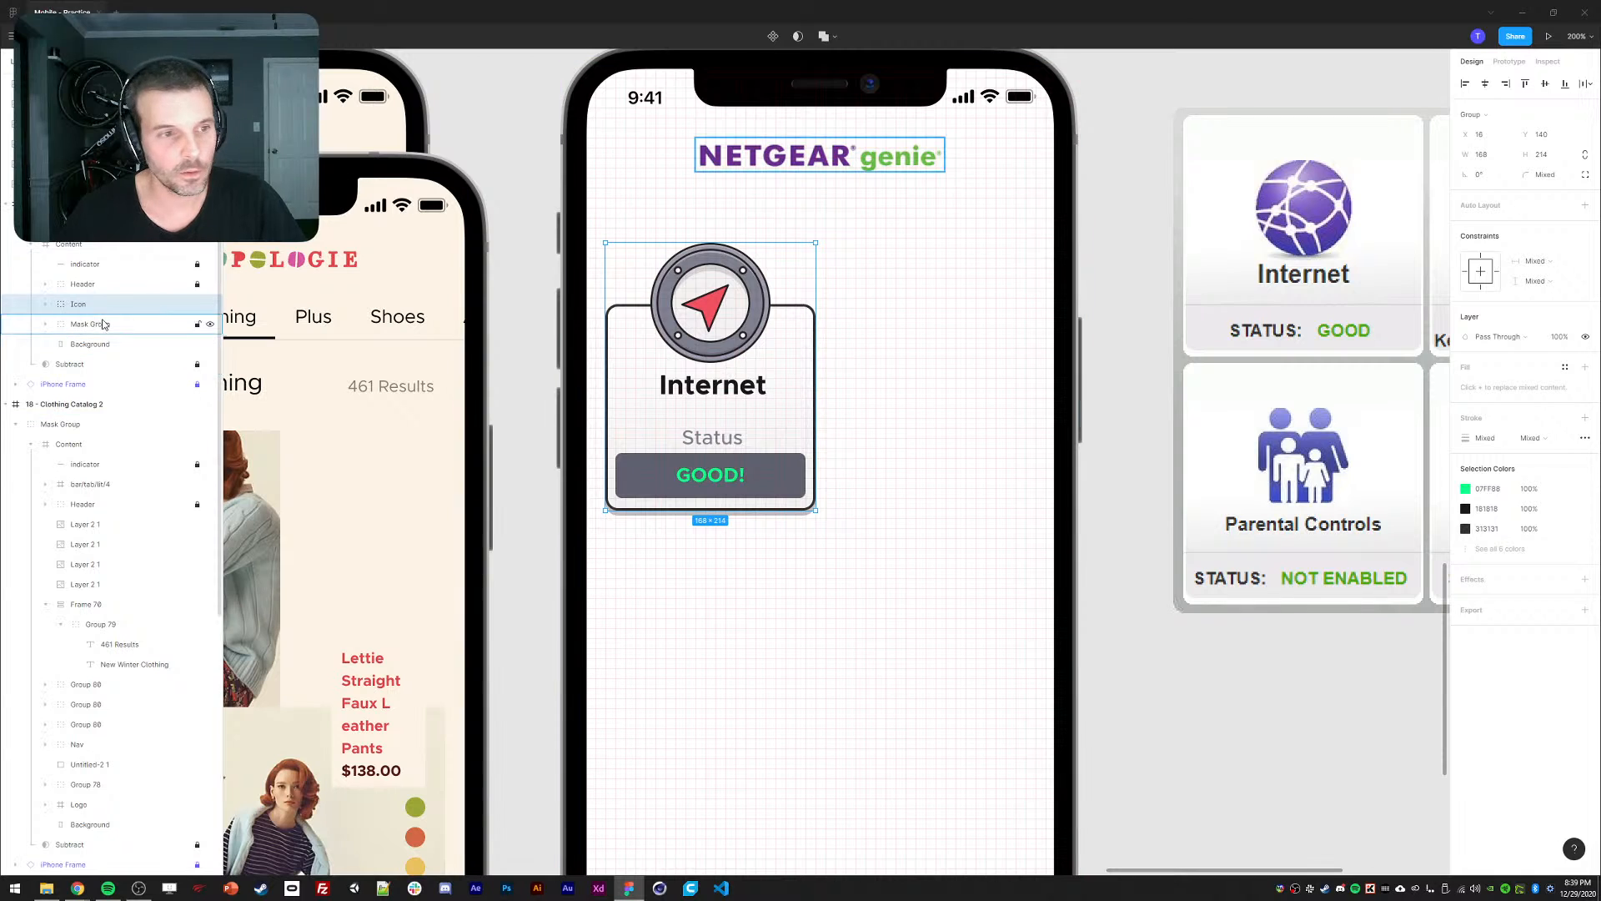
double_click(79, 306)
text(Byut)
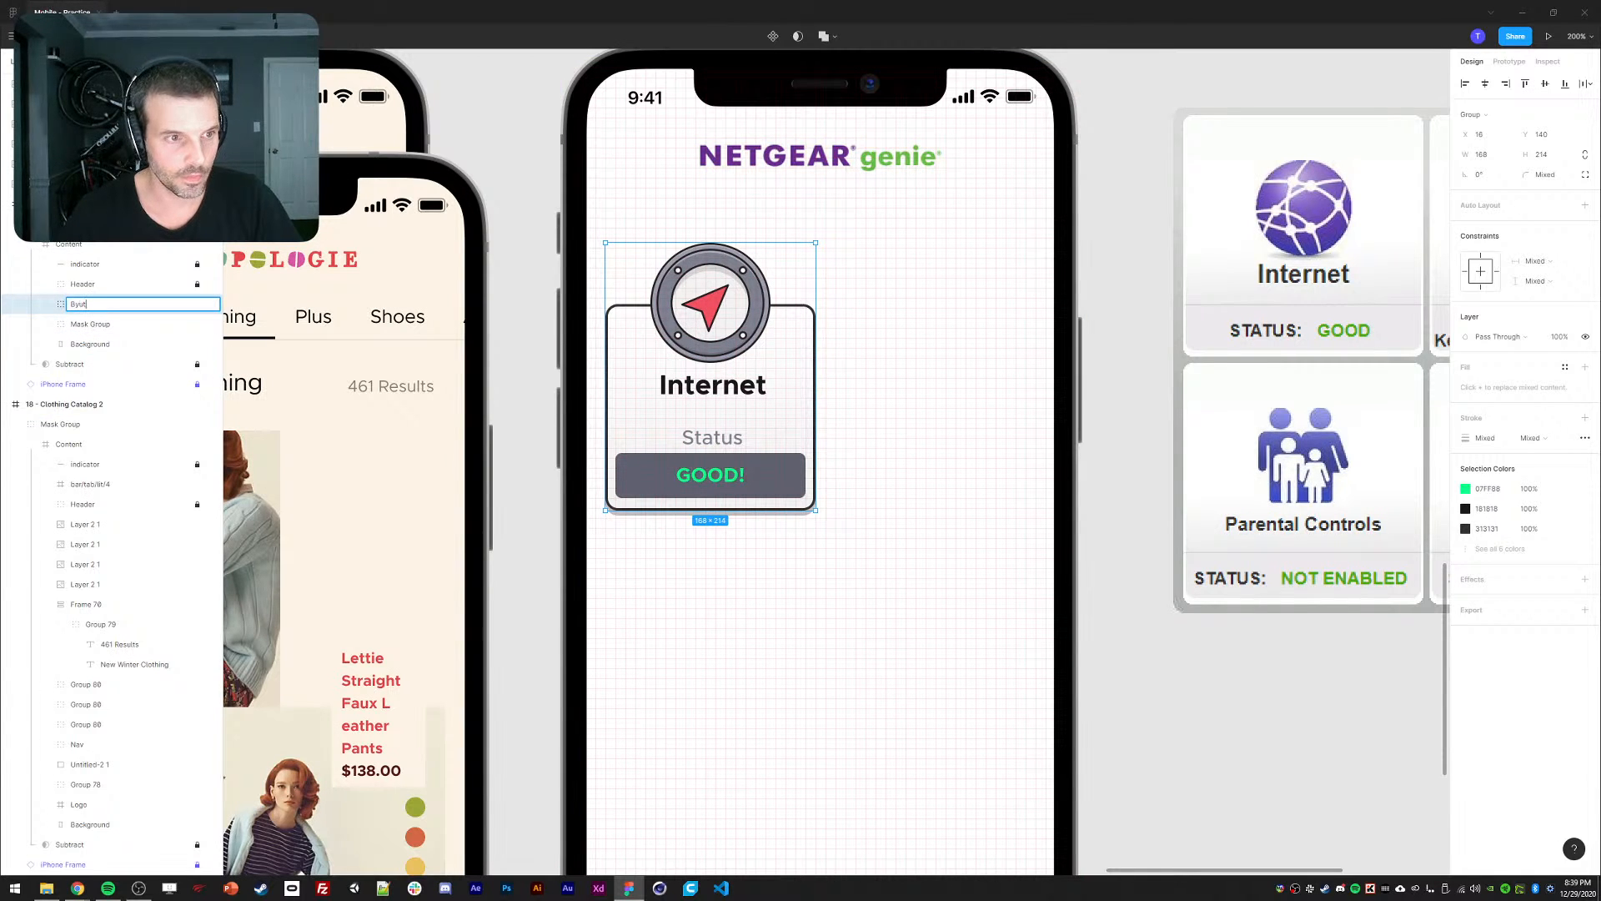
text(on)
key(Return)
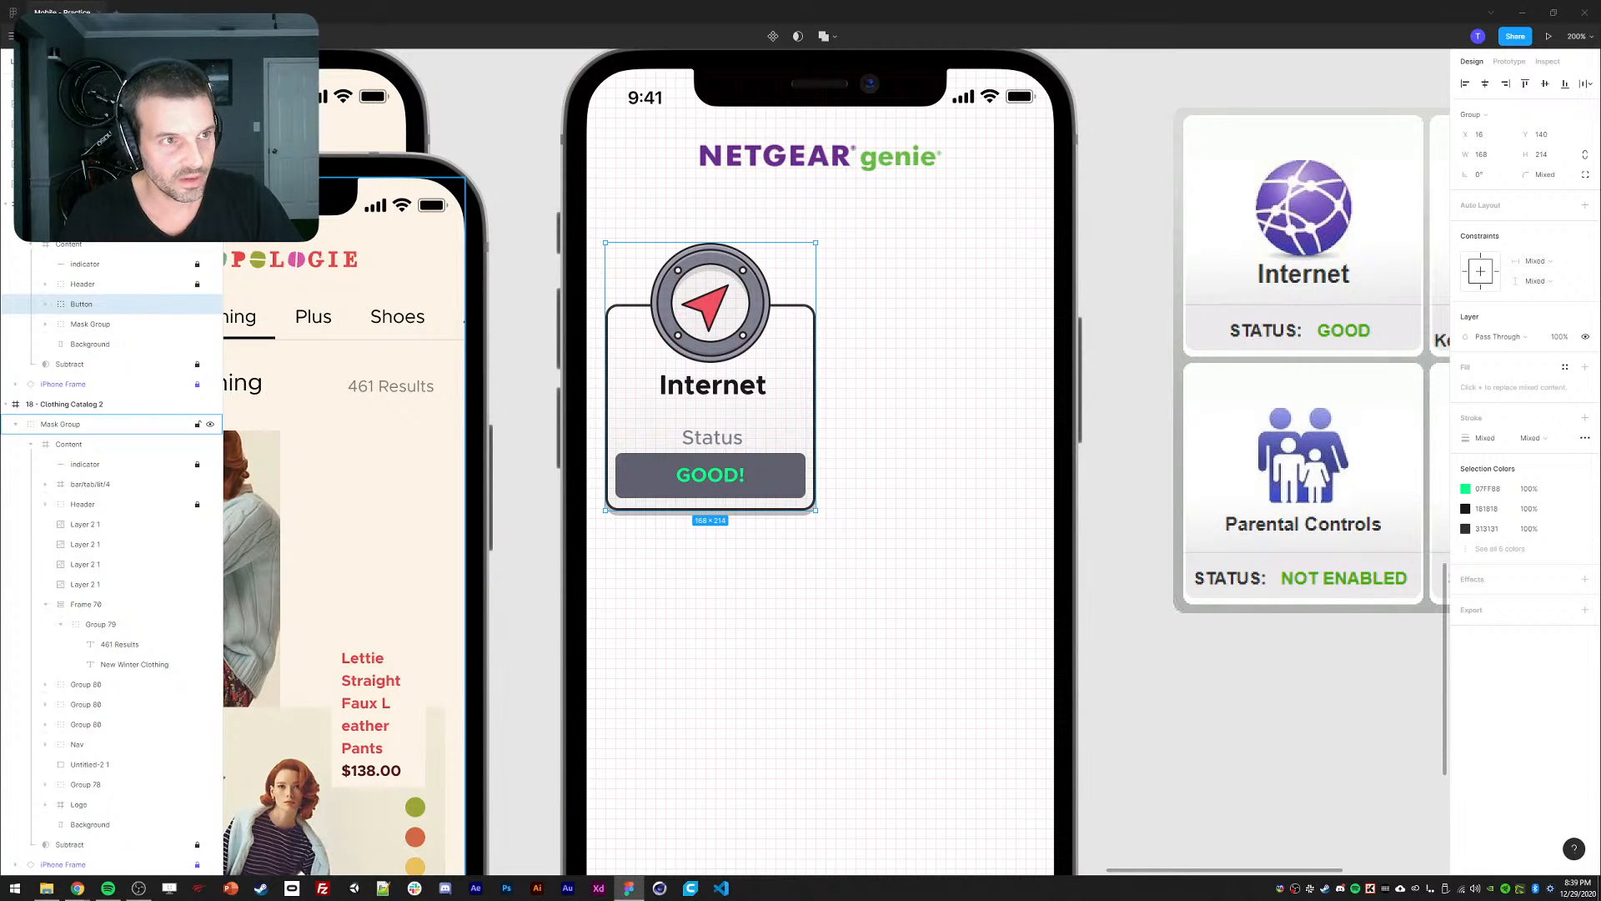
click(12, 11)
Search the Figma Community for 'grid', then switch back to the router dashboard file.
click(50, 98)
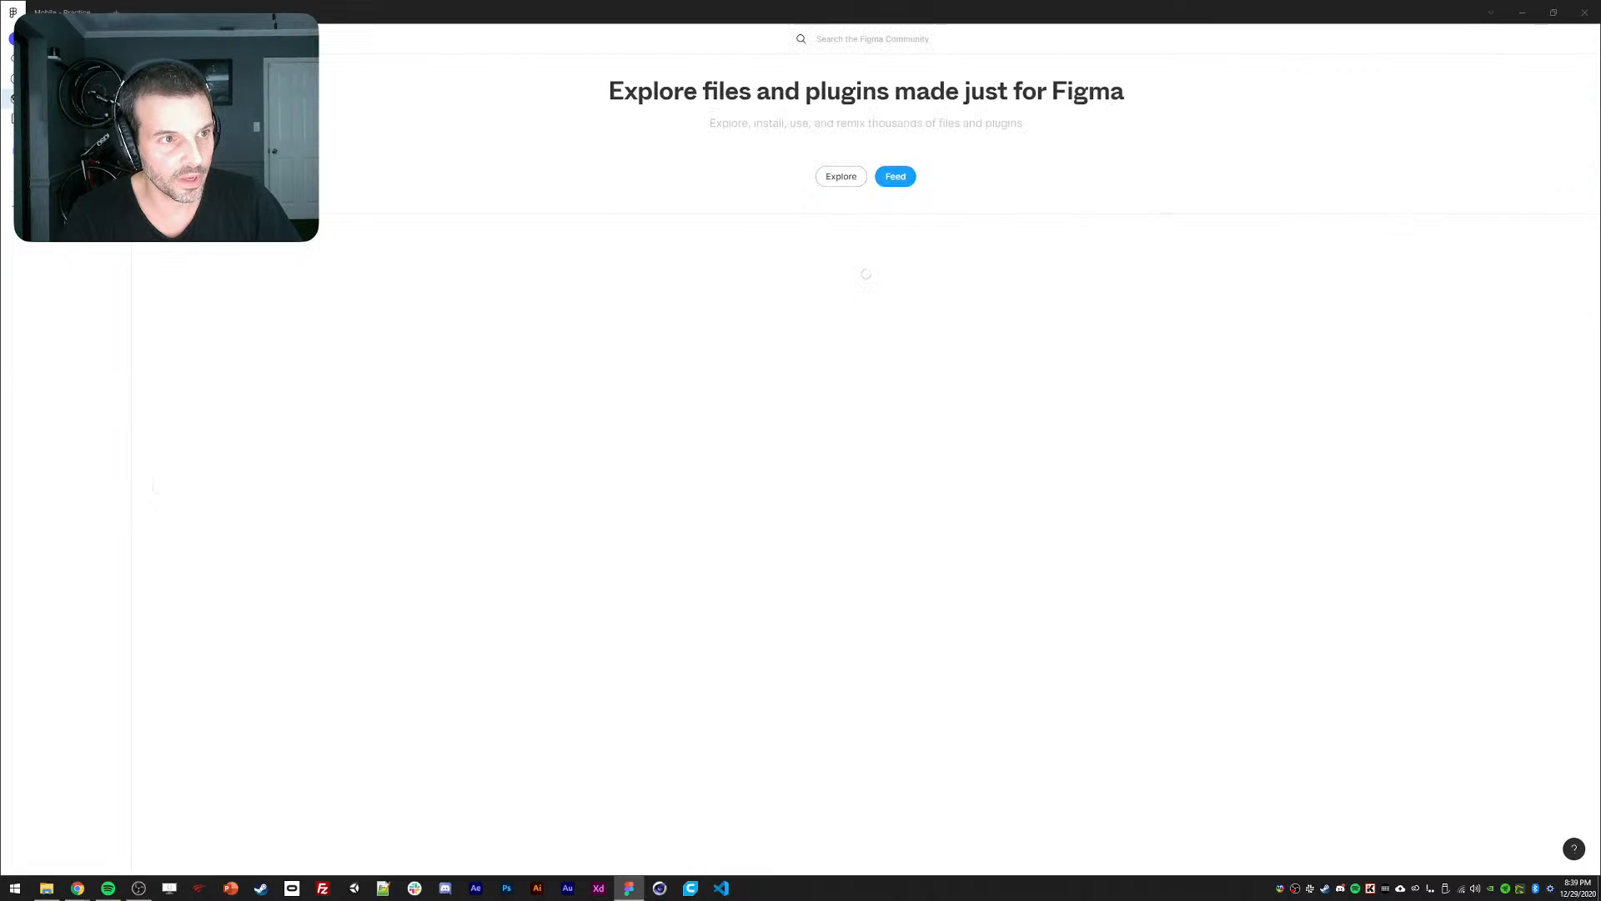
click(845, 45)
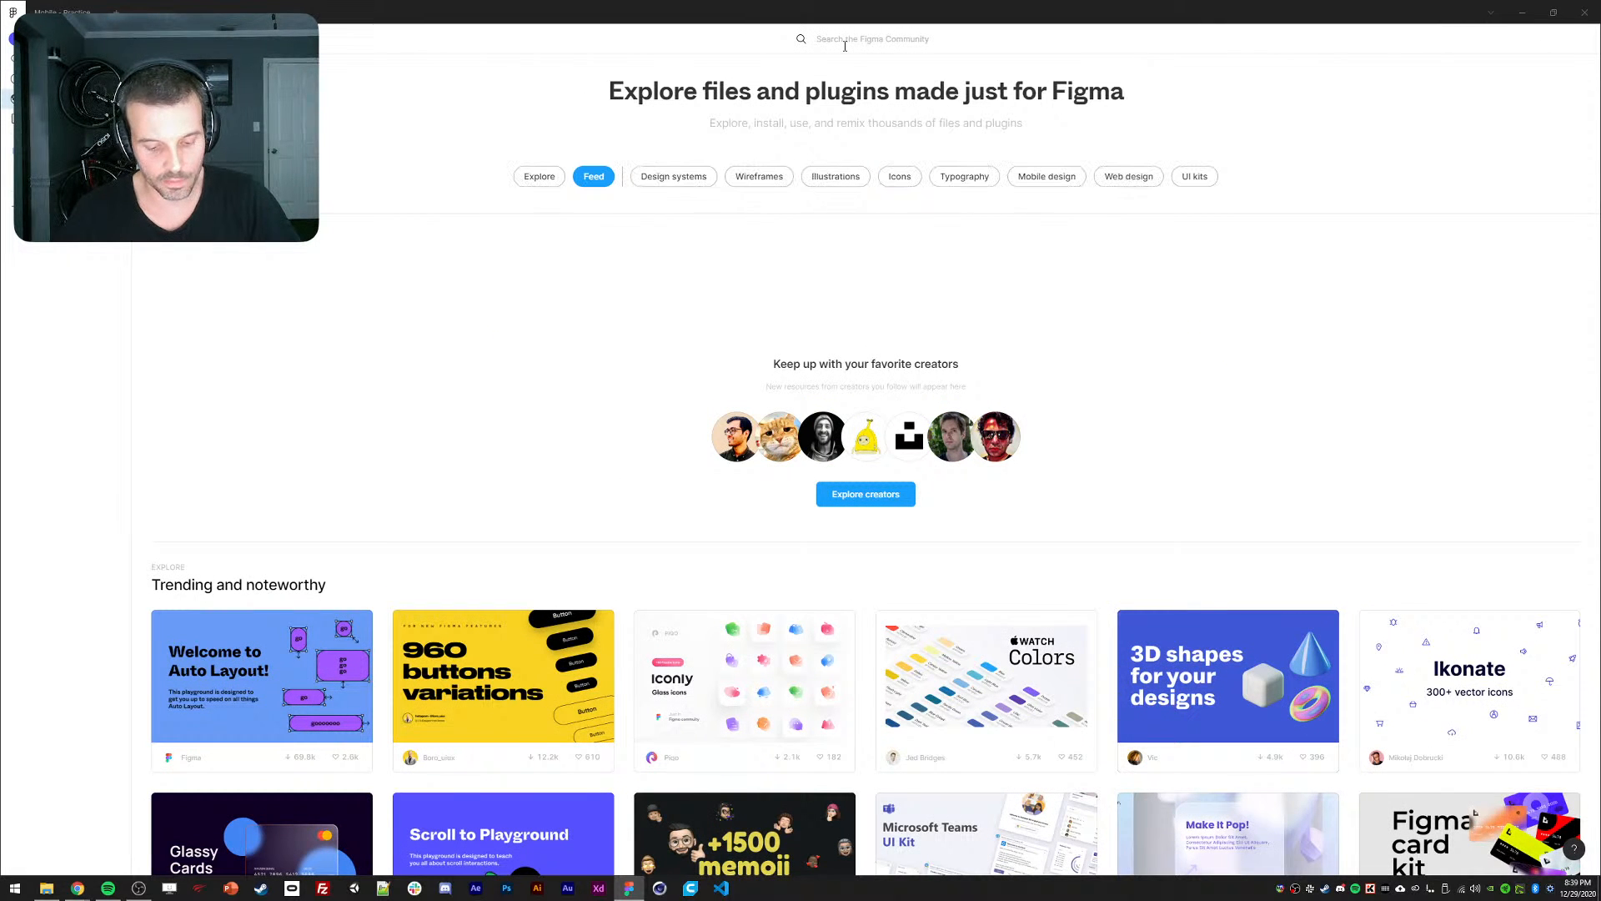
text(grid)
key(Return)
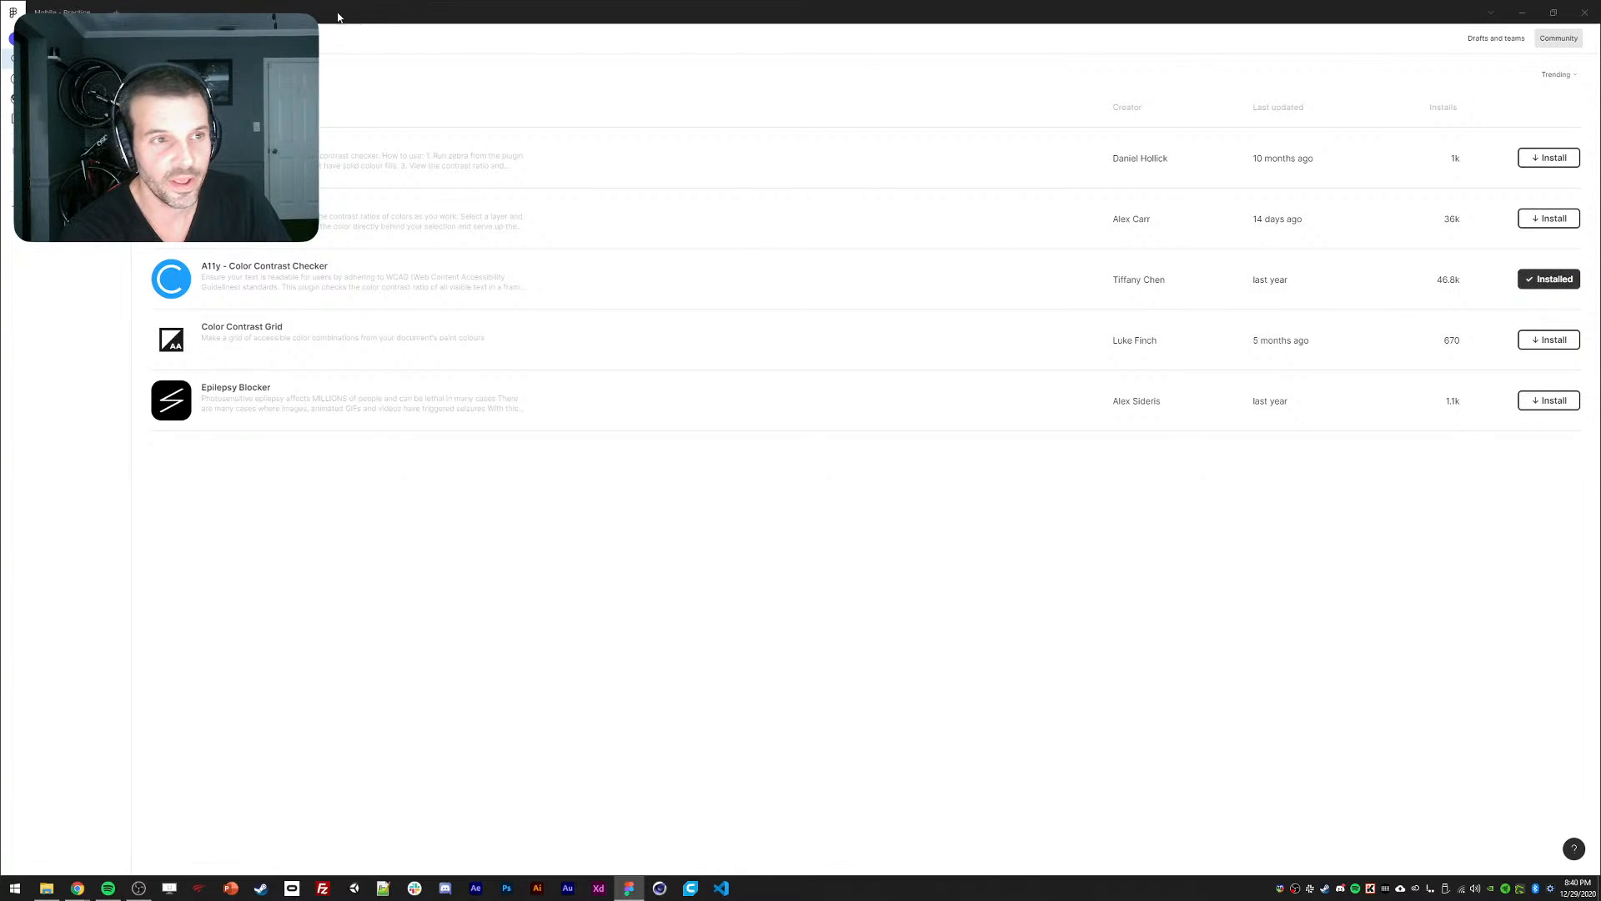
click(61, 5)
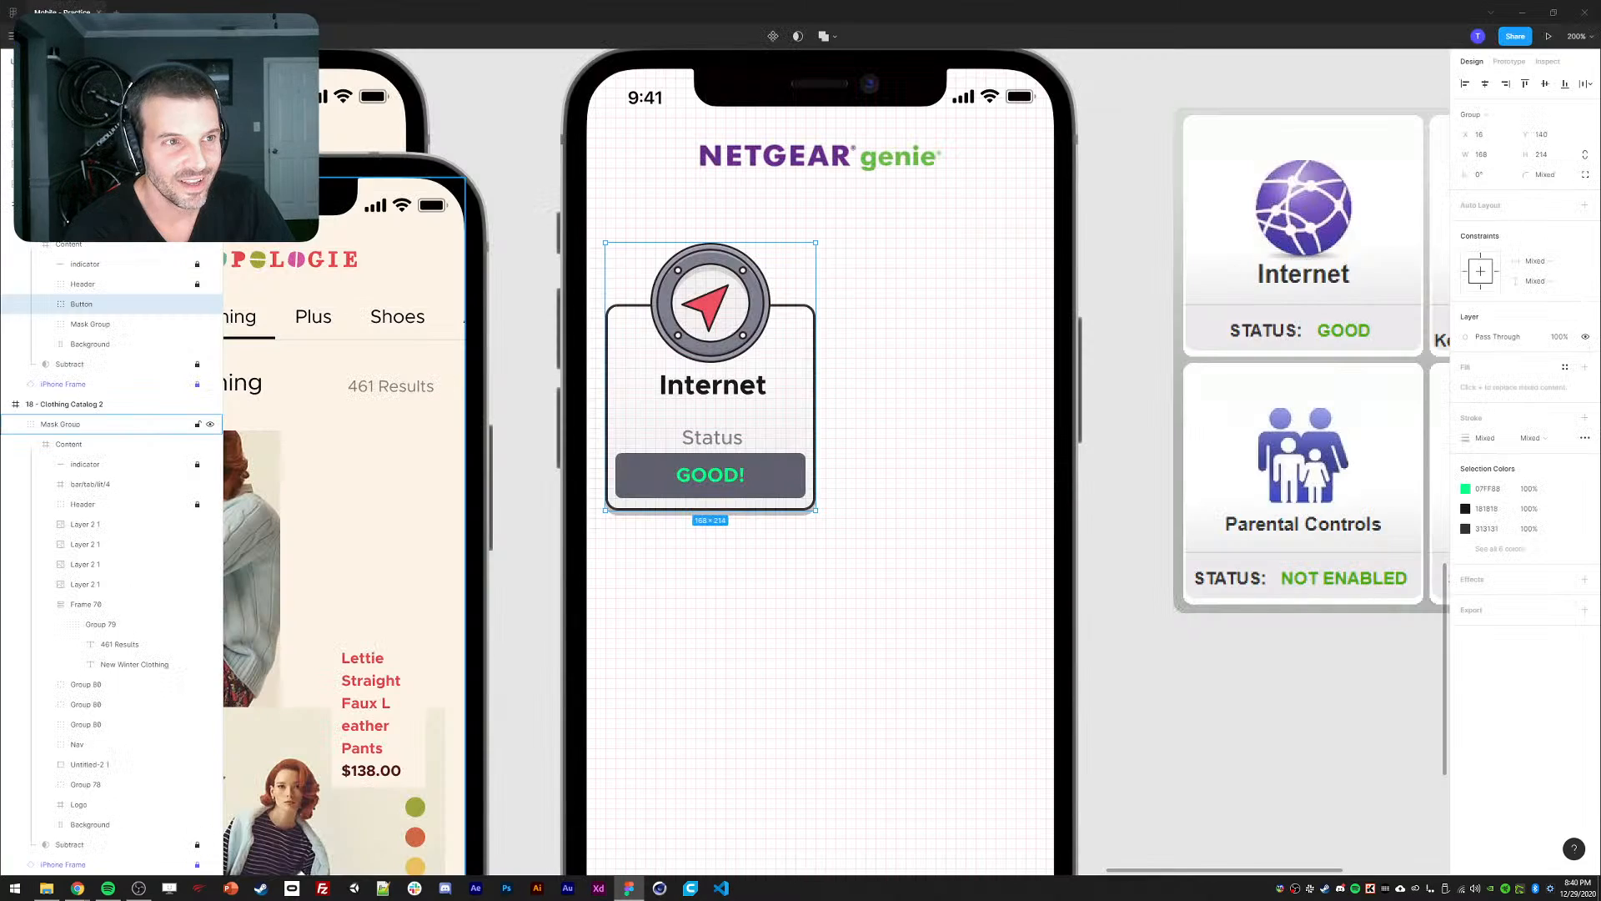
click(10, 36)
mouse_move(50, 203)
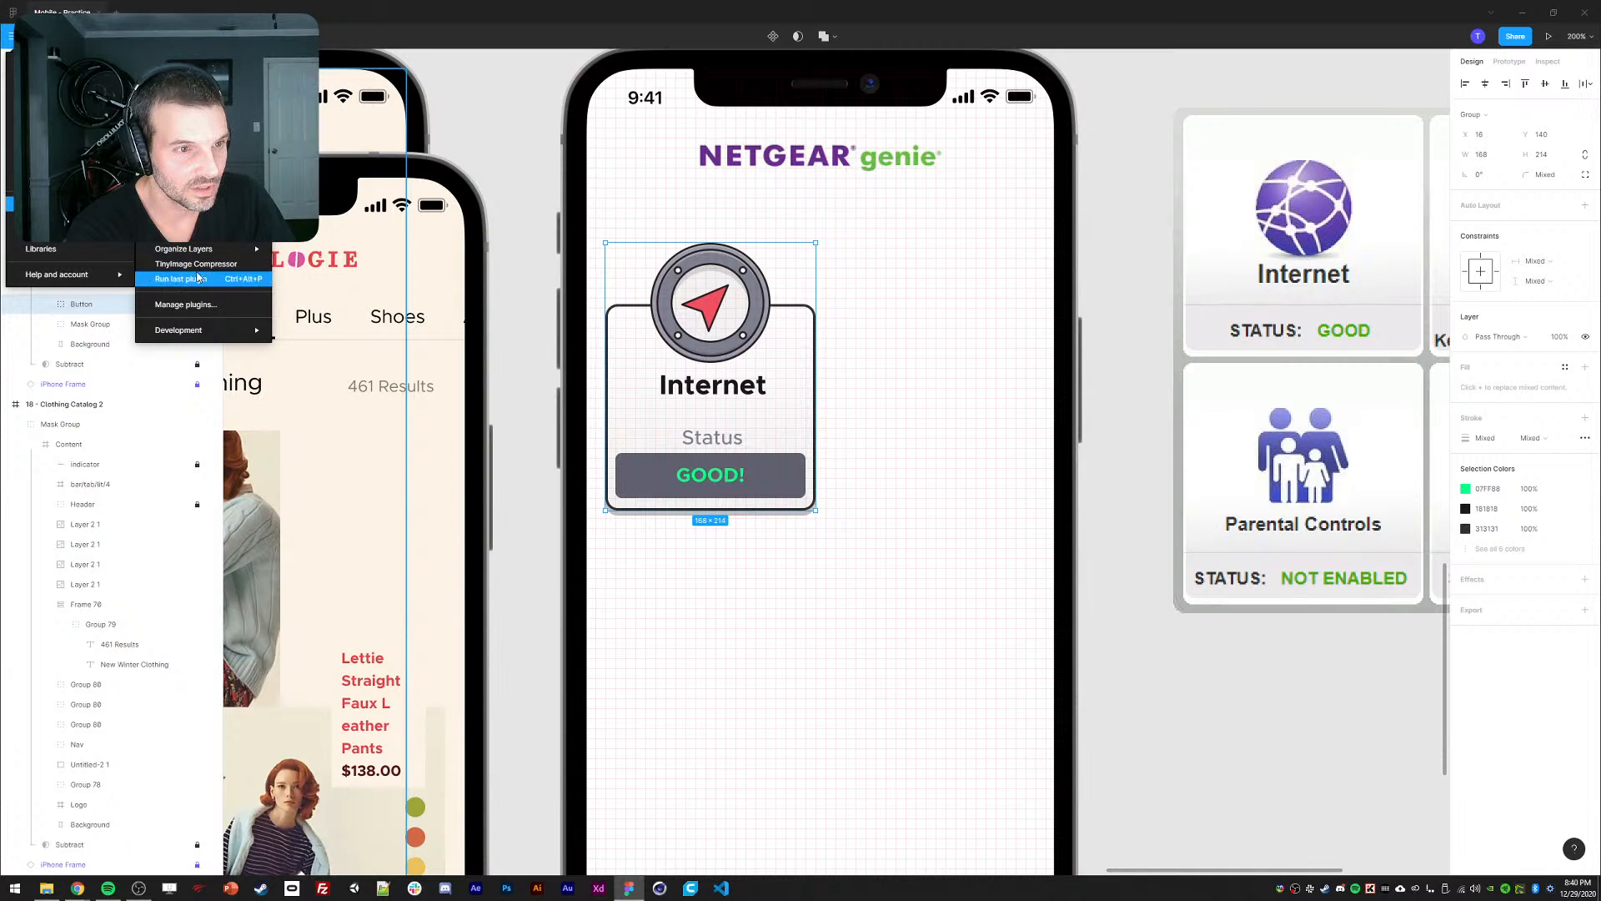
click(192, 204)
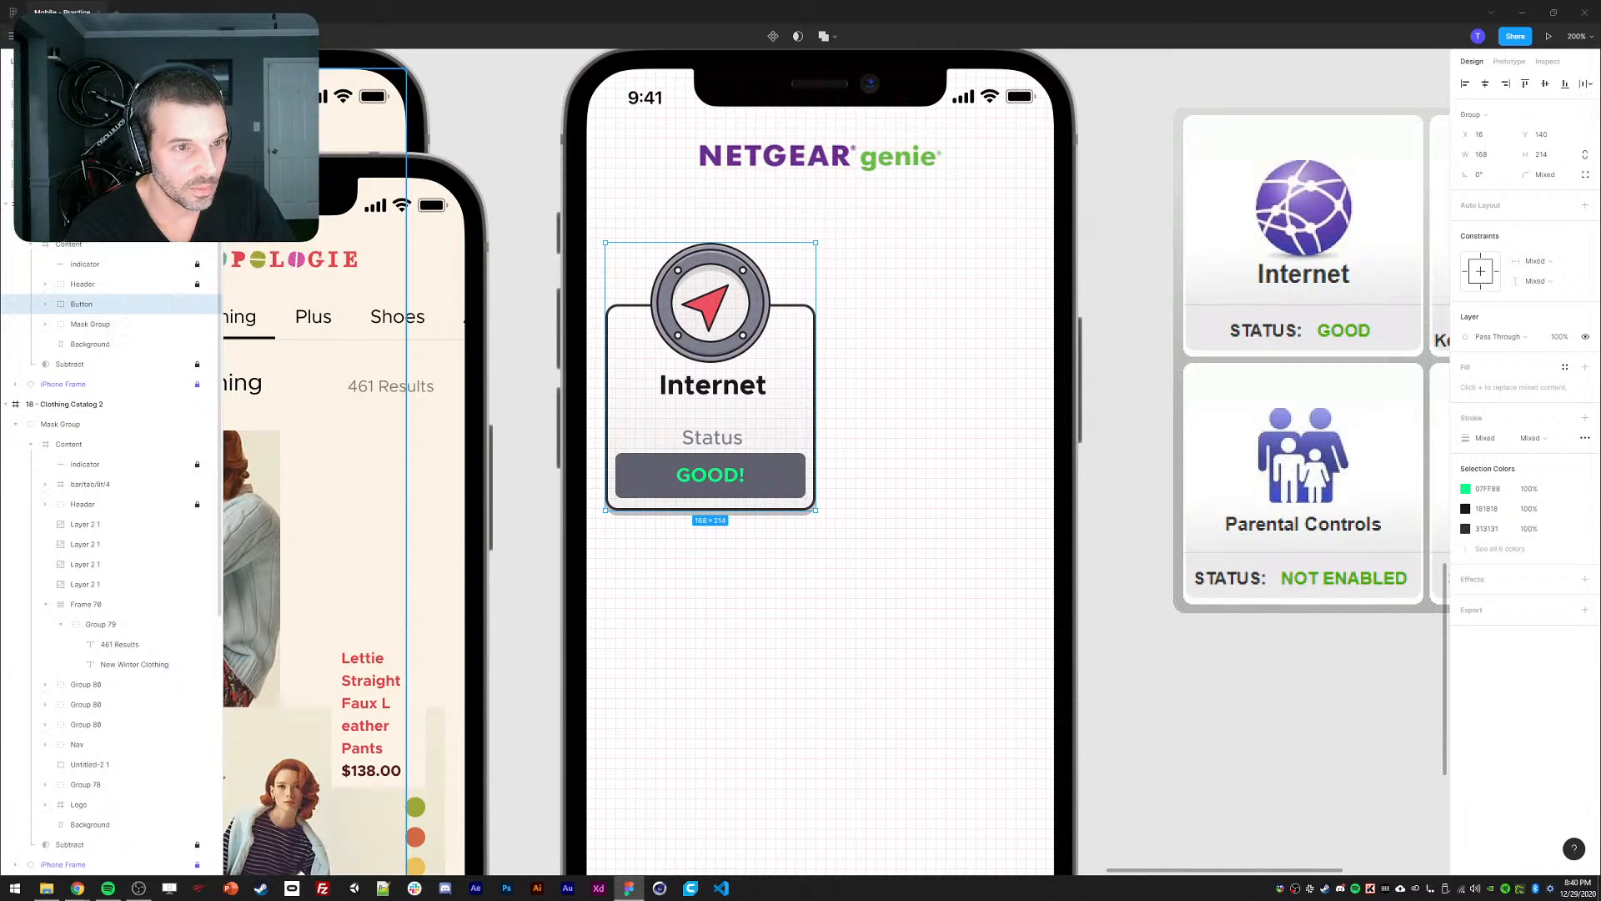
drag(824, 417, 999, 252)
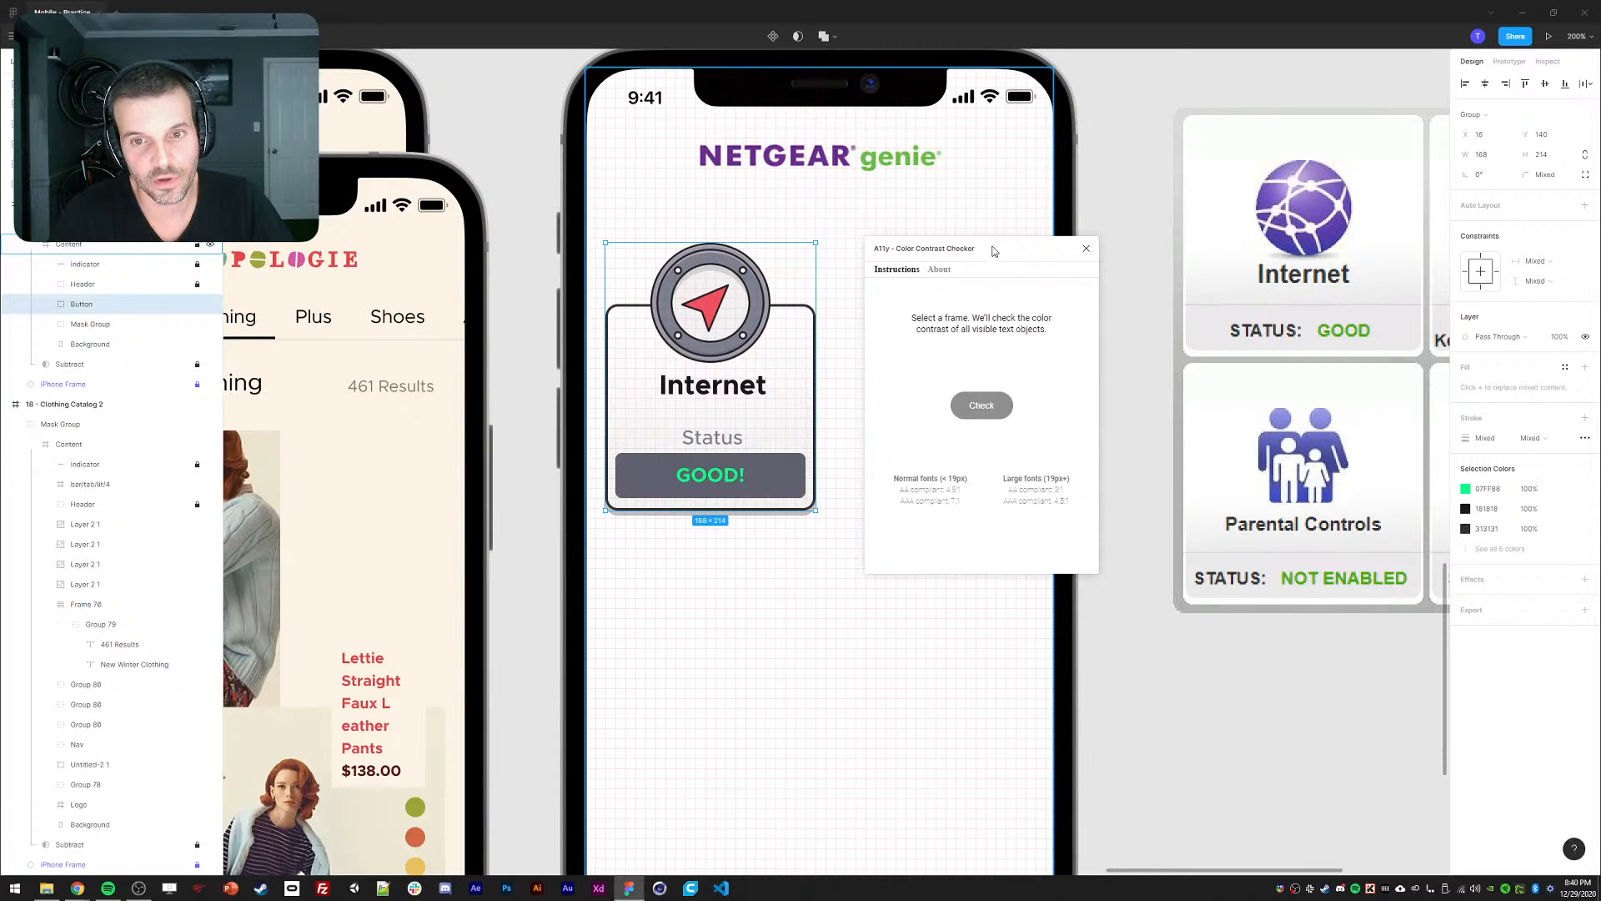
drag(993, 252, 1185, 234)
drag(547, 131, 537, 185)
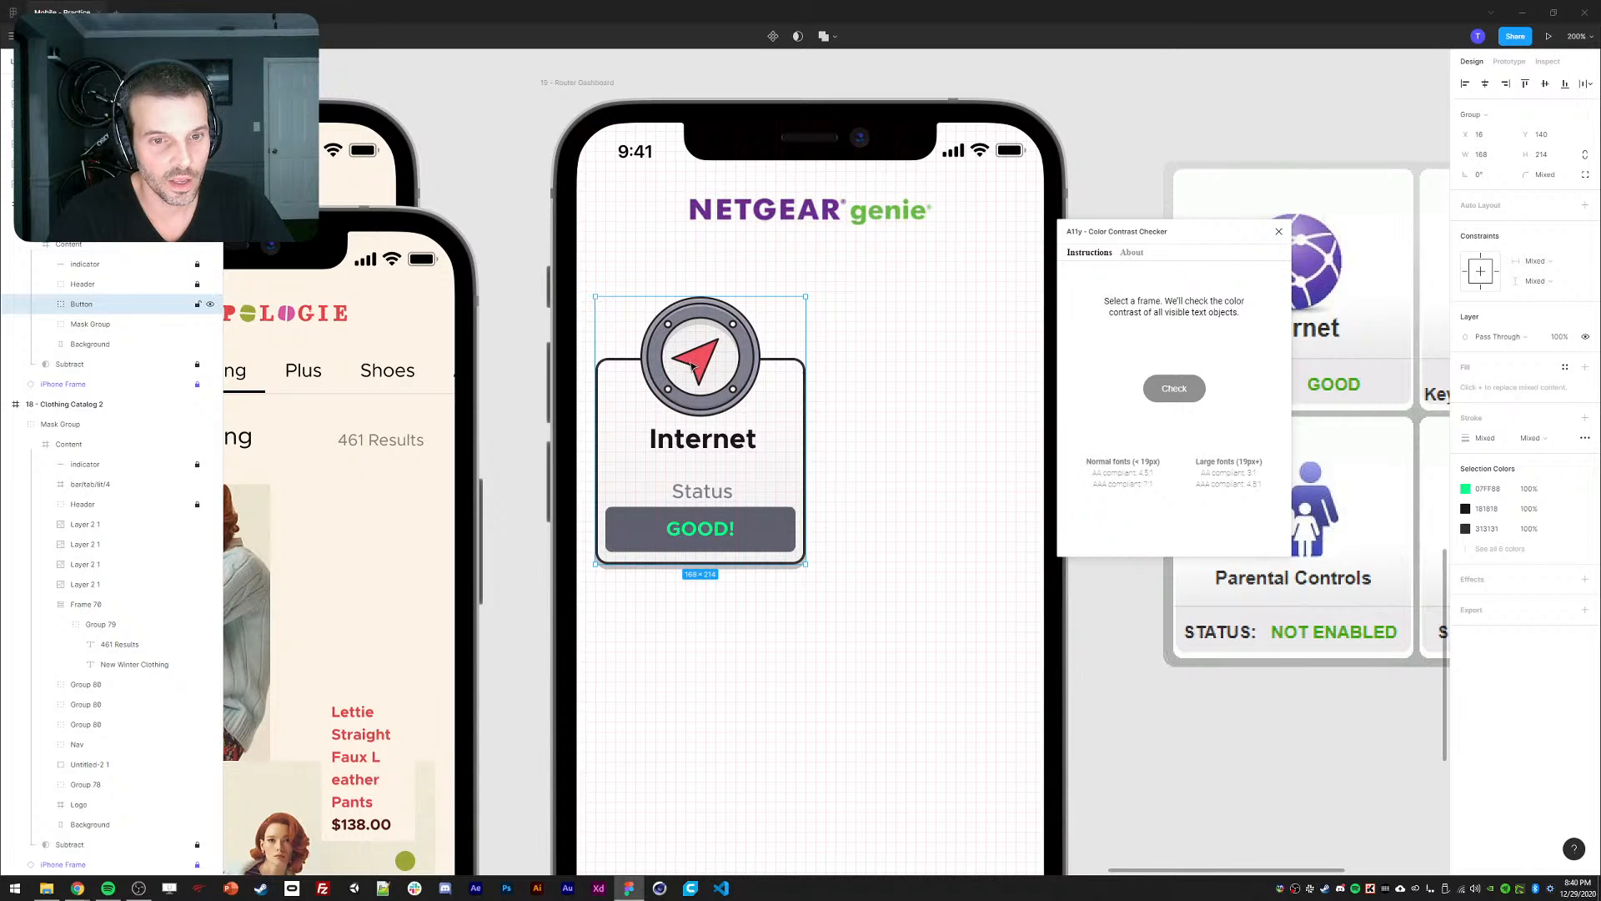
click(986, 443)
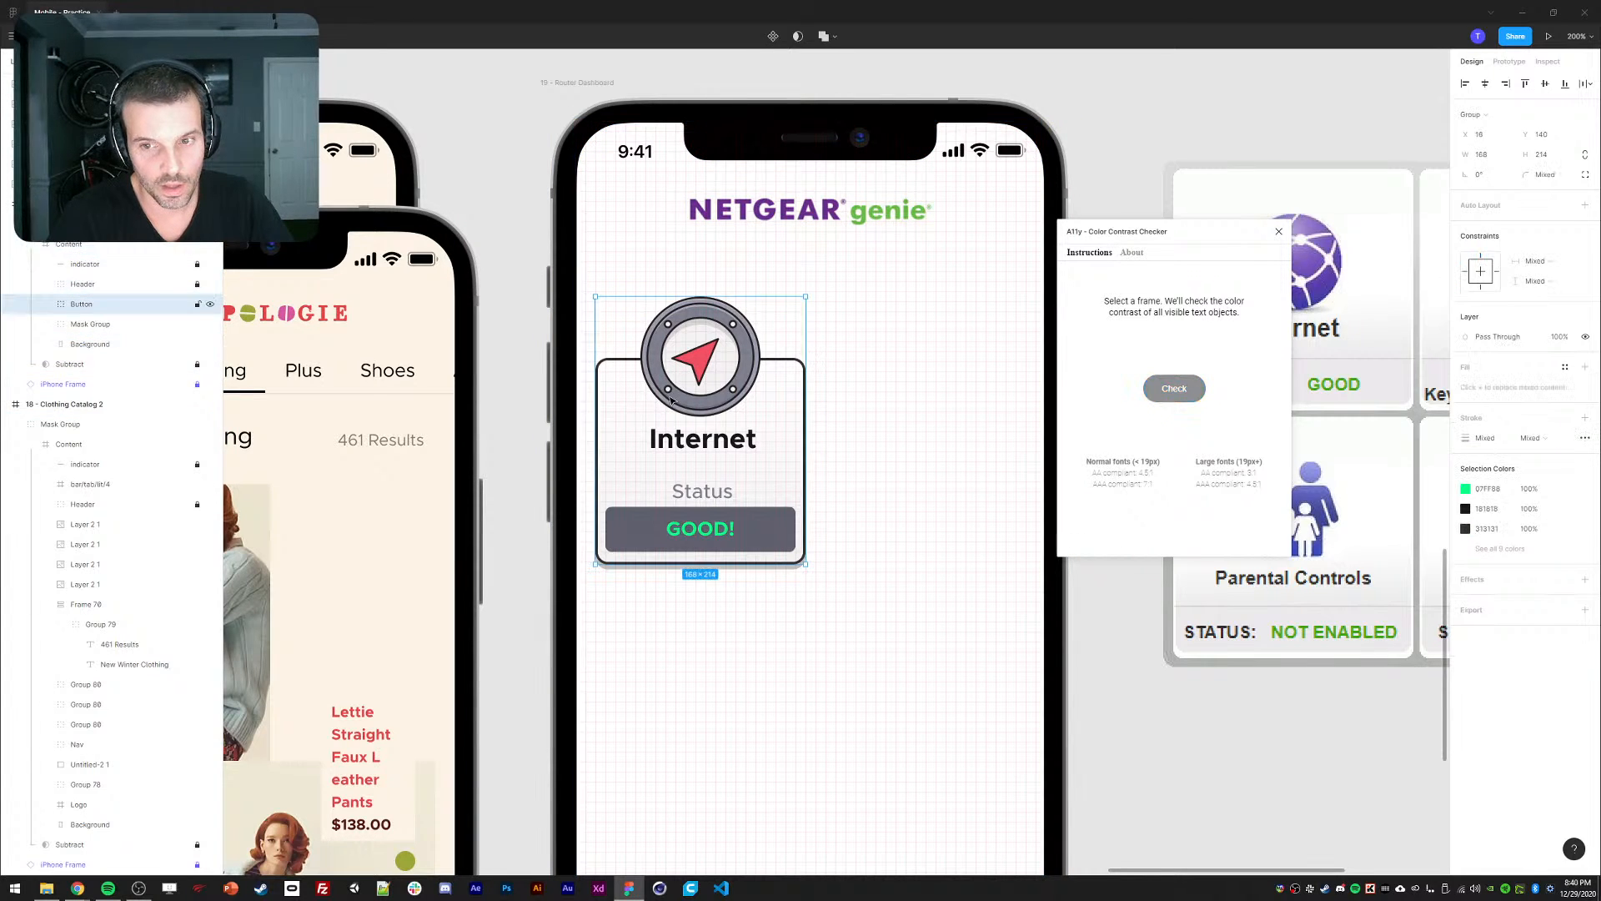
click(1155, 395)
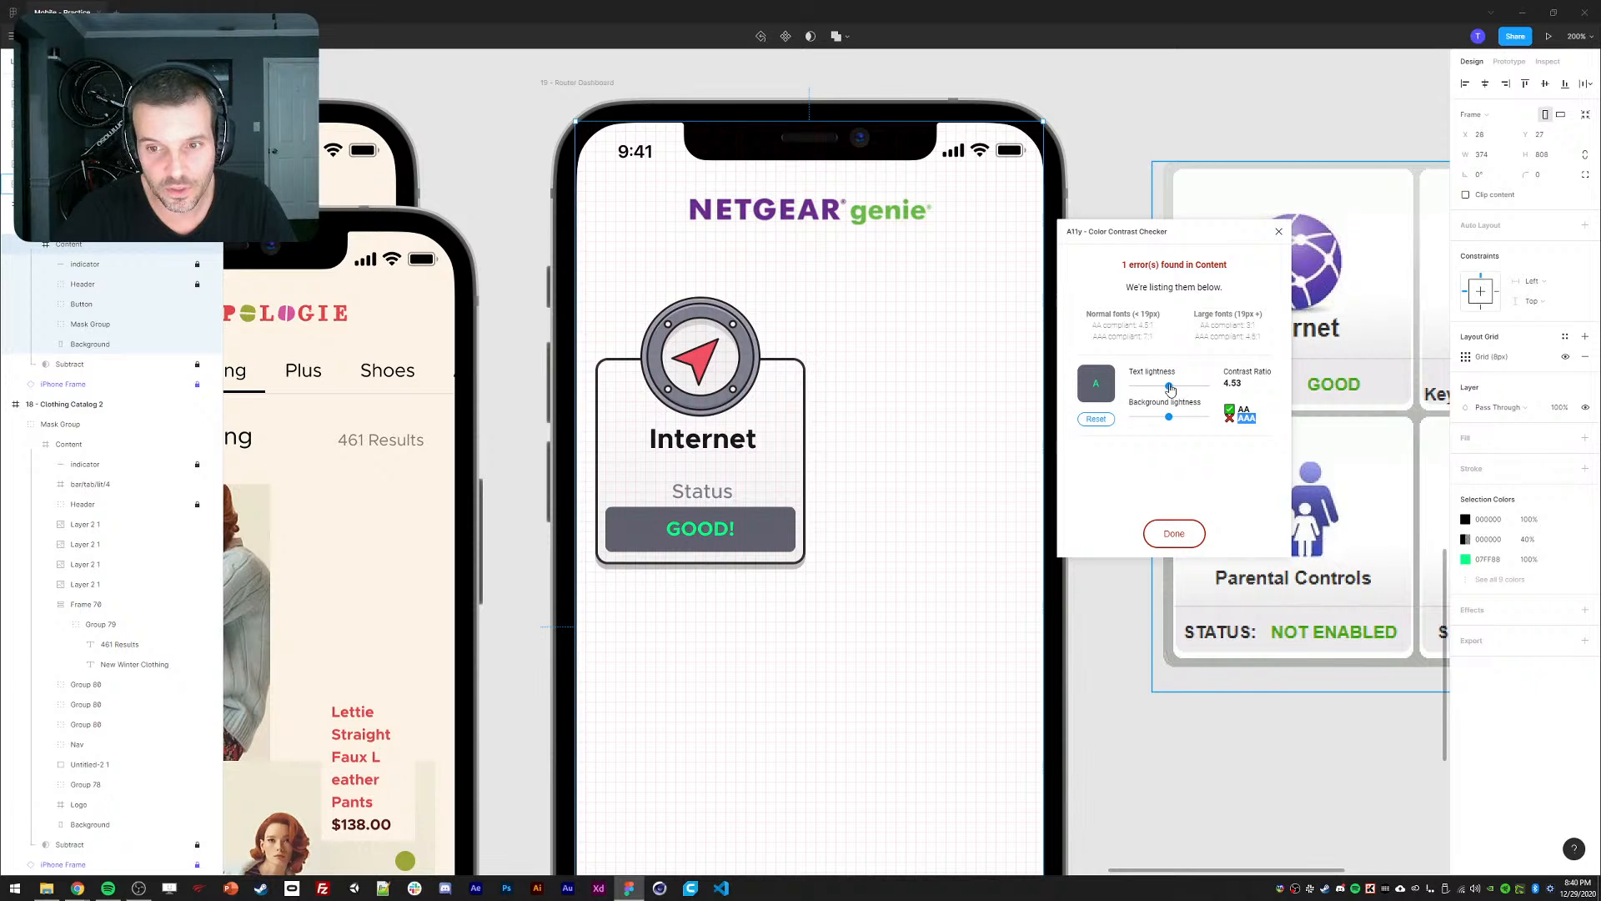
drag(1170, 388, 1165, 423)
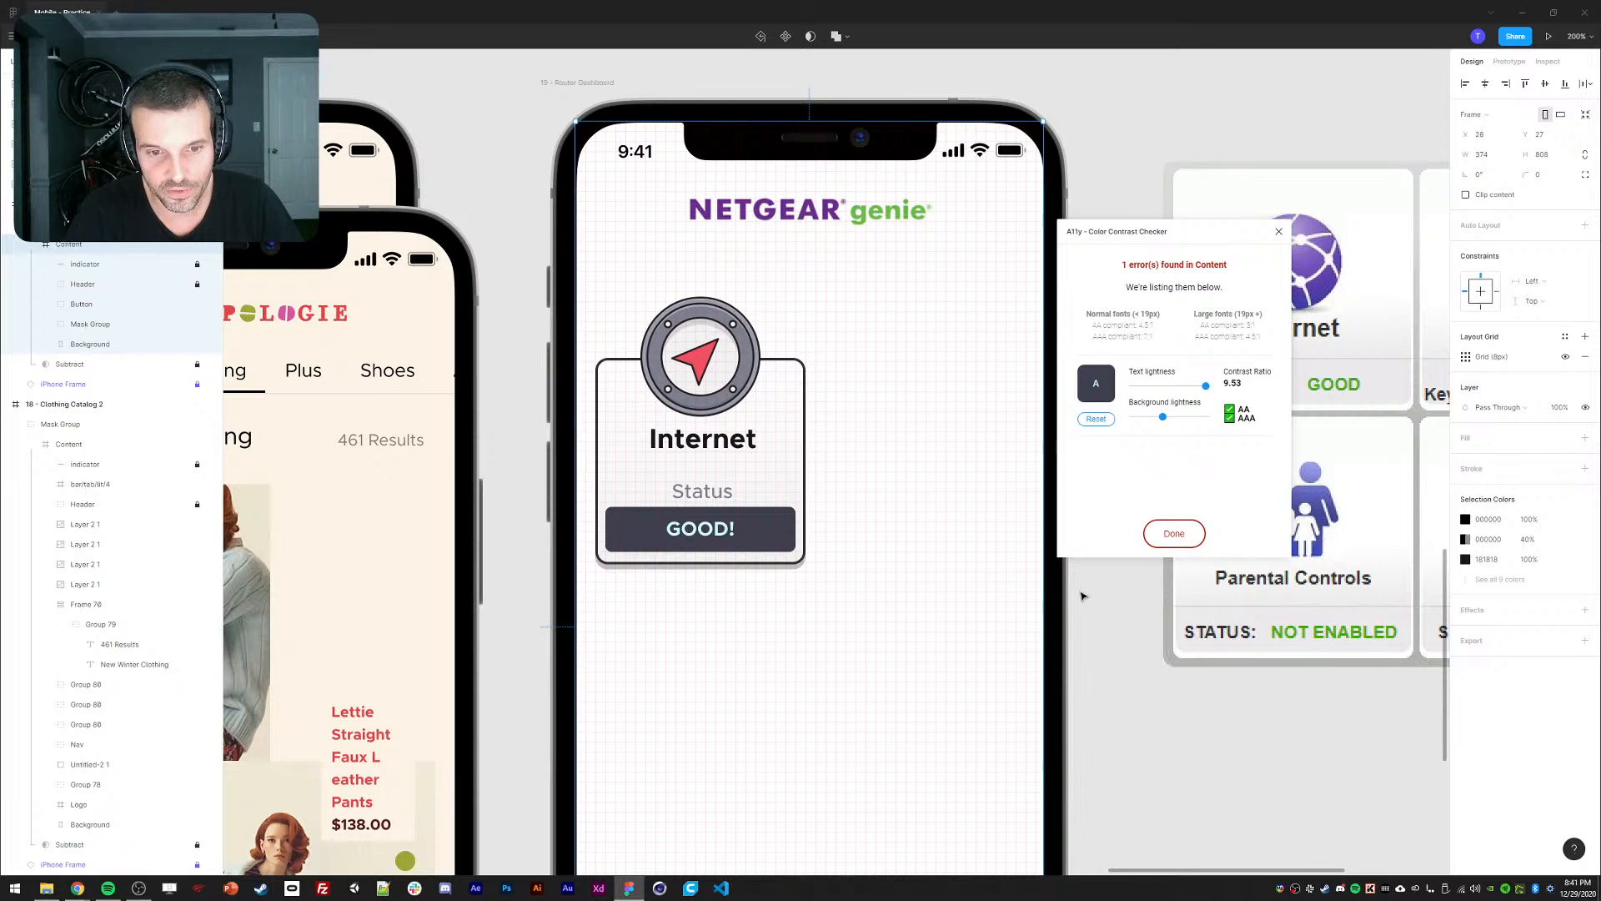
key(ctrl+z)
key(ctrl+z)
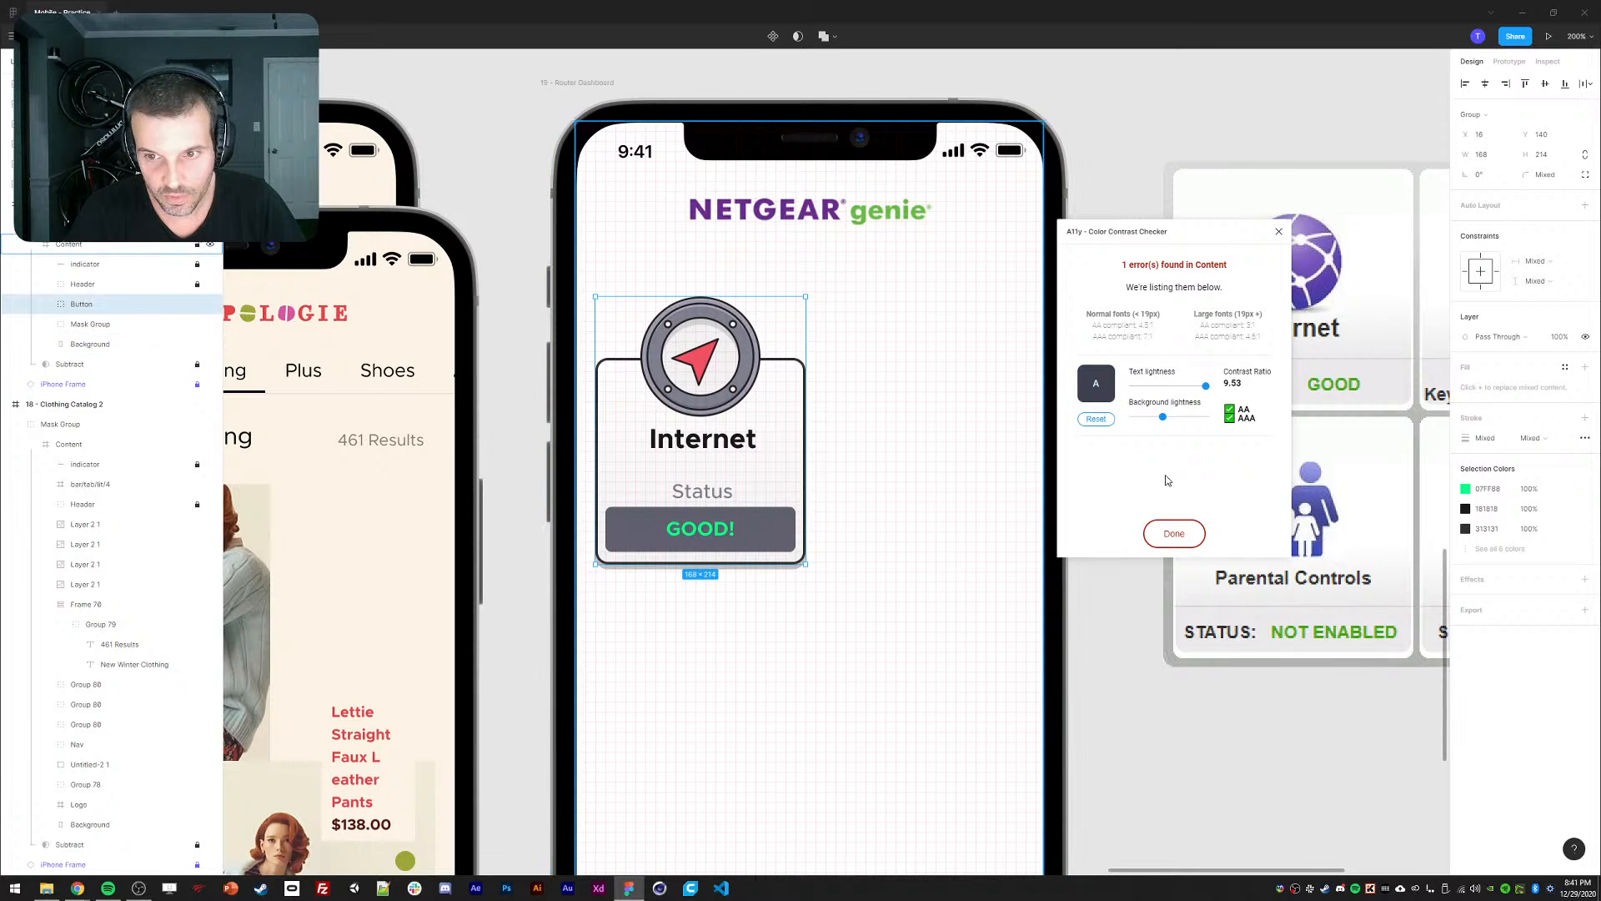
click(1166, 531)
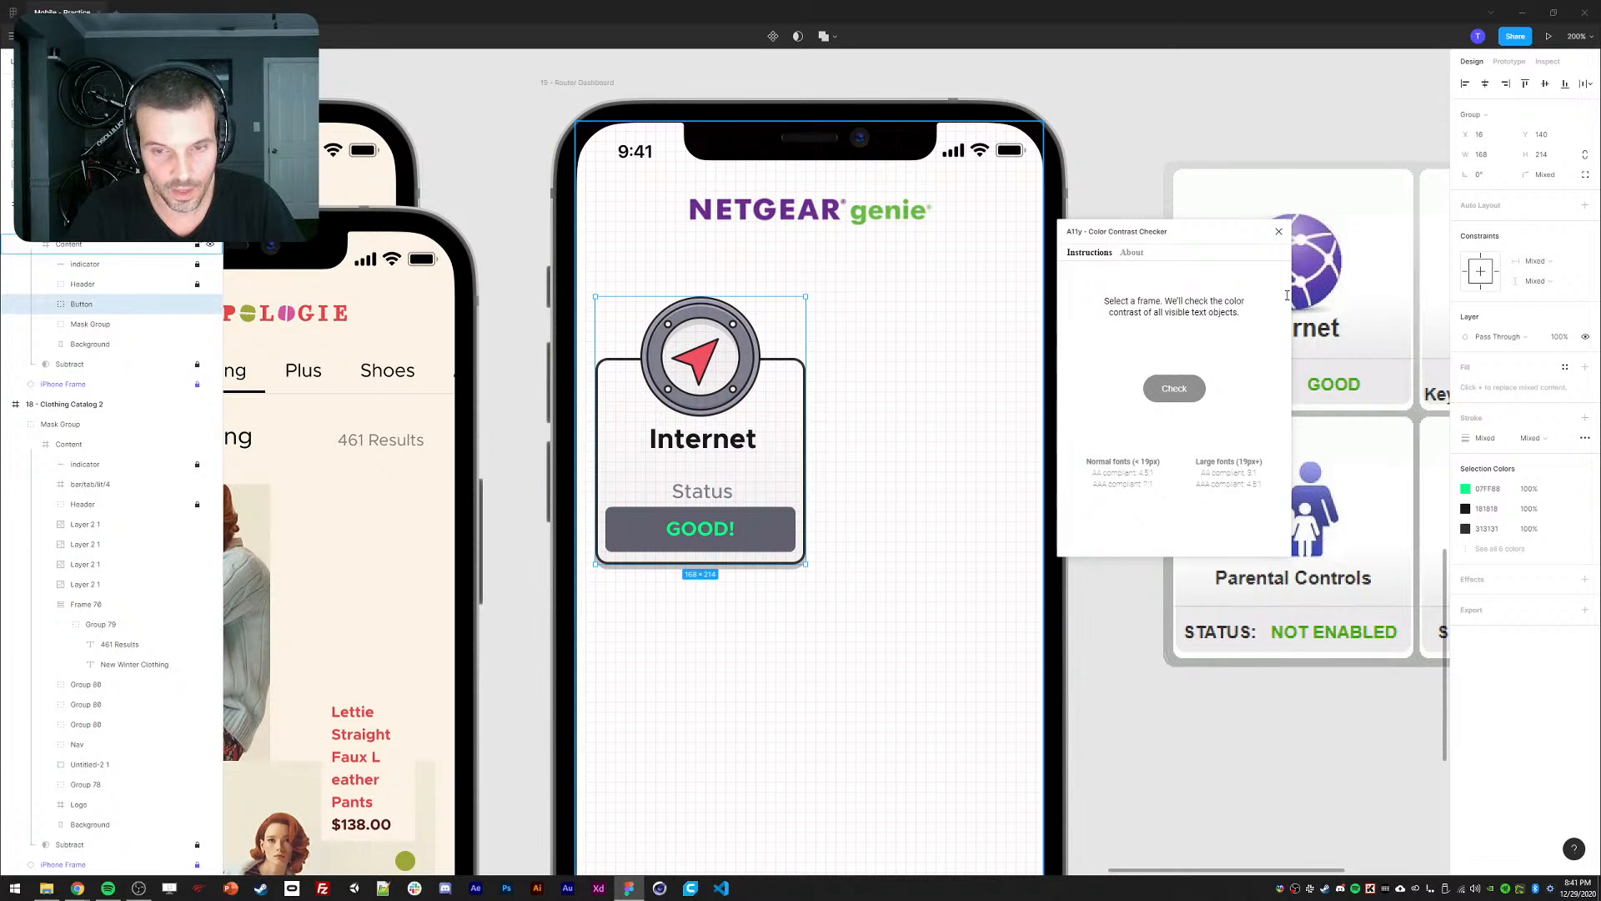
drag(1282, 237, 1312, 180)
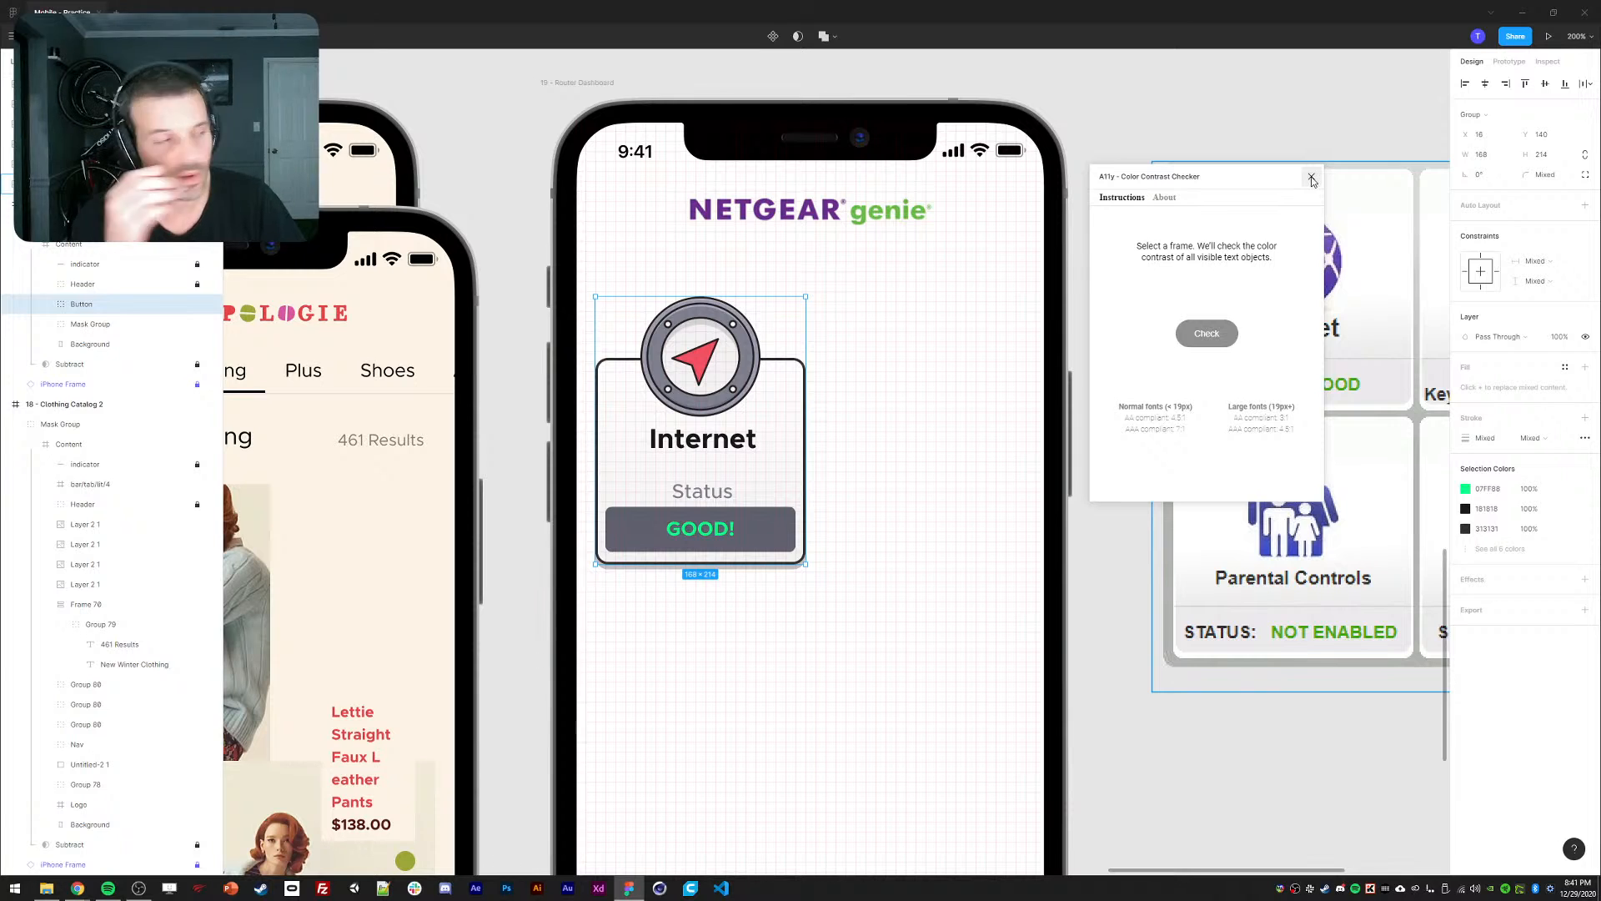
click(1311, 180)
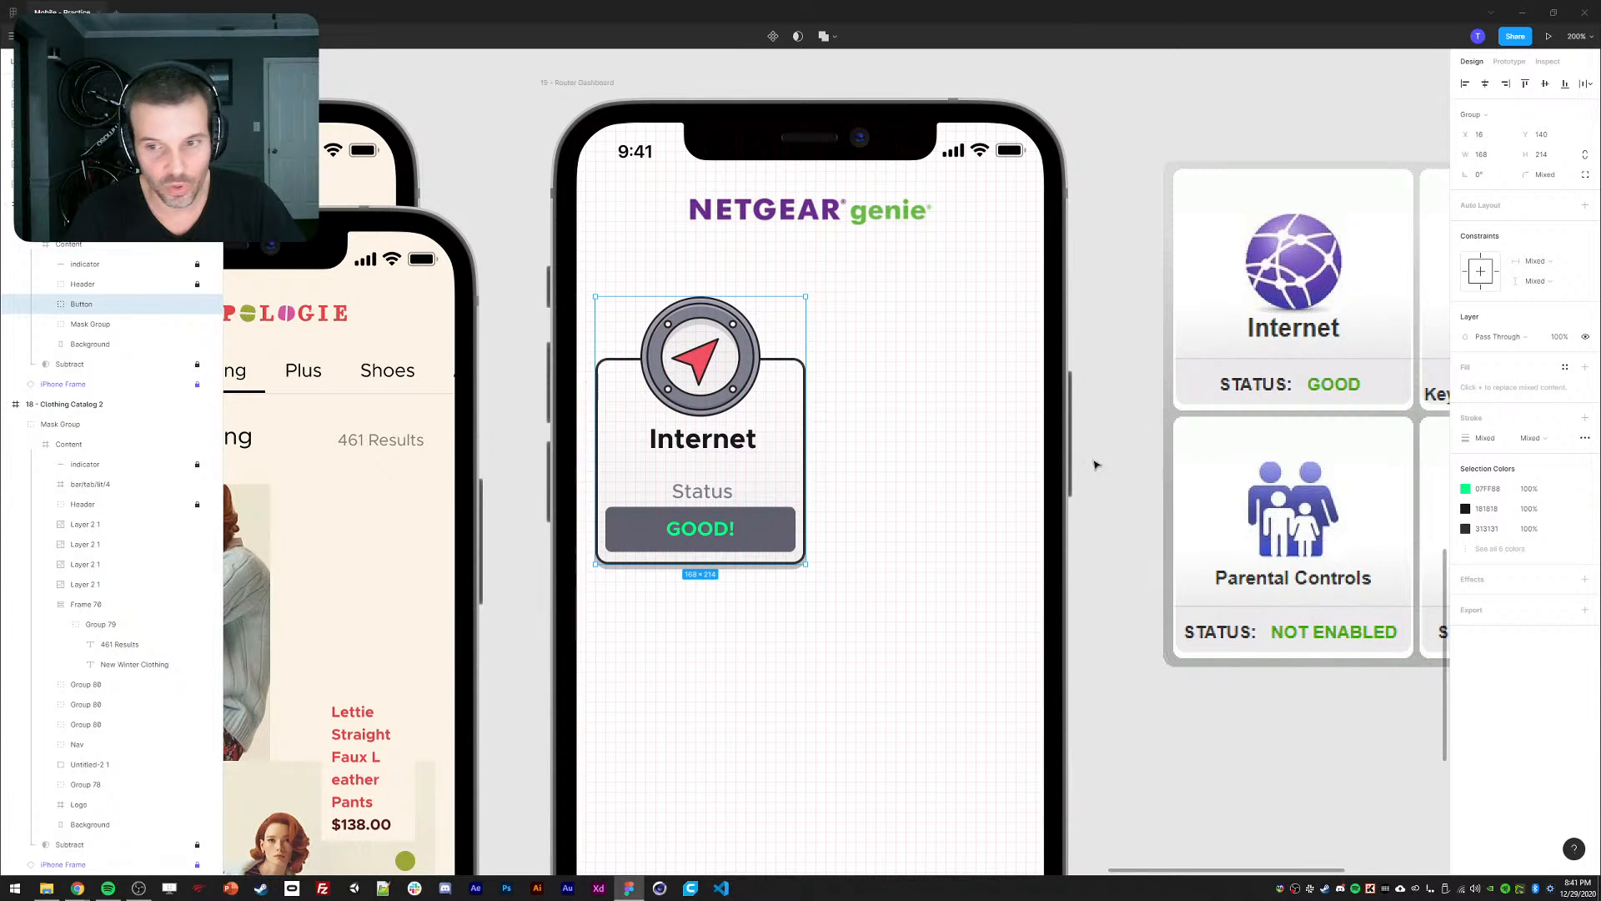
Duplicate the Internet status card and place the copy beside the original.
drag(1063, 444, 969, 430)
right_click(631, 354)
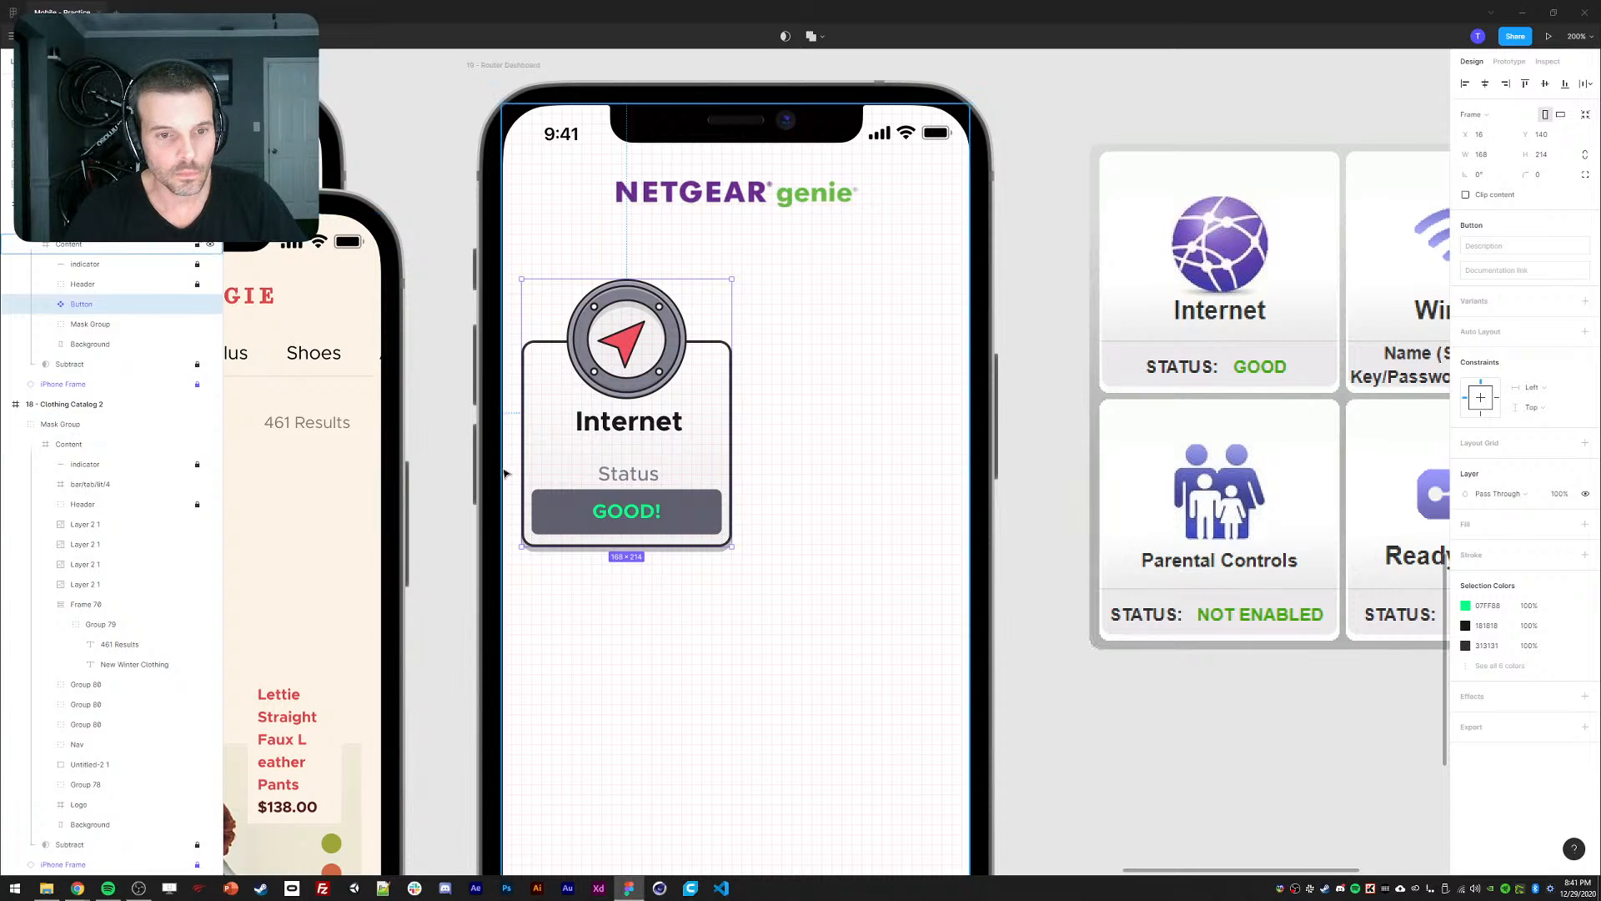
key(ctrl+d)
drag(692, 370, 849, 394)
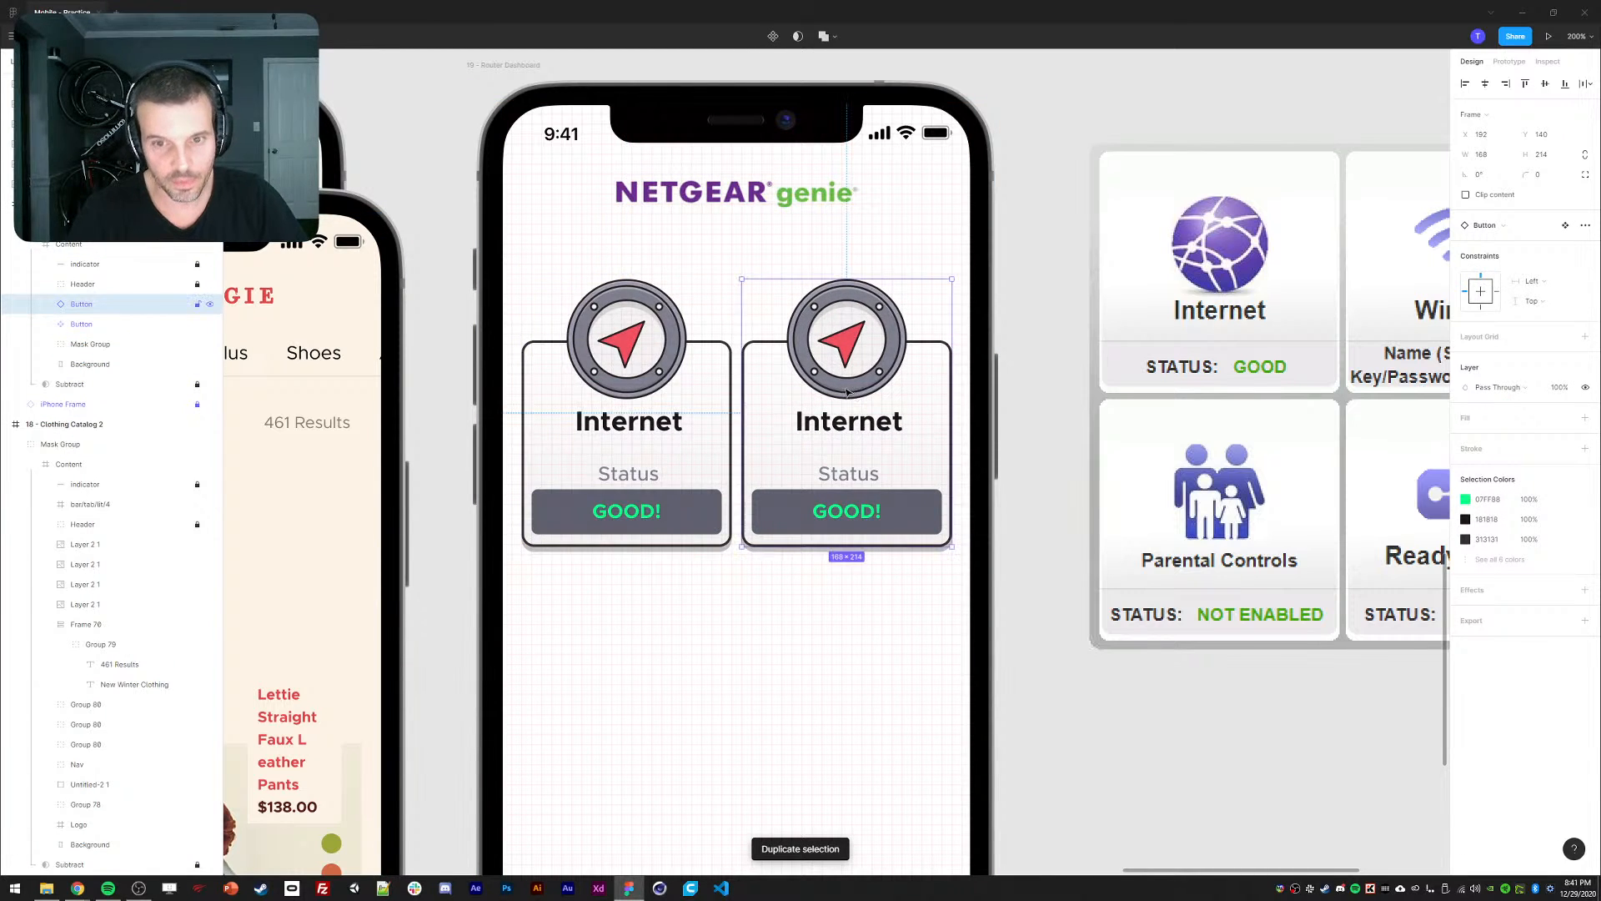
shift+click(667, 384)
click(1030, 334)
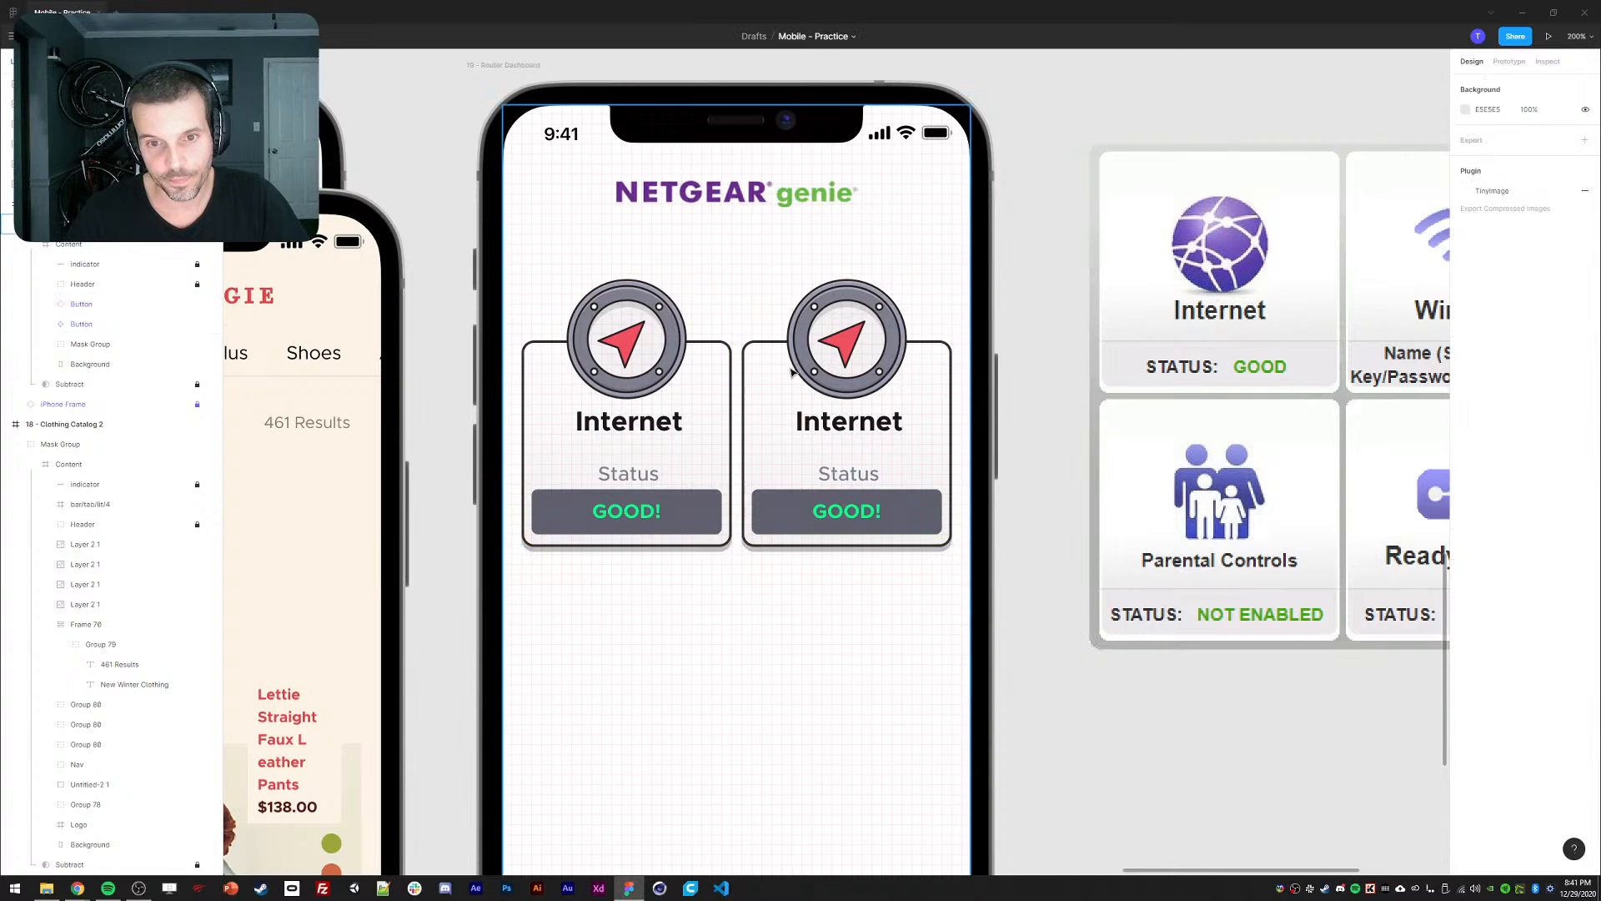
Copy the shield phone icon and paste it over the second card's compass icon.
scroll(1010, 332, right, 1)
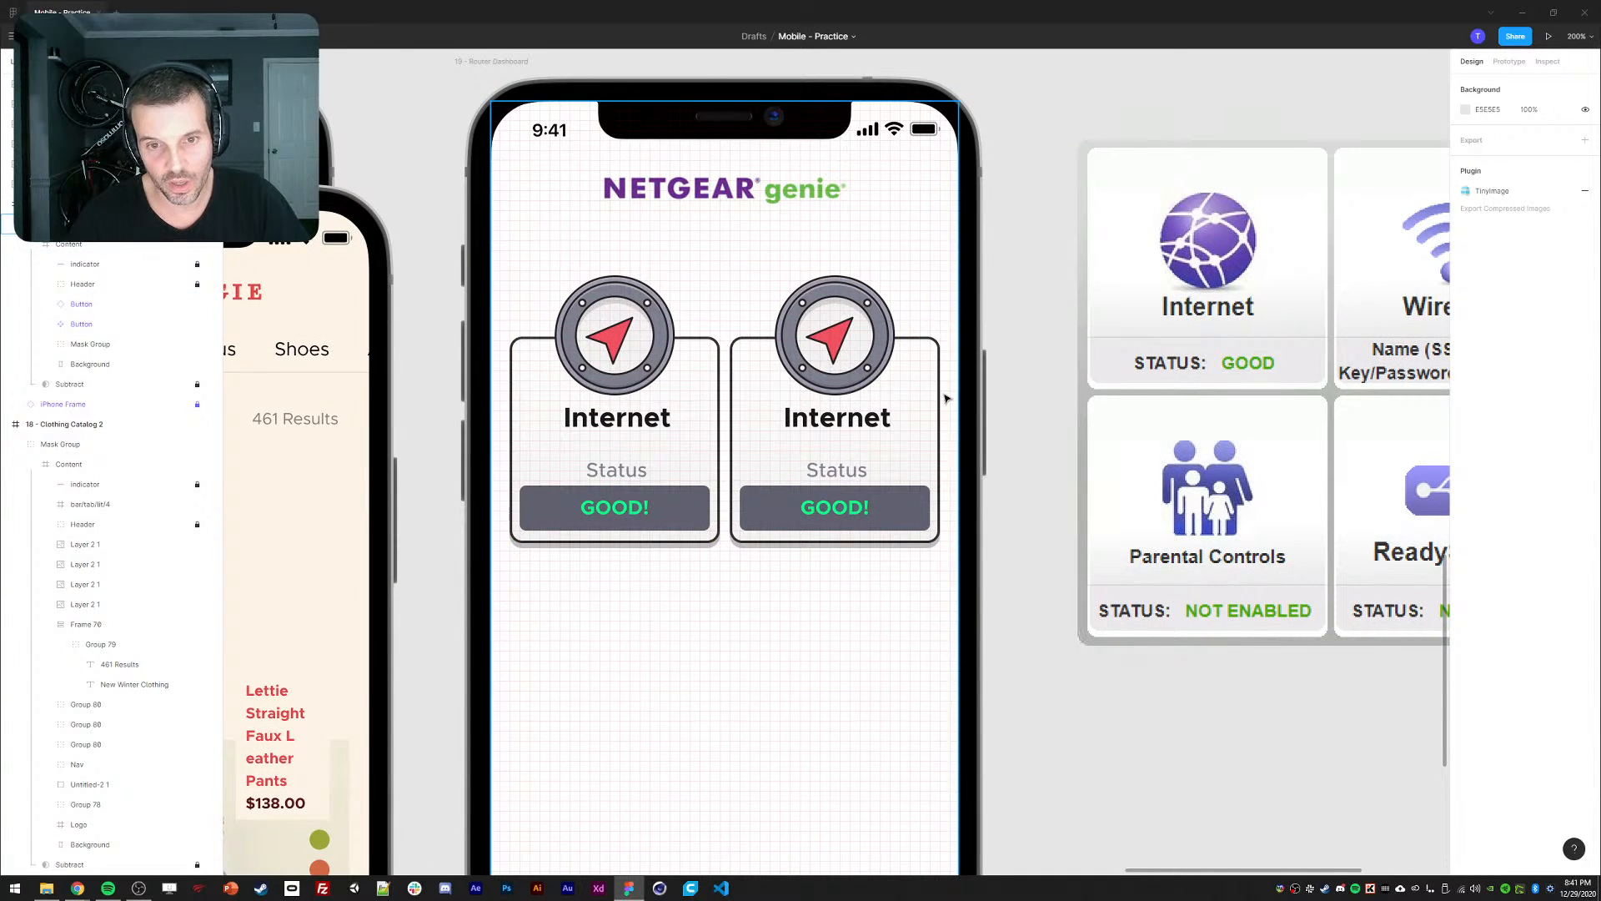
scroll(946, 399, right, 2)
key(shift+0)
click(946, 363)
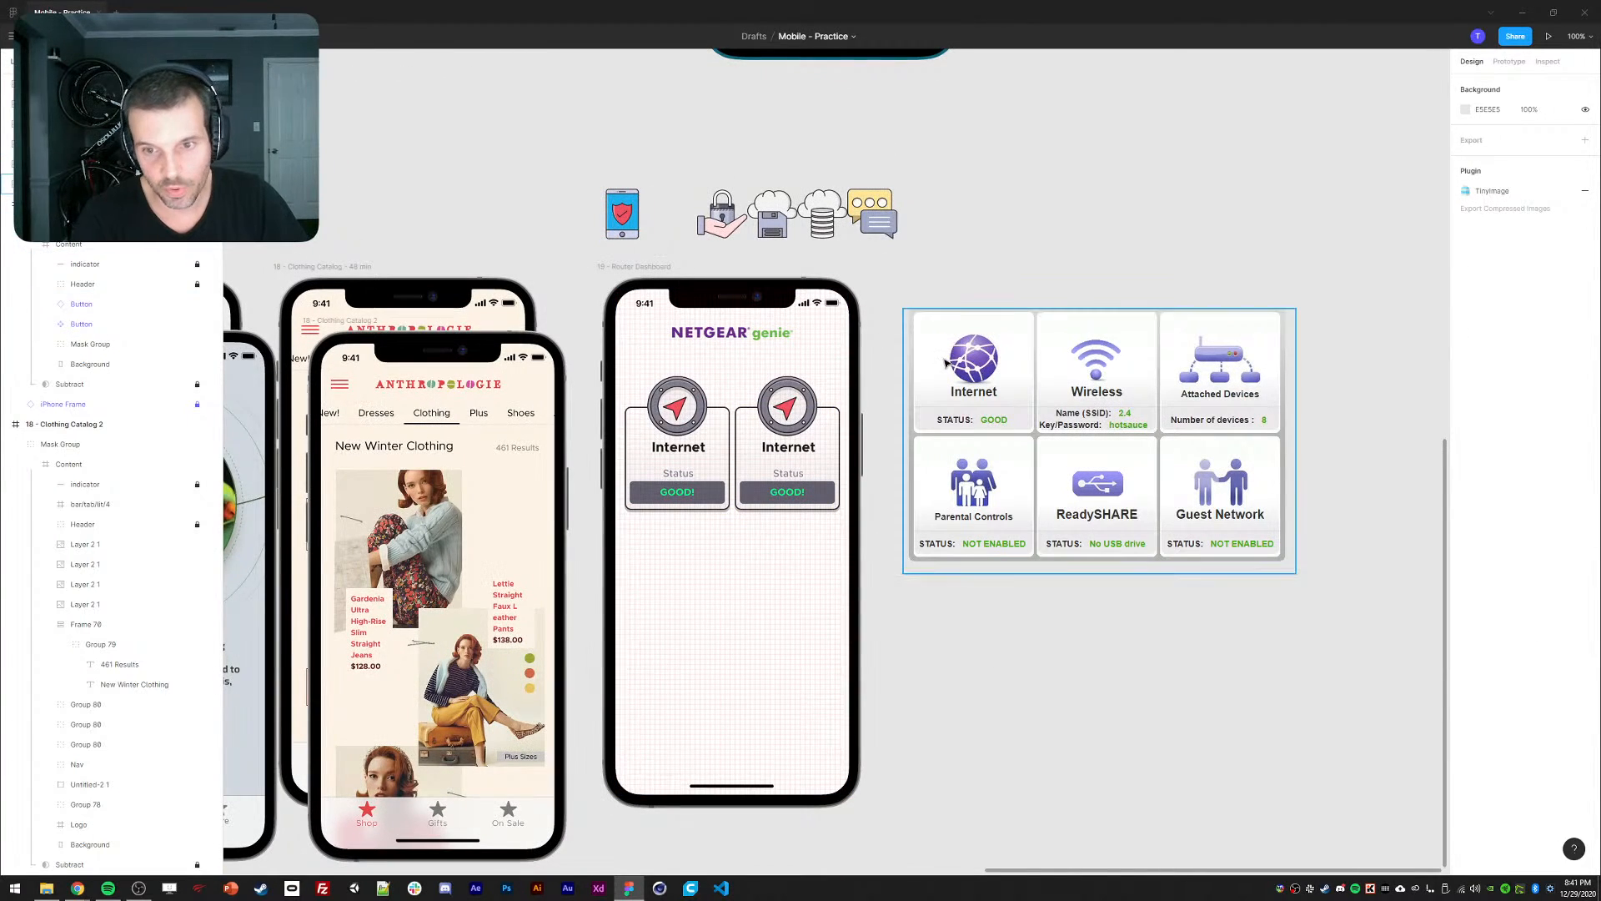
click(626, 227)
key(ctrl+alt+c)
ctrl+click(788, 407)
key(ctrl+alt+v)
click(1008, 242)
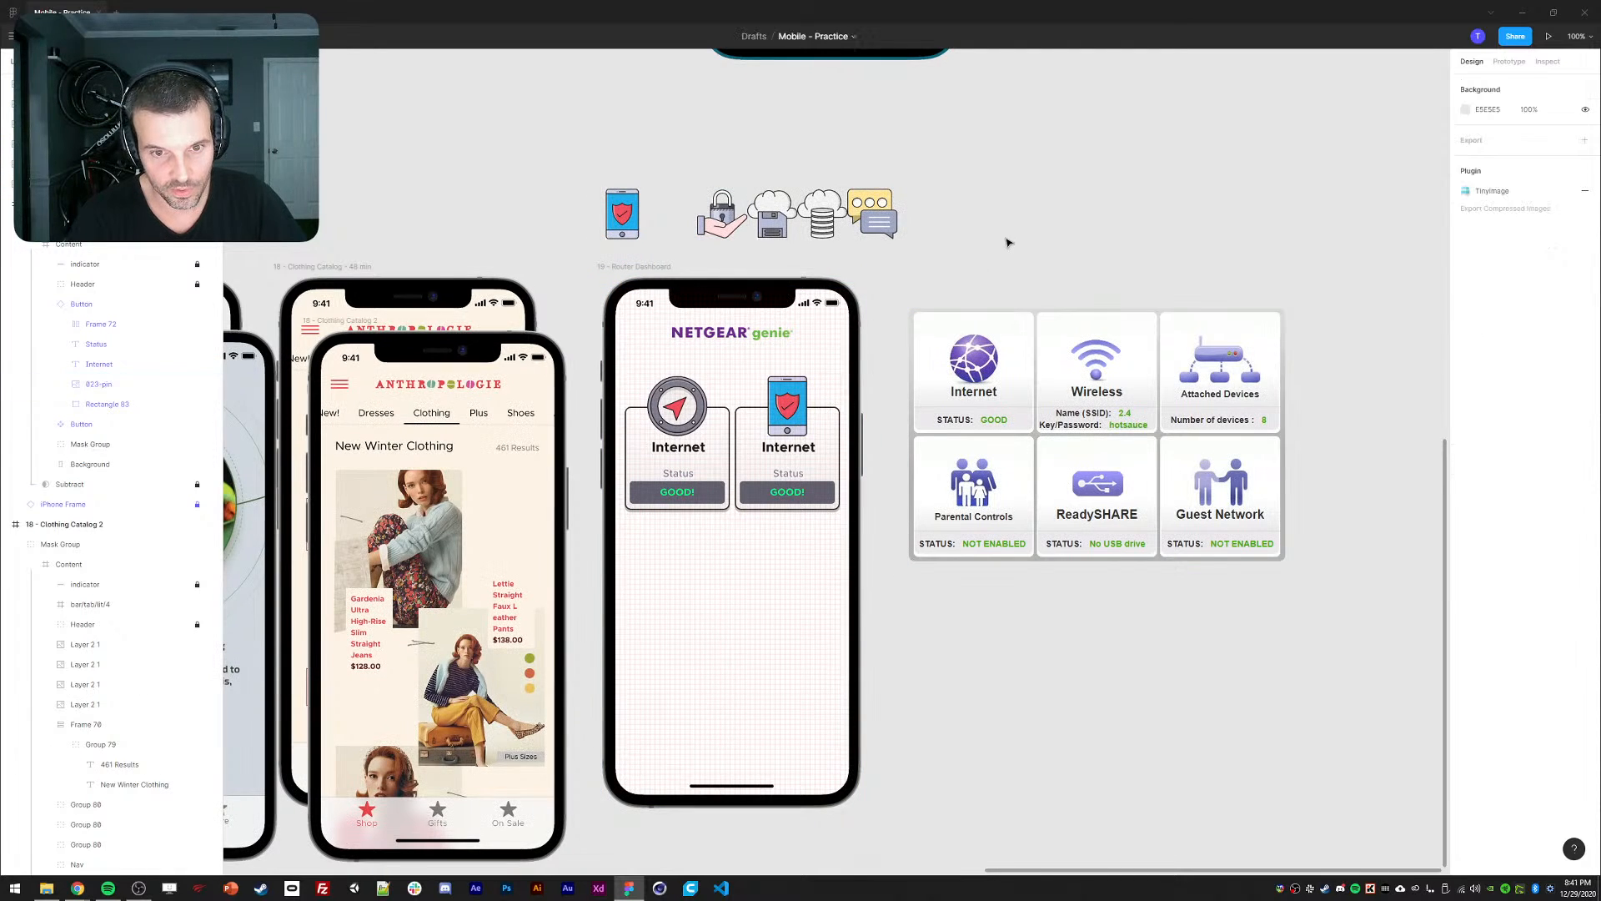
Delete the spare shield phone icon and relabel the second card 'Attached Devices'.
click(626, 222)
key(Delete)
key(ctrl+plus)
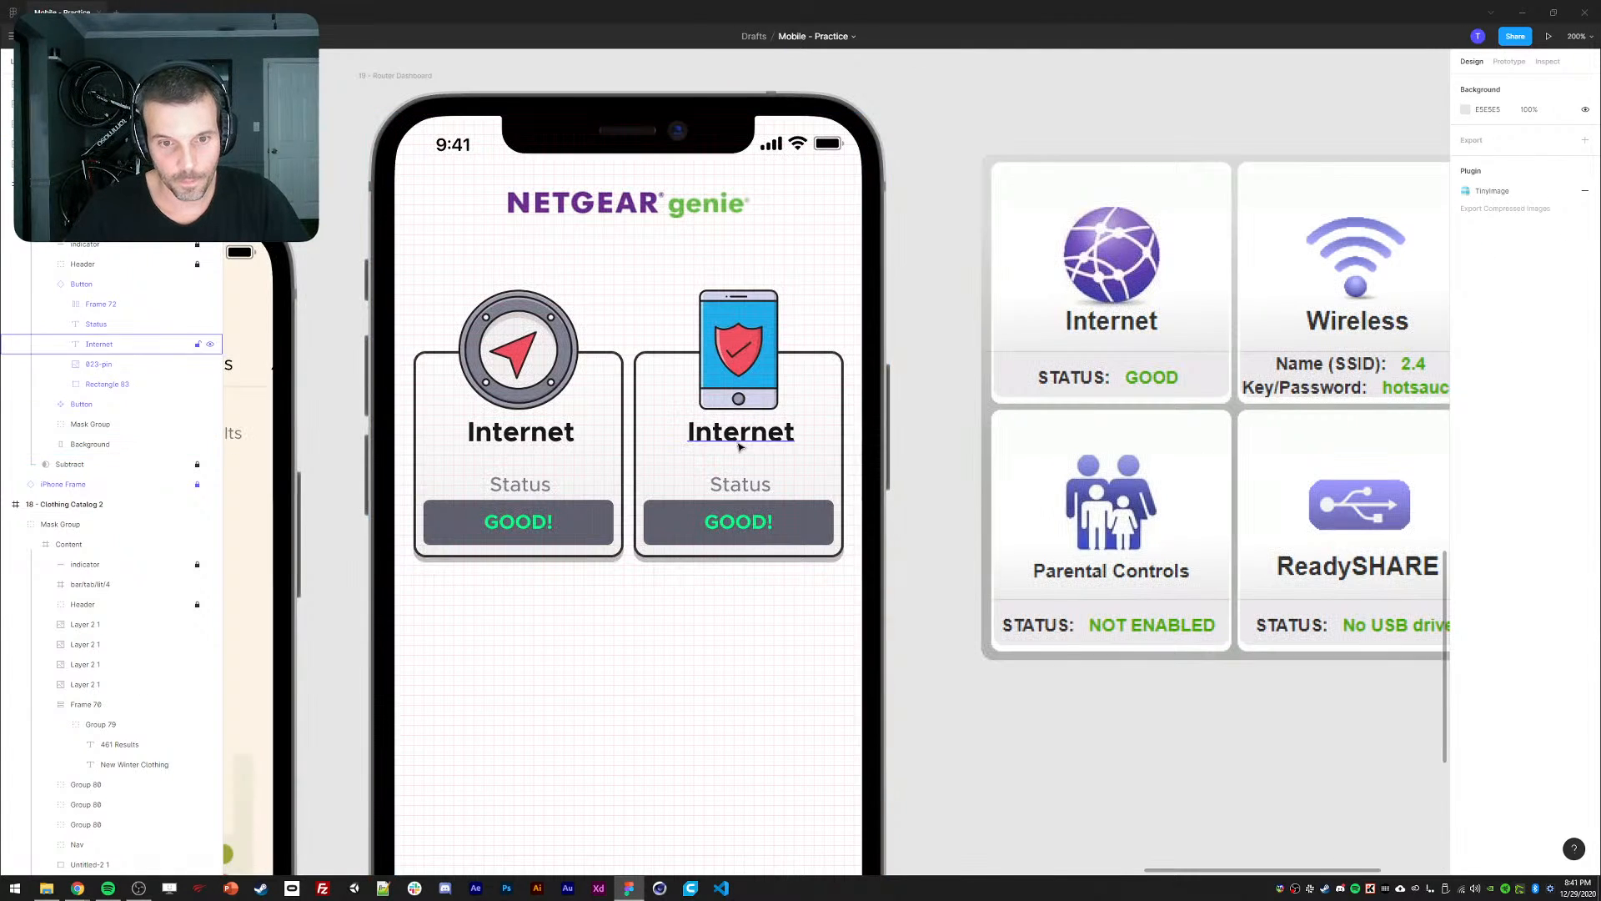
ctrl+double_click(734, 437)
text(Attached Dec)
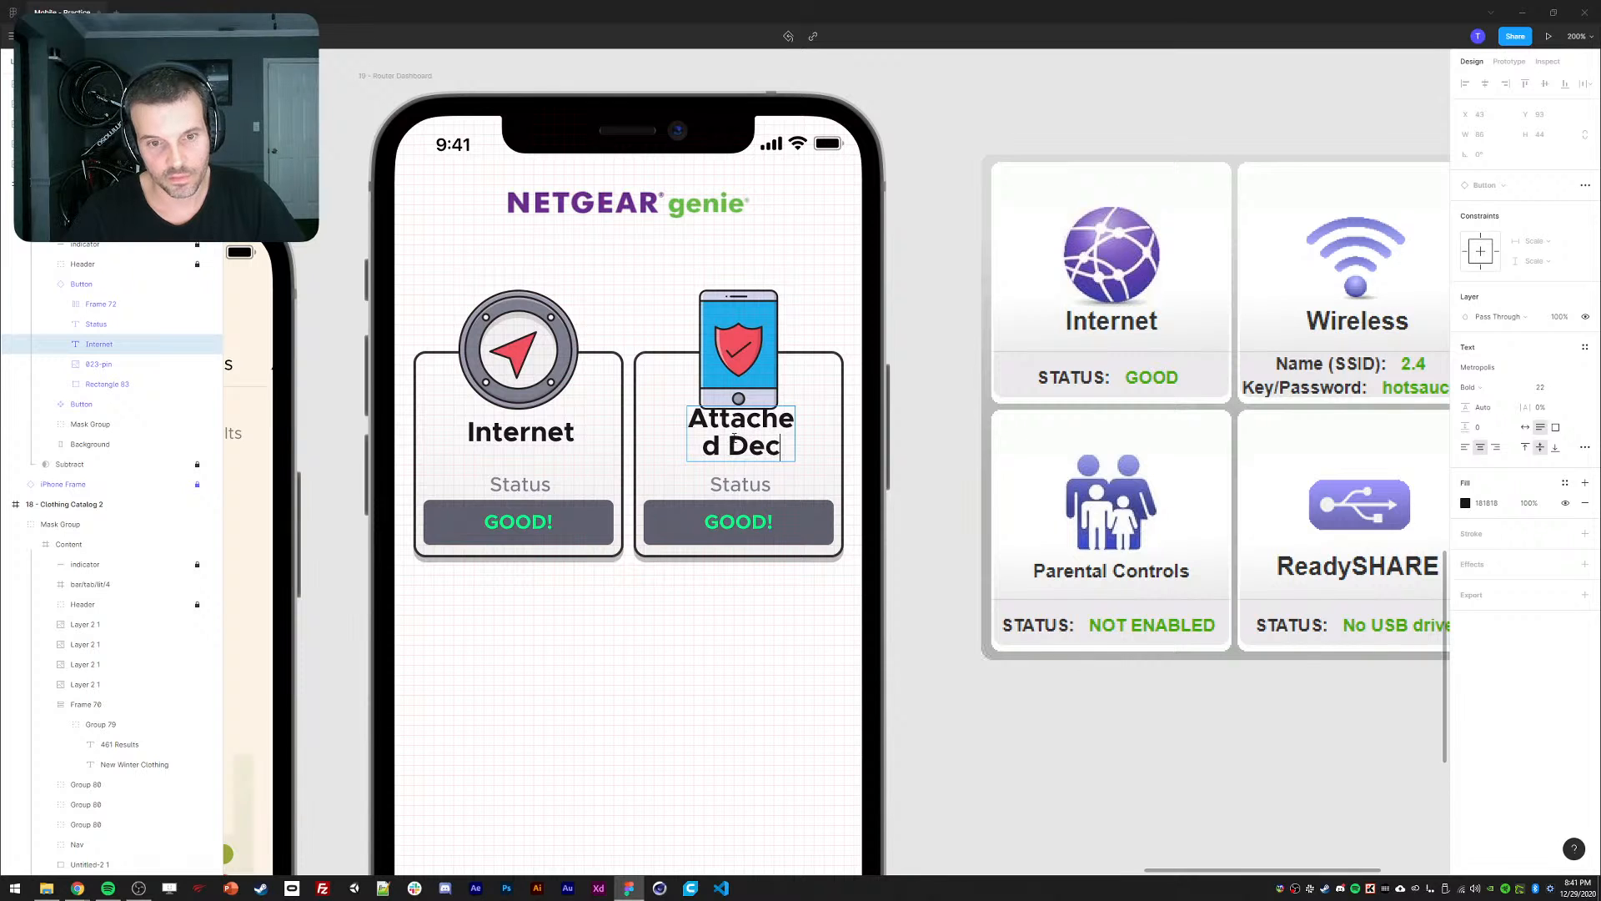
key(BackSpace)
text(vices)
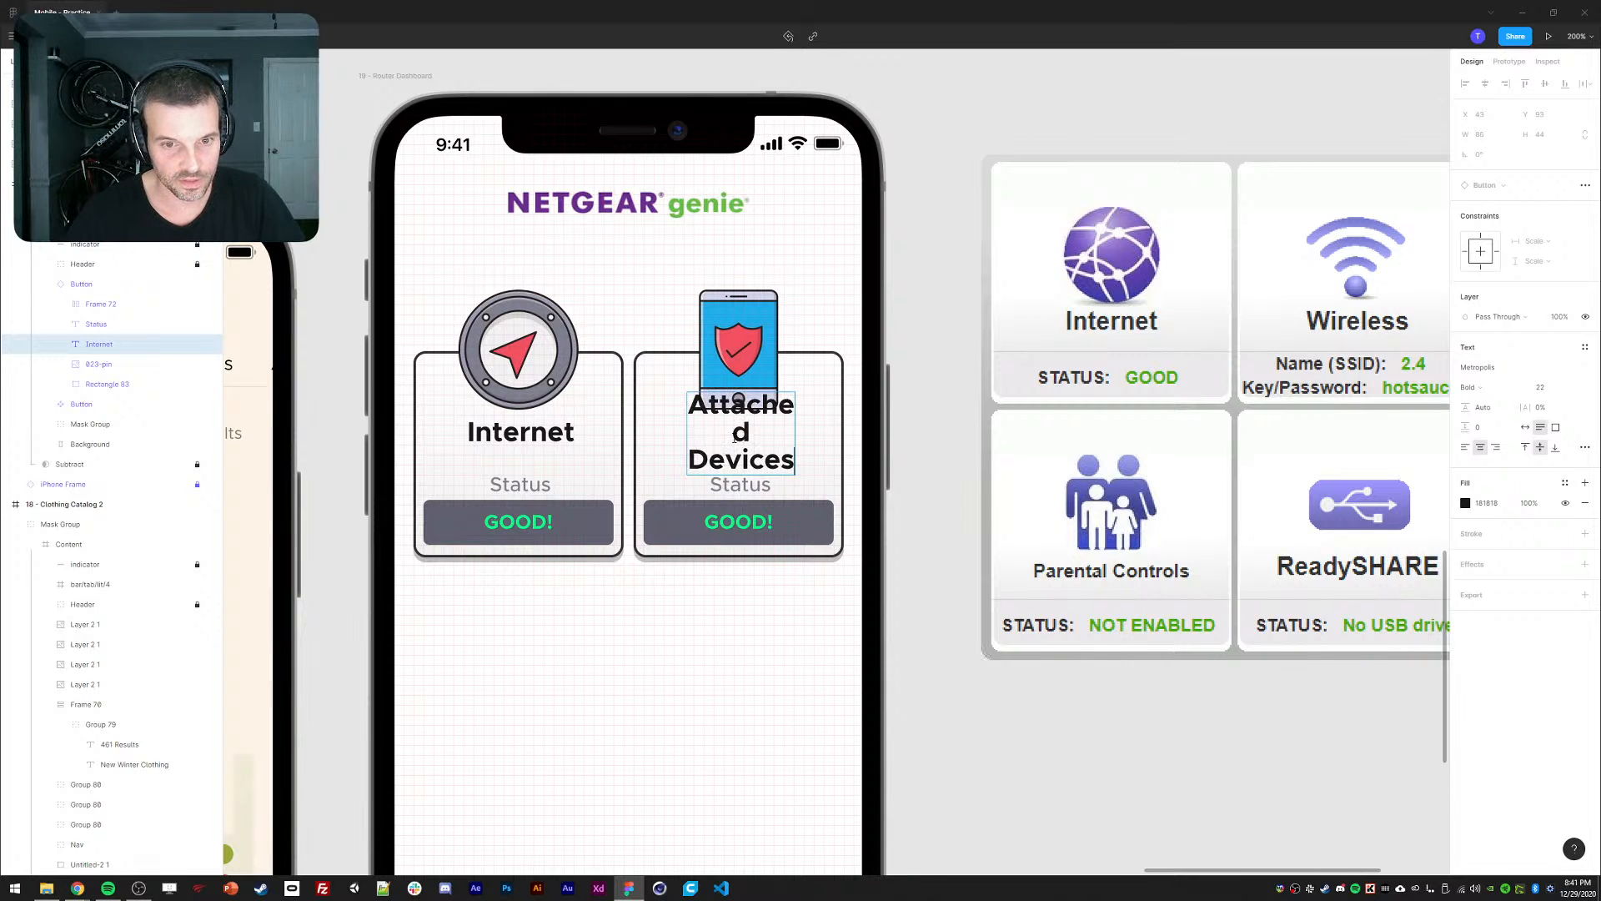
key(Escape)
Set the first card's Internet label to size 17, widen it across the card and center it.
key(ctrl+minus)
drag(898, 403, 848, 393)
key(ctrl+plus)
drag(850, 453, 882, 490)
click(470, 459)
key(ctrl+minus)
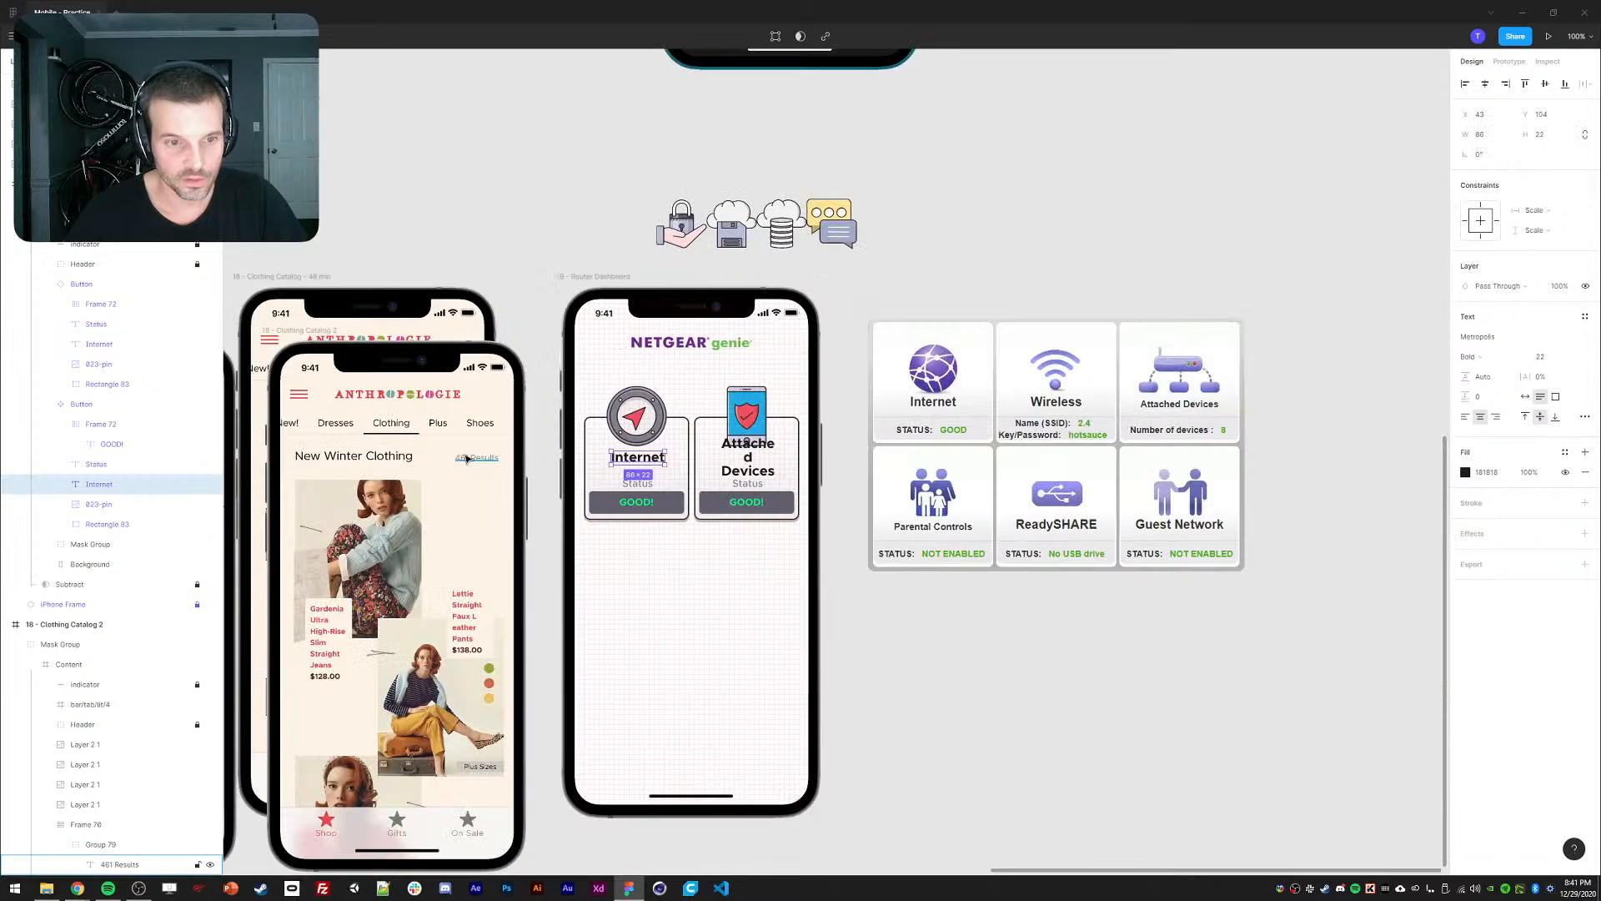
drag(787, 395, 875, 311)
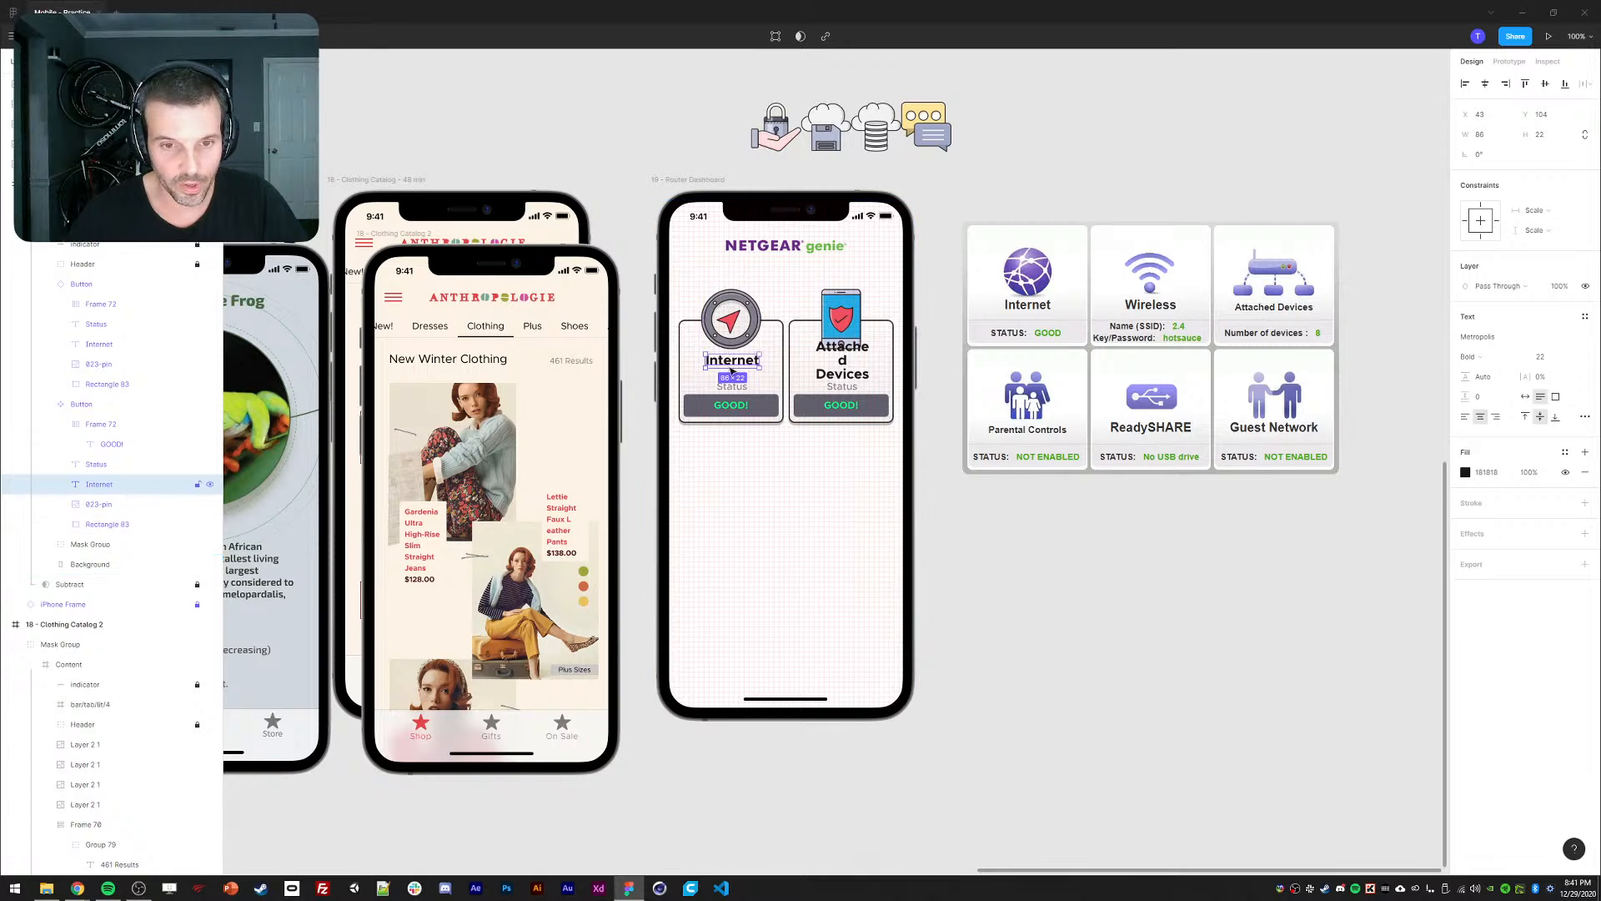
key(ctrl+plus)
drag(689, 254, 752, 387)
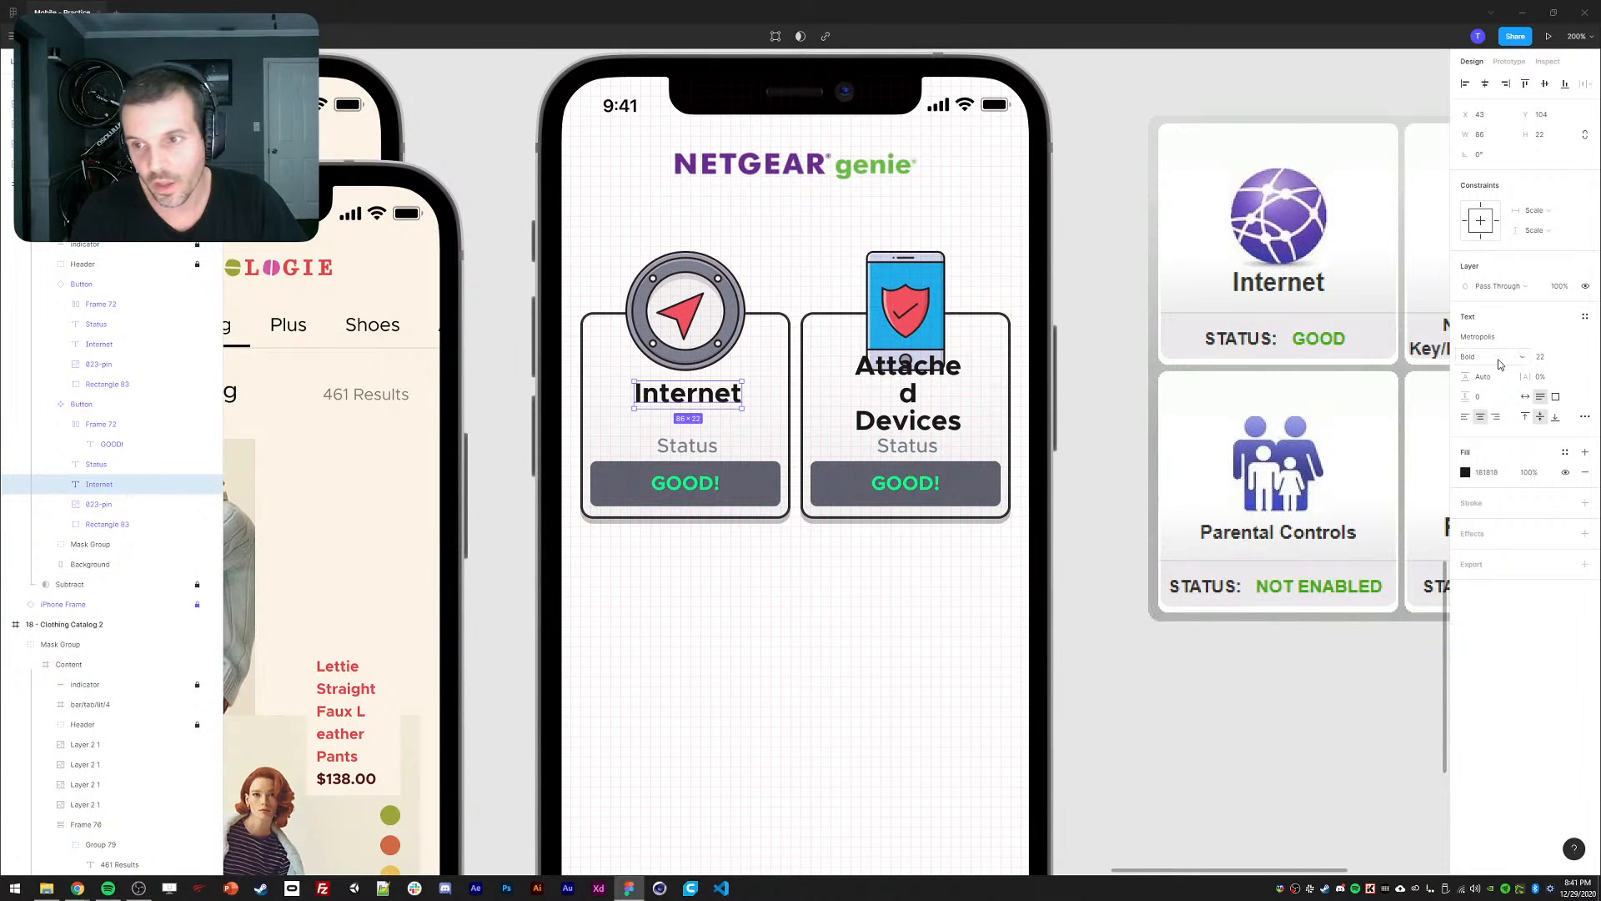
click(1540, 357)
text(17)
key(Return)
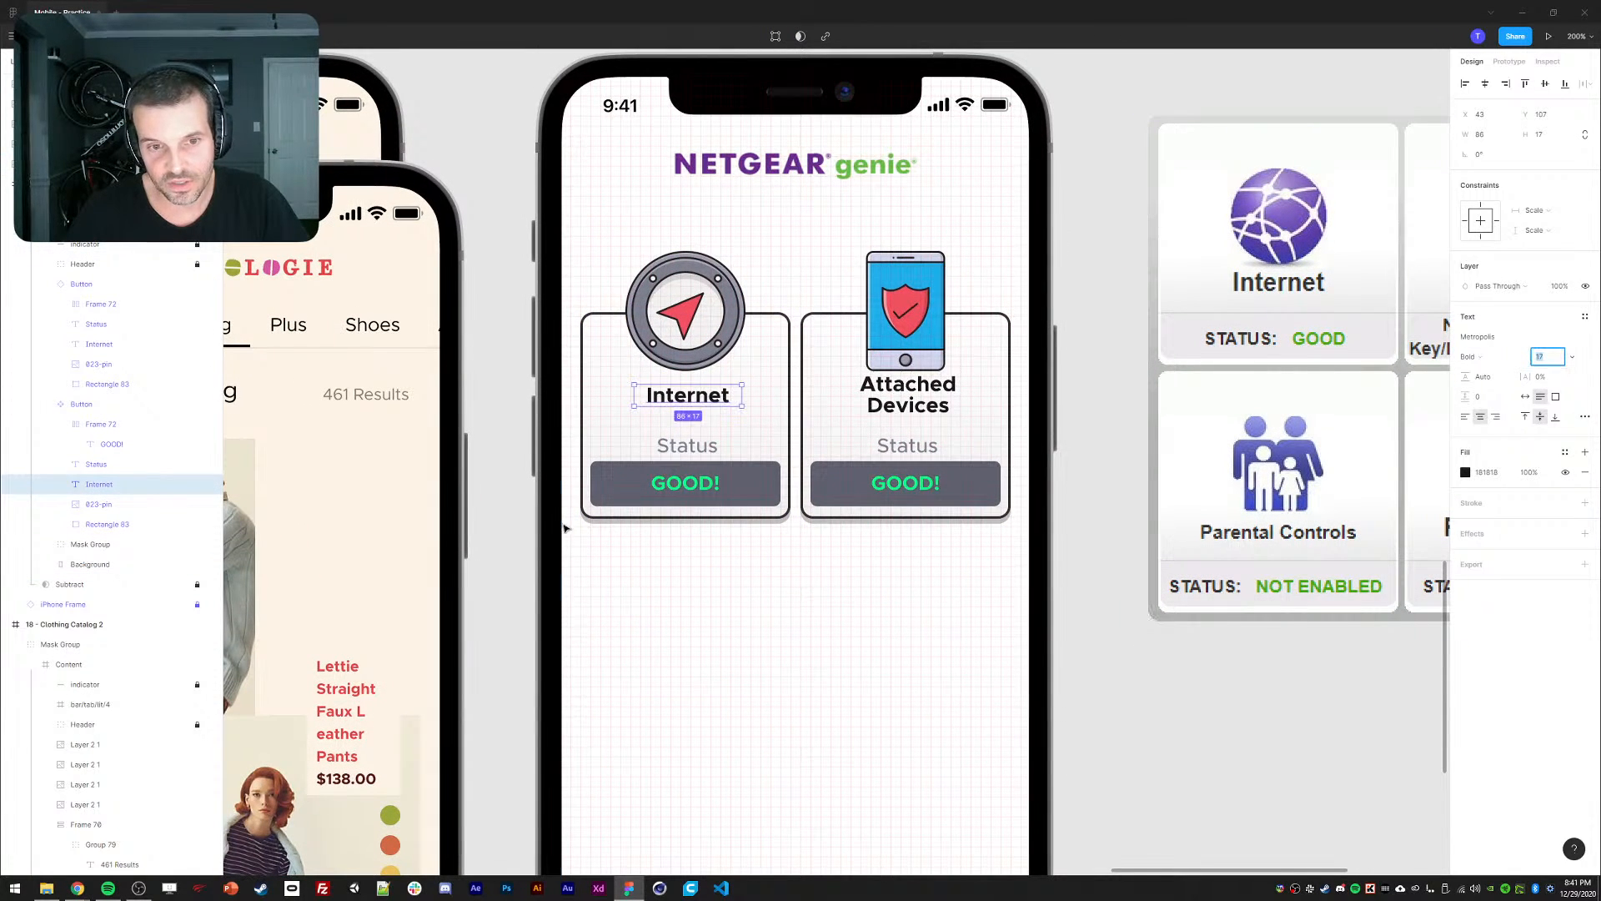
drag(634, 395, 586, 399)
click(1486, 85)
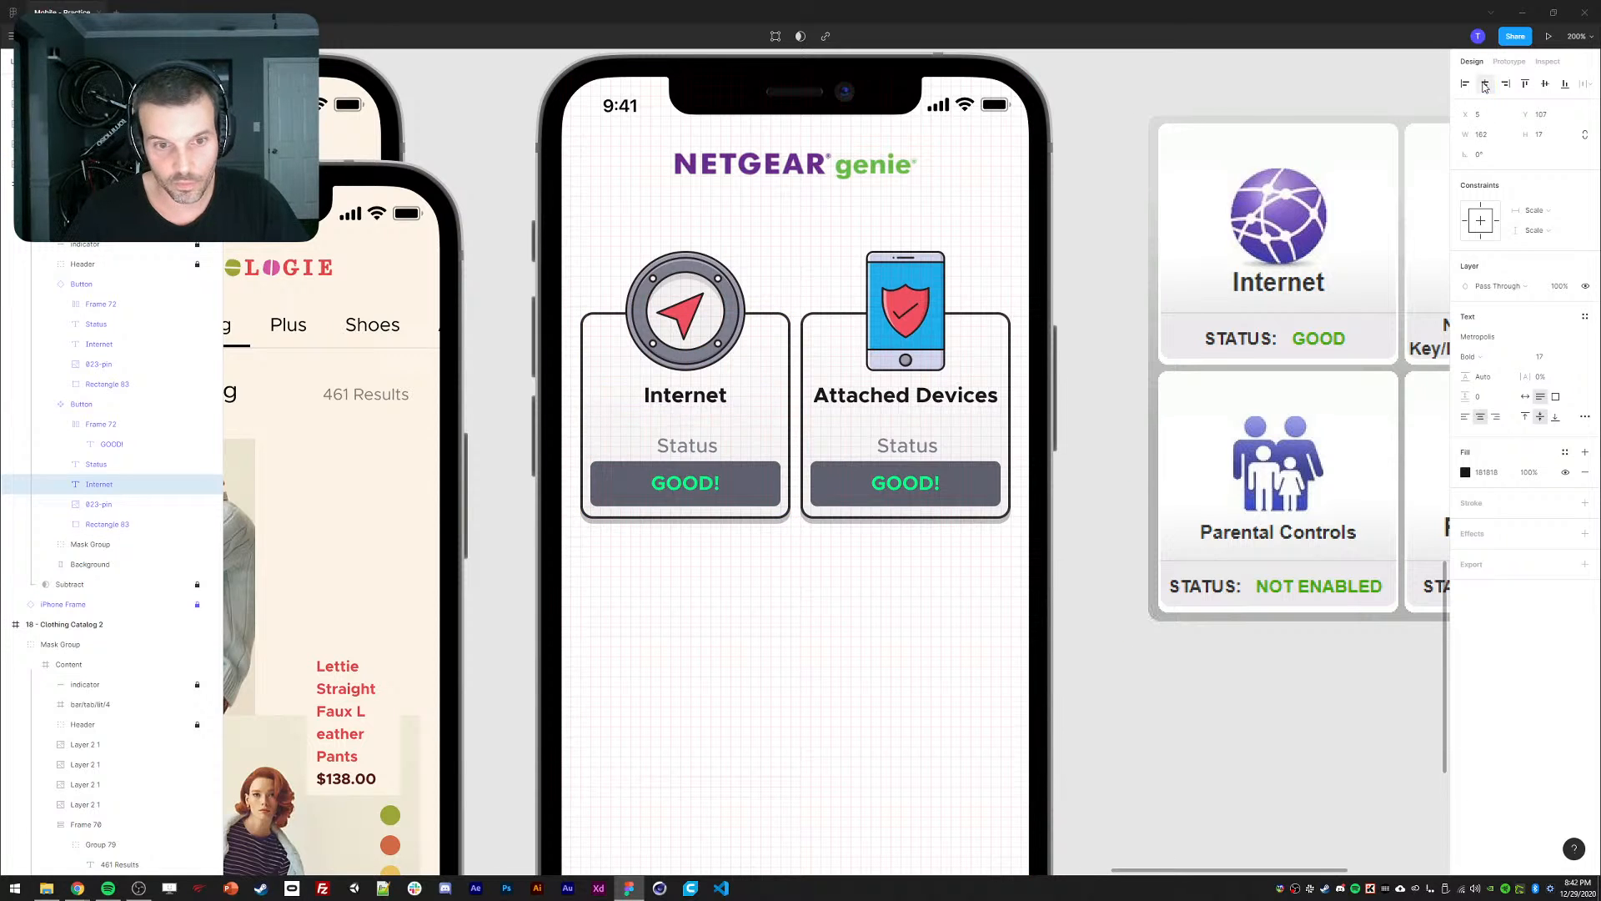
Reduce the card labels' font size to 15 and review the dashboard cards.
click(1540, 357)
text(15)
key(Return)
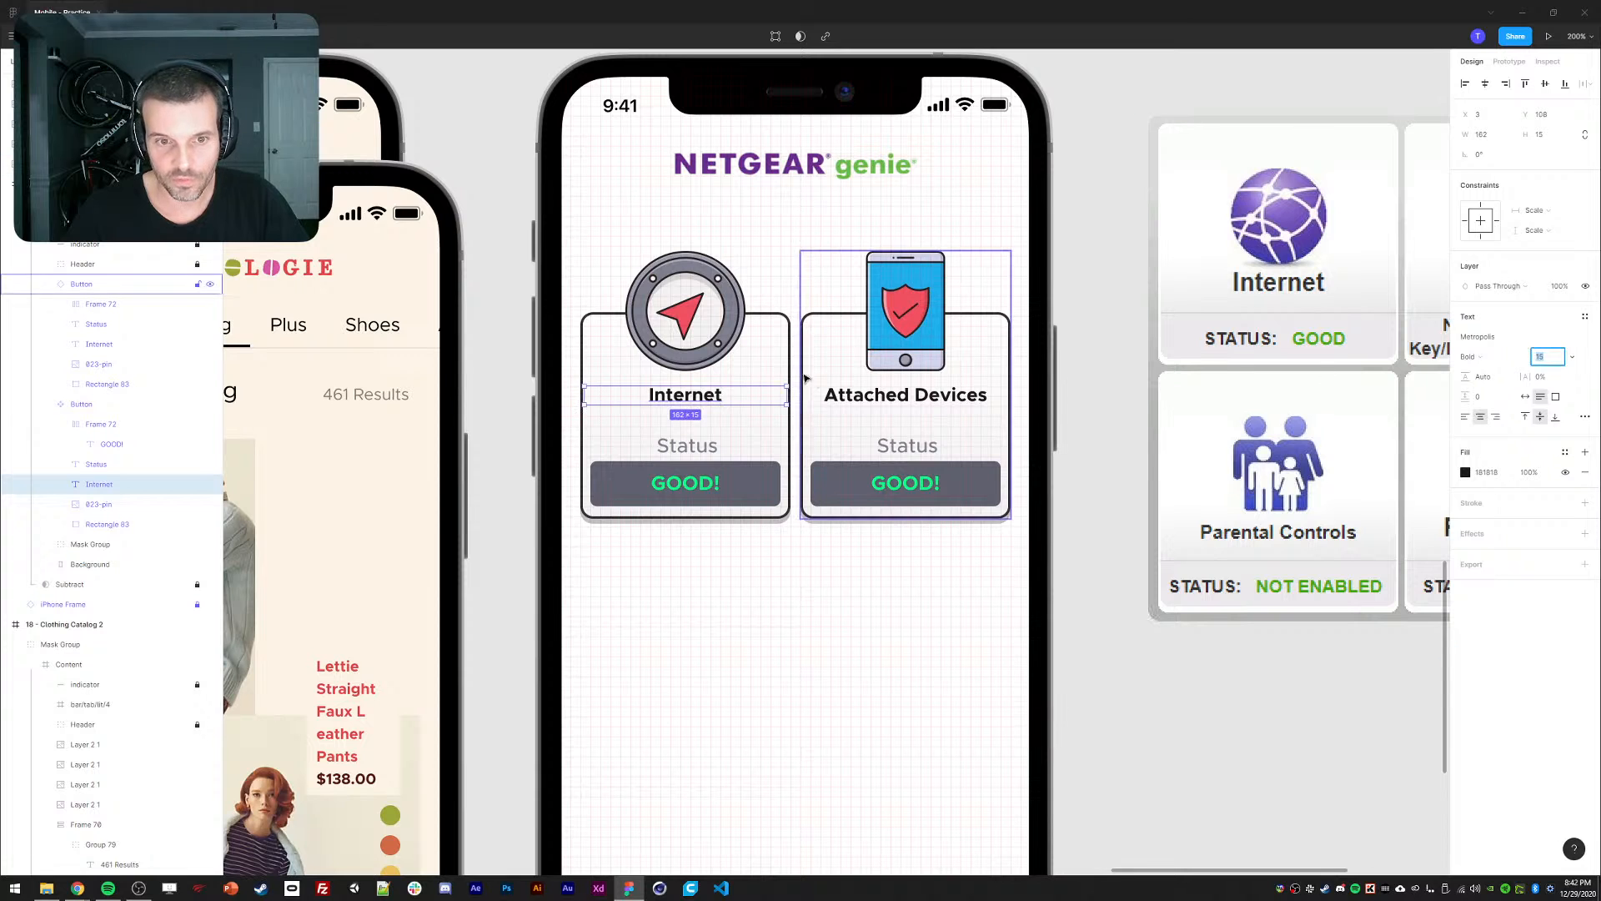
click(1127, 364)
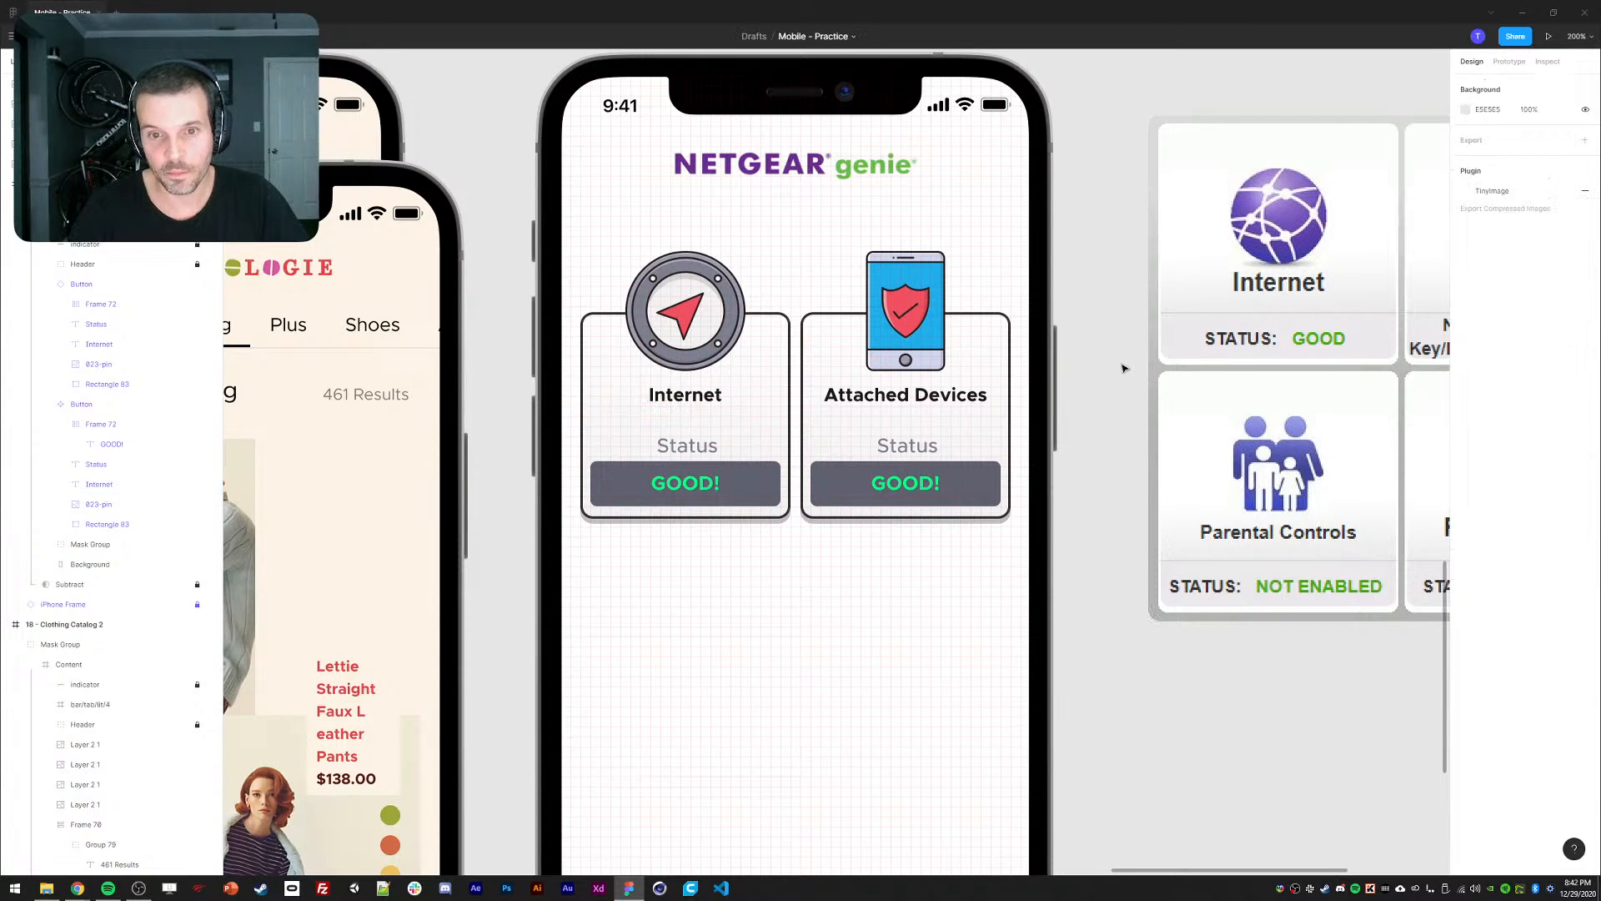
key(shift+0)
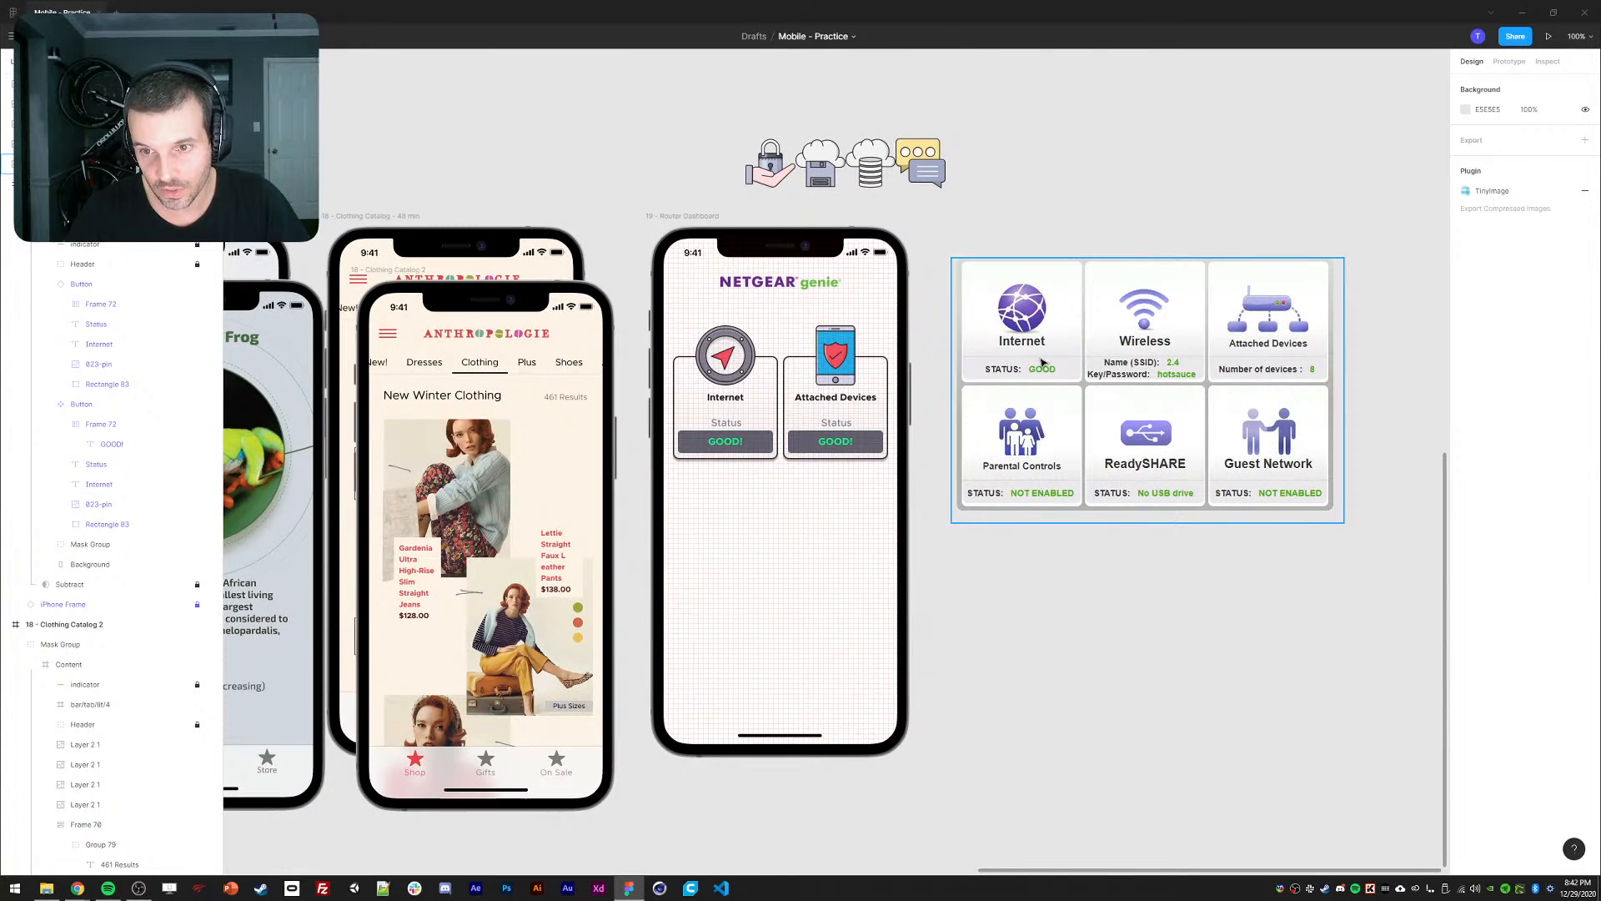
key(ctrl+plus)
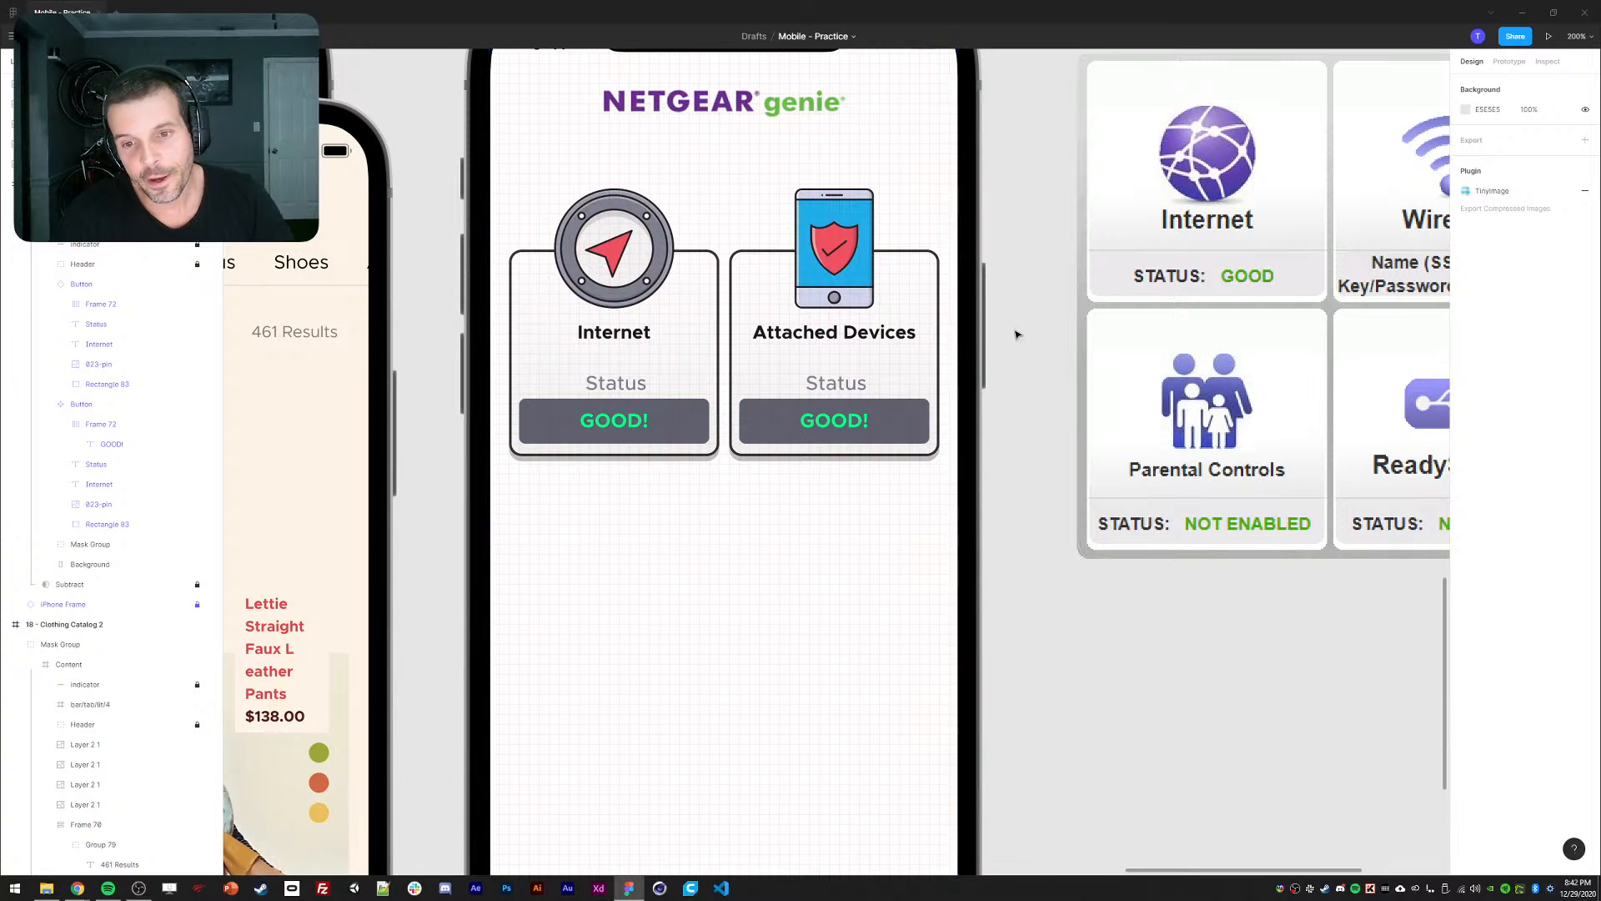
drag(1028, 319, 953, 383)
Eyedrop the compass arrow's red F05262 onto the GOOD! status text.
ctrl+click(561, 485)
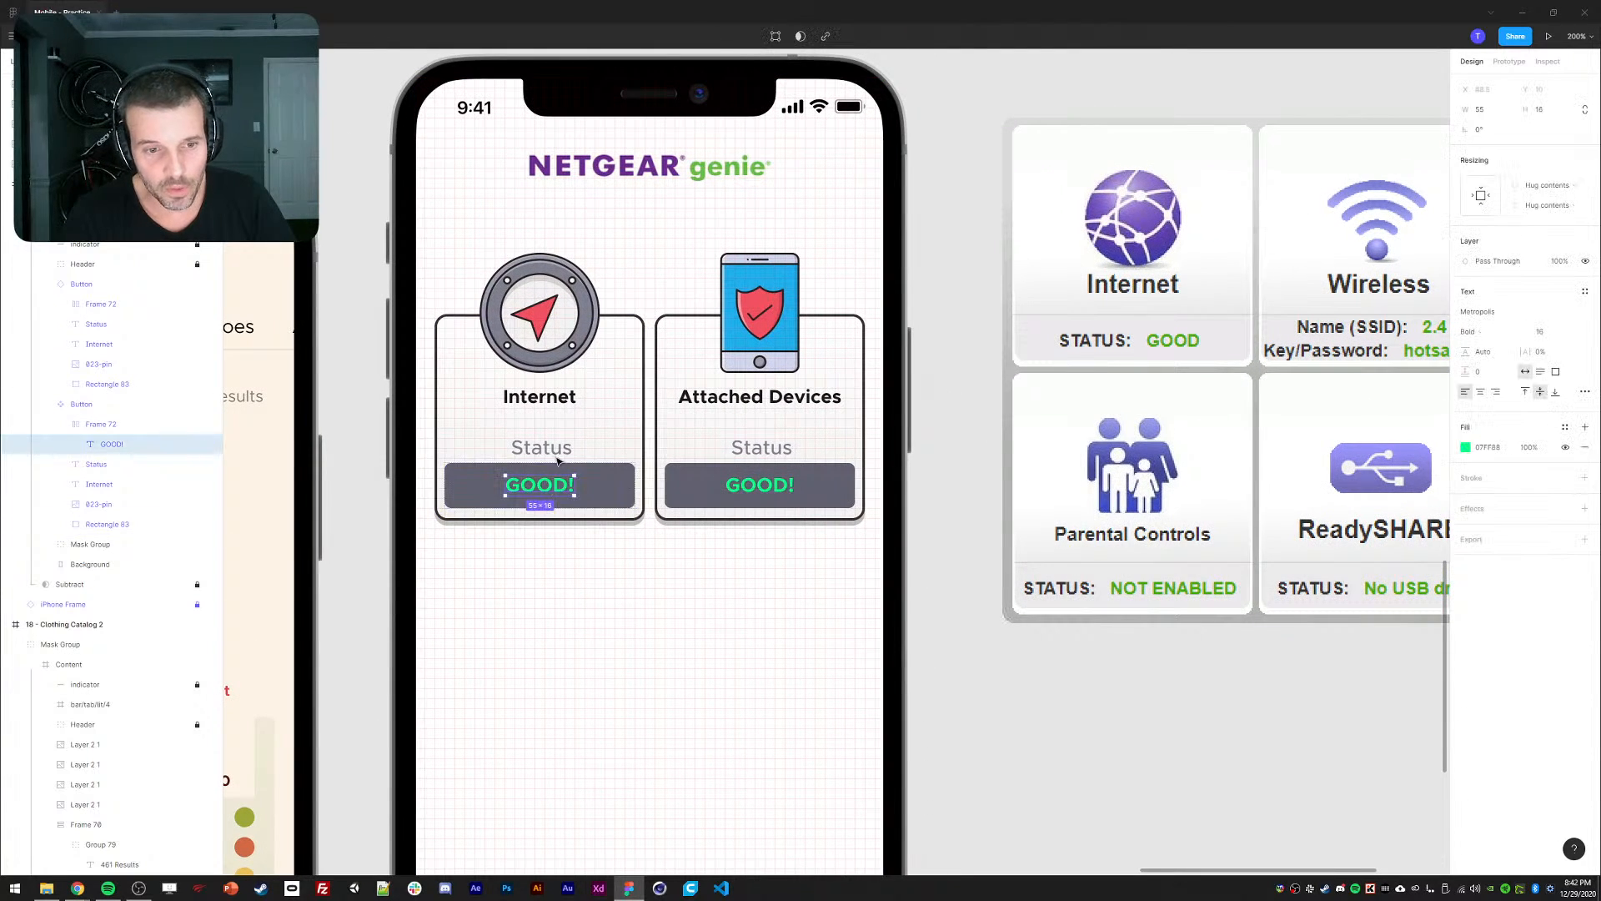
drag(549, 322, 603, 393)
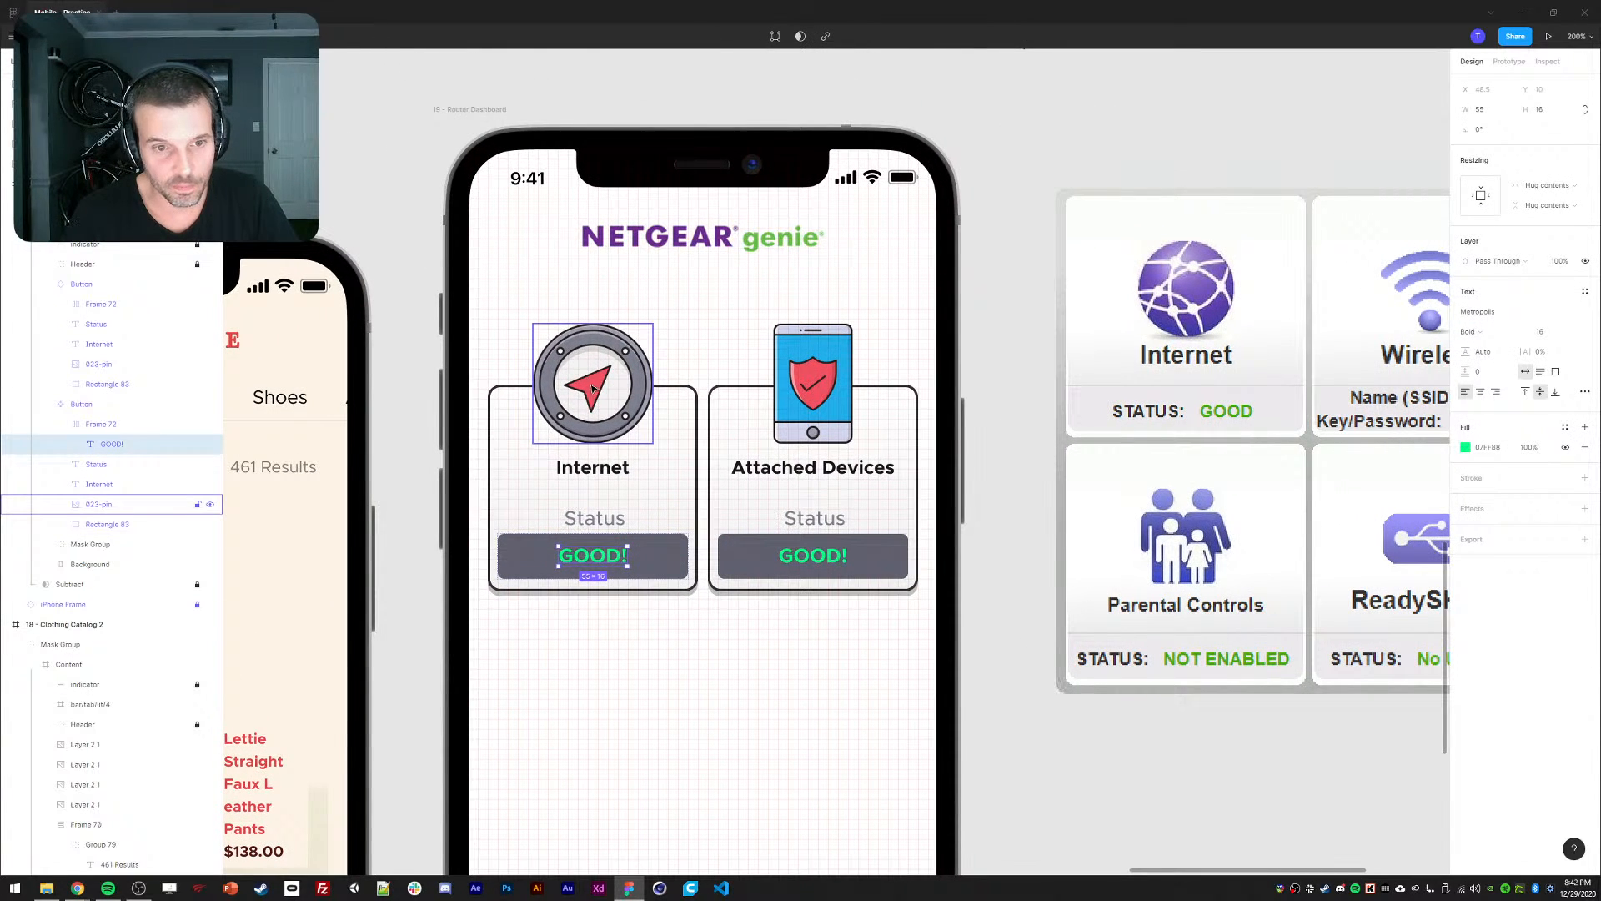
key(i)
click(598, 386)
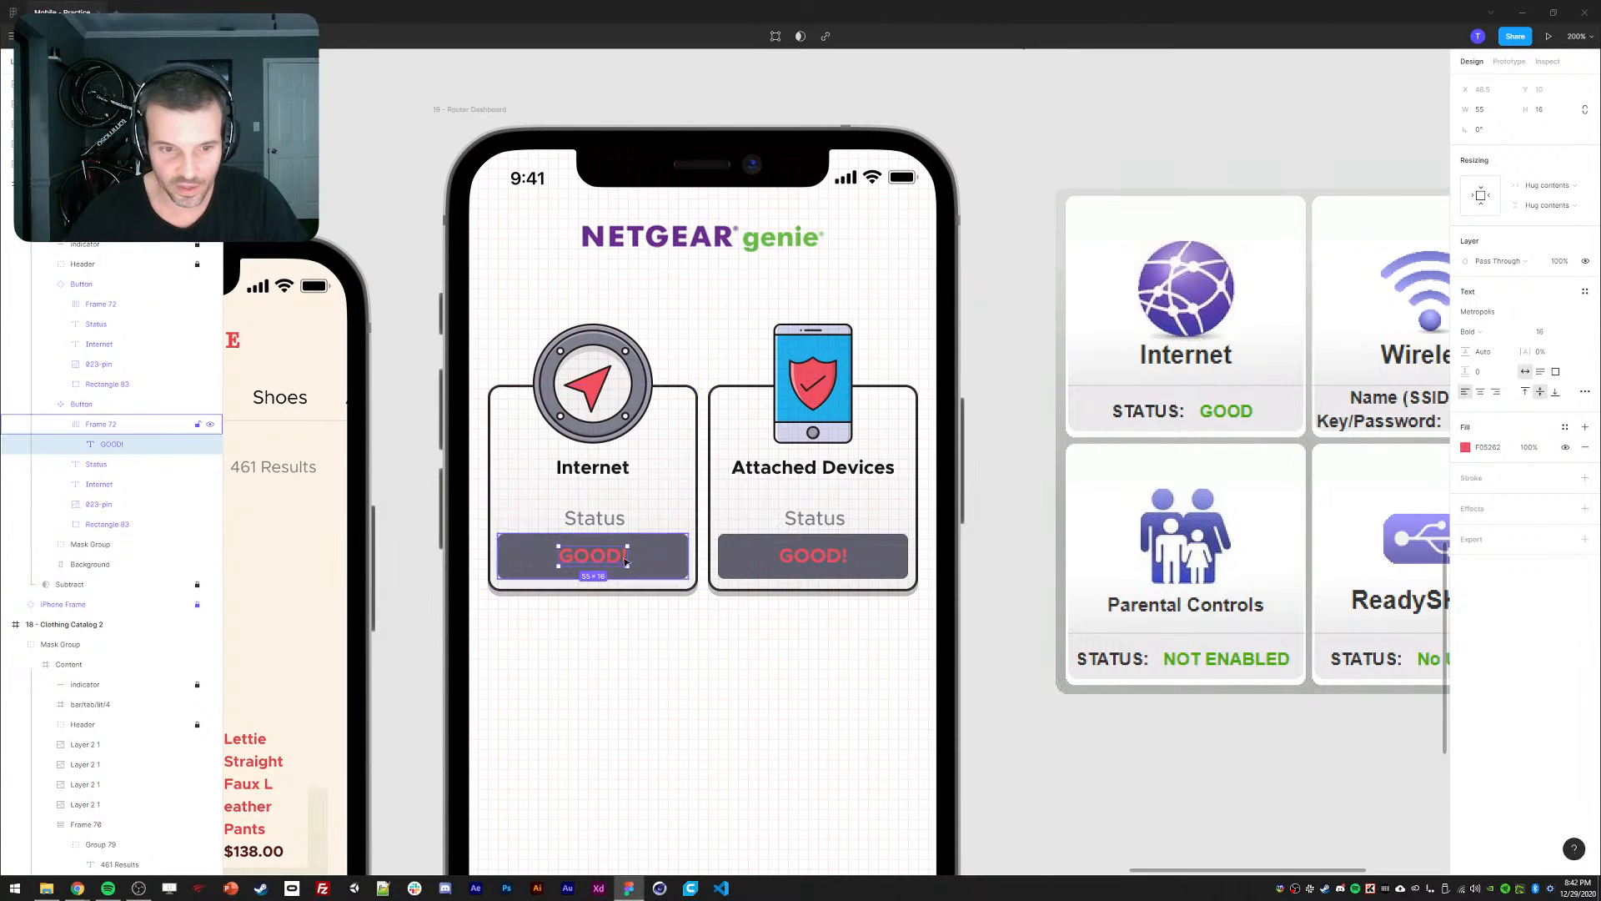
double_click(569, 561)
key(Escape)
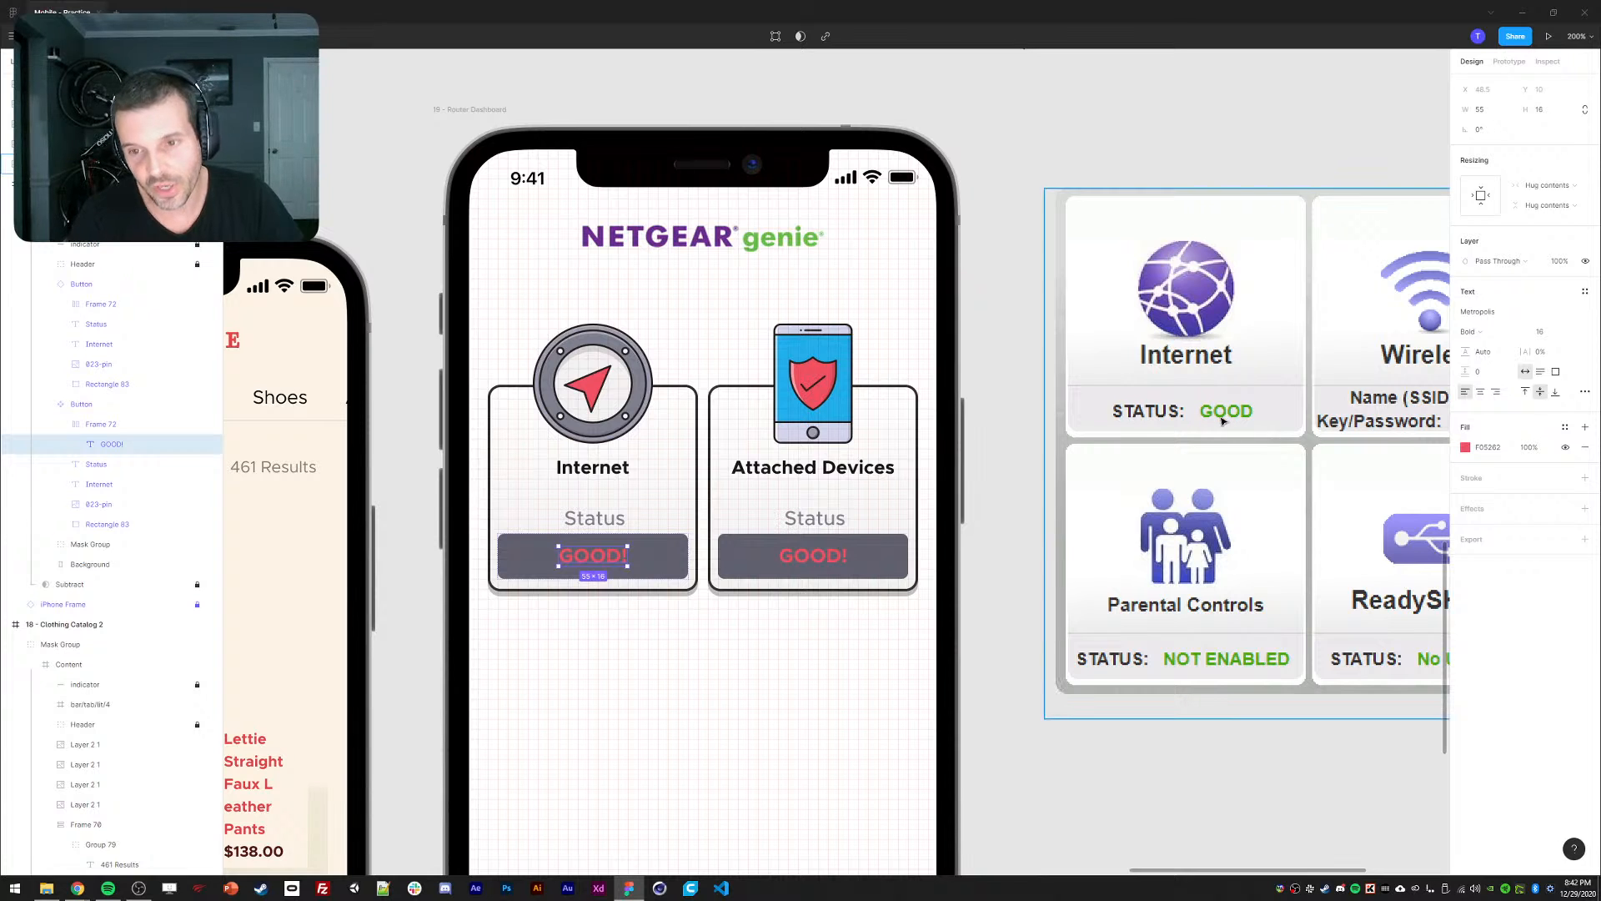
scroll(1034, 406, right, 1)
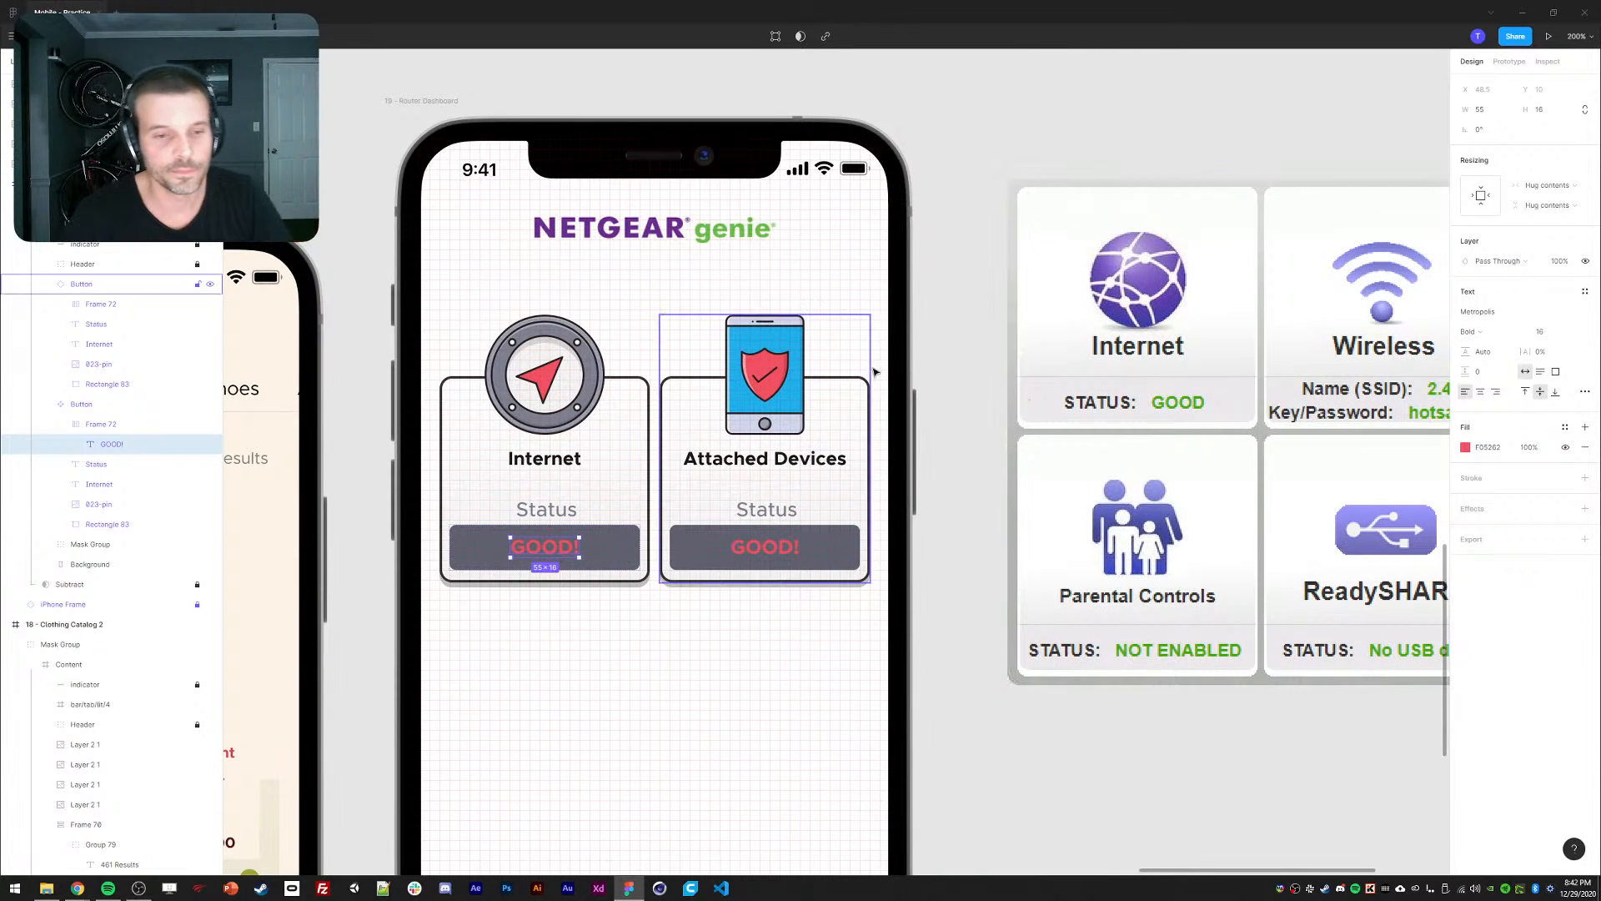
click(963, 493)
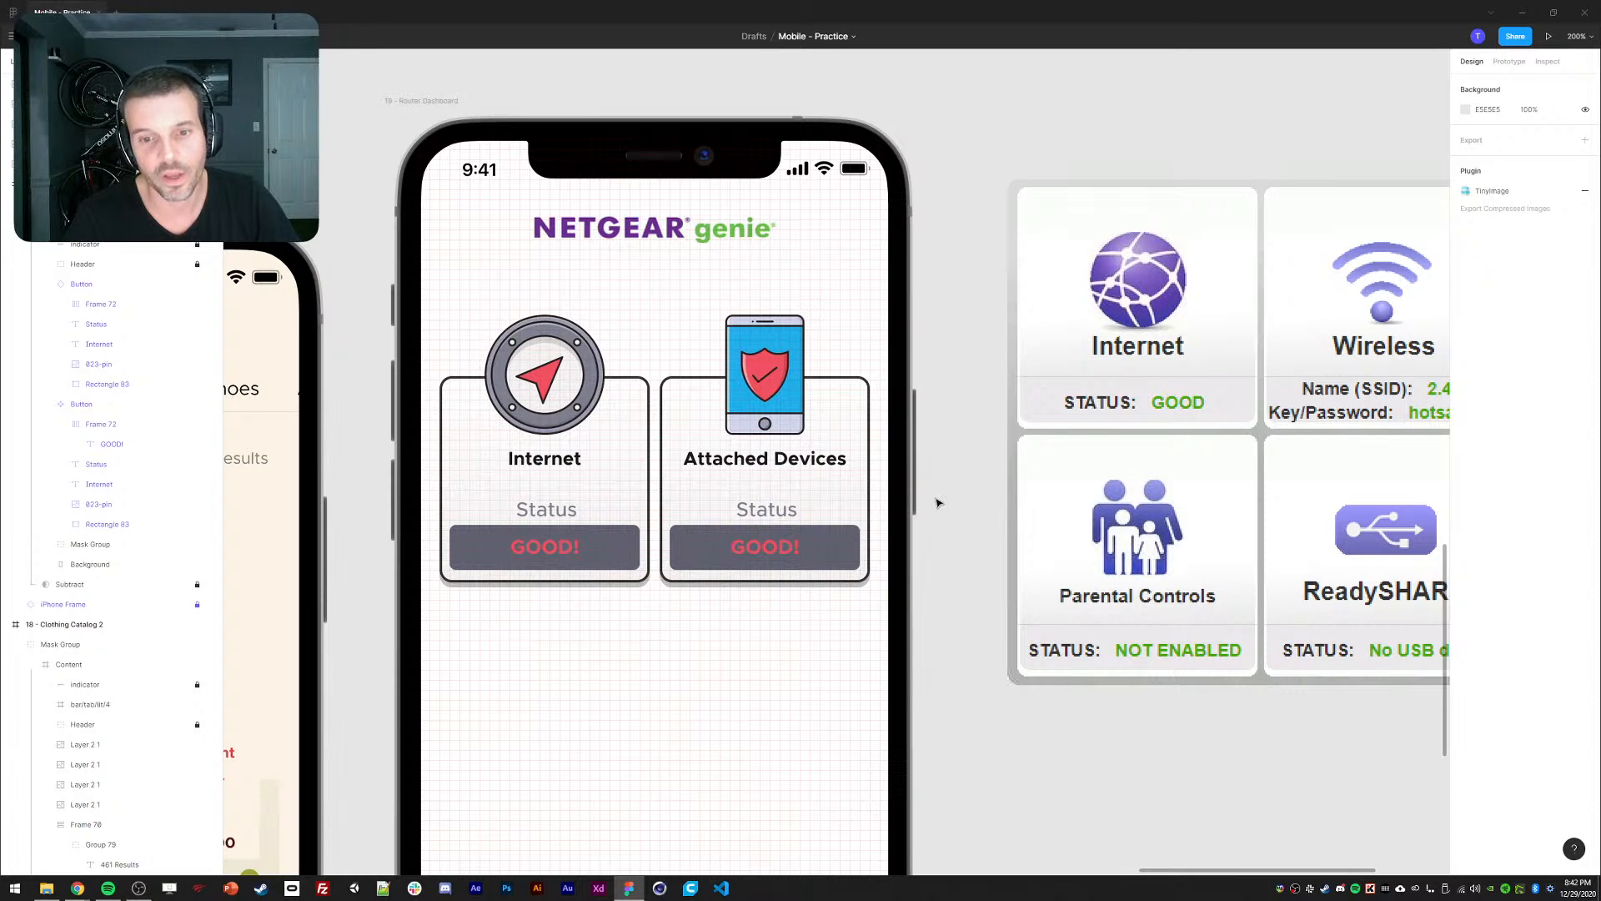
scroll(964, 424, right, 8)
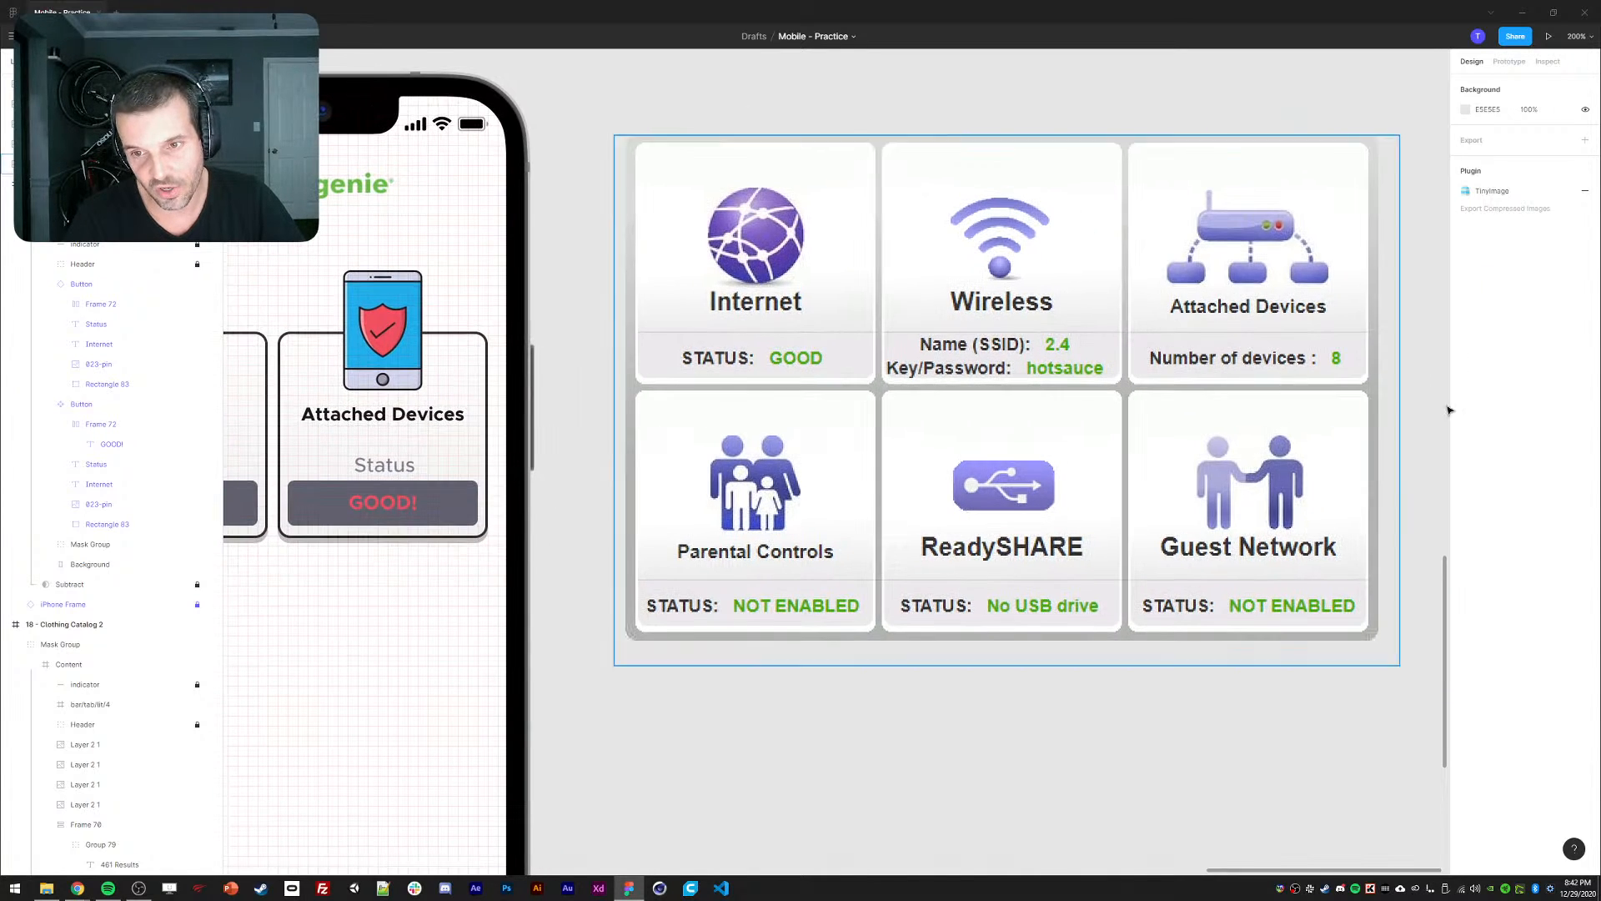
scroll(900, 516, left, 10)
ctrl+click(607, 547)
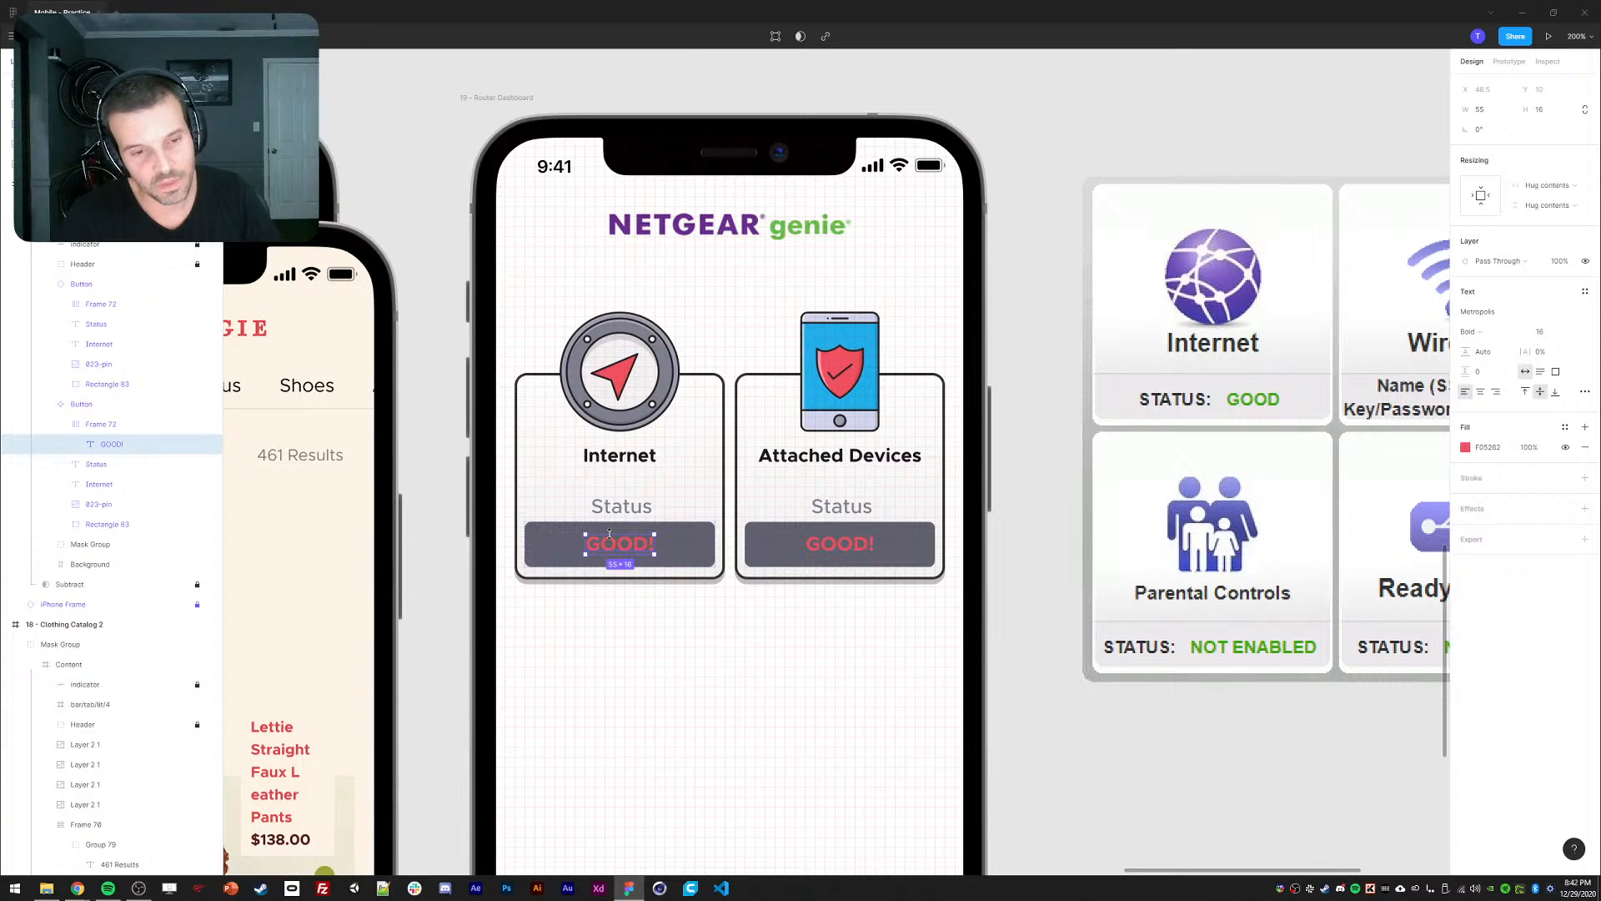
Launch the A11y - Color Contrast Checker plugin from the plugins menu.
click(689, 547)
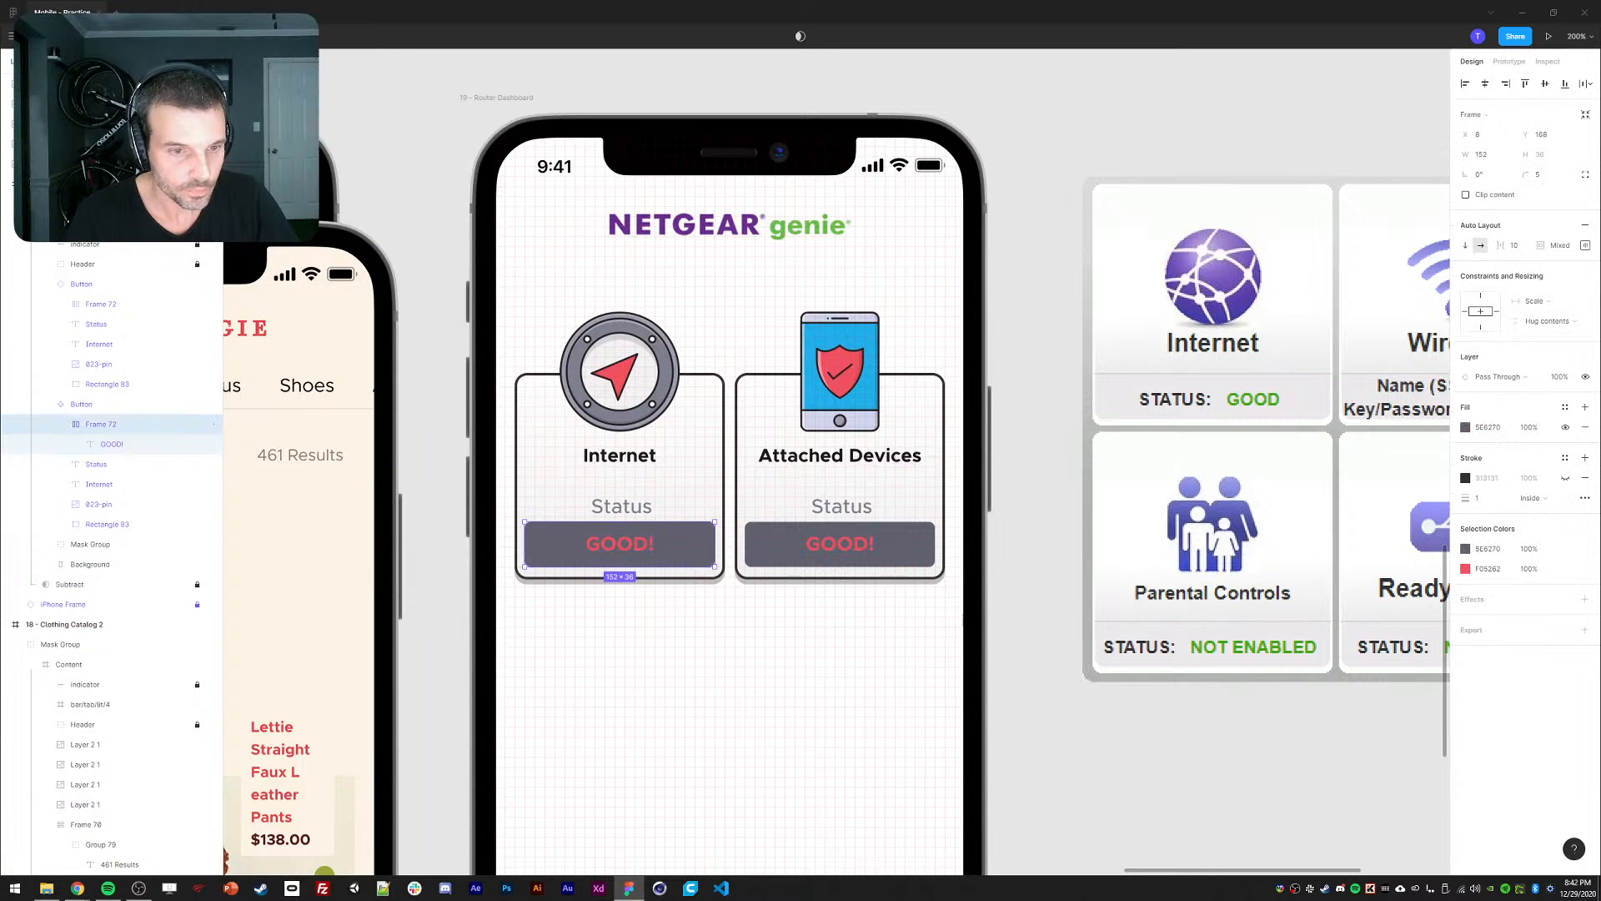
click(12, 35)
mouse_move(50, 203)
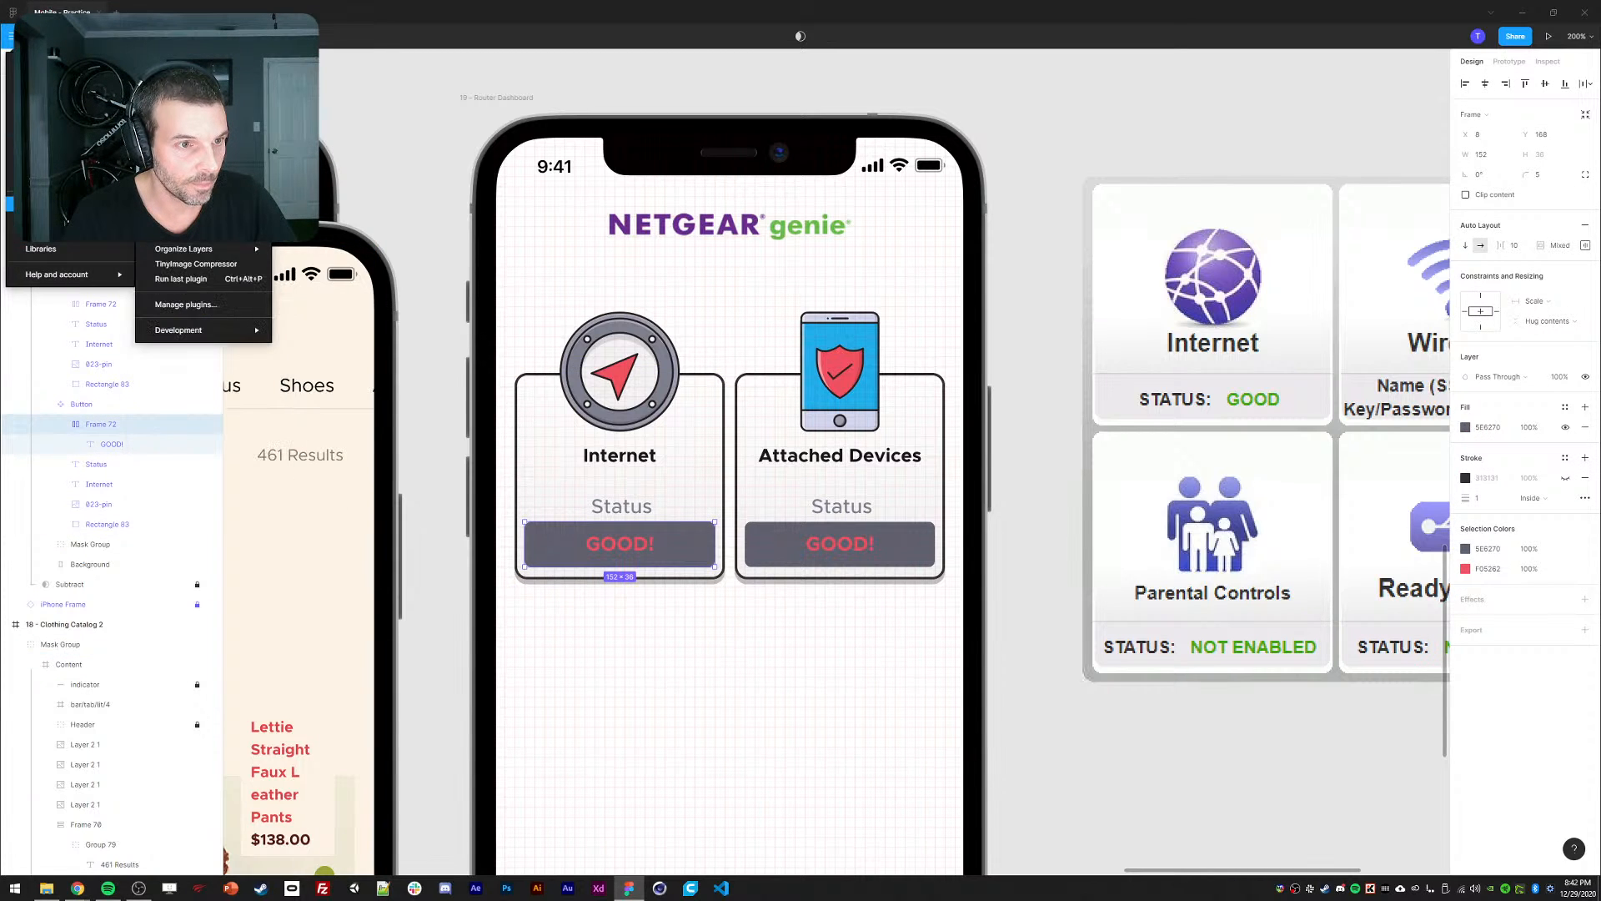
click(196, 203)
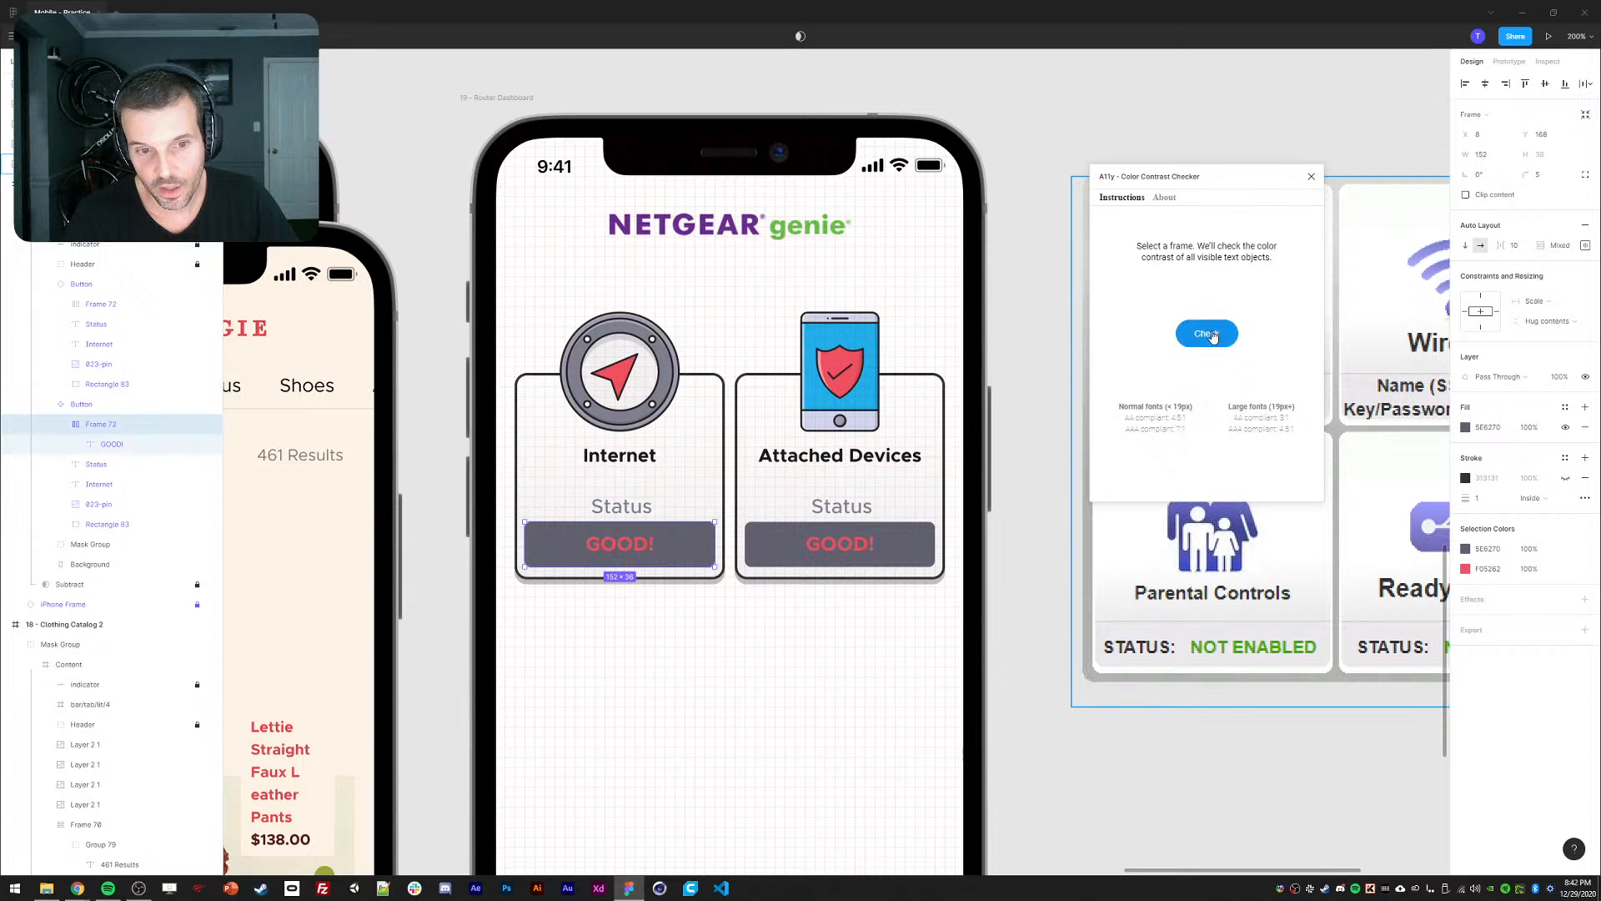
Check the Content frame and raise the GOOD! contrast until AA passes at 4.78.
click(191, 287)
key(Escape)
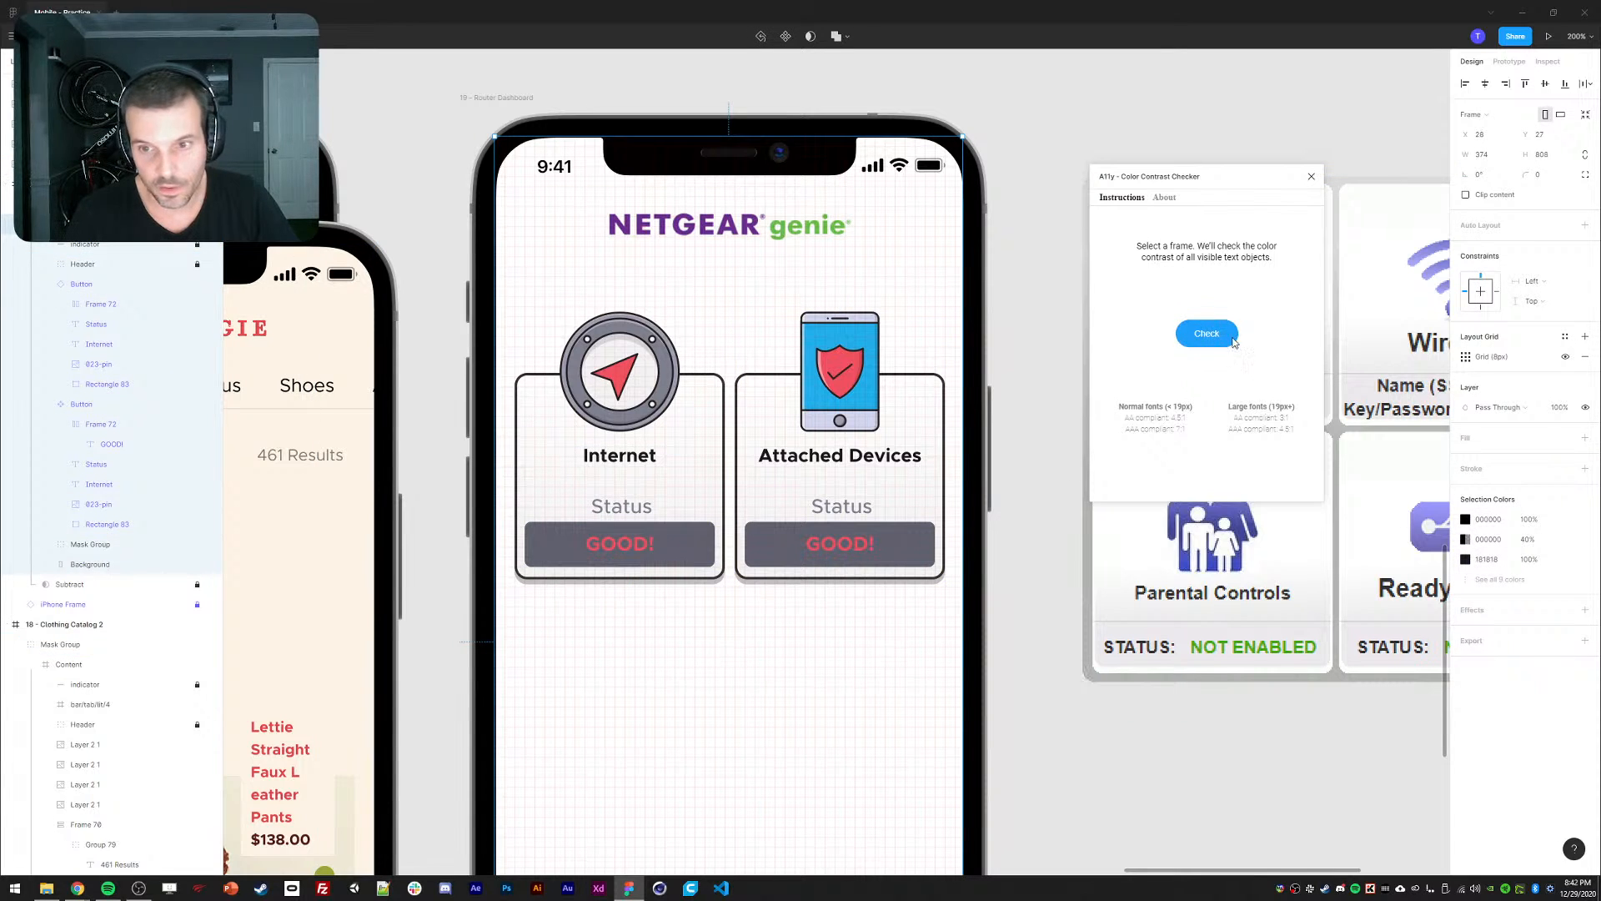
click(1207, 332)
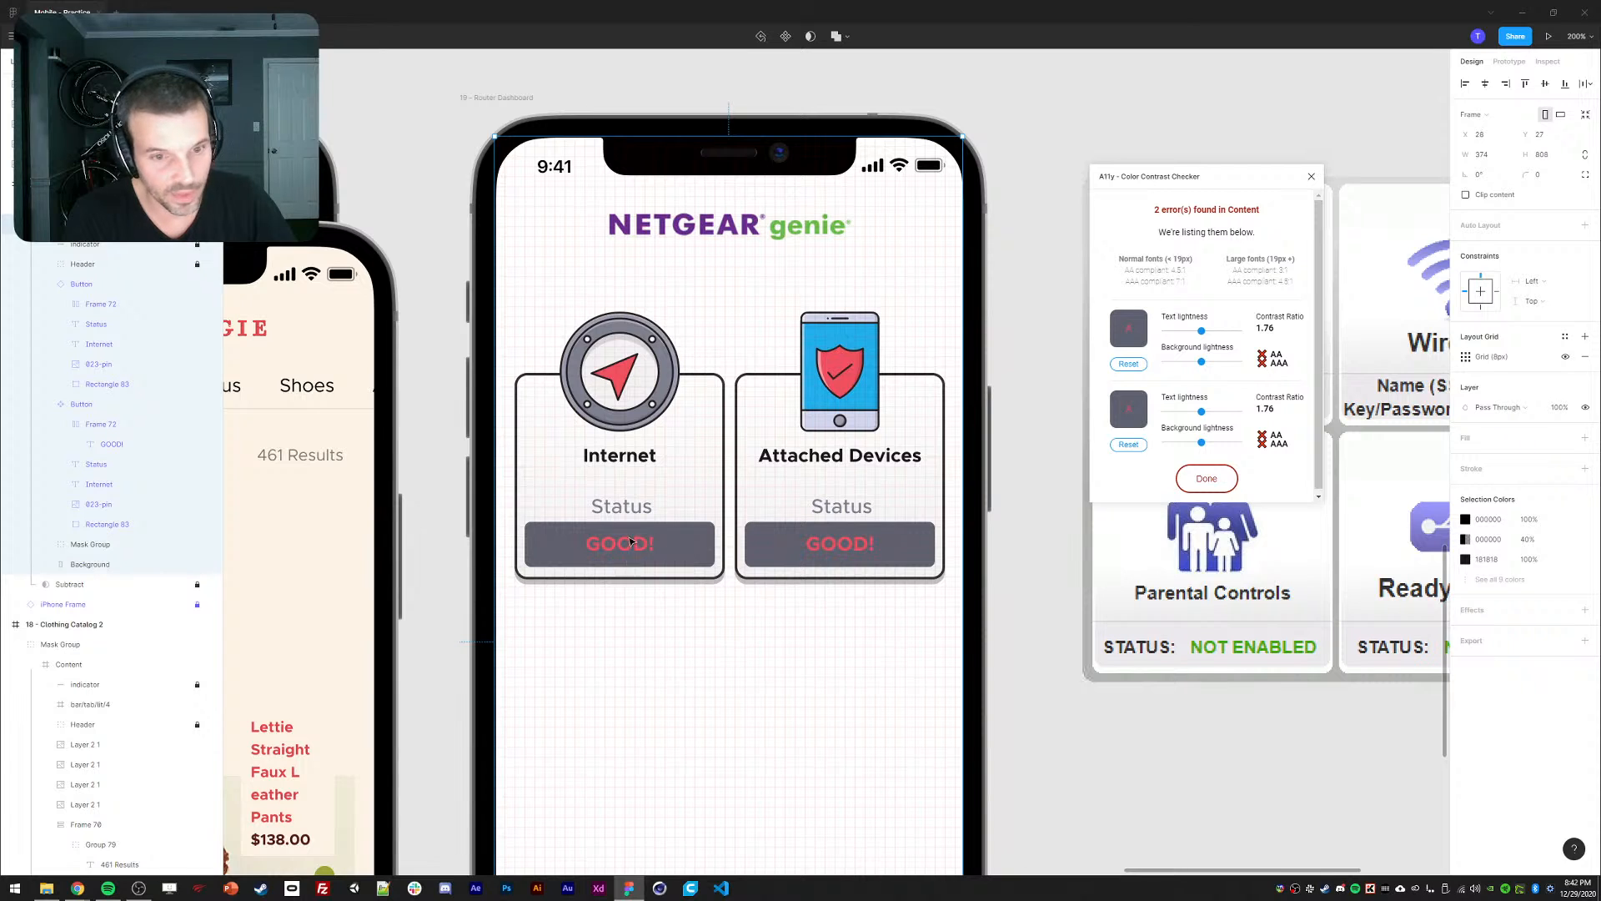
mouse_move(1203, 335)
mouse_down()
mouse_move(1229, 338)
mouse_move(1177, 344)
mouse_move(1203, 344)
mouse_move(1192, 364)
mouse_up()
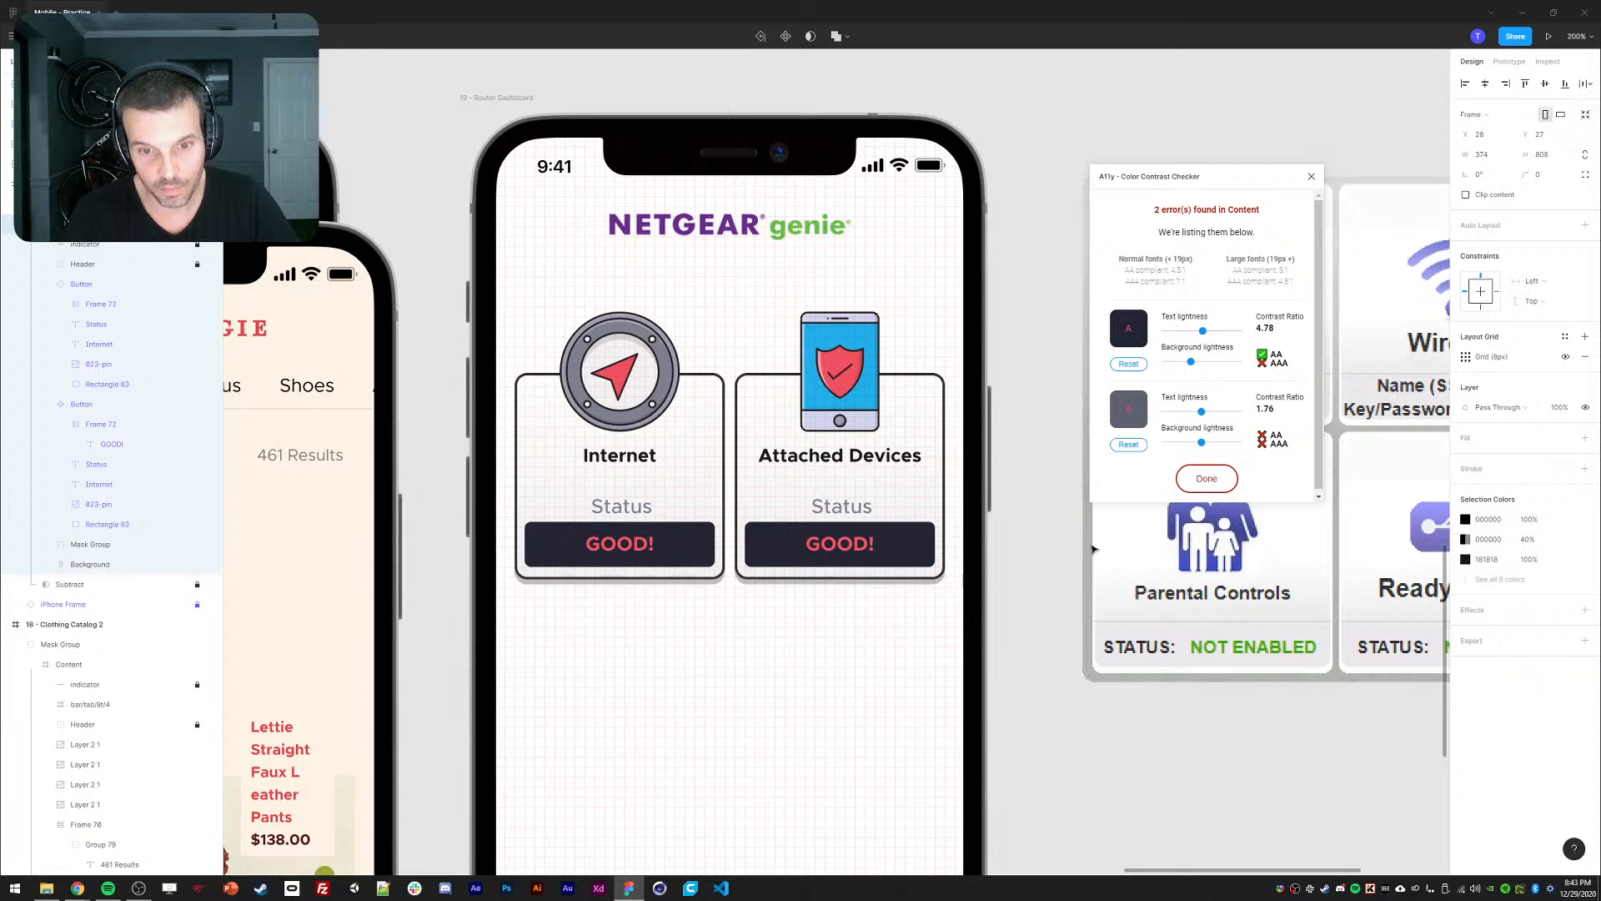
click(1025, 497)
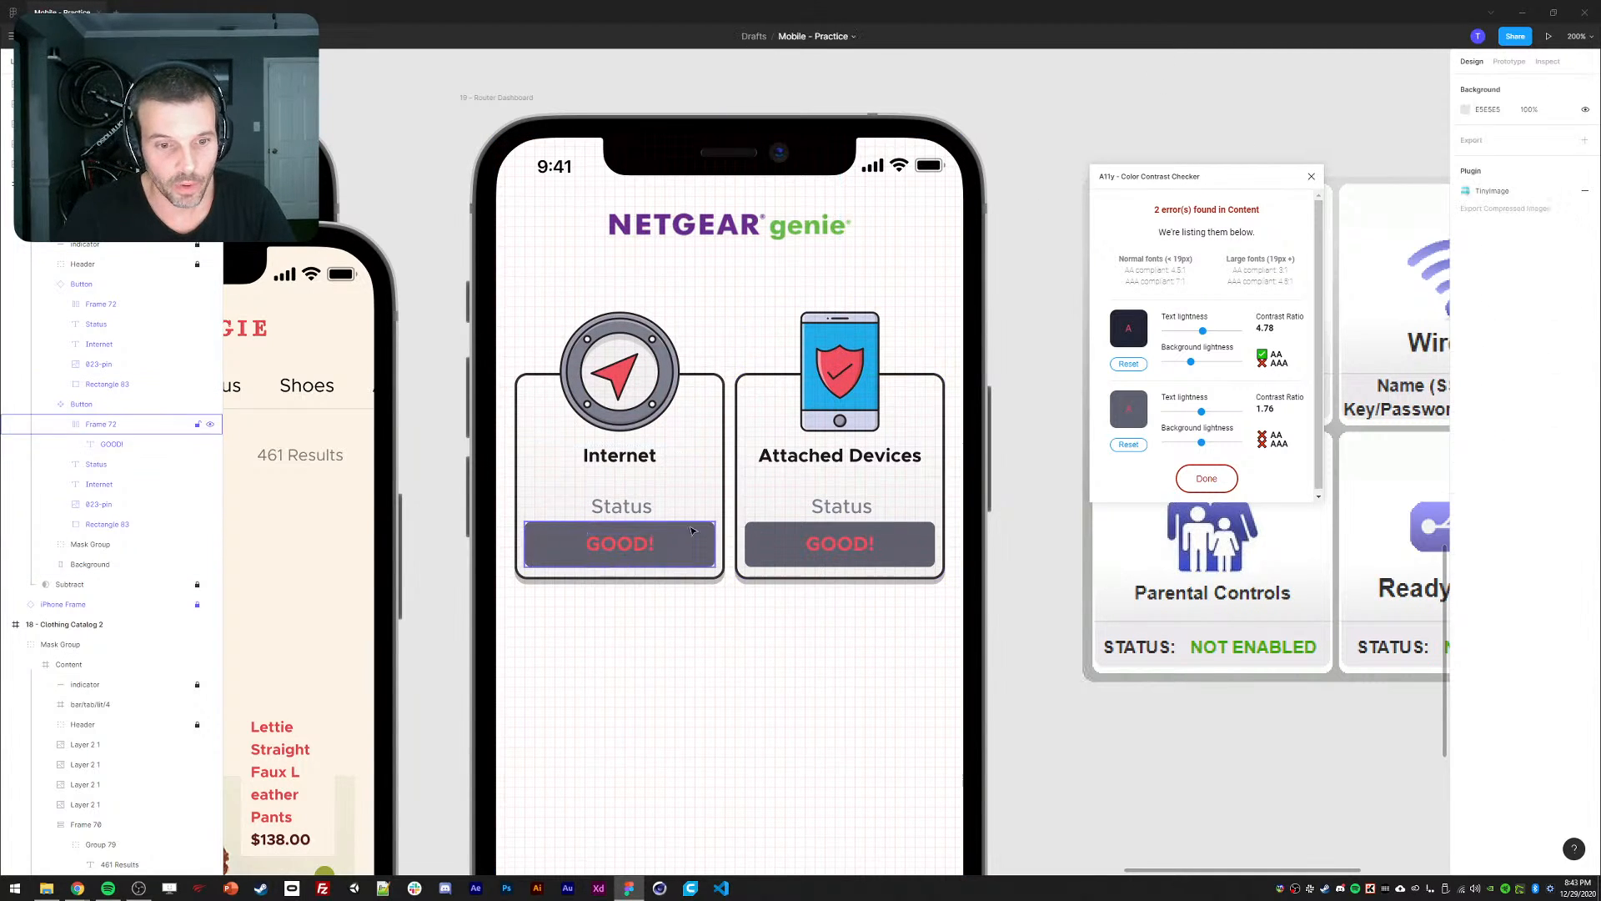
Undo the red GOOD! label colour back to green.
double_click(607, 562)
key(ctrl+z)
key(ctrl+z)
key(ctrl+z)
key(ctrl+z)
click(472, 529)
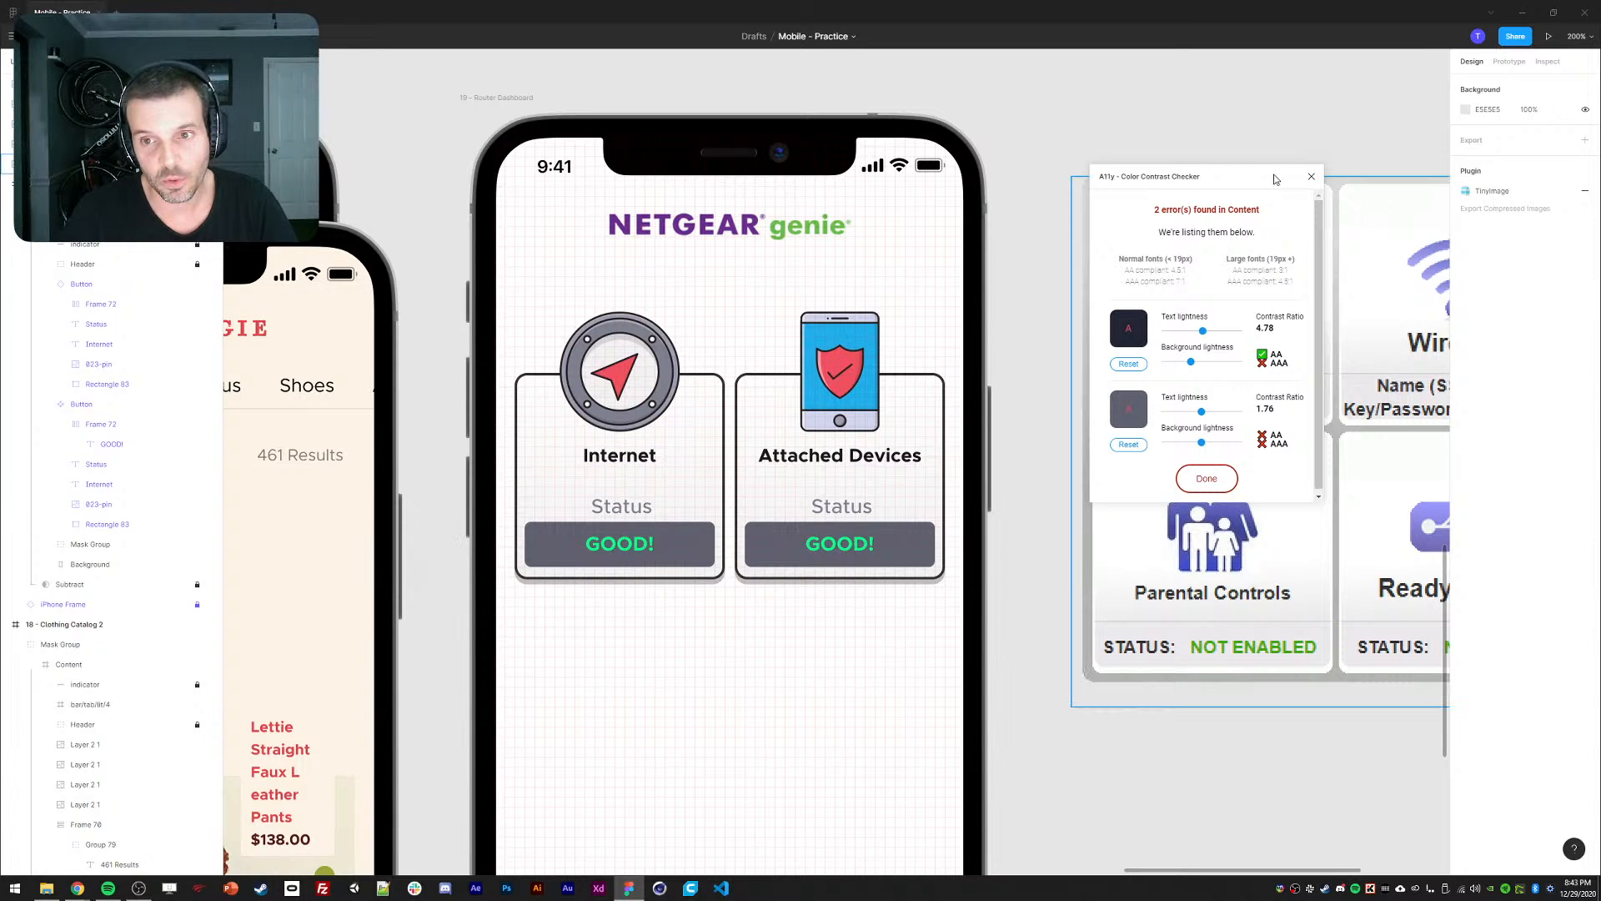
Recolour the Internet card's GOOD! text a deep red, #BC0606.
double_click(632, 544)
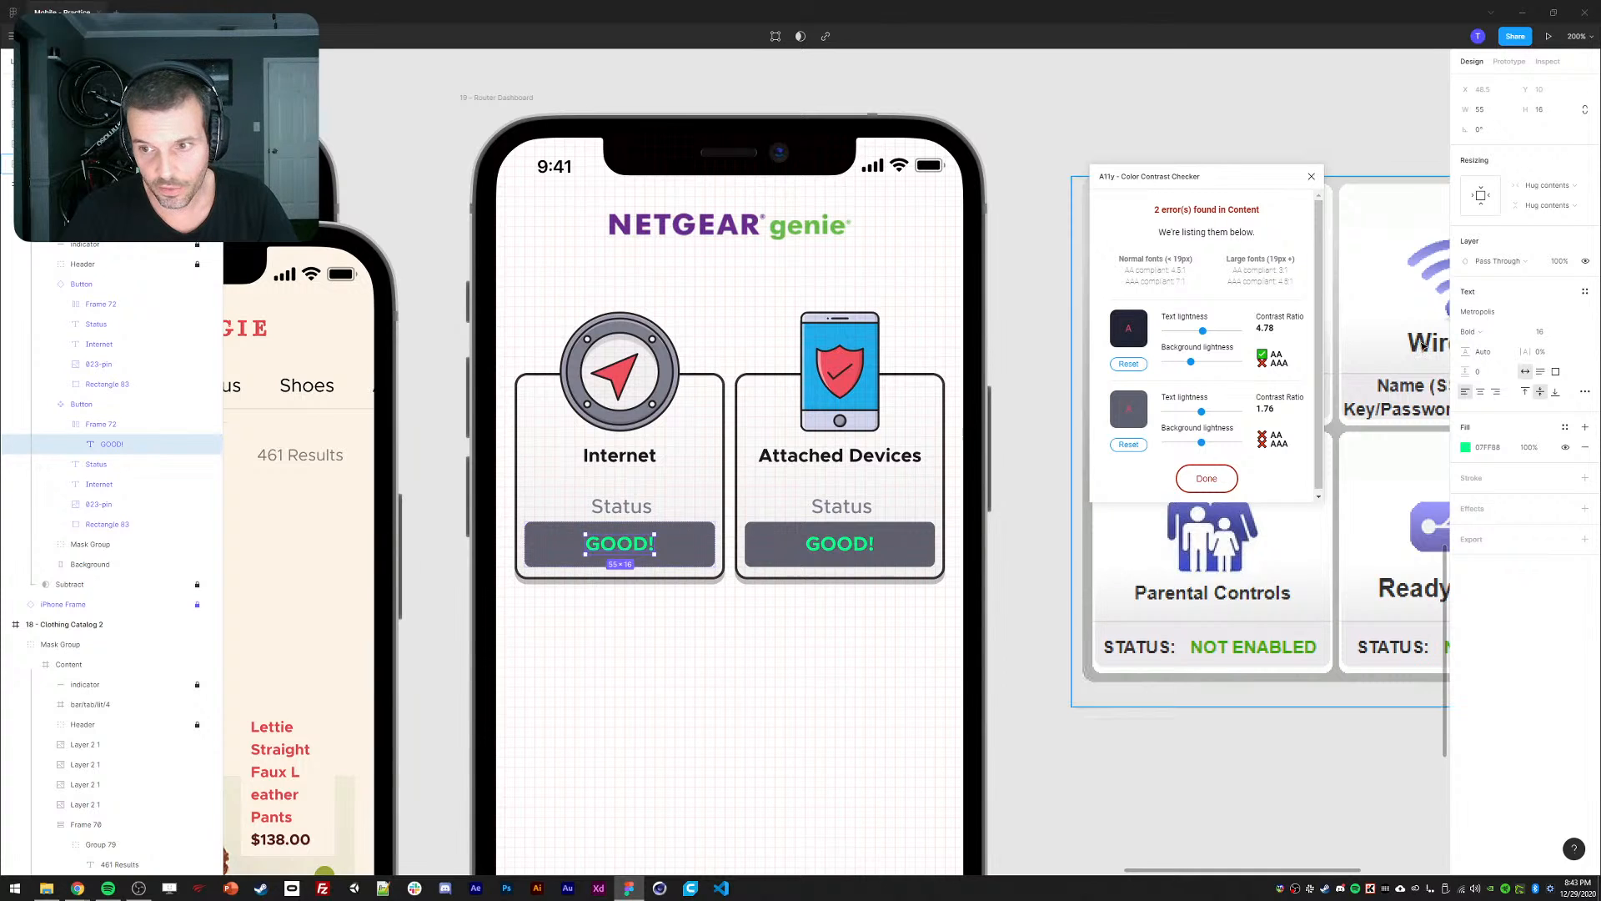
click(1466, 449)
drag(1423, 630, 1449, 632)
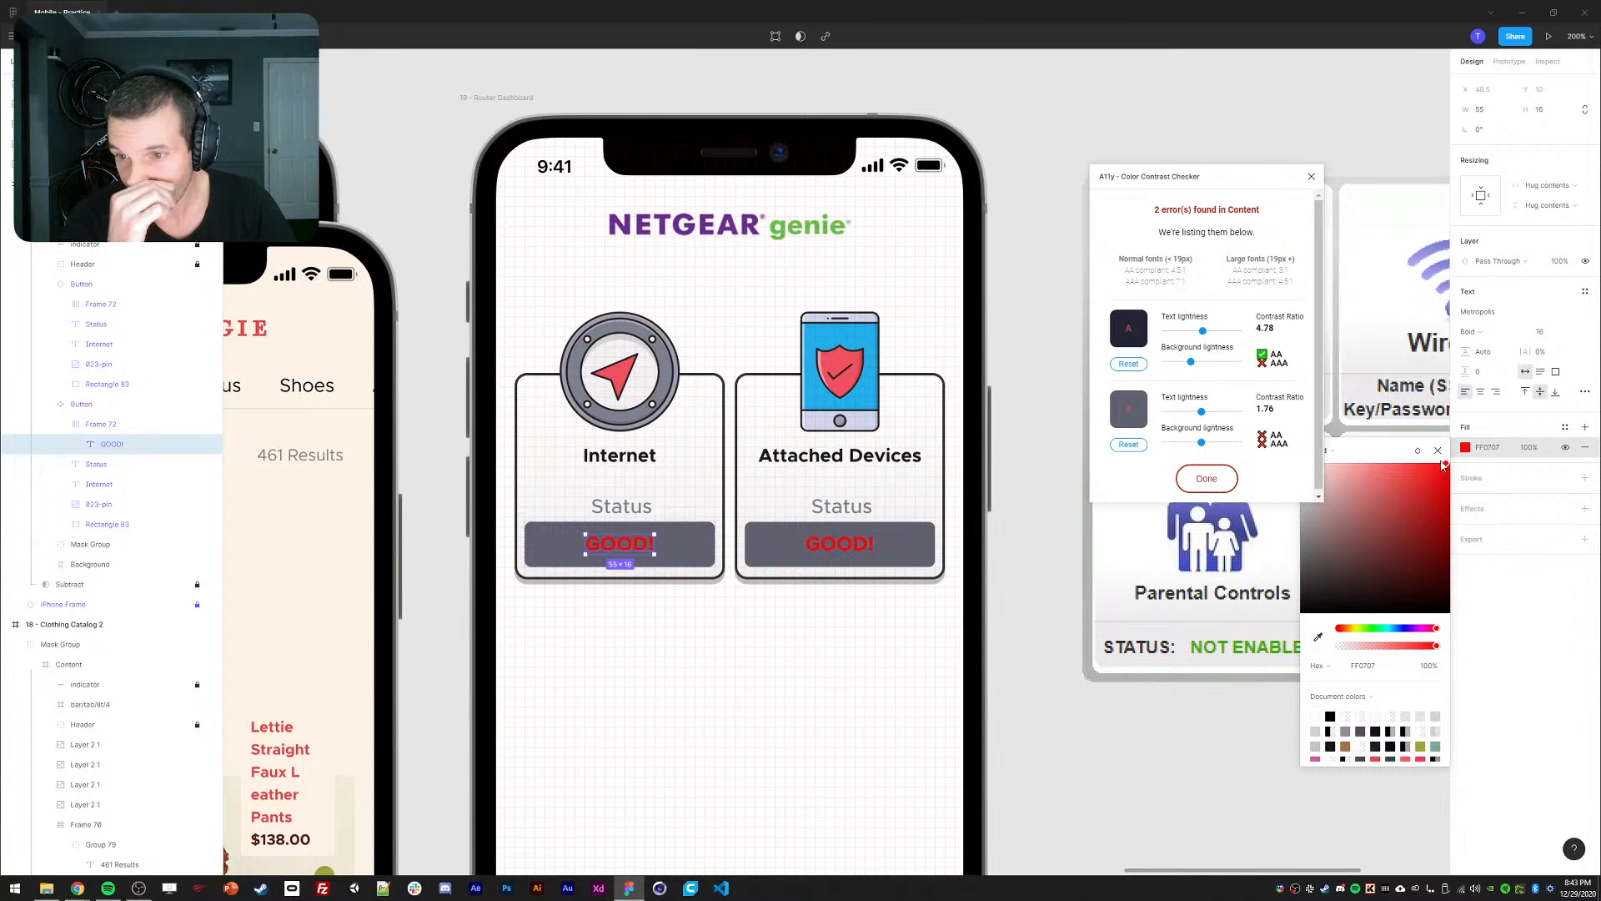
drag(1447, 478, 1446, 547)
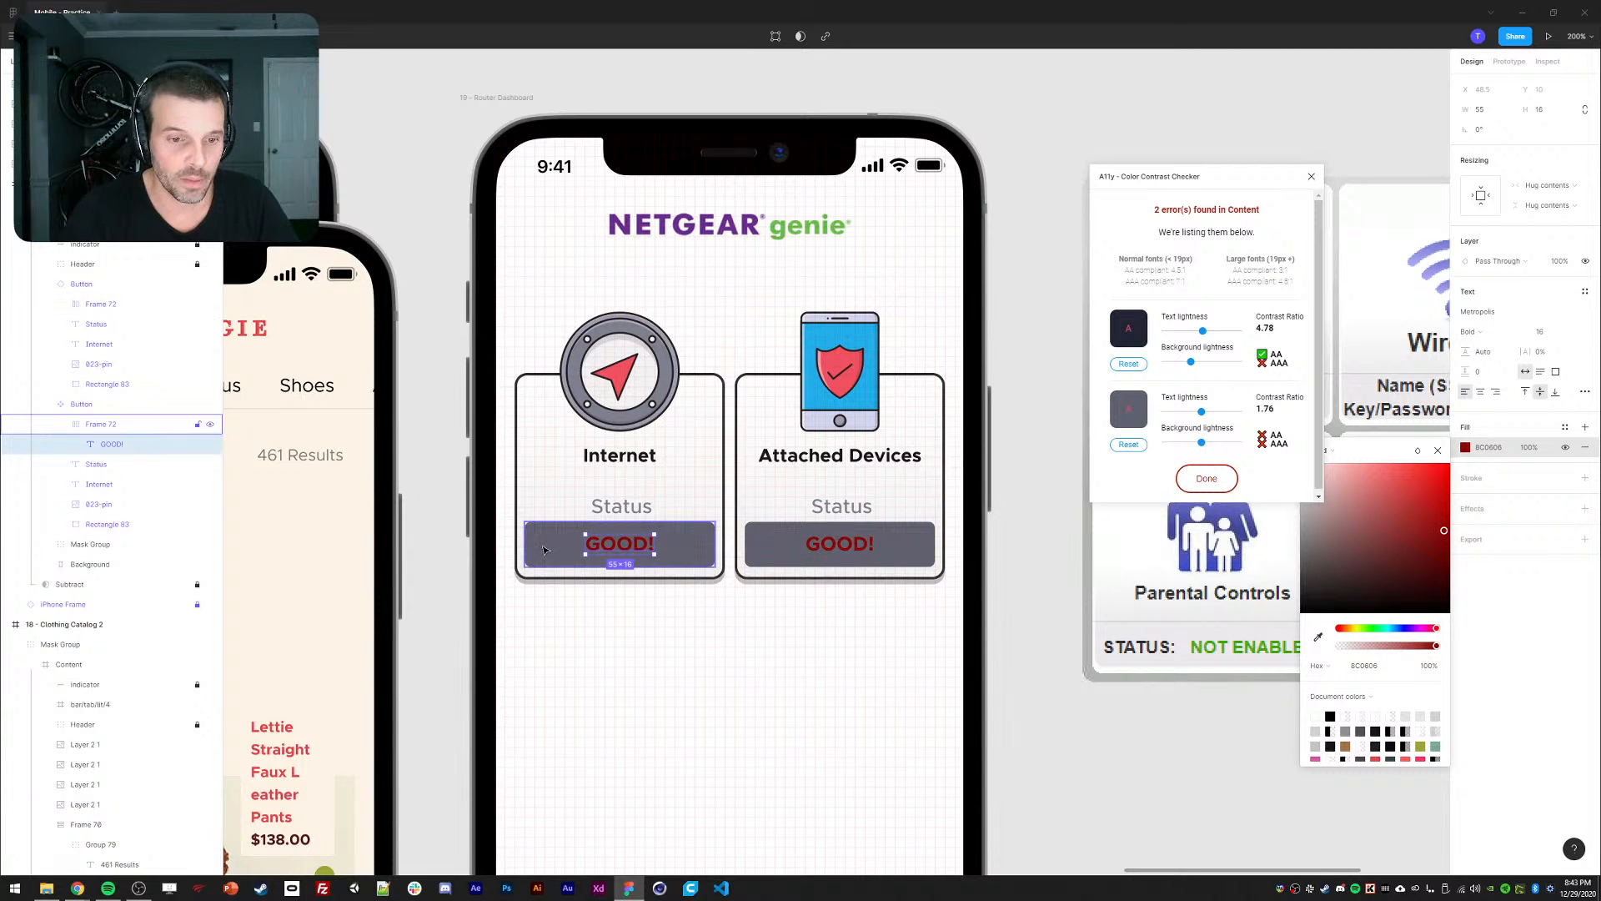
click(691, 546)
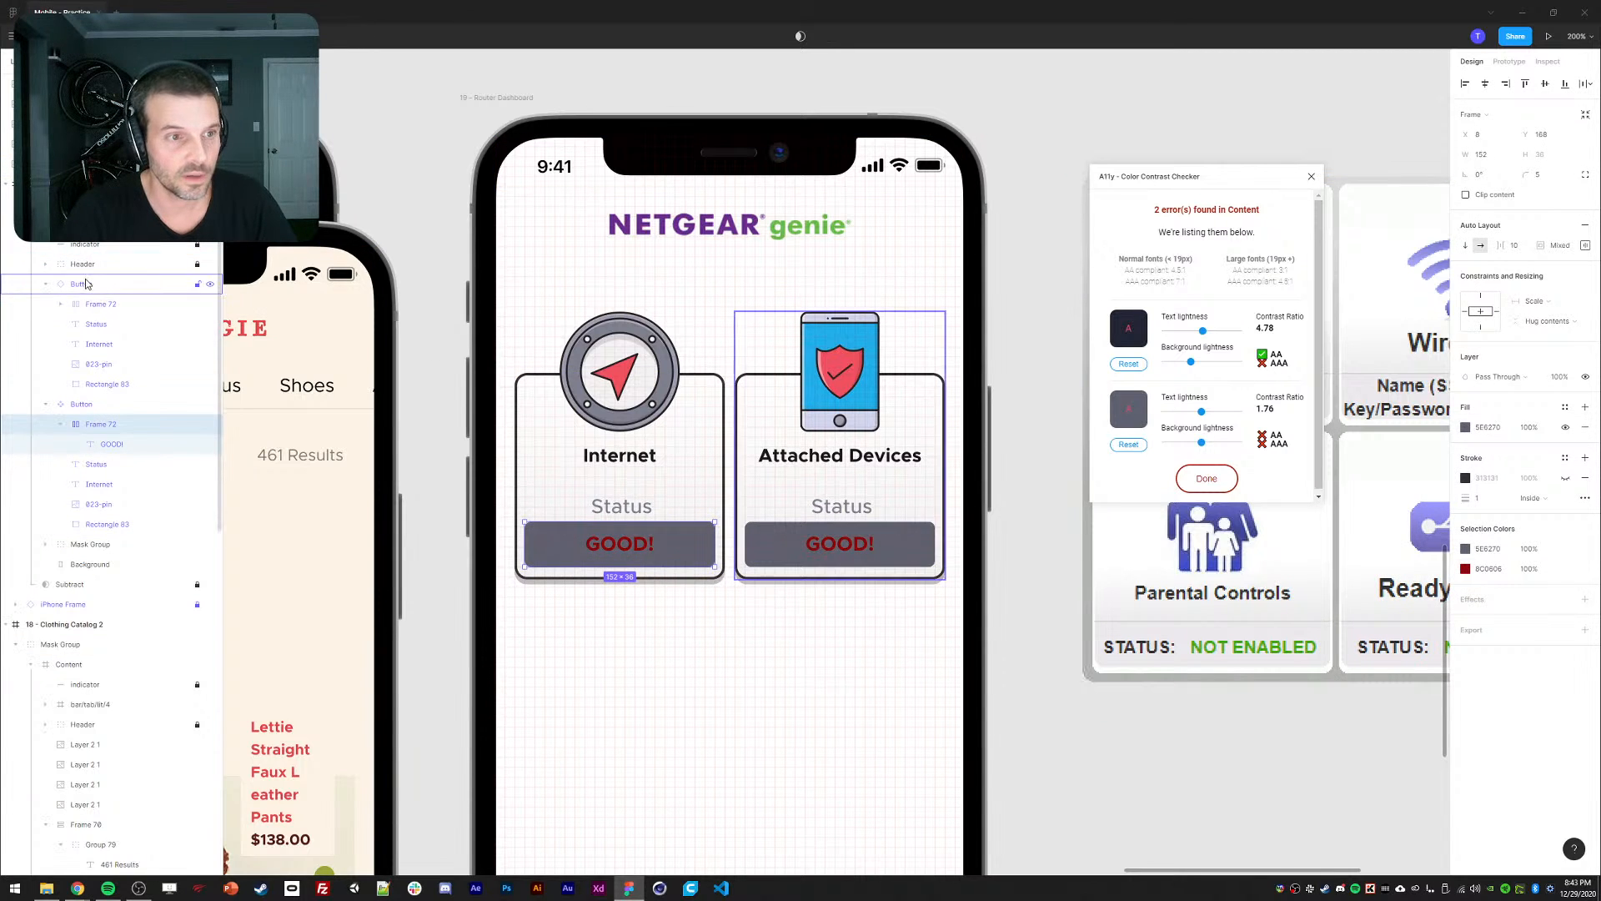
click(82, 224)
Rerun the contrast check on the phone screen, then undo the background darkening.
click(1207, 478)
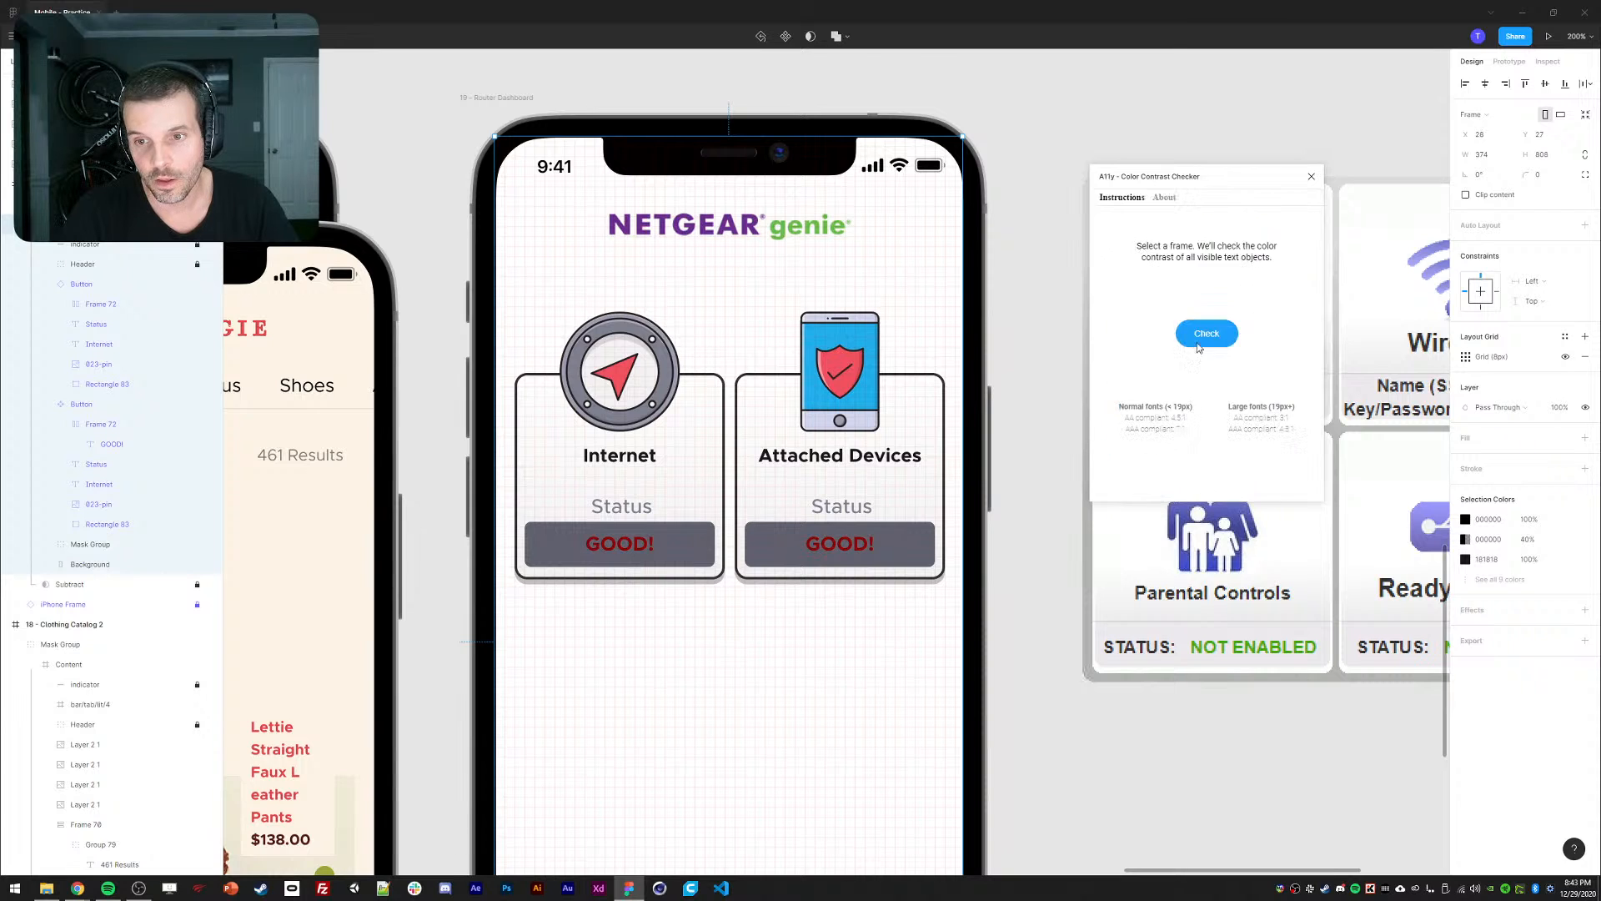
click(1201, 333)
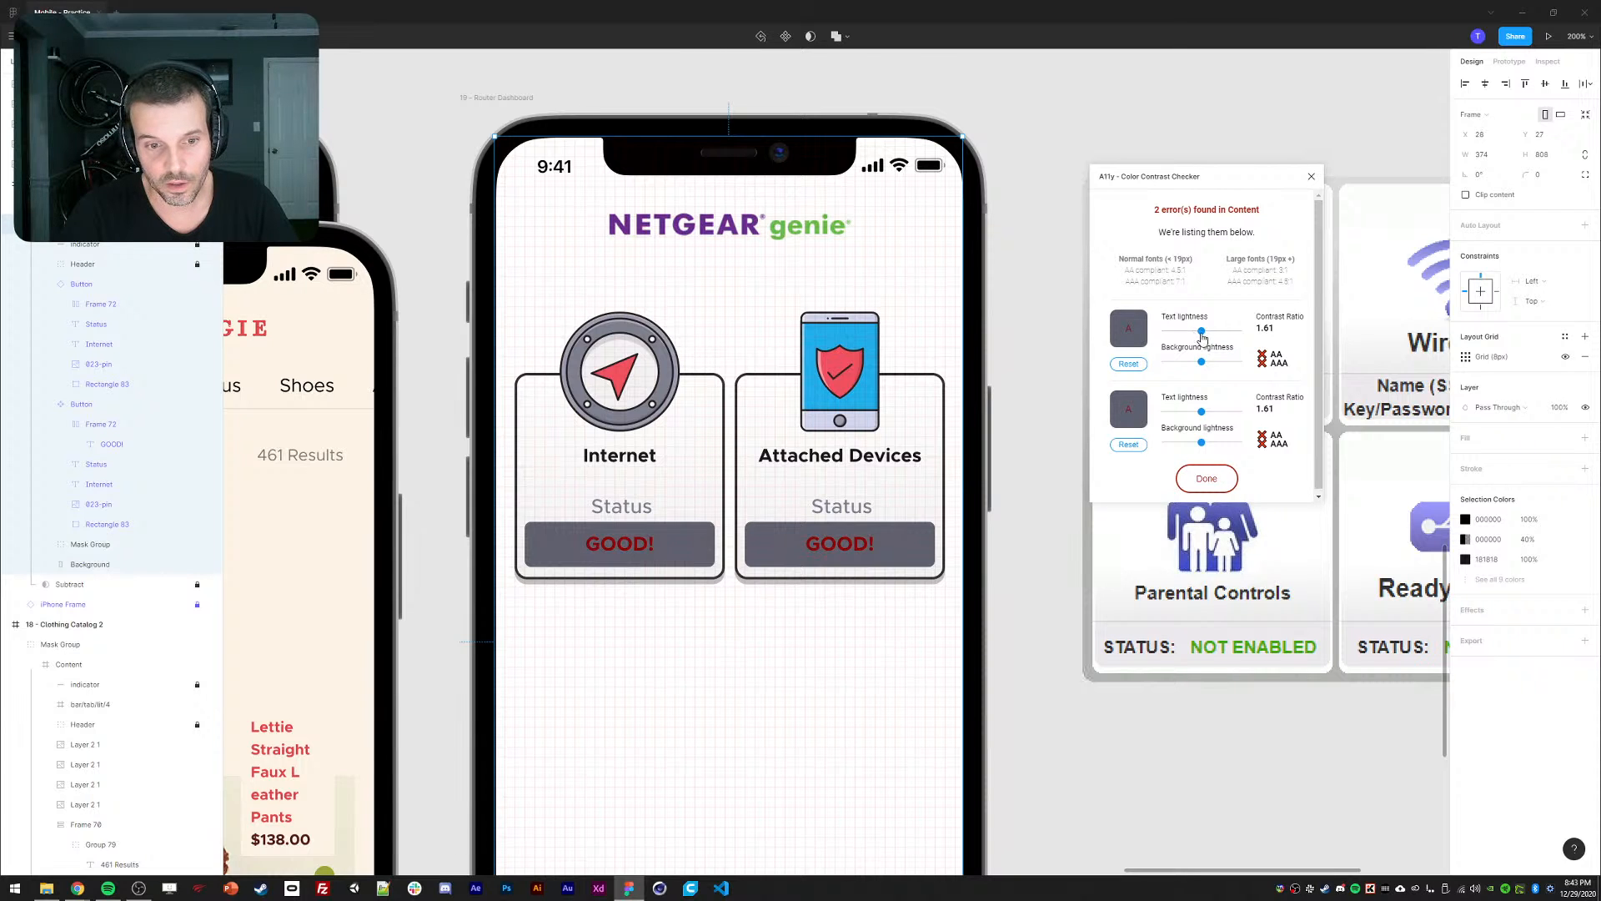
mouse_move(1200, 365)
mouse_down()
mouse_move(1164, 370)
mouse_move(1220, 381)
mouse_move(1206, 381)
mouse_up()
key(ctrl+z)
key(ctrl+z)
key(ctrl+z)
key(ctrl+z)
key(ctrl+z)
key(ctrl+z)
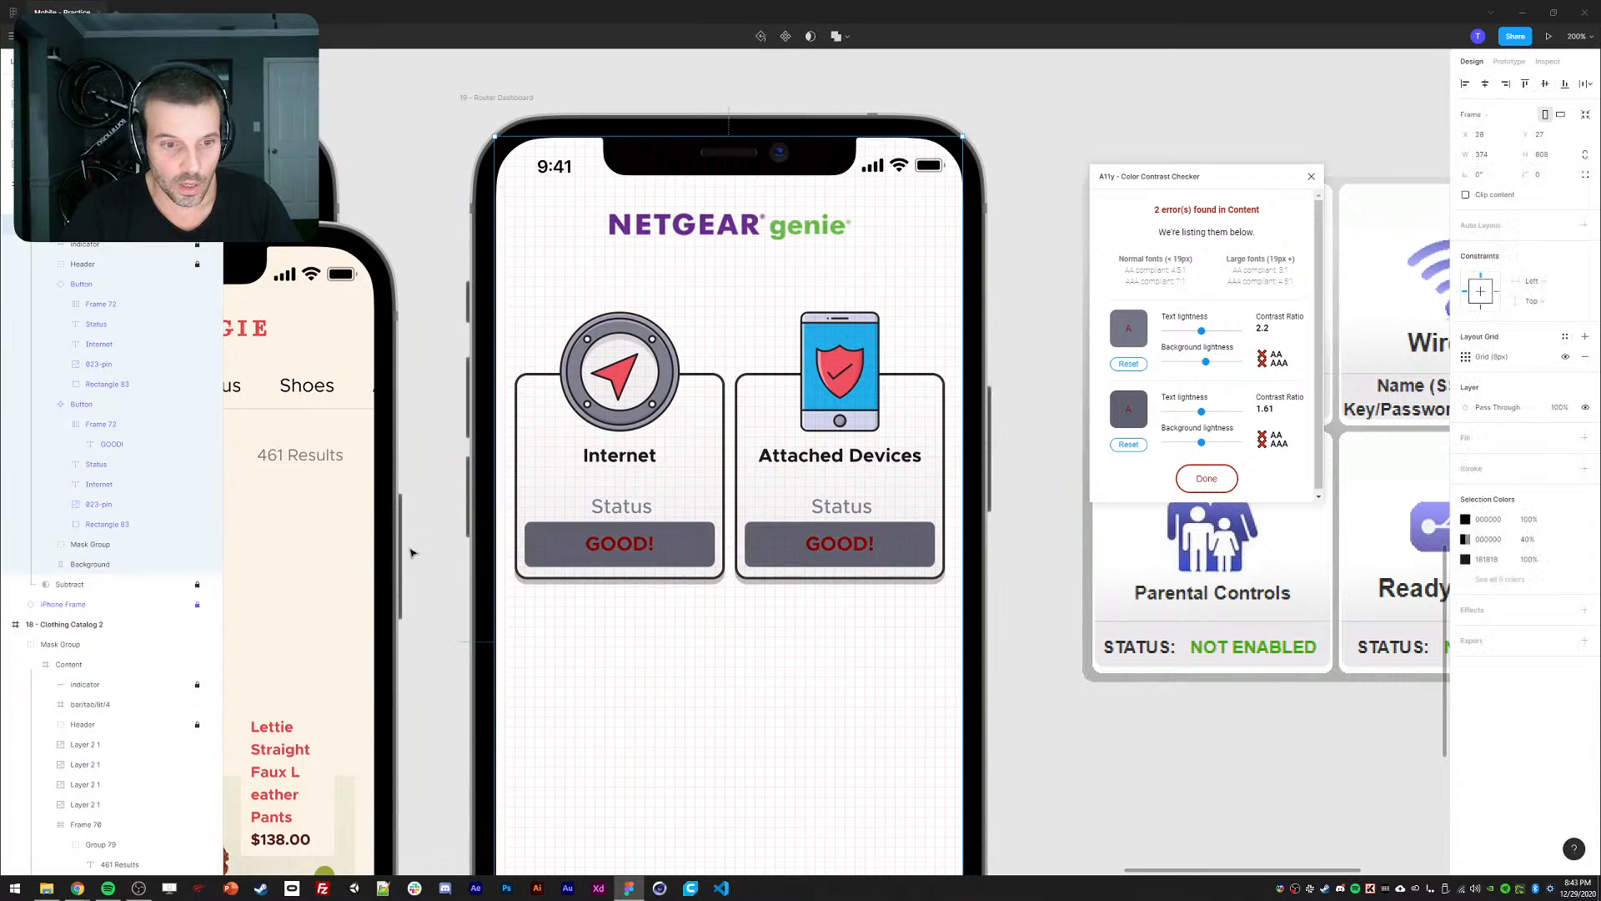
key(ctrl+z)
key(ctrl+z)
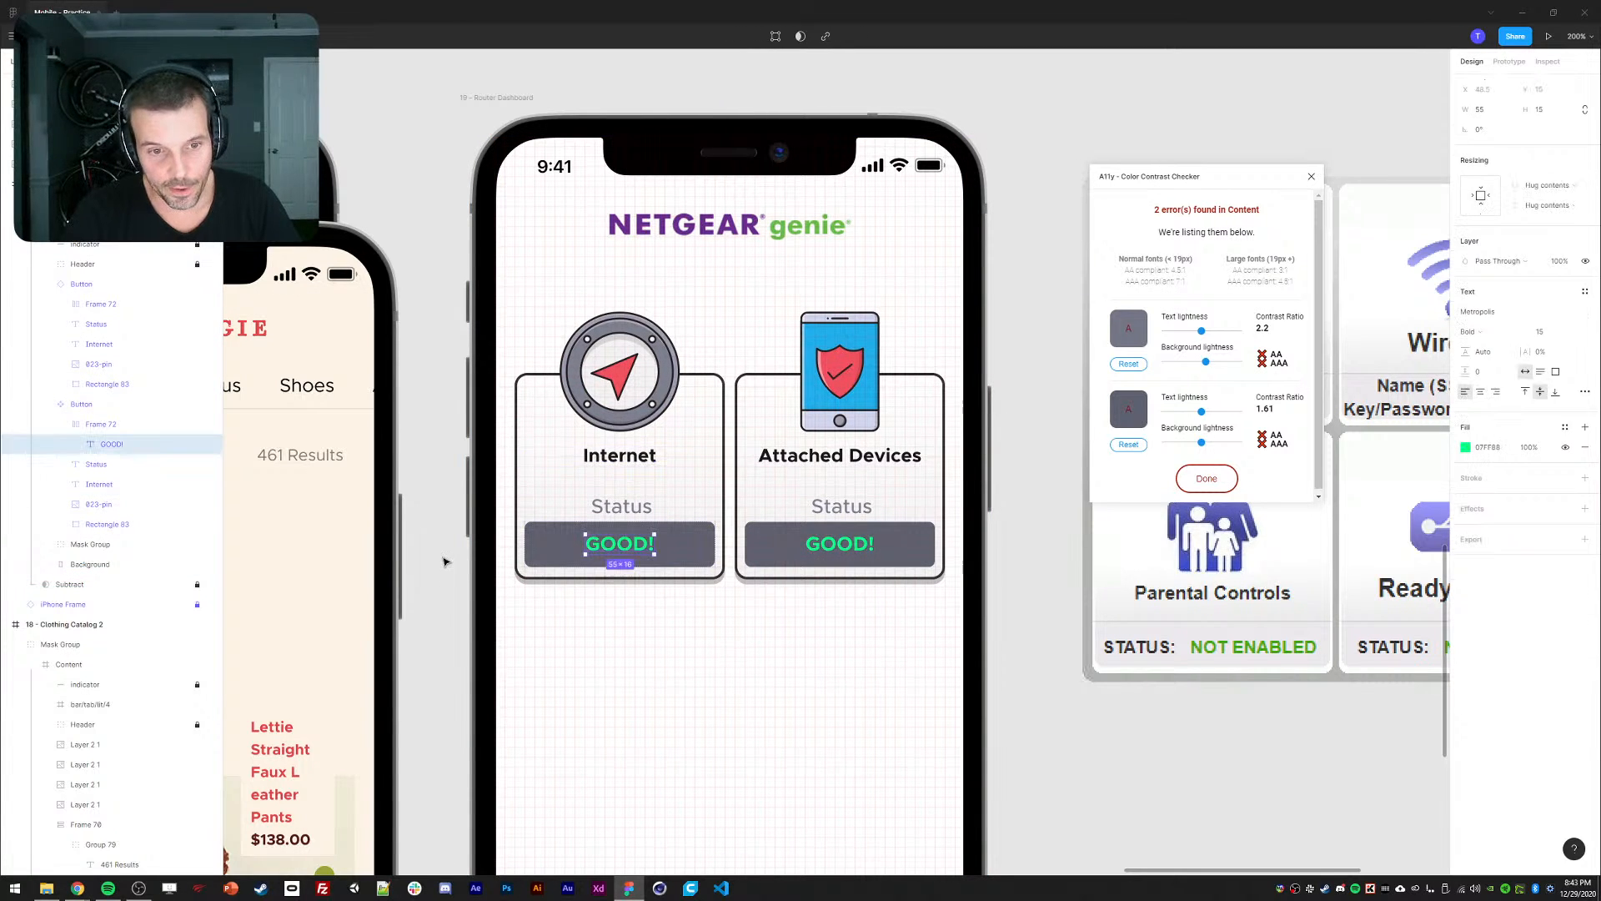
Make both GOOD! status labels white.
click(540, 551)
click(1468, 549)
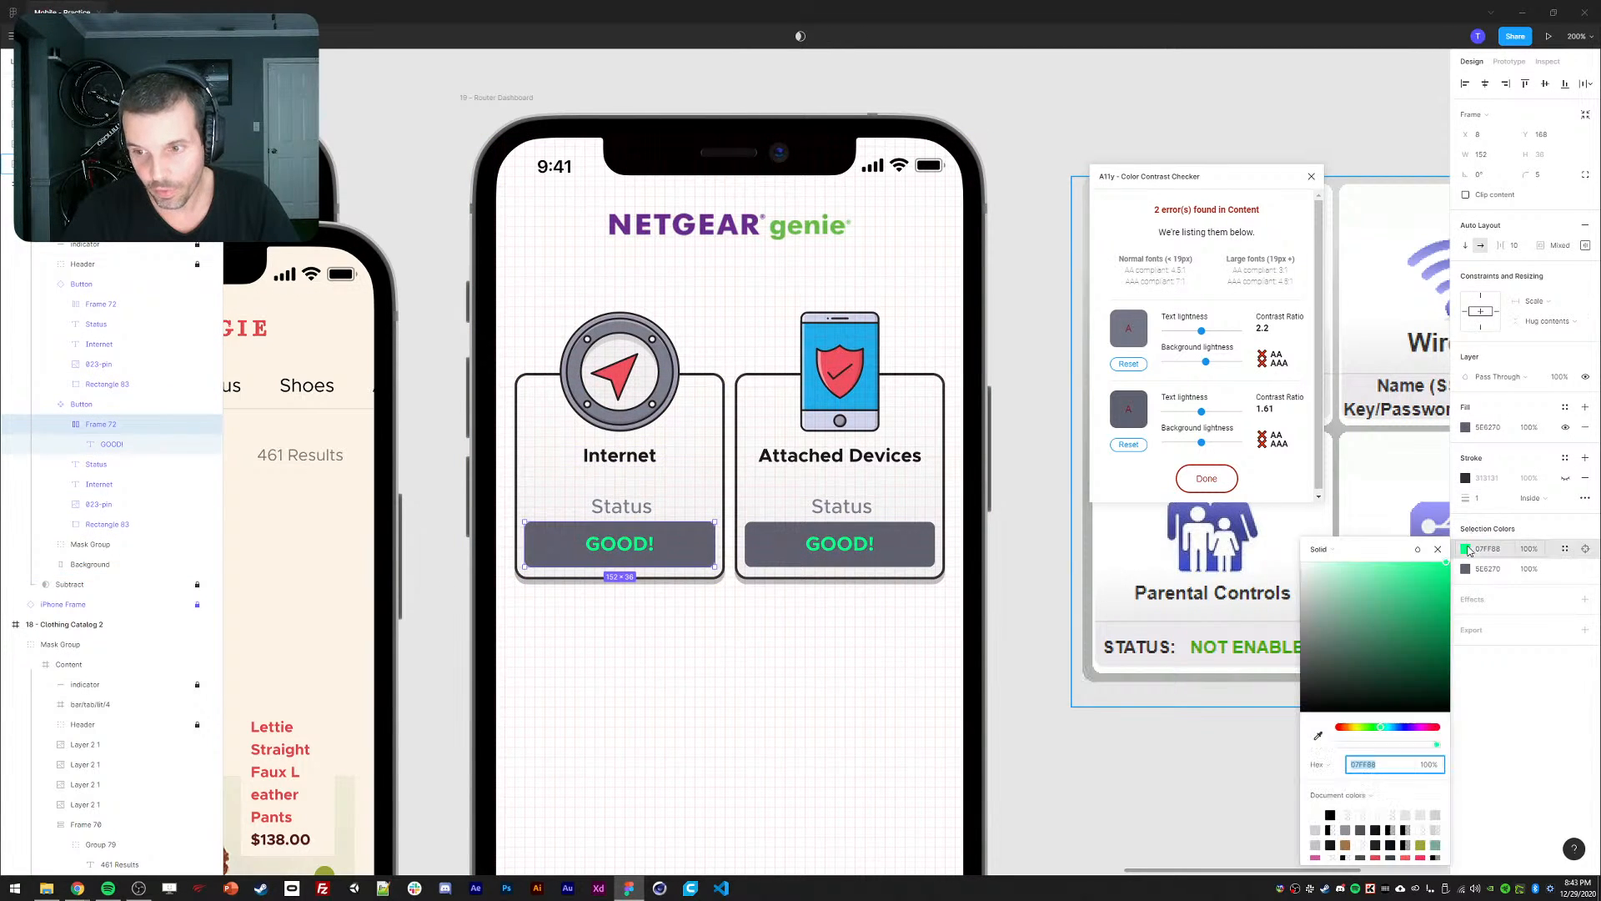
click(1338, 728)
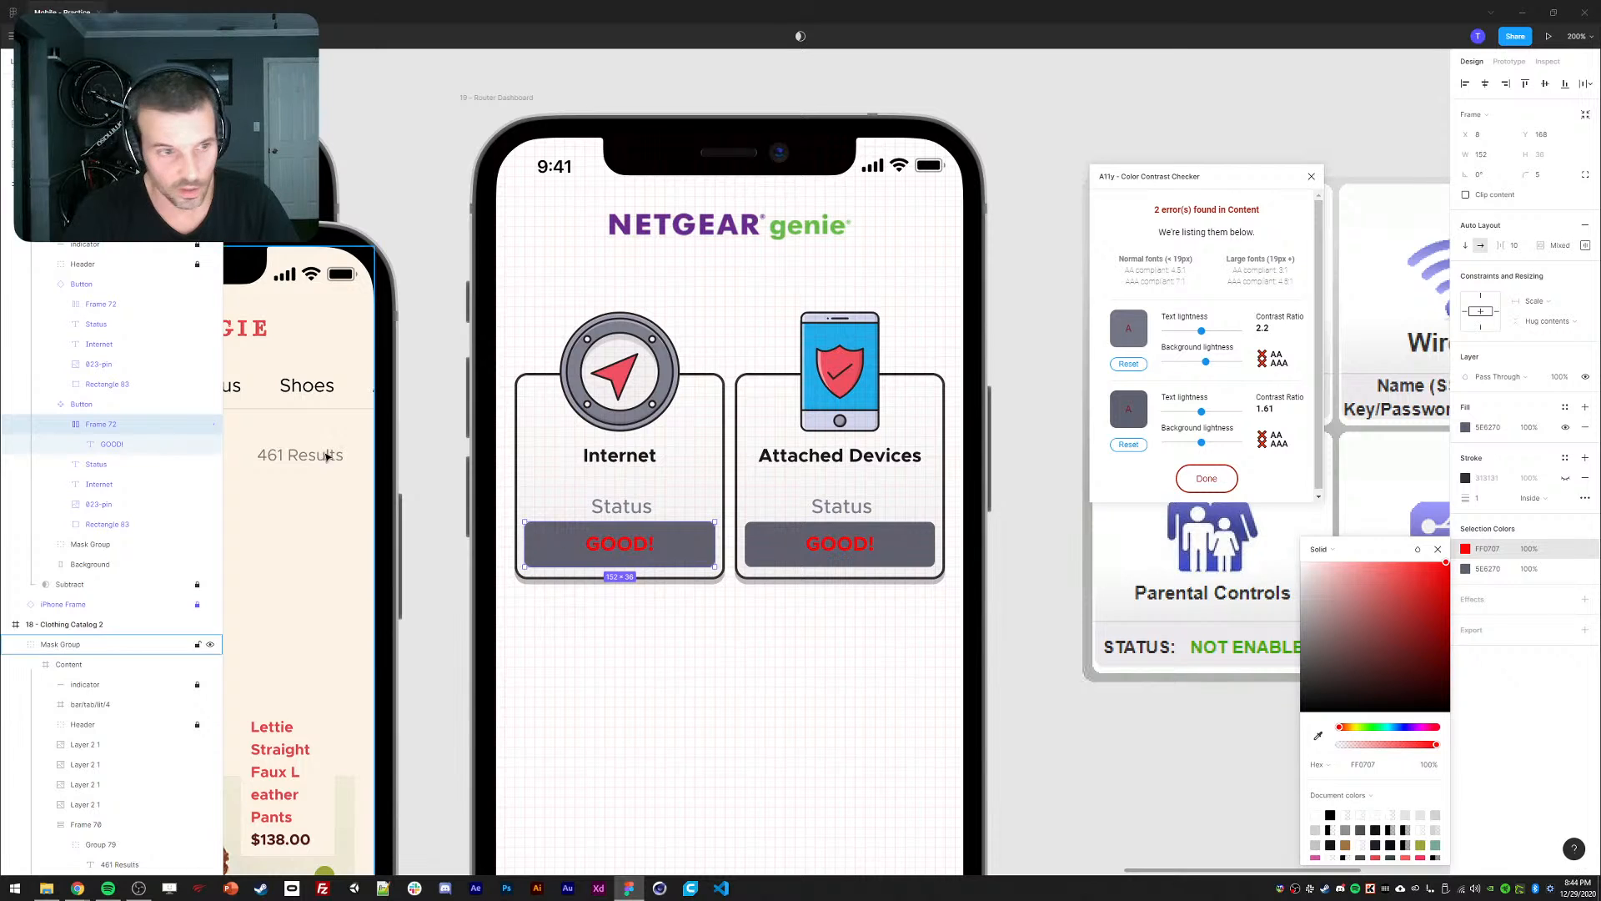
key(ctrl+z)
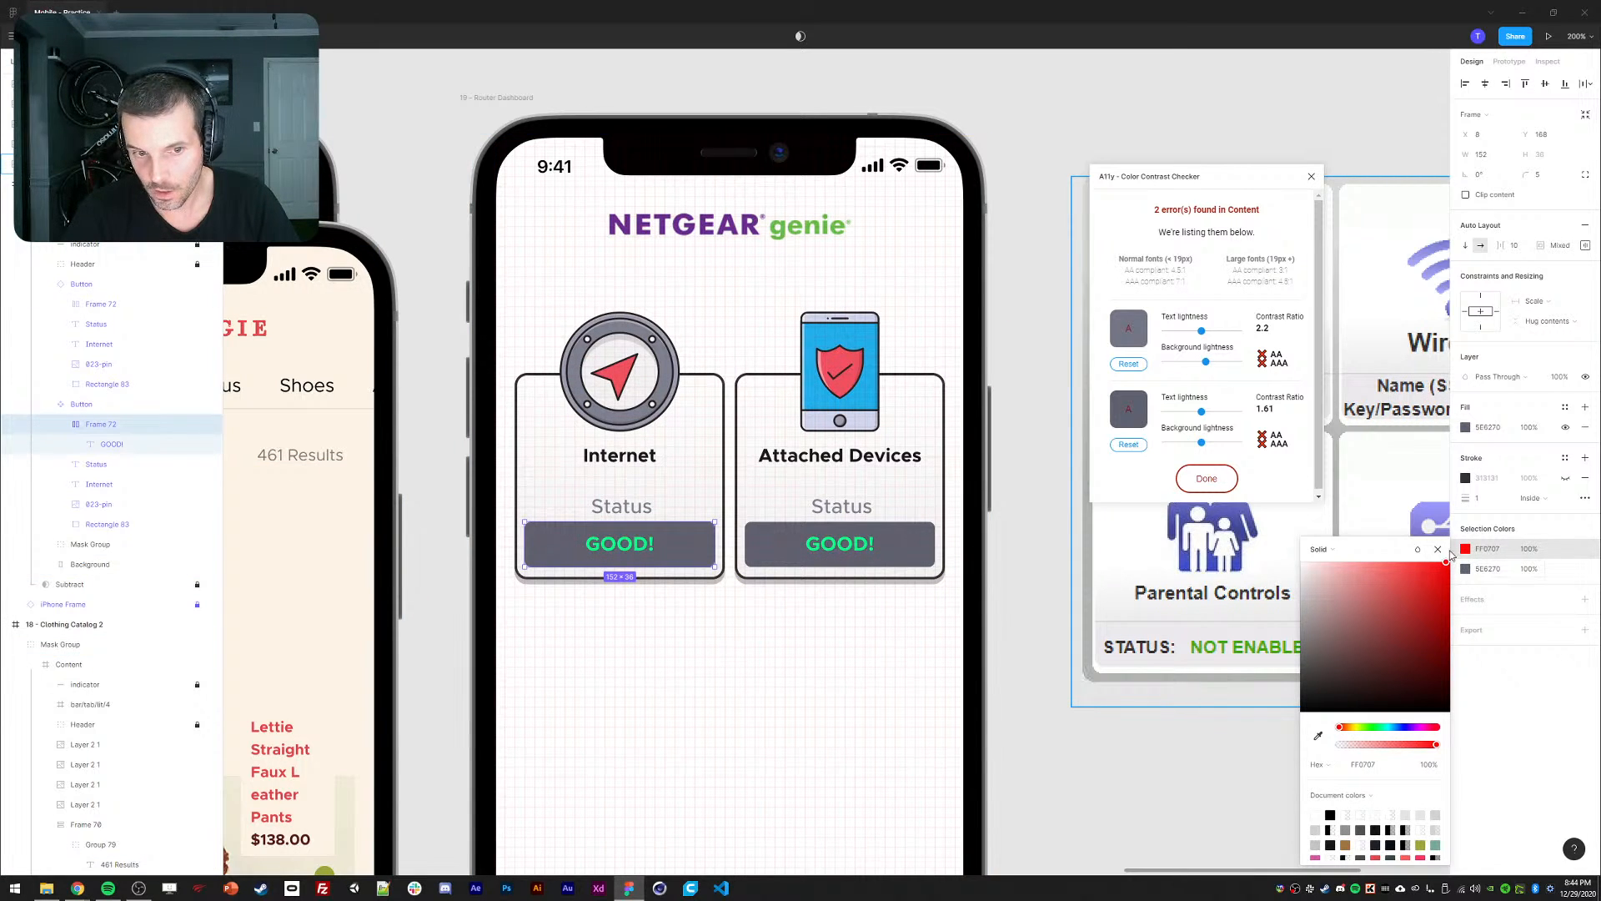
key(ctrl+z)
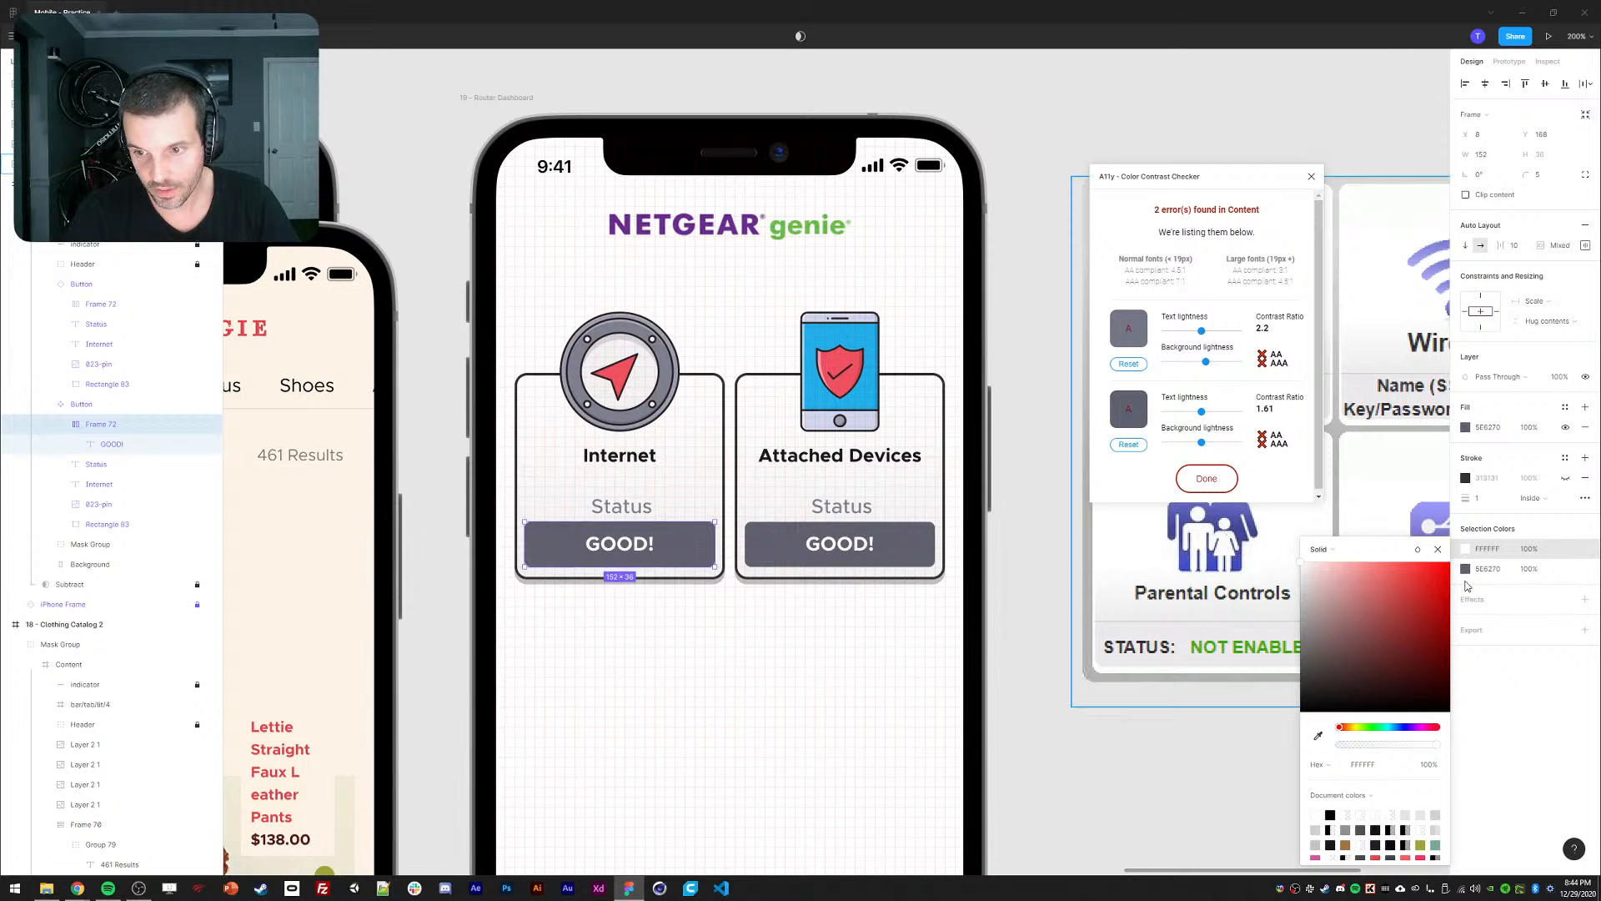
Change both status button backgrounds from 5E6270 to a strong red #AA1010.
click(1465, 570)
drag(1416, 729, 1438, 728)
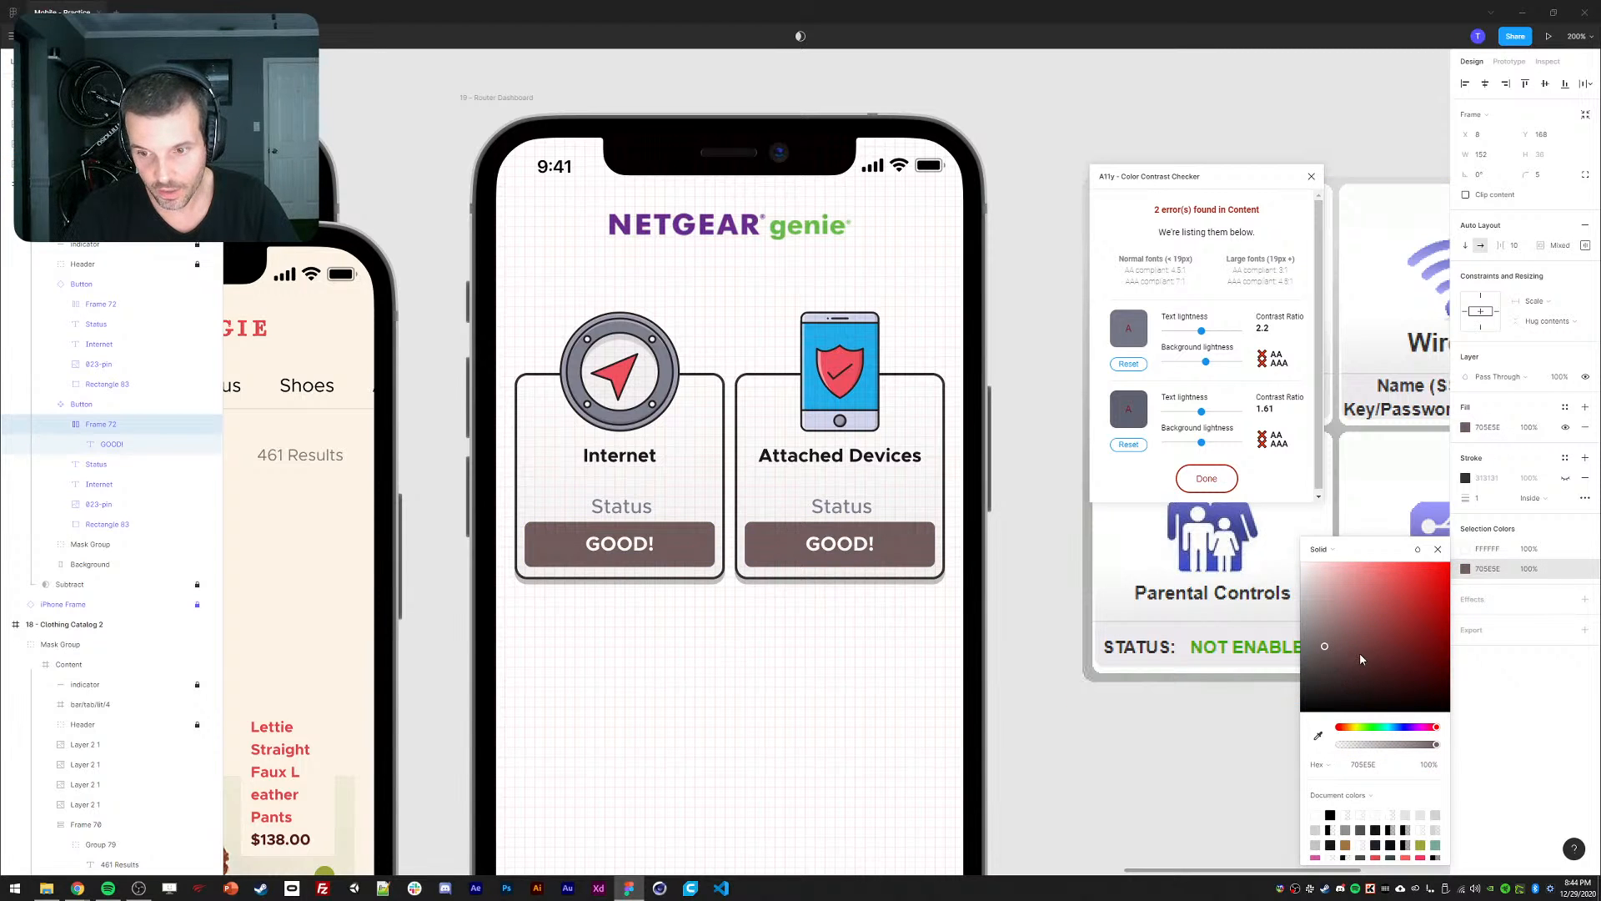
drag(1360, 655, 1431, 615)
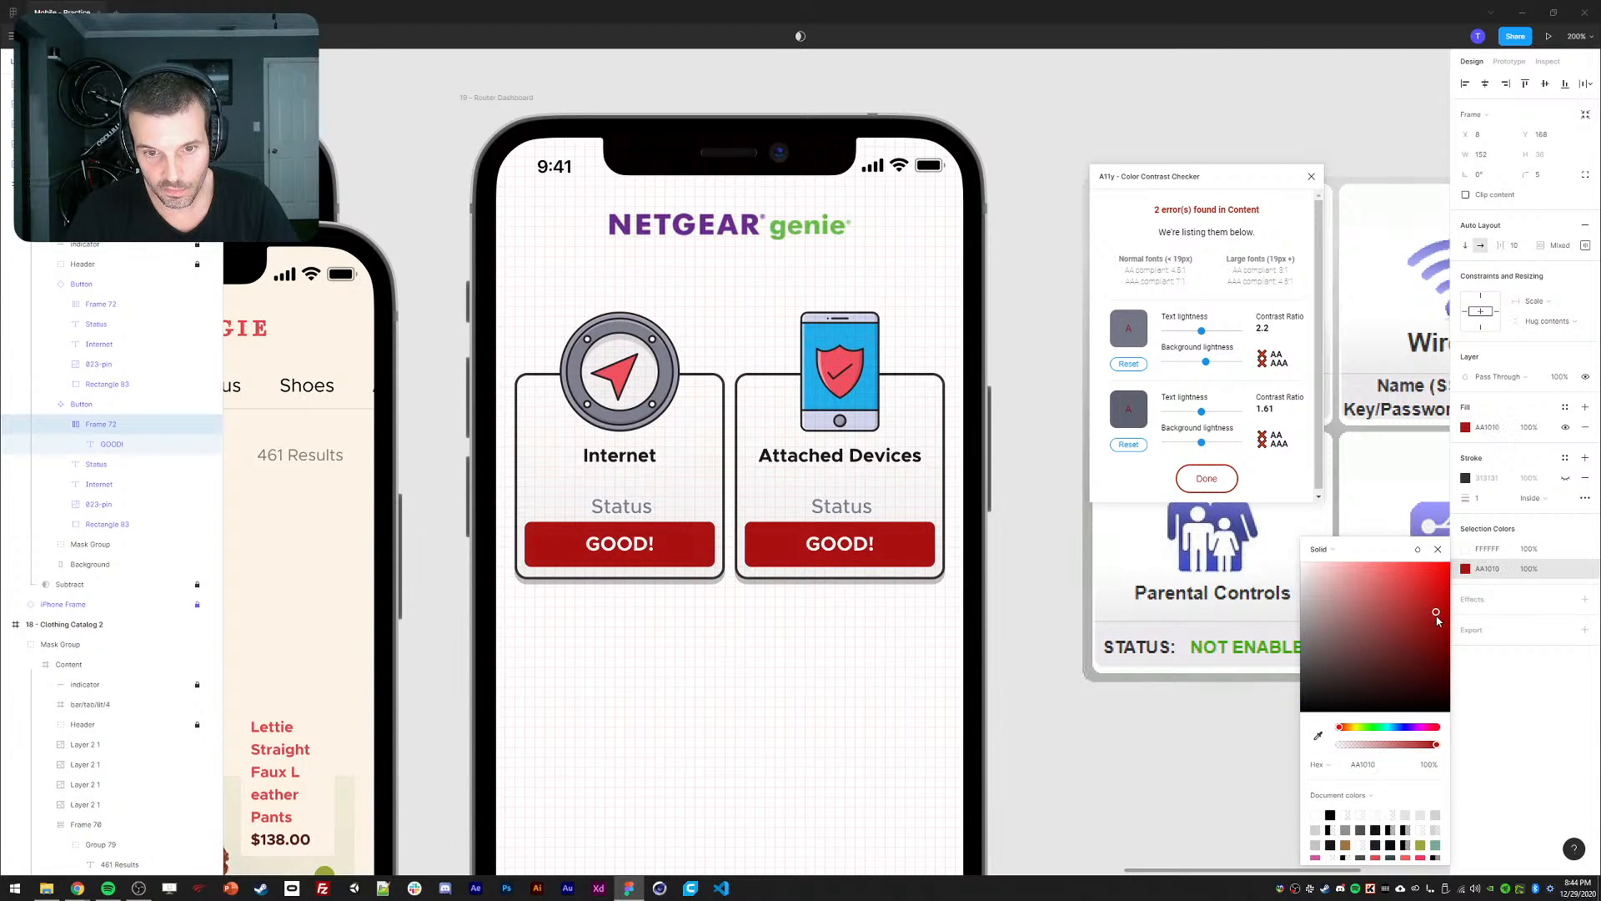
click(1031, 402)
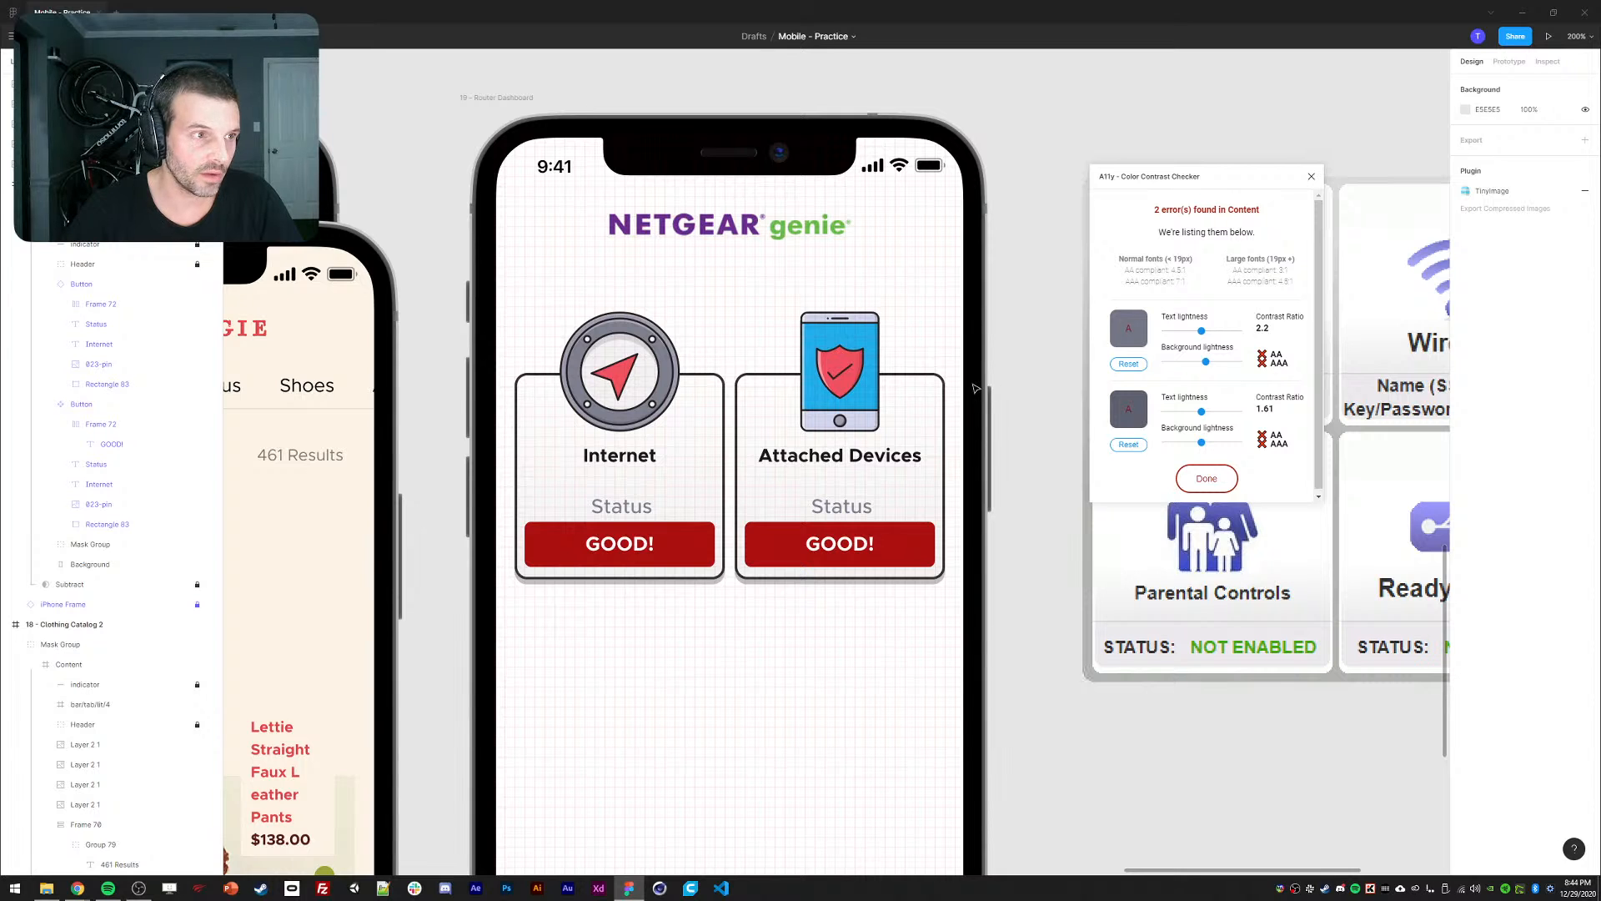
Close the contrast checker and undo the red recolouring, restoring grey buttons with green GOOD! text.
drag(976, 339, 900, 341)
key(ctrl+minus)
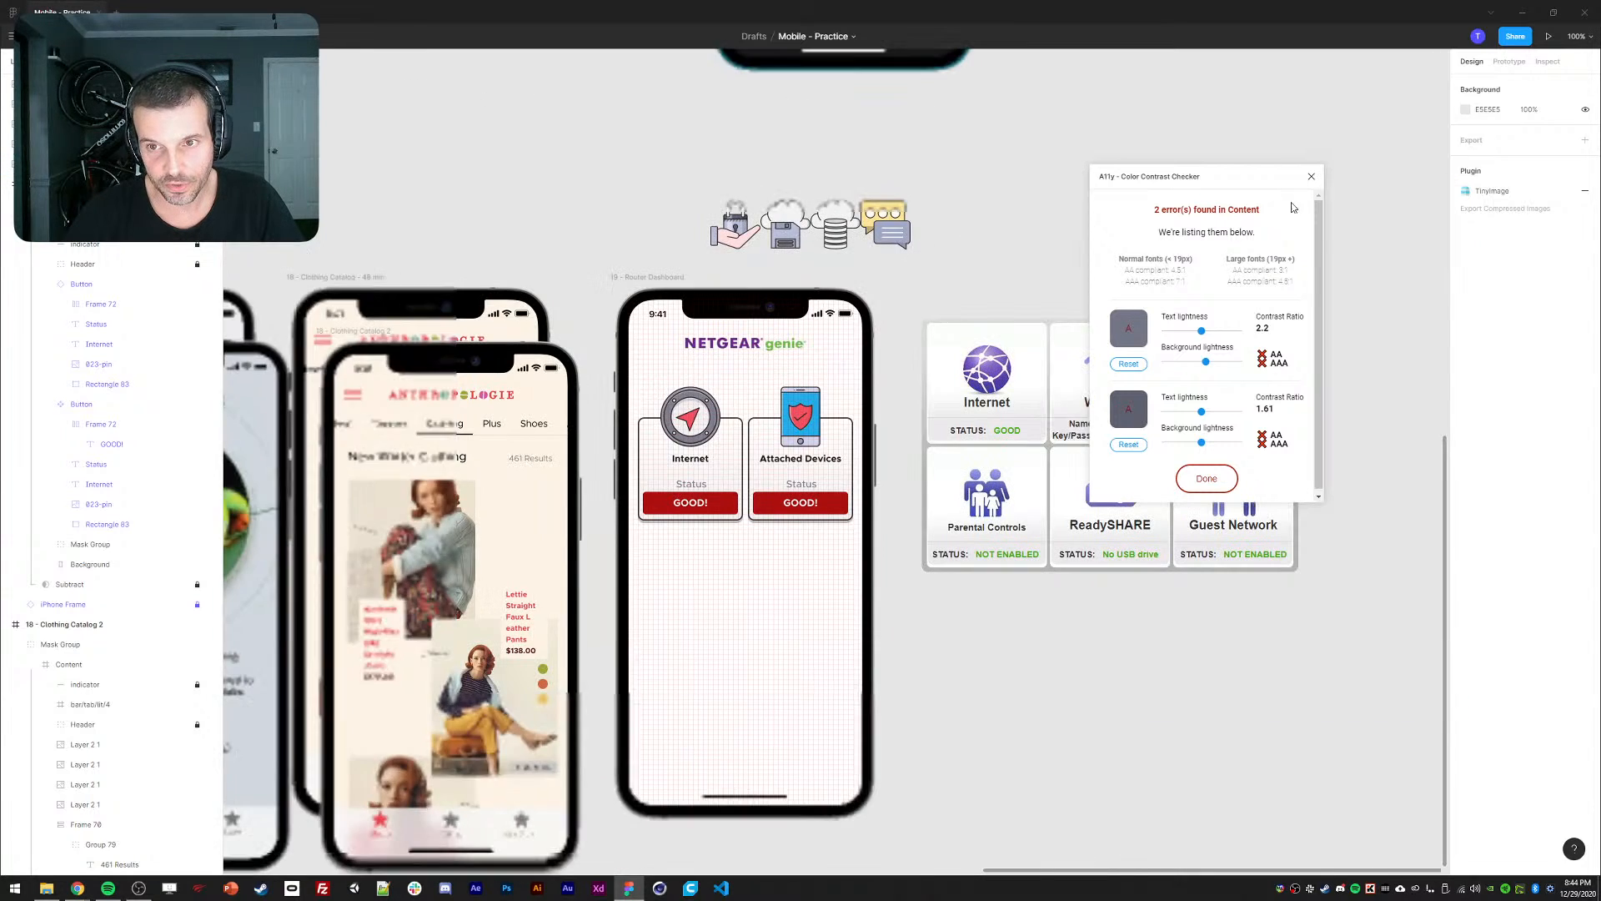
click(1313, 177)
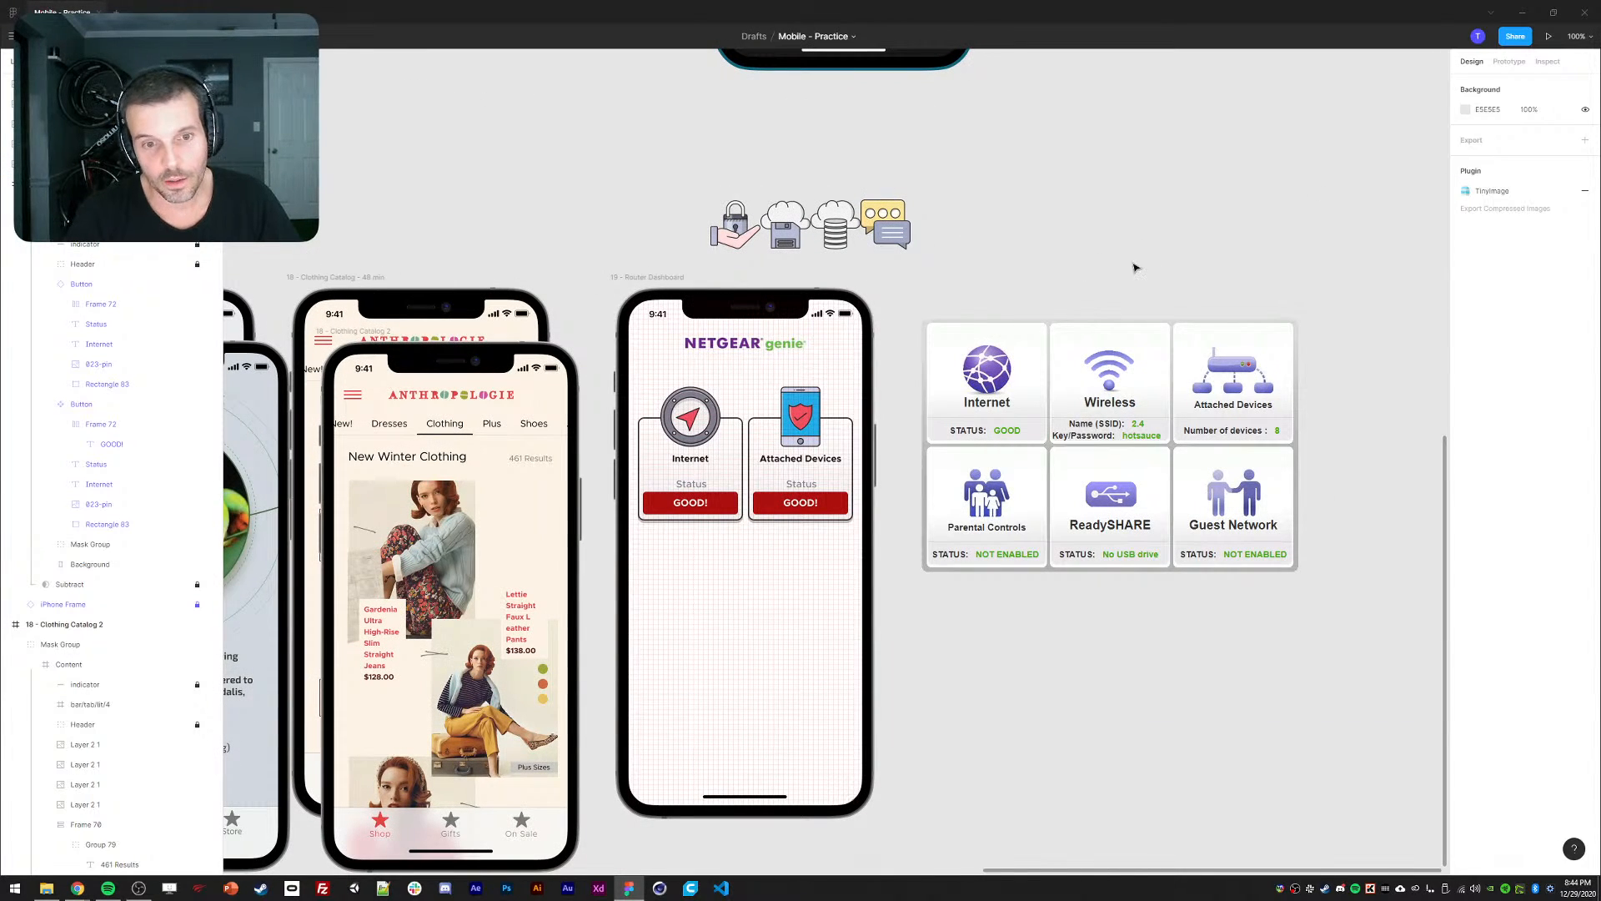
key(ctrl+z)
key(ctrl+z)
key(ctrl+z)
key(ctrl+z)
key(ctrl+z)
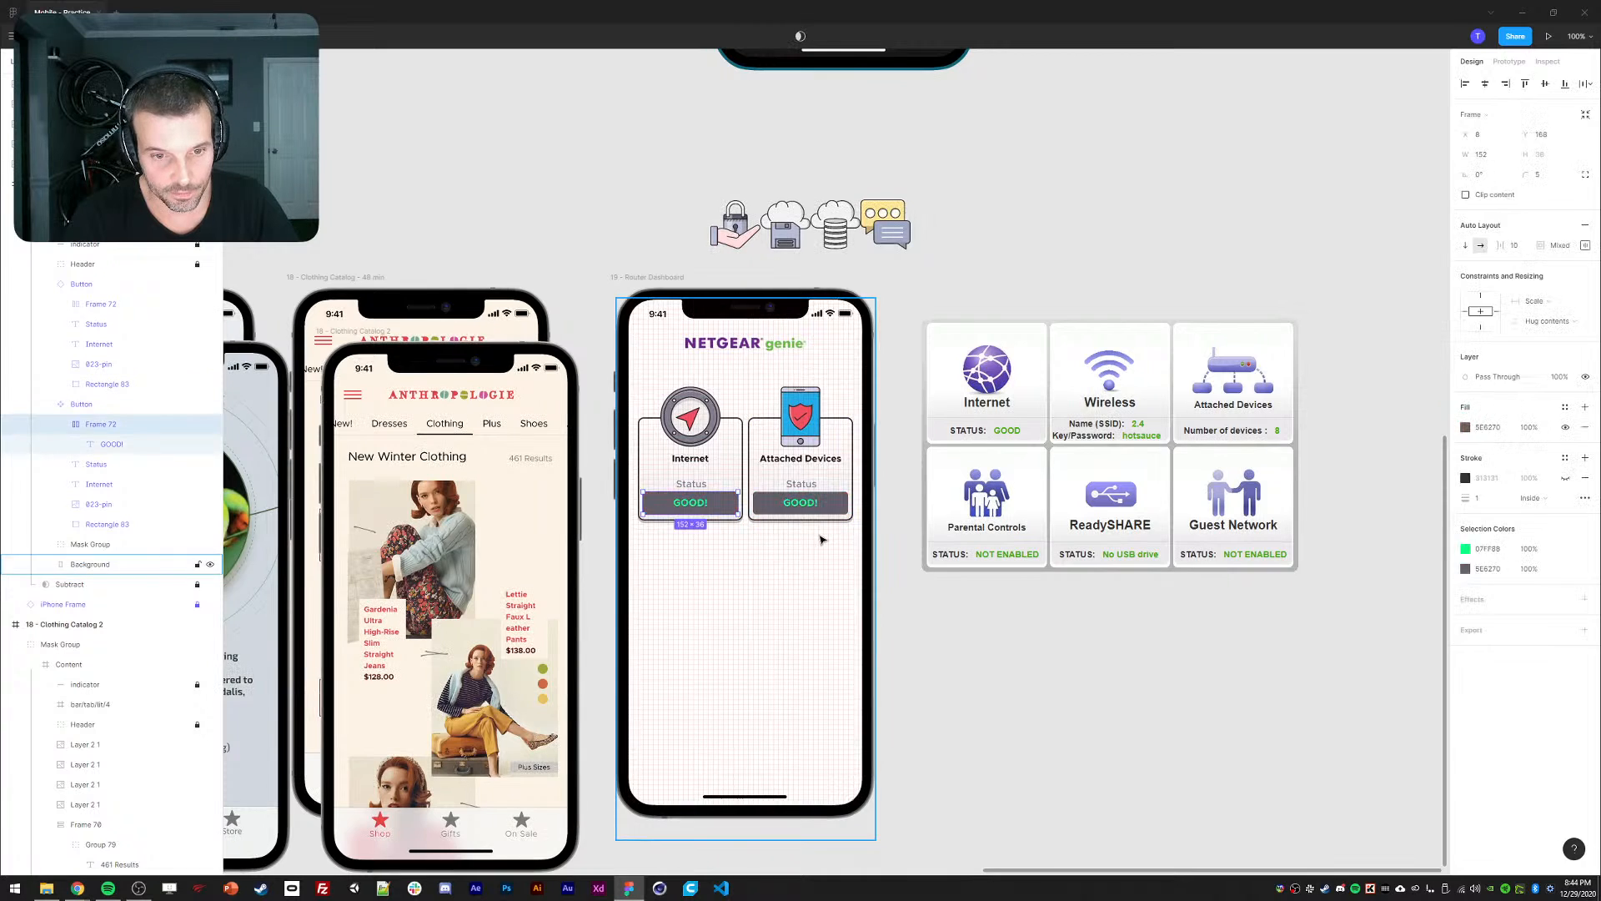
click(926, 543)
drag(926, 543, 944, 526)
ctrl+click(826, 490)
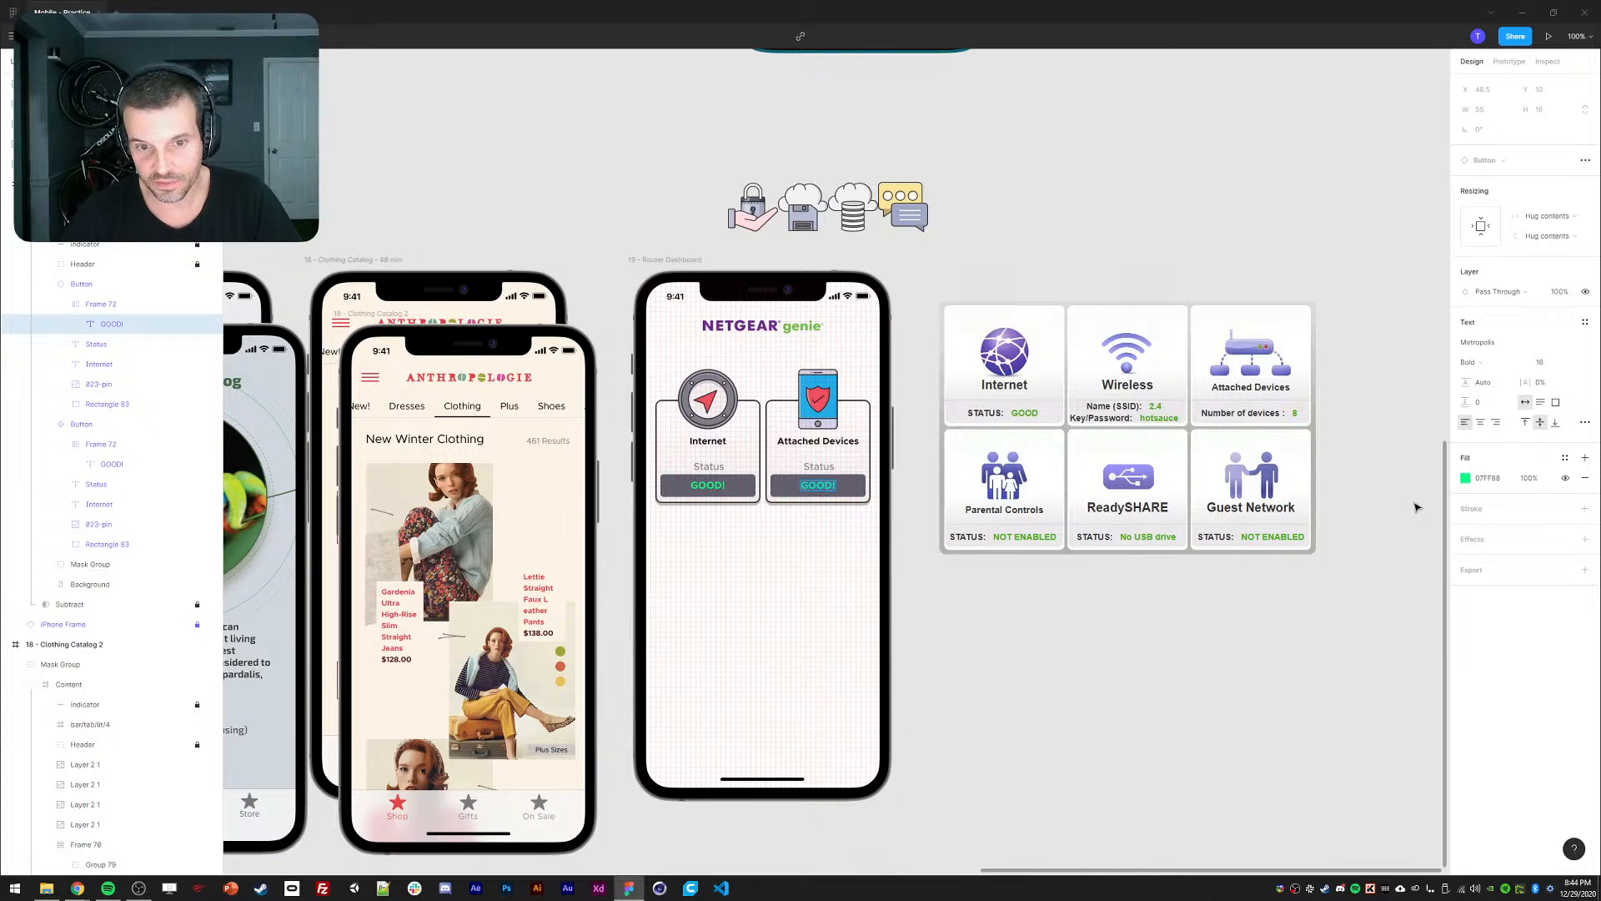
Rename the Attached Devices card's Status label to 'Number of Devices'.
double_click(819, 469)
text(Number of )
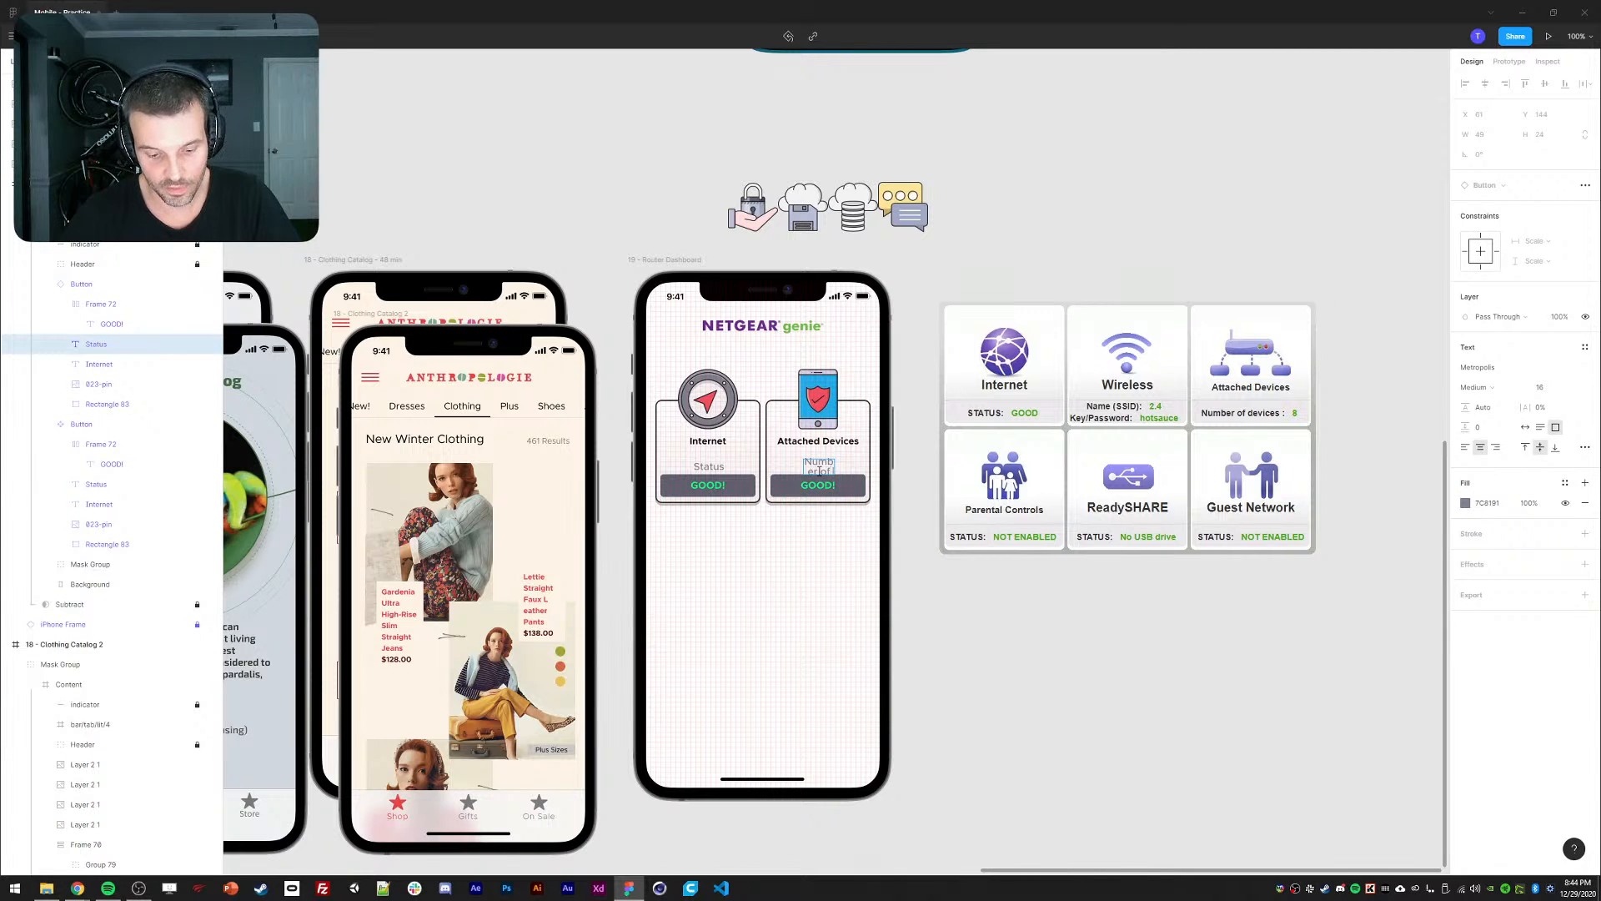
text(Devices)
key(Escape)
Widen and centre the Internet card's Status label and set its font size to 14.
key(ctrl+=)
ctrl+click(594, 472)
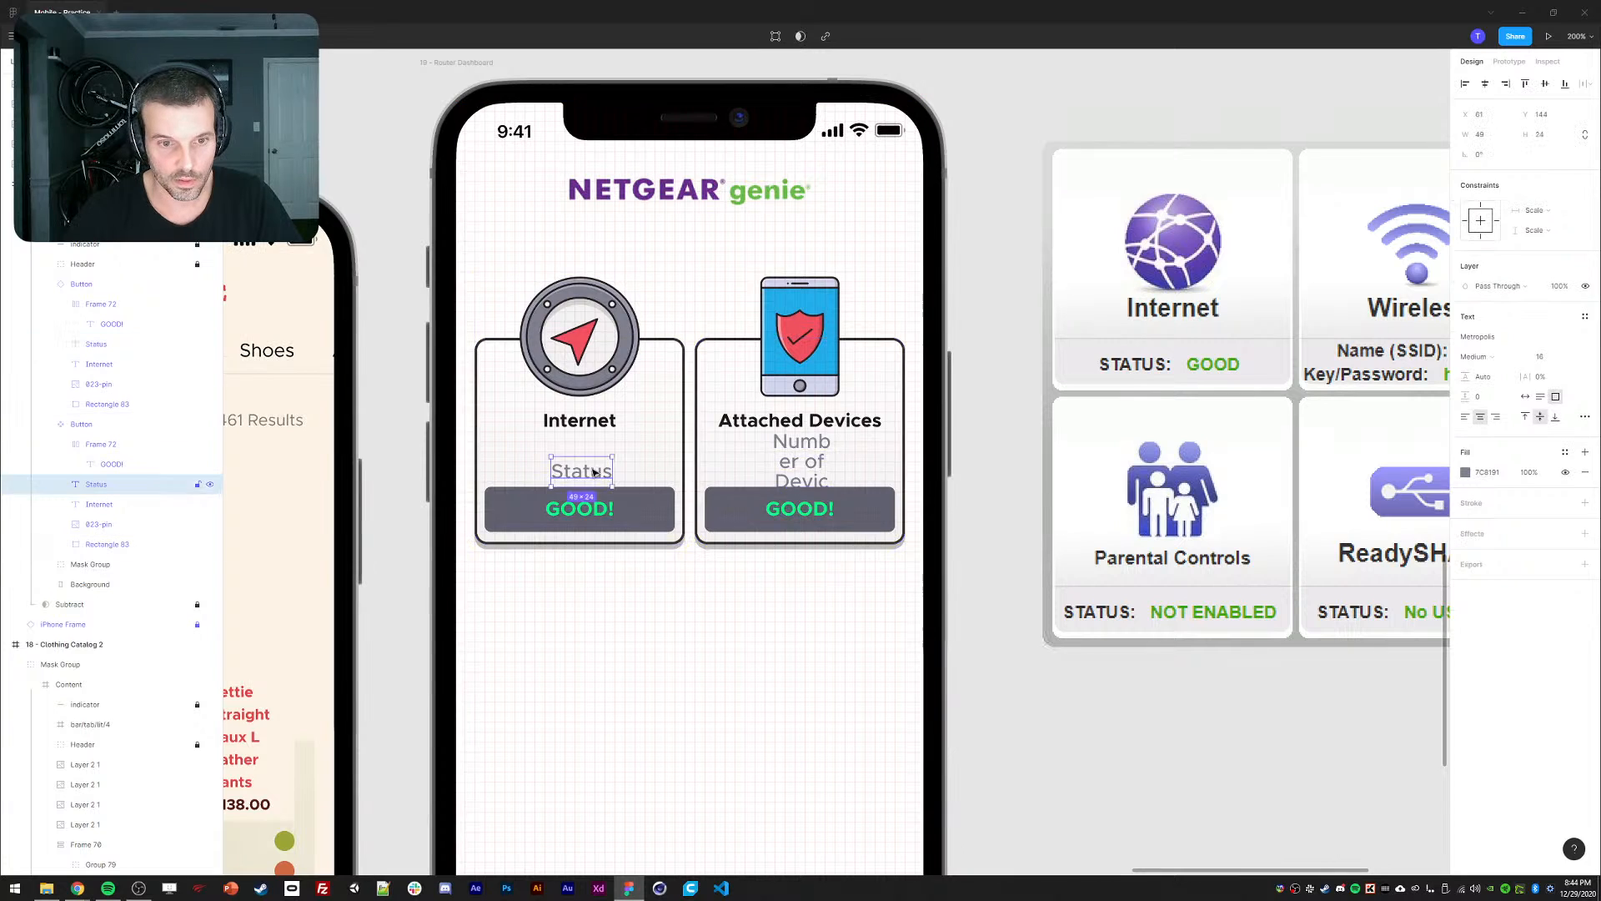
drag(613, 472, 689, 475)
click(1485, 85)
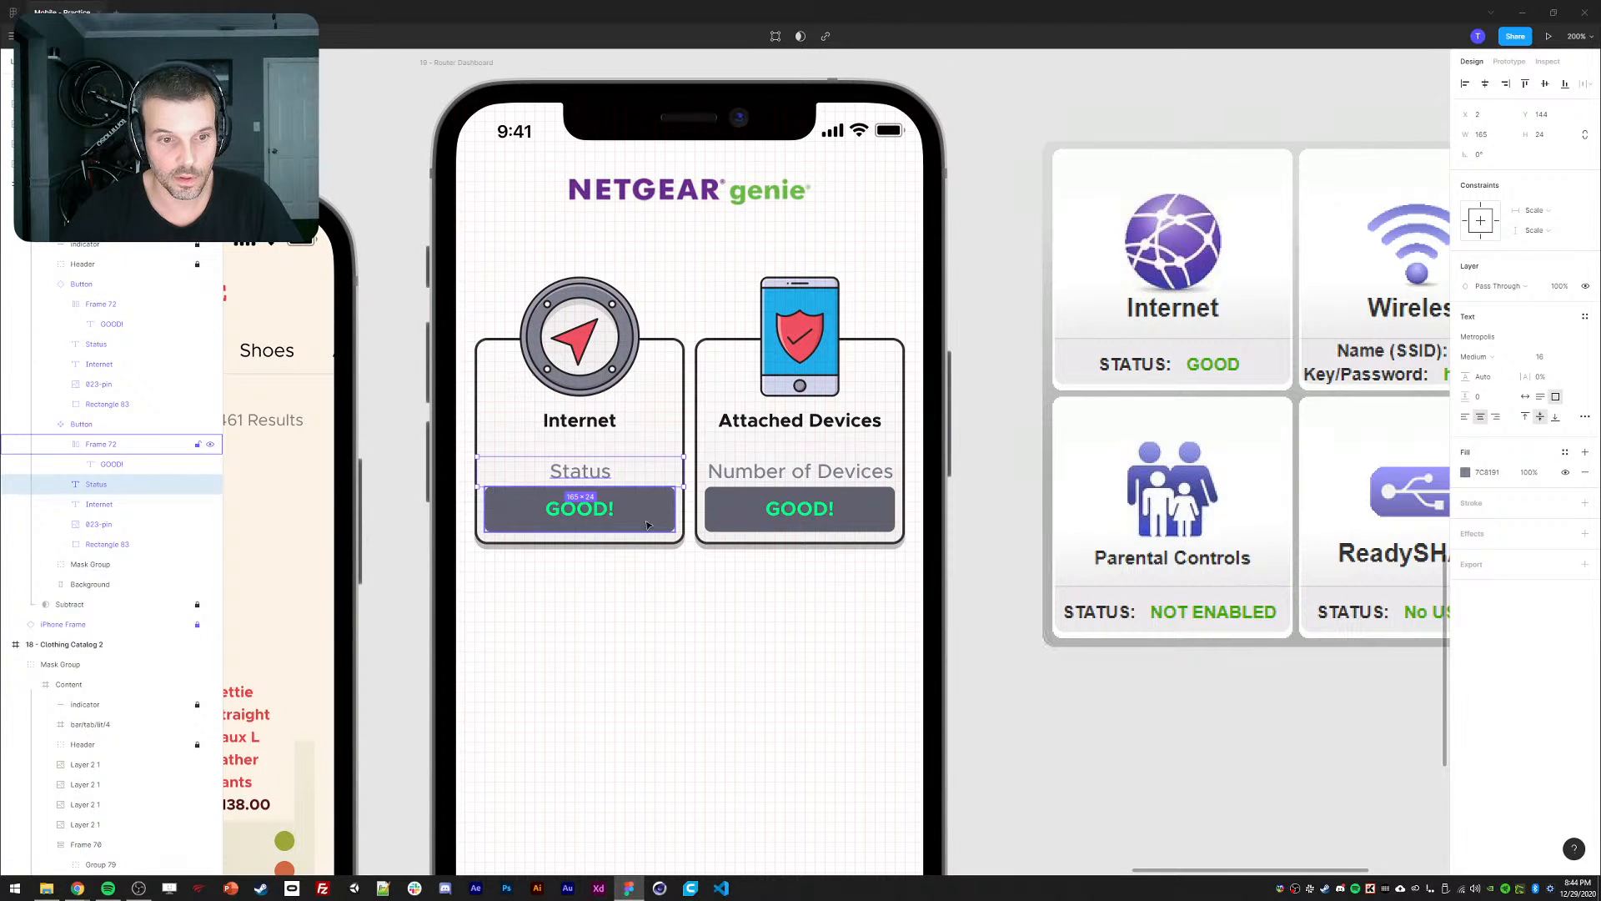
key(Escape)
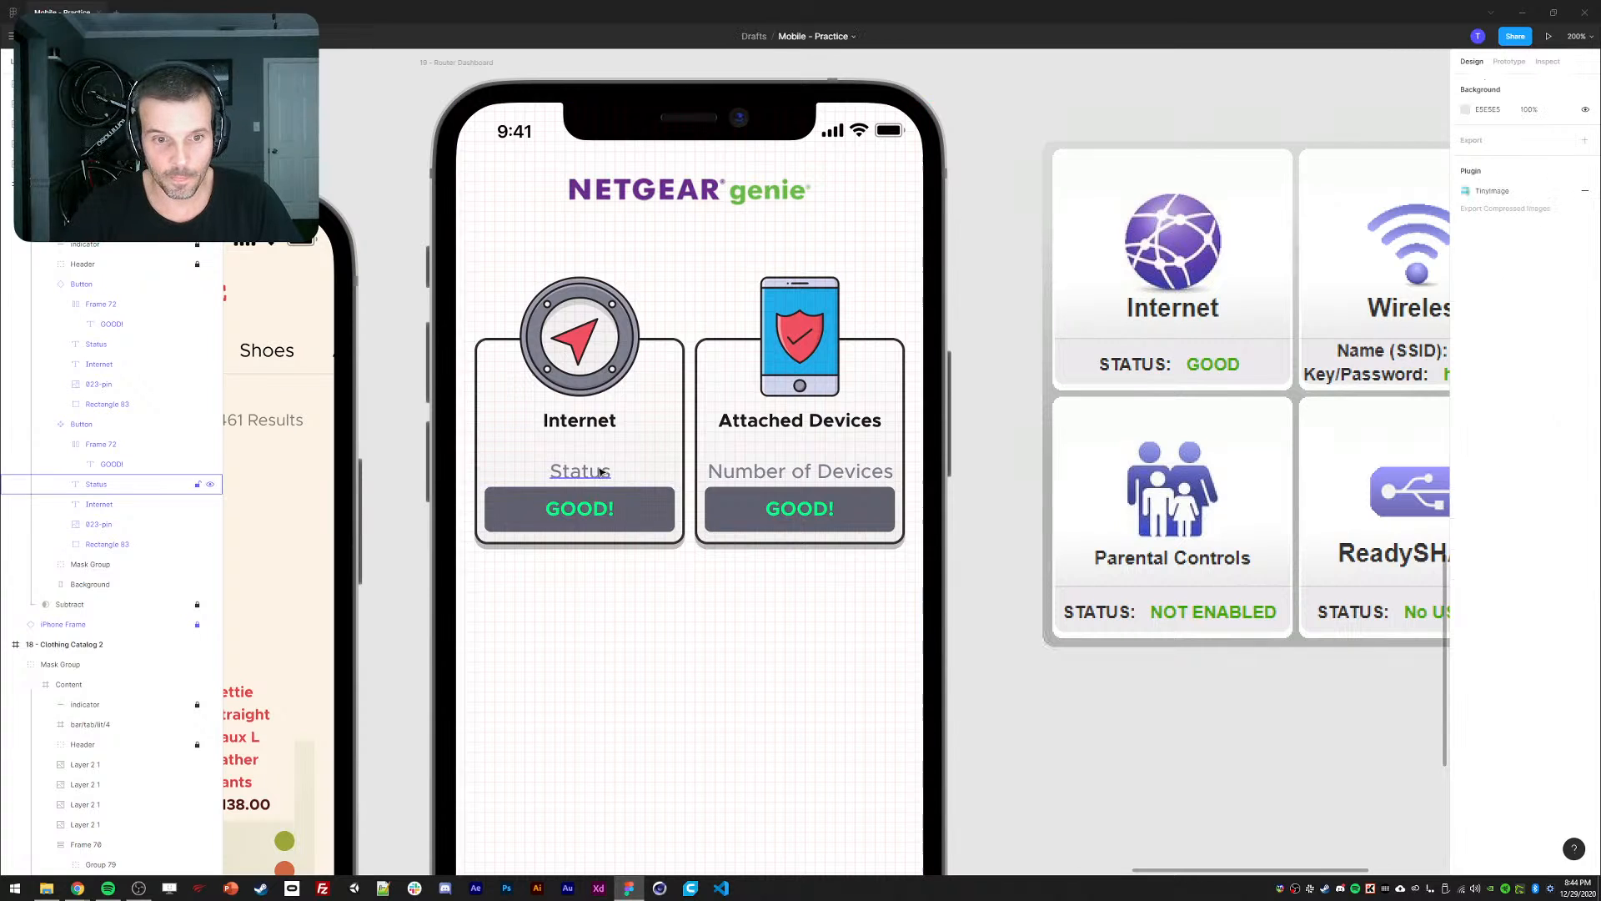
click(601, 473)
click(1548, 357)
key(Down)
key(Down)
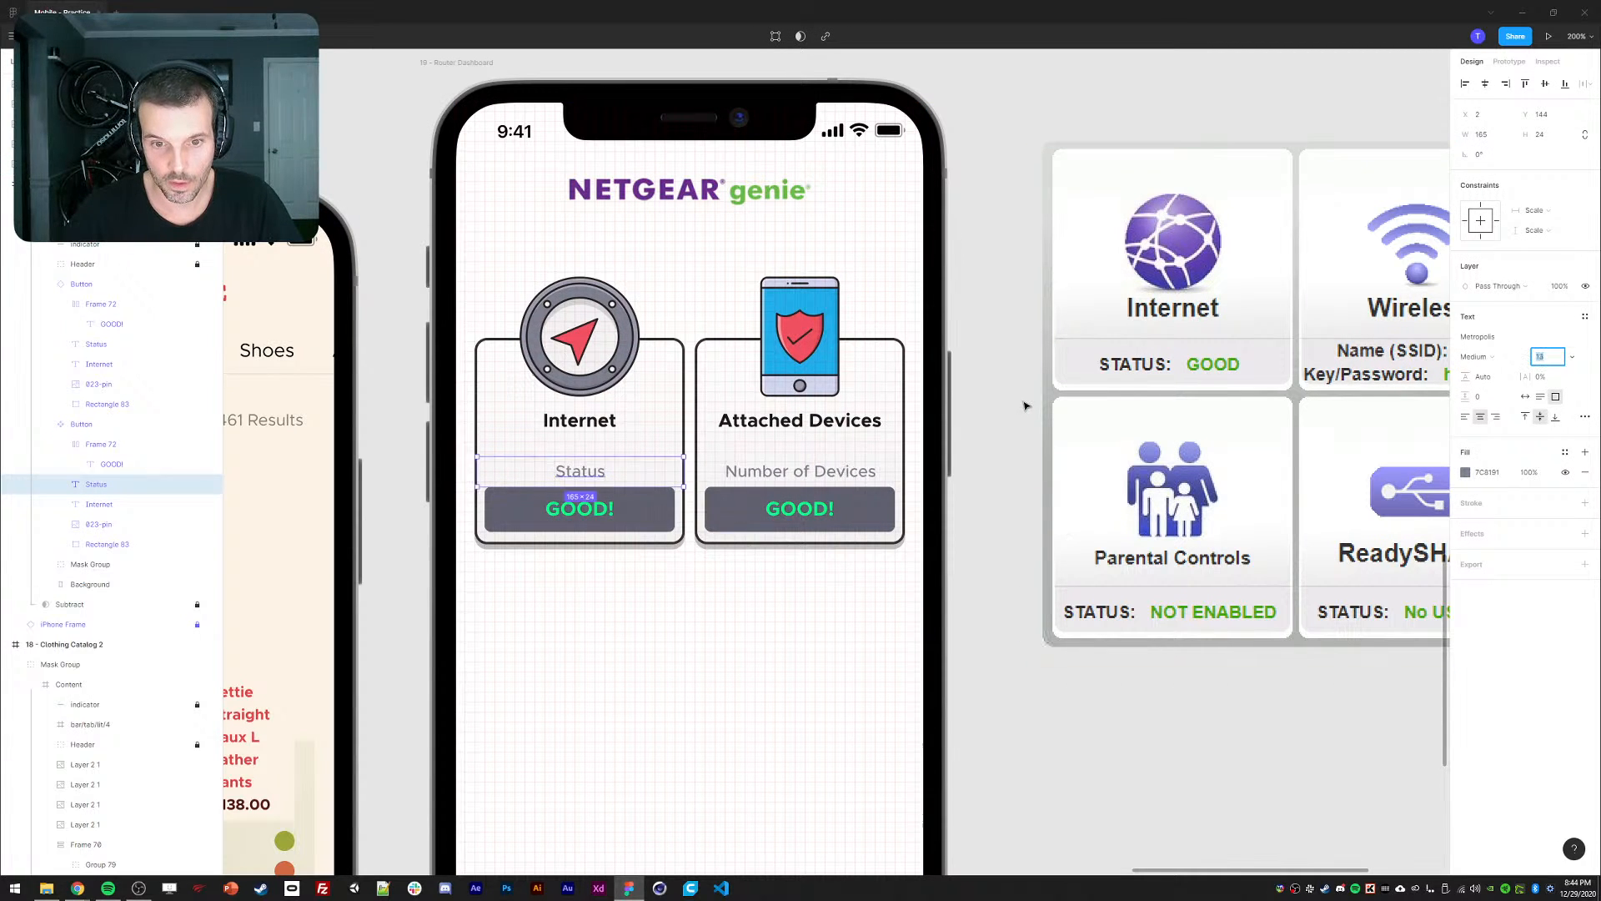
click(1004, 355)
Replace the Attached Devices button's GOOD! text with 0 and colour it white.
drag(1025, 234, 993, 222)
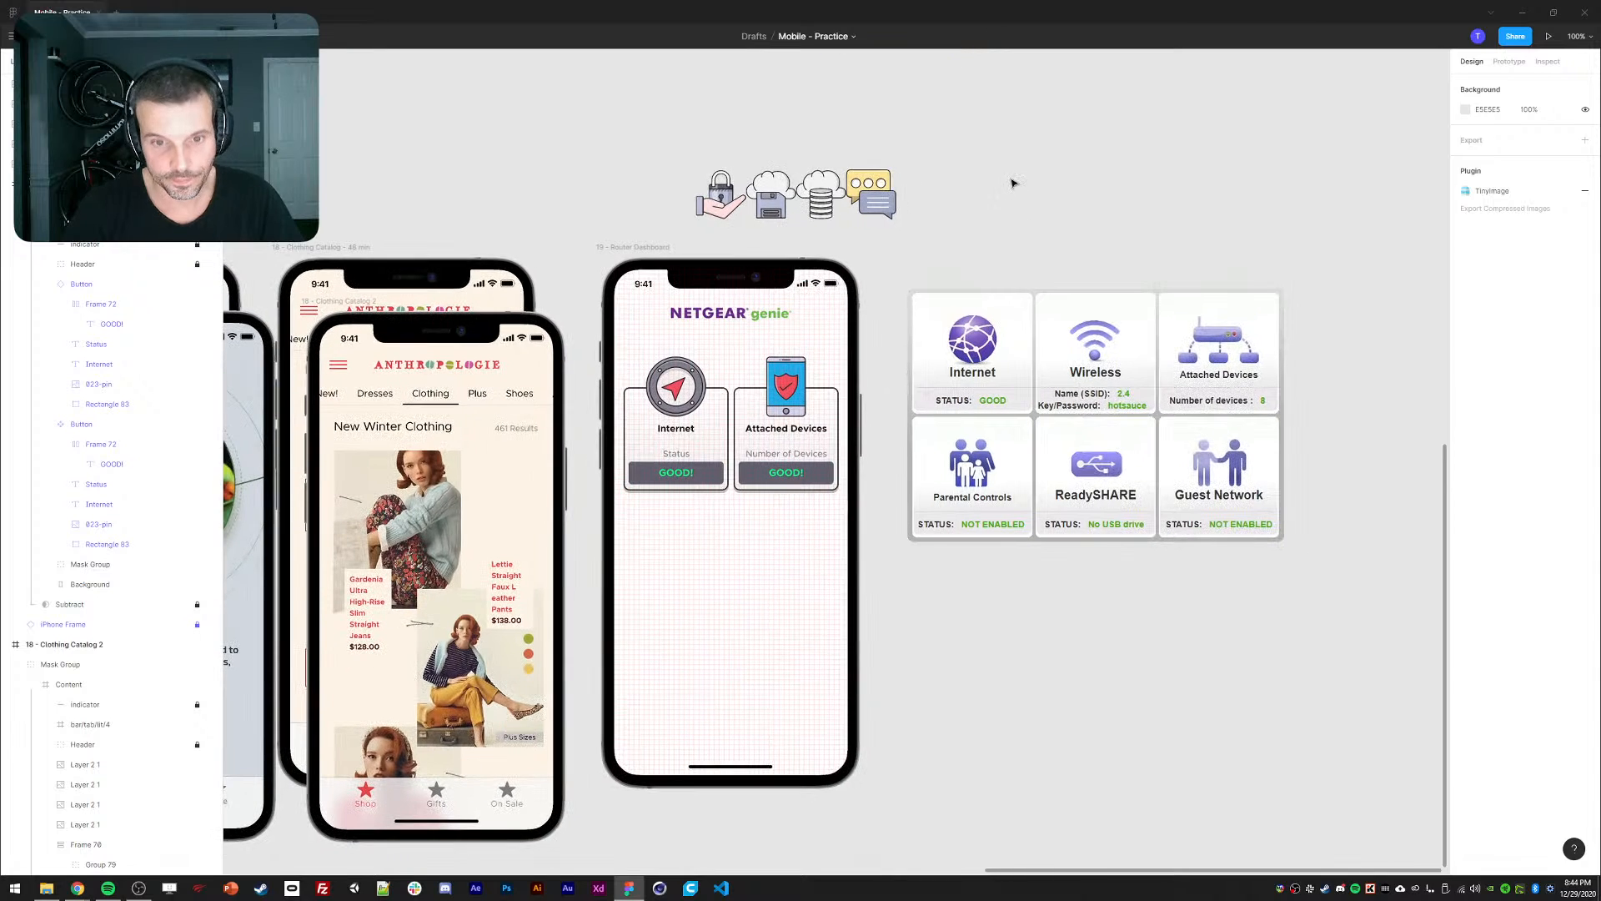
double_click(778, 482)
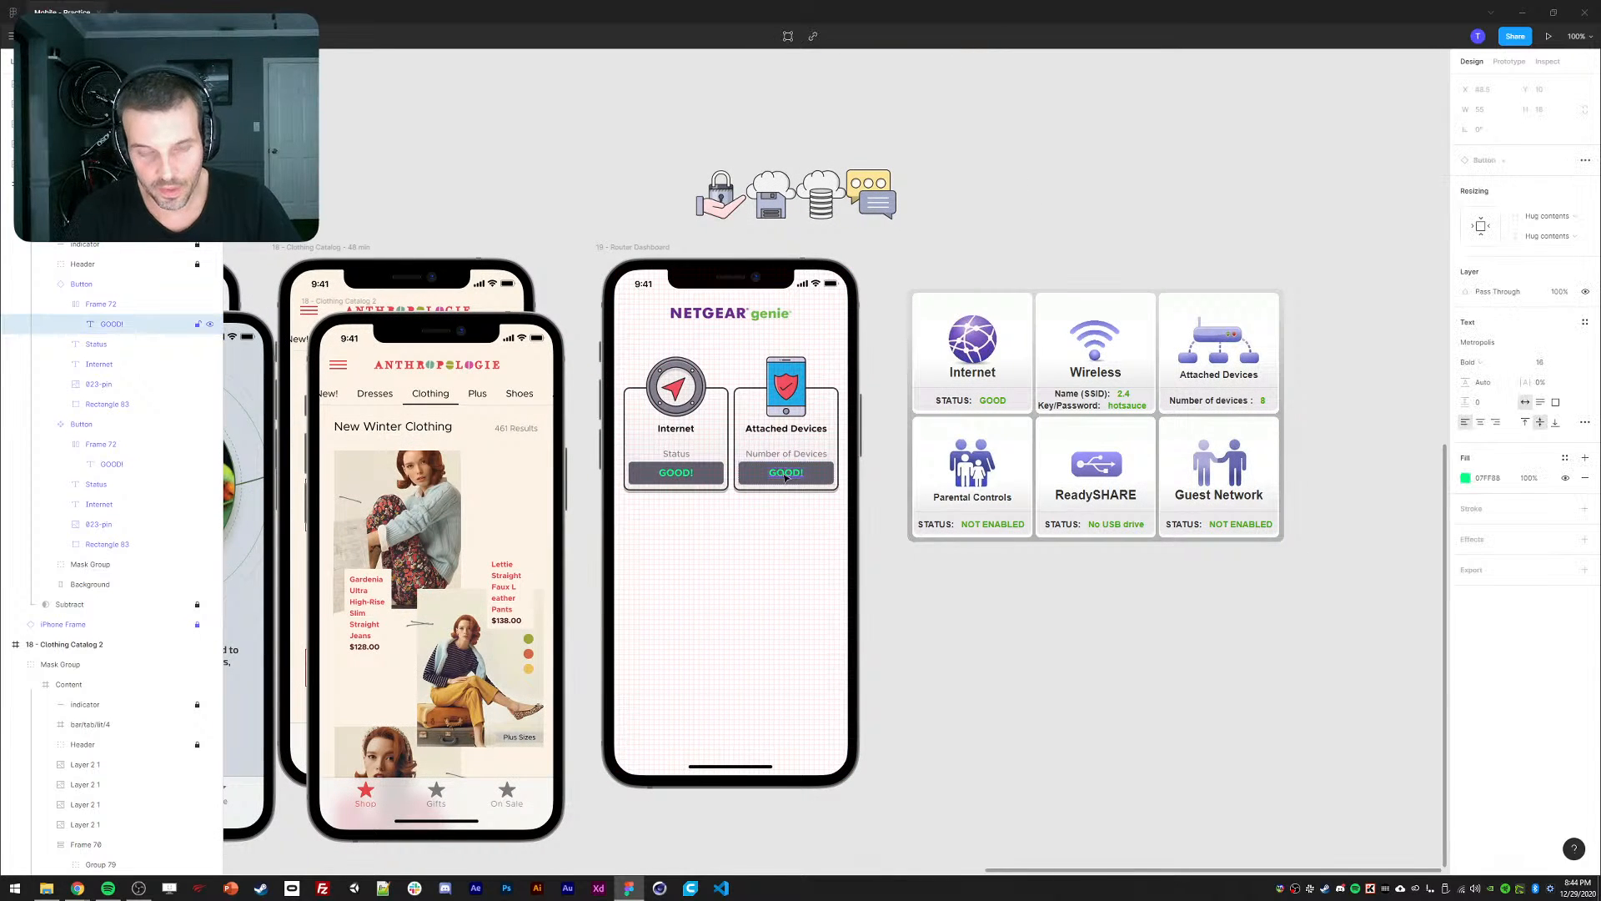
text(0)
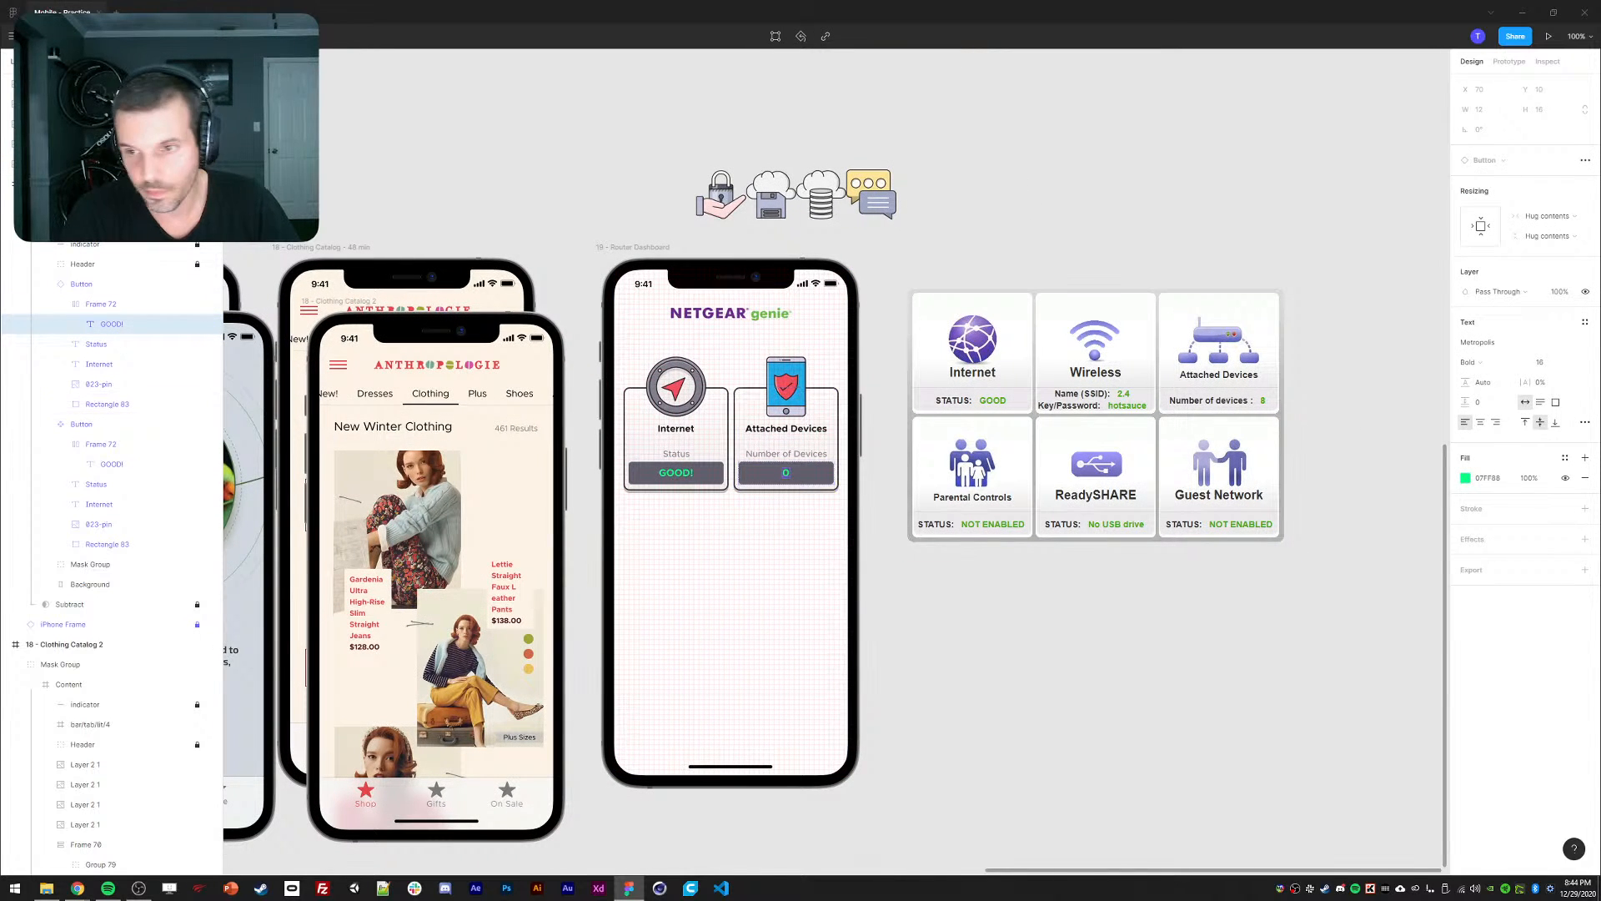
click(1466, 478)
click(1435, 659)
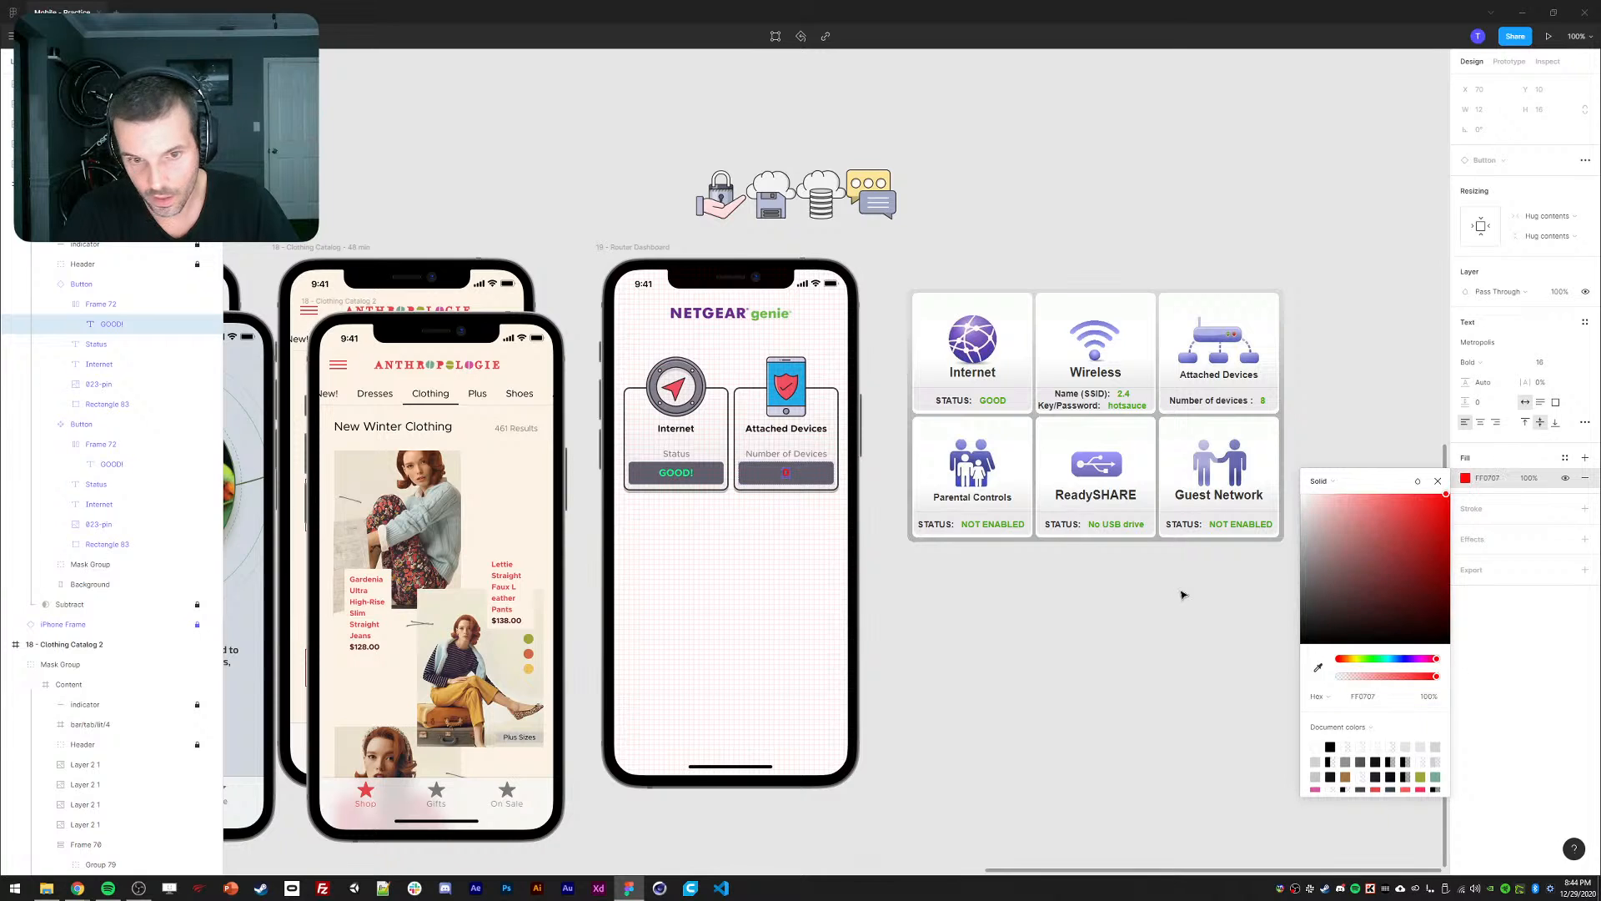
drag(1352, 612, 1289, 486)
Make the count bar behind the 0 a vivid red (BD0505).
click(819, 473)
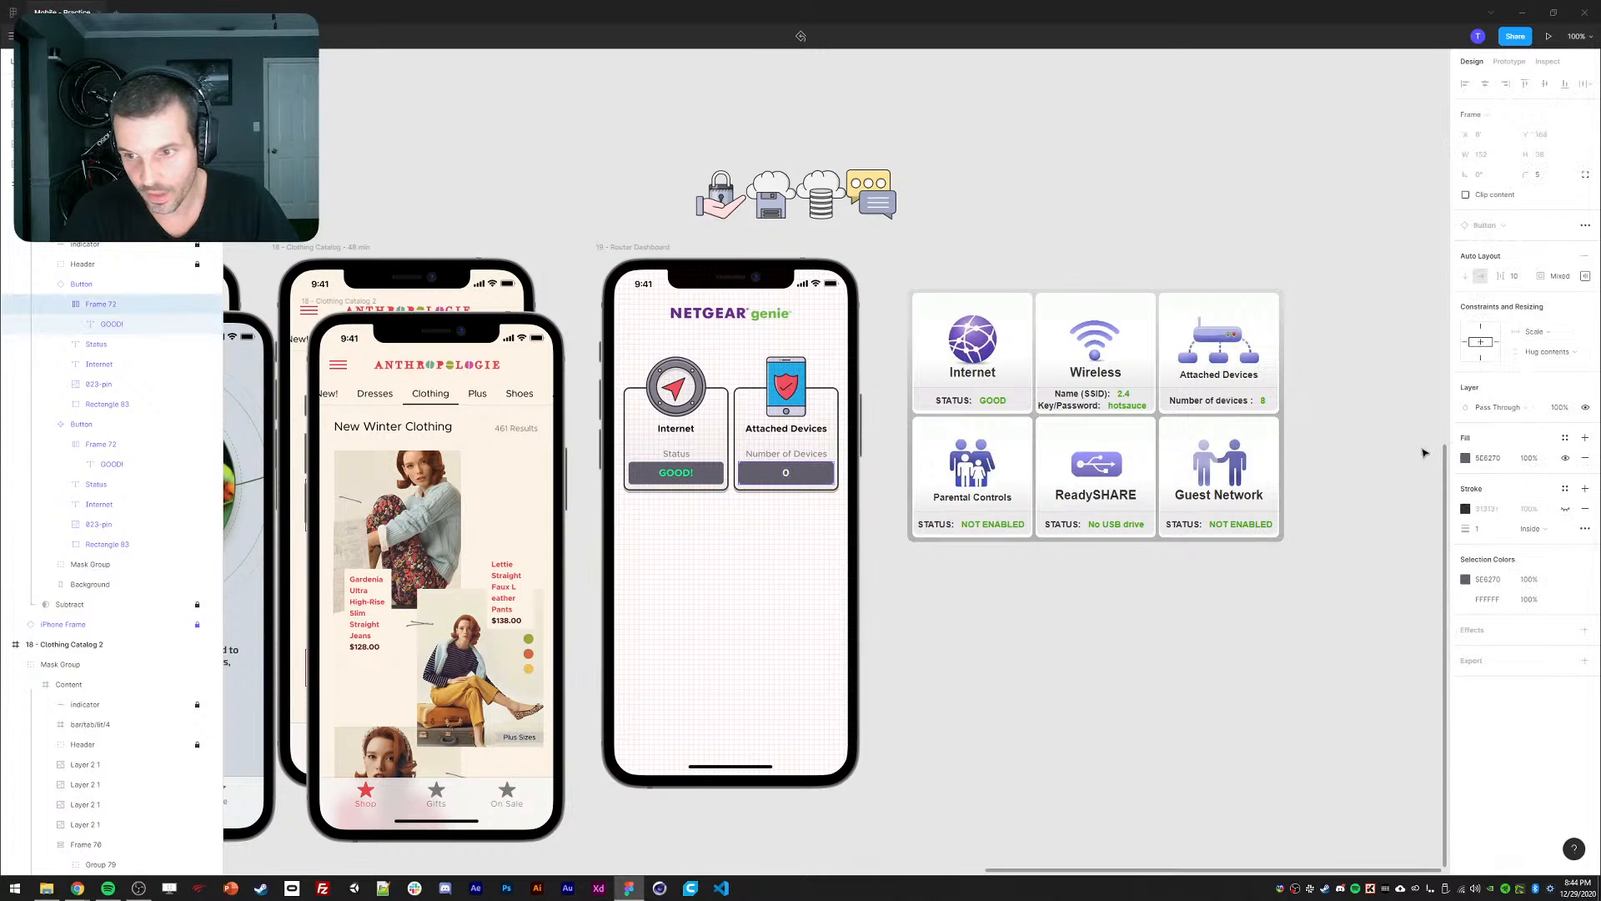
click(1465, 459)
drag(1338, 639, 1291, 643)
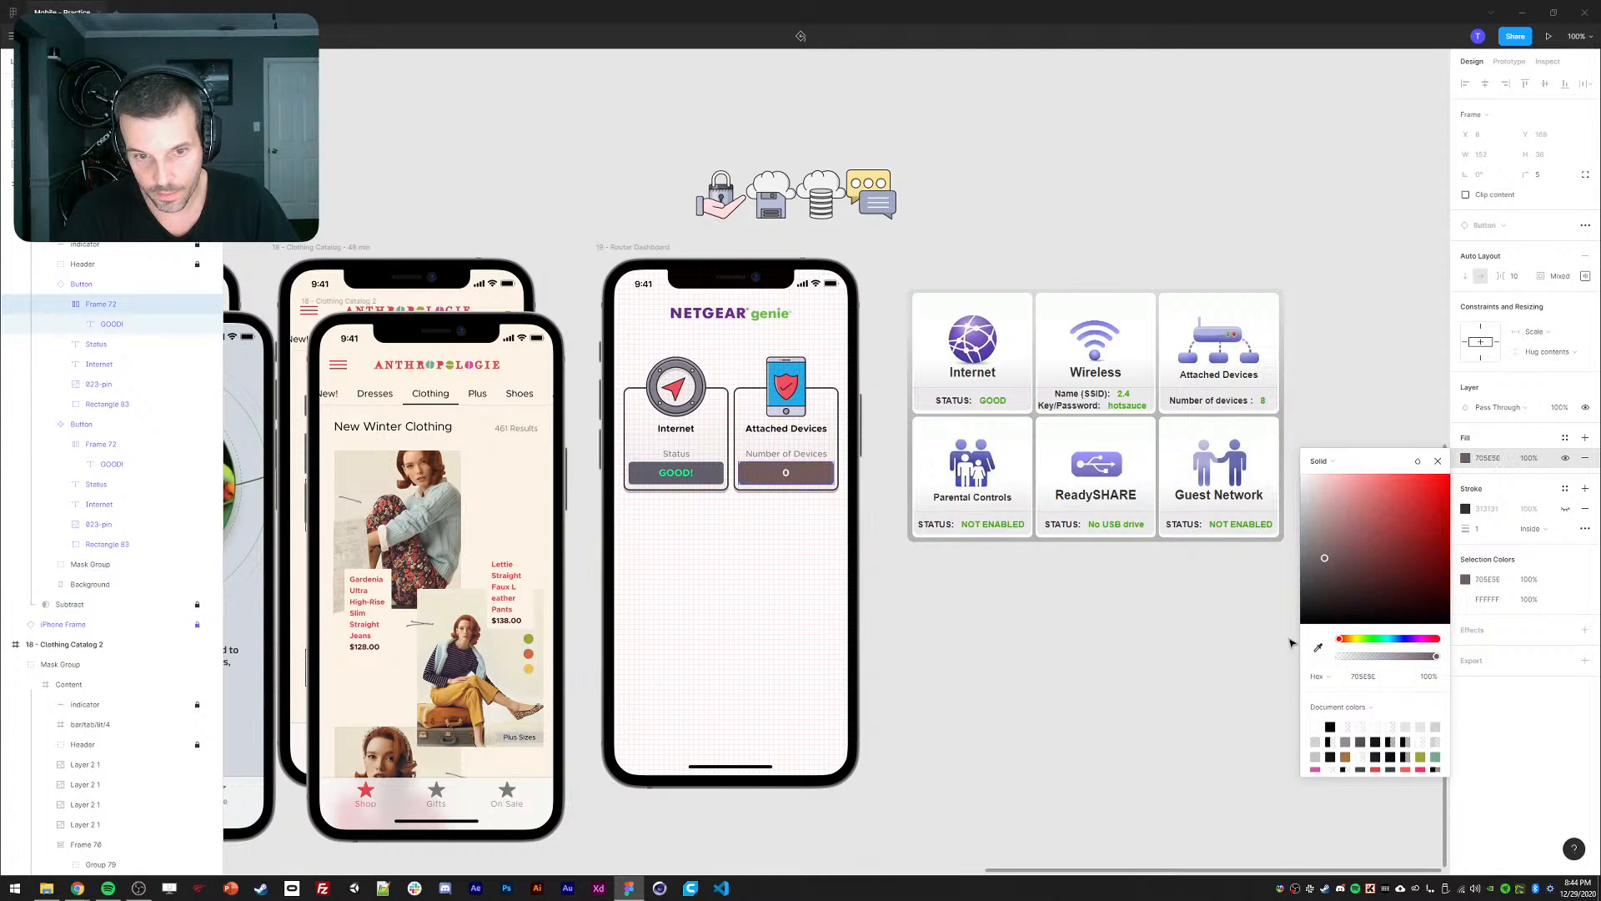
drag(1367, 599, 1450, 520)
click(1439, 462)
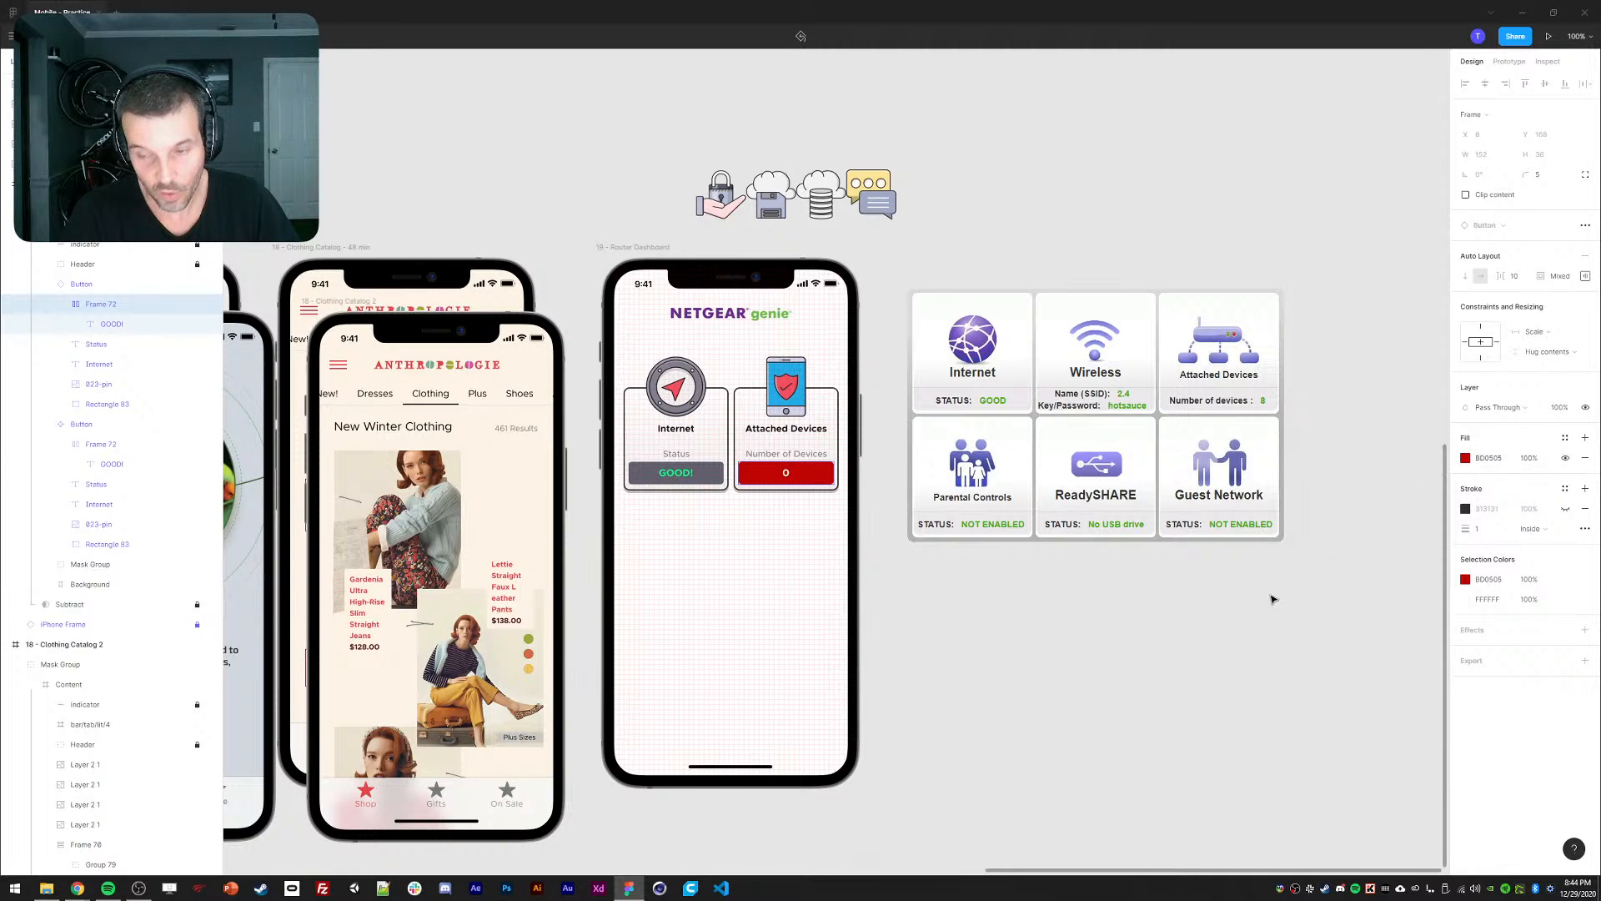
click(1261, 602)
Collapse the Attached Devices card's layer group and select the Internet status card.
drag(1132, 625, 1158, 614)
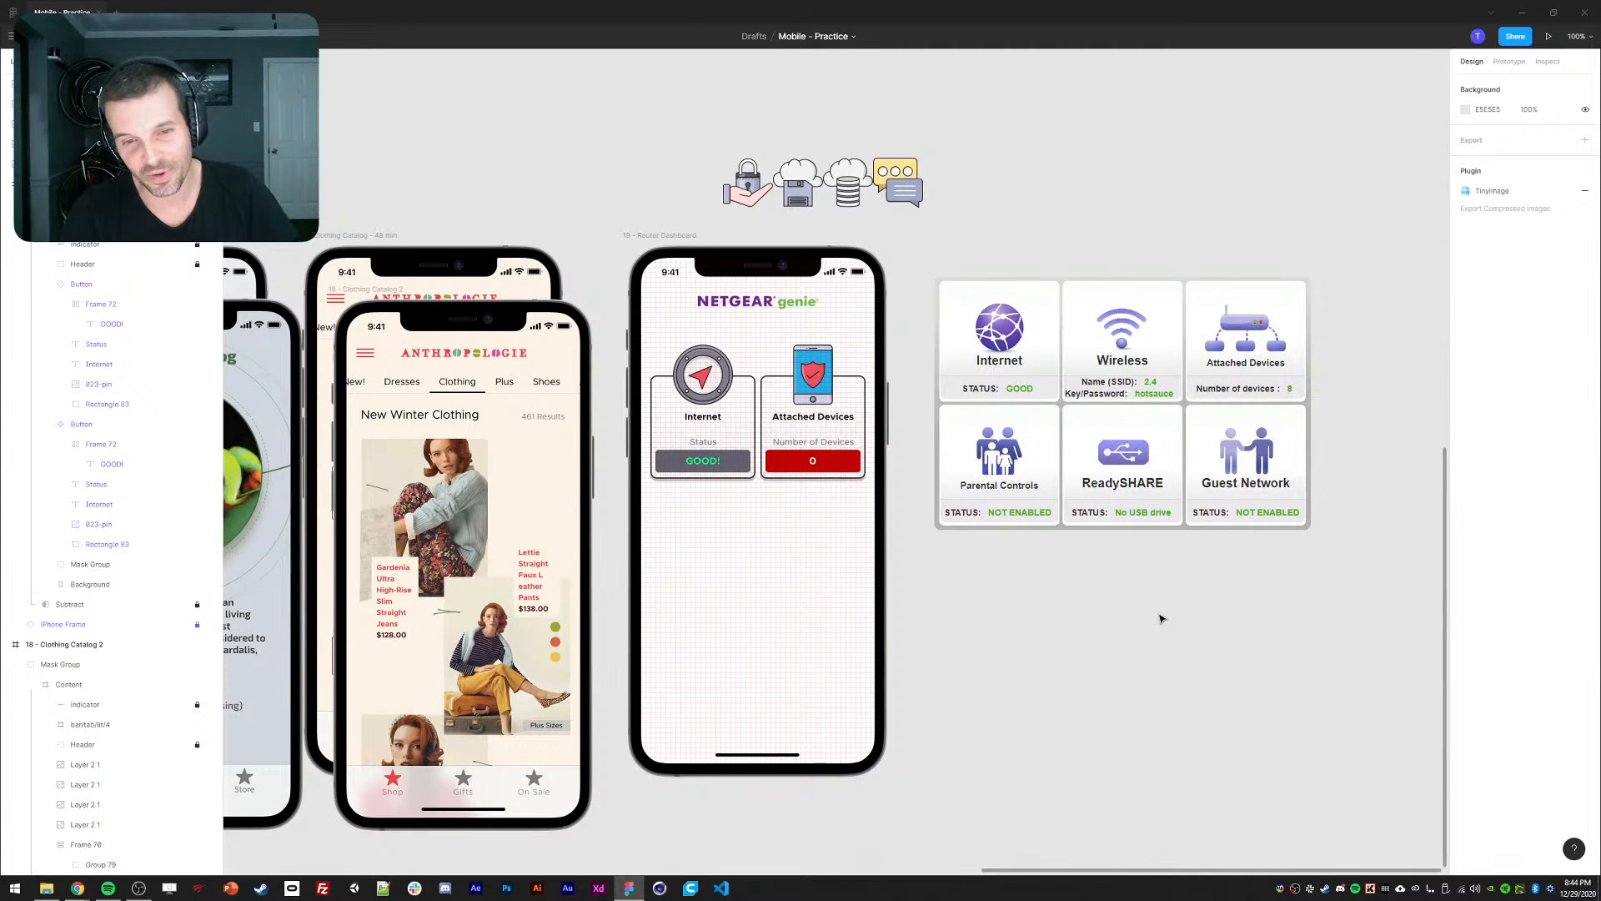
drag(1043, 598, 1130, 558)
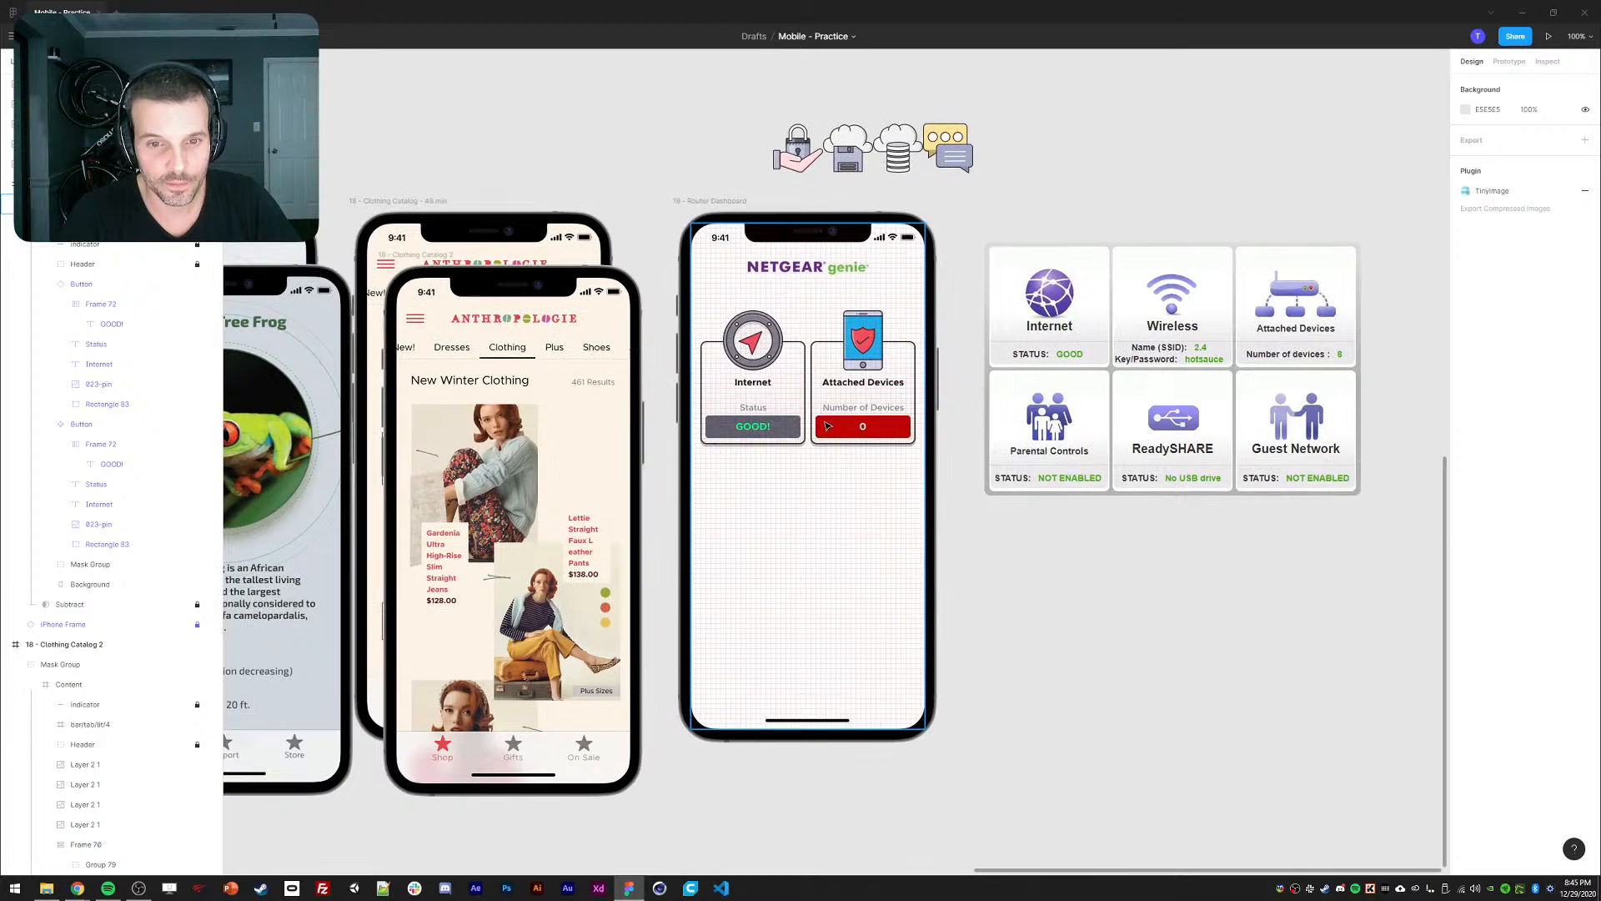
click(727, 391)
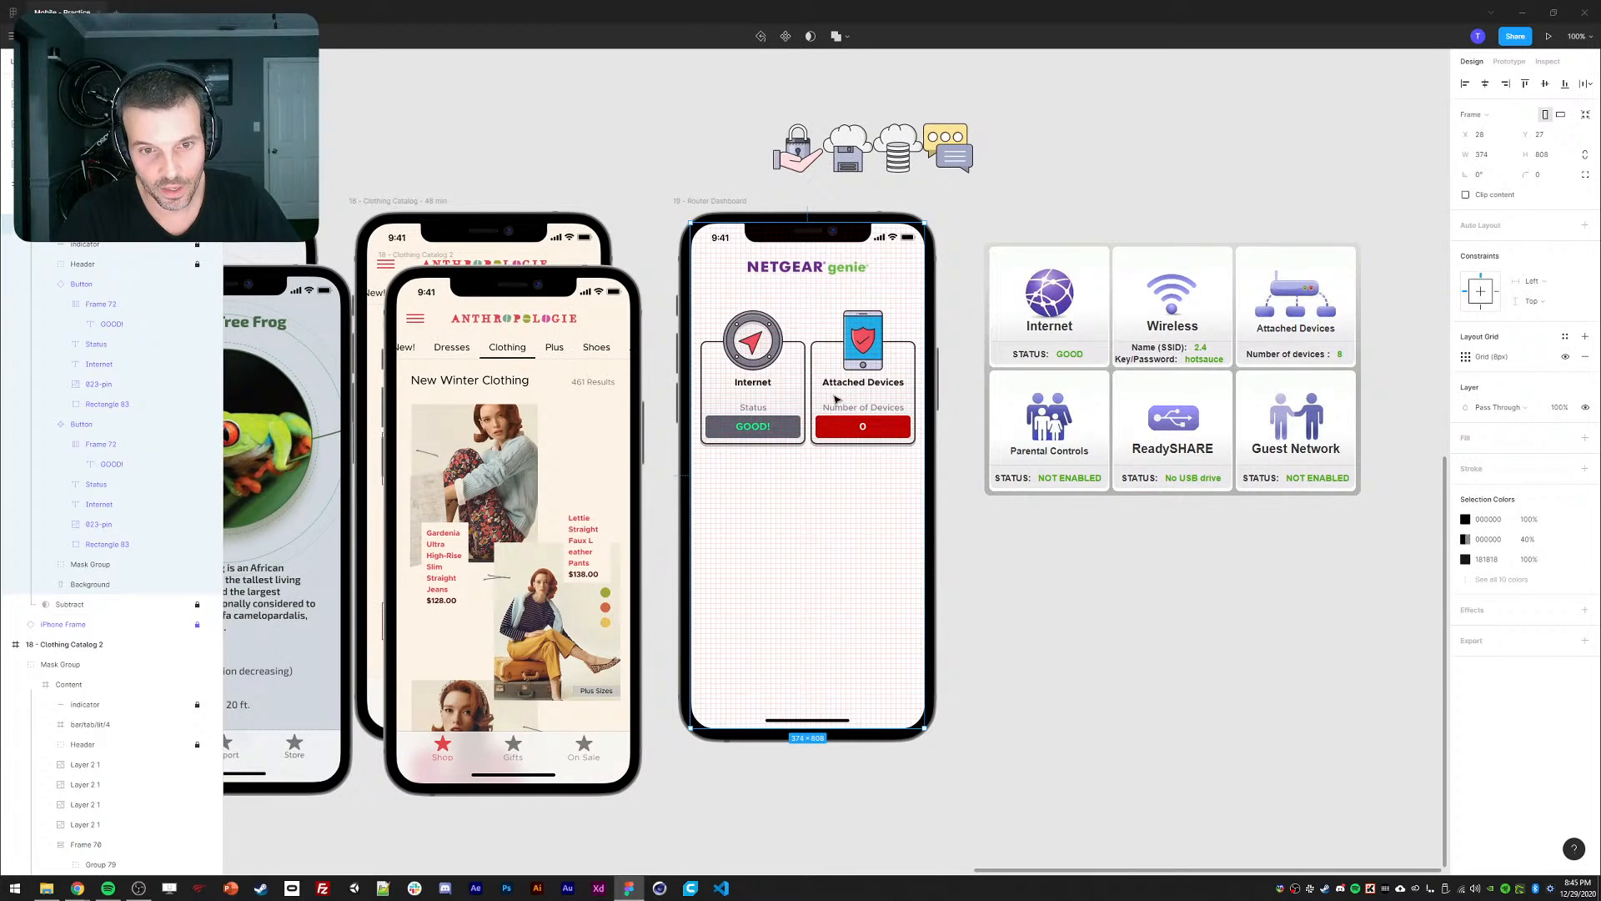
double_click(875, 414)
double_click(874, 413)
click(972, 507)
click(873, 388)
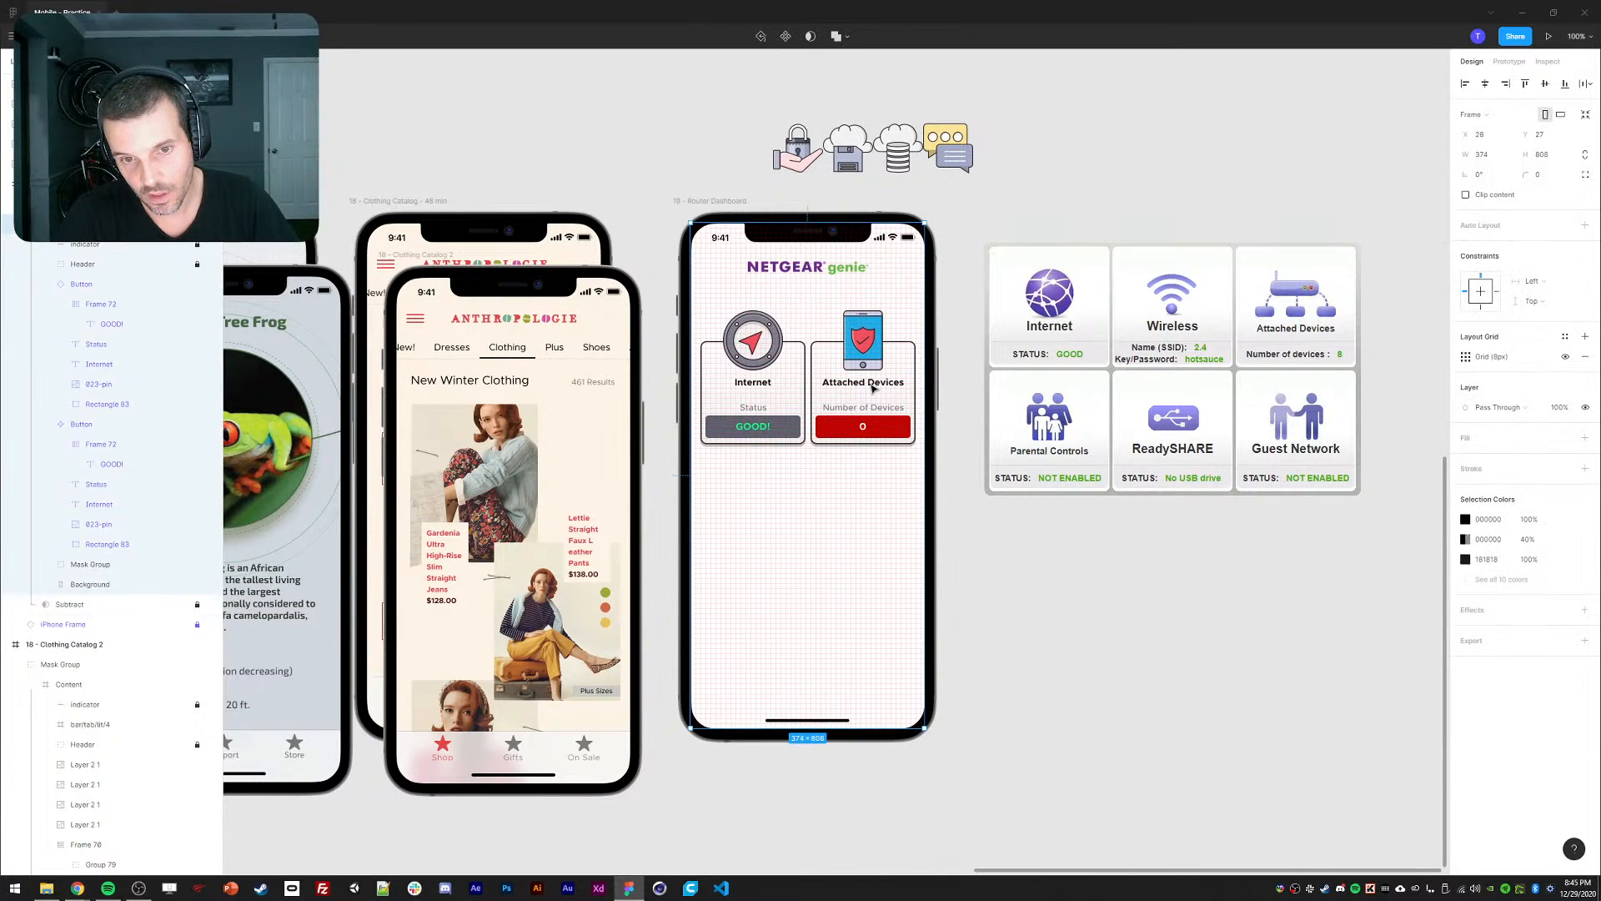
click(874, 387)
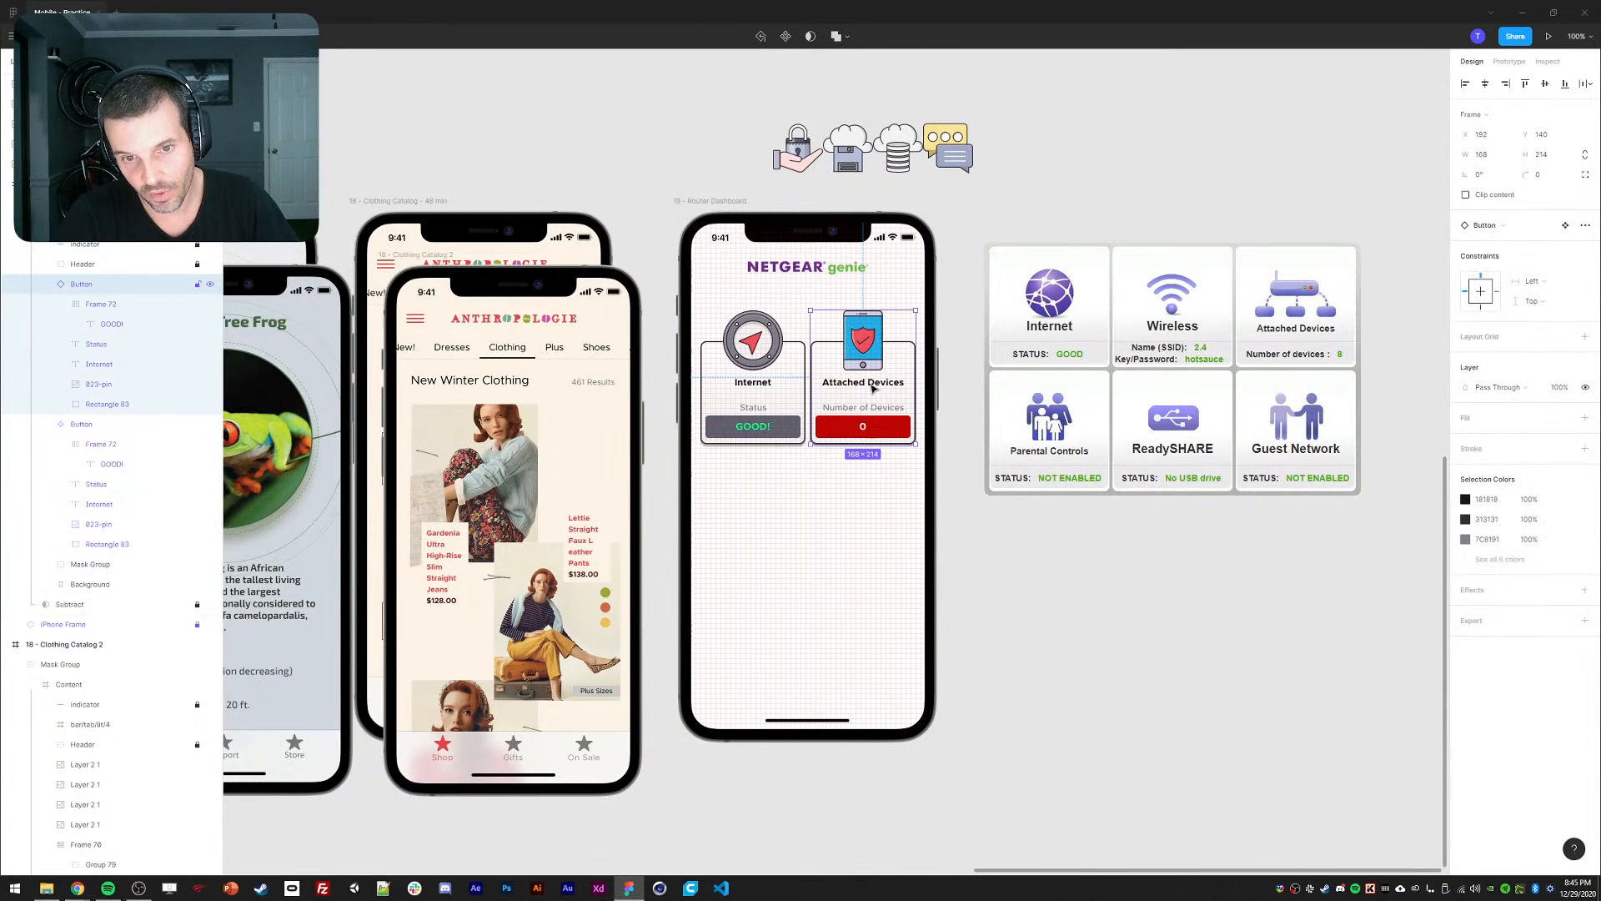
click(41, 288)
click(1110, 609)
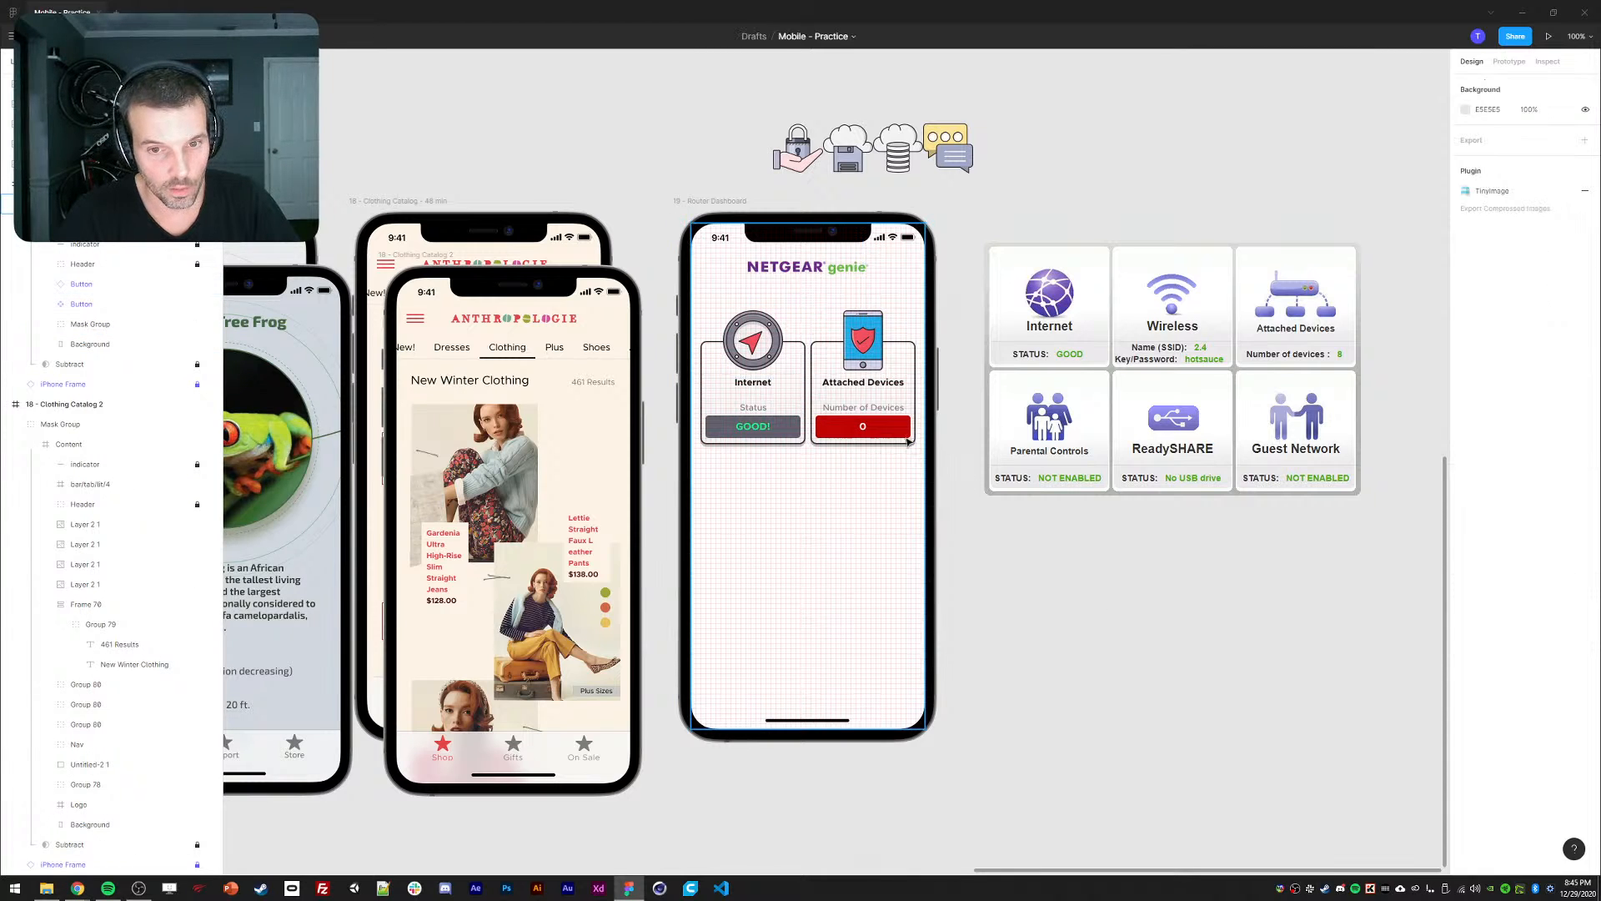
click(872, 430)
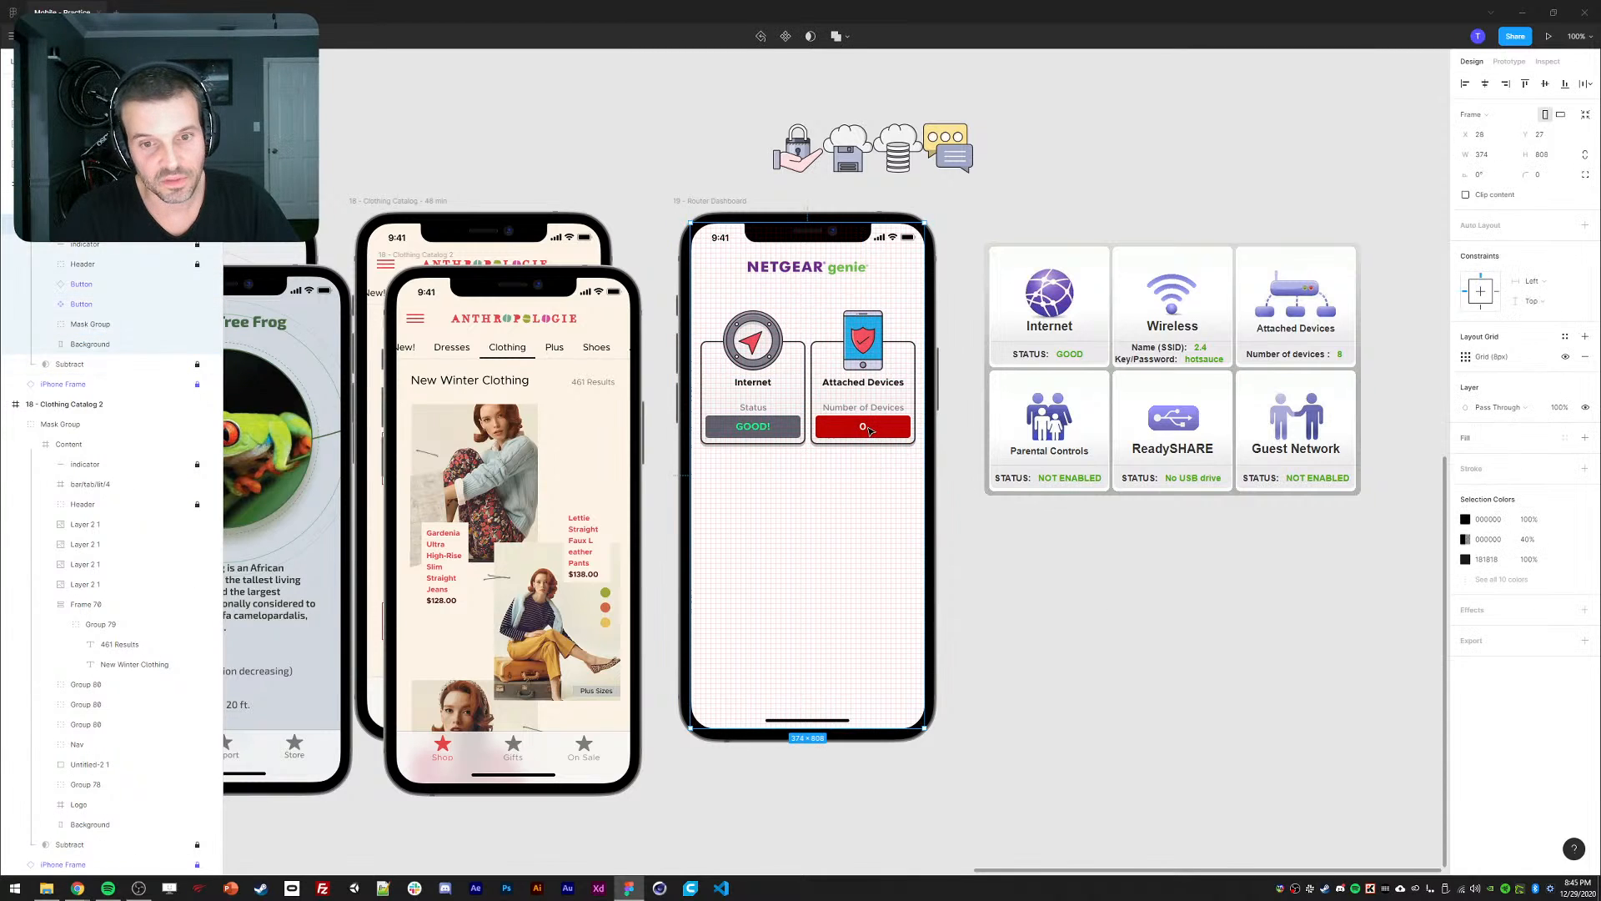
click(763, 434)
Duplicate the Internet card and place the copy just below it.
key(ctrl+d)
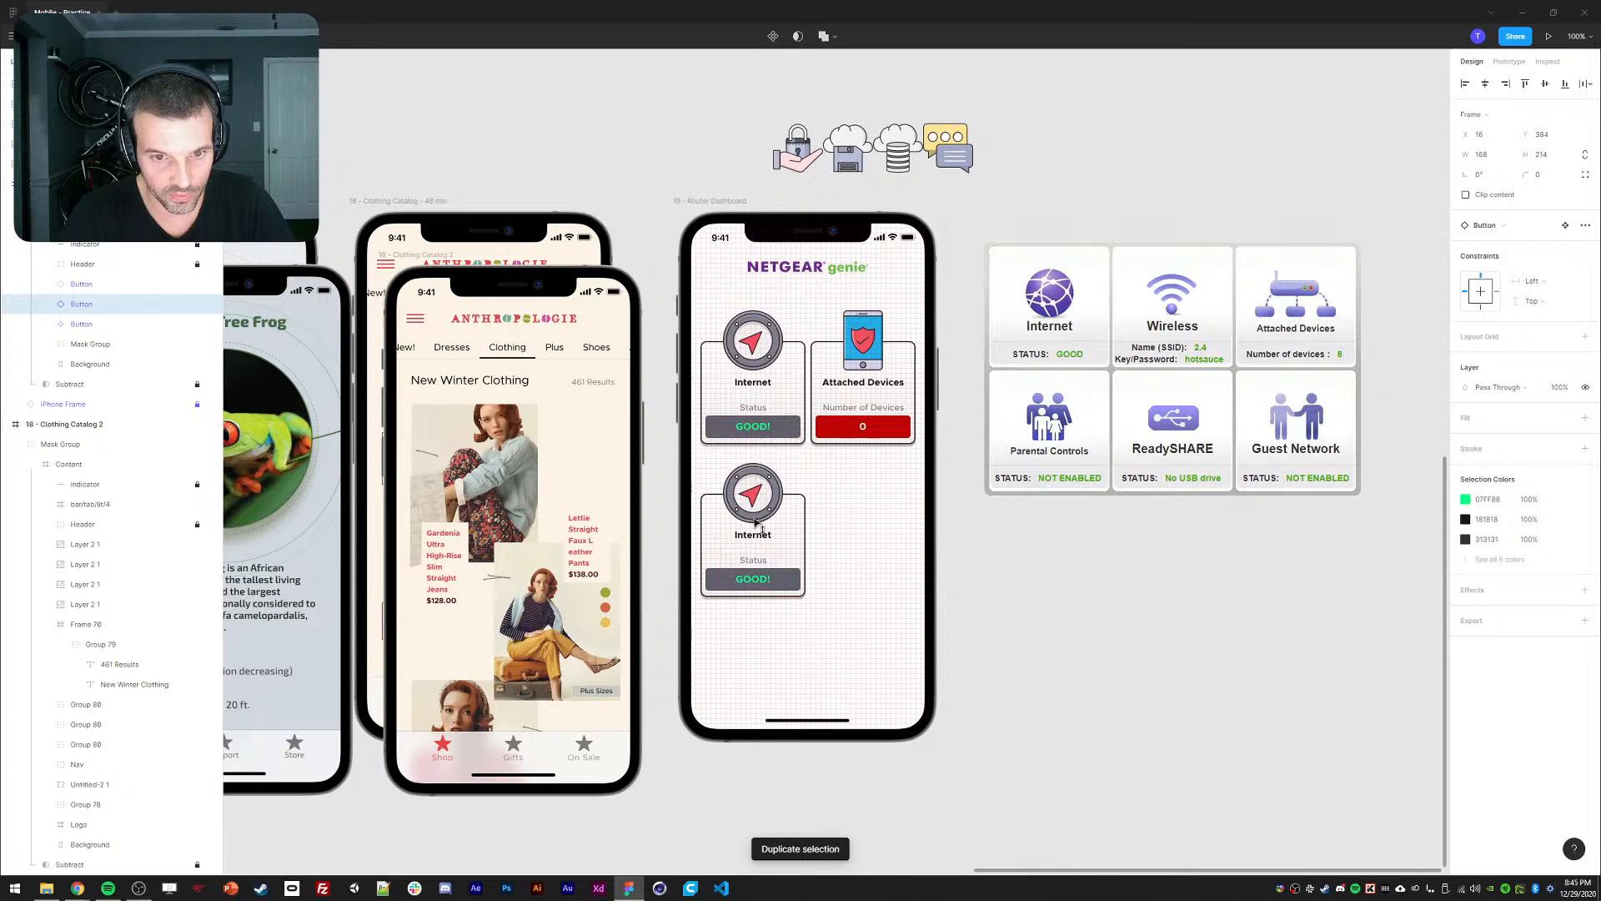
drag(755, 523, 739, 478)
click(1047, 575)
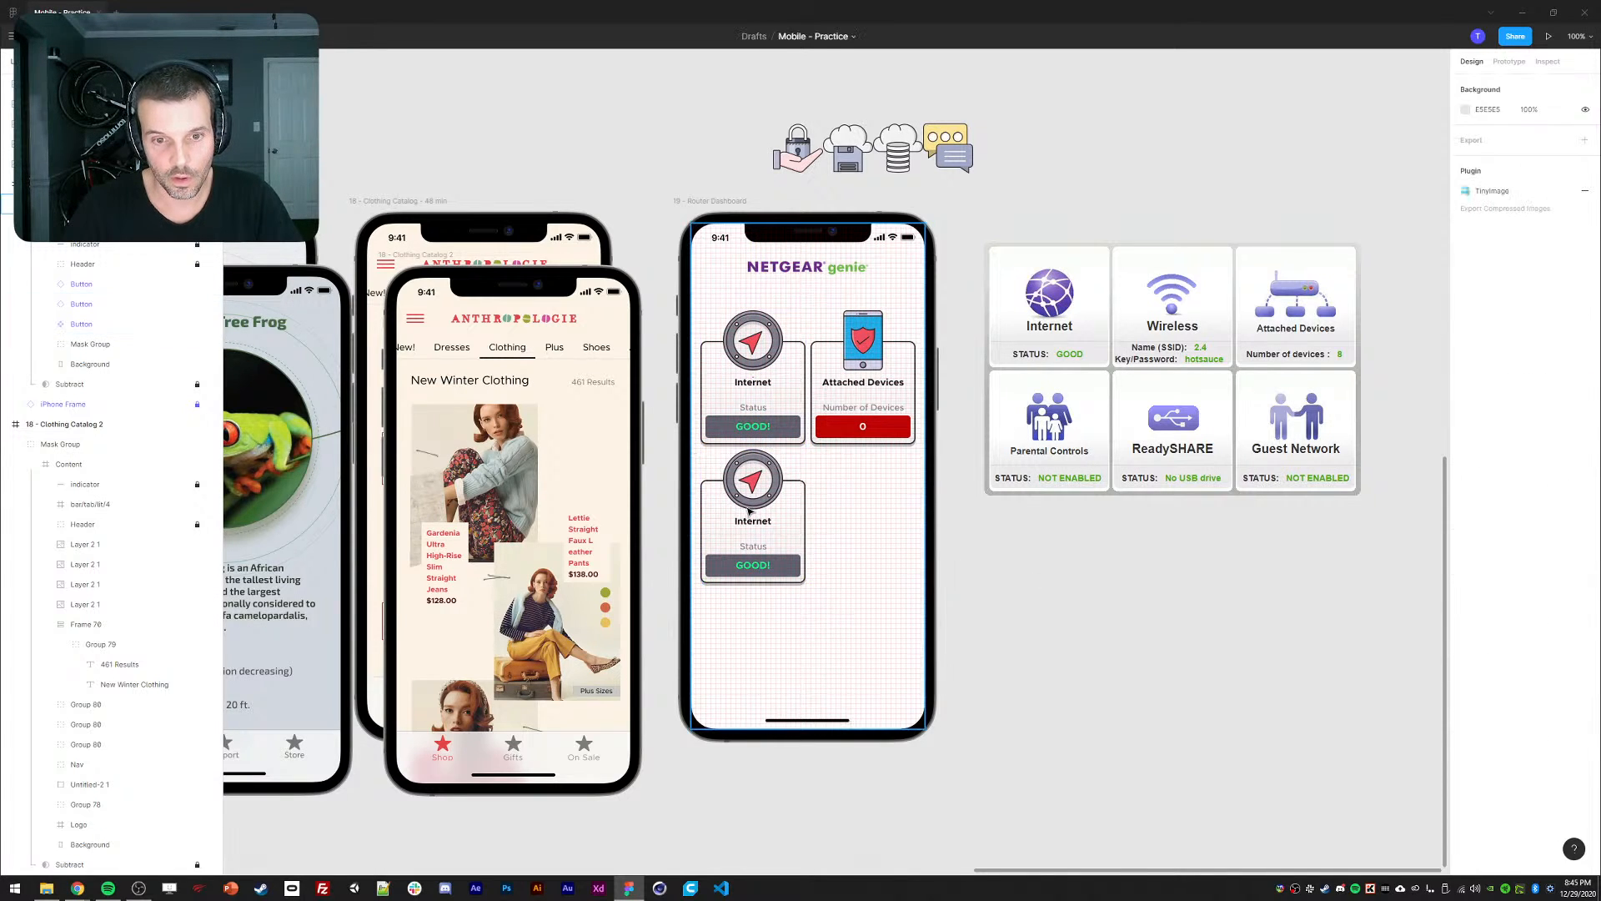
double_click(749, 512)
double_click(749, 511)
key(shift+Down)
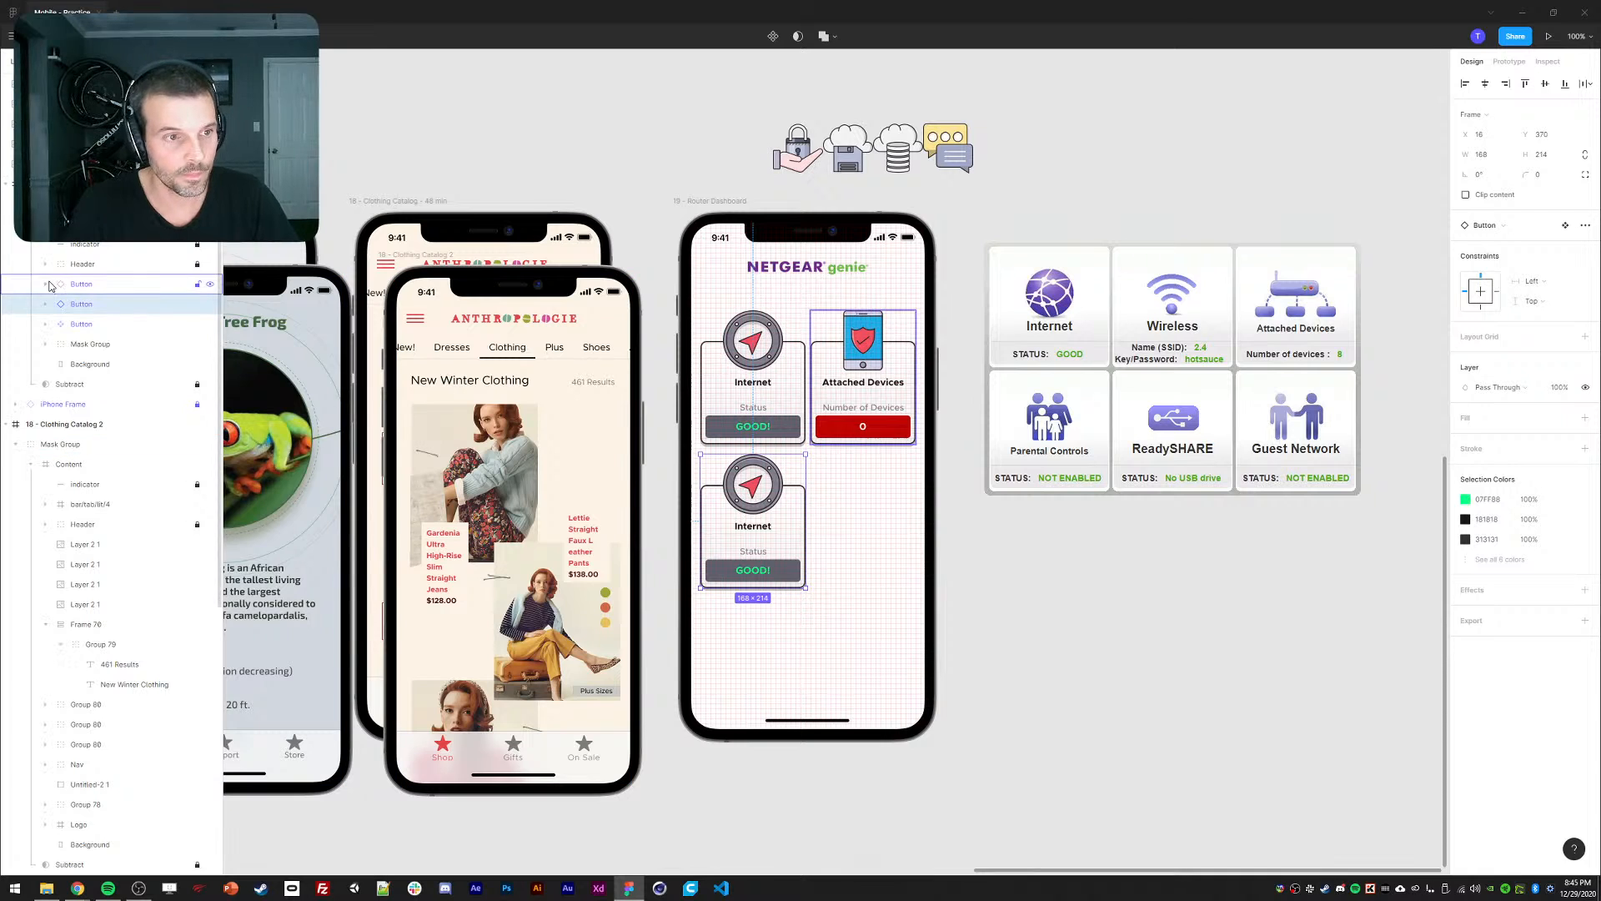
Title the copy 'Wireless' and give it the cloud-database icon.
double_click(743, 522)
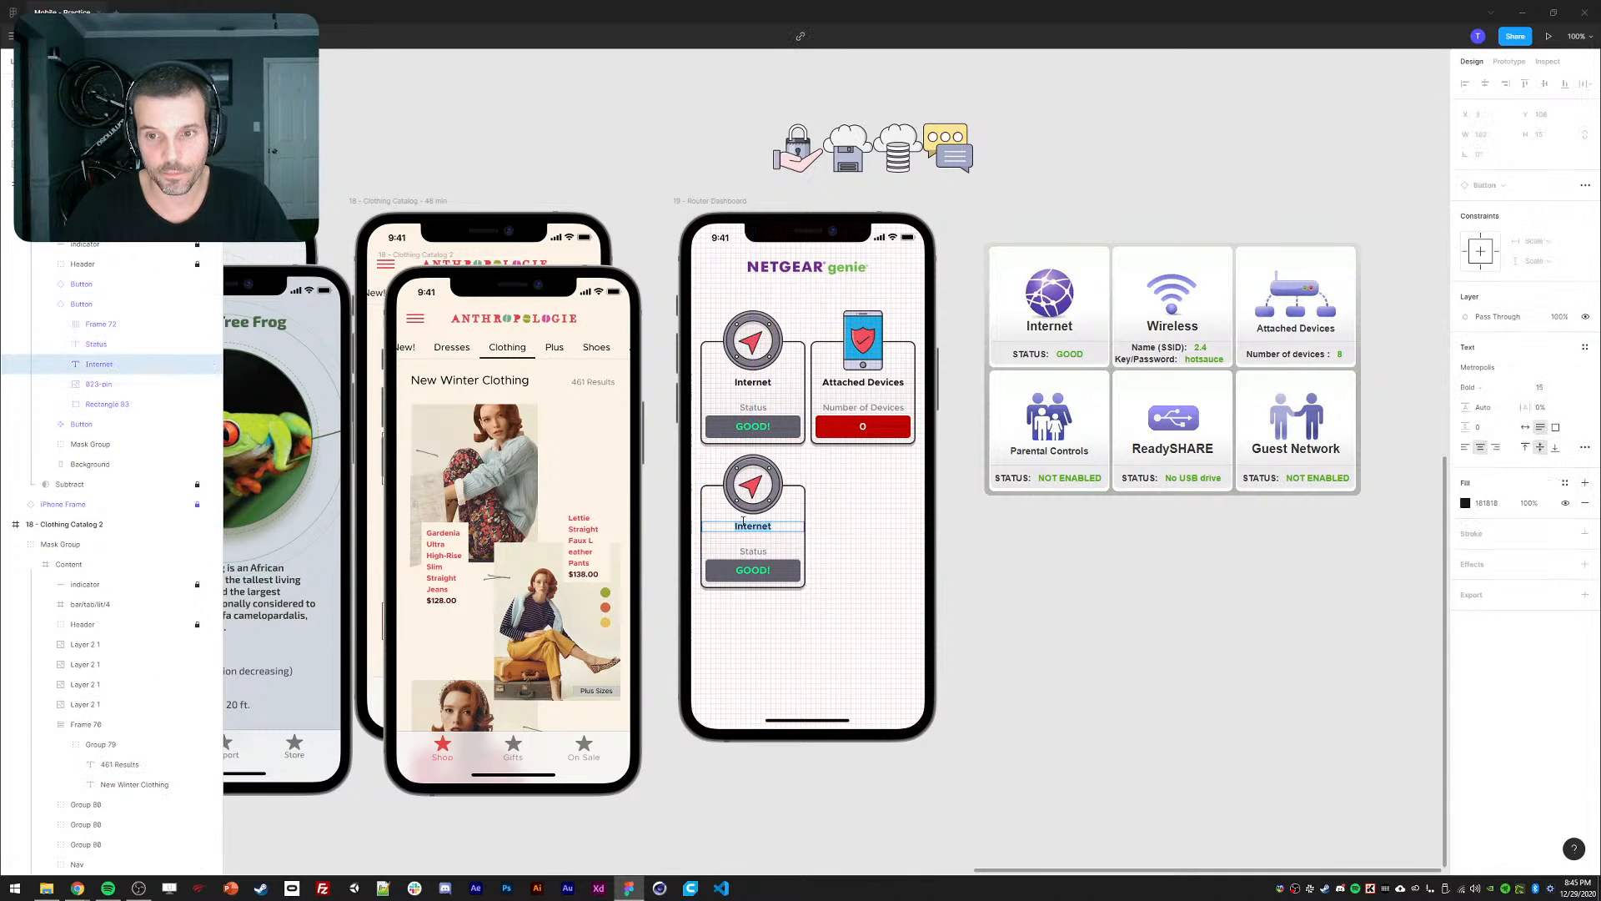
text(Wireless)
key(Escape)
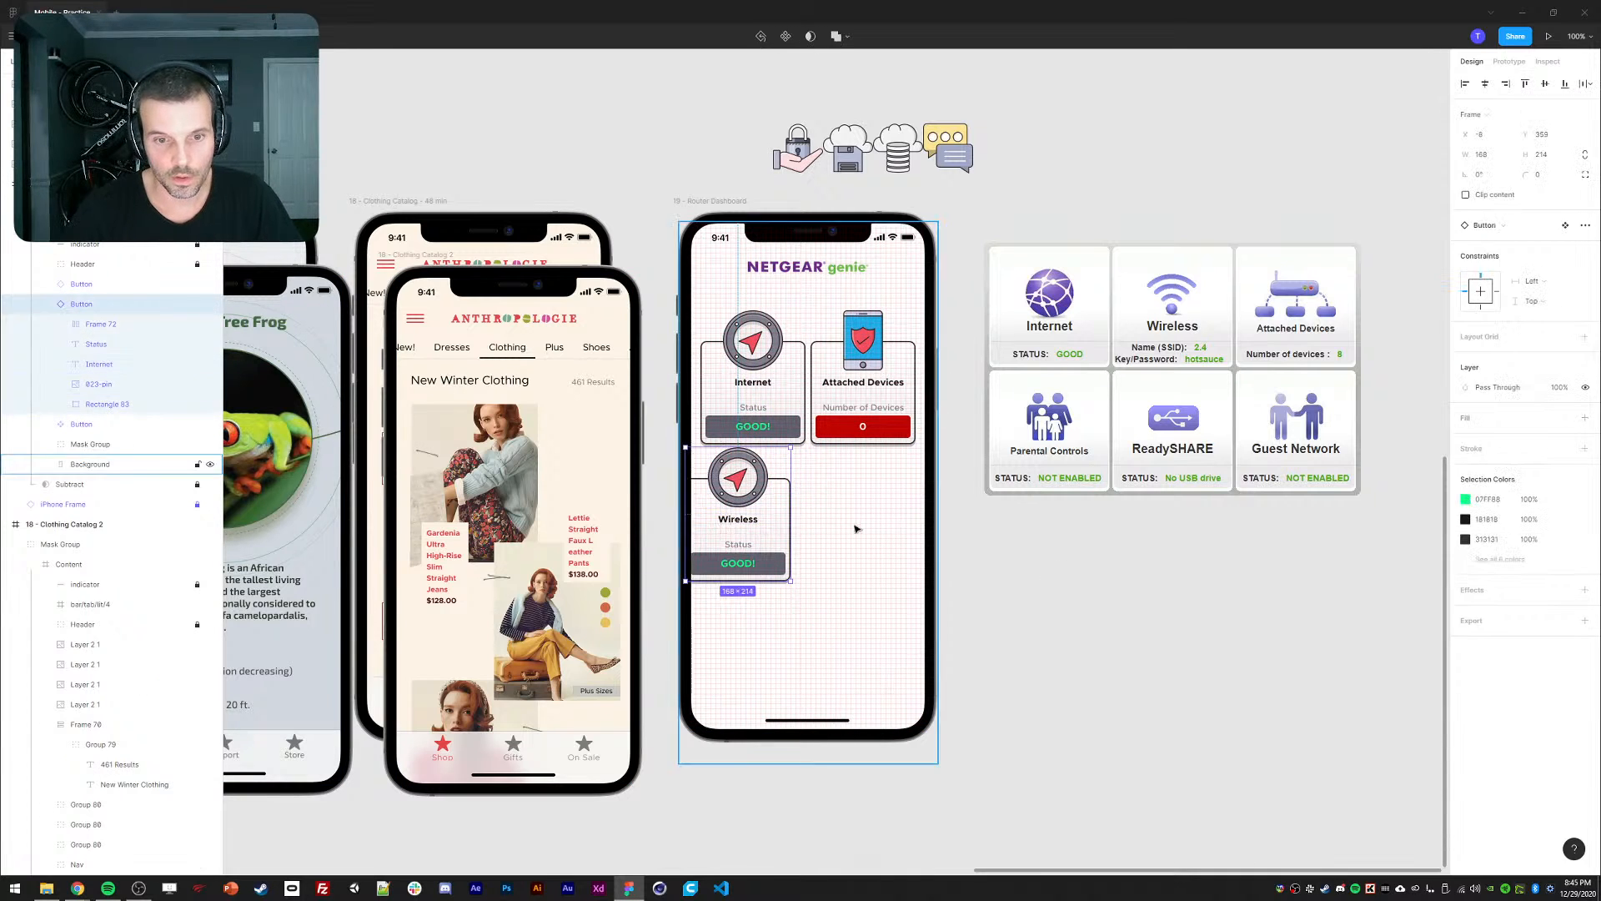
click(772, 182)
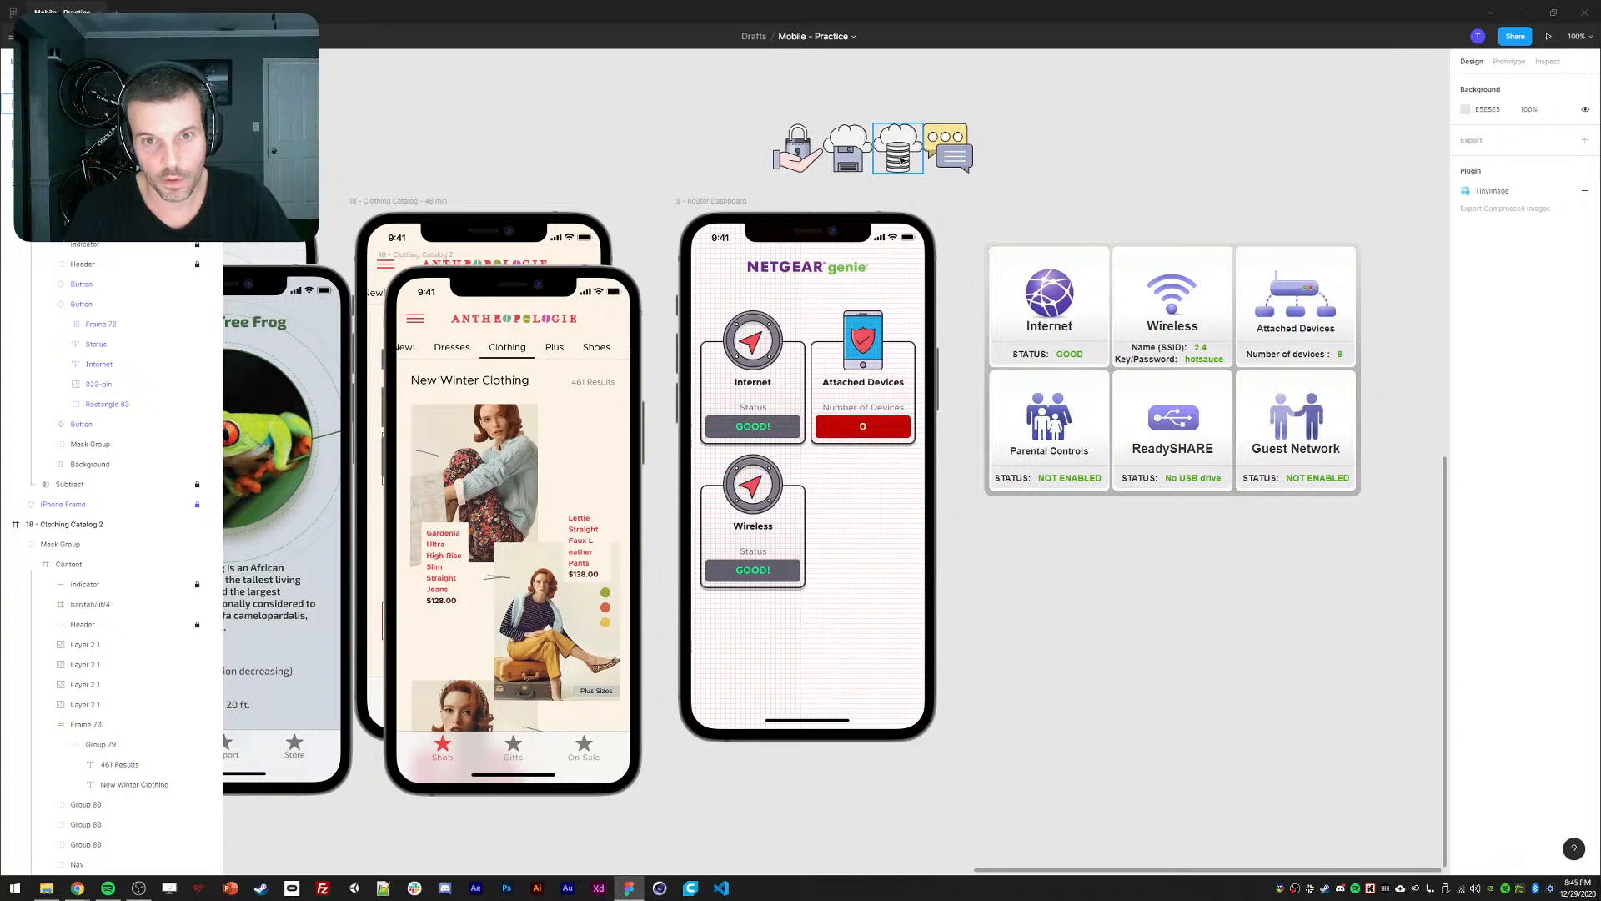
drag(896, 157, 753, 488)
double_click(747, 527)
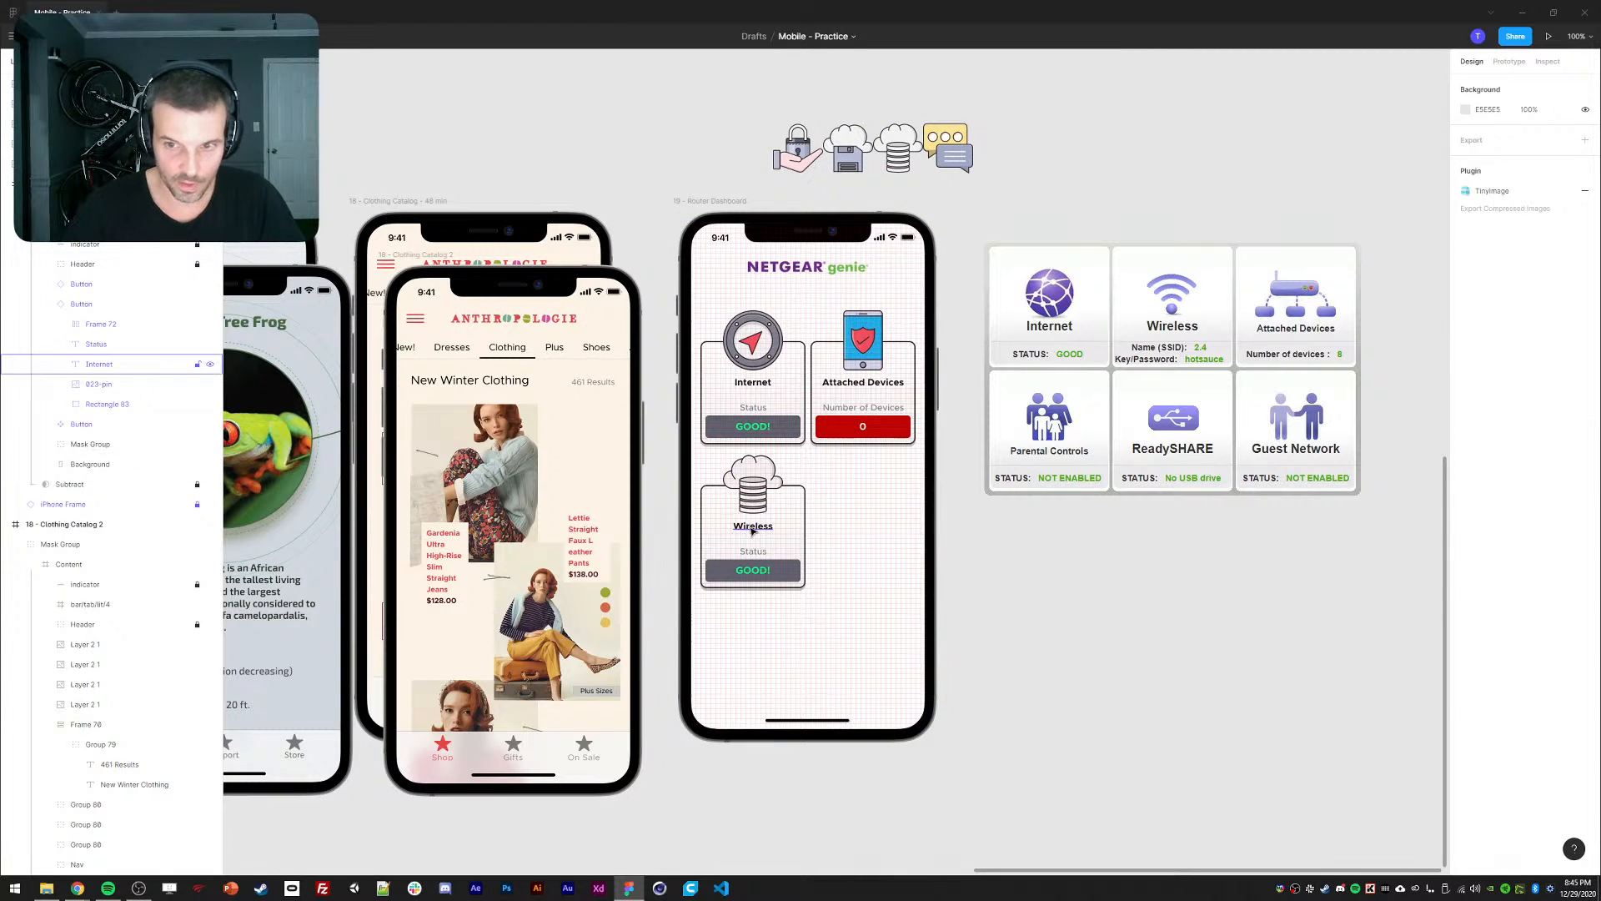
text(Wireless)
key(Escape)
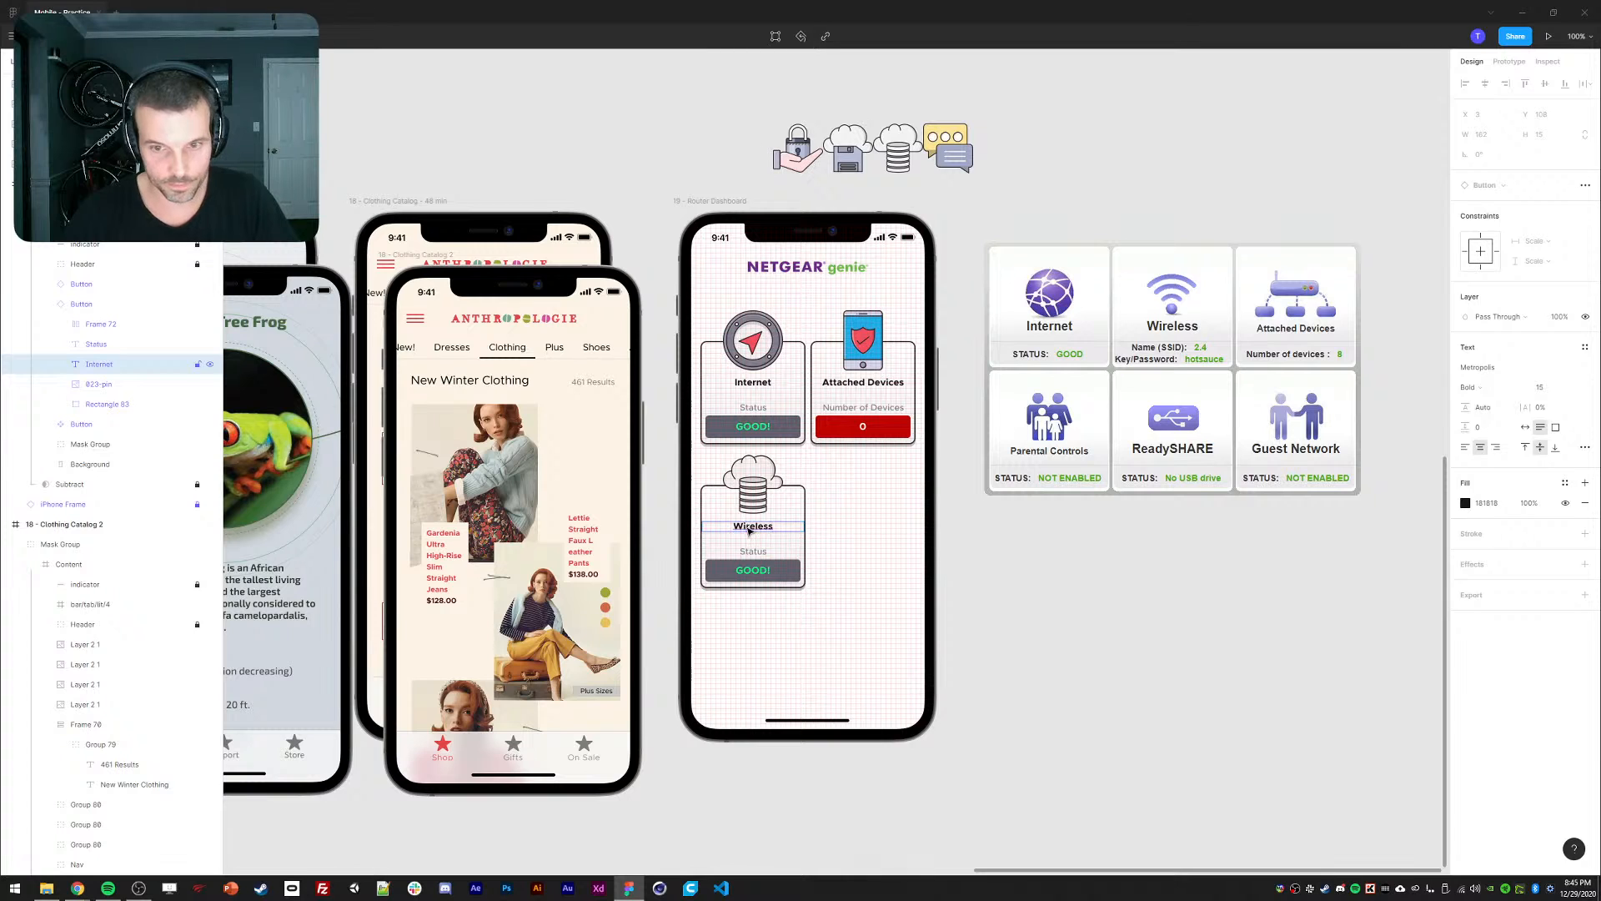
Change the Wireless card's label to Name (SSID) and its value to 2.4.
double_click(752, 551)
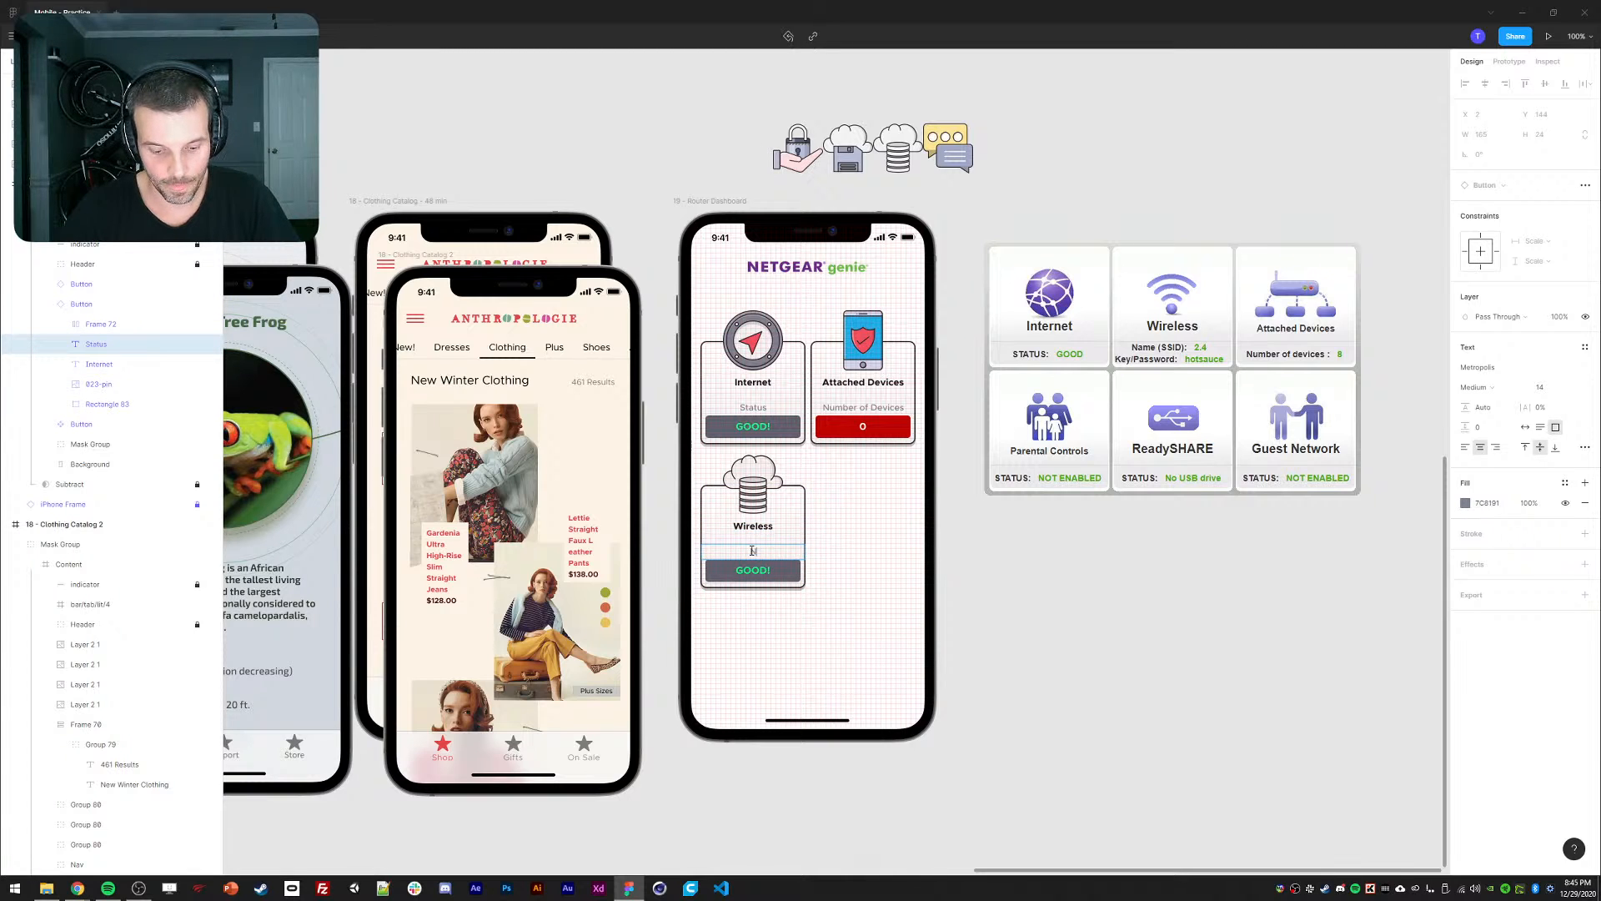
text(Name (SSID)
key(Escape)
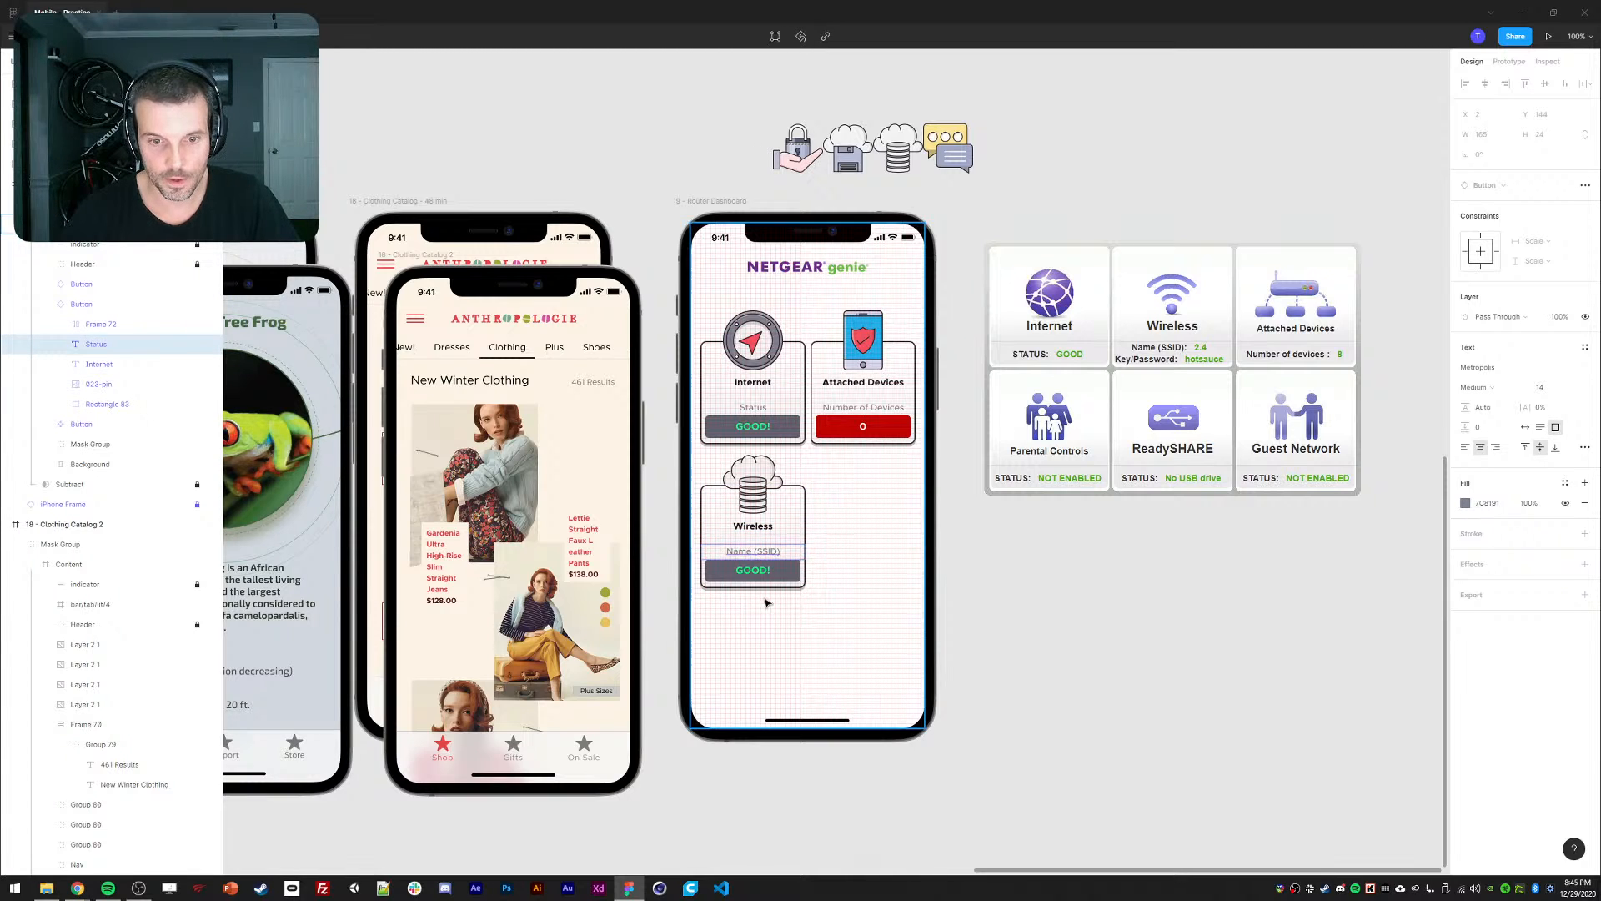
click(750, 572)
text(2.5)
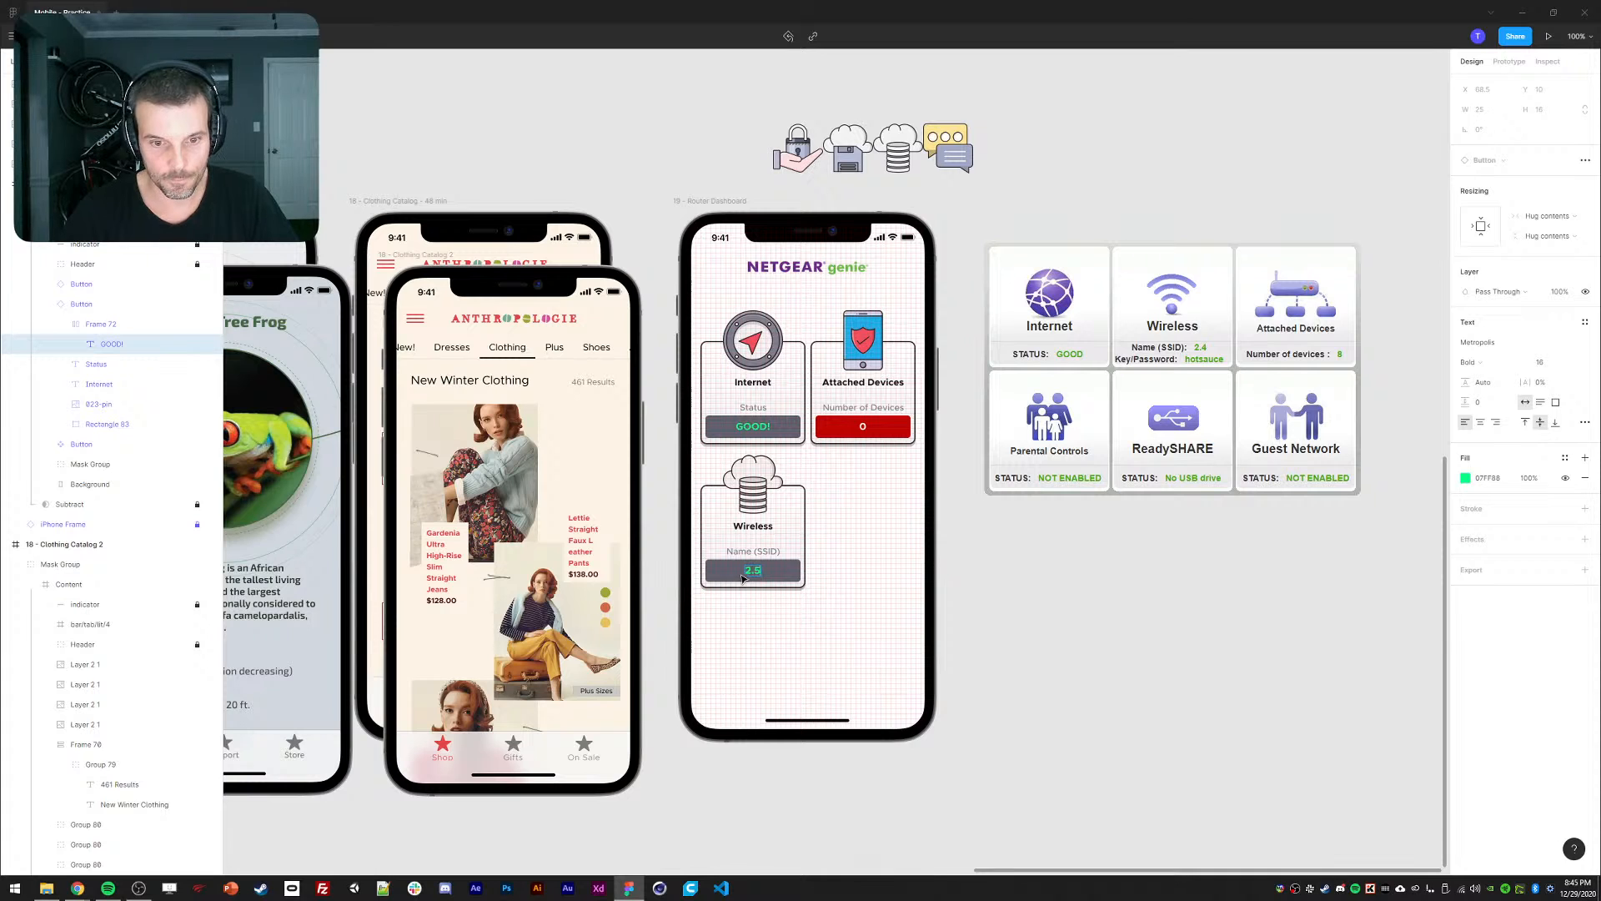
key(Escape)
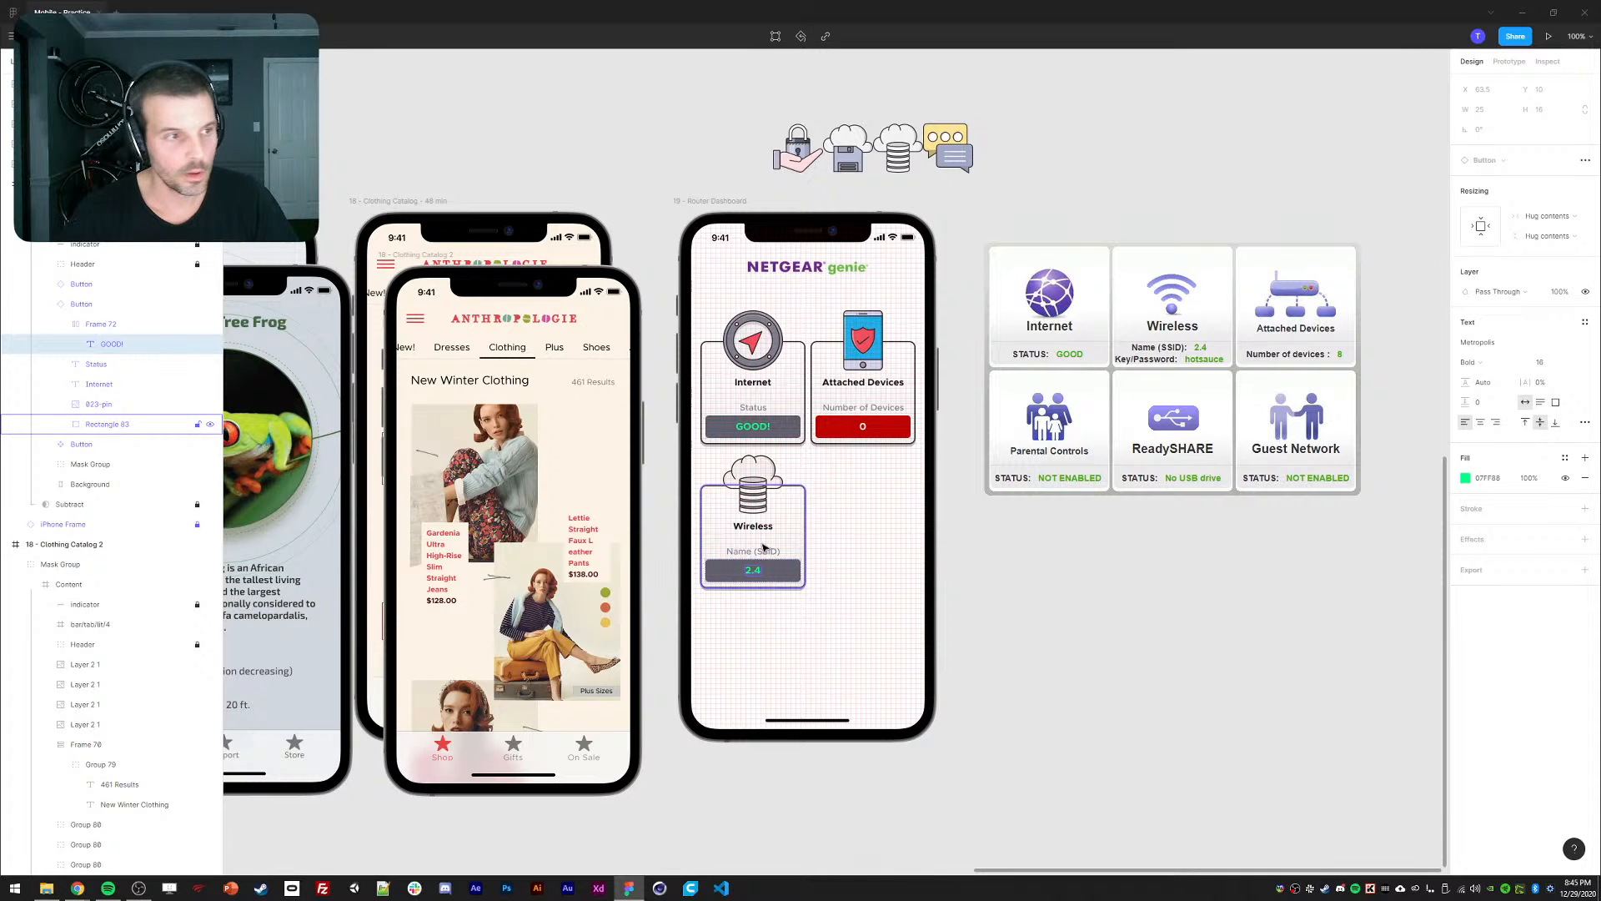
click(1103, 640)
drag(1096, 624, 1103, 579)
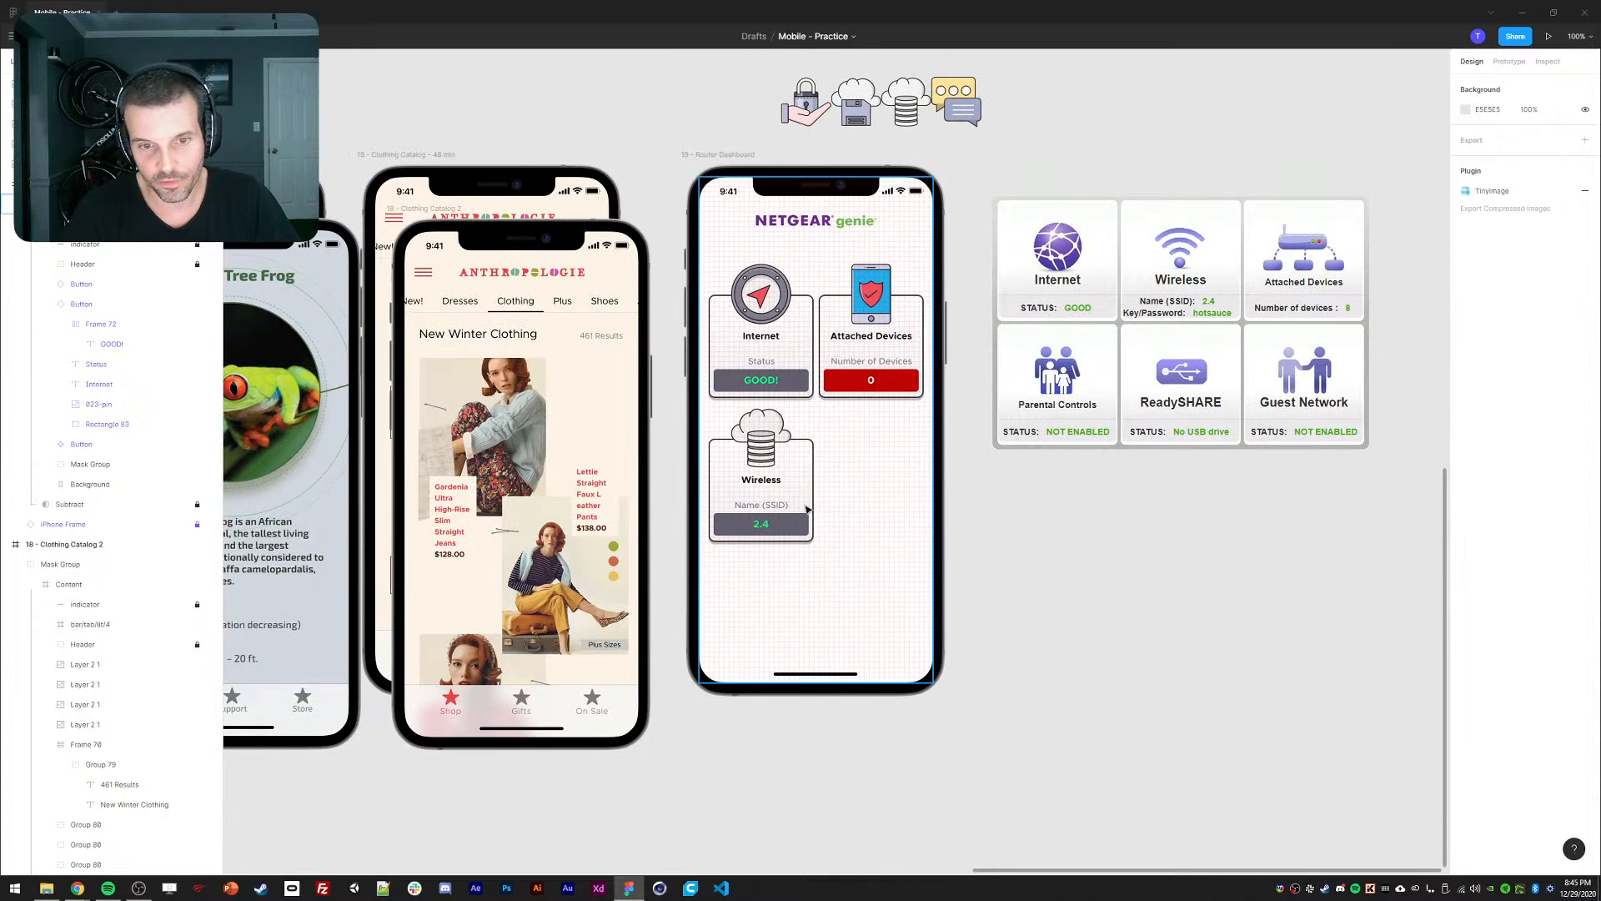
click(764, 484)
Duplicate the Wireless card into a 2×2 grid and title the top-right copy 'Parental Controls'.
key(ctrl+d)
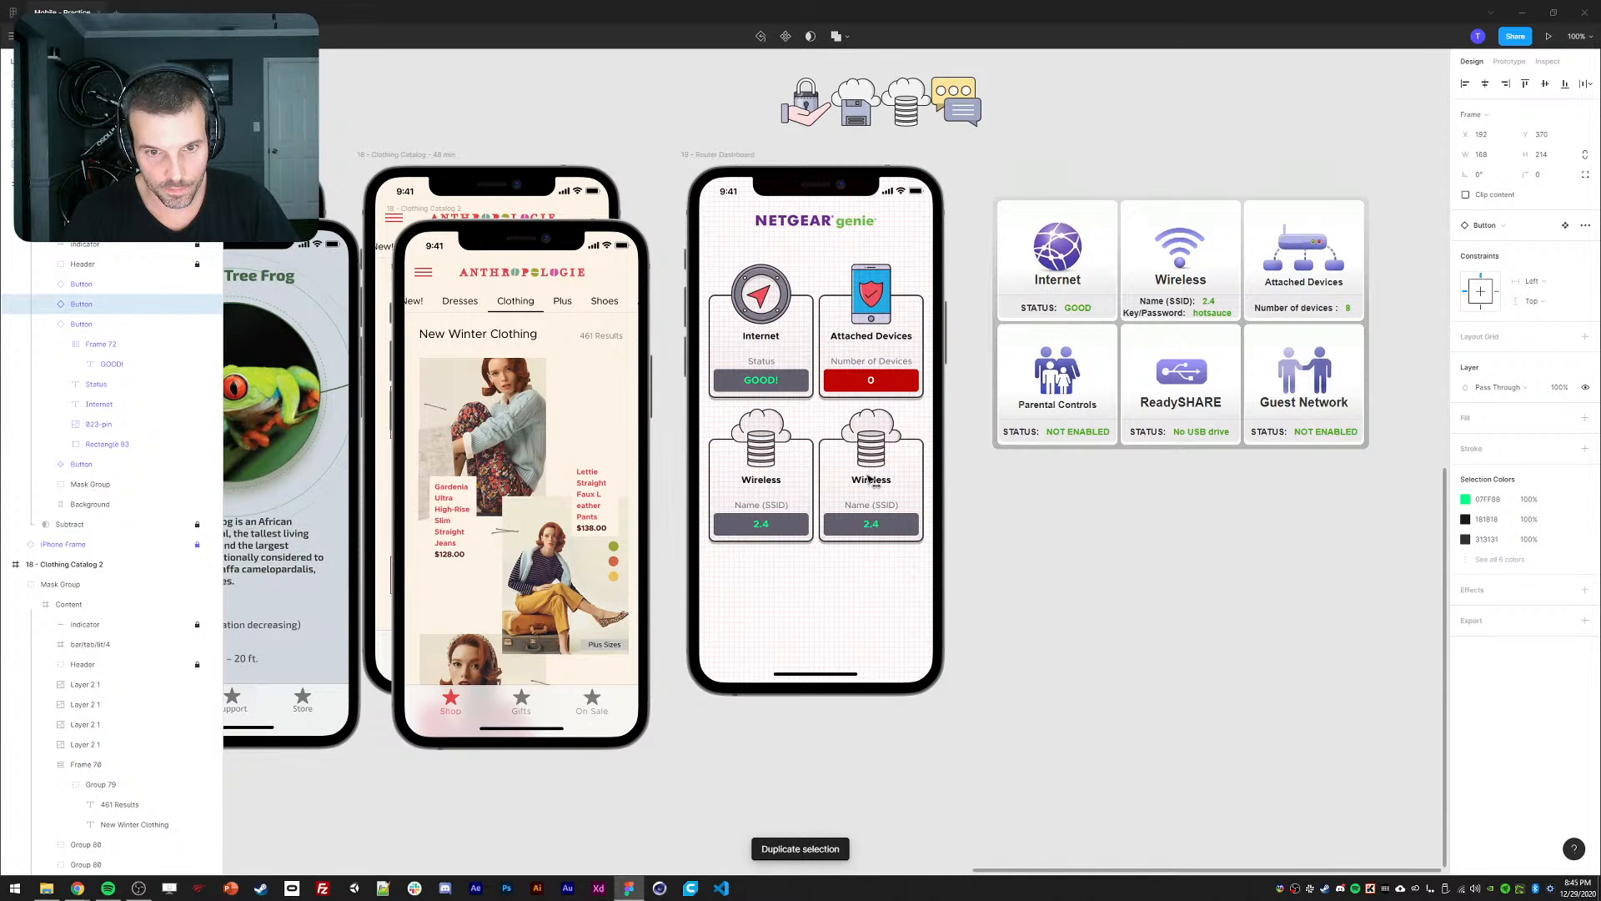
shift+click(774, 475)
key(ctrl+d)
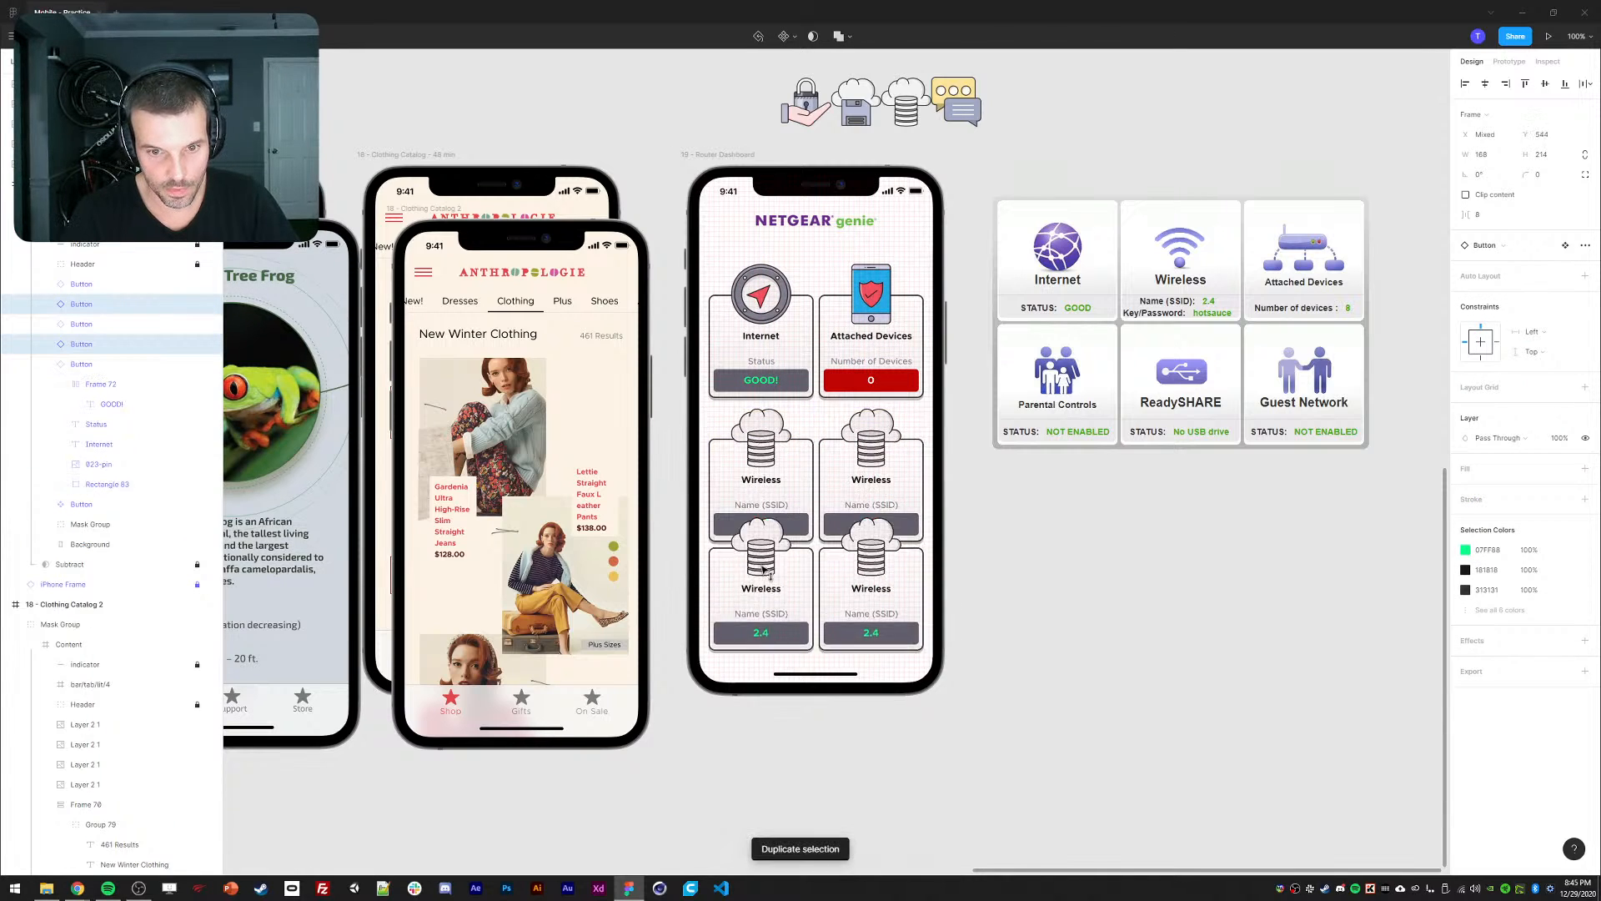
double_click(861, 481)
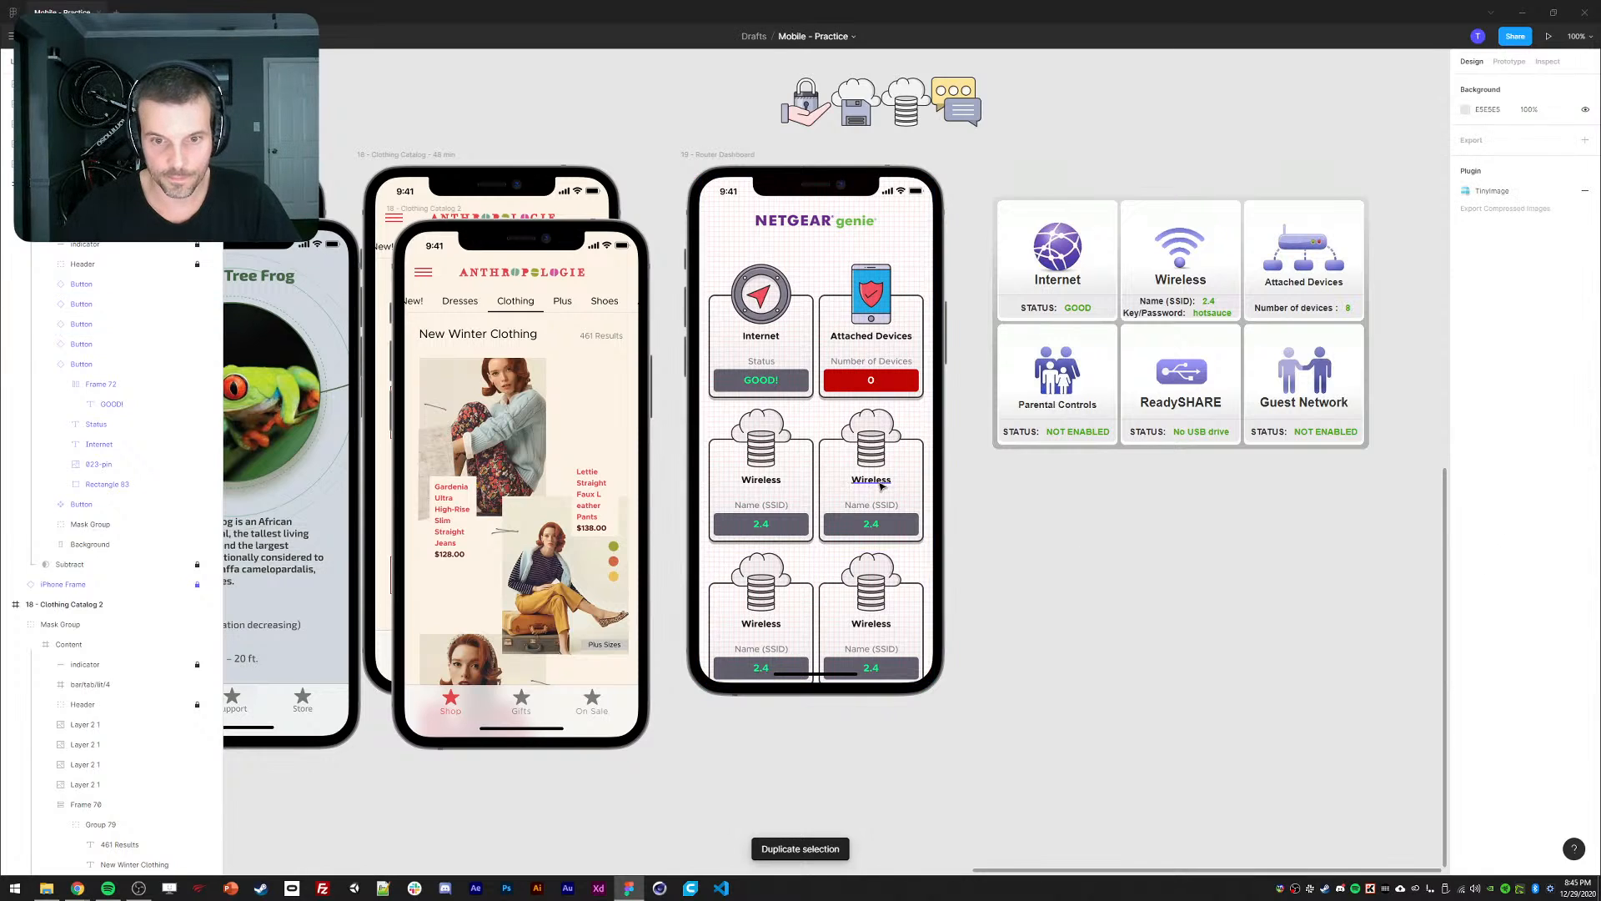
text(Parental C)
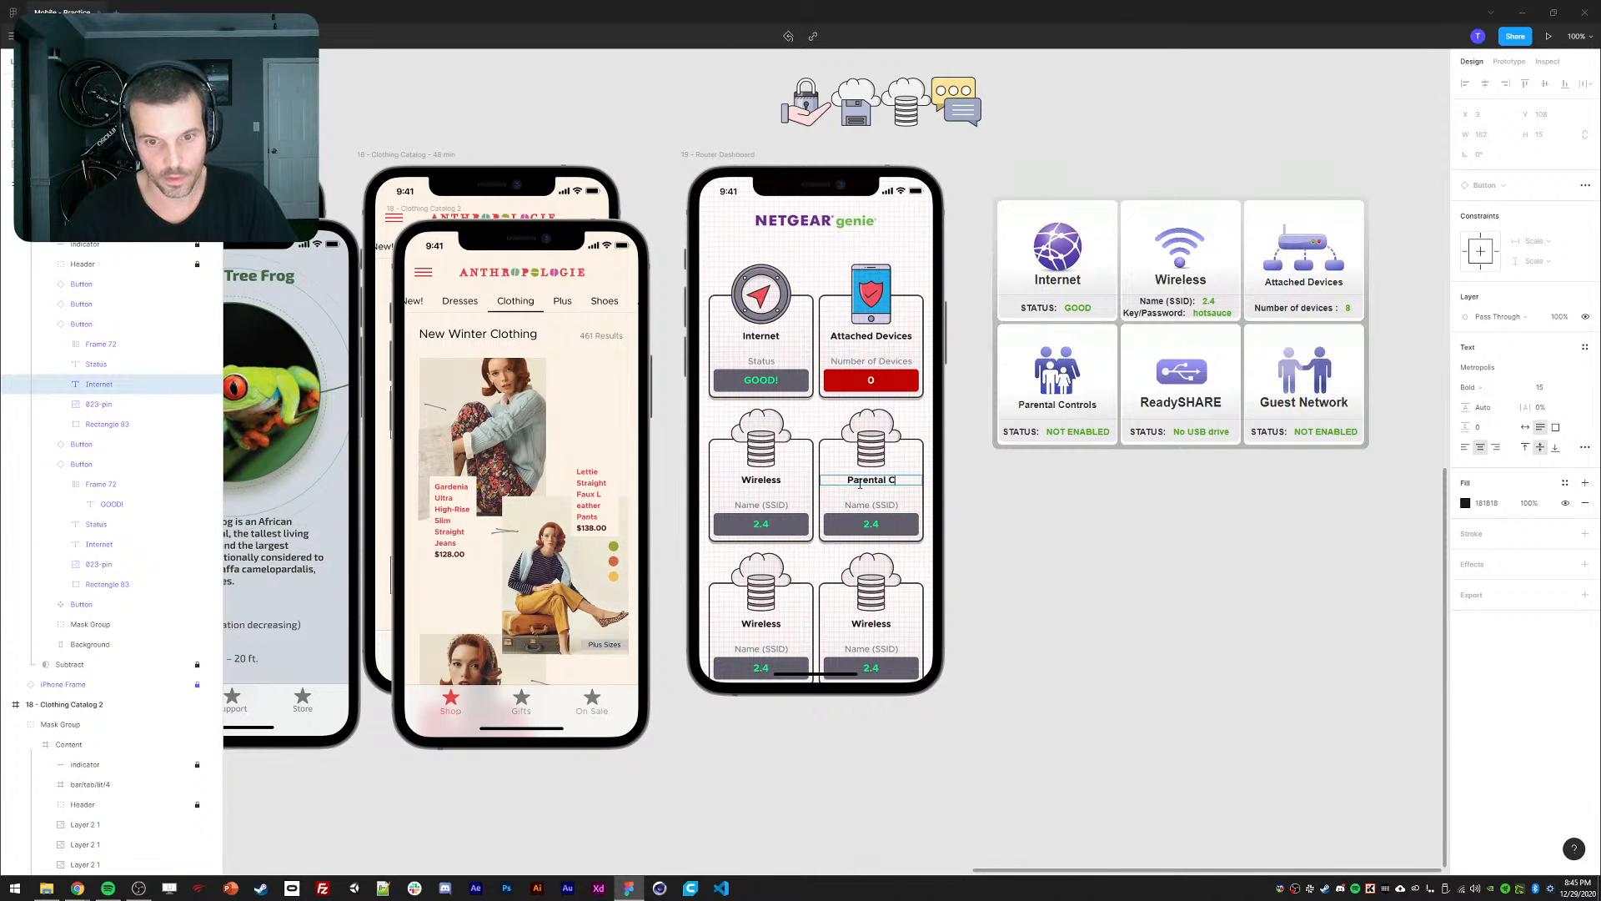
text(ontrols)
key(Escape)
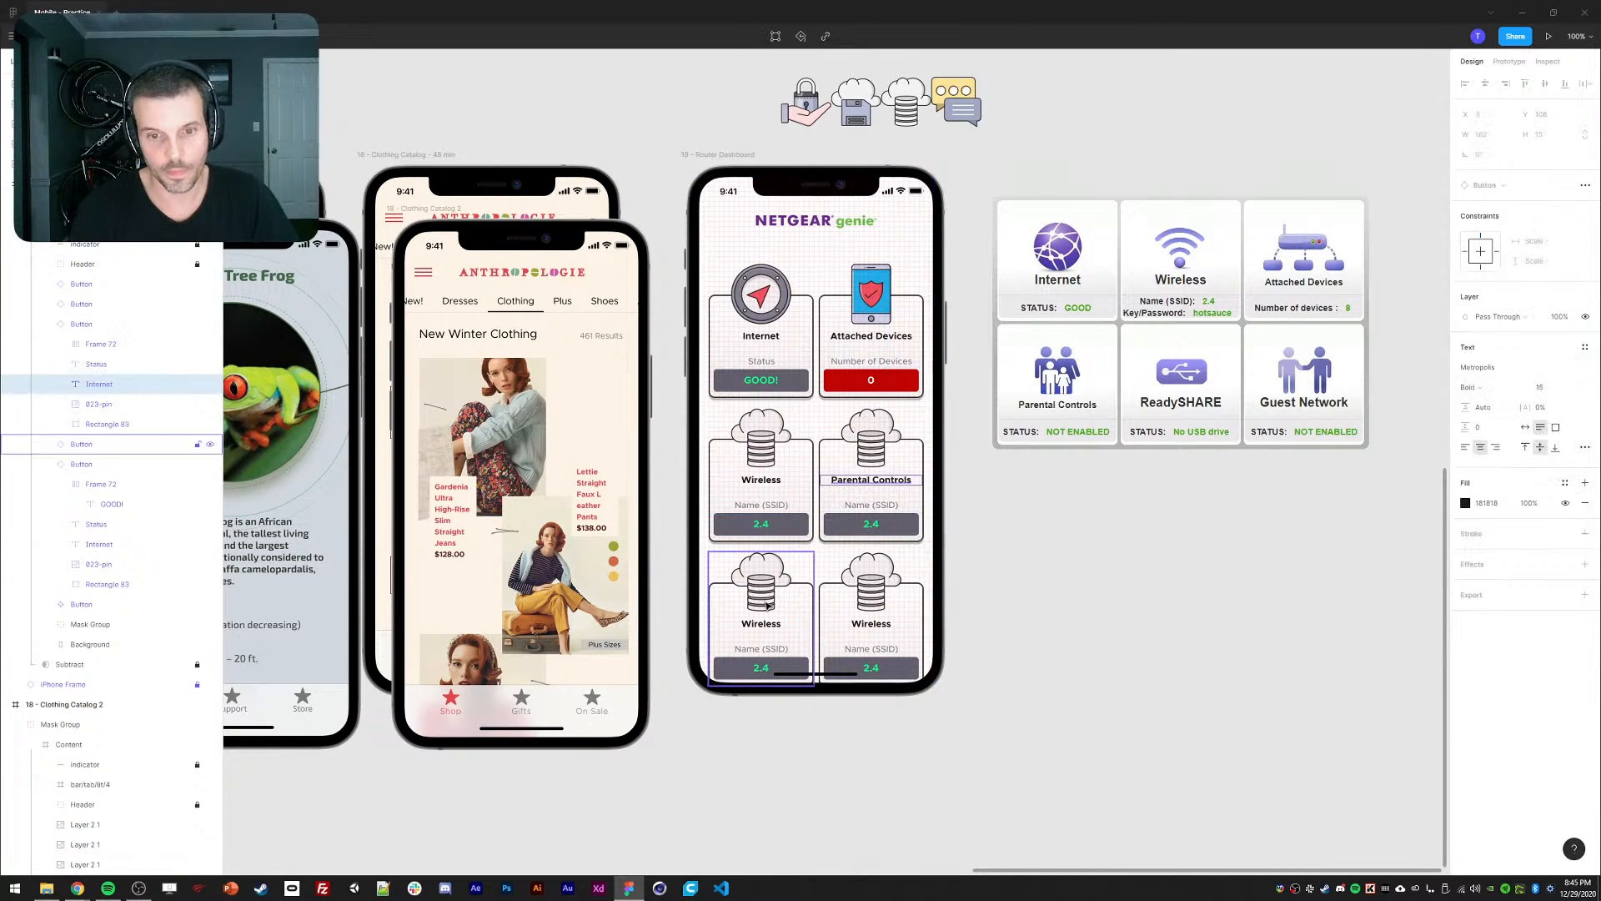
Give the Parental Controls card the lock-in-hand icon.
click(893, 149)
click(806, 107)
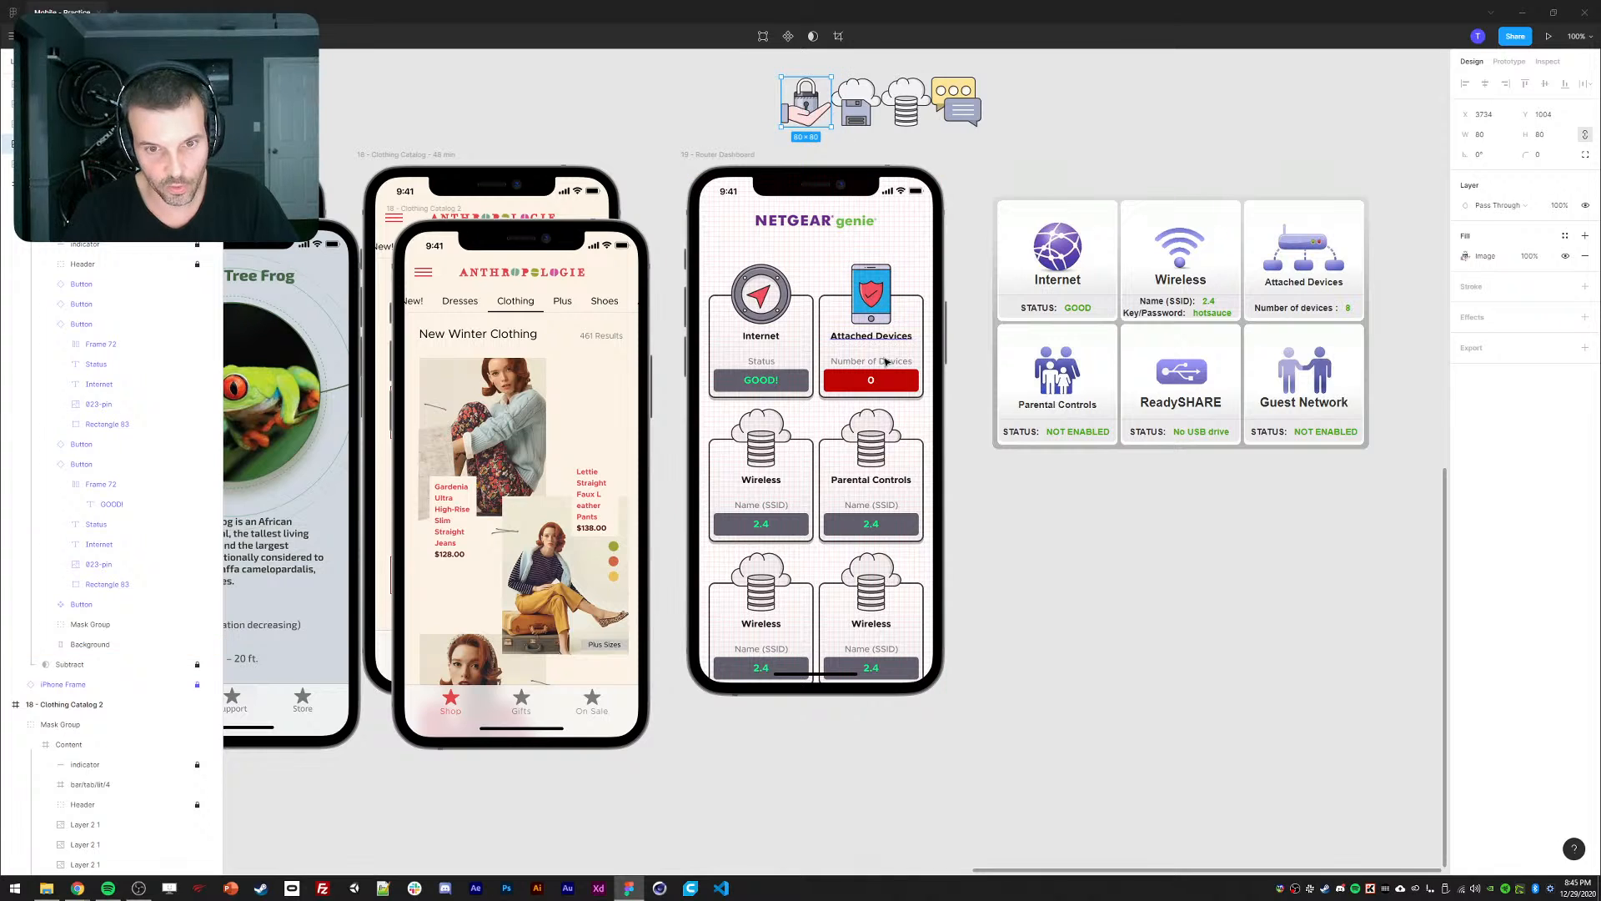
ctrl+click(875, 442)
key(ctrl+alt+v)
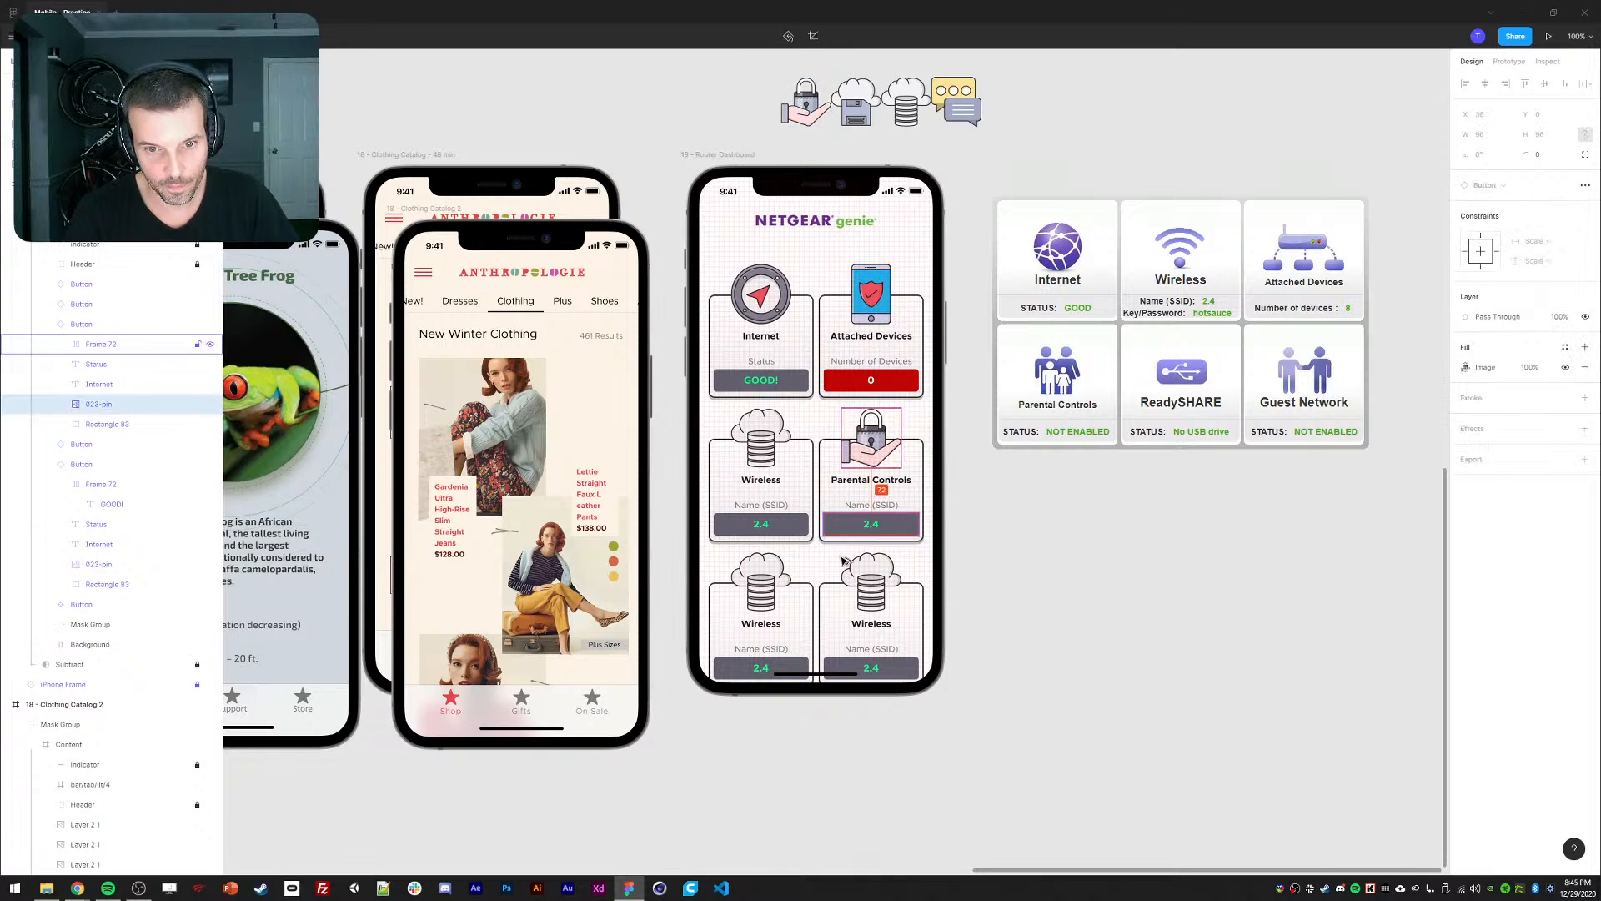
Rename the bottom-left card 'ReadySHARE' and swap in its icon from the icon set.
double_click(761, 623)
text(Read)
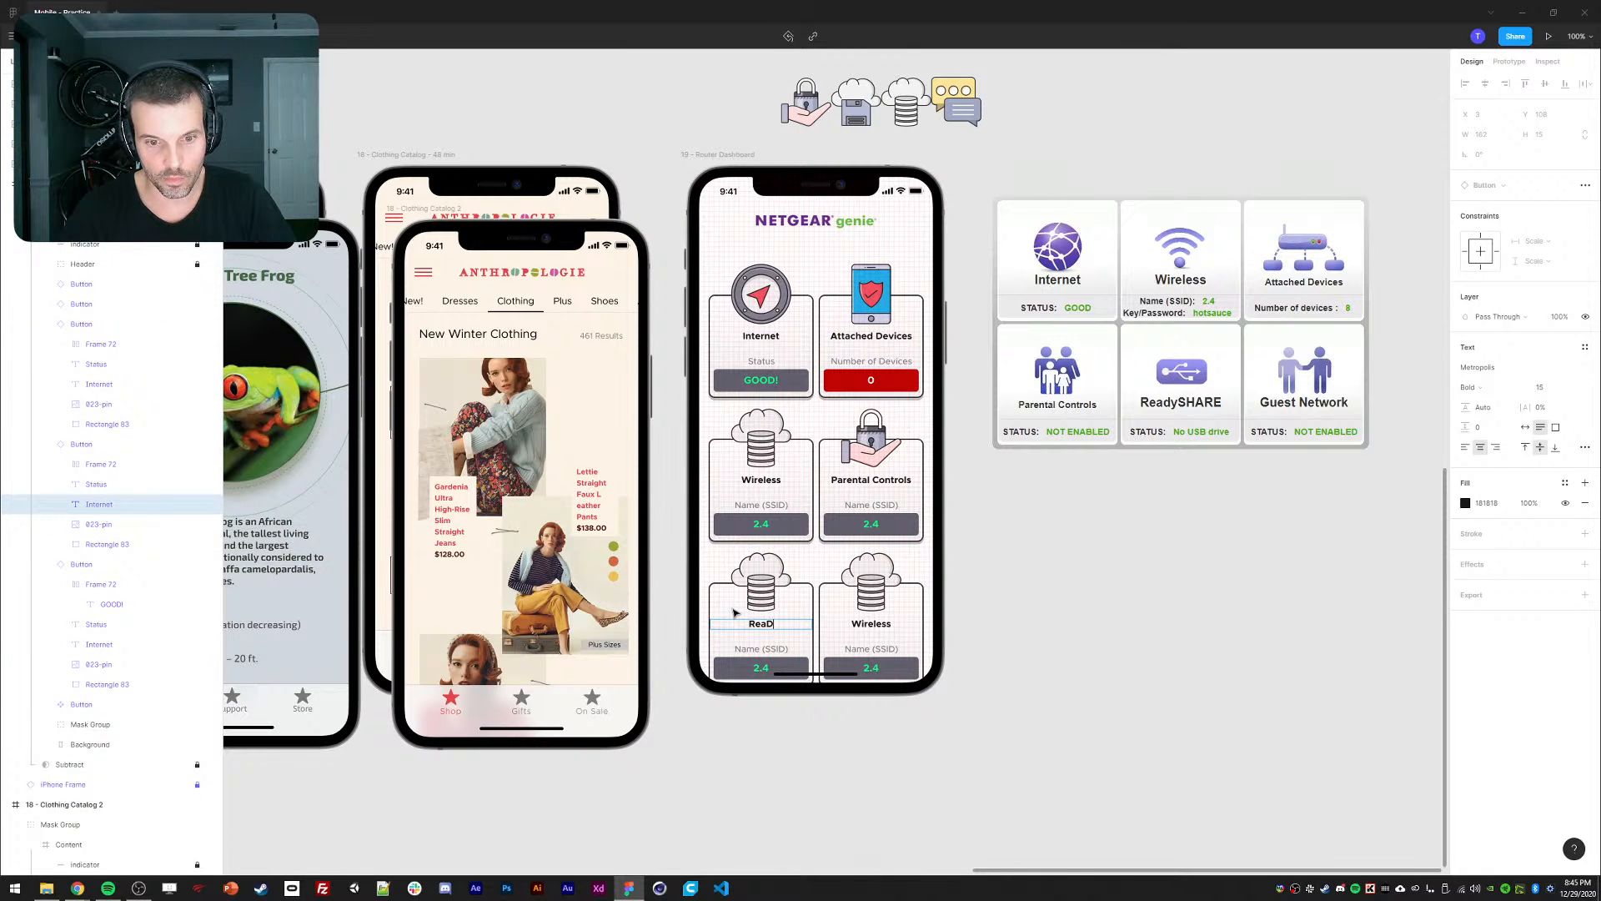
text(ySGHA)
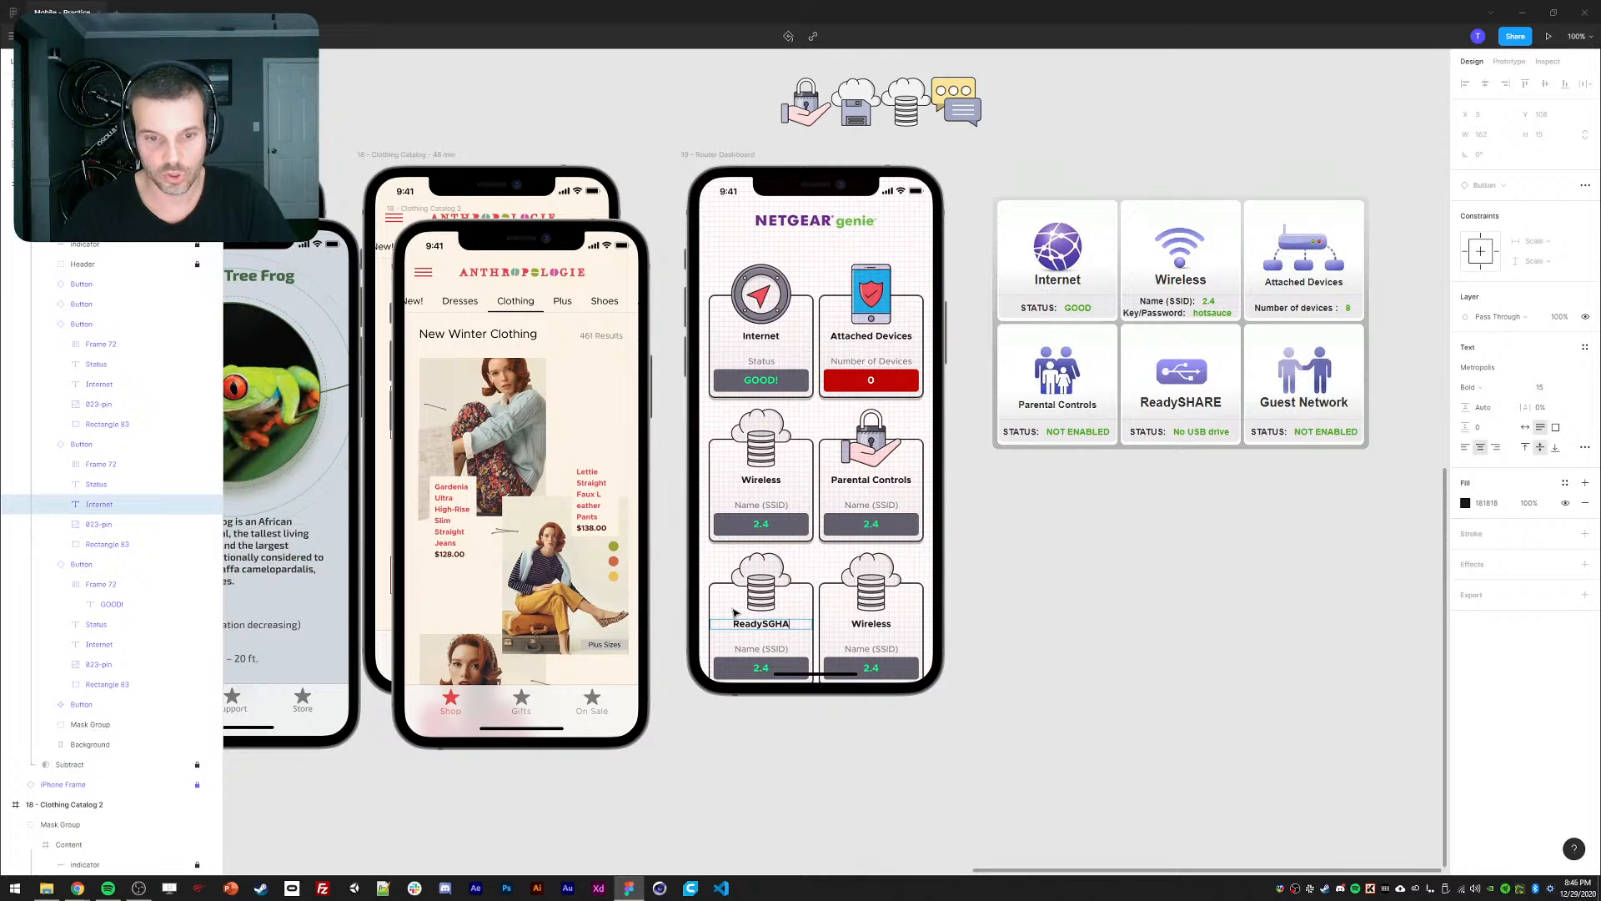
key(BackSpace)
key(BackSpace)
key(BackSpace)
text(HARE)
key(Escape)
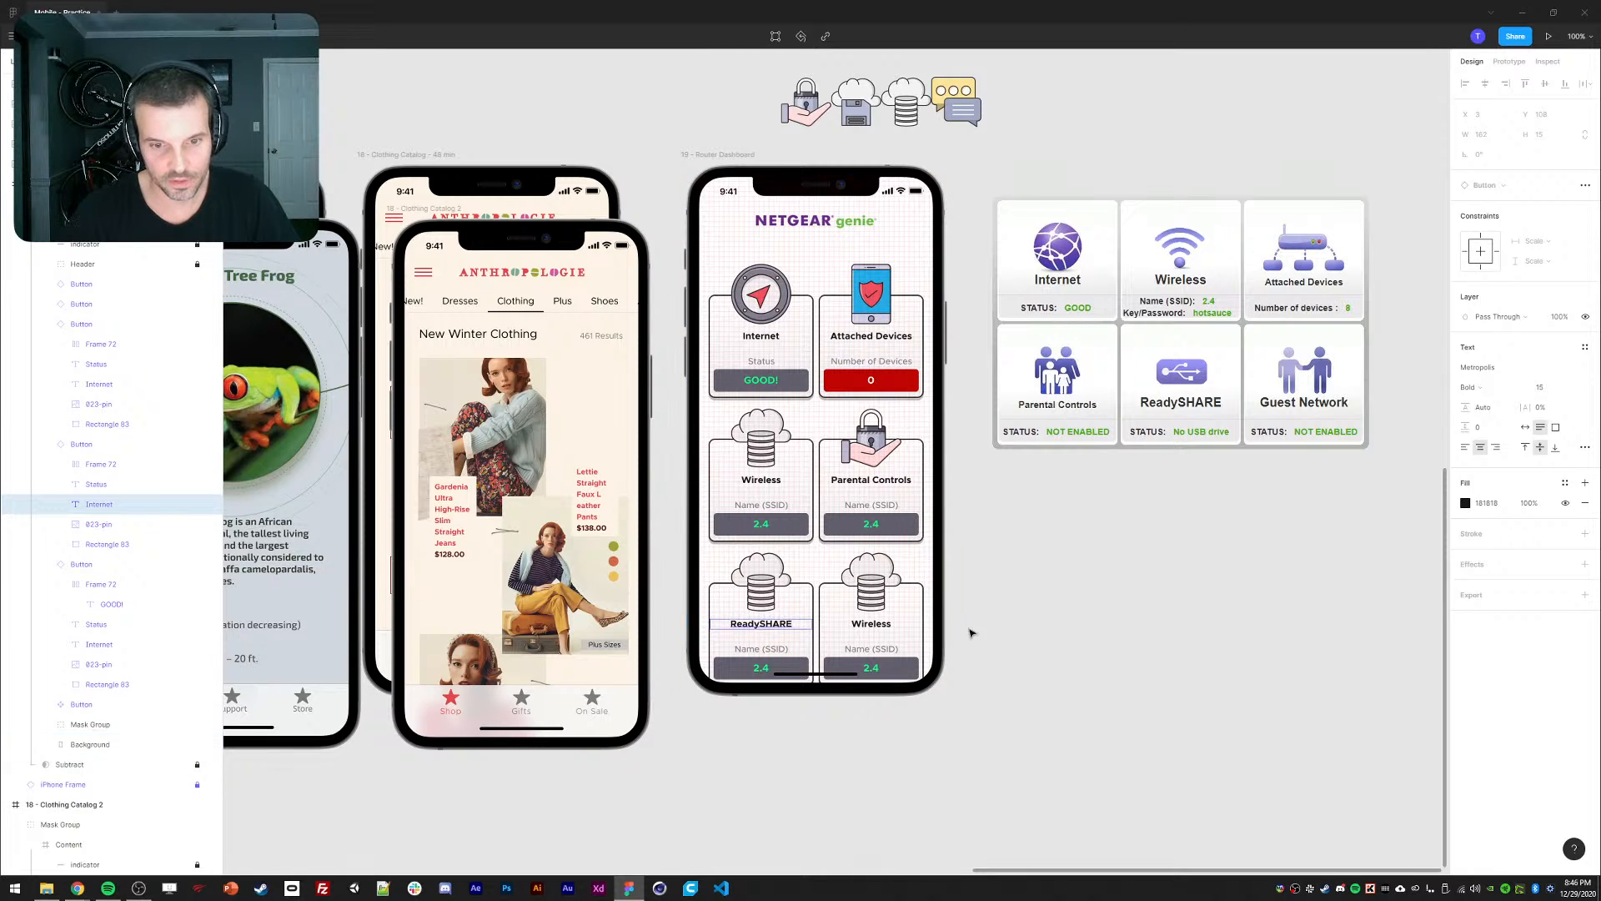
click(970, 633)
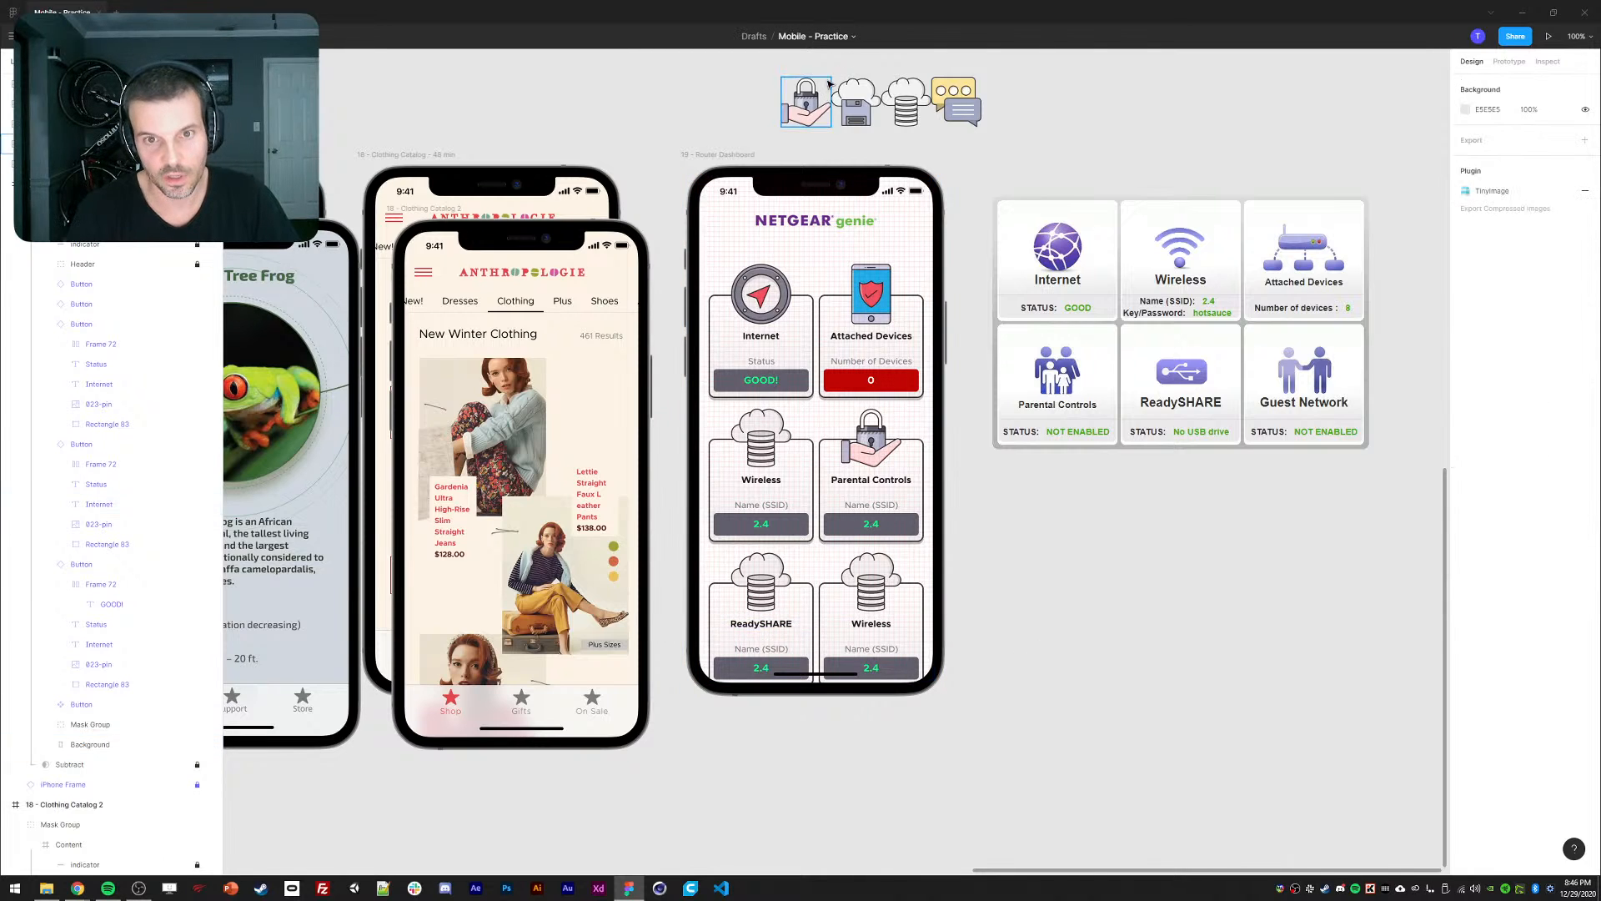
click(839, 123)
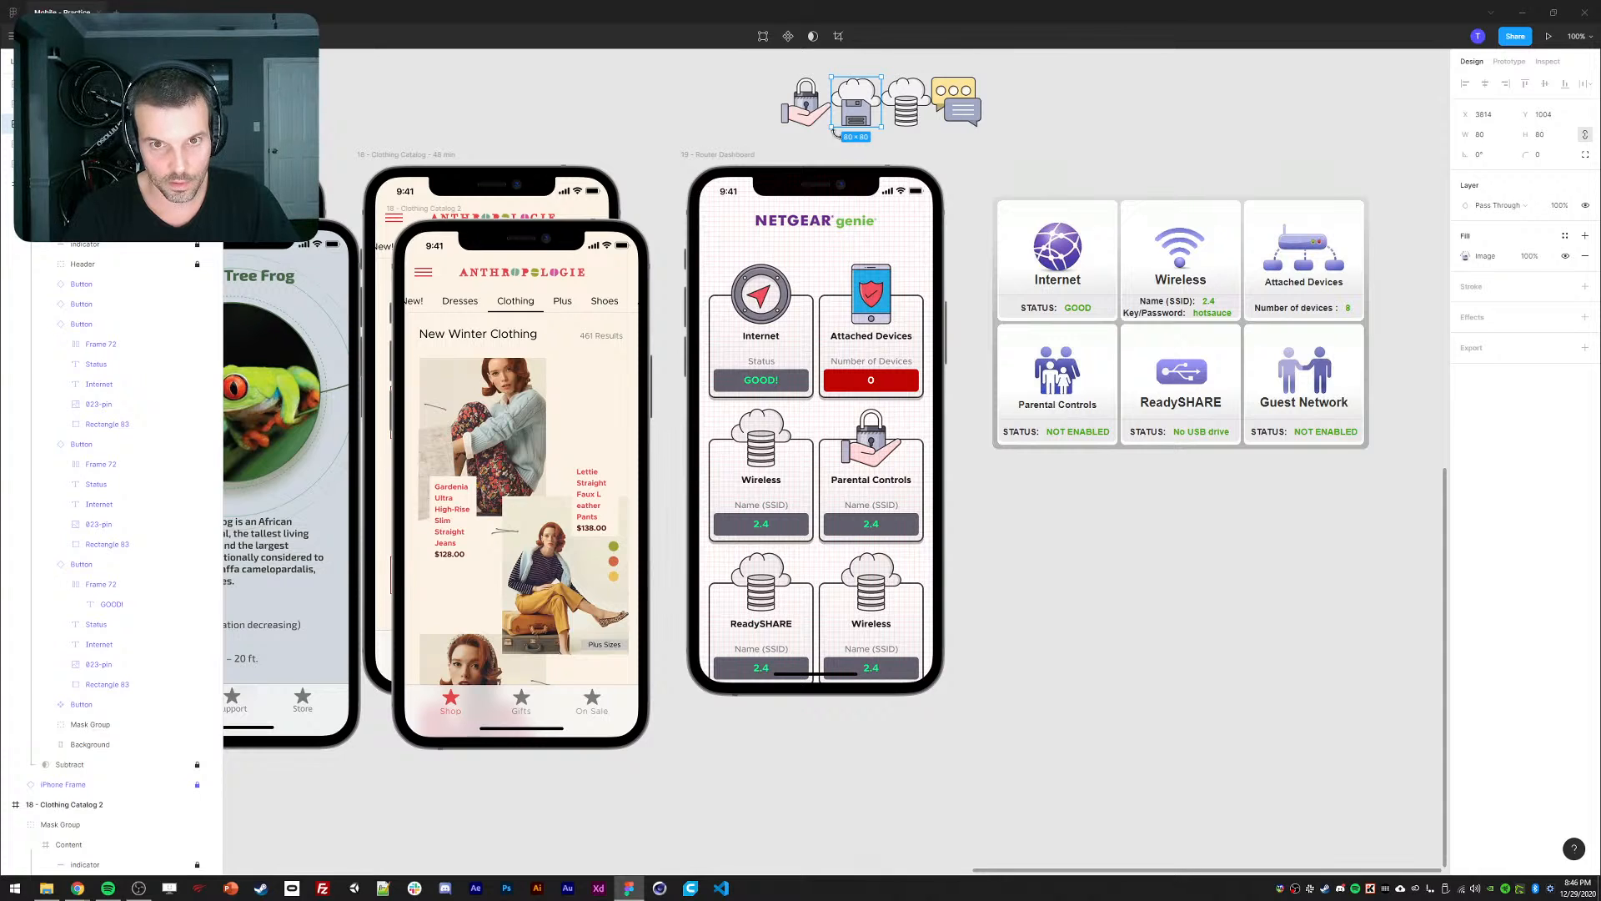
ctrl+click(757, 587)
key(ctrl+alt+v)
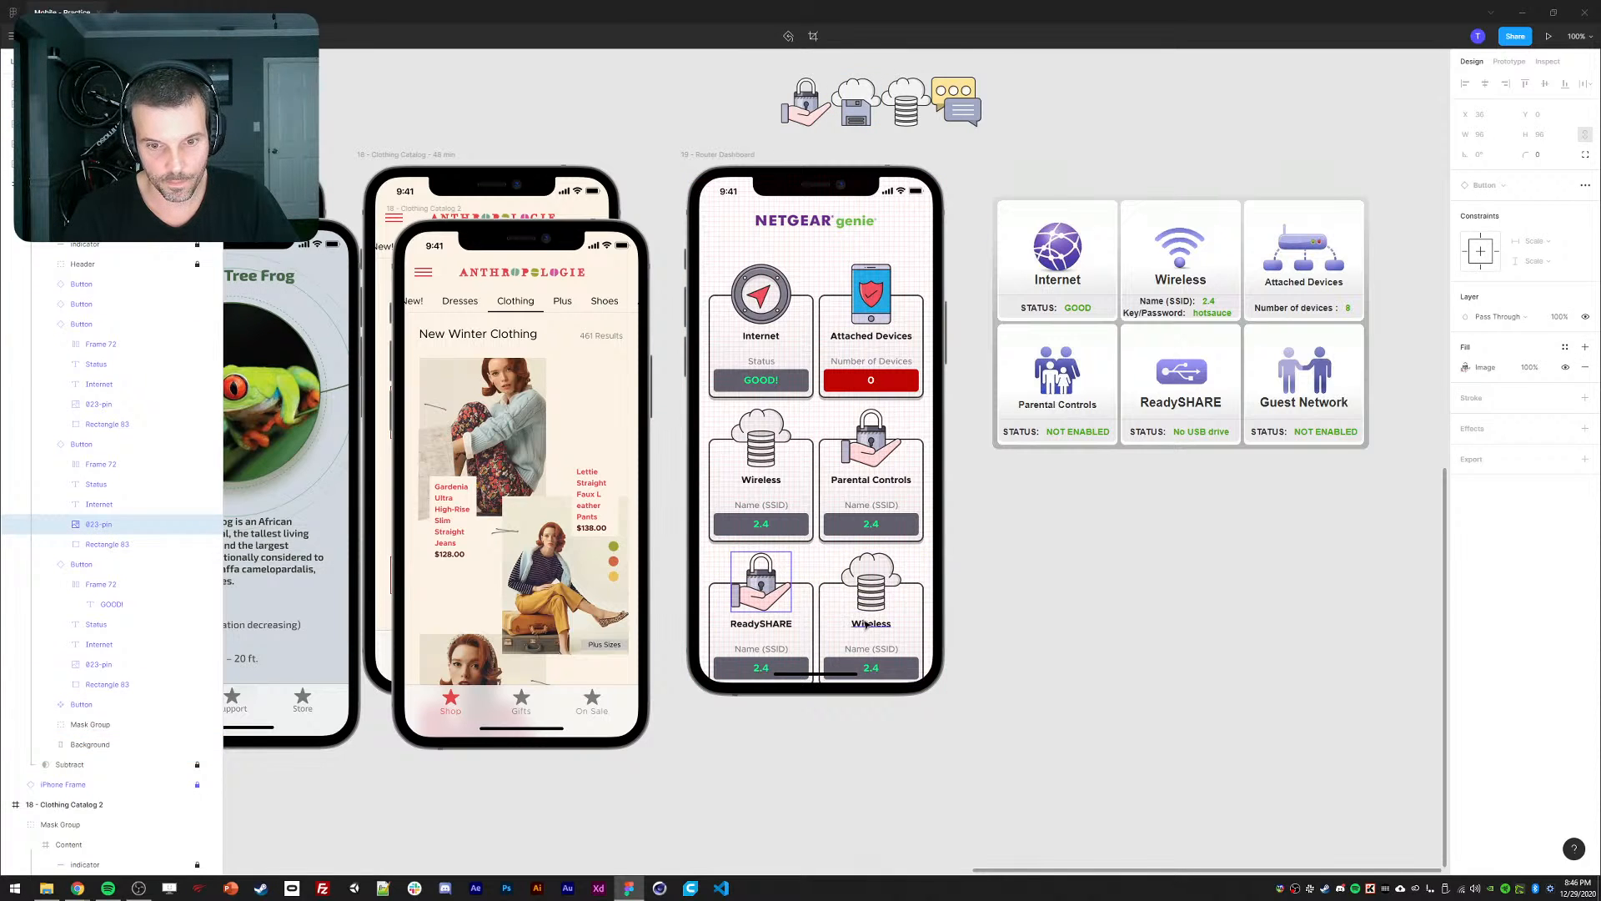
Rename the bottom-right card 'Guest Network' and give it the chat-bubbles icon.
ctrl+click(866, 625)
text(Gues)
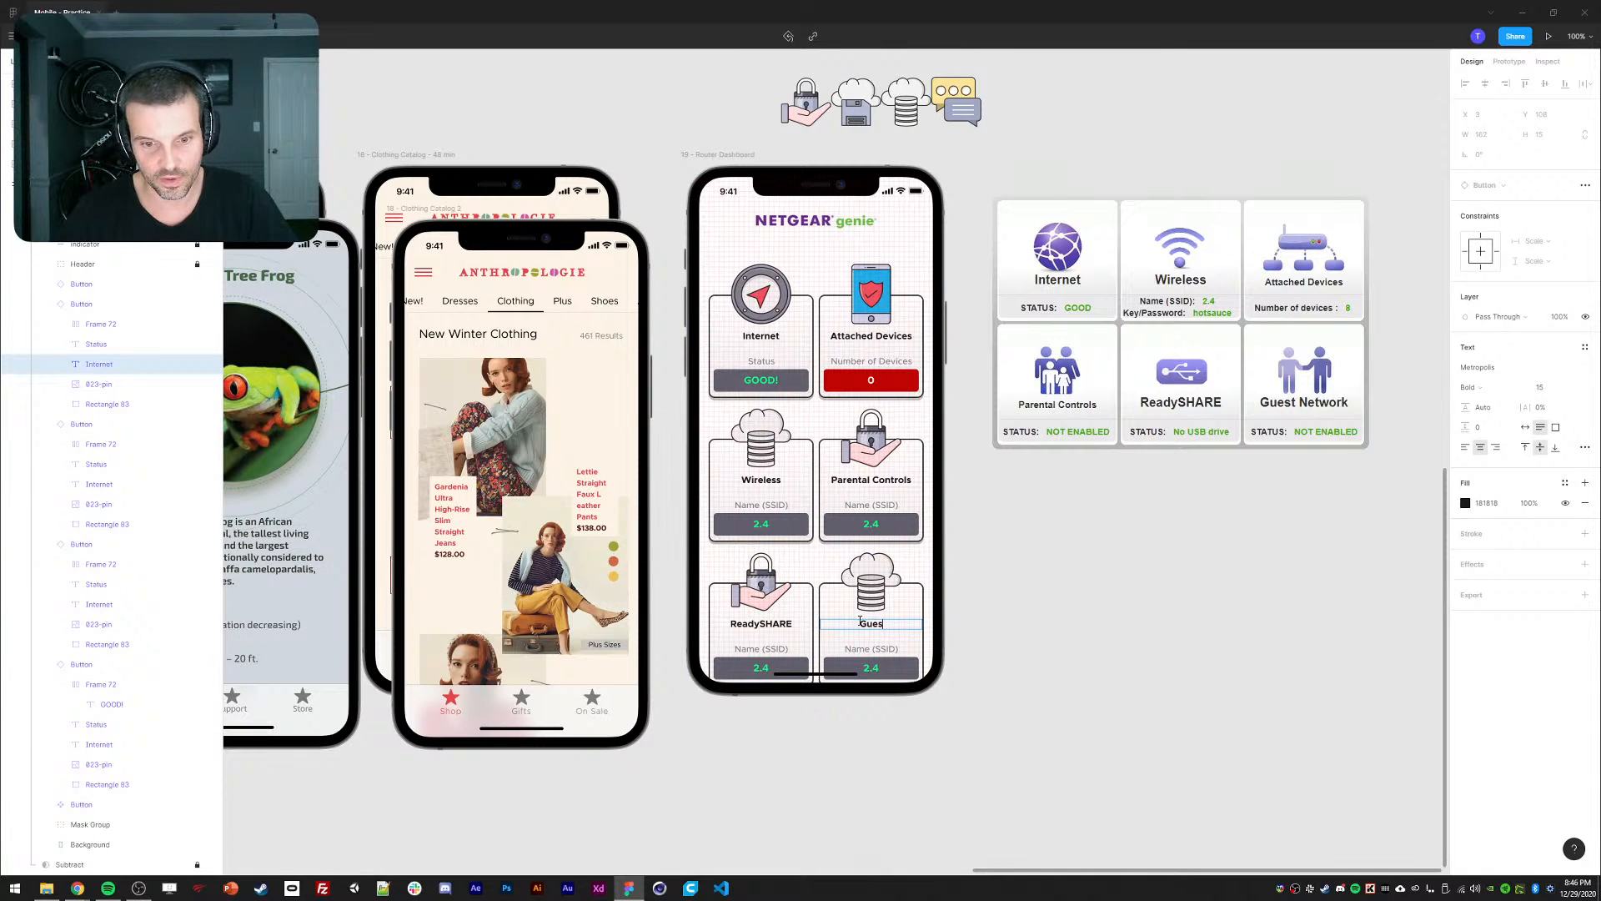
text(t Net)
text(wor)
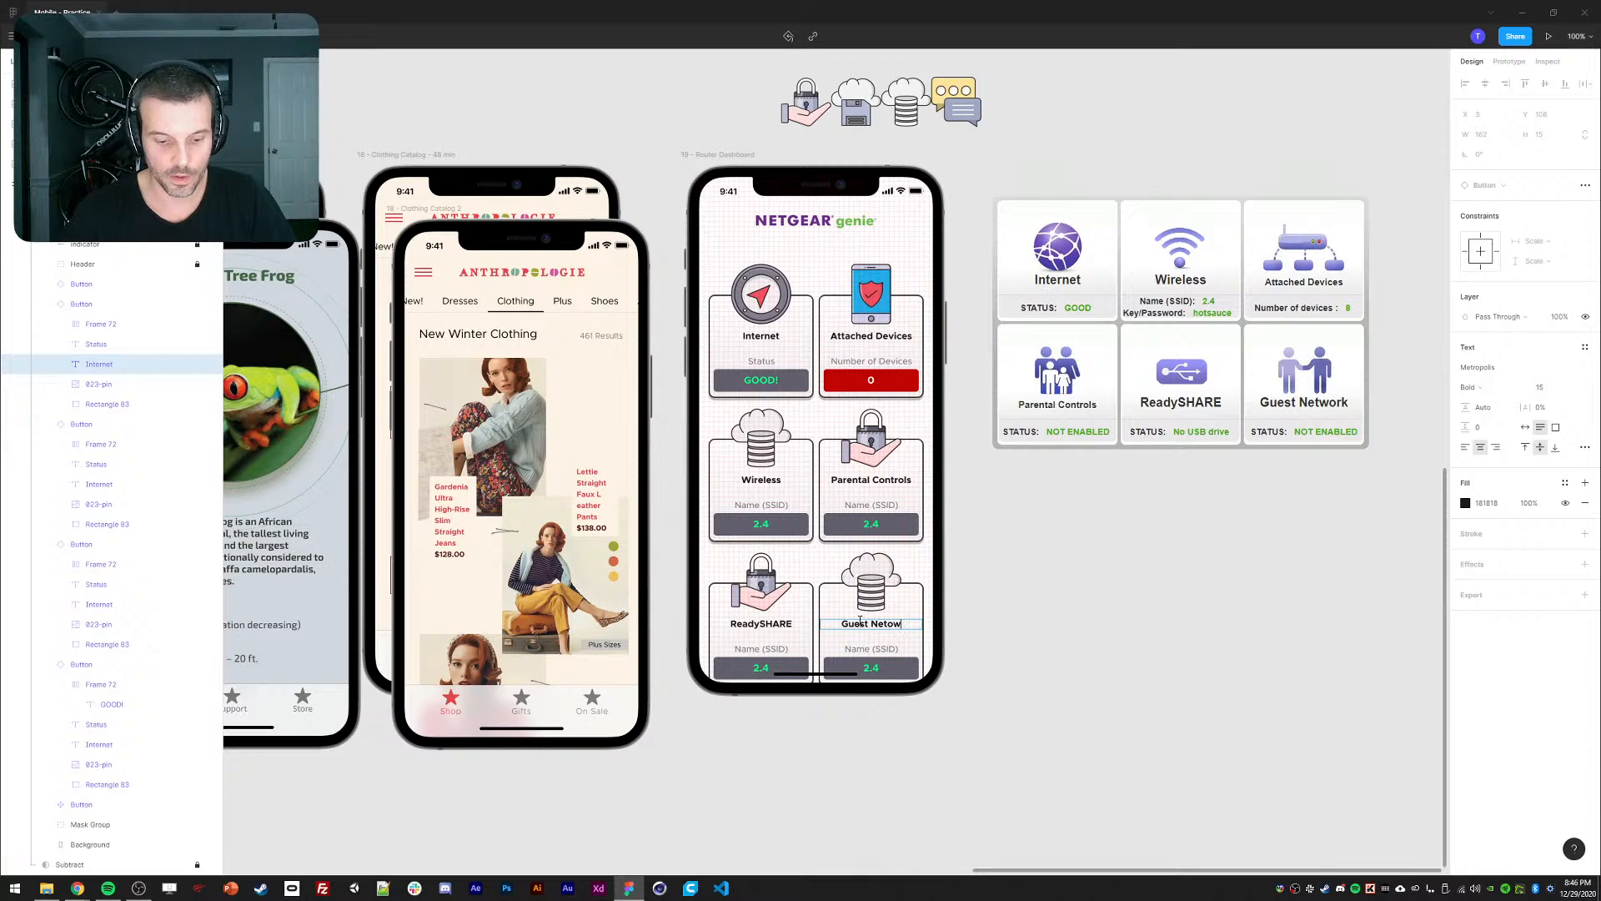
text(k)
key(Escape)
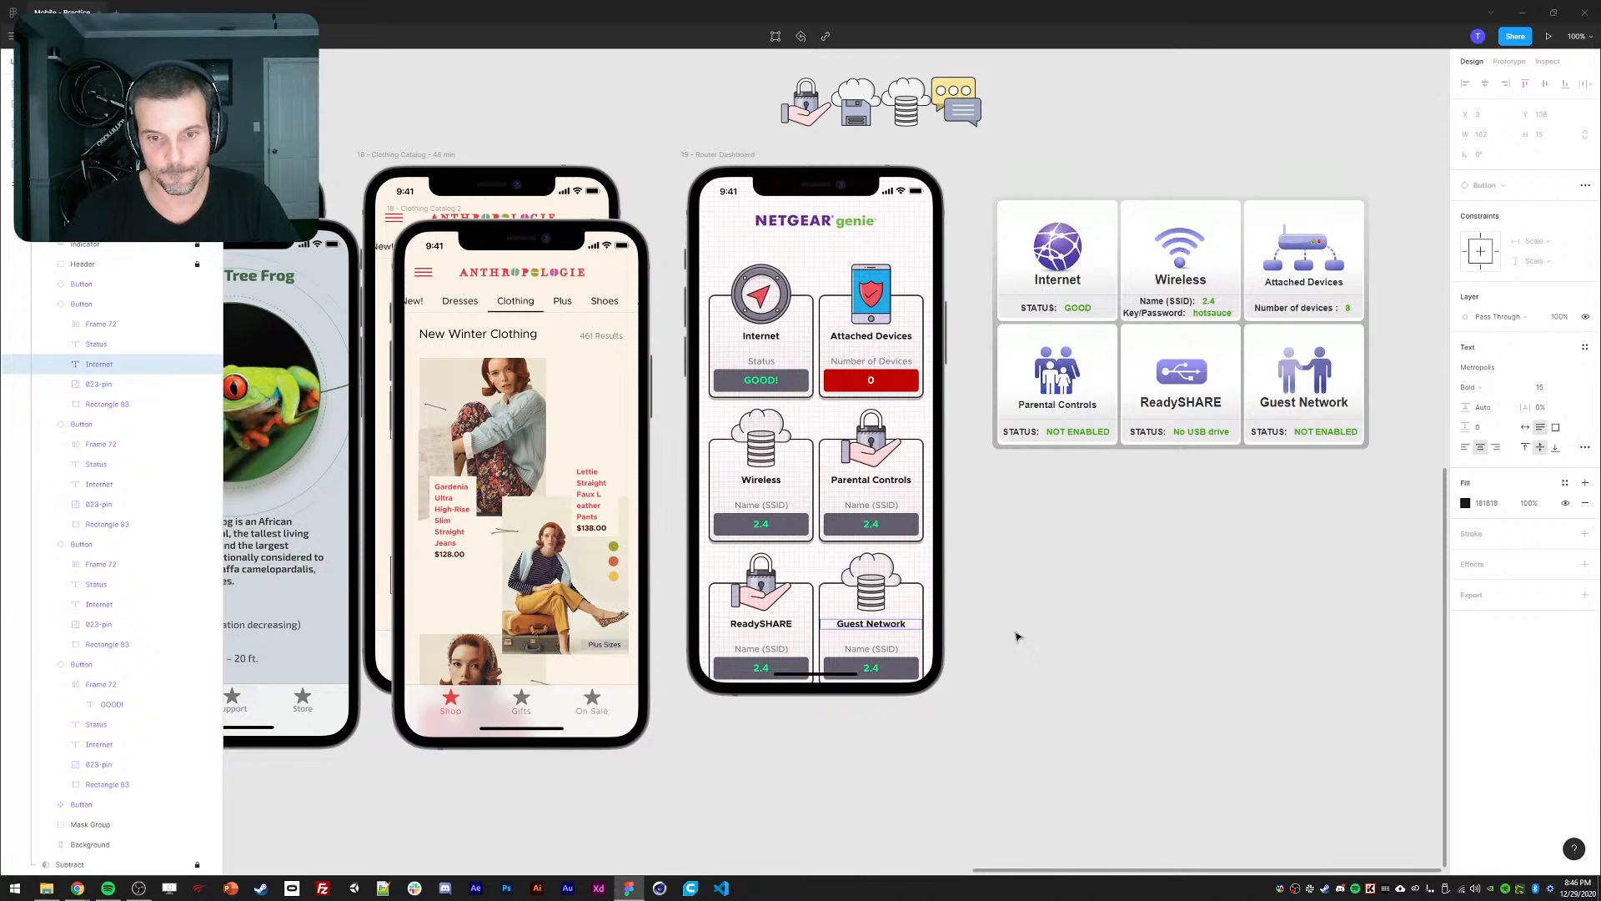
click(1015, 636)
click(979, 122)
key(ctrl+c)
ctrl+click(840, 593)
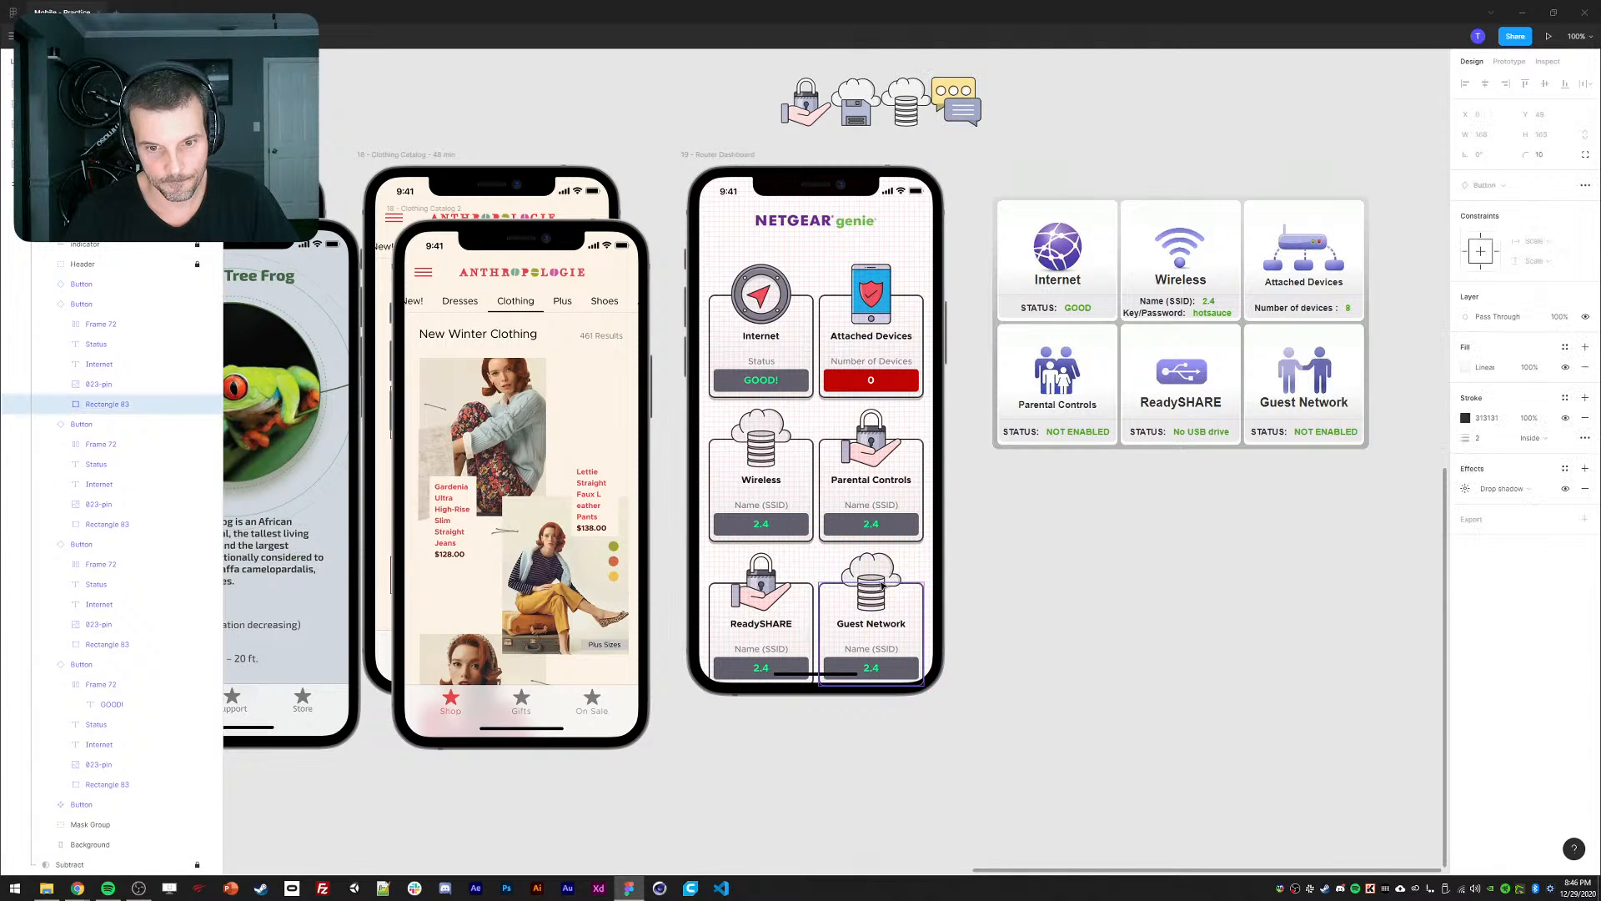
ctrl+click(869, 586)
key(ctrl+alt+v)
click(1114, 597)
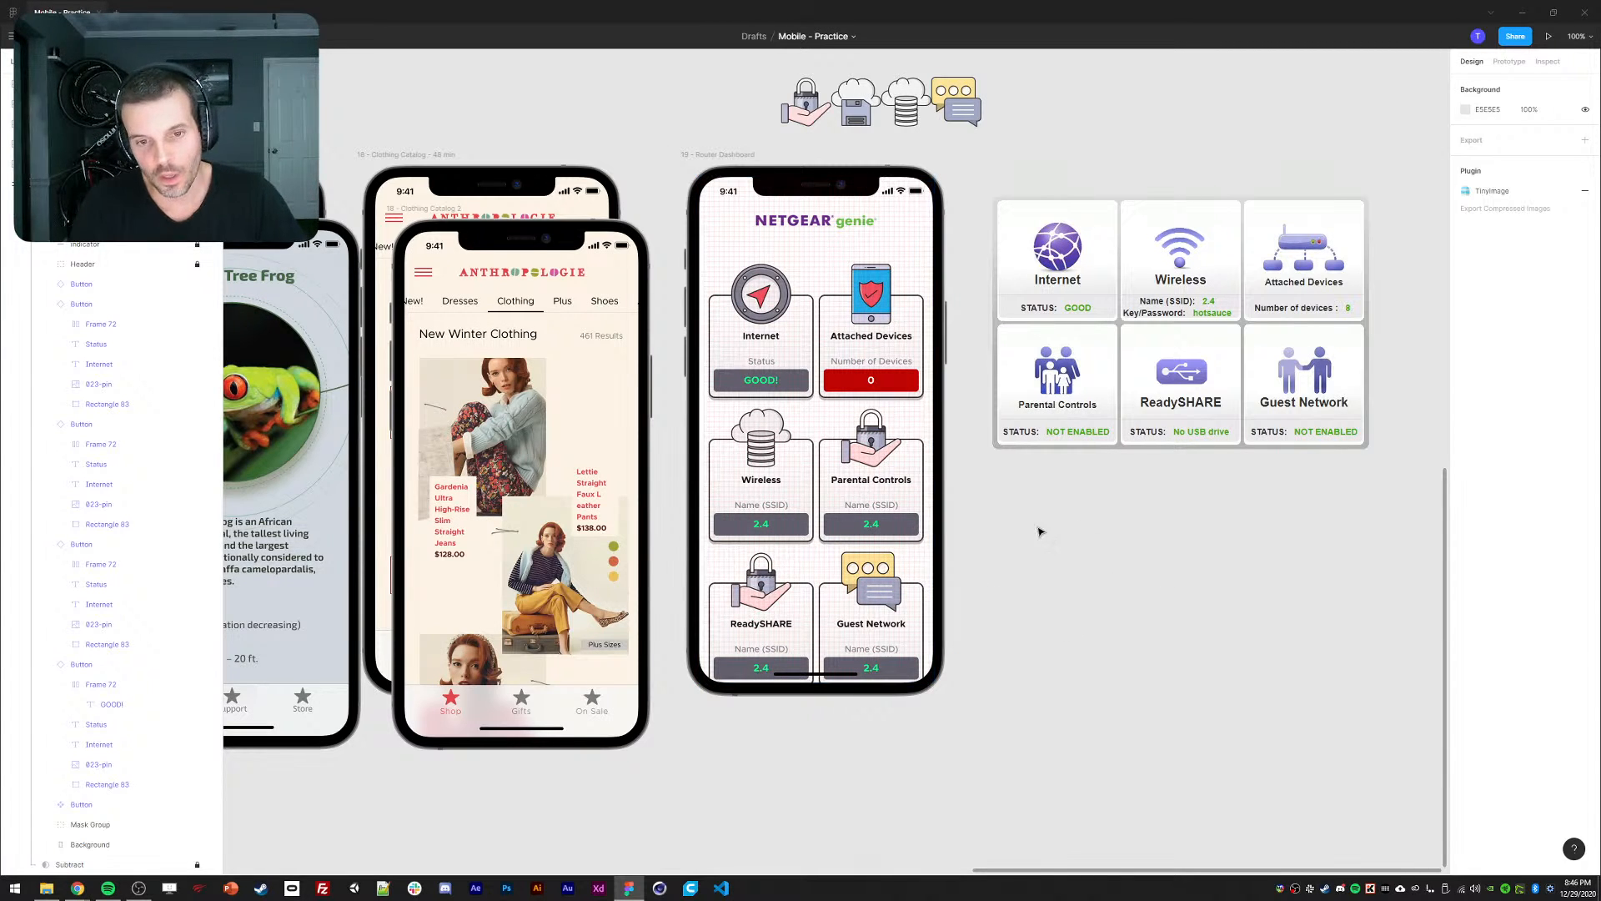
Change the Parental Controls label to 'Status' and begin replacing its 2.4 value.
double_click(889, 523)
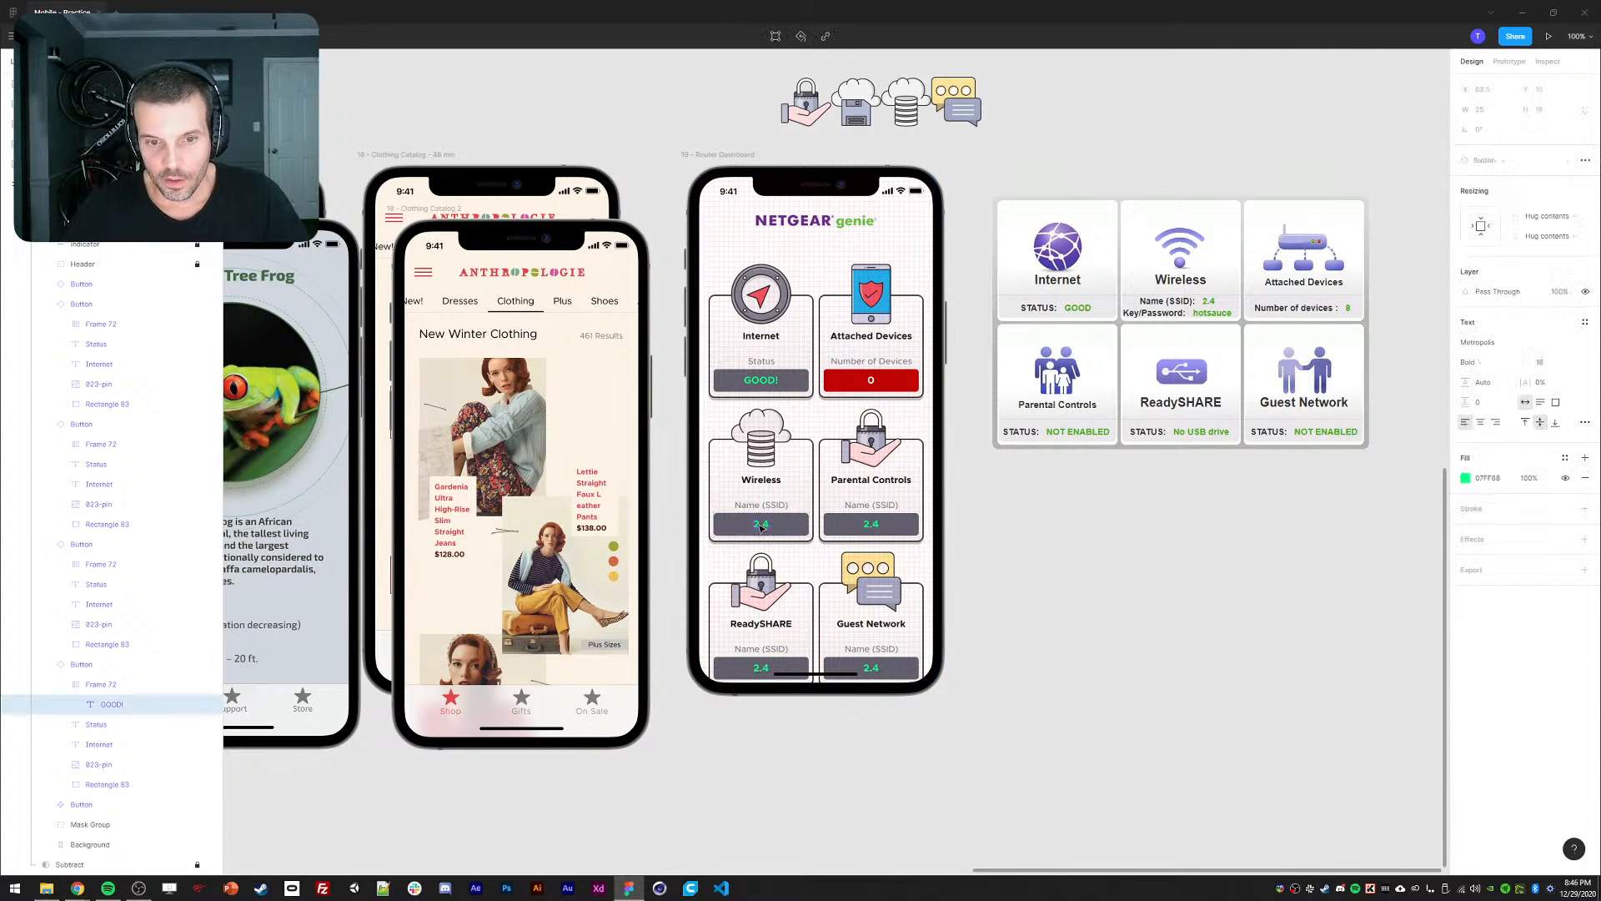
click(1023, 514)
ctrl+click(876, 531)
ctrl+click(863, 506)
key(Return)
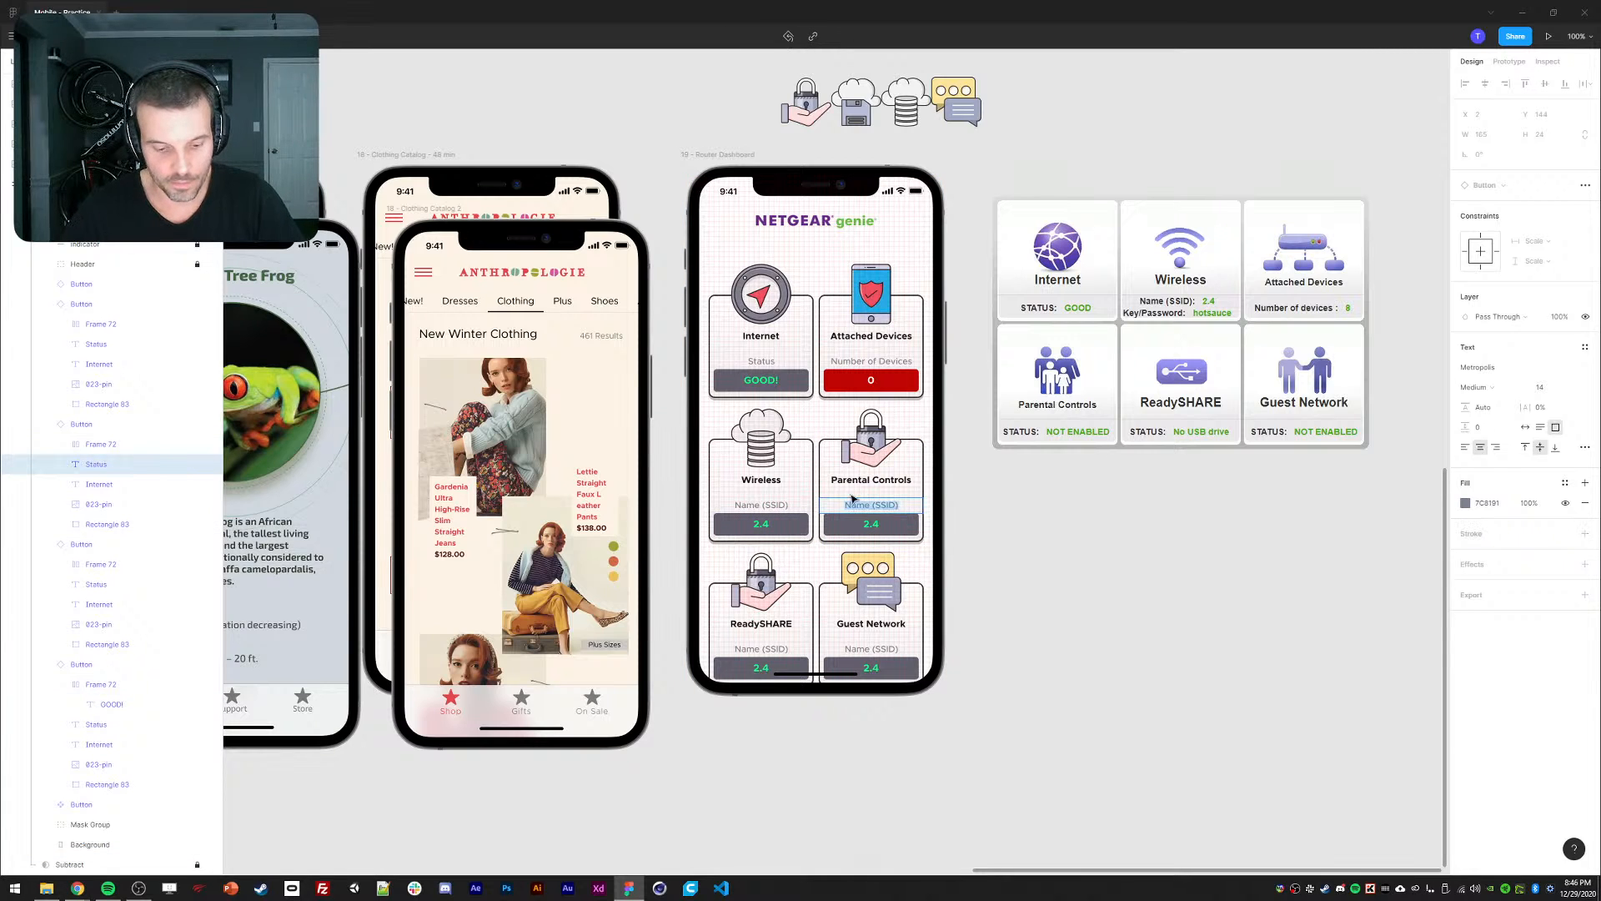
text(Status)
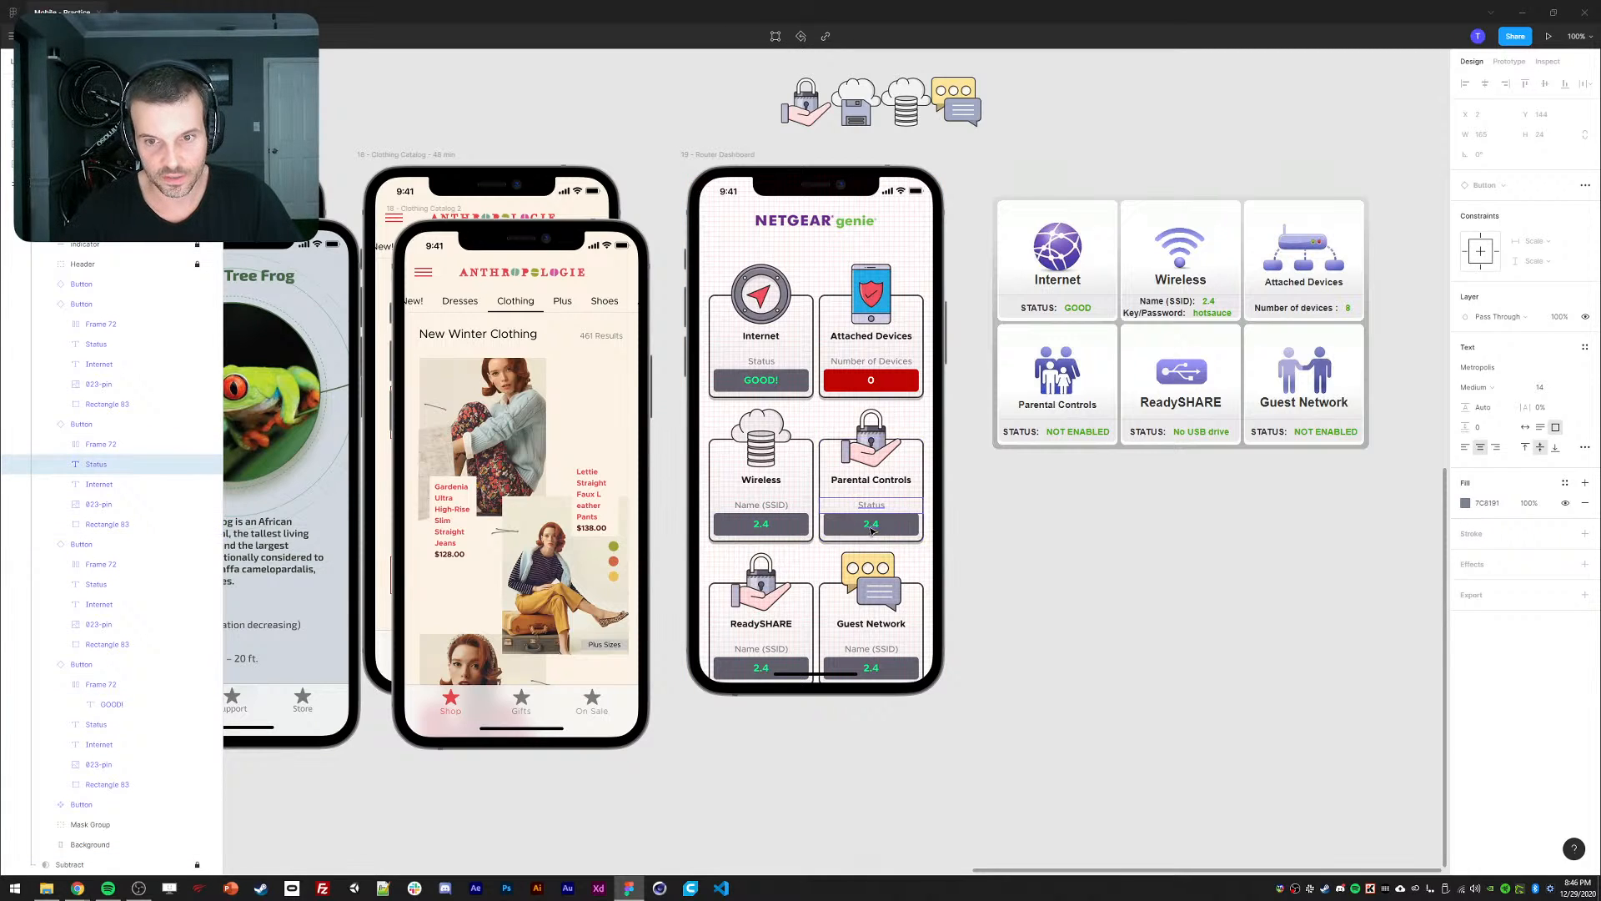
ctrl+click(868, 523)
key(Return)
Enter 'Not Enabled' as the Parental Controls status value.
text(Not)
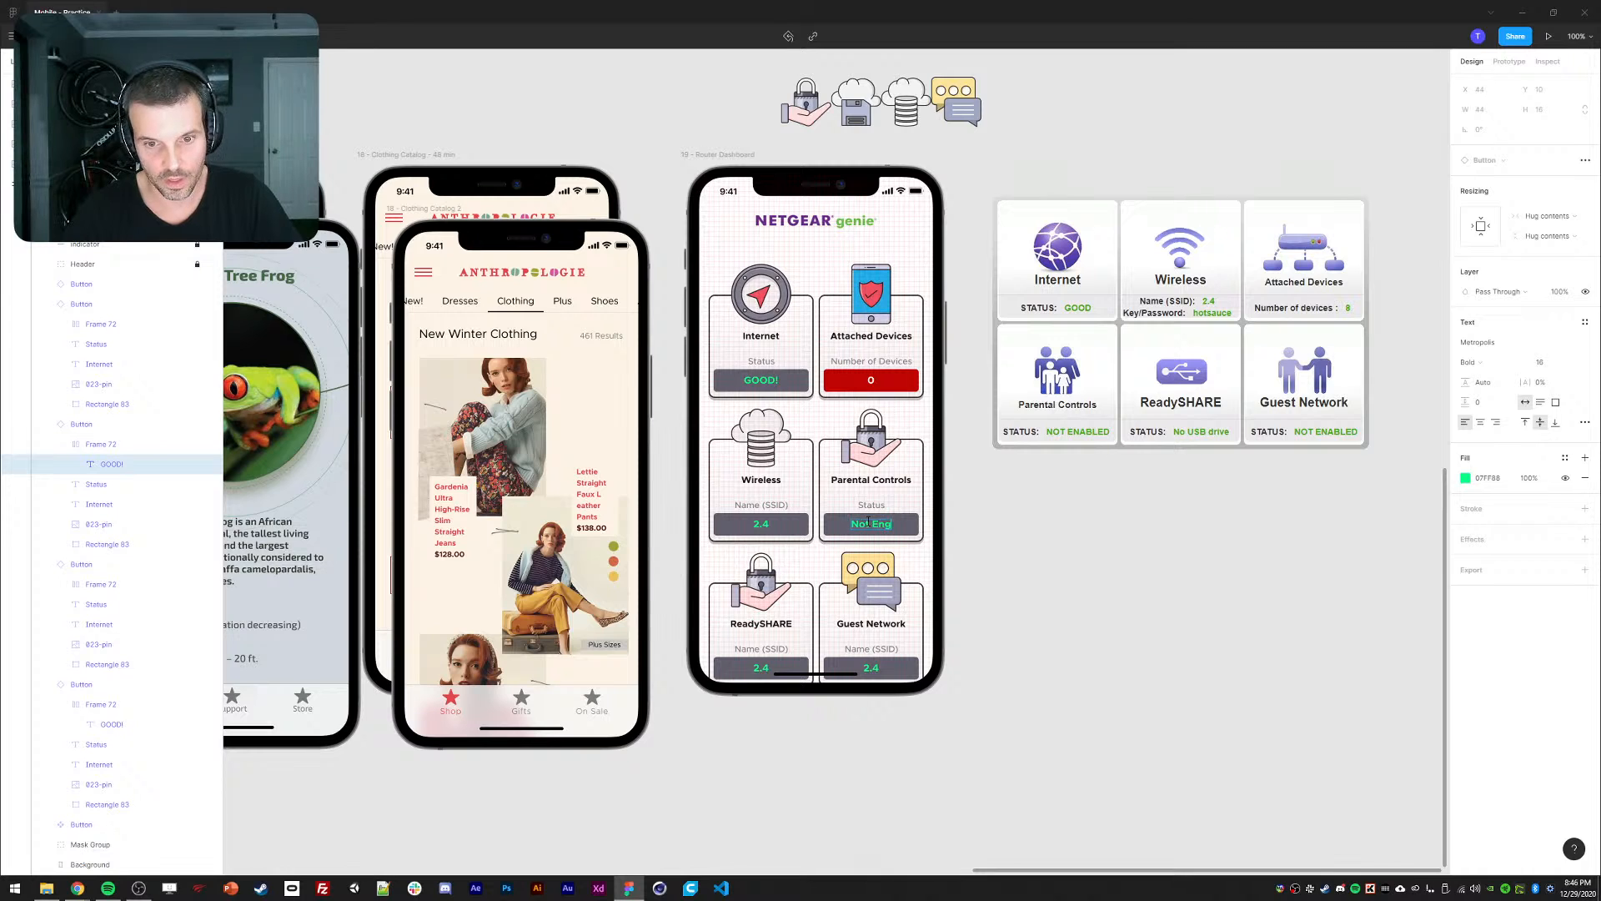
text( Enabled)
key(Escape)
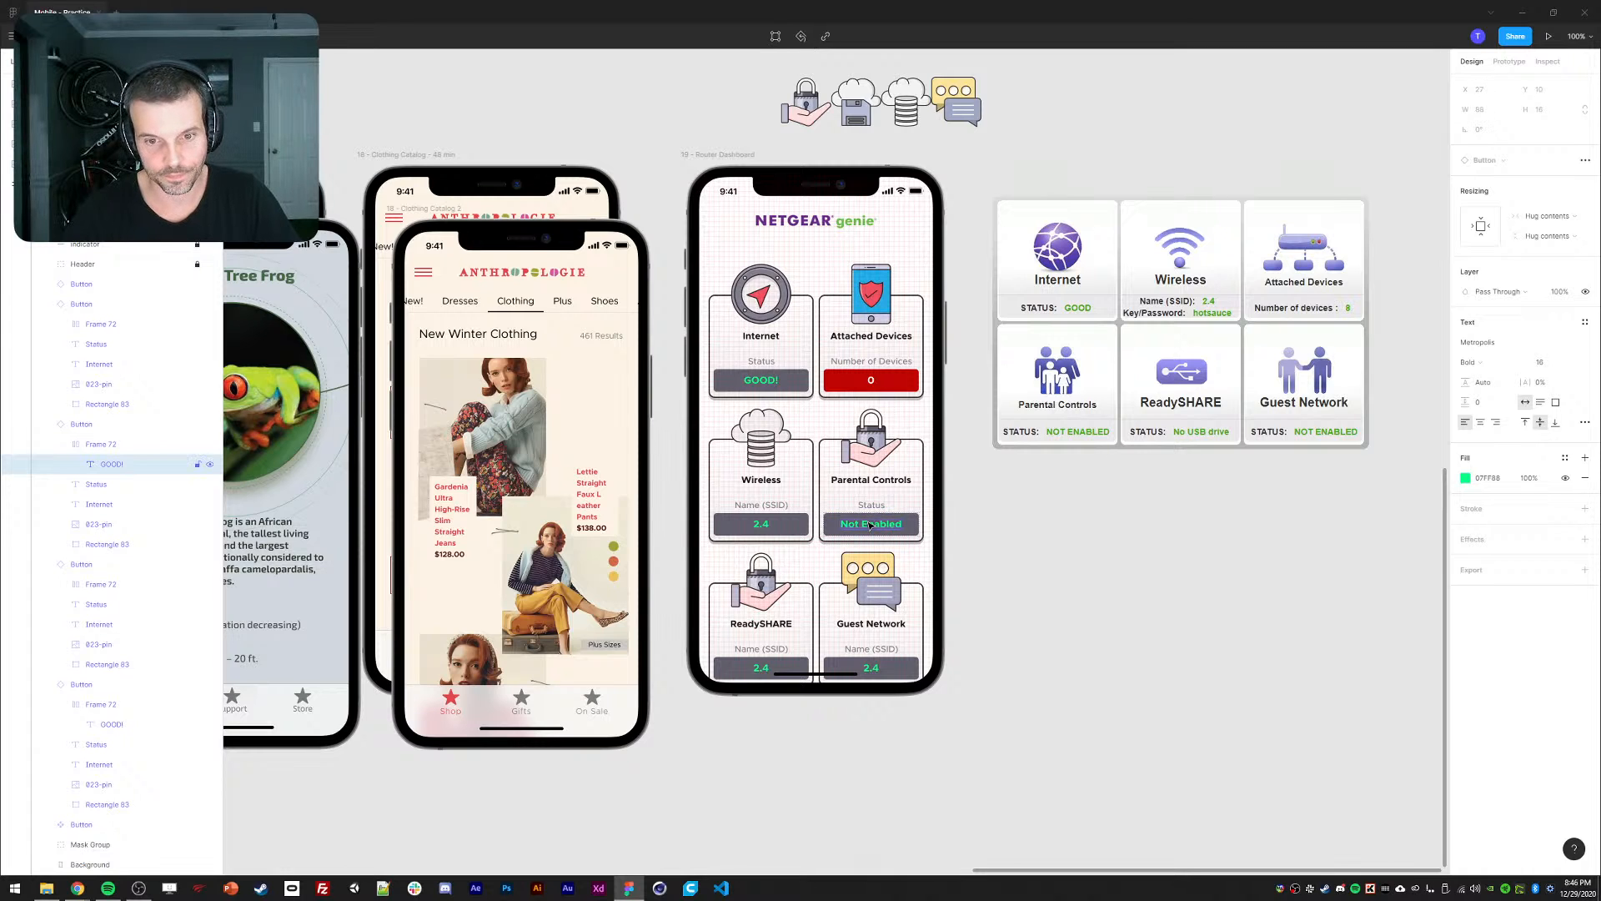
ctrl+click(744, 626)
key(Return)
click(1083, 615)
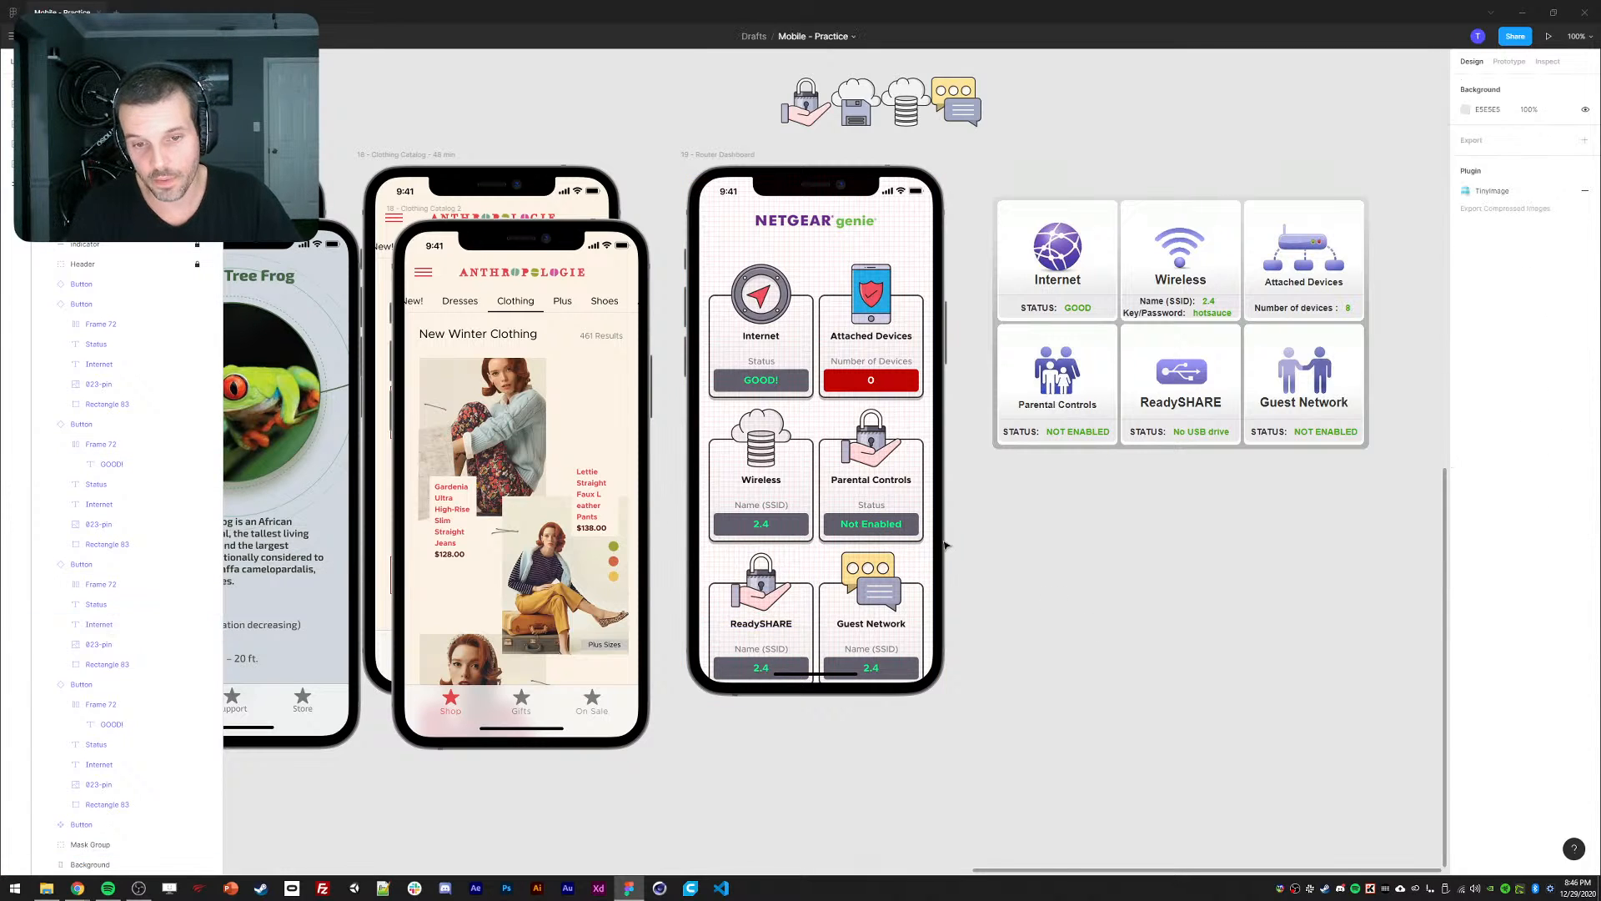
scroll(1101, 569, down, 1)
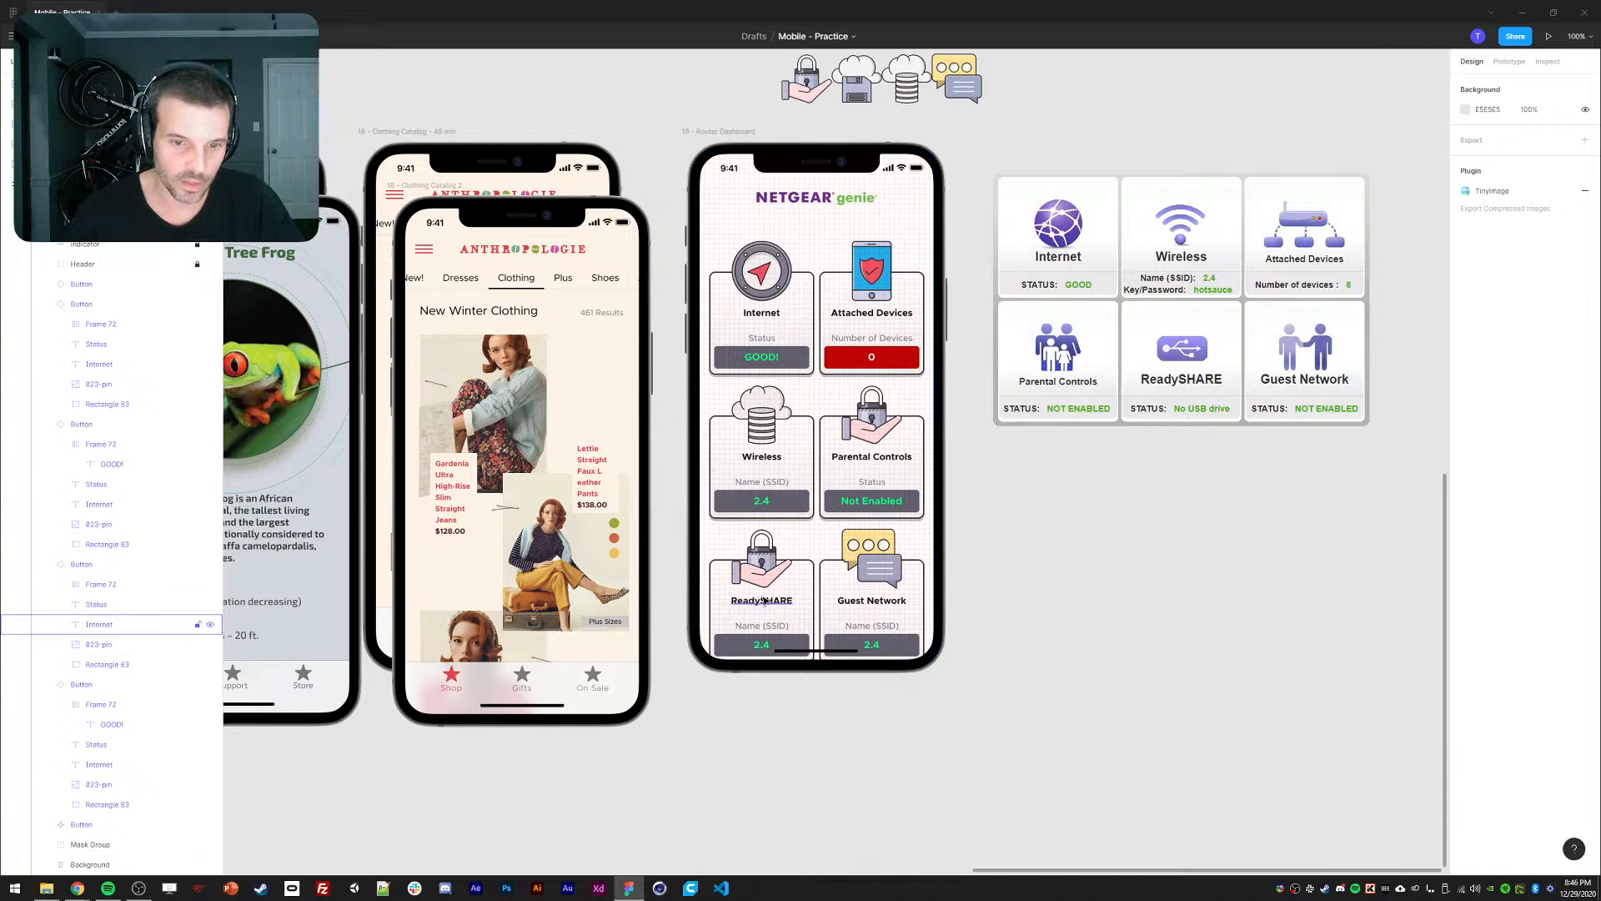
Colour the Not Enabled and Wireless 2.4 values white.
ctrl+click(871, 501)
click(1466, 478)
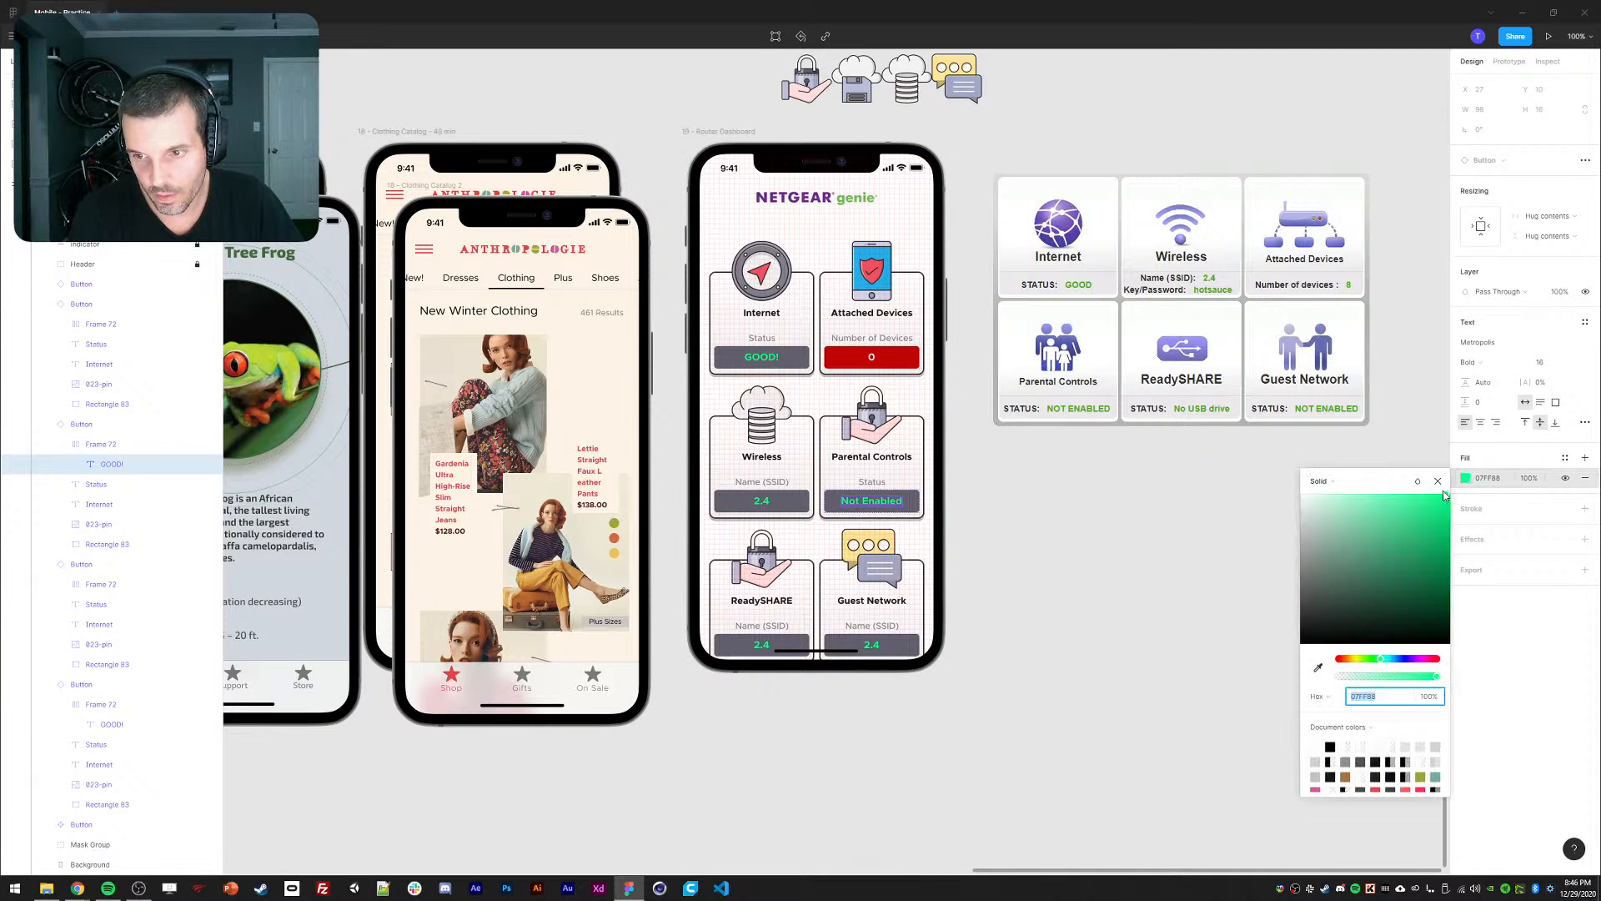
click(1098, 536)
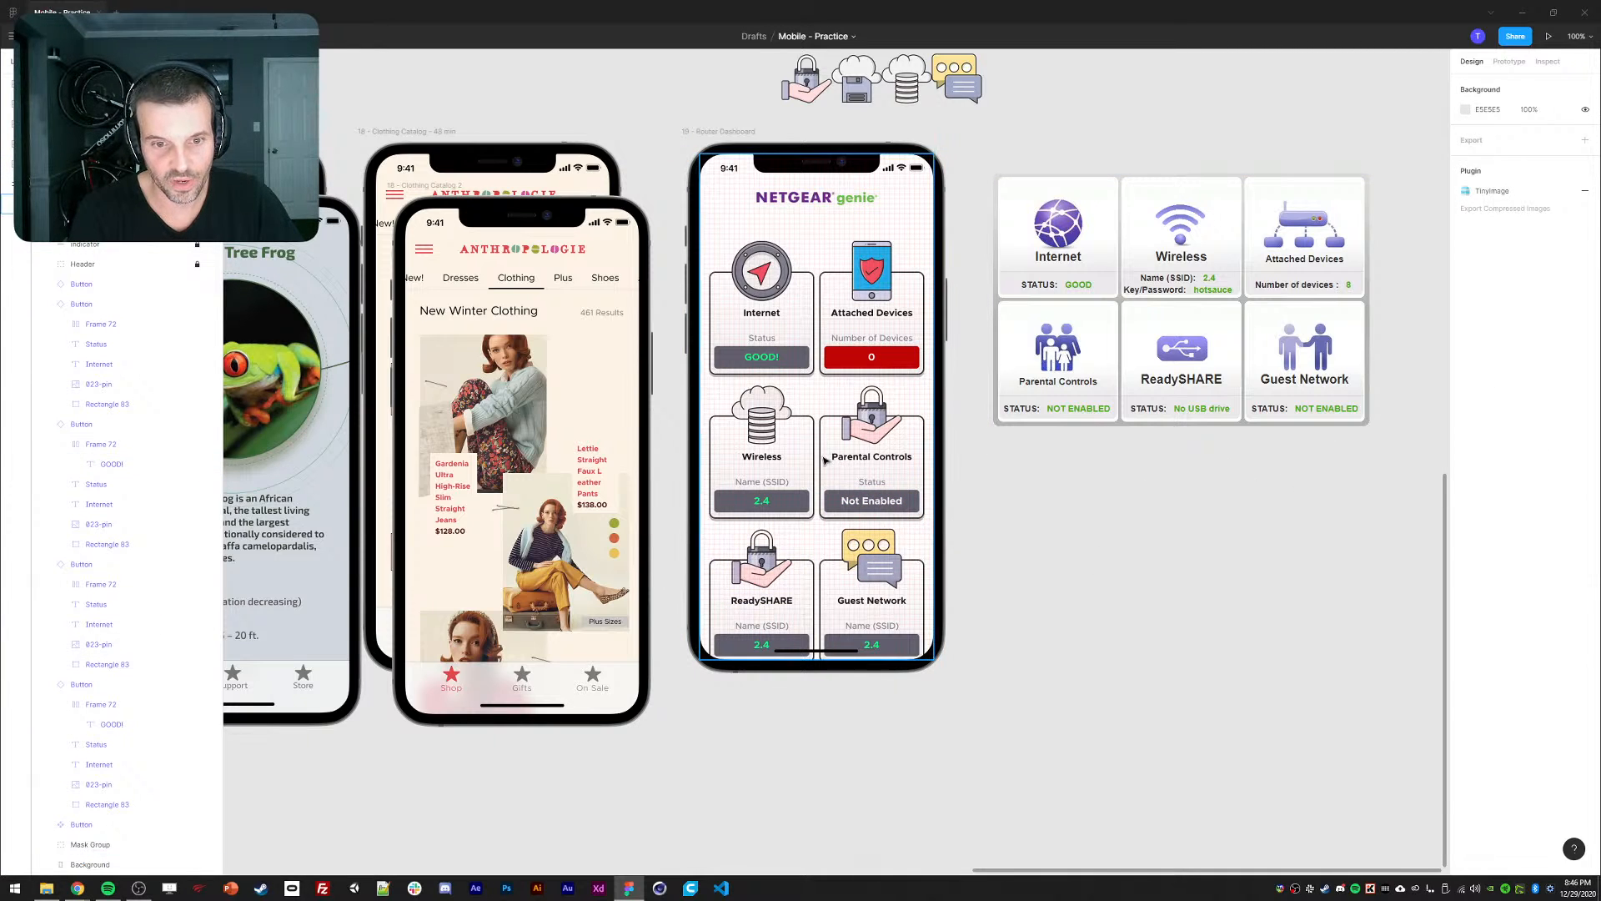
ctrl+click(761, 499)
click(1467, 478)
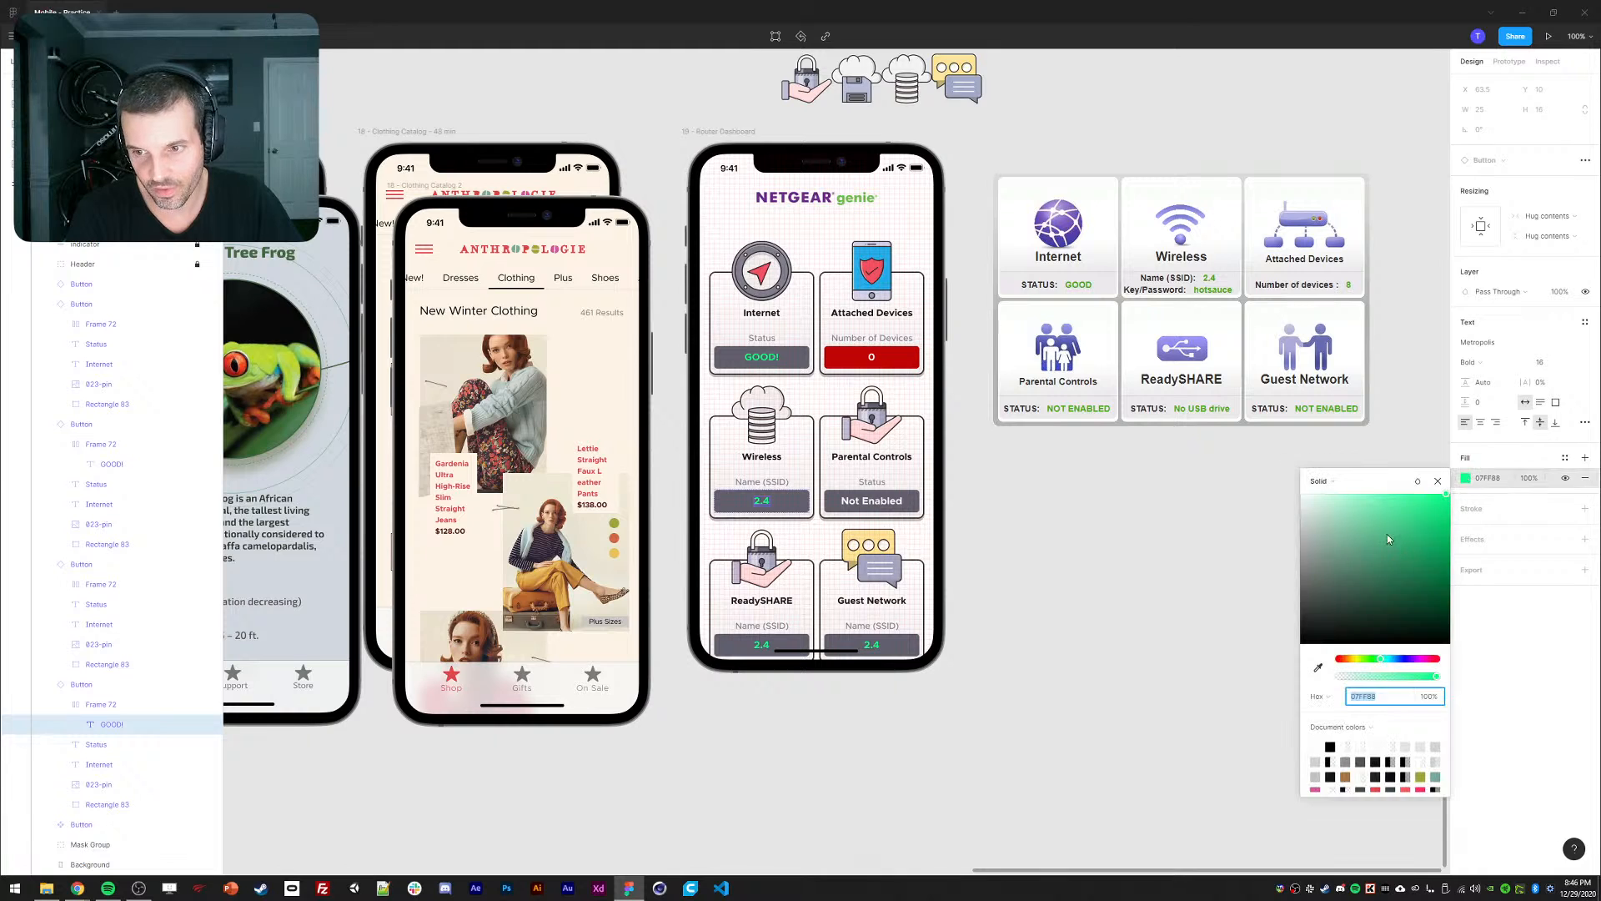
drag(1387, 540, 1188, 404)
click(1137, 523)
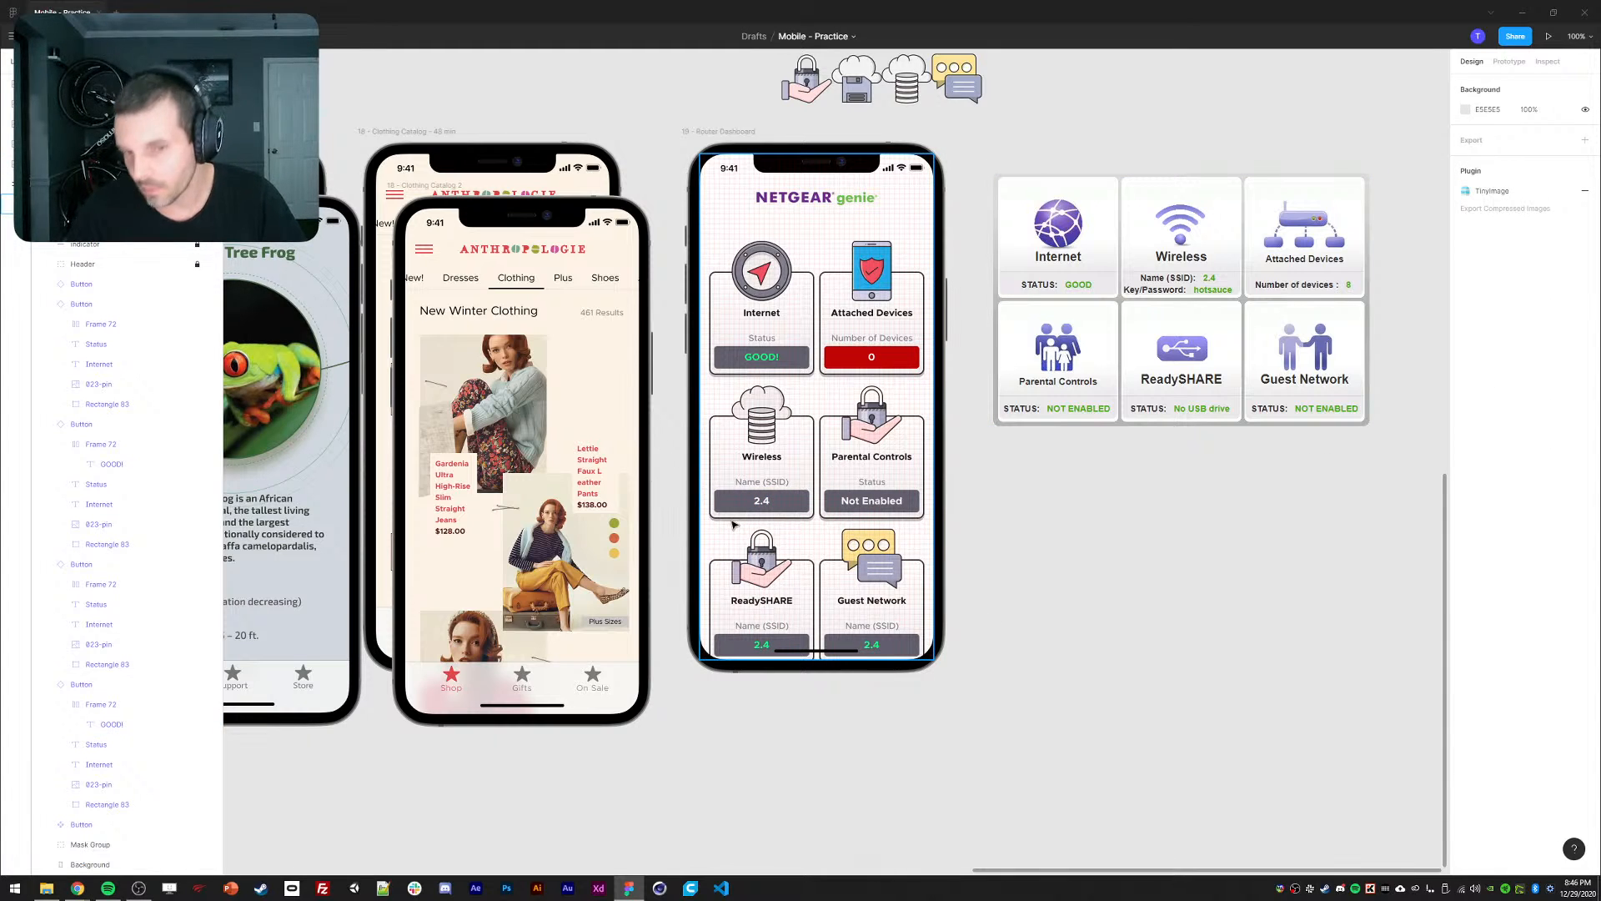
Brighten the Internet card's GOOD! text to green #00FF57.
ctrl+click(751, 363)
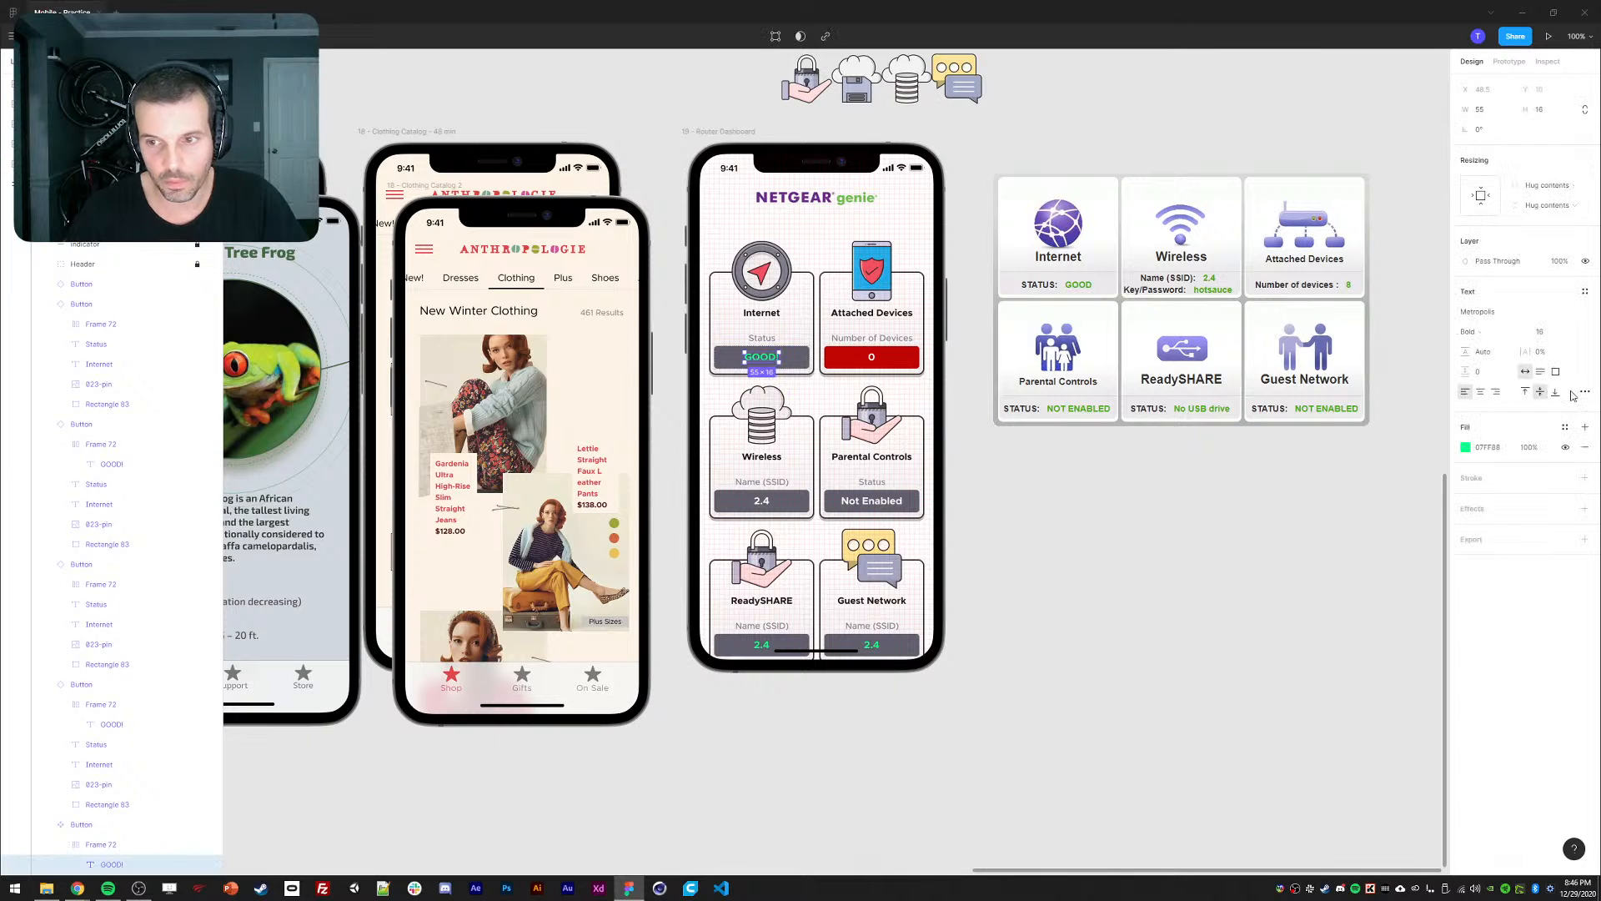
click(1466, 447)
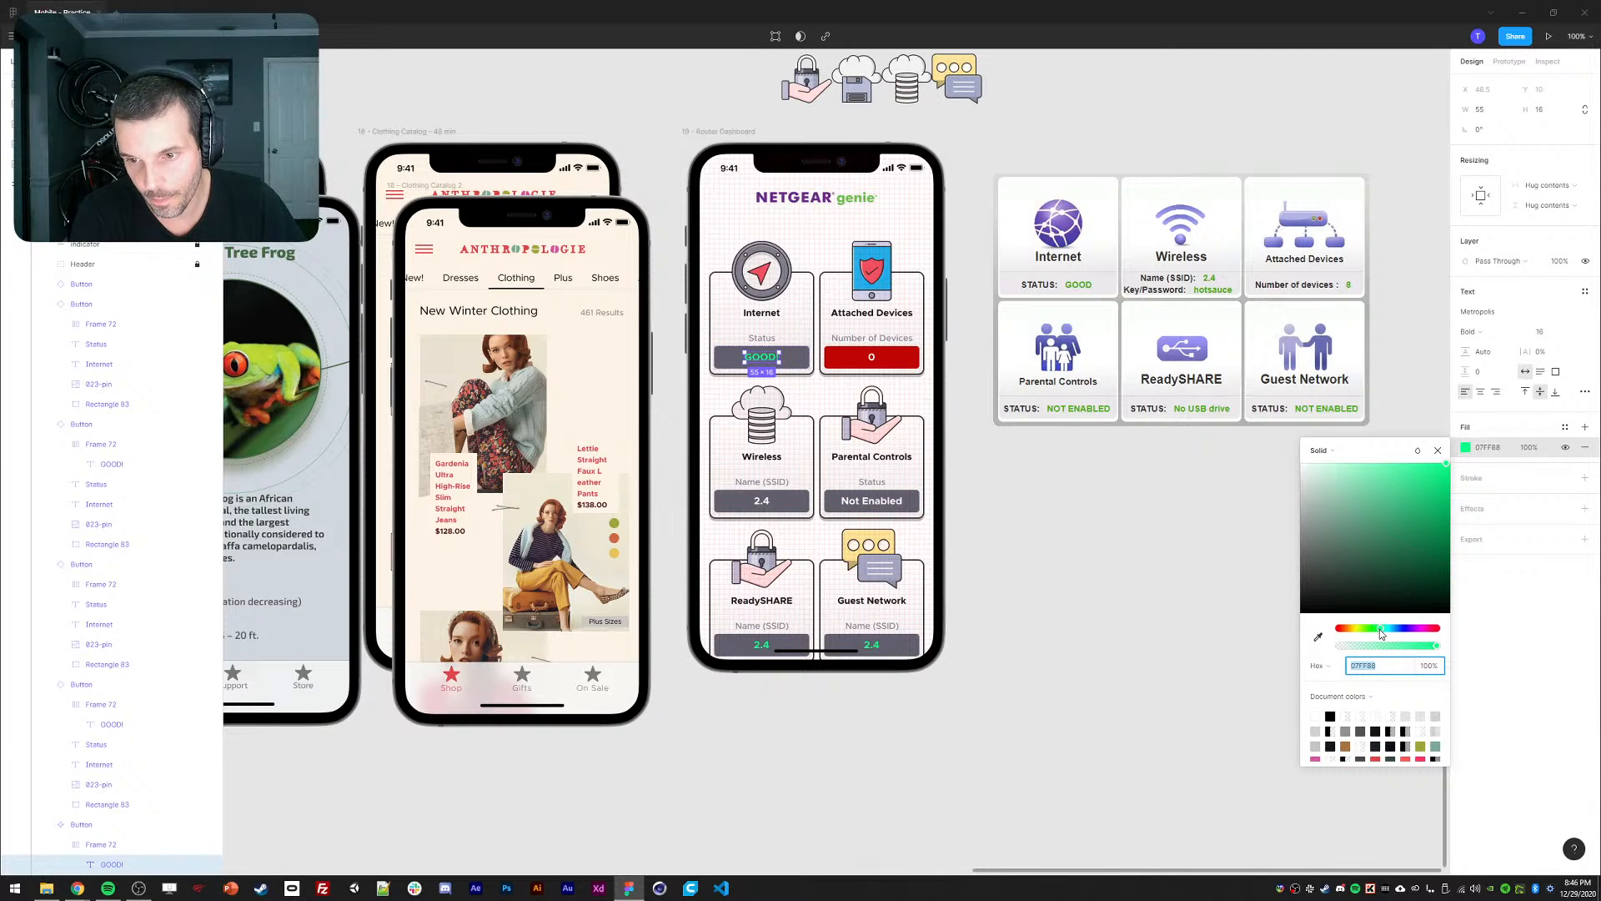
drag(1380, 629, 1377, 629)
drag(1447, 464, 1460, 455)
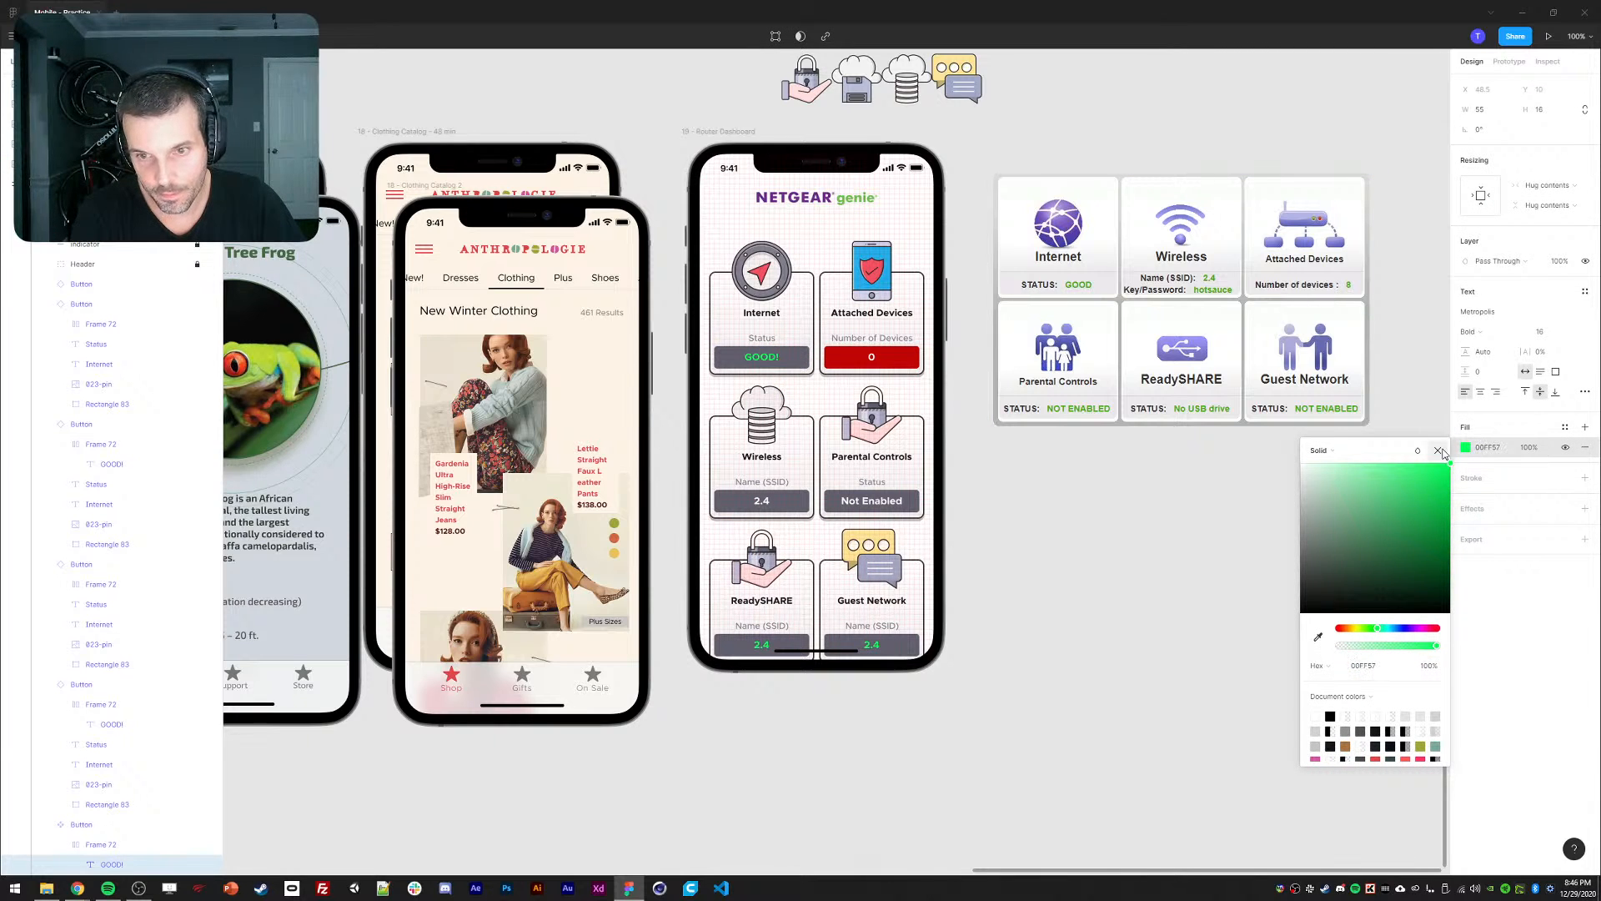
click(1438, 451)
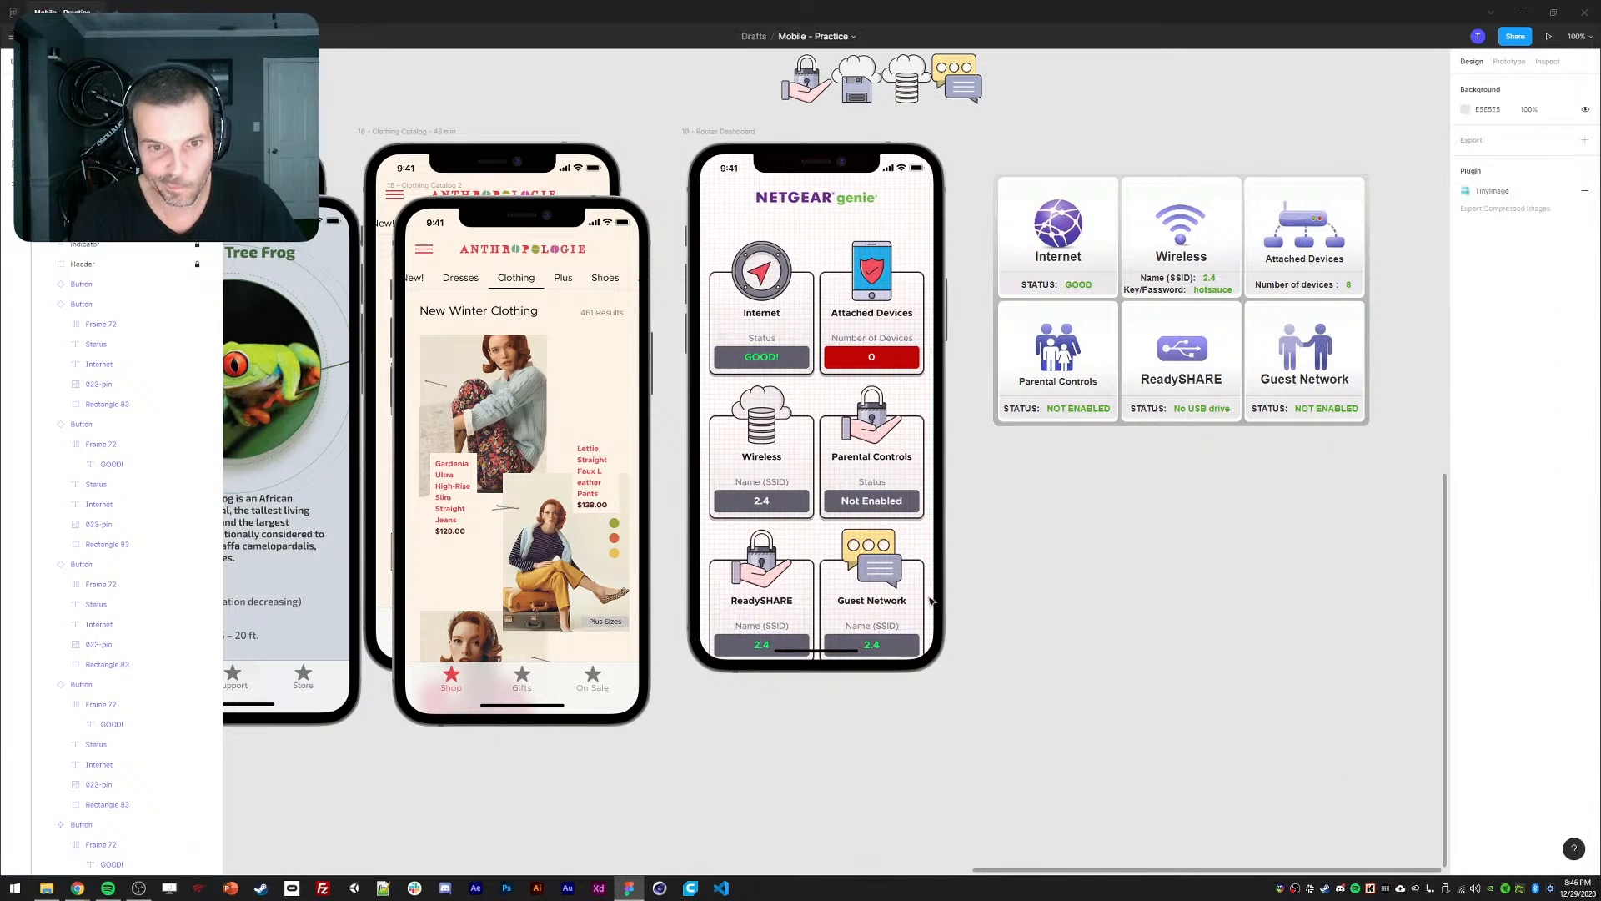
ctrl+click(762, 646)
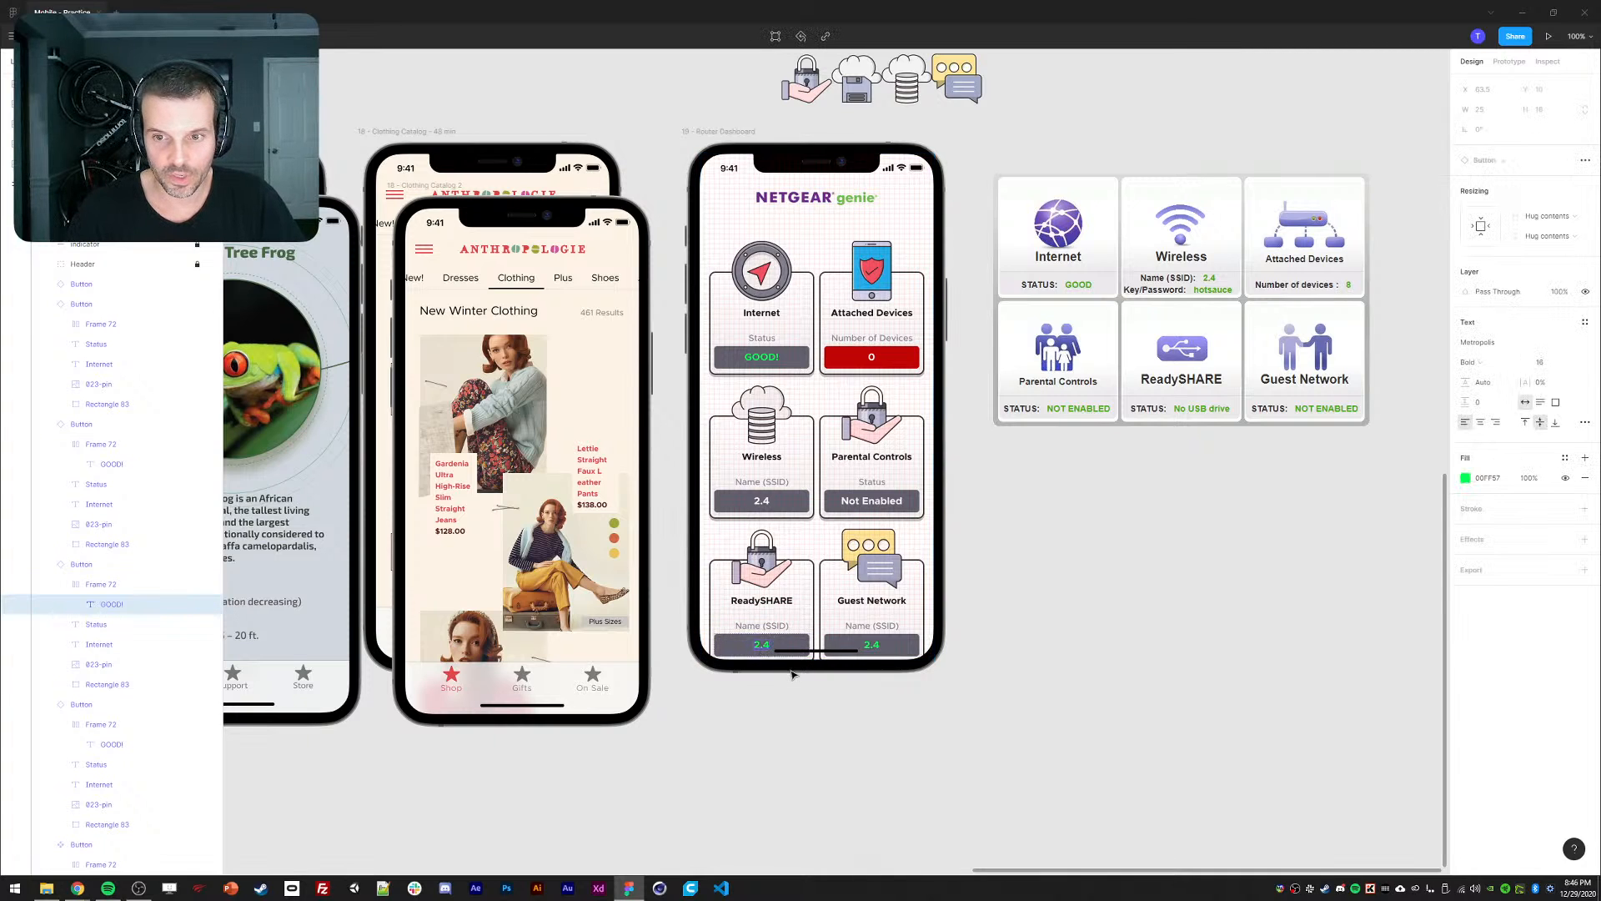
Set the ReadySHARE card's label to Status and its value to No USB Drive.
double_click(755, 624)
text(Status)
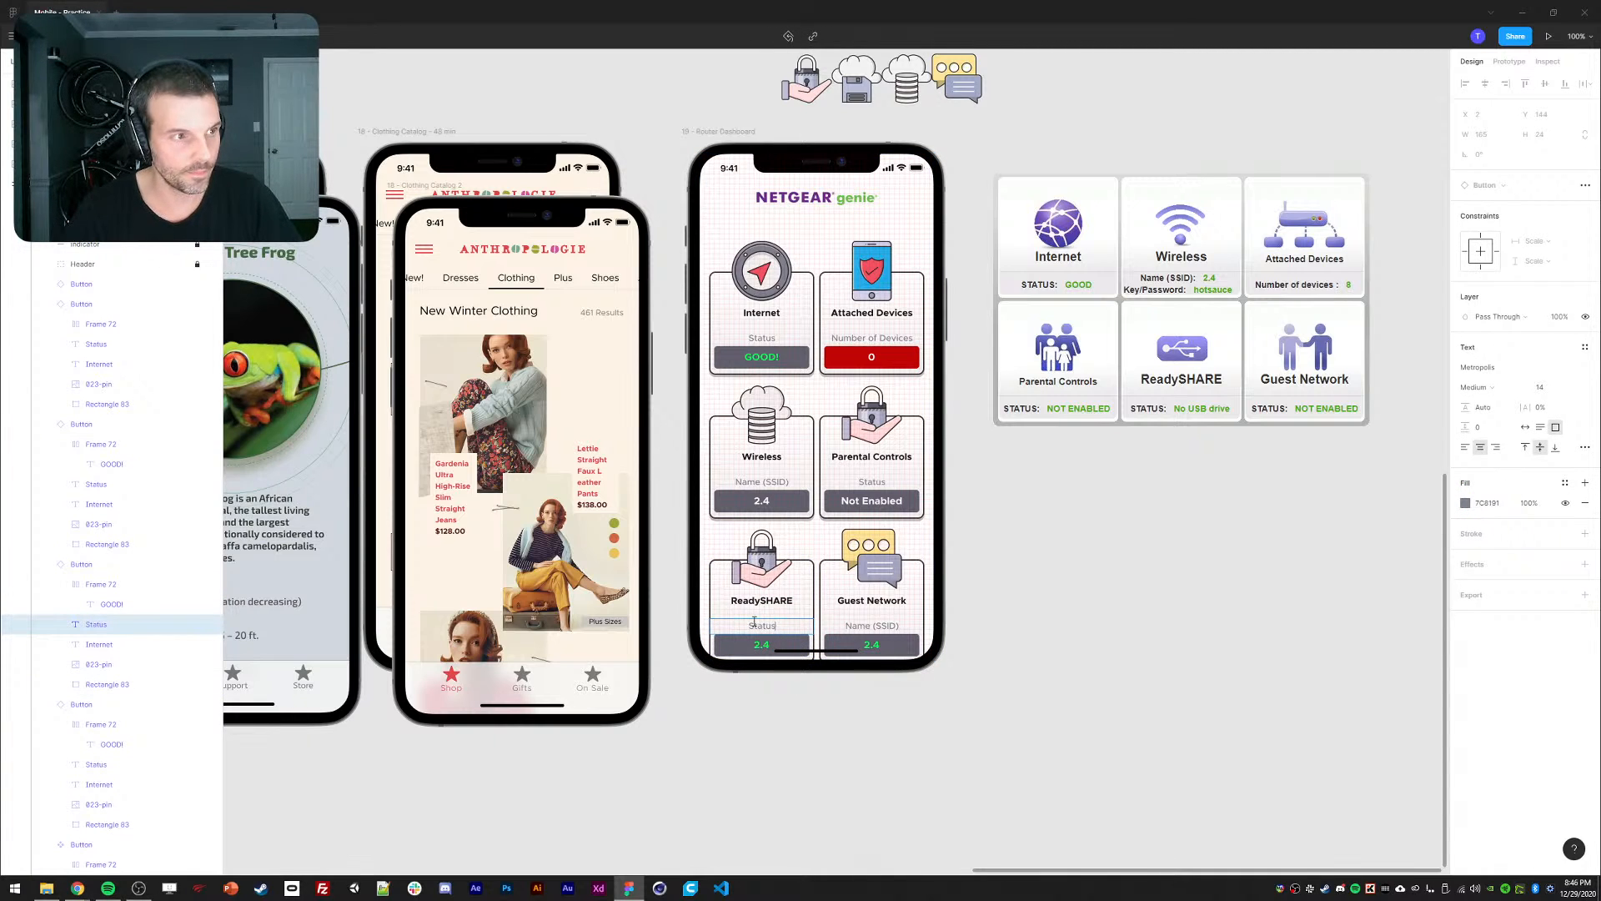
ctrl+click(761, 646)
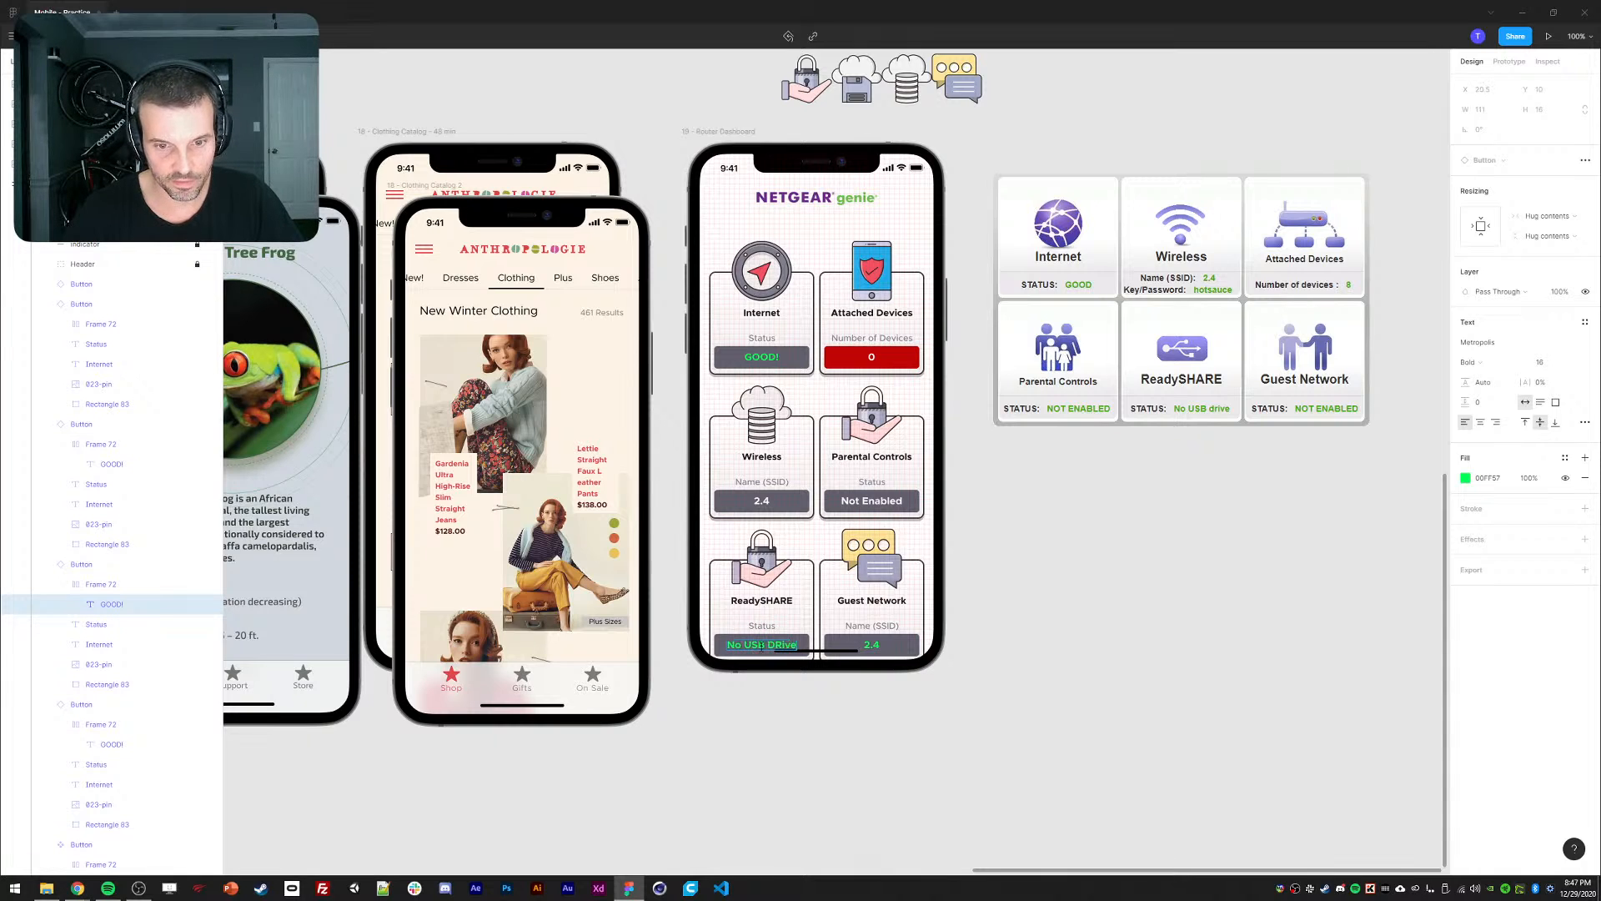
key(BackSpace)
key(BackSpace)
key(BackSpace)
key(BackSpace)
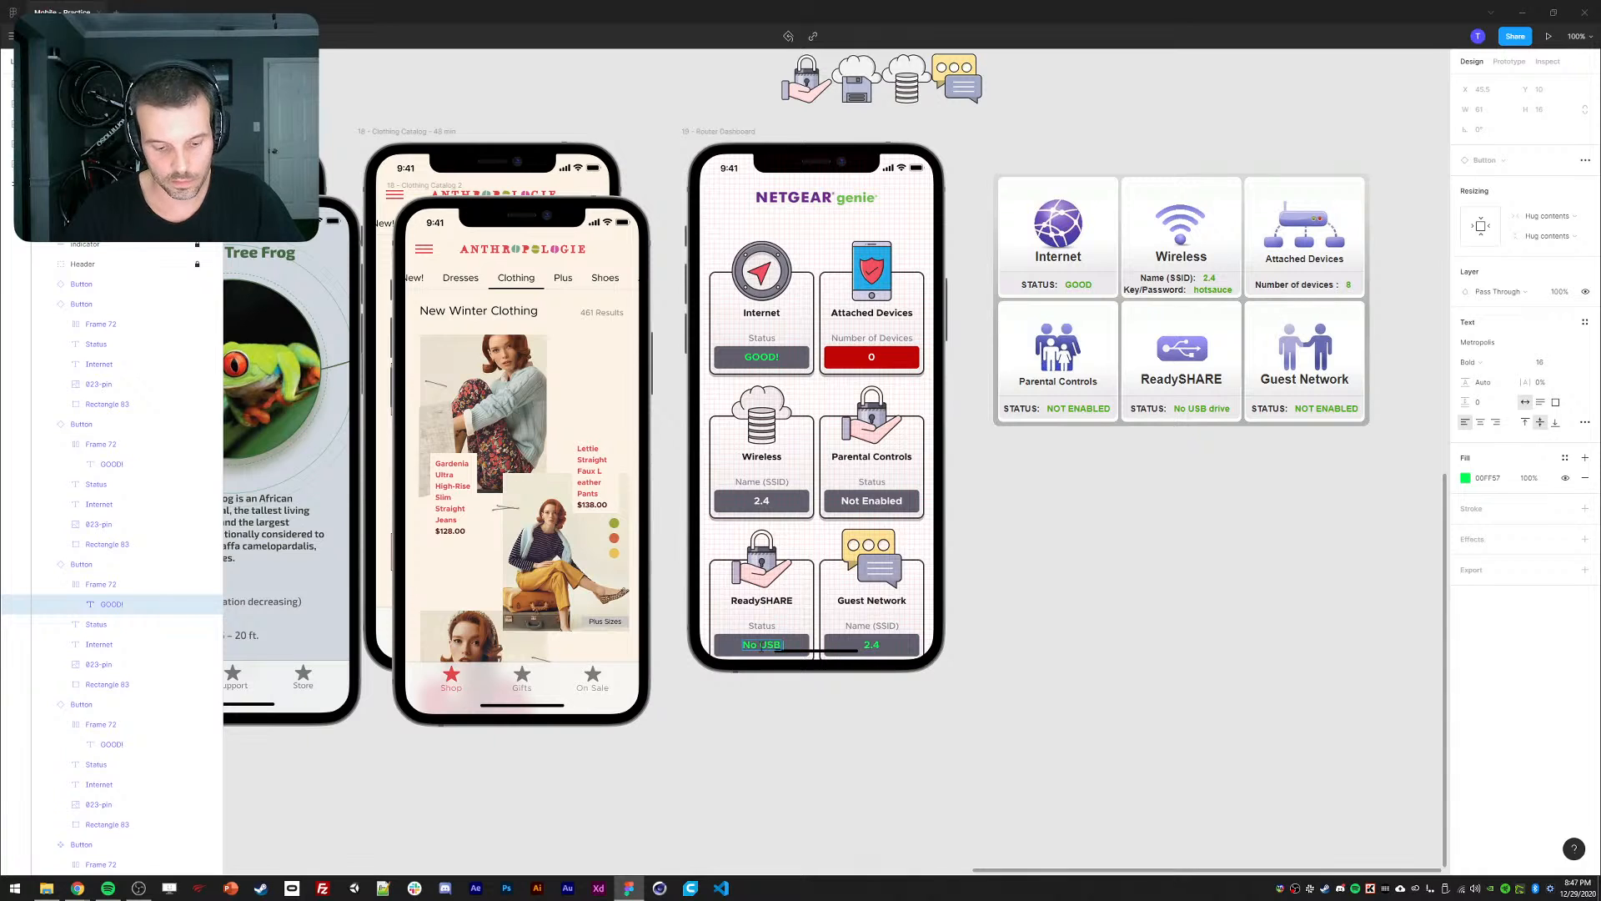
click(1040, 658)
double_click(730, 648)
text(Driver)
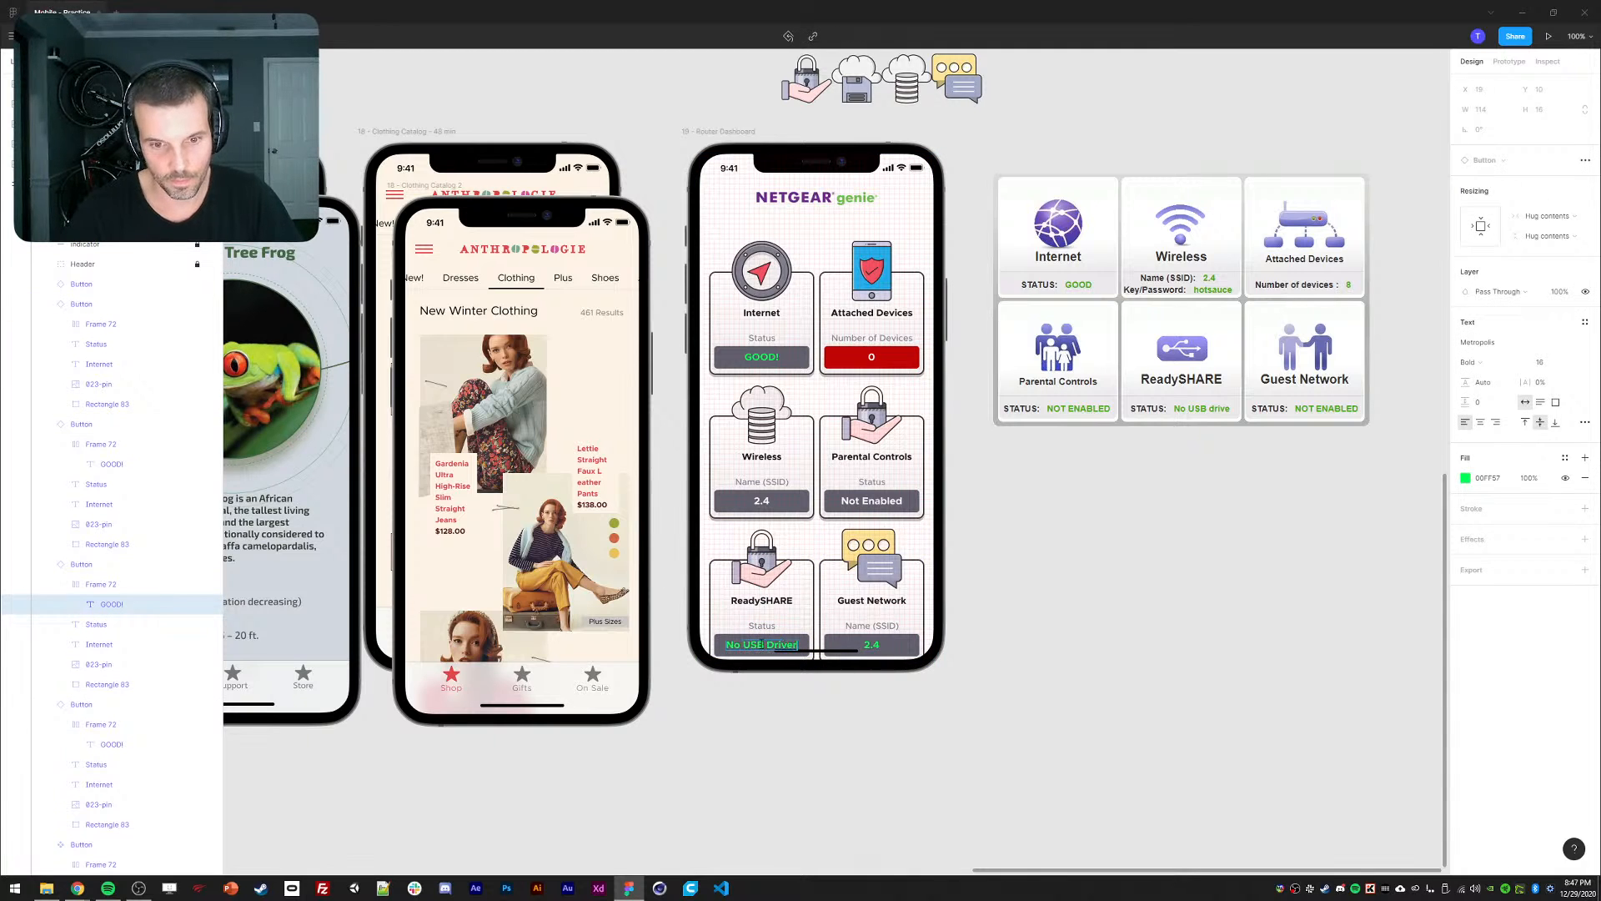
Set the Guest Network card's label to Status and its value to Not Enabled.
double_click(875, 648)
click(872, 629)
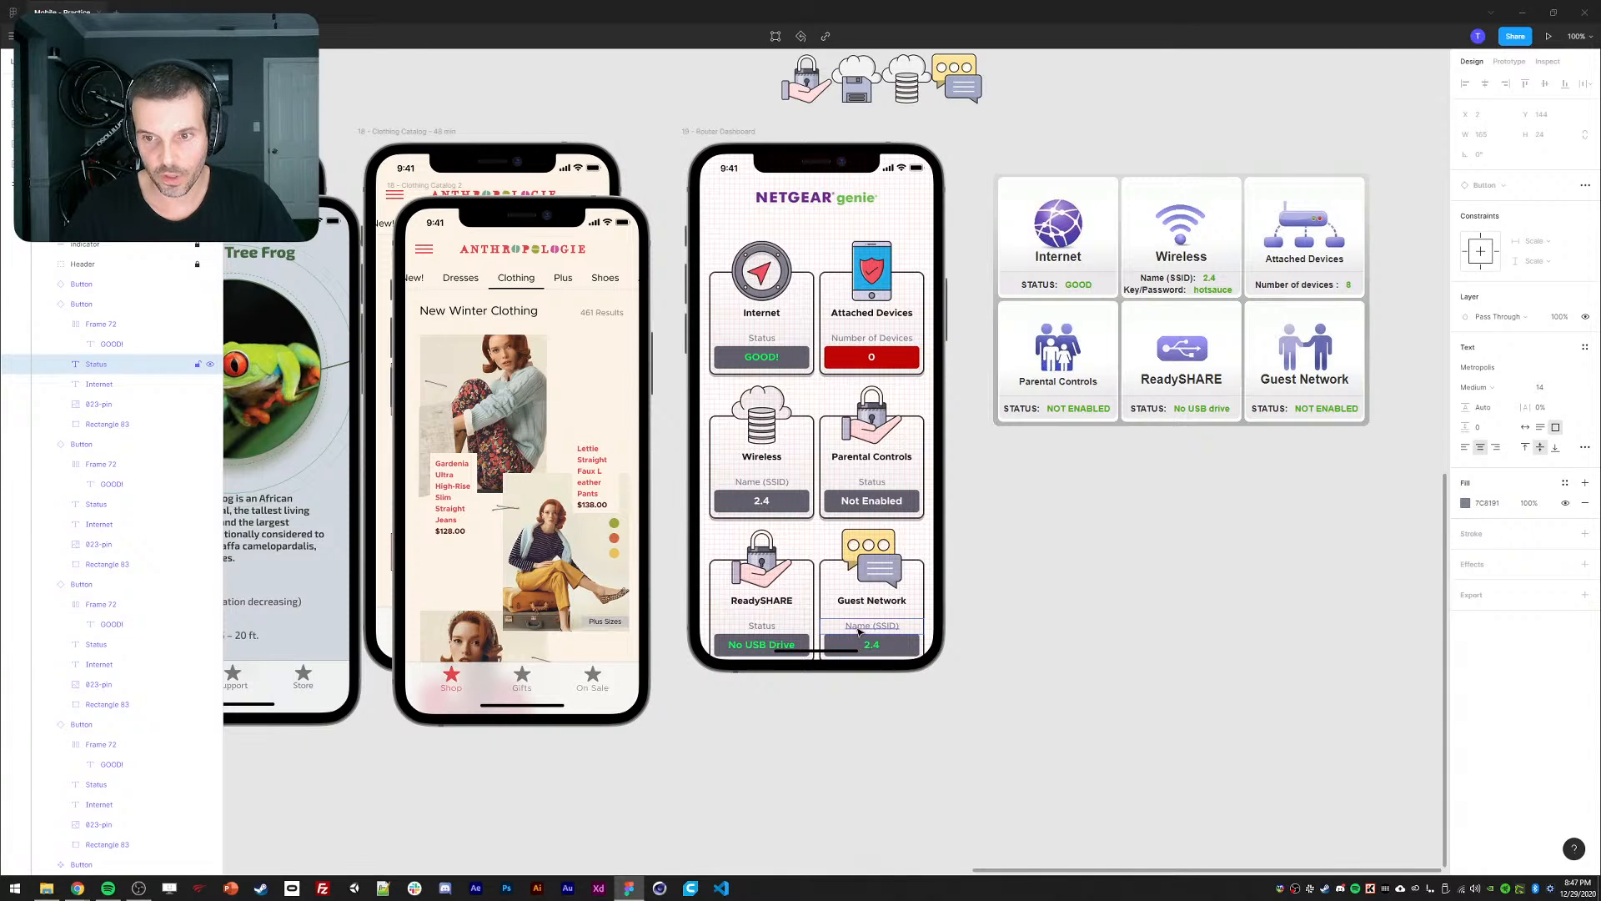
key(Return)
text(Status)
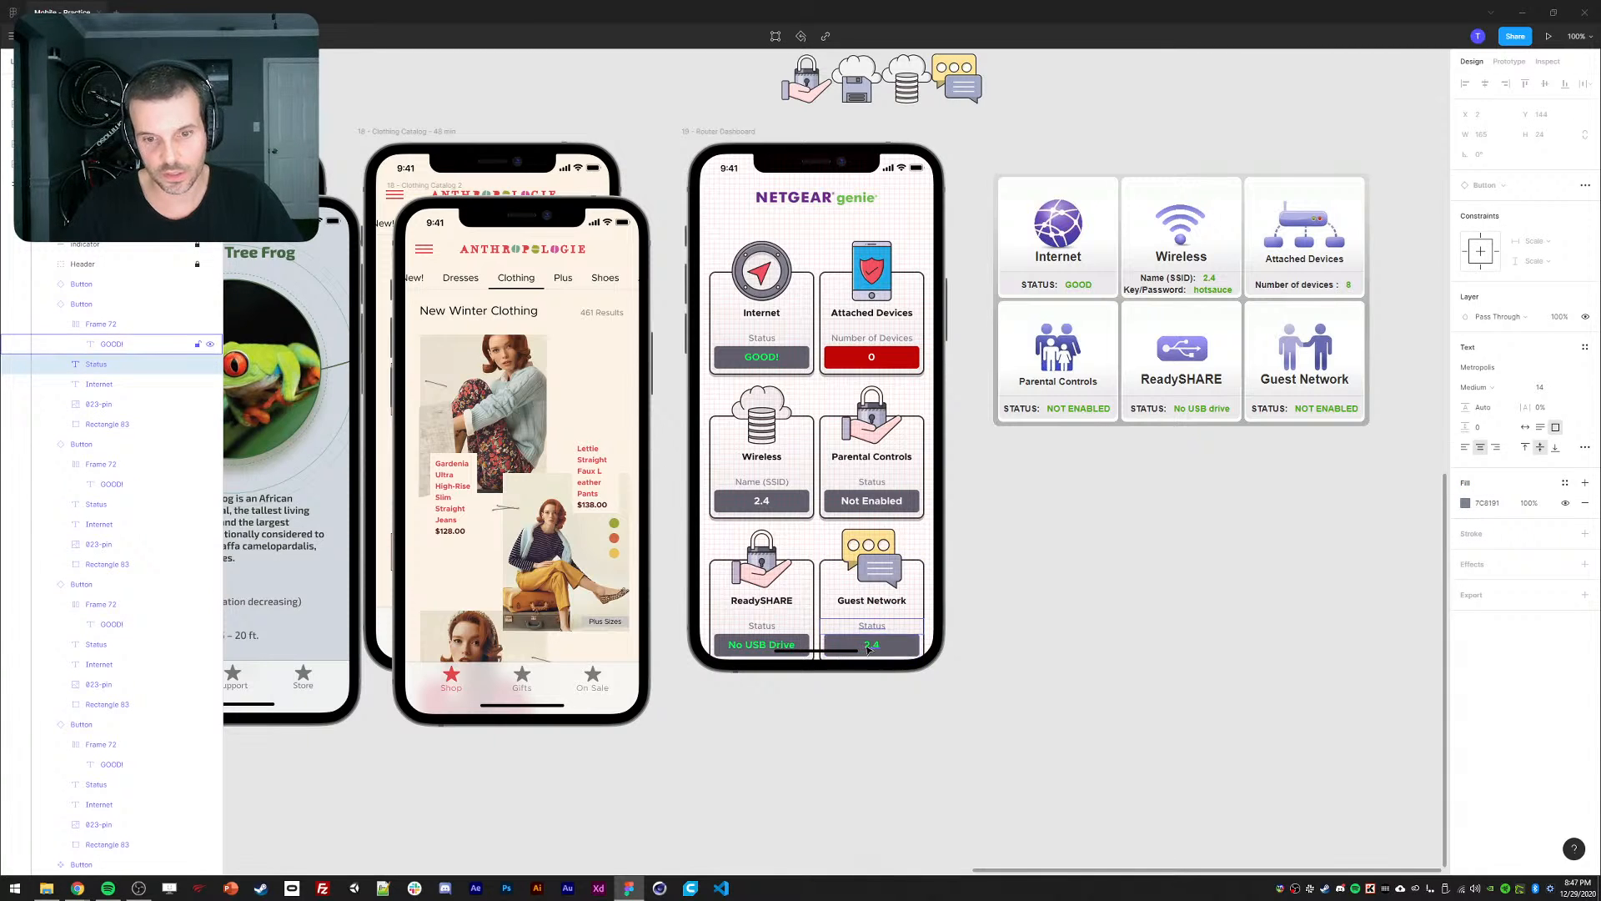
double_click(869, 648)
text(Not)
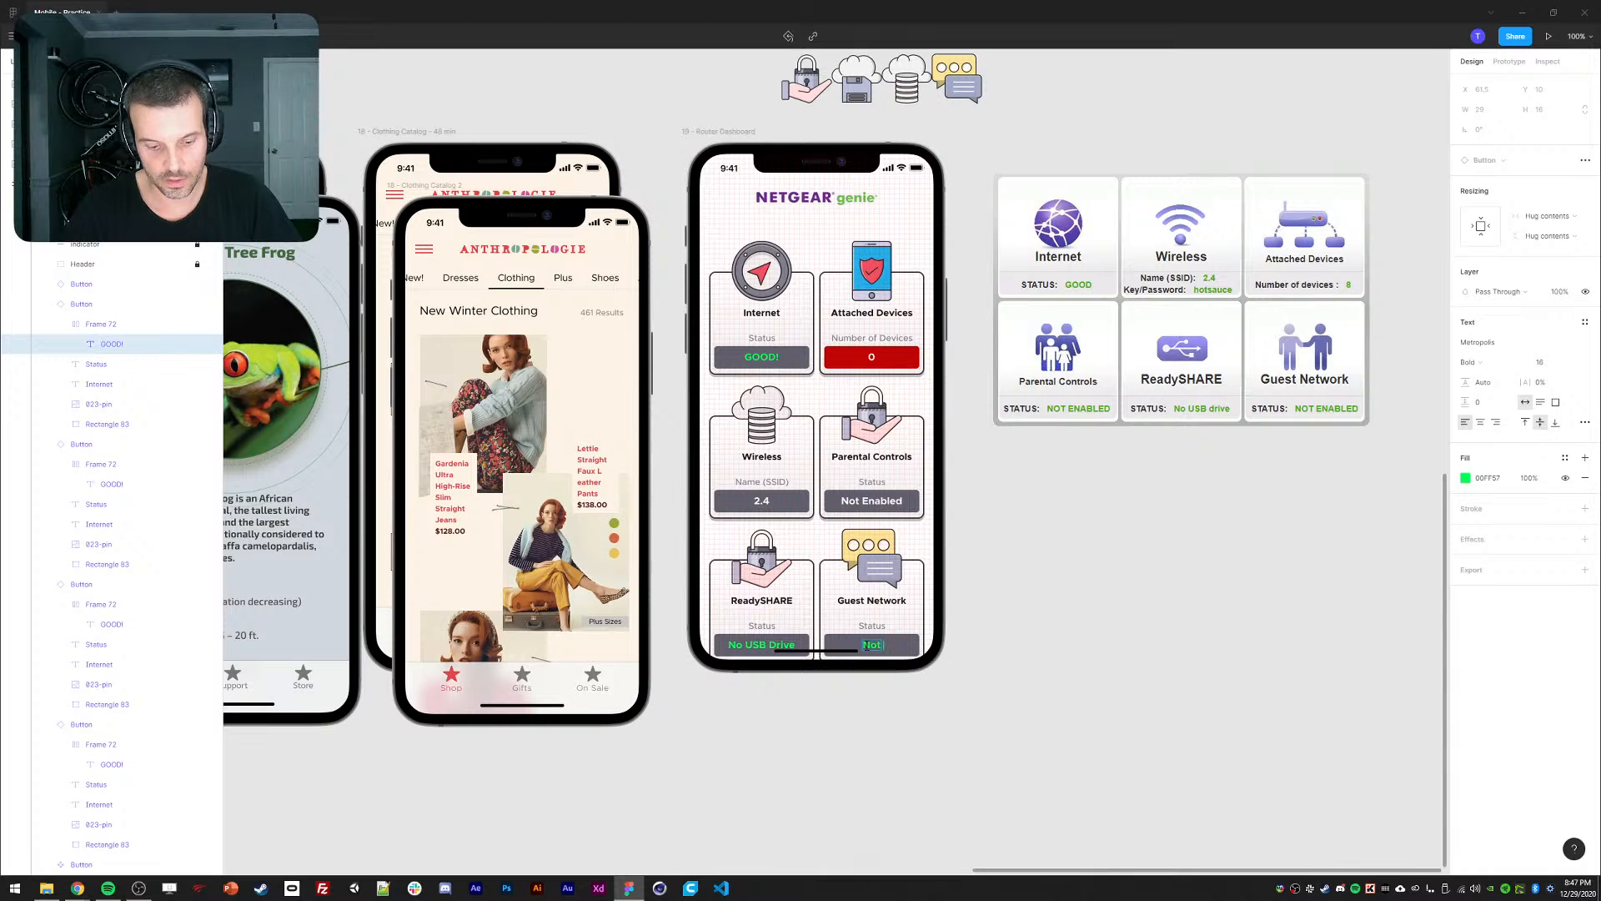
text( Enabled)
key(Escape)
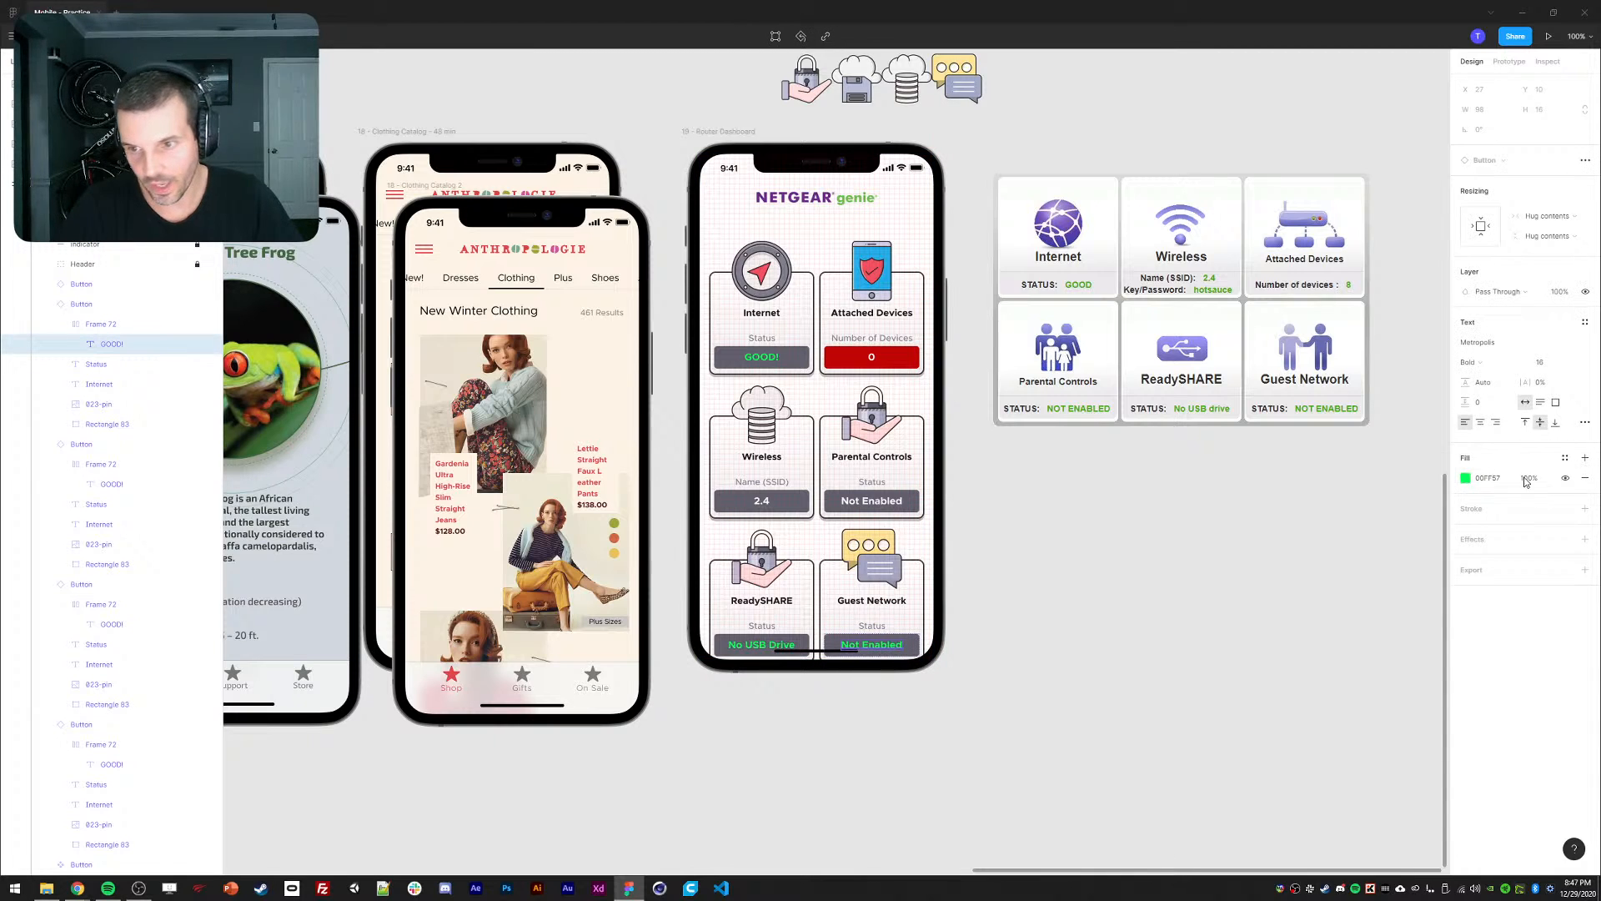
Colour the Not Enabled and No USB Drive values white.
click(1466, 479)
drag(1402, 530, 1280, 446)
click(1134, 608)
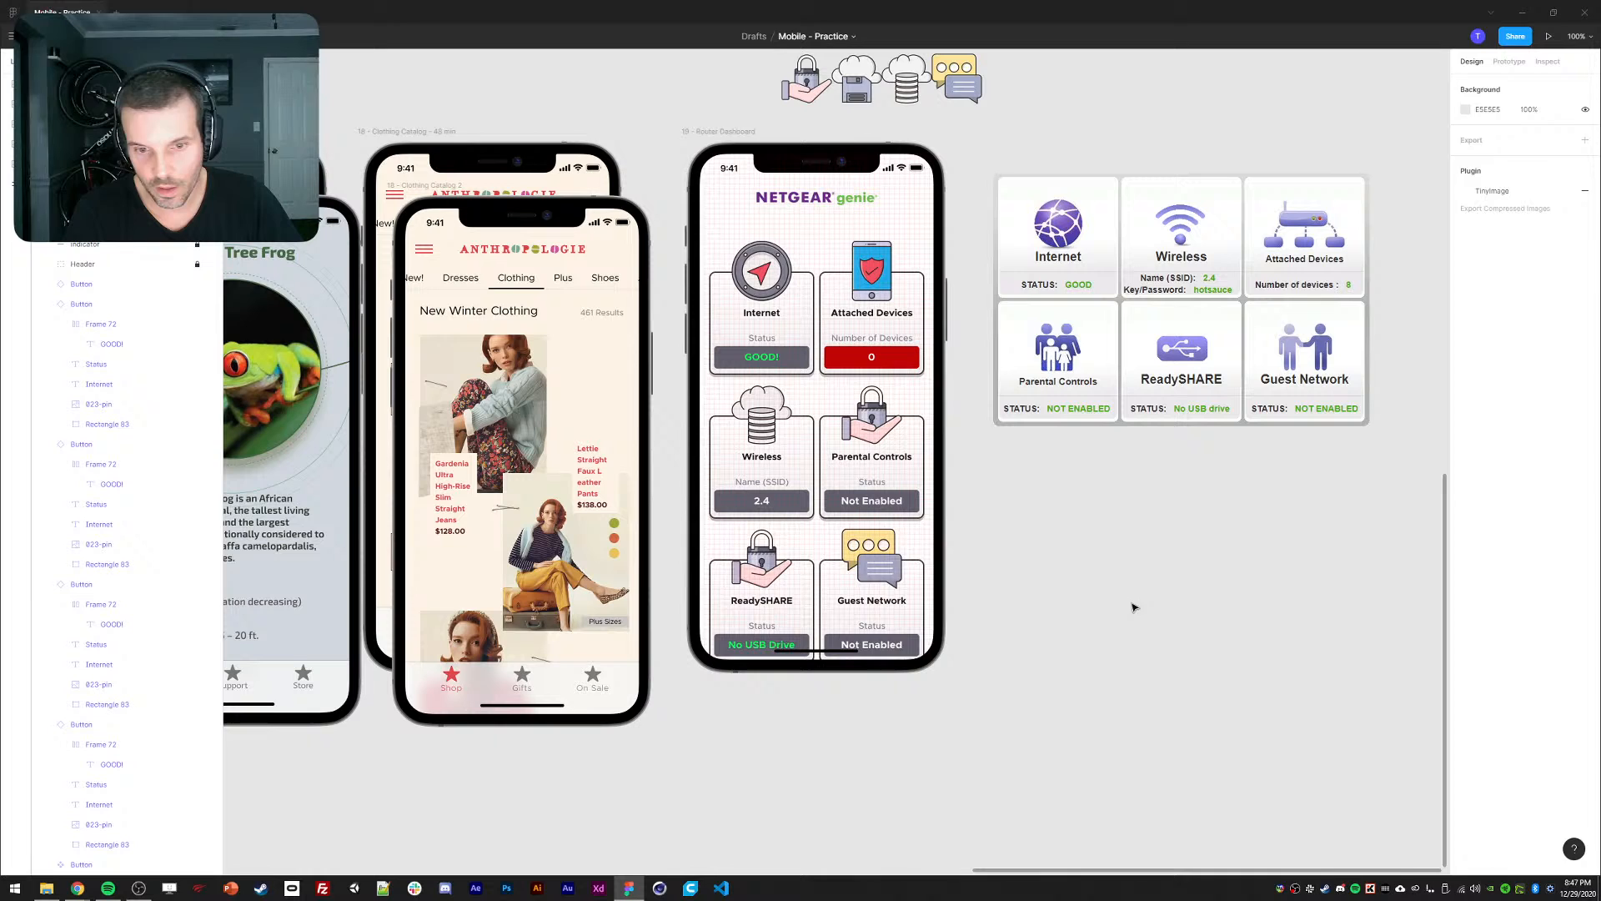
ctrl+click(756, 645)
click(1465, 479)
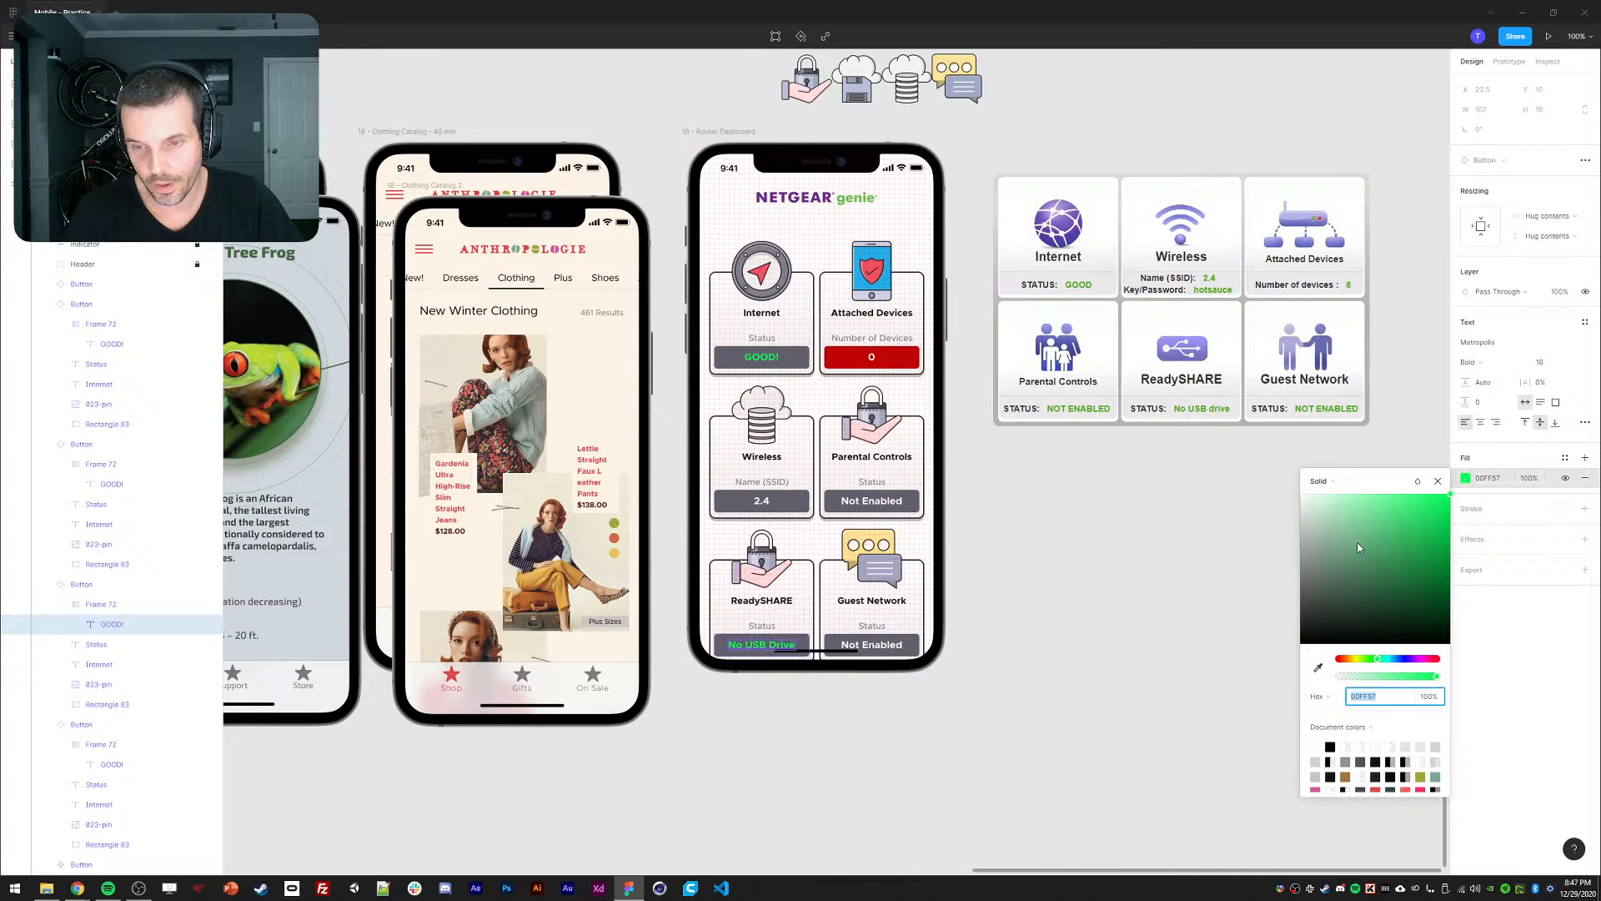
drag(1407, 520, 1295, 482)
click(1438, 481)
click(1225, 545)
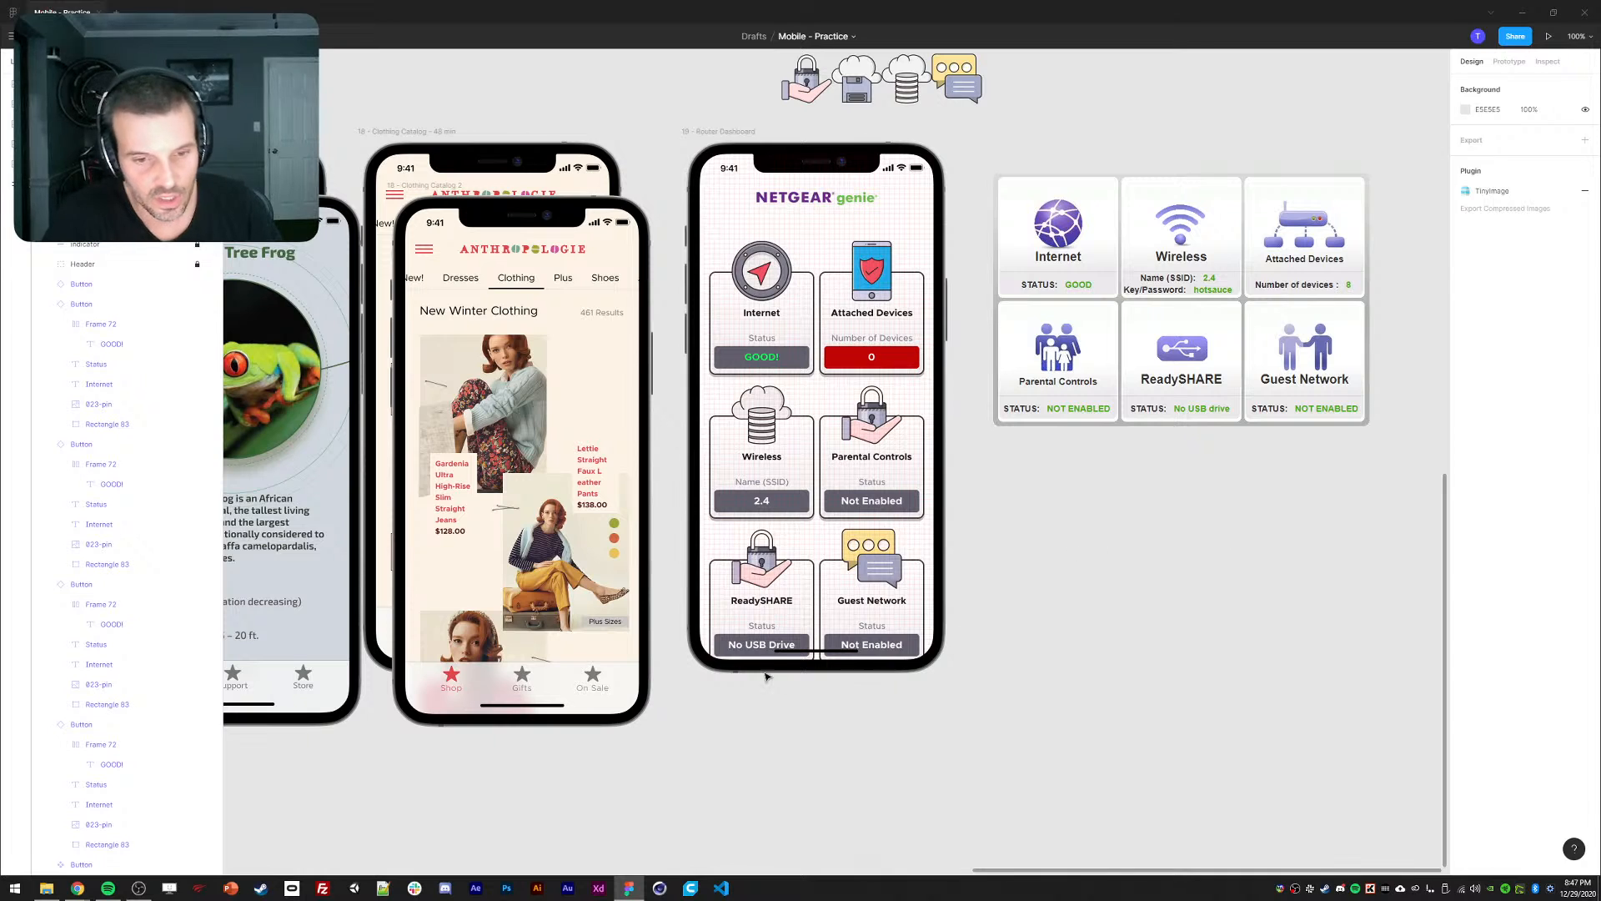
ctrl+click(755, 647)
click(1190, 611)
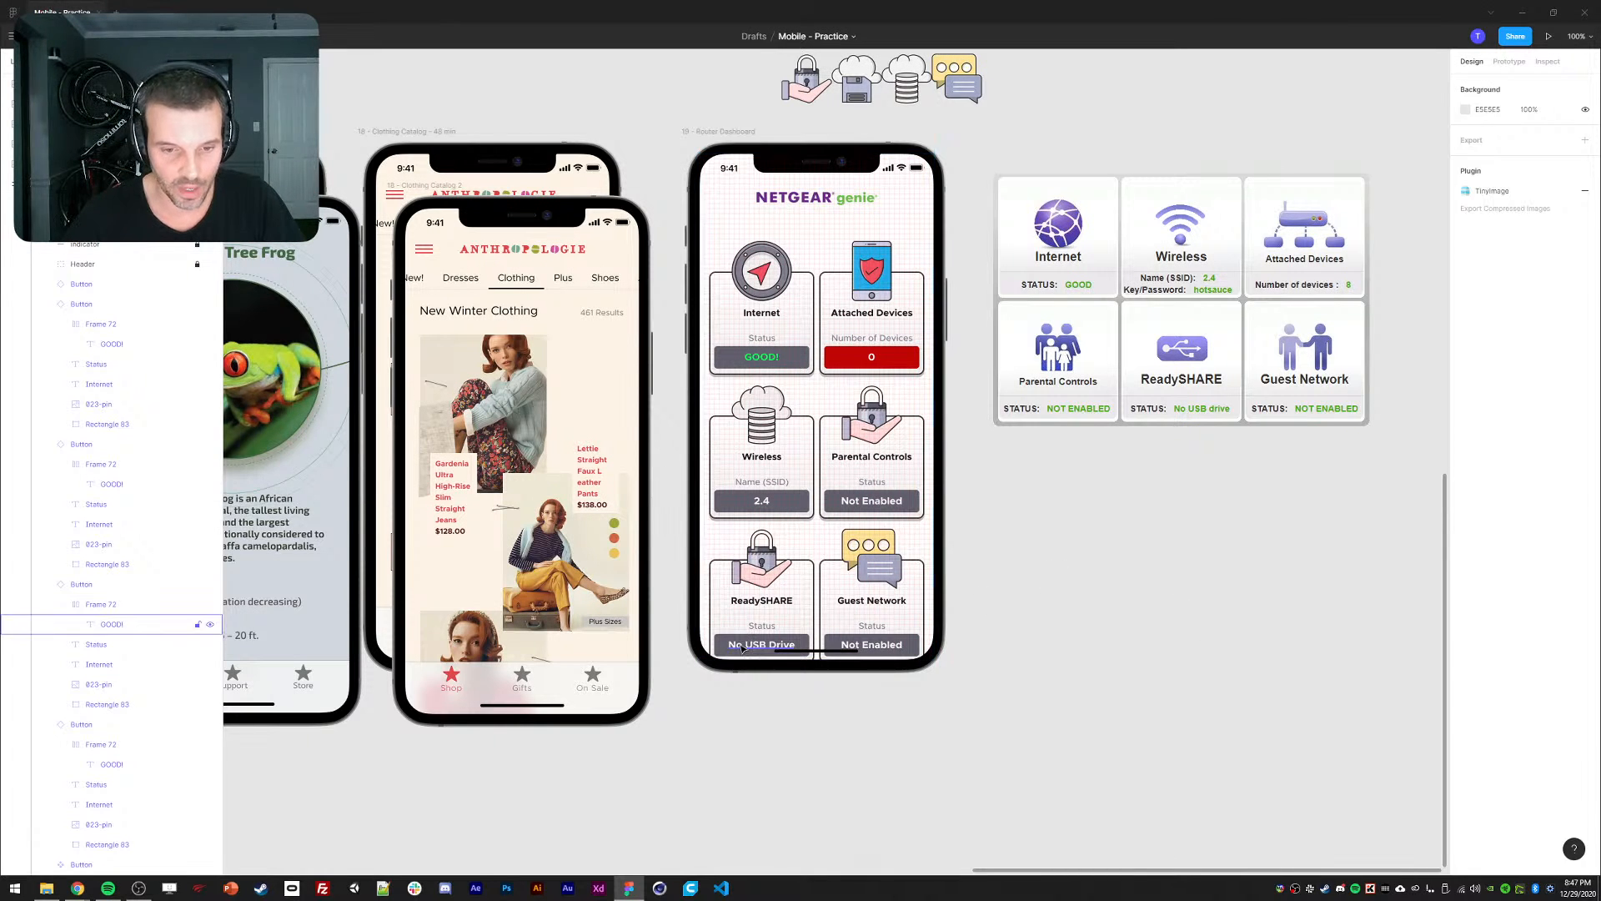
Nudge the Wireless and Parental Controls cards down one pixel.
scroll(827, 481, up, 5)
drag(828, 481, 988, 326)
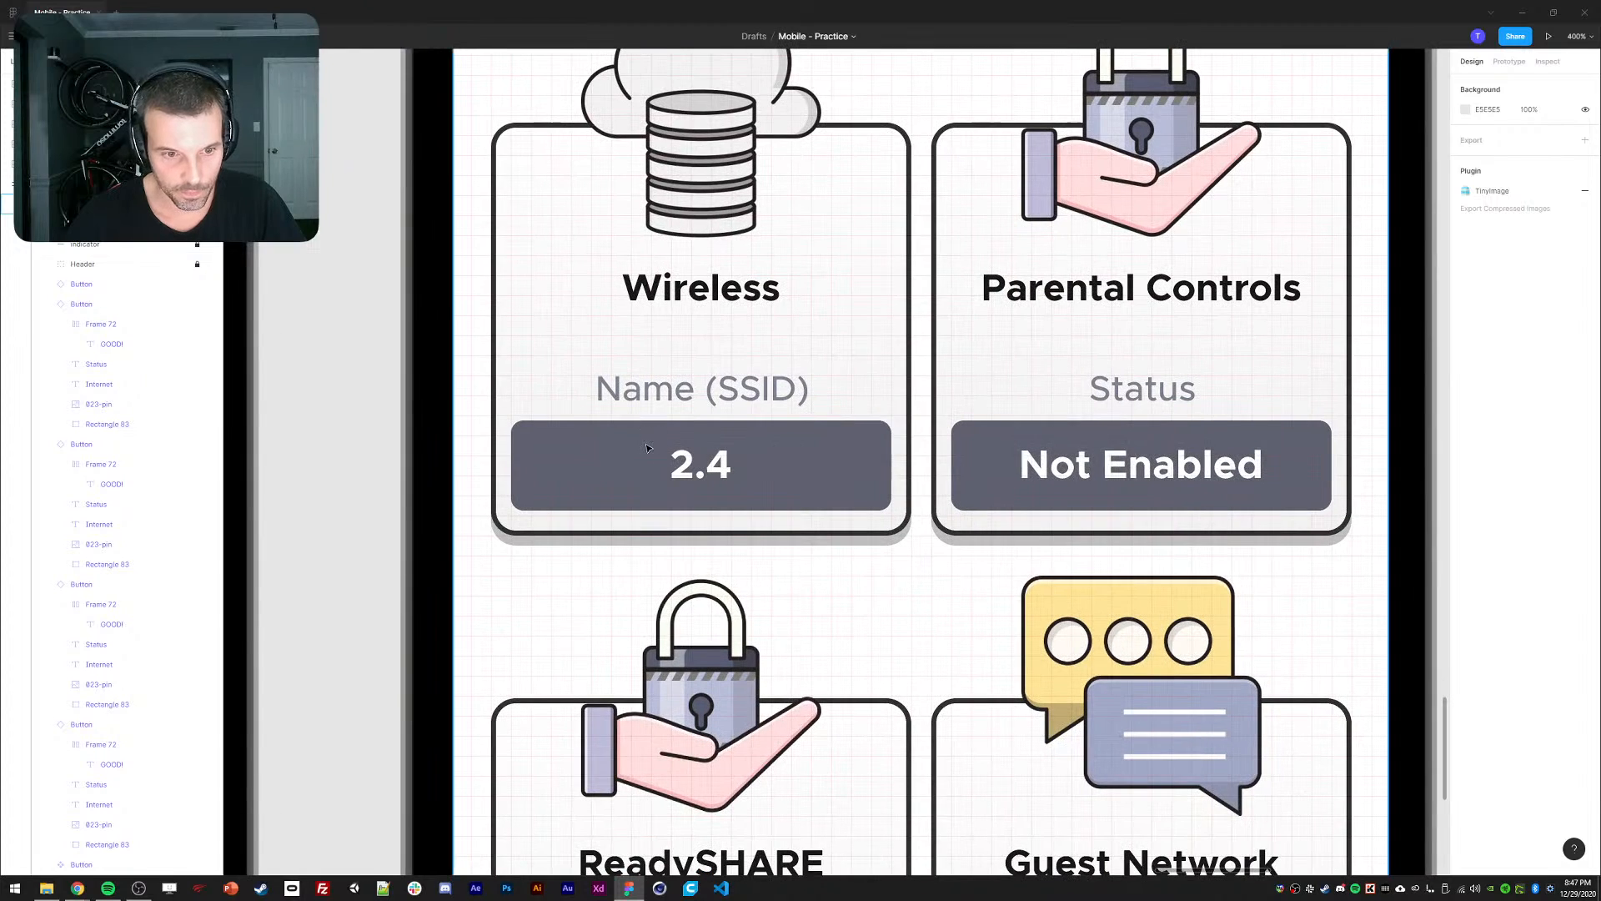
click(657, 373)
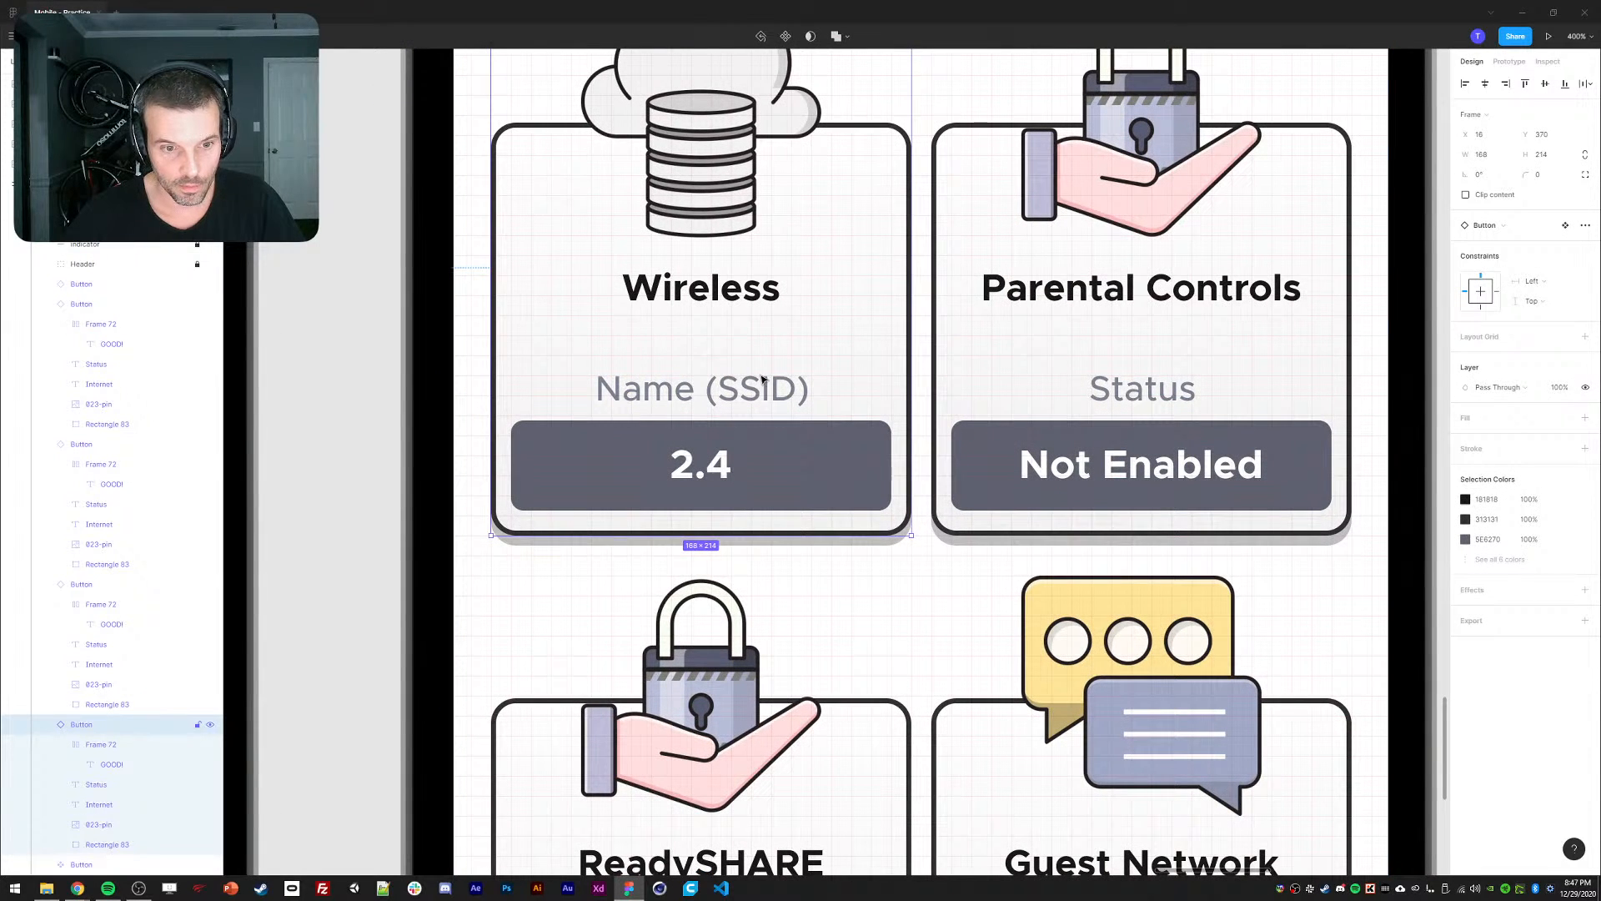
shift+click(993, 379)
key(Down)
key(Down)
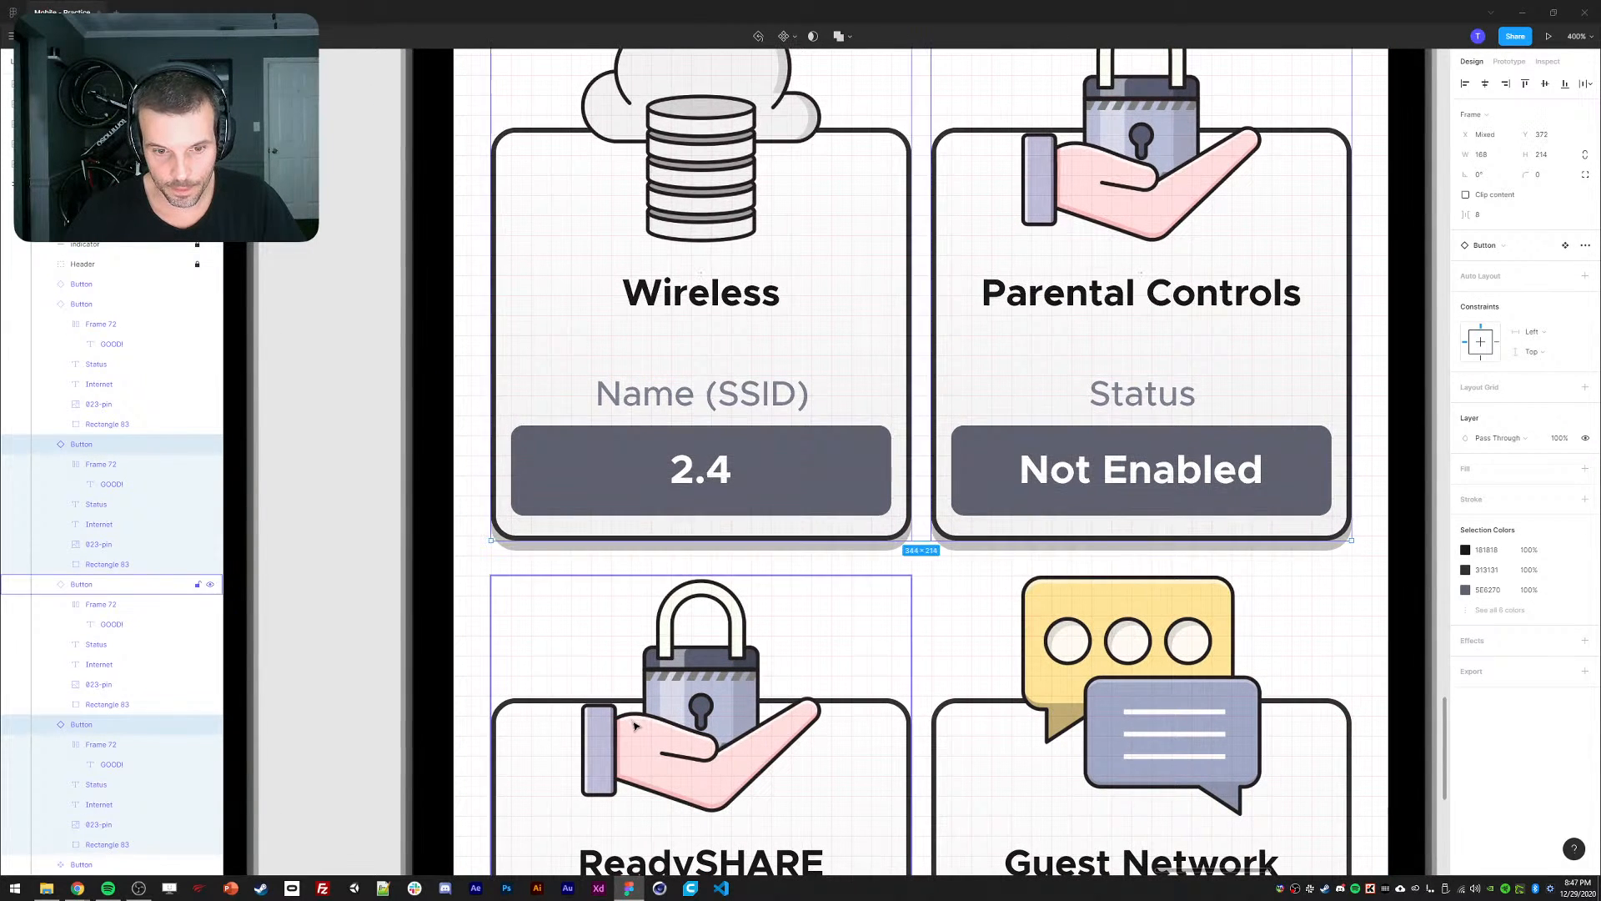
Nudge the ReadySHARE and Guest Network cards down two pixels.
click(634, 725)
shift+click(1034, 704)
key(Down)
key(Down)
key(Down)
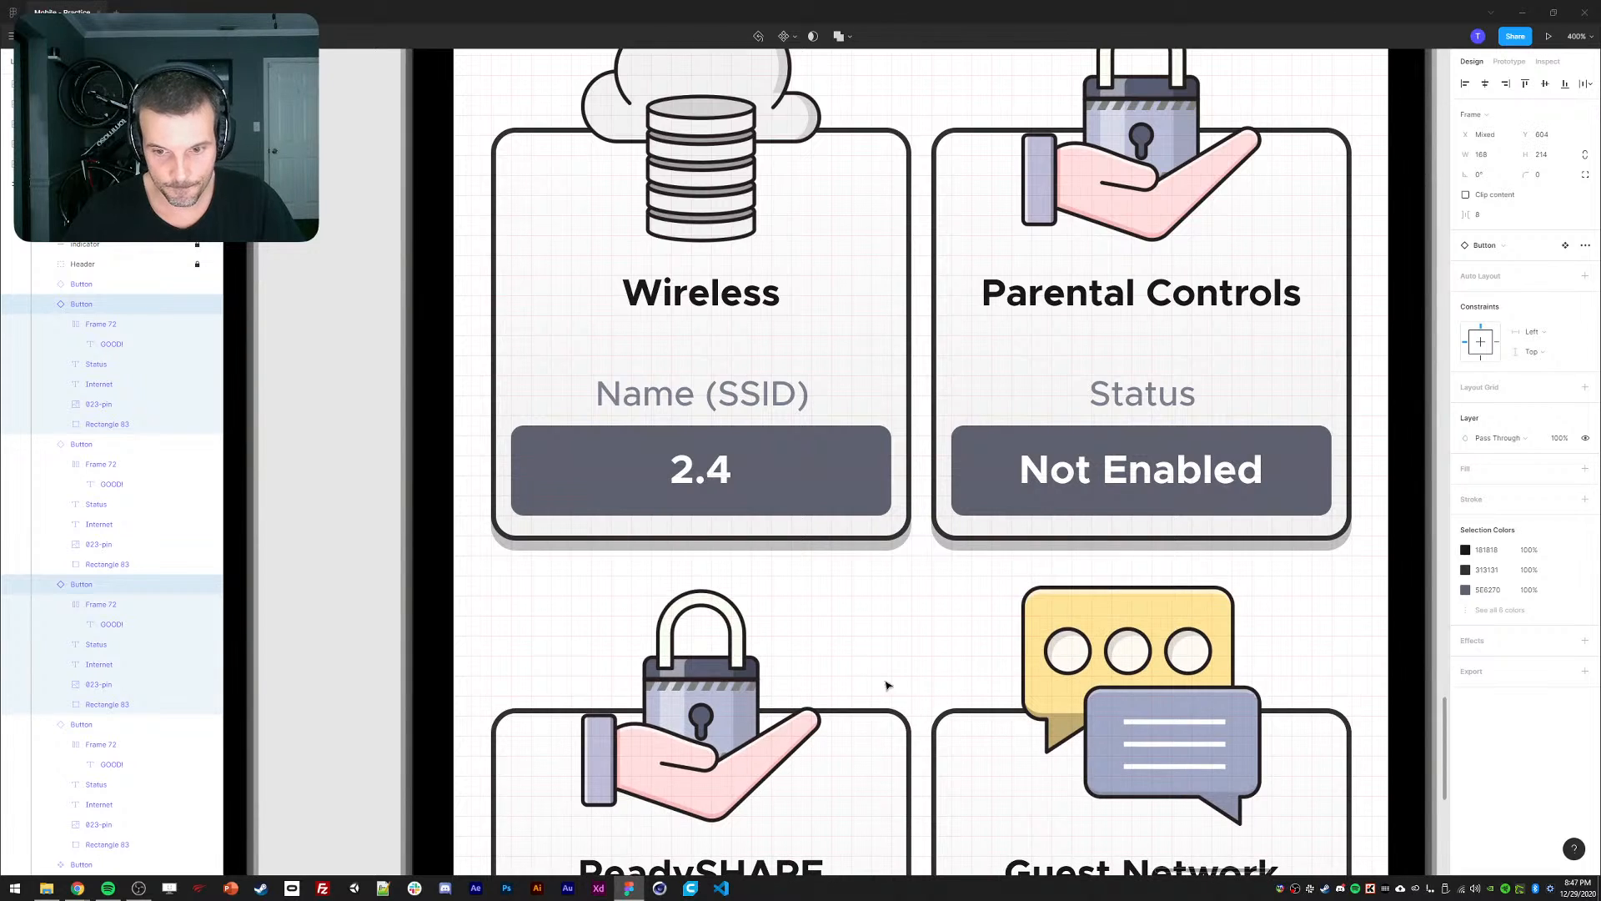
scroll(887, 686, down, 5)
scroll(905, 500, up, 2)
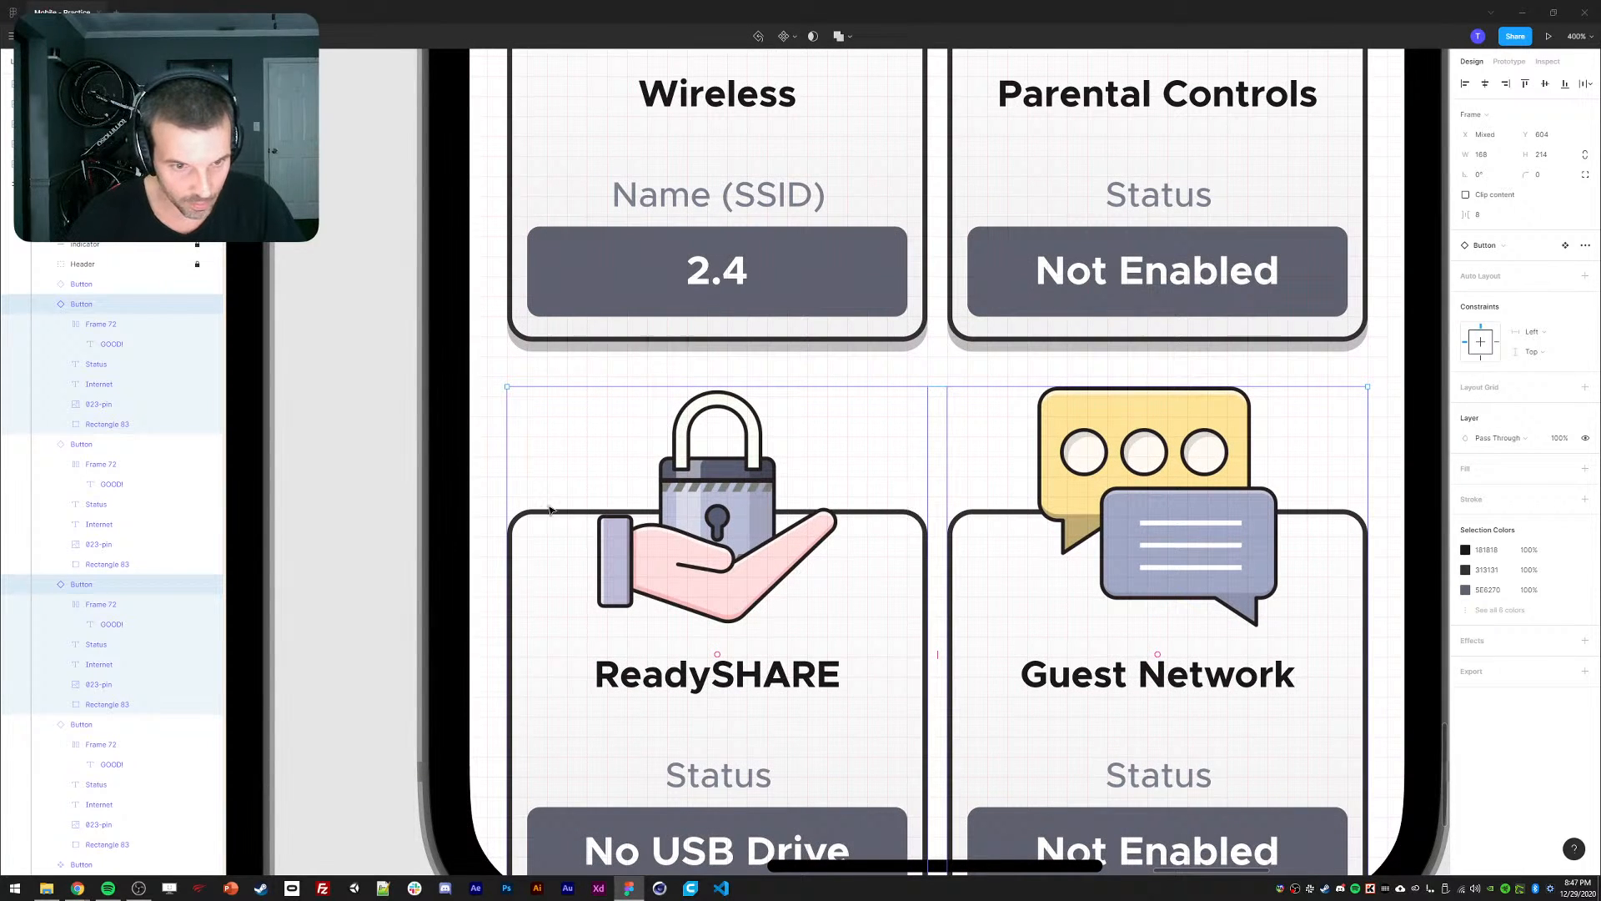
key(Down)
key(Down)
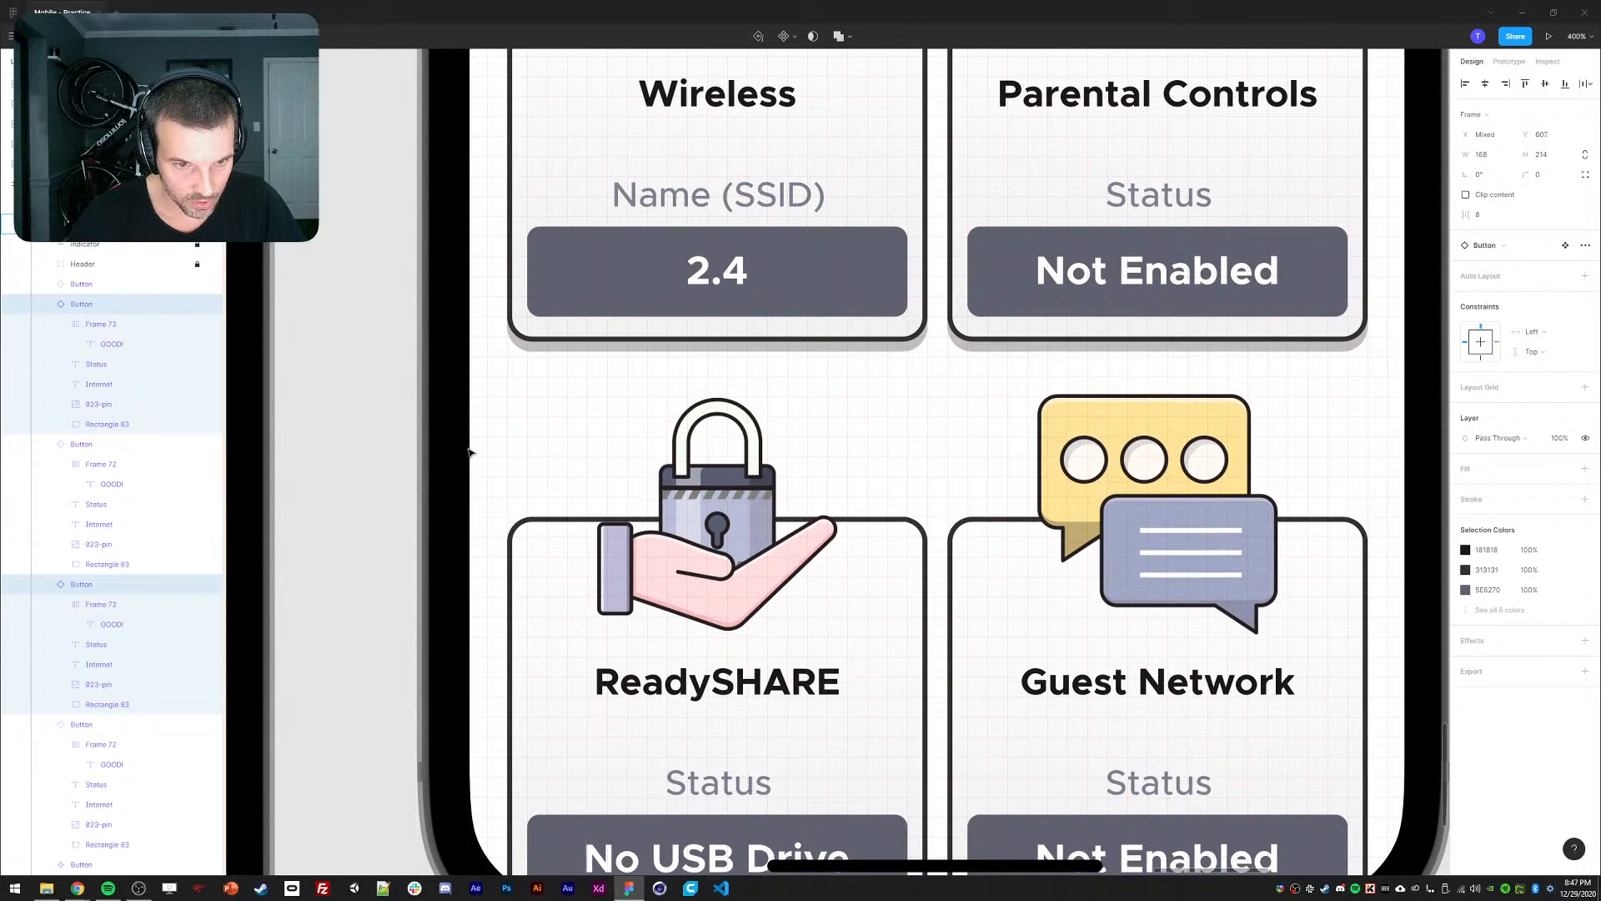
drag(534, 166, 619, 636)
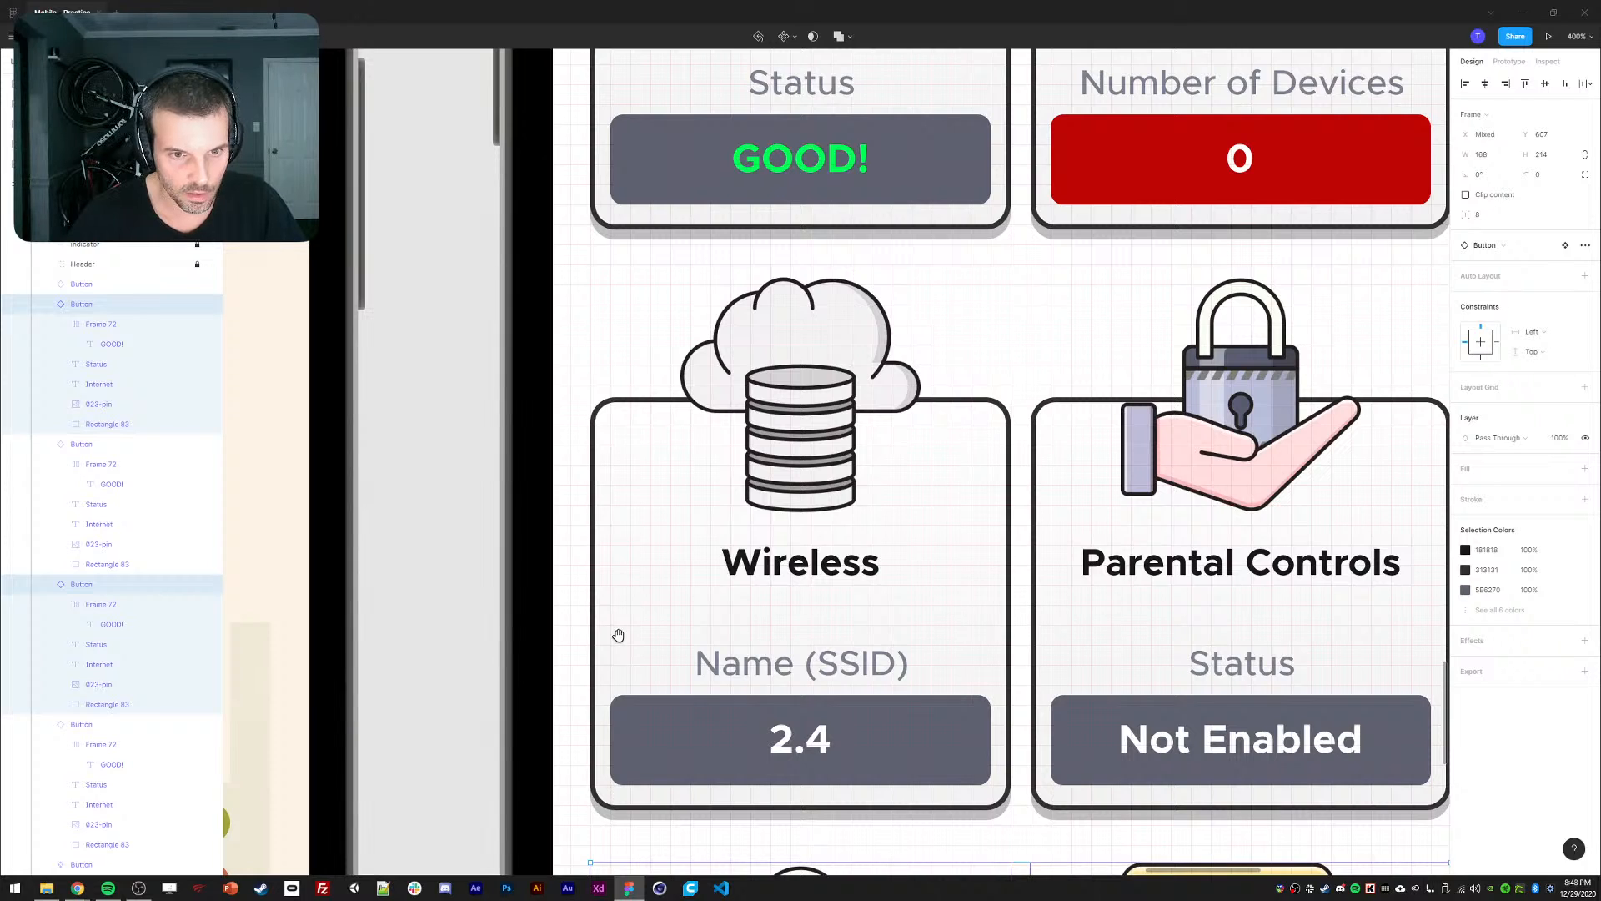
scroll(618, 636, up, 5)
double_click(680, 306)
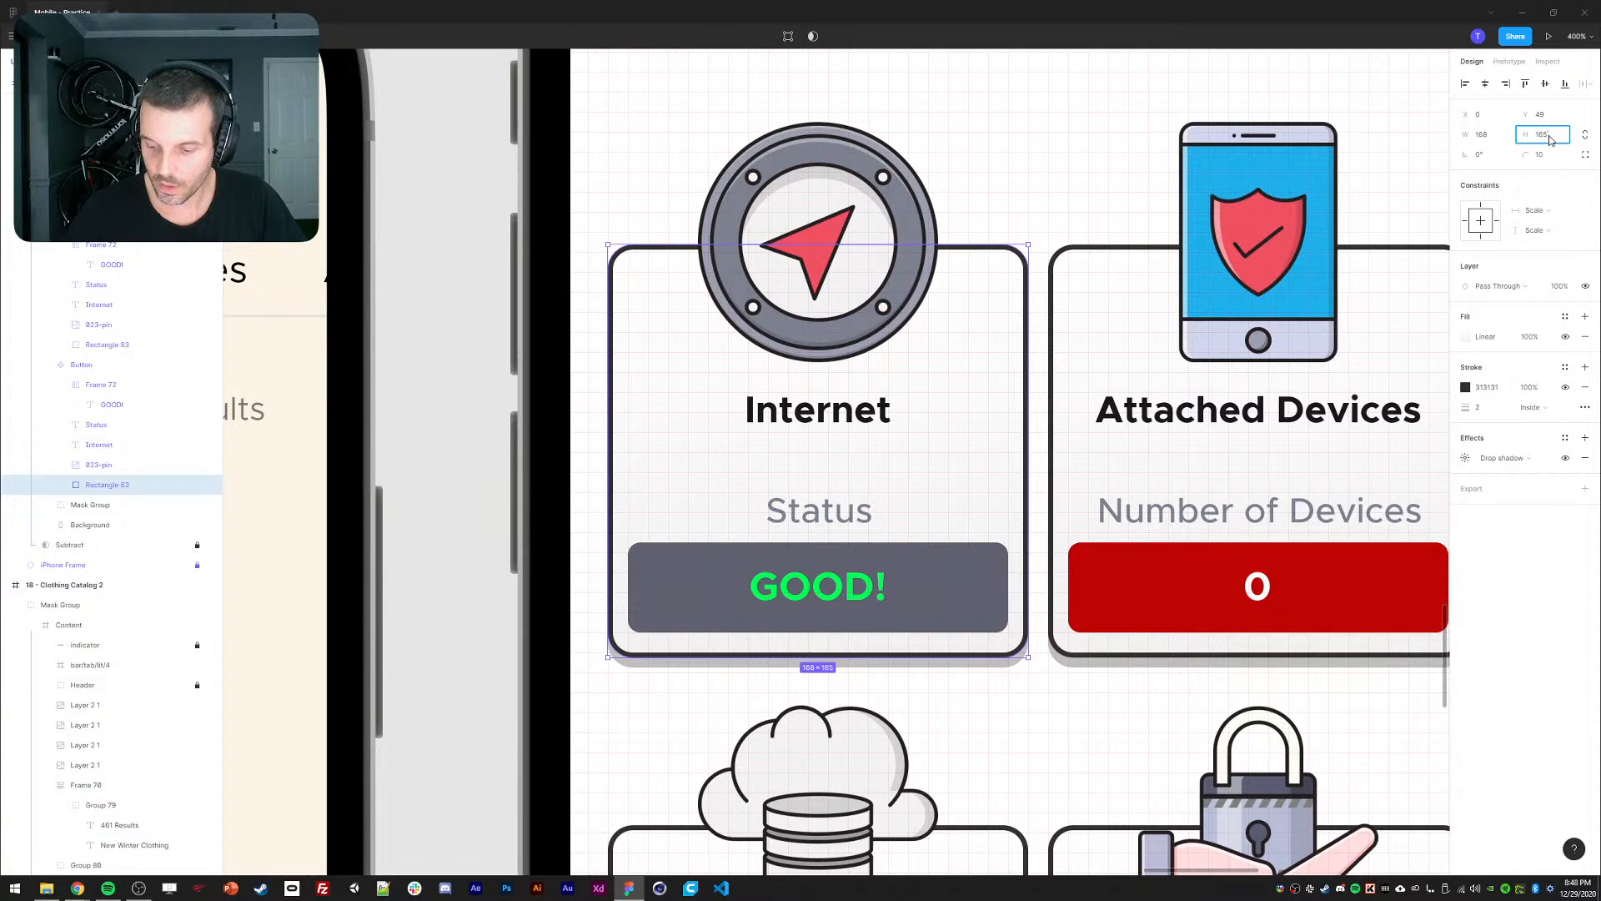
Set the Internet card's background rectangle height to 160.
key(Return)
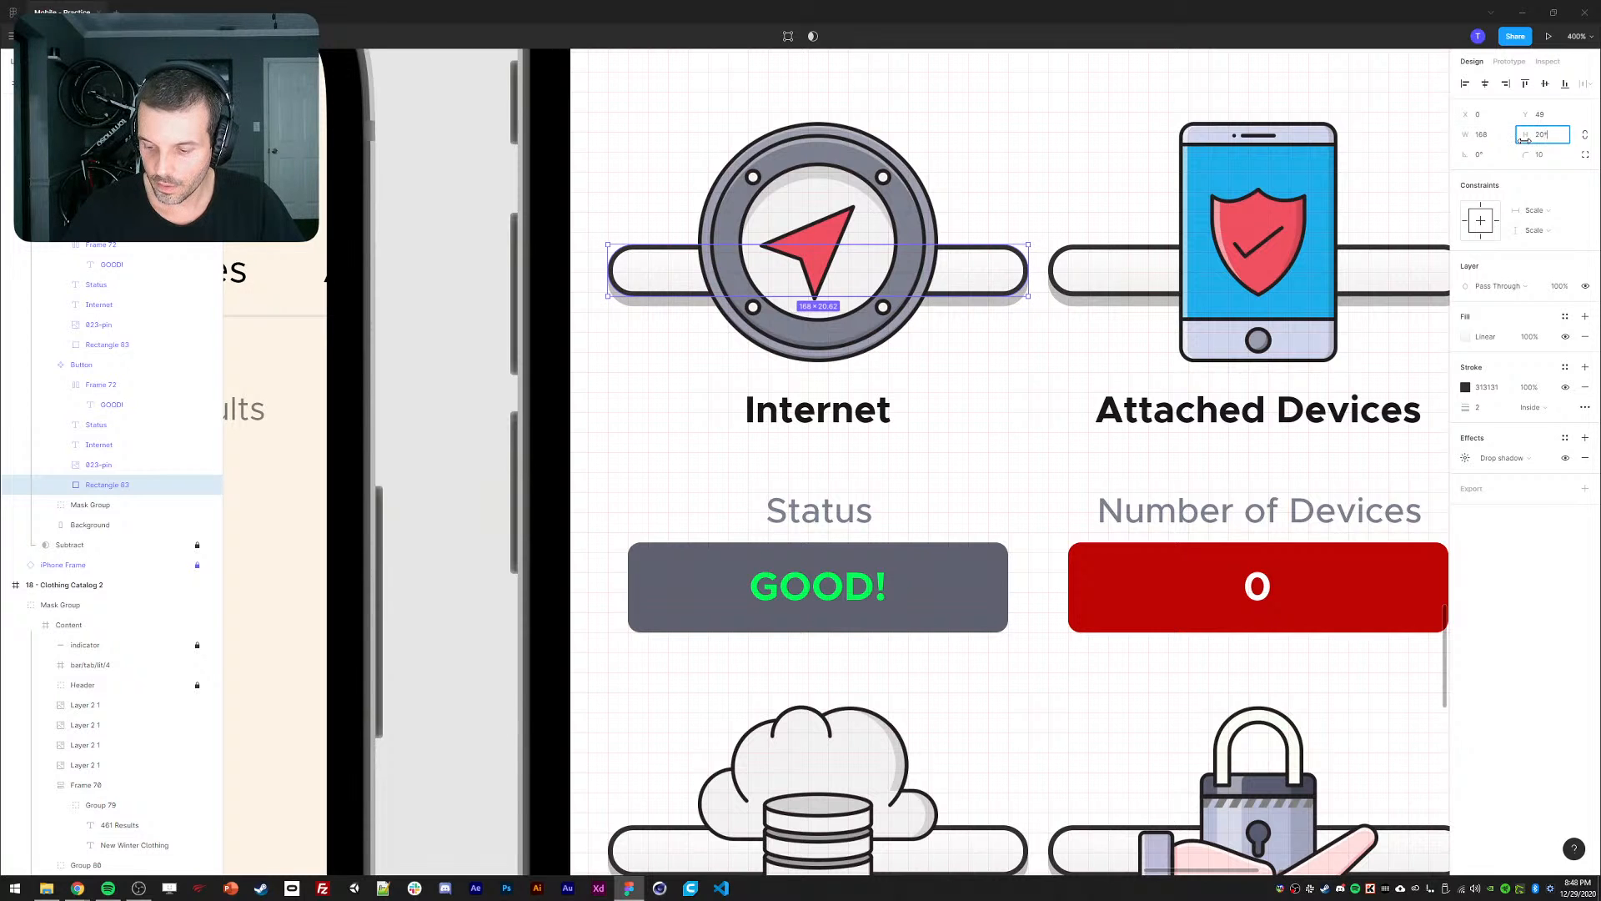
key(Return)
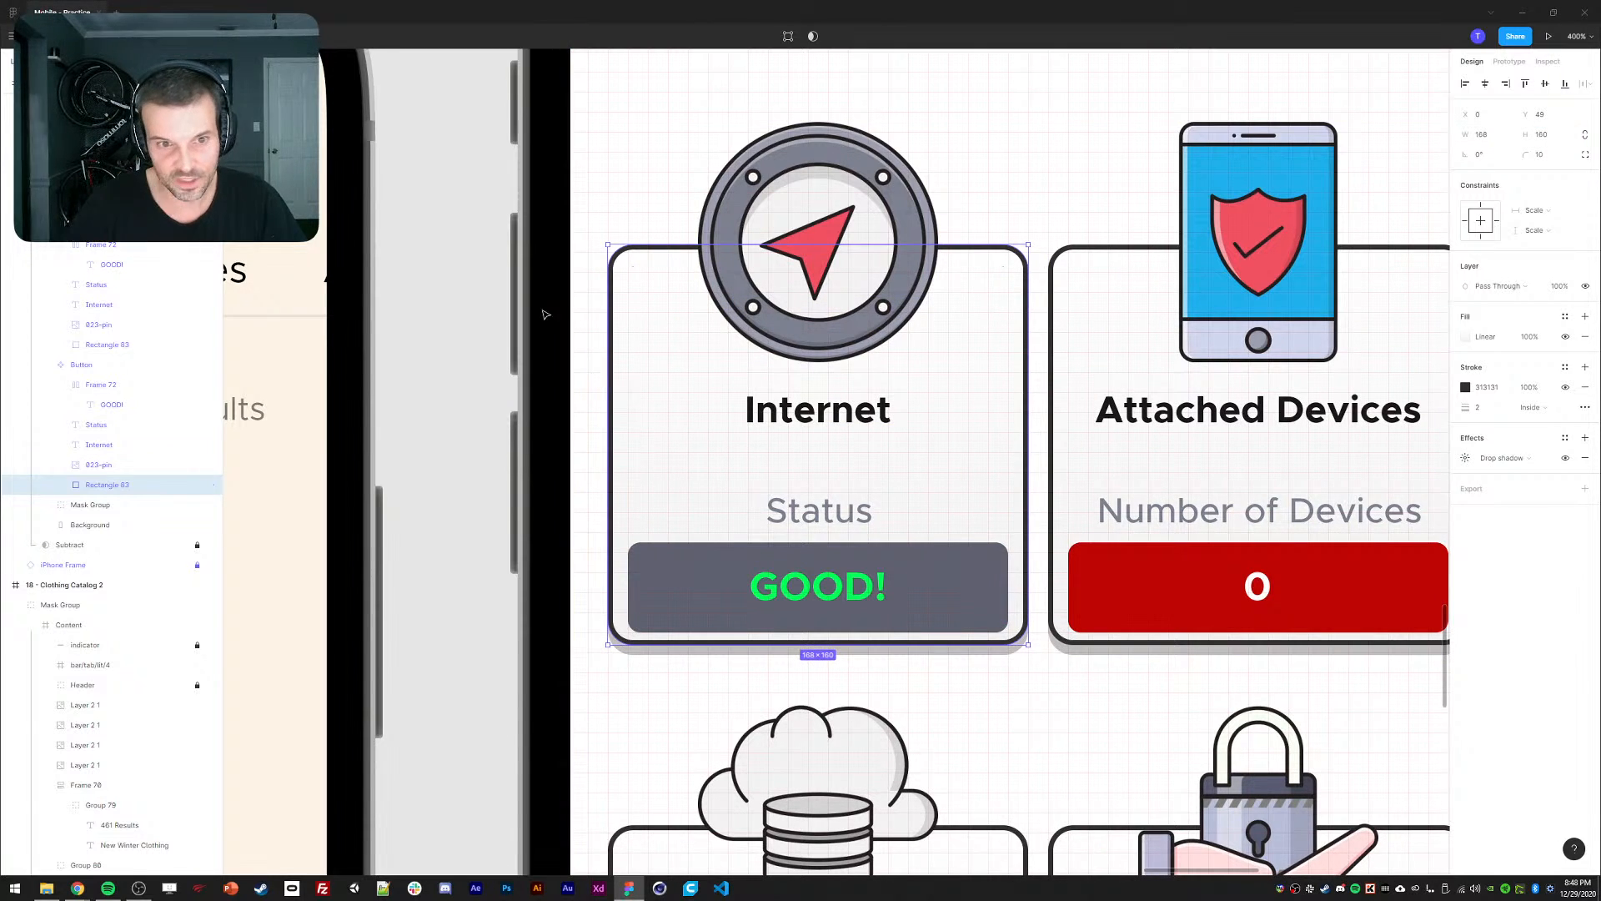
click(546, 315)
Nudge the Internet card's Status label and GOOD! button up together.
double_click(802, 473)
double_click(801, 473)
key(ctrl+minus)
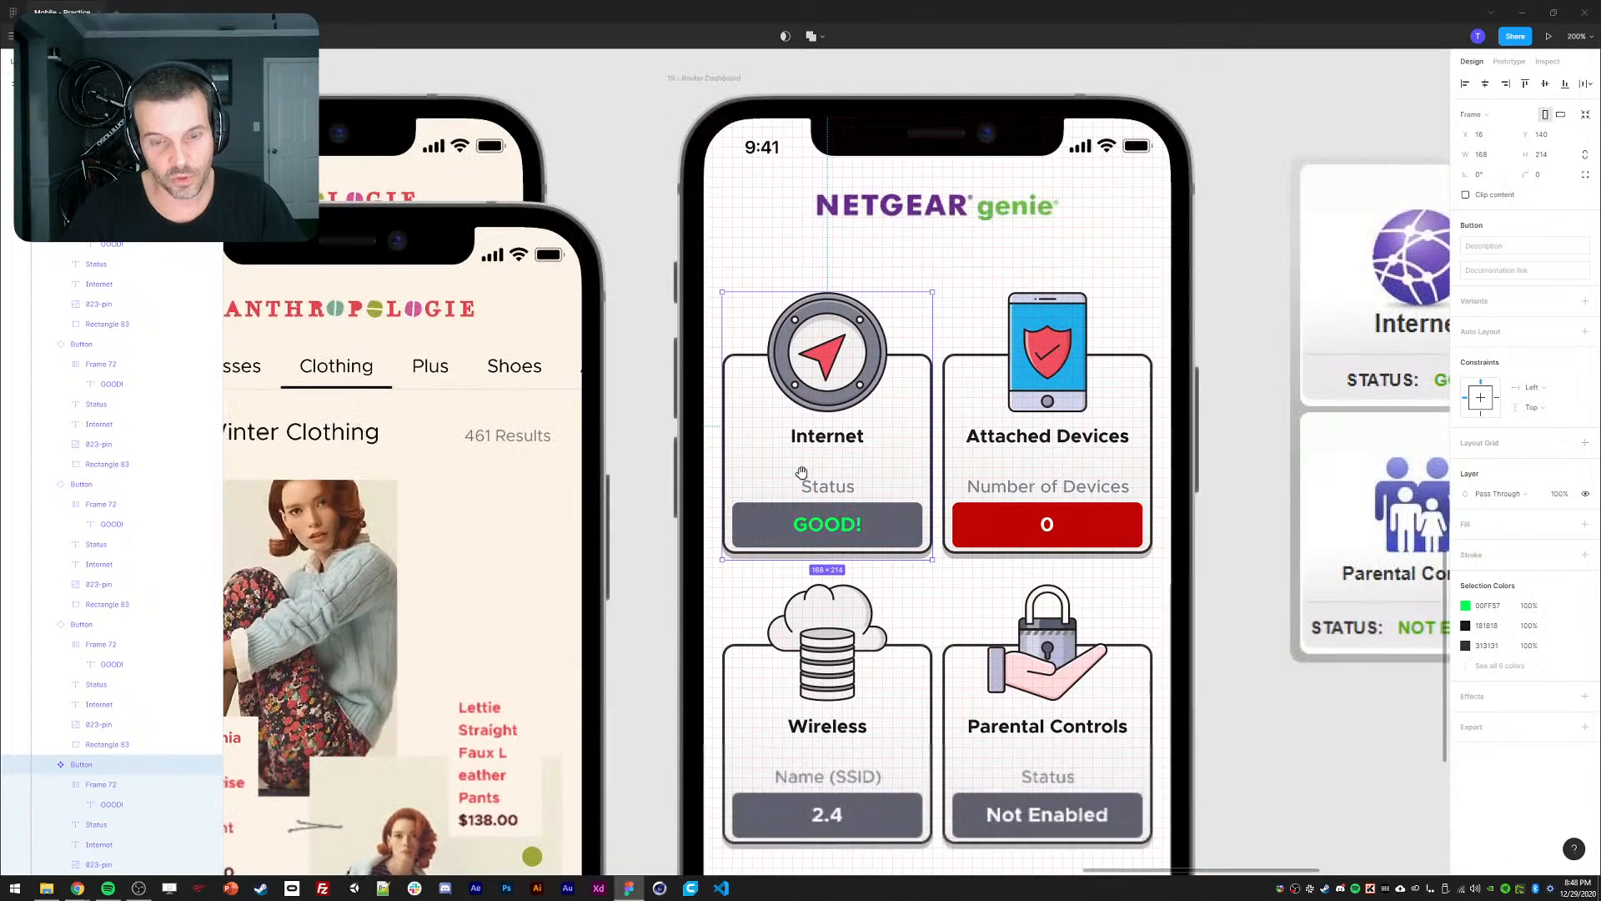
scroll(1180, 614, down, 3)
scroll(1179, 615, right, 2)
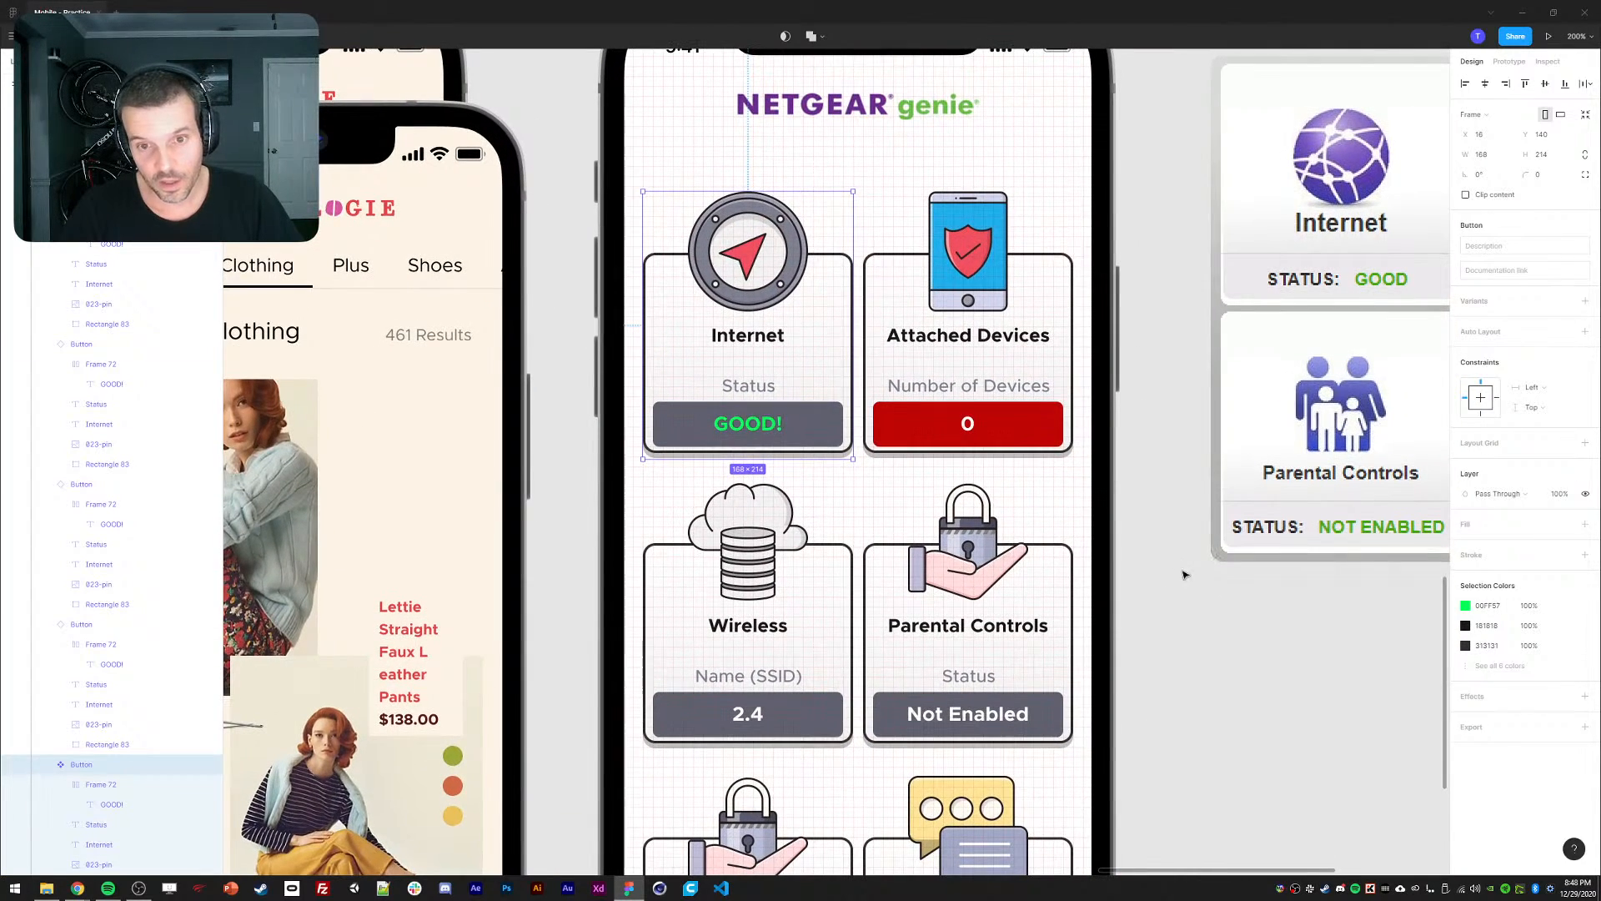
scroll(1159, 592, down, 1)
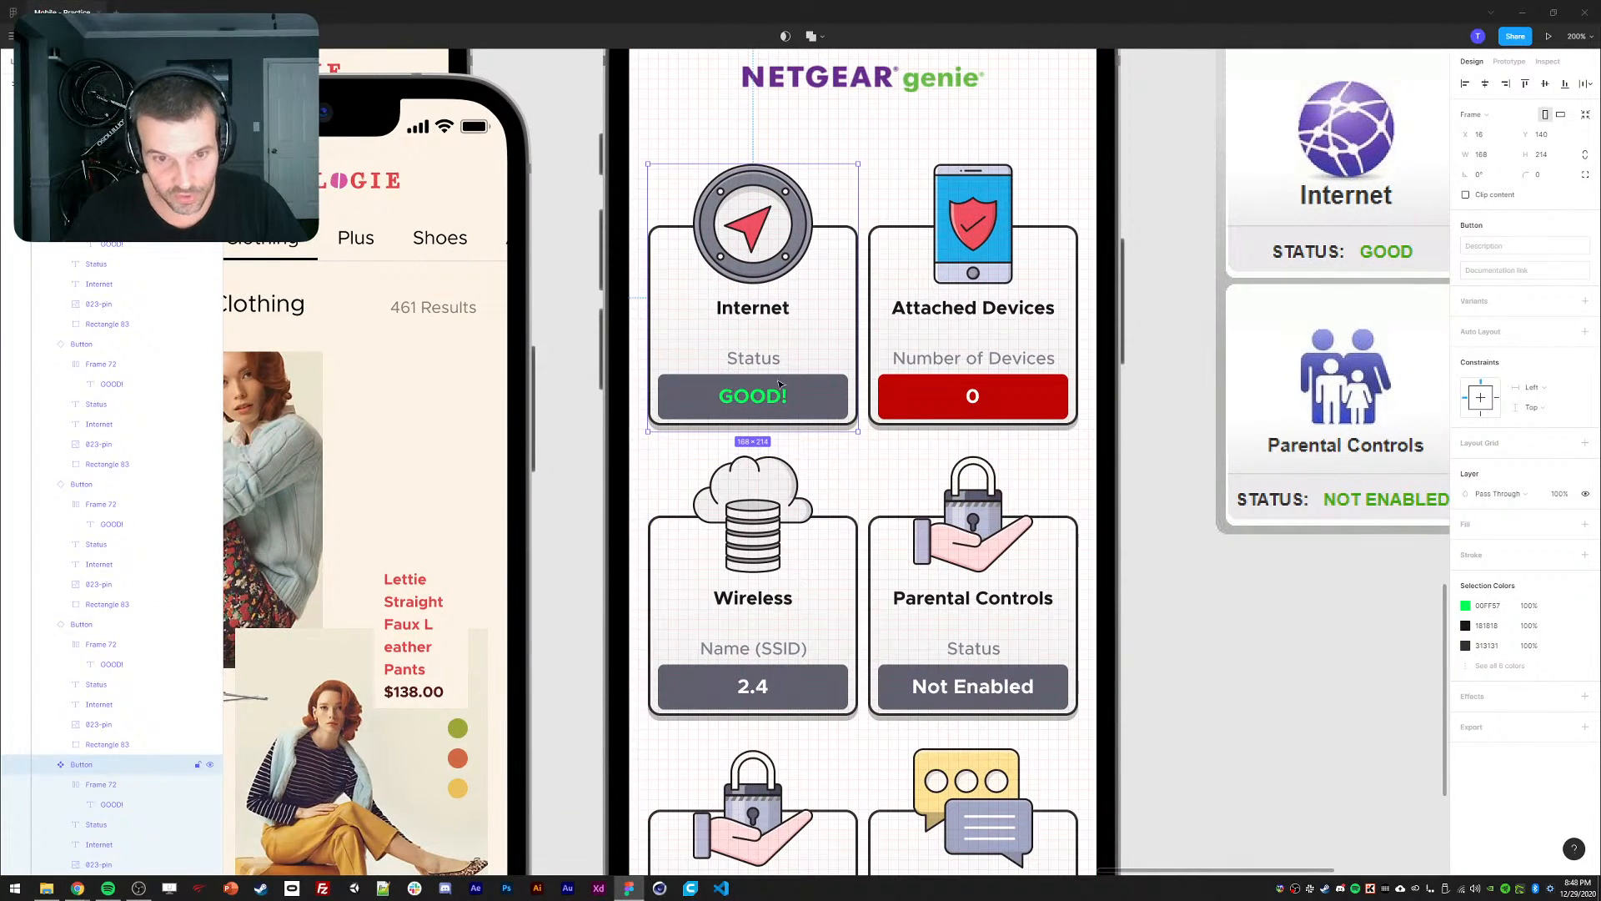
ctrl+click(734, 397)
key(shift+Return)
shift+click(745, 360)
key(Up)
key(Up)
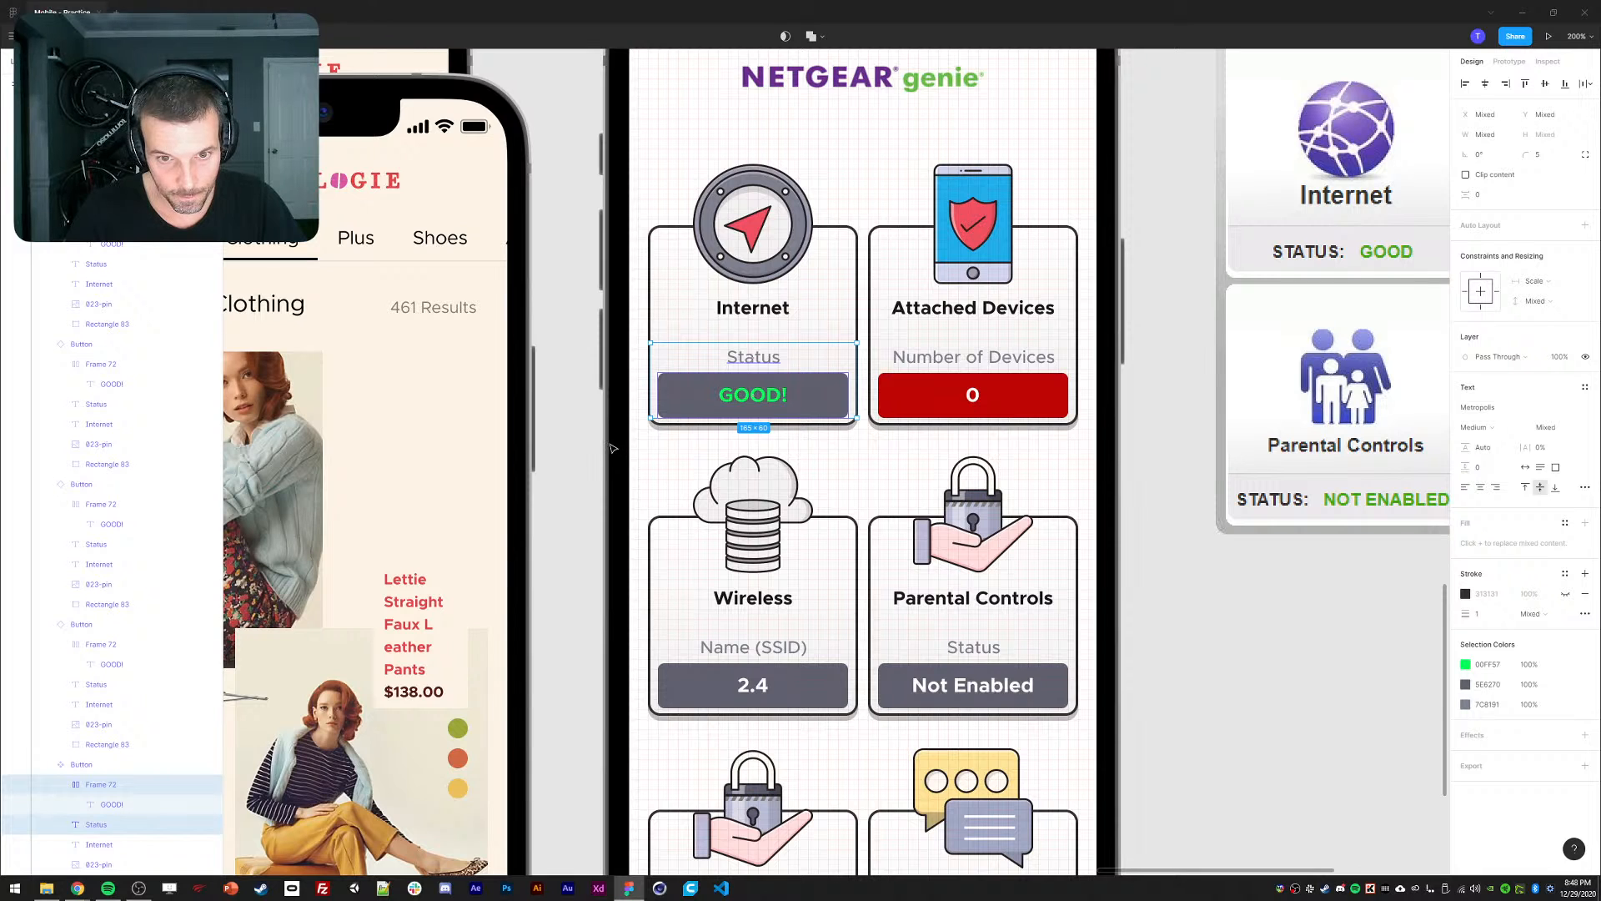
Widen the GOOD! bar by dragging, then fix its width at exactly 156.
click(663, 397)
scroll(663, 398, up, 5)
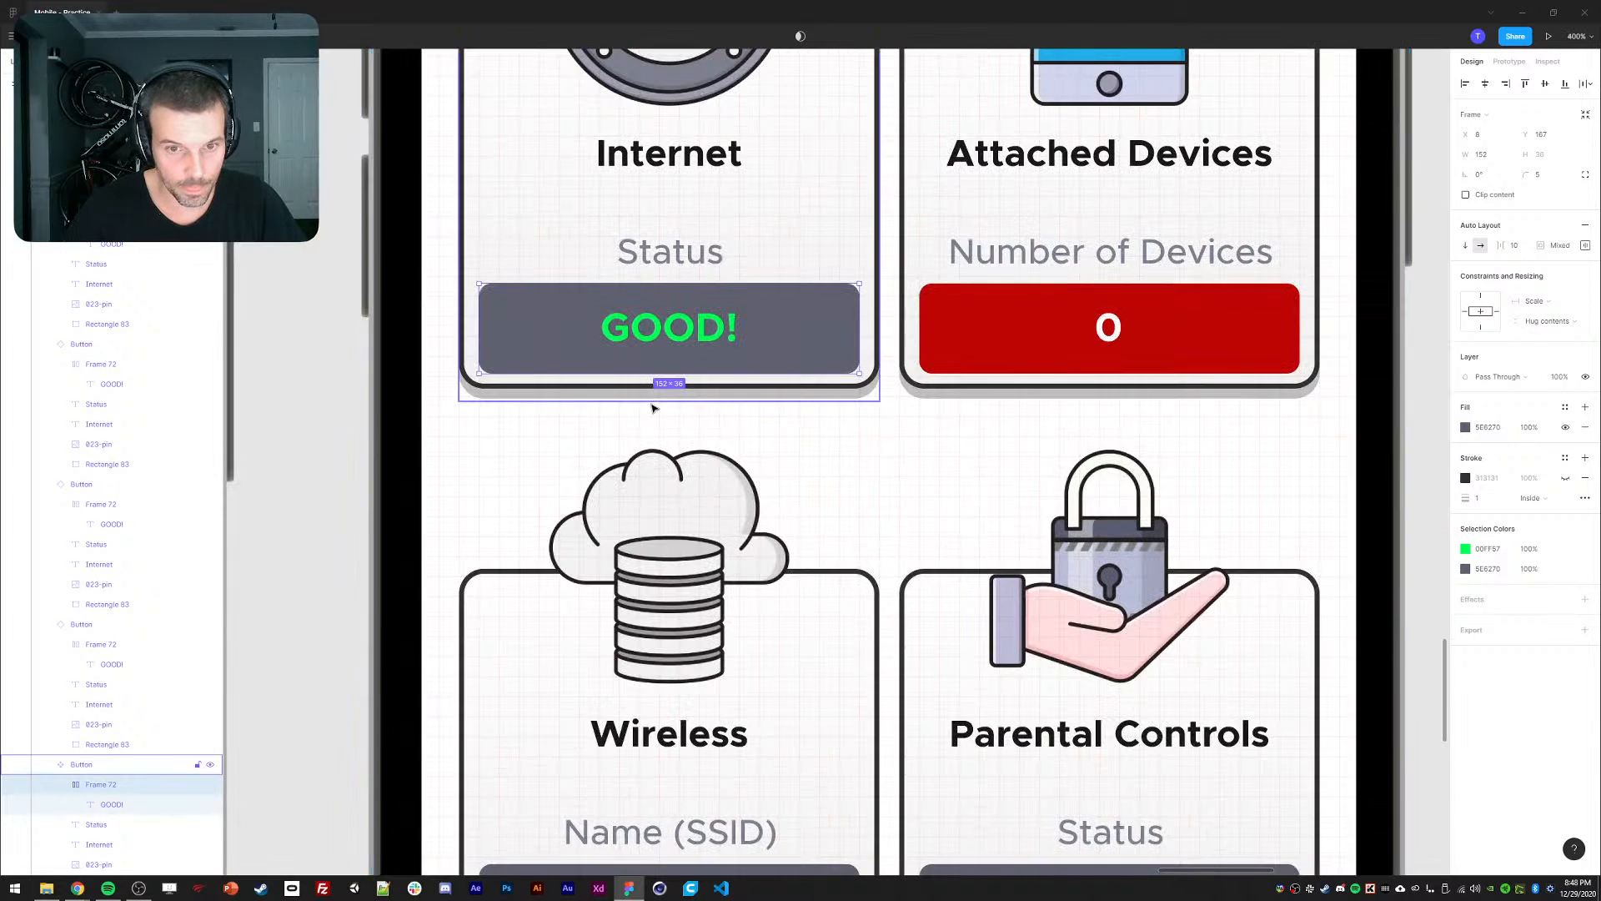
drag(671, 408, 655, 411)
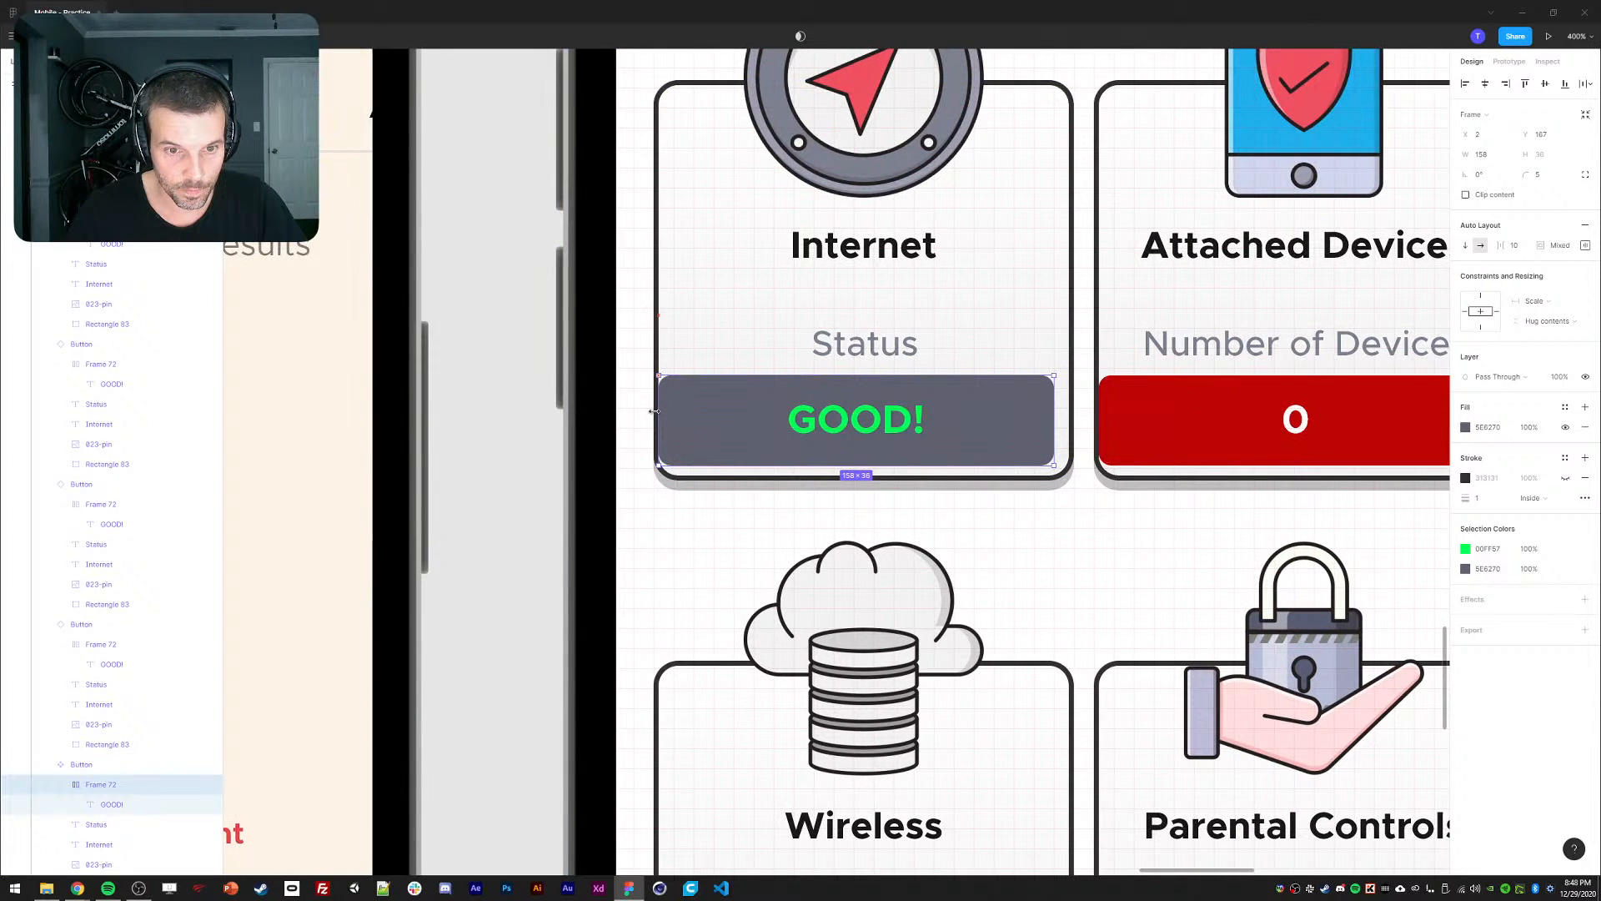
key(Right)
key(Right)
key(Right)
key(Right)
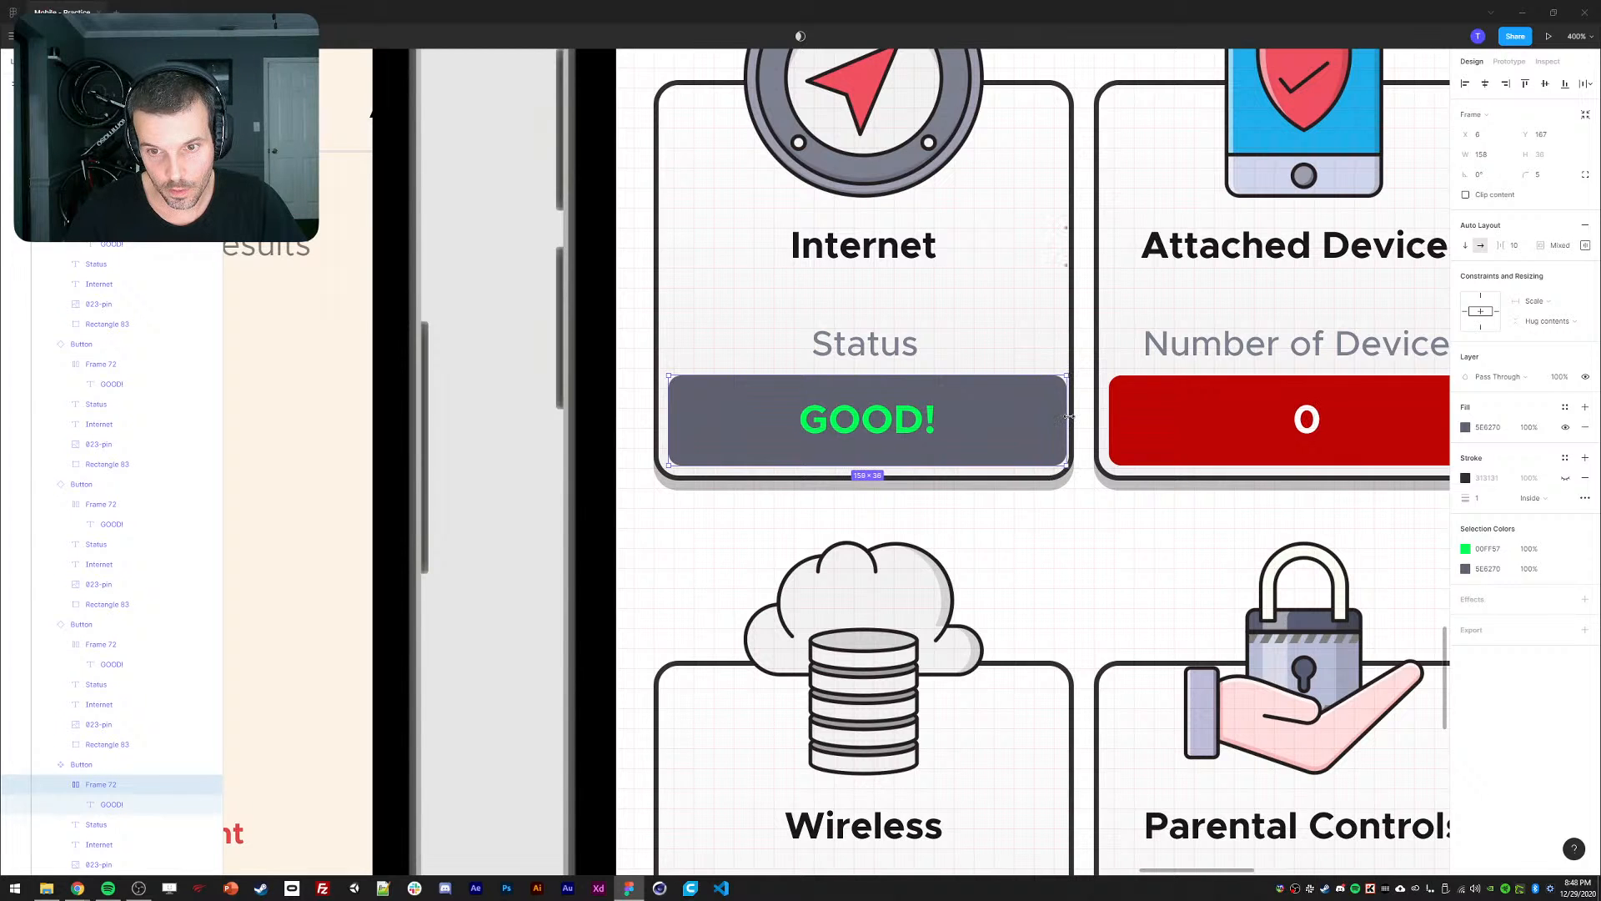
drag(1062, 416, 1069, 416)
click(1492, 156)
text(156)
key(Return)
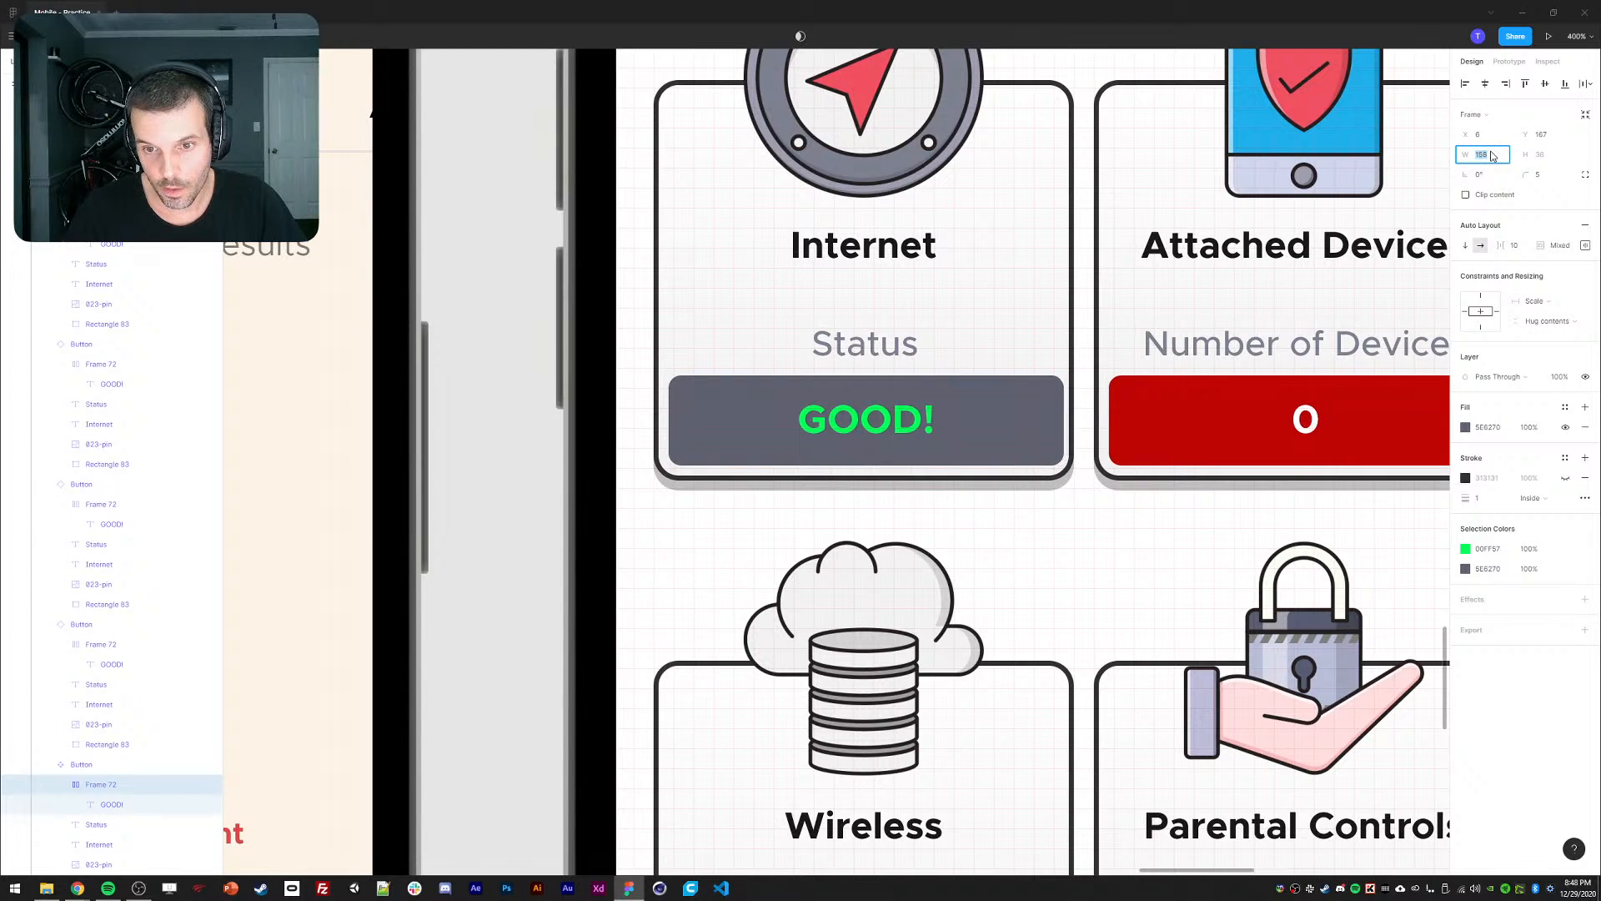
click(517, 492)
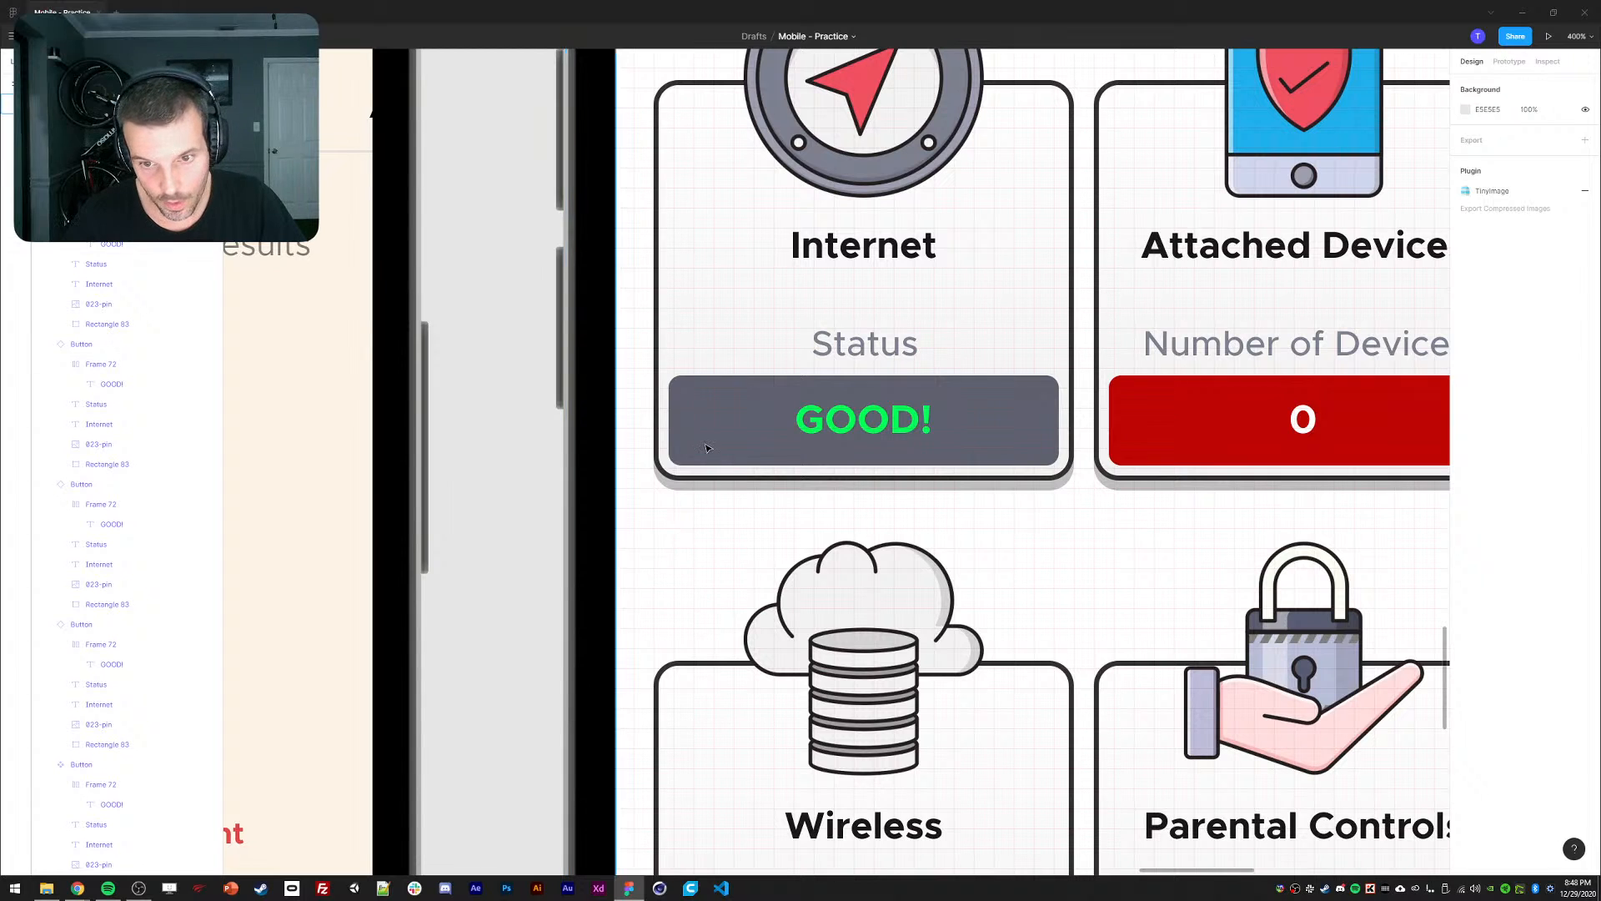
Position the Internet and Attached Devices cards at Y 136.
scroll(656, 329, up, 3)
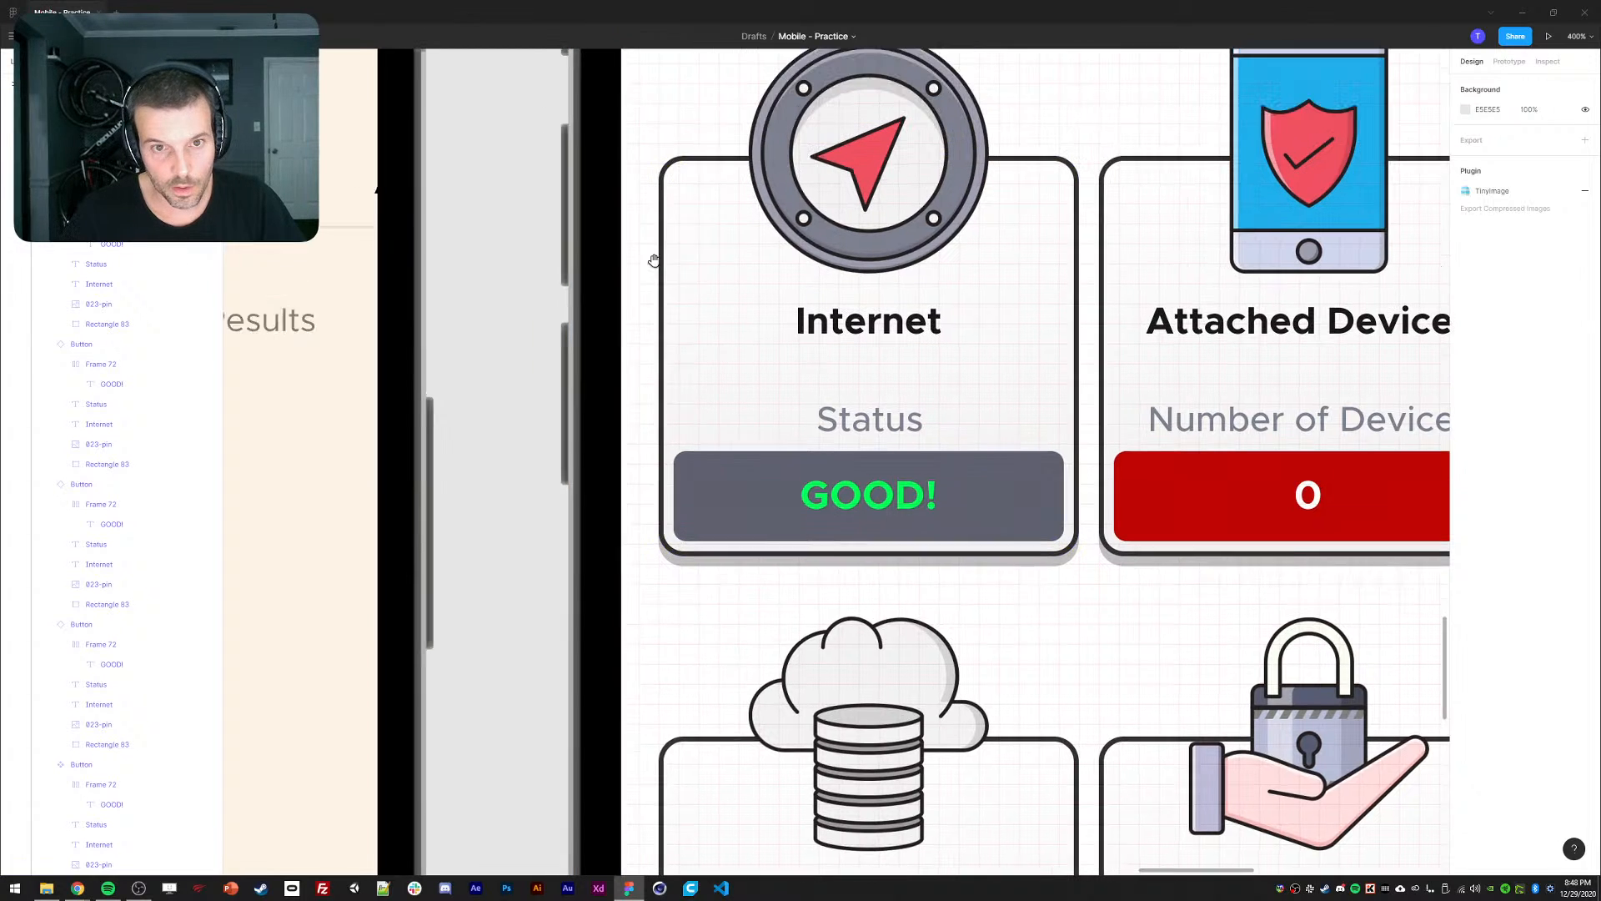
click(709, 334)
shift+click(1168, 278)
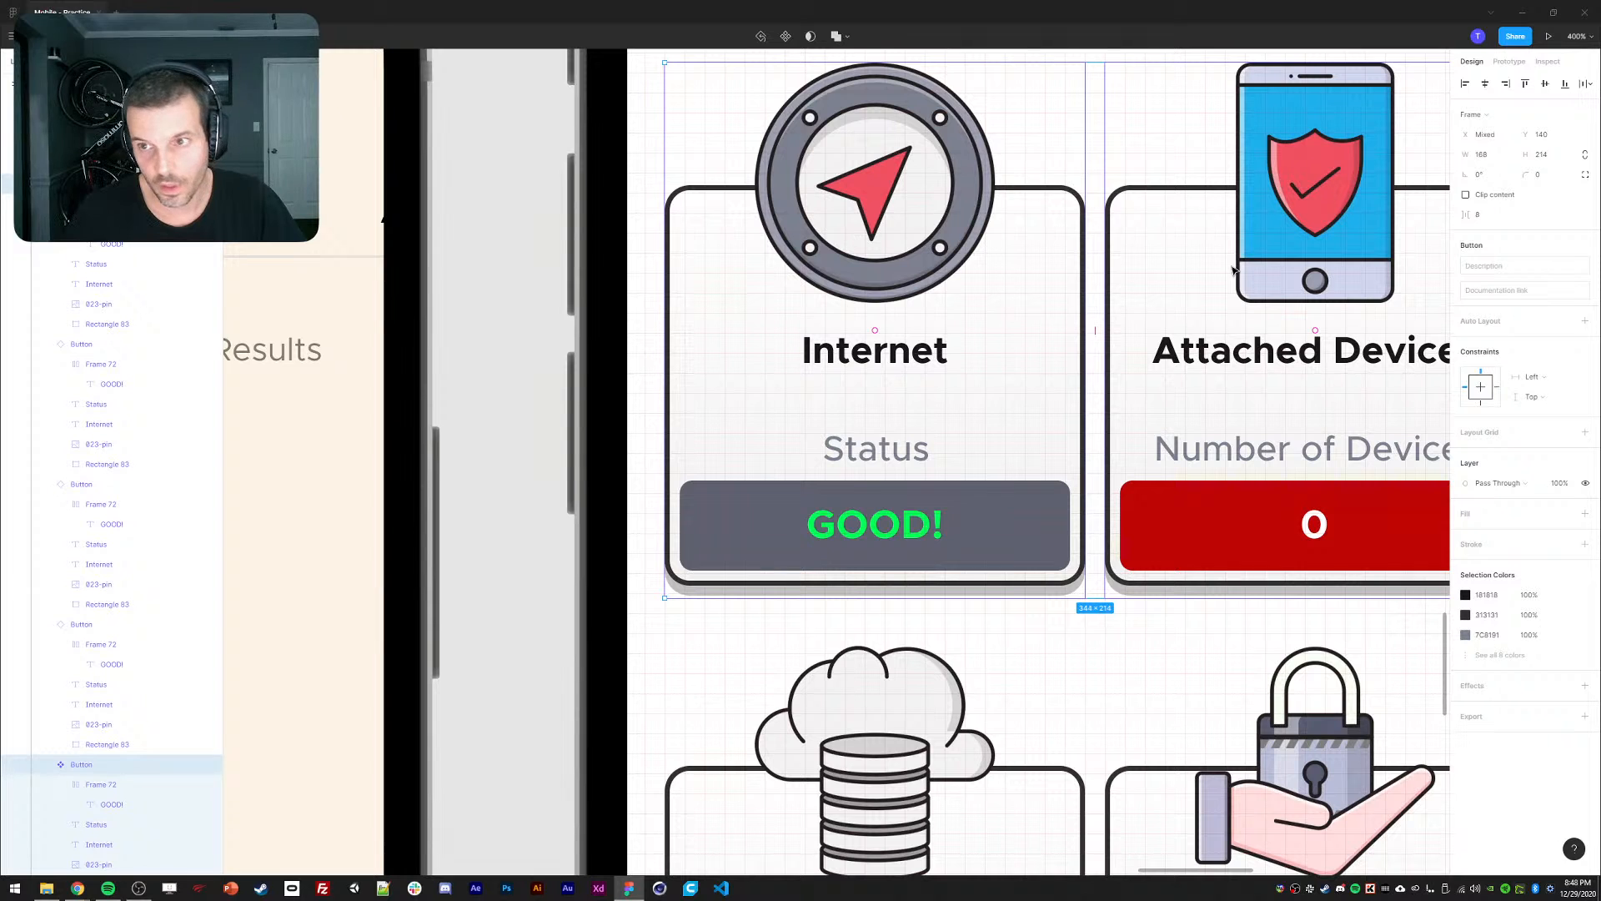
click(1550, 136)
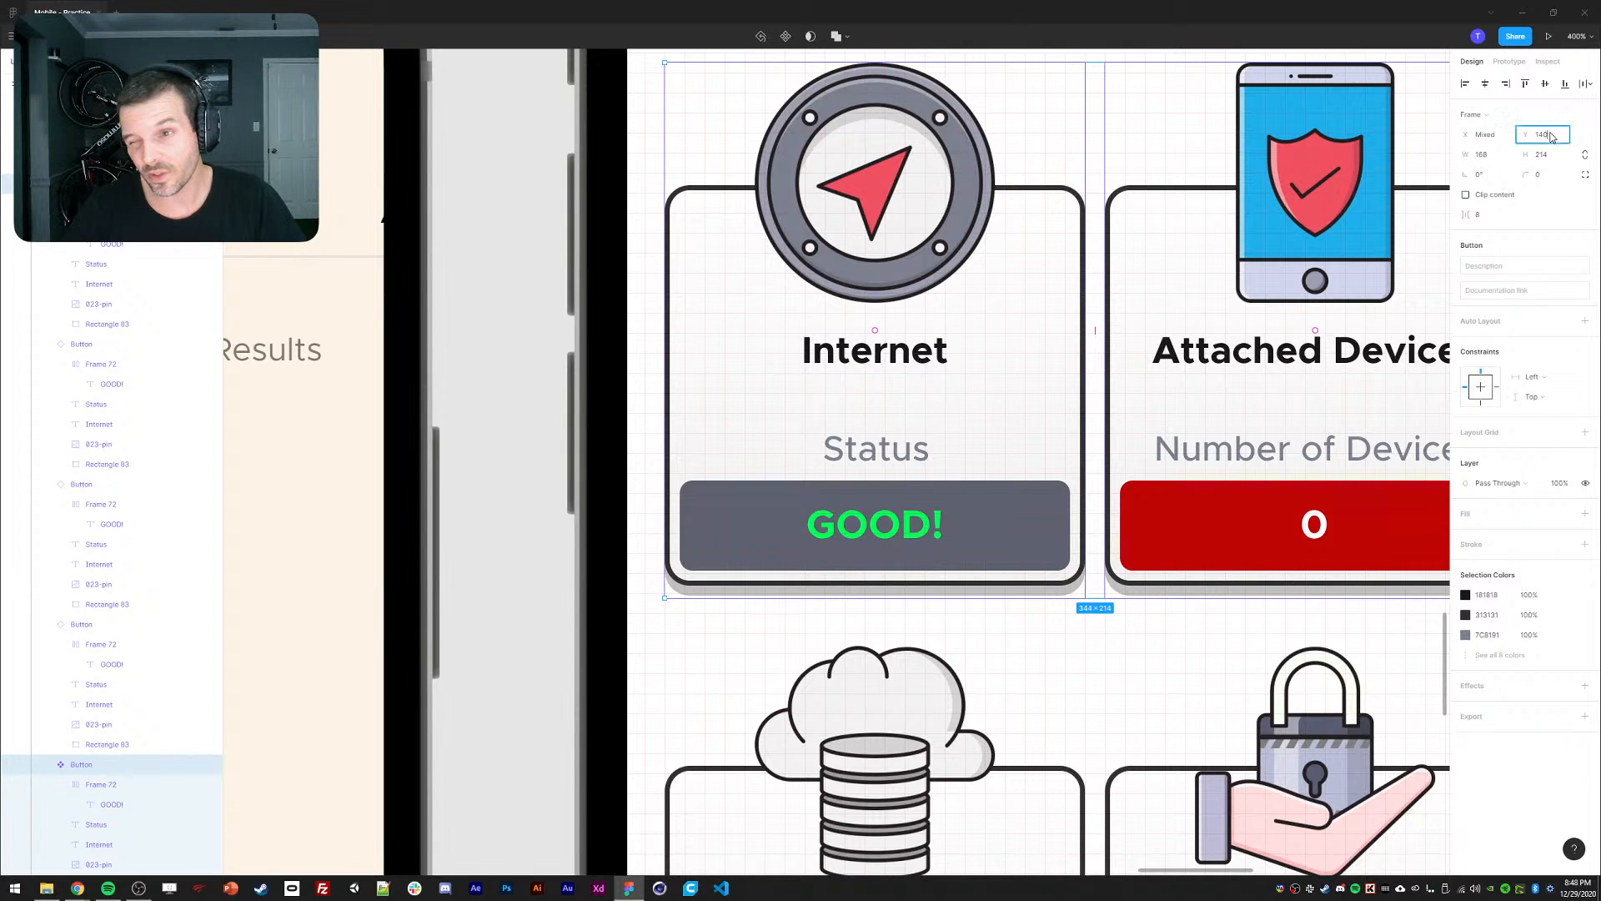
text(17.5)
key(Return)
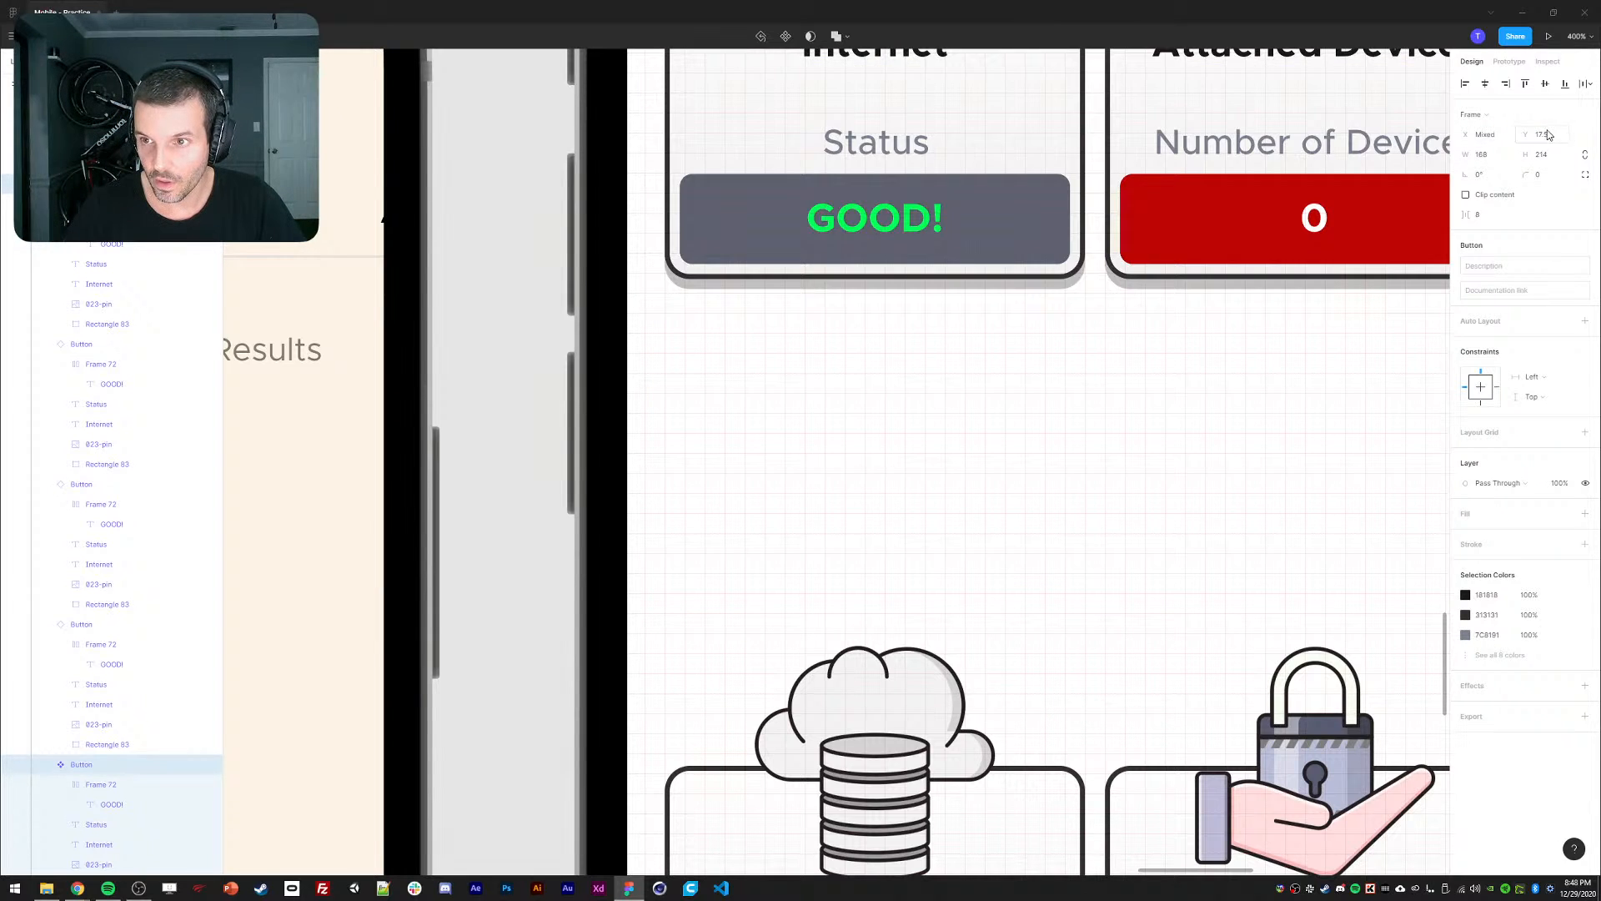
text(17)
key(Return)
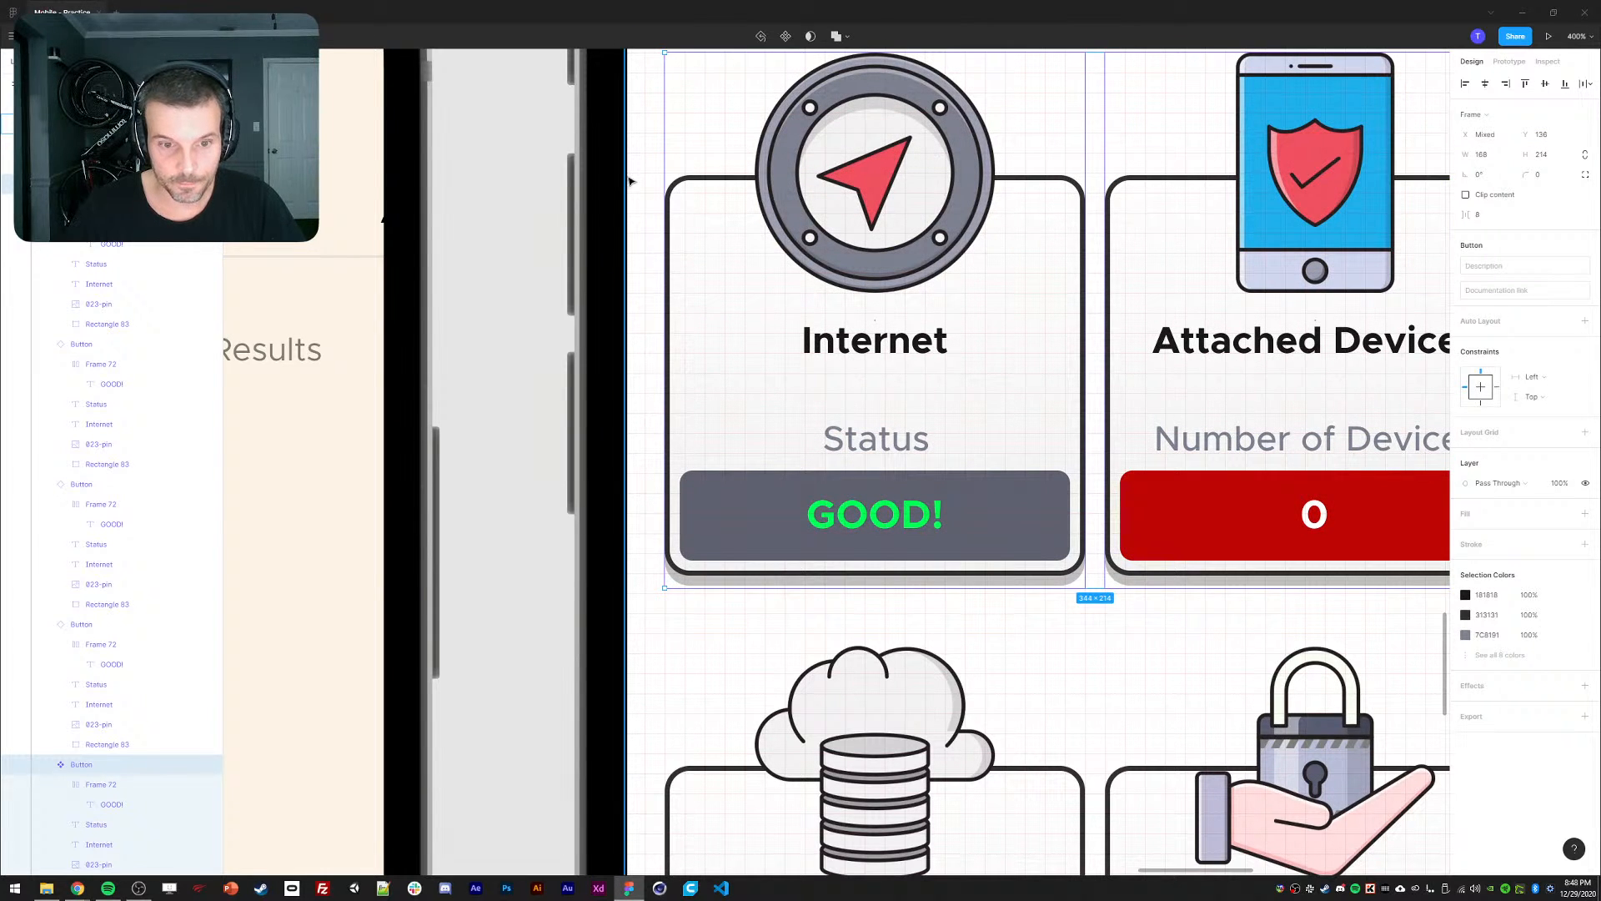
click(655, 180)
Nudge both top cards' background rectangles up one pixel and inspect the GOOD! bar layers.
ctrl+click(709, 177)
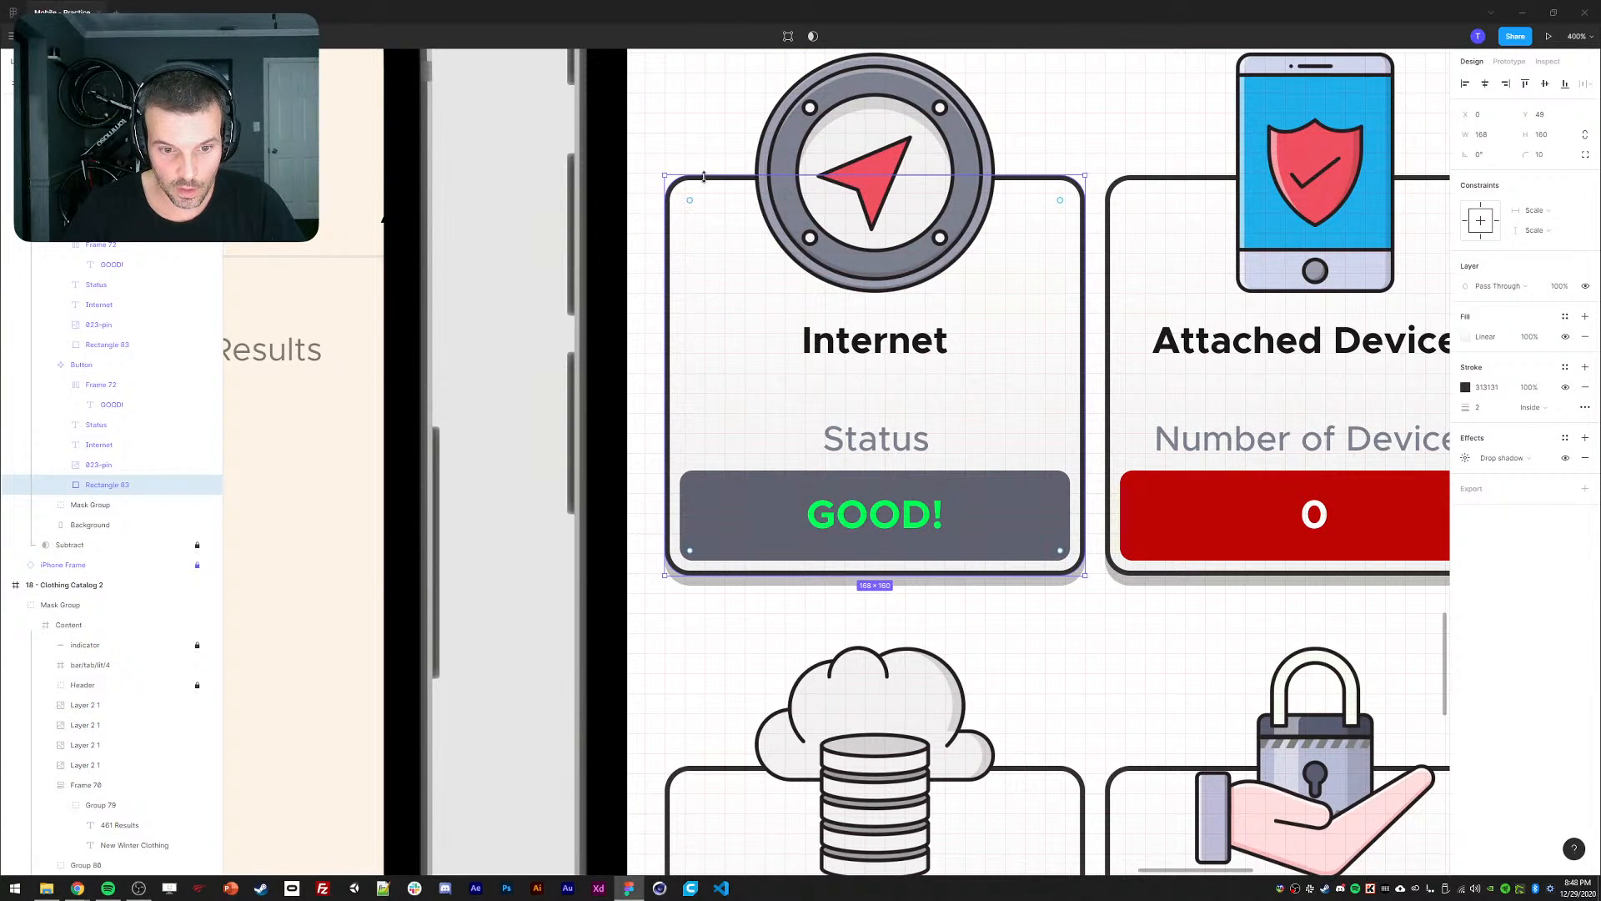
ctrl+shift+click(1133, 178)
key(Up)
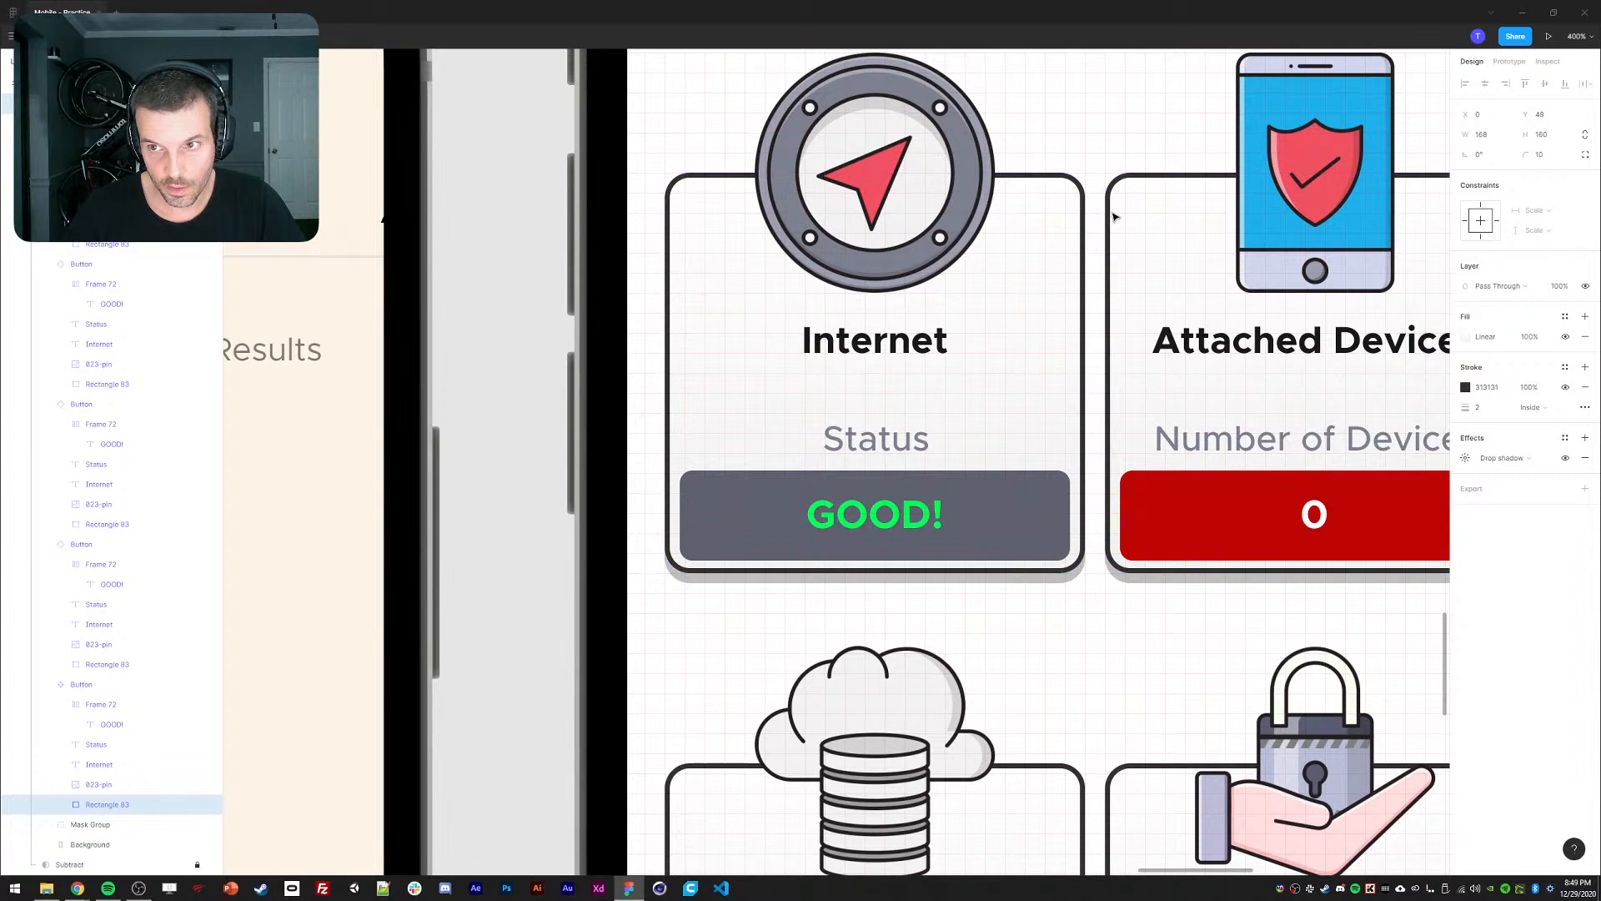
click(881, 523)
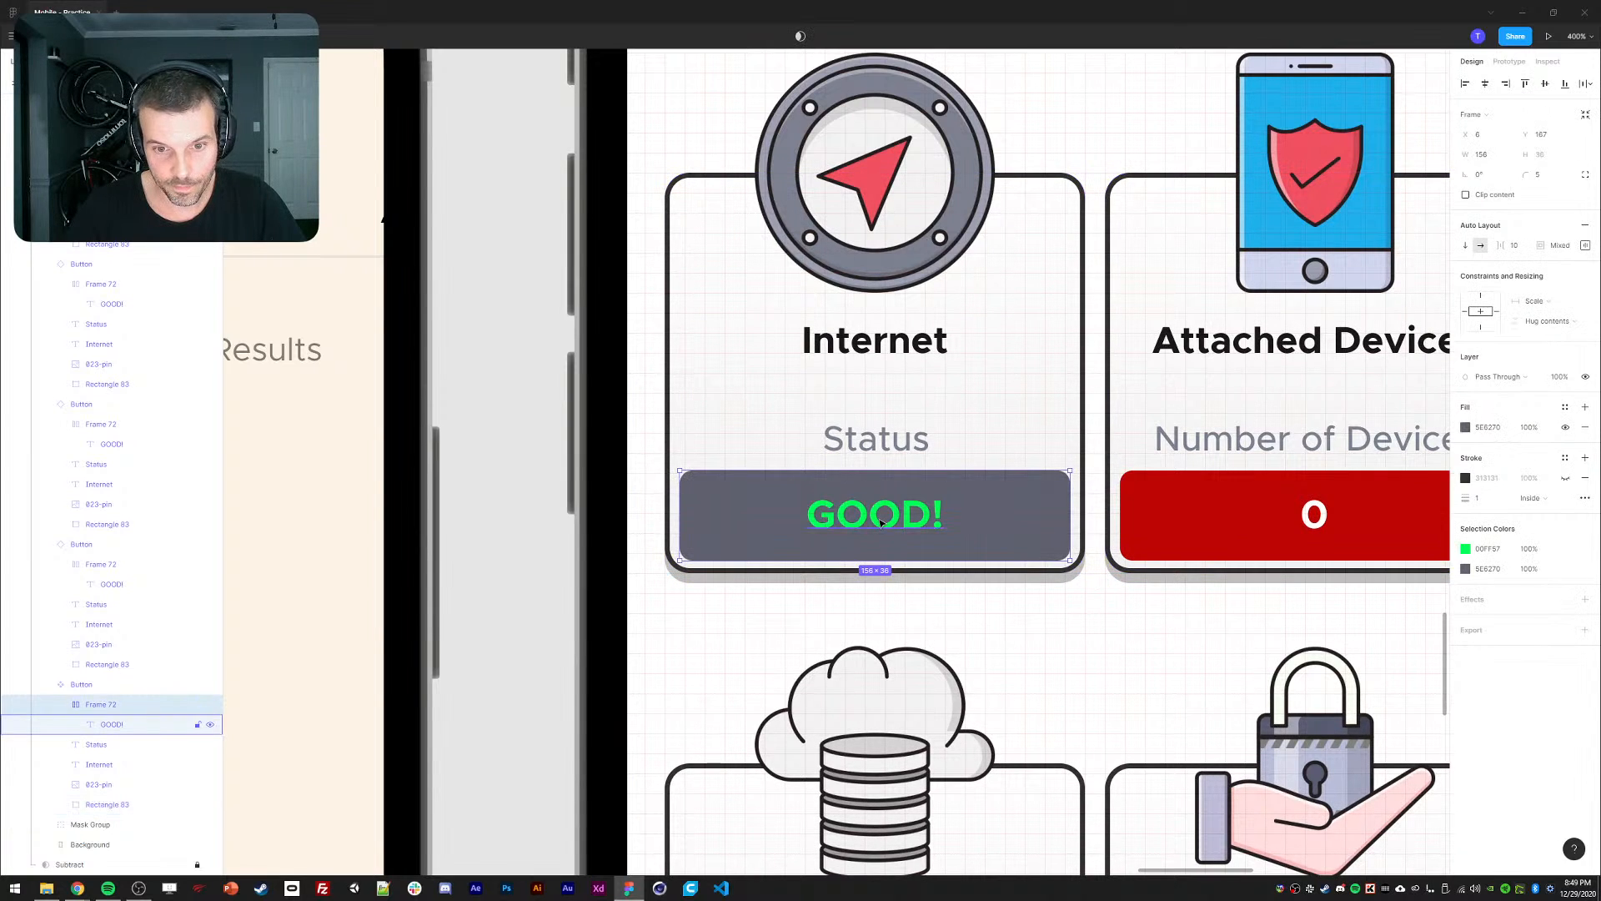
click(882, 523)
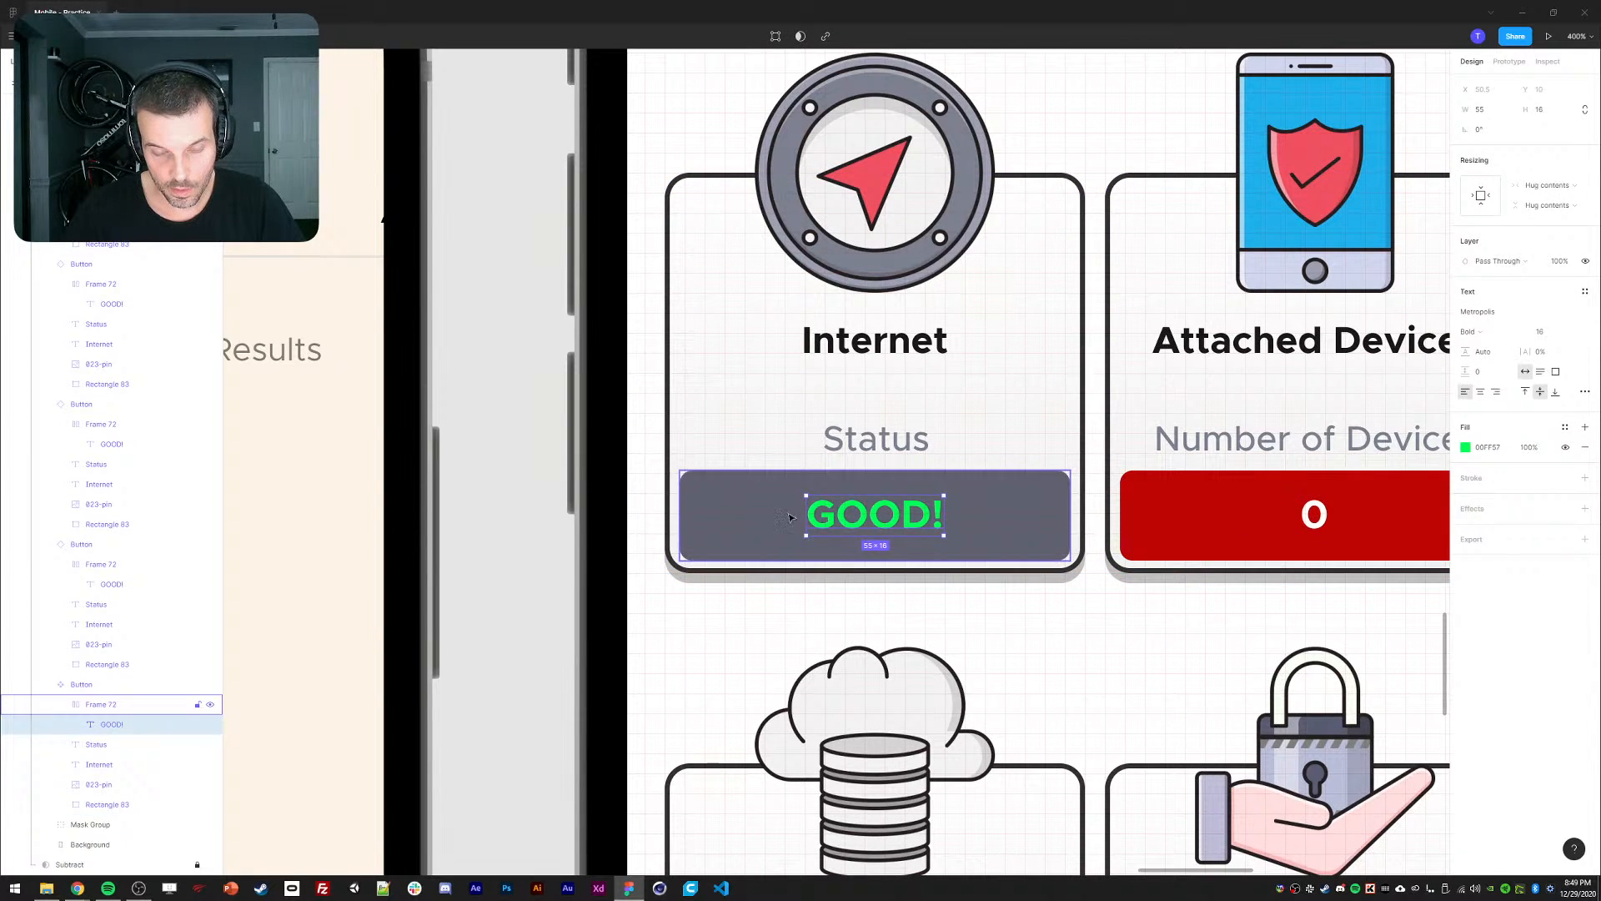
key(Escape)
key(Escape)
key(Escape)
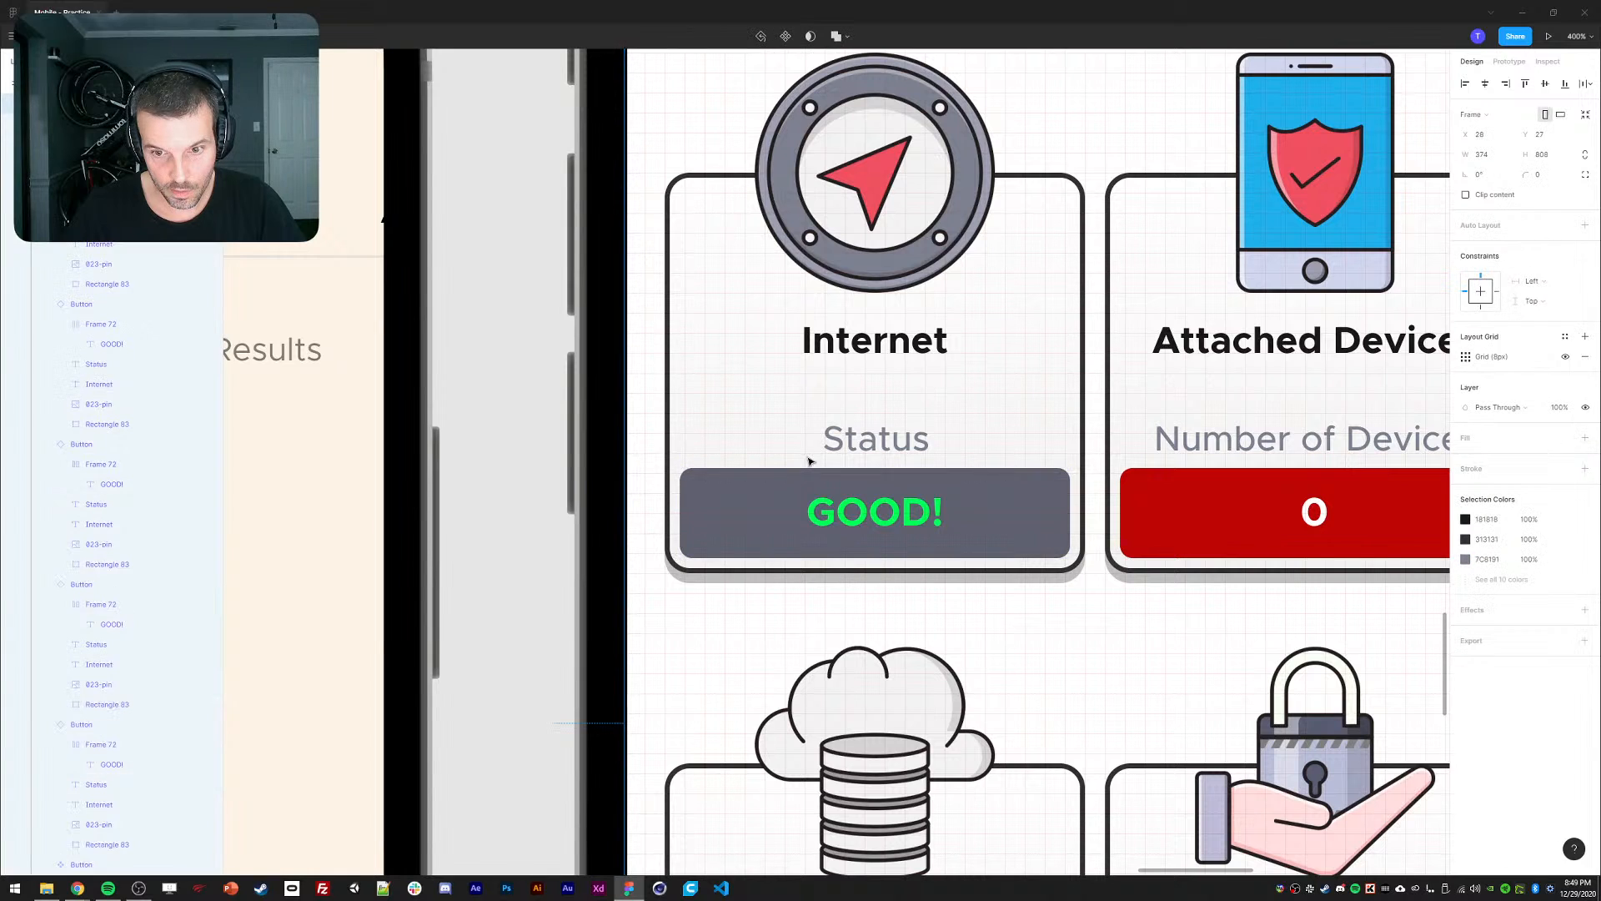
ctrl+click(865, 439)
key(ctrl+0)
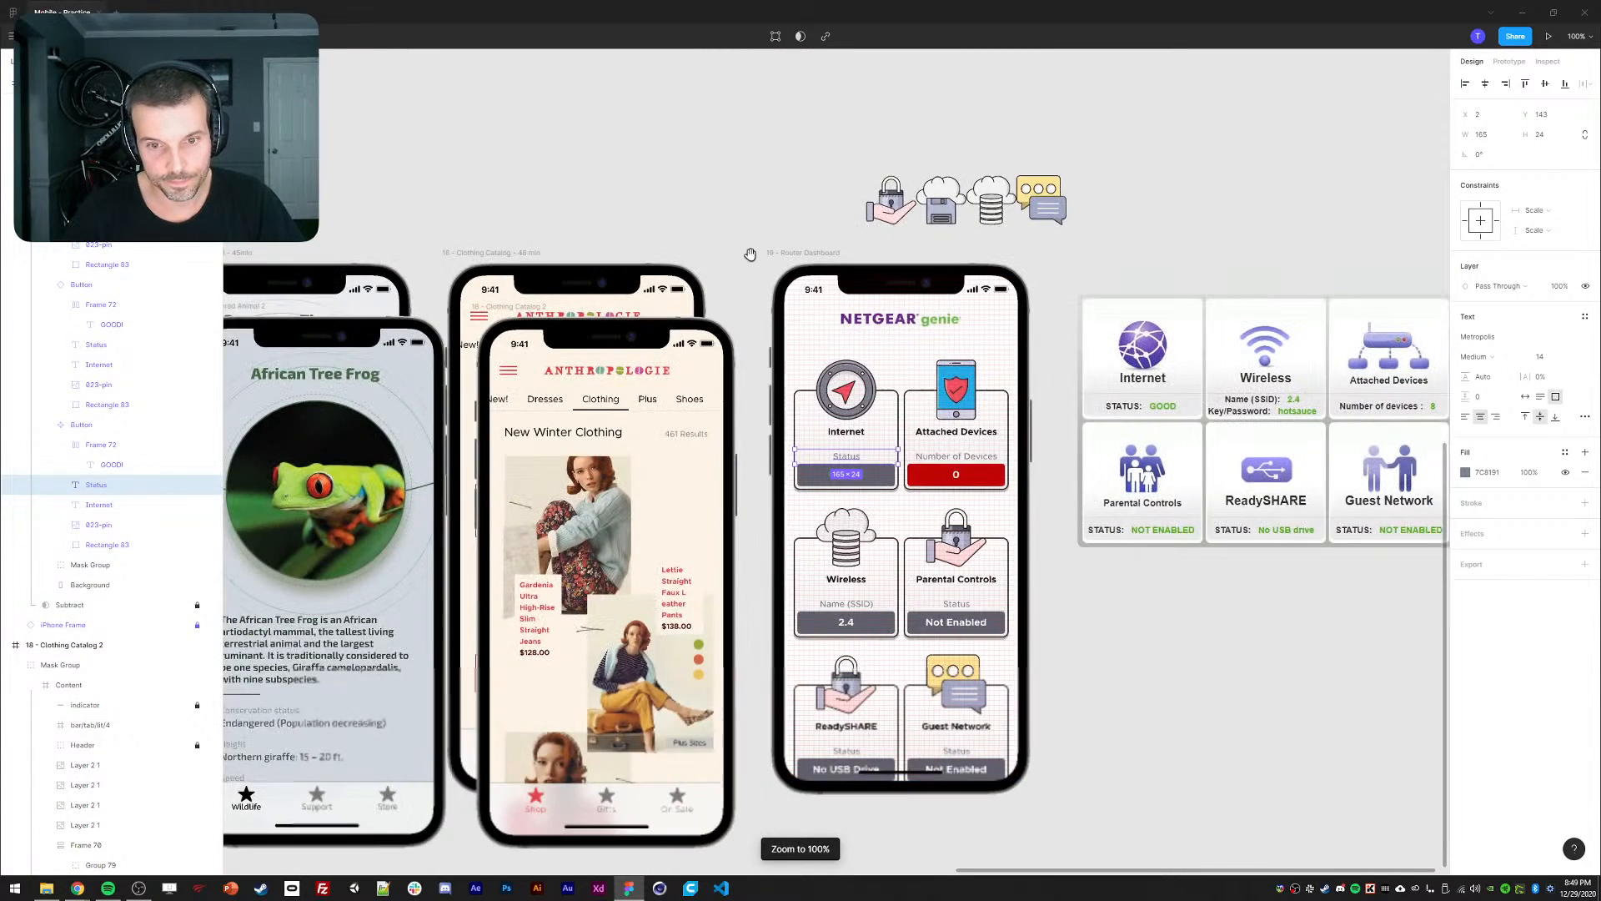
Select all six dashboard cards and apply a 16 gap between them.
drag(750, 252, 718, 209)
click(705, 182)
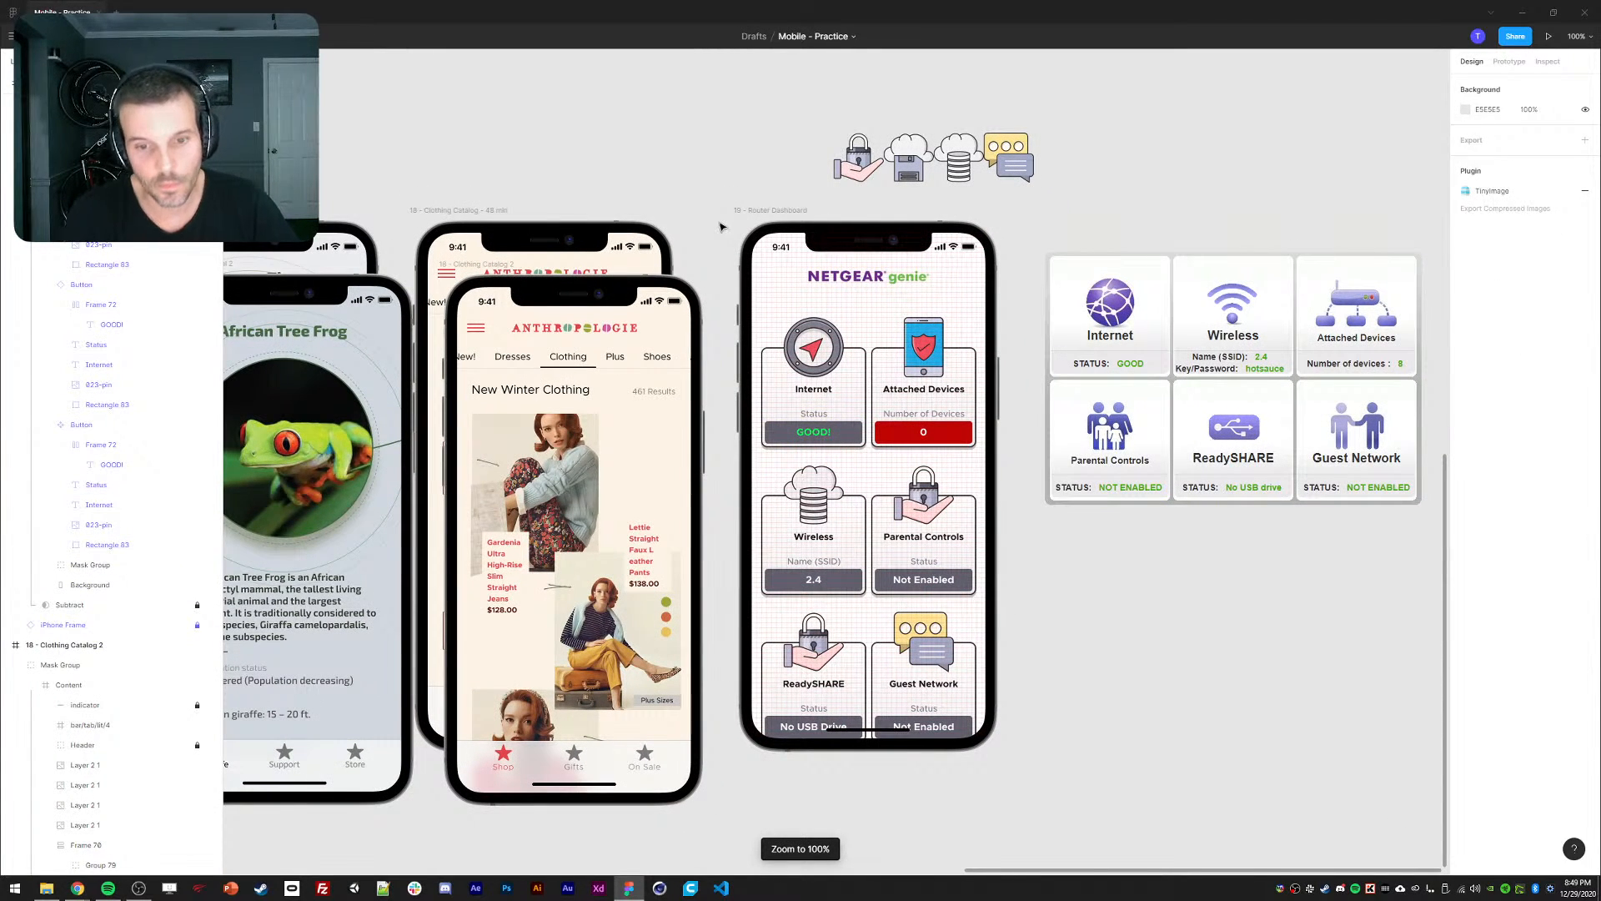
scroll(749, 478, down, 2)
click(820, 606)
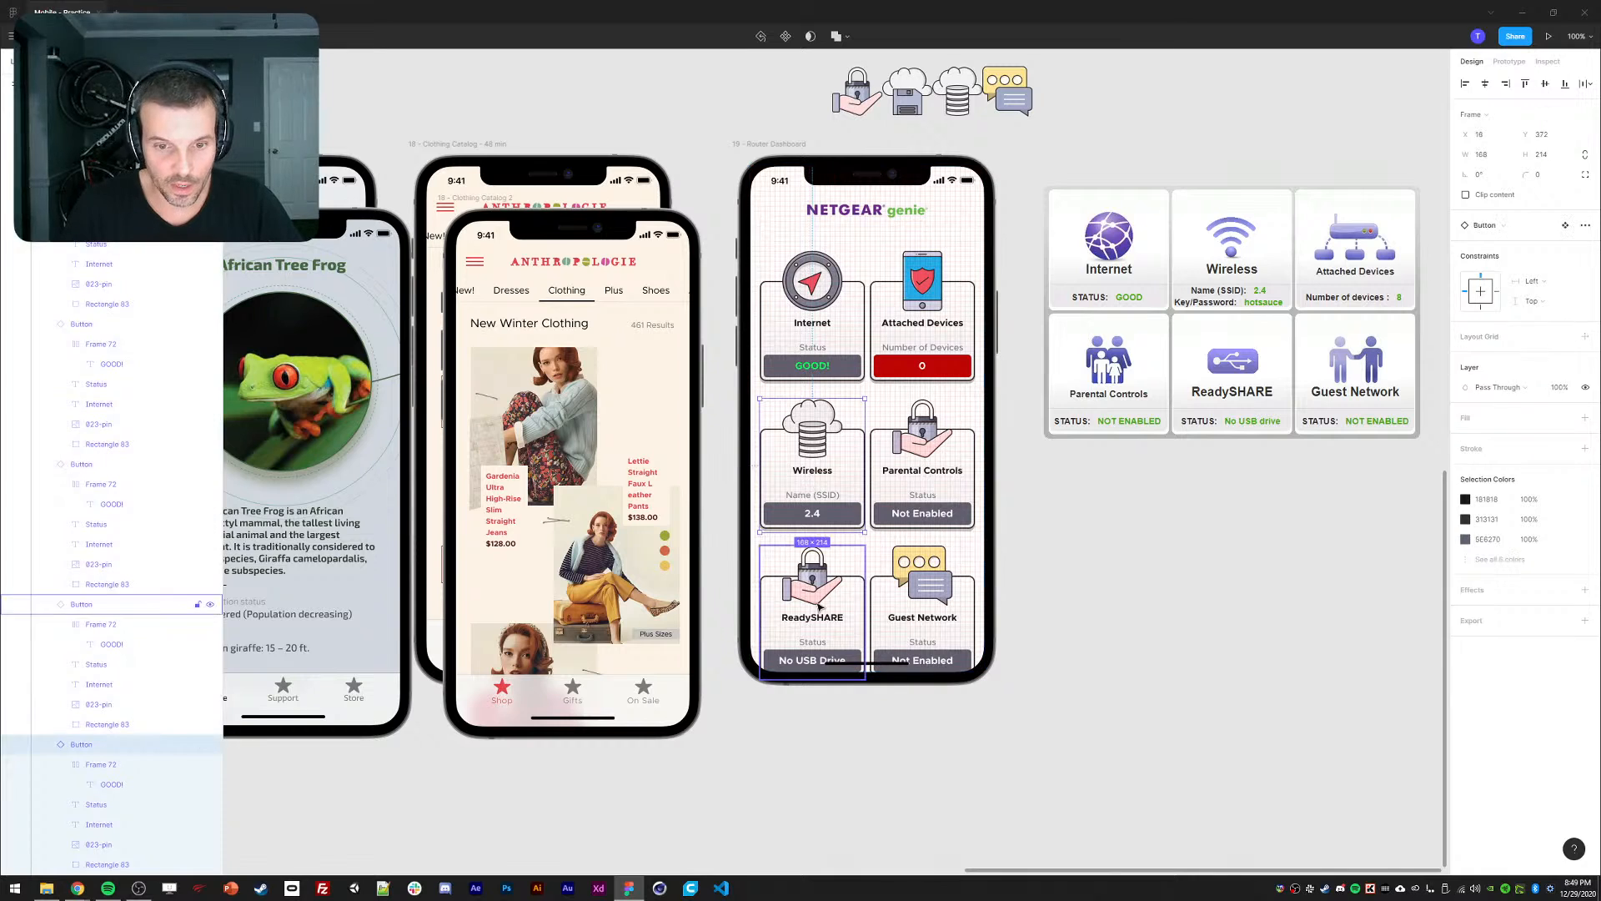
shift+click(820, 607)
shift+click(911, 595)
shift+click(921, 471)
shift+click(898, 320)
shift+click(839, 327)
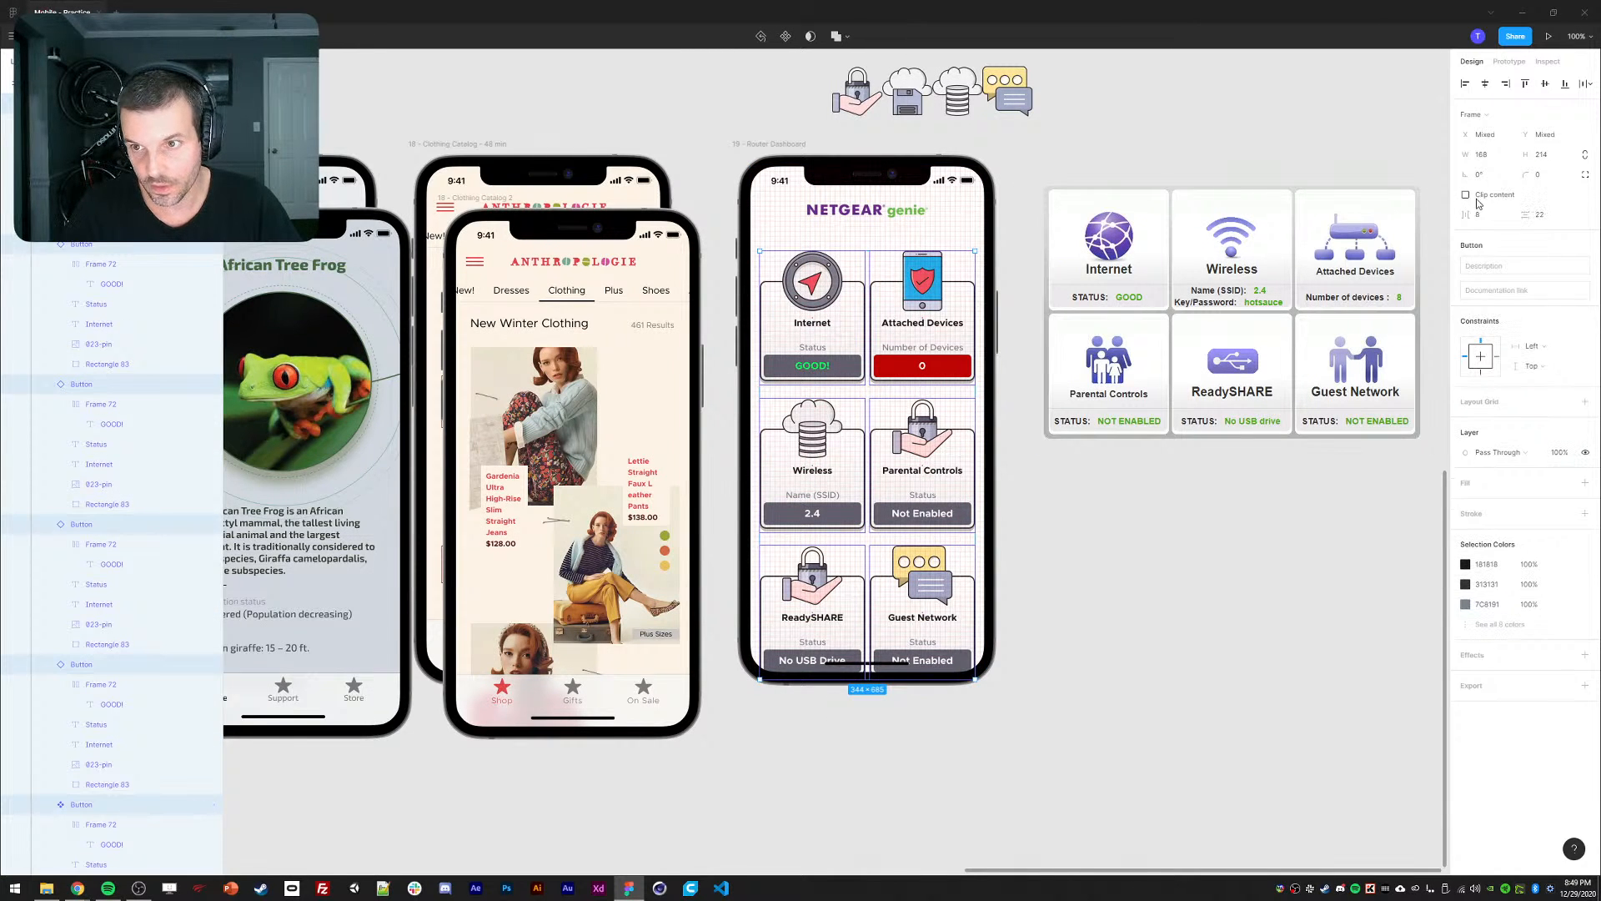
click(1184, 572)
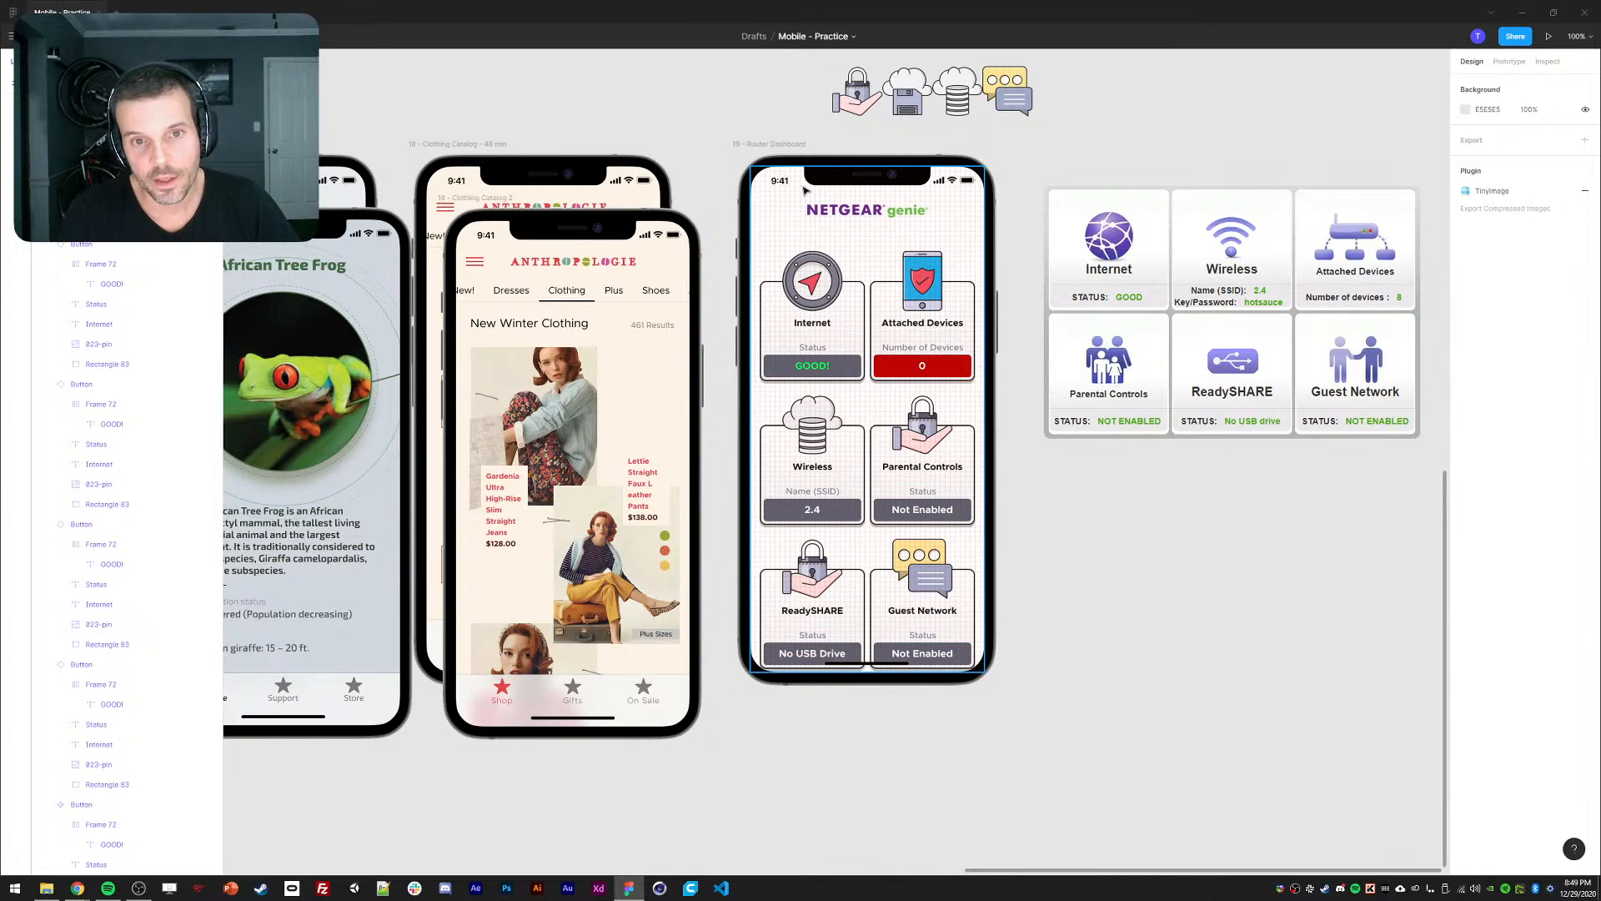
Zoom in and pan across the cards to check the new spacing.
click(987, 311)
click(1191, 582)
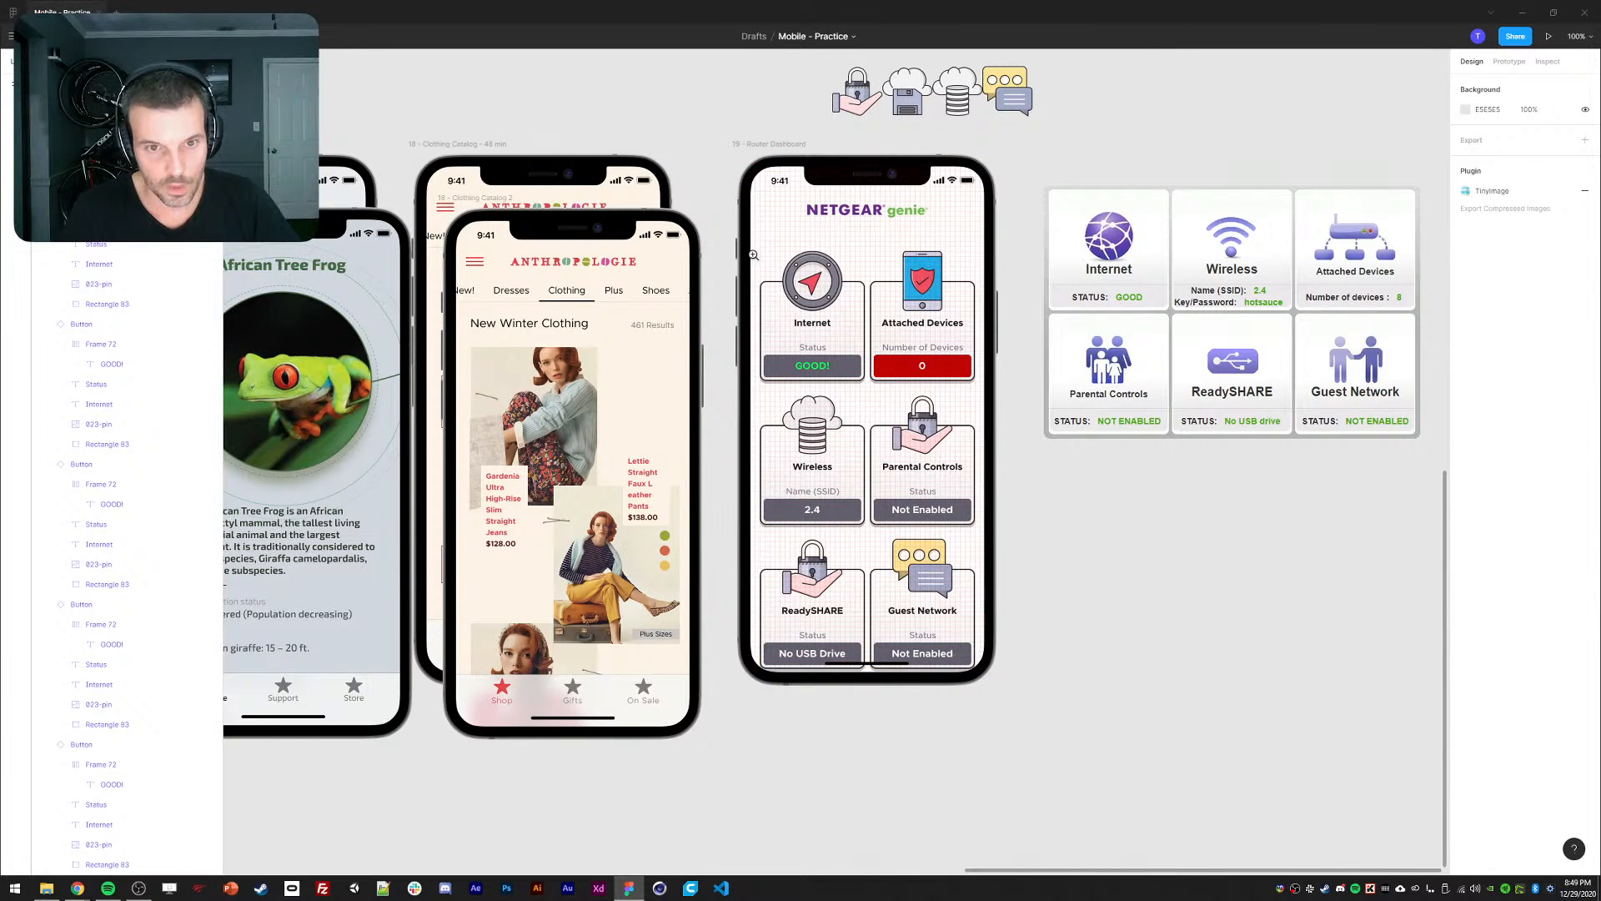
scroll(940, 297, up, 4)
drag(812, 403, 935, 431)
scroll(897, 593, down, 10)
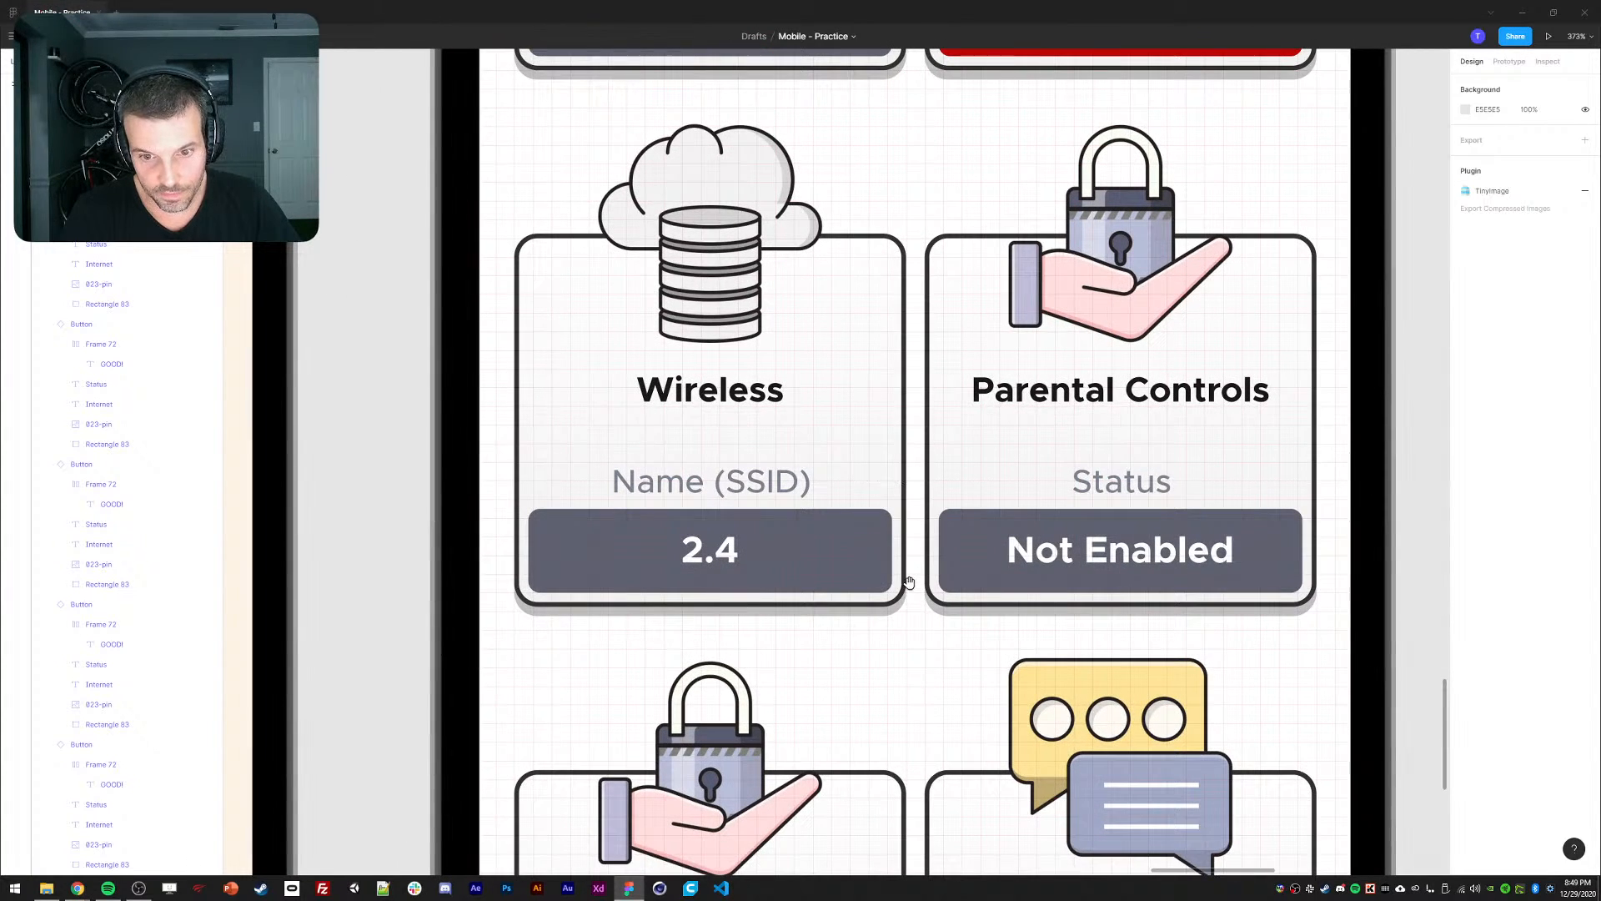
Give the Internet card's GOOD! bar top and bottom auto-layout padding of 8.
ctrl+click(852, 548)
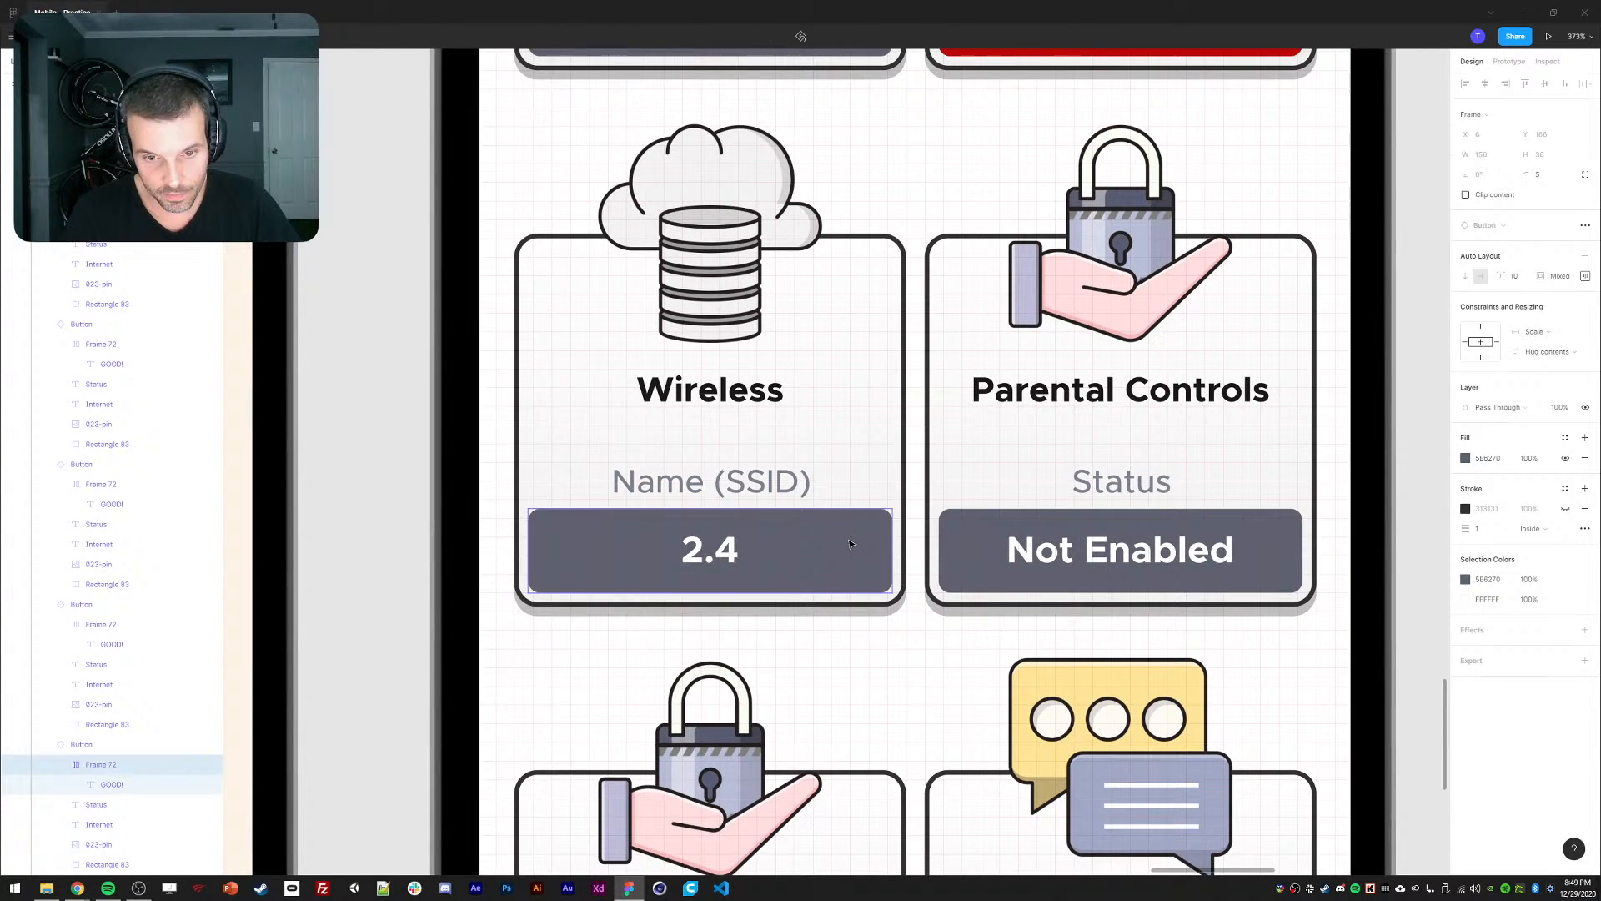
ctrl+shift+click(968, 547)
drag(847, 263, 968, 688)
ctrl+click(990, 407)
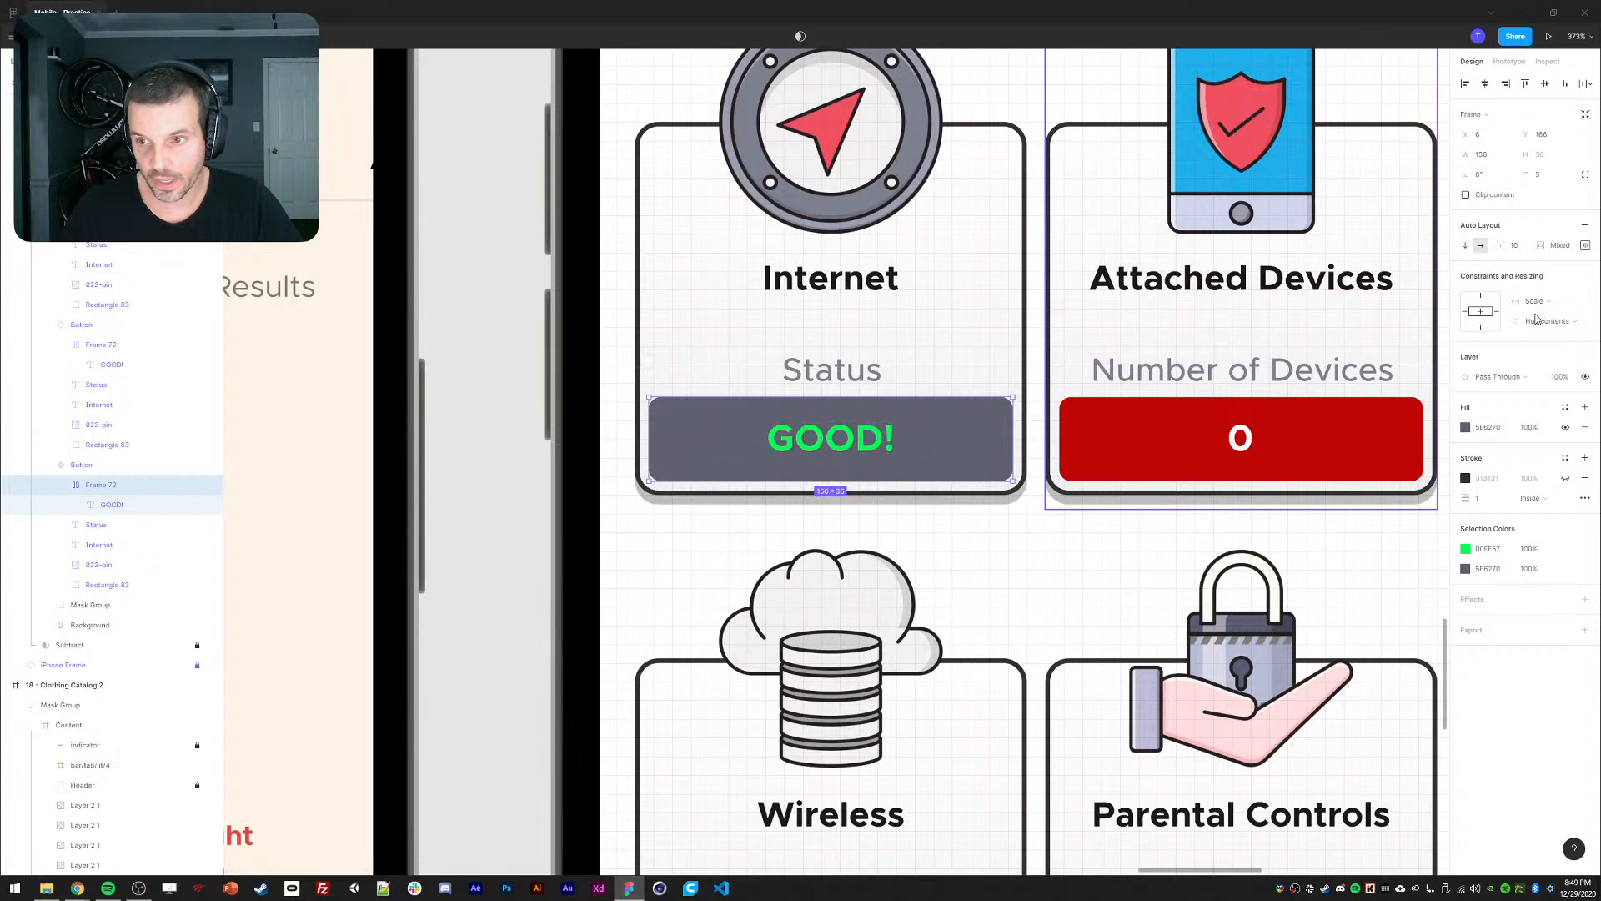
click(1587, 246)
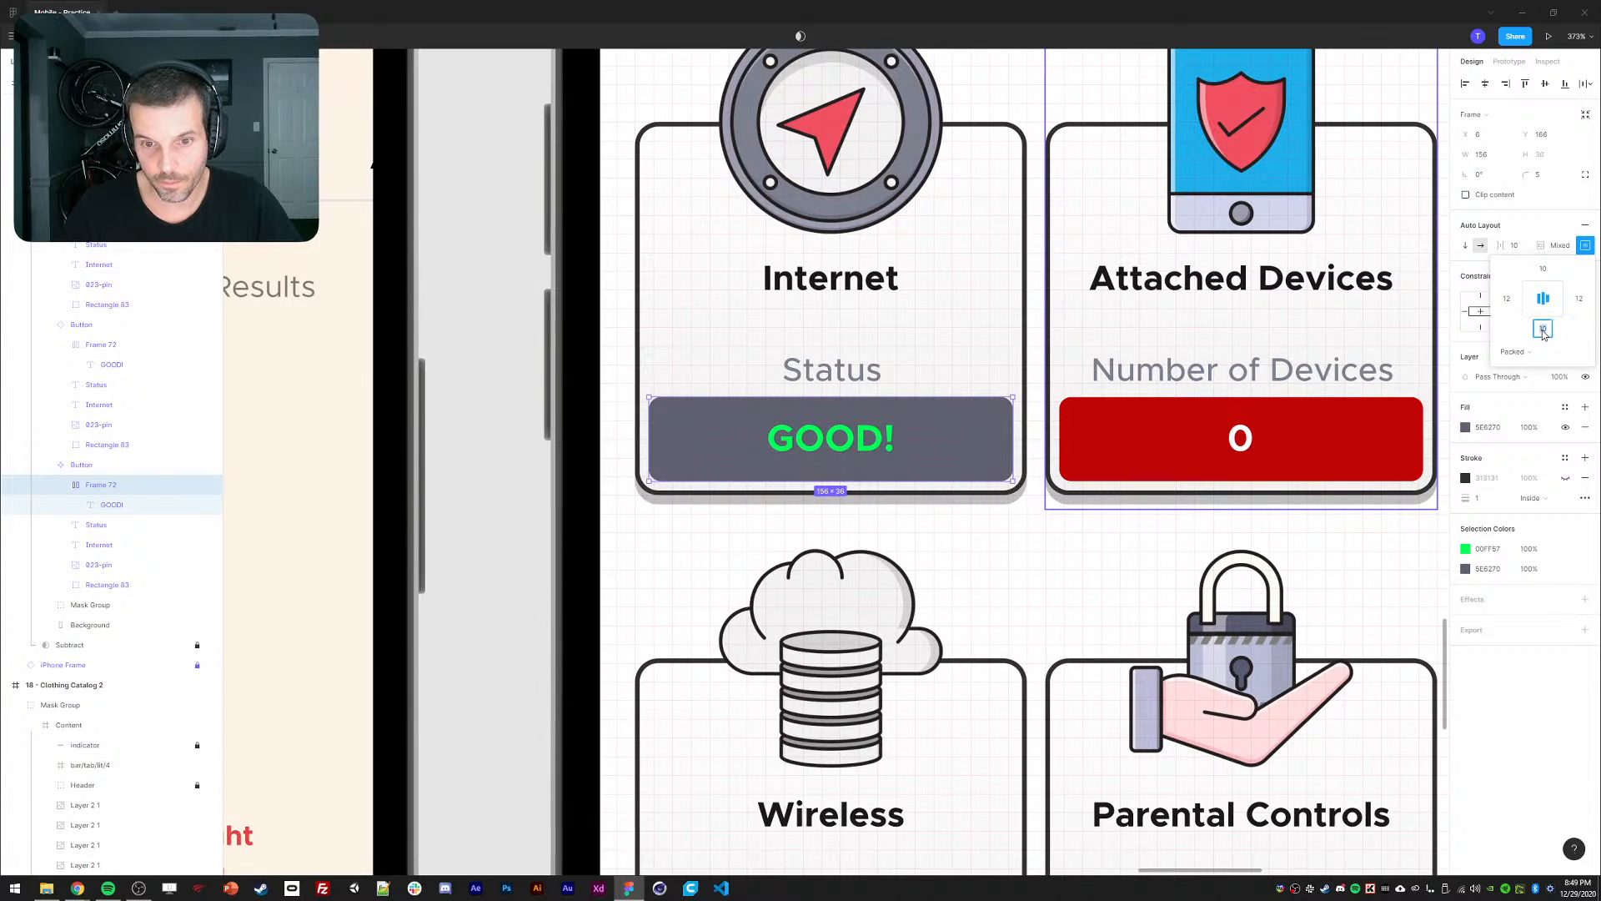
text(8)
key(Return)
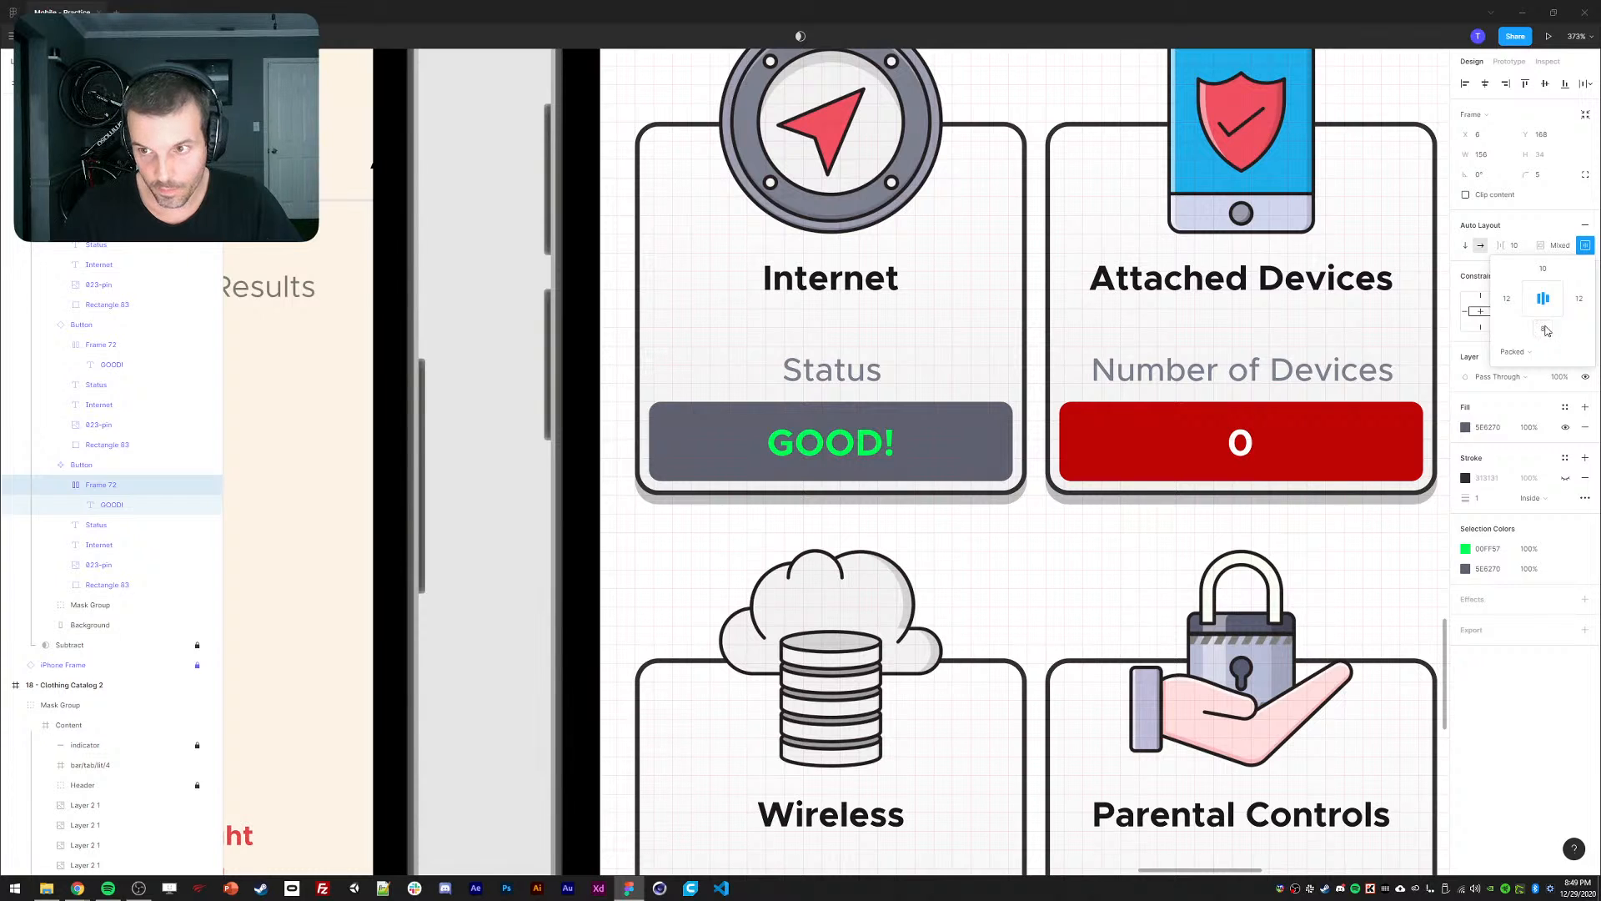
click(1545, 330)
click(1544, 270)
text(8)
key(Return)
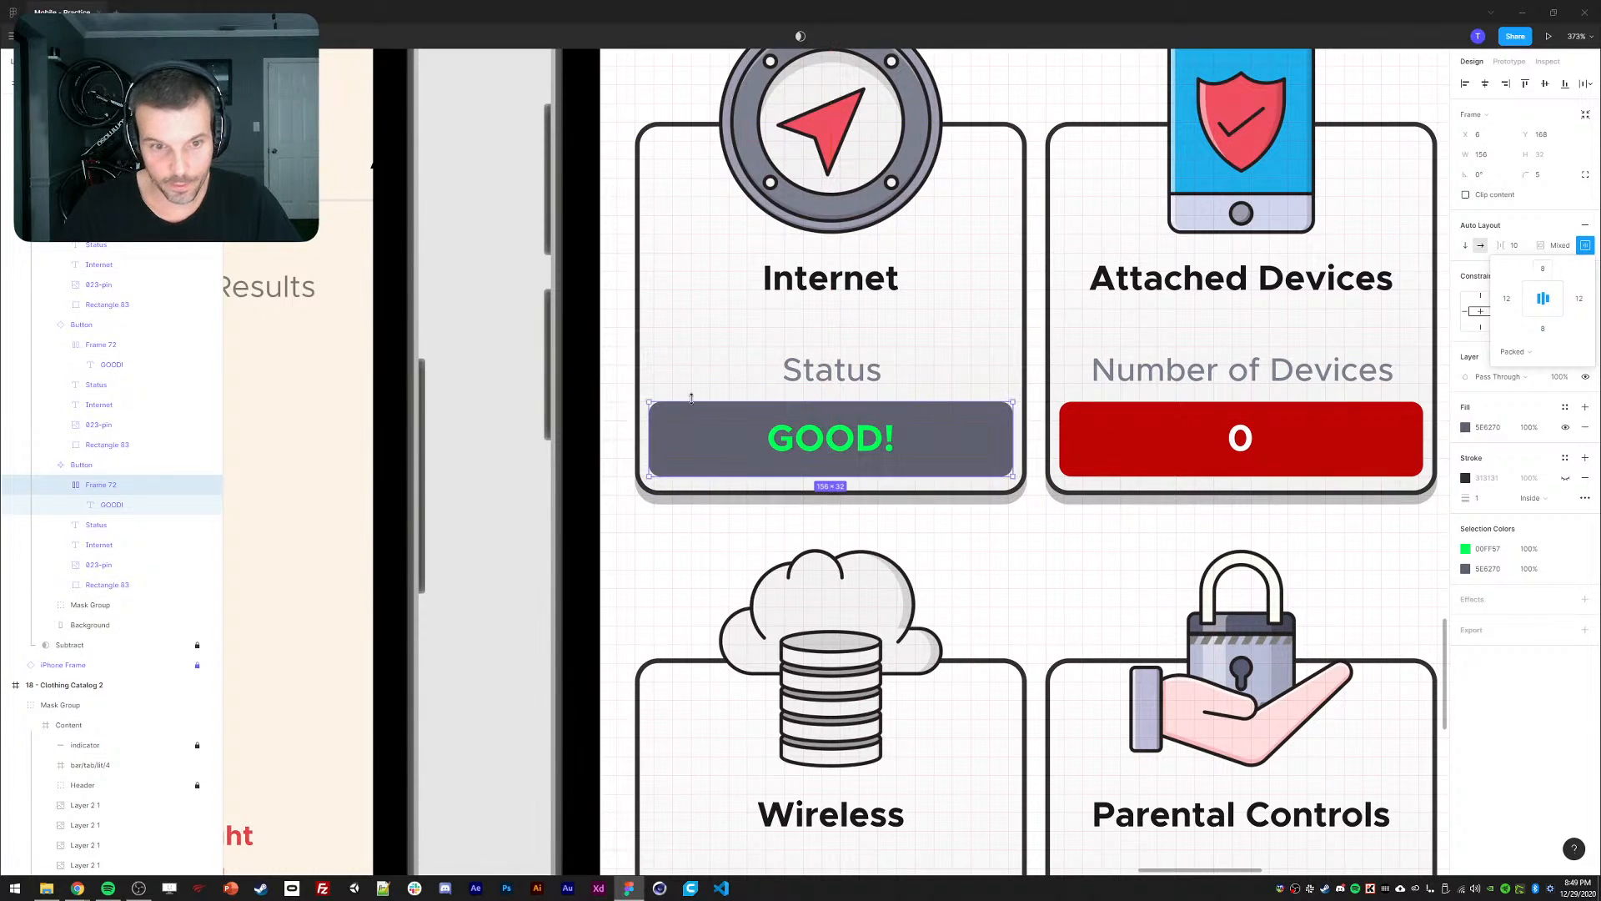
key(Escape)
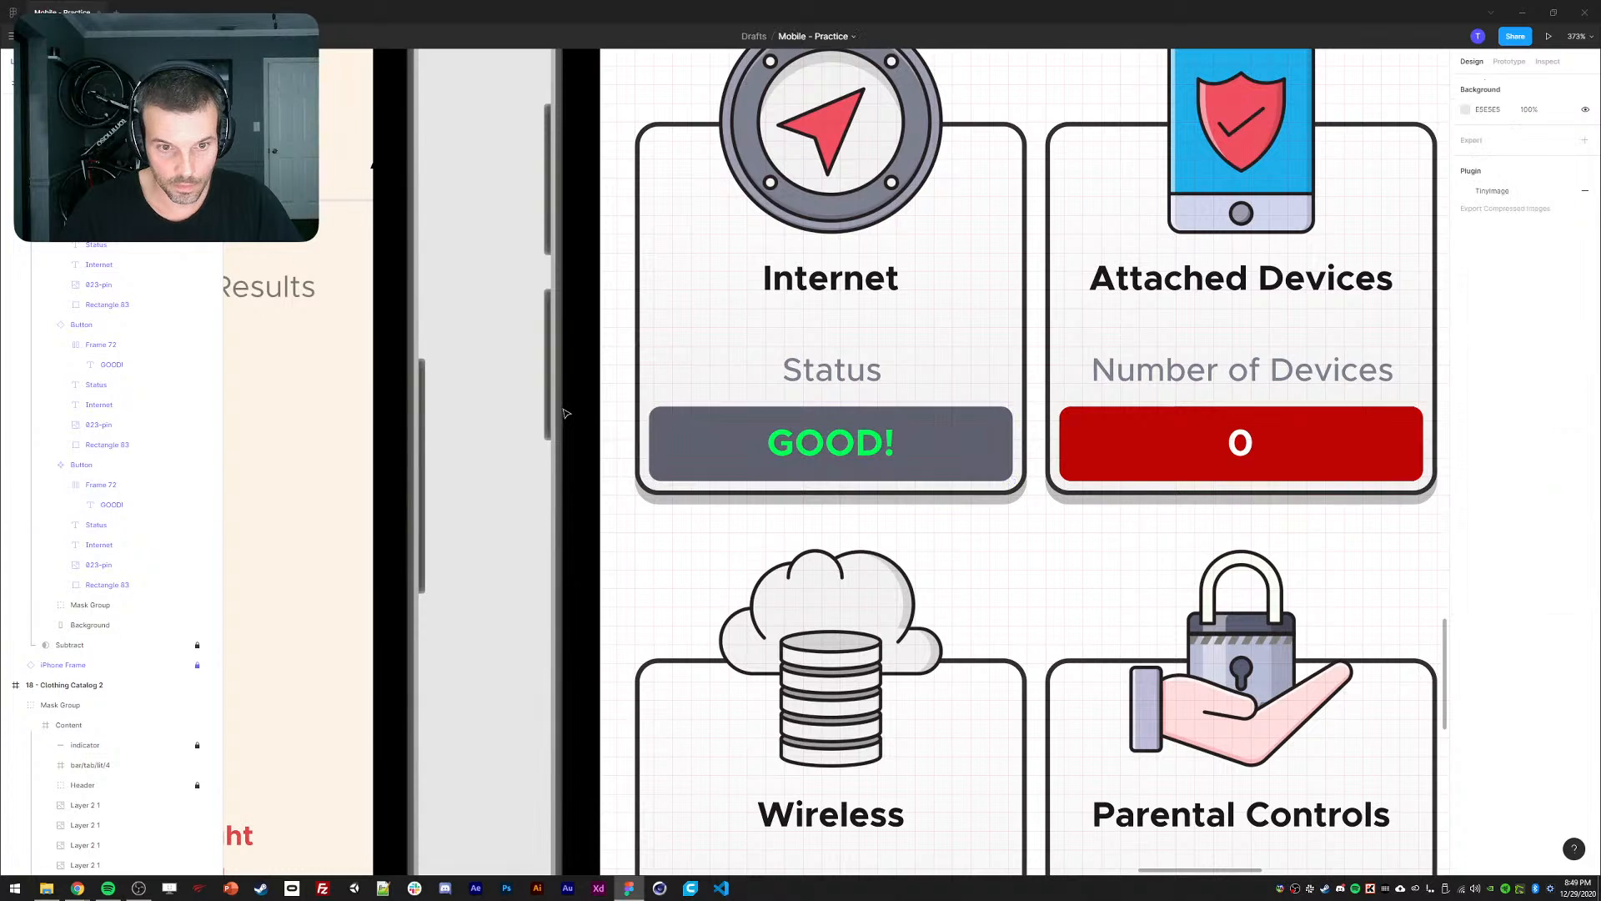
key(shift+0)
Pan and zoom across the mockups to frame the 19 - Router Dashboard screen beside its reference image.
scroll(732, 294, down, 1)
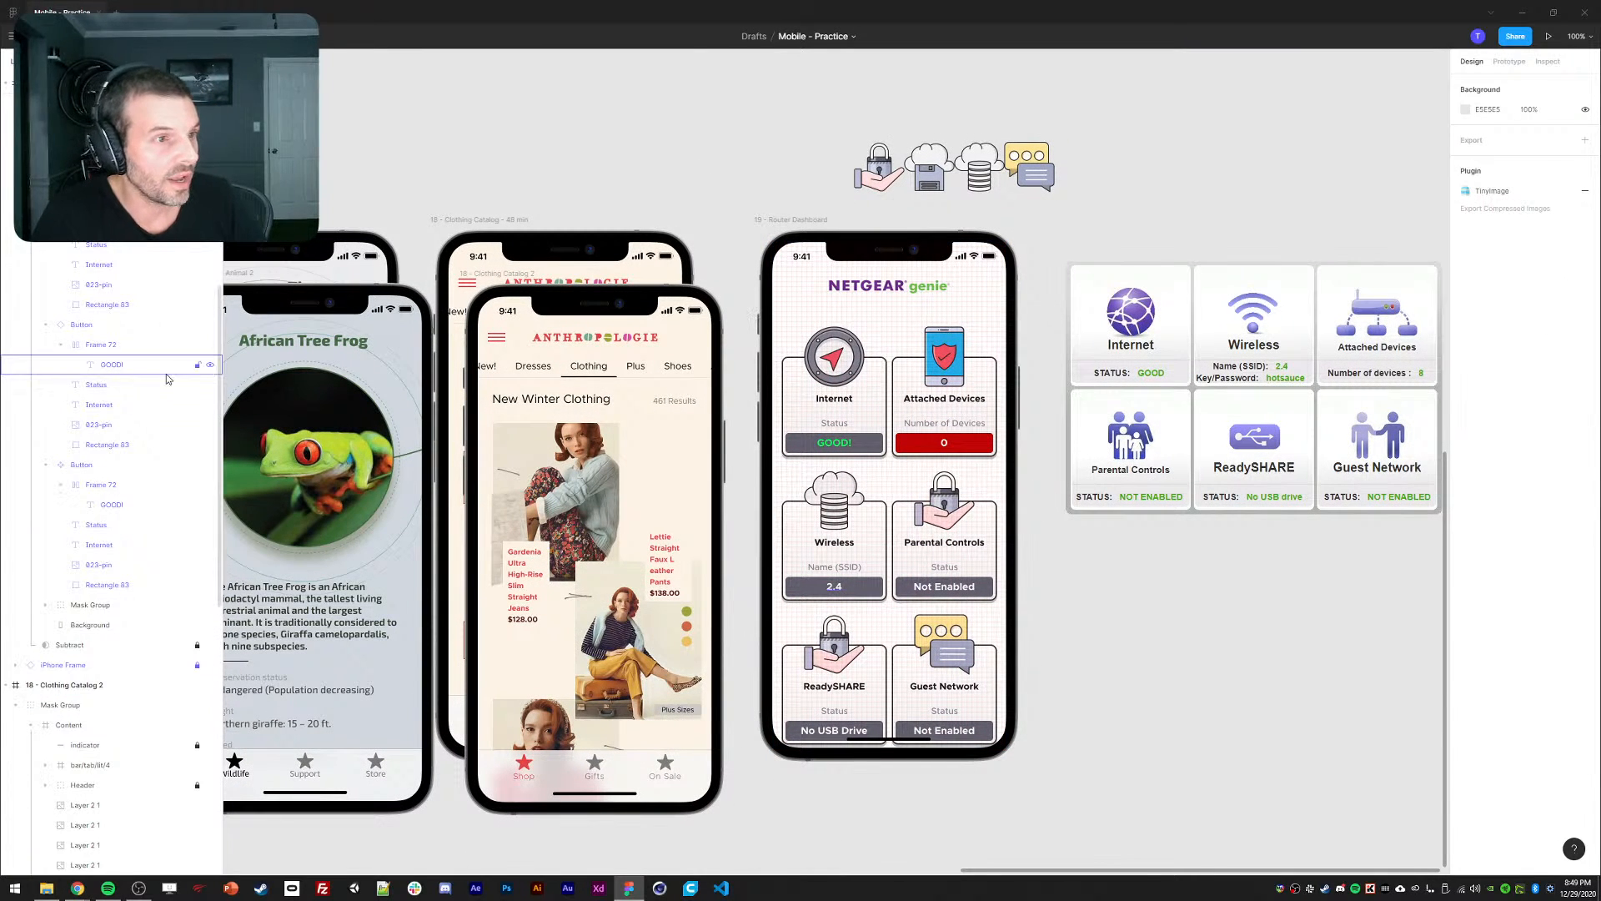
drag(647, 158, 738, 158)
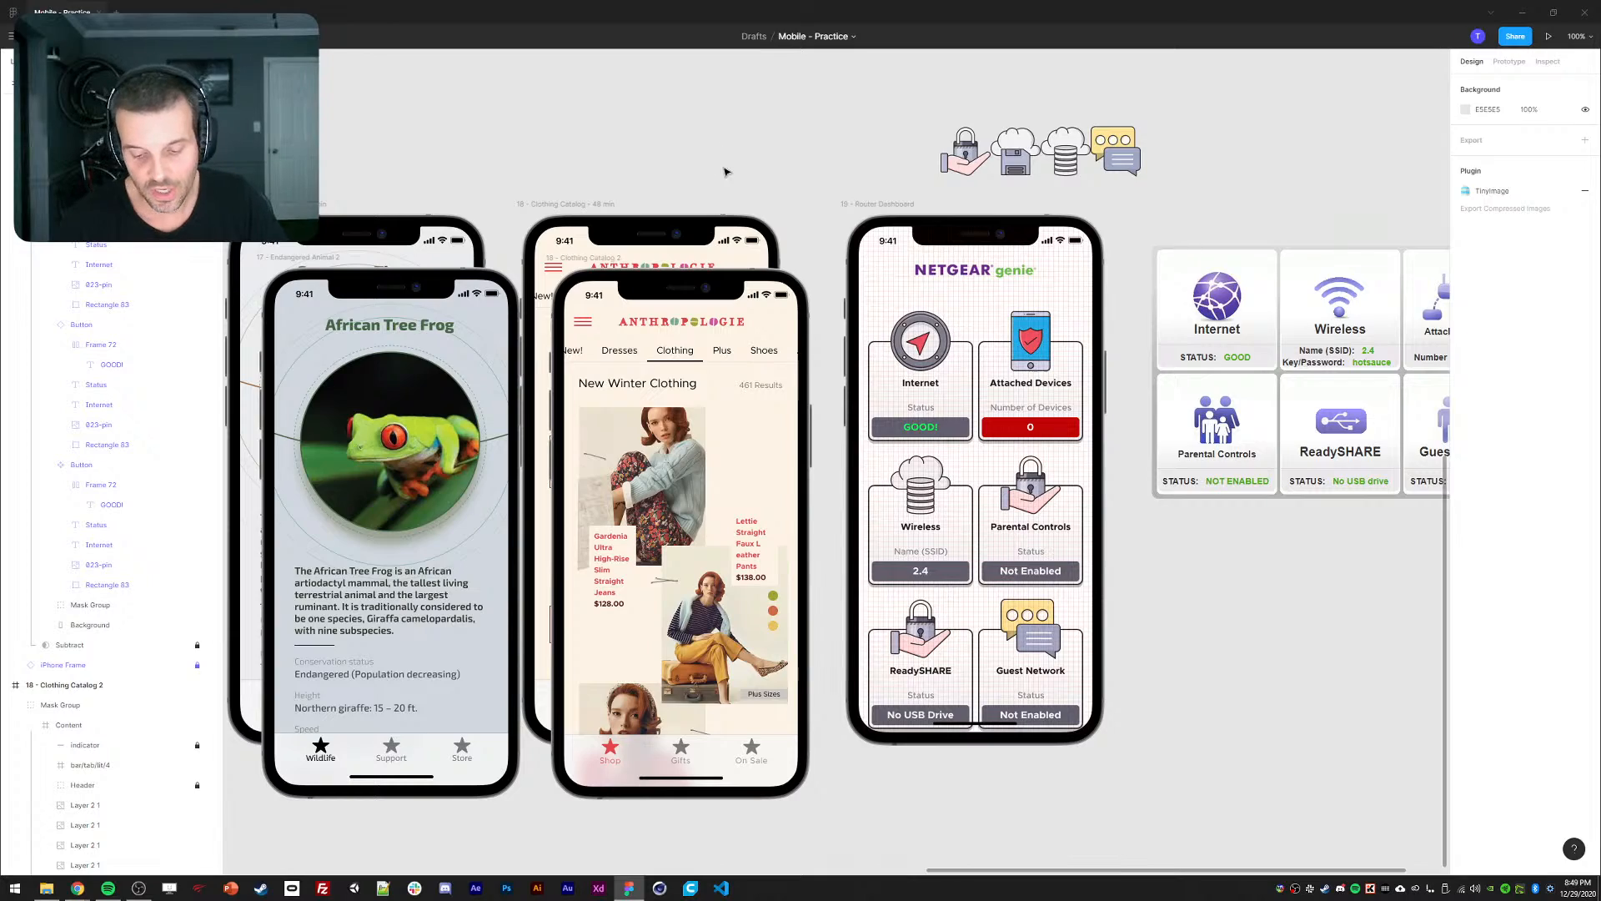
key(ctrl+minus)
drag(677, 225, 985, 346)
key(ctrl+minus)
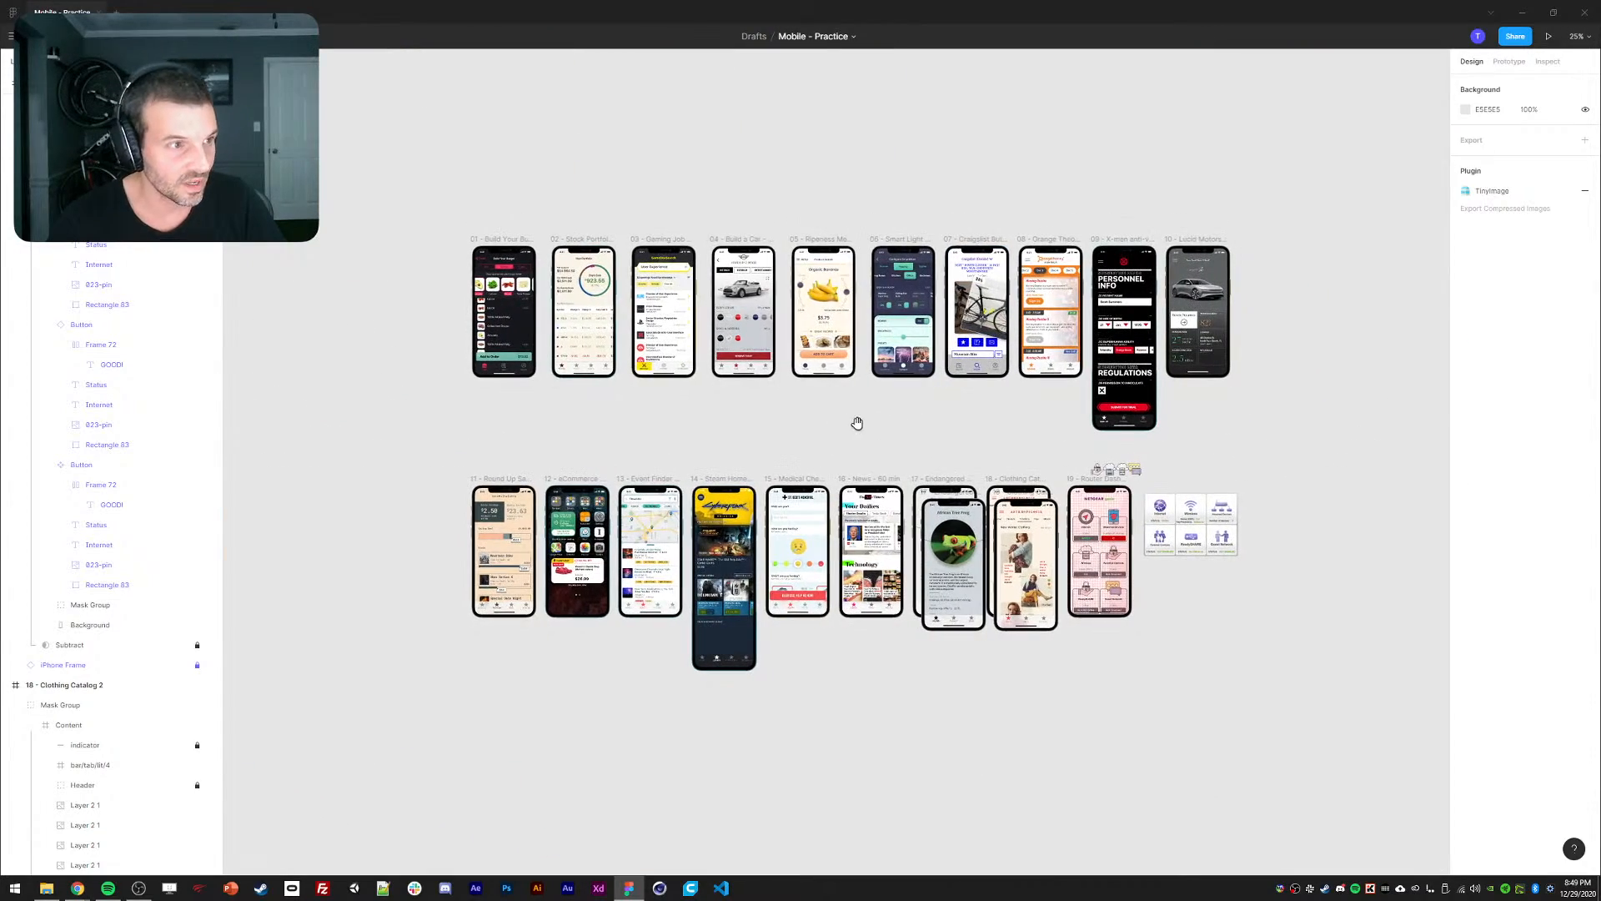
drag(807, 465, 820, 432)
key(ctrl+plus)
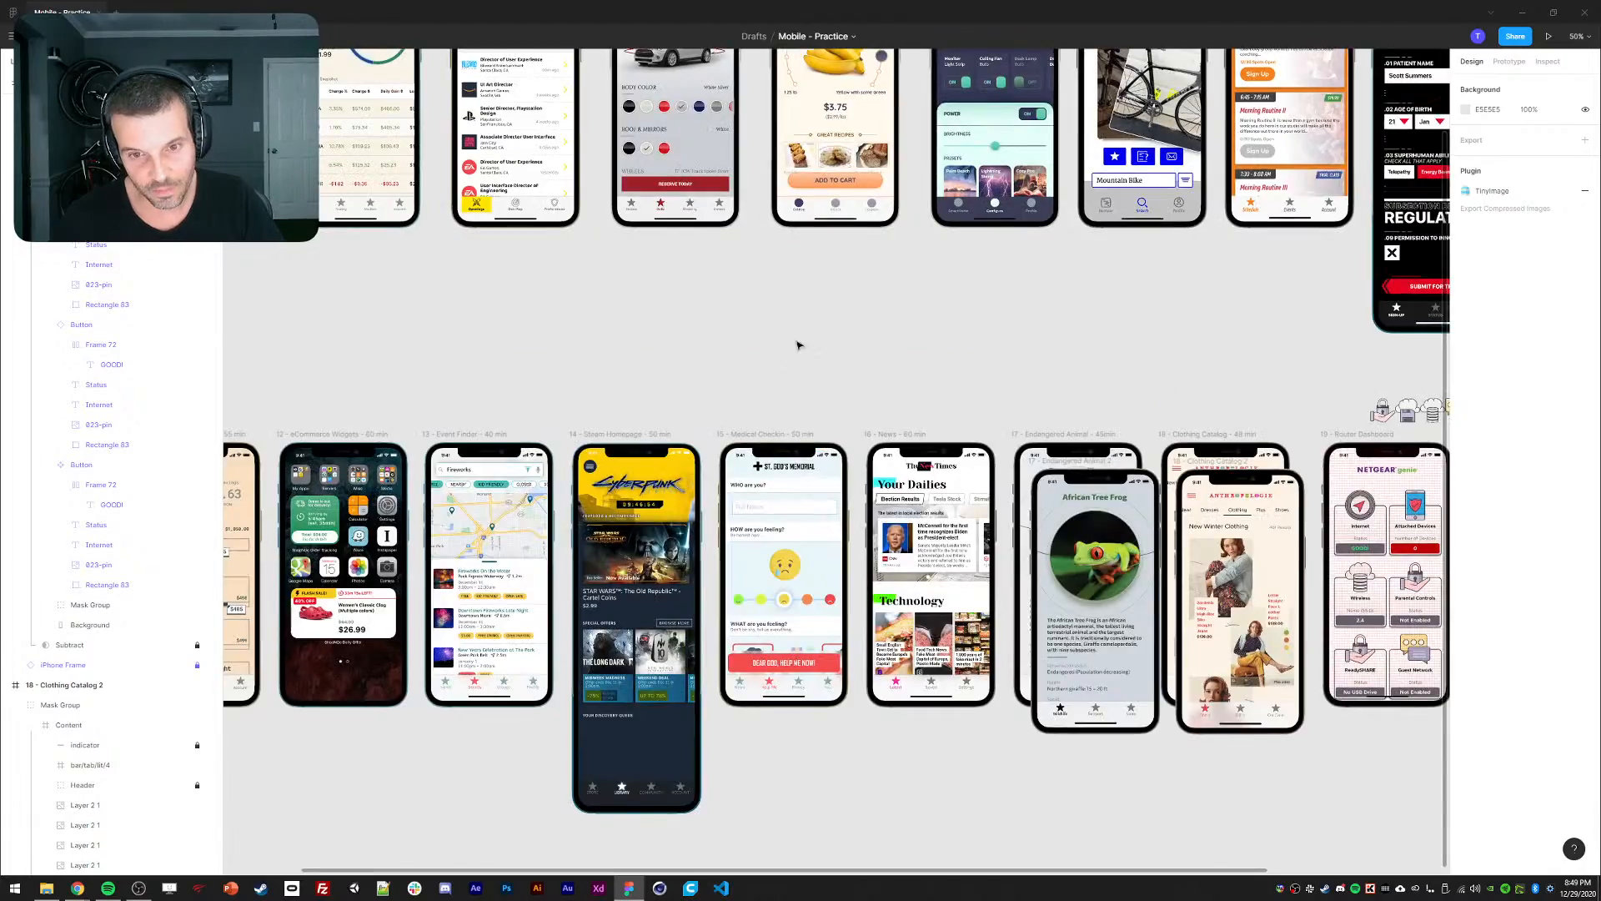
drag(798, 343, 865, 442)
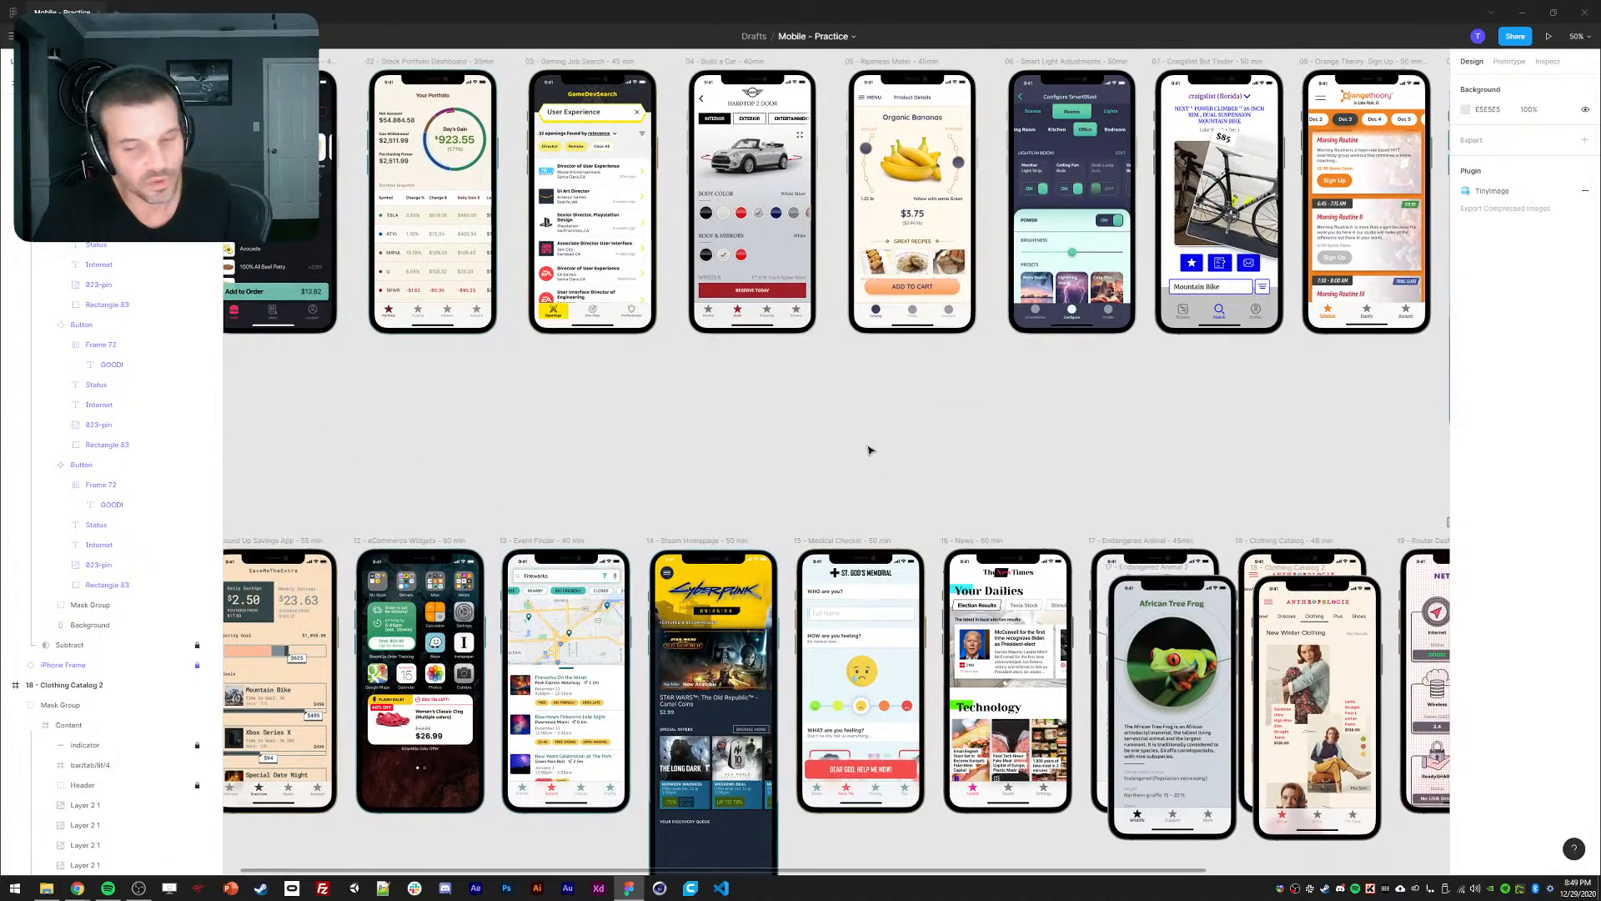
drag(1152, 441, 1036, 365)
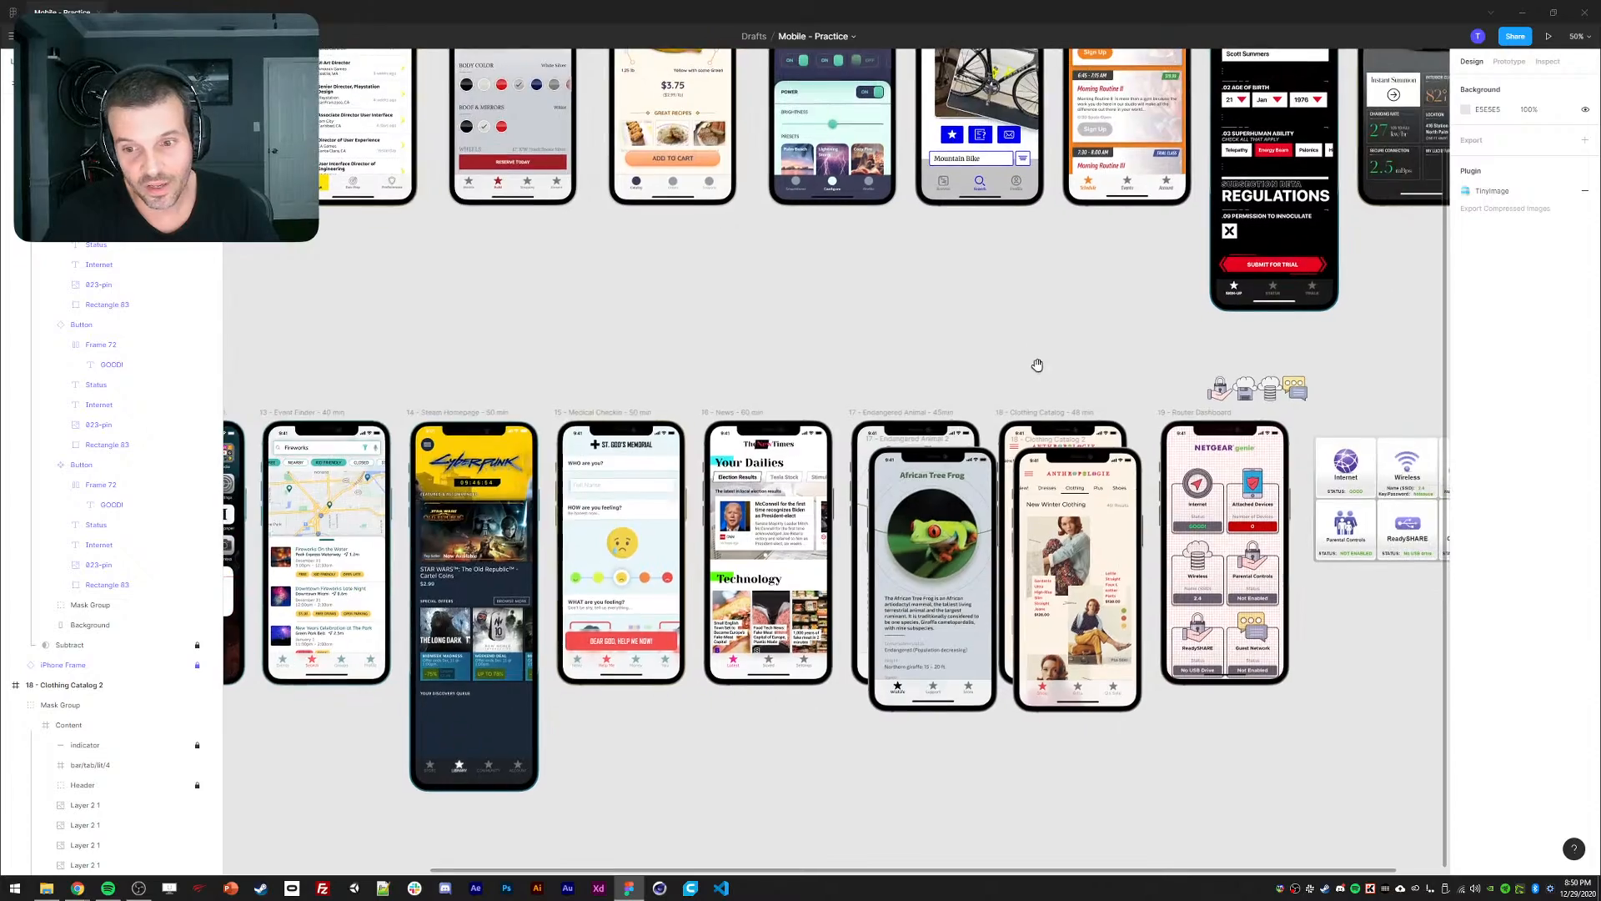
drag(771, 286, 975, 411)
drag(761, 409, 779, 459)
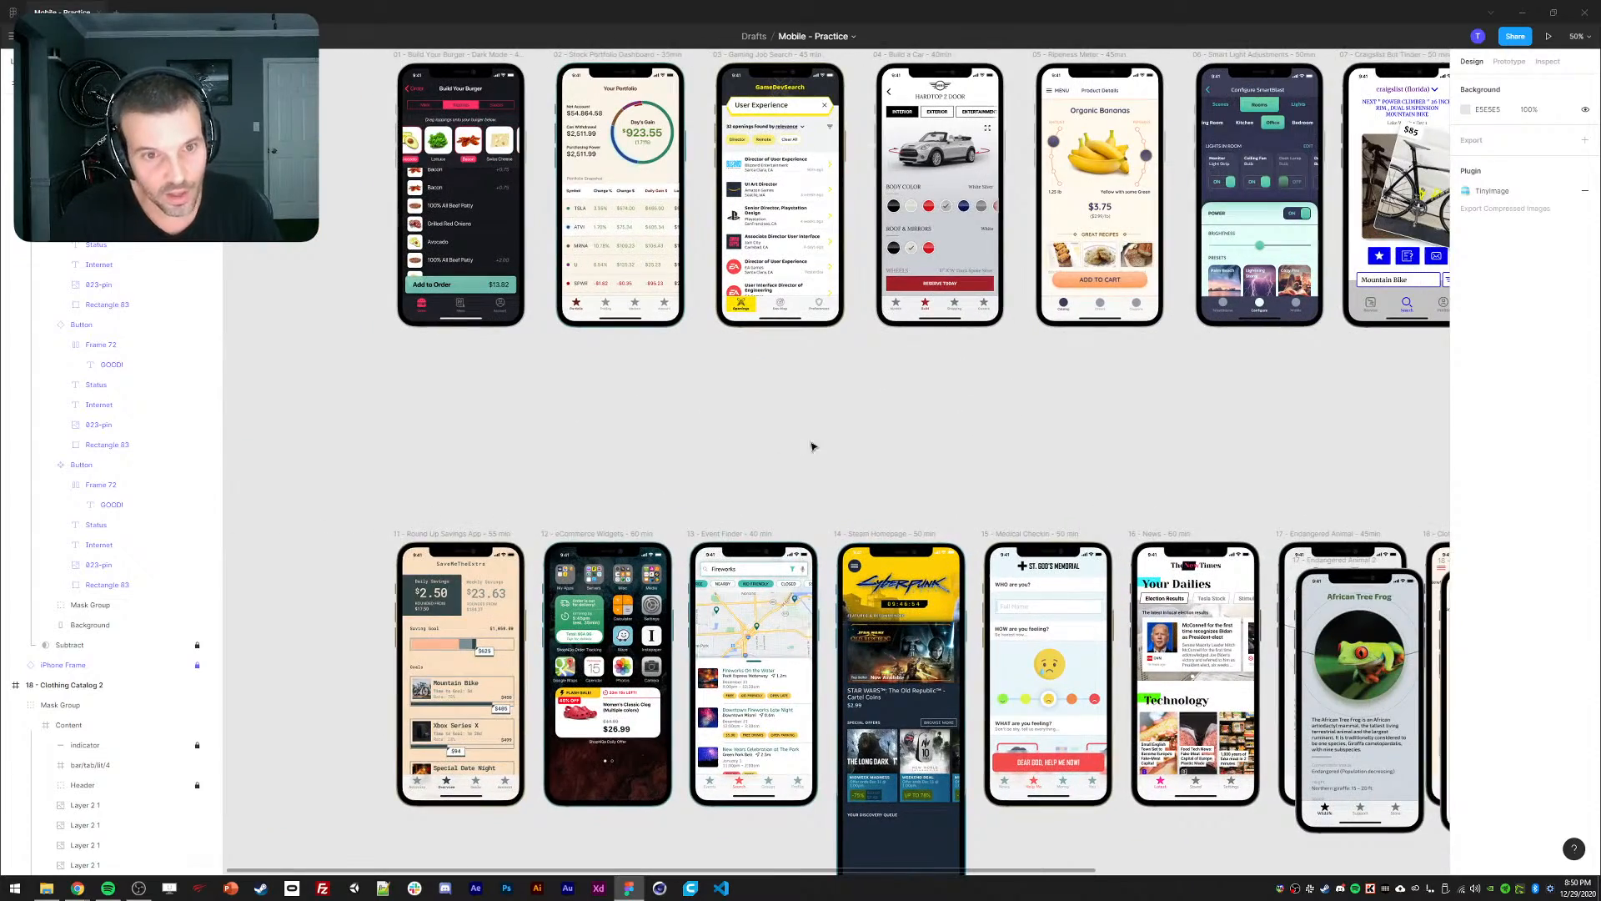
mouse_move(980, 506)
mouse_down()
mouse_move(894, 532)
mouse_move(632, 446)
mouse_up()
mouse_move(1122, 415)
mouse_down()
mouse_move(940, 359)
mouse_move(898, 280)
mouse_move(767, 218)
mouse_move(686, 257)
mouse_up()
click(1004, 271)
key(ctrl+plus)
click(679, 214)
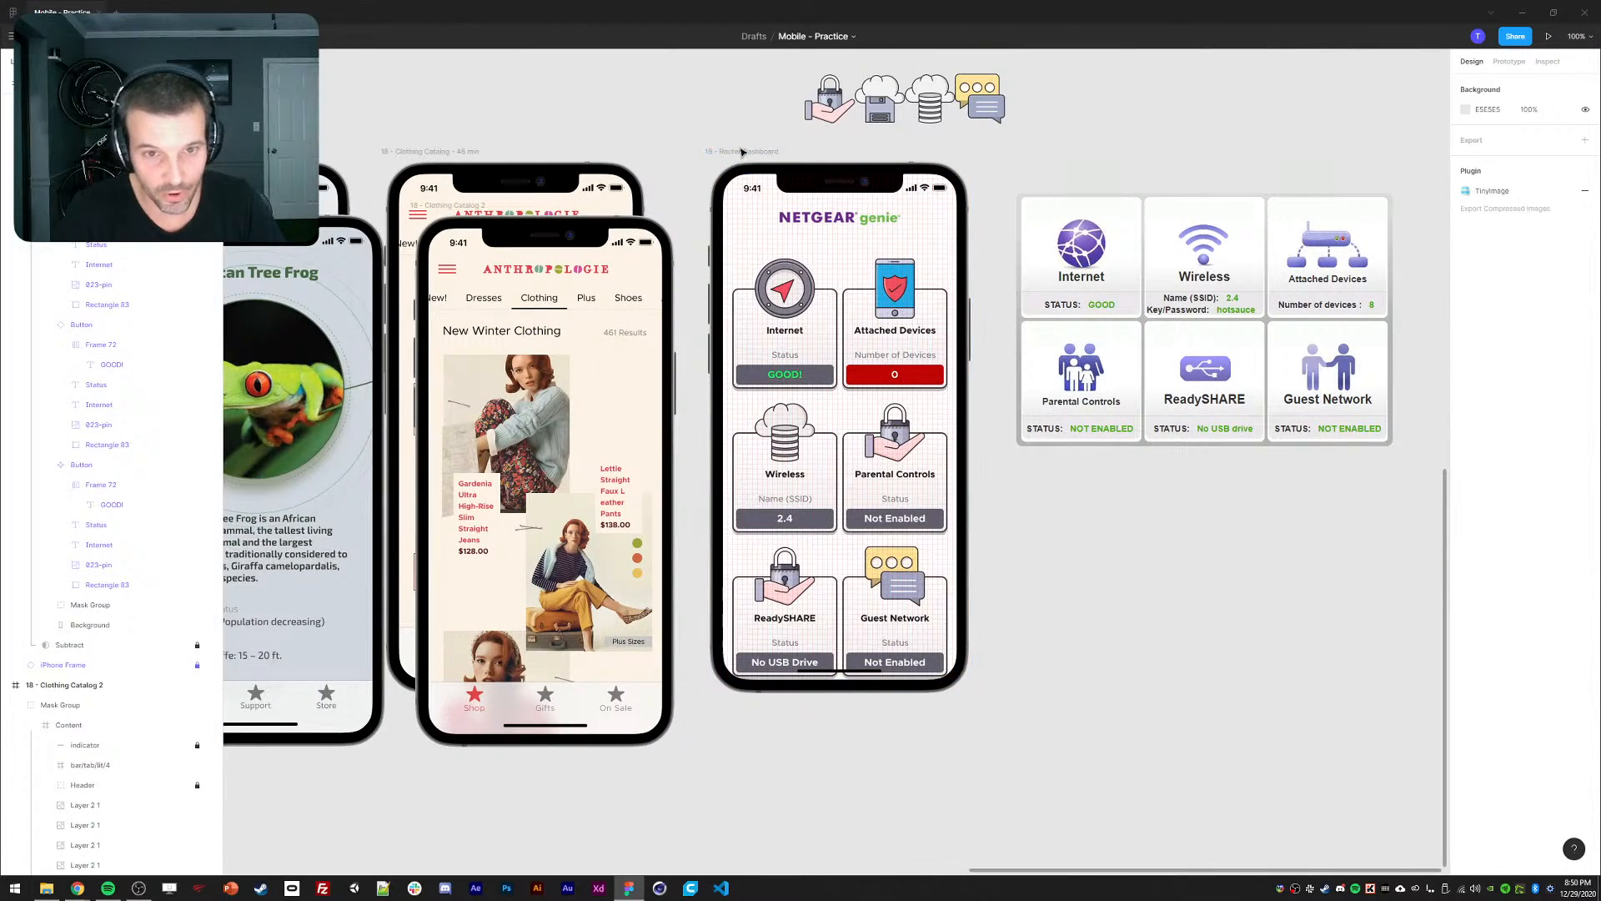
Select the six status card instances in the Router Dashboard and nudge them upward with Shift+Up.
click(743, 152)
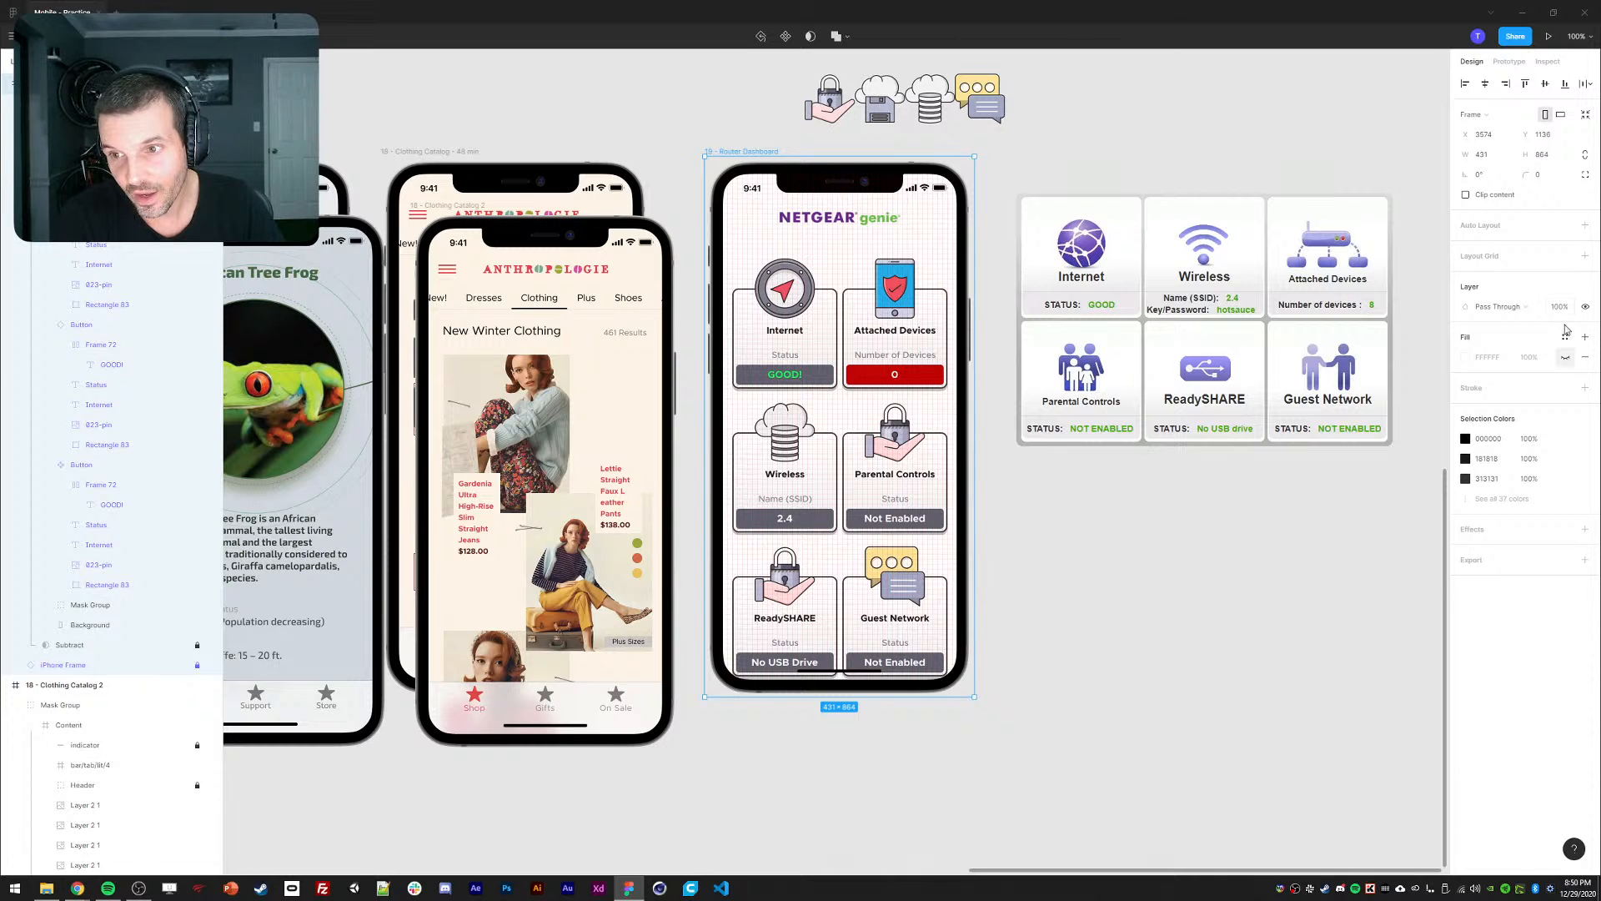
scroll(117, 584, up, 3)
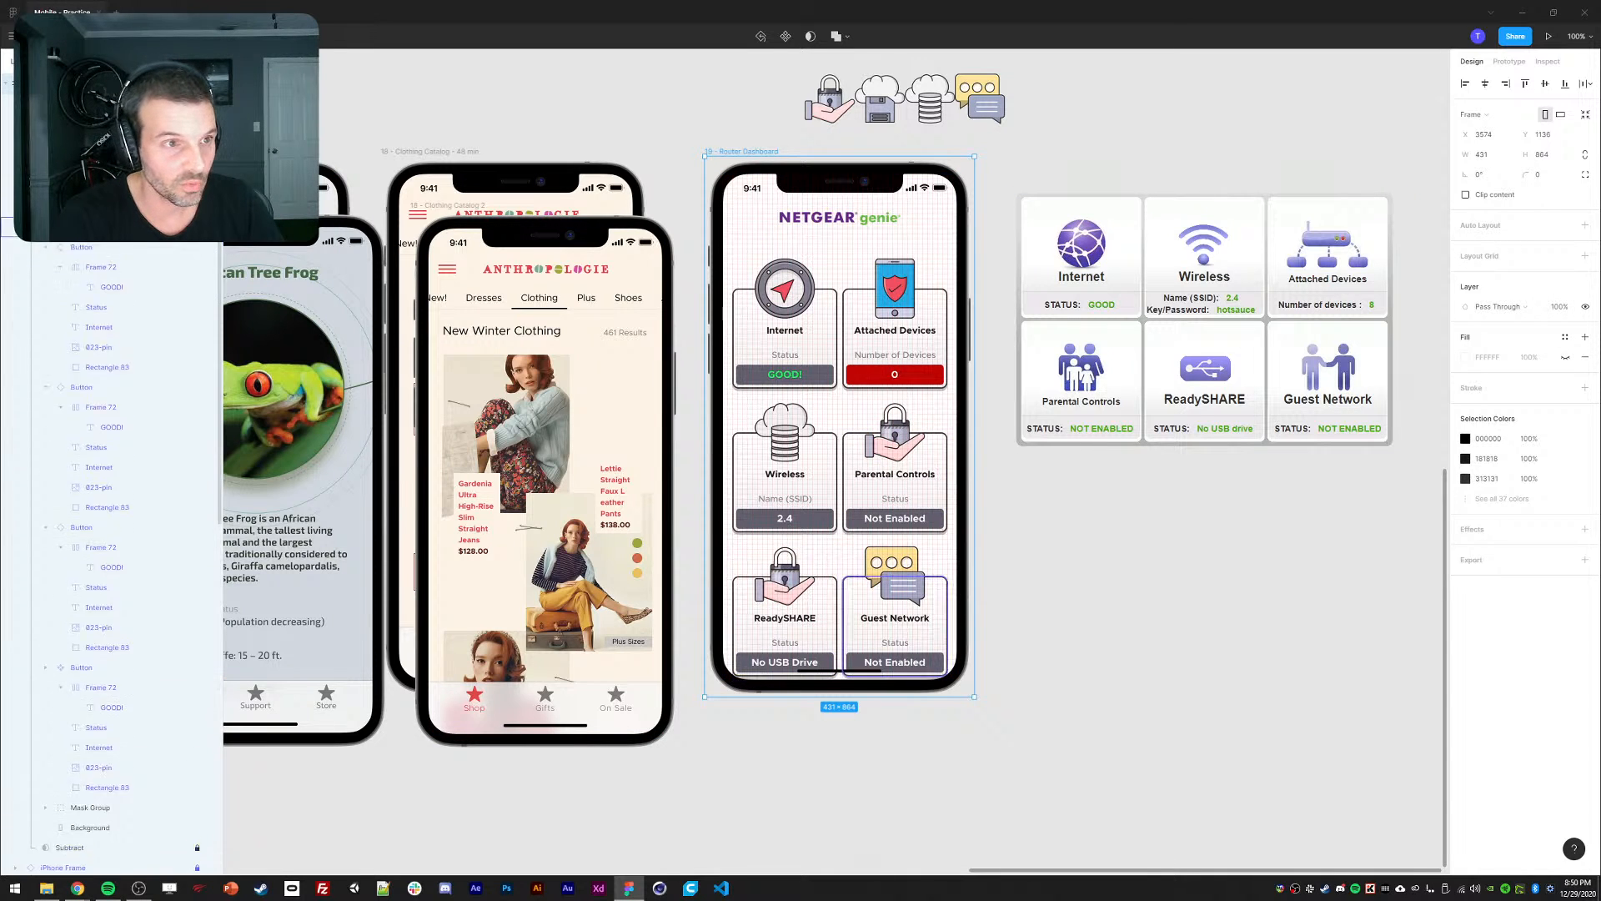
scroll(84, 287, up, 4)
click(63, 224)
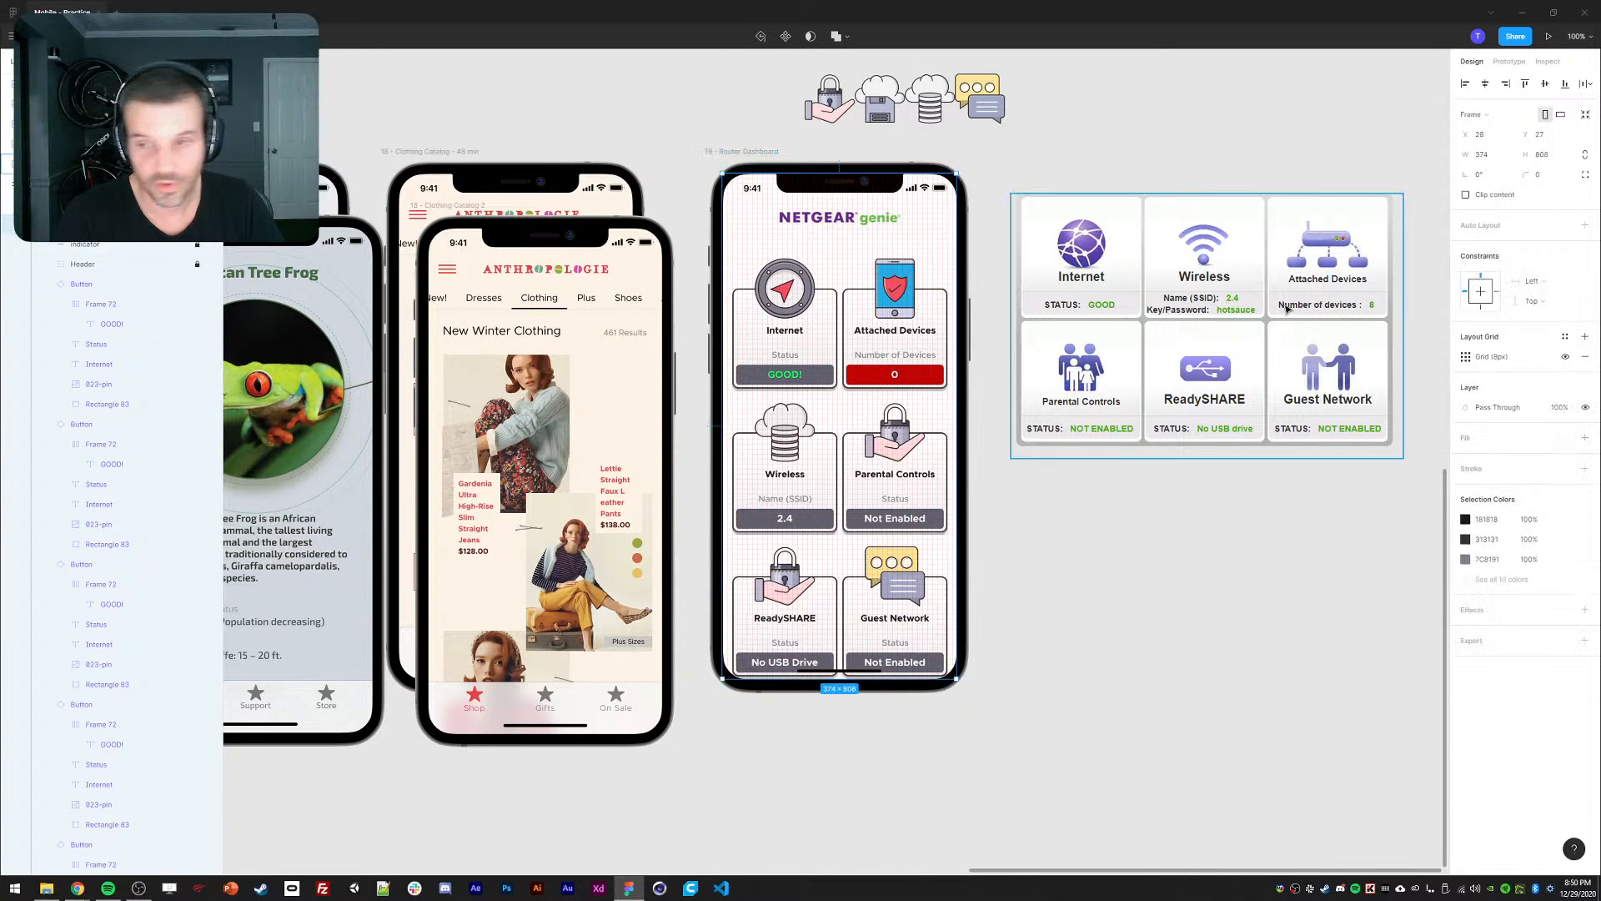
click(1255, 564)
drag(1157, 523, 1181, 537)
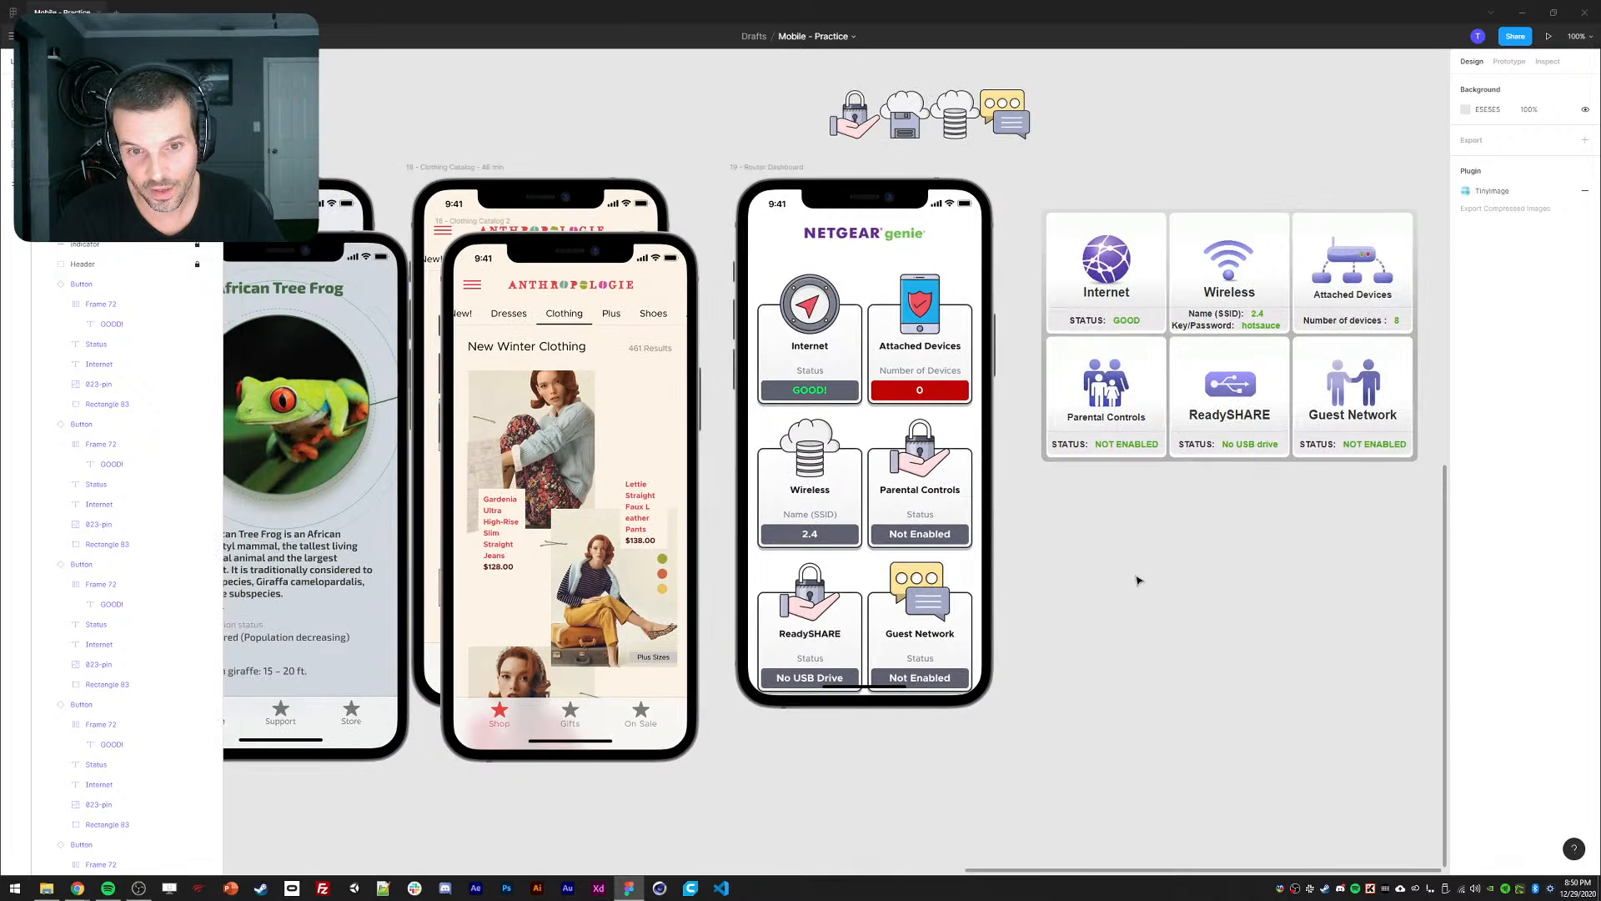
double_click(822, 327)
shift+click(915, 338)
shift+click(911, 483)
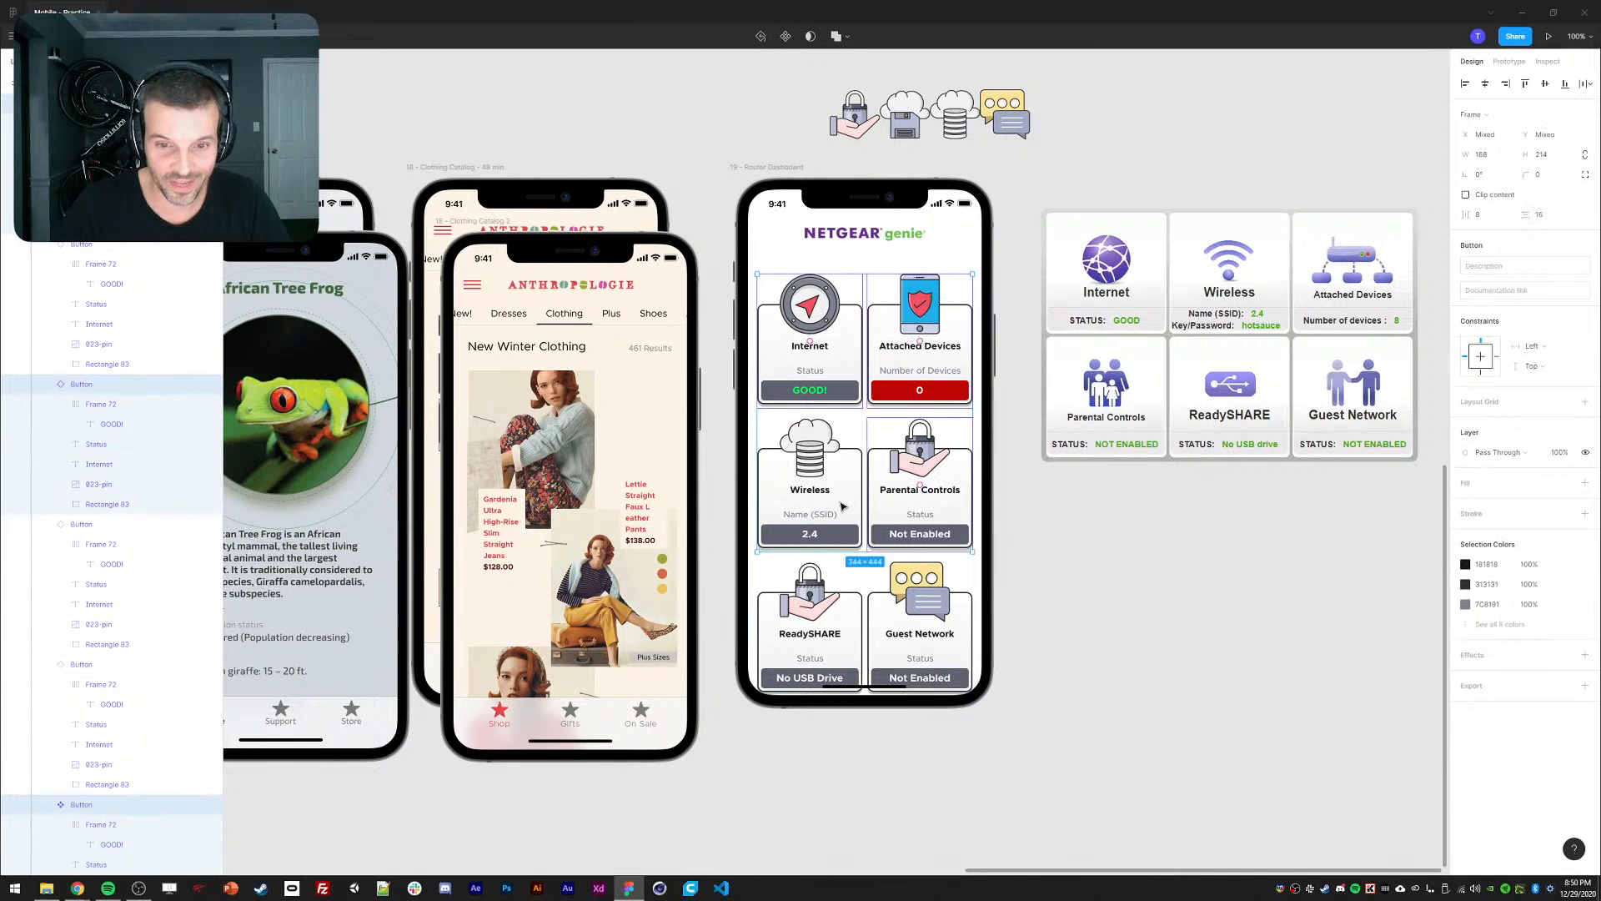
shift+click(816, 492)
shift+click(813, 621)
shift+click(896, 631)
key(shift+Up)
key(shift+Up)
key(shift+Up)
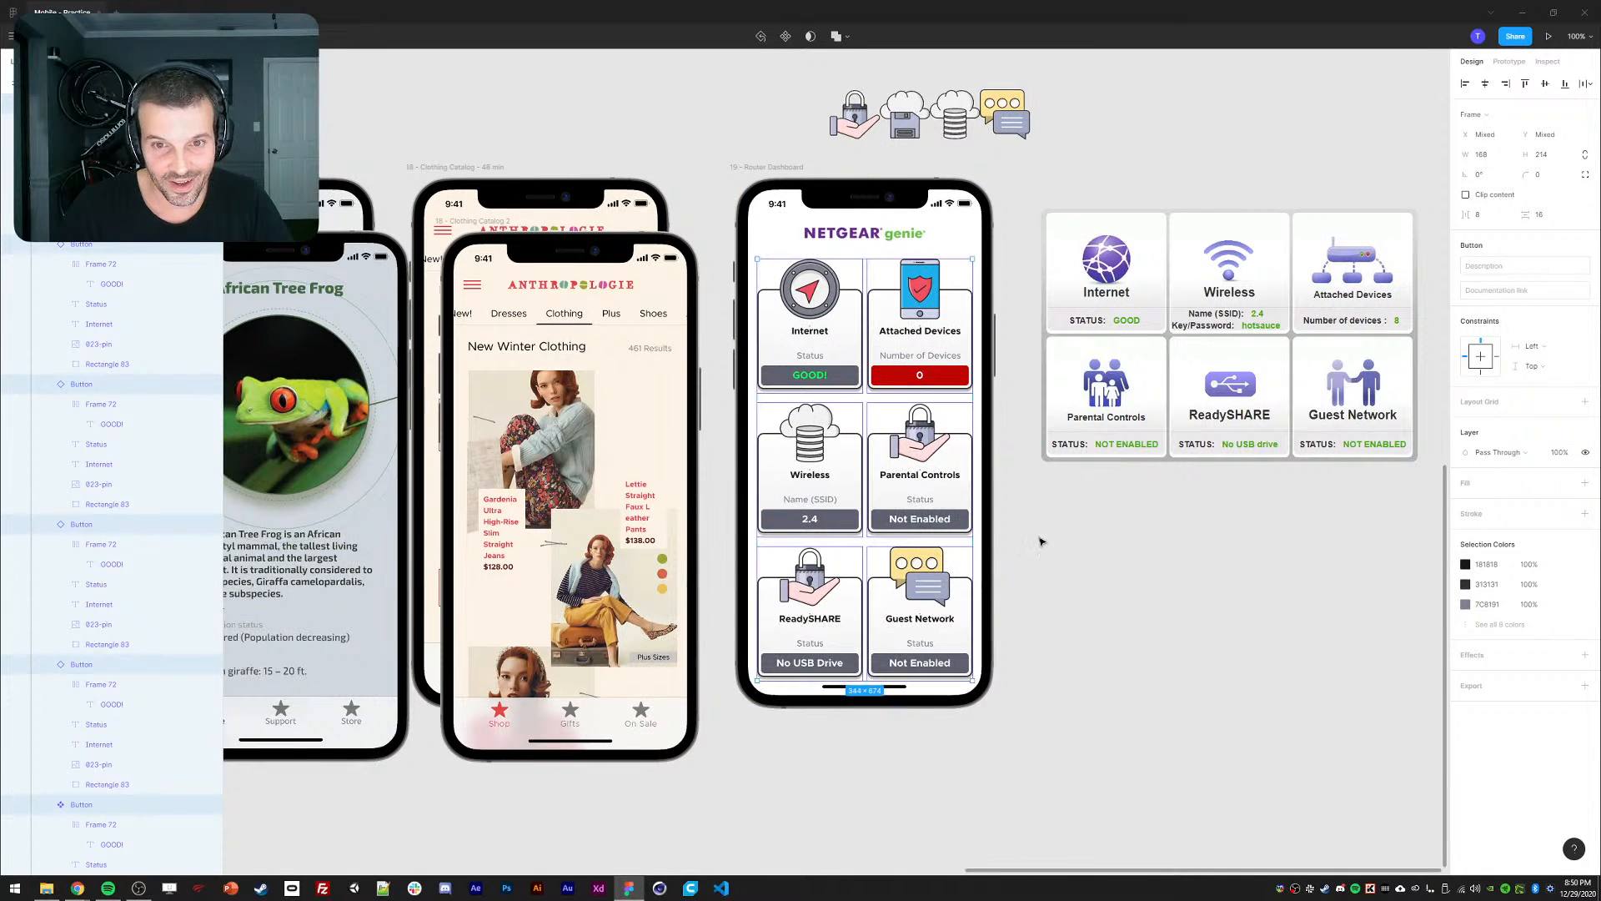
click(704, 153)
key(minus)
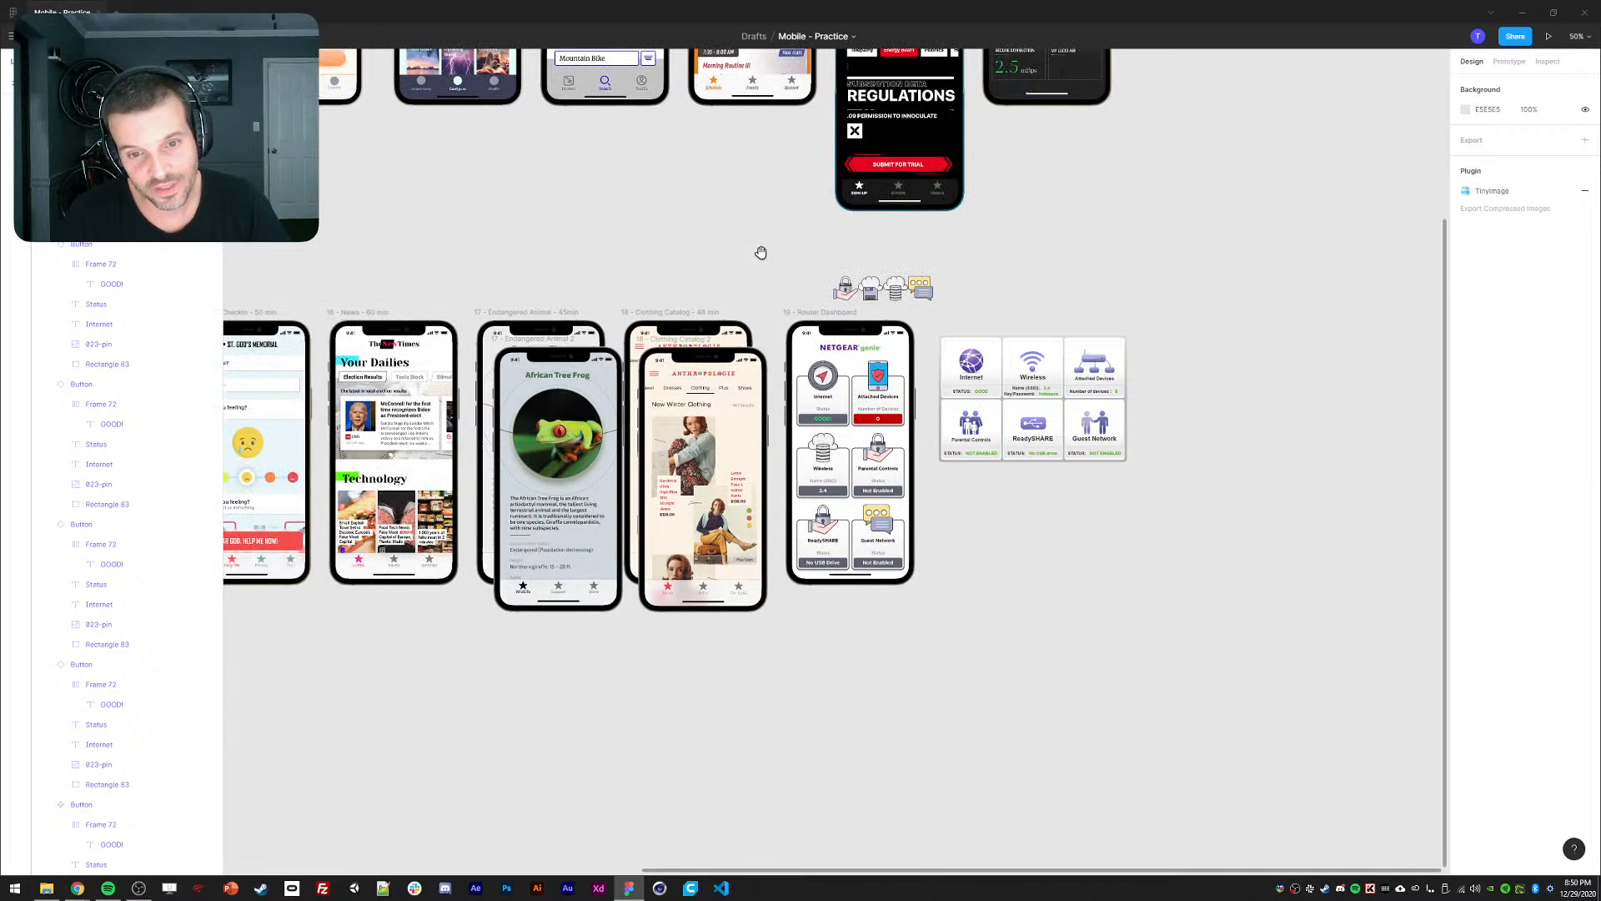
Pan the canvas back to center on the Router Dashboard and its reference screenshot.
scroll(792, 251, left, 1)
drag(841, 247, 964, 307)
click(755, 237)
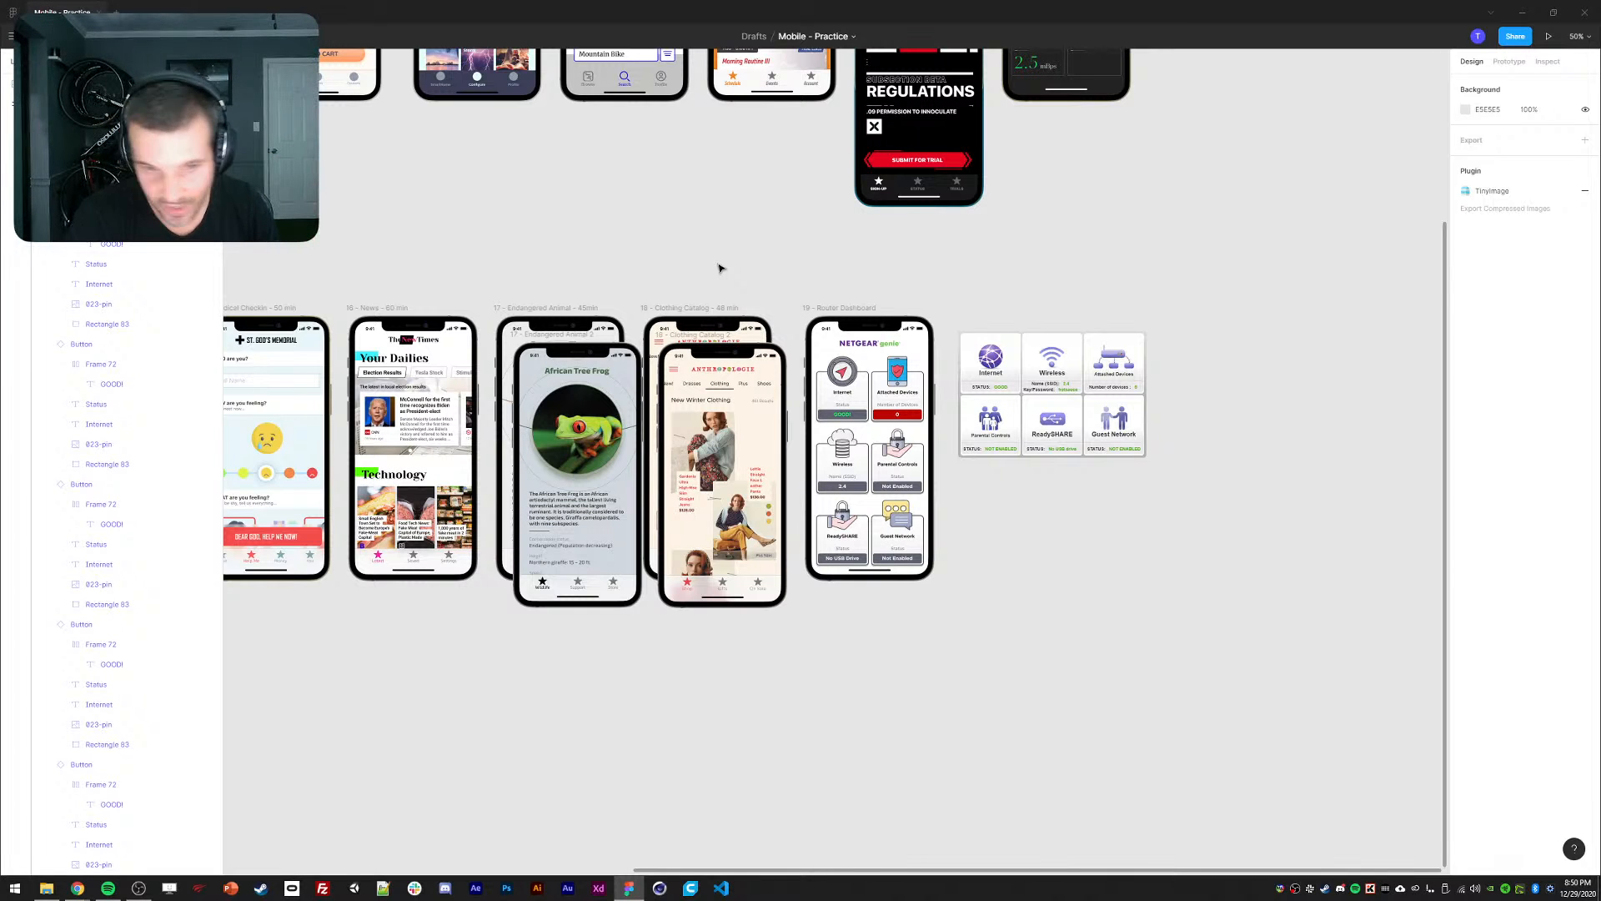
drag(624, 250, 972, 339)
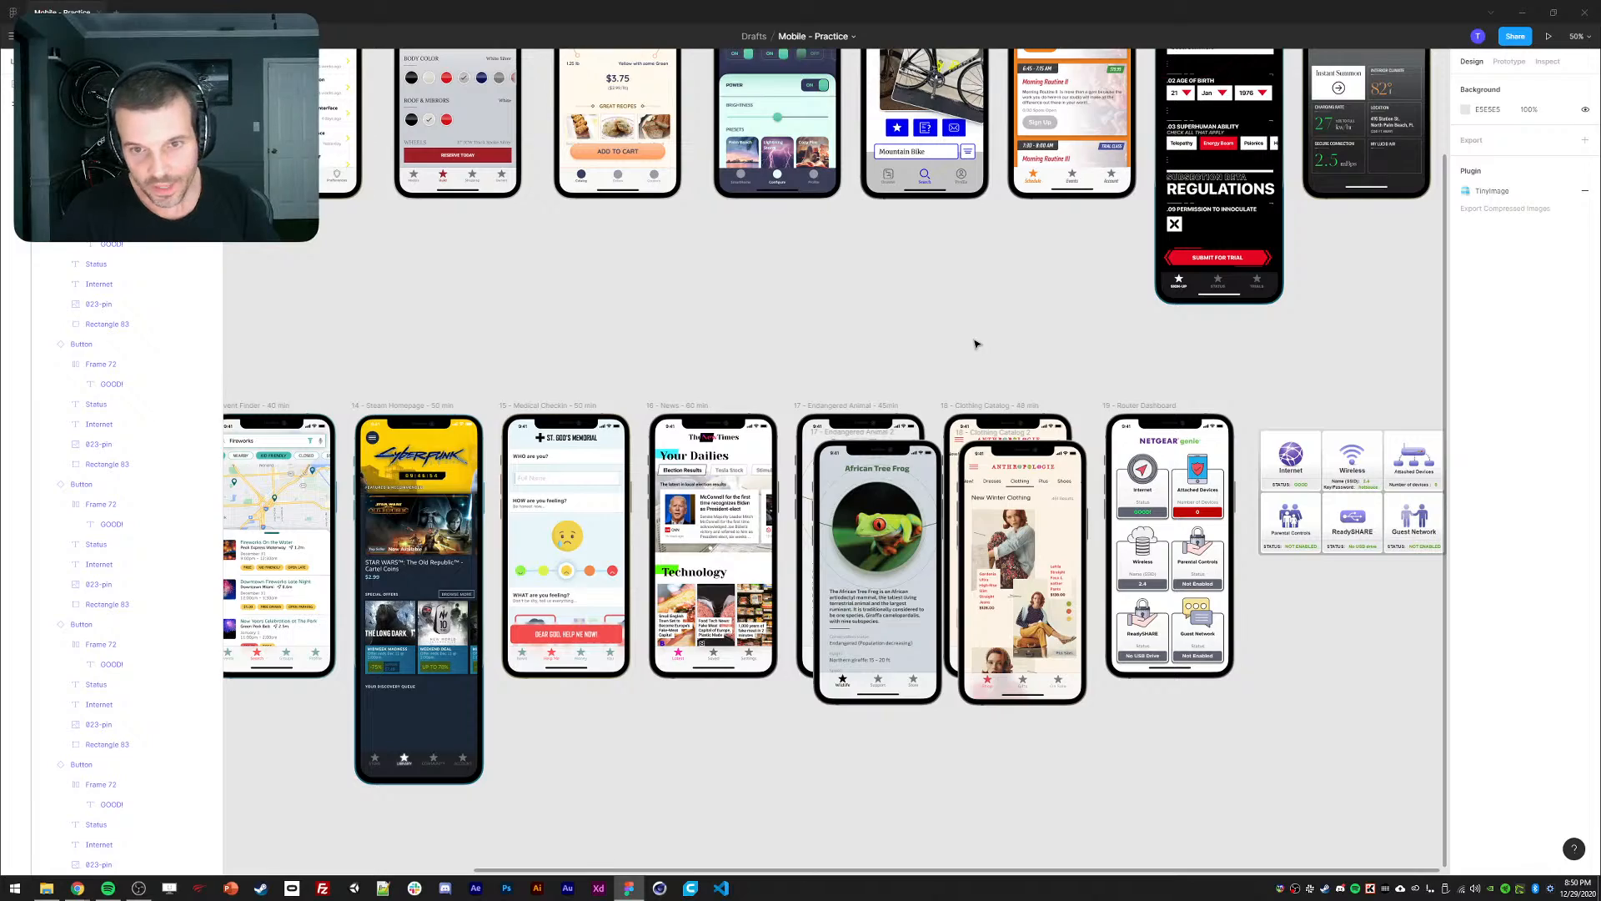
drag(713, 292, 584, 258)
drag(928, 337, 870, 269)
scroll(1116, 479, up, 5)
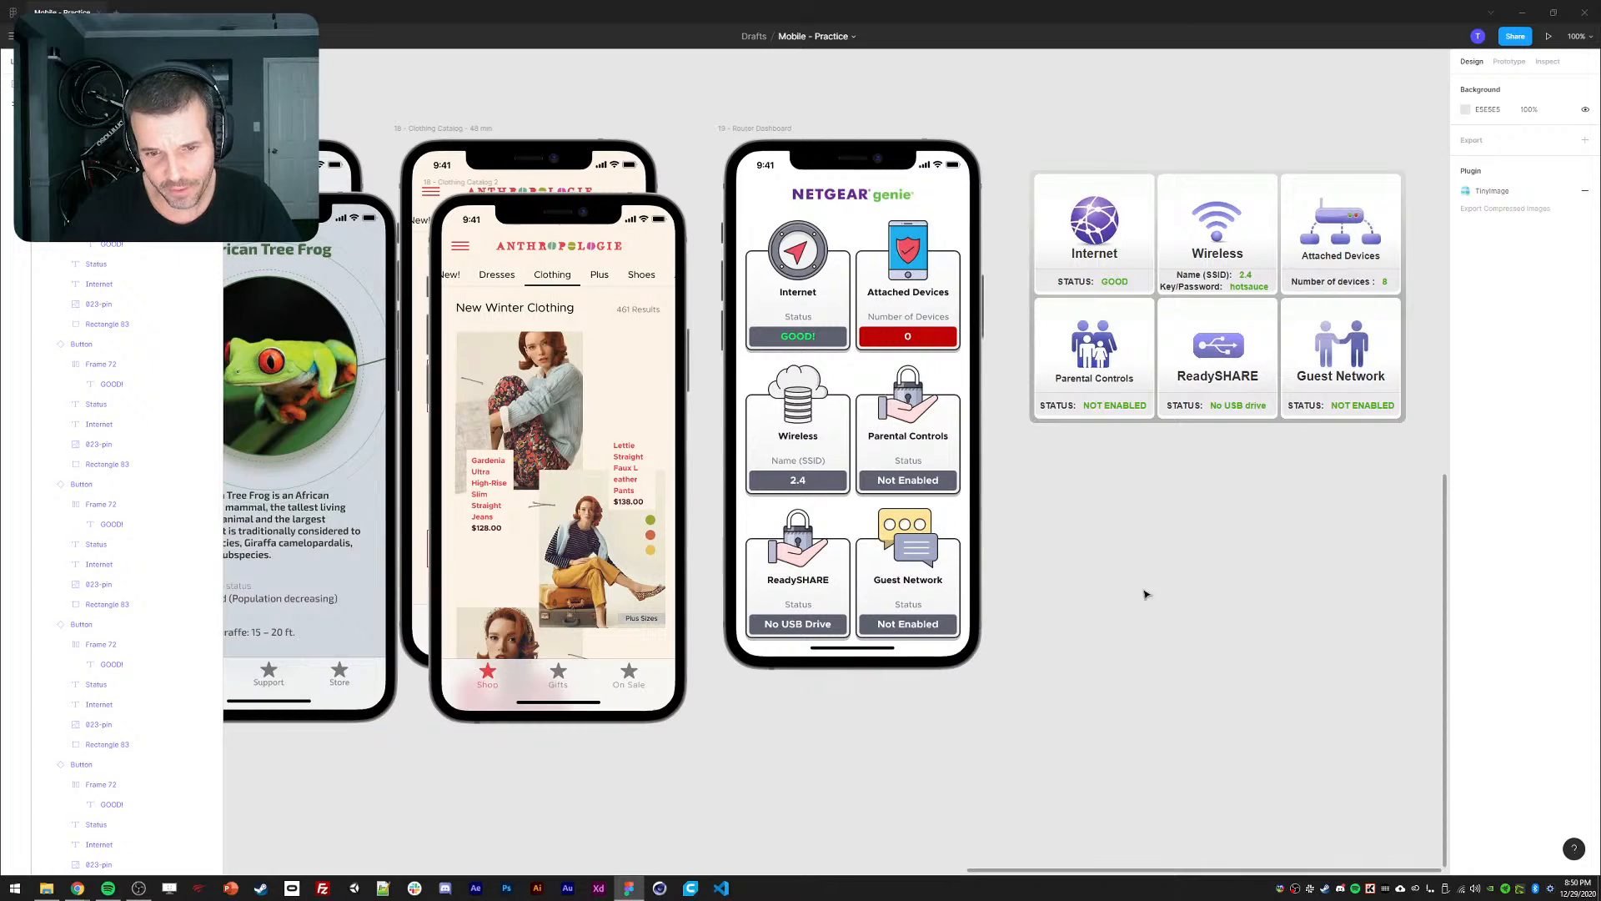
drag(1203, 582, 1094, 610)
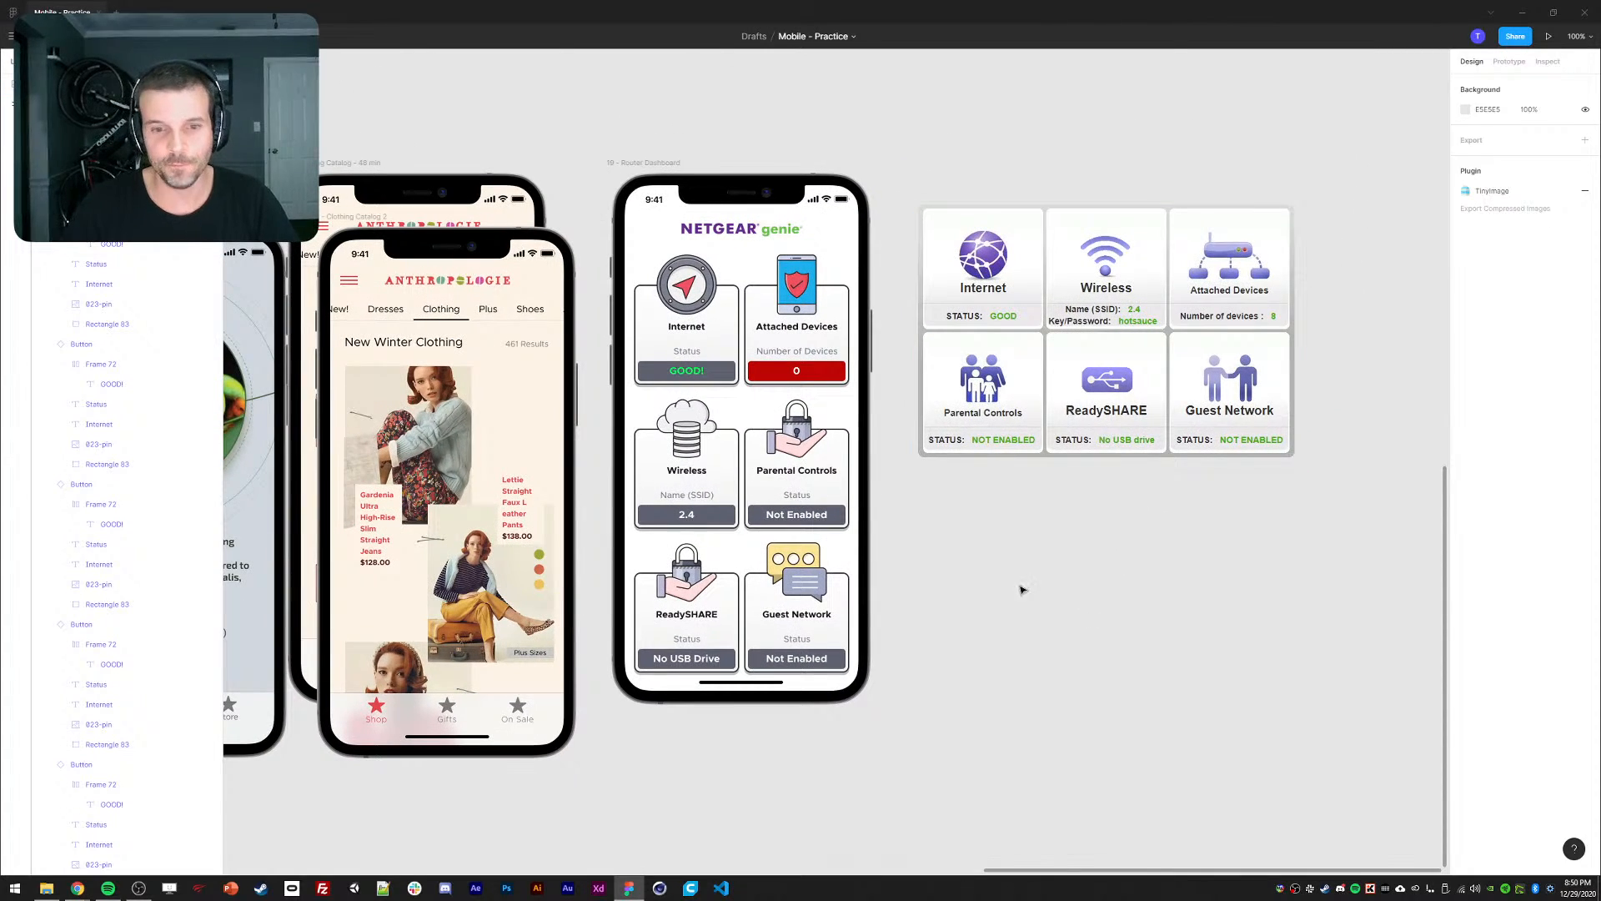
key(ctrl+plus)
Drag the Netgear reference screenshot lower and nearer the phone, then magnify to compare cards.
drag(1016, 575, 866, 661)
drag(1190, 358, 1126, 510)
key(ctrl+minus)
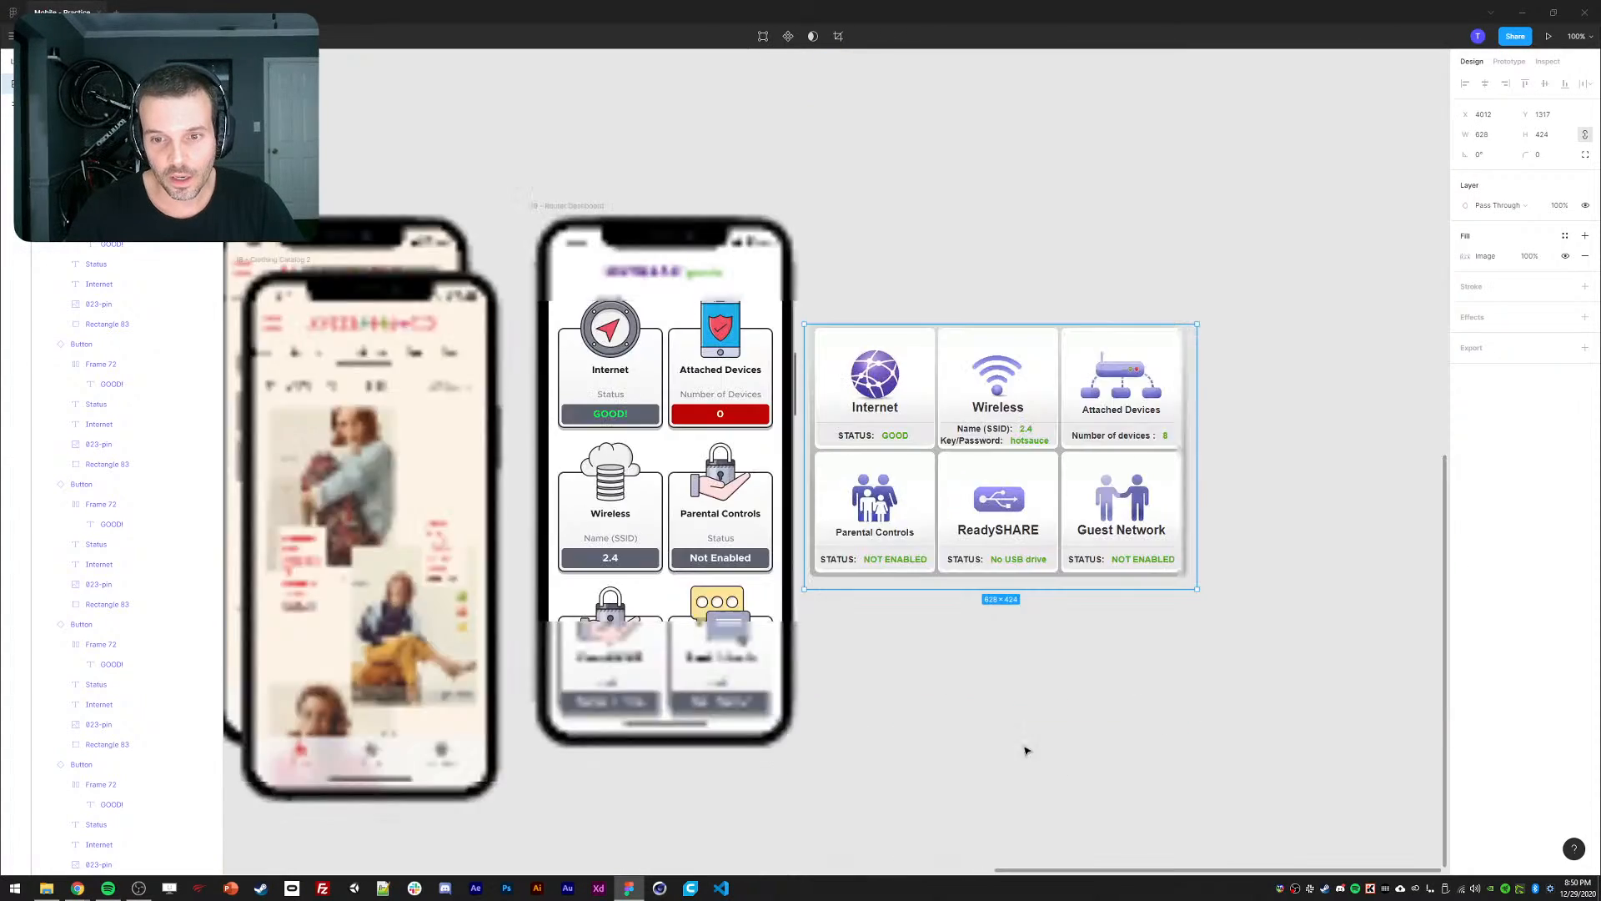
drag(972, 716, 1094, 600)
key(ctrl+plus)
drag(1101, 544, 1007, 603)
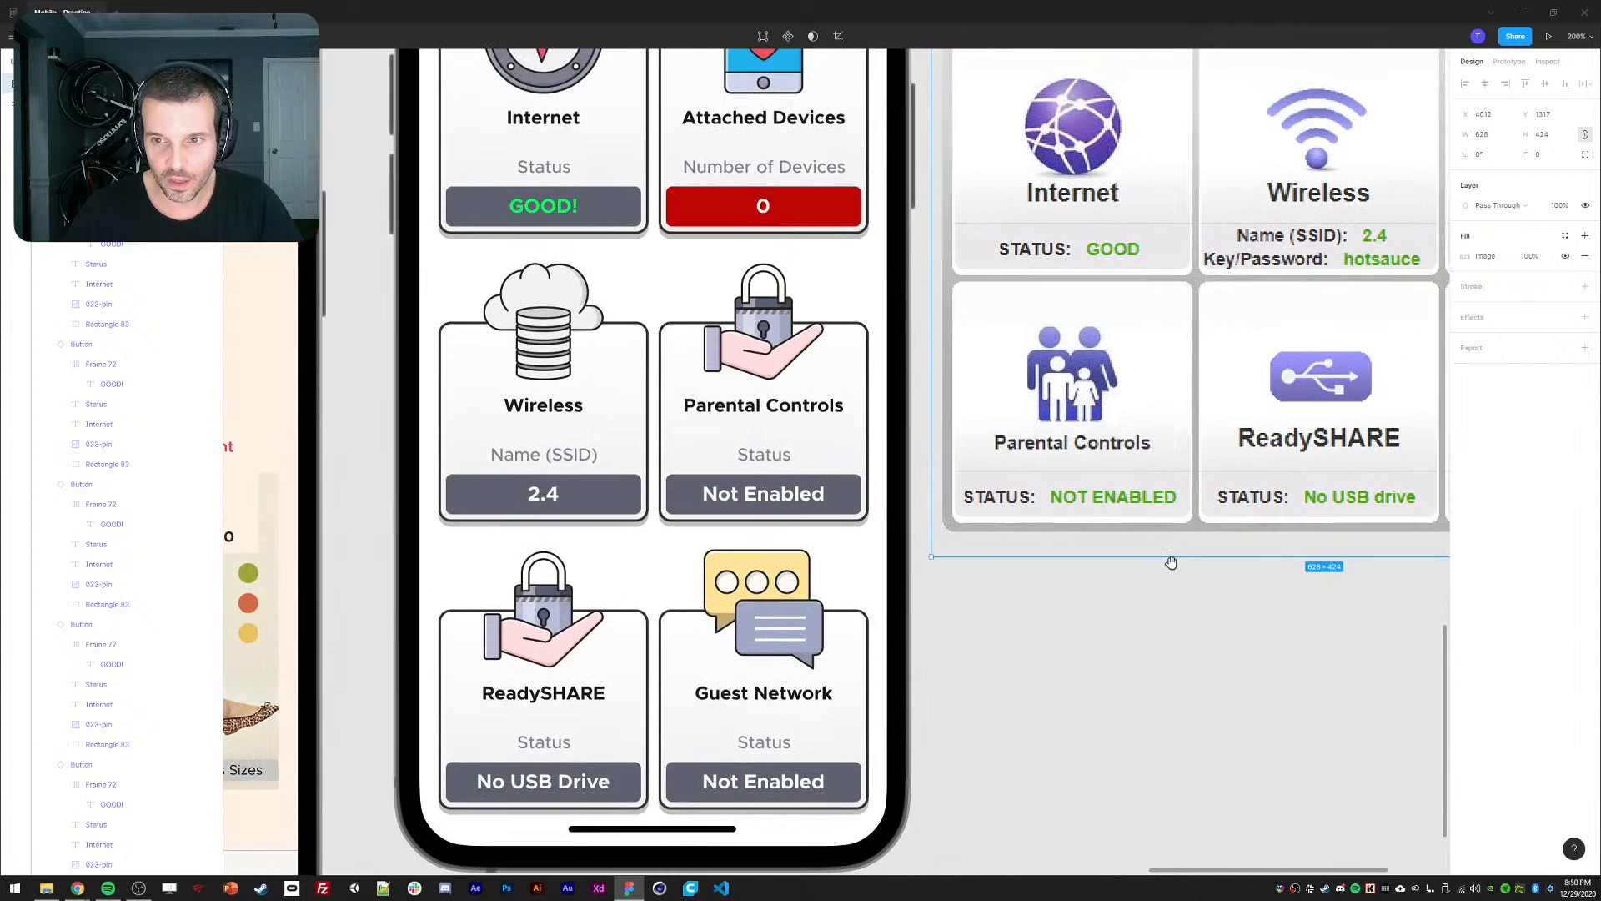
drag(1171, 563, 1159, 565)
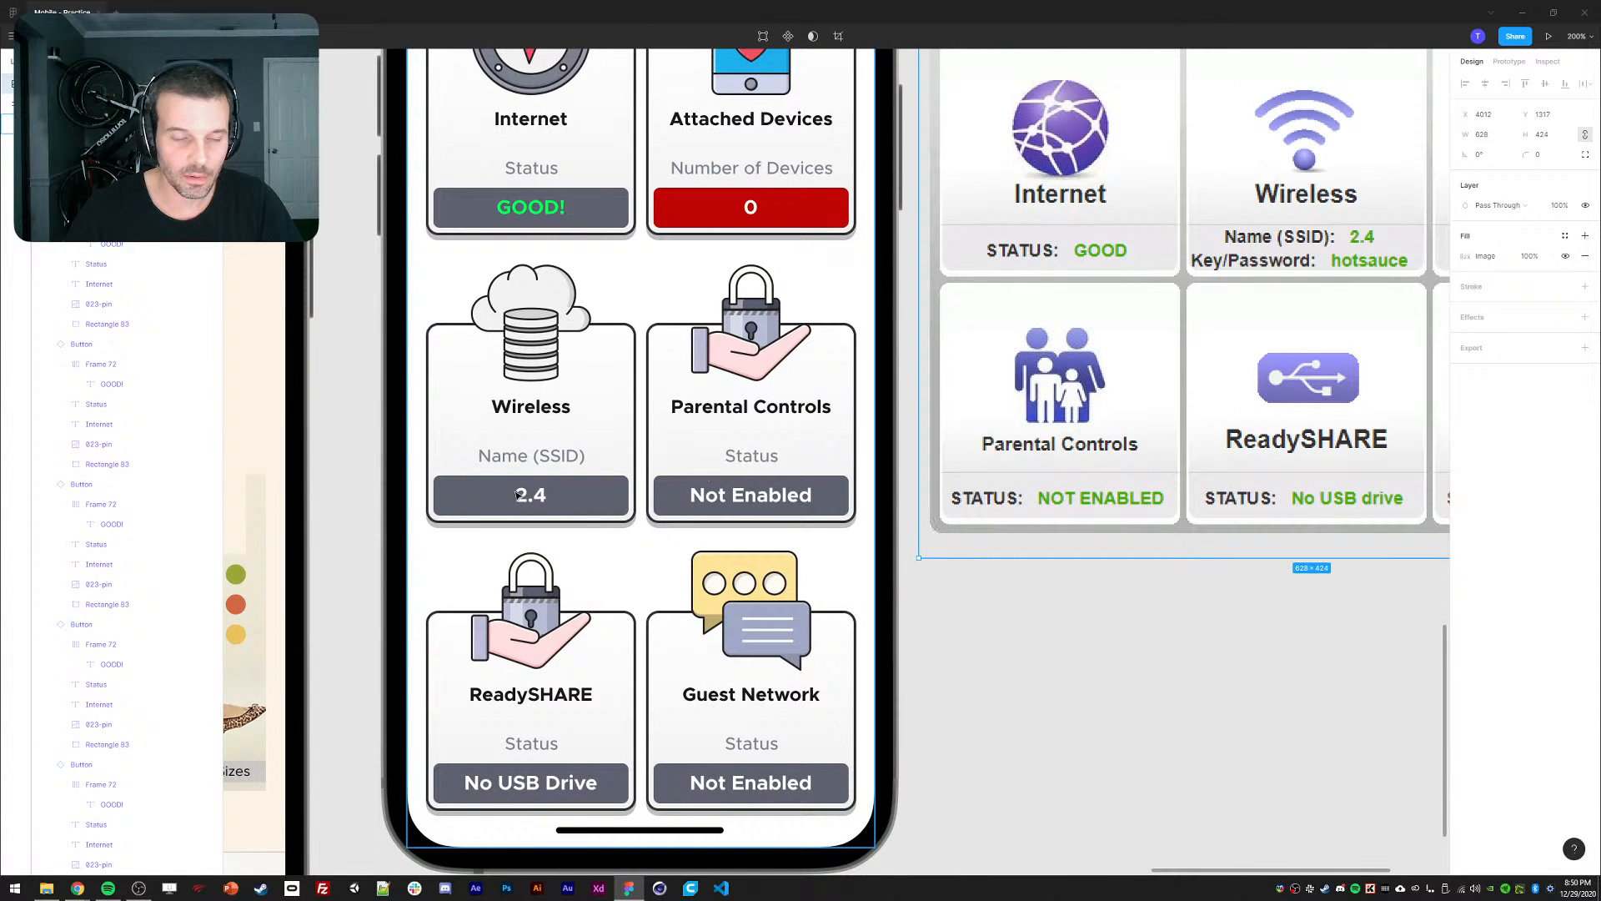
Detach the Wireless Button instance from its component so it becomes a plain frame.
key(ctrl+minus)
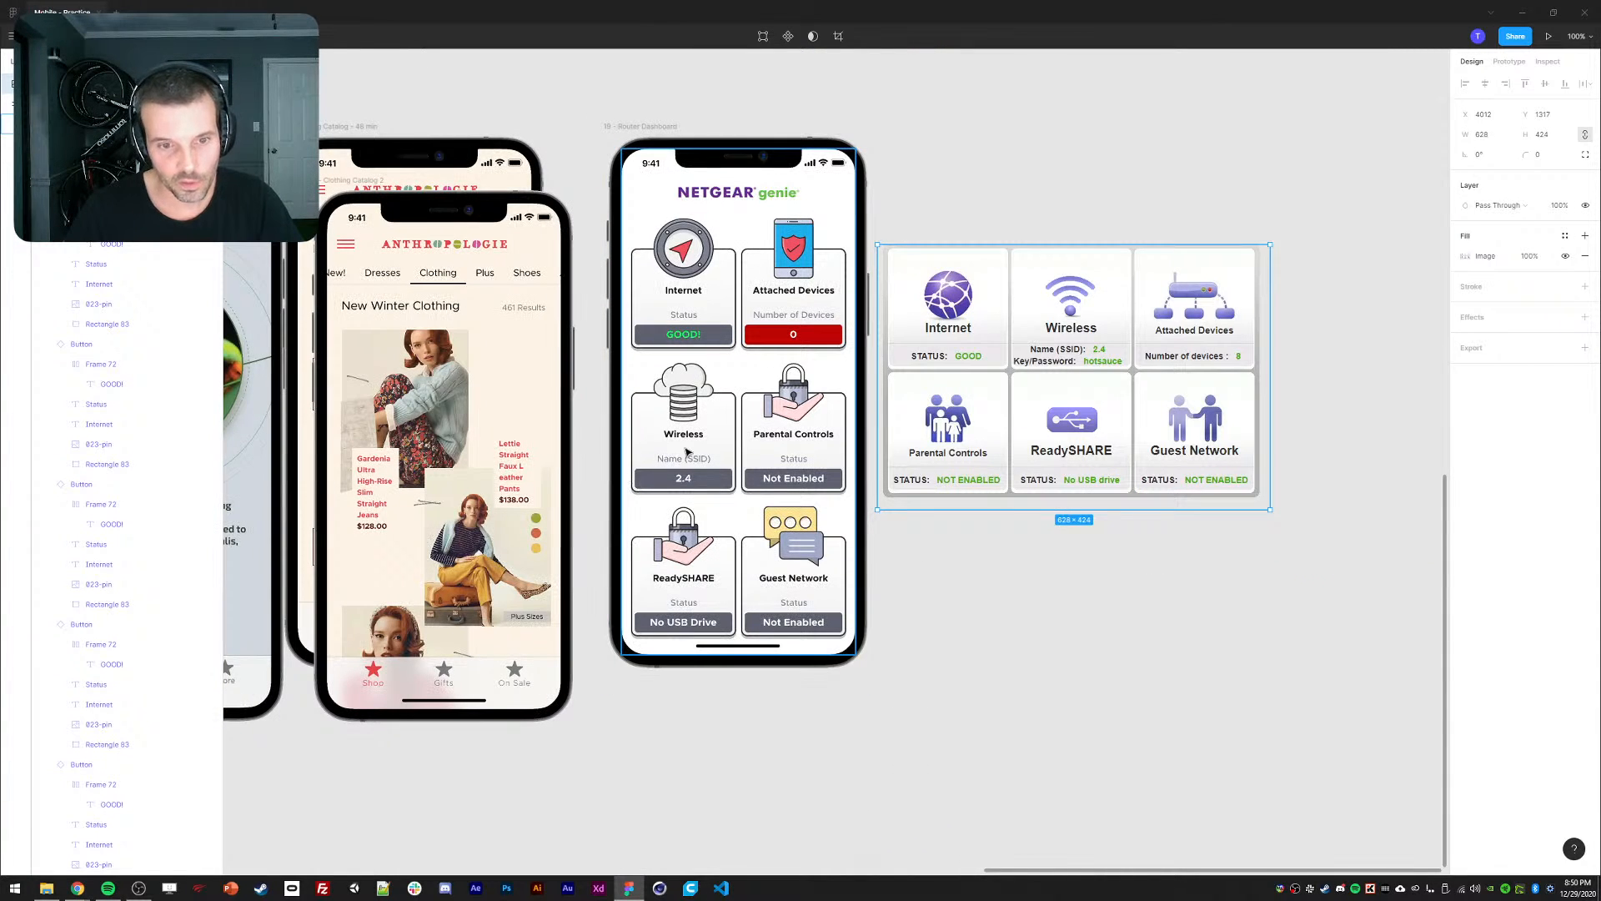
click(663, 415)
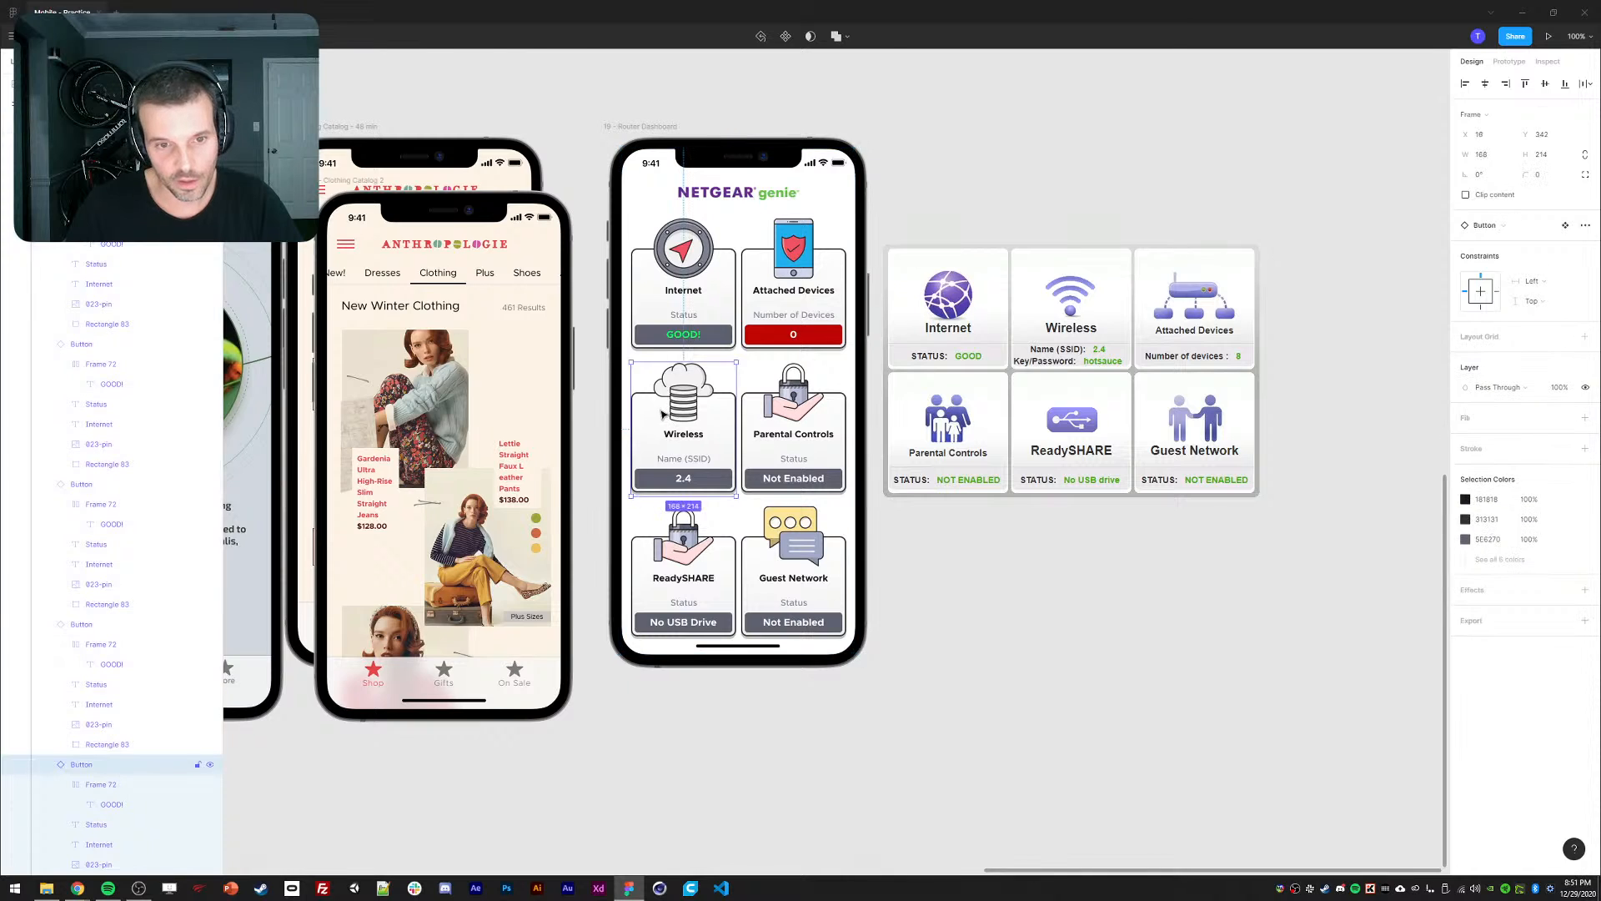
key(ctrl+plus)
right_click(503, 472)
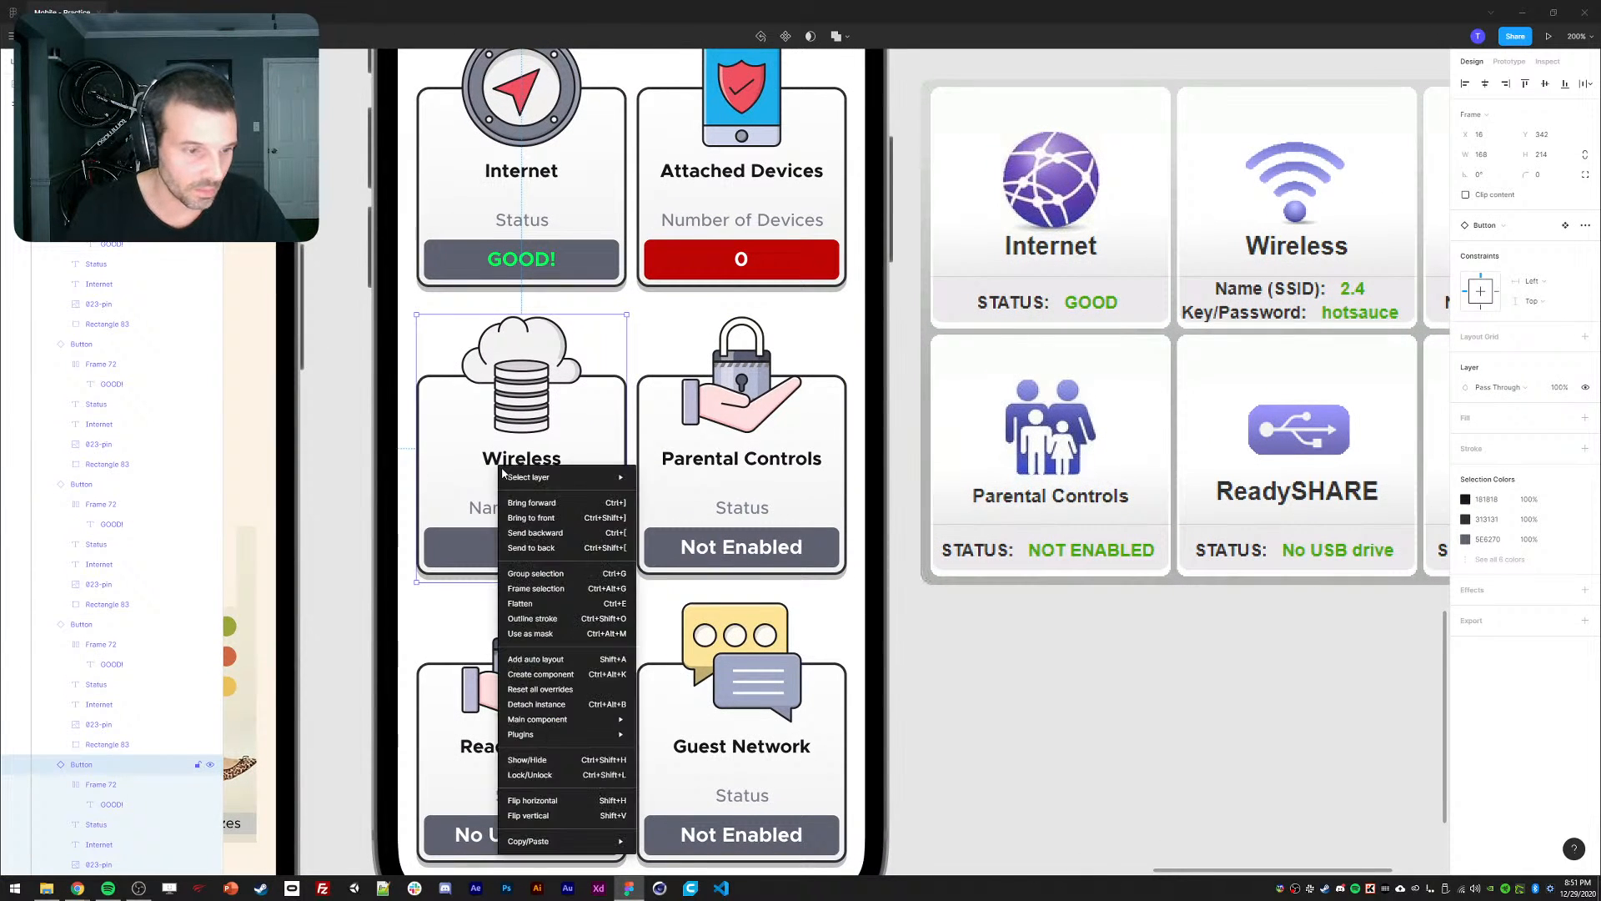
click(527, 709)
scroll(467, 381, left, 3)
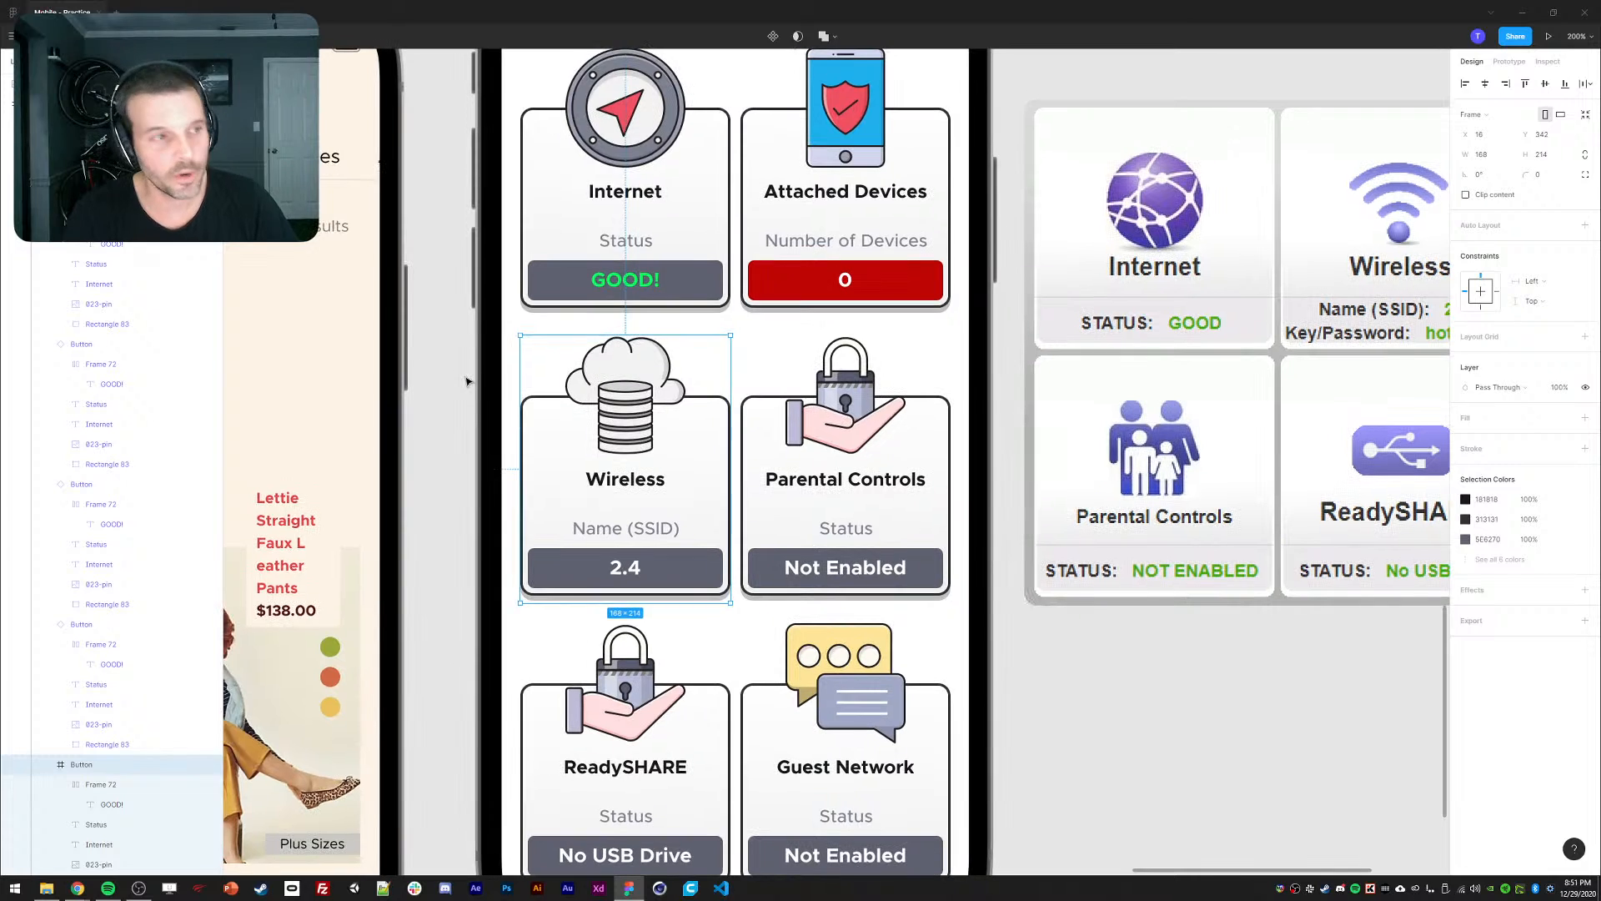
click(467, 381)
scroll(584, 442, down, 1)
scroll(584, 442, right, 1)
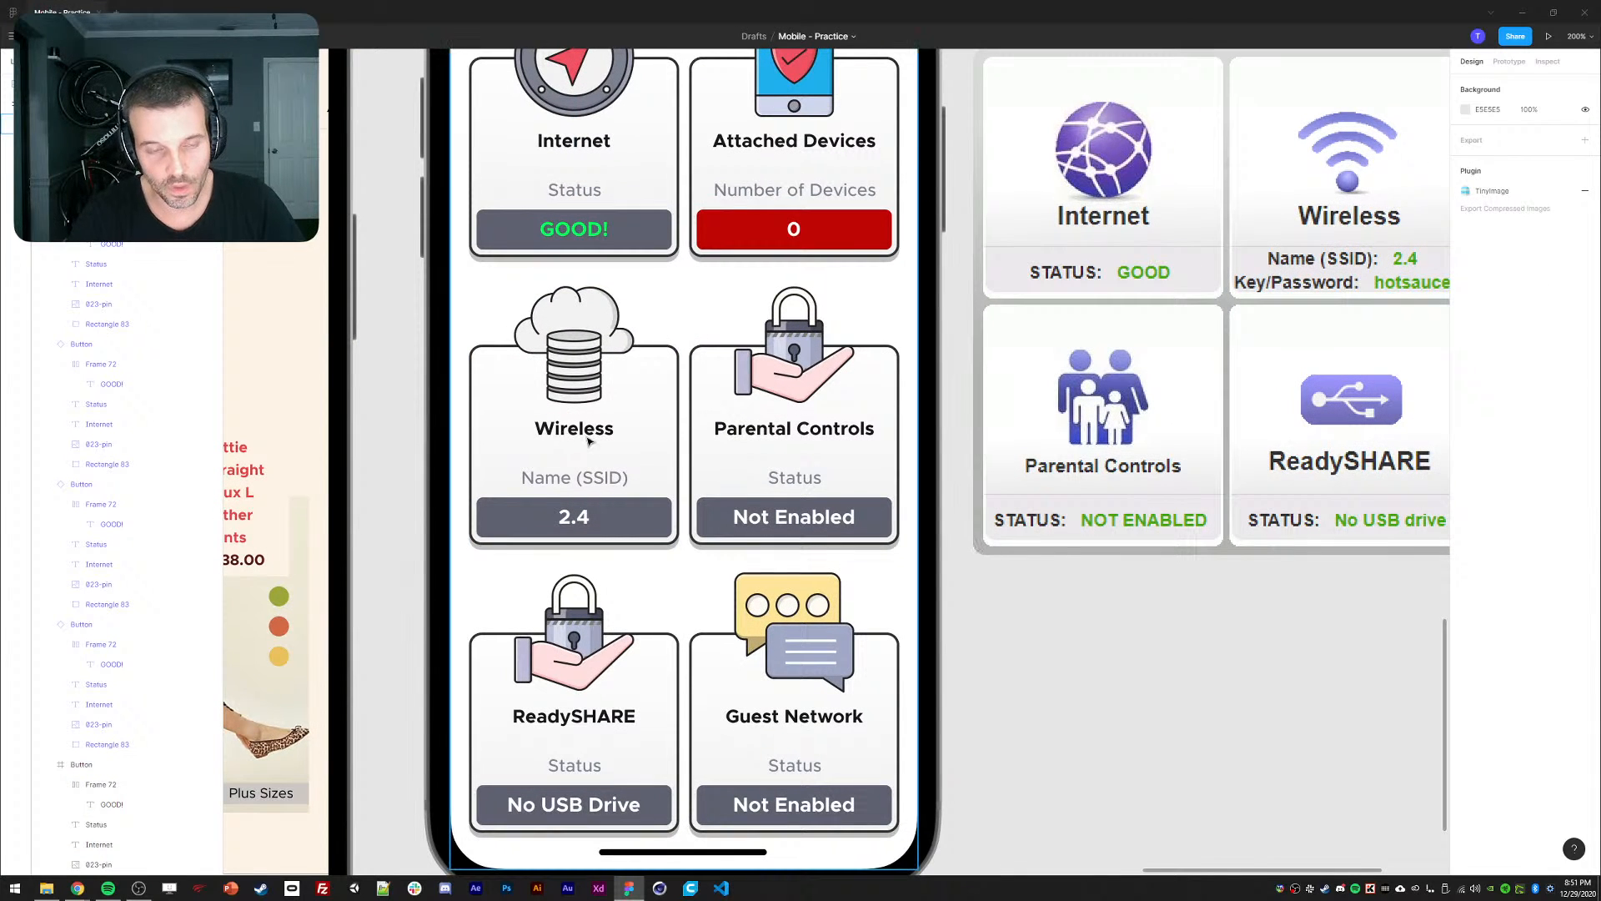
scroll(1155, 647, right, 2)
scroll(1154, 647, up, 1)
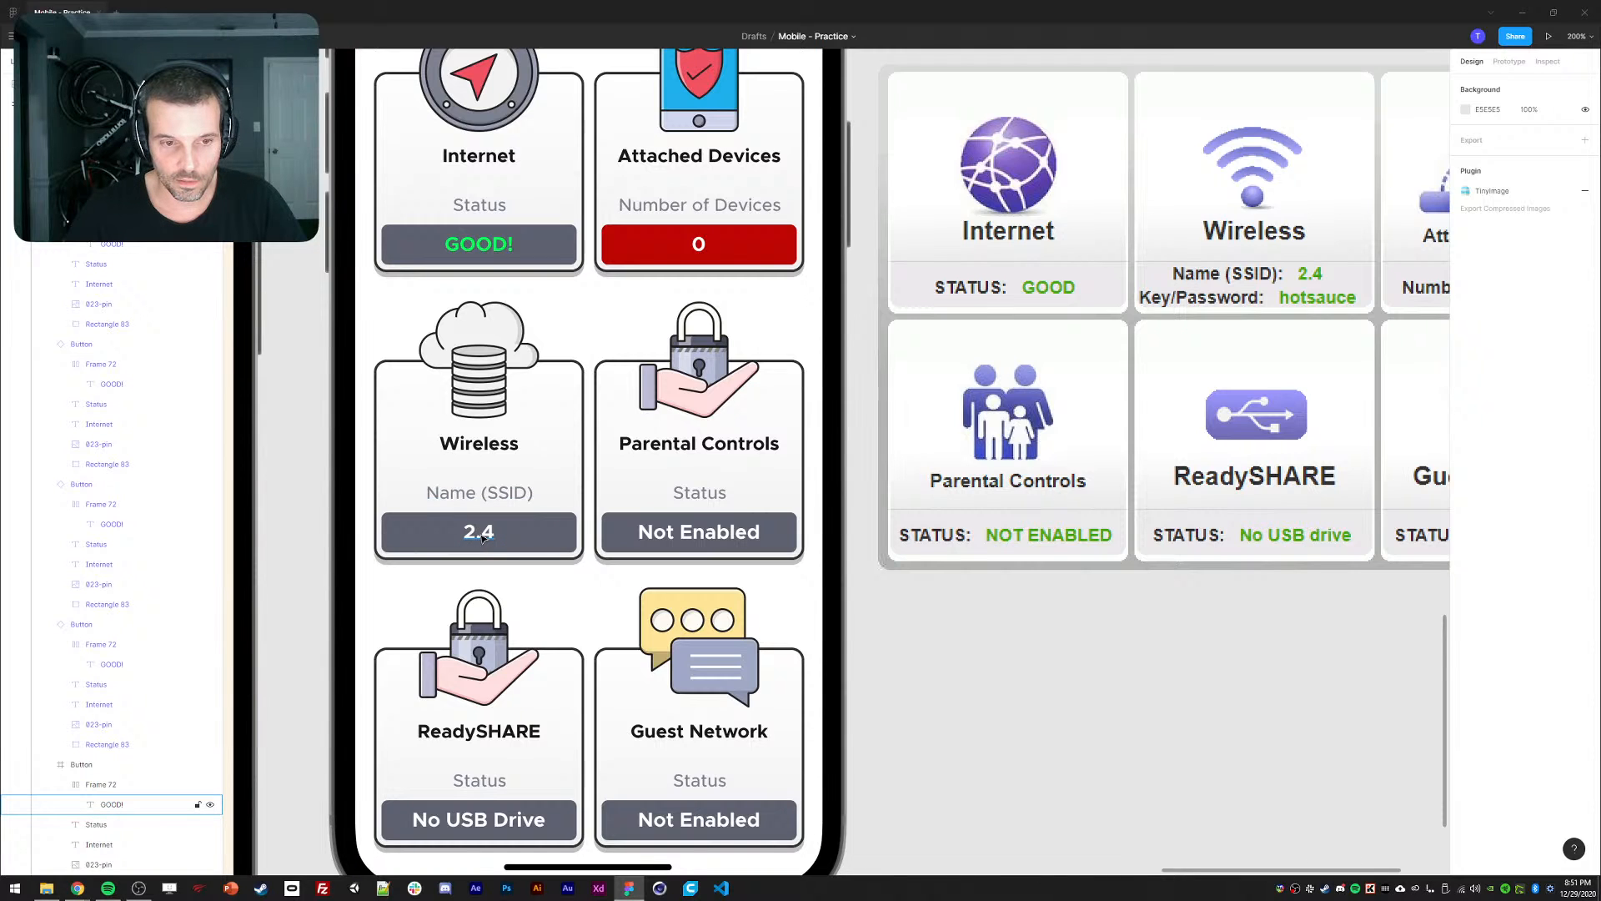
Try appending ' / Password' to the Wireless label, then undo that first attempt.
double_click(480, 493)
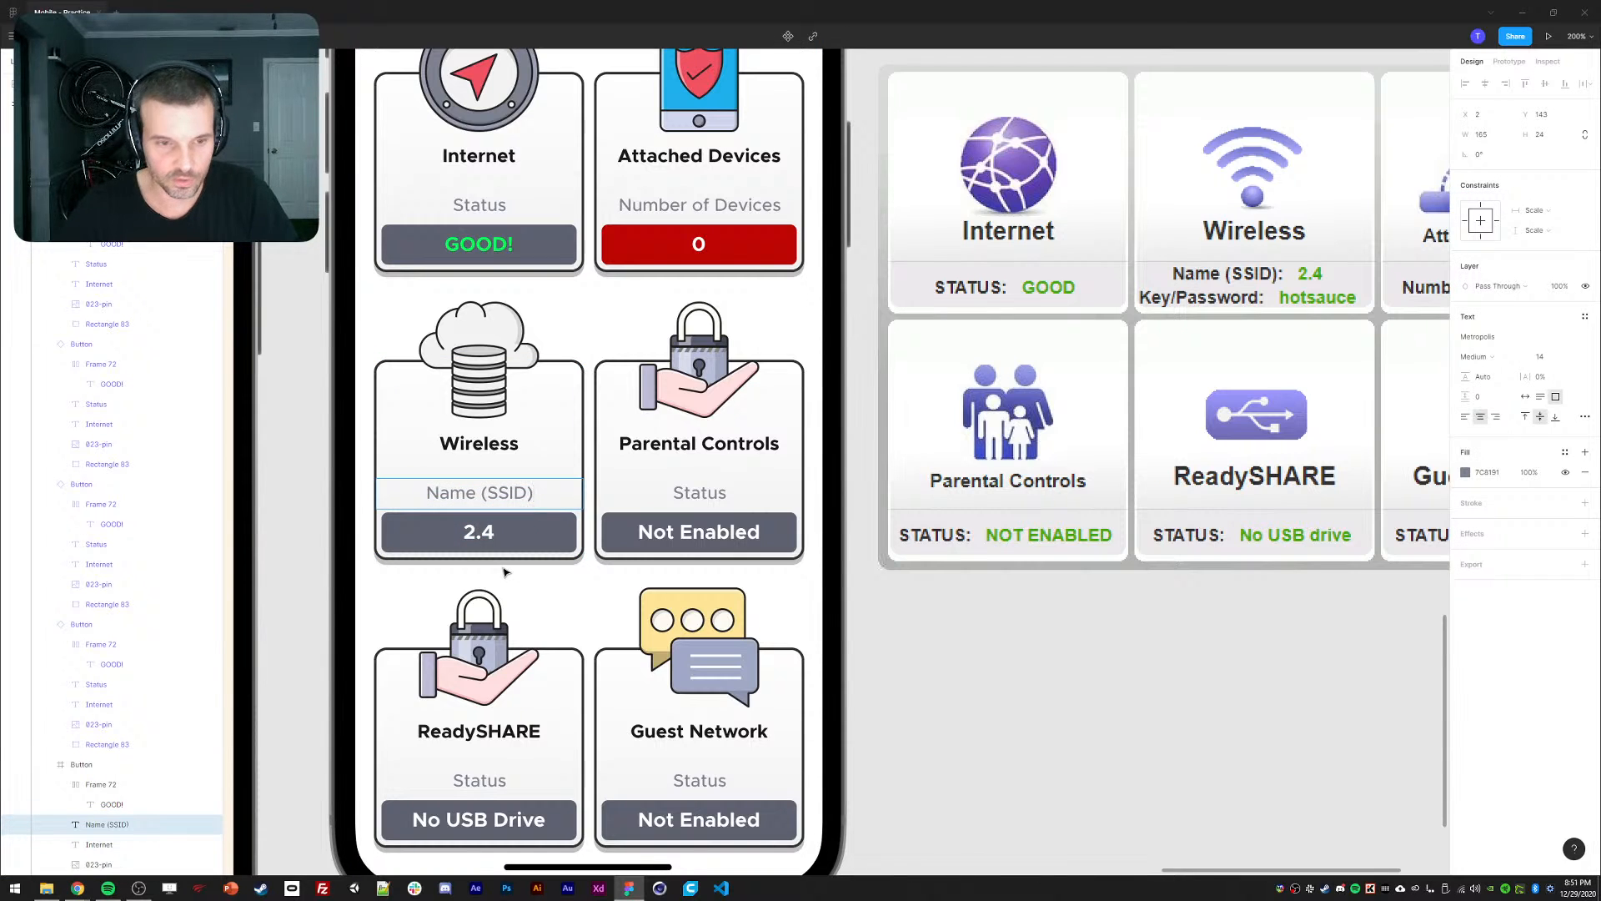
text(/ Pas)
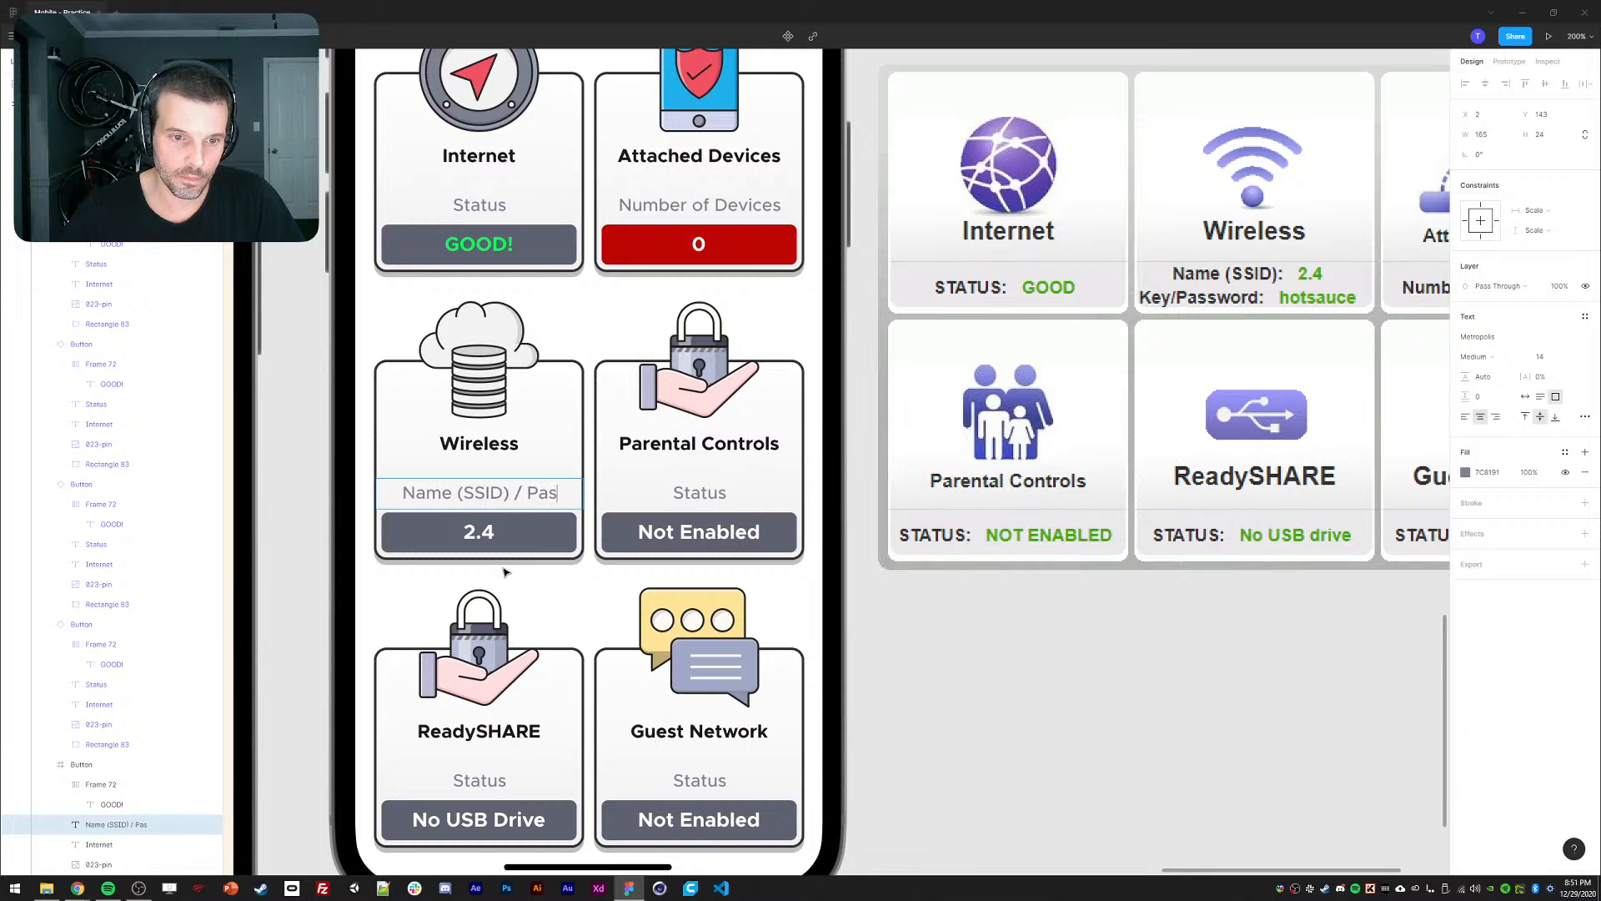
text(sword)
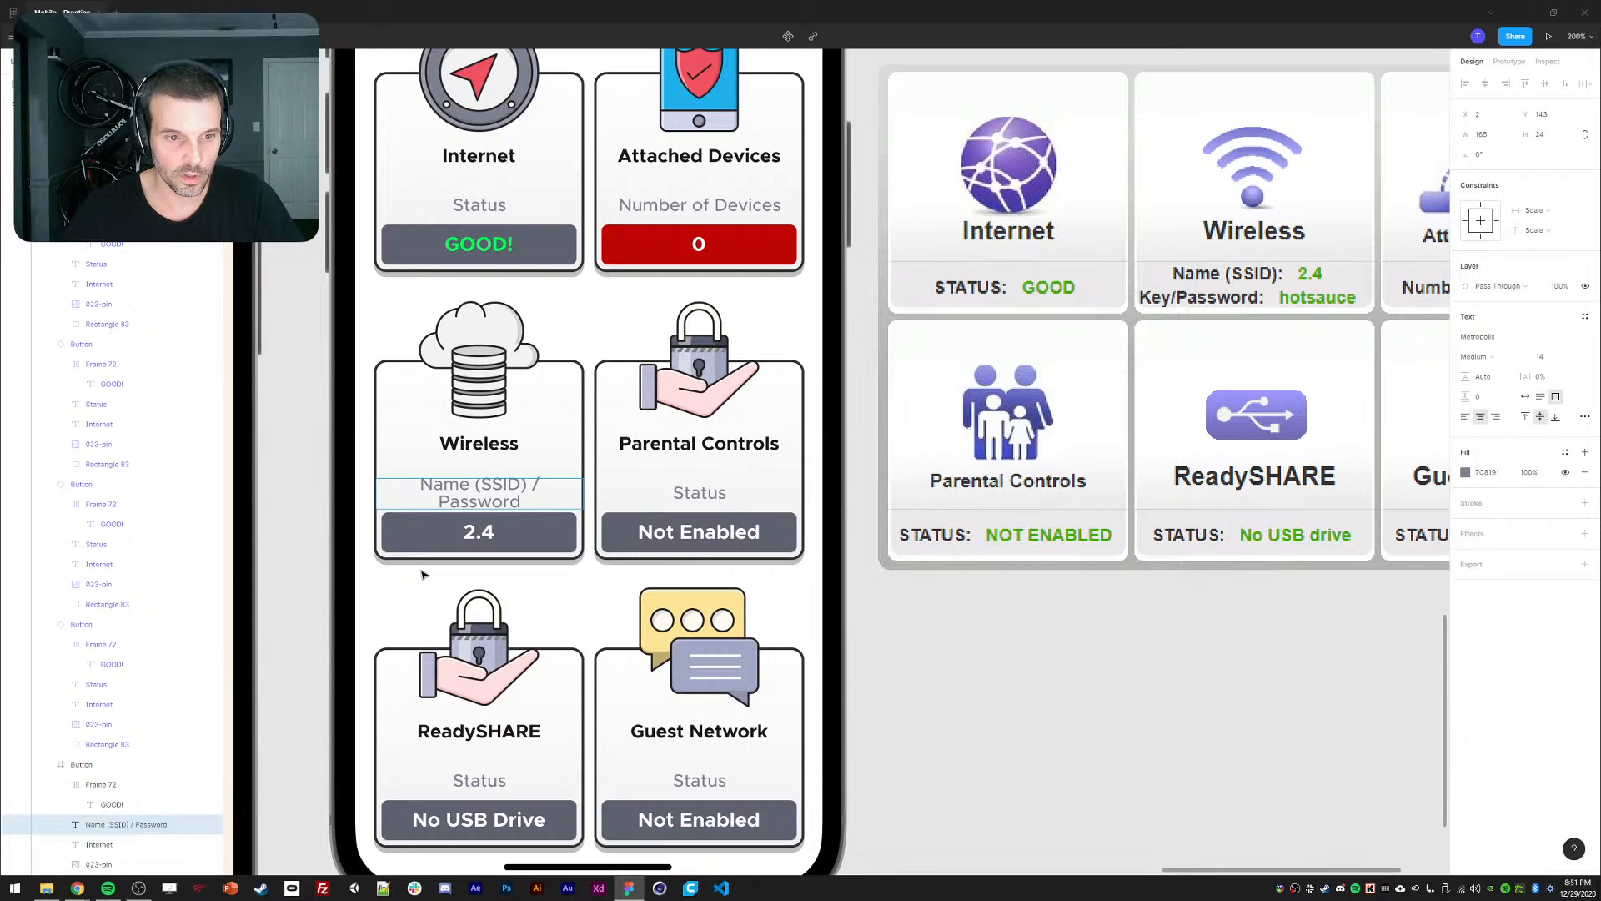
key(Escape)
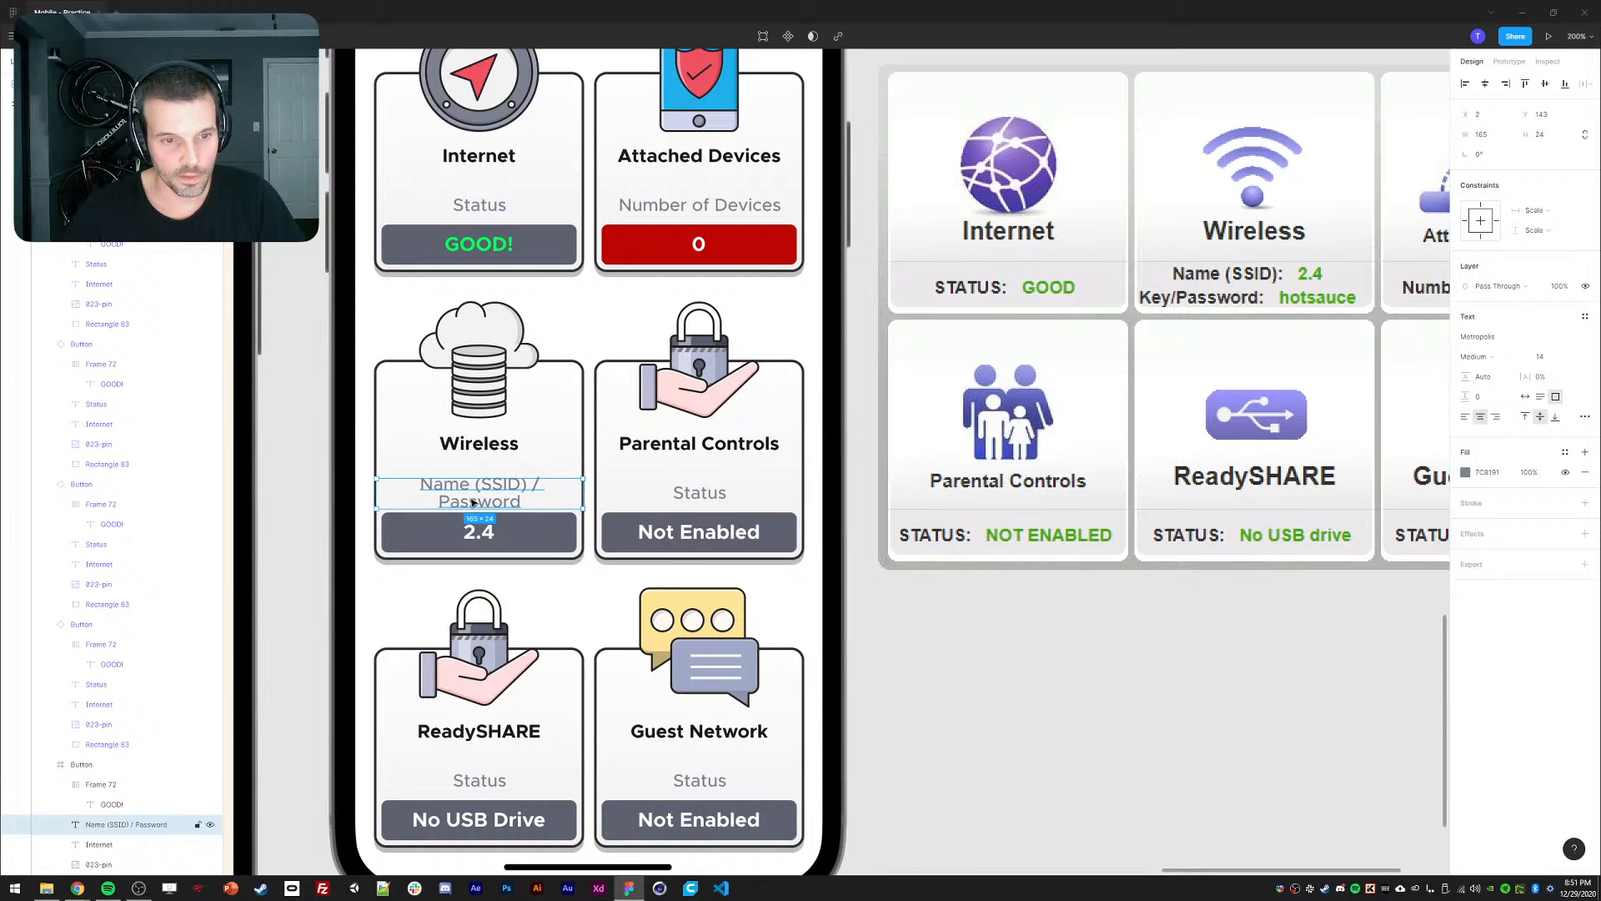
click(480, 204)
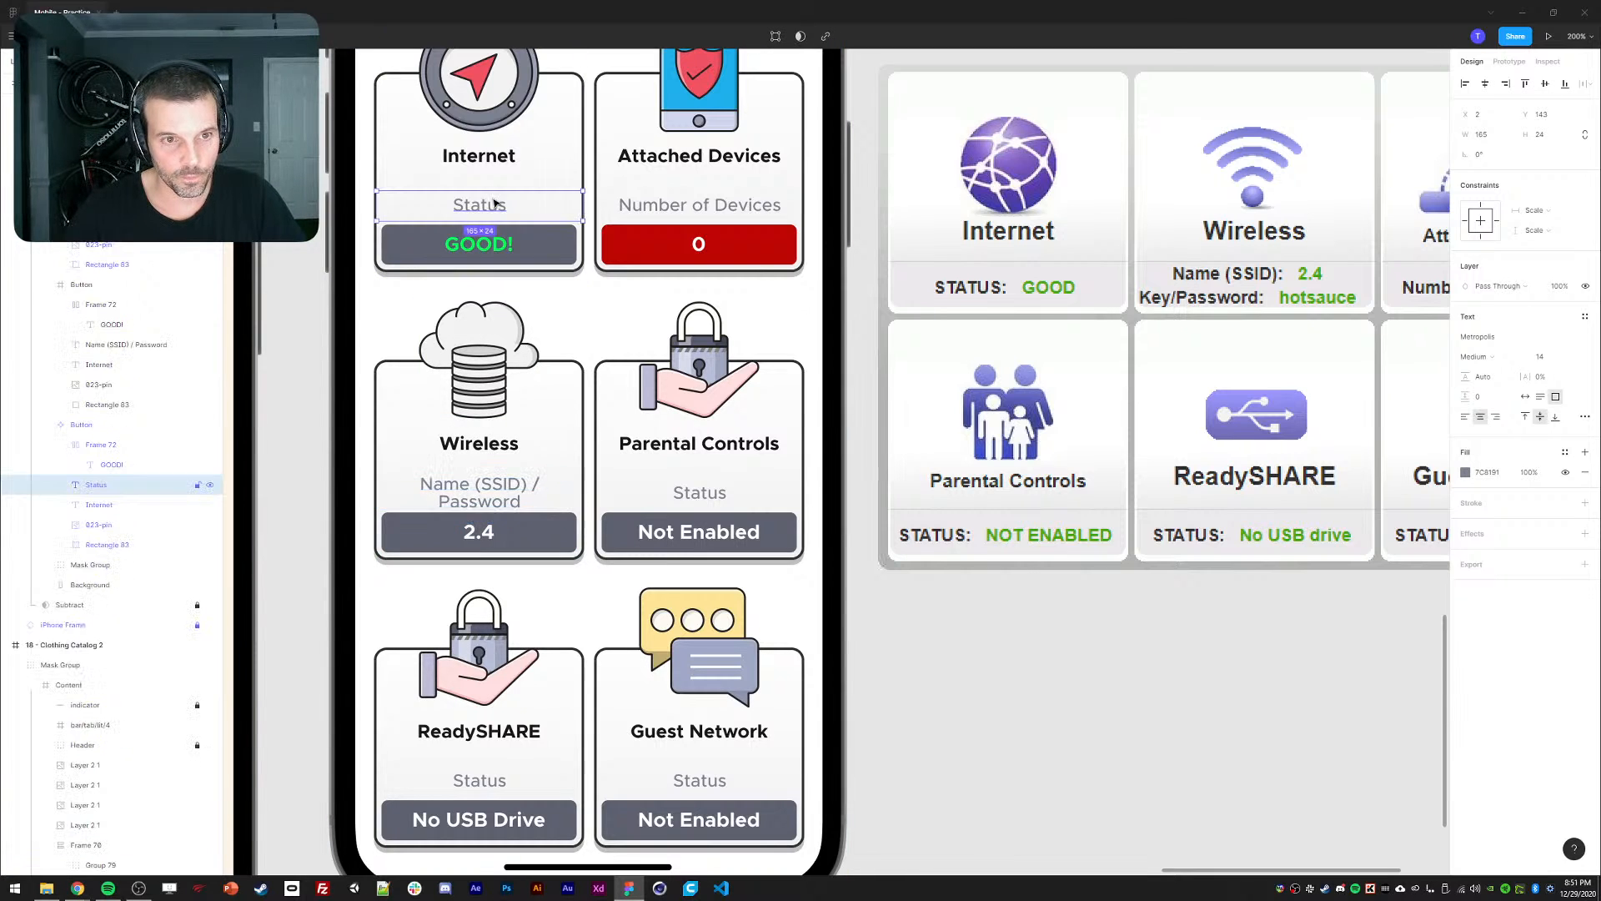
click(1543, 398)
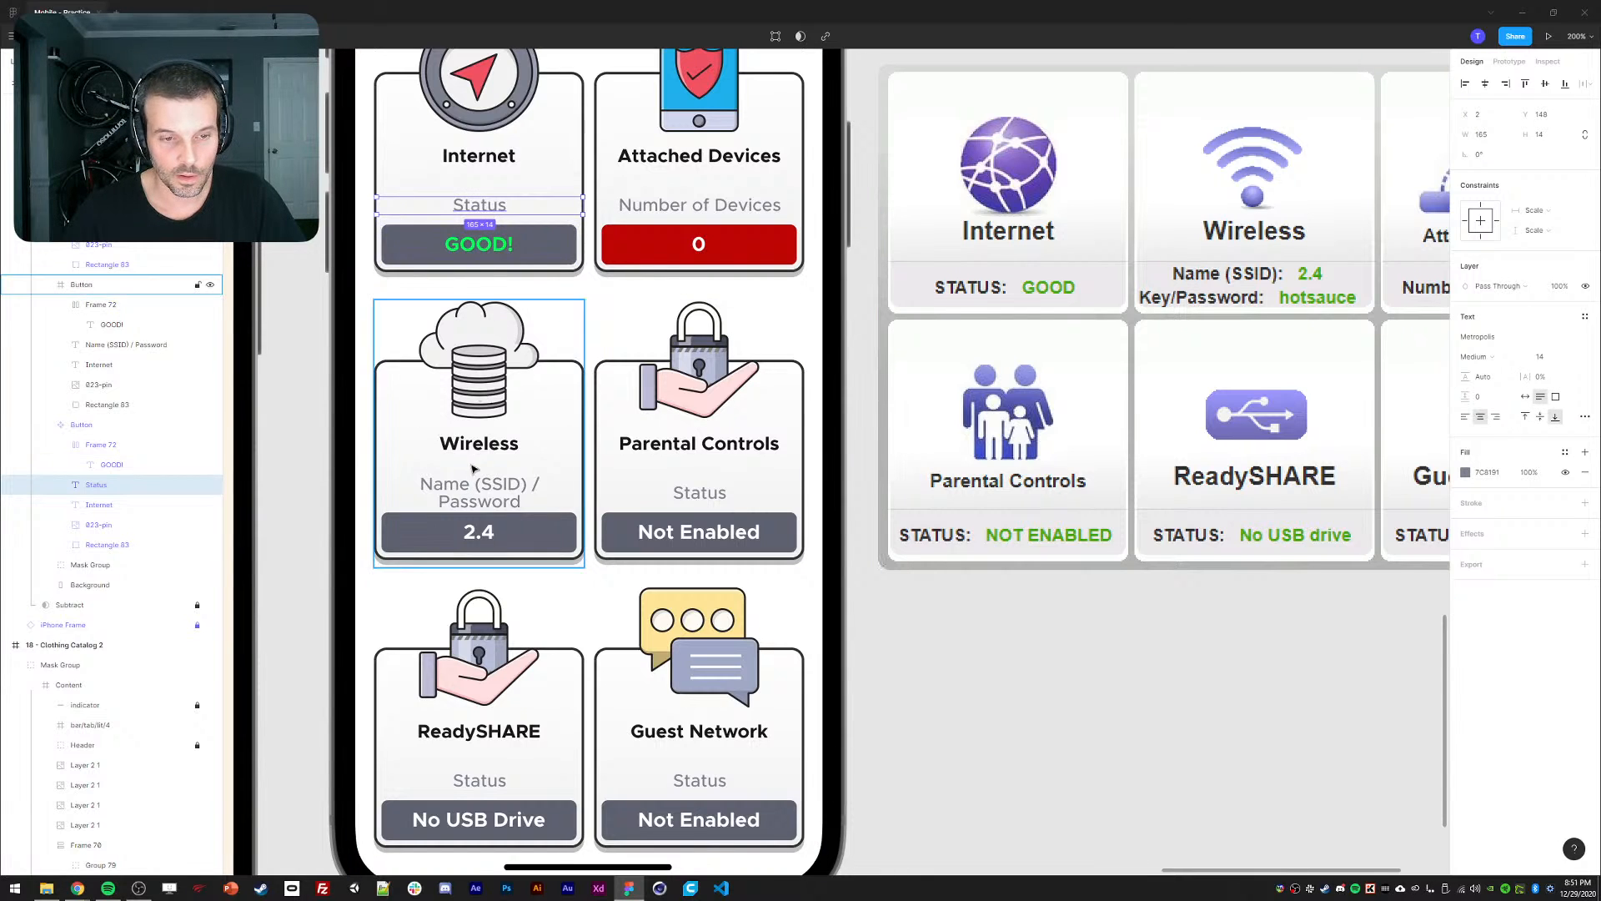
key(ctrl+z)
key(ctrl+z)
key(ctrl+z)
key(ctrl+z)
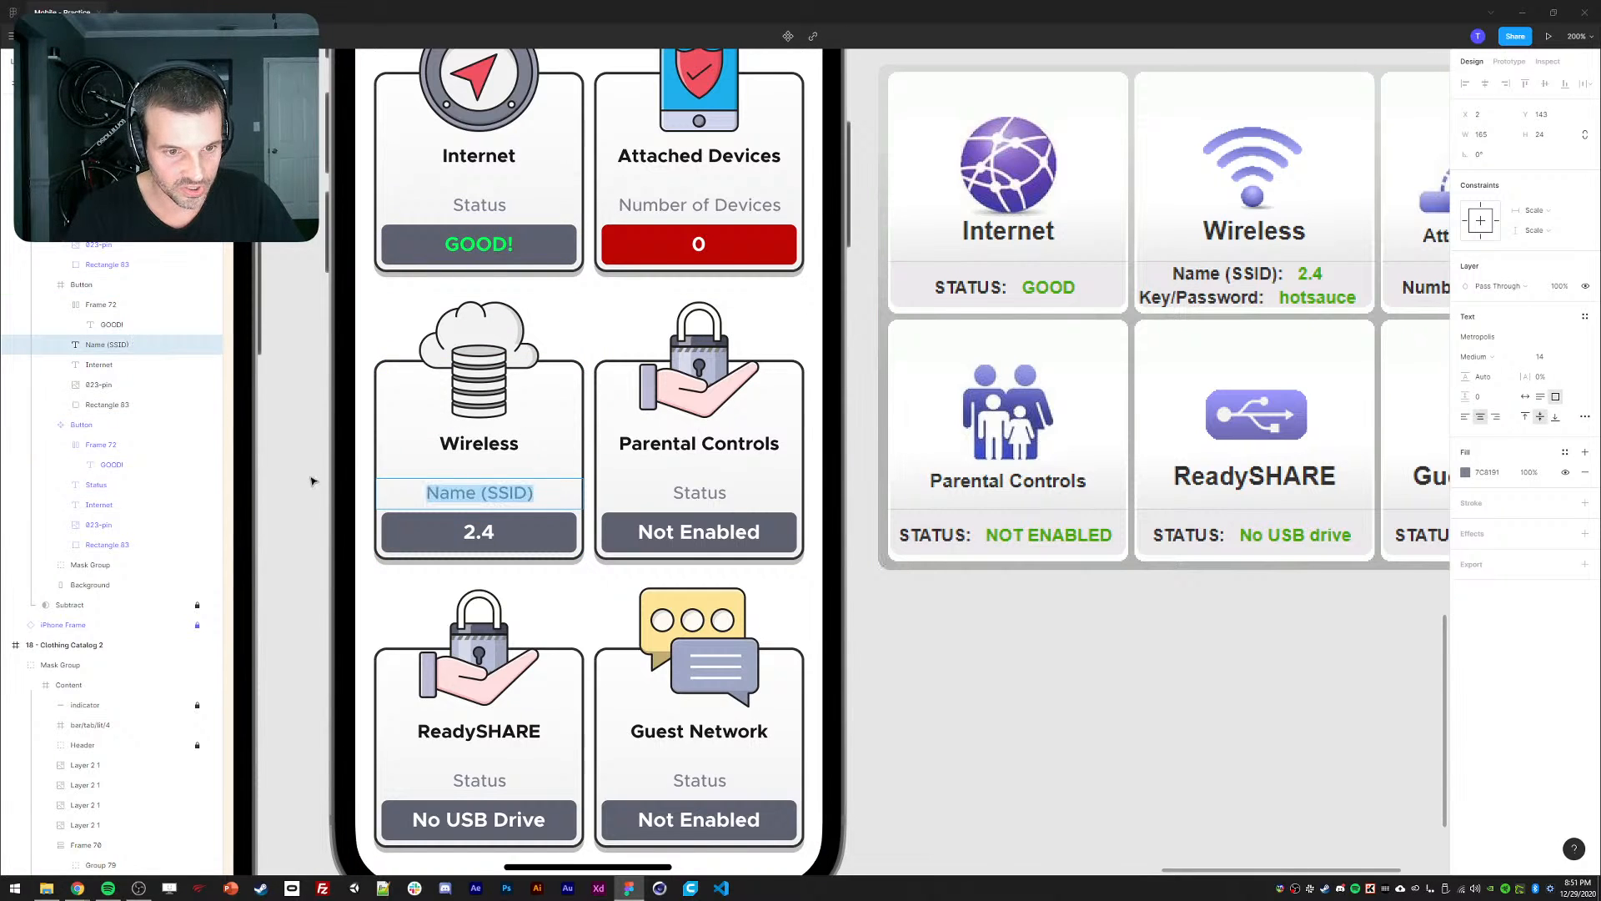
key(ctrl+z)
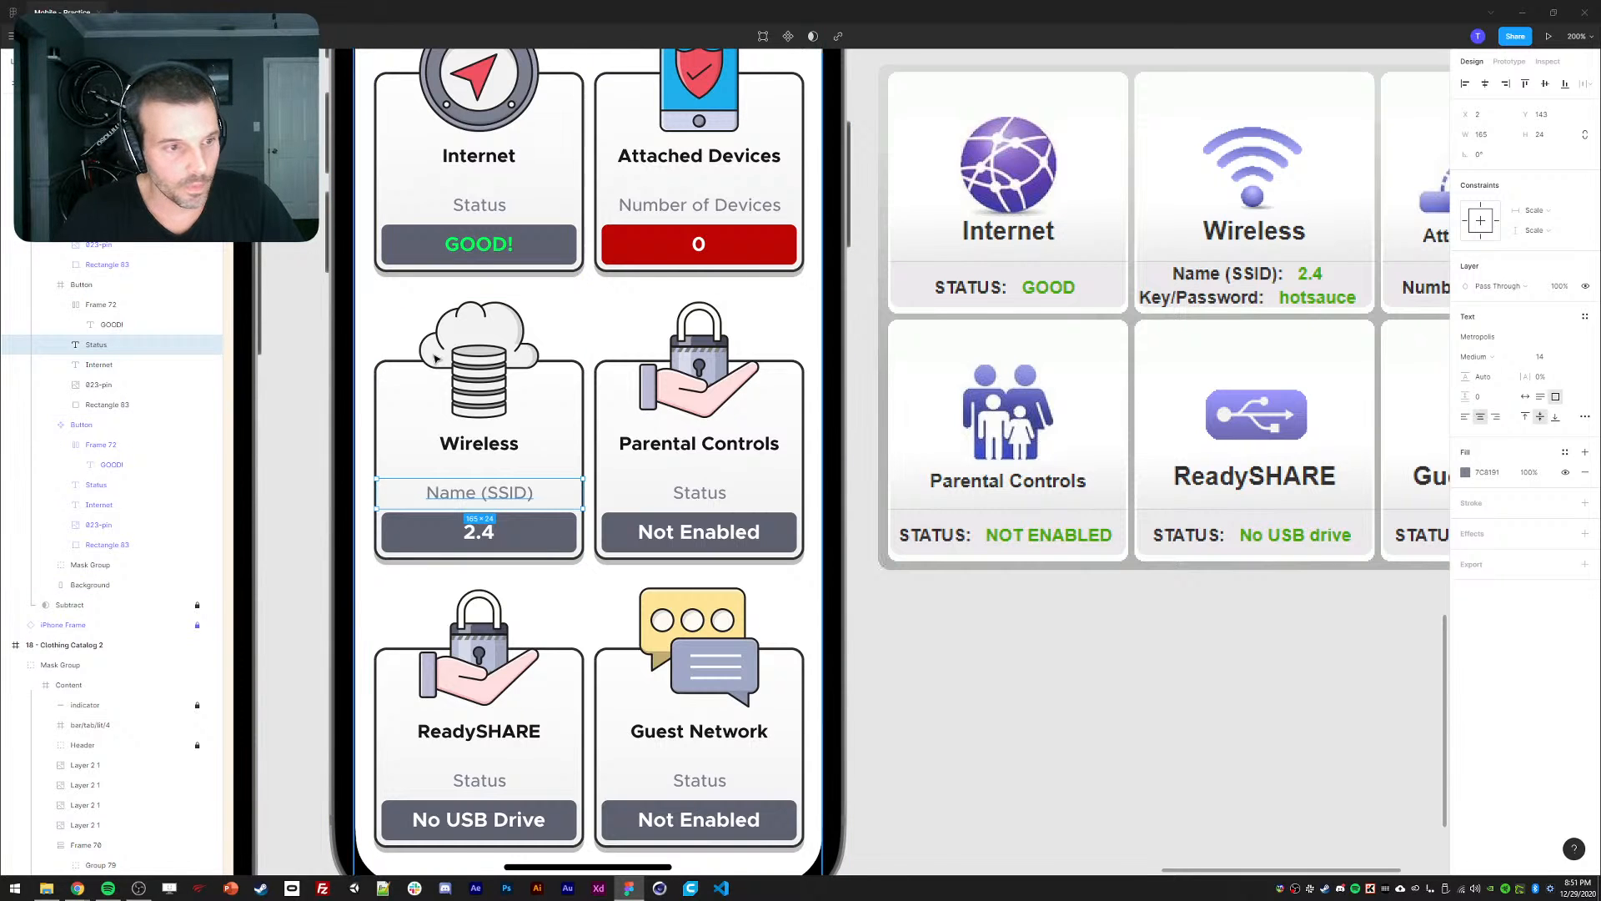
click(315, 280)
key(ctrl+z)
key(ctrl+z)
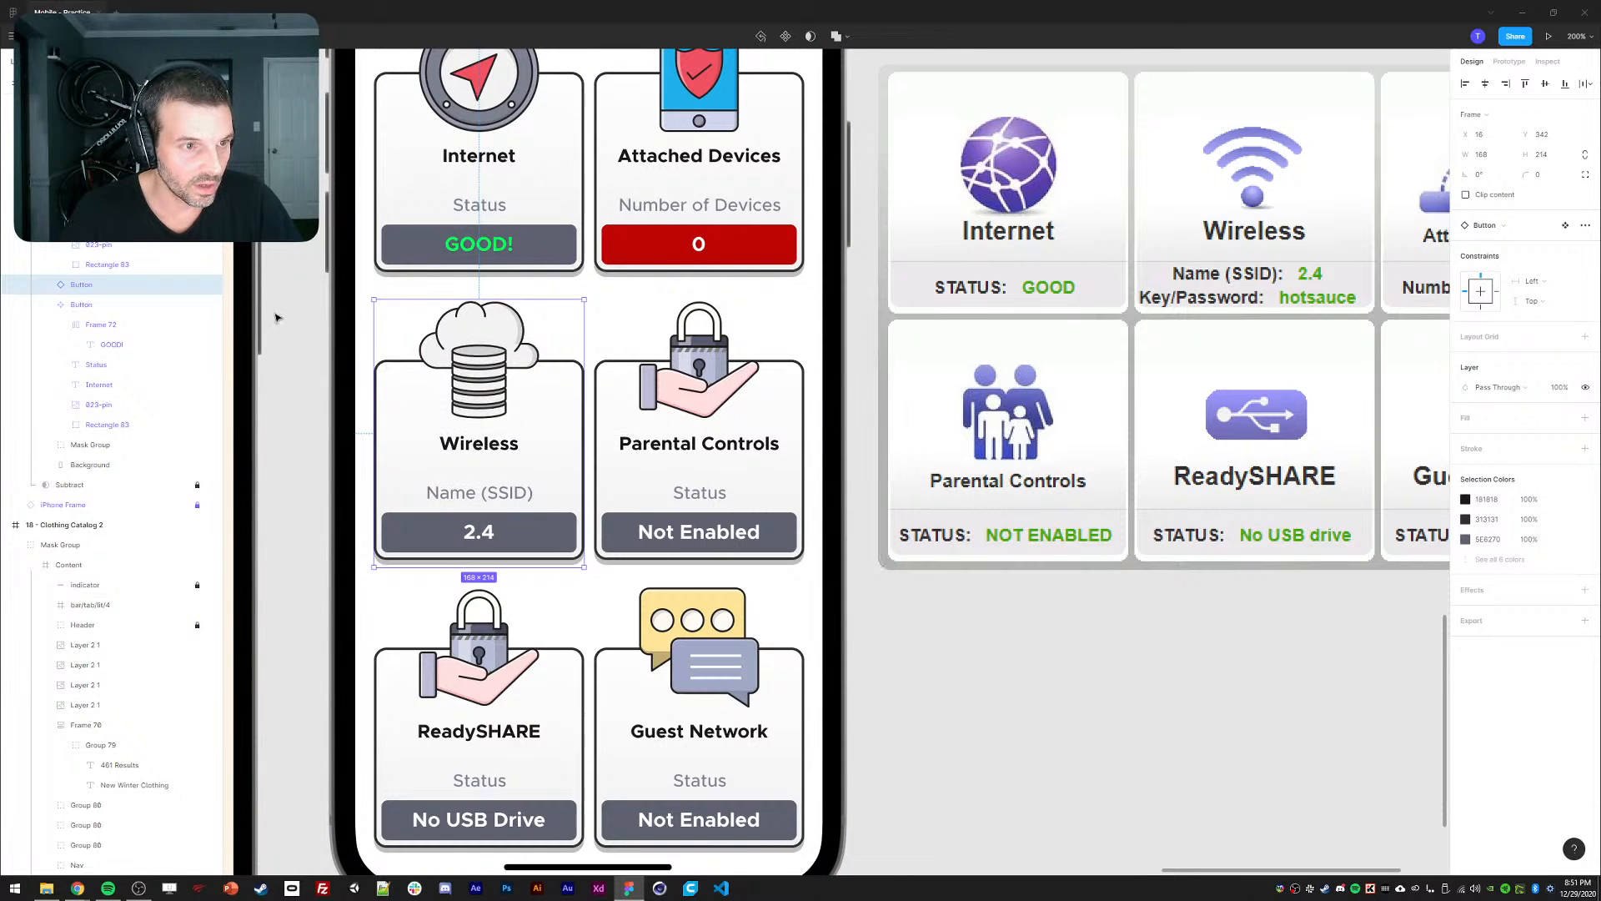
click(457, 242)
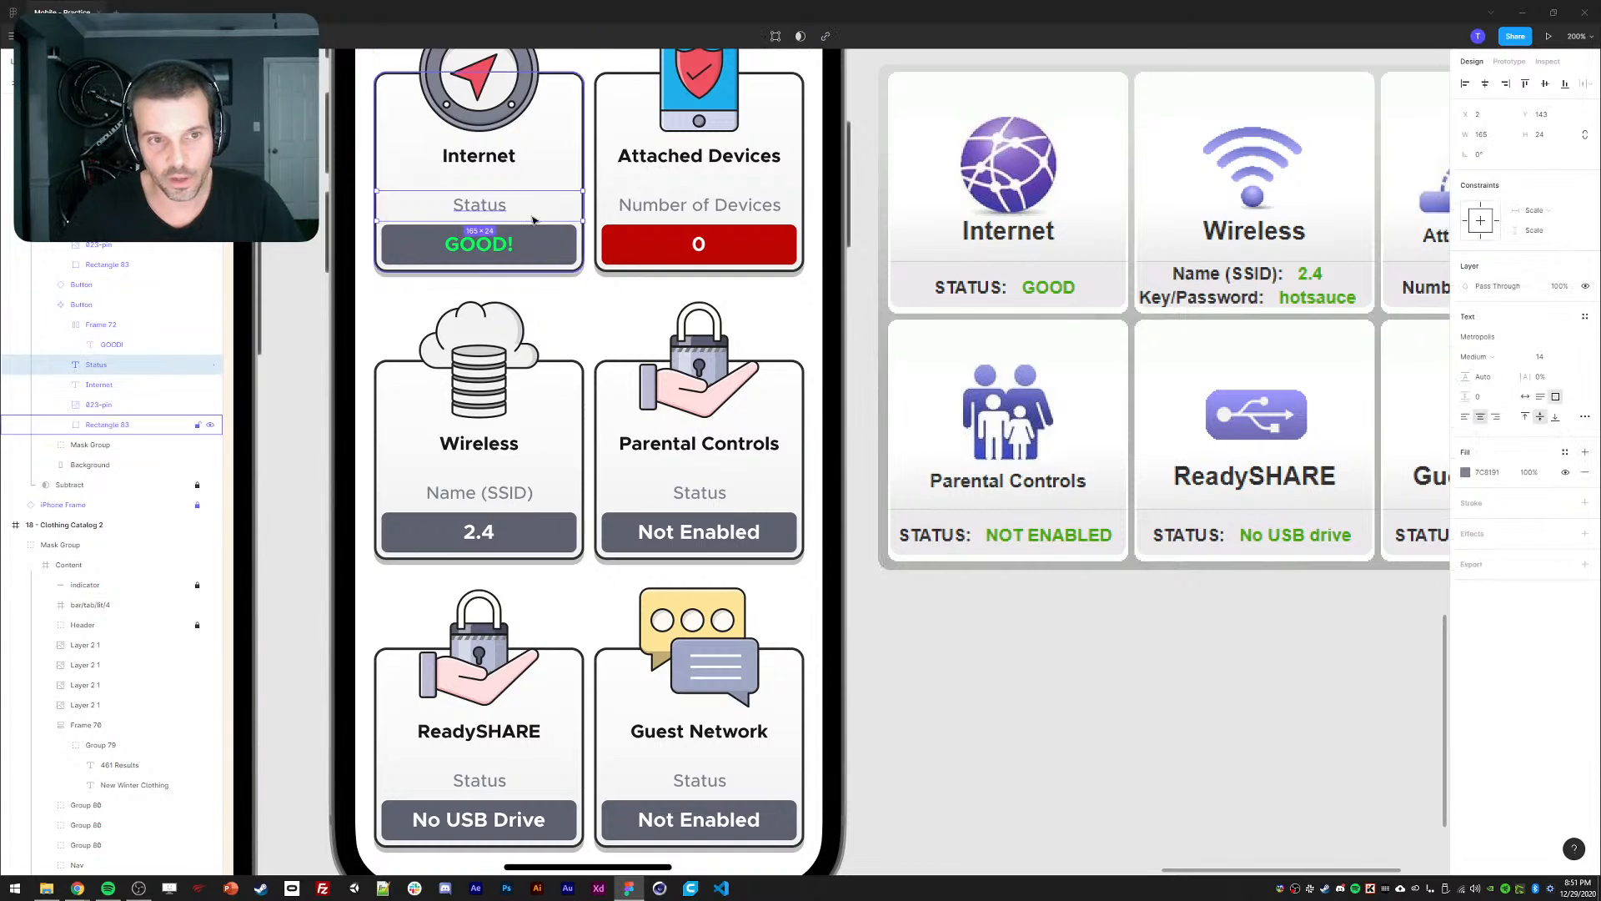
Make the Wireless label read 'Name (SSID) / Password', auto-height and bottom-aligned.
double_click(534, 493)
text(/ APas)
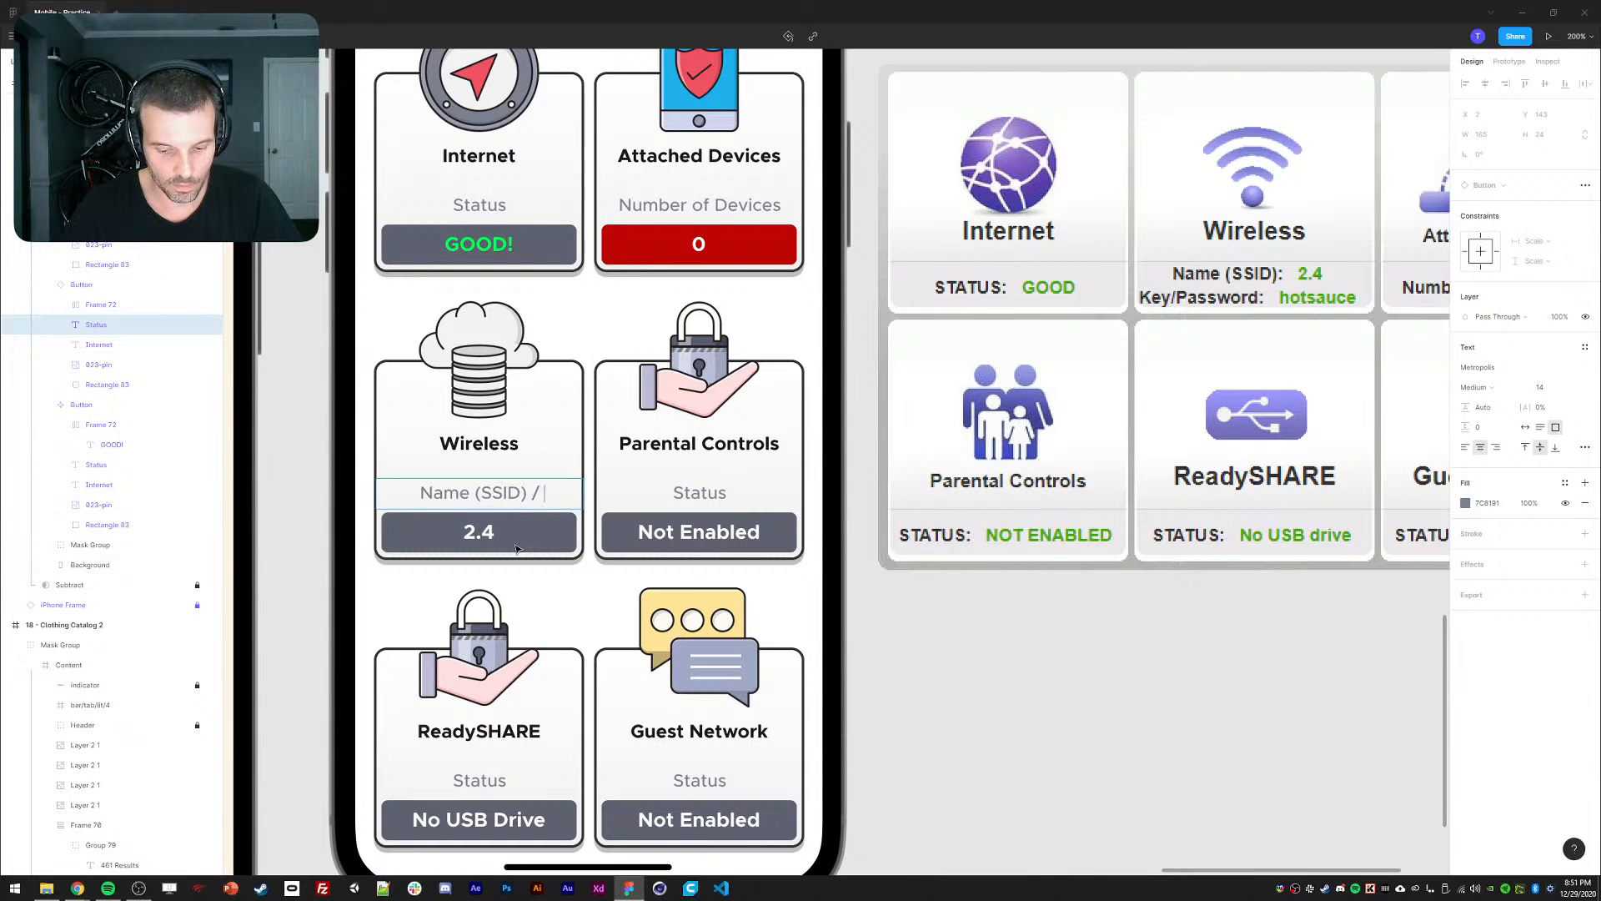
key(BackSpace)
key(BackSpace)
key(BackSpace)
key(BackSpace)
text(Password)
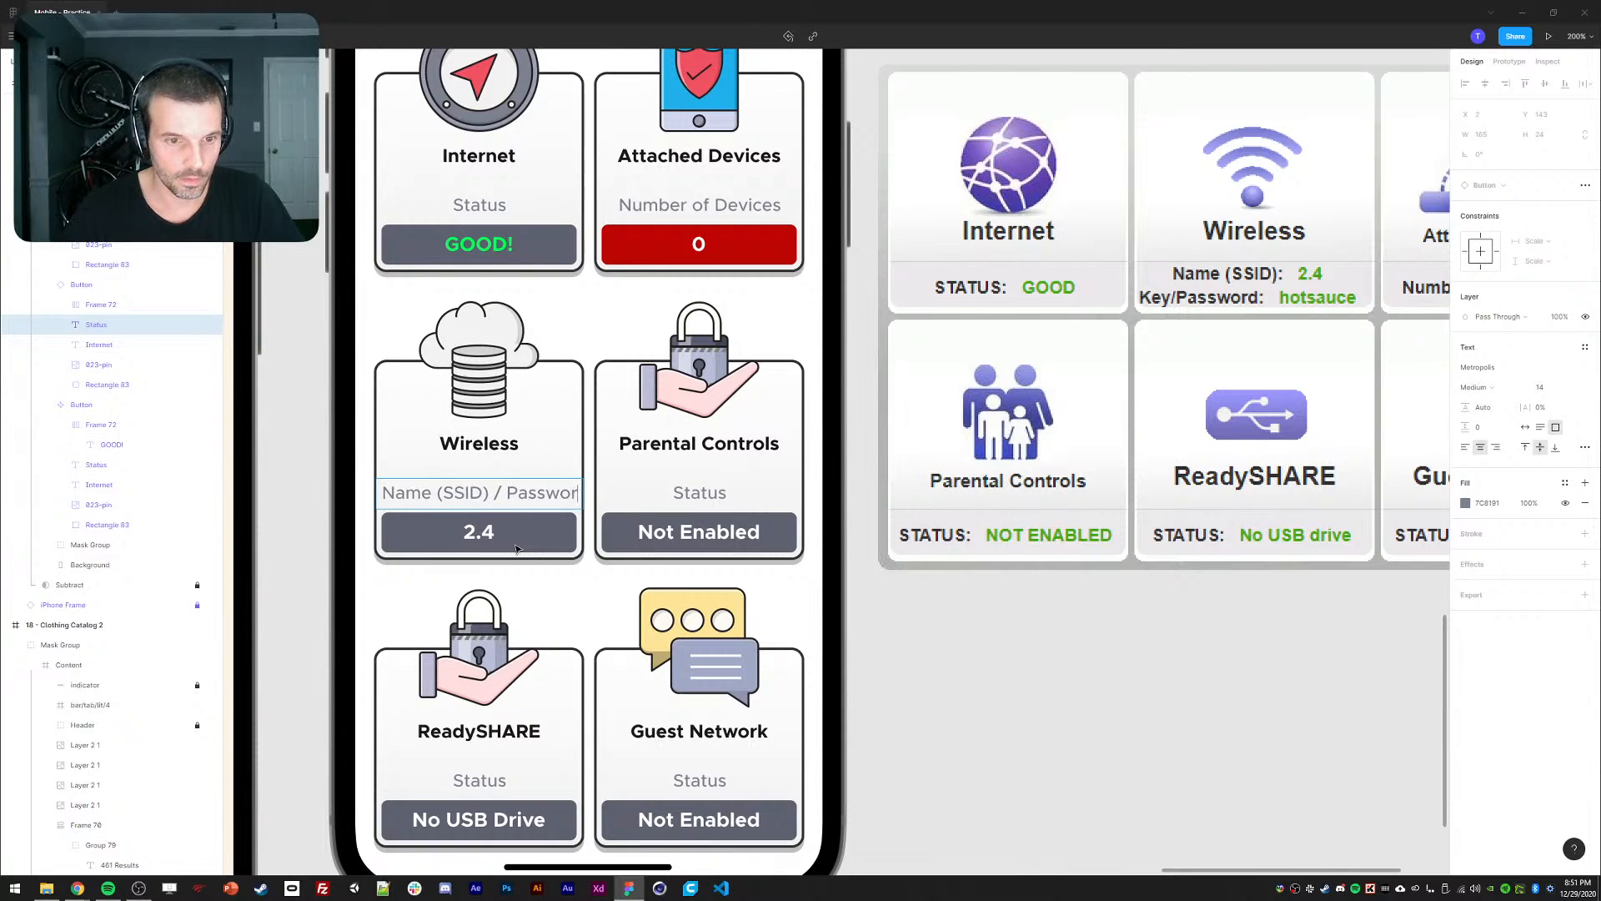
key(Escape)
double_click(480, 204)
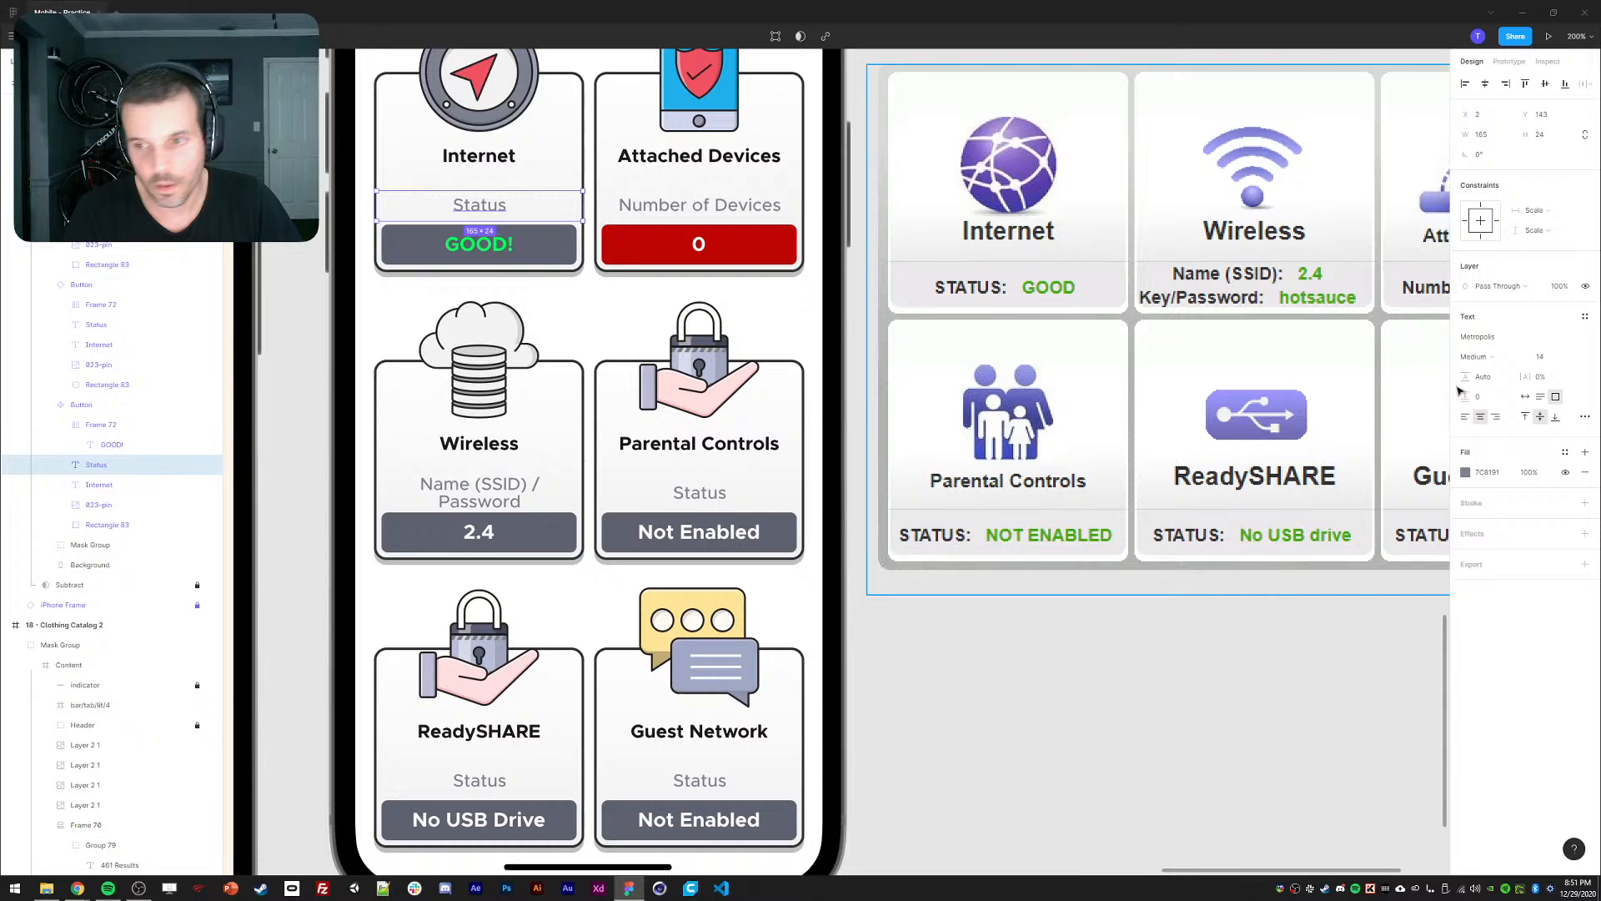
click(1541, 398)
click(1556, 416)
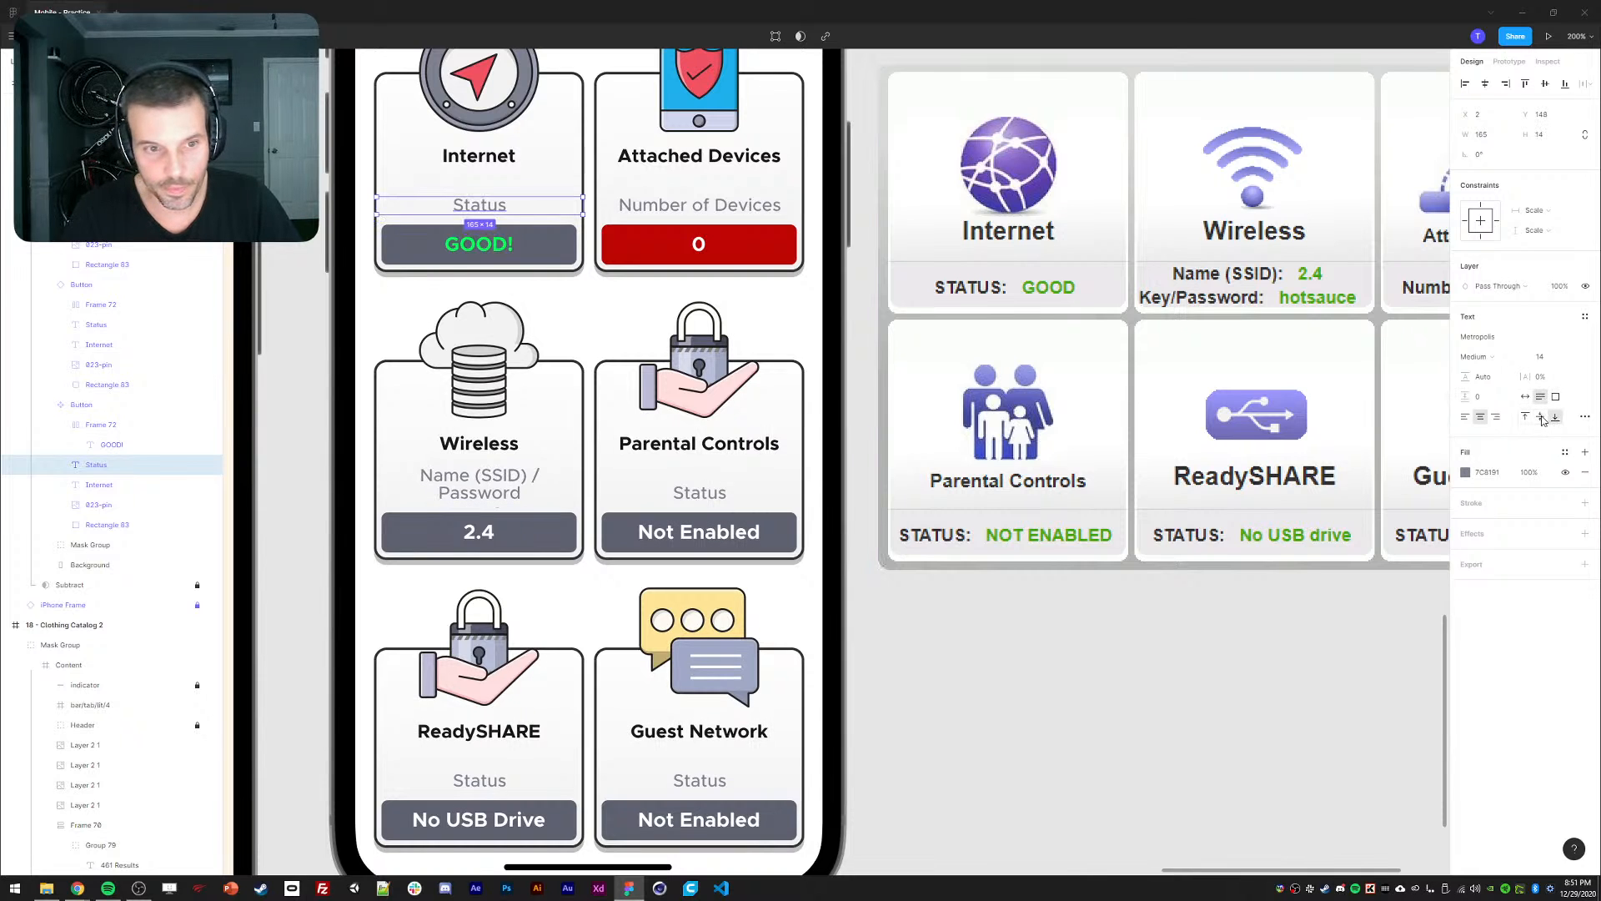
click(480, 495)
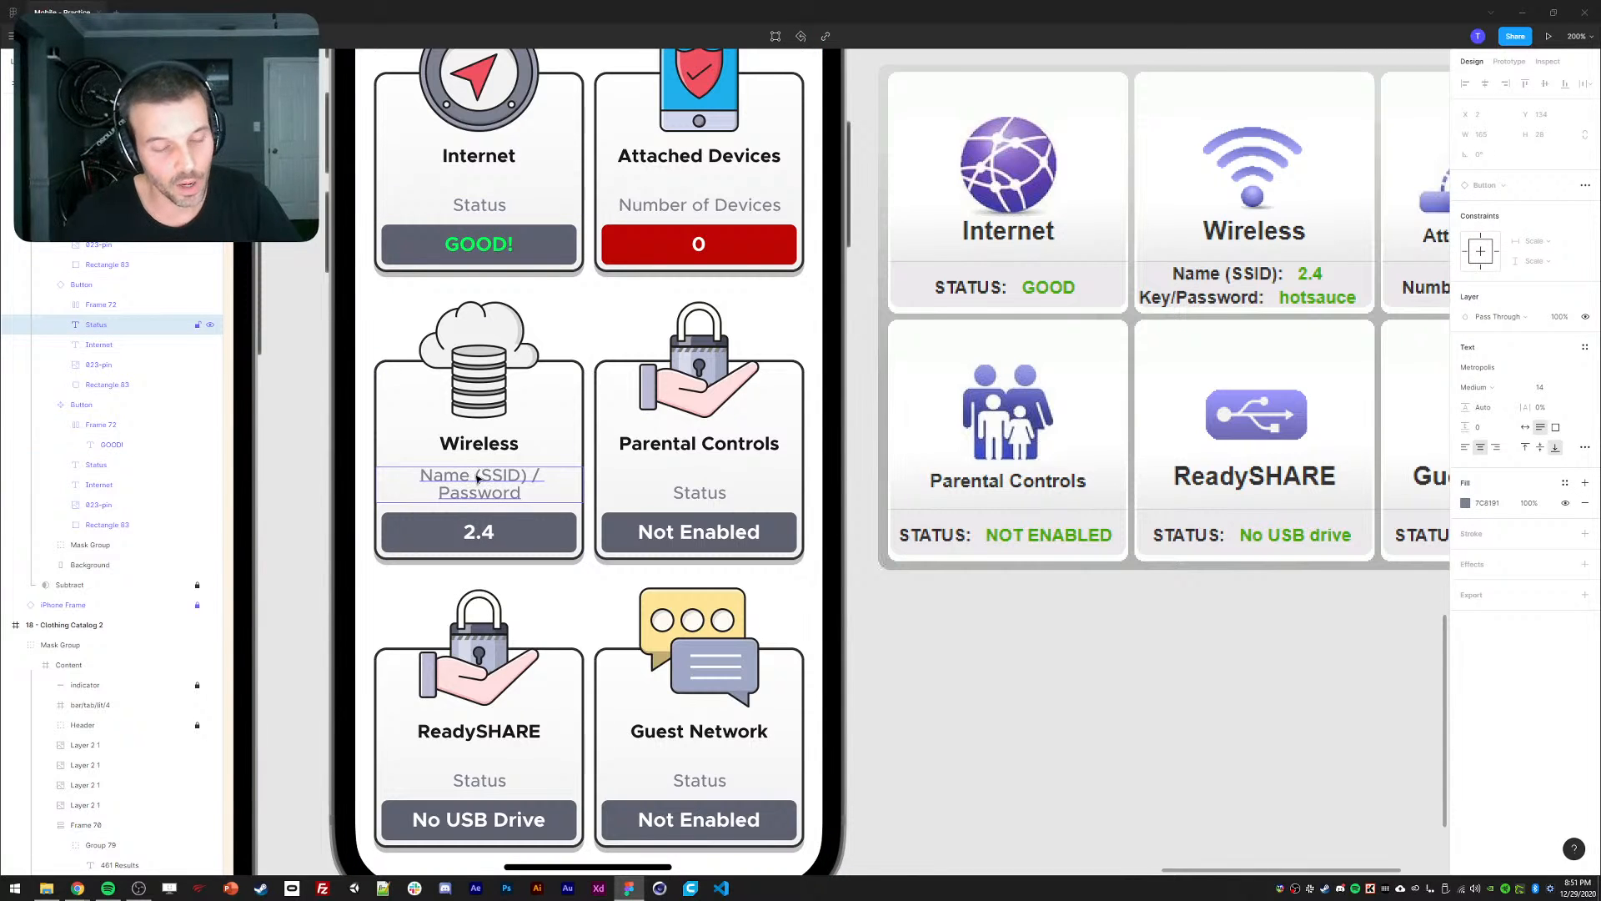
Change the Wireless card's 2.4 value to '2.4 / ' followed by the network password.
double_click(487, 538)
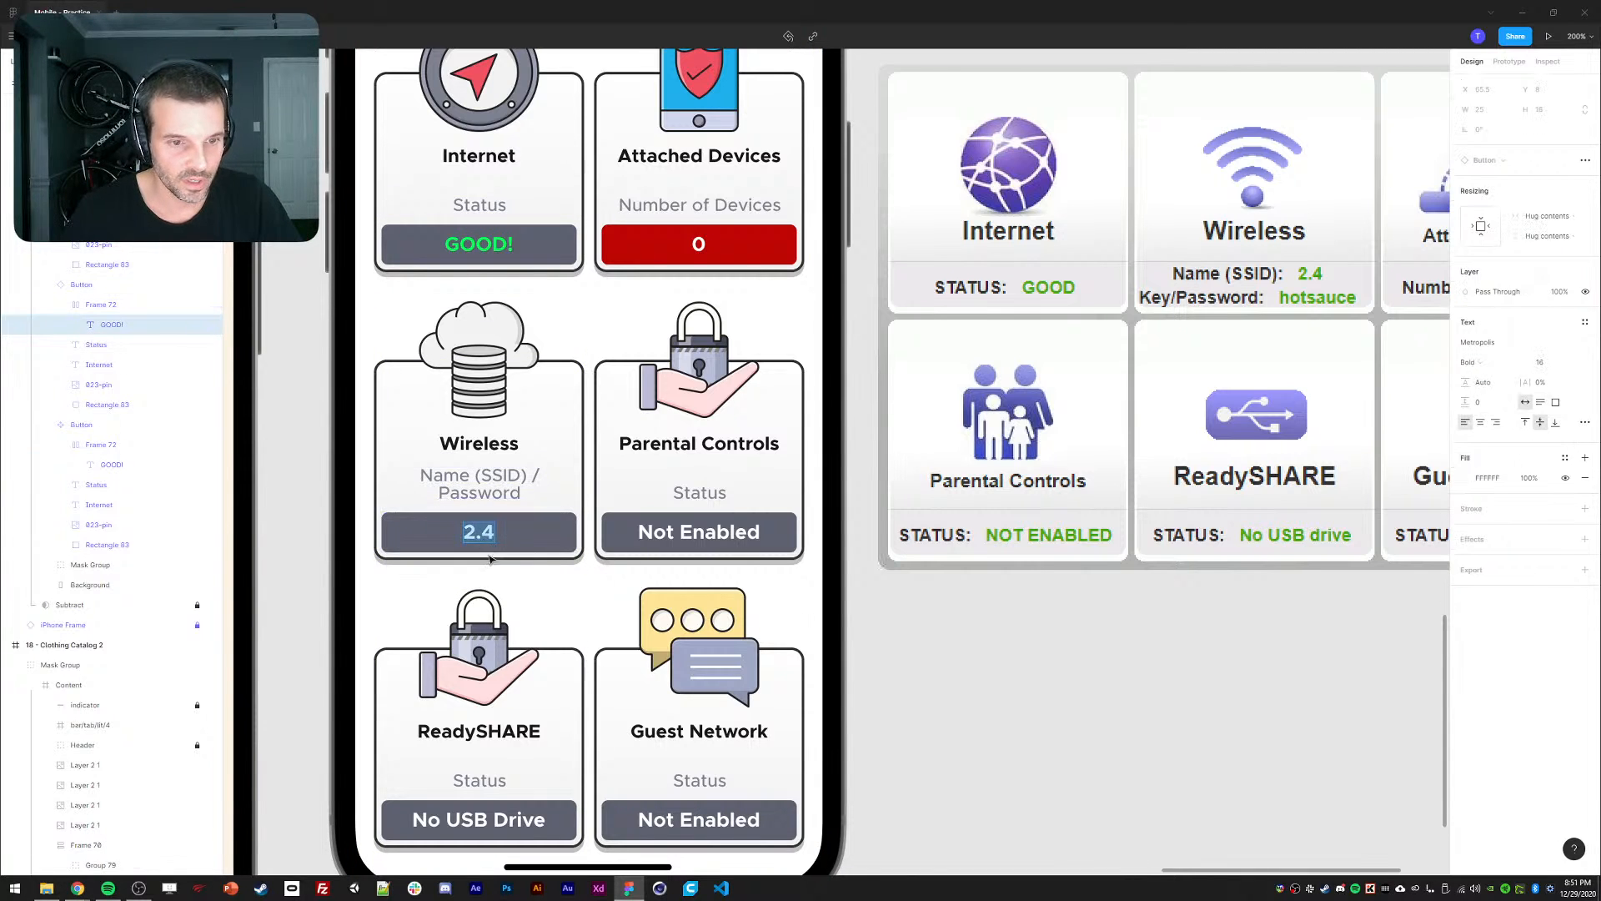
key(Right)
key(BackSpace)
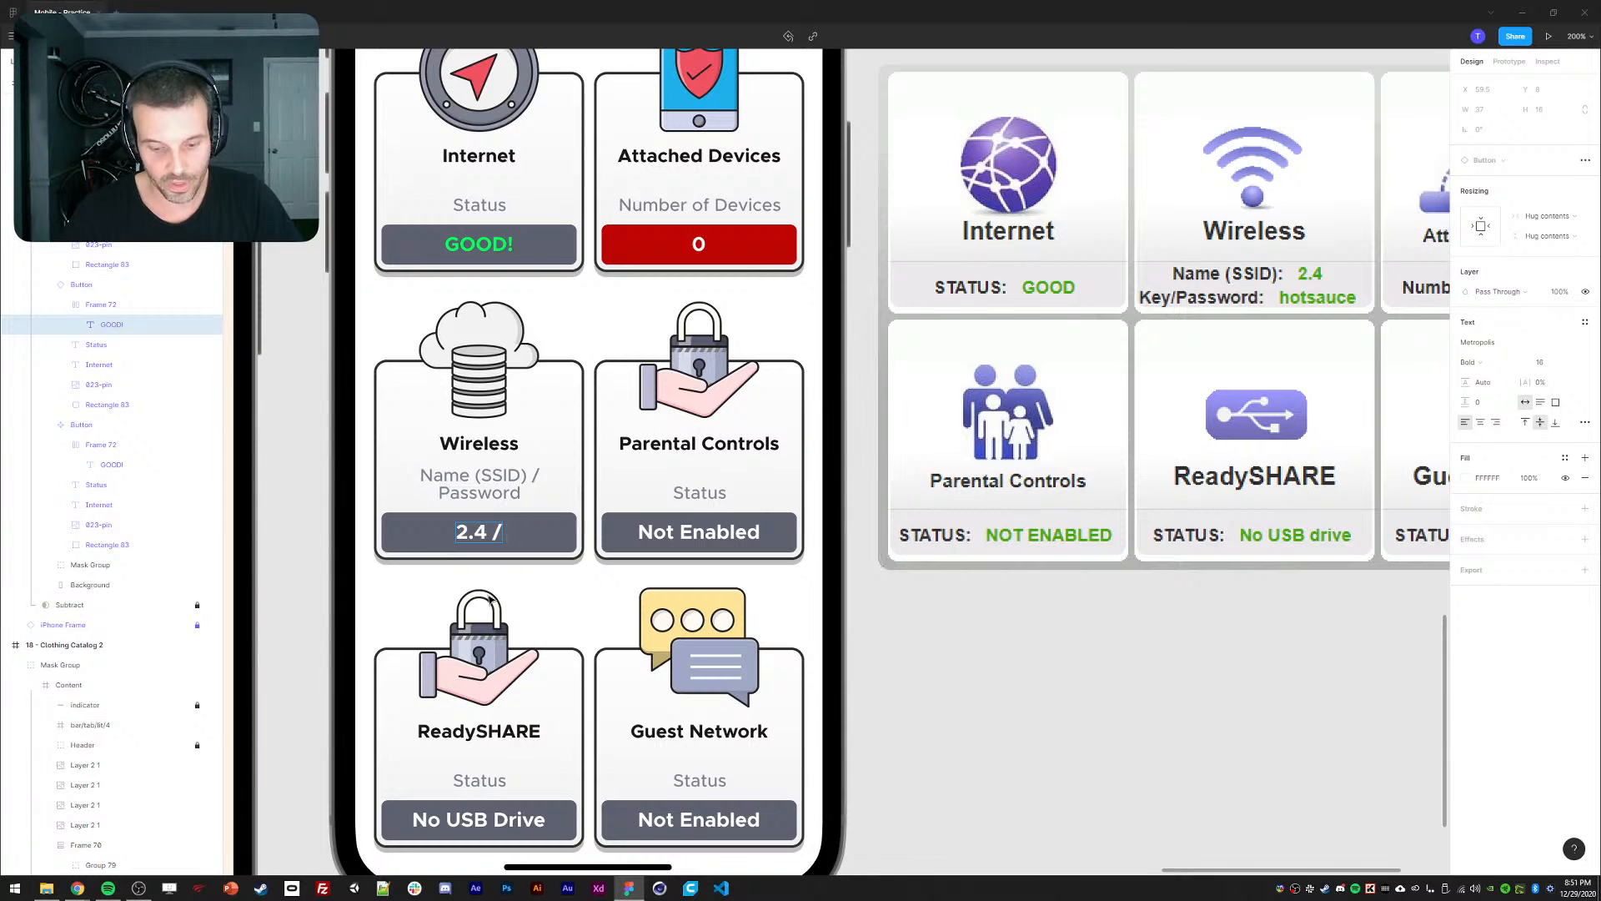
key(BackSpace)
key(BackSpace)
key(BackSpace)
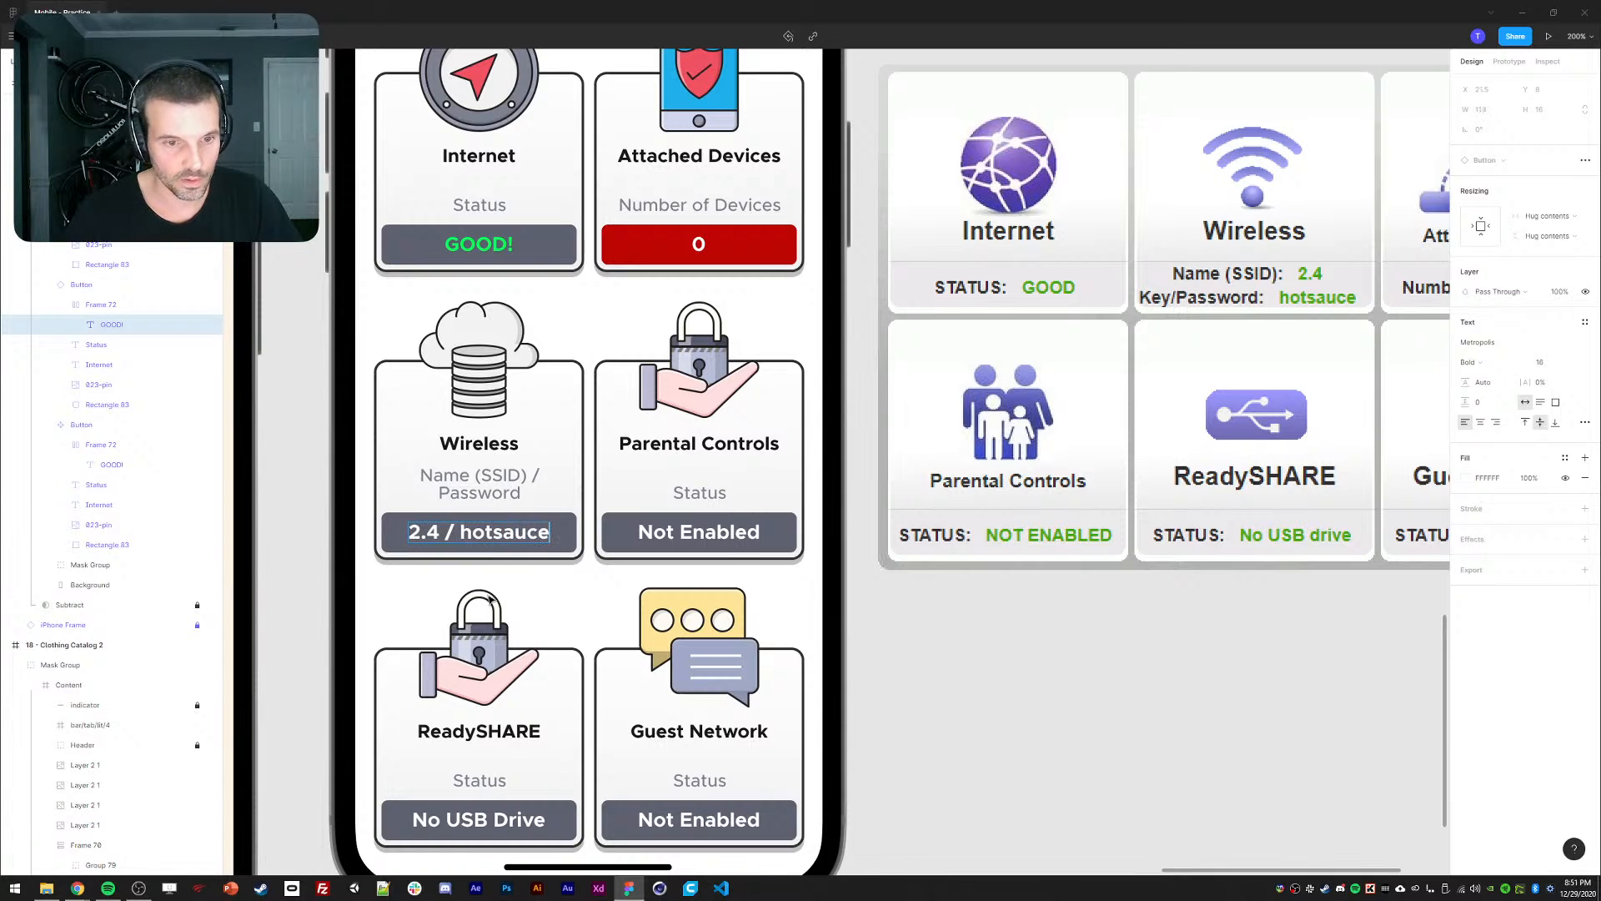
click(327, 547)
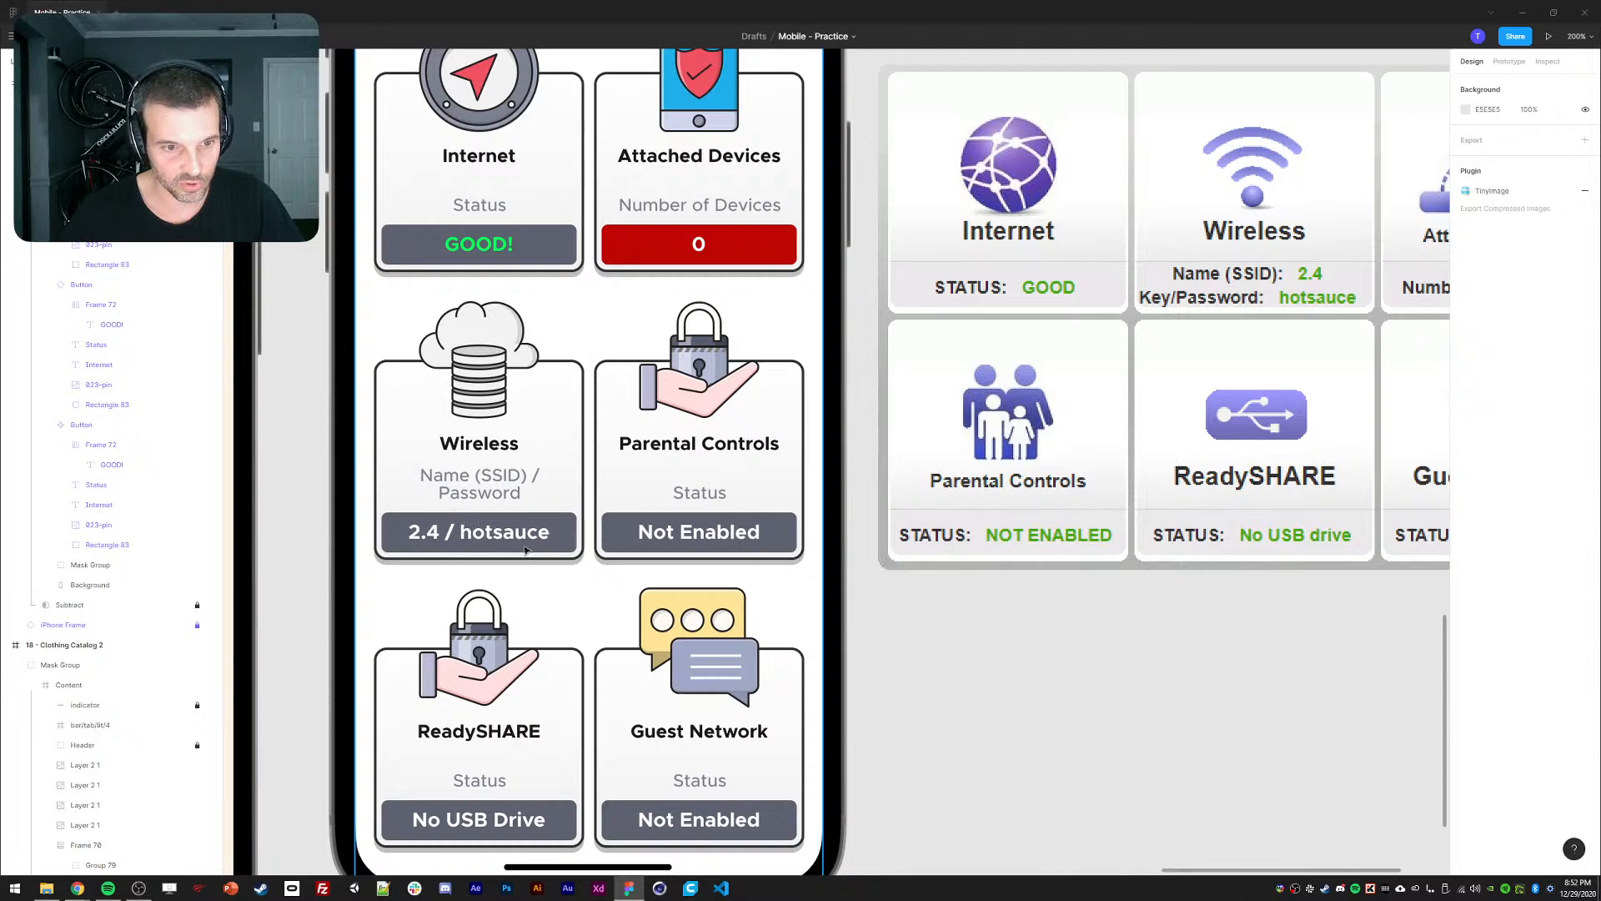
click(534, 547)
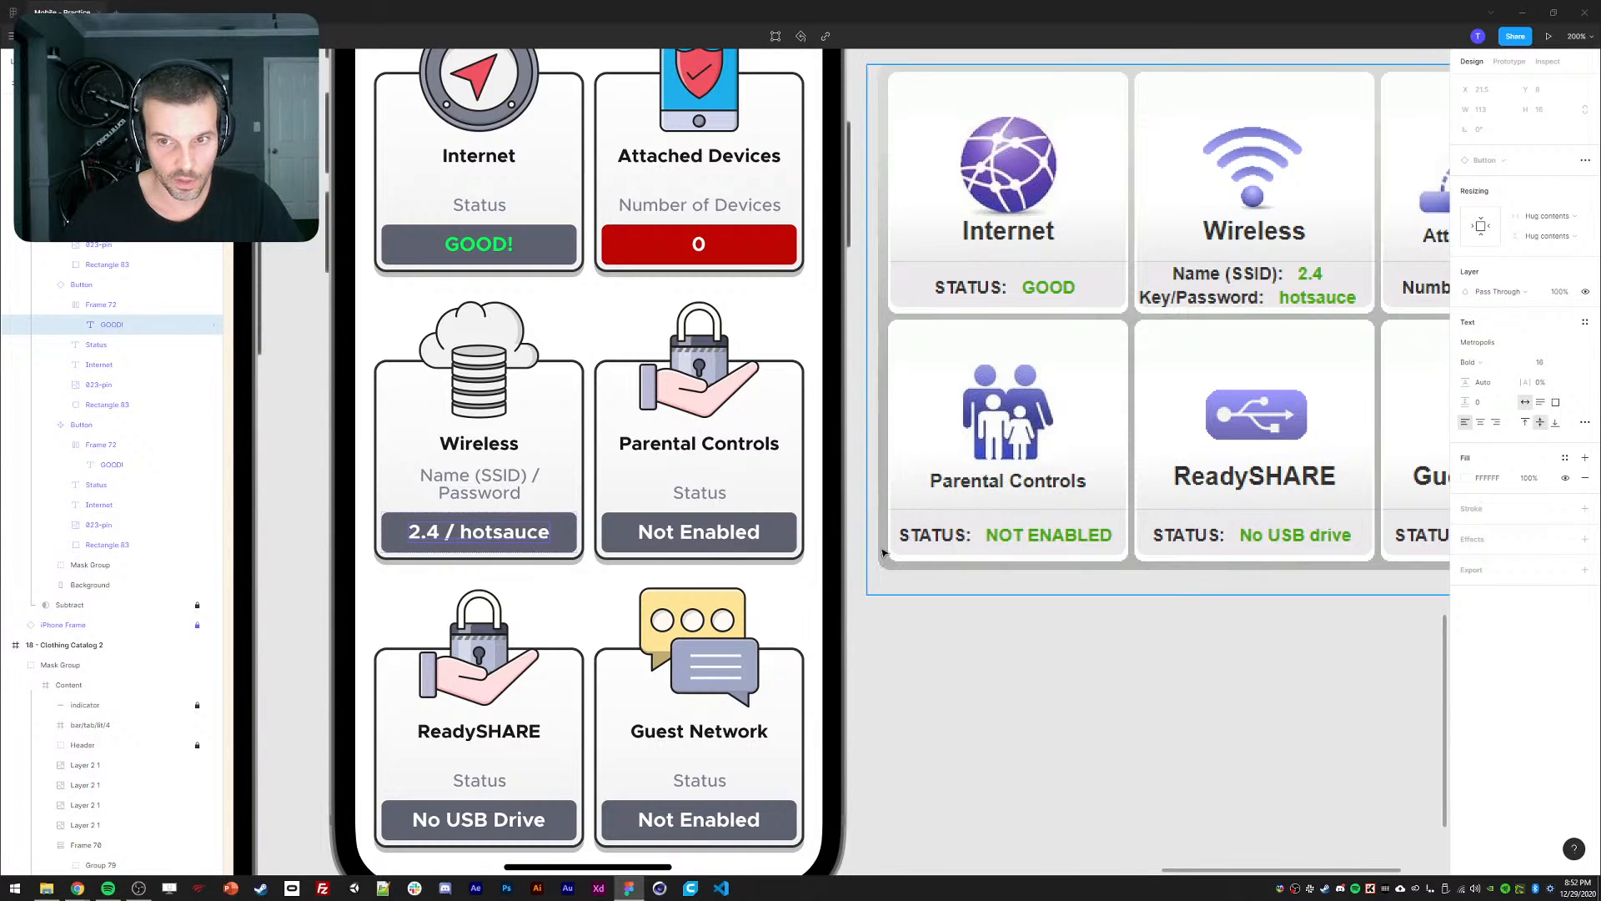
Delete the router-screenshot reference image and recentre the Netgear mockup at 100% zoom.
click(1085, 468)
key(ctrl+minus)
key(ctrl+minus)
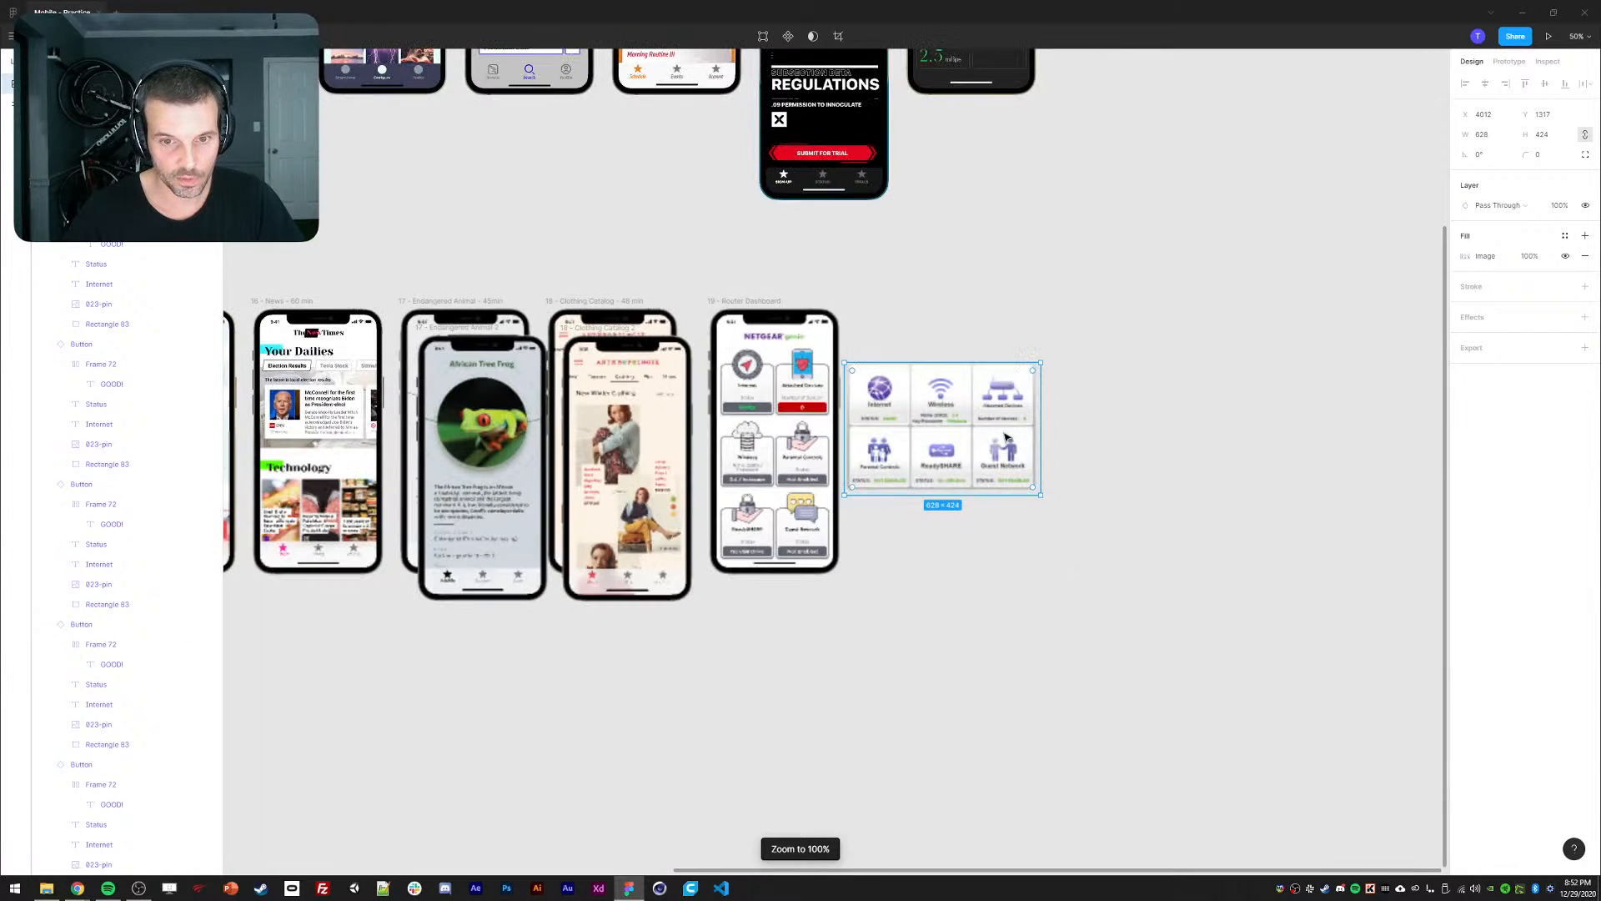
key(Escape)
drag(904, 468, 1004, 437)
key(Delete)
key(ctrl+0)
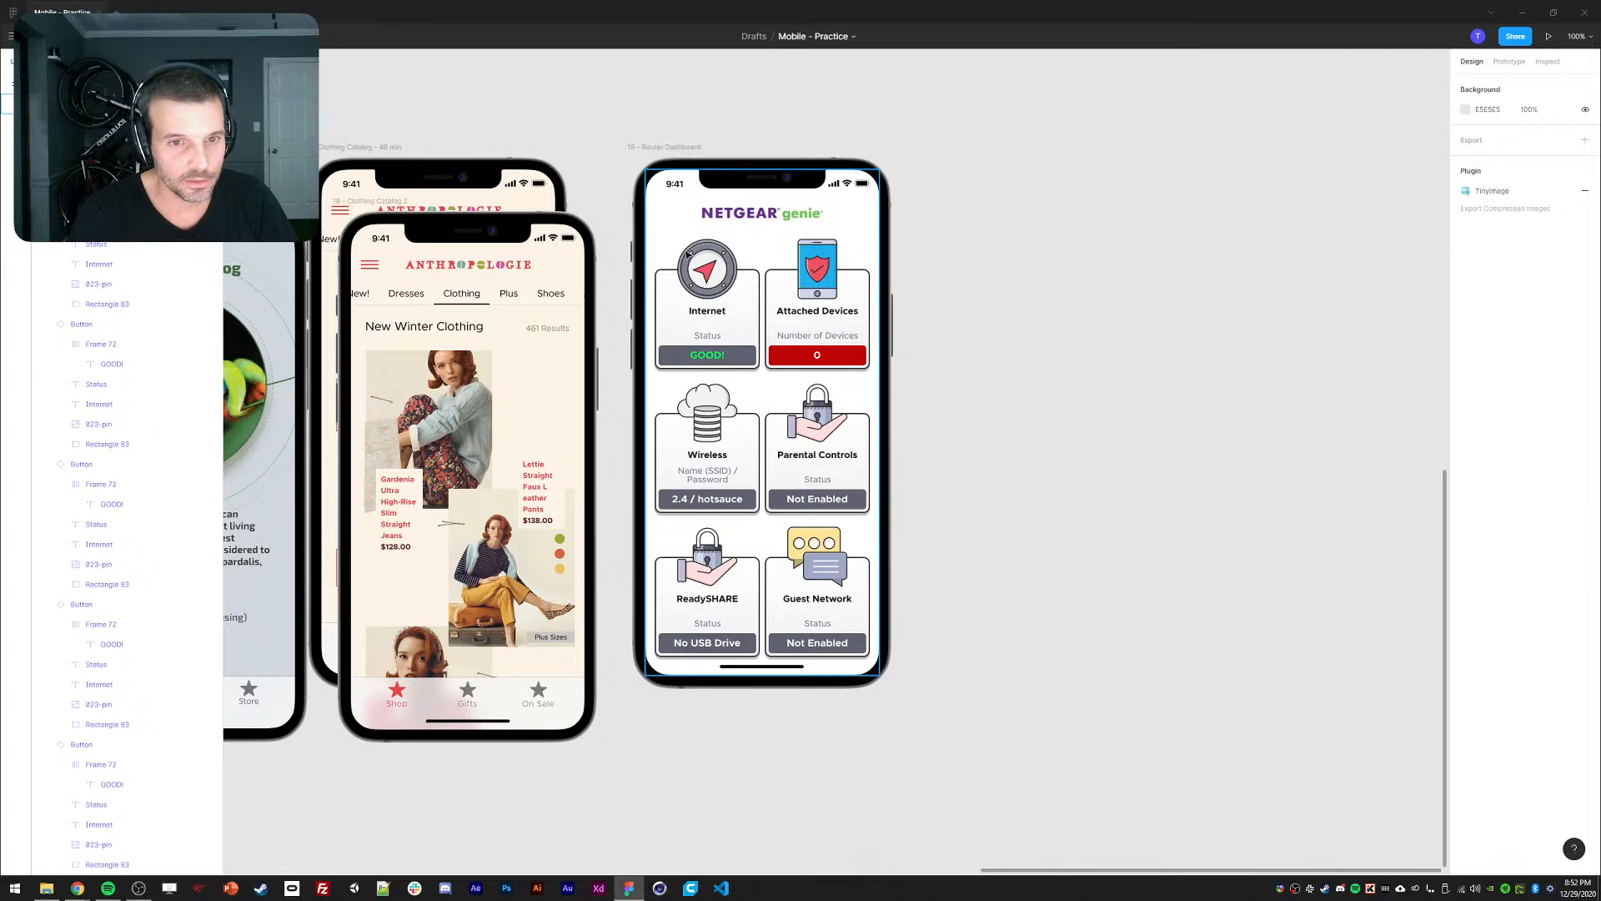
drag(545, 135, 623, 169)
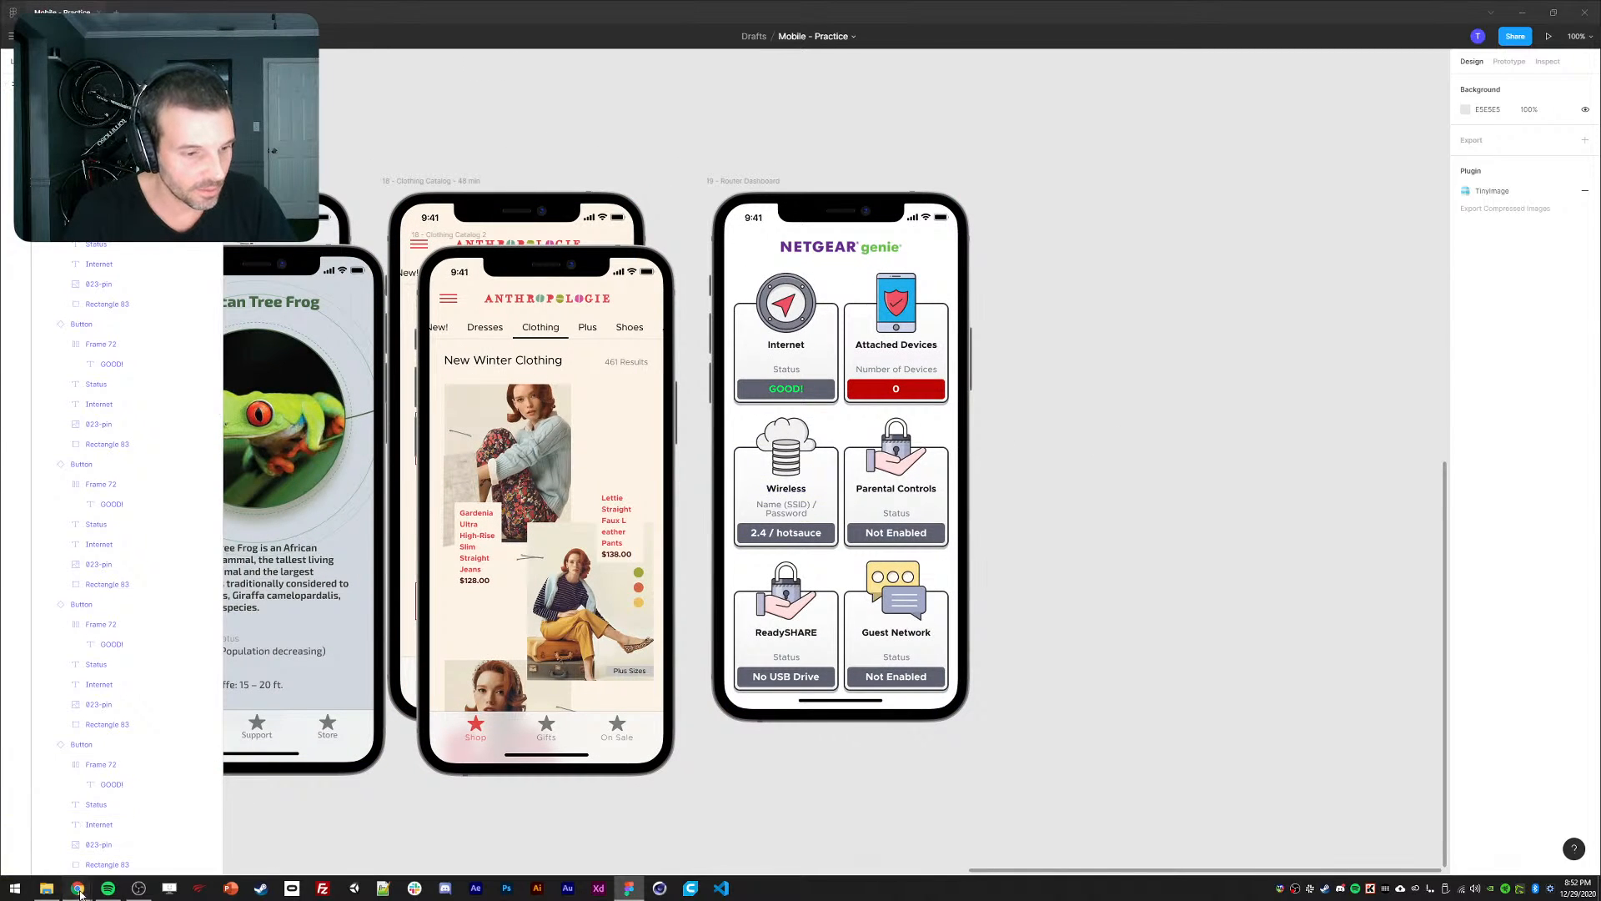
Close Chrome's colour-contrast checker tab and show the NETGEAR router dashboard tab.
mouse_move(78, 888)
click(123, 827)
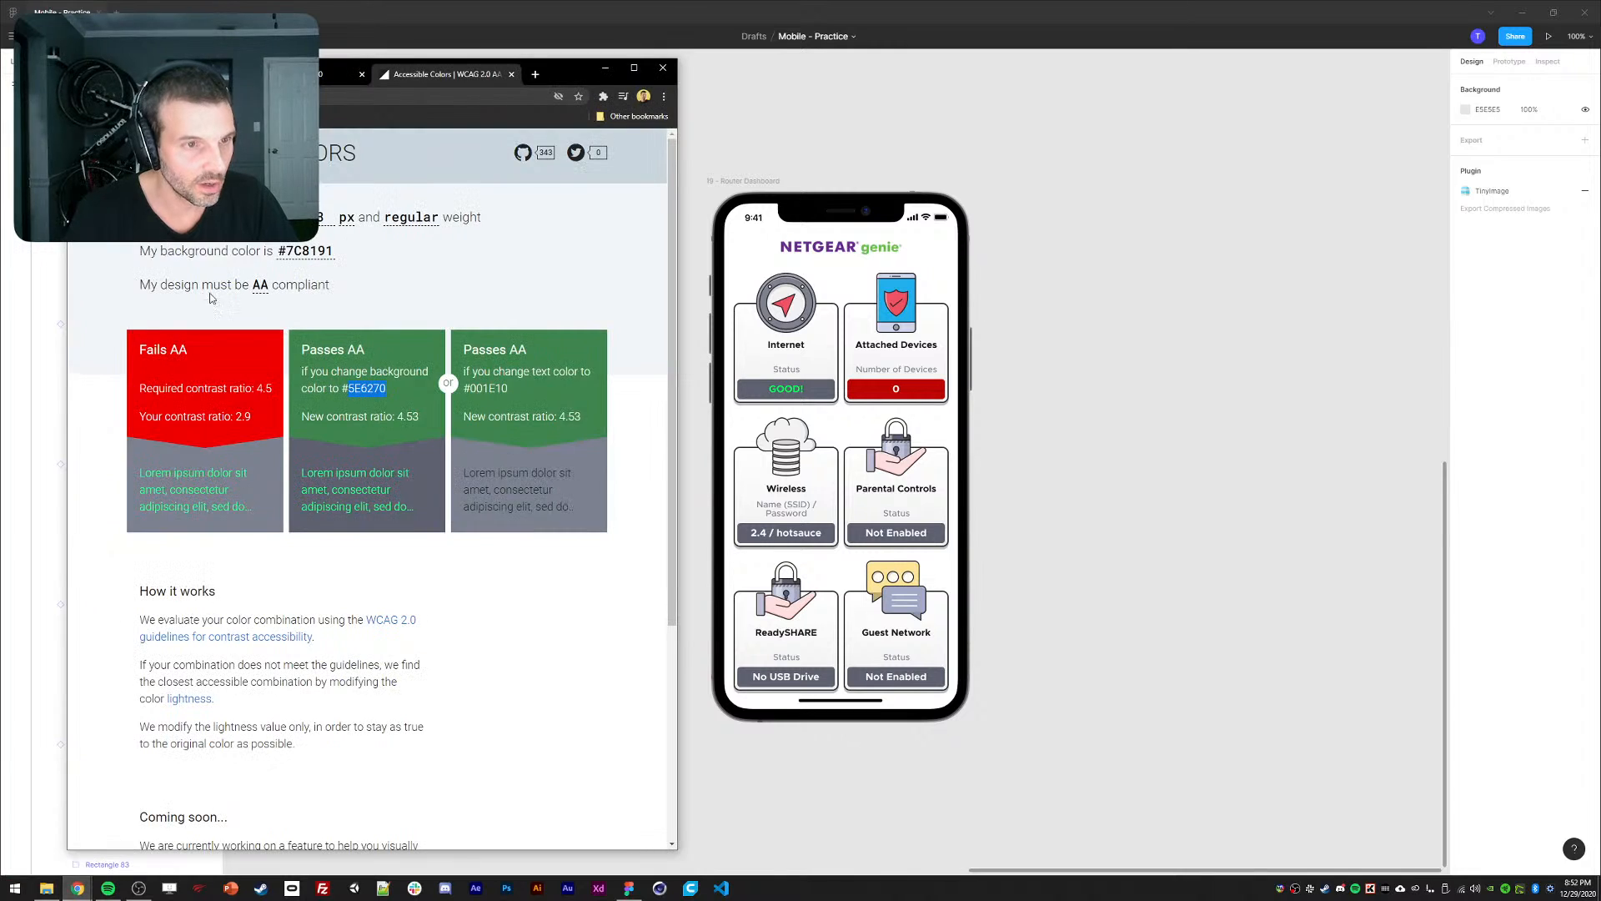
key(ctrl+w)
click(267, 74)
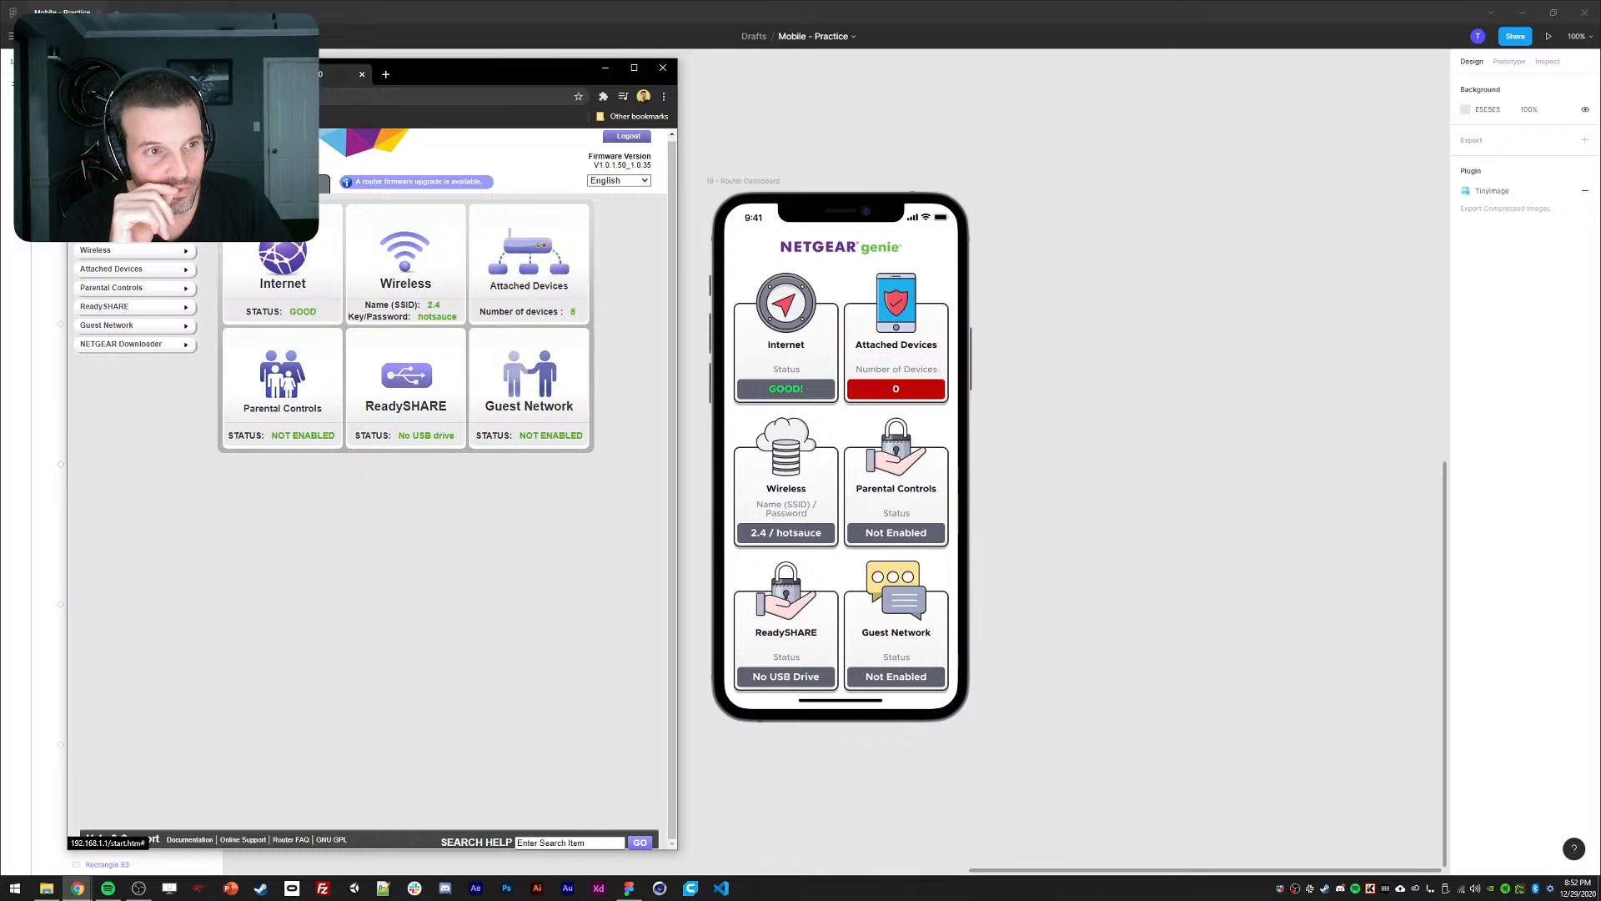
drag(464, 70, 442, 68)
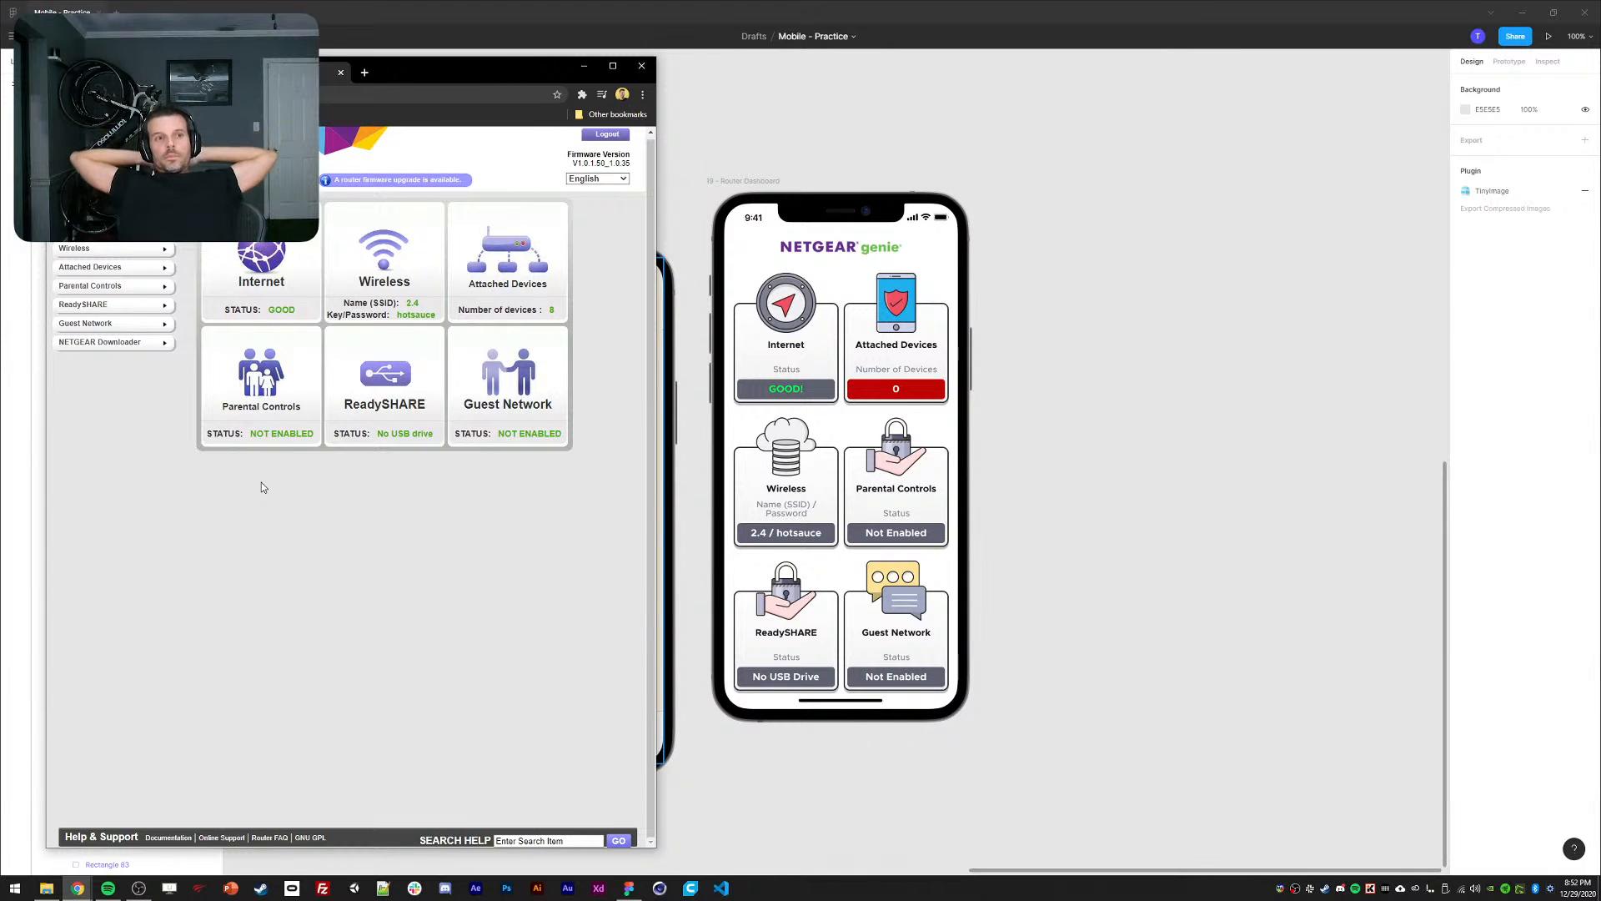
Pan over the finished Figma mockups, then bring the NETGEAR router page alongside them.
click(1061, 376)
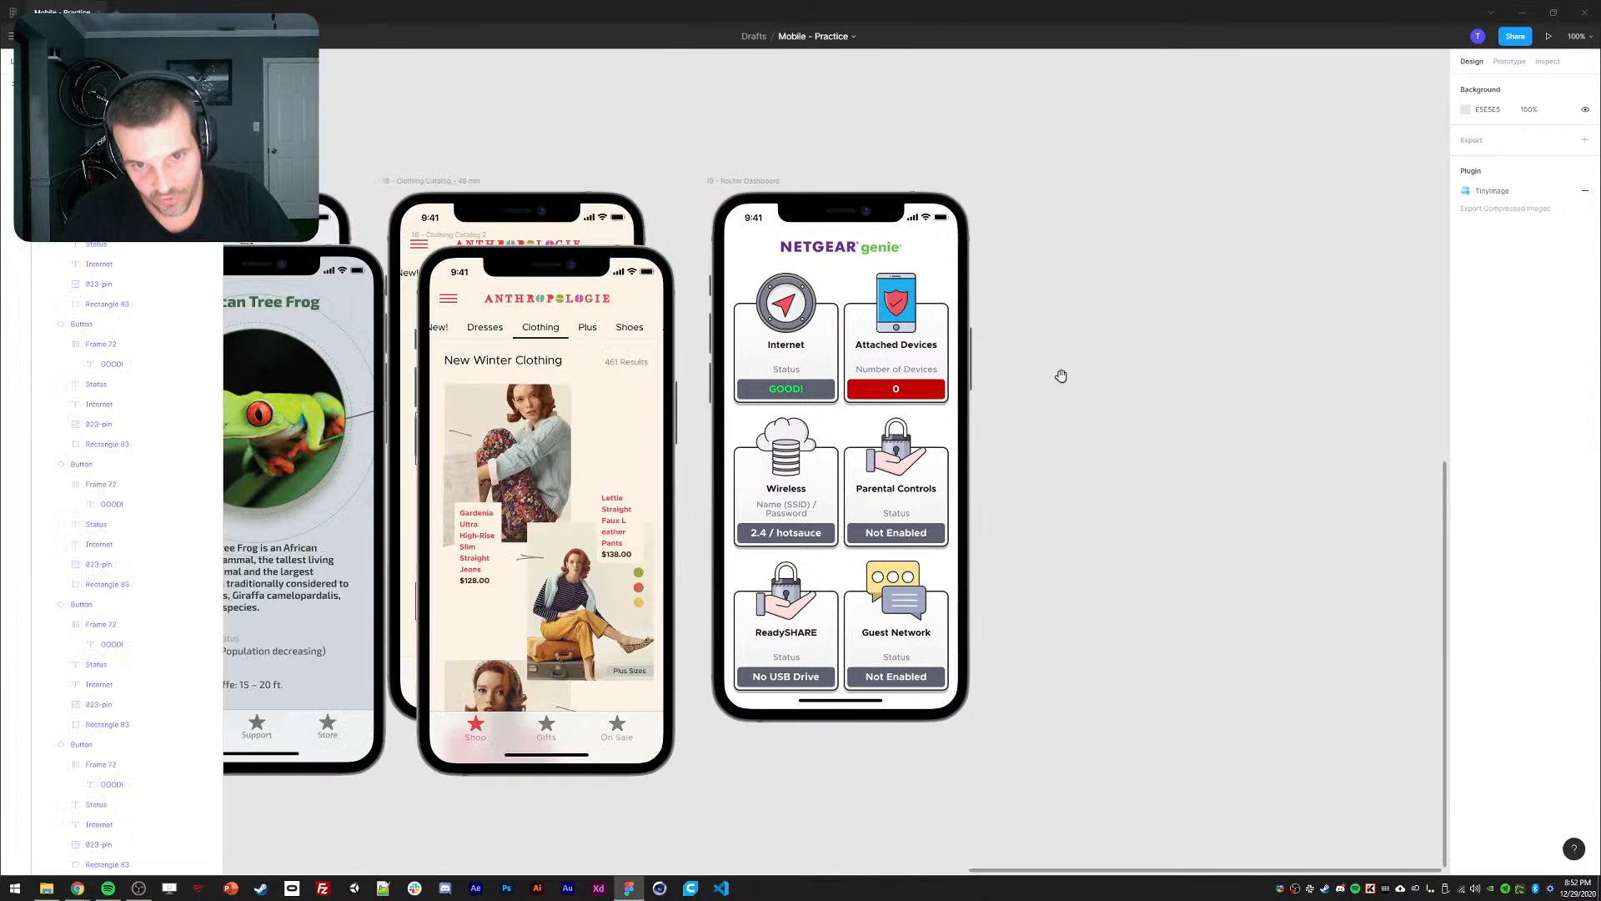
drag(1061, 375, 1224, 320)
ctrl+click(653, 275)
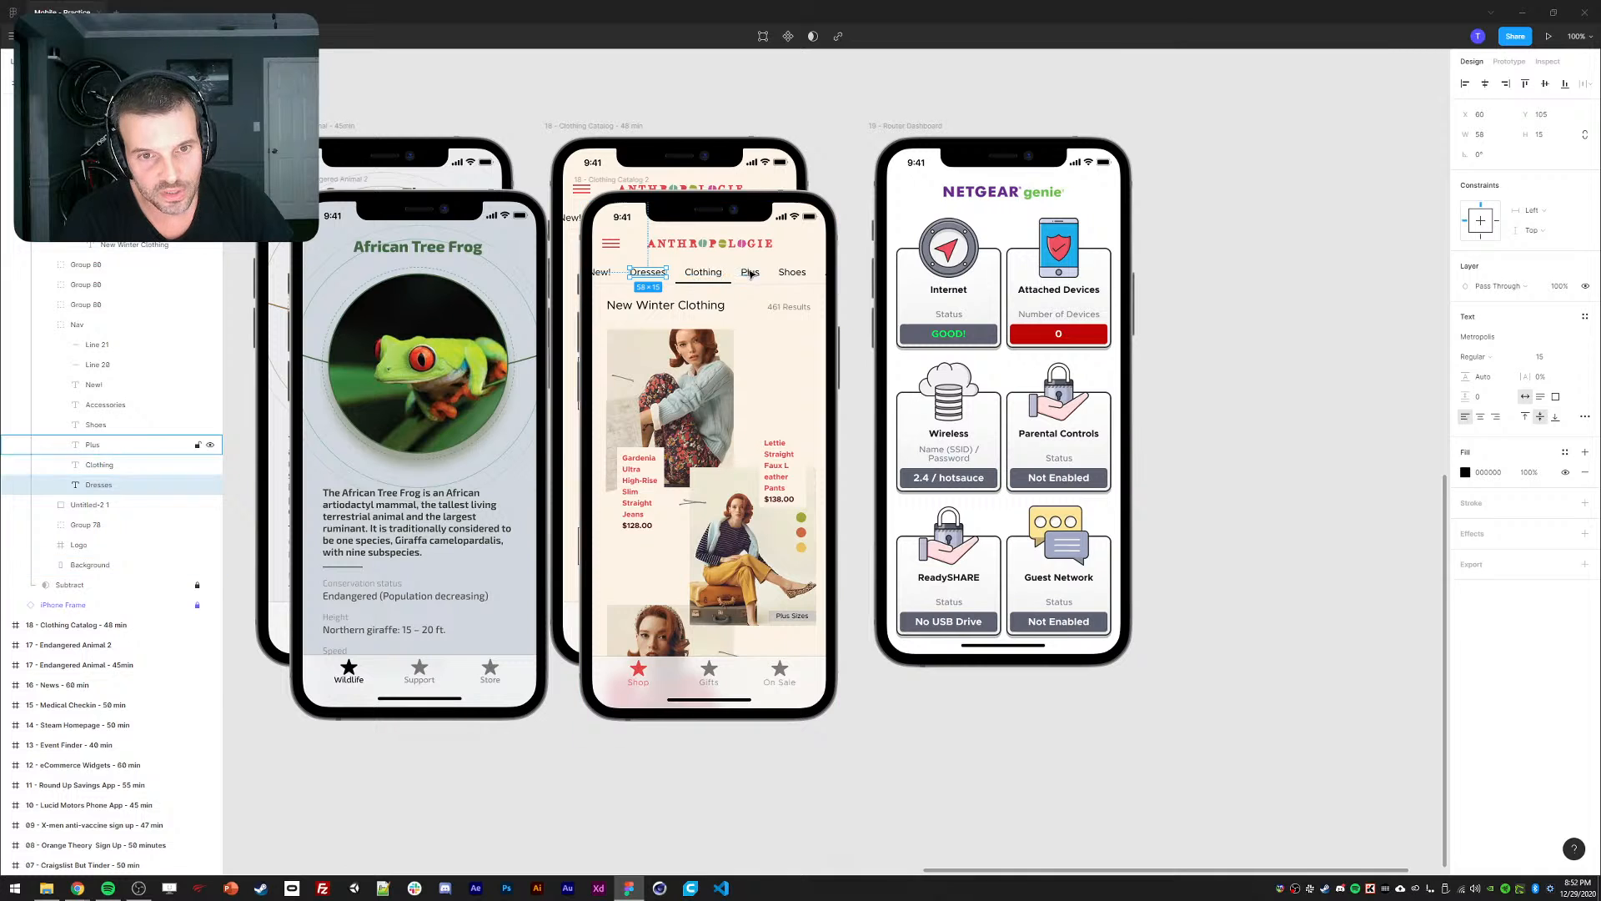
scroll(1223, 307, up, 1)
click(1251, 354)
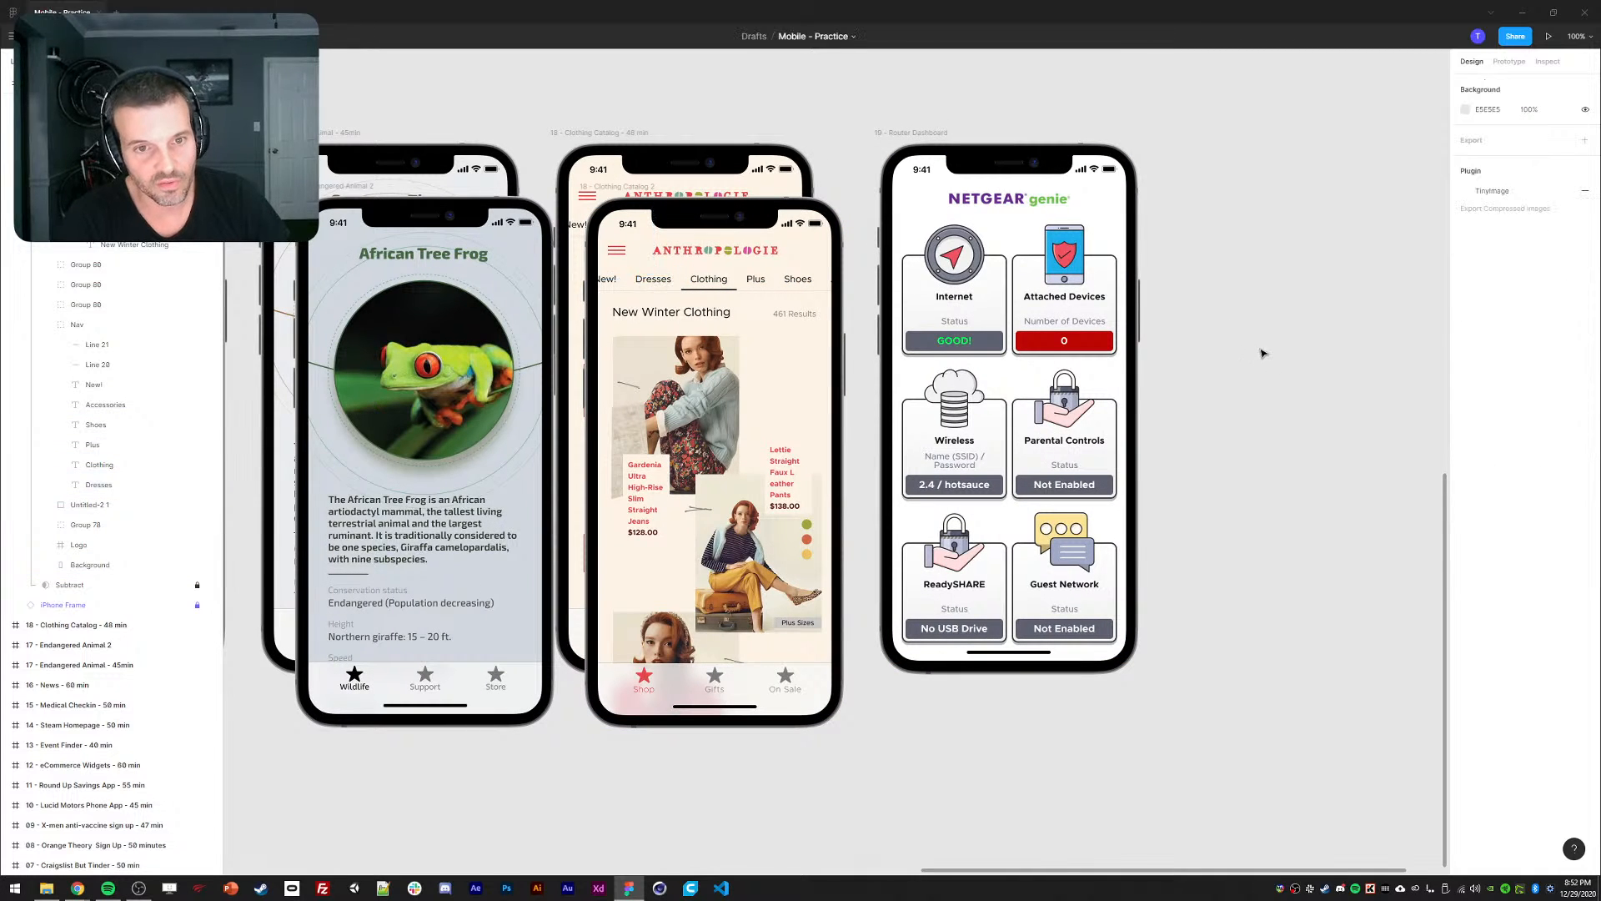
drag(1261, 350, 1275, 341)
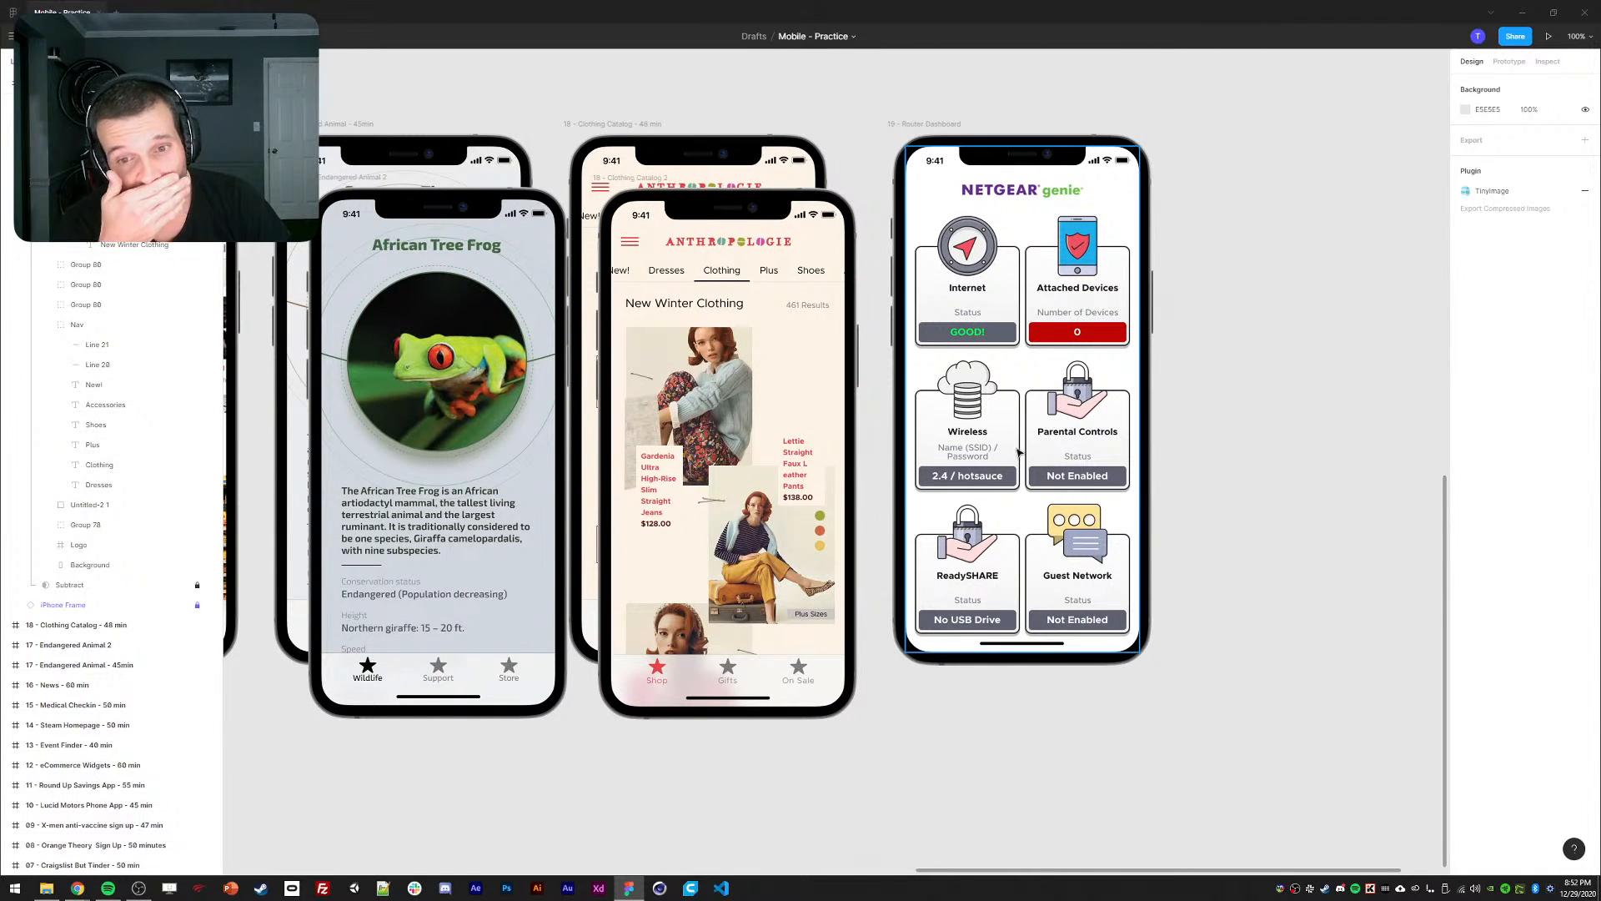
drag(1219, 428, 1177, 456)
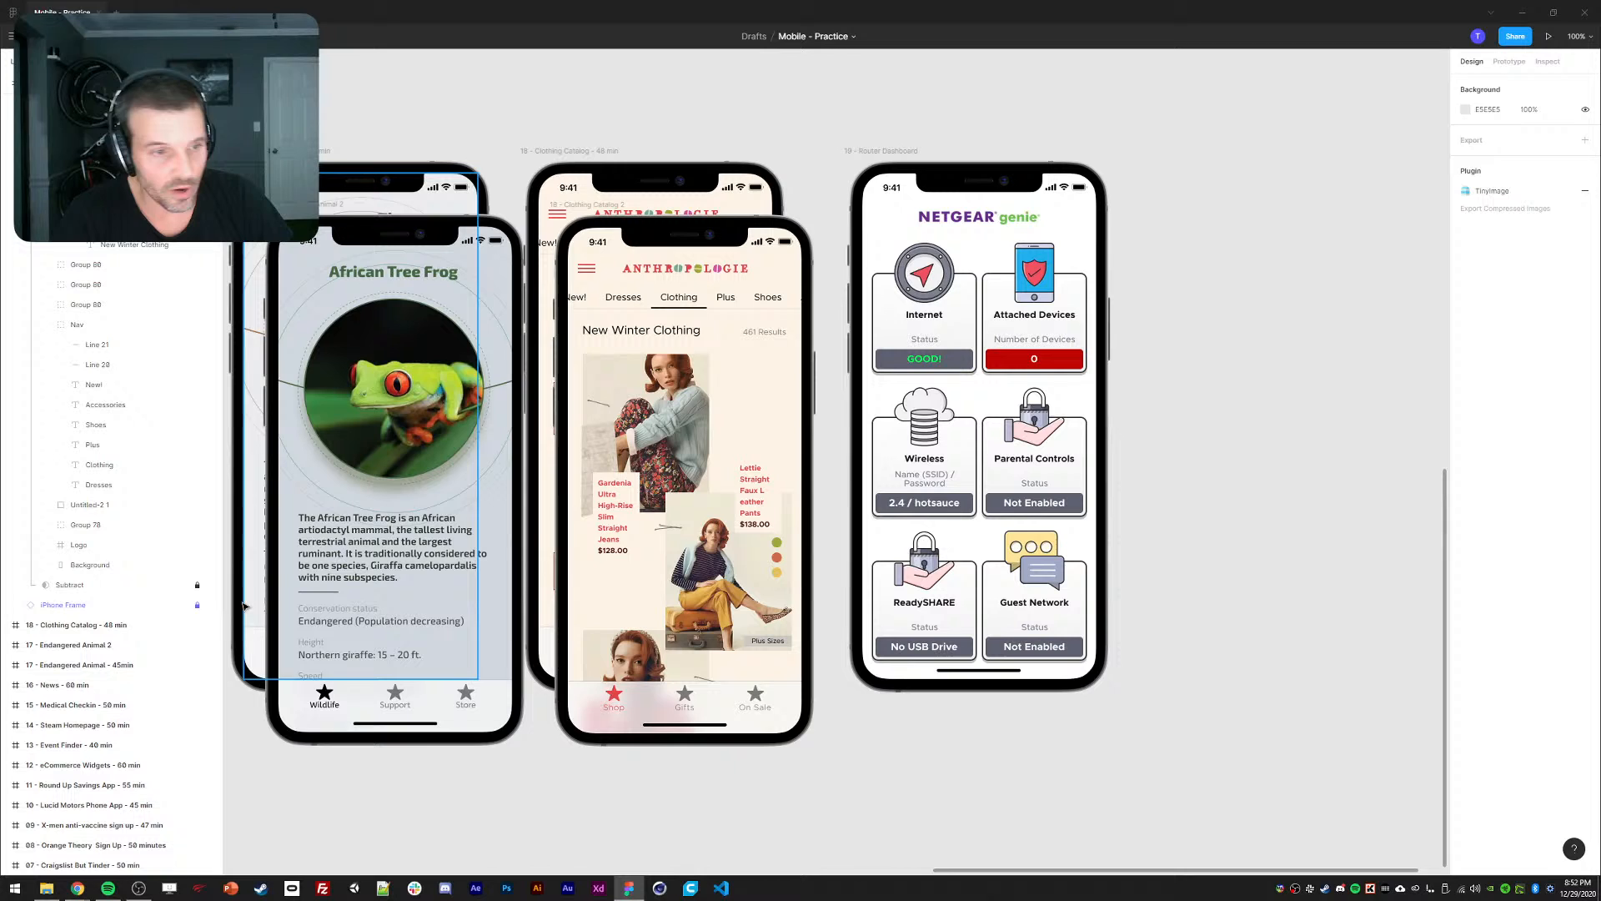
mouse_move(77, 888)
click(119, 851)
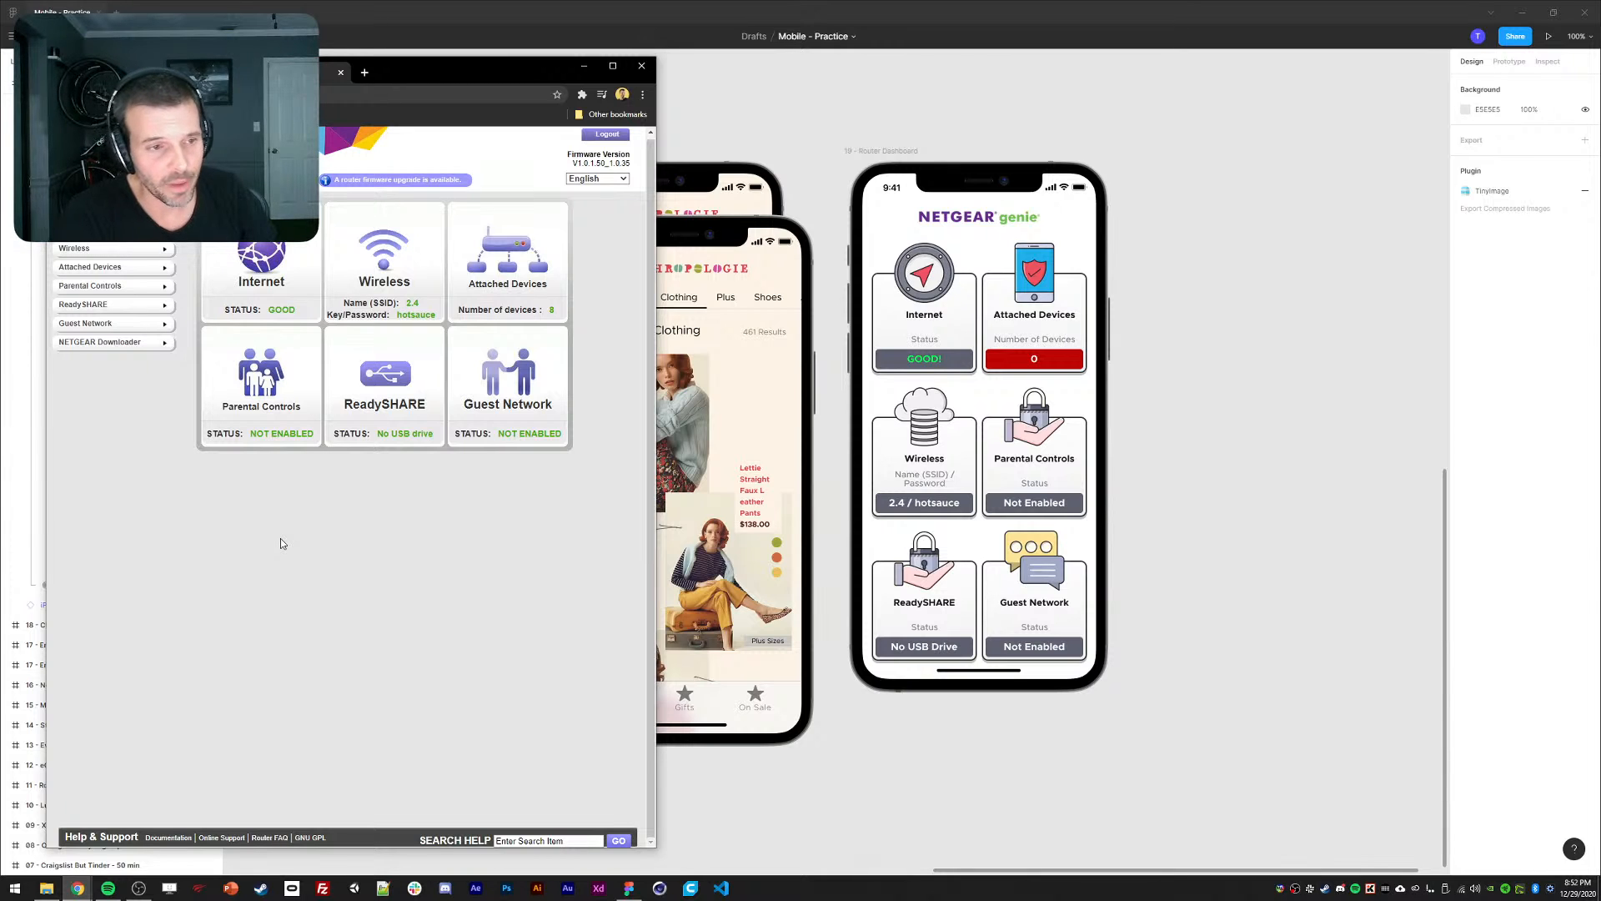
drag(476, 69, 382, 69)
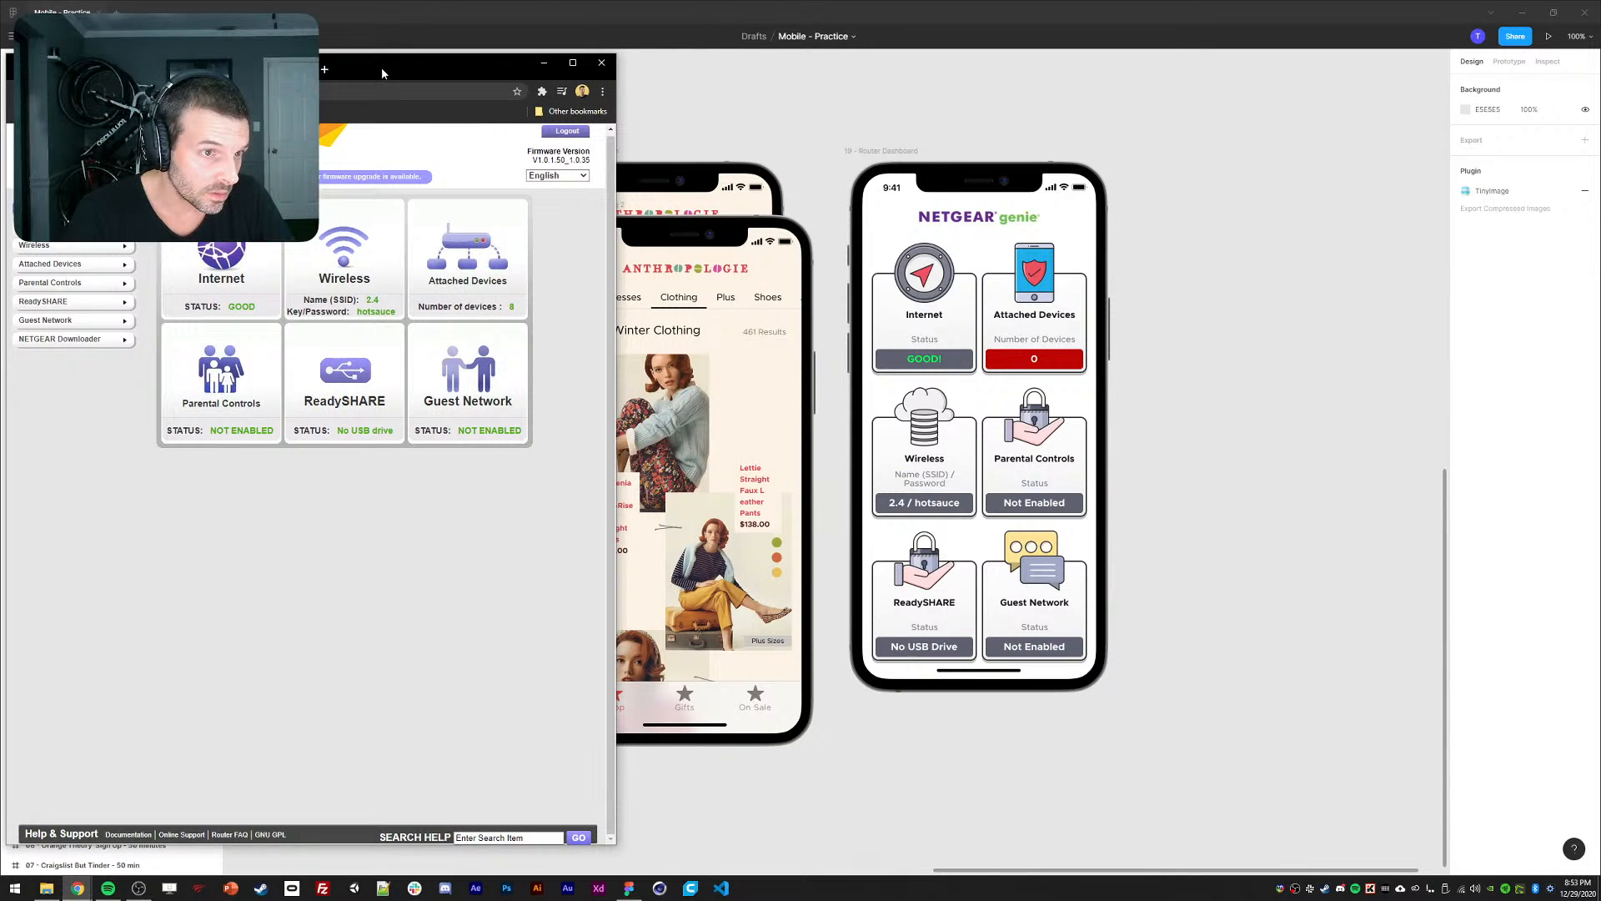
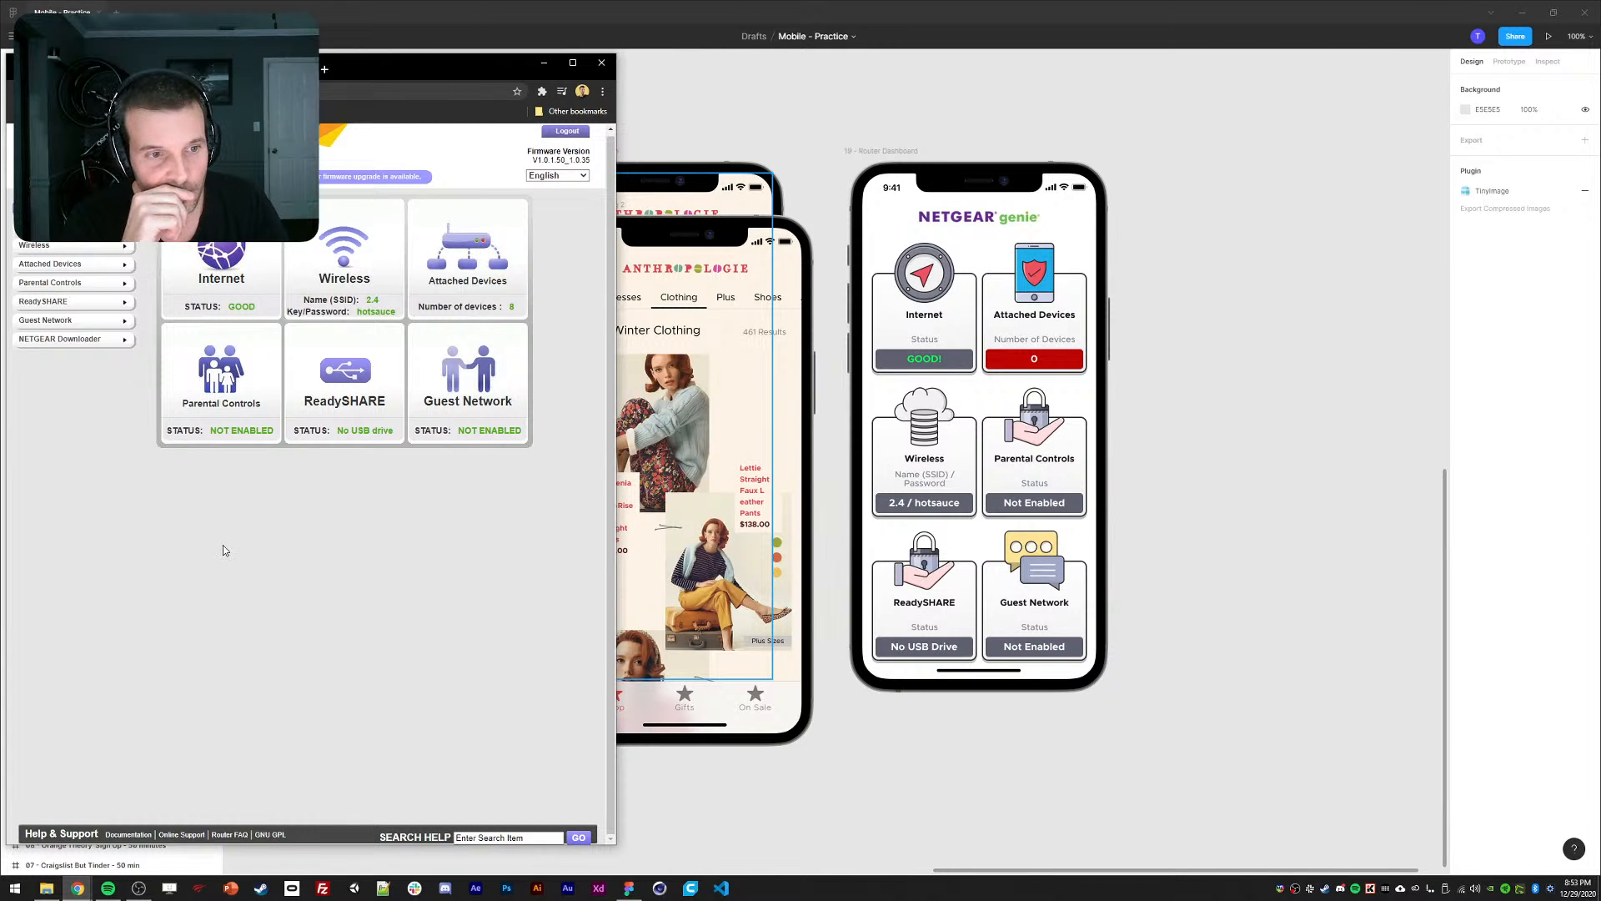
Frame the phone mockups in Figma, then bring up the router's Internet settings page.
click(1018, 669)
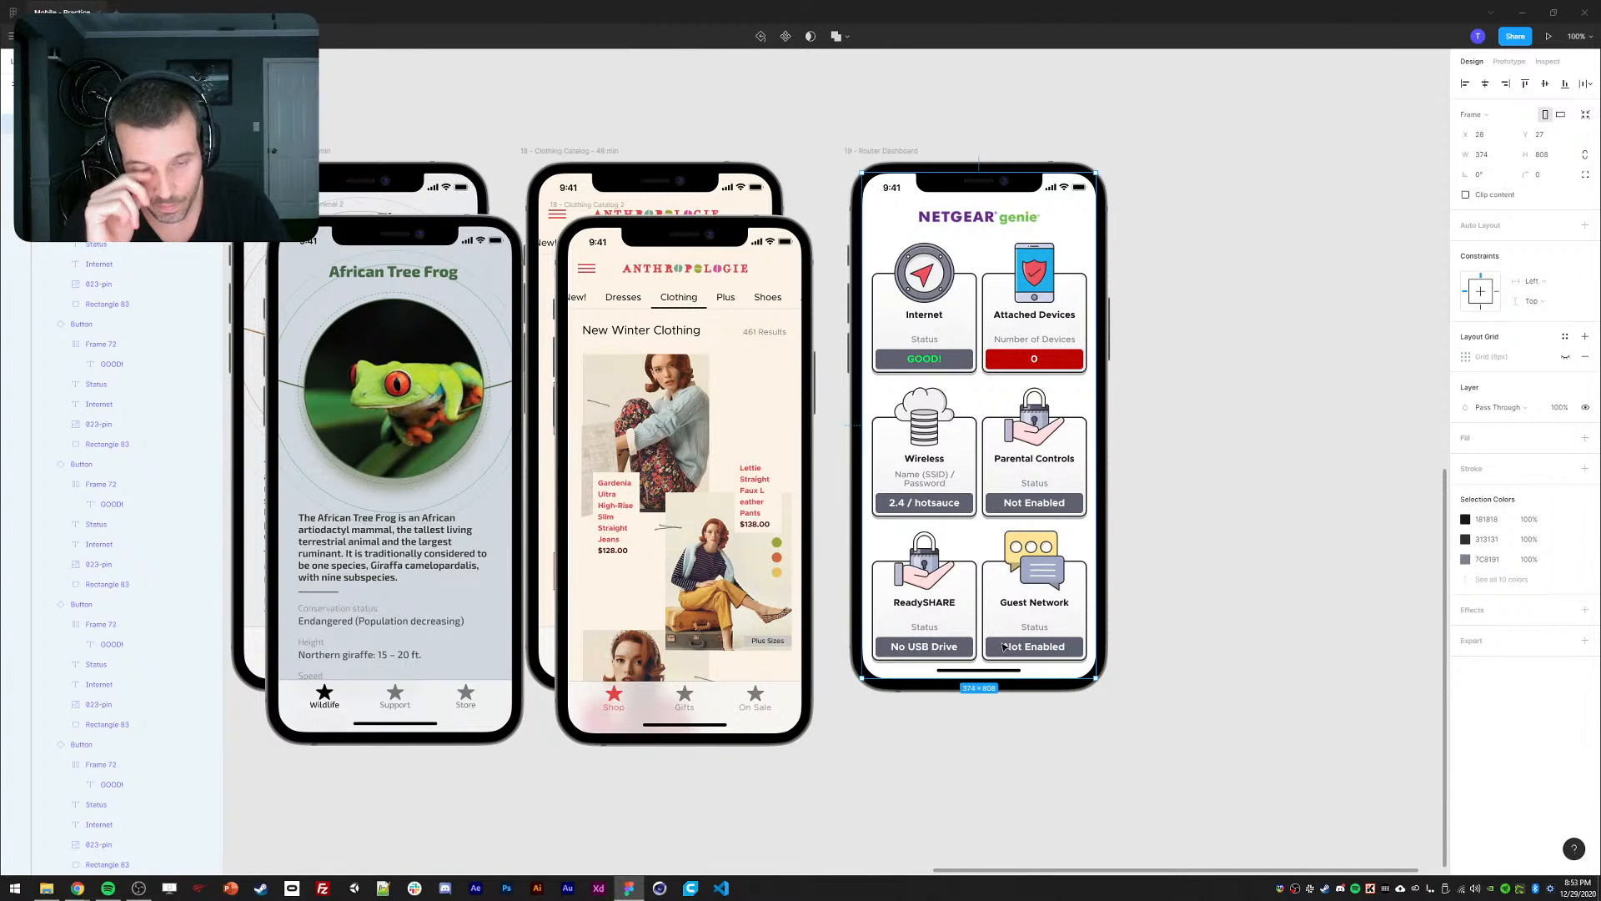
click(983, 722)
drag(951, 752, 961, 735)
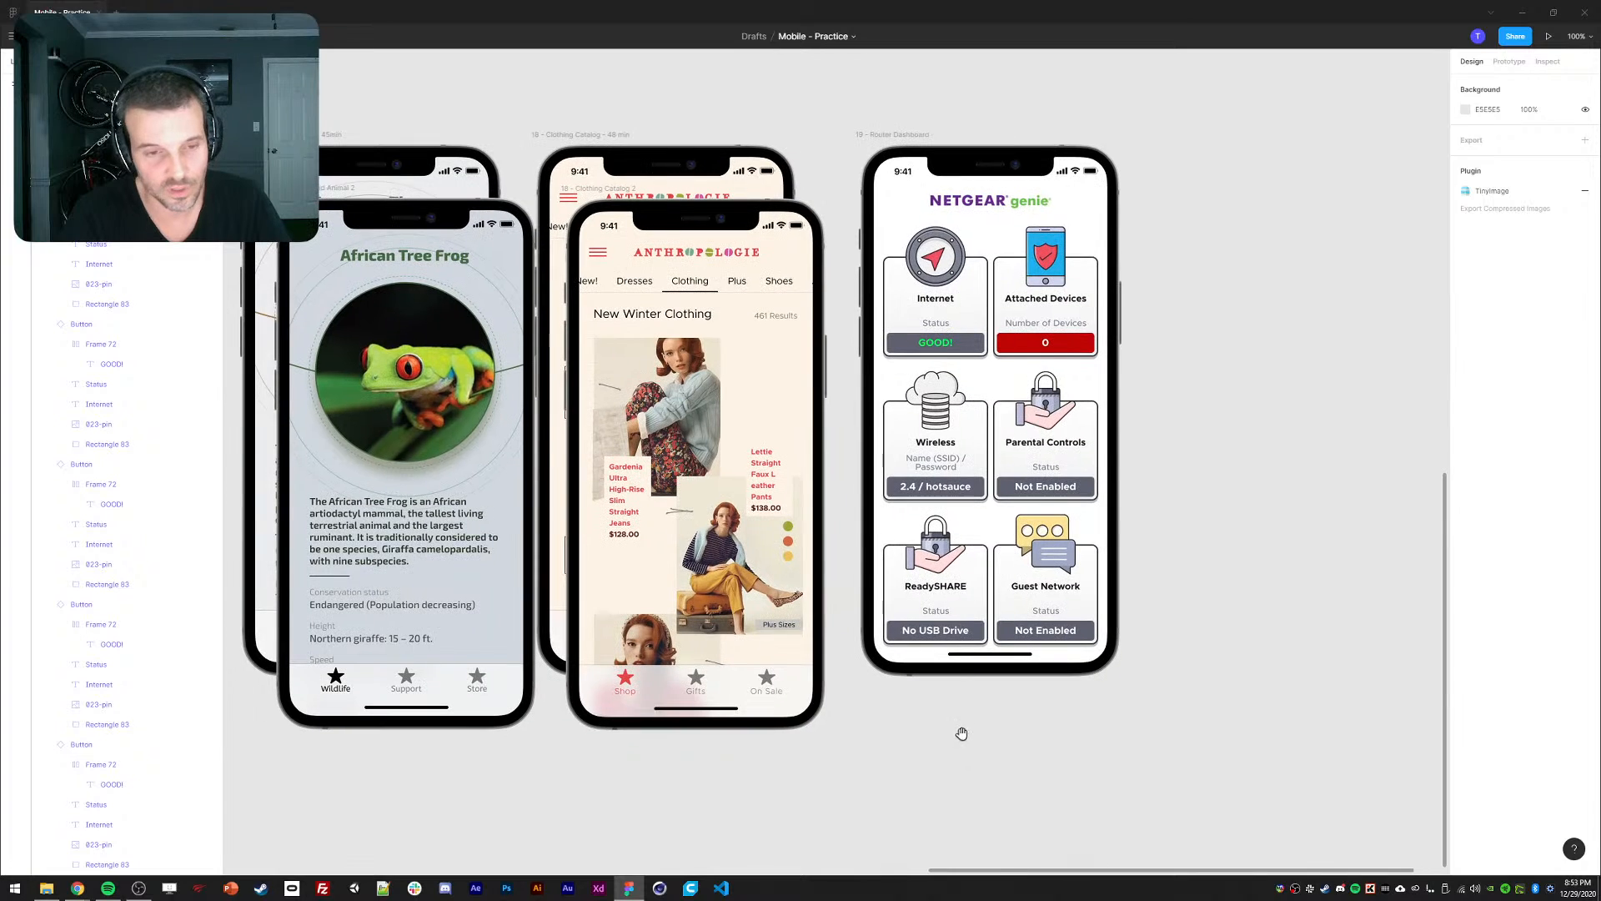
click(77, 888)
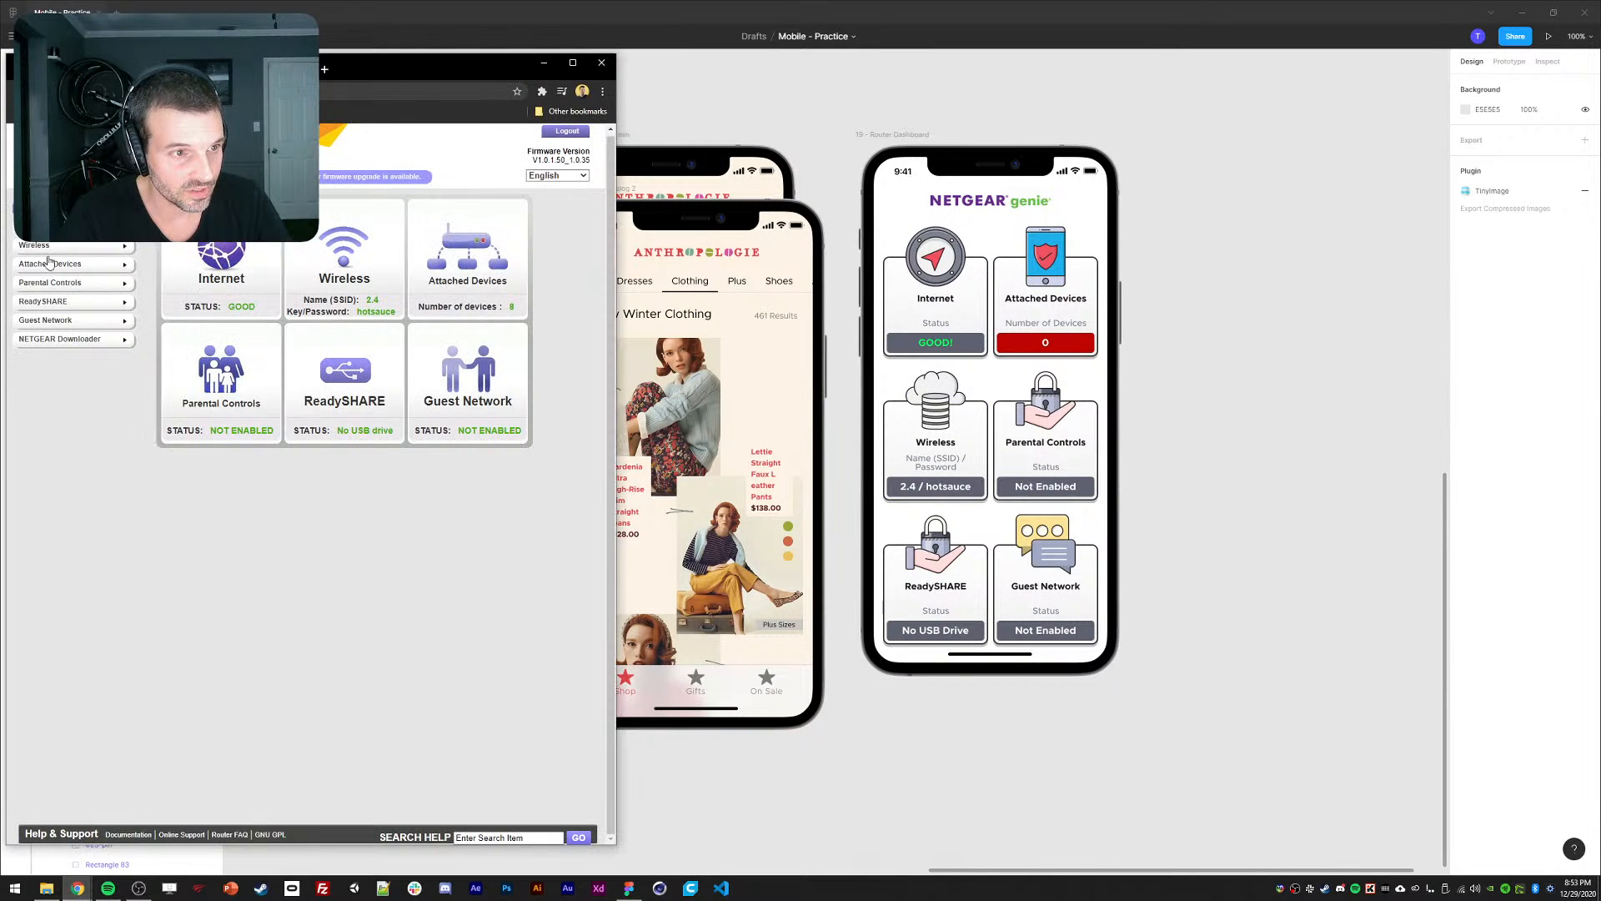
click(65, 228)
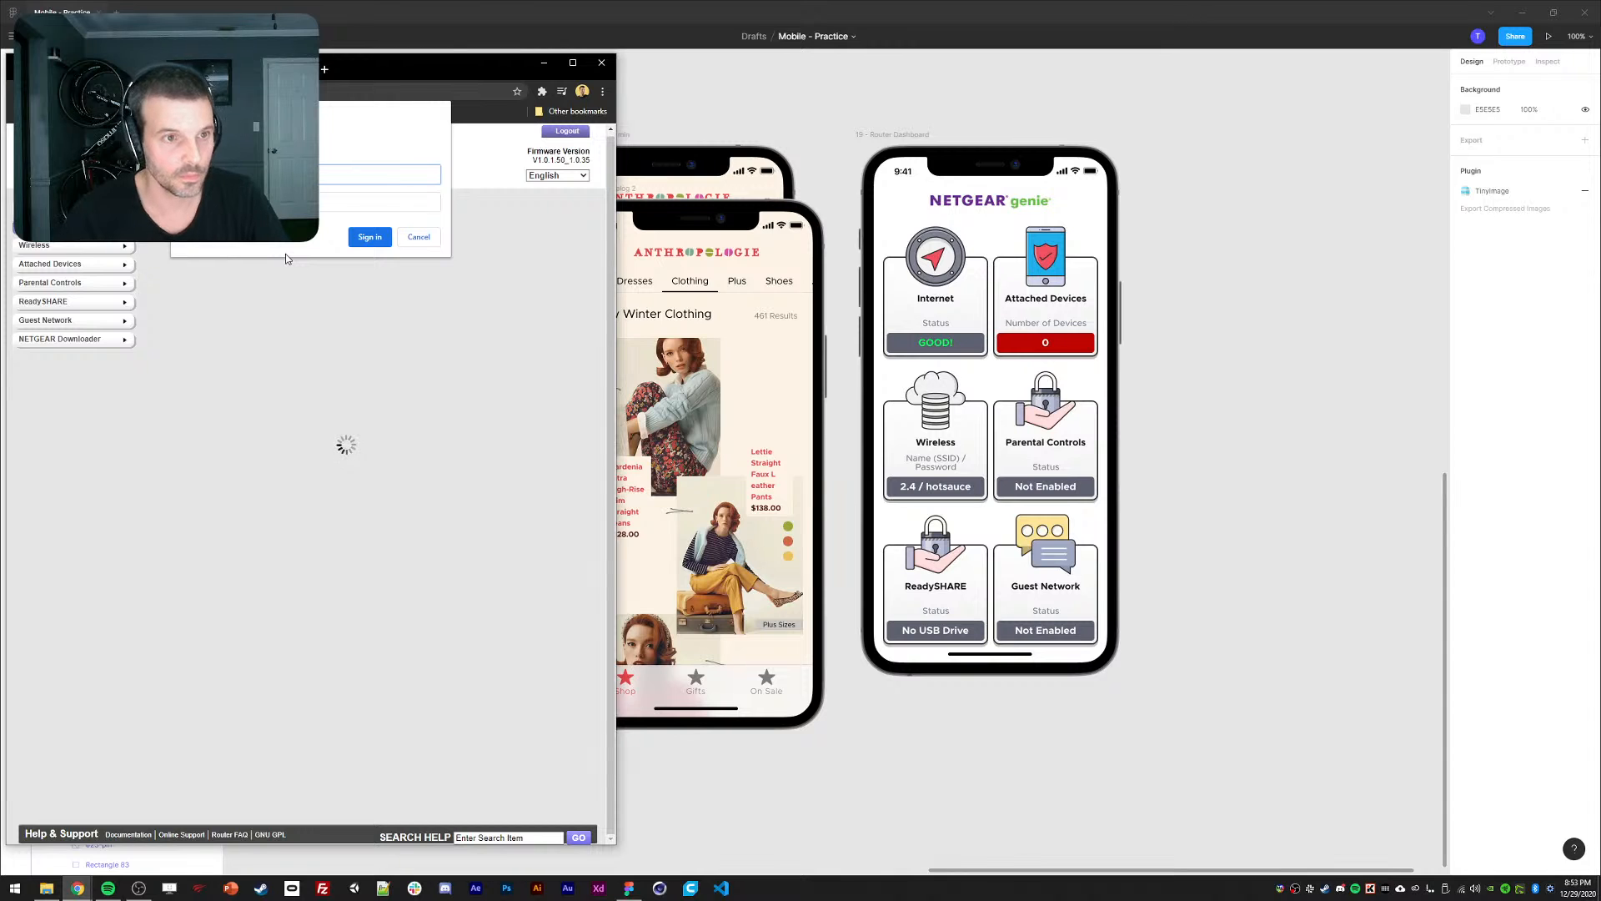
drag(426, 72, 0, 75)
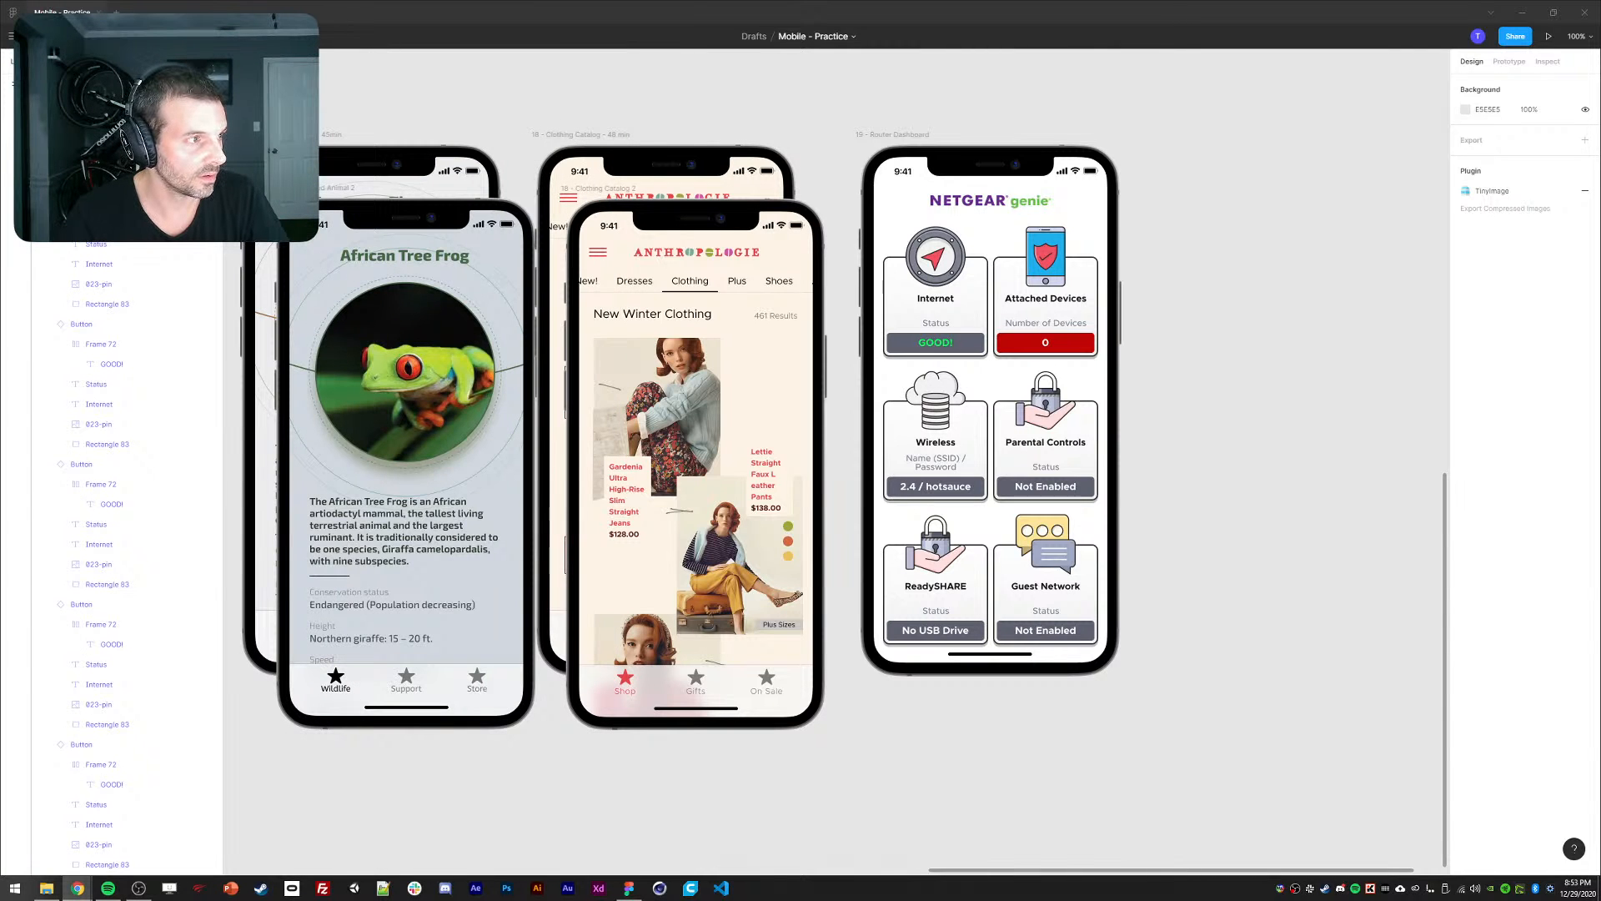
drag(0, 62, 572, 78)
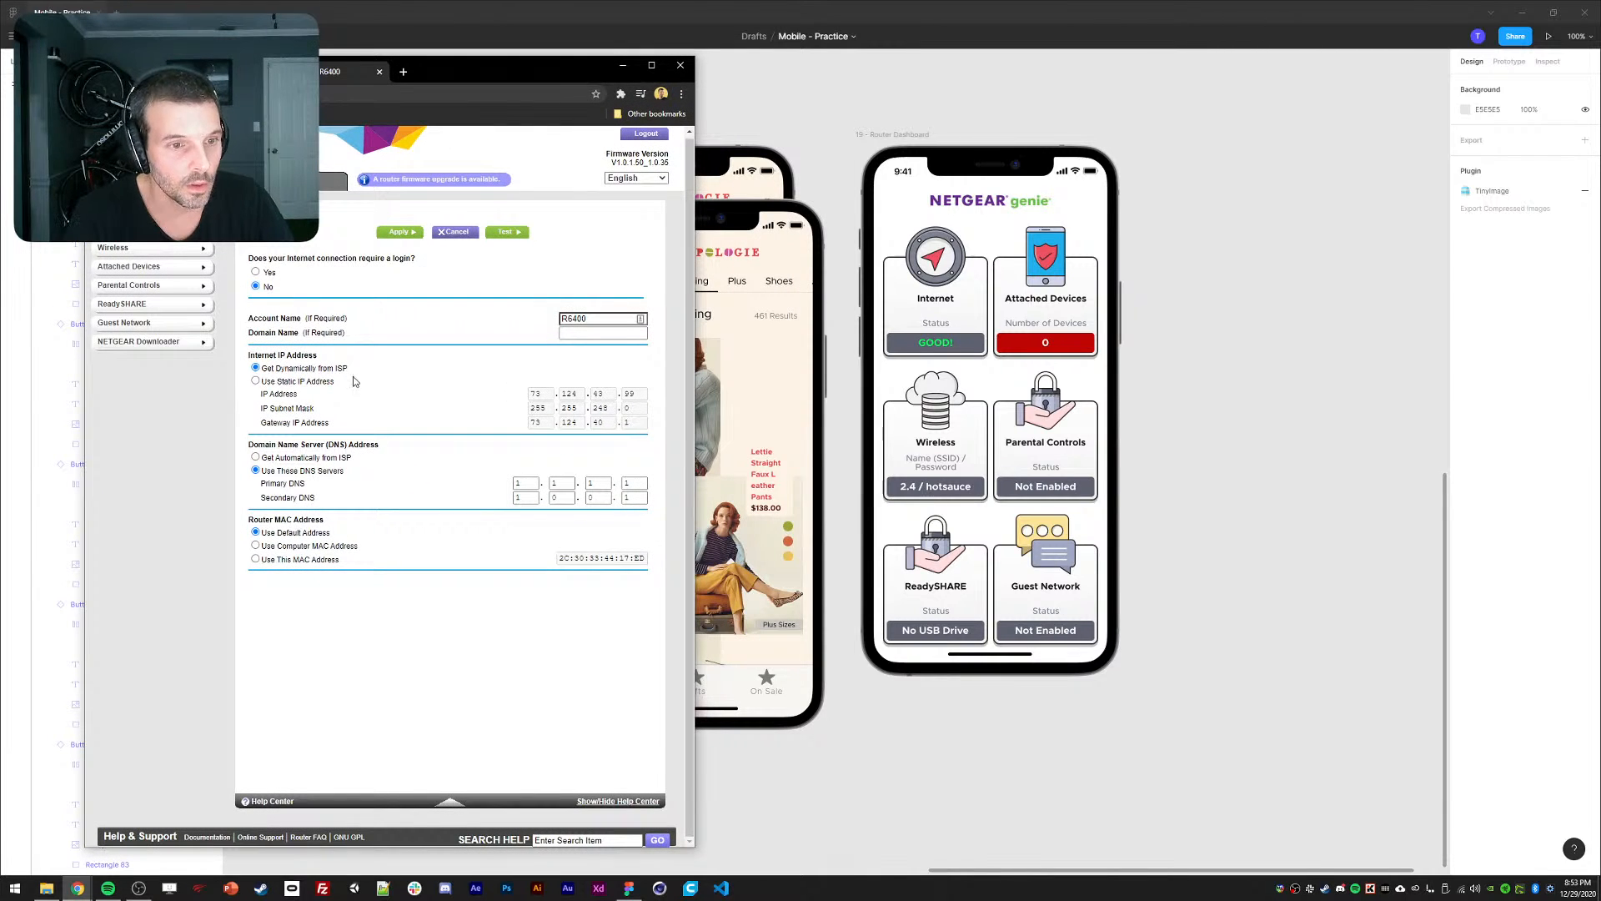
Browse the router's Wireless, Attached Devices, Parental Controls, ReadySHARE and Guest Network pages.
click(117, 248)
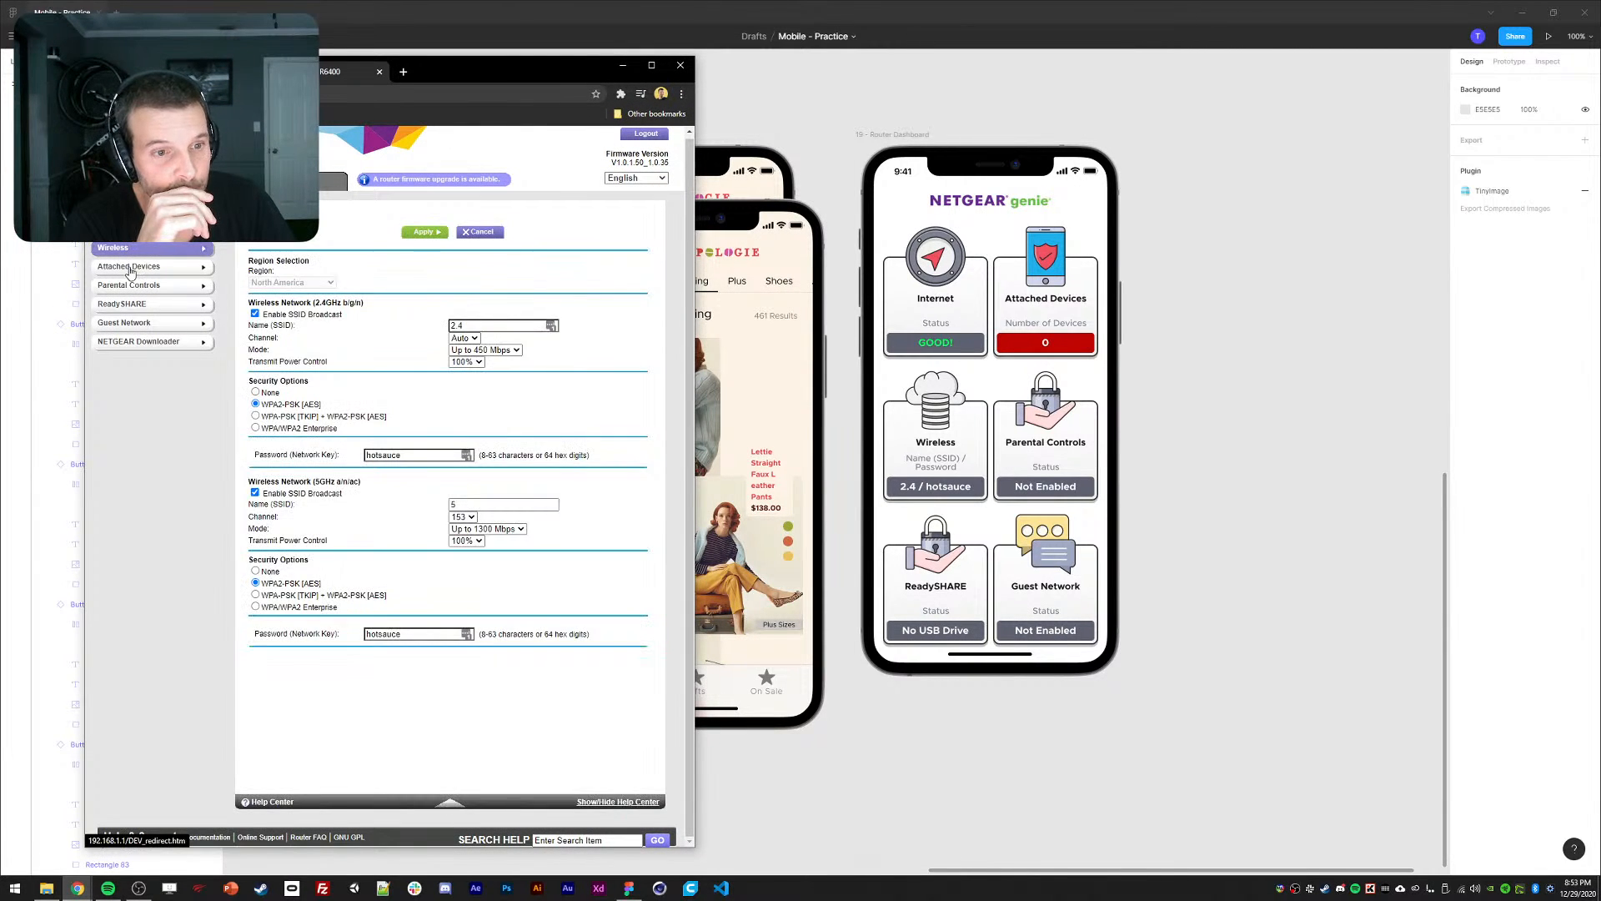
click(130, 271)
click(128, 289)
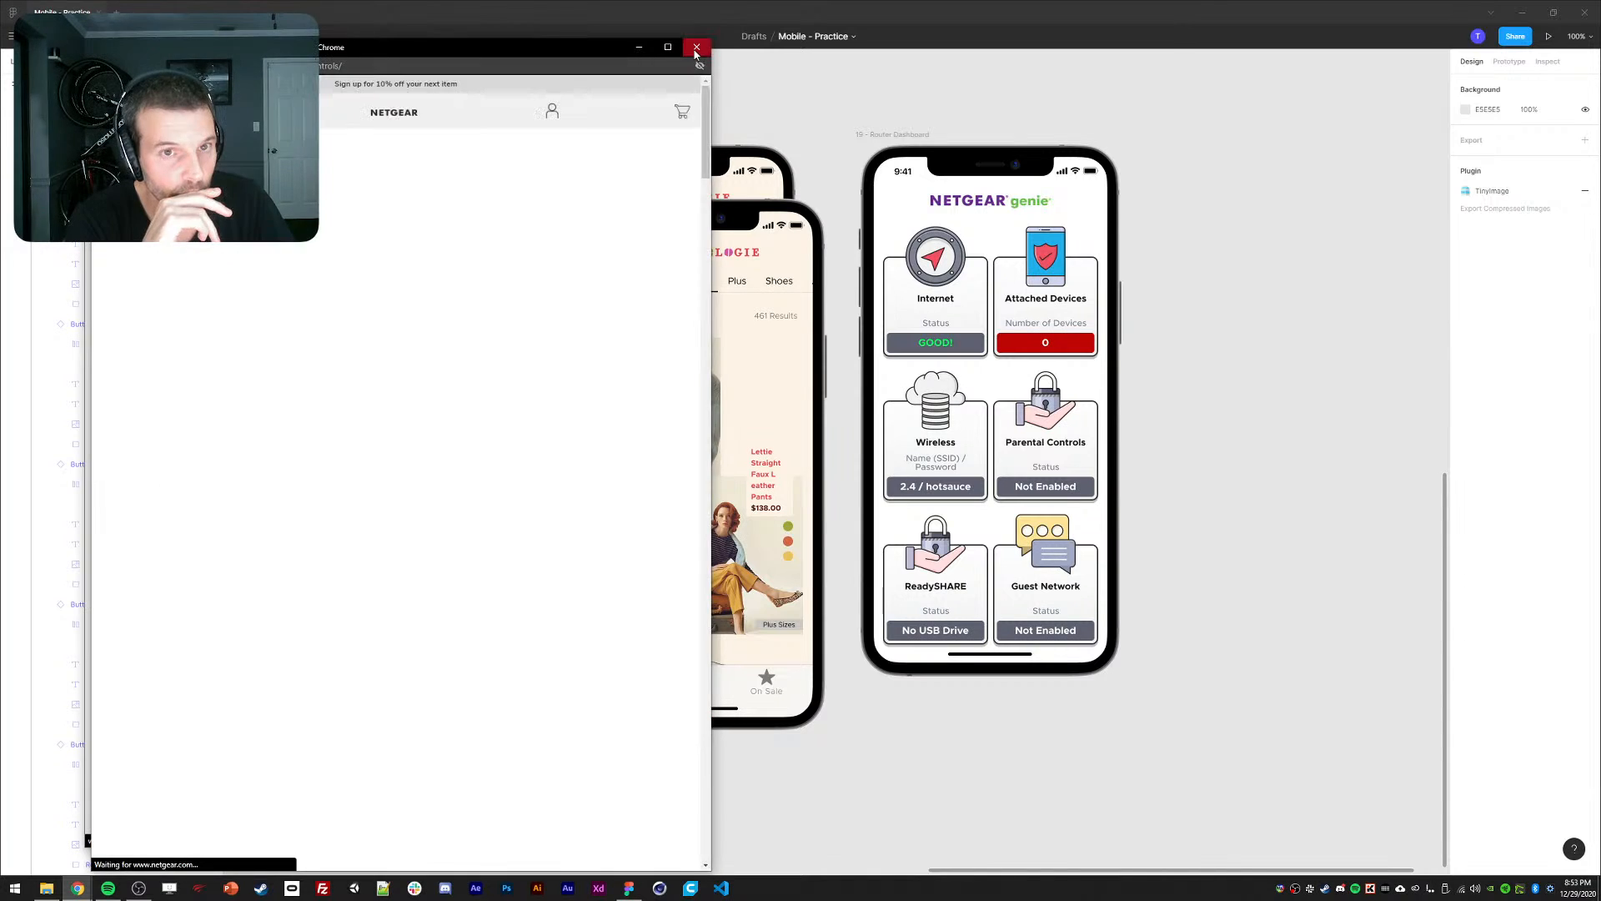
click(697, 47)
click(133, 308)
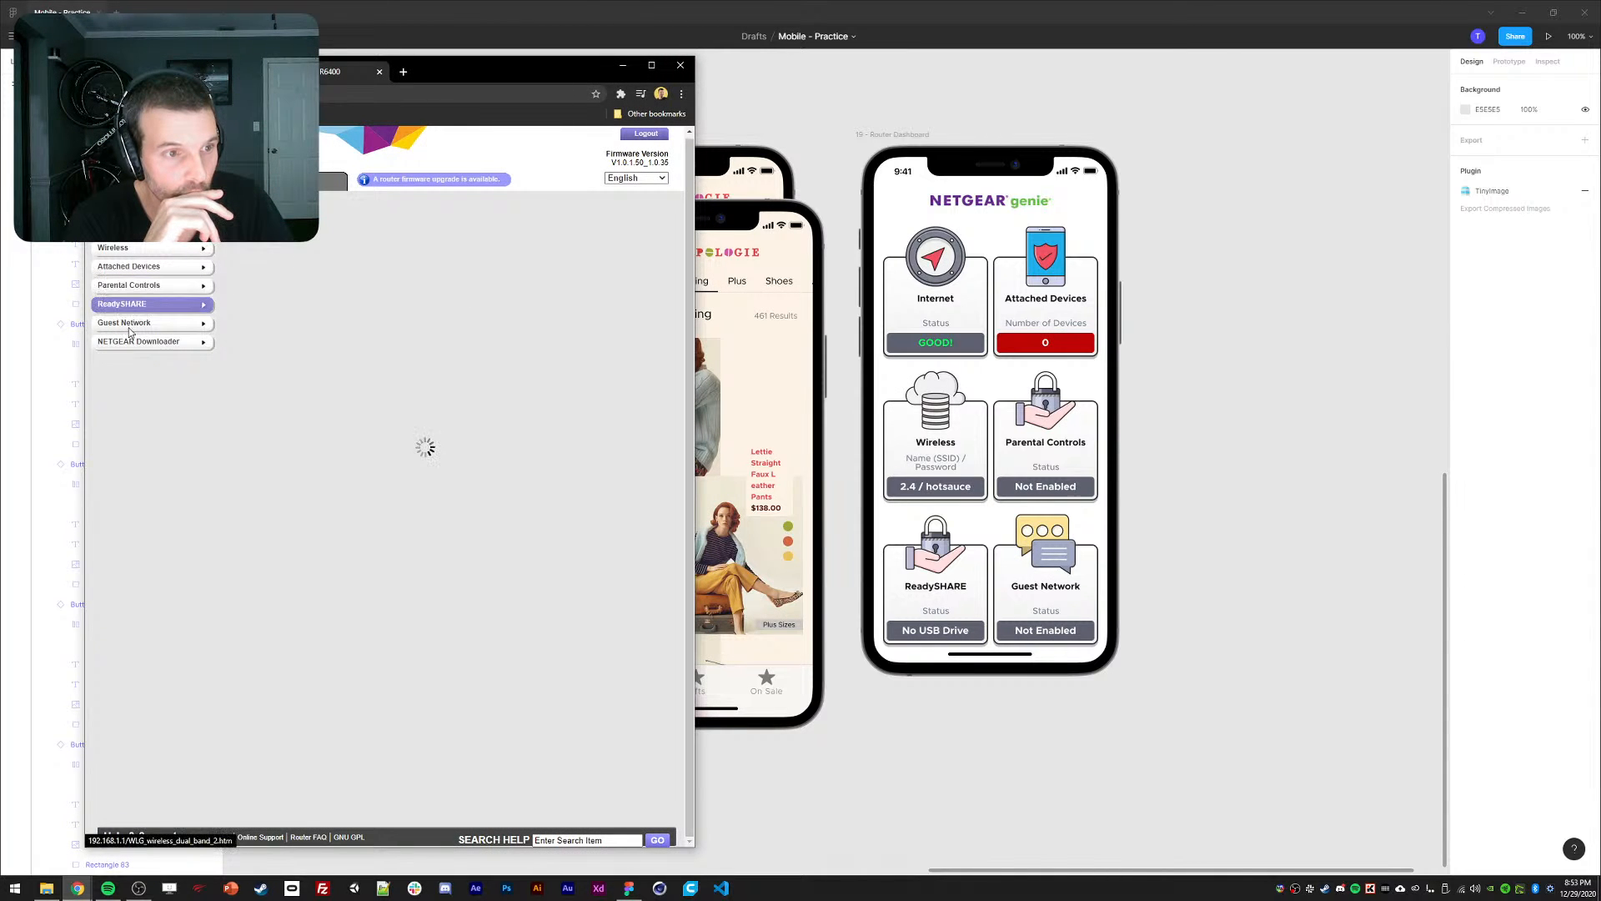
click(128, 328)
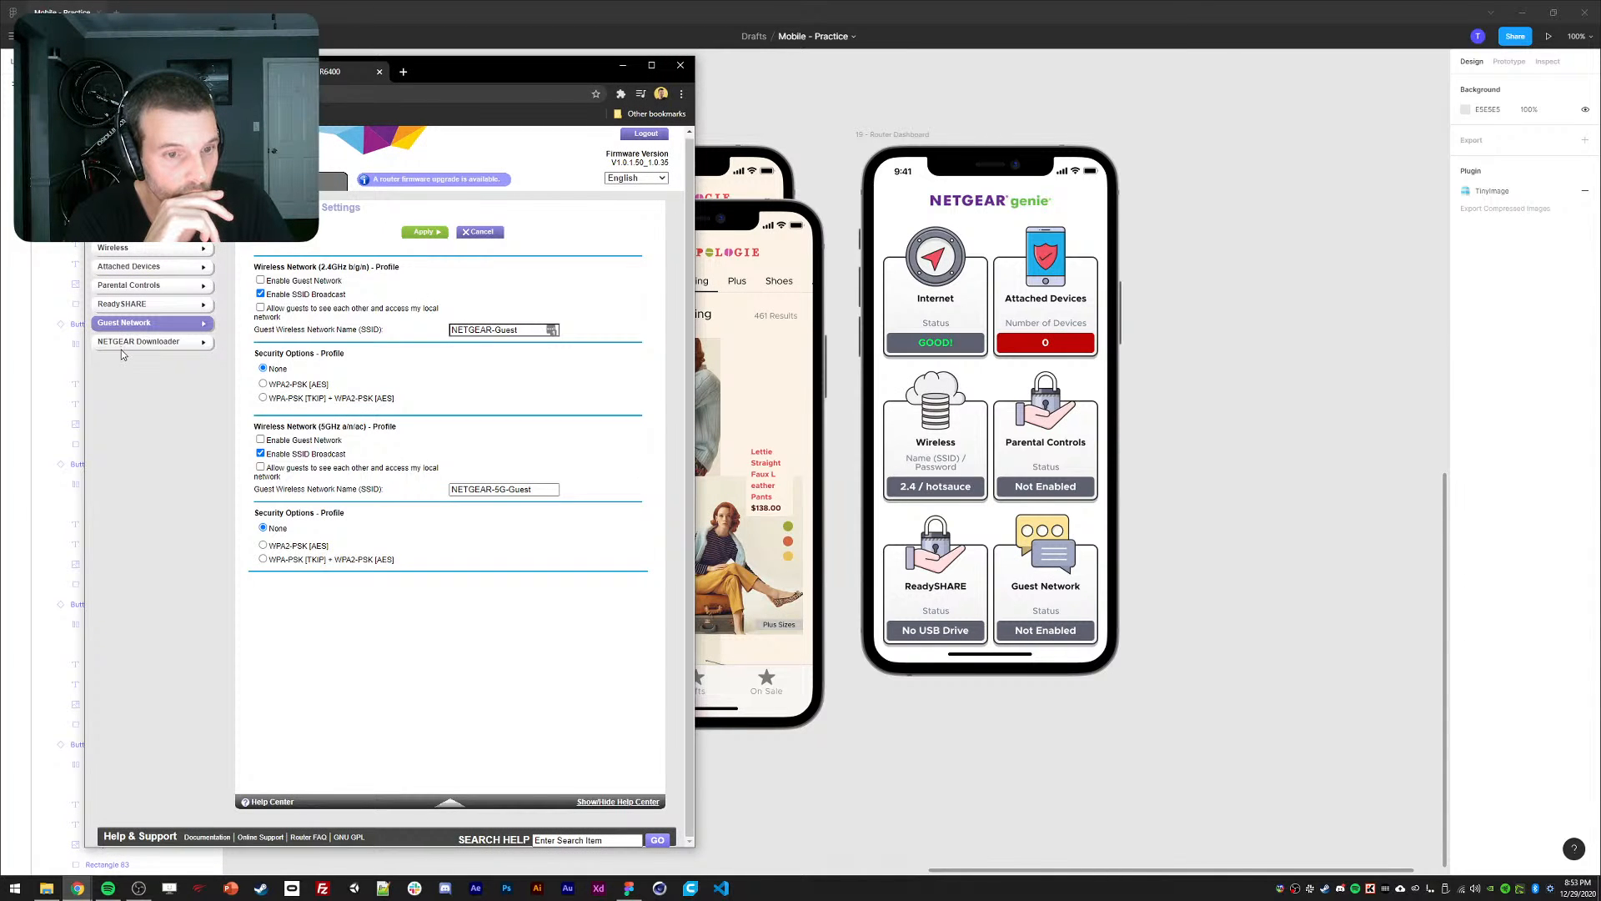
Return the router to its dashboard page and hide the window to show Figma.
drag(490, 79, 432, 61)
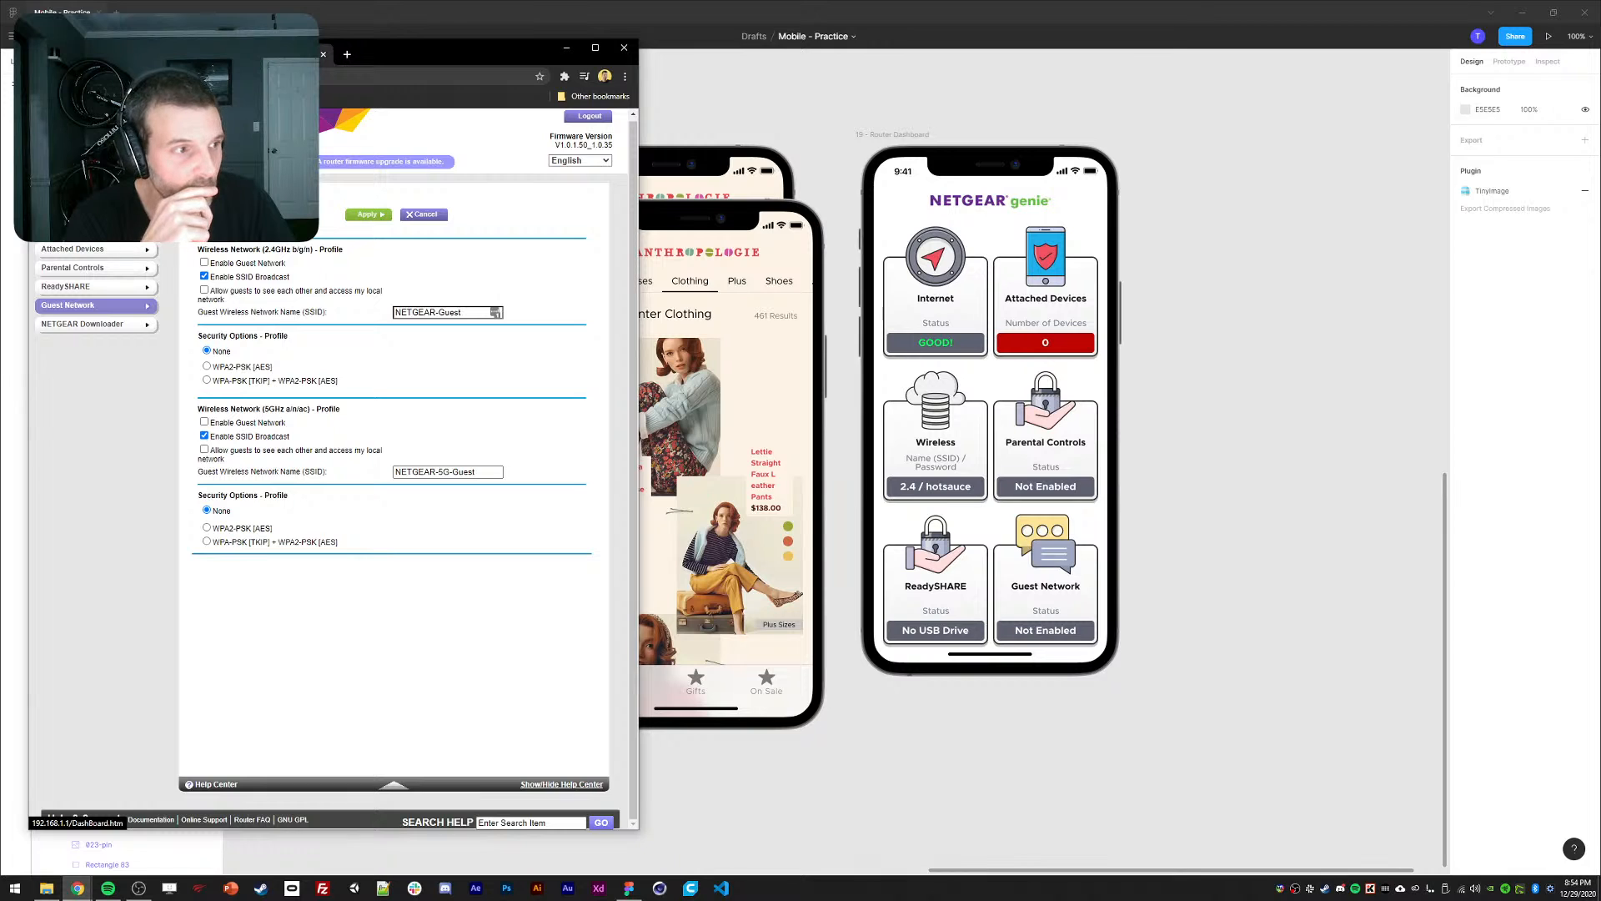
click(83, 192)
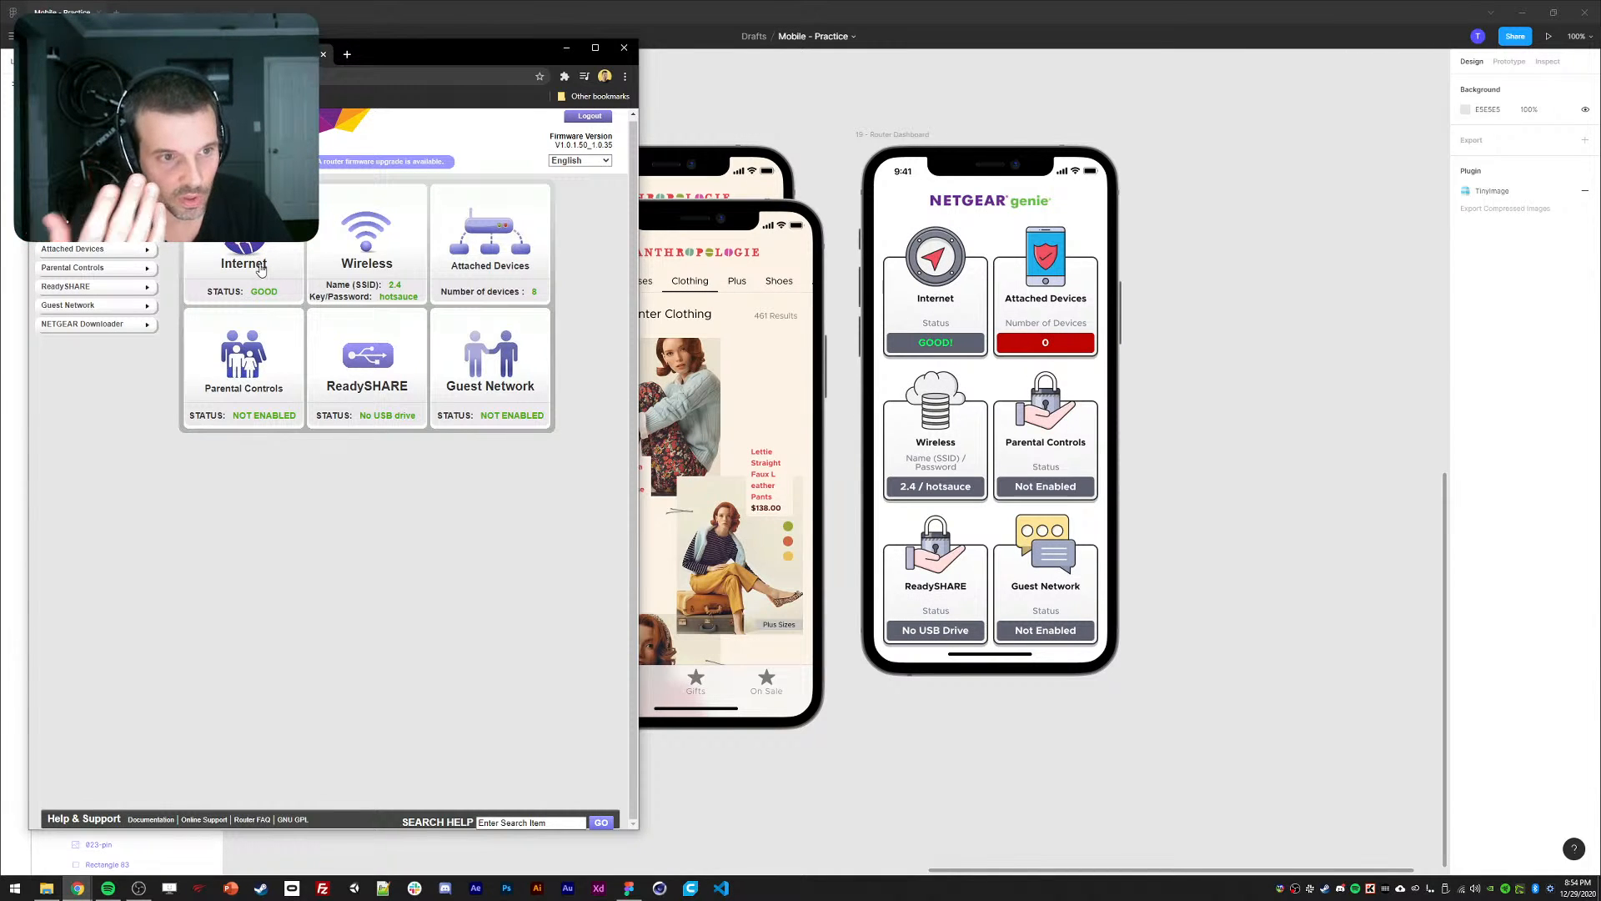
click(1167, 414)
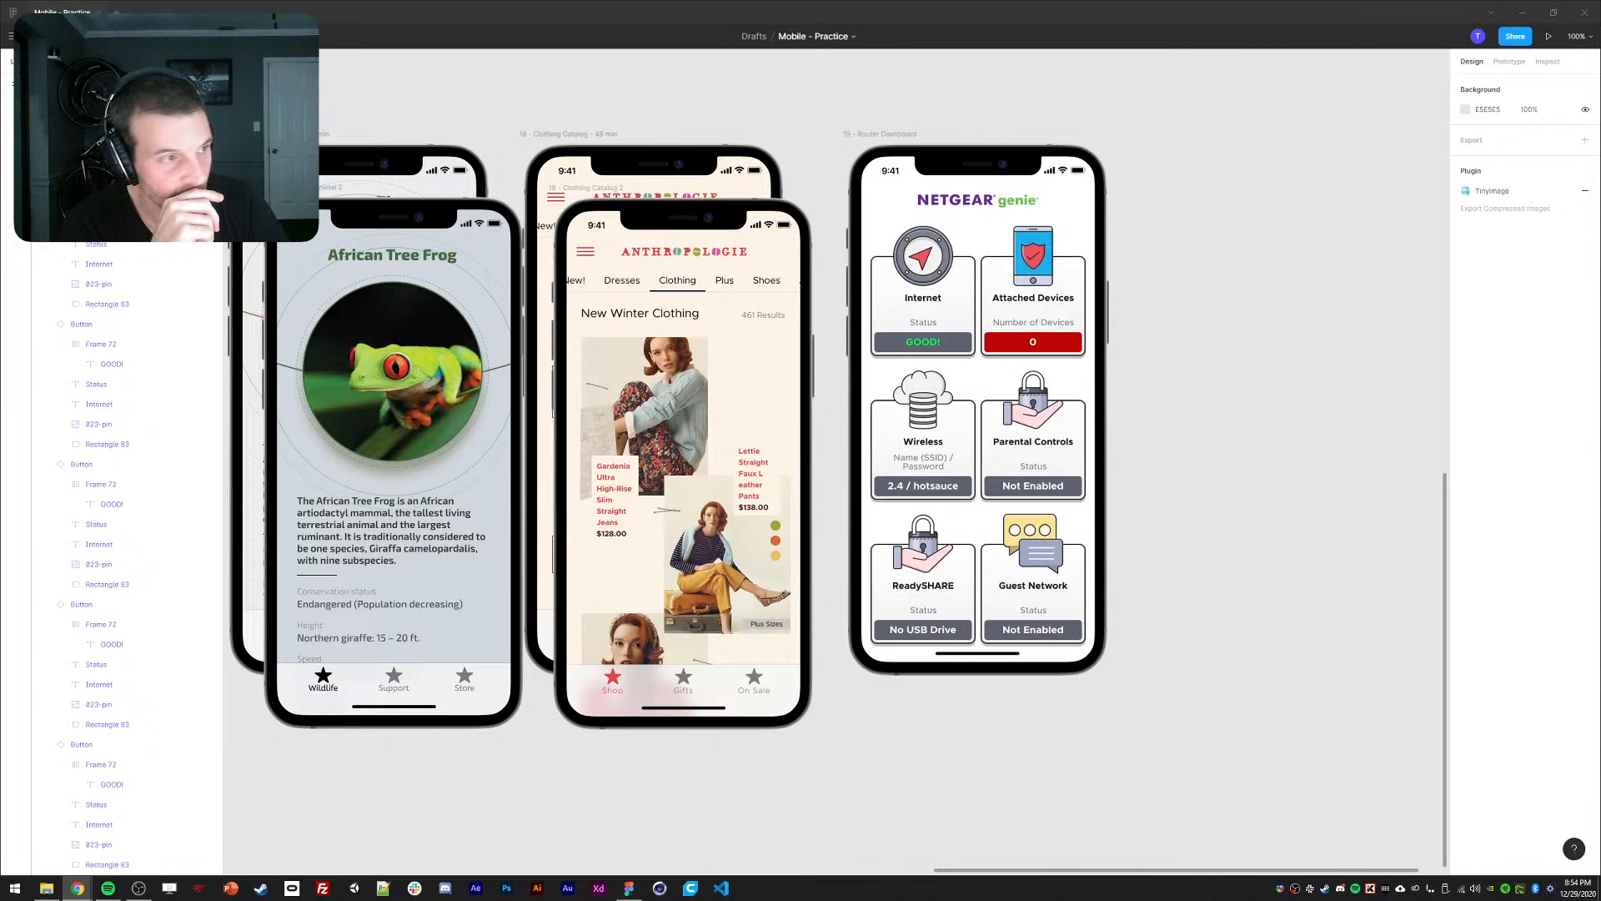
drag(1600, 25, 452, 70)
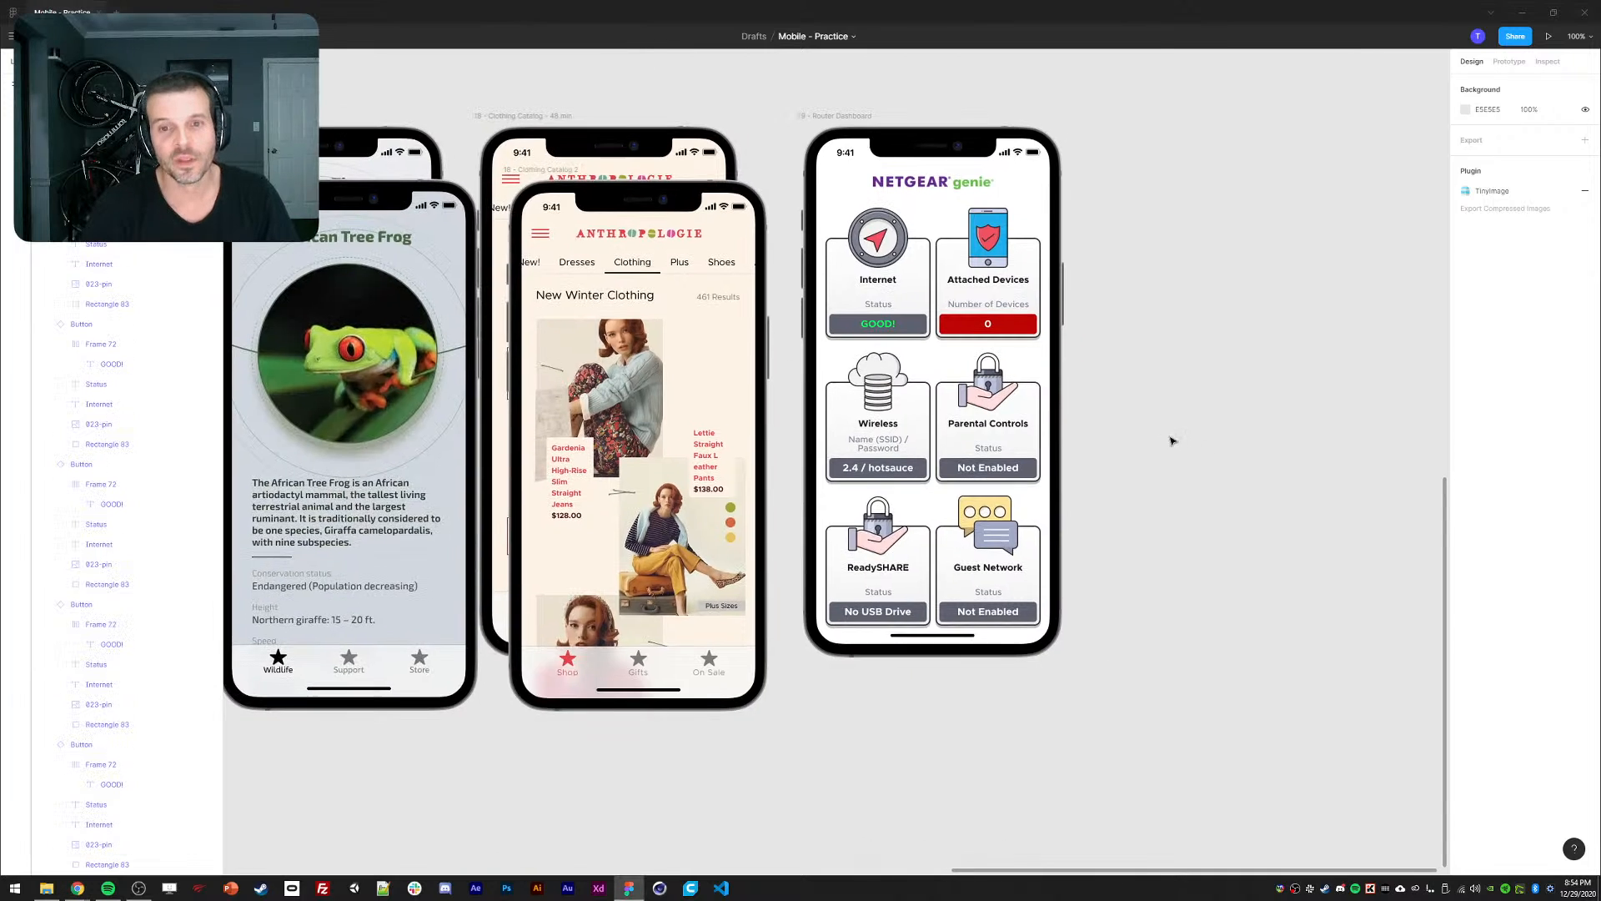
scroll(1212, 424, left, 2)
scroll(854, 136, right, 2)
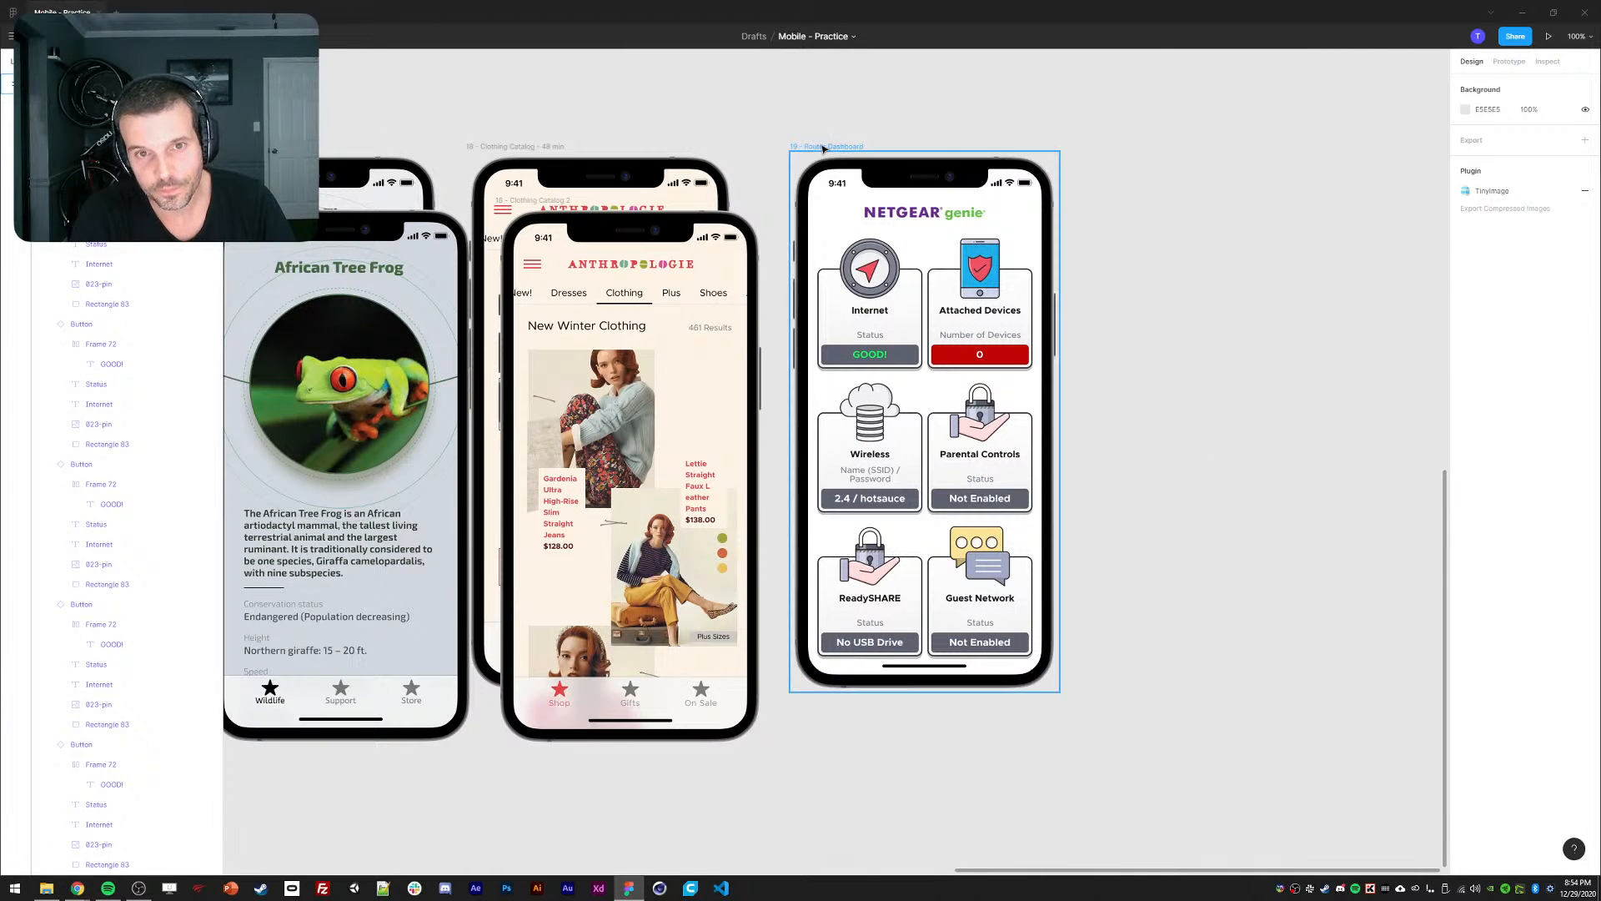
click(839, 145)
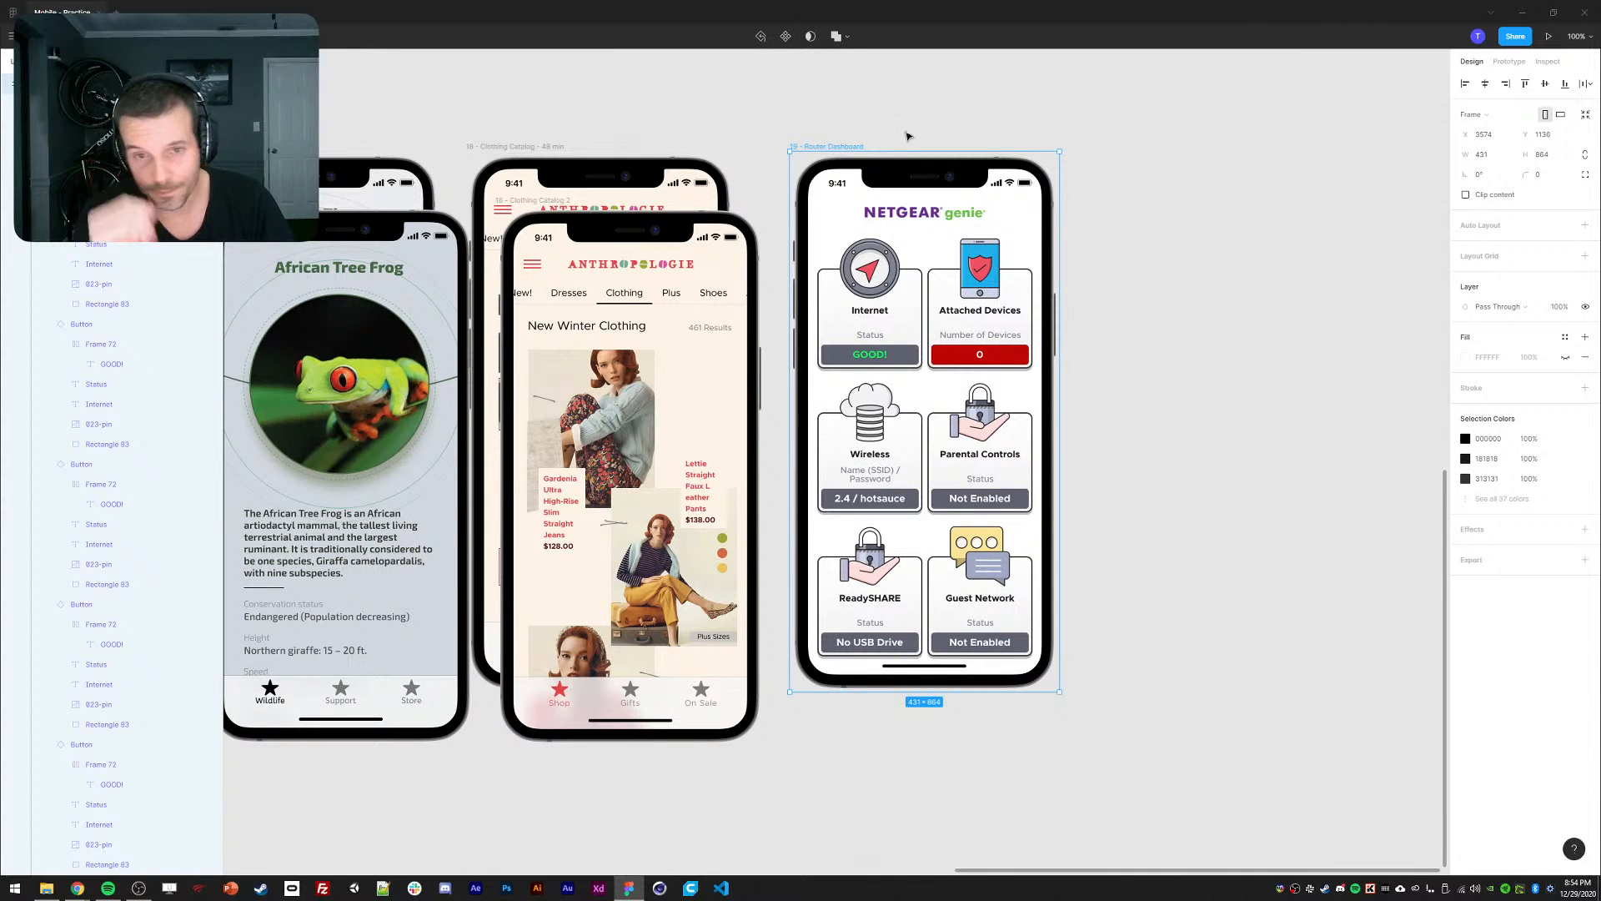
scroll(908, 136, right, 1)
key(ctrl+d)
drag(1098, 100, 1020, 101)
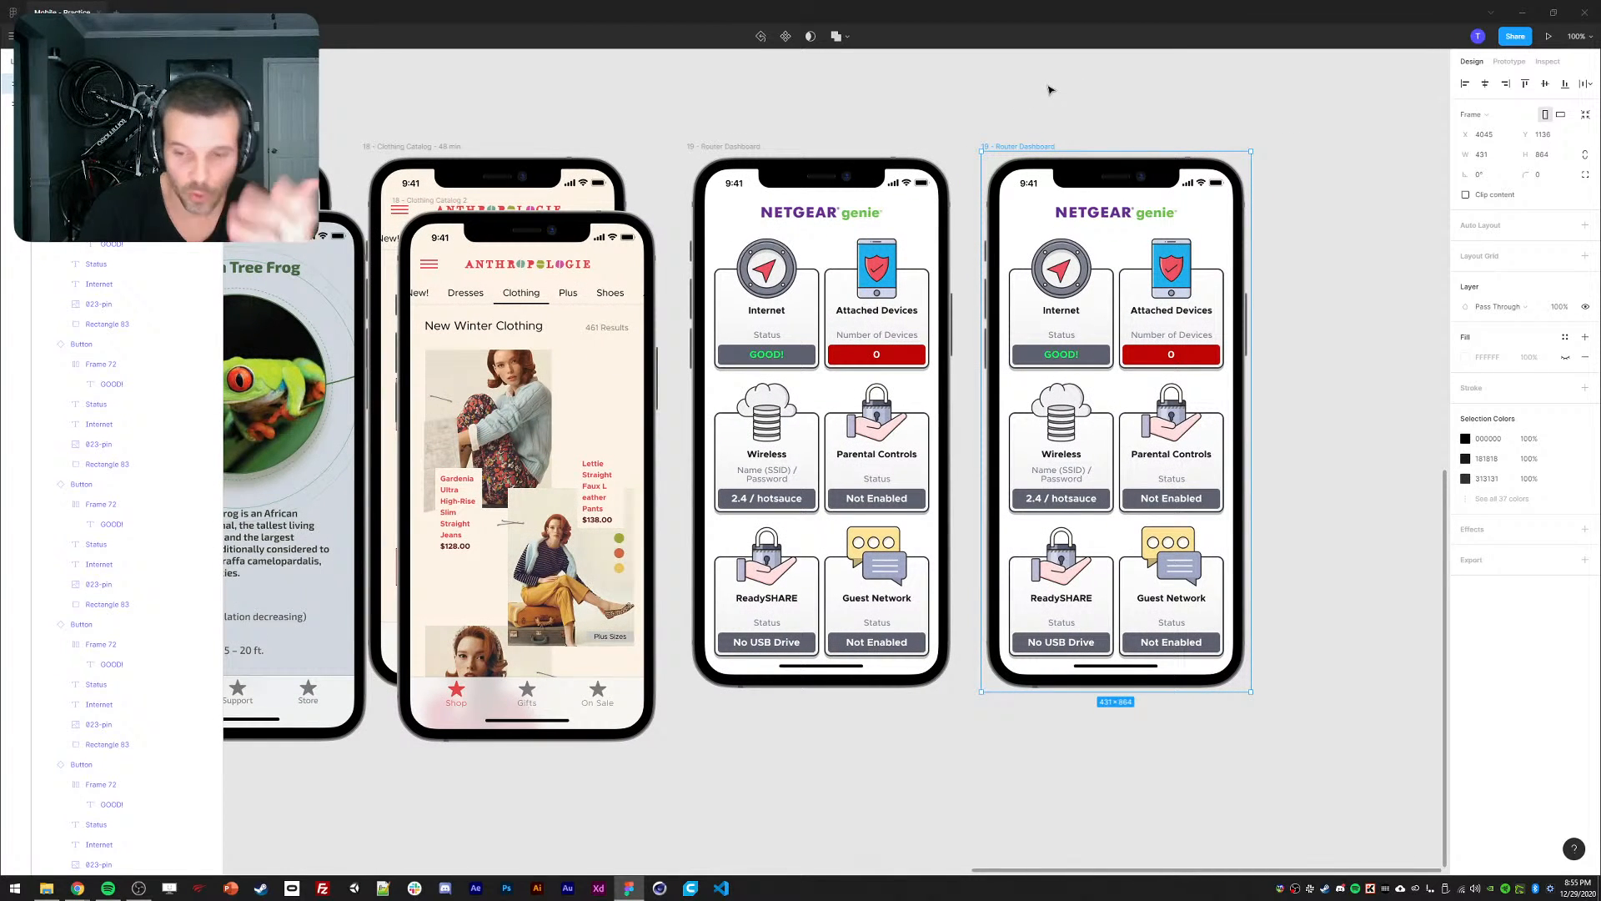
scroll(1283, 366, right, 2)
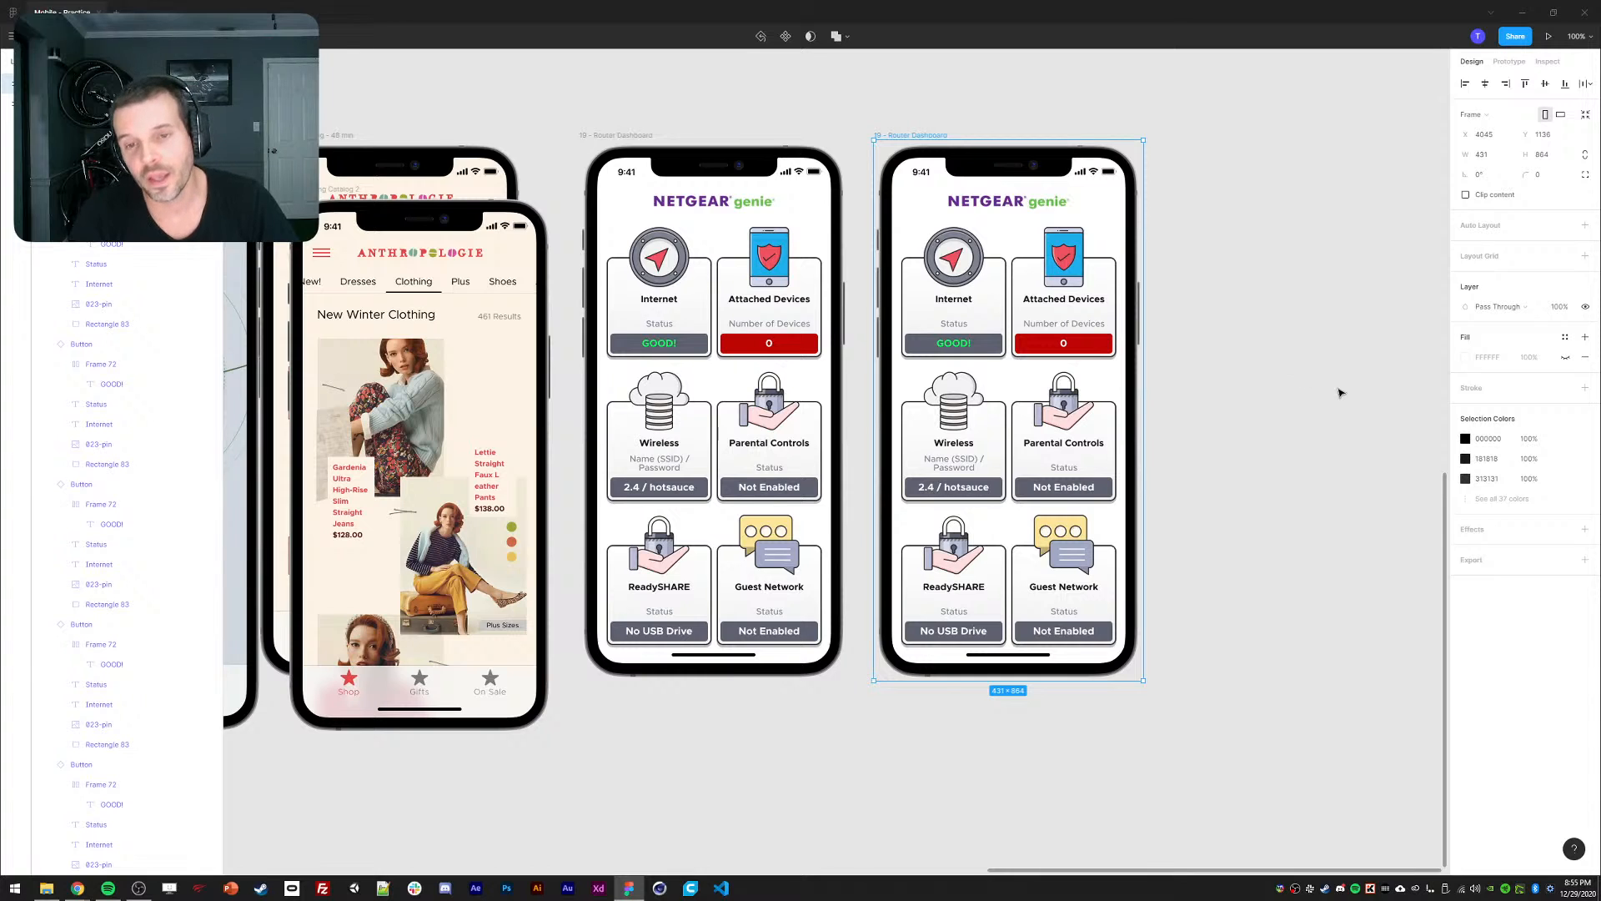
scroll(1340, 393, right, 1)
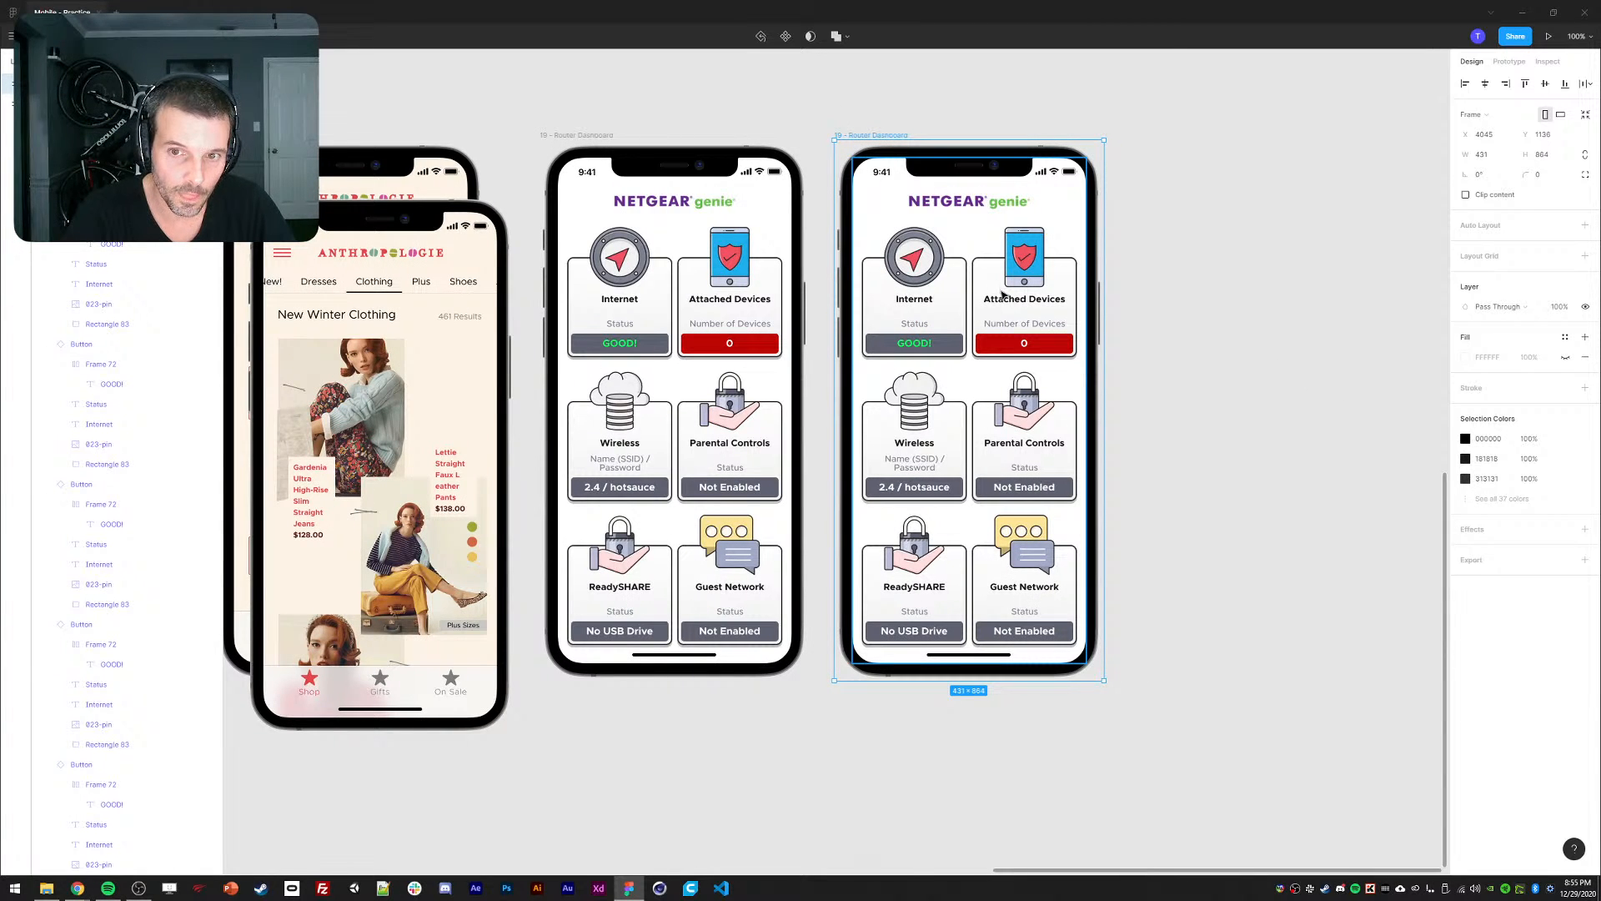
click(979, 286)
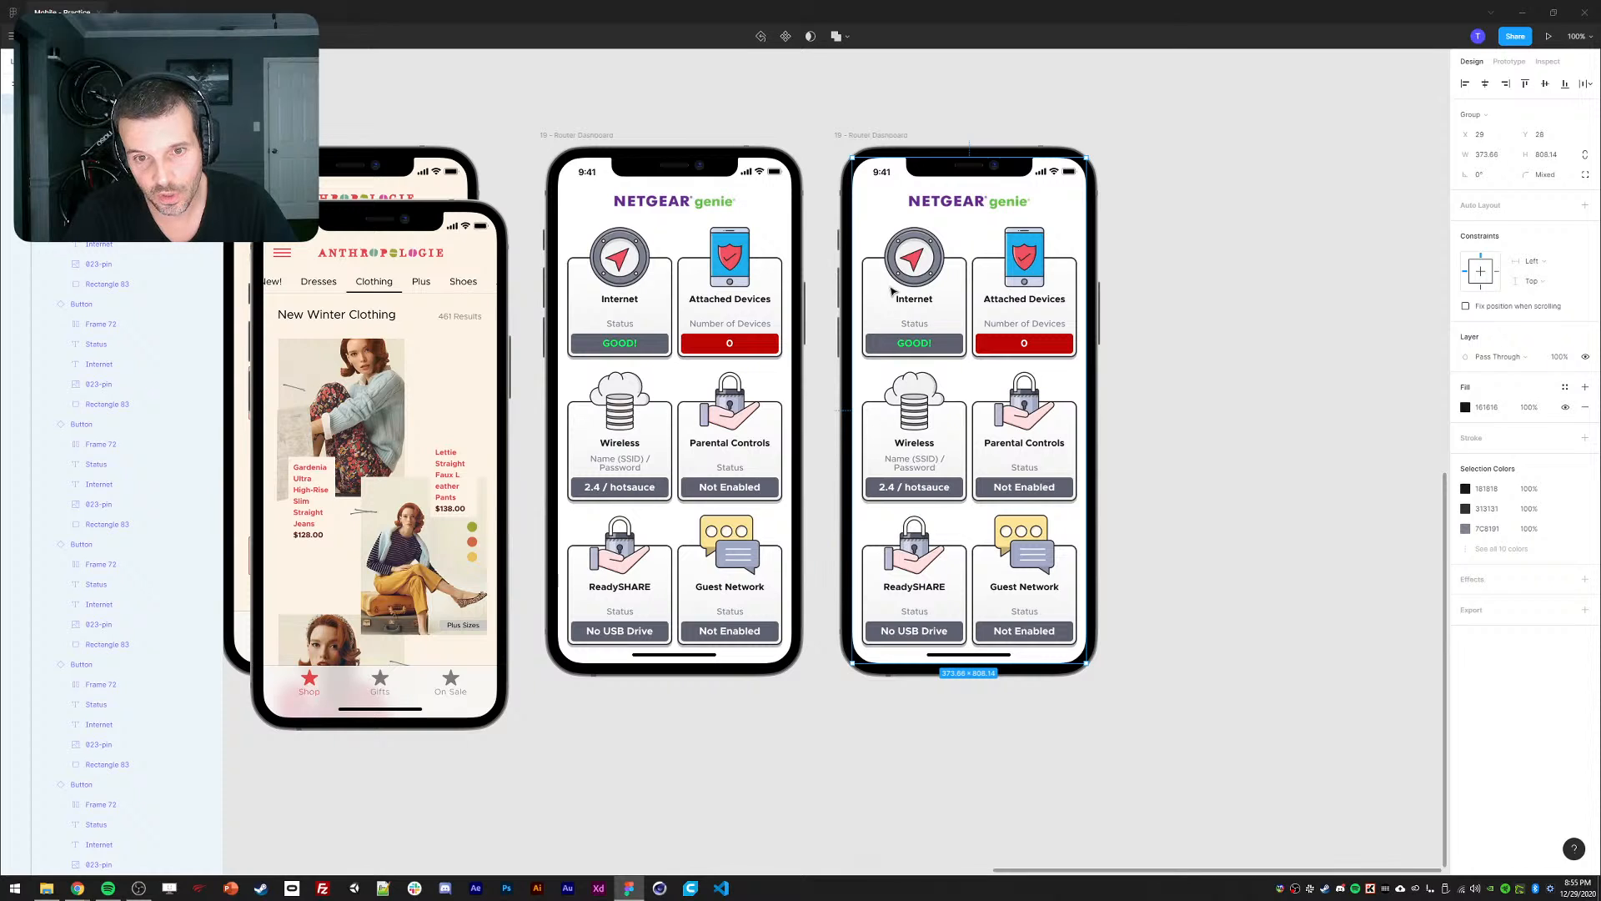
click(867, 312)
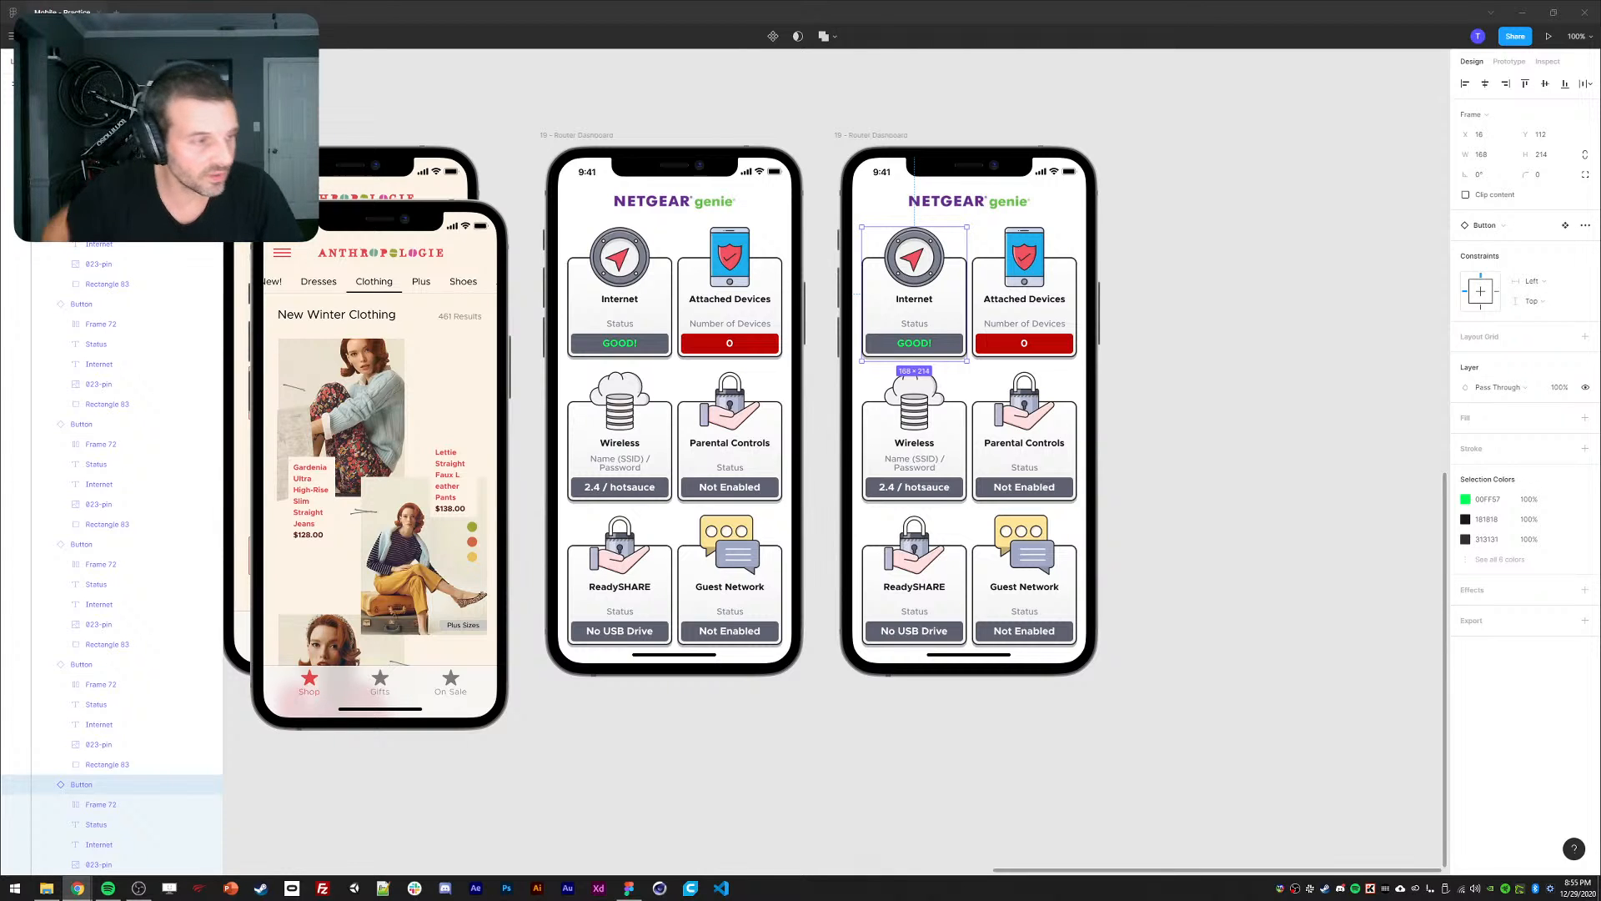
click(847, 742)
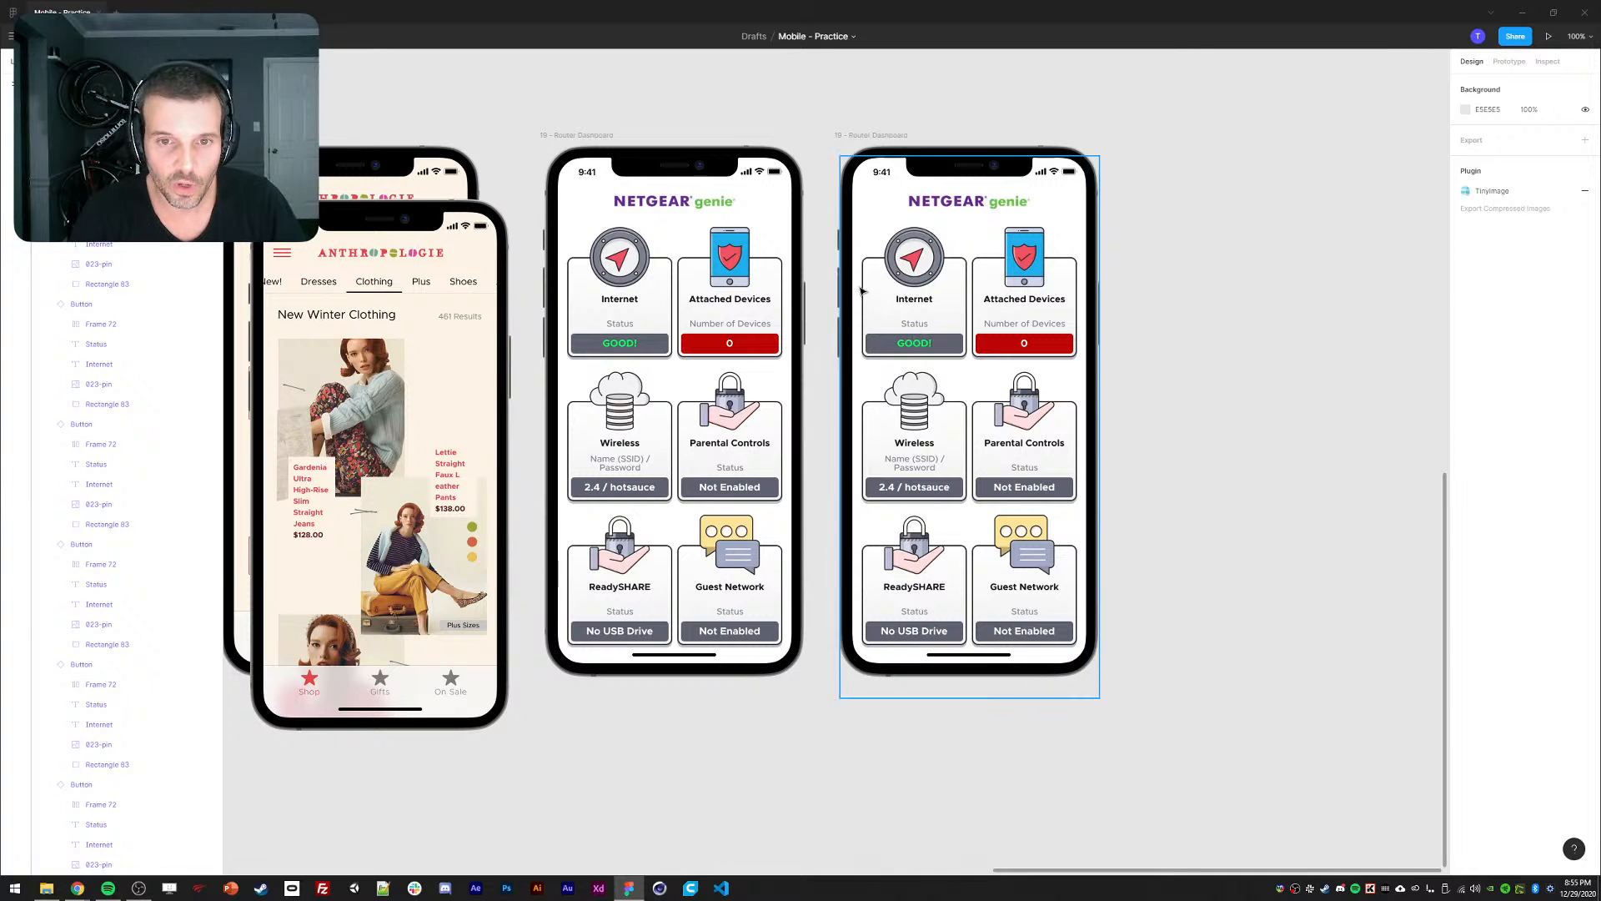
ctrl+click(864, 290)
click(45, 384)
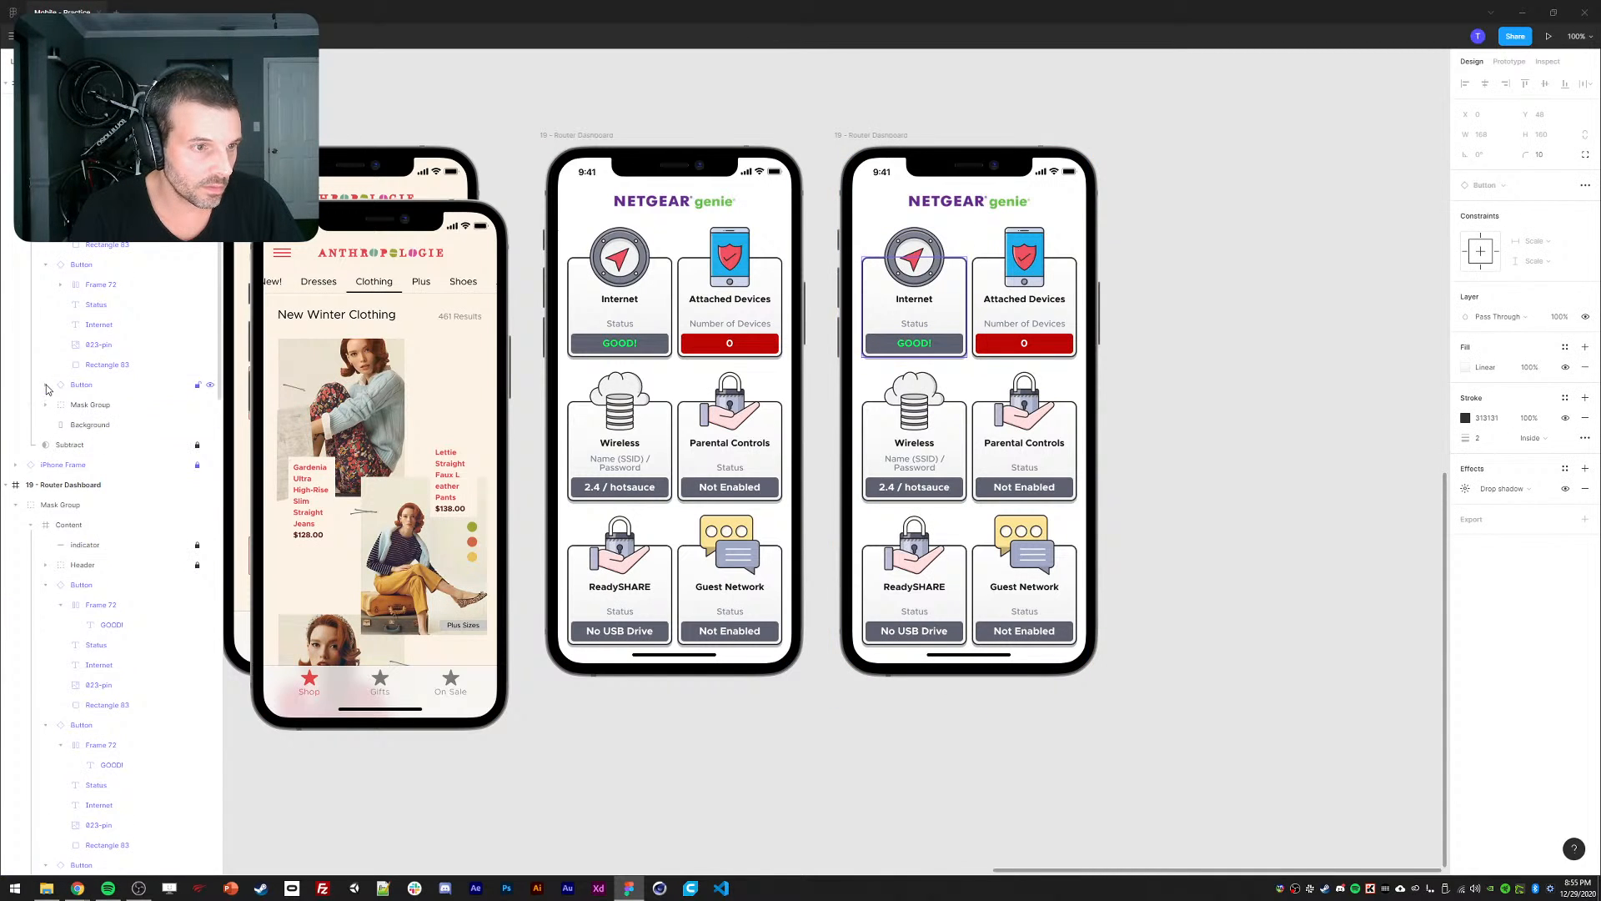
click(45, 266)
scroll(45, 284, up, 2)
click(45, 311)
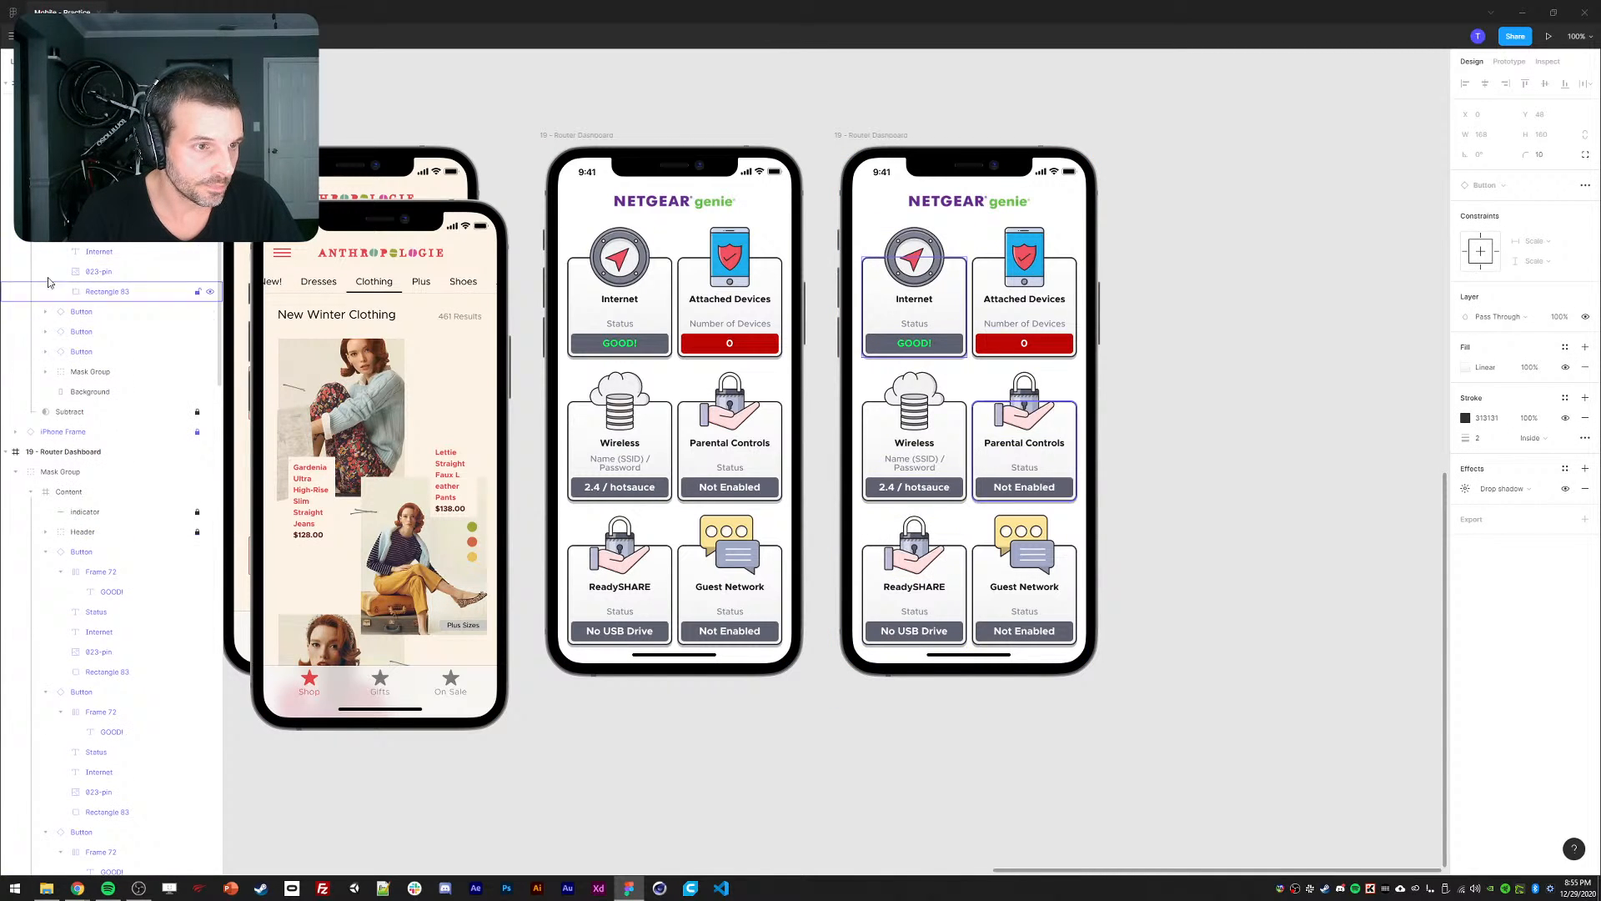
click(844, 136)
key(Delete)
drag(661, 102, 767, 138)
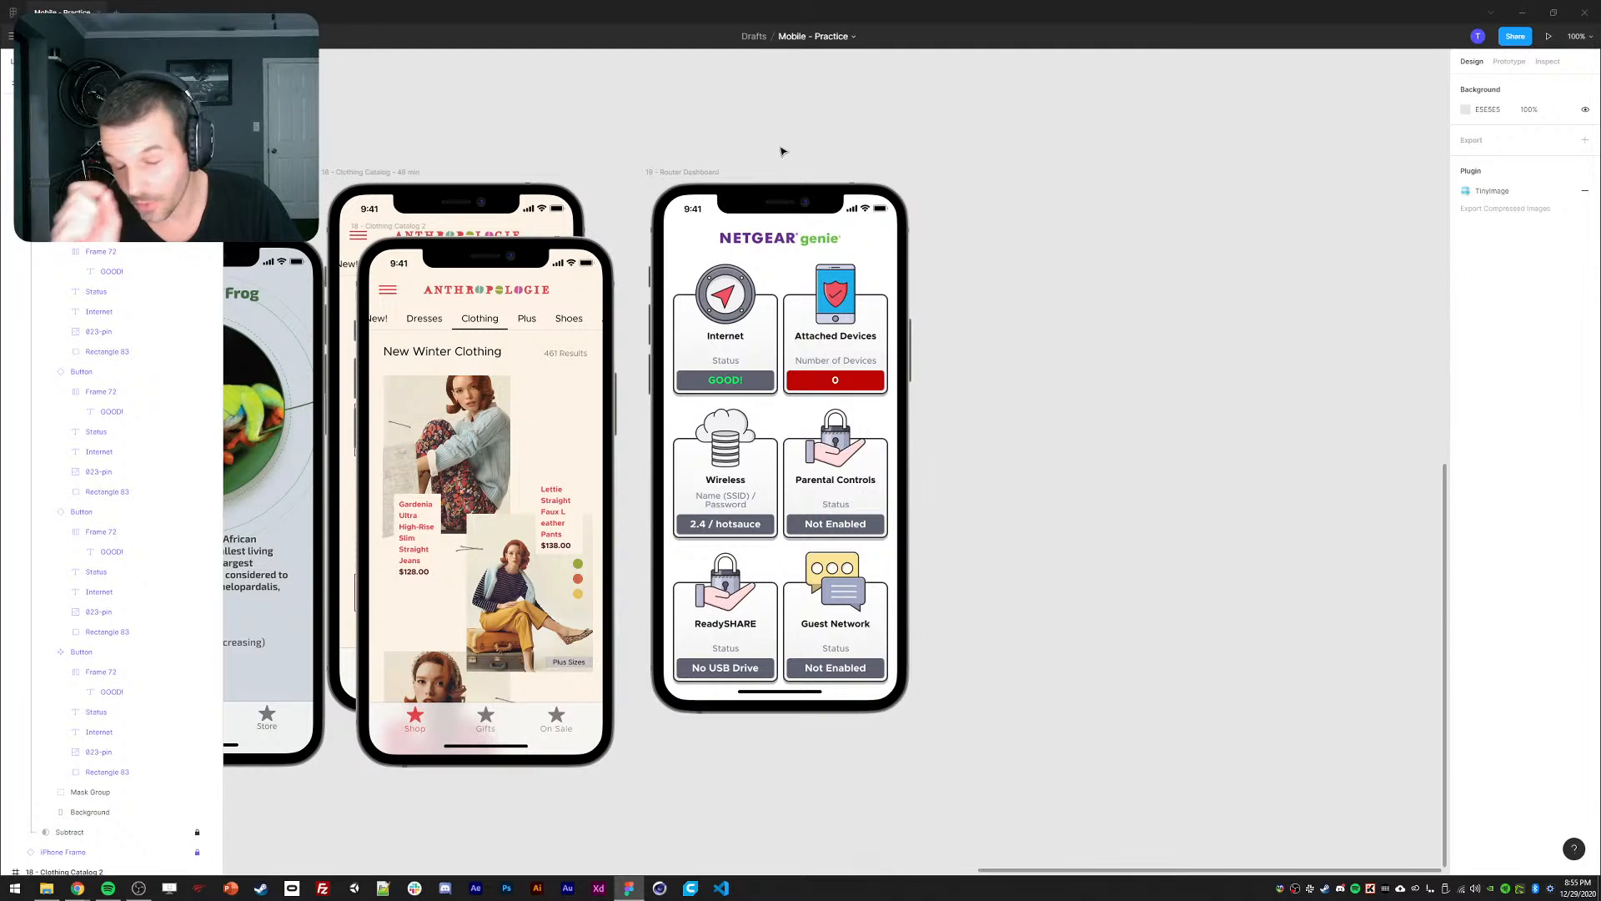
Select the Internet card and collapse the expanded card layer groups.
click(701, 324)
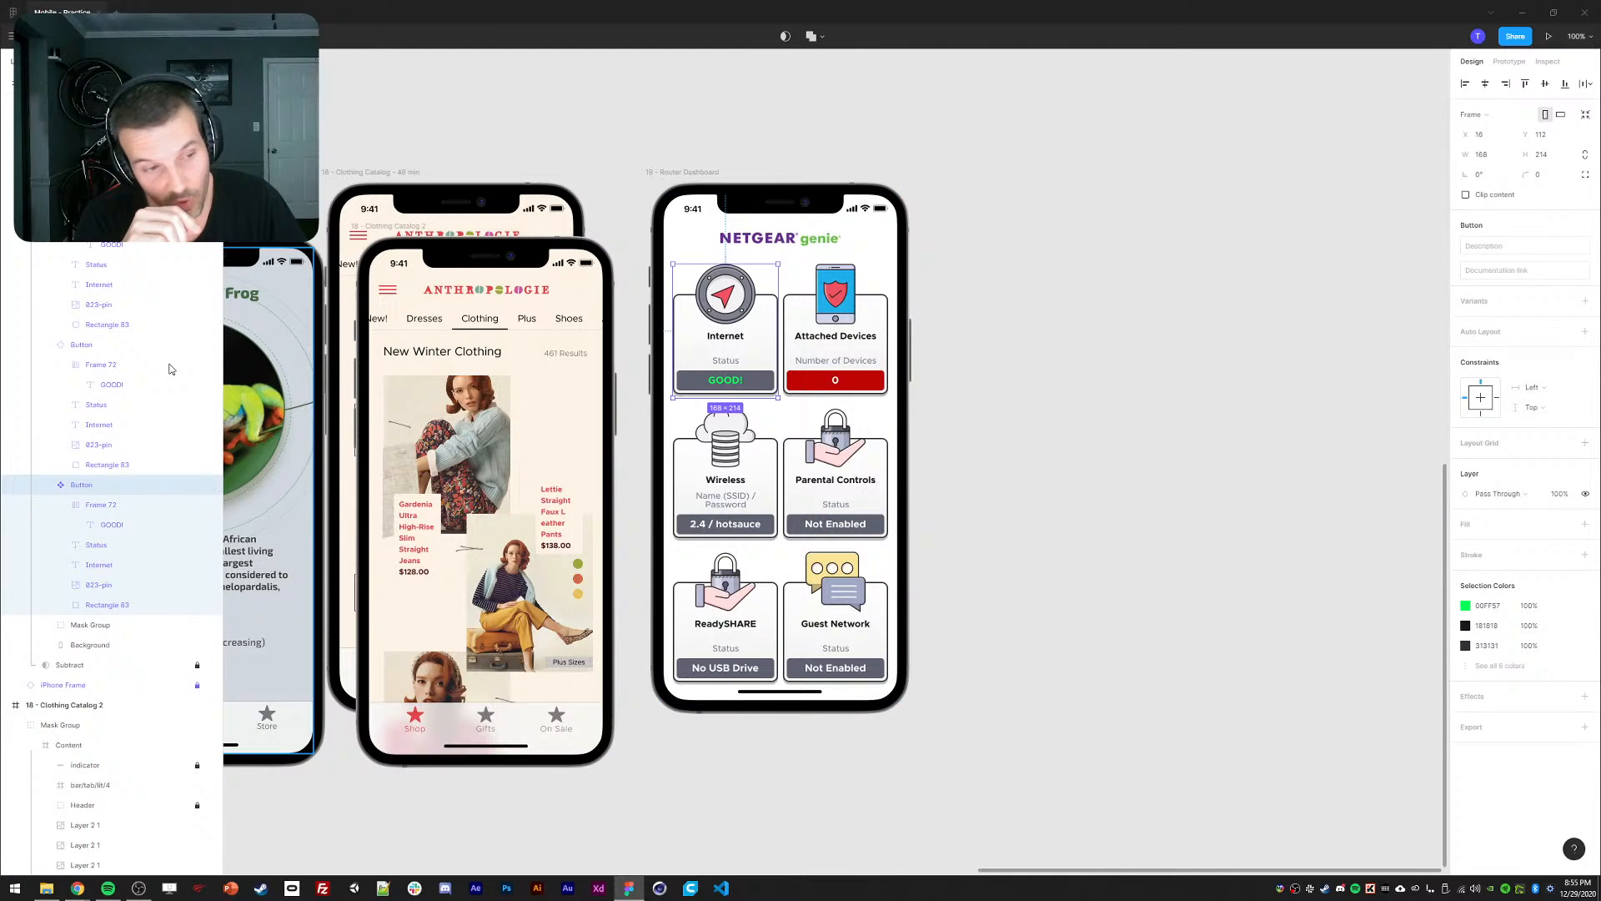
click(45, 345)
click(45, 364)
click(45, 204)
scroll(43, 279, up, 4)
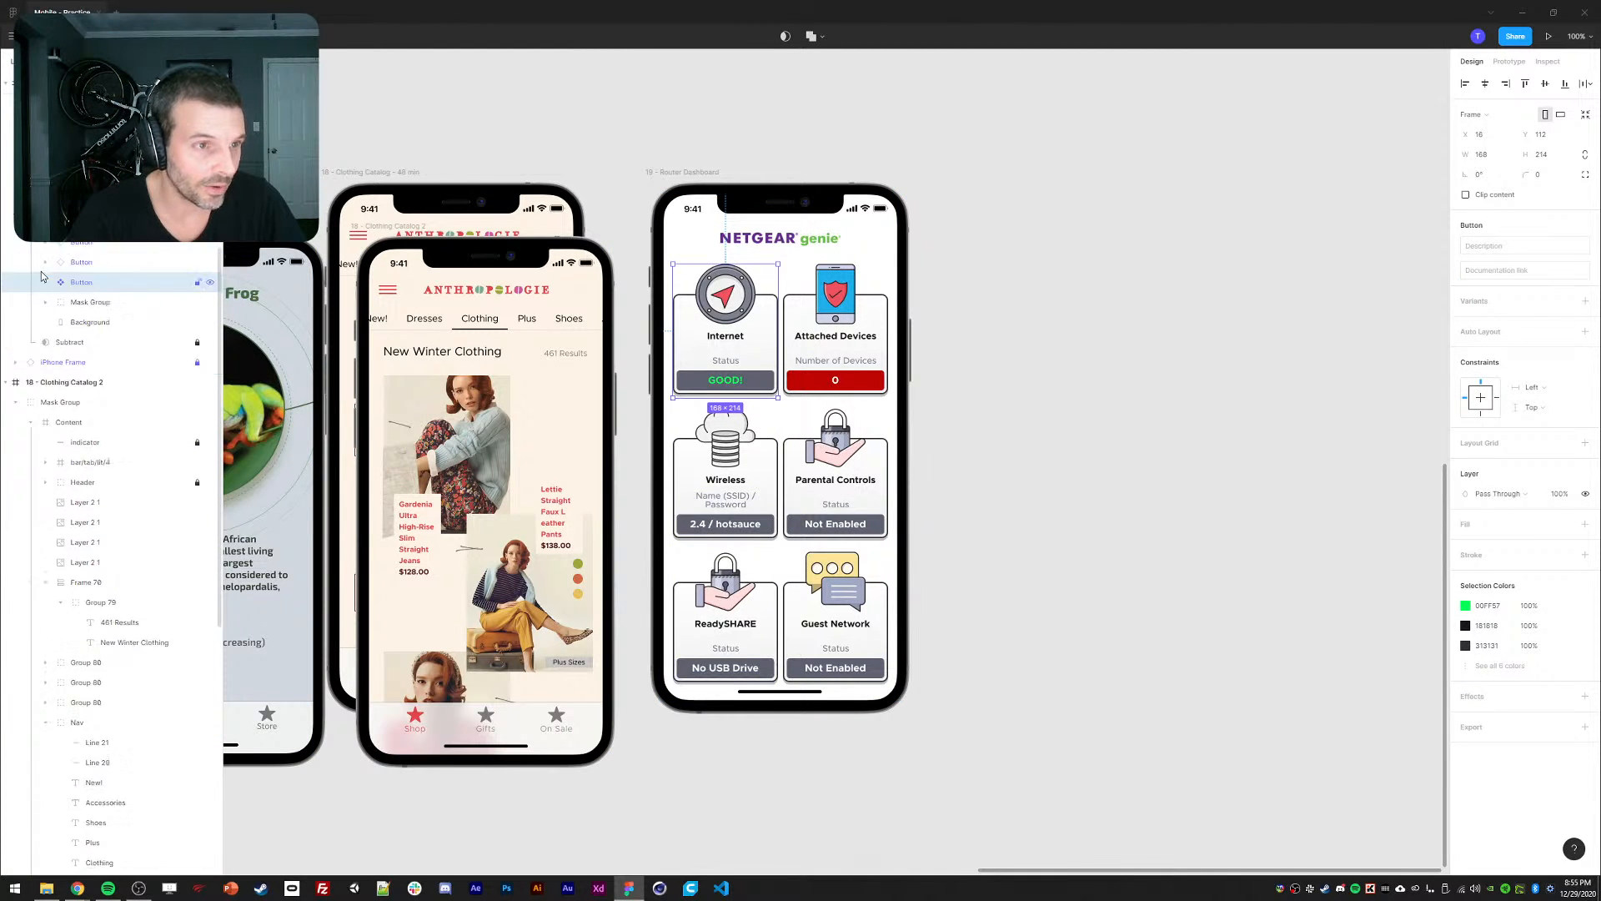
click(45, 397)
click(44, 257)
scroll(66, 261, down, 3)
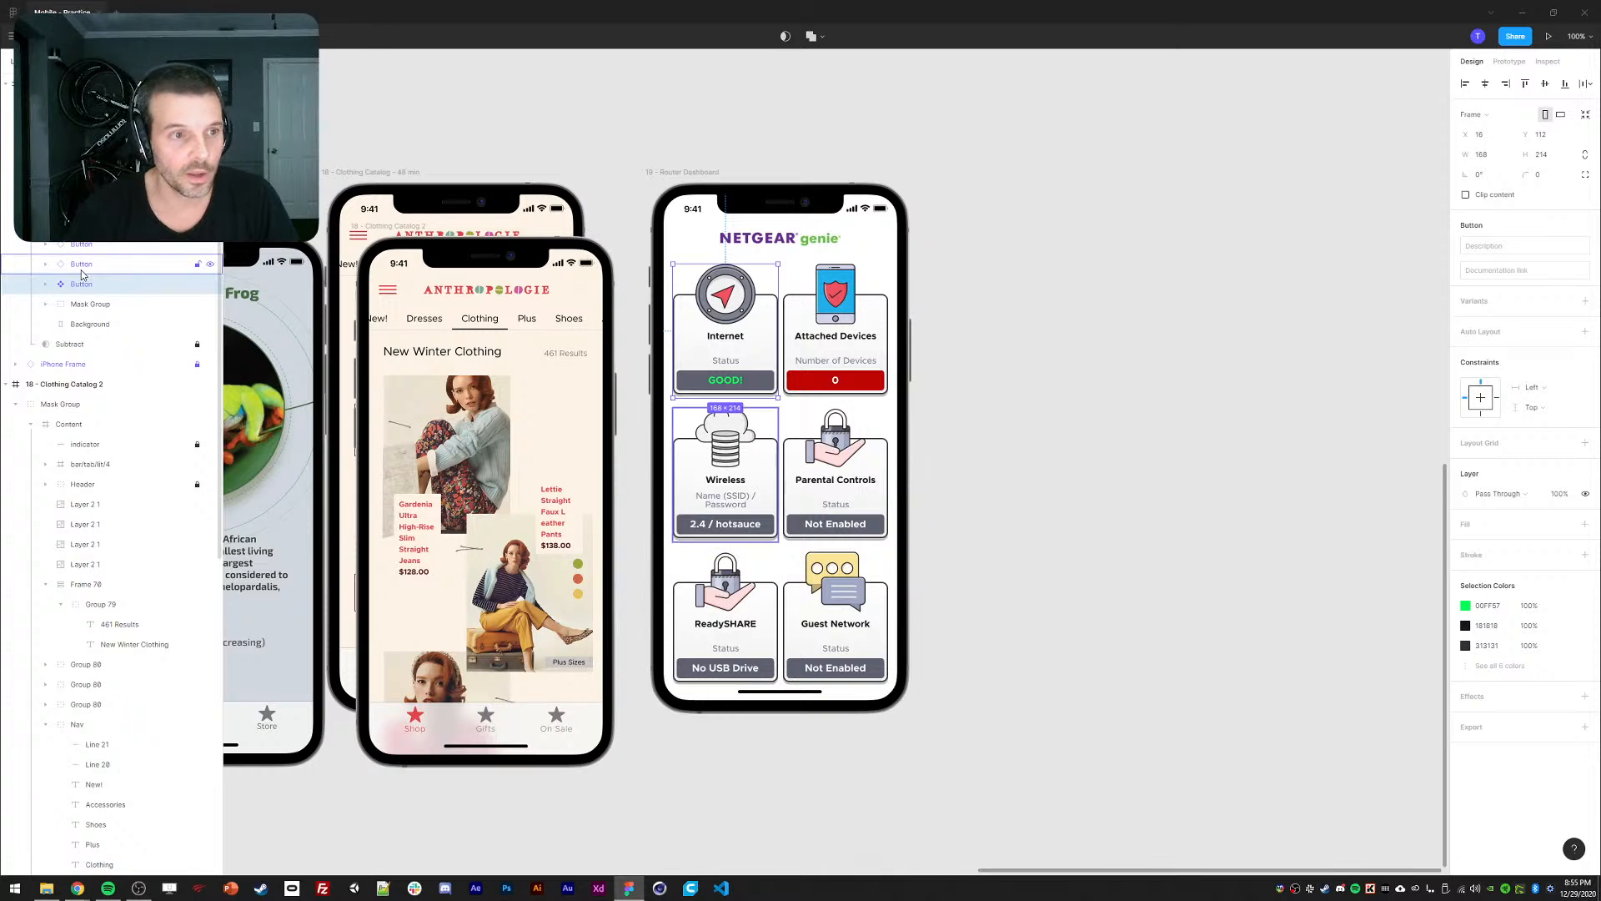
Rename the dashboard card layers Button1, Button2 and Button3.
double_click(83, 287)
key(Right)
text(1)
key(Return)
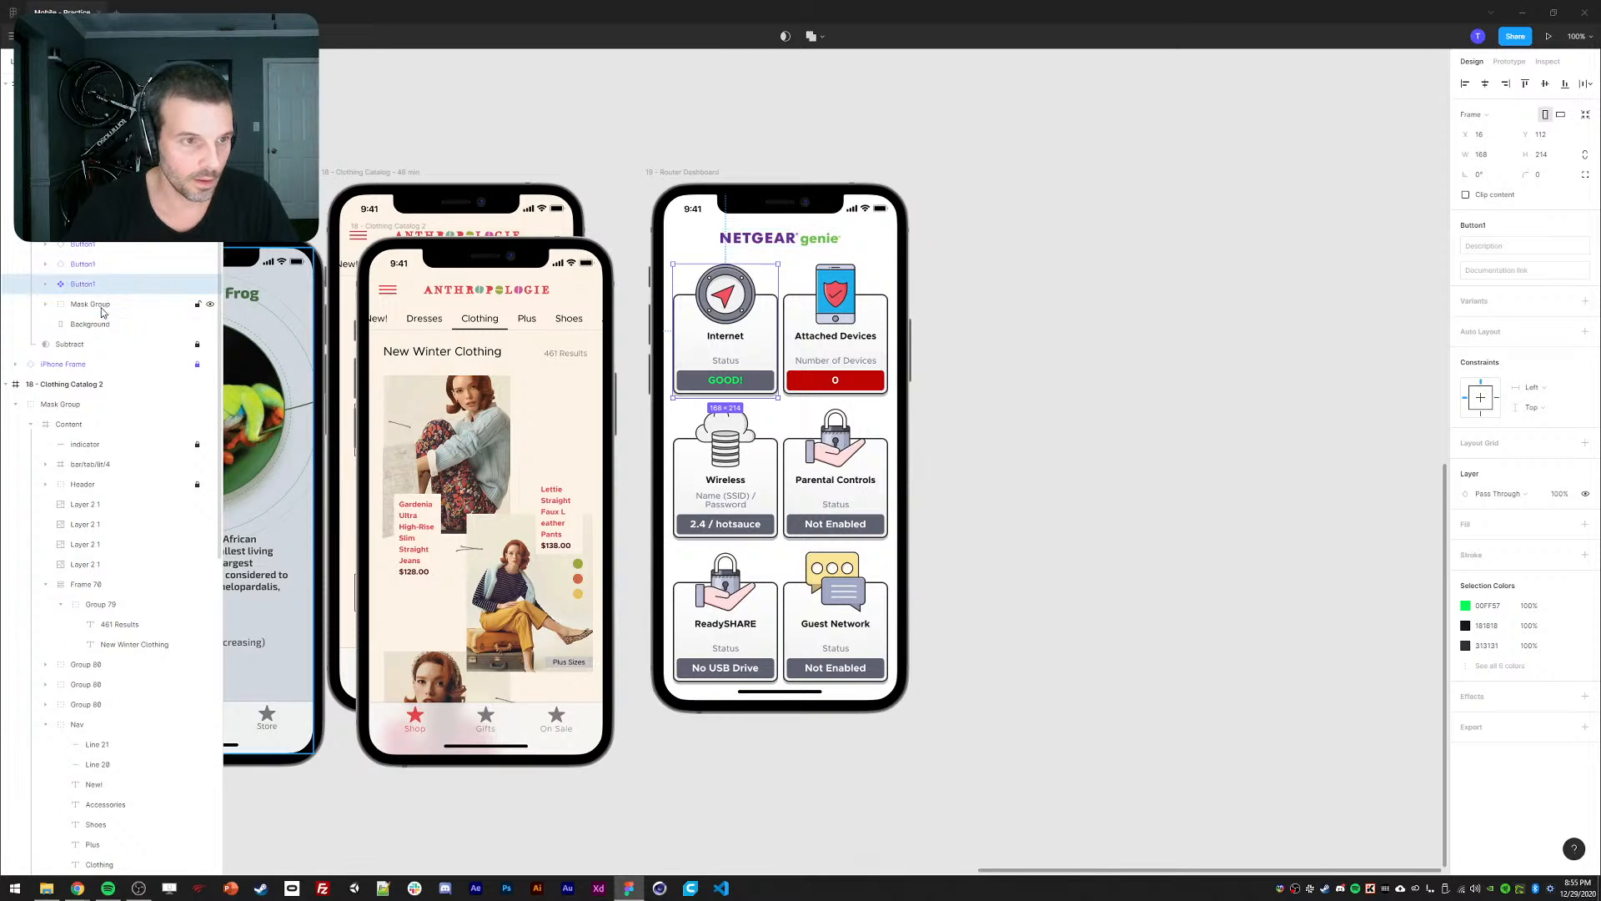
double_click(91, 269)
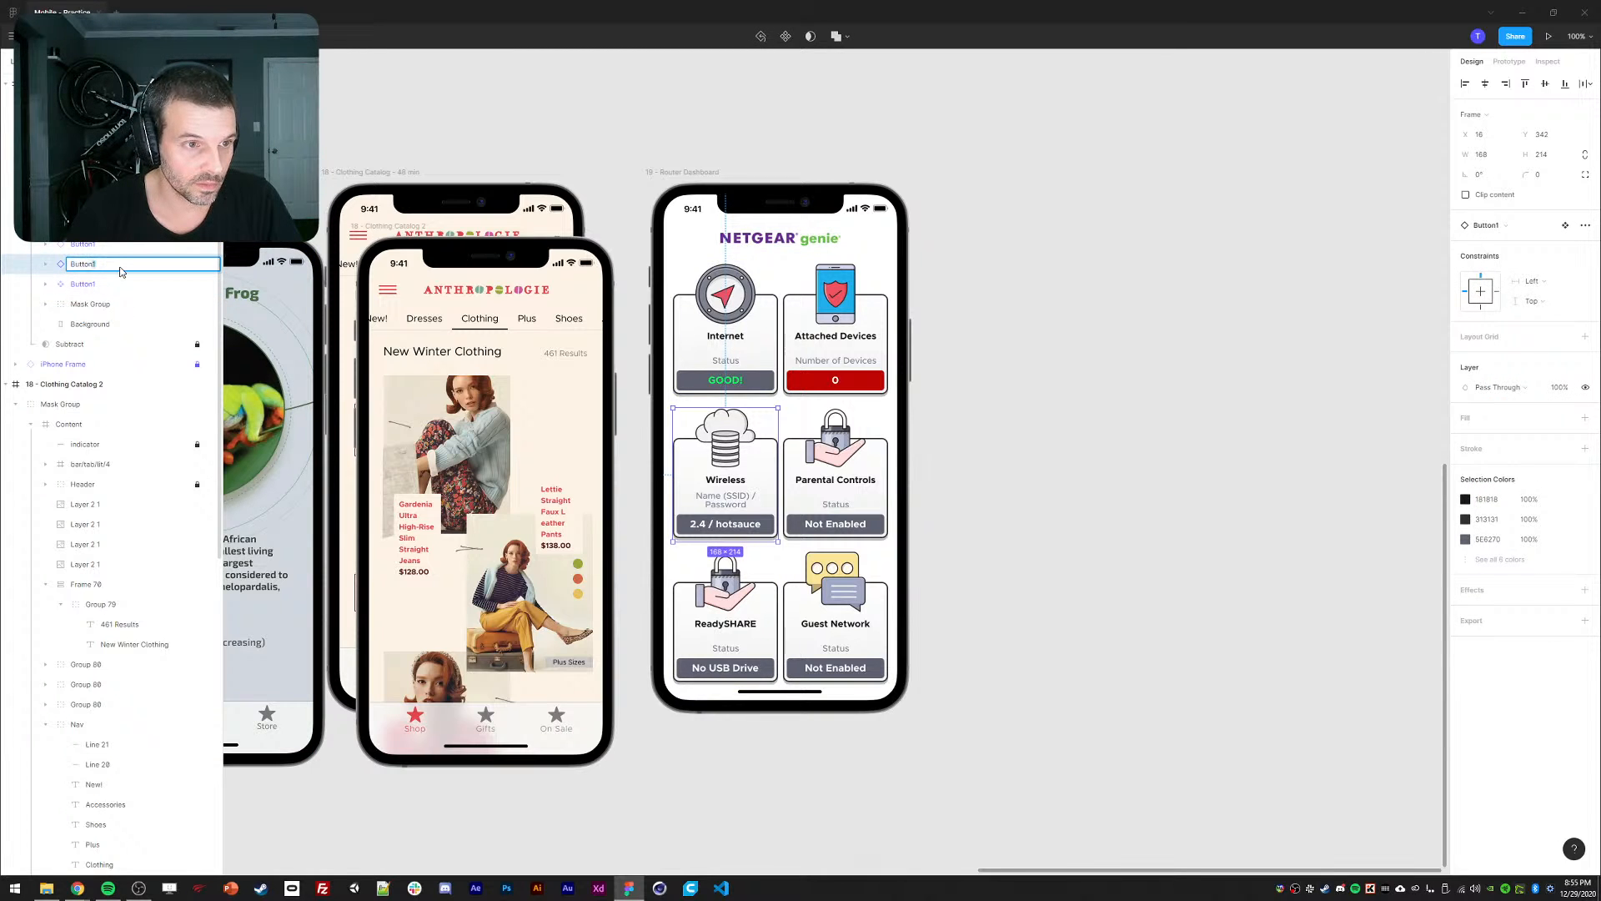
text(2)
key(Return)
click(90, 245)
text(3)
key(Return)
click(90, 224)
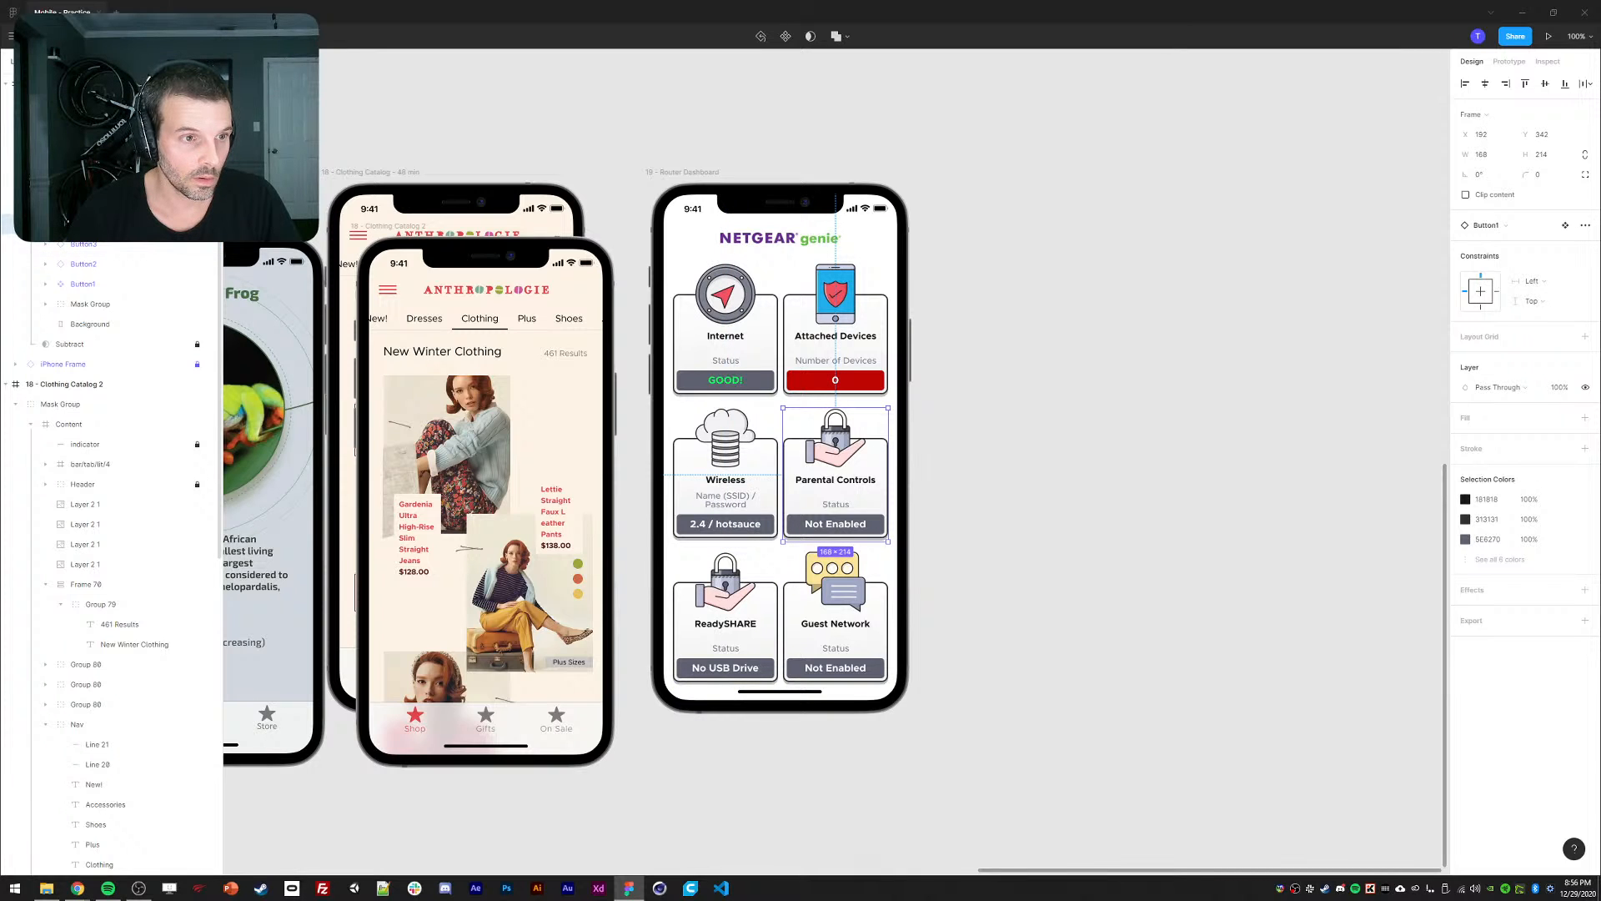
Select the Guest Network and Attached Devices cards, then clear the selection.
click(90, 203)
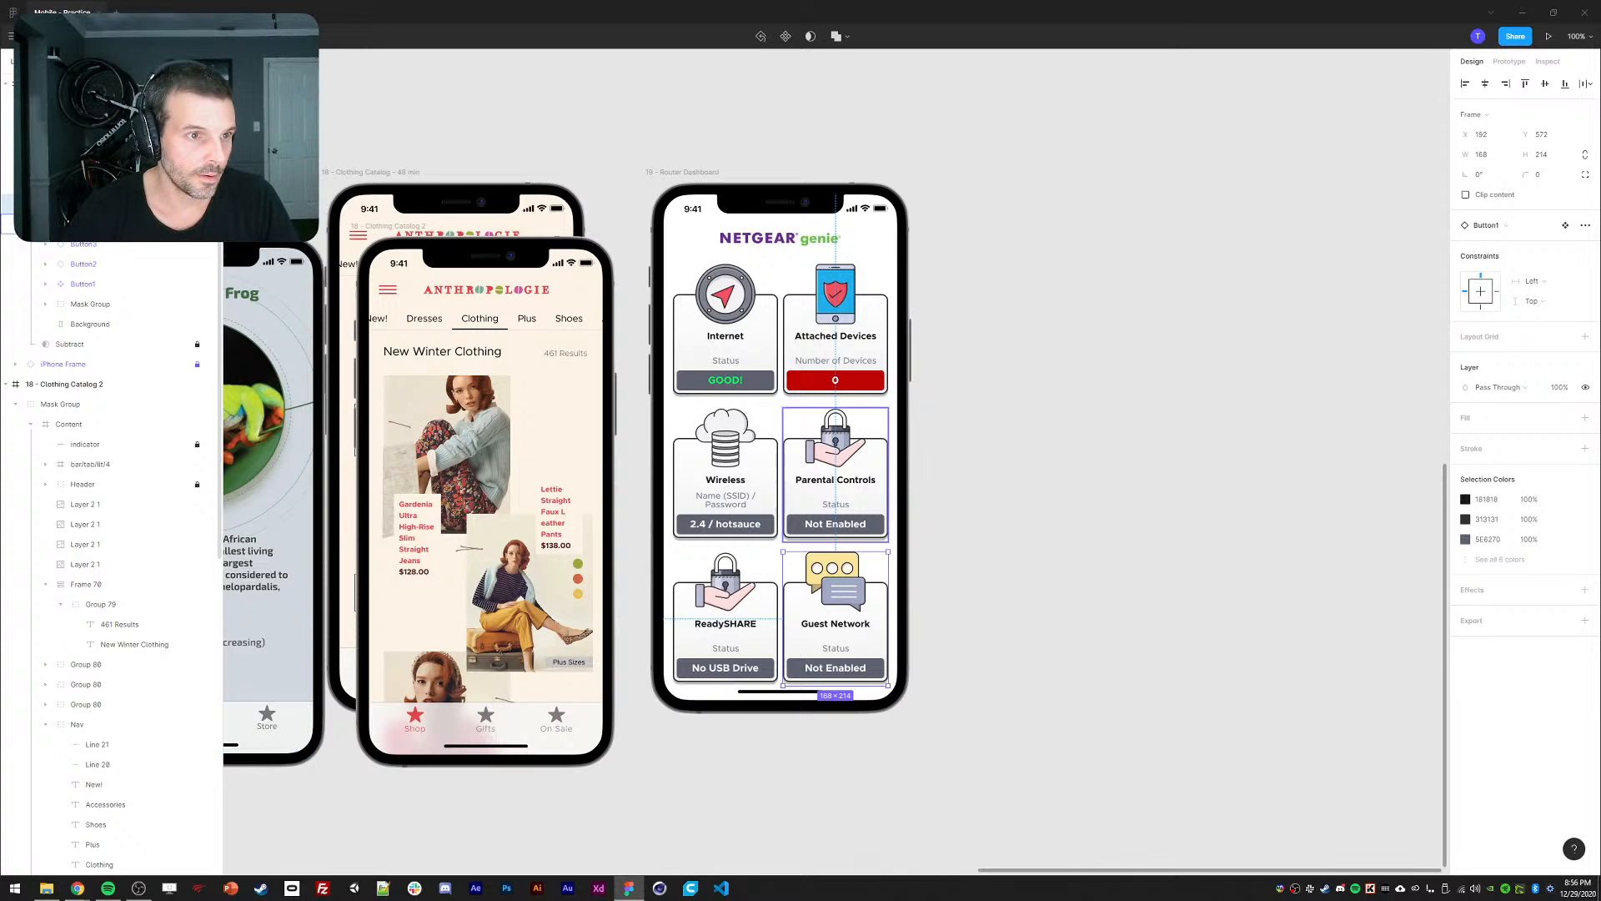
click(90, 183)
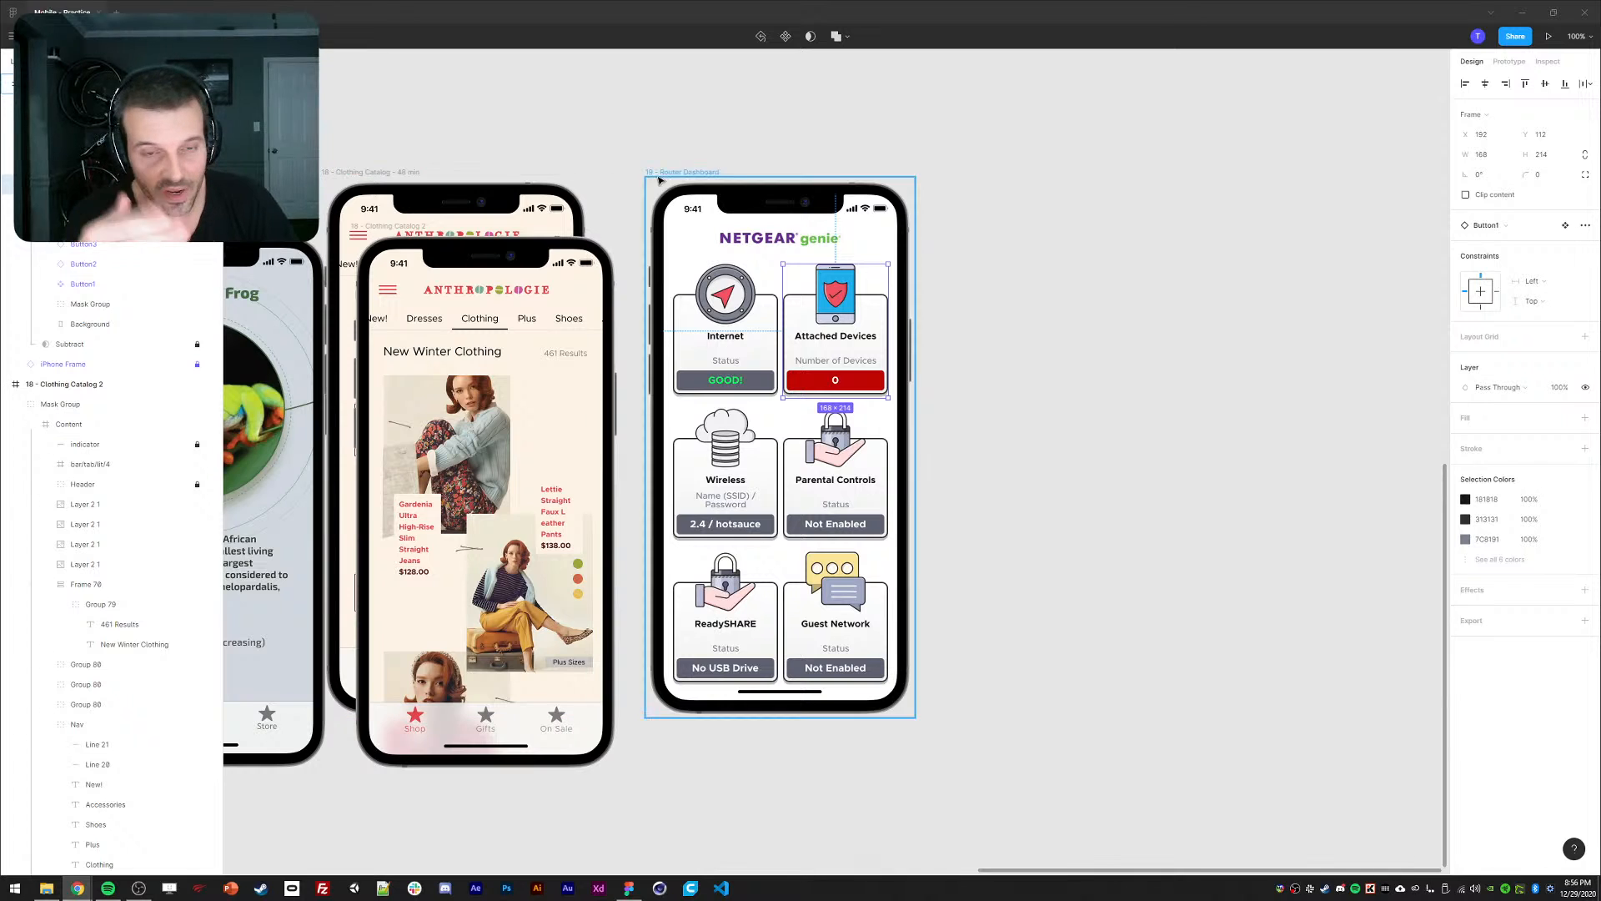
drag(705, 151, 698, 148)
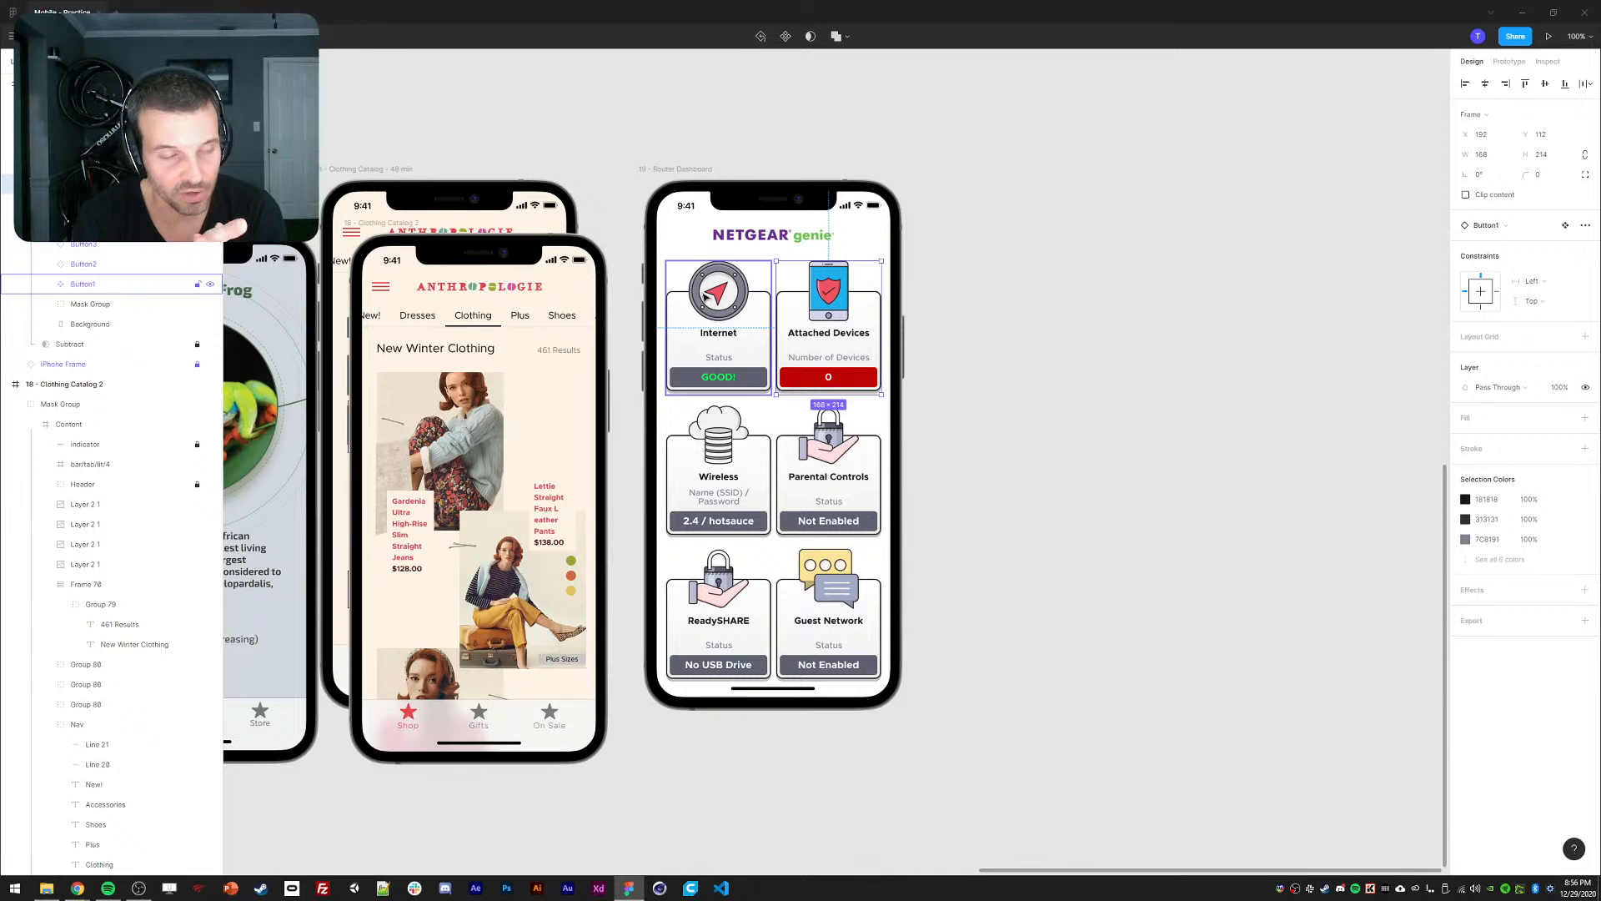
click(1012, 413)
Duplicate the Internet card (Button1) and drag the copy up off the phone.
double_click(731, 461)
double_click(730, 461)
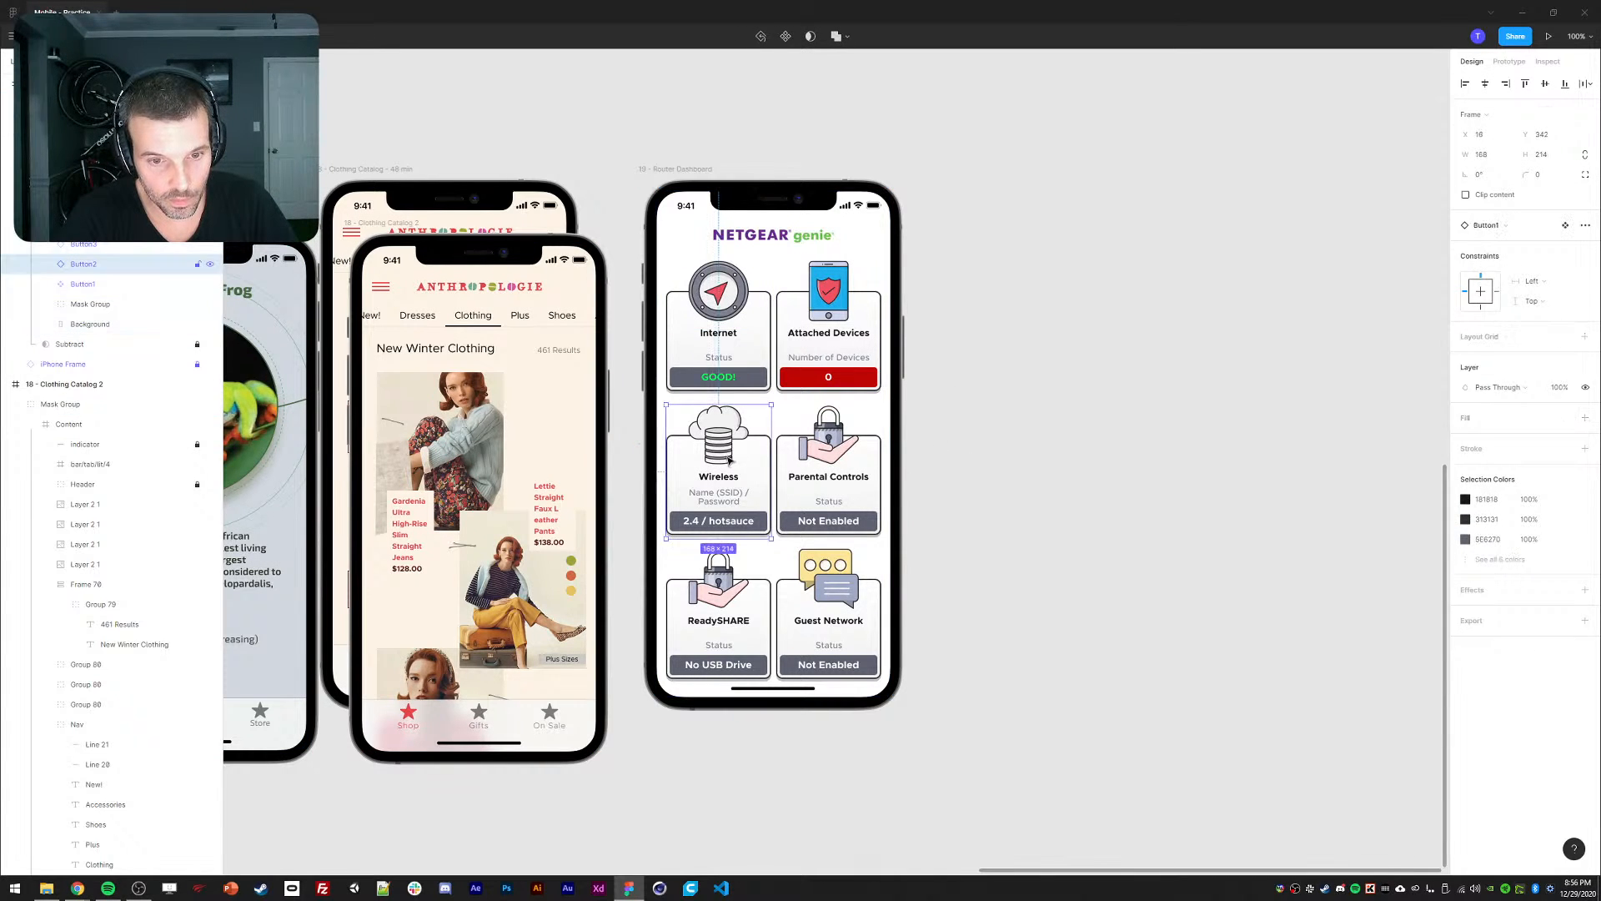
click(721, 350)
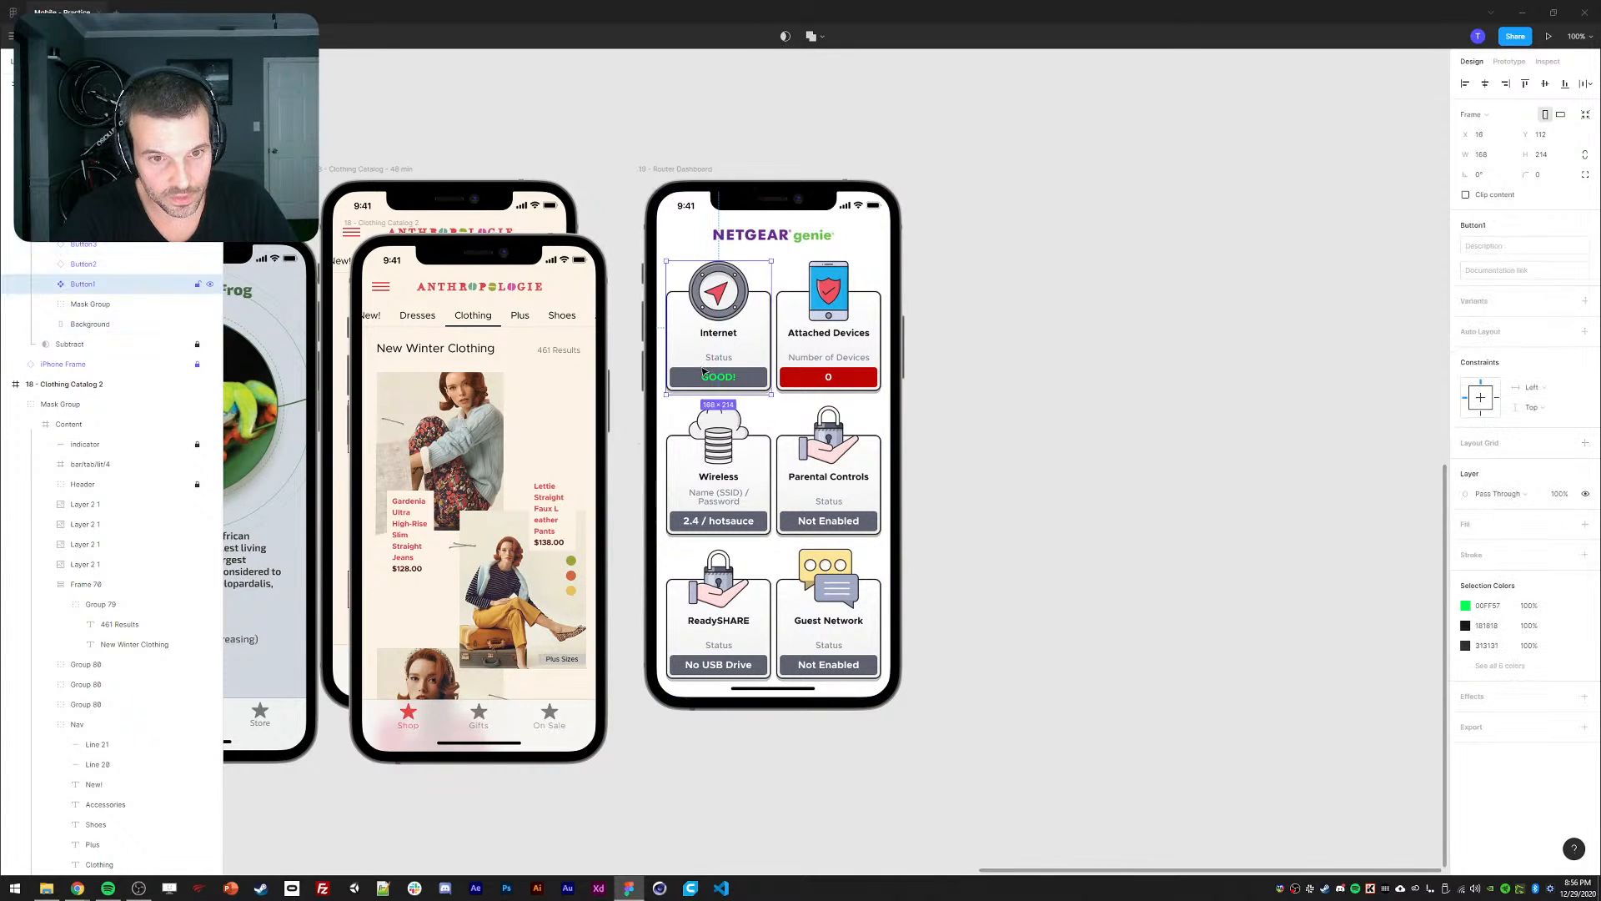
right_click(82, 289)
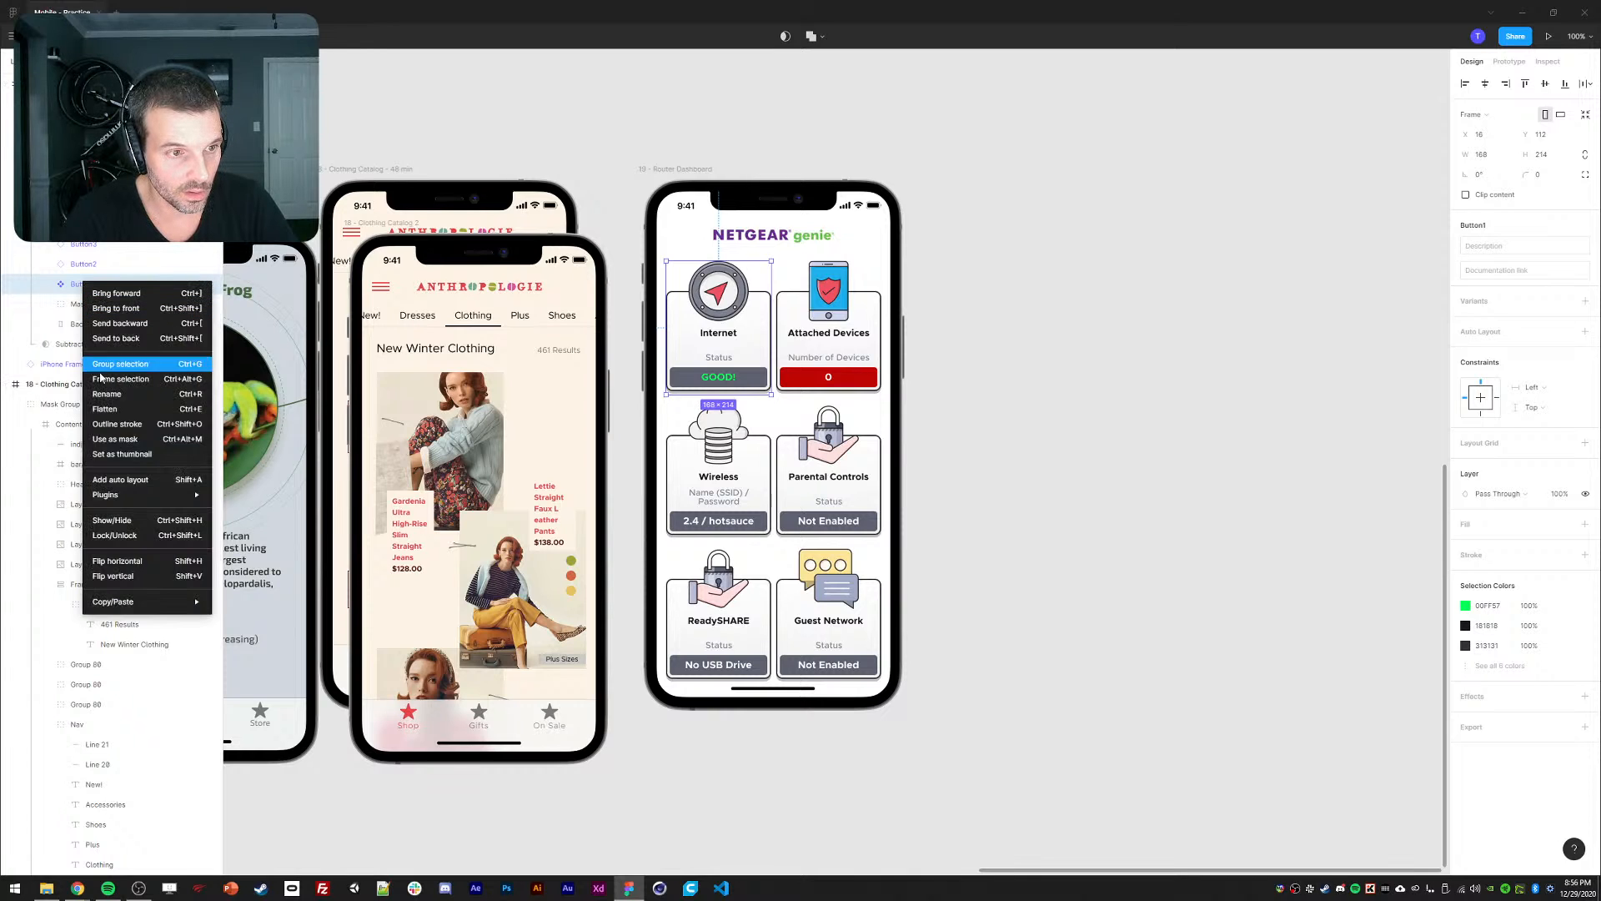
click(75, 290)
key(ctrl+d)
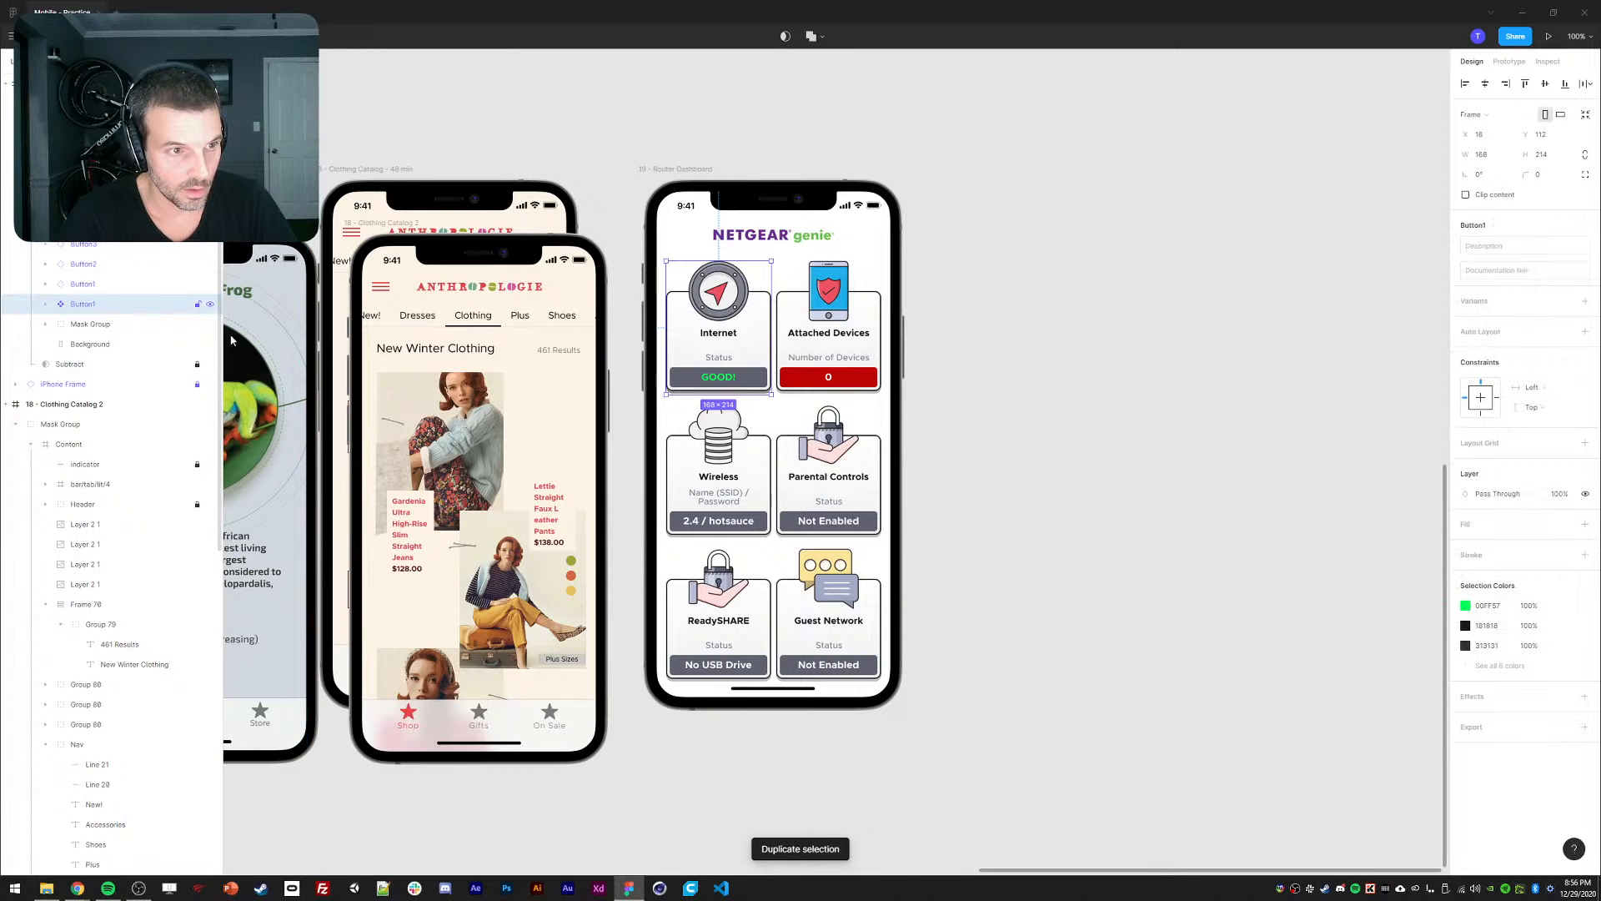
drag(669, 355, 669, 119)
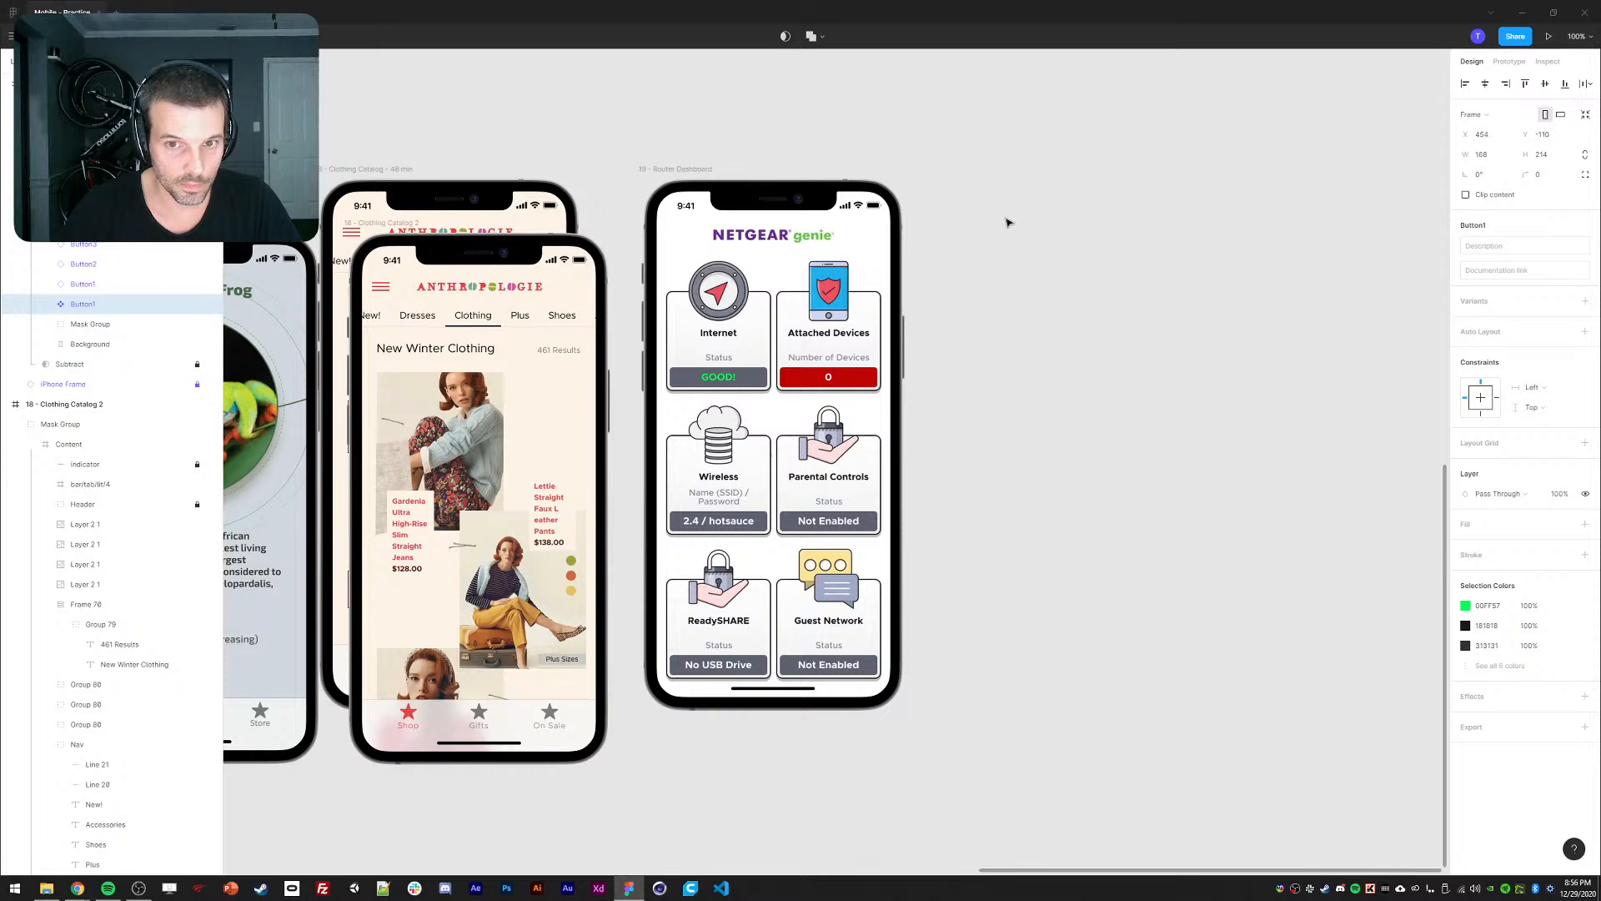
Delete the copied card, then restore Button1's main component and delete it.
drag(1008, 223, 1056, 242)
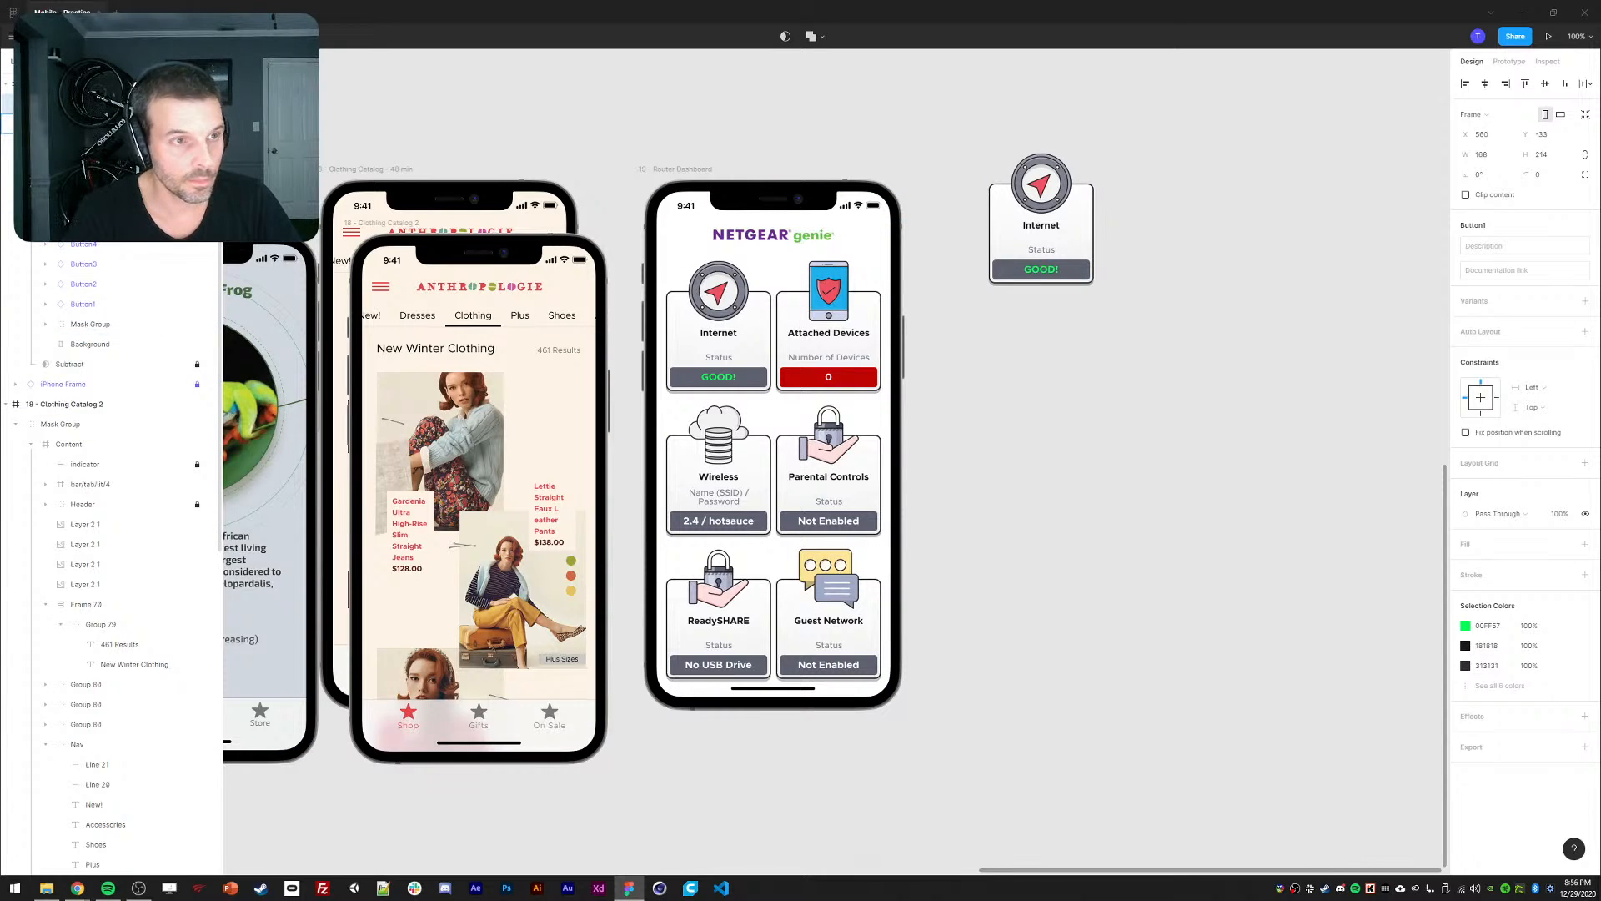
key(Delete)
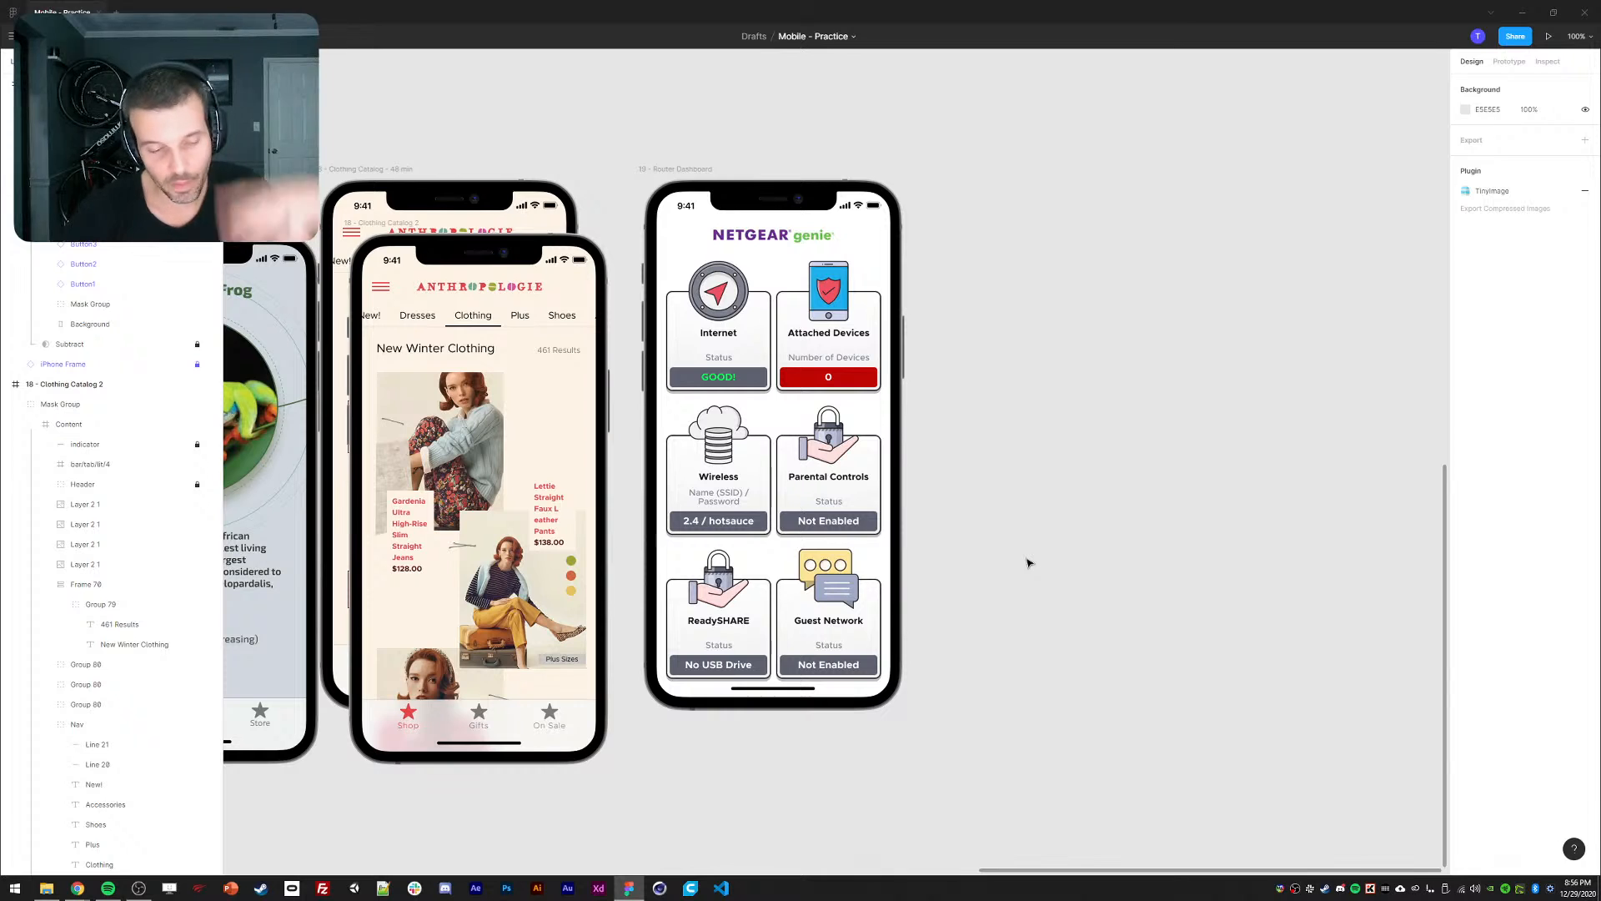
click(703, 346)
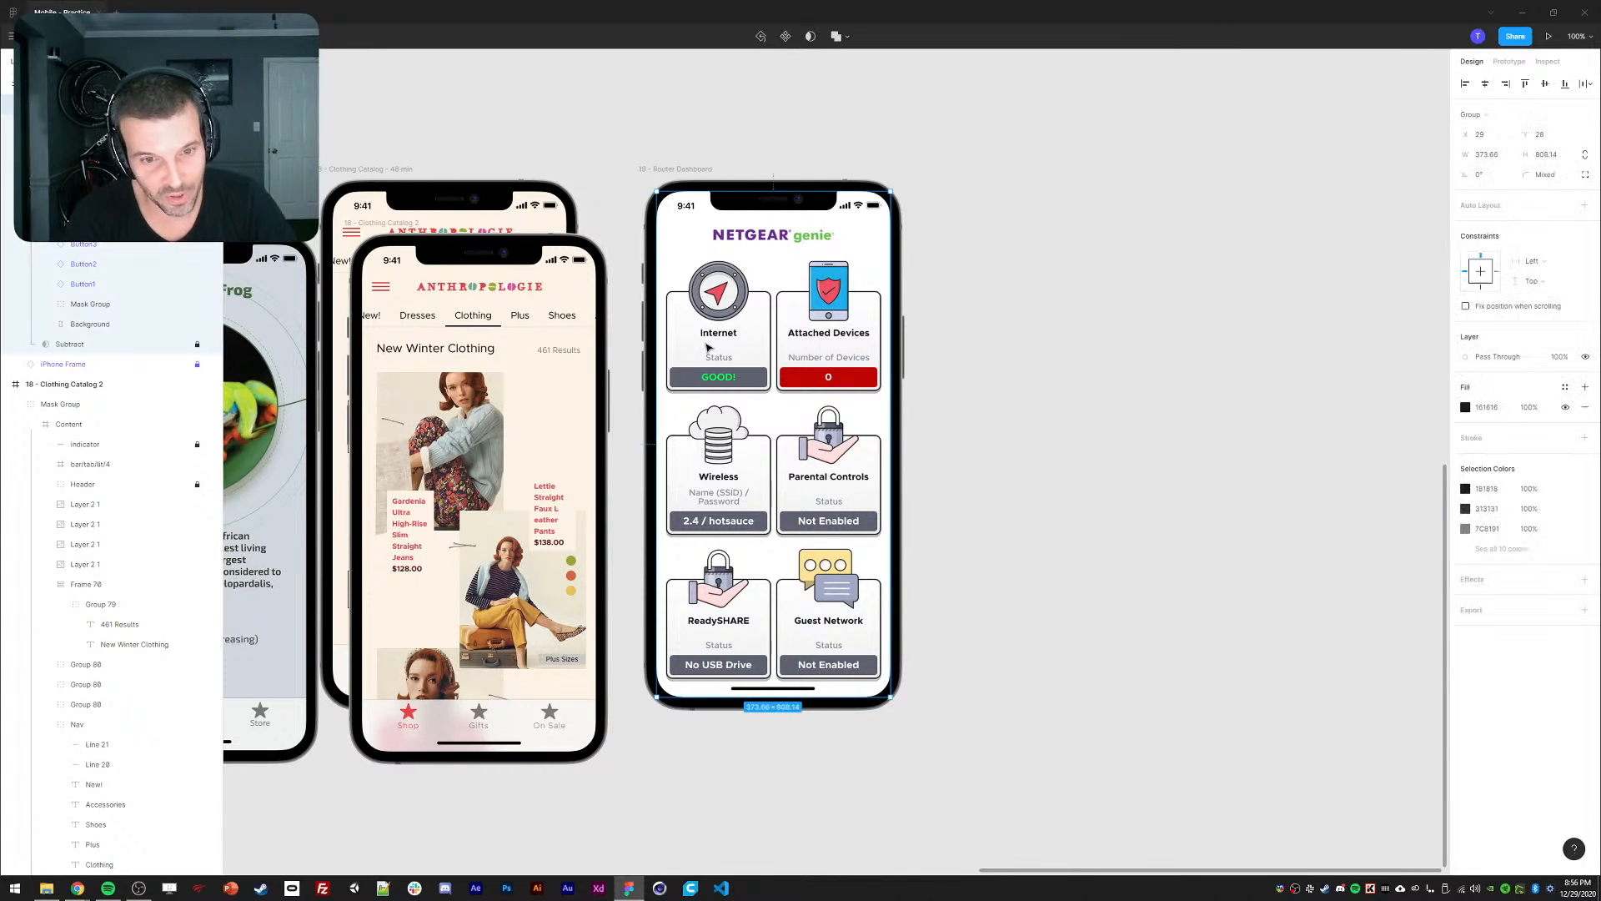
right_click(101, 286)
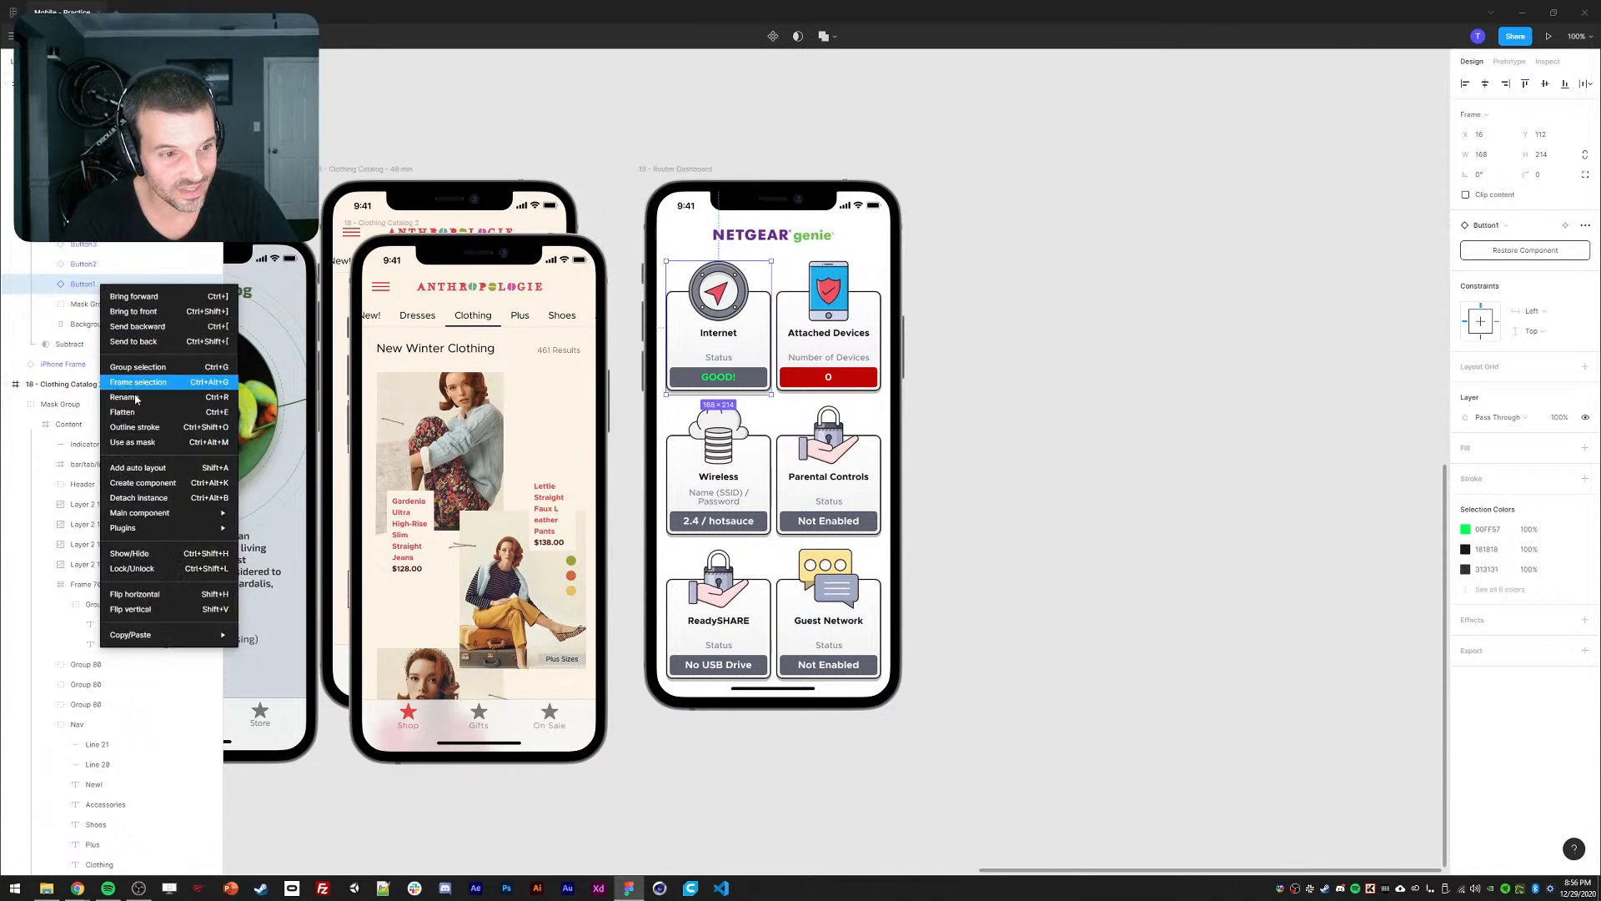
mouse_move(147, 520)
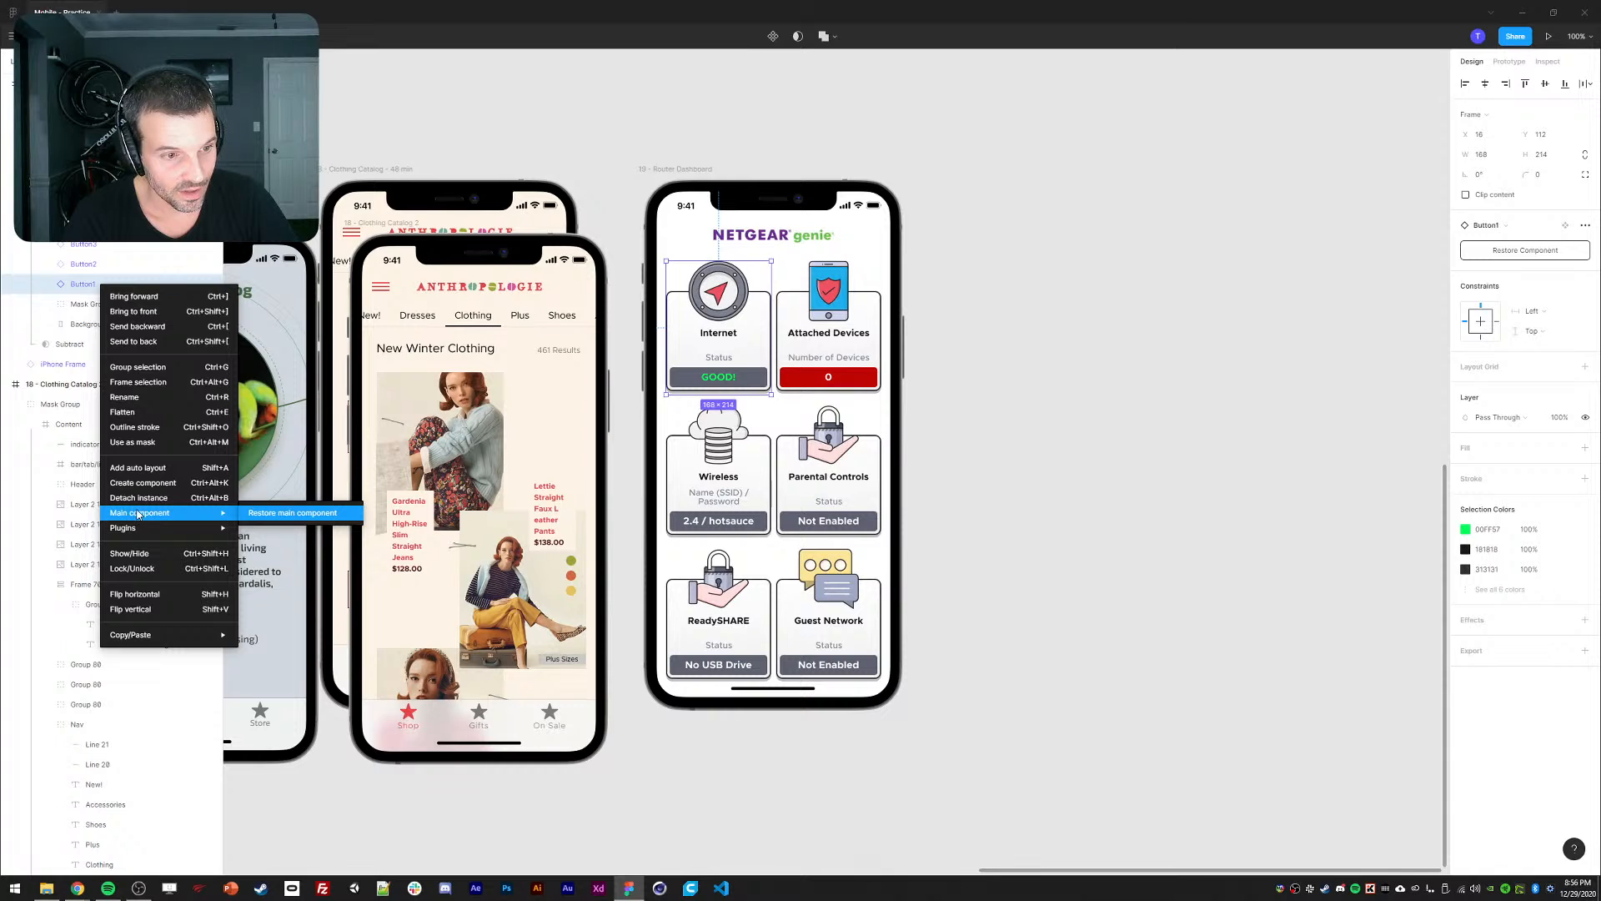
click(278, 518)
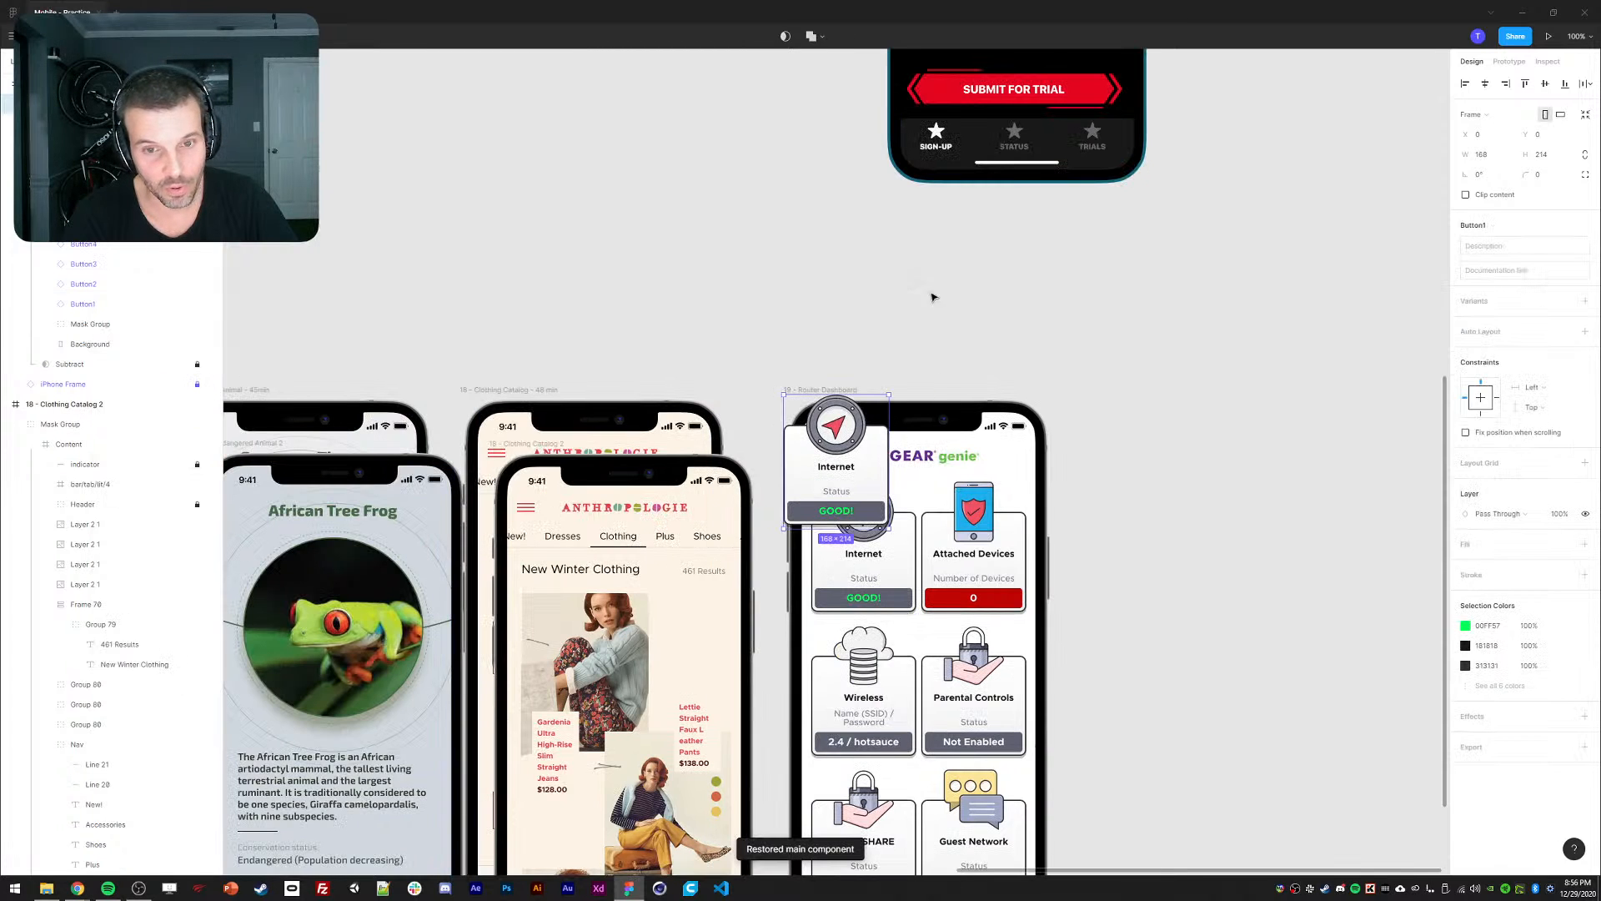
key(Delete)
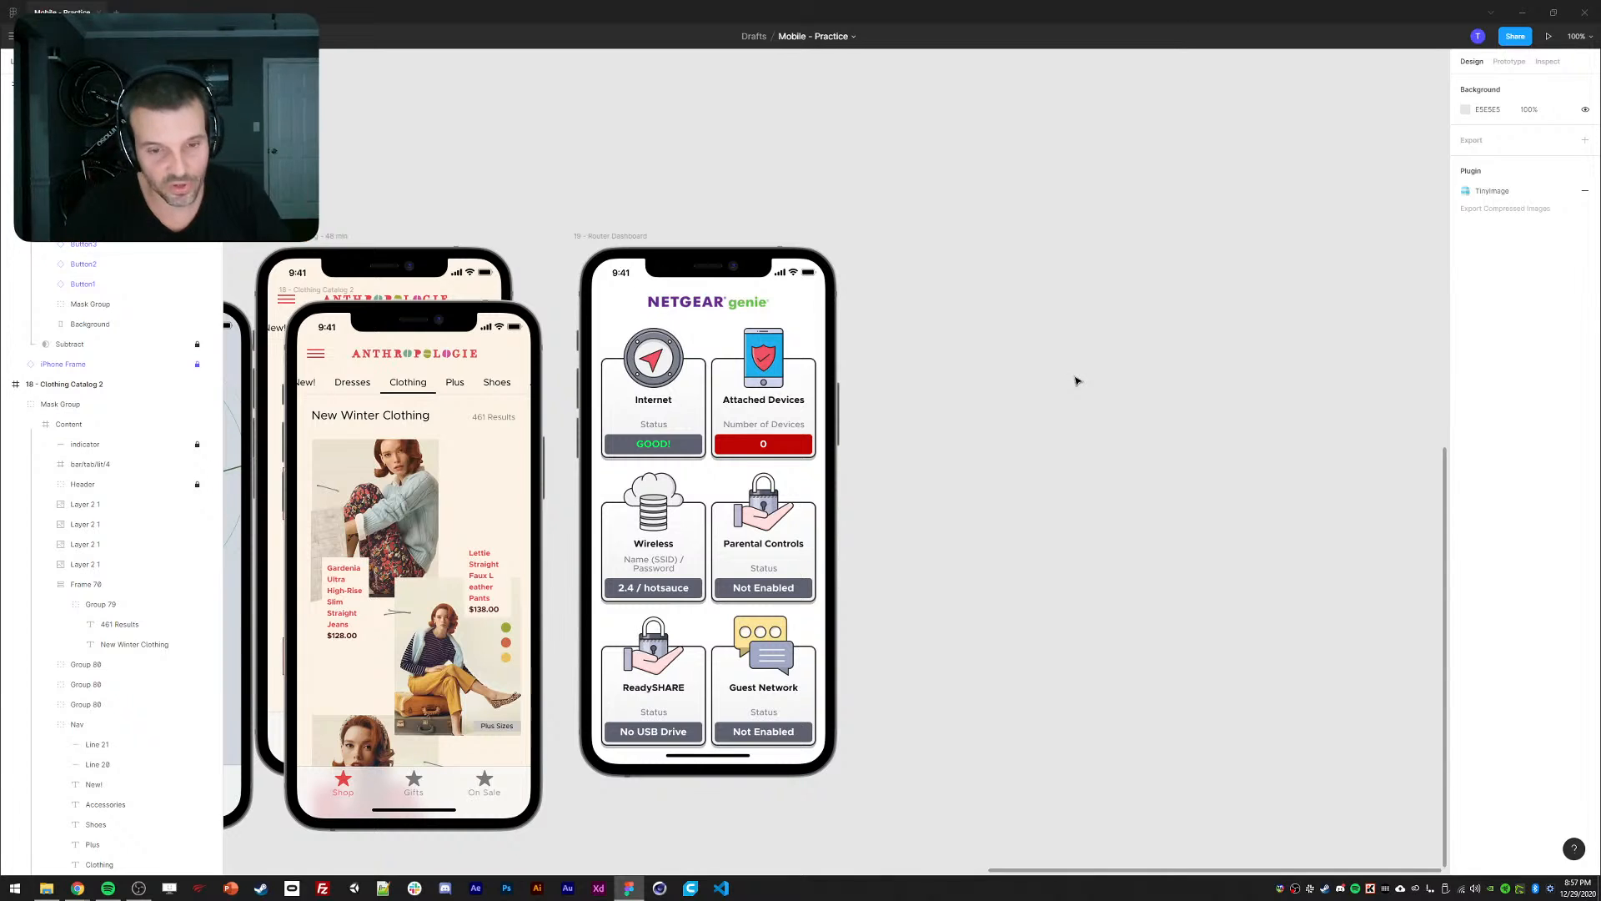
Detach the Internet card instance and collapse its content layers.
scroll(1129, 351, left, 2)
click(739, 367)
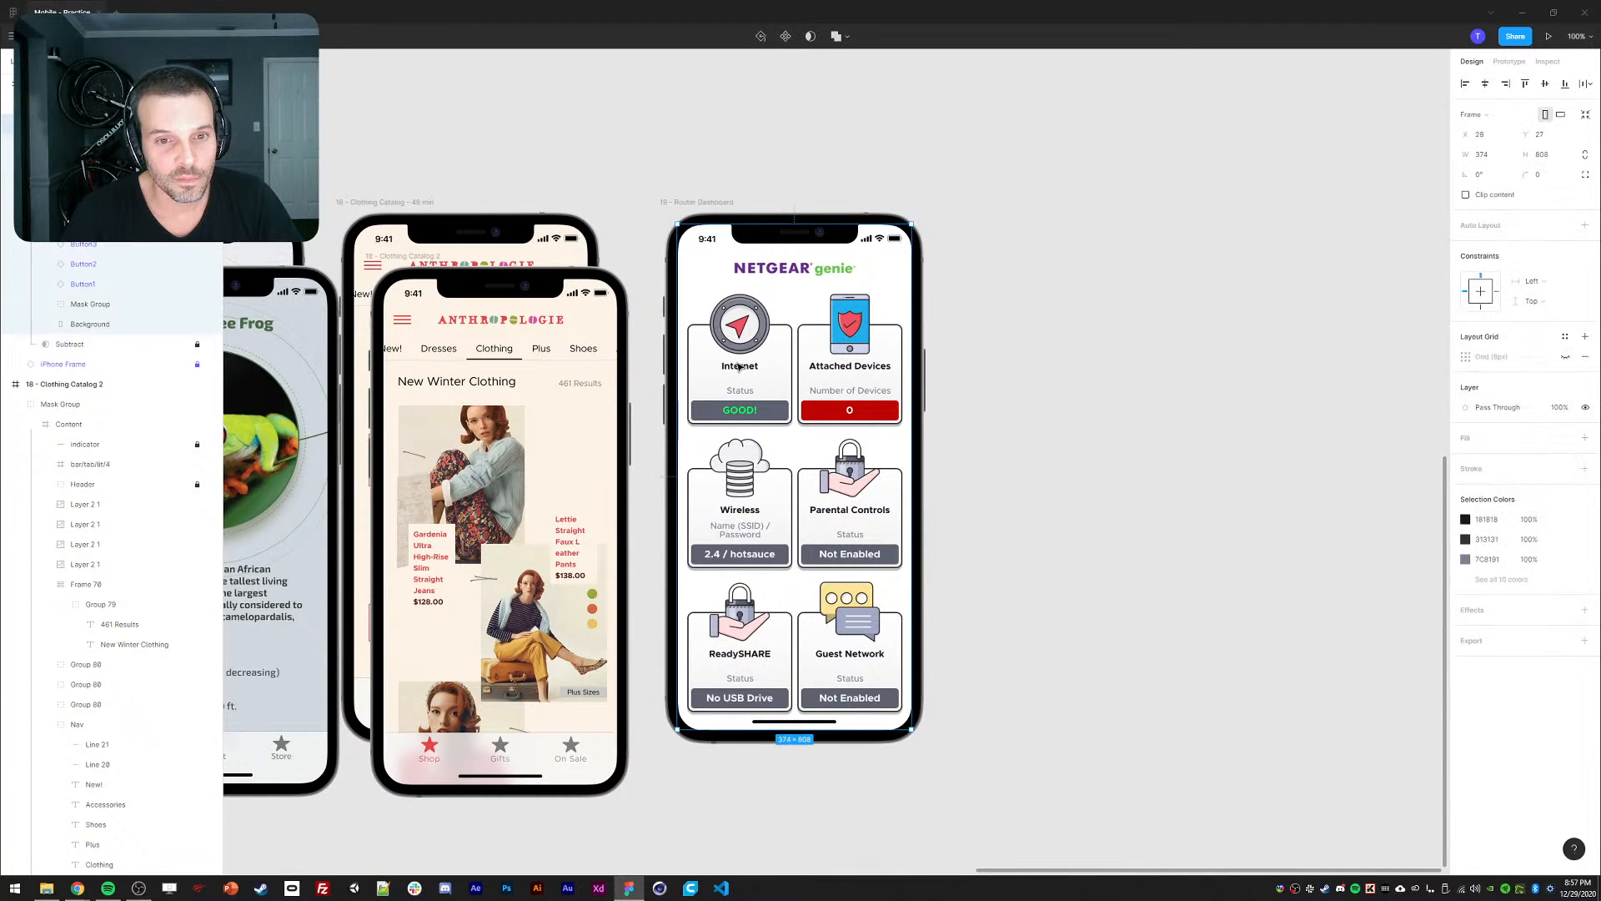
scroll(1184, 457, right, 2)
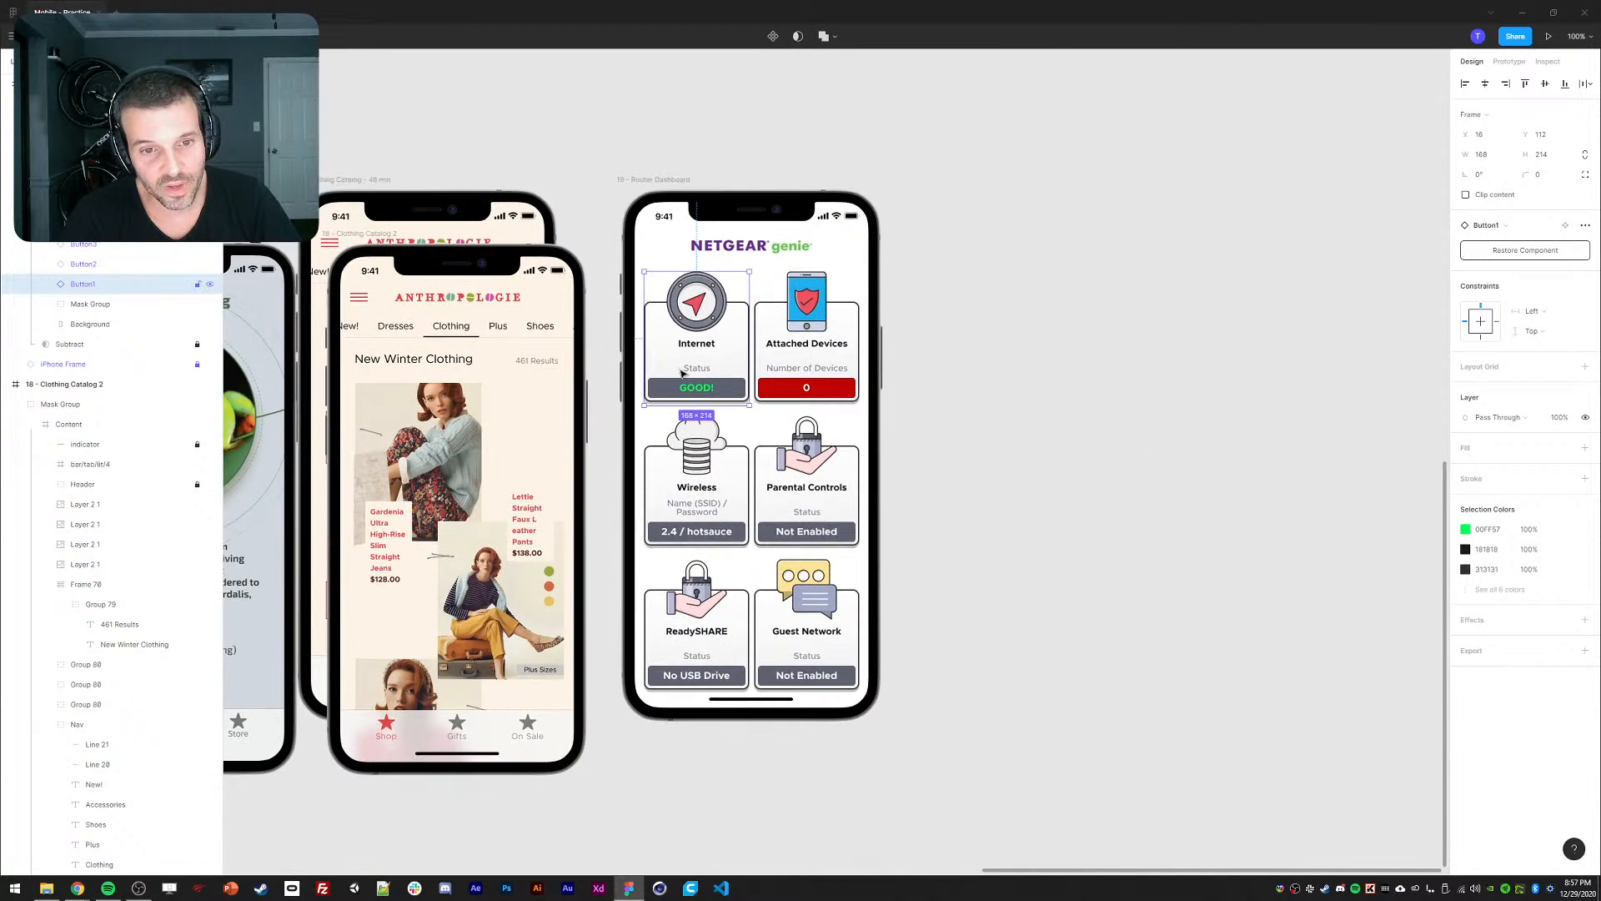
right_click(123, 284)
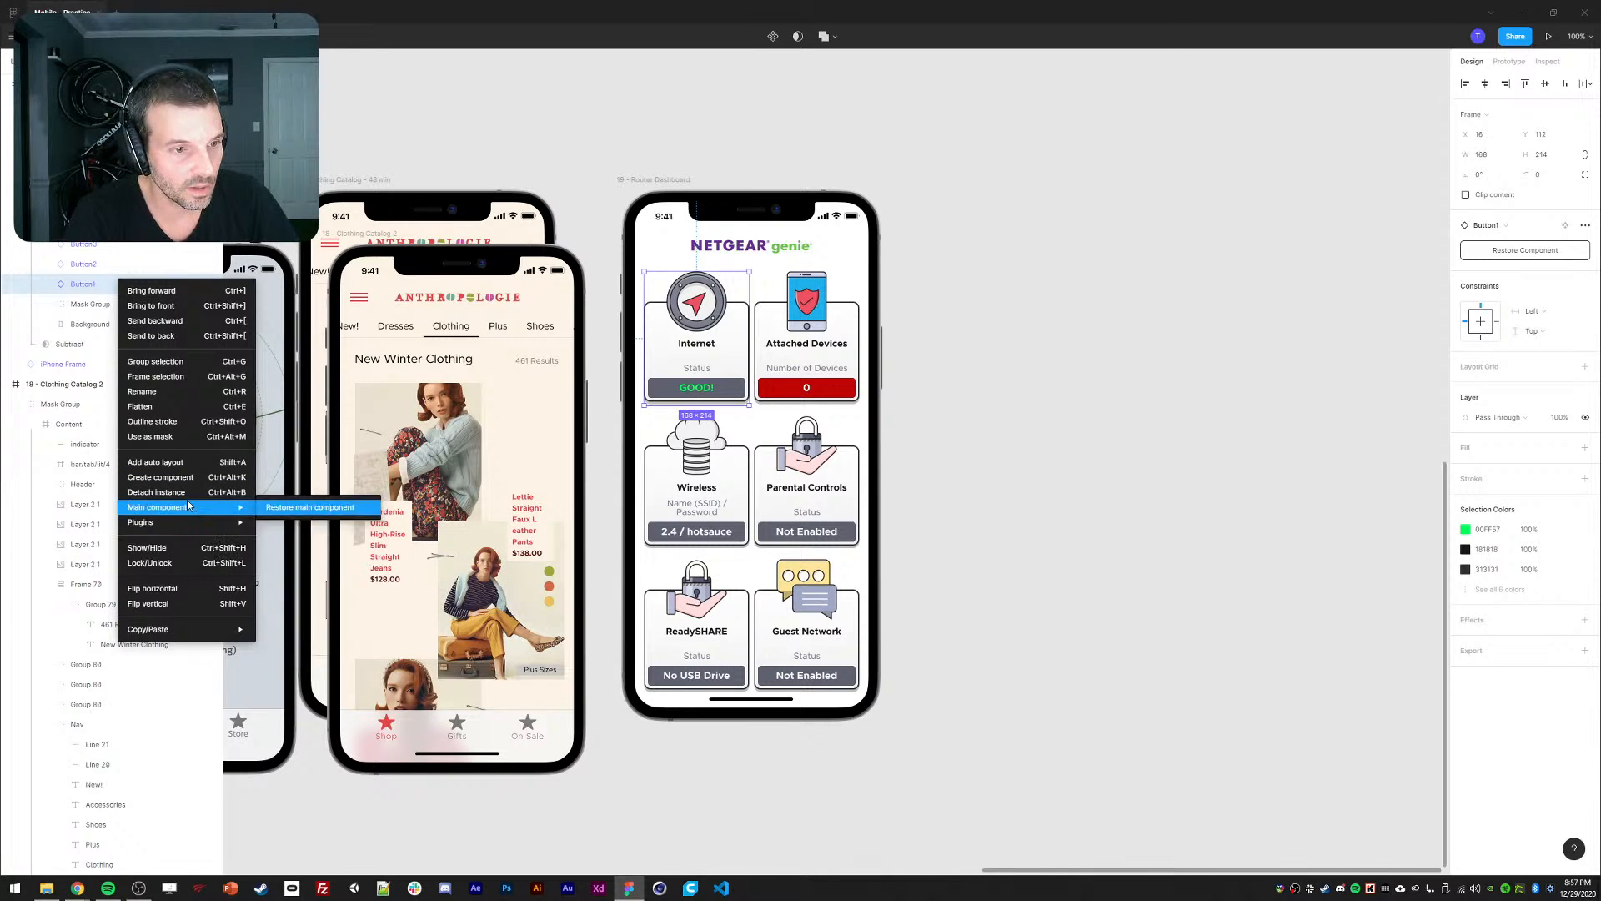
click(171, 494)
scroll(1058, 250, right, 1)
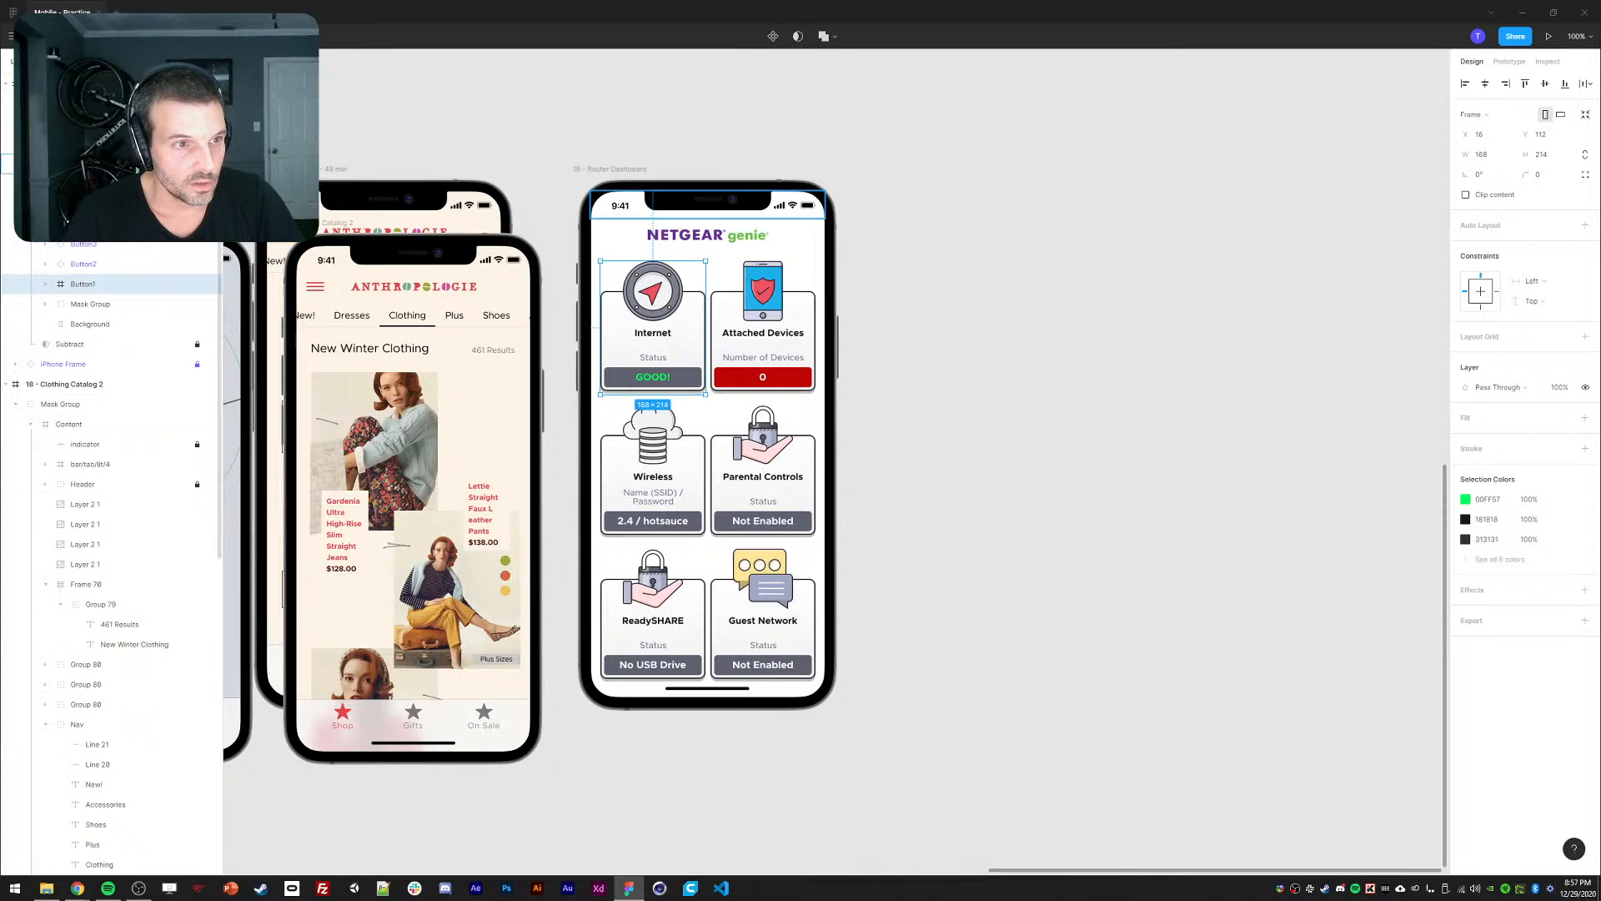
click(69, 123)
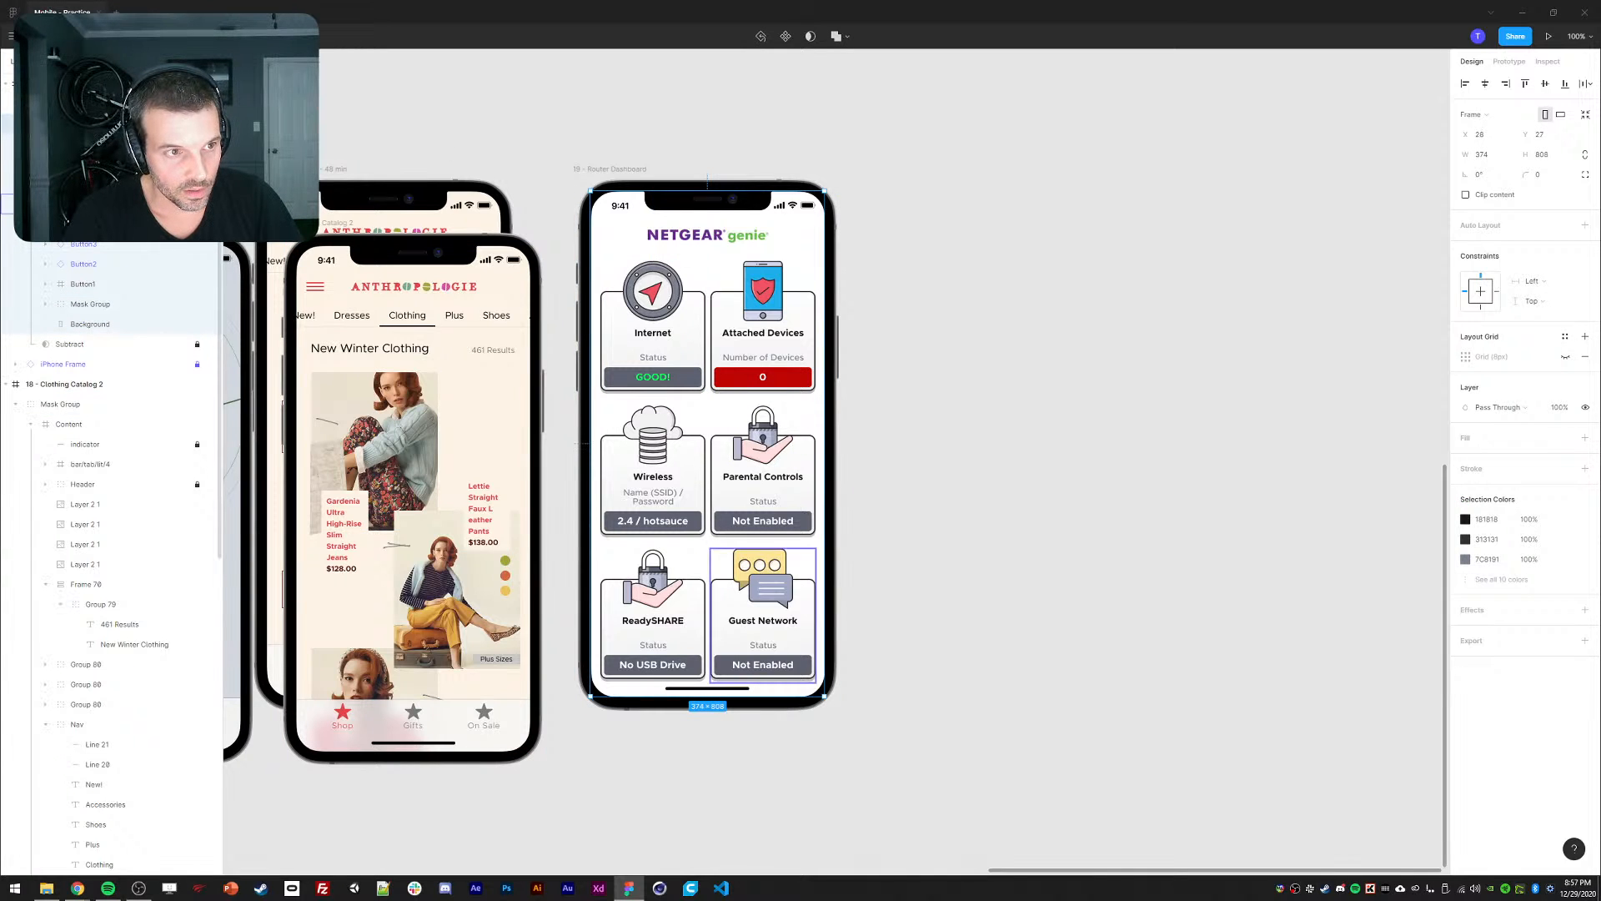
click(31, 123)
click(61, 103)
Duplicate the Router Dashboard screen and select the copy.
click(63, 83)
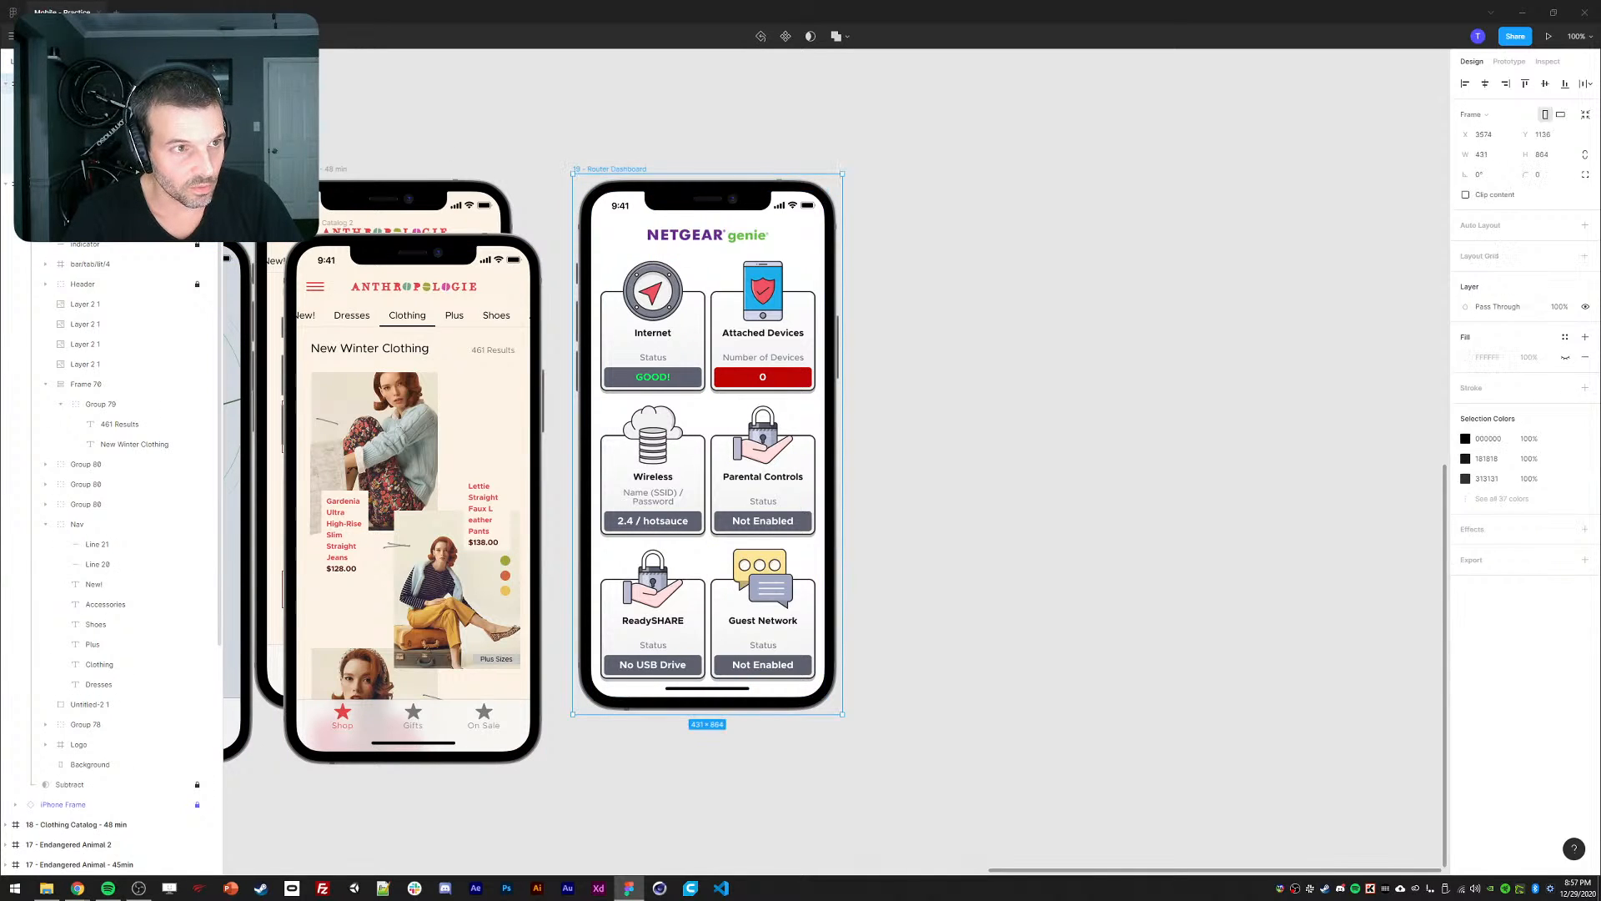
key(ctrl+d)
click(858, 144)
drag(858, 140, 822, 133)
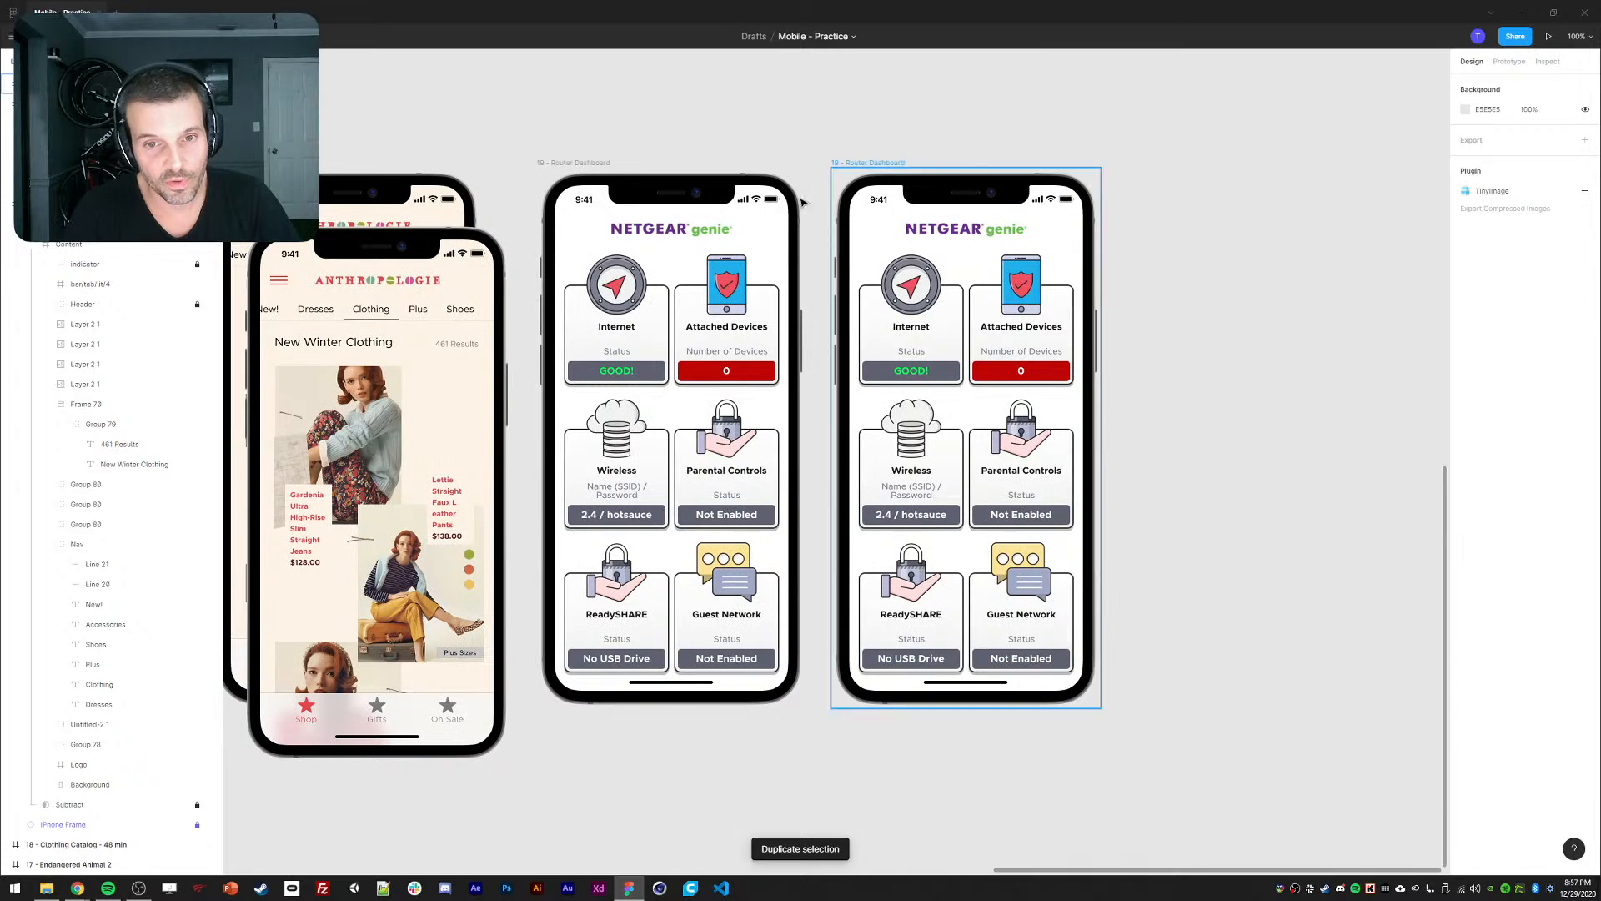
scroll(643, 311, down, 1)
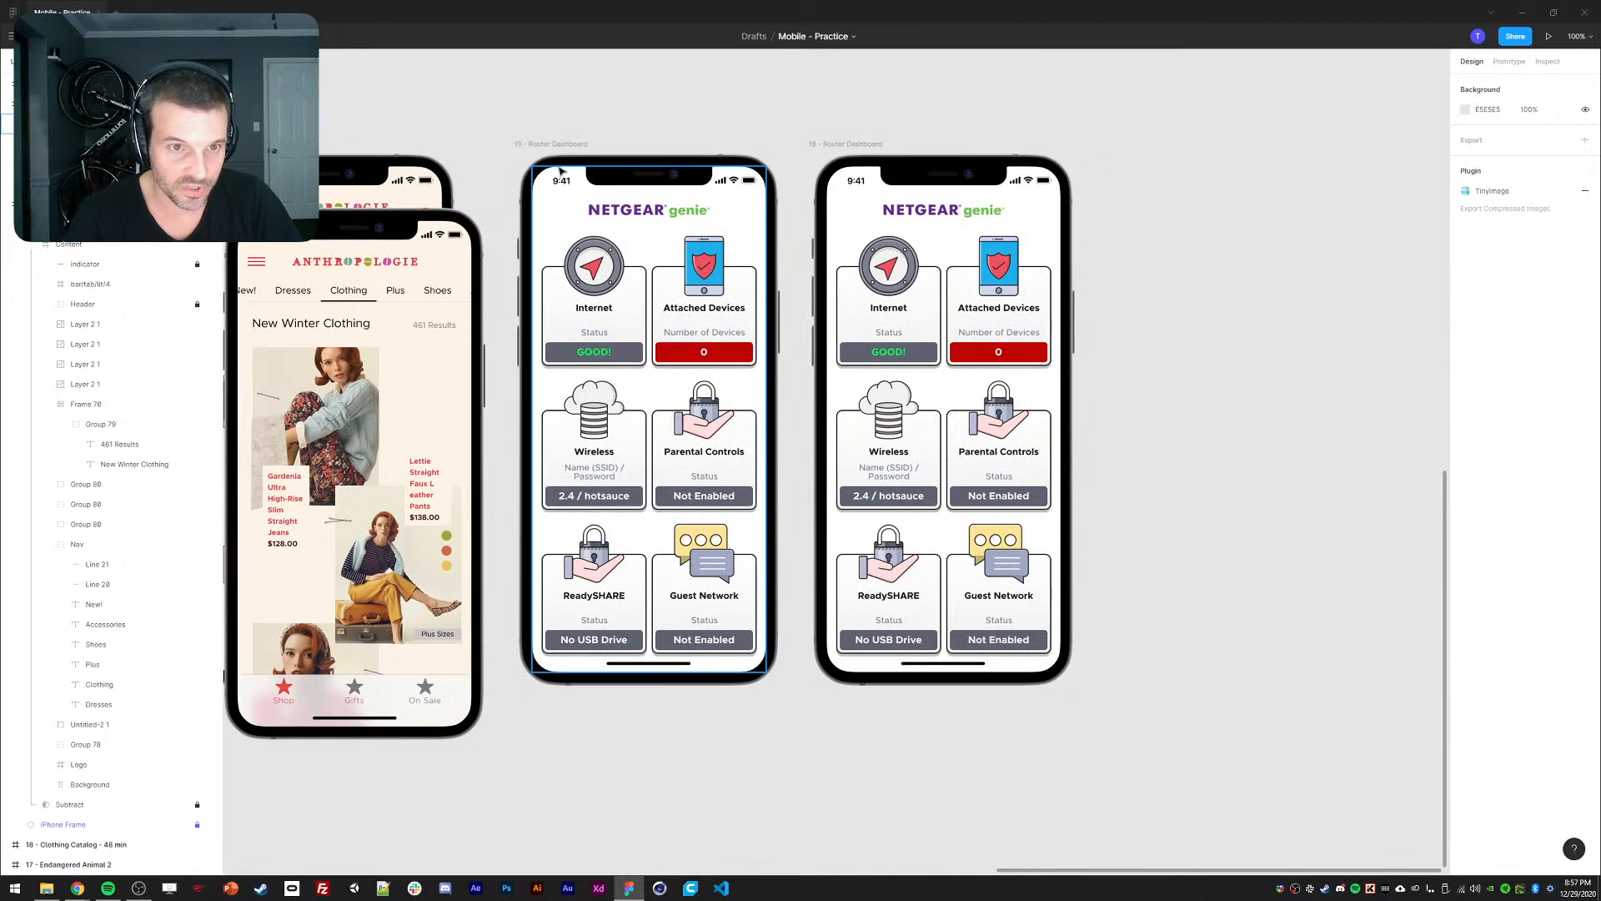
click(538, 145)
shift+click(847, 143)
click(847, 143)
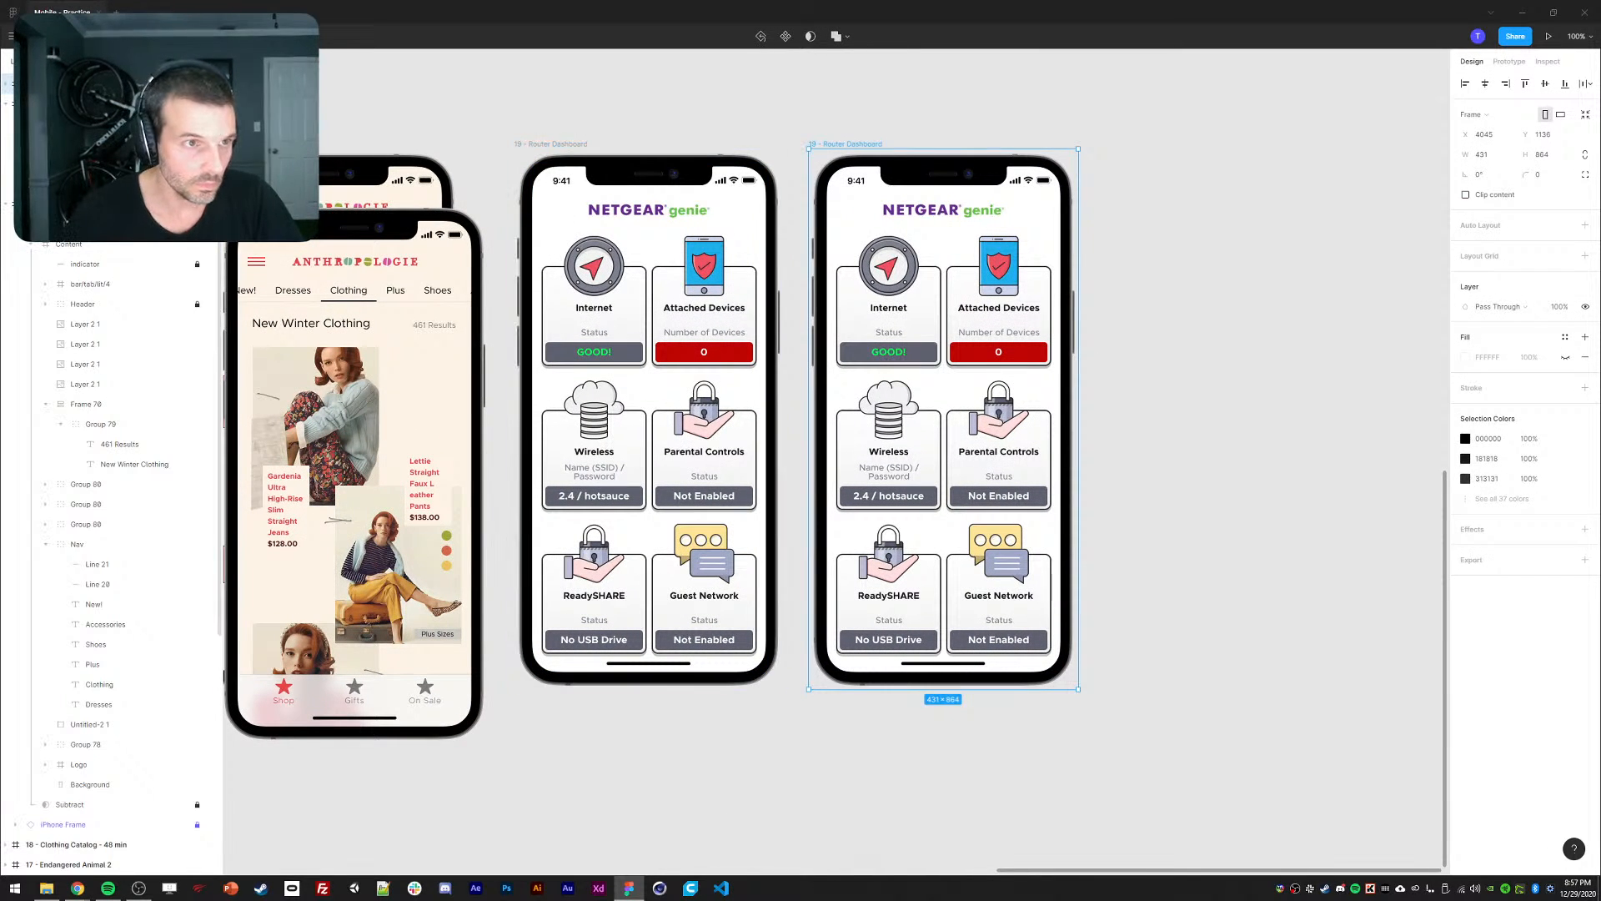
Rename the screens Router Dashboard 02 and 01, then select the second screen's Internet card.
double_click(63, 84)
text(02)
key(Return)
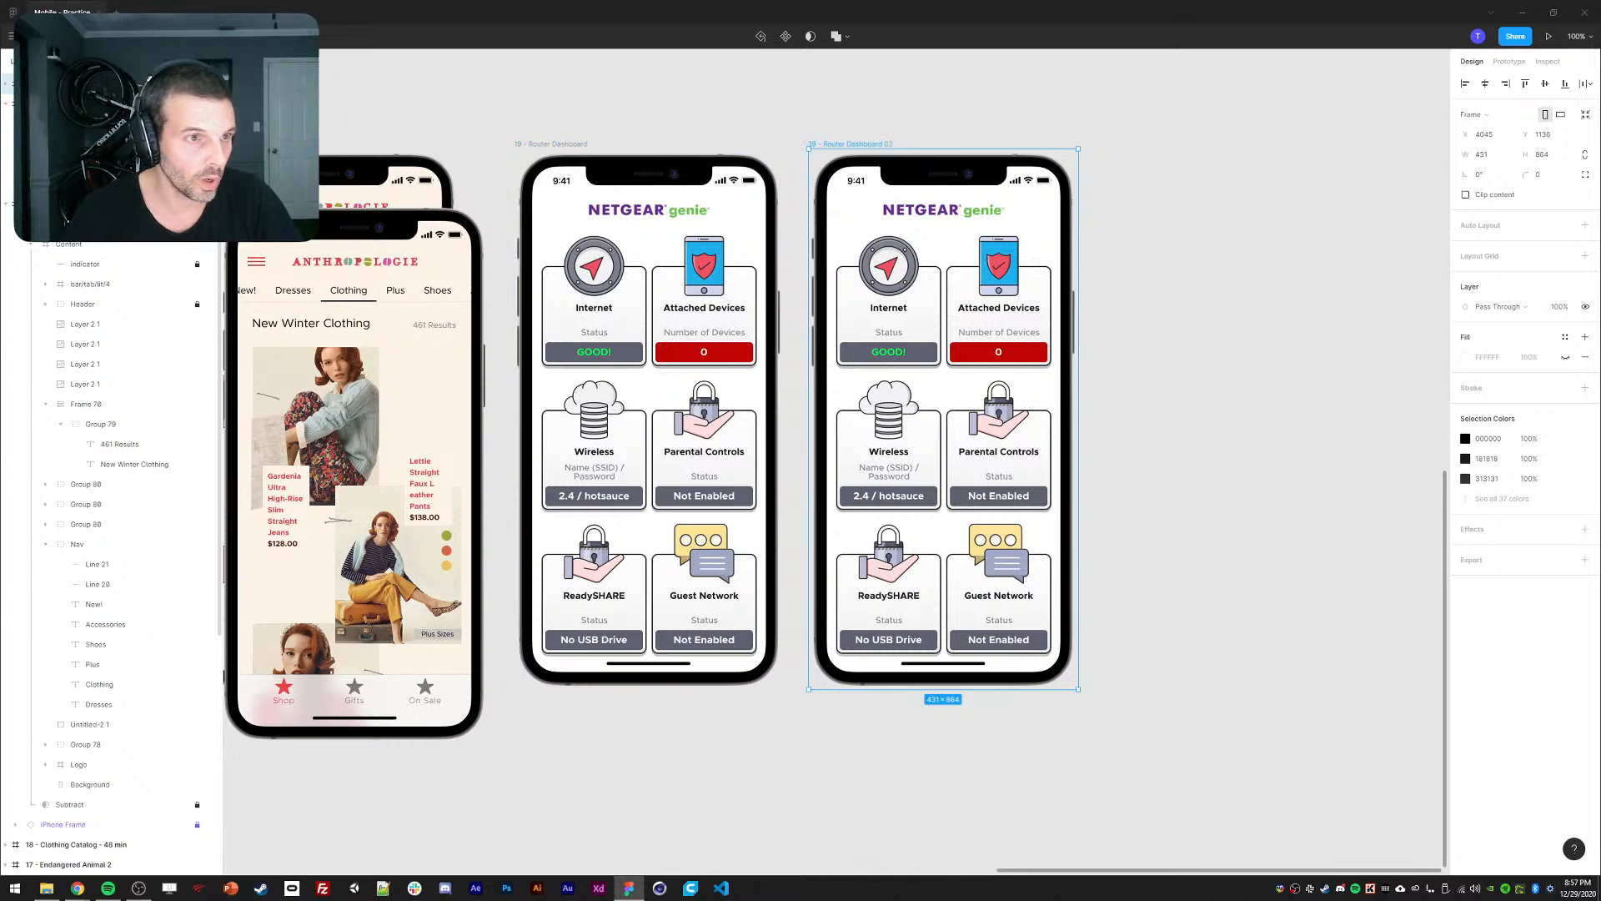
double_click(63, 104)
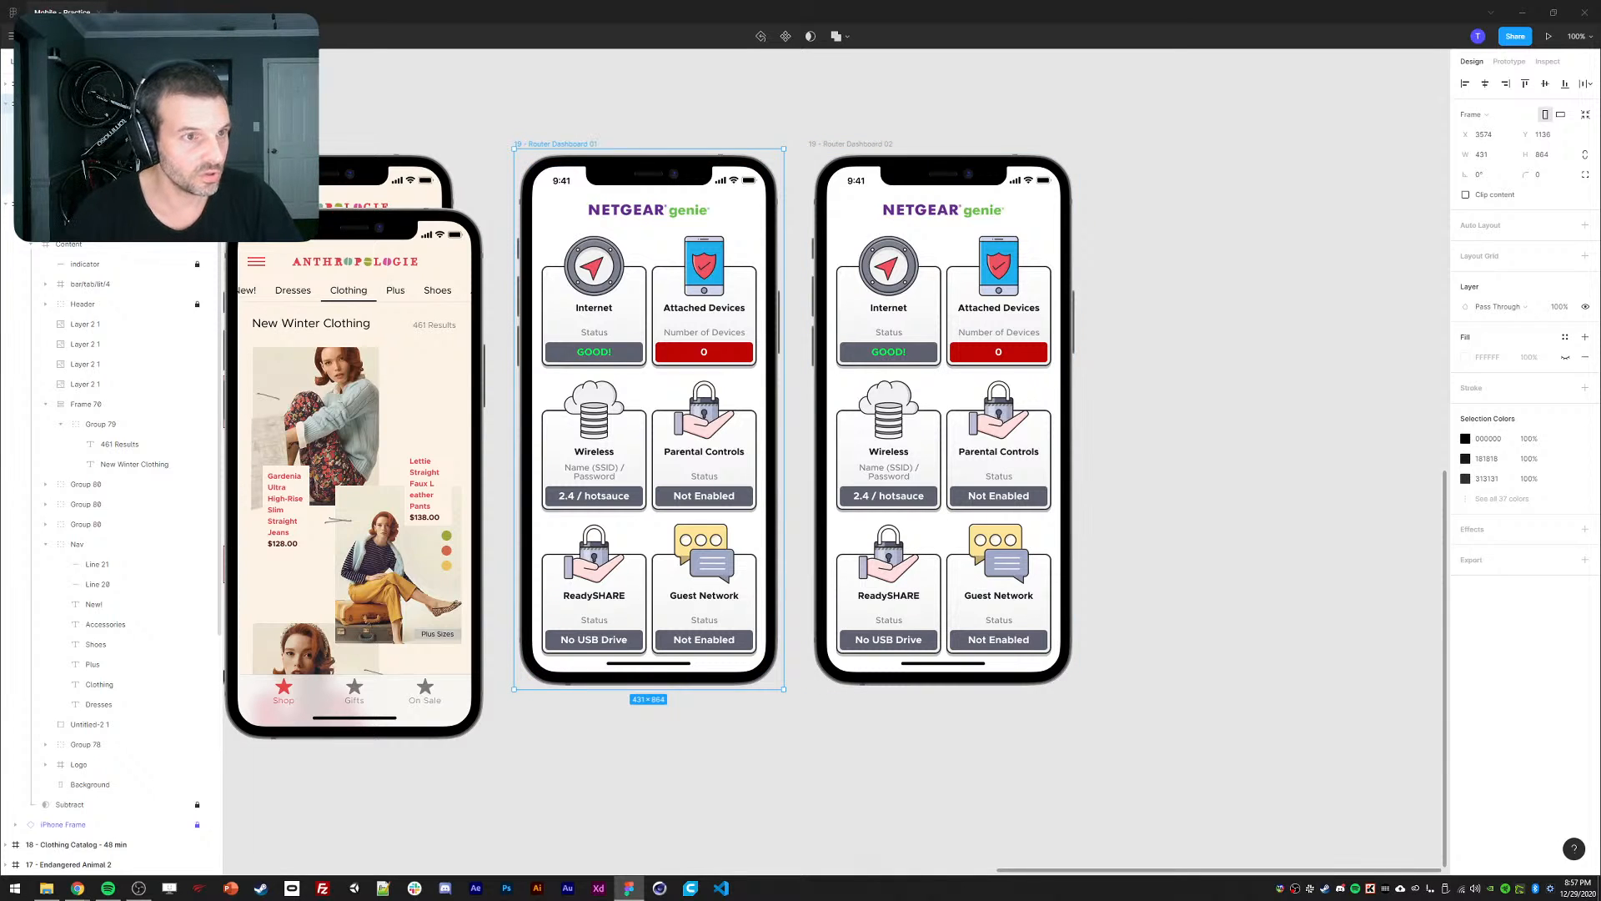
scroll(1197, 412, right, 2)
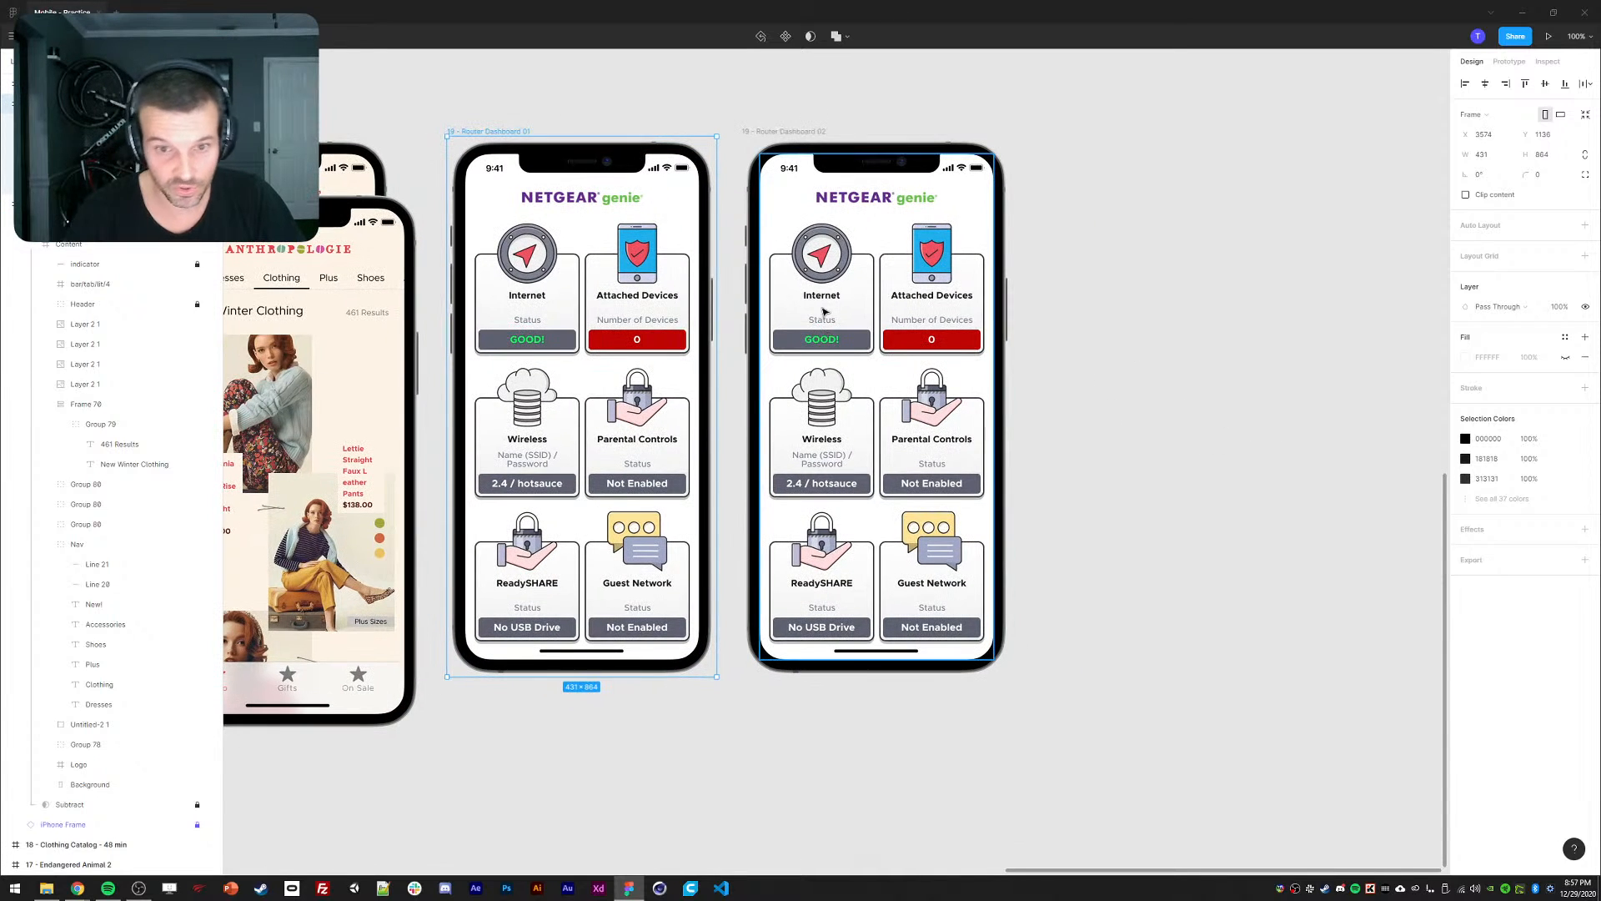
ctrl+click(784, 288)
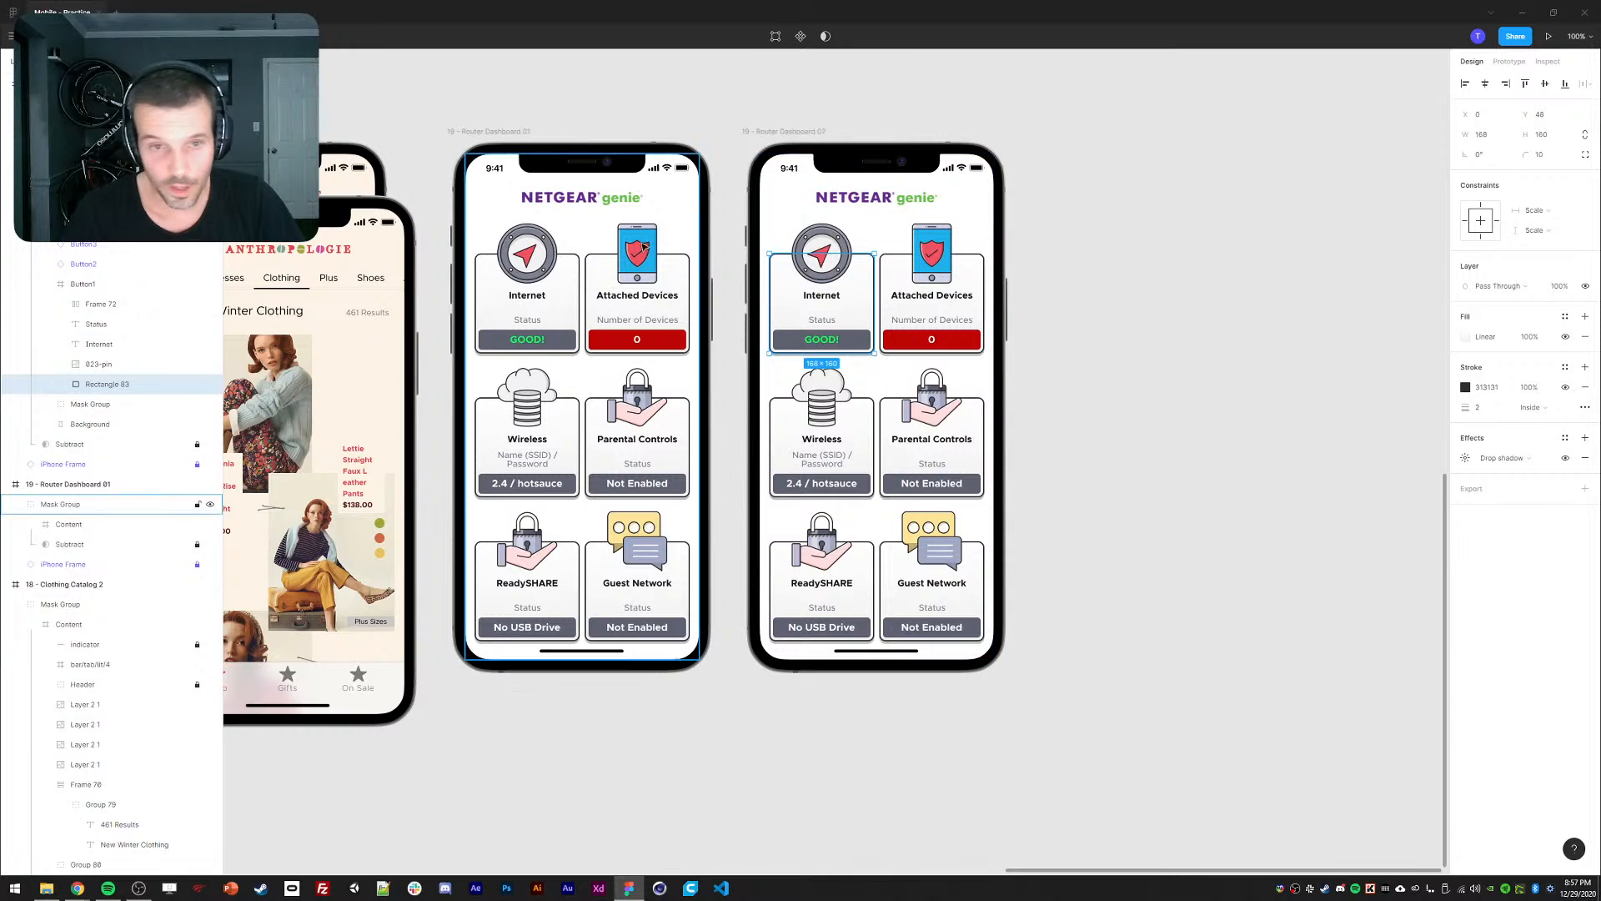
click(79, 286)
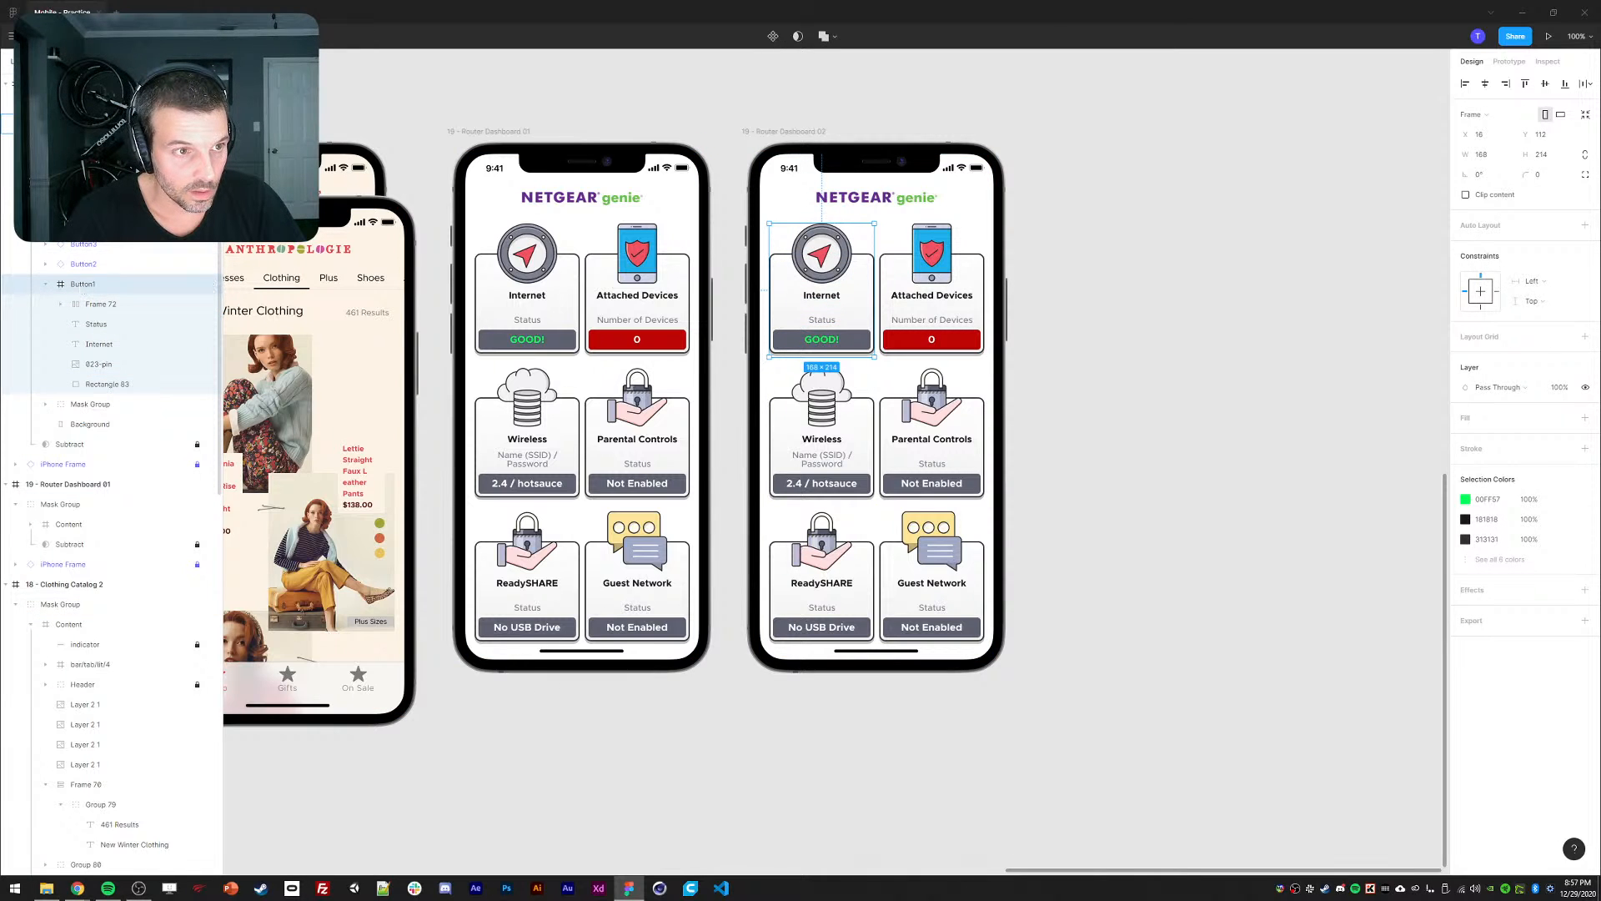
Move Dashboard 01's Internet card layer up to sit just below Header.
click(509, 286)
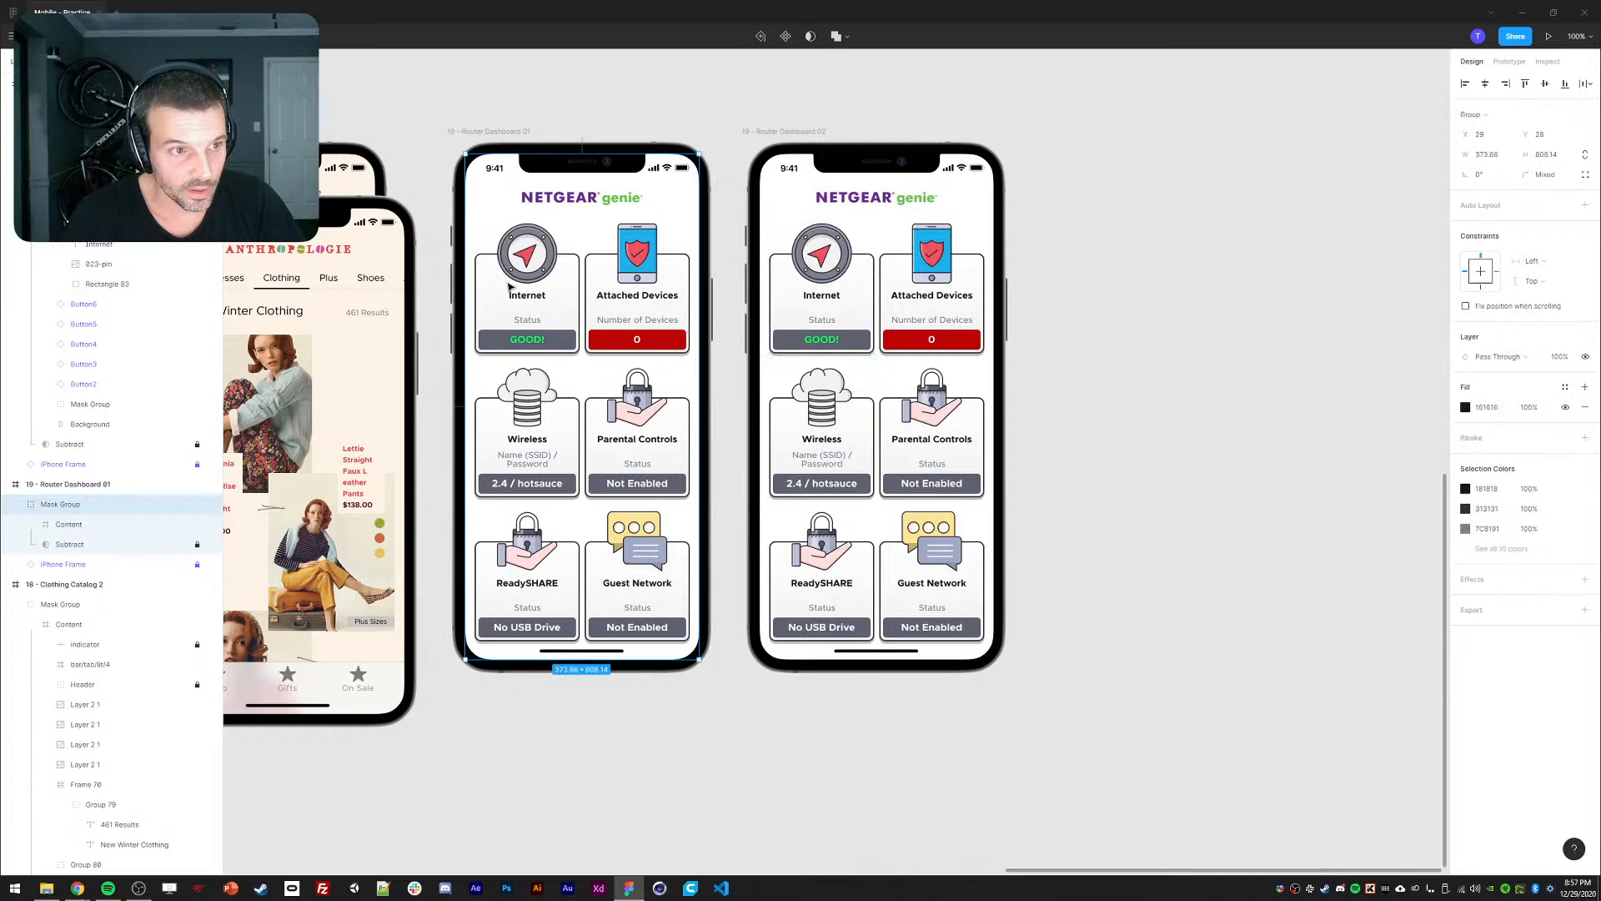
click(532, 278)
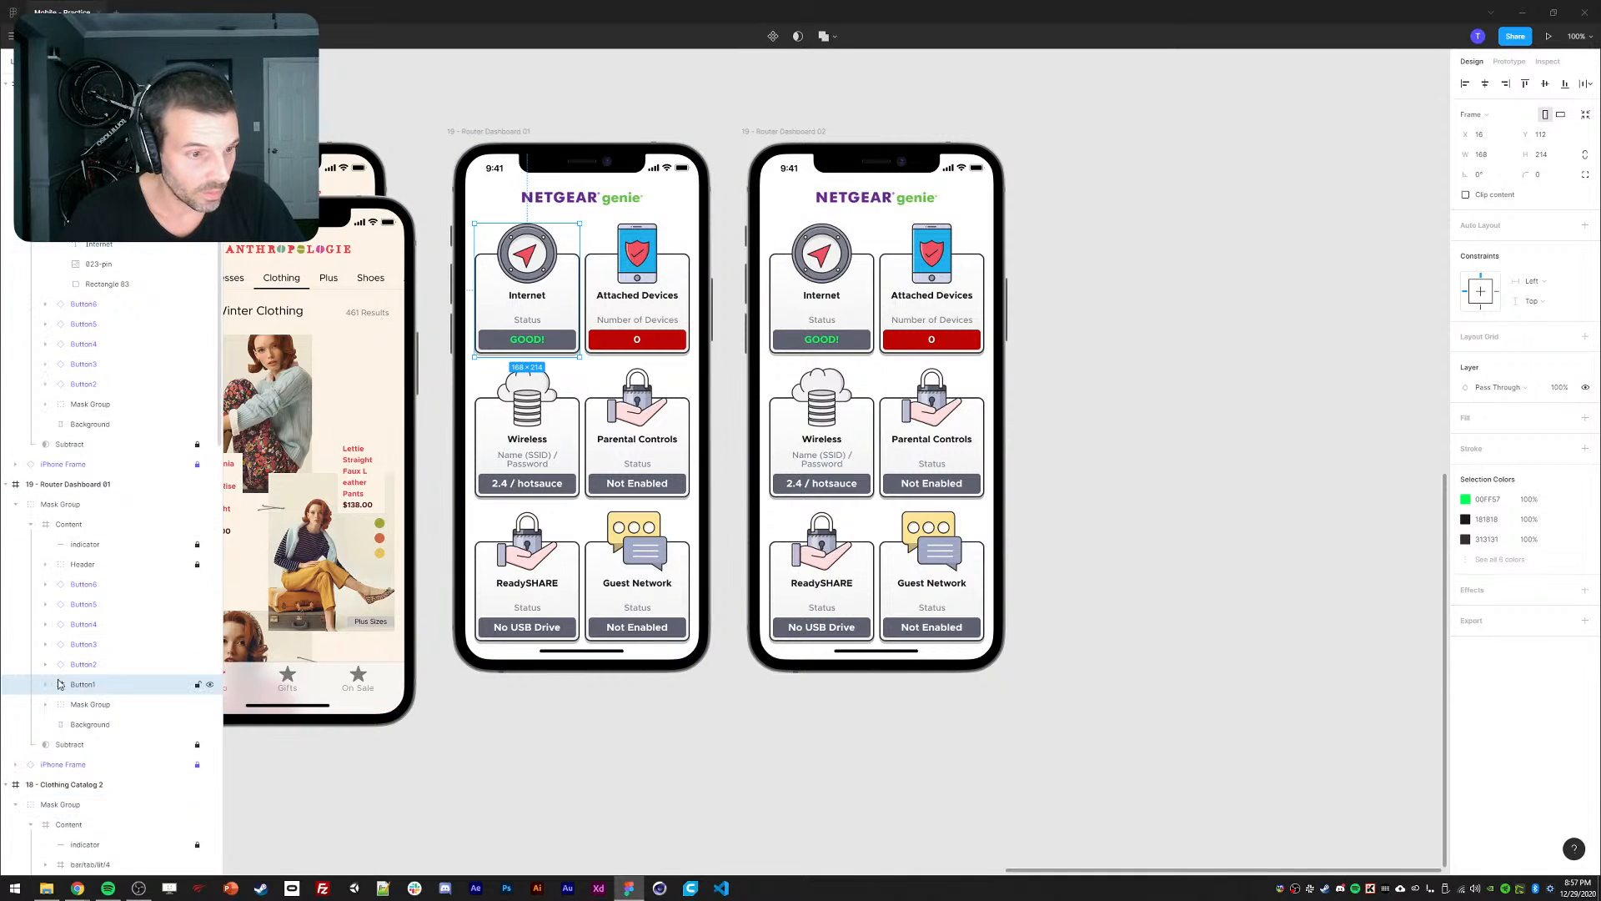
drag(80, 685, 66, 579)
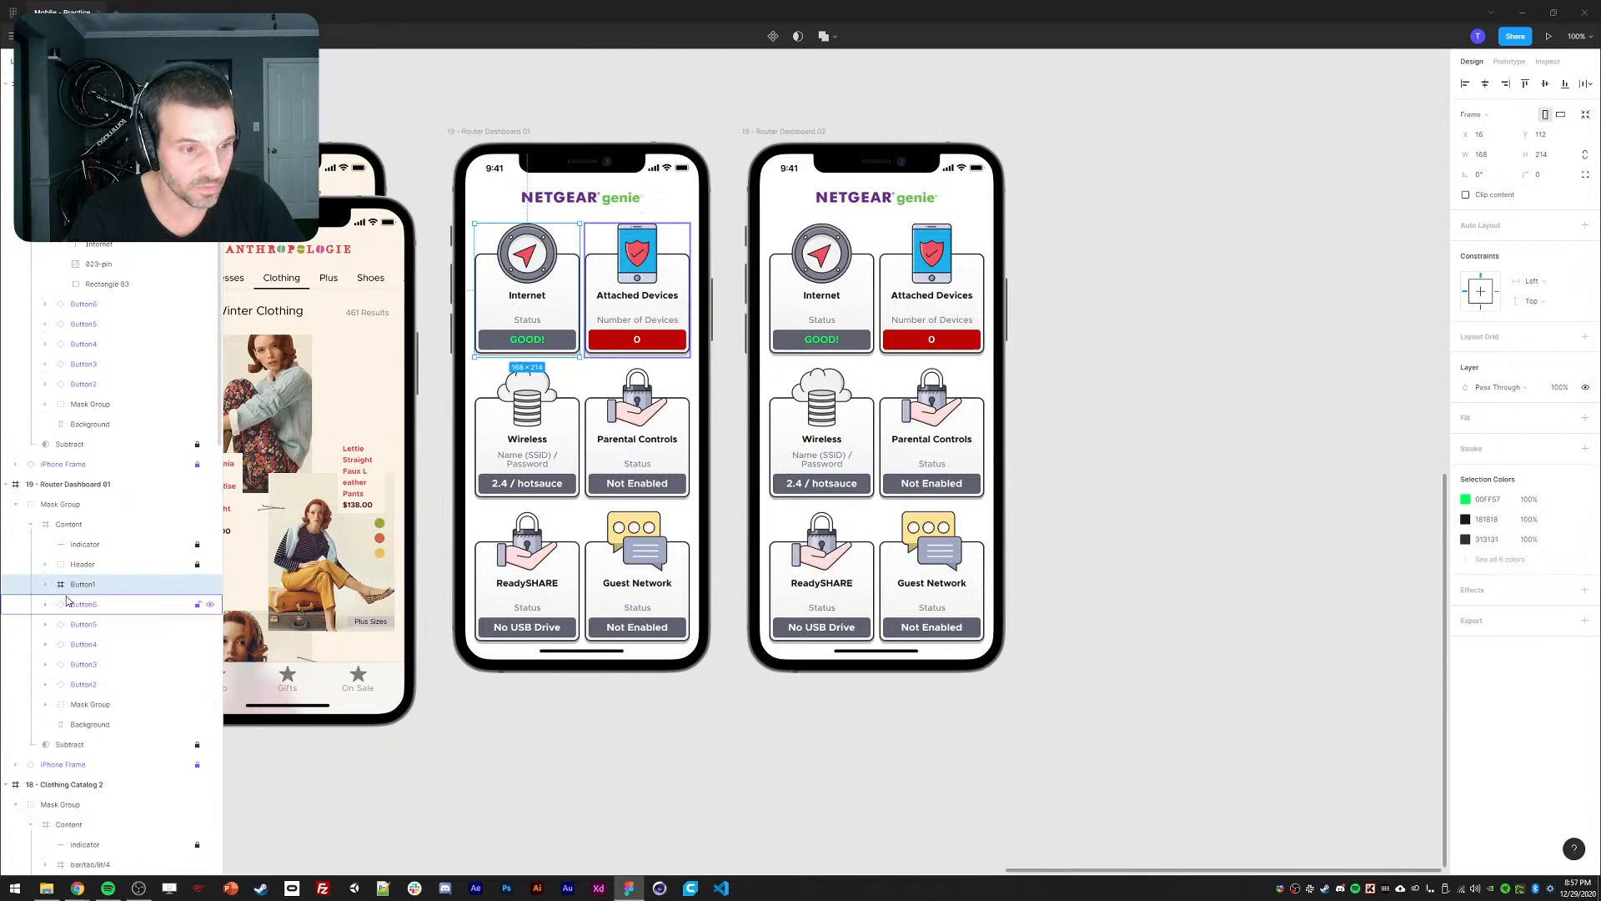
Enlarge Dashboard 02's Internet card to fill the phone at 327 wide.
click(785, 316)
click(785, 315)
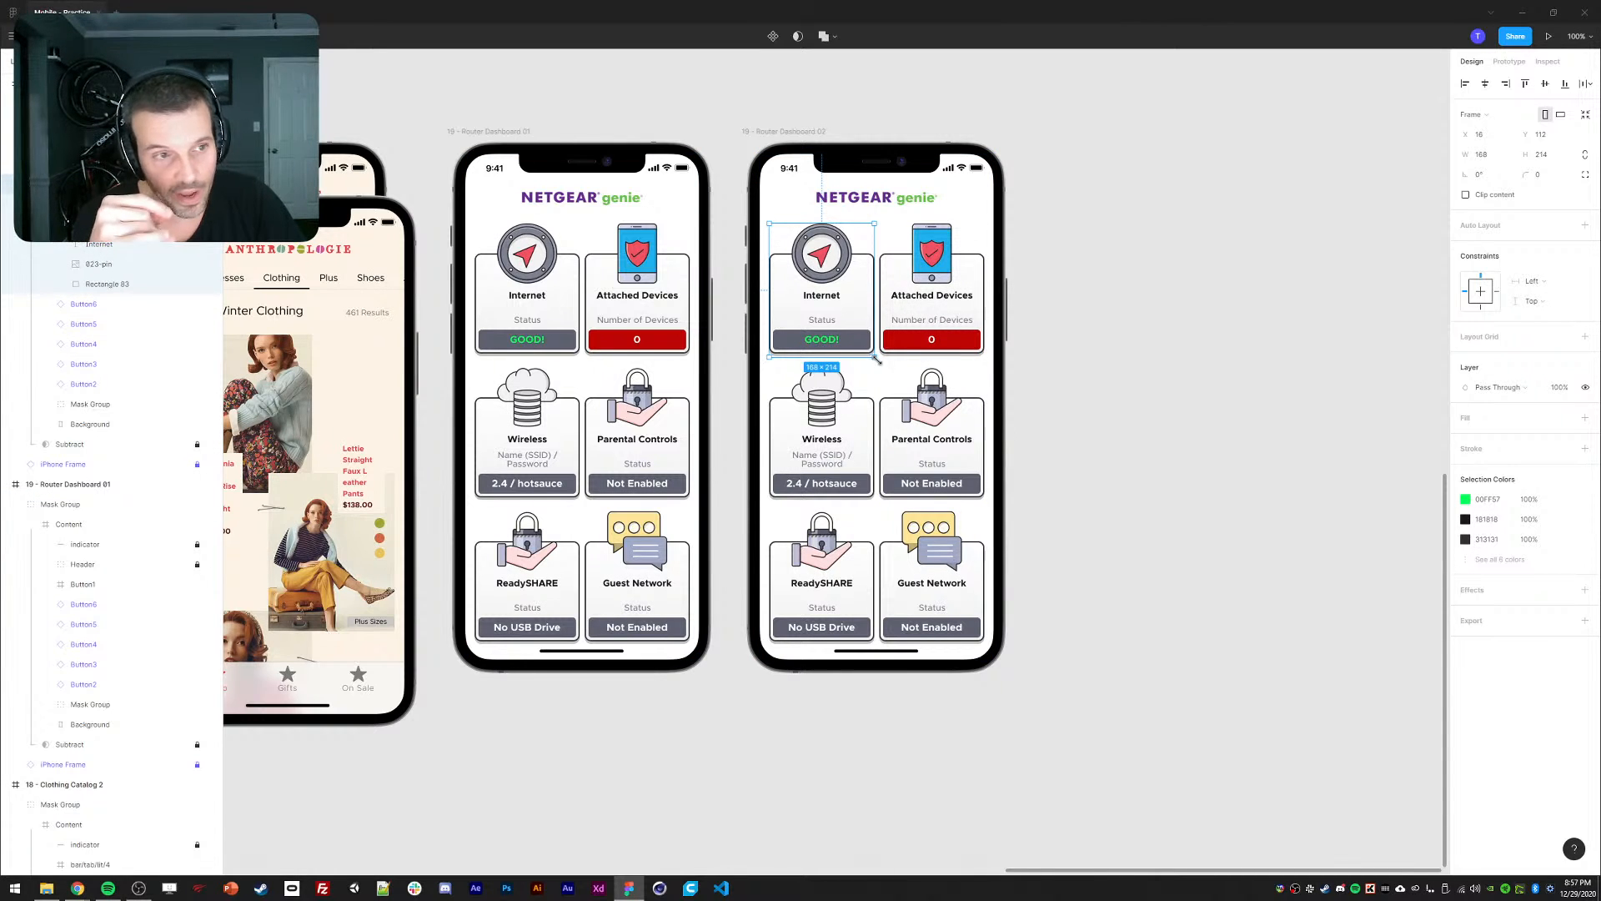
drag(876, 357, 986, 654)
drag(984, 656, 986, 656)
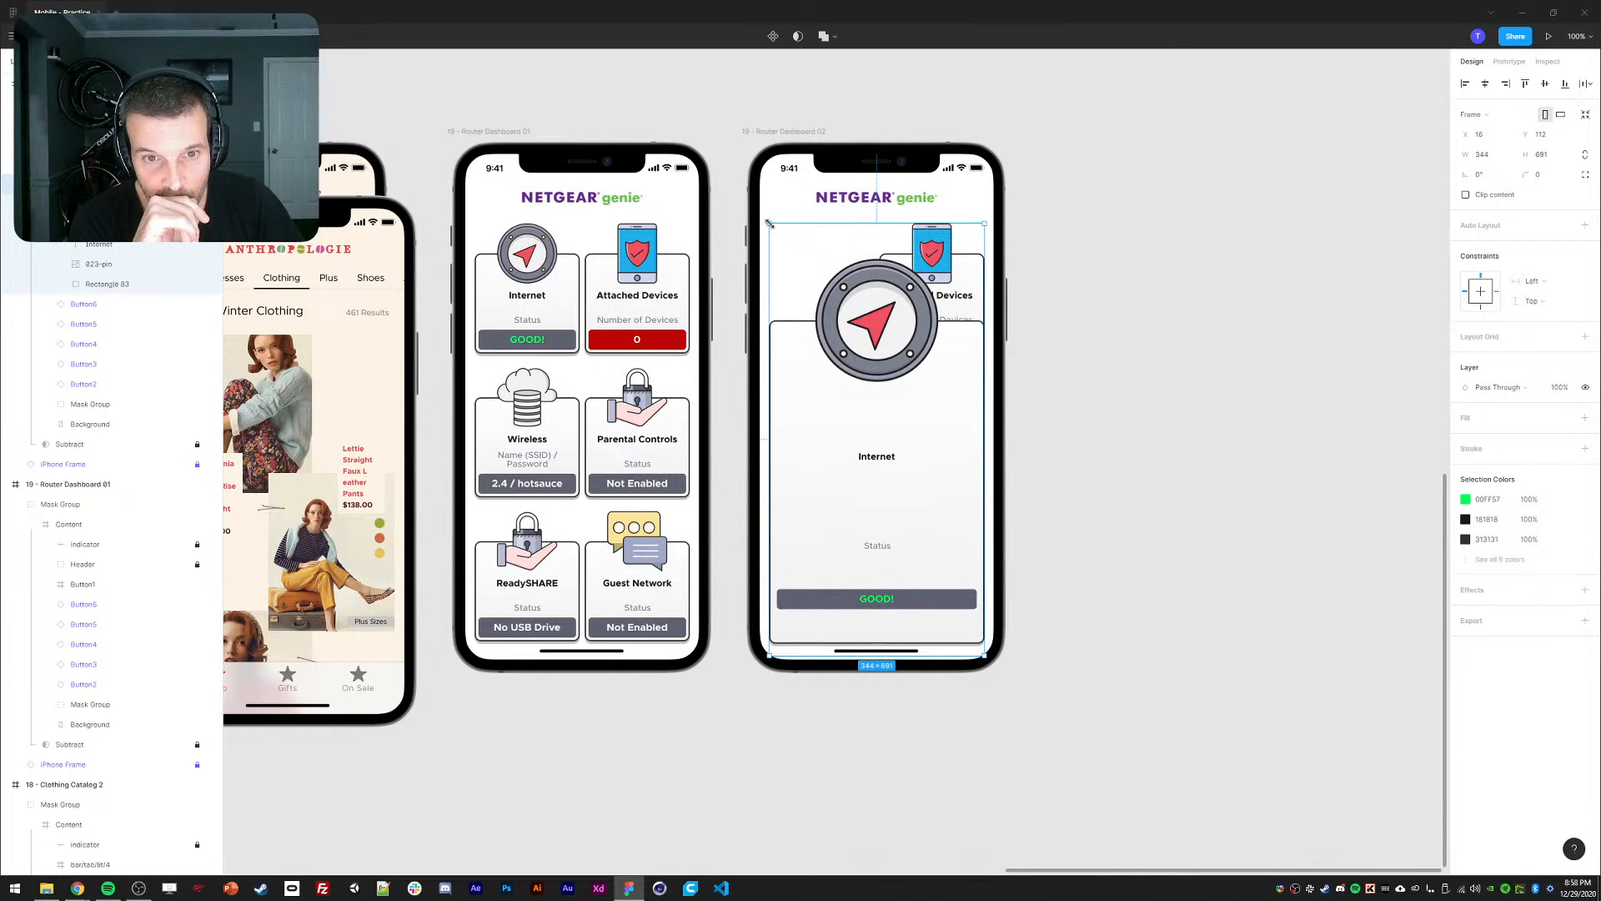
drag(769, 223, 773, 116)
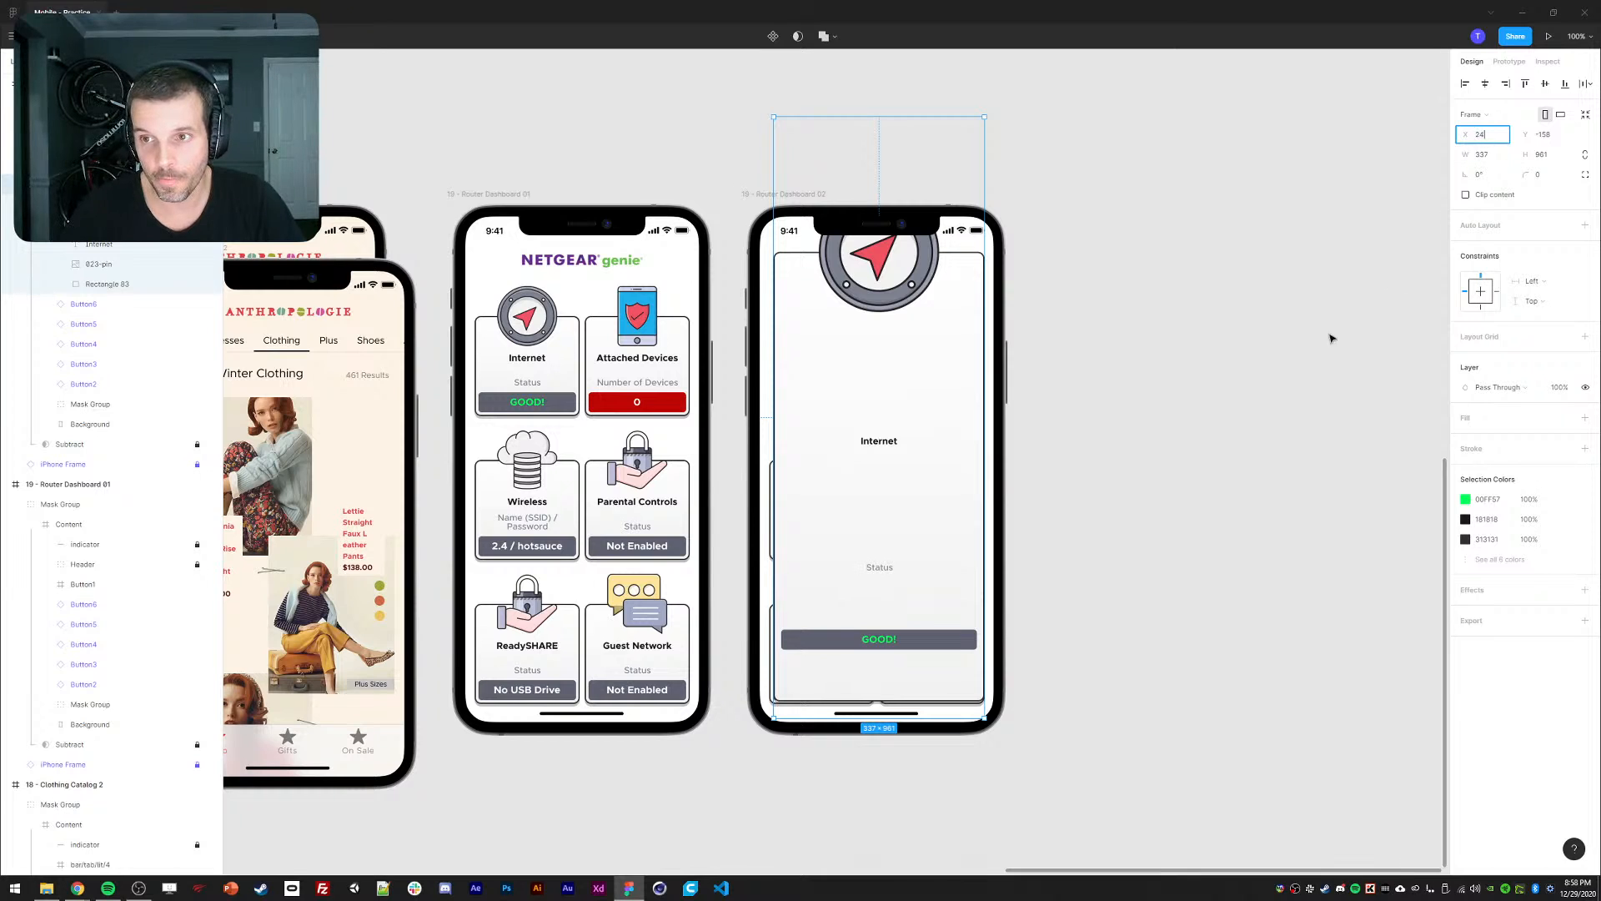
key(Right)
click(1483, 155)
key(Down)
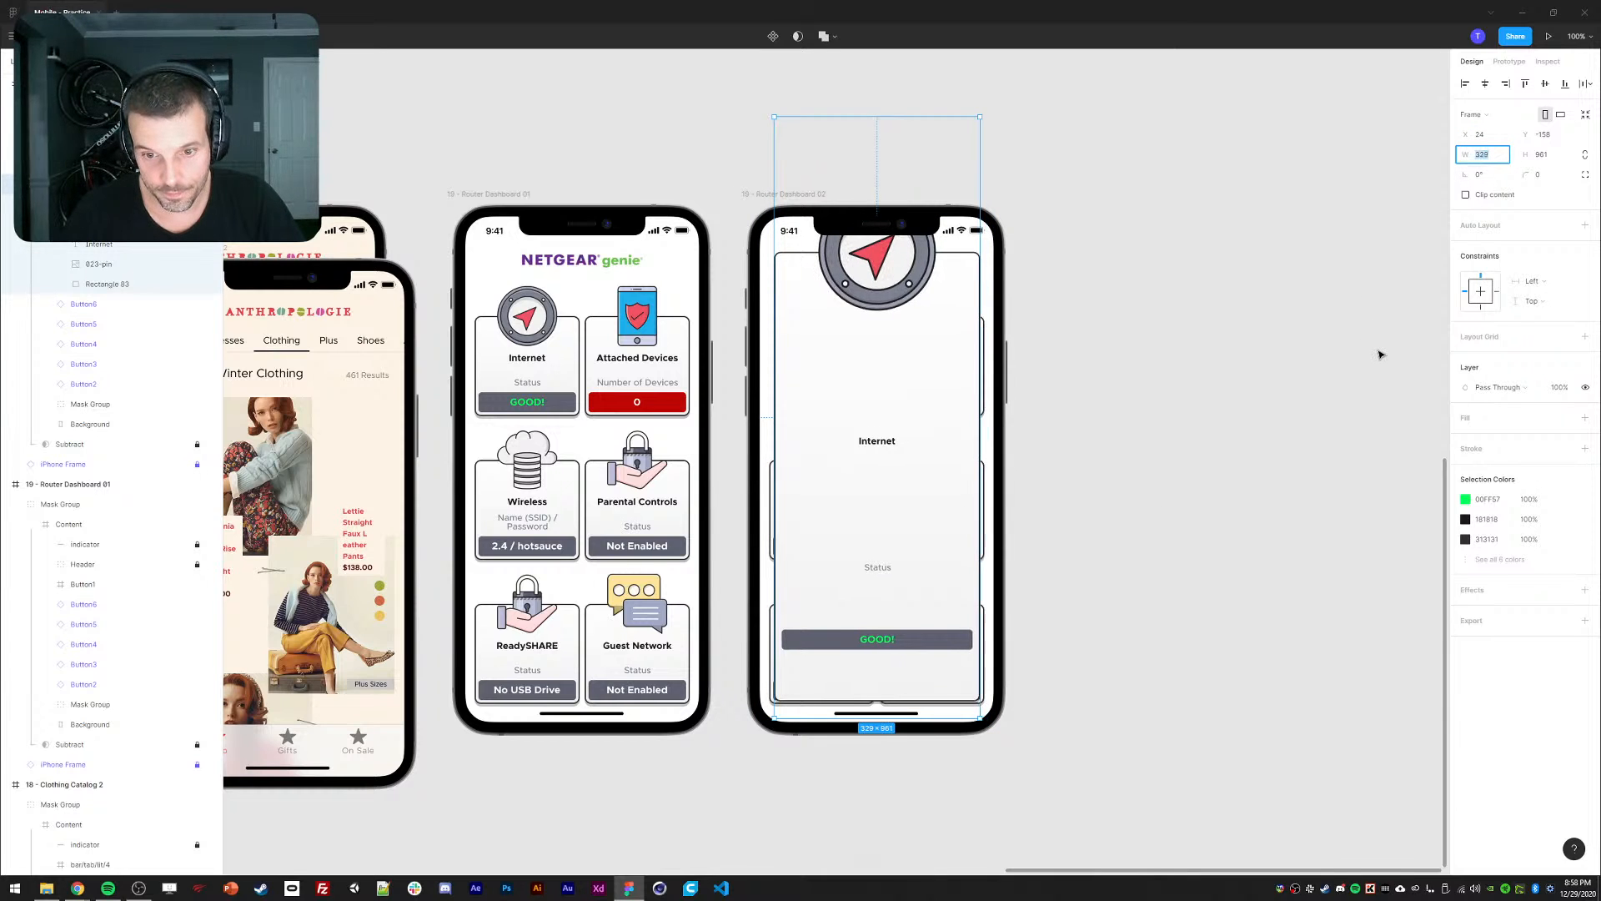
key(Up)
key(Up)
key(Up)
key(Up)
key(Up)
key(Up)
key(Up)
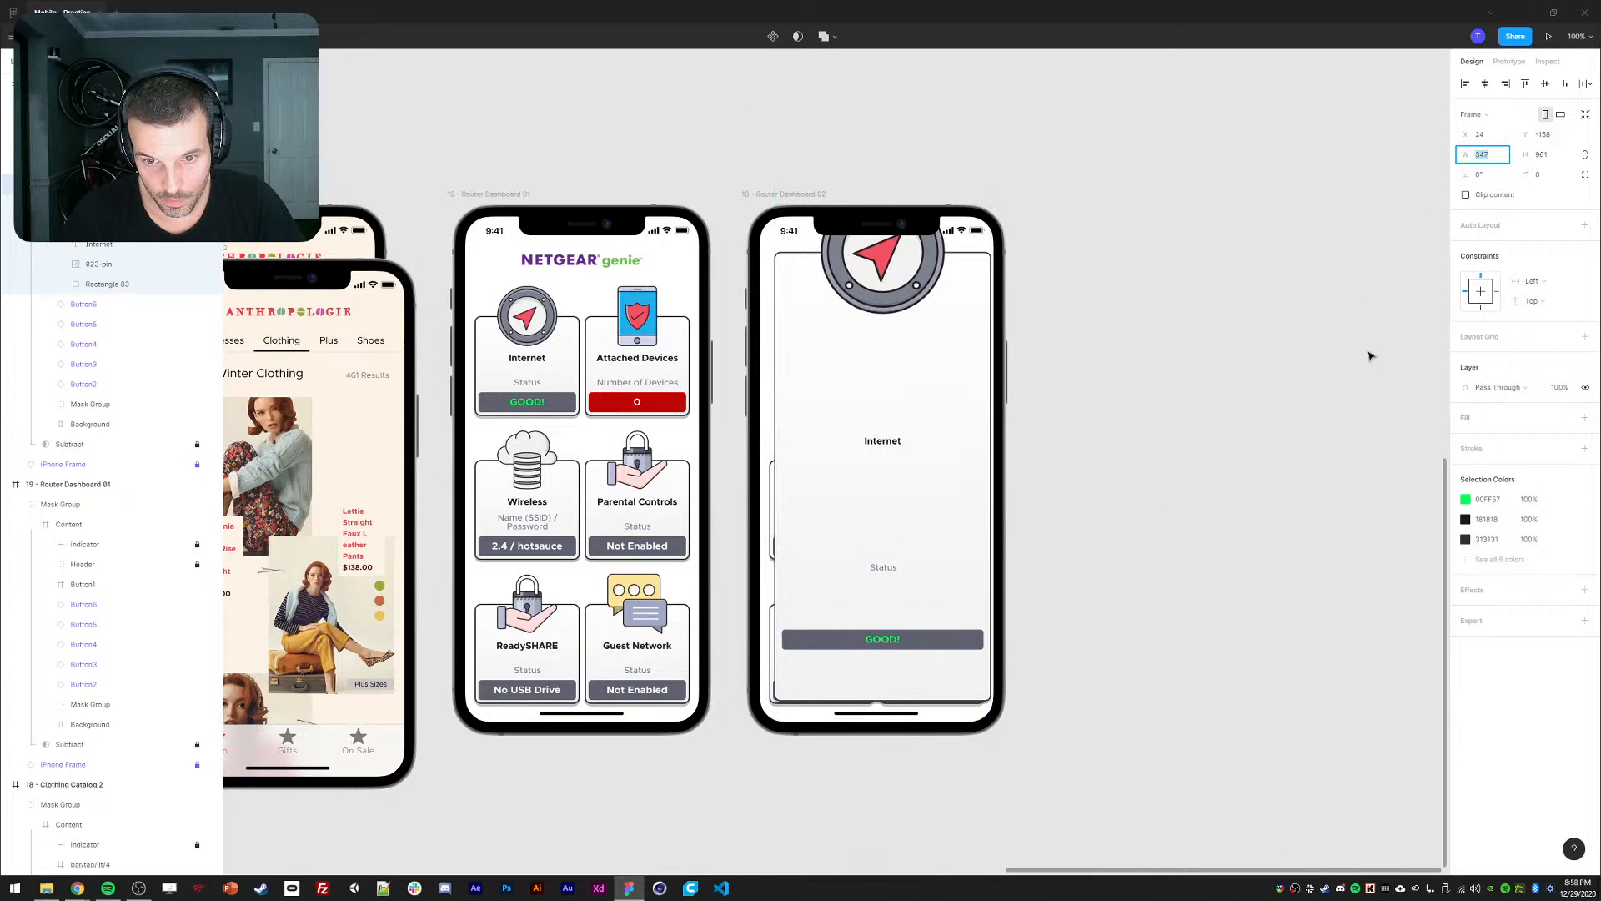
key(Down)
key(Down)
key(Down)
key(Down)
key(Down)
key(Down)
key(Down)
key(Down)
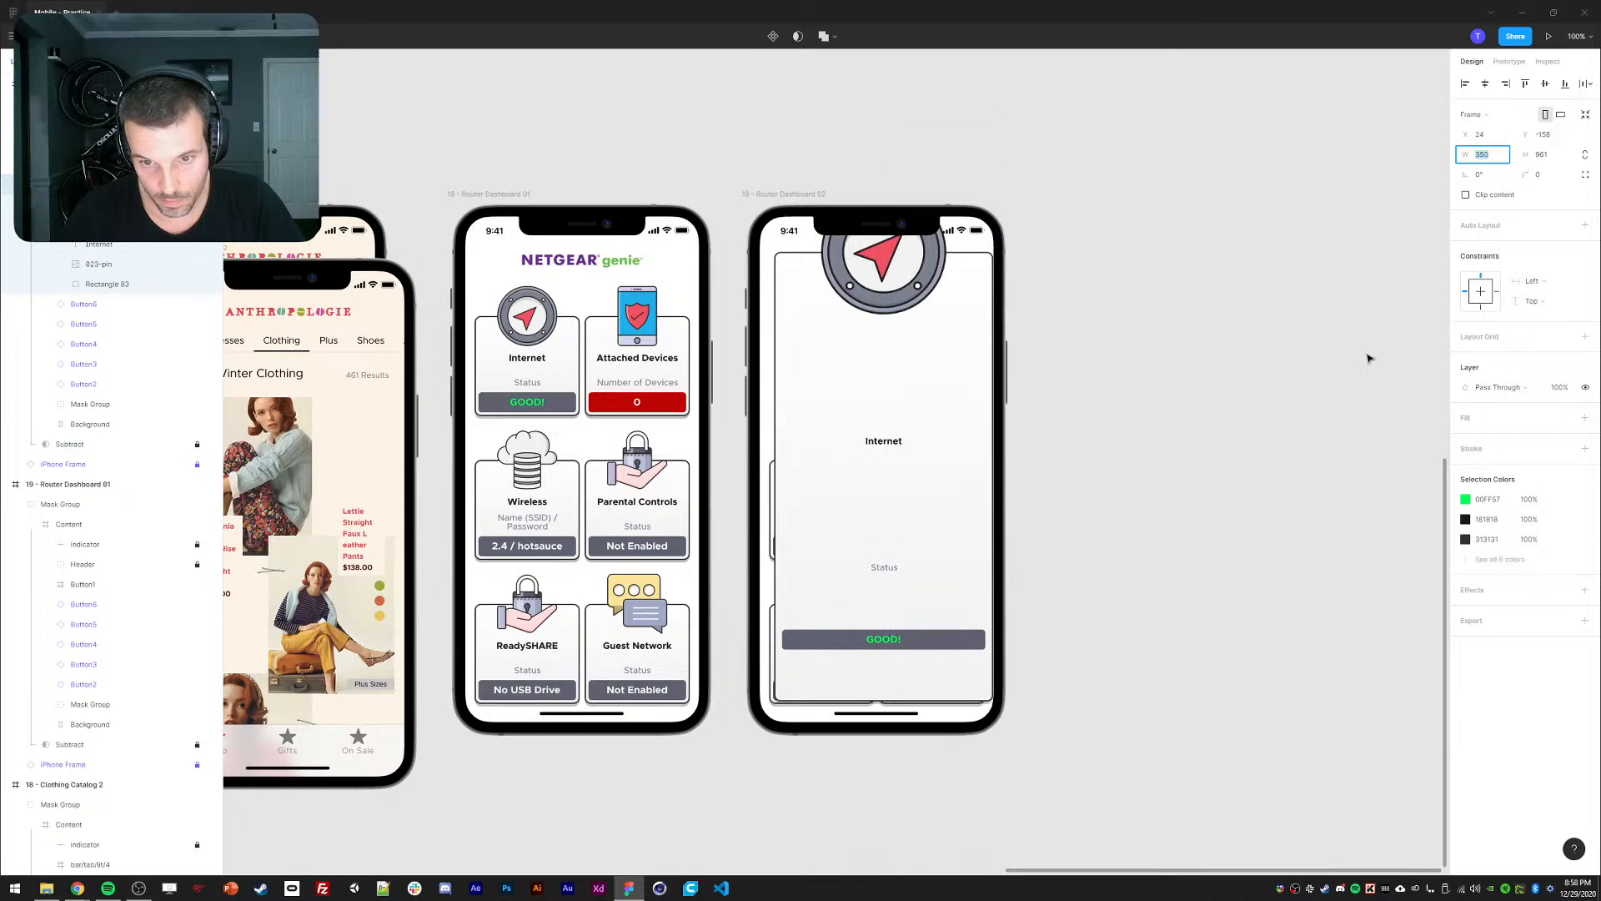
key(Down)
key(Down)
key(Down)
key(Down)
key(Down)
key(Down)
key(Down)
key(Down)
click(1298, 557)
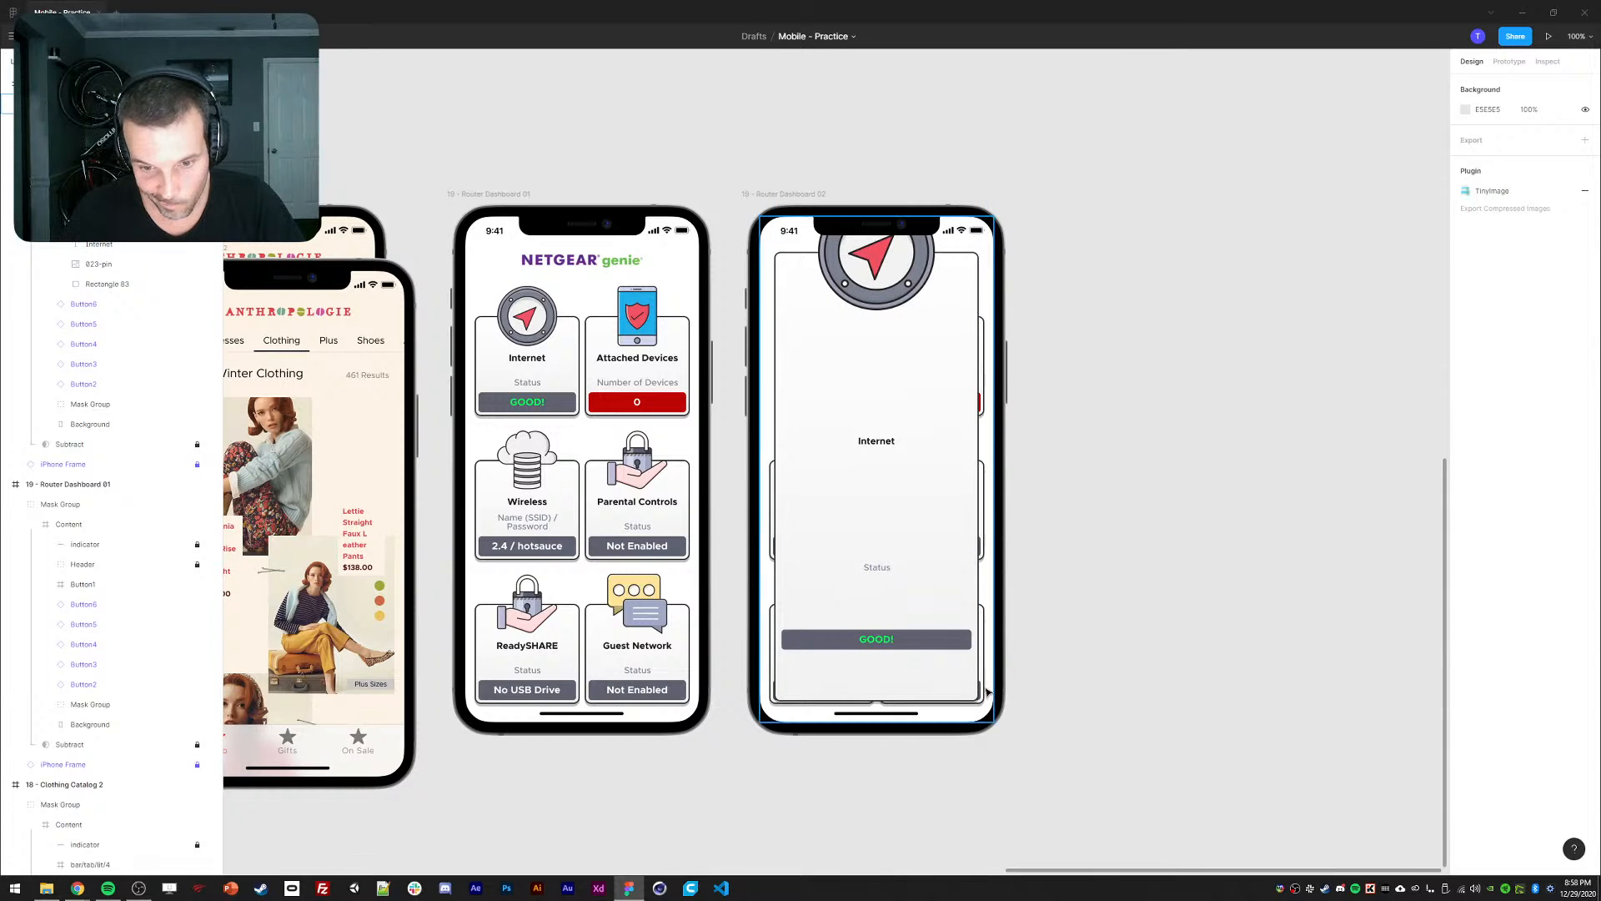
Set the card's background rectangle height to 712.5.
double_click(969, 696)
double_click(969, 696)
double_click(969, 697)
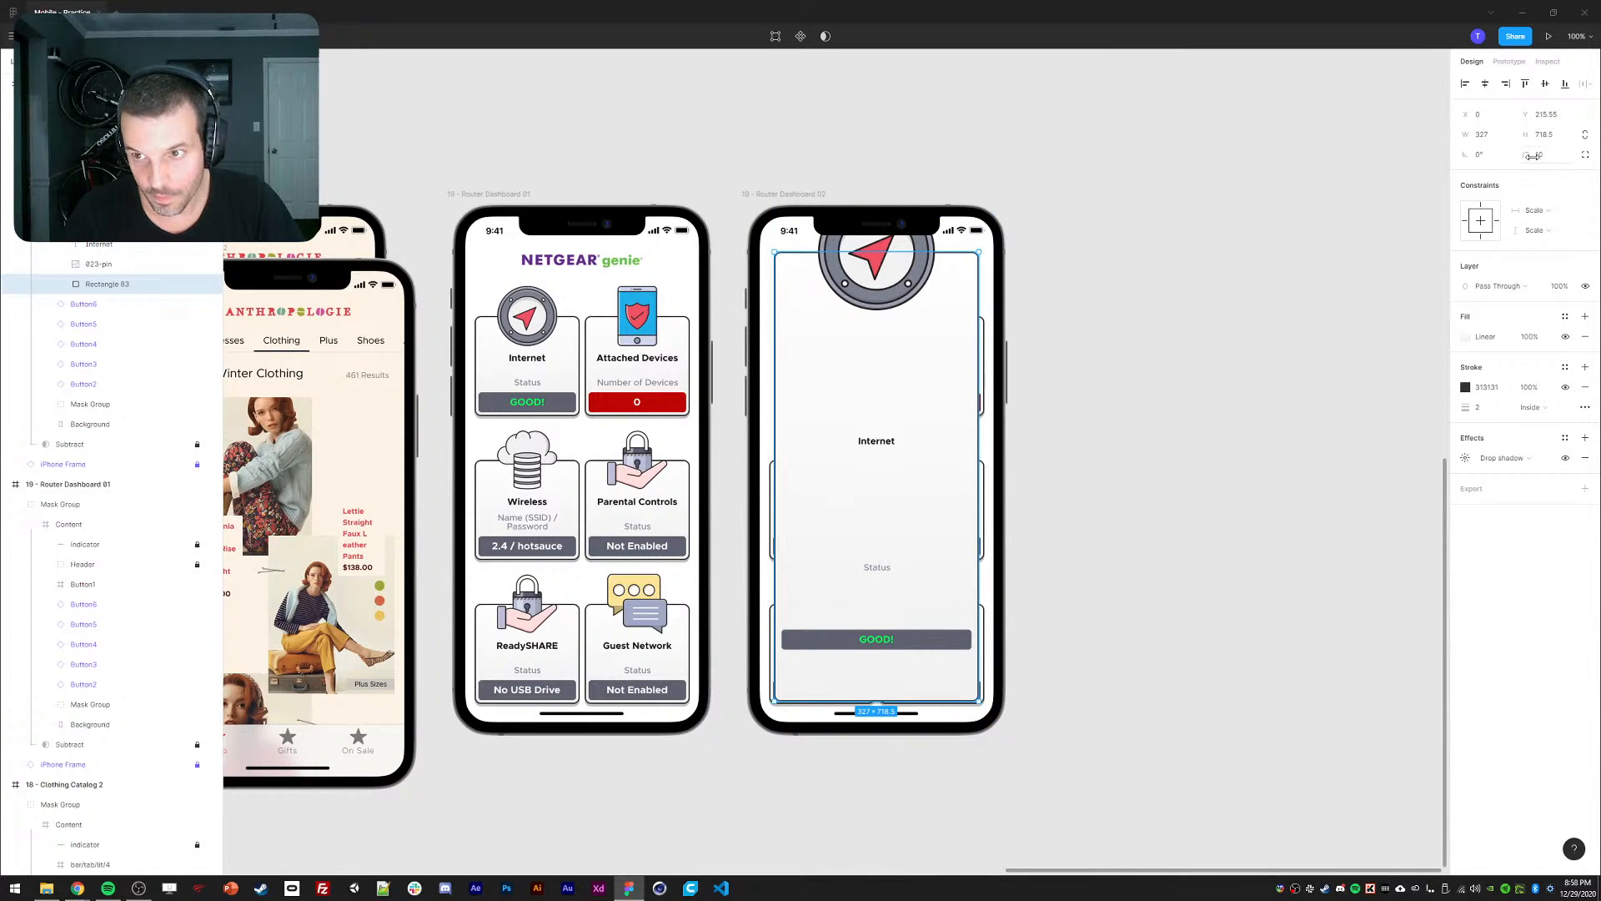
click(1553, 139)
key(shift+Up)
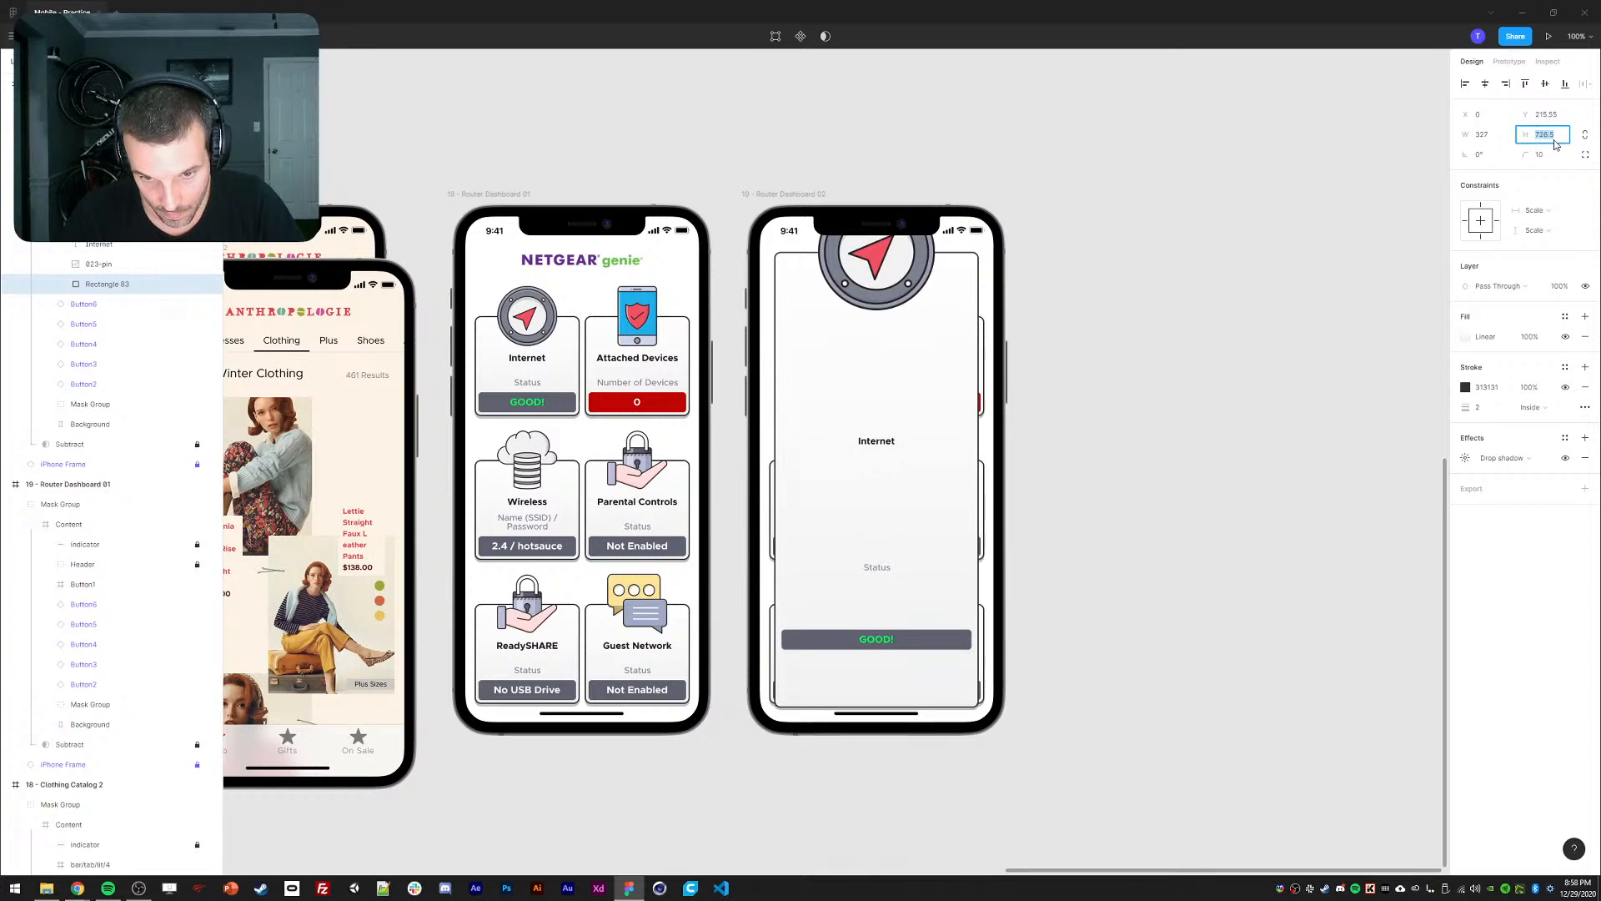
key(shift+Down)
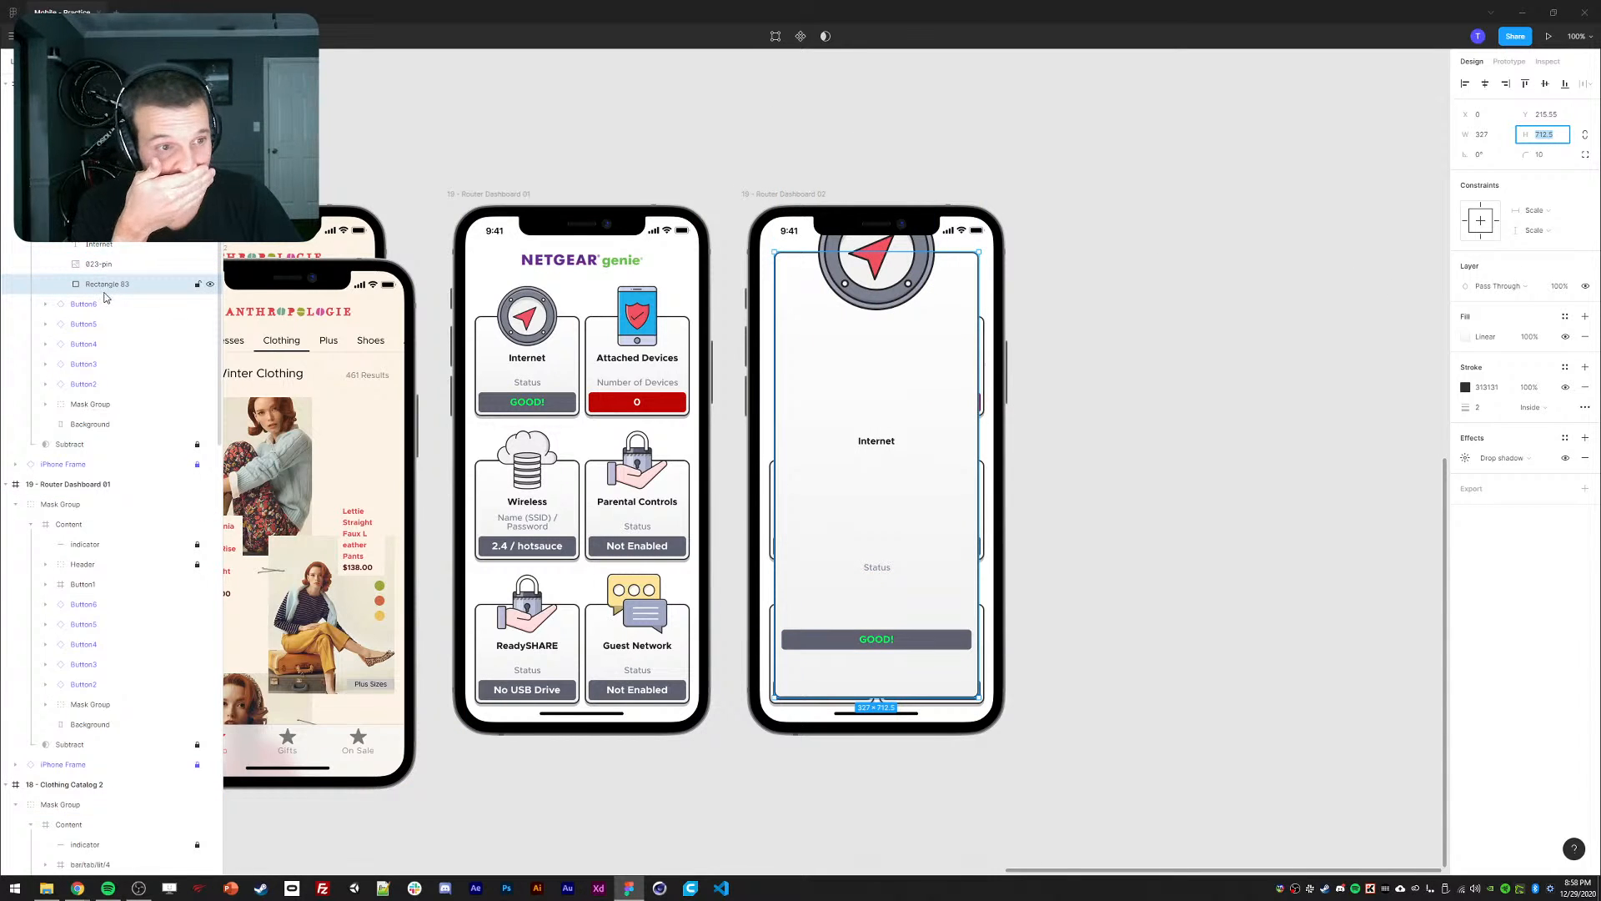
Duplicate the card's background rectangle into Content and stretch it to the phone's top-left corner.
click(96, 289)
key(ctrl+d)
drag(96, 289, 79, 317)
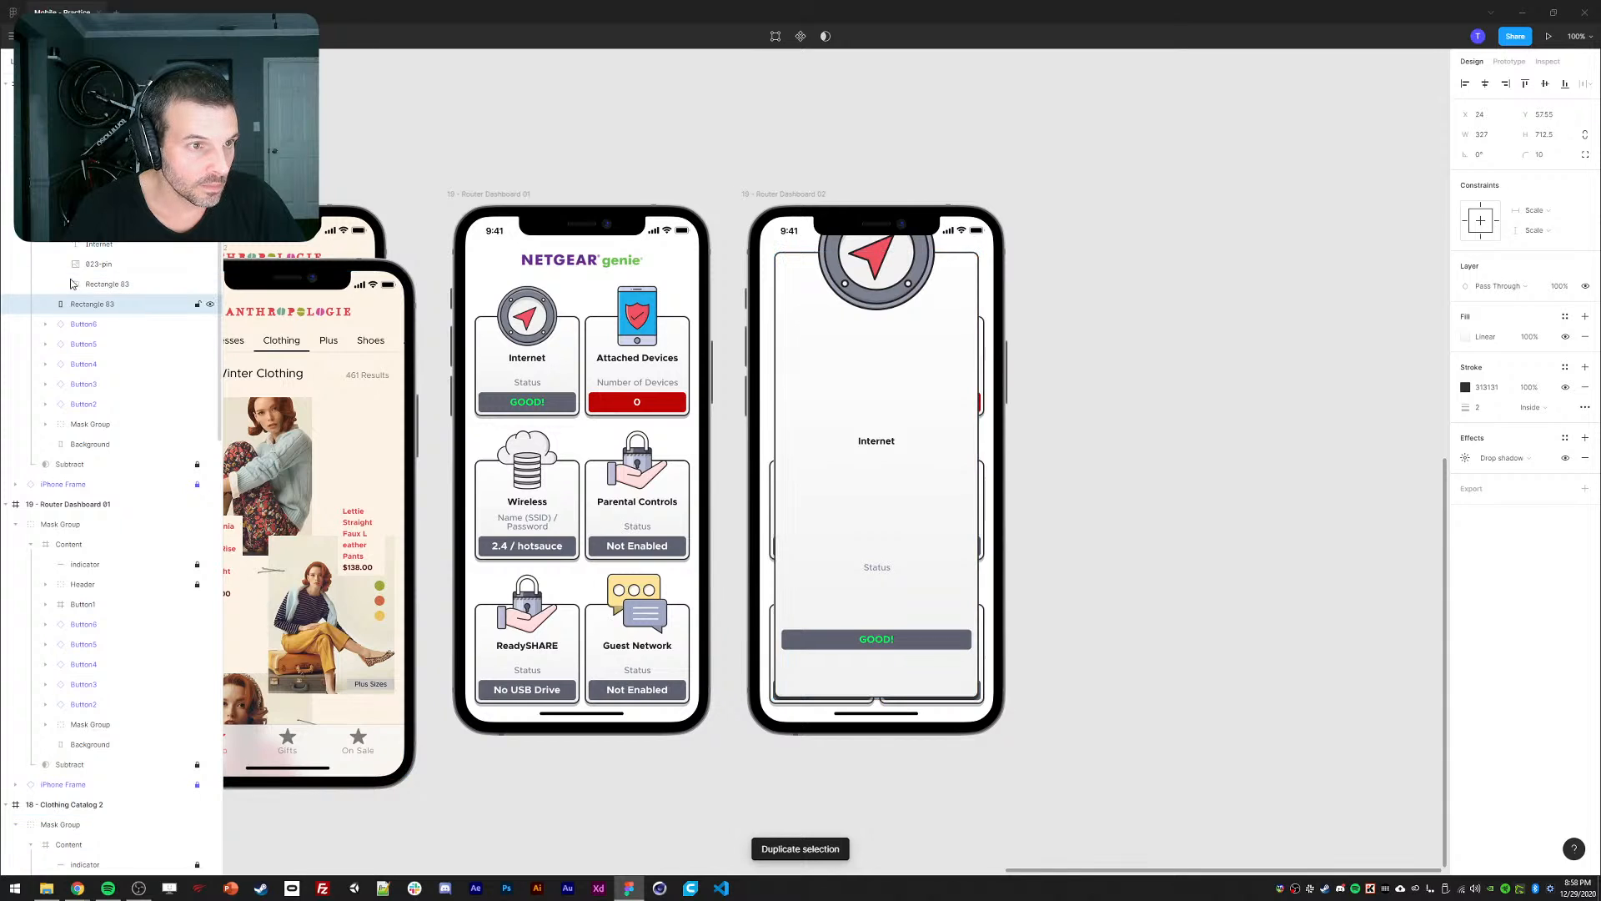
click(45, 183)
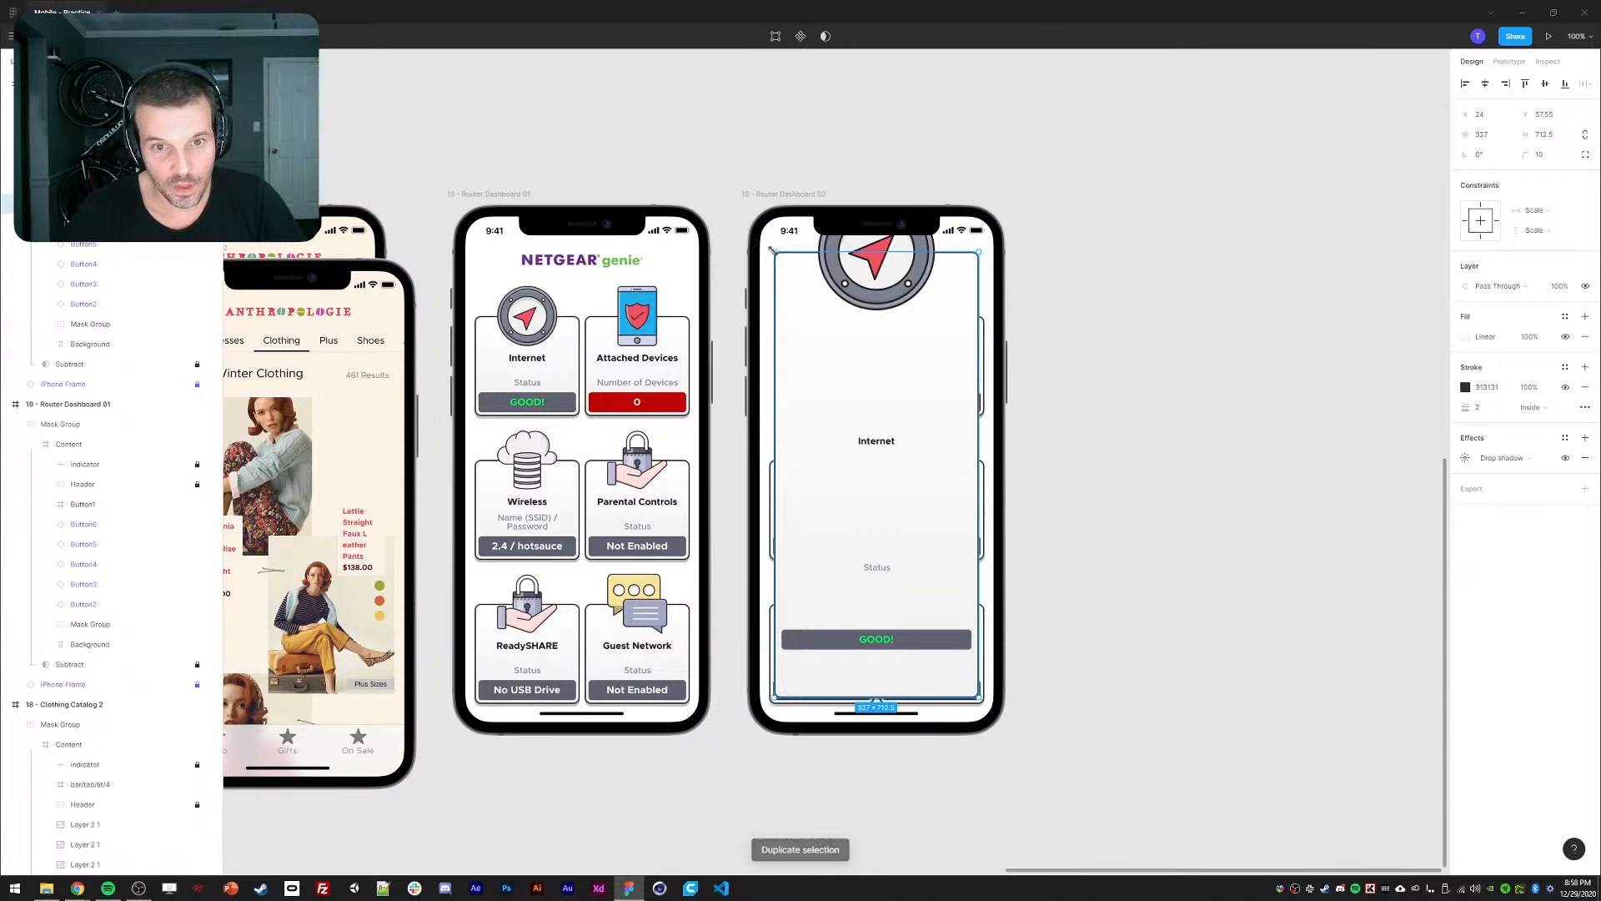
drag(775, 253, 756, 214)
Strip the copy's stroke and shadow, fill it solid black at 62% opacity over the phone.
click(1585, 387)
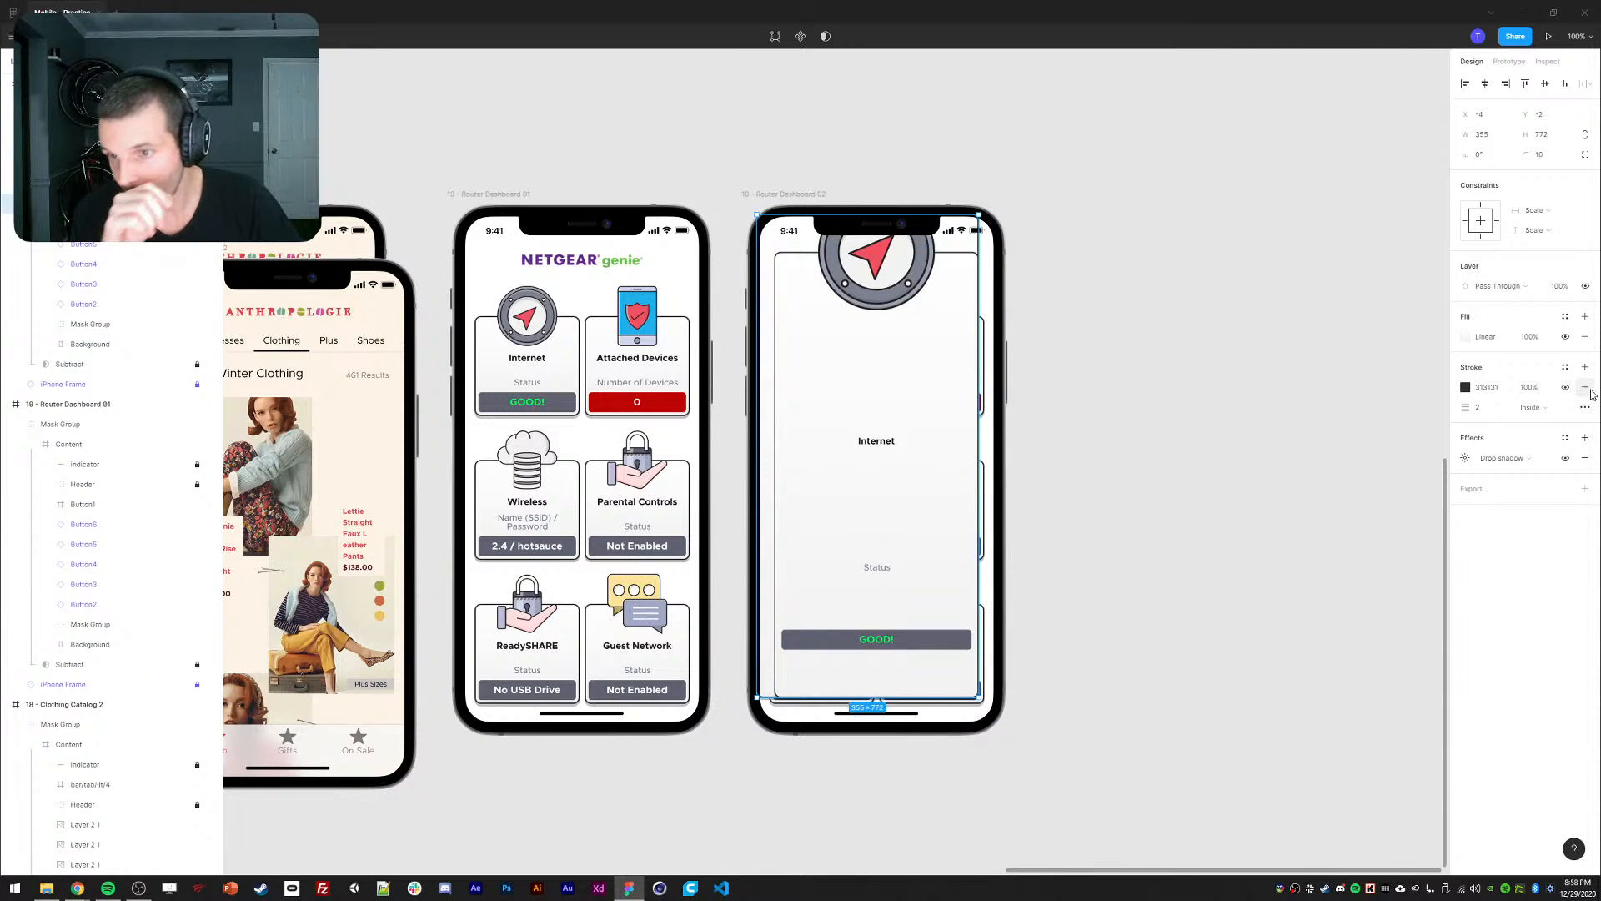
click(1584, 418)
click(1585, 337)
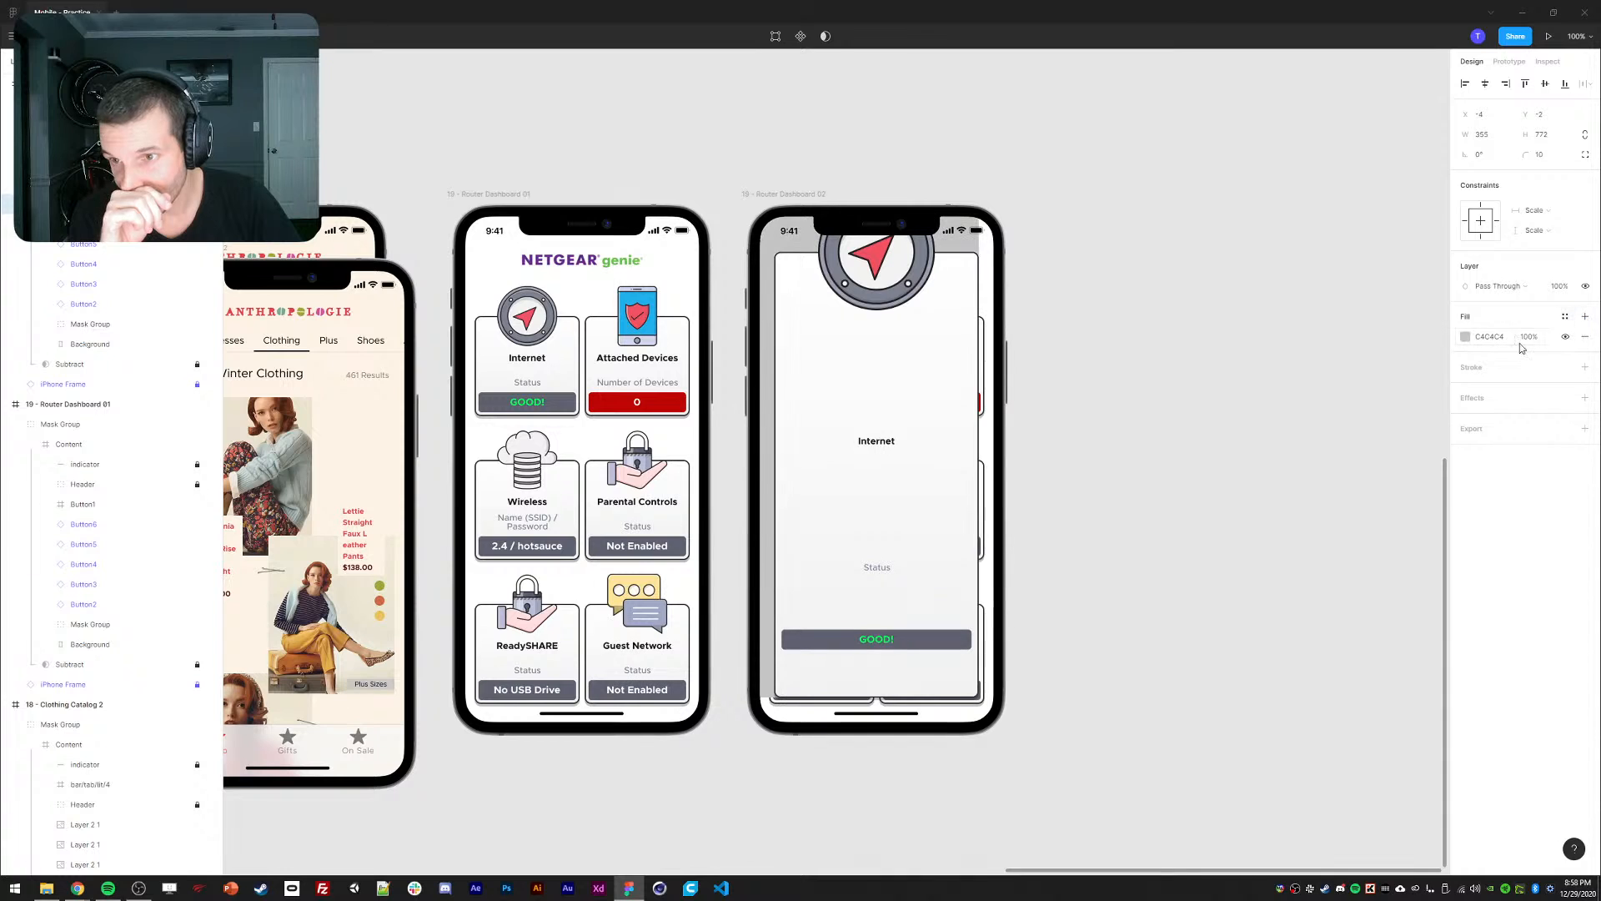
click(1466, 337)
drag(1391, 400, 1295, 510)
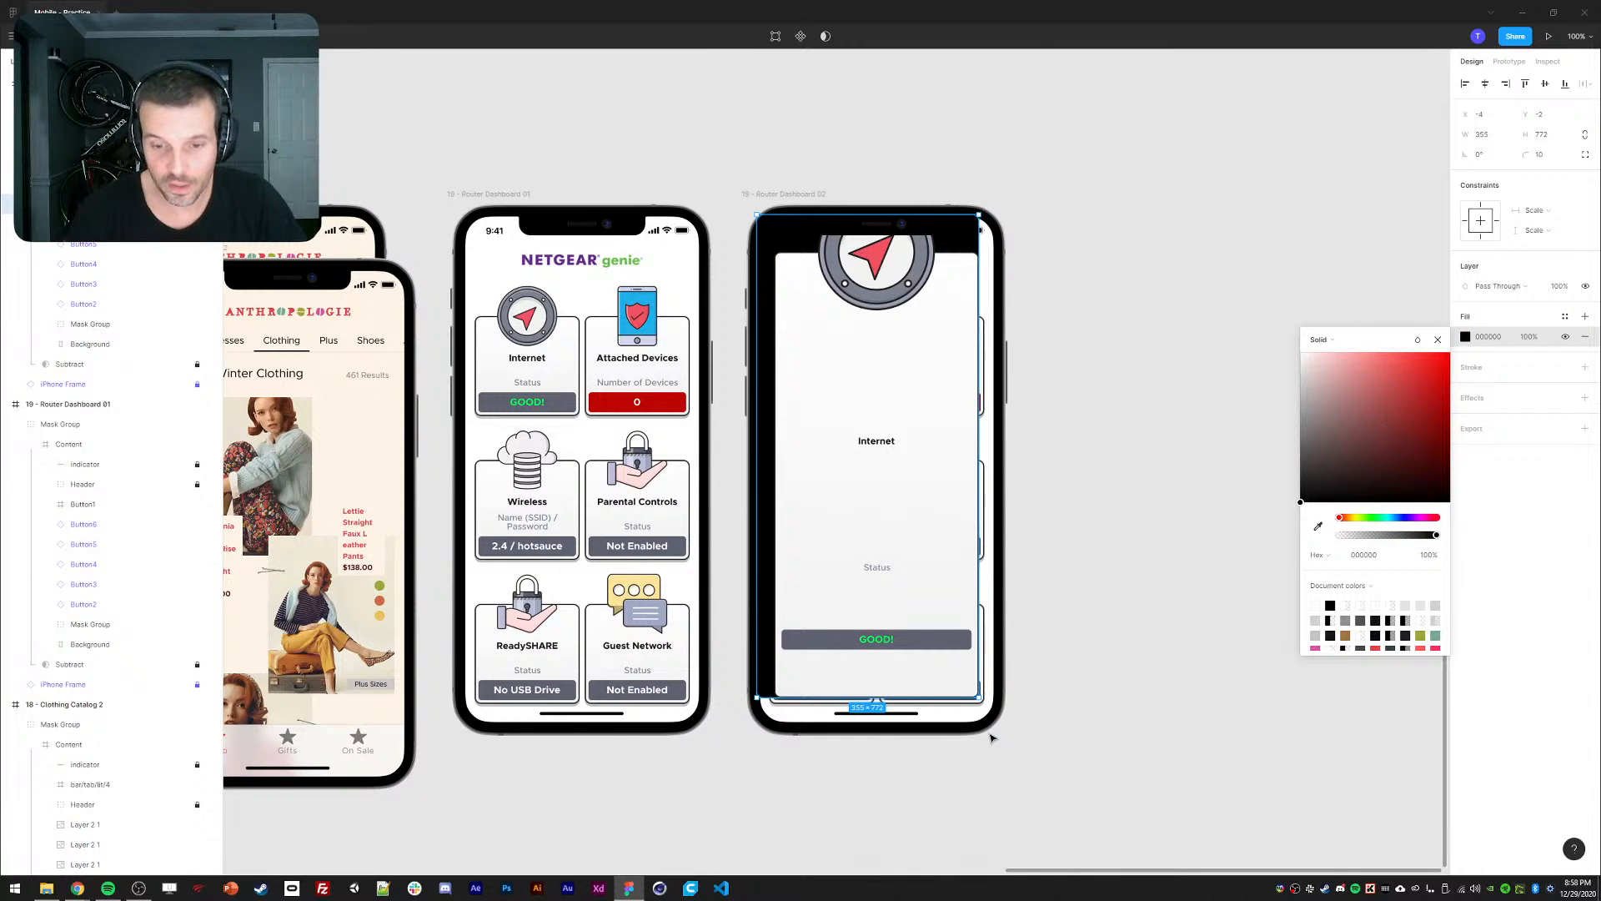
drag(976, 699, 1000, 728)
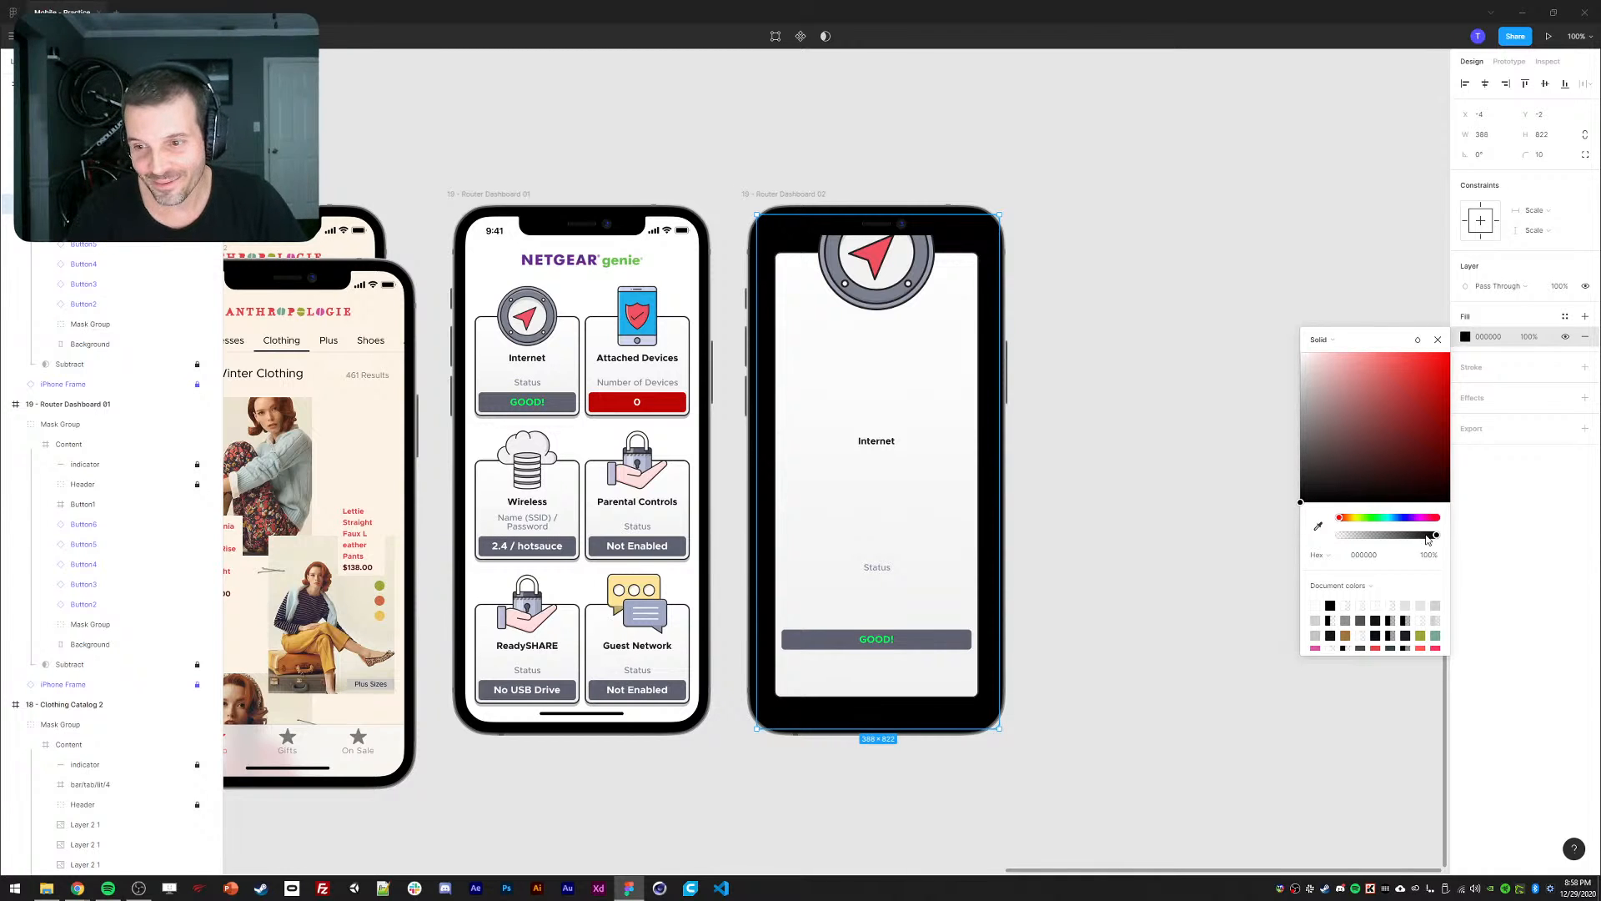
drag(1428, 541, 1402, 543)
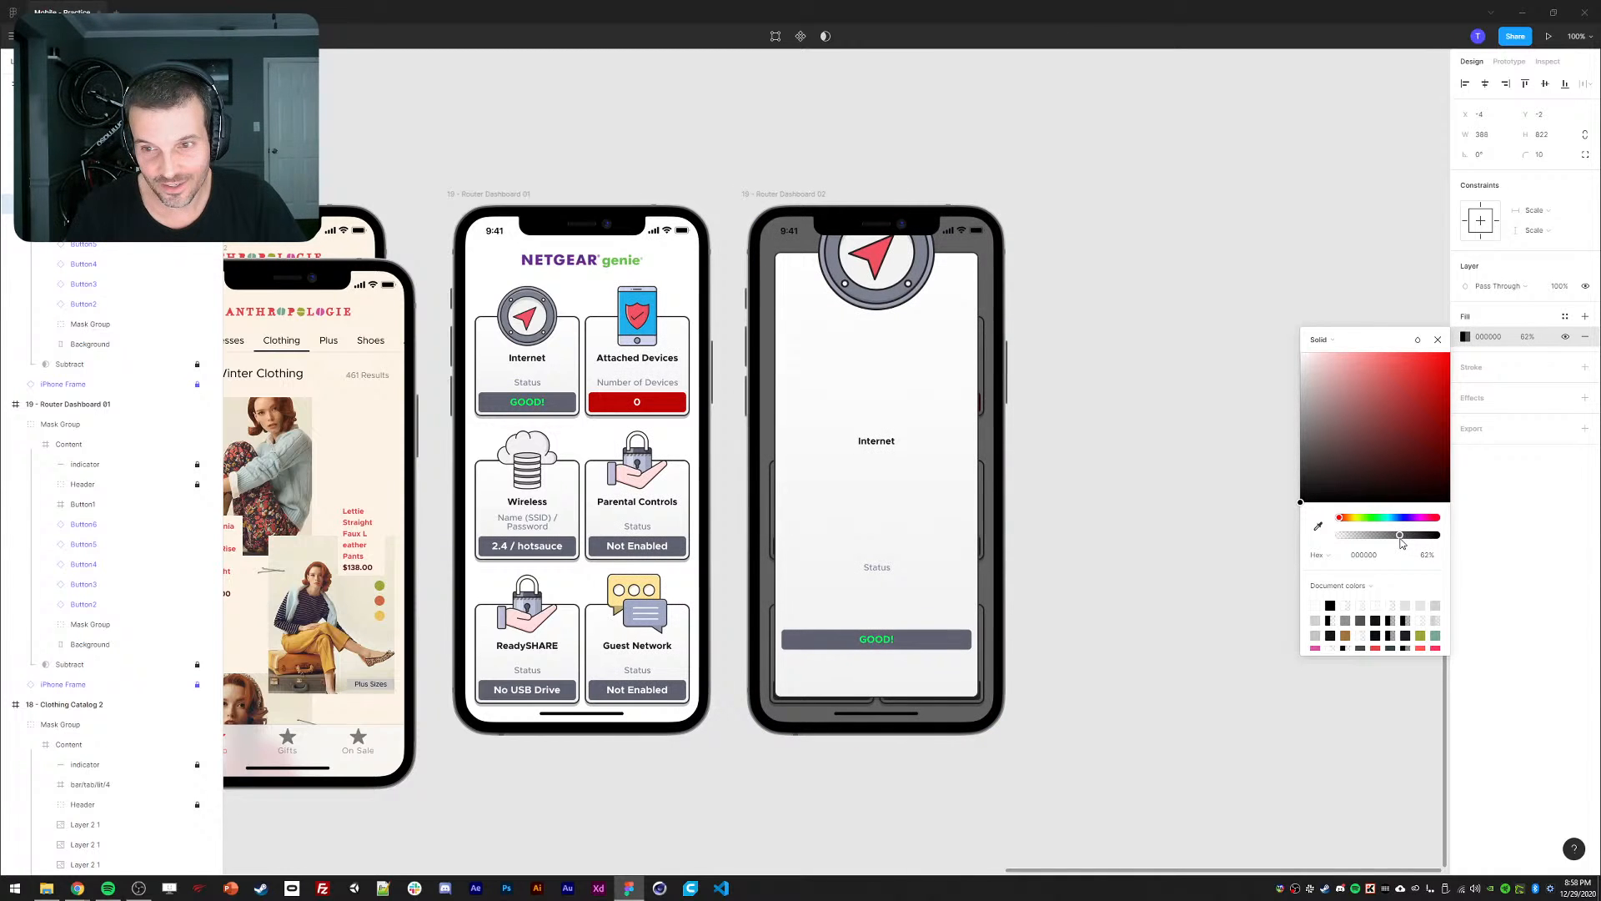
click(1435, 341)
click(872, 283)
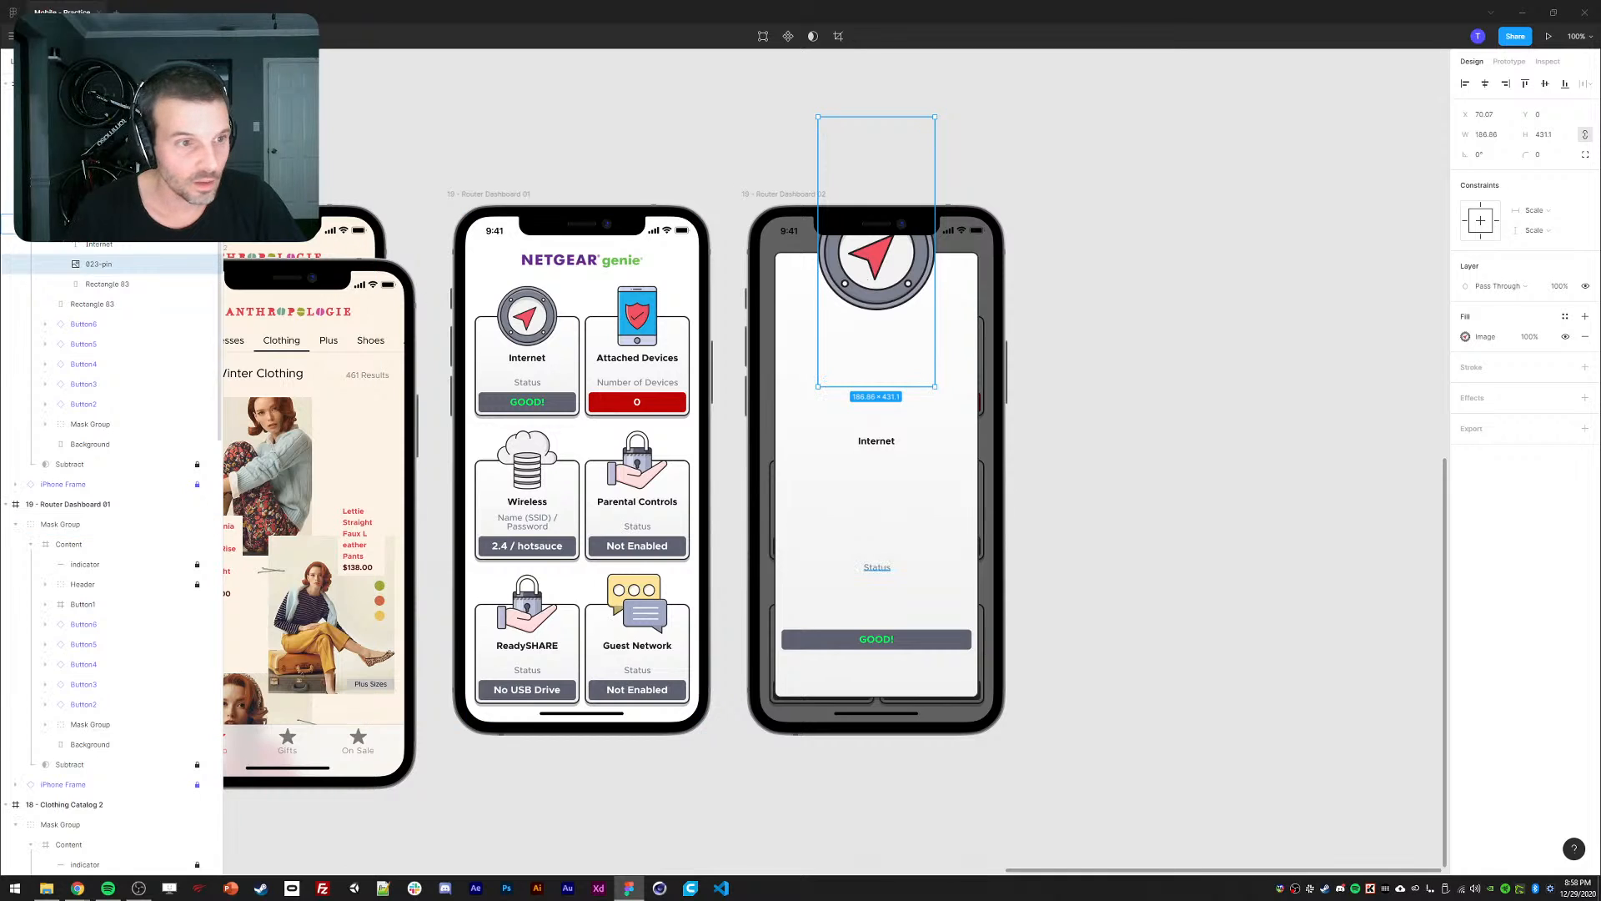
Trim the 023-pin icon from the top and move the Internet label up beneath it.
drag(877, 121, 875, 299)
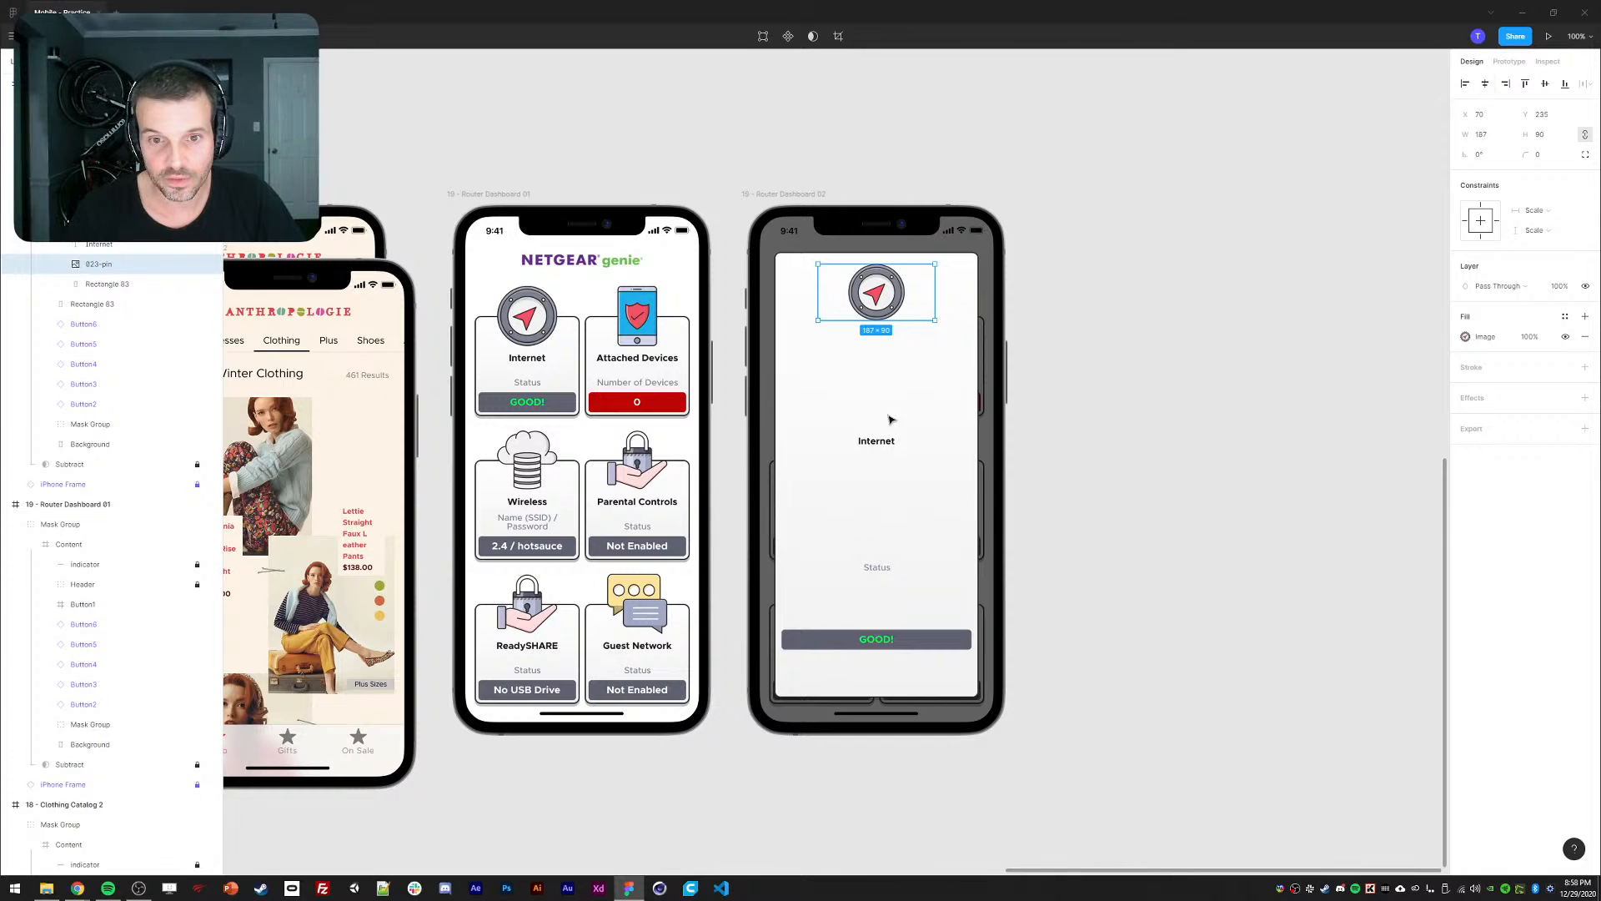
click(886, 449)
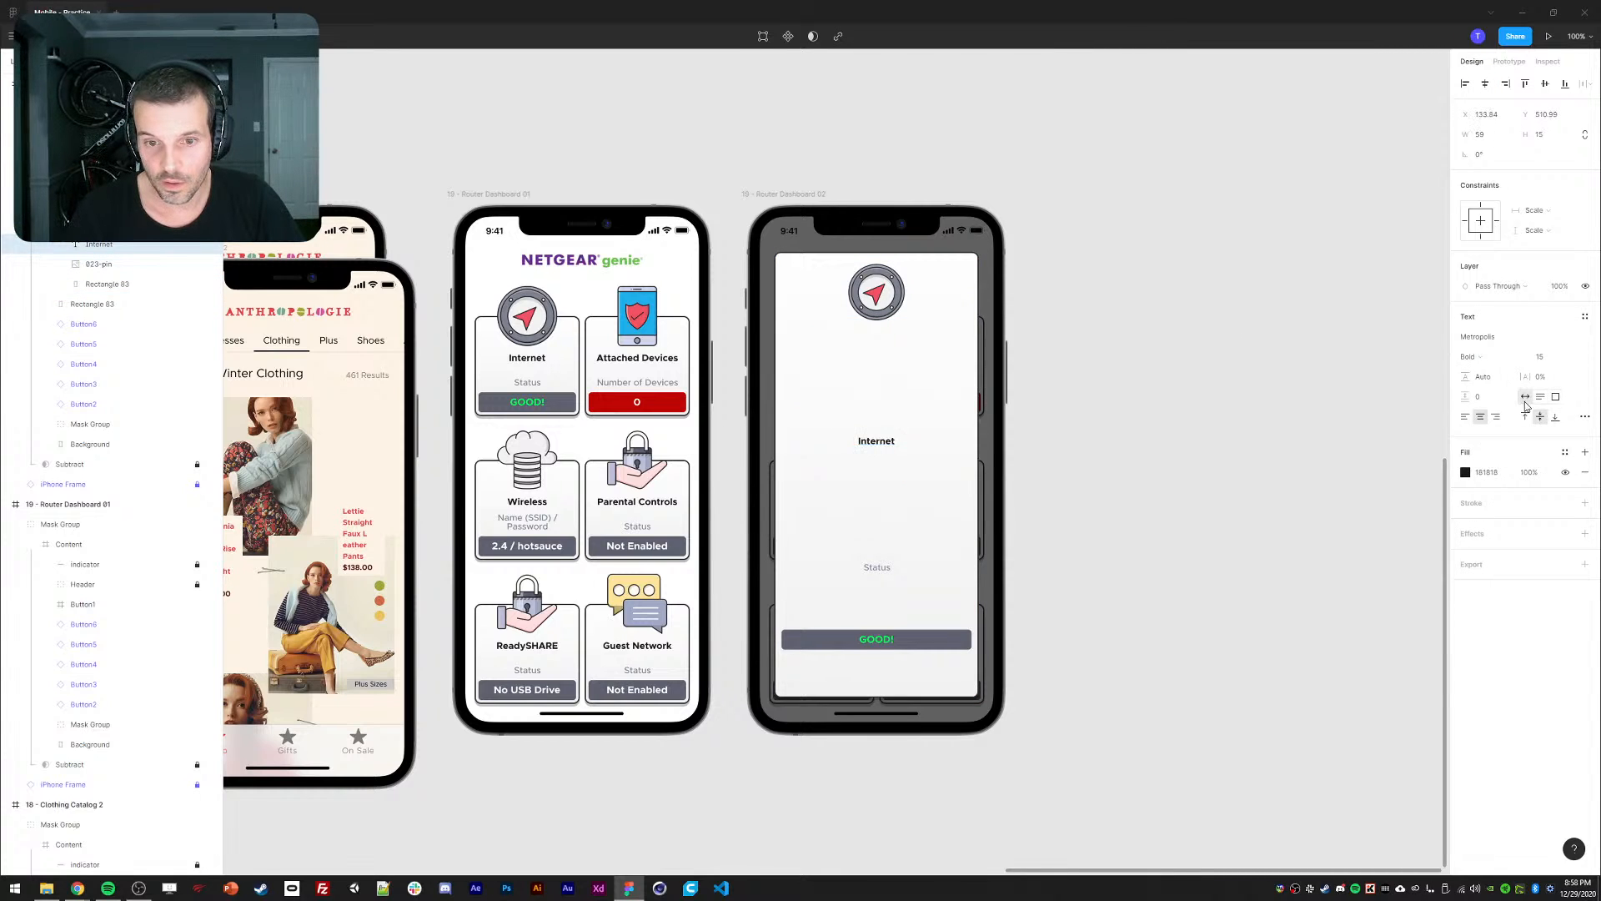
drag(880, 444, 873, 338)
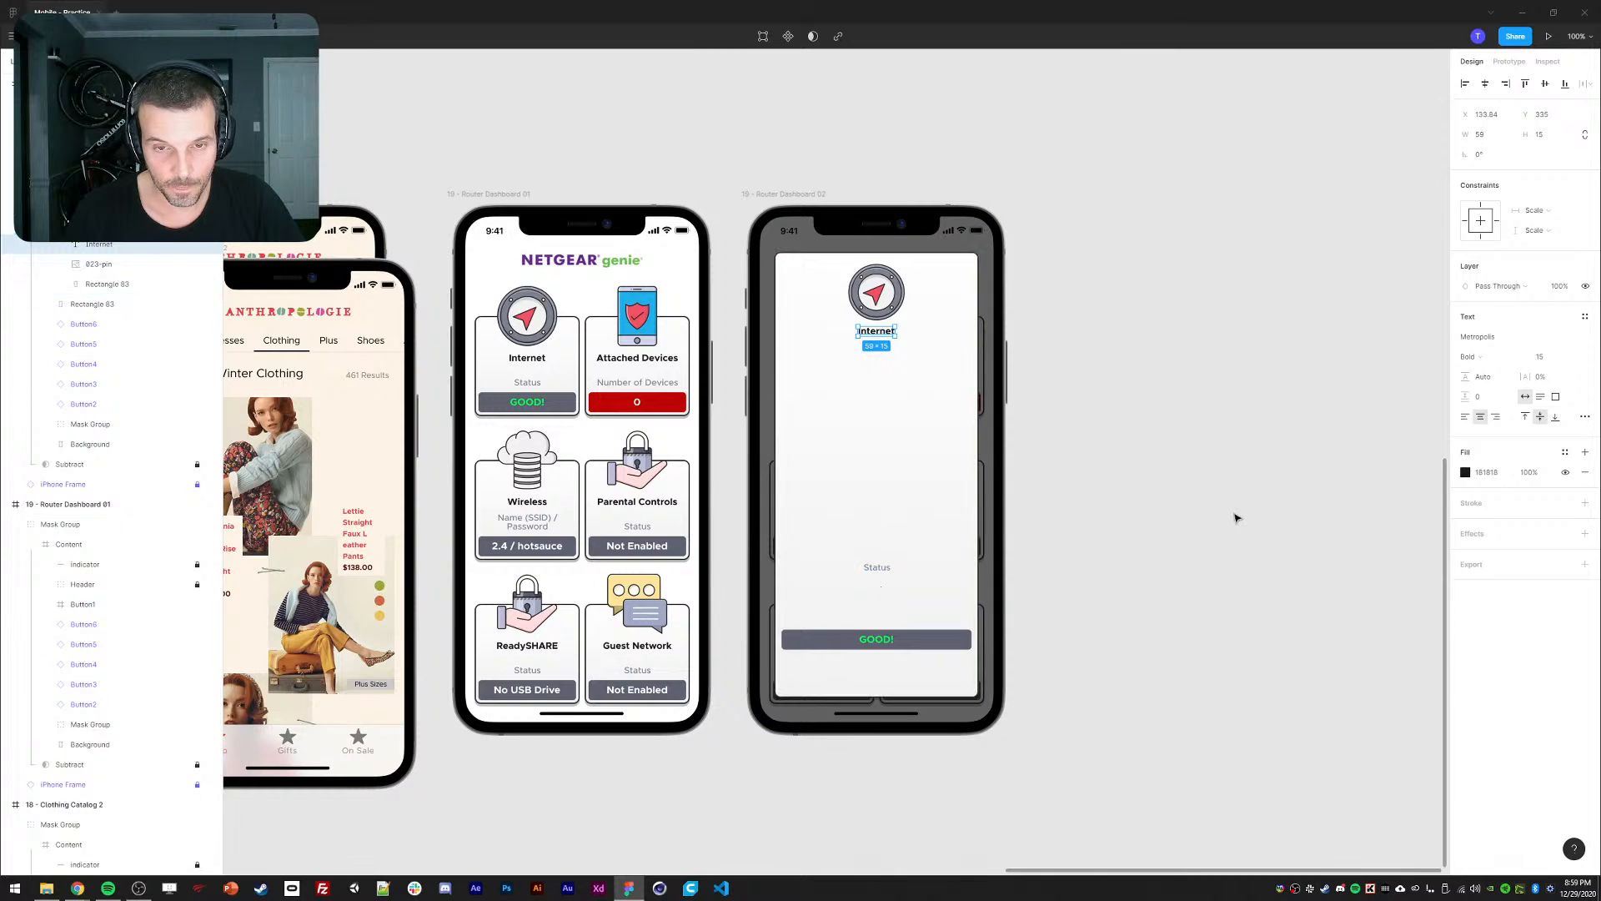
click(92, 303)
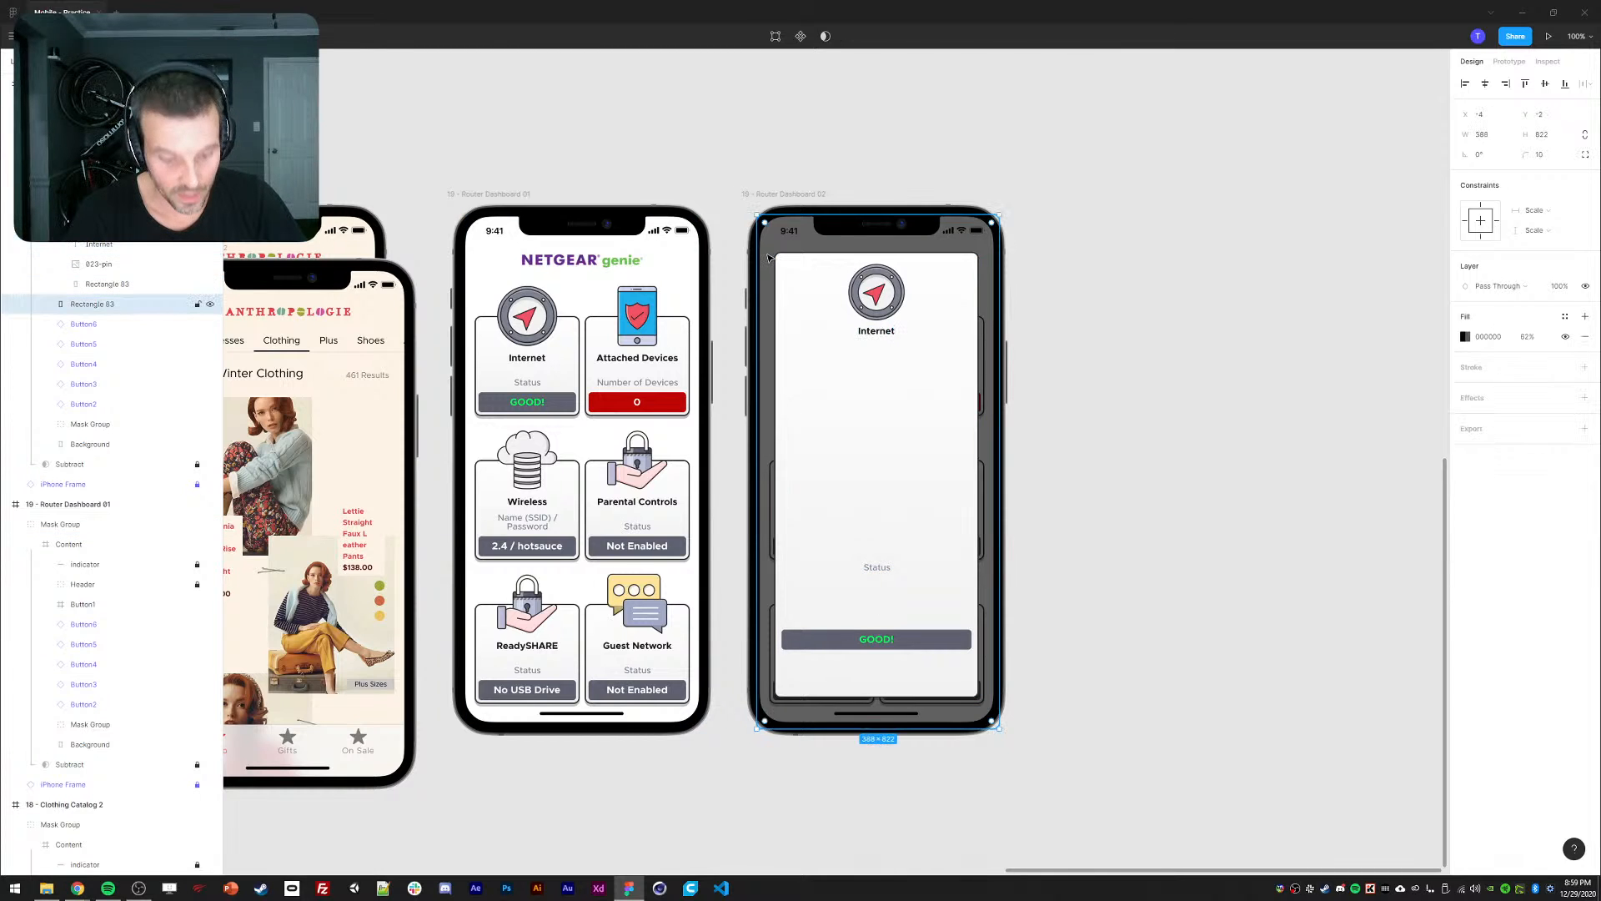
scroll(100, 376, down, 2)
Paste the dark overlay into Dashboard 01 at 0% opacity and name it Scrim.
click(50, 404)
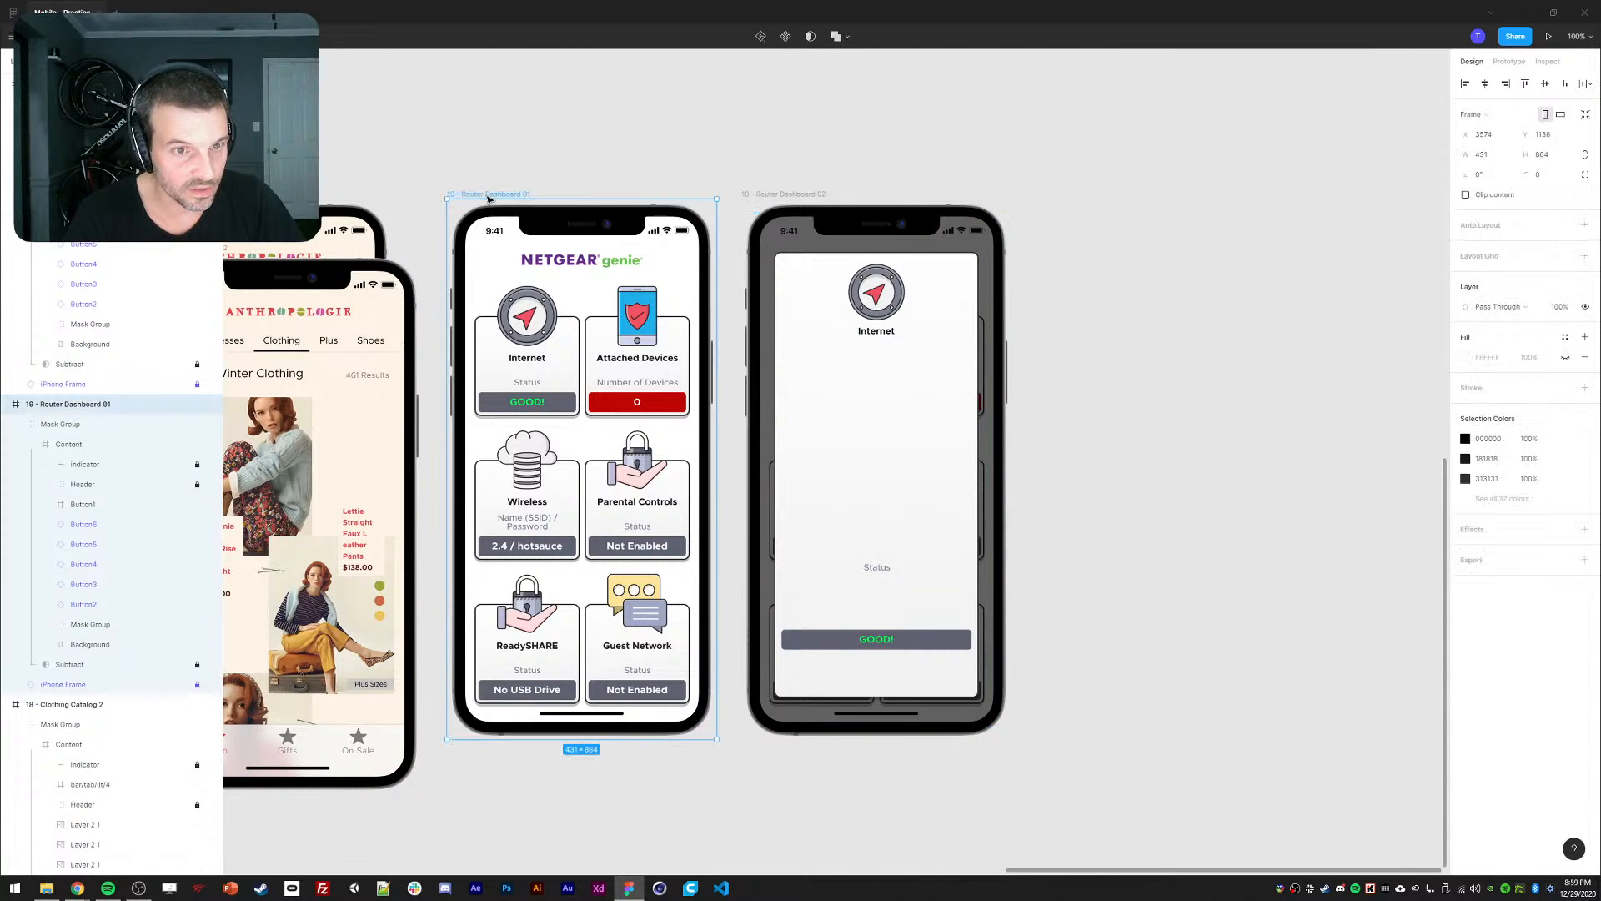
click(82, 504)
key(ctrl+v)
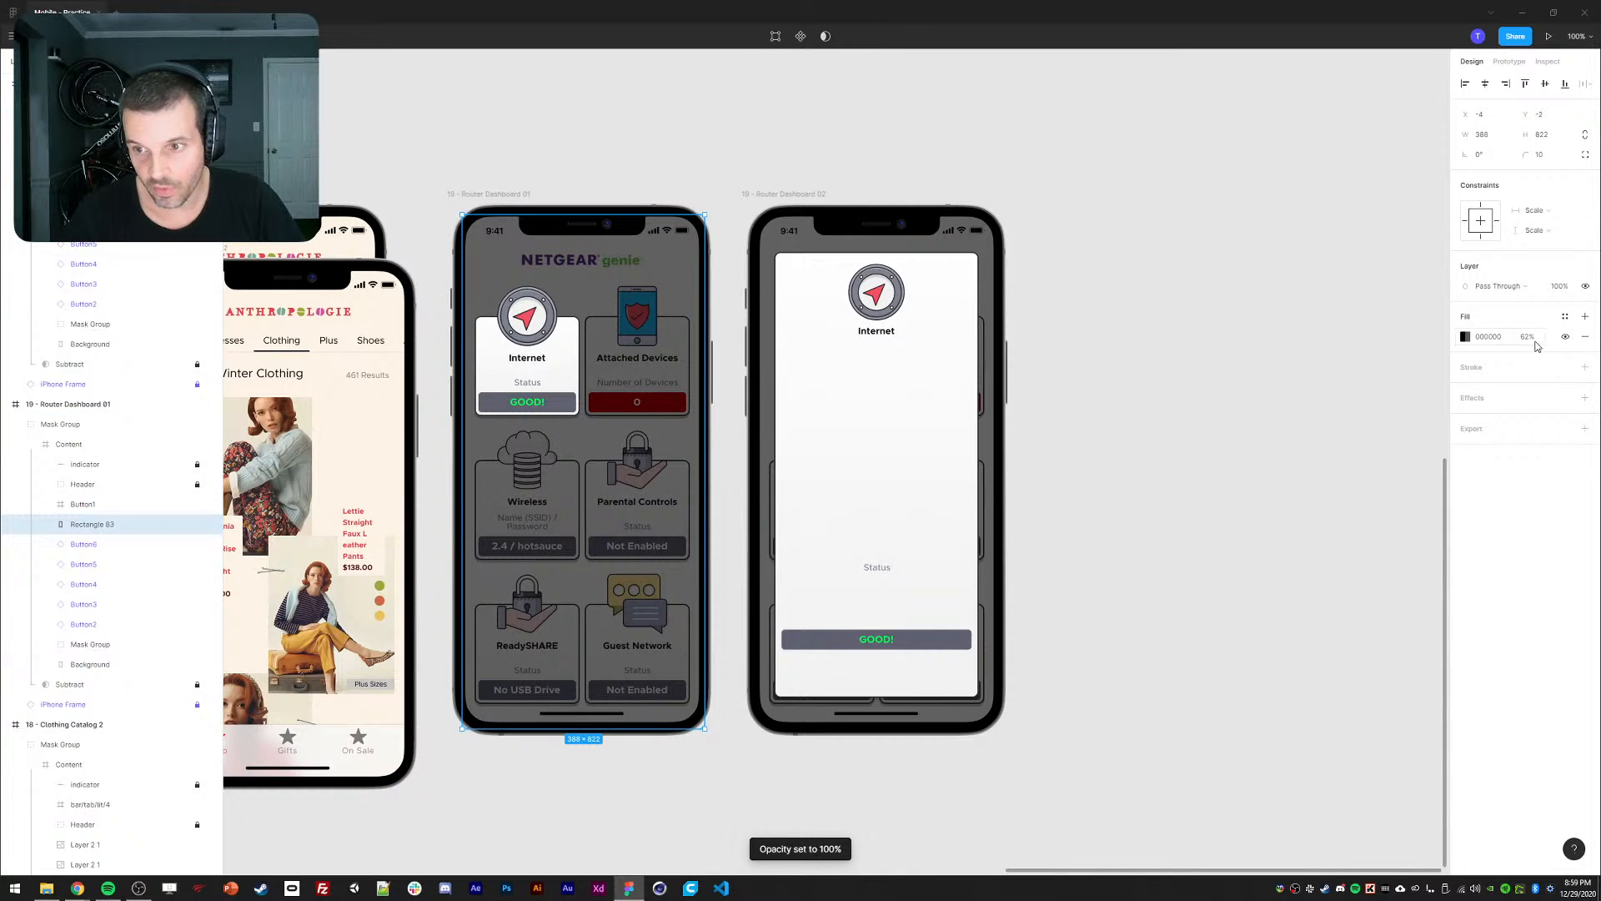
key(0)
key(0)
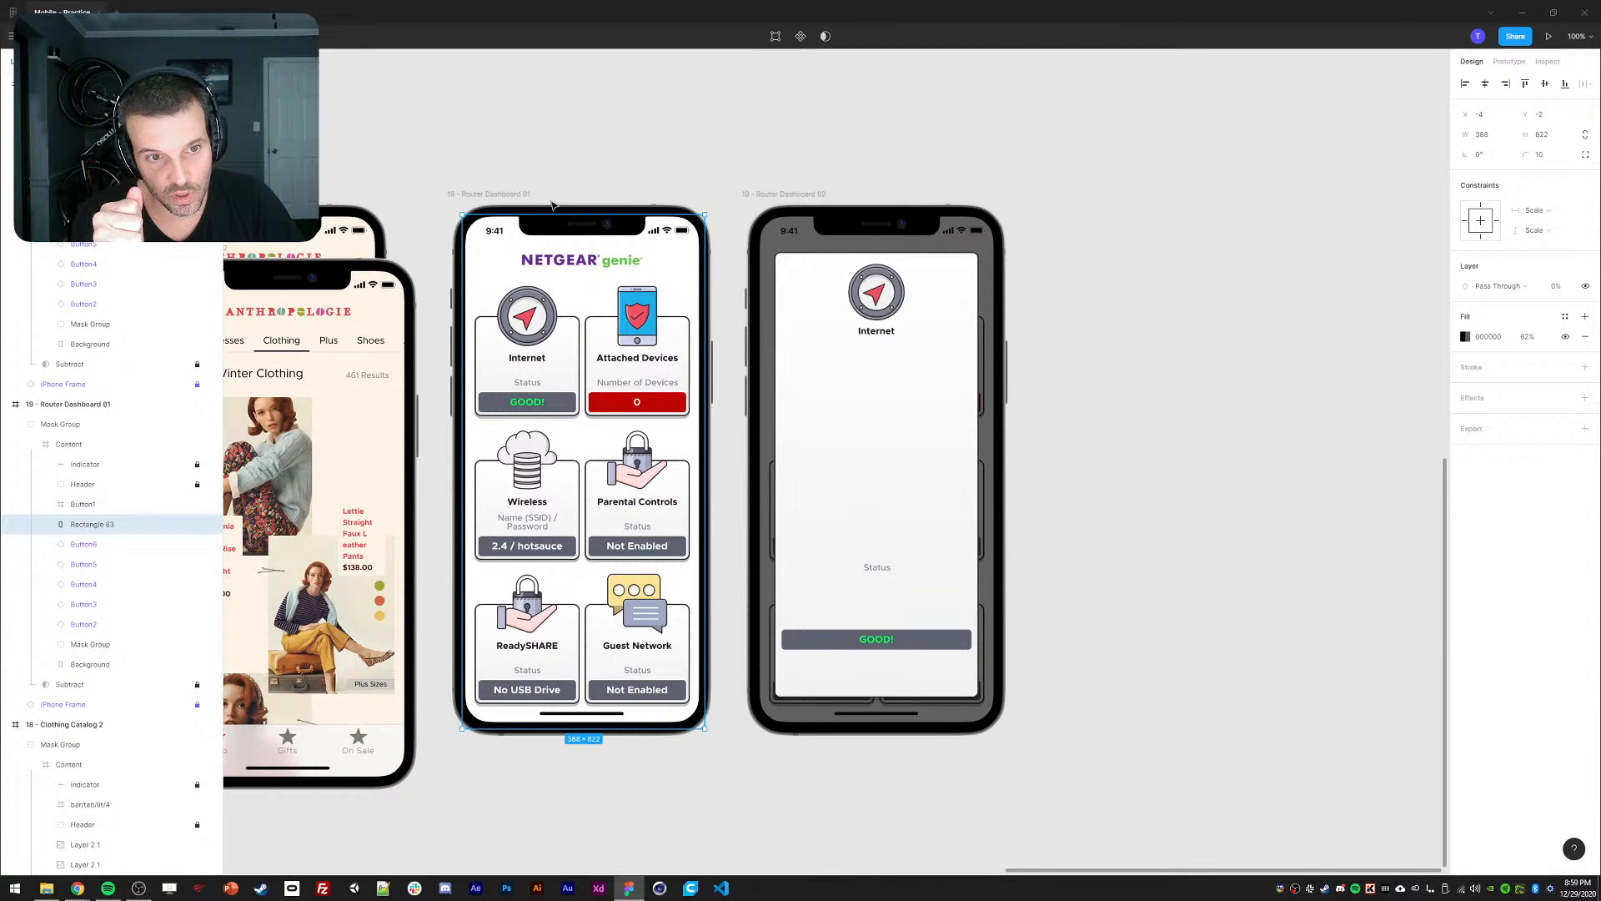
double_click(83, 525)
text(Scrim)
key(Return)
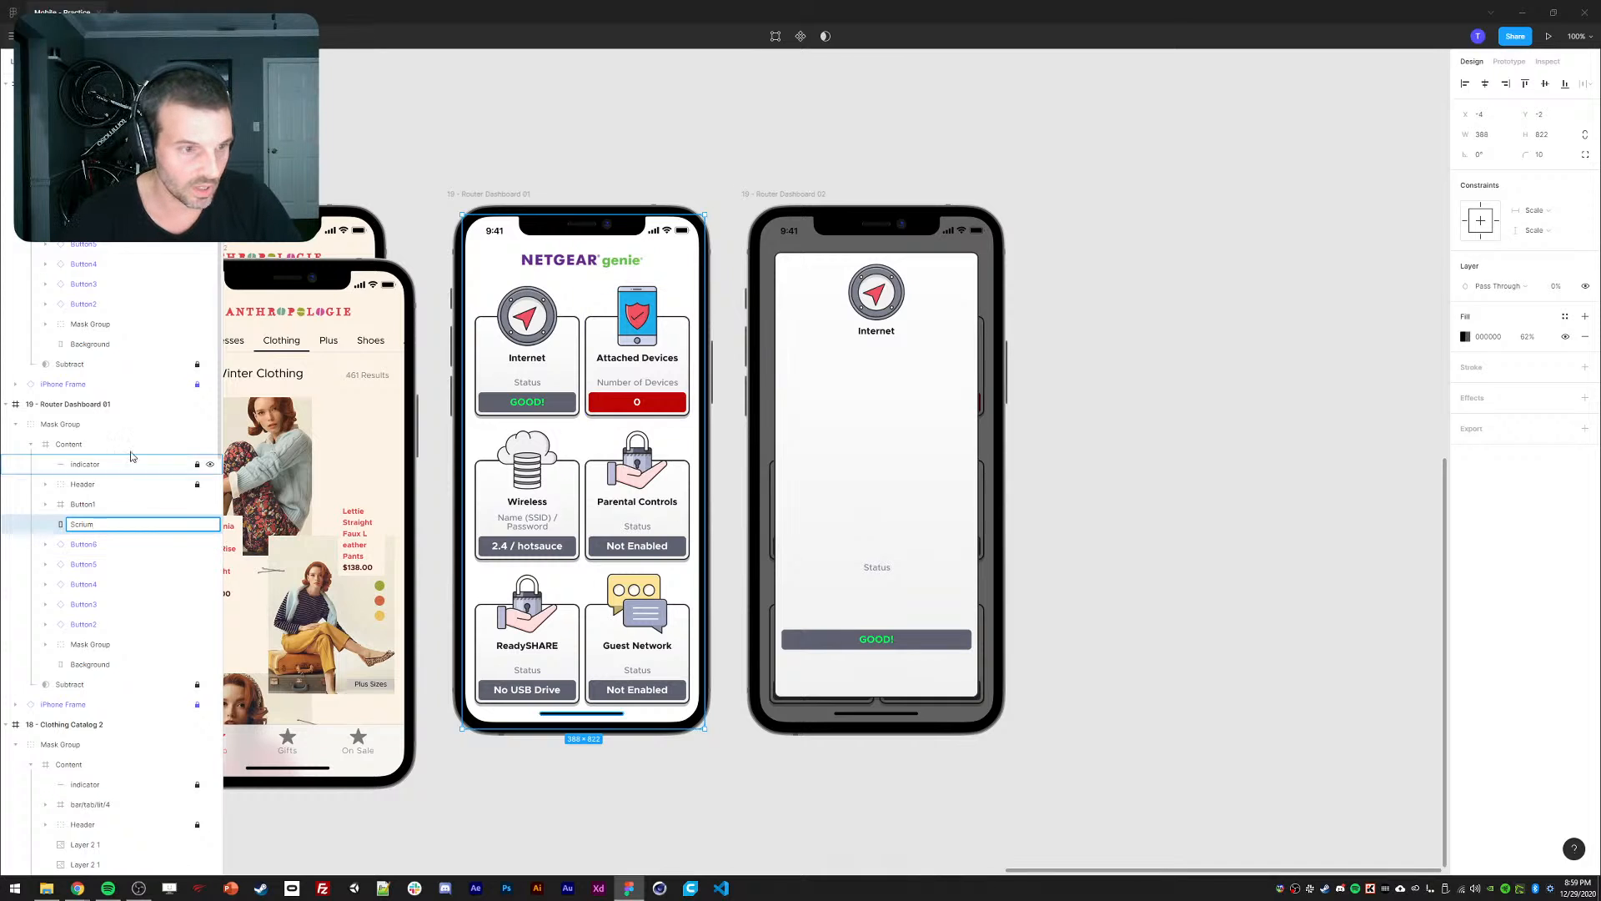
Switch to the Prototype panel and select Dashboard 01's Internet card.
click(82, 203)
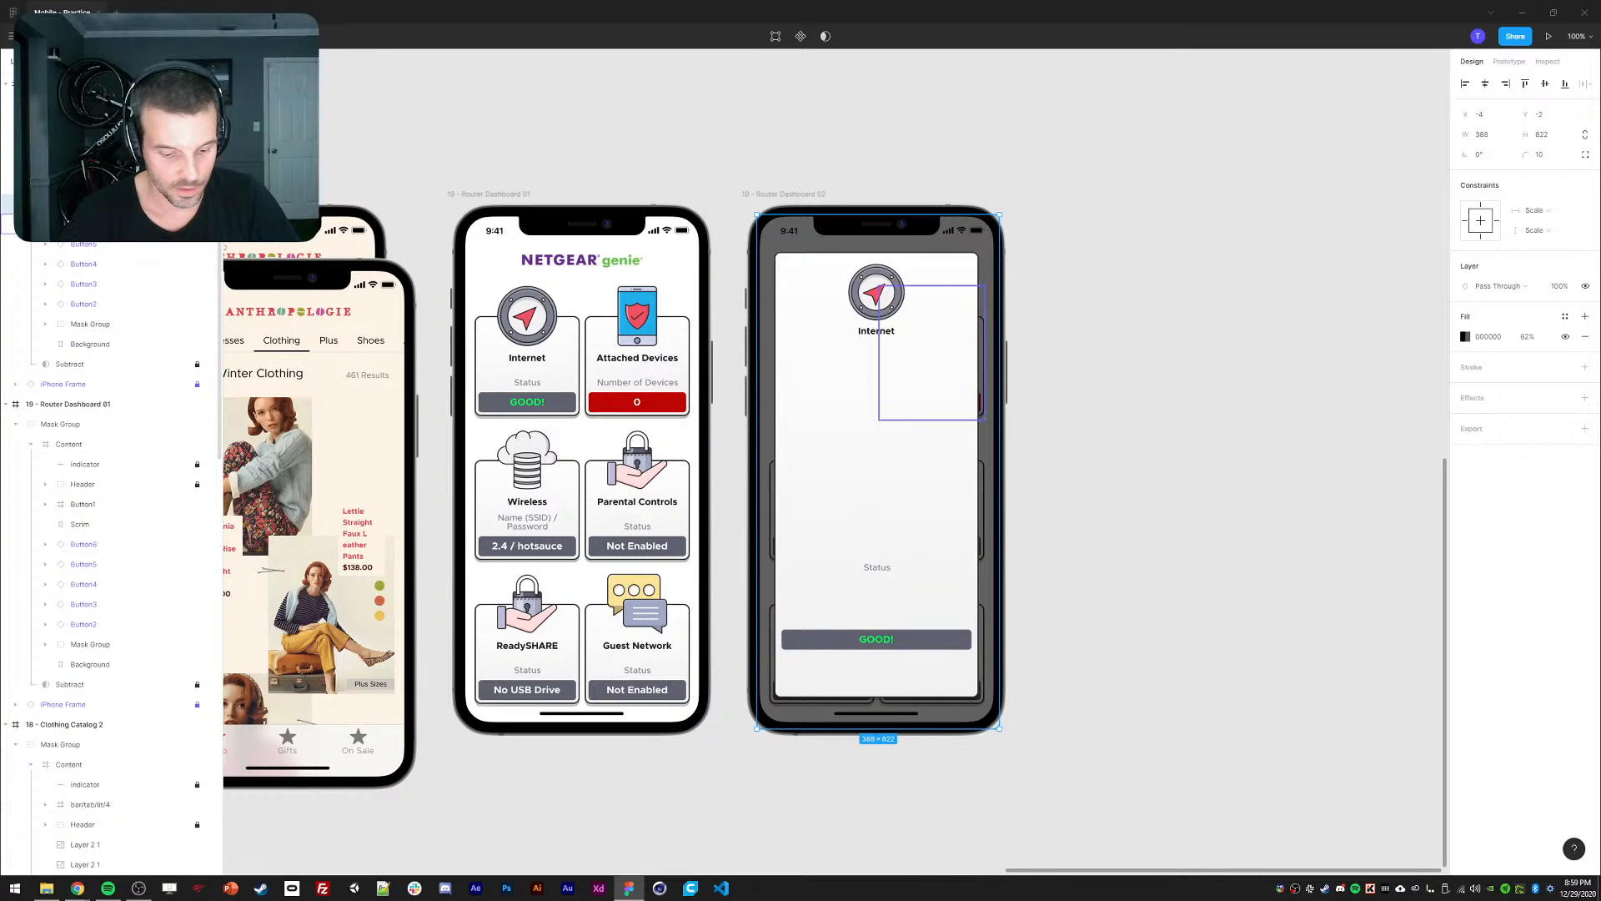
click(651, 206)
click(1508, 63)
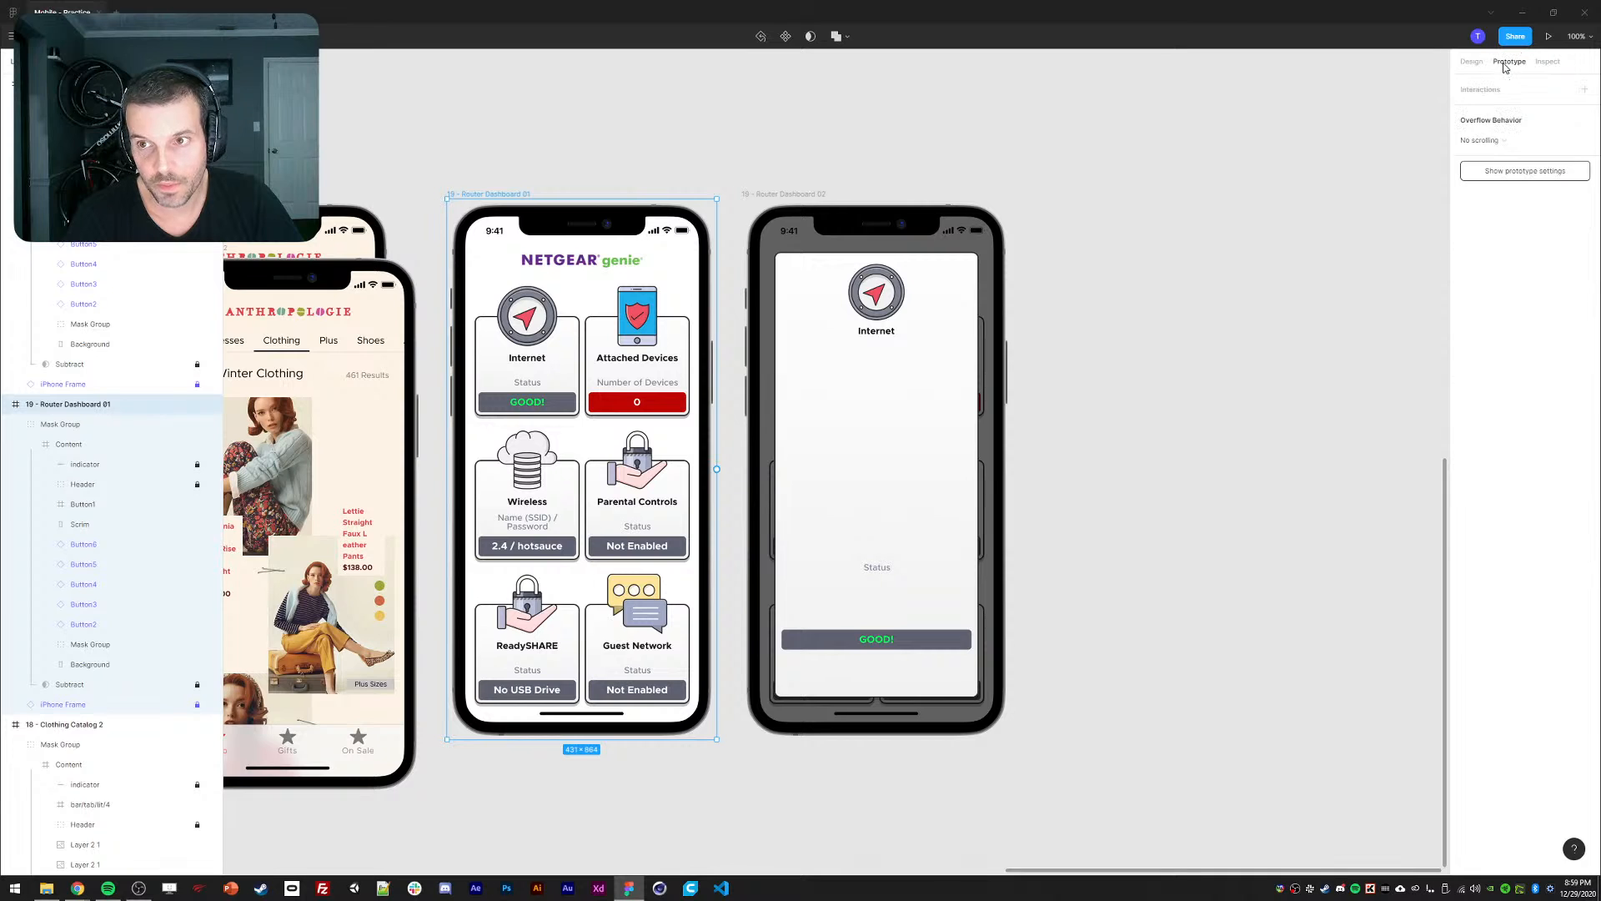
click(435, 365)
double_click(504, 362)
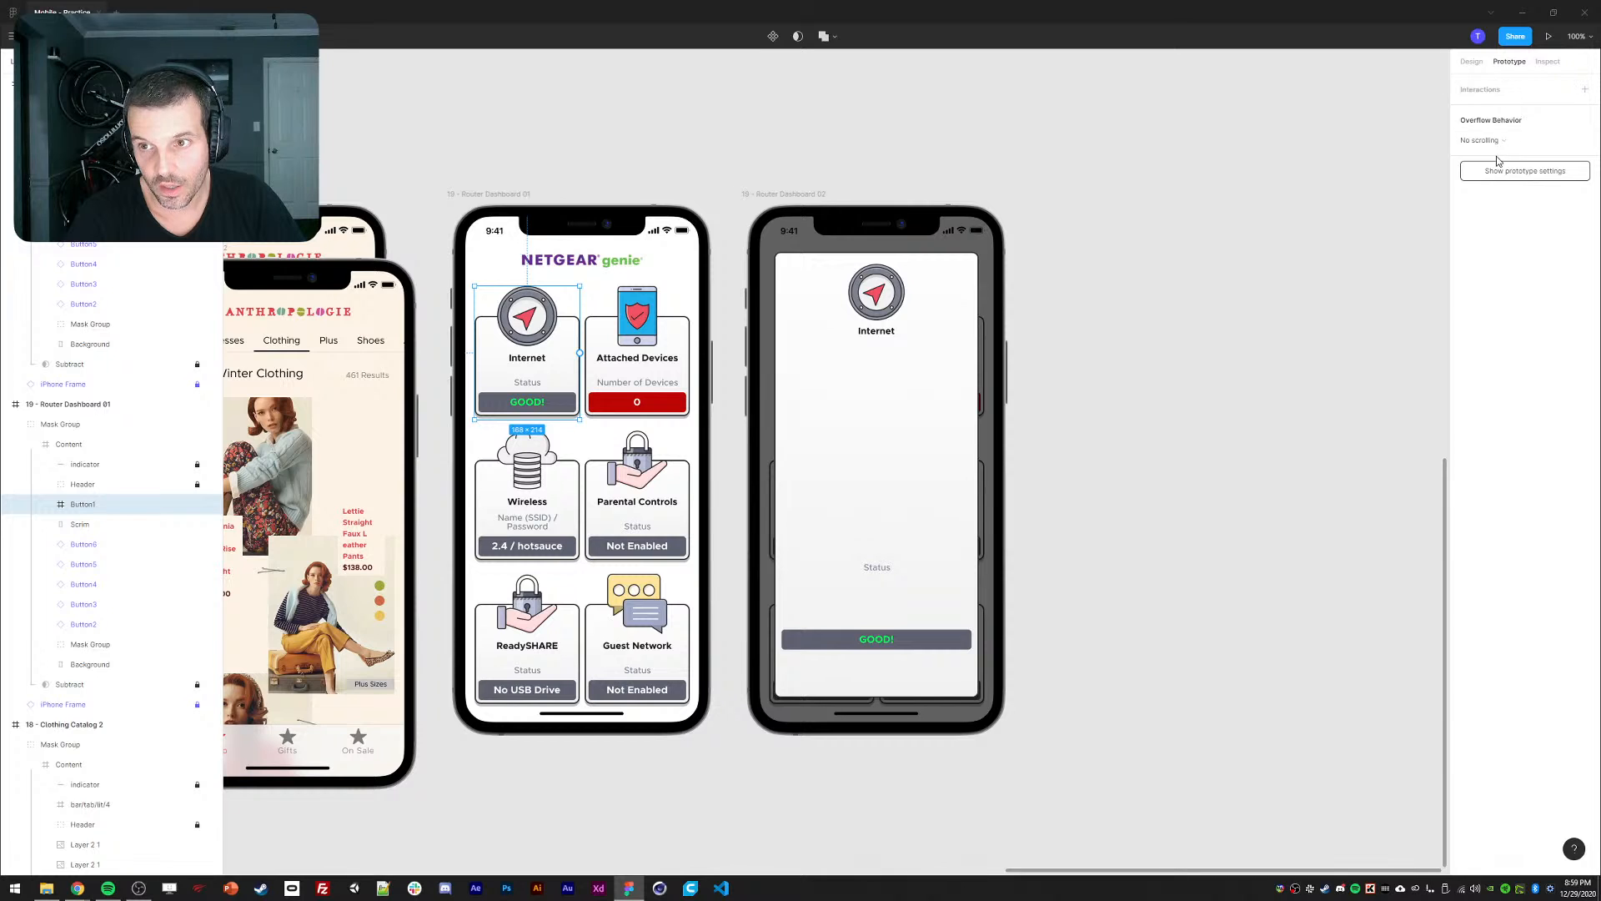
Link the Internet card to 19 - Router Dashboard 02 using Smart animate with Custom easing.
drag(579, 352, 807, 403)
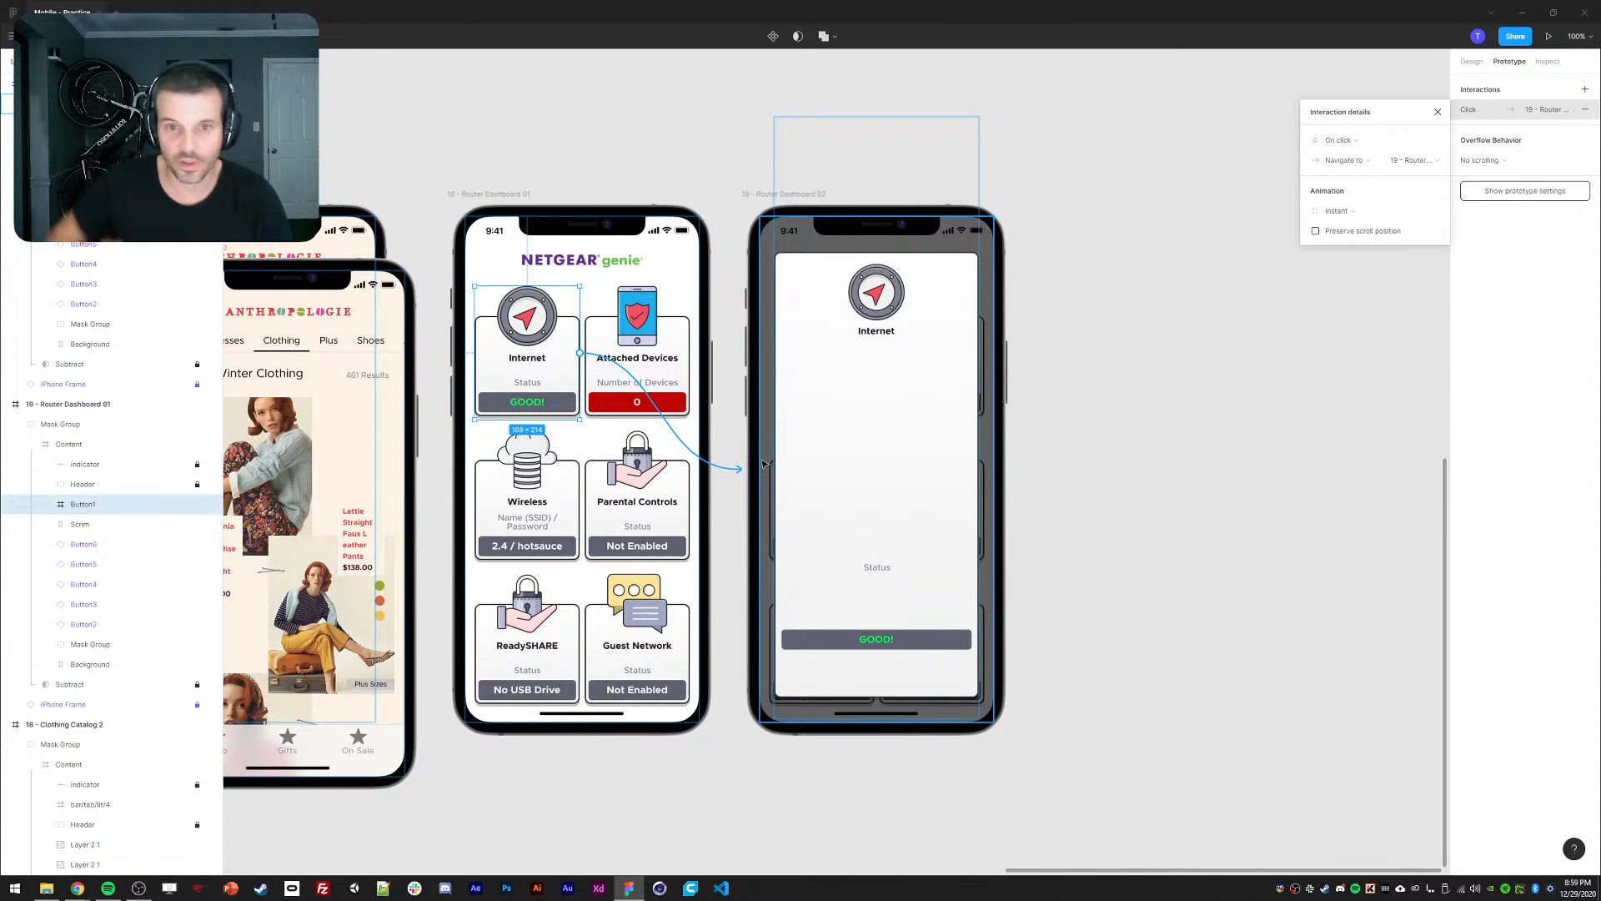
click(1342, 160)
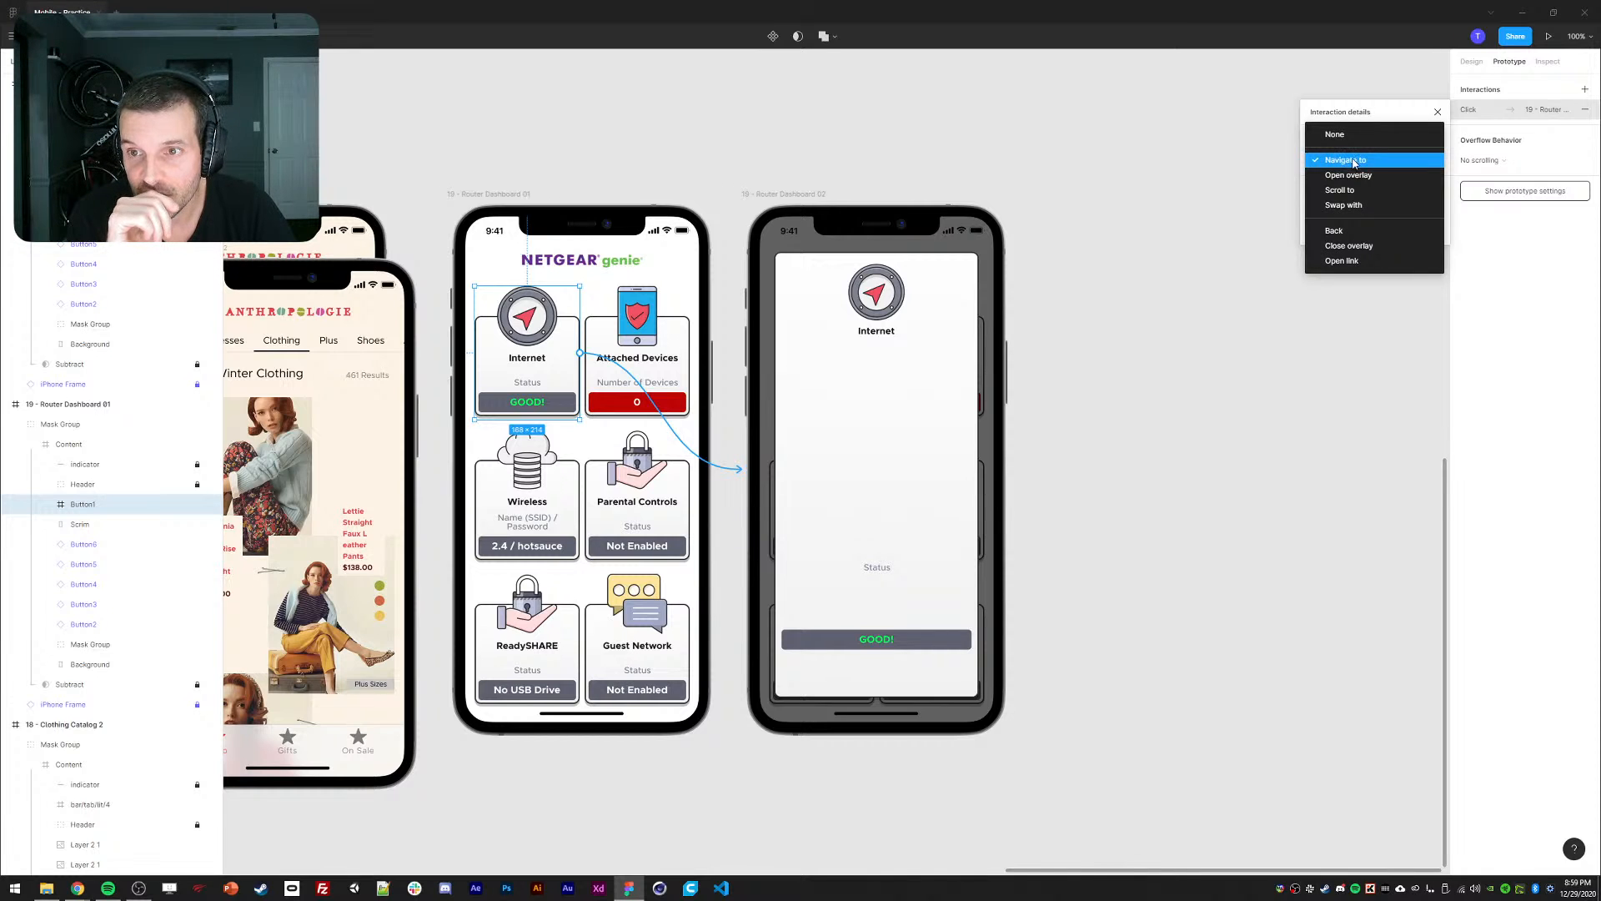
click(1354, 161)
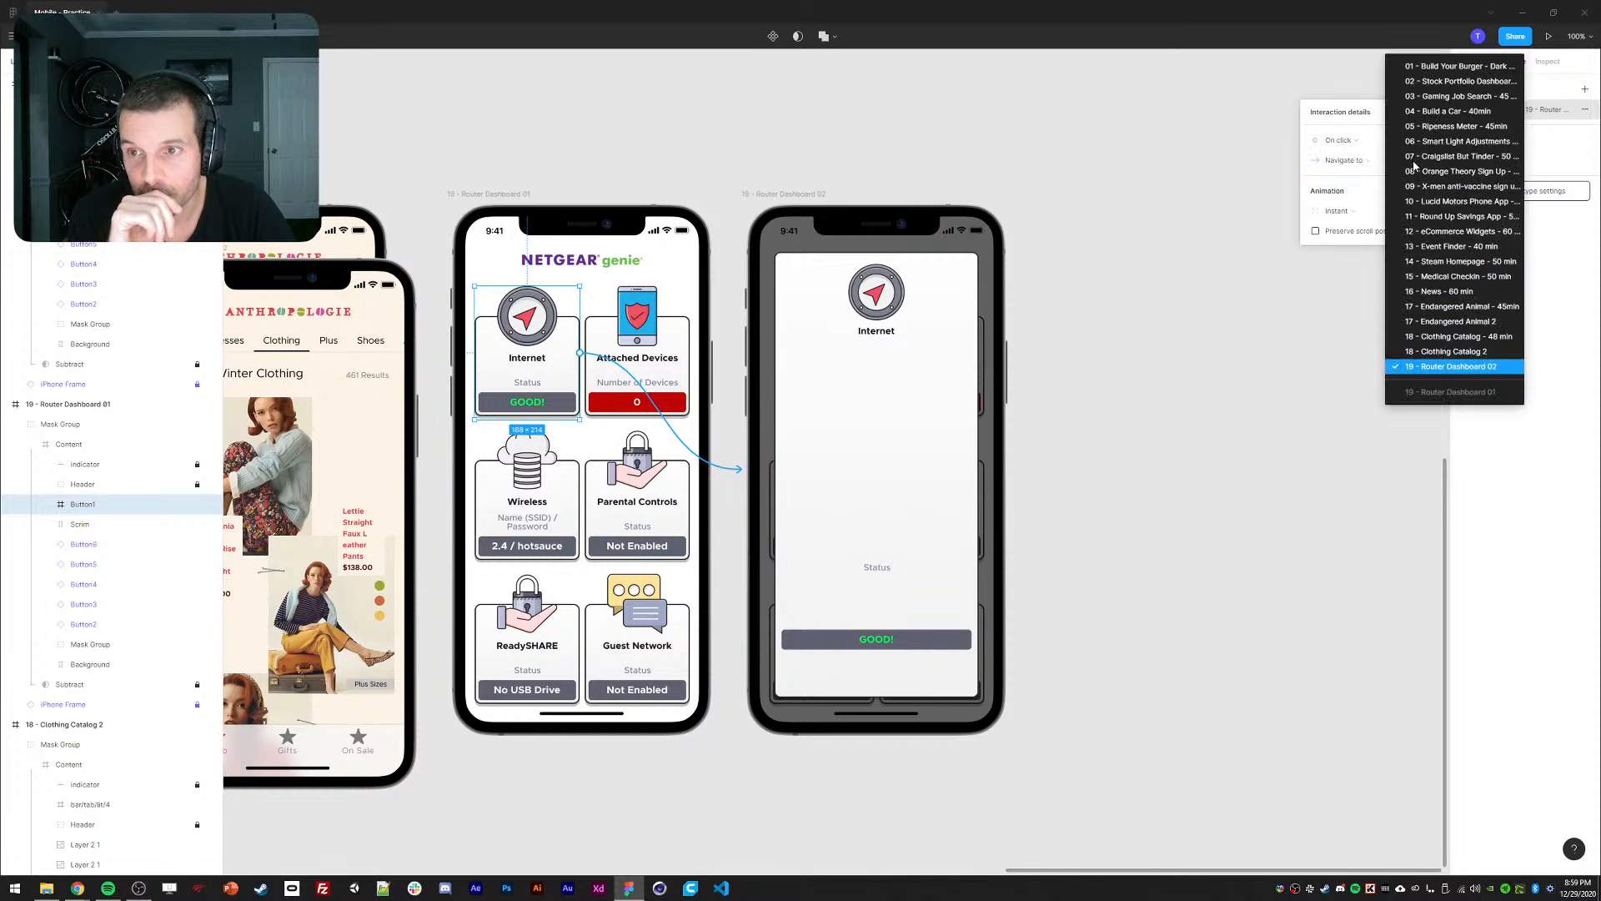
click(1428, 376)
click(1337, 213)
click(1341, 247)
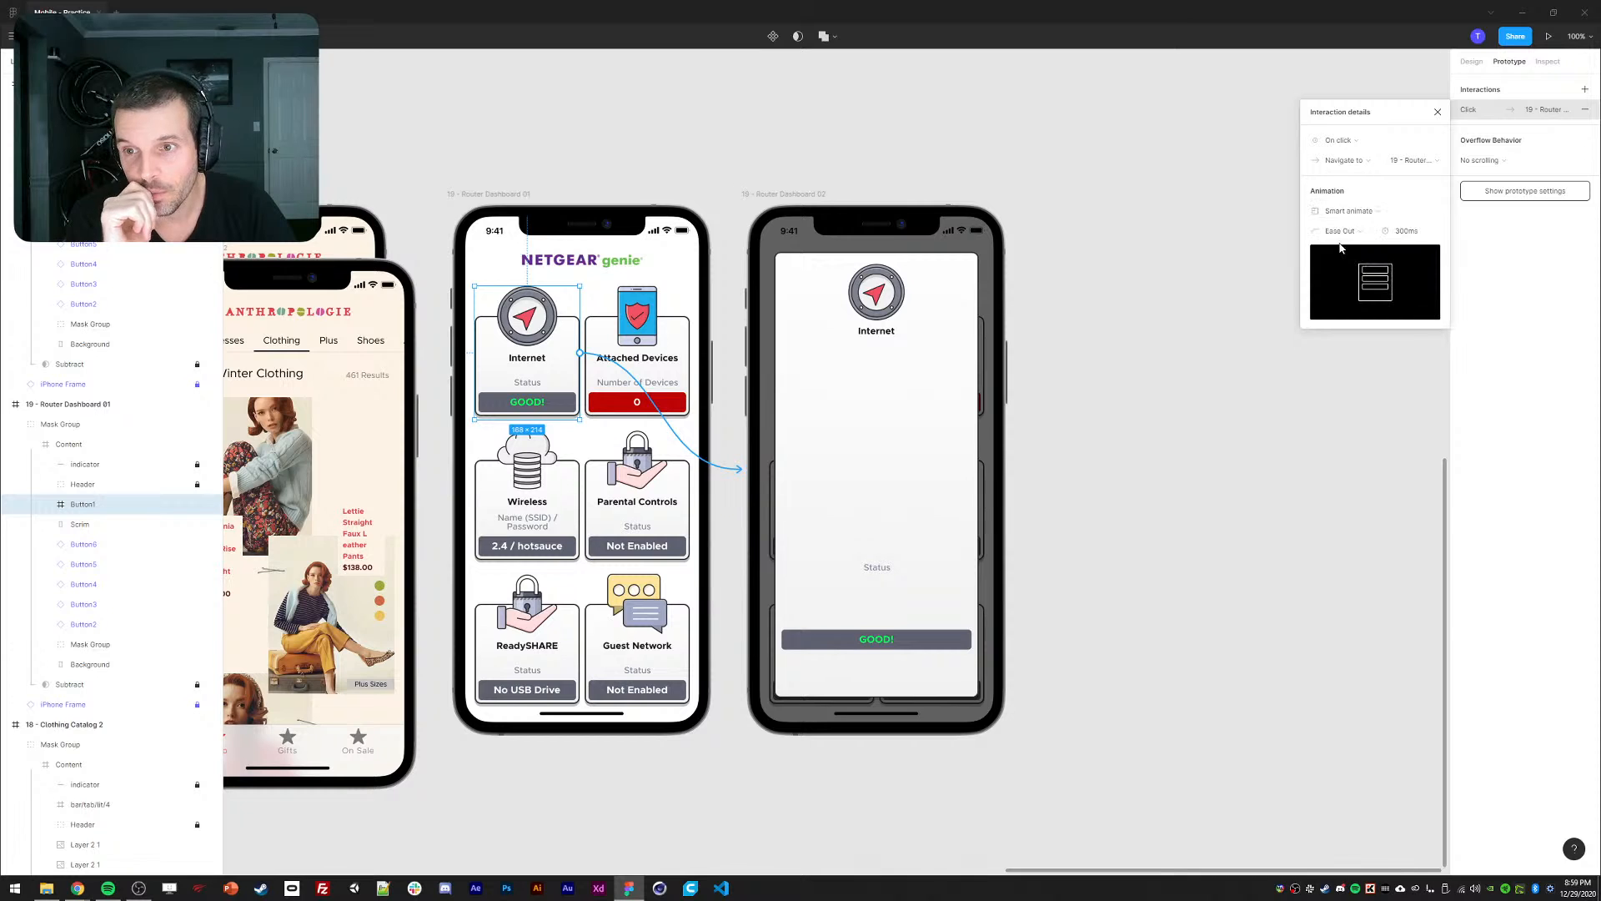
click(1349, 235)
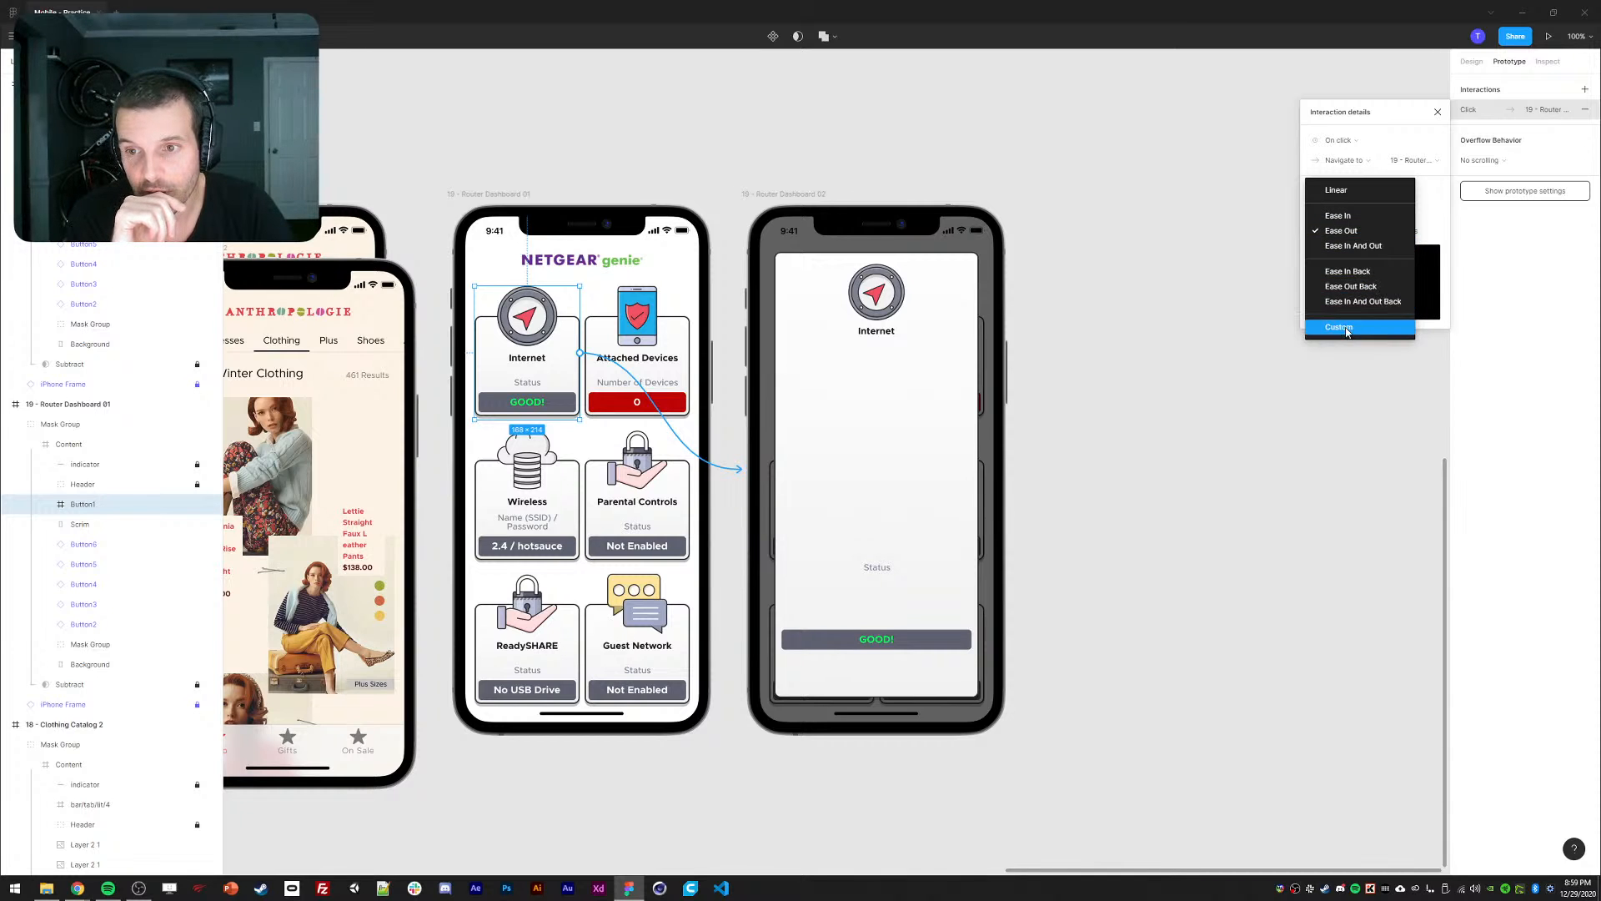
click(1347, 330)
Bring the NETGEAR router admin Chrome window to the front.
click(77, 887)
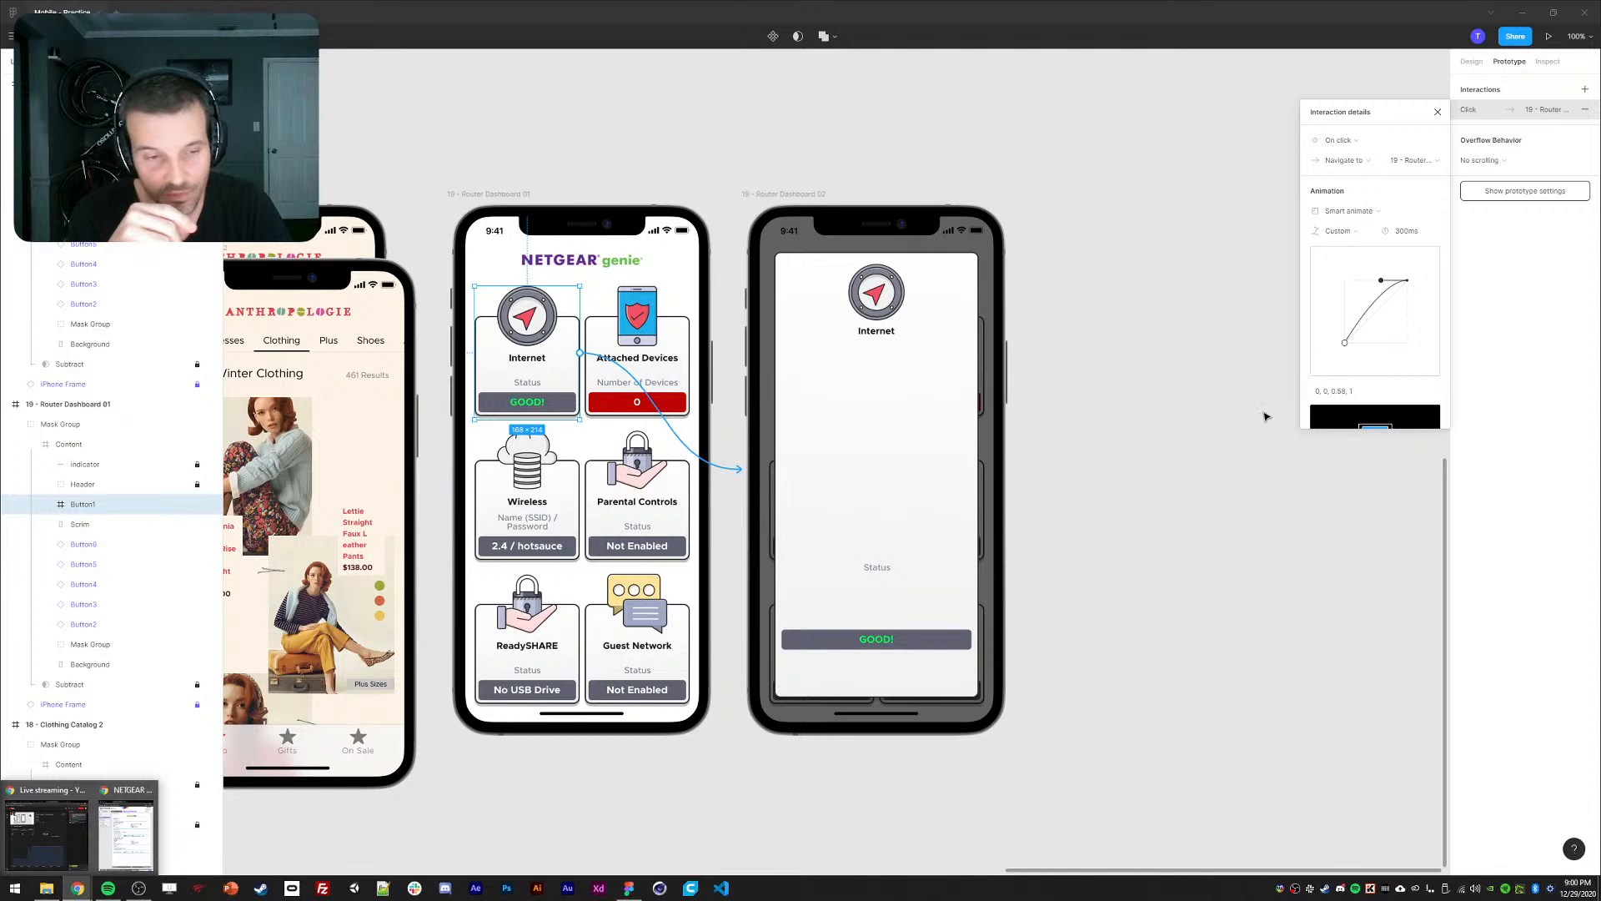
mouse_move(133, 844)
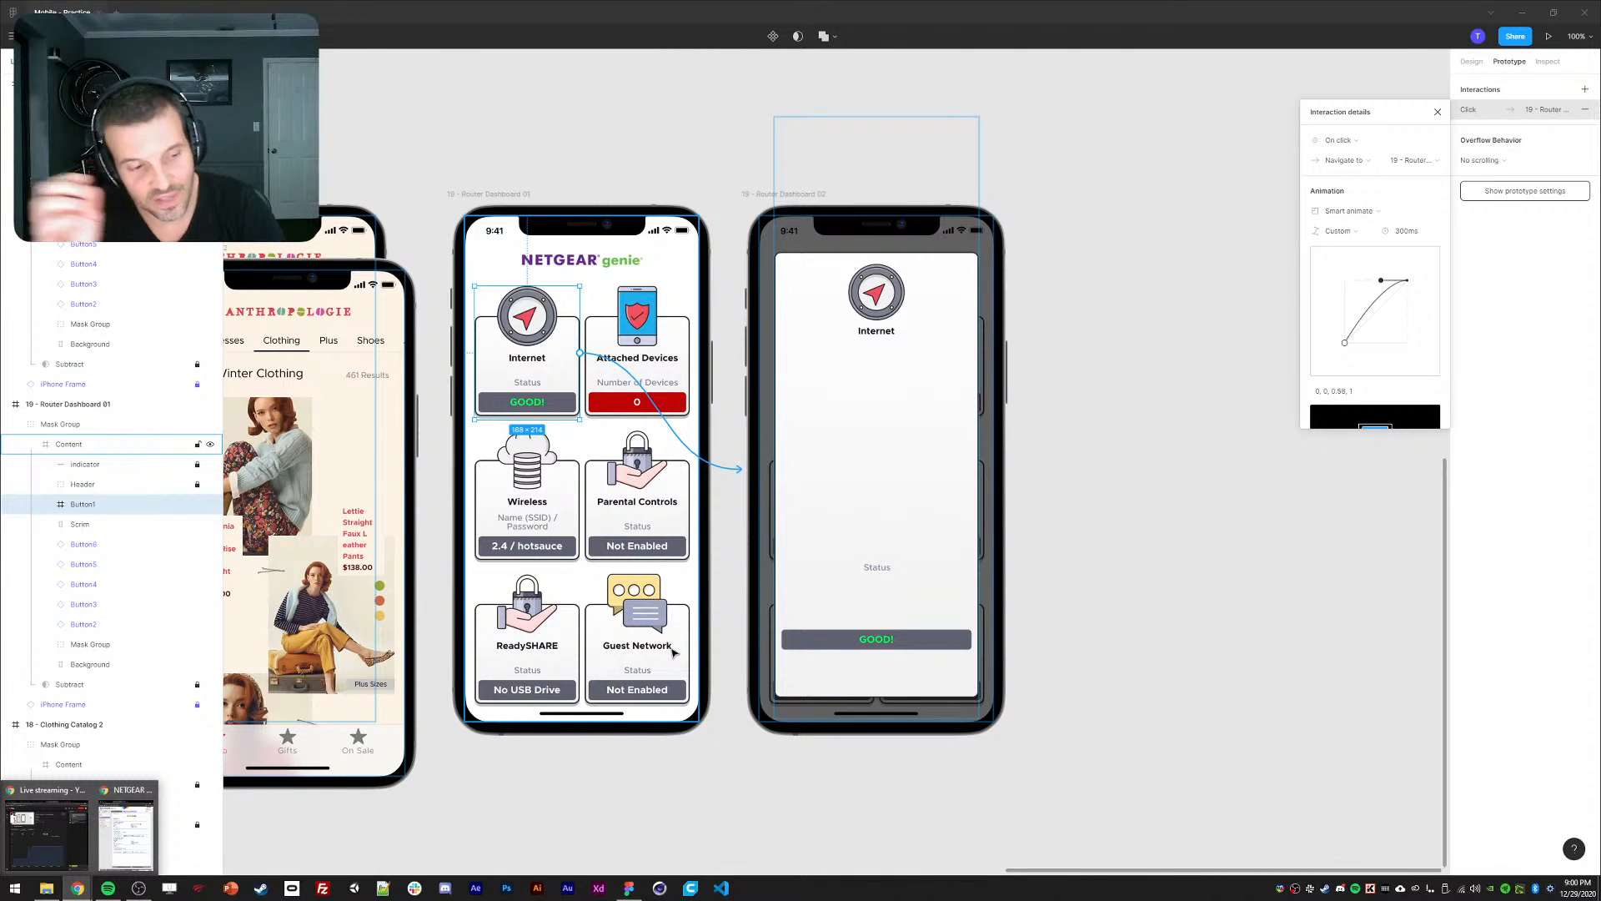
click(1338, 231)
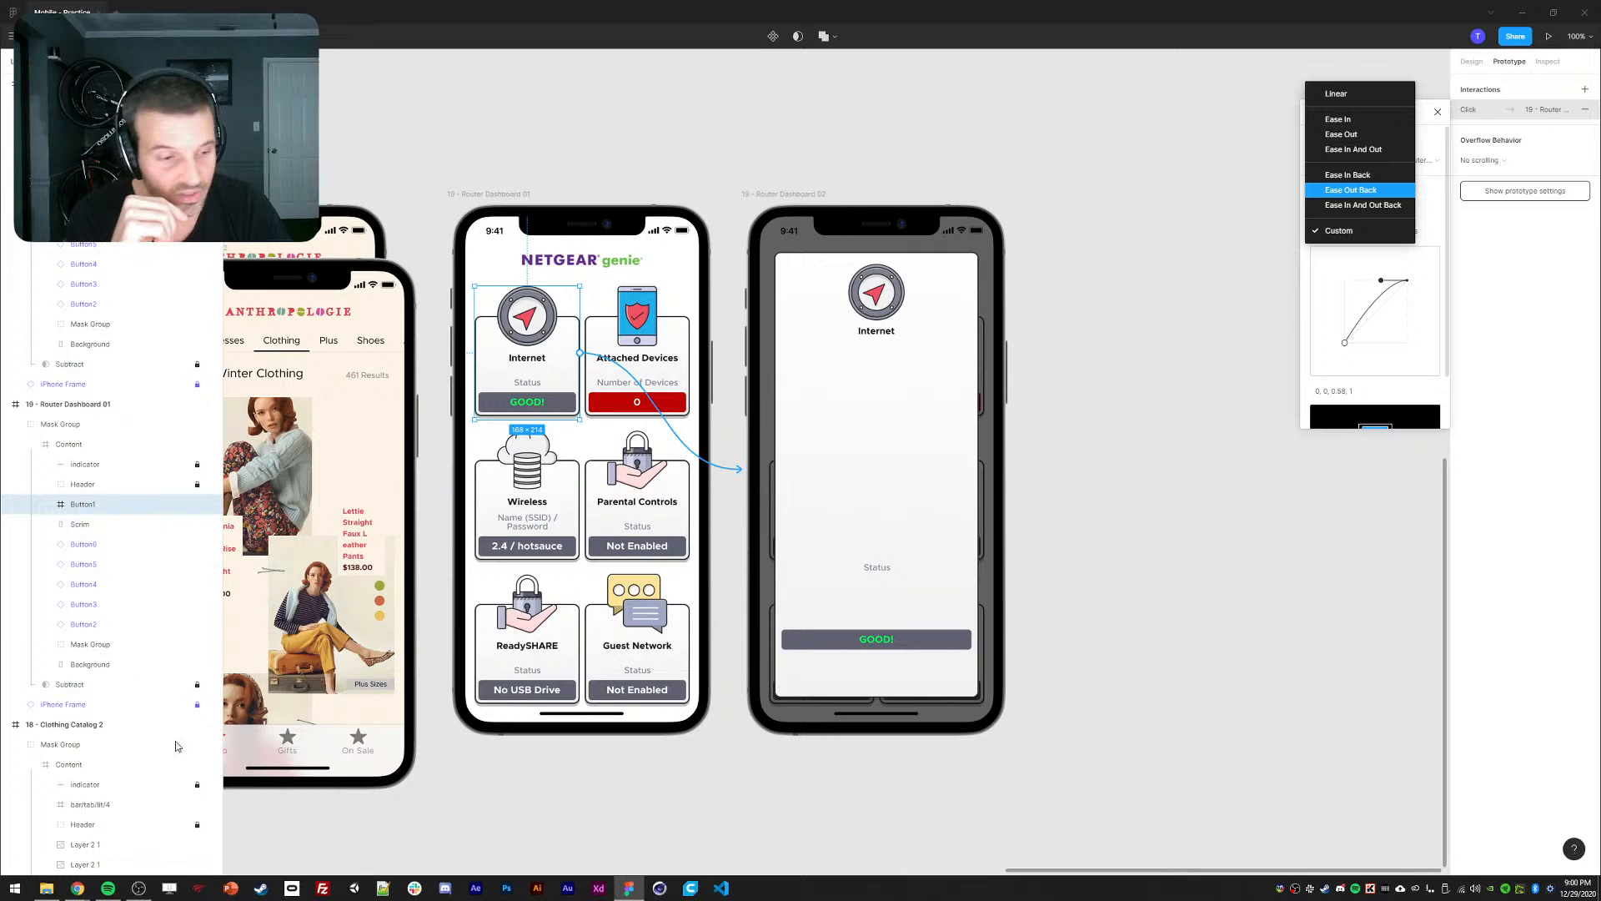
click(76, 888)
click(136, 837)
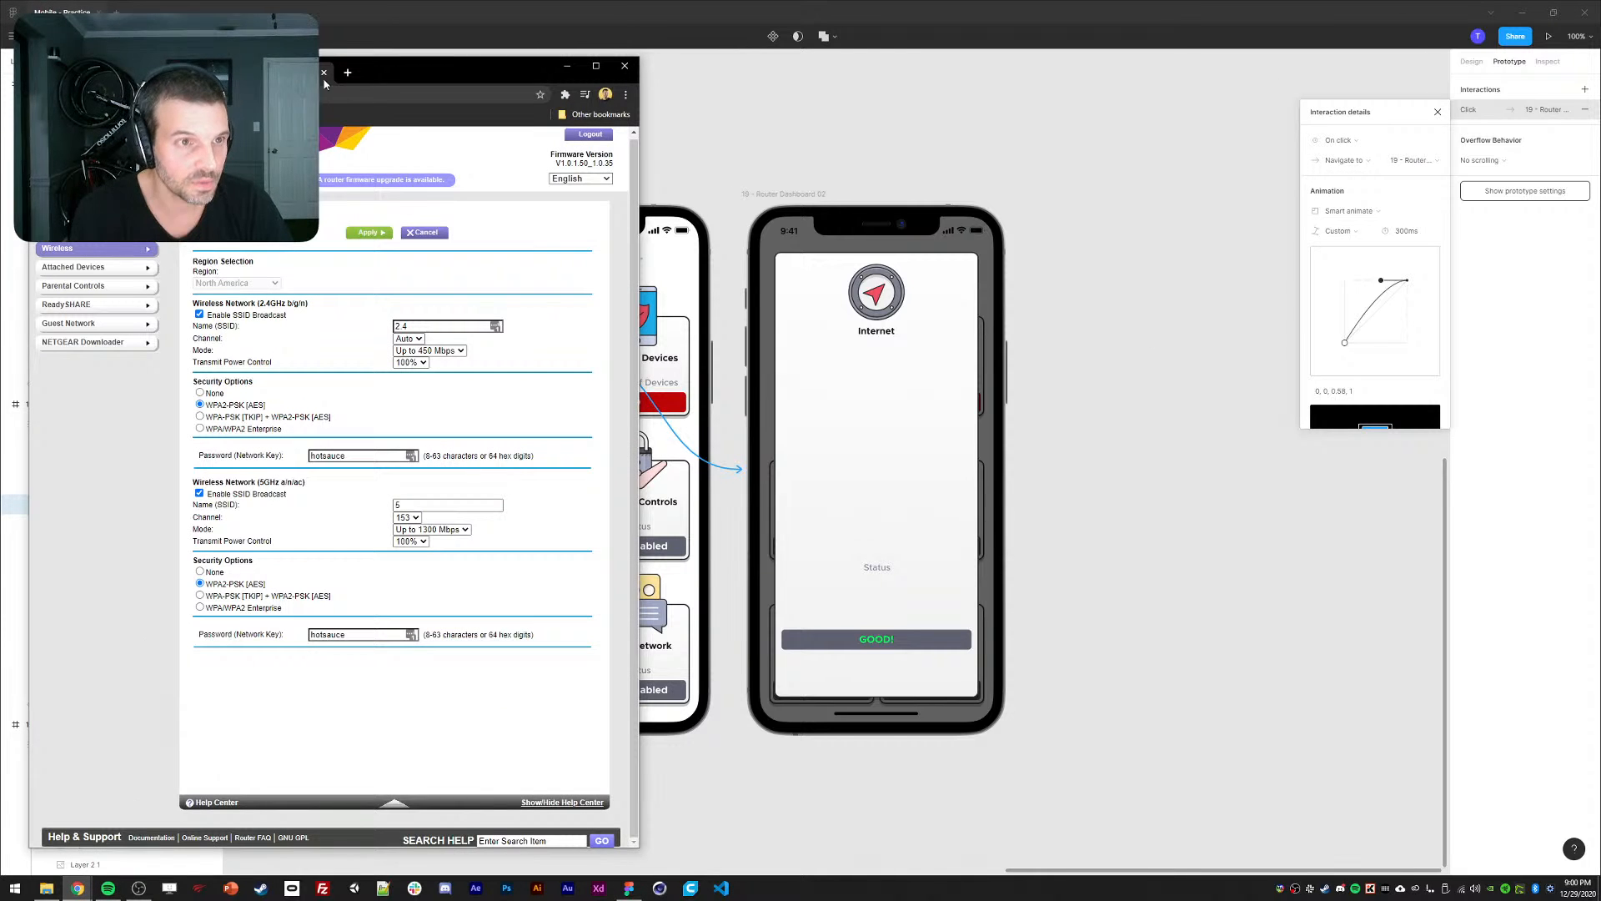
Look up easeOutQuint on easings.net and select its cubic-bezier values 0.22, 1, 0.36, 1.
click(348, 73)
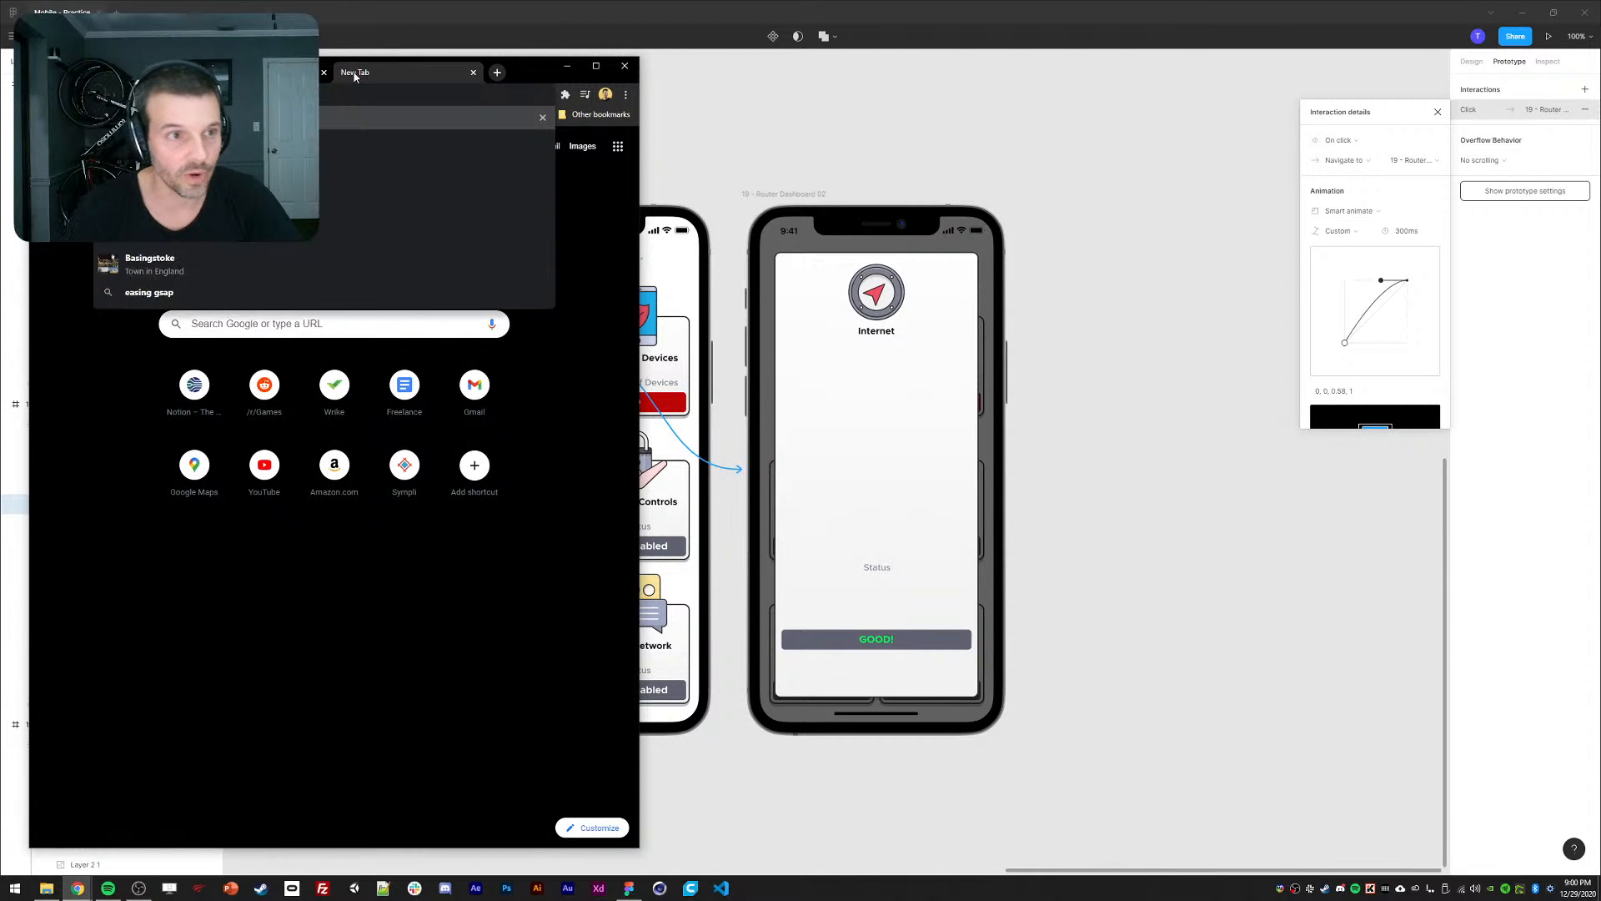
key(Return)
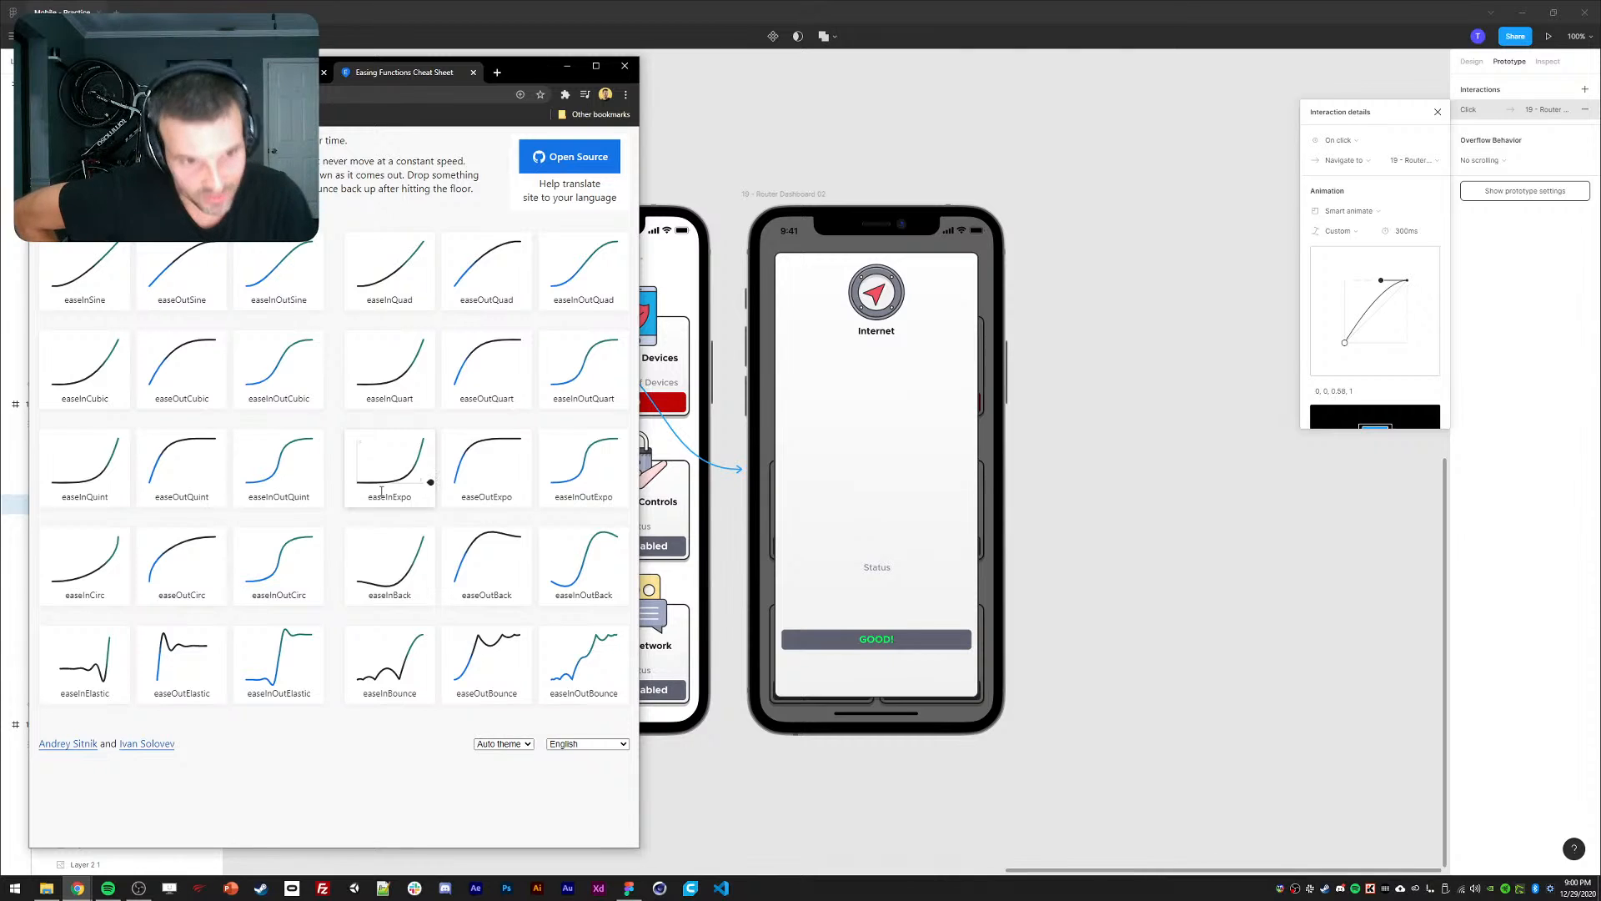
click(184, 485)
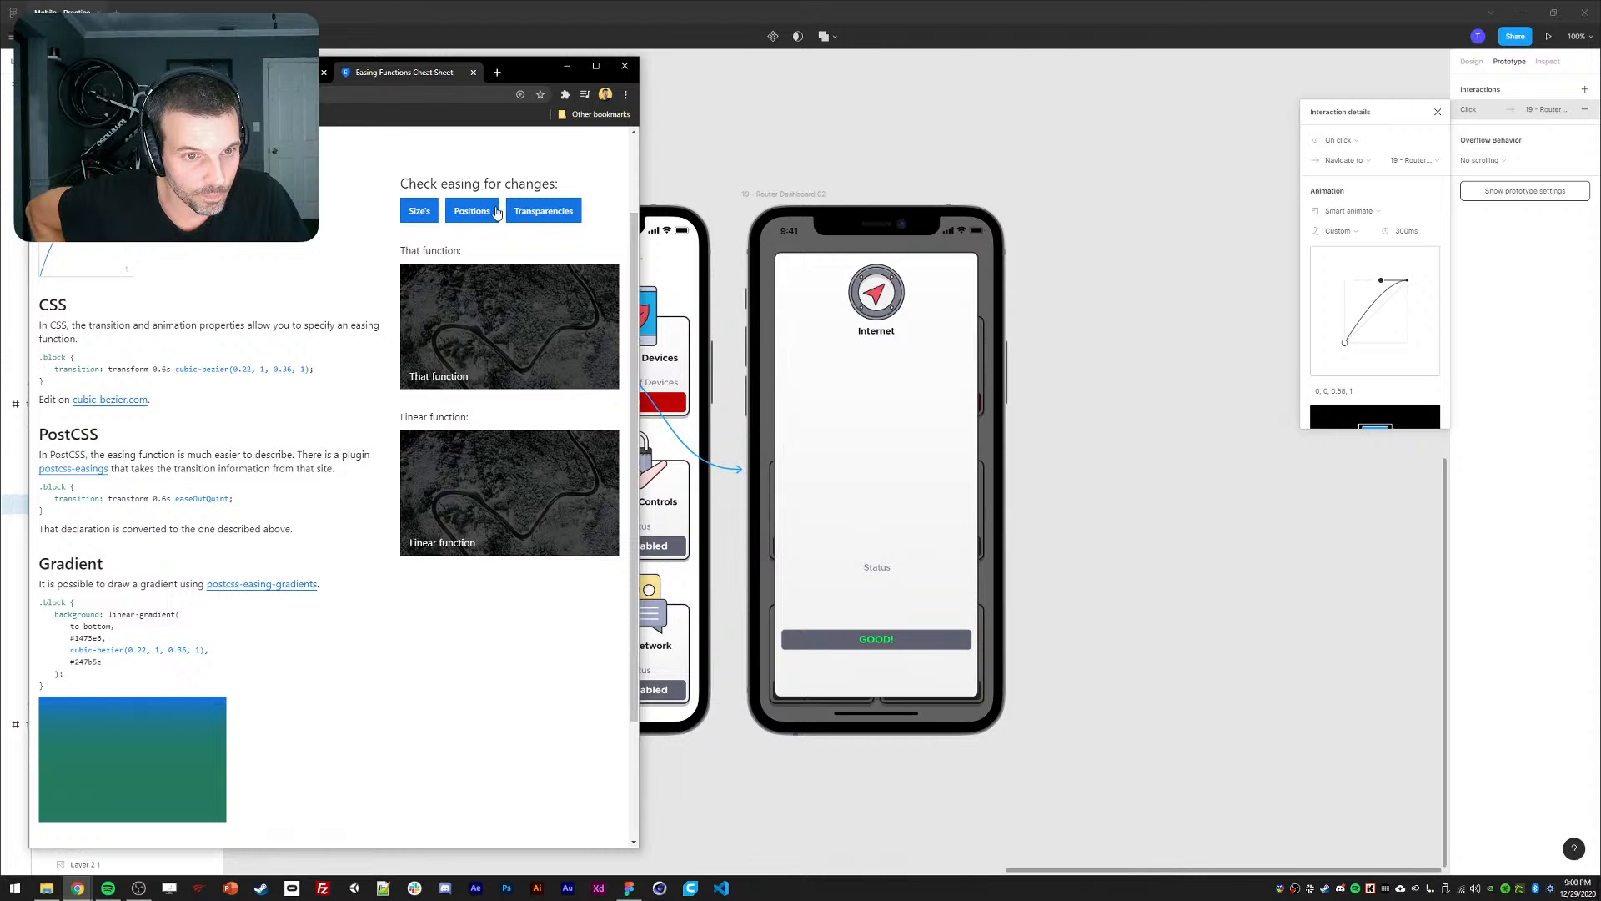
click(463, 216)
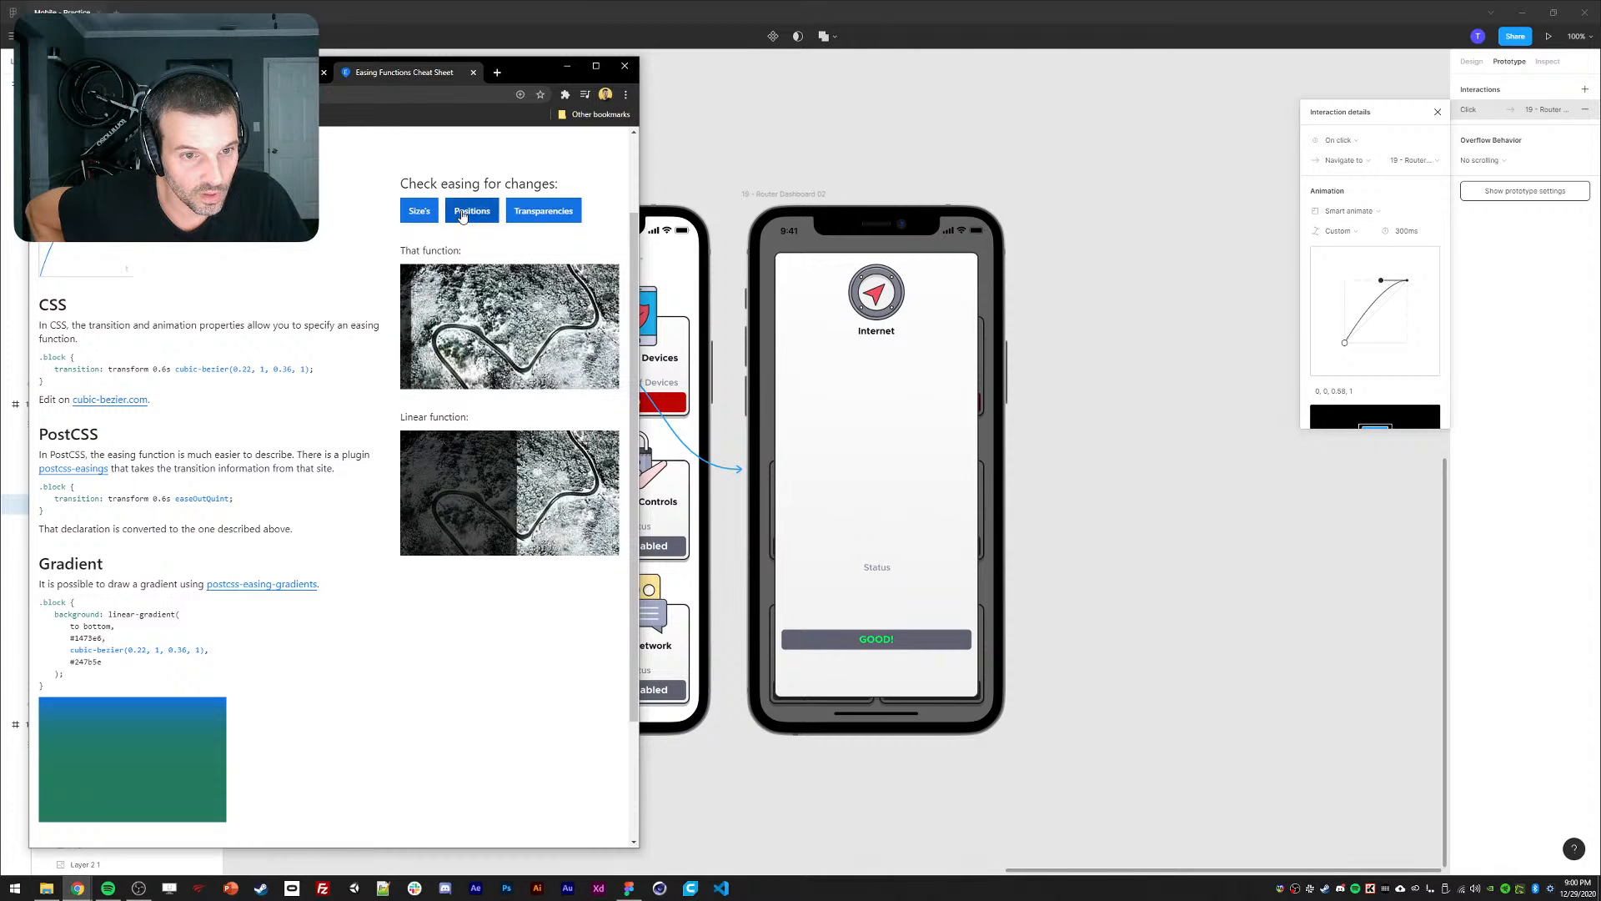
click(463, 218)
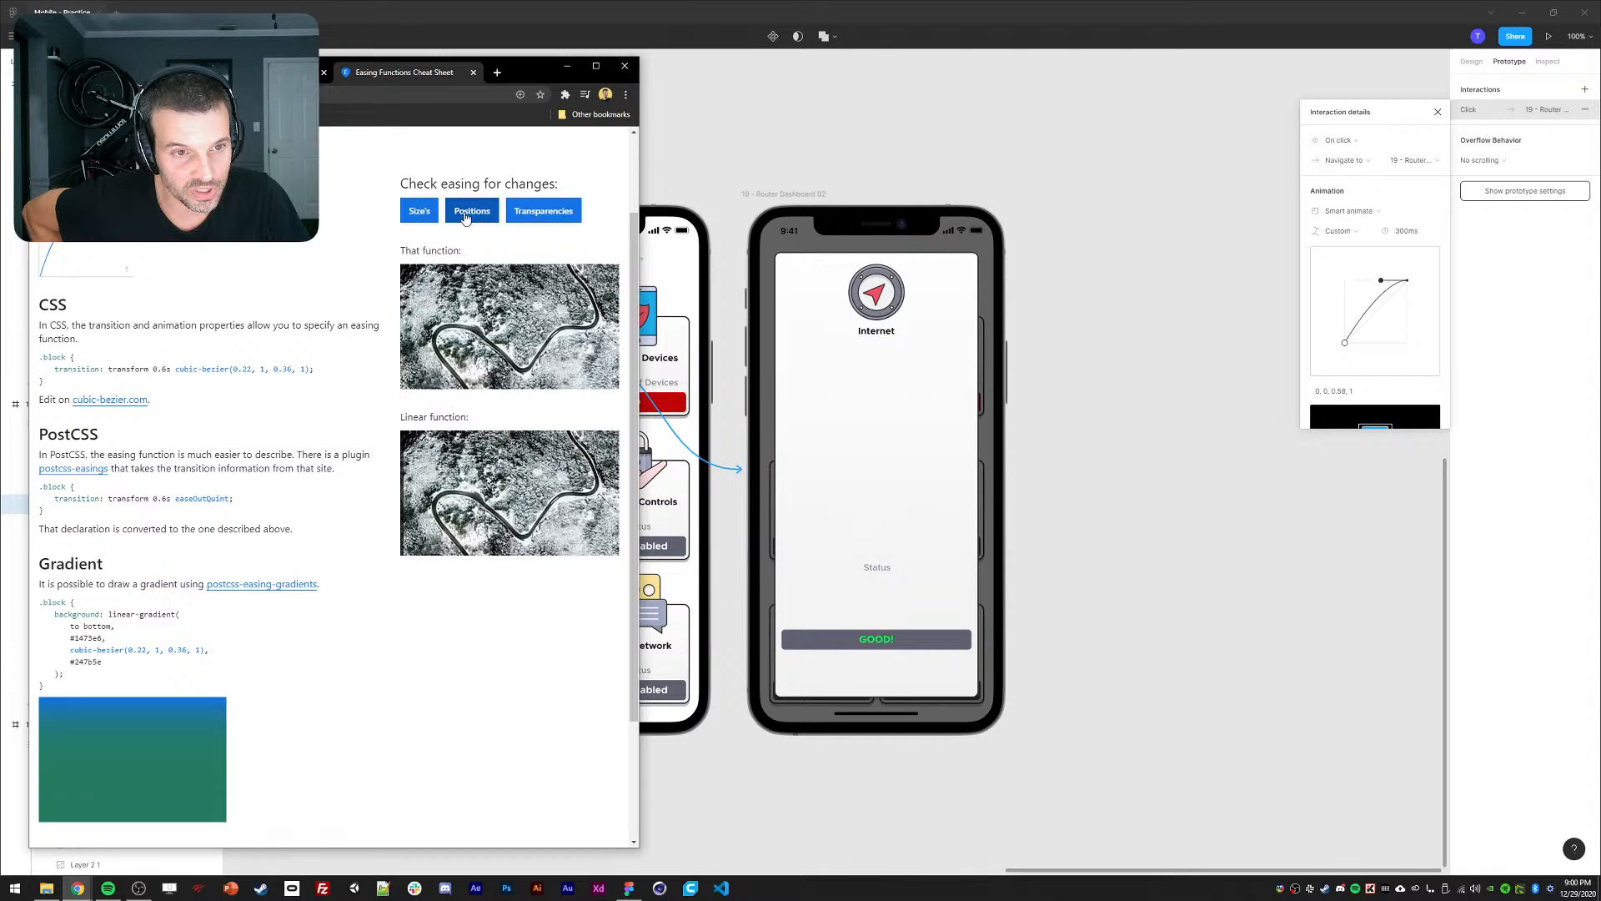
click(477, 209)
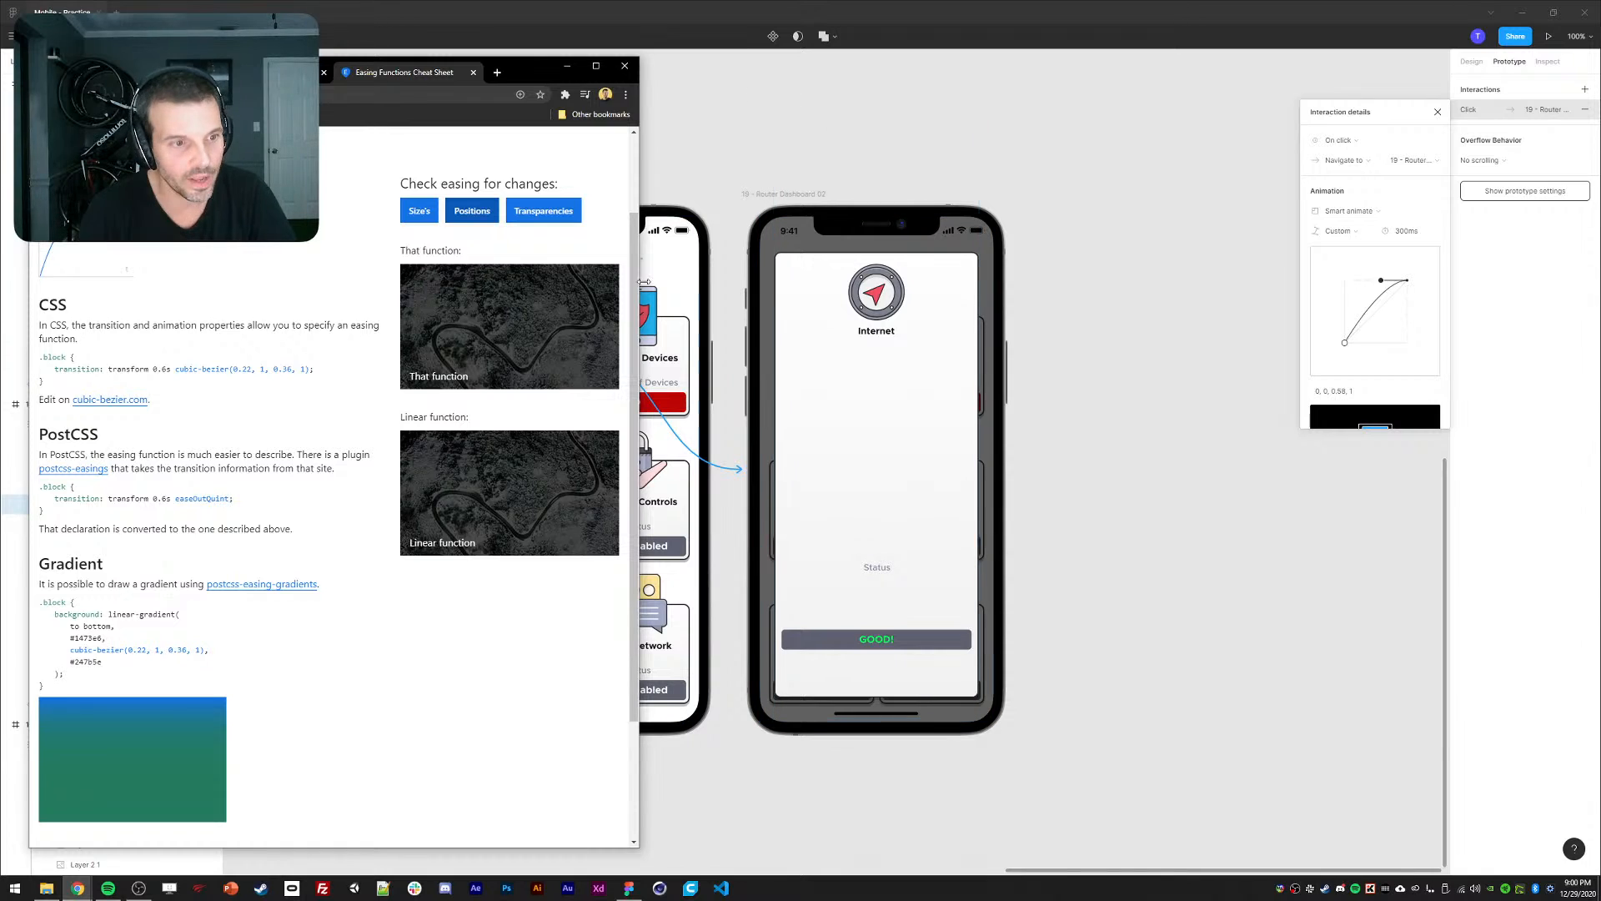
drag(232, 368, 310, 369)
key(ctrl+c)
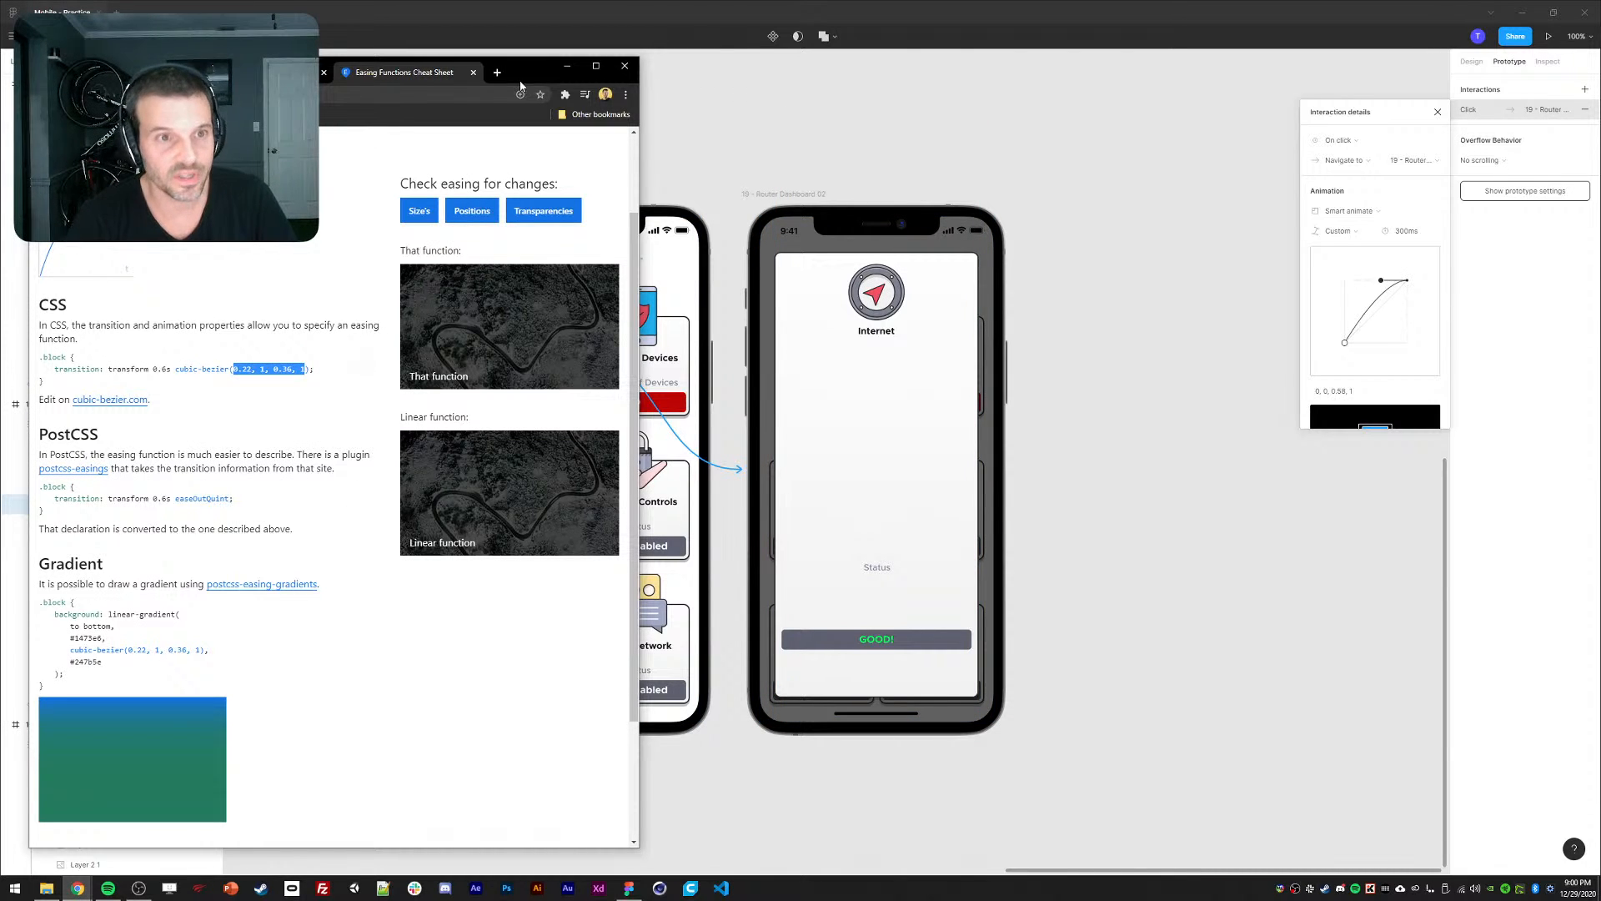
click(551, 23)
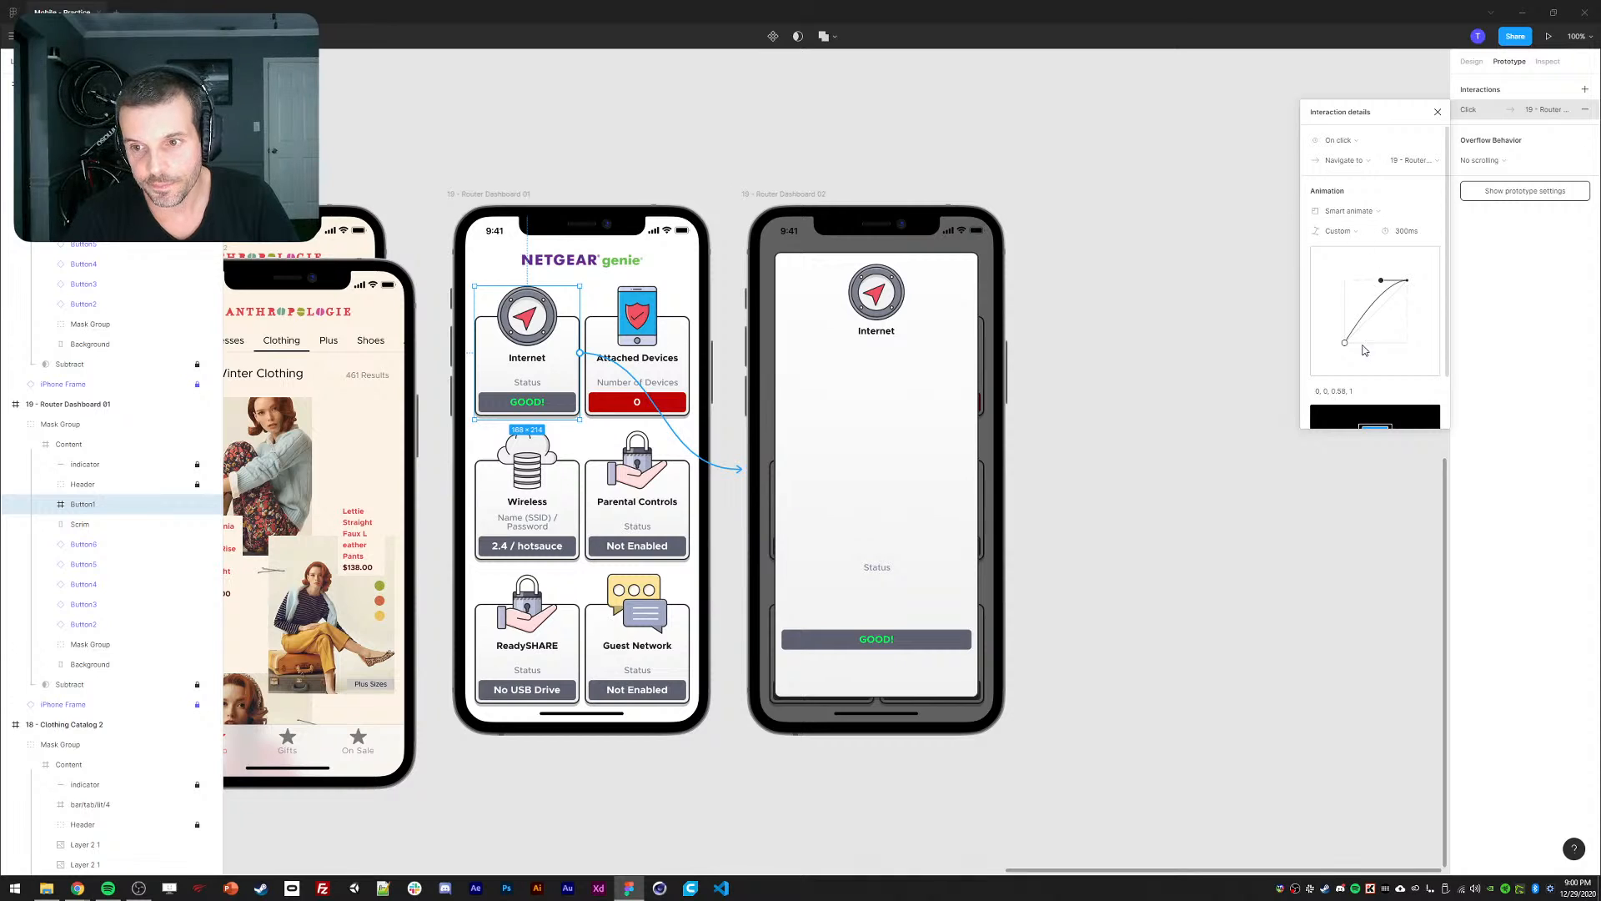
Paste the 0.22, 1, 0.36, 1 bezier values into the custom easing curve.
click(1334, 391)
key(ctrl+v)
key(Return)
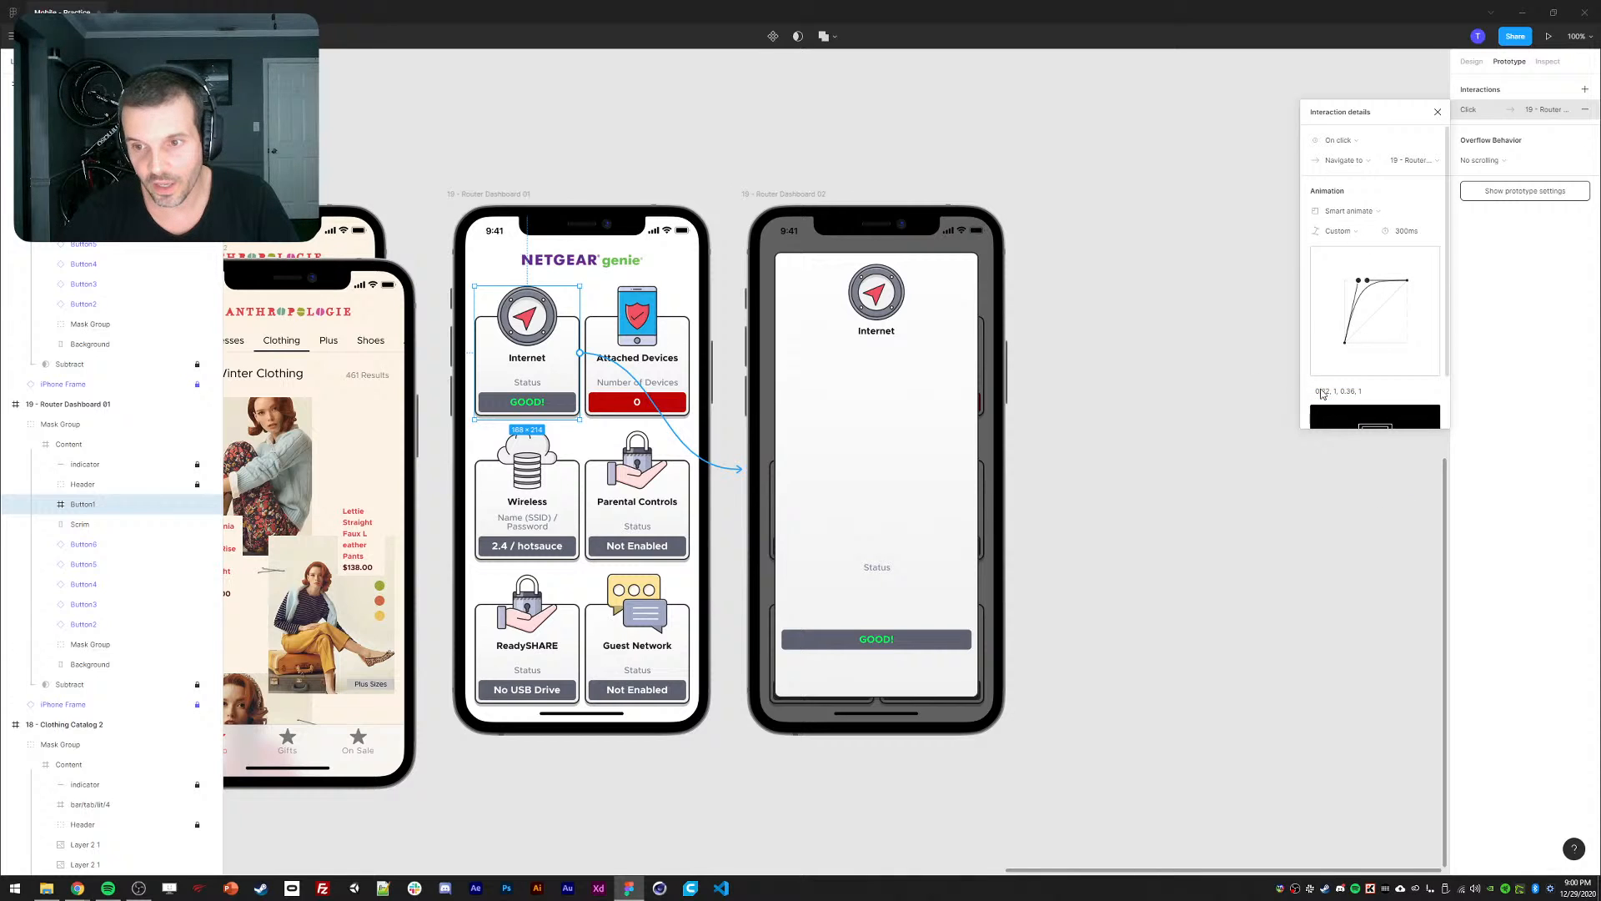
Set the transition duration to 1000ms, then present the prototype from Router Dashboard 01.
click(1407, 231)
text(1)
key(Return)
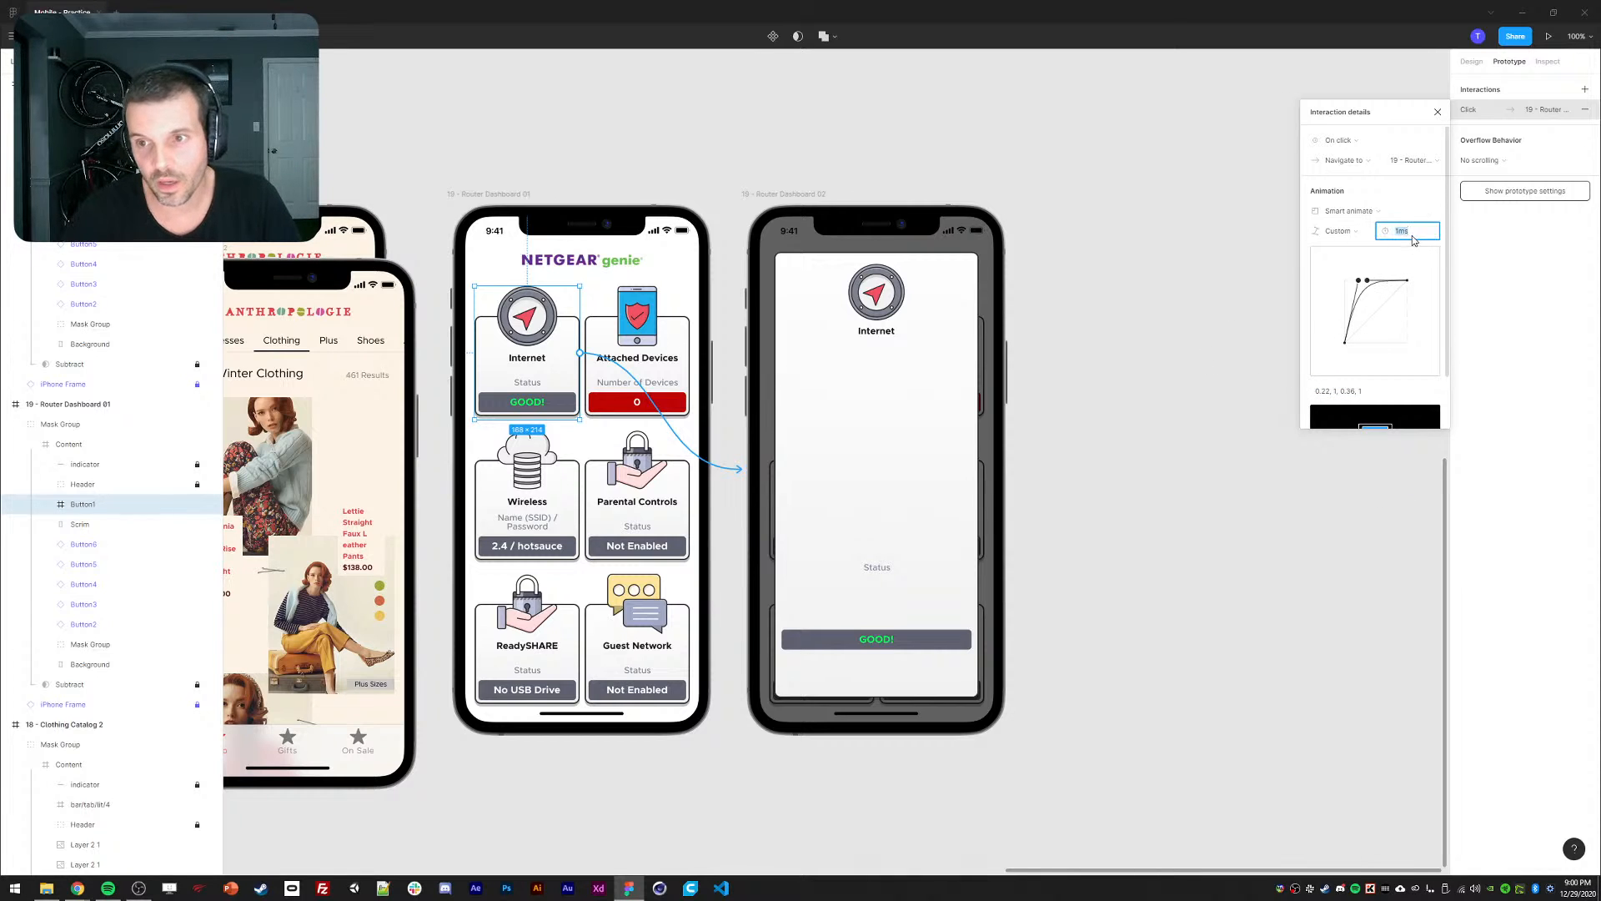
text(1000)
key(Return)
click(529, 195)
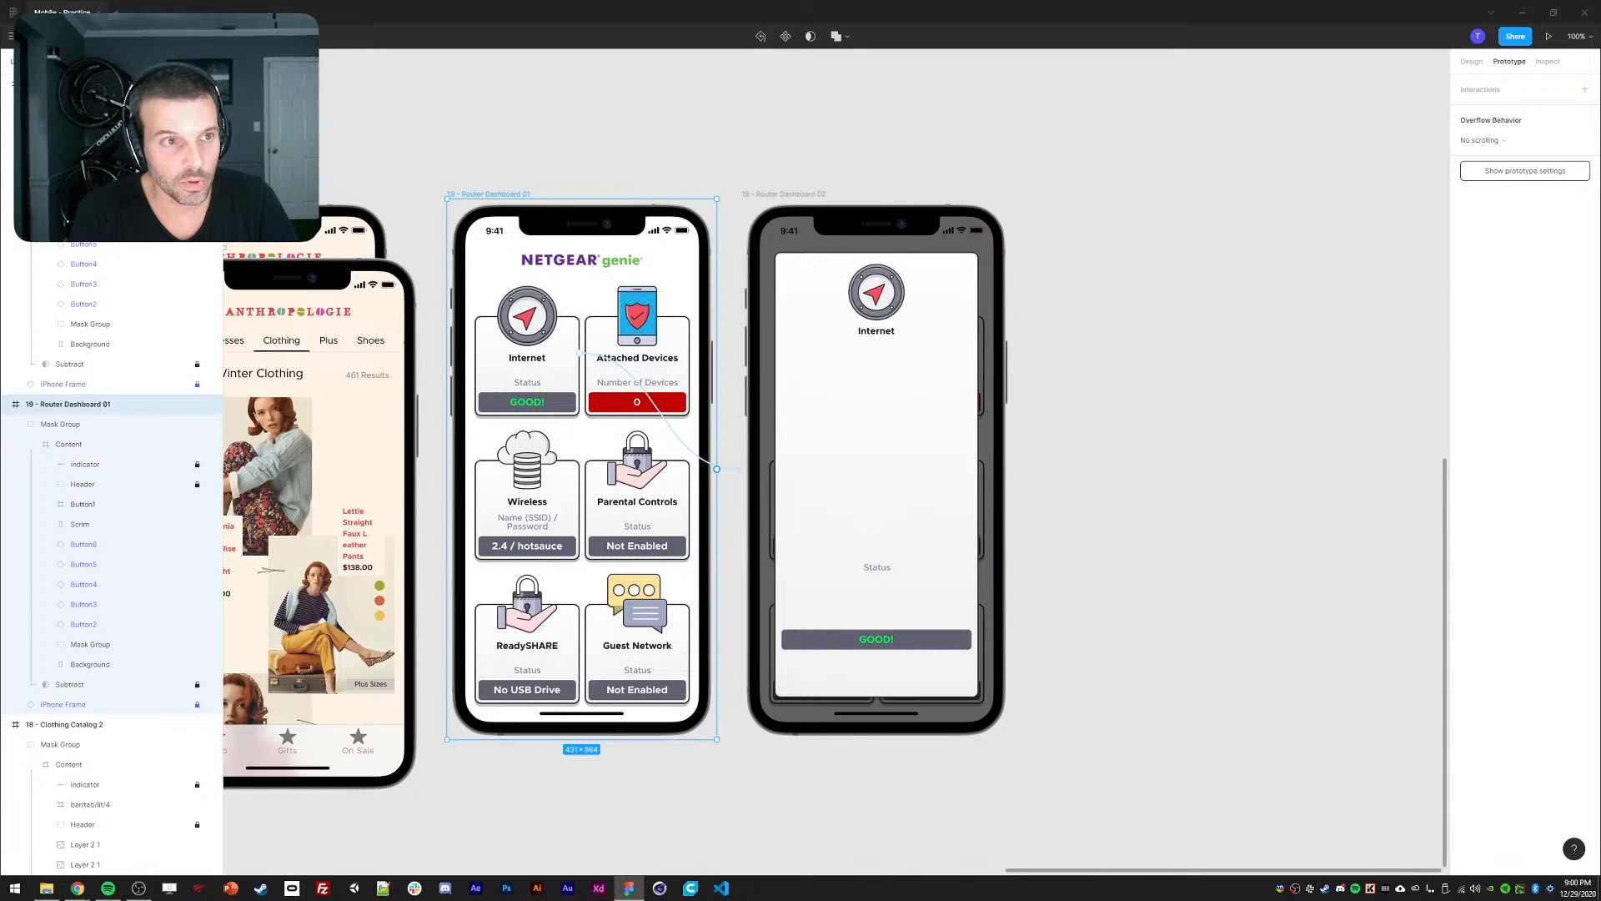
click(1549, 36)
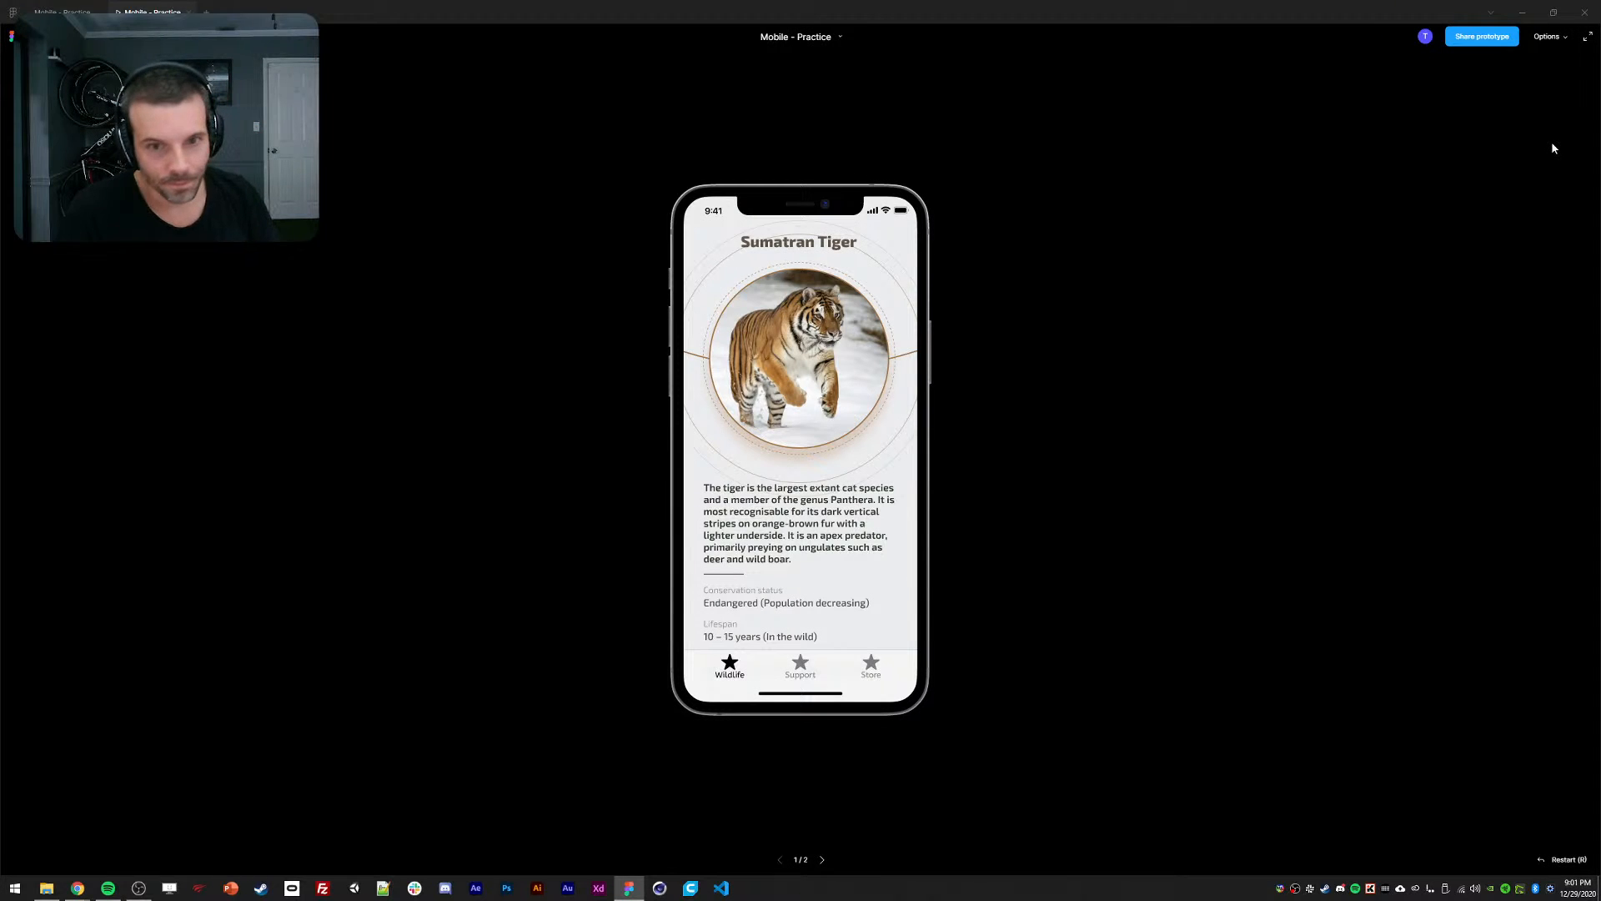
Return to the design file and select the Router Dashboard 01 frame.
click(62, 12)
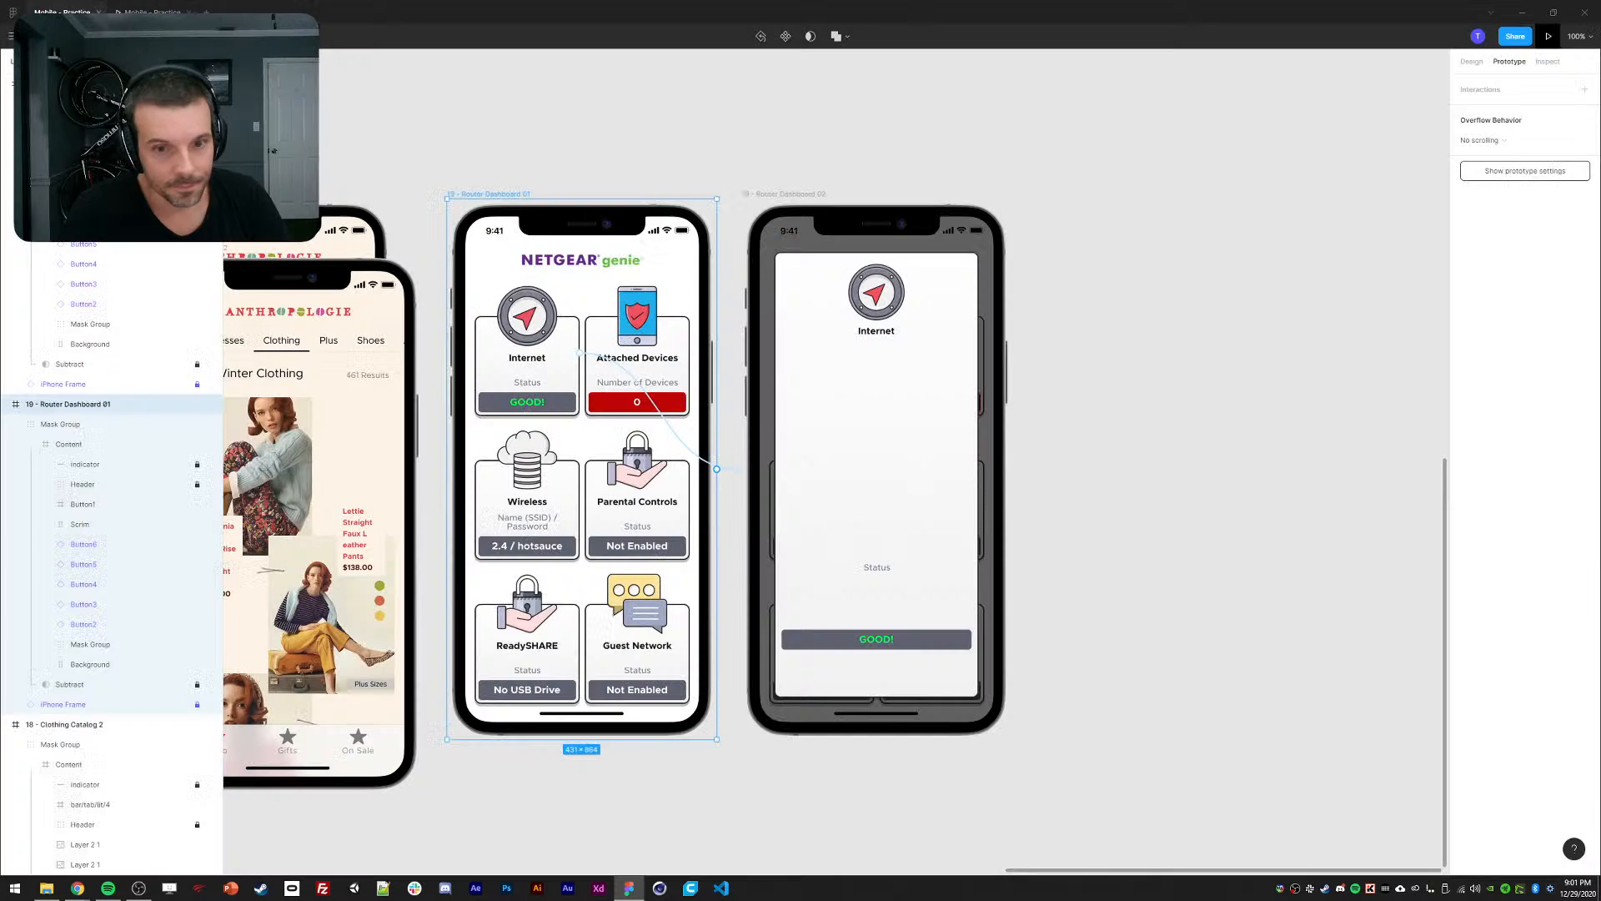
click(158, 12)
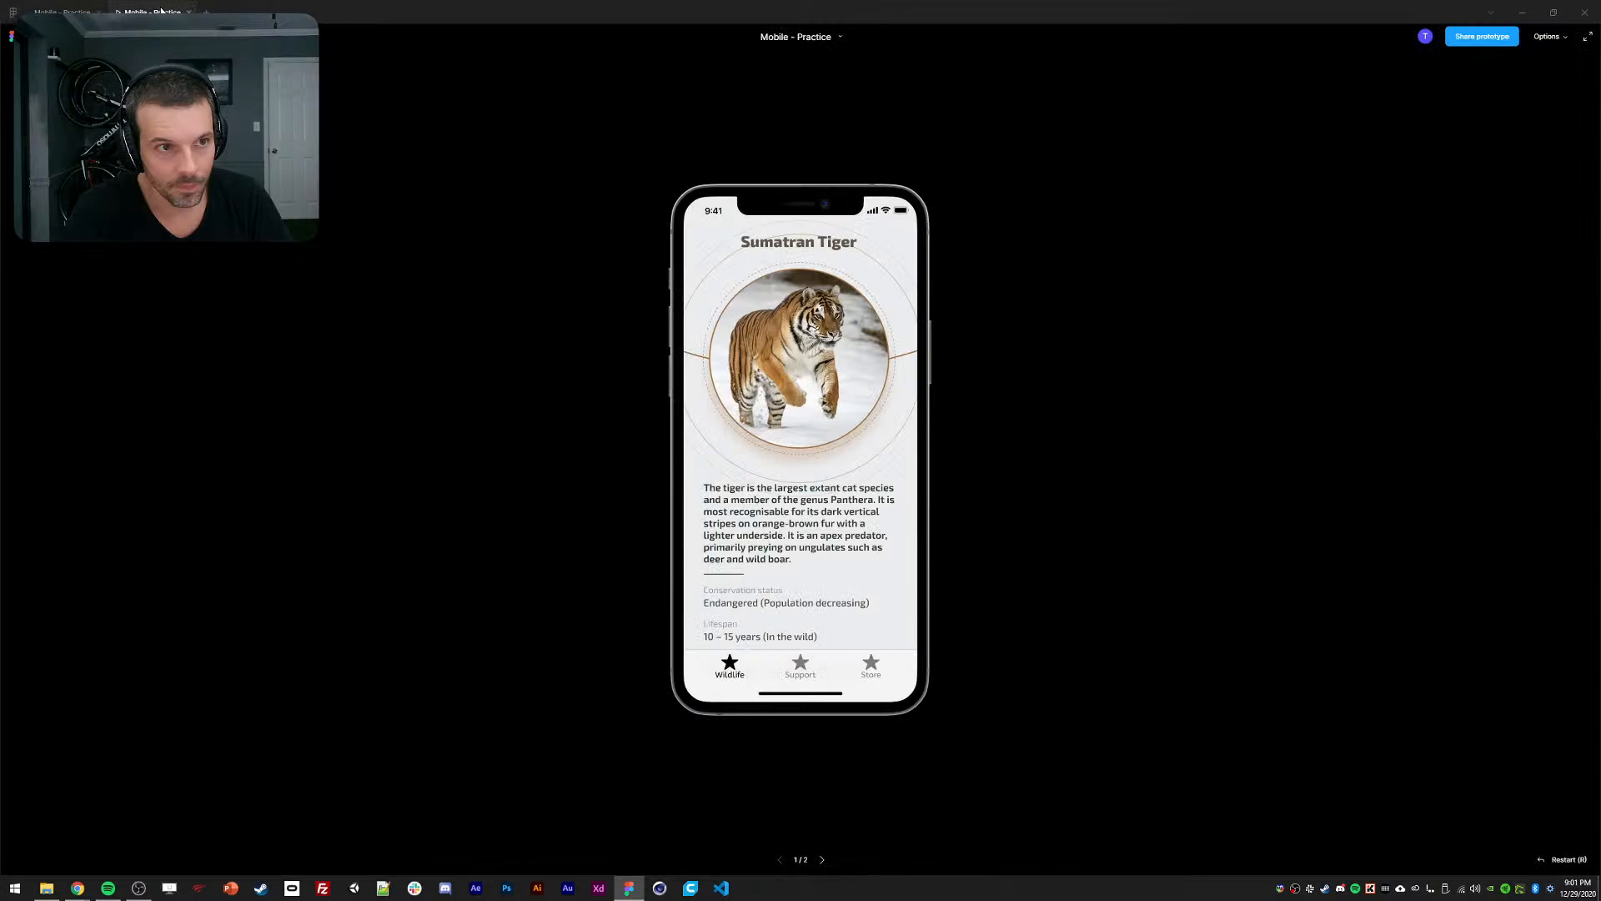
click(62, 11)
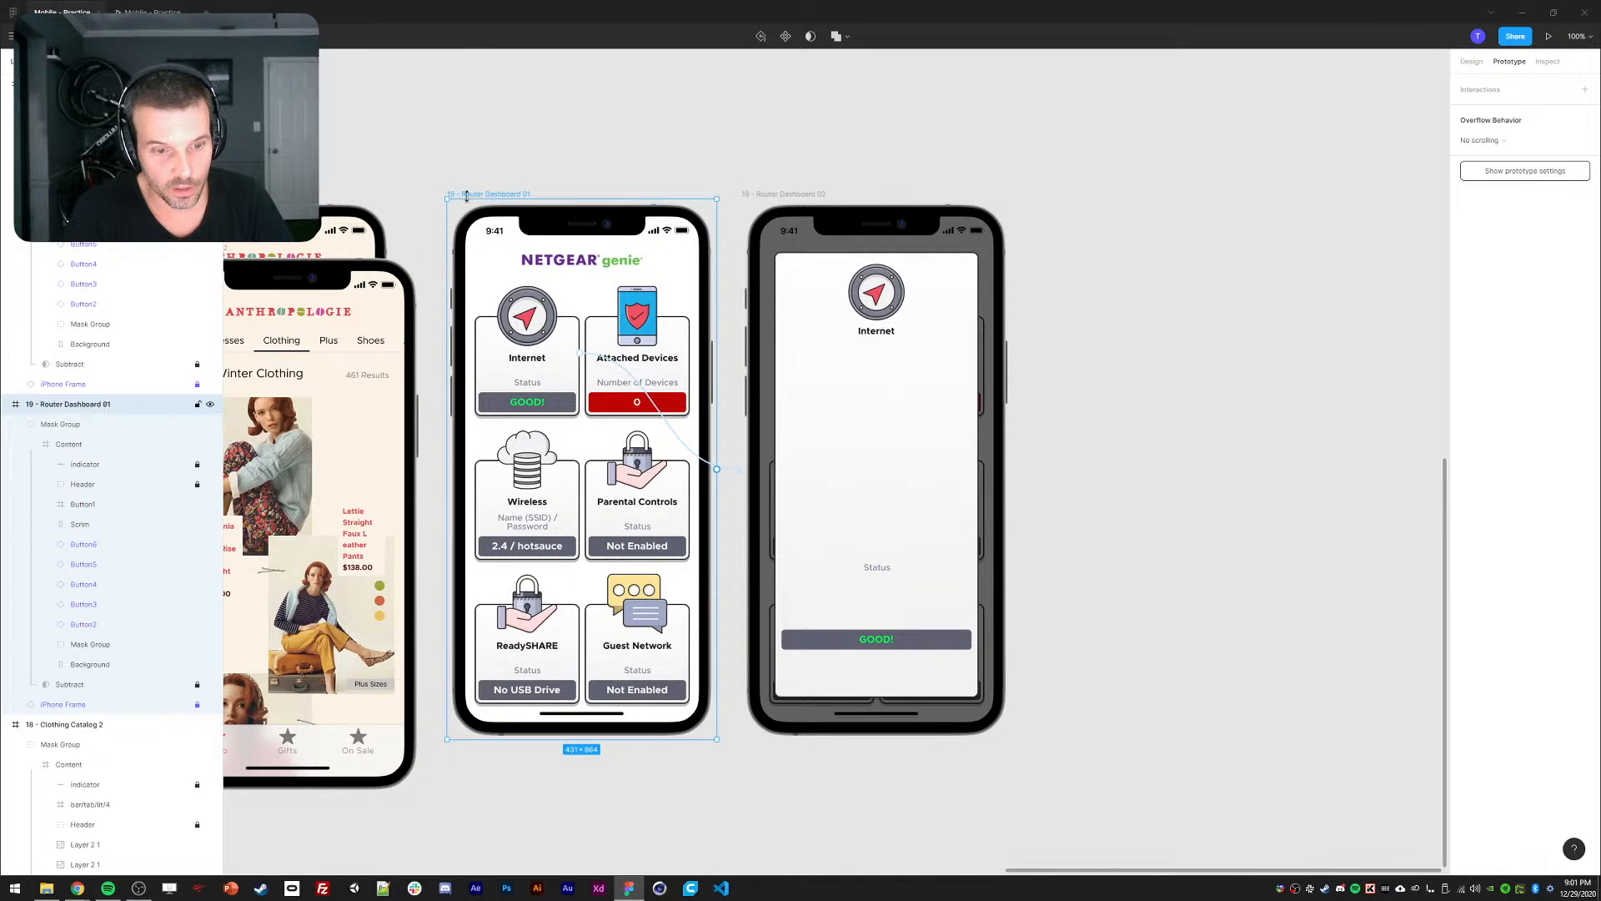
right_click(484, 200)
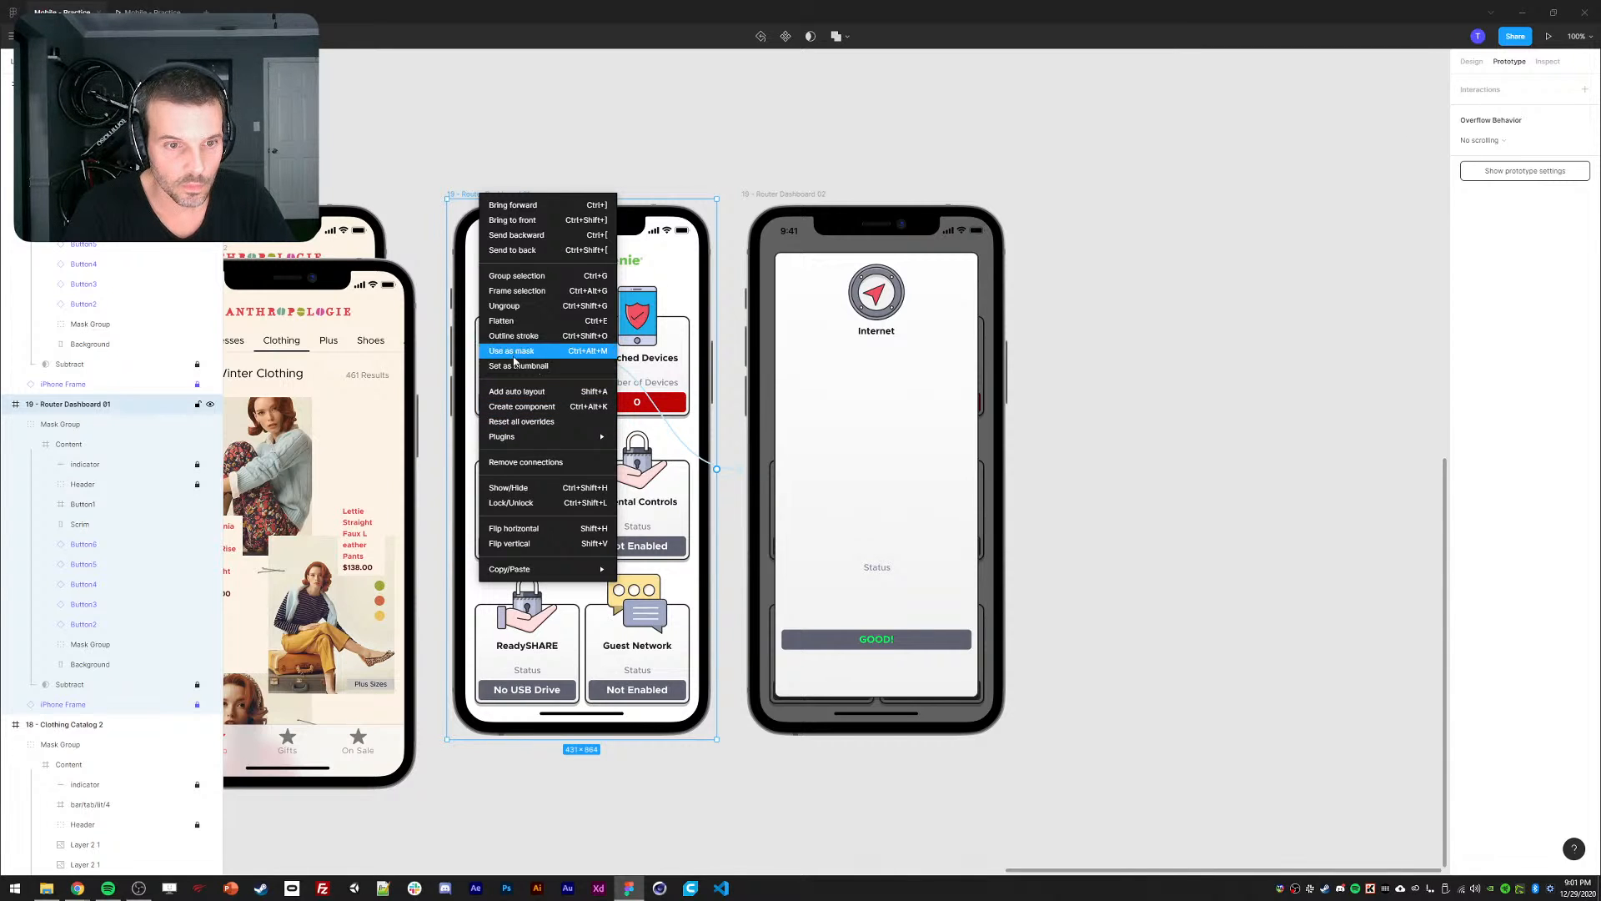
mouse_move(515, 434)
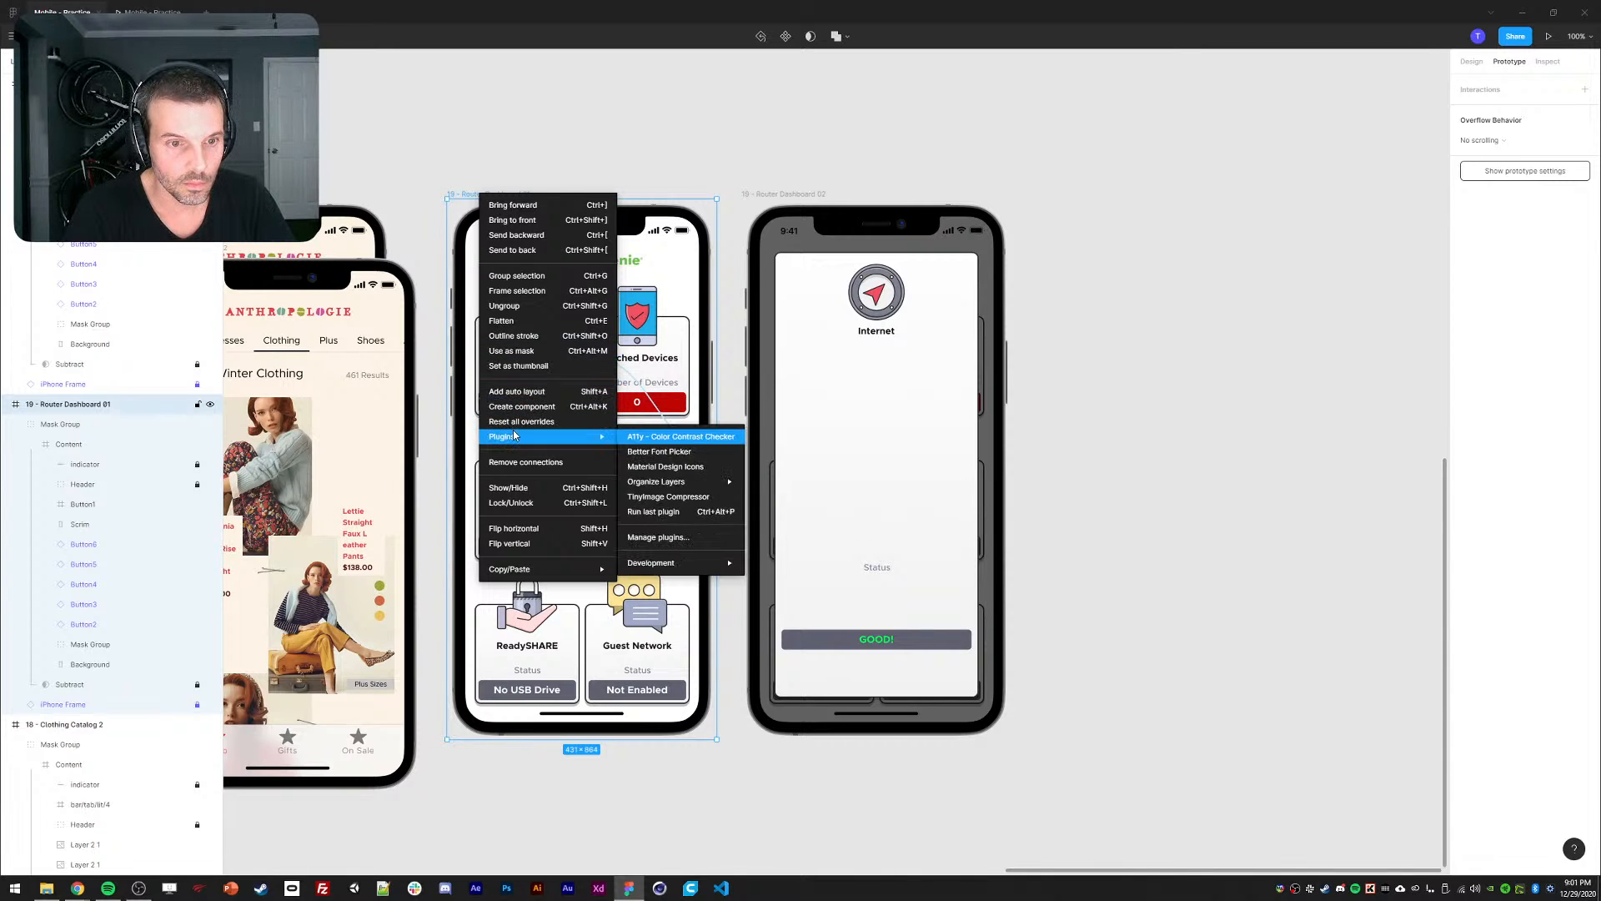
click(486, 154)
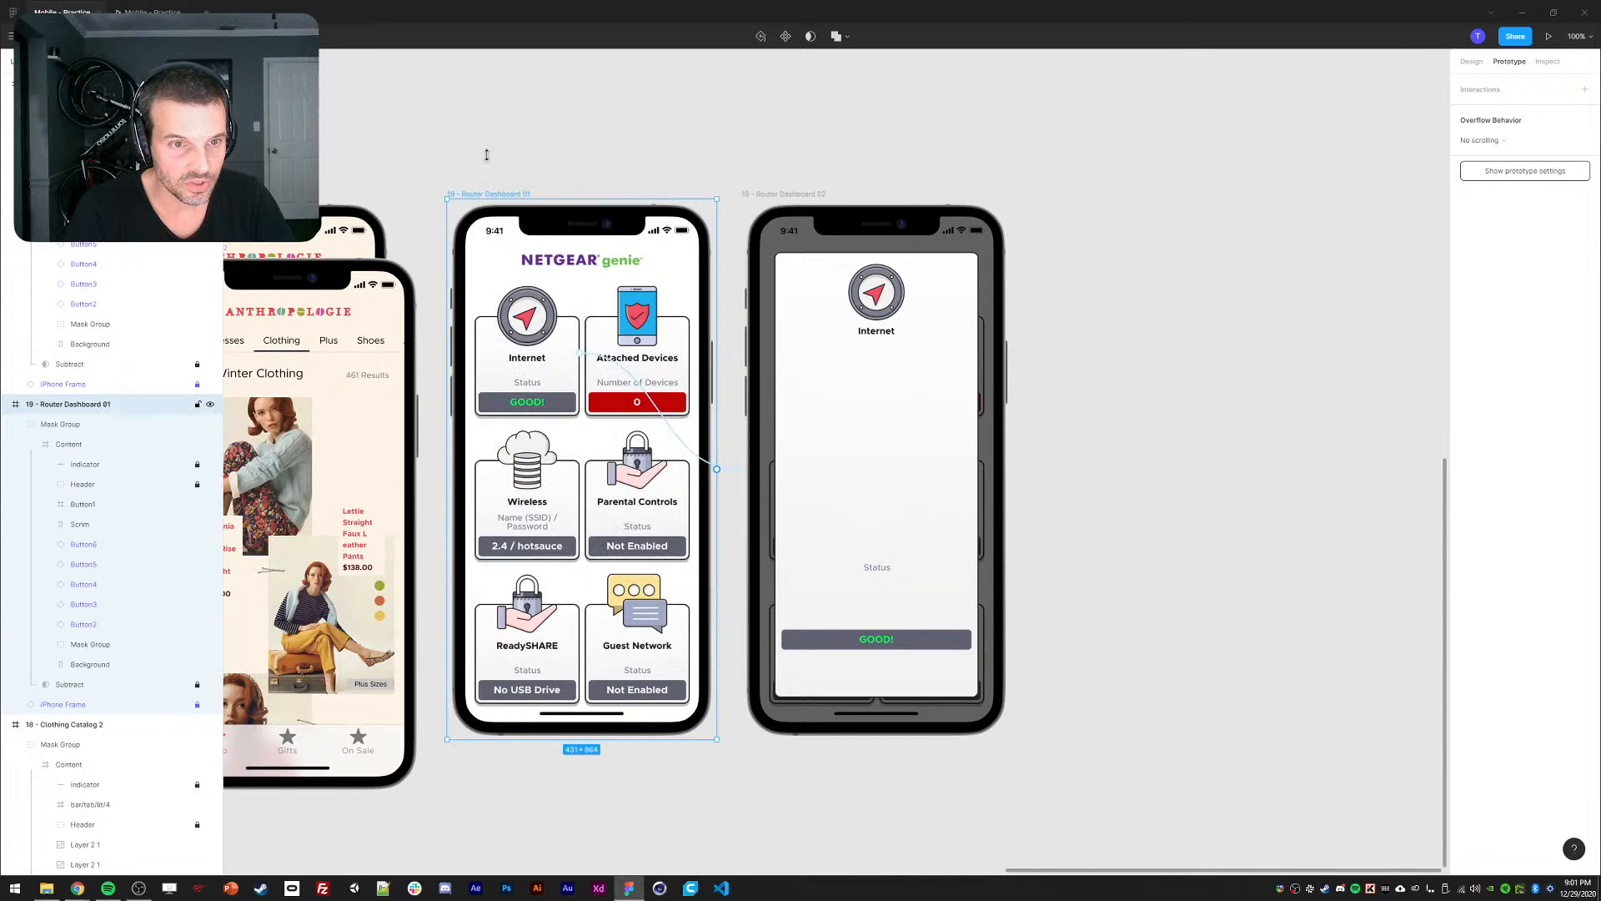
click(323, 153)
click(504, 197)
Test the Internet card's transition in the prototype preview, then return to the design file.
click(156, 13)
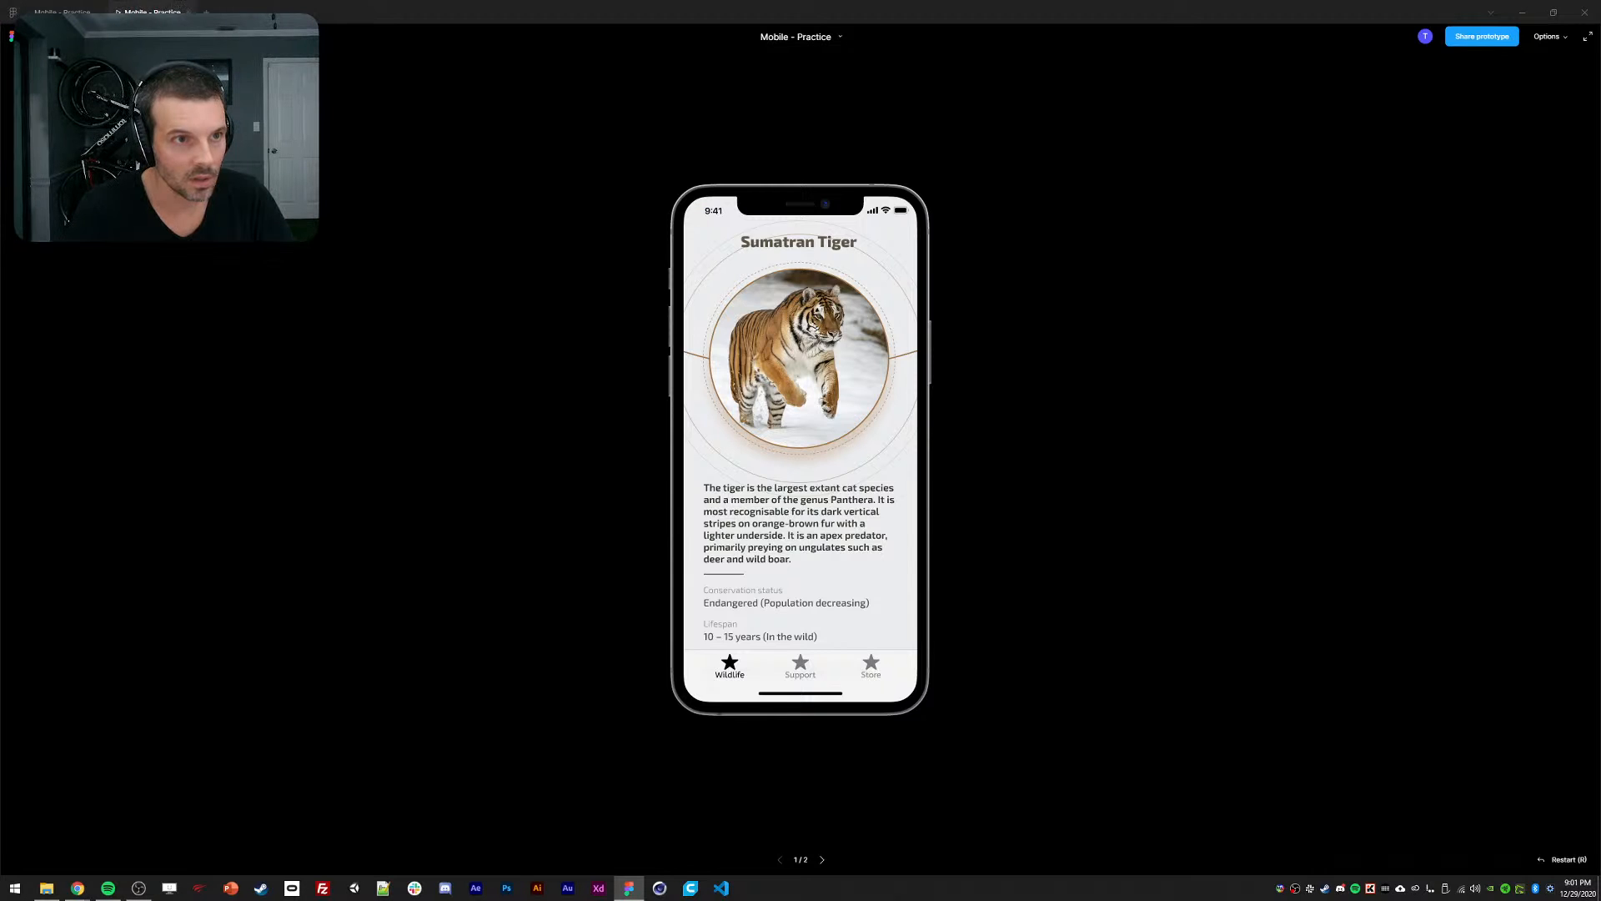
mouse_move(843, 375)
mouse_down()
mouse_move(648, 301)
mouse_move(985, 375)
mouse_move(354, 190)
mouse_up()
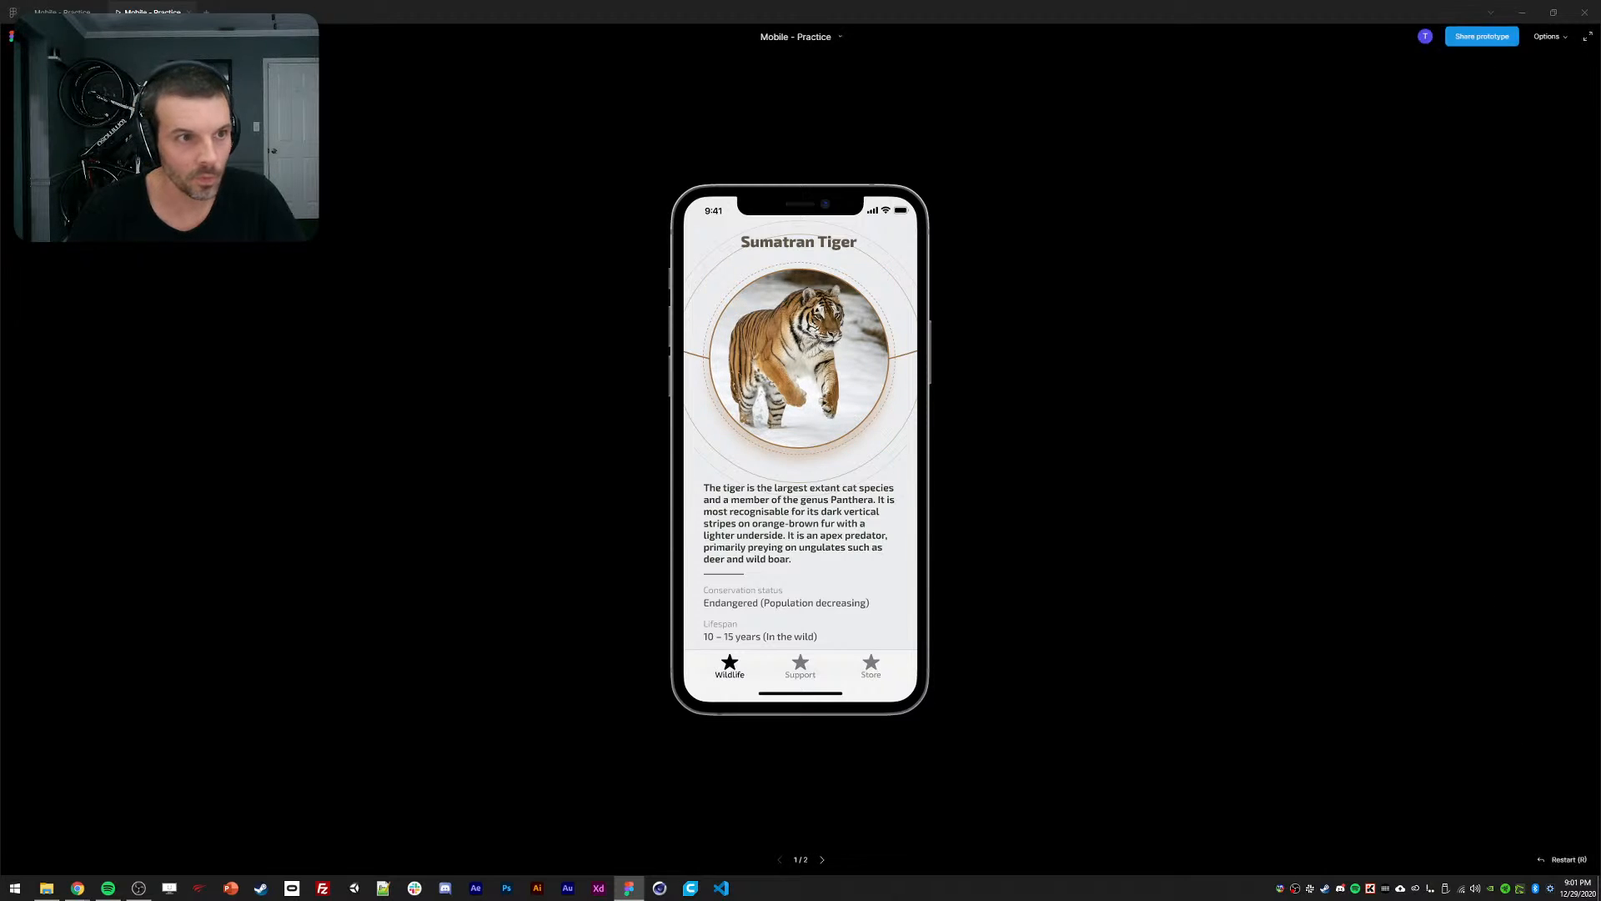
click(63, 12)
drag(472, 125, 887, 202)
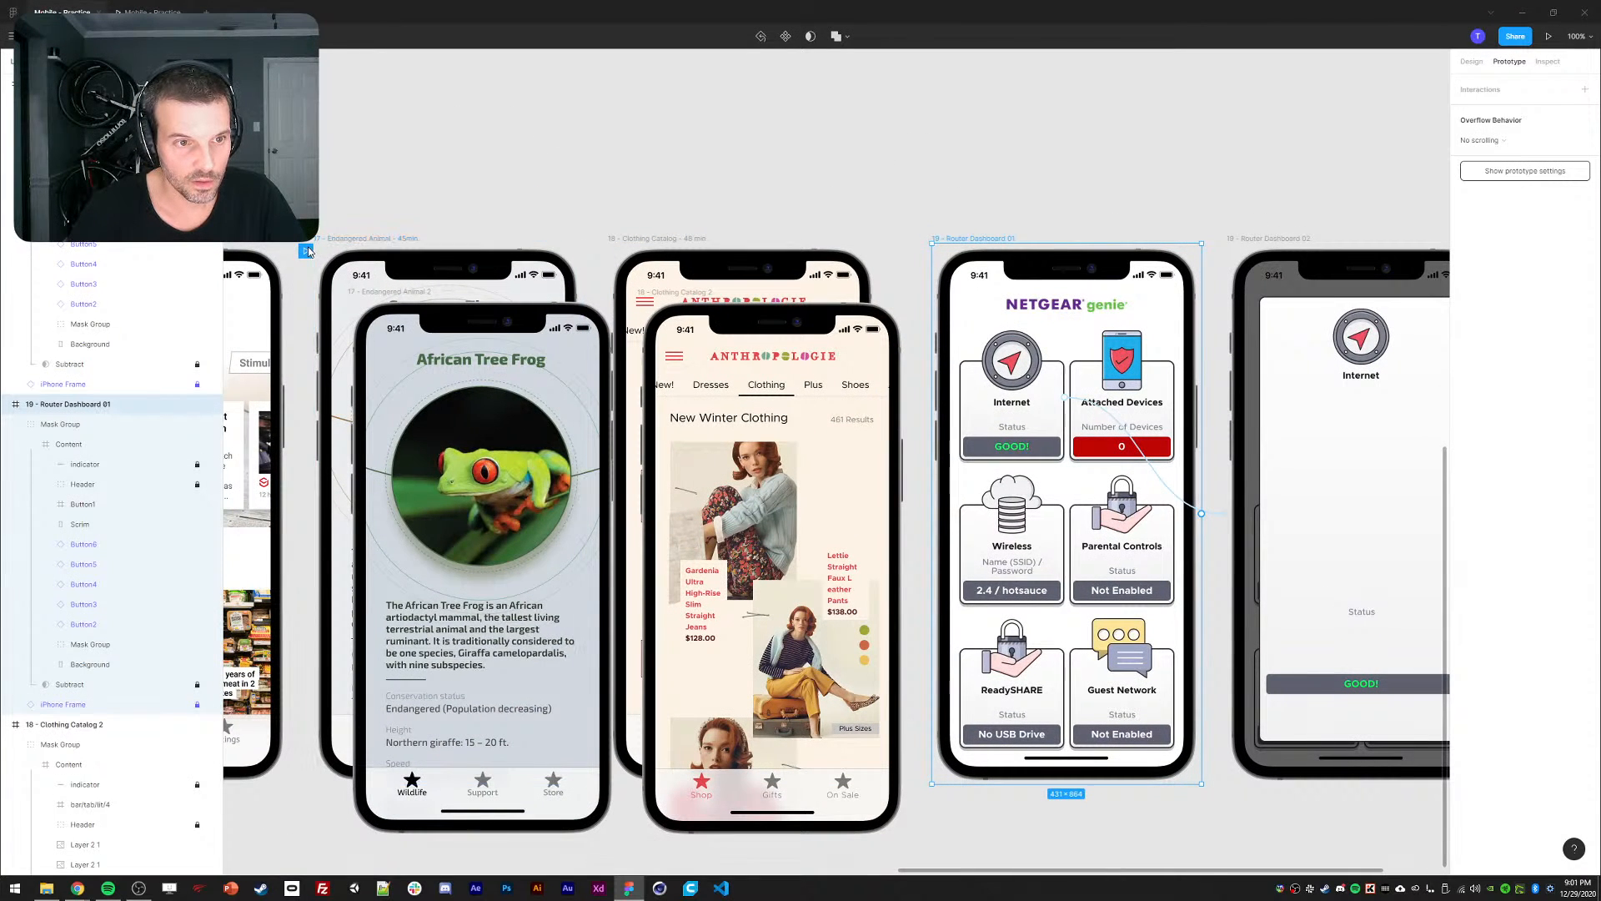
drag(948, 186, 511, 130)
click(181, 11)
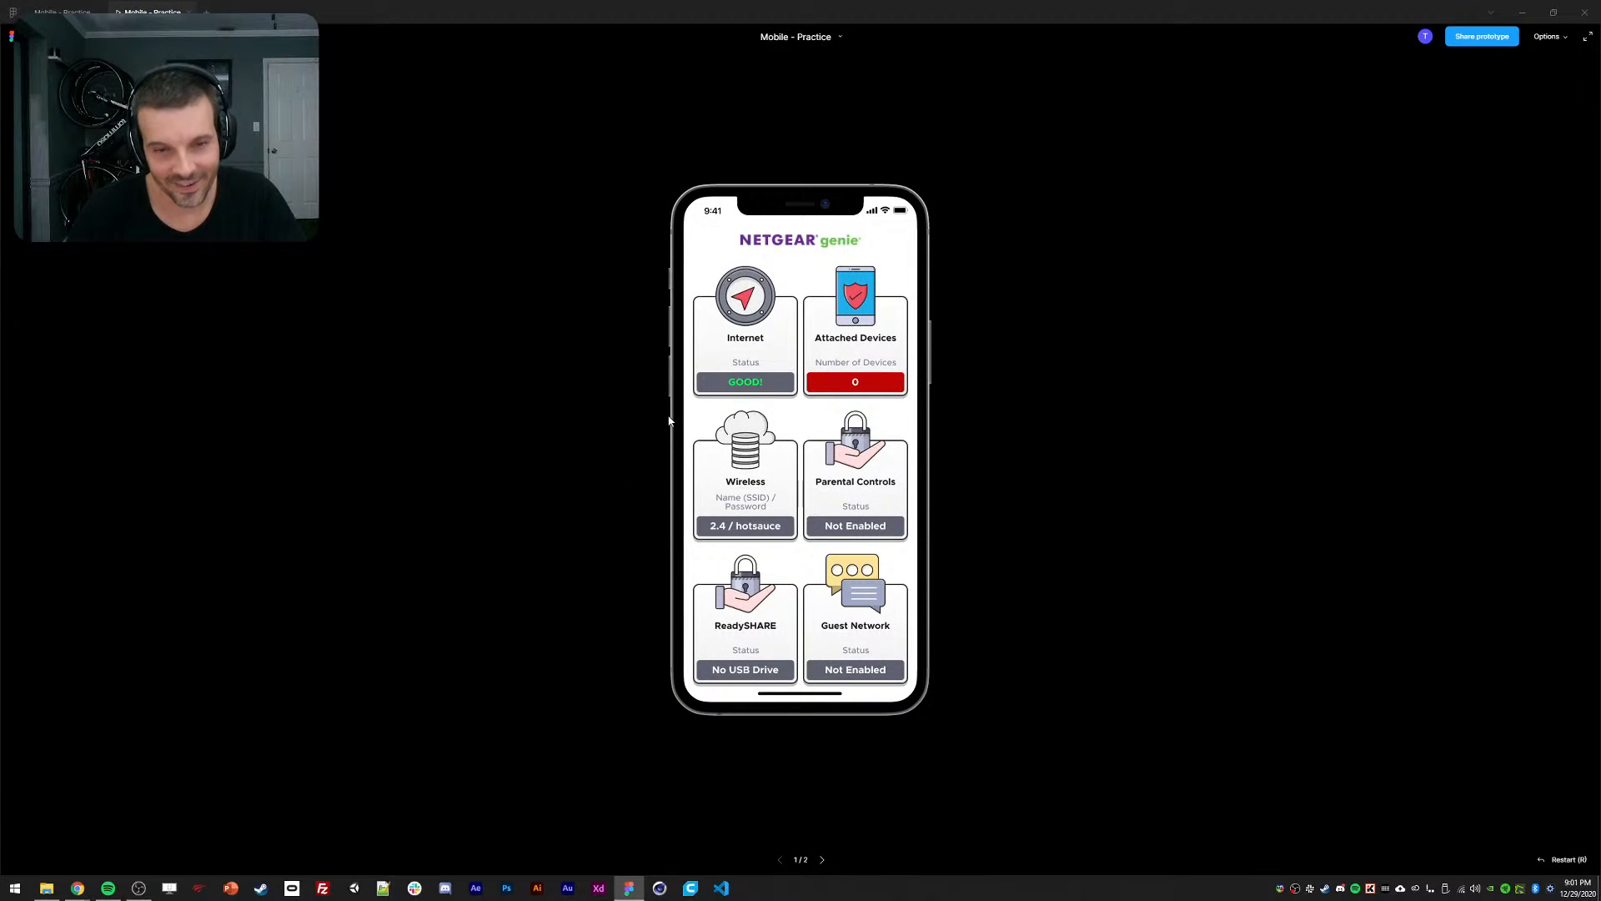
click(744, 384)
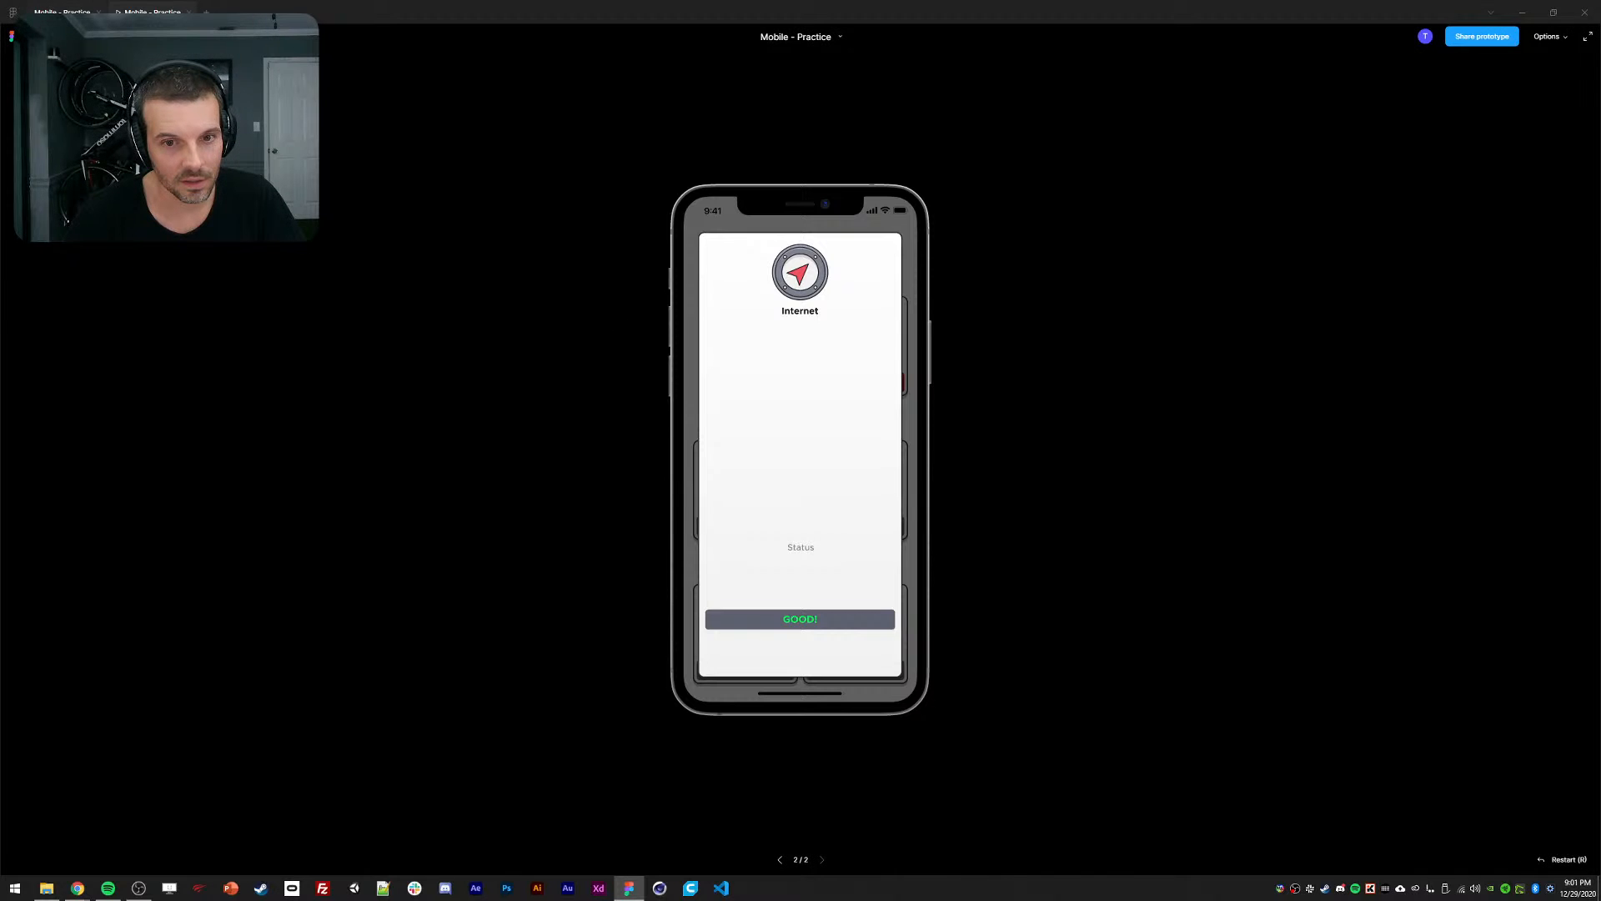
click(63, 12)
drag(645, 125, 601, 102)
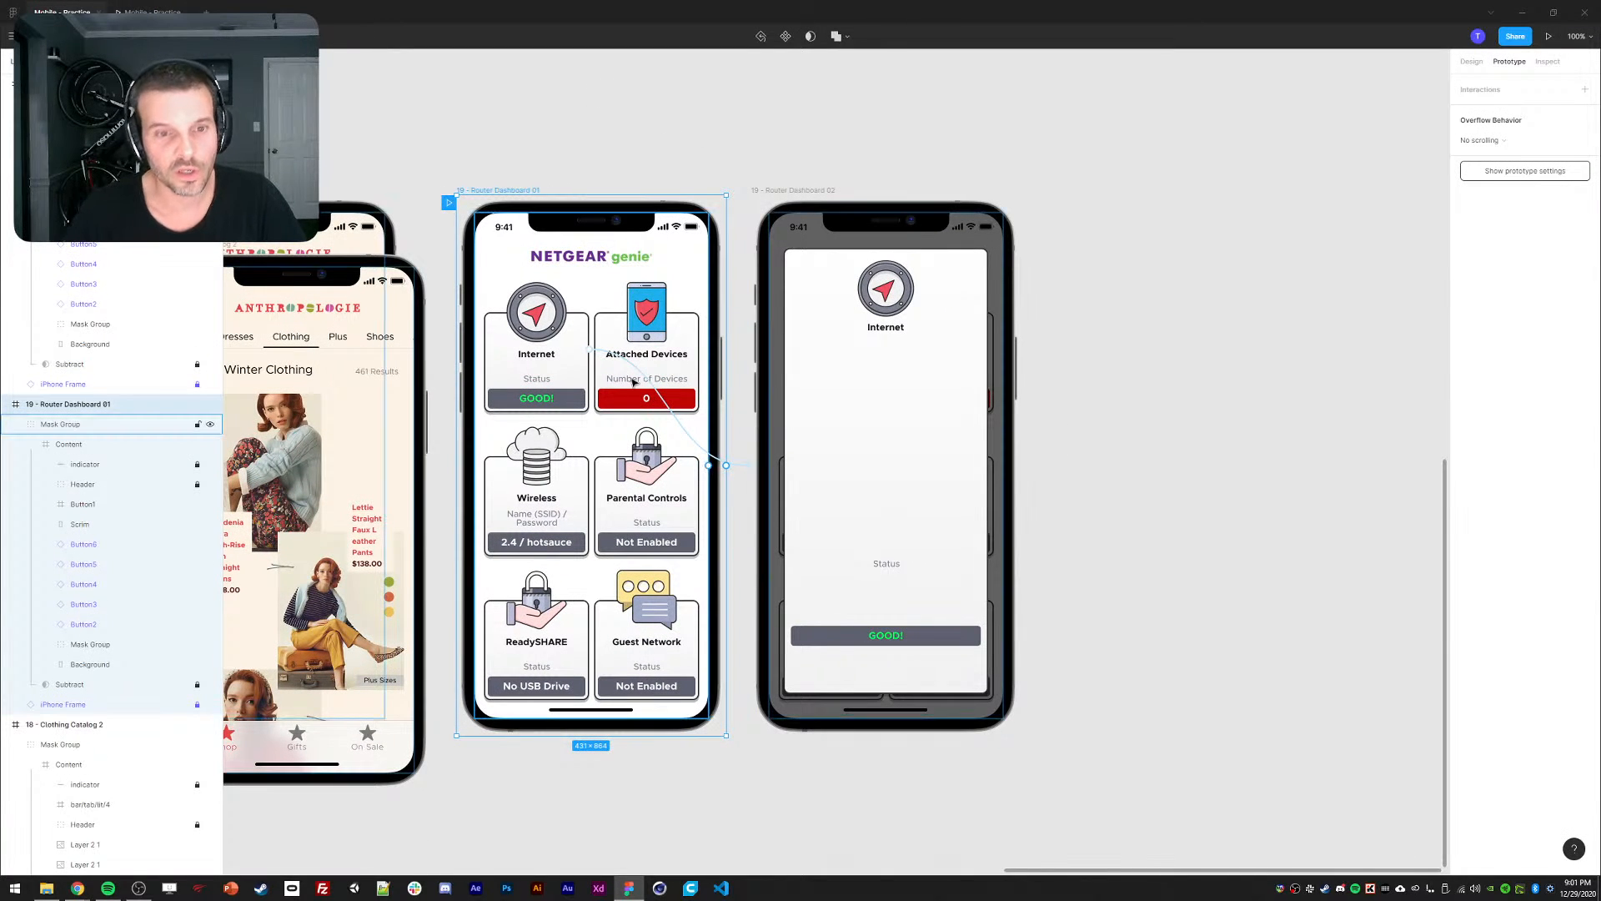
Change the Internet card Button1's click transition from 1000ms to 750ms.
click(539, 369)
click(592, 350)
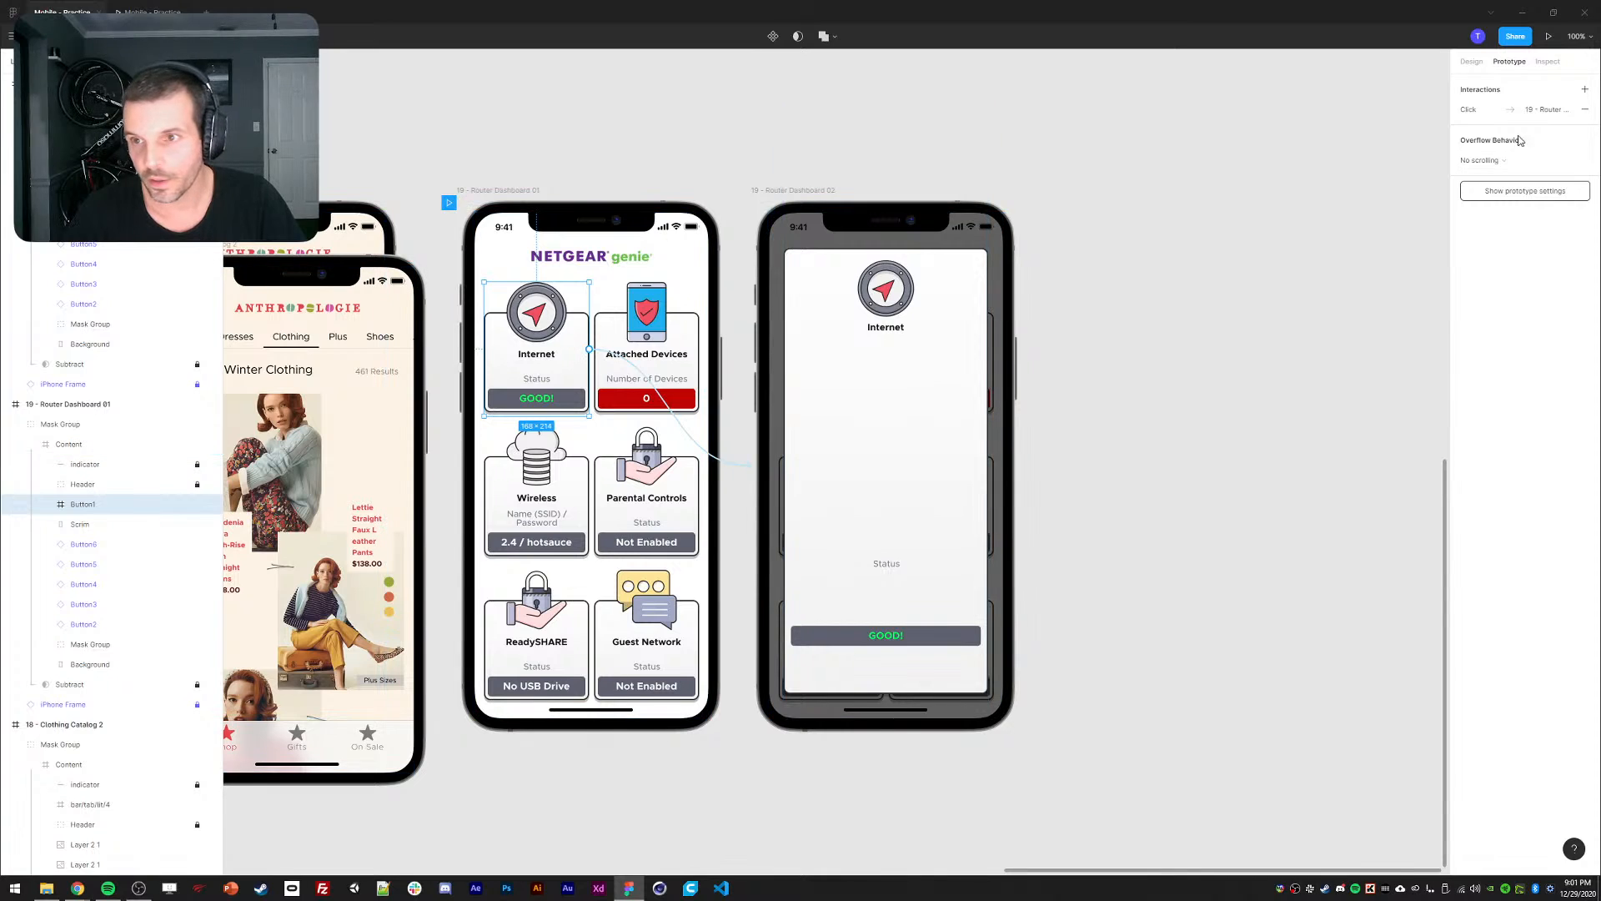
click(1476, 110)
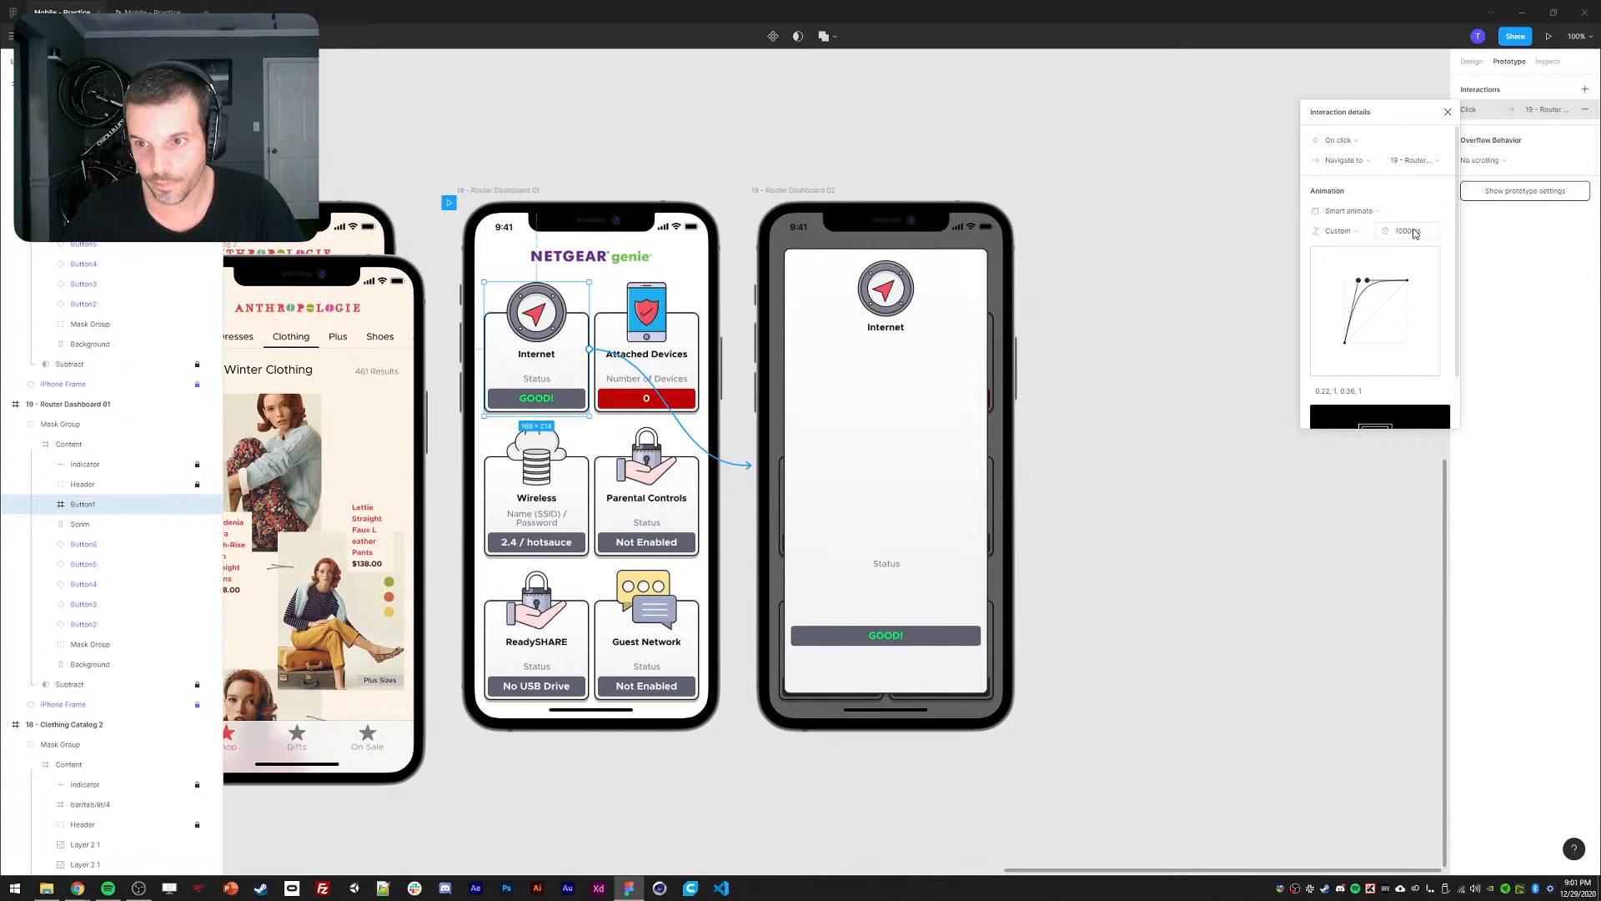
click(1414, 233)
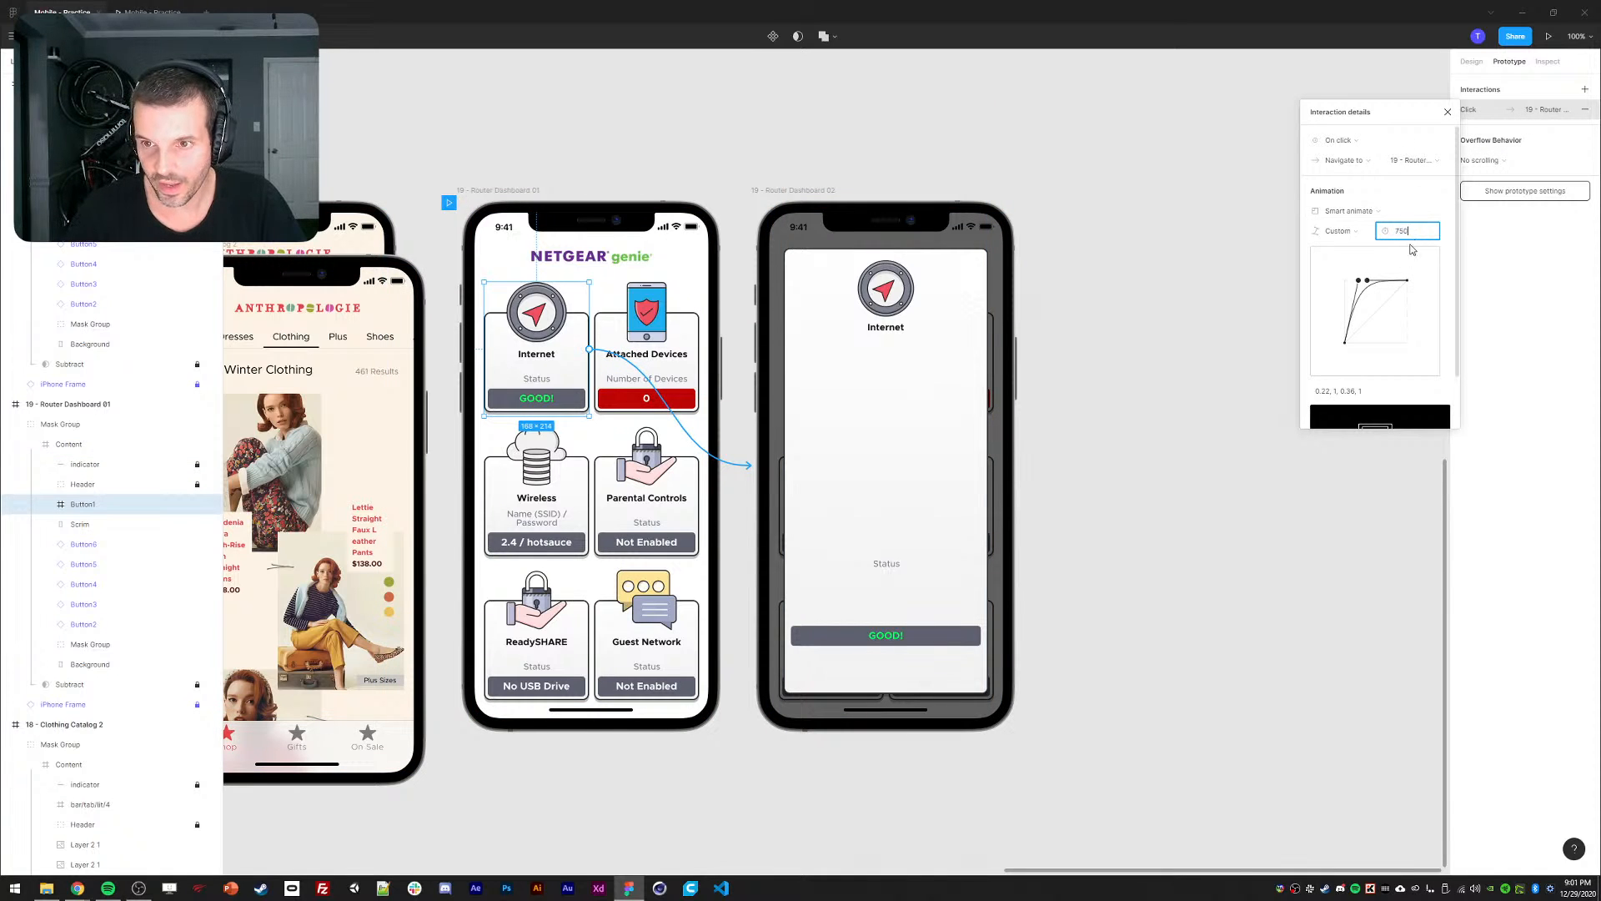
key(Return)
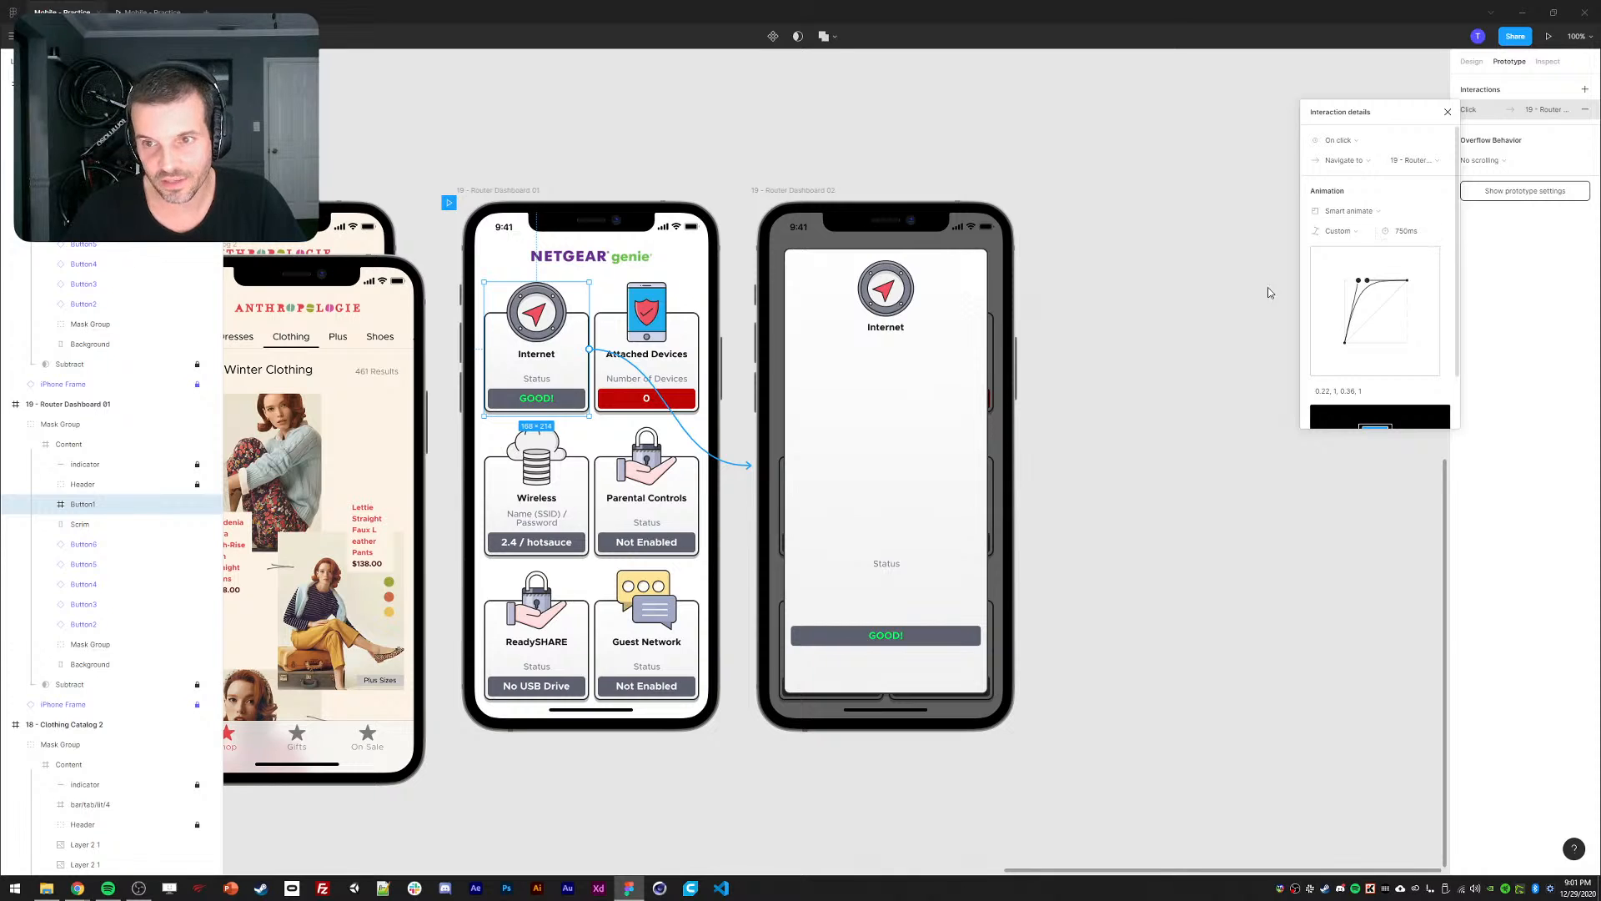
click(836, 383)
click(837, 377)
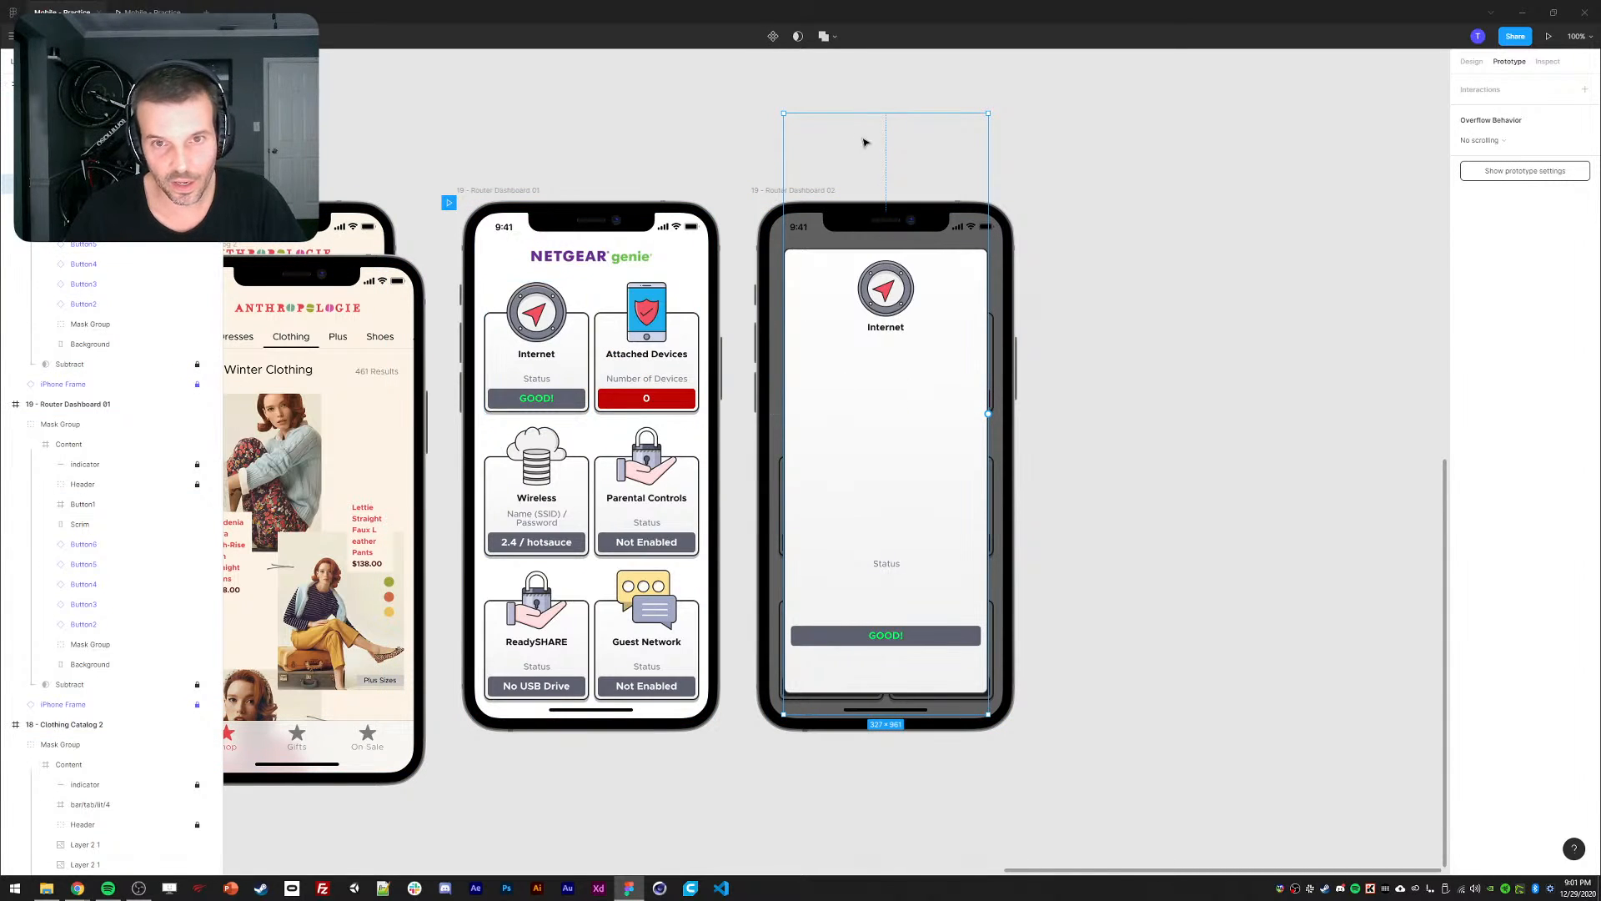
Expand Router Dashboard 02's layers and select its Button1 frame.
click(45, 183)
click(93, 204)
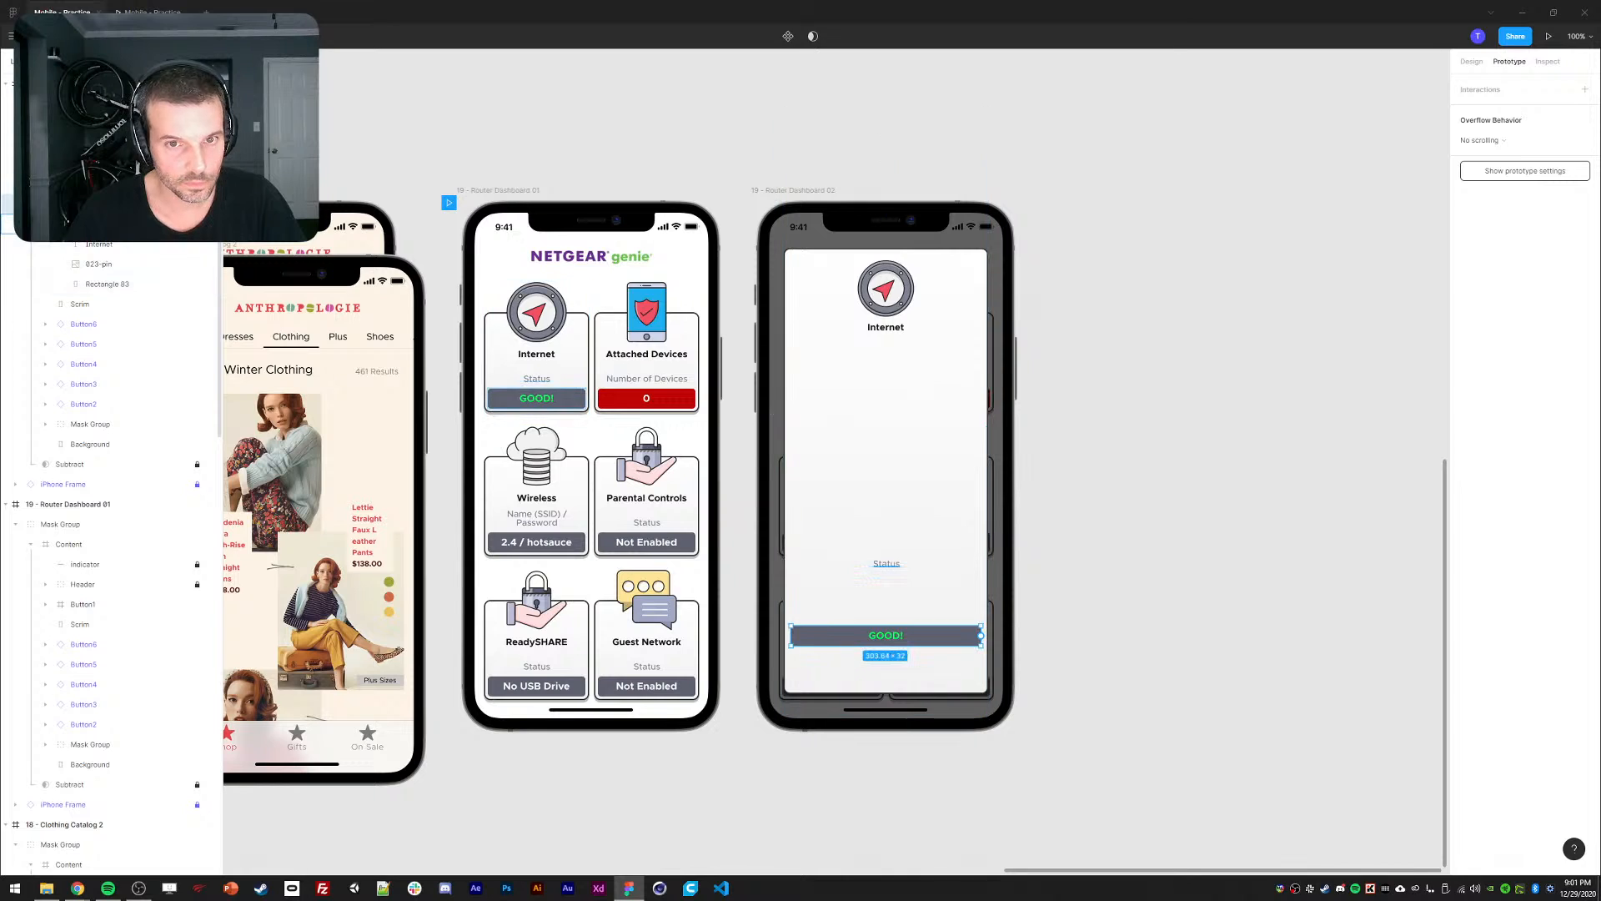
click(88, 285)
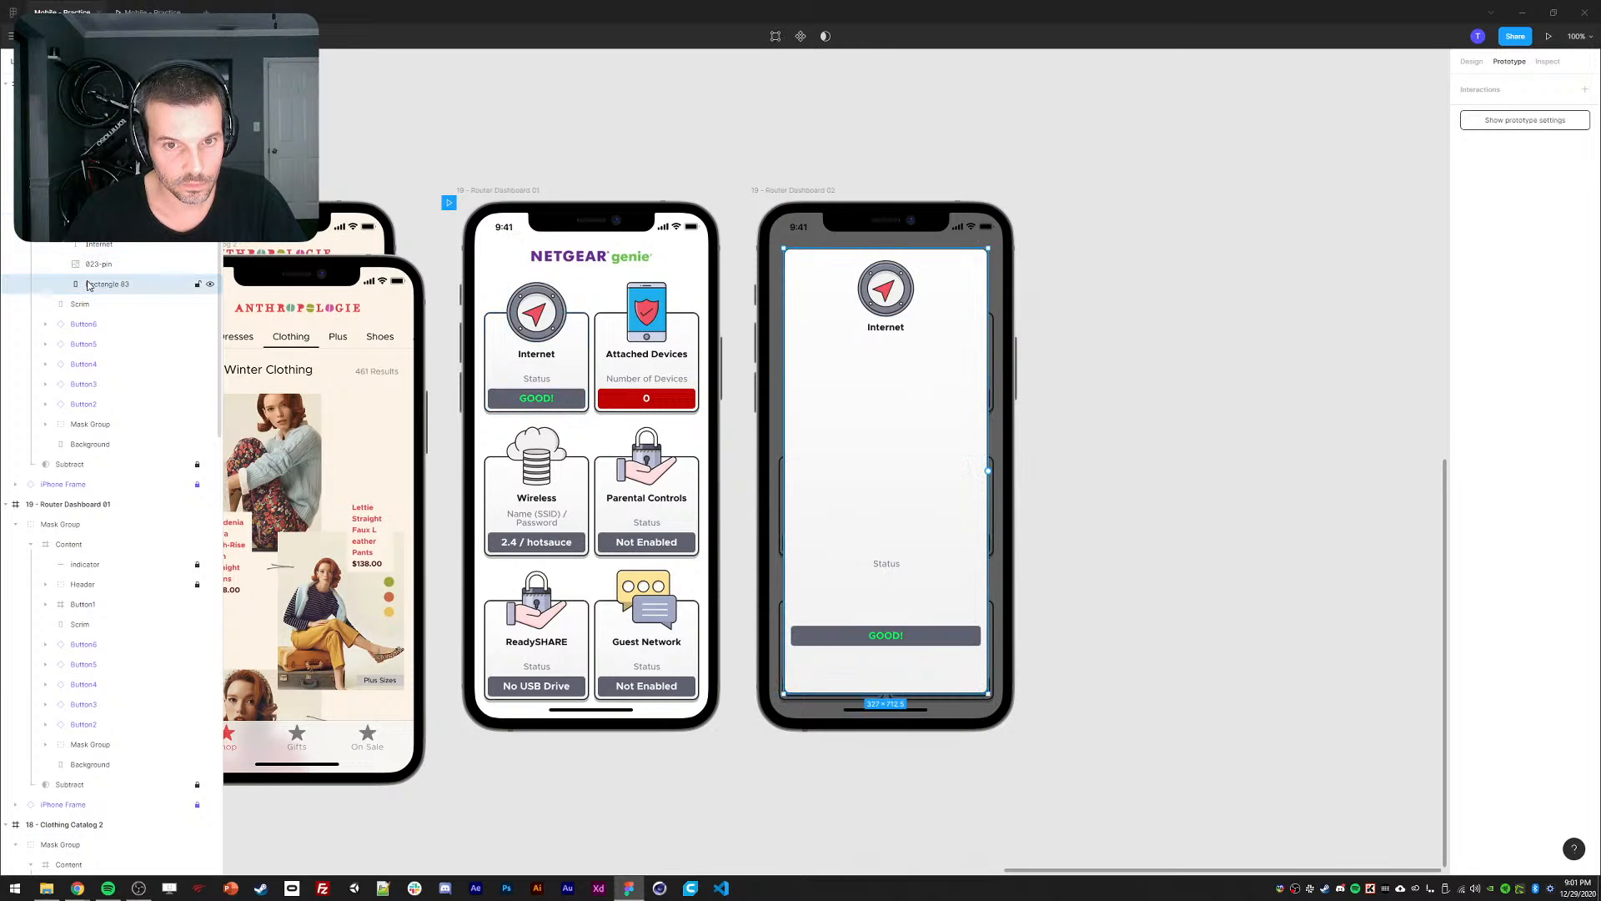
click(87, 184)
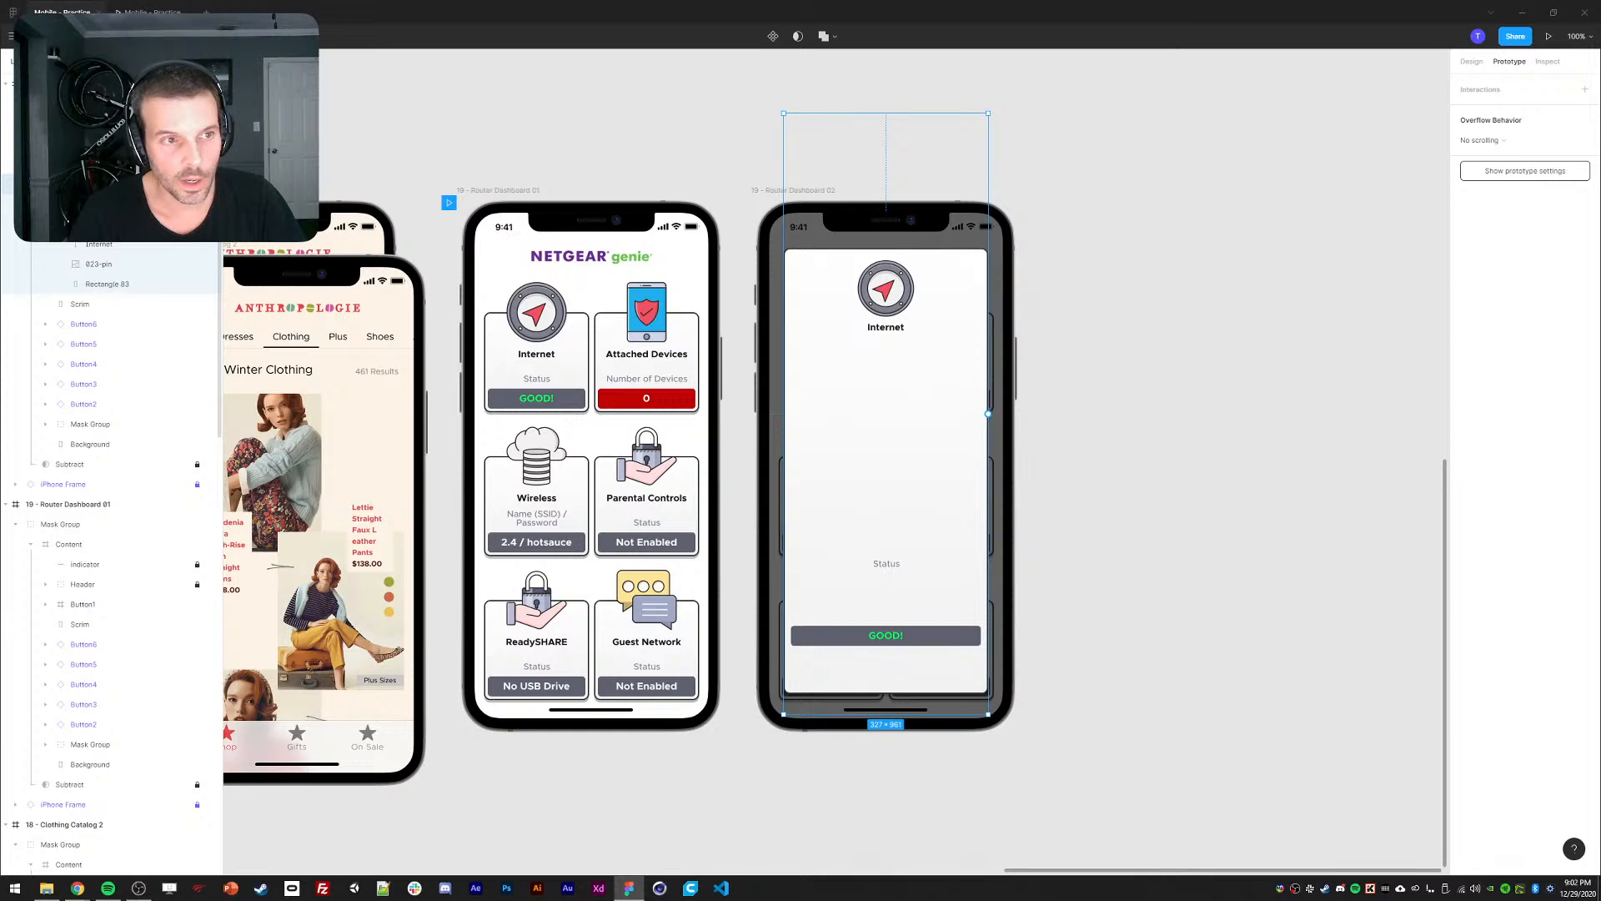
Add an On click interaction navigating to 19 - Router Dashboard 01 with Smart animate.
click(1585, 89)
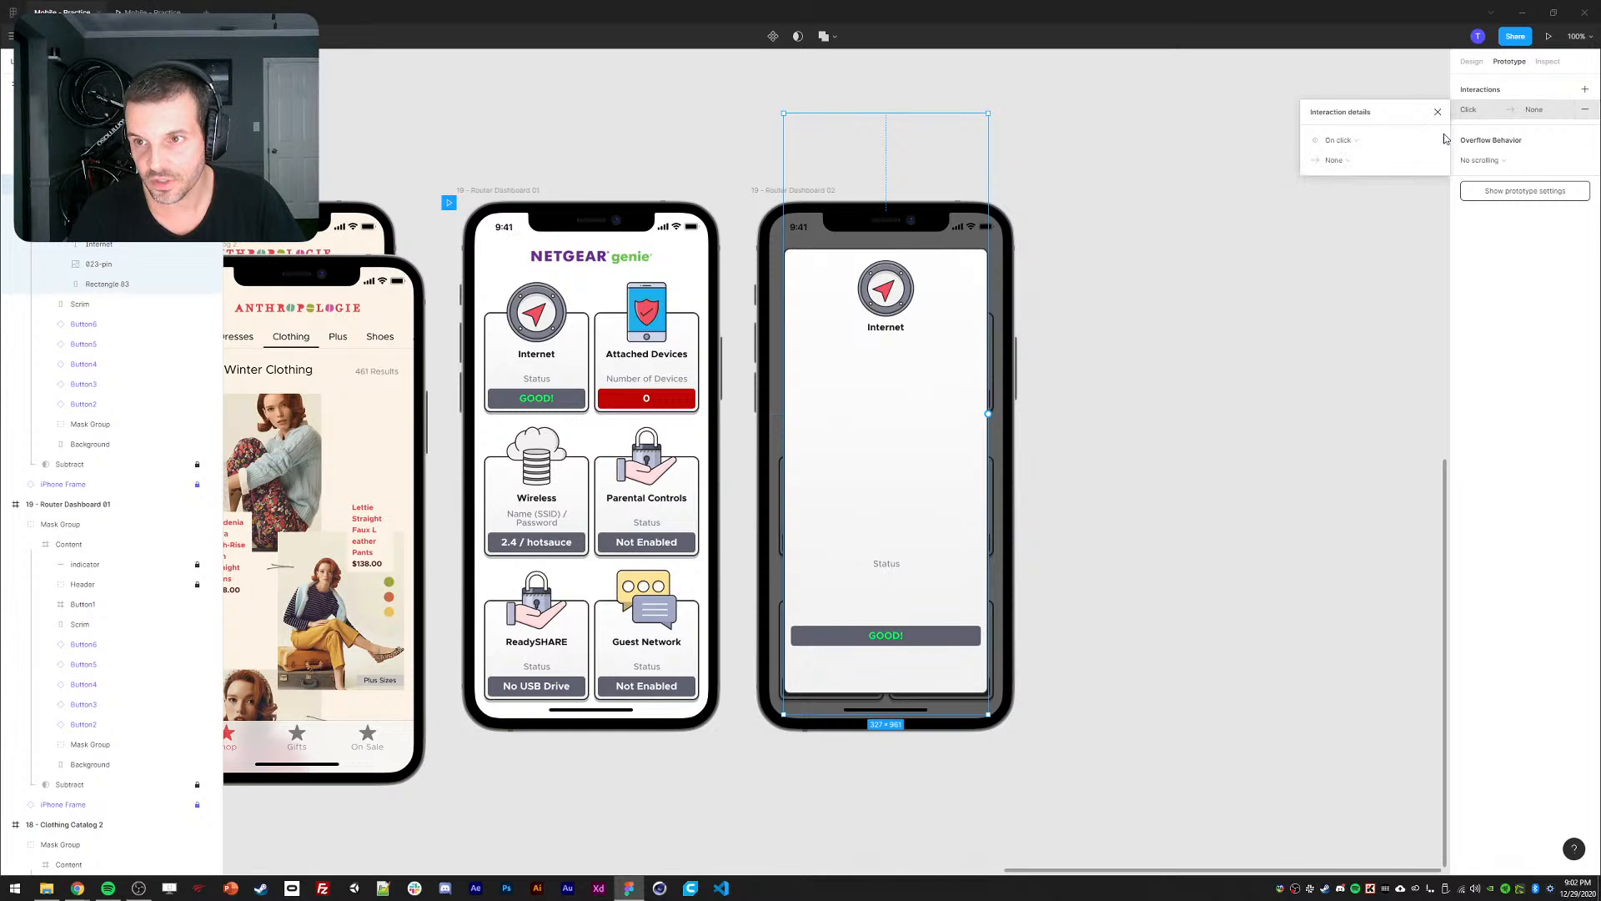
click(1391, 159)
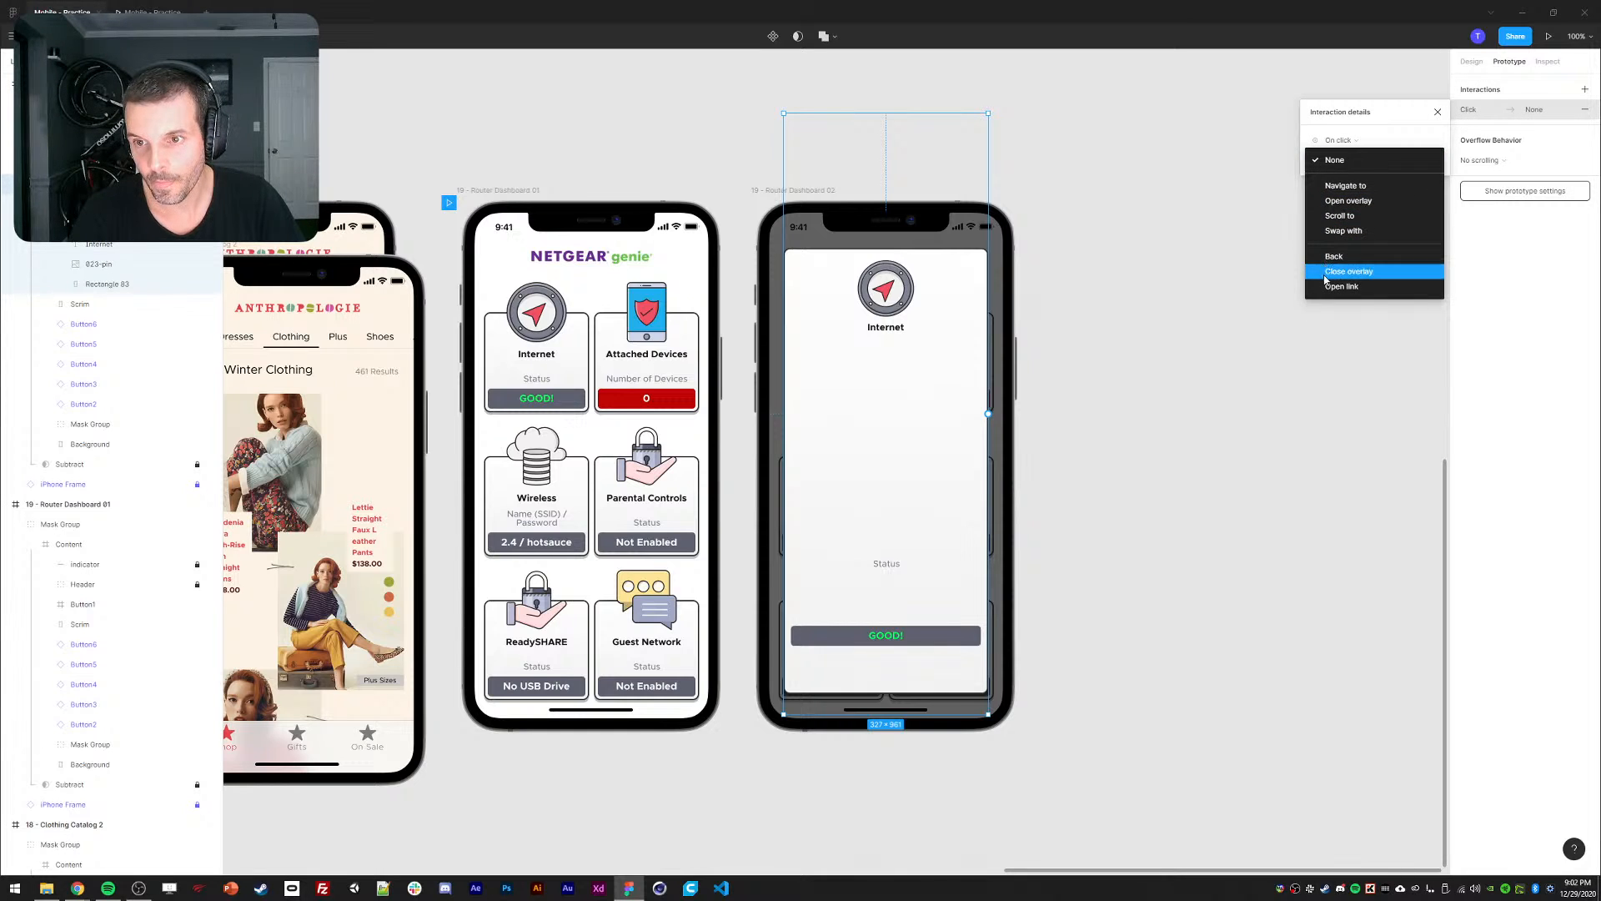
click(1332, 188)
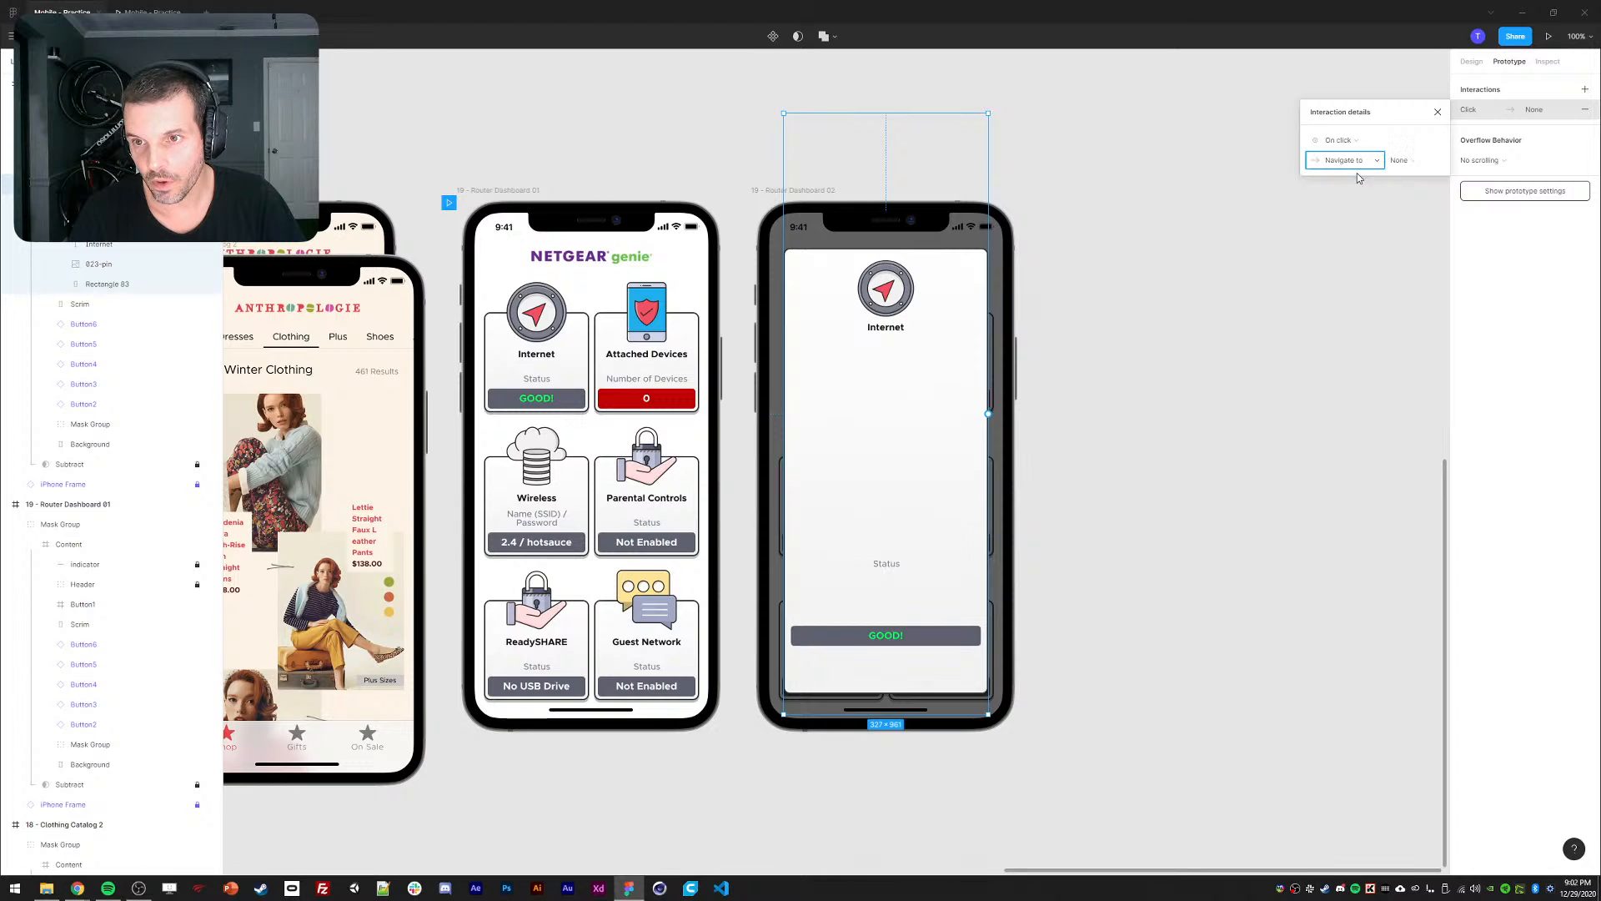
click(1422, 163)
click(1434, 463)
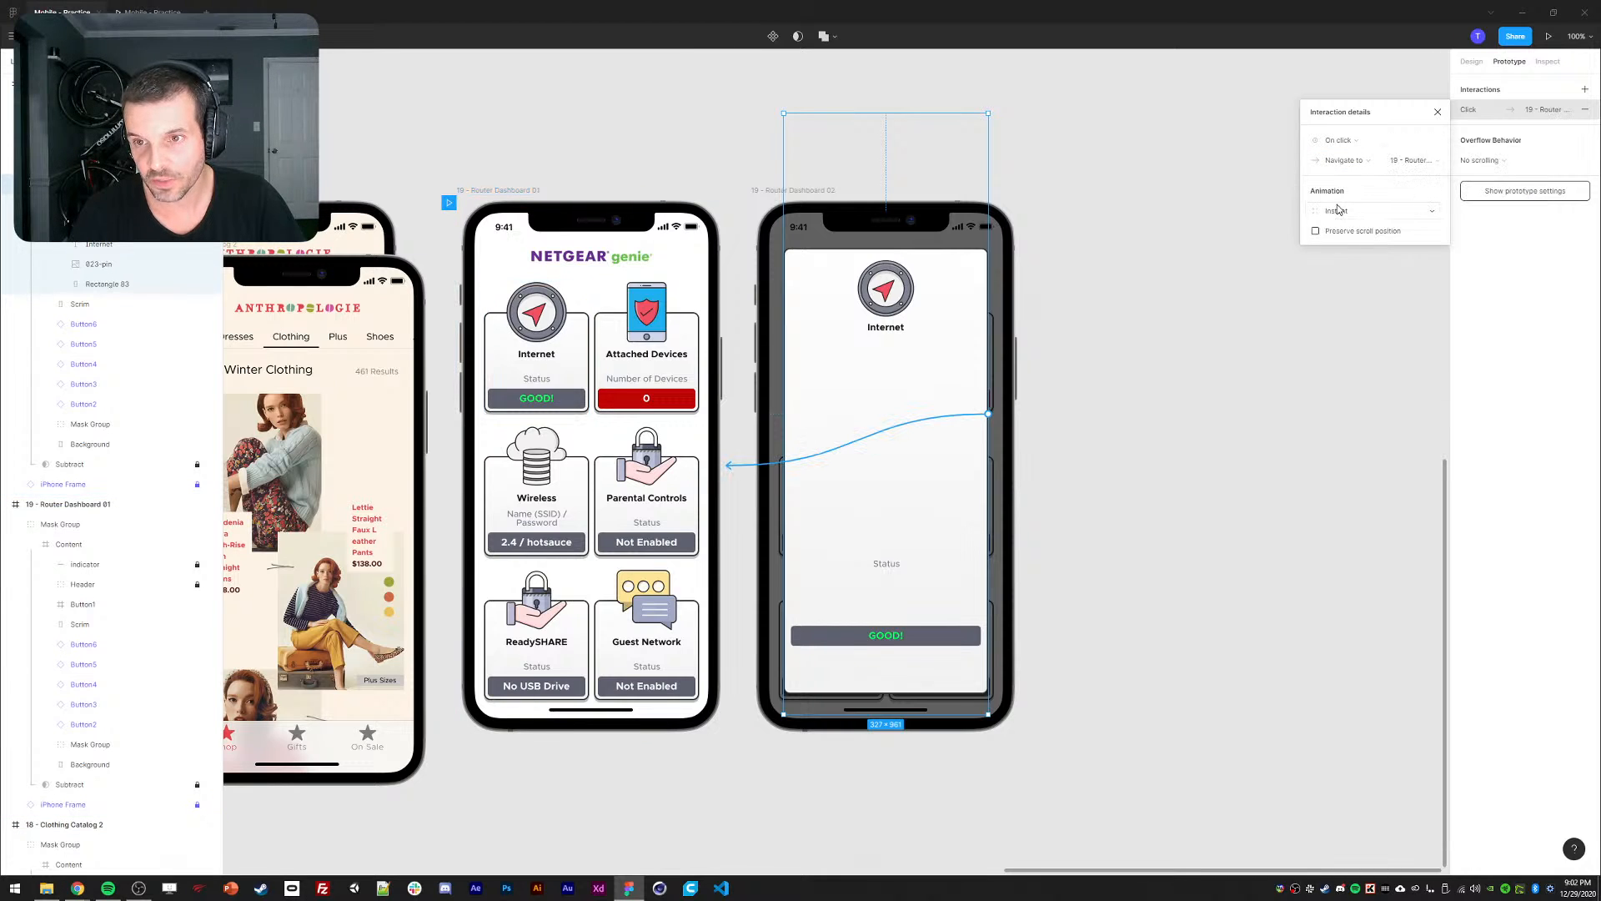
click(1341, 231)
click(1336, 240)
click(1405, 236)
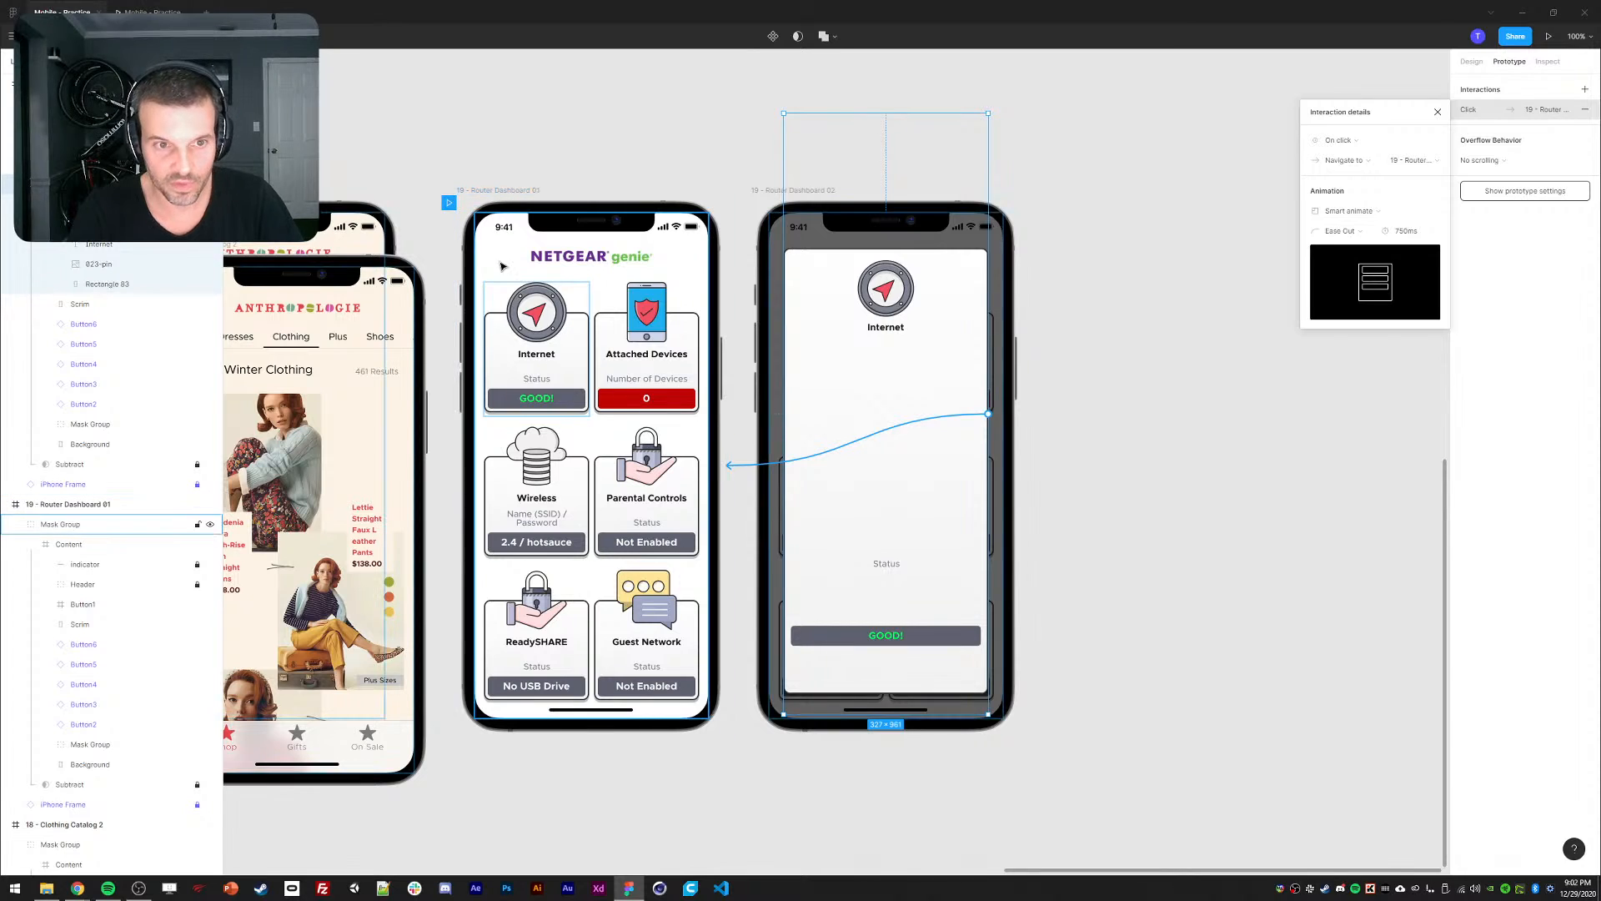
Give the back transition Custom easing 0.22, 1, 0.36, 1, matching the Internet card.
click(543, 335)
click(613, 352)
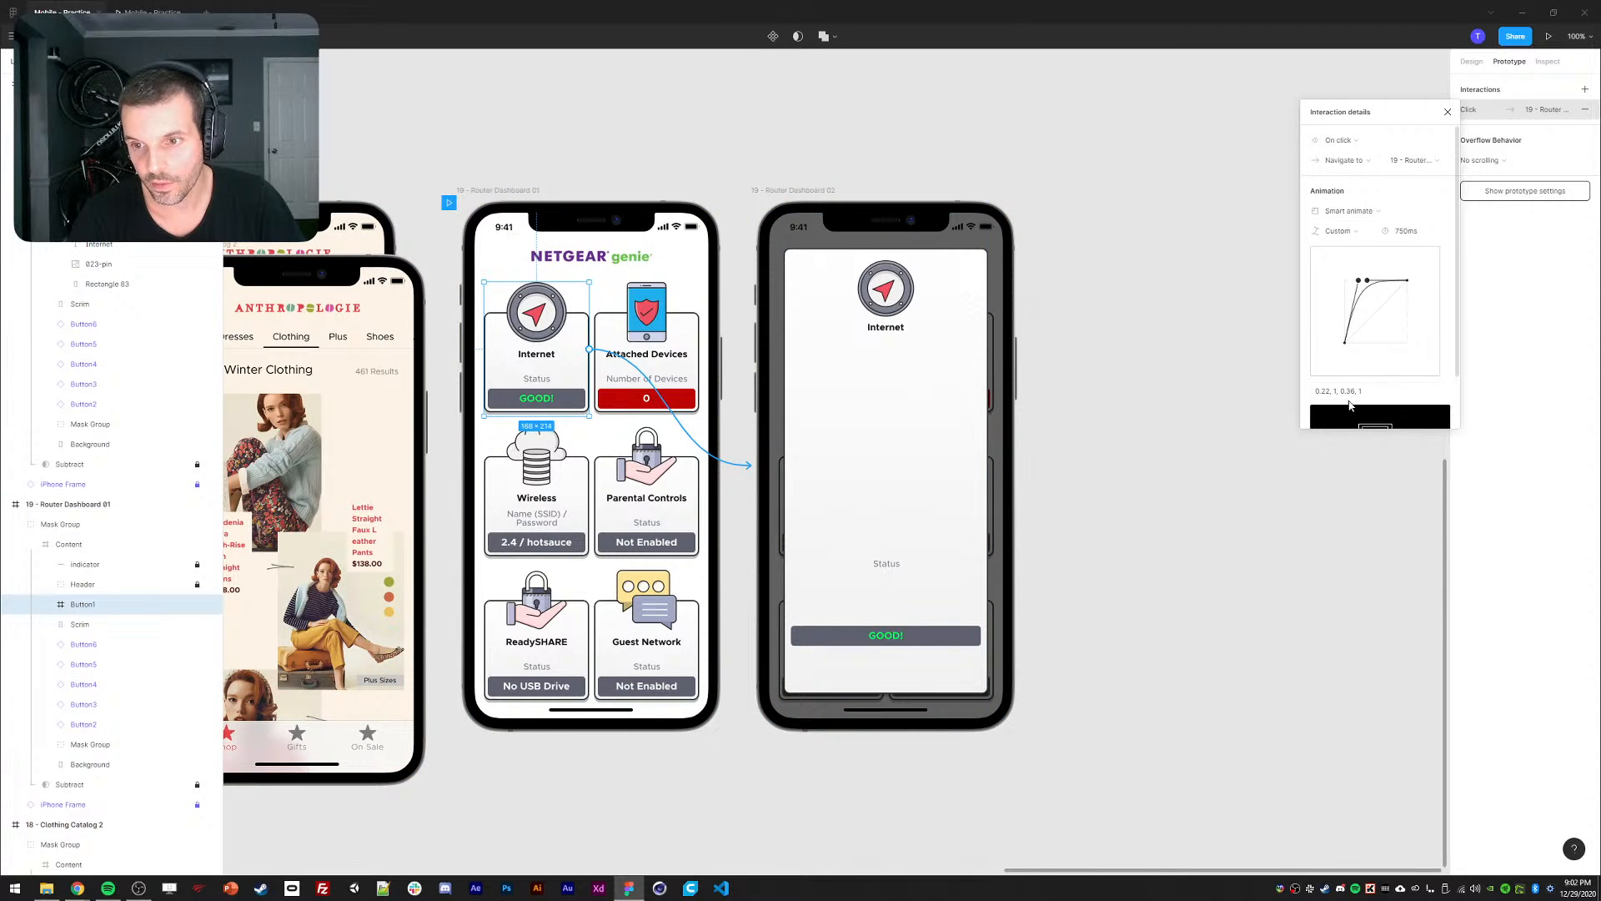
click(1346, 394)
click(921, 333)
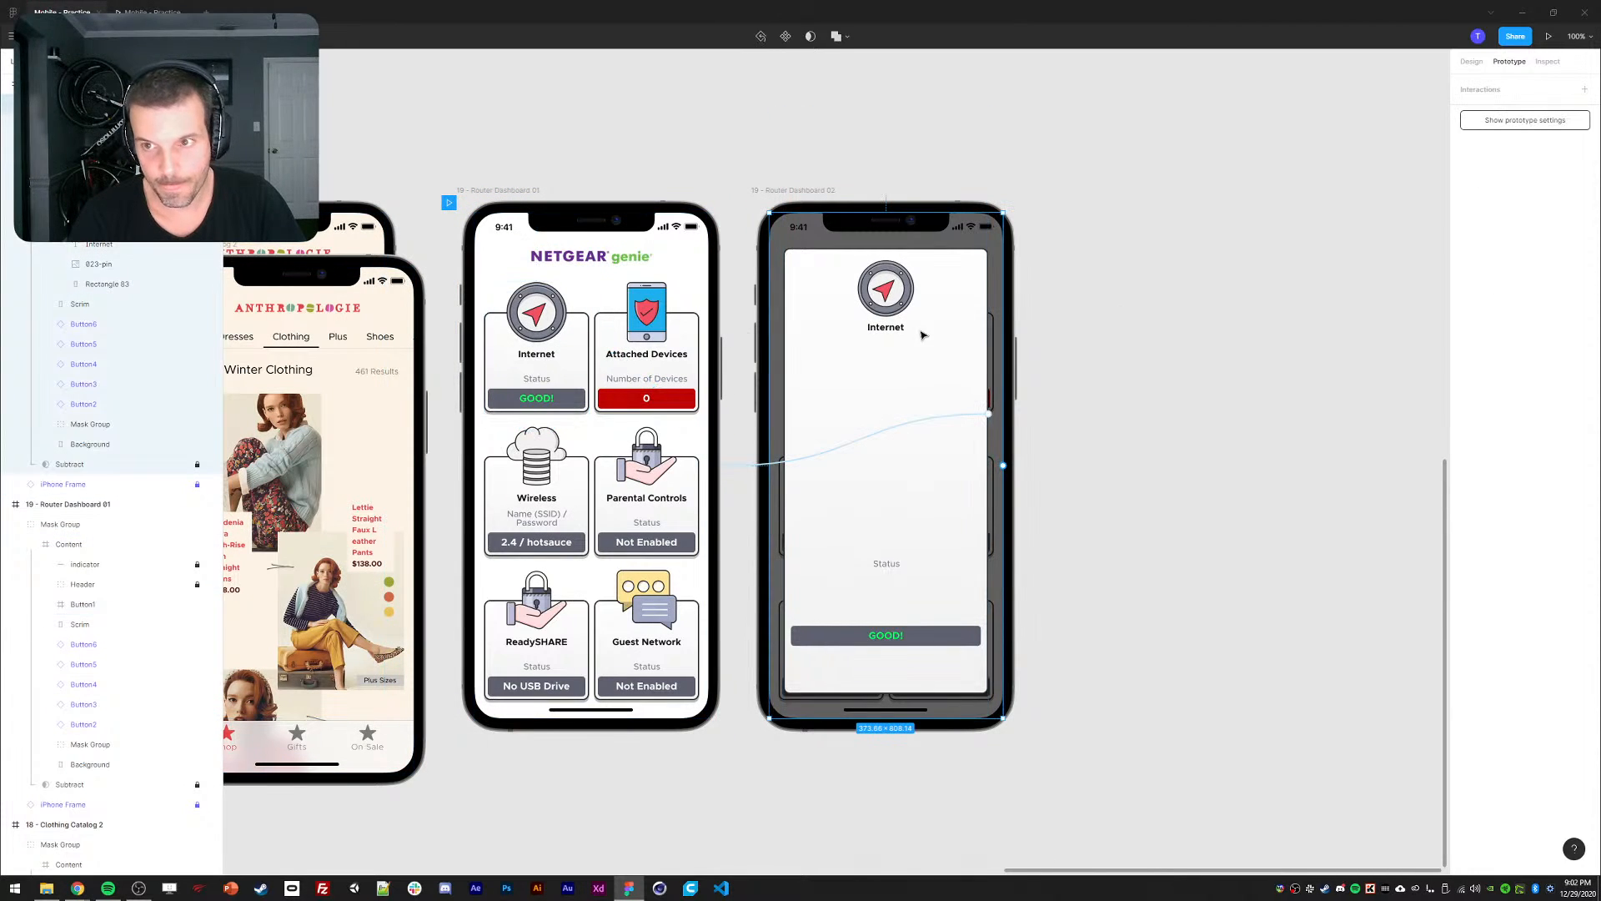
double_click(845, 348)
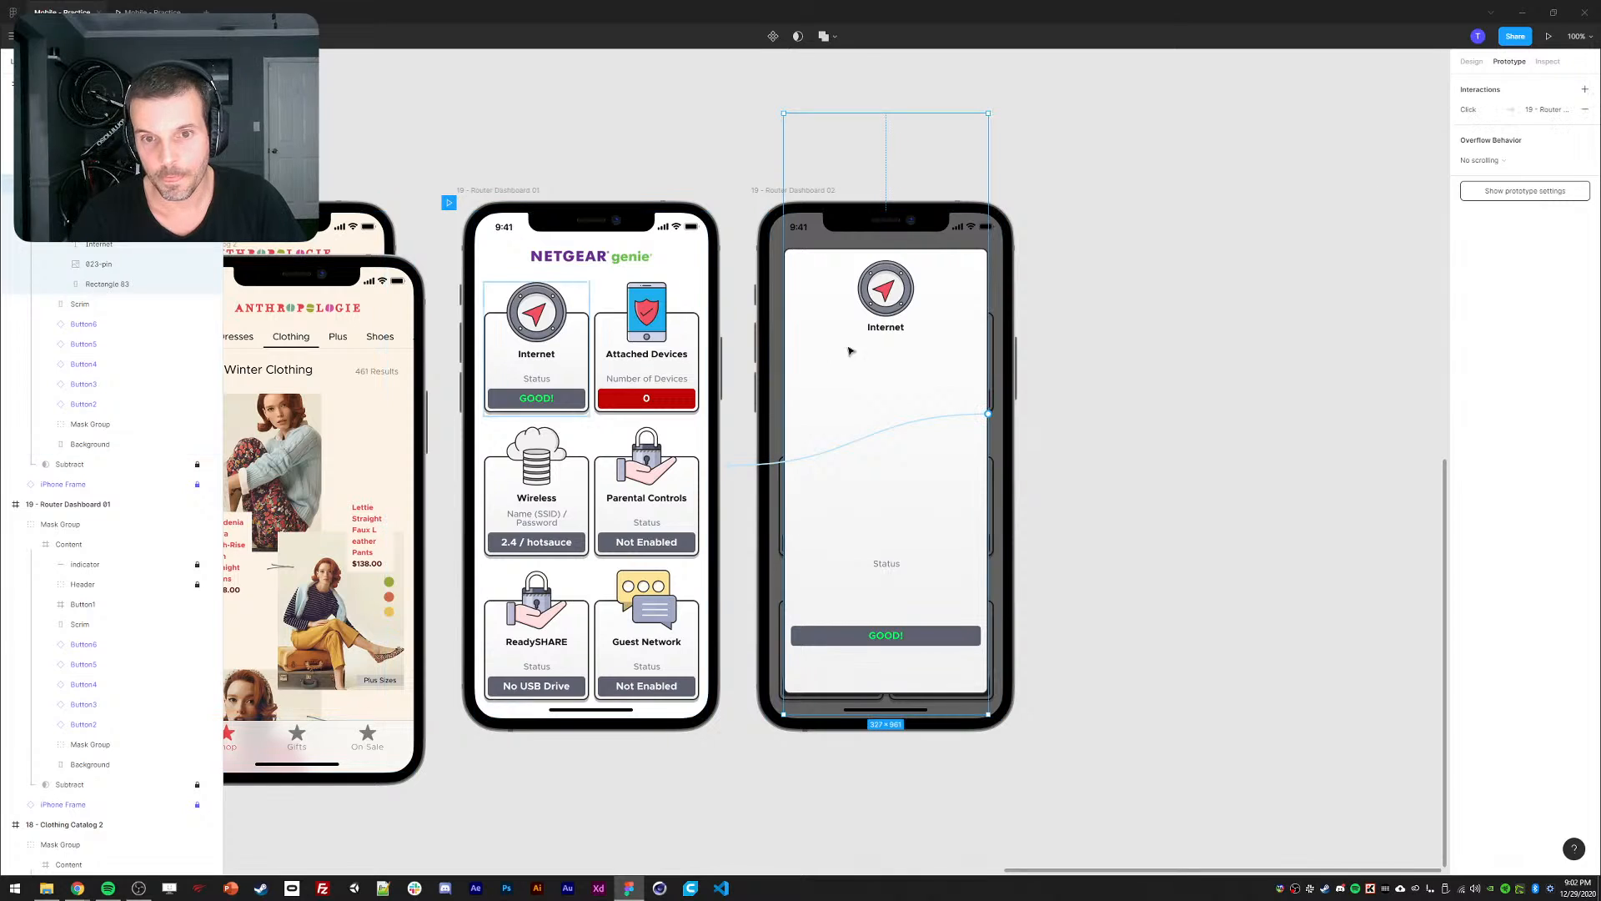
click(1488, 162)
click(1511, 116)
click(1482, 113)
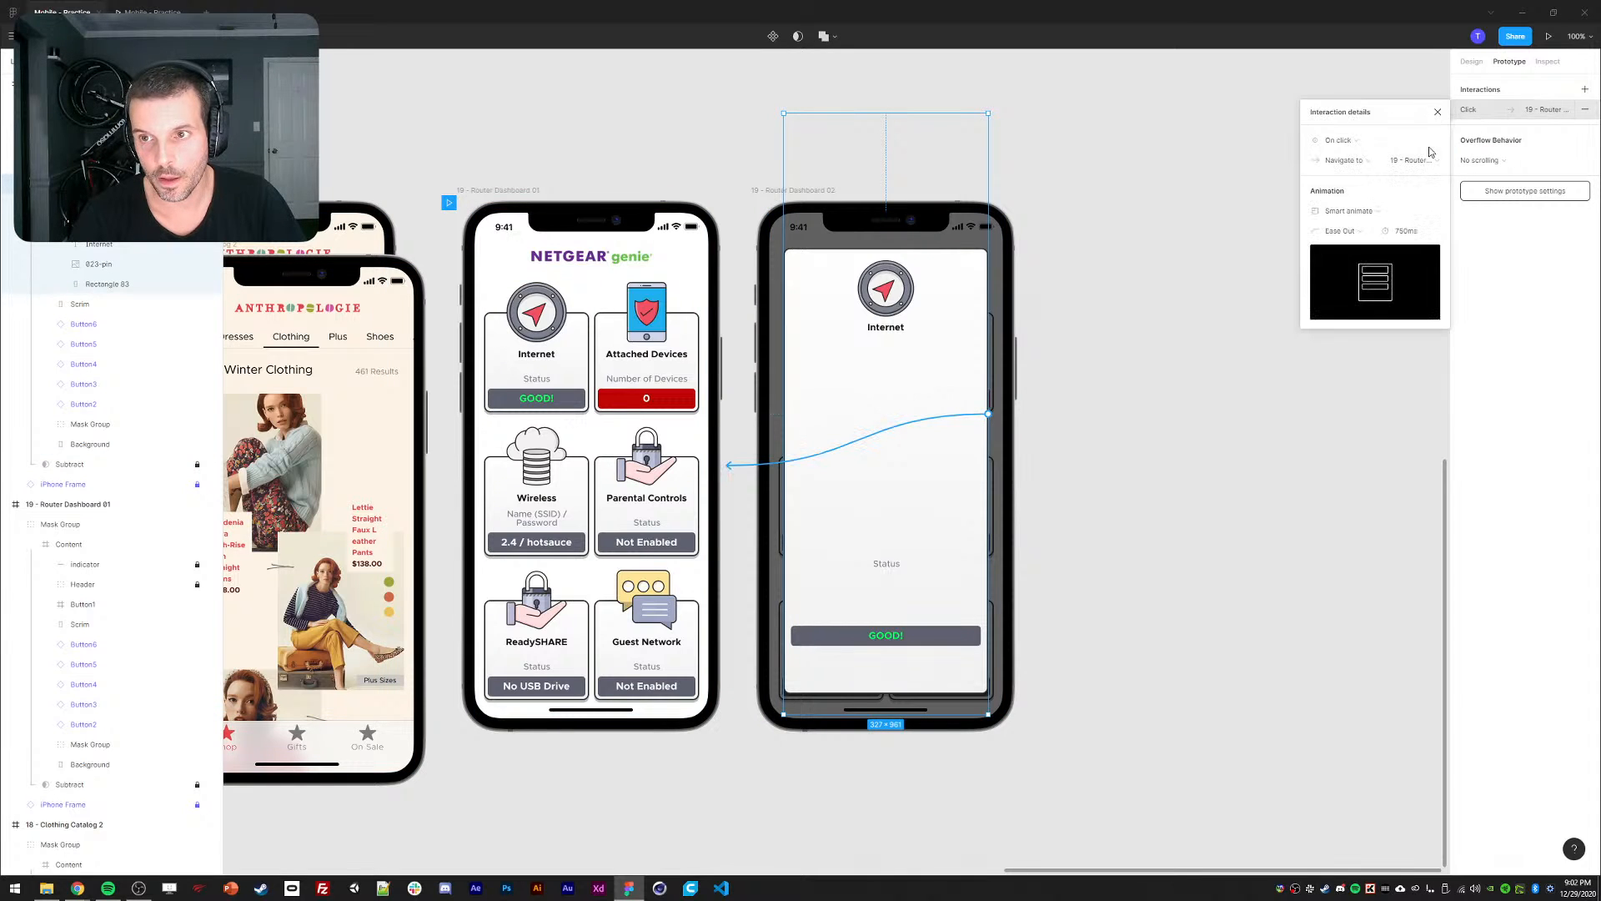
click(1339, 231)
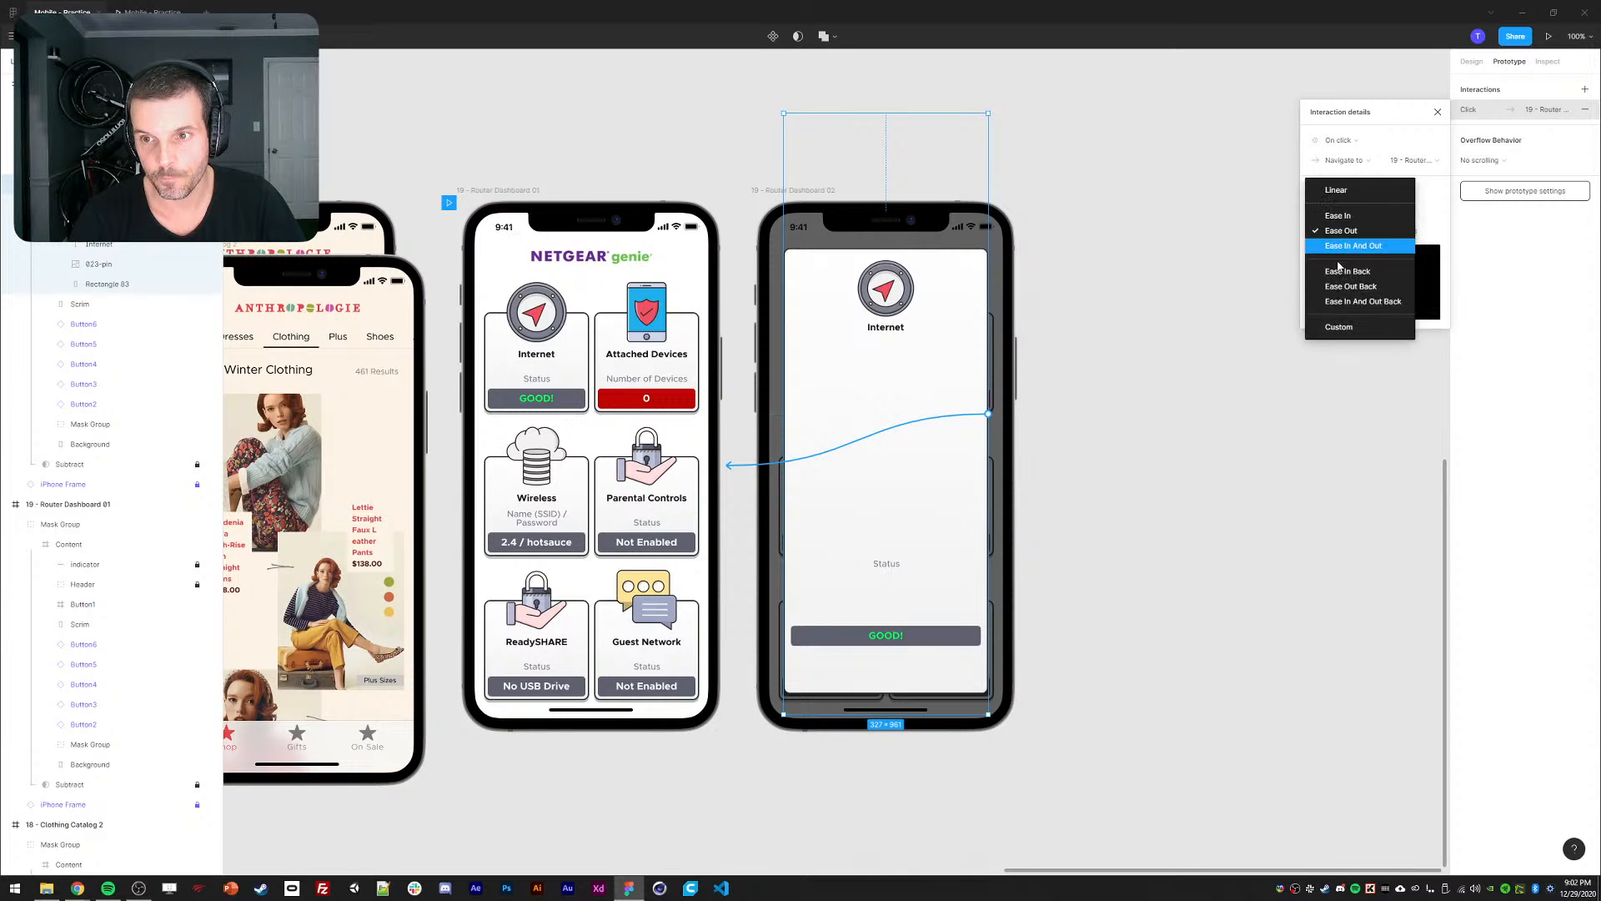
click(1345, 326)
click(1368, 392)
key(Return)
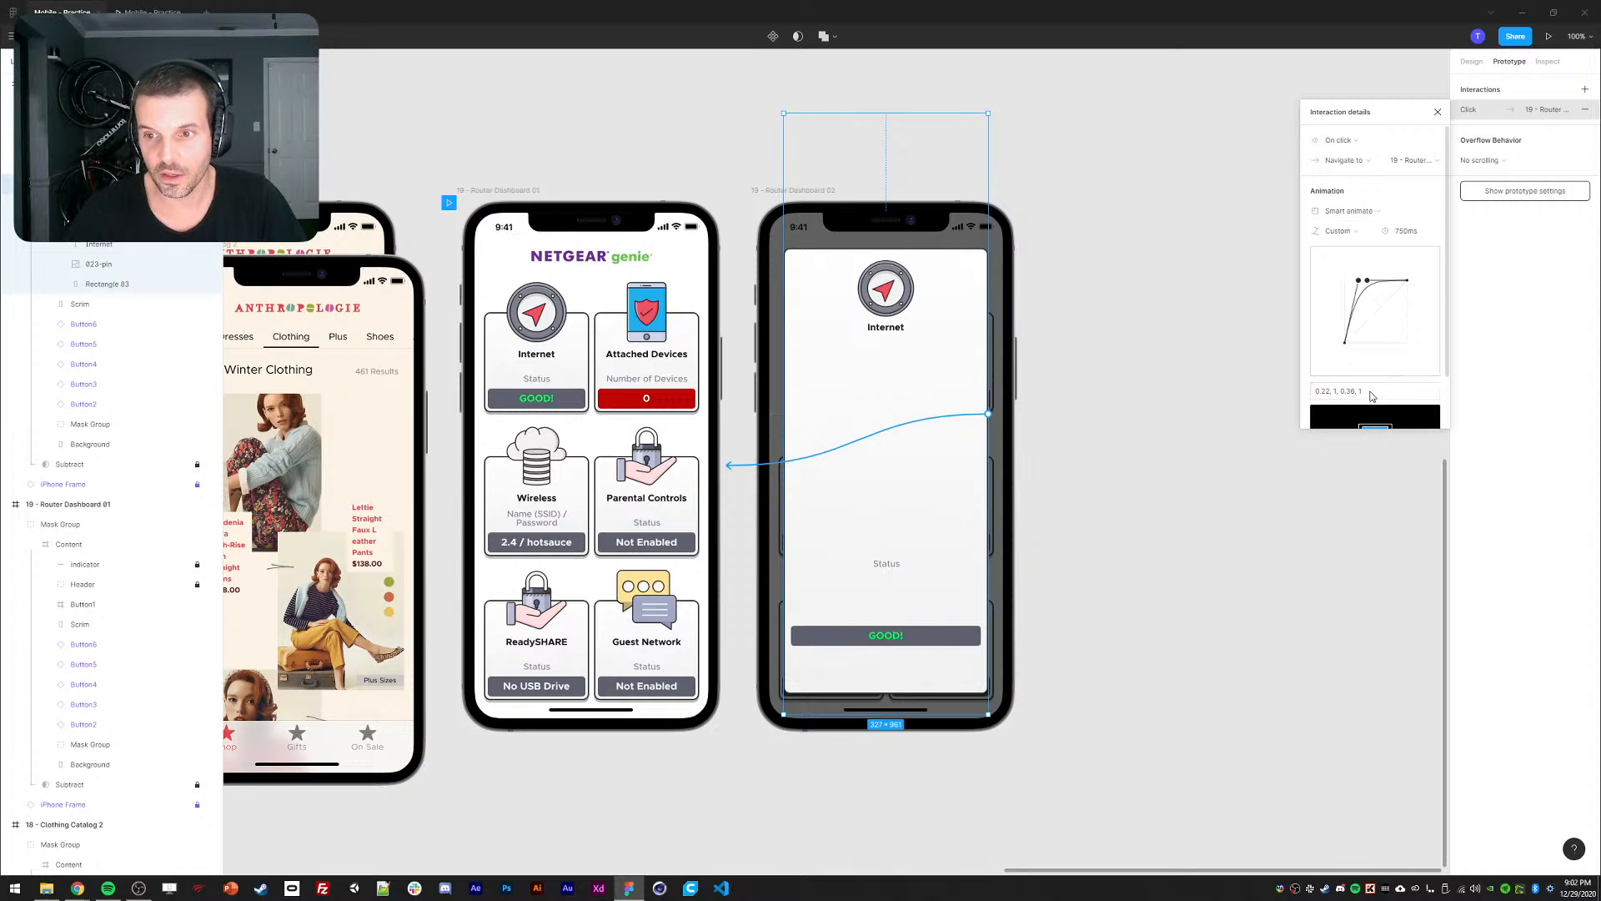
scroll(1370, 396, down, 2)
click(1438, 113)
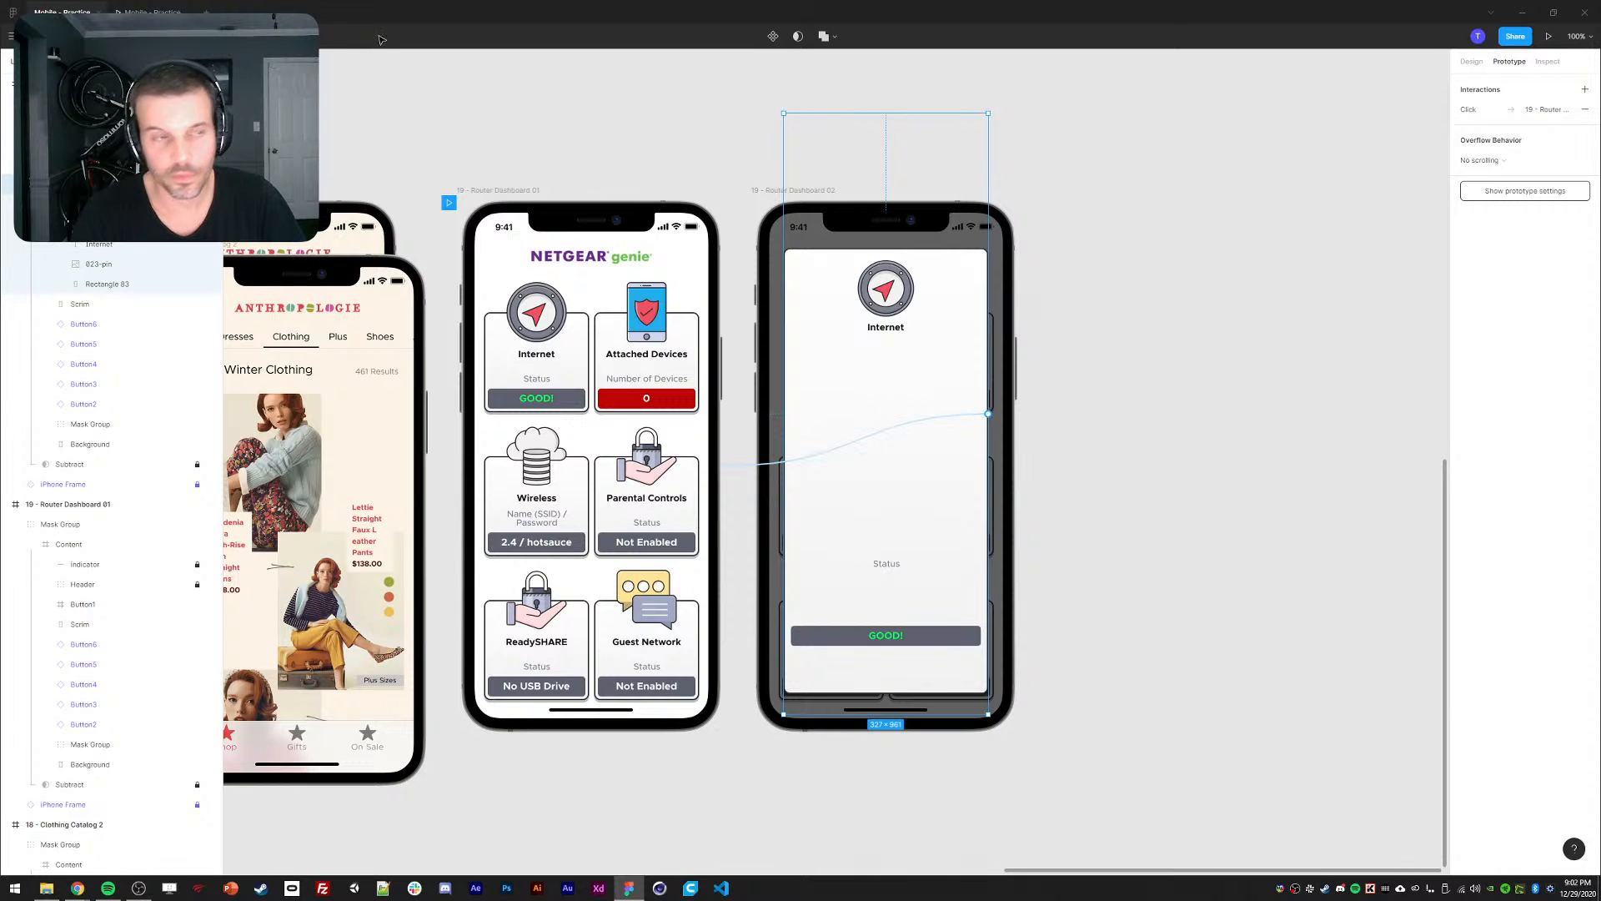
click(162, 12)
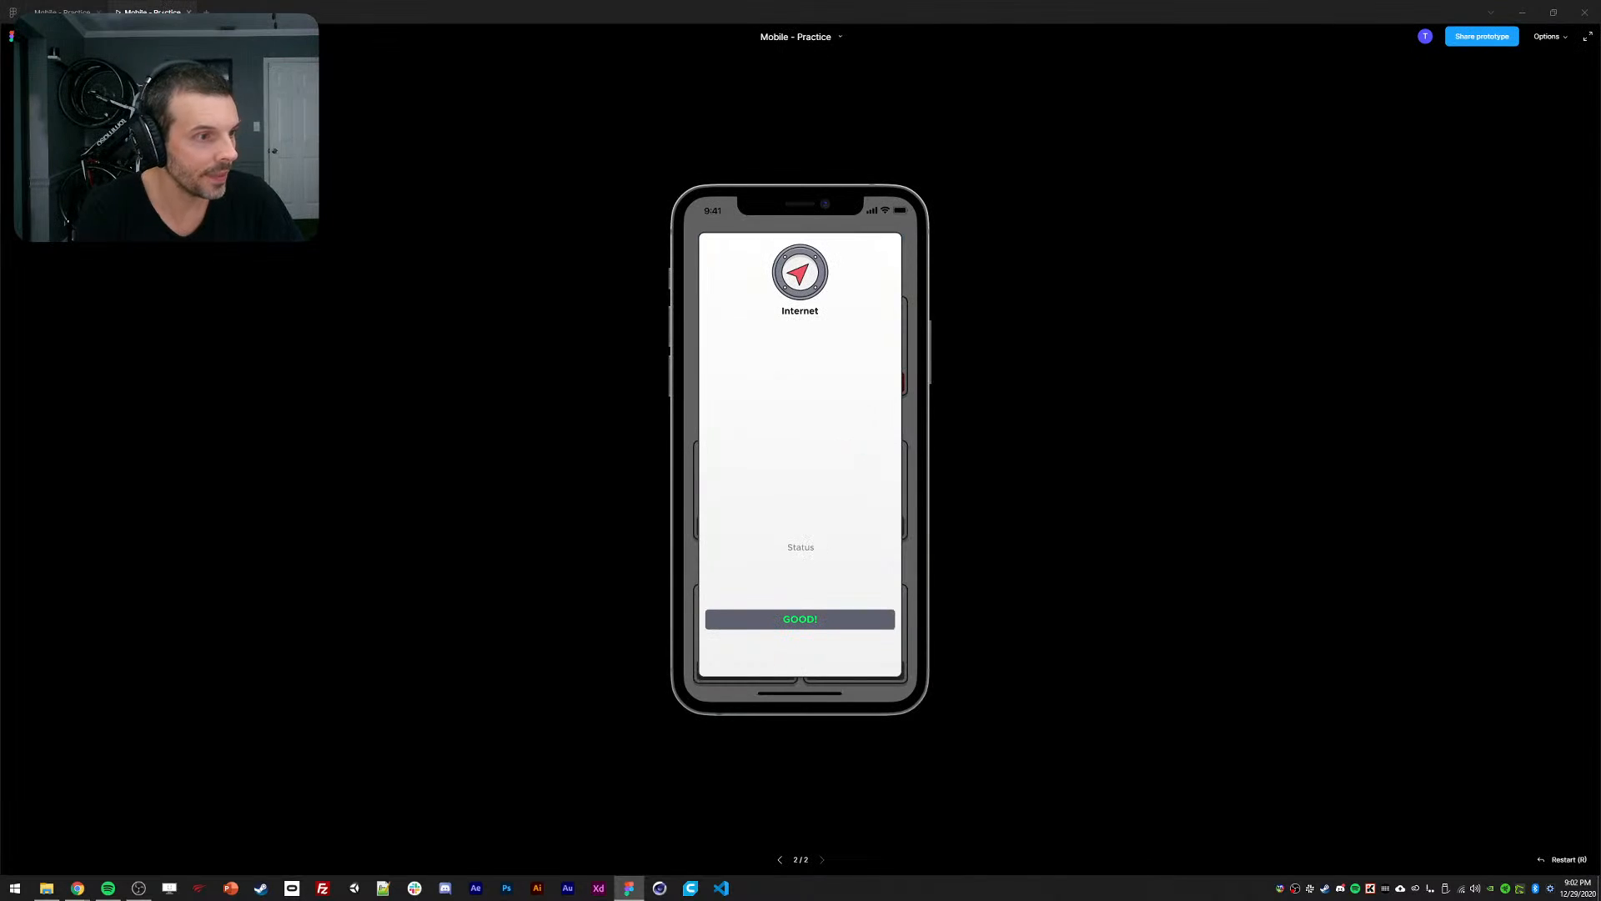
click(719, 439)
click(716, 367)
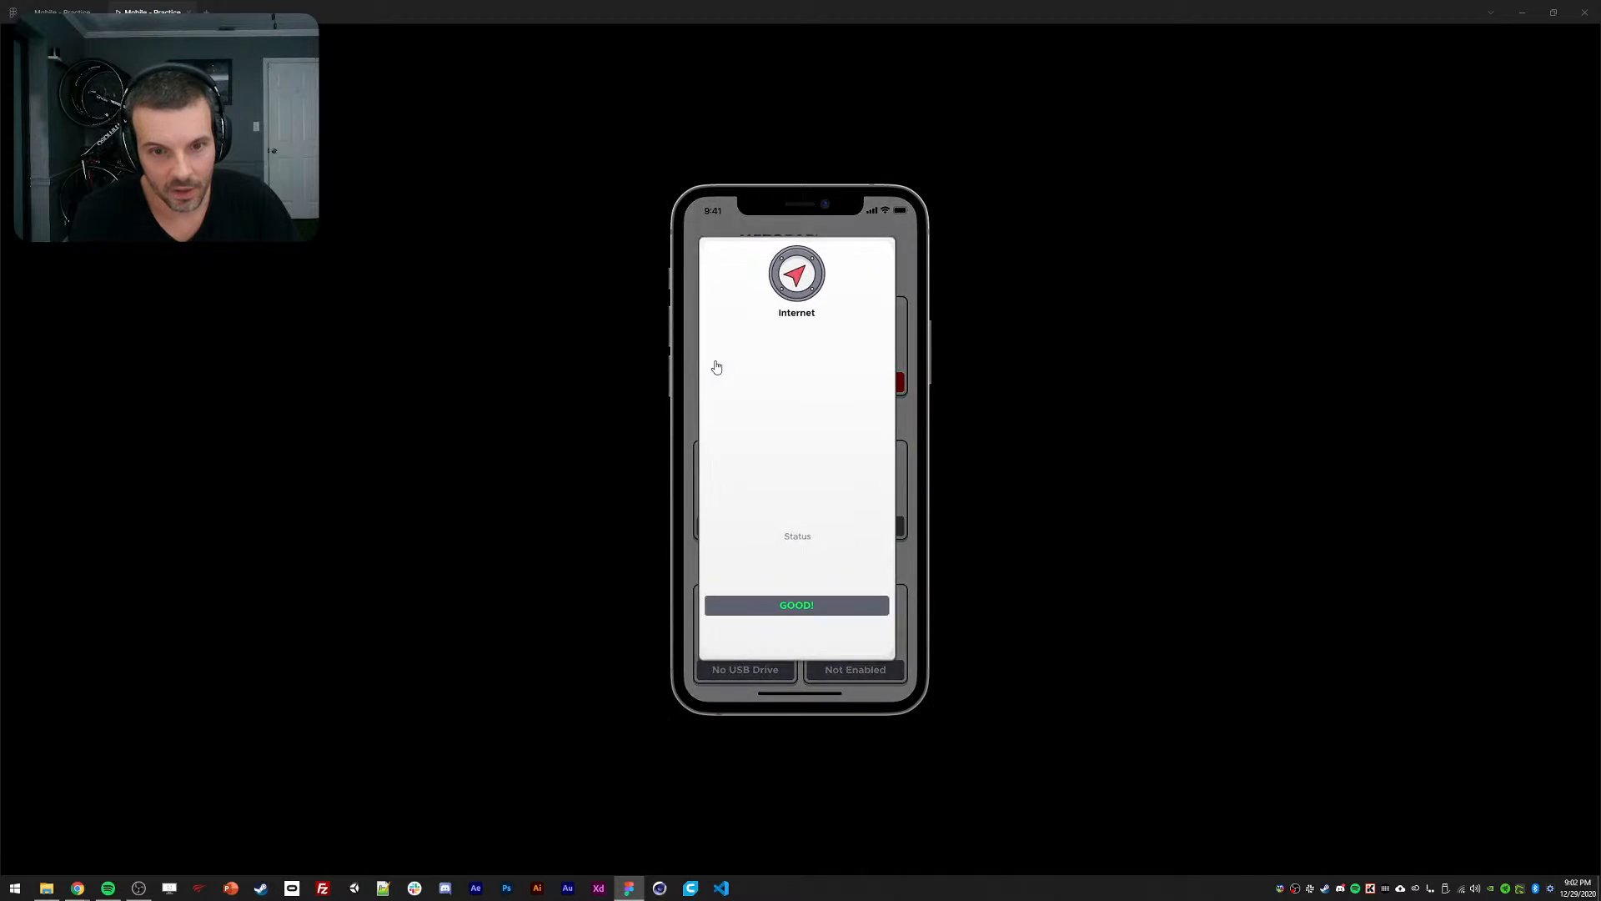
click(730, 377)
click(725, 369)
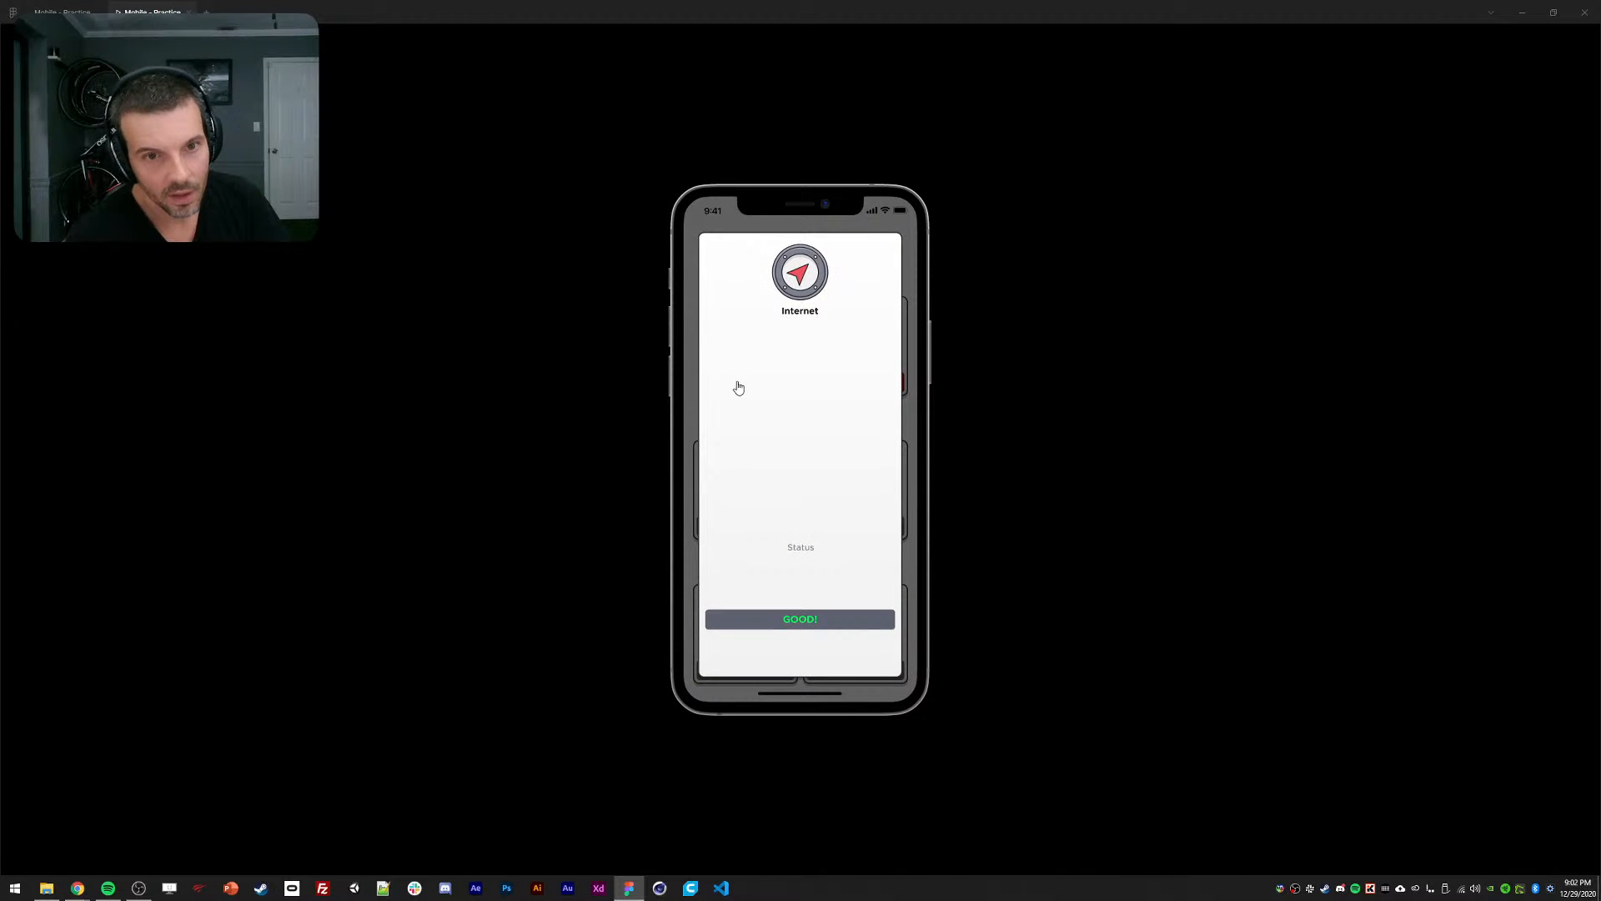
click(737, 387)
click(732, 381)
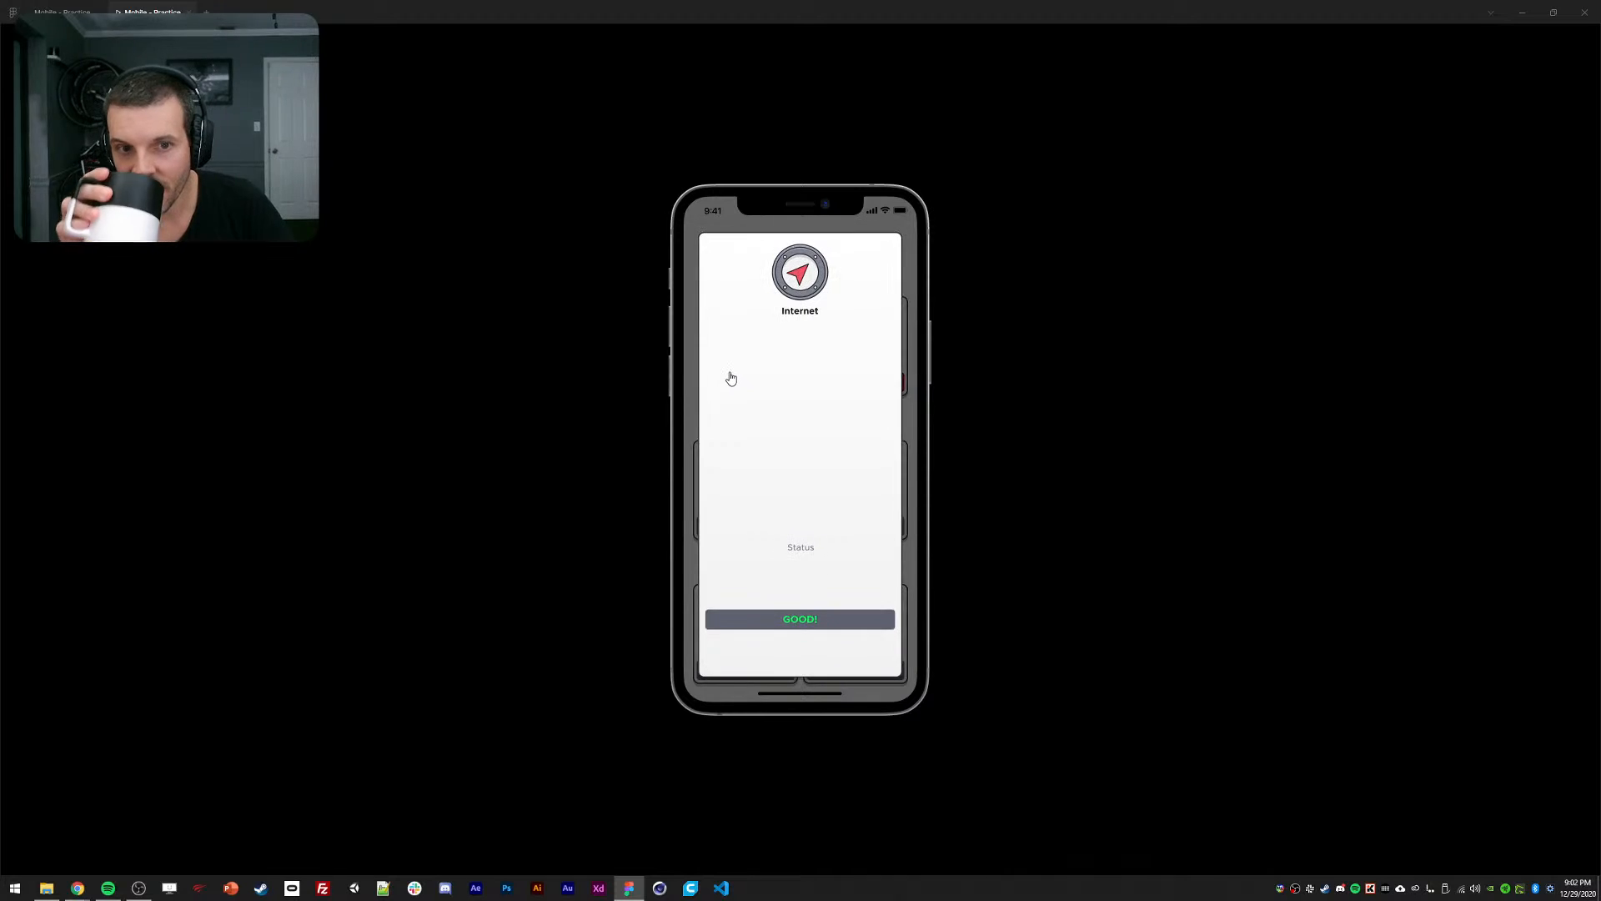
click(730, 379)
click(734, 363)
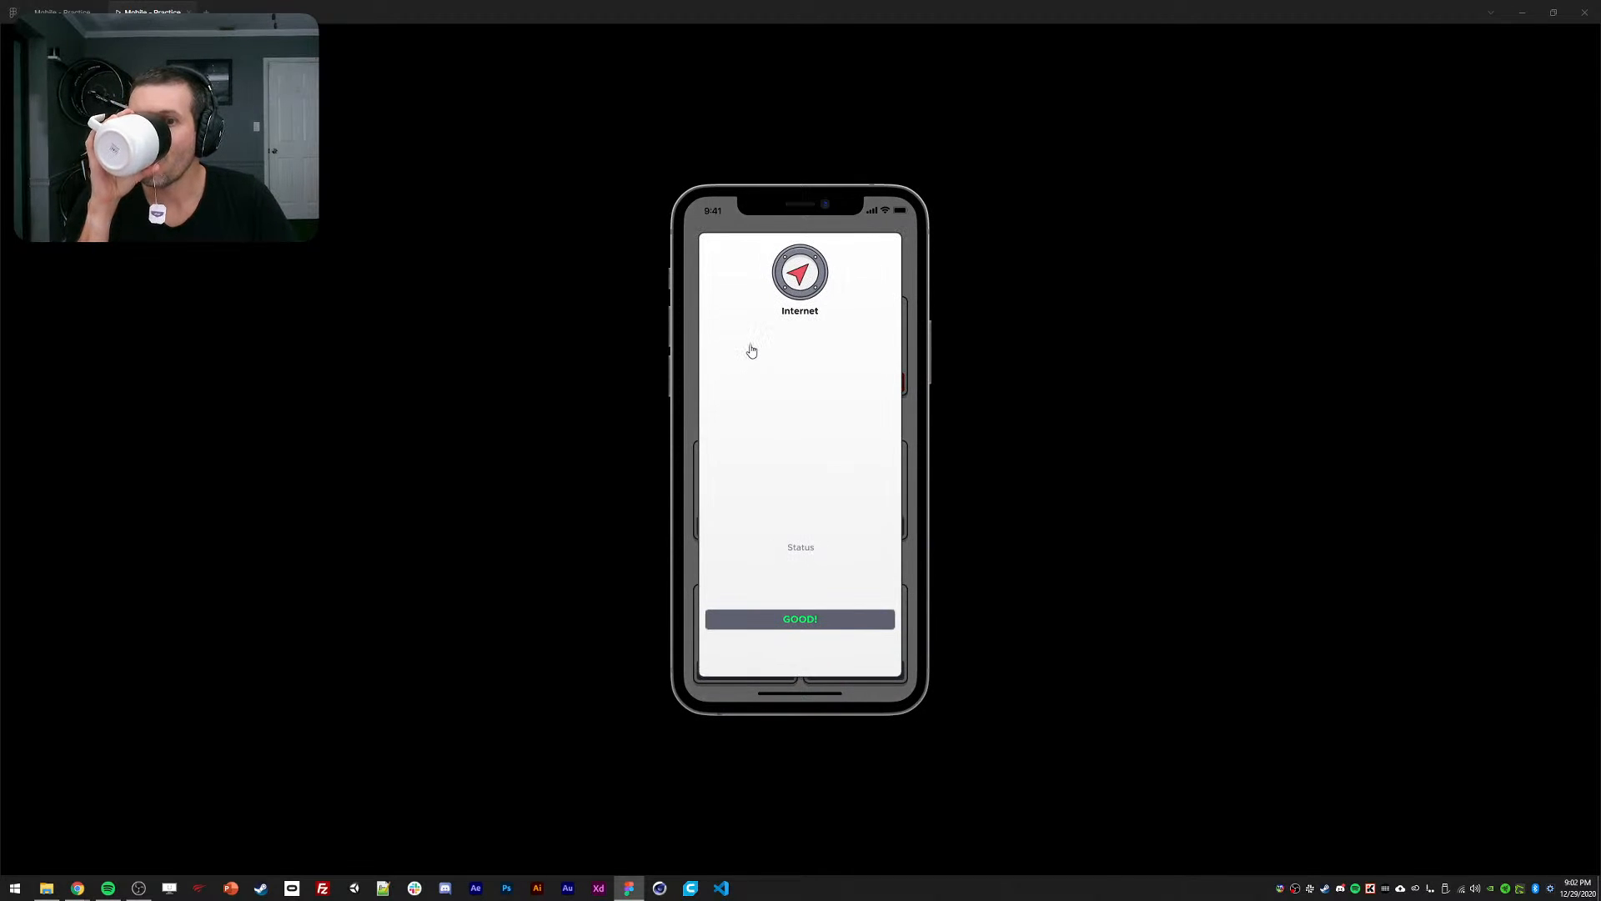
click(751, 350)
click(738, 347)
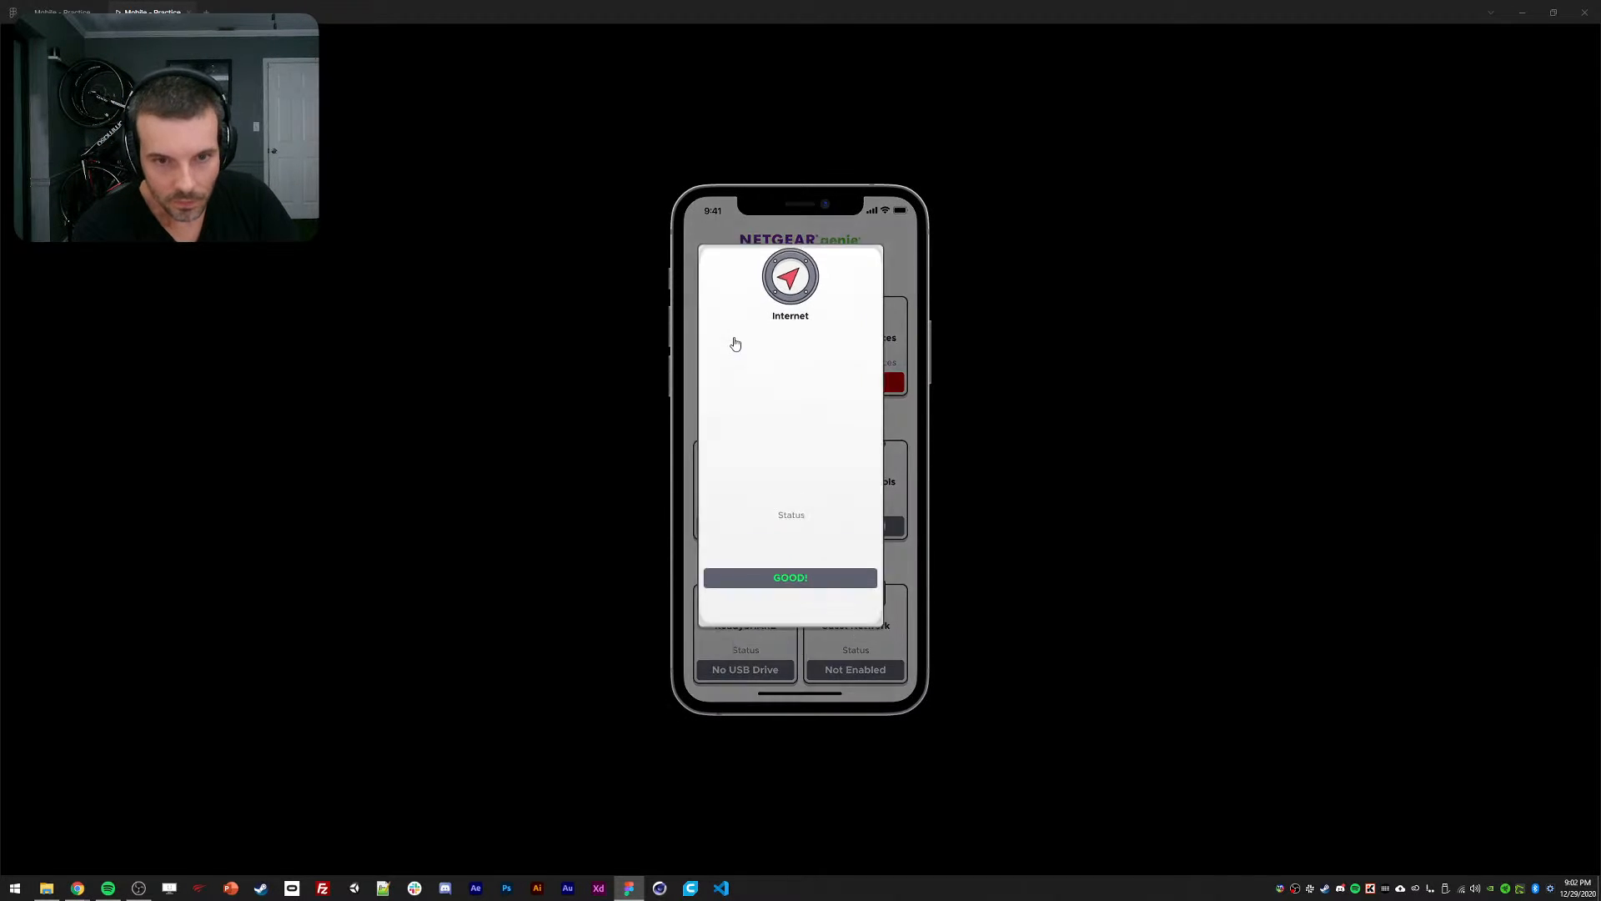
click(741, 348)
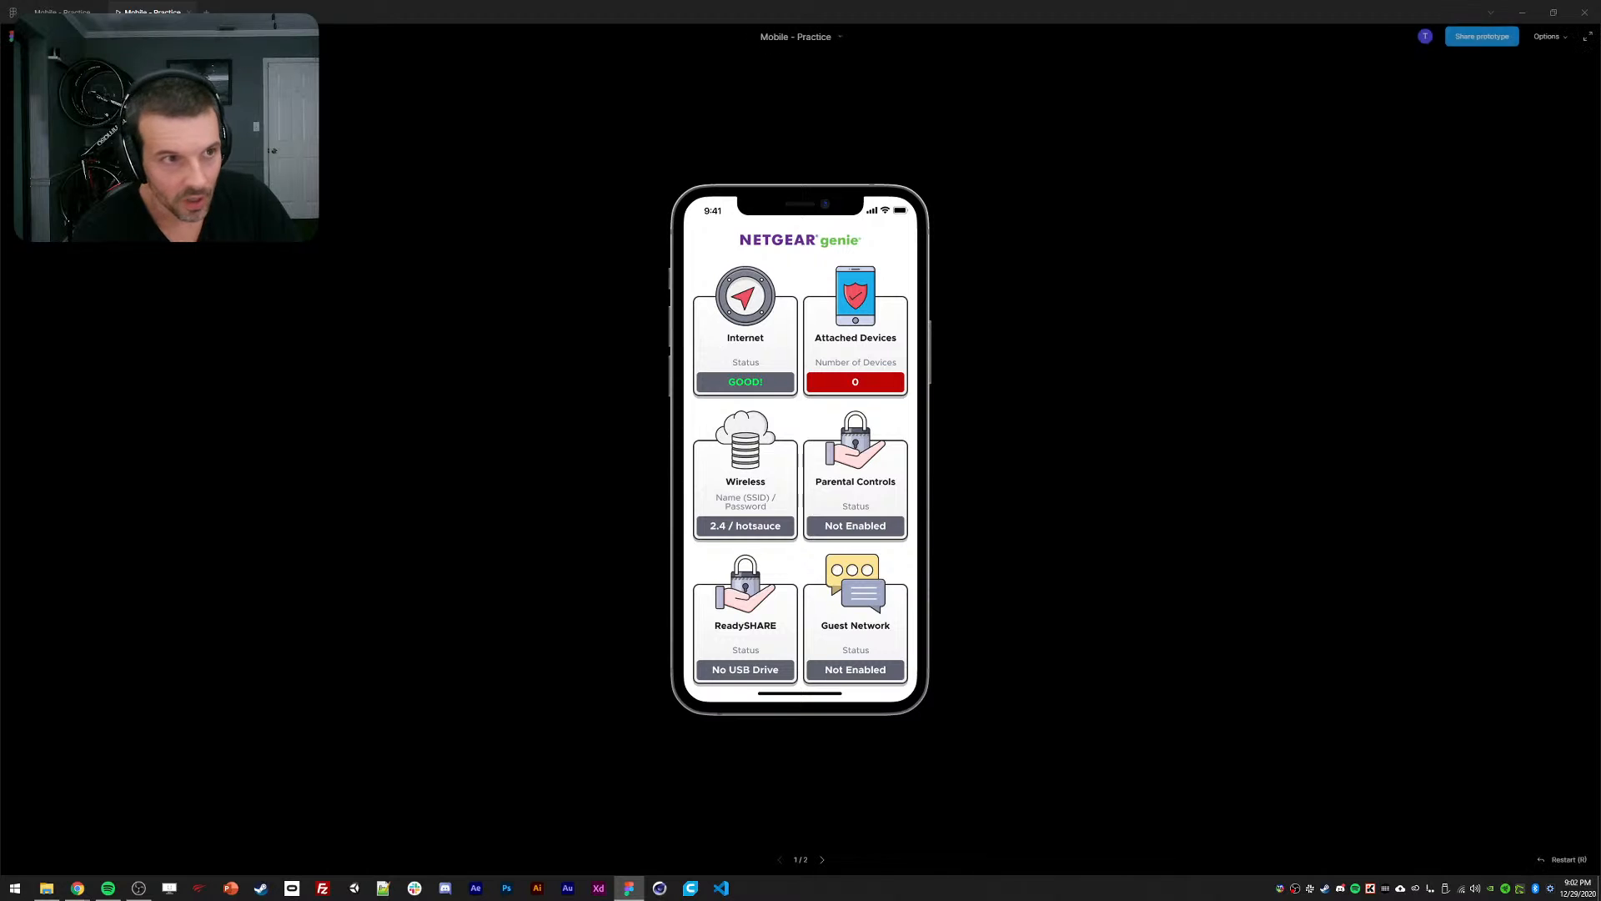
click(60, 12)
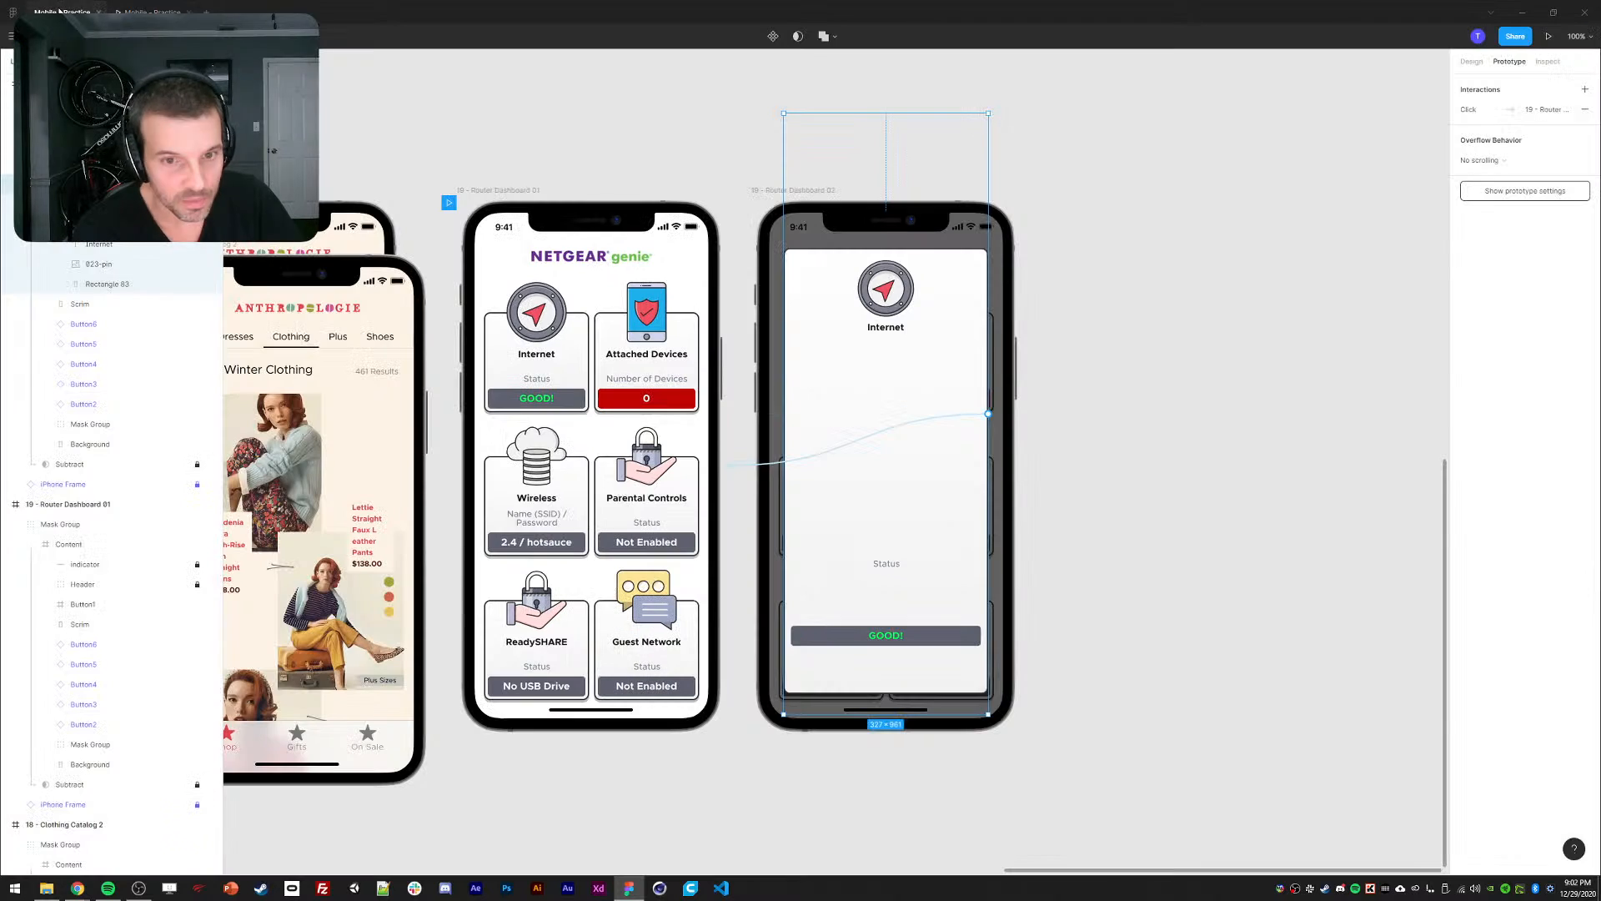
ctrl+click(532, 316)
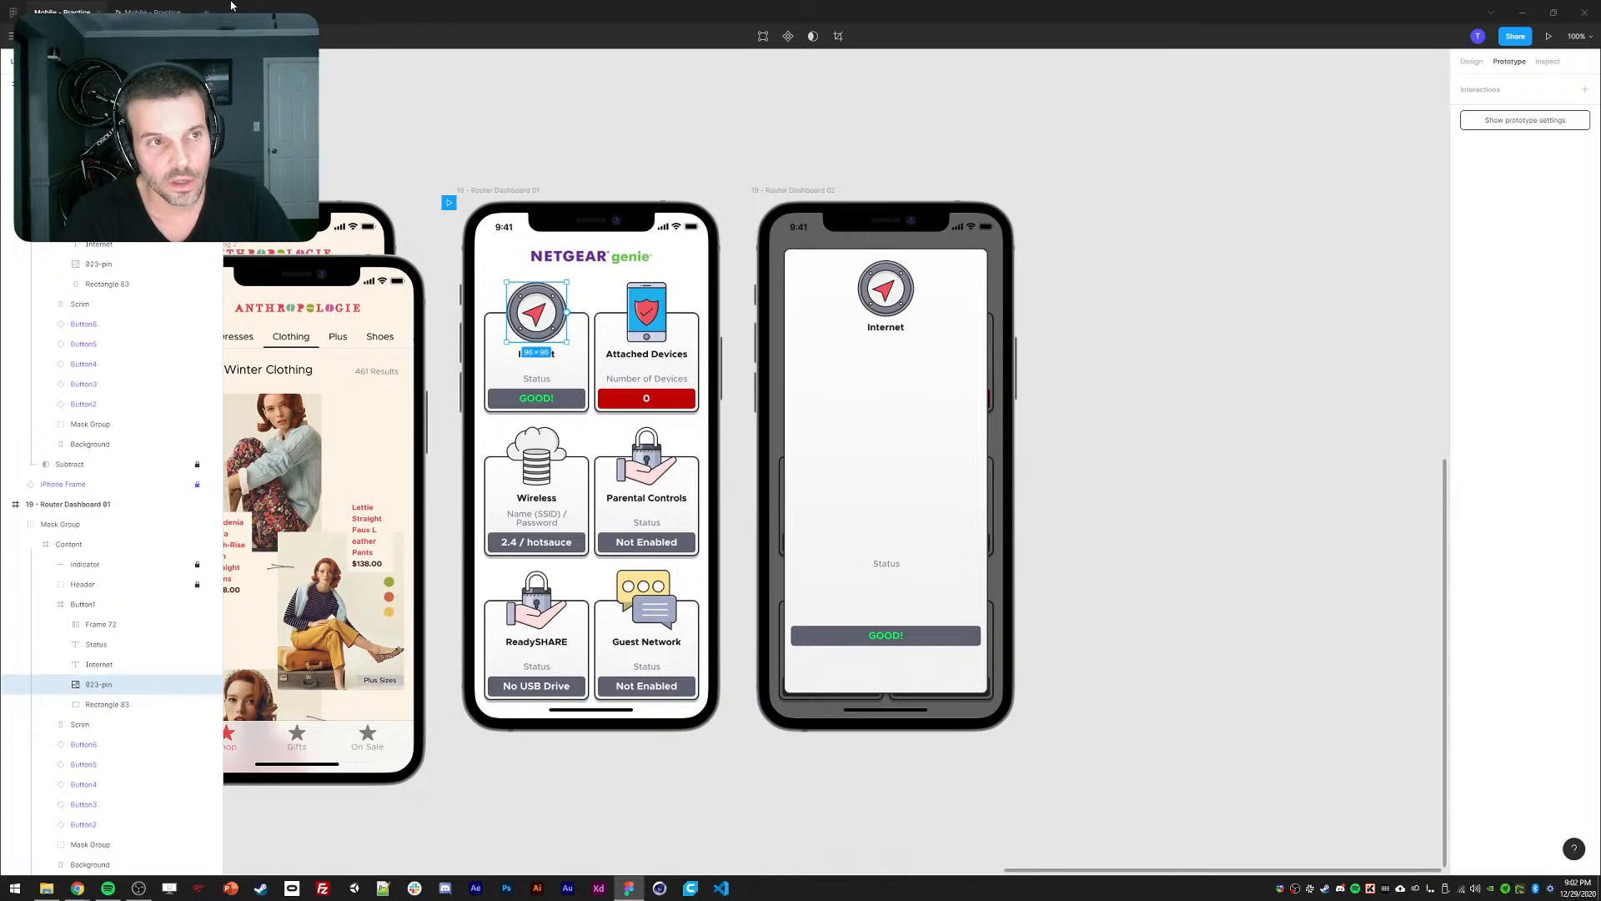
click(449, 203)
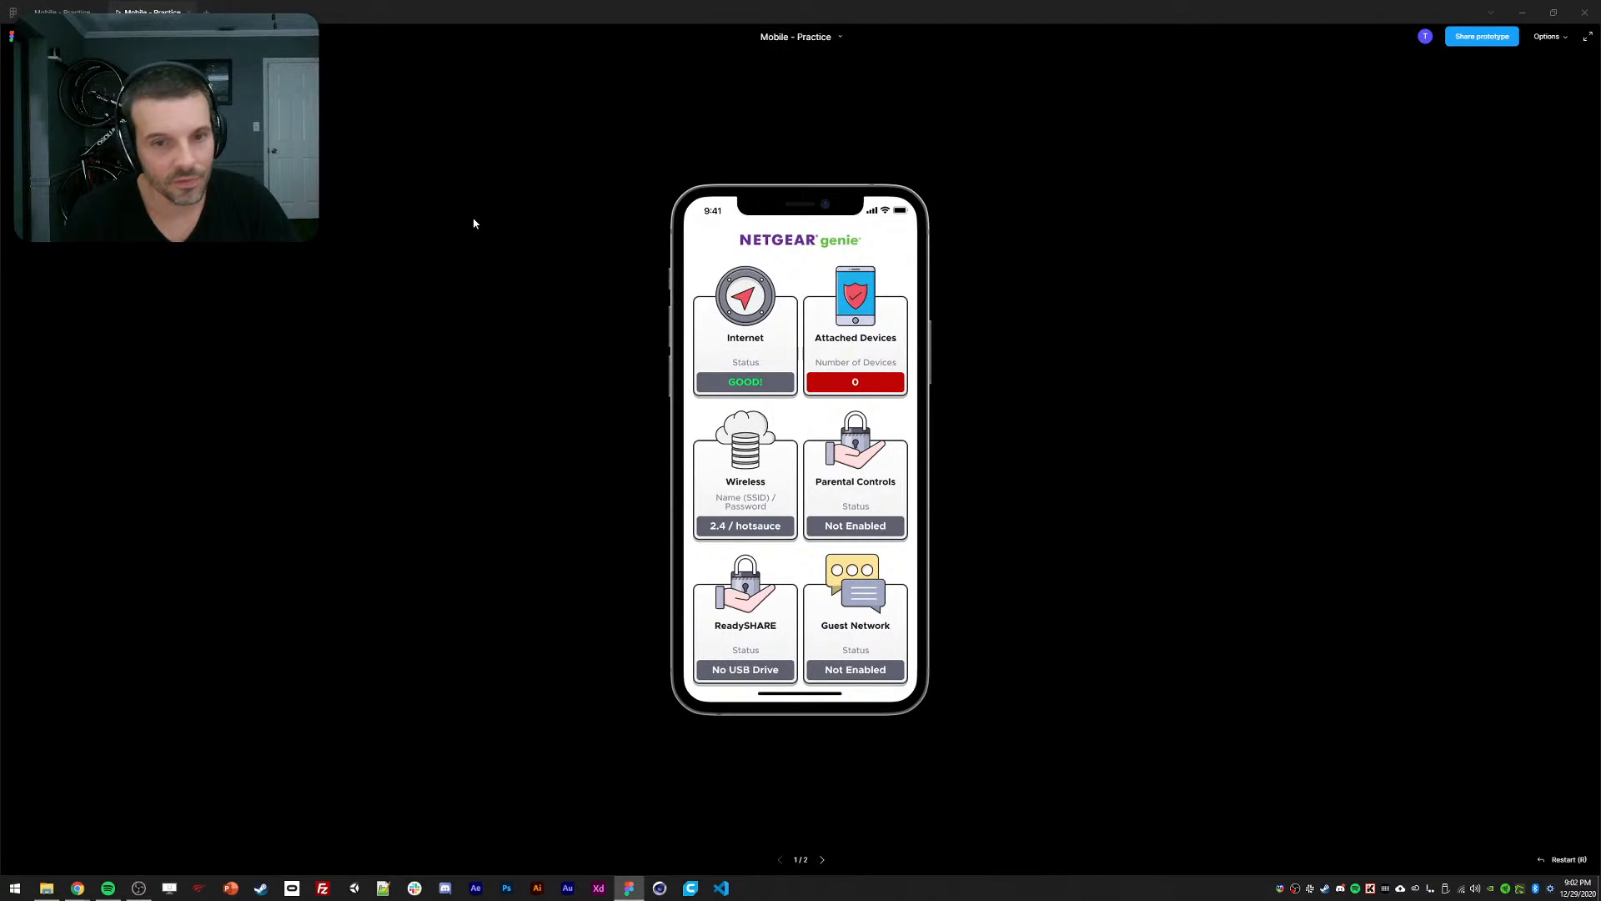
click(793, 345)
click(776, 401)
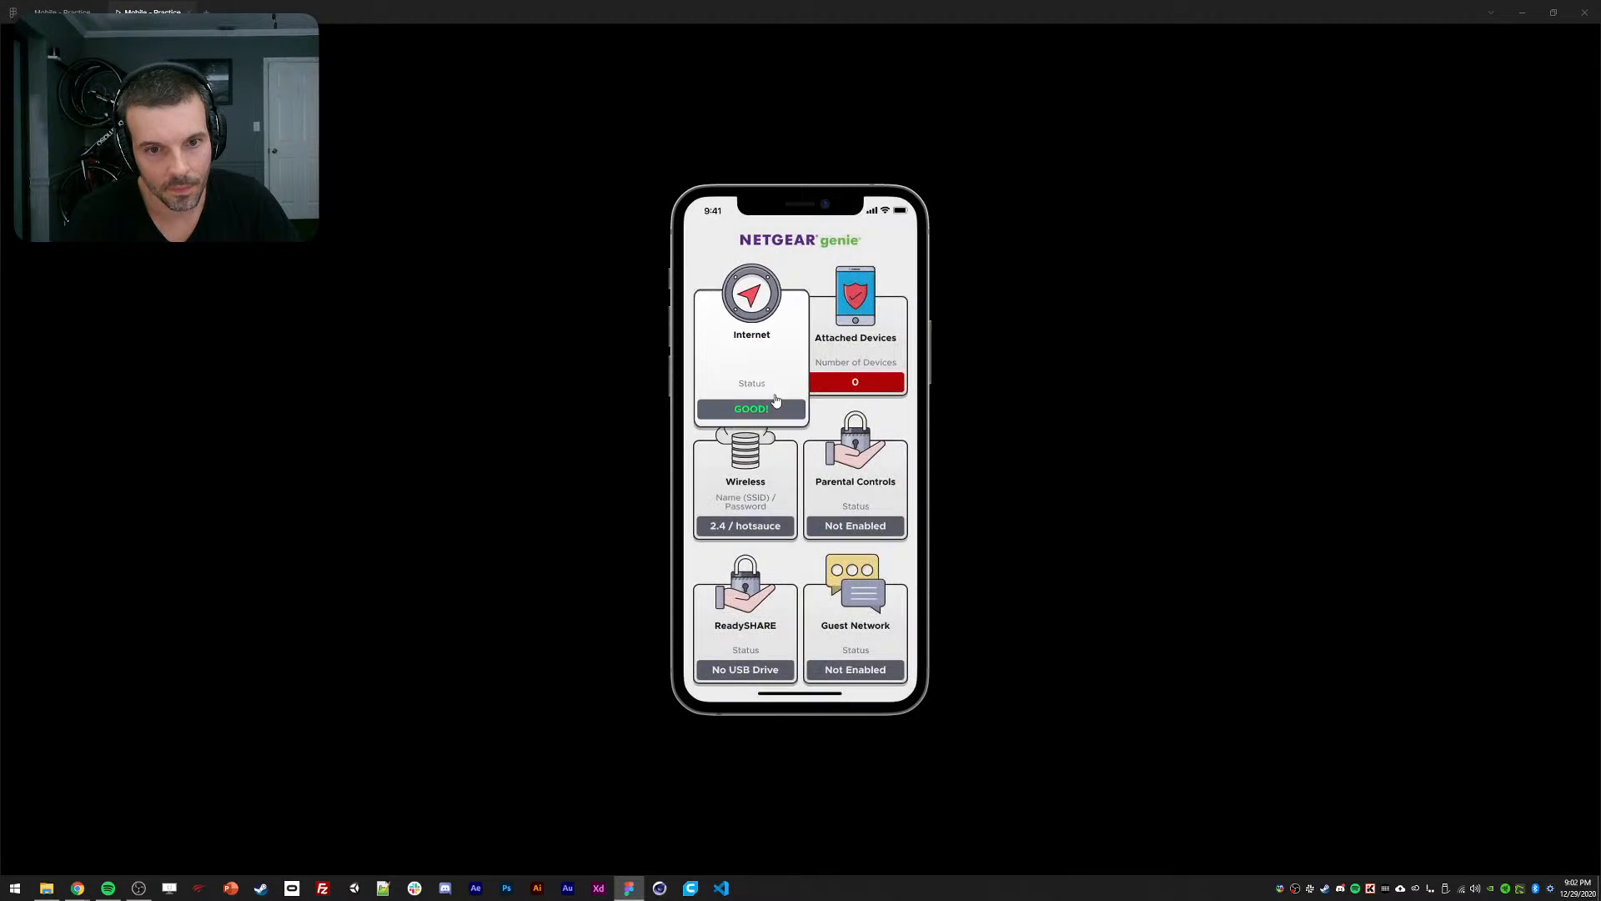
click(756, 364)
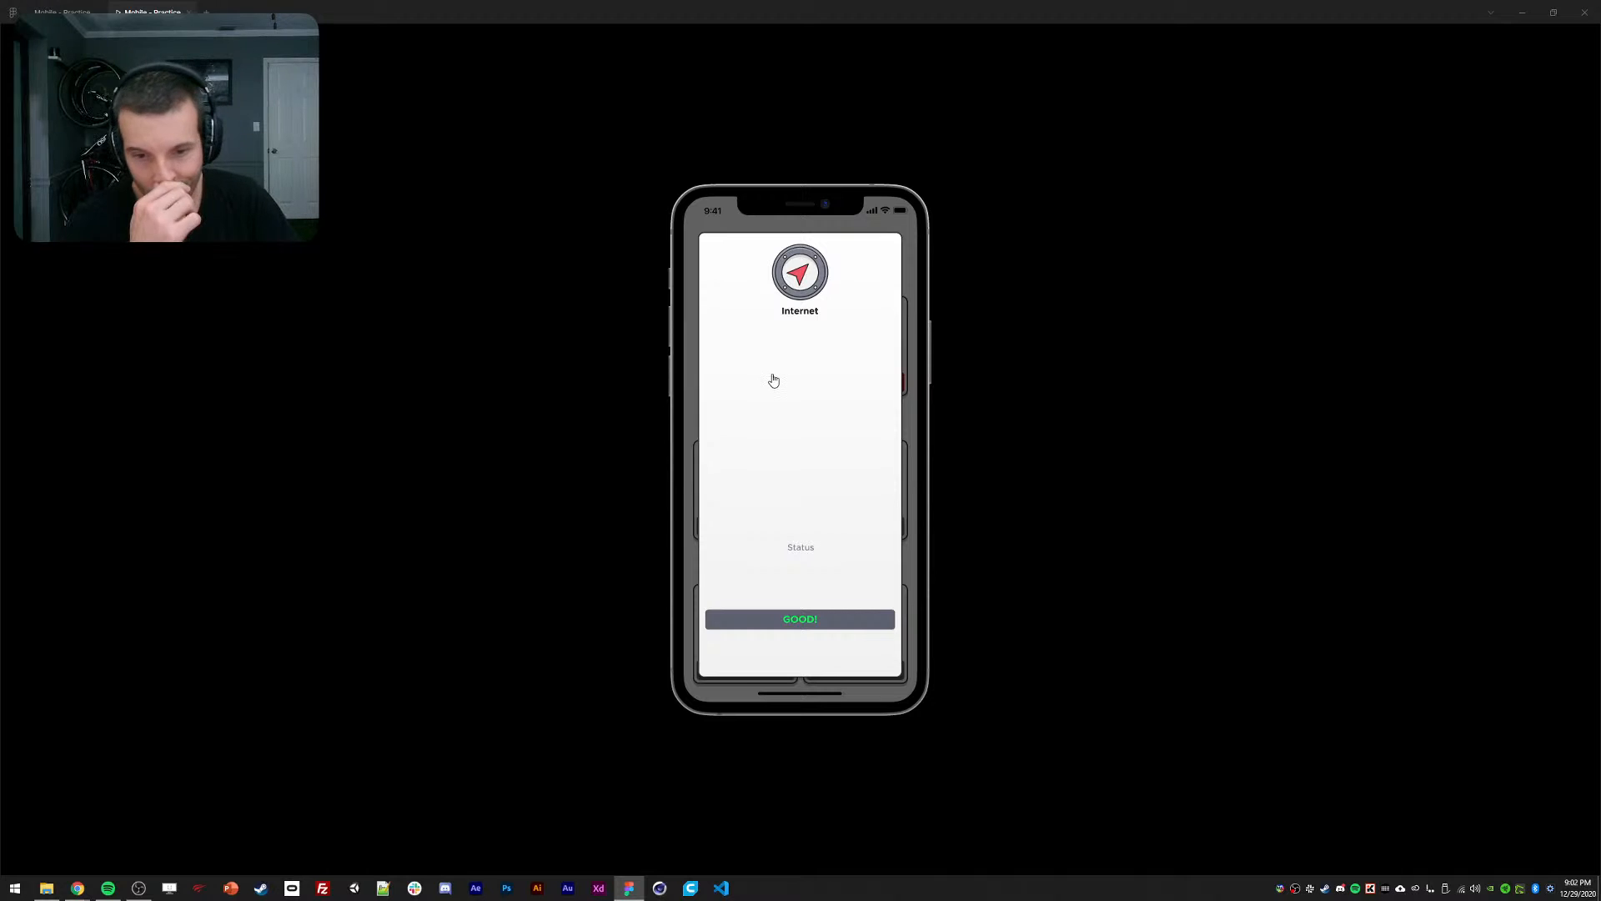
click(773, 380)
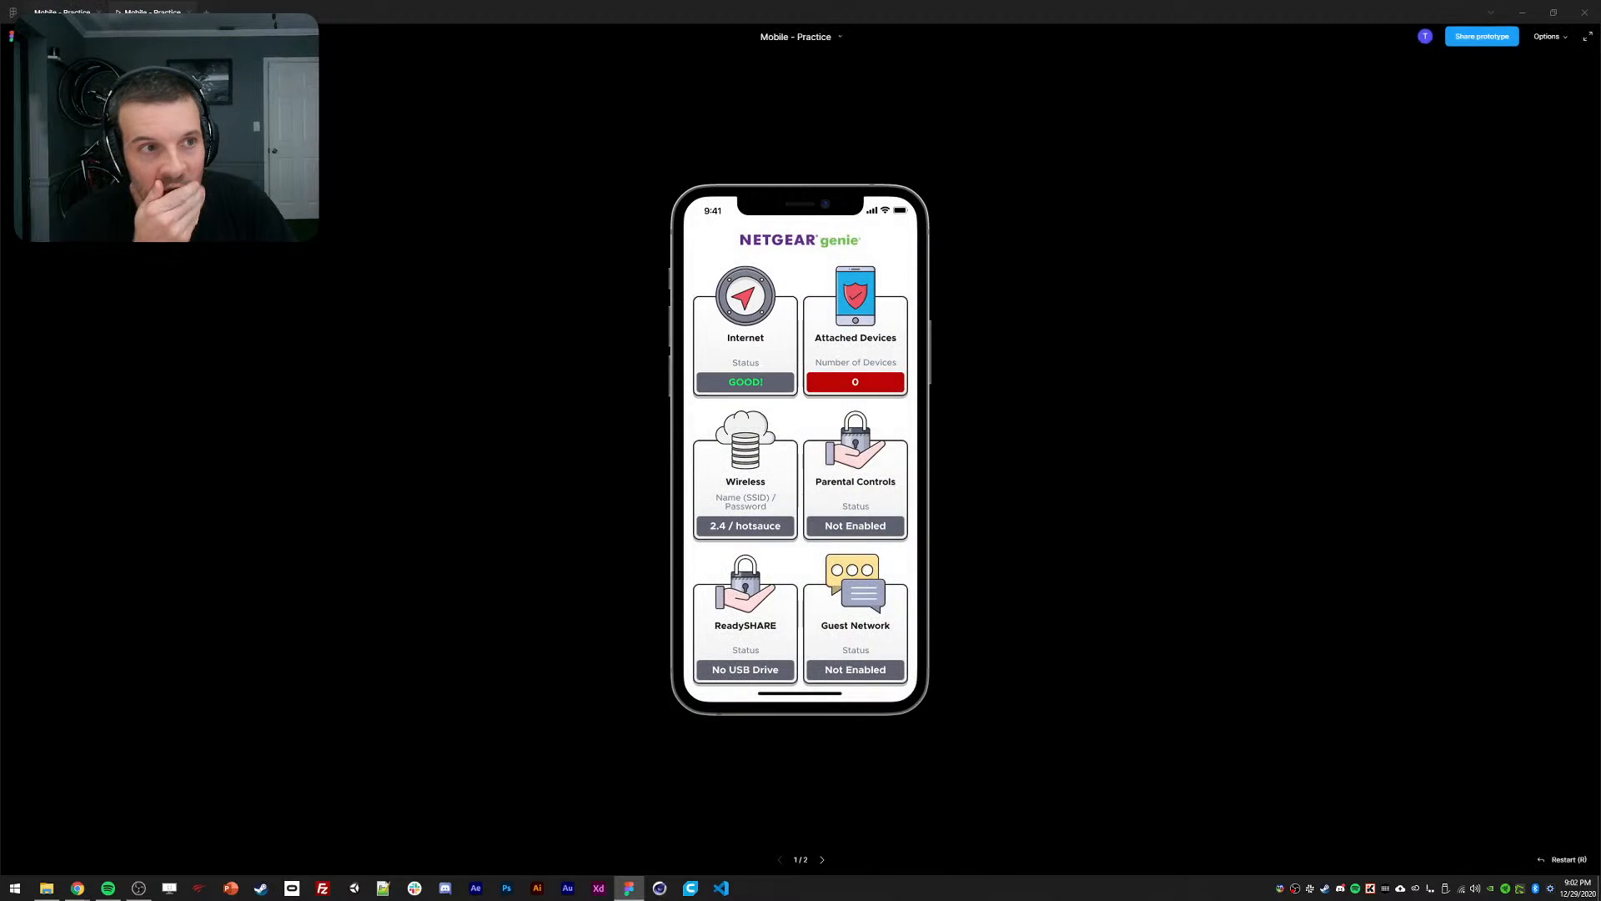
key(Escape)
Stretch Dashboard 02's expanded Internet card to cover the whole phone screen.
click(777, 236)
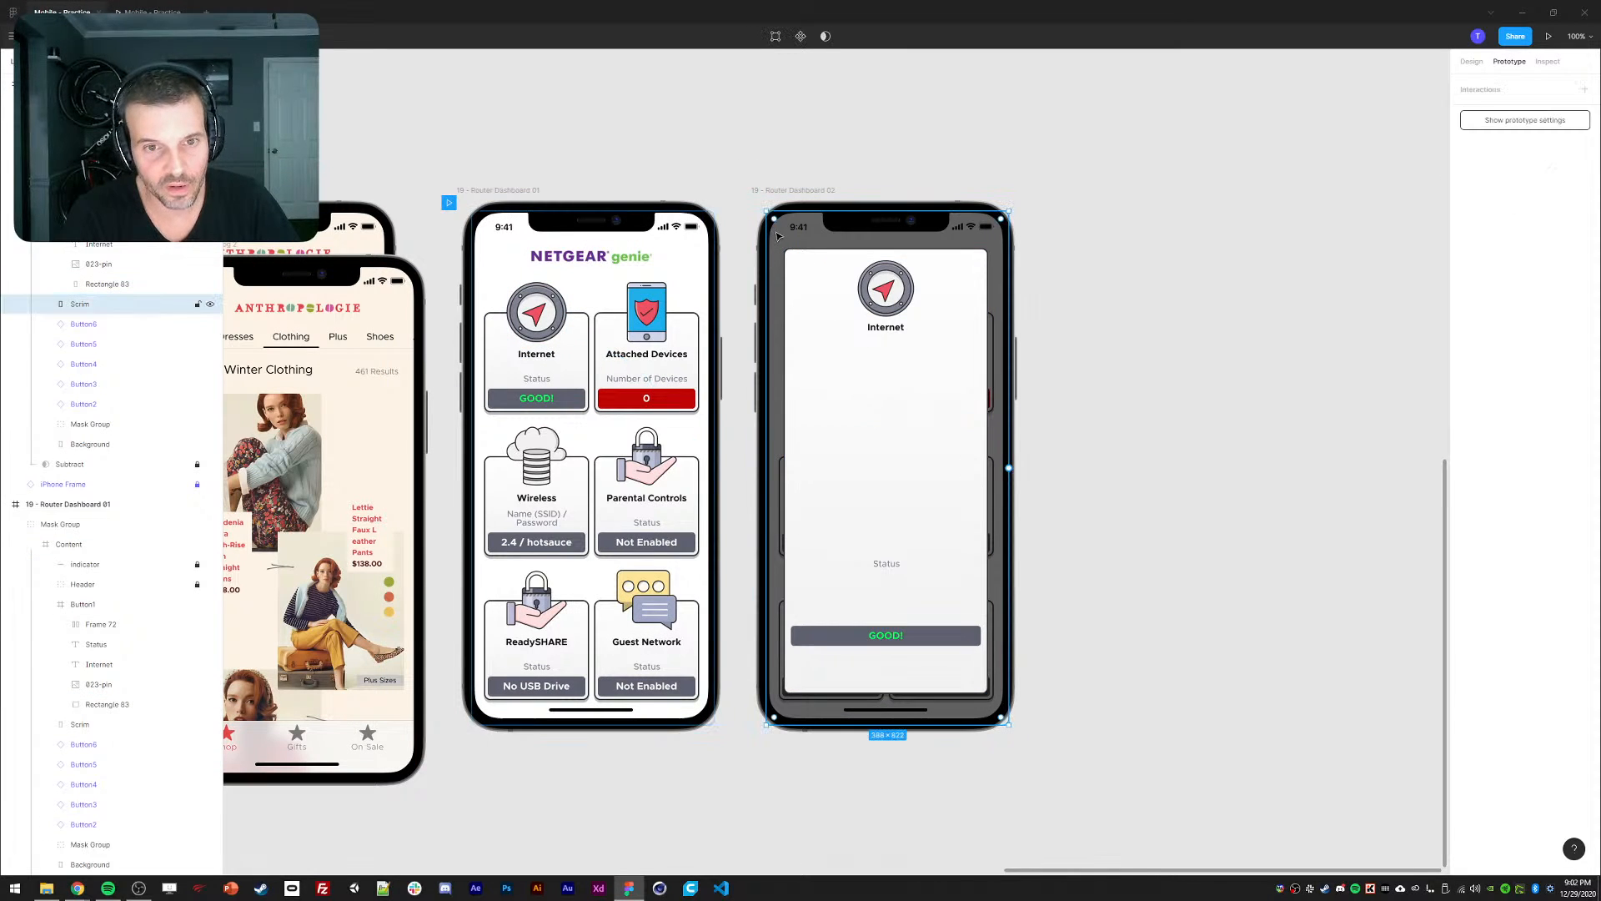
click(689, 271)
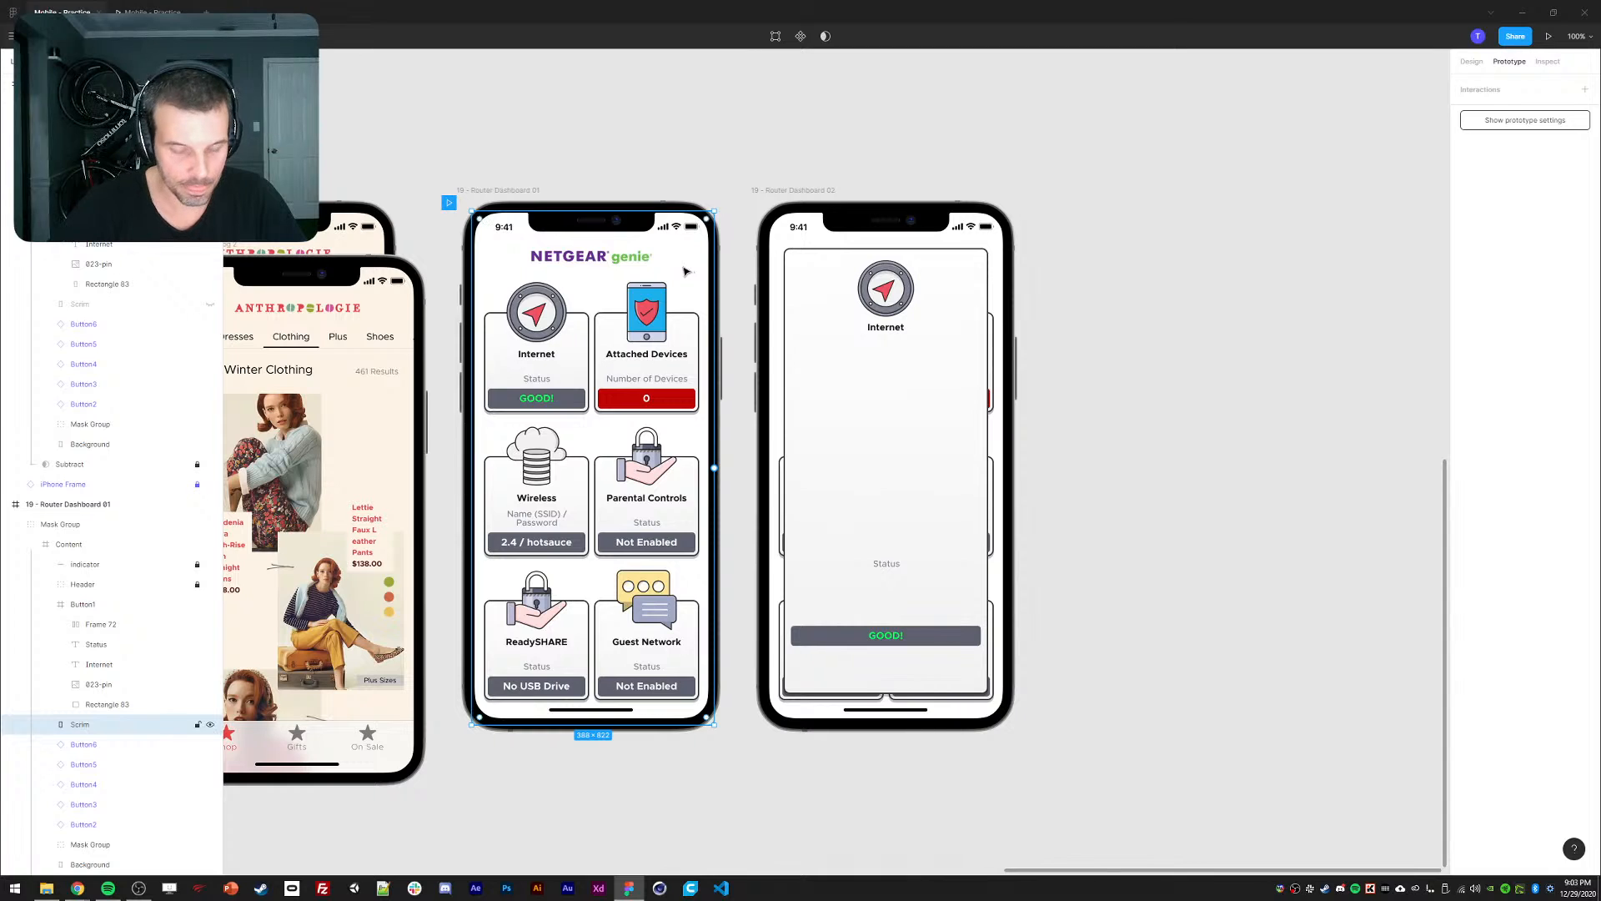
click(801, 275)
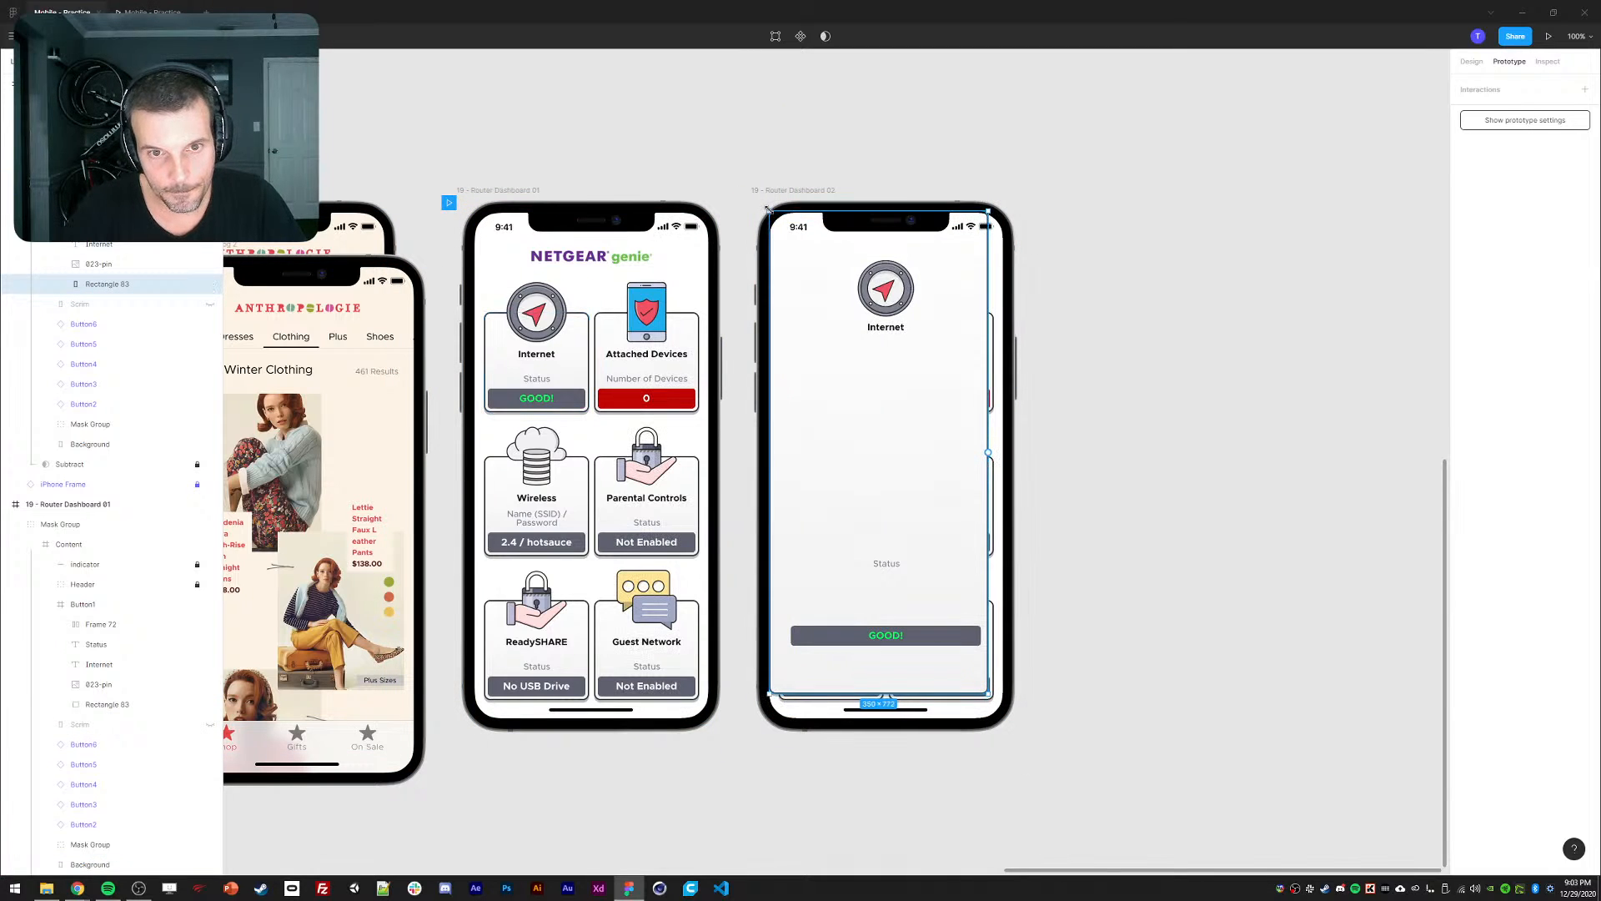
drag(768, 209, 764, 209)
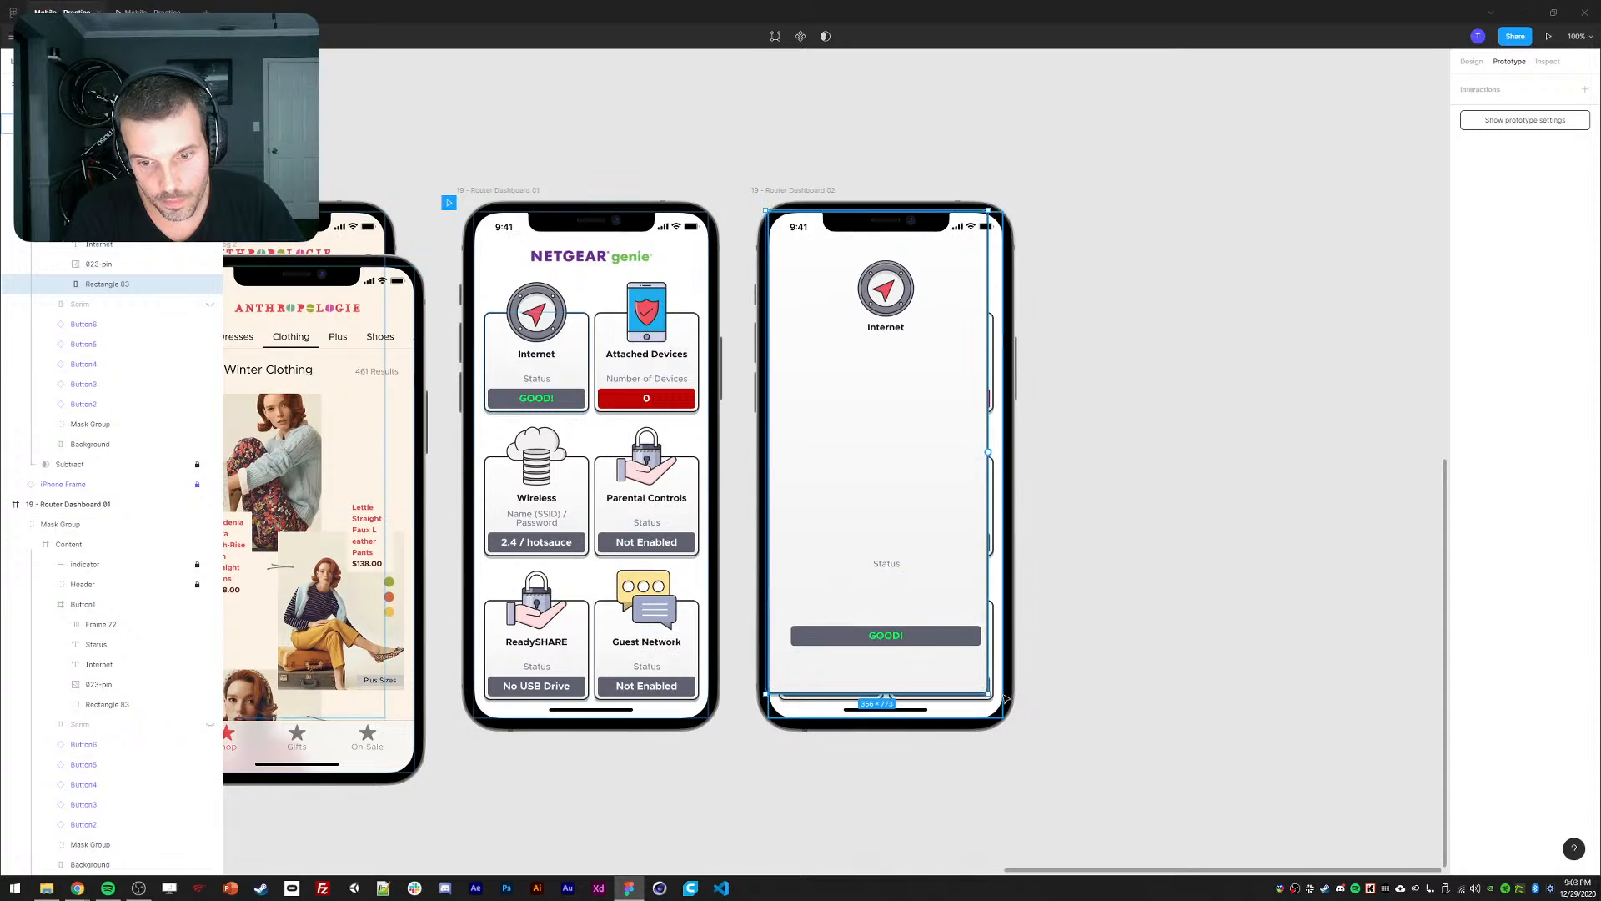
drag(990, 695, 1006, 722)
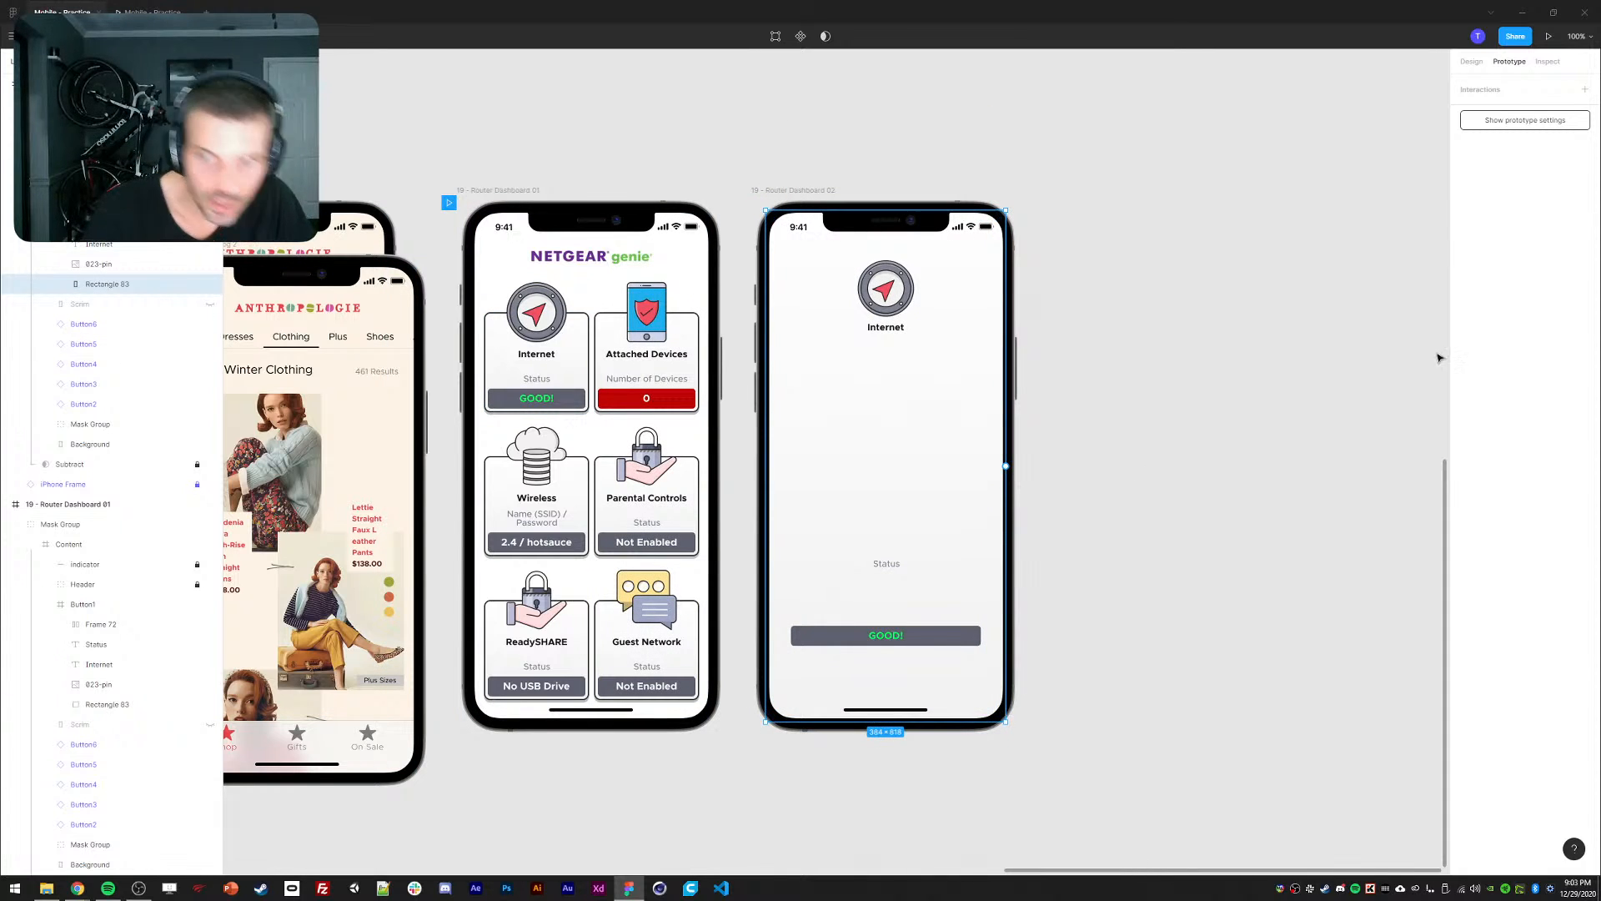
Change the card's fill from Linear gradient to solid white FFFFFF.
click(1475, 64)
click(1472, 342)
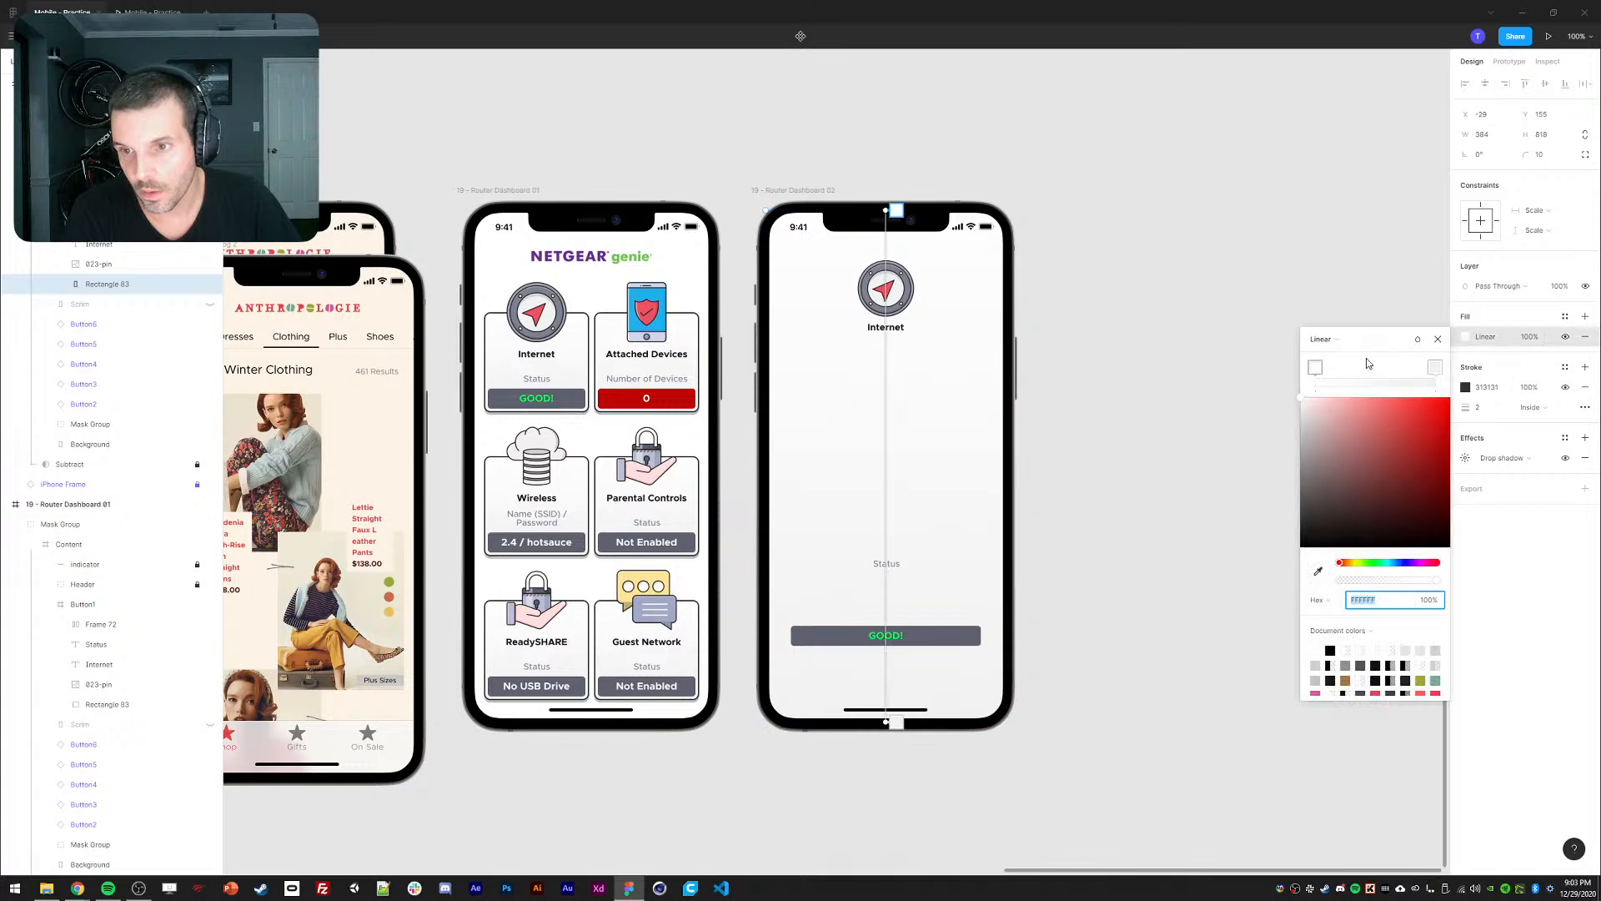
click(1327, 341)
click(1328, 329)
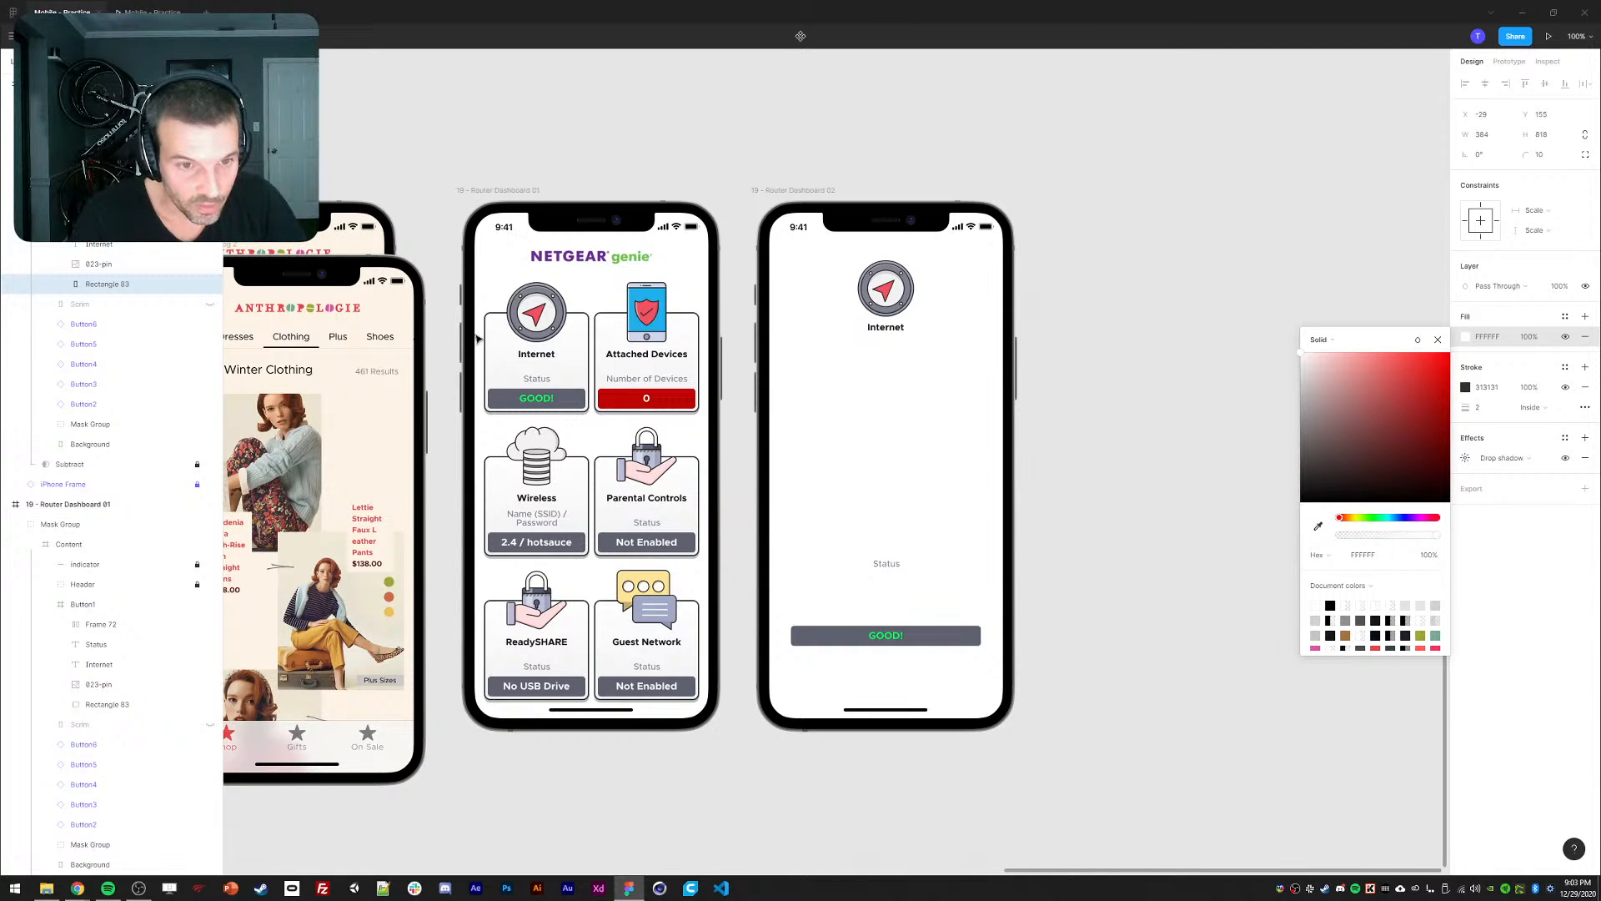
Set the dashboard Internet card's gradient end stop to CFCFCF and start the gradient lower.
click(1438, 339)
click(1151, 346)
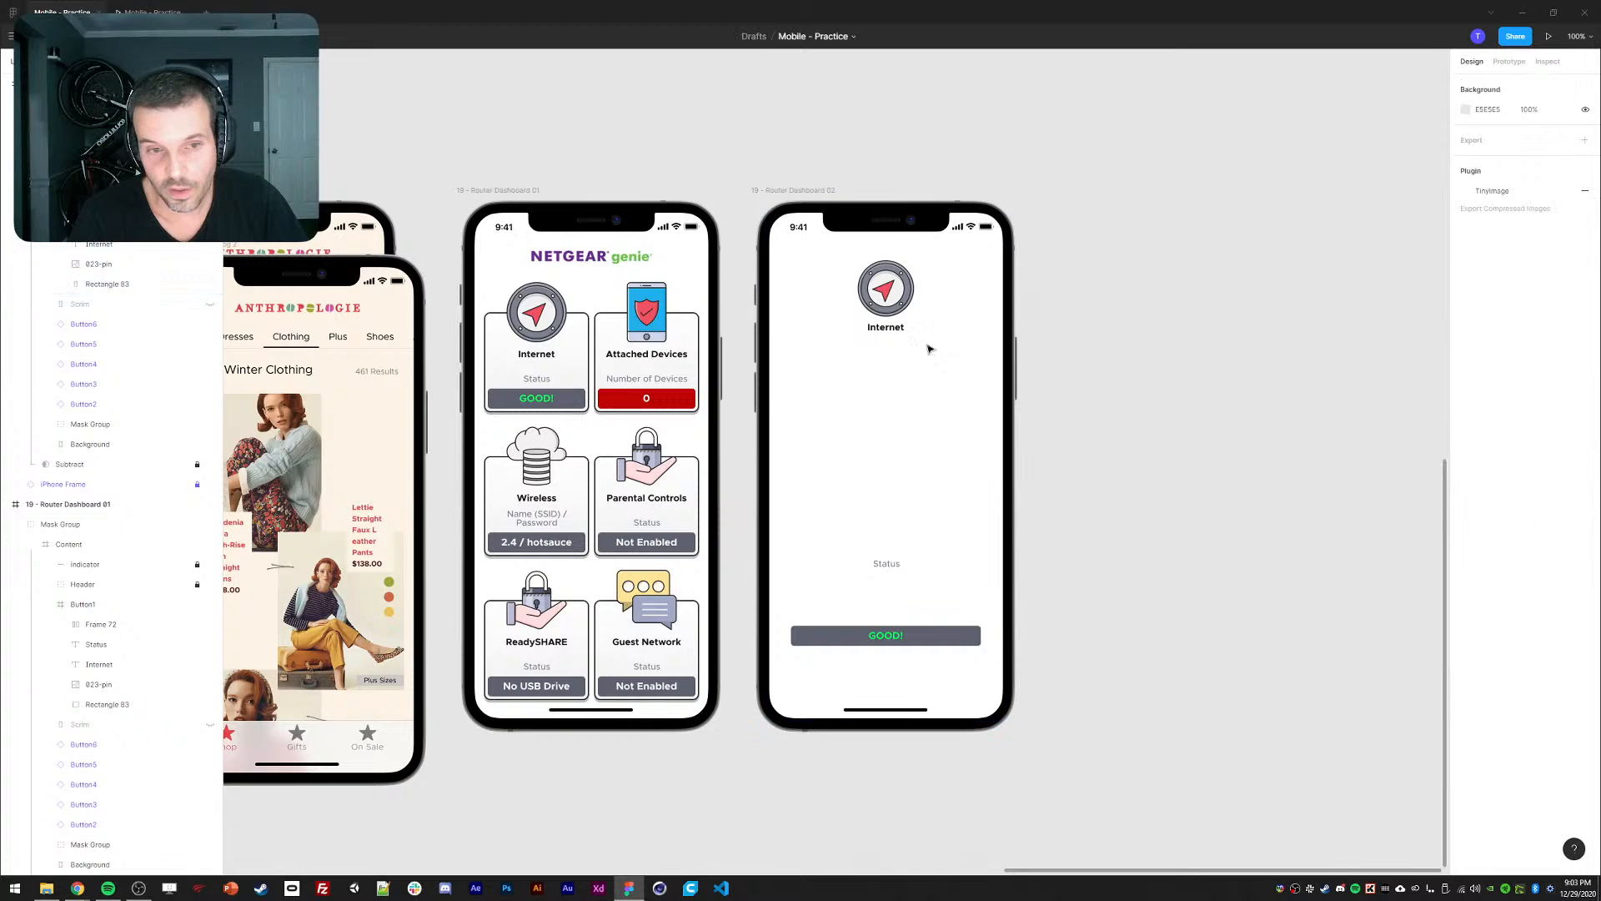
ctrl+click(490, 365)
click(1466, 336)
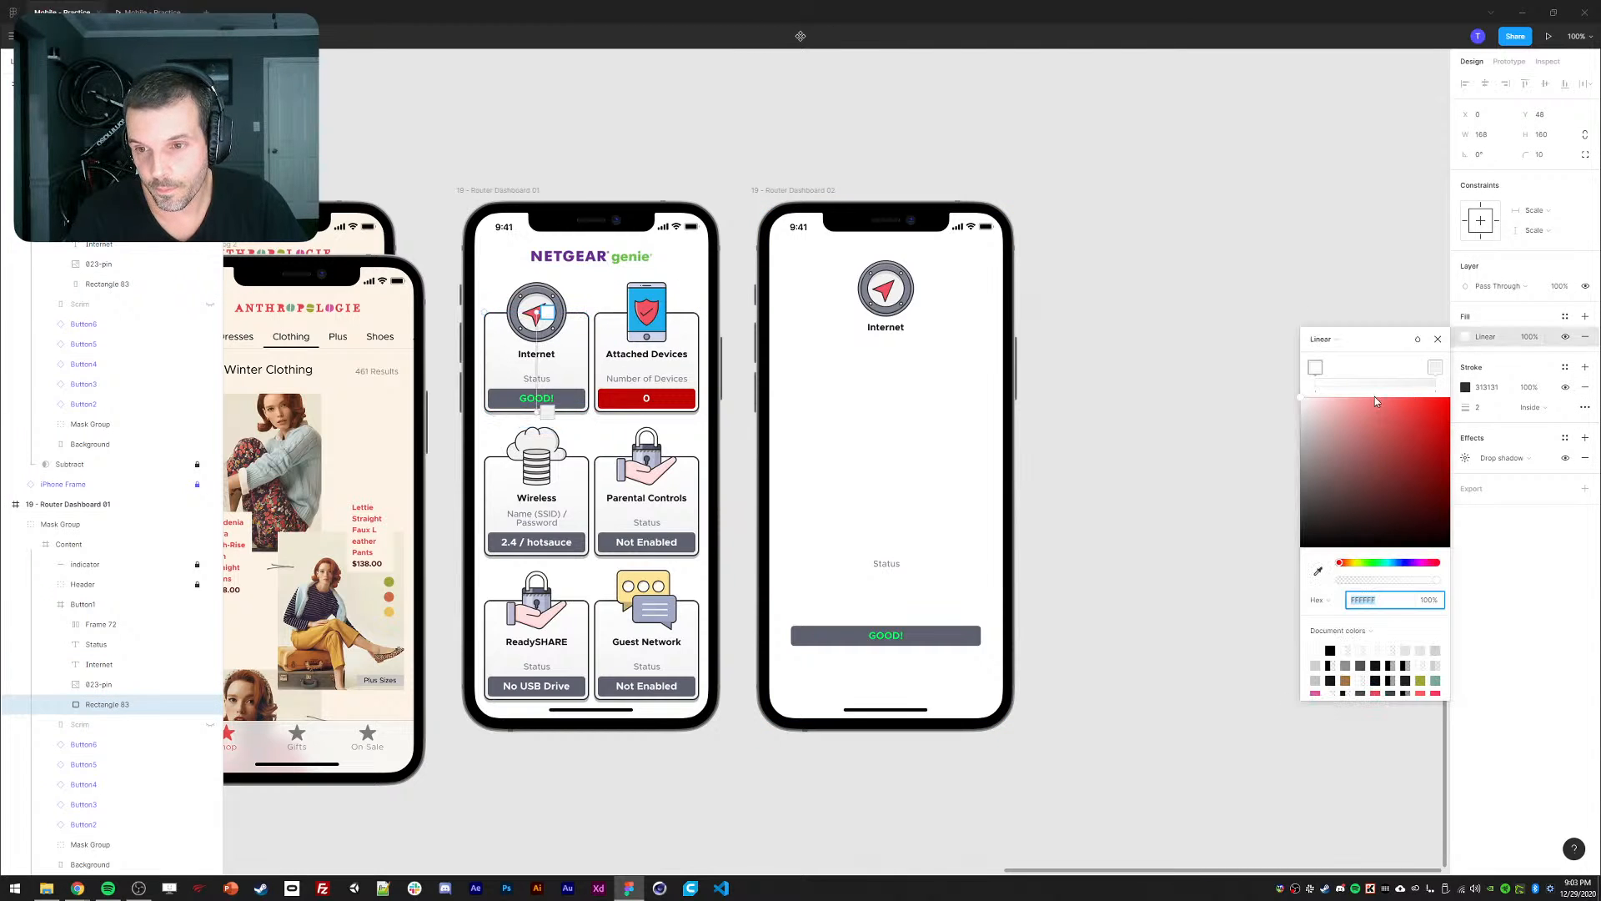
click(1435, 369)
drag(1303, 412, 1293, 434)
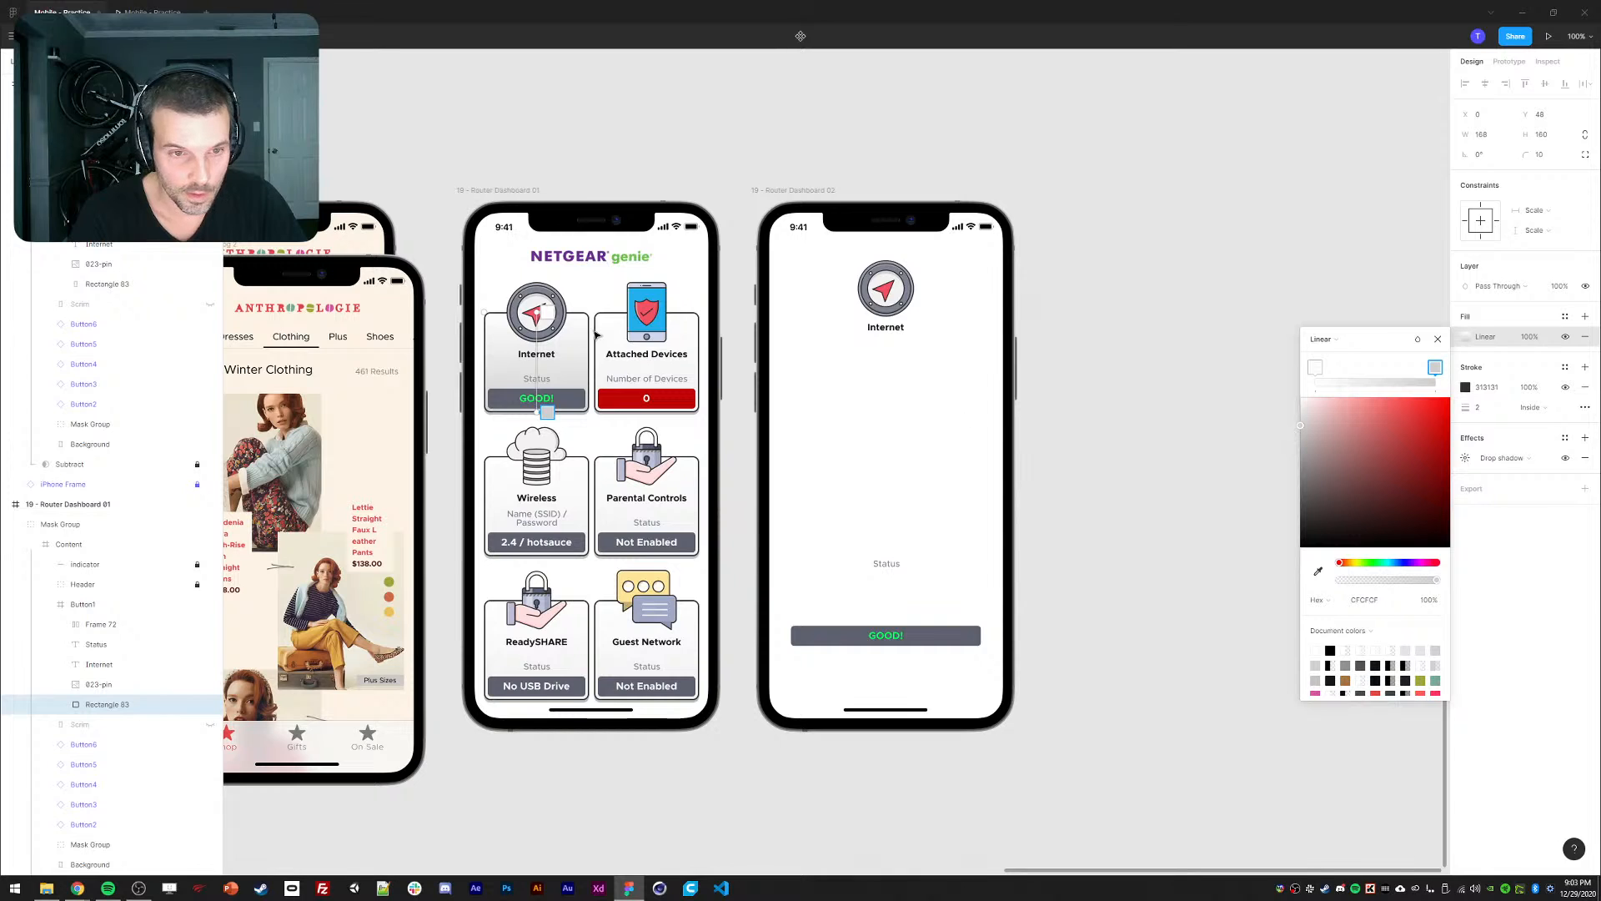
drag(531, 309, 537, 356)
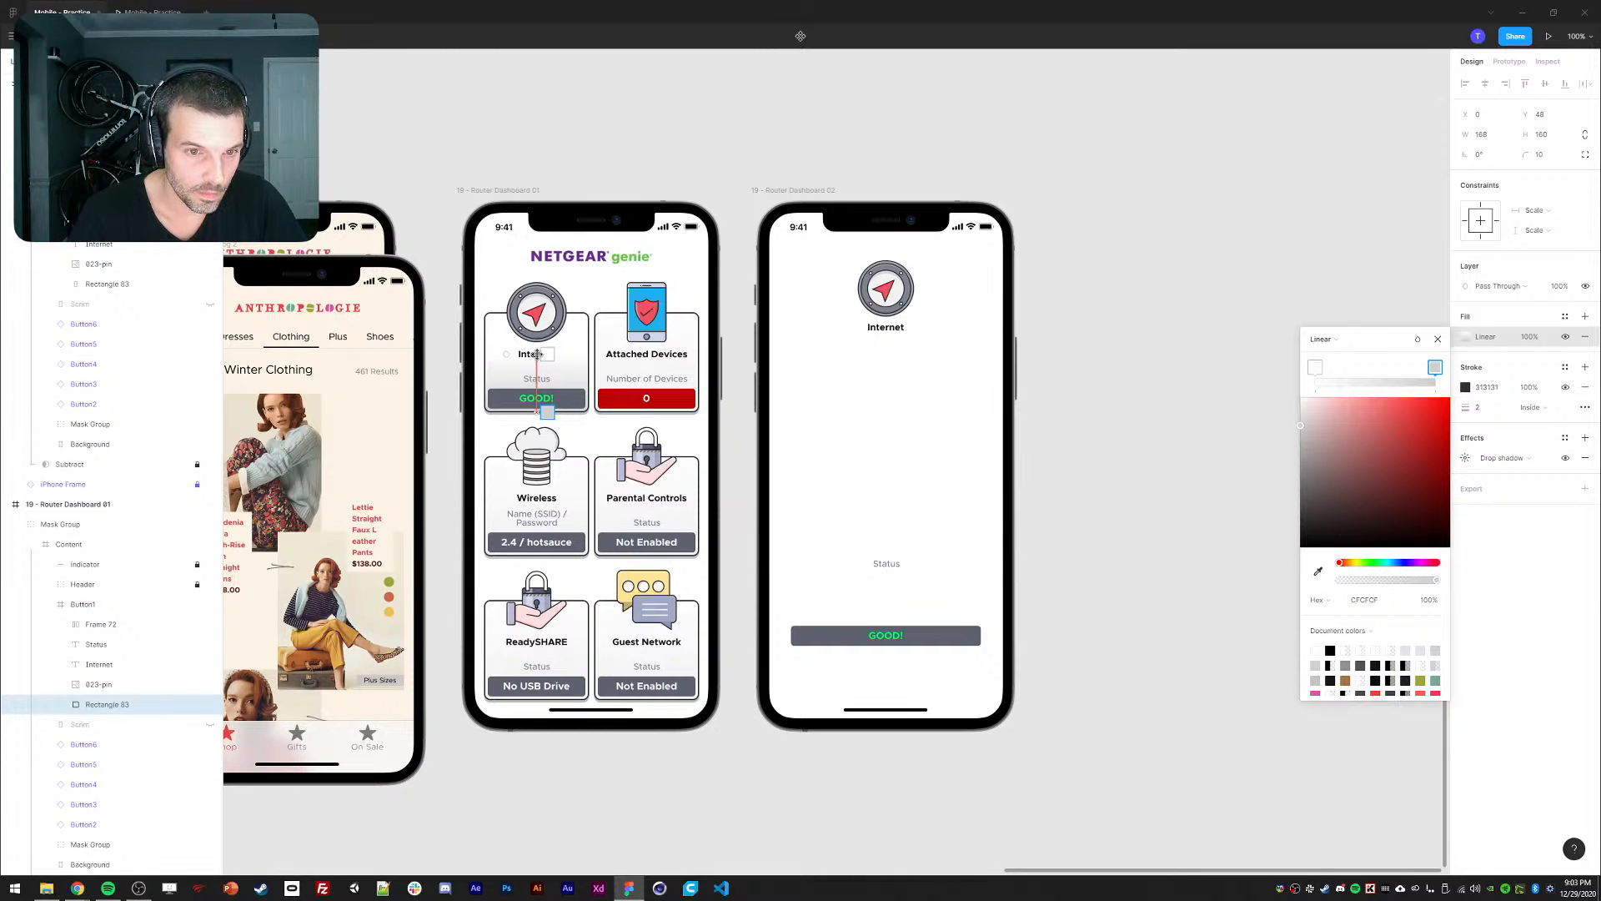
click(421, 178)
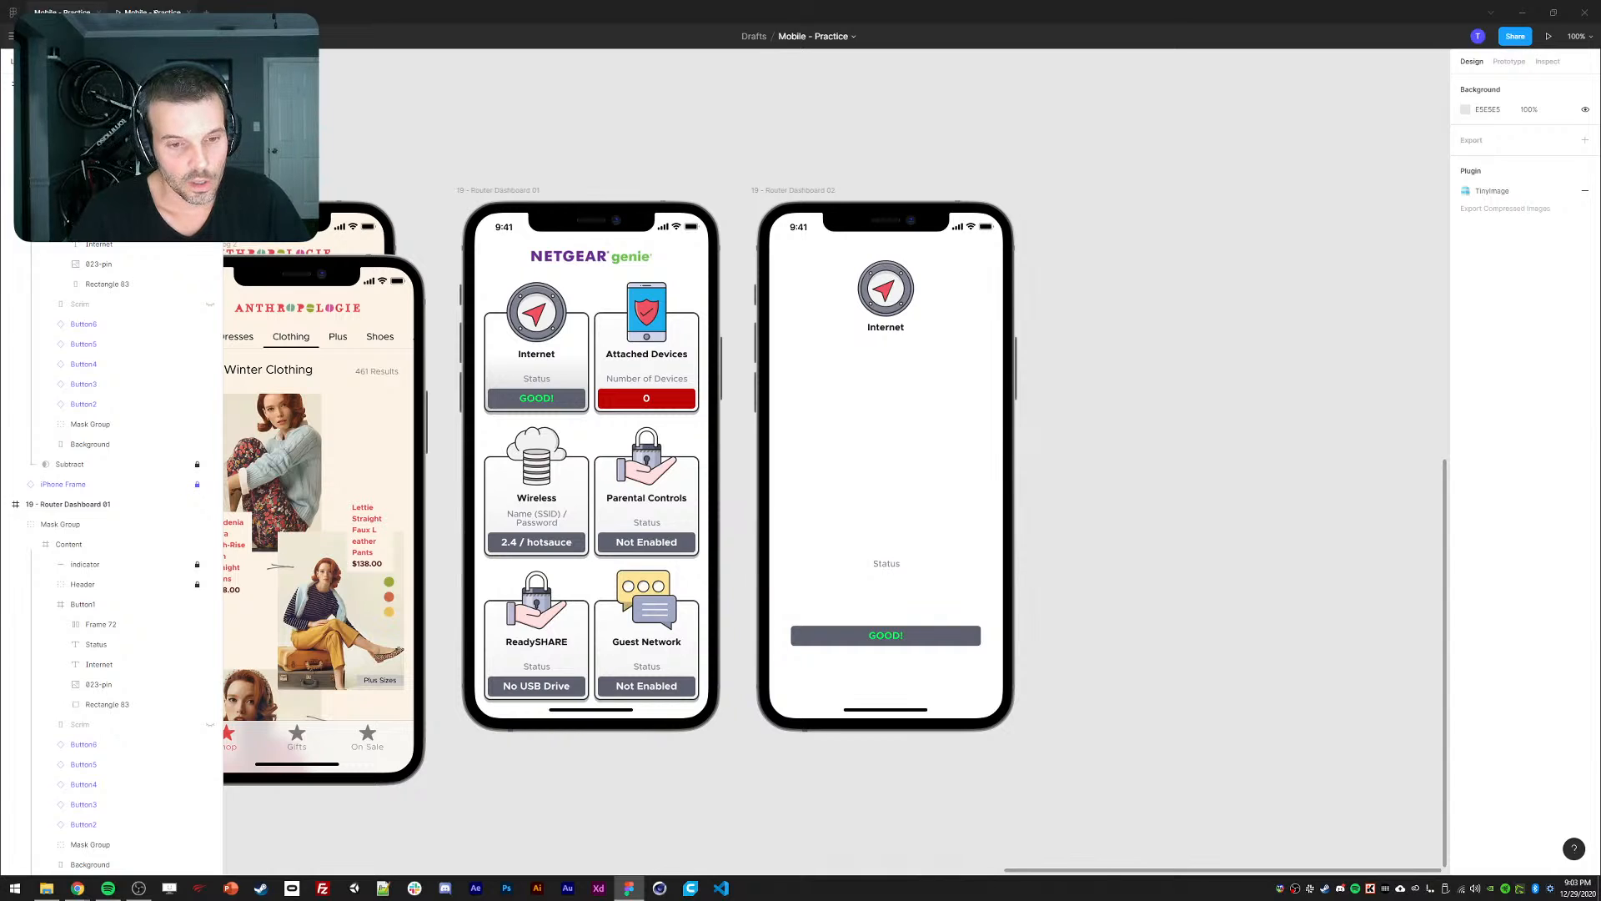
click(154, 12)
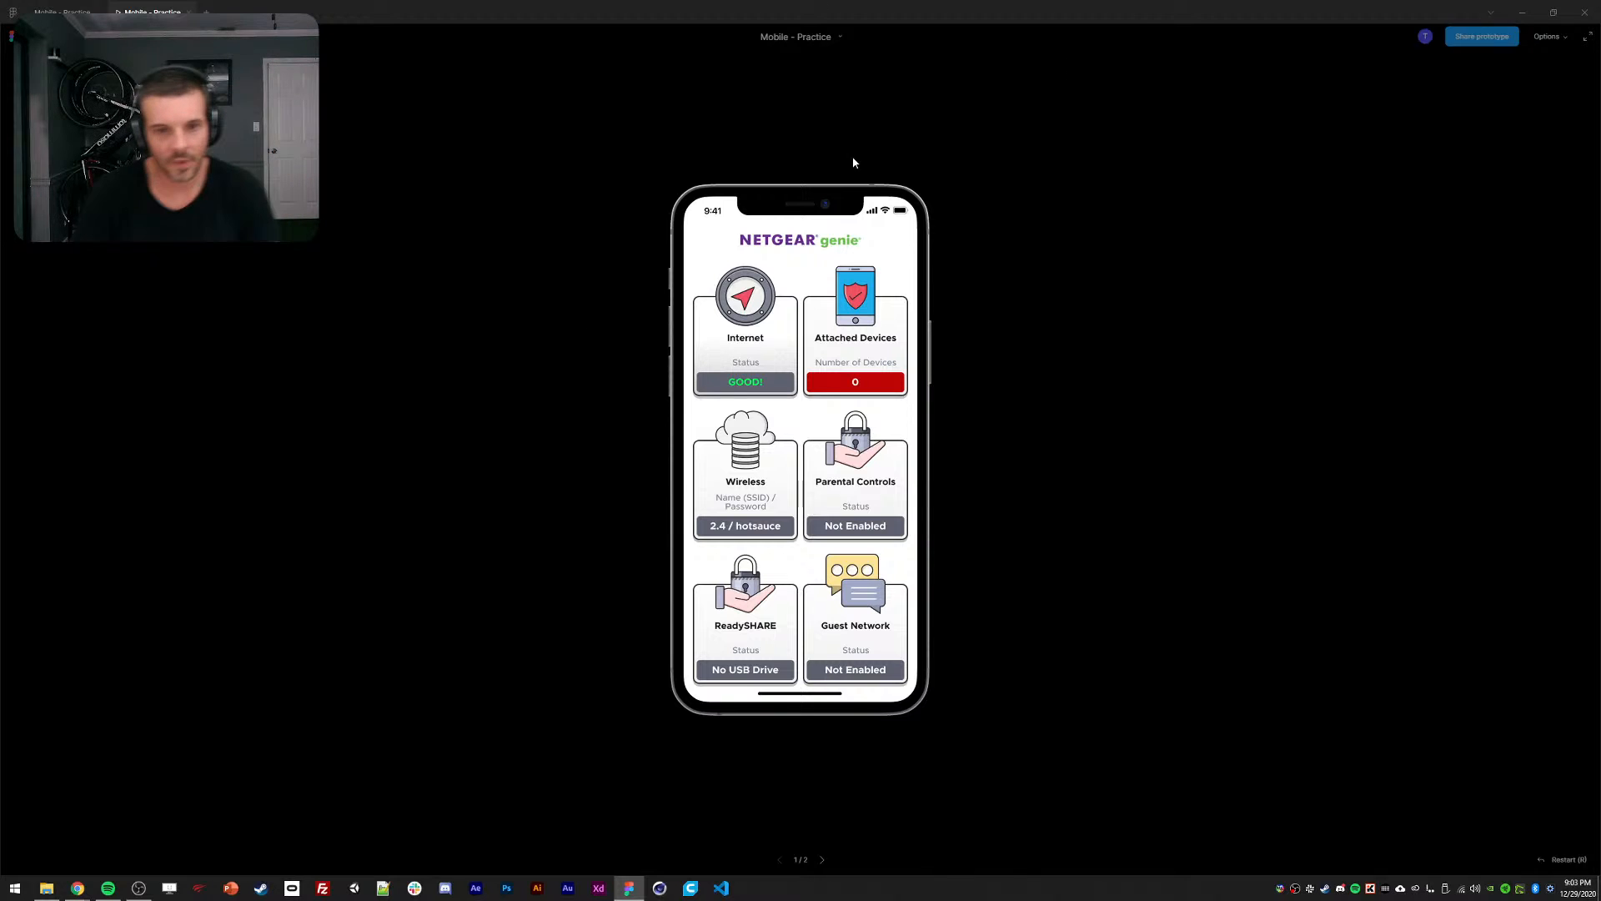
click(730, 331)
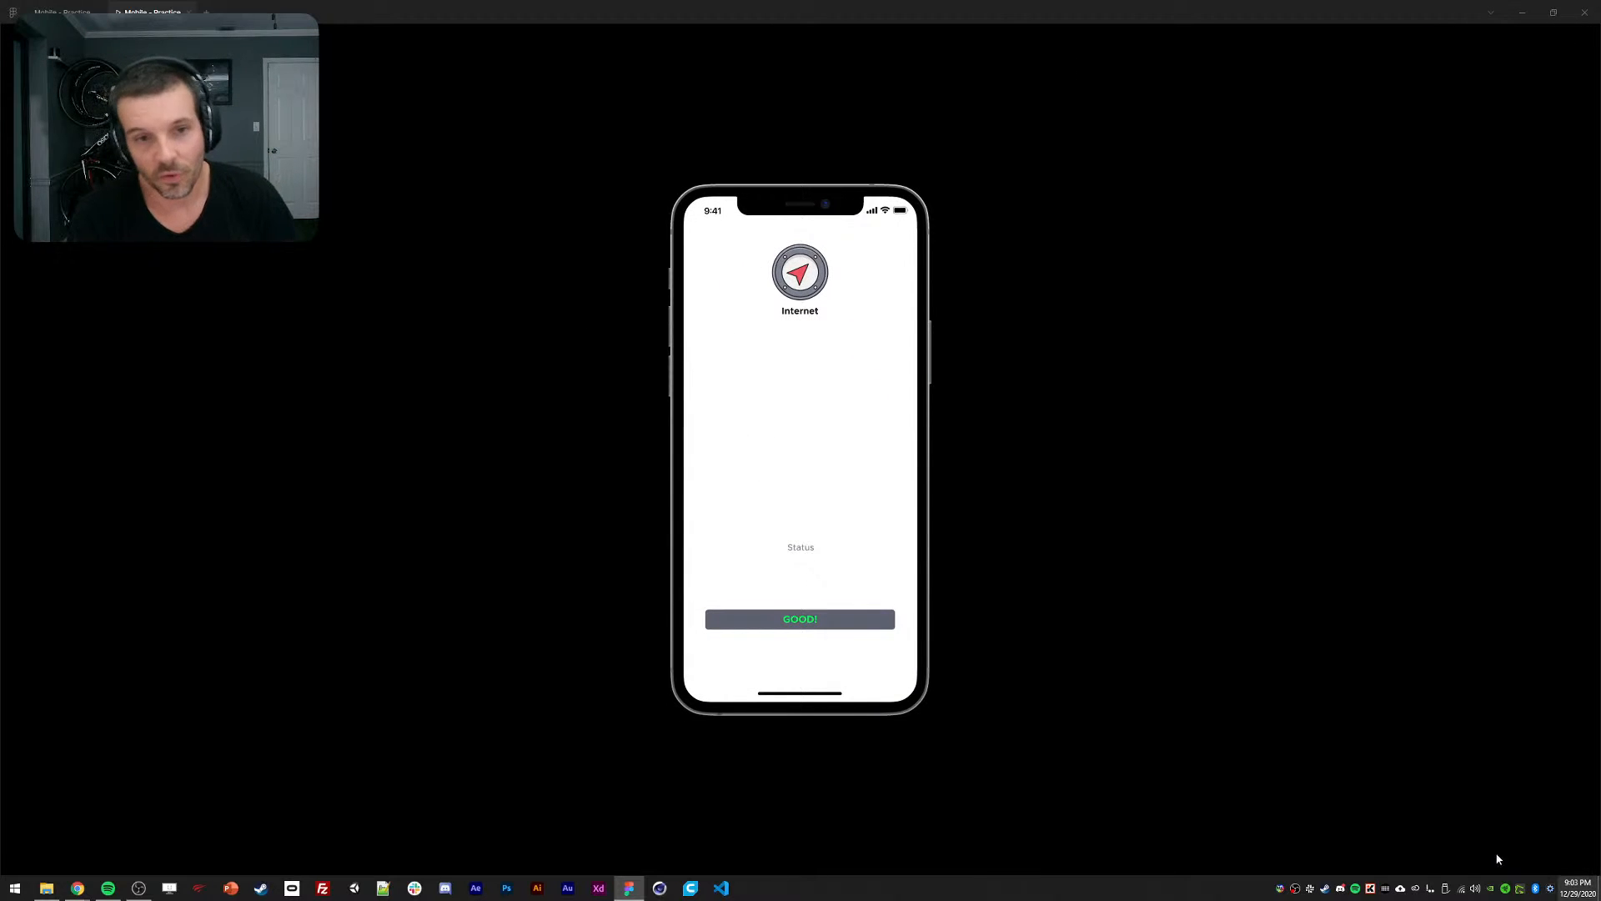
click(55, 10)
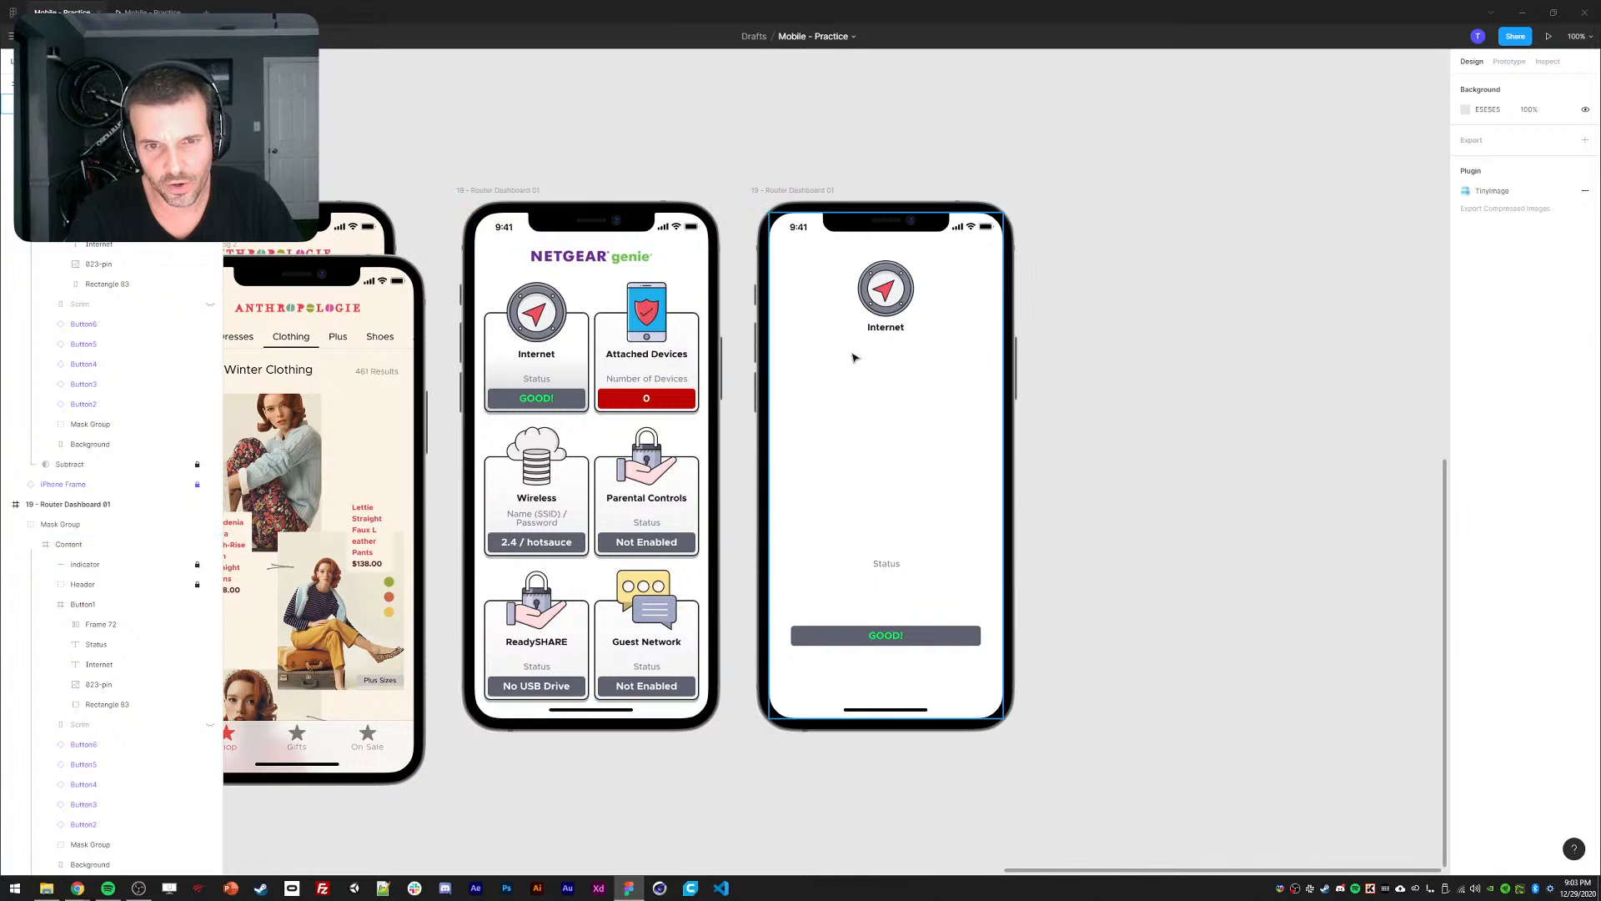
click(498, 191)
click(506, 176)
Shorten the Dashboard 01 Internet card's click transition to 250ms.
double_click(544, 376)
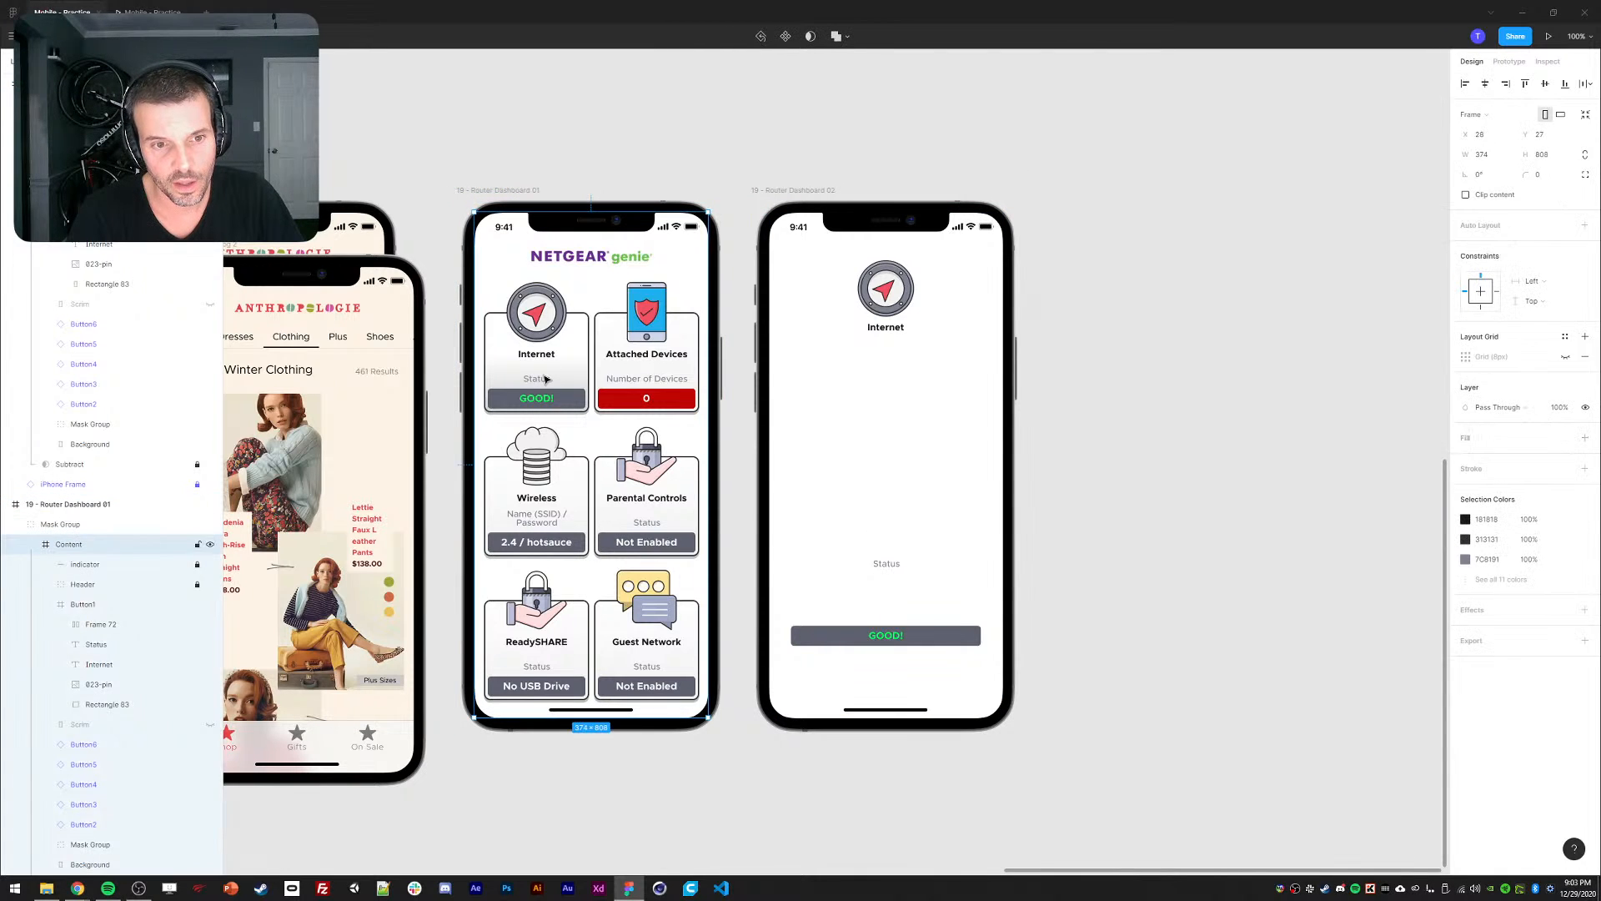
double_click(544, 376)
click(1510, 61)
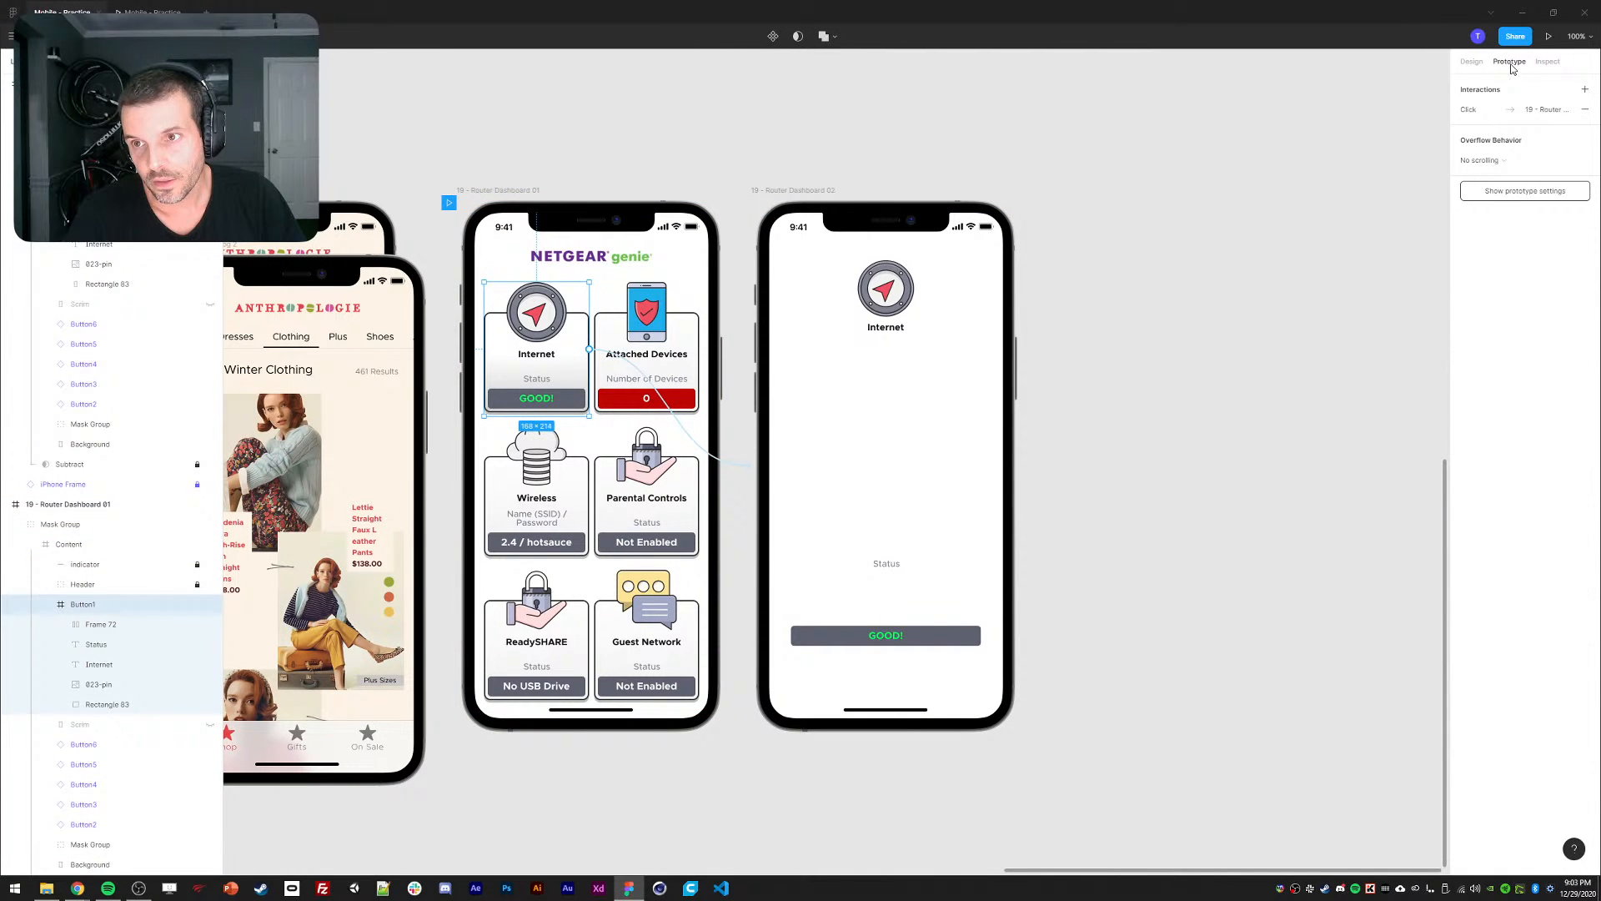
click(1504, 118)
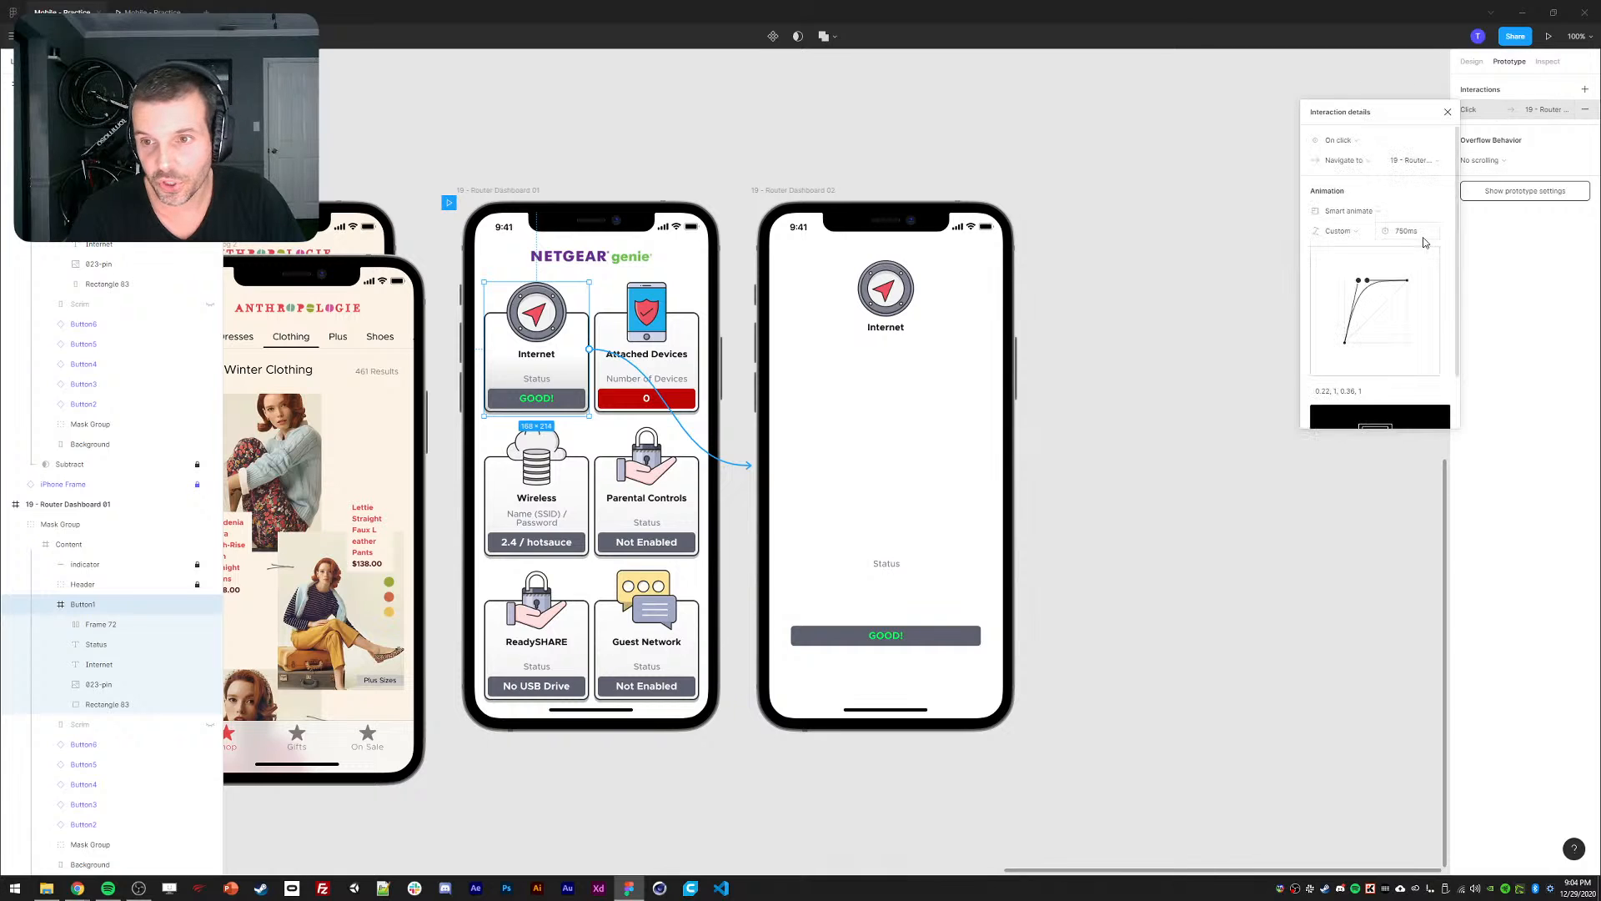
click(1407, 238)
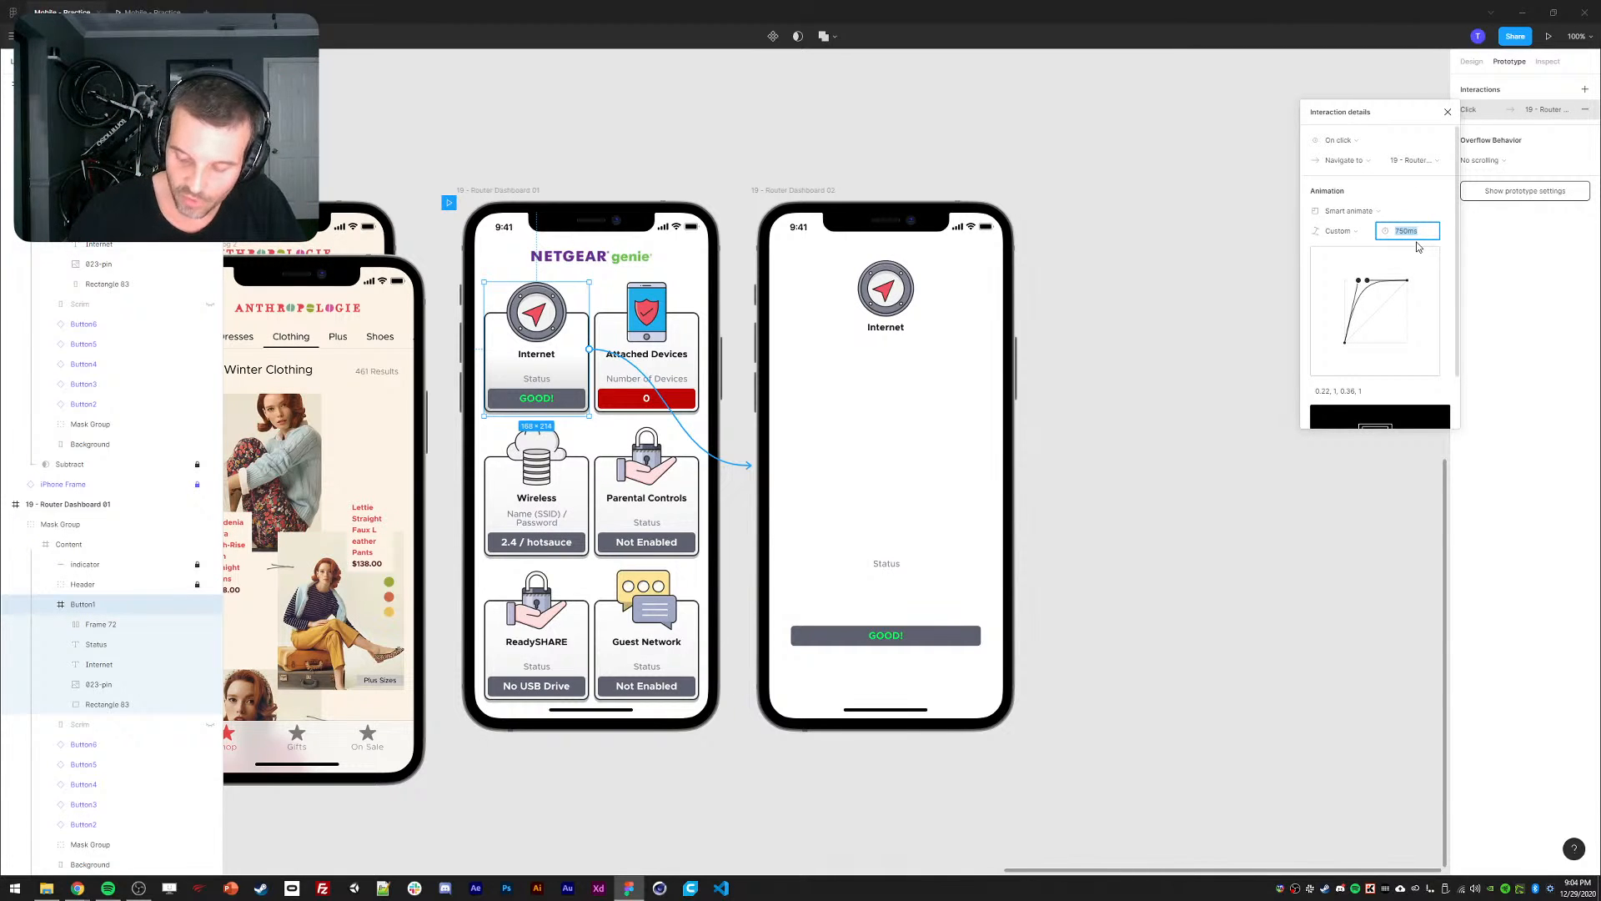
text(250)
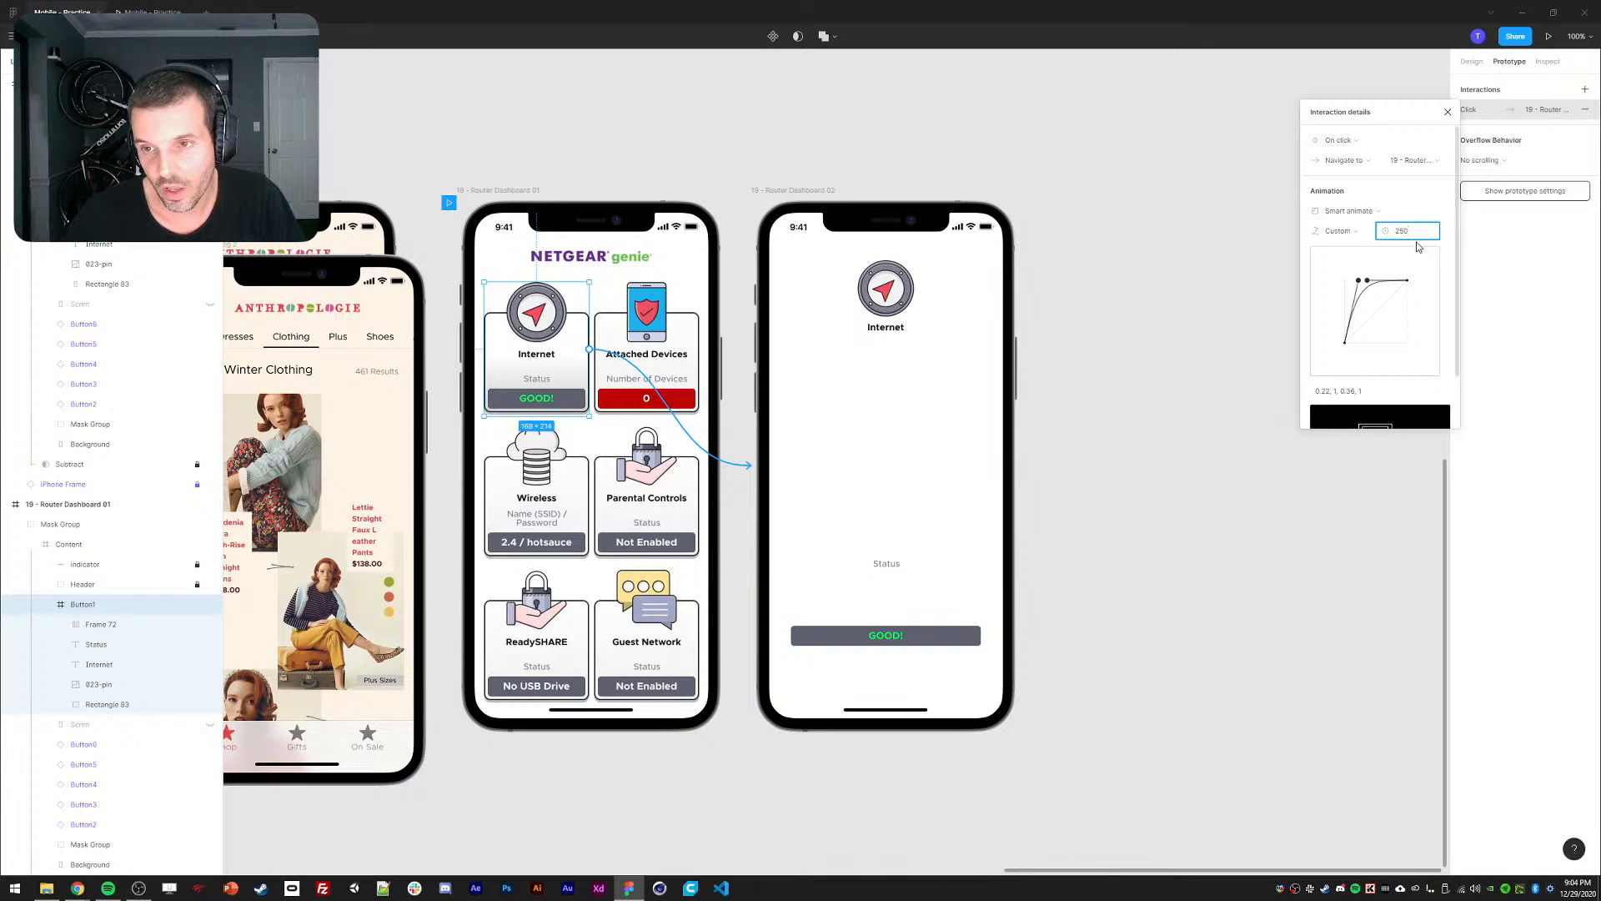
key(Return)
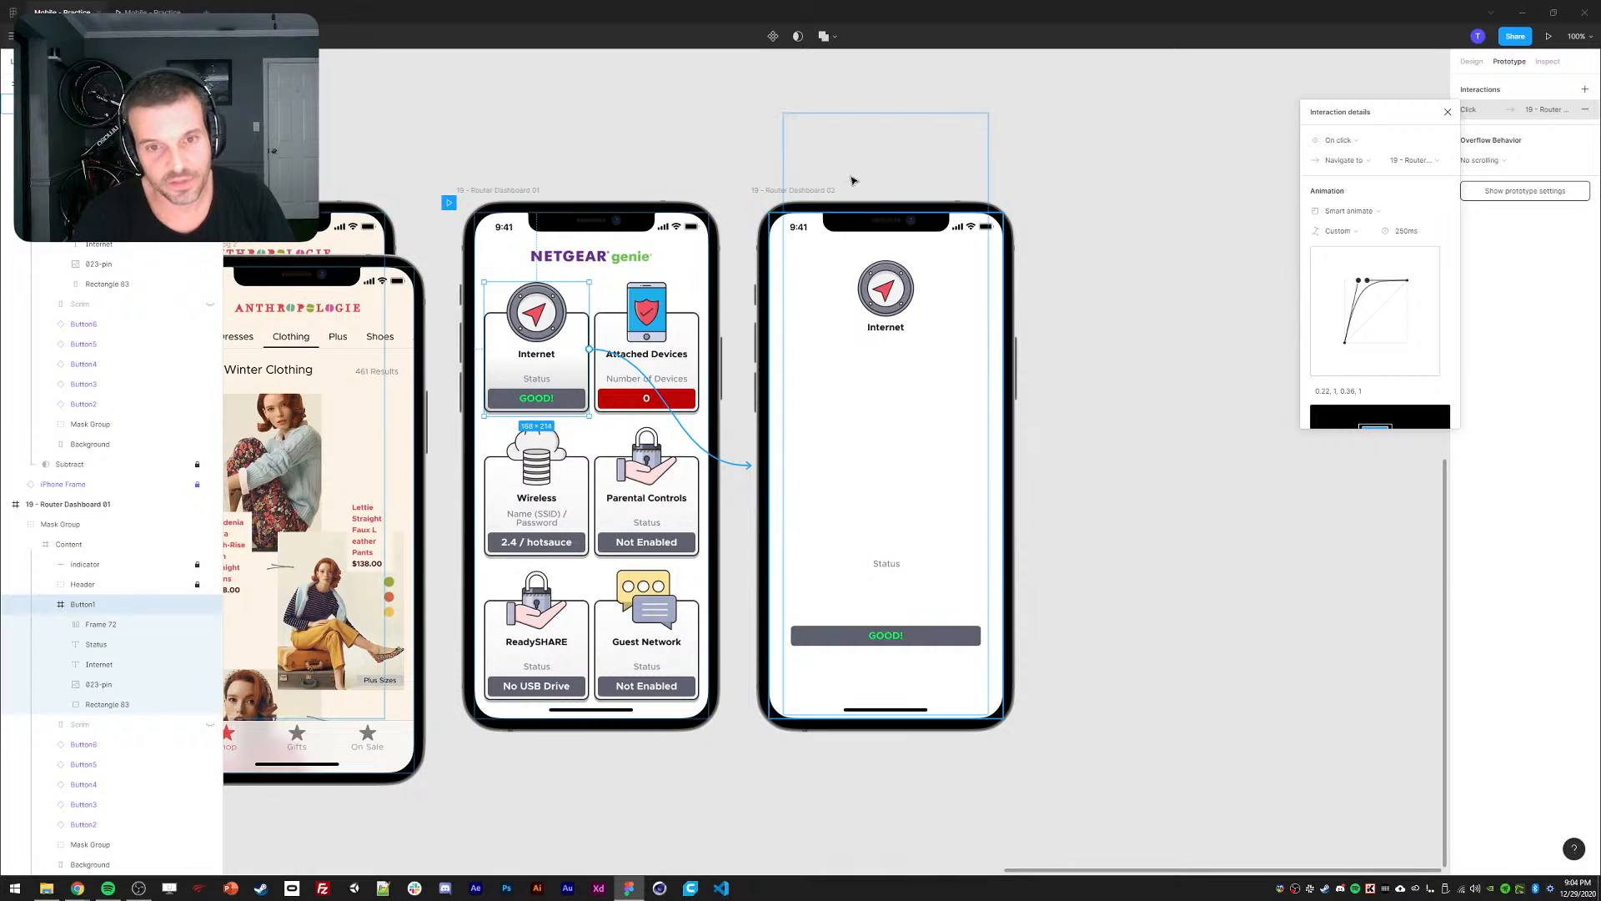
Set Dashboard 02's back-to-dashboard transition duration to 250ms as well.
click(797, 256)
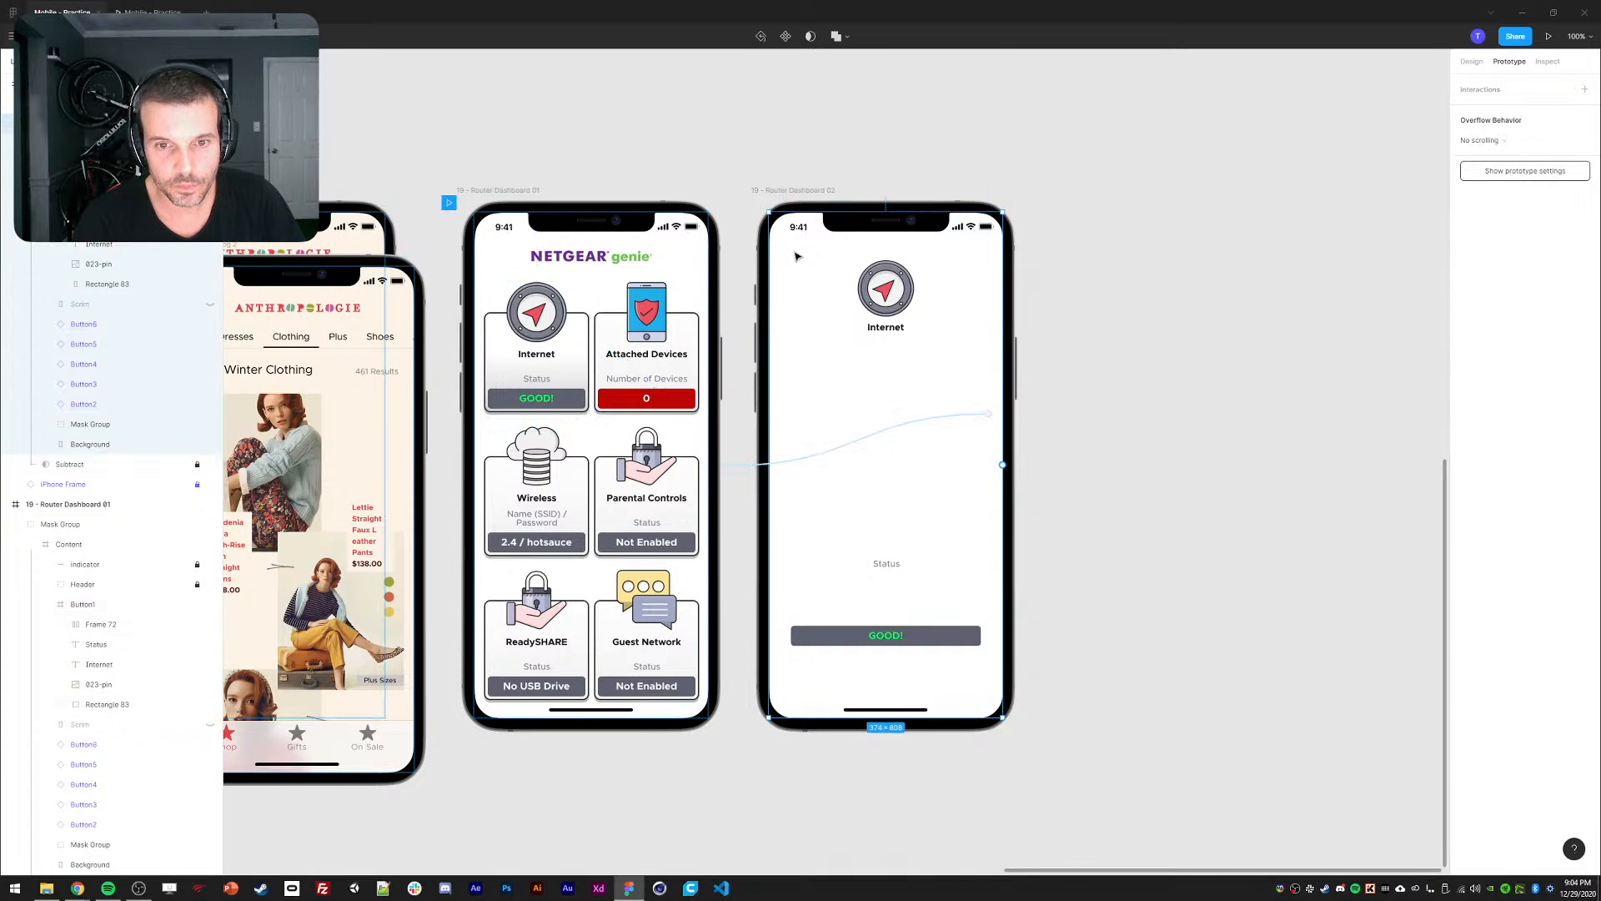
click(988, 413)
click(1505, 110)
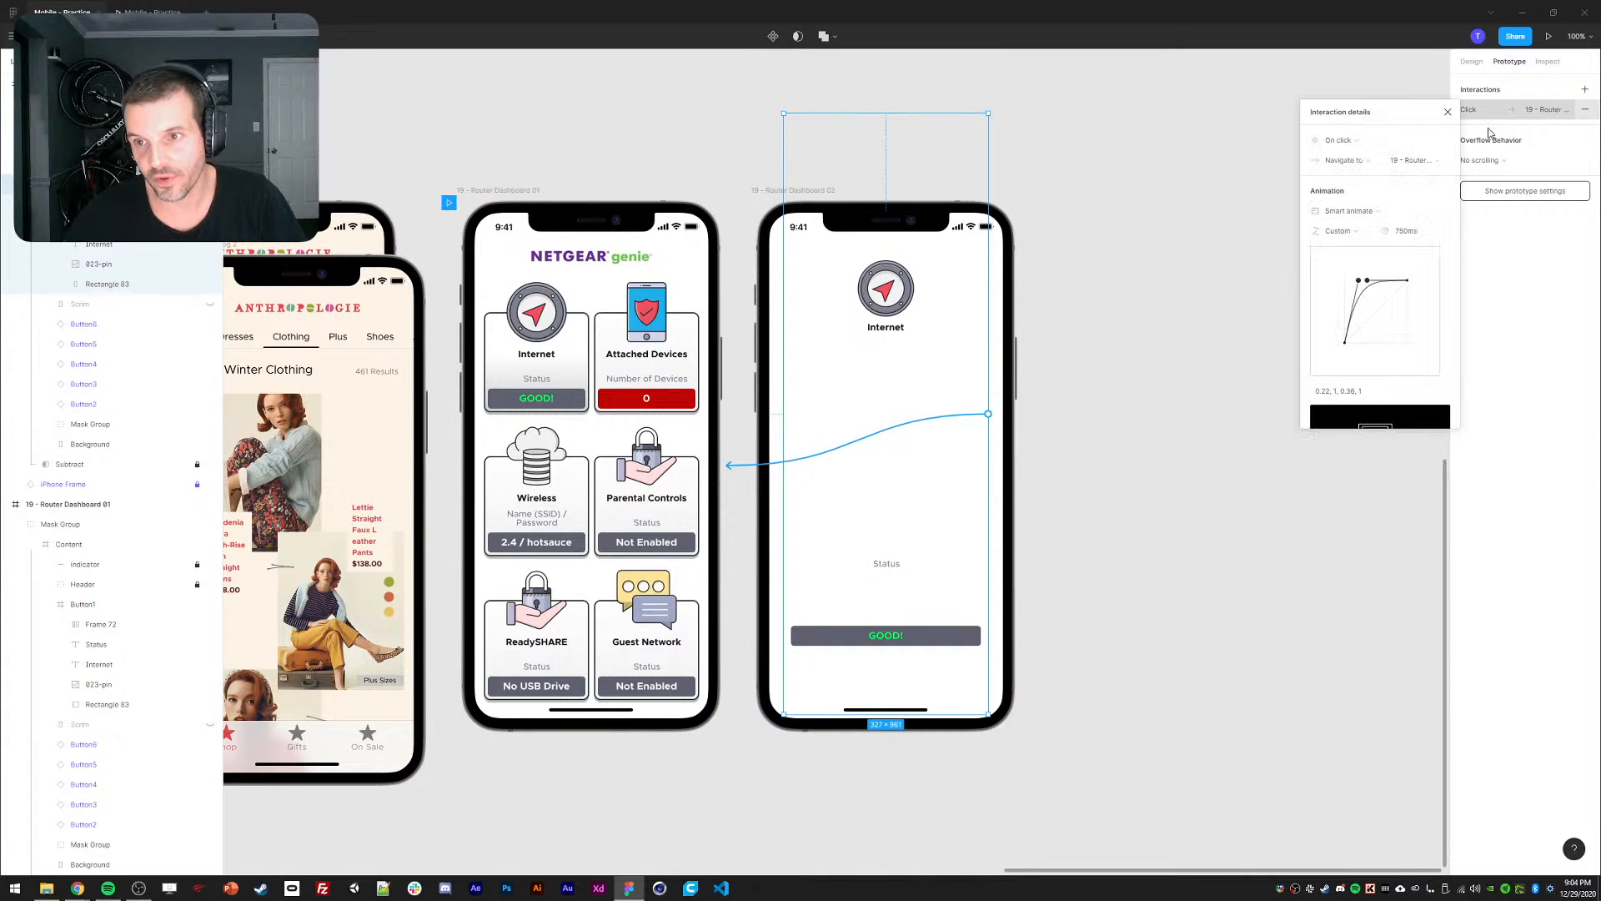
click(1406, 232)
text(250)
key(Return)
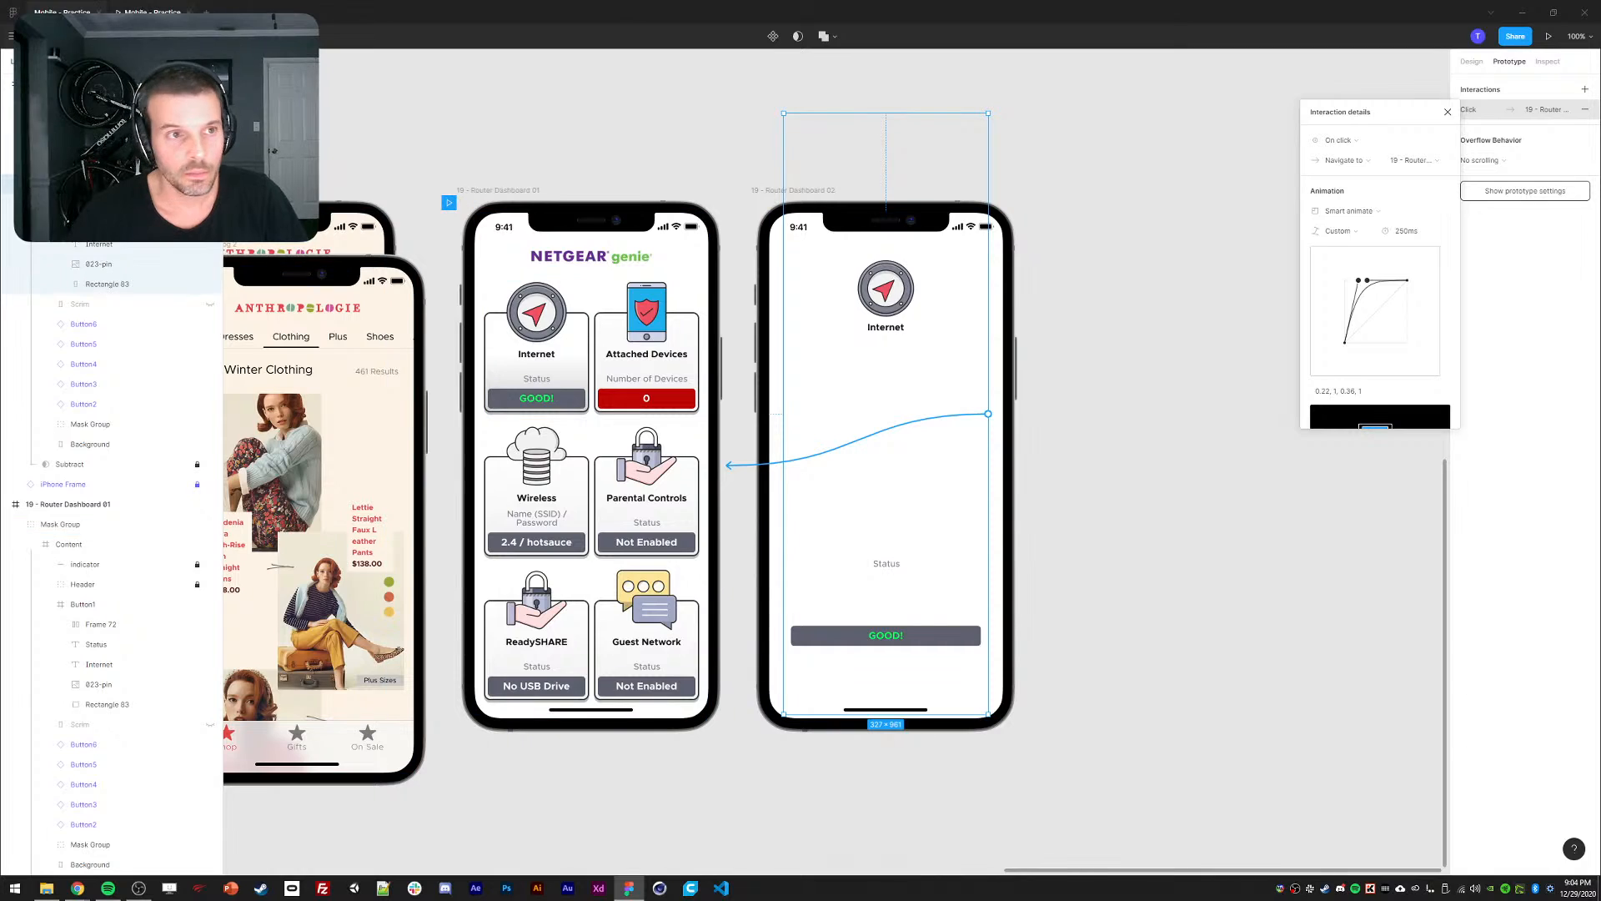
Toggle between the dashboard and Internet detail screen in the prototype to test the faster transitions.
click(152, 12)
click(793, 533)
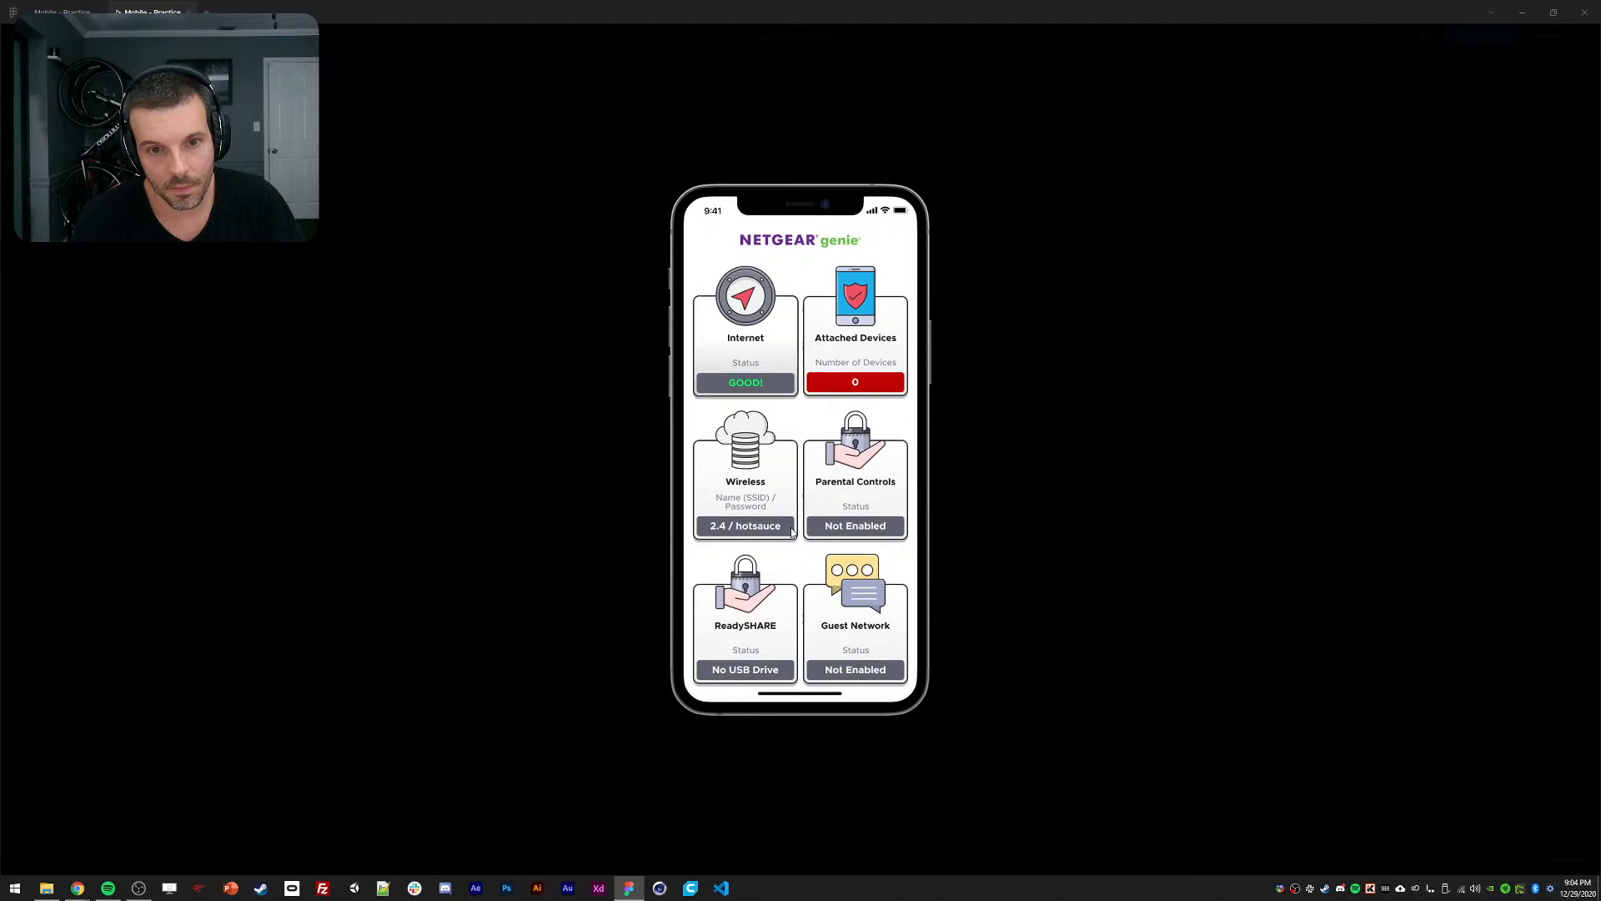
click(738, 344)
click(750, 354)
click(747, 352)
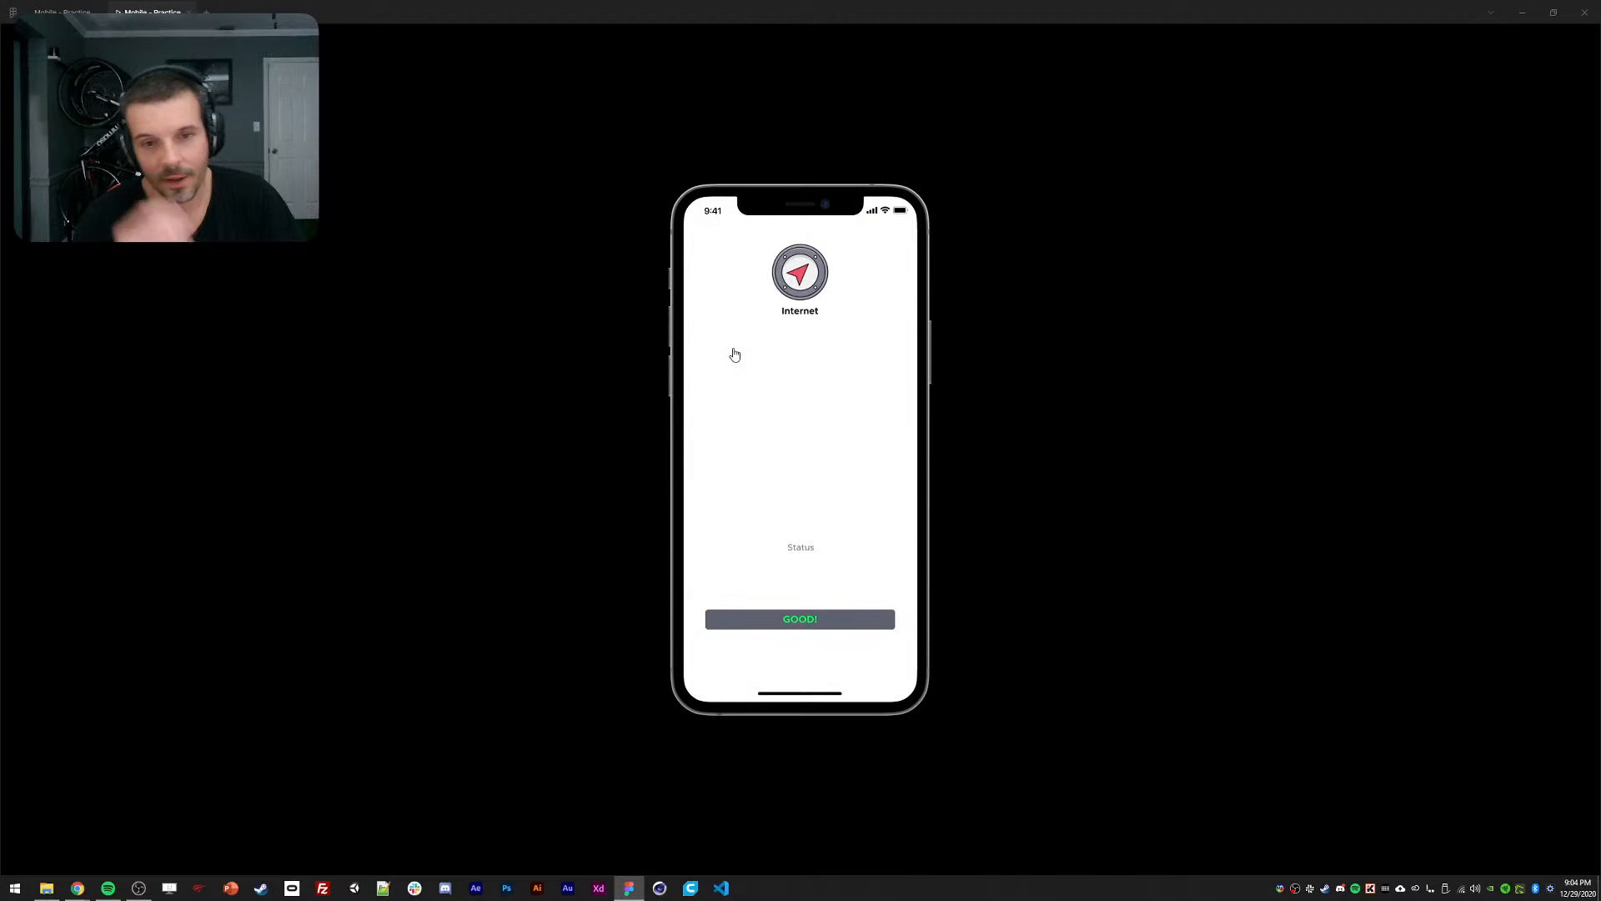
click(734, 354)
click(737, 355)
click(736, 355)
click(737, 355)
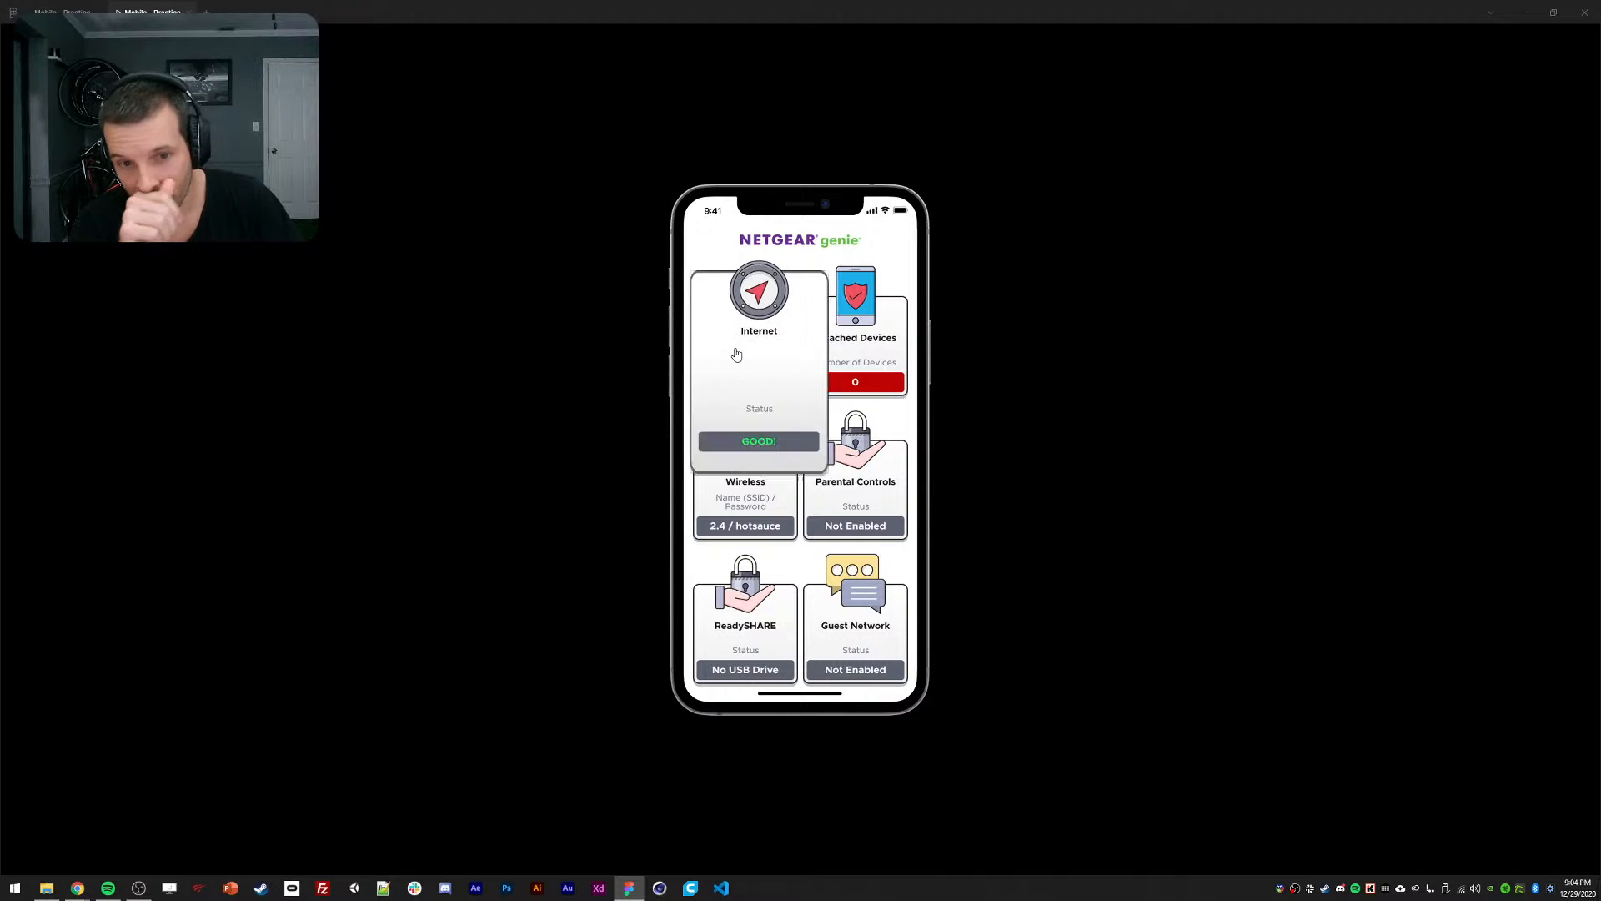
click(737, 355)
click(736, 355)
click(737, 355)
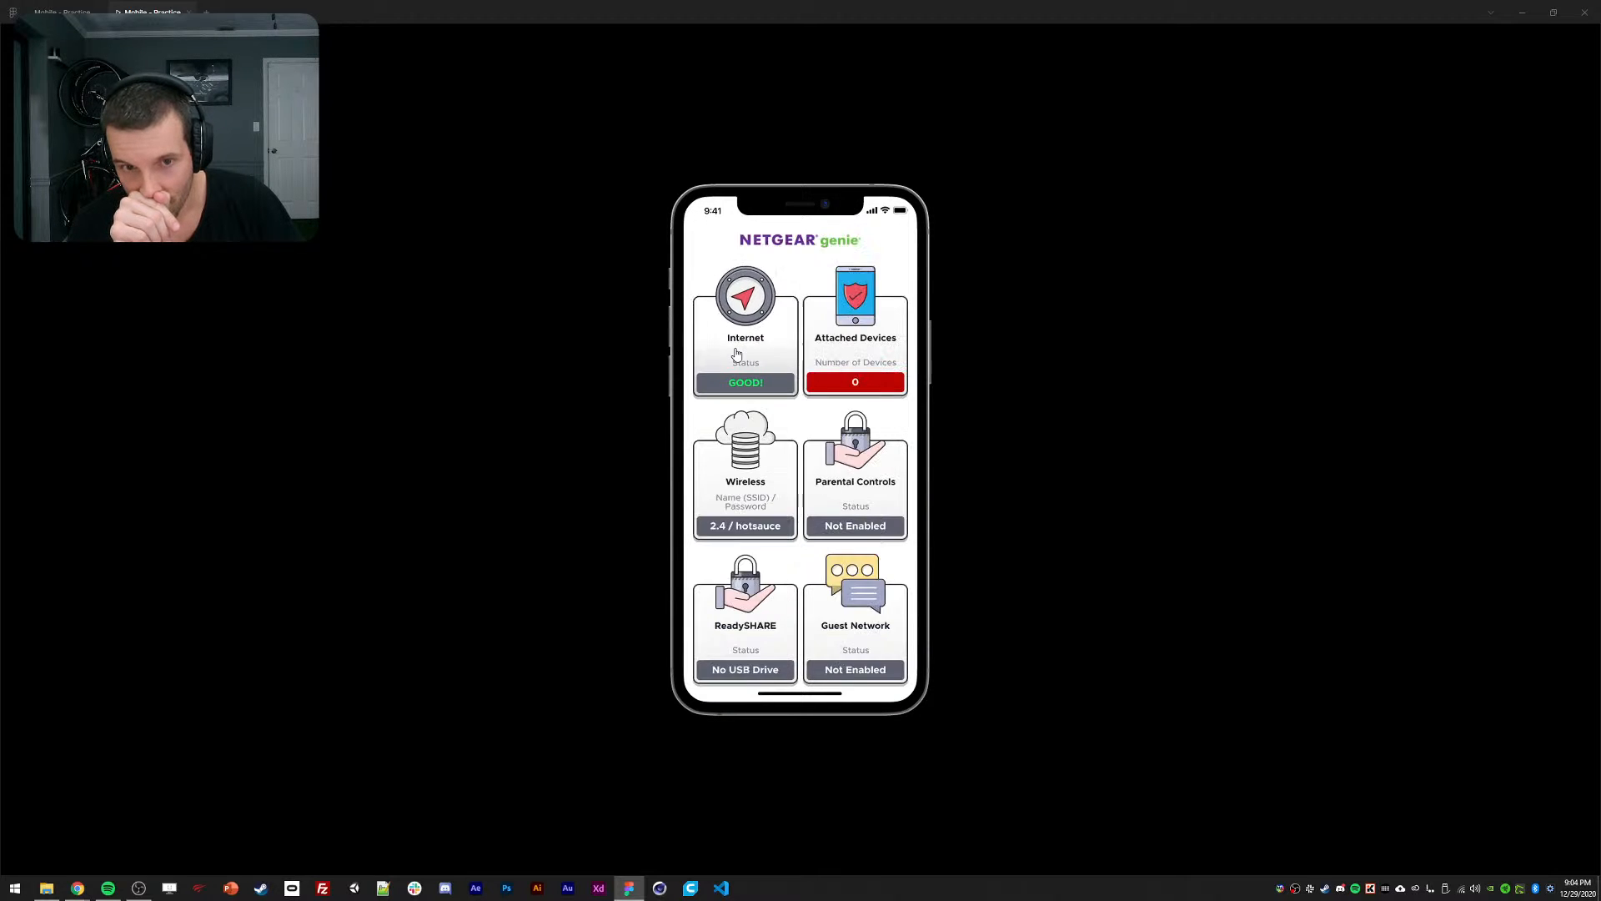
click(737, 355)
click(737, 355)
click(736, 354)
Resize the Internet pin icon to 48 px and centre it near the detail screen's top.
click(71, 12)
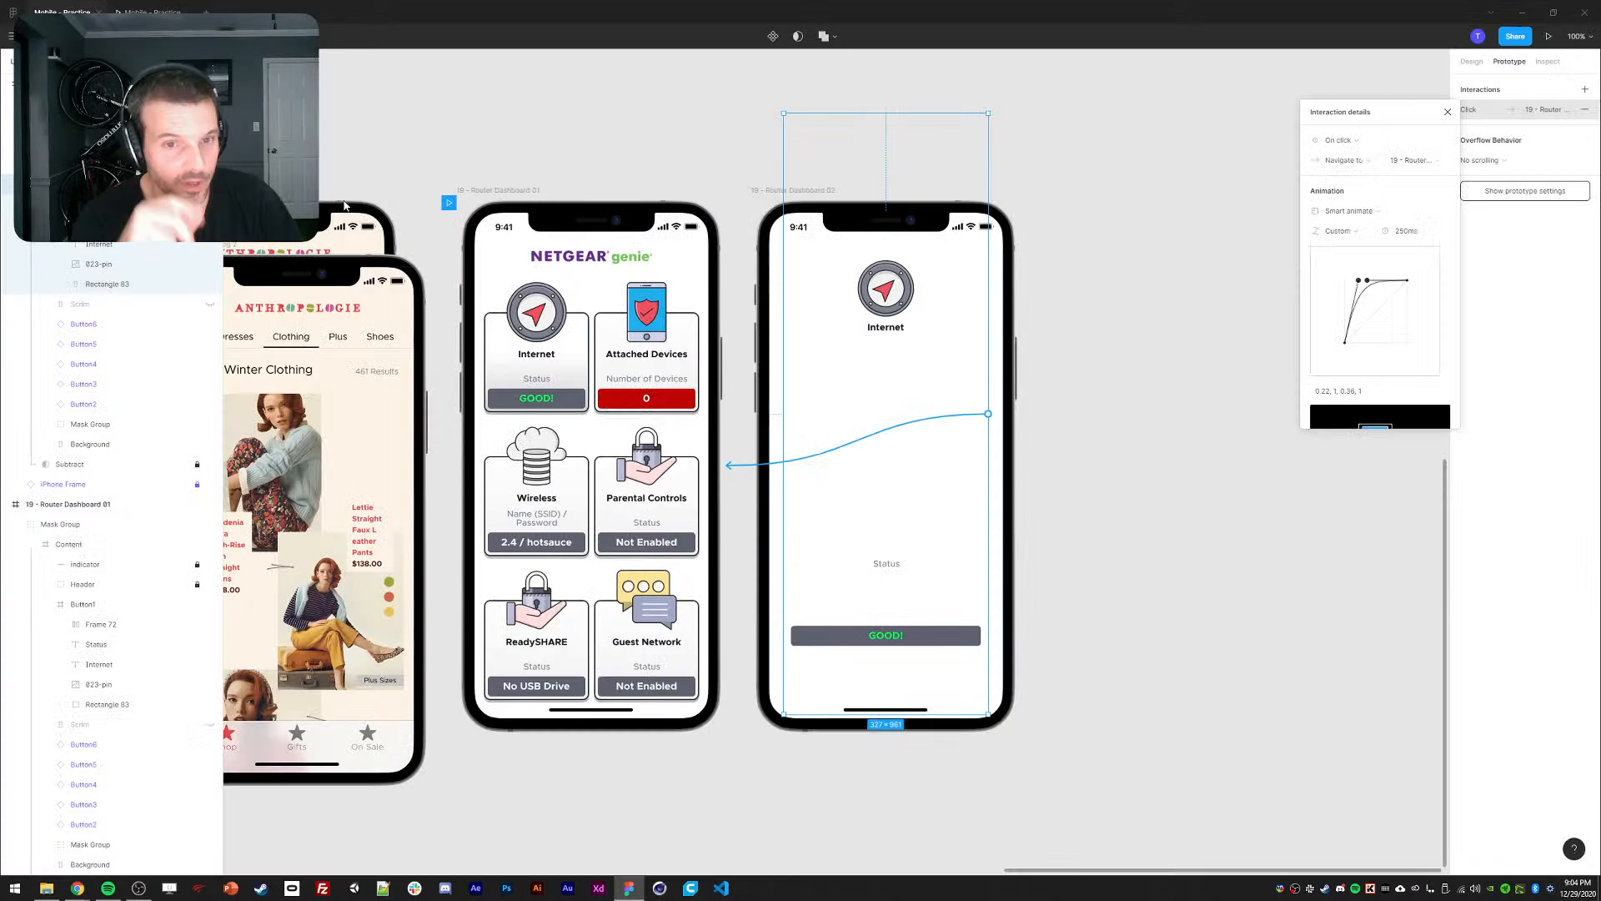
click(662, 127)
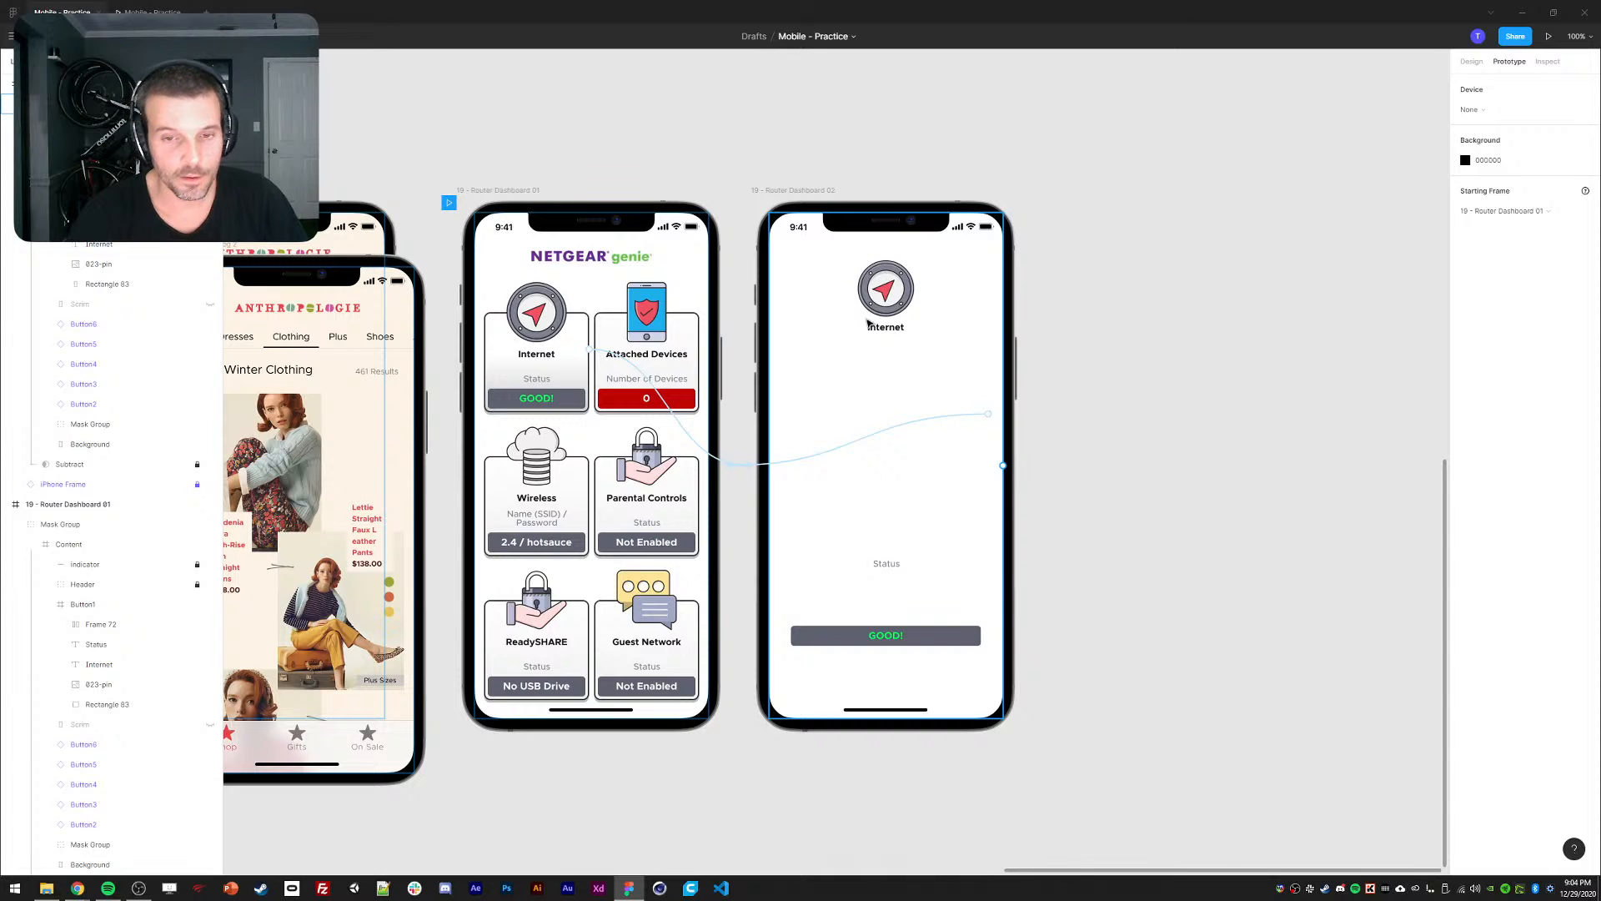
click(886, 301)
click(1472, 61)
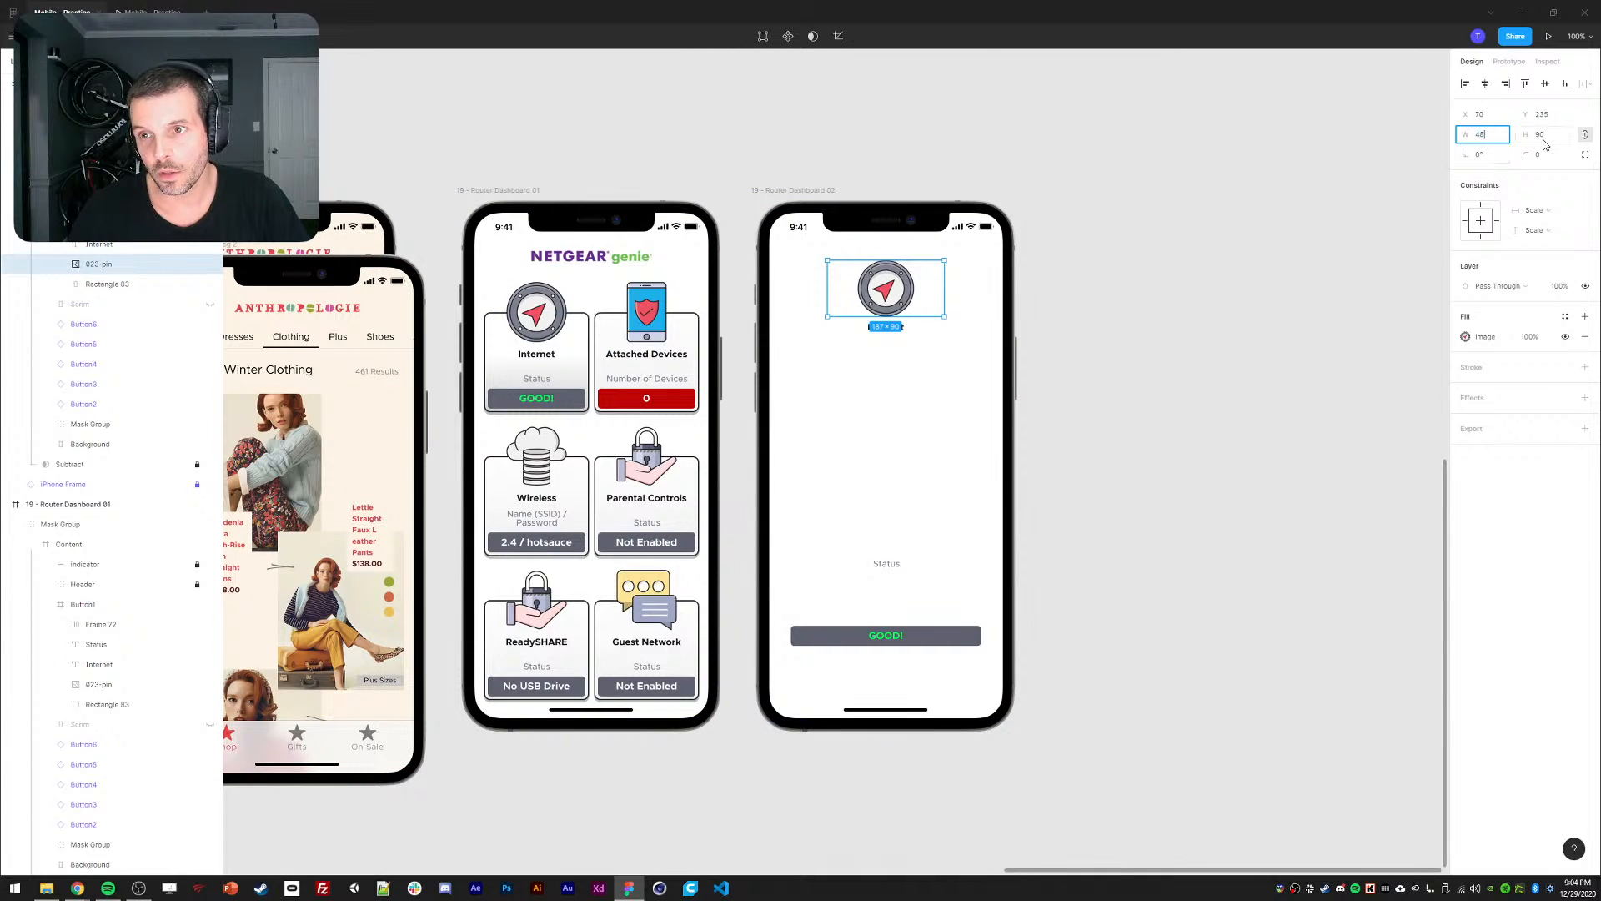
text(48)
key(Return)
key(Return)
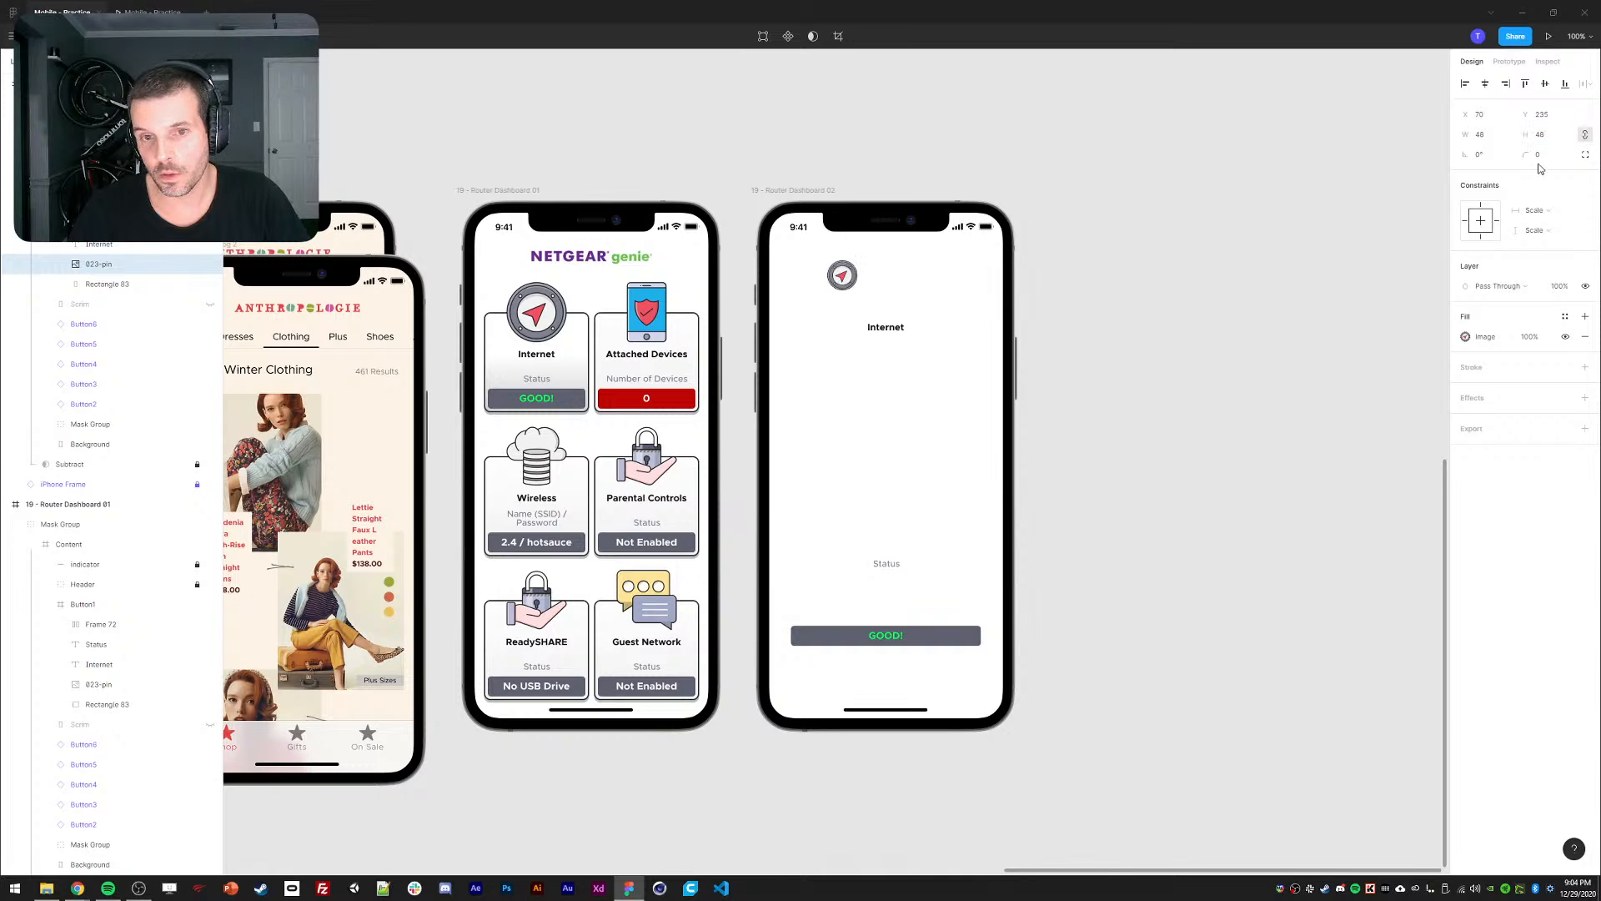
drag(849, 286, 809, 280)
key(shift+Up)
key(shift+Up)
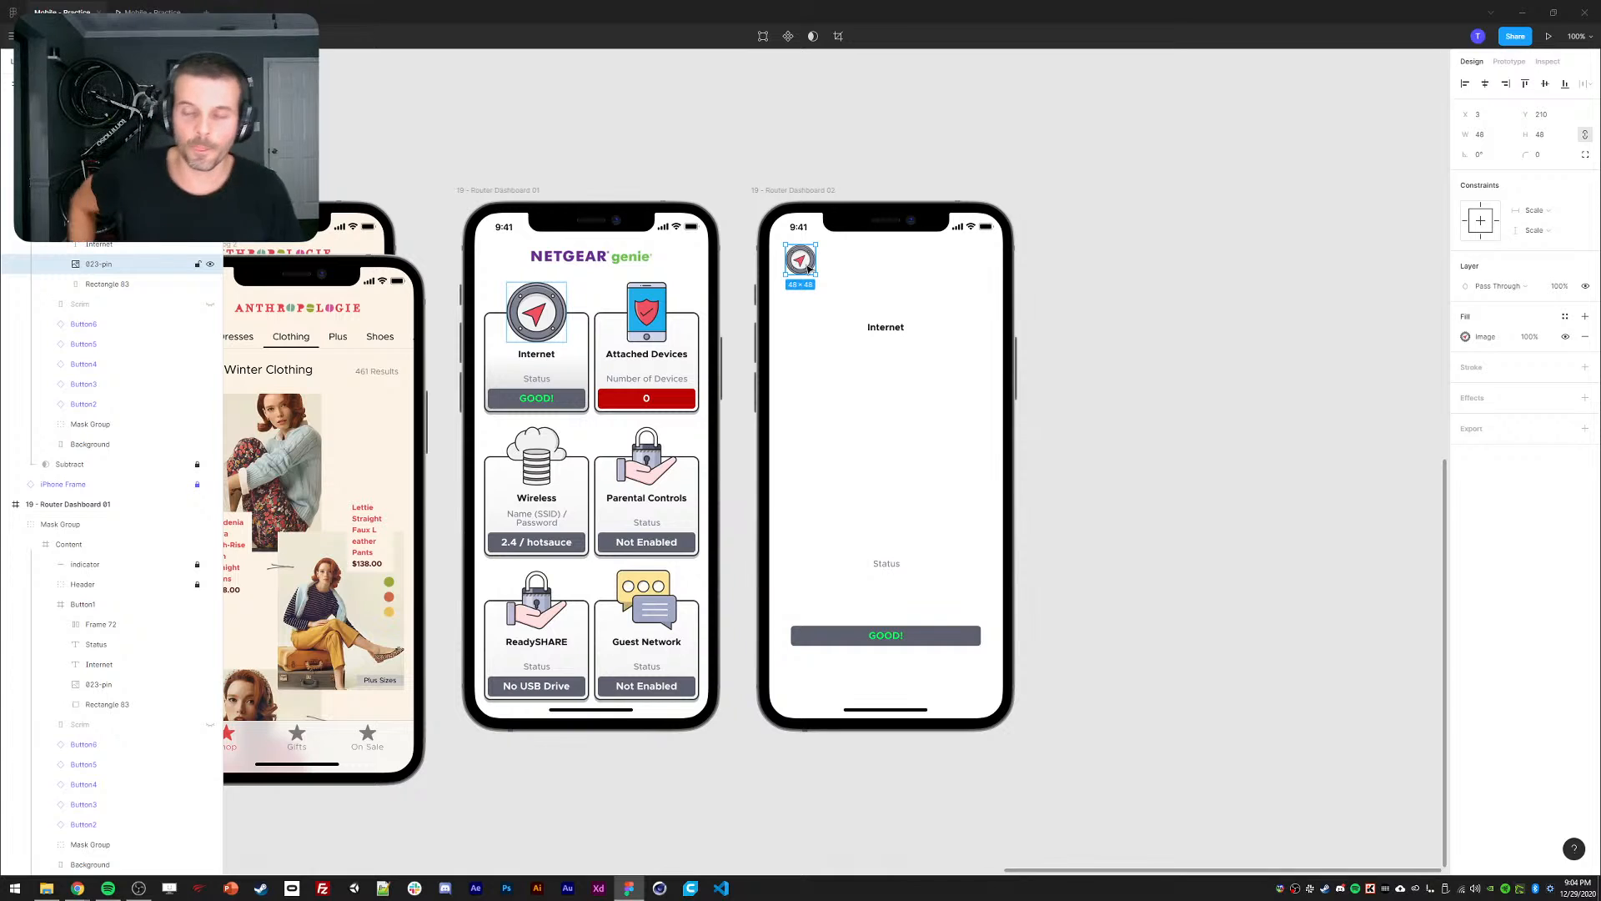
click(1485, 83)
click(1318, 283)
Enlarge the pin icon to 64 px, re-centre it, and nudge the Internet label up beneath it.
ctrl+click(876, 328)
key(shift+Up)
key(shift+Up)
key(shift+Up)
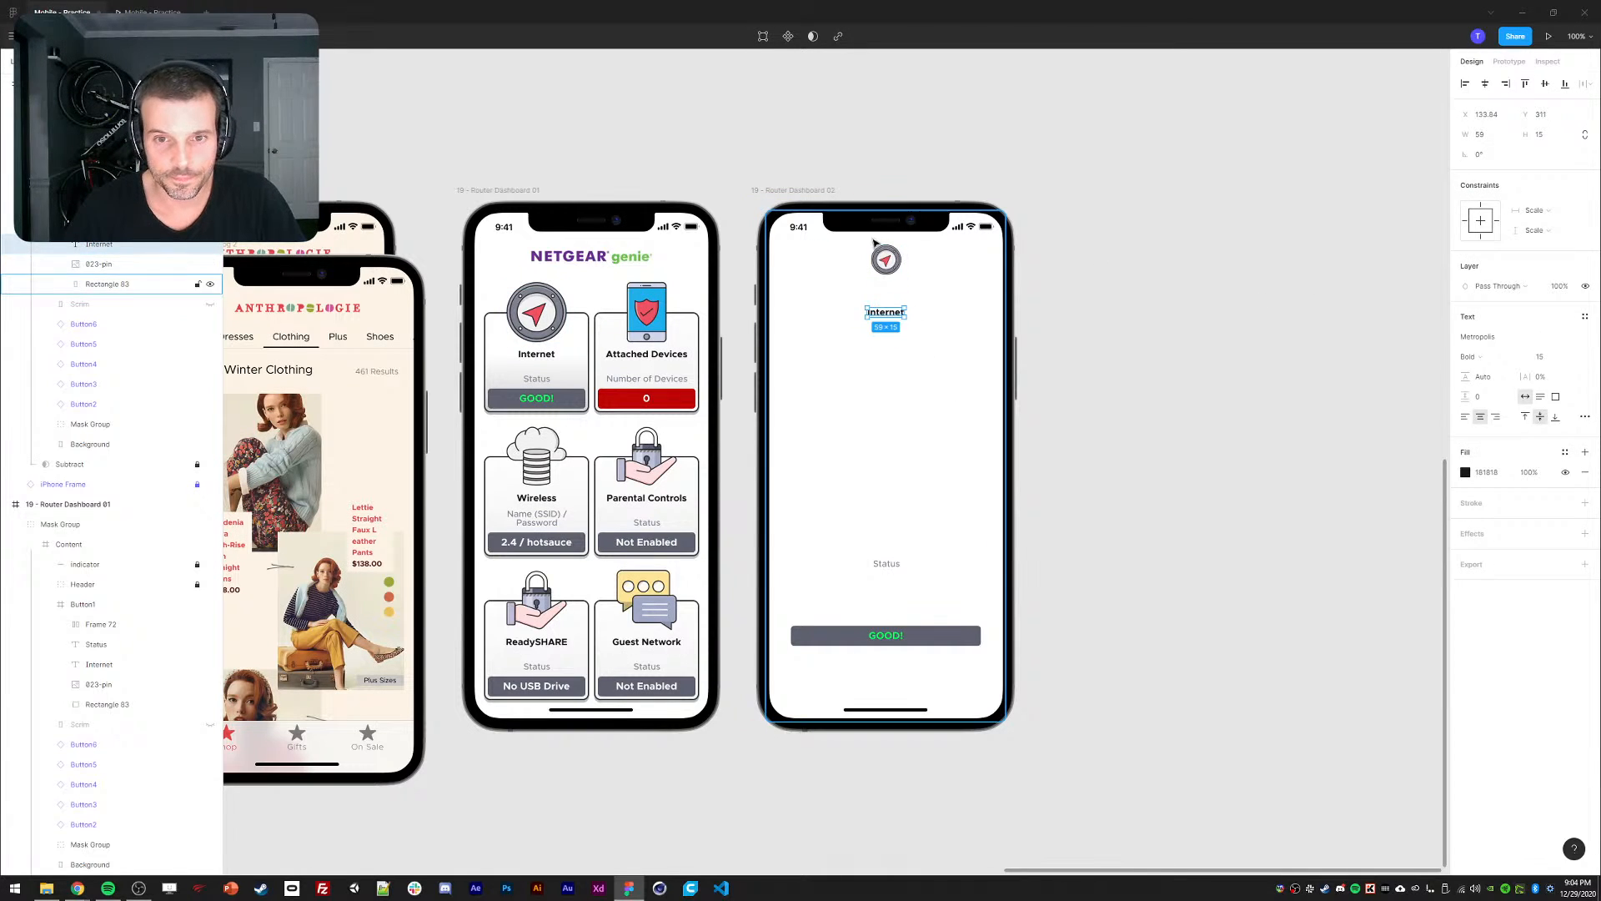
click(882, 253)
click(1487, 136)
text(64)
key(Return)
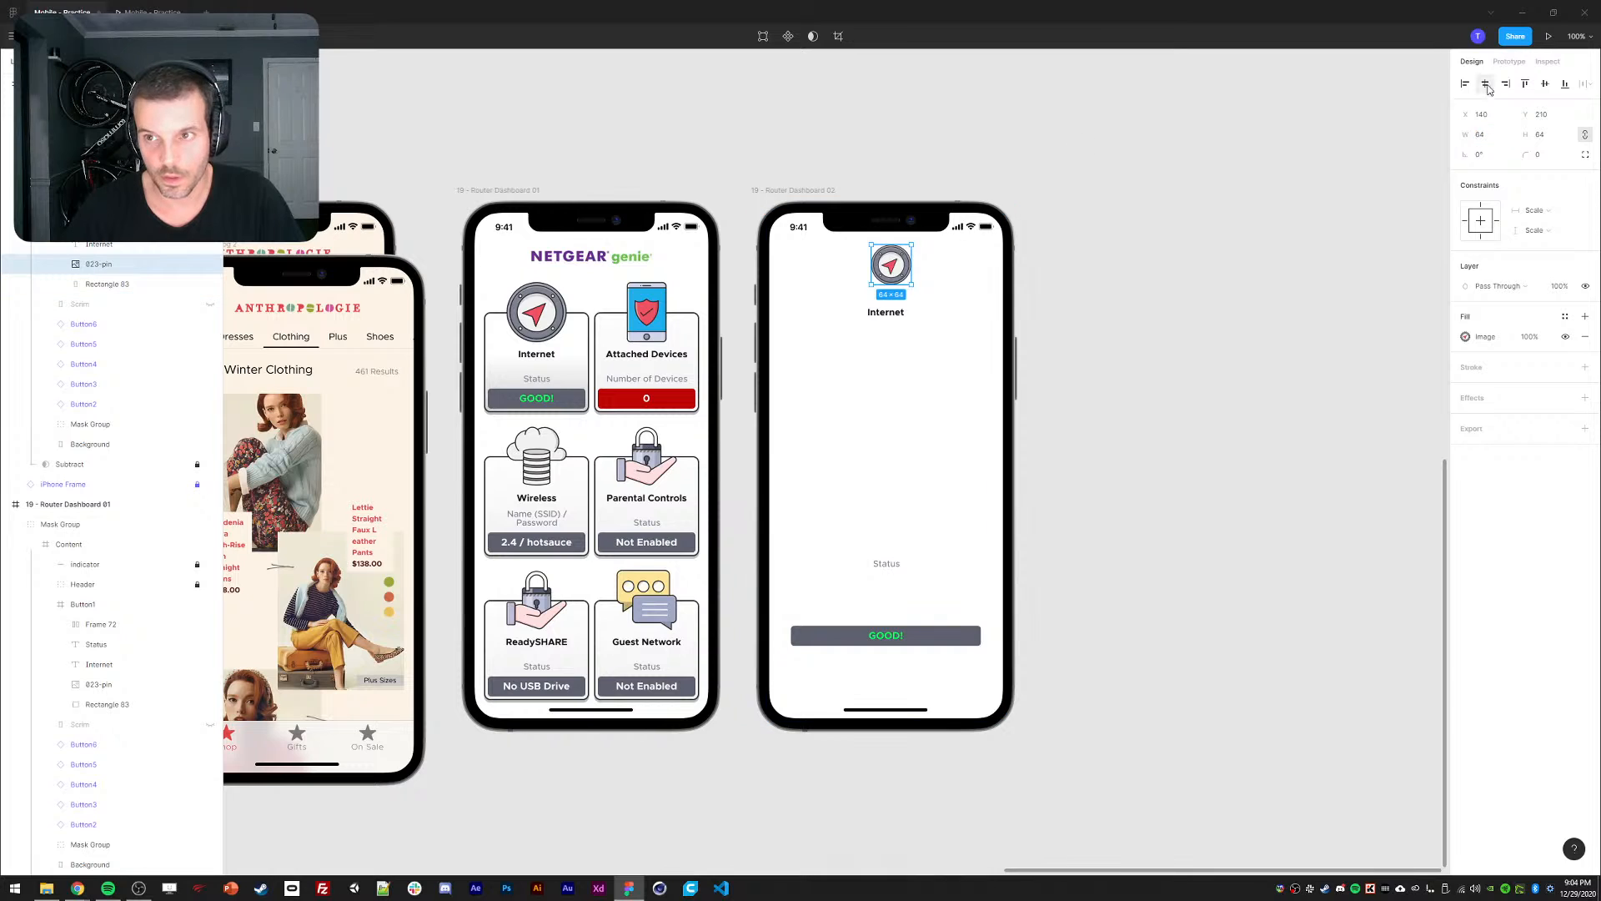
click(1485, 85)
click(899, 318)
key(shift+Up)
key(shift+Up)
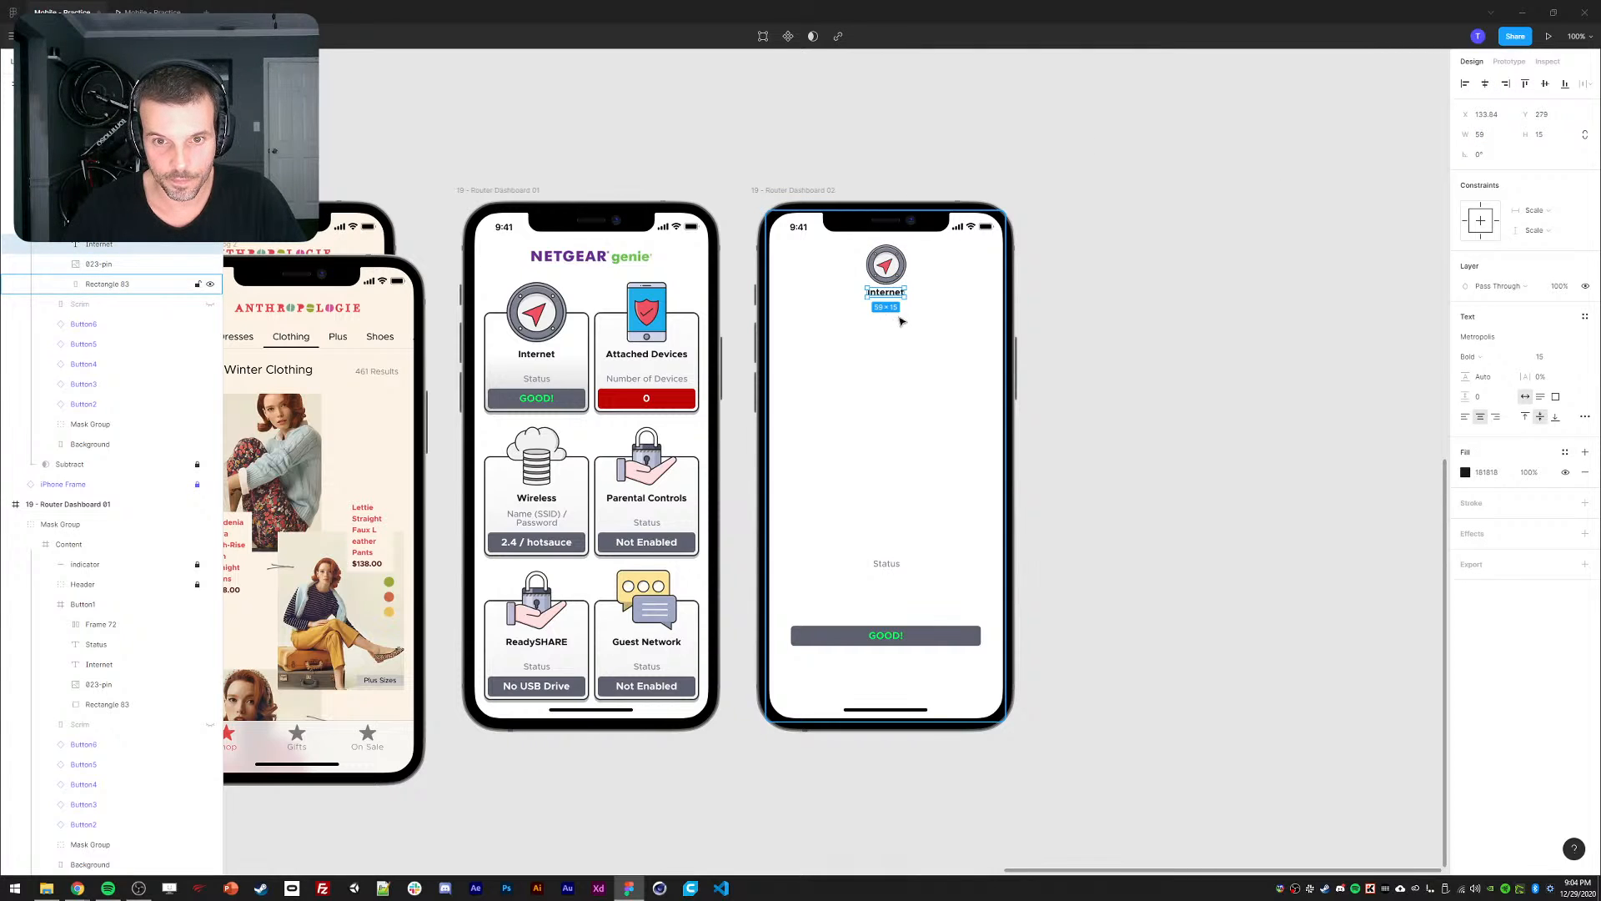
click(830, 117)
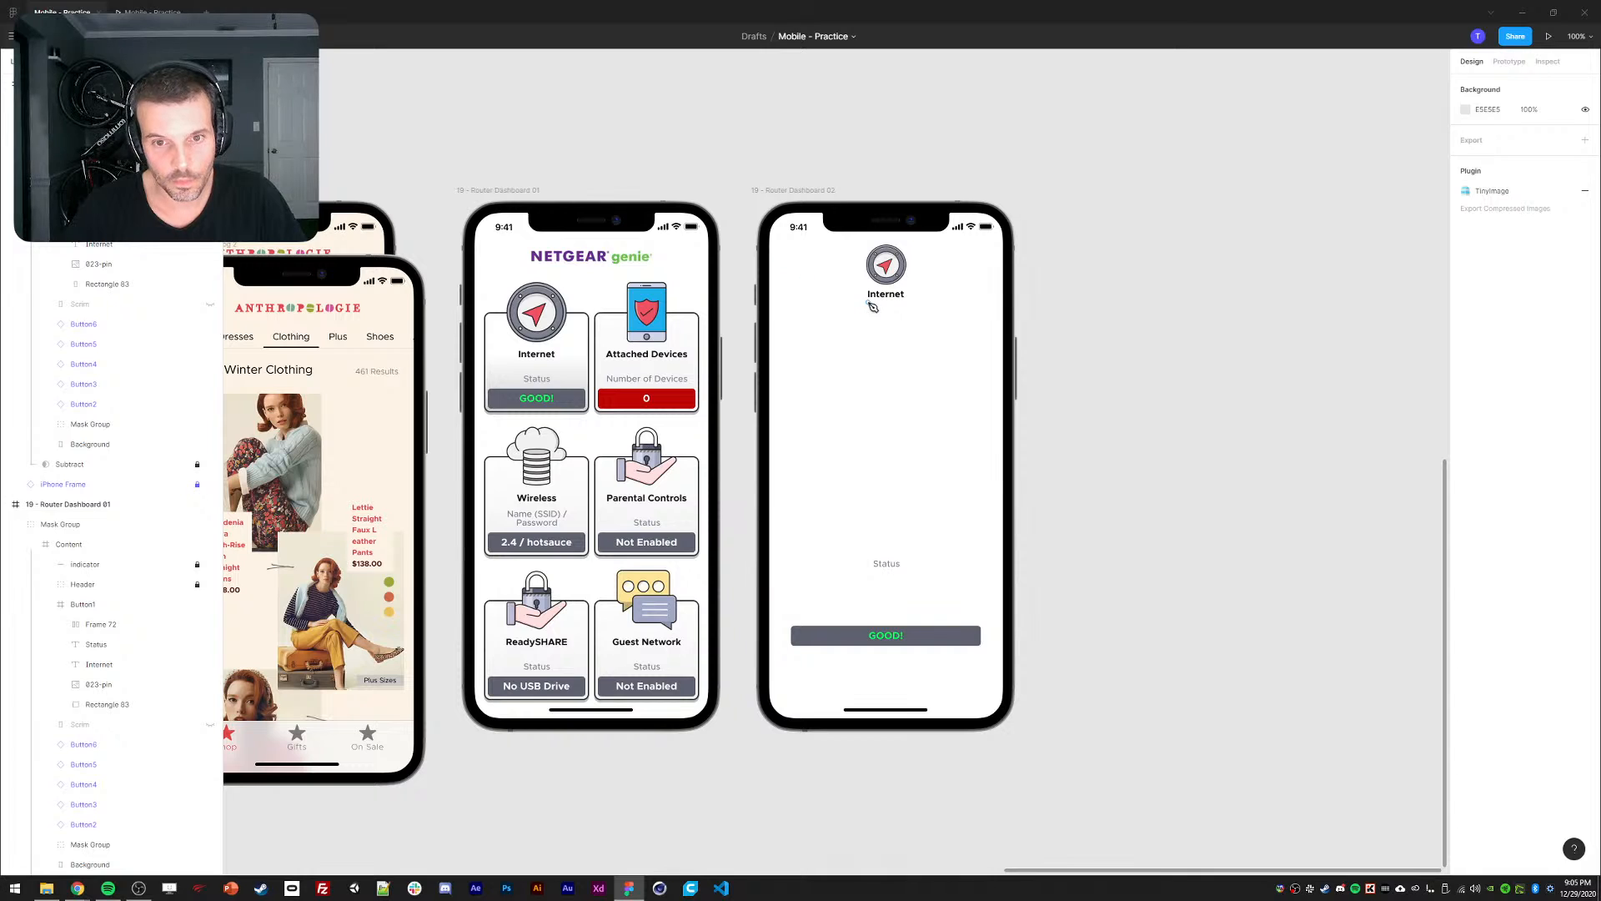
Shrink the pin icon to 32 px and move the Internet label up beside it.
click(891, 275)
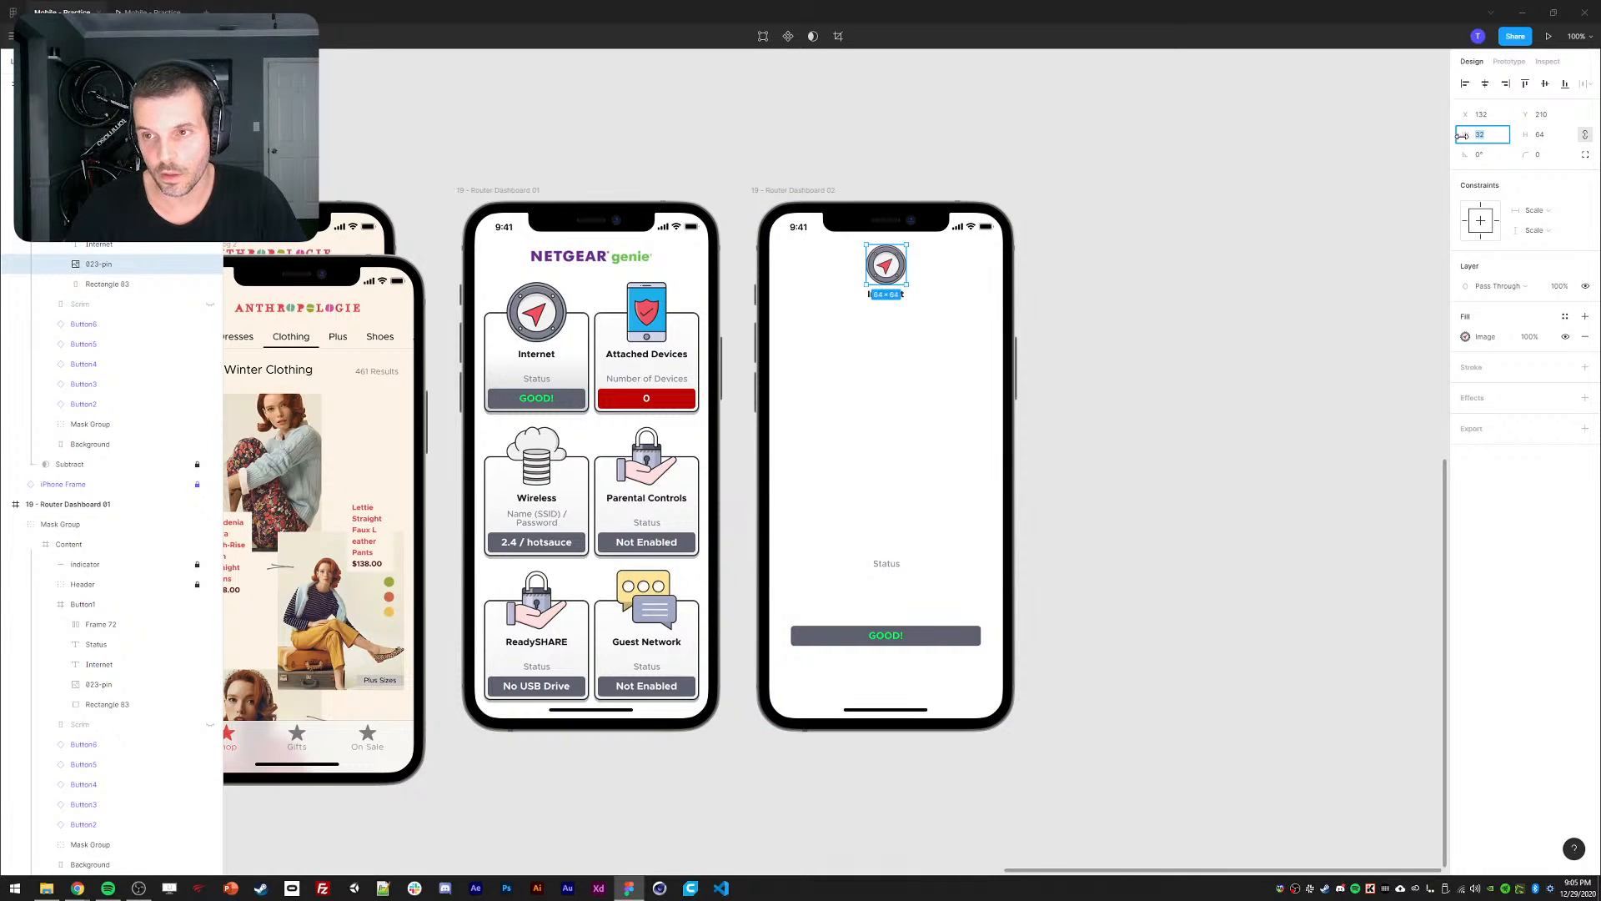
key(Return)
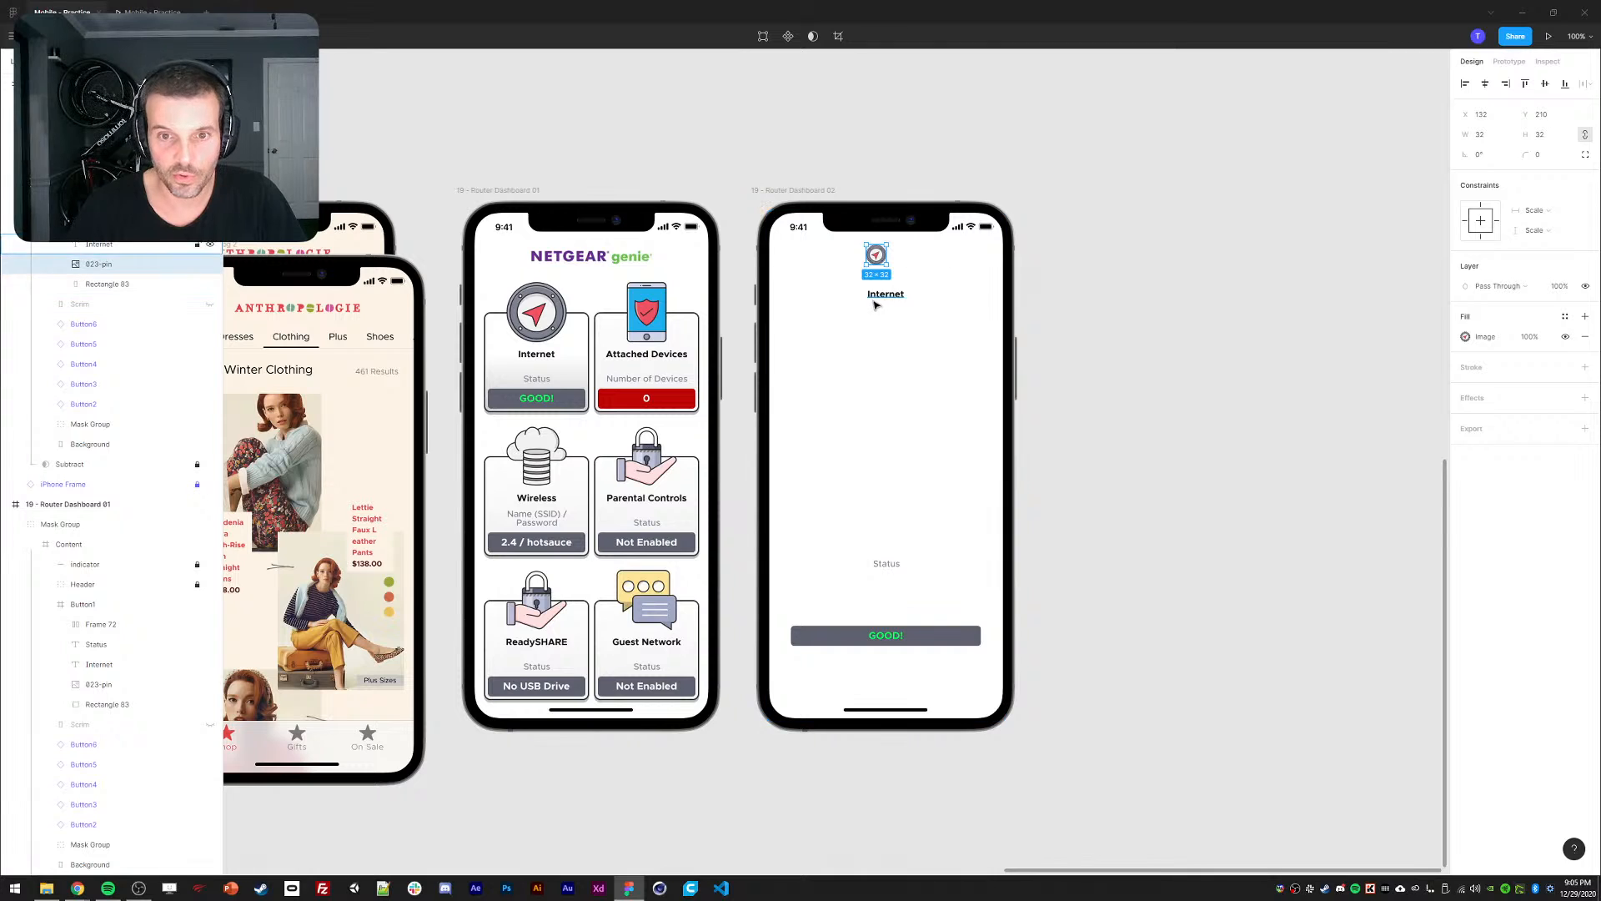
drag(874, 299, 815, 261)
shift+click(876, 255)
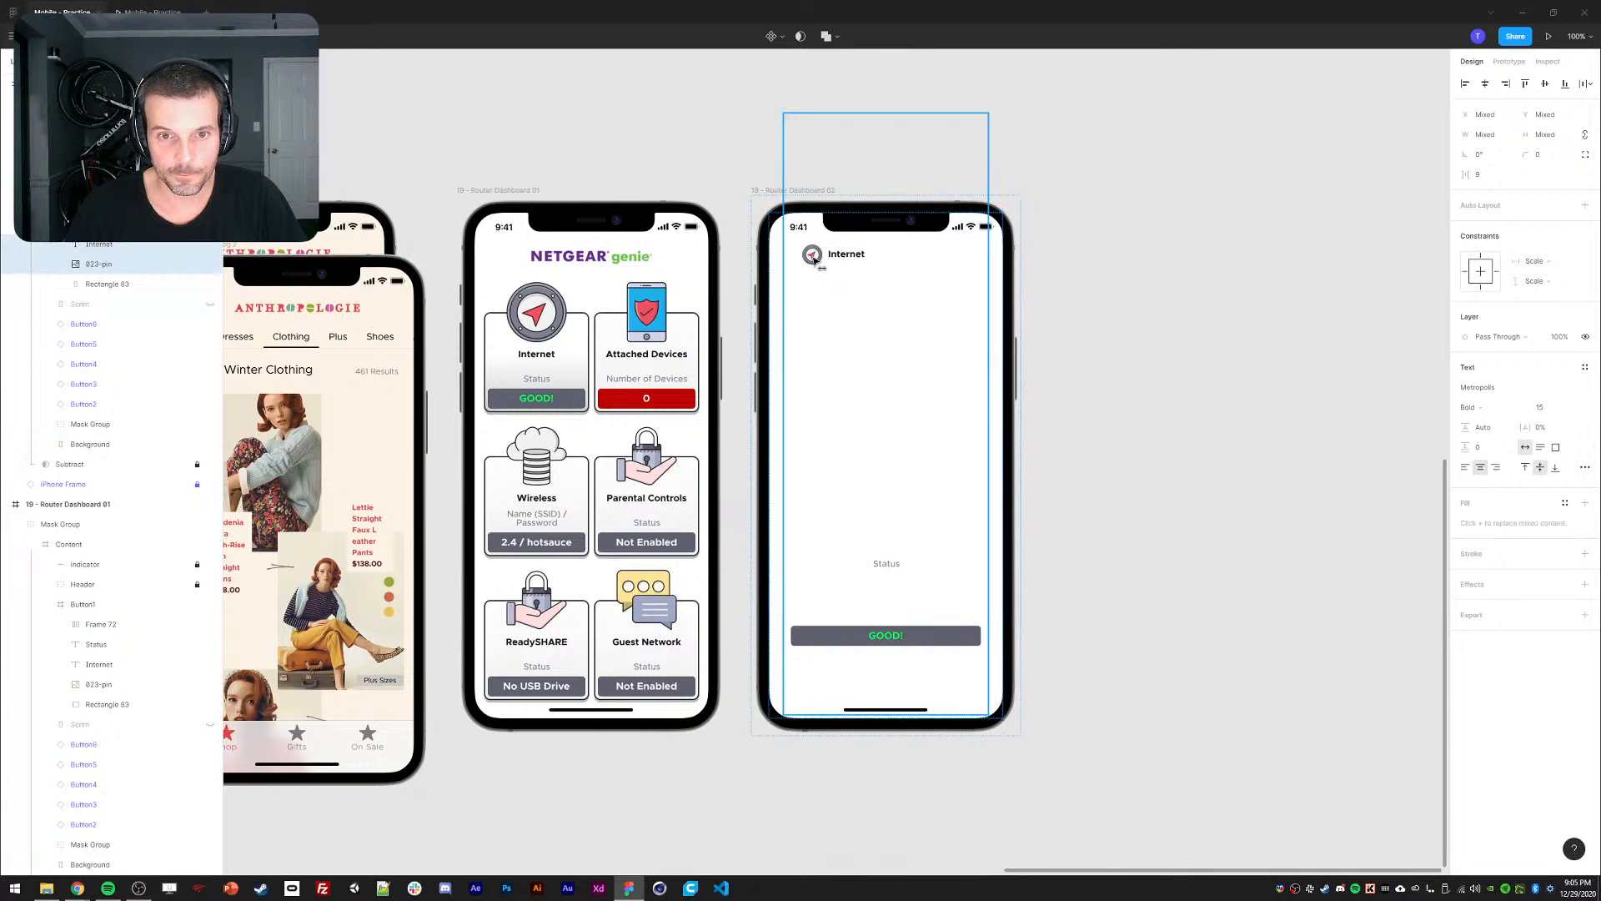
Draw a '<' back-arrow chevron with the Pen tool at stroke weight 3, left of the icon.
click(738, 264)
key(p)
click(786, 247)
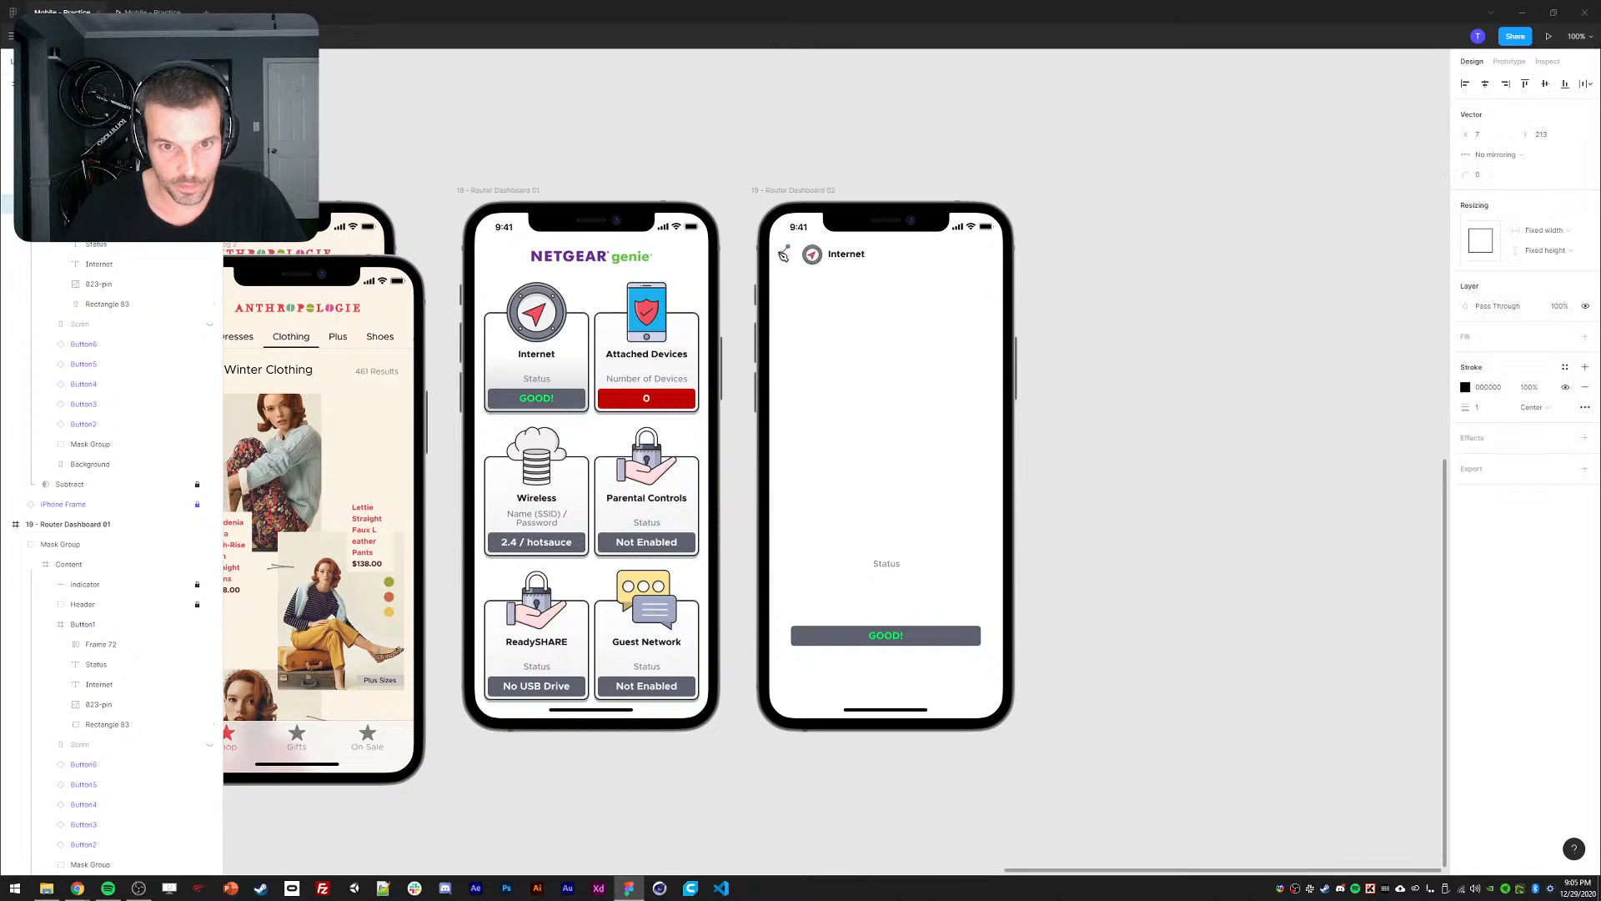
click(792, 267)
key(Escape)
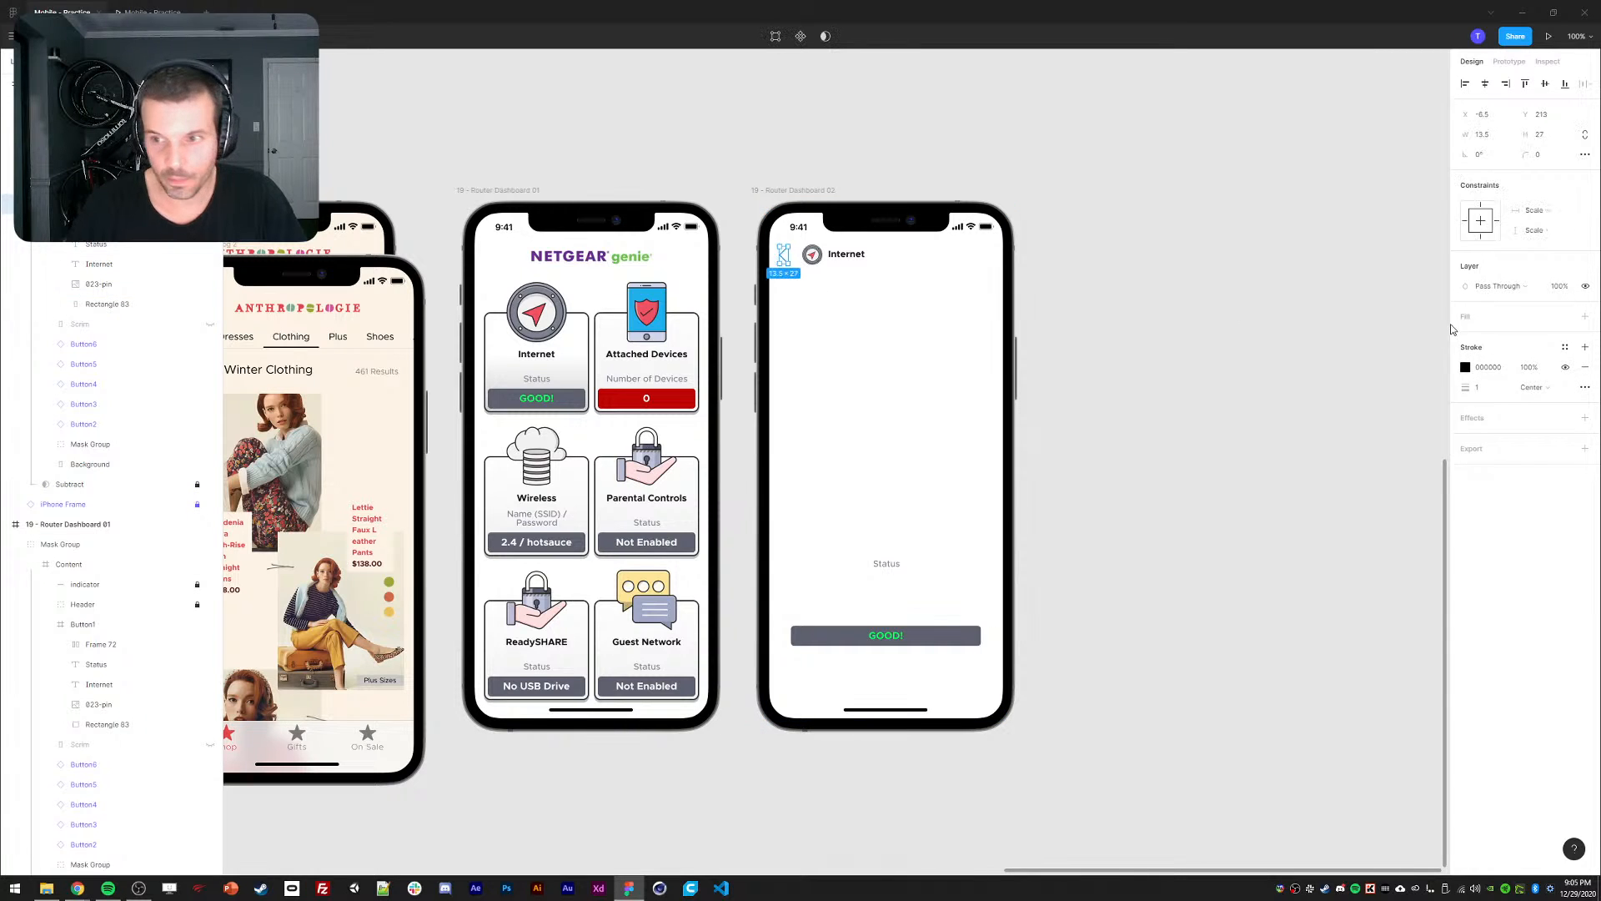
click(1484, 389)
click(616, 150)
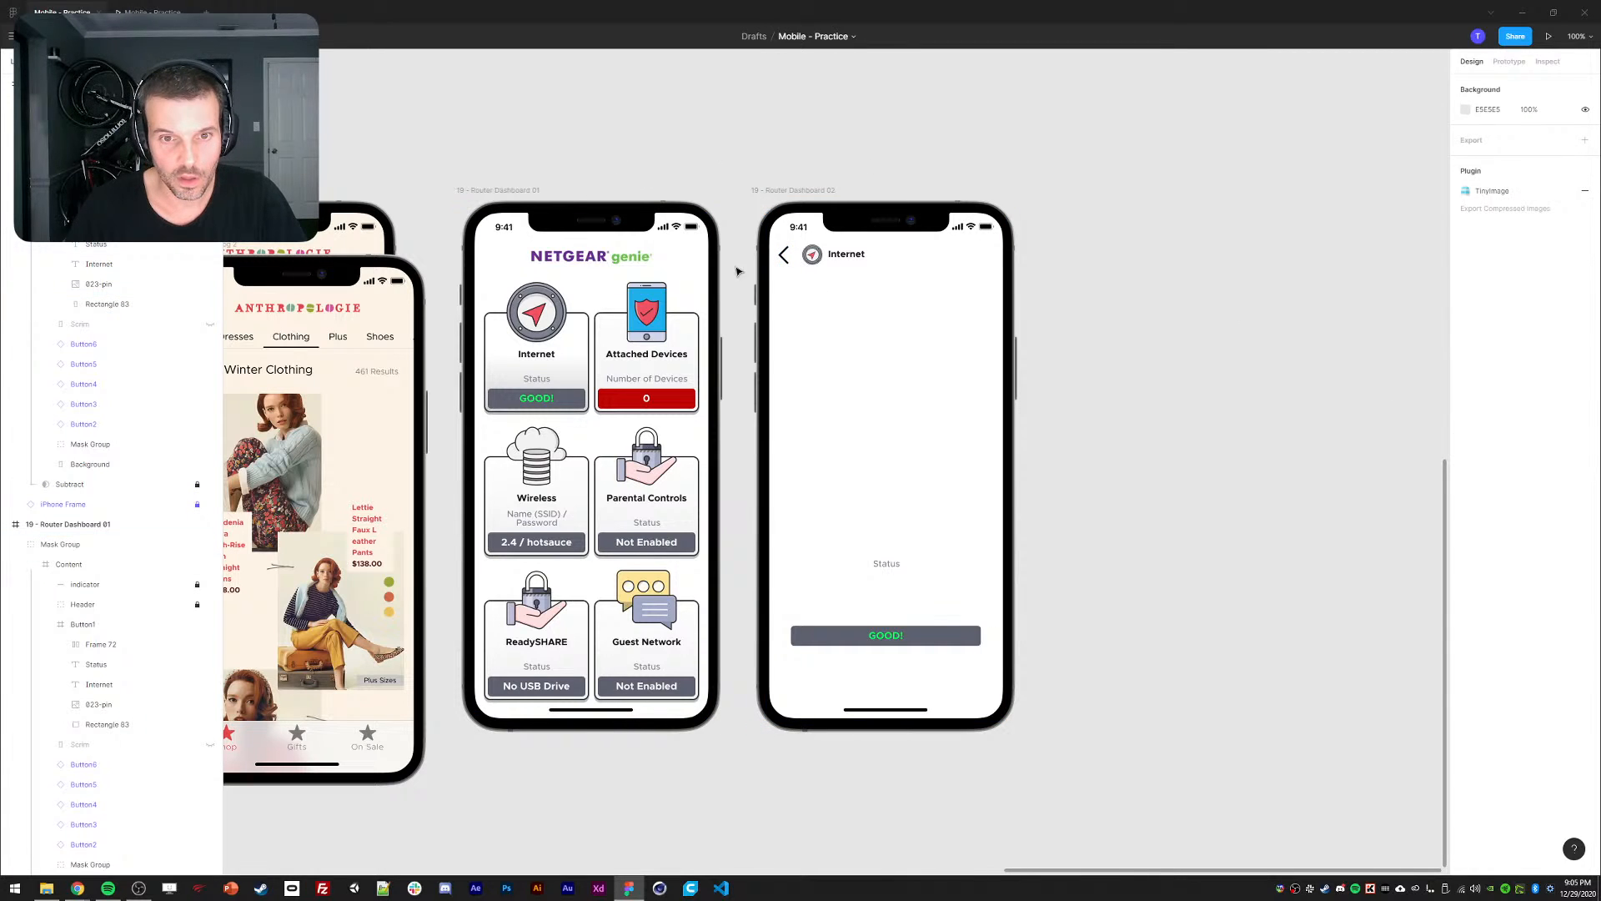
click(785, 260)
key(Up)
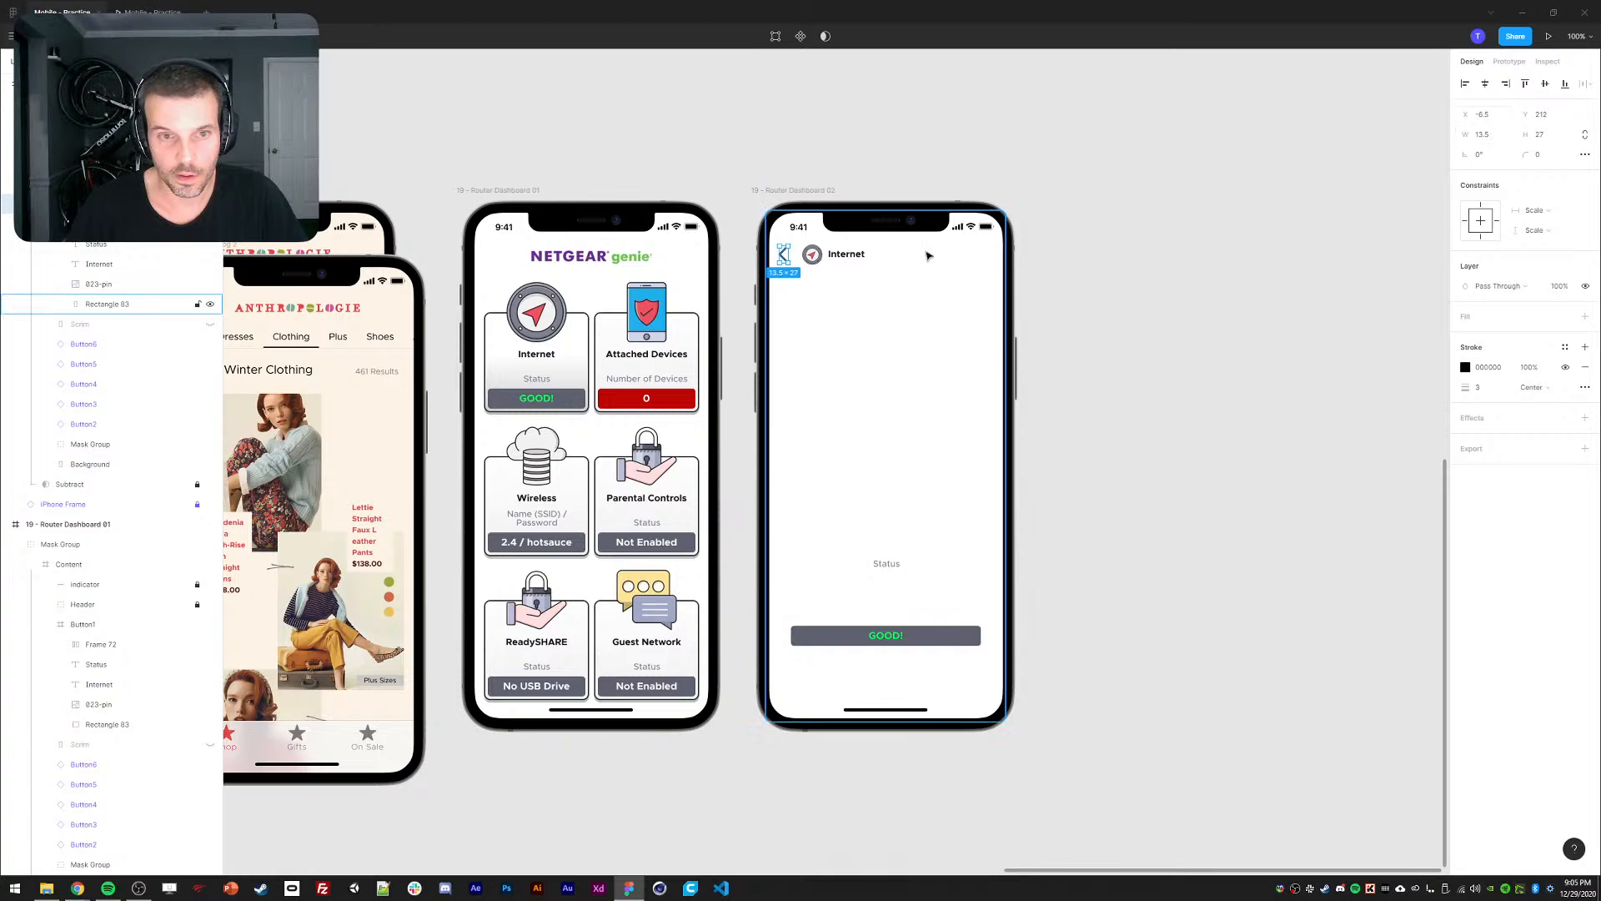
key(Escape)
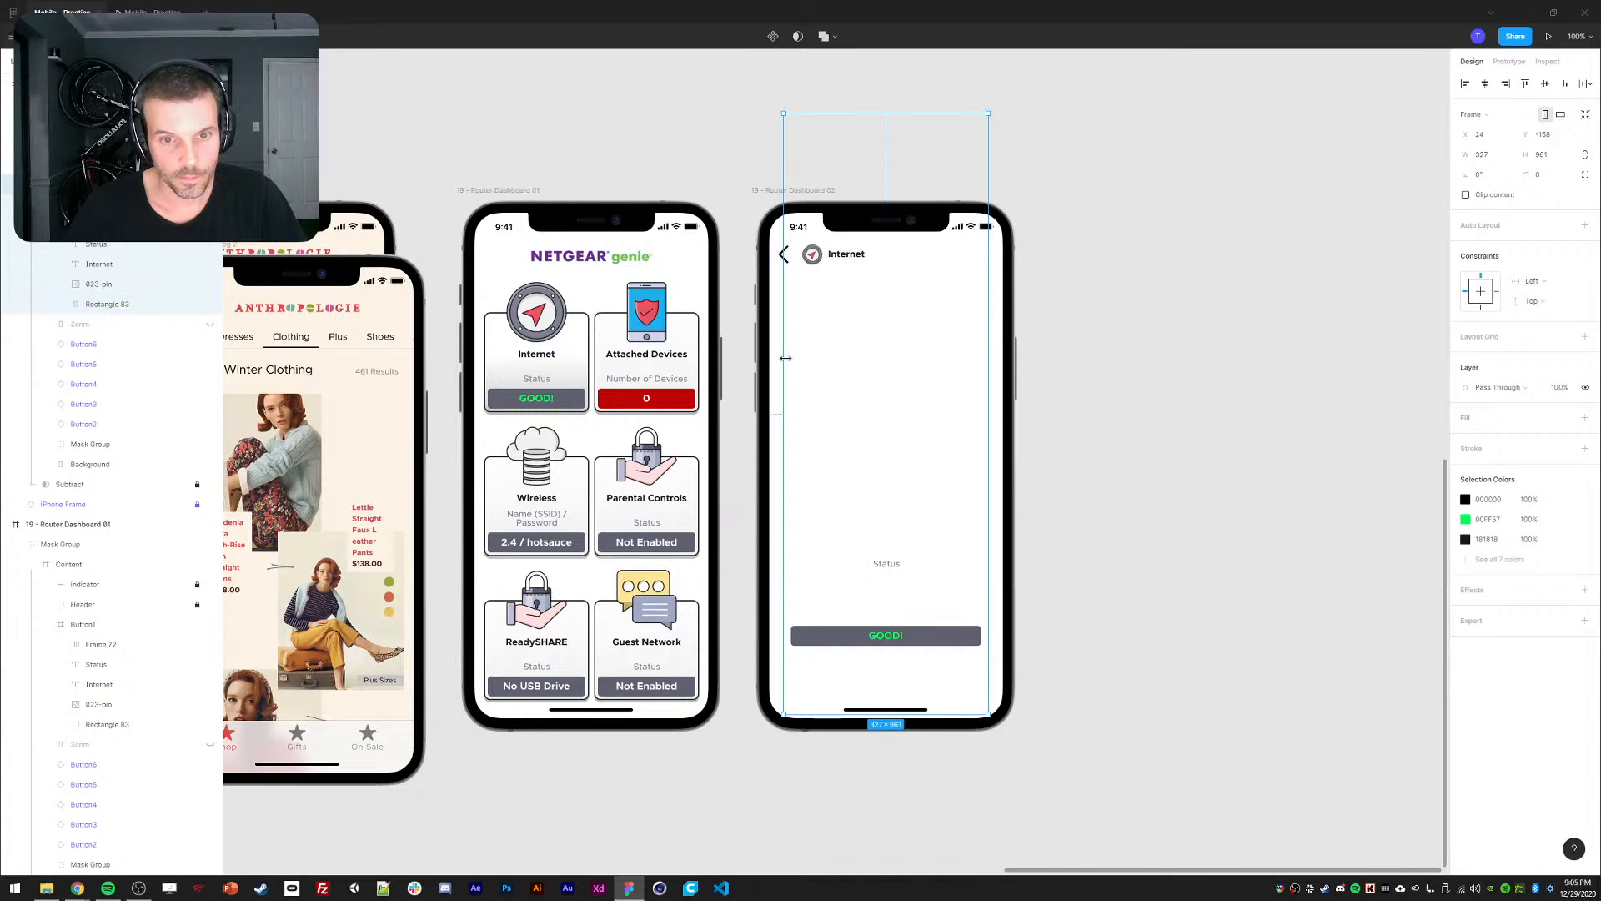
drag(782, 357, 769, 355)
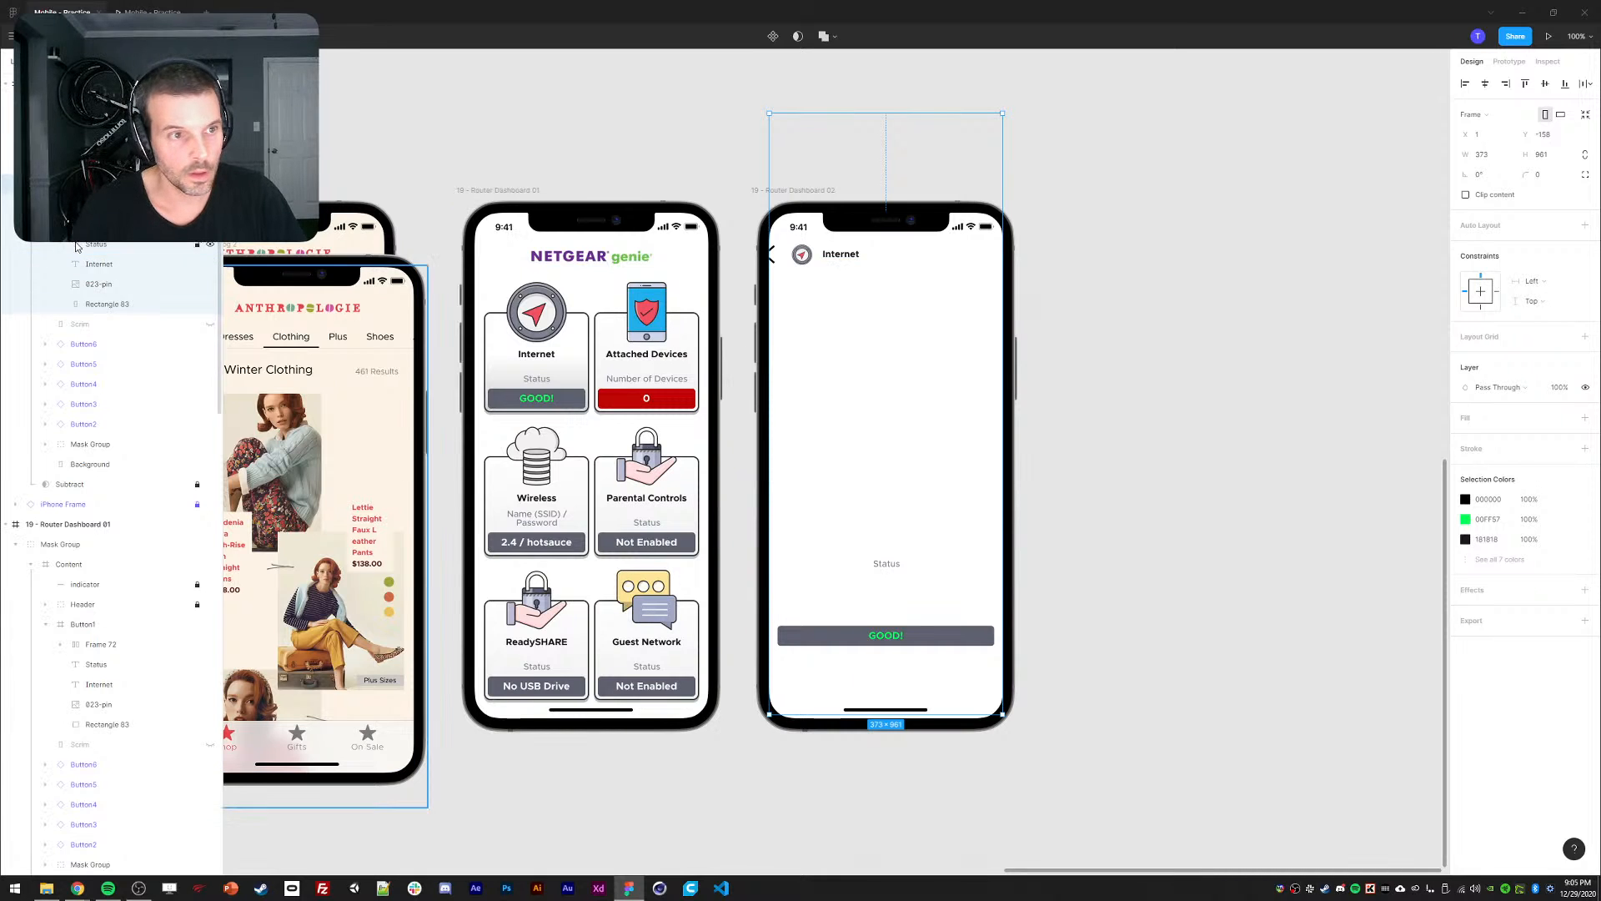
key(ctrl+z)
Shift the back chevron, pin icon and Internet label right to form the header row.
click(822, 265)
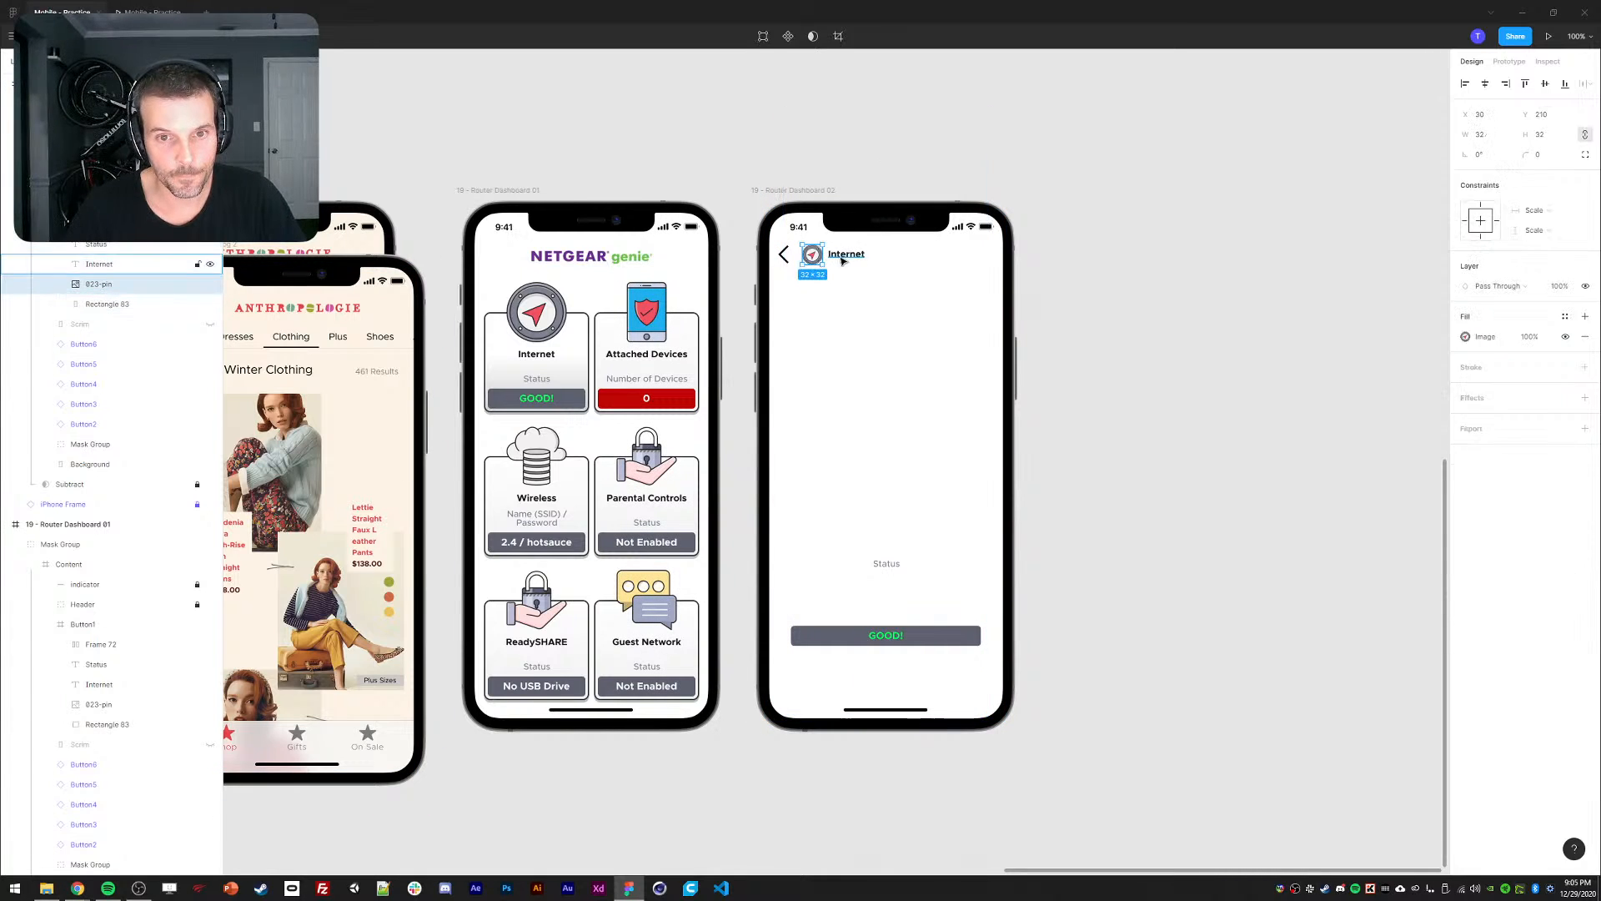
shift+click(847, 254)
click(866, 141)
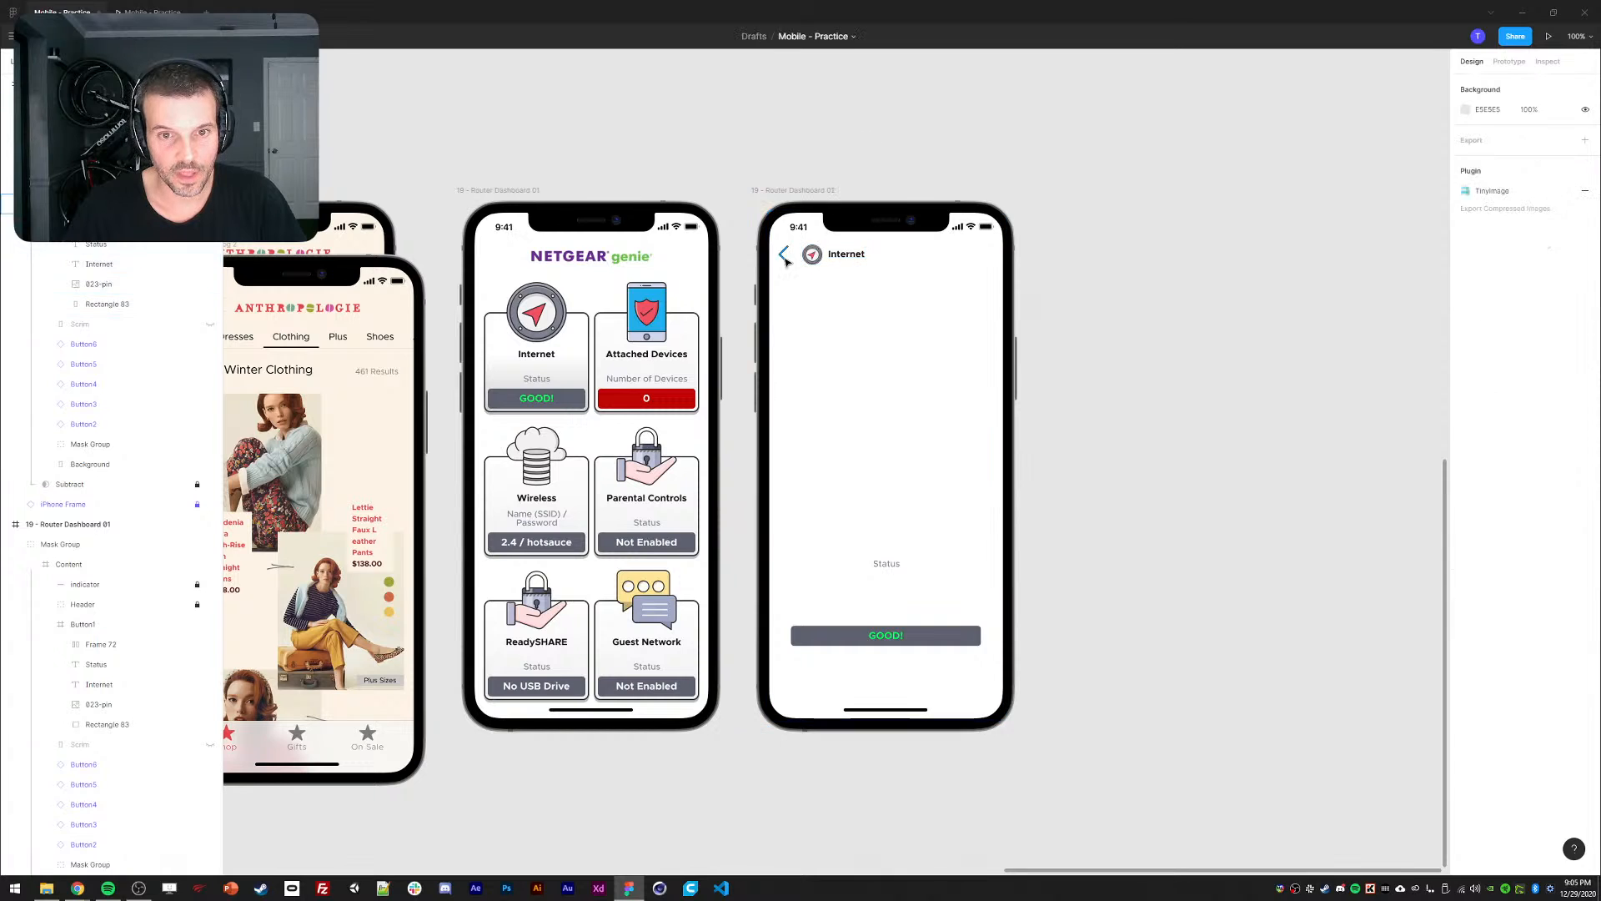
ctrl+click(785, 256)
key(shift+Right)
click(804, 133)
ctrl+click(805, 249)
ctrl+click(815, 258)
shift+click(844, 262)
key(shift+Right)
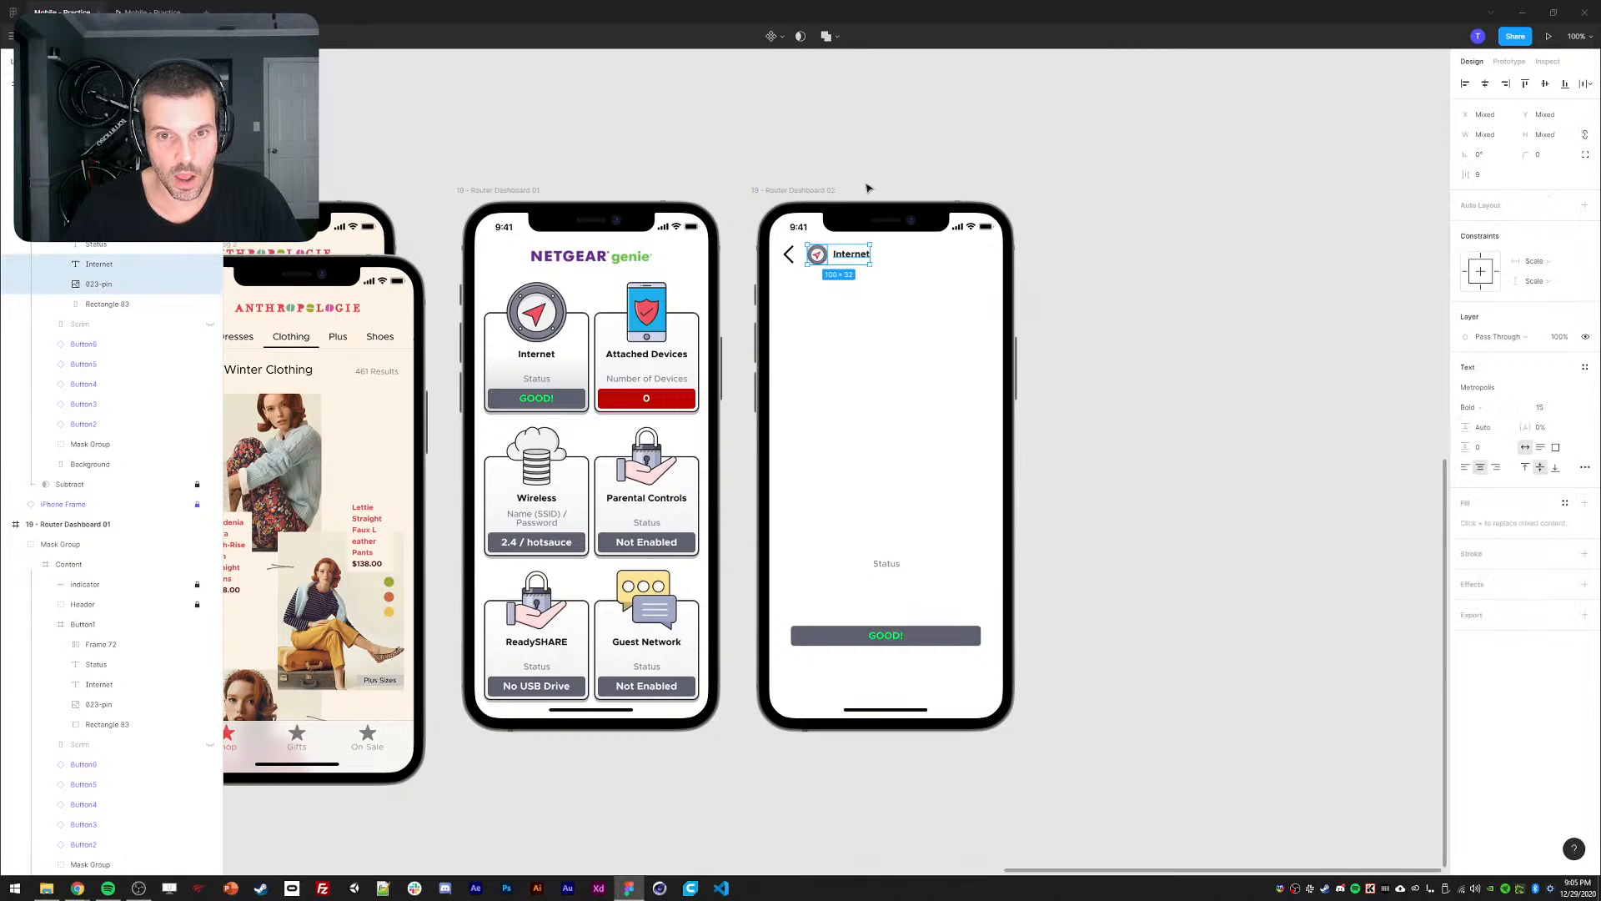
click(837, 125)
ctrl+click(790, 257)
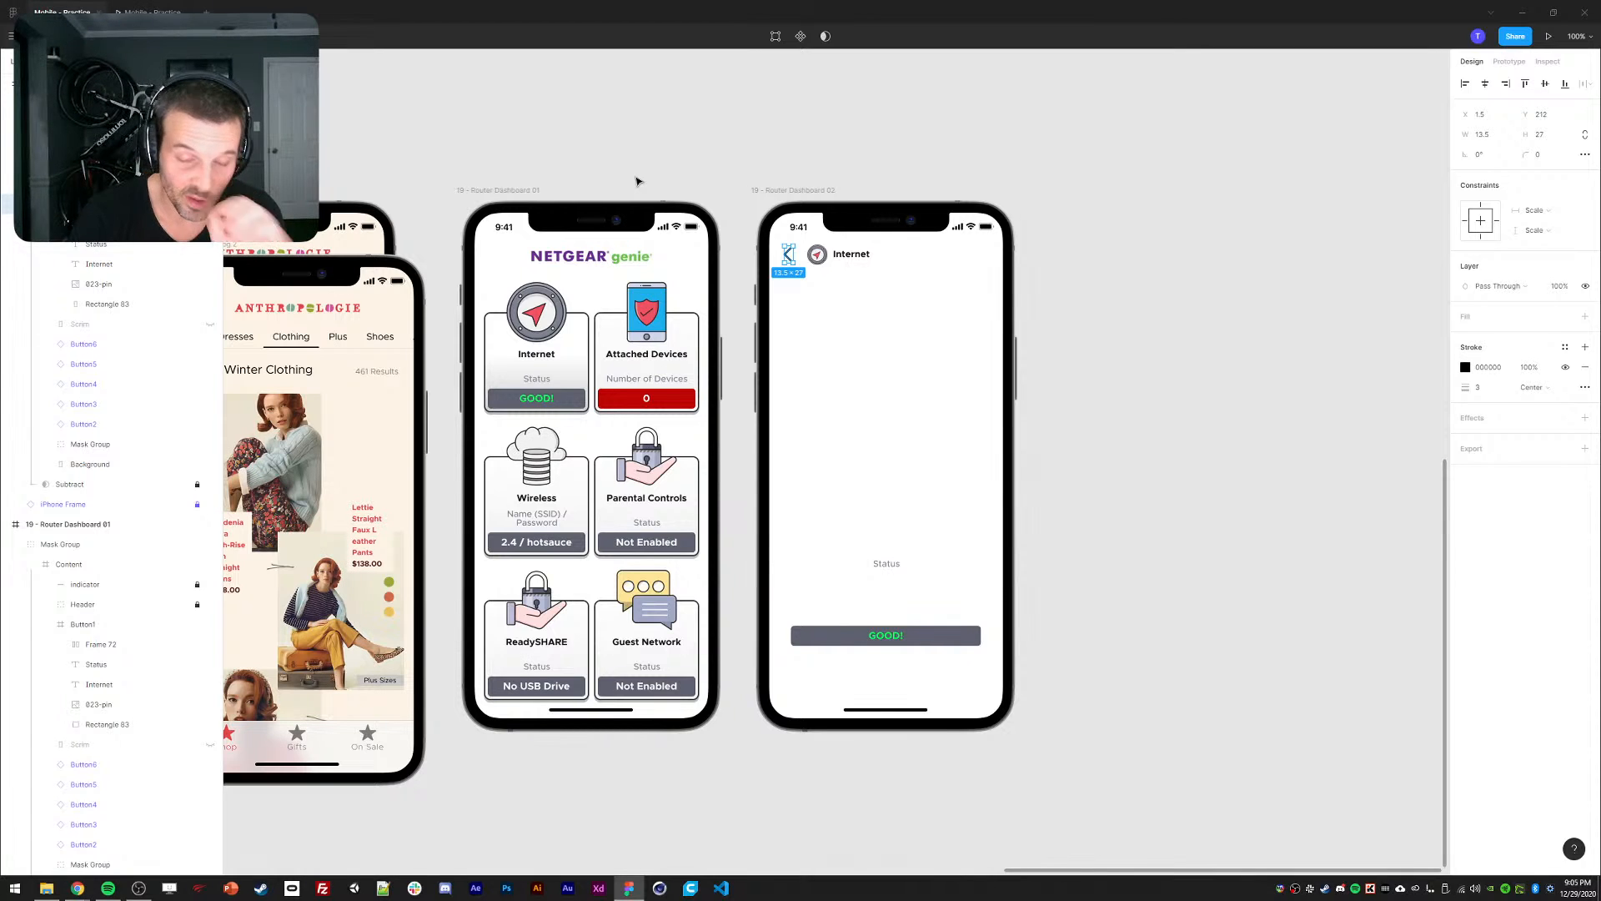
click(616, 113)
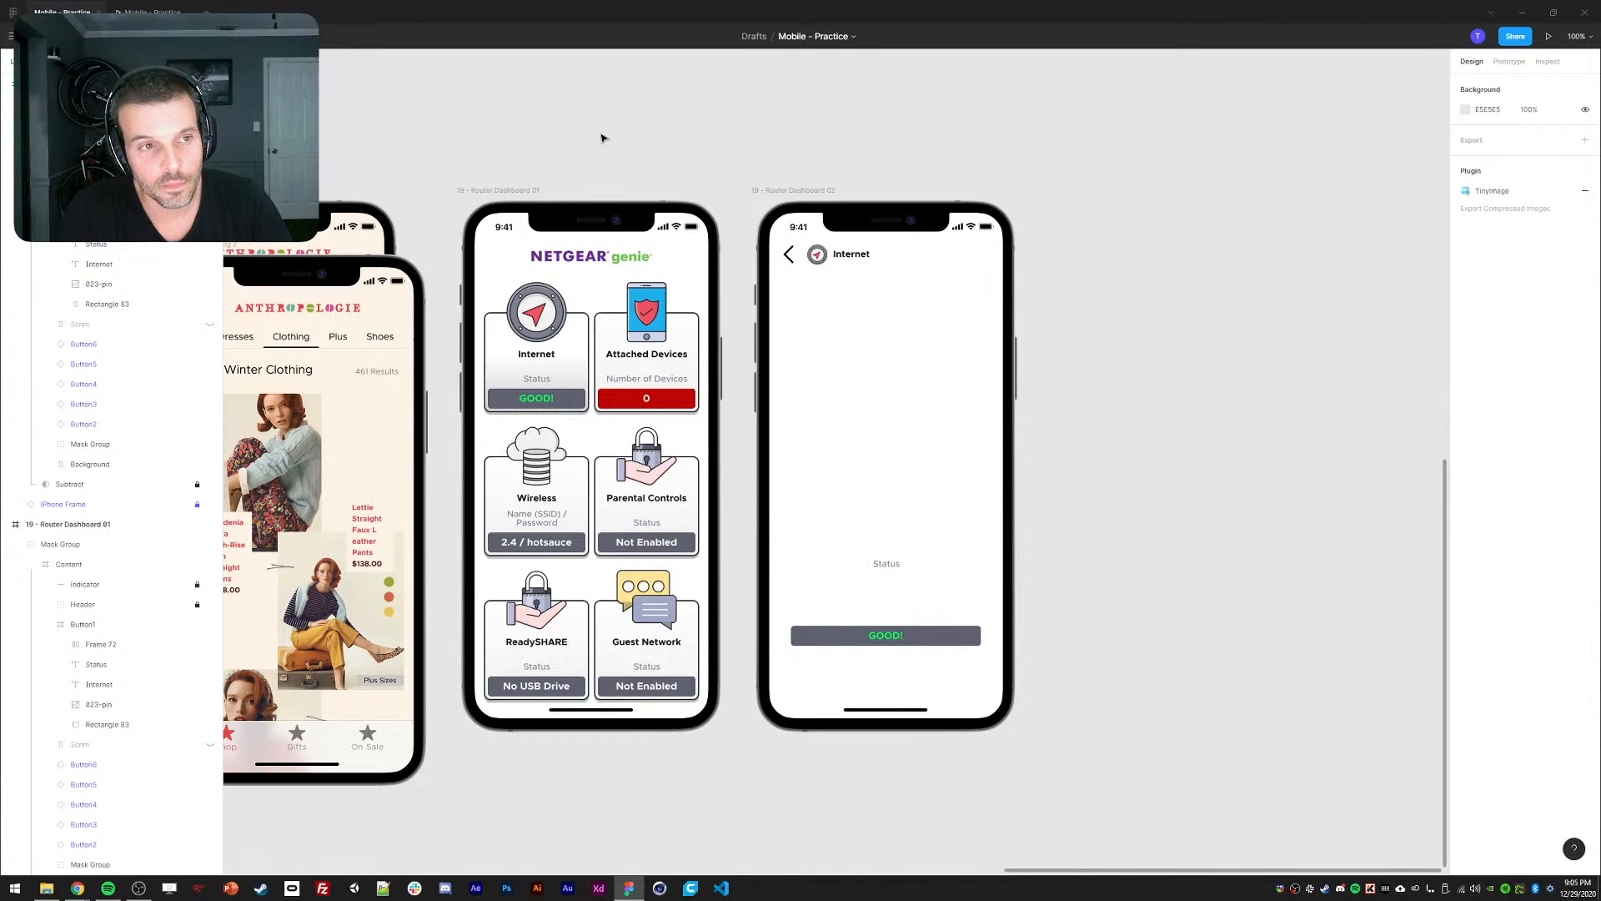
click(153, 12)
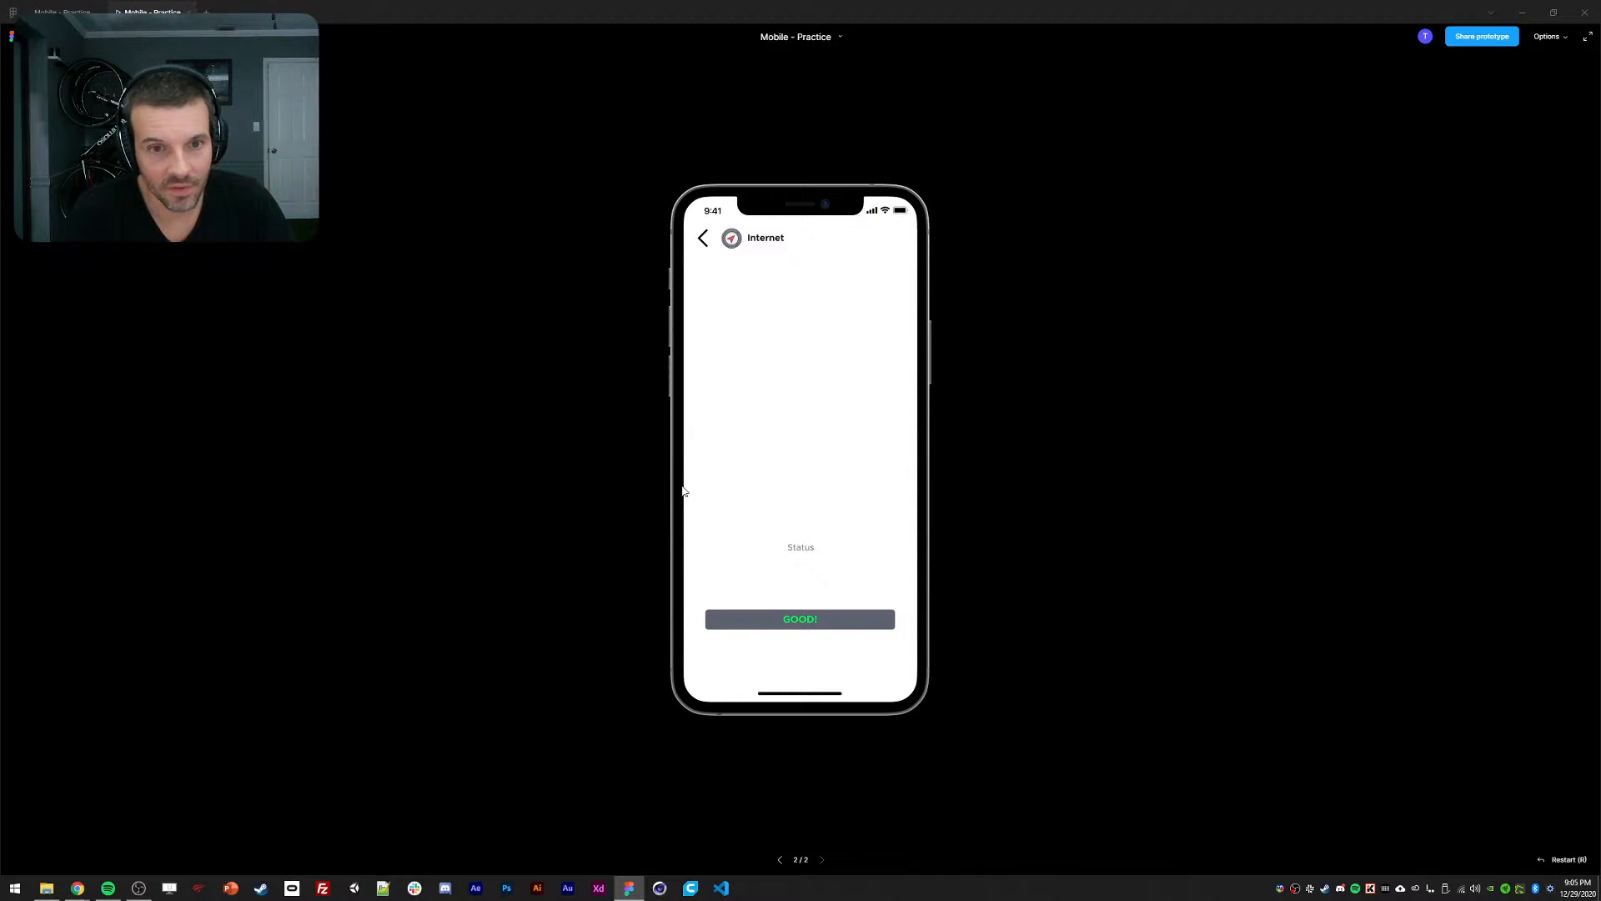
click(796, 352)
click(750, 365)
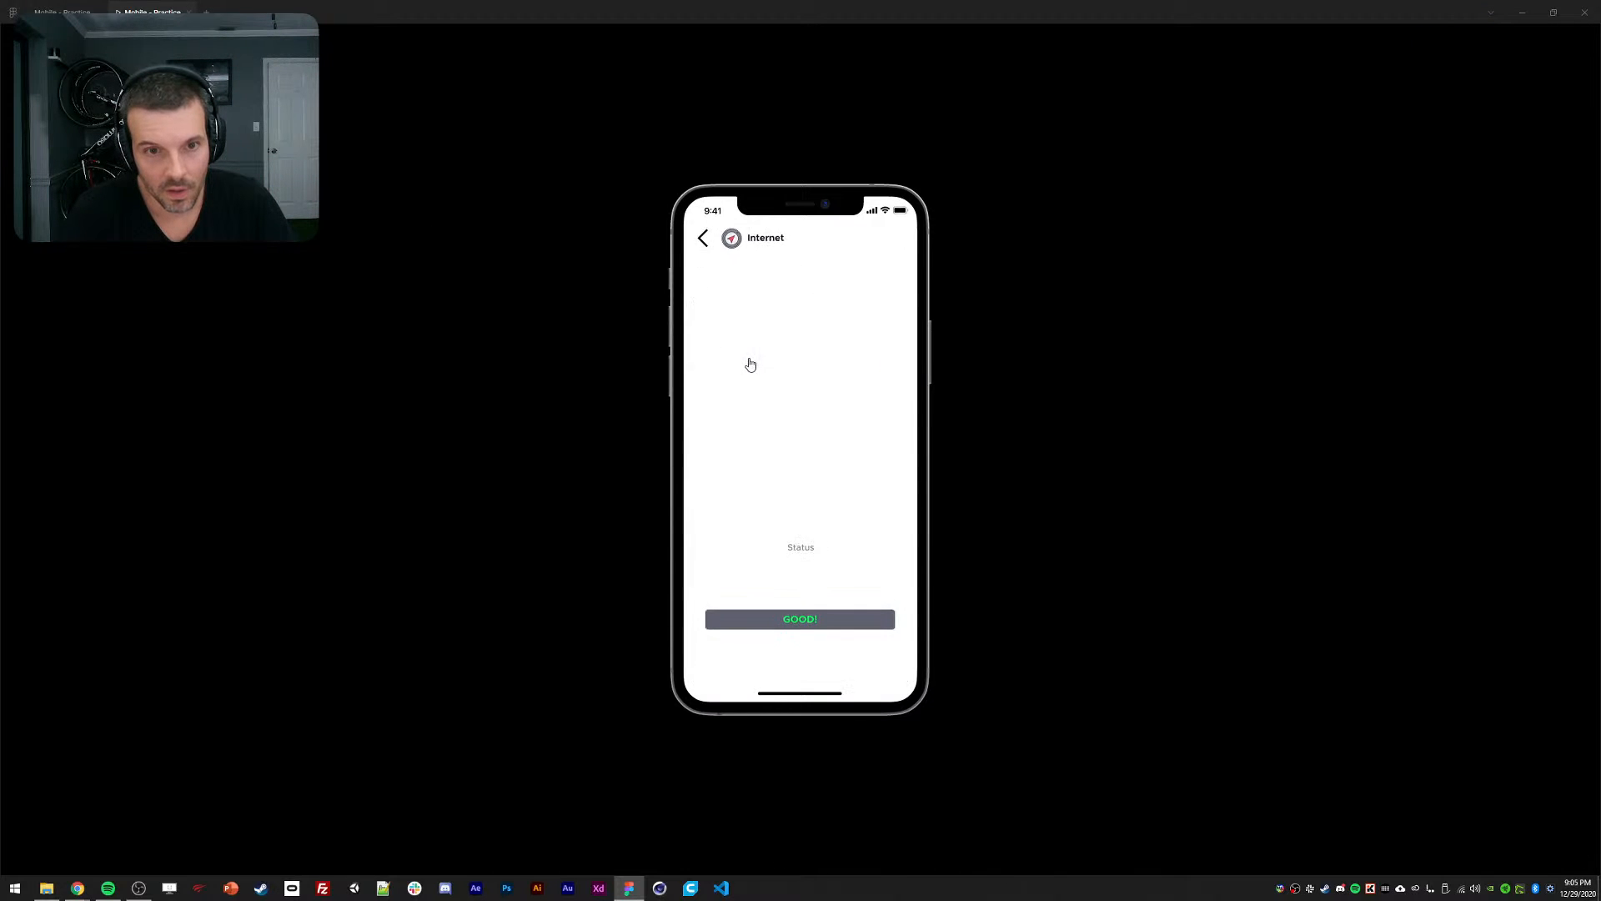
click(764, 402)
click(754, 368)
click(754, 367)
click(754, 370)
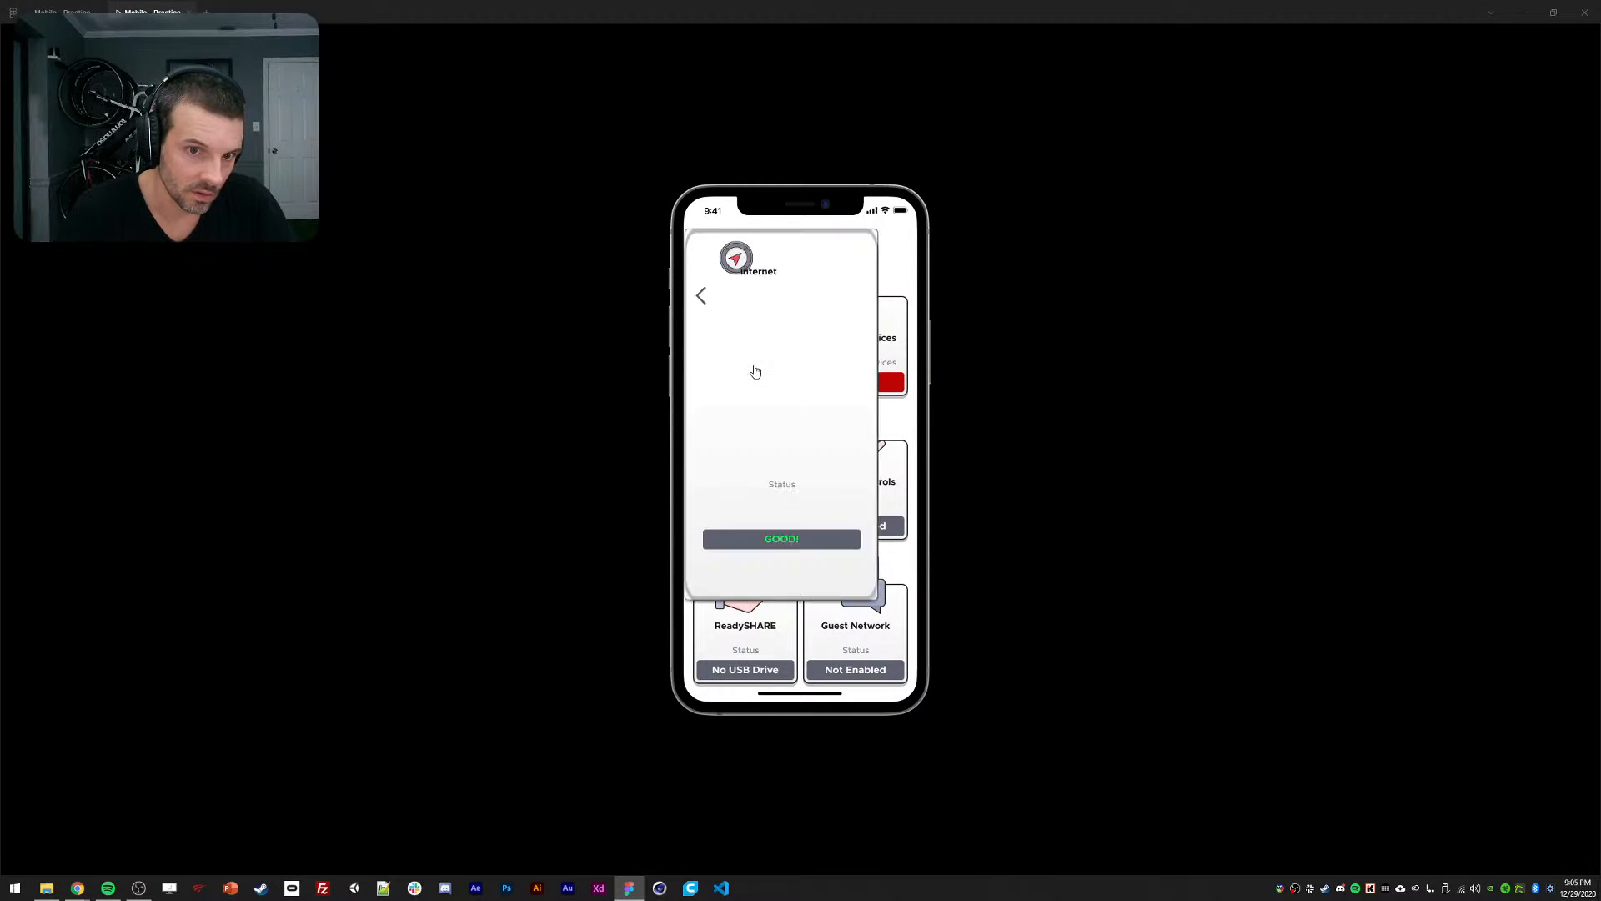
click(754, 371)
click(752, 368)
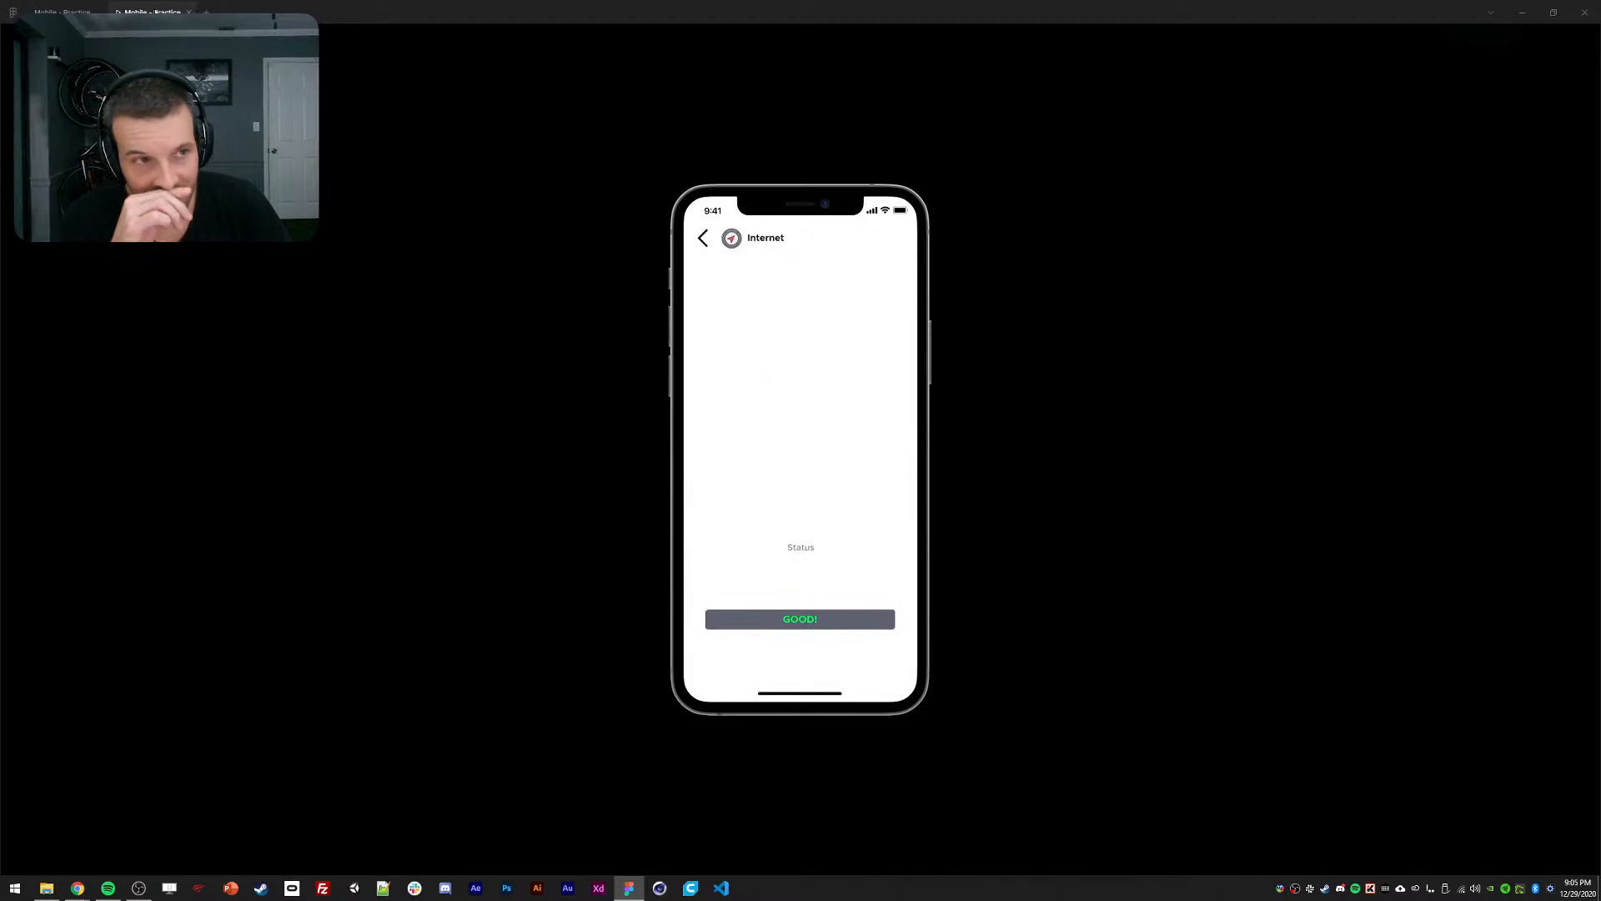
click(74, 6)
click(792, 261)
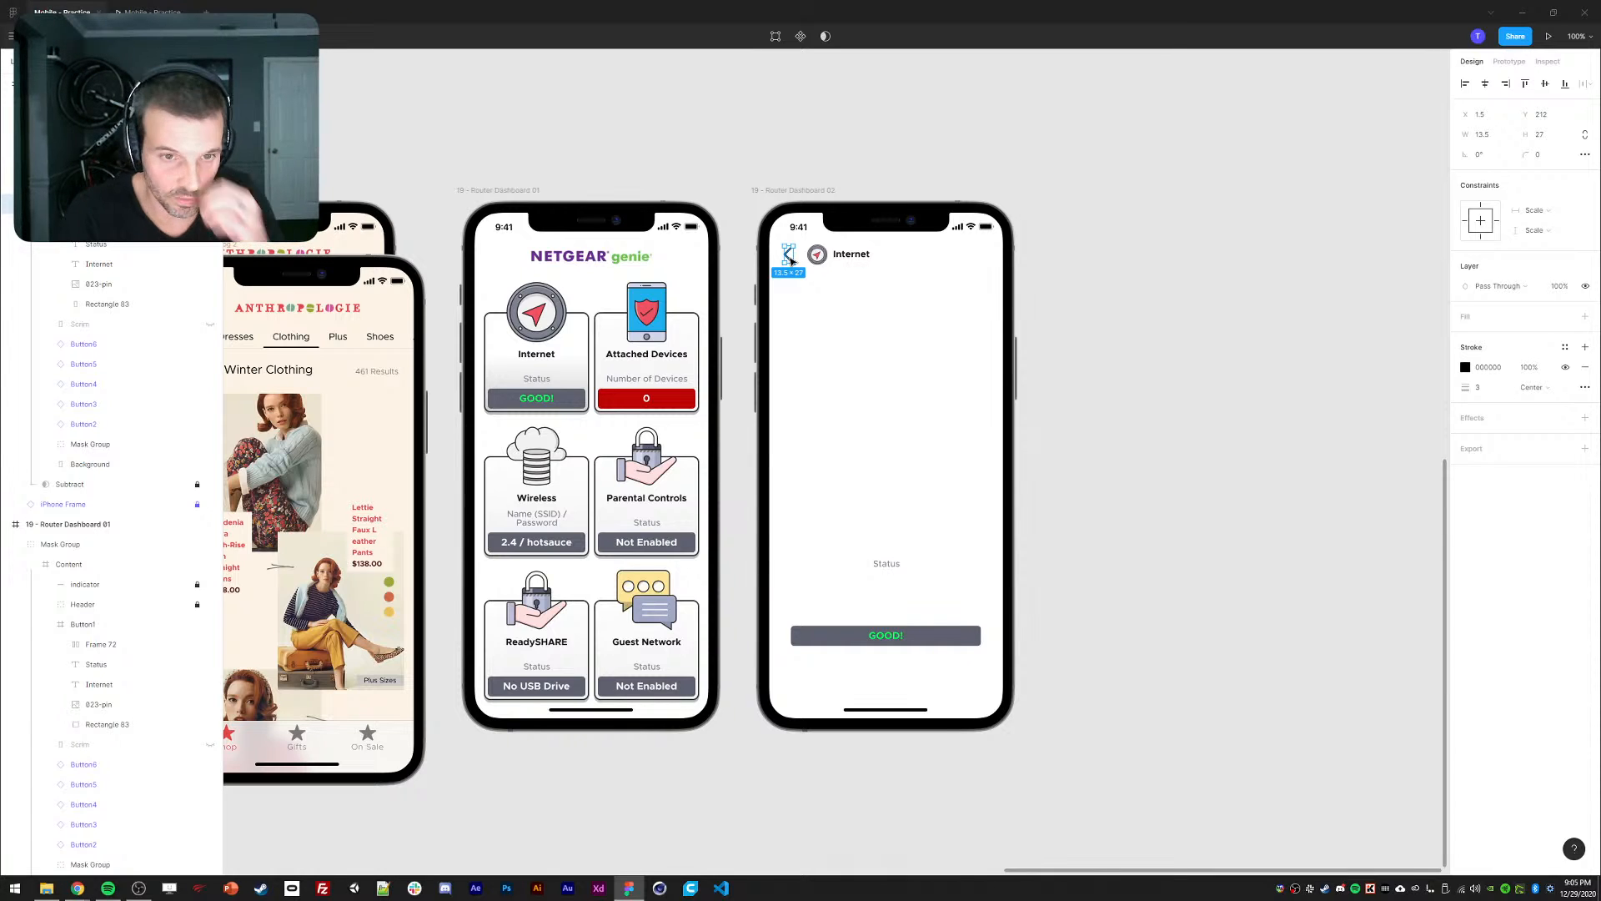
Copy the back arrow into the dashboard's Internet card, then undo the stray paste.
key(Escape)
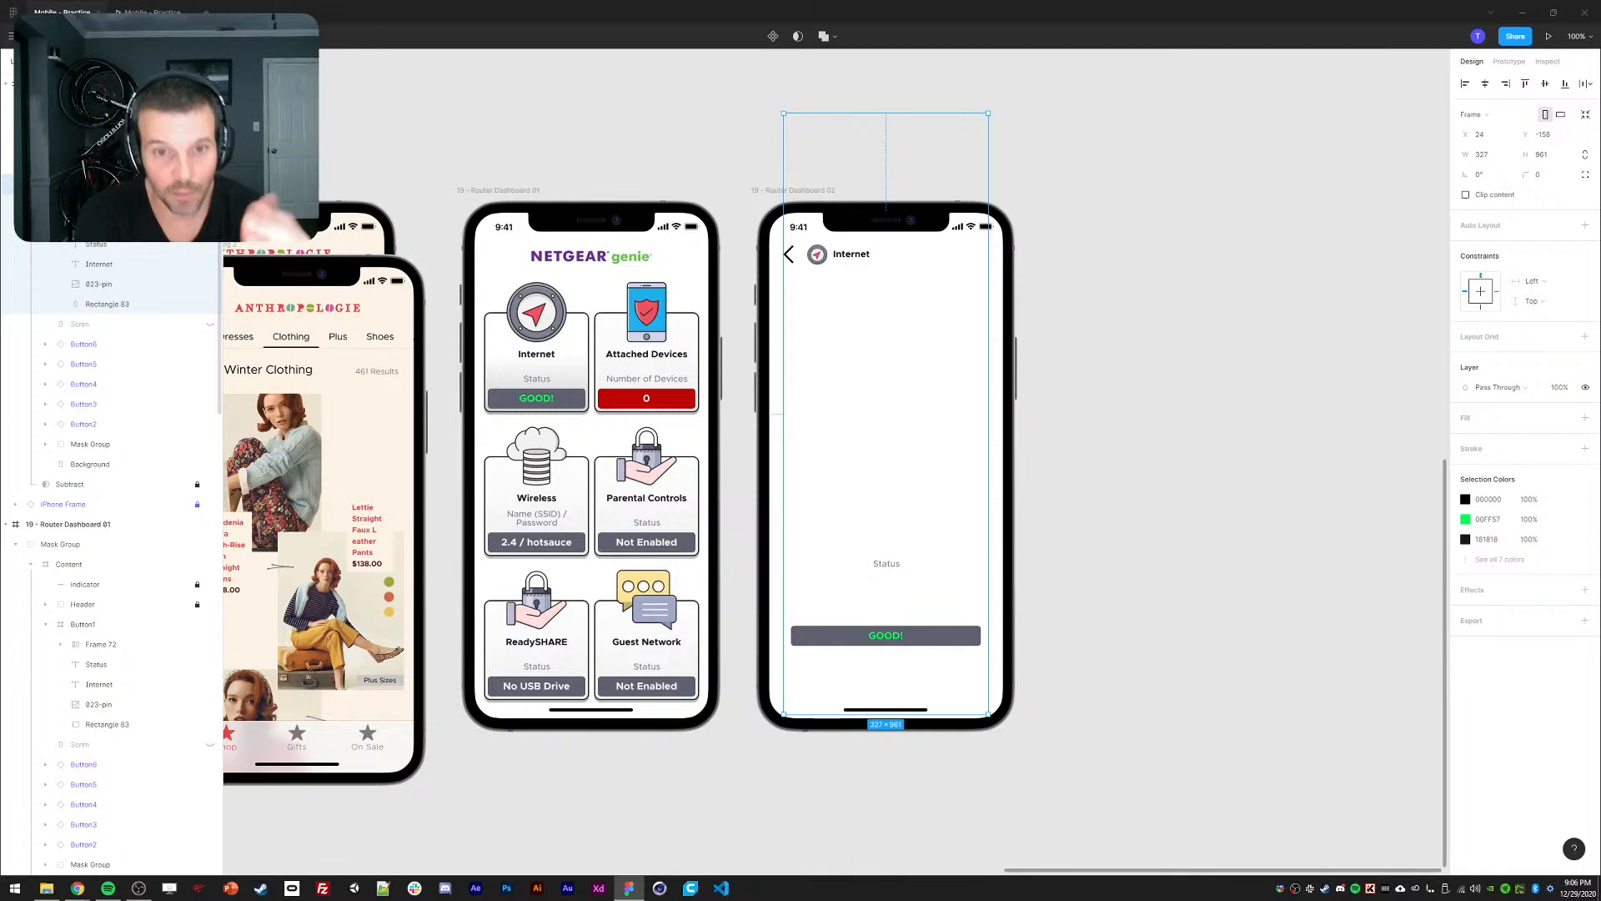
click(791, 261)
key(ctrl+c)
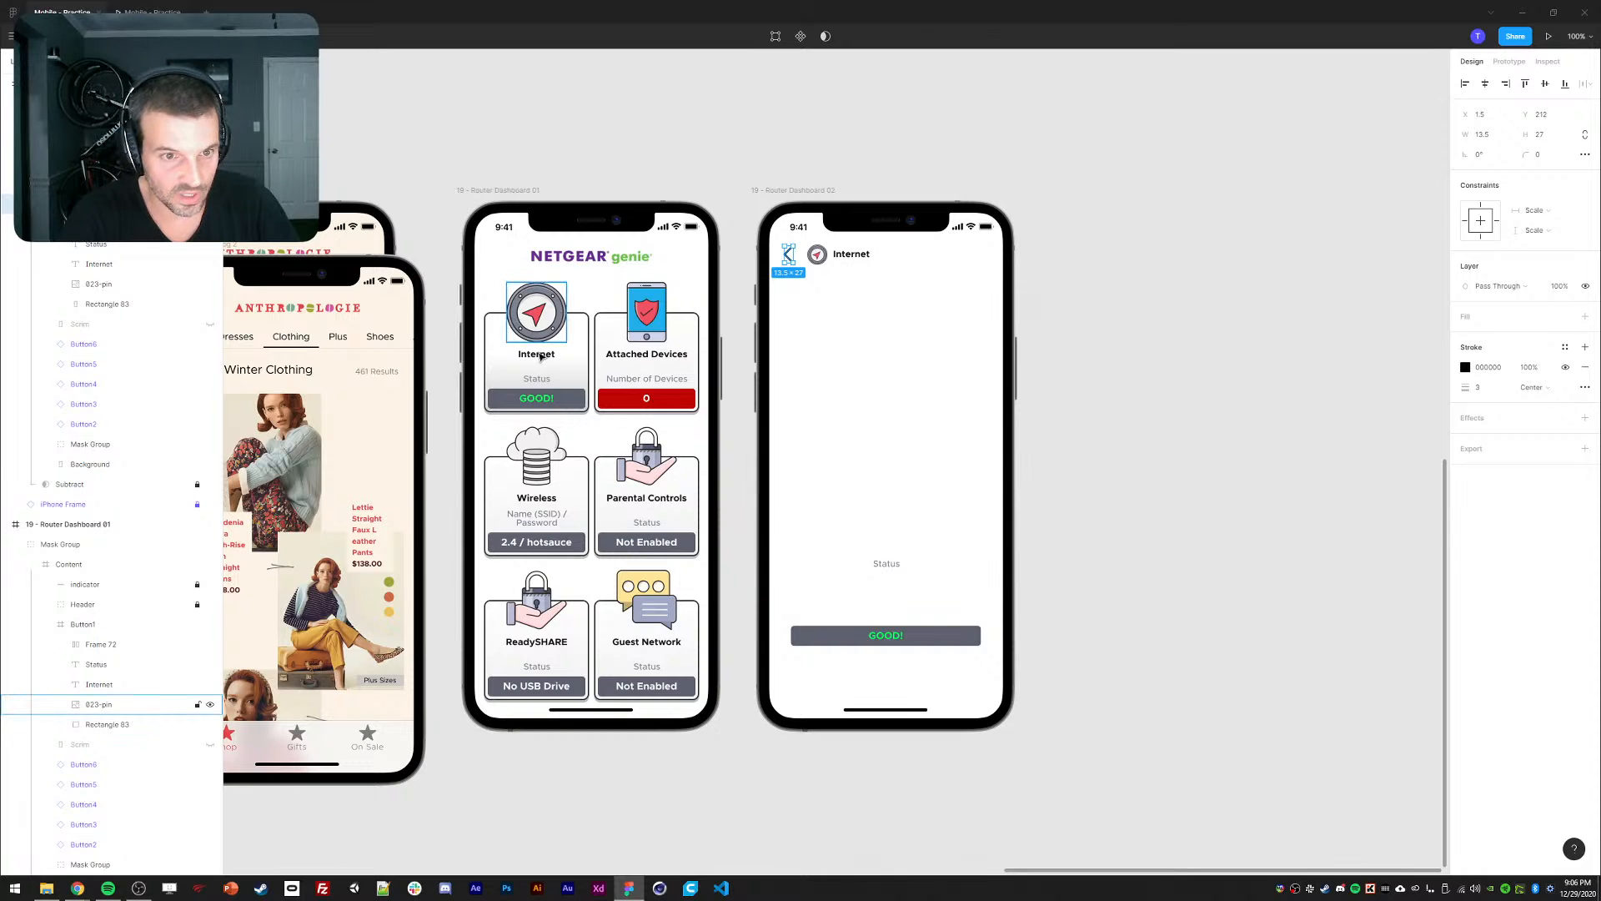
click(541, 357)
key(ctrl+v)
drag(490, 427, 498, 344)
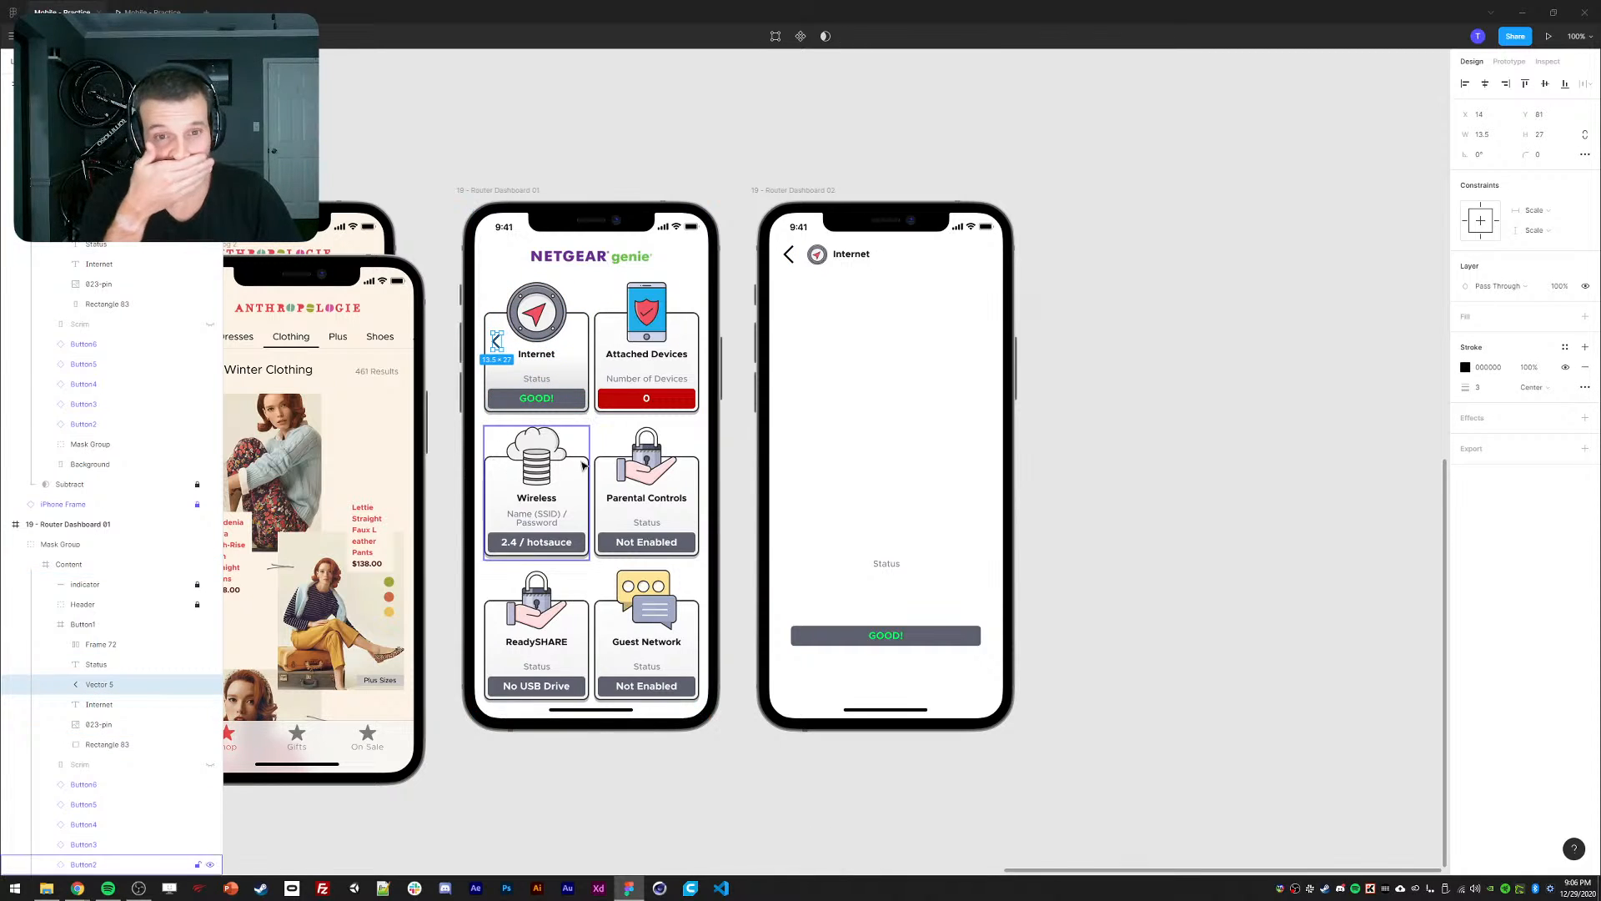
key(ctrl+z)
key(ctrl+z)
key(ctrl+z)
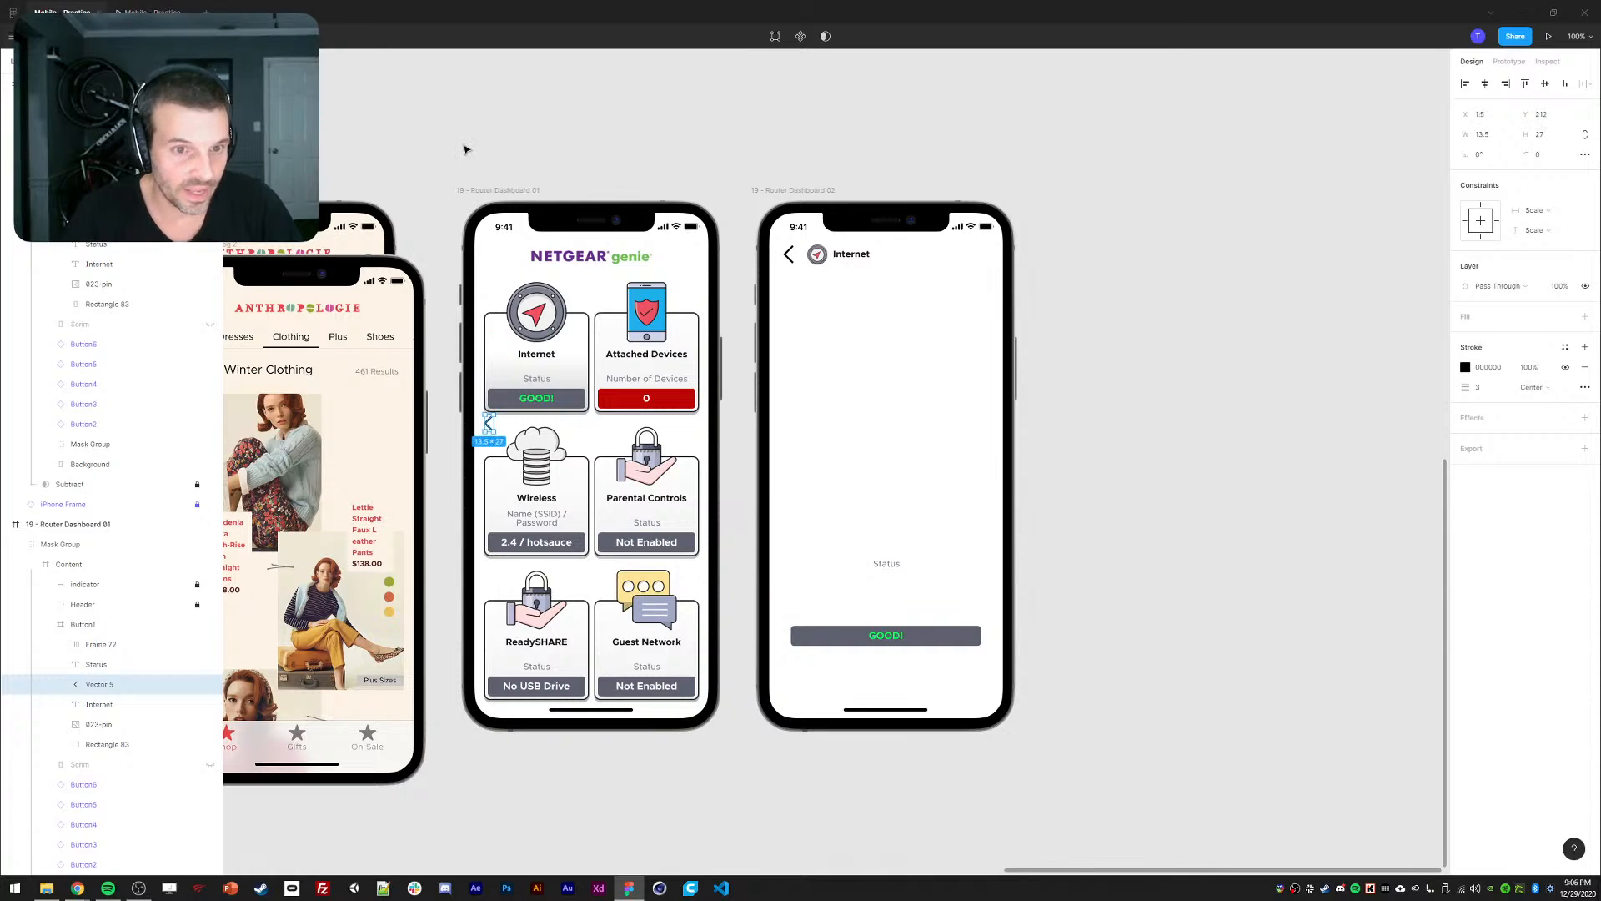
key(ctrl+z)
Toggle repeatedly between the dashboard and the Internet detail screen in the prototype preview.
click(142, 8)
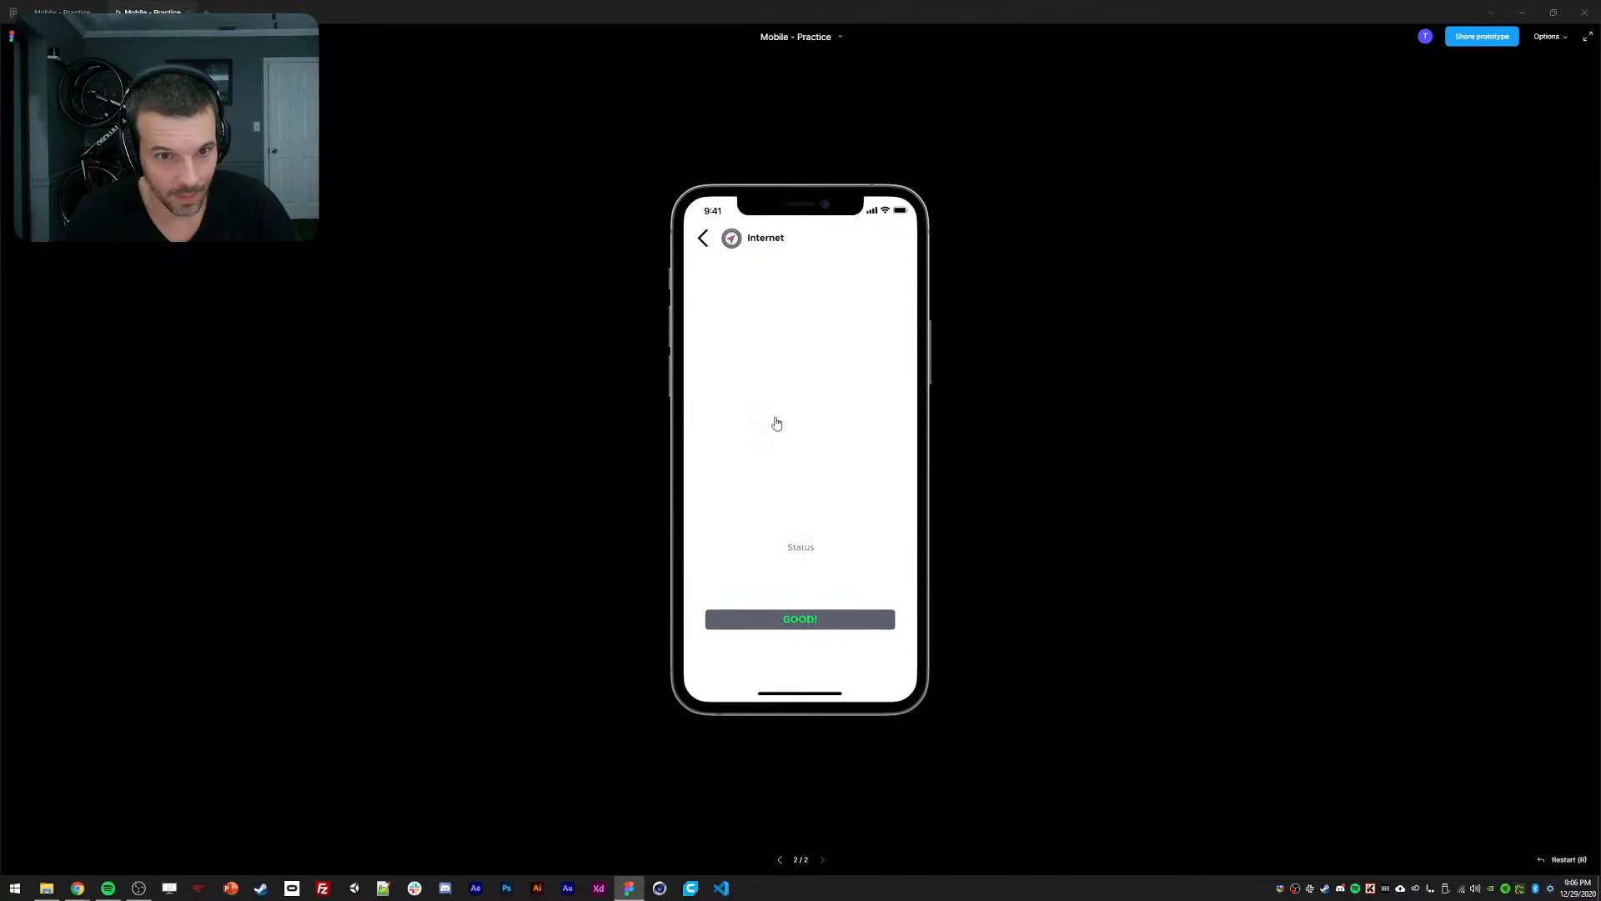
click(776, 425)
click(757, 373)
click(757, 374)
click(757, 373)
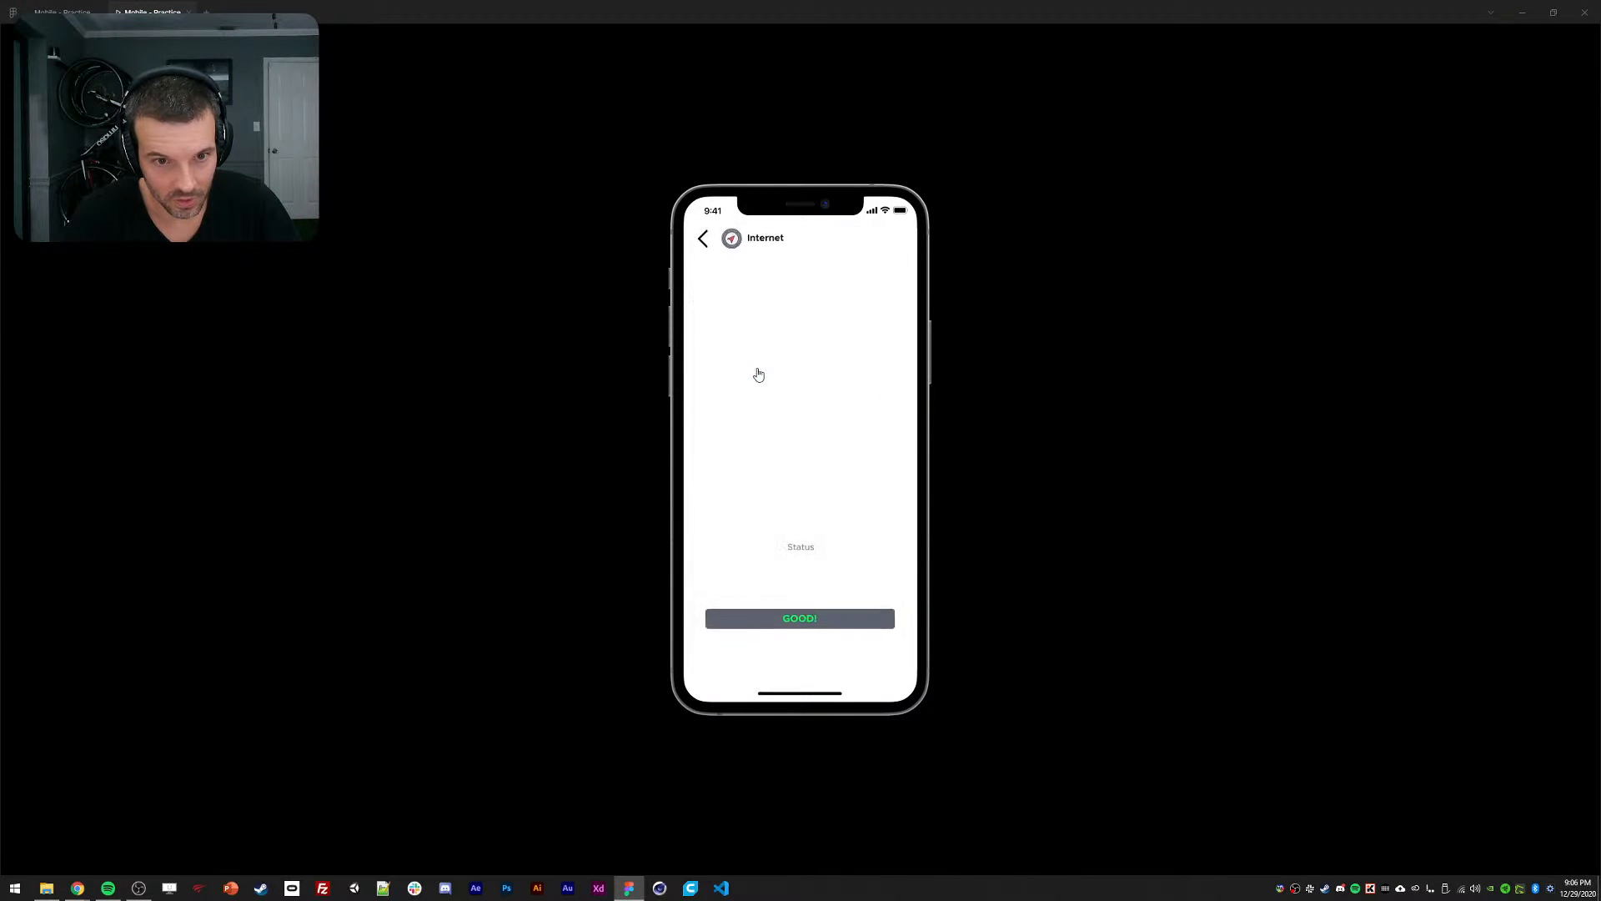
click(758, 373)
click(758, 374)
click(755, 372)
click(752, 365)
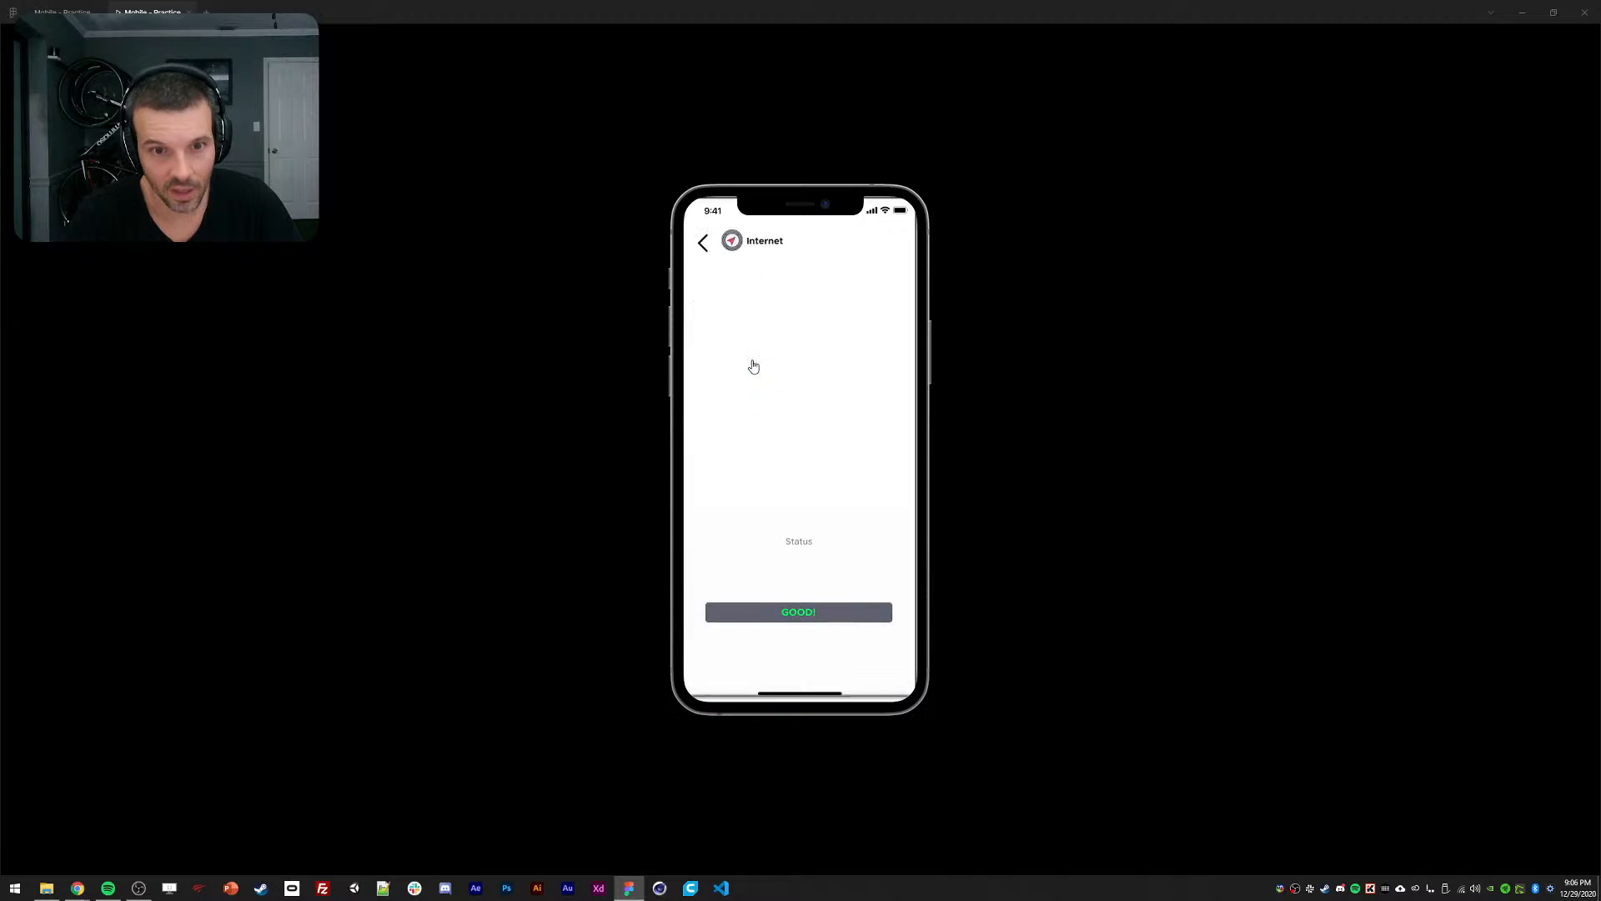
click(747, 366)
click(745, 370)
click(745, 371)
click(745, 374)
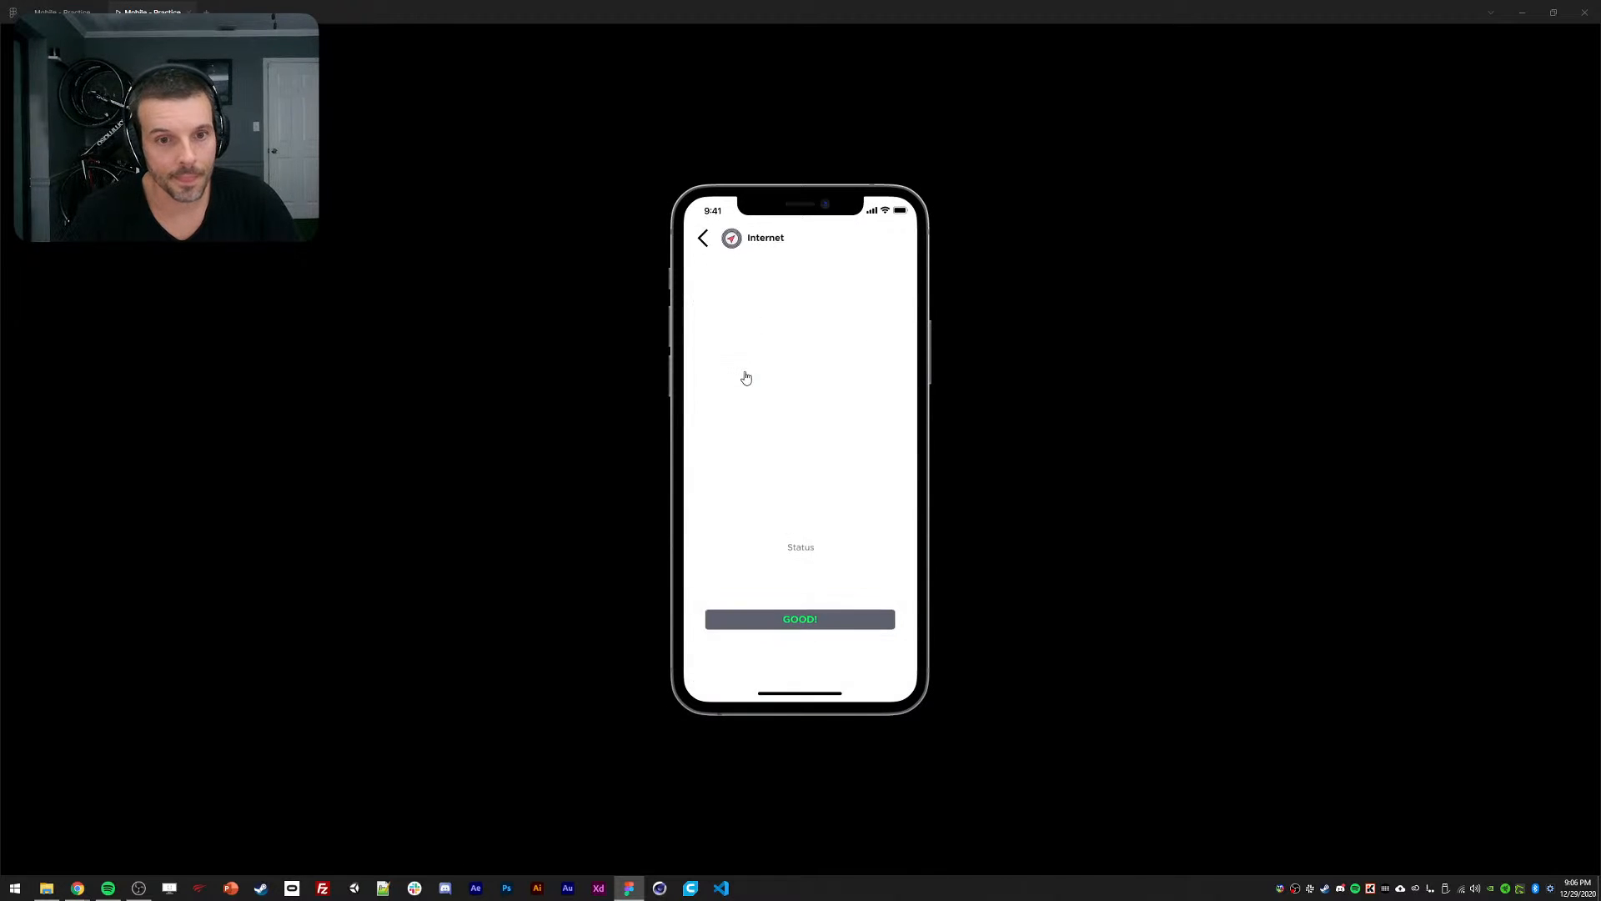
click(747, 377)
click(739, 373)
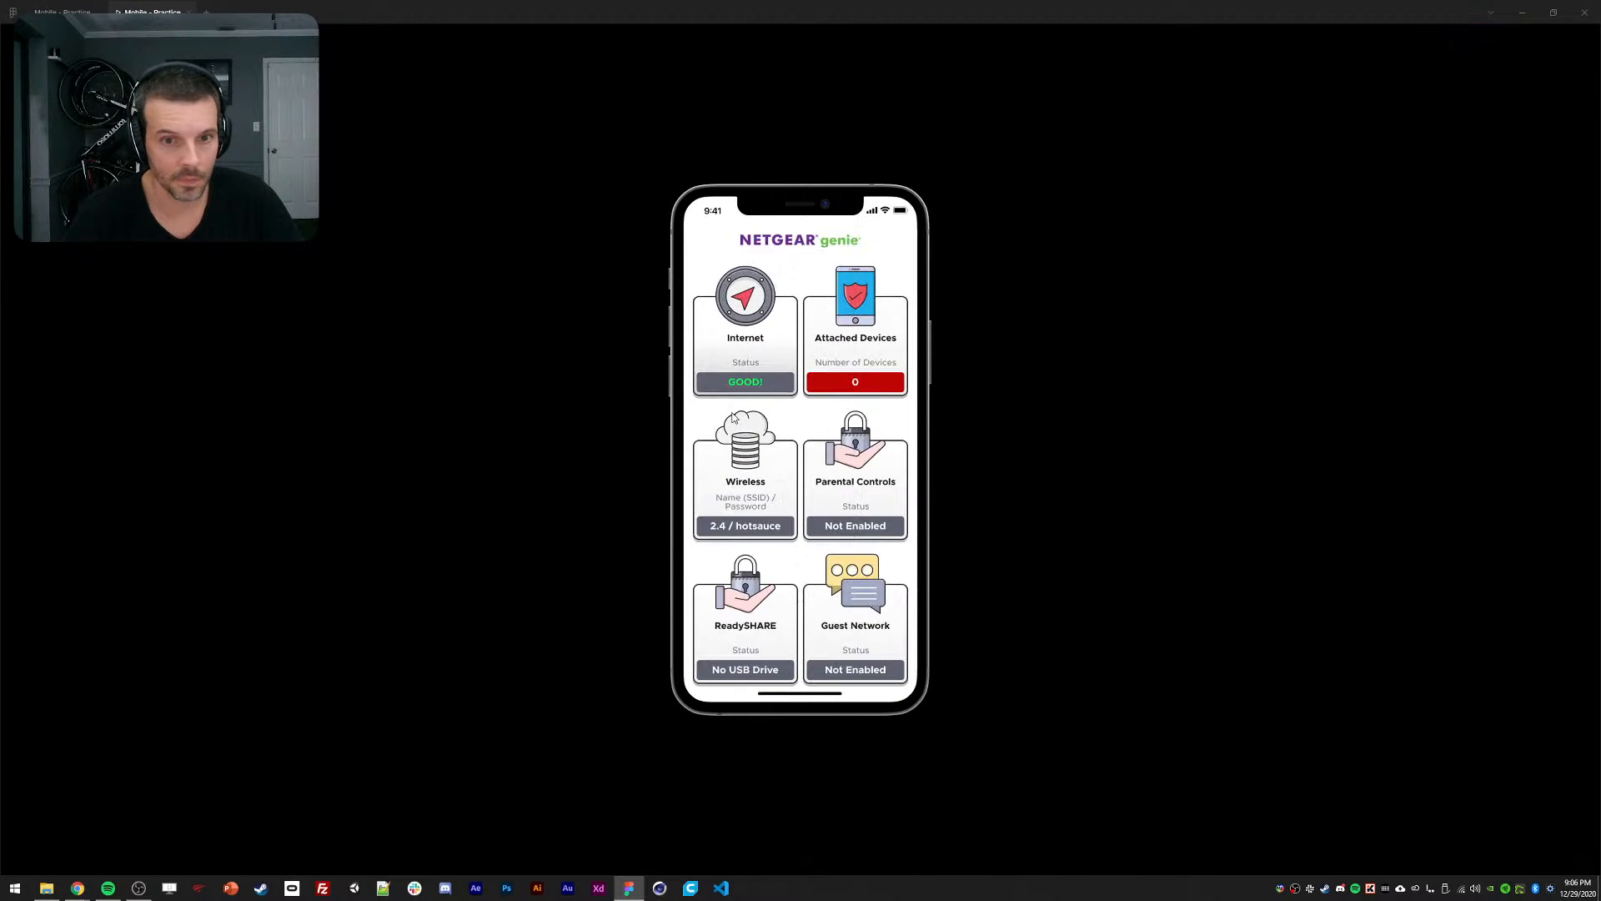
click(731, 369)
click(730, 369)
click(733, 370)
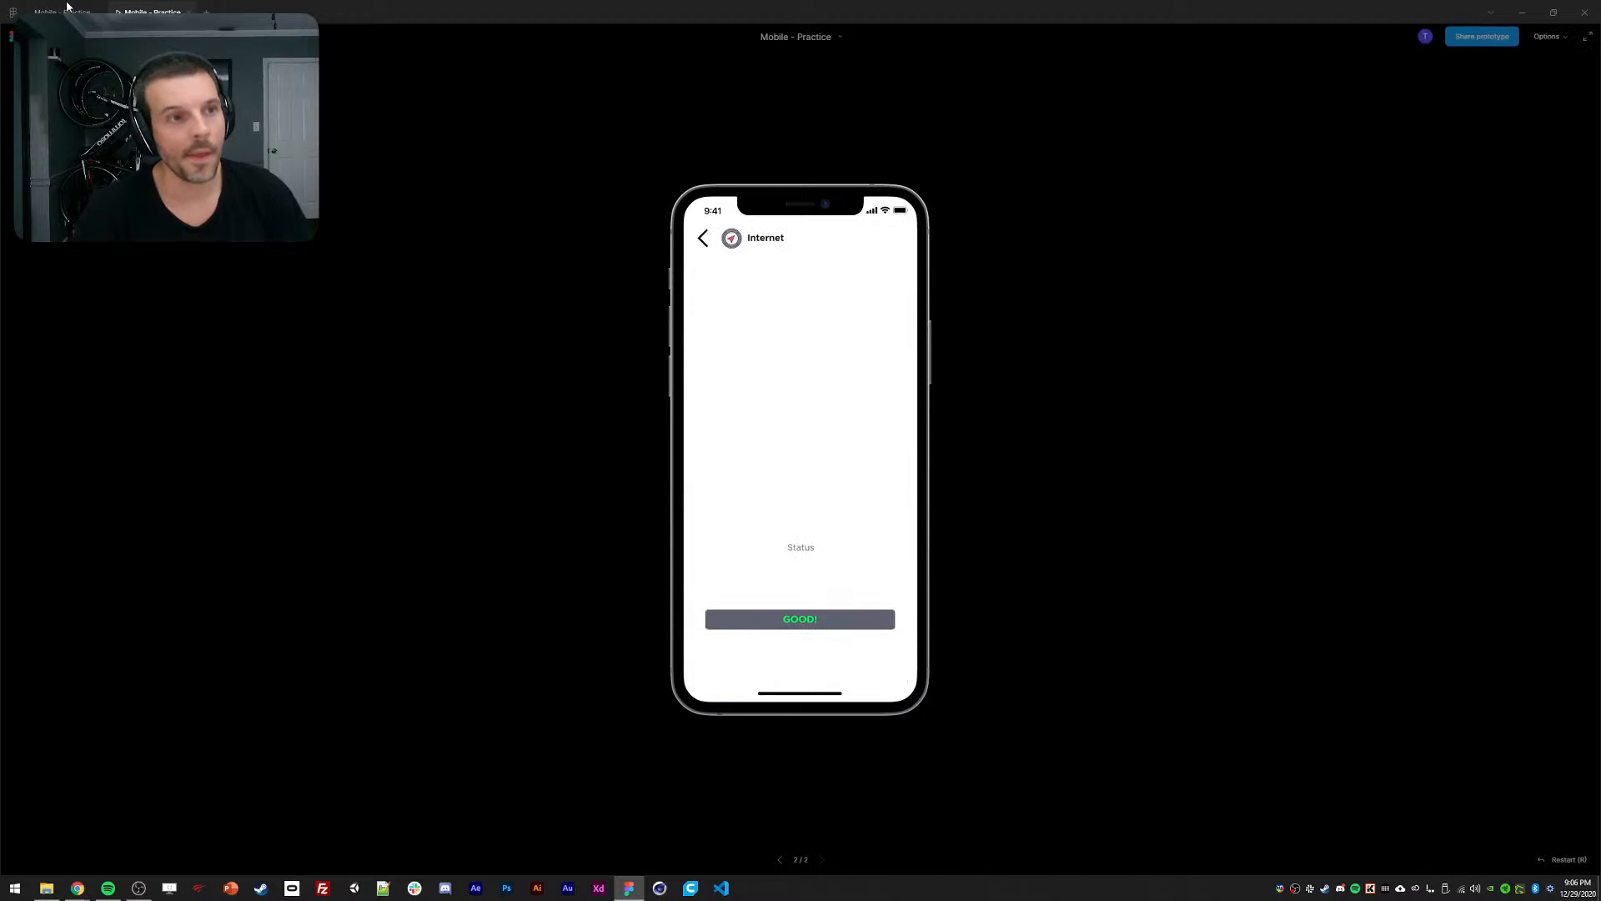
Return to the Mobile - Practice design file with both phone screens in view.
click(66, 11)
click(689, 174)
mouse_move(696, 148)
mouse_down()
mouse_move(665, 122)
mouse_move(695, 133)
mouse_up()
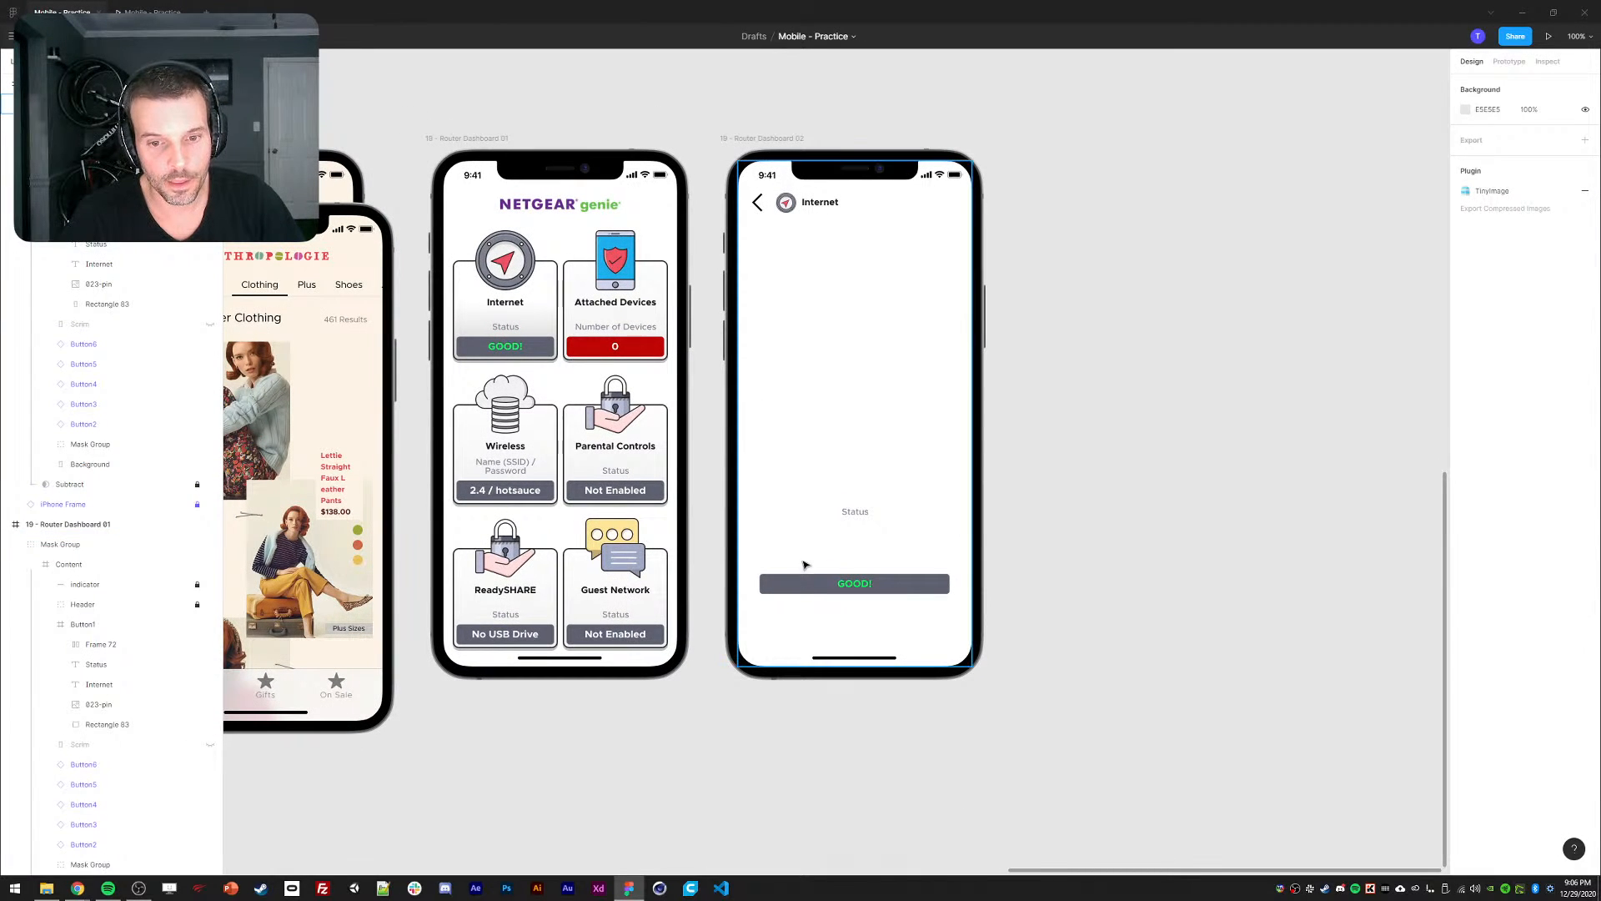
Drag the GOOD! bar's top edge up and change its label to SAVE SETTINGS.
click(810, 589)
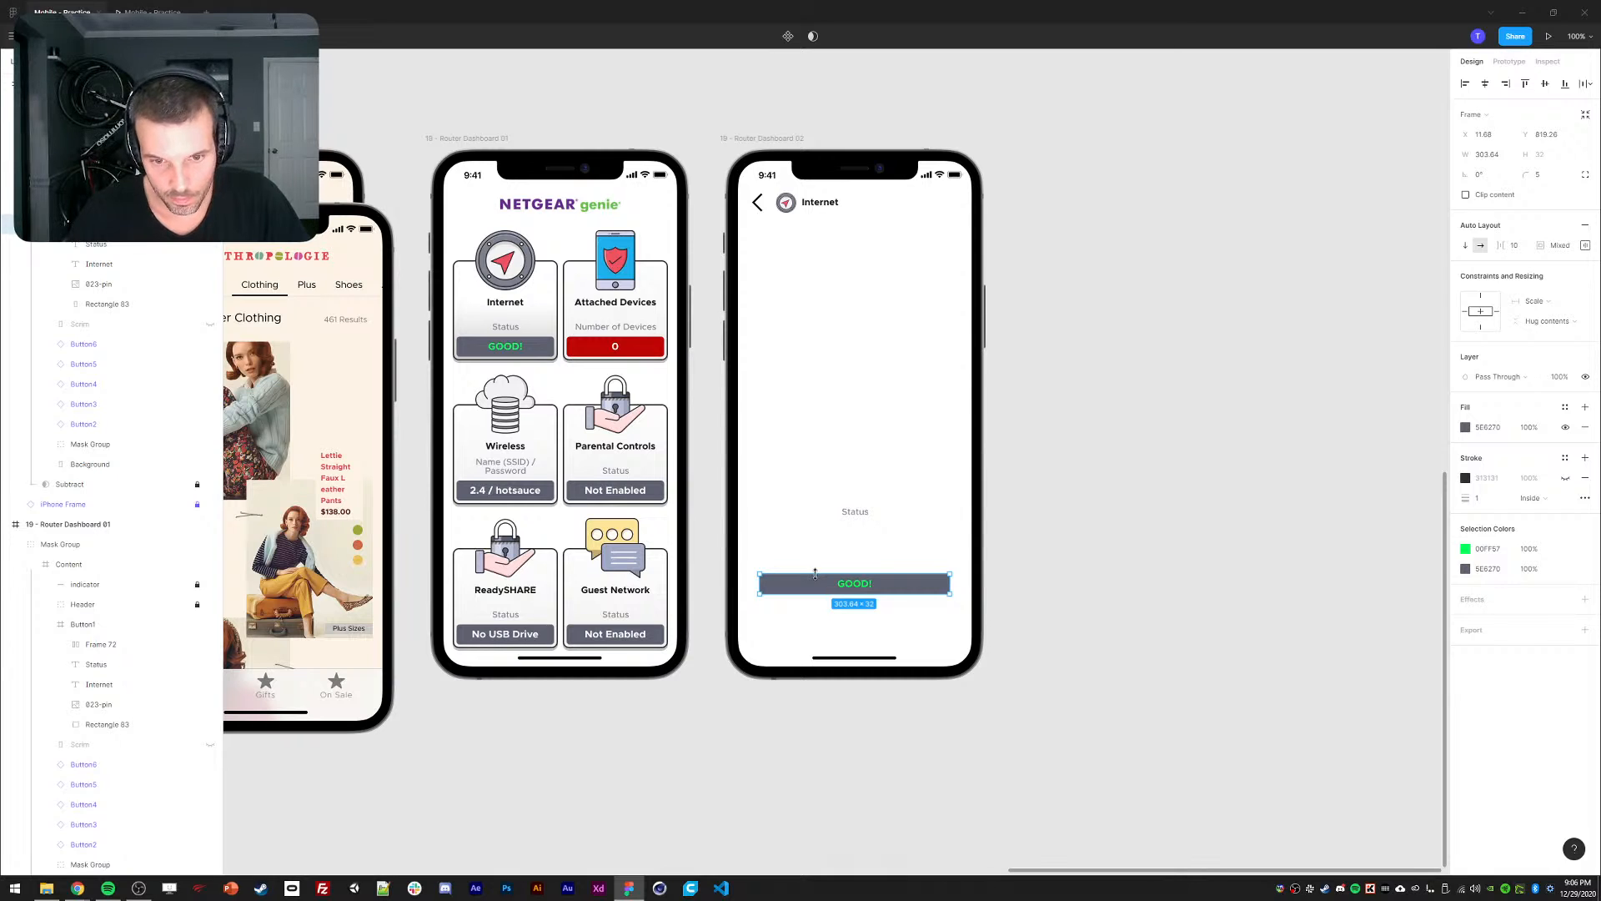
drag(814, 574, 825, 565)
double_click(853, 589)
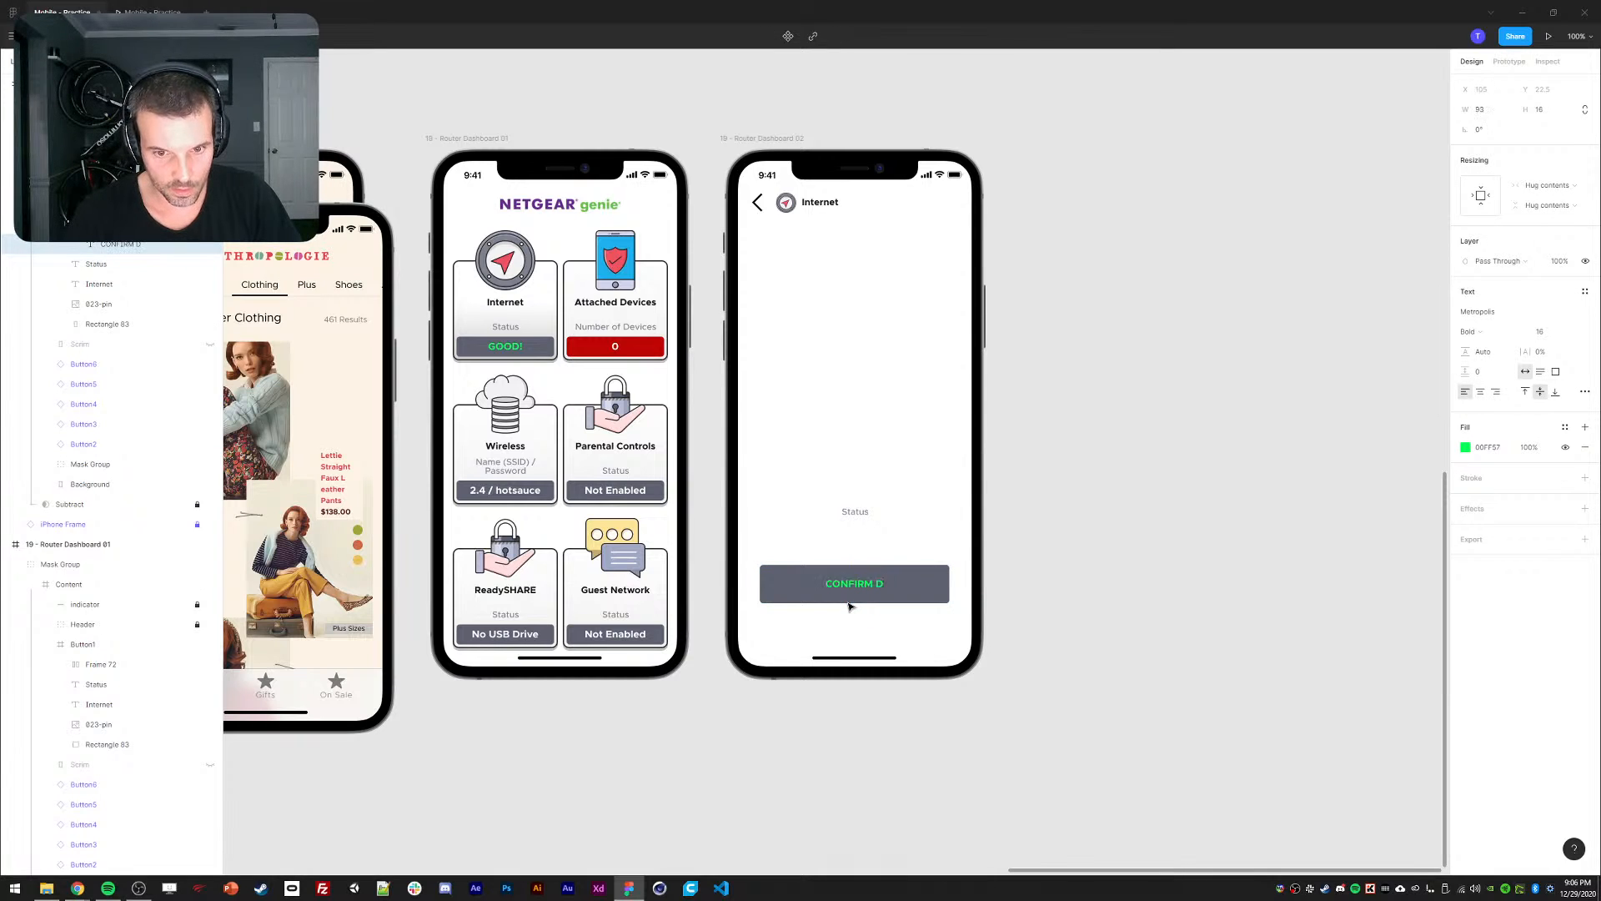
key(BackSpace)
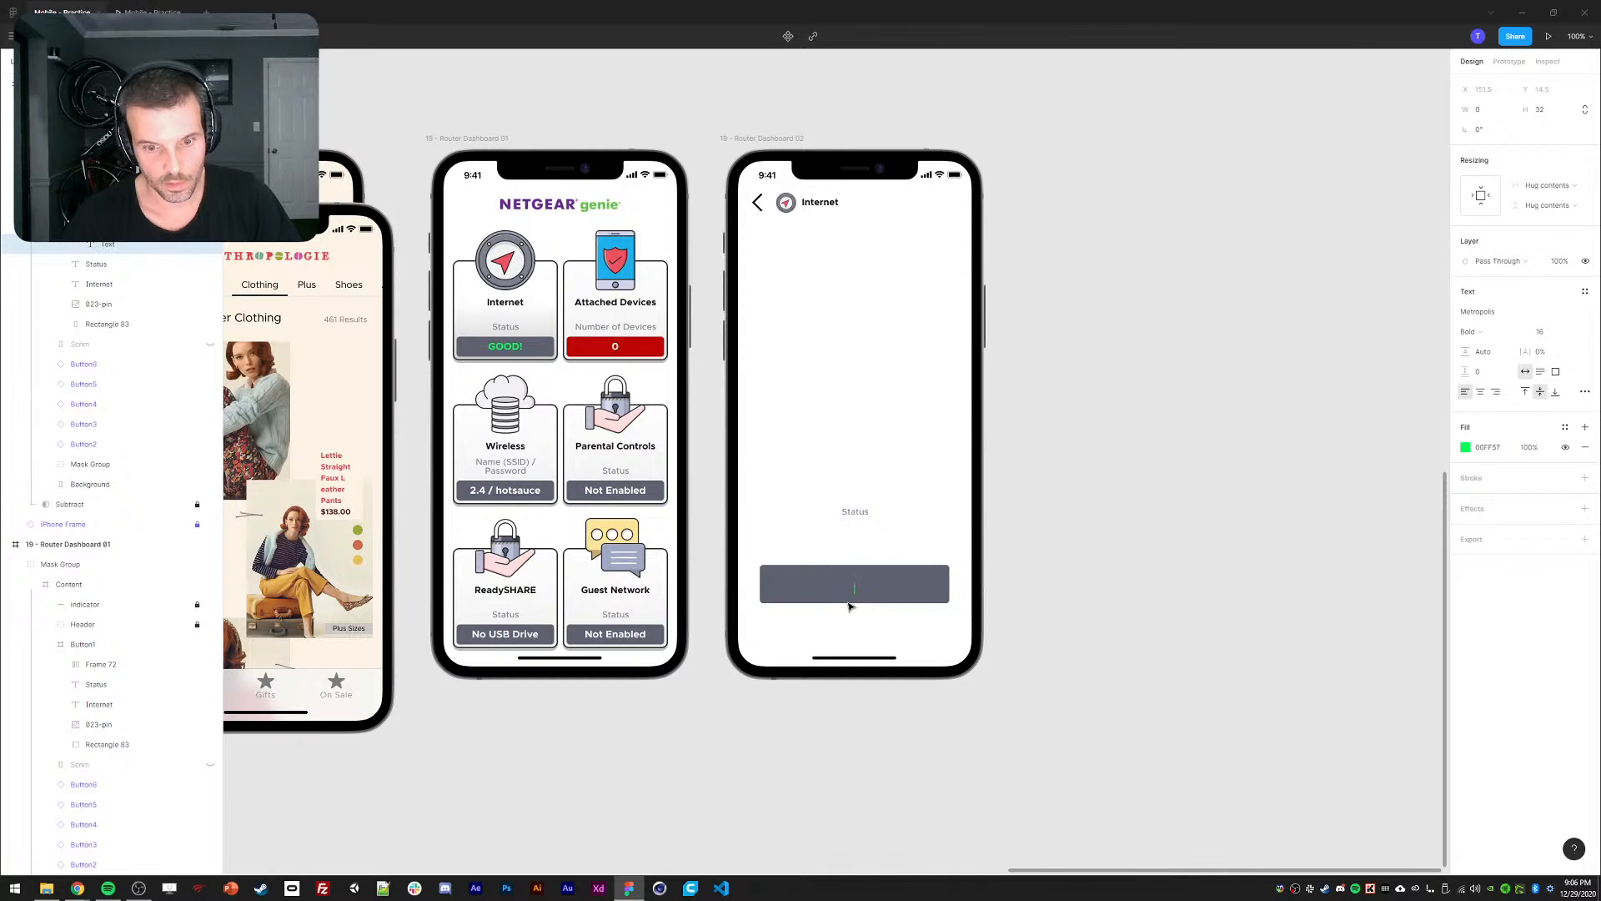
key(BackSpace)
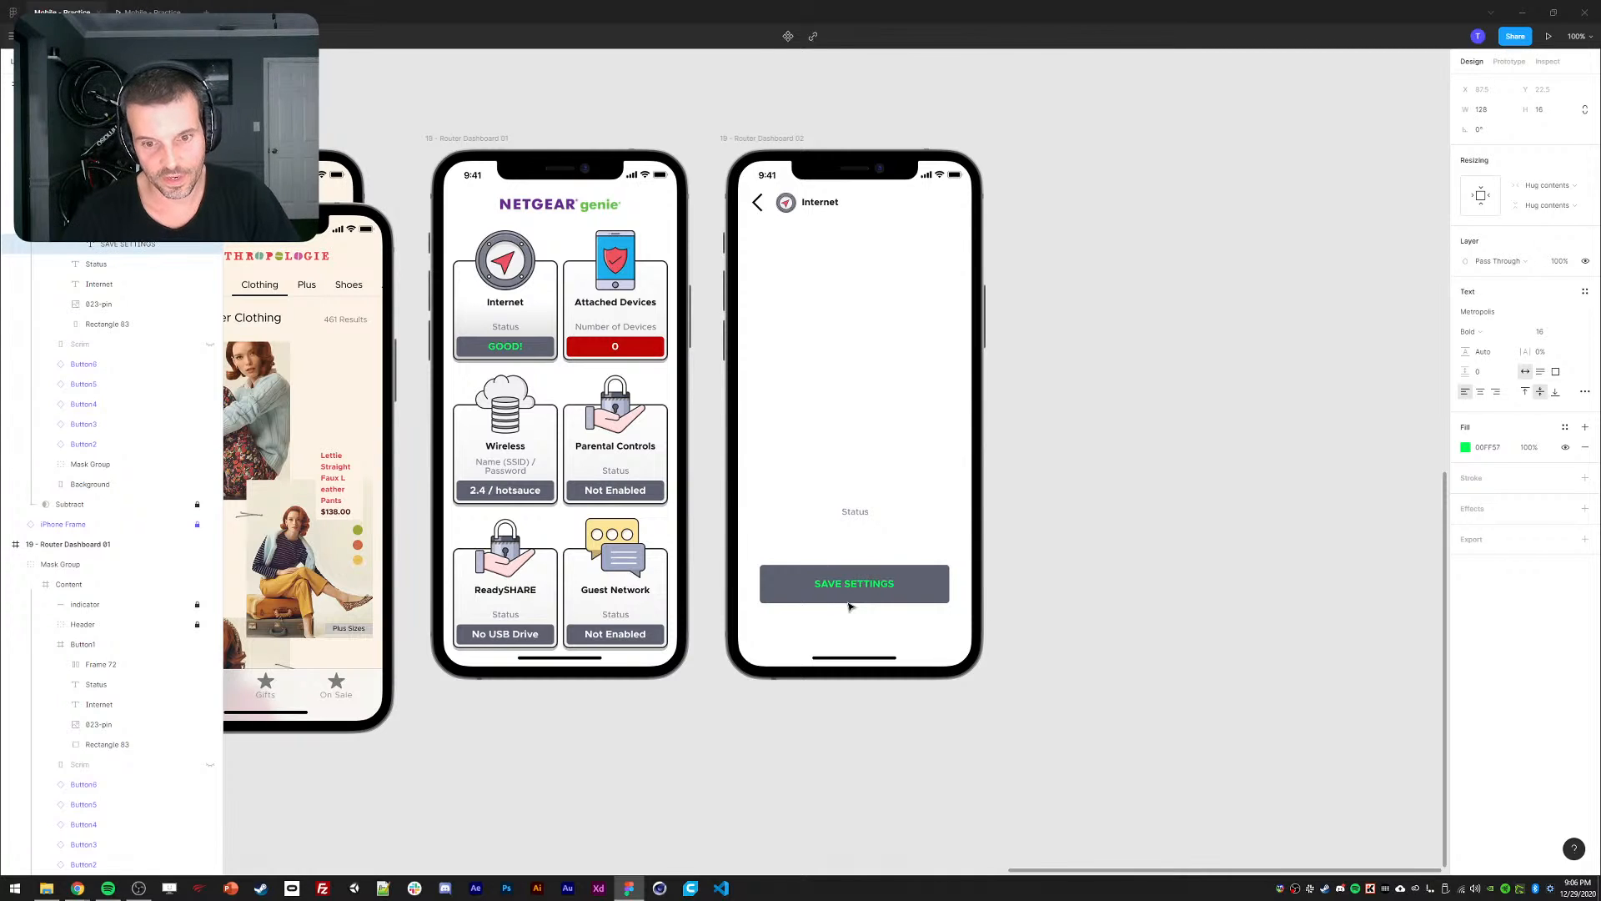
click(849, 605)
click(1090, 604)
ctrl+click(915, 594)
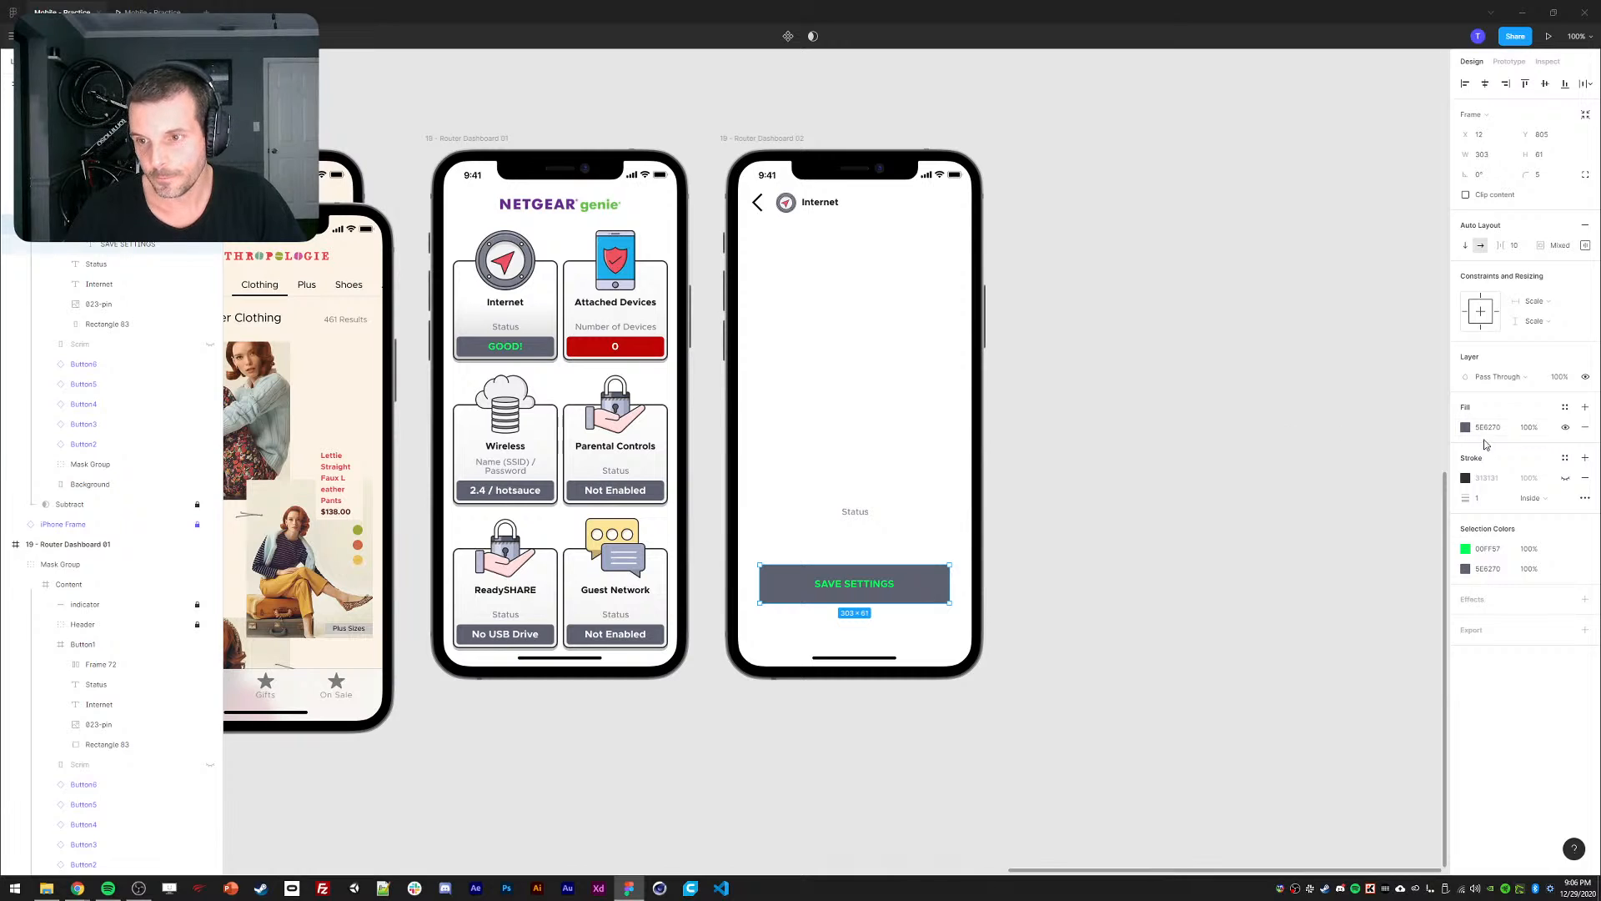
Remove the button's grey fill, add a dark outline, and make the SAVE SETTINGS text black.
click(1585, 428)
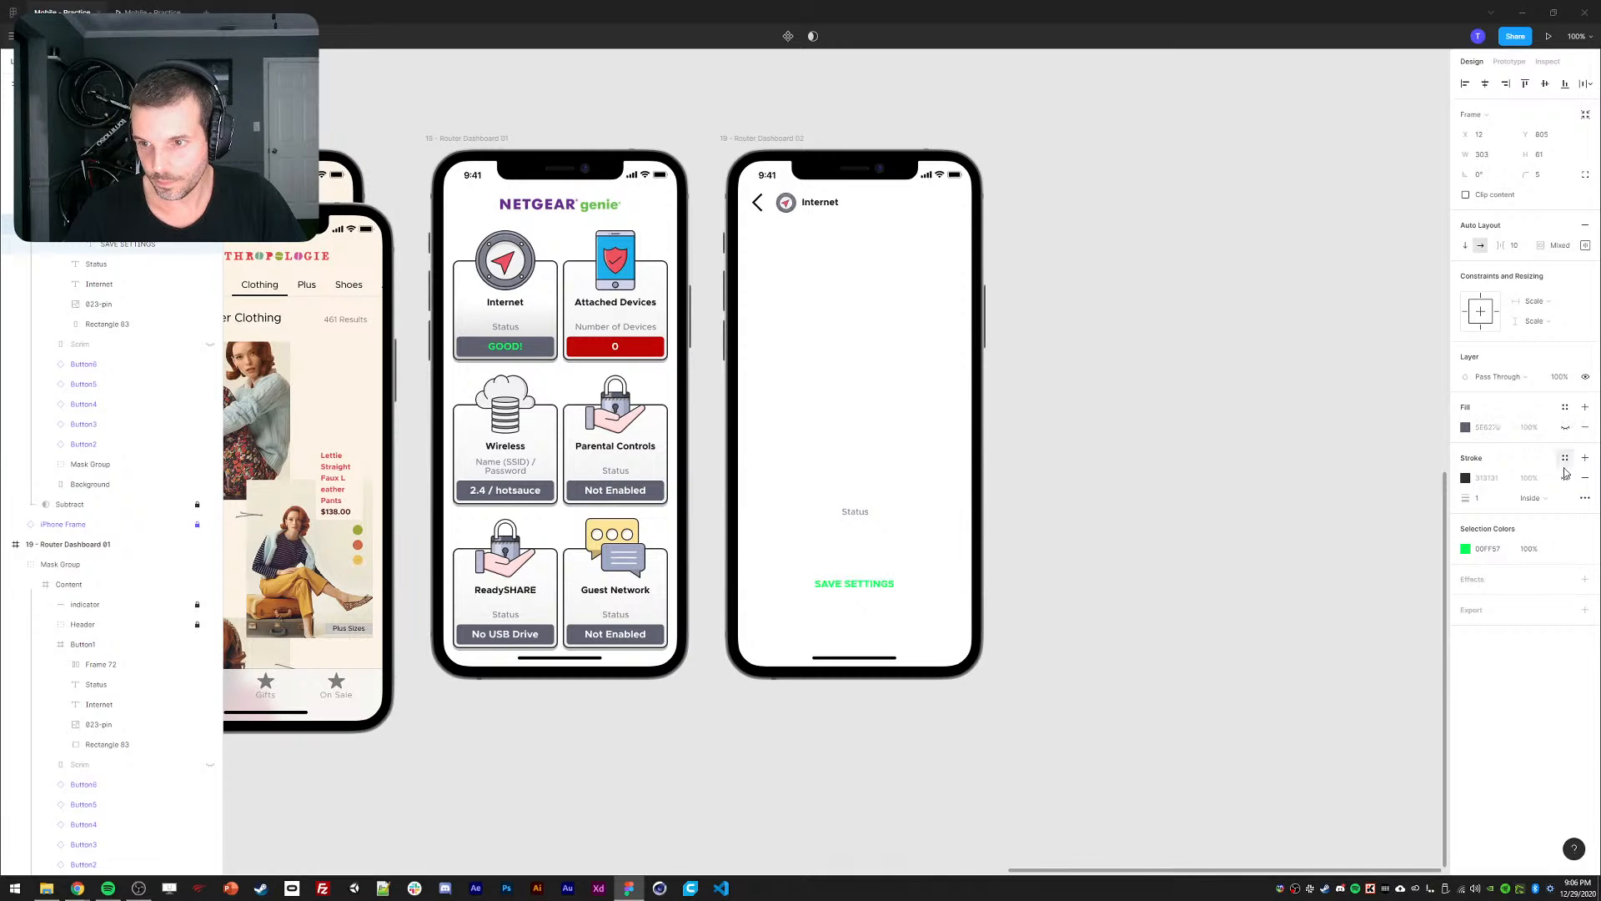
click(1565, 478)
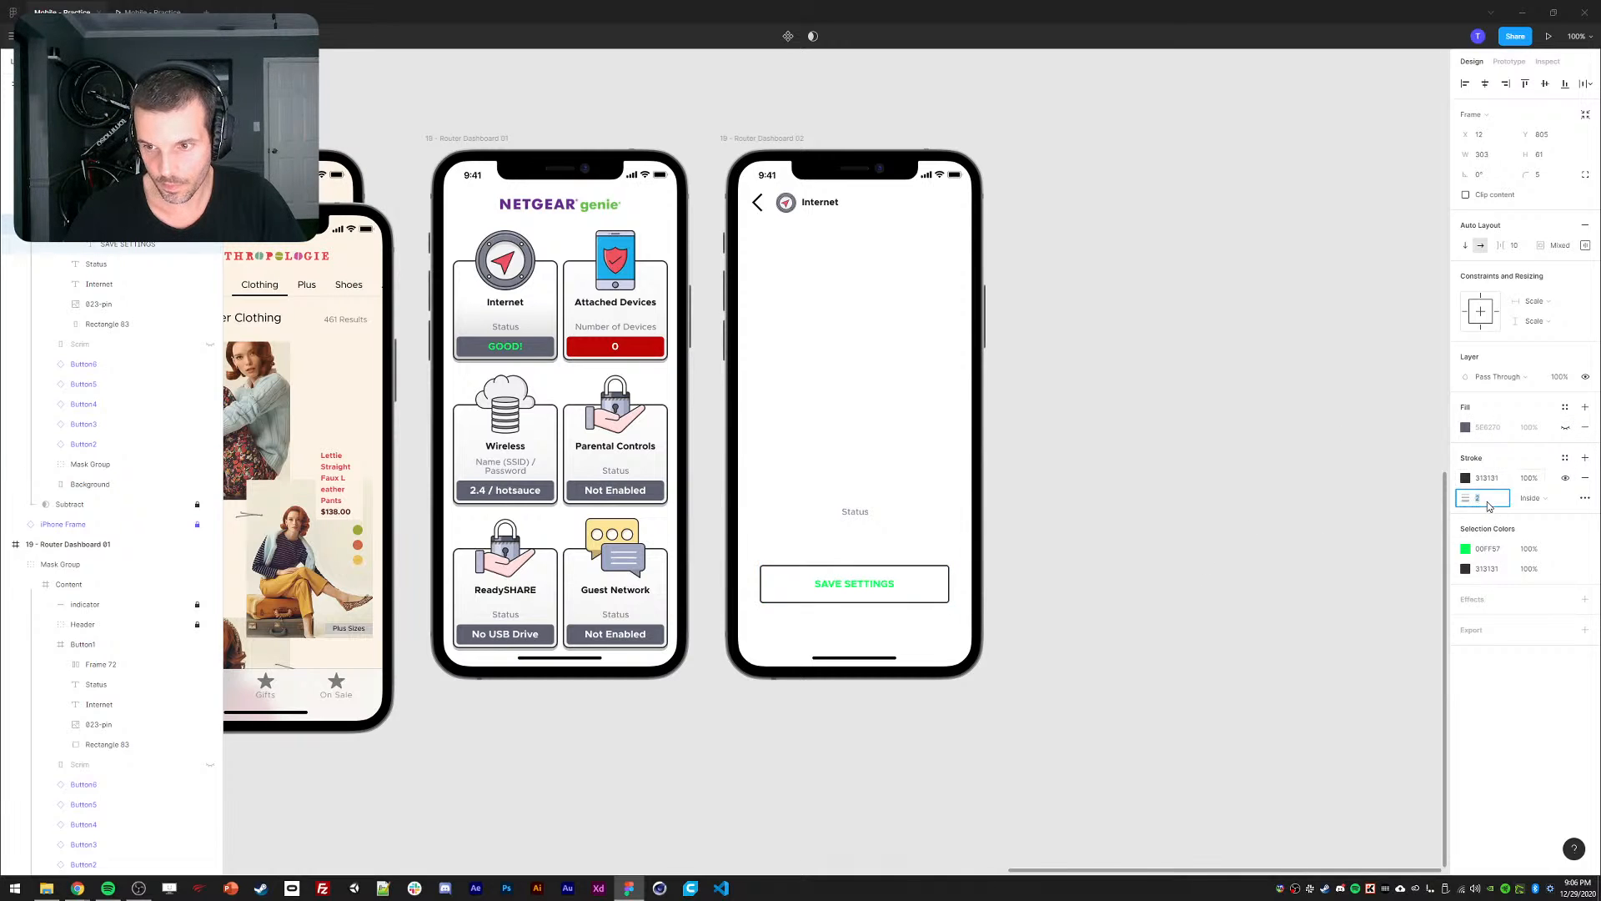
click(1039, 581)
click(855, 584)
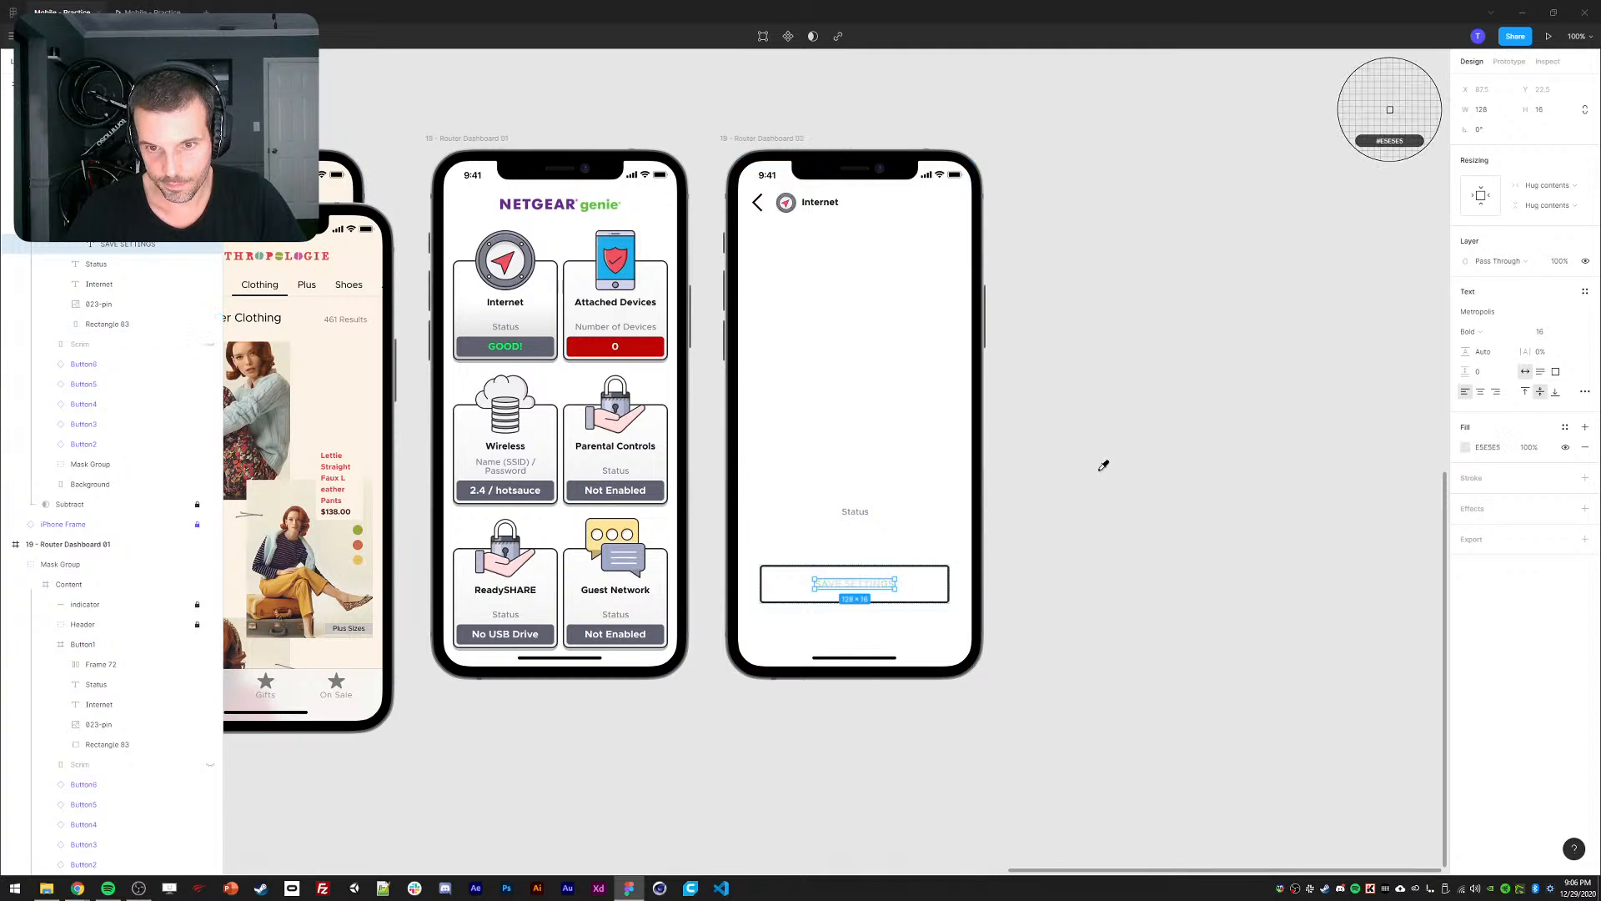
click(1467, 456)
click(1466, 448)
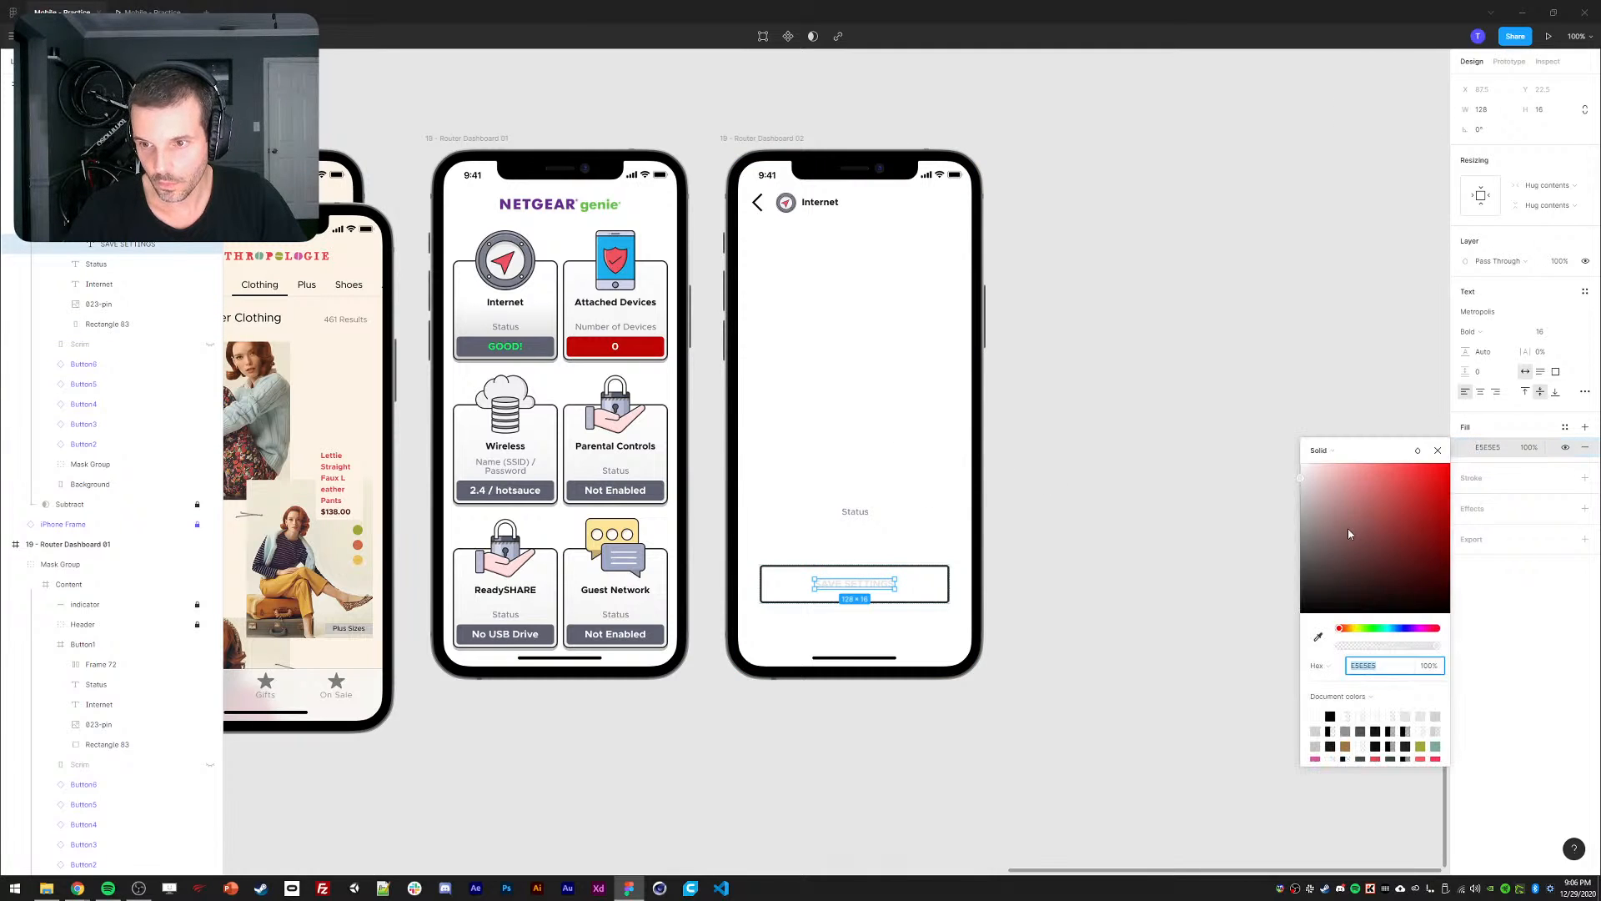
drag(1351, 533, 1293, 625)
click(1083, 532)
Nudge the SAVE SETTINGS button lower and hide the Status label.
click(837, 584)
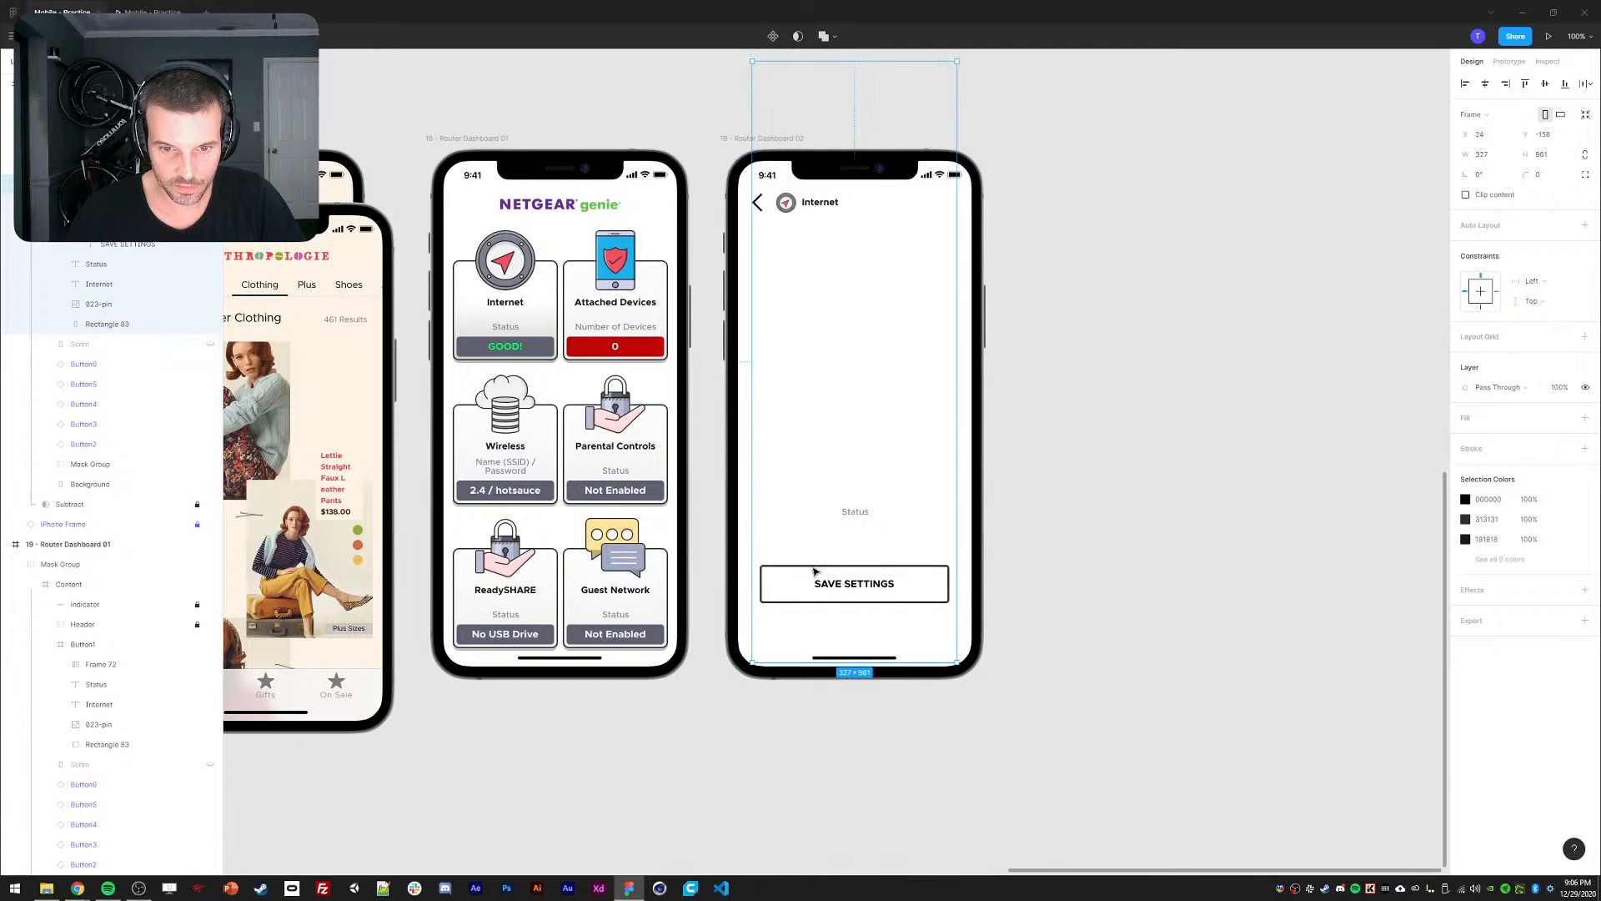
click(822, 569)
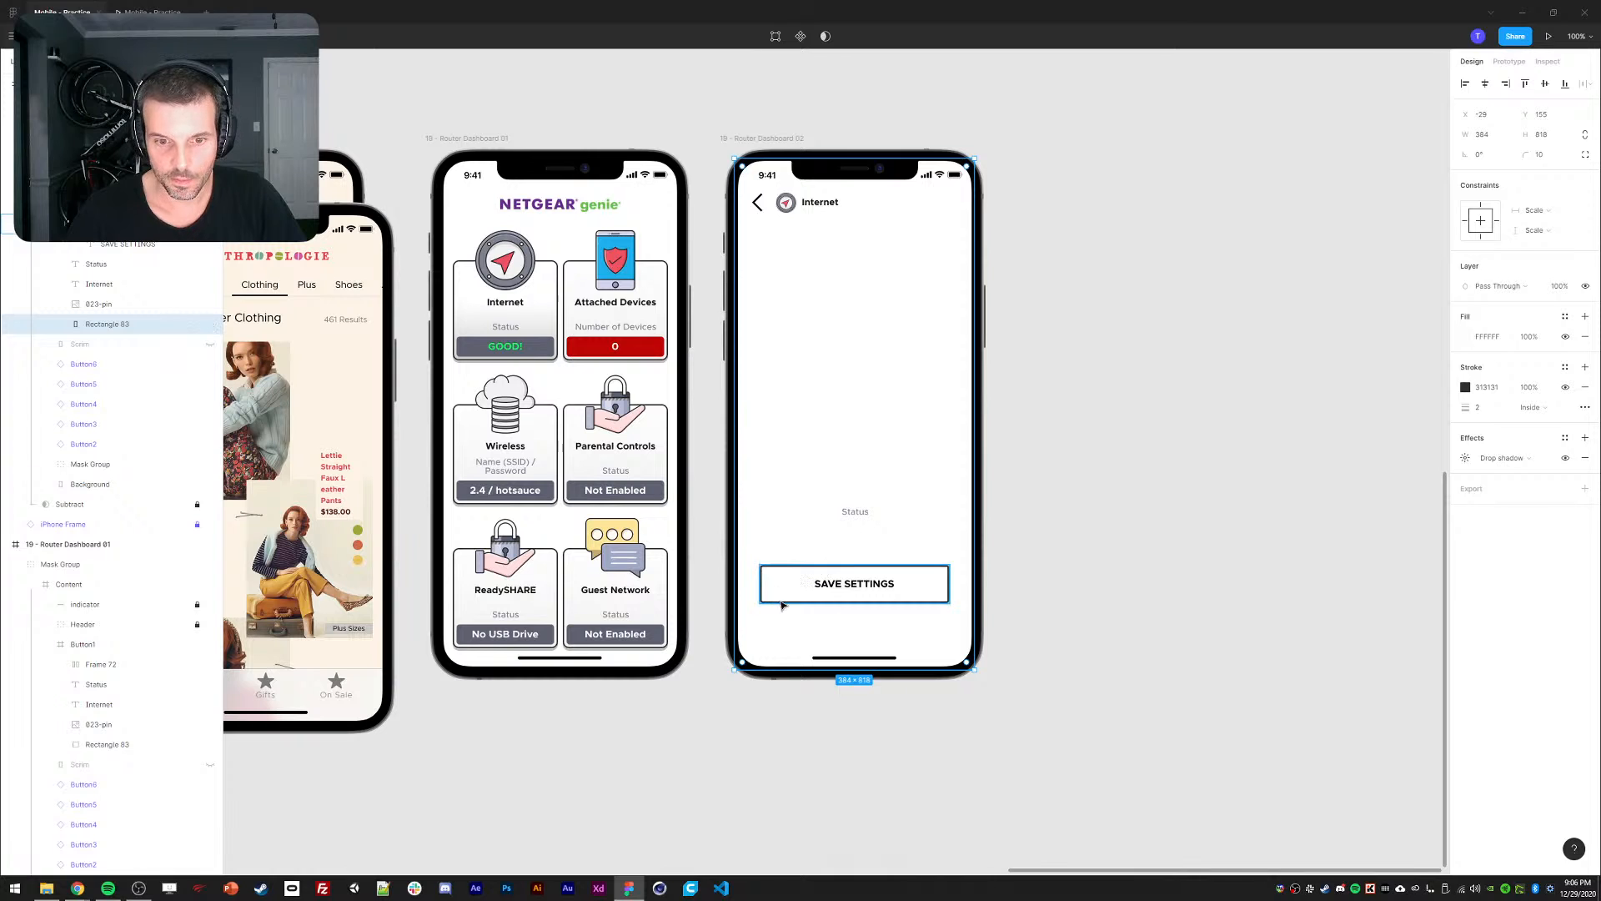
double_click(833, 582)
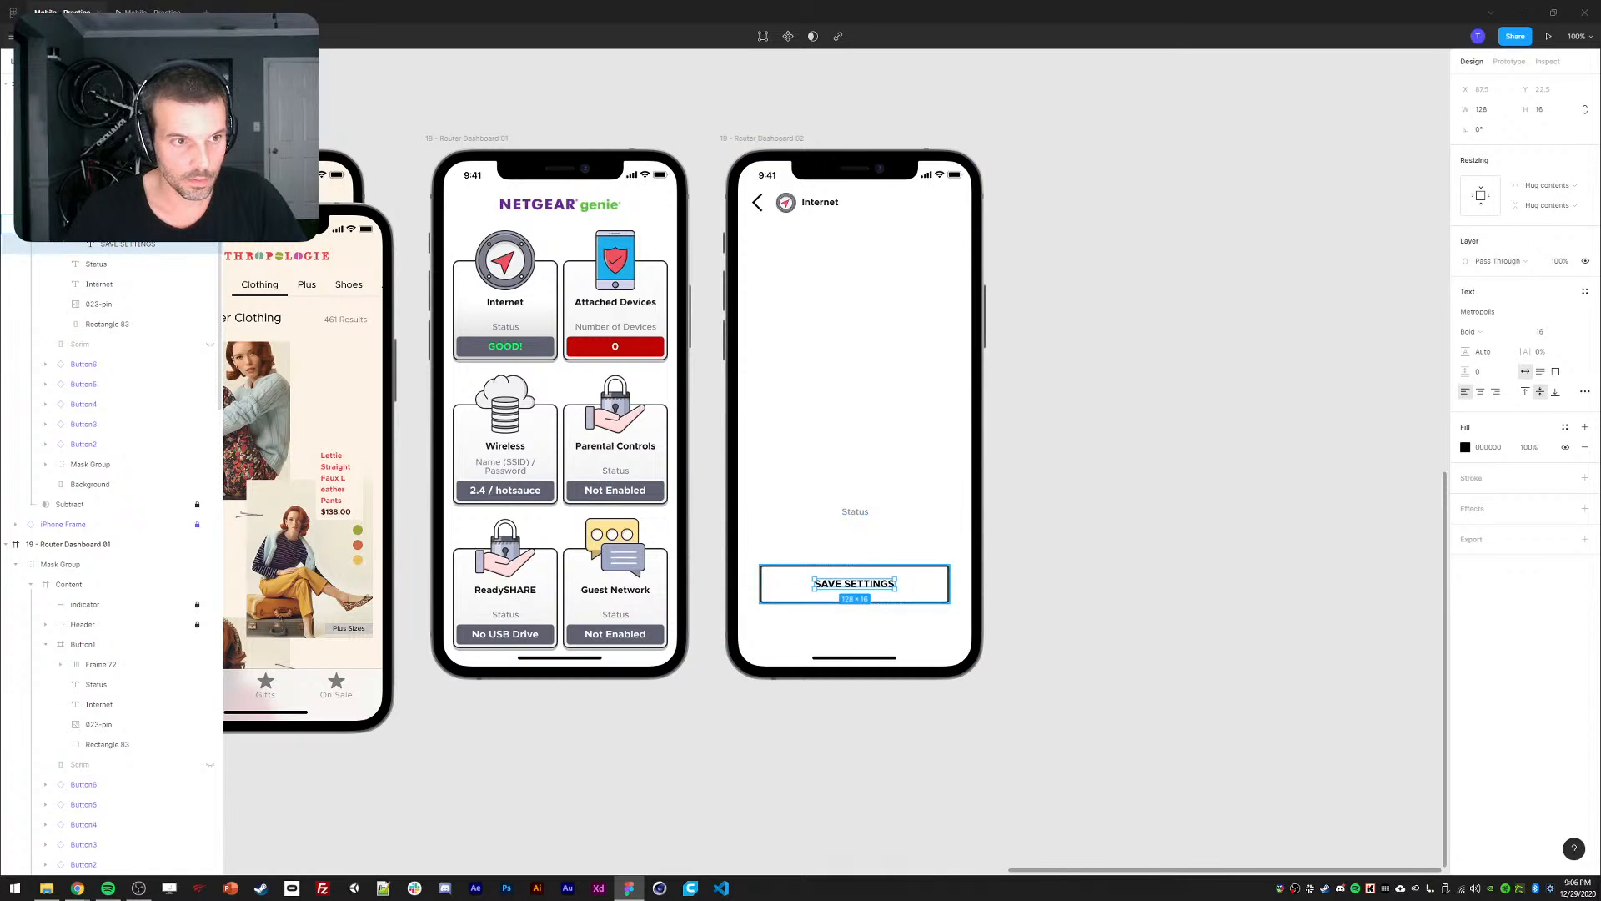
click(155, 224)
key(shift+Down)
key(shift+Down)
key(shift+Down)
key(shift+Down)
key(shift+Down)
key(shift+Down)
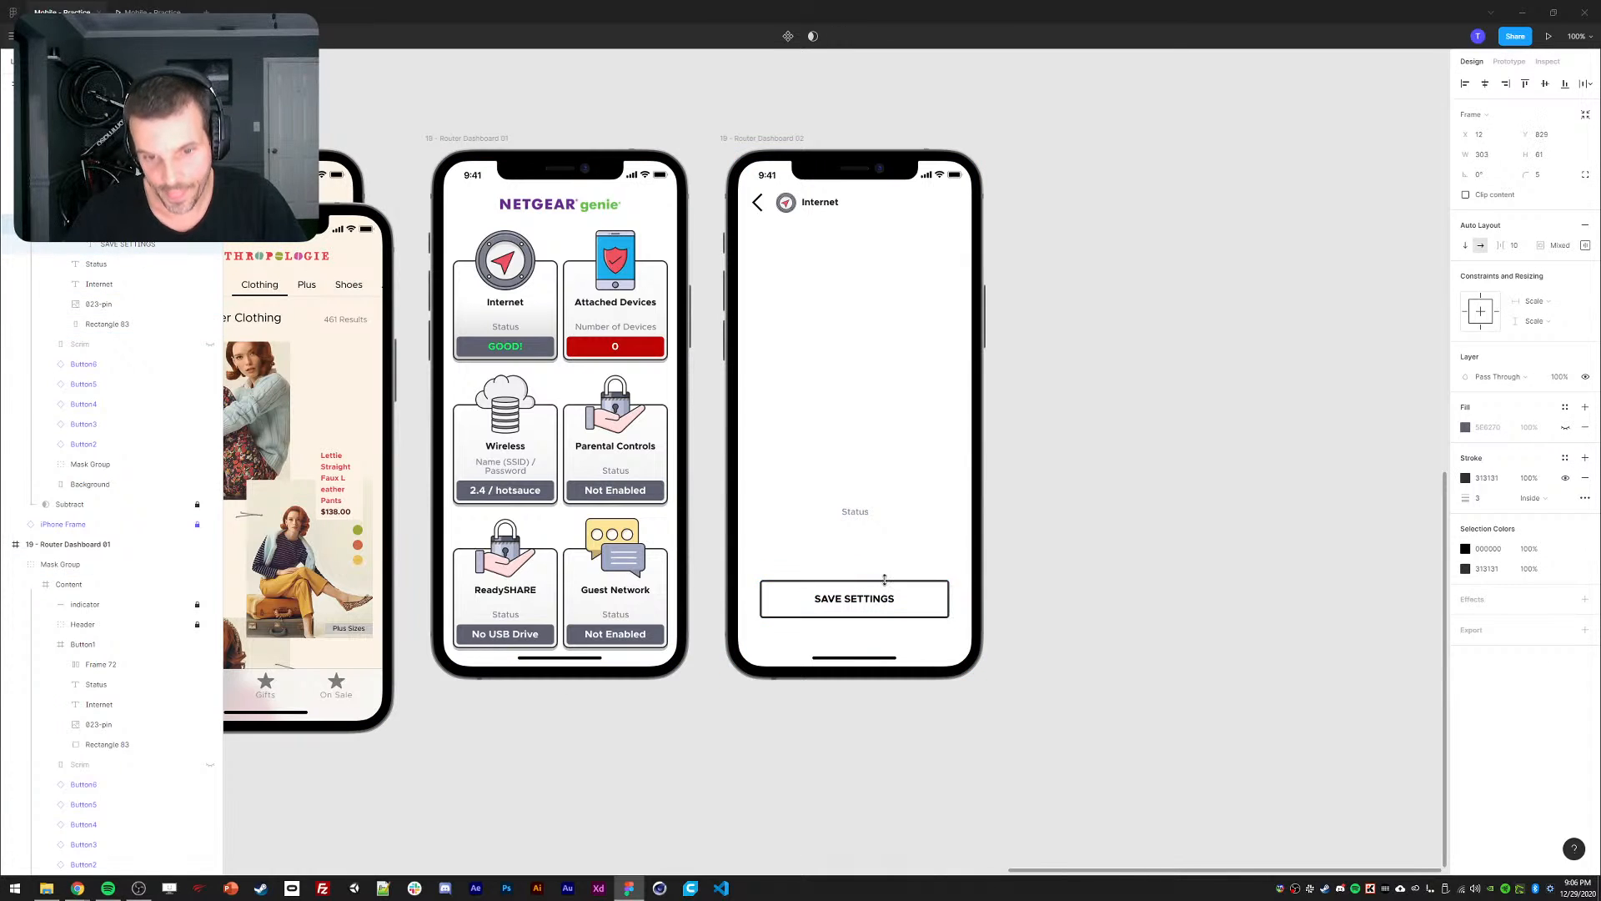
click(858, 515)
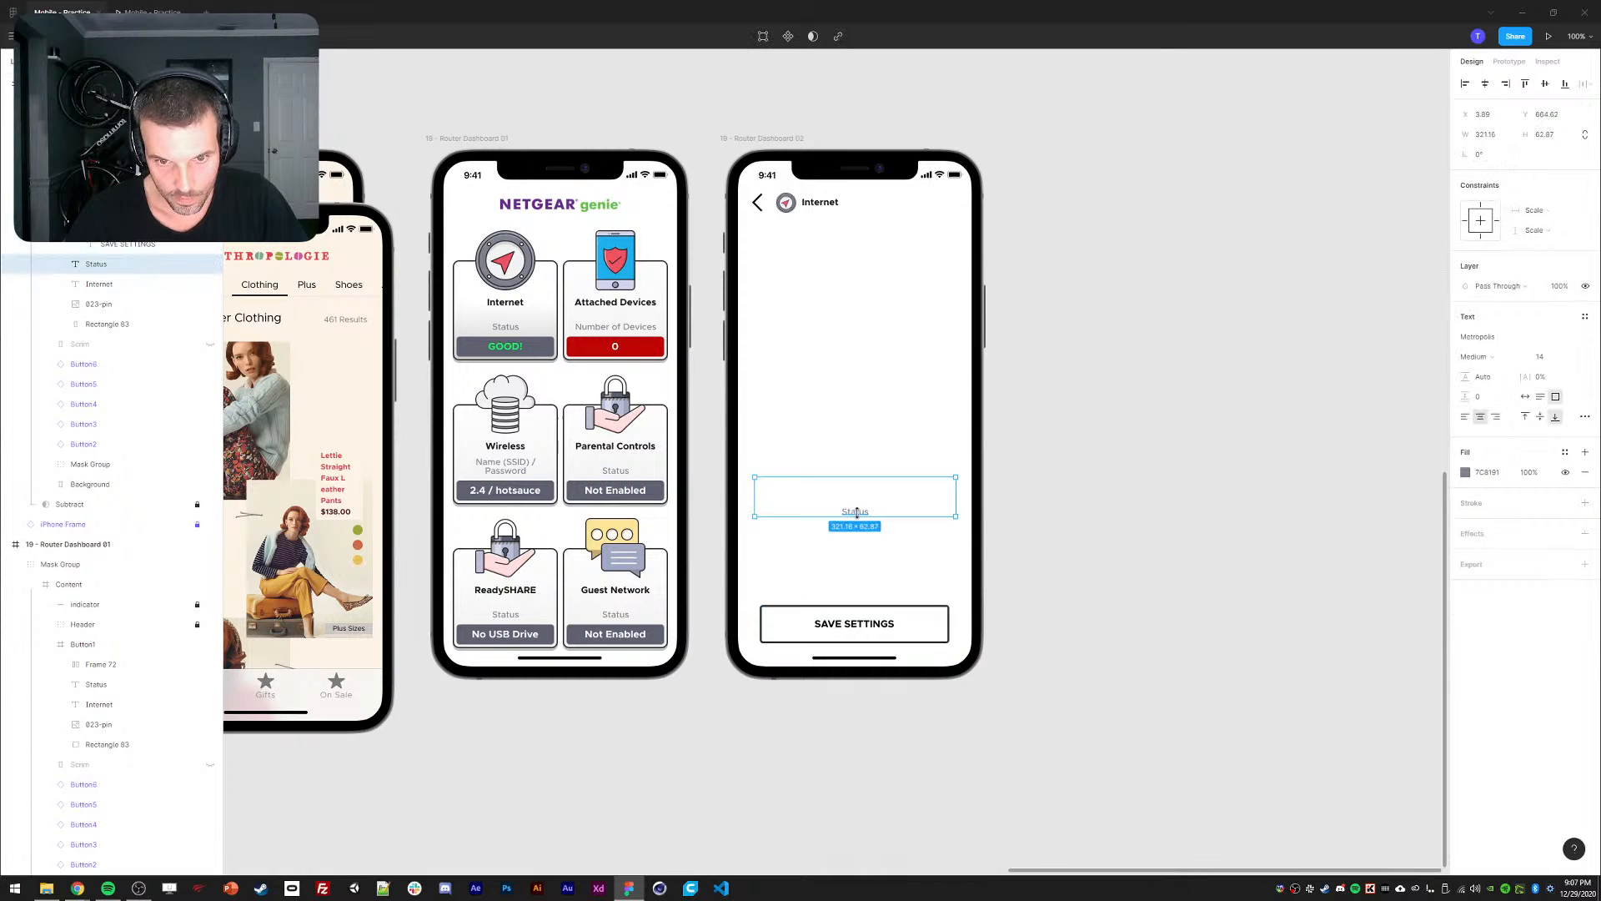
key(ctrl+shift+h)
click(1139, 479)
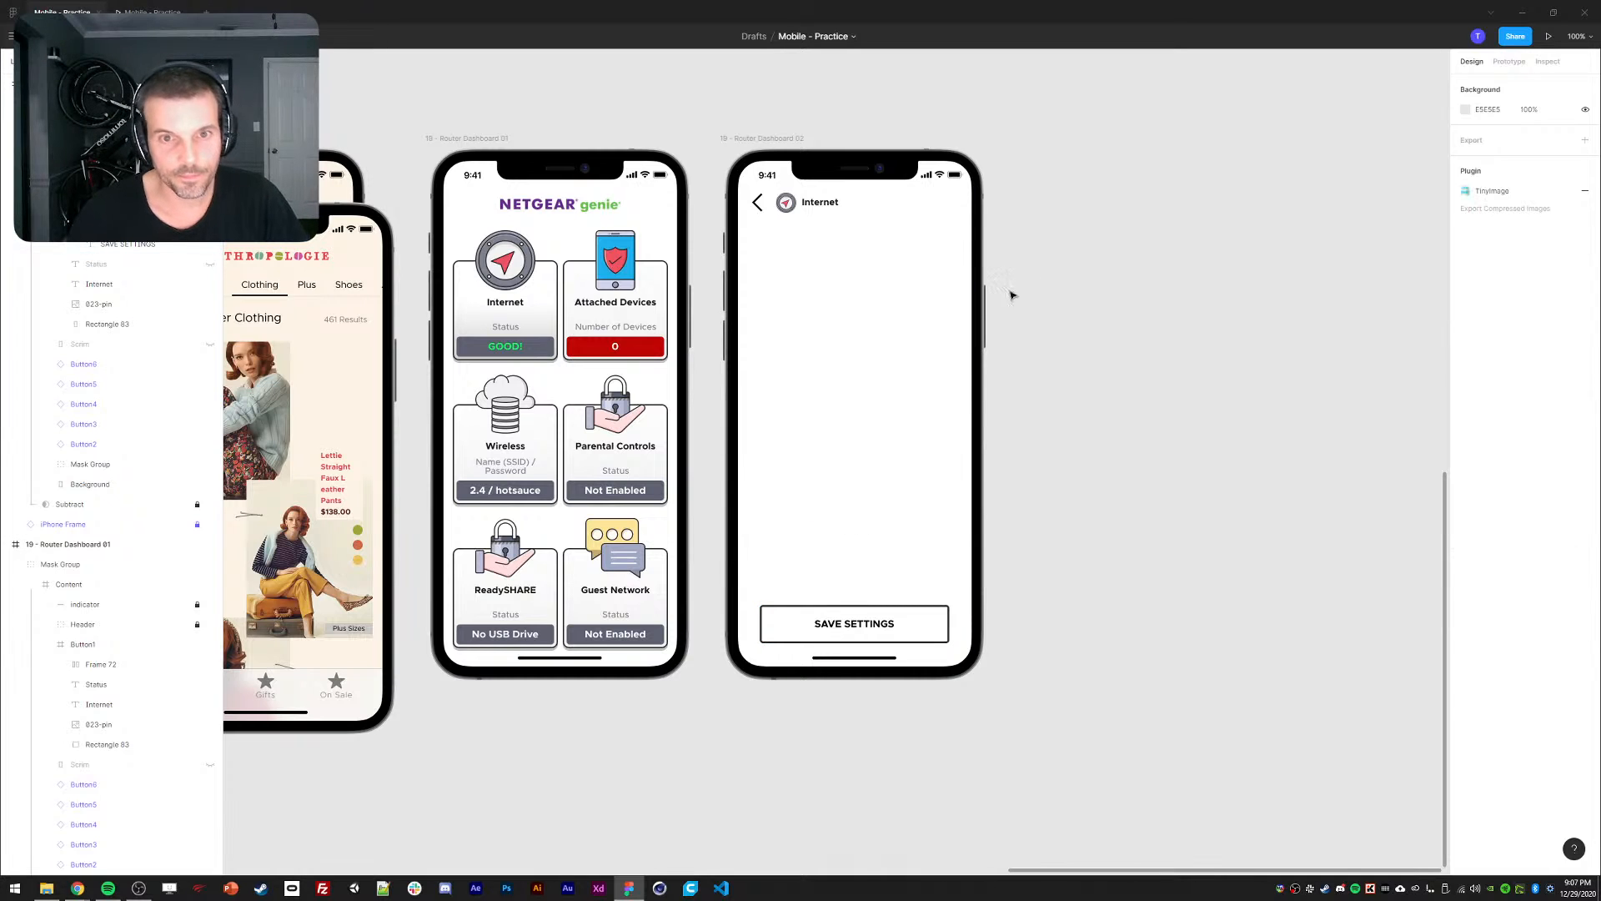
Set the SAVE SETTINGS button's height to 48 px, making it 303 × 48.
click(849, 625)
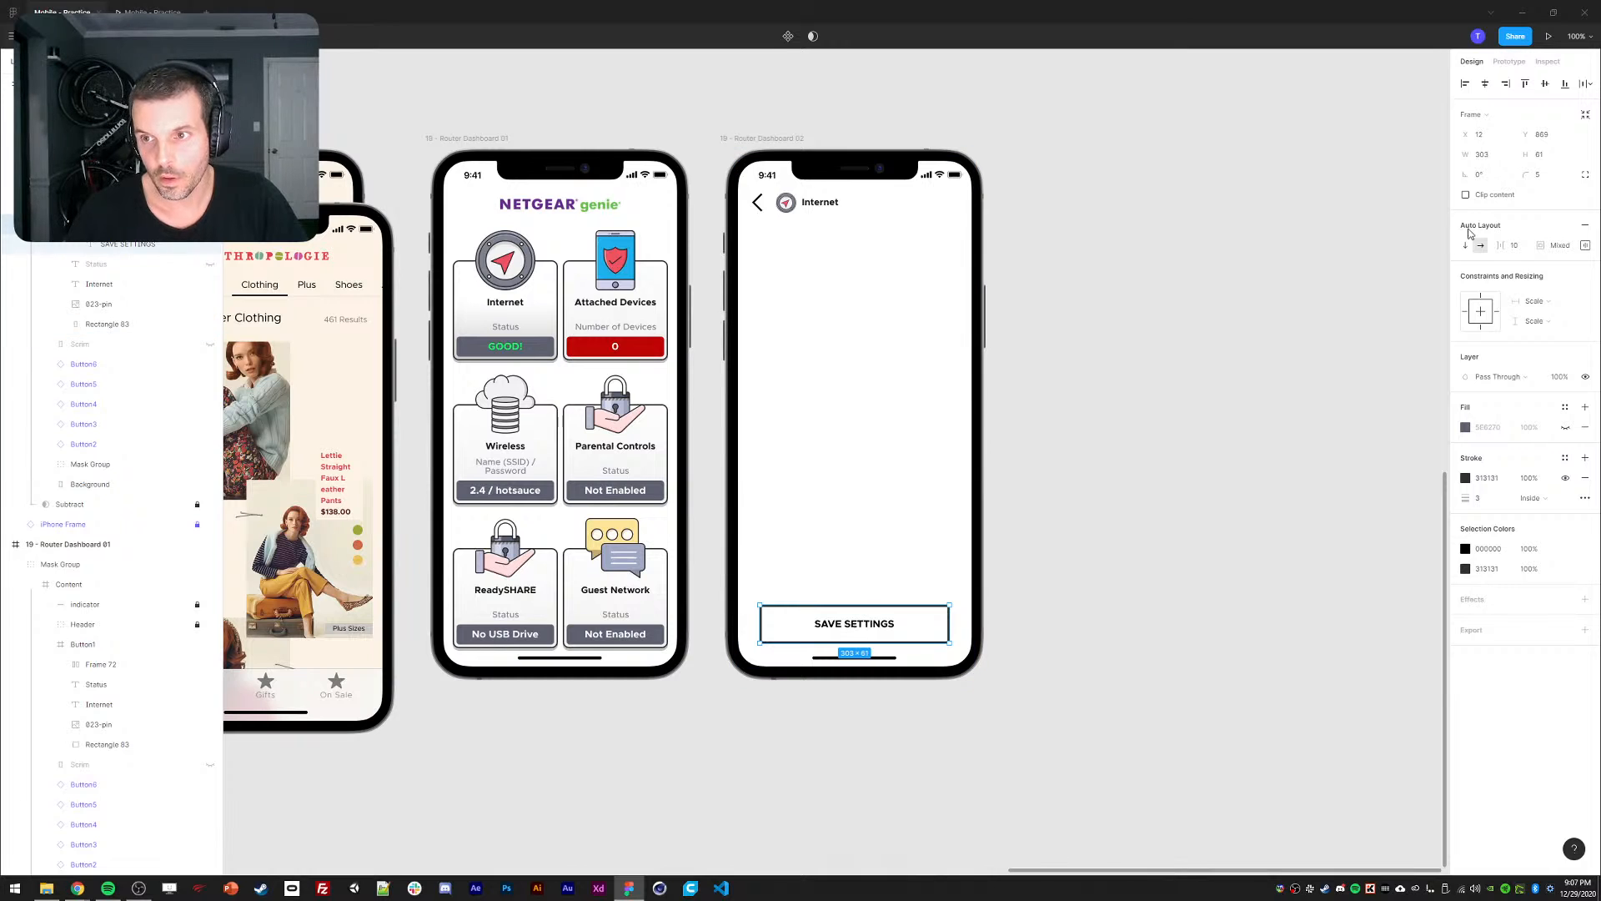
click(1586, 247)
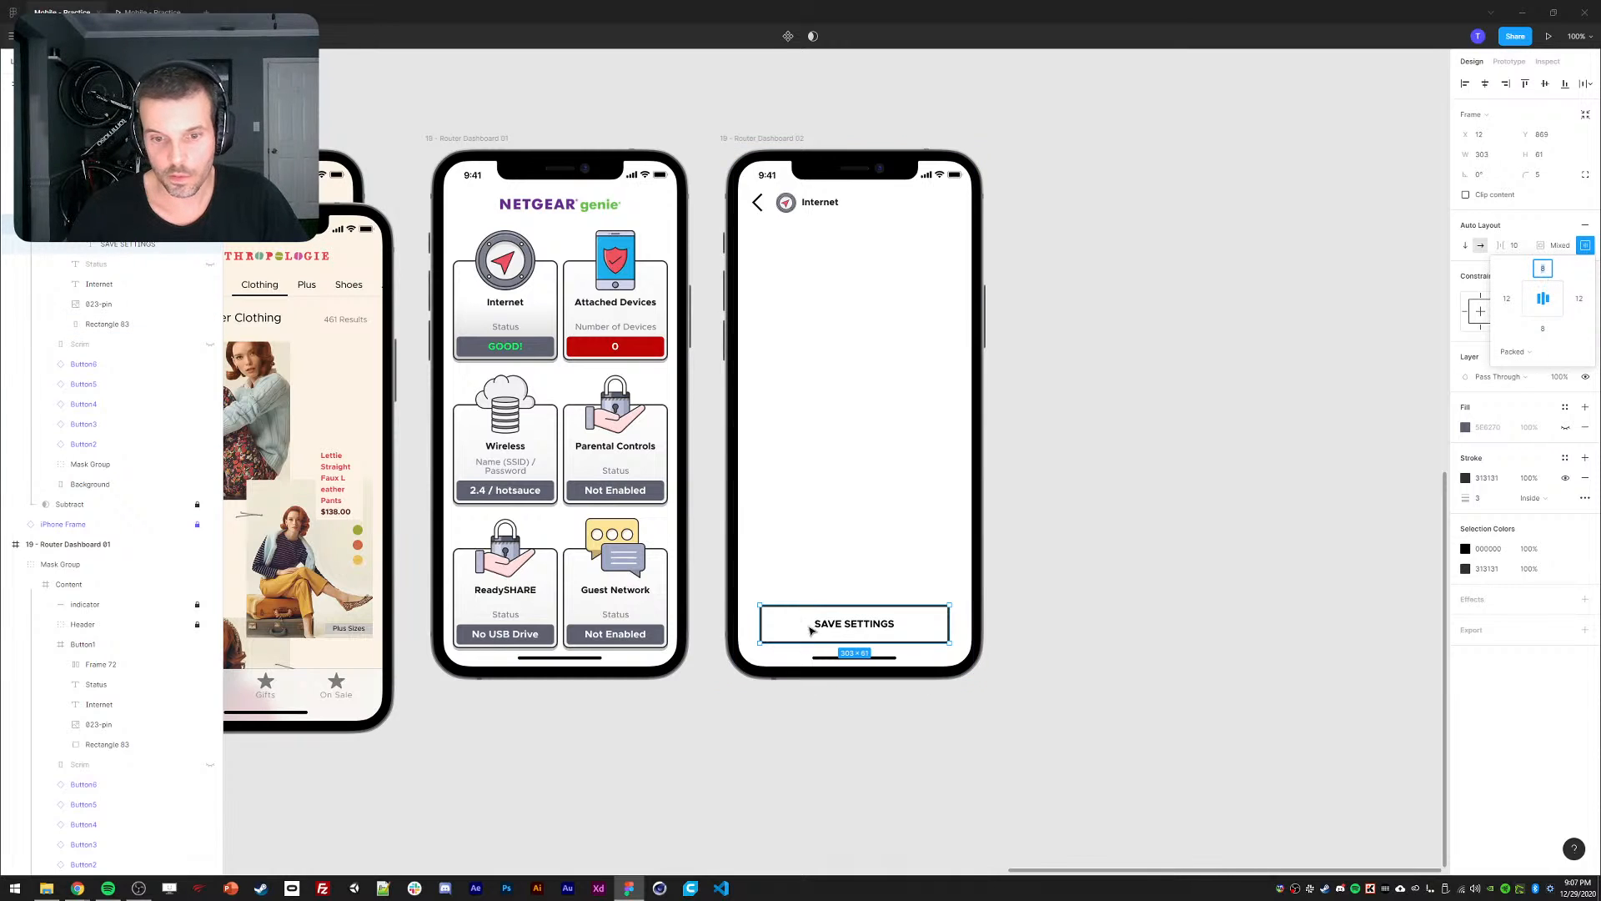
drag(822, 607, 822, 609)
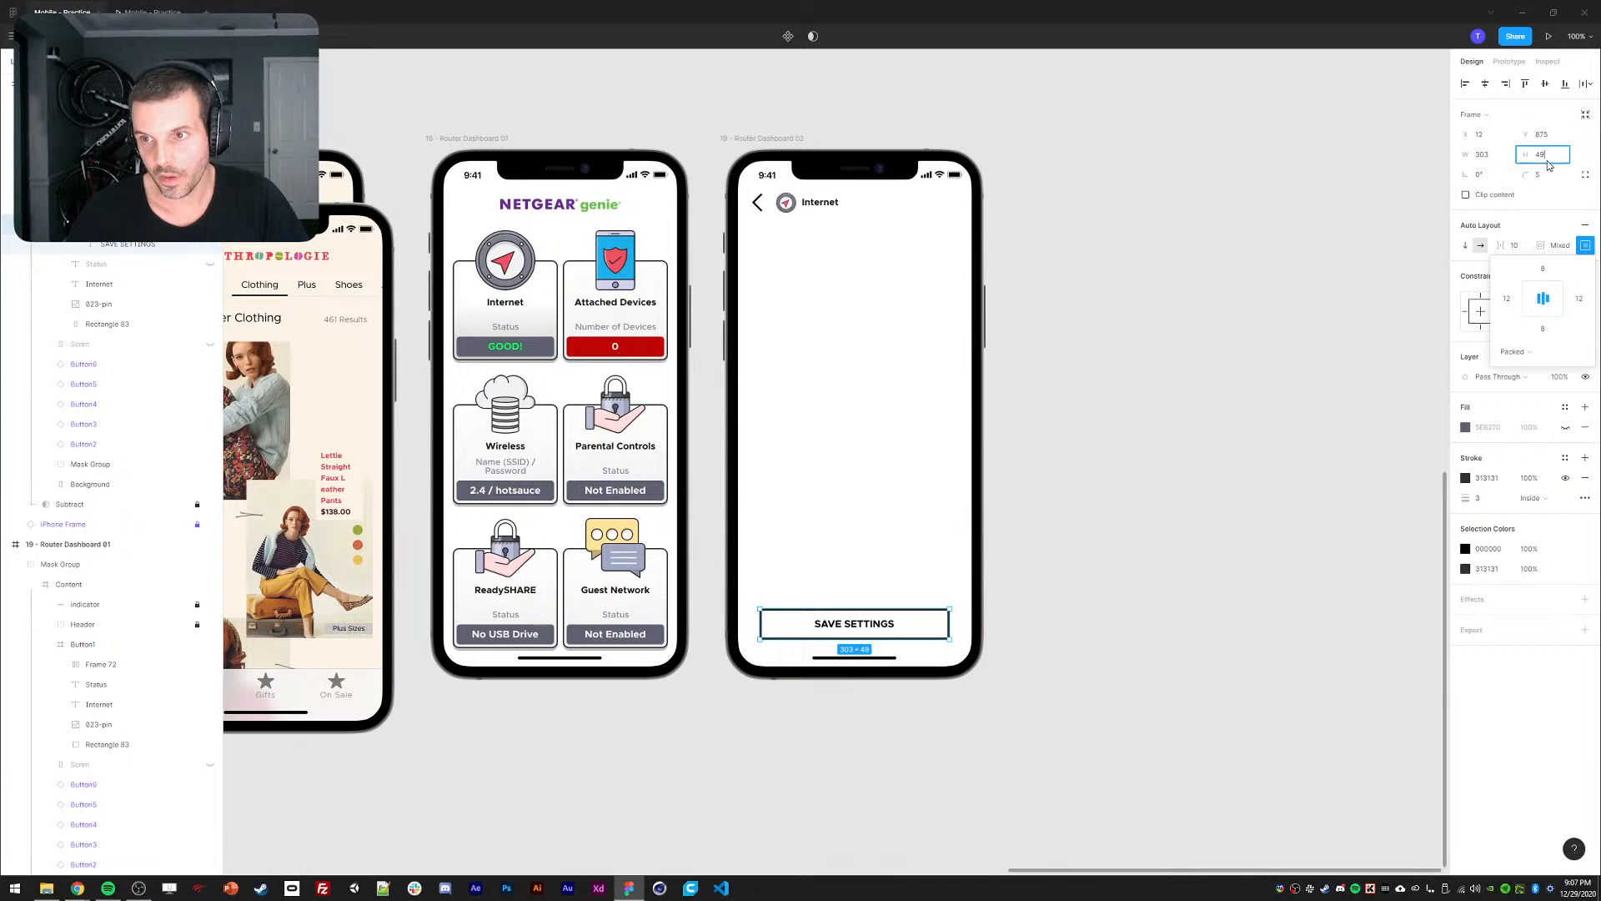
key(Down)
click(1166, 490)
double_click(879, 624)
double_click(880, 624)
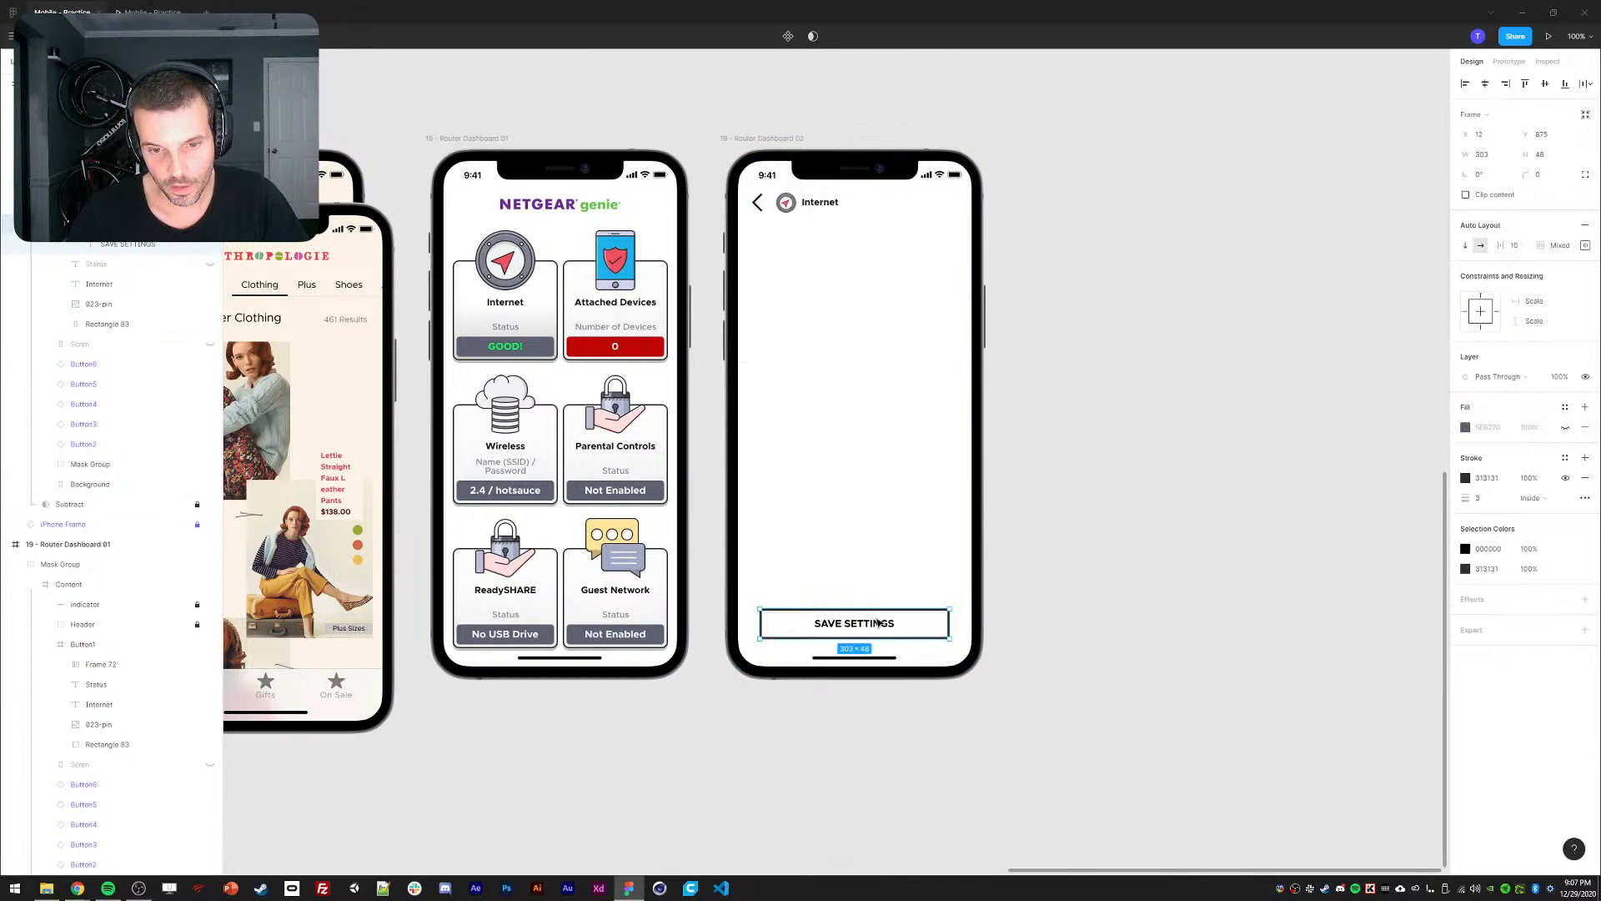
click(1110, 558)
Replay the Internet card and back-arrow transitions, then select the NETGEAR genie logo in the editor.
click(154, 15)
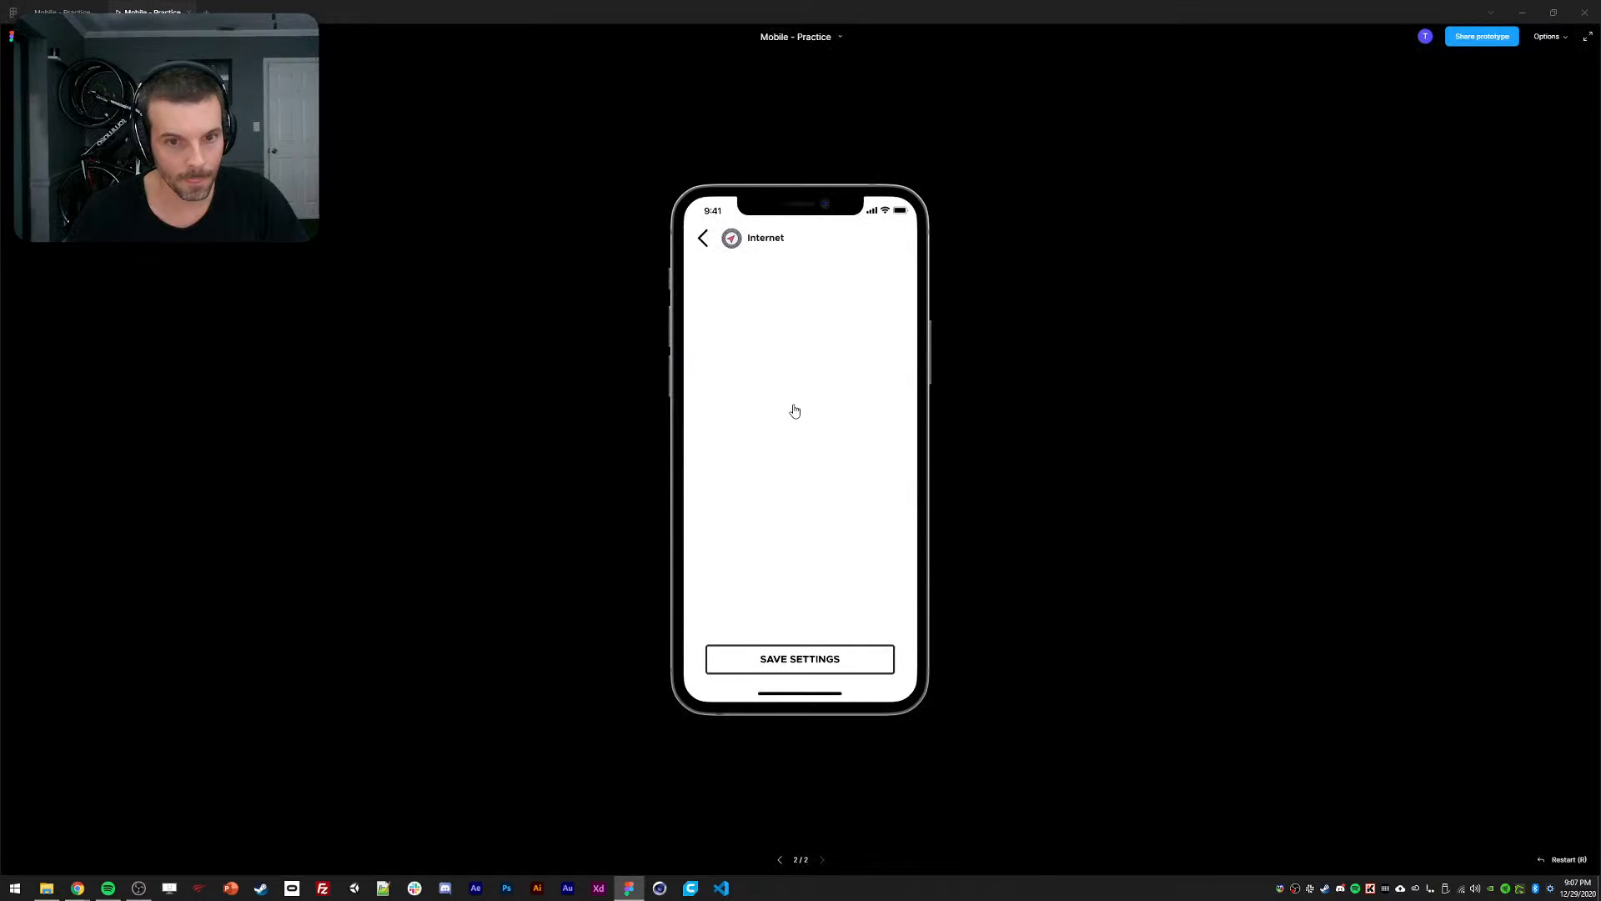
click(837, 657)
click(724, 340)
click(743, 365)
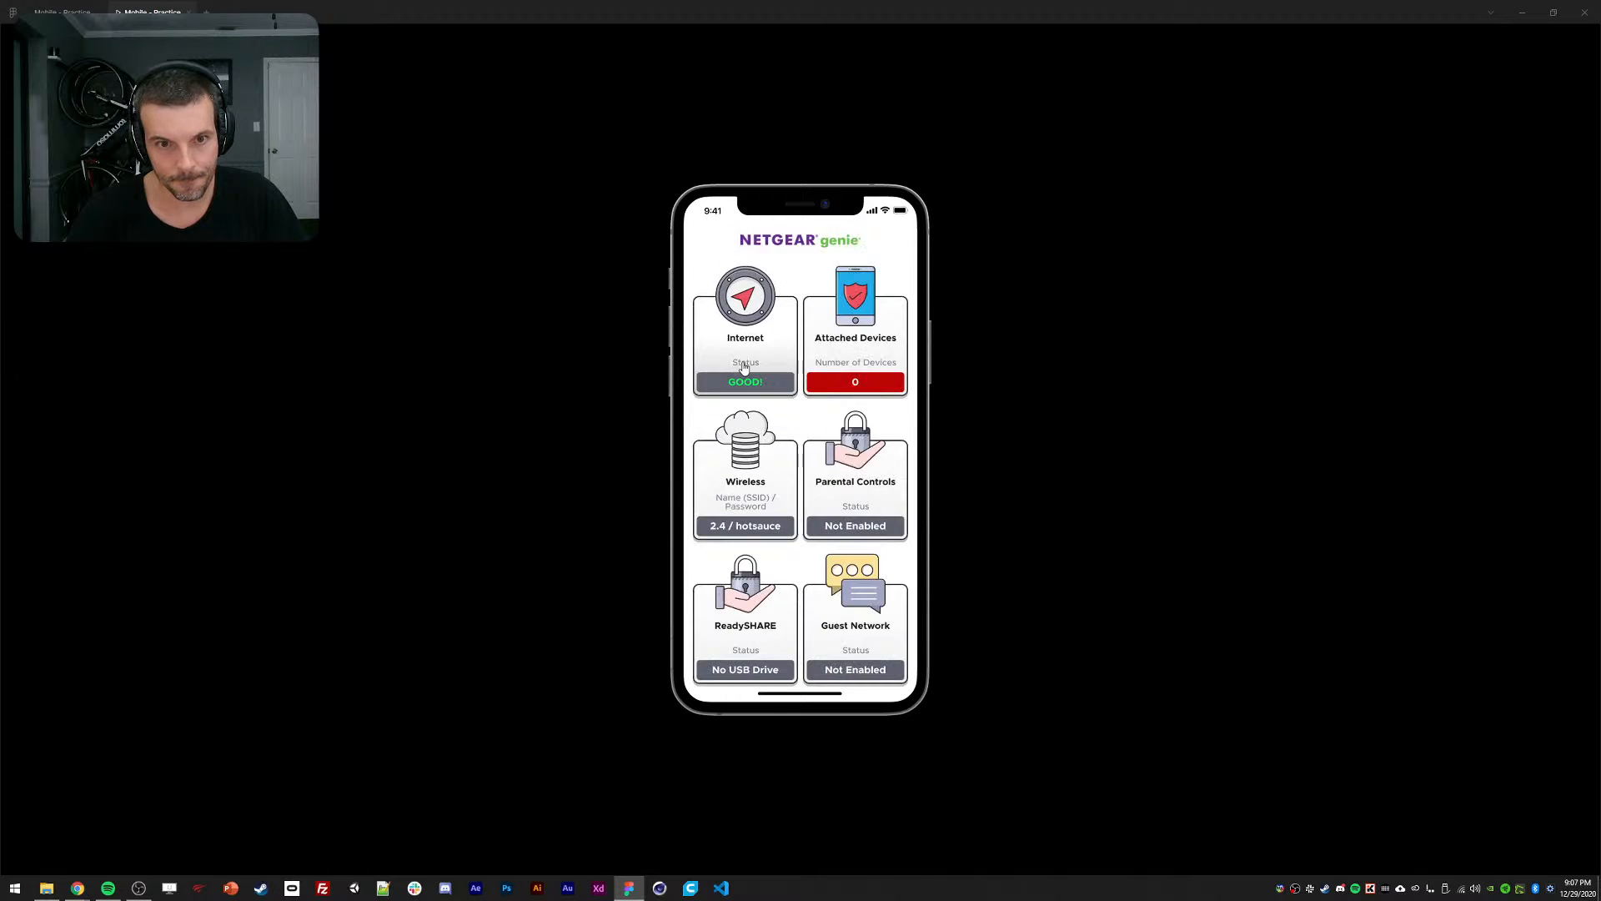
click(743, 368)
click(743, 368)
click(743, 368)
click(743, 367)
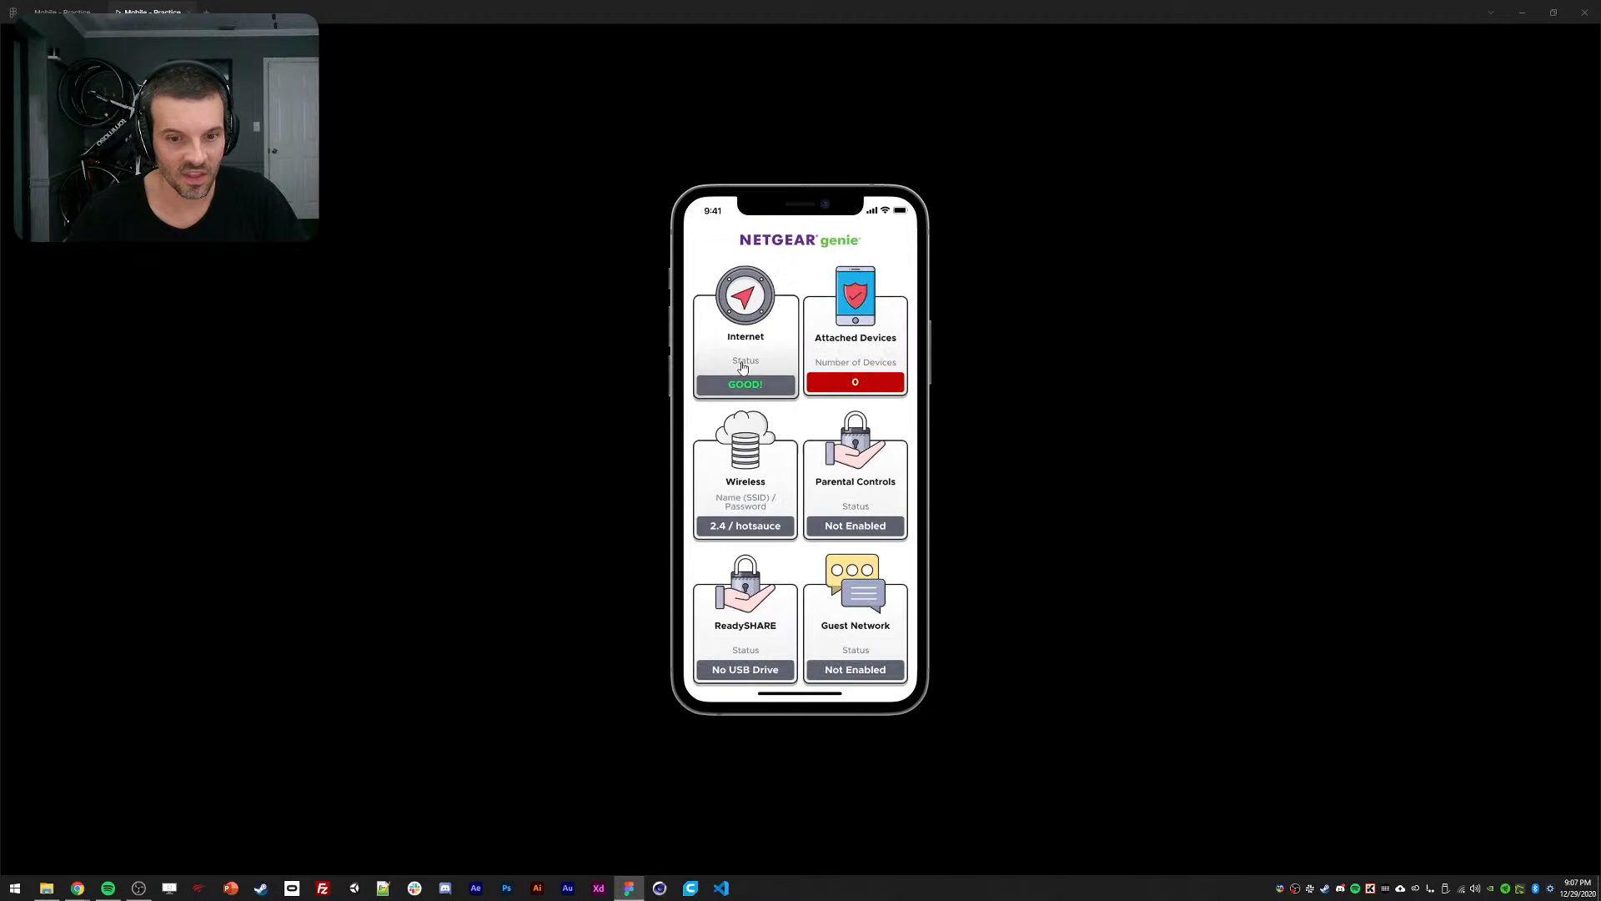
click(744, 368)
click(62, 12)
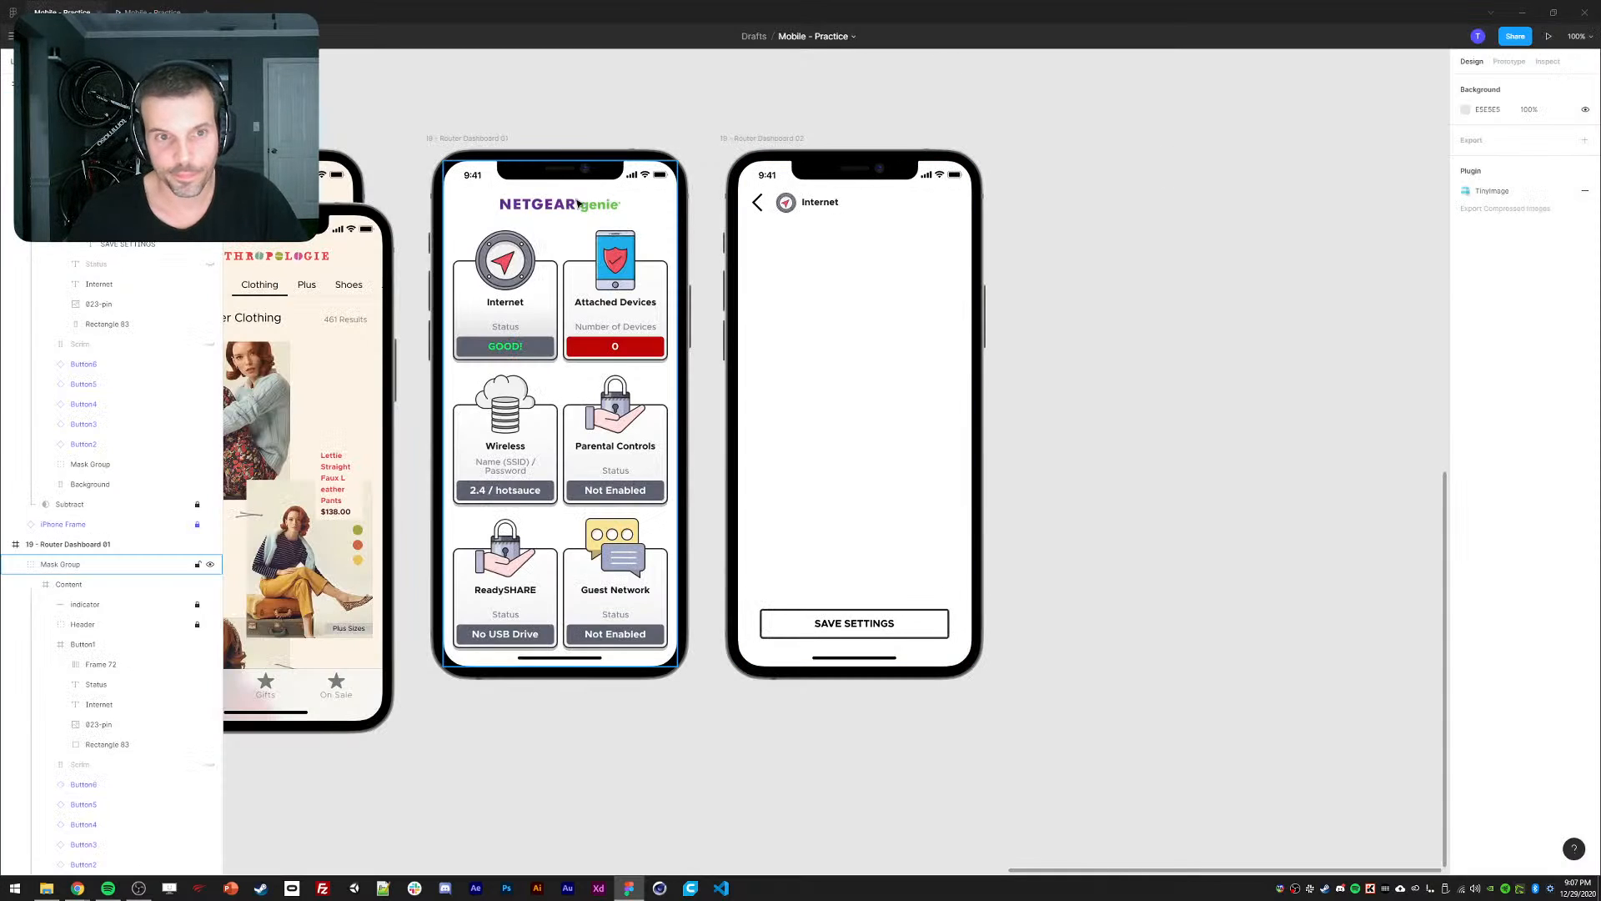
double_click(578, 203)
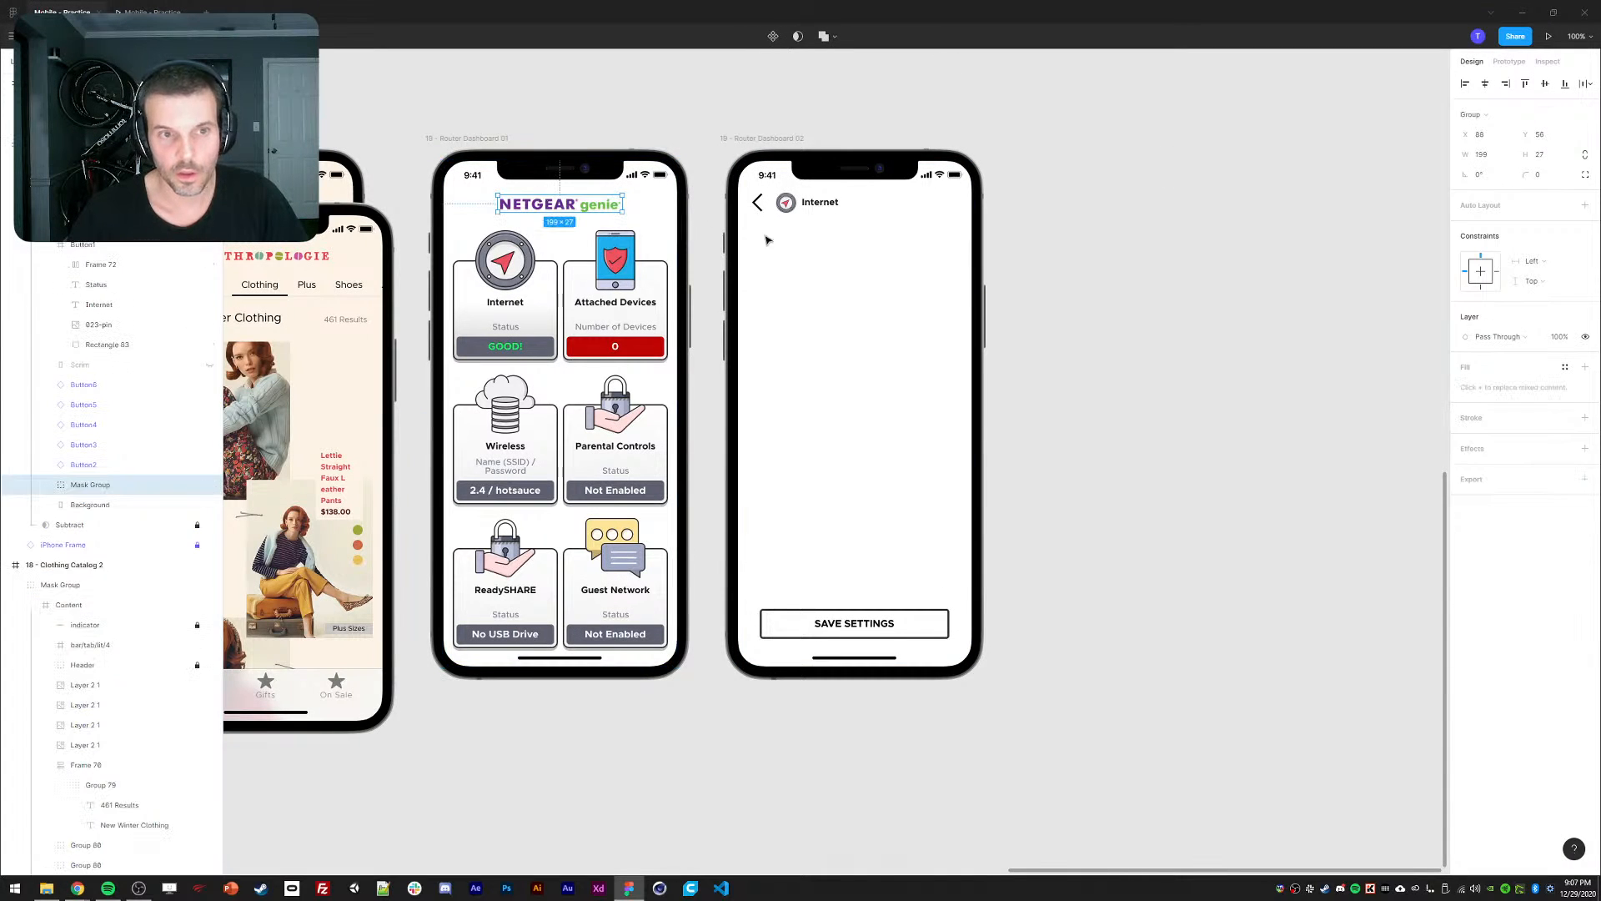
Set the Internet screen's Smart Animate return to the dashboard to 350ms and start the preview.
click(505, 301)
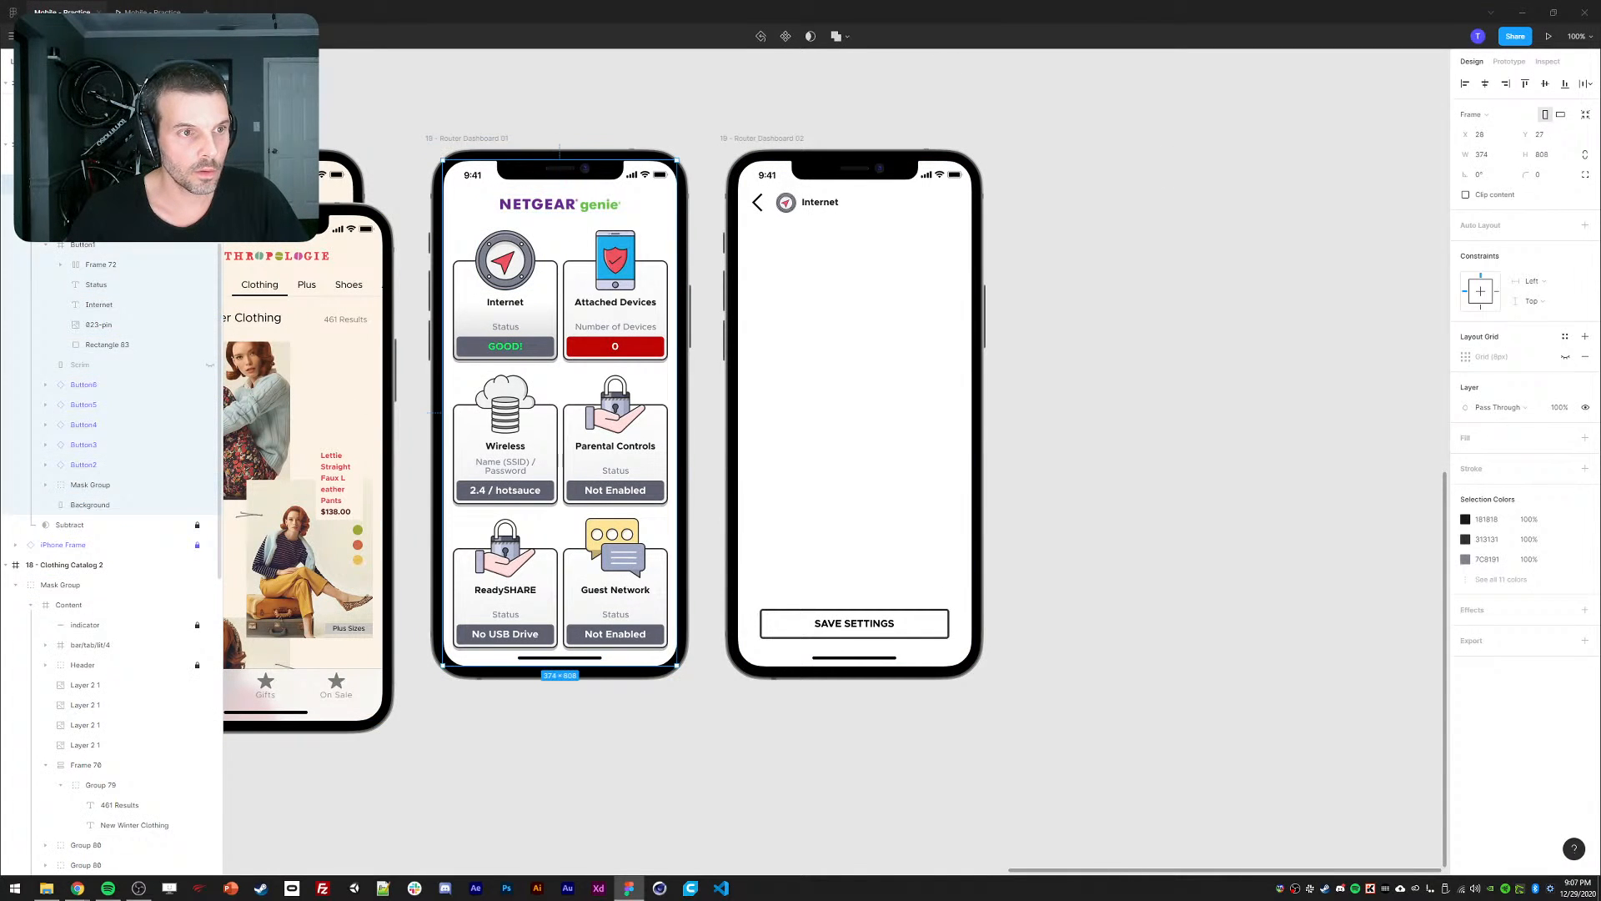
double_click(507, 301)
double_click(507, 301)
key(Escape)
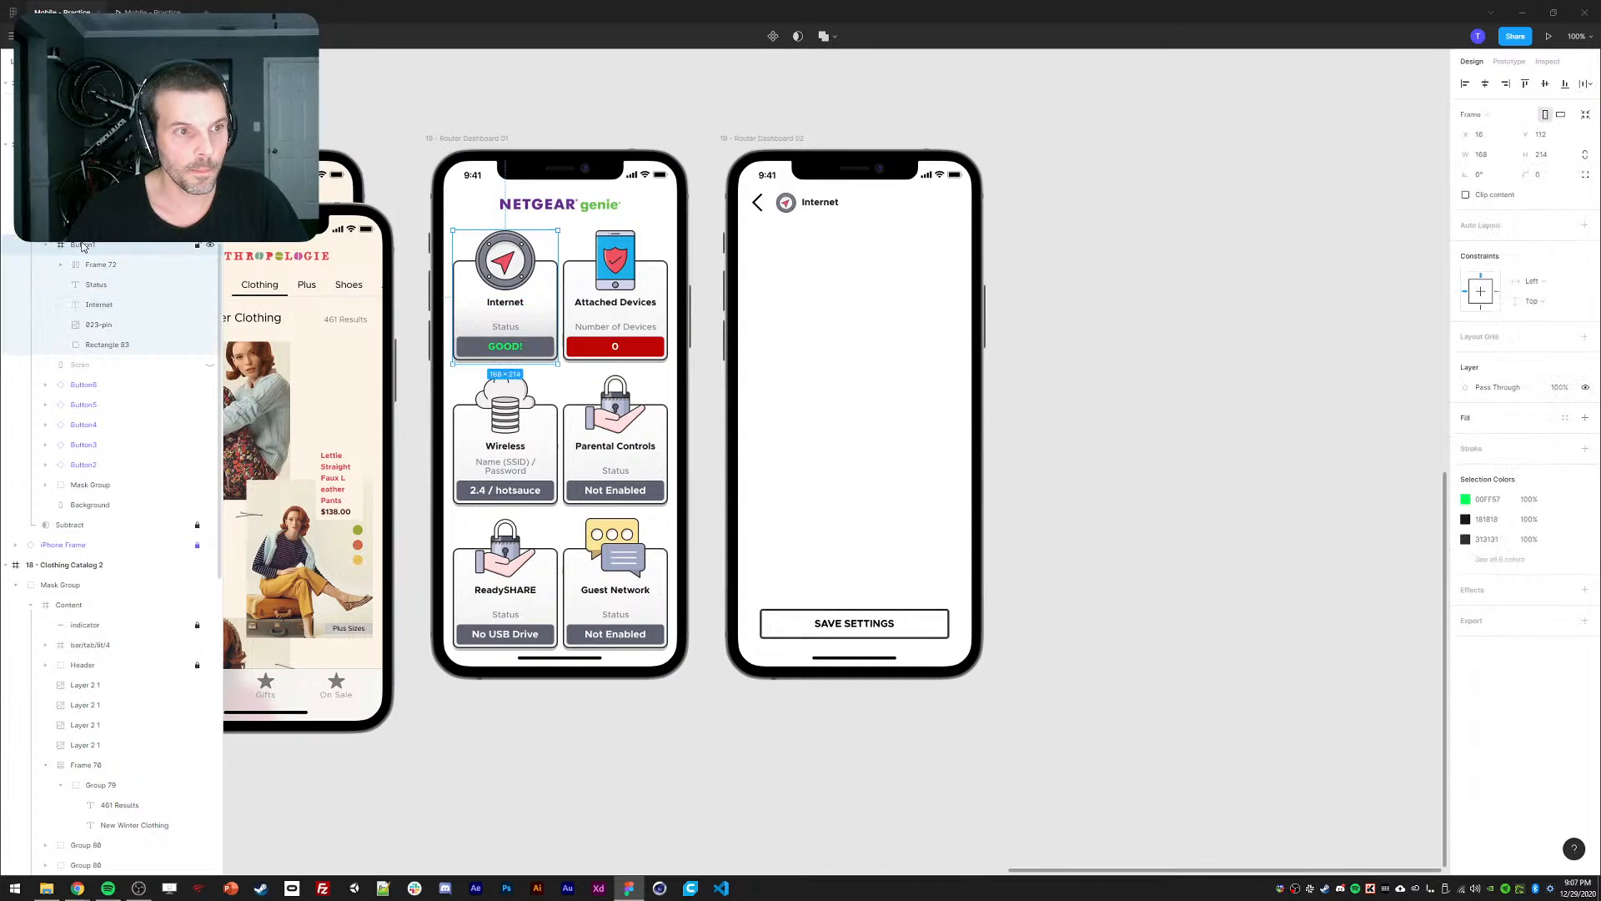
click(1509, 61)
click(1497, 109)
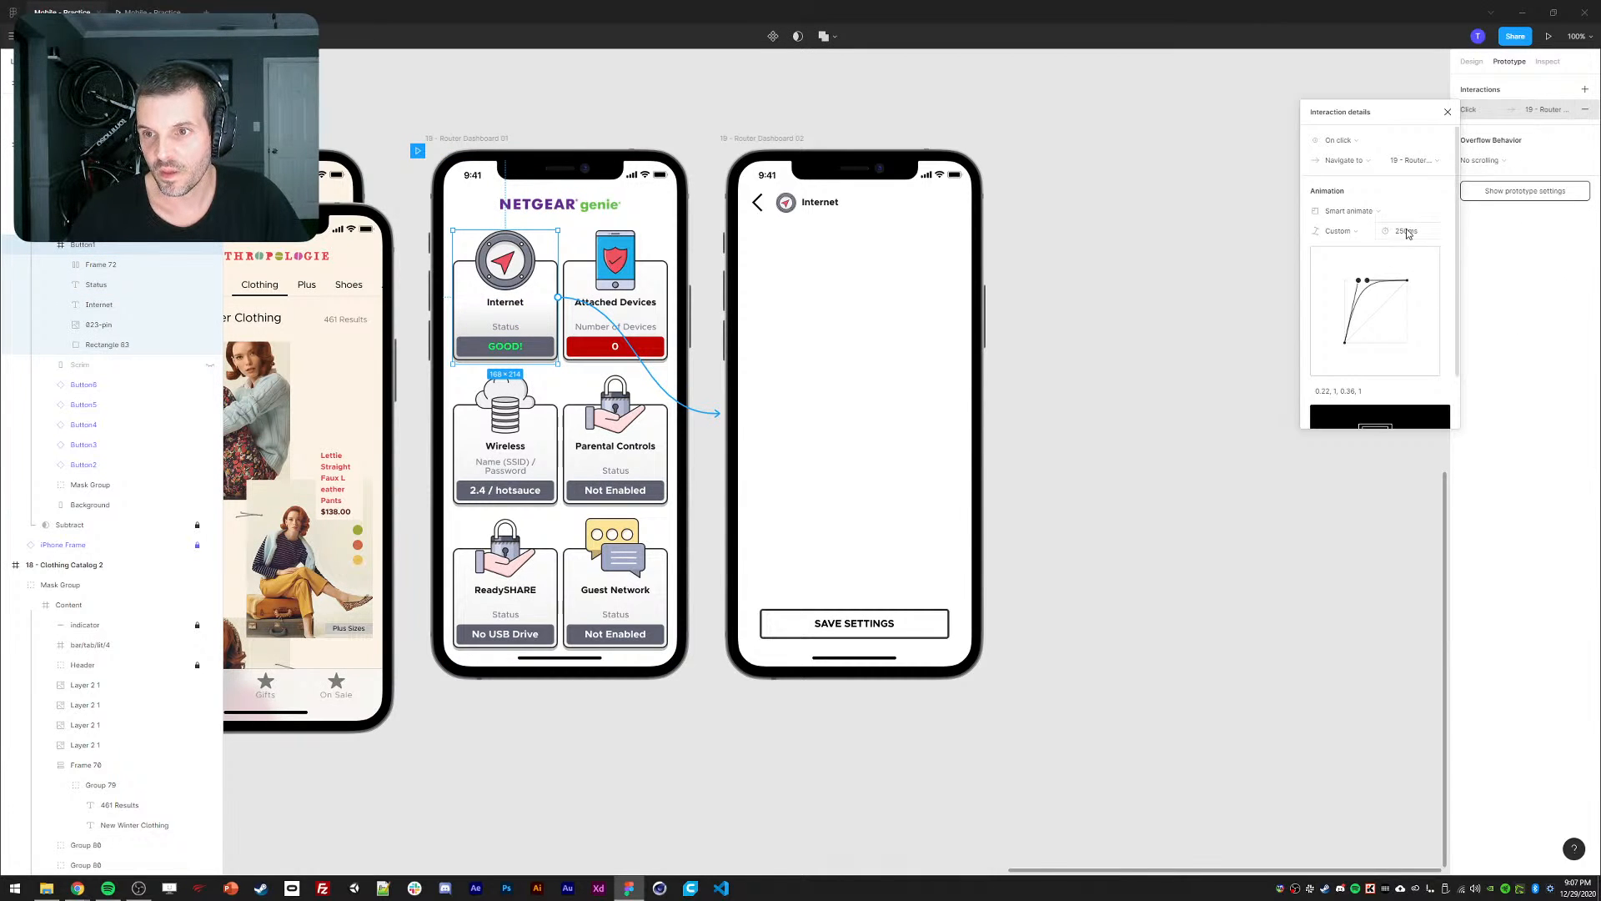
click(865, 339)
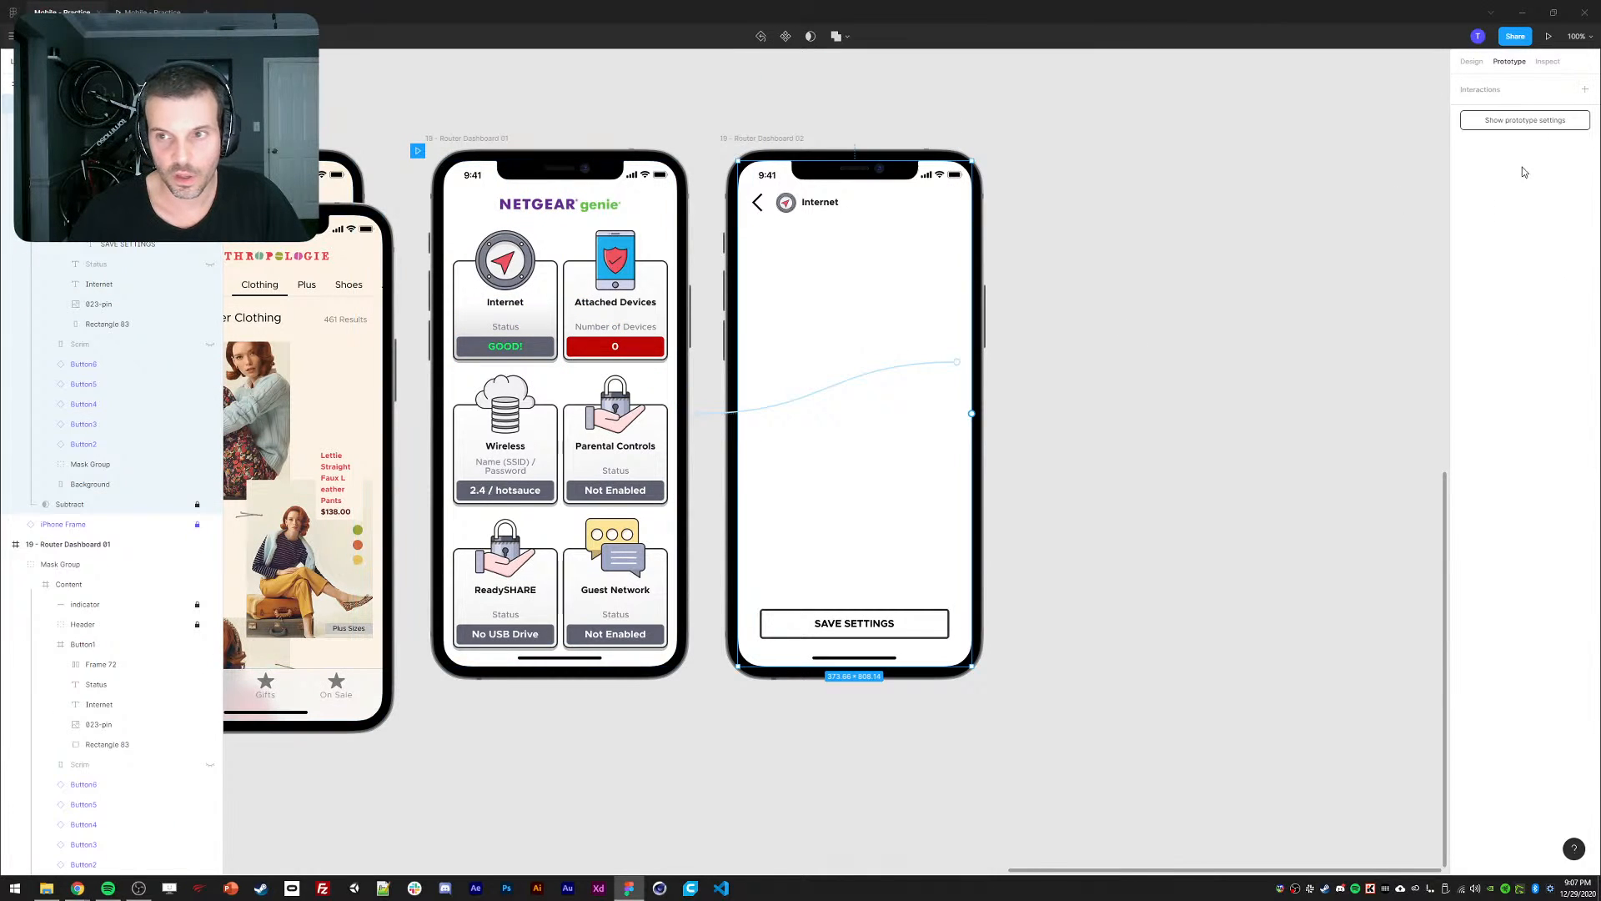
click(919, 365)
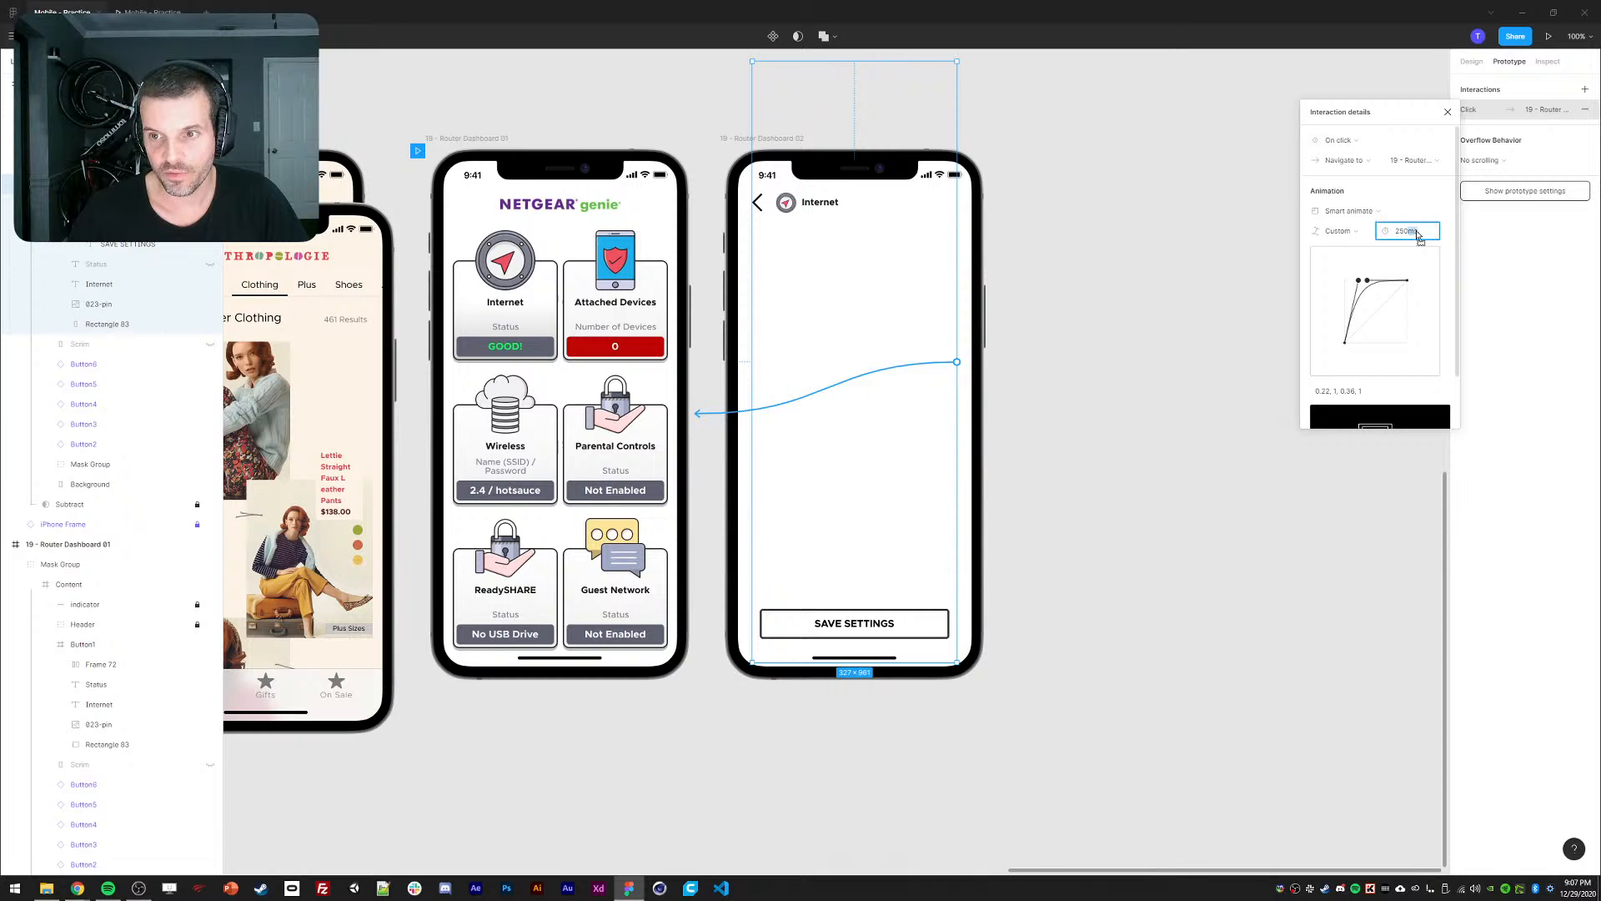
text(350)
key(Return)
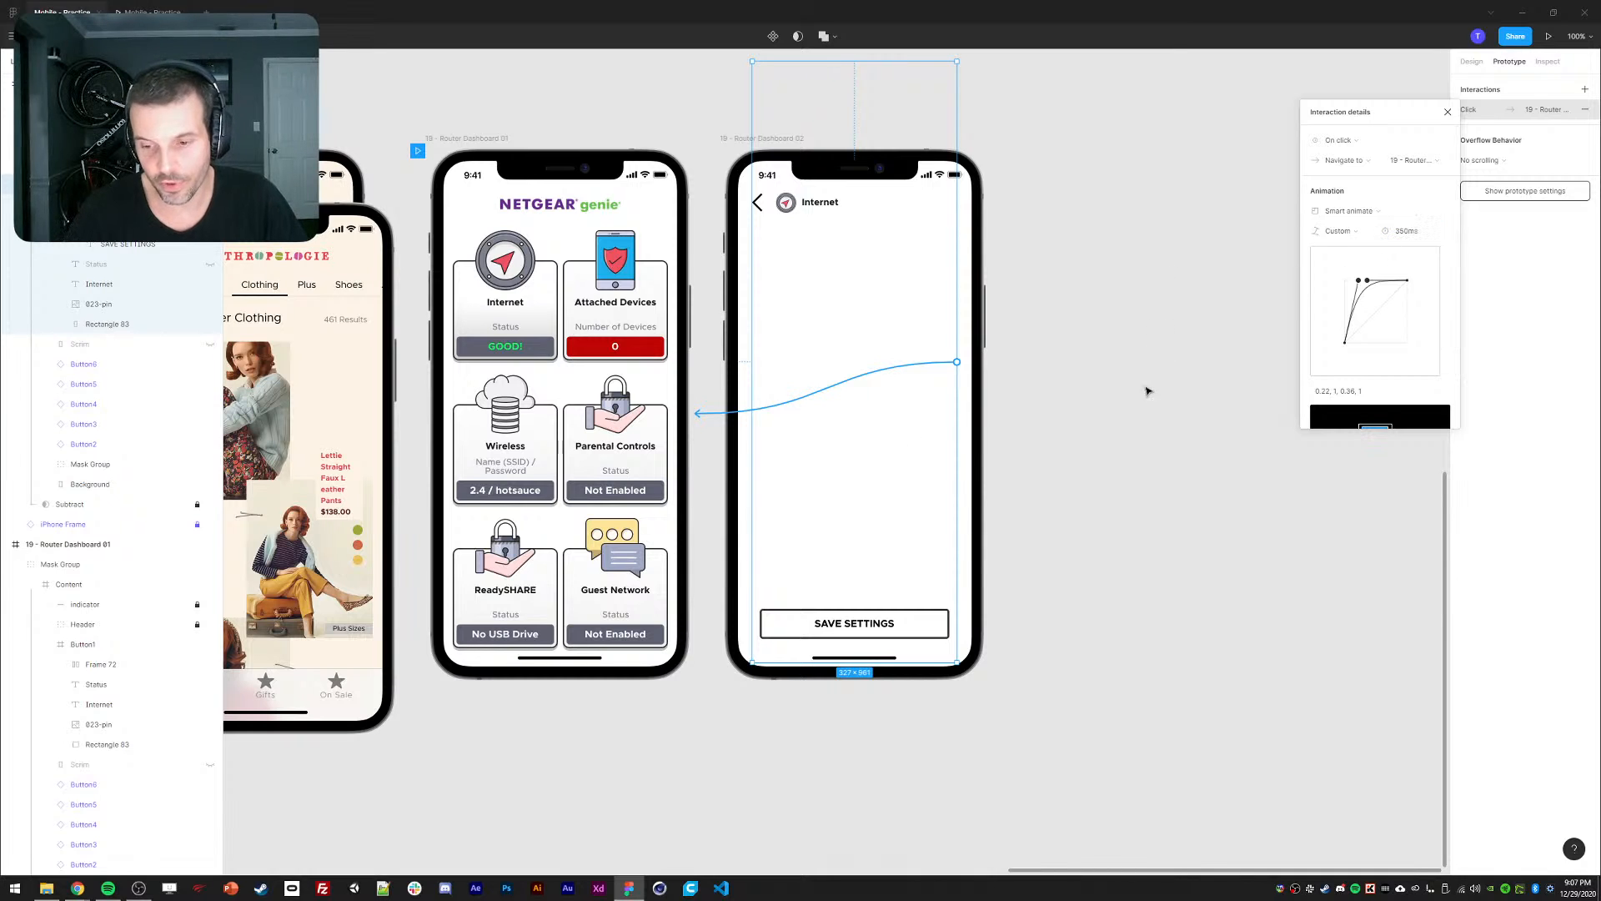
key(ctrl+alt+Return)
Toggle repeatedly between the dashboard and the Internet detail screen, then go back to the editor.
click(802, 446)
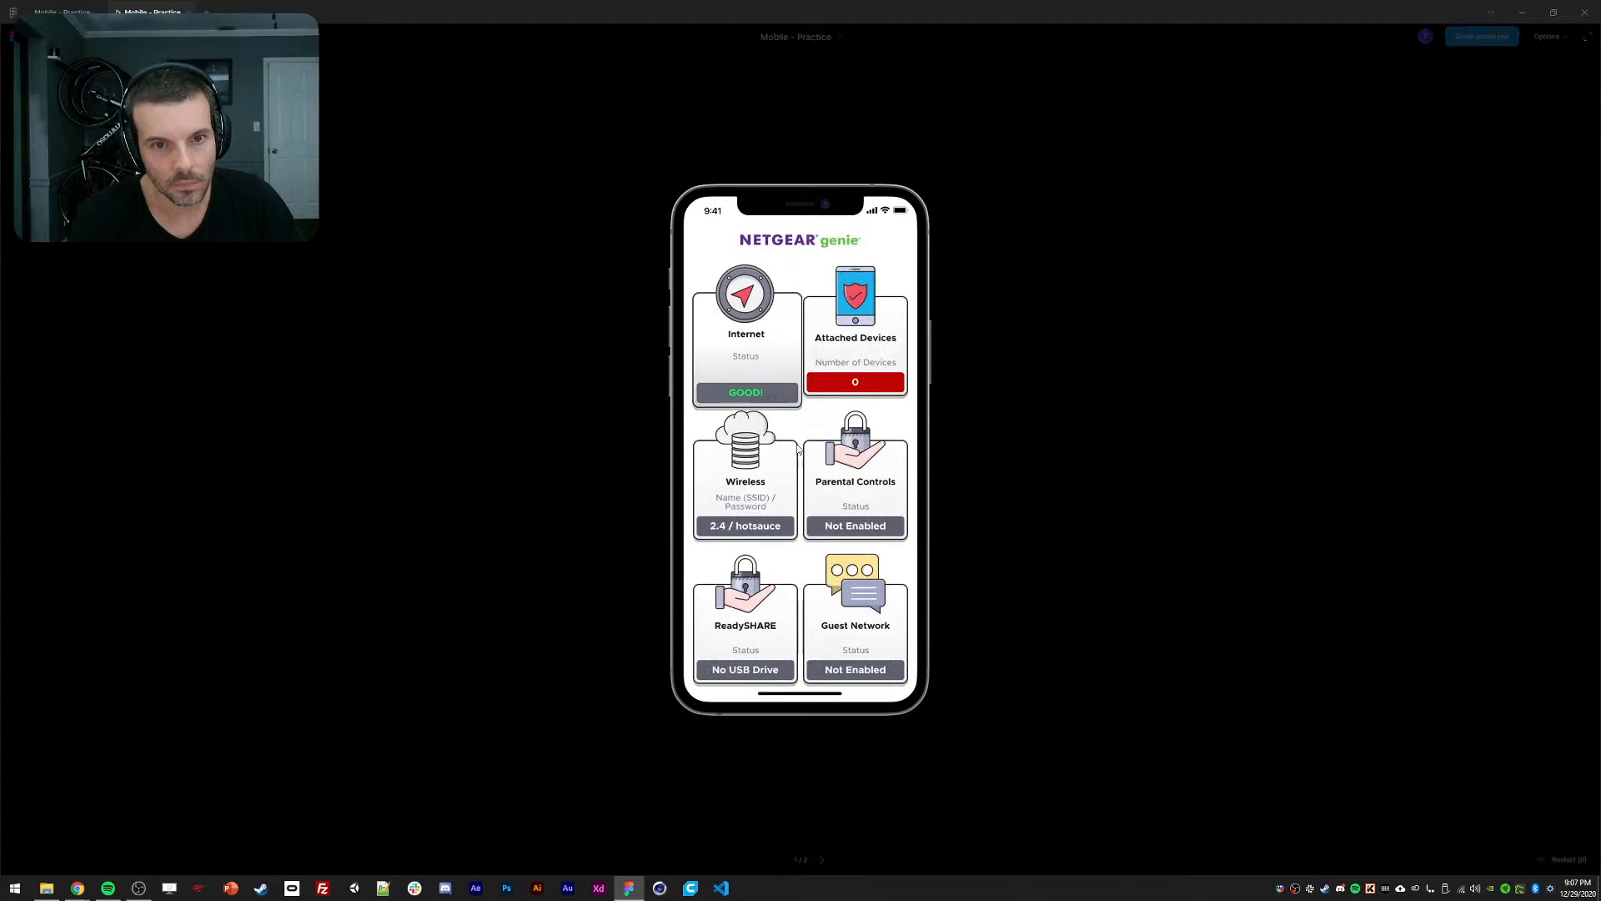
click(741, 382)
click(741, 382)
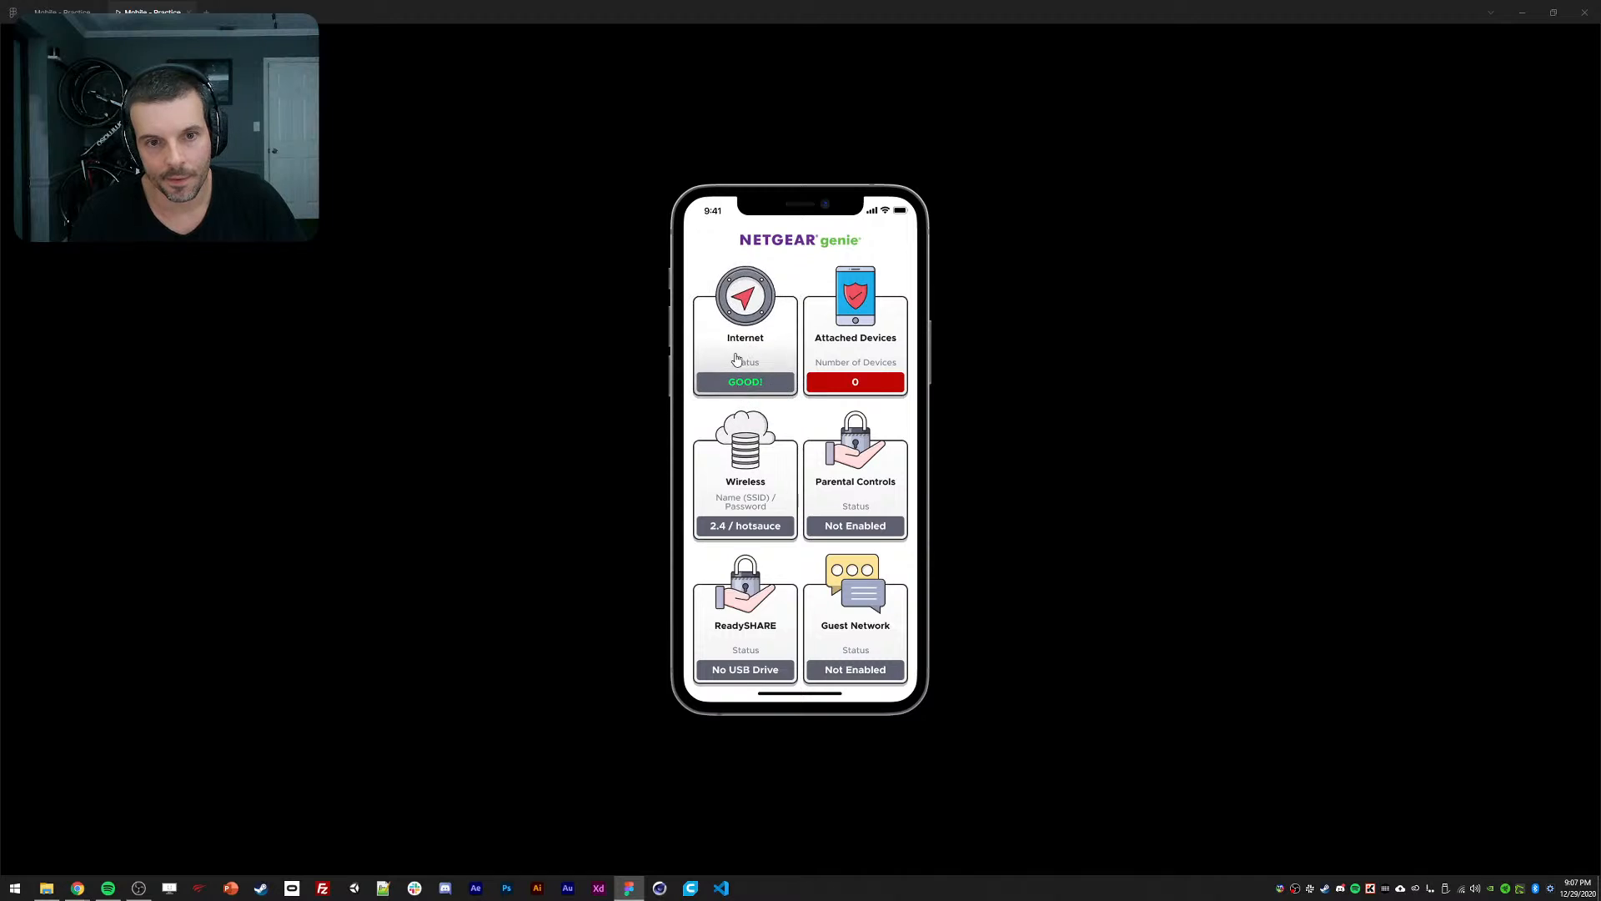
click(738, 360)
click(738, 362)
click(739, 363)
click(739, 359)
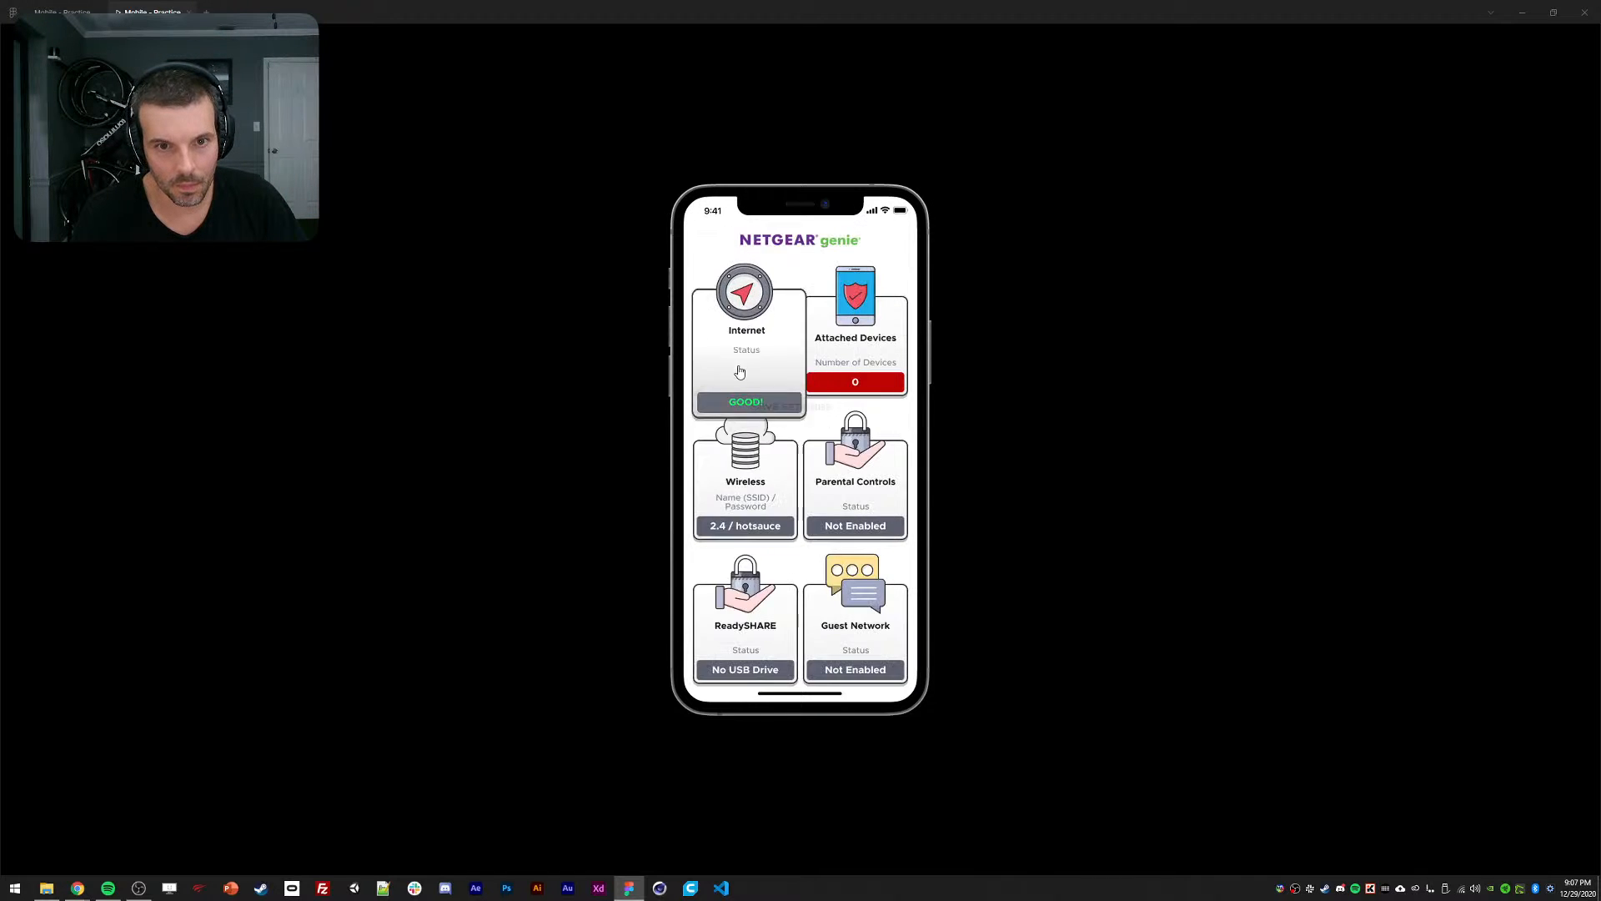
click(740, 389)
click(720, 392)
click(741, 383)
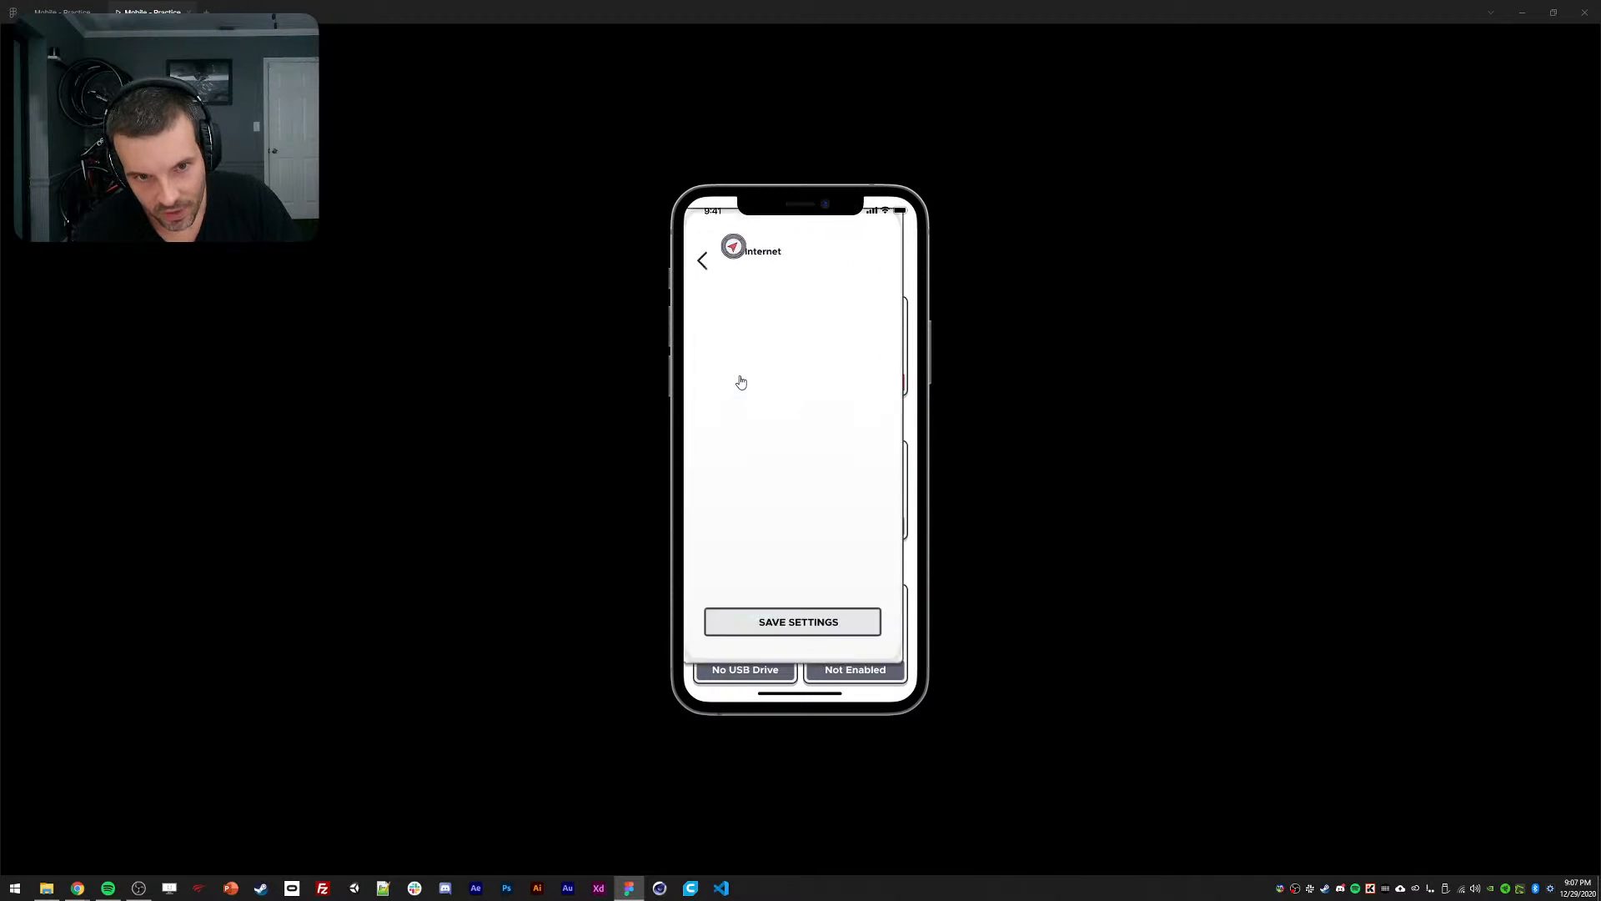
click(730, 359)
click(748, 367)
click(745, 364)
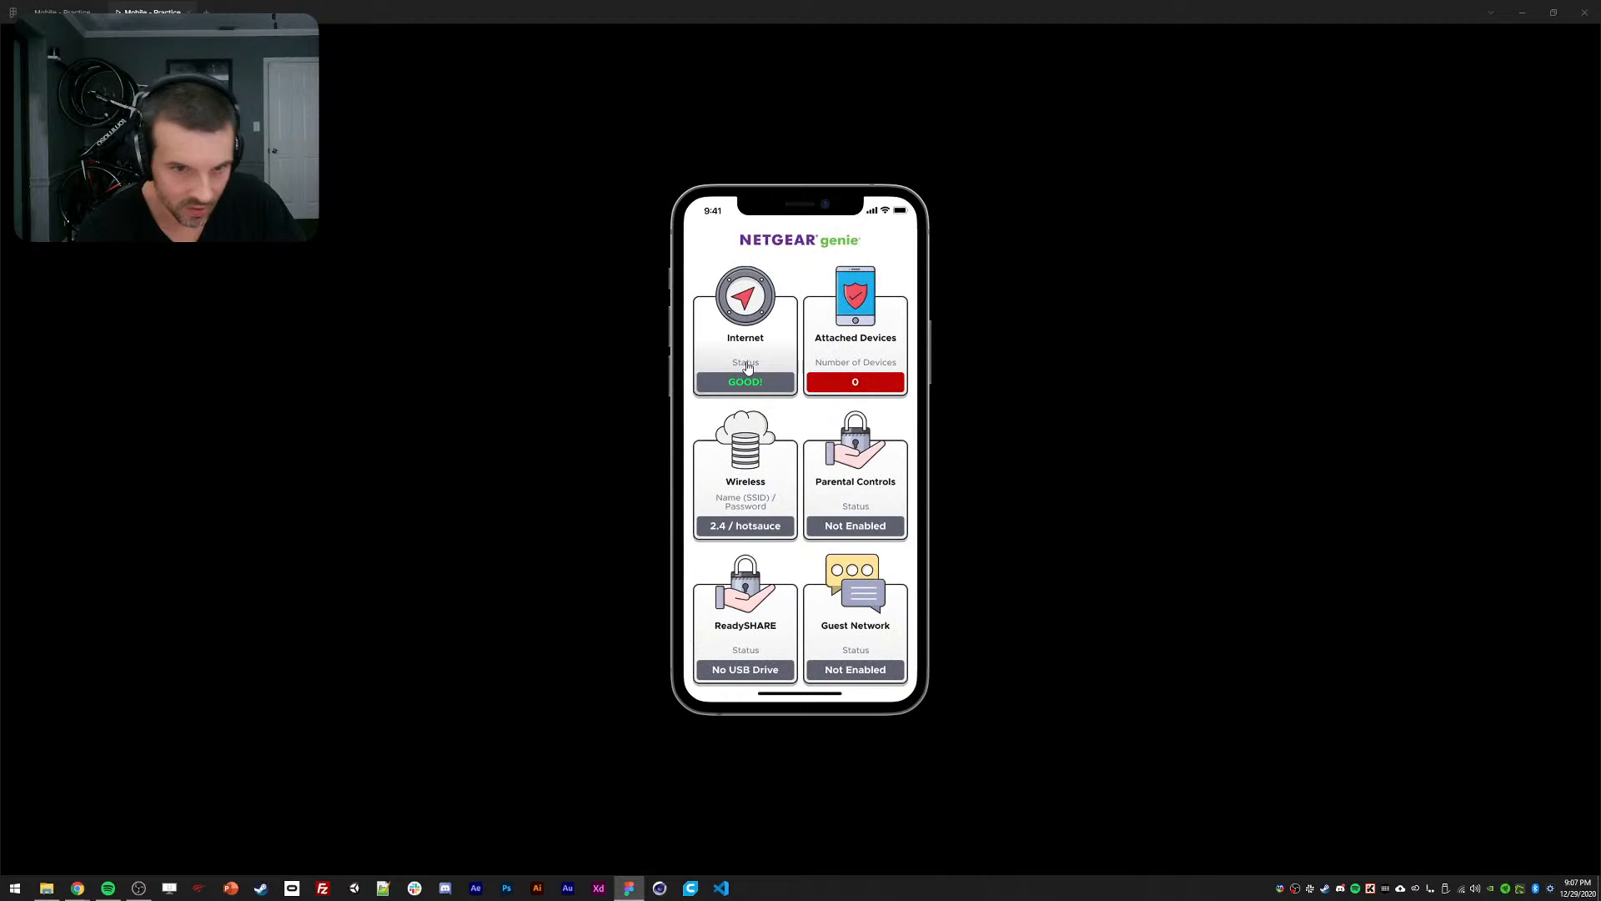
click(727, 343)
click(746, 392)
click(750, 362)
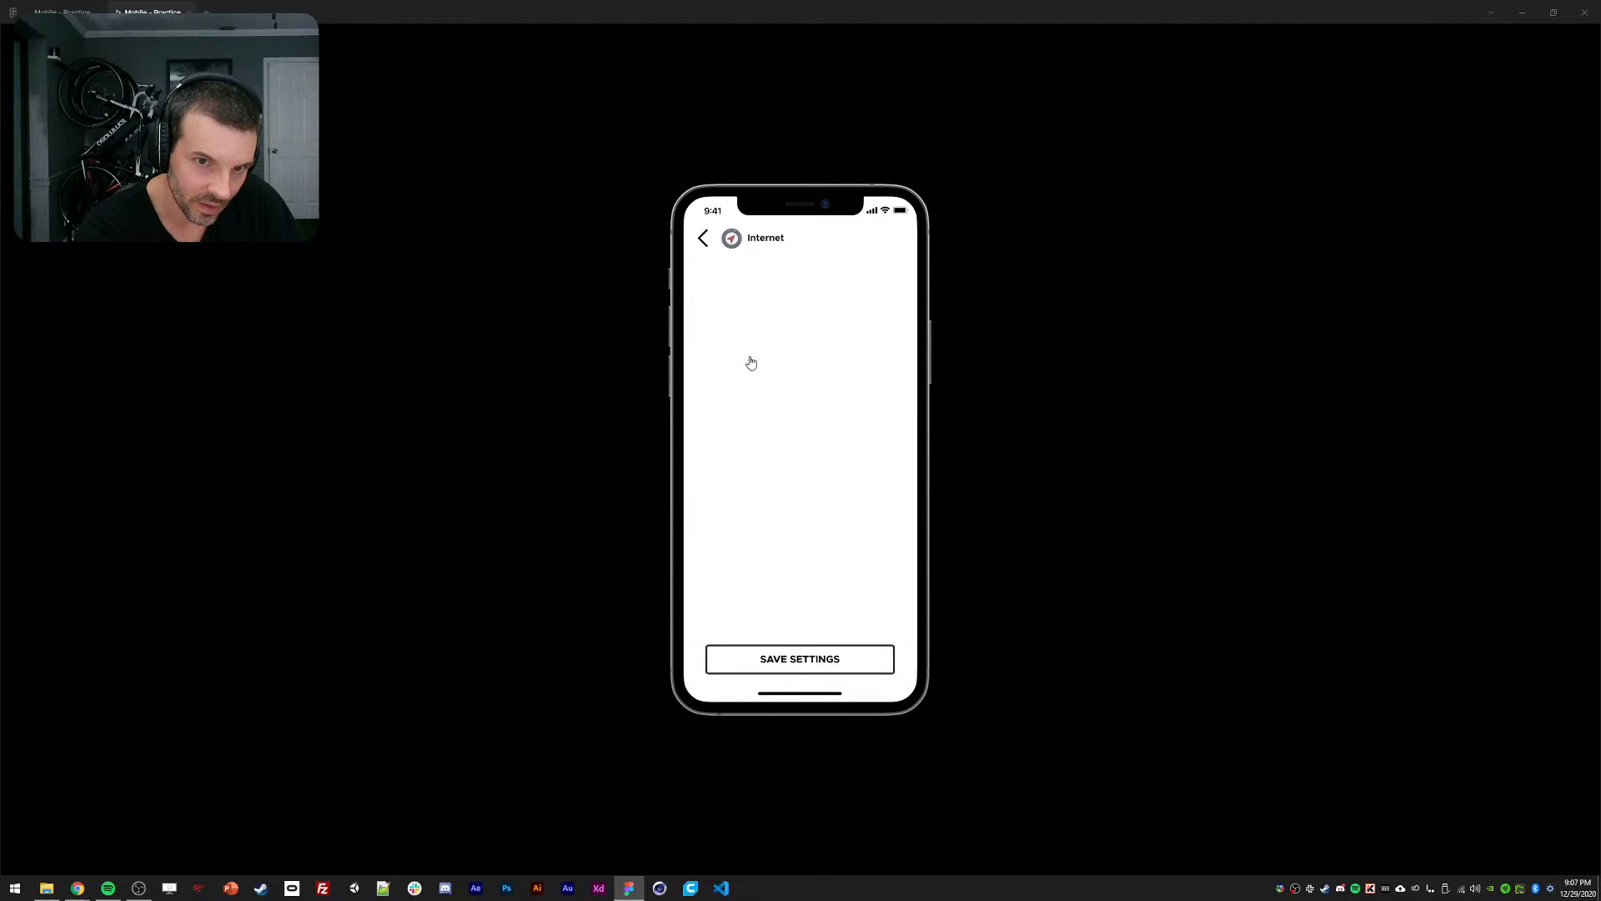
click(749, 362)
click(744, 358)
click(62, 12)
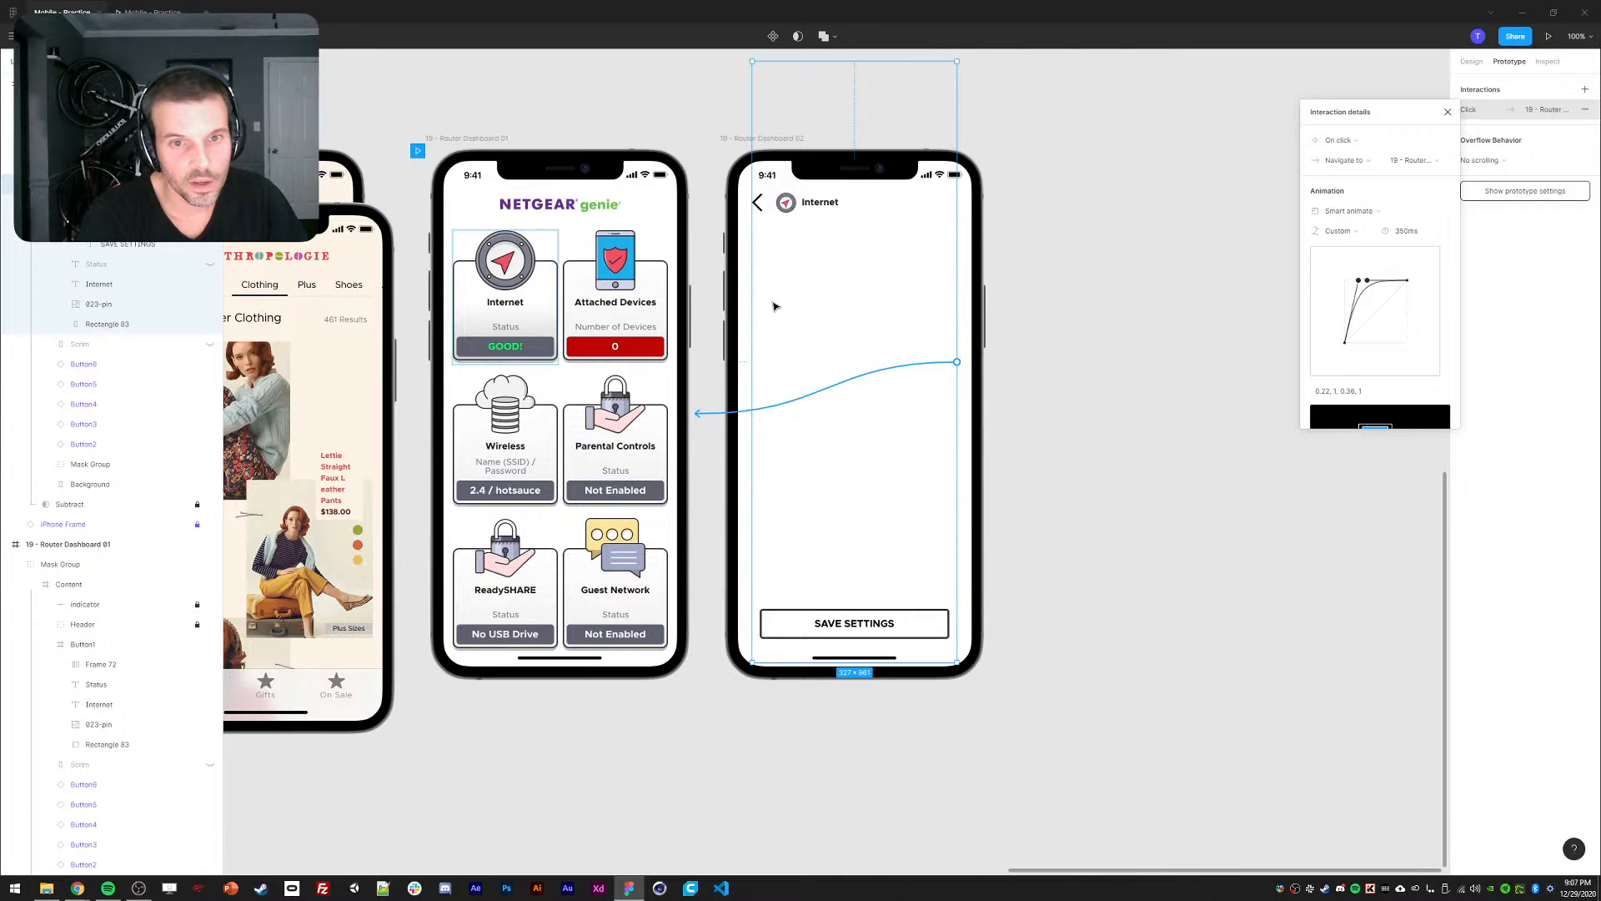
Paste a copy of the back arrow into the Internet card's Rectangle 83, nudge it up, and set it to 0% opacity.
double_click(758, 205)
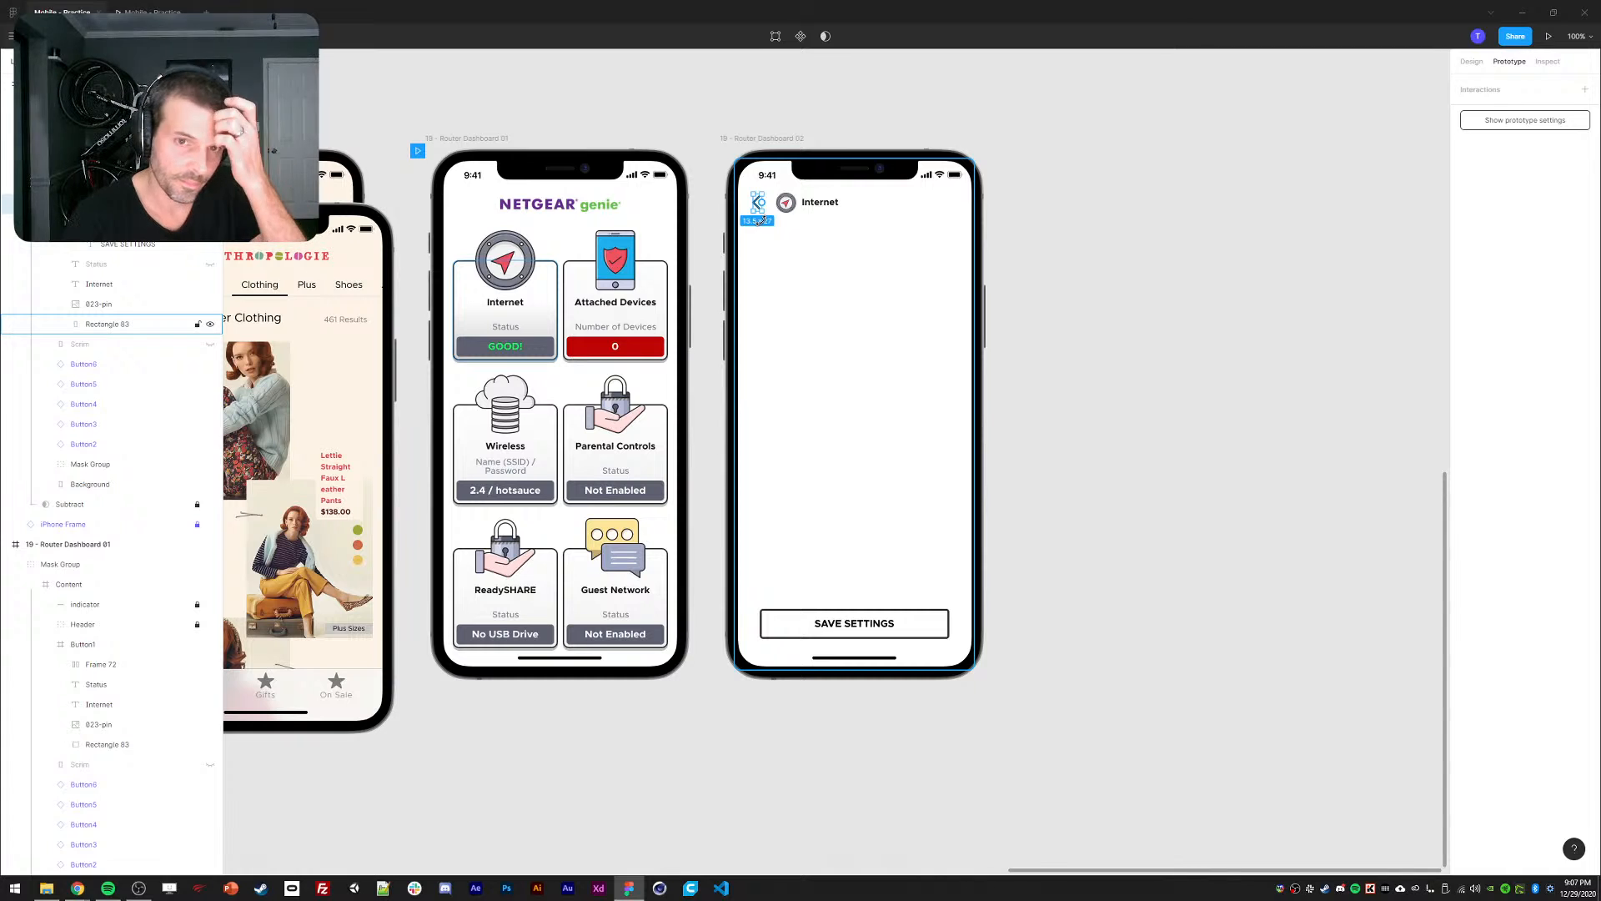
click(1472, 61)
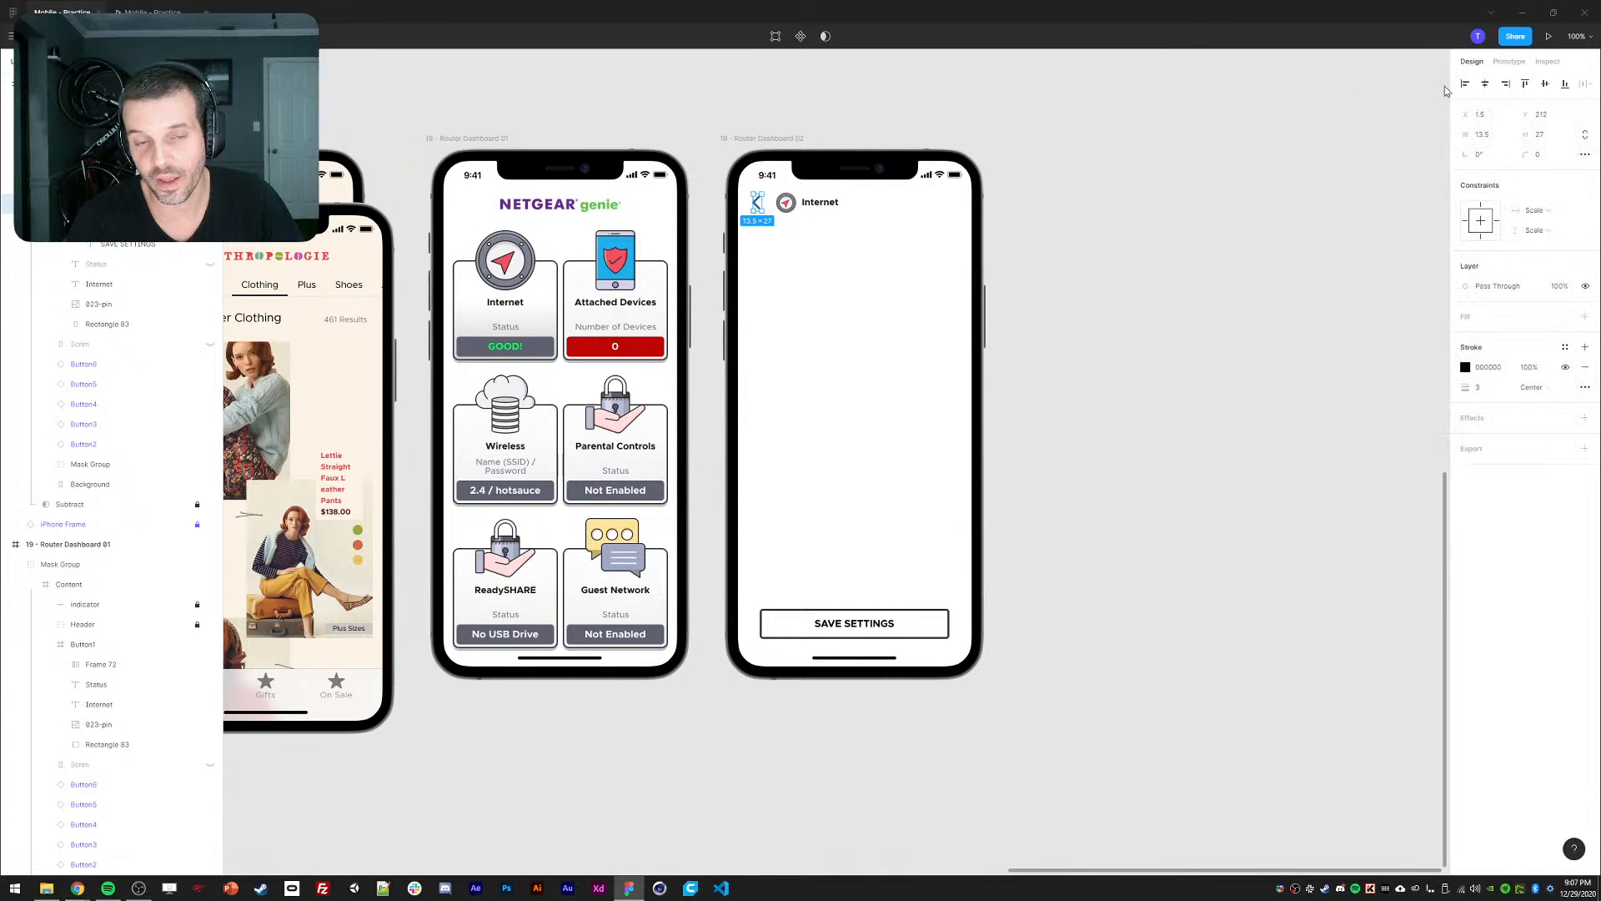
ctrl+click(465, 293)
key(ctrl+v)
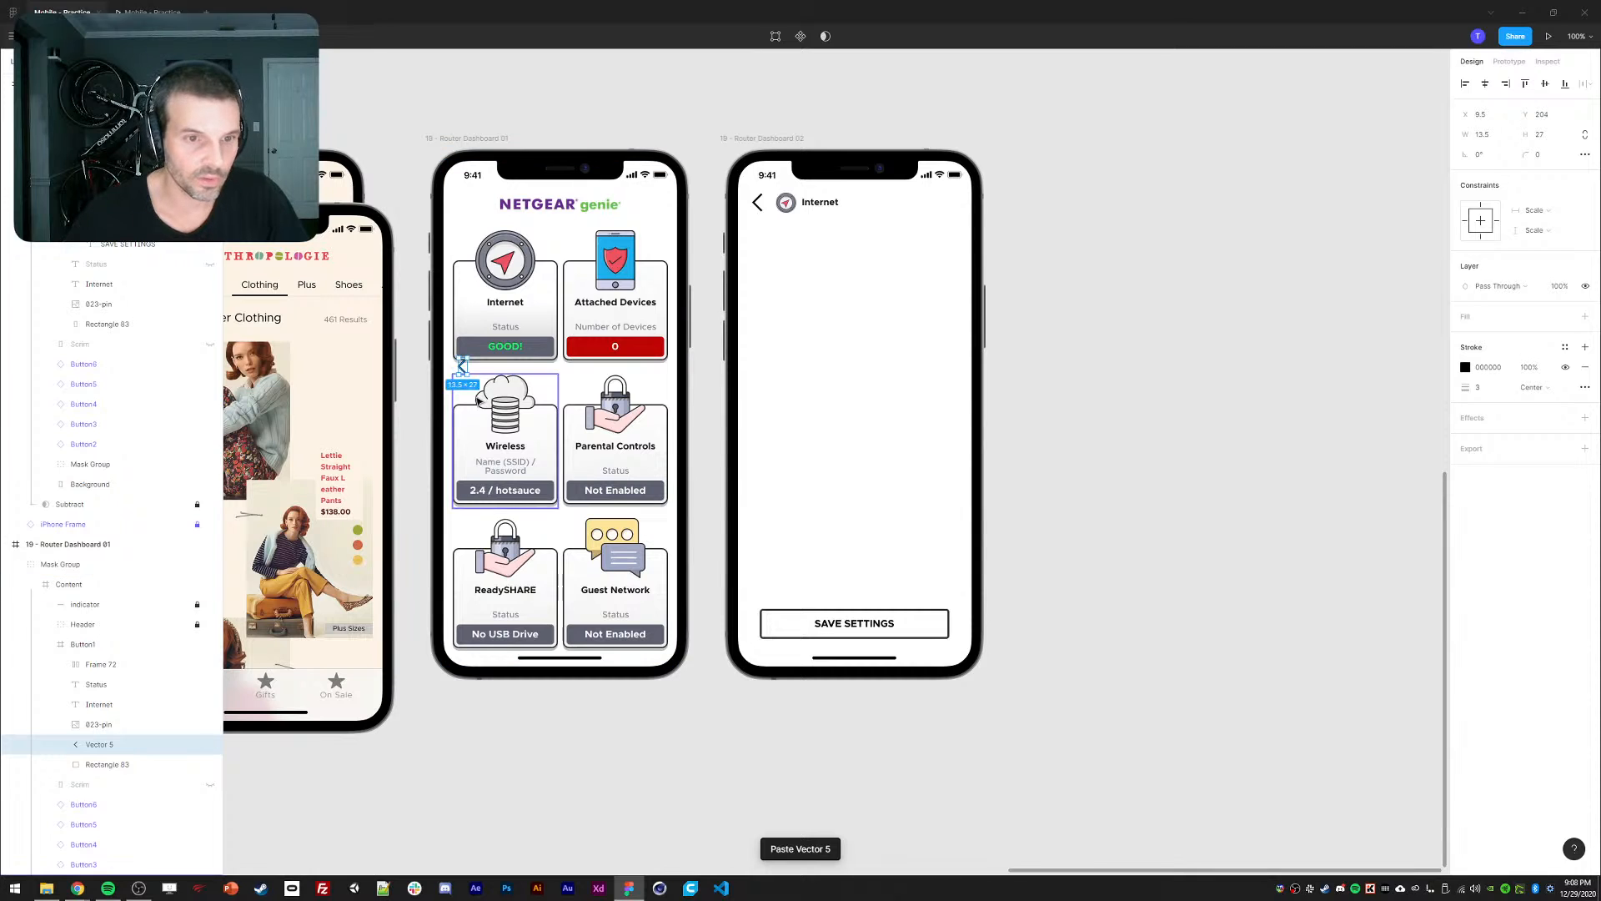
key(shift+Up)
key(shift+Up)
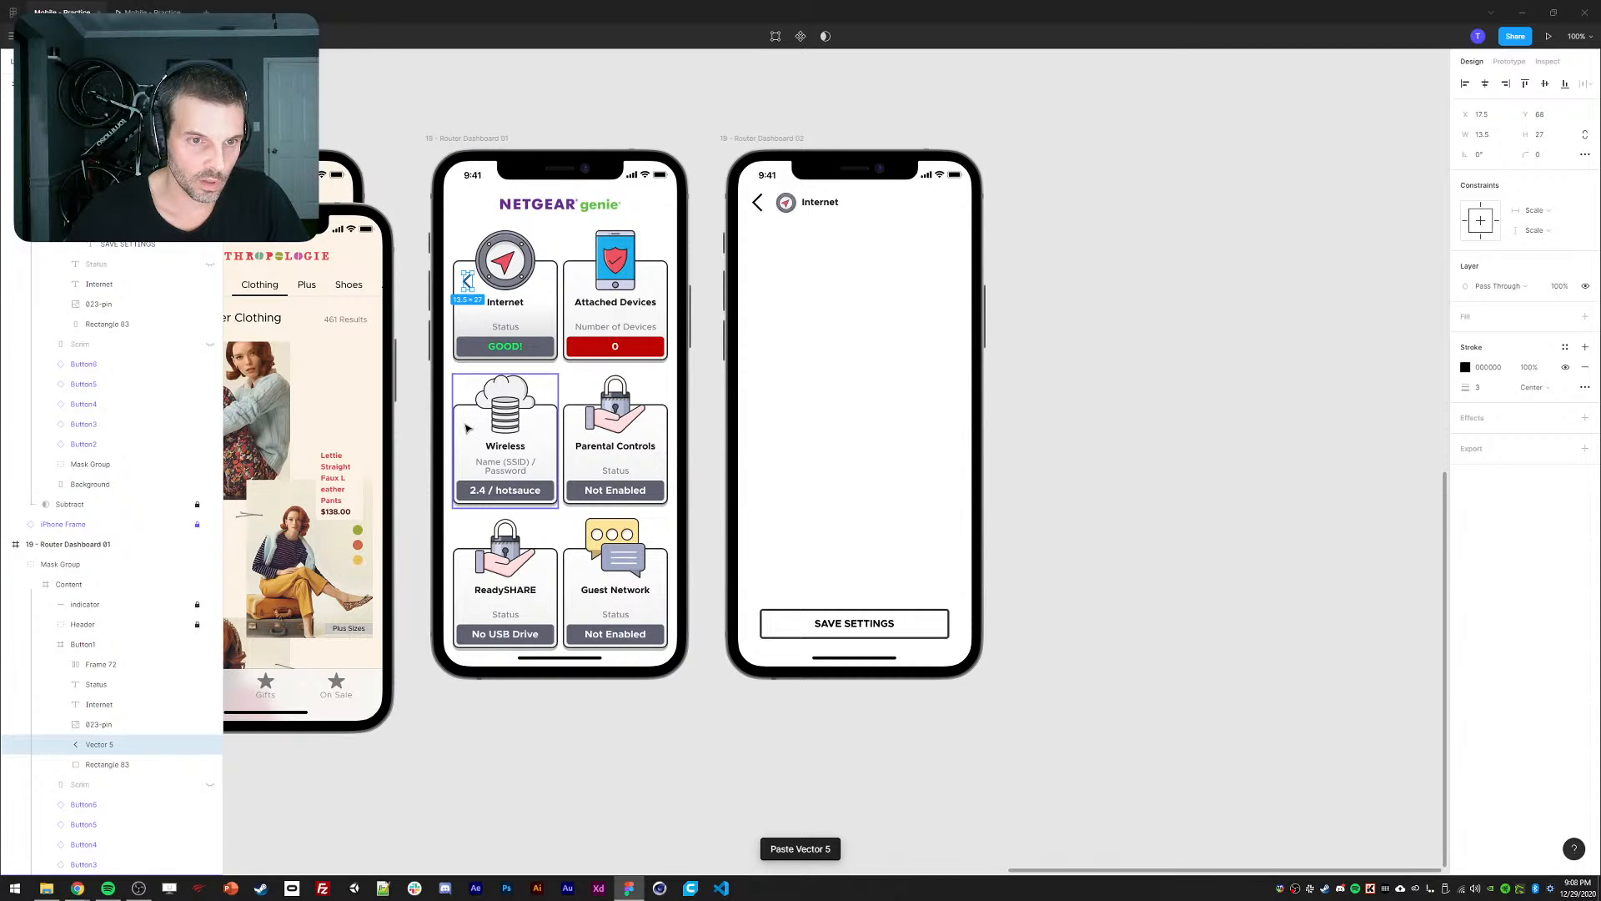
key(Down)
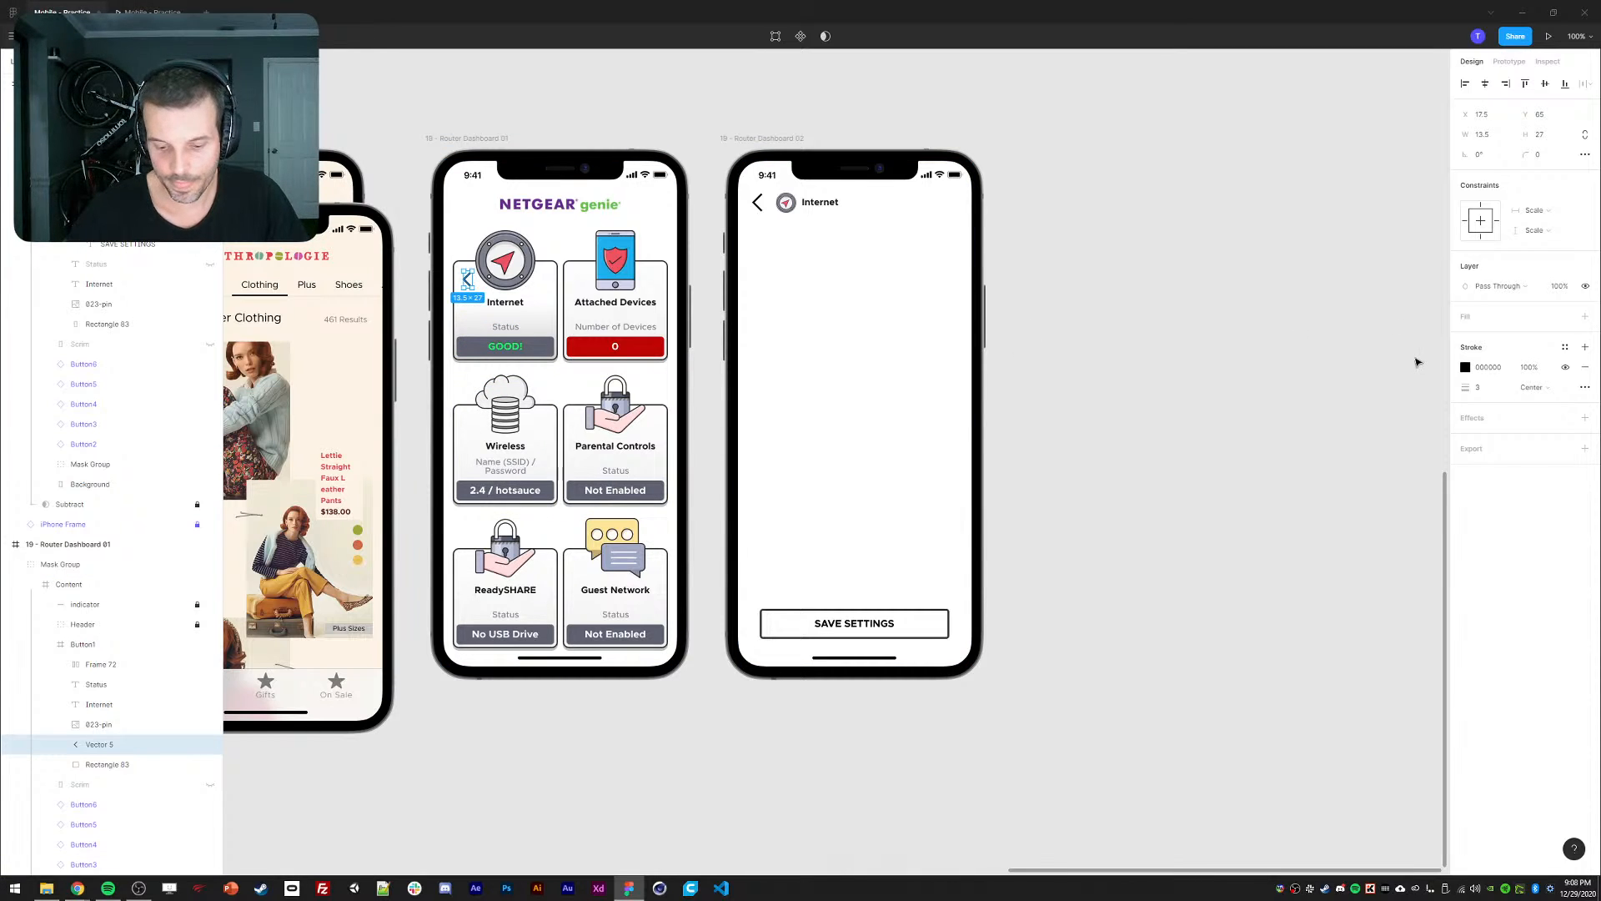
key(0)
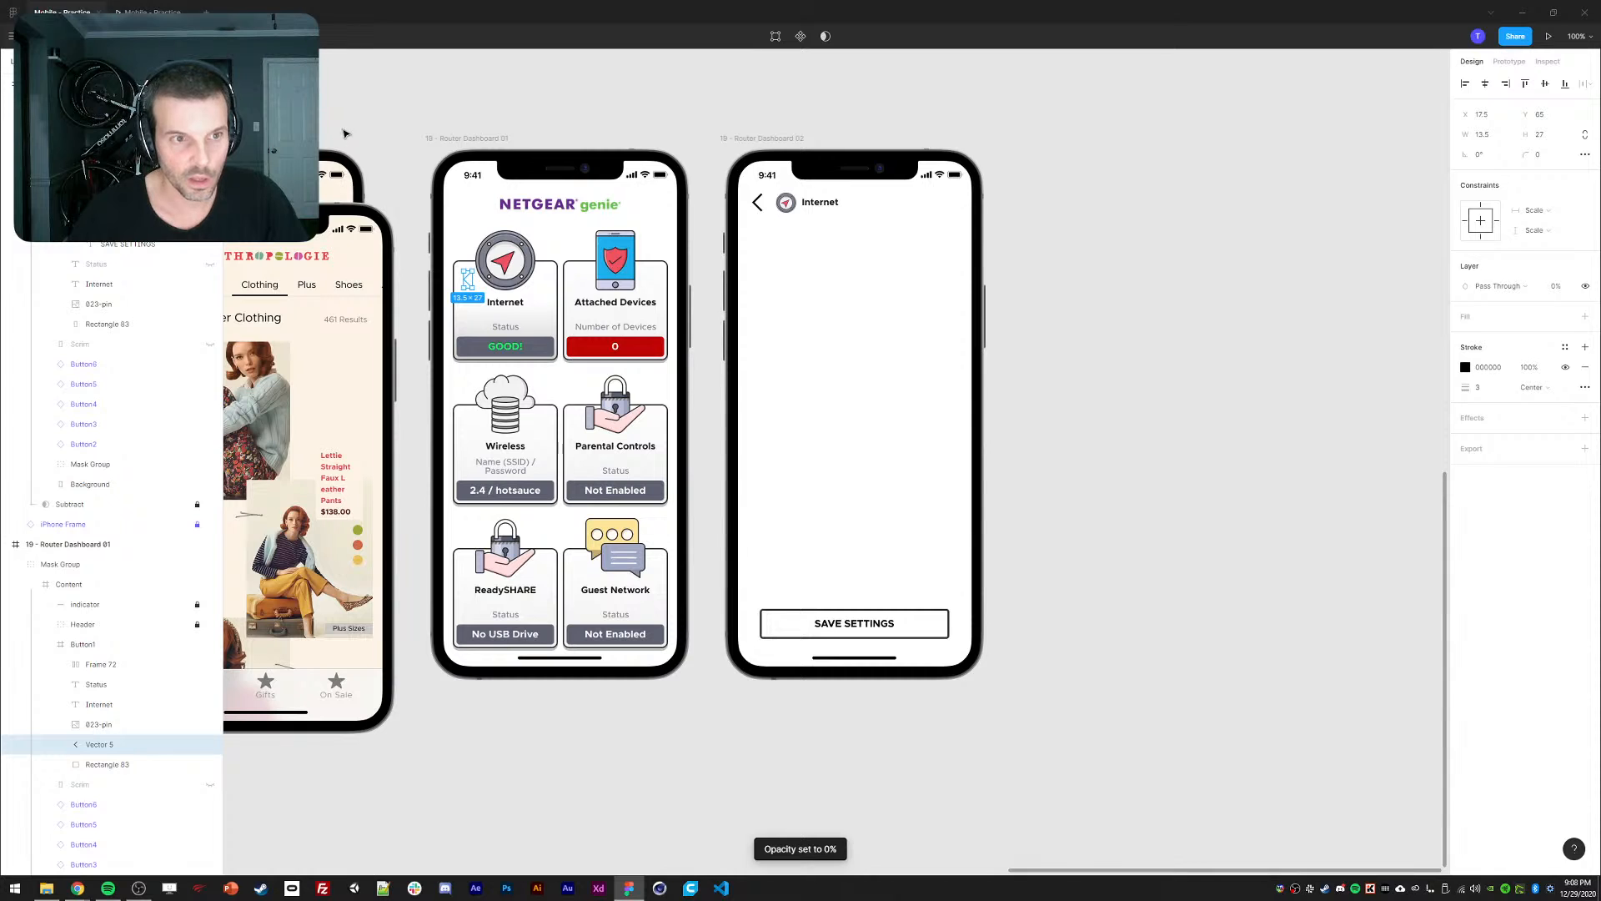
click(1164, 413)
click(153, 12)
Replay the dashboard-to-Internet transition in the preview, then return to the editor.
click(789, 410)
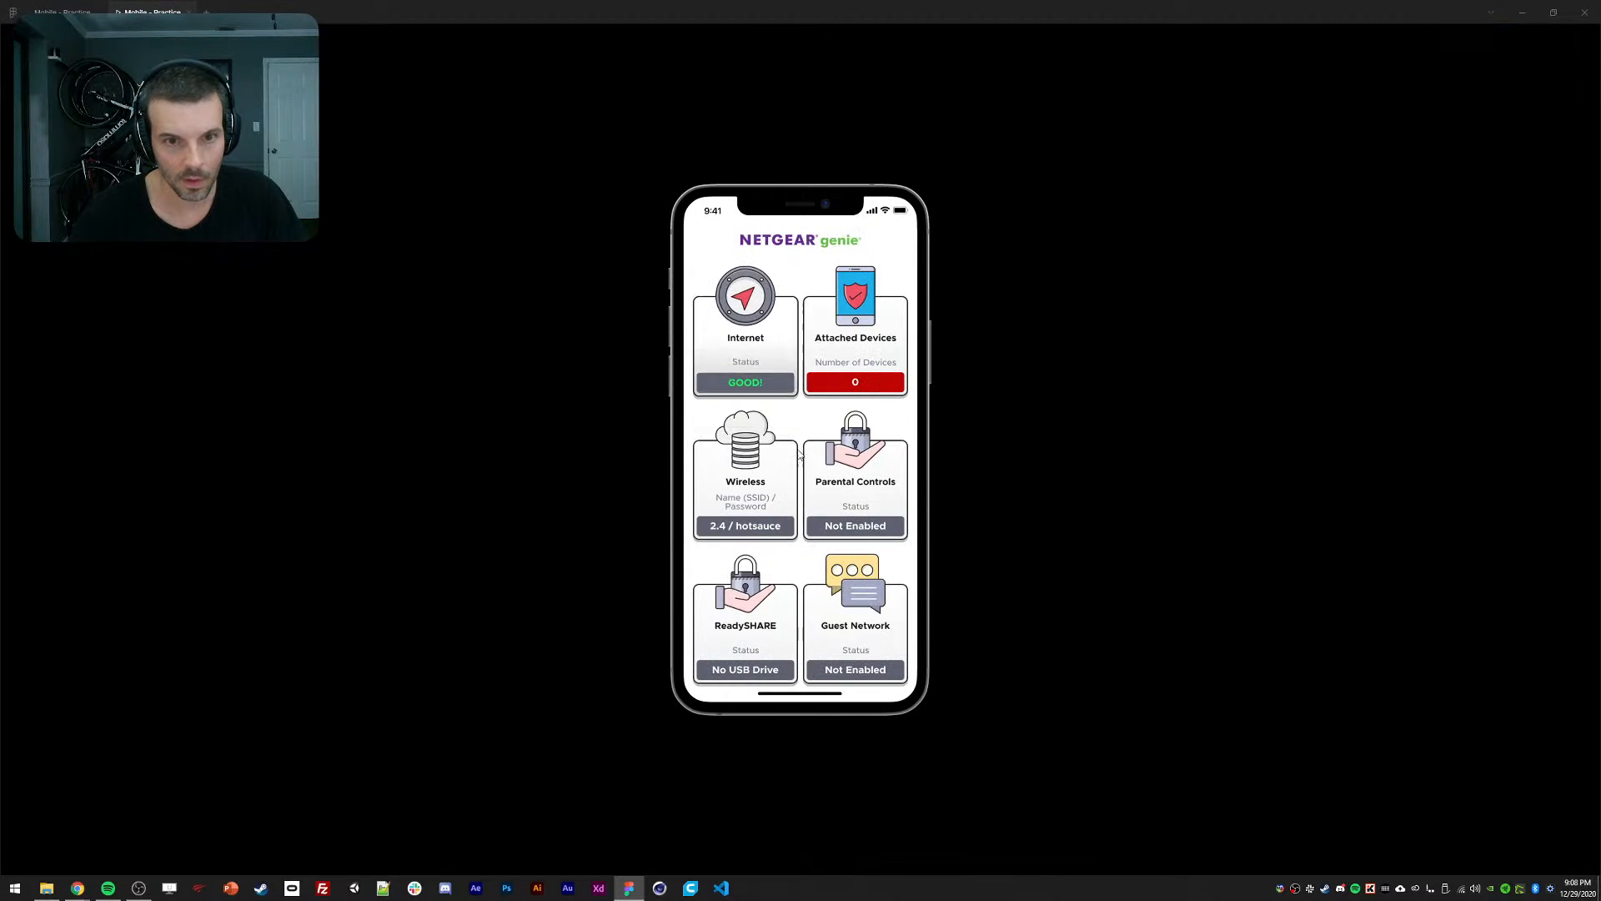
click(757, 381)
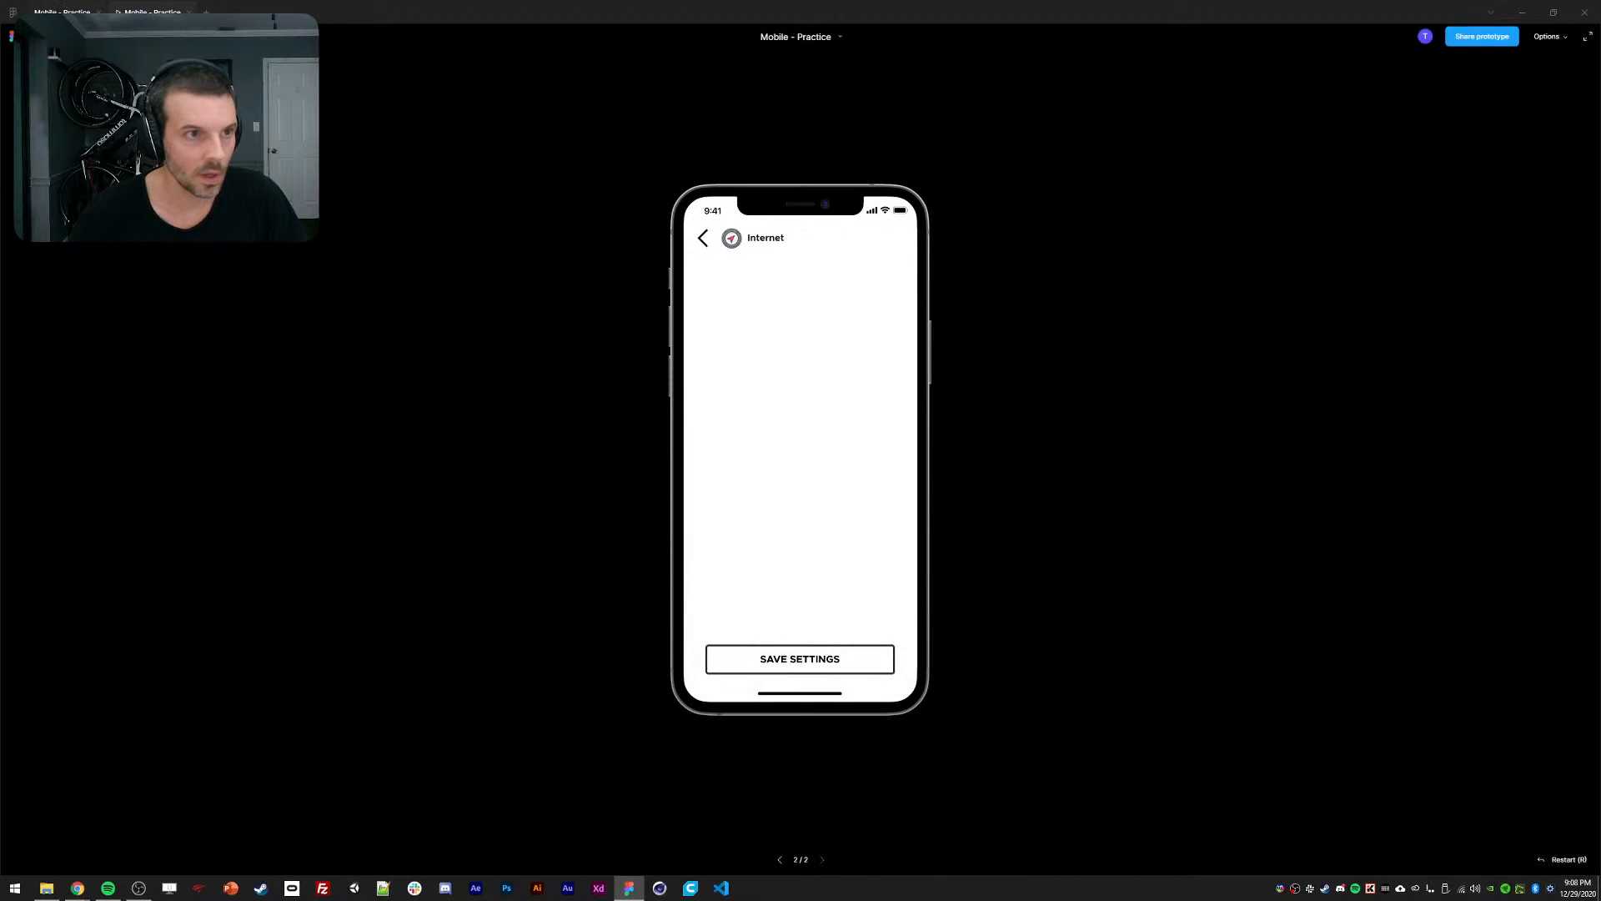
click(63, 12)
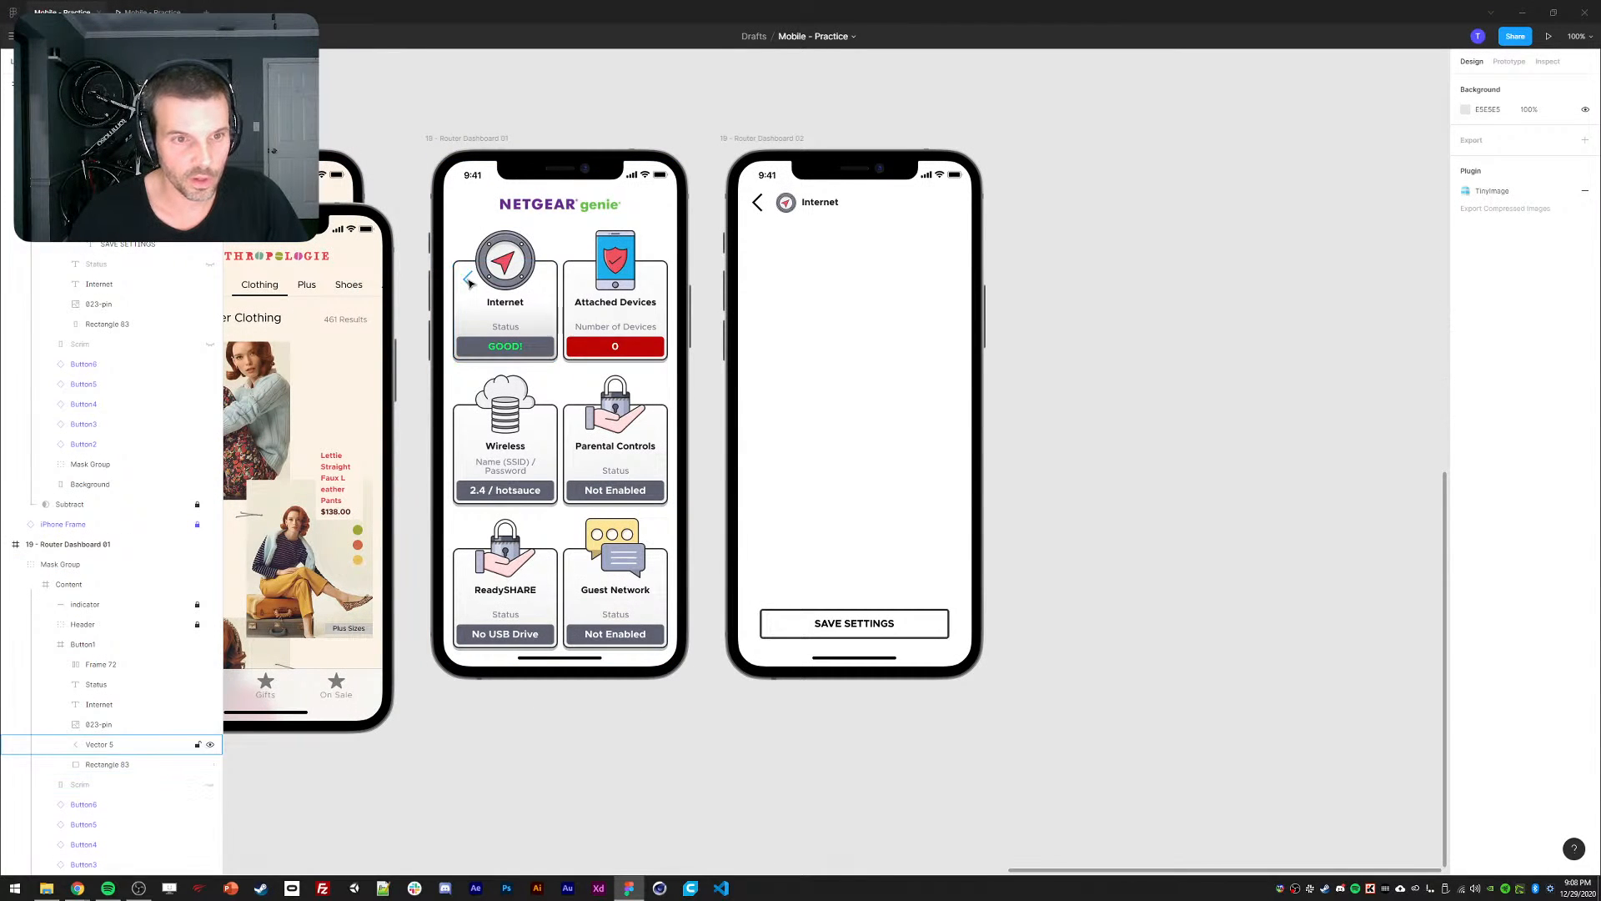
Top-align the hidden dashboard arrow (Vector 5) with Dashboard 02's back arrow.
ctrl+click(468, 282)
ctrl+shift+click(758, 203)
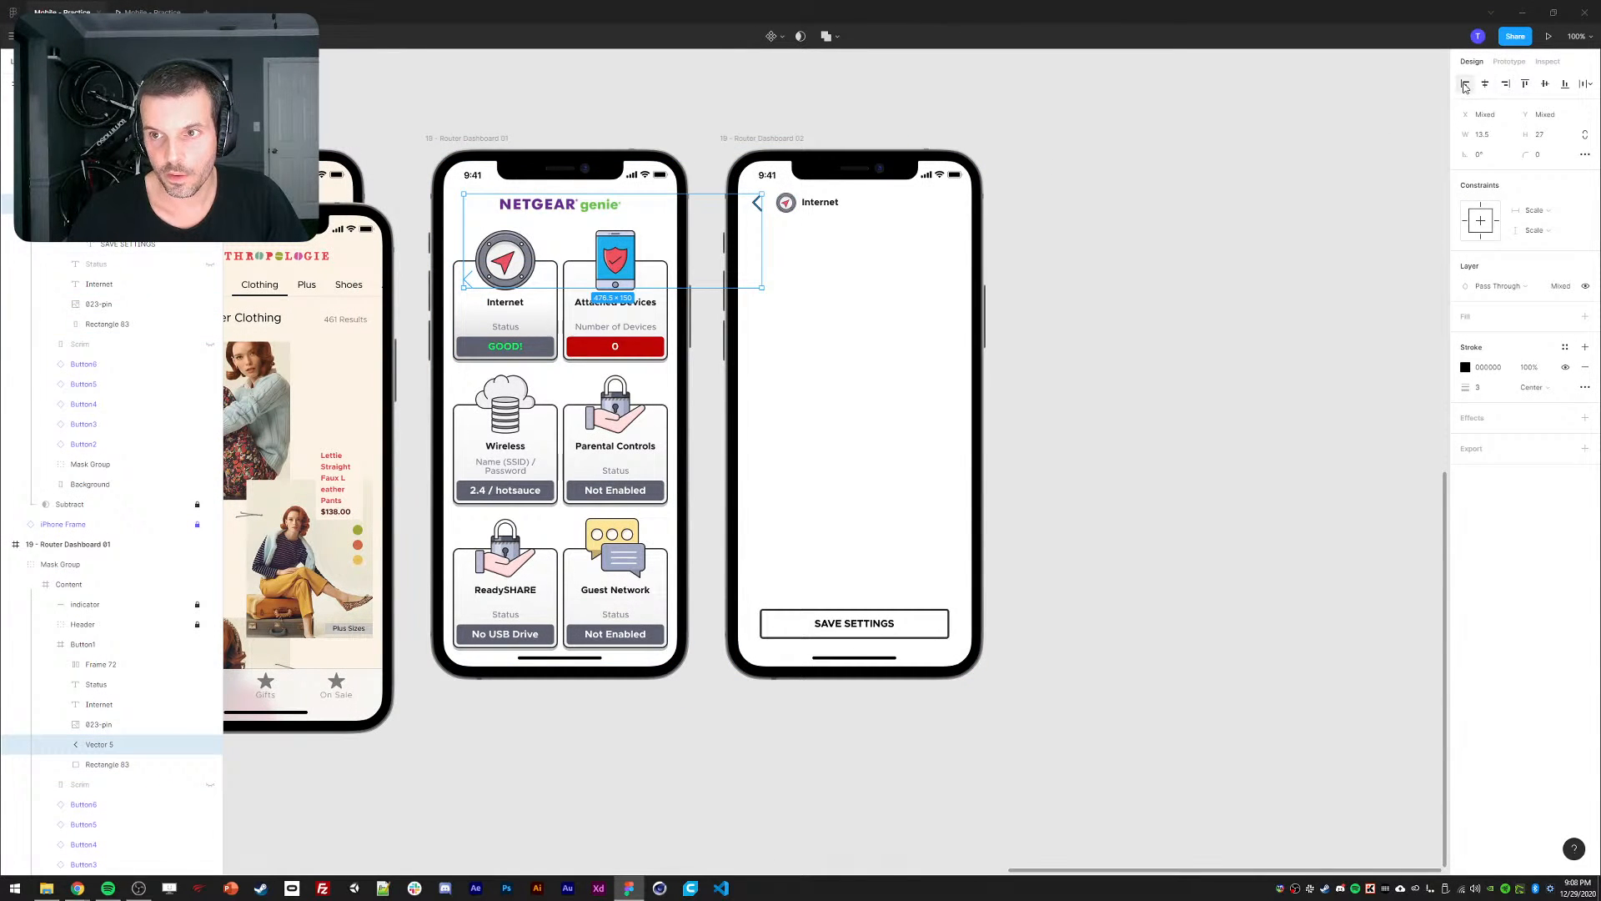
click(1526, 84)
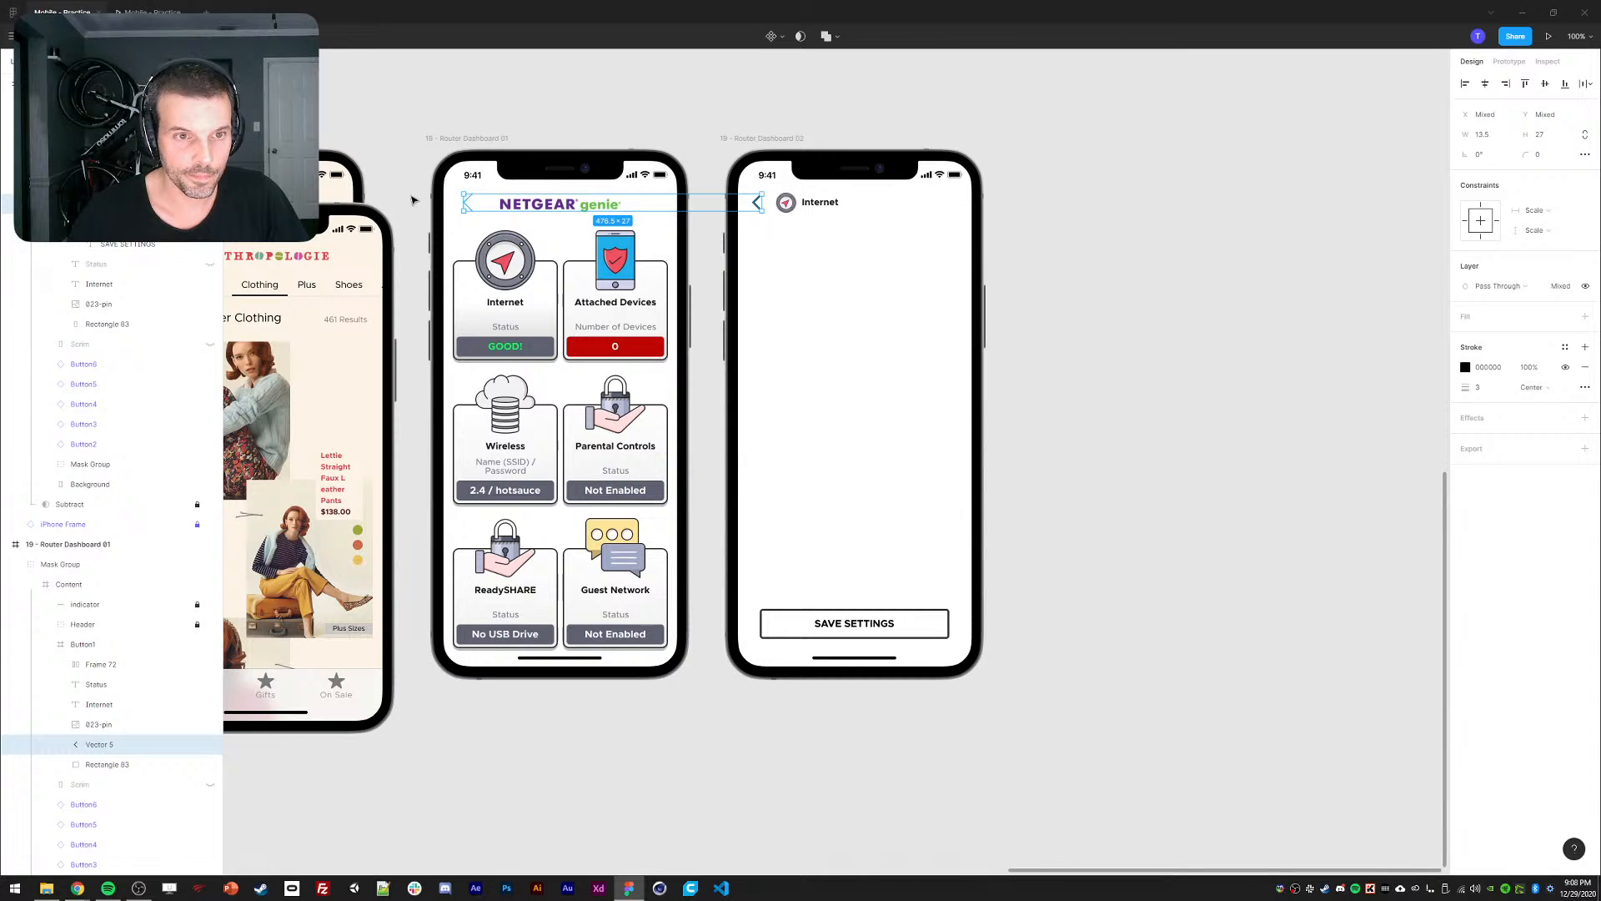
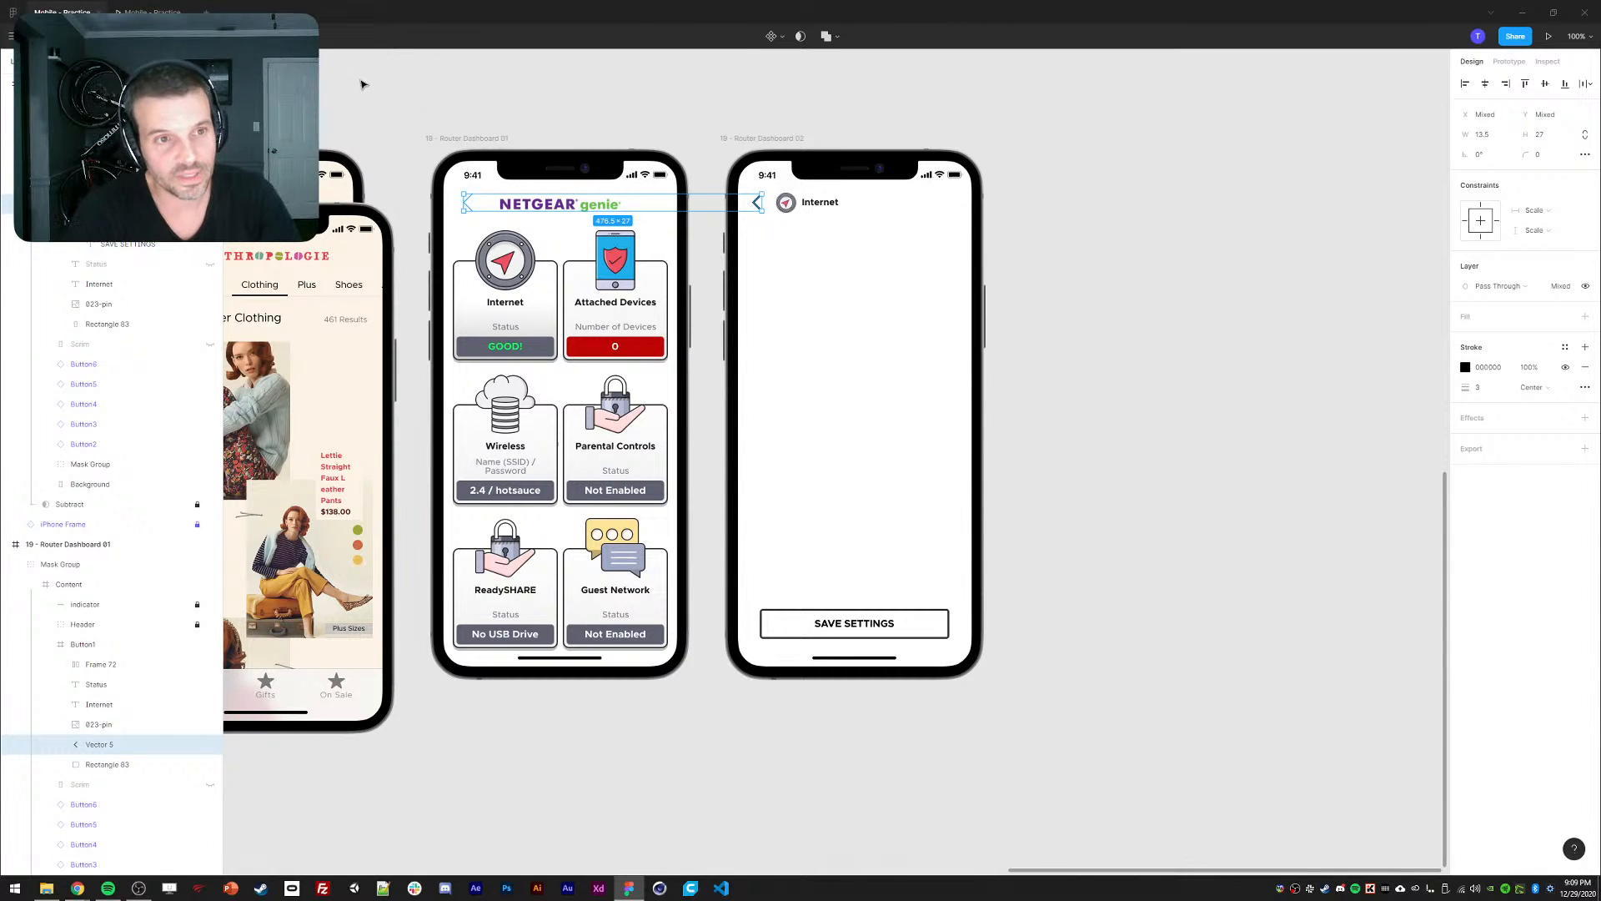
Replay the dashboard-to-Internet card transition several times in the prototype preview.
click(373, 113)
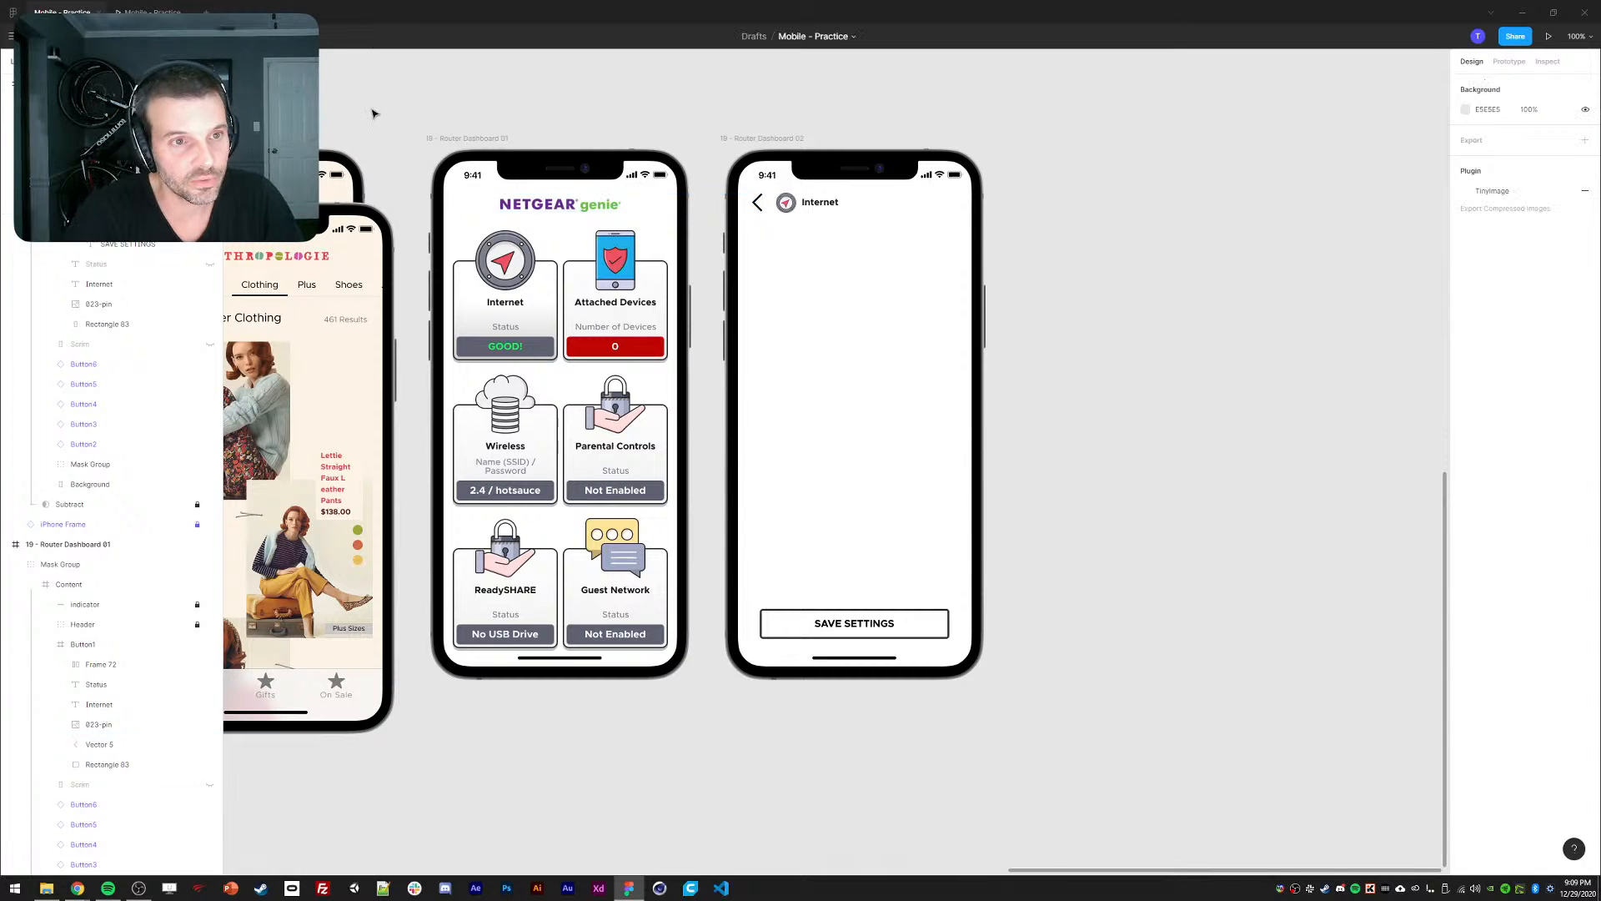
click(145, 12)
key(r)
click(748, 367)
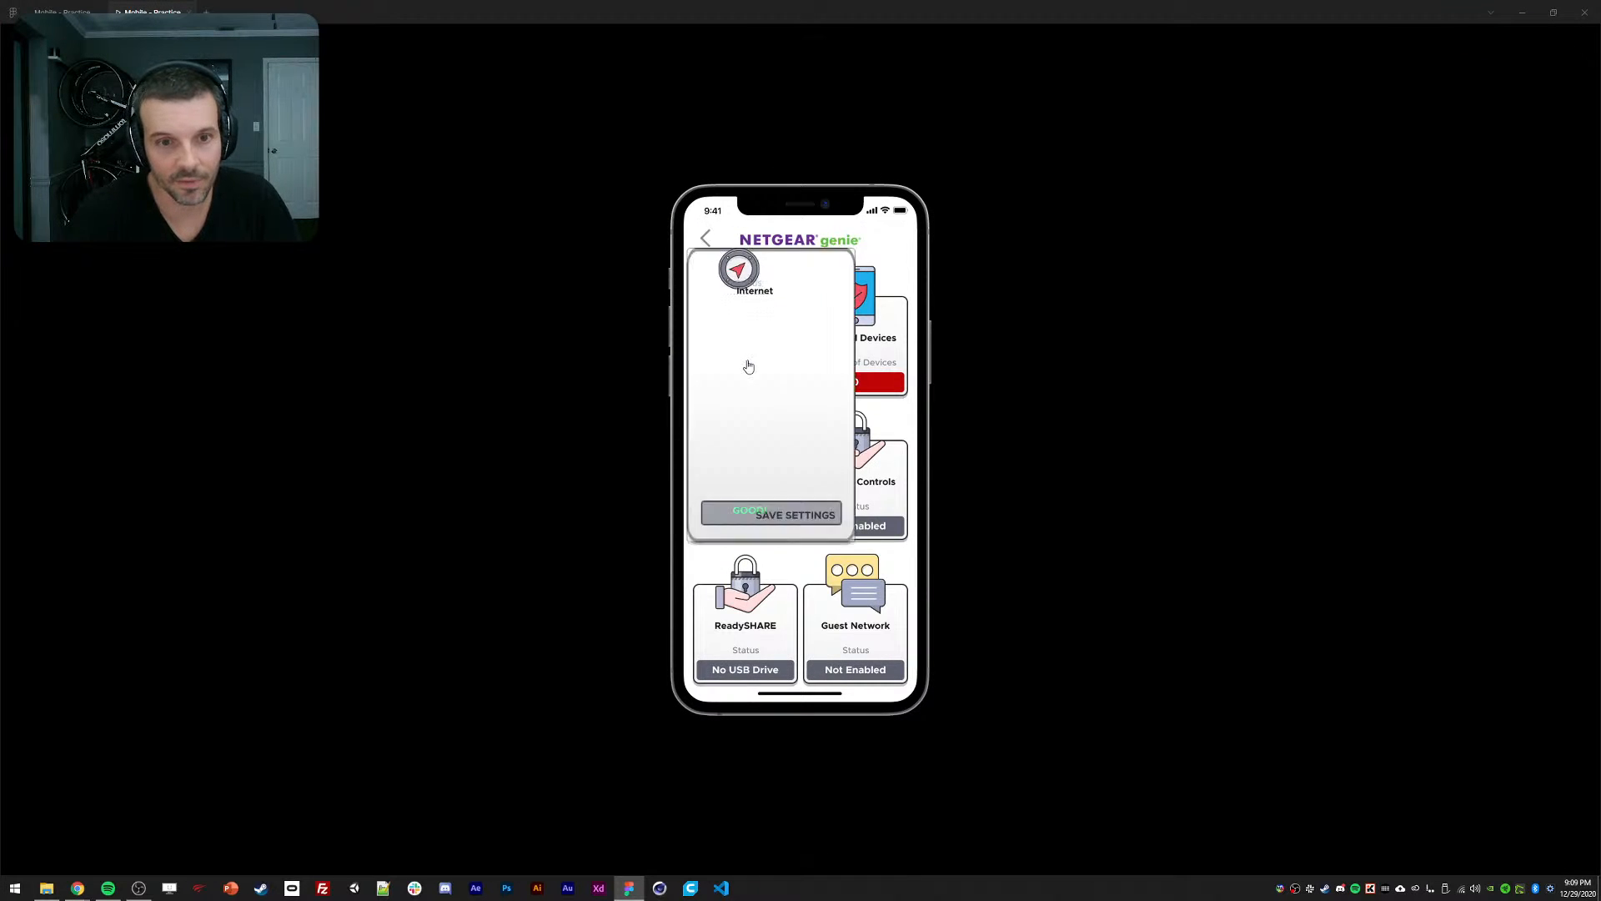
key(r)
click(748, 367)
key(r)
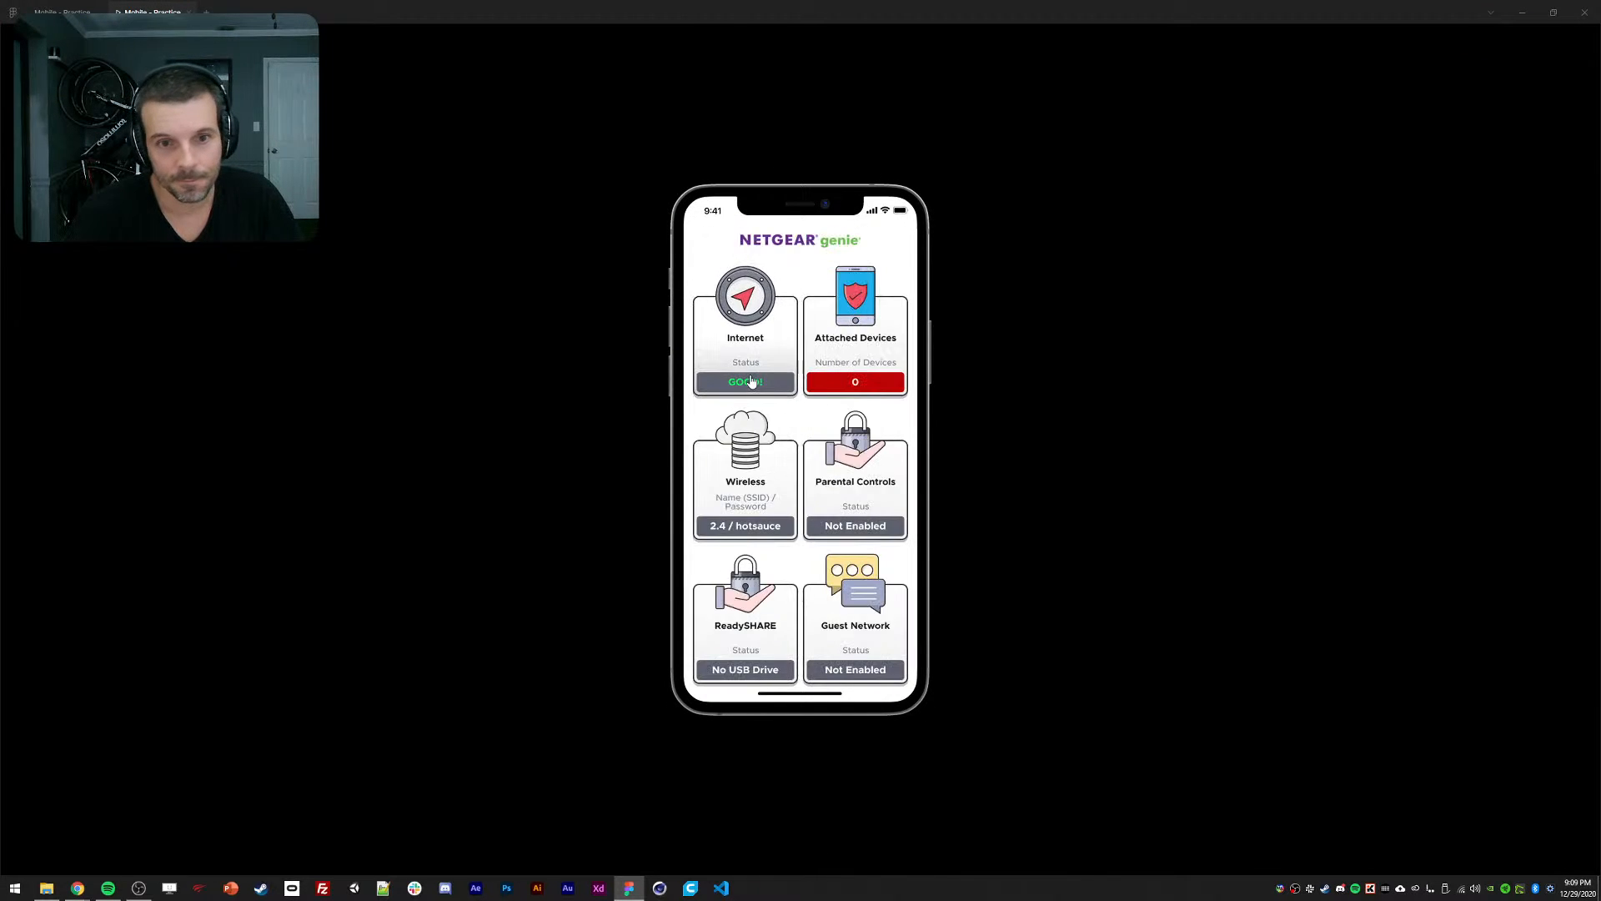
click(751, 377)
key(r)
click(753, 383)
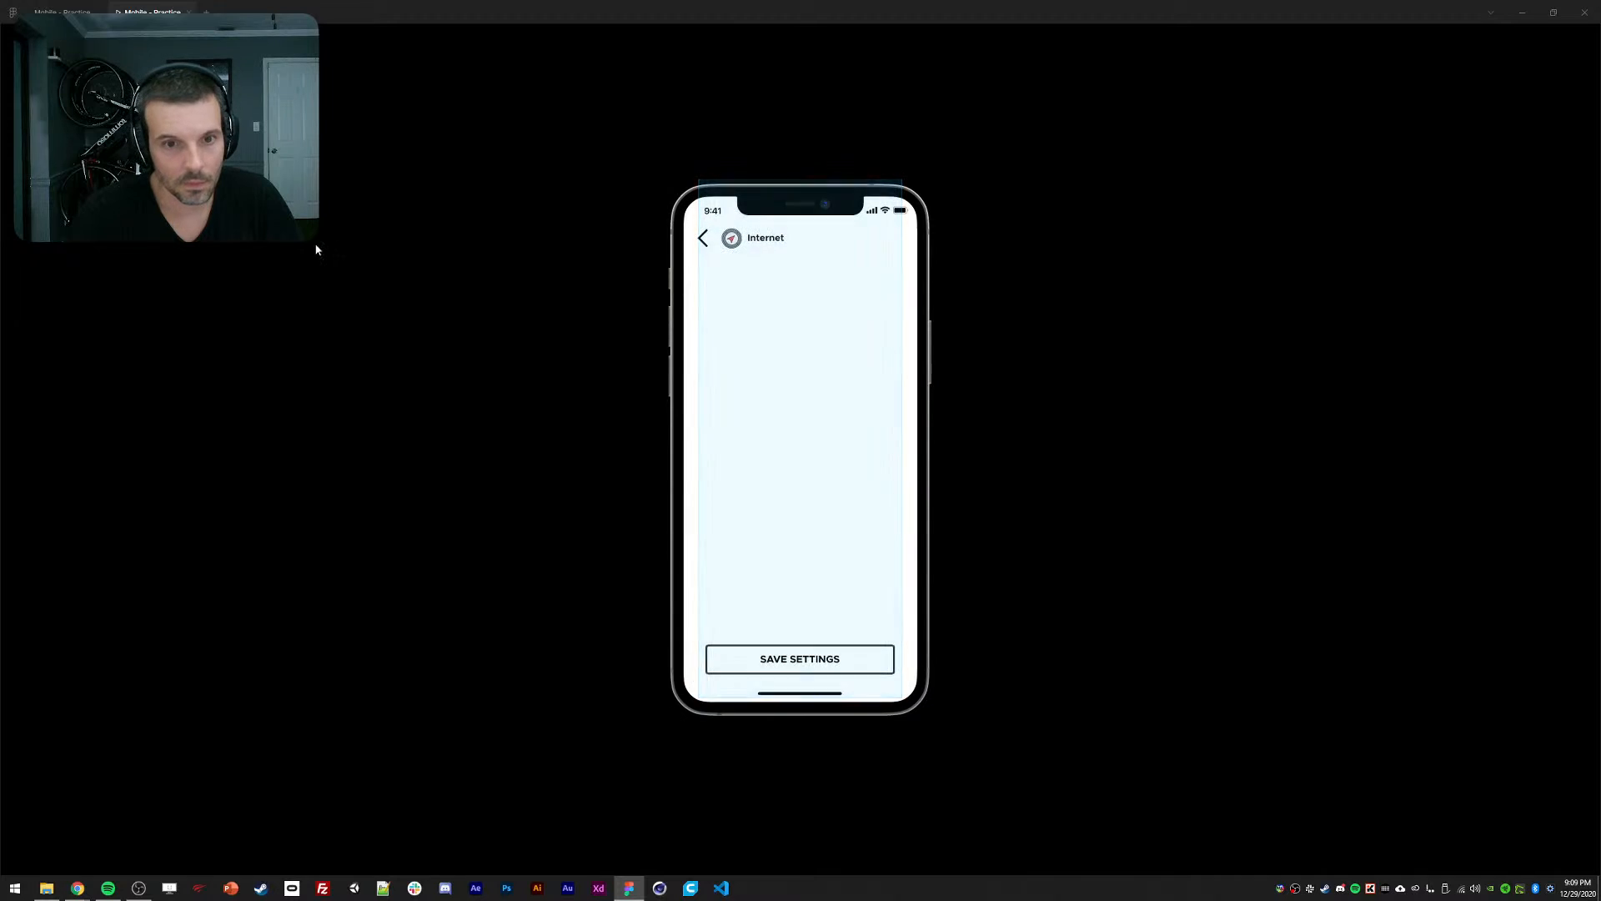
click(60, 10)
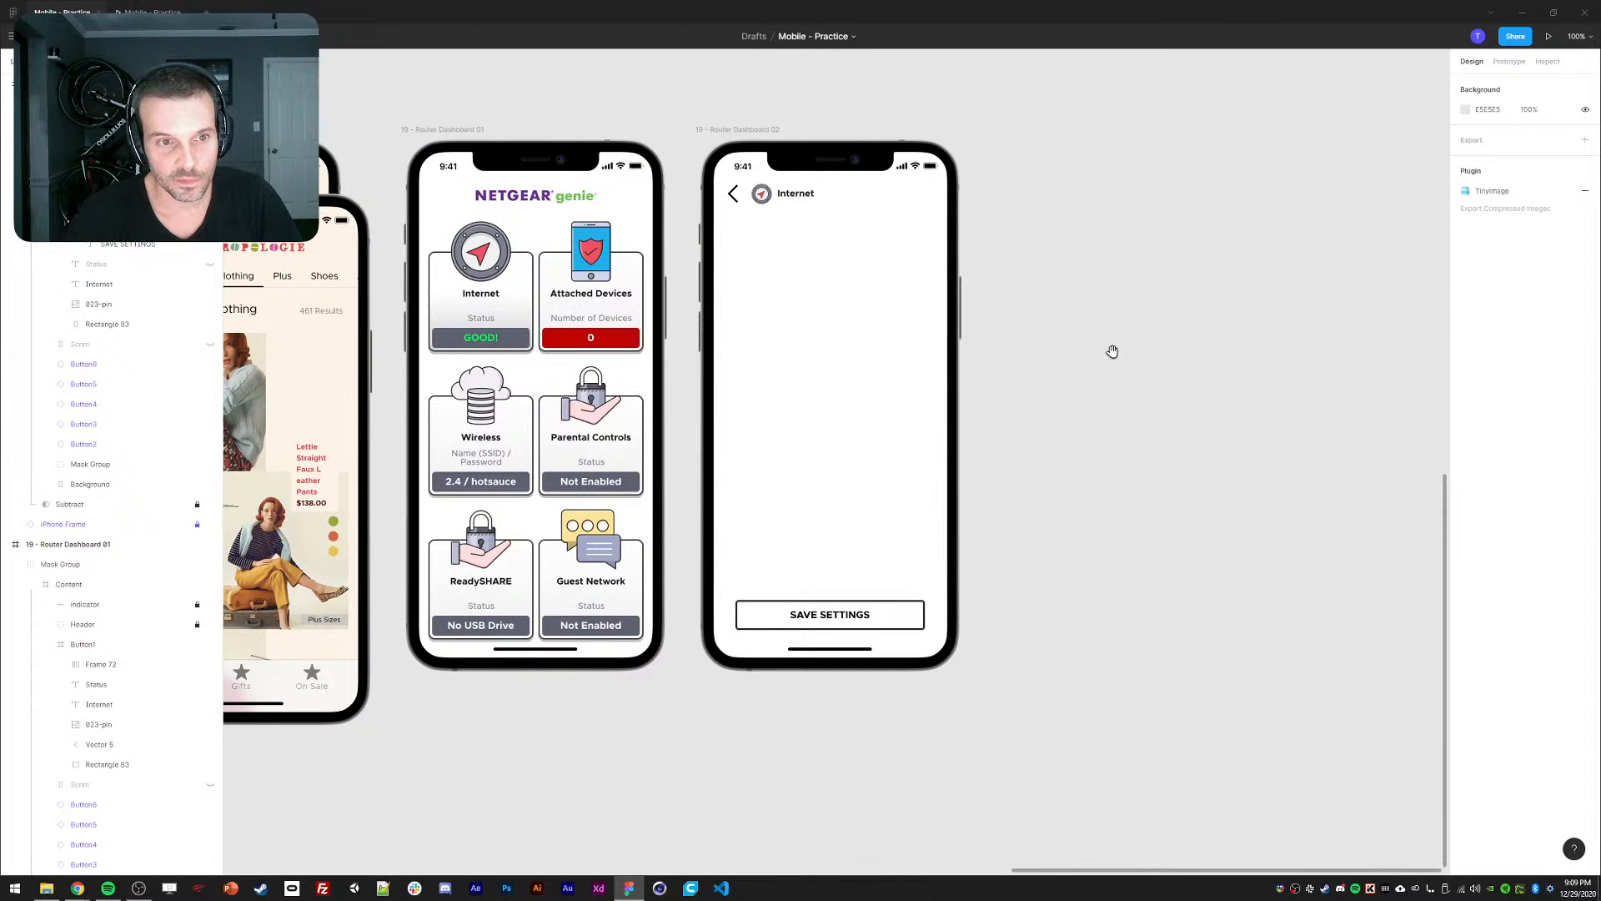
Draw a 327×51 box below the Internet header with a thin black stroke and F4F4F4 fill.
drag(1113, 351, 1125, 354)
mouse_move(742, 231)
mouse_down()
mouse_move(883, 613)
mouse_move(946, 261)
mouse_up()
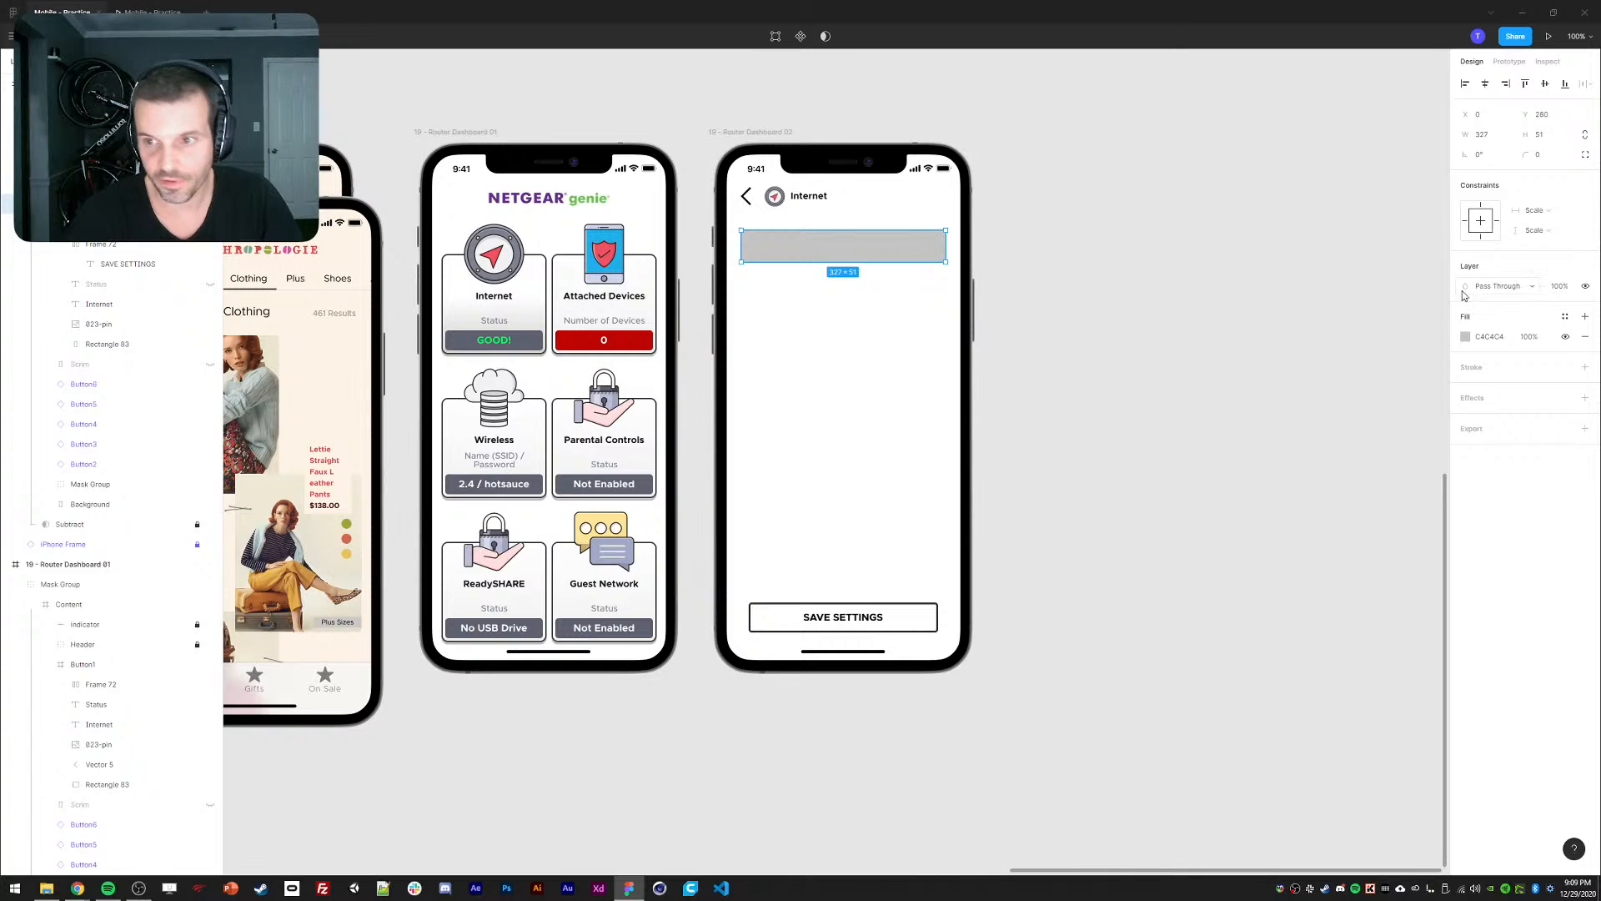
click(1551, 154)
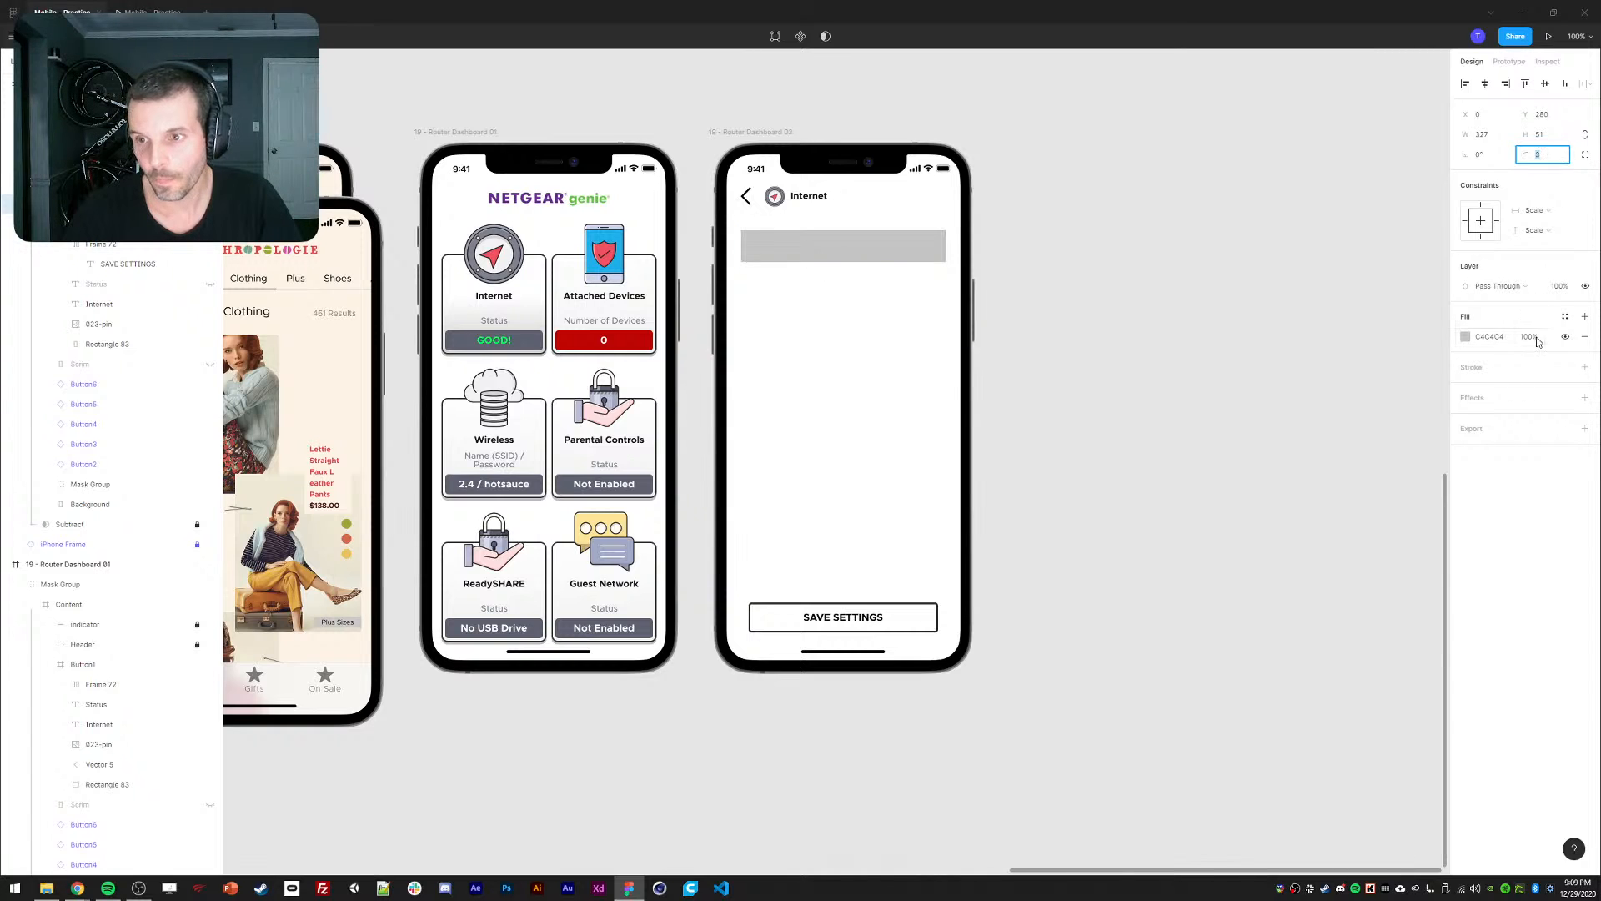
click(1585, 336)
click(1585, 347)
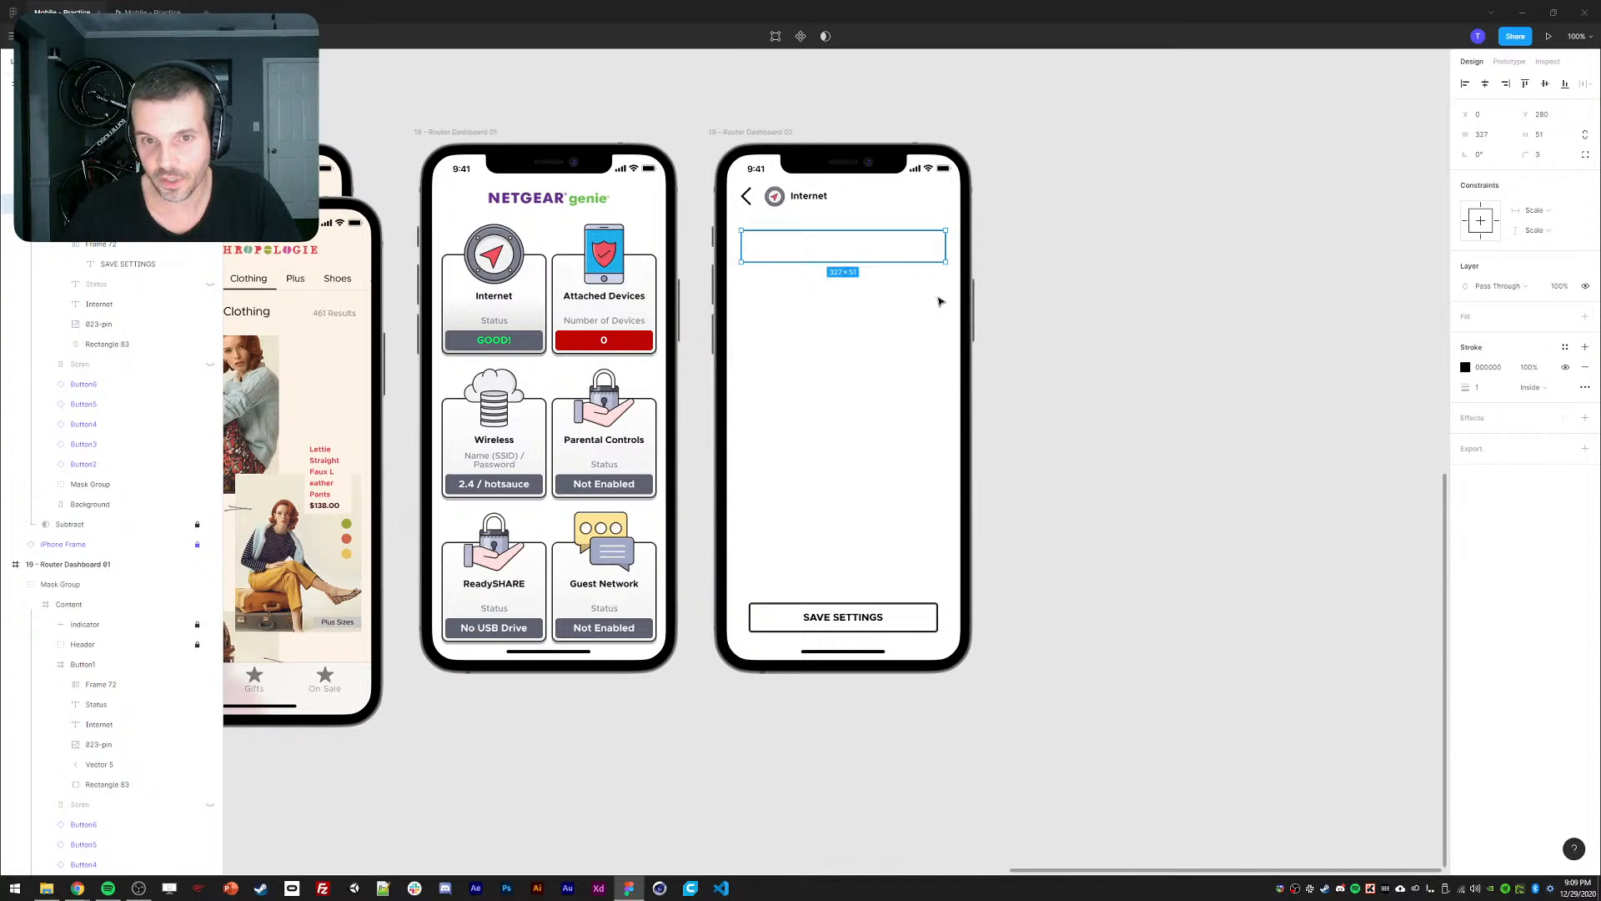
click(1585, 316)
click(1466, 336)
click(1345, 386)
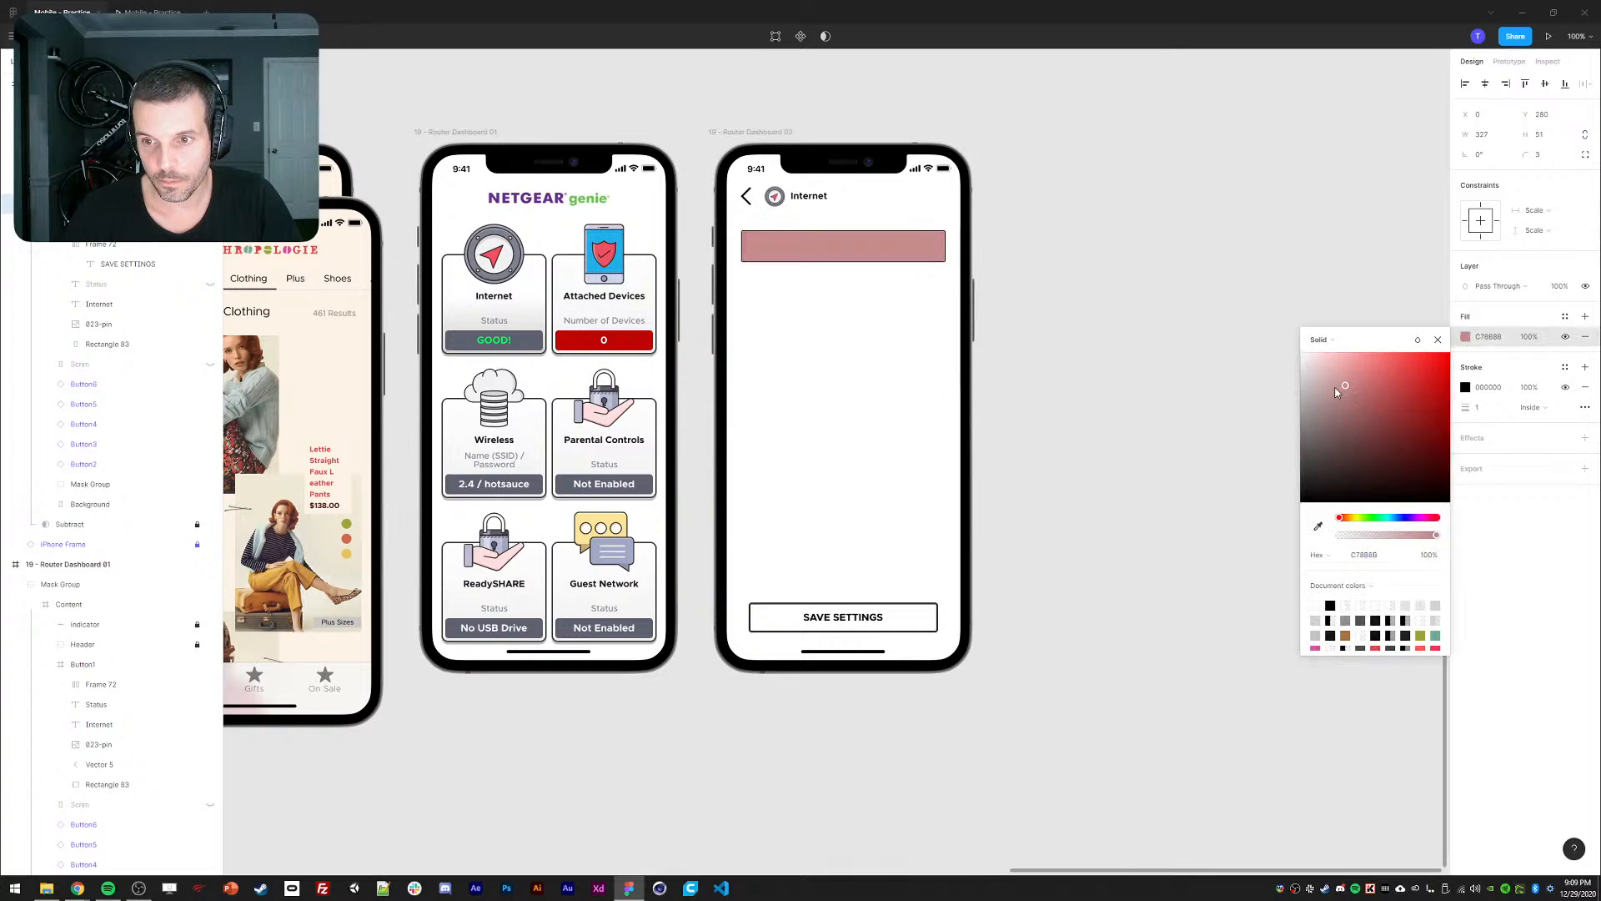
drag(1336, 392, 1284, 357)
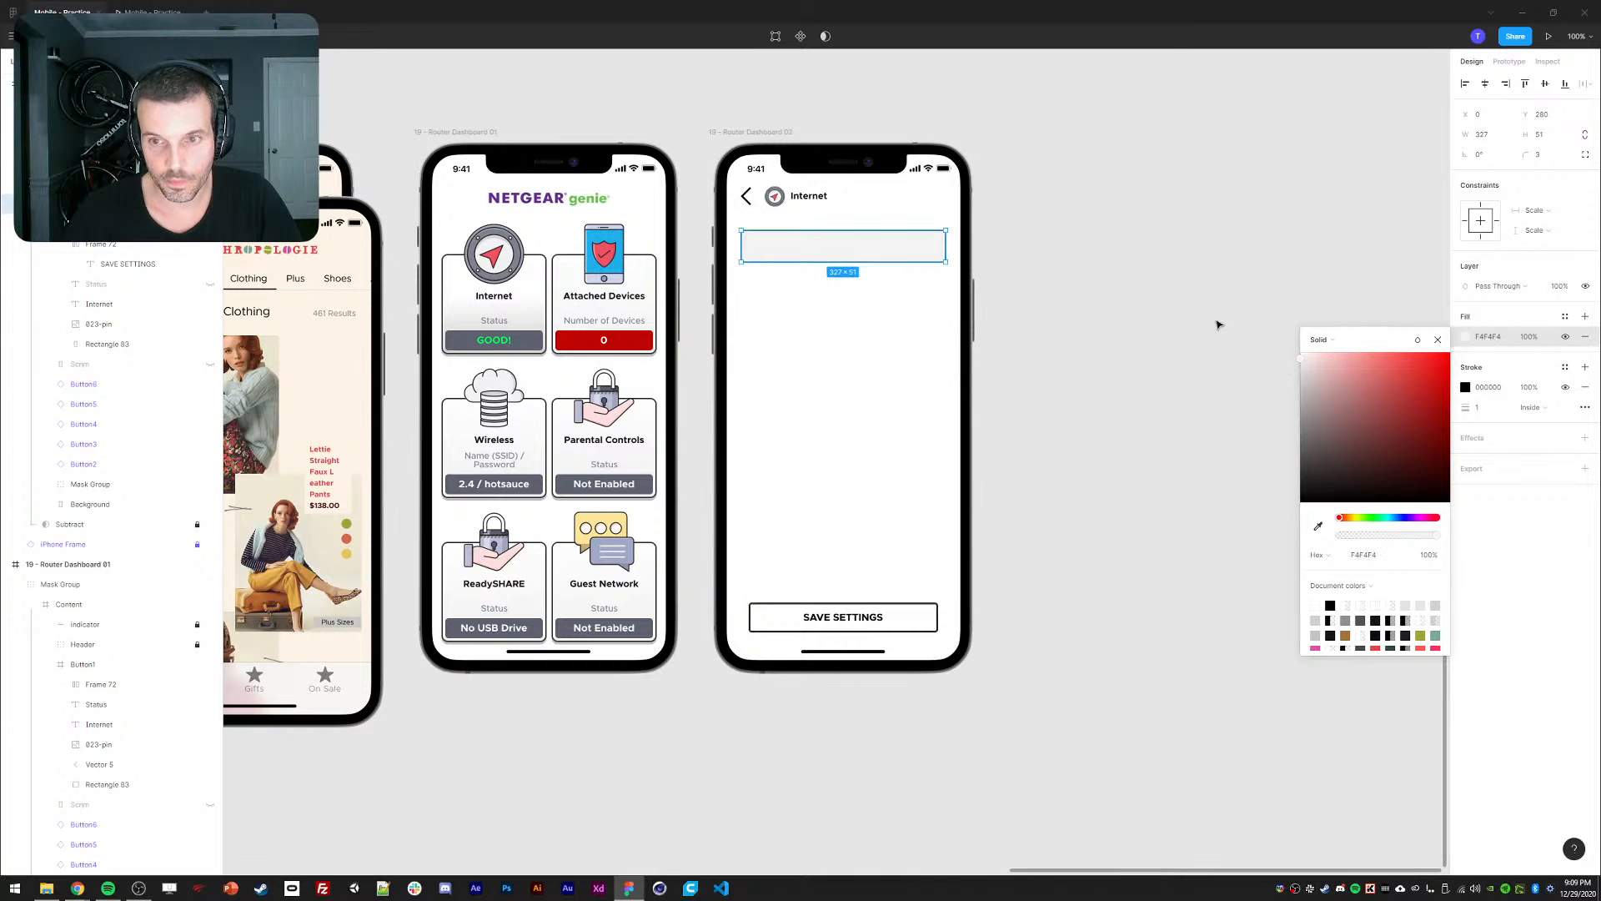
click(1226, 247)
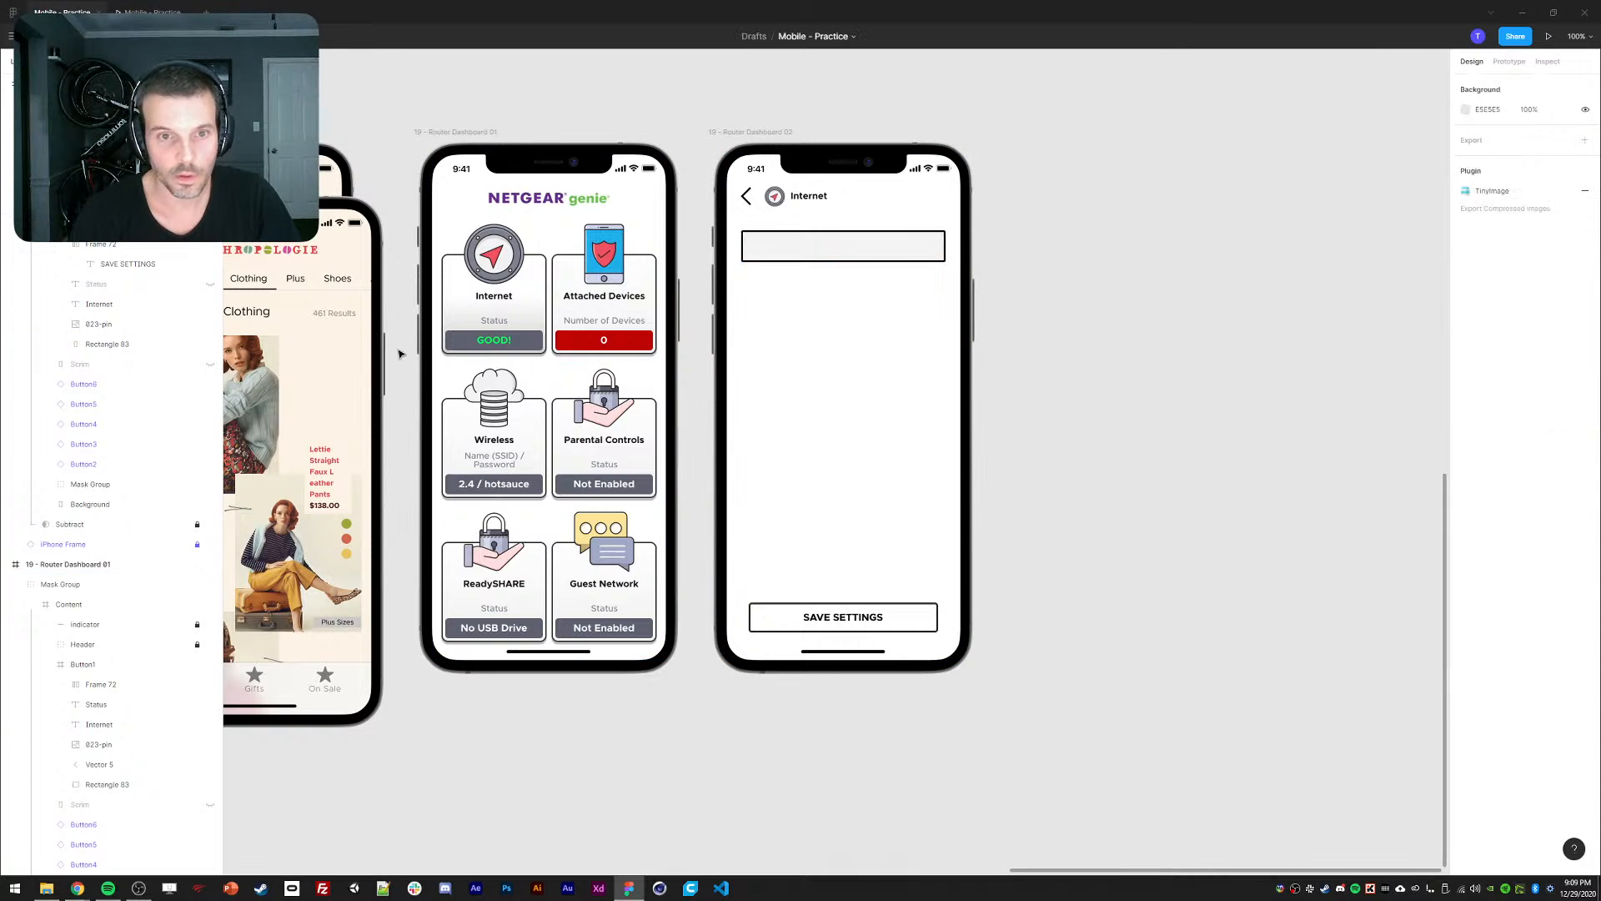
Paste the dashboard card's gradient, corners and shadow onto the box, then adjust the gradient end stop.
ctrl+click(543, 320)
key(ctrl+alt+c)
ctrl+click(840, 243)
key(ctrl+alt+v)
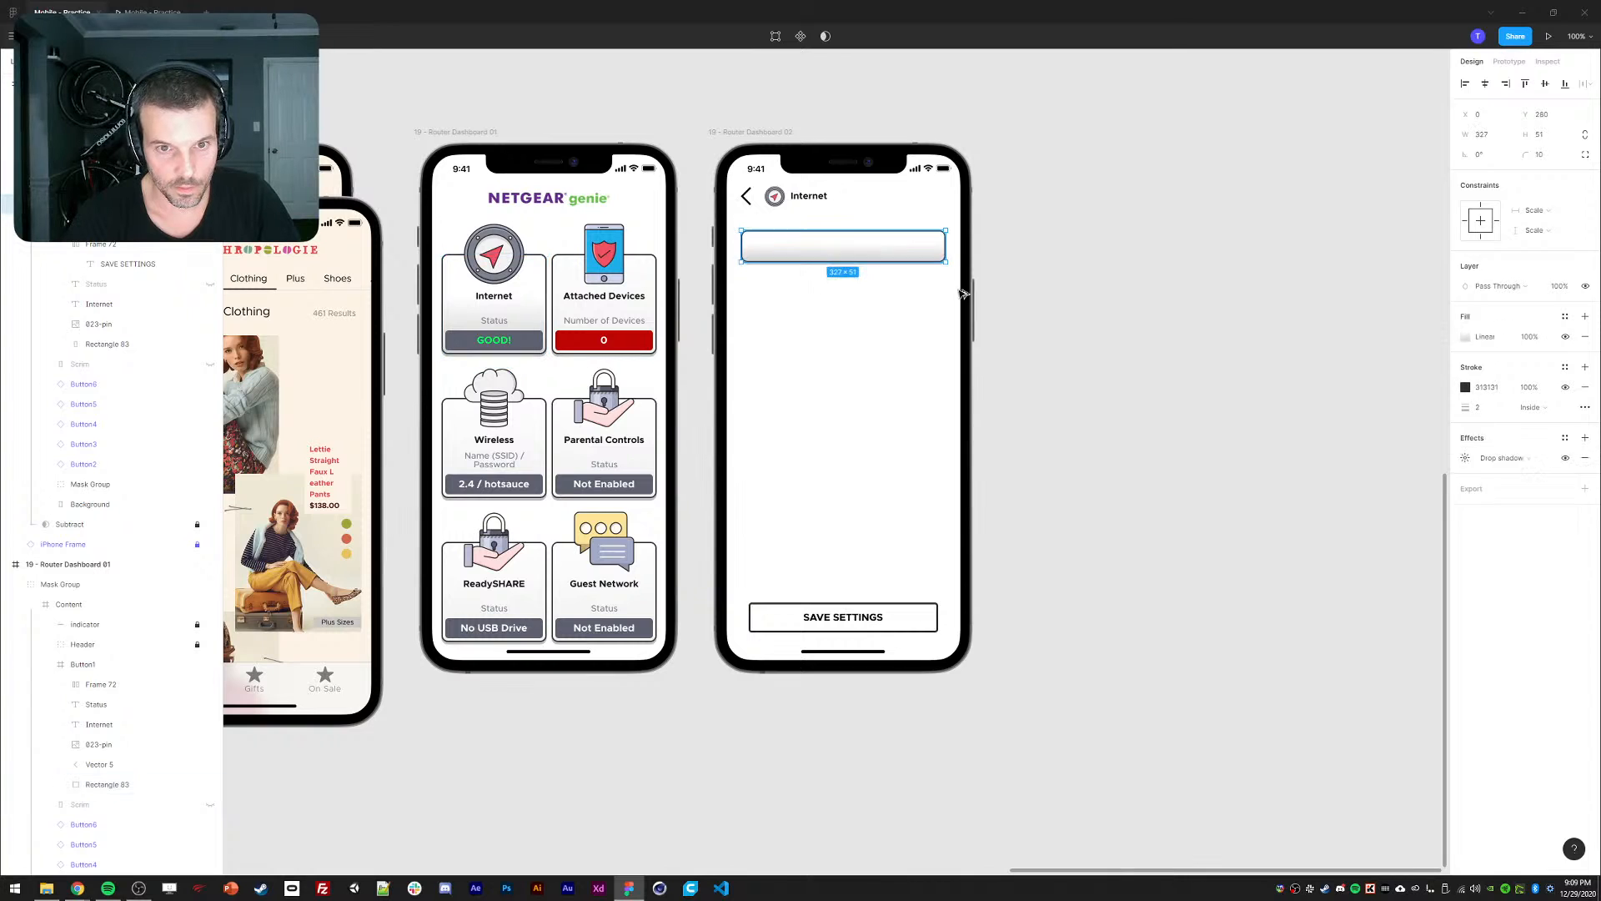
click(1022, 293)
click(899, 254)
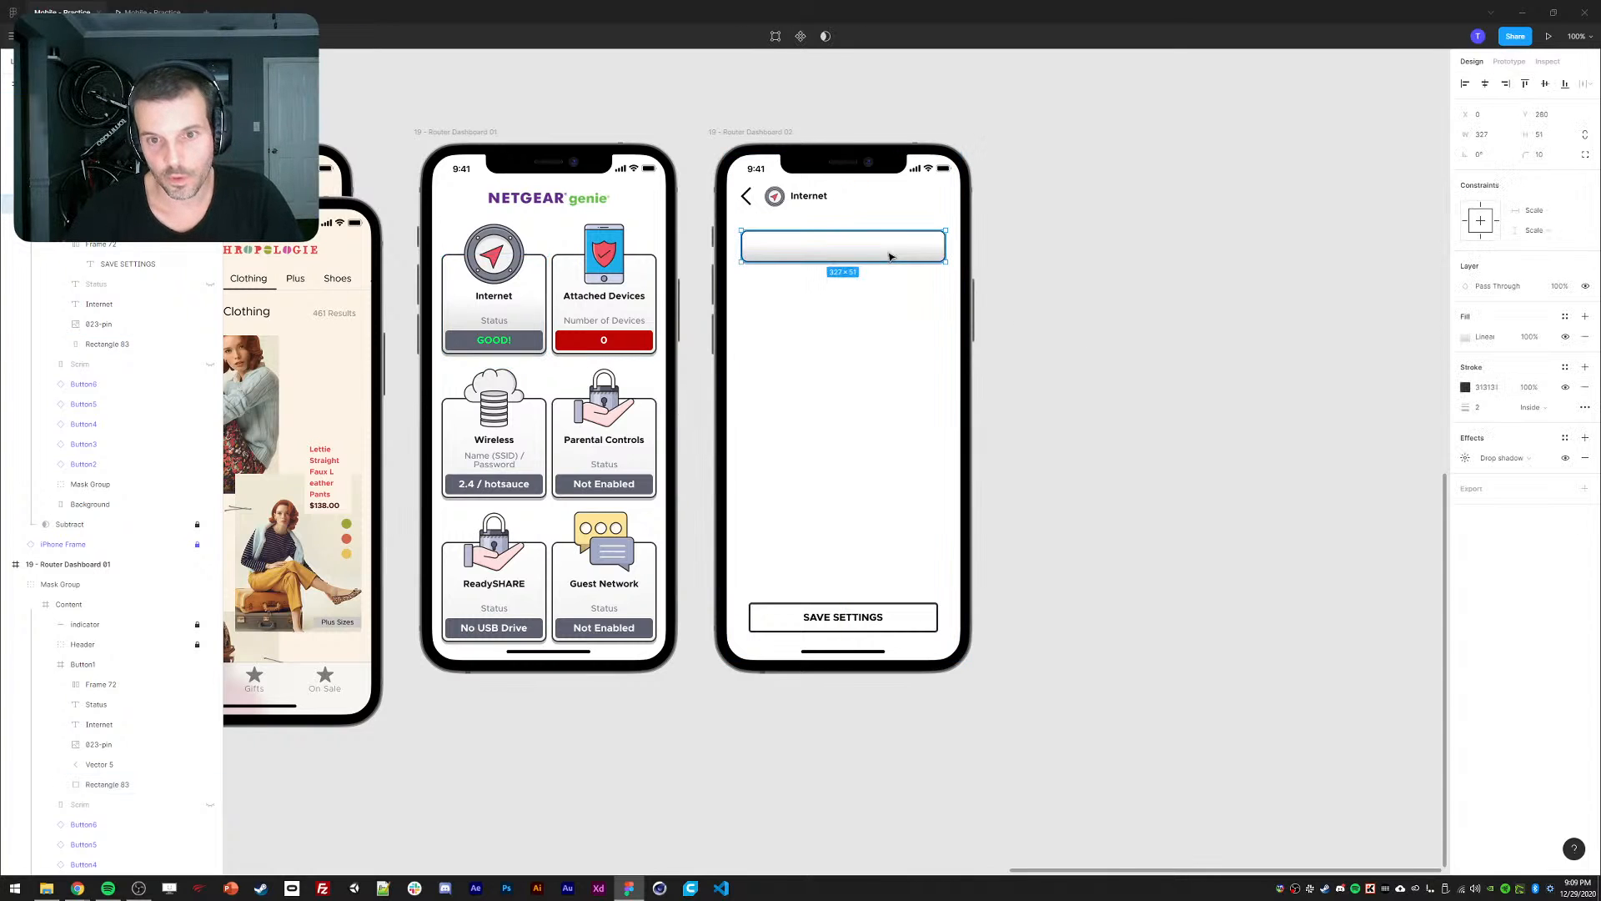
click(1465, 336)
click(1435, 368)
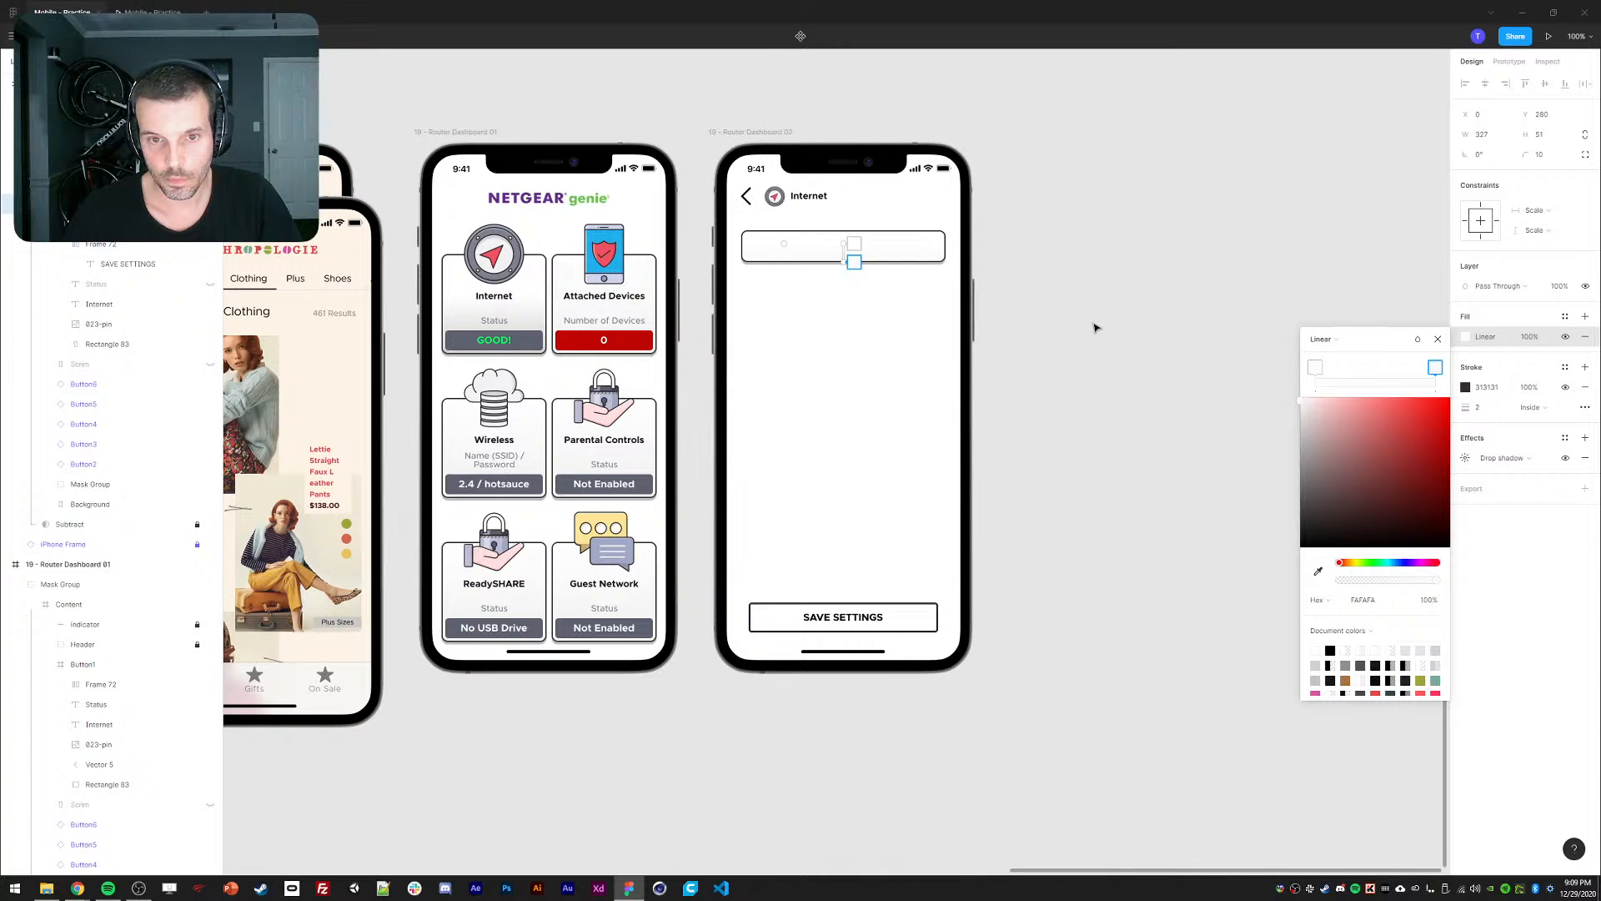
click(1007, 289)
click(880, 264)
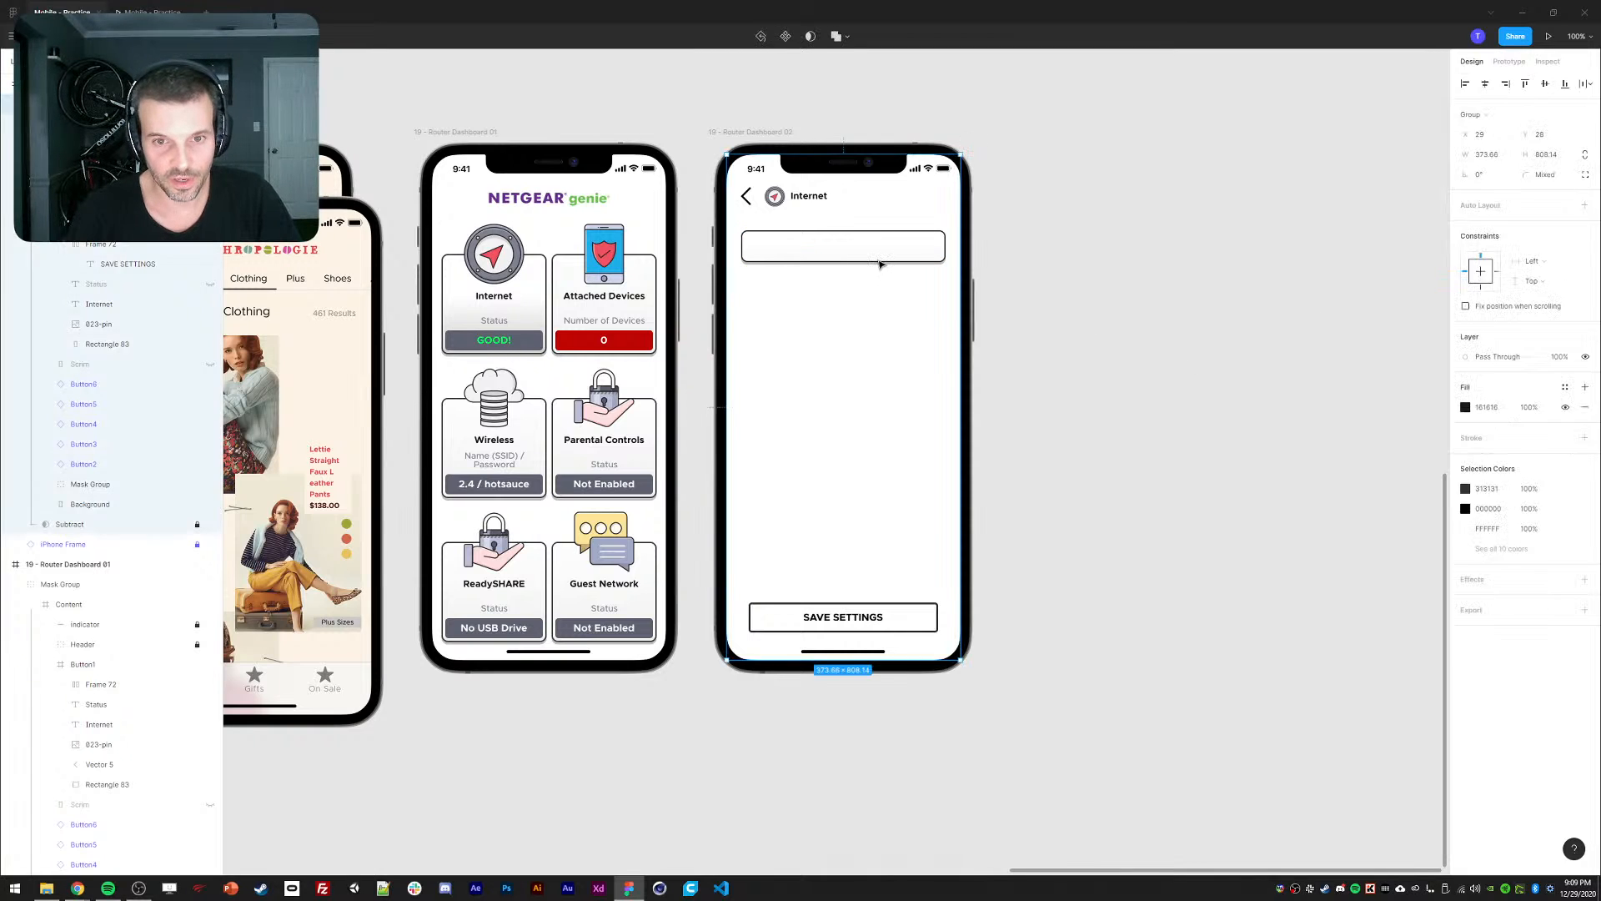
click(882, 261)
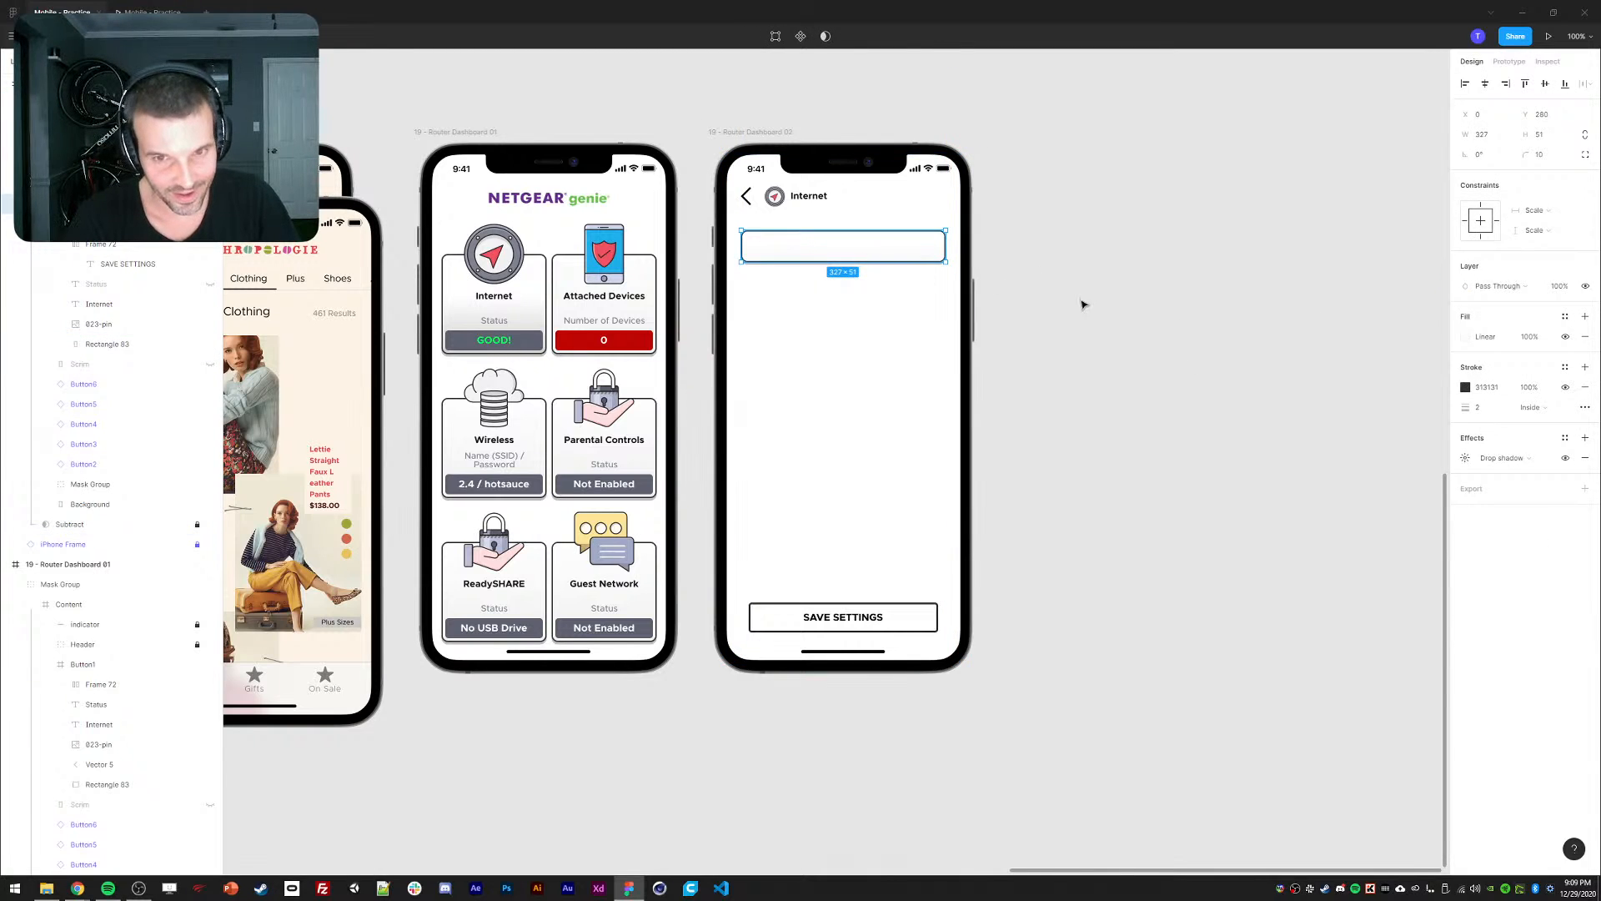
Move the input box about 30 px lower on the Internet screen.
key(ctrl+d)
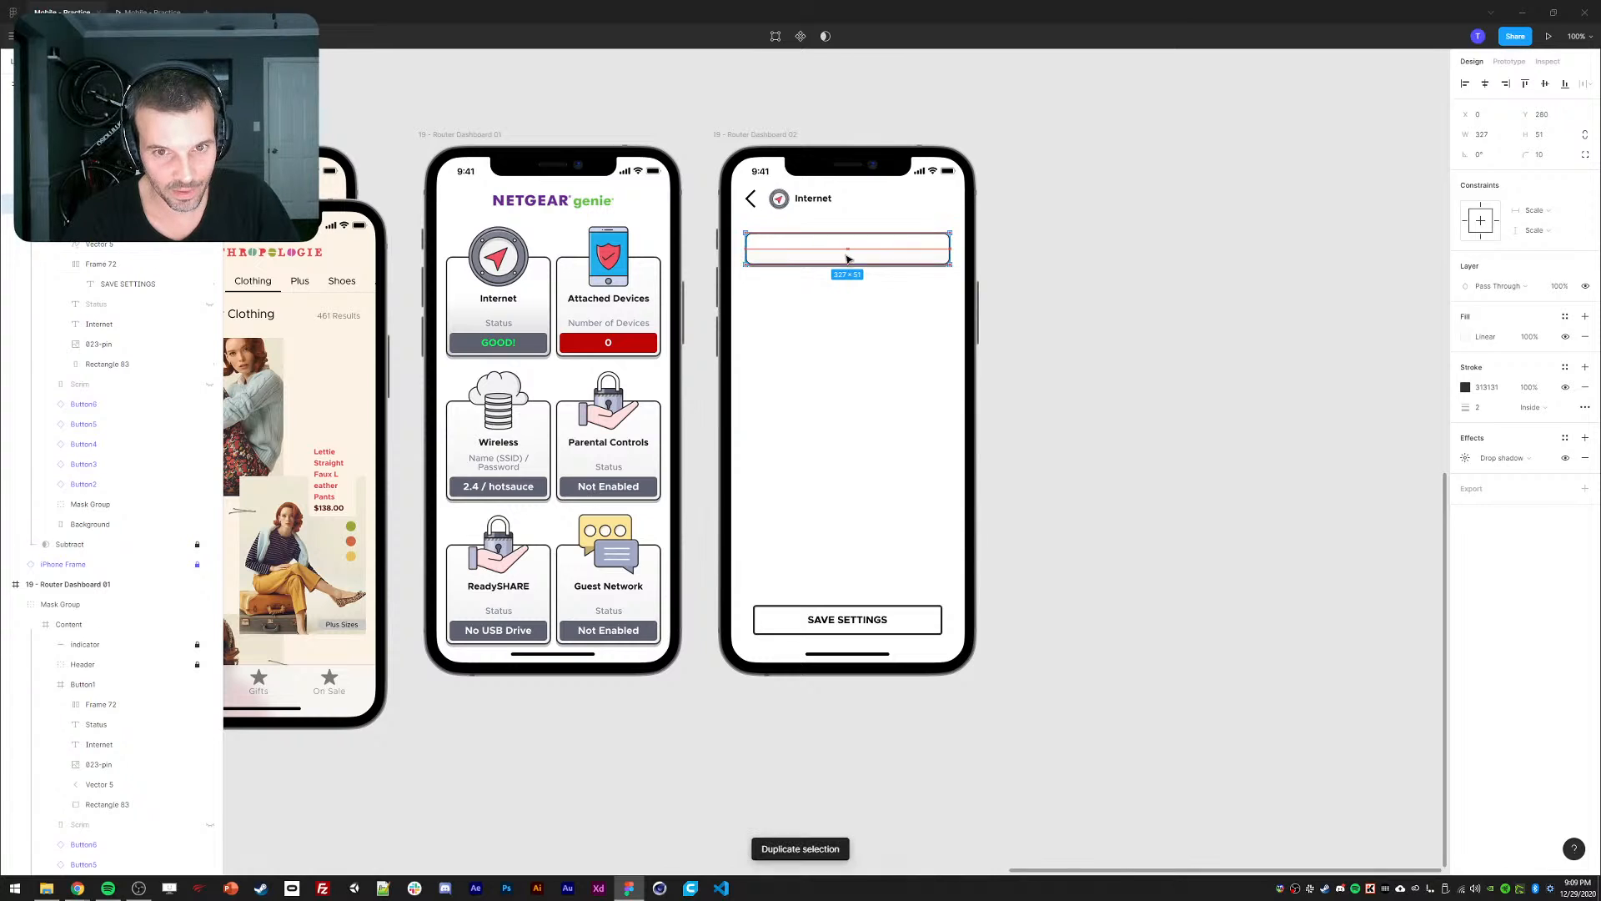
drag(848, 259, 843, 313)
key(Delete)
ctrl+click(814, 258)
drag(814, 257, 815, 283)
key(Return)
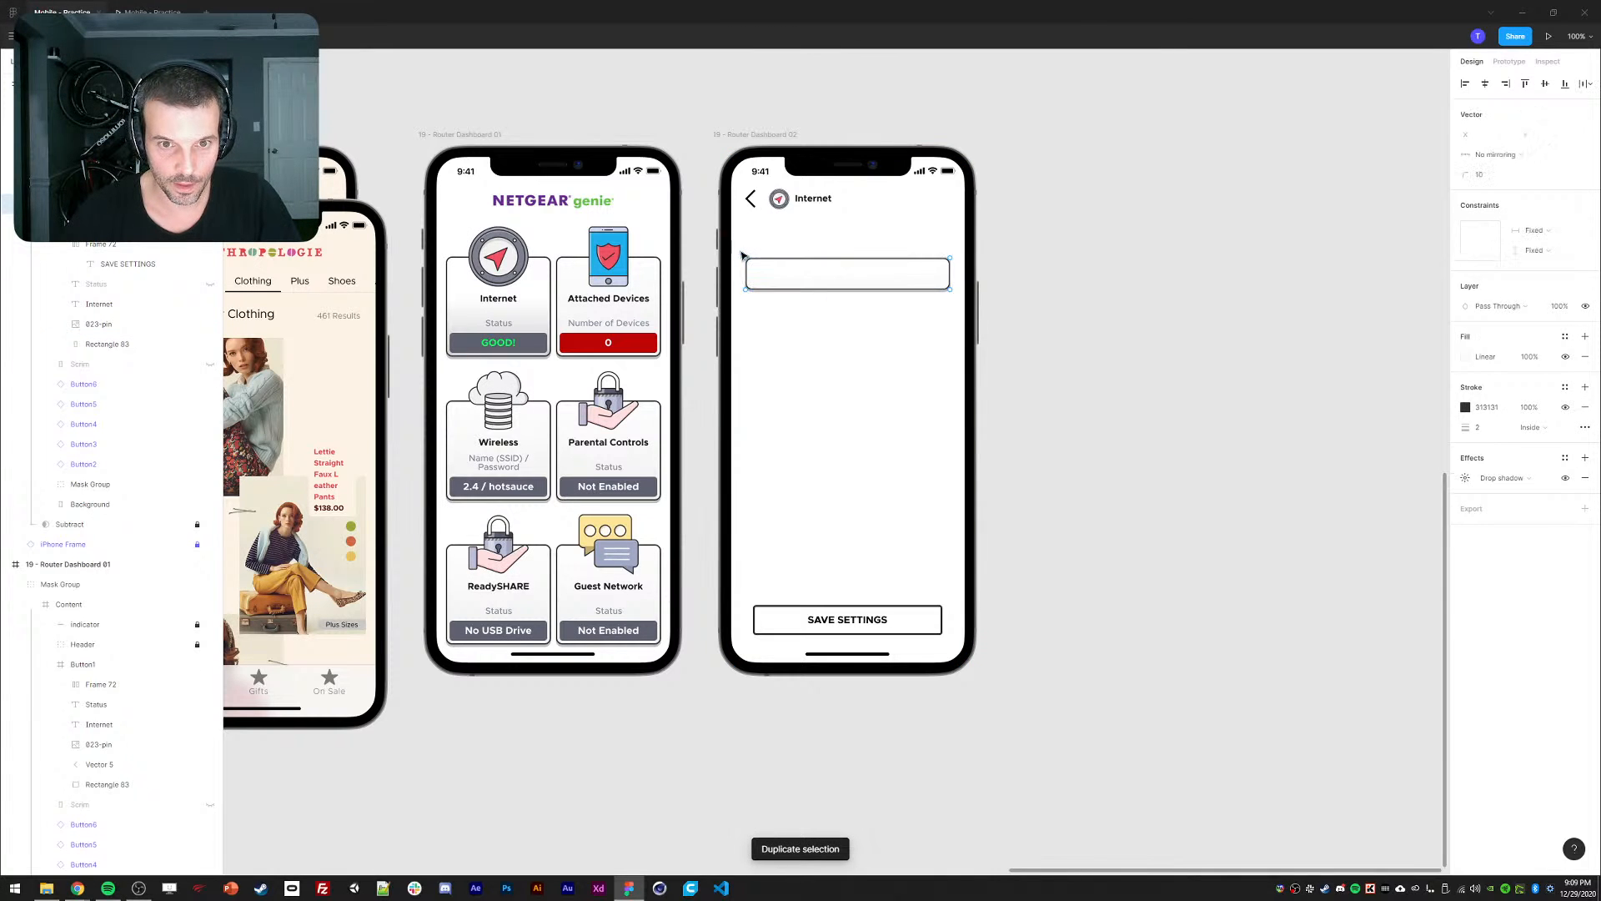
key(Escape)
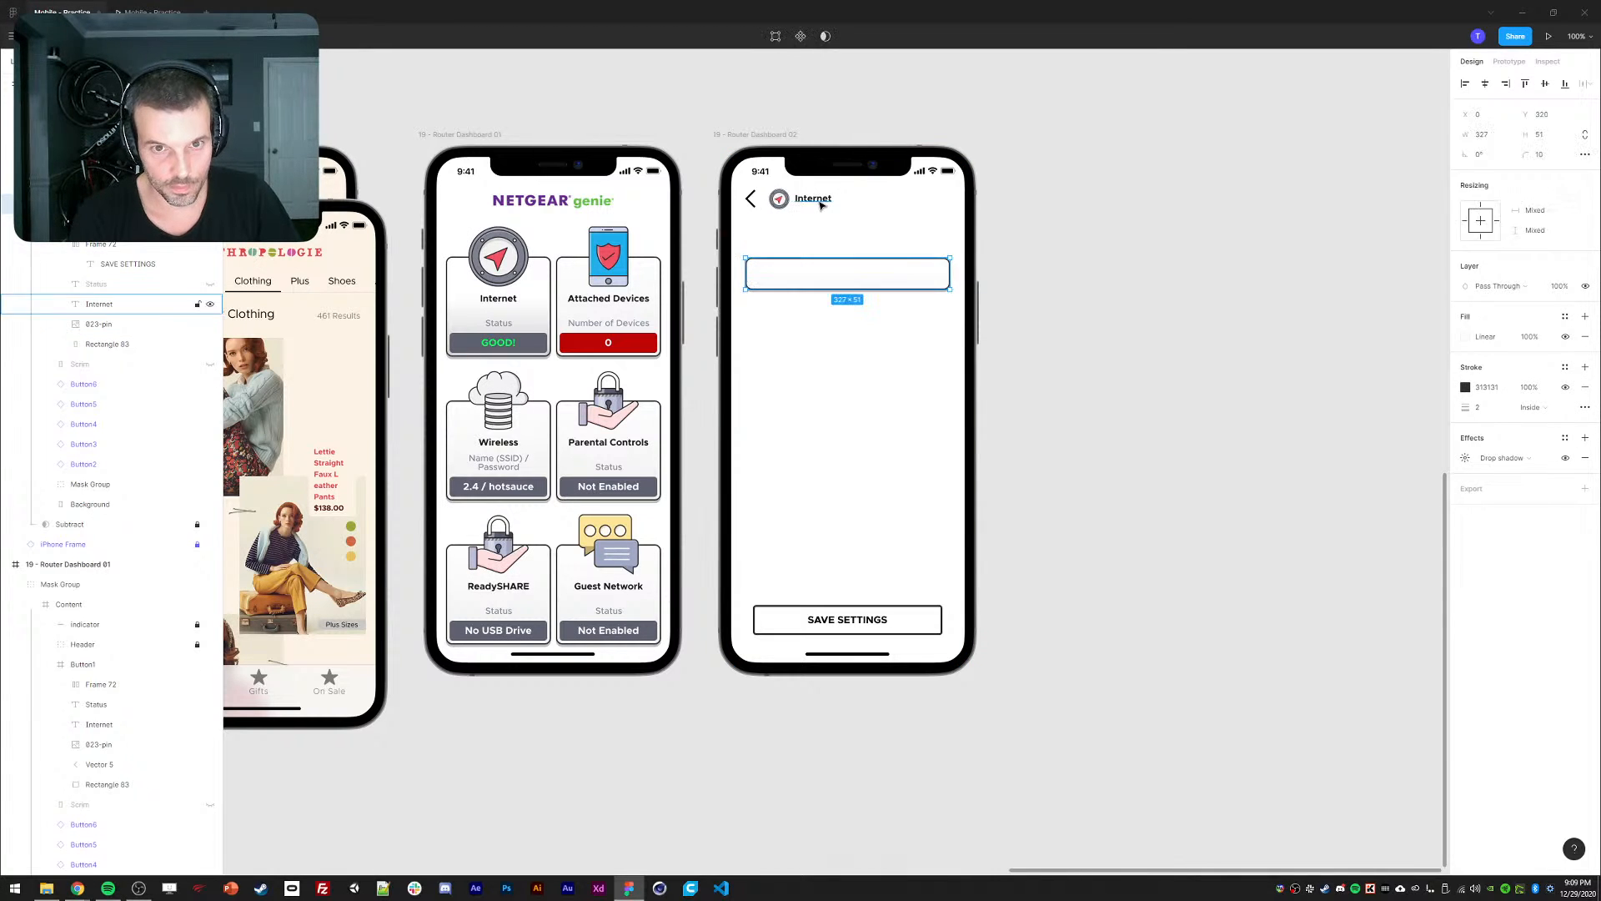
Copy the Internet header text as a left-aligned 'SSID 5g Name' label above the box.
click(821, 206)
key(ctrl+d)
drag(818, 207, 780, 251)
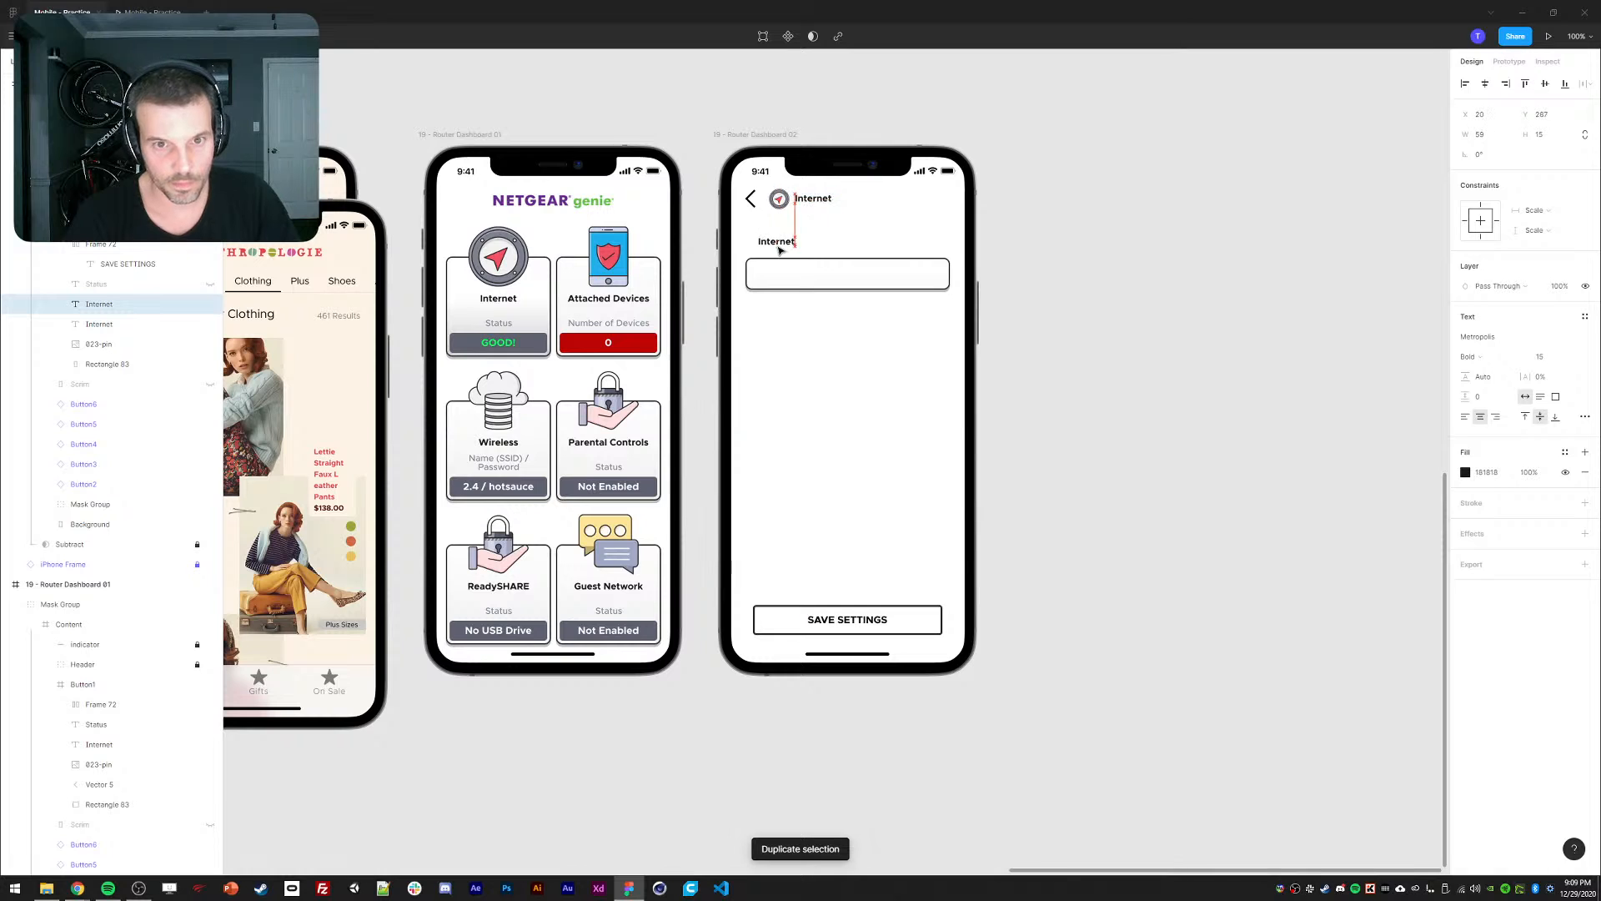
double_click(779, 247)
text(S)
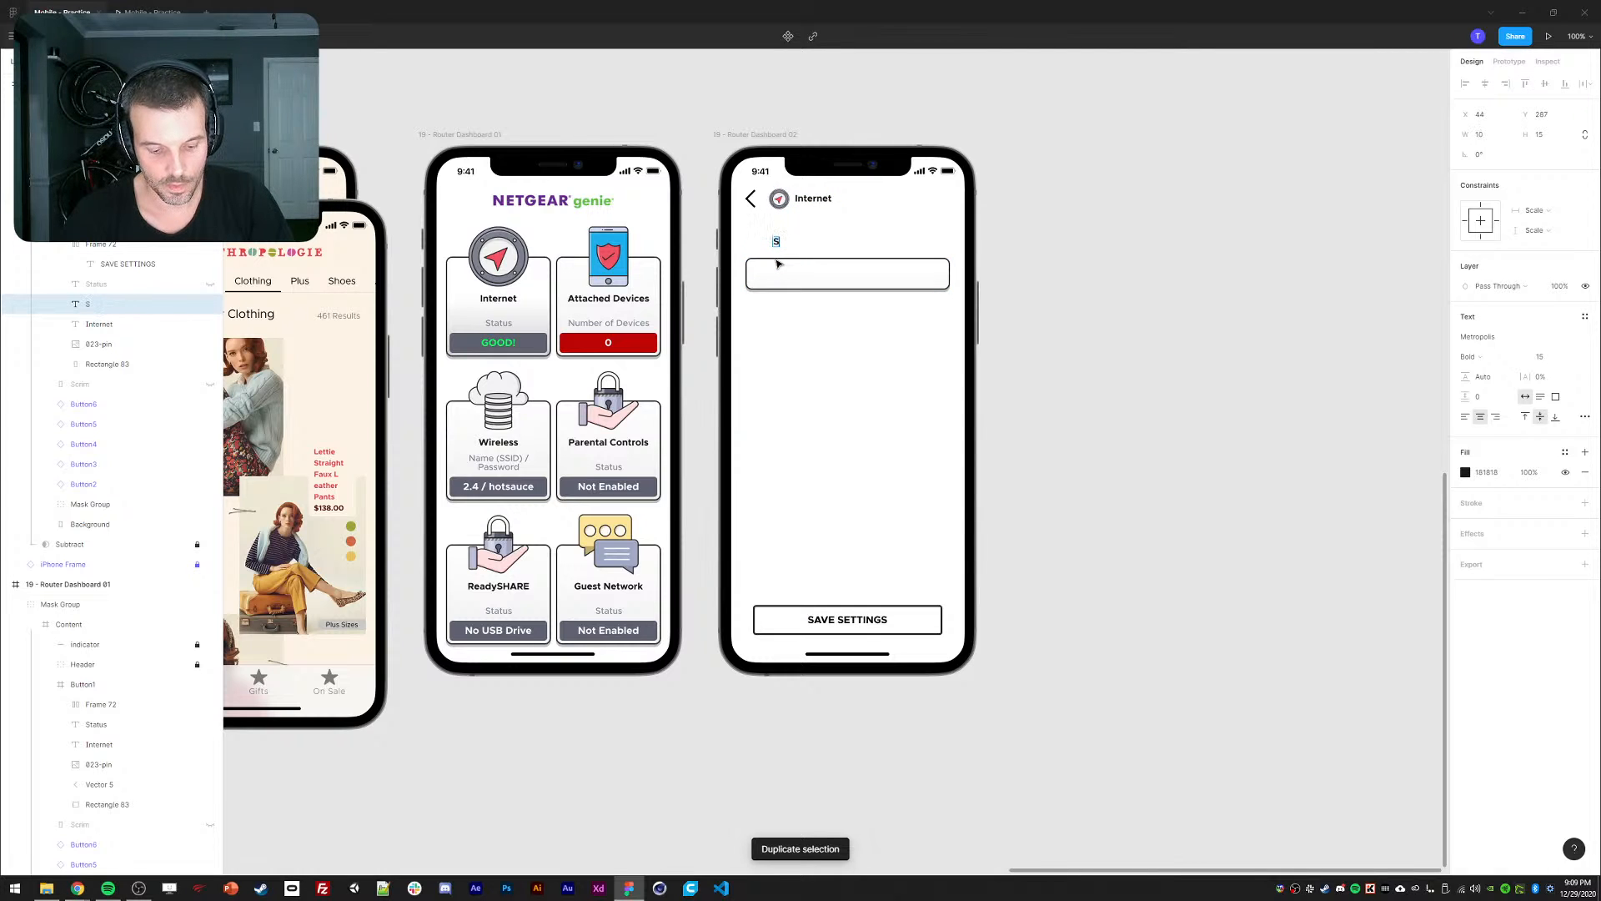
text(SDIID)
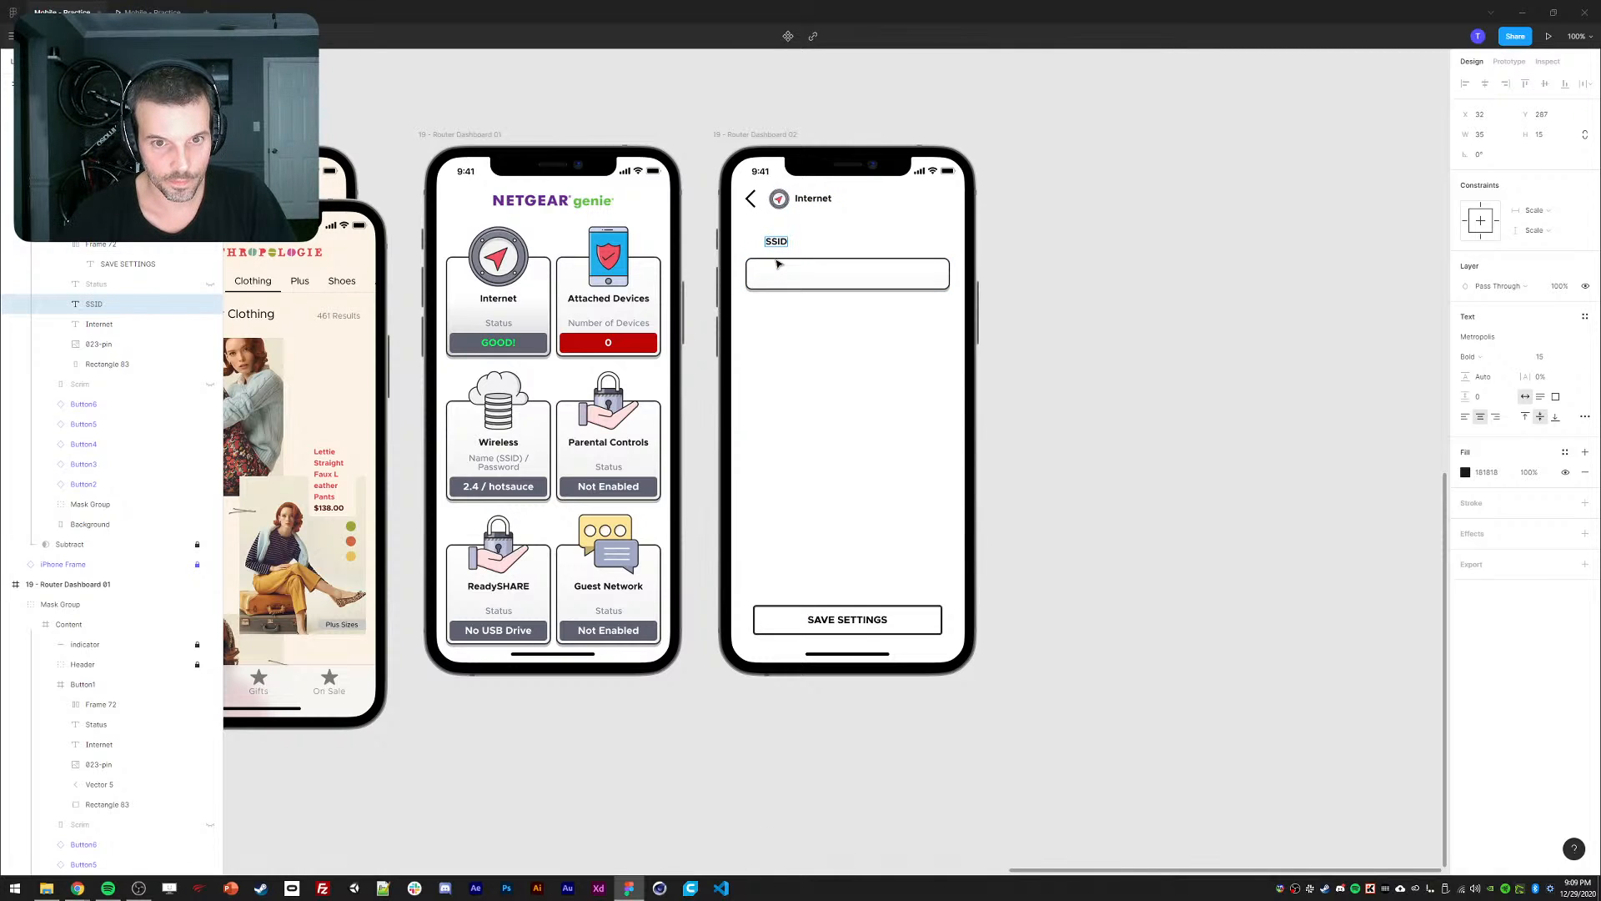
text( 5g Name)
key(Escape)
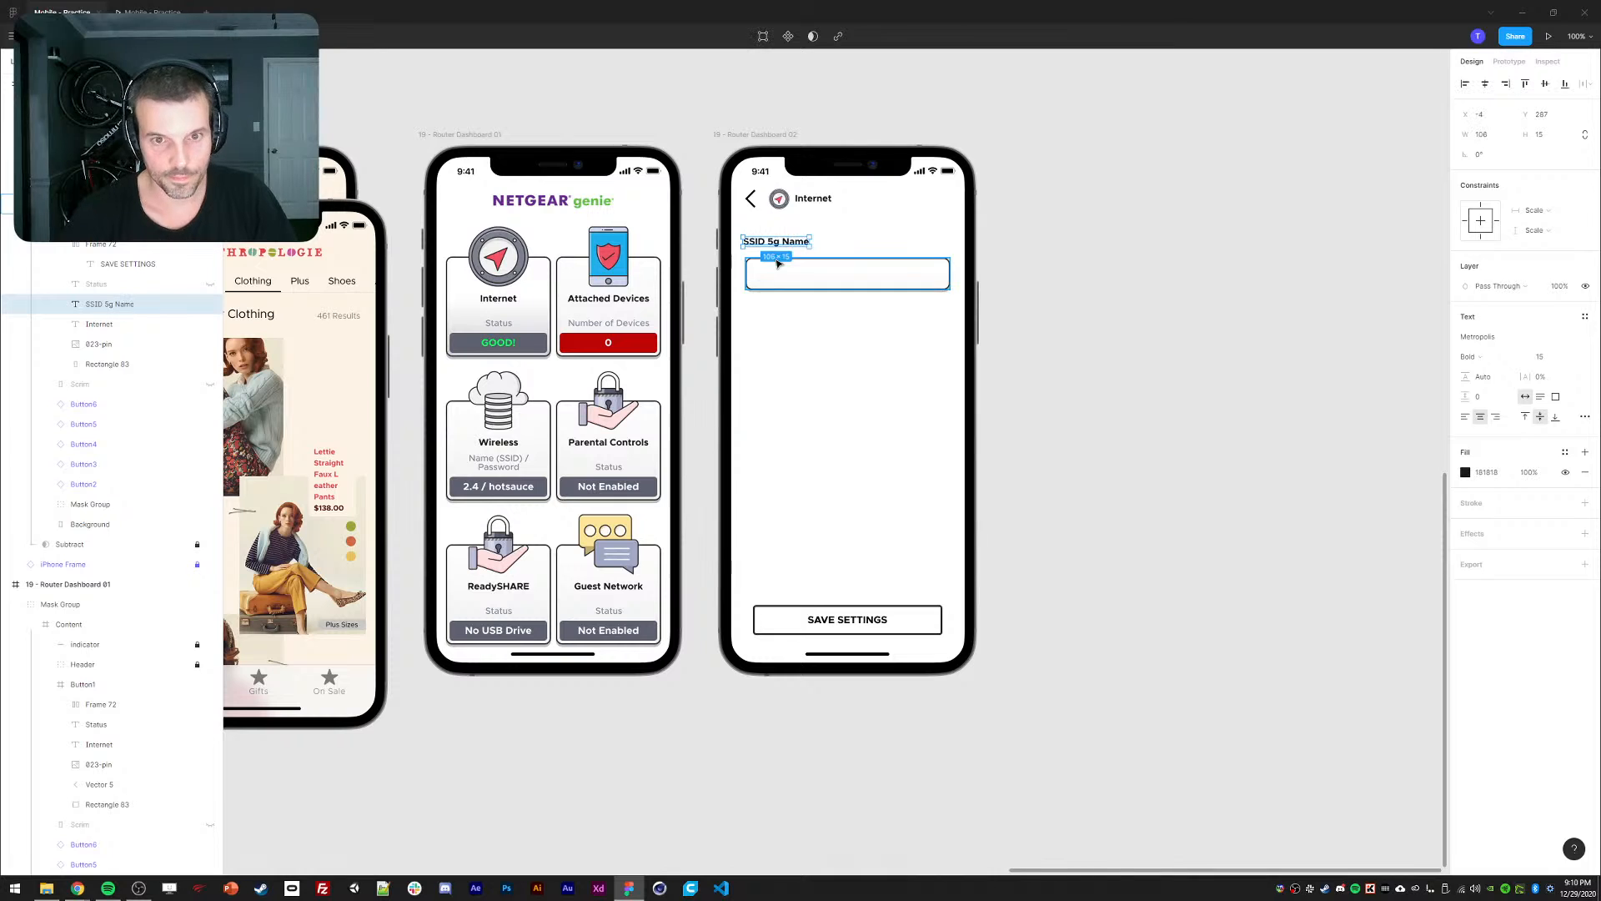
click(1465, 417)
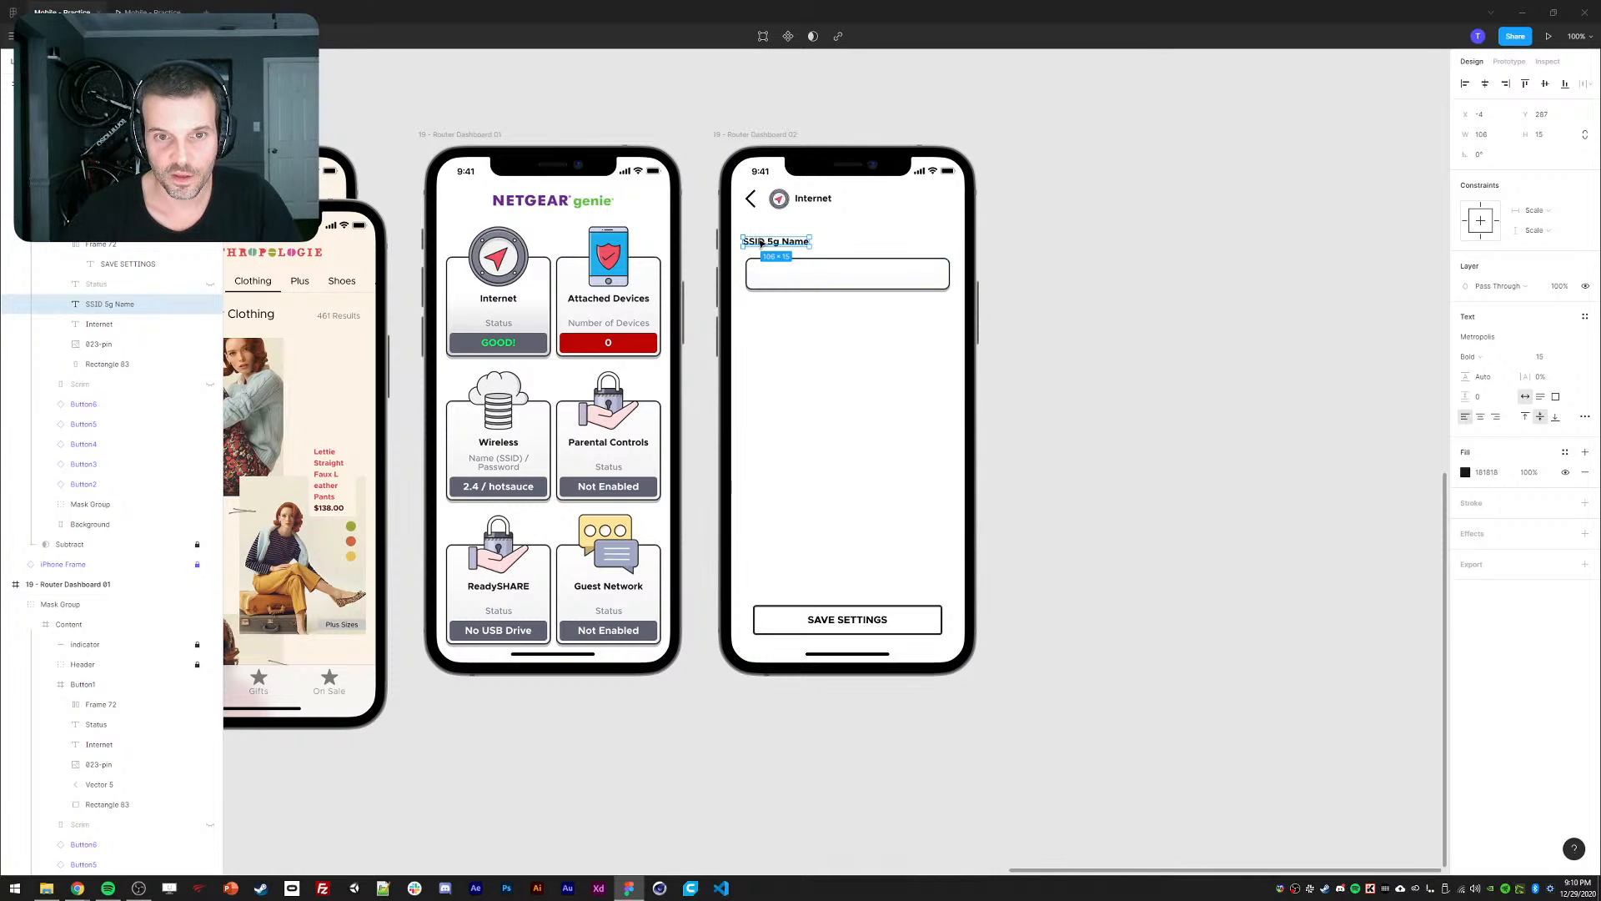
drag(760, 241, 788, 279)
Copy the label into the box as 'JabberWocky' in Medium weight, size 18.
key(ctrl+d)
drag(104, 304, 103, 196)
key(Return)
text(Jabbe)
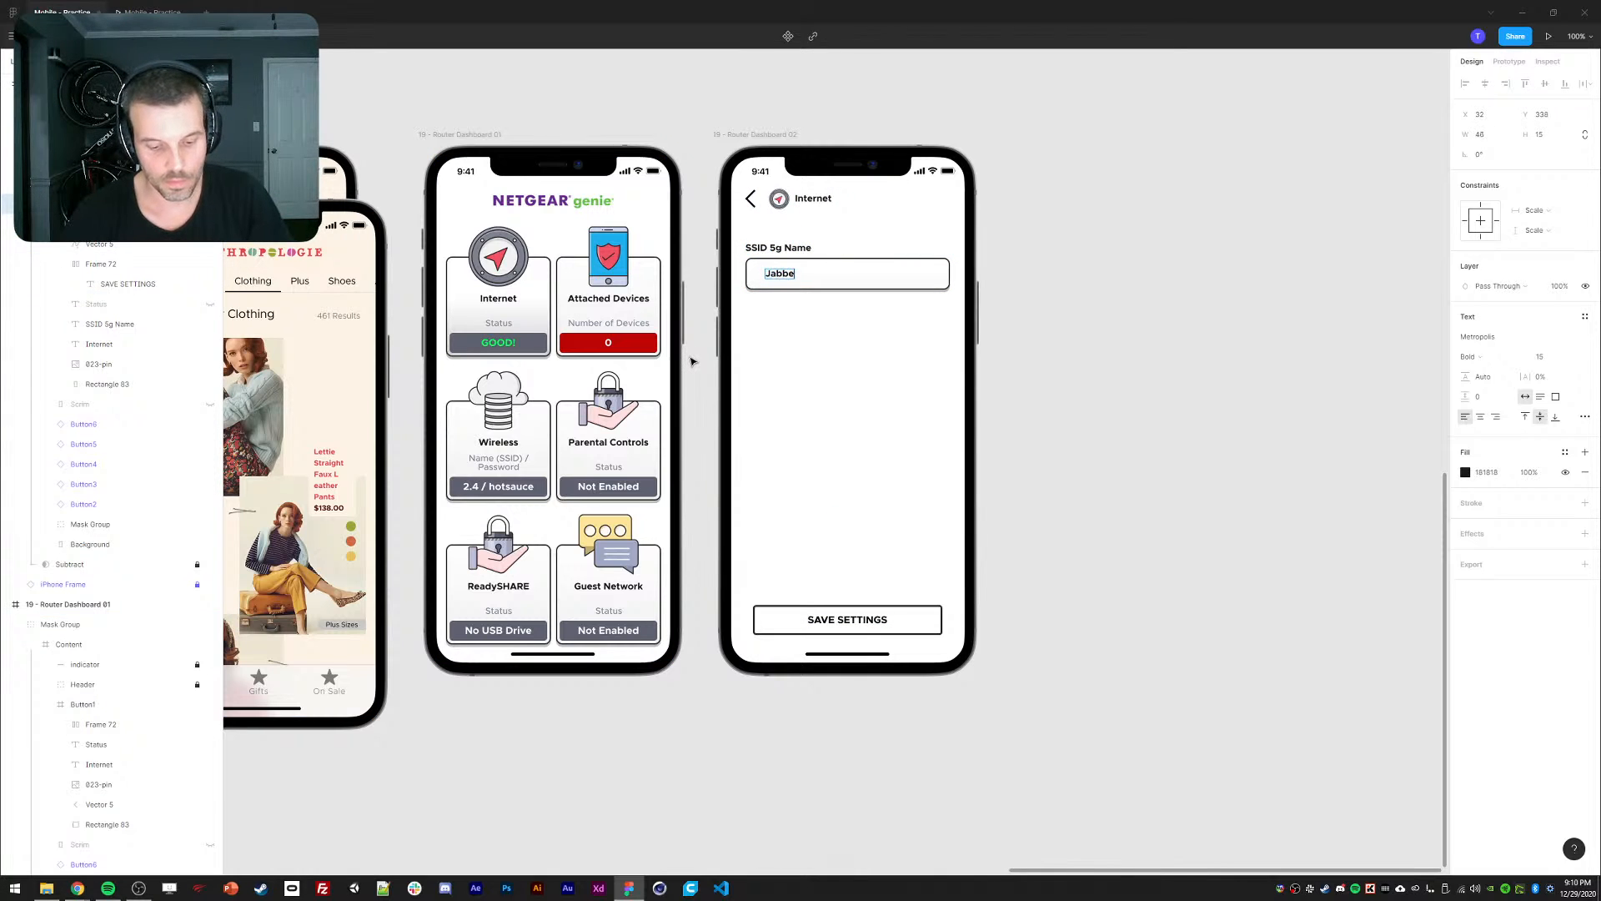
text(rWocky)
key(Escape)
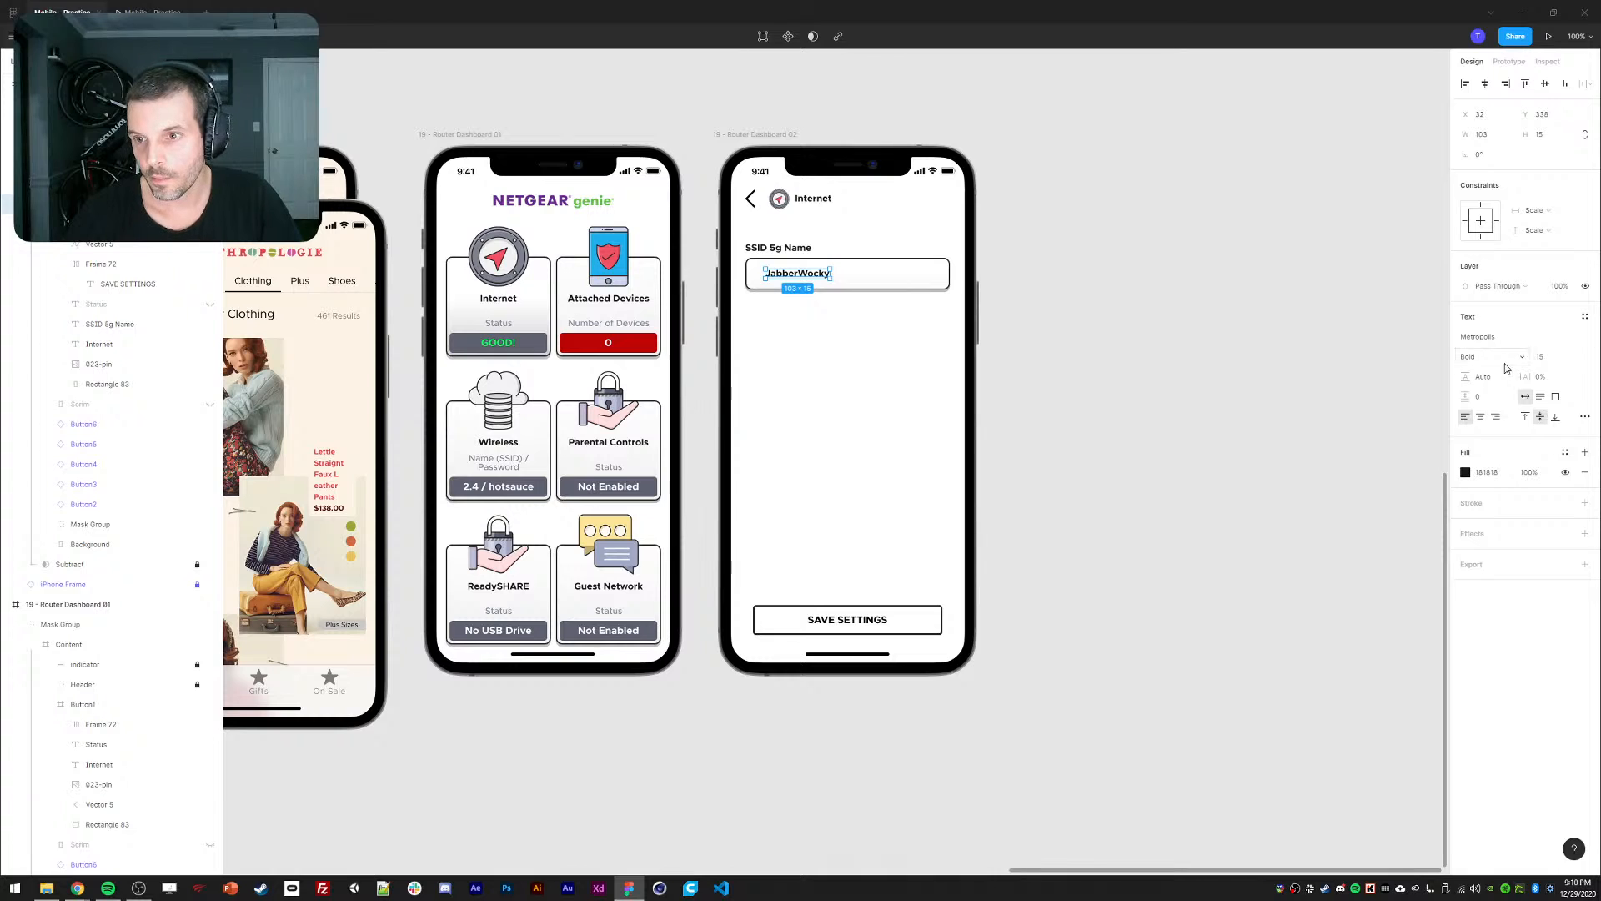
click(1540, 356)
text(18)
key(Return)
click(1493, 356)
click(1484, 317)
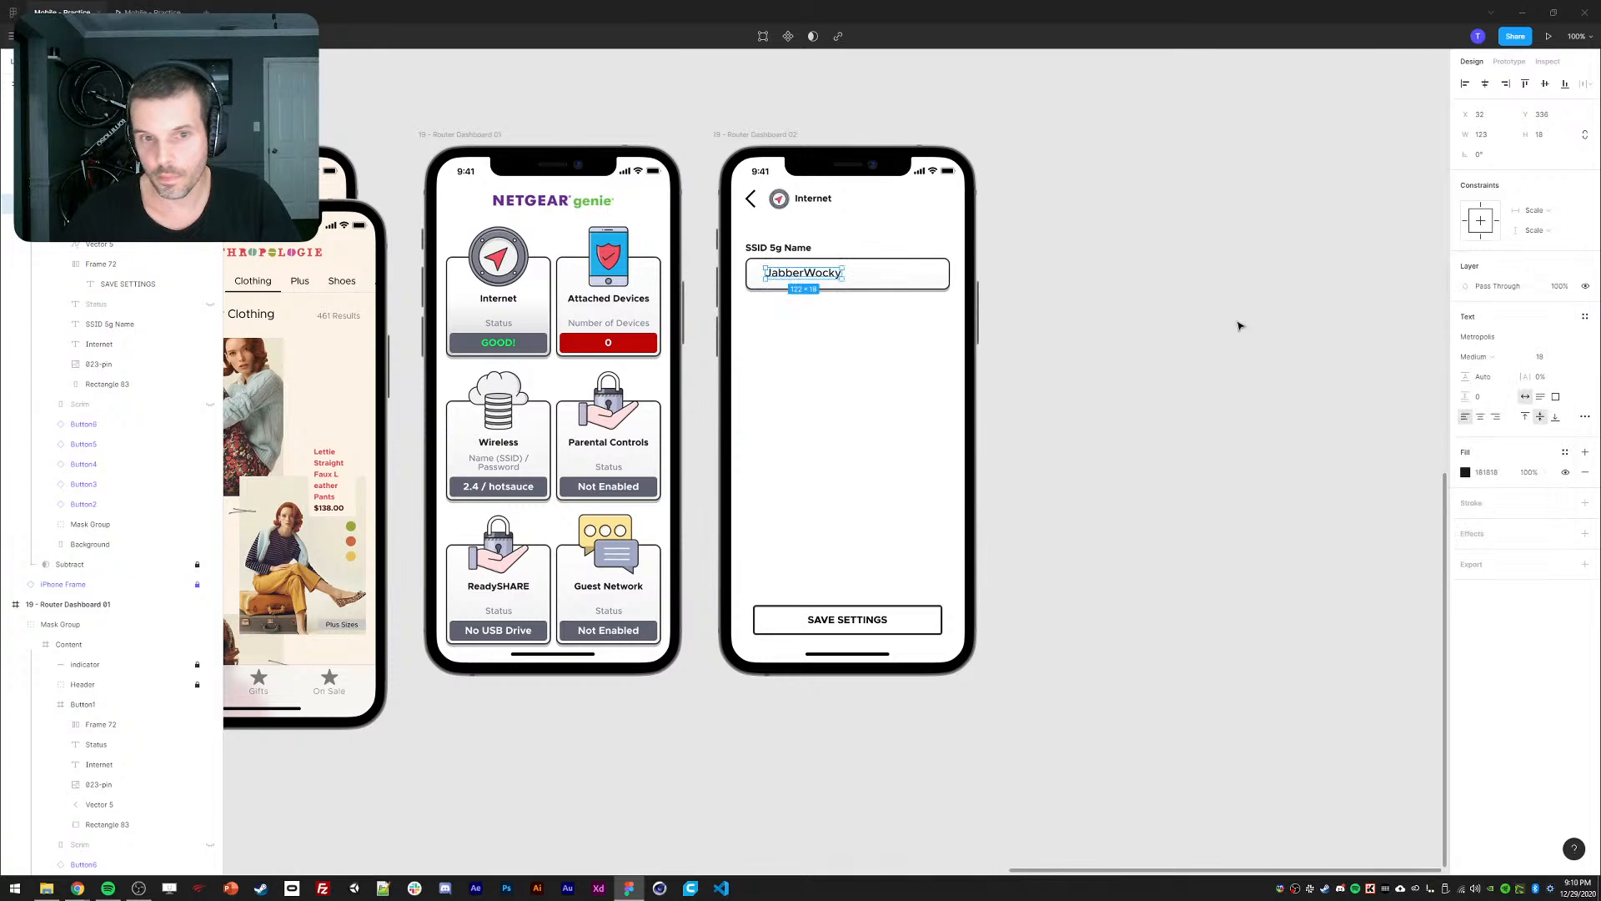
drag(779, 273, 775, 278)
key(Up)
key(Up)
key(Up)
key(Up)
key(shift+Left)
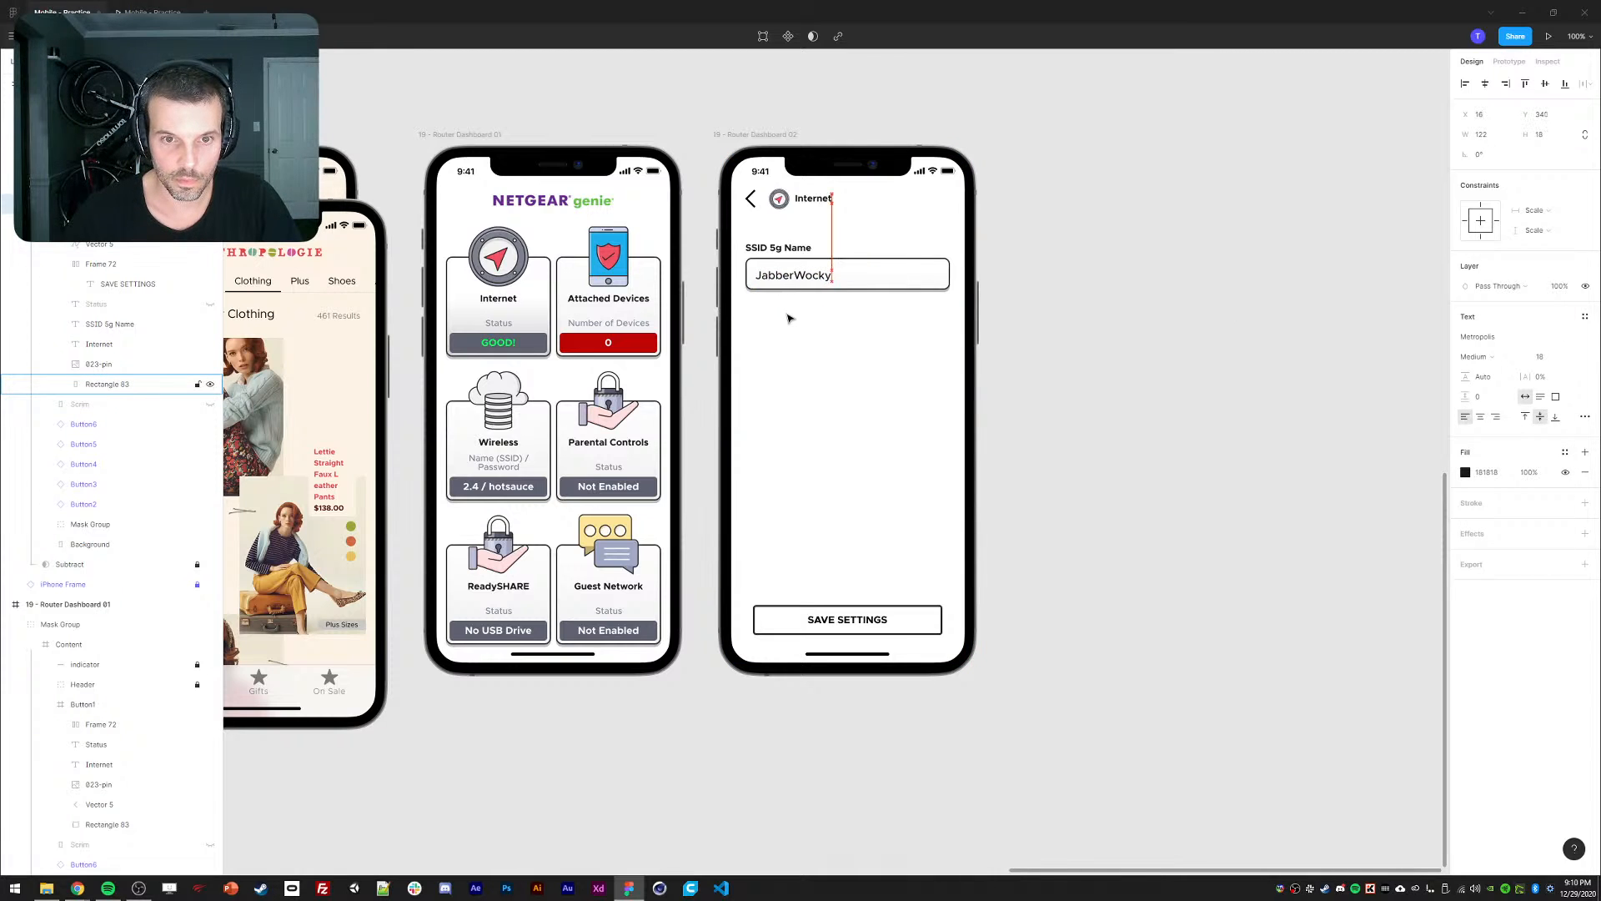
Group the SSID 5g Name label with its input box.
click(868, 276)
shift+click(784, 248)
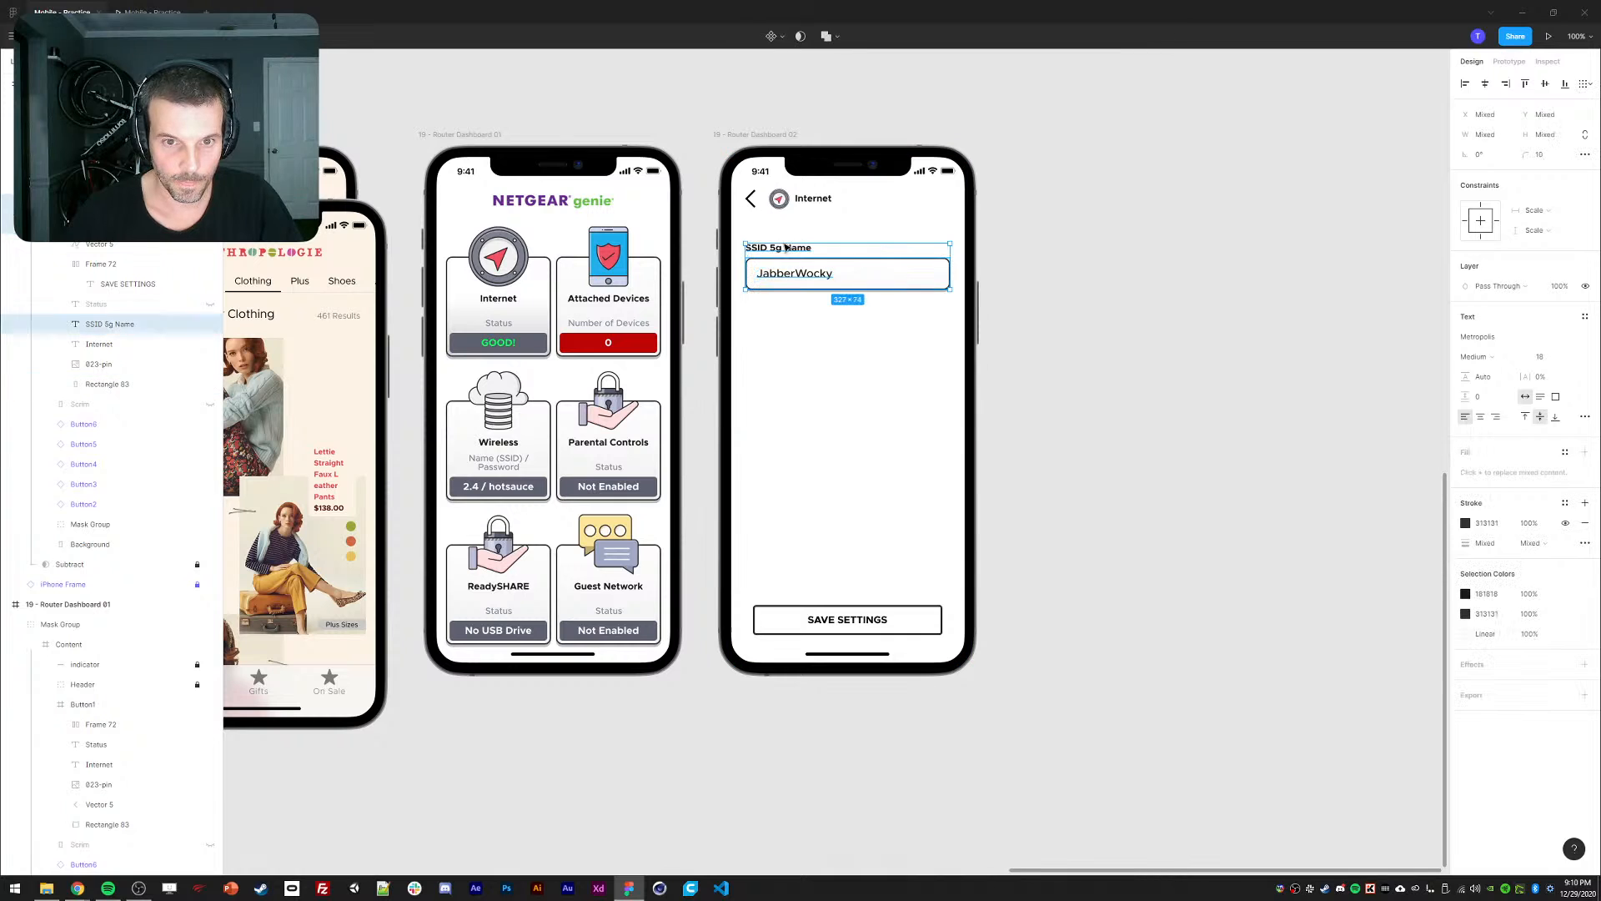
key(ctrl+g)
Duplicate the SSID field group 78 px lower and relabel the copy 'SSID 2.4g Name'.
key(ctrl+d)
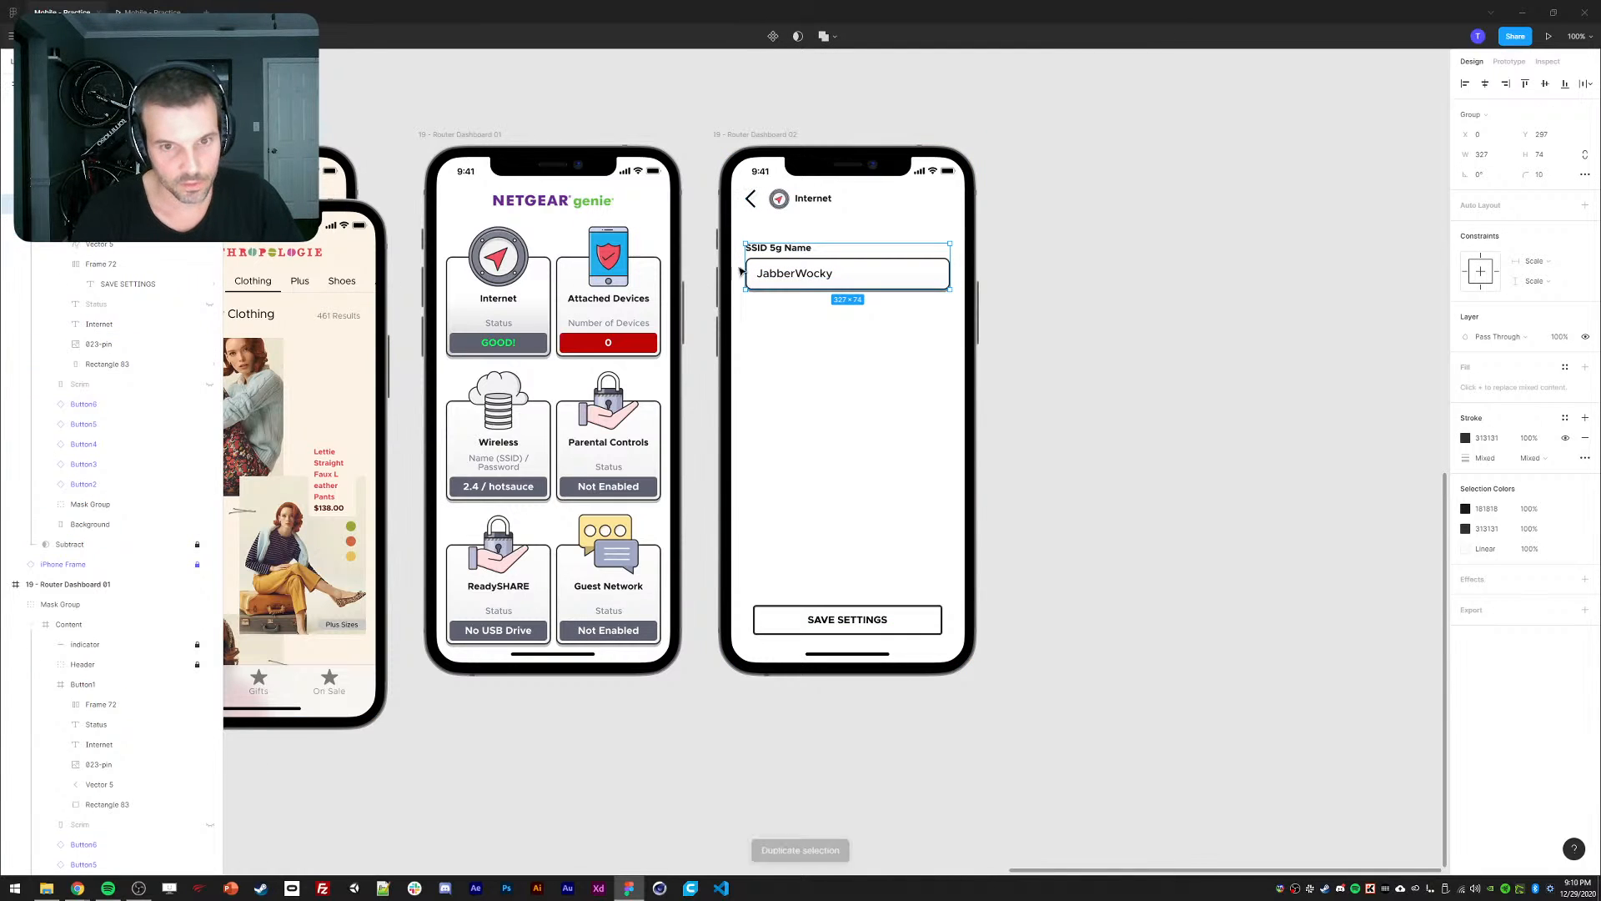
drag(799, 278, 799, 343)
key(Escape)
ctrl+click(779, 313)
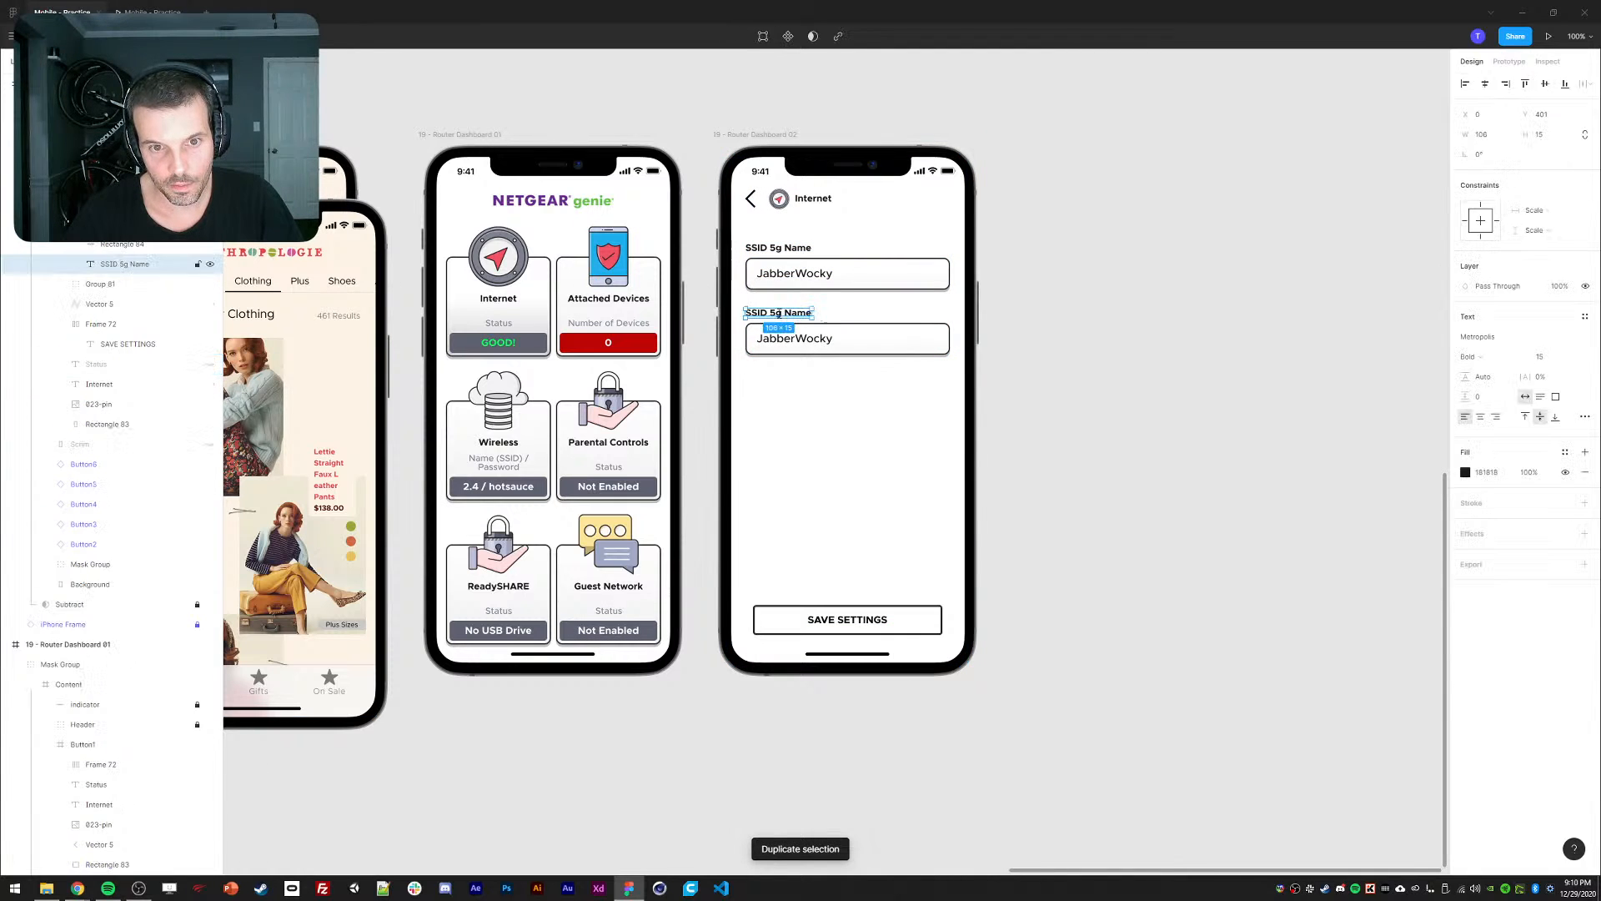
double_click(779, 313)
key(BackSpace)
text(3)
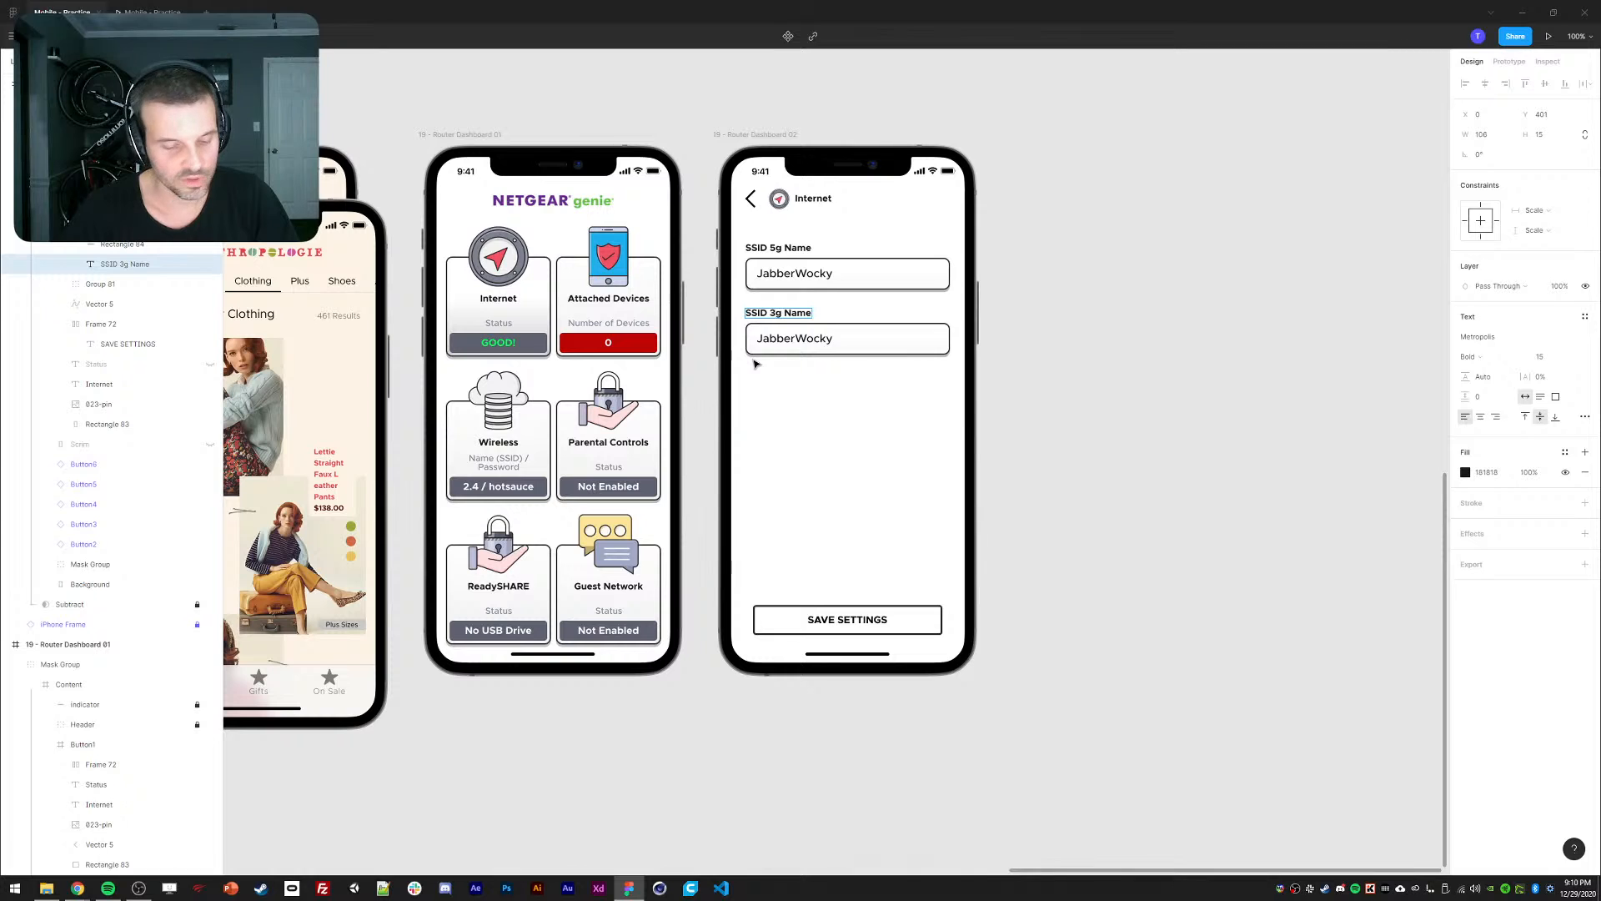
key(BackSpace)
text(2.4)
Change the lower field's text to 'JabberW0cky', select both field groups, and preview the prototype.
click(803, 340)
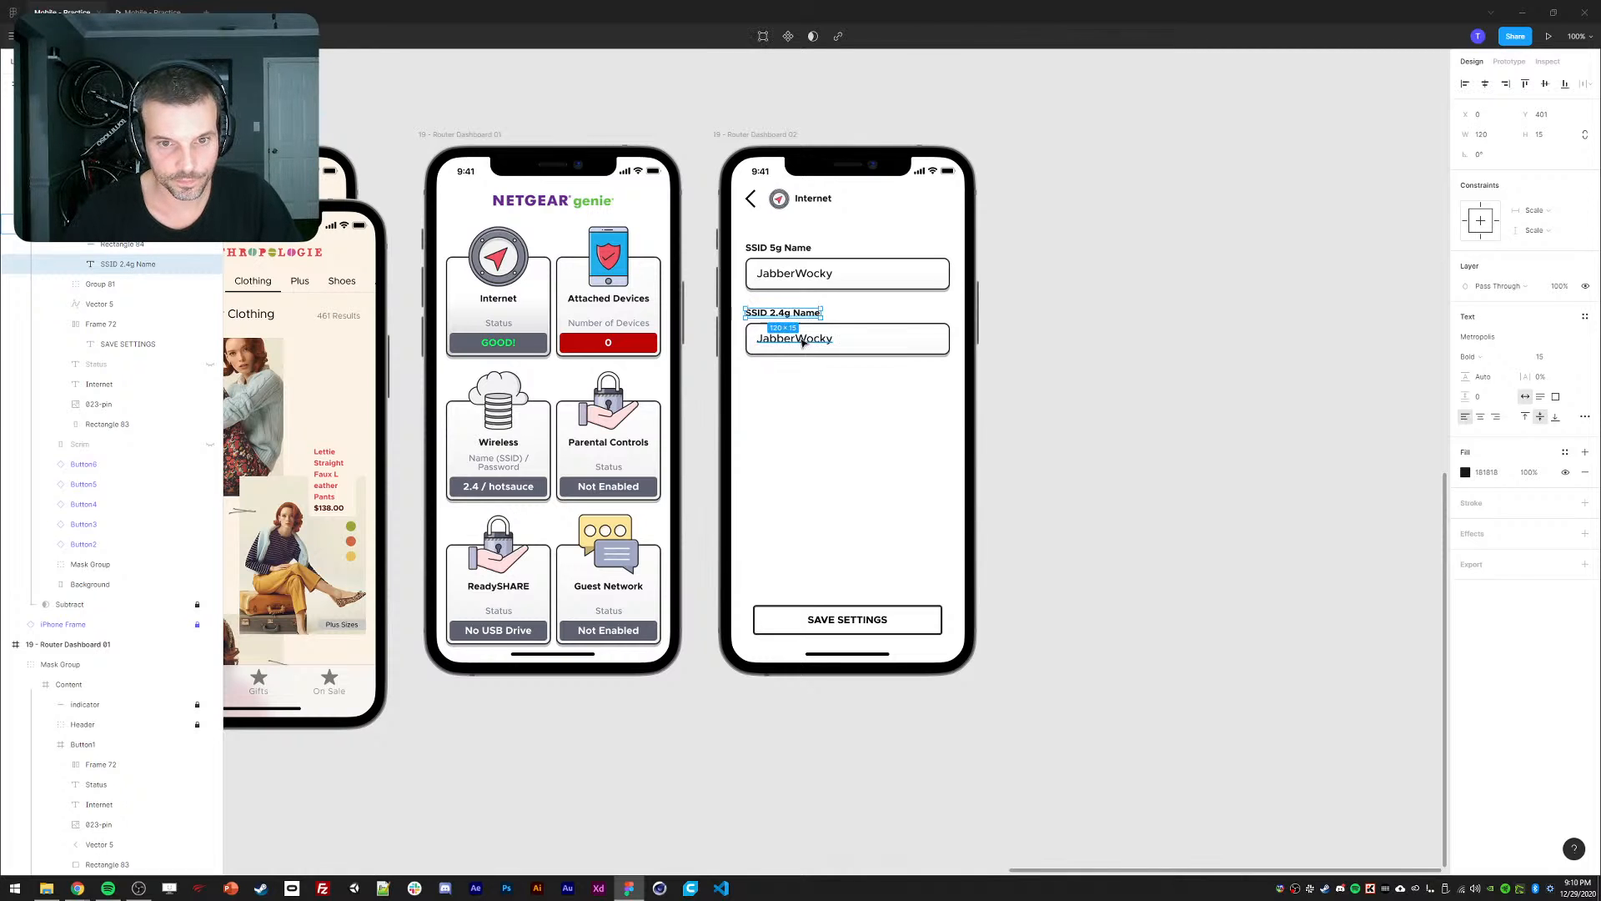
double_click(809, 341)
key(BackSpace)
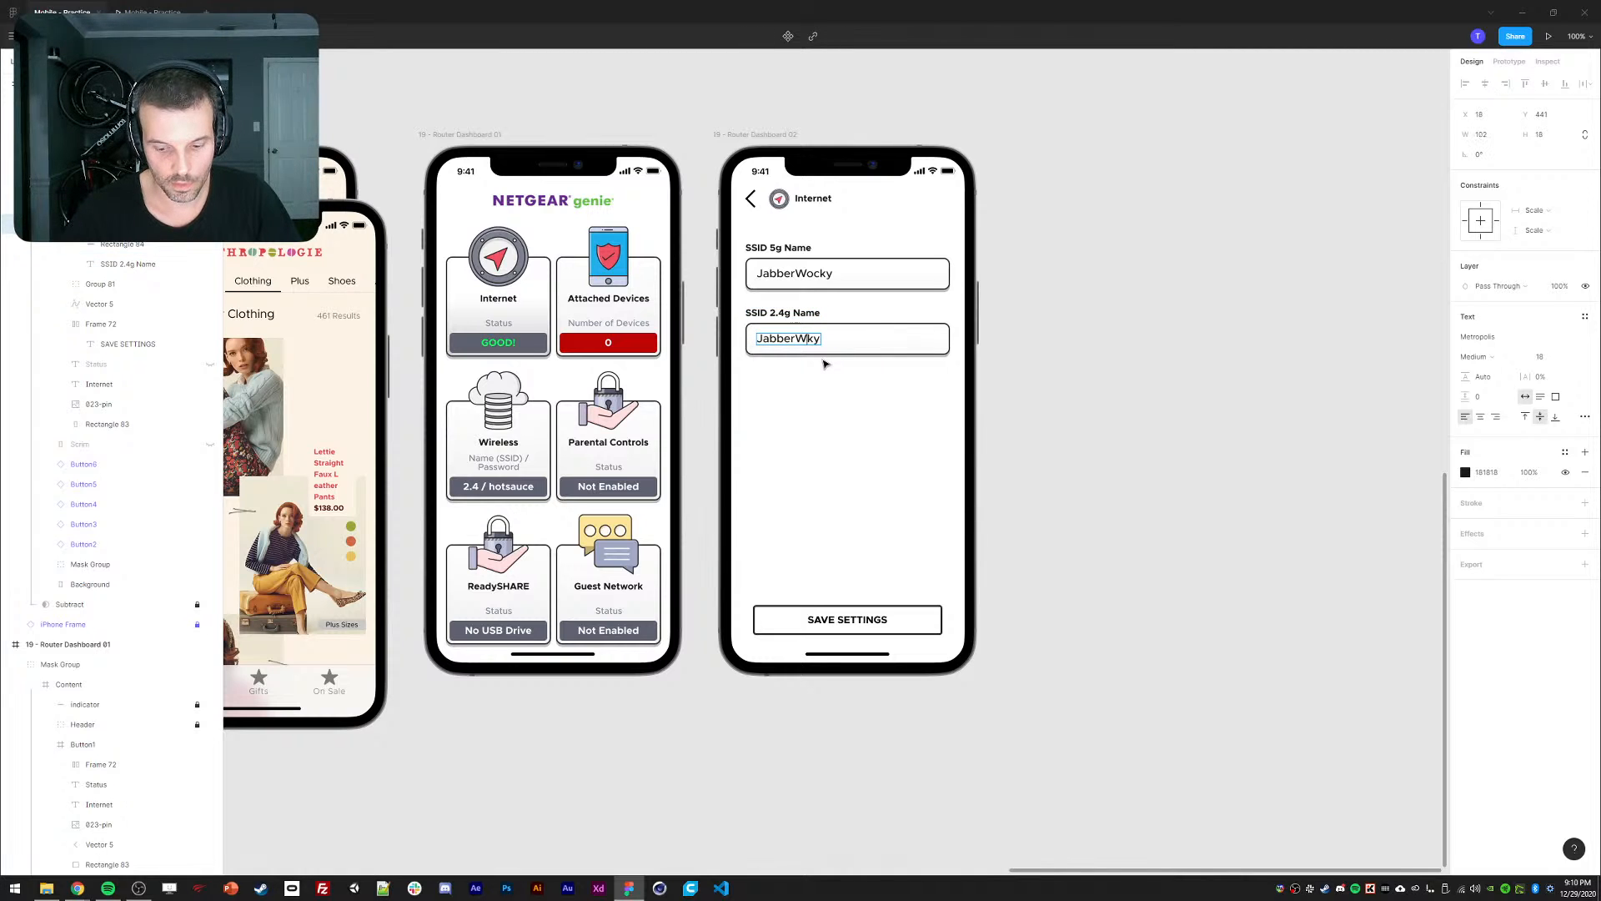
text(0c)
key(Escape)
click(1065, 370)
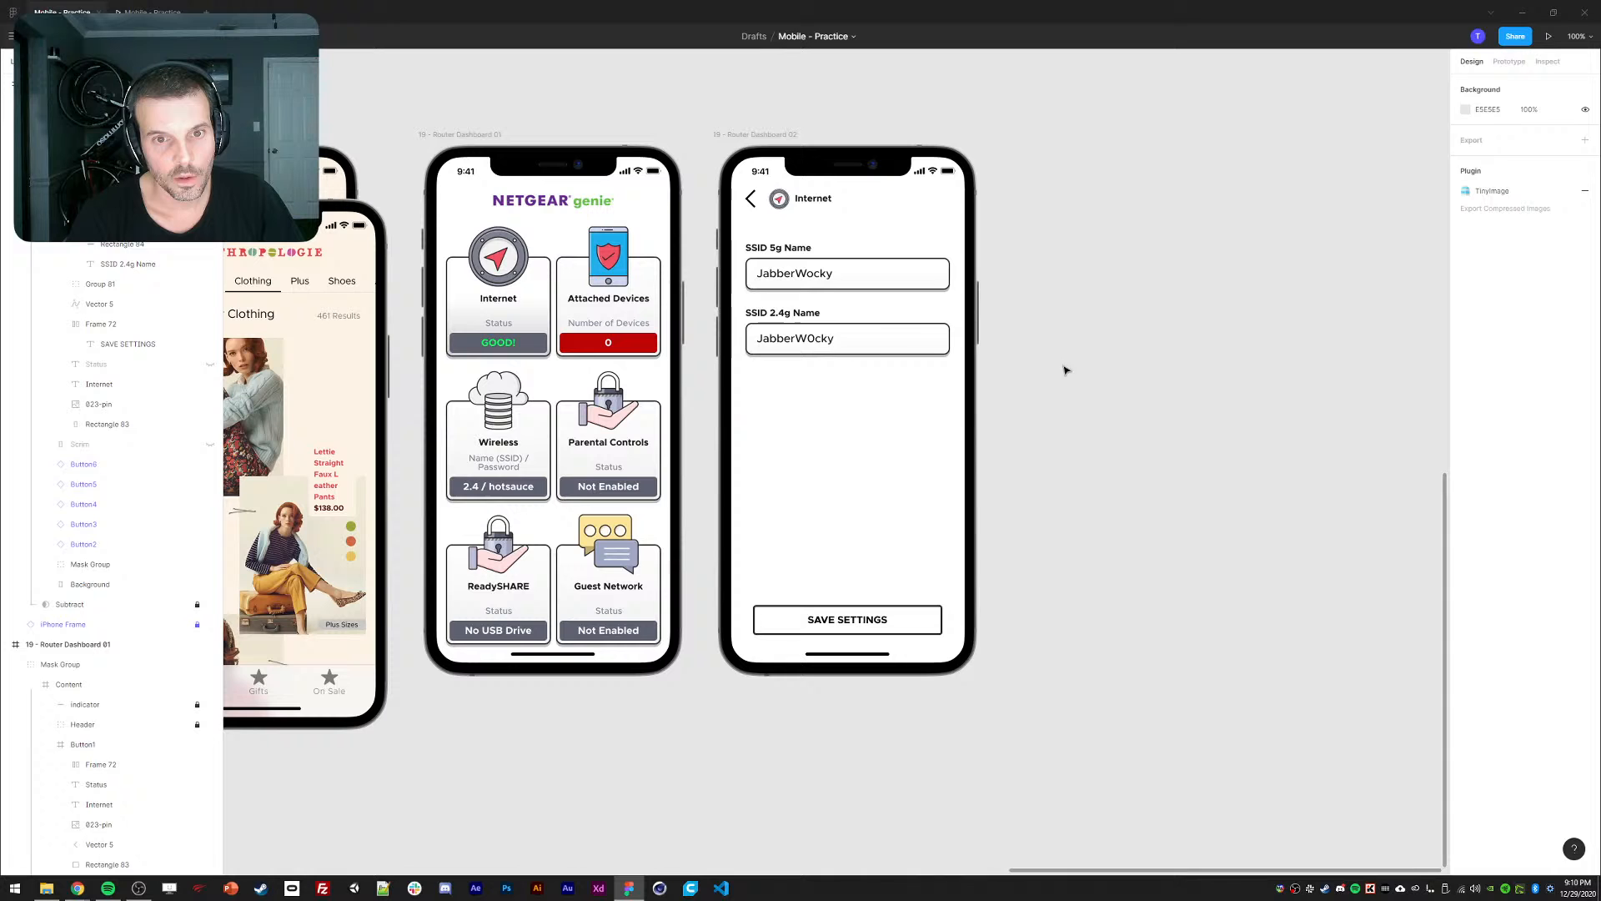
click(789, 327)
shift+click(769, 250)
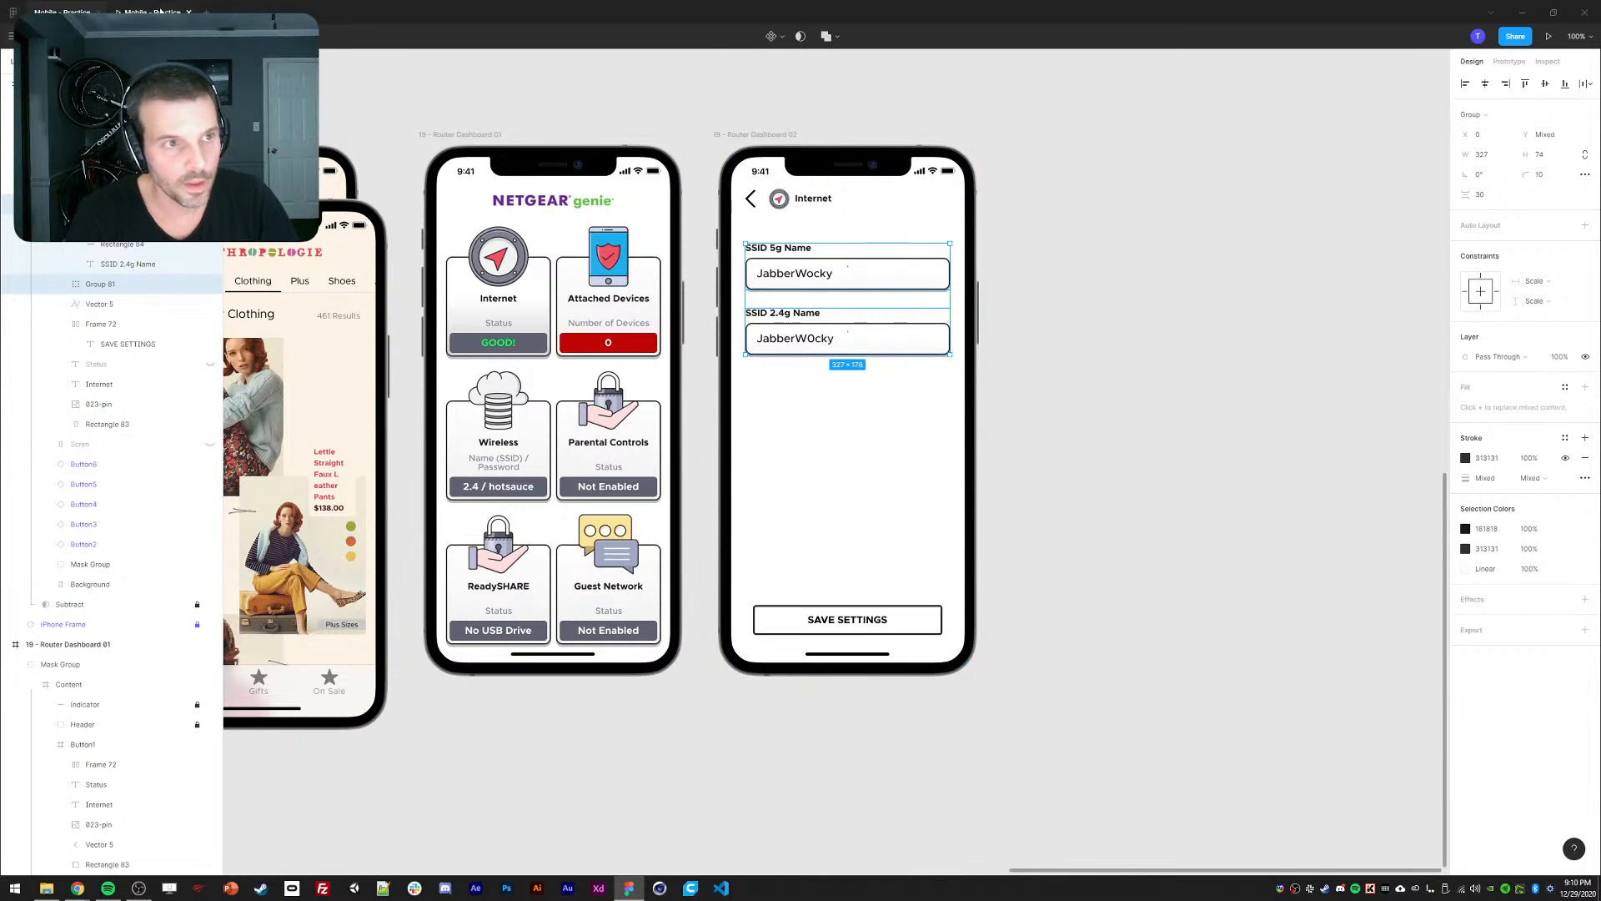
key(ctrl+alt+Return)
click(754, 458)
click(749, 358)
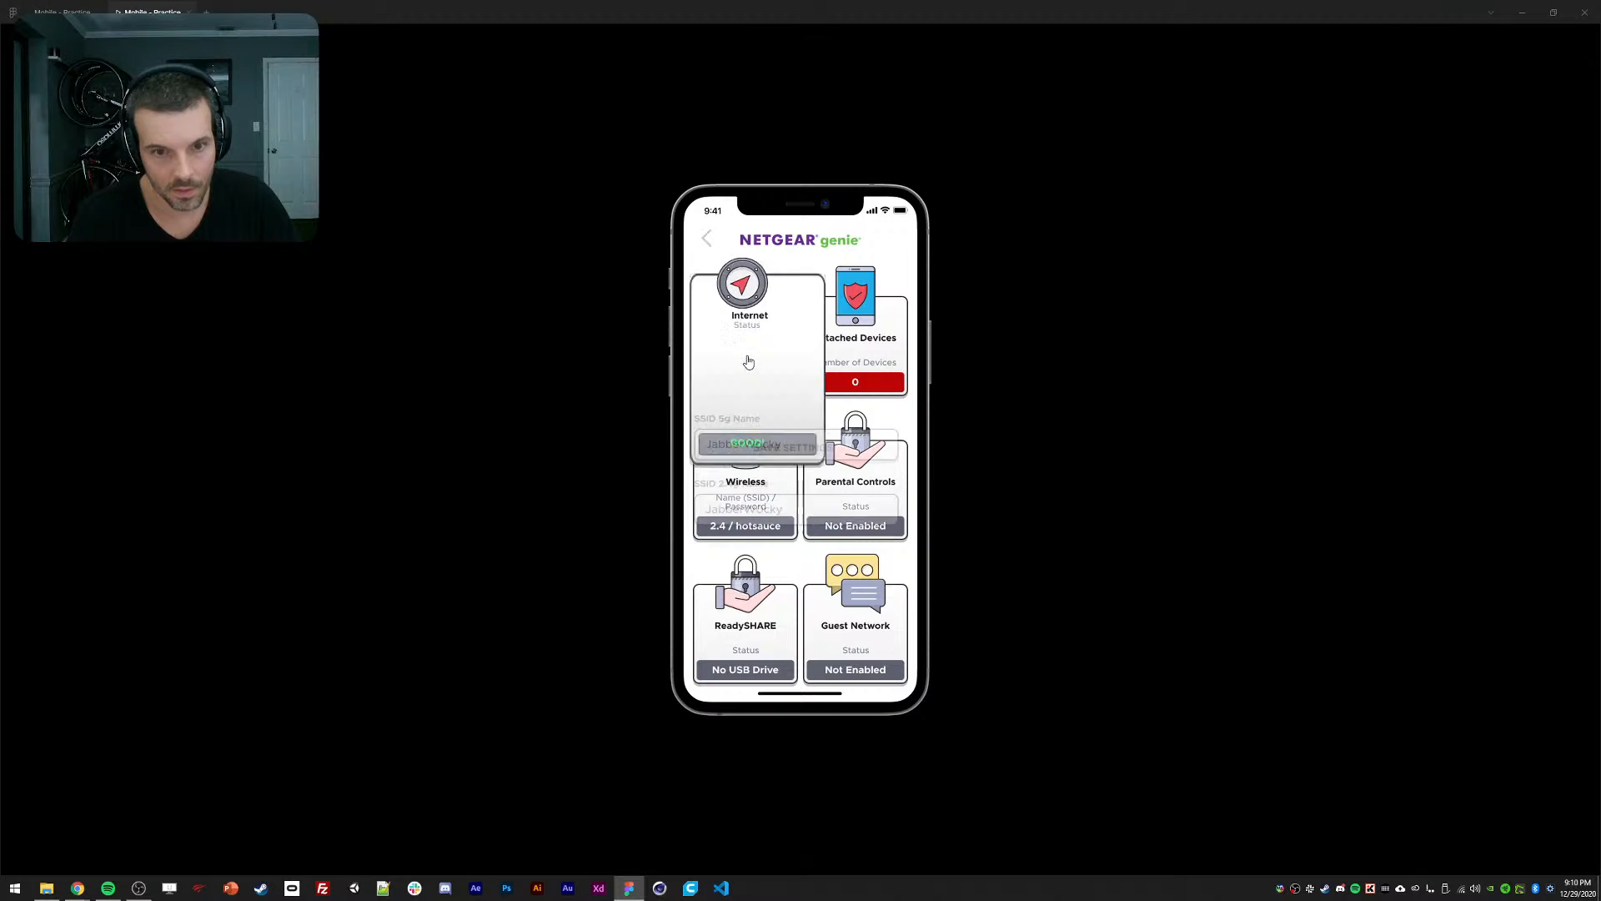
click(759, 444)
click(739, 367)
click(738, 382)
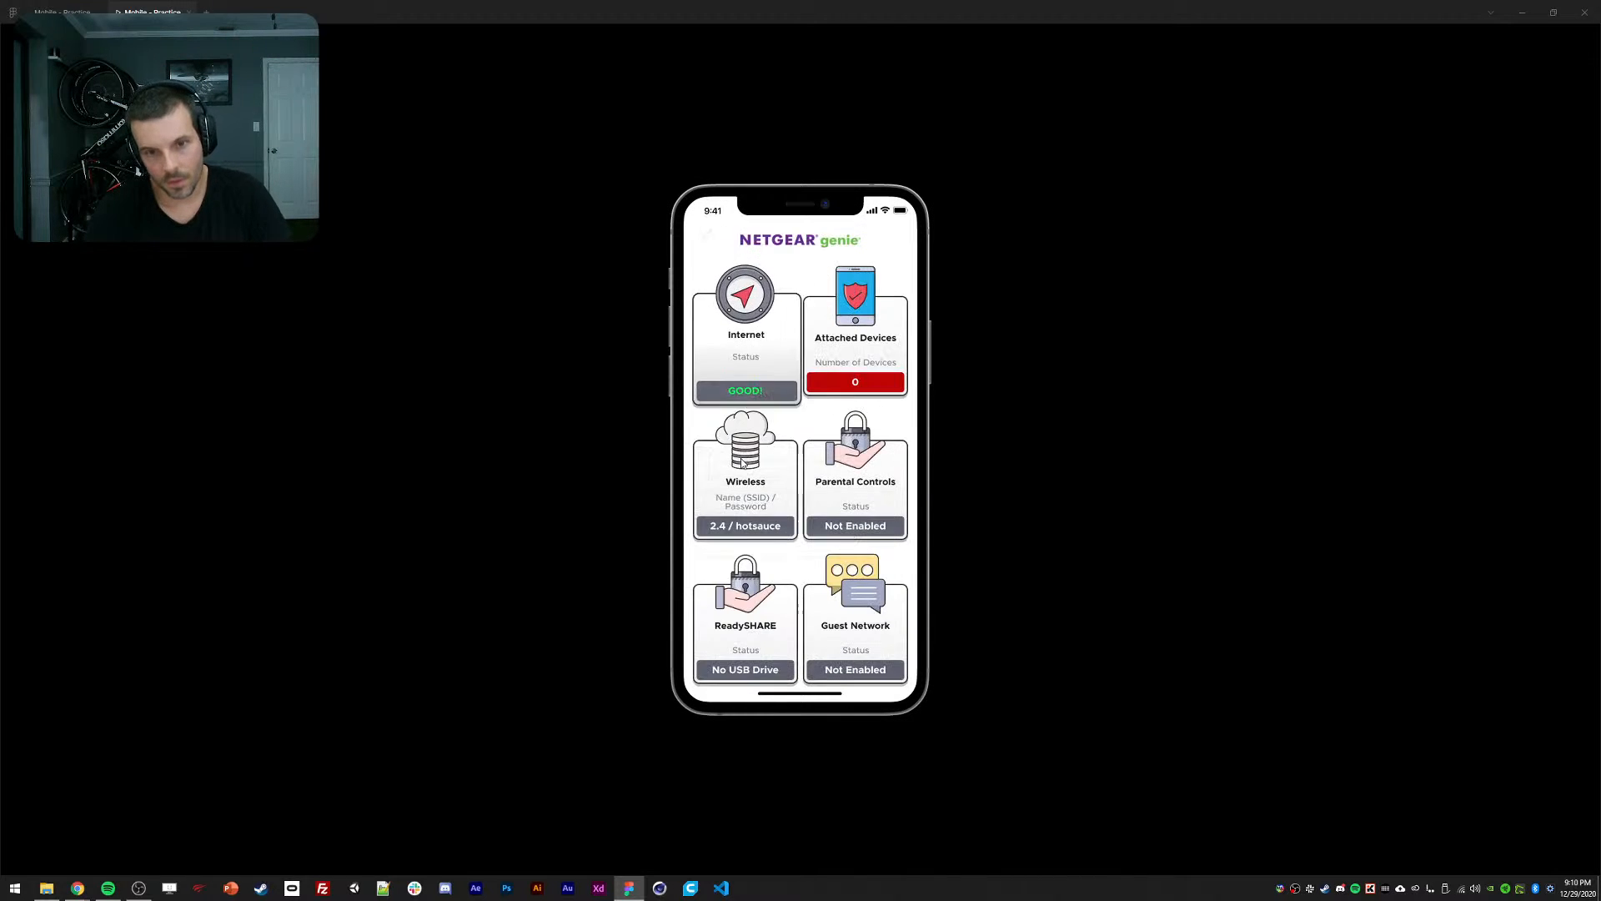
click(739, 368)
click(743, 379)
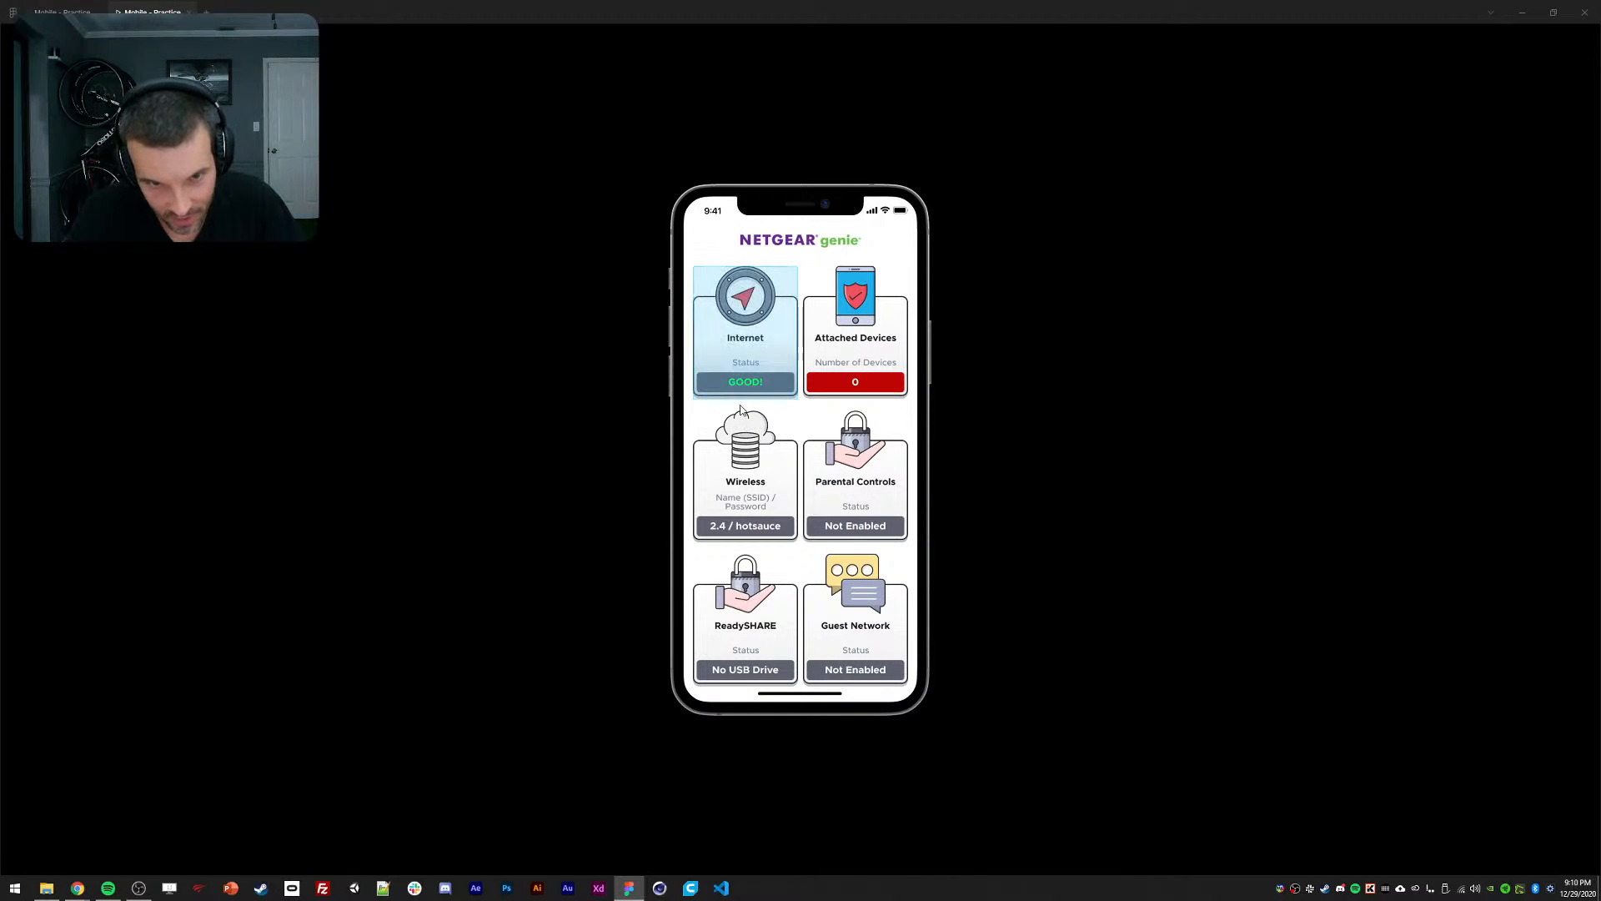
click(741, 373)
click(624, 419)
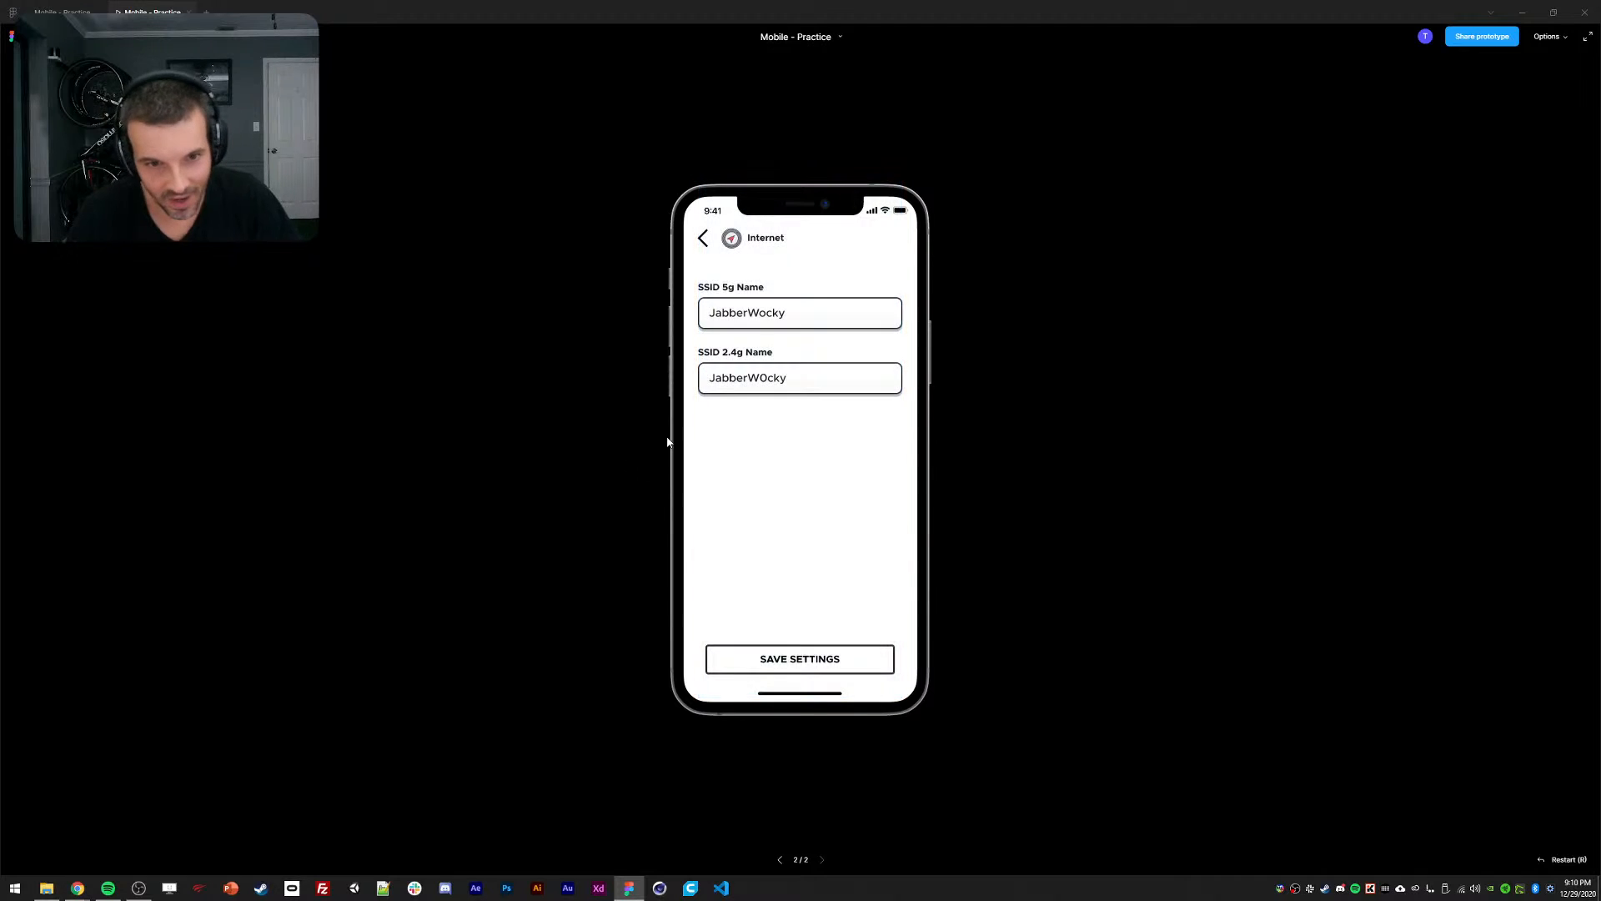
click(727, 410)
click(732, 361)
click(729, 358)
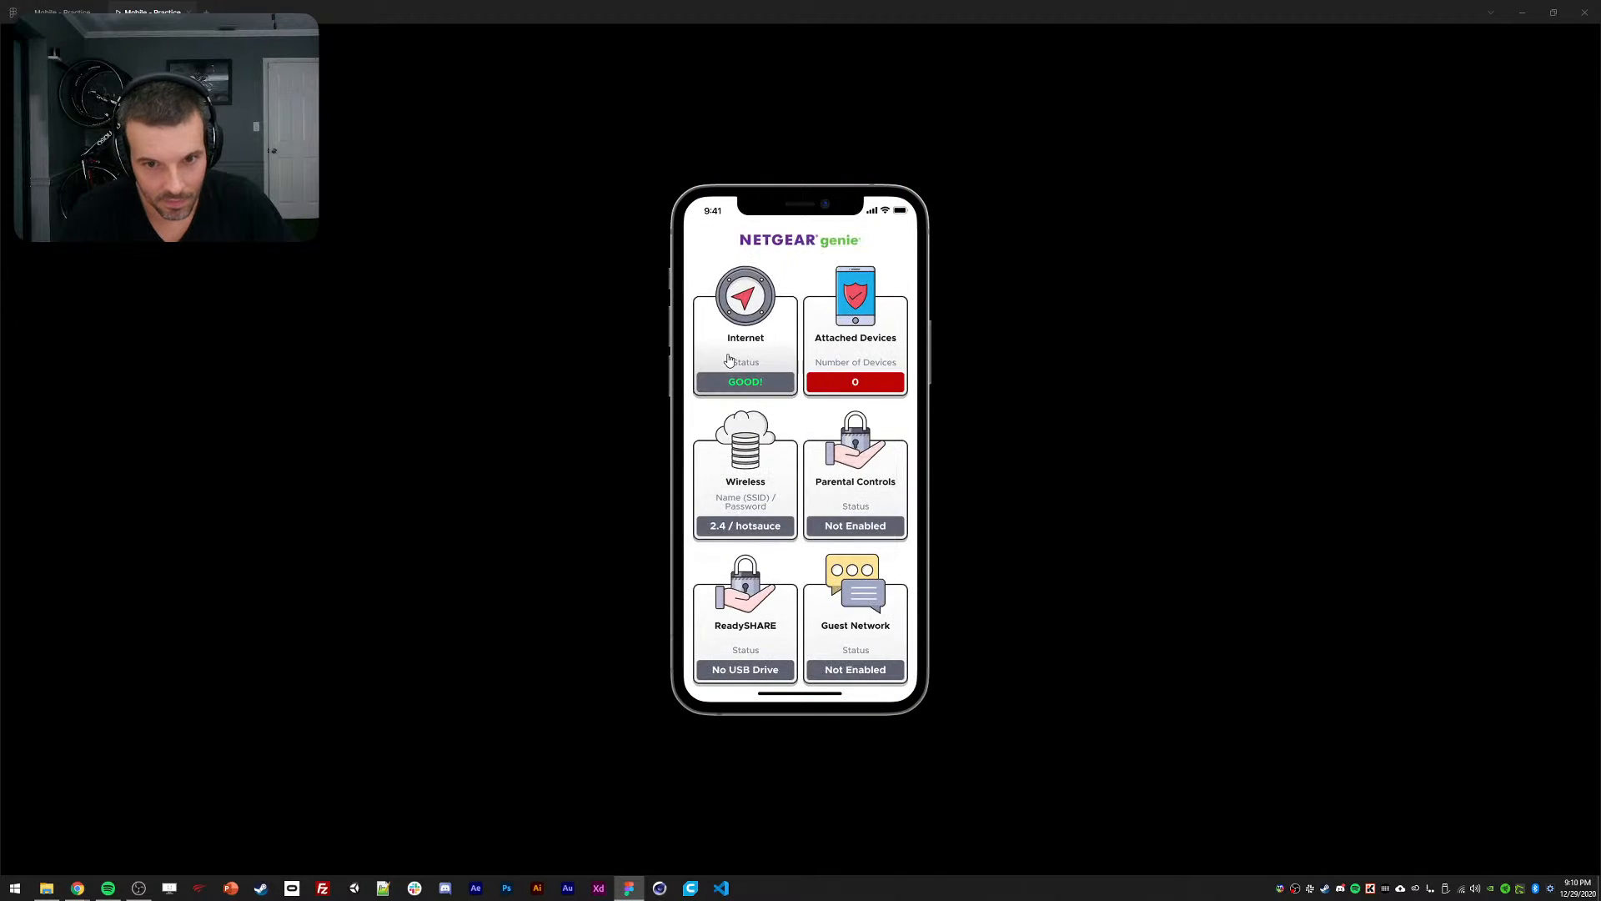
click(729, 359)
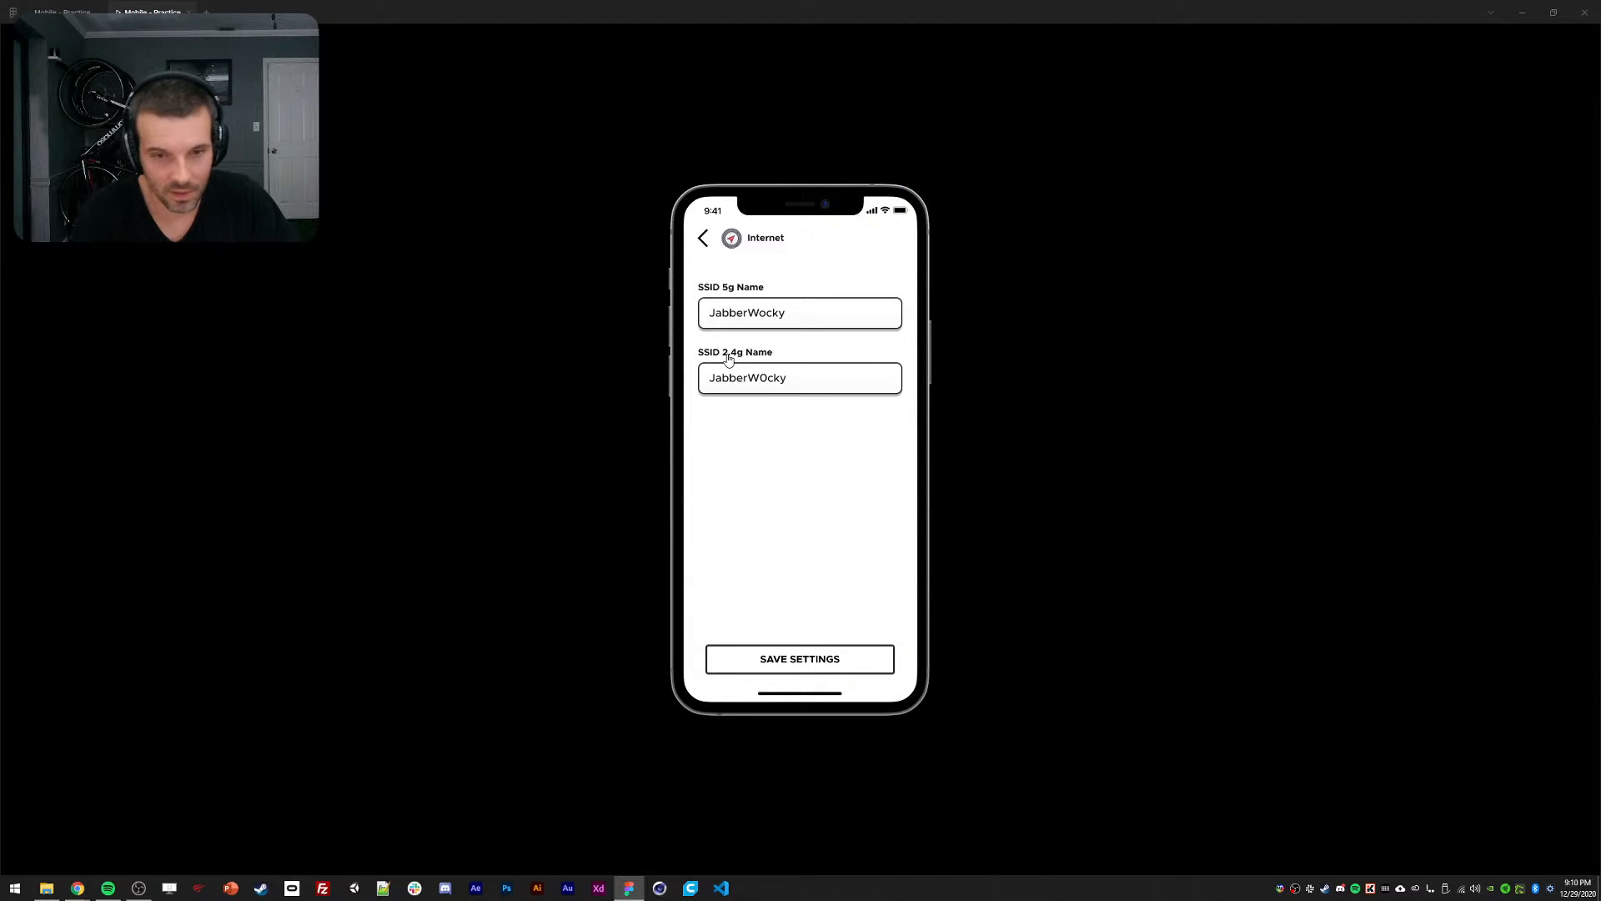
click(729, 359)
click(734, 302)
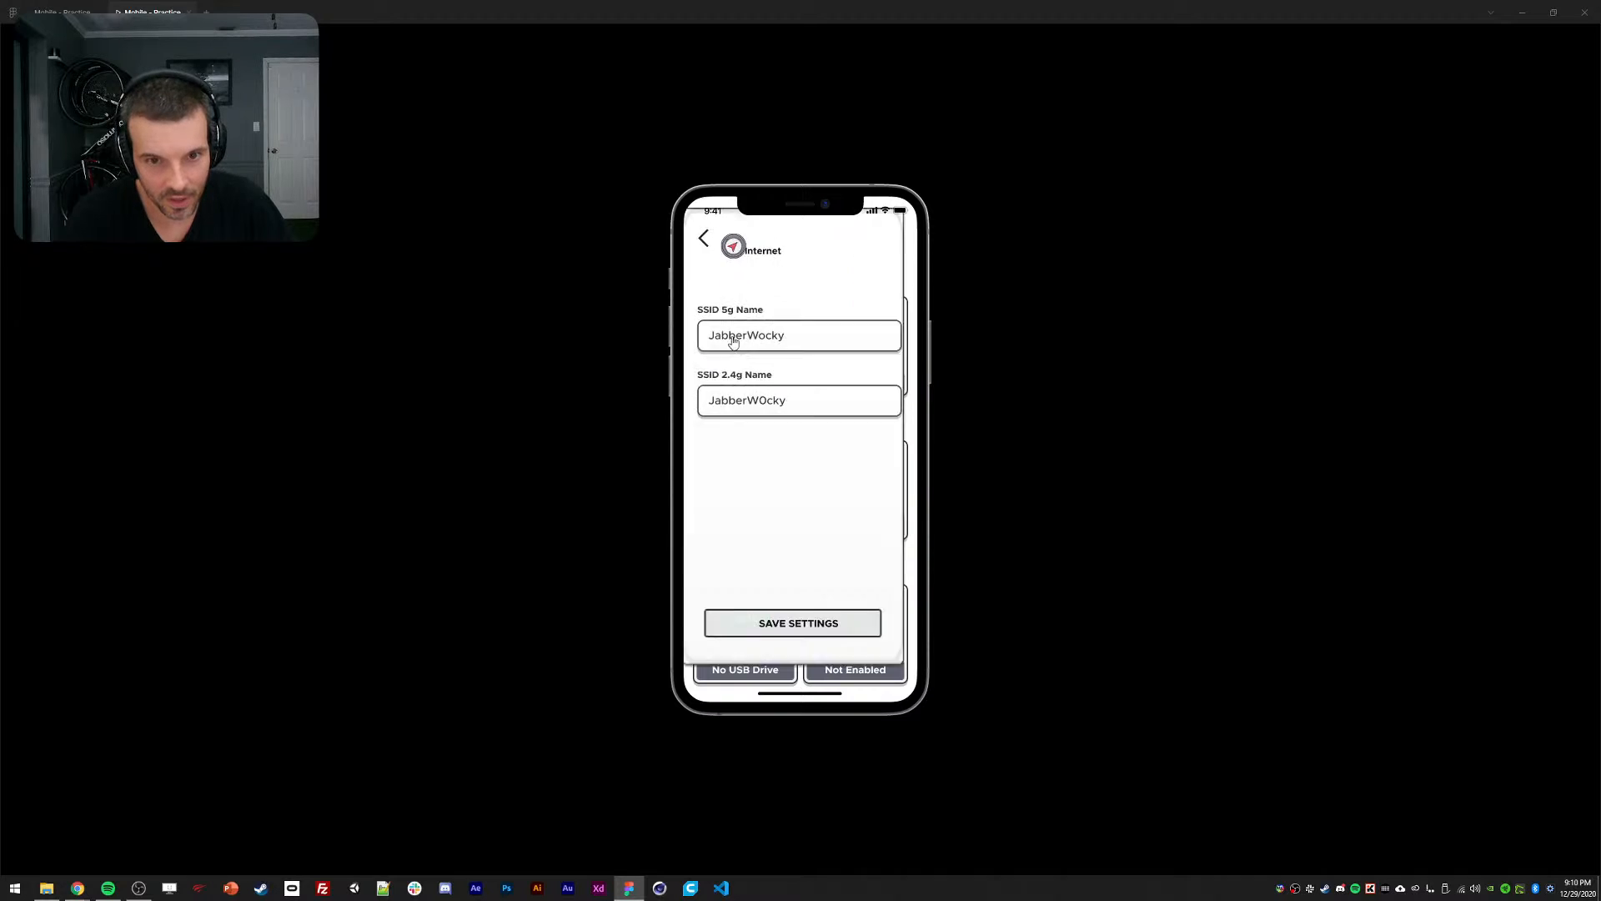
click(725, 367)
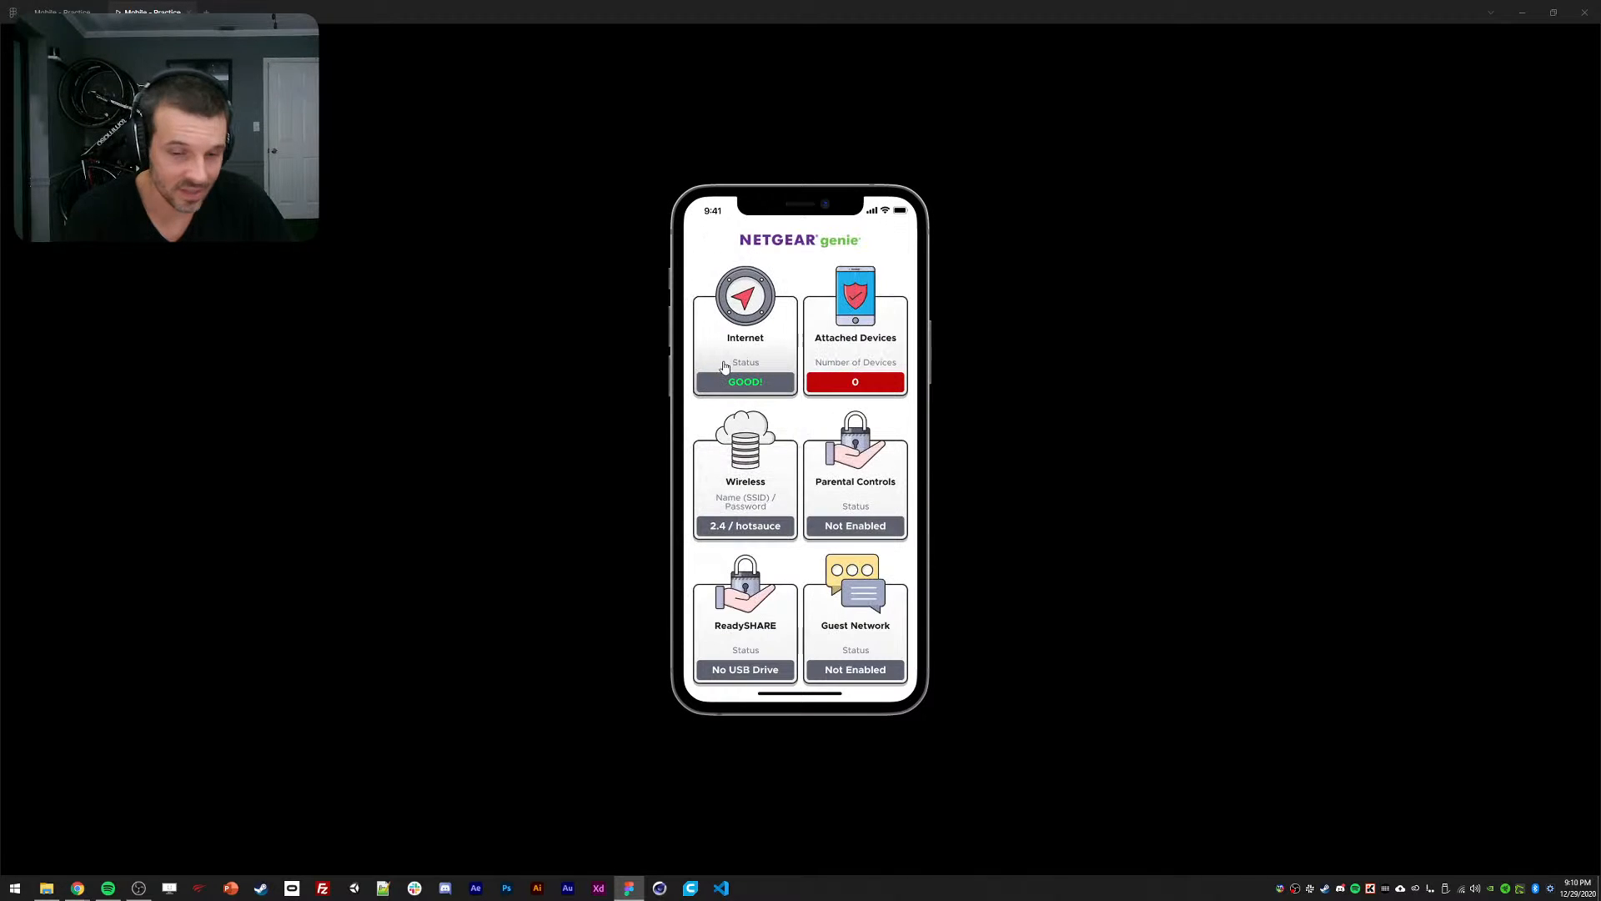
click(727, 365)
click(731, 372)
click(737, 346)
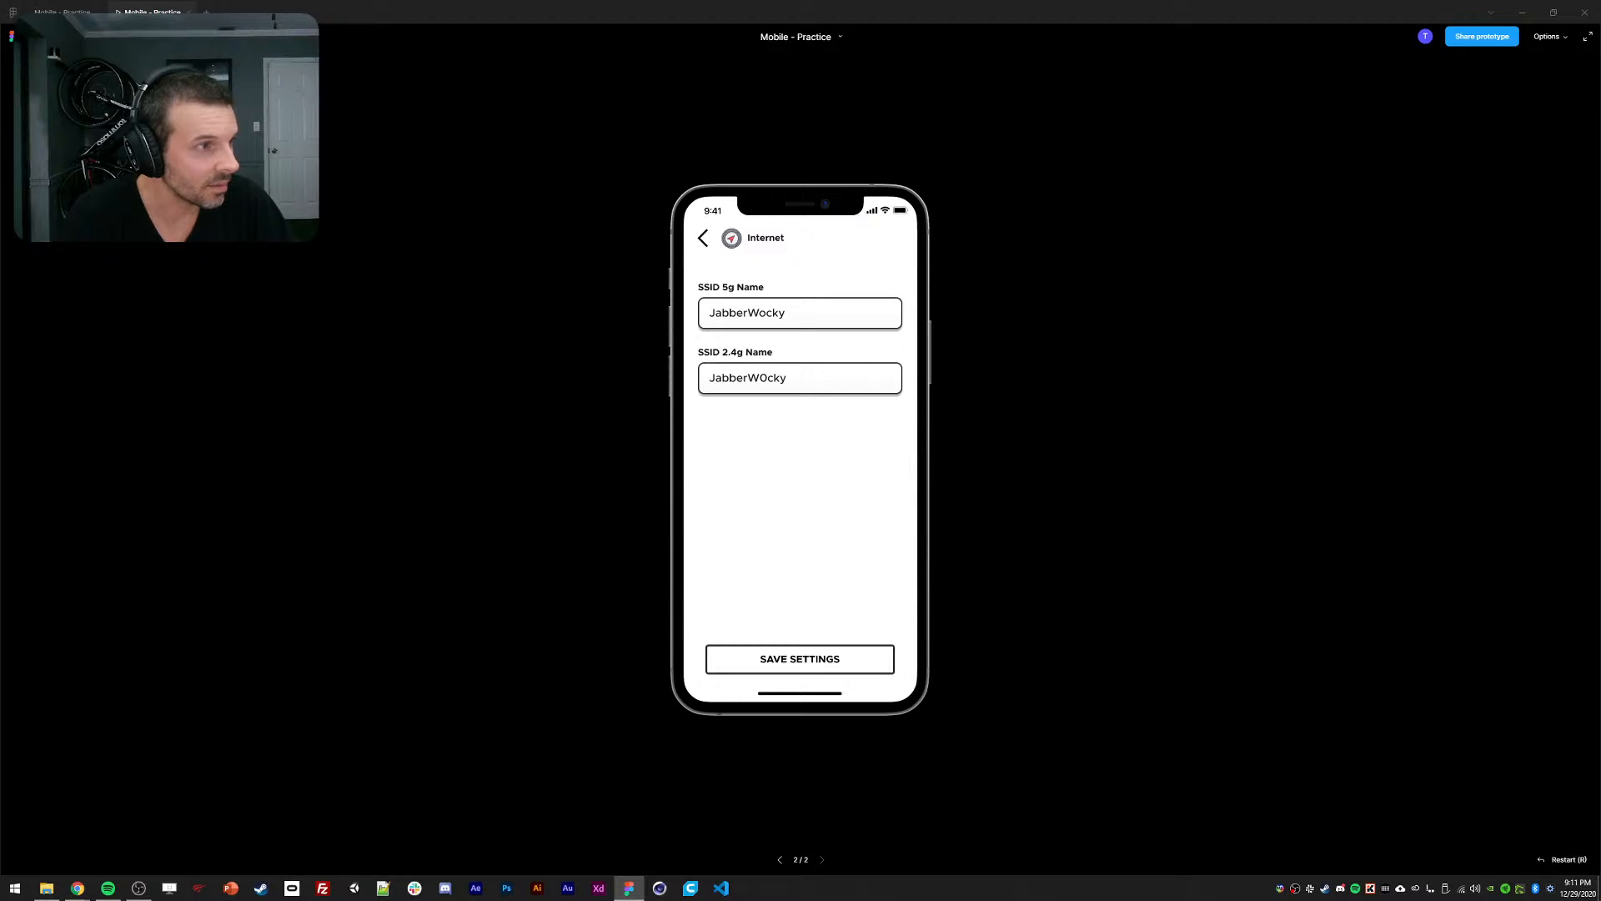
click(189, 12)
Place the Internet screen frame slightly offset in front of the router dashboard frame.
click(612, 109)
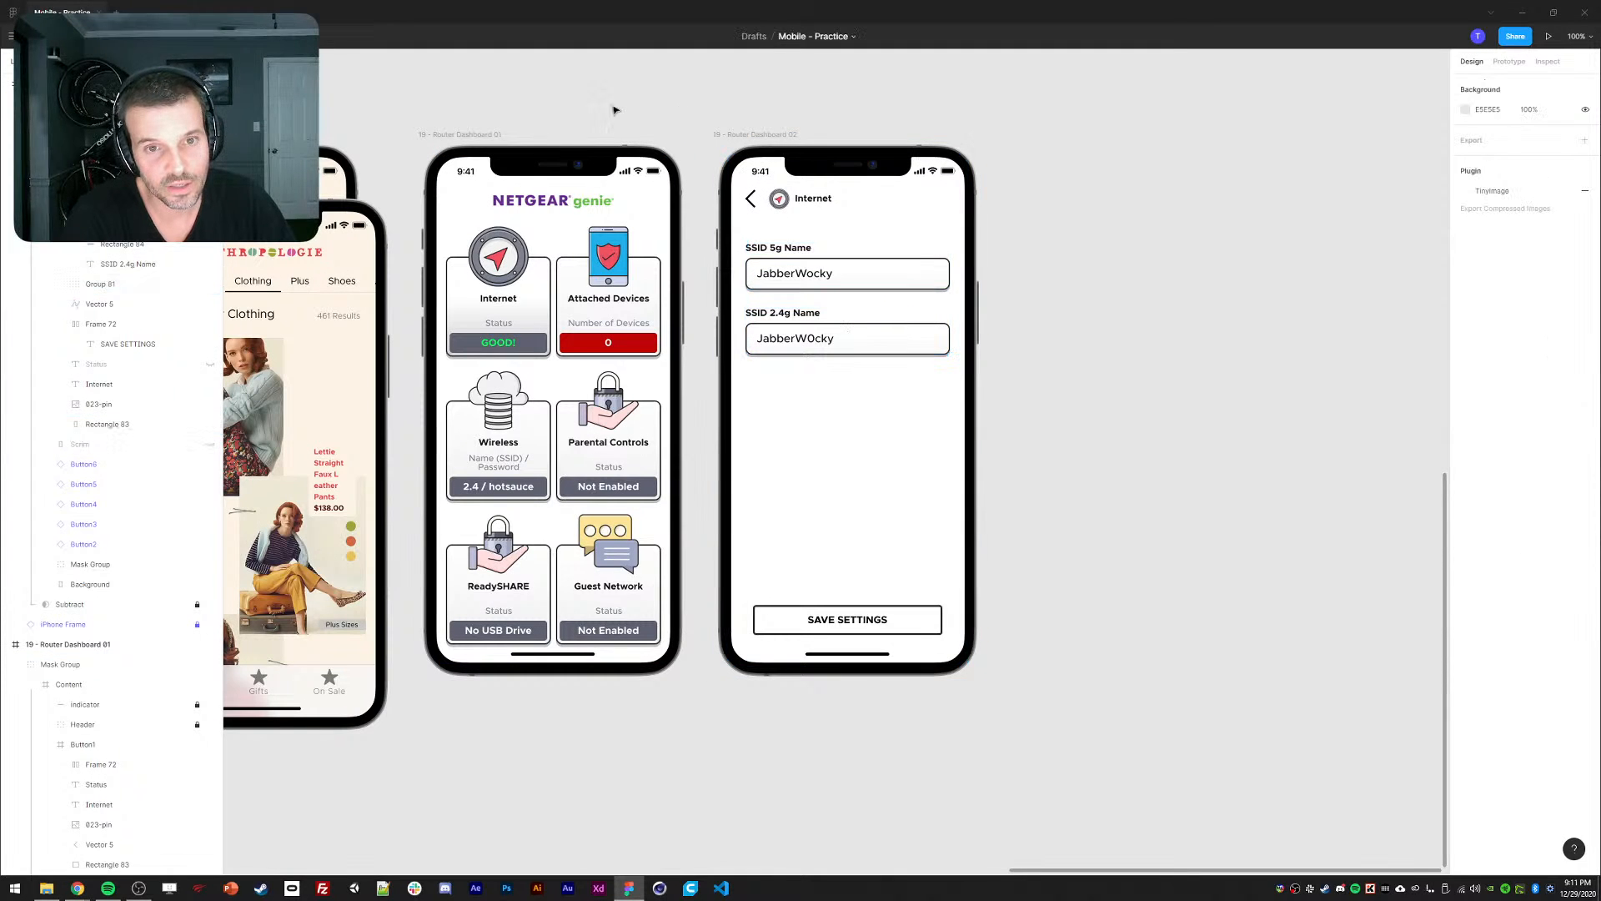
drag(601, 115, 712, 136)
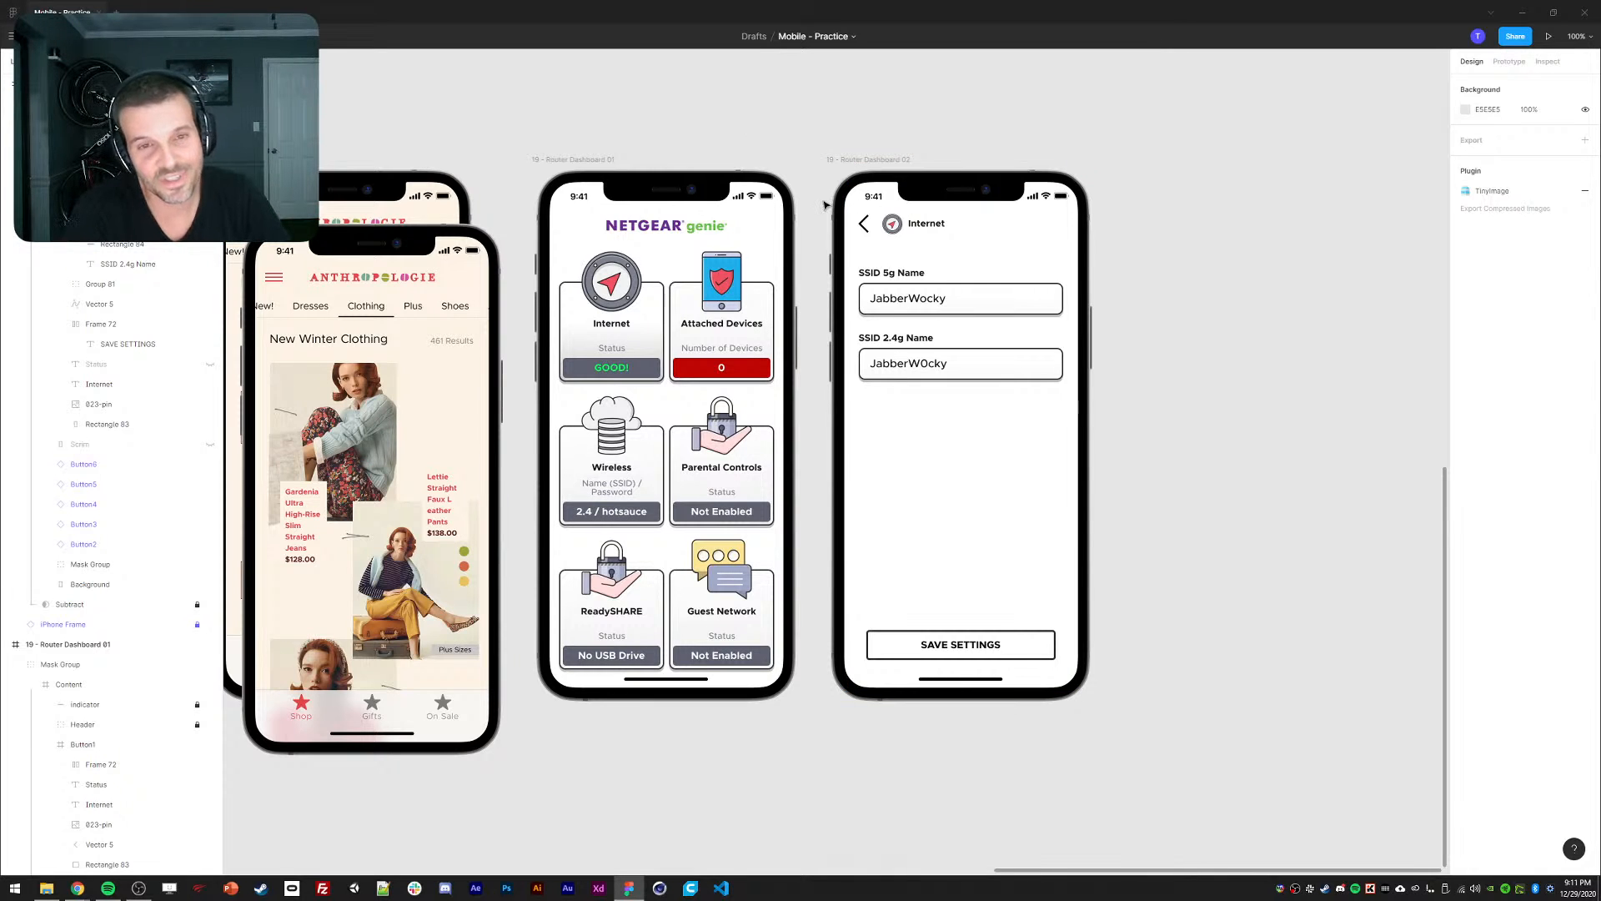
scroll(739, 125, left, 2)
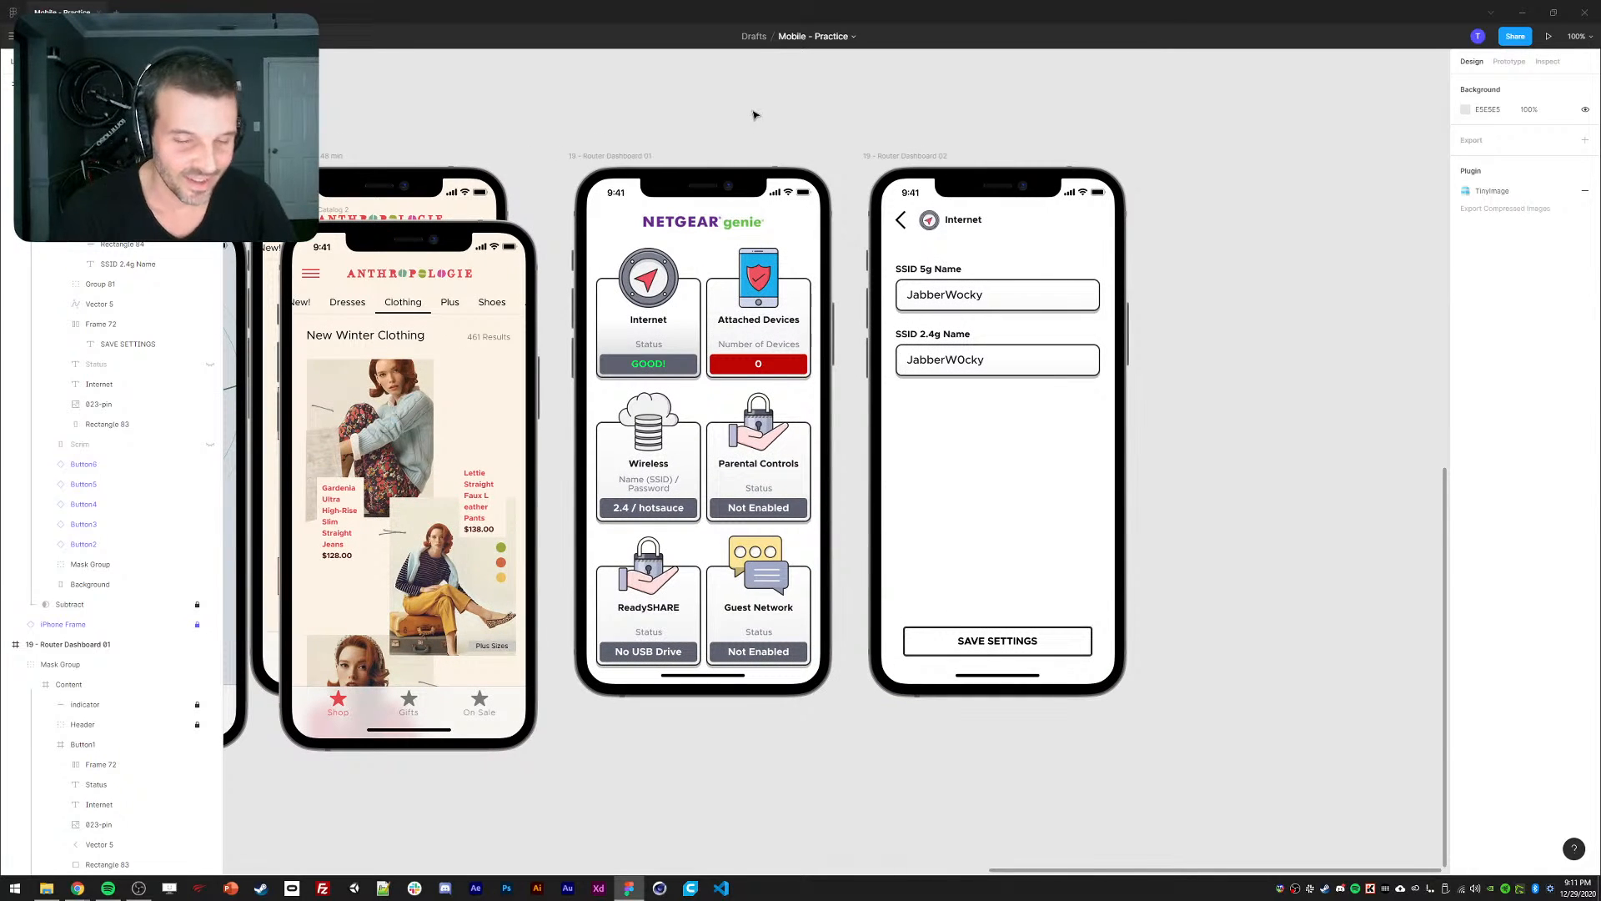
scroll(716, 125, left, 1)
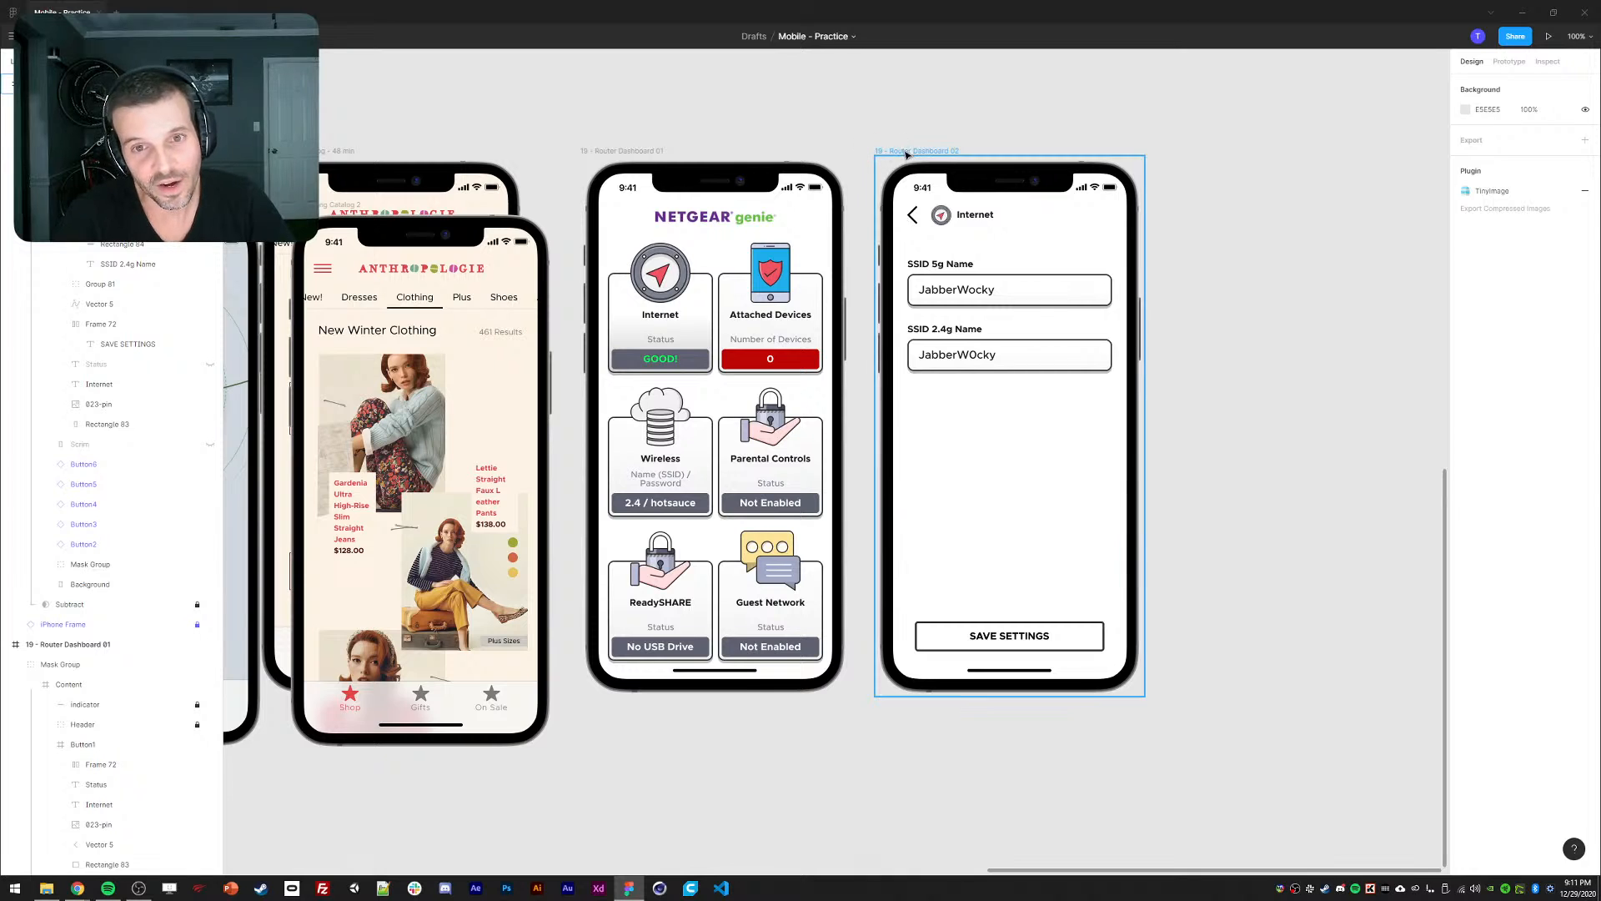
scroll(886, 125, left, 3)
scroll(847, 125, left, 1)
scroll(857, 107, down, 1)
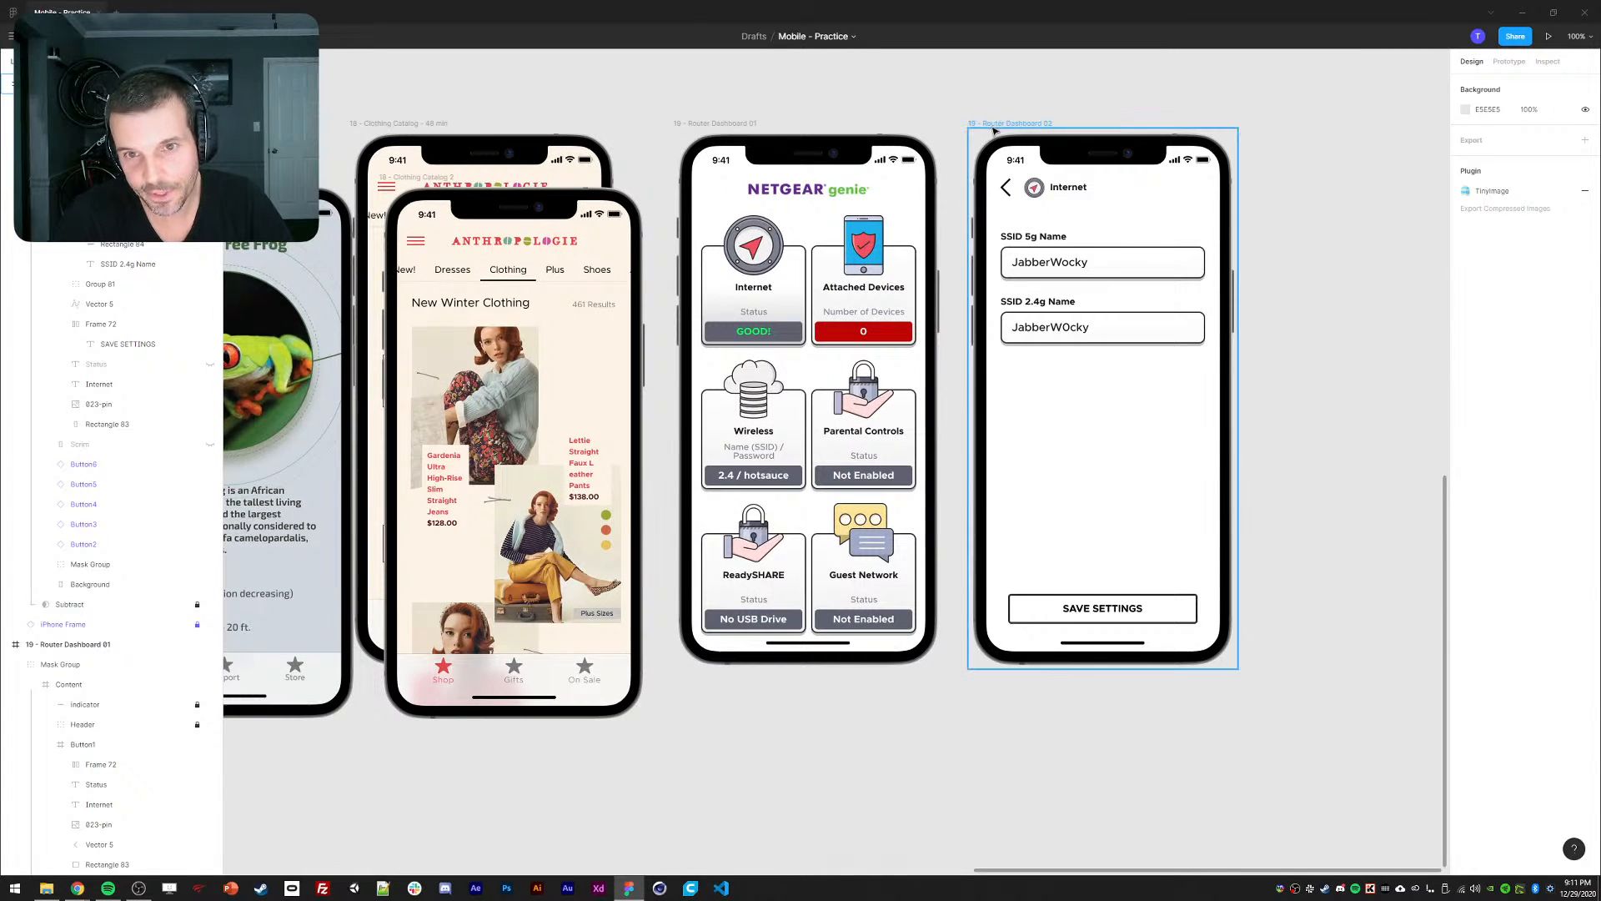
drag(998, 125, 774, 178)
drag(728, 173, 730, 184)
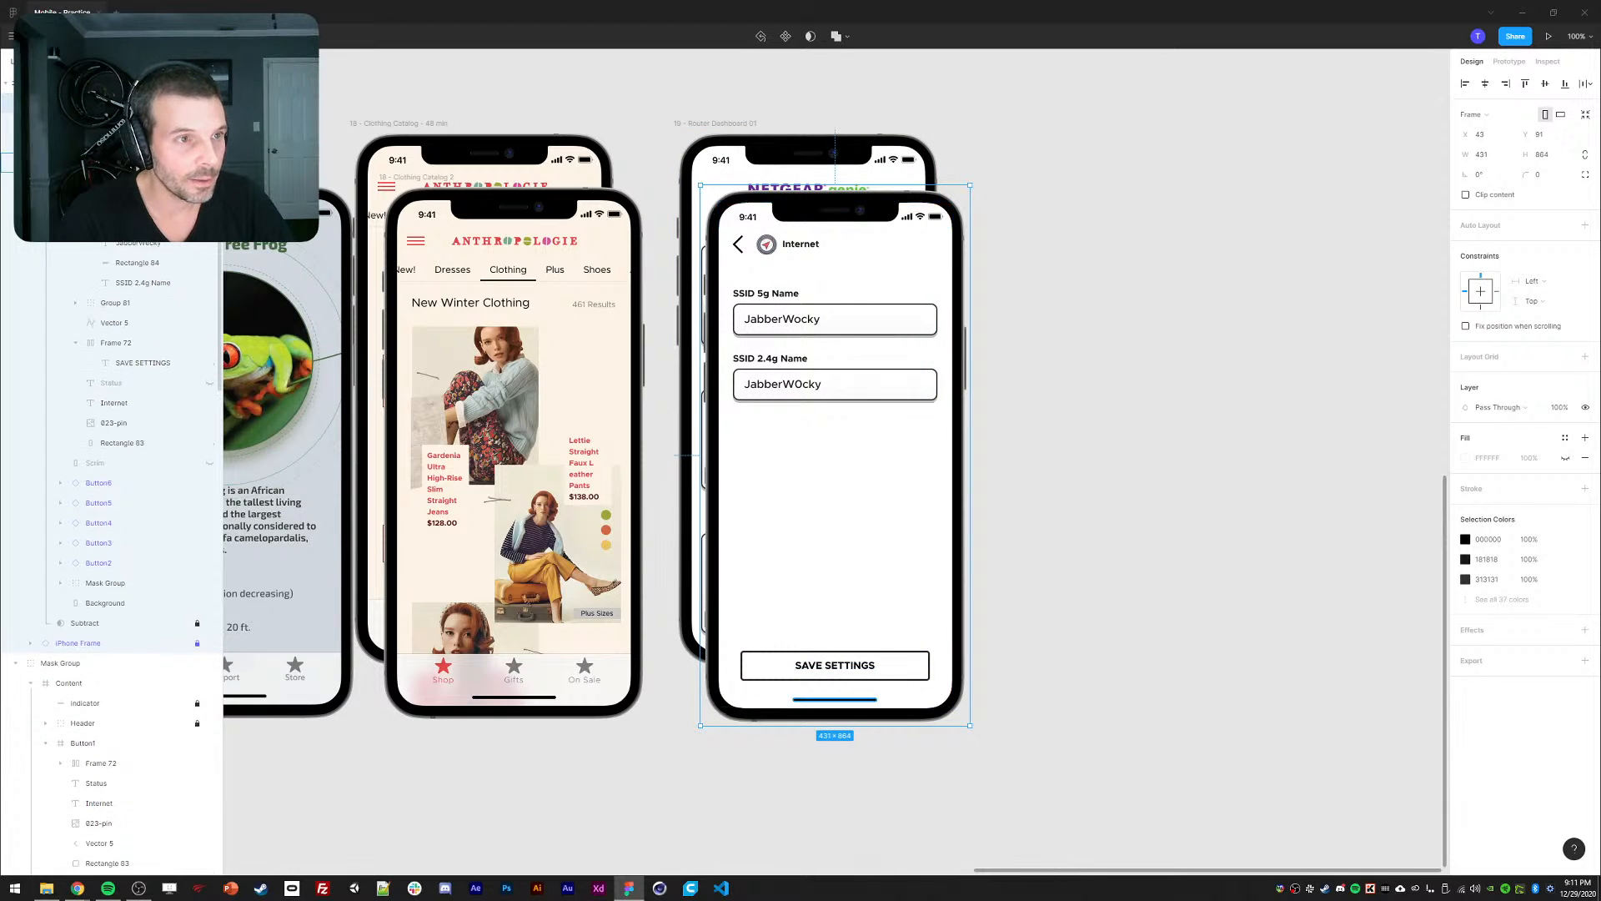
click(1082, 346)
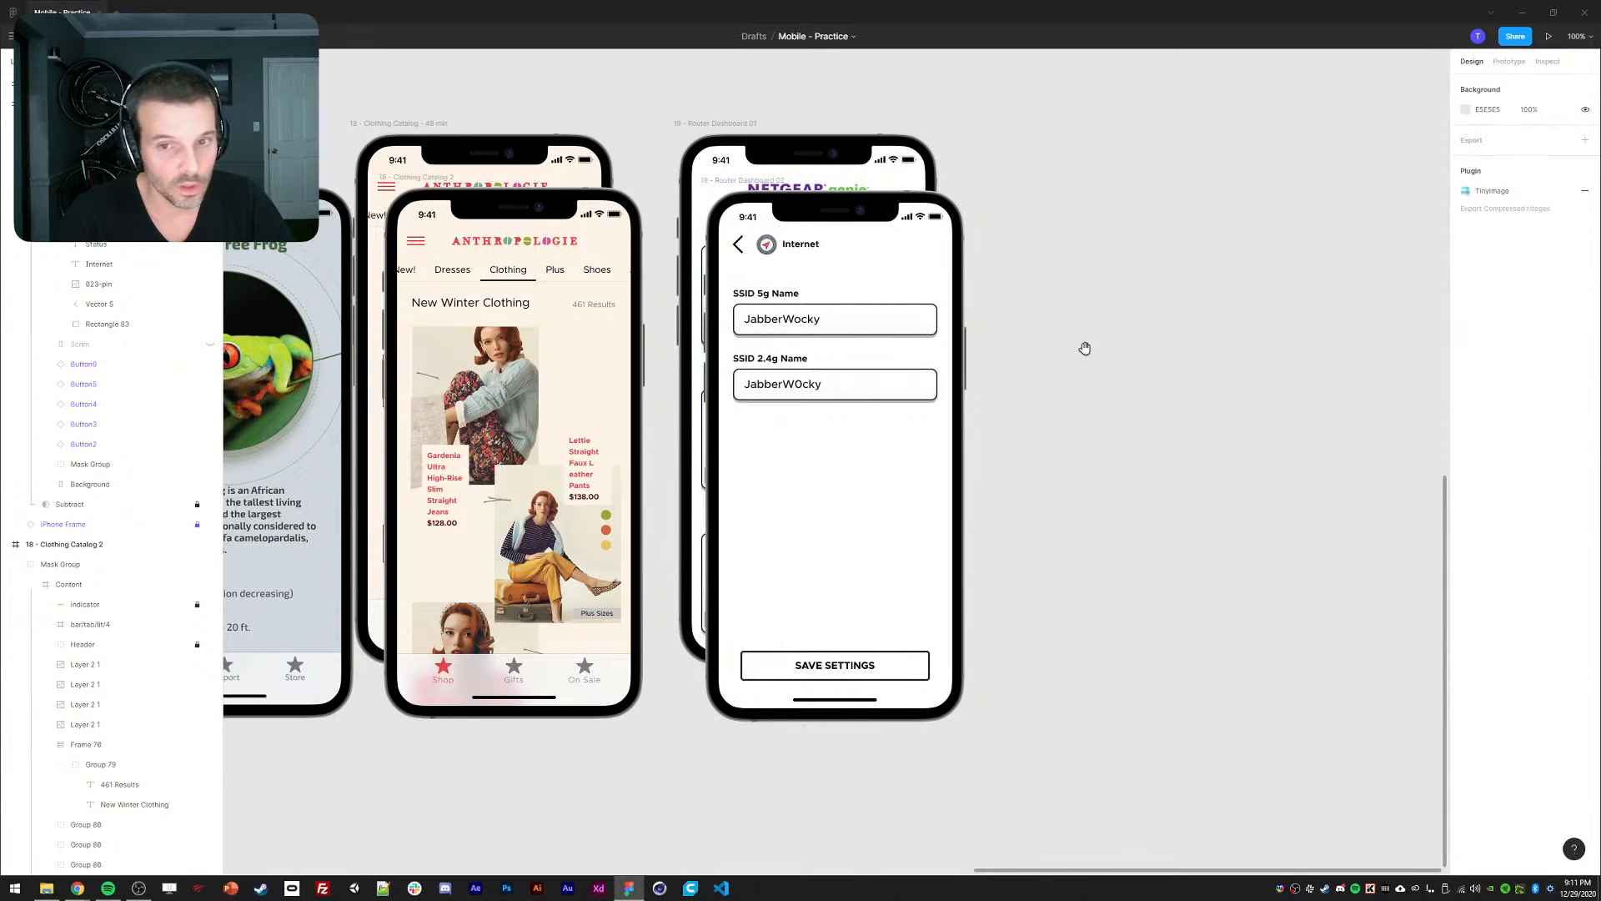
Zoom out on the stacked frames and bring up the browser window previews.
scroll(1082, 342, down, 1)
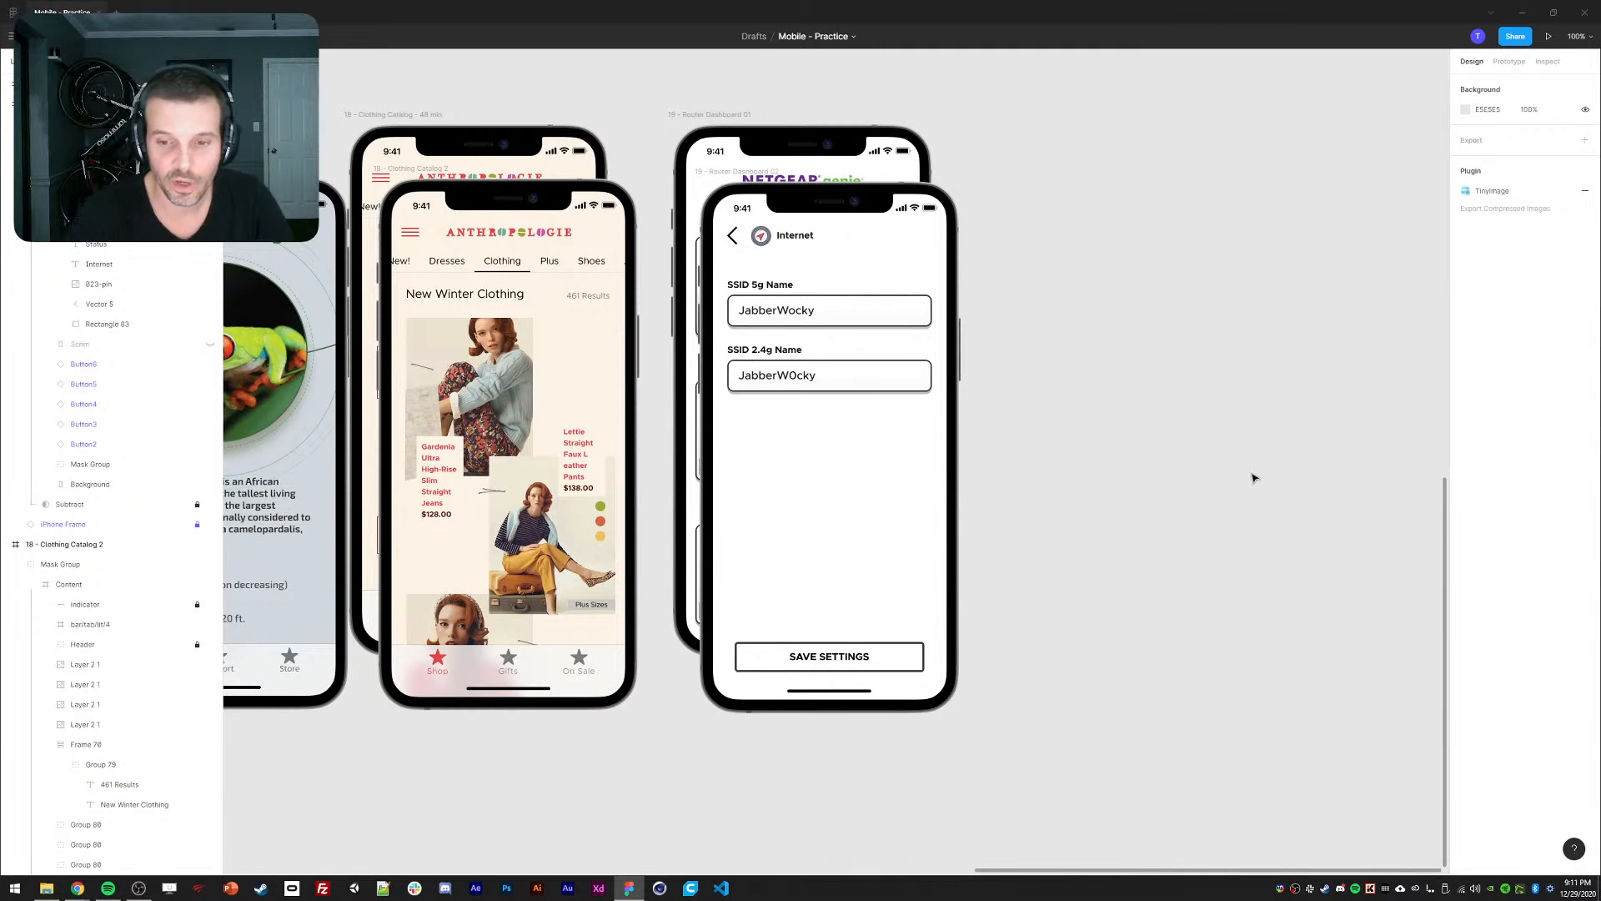
scroll(1215, 422, down, 5)
drag(1154, 448, 1096, 440)
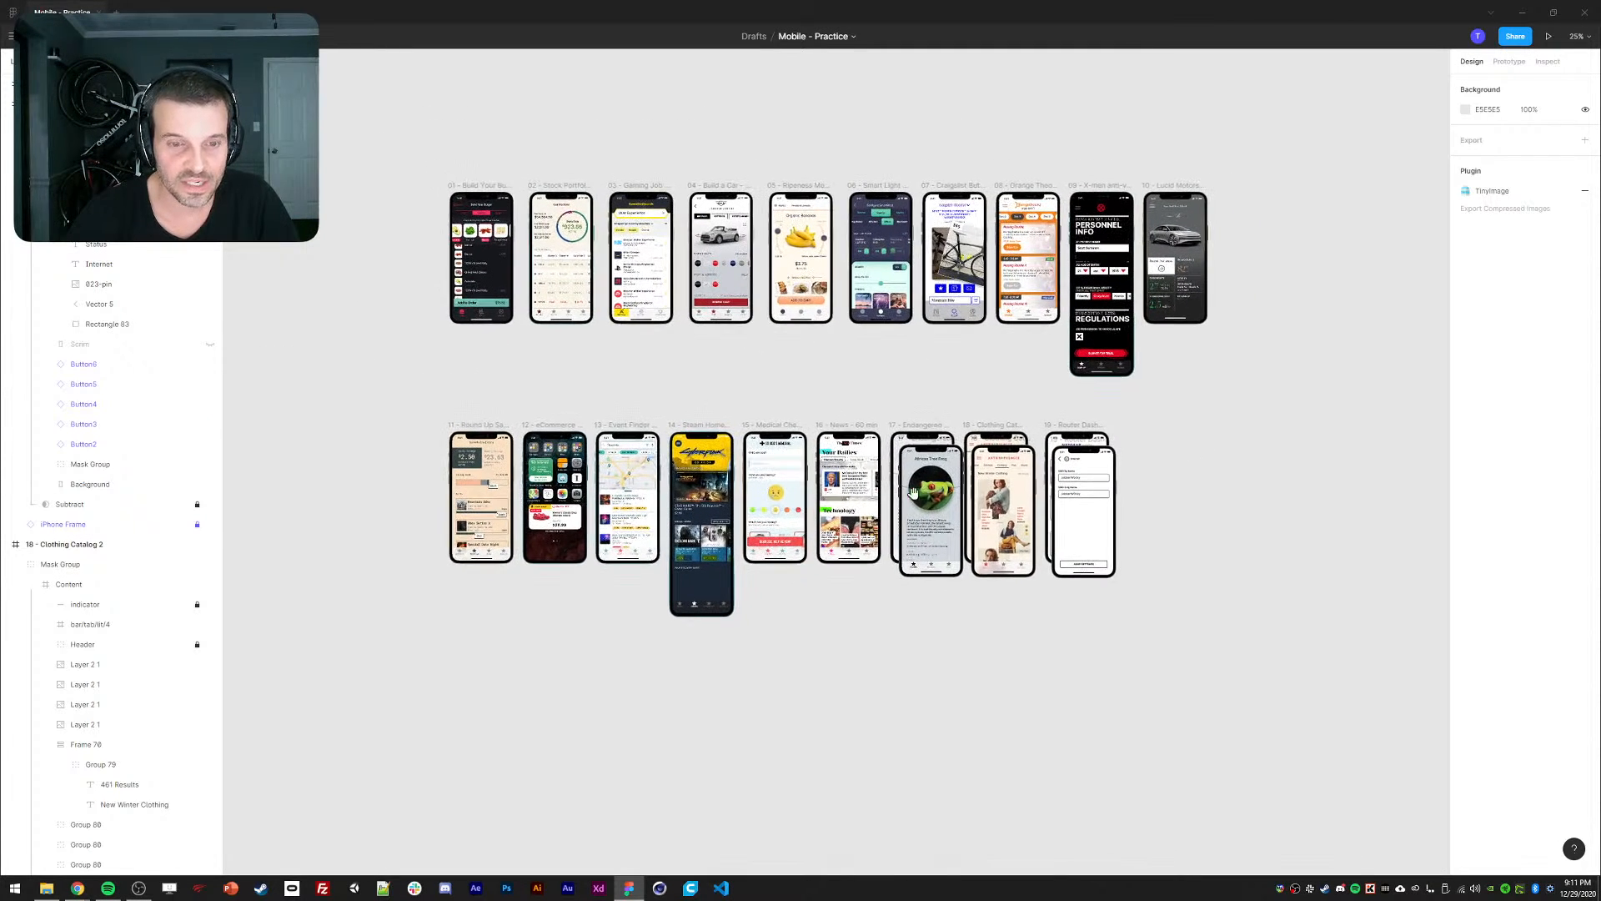
click(78, 888)
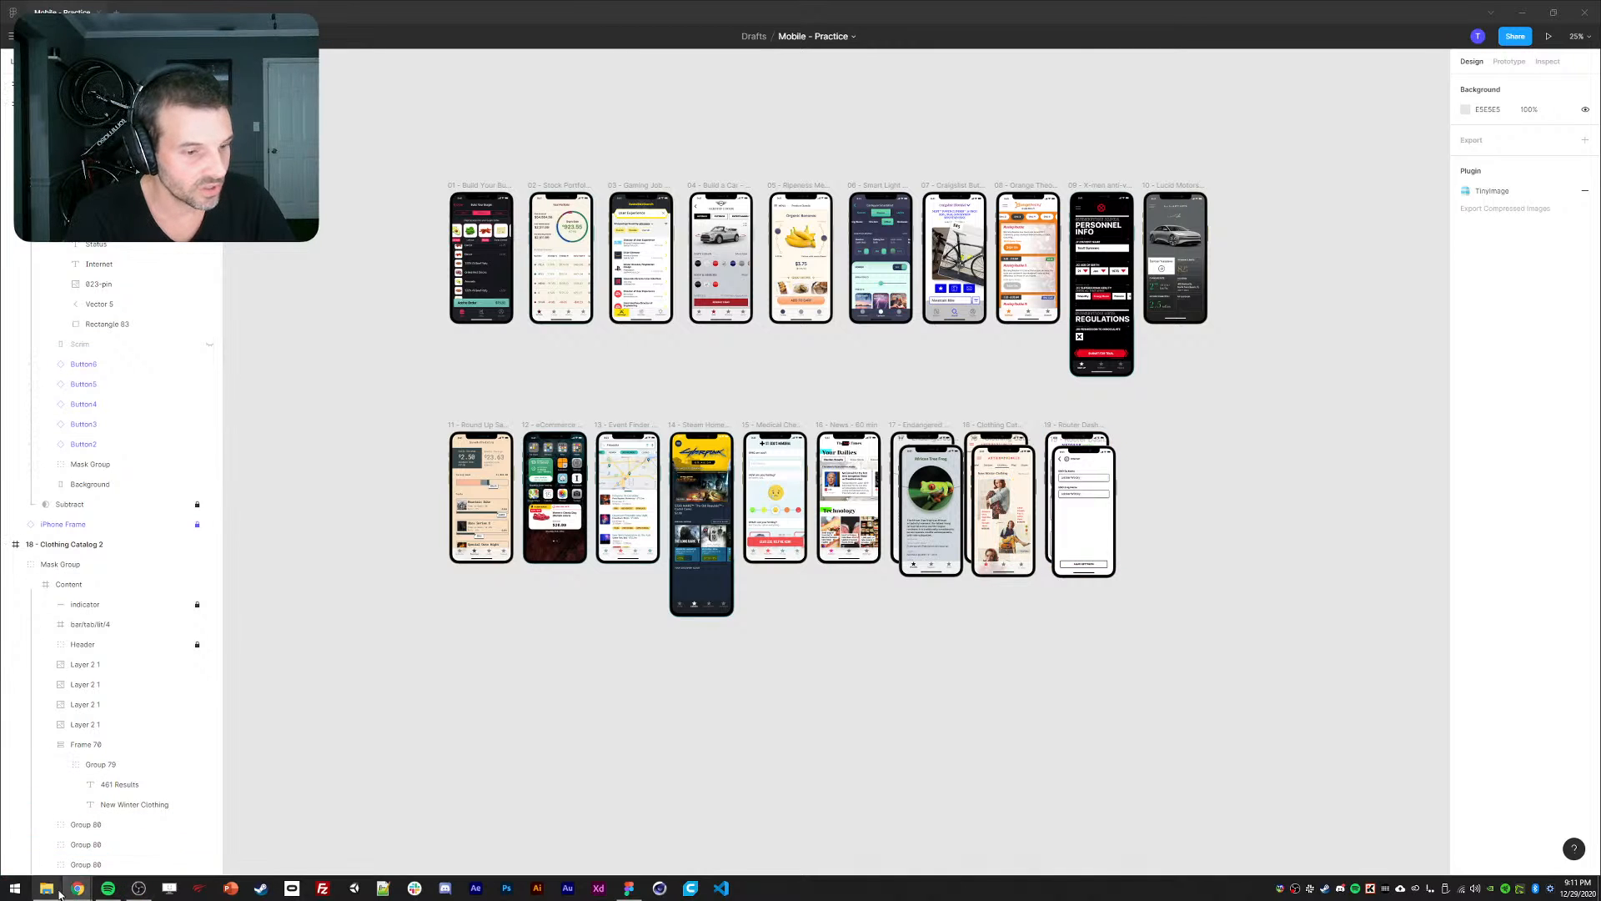
click(78, 888)
Tick 'Netgear router dashboard' in Notion's Daily UI Ch0llenge list, then bring back the Figma canvas.
click(125, 834)
key(ctrl+w)
key(ctrl+w)
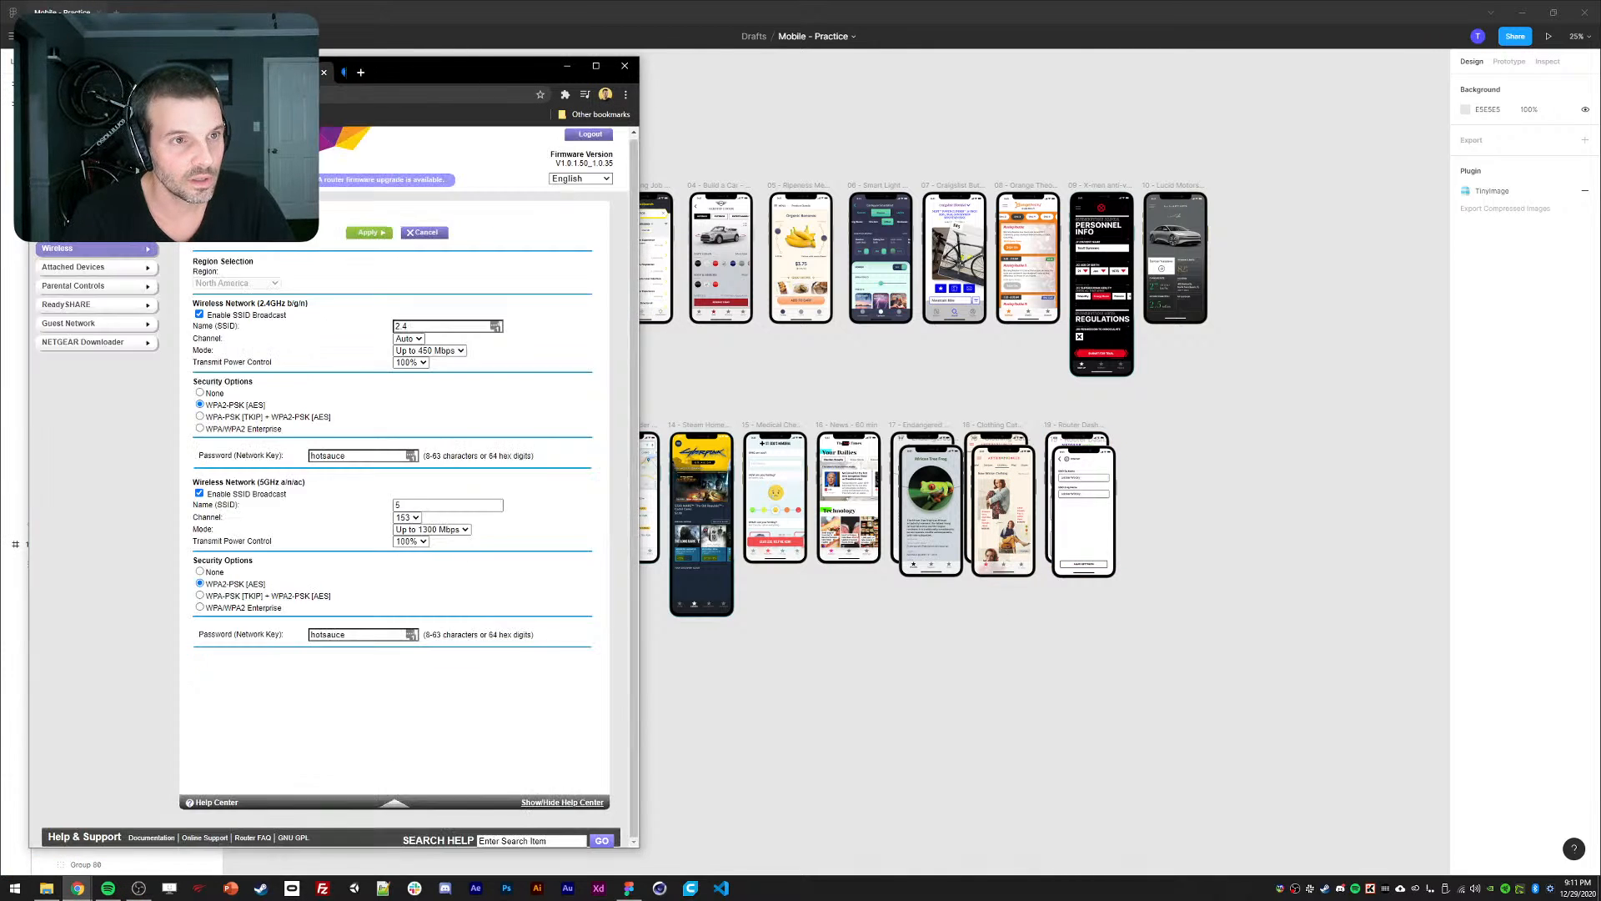
click(217, 694)
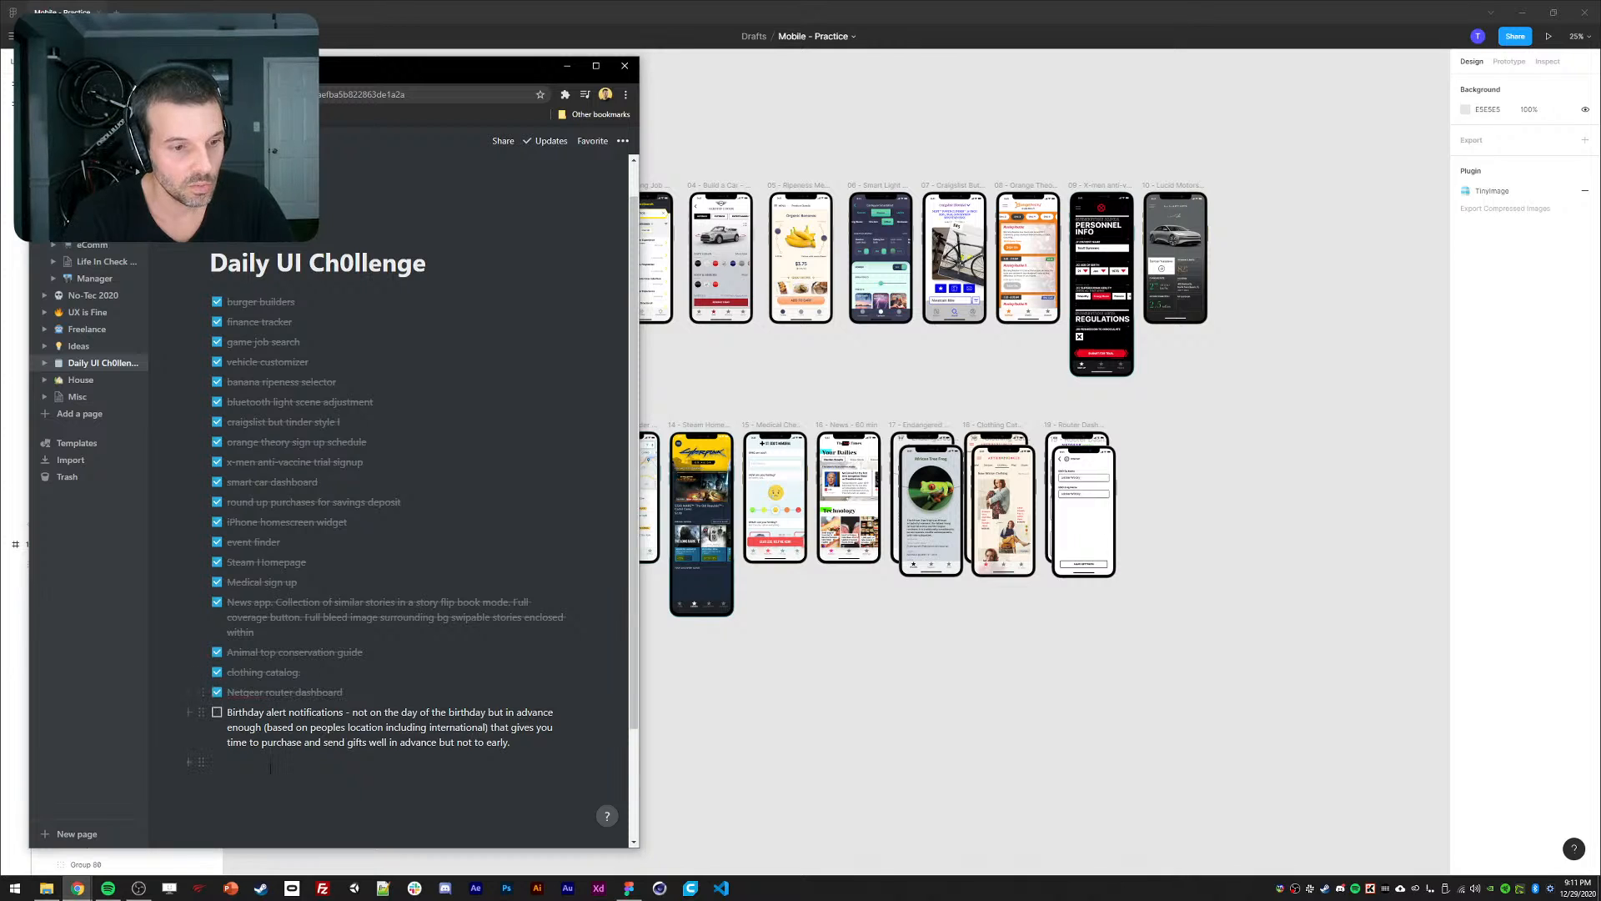
scroll(492, 677, down, 2)
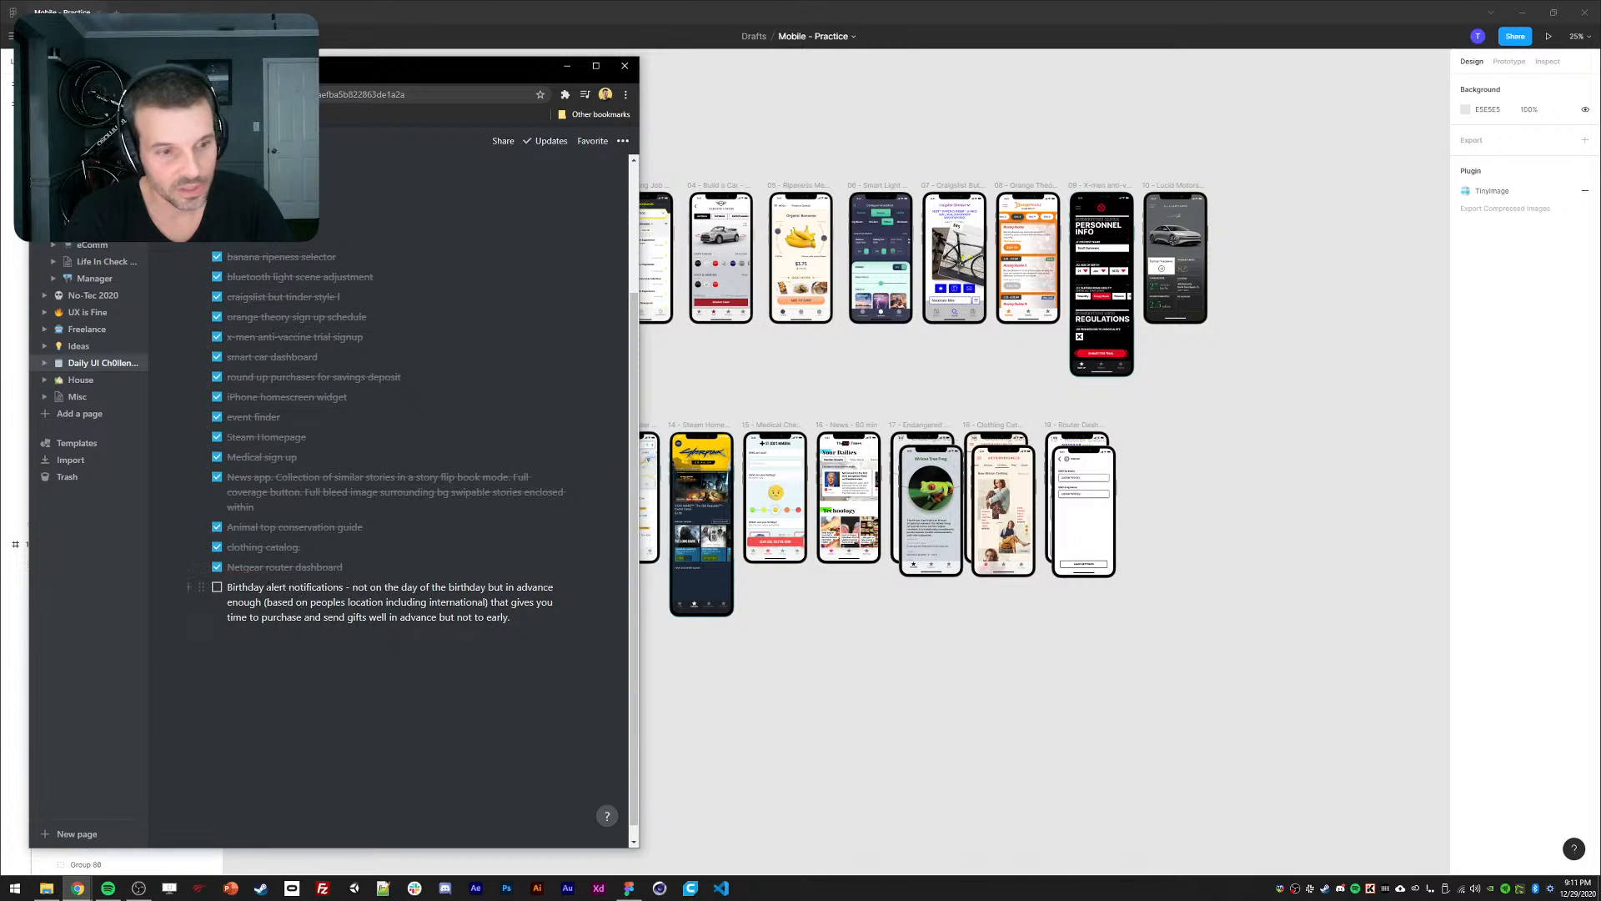
click(972, 666)
drag(914, 667, 886, 669)
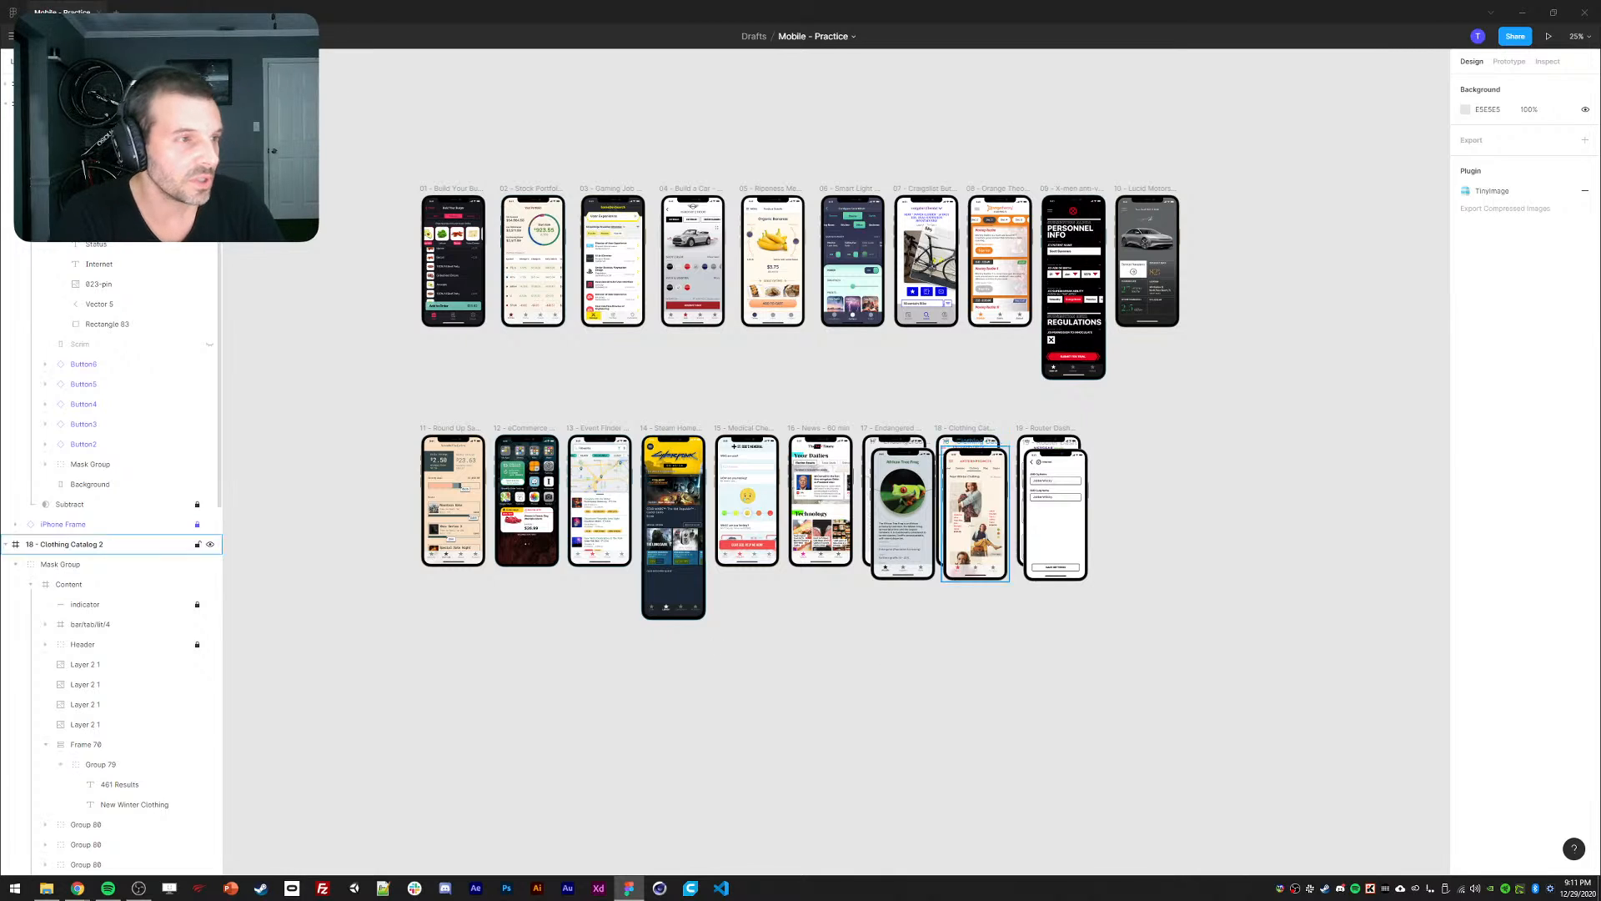